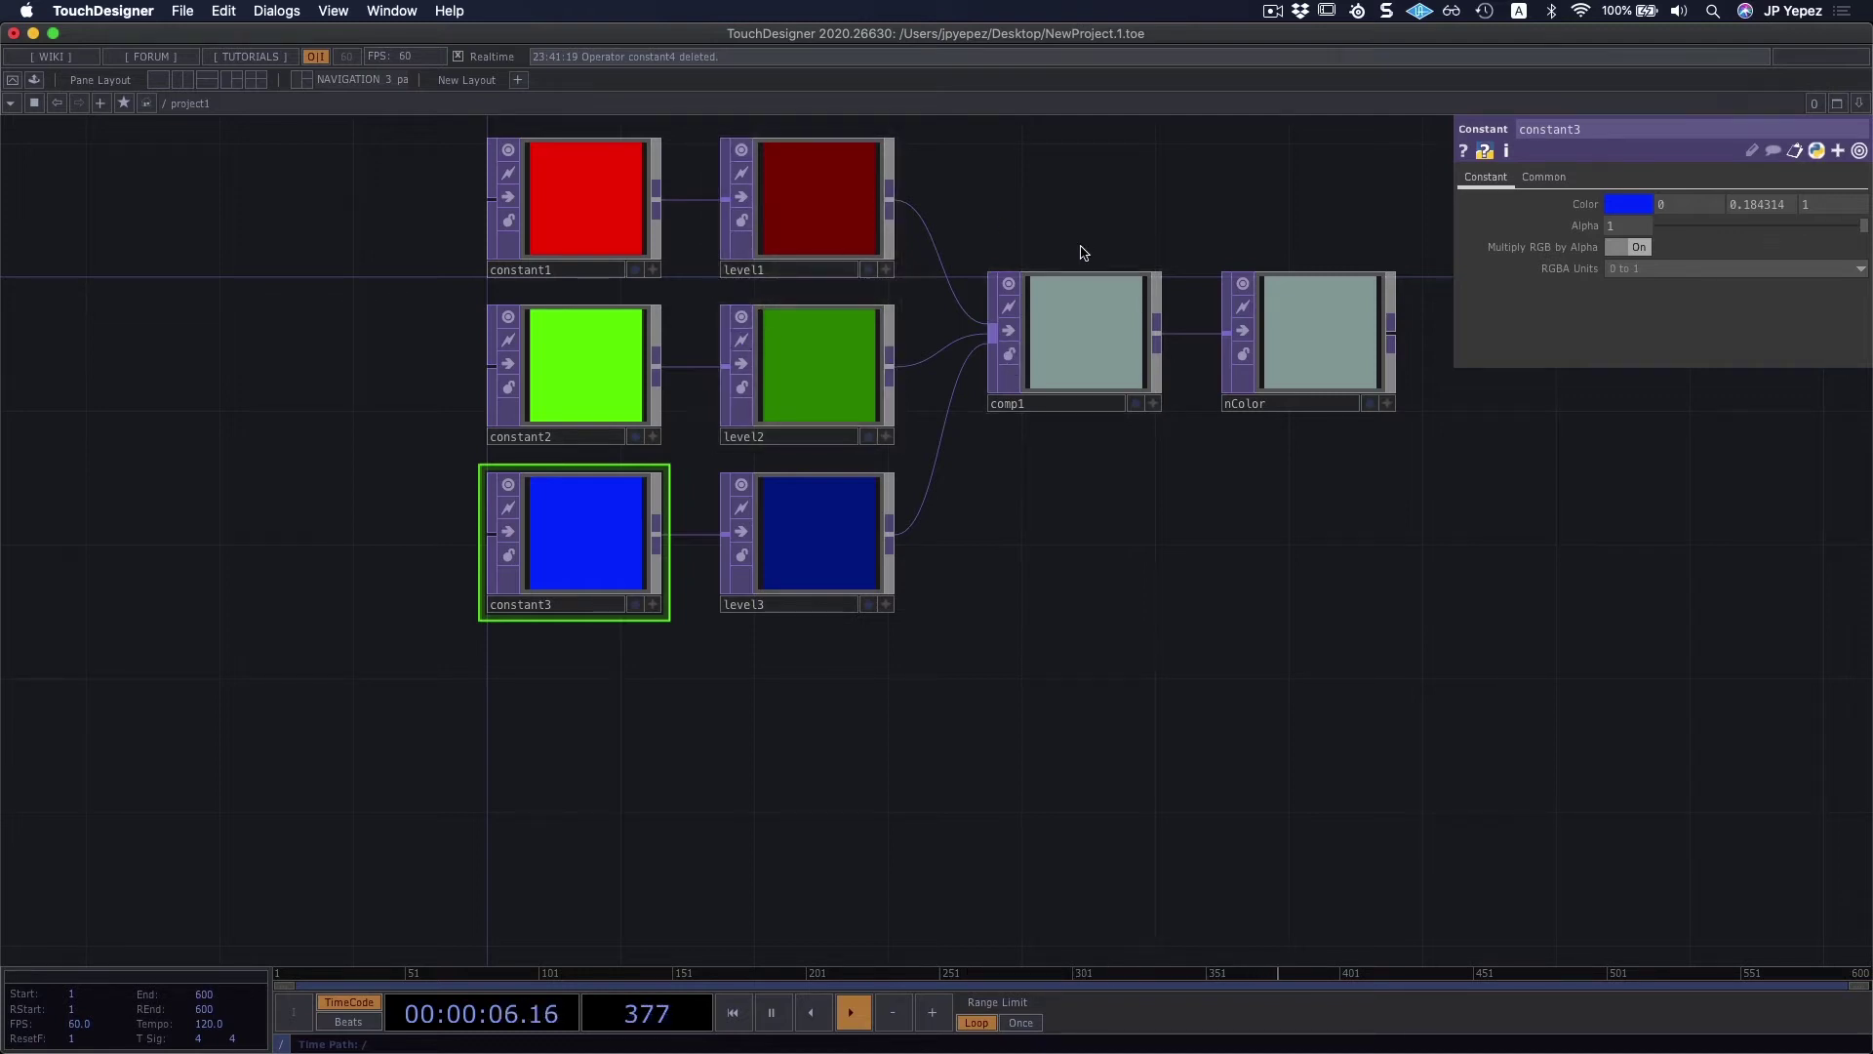
Step: Add a Ramp TOP, ramp1, below constant3 using the 'ra' operator search
scroll(1045, 657, down, 5)
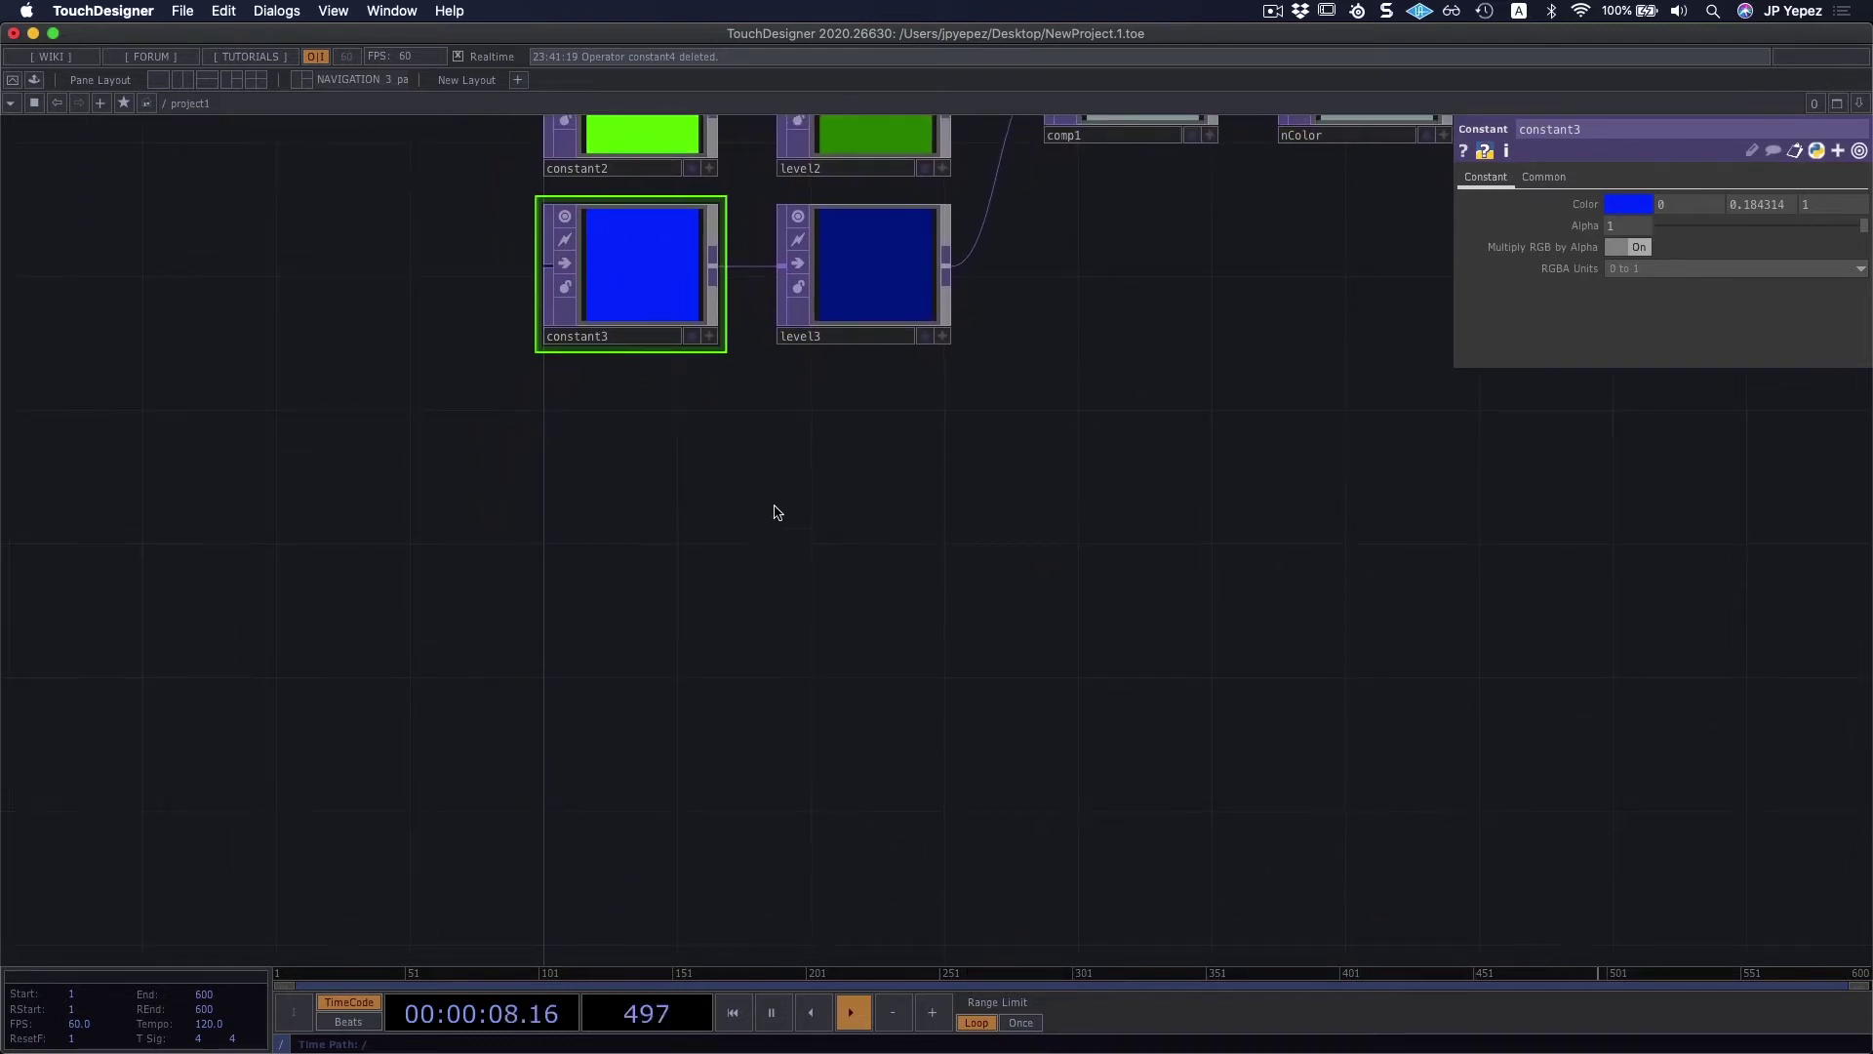
scroll(690, 531, down, 3)
key(Tab)
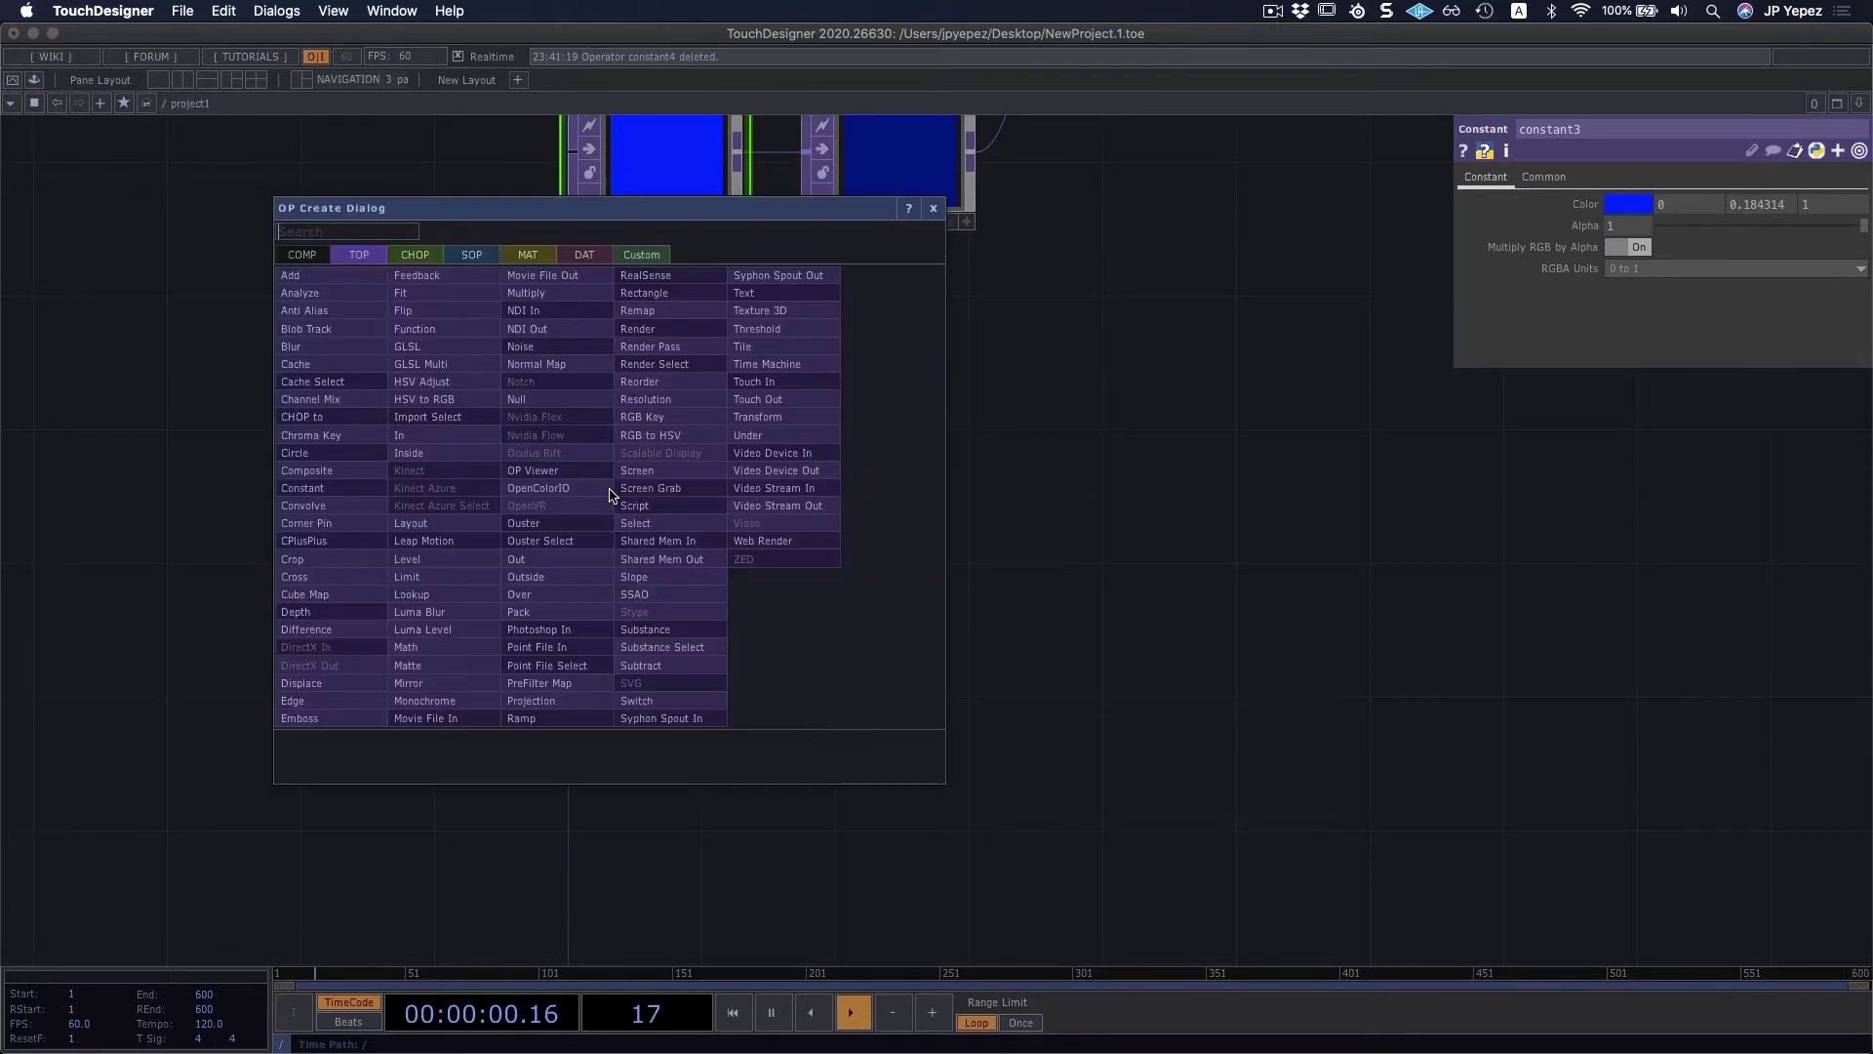
text(ramp)
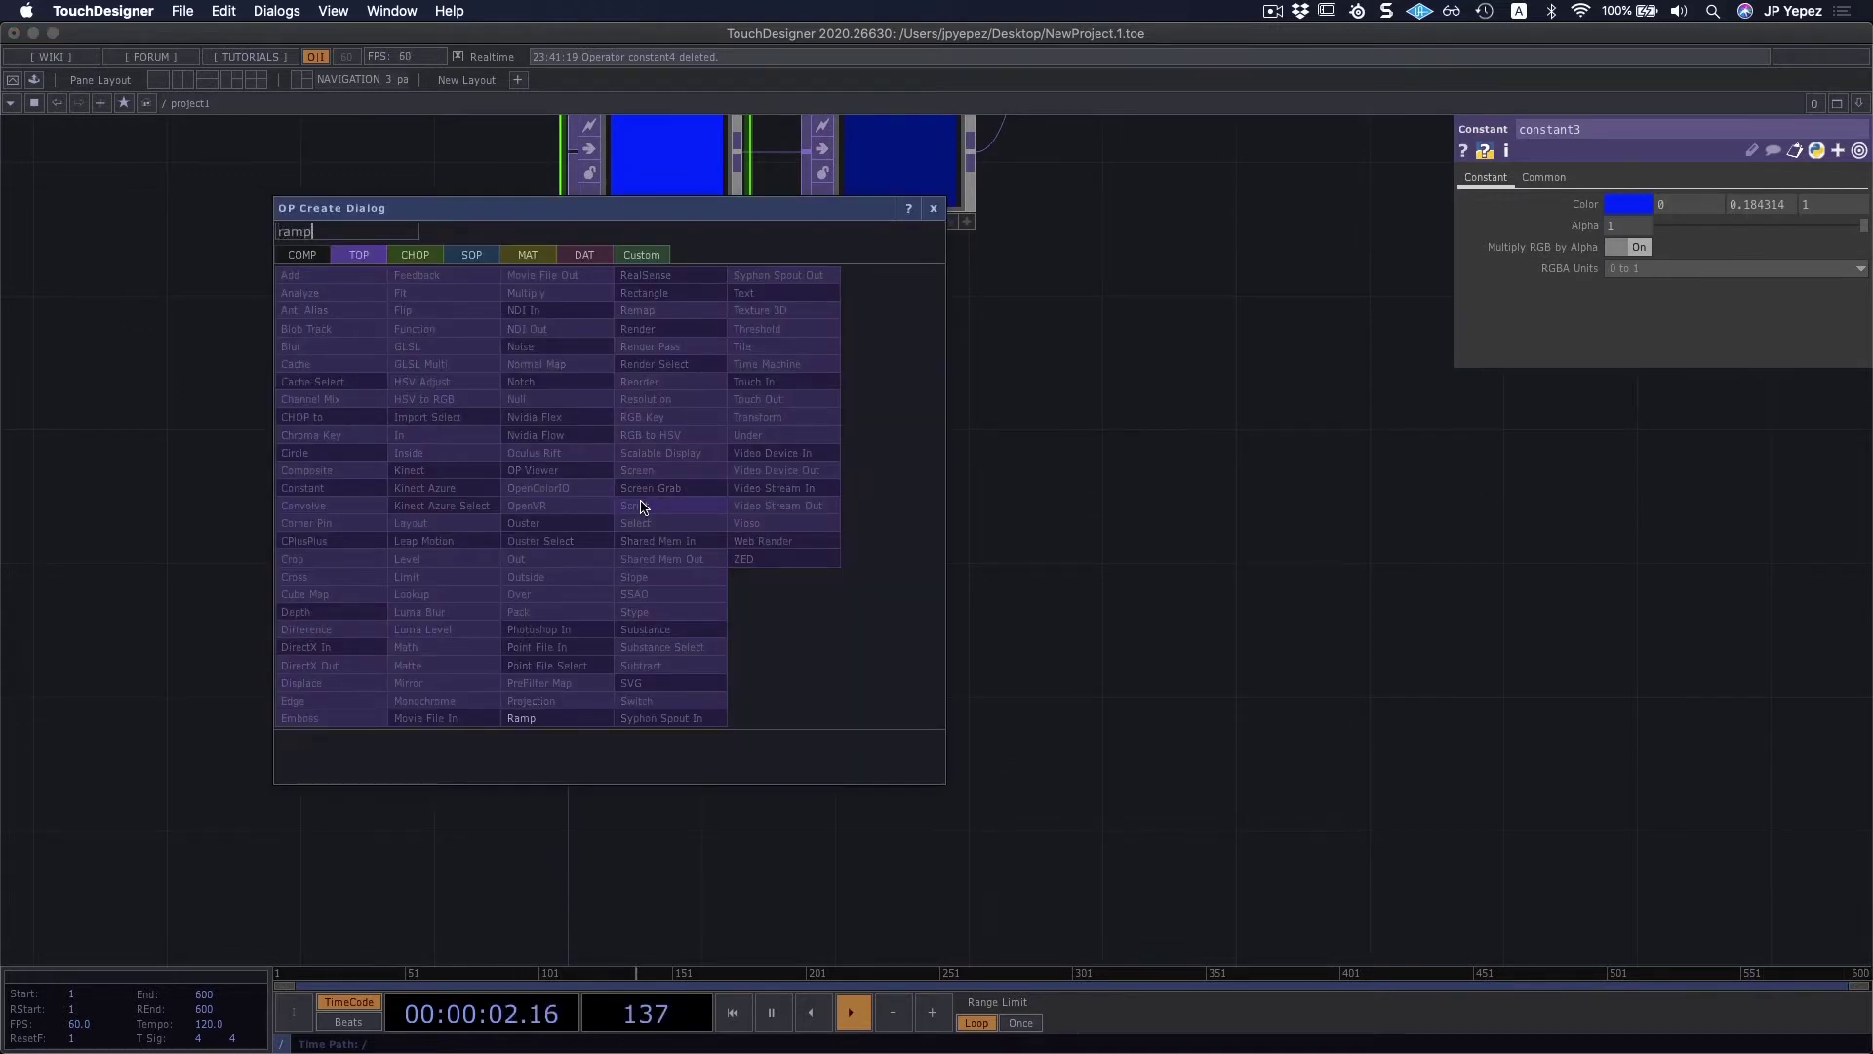
key(Return)
click(641, 507)
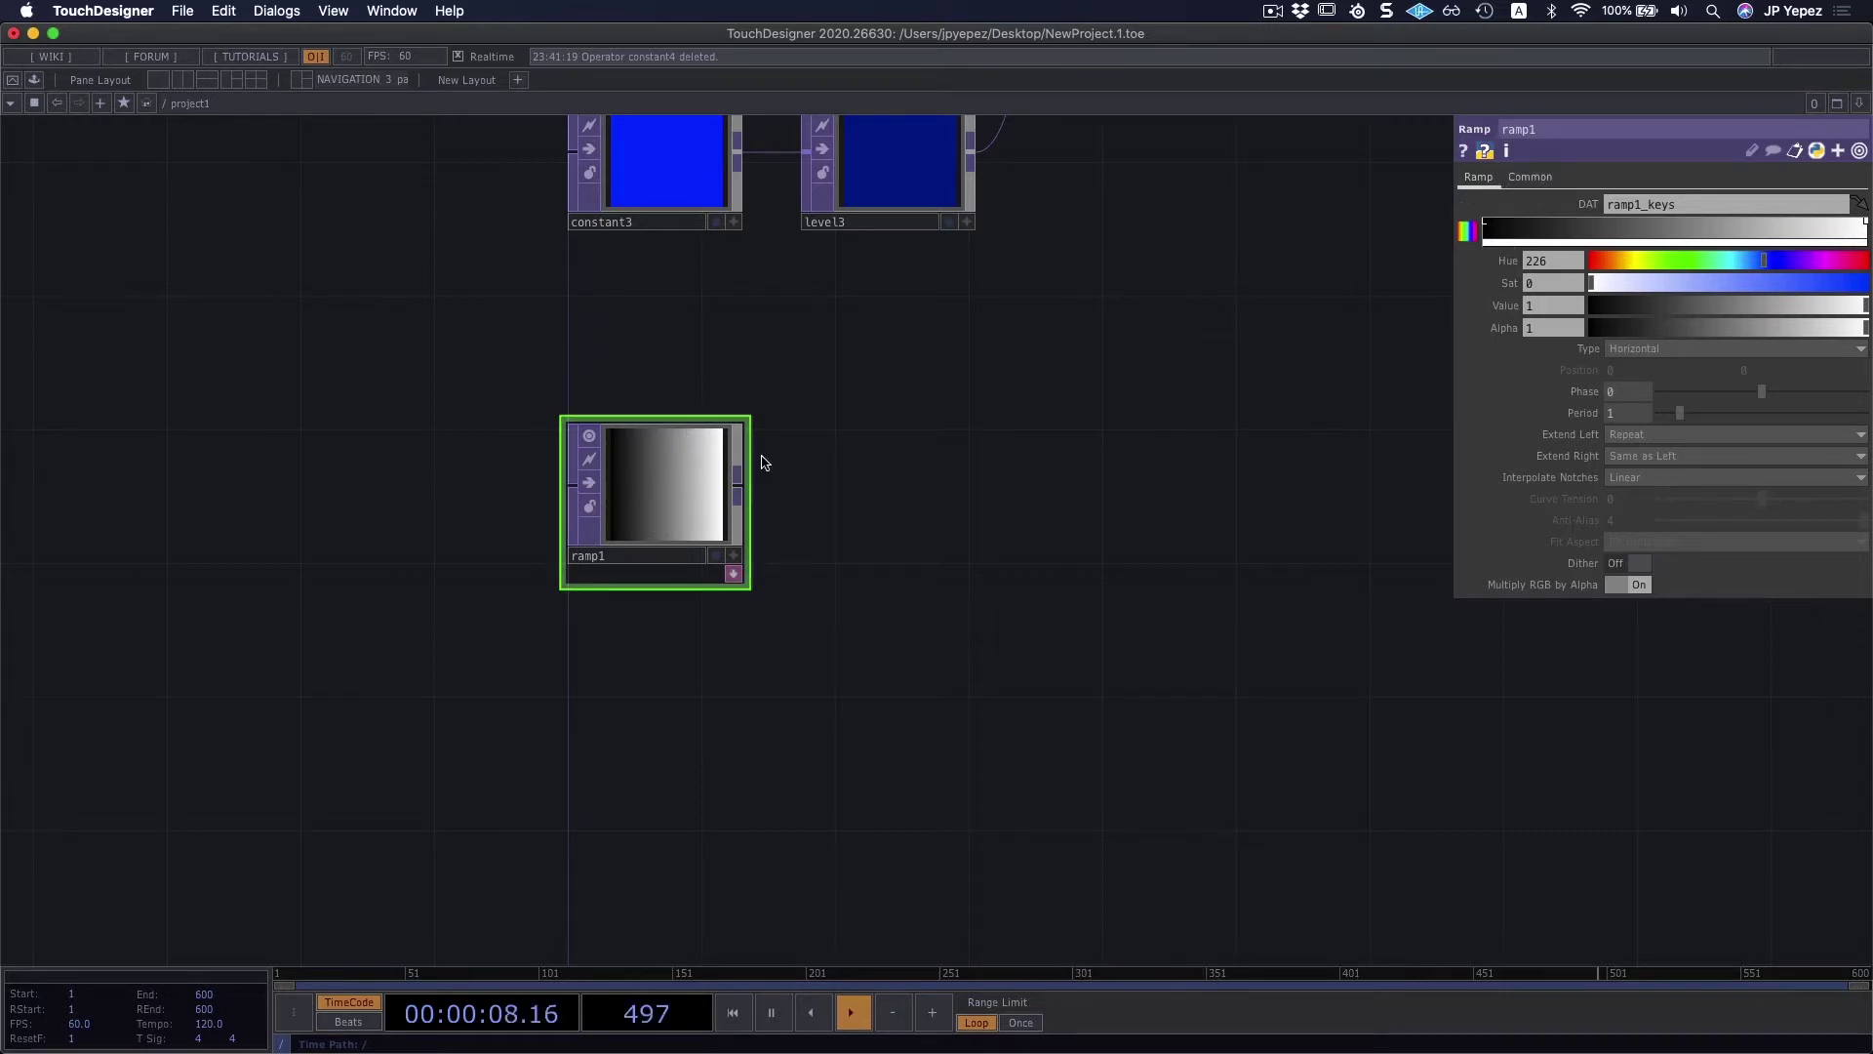
Step: Set ramp1's right colour key to green: hue 115, saturation 0.794, value 0.571
scroll(673, 488, up, 10)
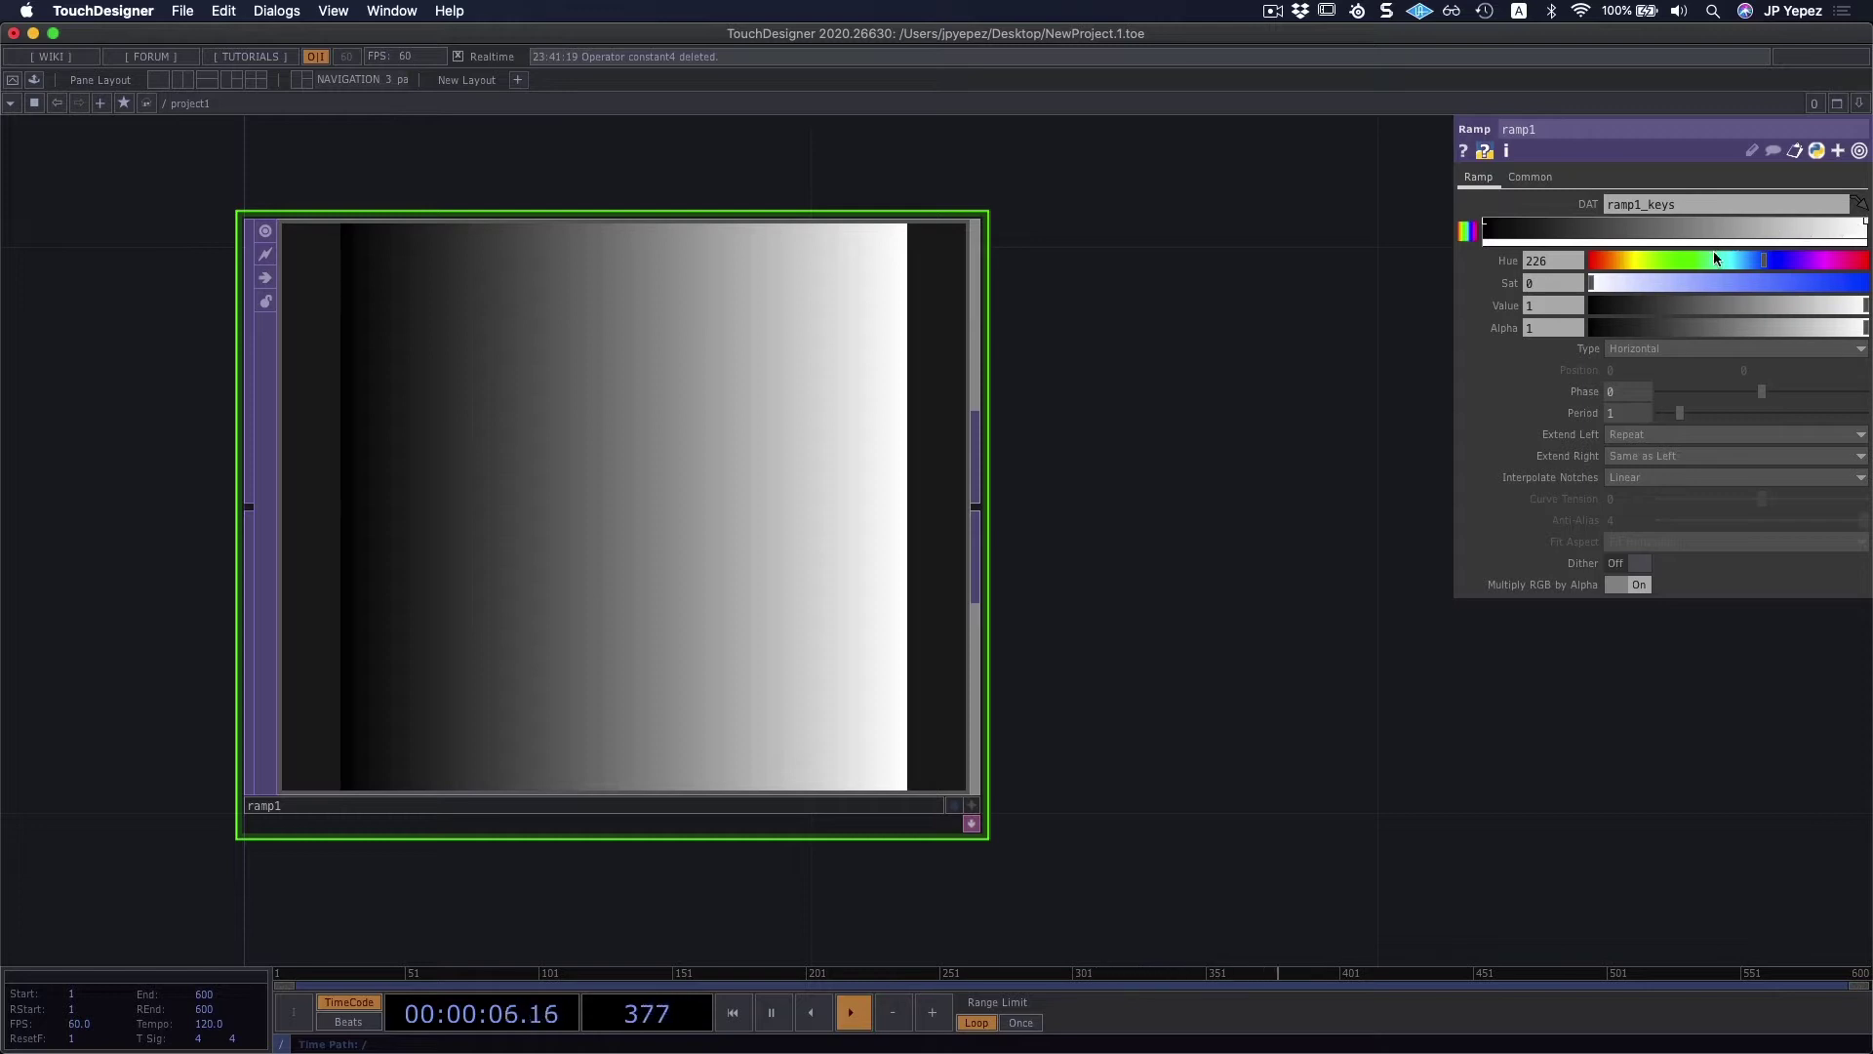
click(1485, 225)
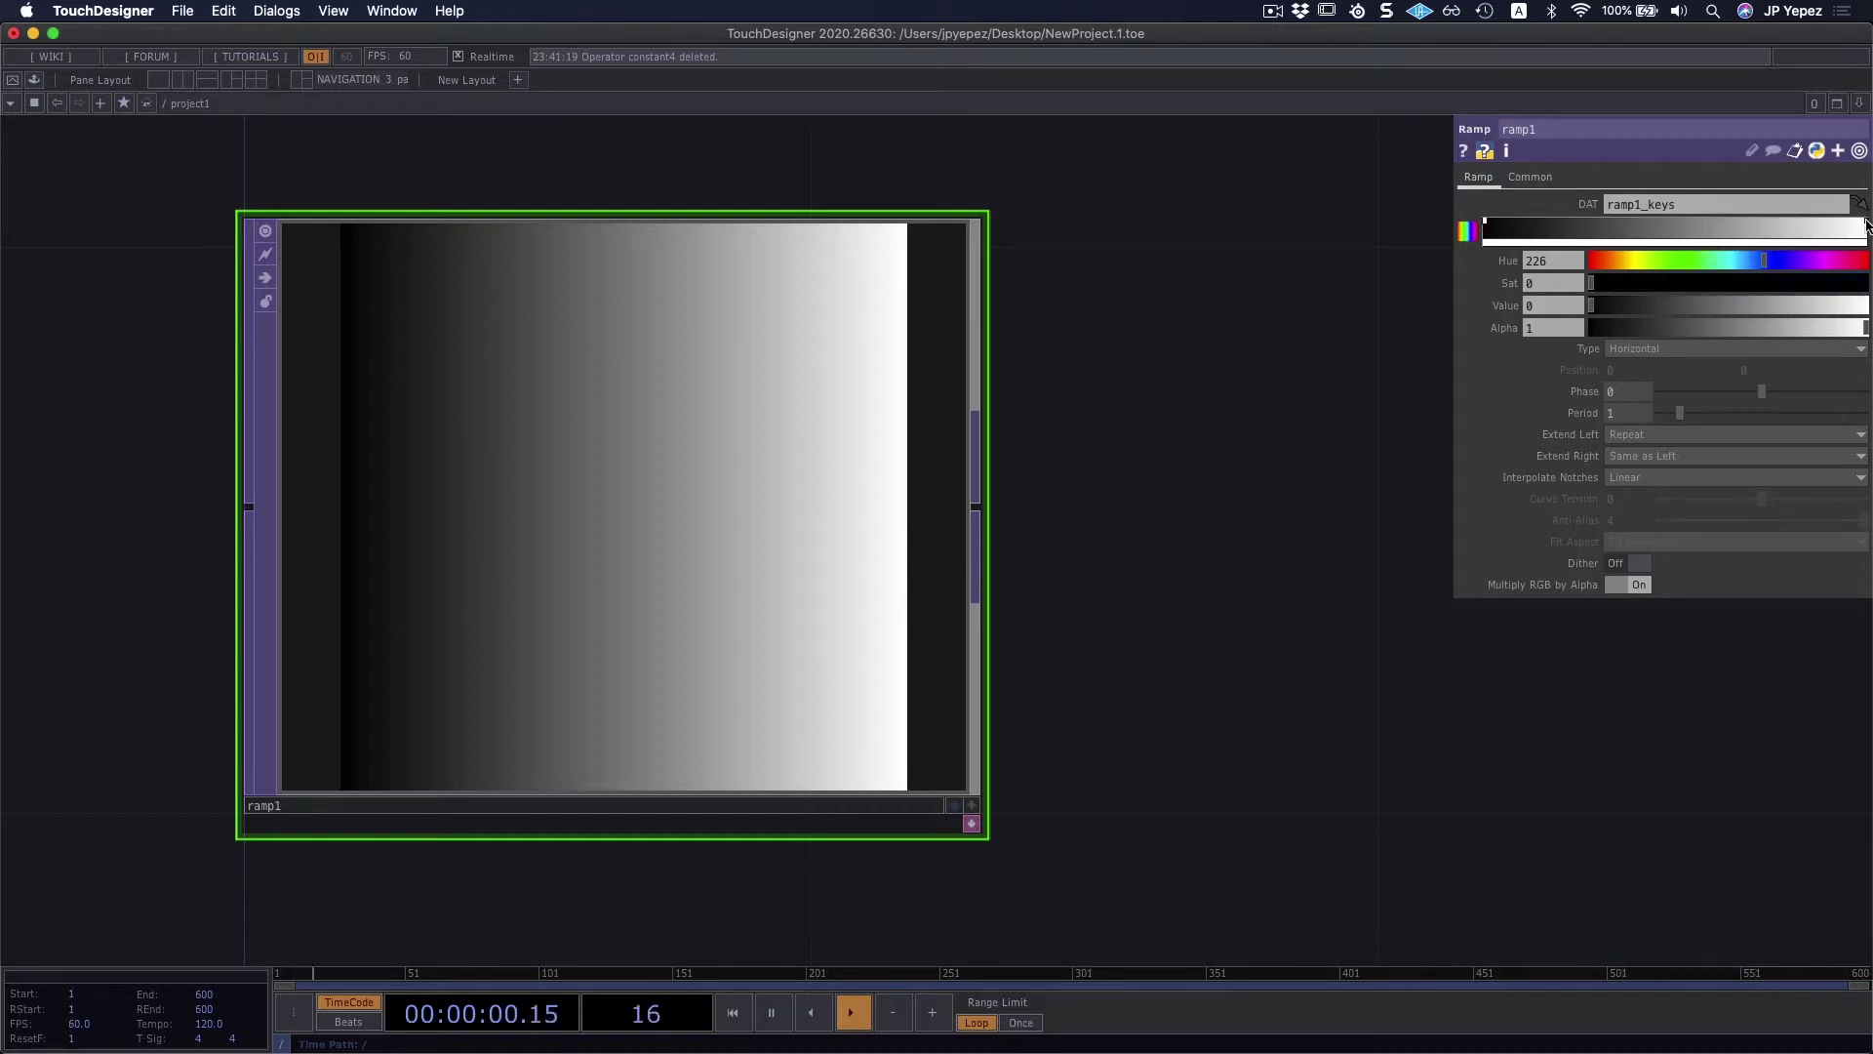
click(1866, 225)
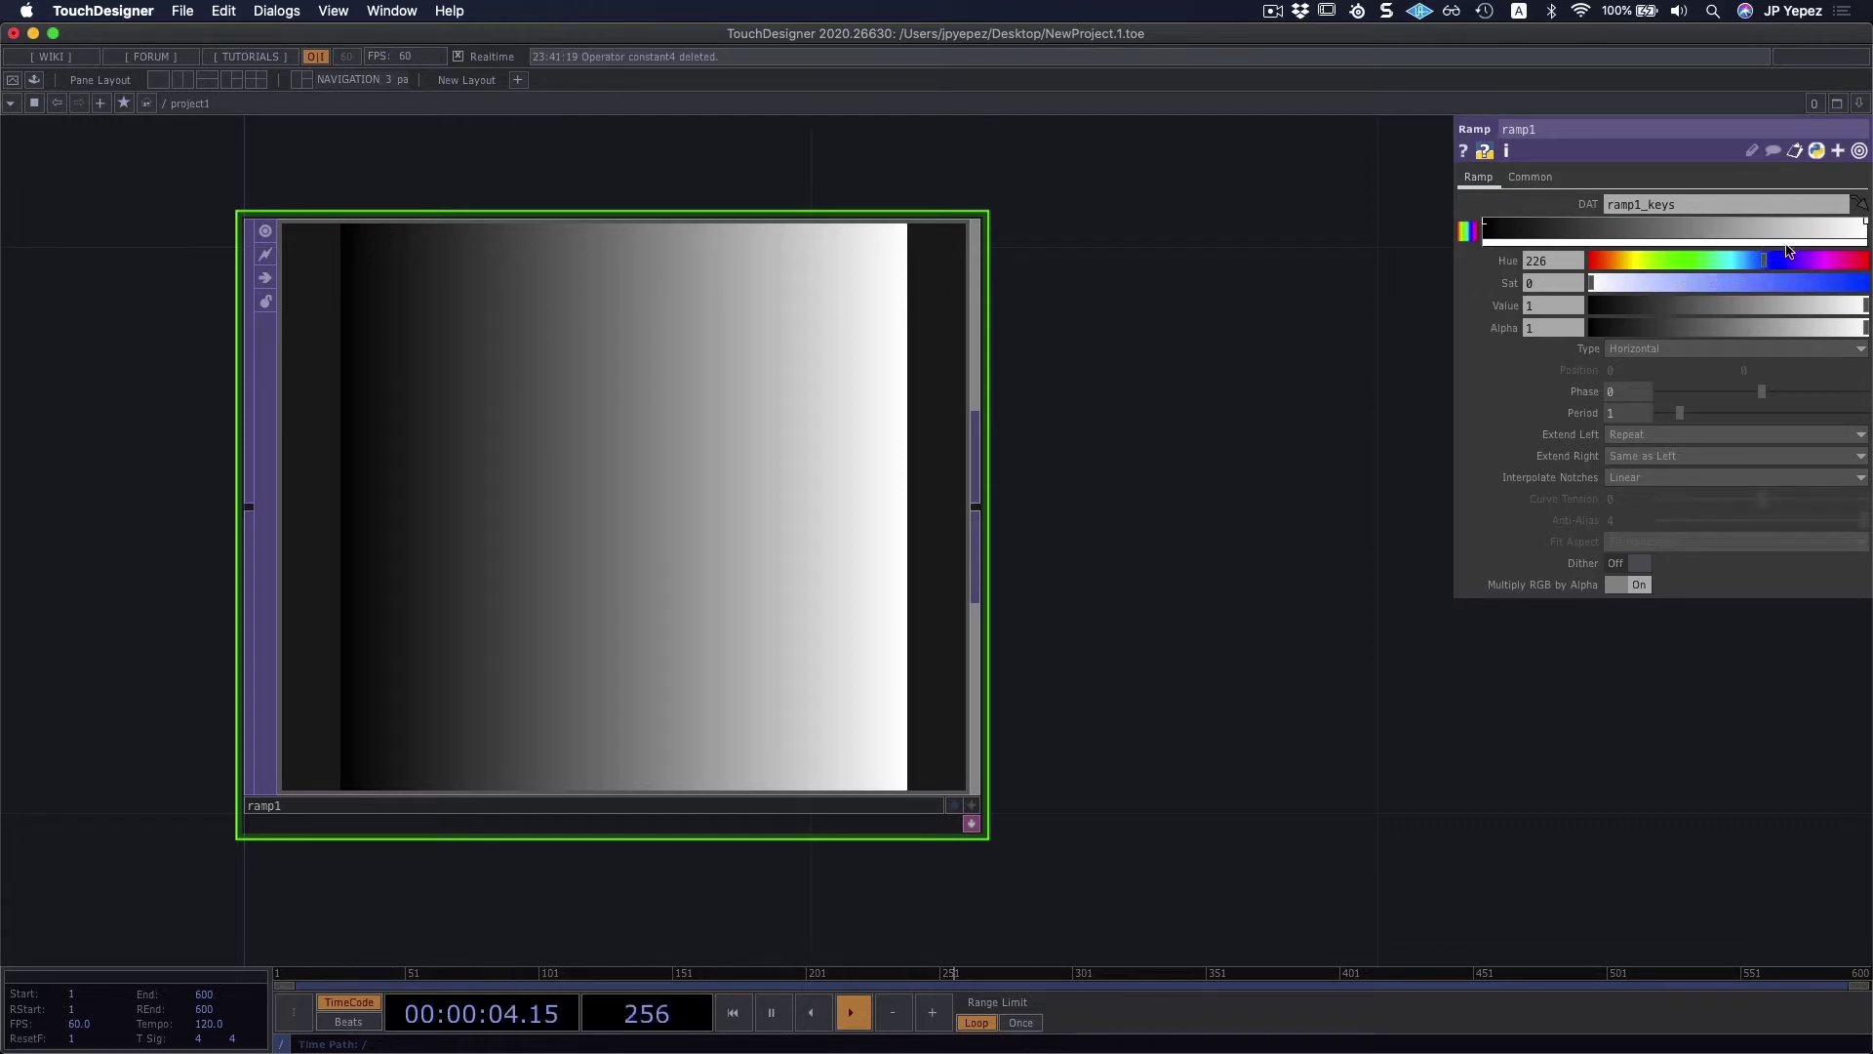
drag(1768, 262, 1706, 283)
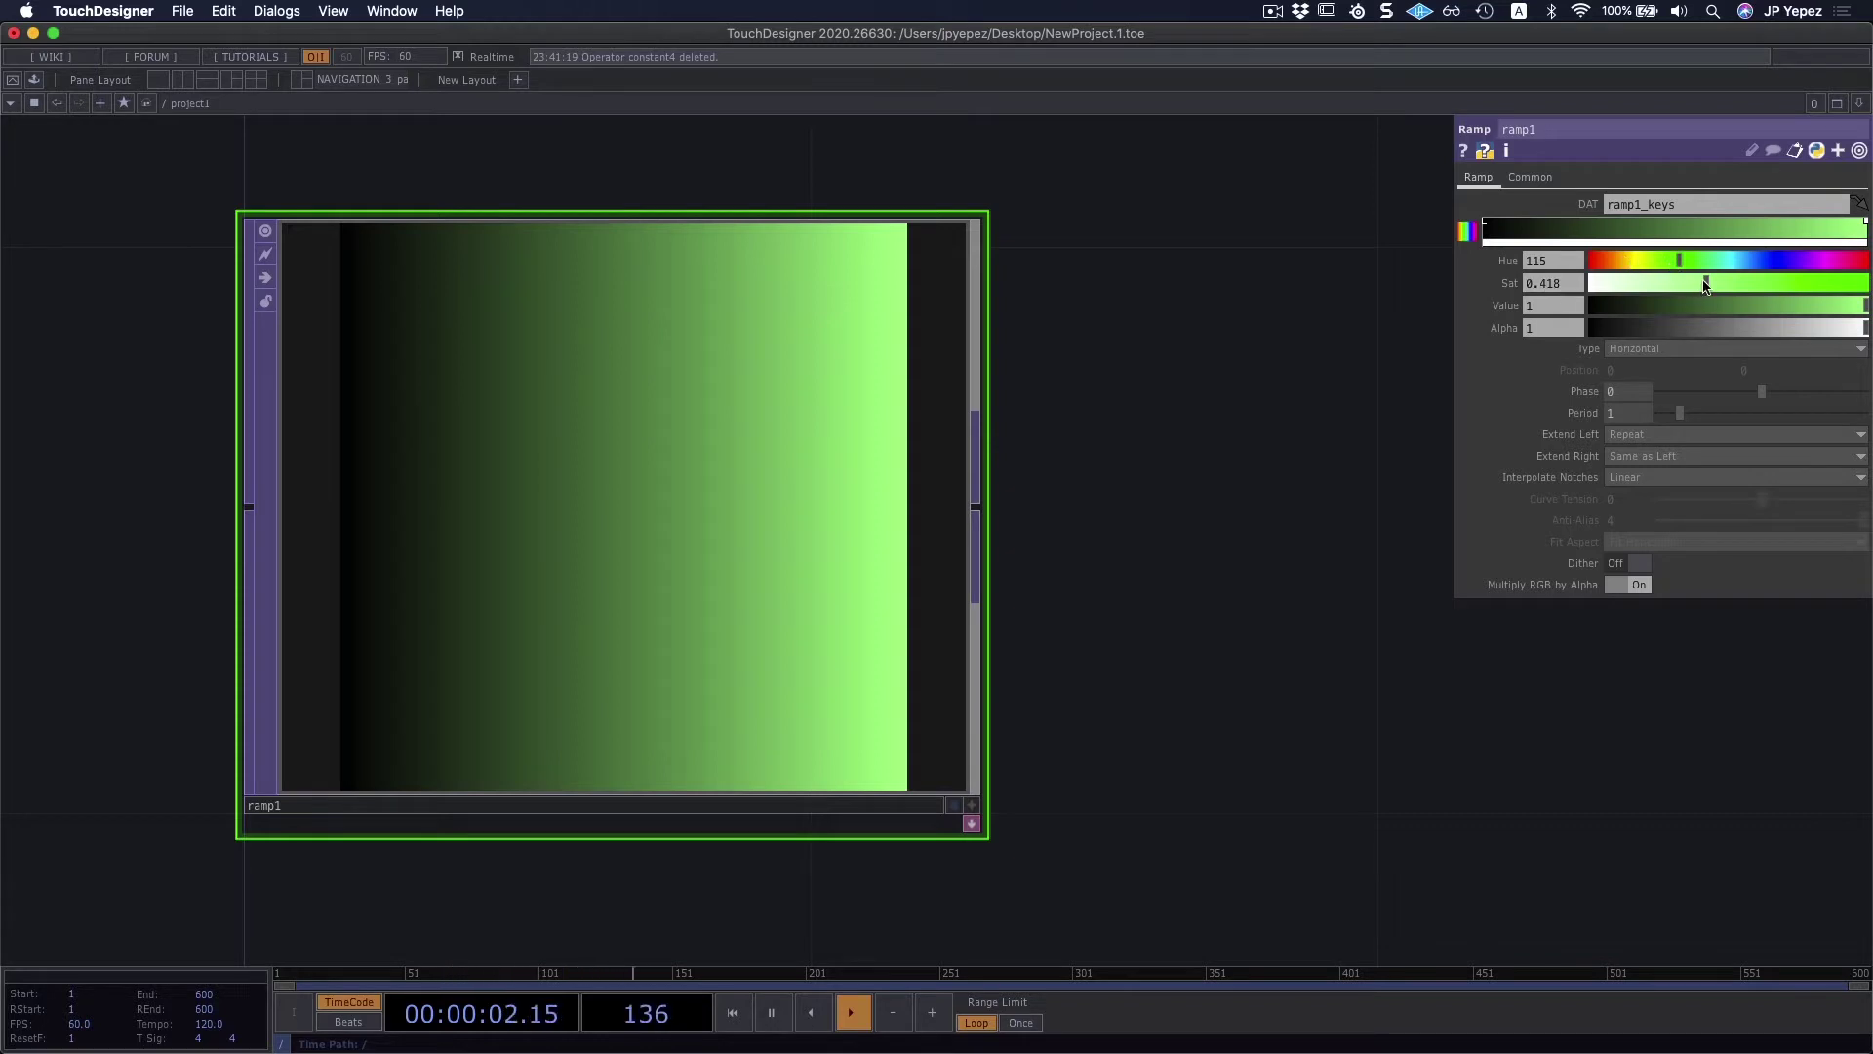
mouse_move(1719, 286)
mouse_down()
mouse_move(1810, 284)
mouse_move(1748, 309)
mouse_up()
click(1809, 307)
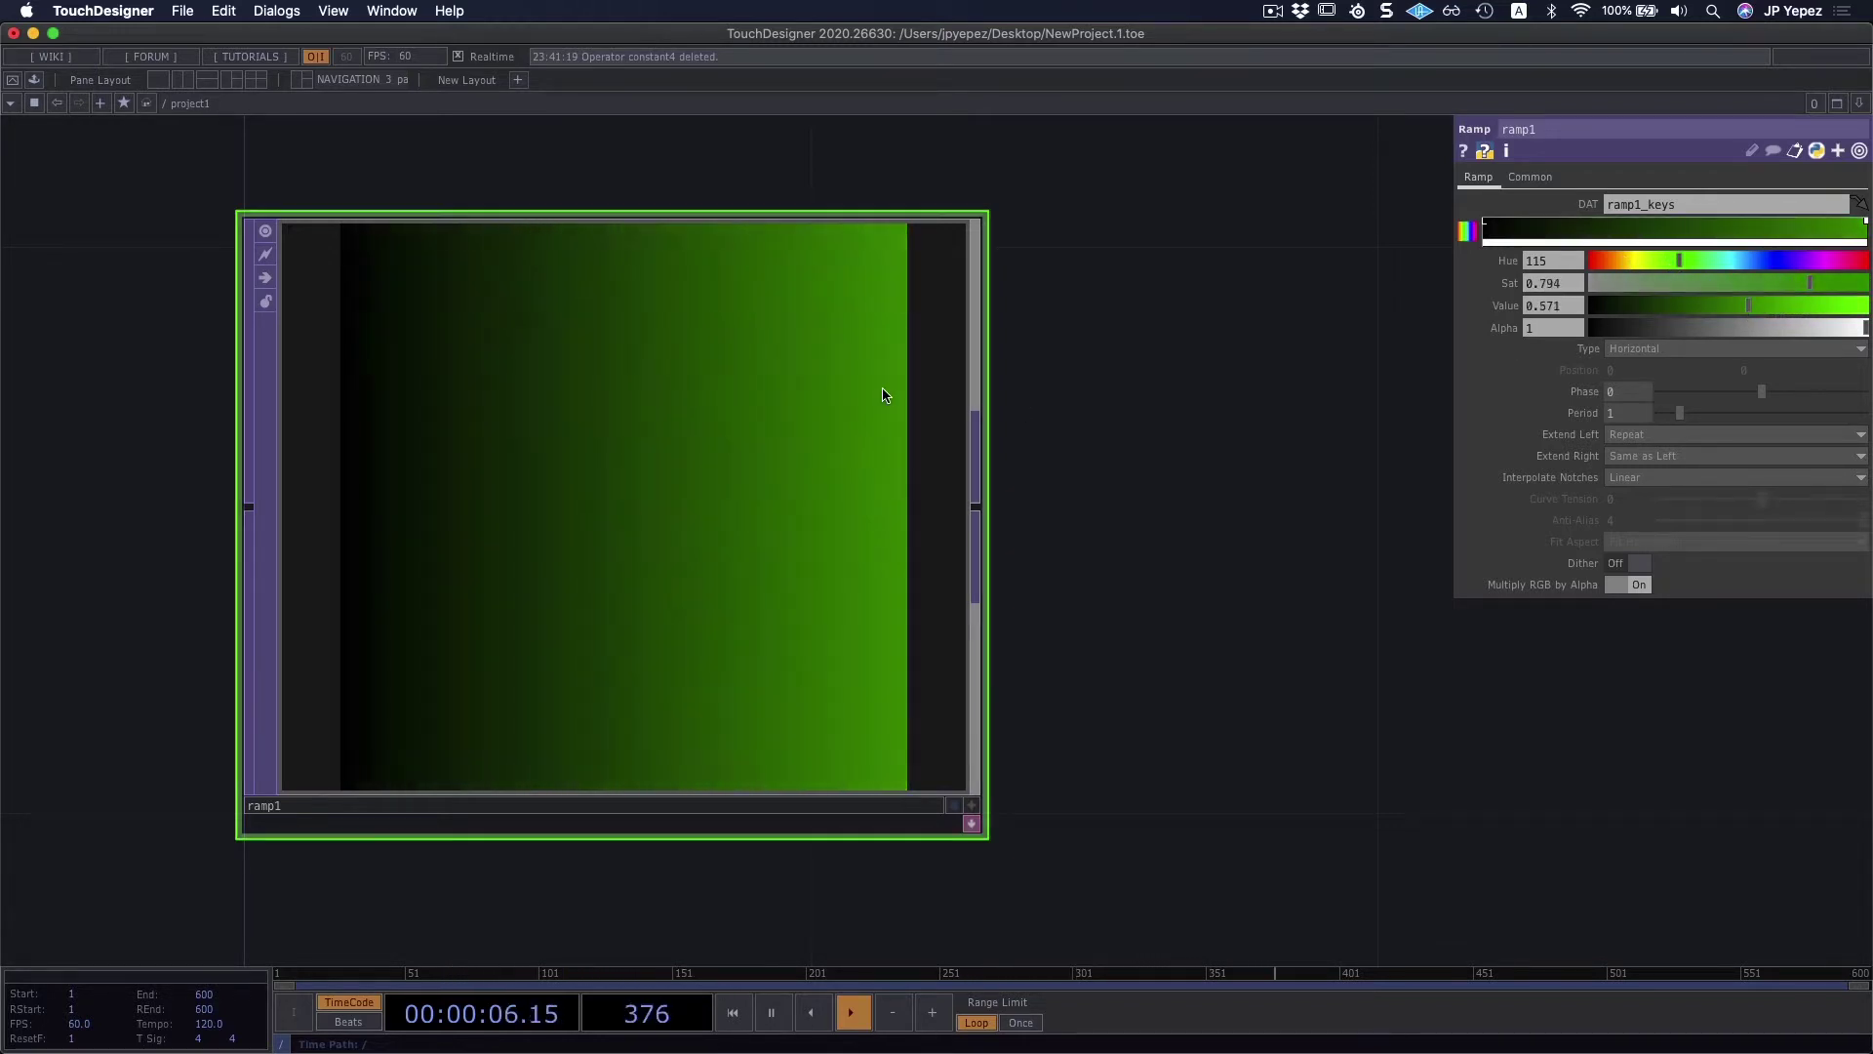
click(1484, 223)
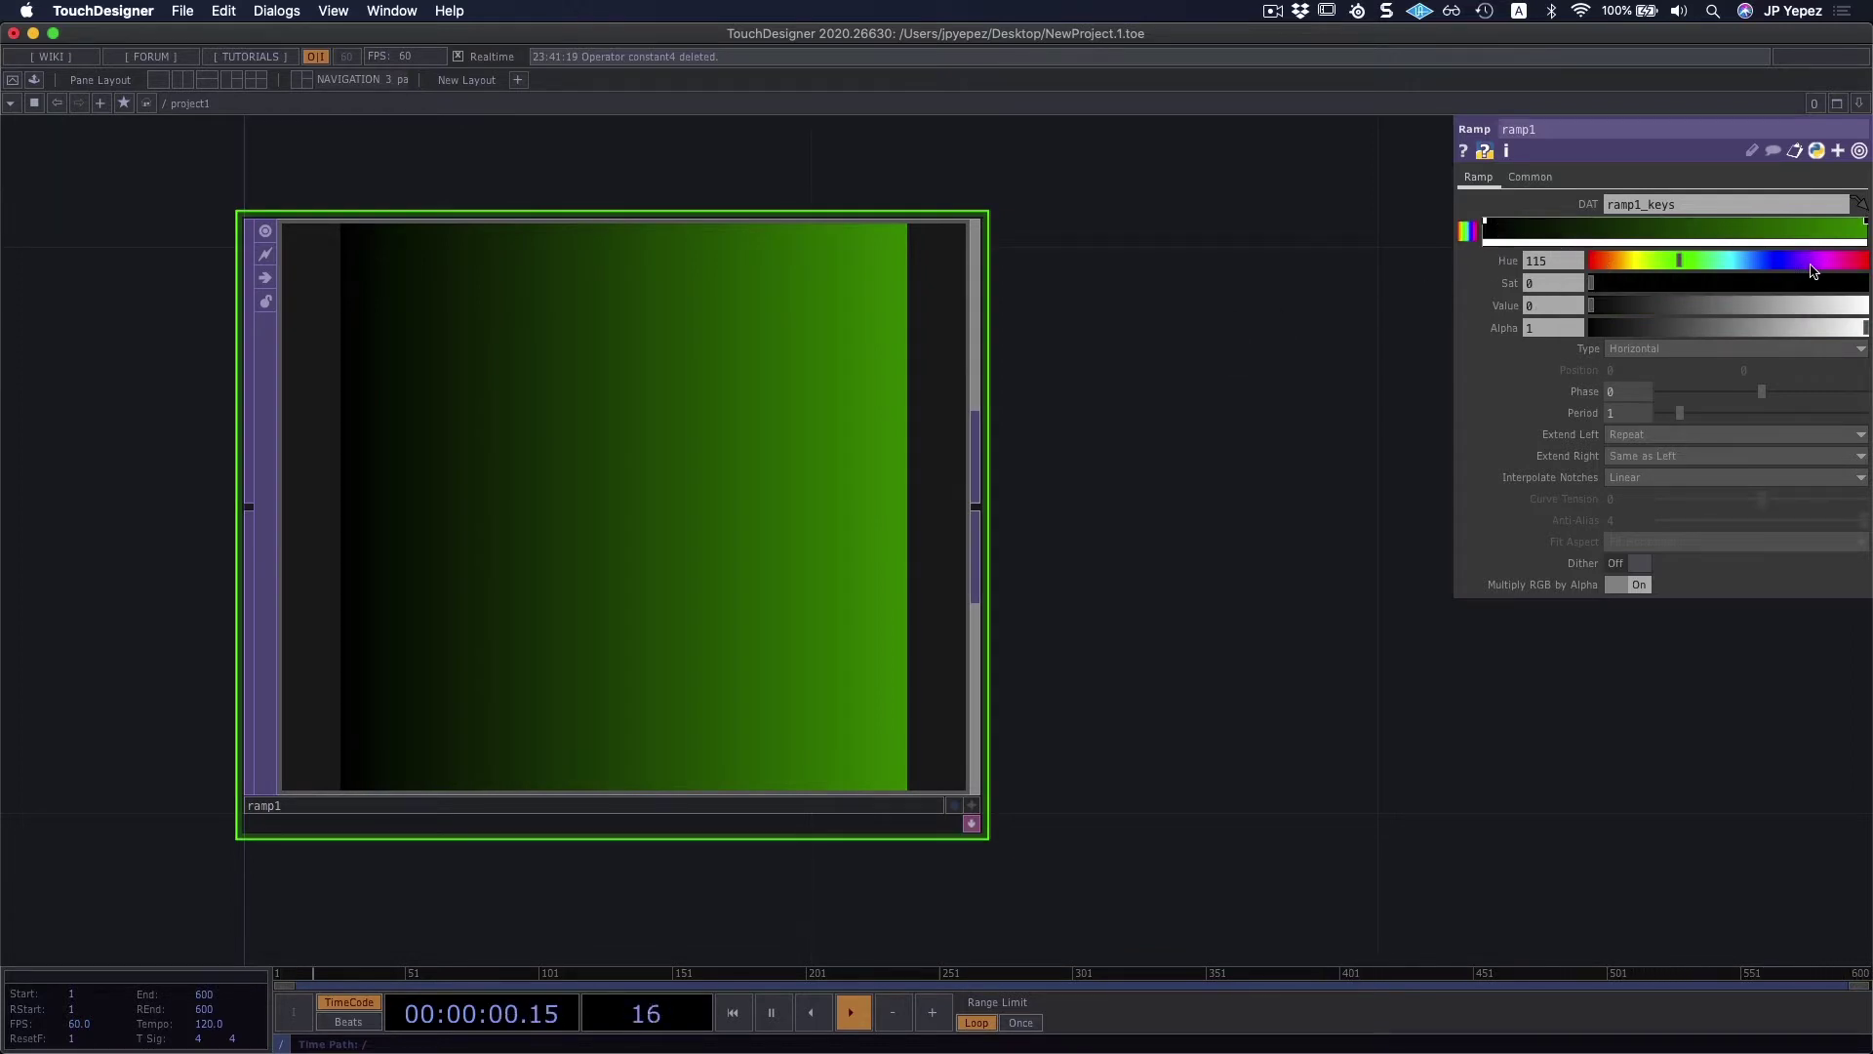
Step: Make ramp1's left key a dark, fully saturated red (hue 0, saturation 1)
drag(1688, 271, 1770, 288)
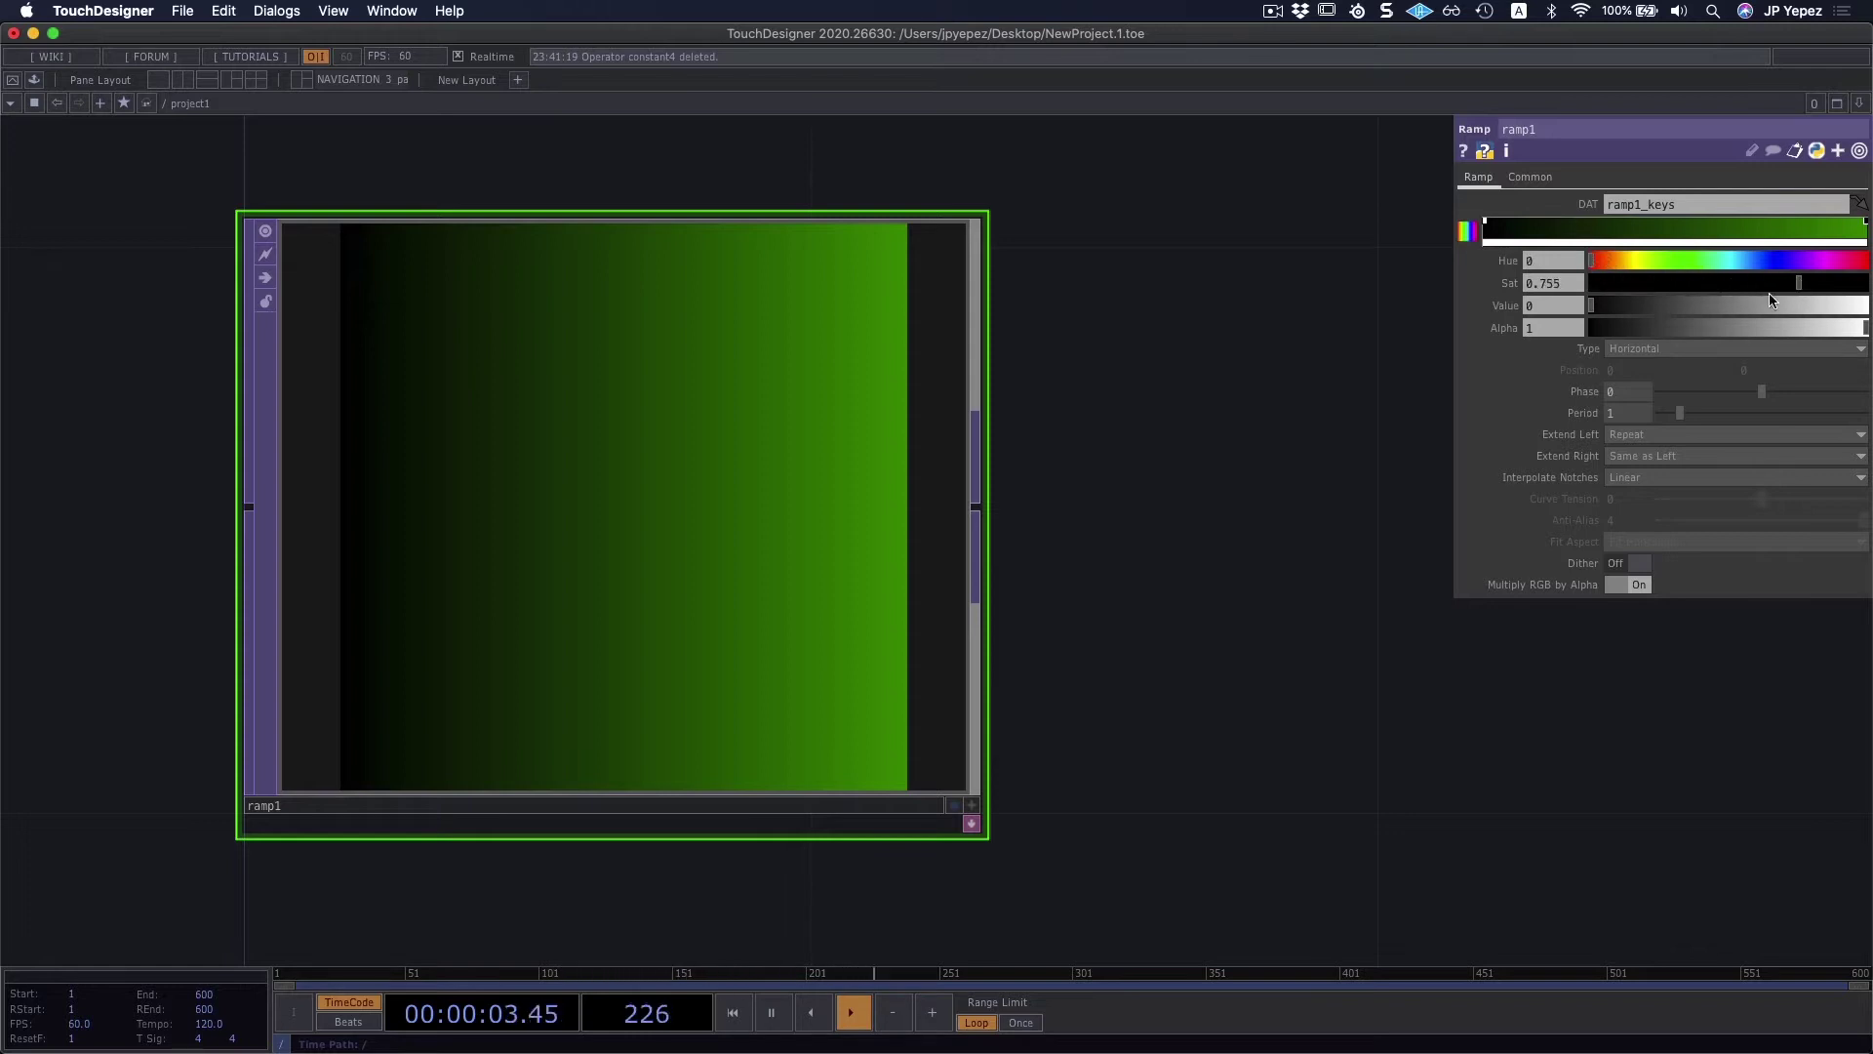
click(1632, 307)
drag(1634, 305, 1637, 305)
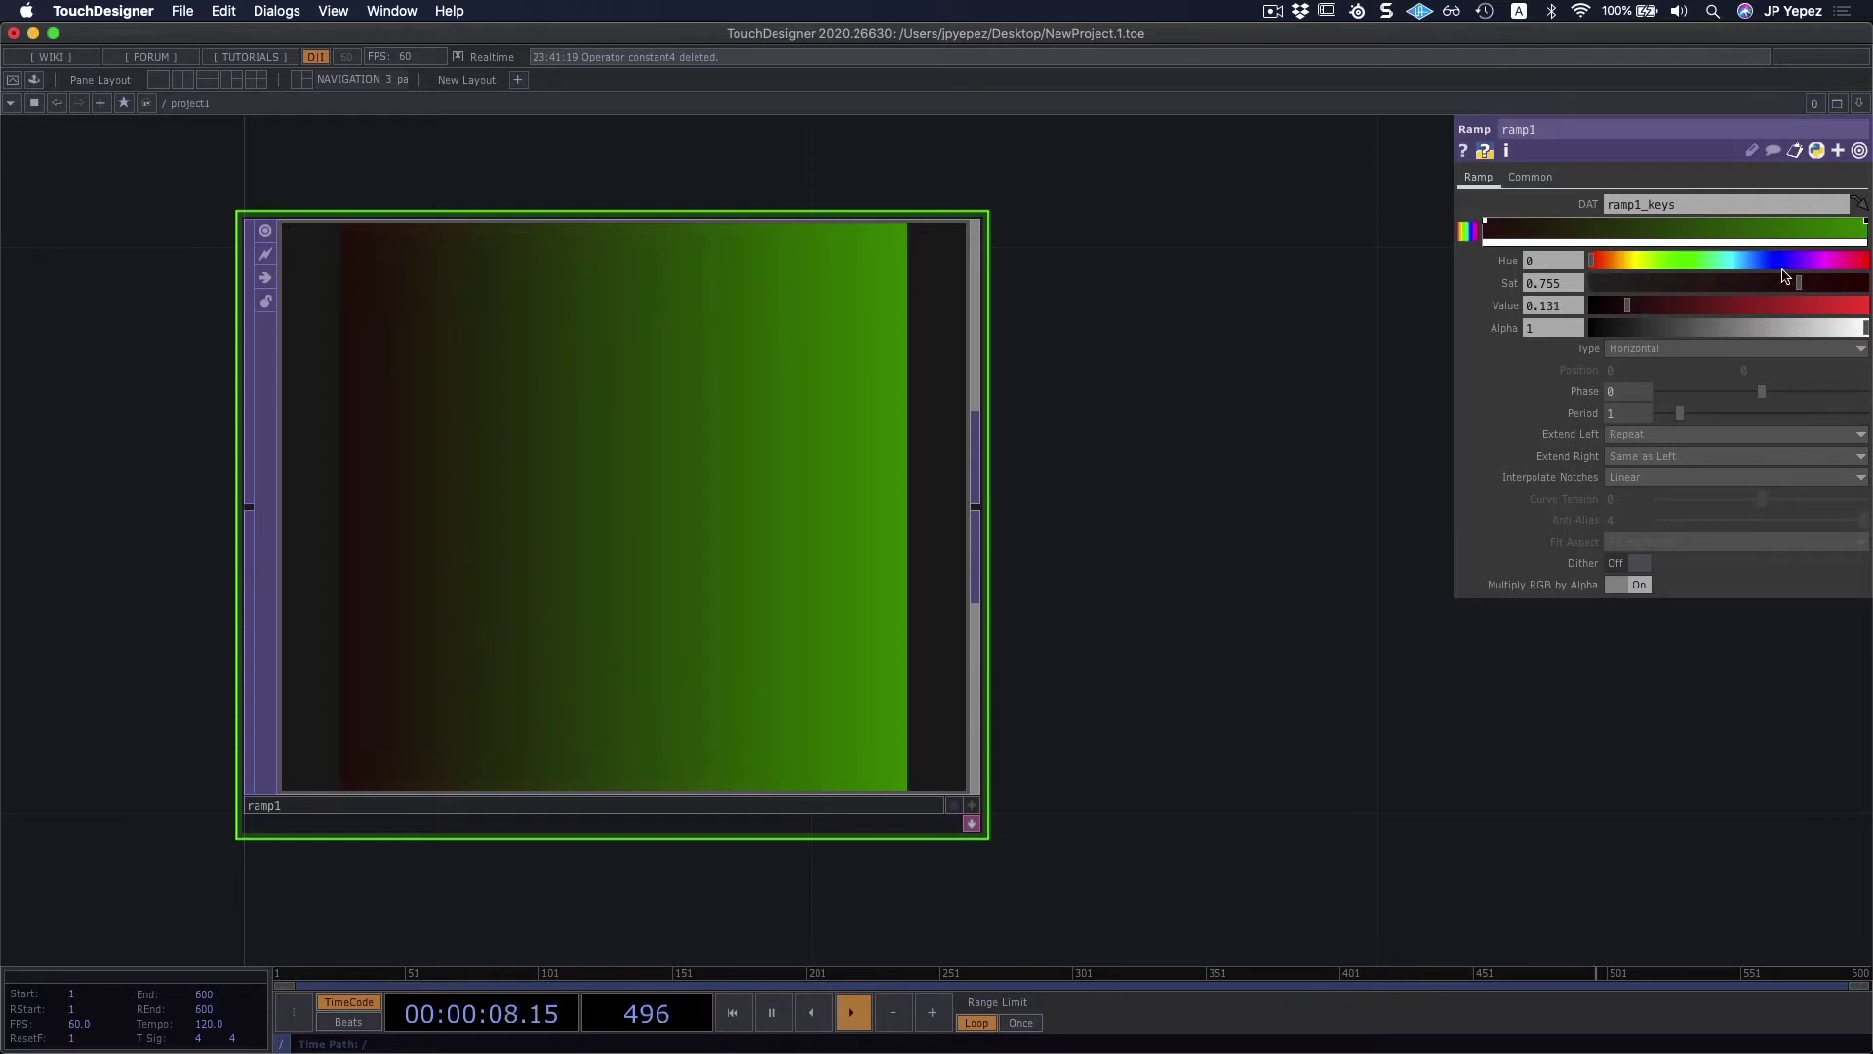
drag(1804, 285, 1867, 292)
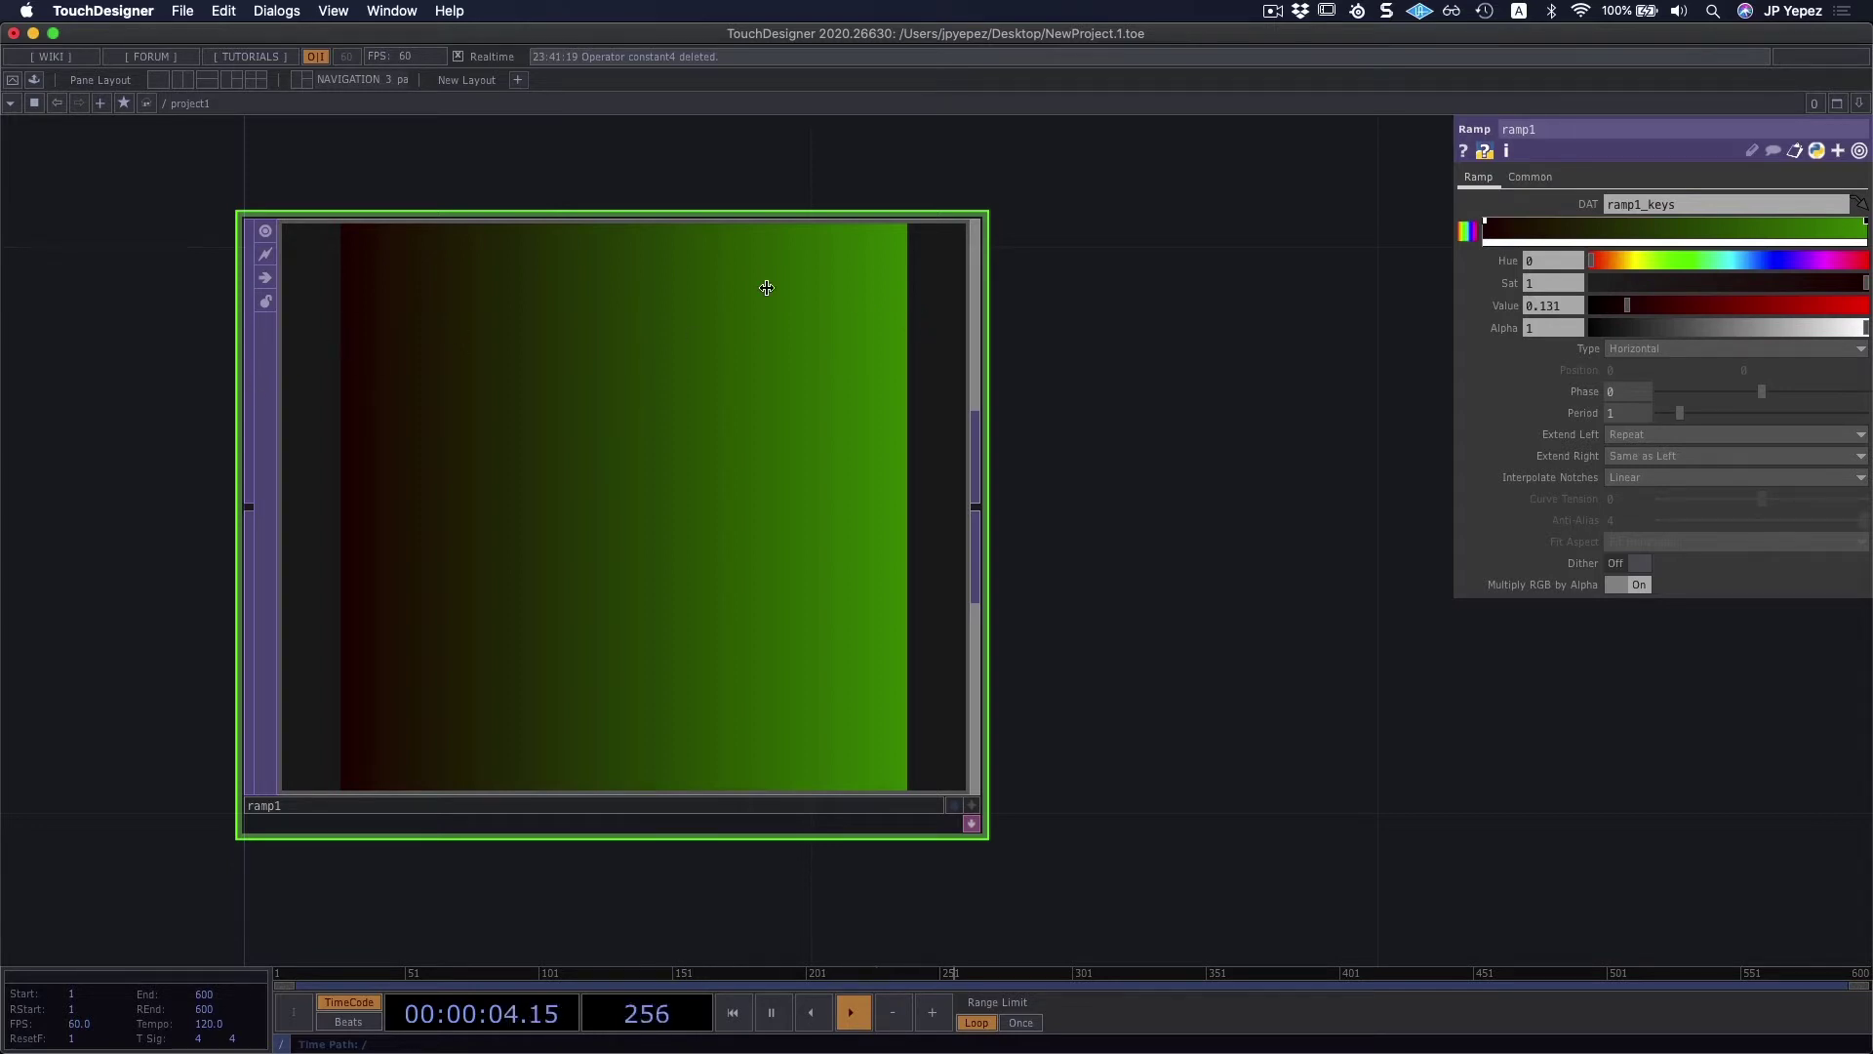
Step: Add a teal colour stop mid-ramp and a pale grey-green stop left of it
click(1692, 234)
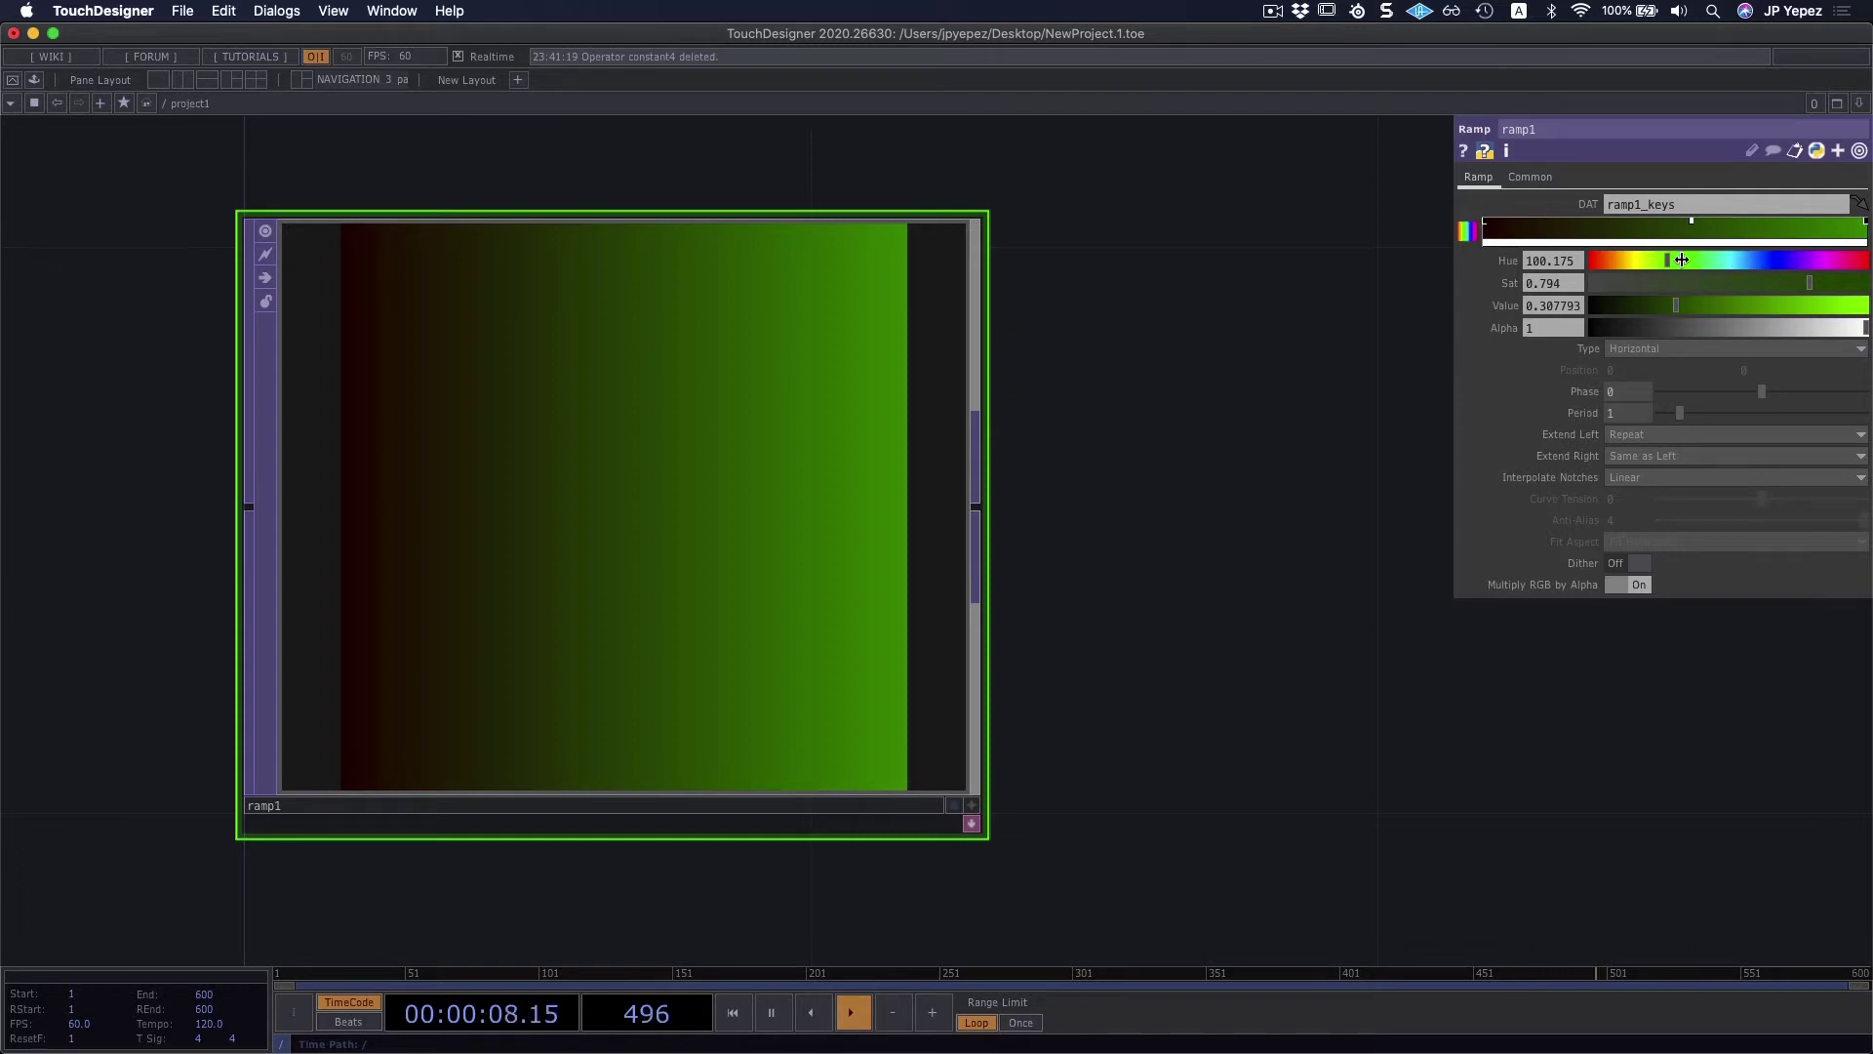
drag(1666, 260, 1825, 282)
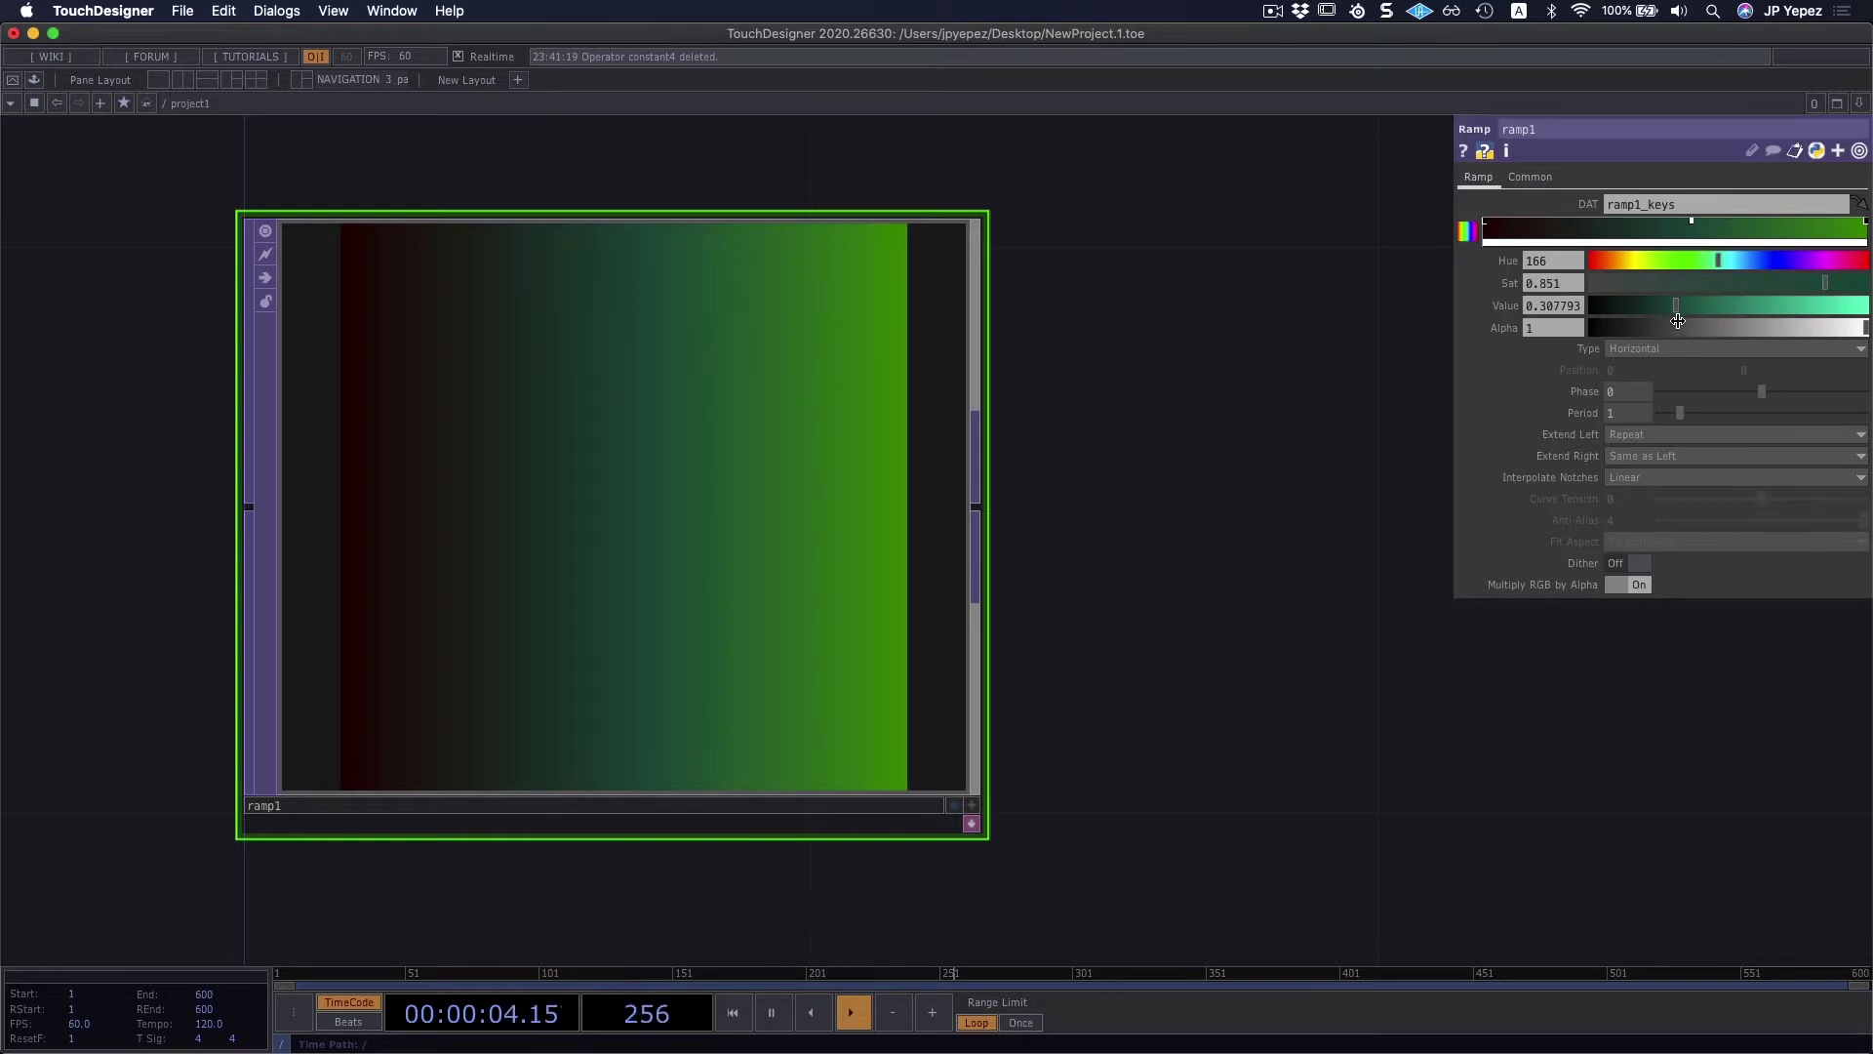
drag(1676, 306, 1731, 302)
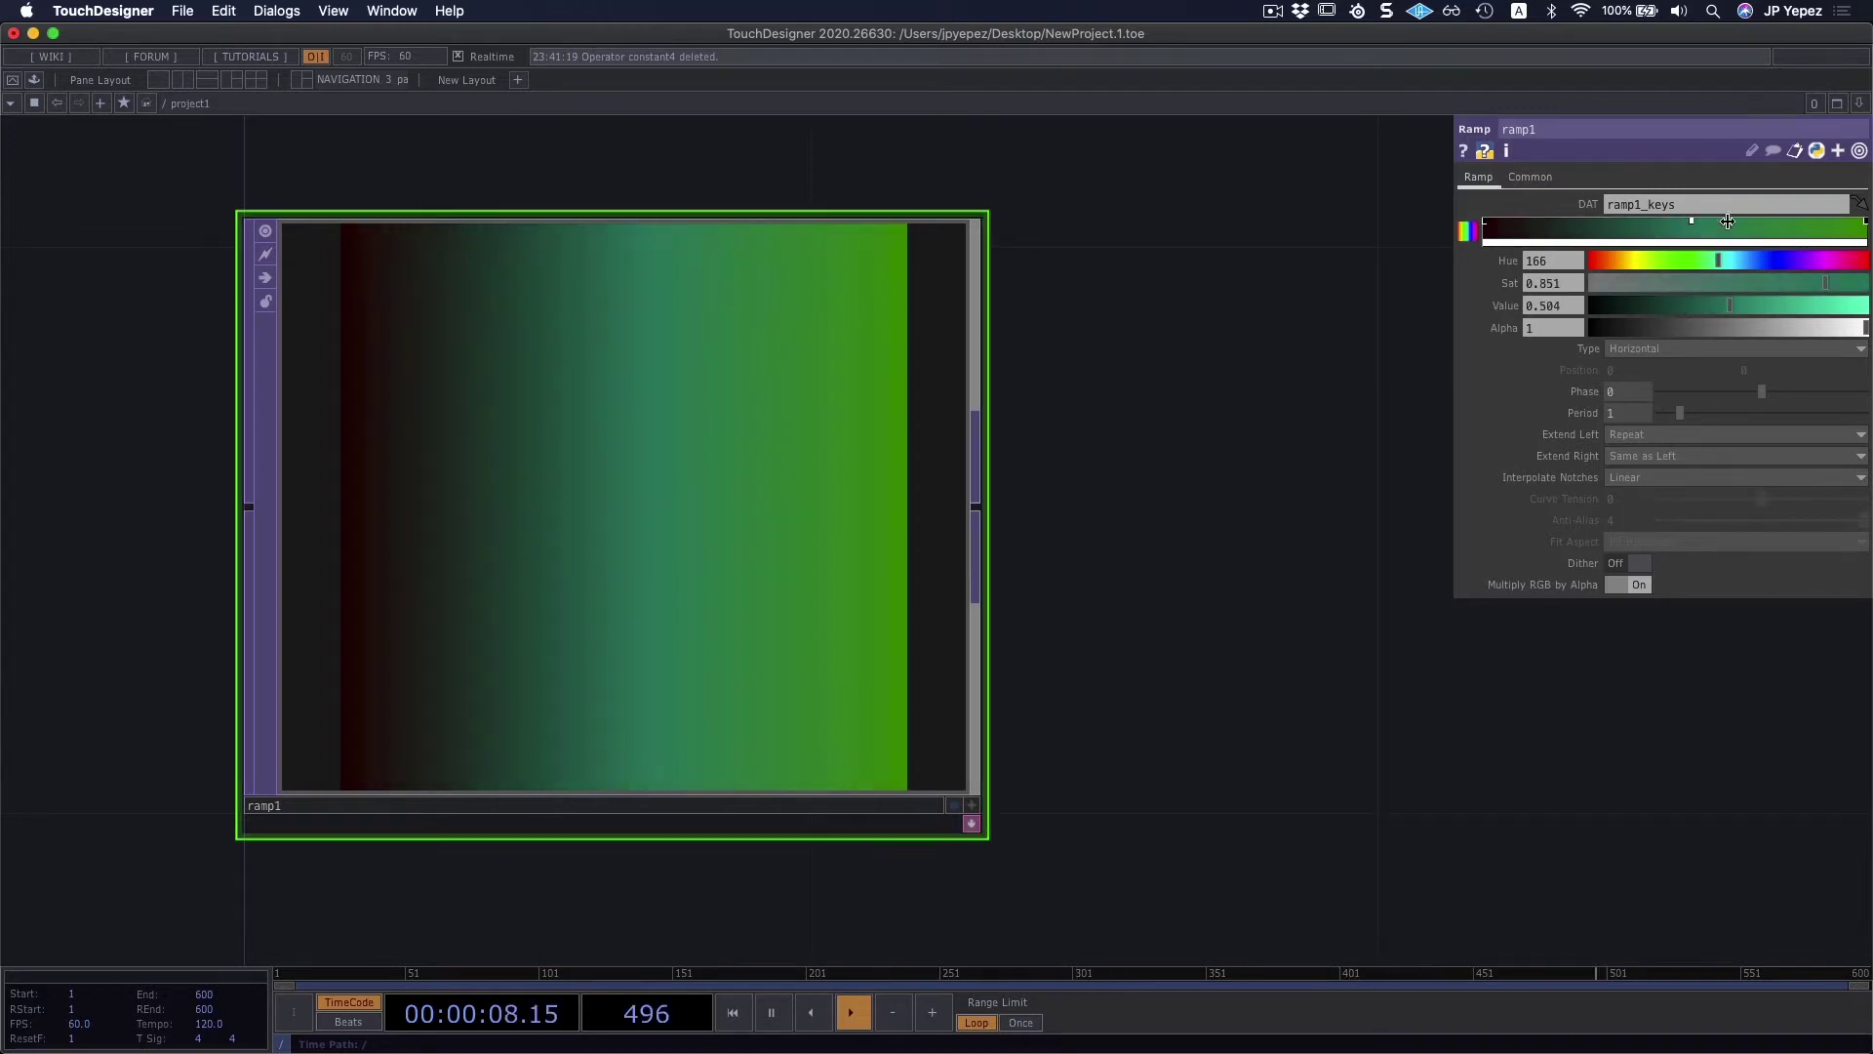
click(1609, 227)
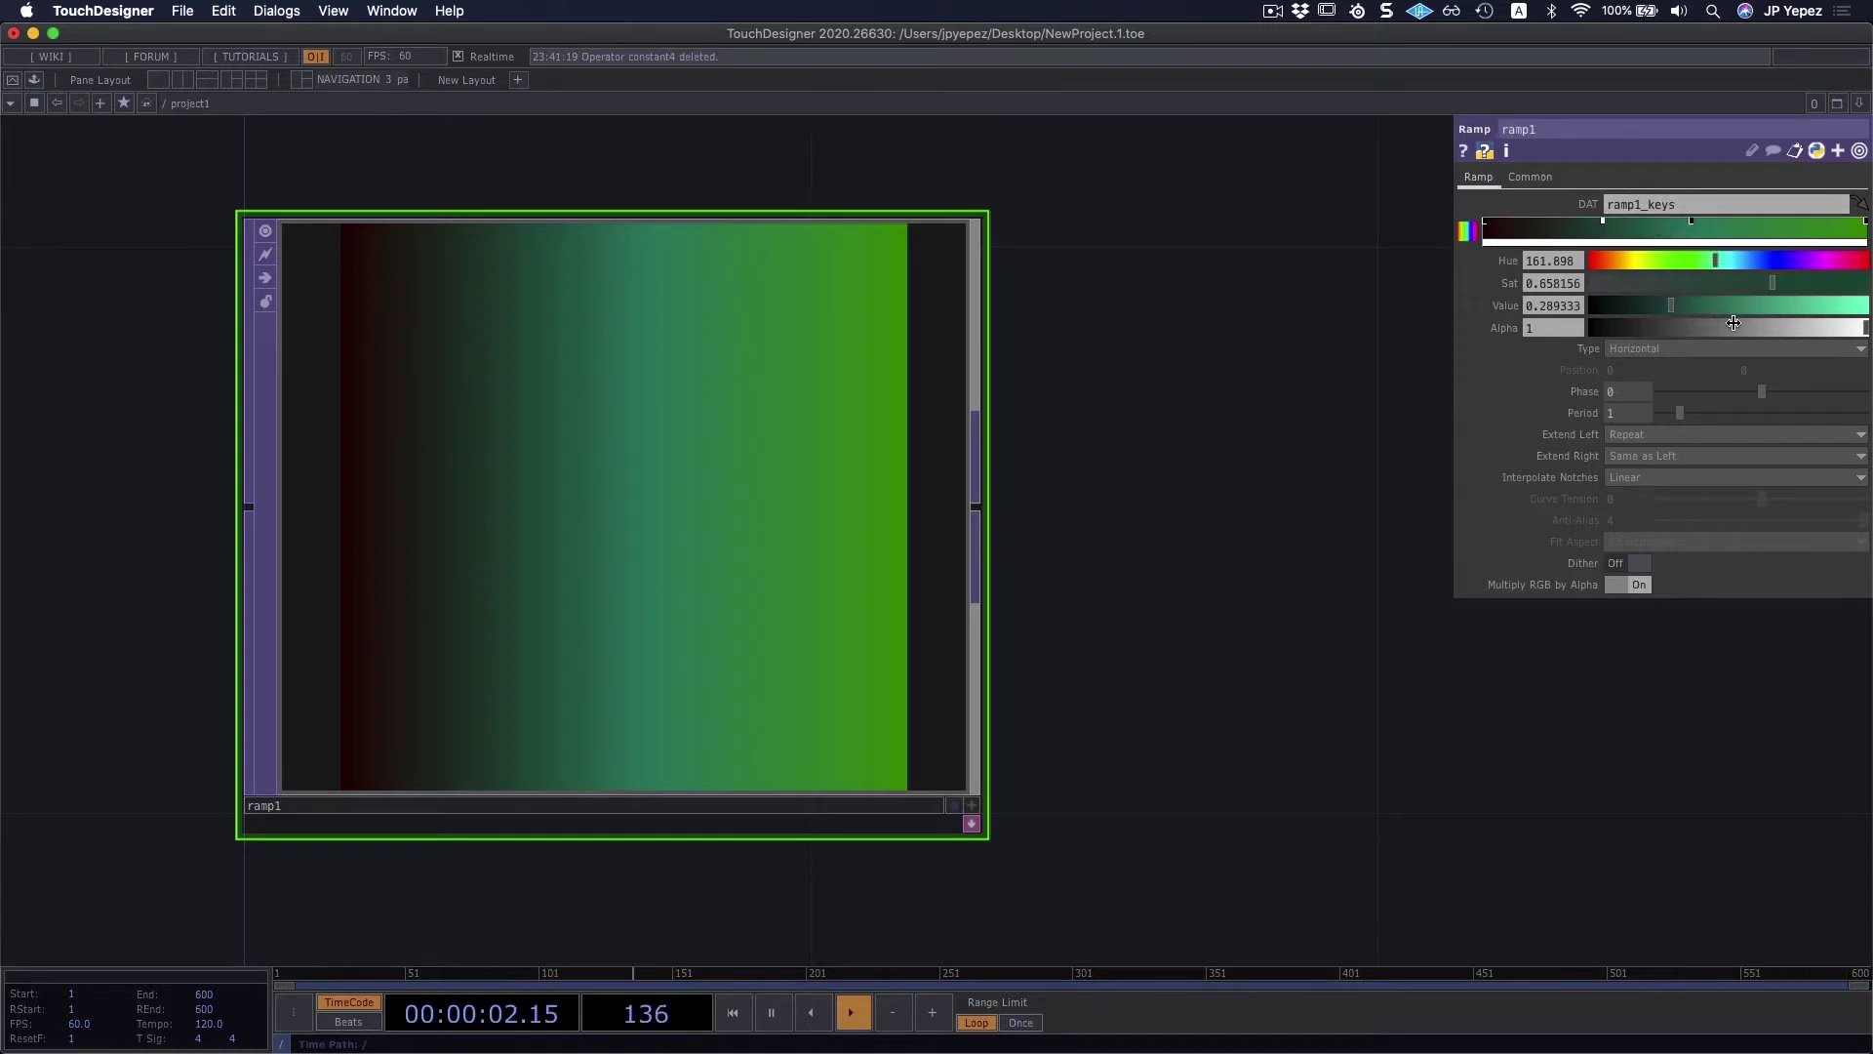
drag(1733, 323, 1868, 326)
drag(1676, 304, 1650, 304)
drag(1766, 281, 1809, 305)
Step: Add ramp1 stops: set the rightmost key to hue 206 and a new left key to hue 117
click(1788, 226)
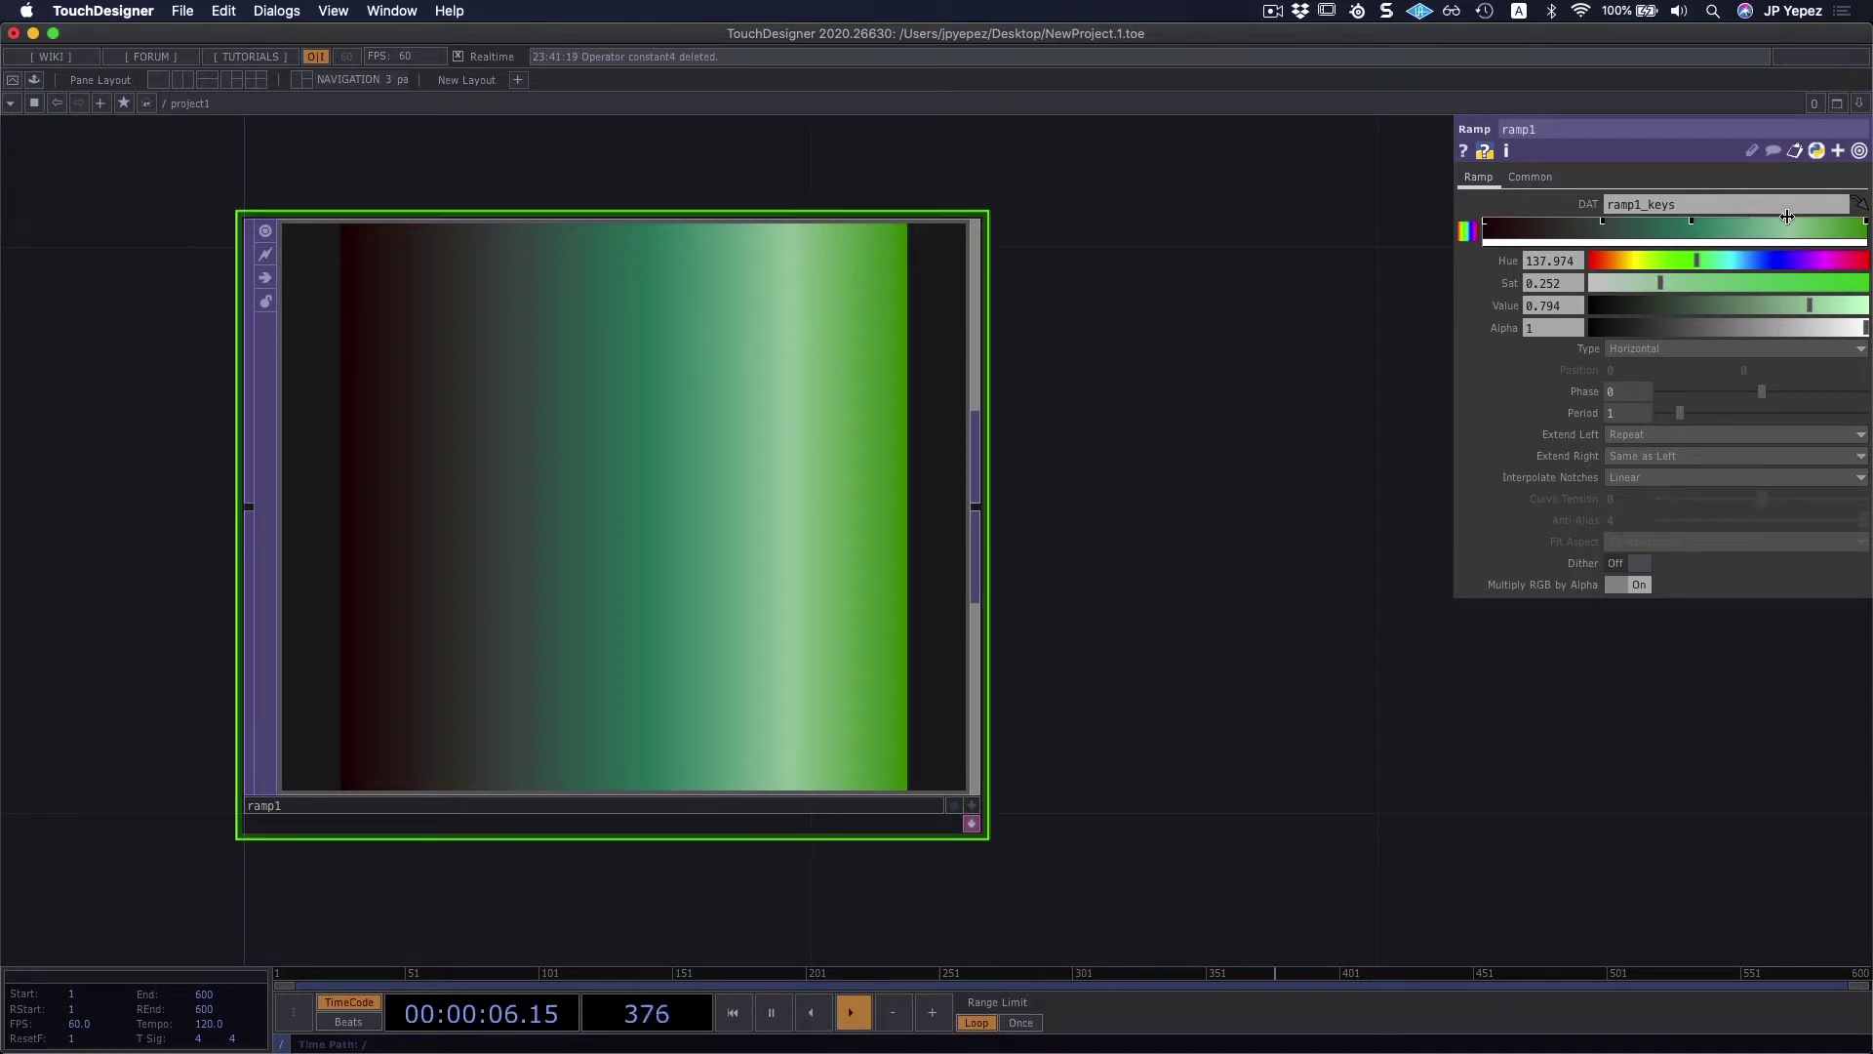
click(1826, 220)
drag(1697, 261, 1749, 265)
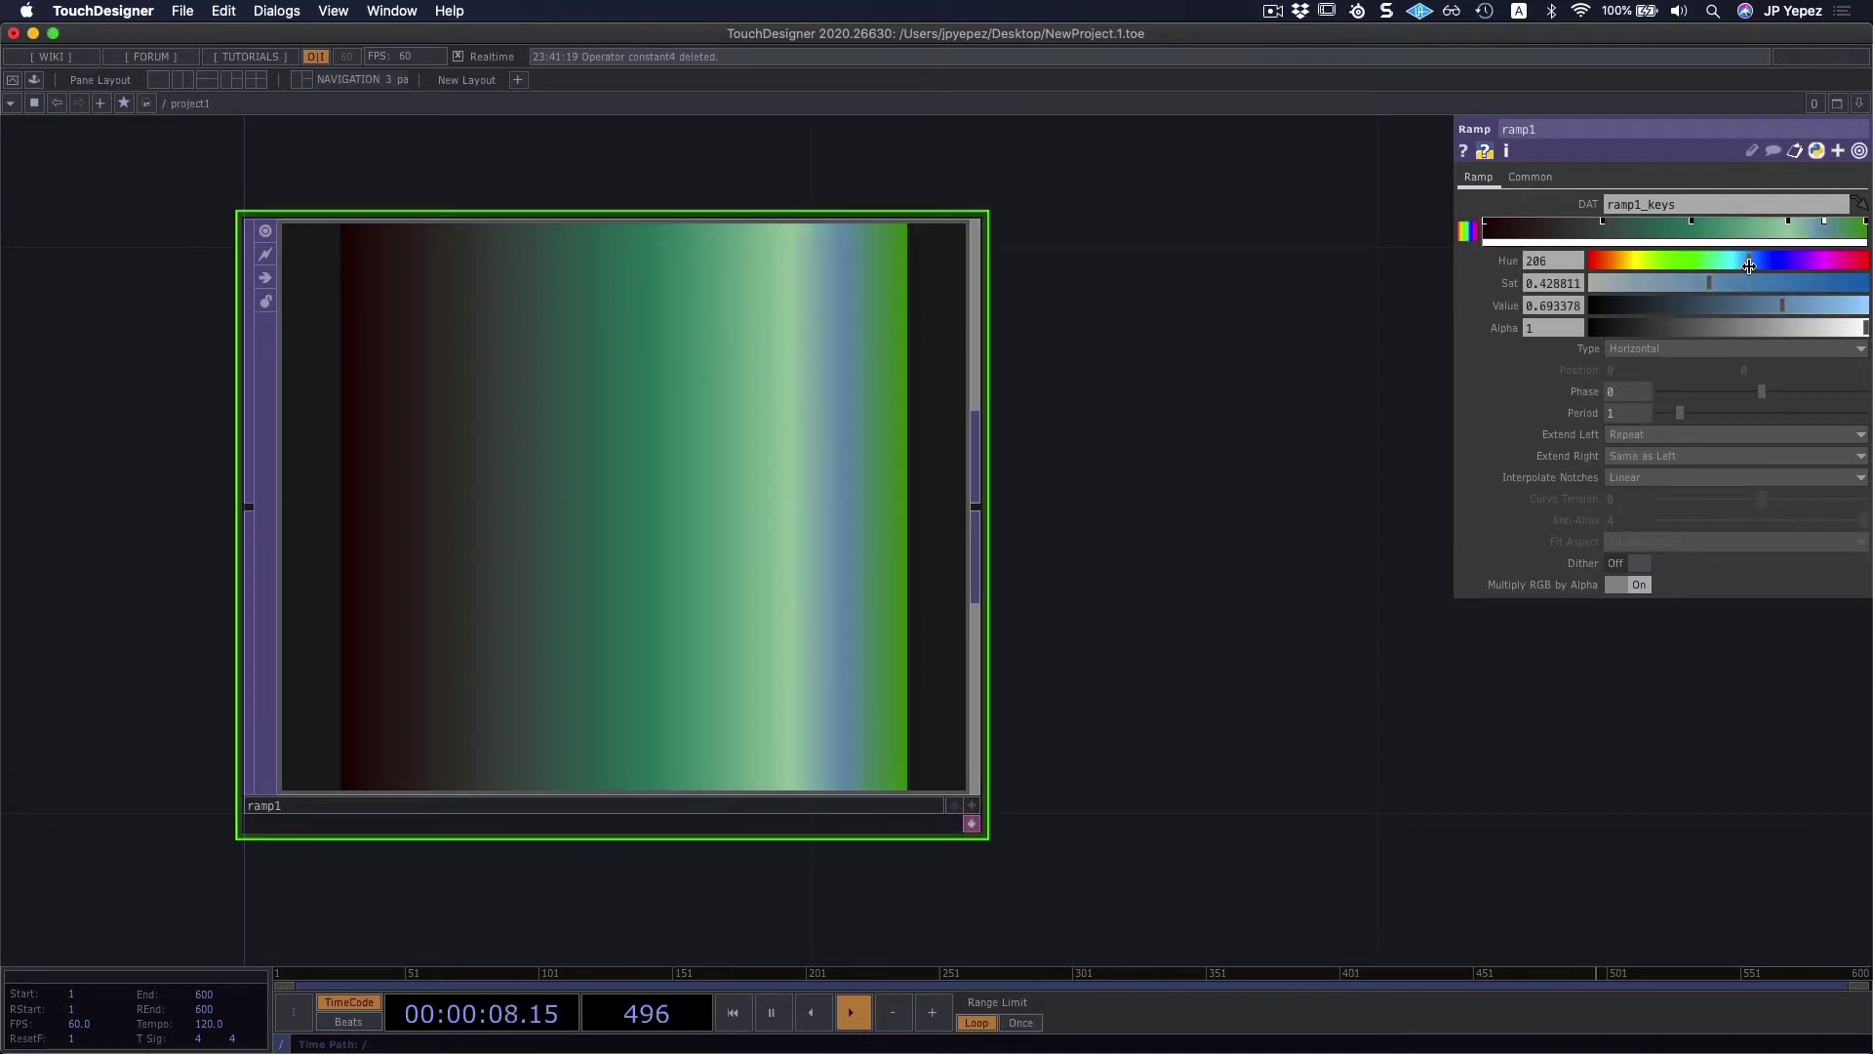
click(1552, 231)
drag(1664, 254, 1712, 307)
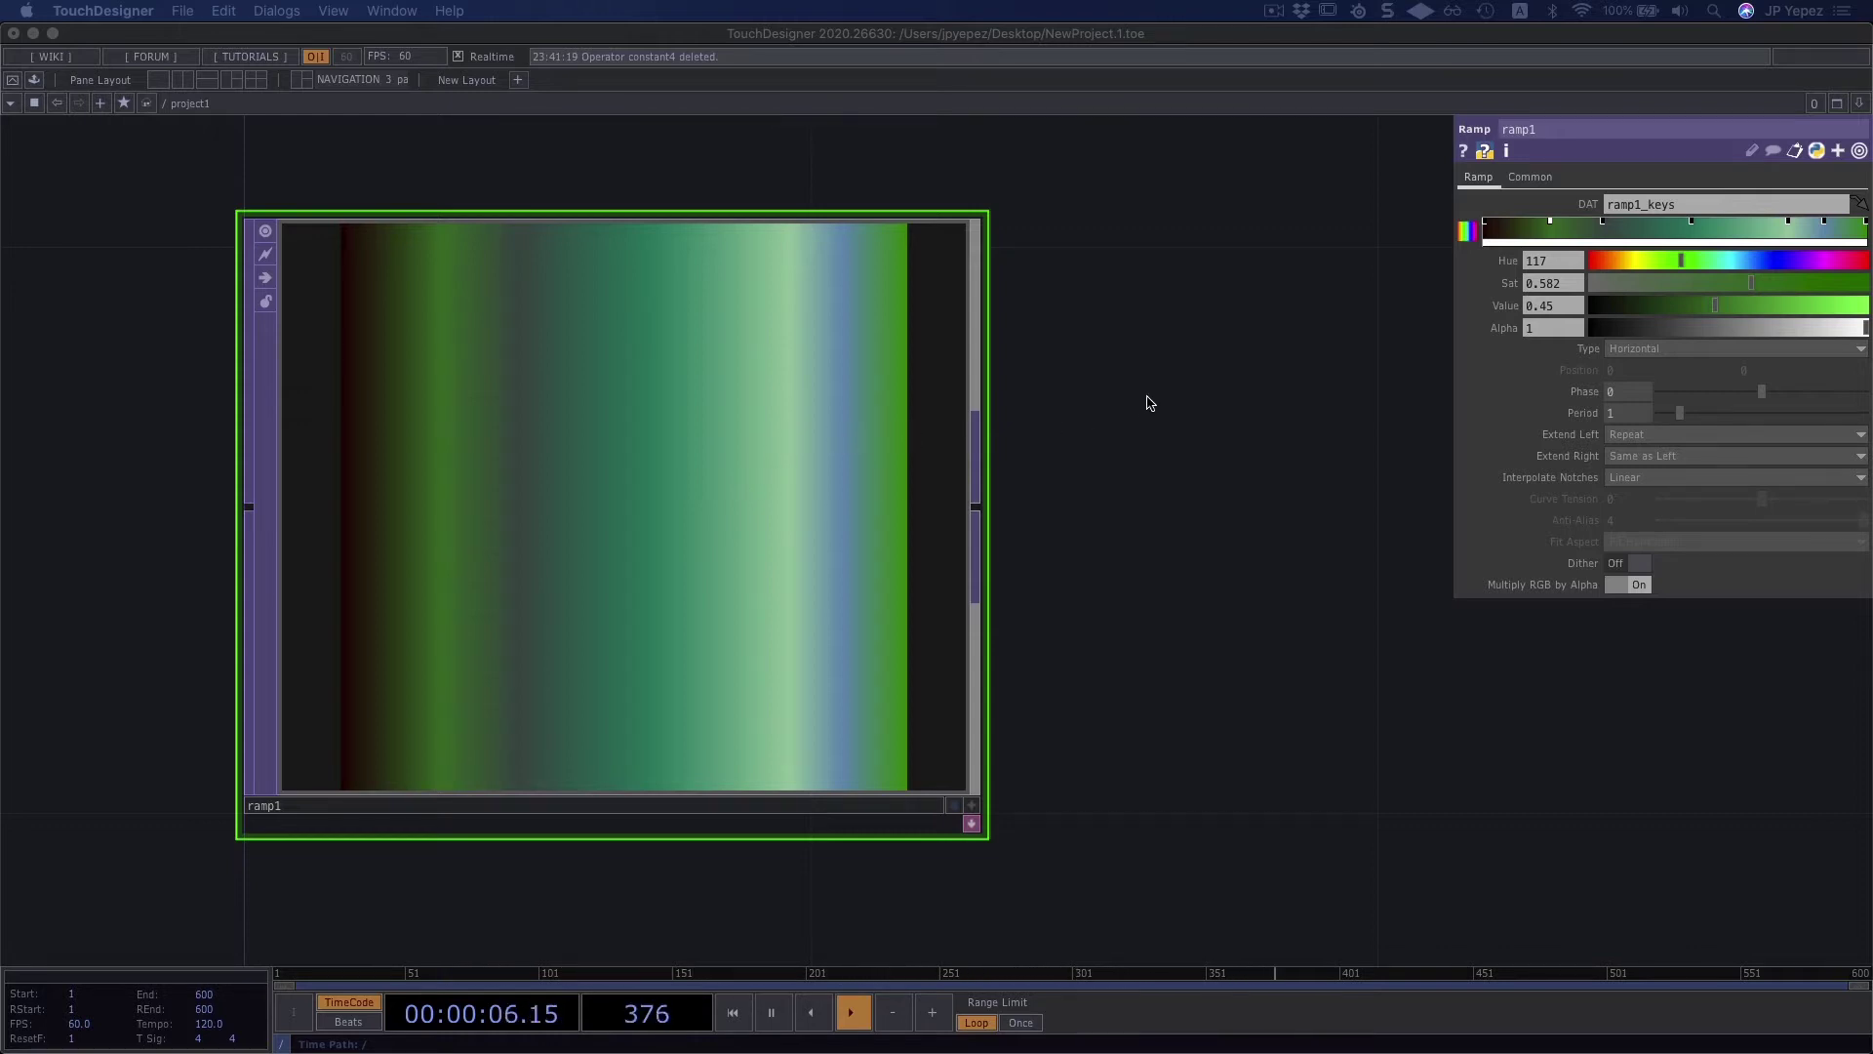
click(1184, 485)
drag(1143, 359, 1154, 98)
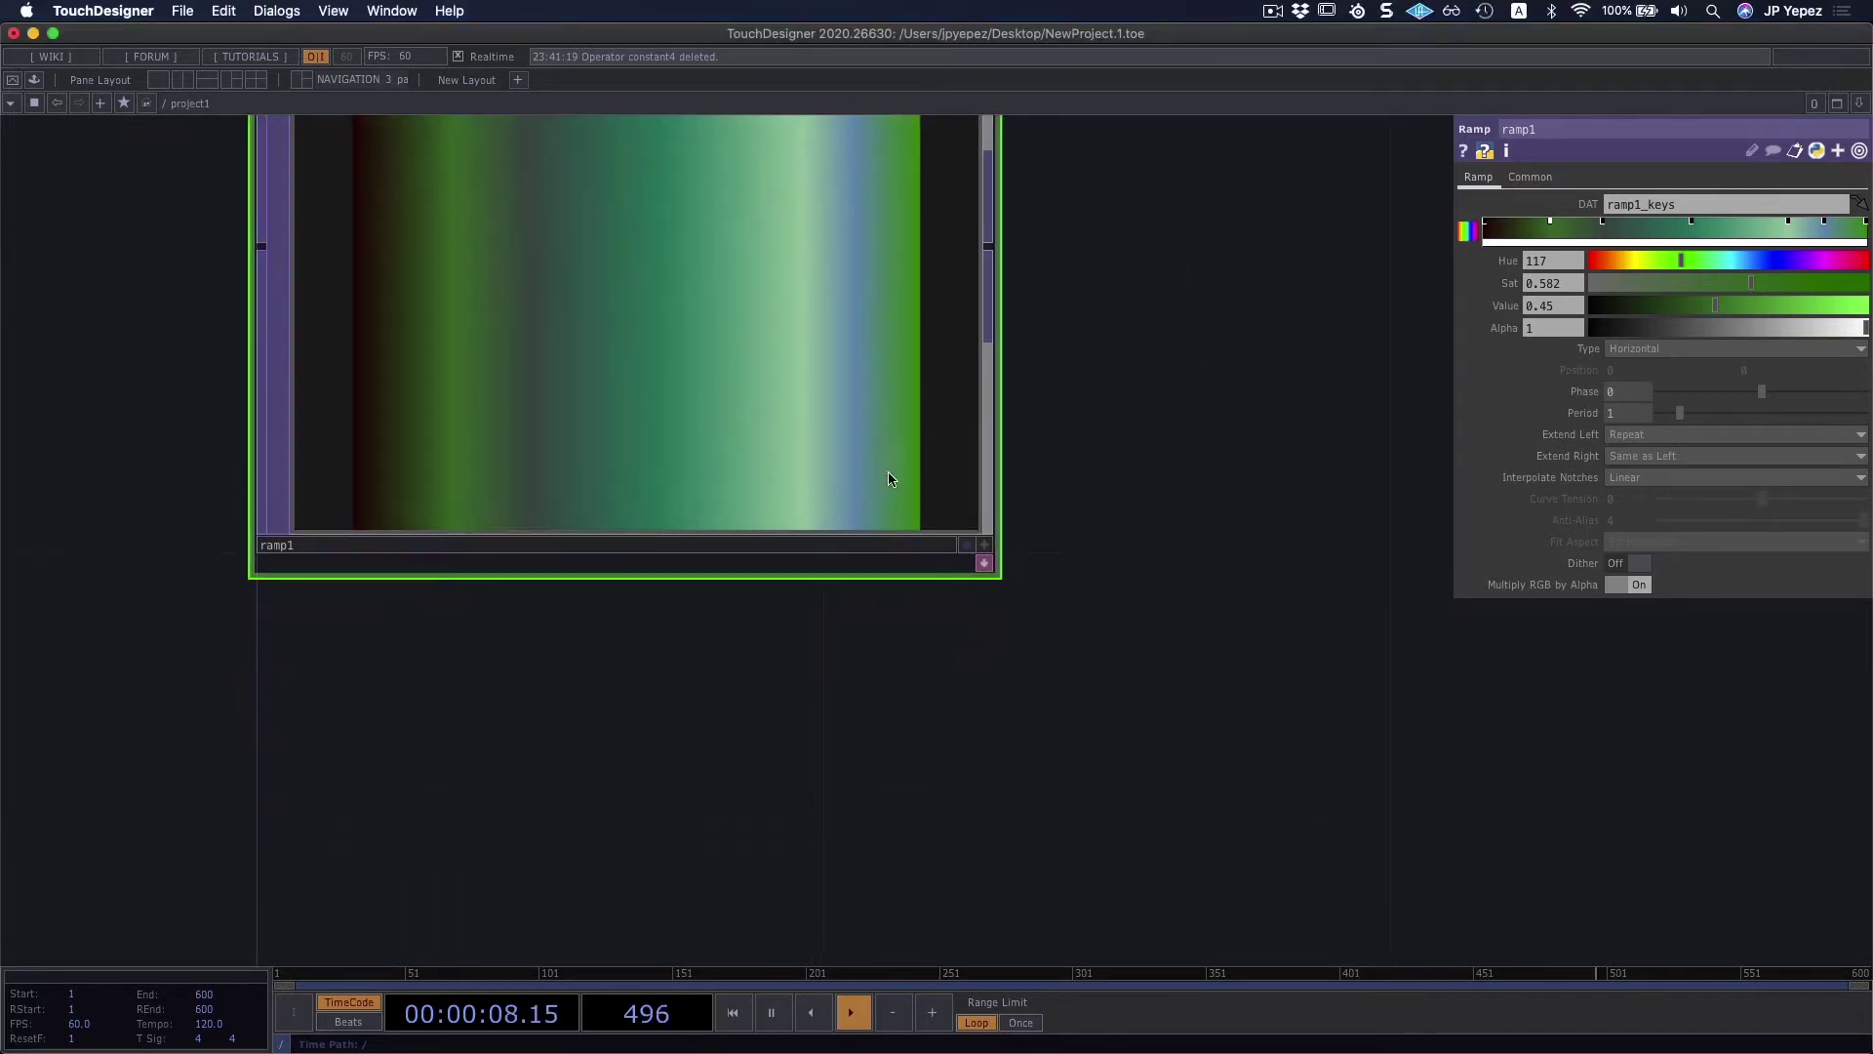
Step: Duplicate ramp1 as ramp2 and make its gradient run vertically
scroll(1068, 536, down, 3)
drag(1130, 402, 1087, 555)
key(ctrl+c)
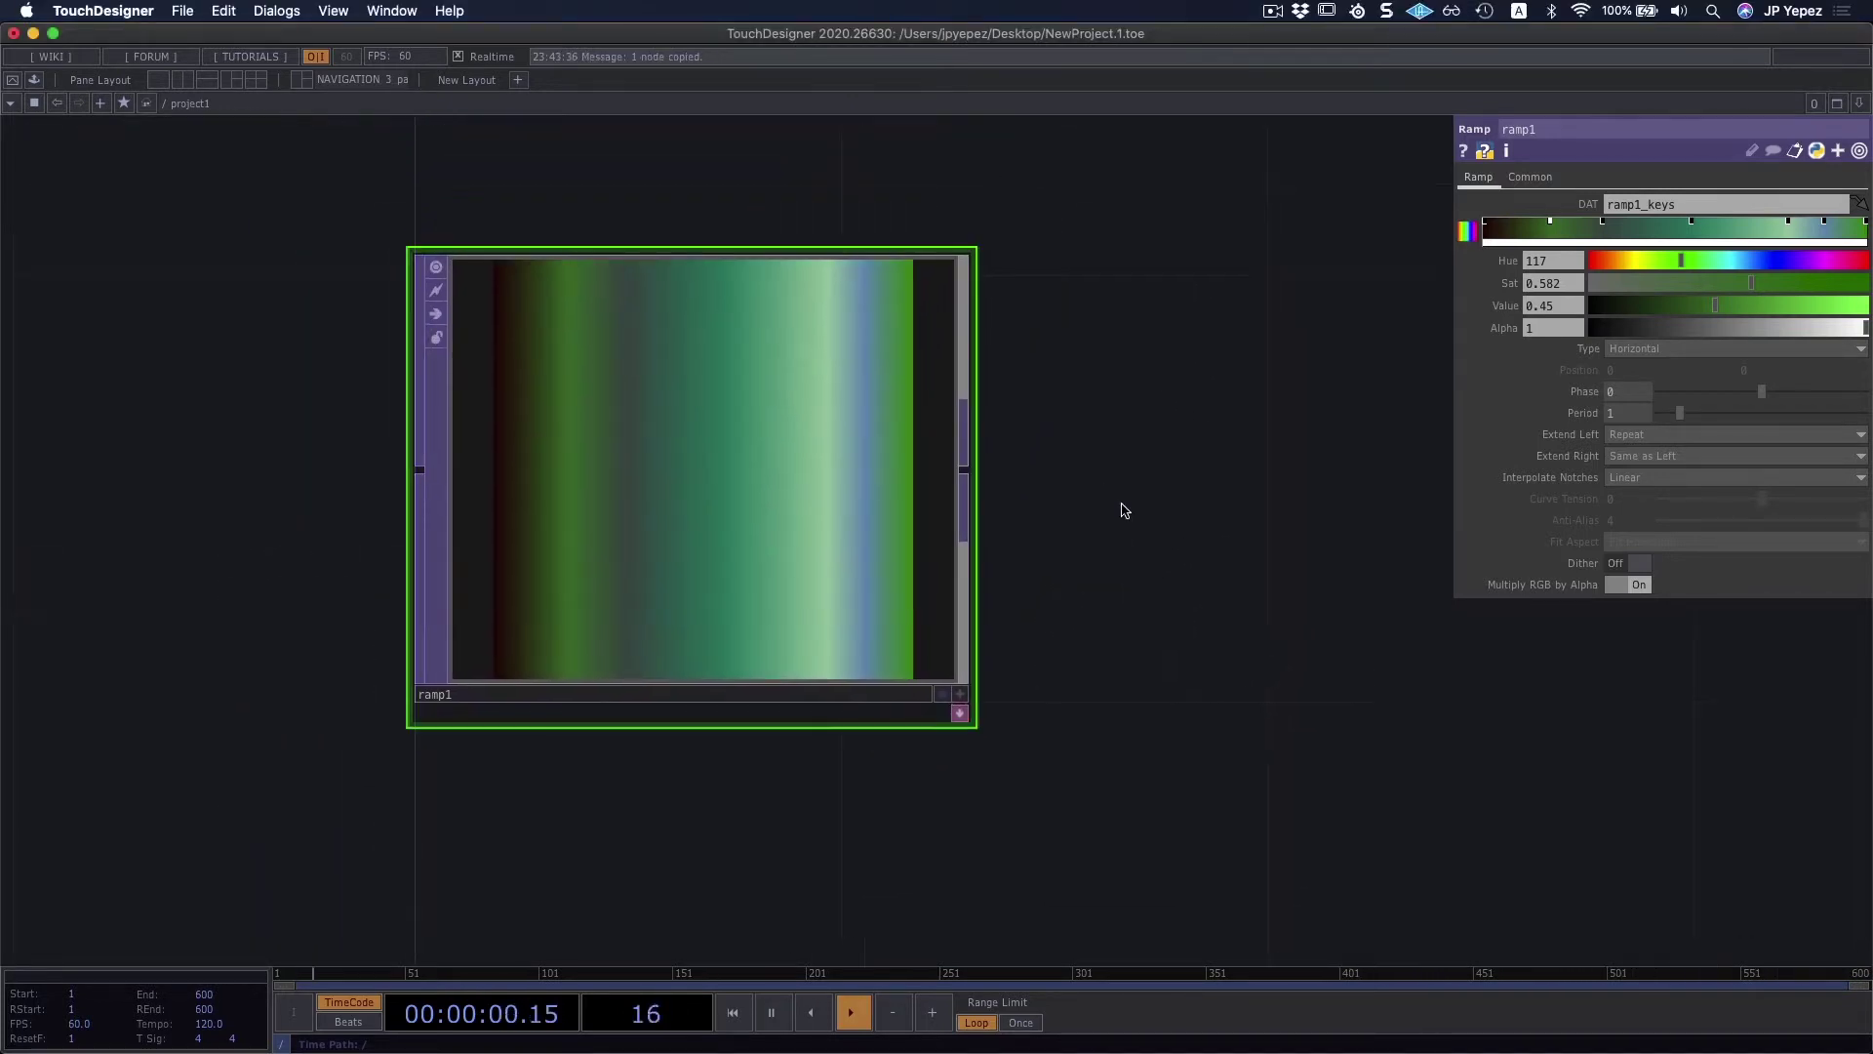
key(ctrl+v)
scroll(1158, 523, down, 3)
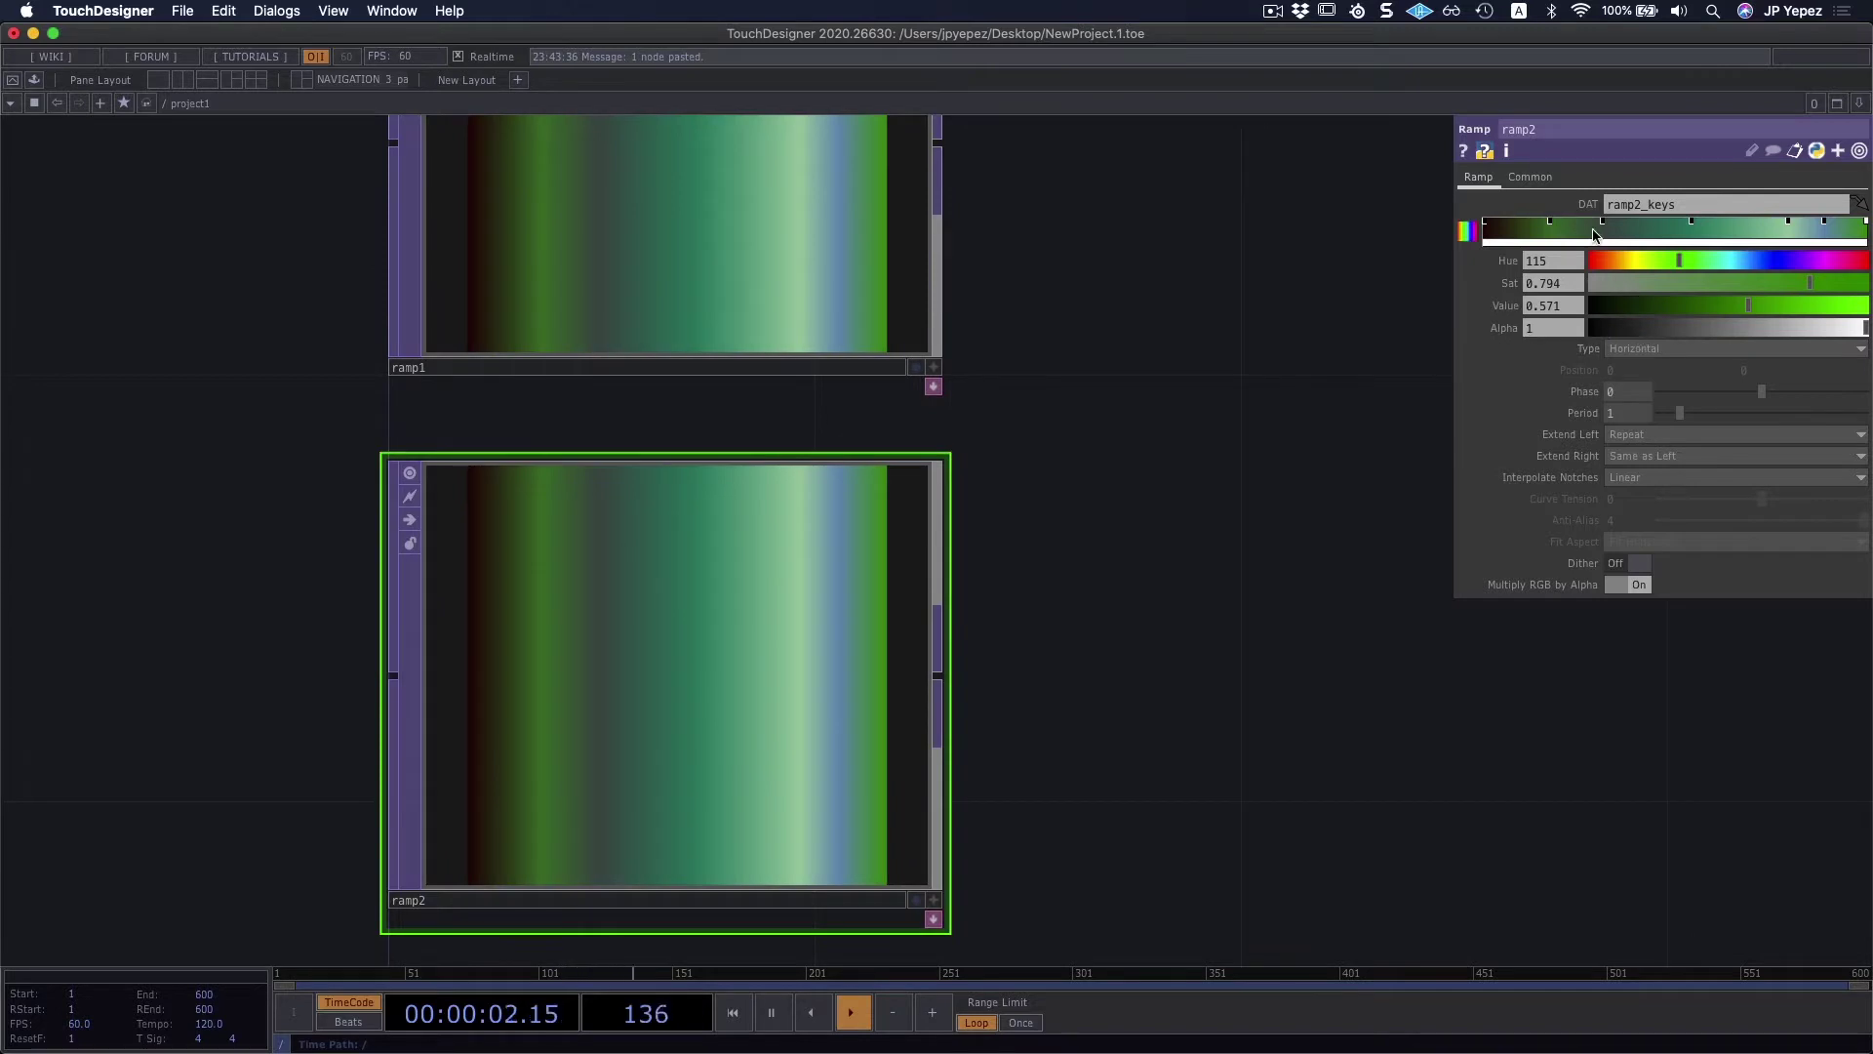
click(1631, 348)
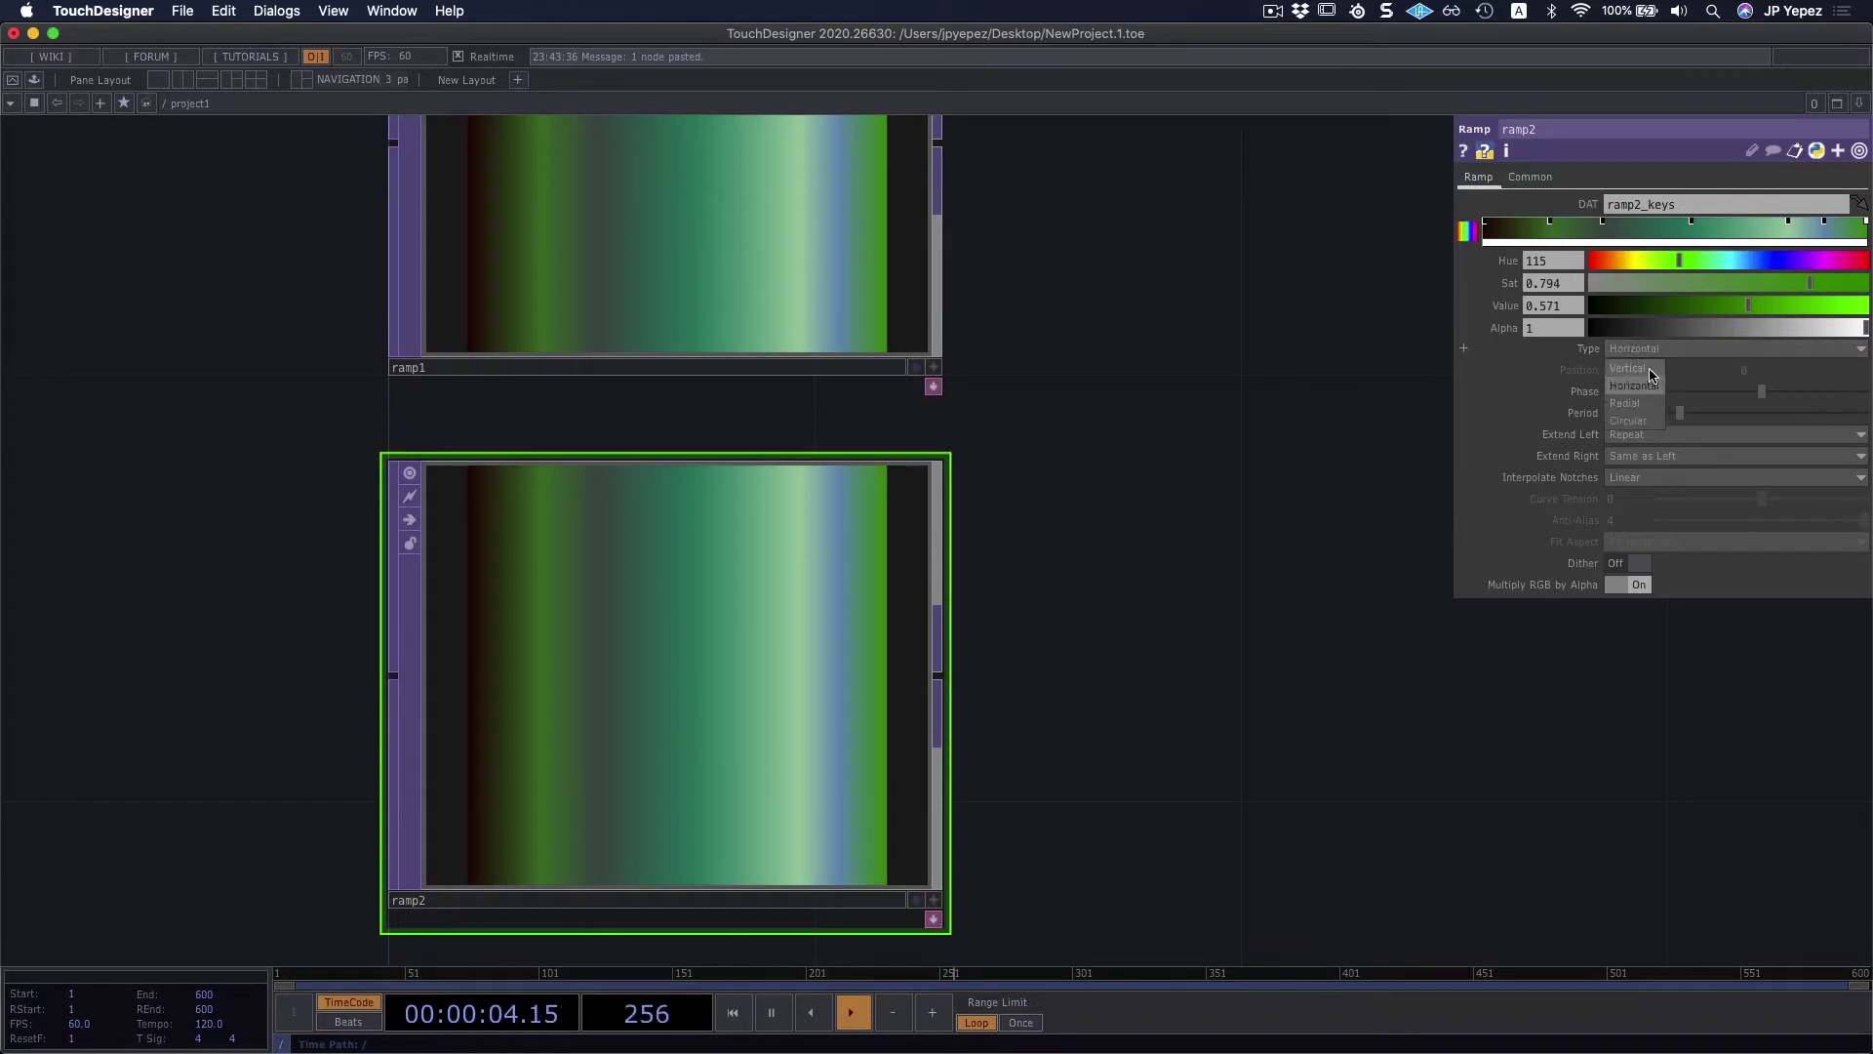
click(1655, 372)
scroll(1233, 406, down, 8)
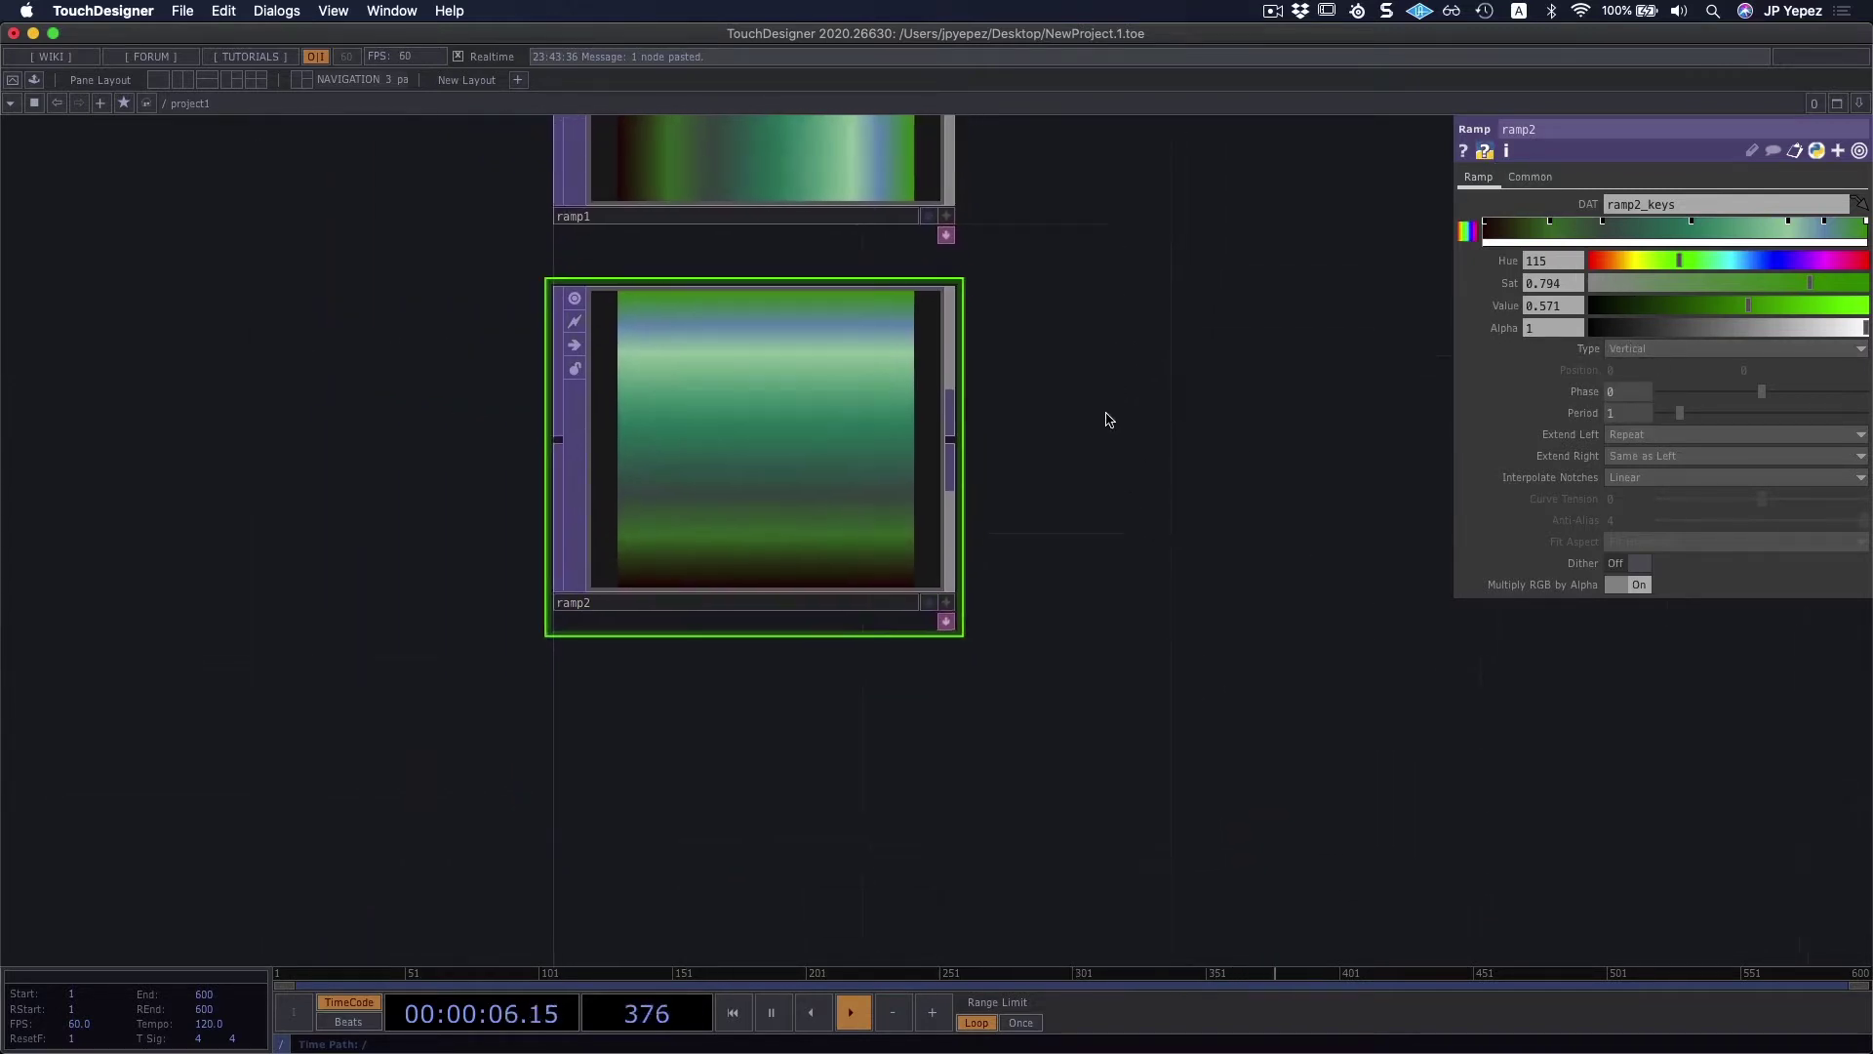
Step: Paste another copy as ramp3 and set its Type to Radial
key(super+v)
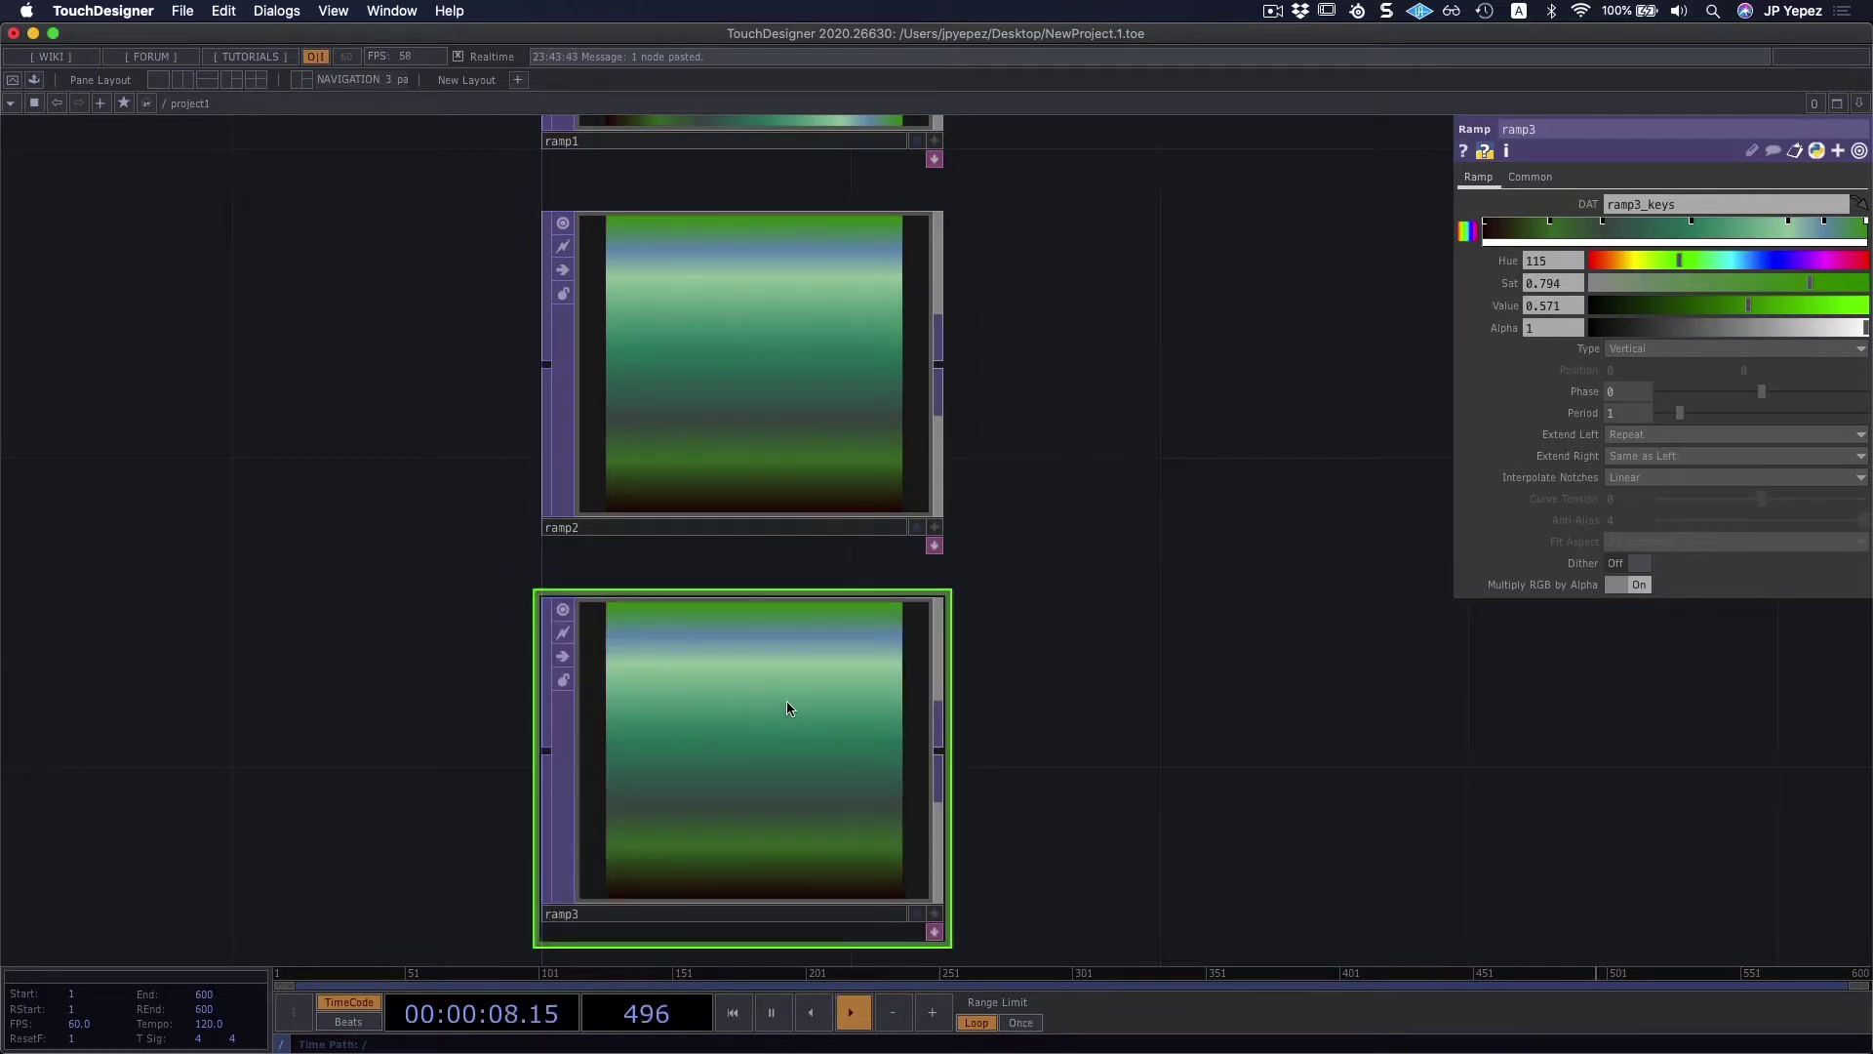
click(1648, 351)
click(1624, 403)
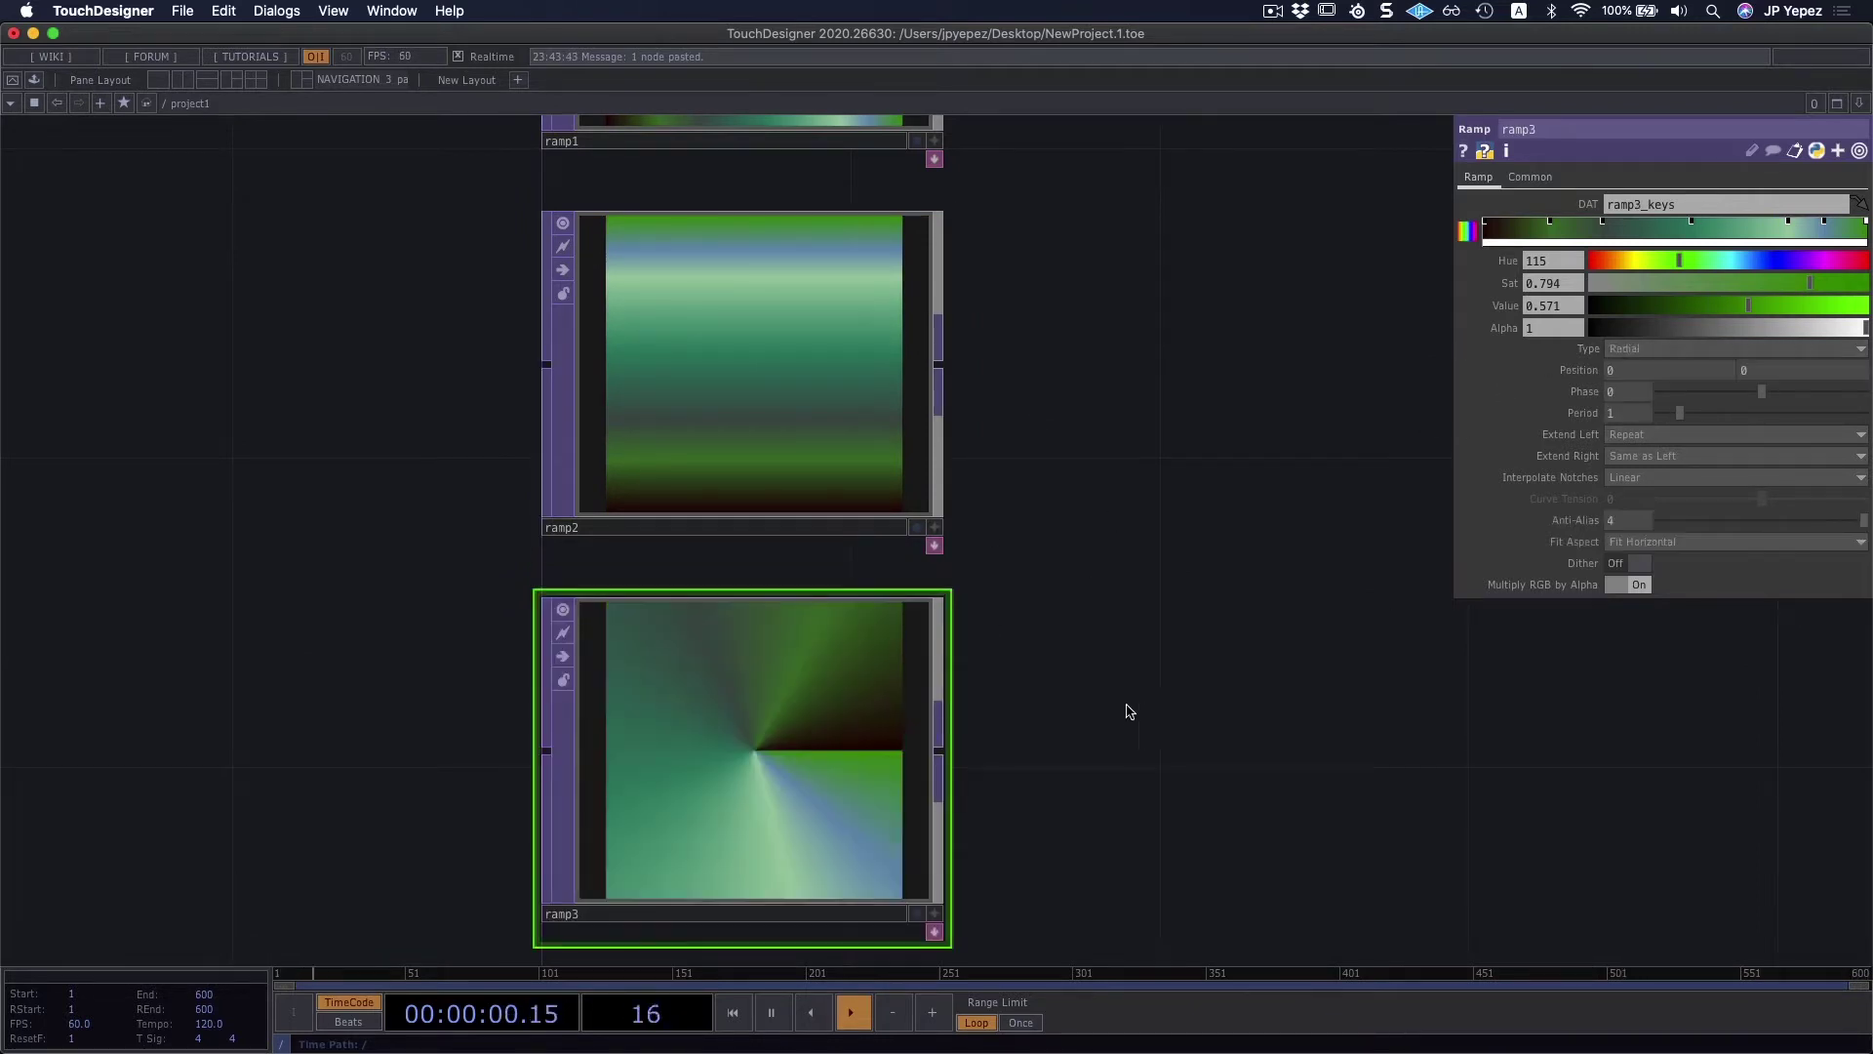
scroll(976, 683, down, 3)
scroll(1147, 585, down, 11)
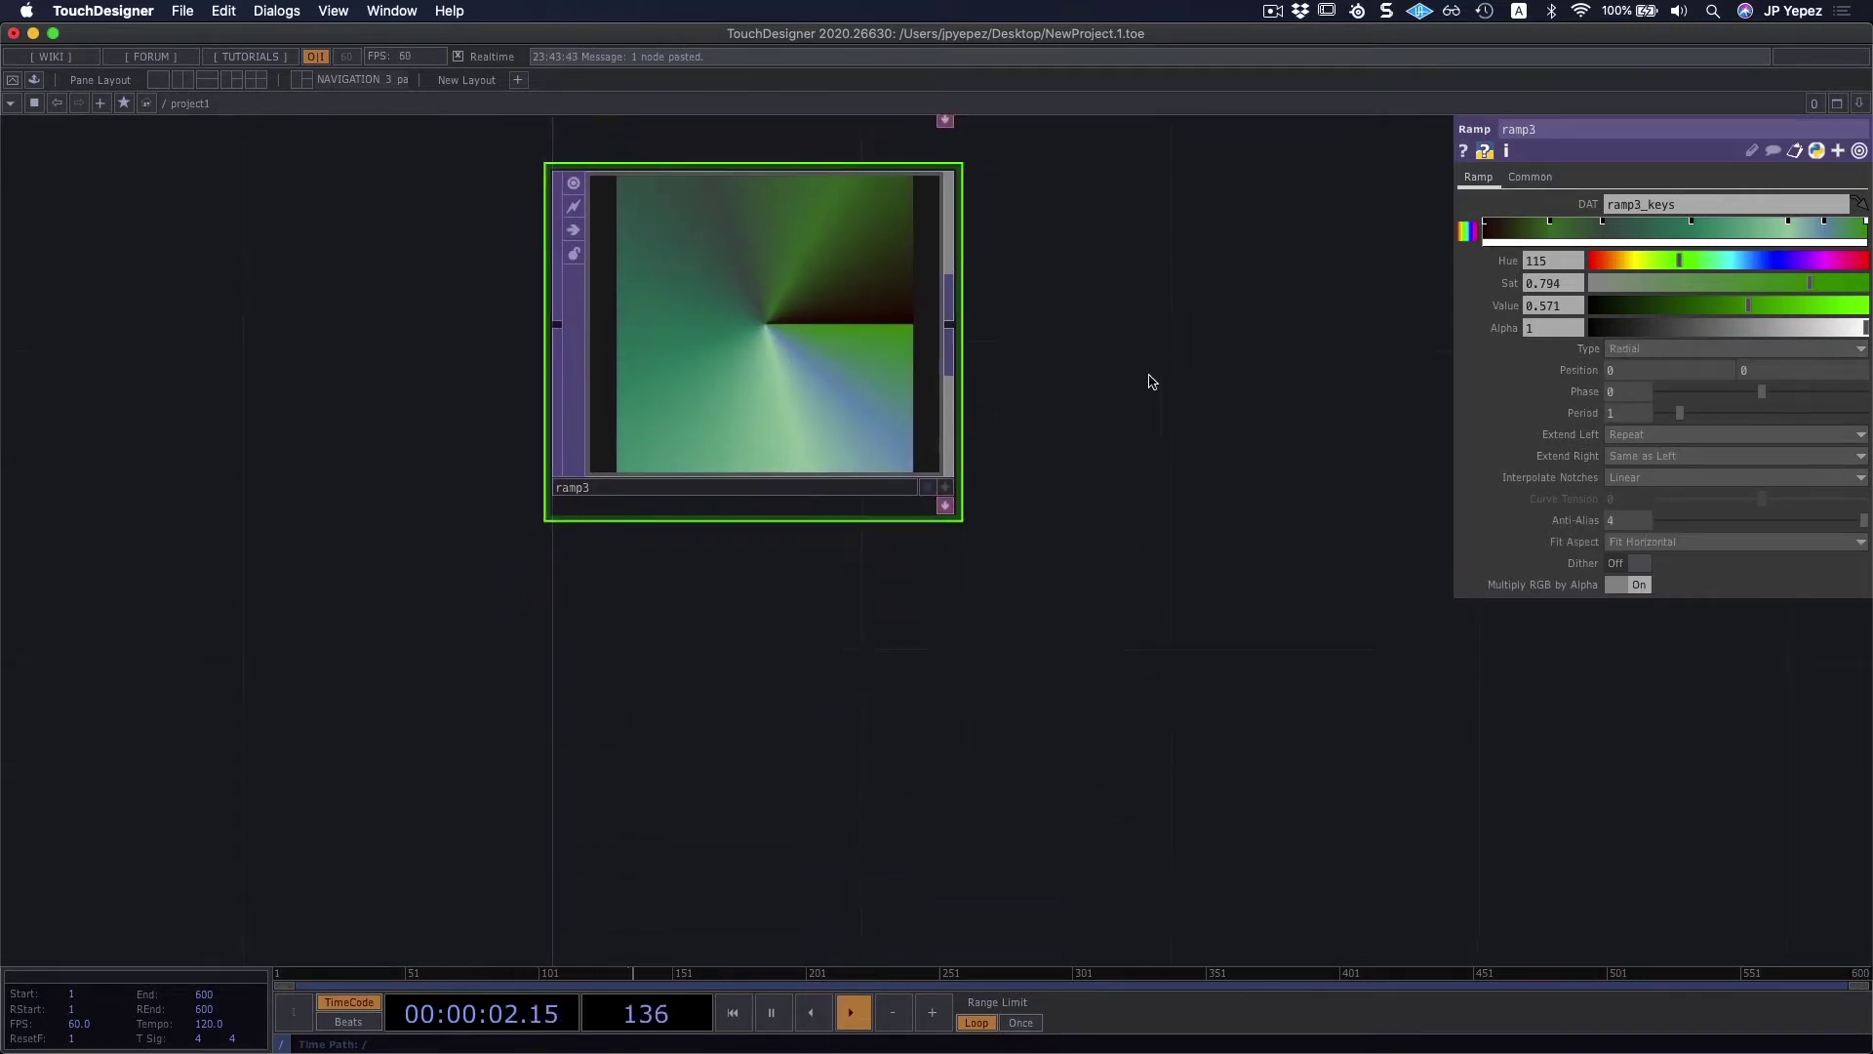
Step: Copy ramp3 into ramp4 and set its Type to Circular
key(super+c)
key(super+v)
click(1649, 348)
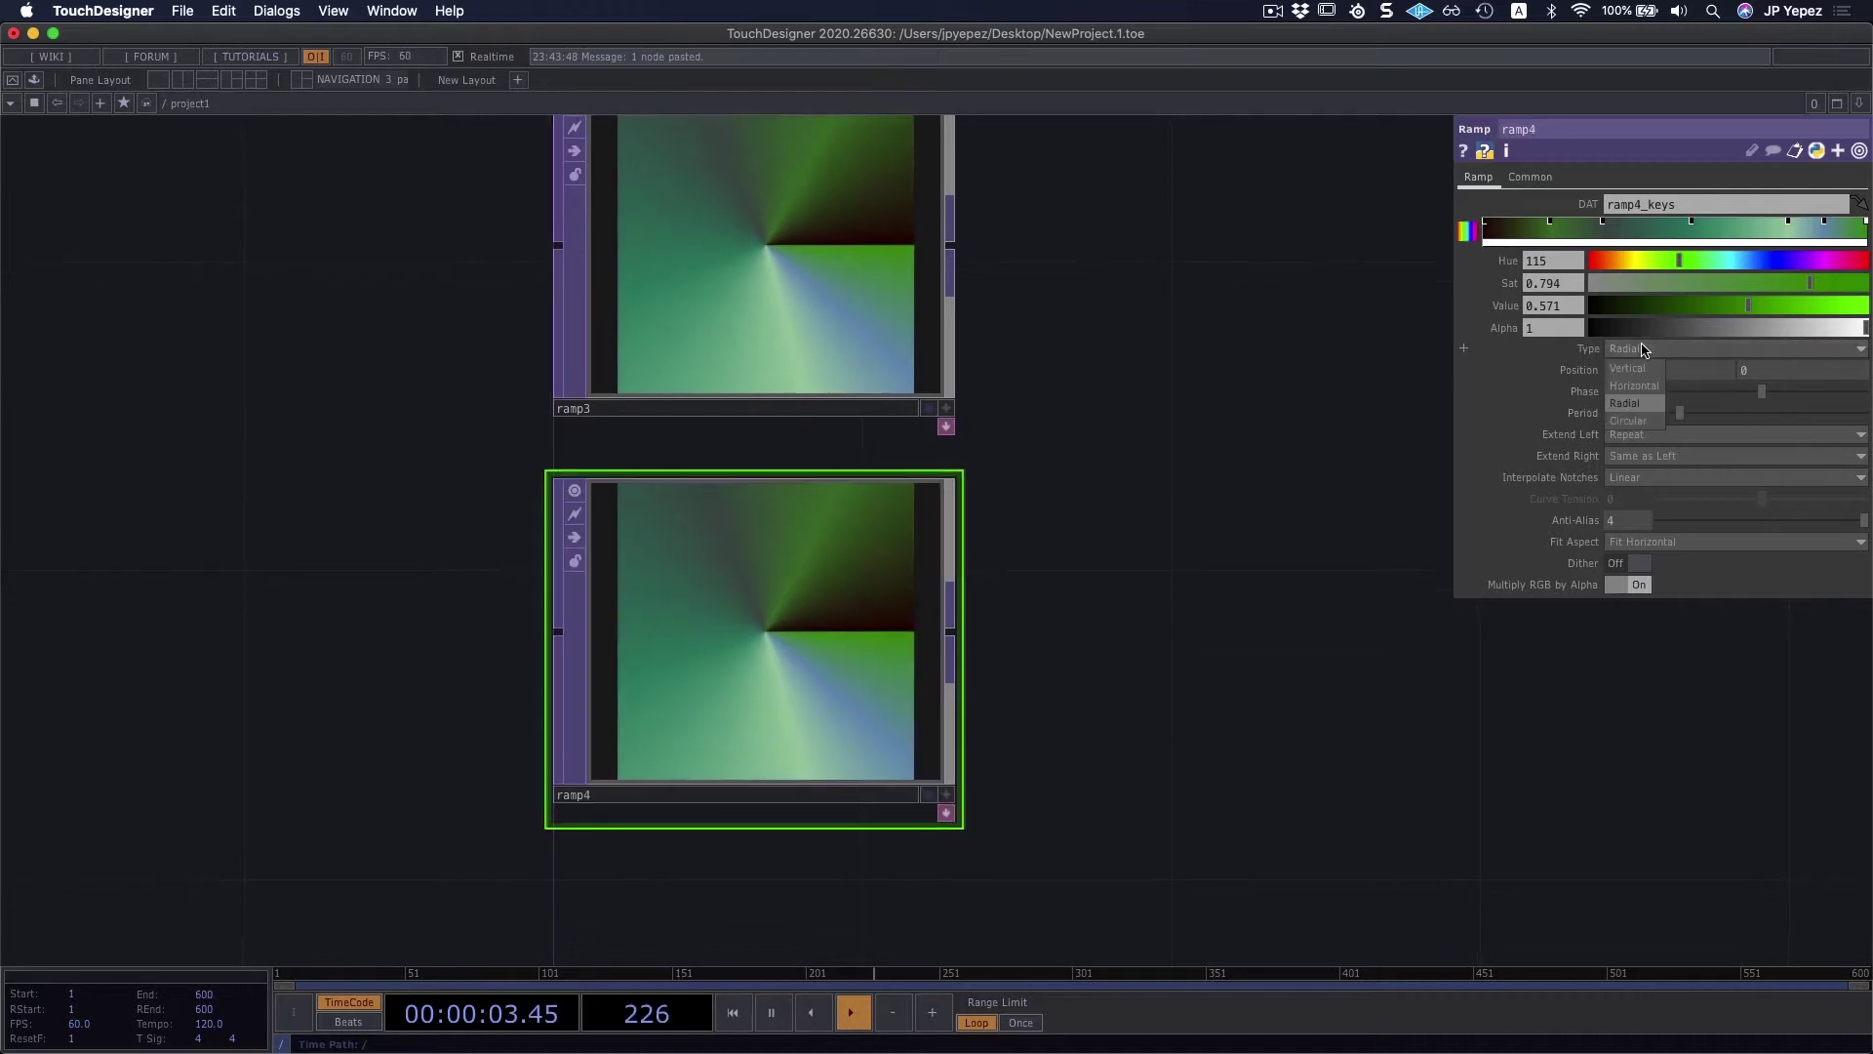
click(1634, 426)
scroll(1170, 498, down, 6)
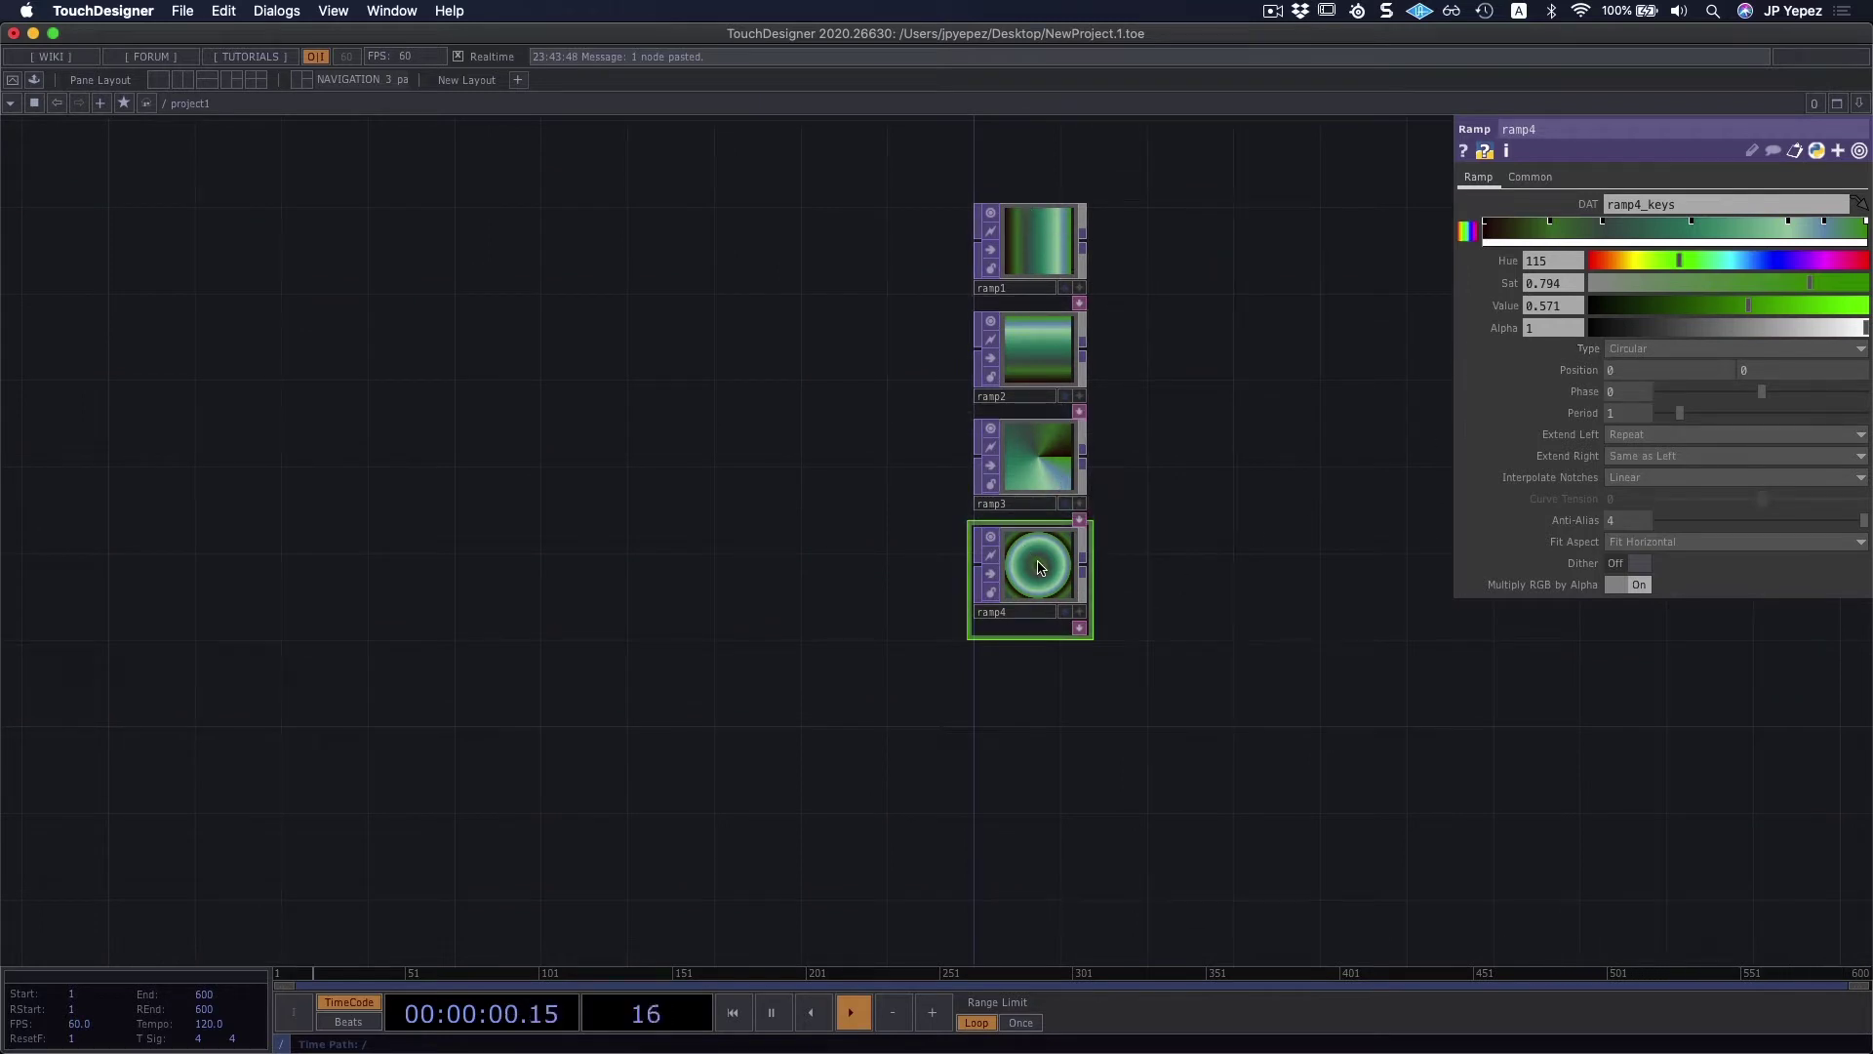
scroll(1042, 568, down, 3)
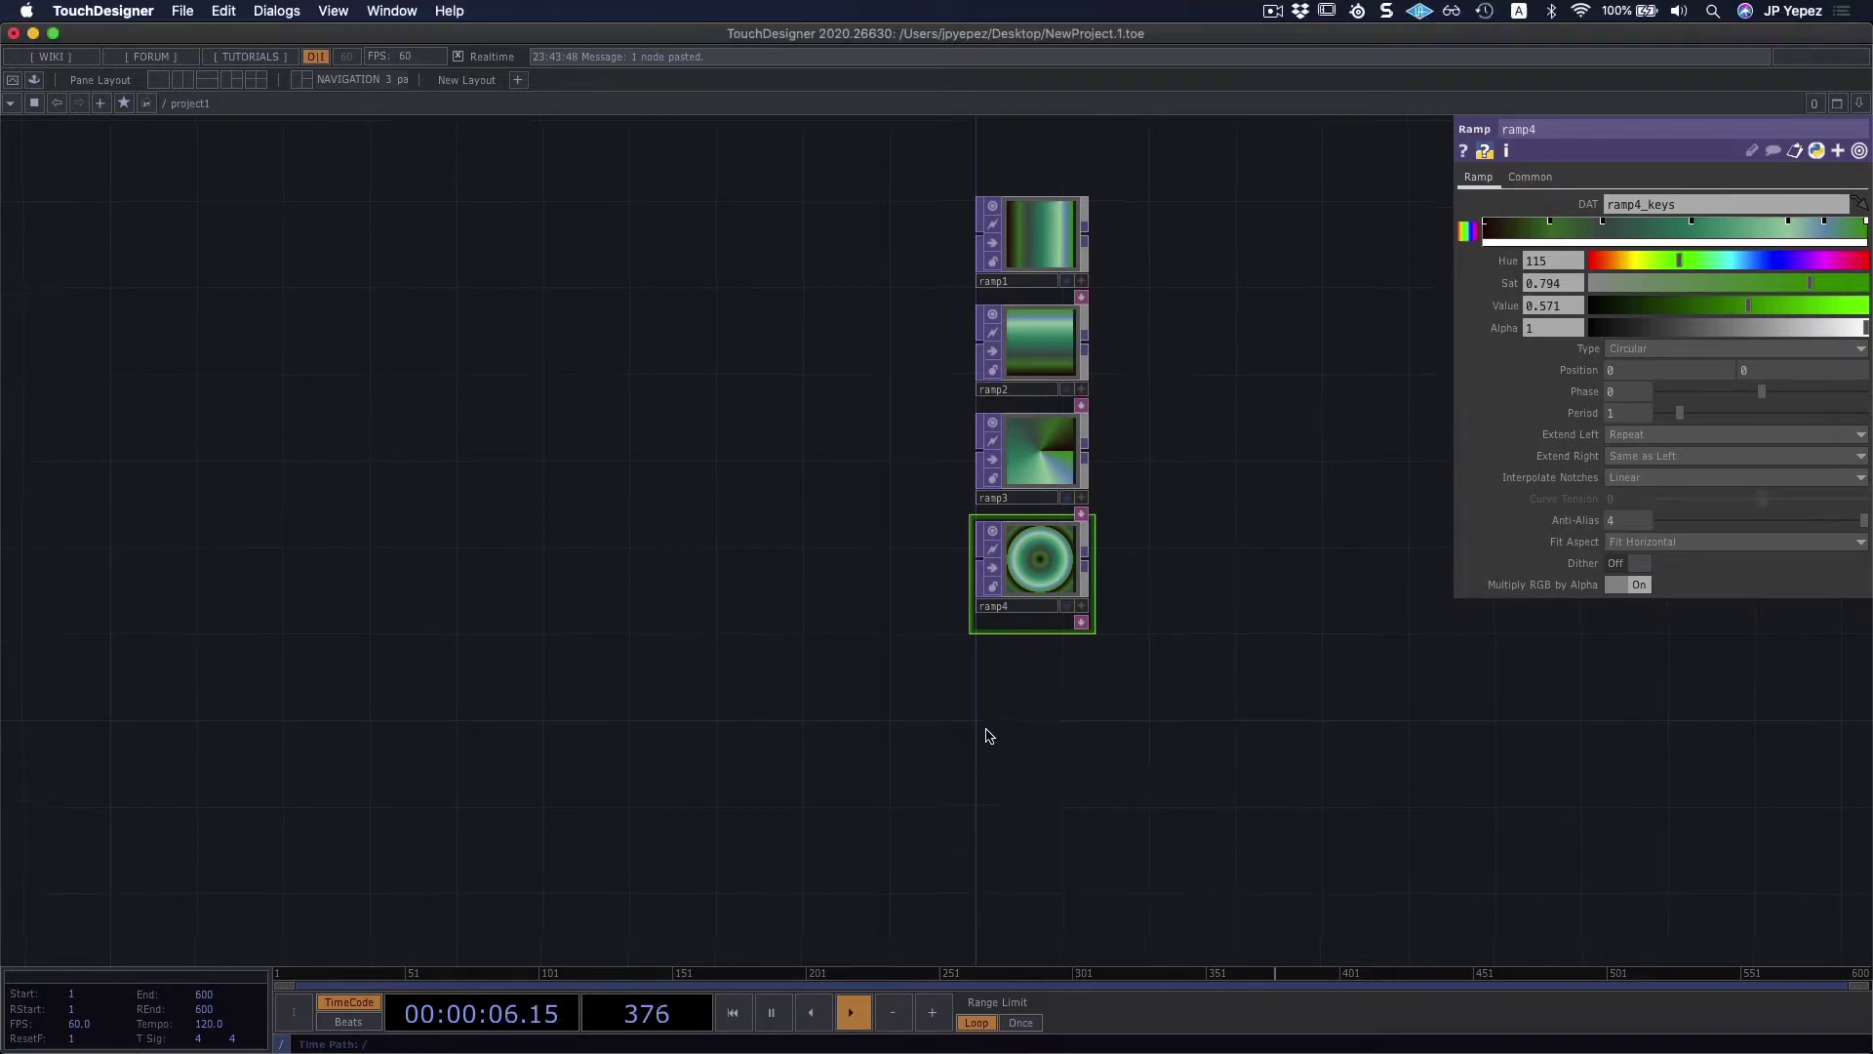
Step: Add a new Ramp TOP, ramp5, below ramp4
scroll(1024, 536, down, 5)
key(Tab)
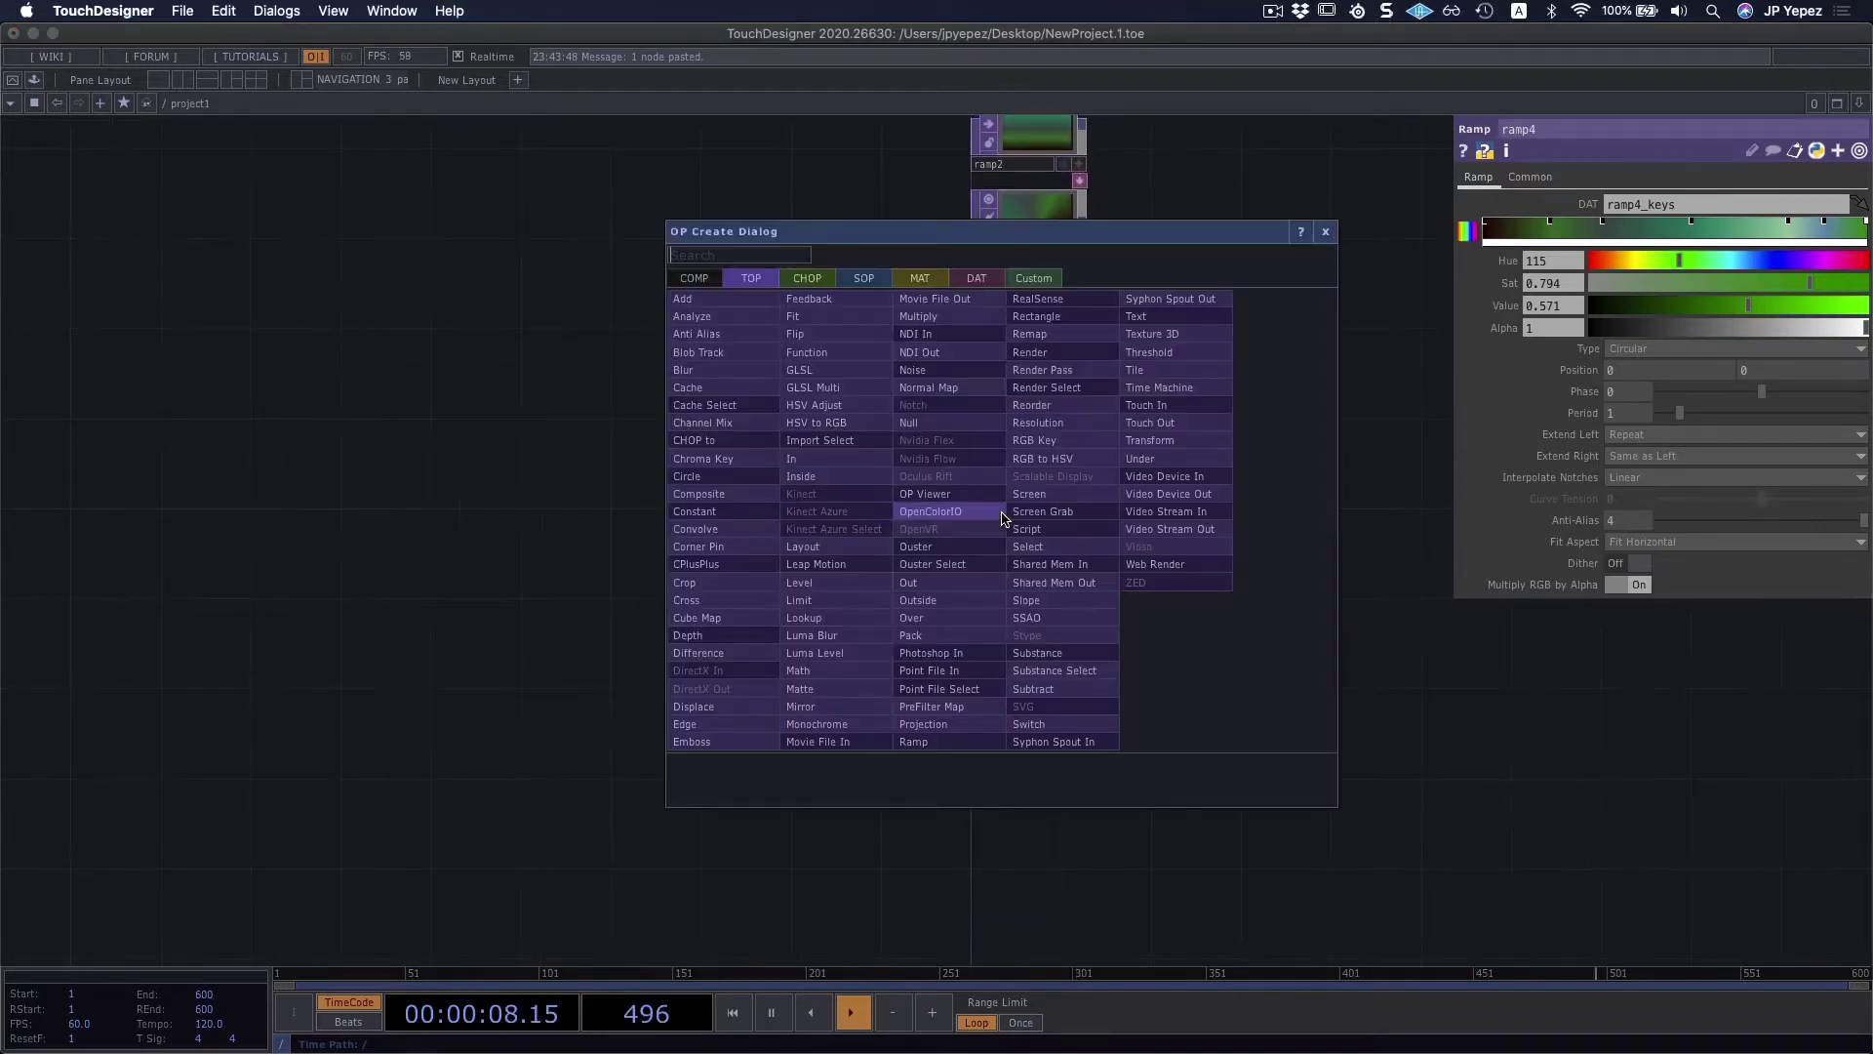
text(ramp)
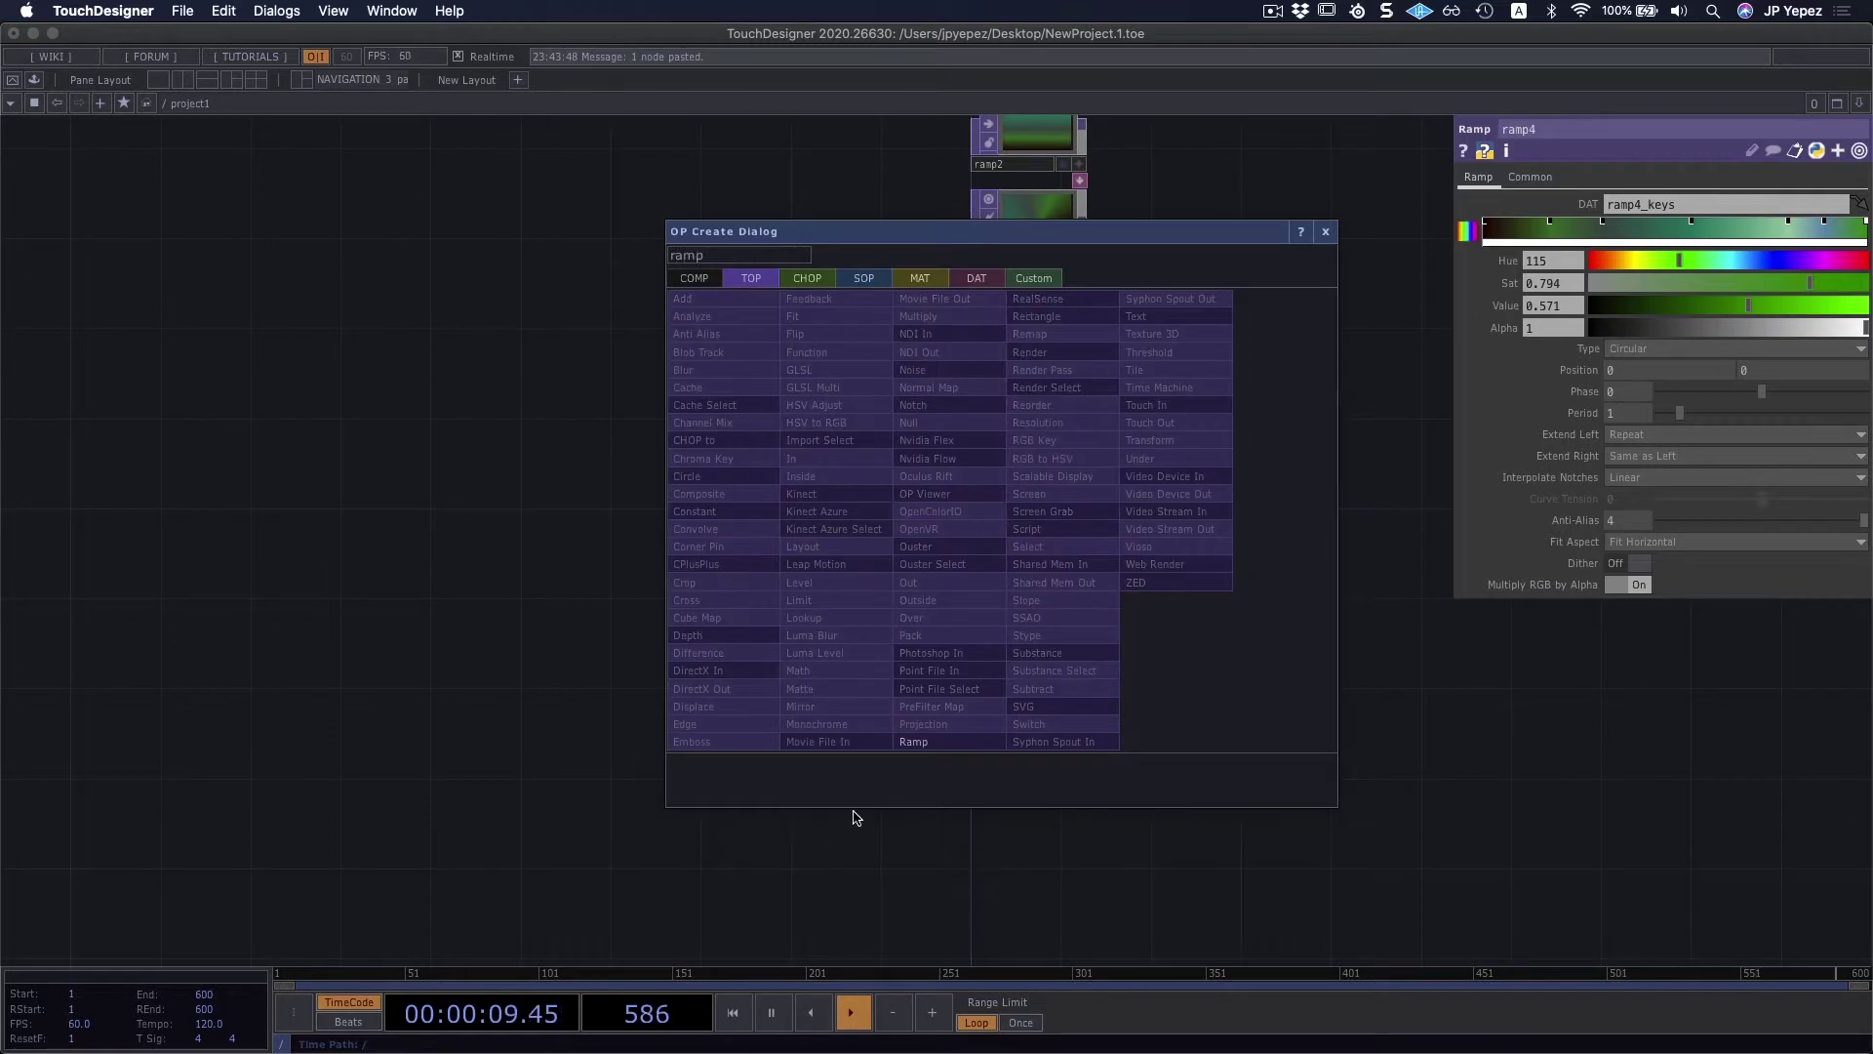
click(917, 743)
click(1024, 480)
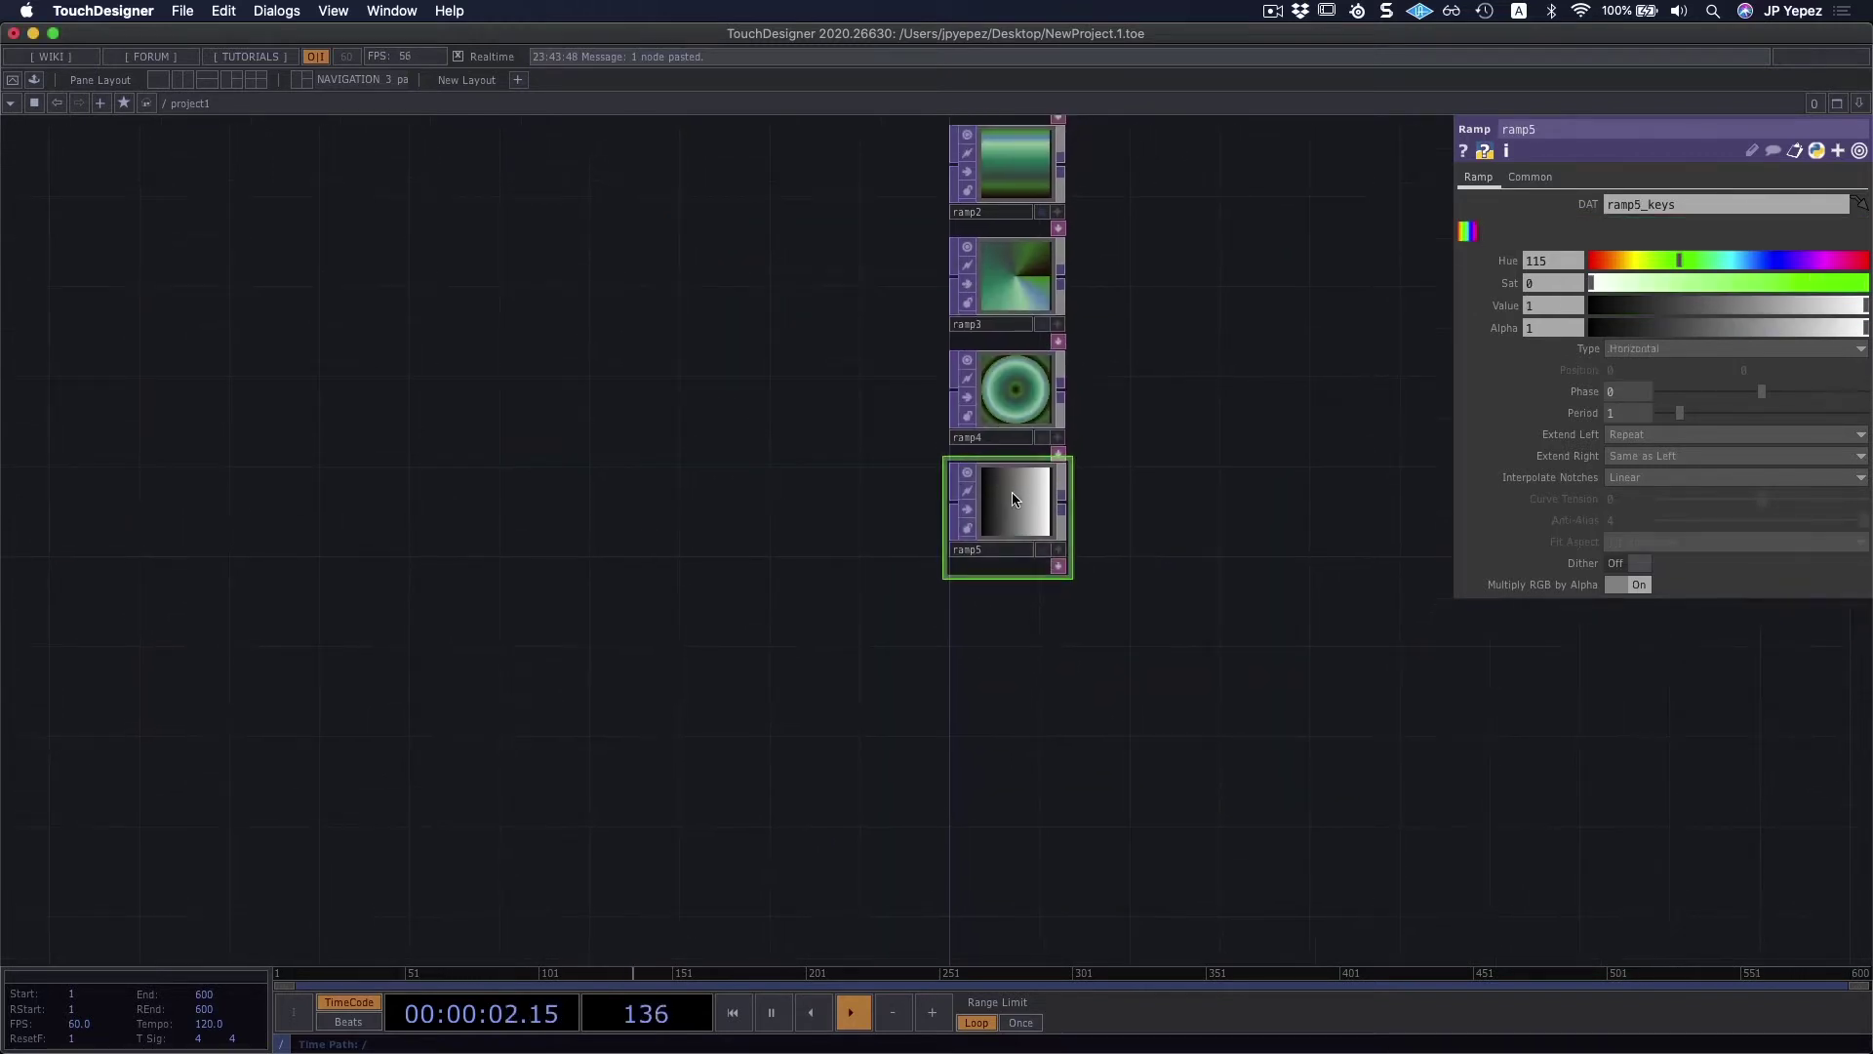
Step: Keep ramp5's Phase at 0 after trying other phase values
scroll(1011, 512, up, 2)
scroll(1161, 594, up, 2)
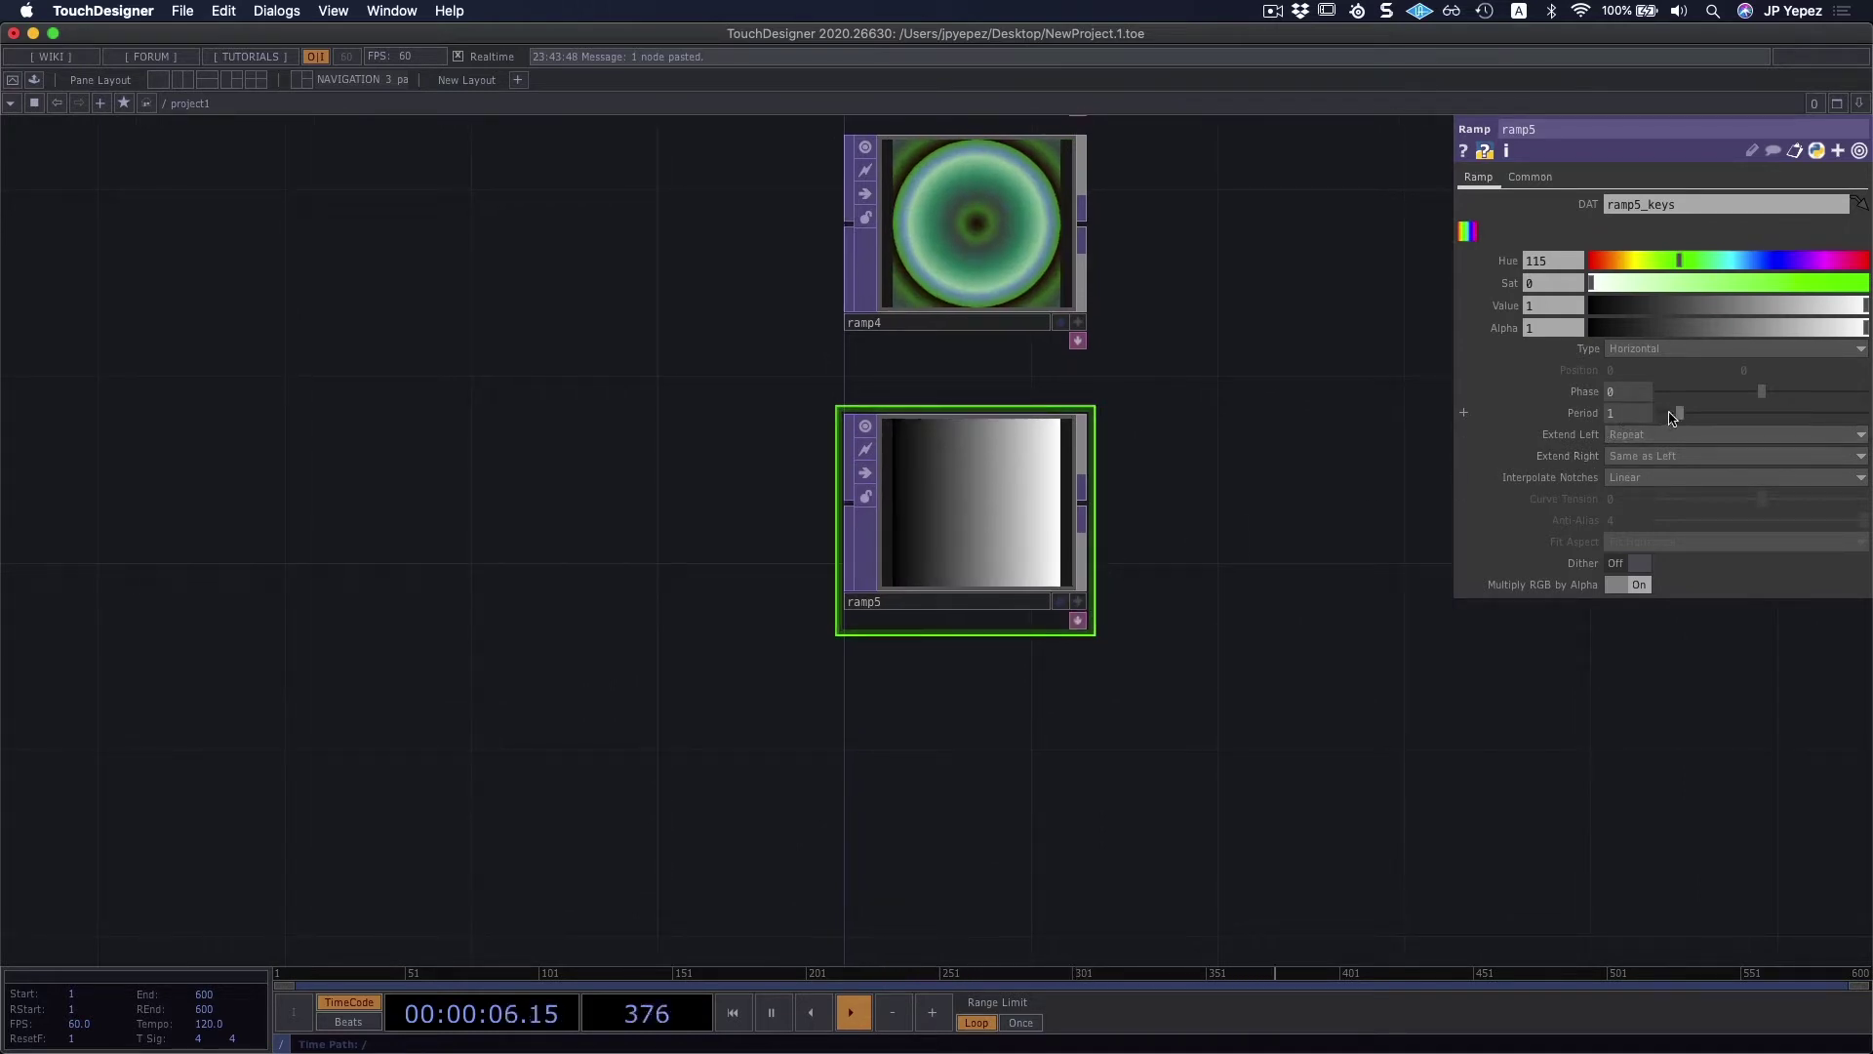
mouse_move(1761, 395)
mouse_down()
mouse_move(1686, 397)
mouse_move(1757, 397)
mouse_up()
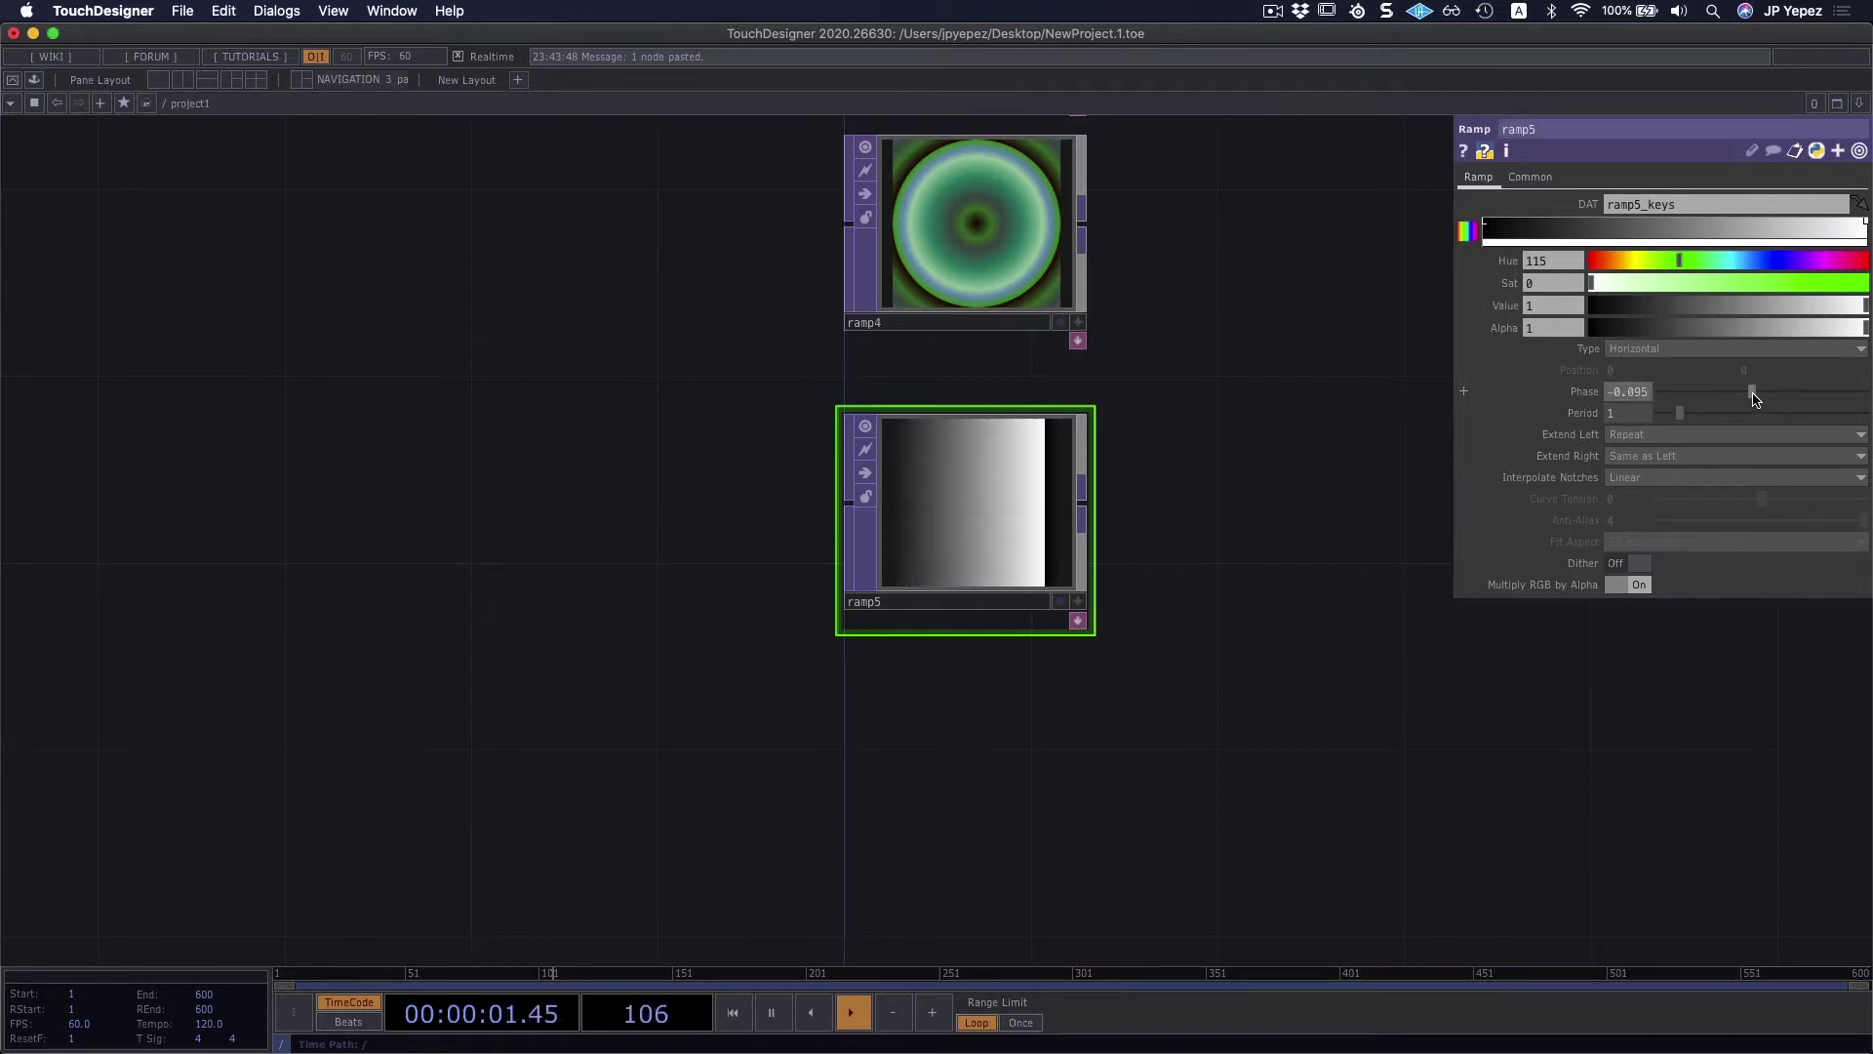
click(1626, 391)
text(0)
key(Return)
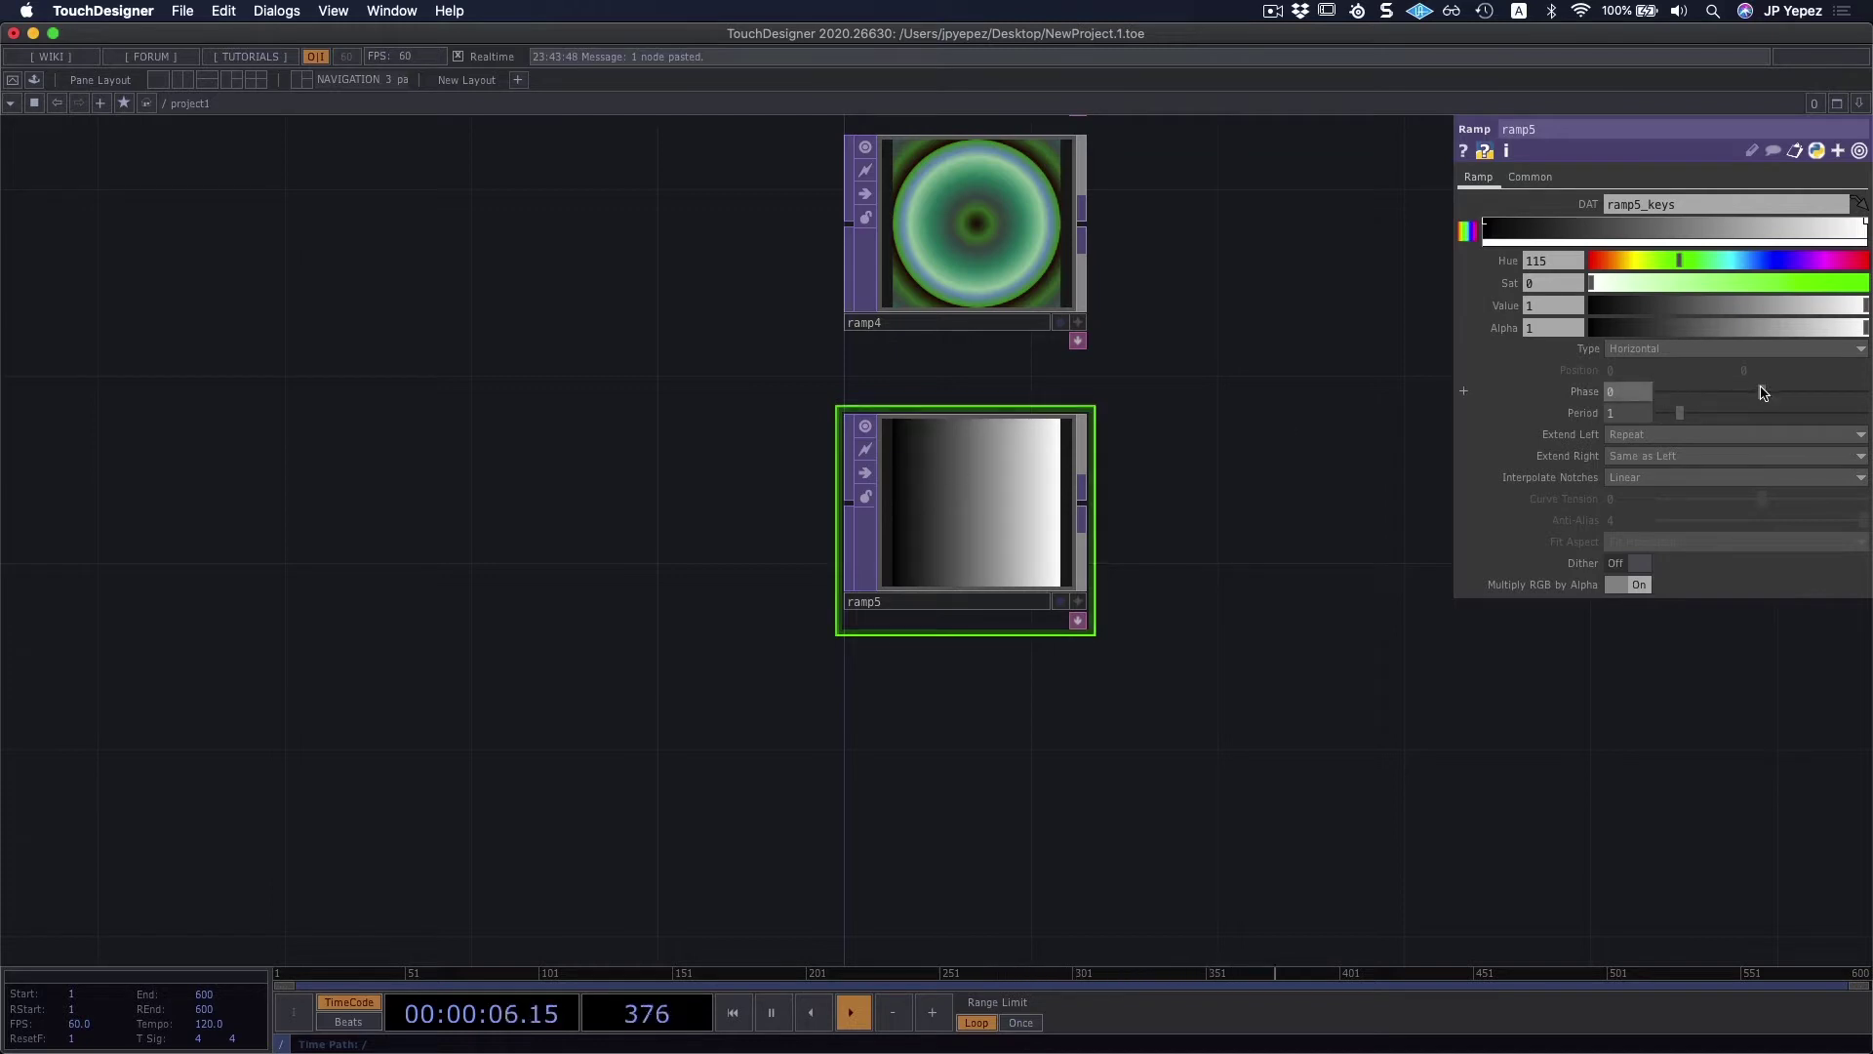
mouse_move(1759, 391)
mouse_down()
mouse_move(1729, 397)
mouse_move(1828, 396)
mouse_move(1787, 401)
mouse_up()
key(super+z)
Step: Set ramp5's Period to 0.25 and its Extend Left to Hold
mouse_move(1680, 415)
mouse_down()
mouse_move(1720, 415)
mouse_move(1666, 417)
mouse_up()
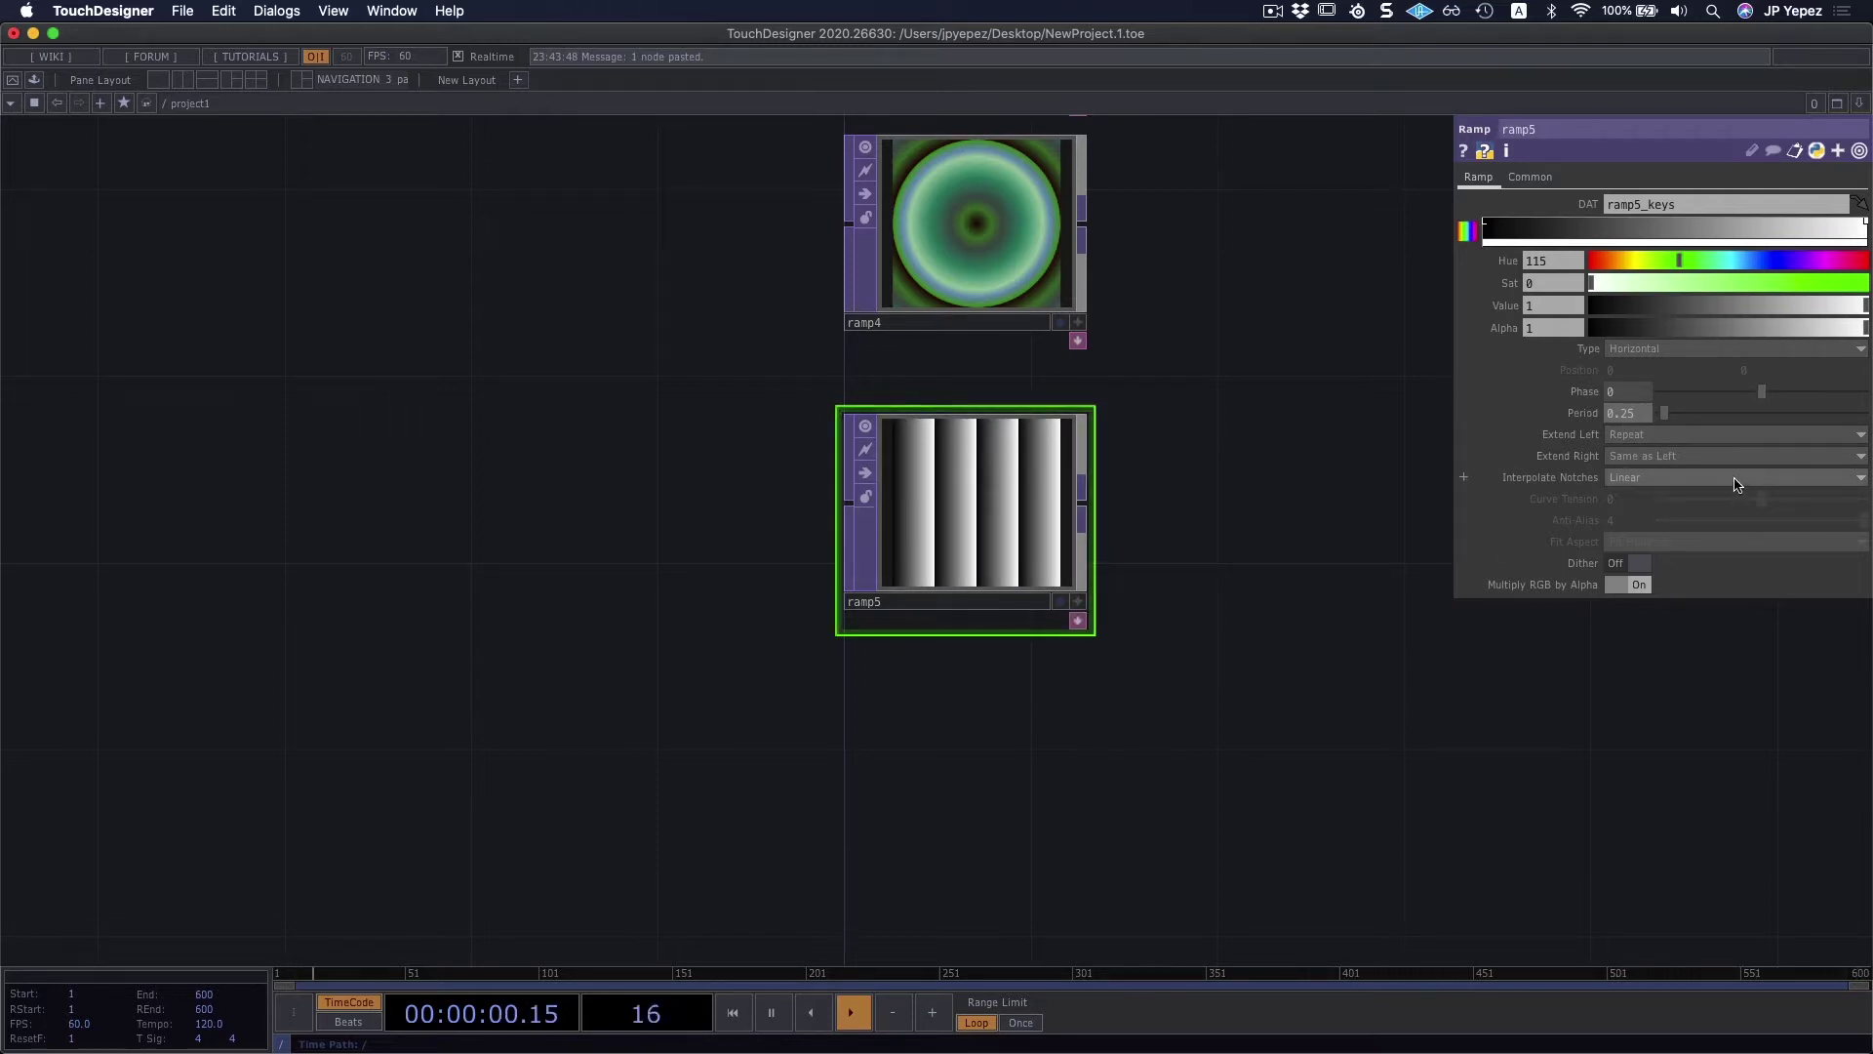
scroll(991, 508, up, 3)
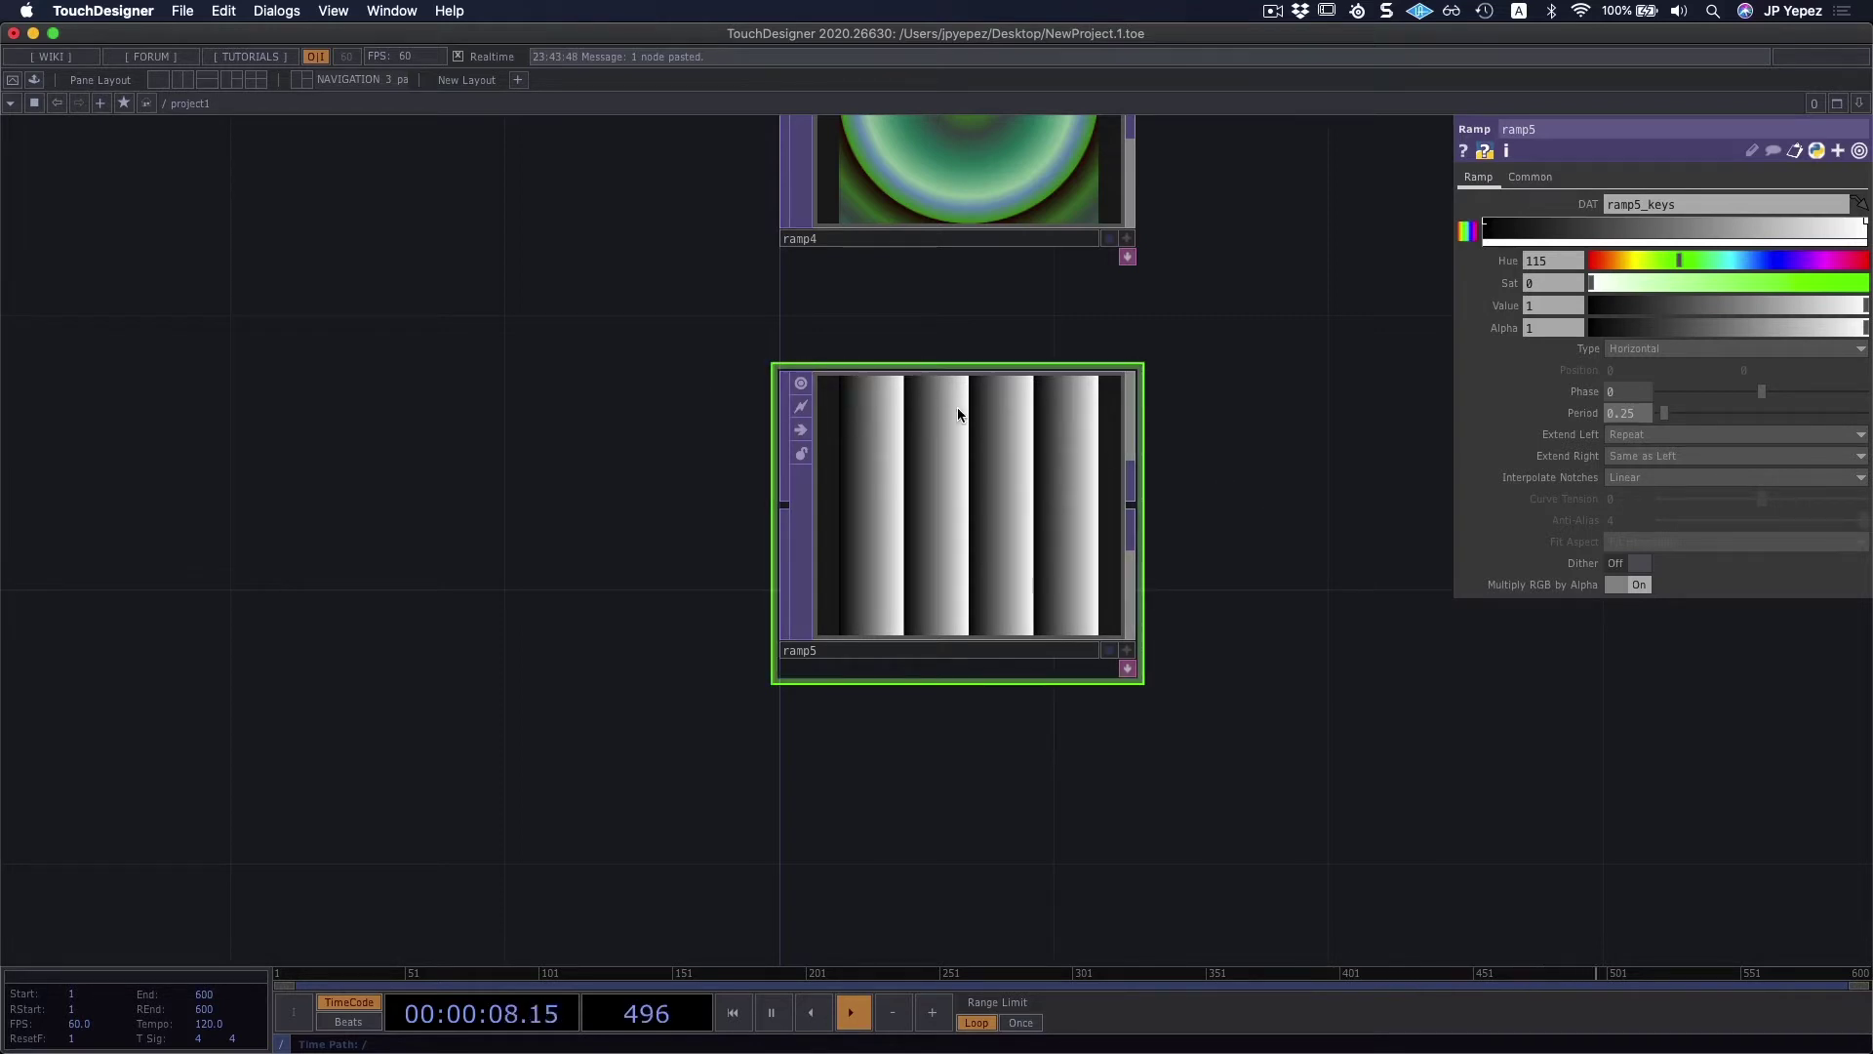
click(1671, 438)
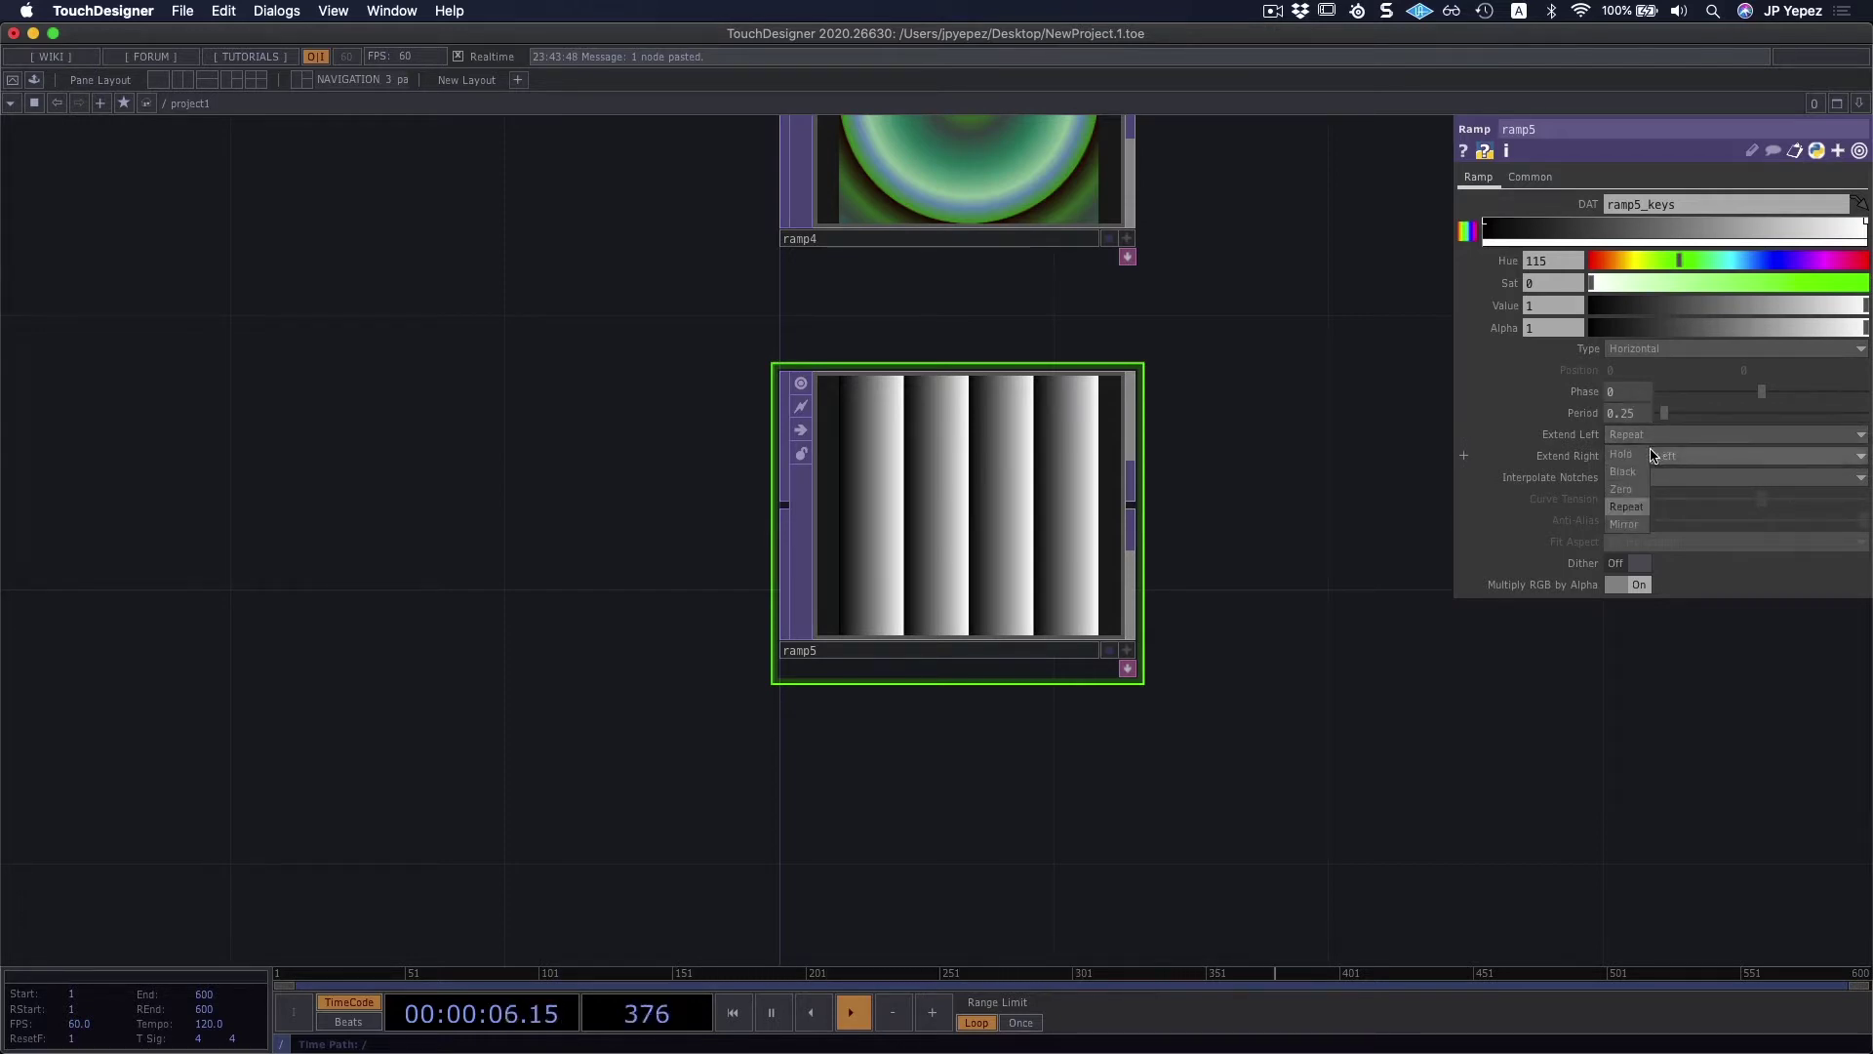
click(1644, 460)
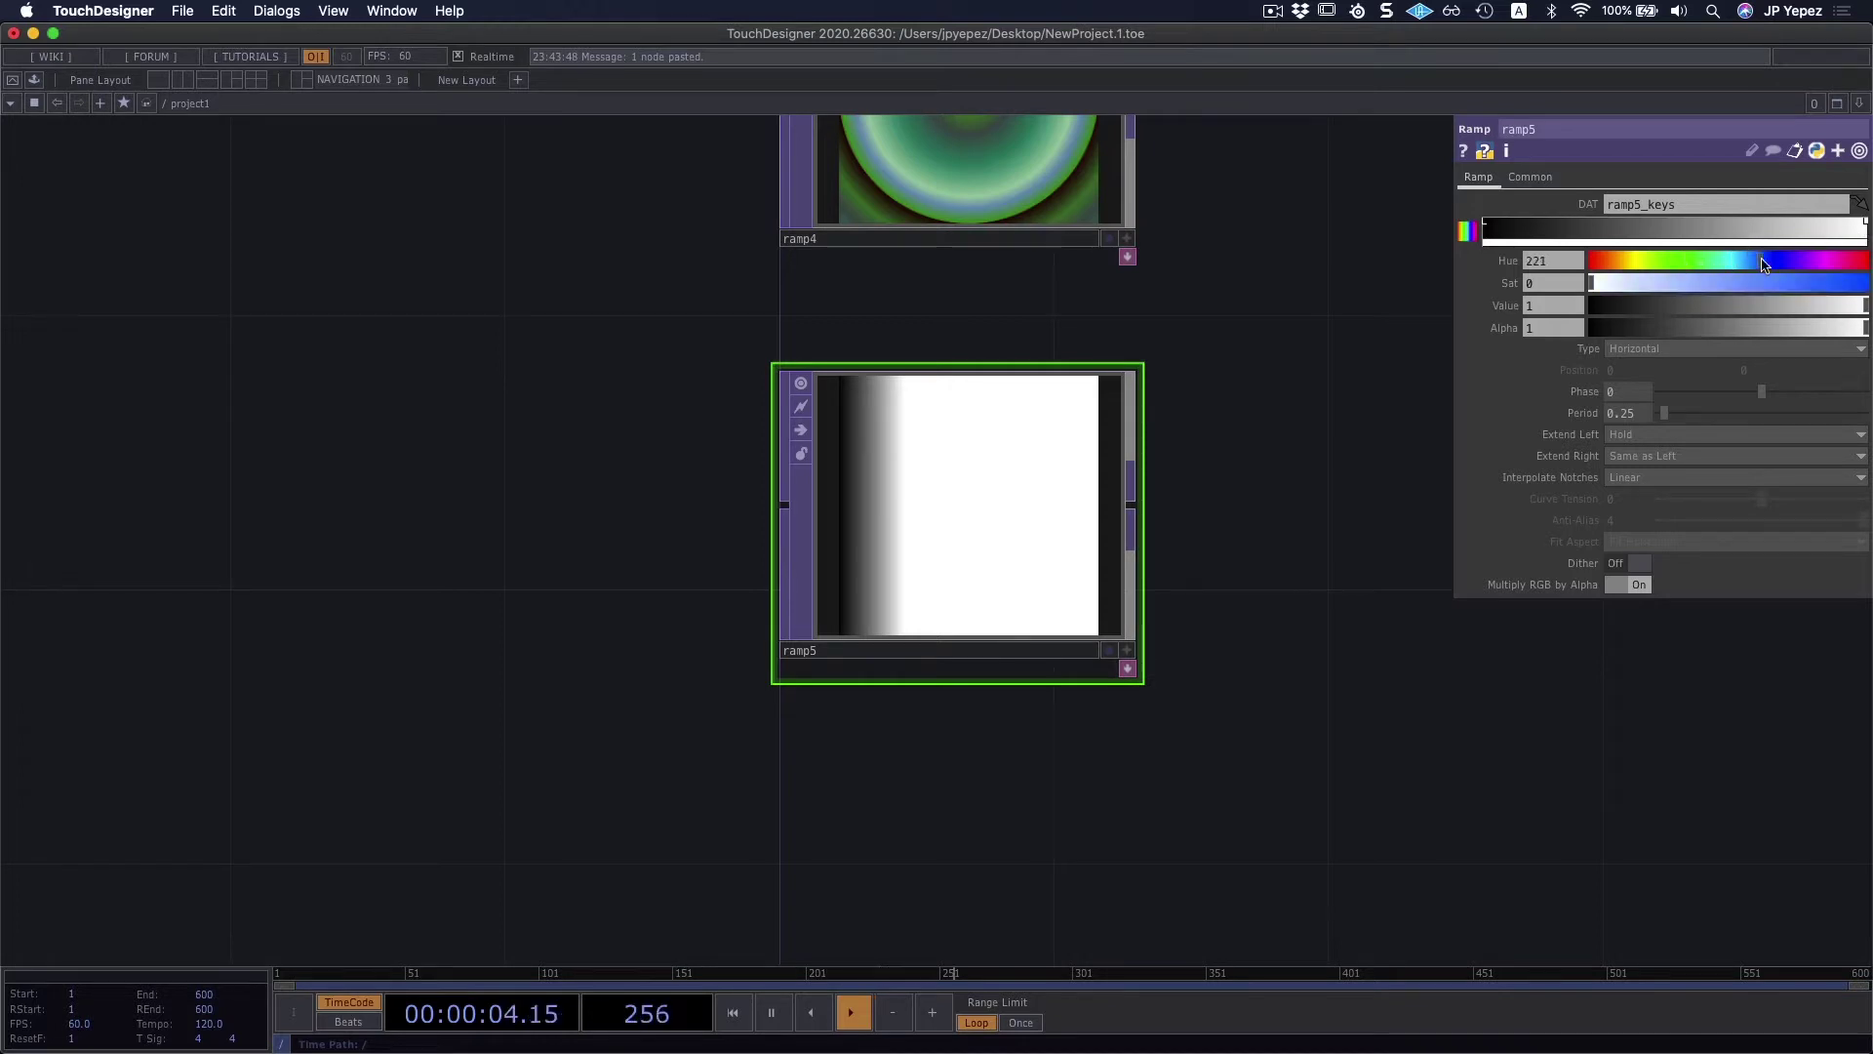
Step: Turn ramp5 blue at saturation 0.975 and settle Extend Left on Mirror after trying Black, Zero, Repeat
drag(1756, 286, 1859, 284)
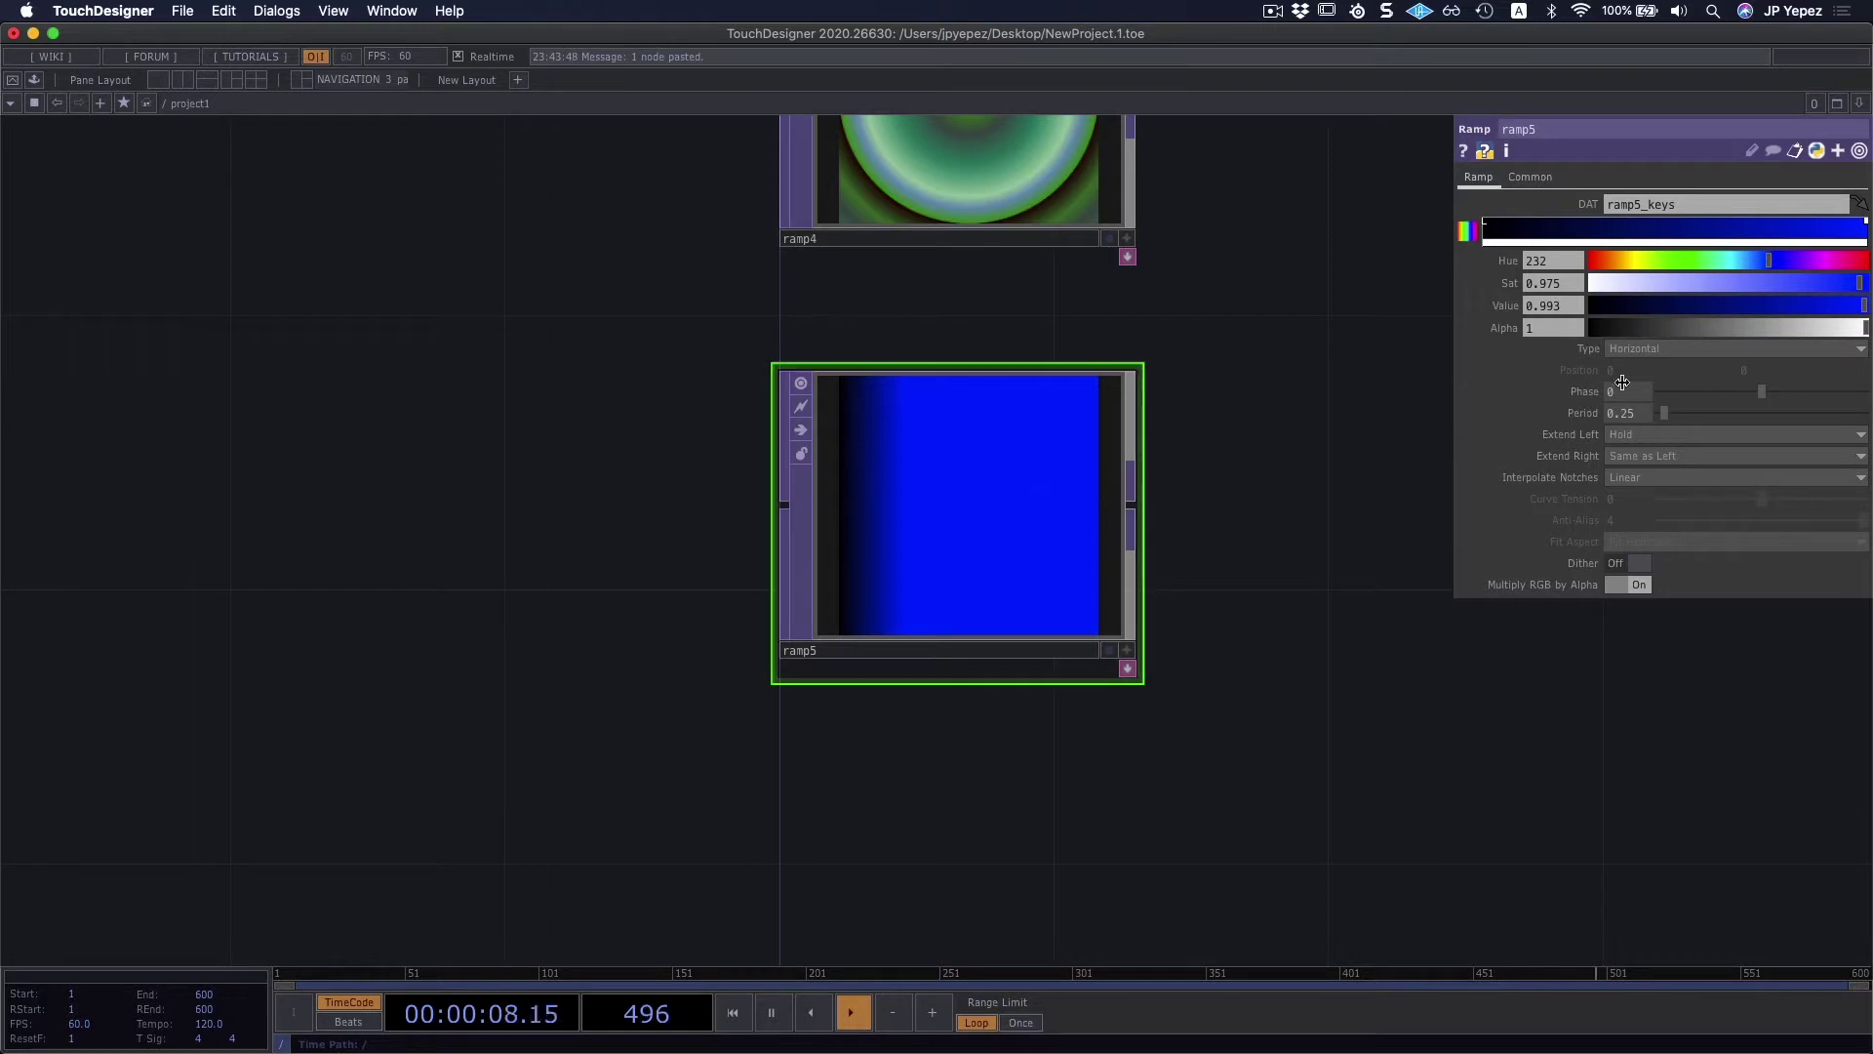
click(1659, 457)
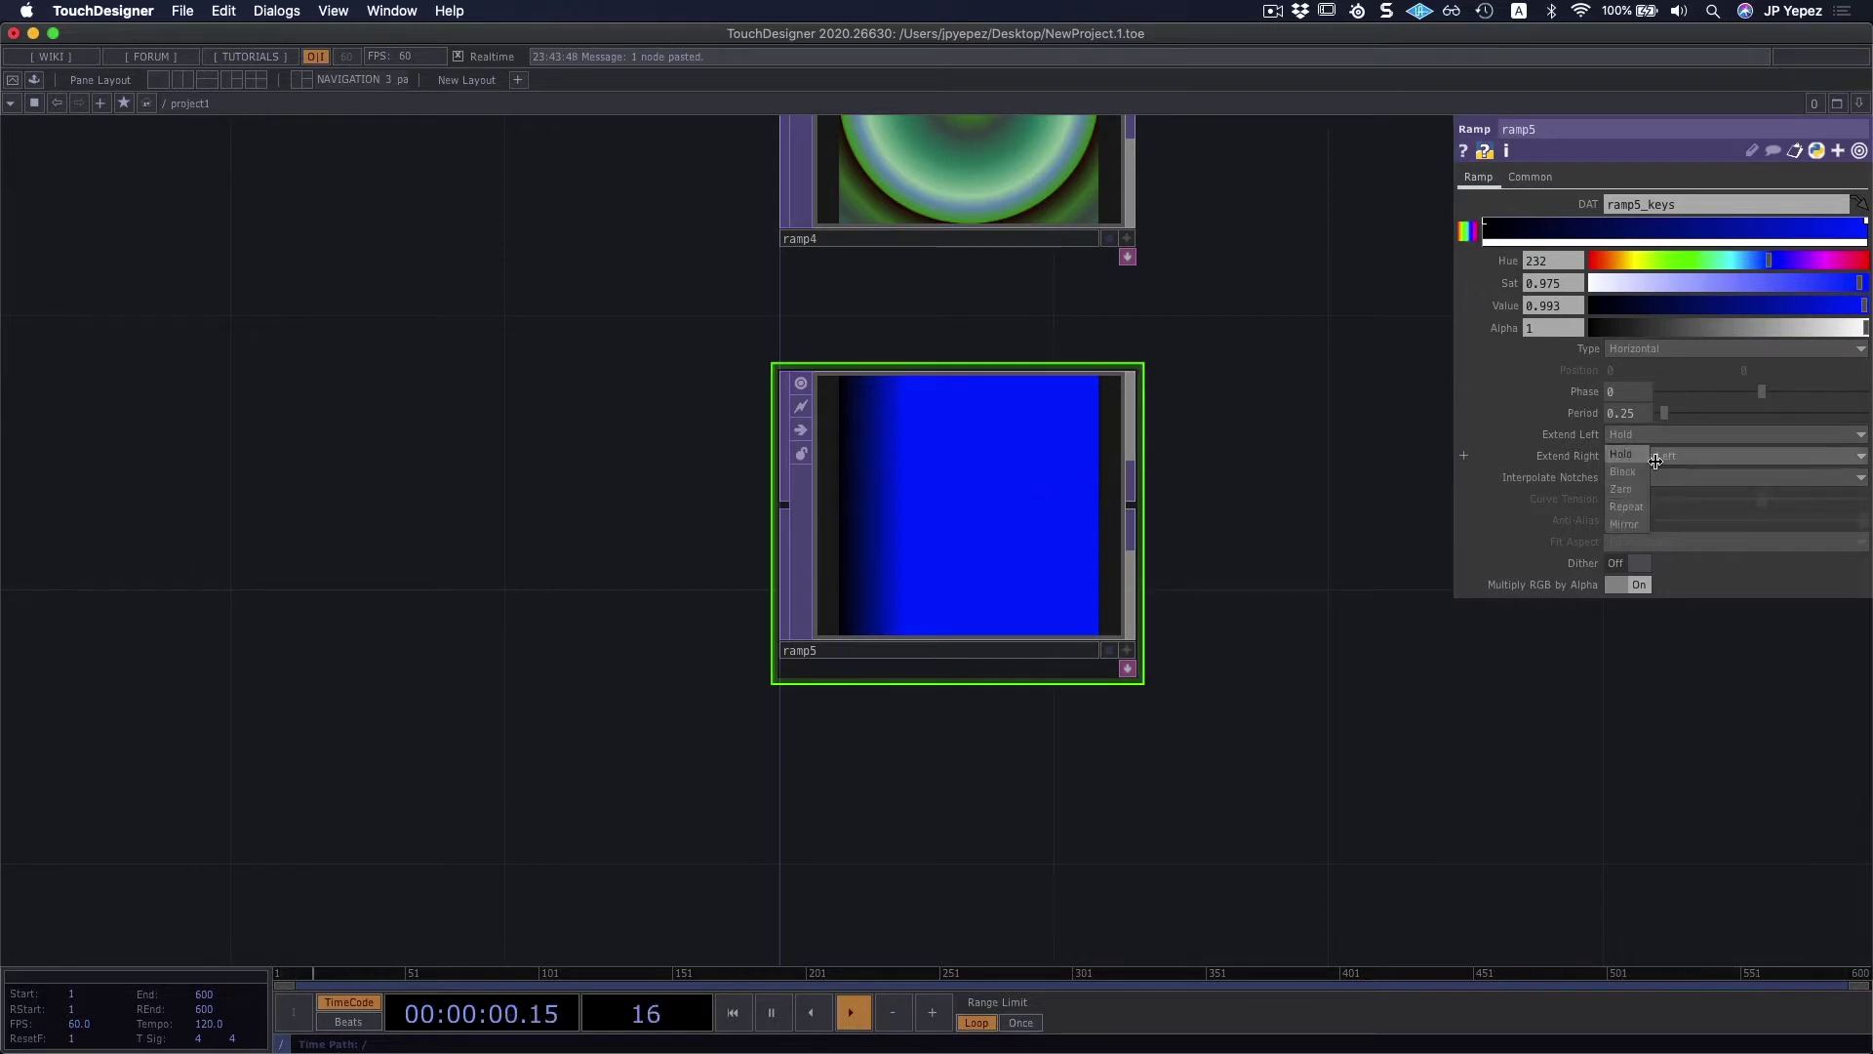
click(1637, 472)
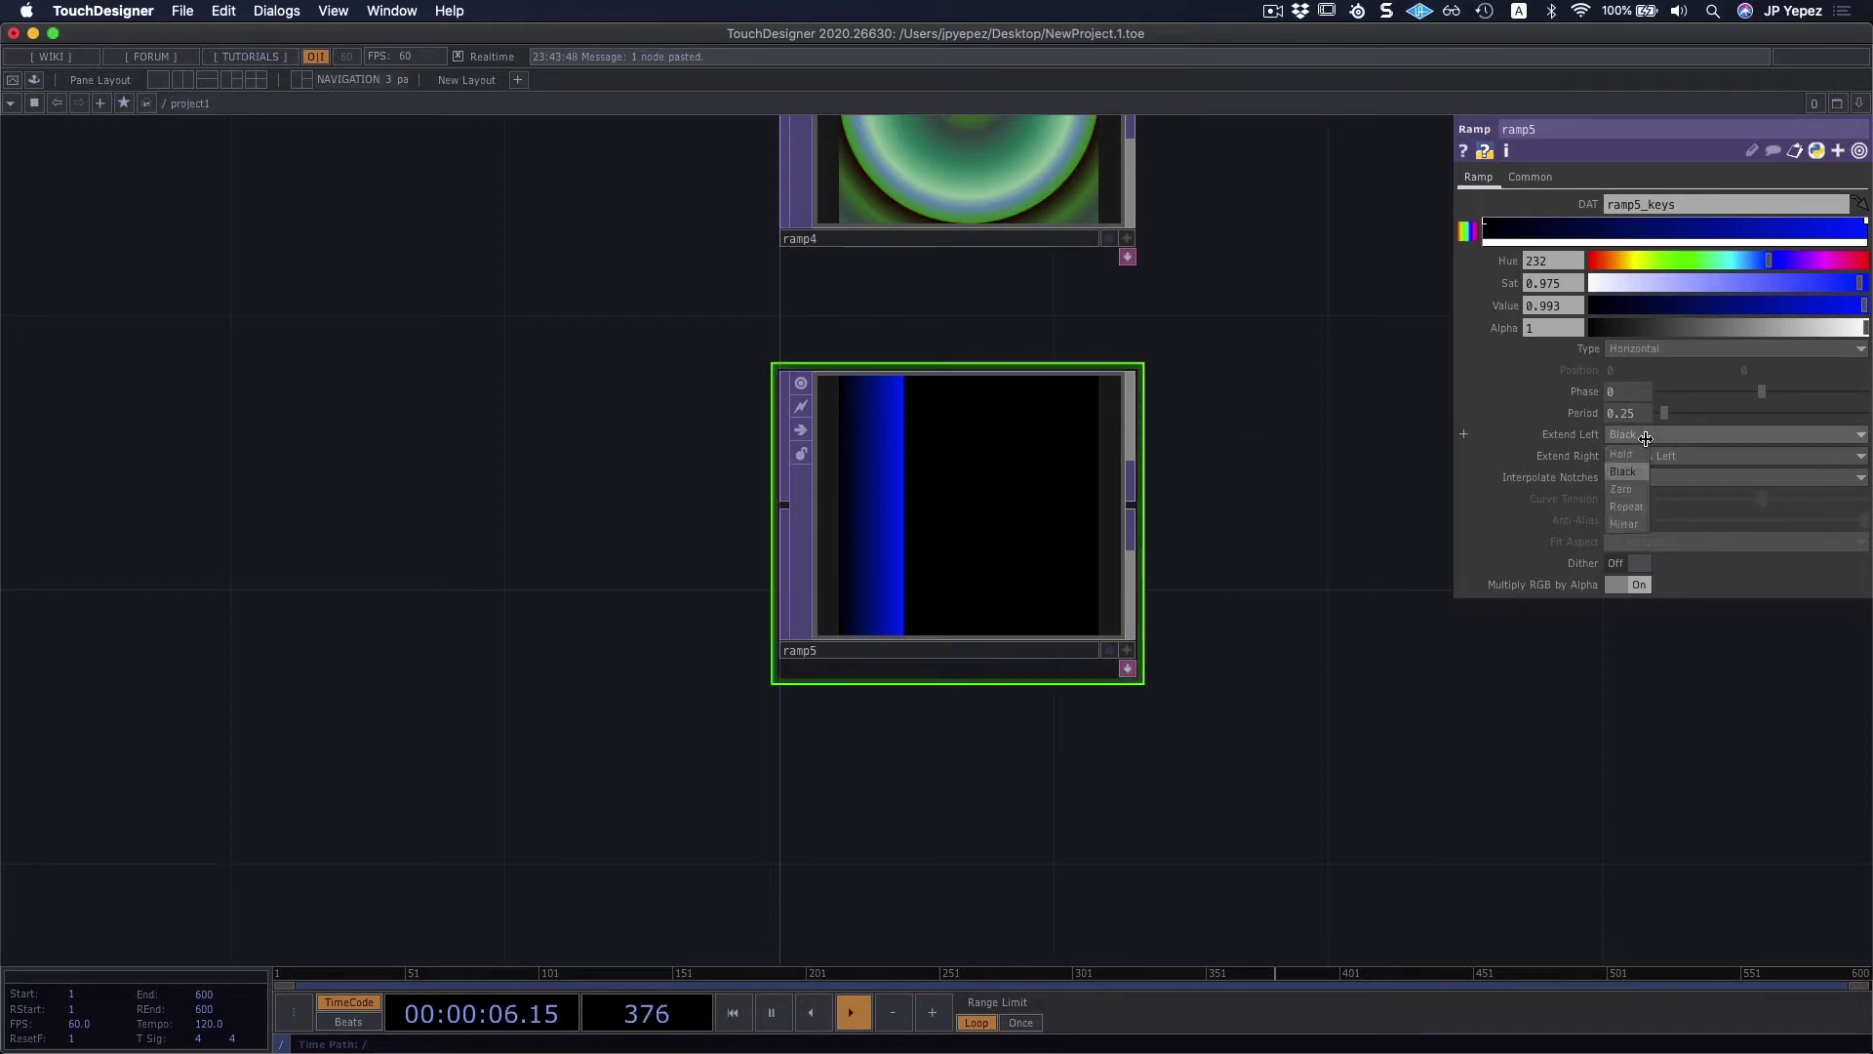
click(1627, 491)
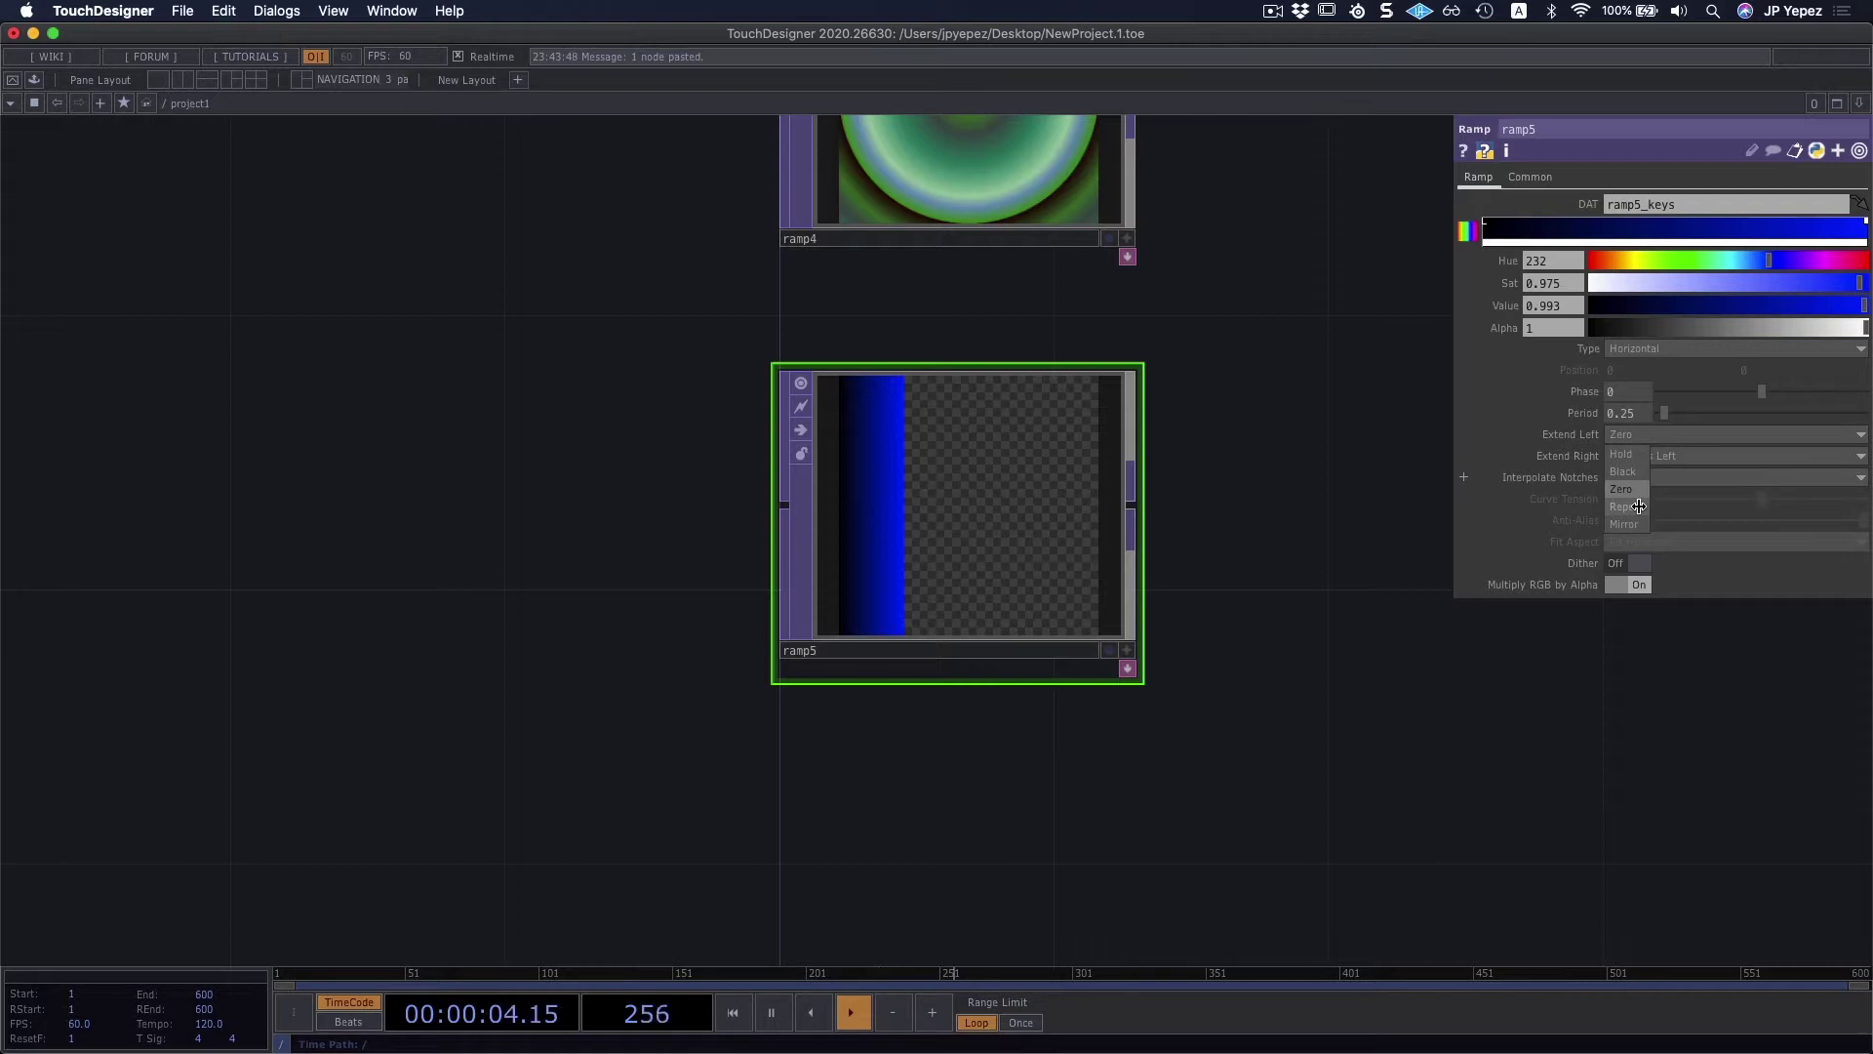
click(1639, 507)
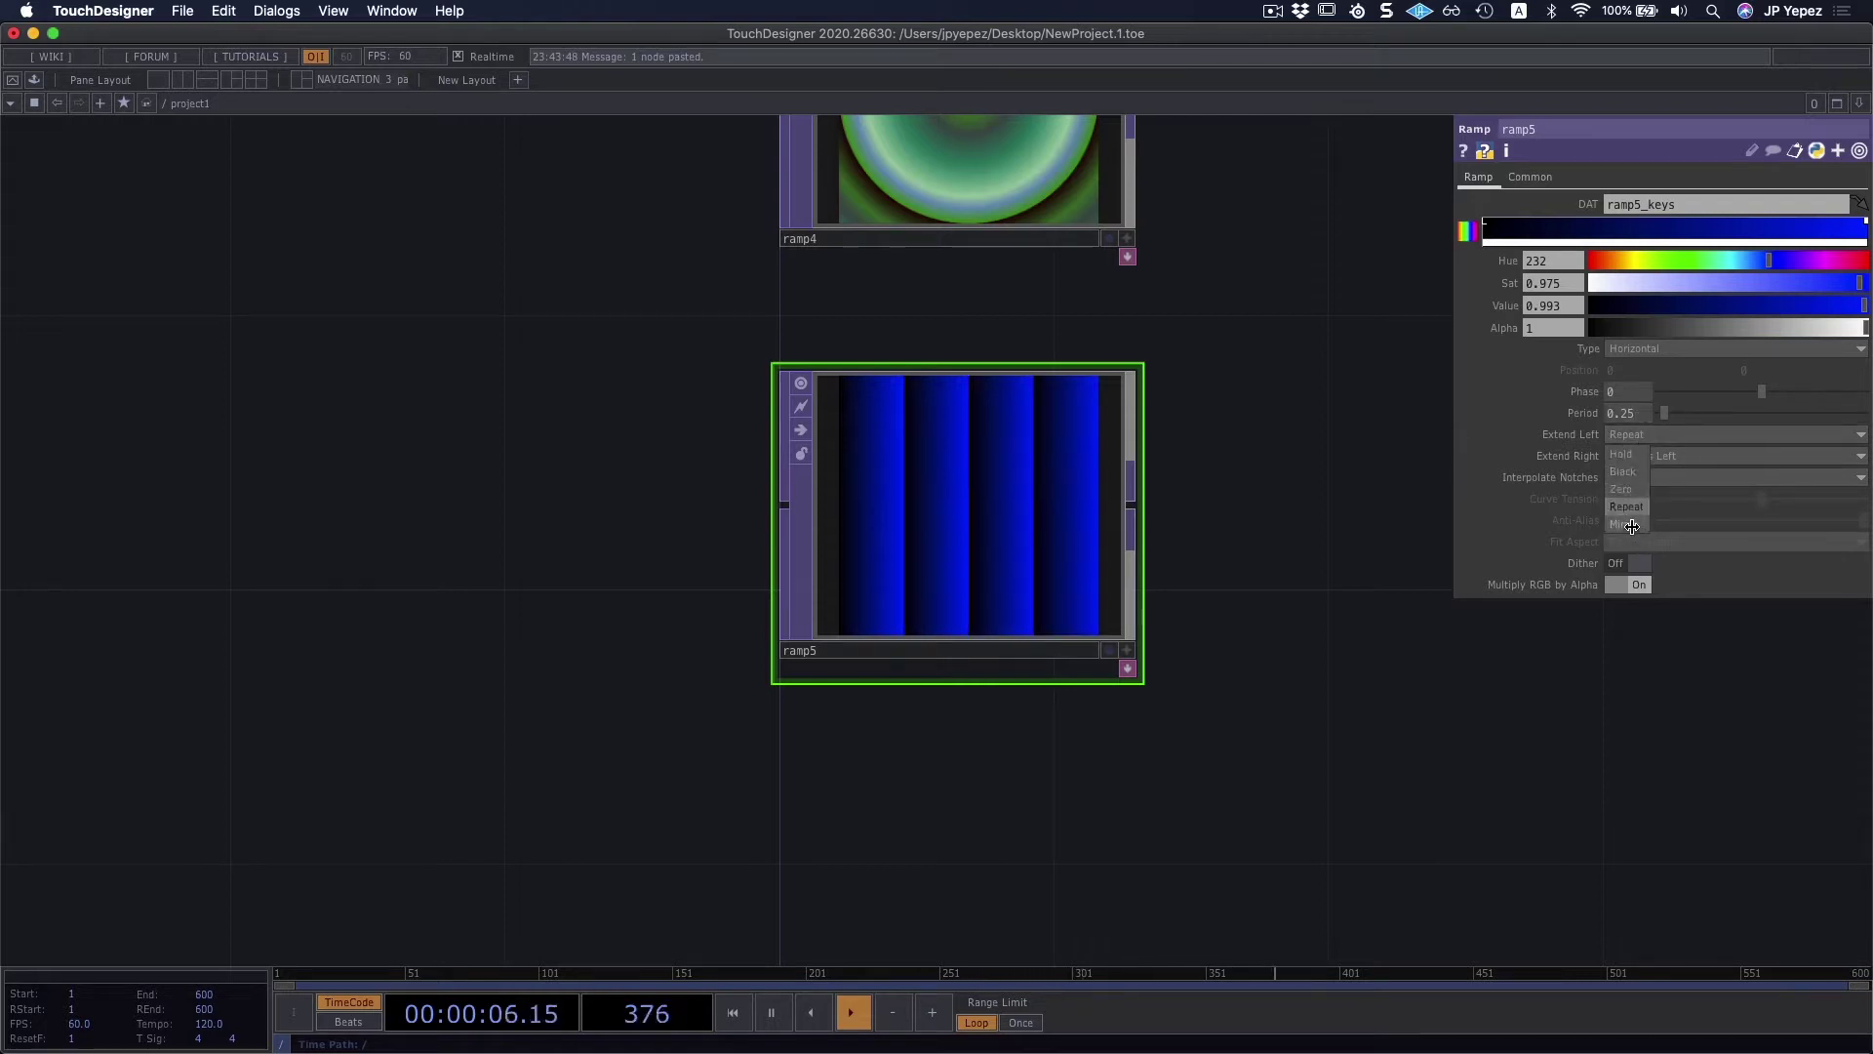
click(1632, 526)
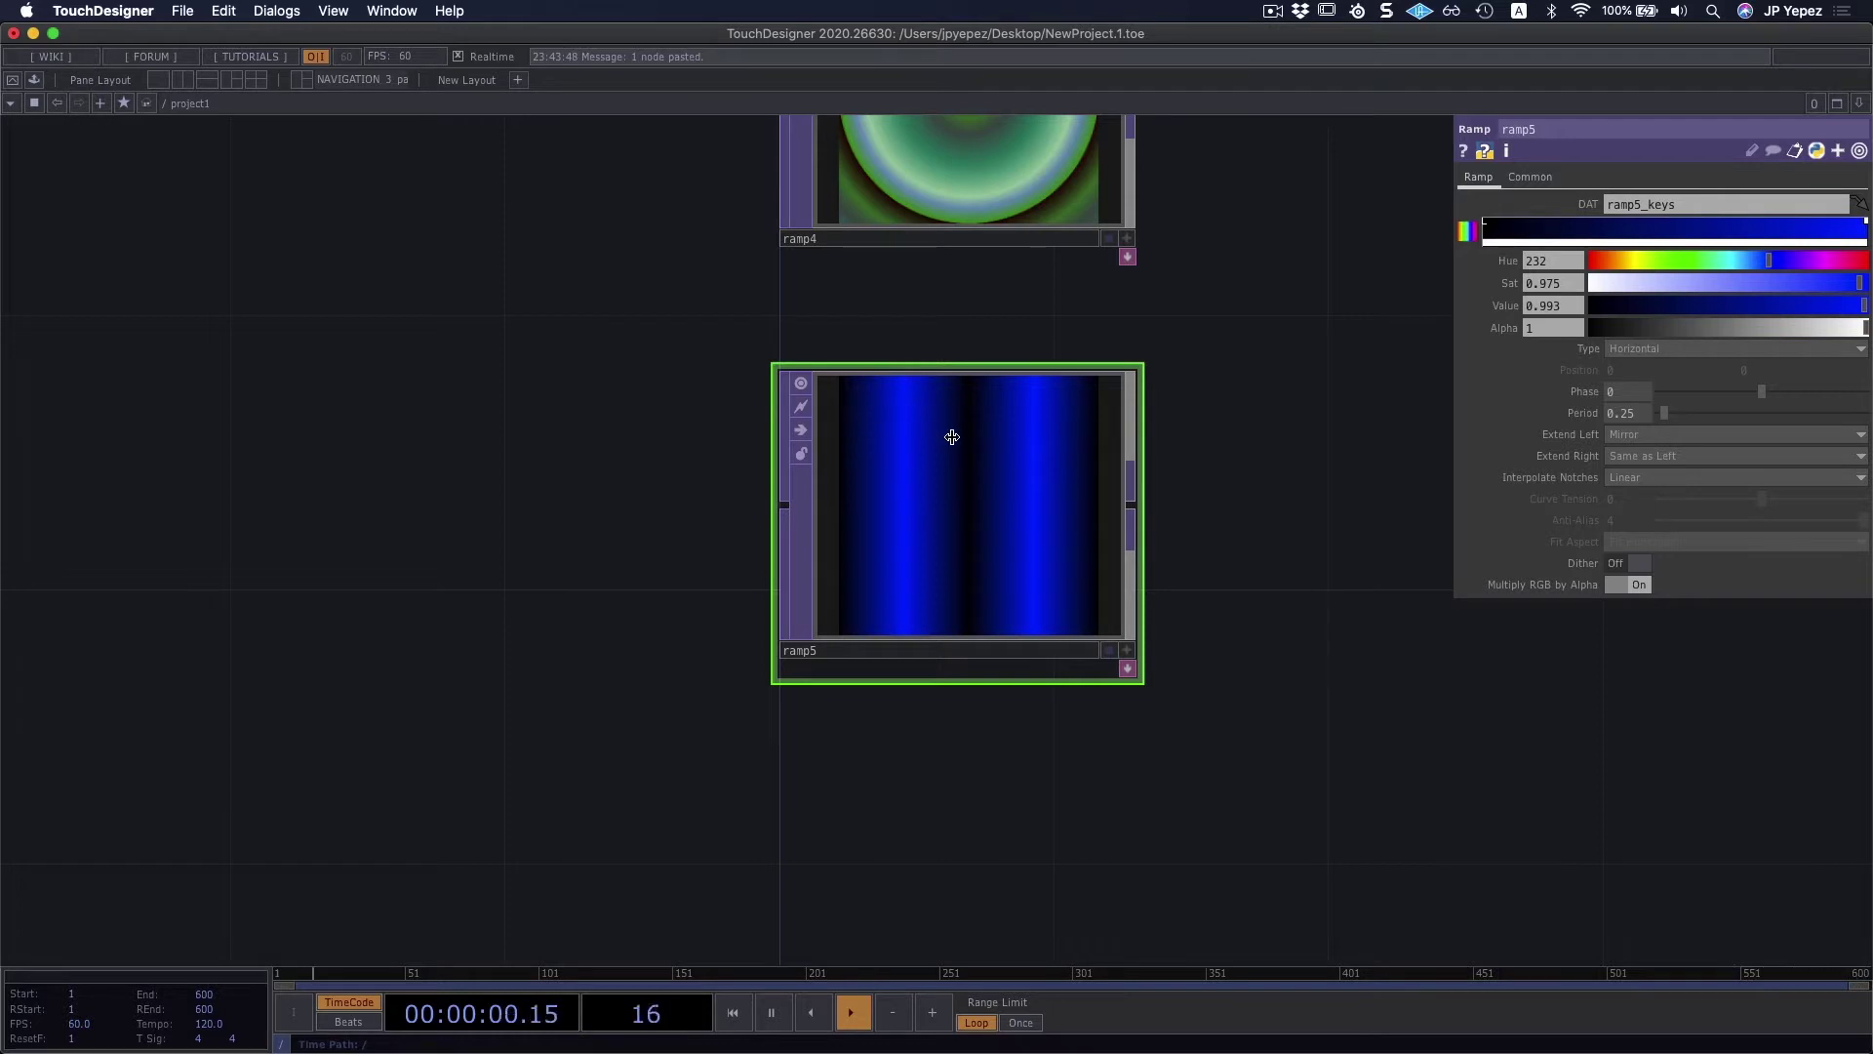
scroll(1204, 468, down, 5)
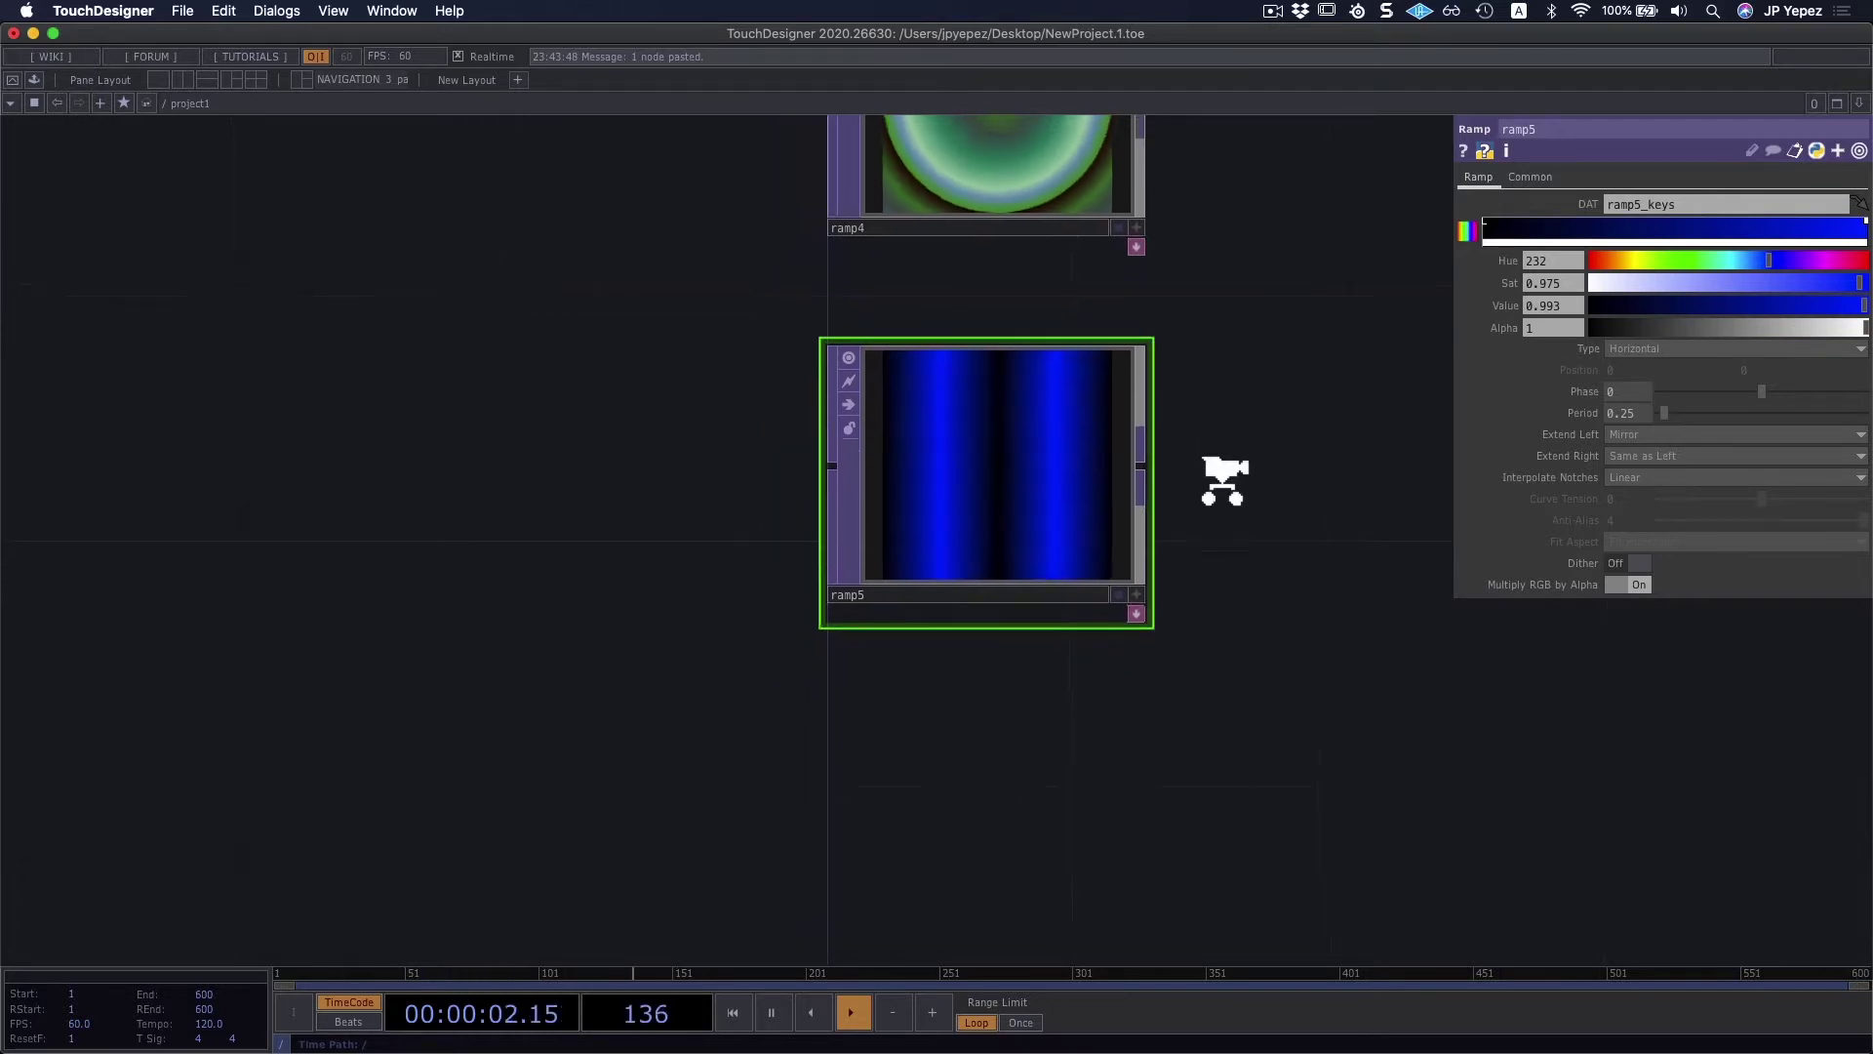
Step: Duplicate ramp5 as ramp6 and stack both just below ramp4
drag(947, 407, 953, 745)
key(ctrl+c)
key(ctrl+v)
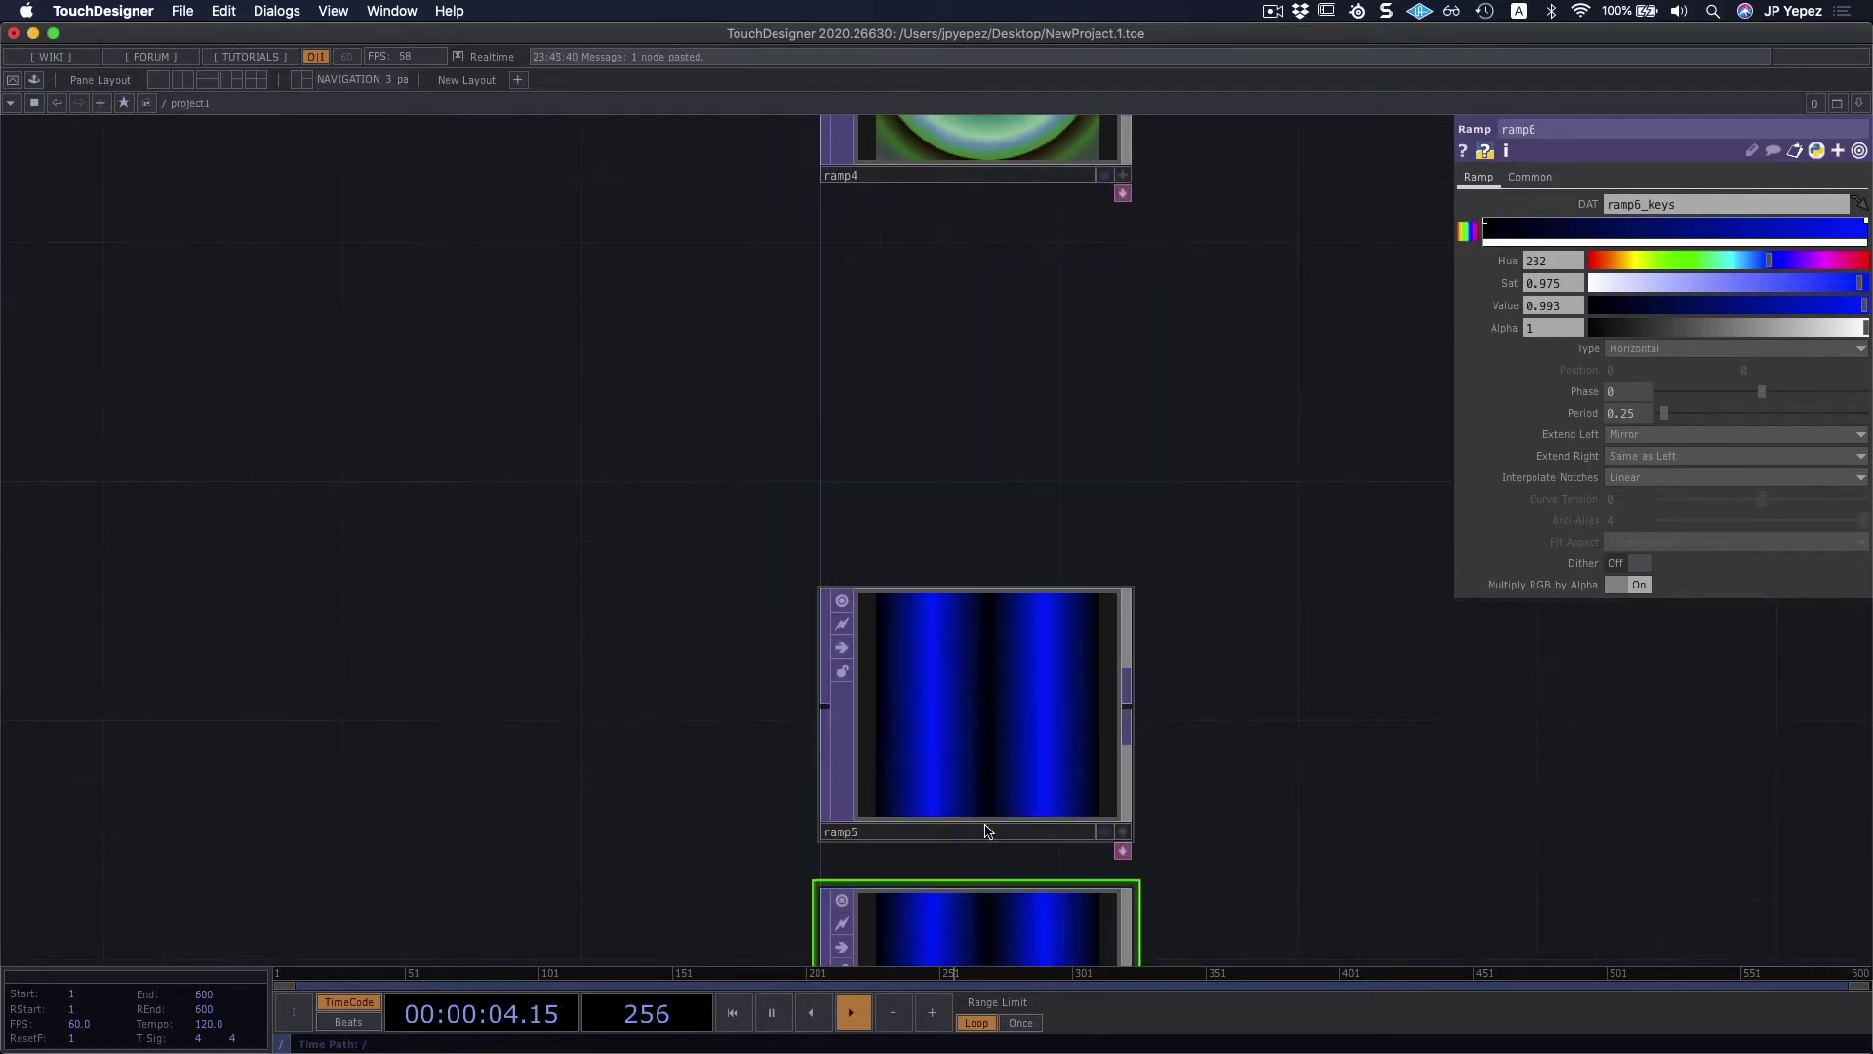
drag(1209, 706, 1199, 636)
shift+drag(1018, 684, 1004, 361)
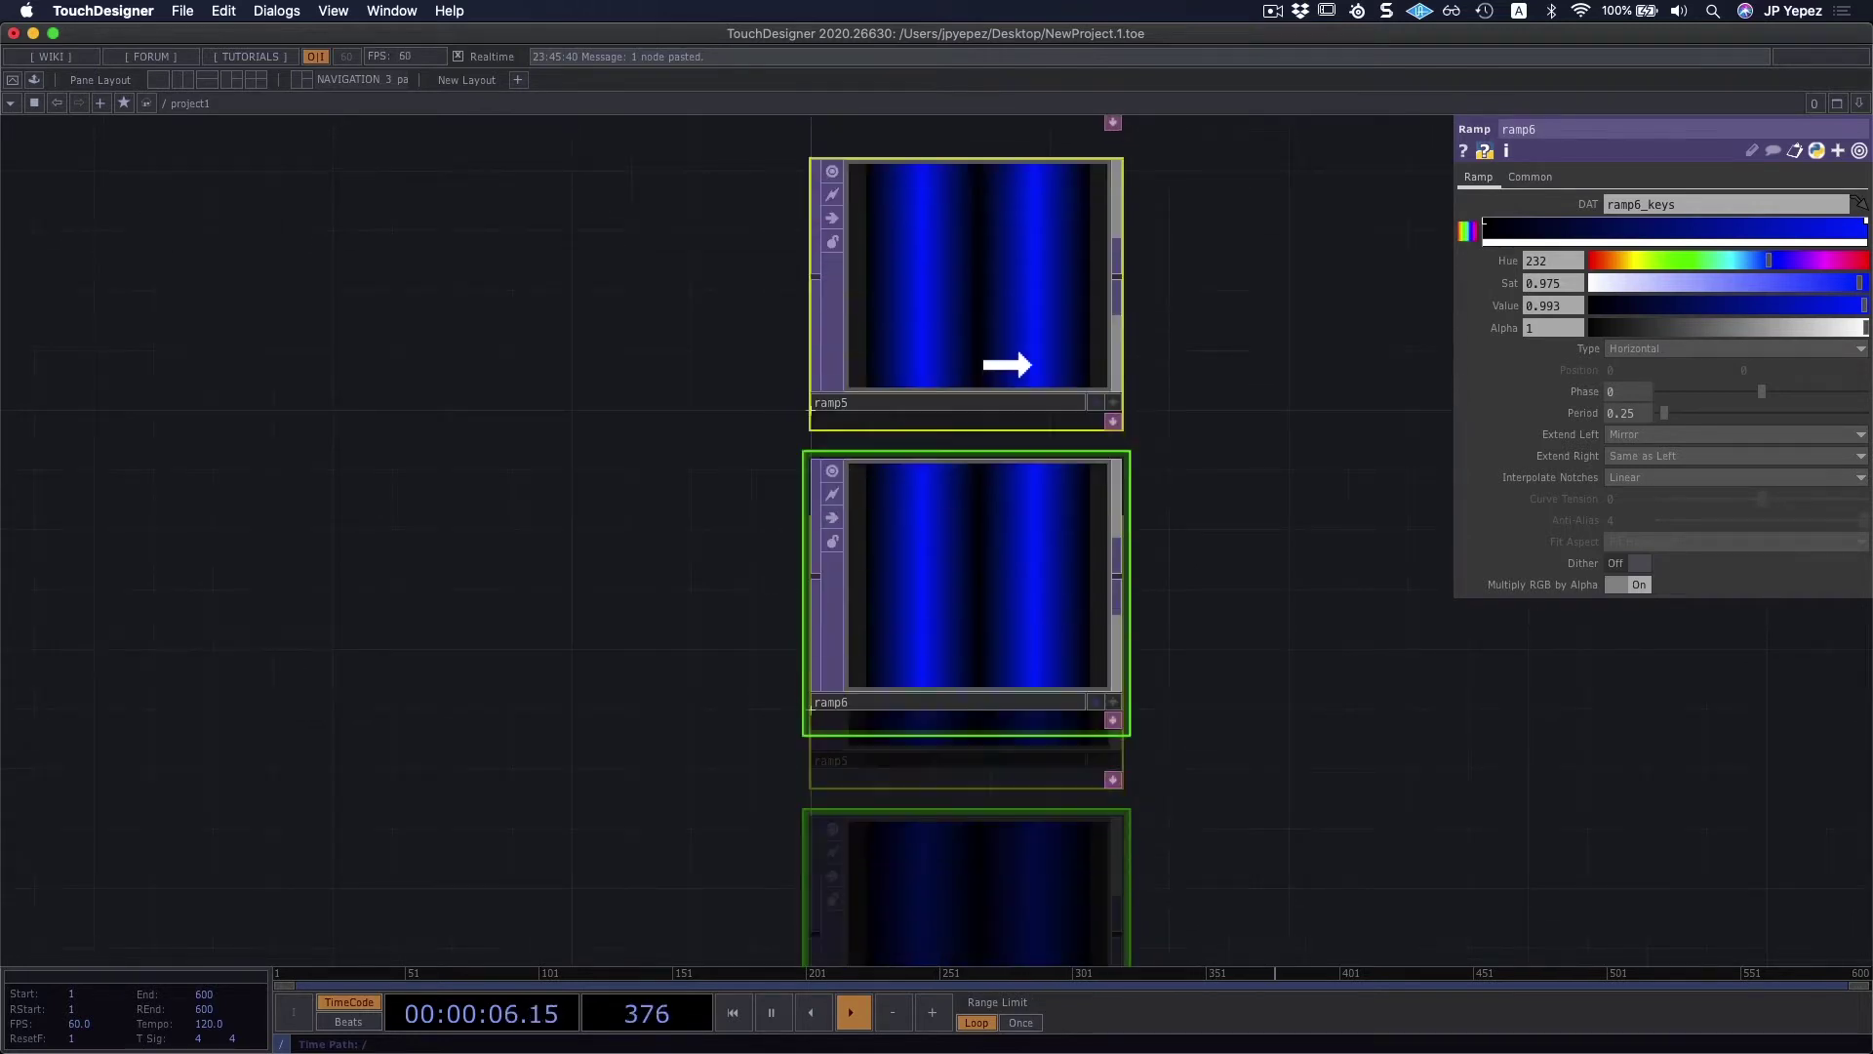
drag(1198, 387, 1200, 464)
click(964, 721)
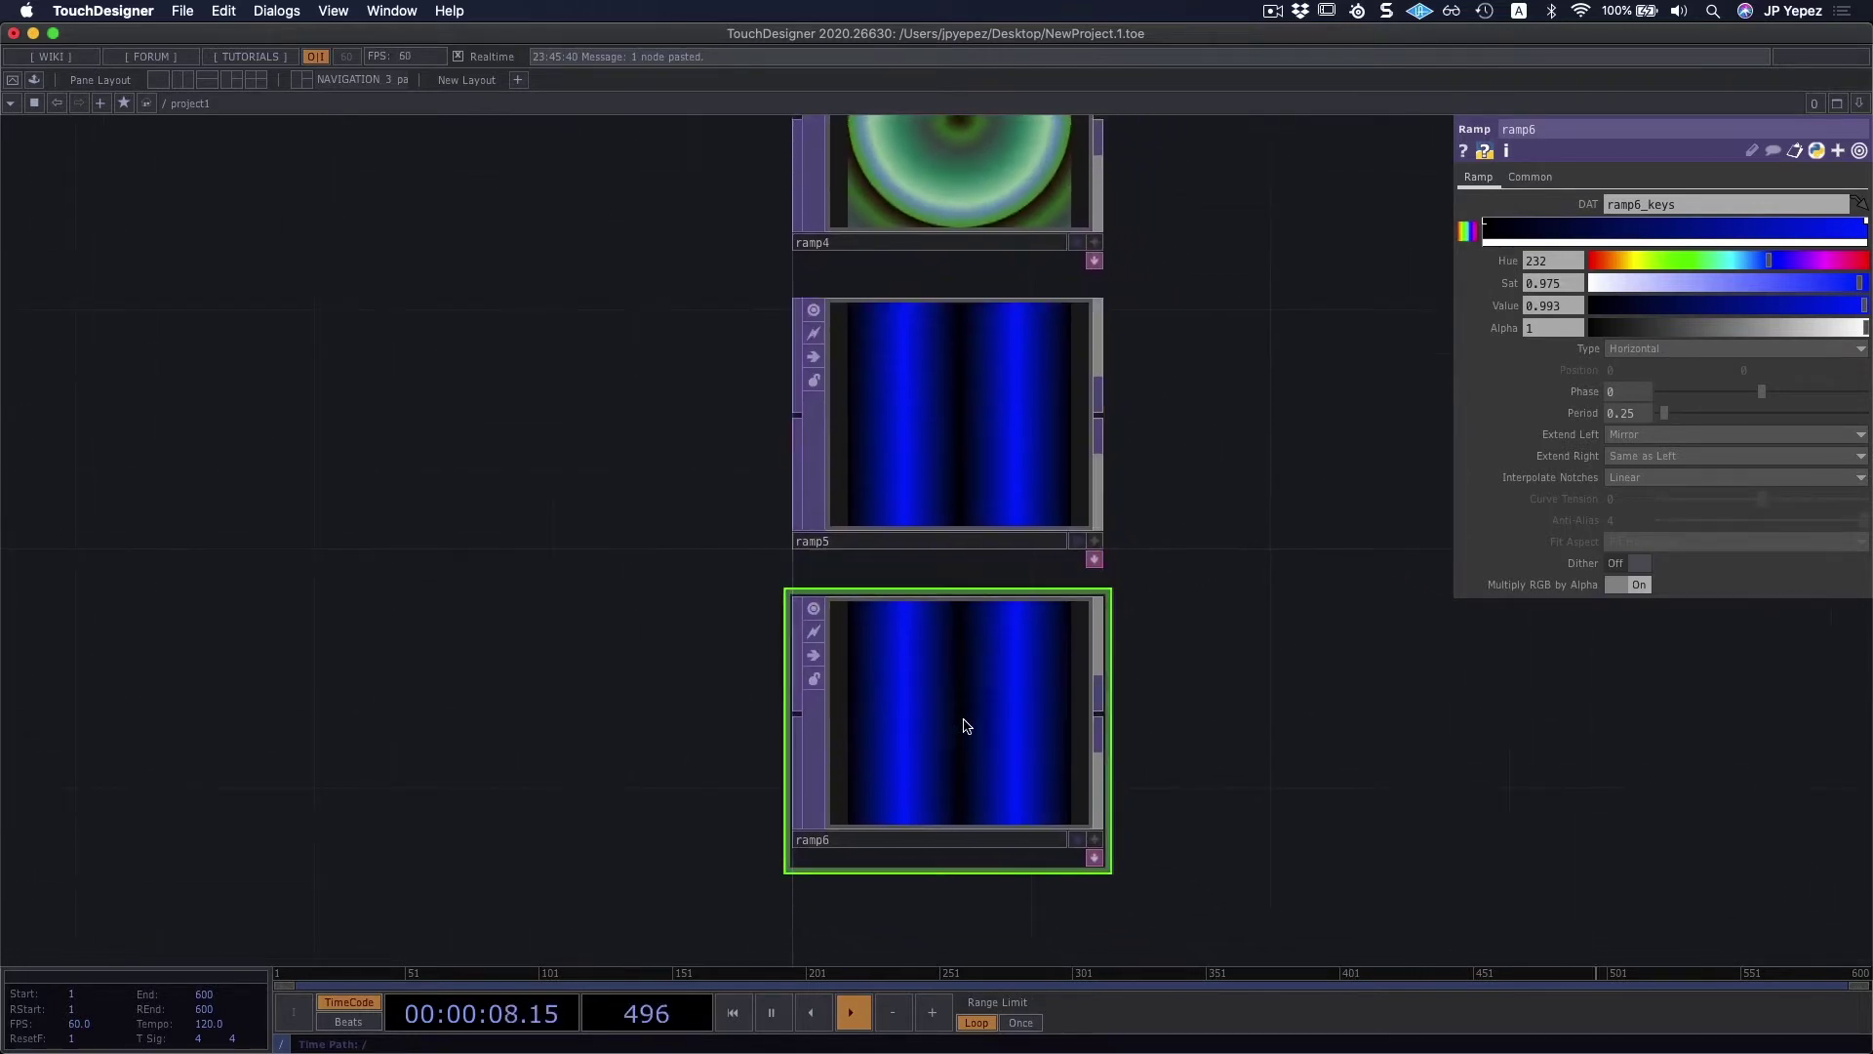
Step: Set ramp5's Extend Left to Repeat for hard-edged repeating stripes
click(1020, 426)
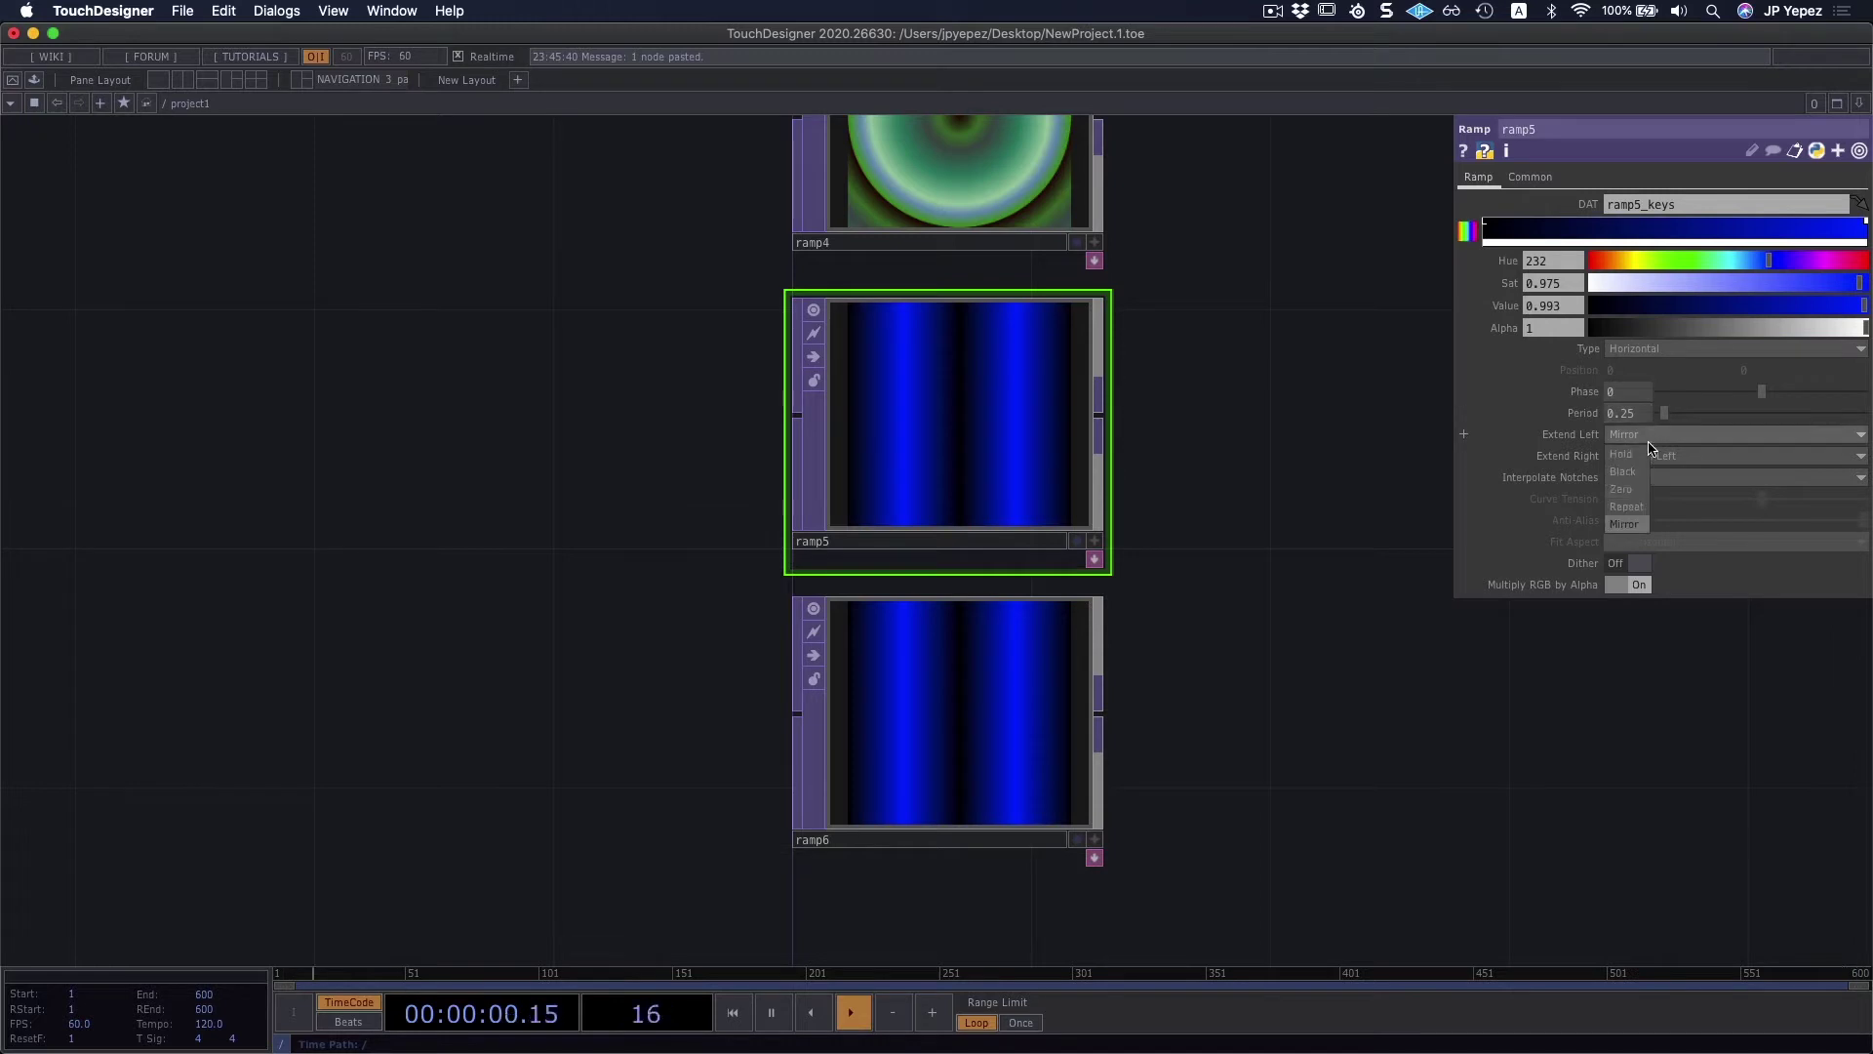
click(1637, 504)
drag(1258, 382, 1192, 521)
scroll(1222, 397, down, 3)
scroll(1192, 521, down, 1)
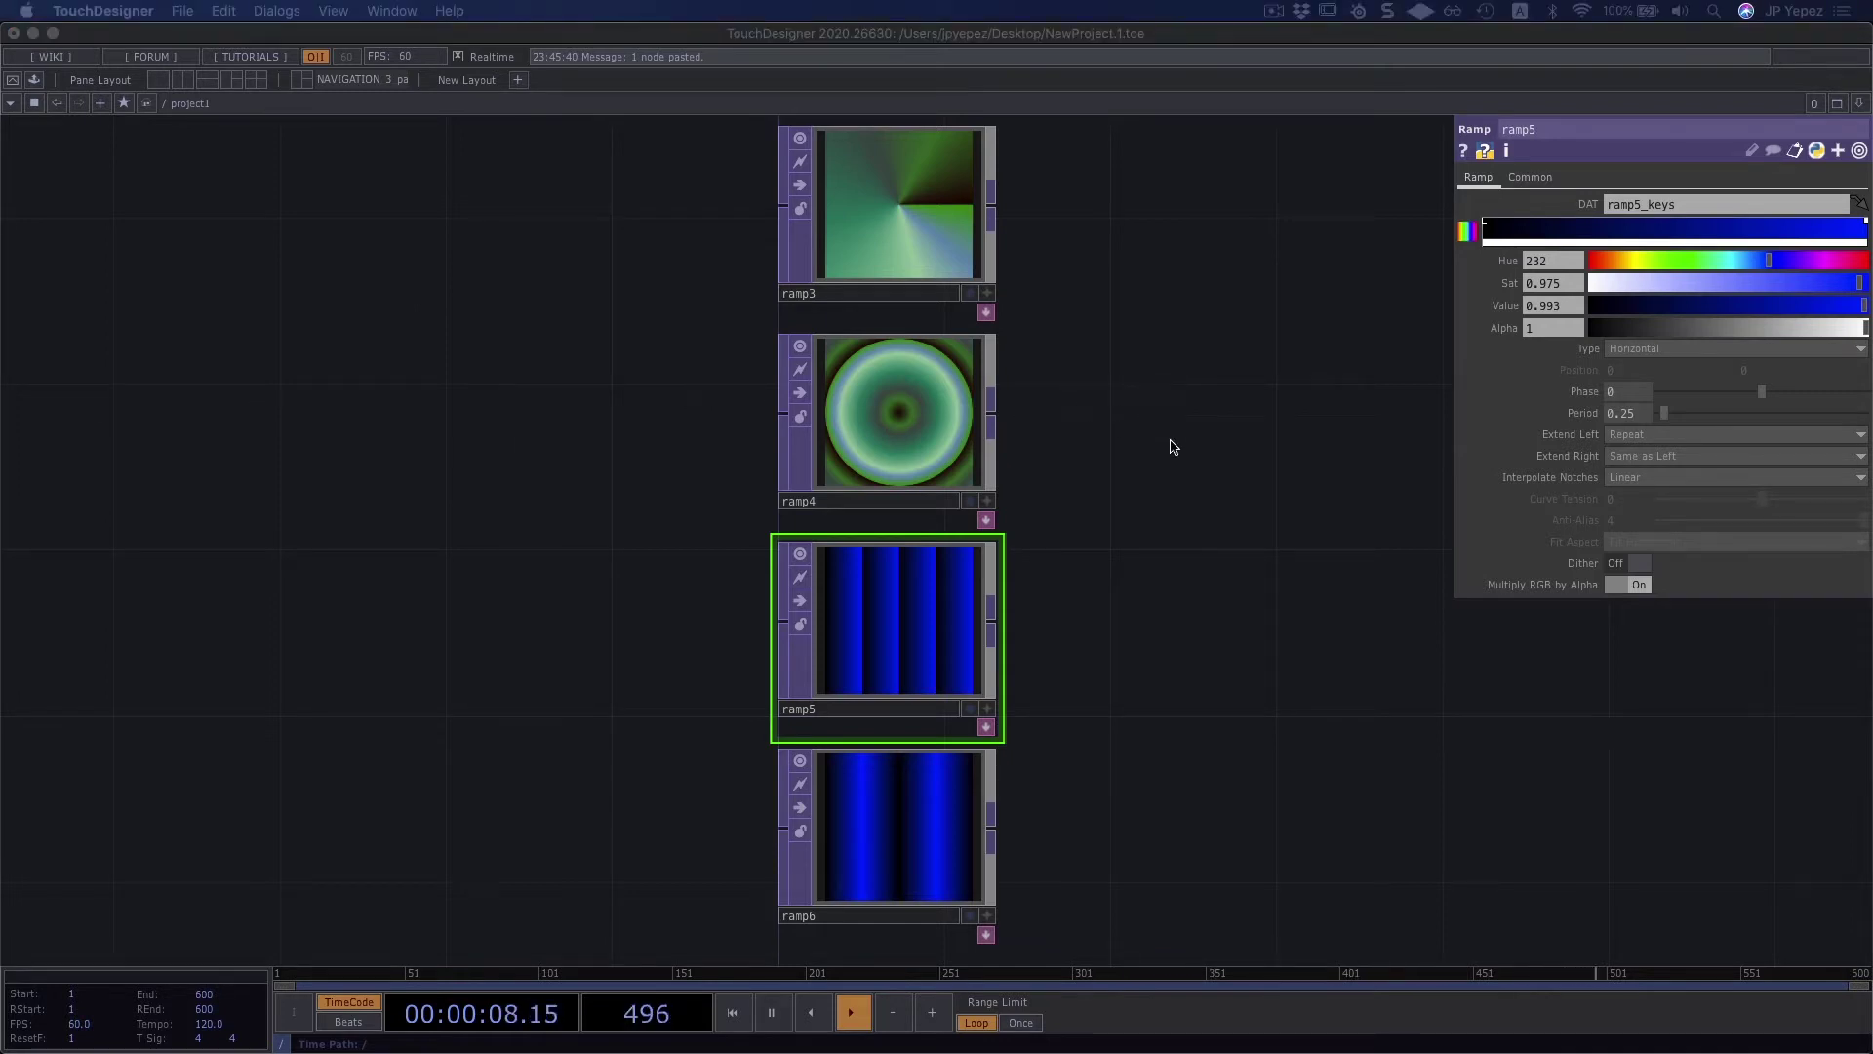
drag(1084, 468, 937, 499)
drag(1025, 445, 917, 563)
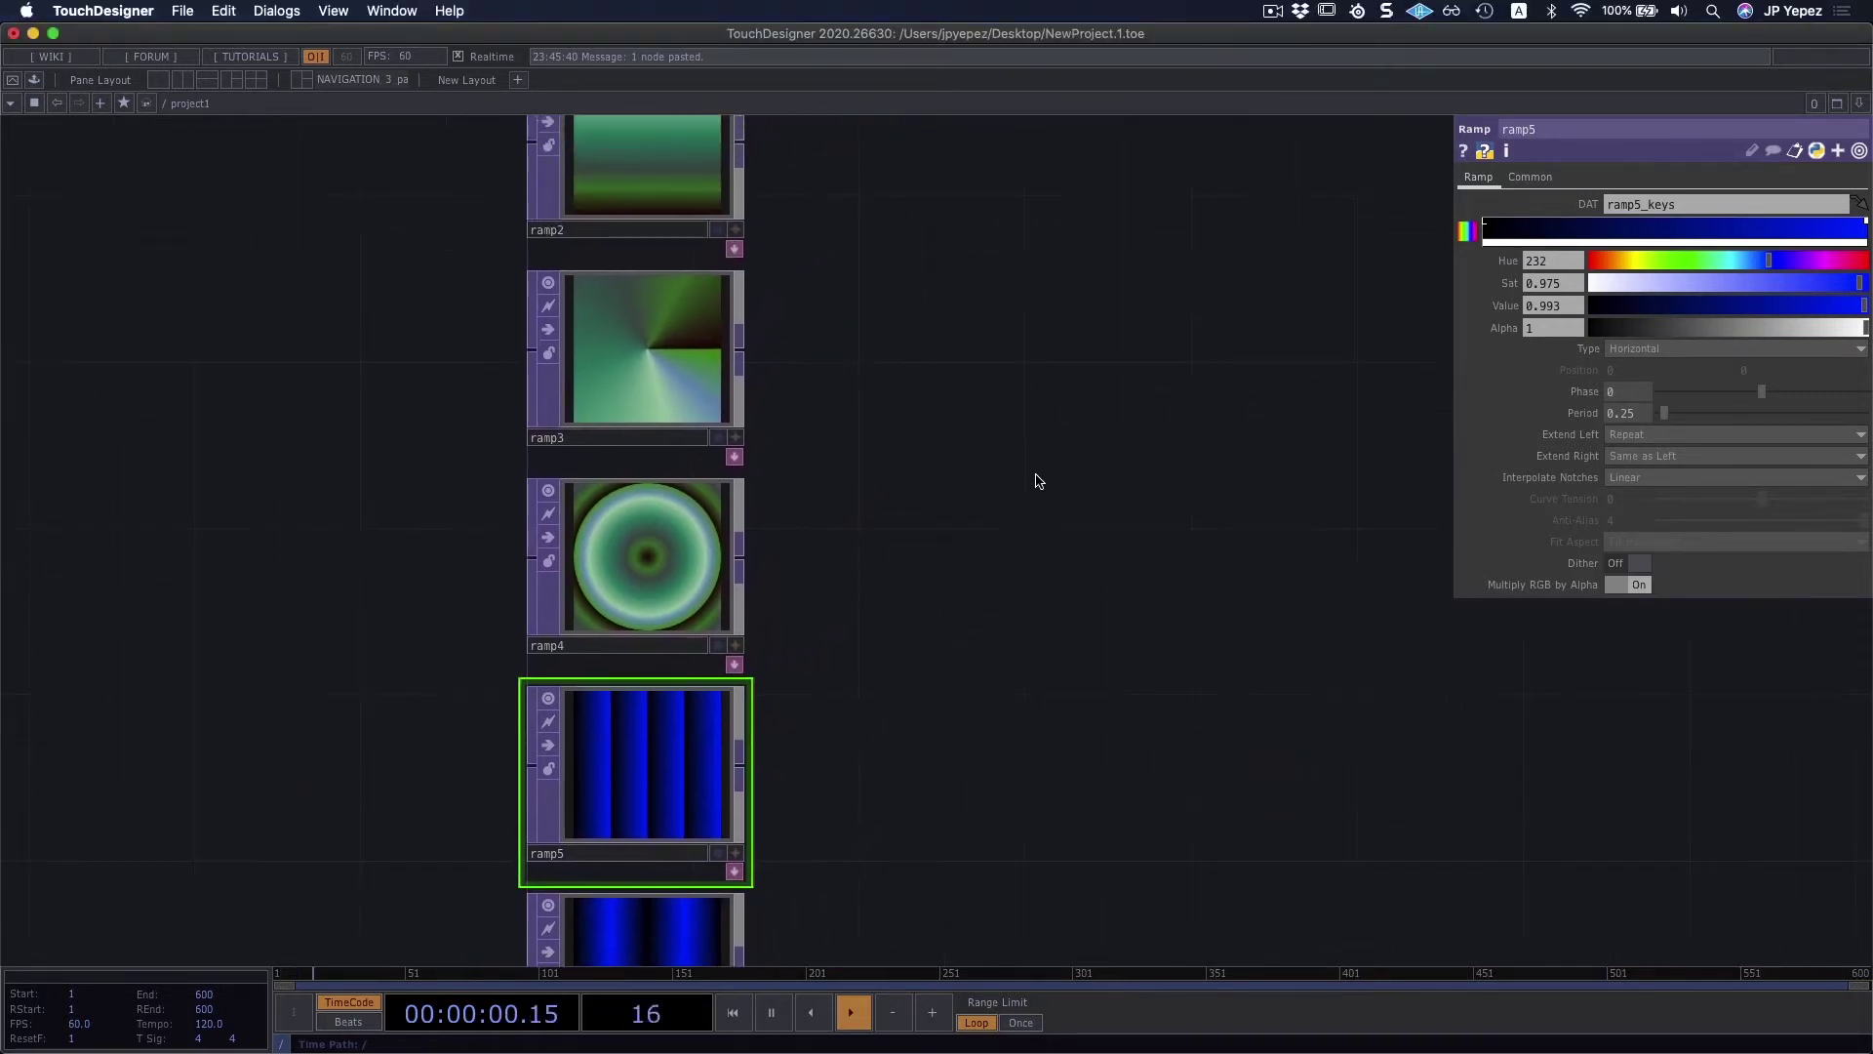
scroll(1039, 481, up, 2)
scroll(1038, 481, right, 2)
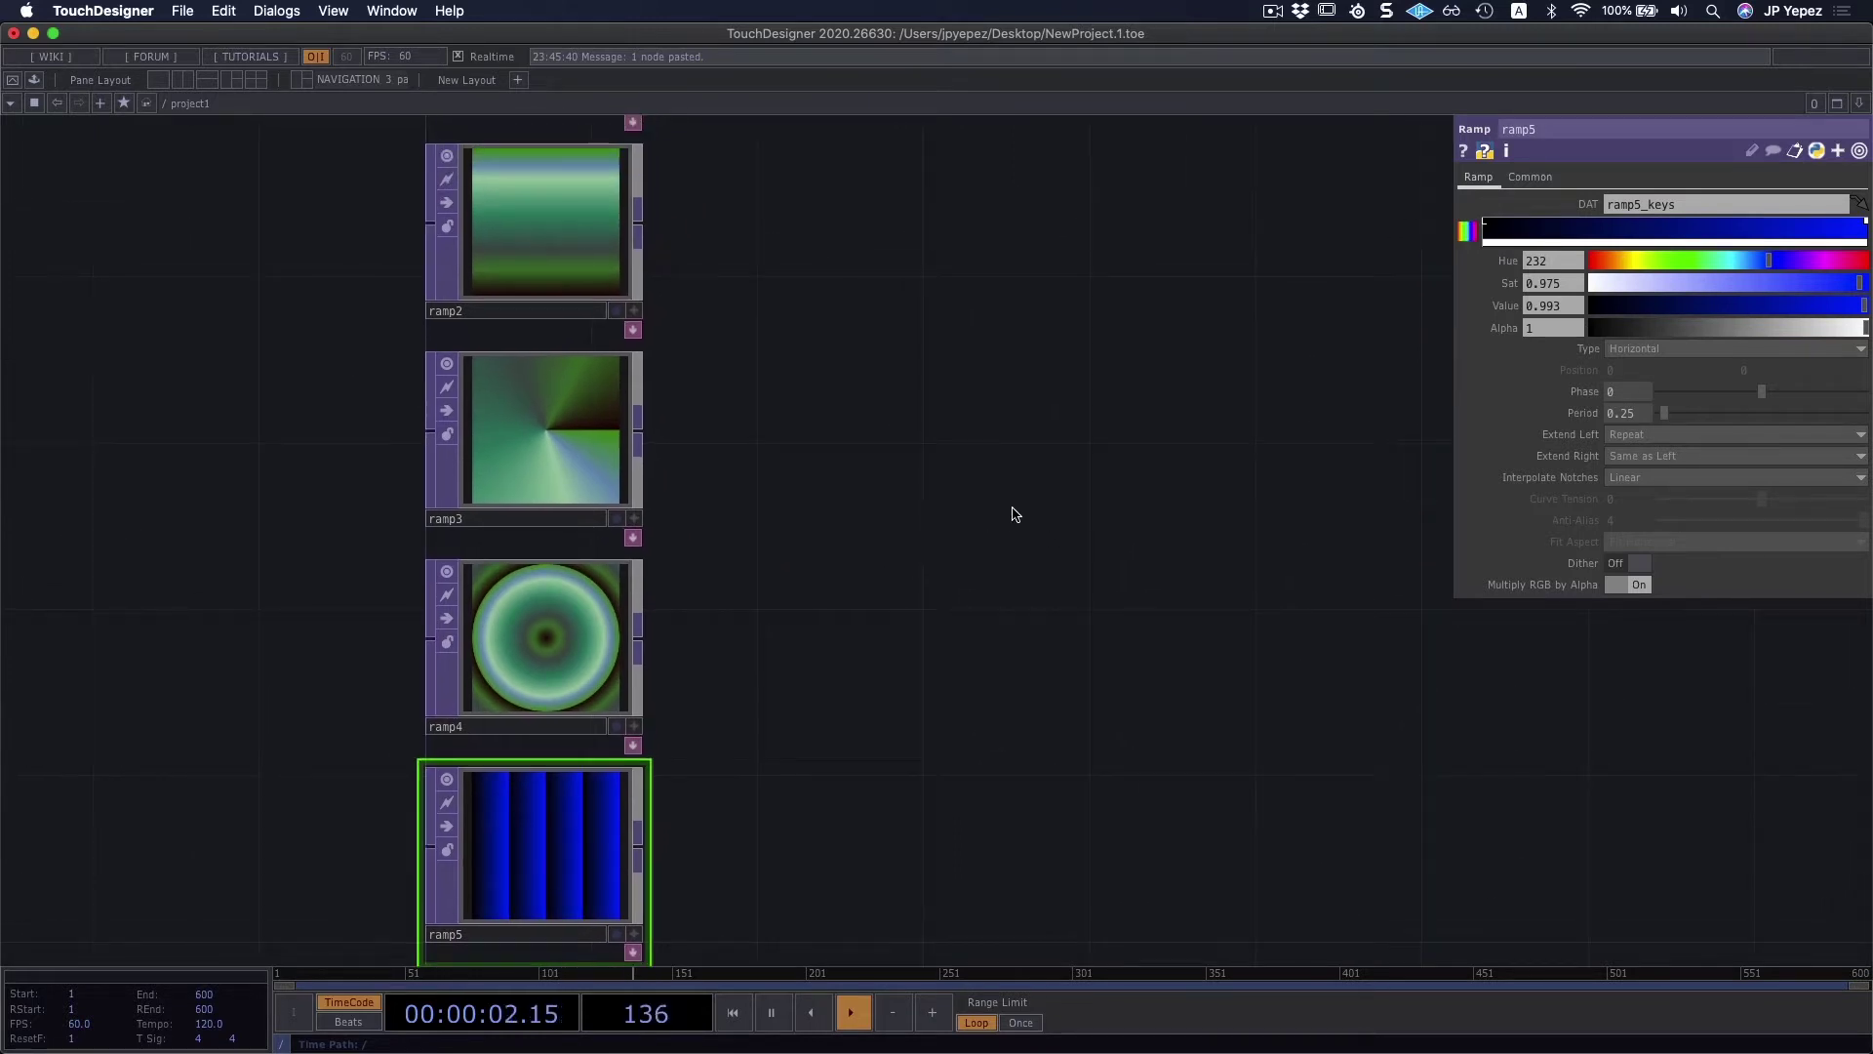
drag(984, 515, 891, 572)
scroll(924, 557, down, 4)
drag(1006, 506, 902, 528)
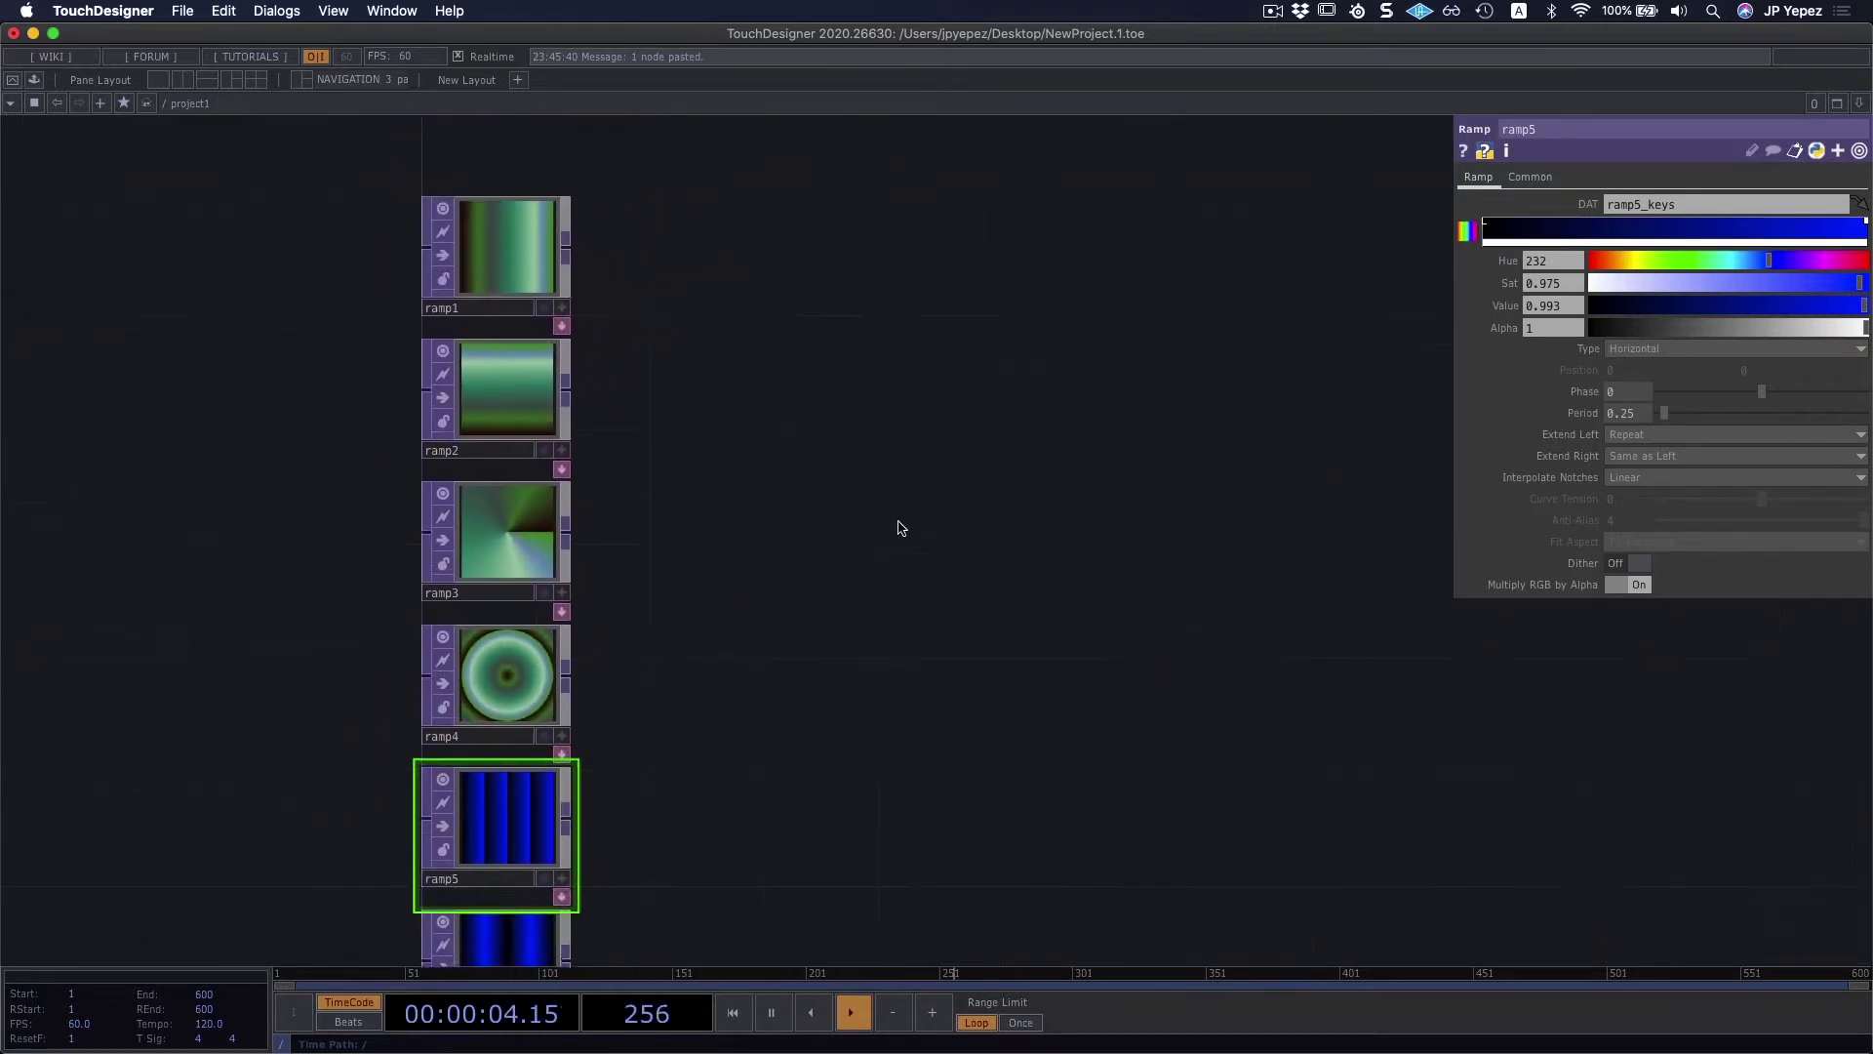
scroll(900, 527, right, 1)
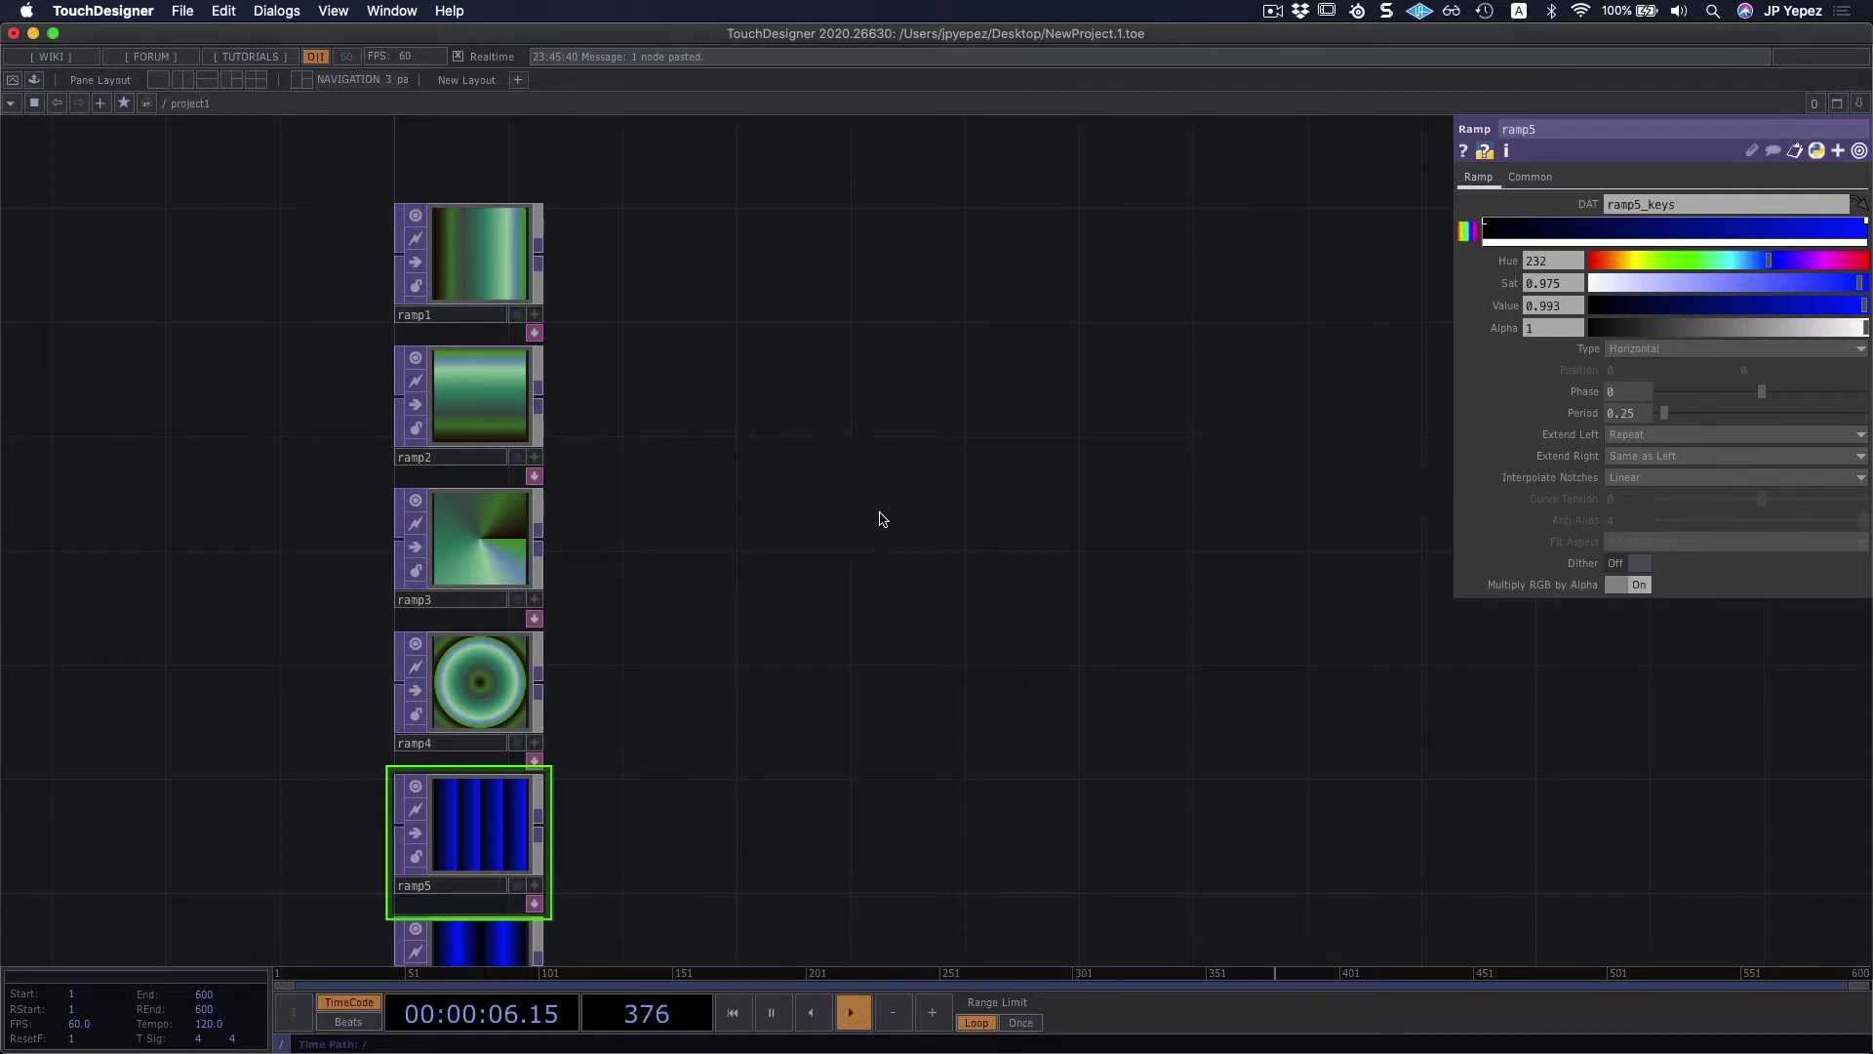
Step: Add a Movie File In TOP, moviefilein1, right of the ramps and load Count.mov
key(Tab)
text(mov)
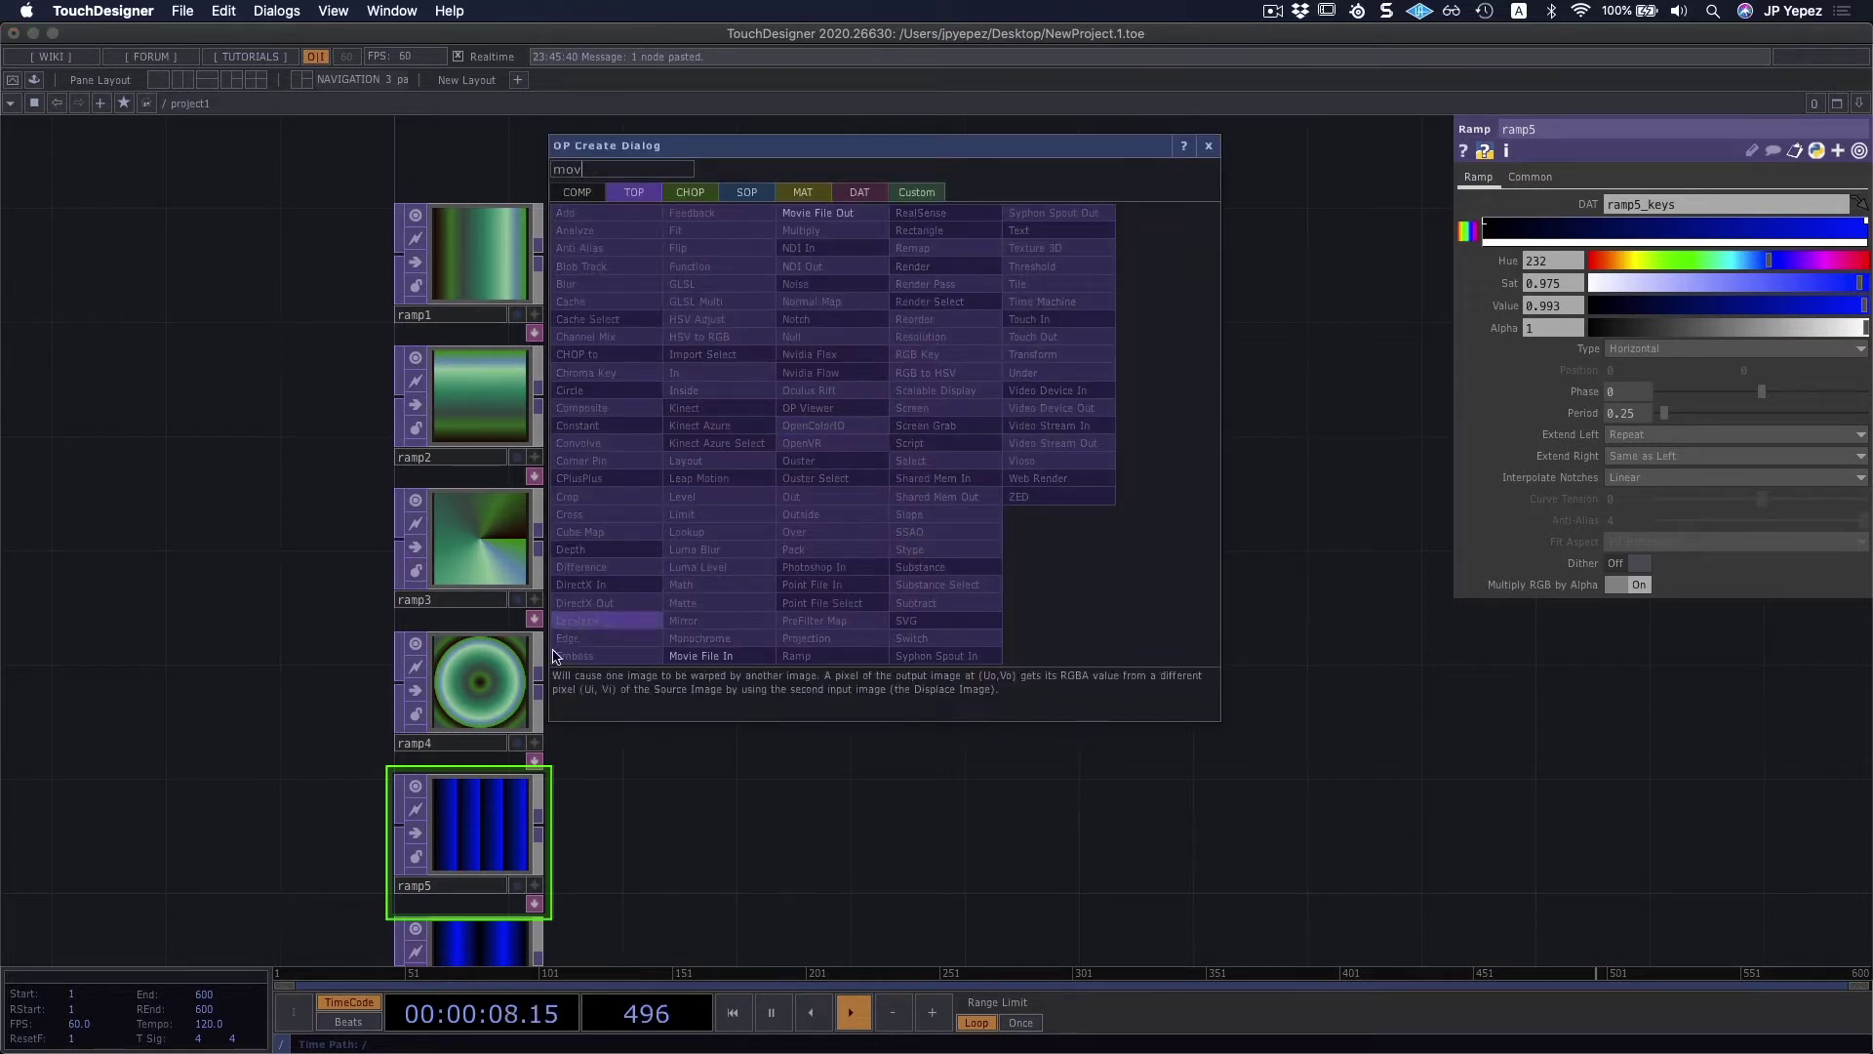
click(722, 655)
click(908, 454)
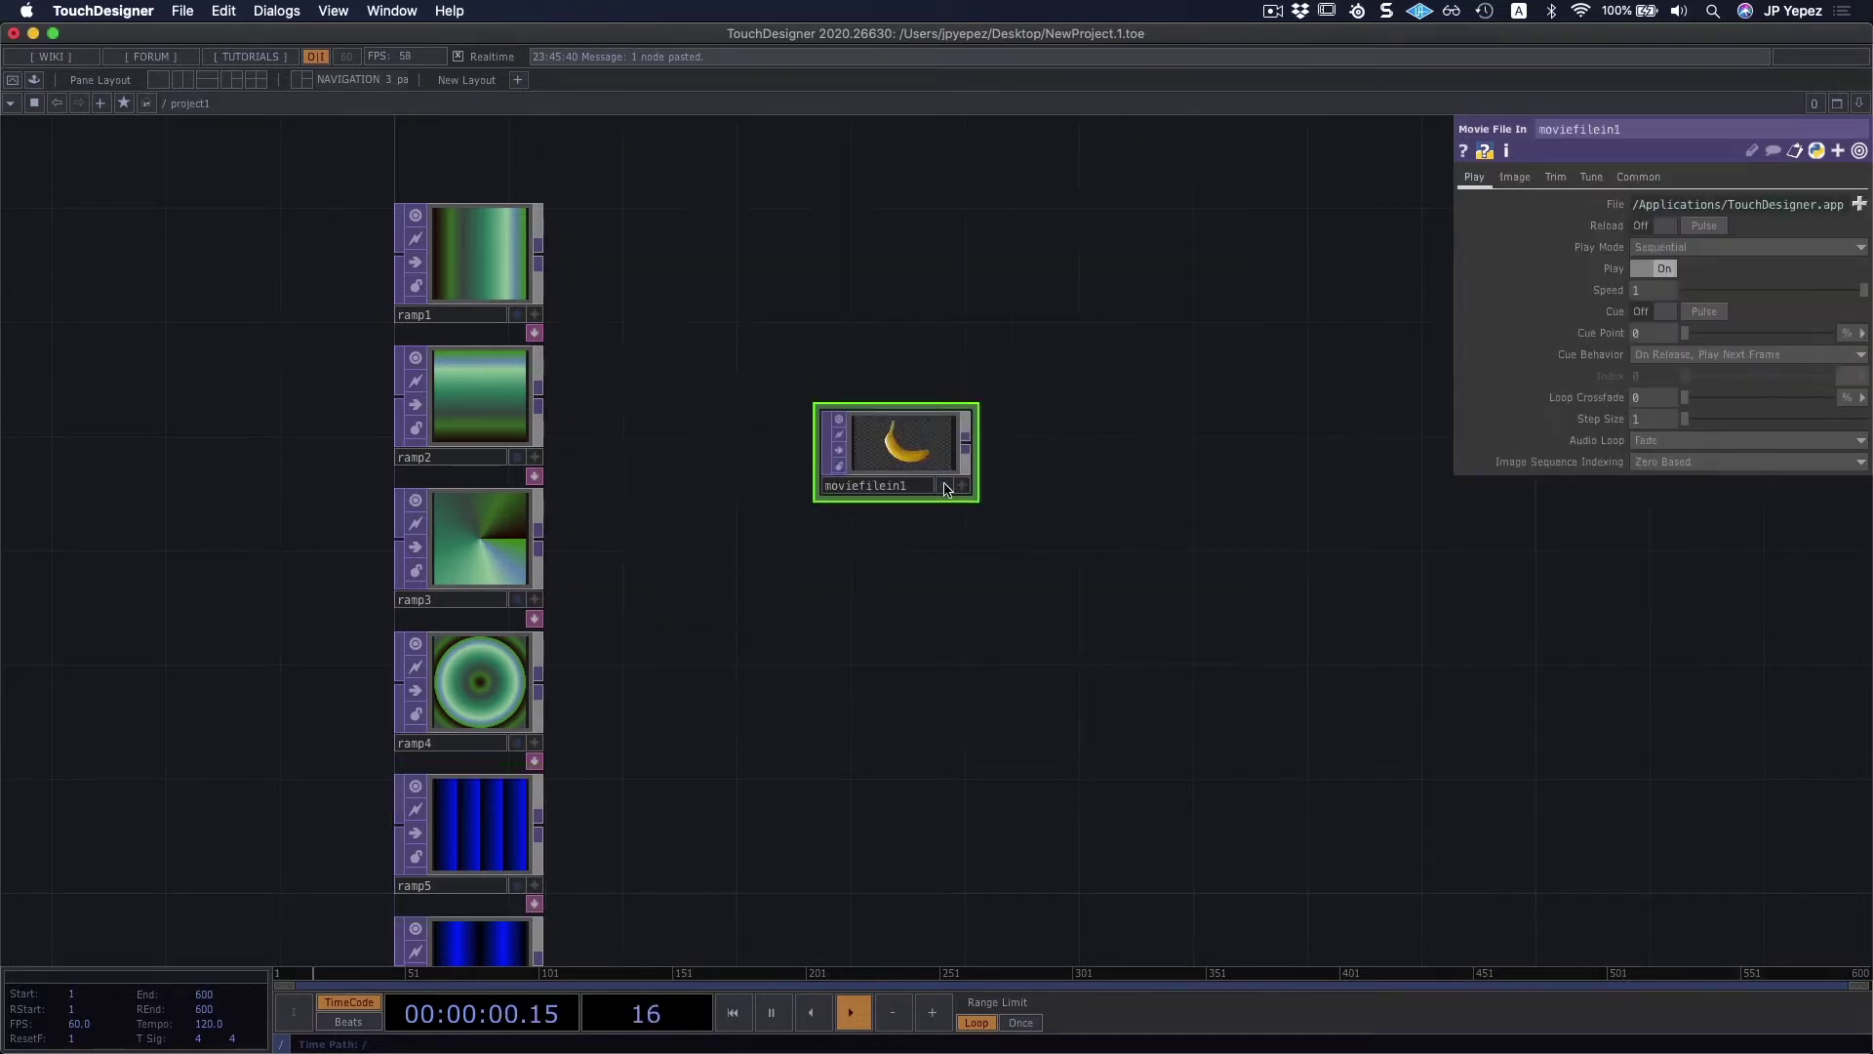
click(1859, 206)
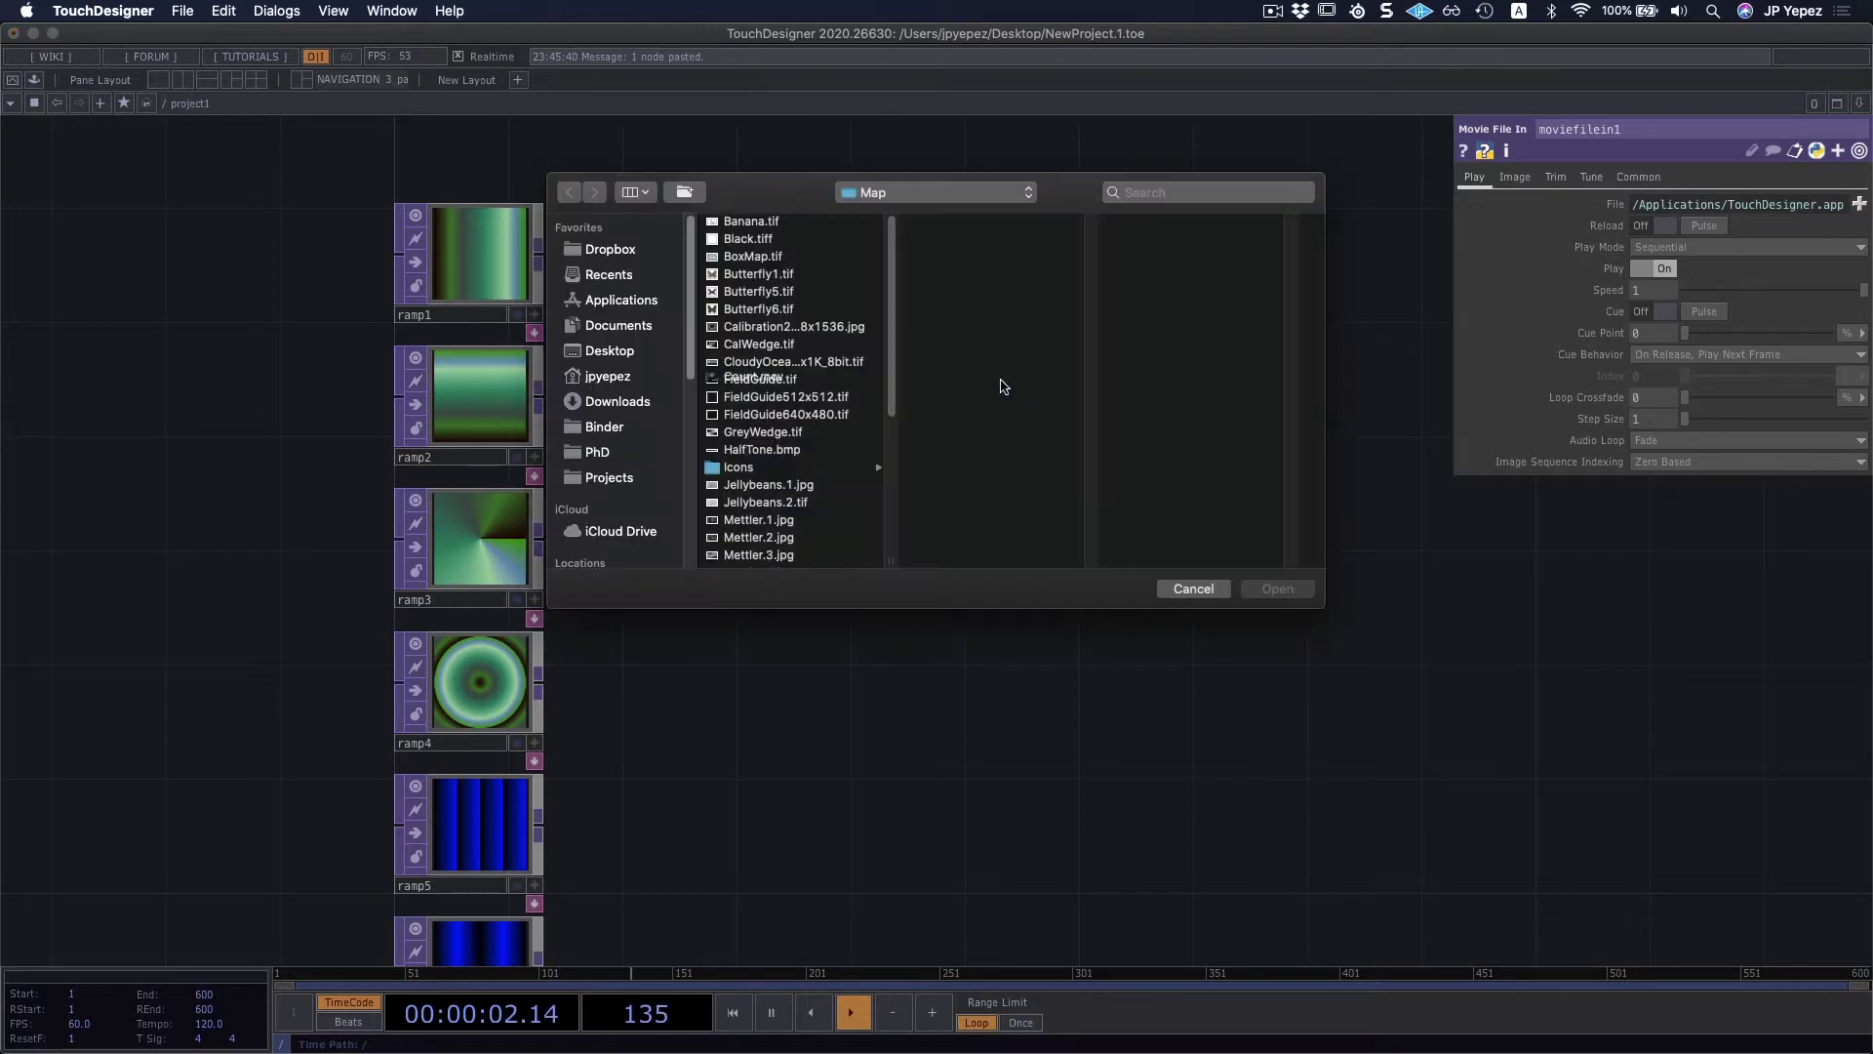
double_click(777, 380)
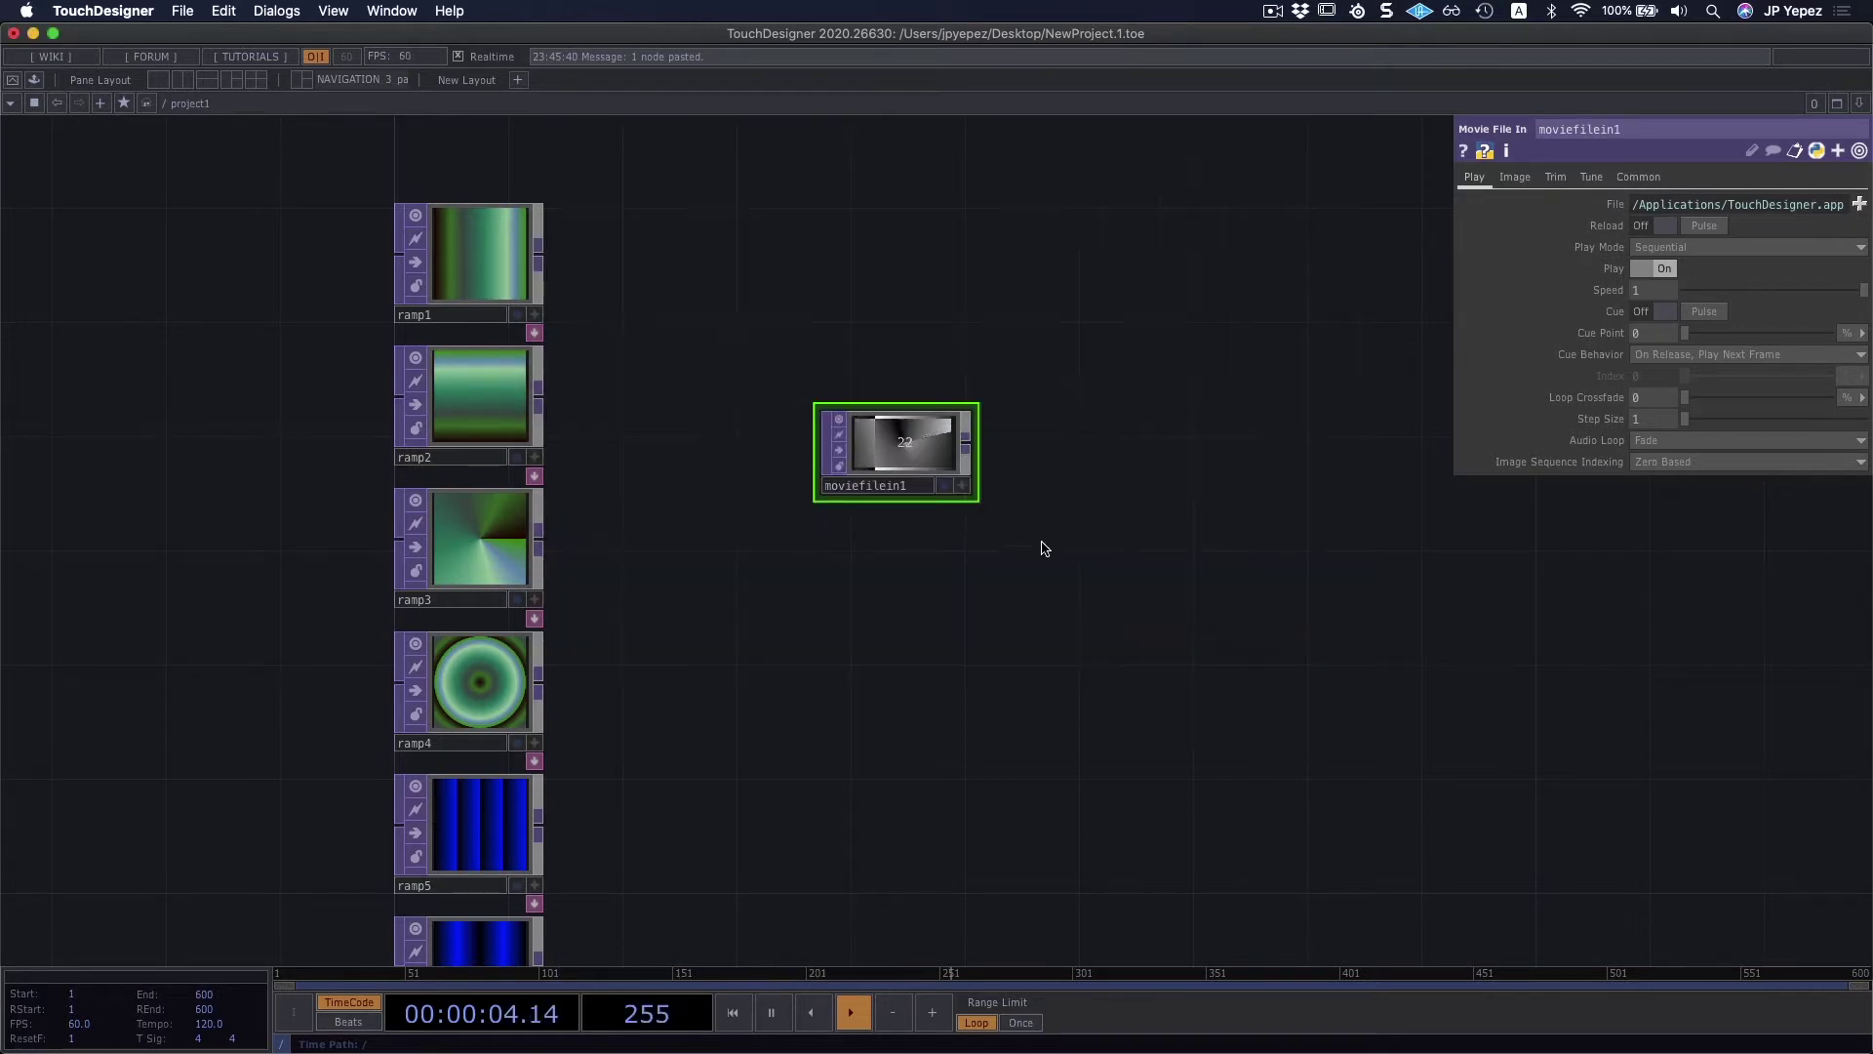
scroll(920, 456, up, 5)
scroll(916, 454, up, 2)
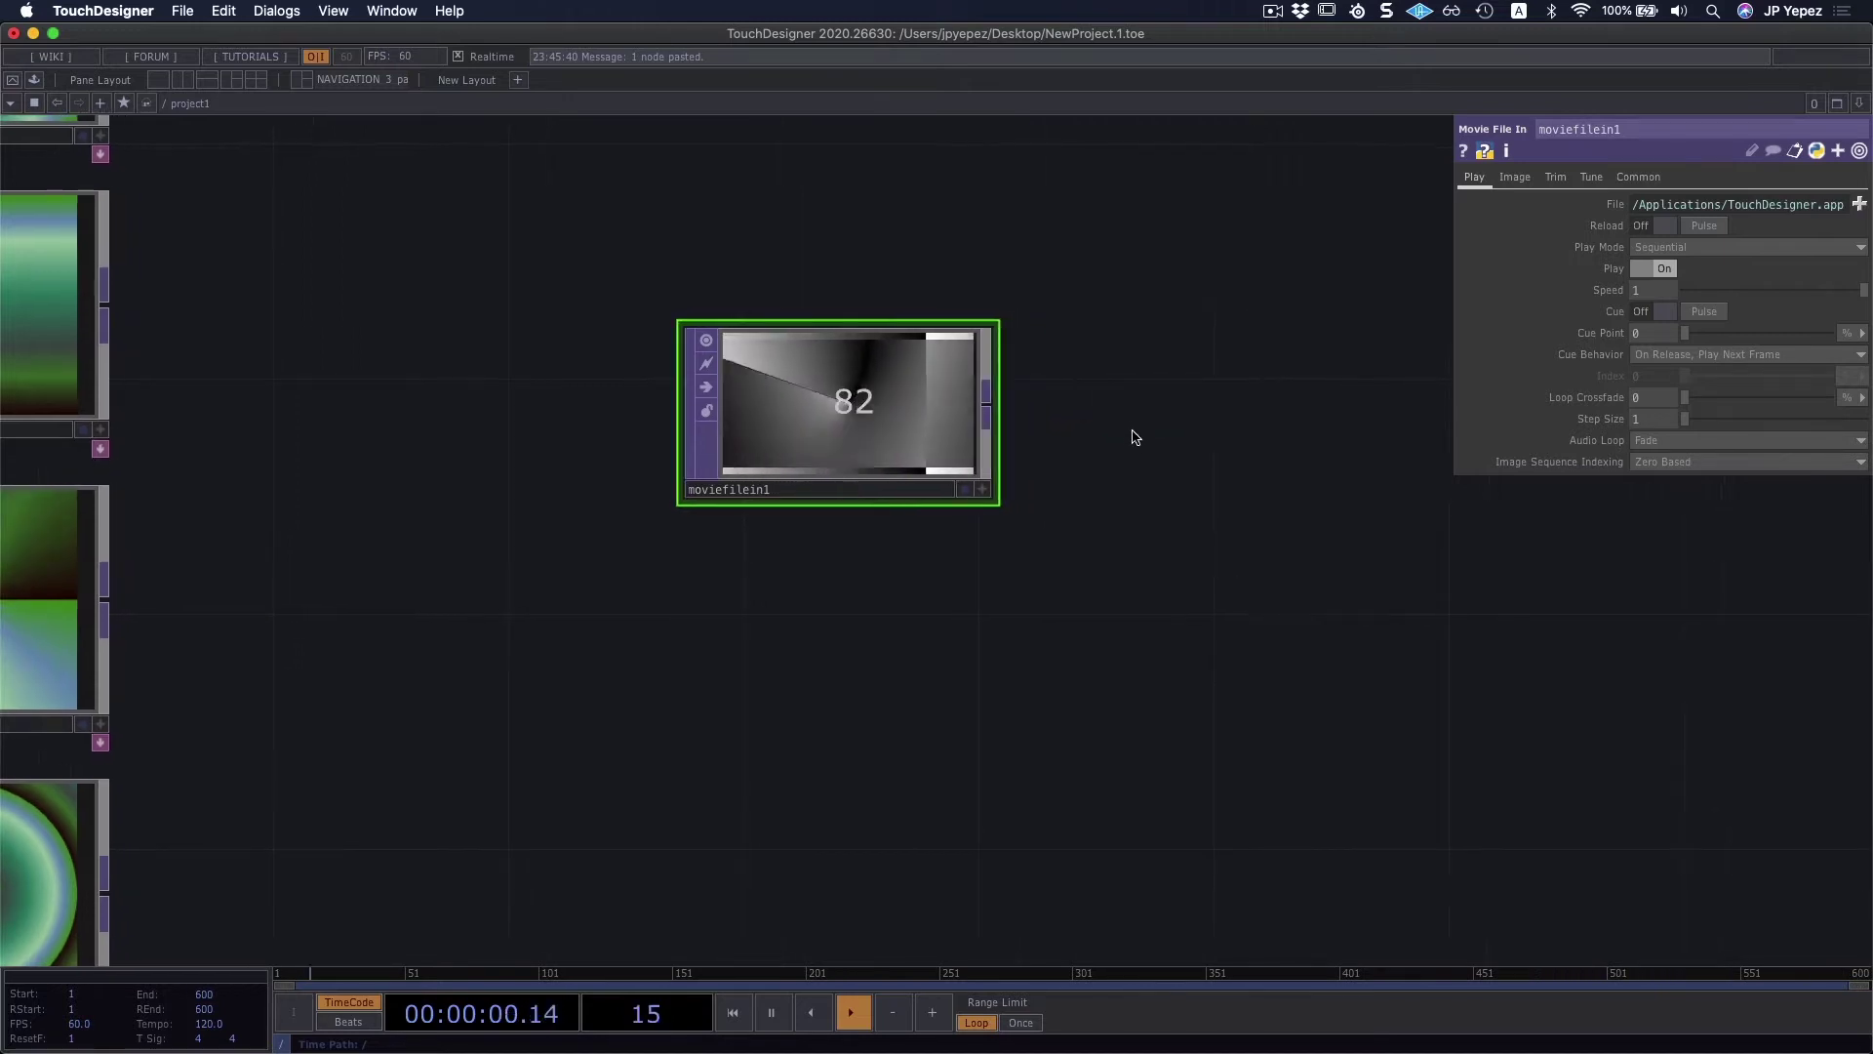
scroll(1136, 468, down, 2)
drag(848, 655, 865, 614)
scroll(840, 630, down, 2)
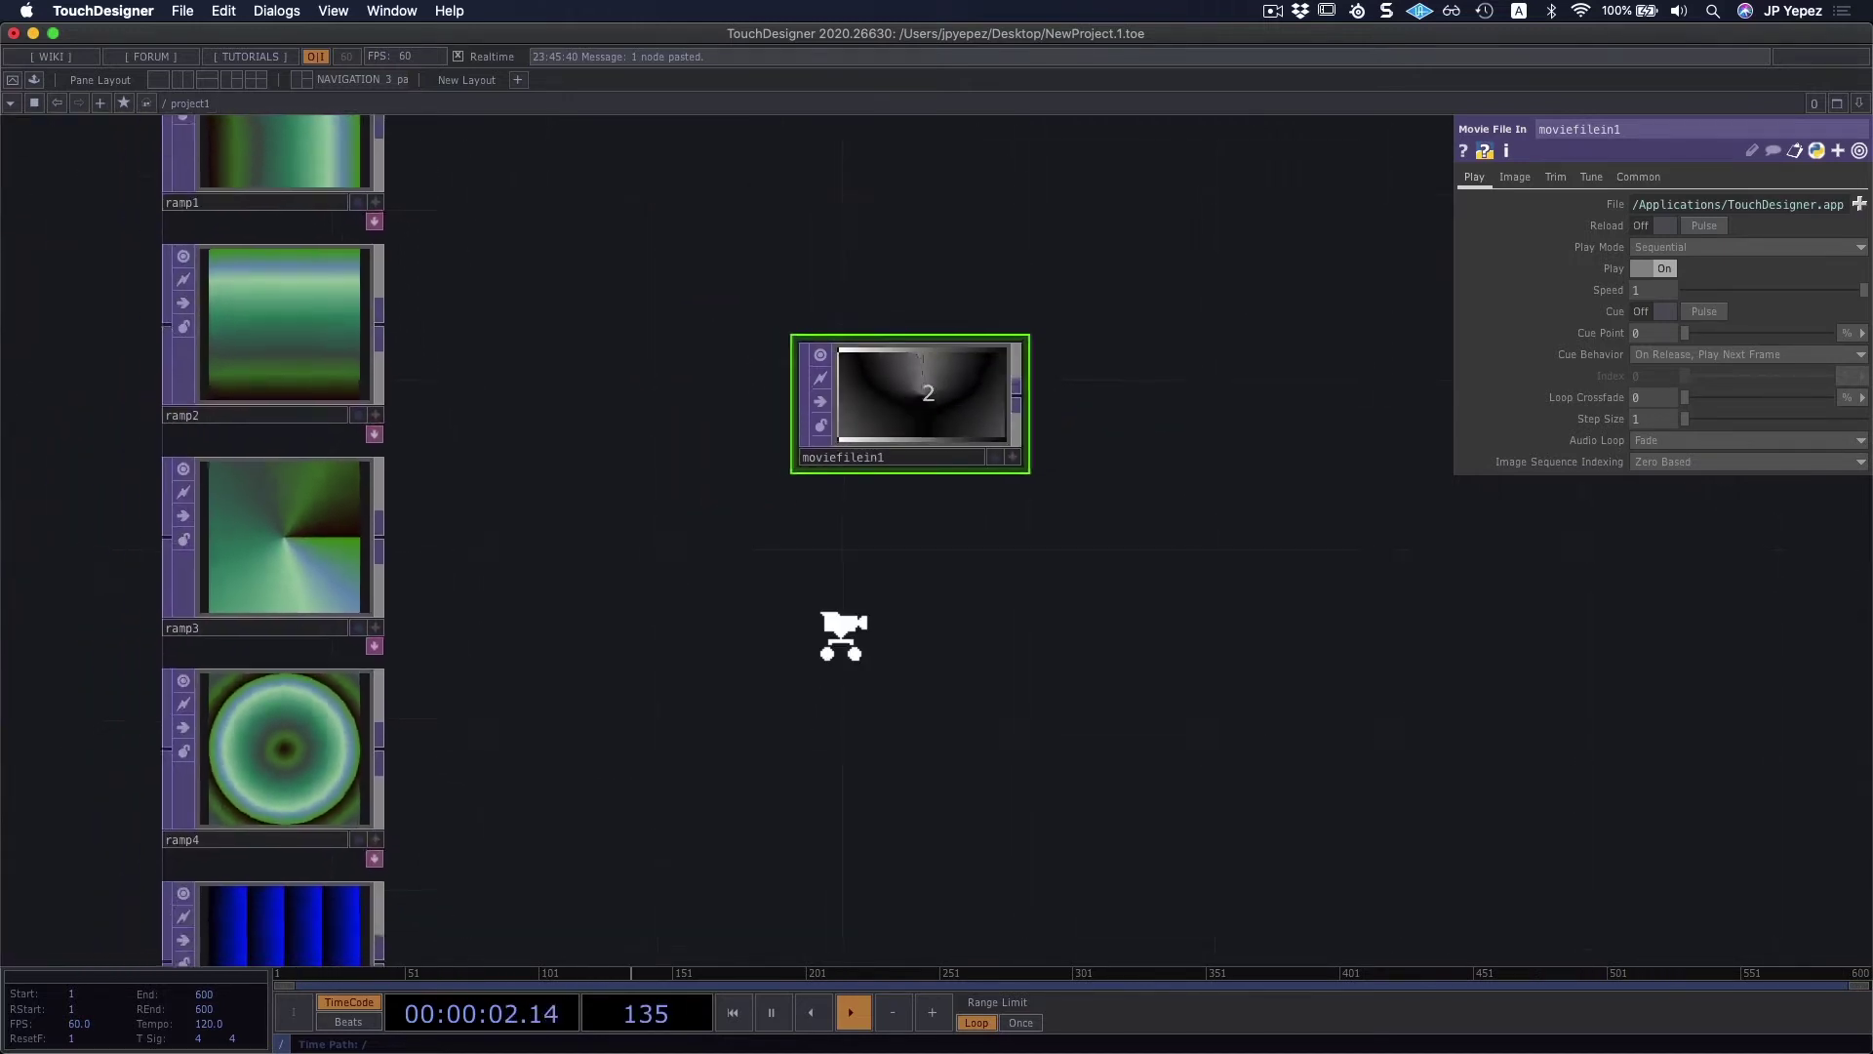
drag(802, 534, 852, 279)
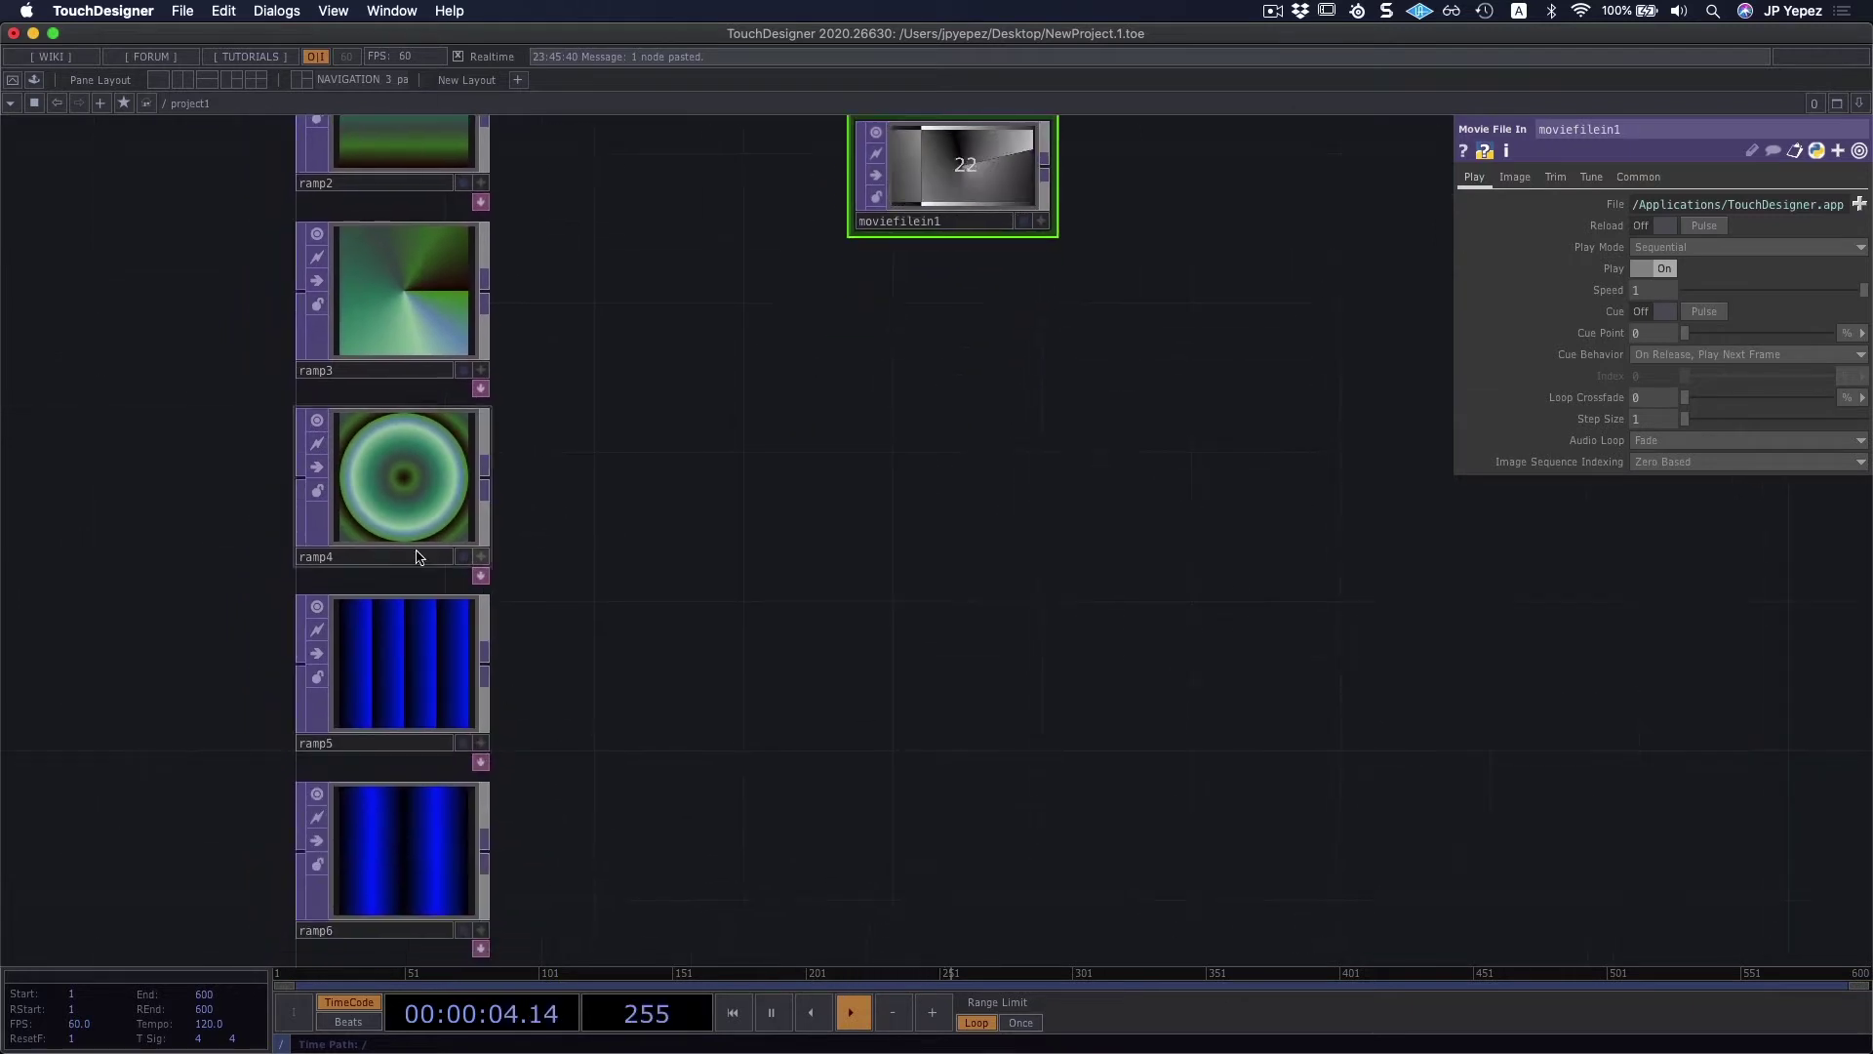
drag(1015, 322, 892, 574)
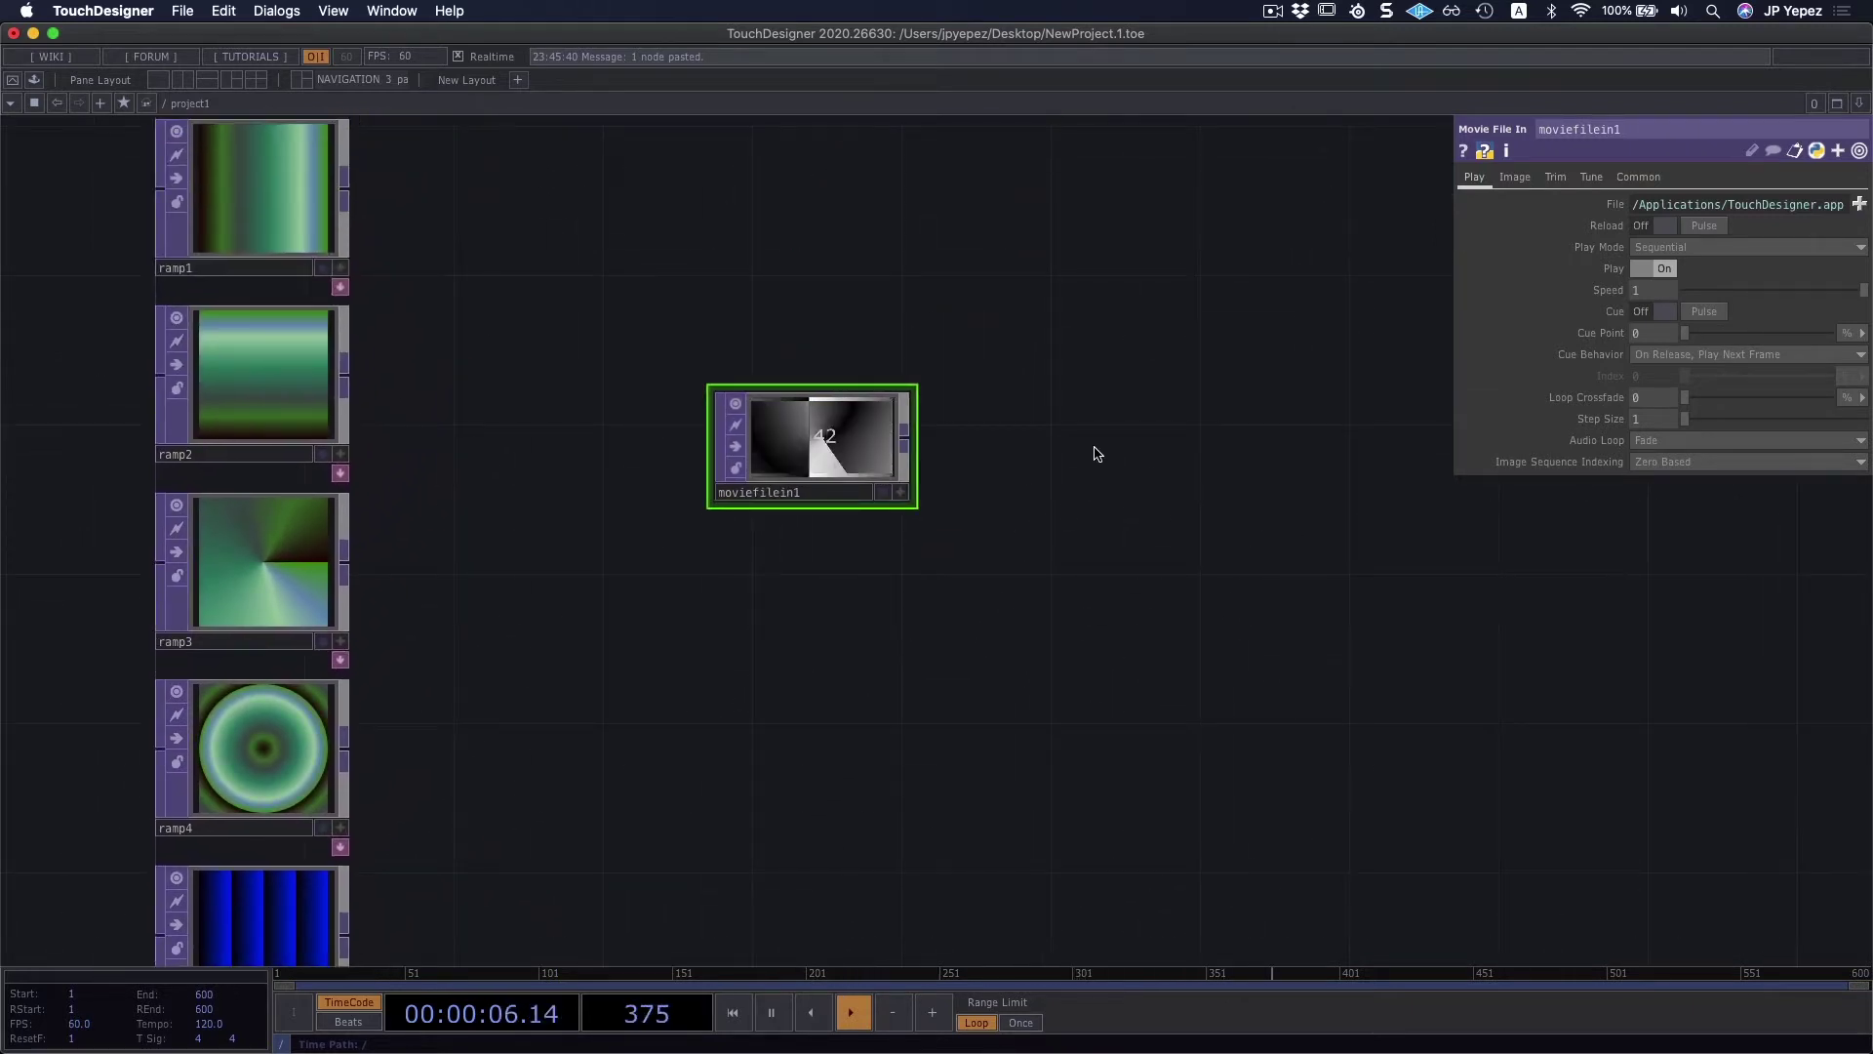
Step: Add a Lookup TOP, lookup1, right of moviefilein1 with the movie as its first input
key(Tab)
text(l)
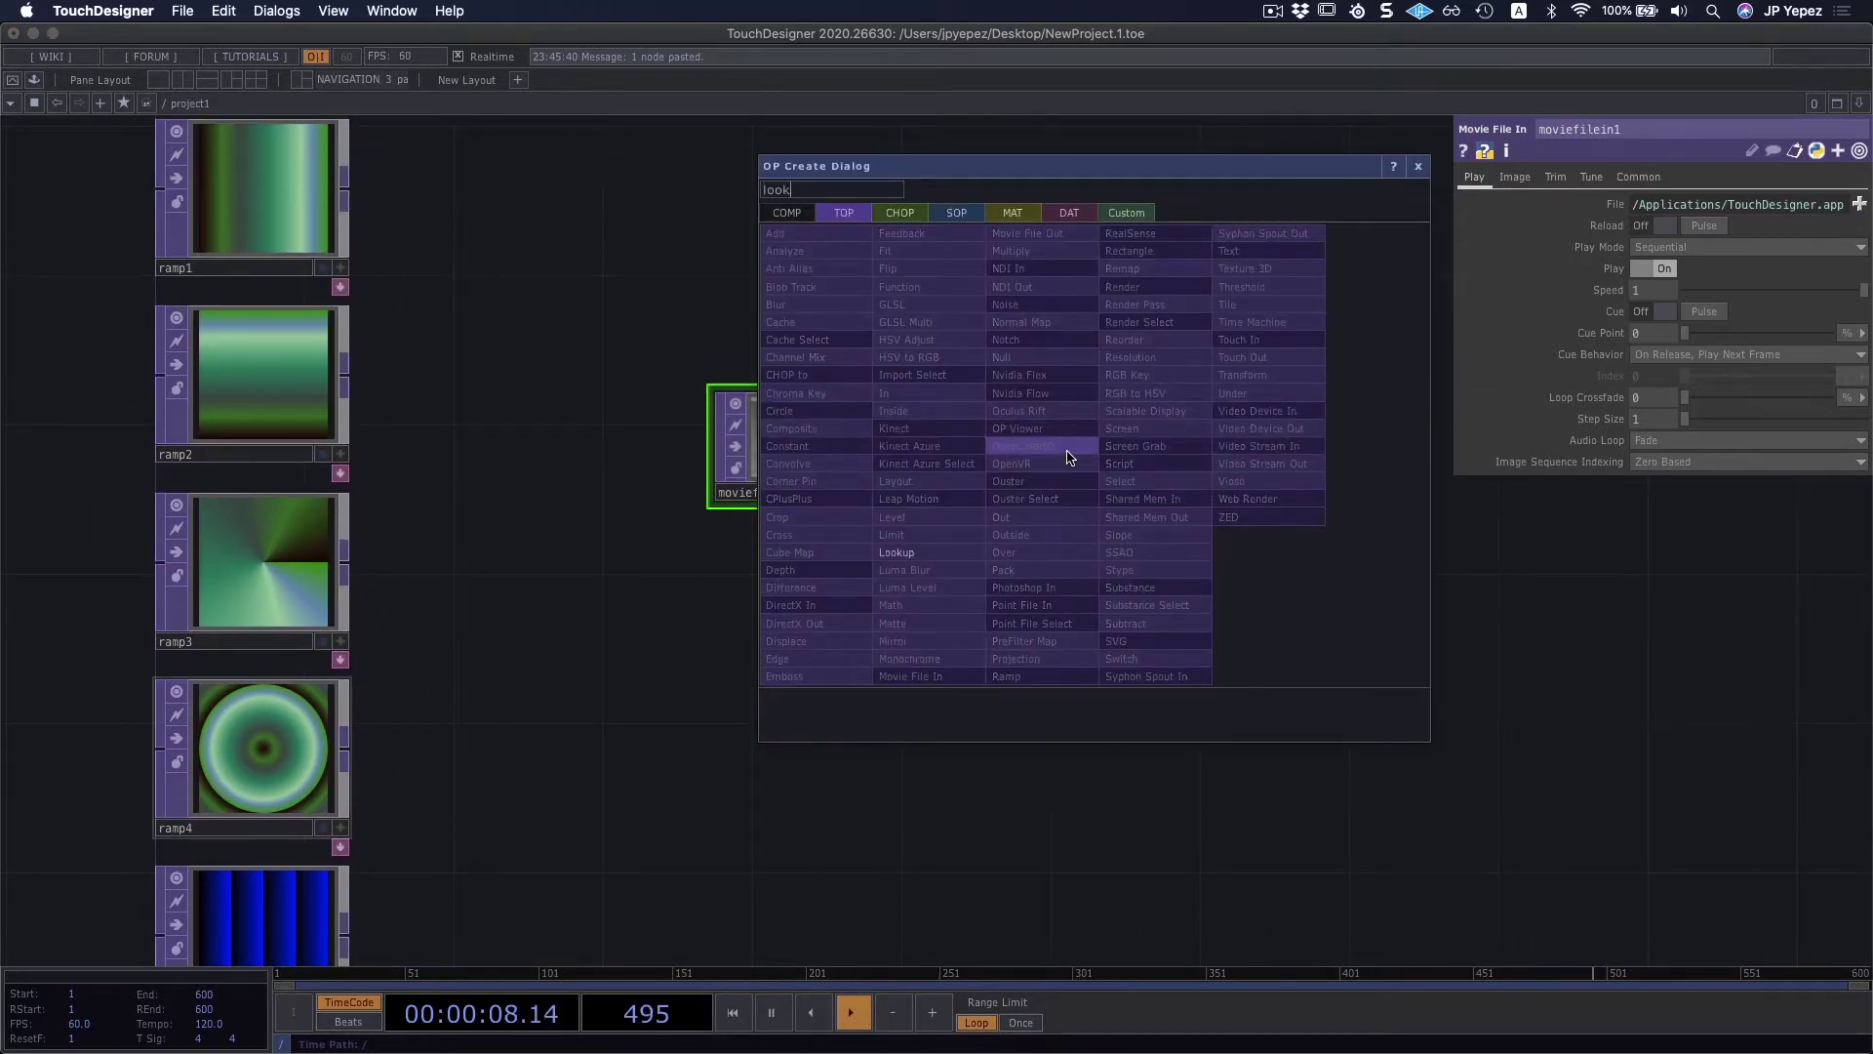
click(927, 557)
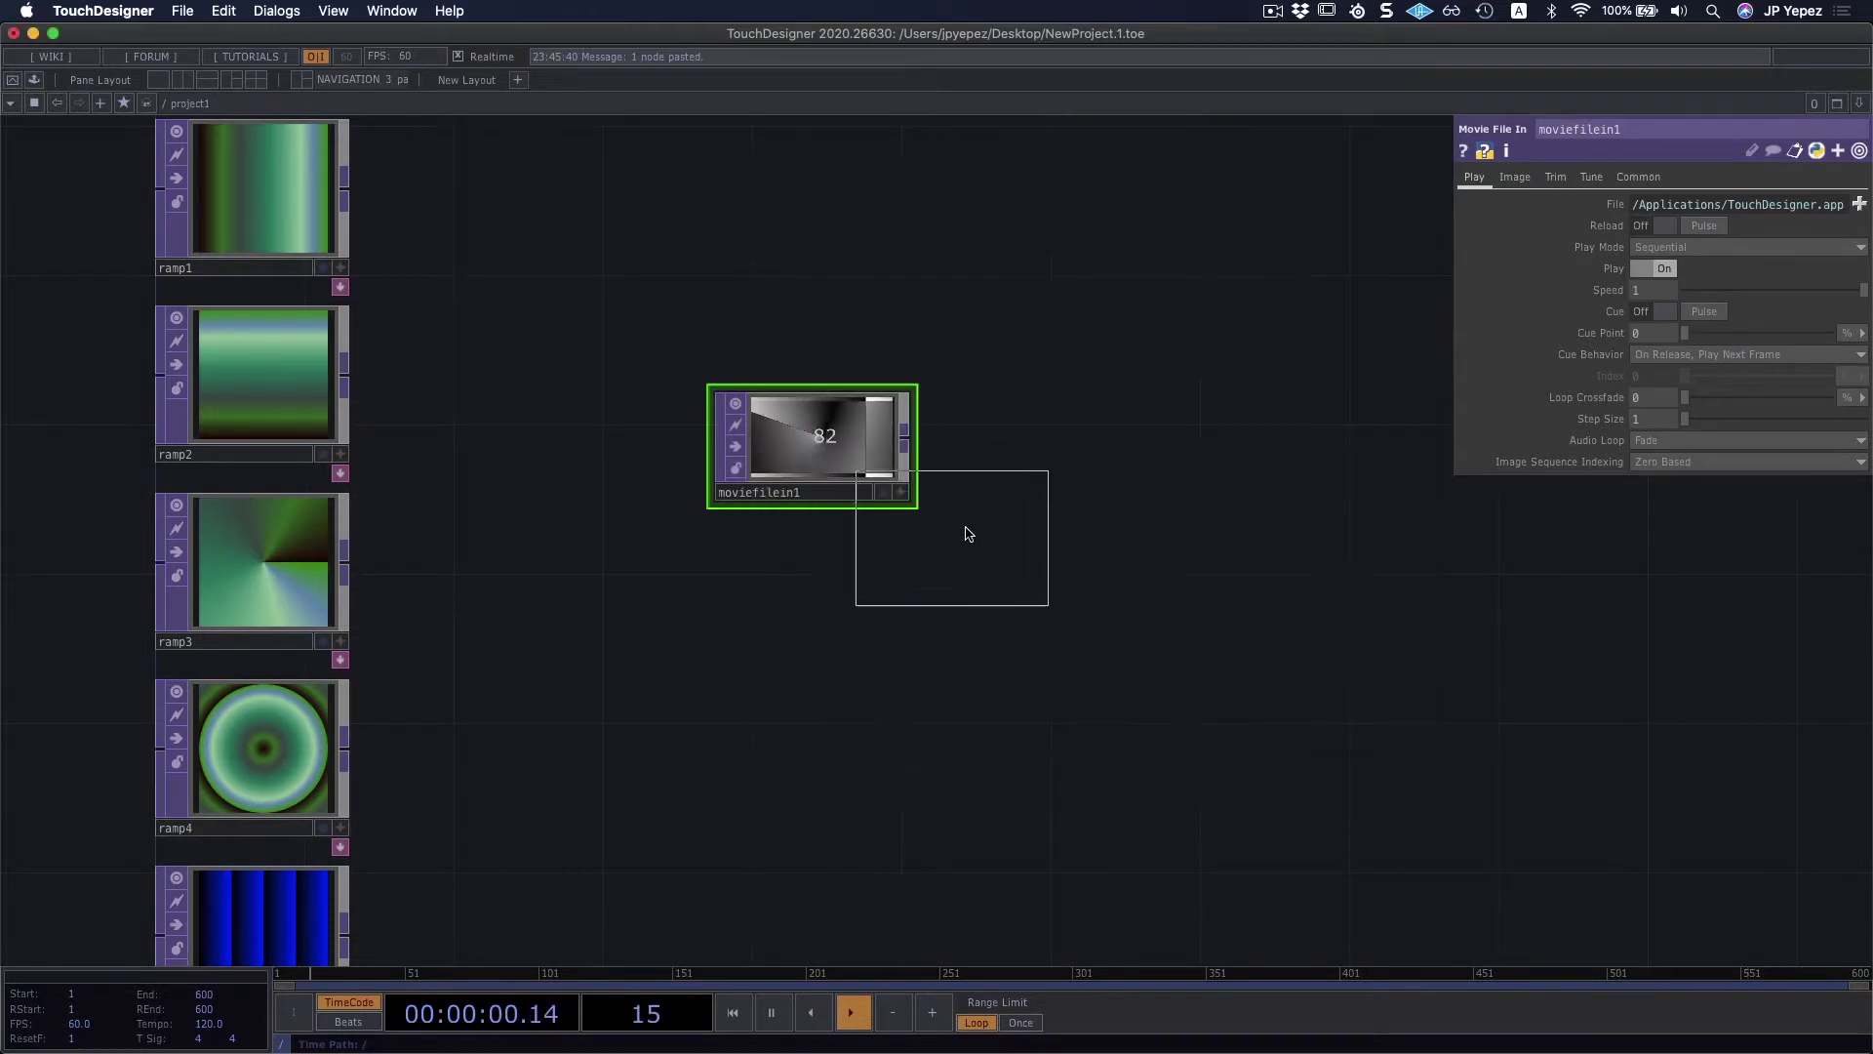
click(1146, 500)
drag(907, 456, 1057, 474)
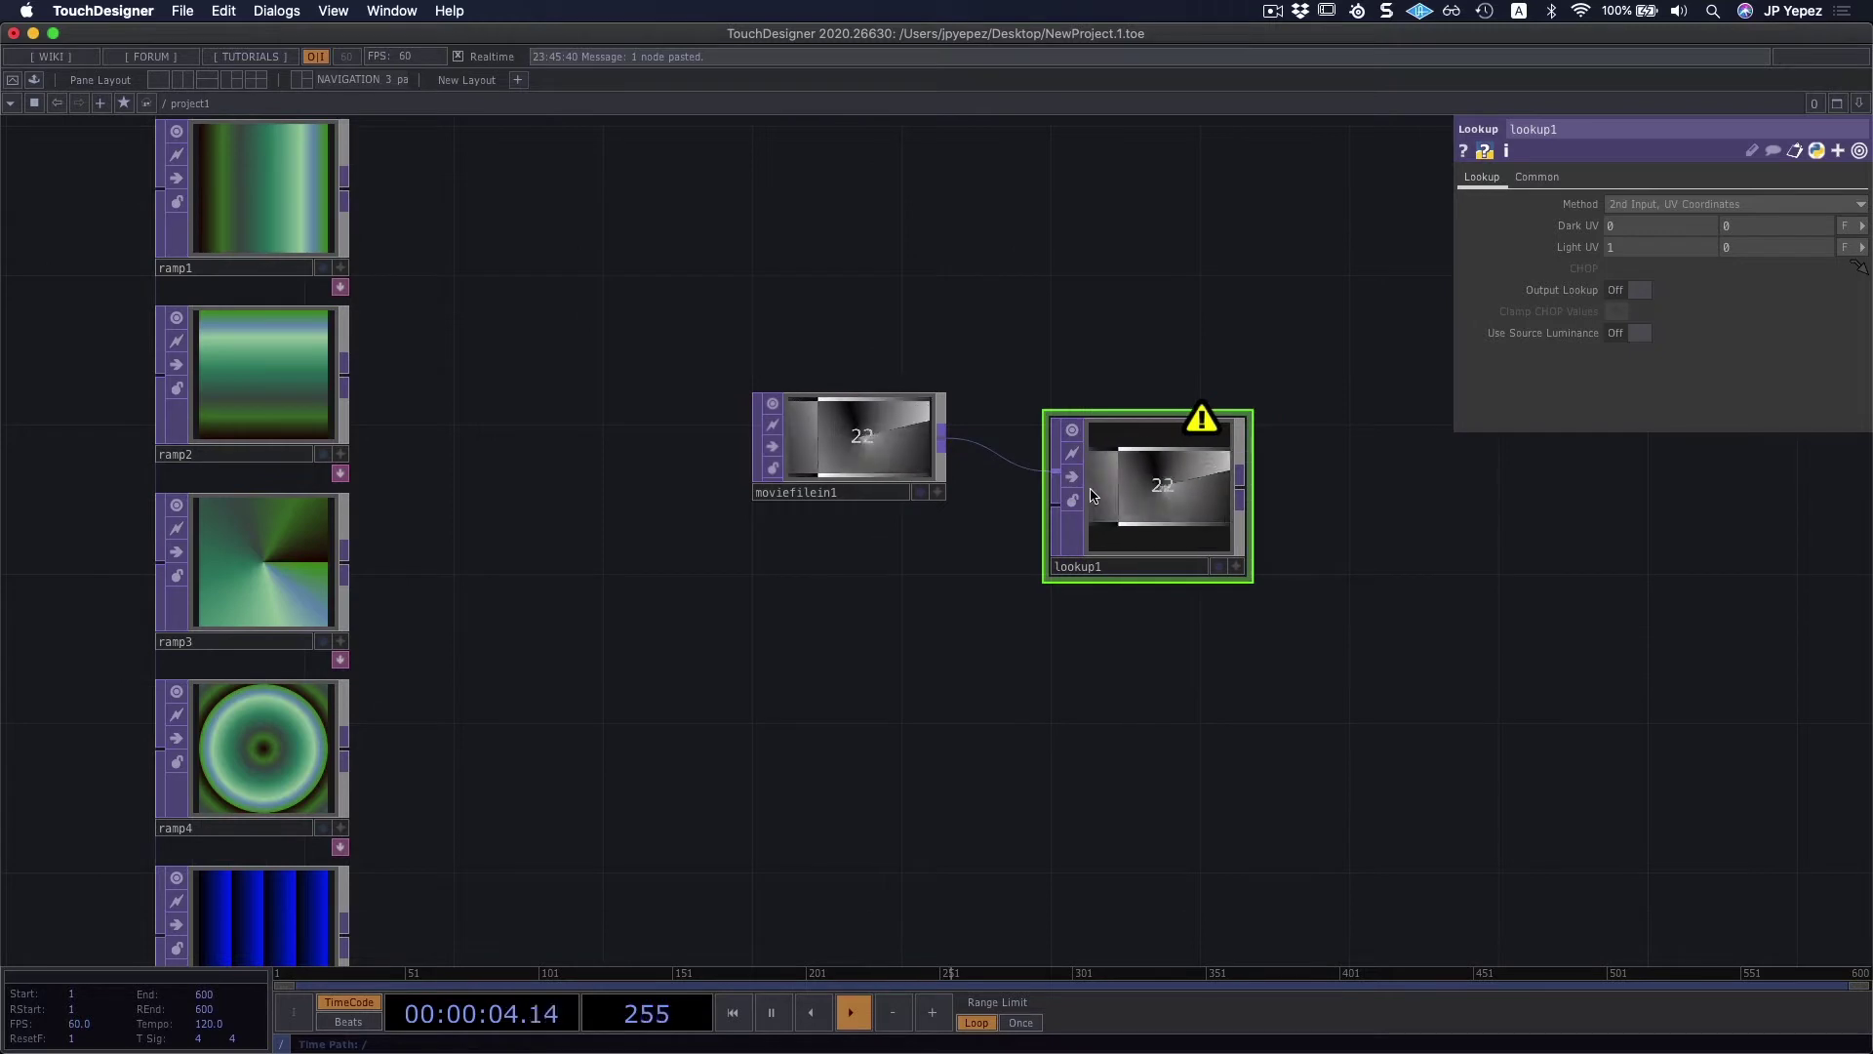
mouse_move(1210, 440)
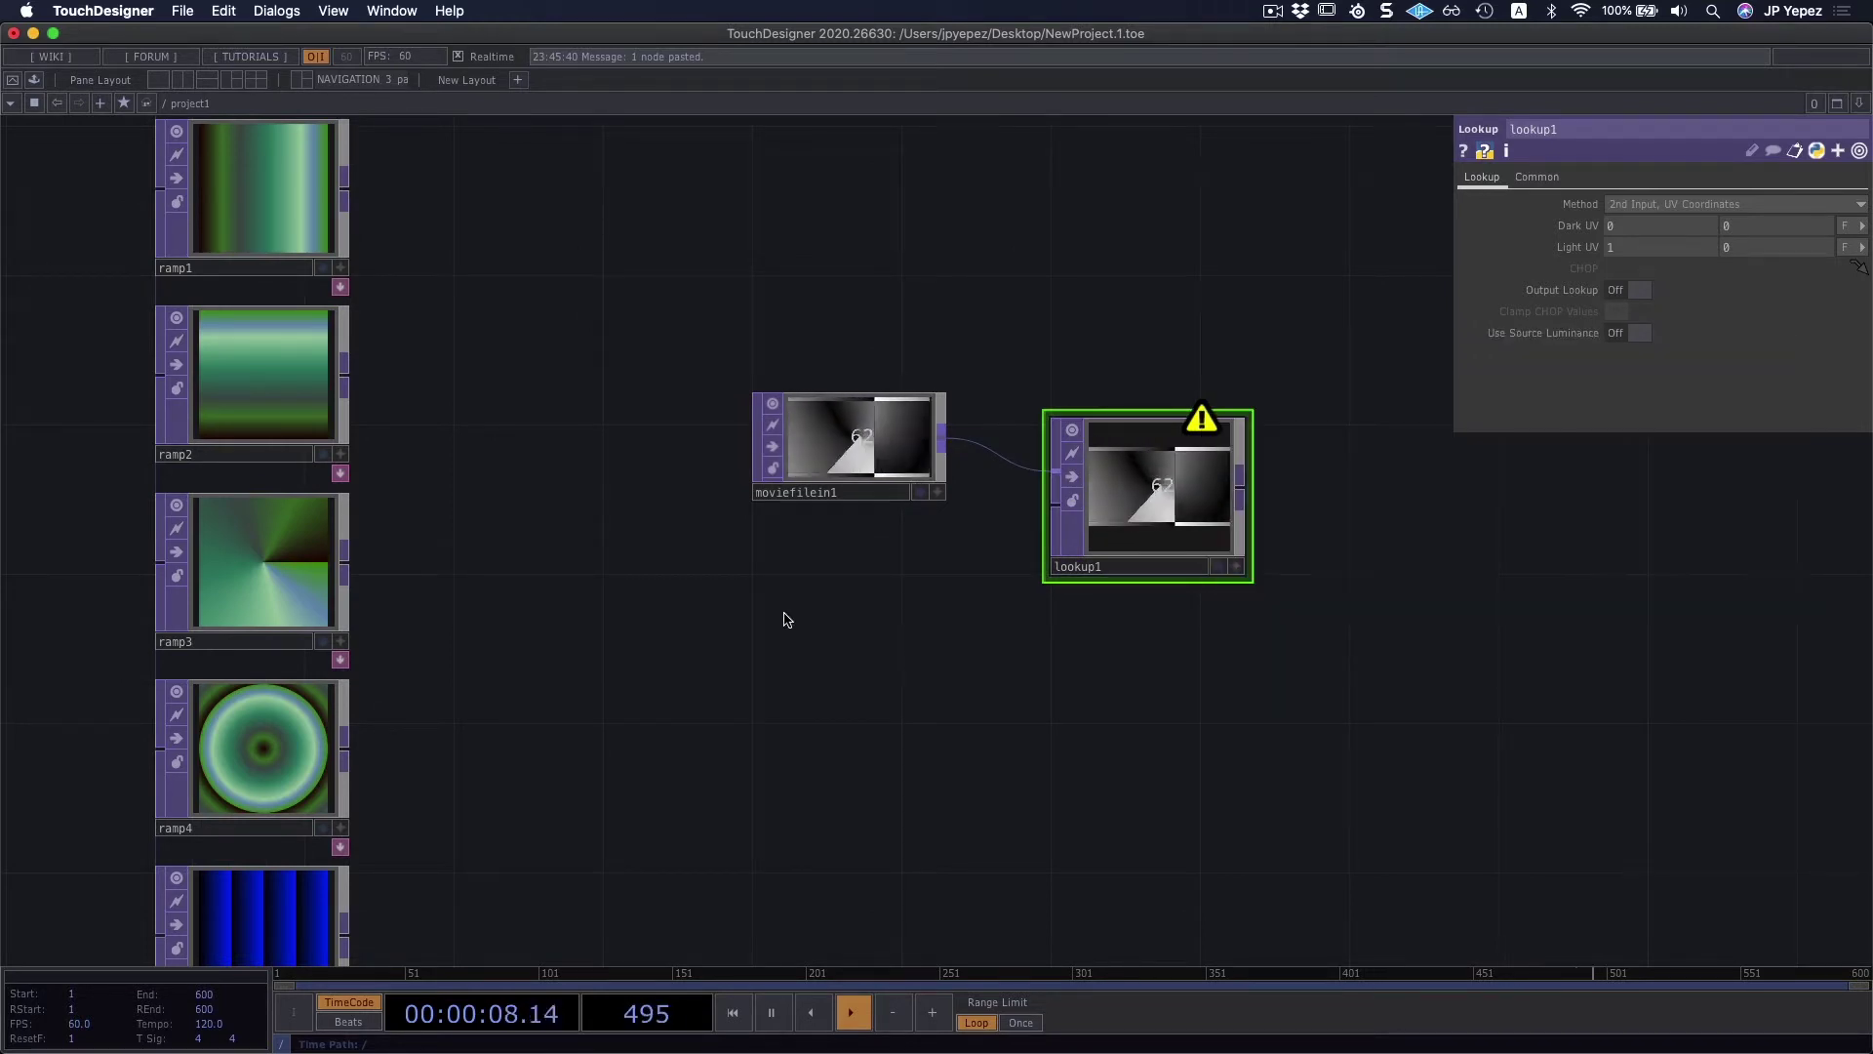
Step: Place a new Ramp TOP (ramp7) below moviefilein1 and wire it into lookup1's second input
key(Tab)
text(ram)
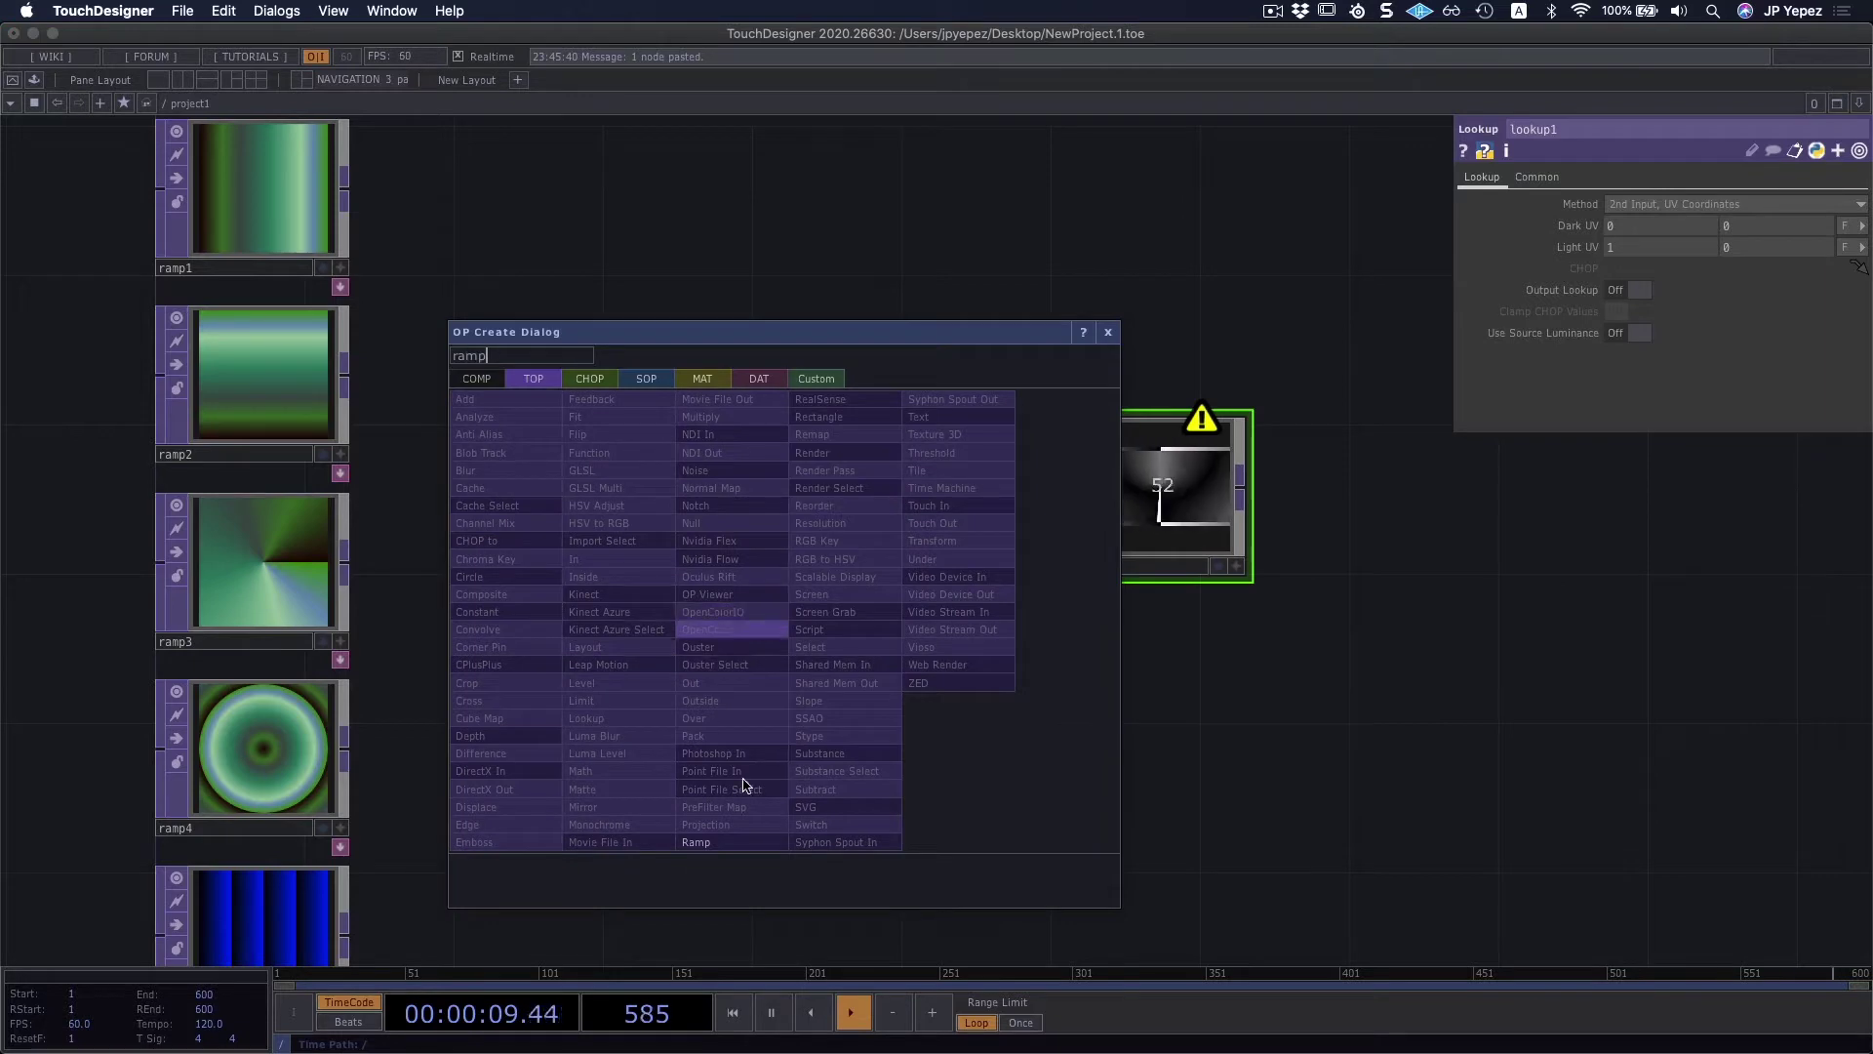
click(731, 842)
click(920, 587)
drag(899, 615, 1055, 506)
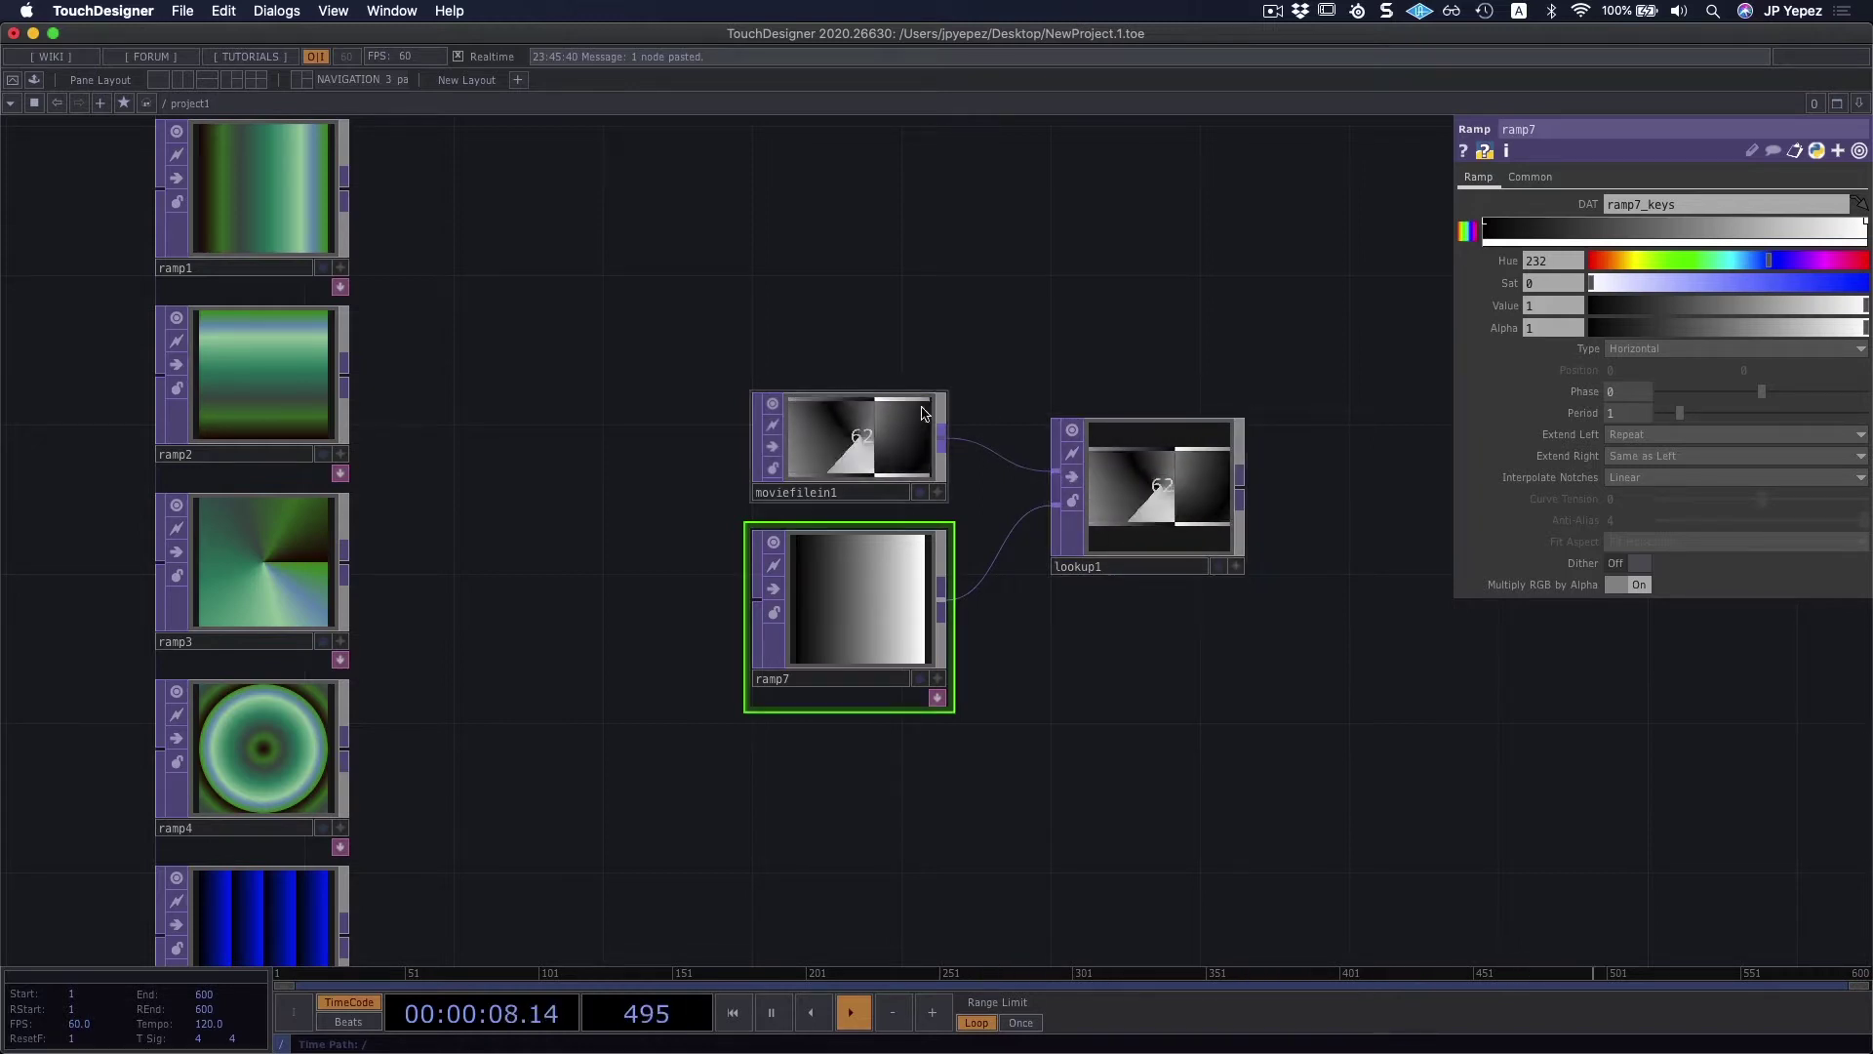
scroll(905, 439, up, 2)
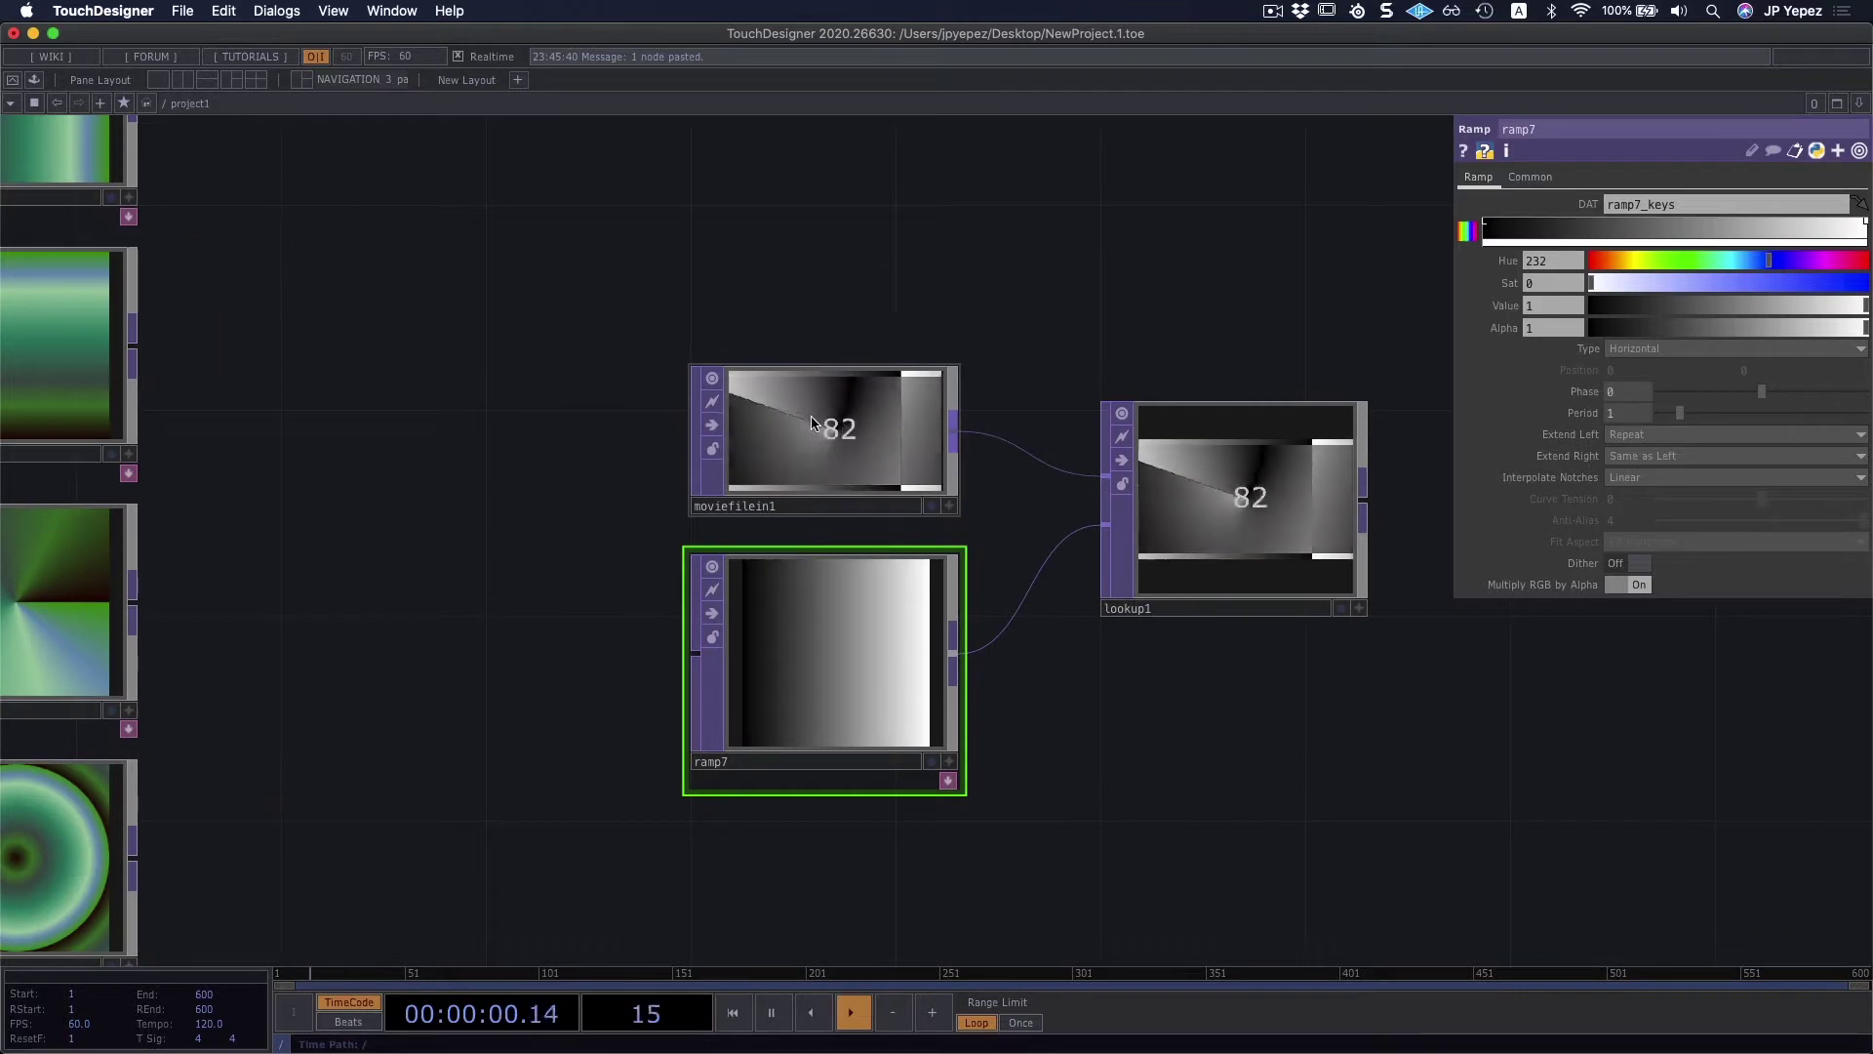
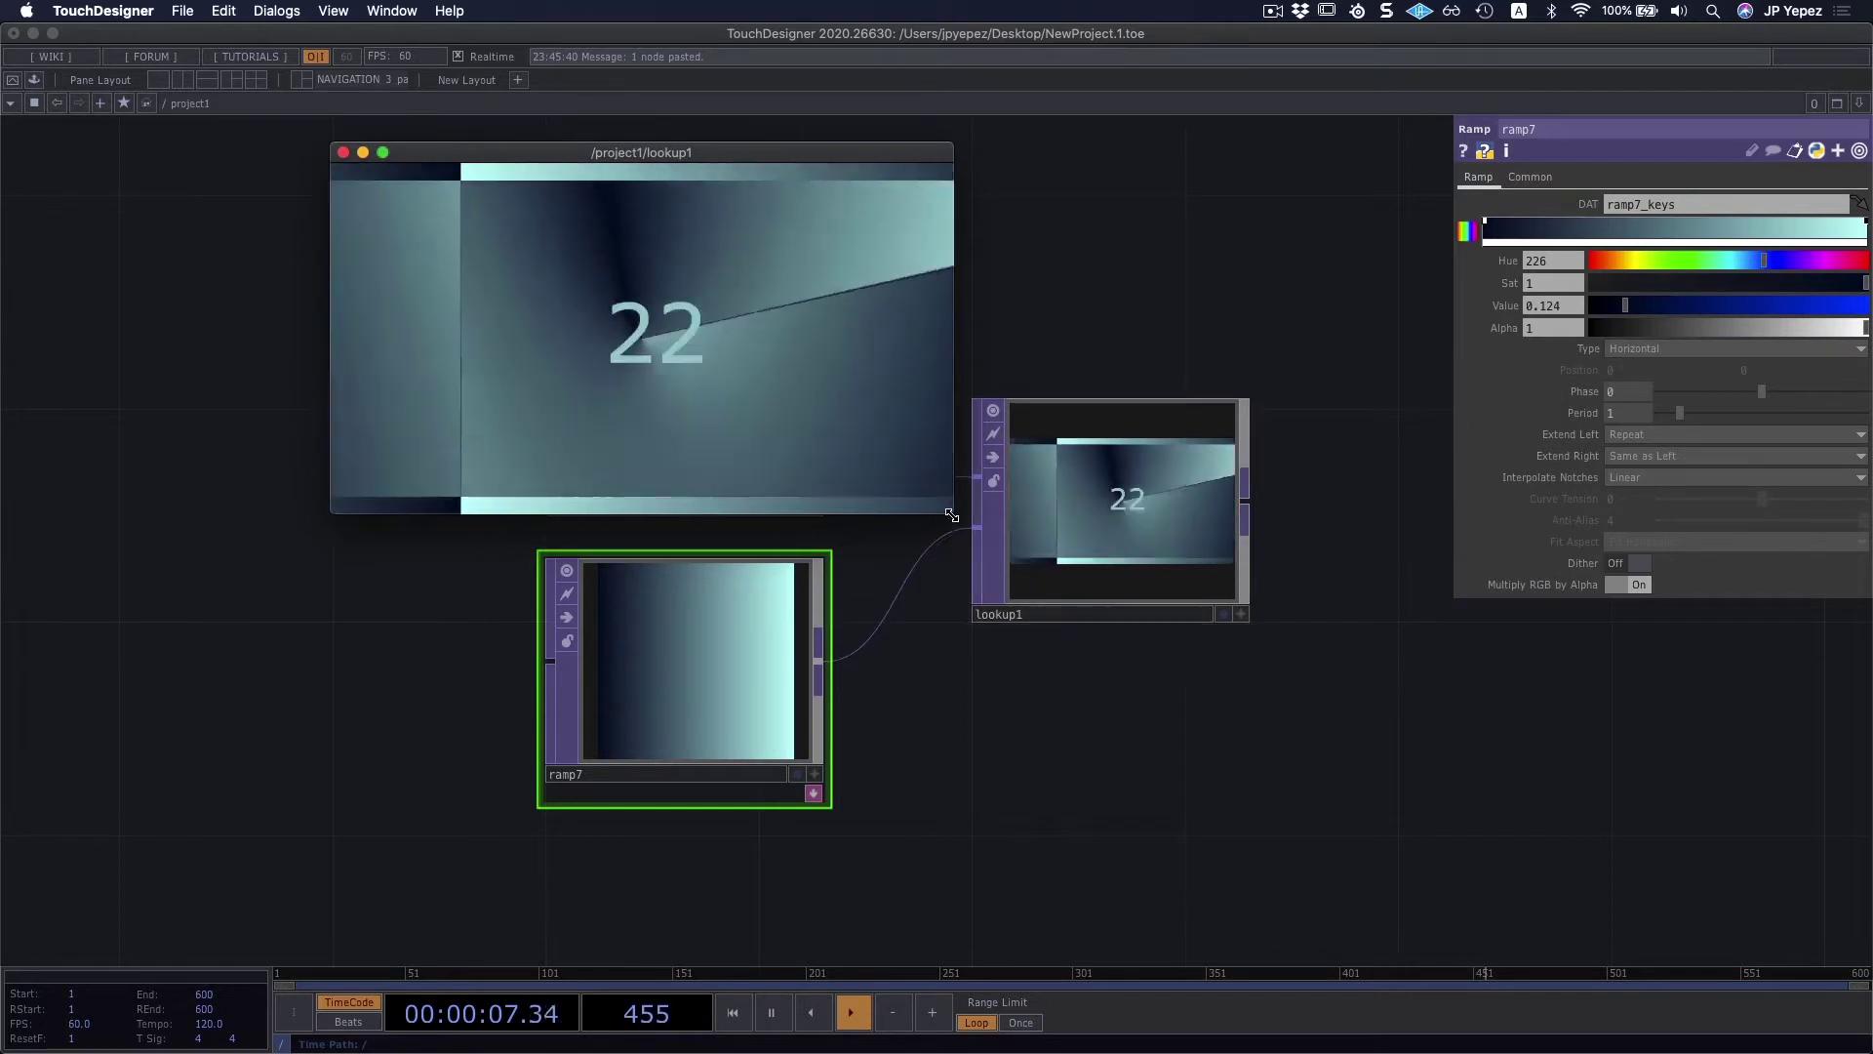
Step: Enlarge the floating lookup1 viewer and set it beside the nodes
drag(954, 513, 1540, 923)
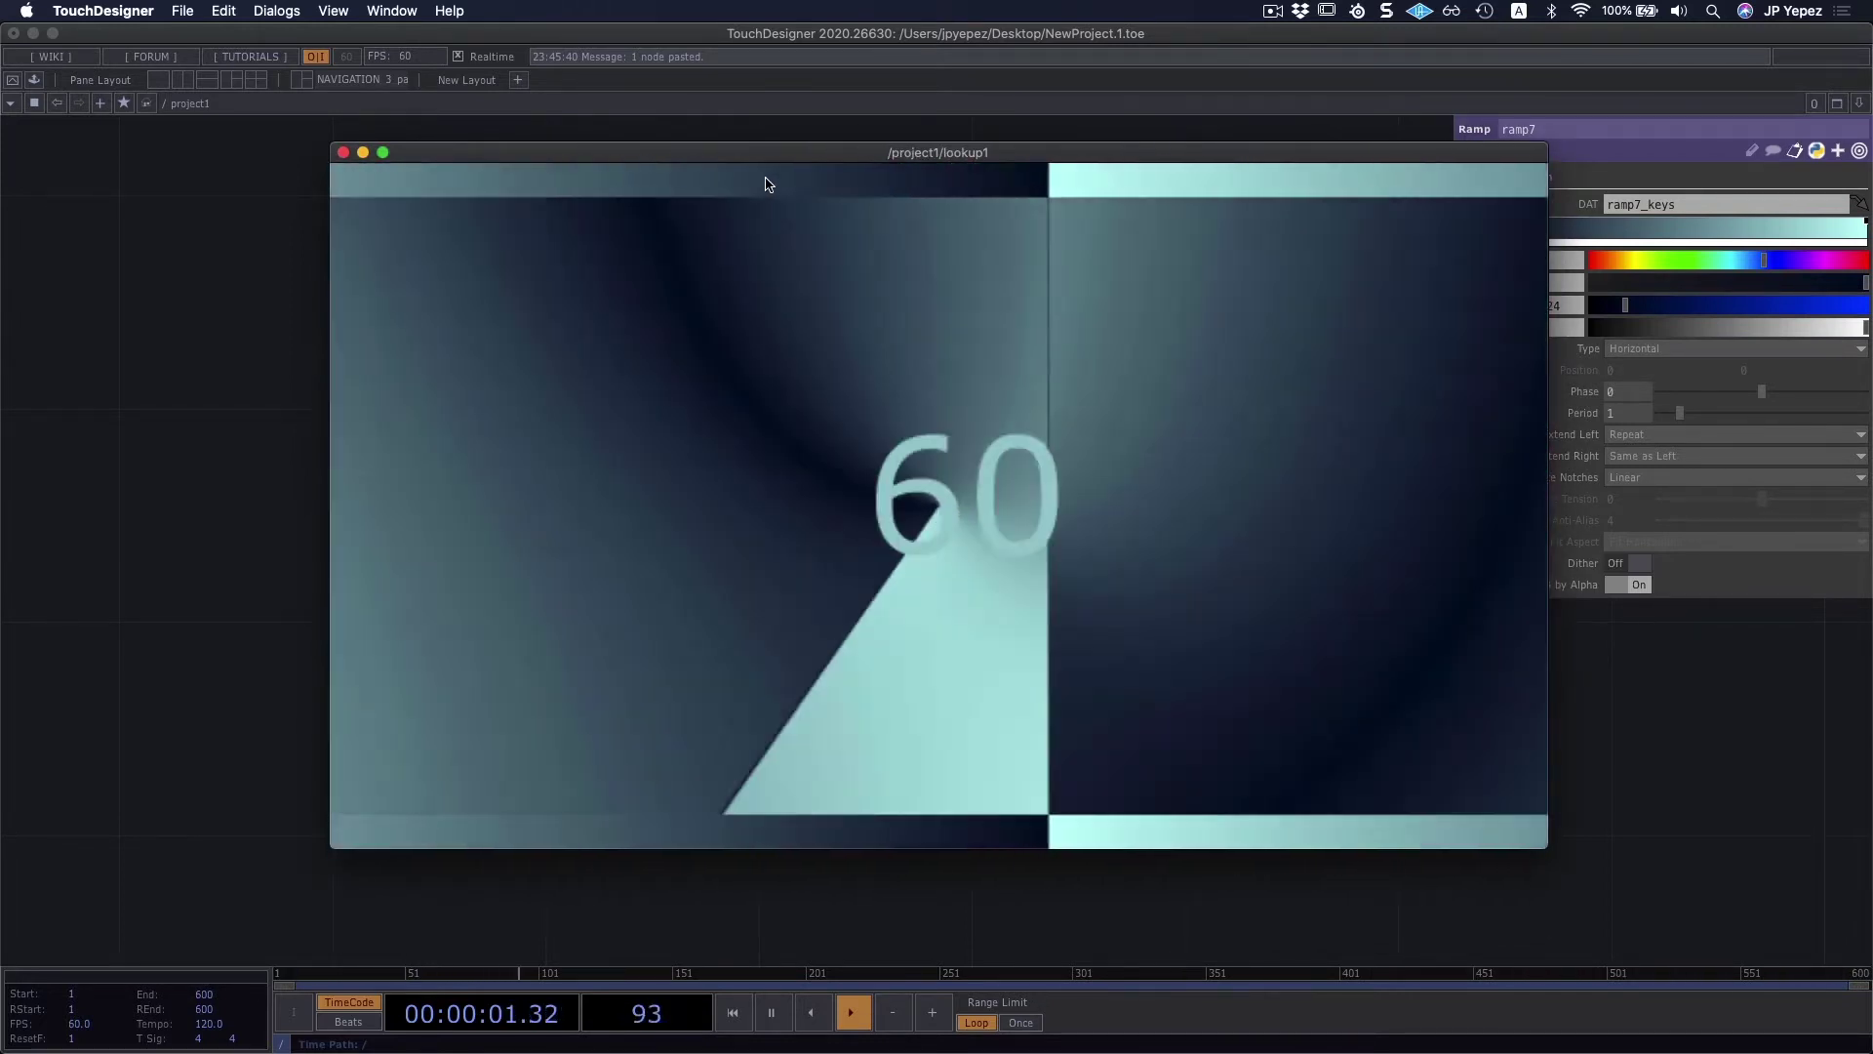
drag(703, 154, 488, 139)
drag(1320, 132, 1000, 297)
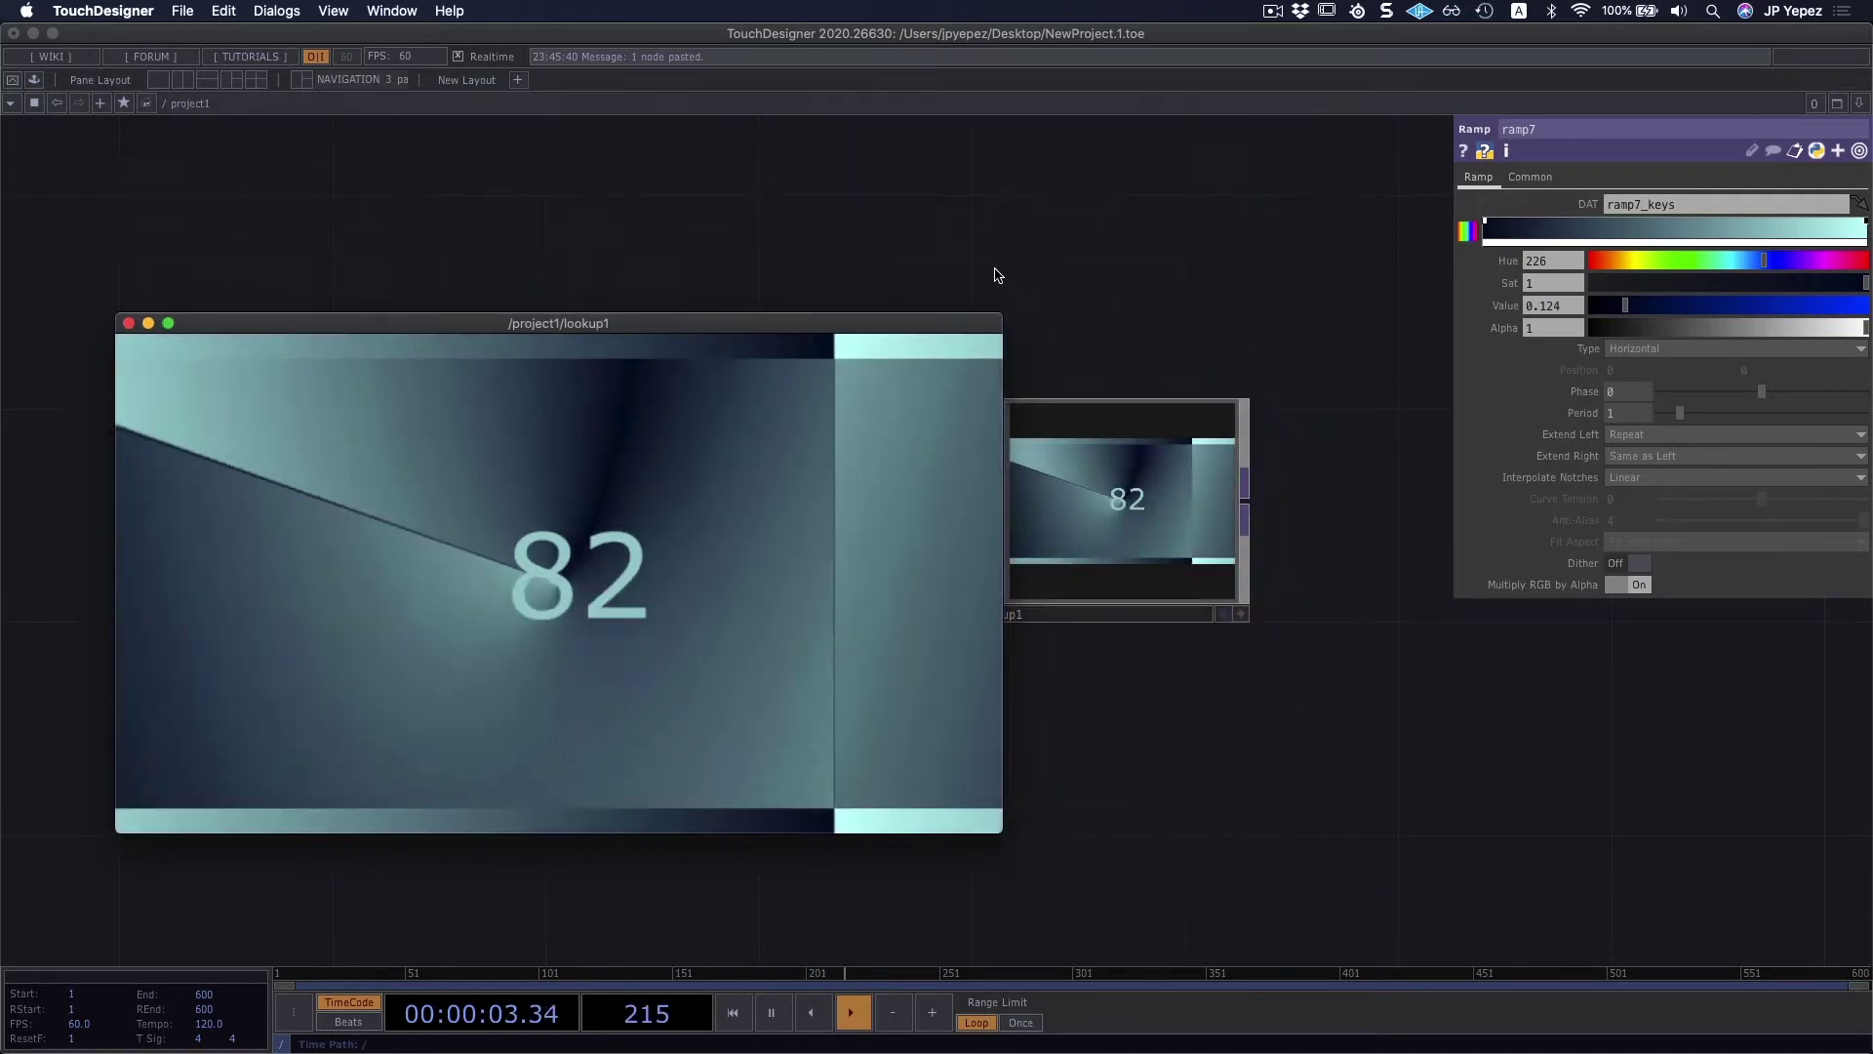
drag(722, 361, 1551, 270)
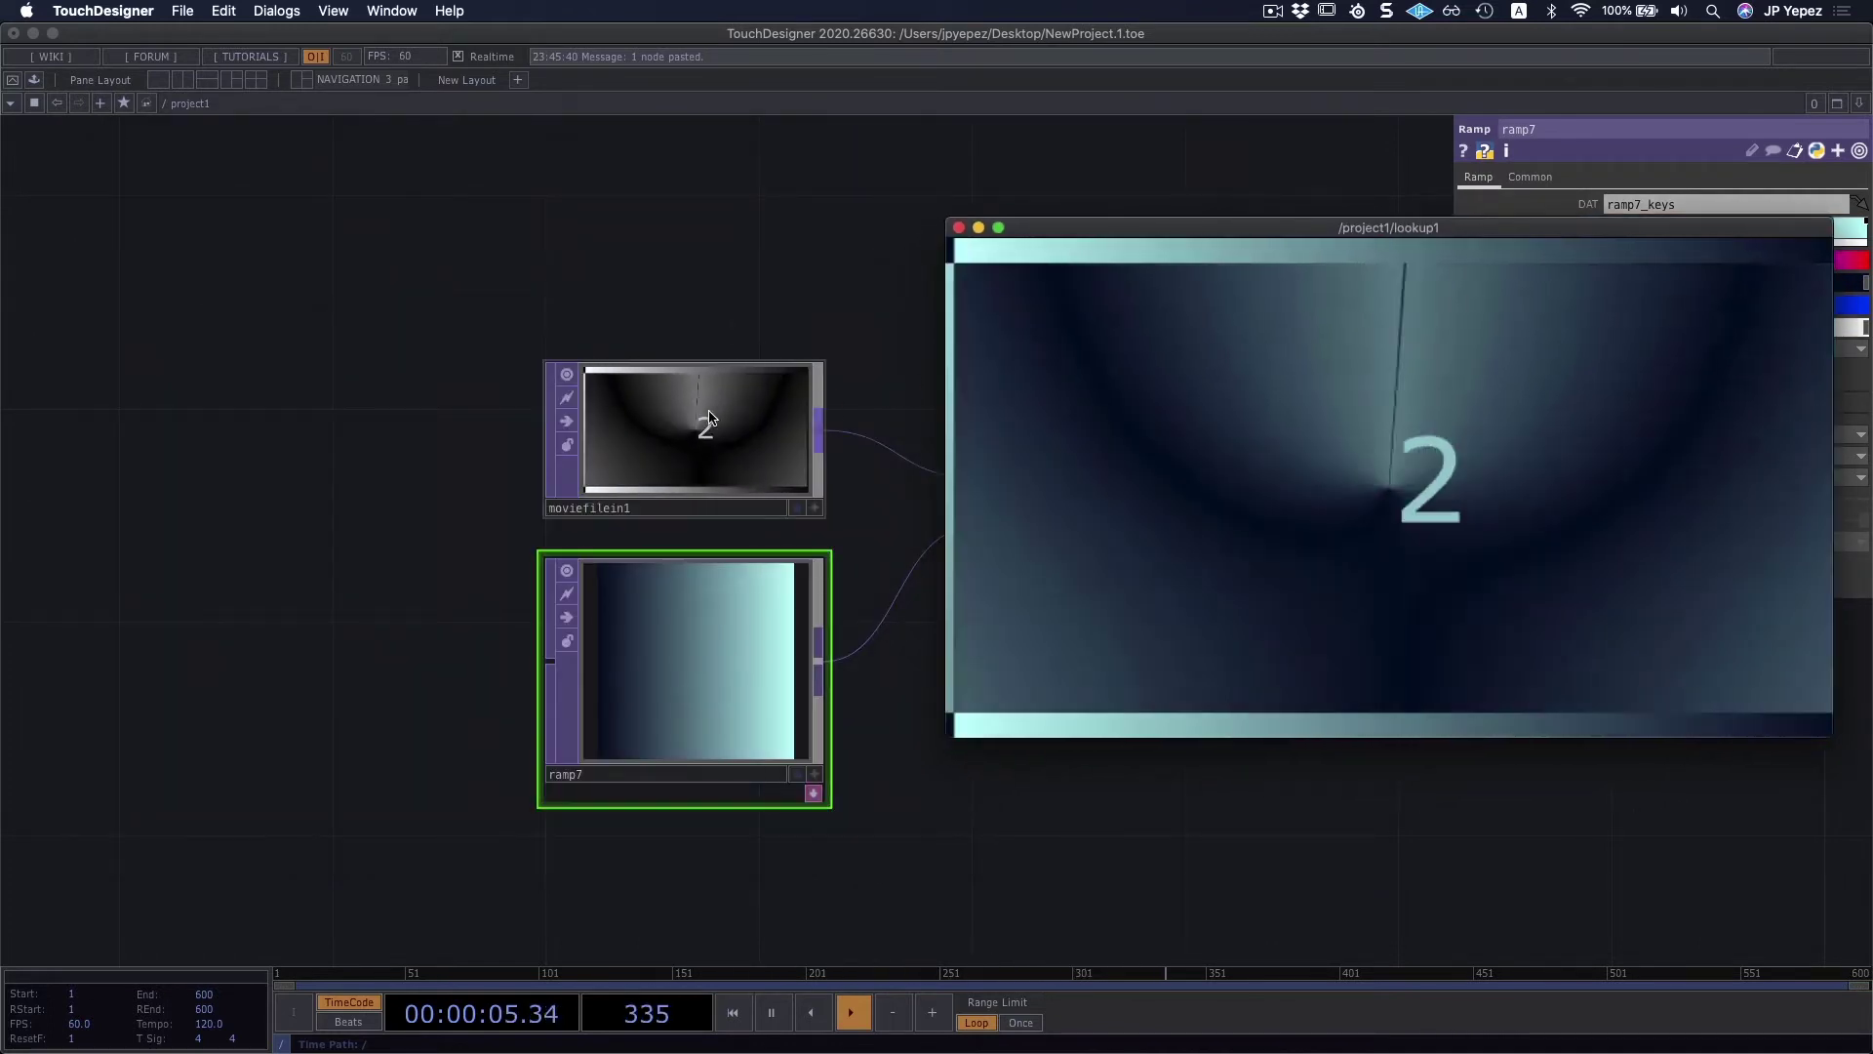
Step: Open a floating viewer of moviefilein1's output and enlarge it to compare with lookup1
right_click(717, 410)
click(752, 406)
drag(988, 234, 604, 231)
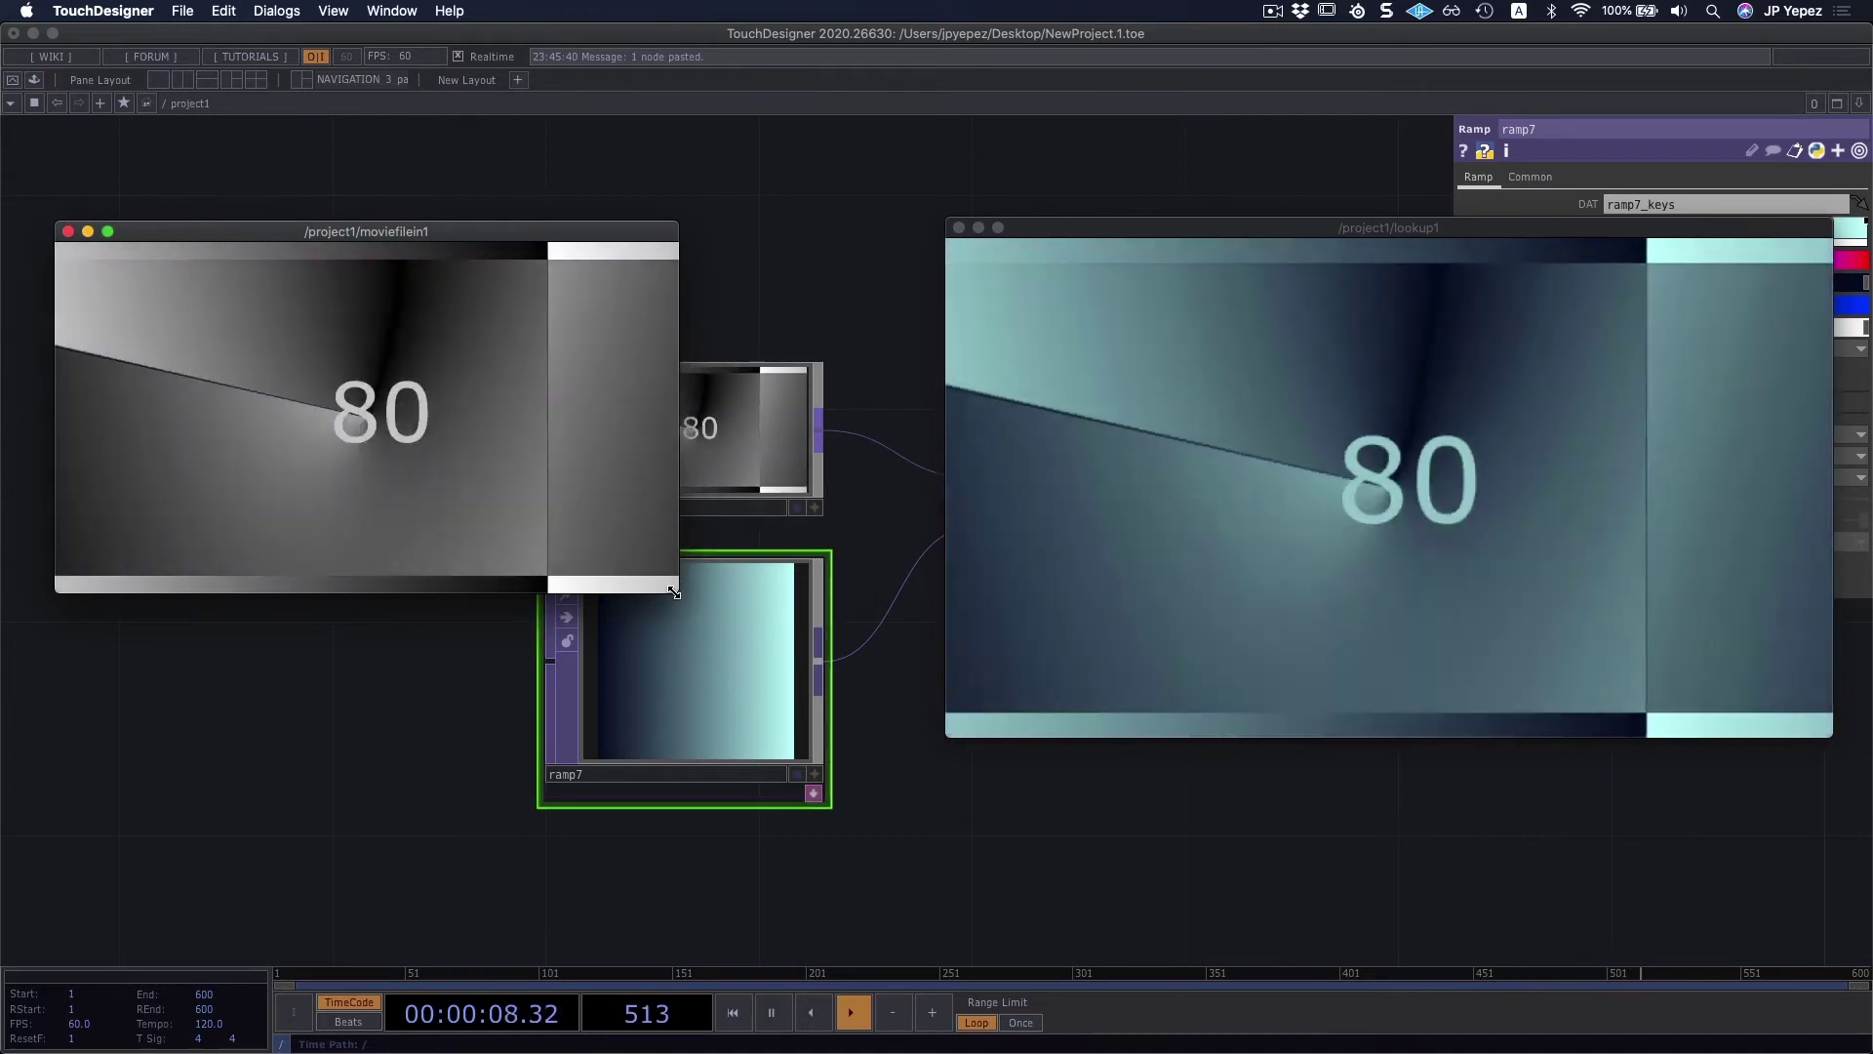
drag(682, 593, 880, 757)
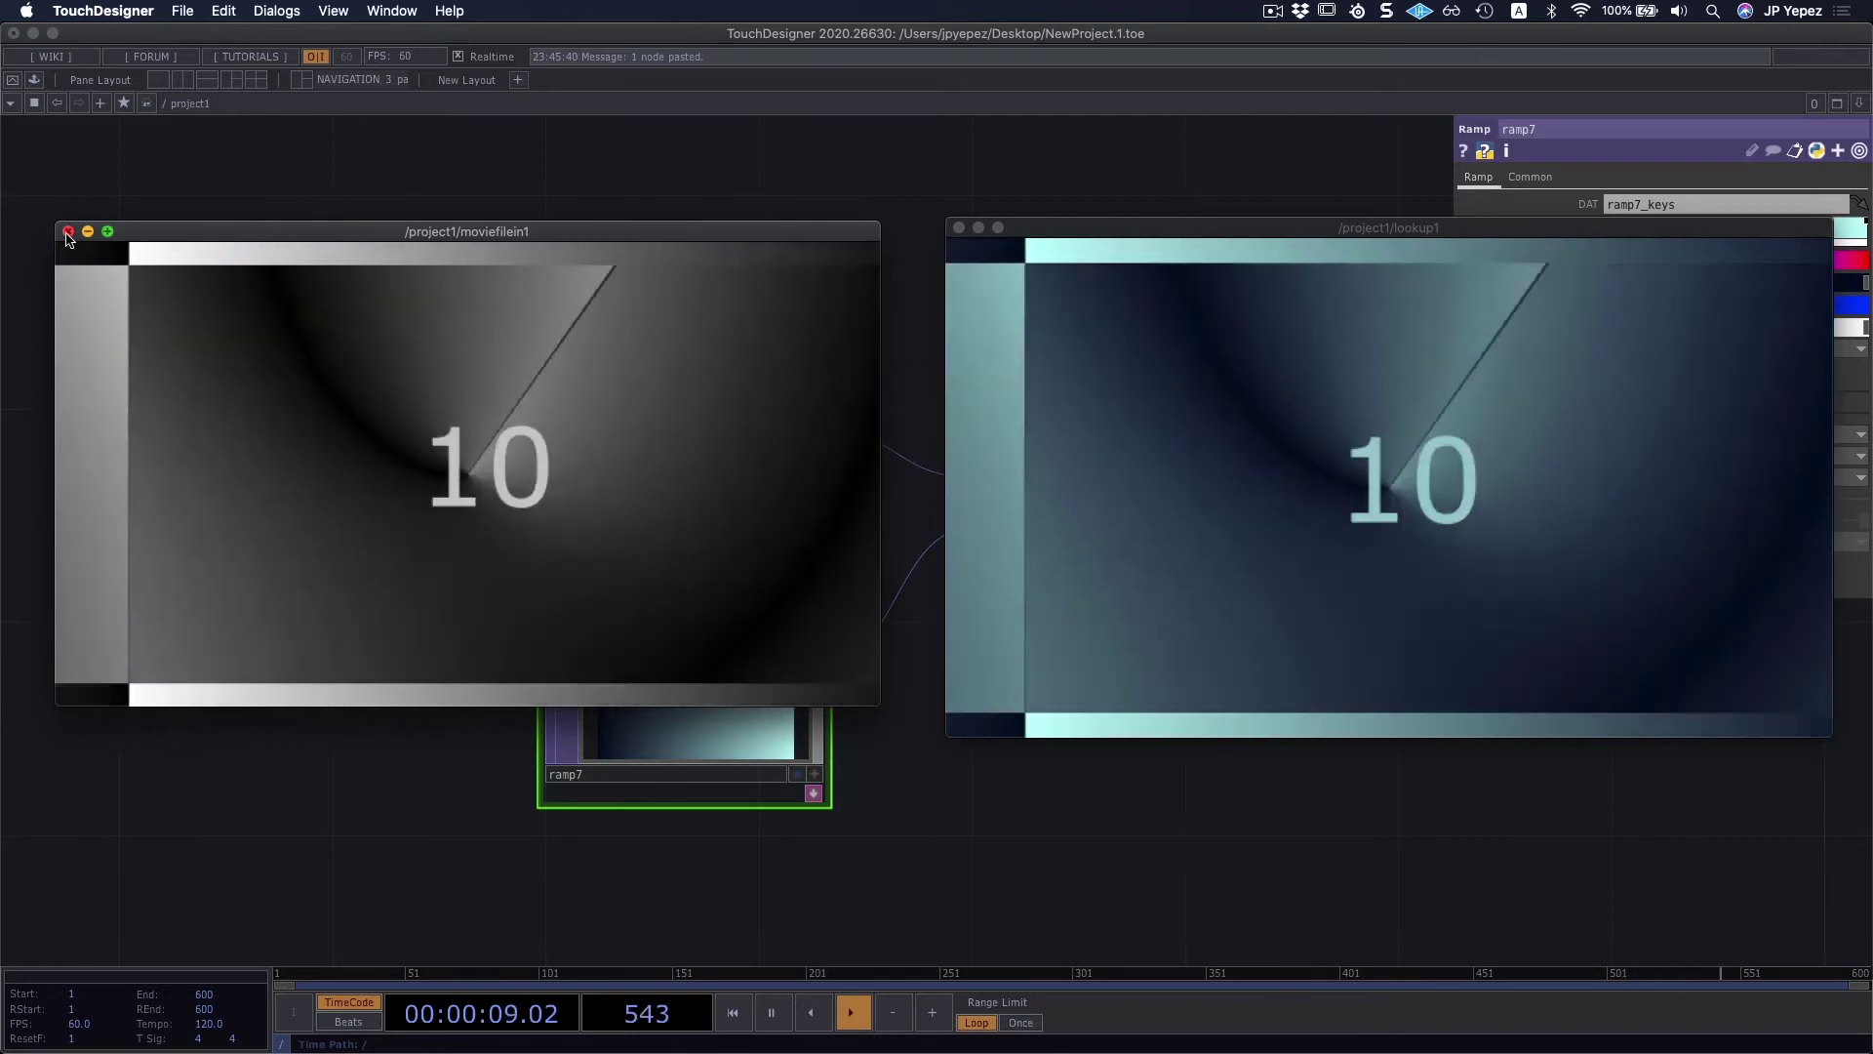
Step: Close both viewers and add a purple middle key (hue 276) to ramp7's gradient
click(68, 232)
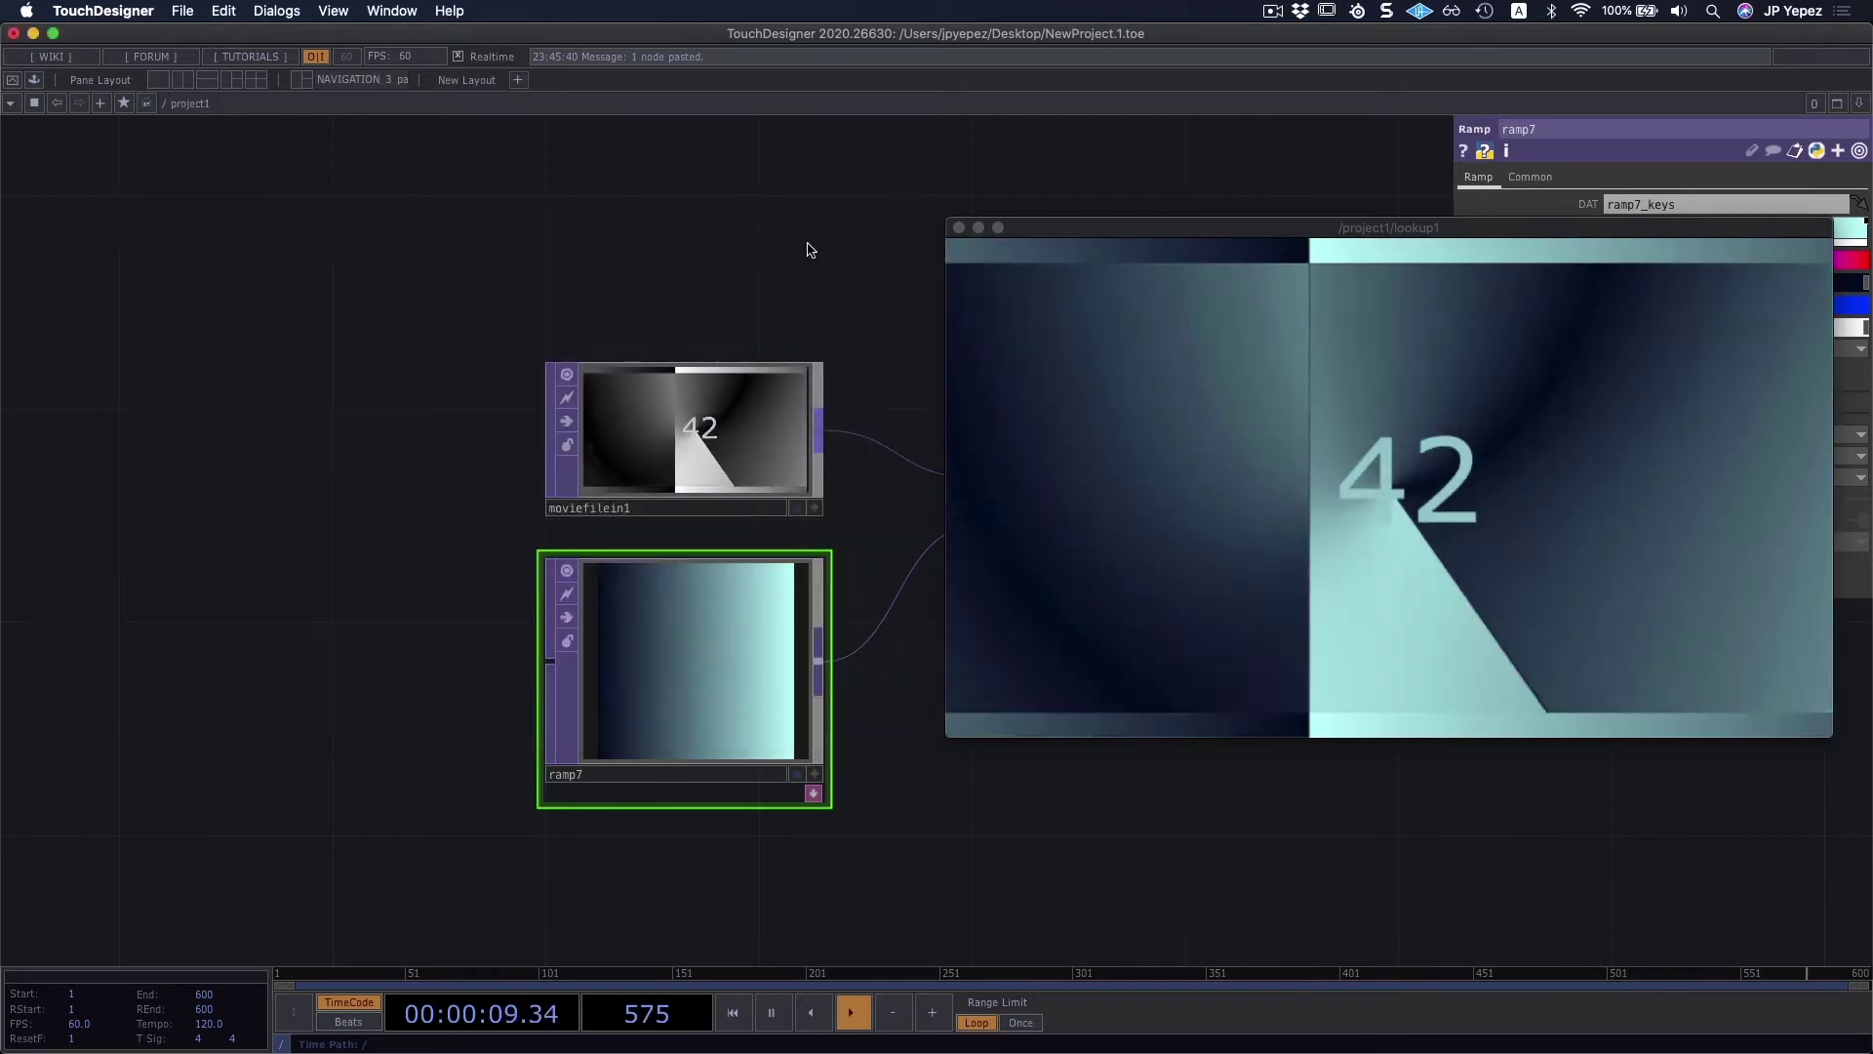
click(959, 228)
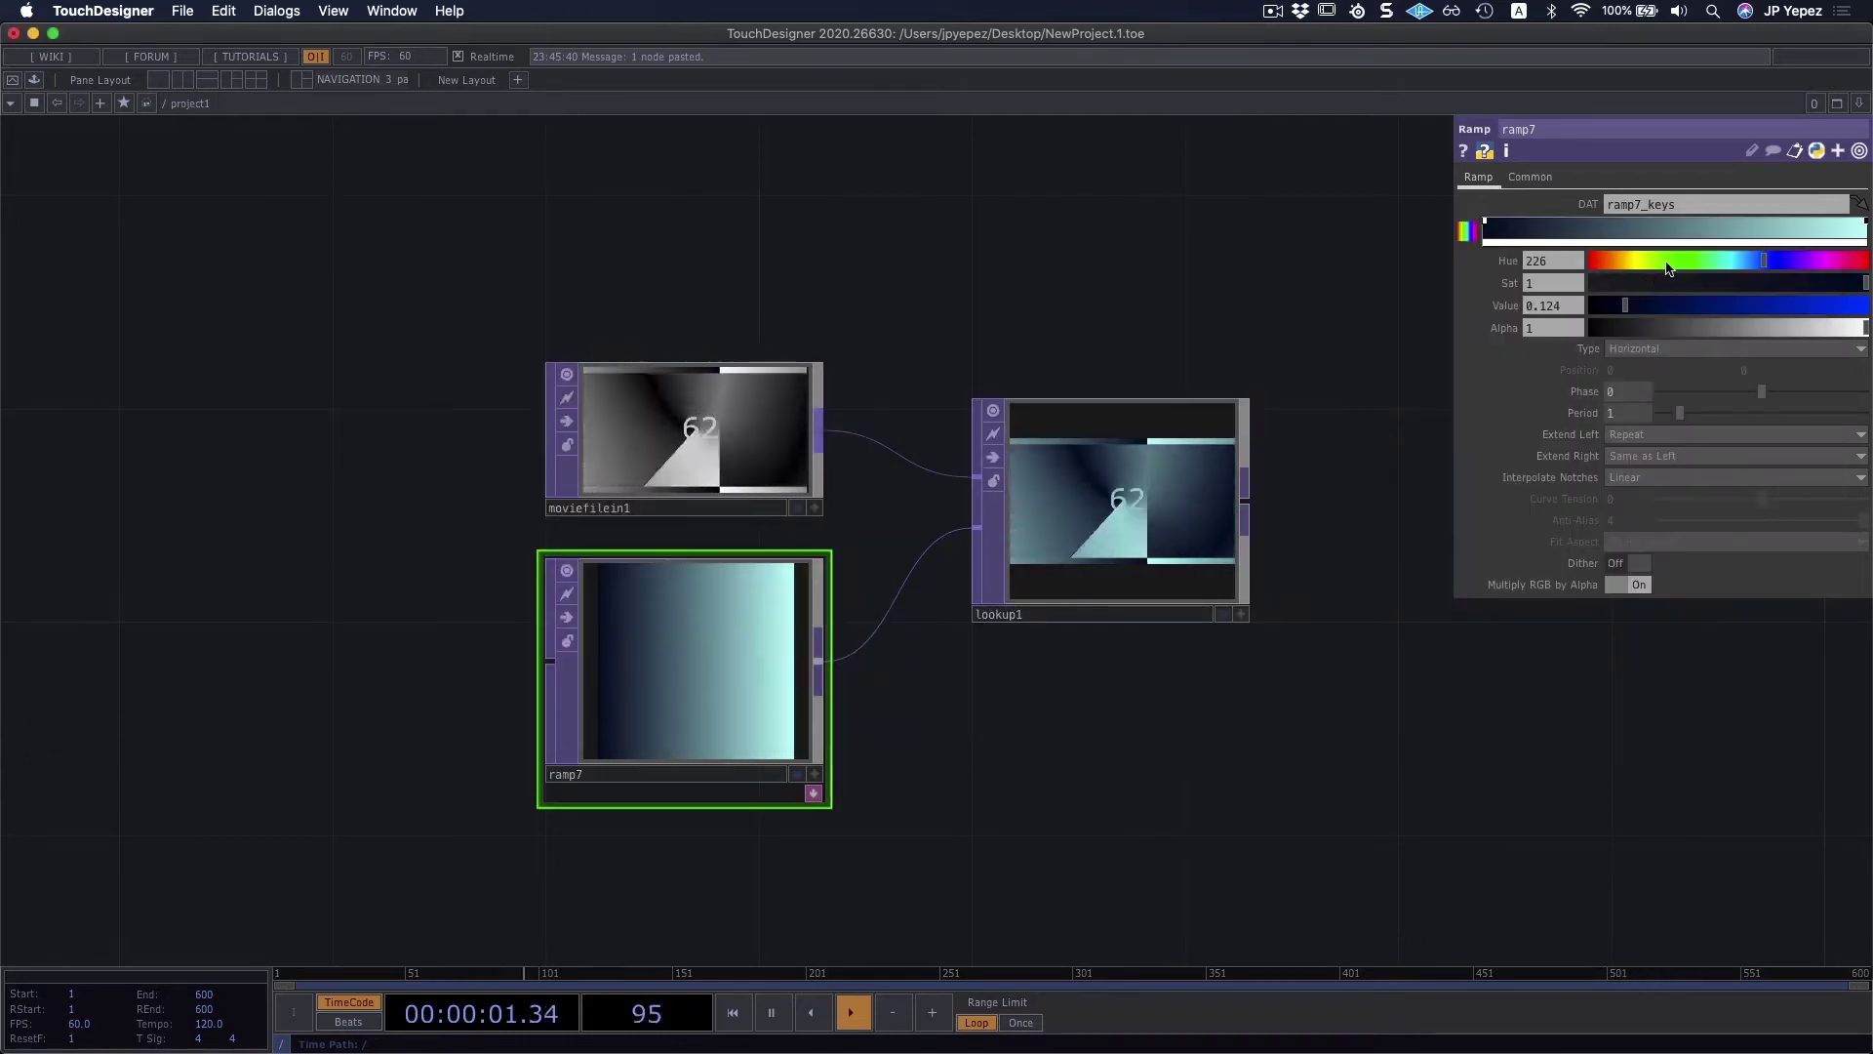
click(1680, 228)
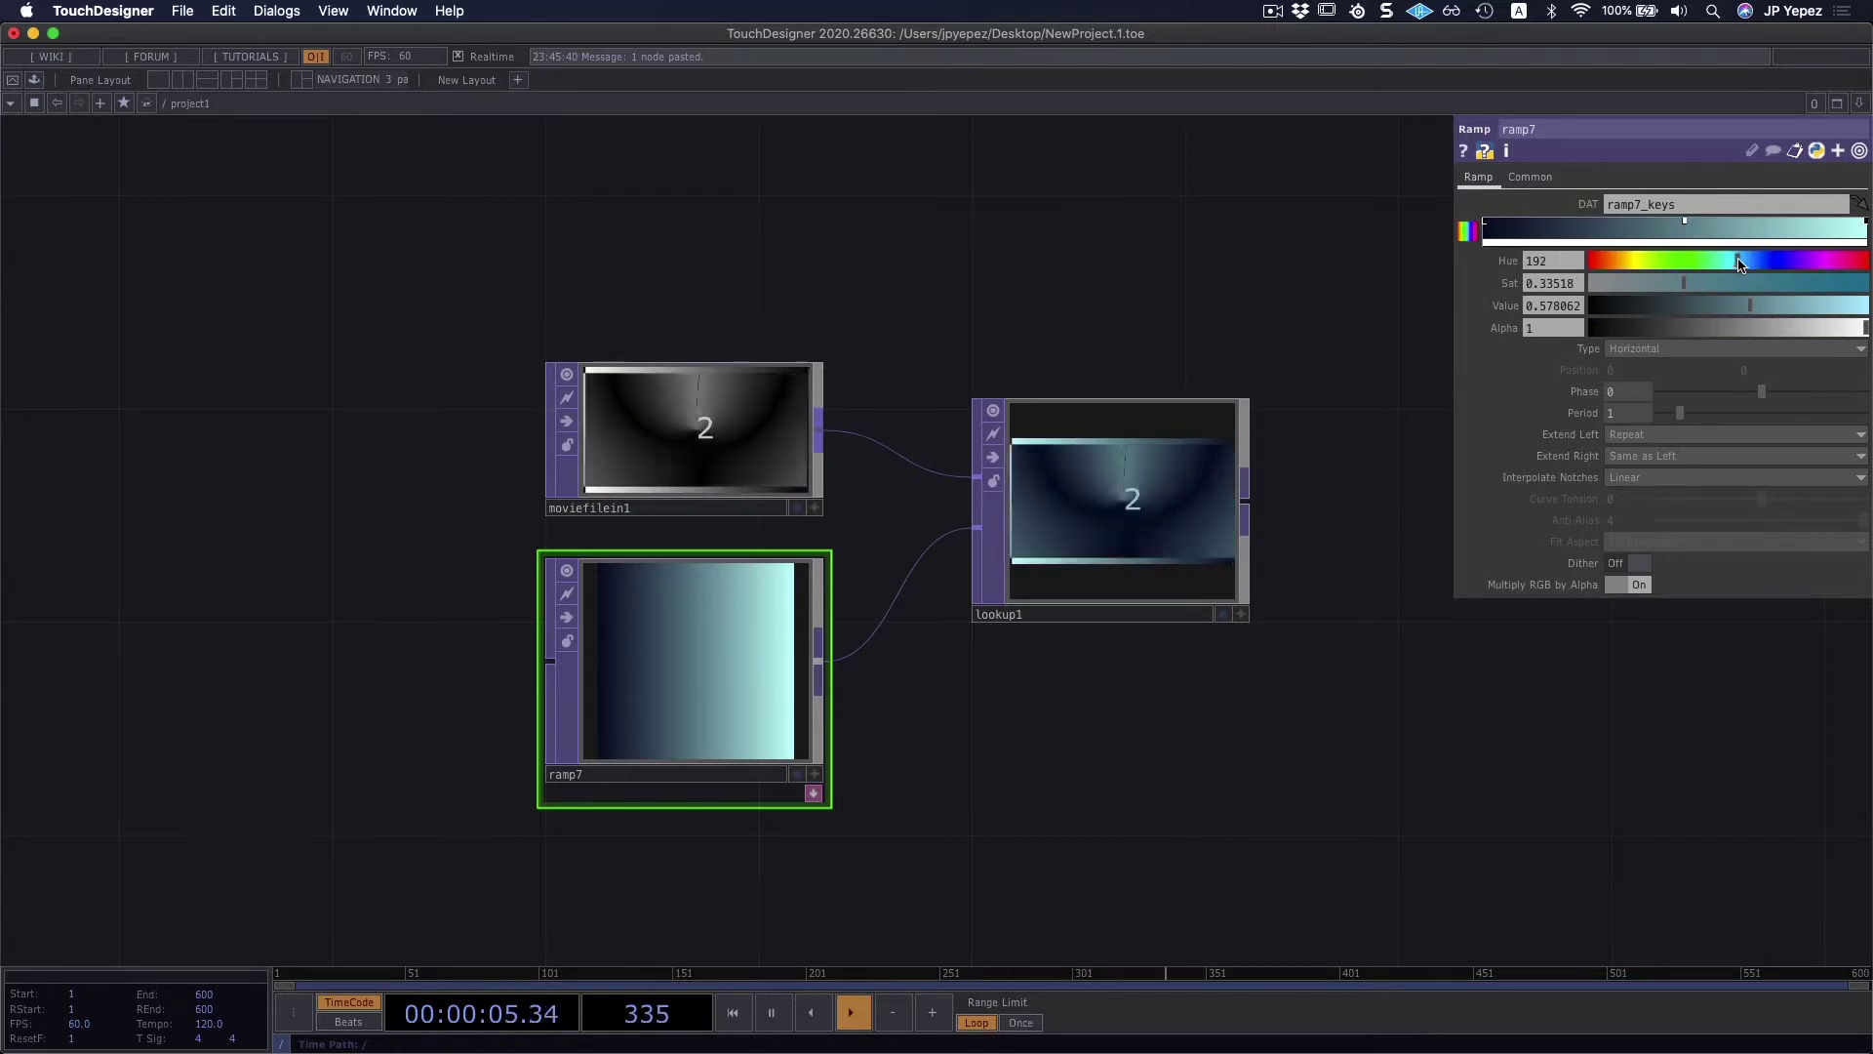
drag(1743, 264, 1802, 262)
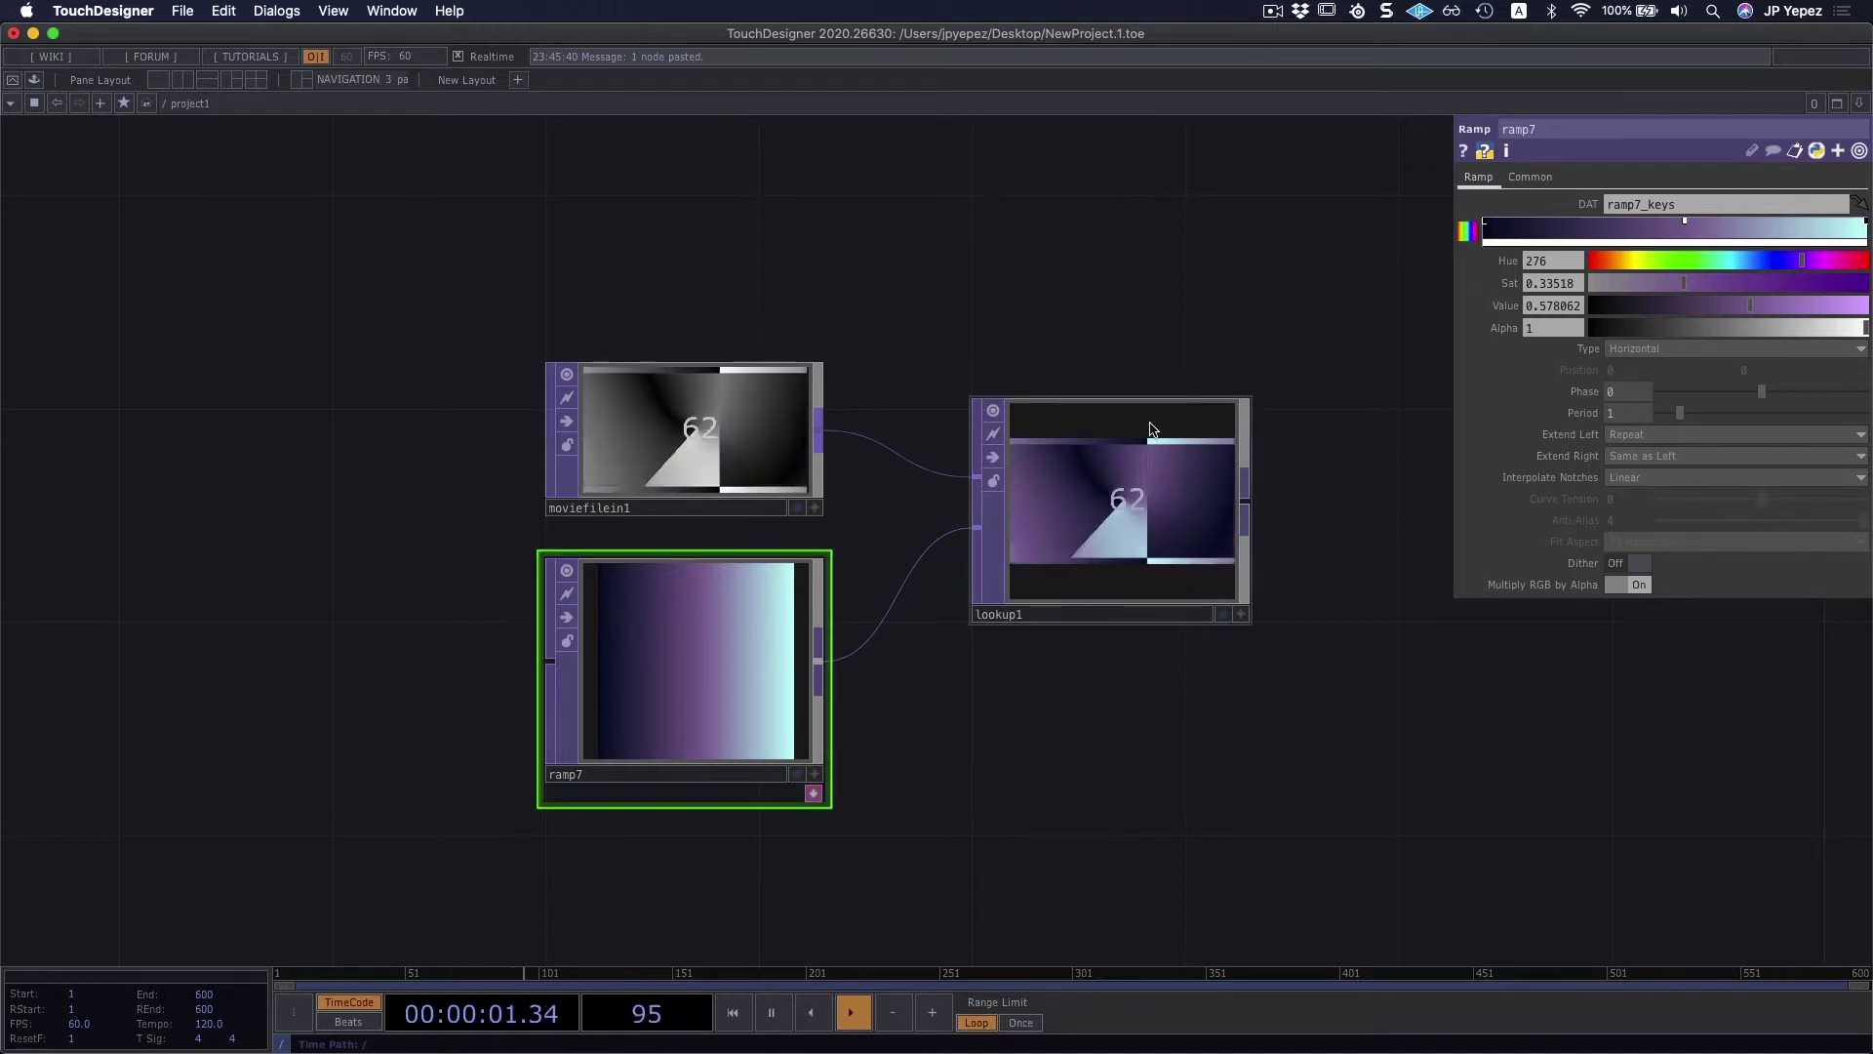
scroll(1033, 426, right, 5)
Step: Add a Null TOP, null1, to the right of lookup1, wired from its output
drag(1086, 397, 943, 384)
click(924, 453)
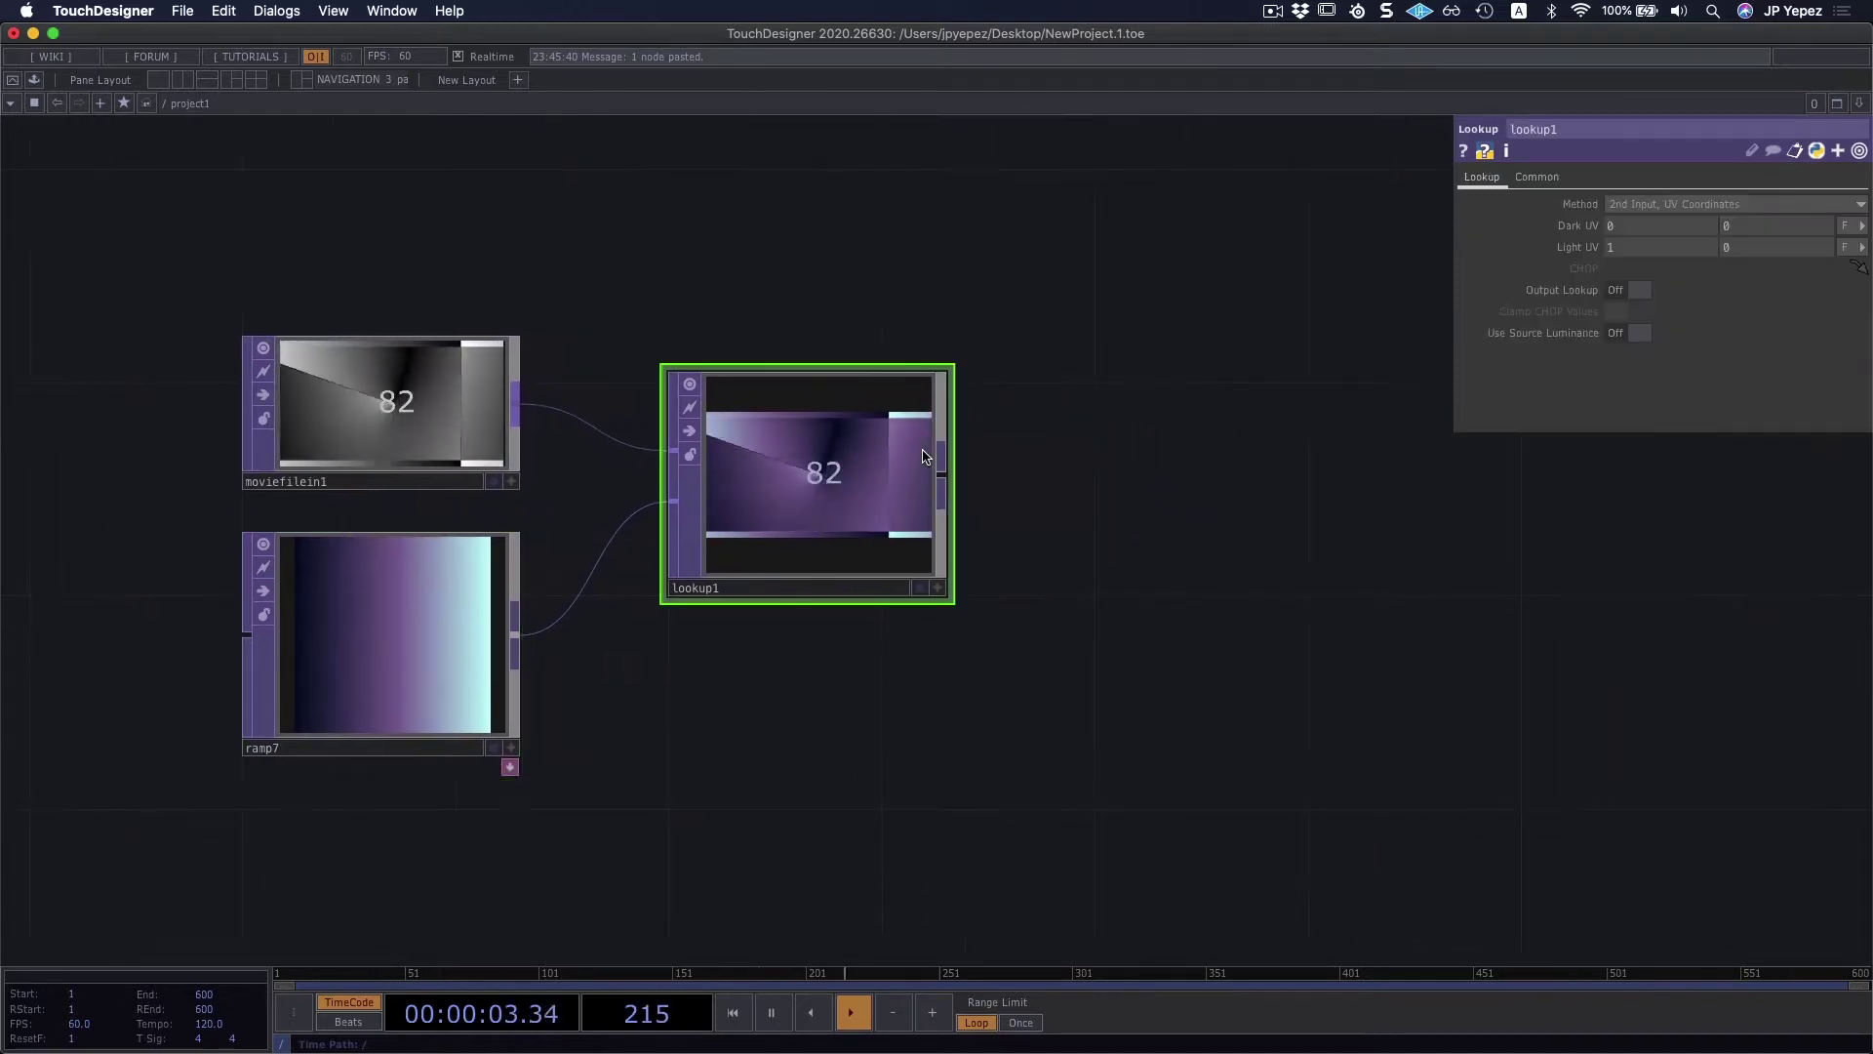
key(ctrl+shift+n)
click(1166, 509)
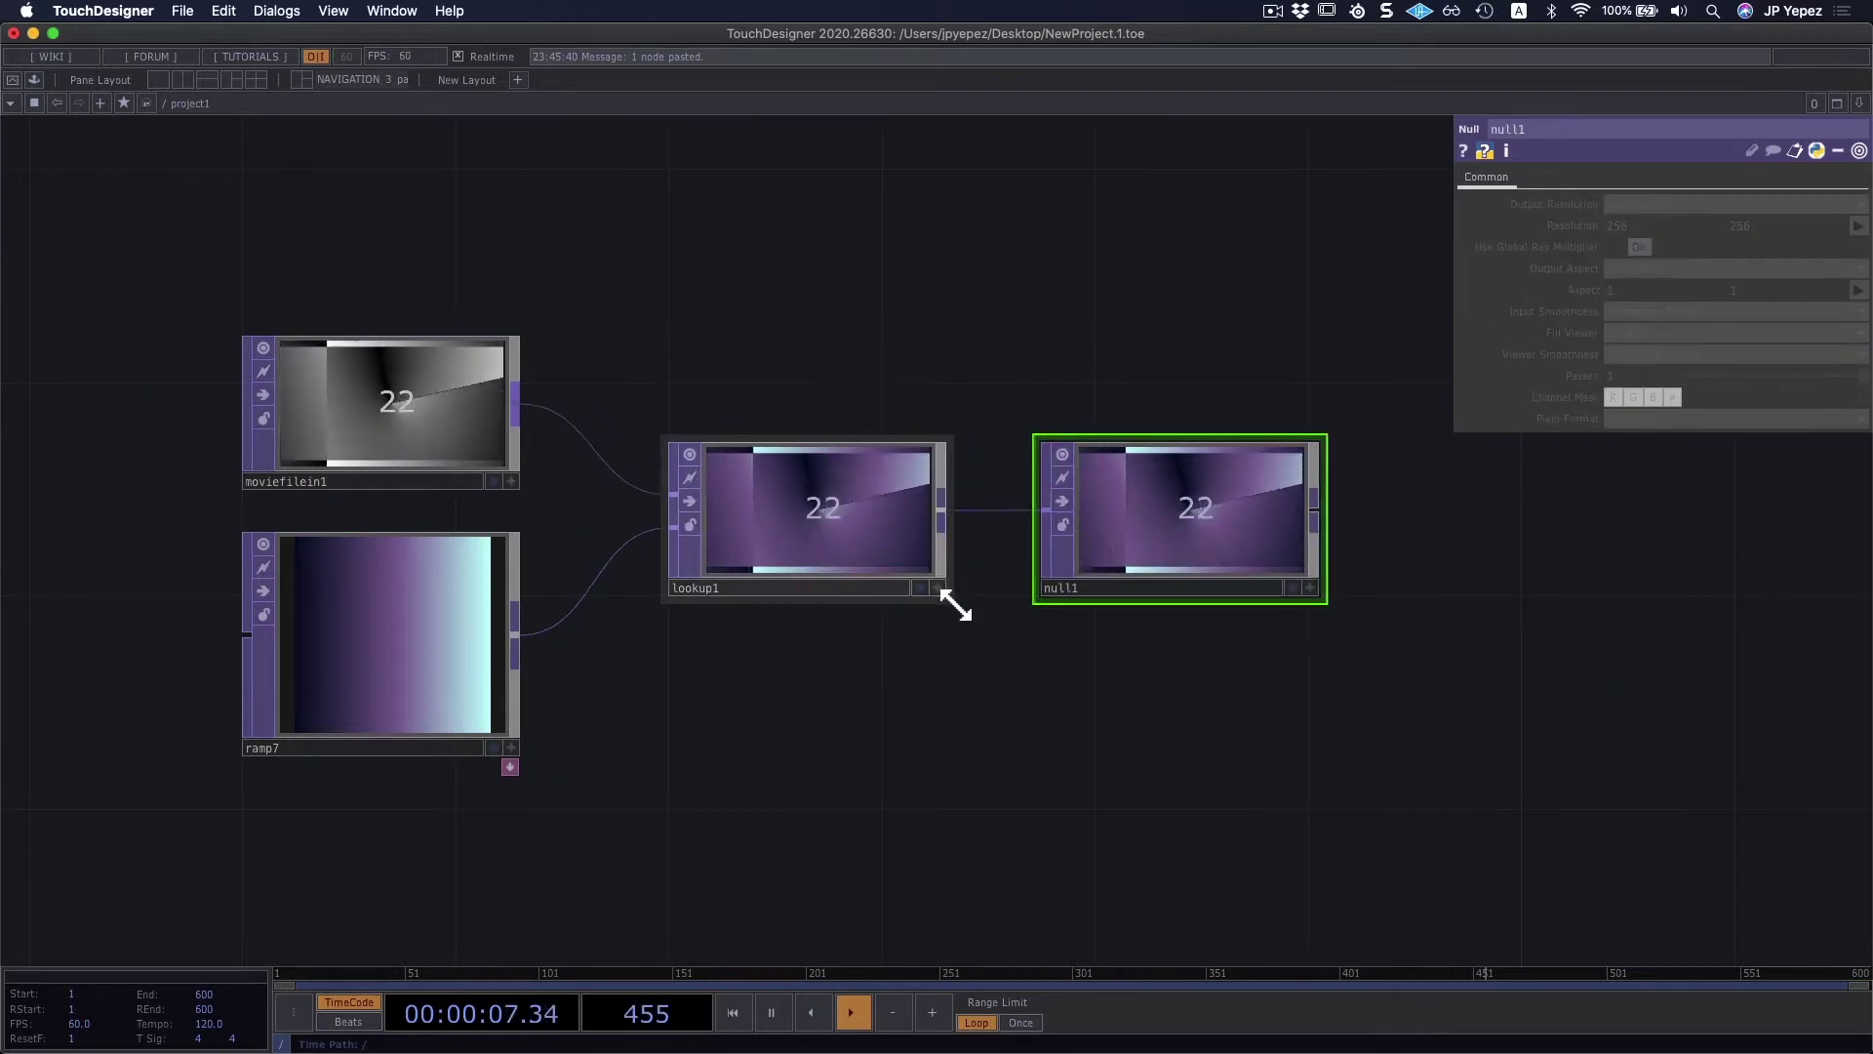
scroll(962, 606, left, 4)
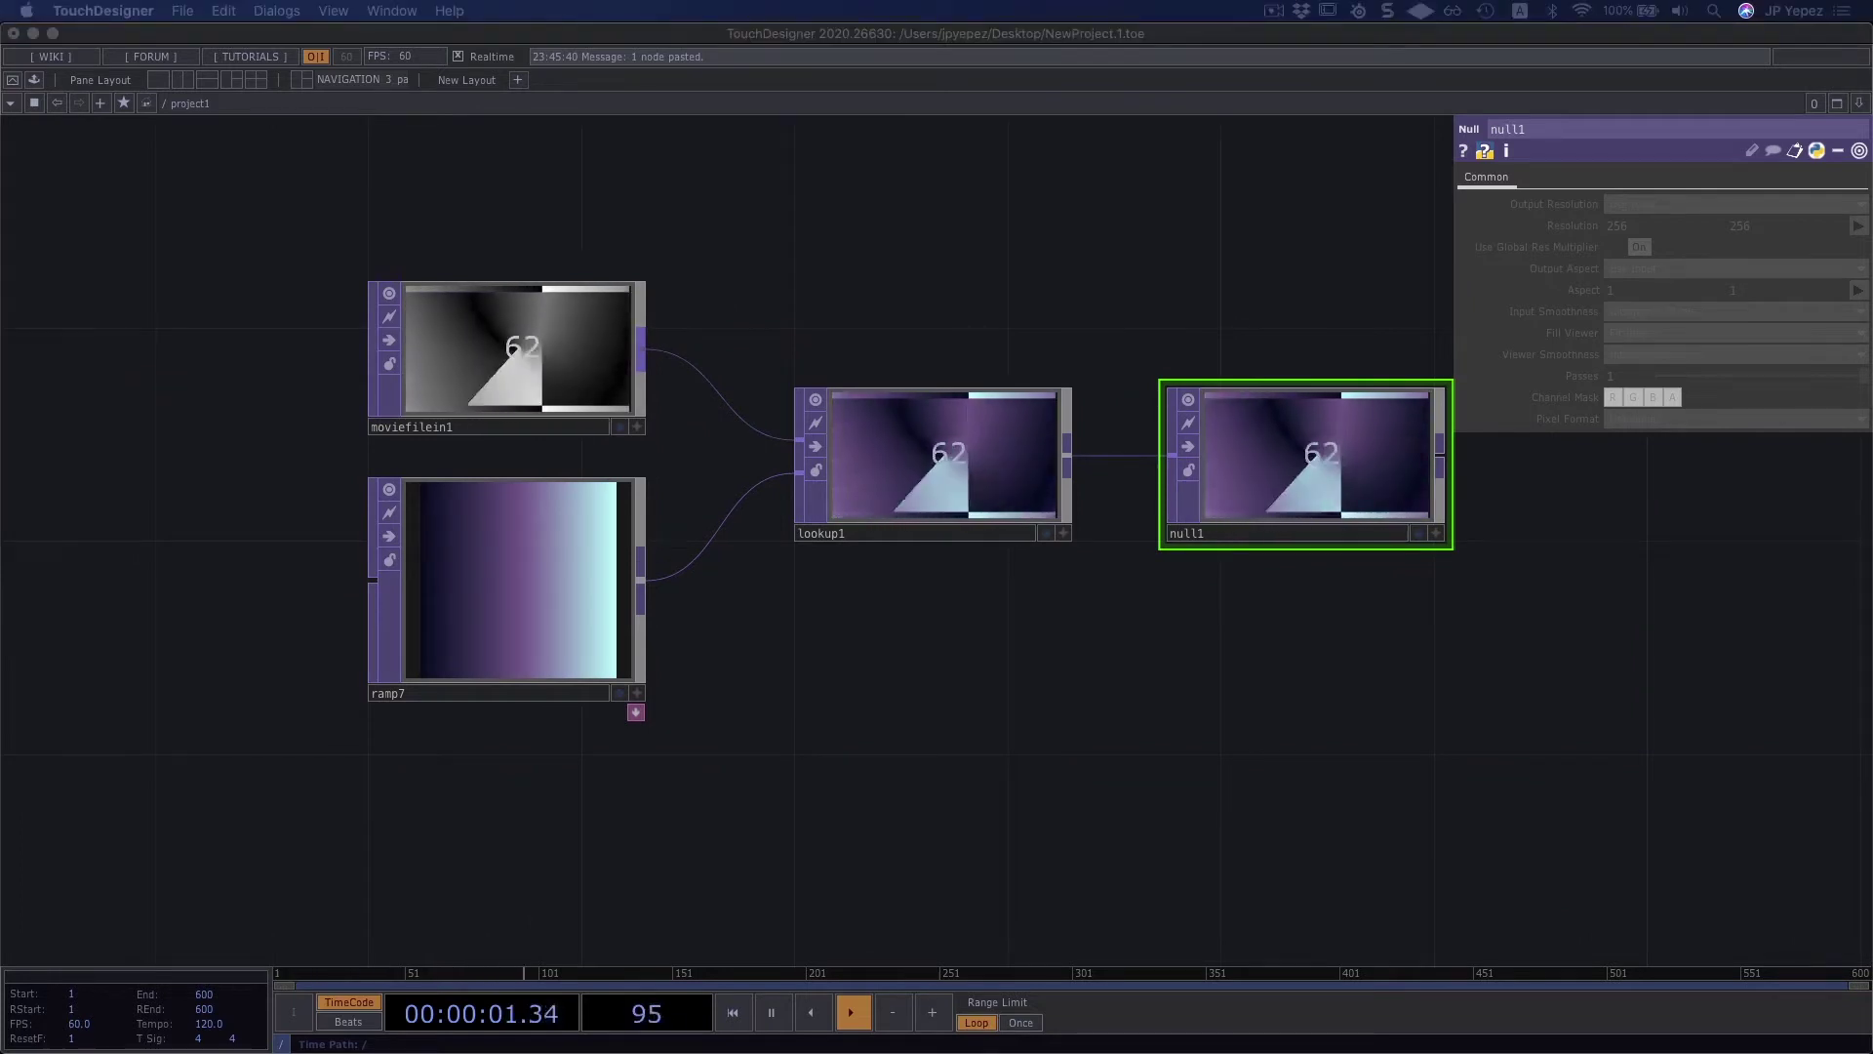
click(1183, 728)
scroll(1025, 683, down, 2)
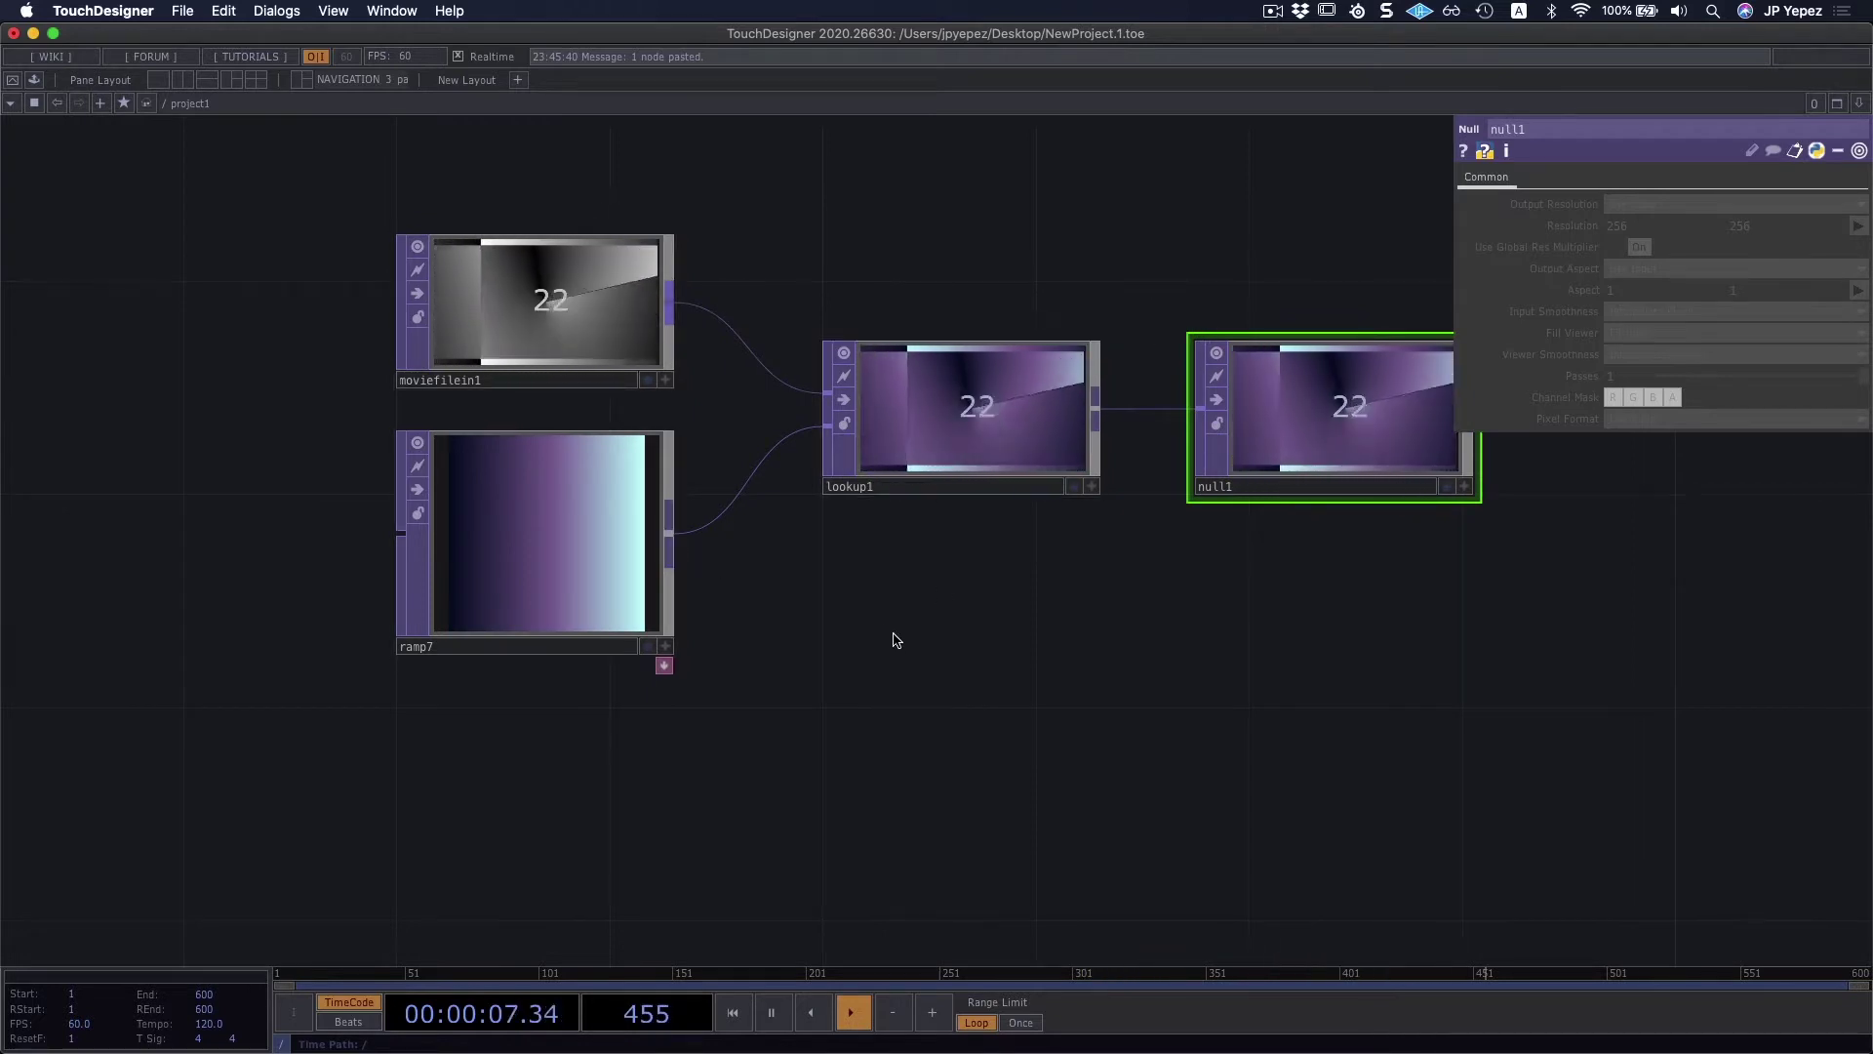
scroll(907, 673, down, 2)
scroll(857, 530, down, 6)
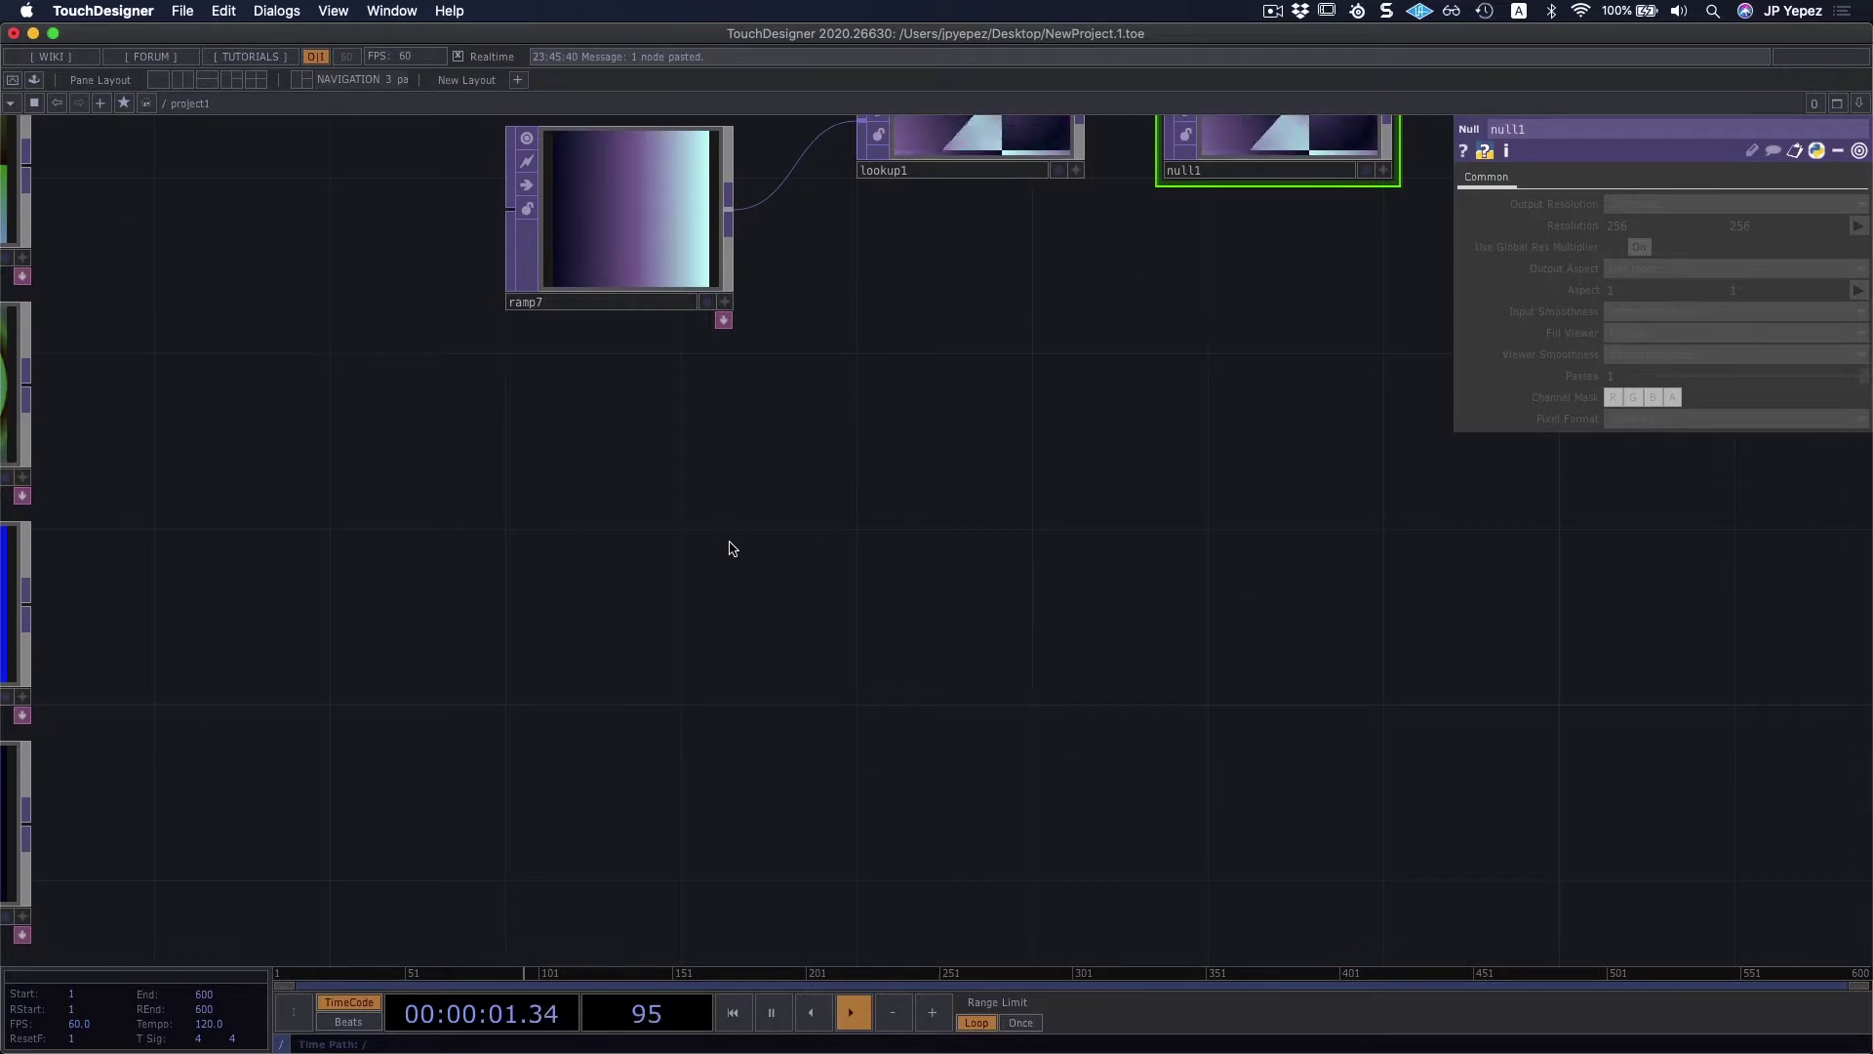
scroll(732, 540, up, 3)
Step: Place a new Ramp TOP, ramp8, in the network
scroll(683, 546, down, 2)
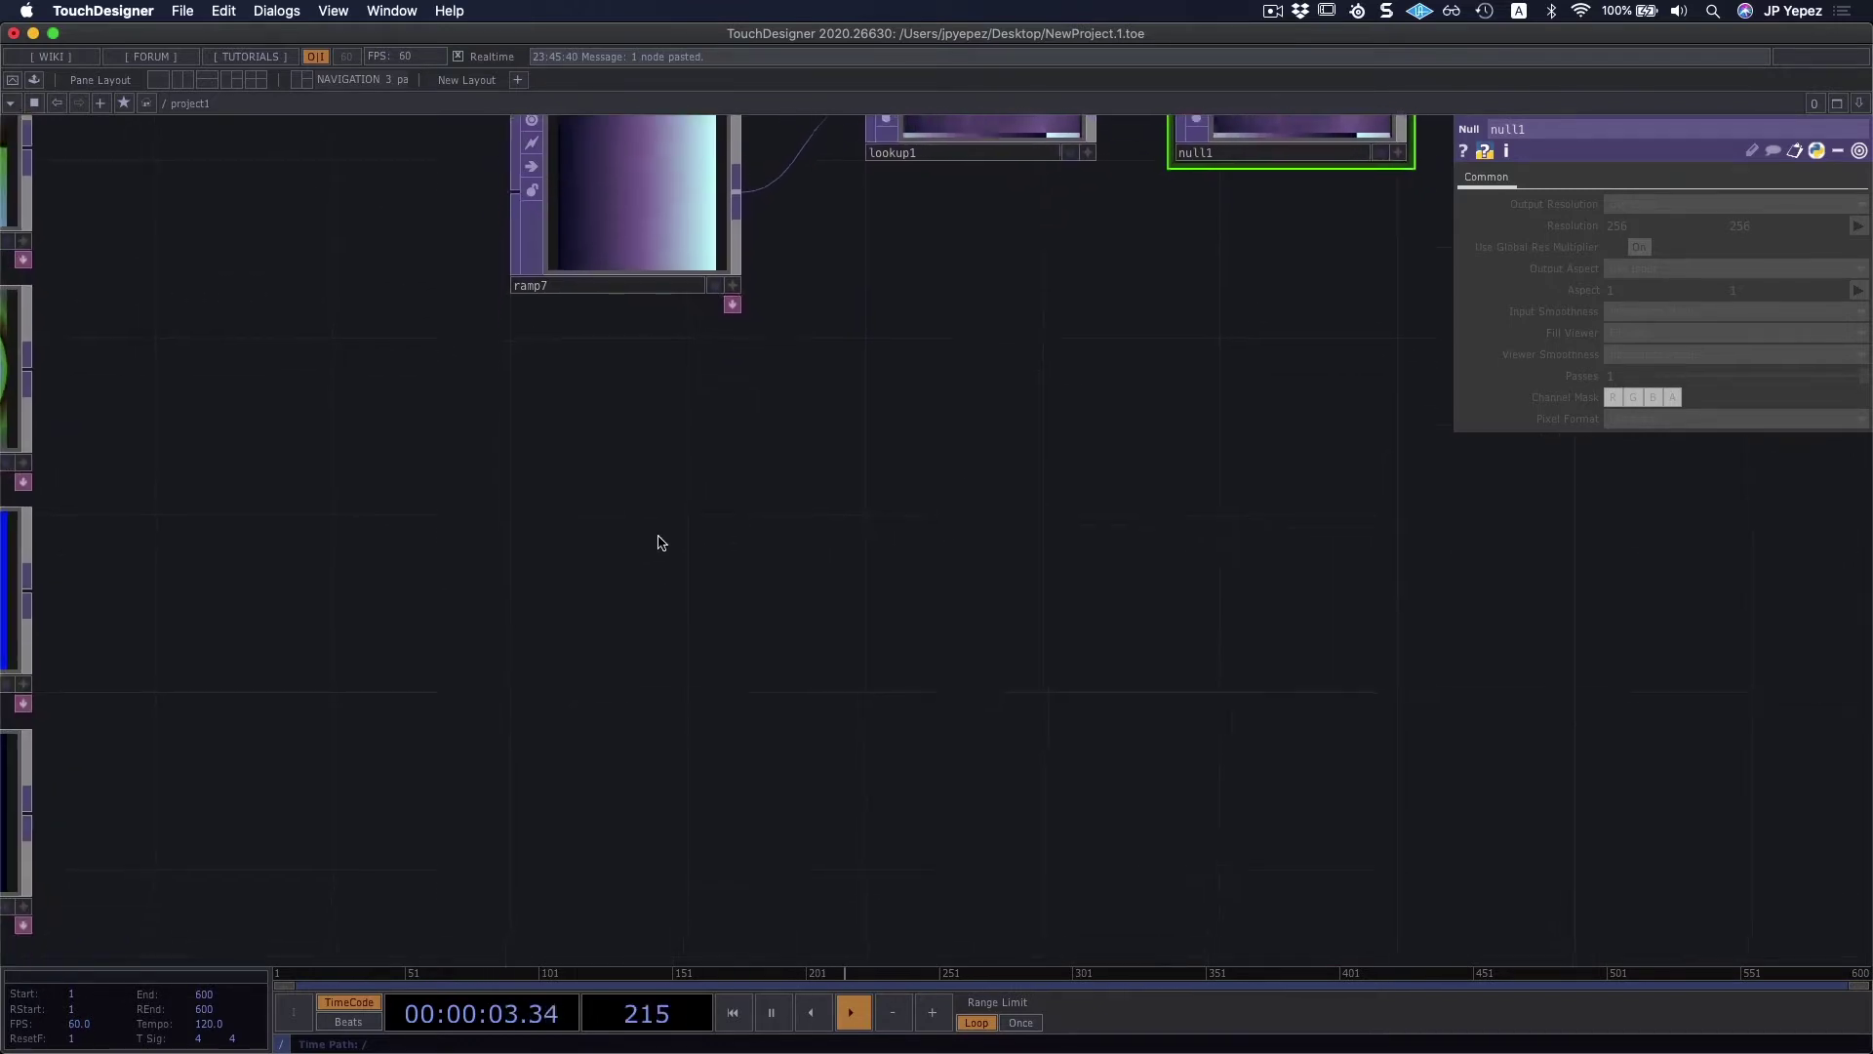
key(Tab)
text(ramp)
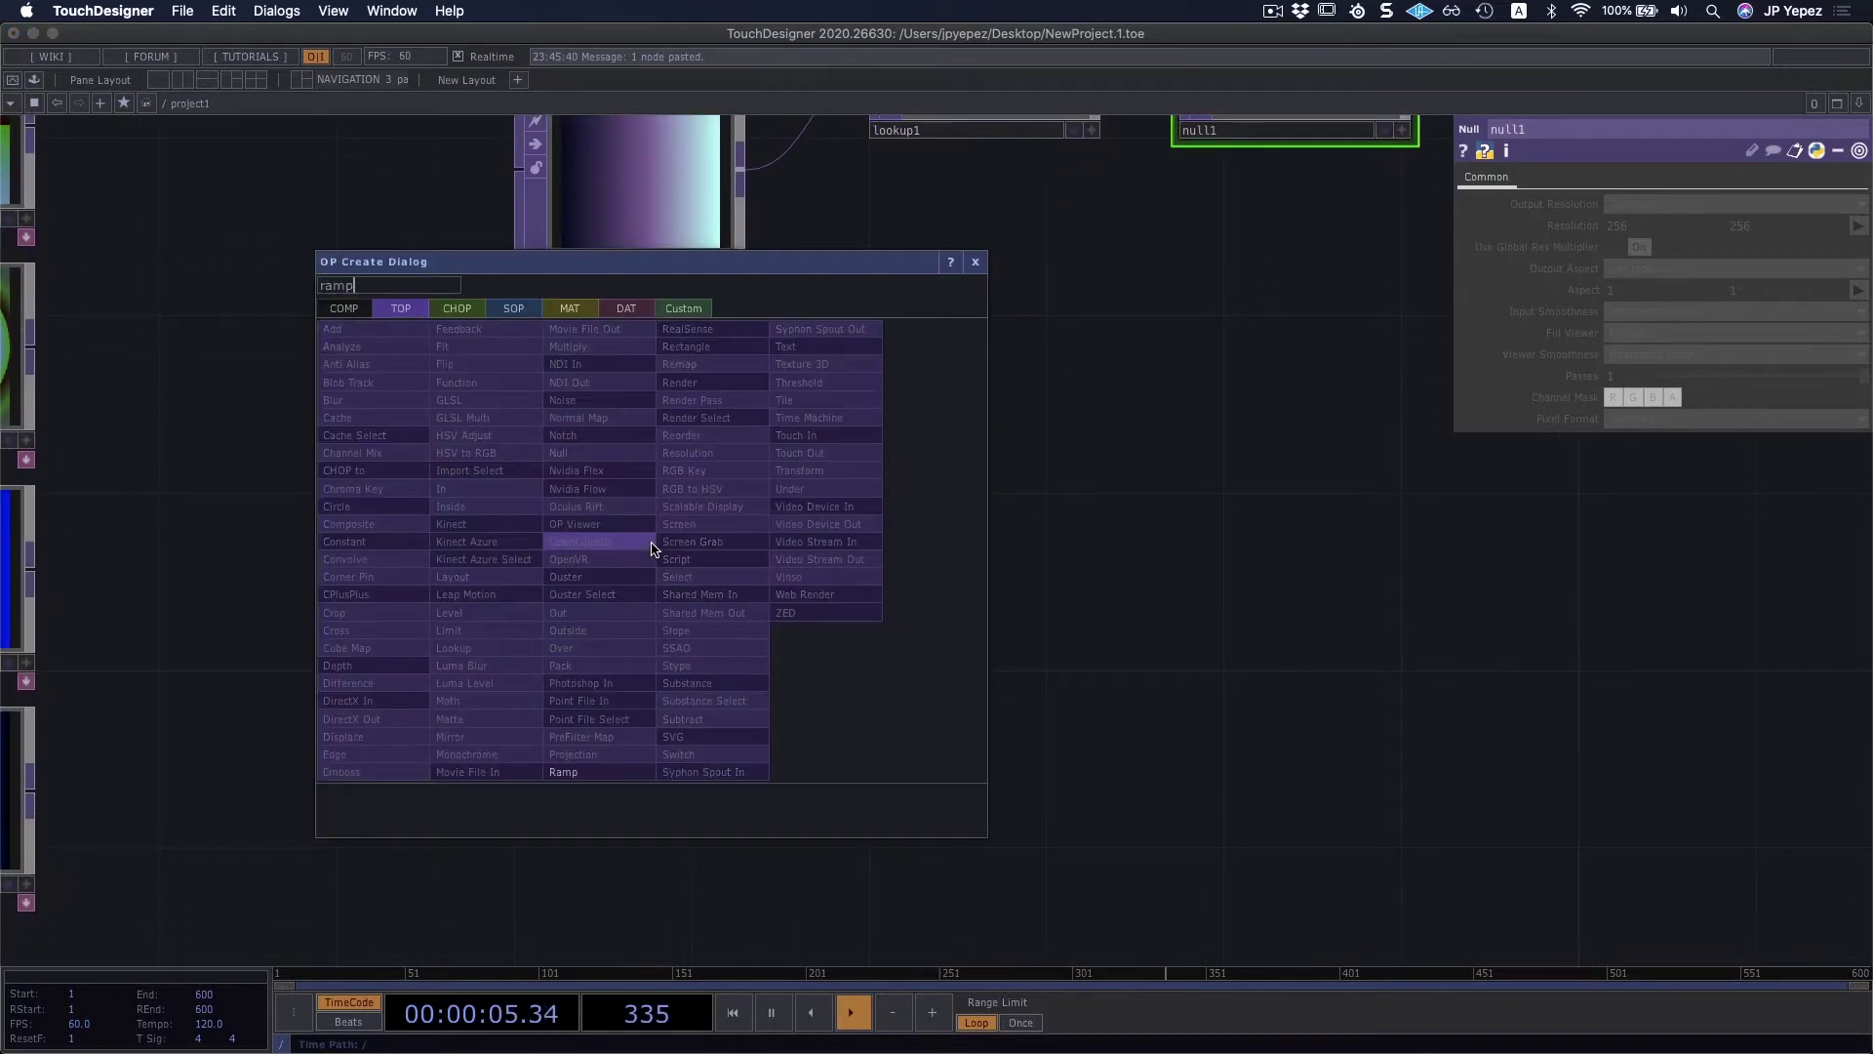
click(564, 772)
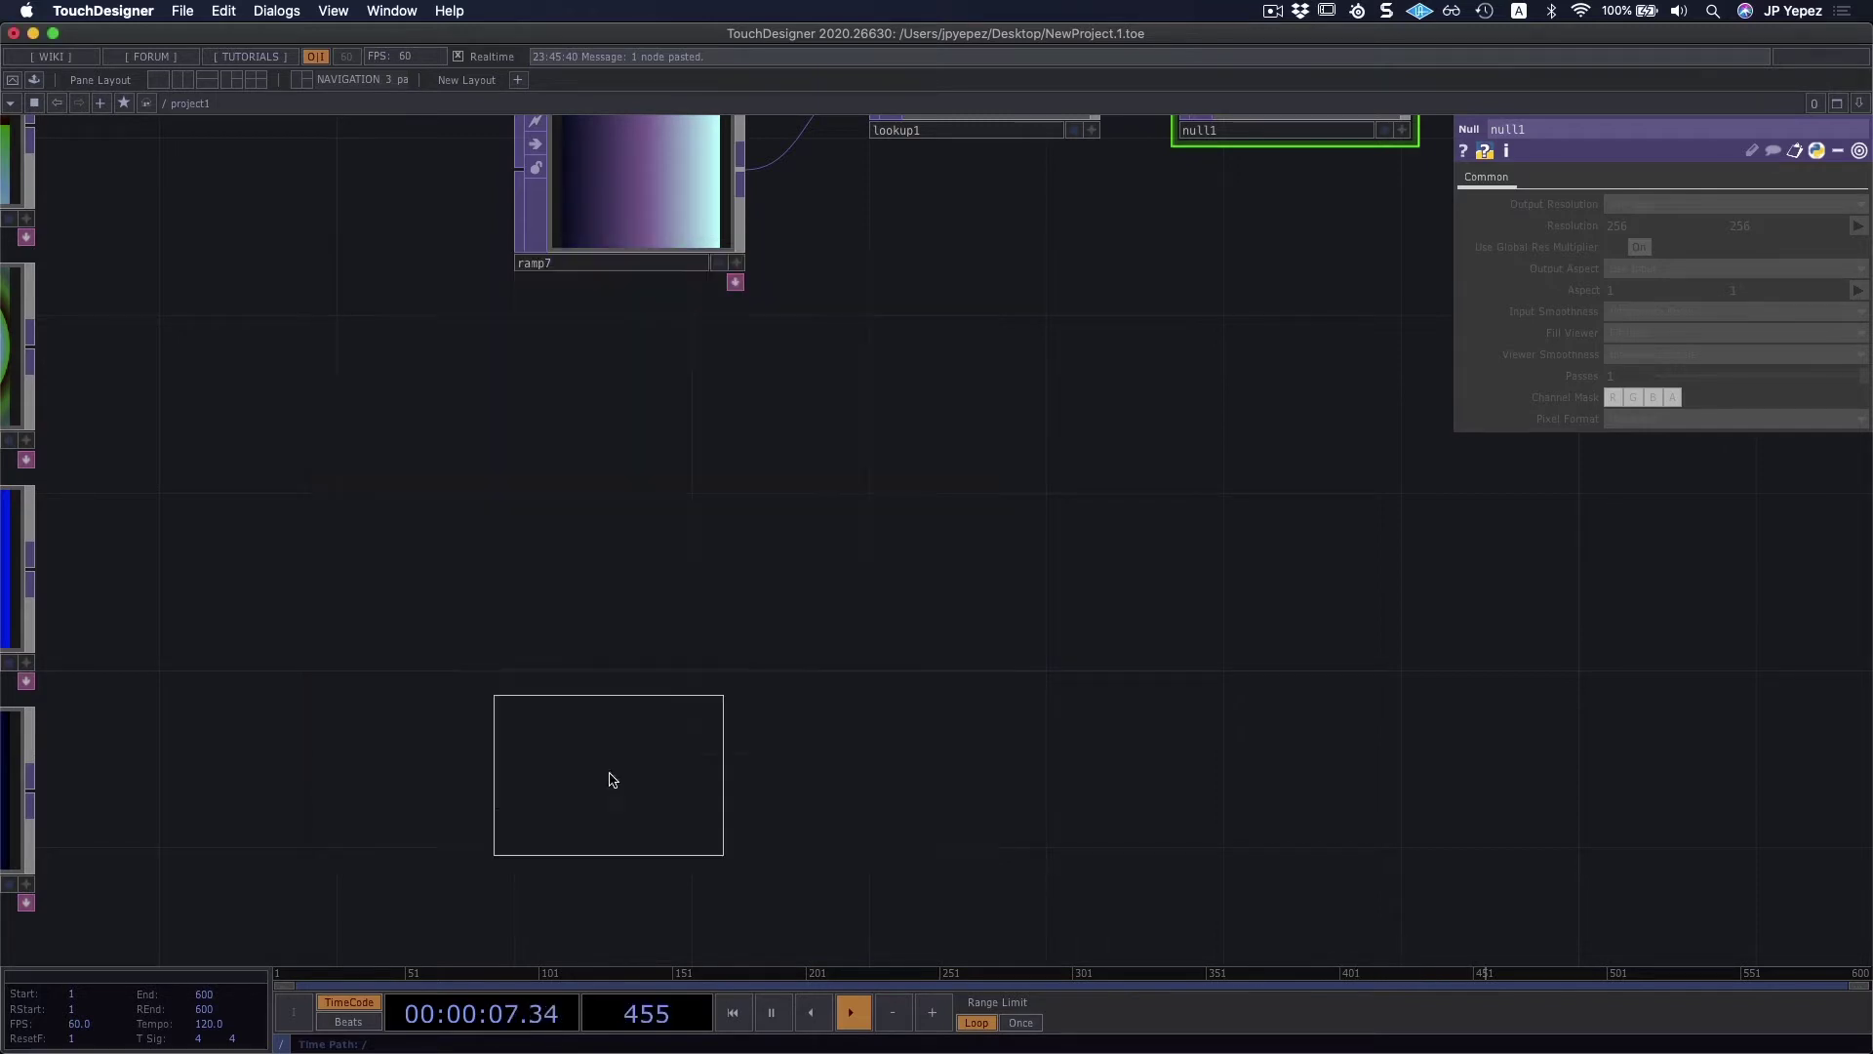
click(613, 538)
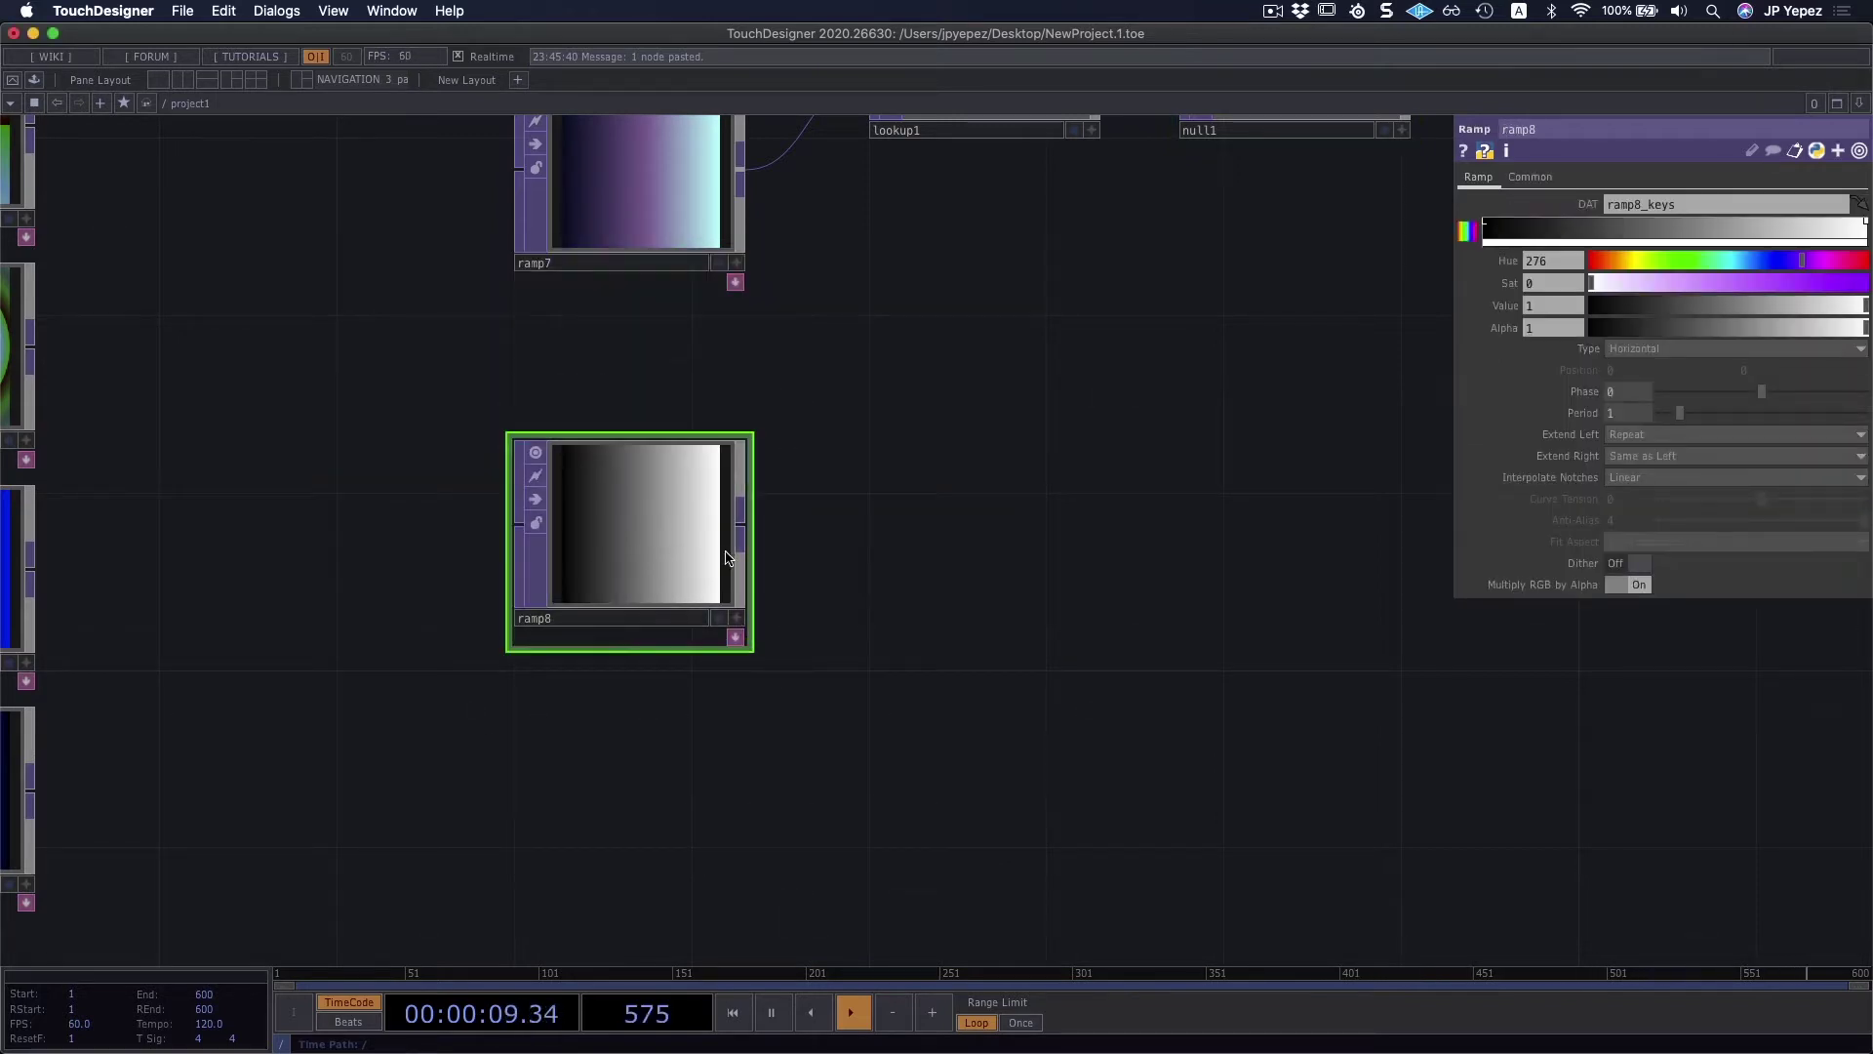
Step: Paste a copy of lookup1 as lookup2 beside ramp8 and wire ramp8 into its first input
drag(884, 519, 928, 631)
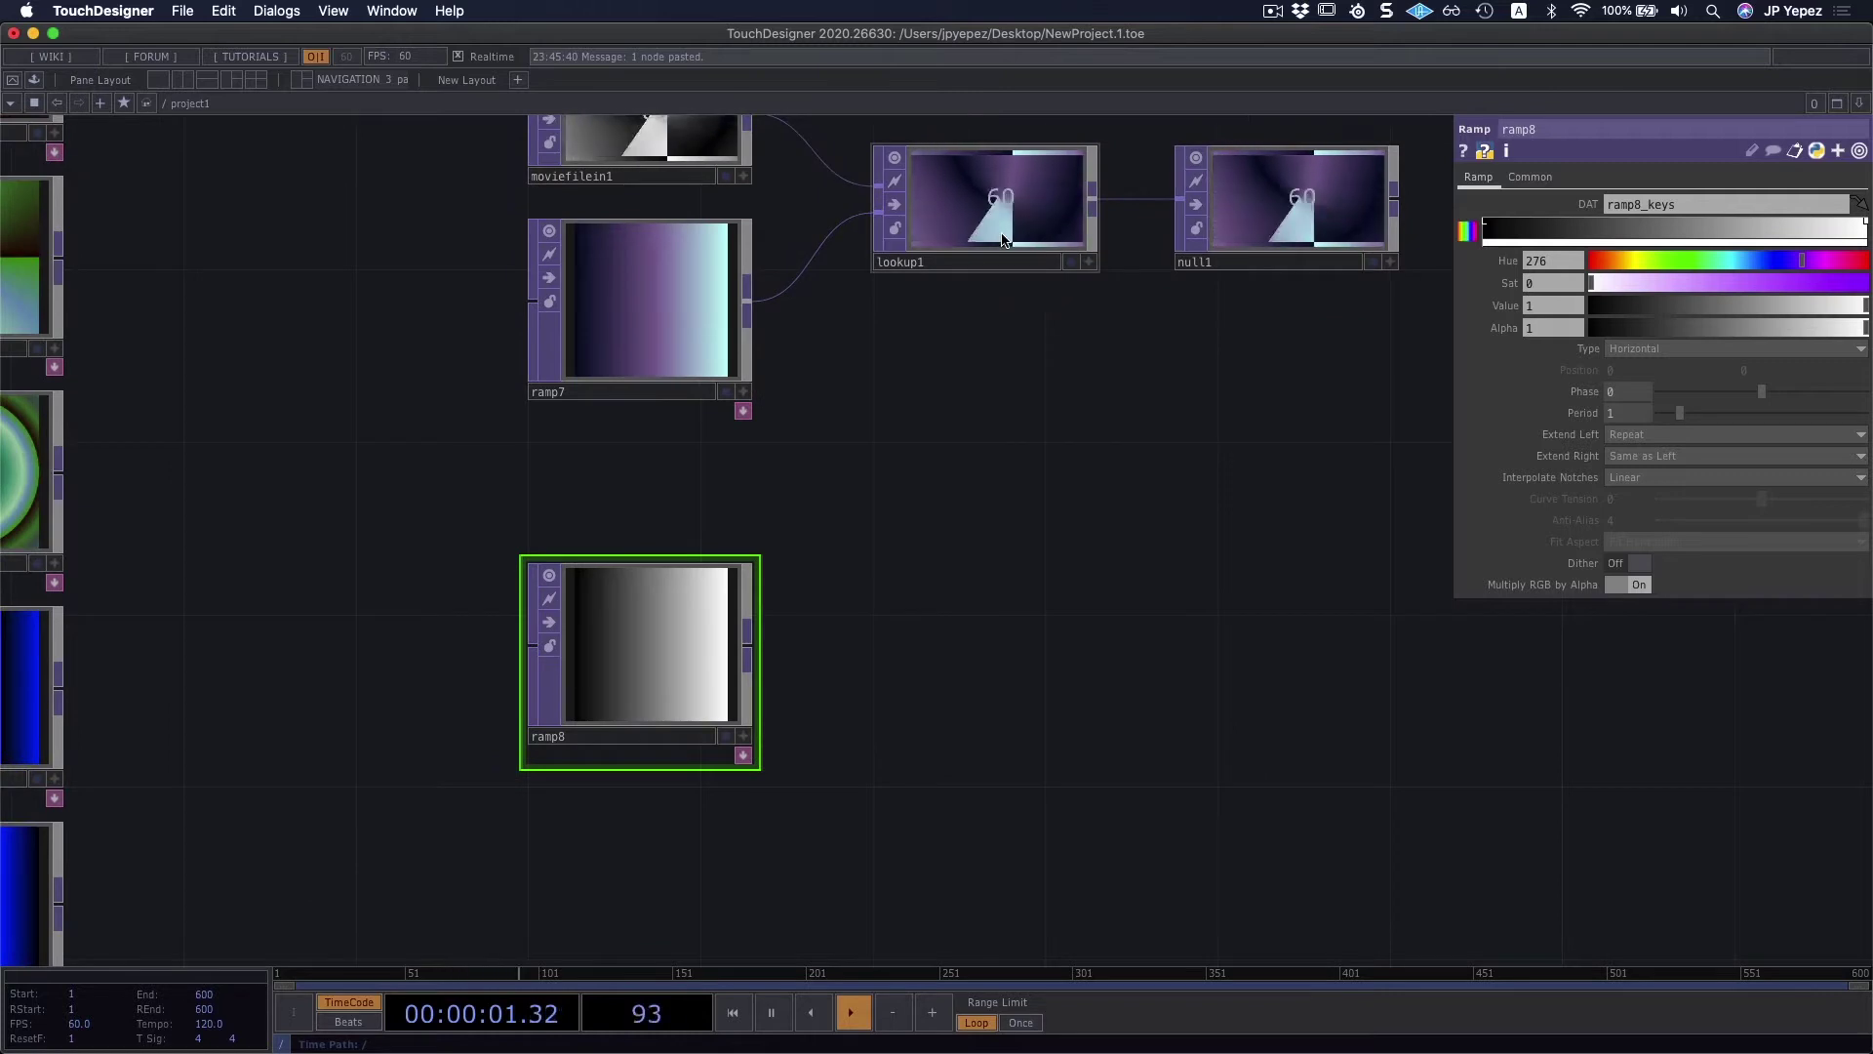
key(ctrl+v)
drag(1017, 464, 961, 577)
drag(747, 444, 875, 497)
drag(867, 613, 885, 550)
Step: Duplicate ramp8 as ramp9
click(640, 359)
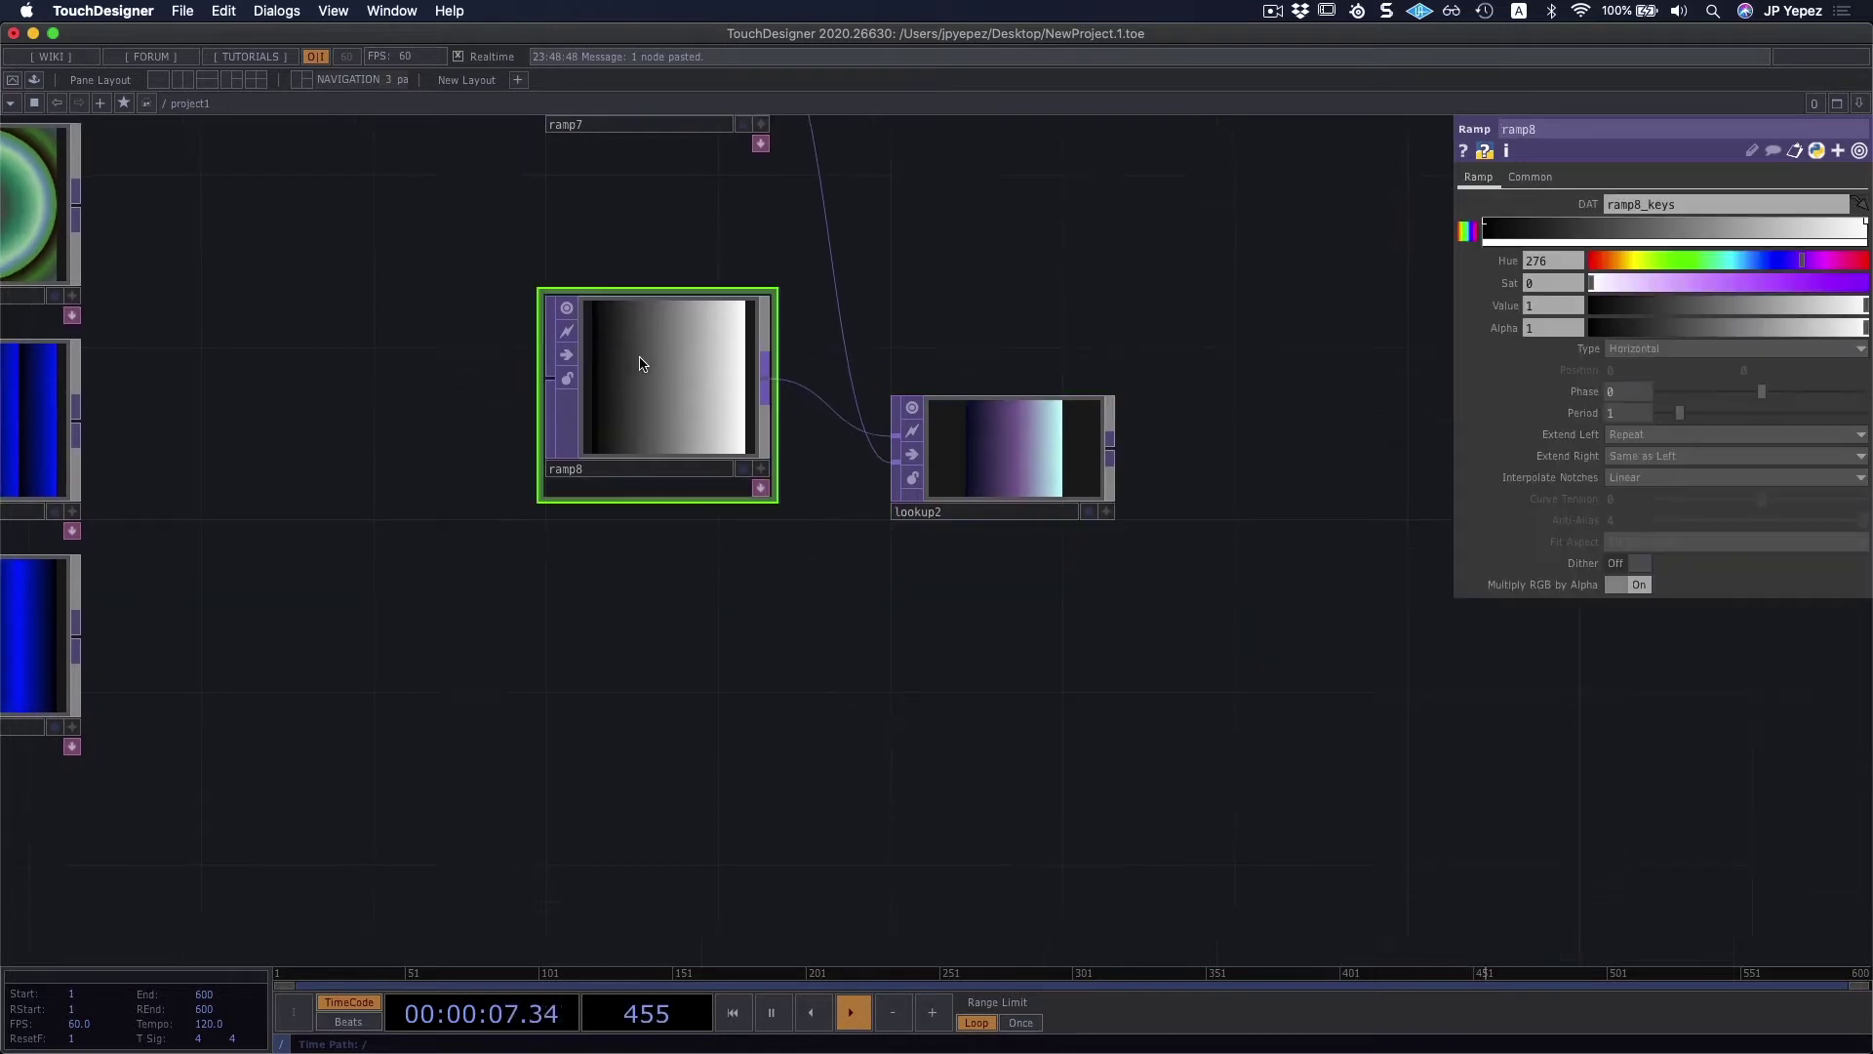
key(super+c)
key(super+v)
Step: Wire ramp9 into lookup2's second input and make ramp8 Circular with Extend Left set to Hold
drag(764, 592, 895, 459)
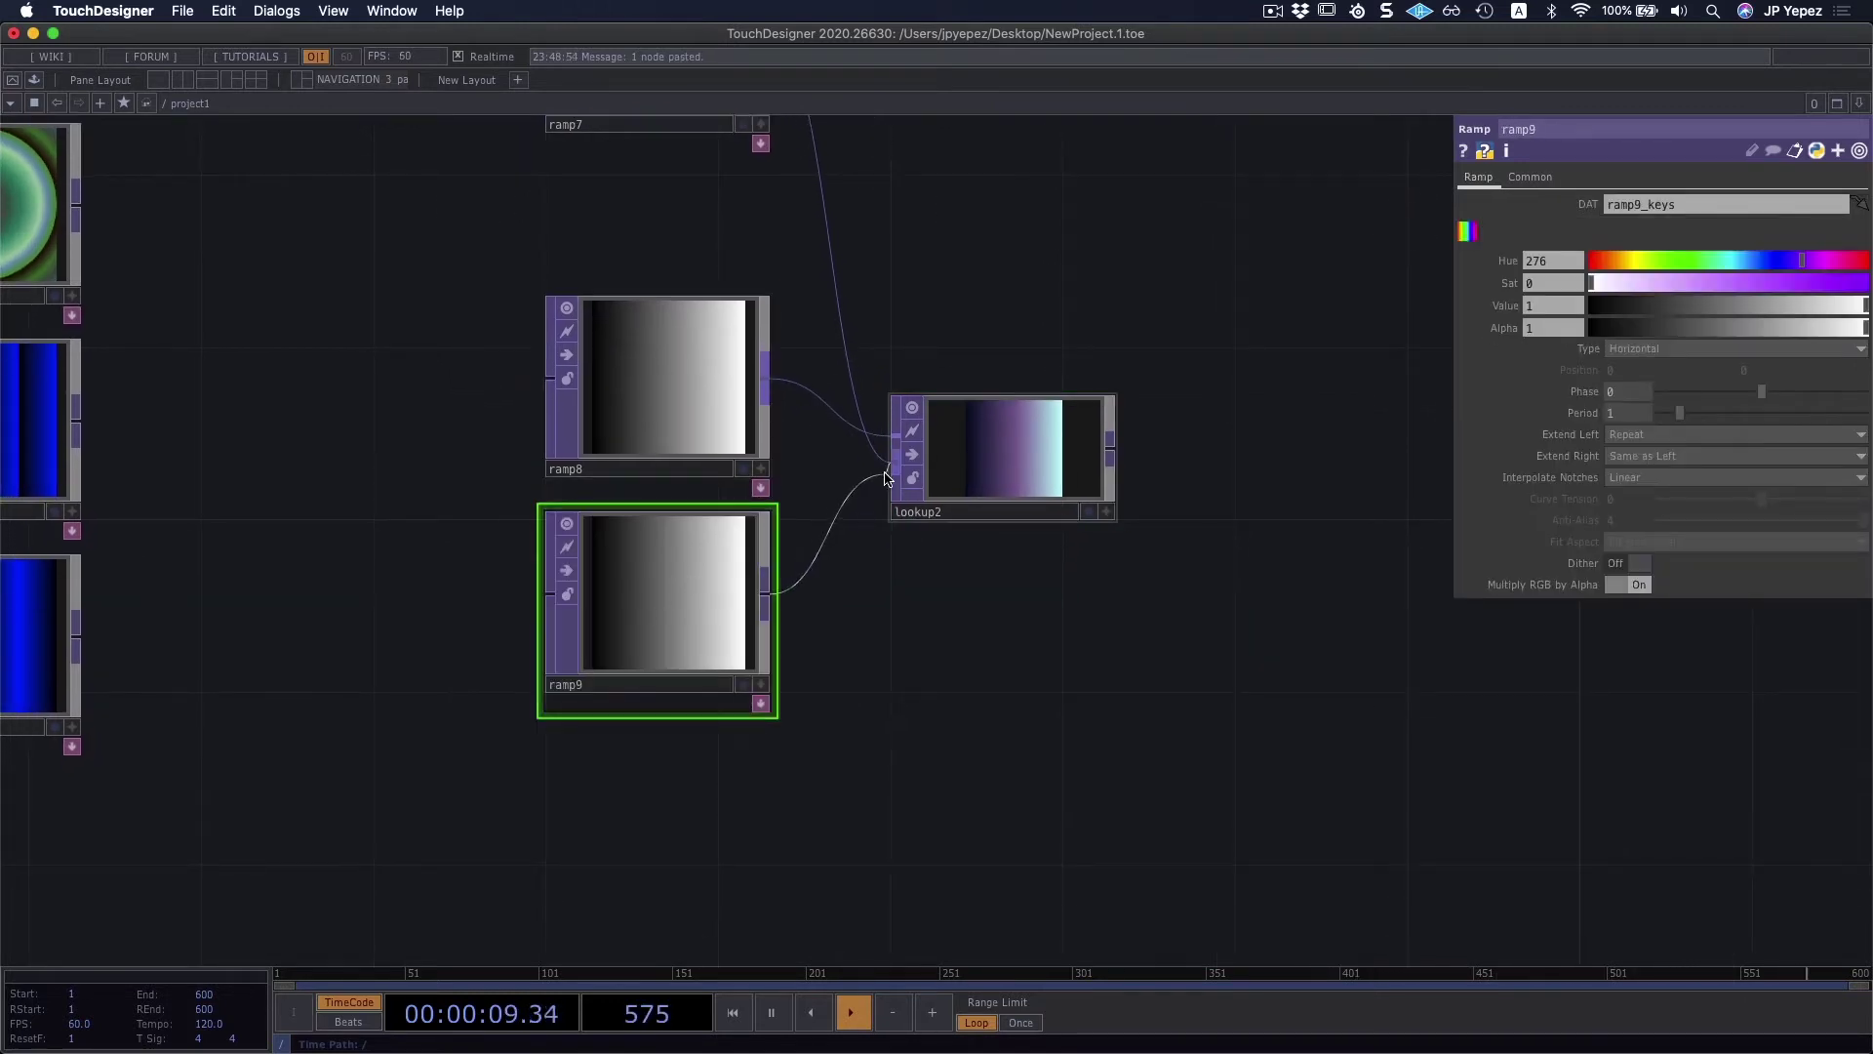
click(661, 396)
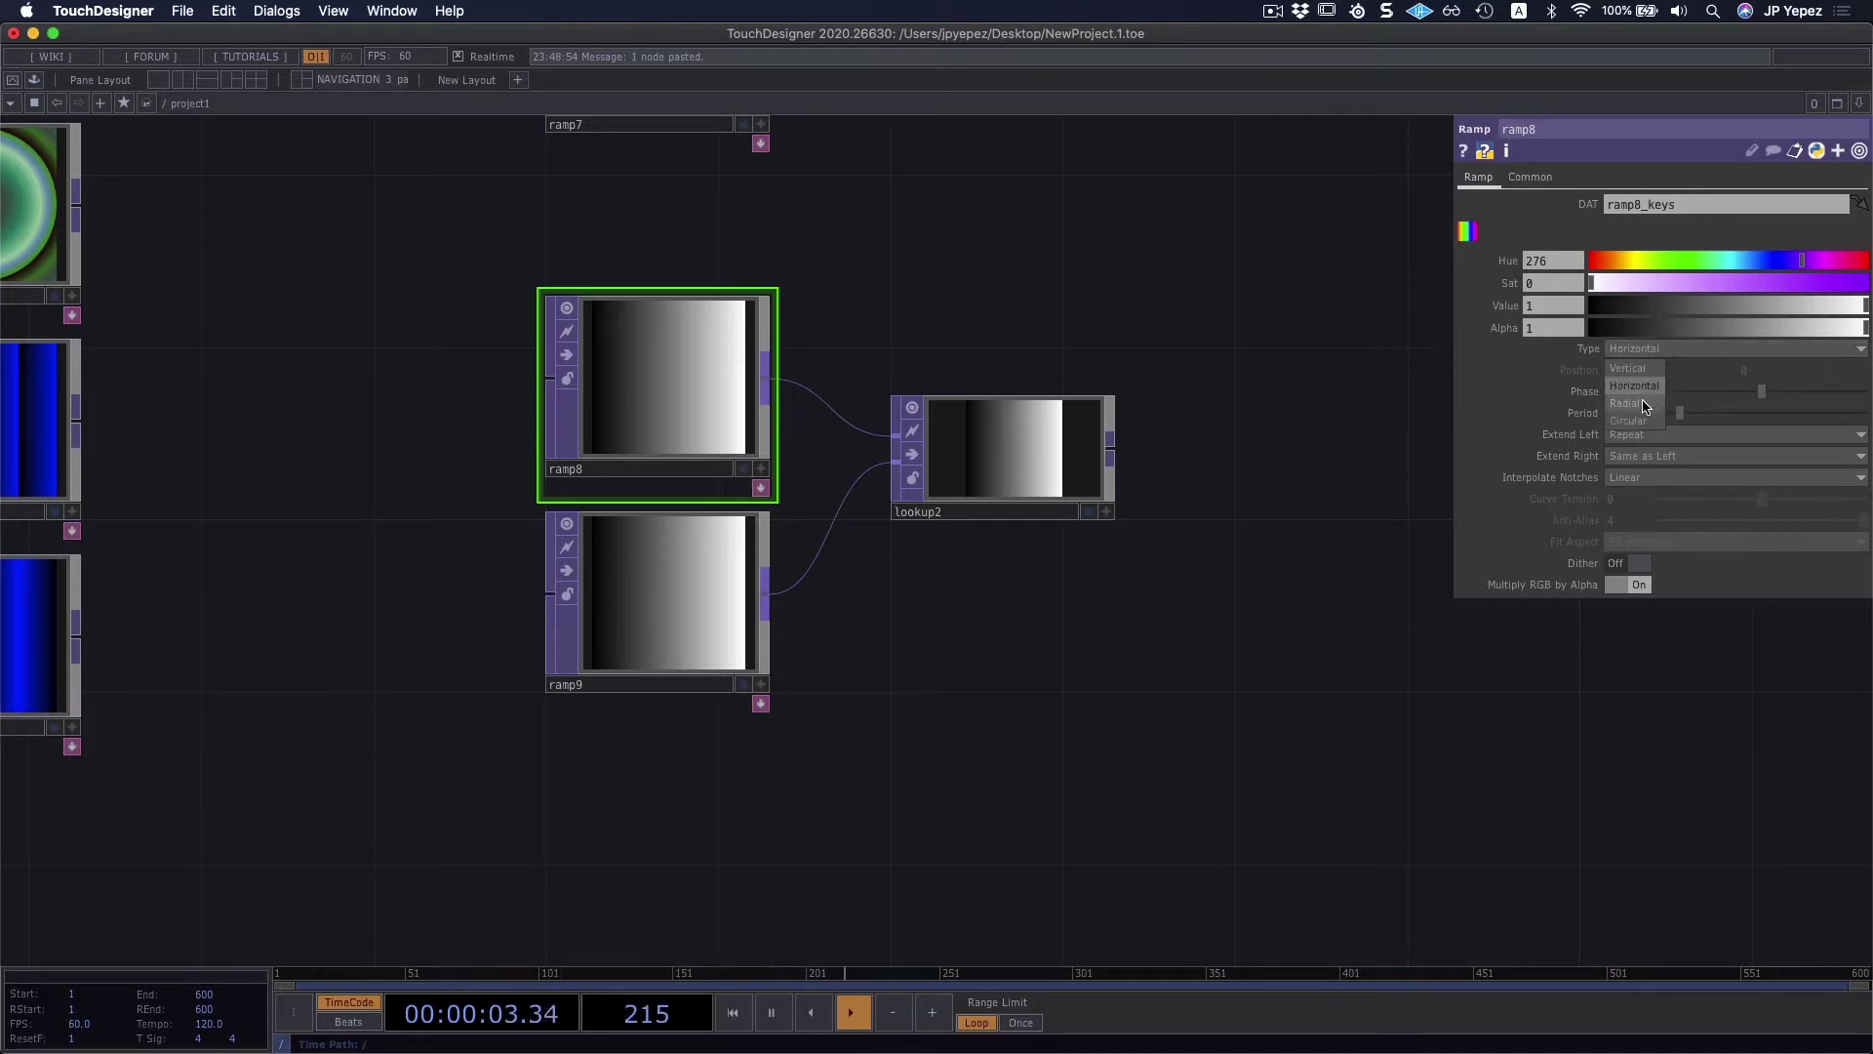
click(1645, 404)
click(1742, 351)
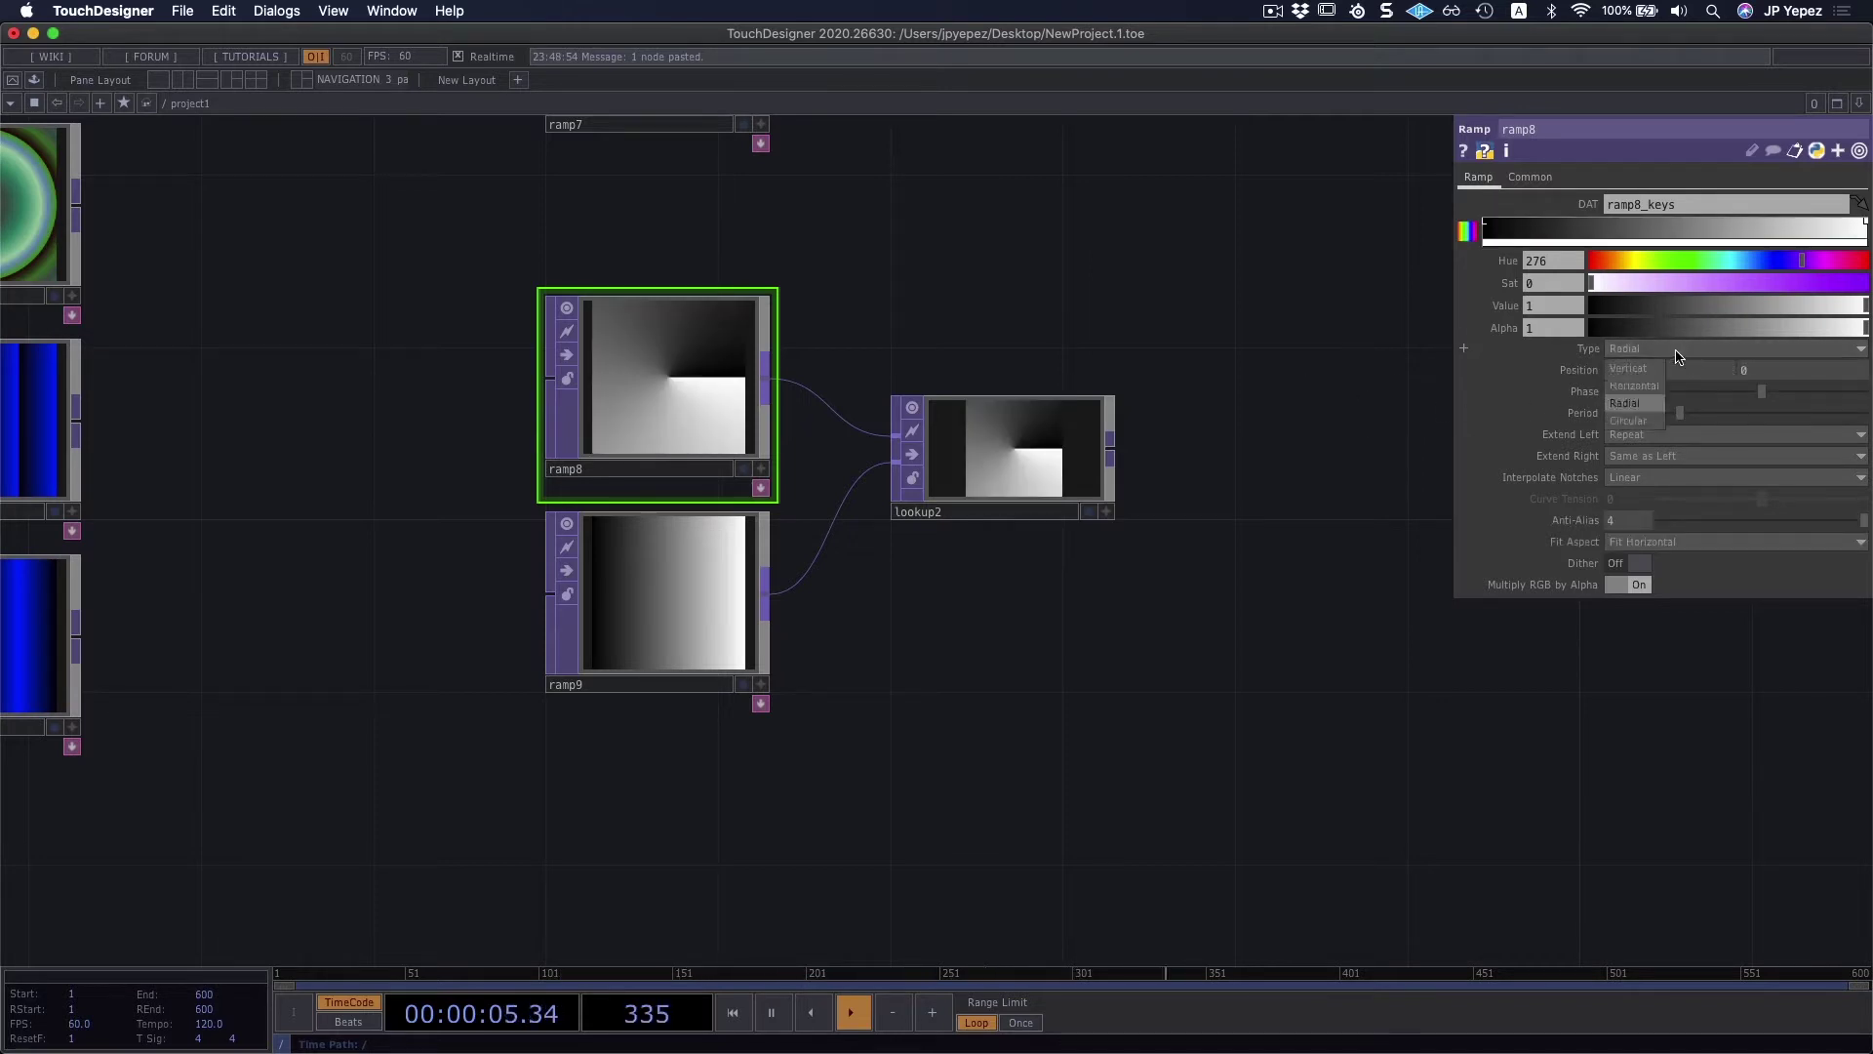
click(1649, 421)
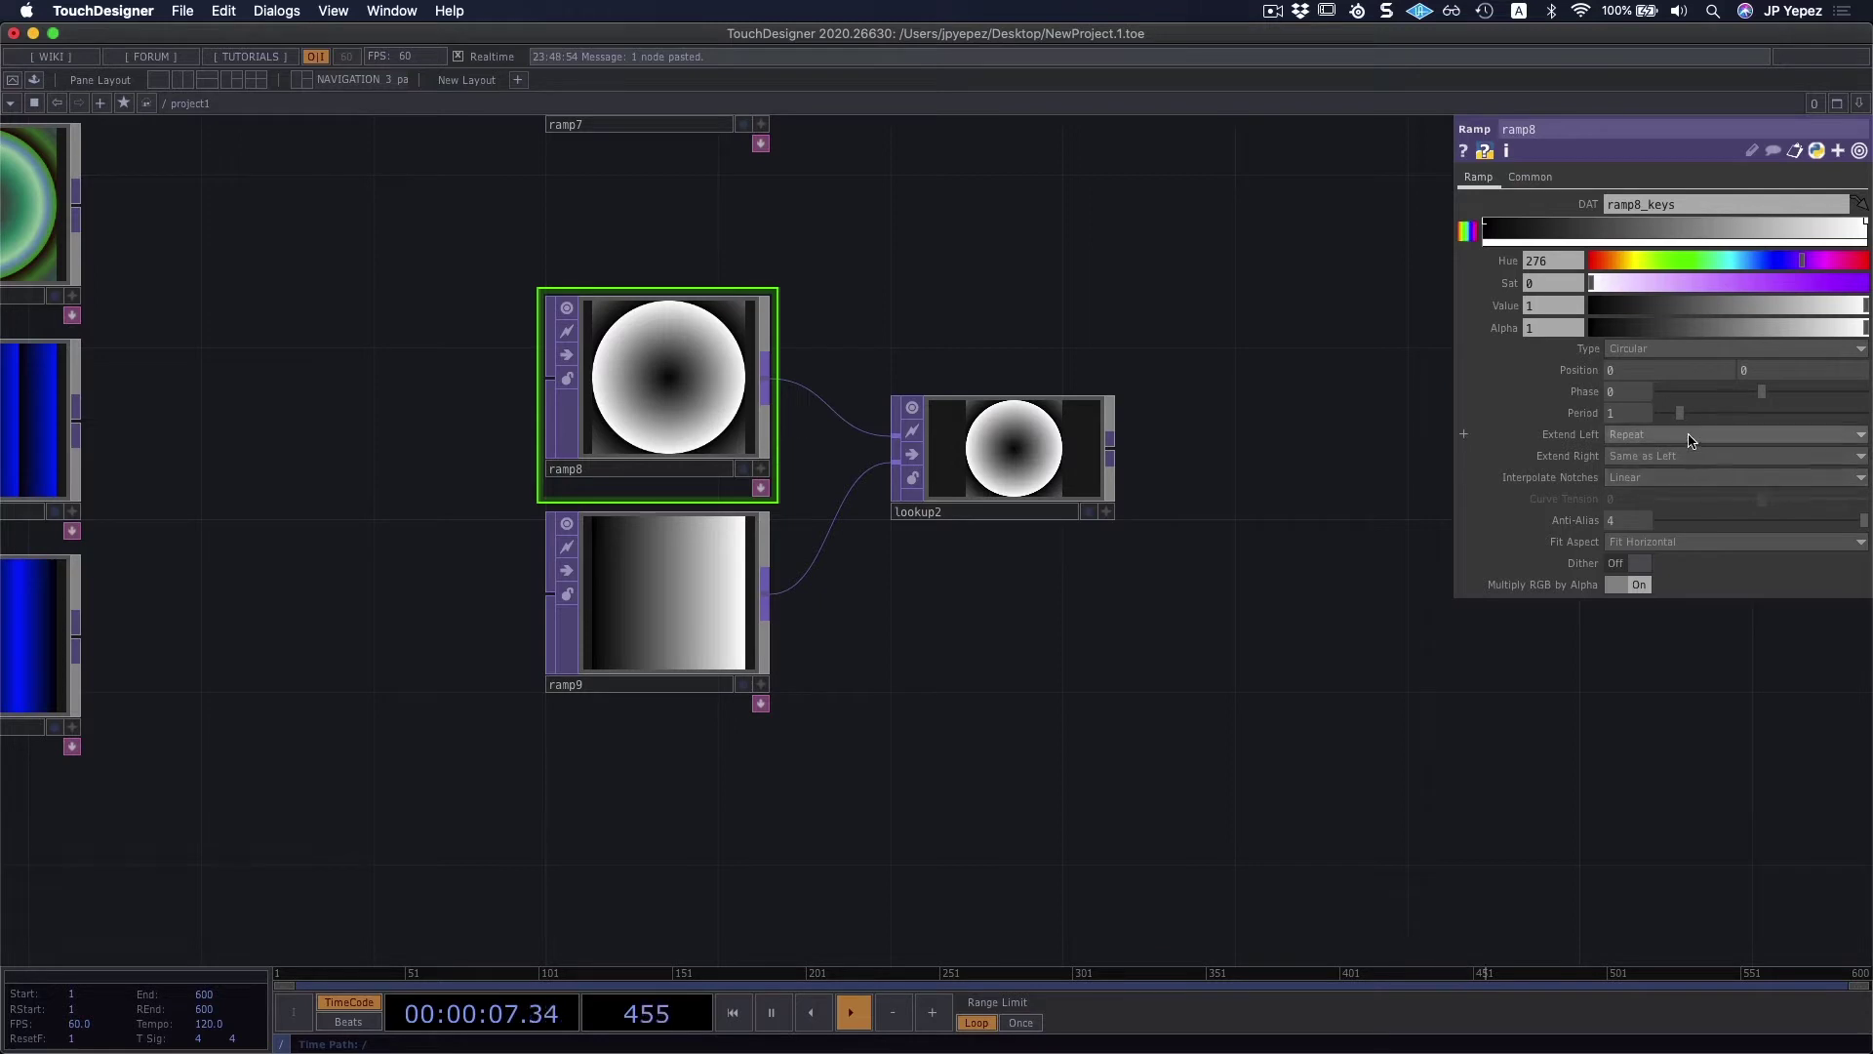
click(1629, 437)
click(1625, 454)
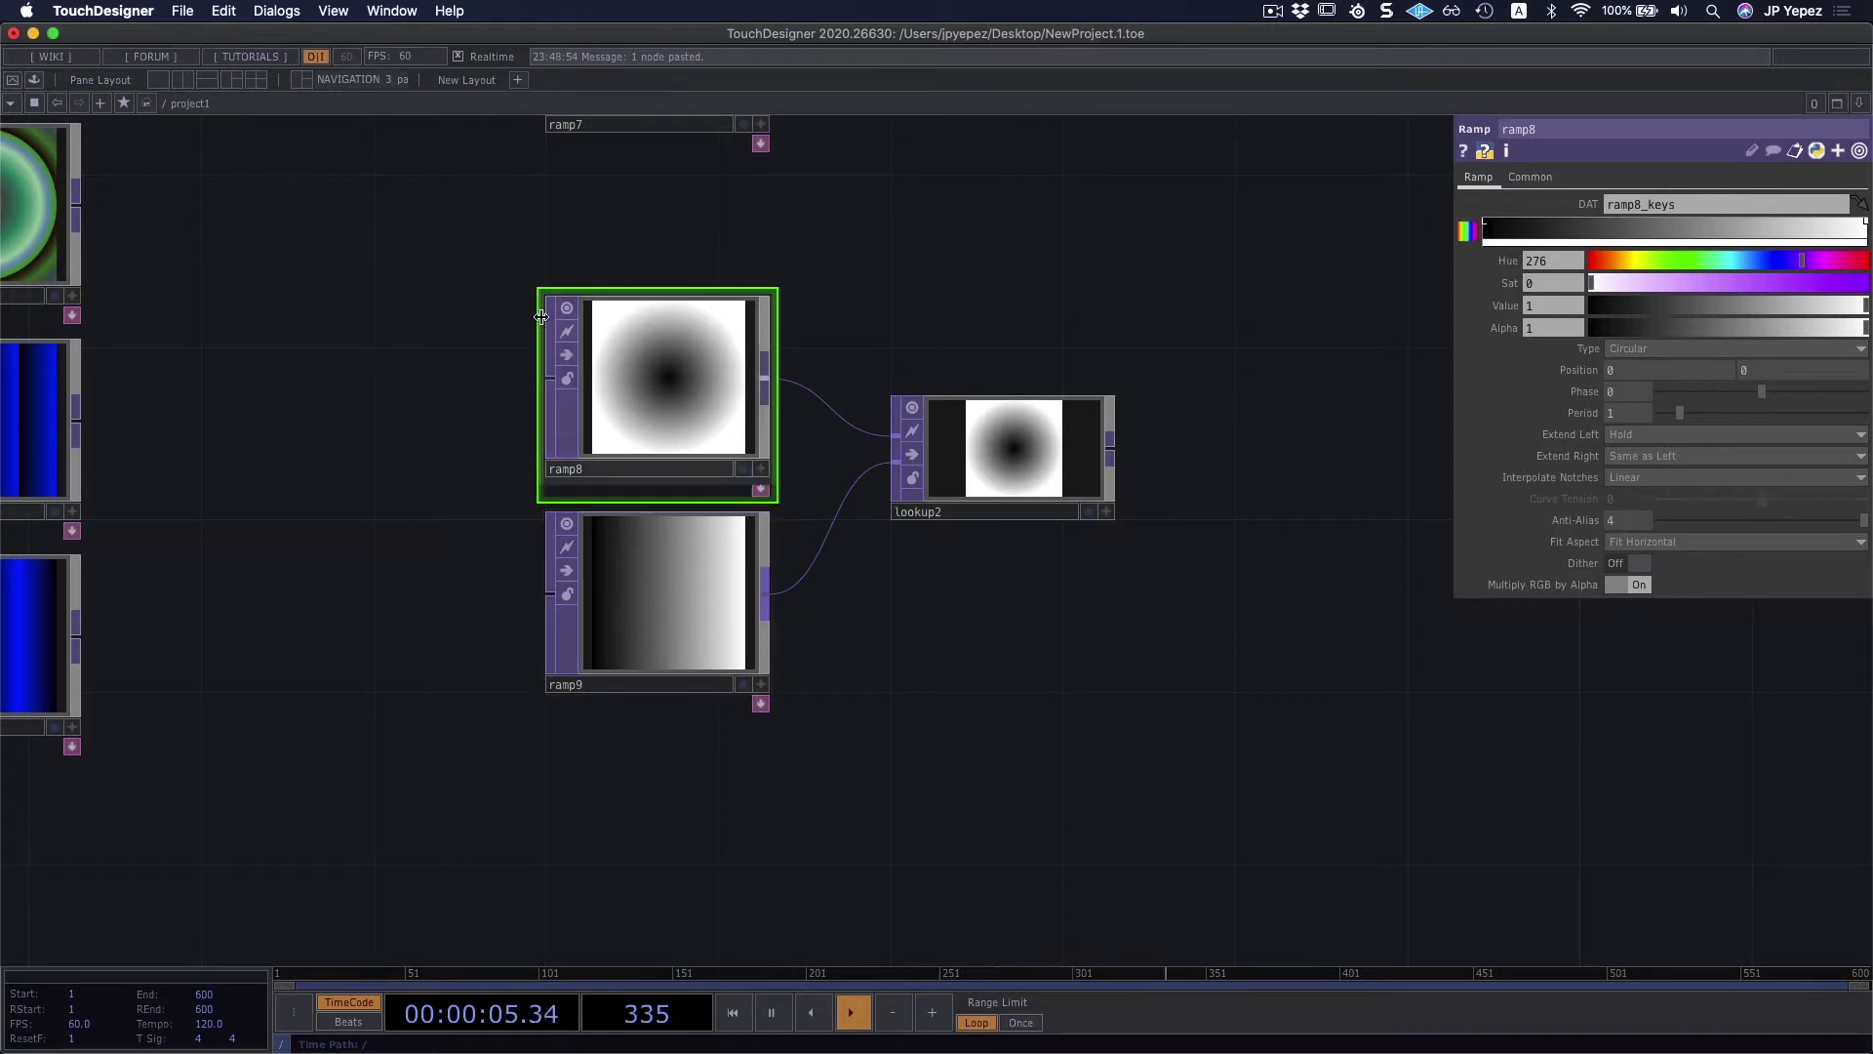
click(709, 601)
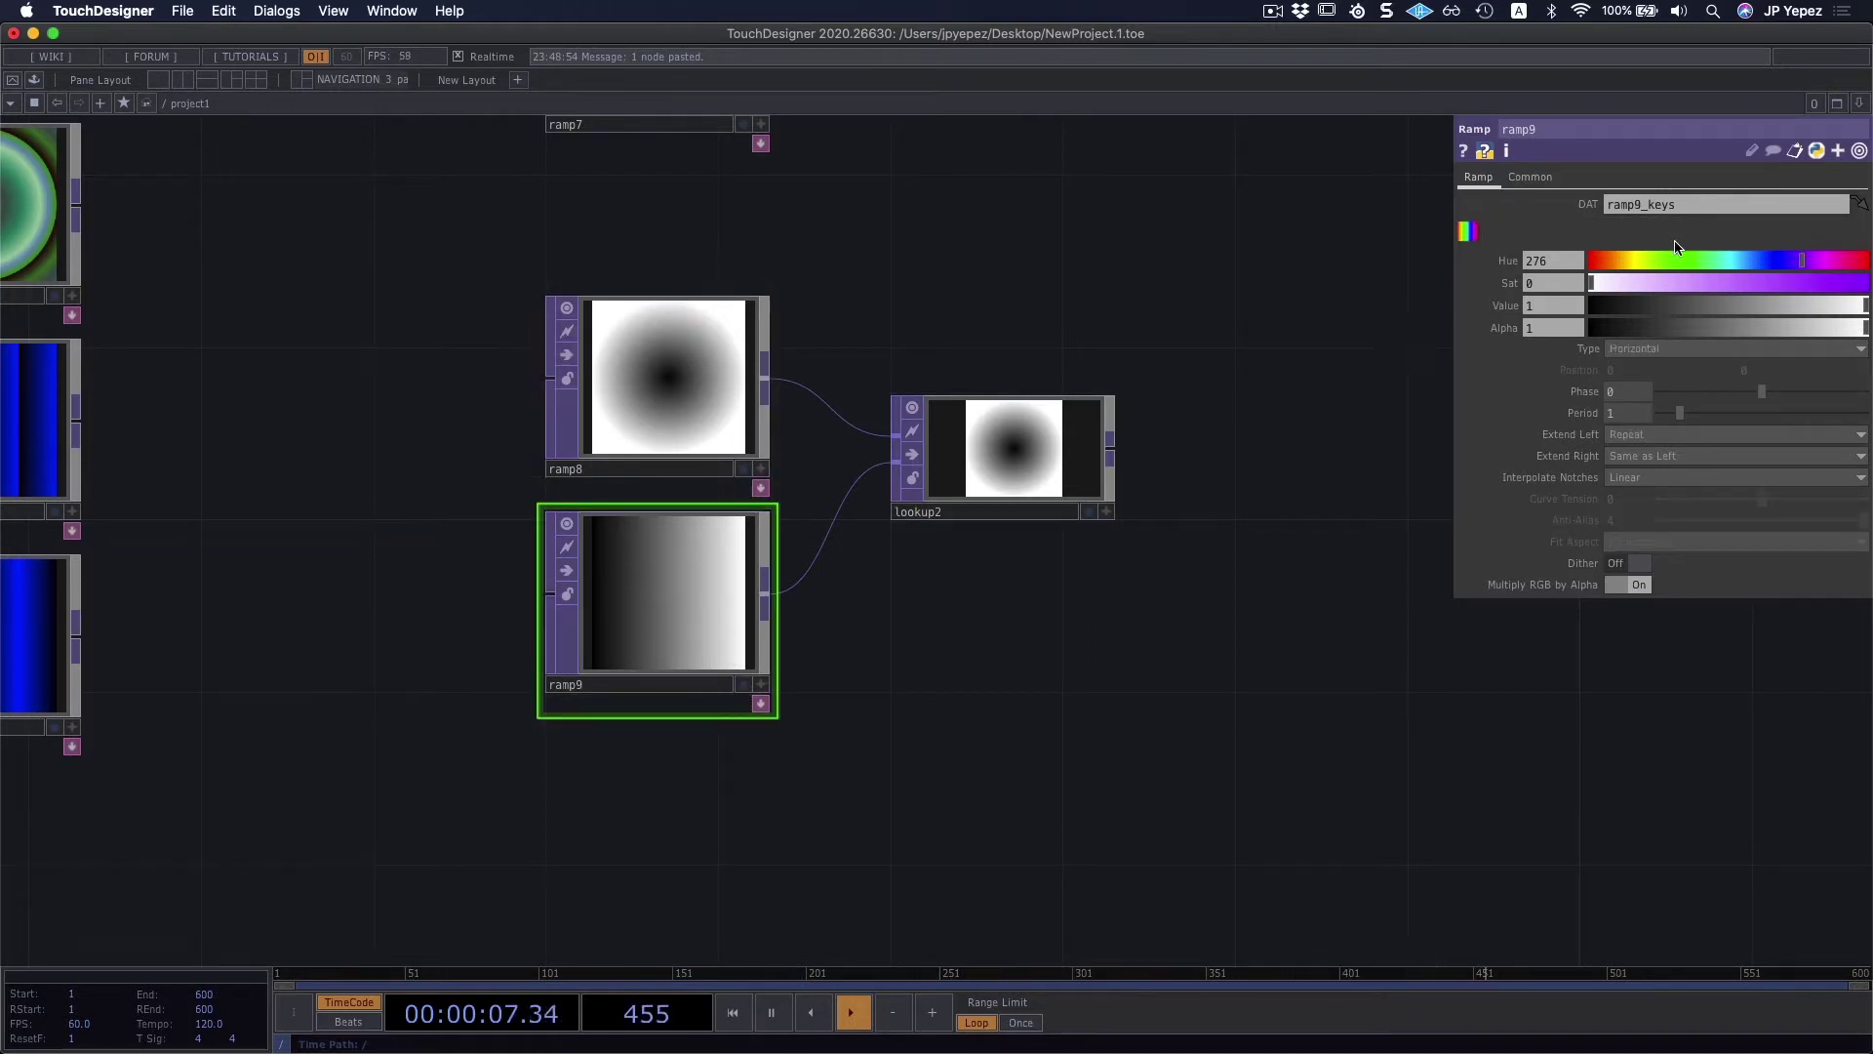
Step: Make ramp9's left key red and its right key yellow, removing an extra middle key
click(1544, 230)
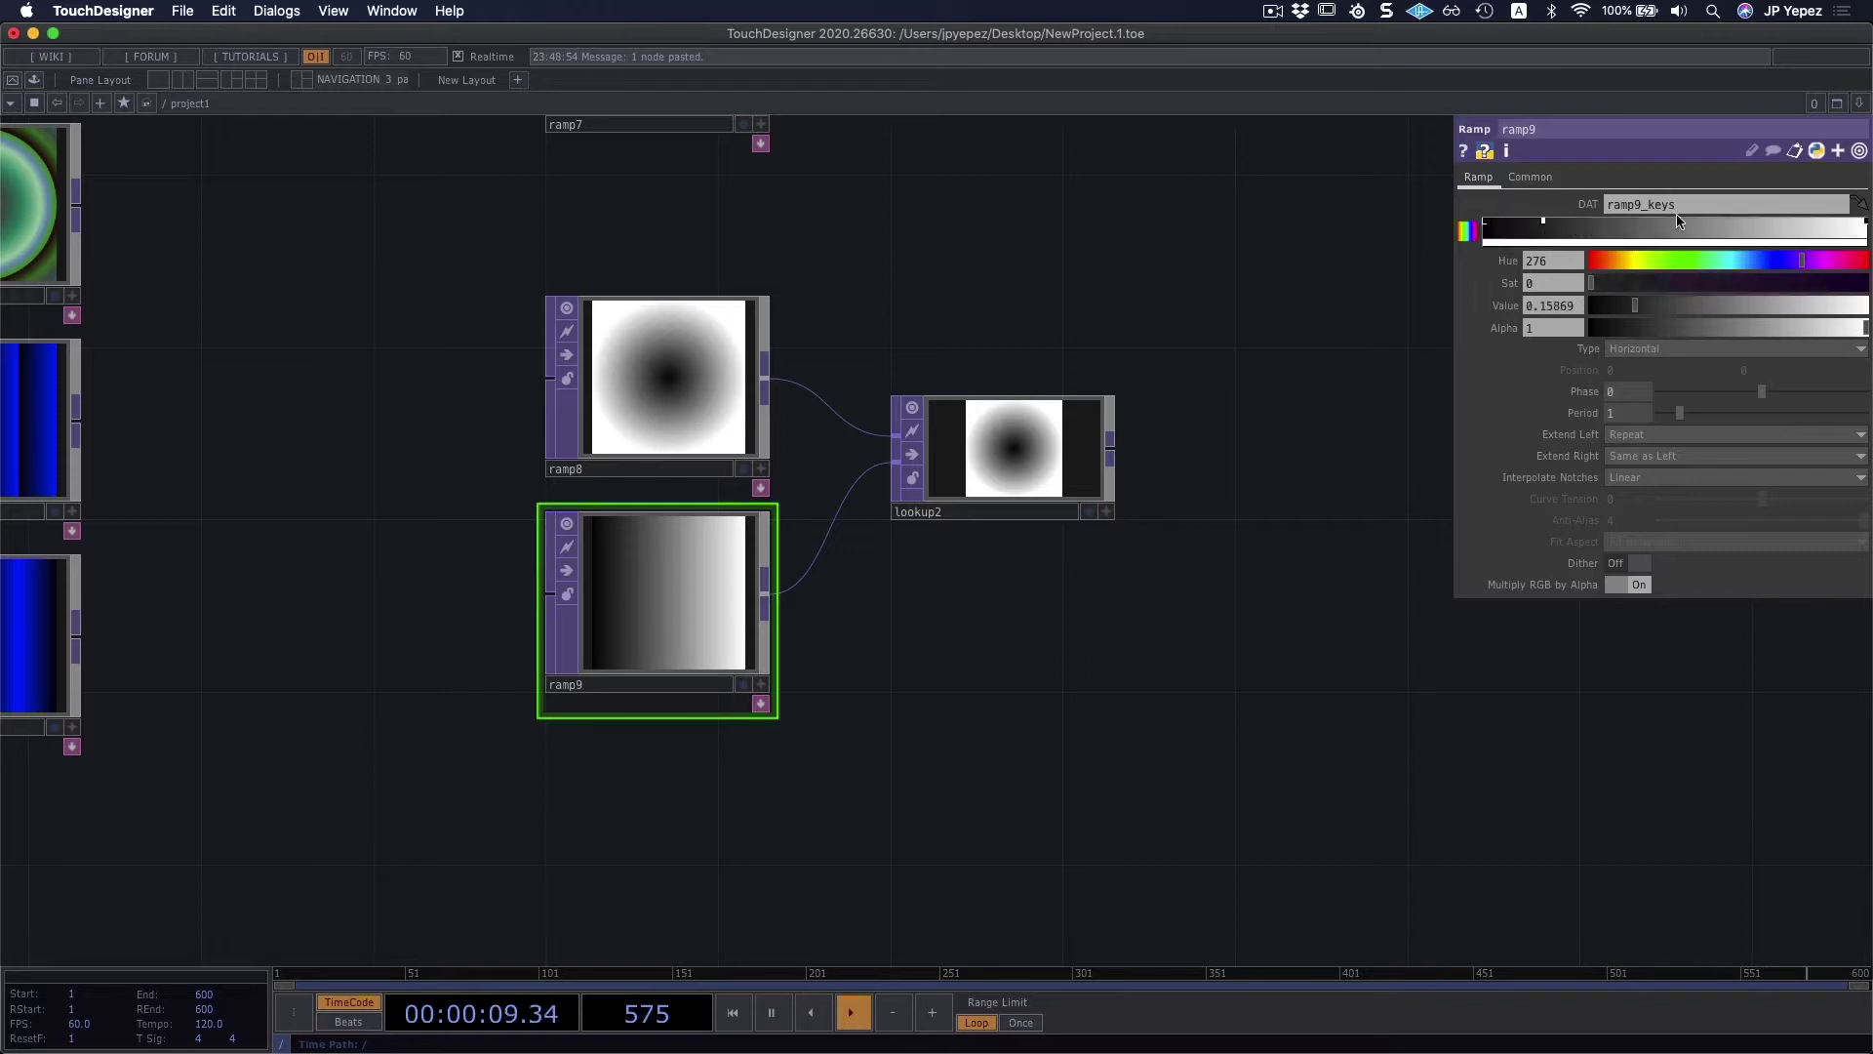
drag(1543, 220, 1582, 143)
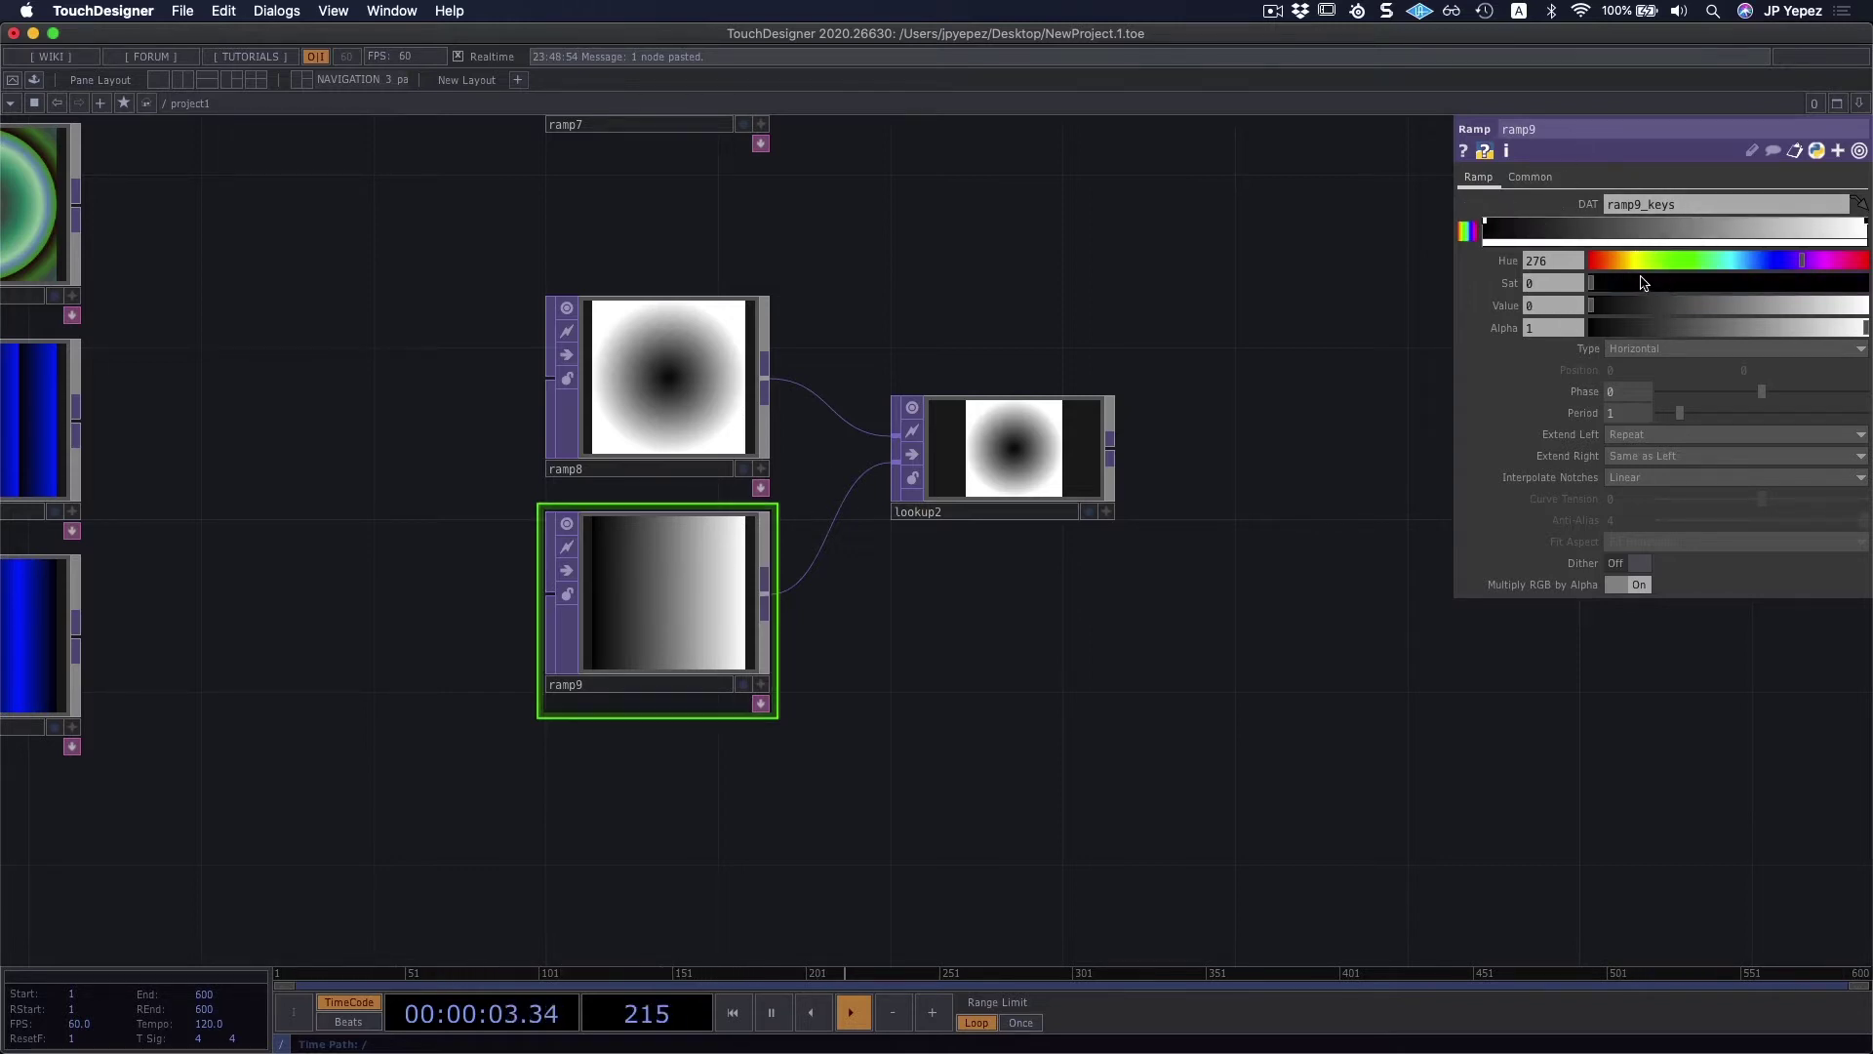
drag(1755, 305, 1793, 306)
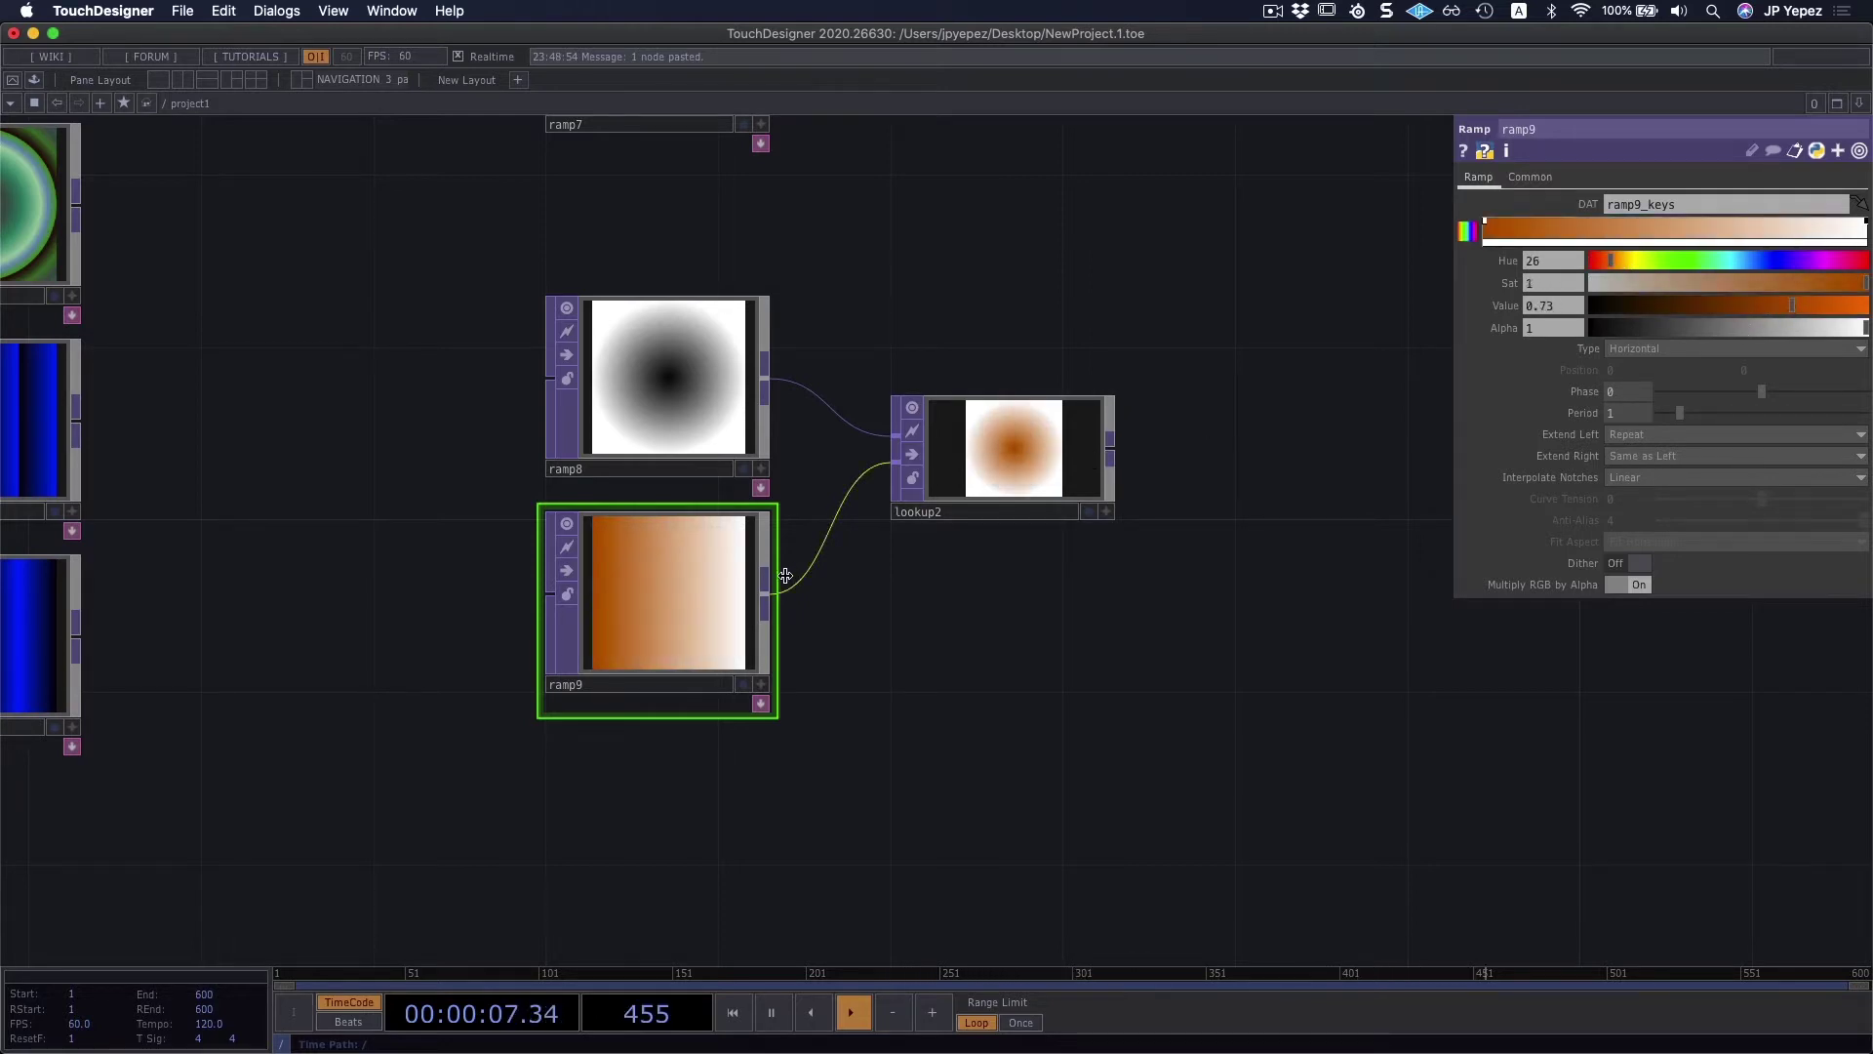
mouse_move(1612, 259)
mouse_down()
mouse_move(1629, 259)
mouse_move(1604, 260)
mouse_up()
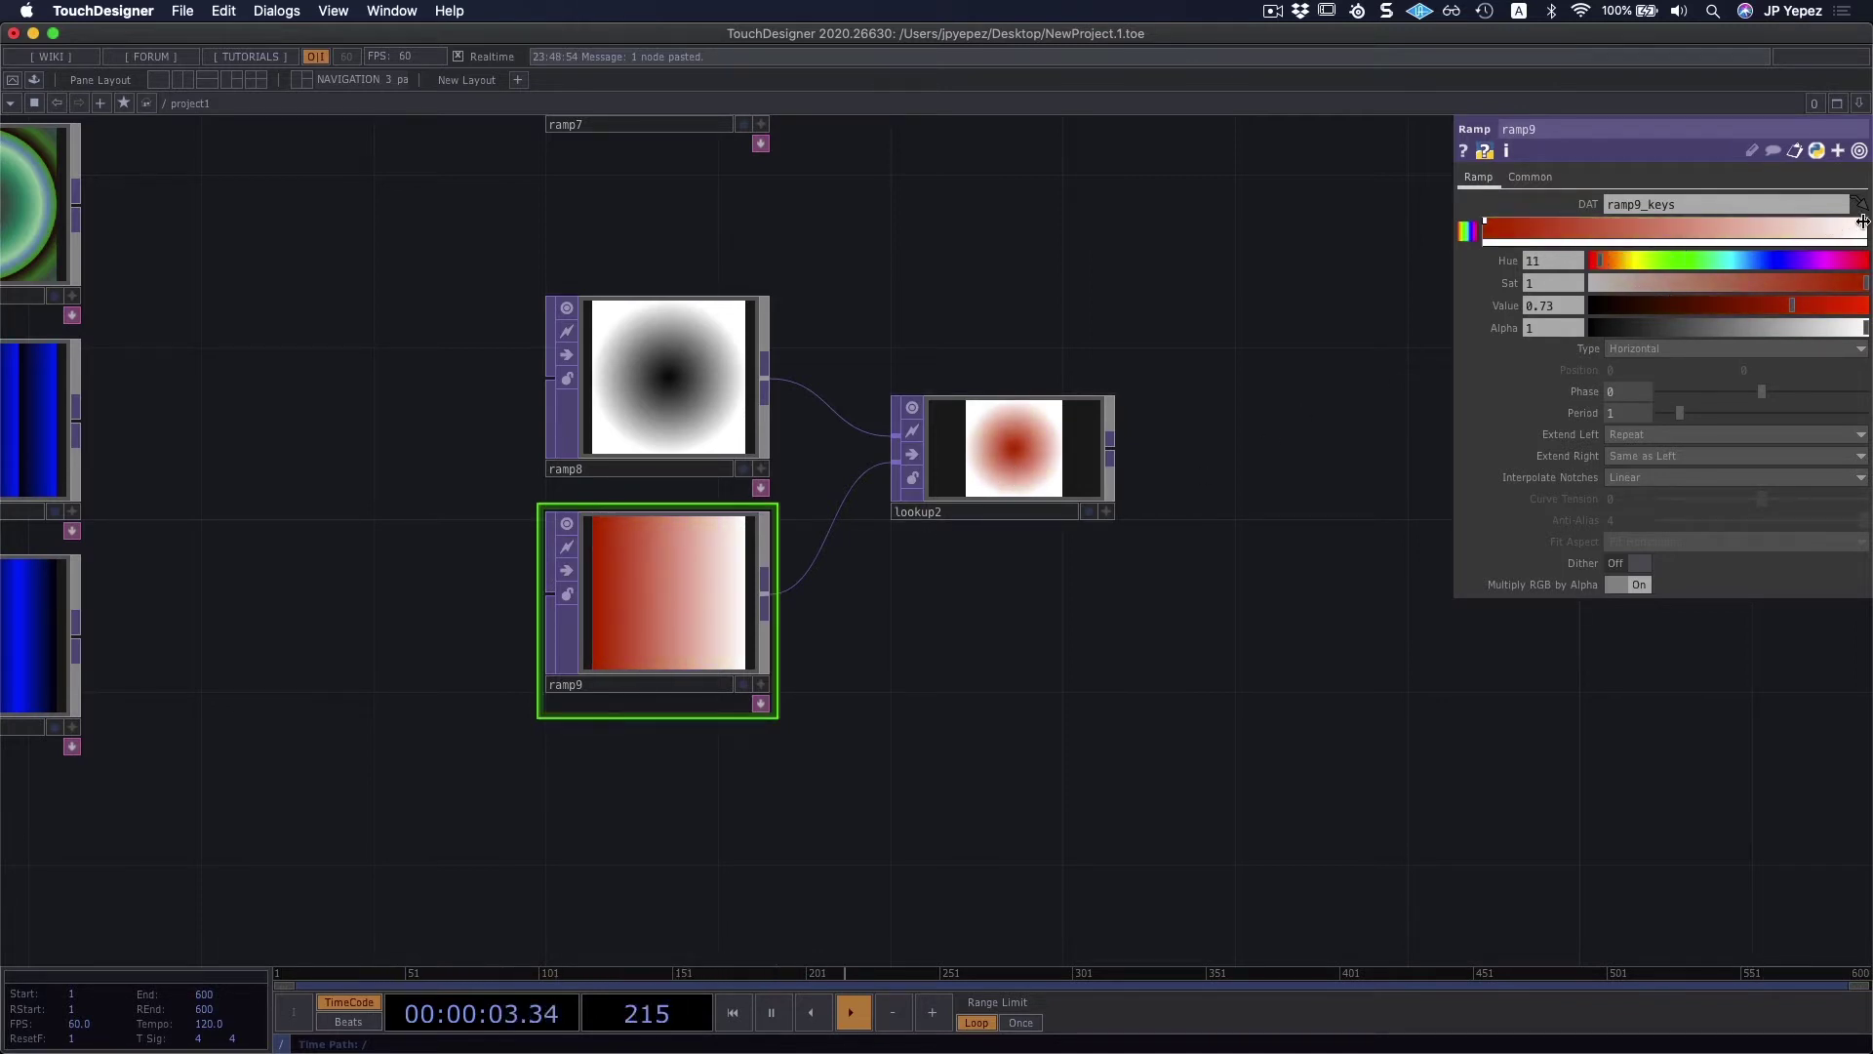
click(1862, 221)
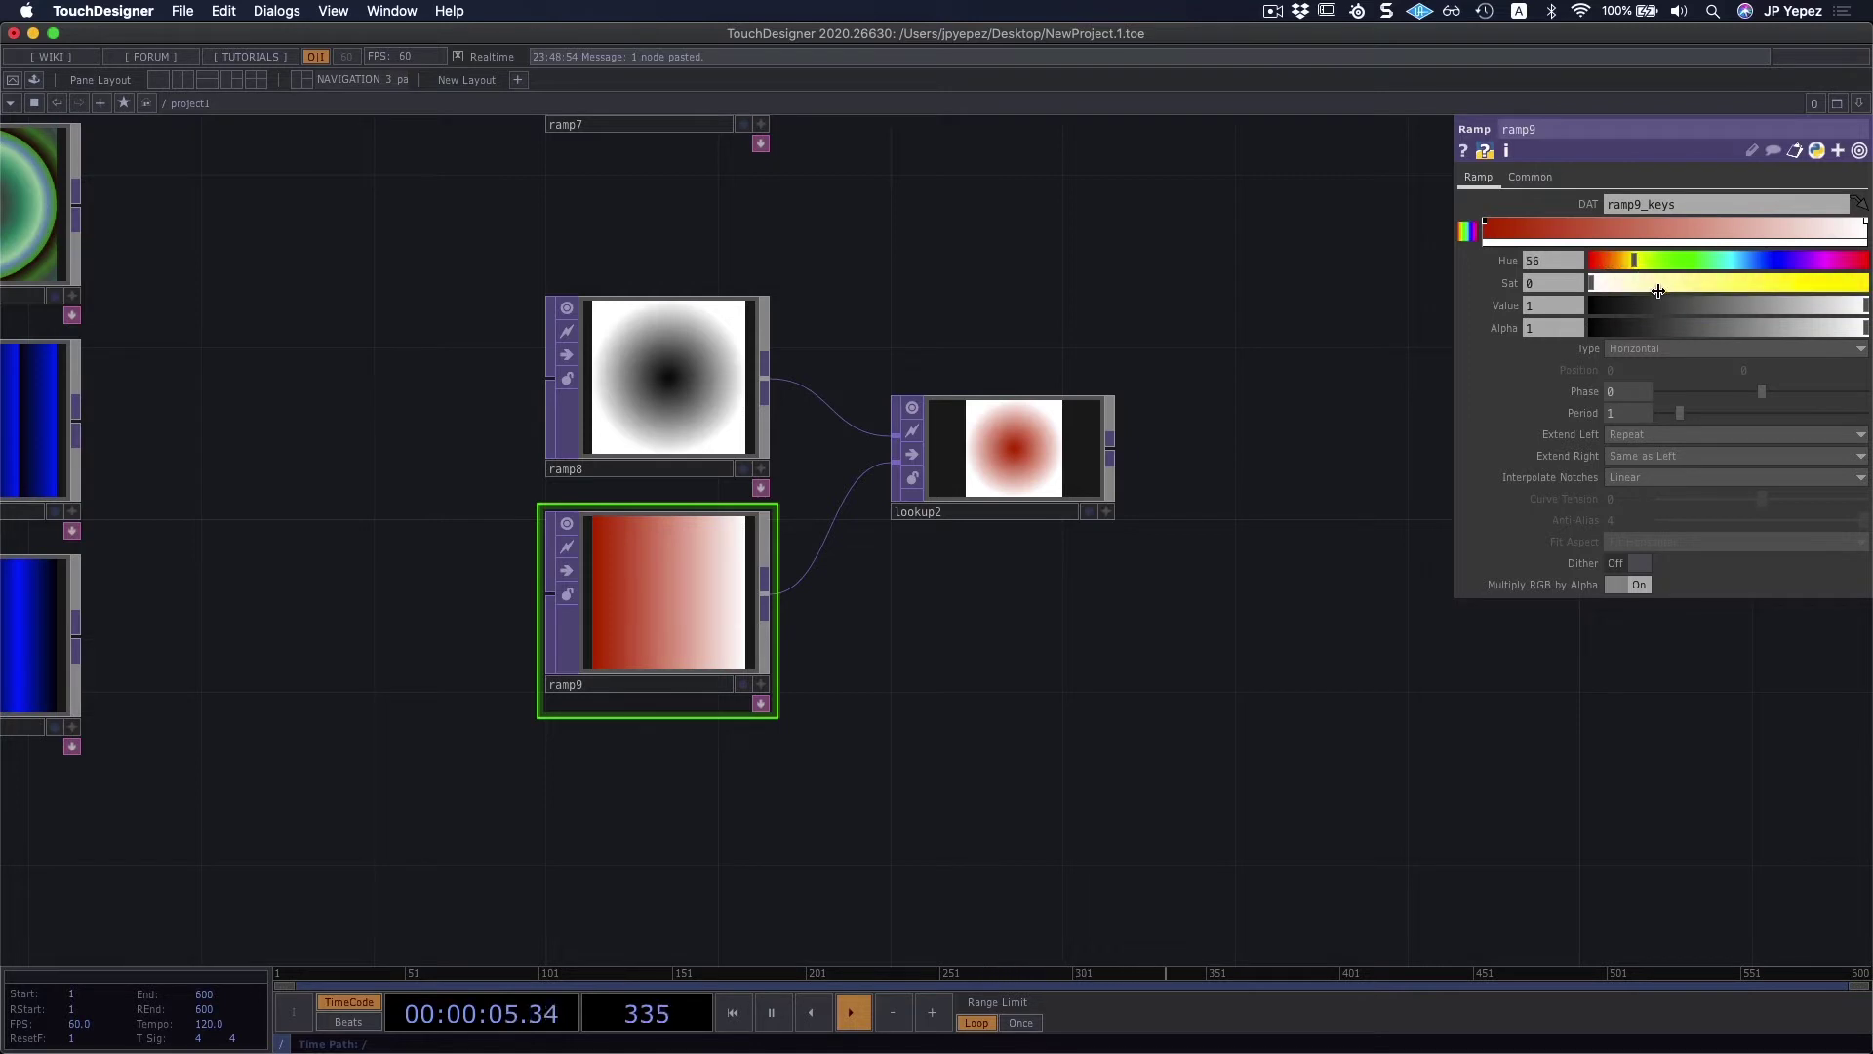
drag(1656, 288, 1866, 276)
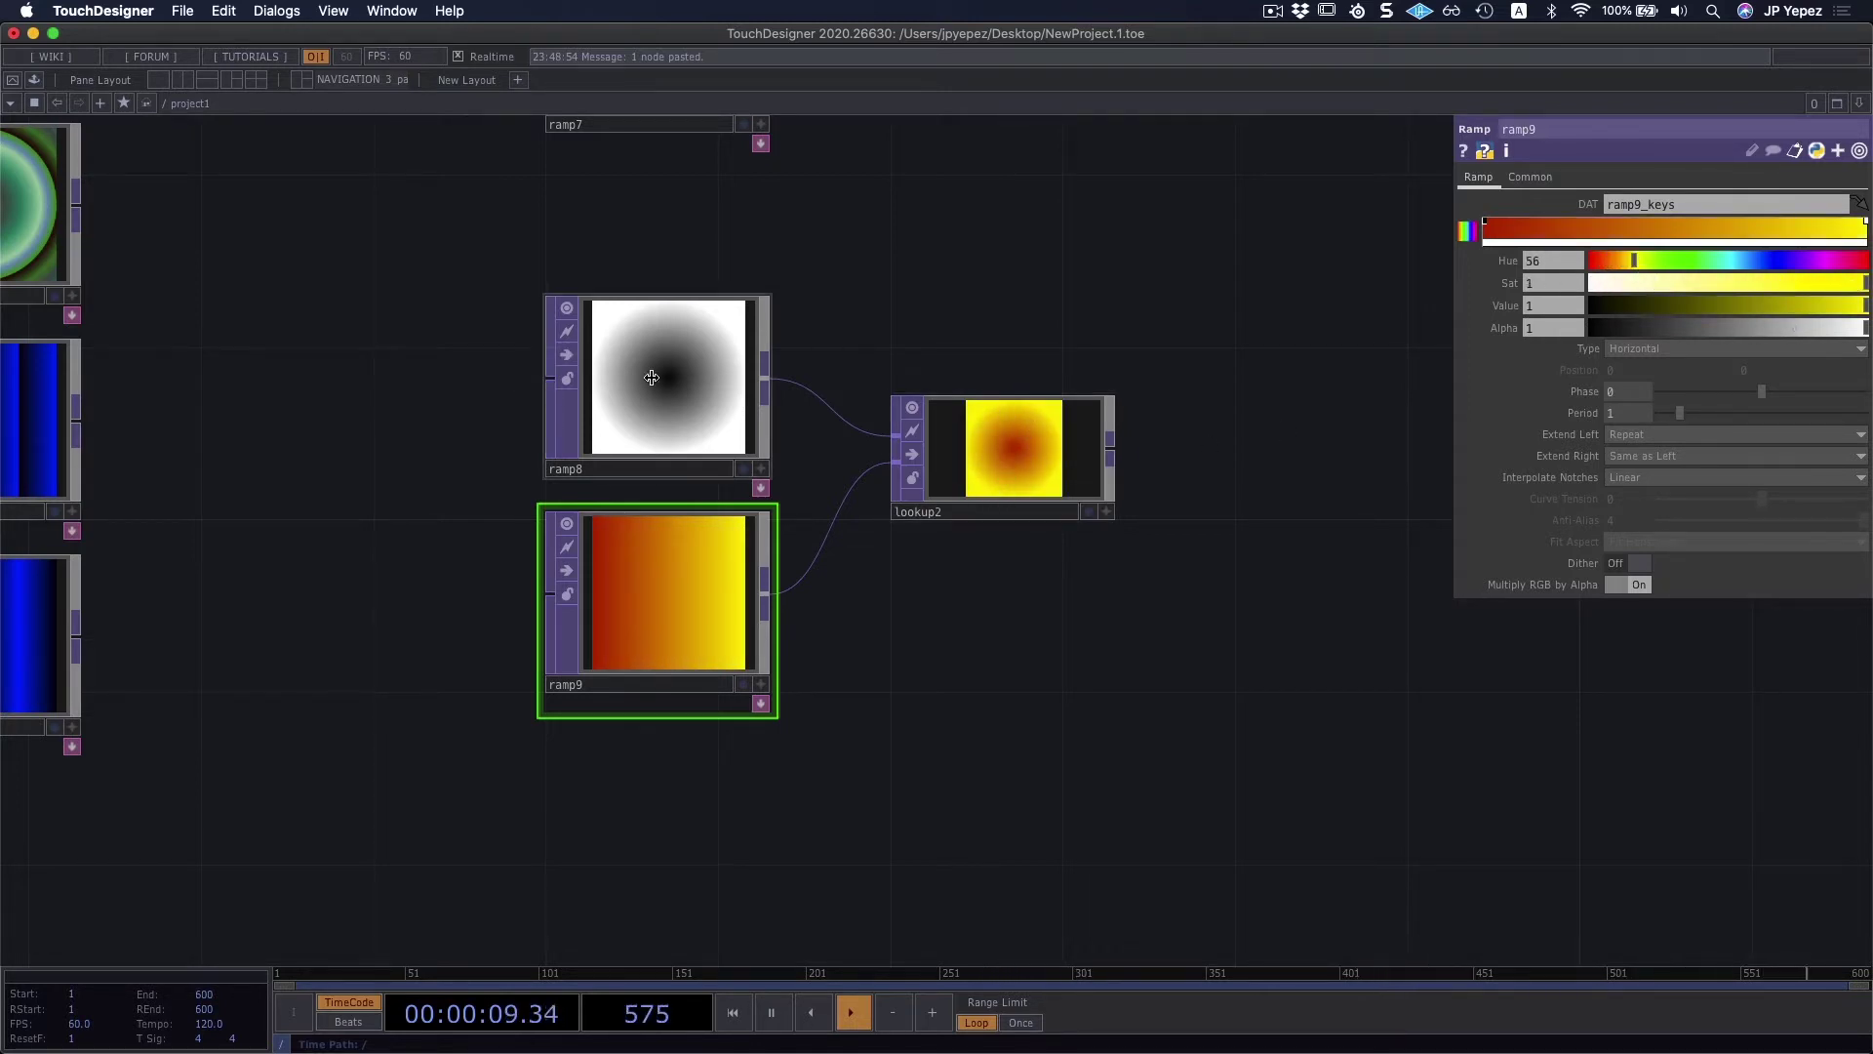
Step: Fit lookup2 to its square image and add a teal middle key to ramp9's gradient
scroll(912, 571, down, 3)
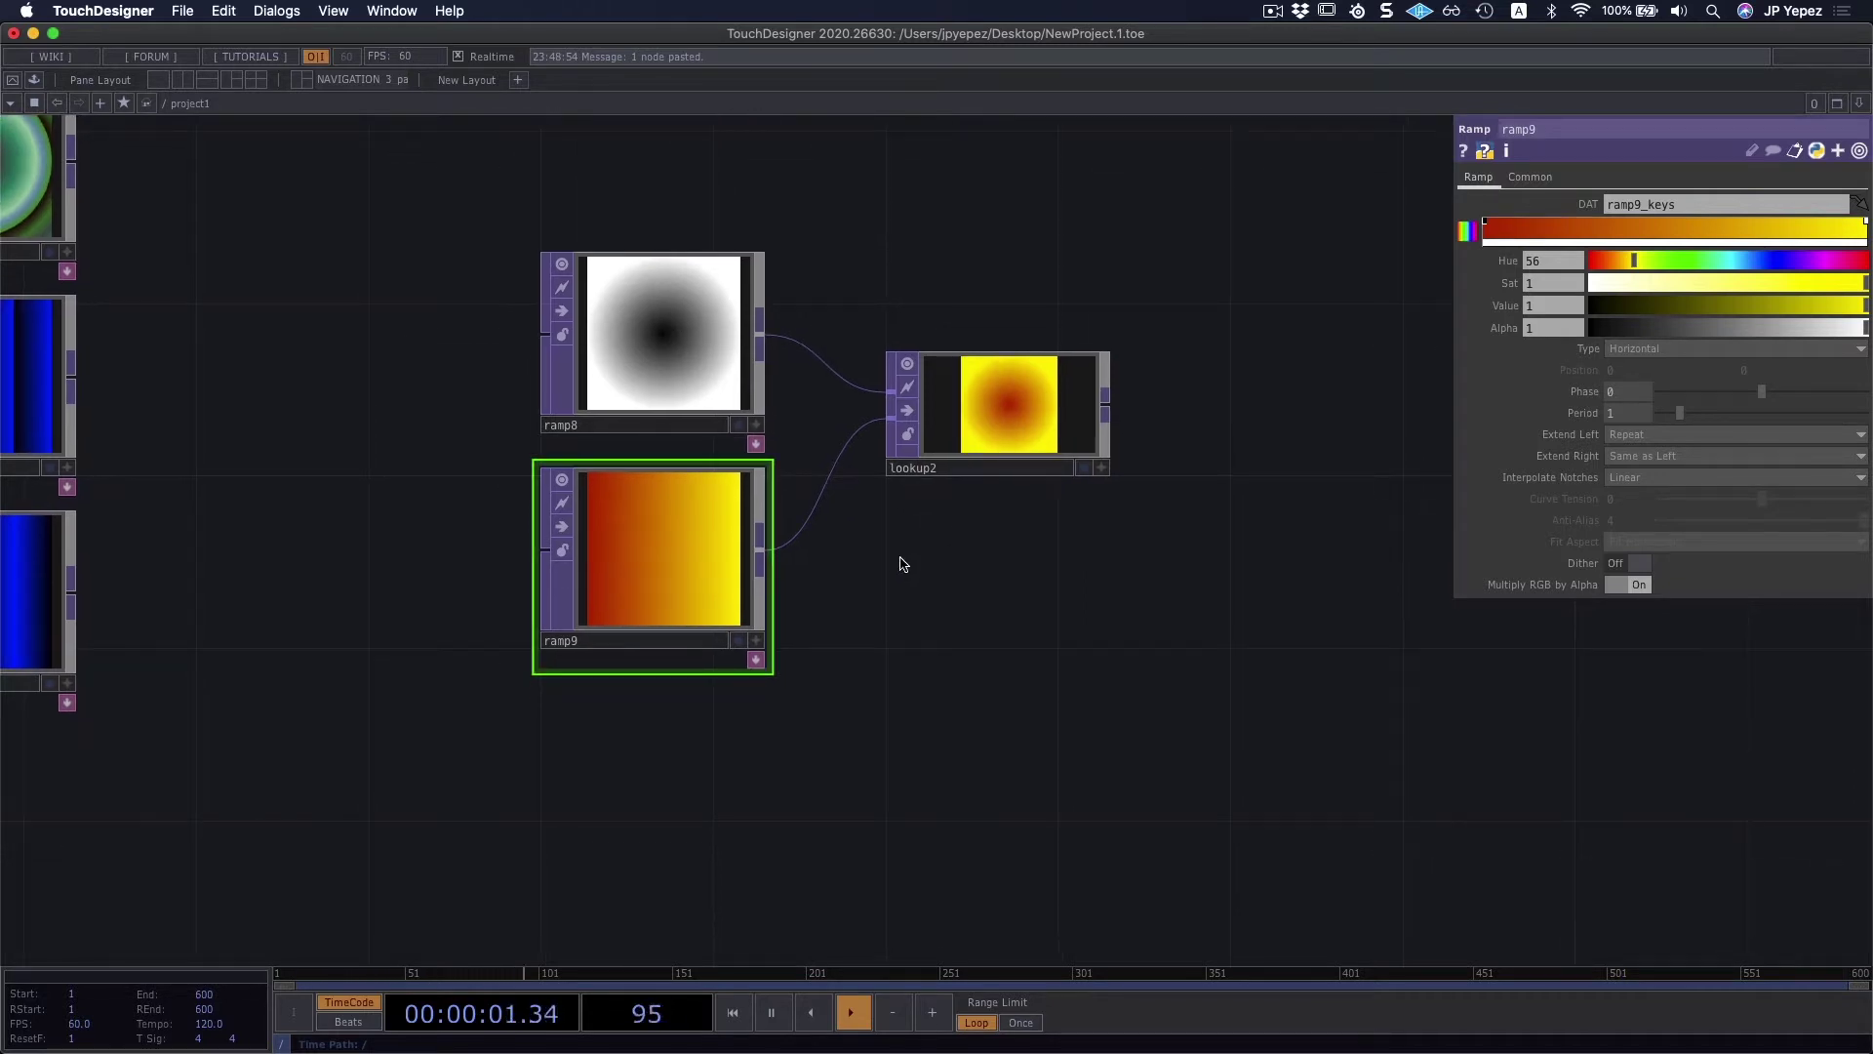
scroll(991, 640, right, 5)
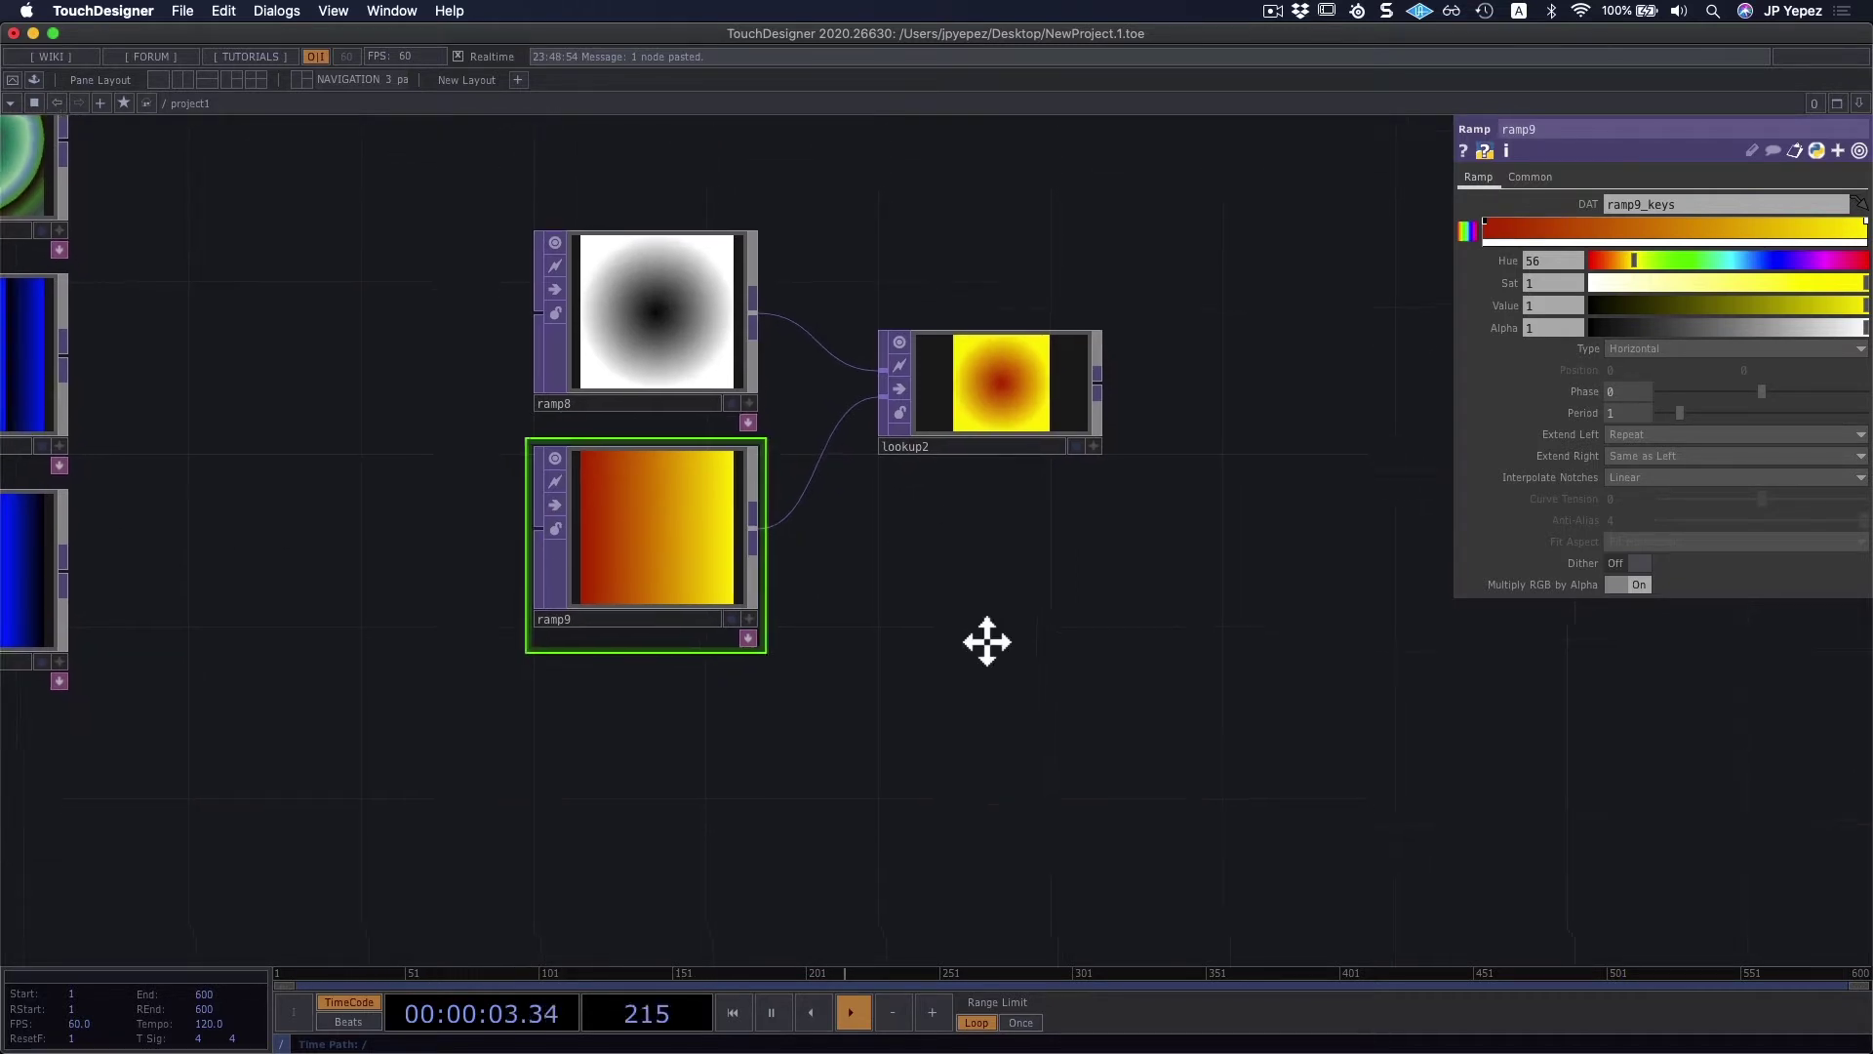
double_click(944, 509)
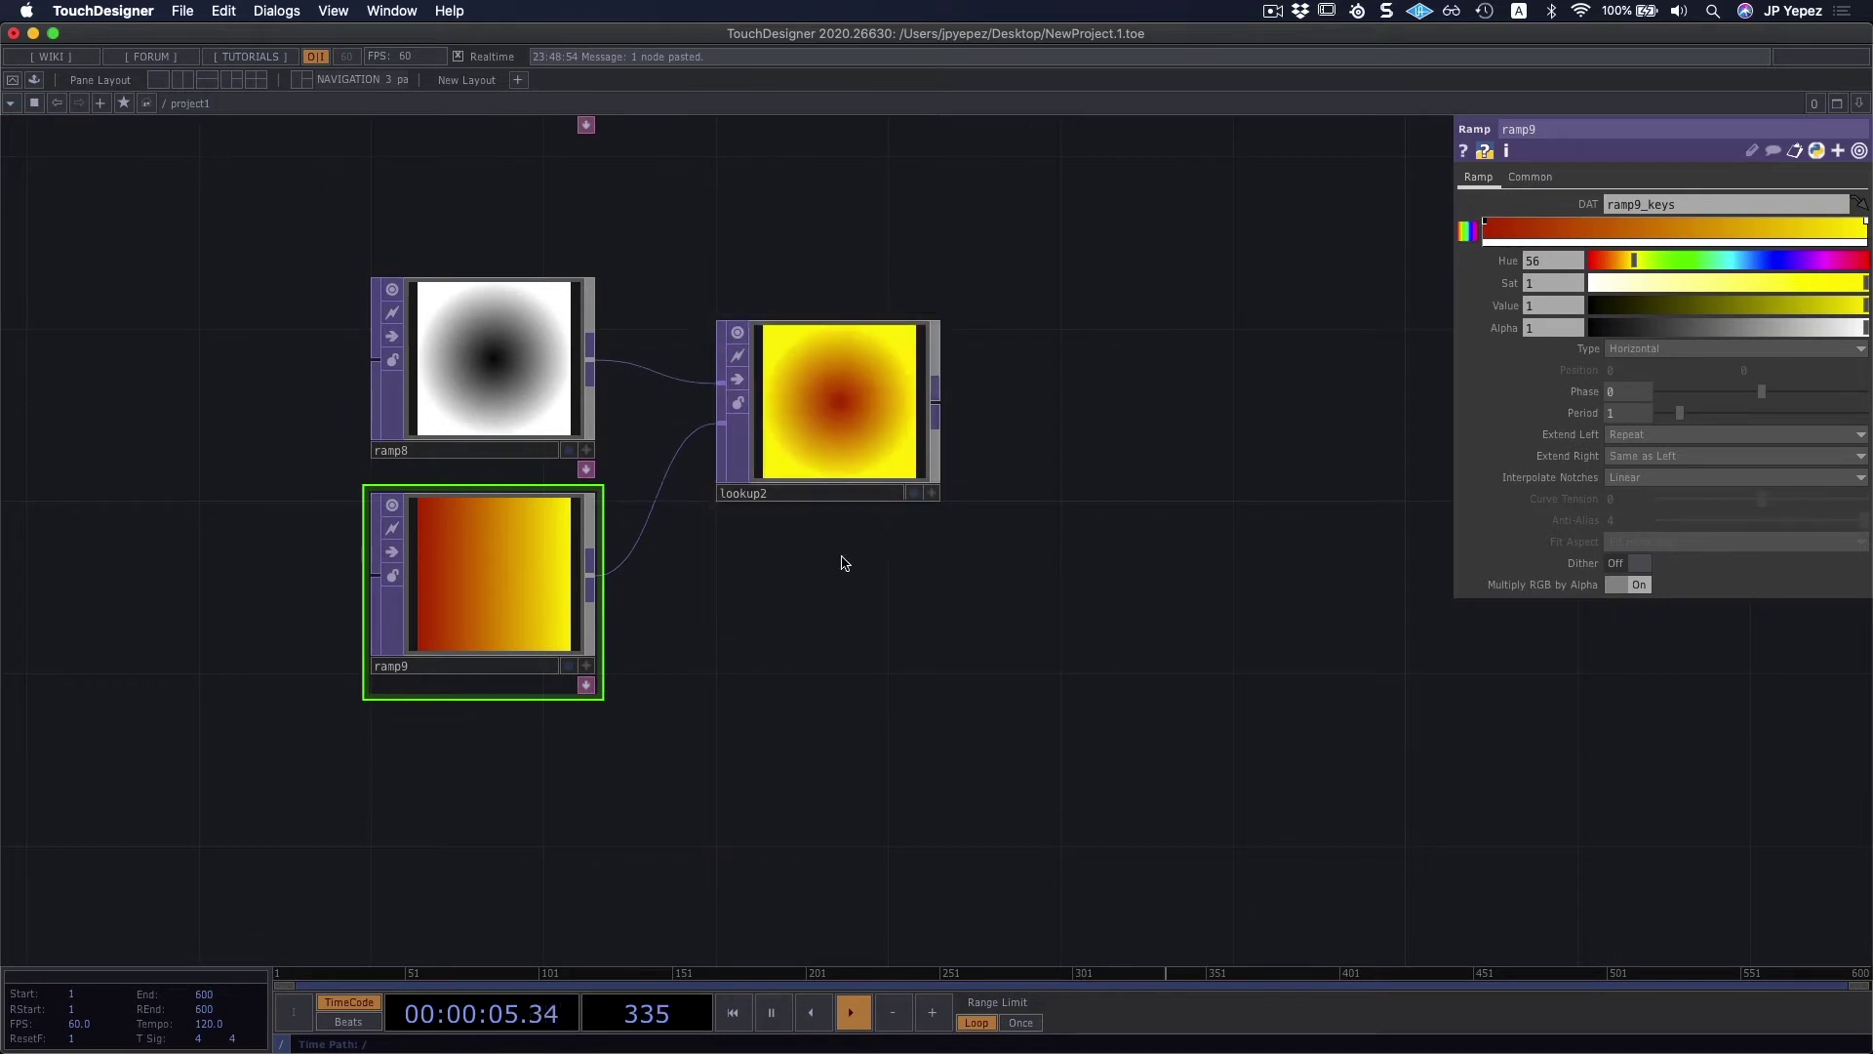
click(1697, 220)
drag(1634, 260, 1796, 287)
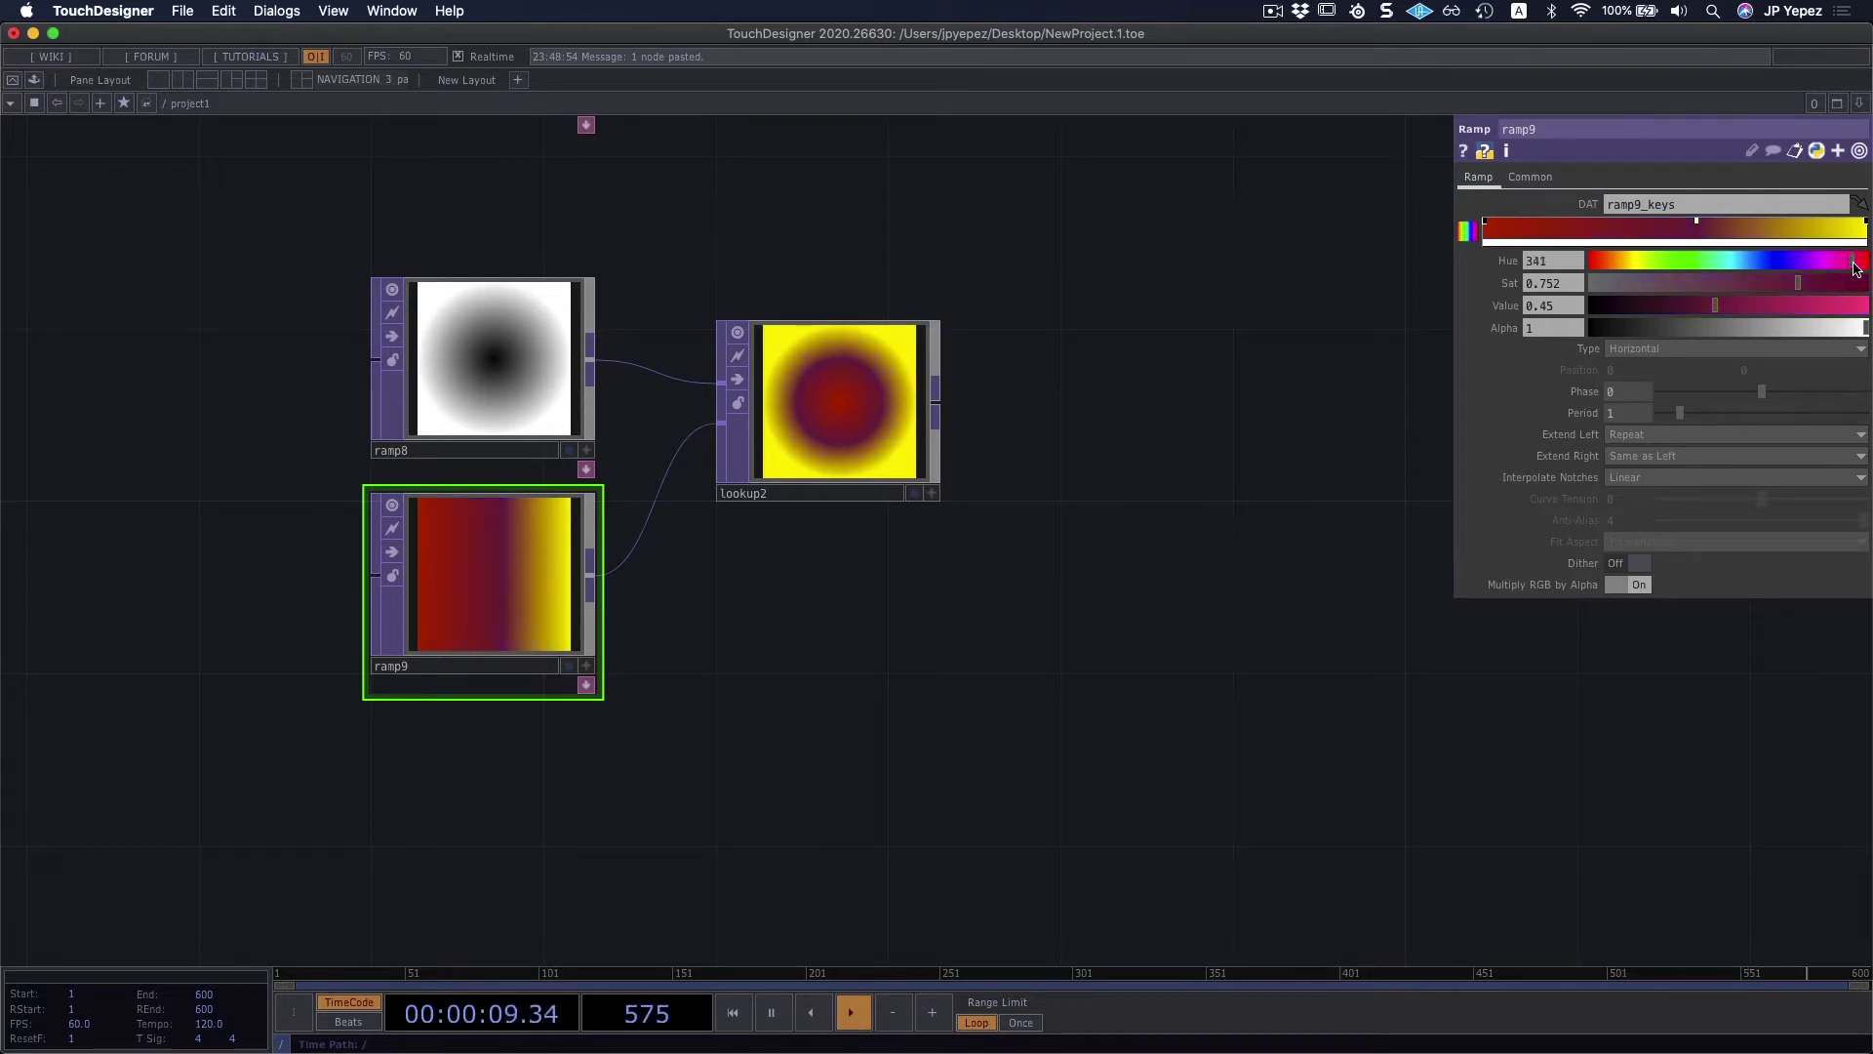
mouse_move(1779, 280)
mouse_down()
mouse_move(1747, 281)
mouse_move(1823, 289)
mouse_move(1778, 309)
mouse_up()
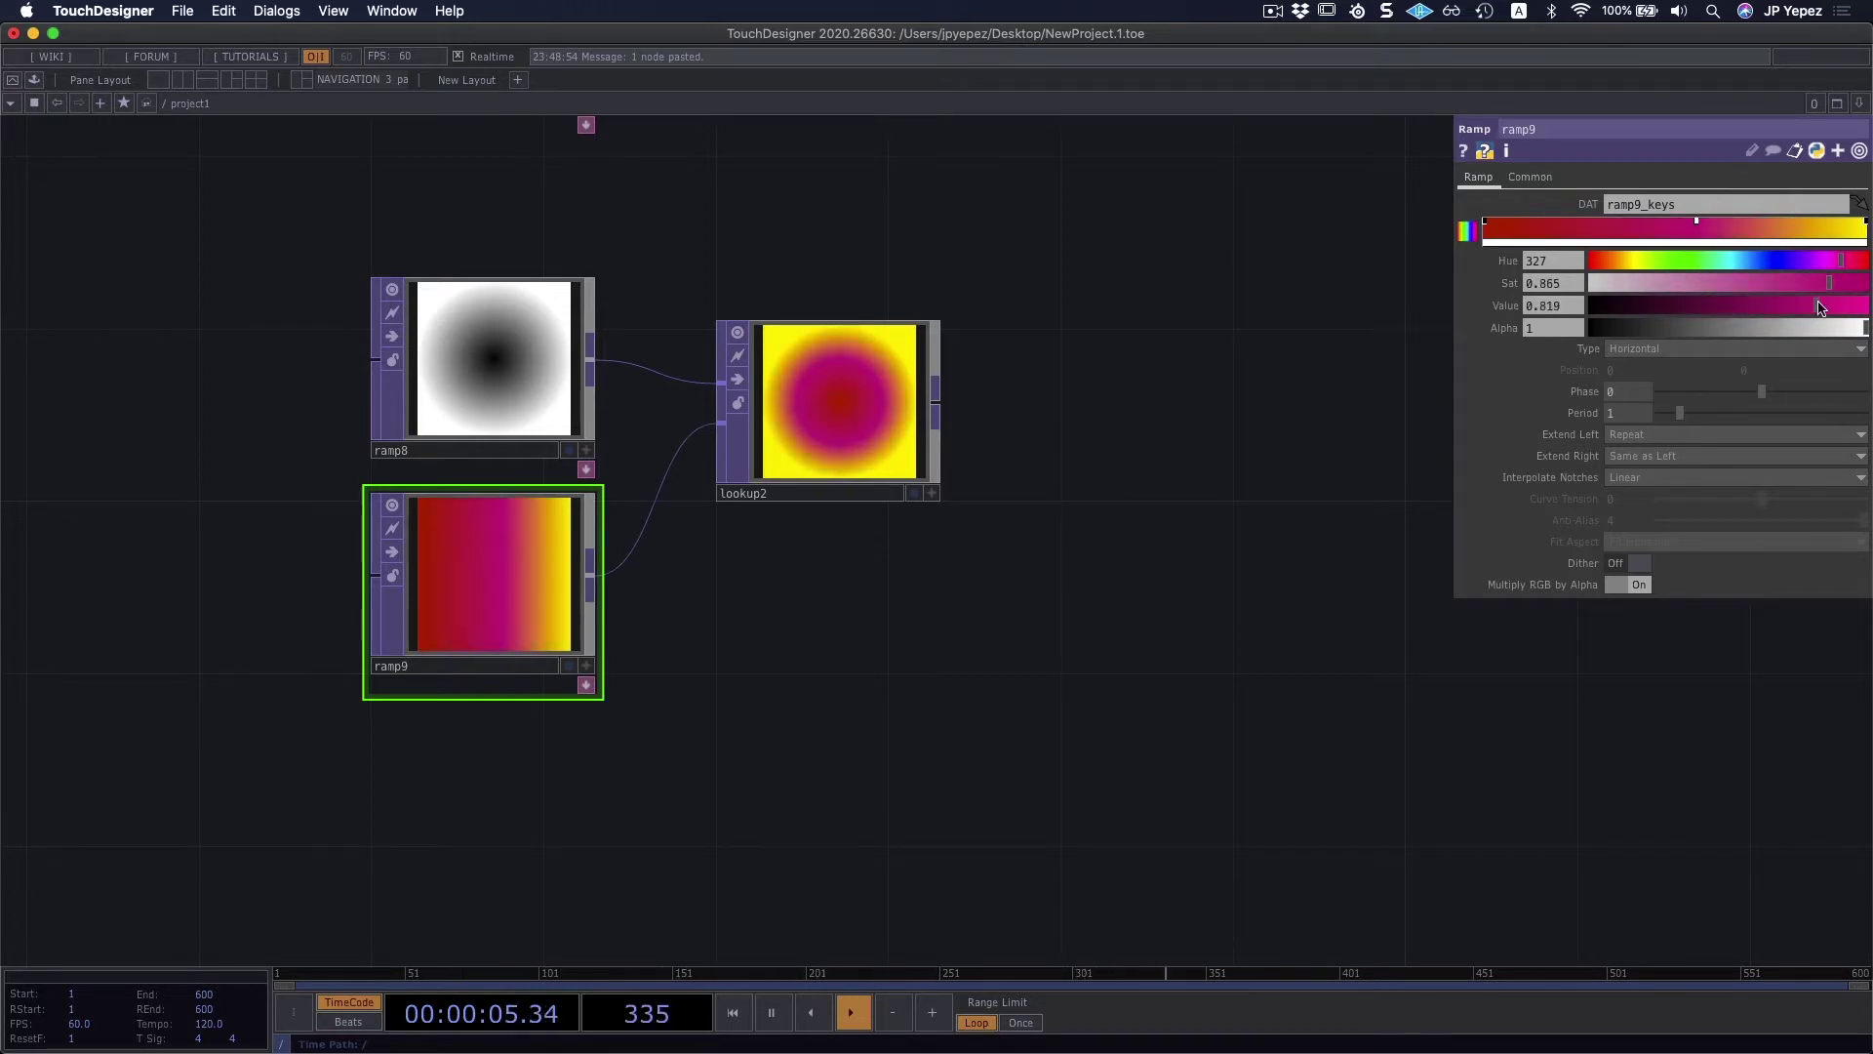
drag(1788, 267, 1731, 263)
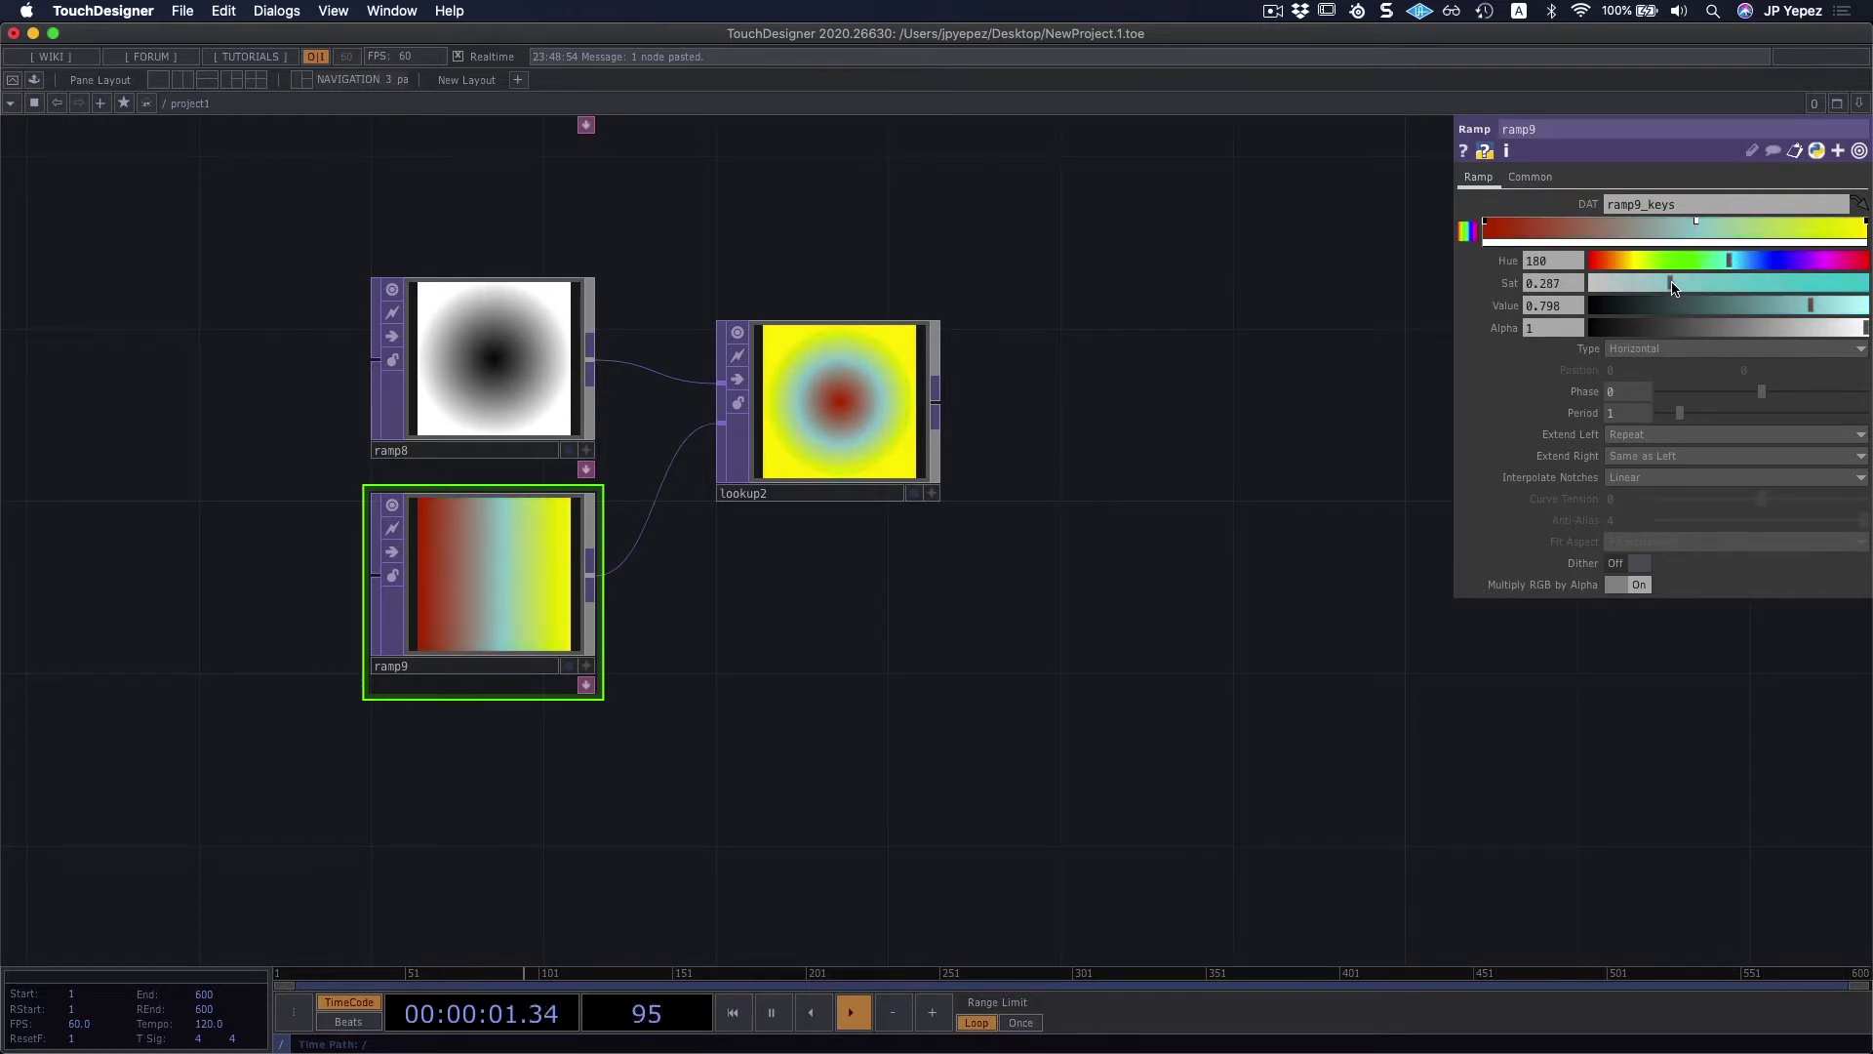
Step: Pan the network past ramp7 and the constant and level nodes, back to ramp8, ramp9 and lookup2
drag(1067, 576, 1029, 593)
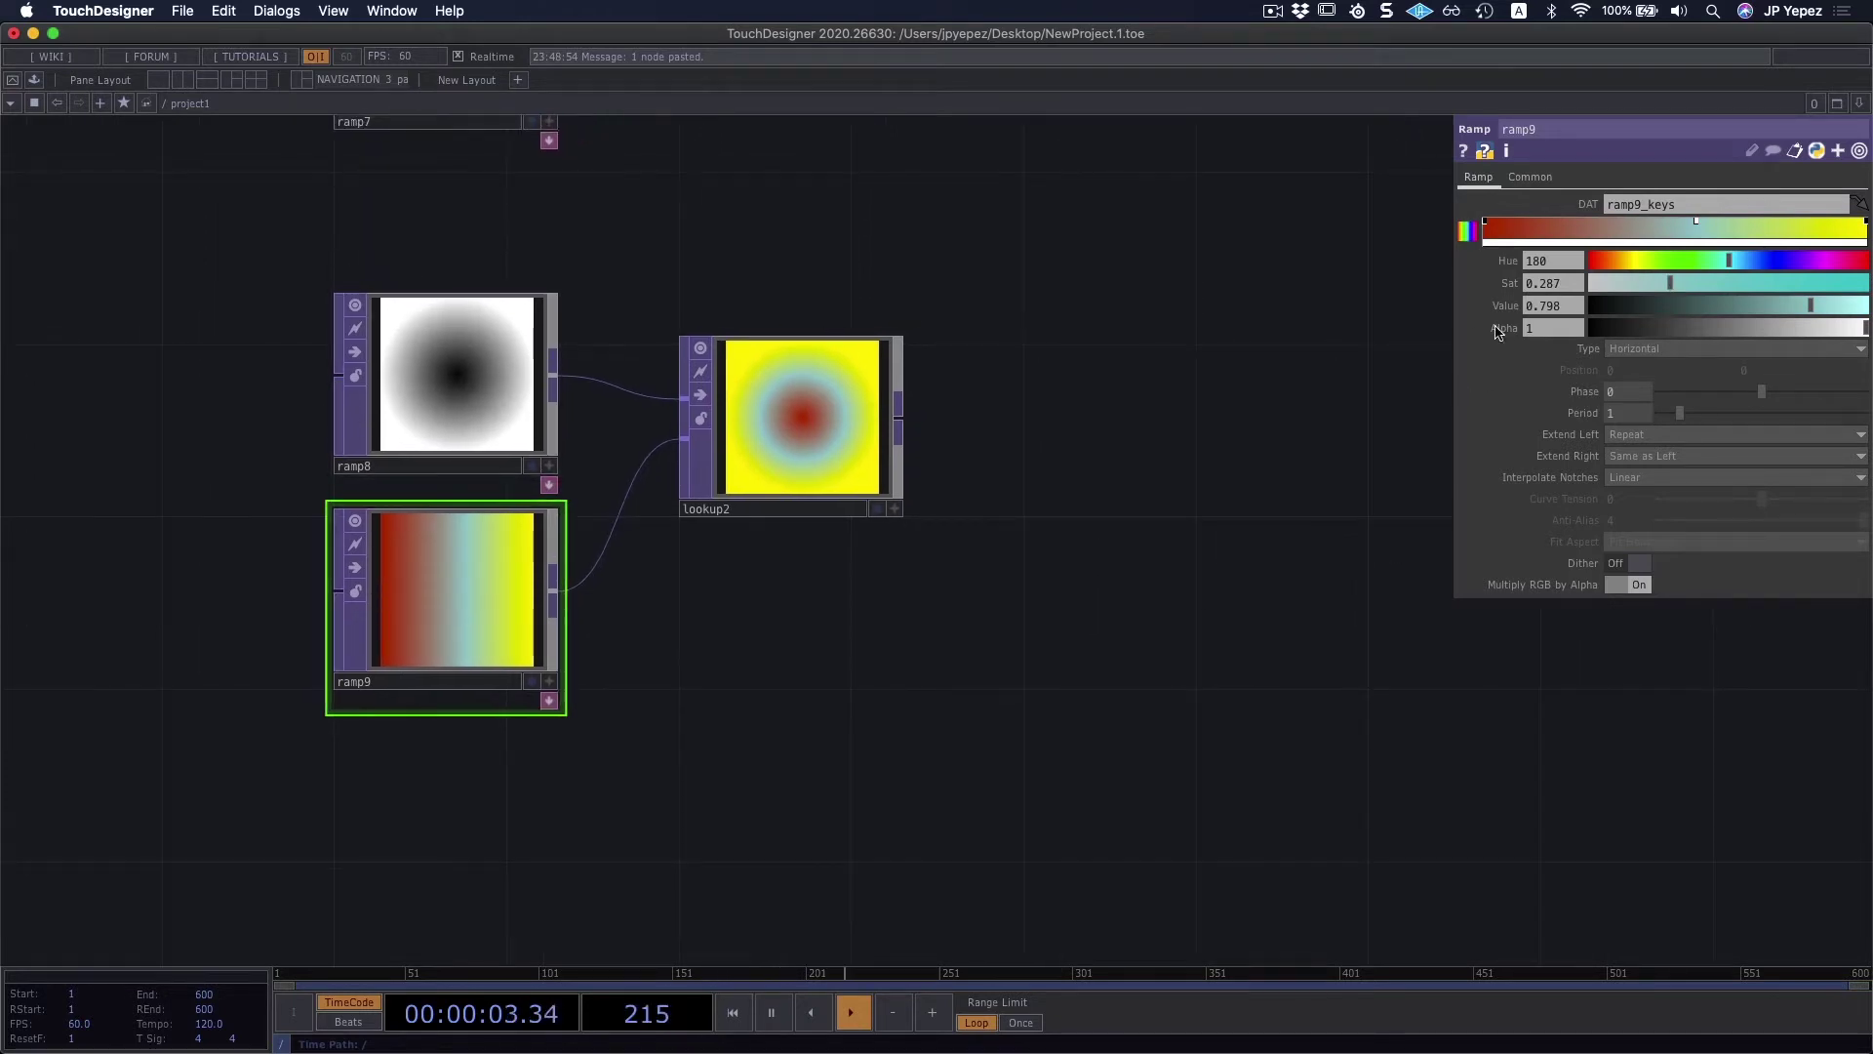
scroll(804, 655, down, 1)
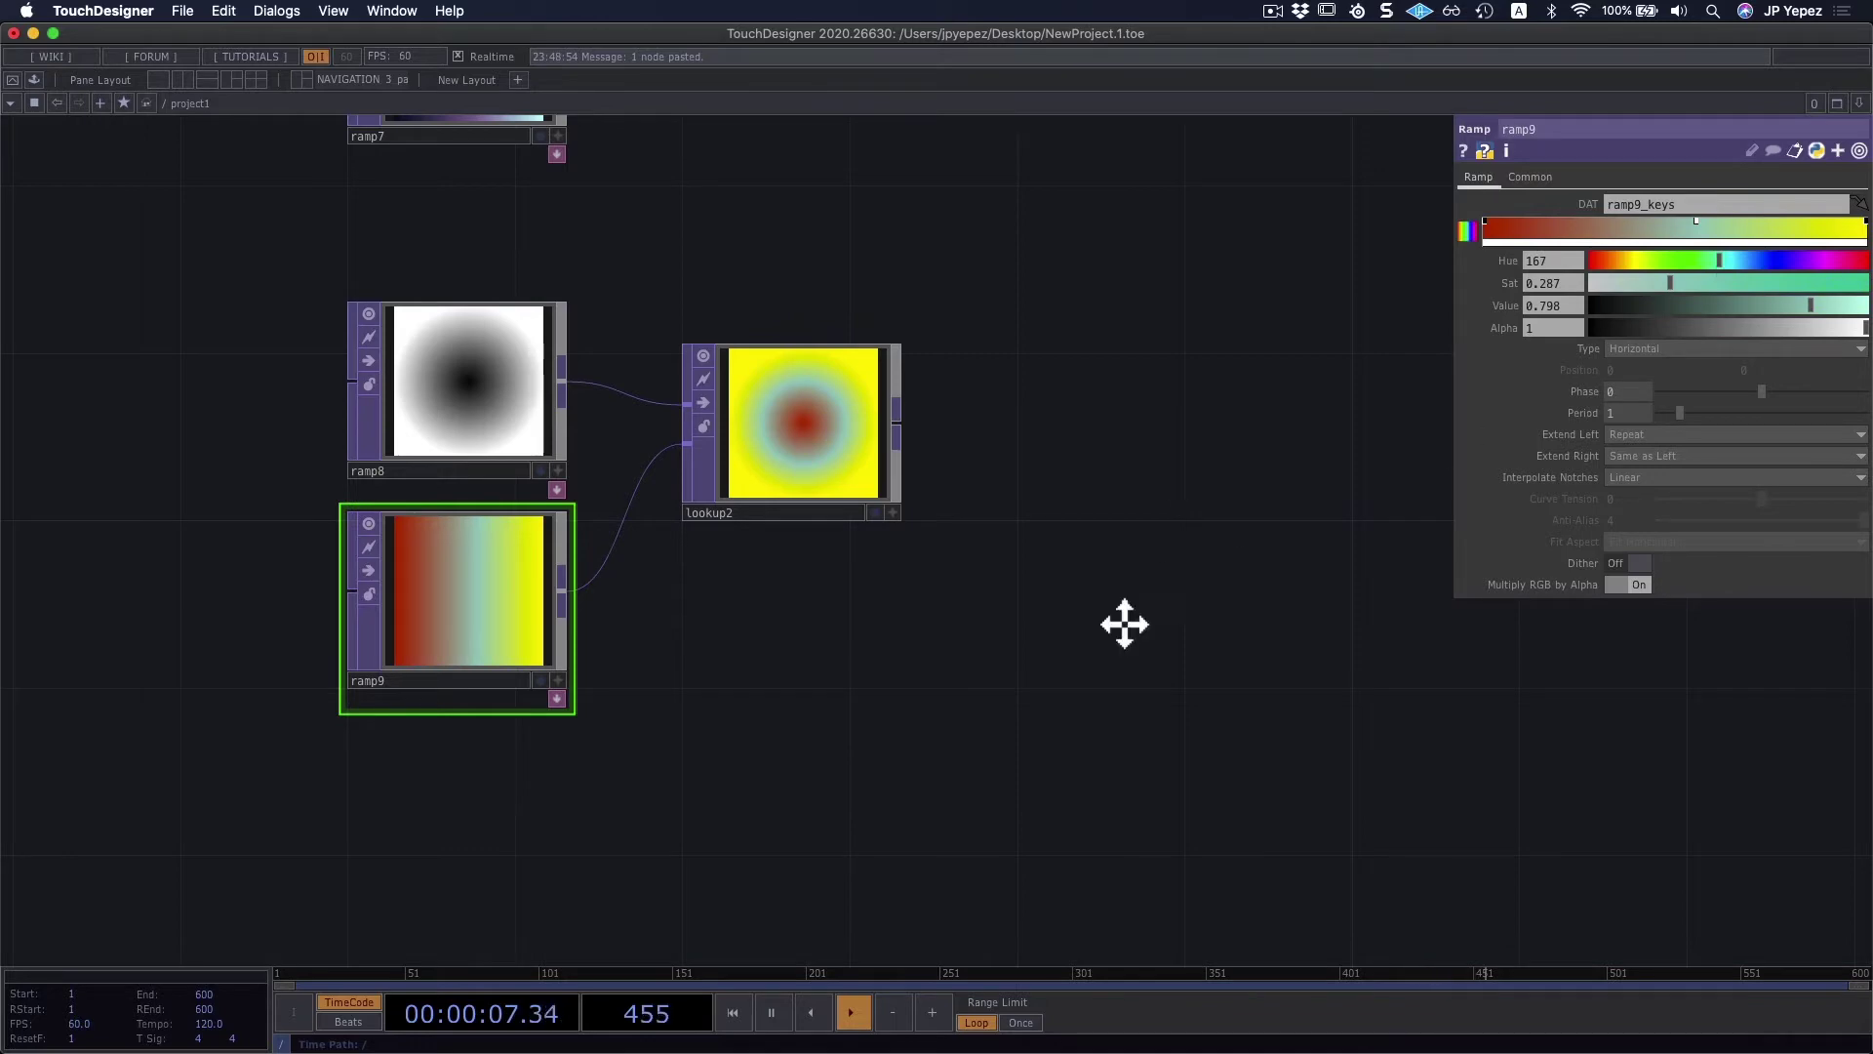
drag(1120, 603, 1004, 761)
scroll(1004, 759, down, 10)
scroll(978, 710, up, 8)
drag(962, 355, 1128, 541)
drag(800, 700, 856, 456)
drag(916, 309, 914, 233)
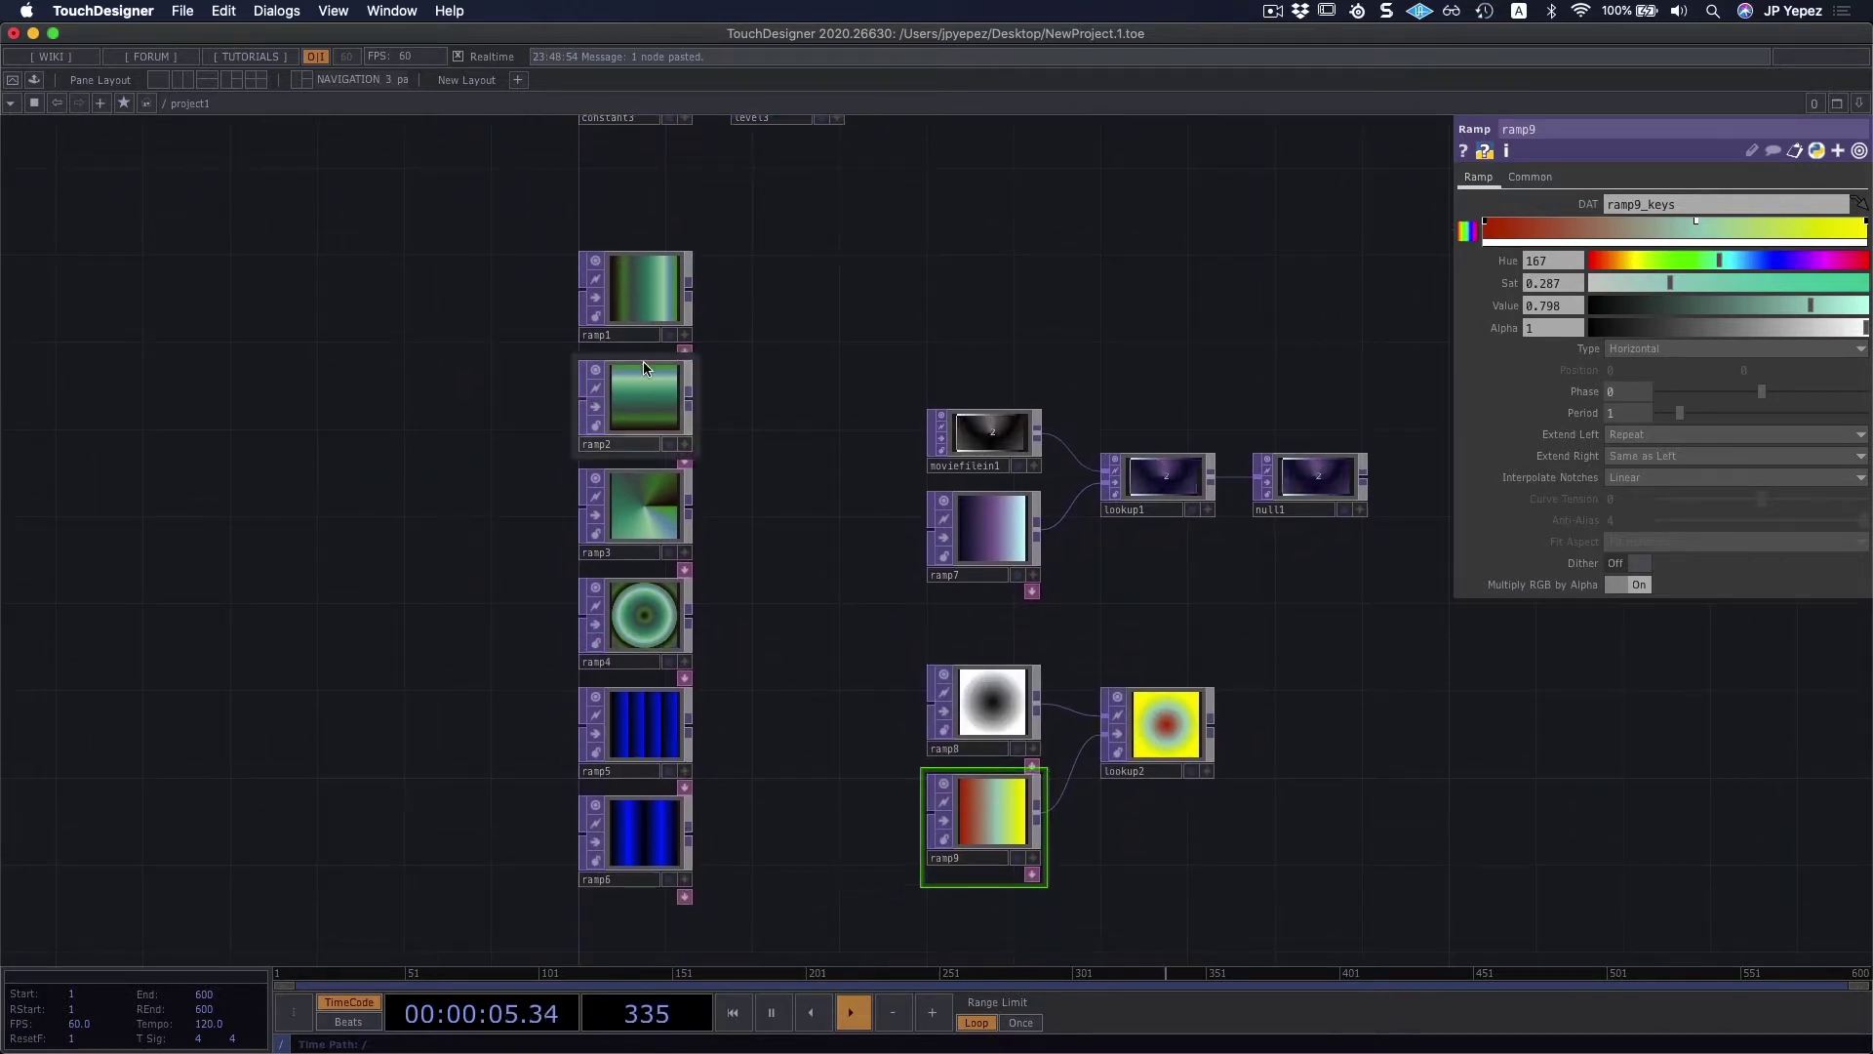
Step: Create null2 to the right of lookup2, fed by lookup2's output
drag(1135, 284, 1053, 231)
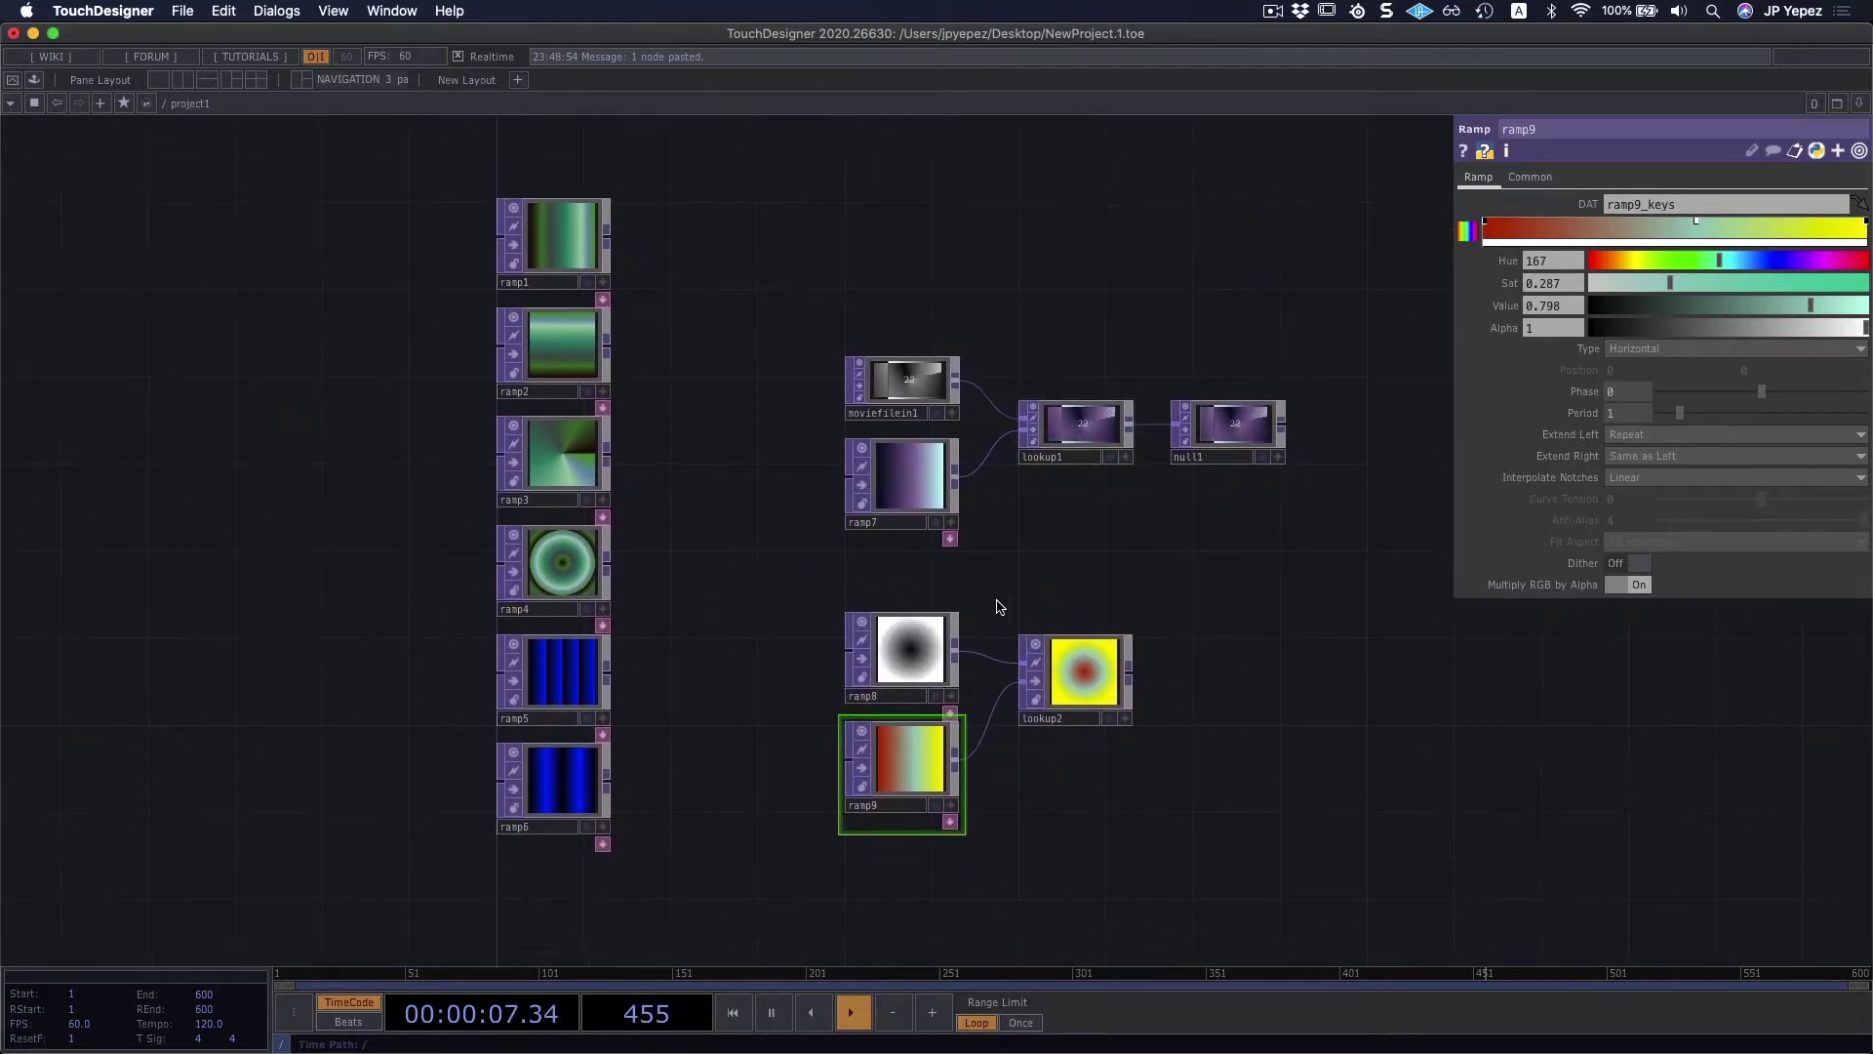
drag(1192, 585, 1119, 555)
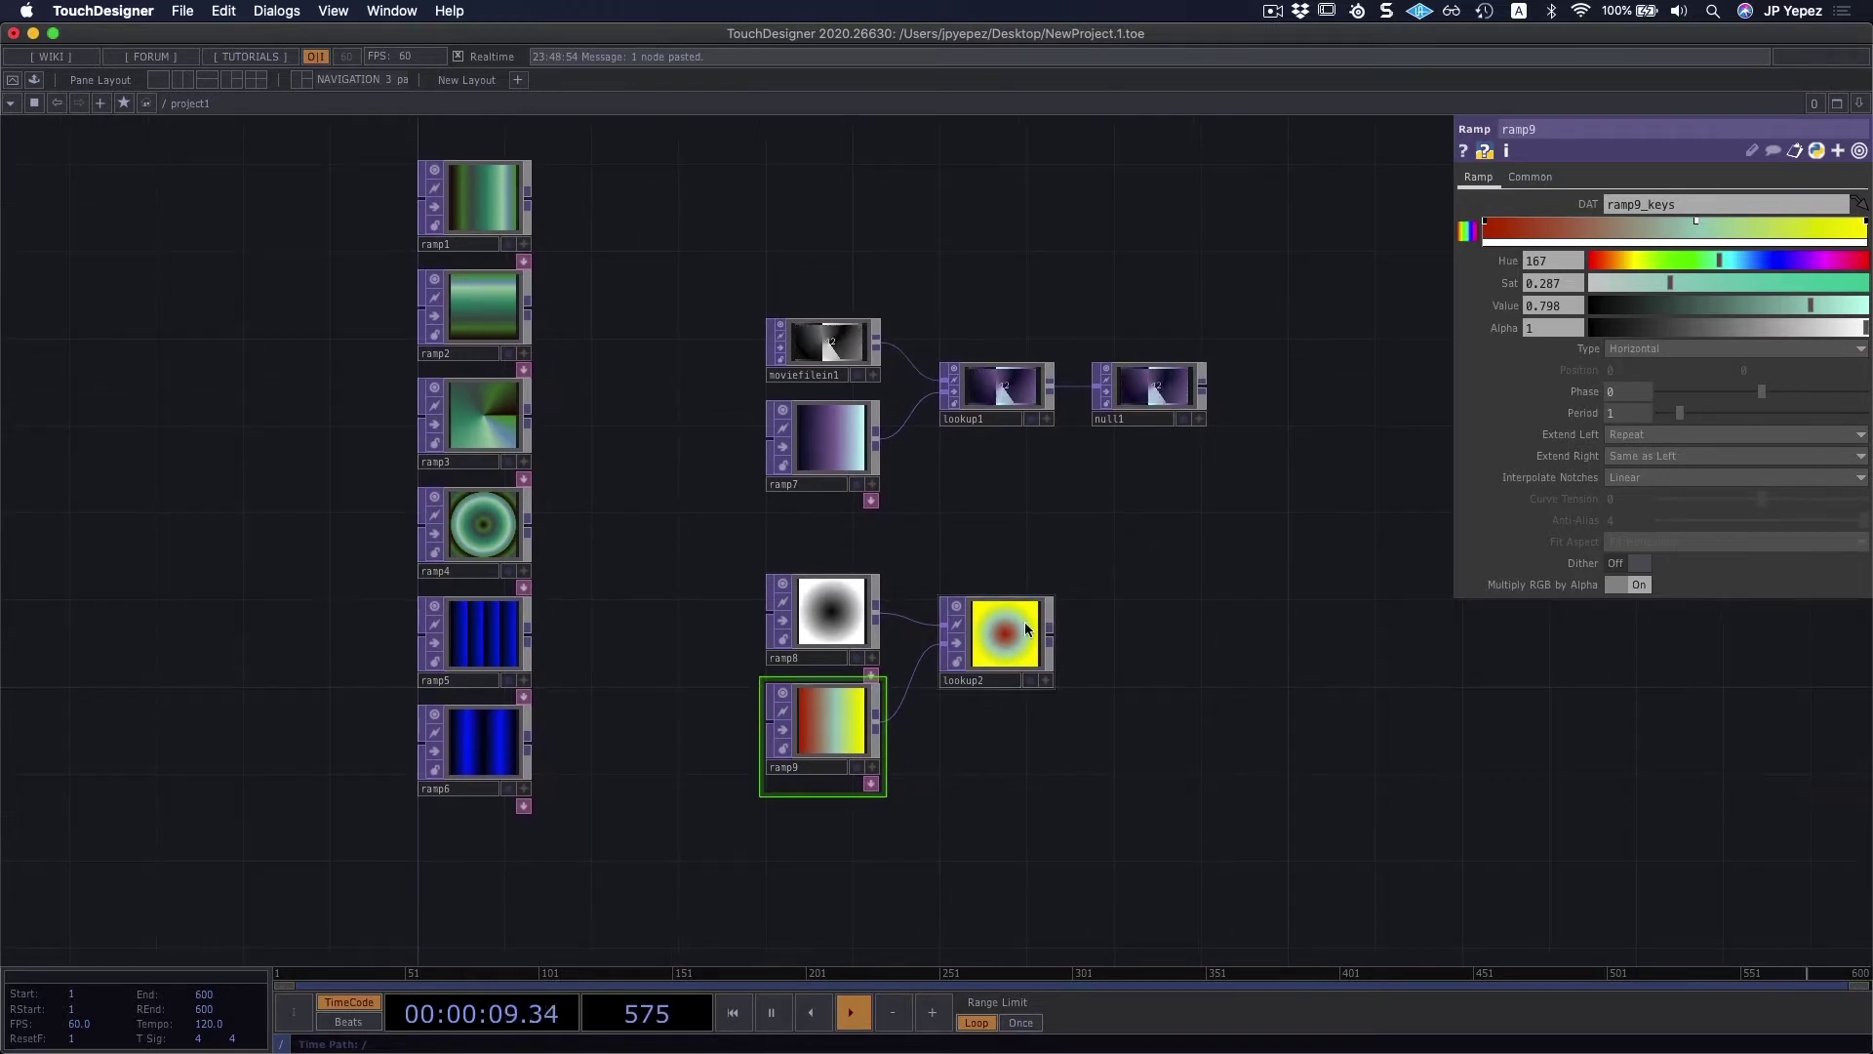
click(1026, 628)
drag(1050, 633, 1157, 648)
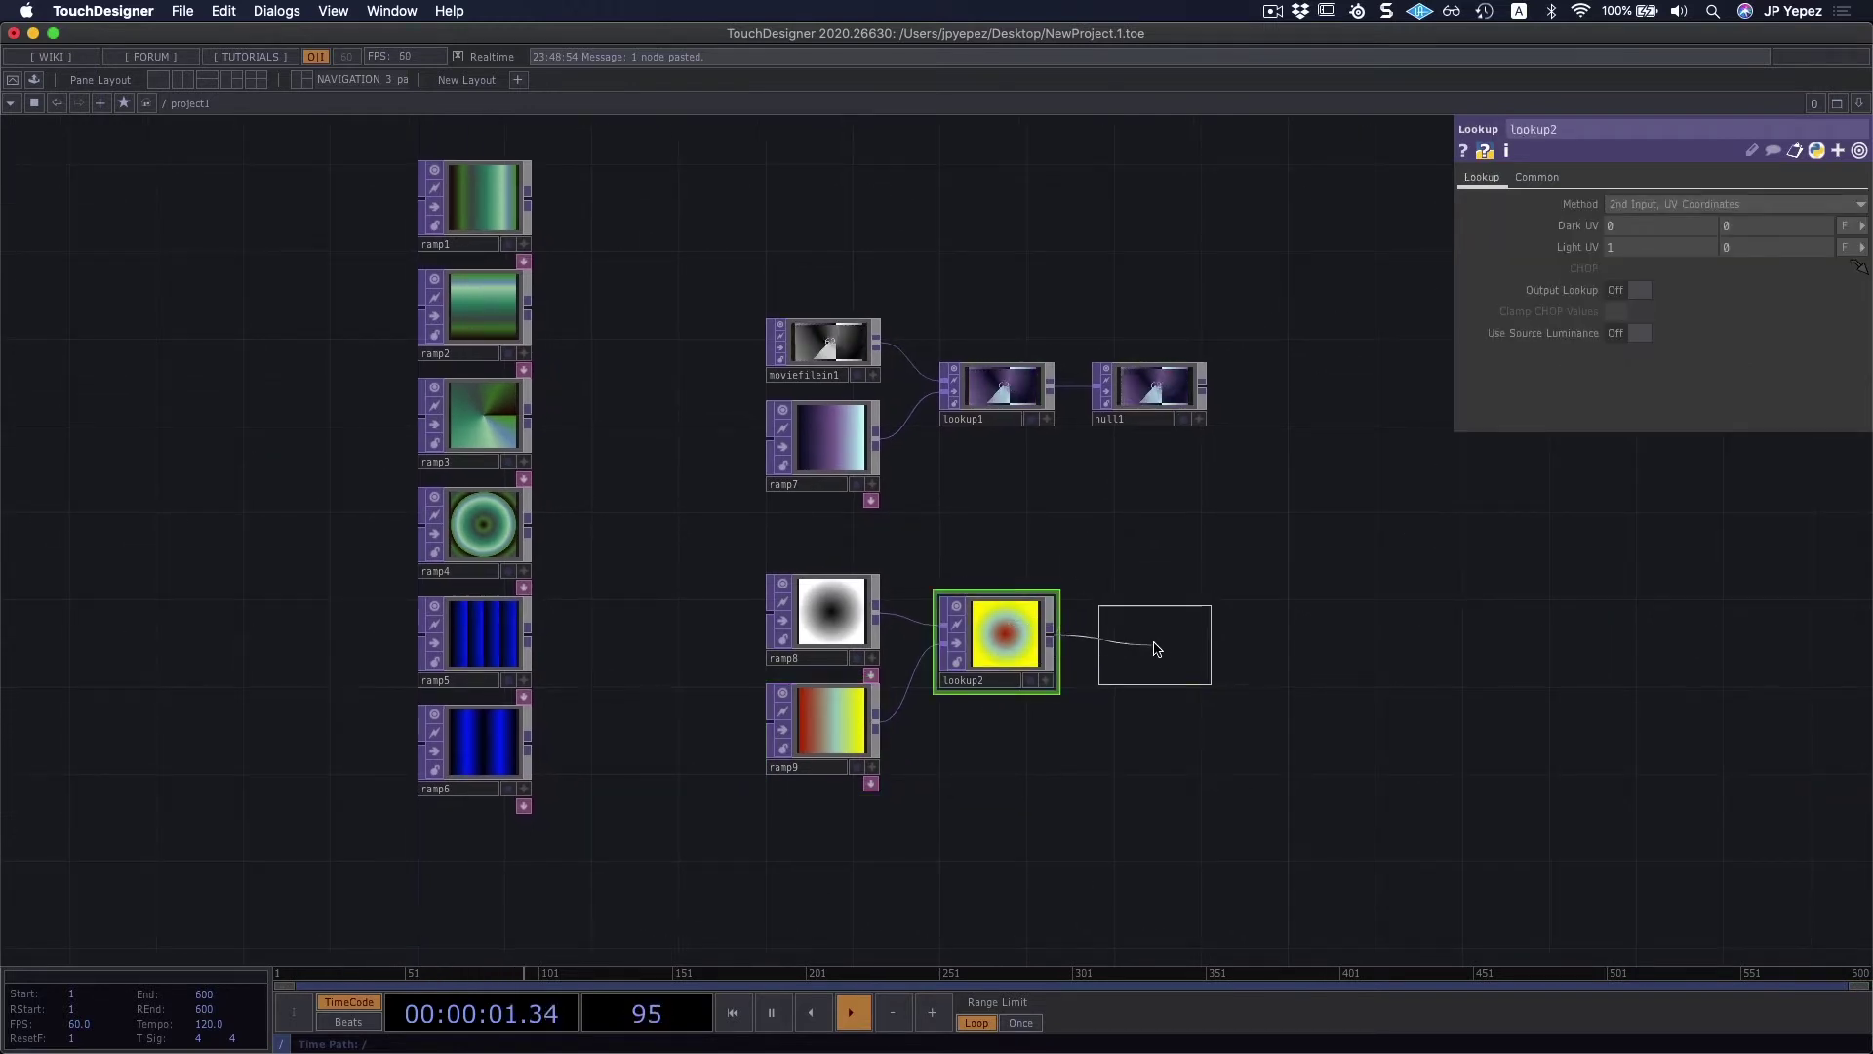
click(1155, 646)
scroll(1000, 712, down, 2)
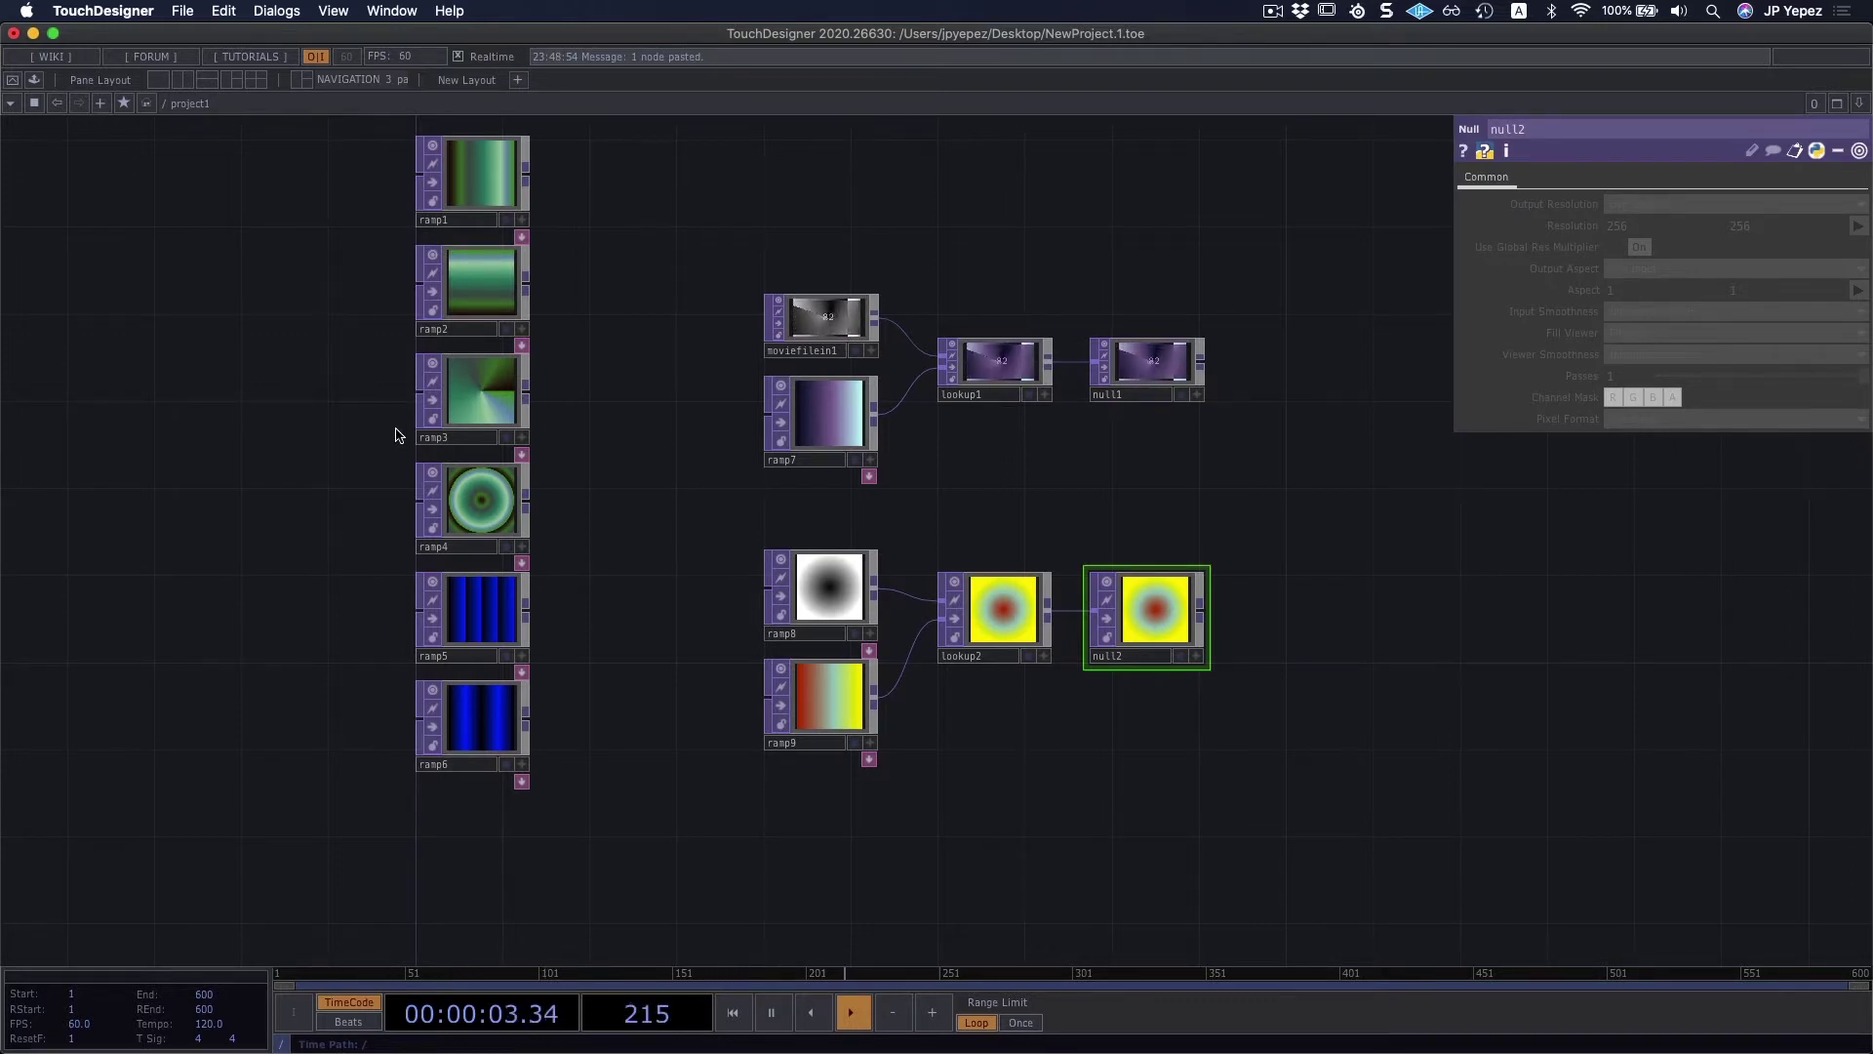
scroll(1347, 418, down, 5)
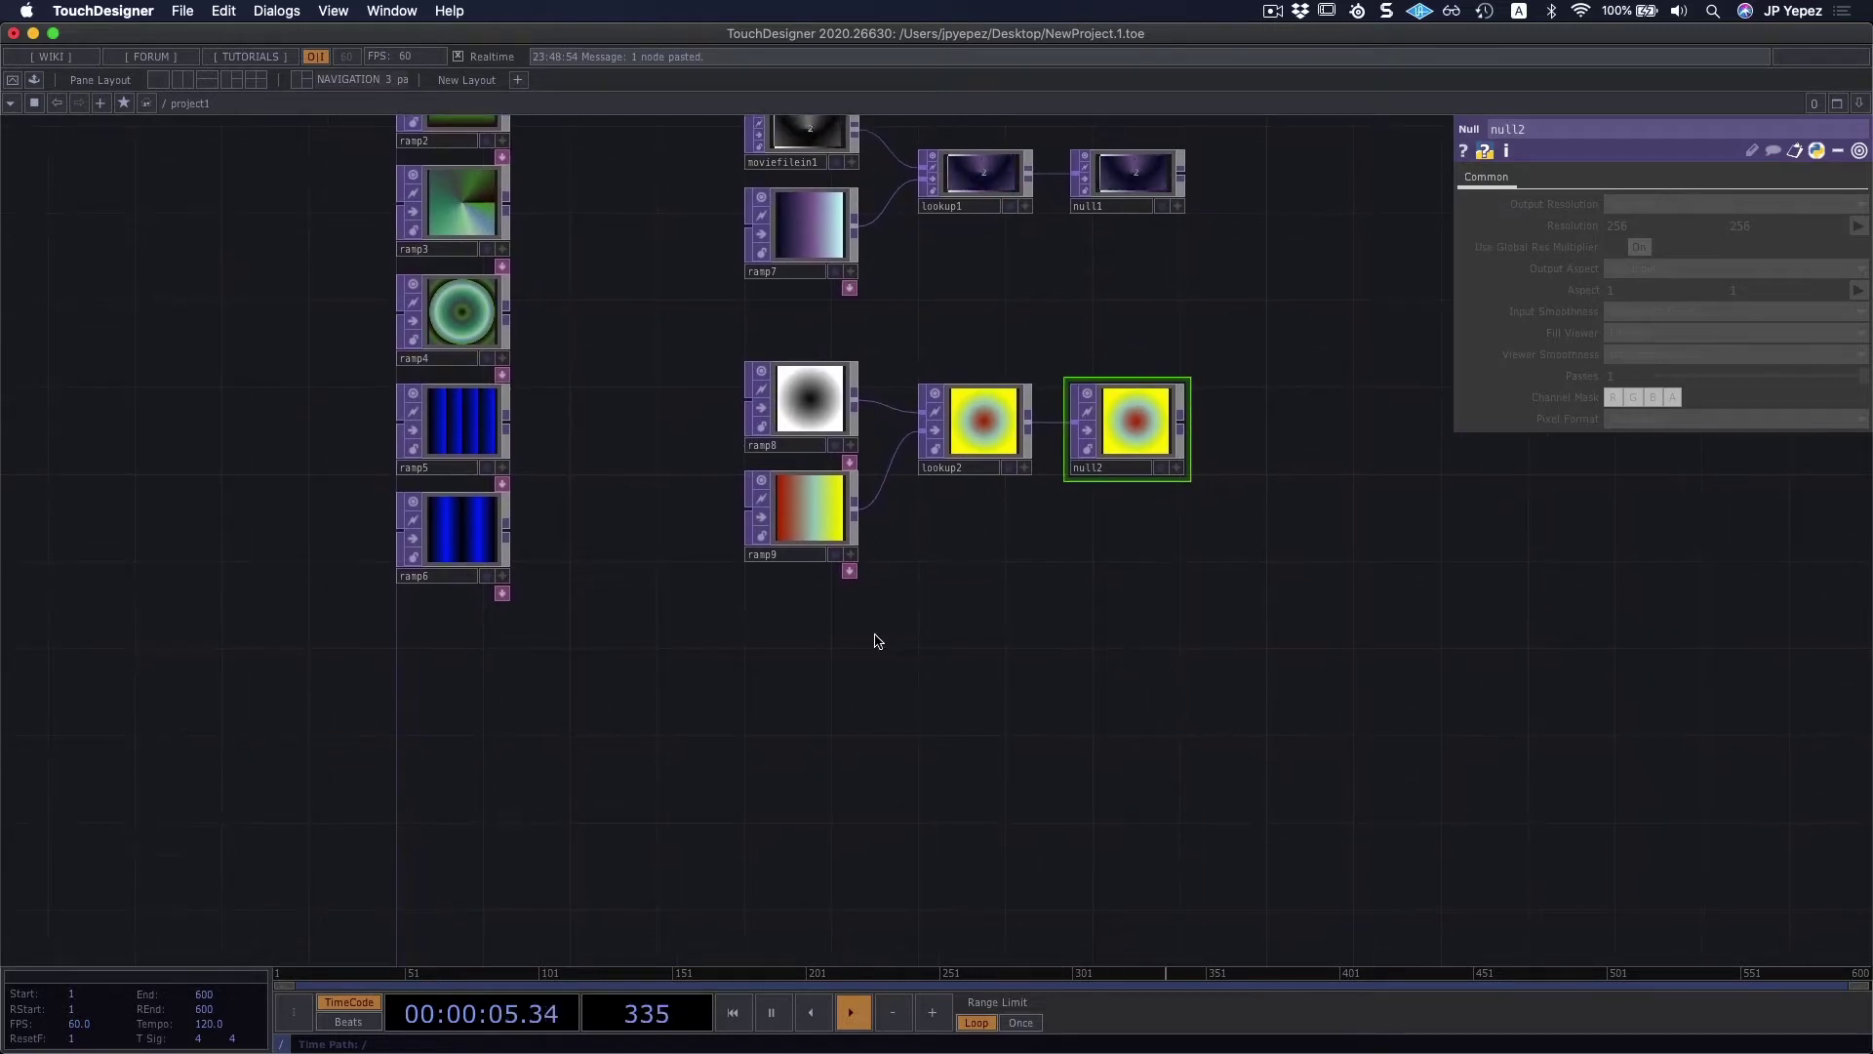
Step: Add a Monochrome TOP, mono1, below null2 and feed lookup2 into it
key(Tab)
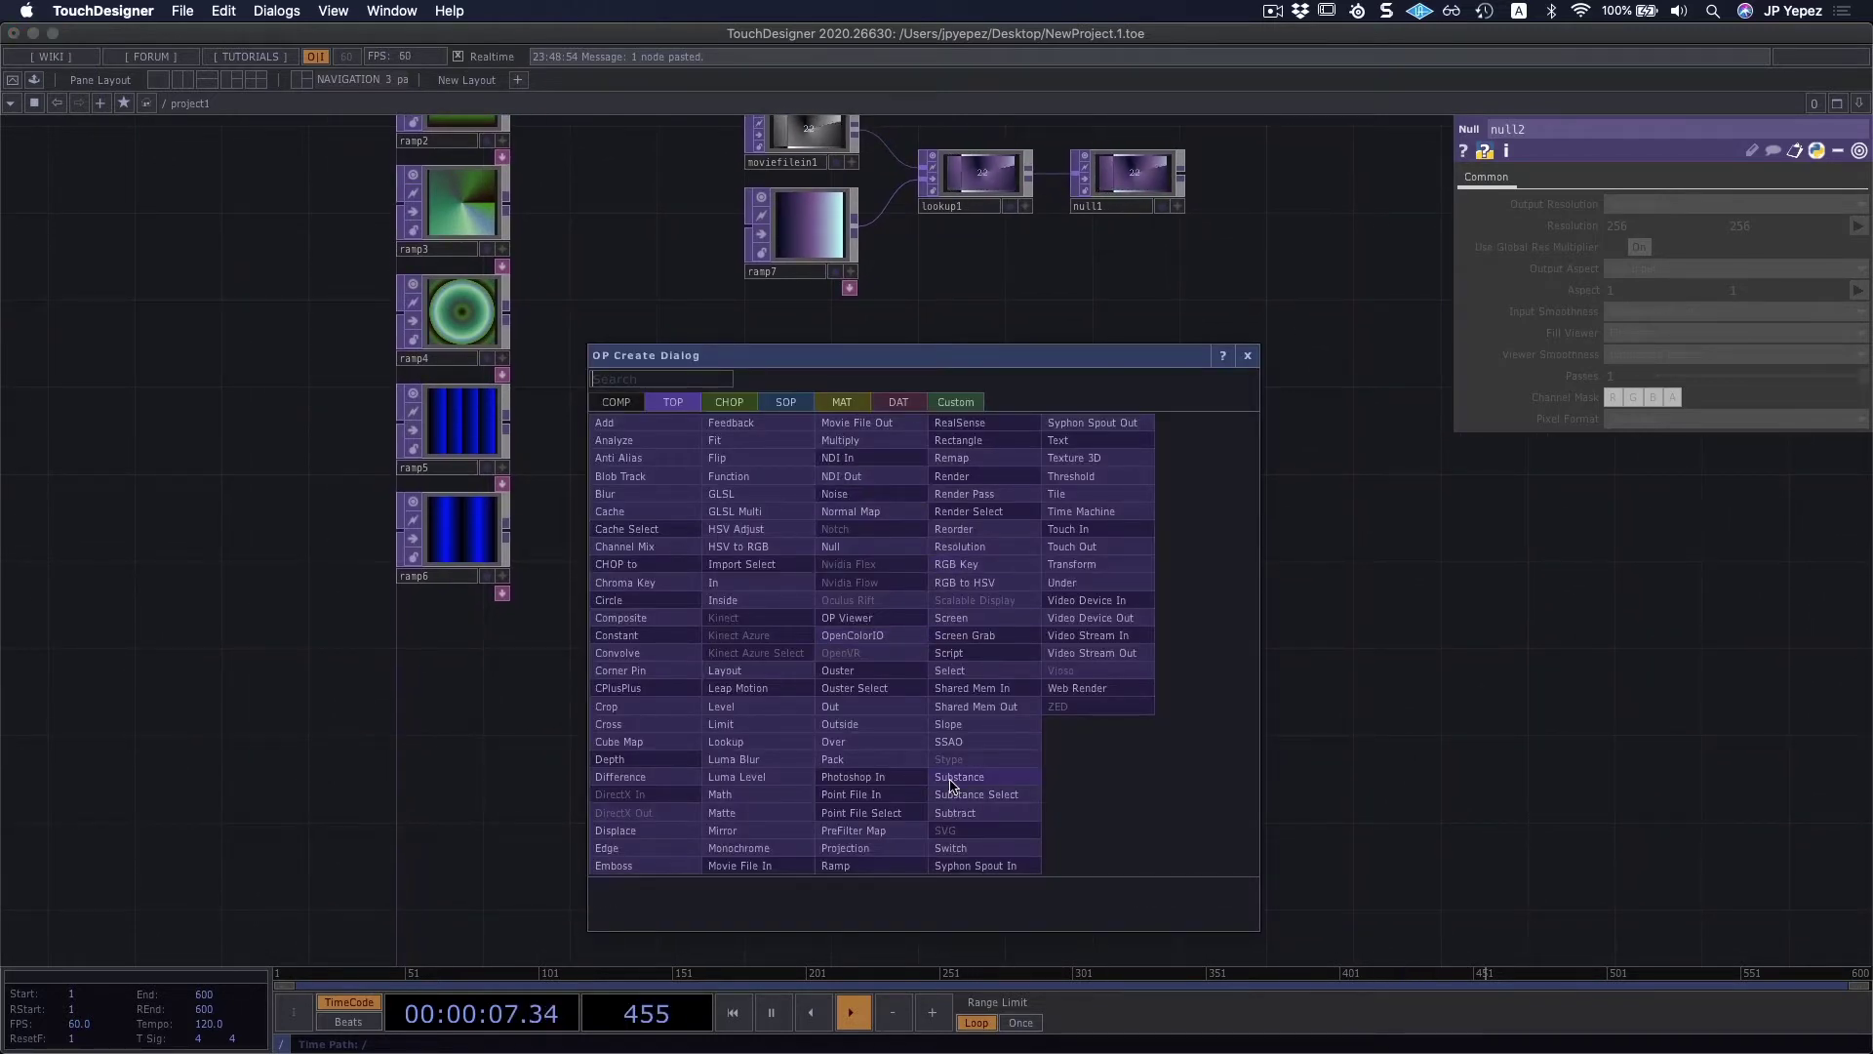
click(777, 850)
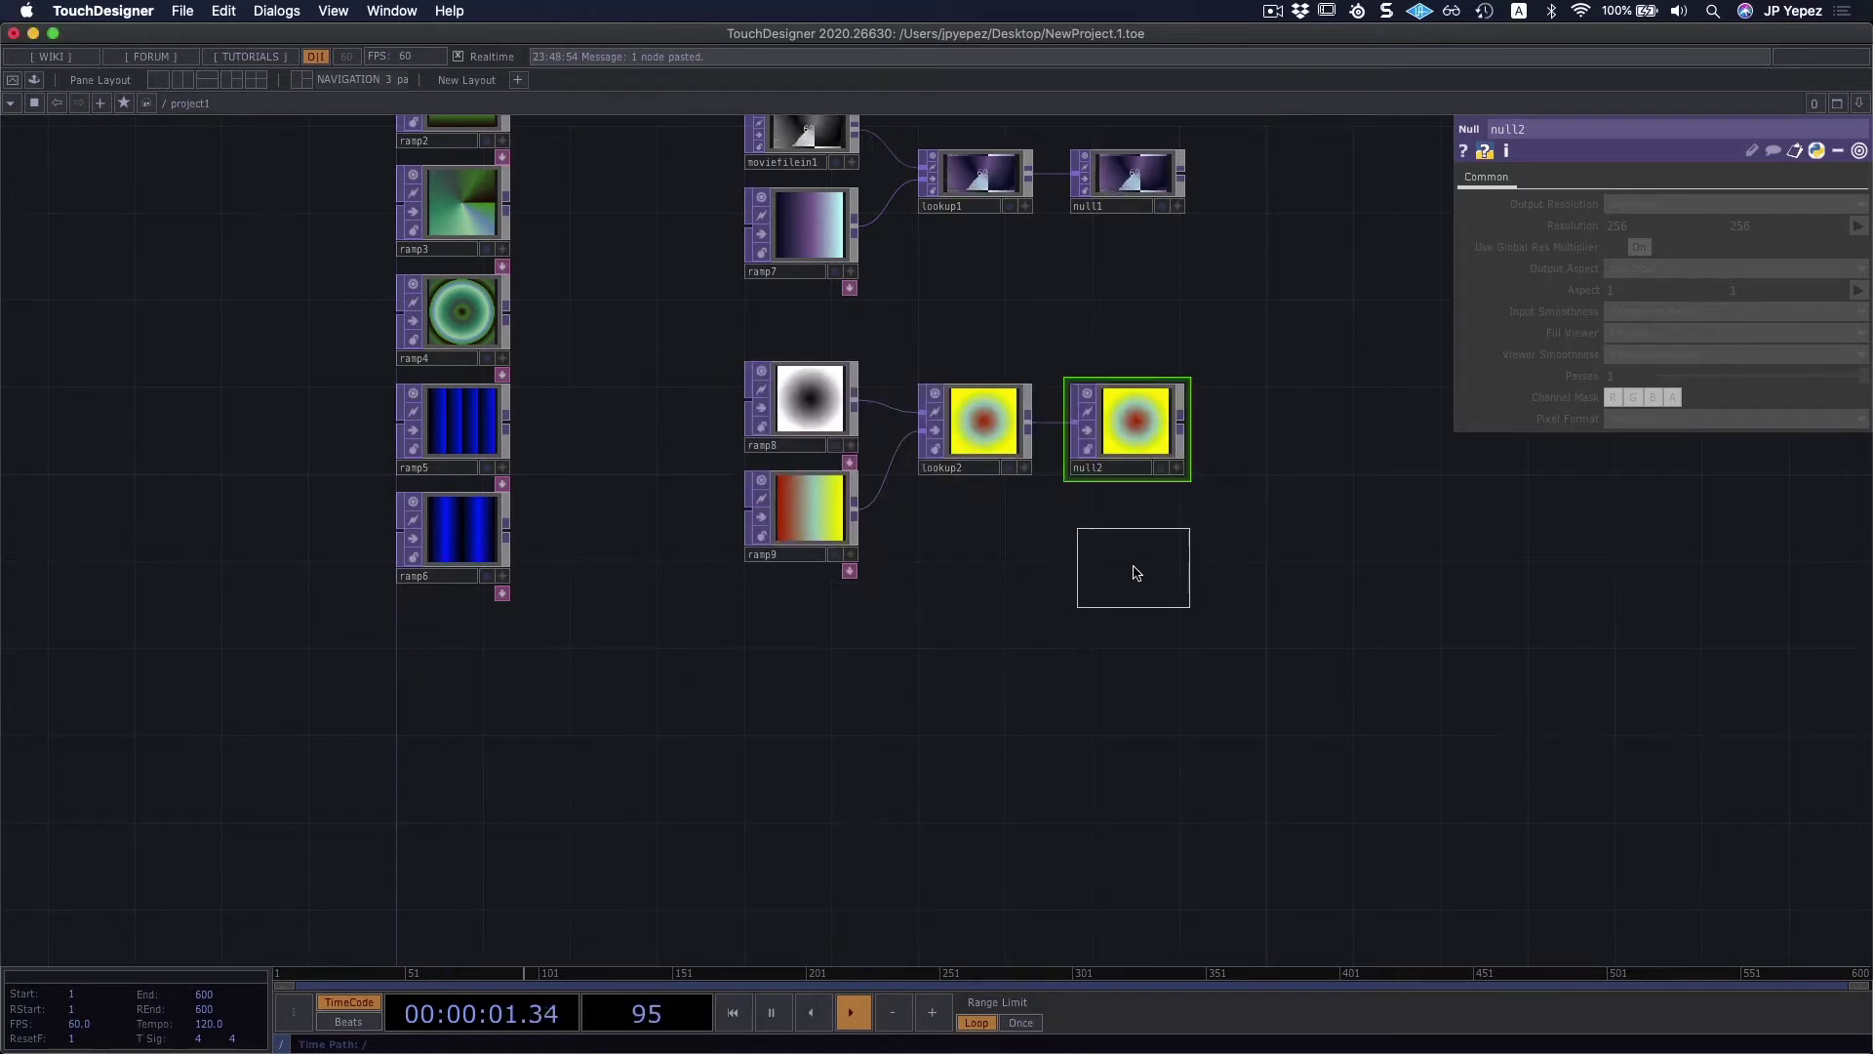
click(1133, 573)
drag(1132, 439, 1351, 439)
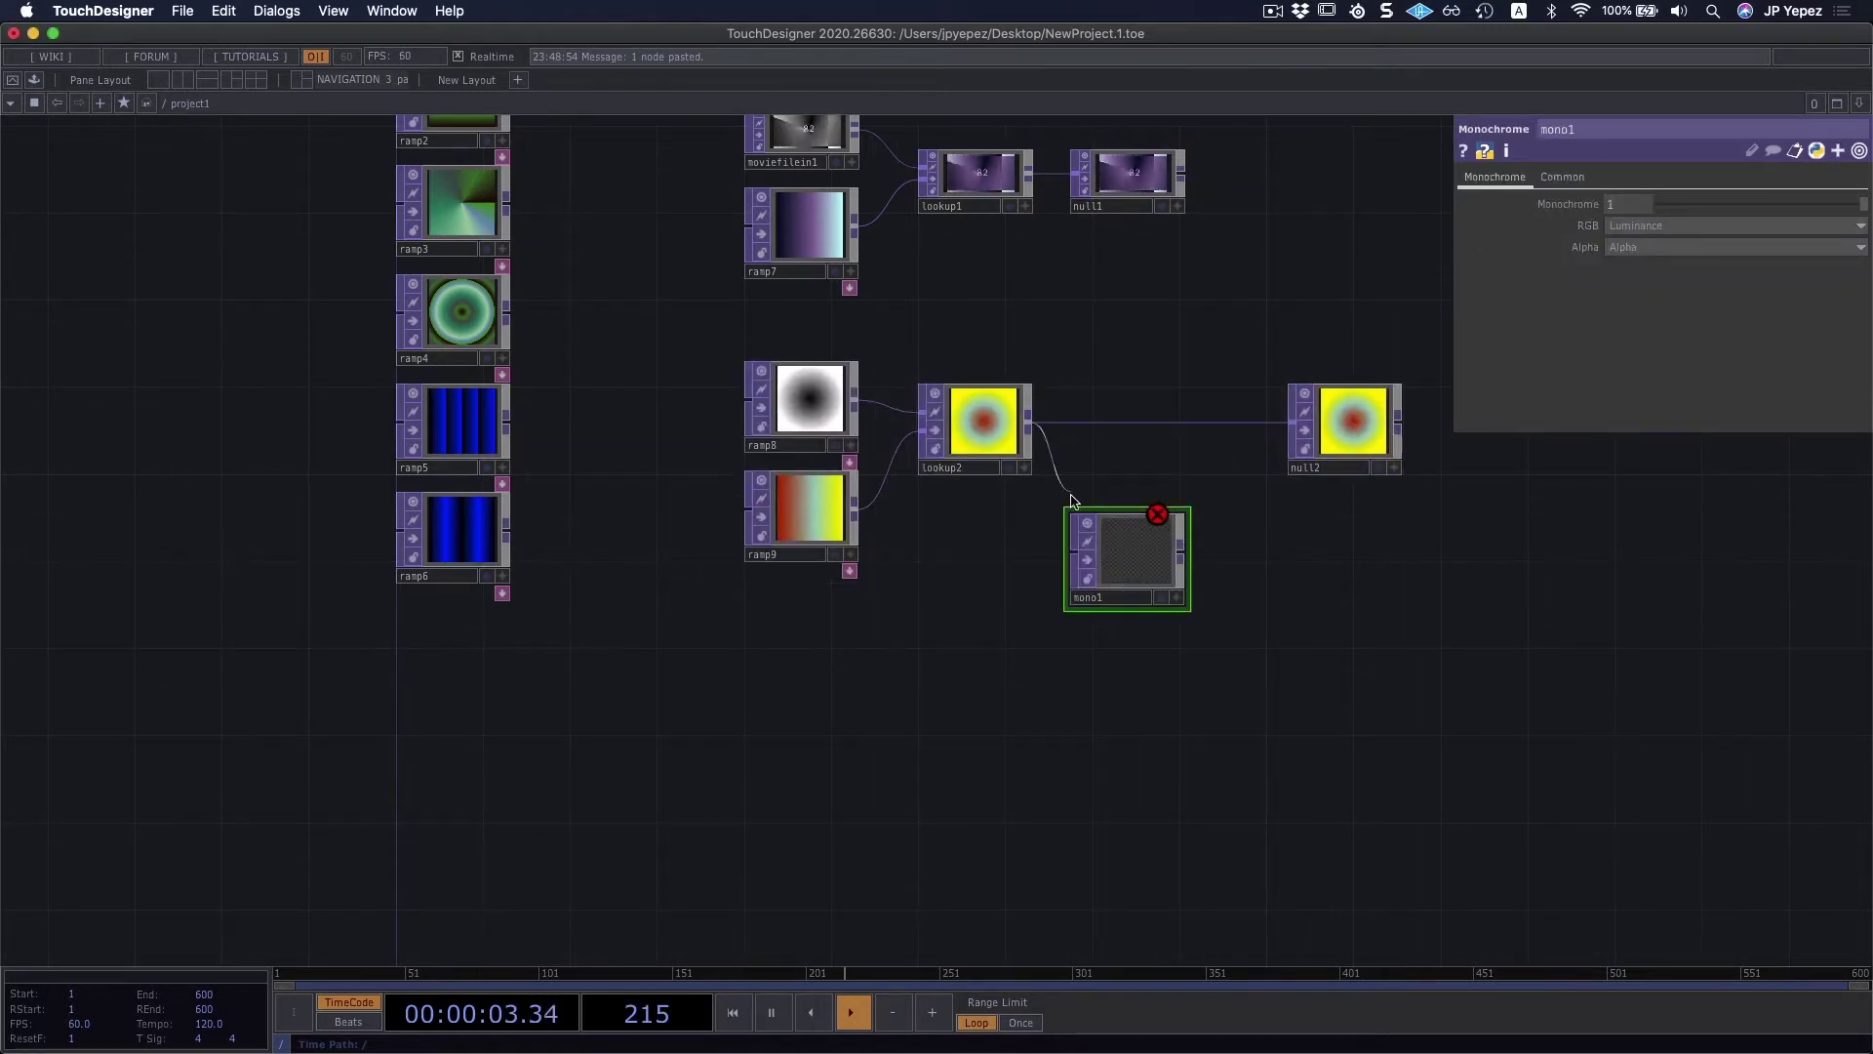
drag(1069, 524, 1072, 548)
drag(1395, 640, 1333, 654)
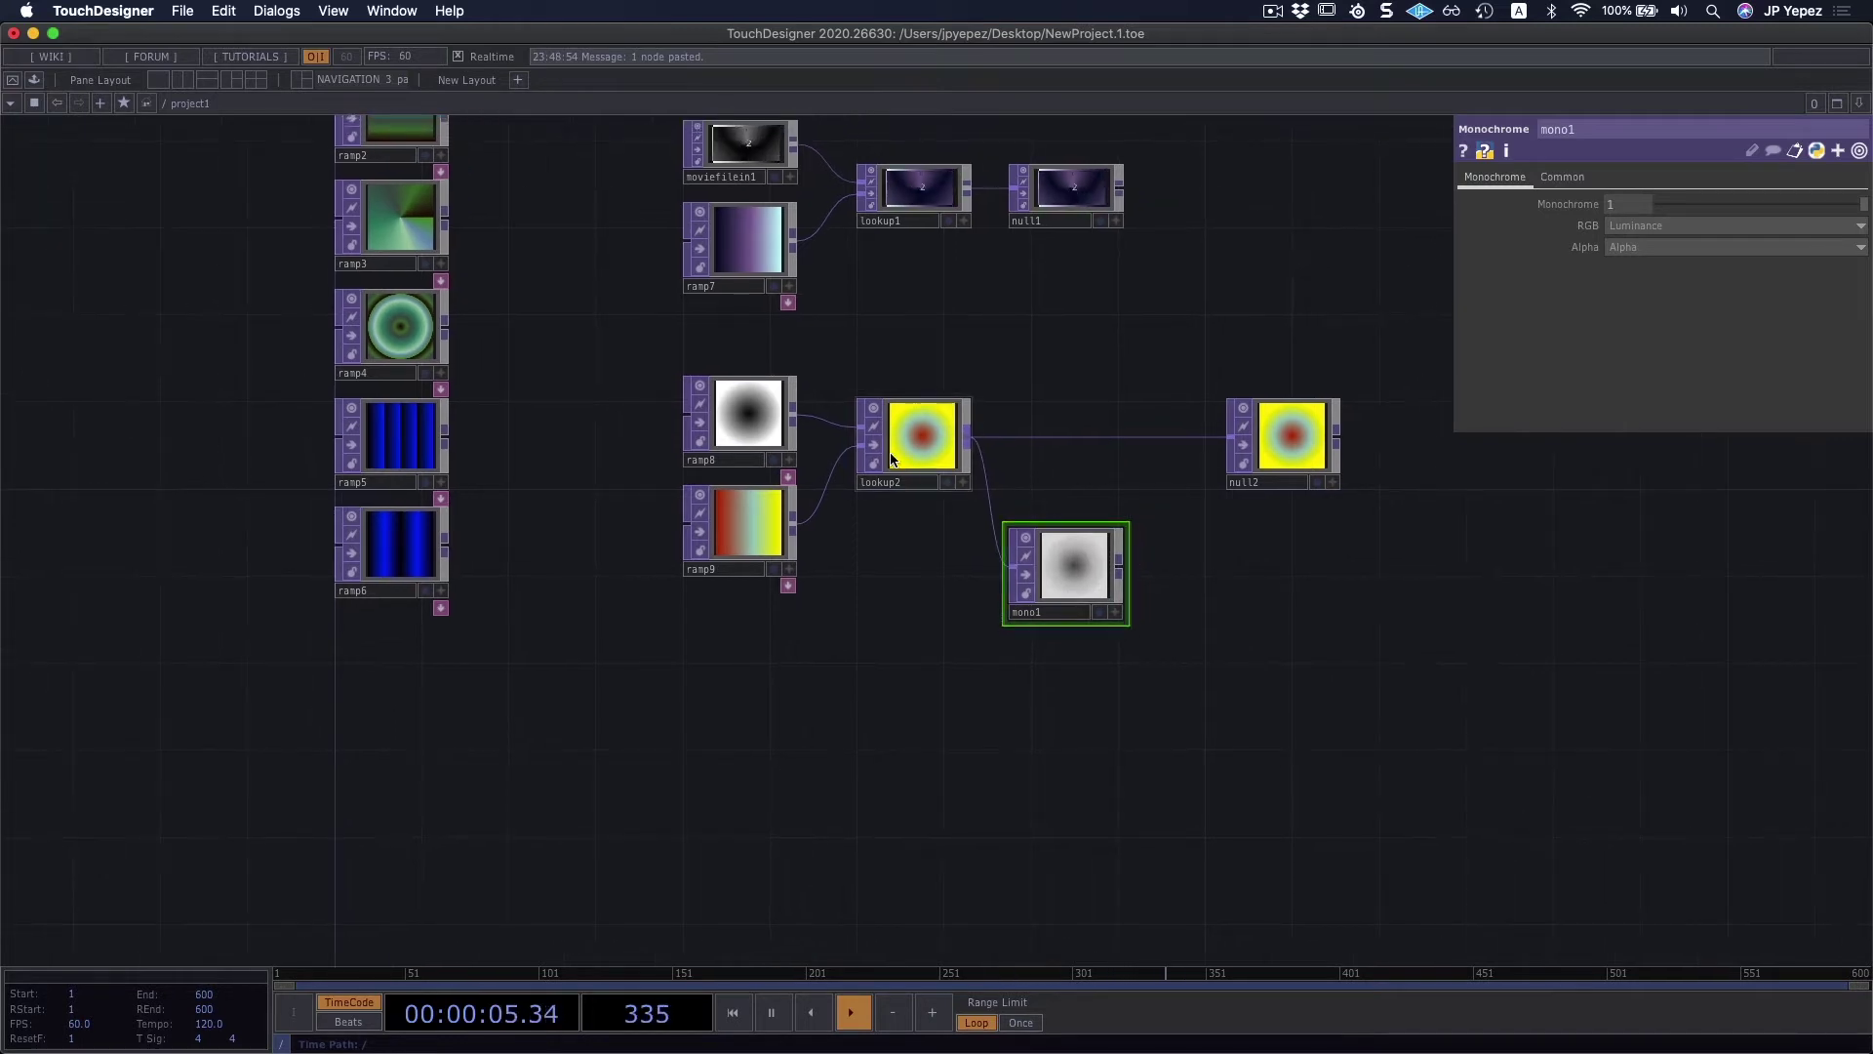
scroll(939, 467, right, 5)
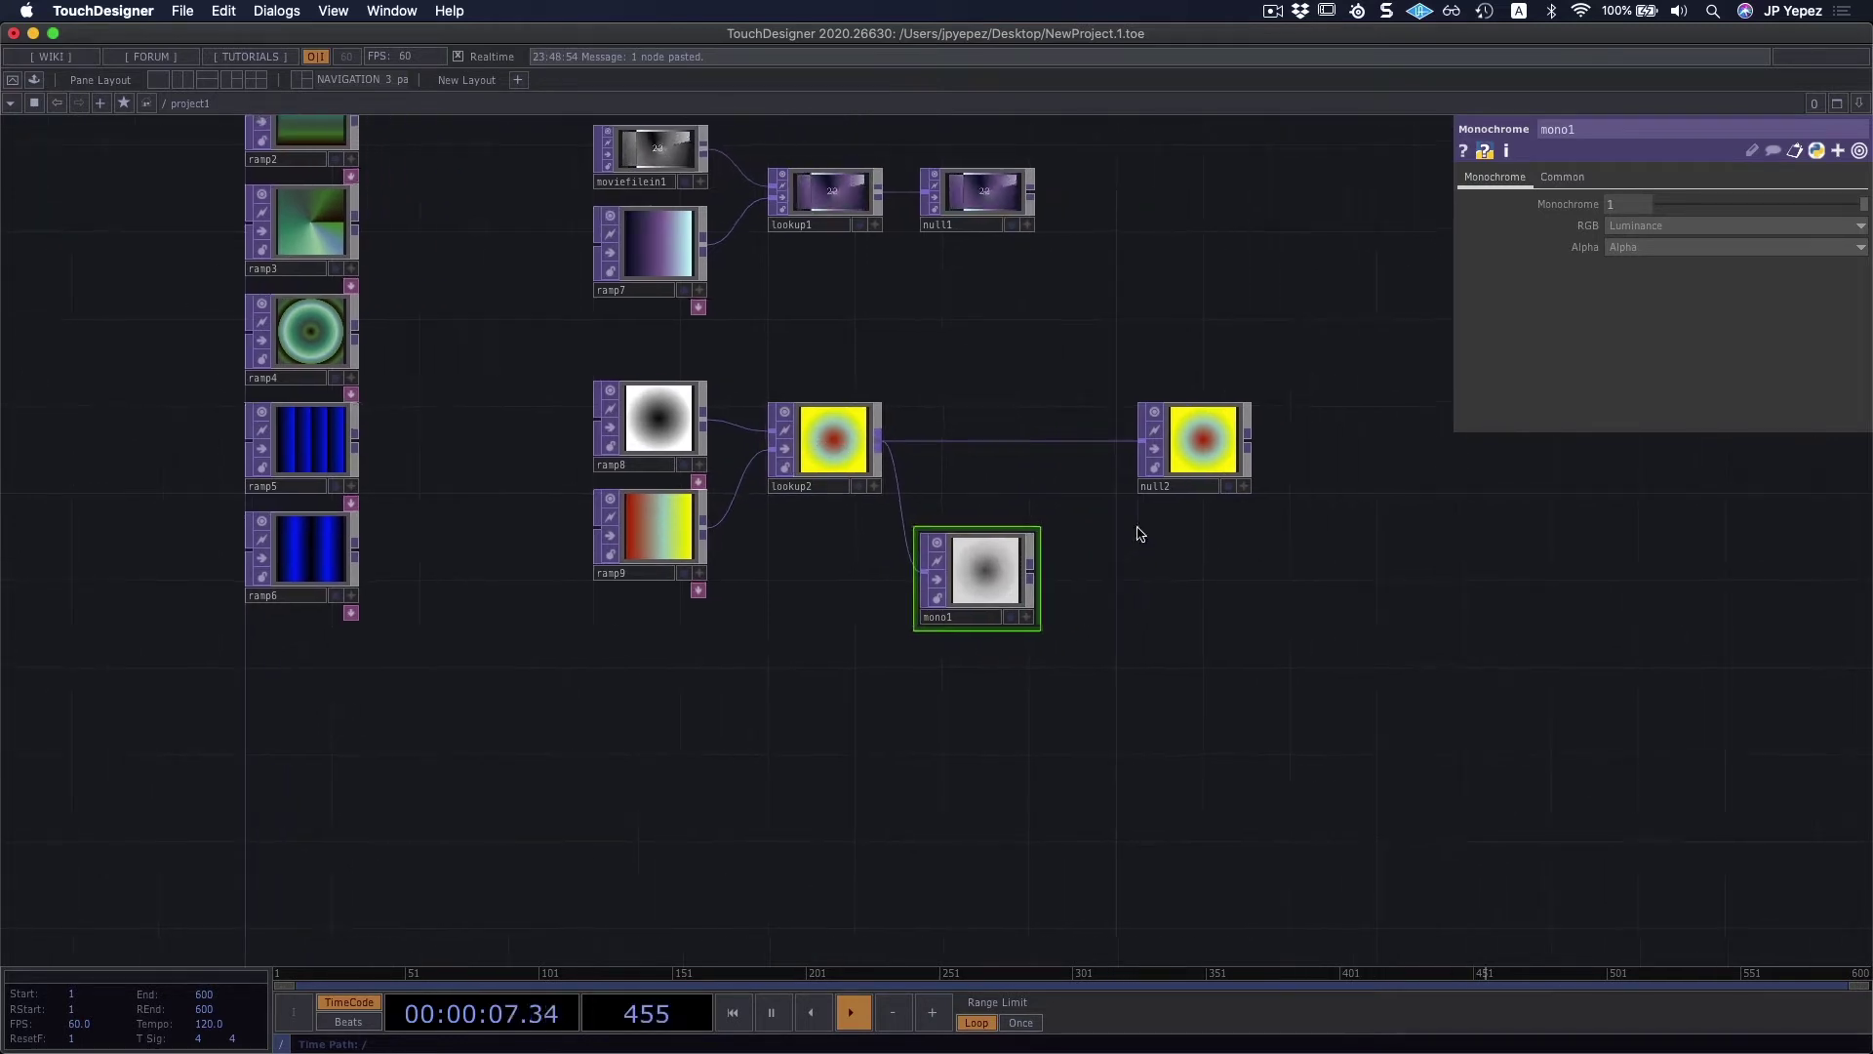
Step: Add null3 after mono1 and shift null2 and null3 left together
click(980, 571)
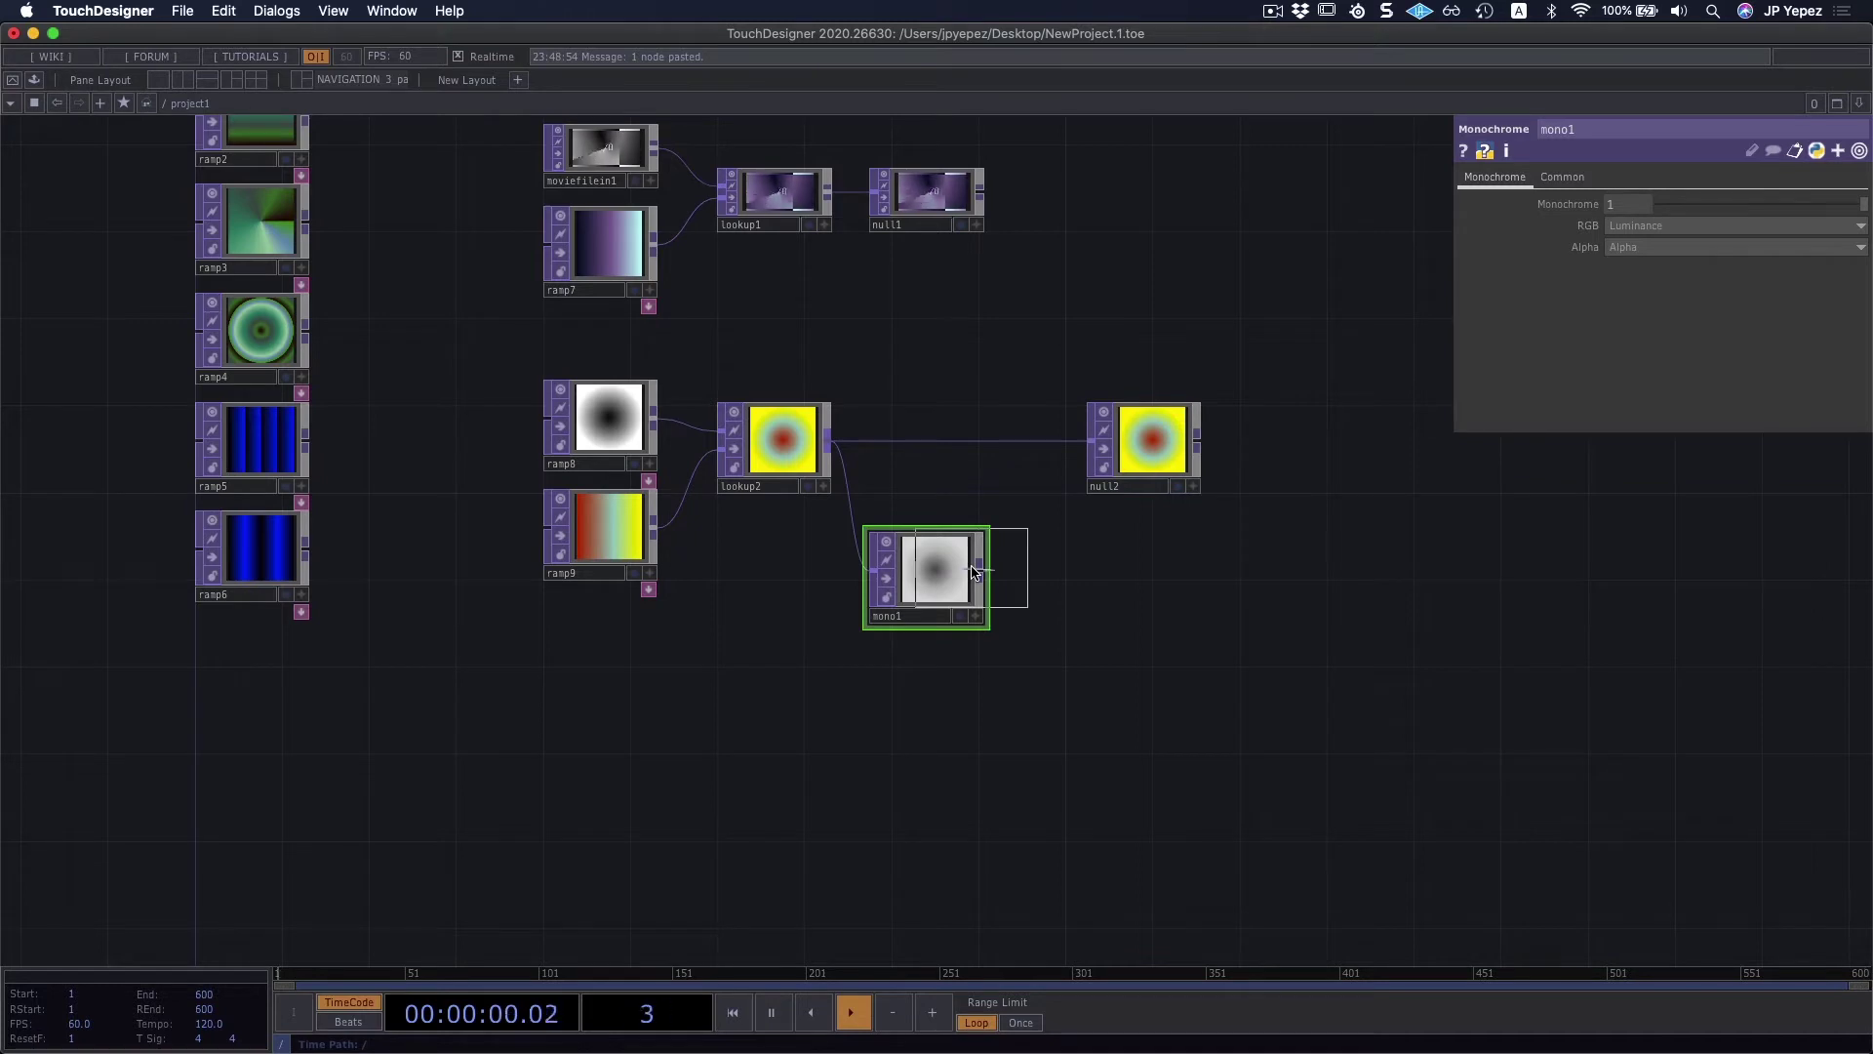
click(1137, 568)
scroll(1136, 572, up, 1)
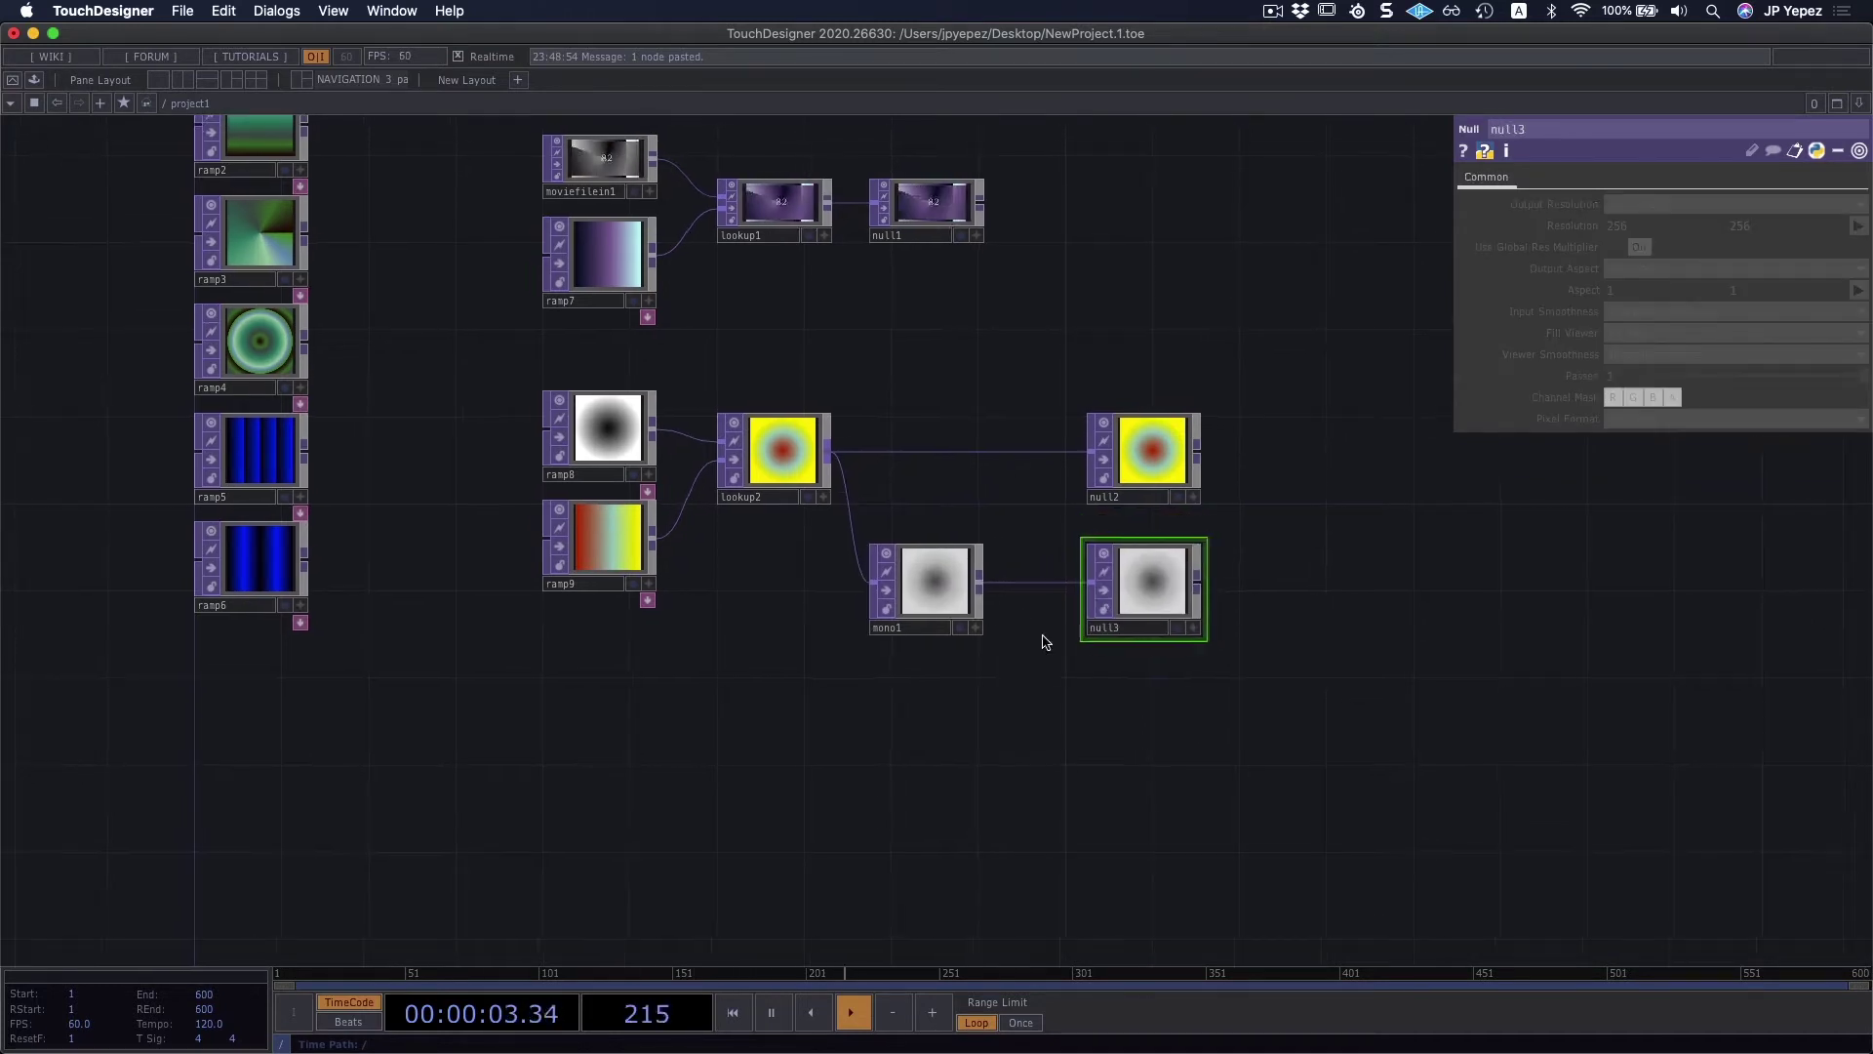
scroll(962, 586, up, 3)
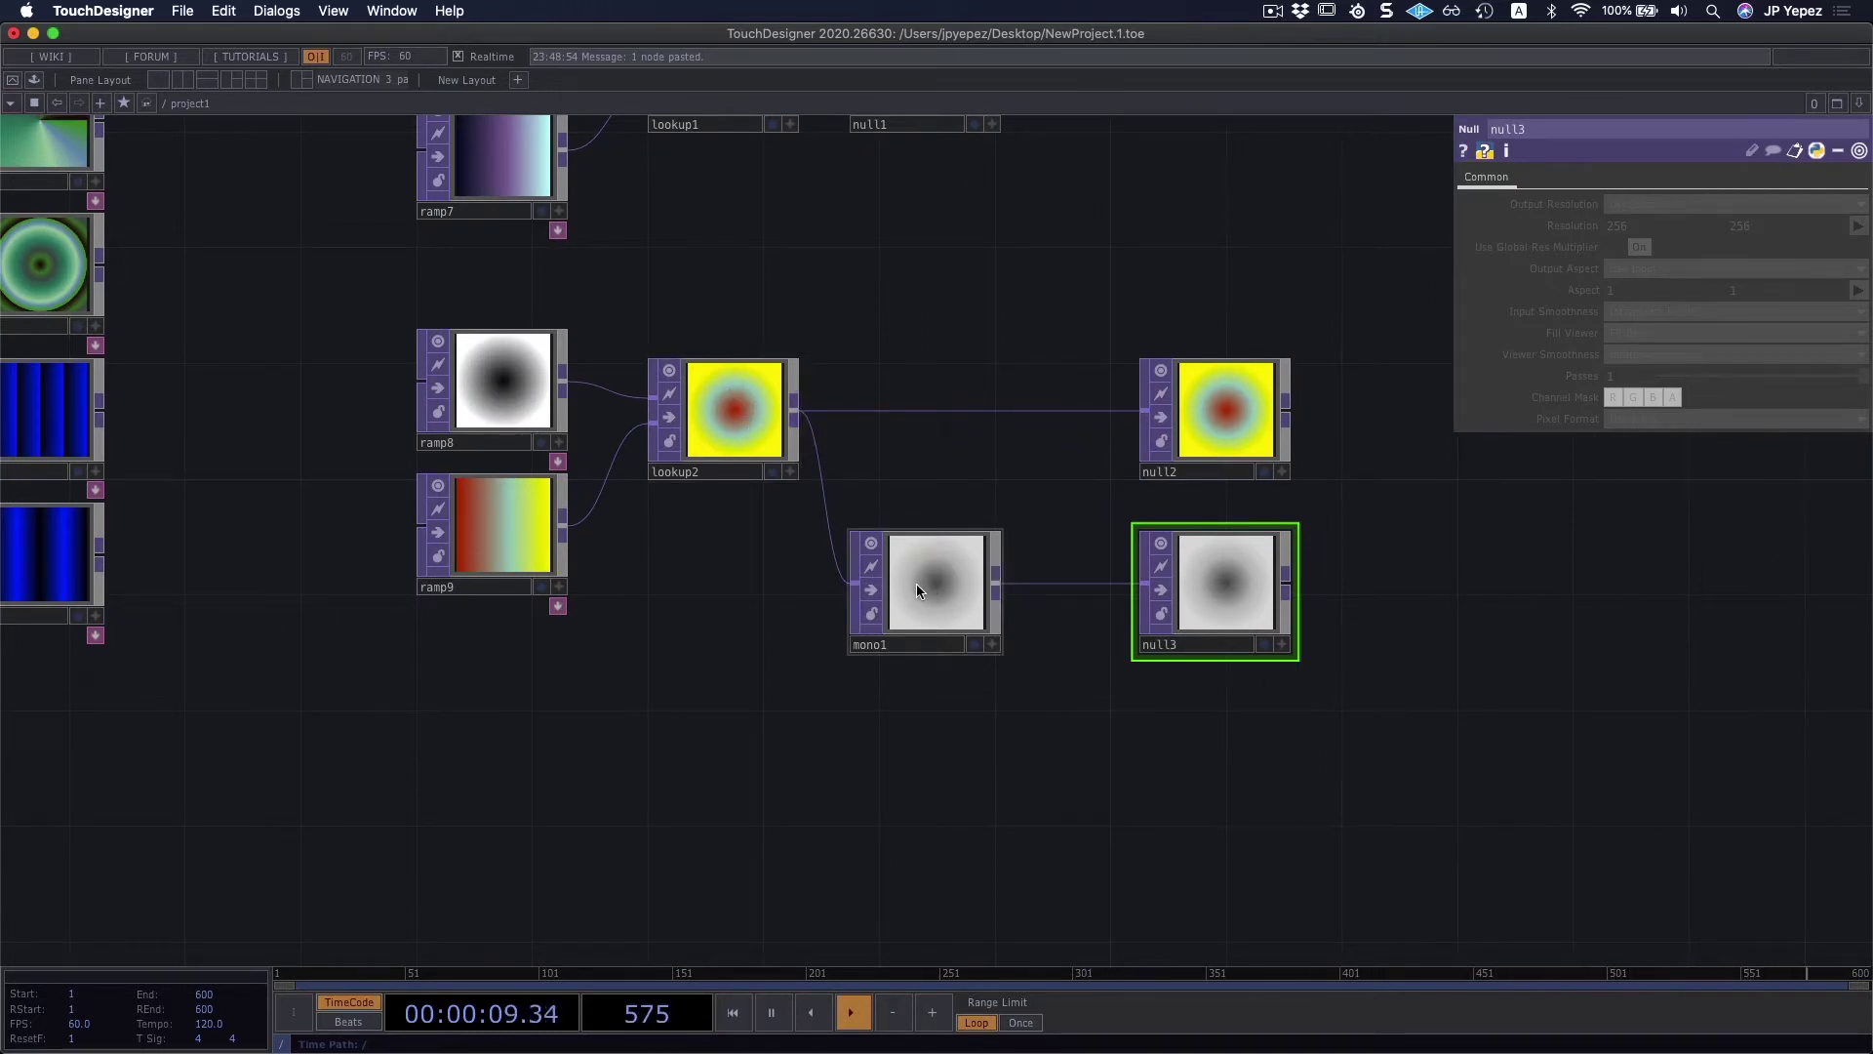
drag(978, 739, 995, 776)
drag(928, 377, 1024, 510)
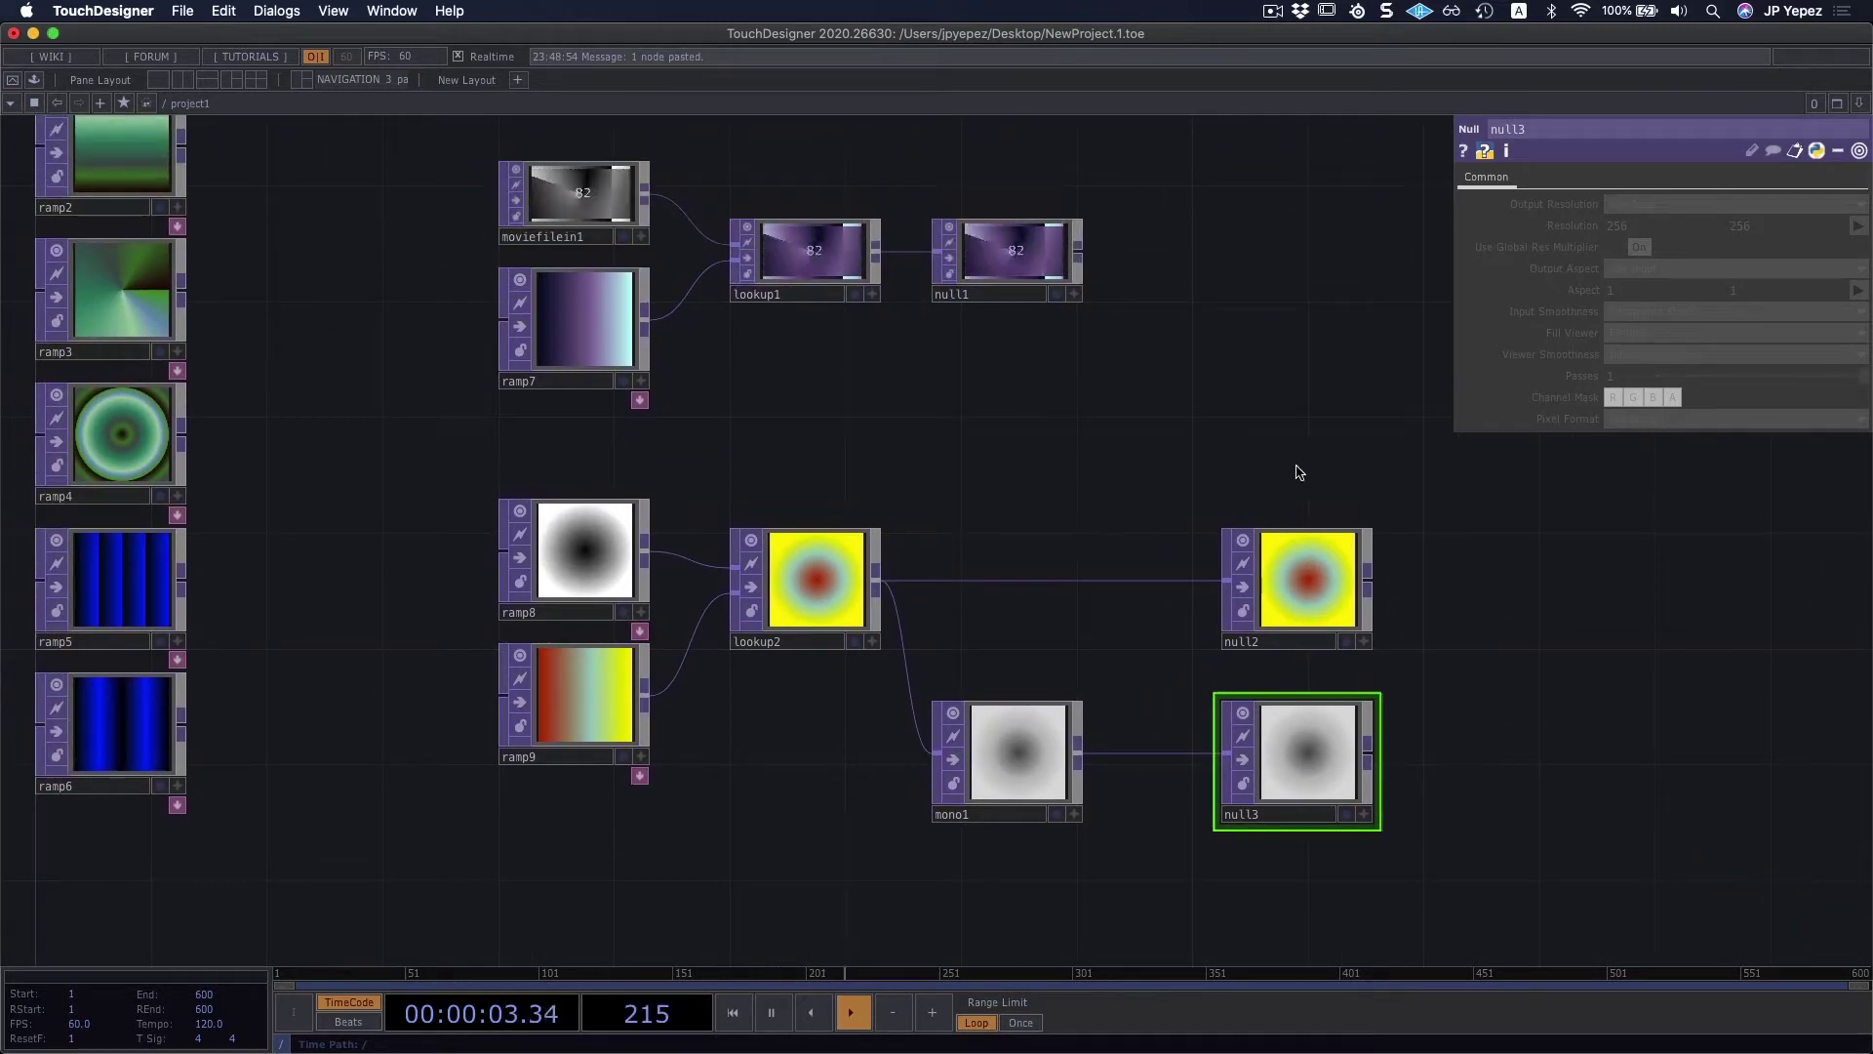
drag(1279, 653, 1194, 653)
Step: Go up to the root with u and back into project1, leaving an empty network
click(1048, 420)
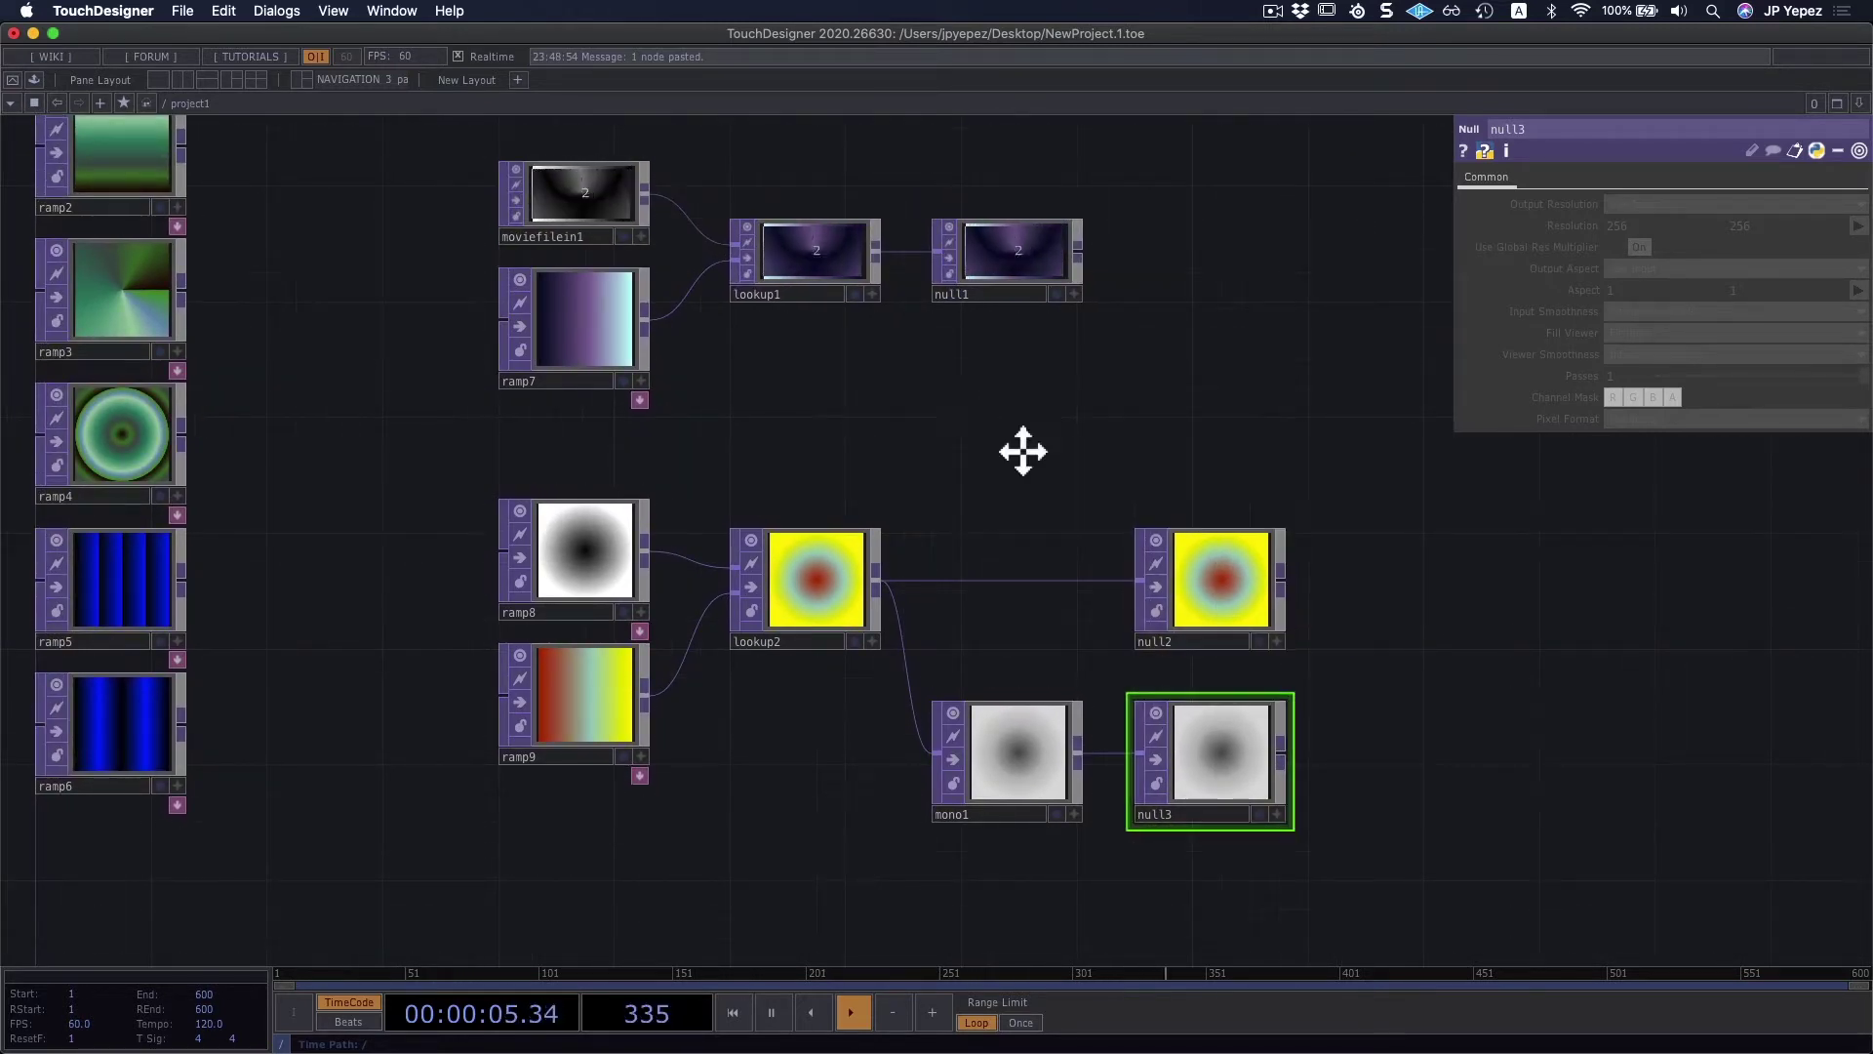
drag(859, 419, 1008, 445)
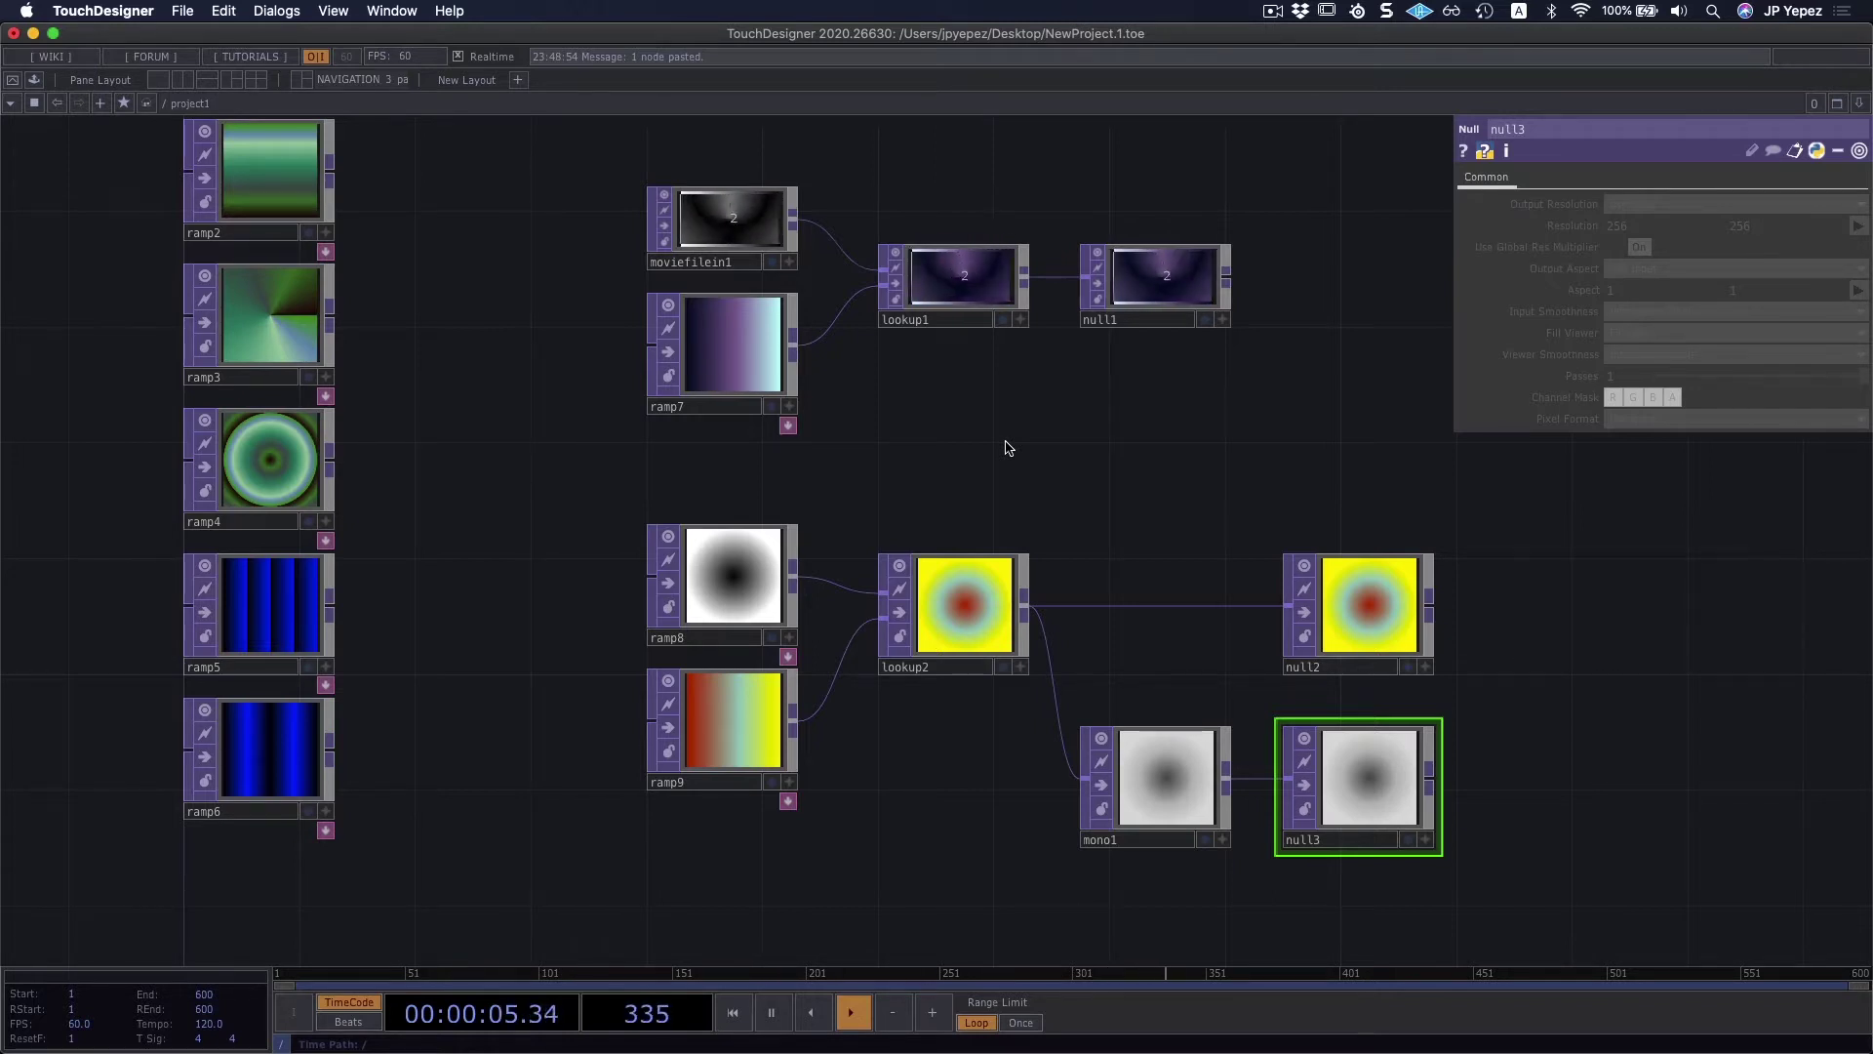
key(u)
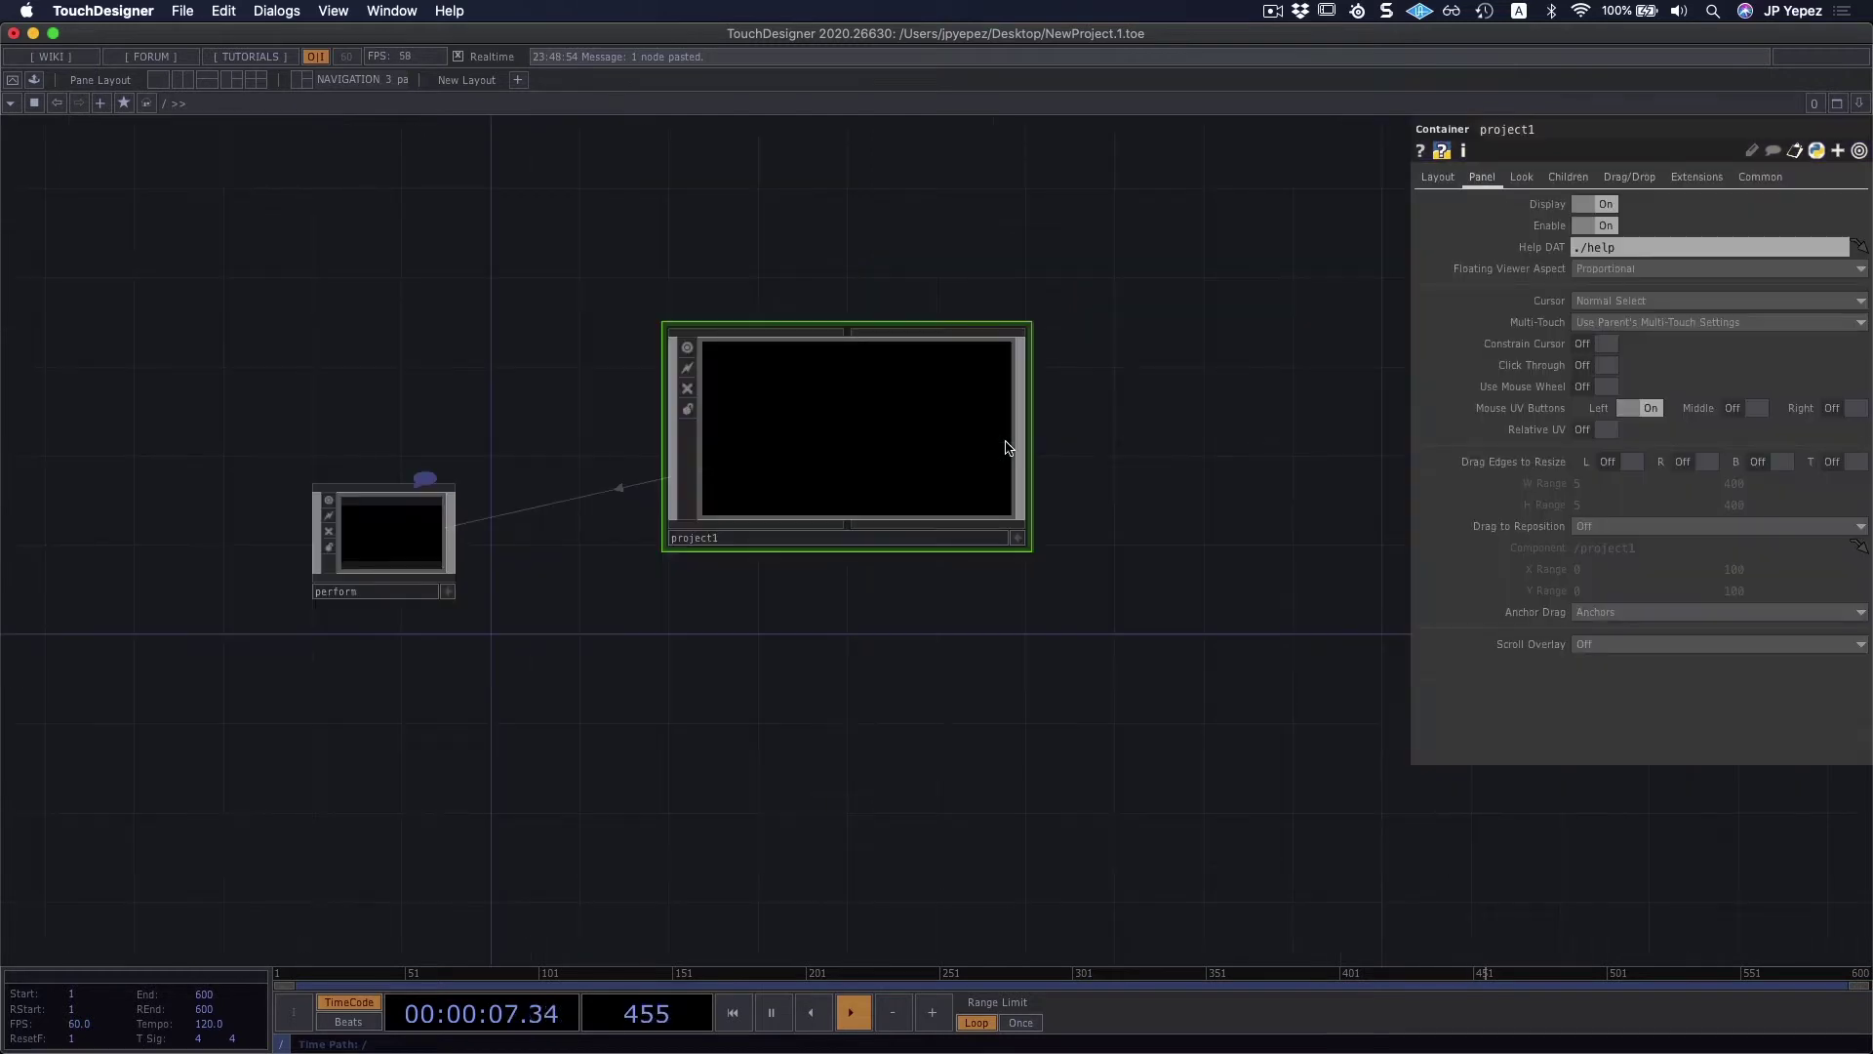
key(i)
drag(1159, 497, 1226, 613)
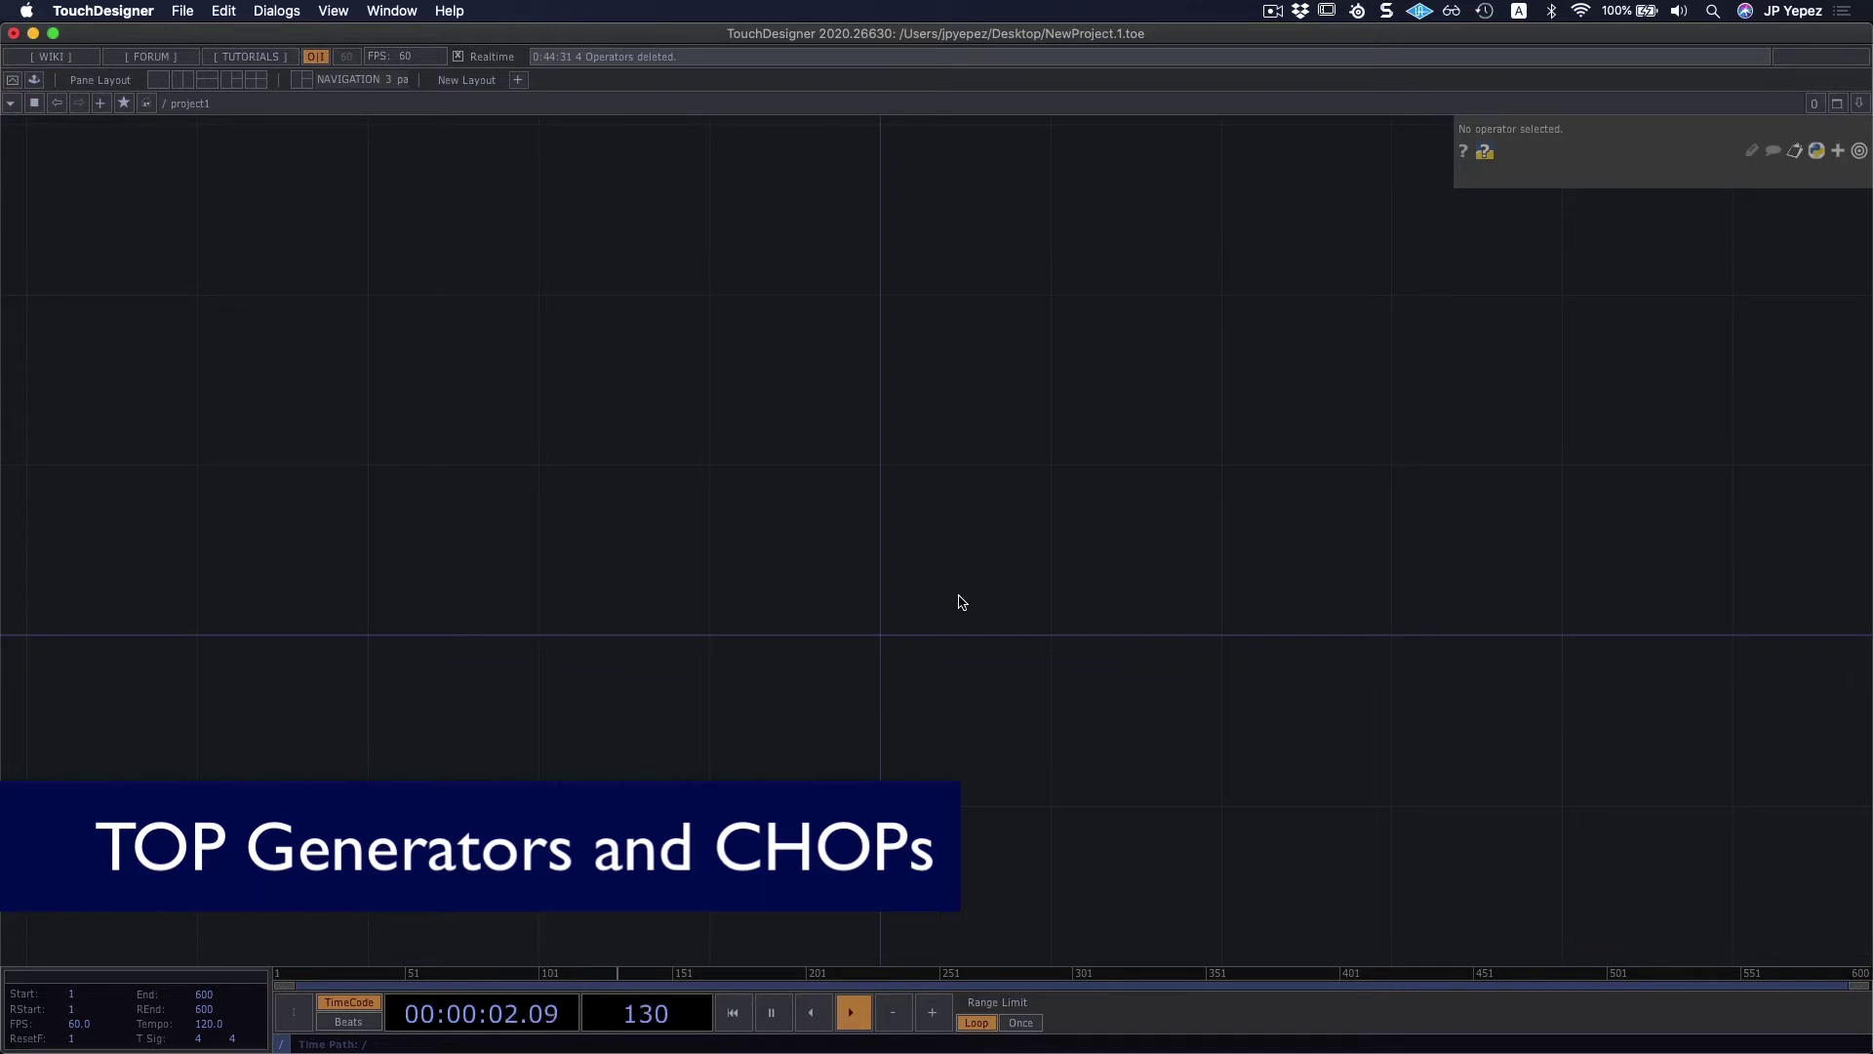
Step: Create a Circle TOP, circle1, in the empty project1 network
key(Tab)
key(Tab)
key(shift+Tab)
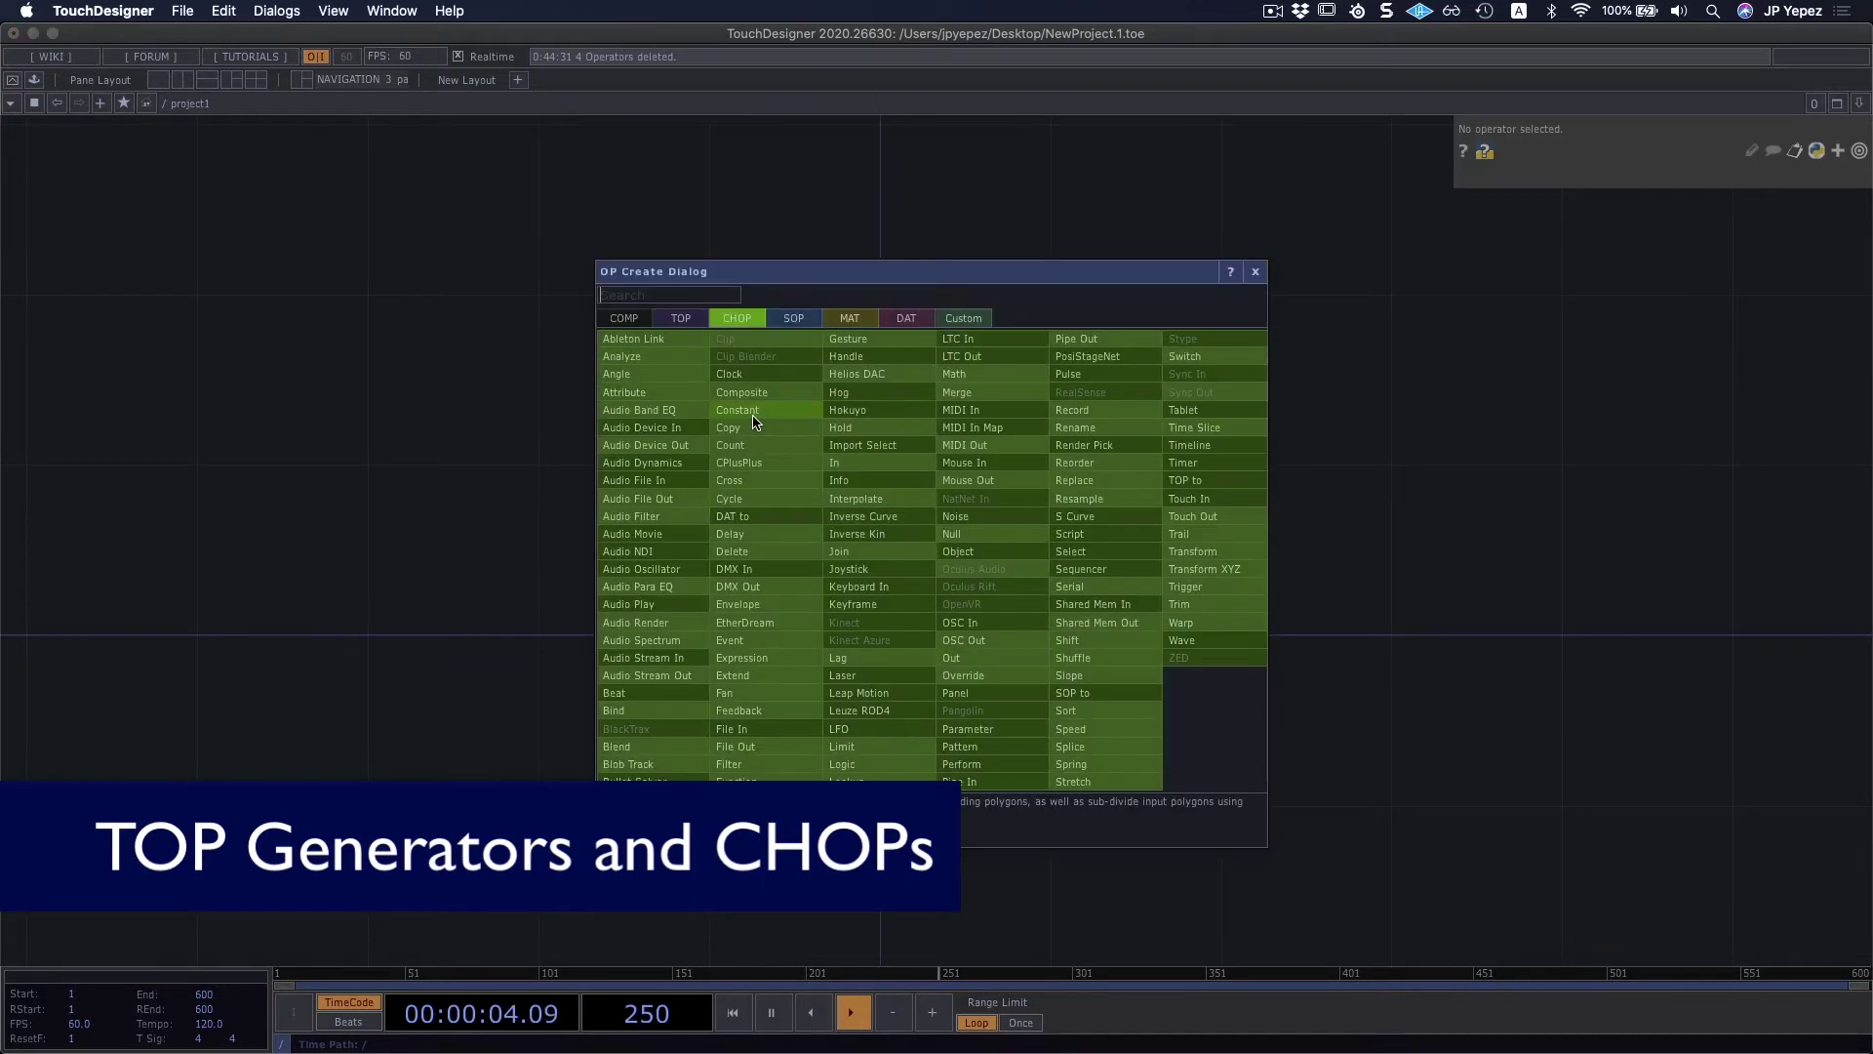
key(shift+Tab)
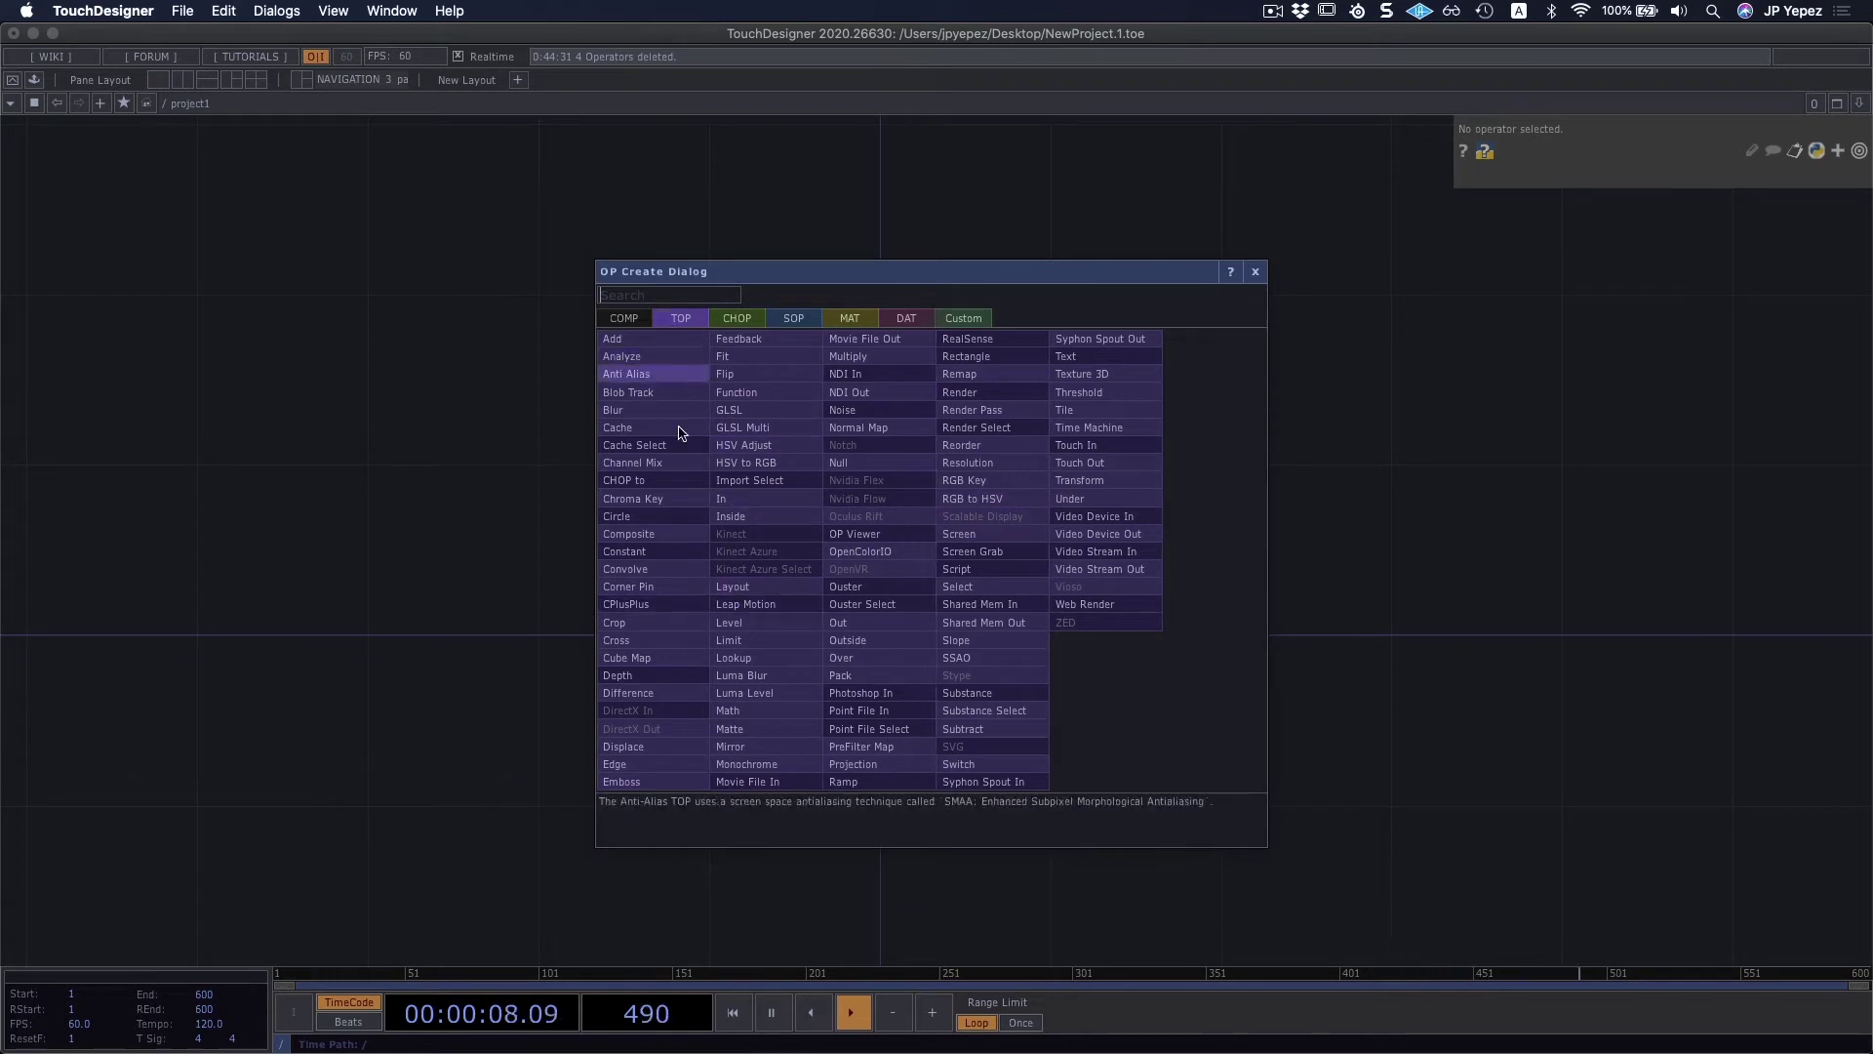
click(655, 516)
click(991, 554)
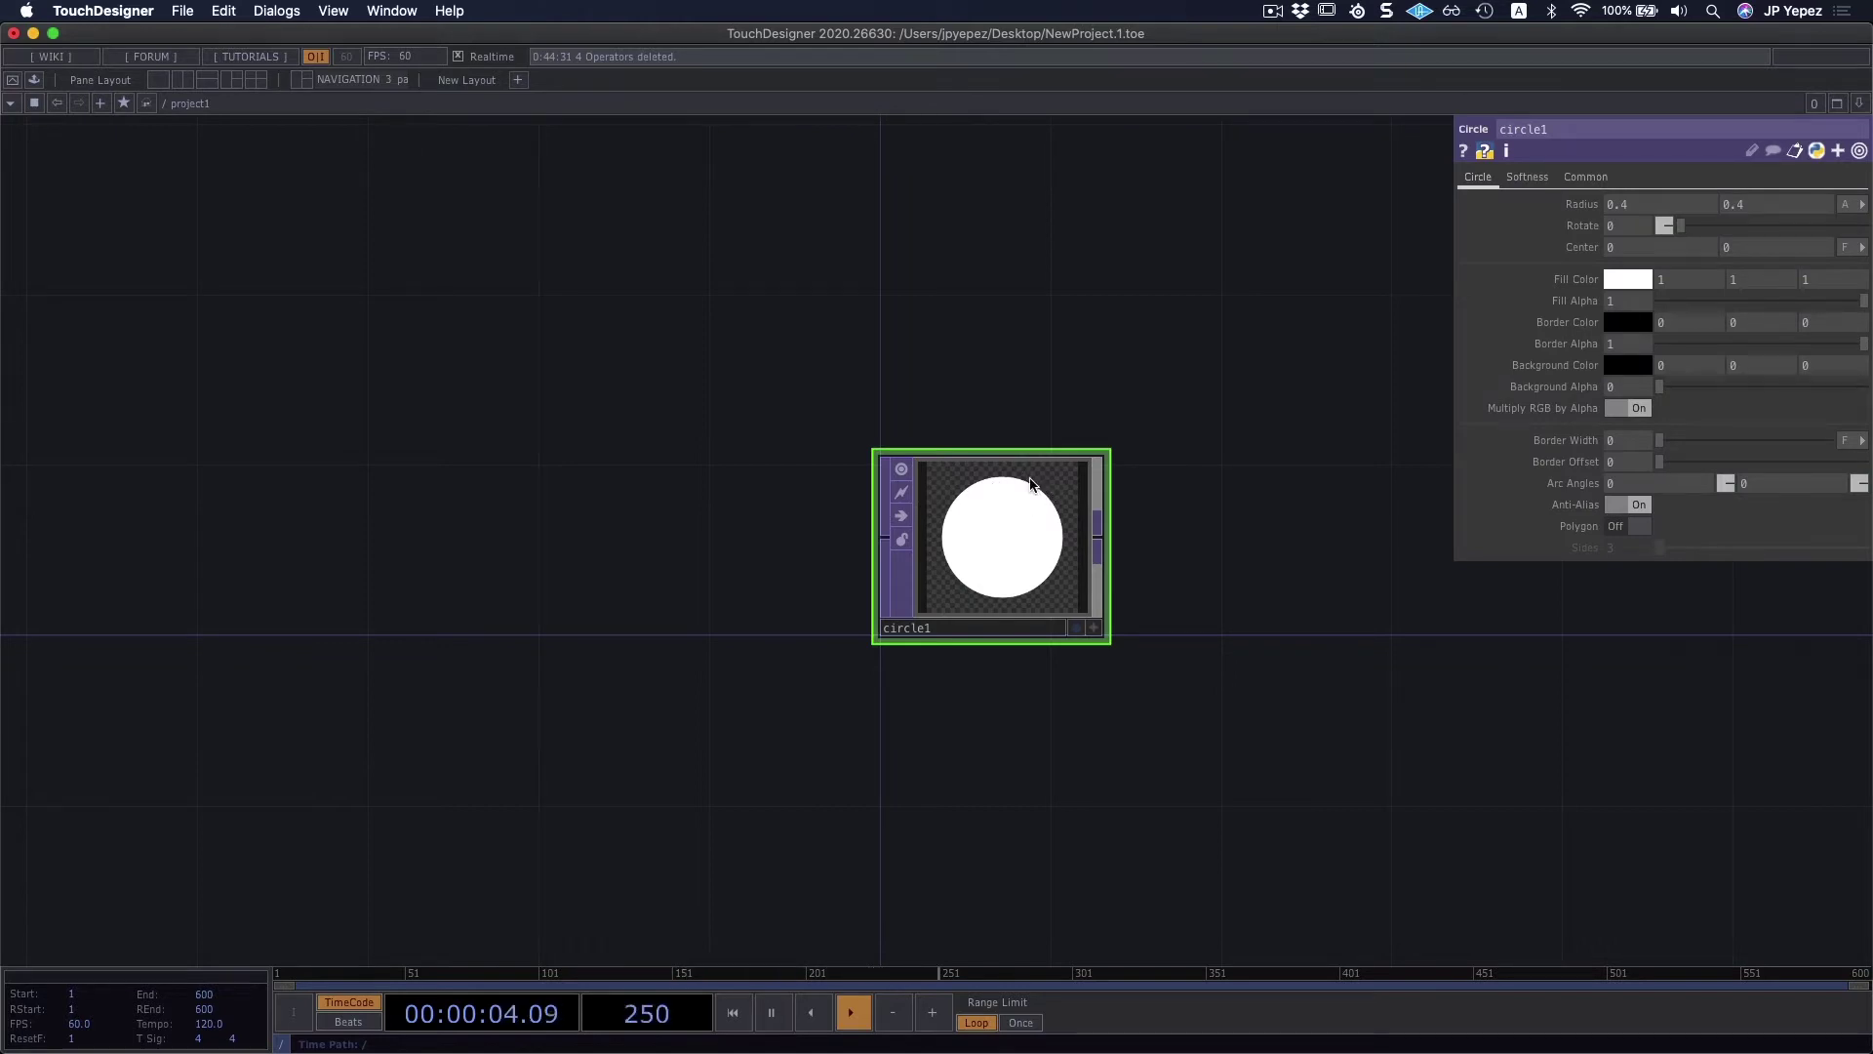
Step: Try circle1's radius, a 195° rotation and its centre, resetting the radius to default
middle_drag(1637, 204, 1757, 193)
mouse_move(1680, 225)
mouse_down()
mouse_move(1780, 231)
mouse_move(1665, 232)
mouse_up()
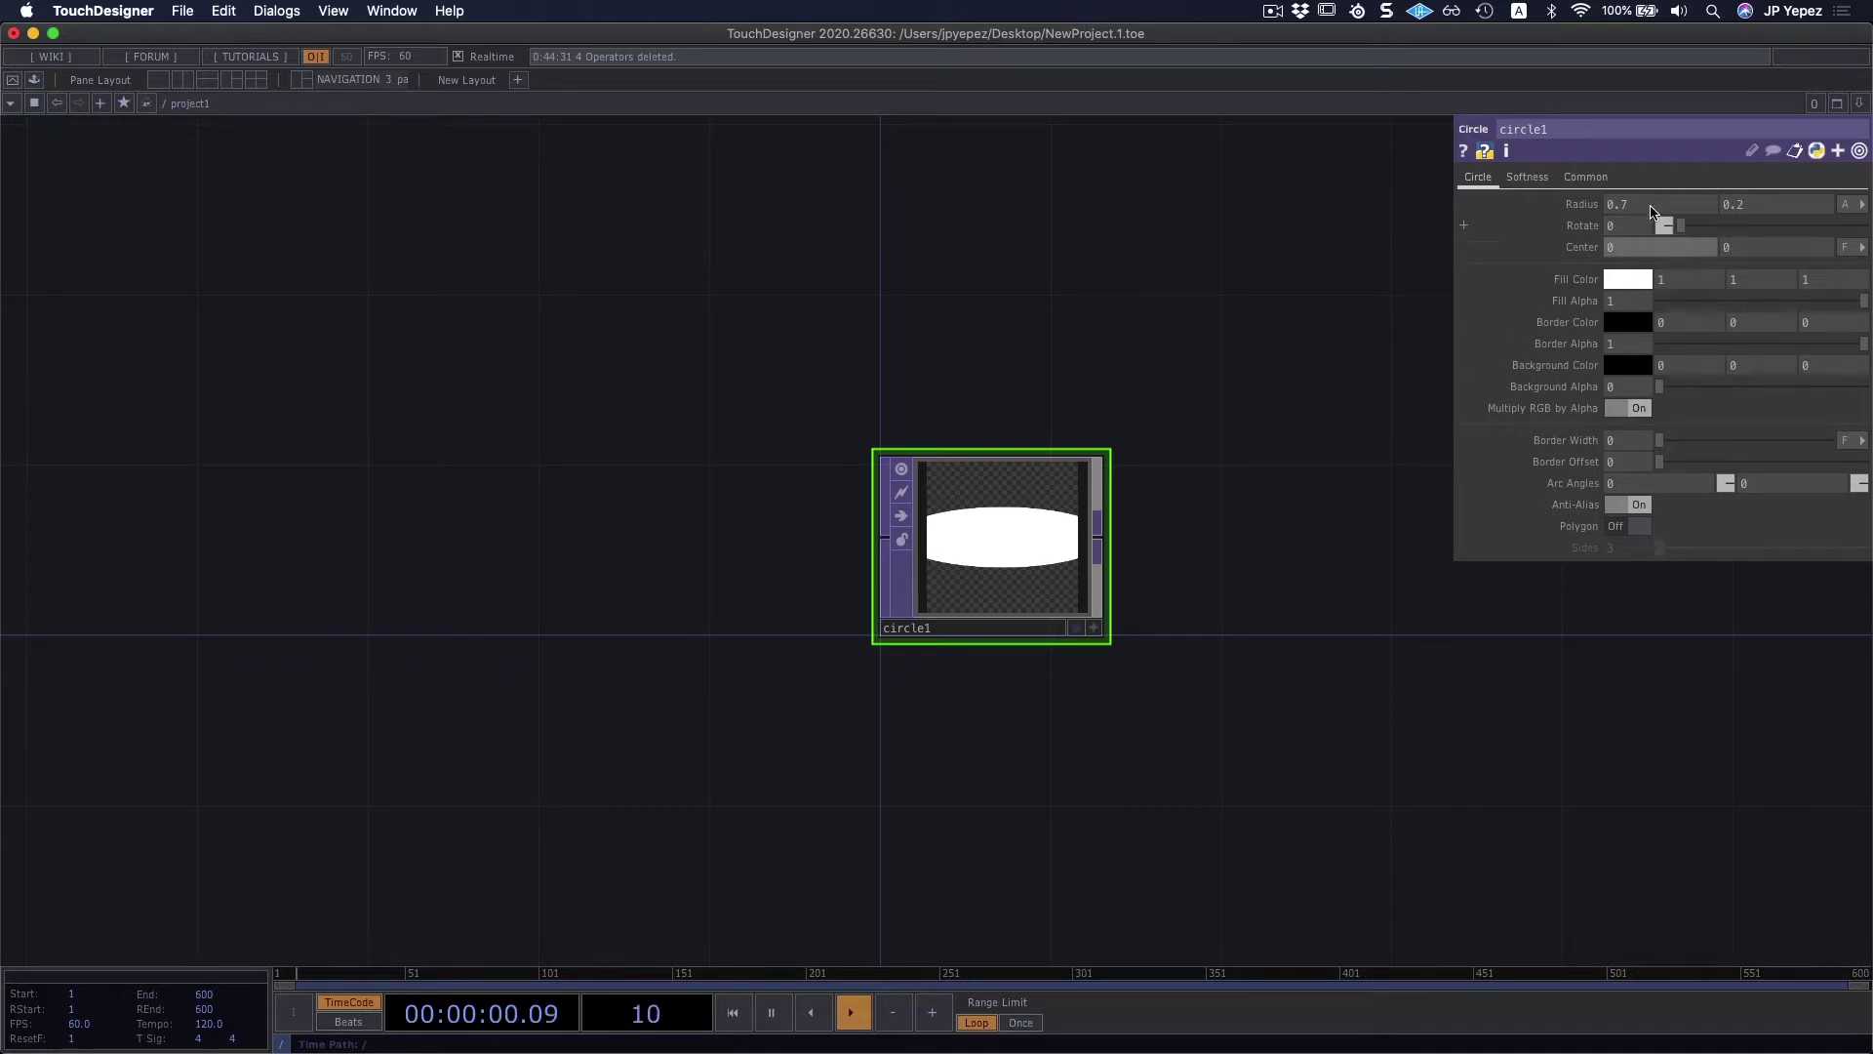
right_click(1588, 208)
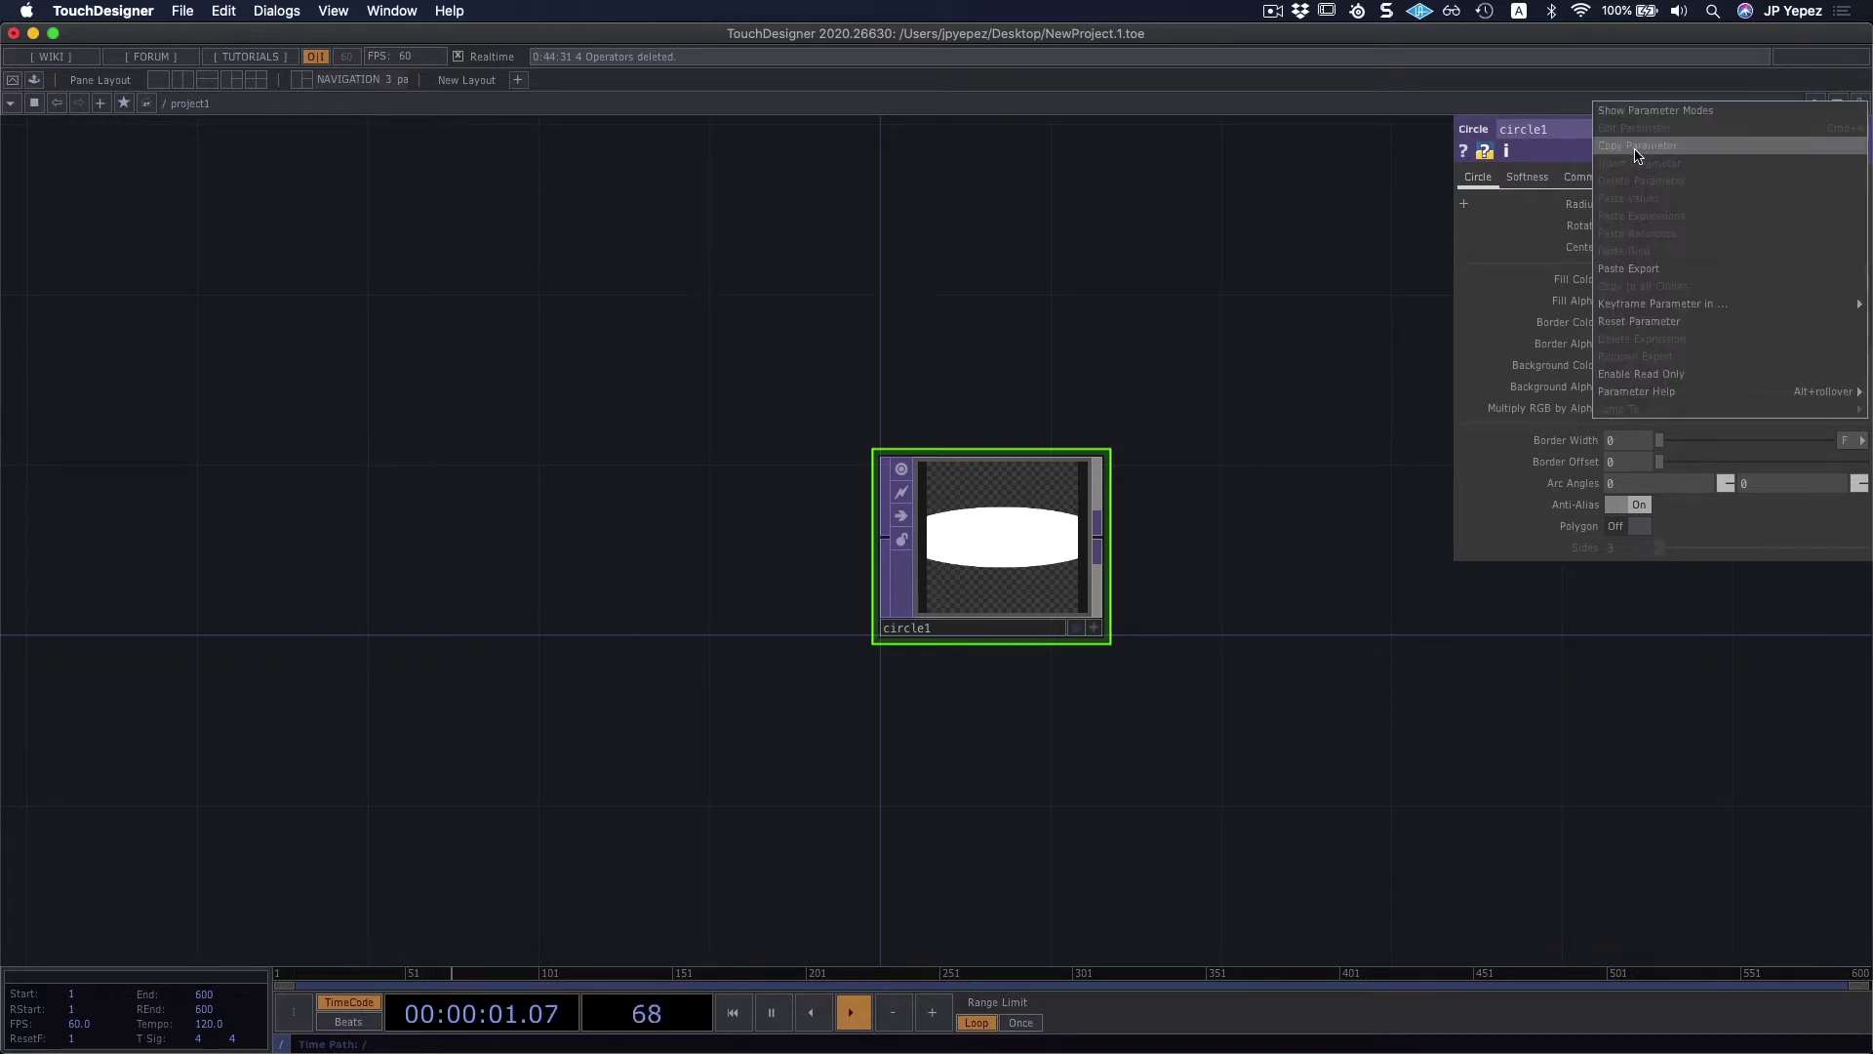
click(1639, 321)
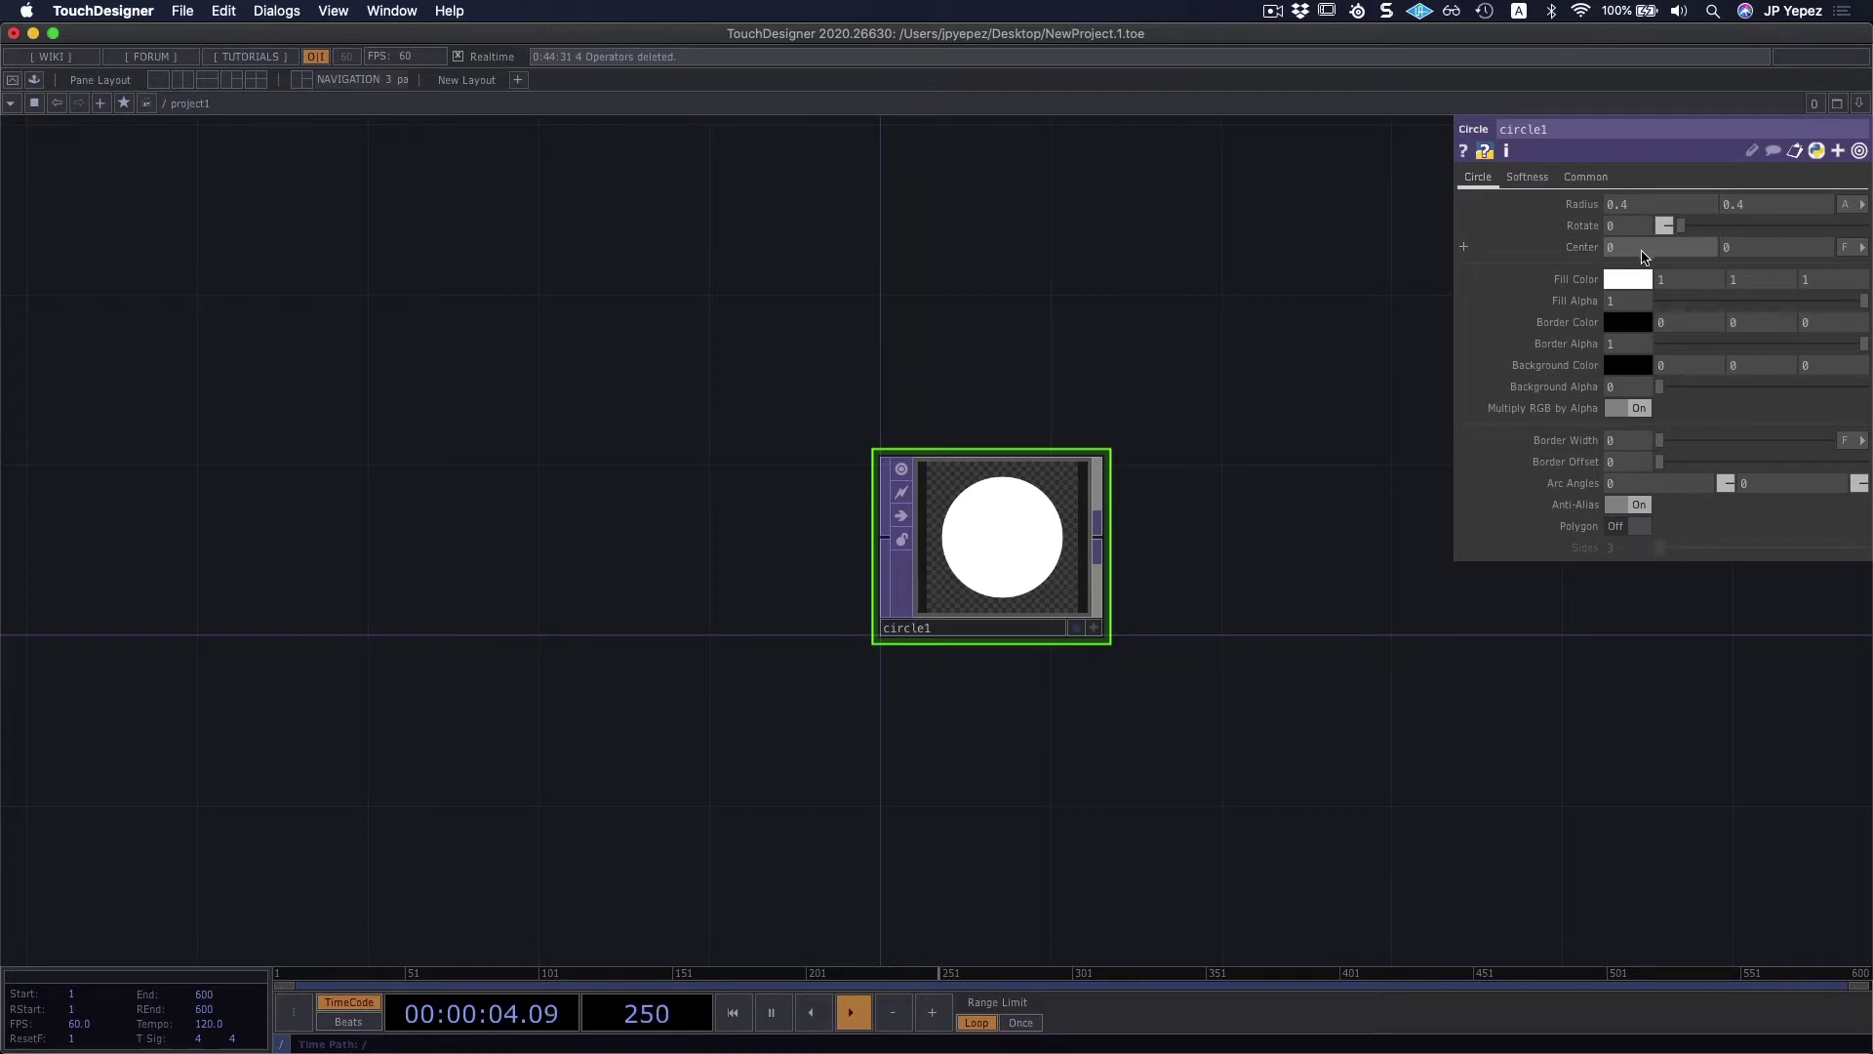
middle_click(1643, 255)
middle_drag(1648, 256, 1745, 223)
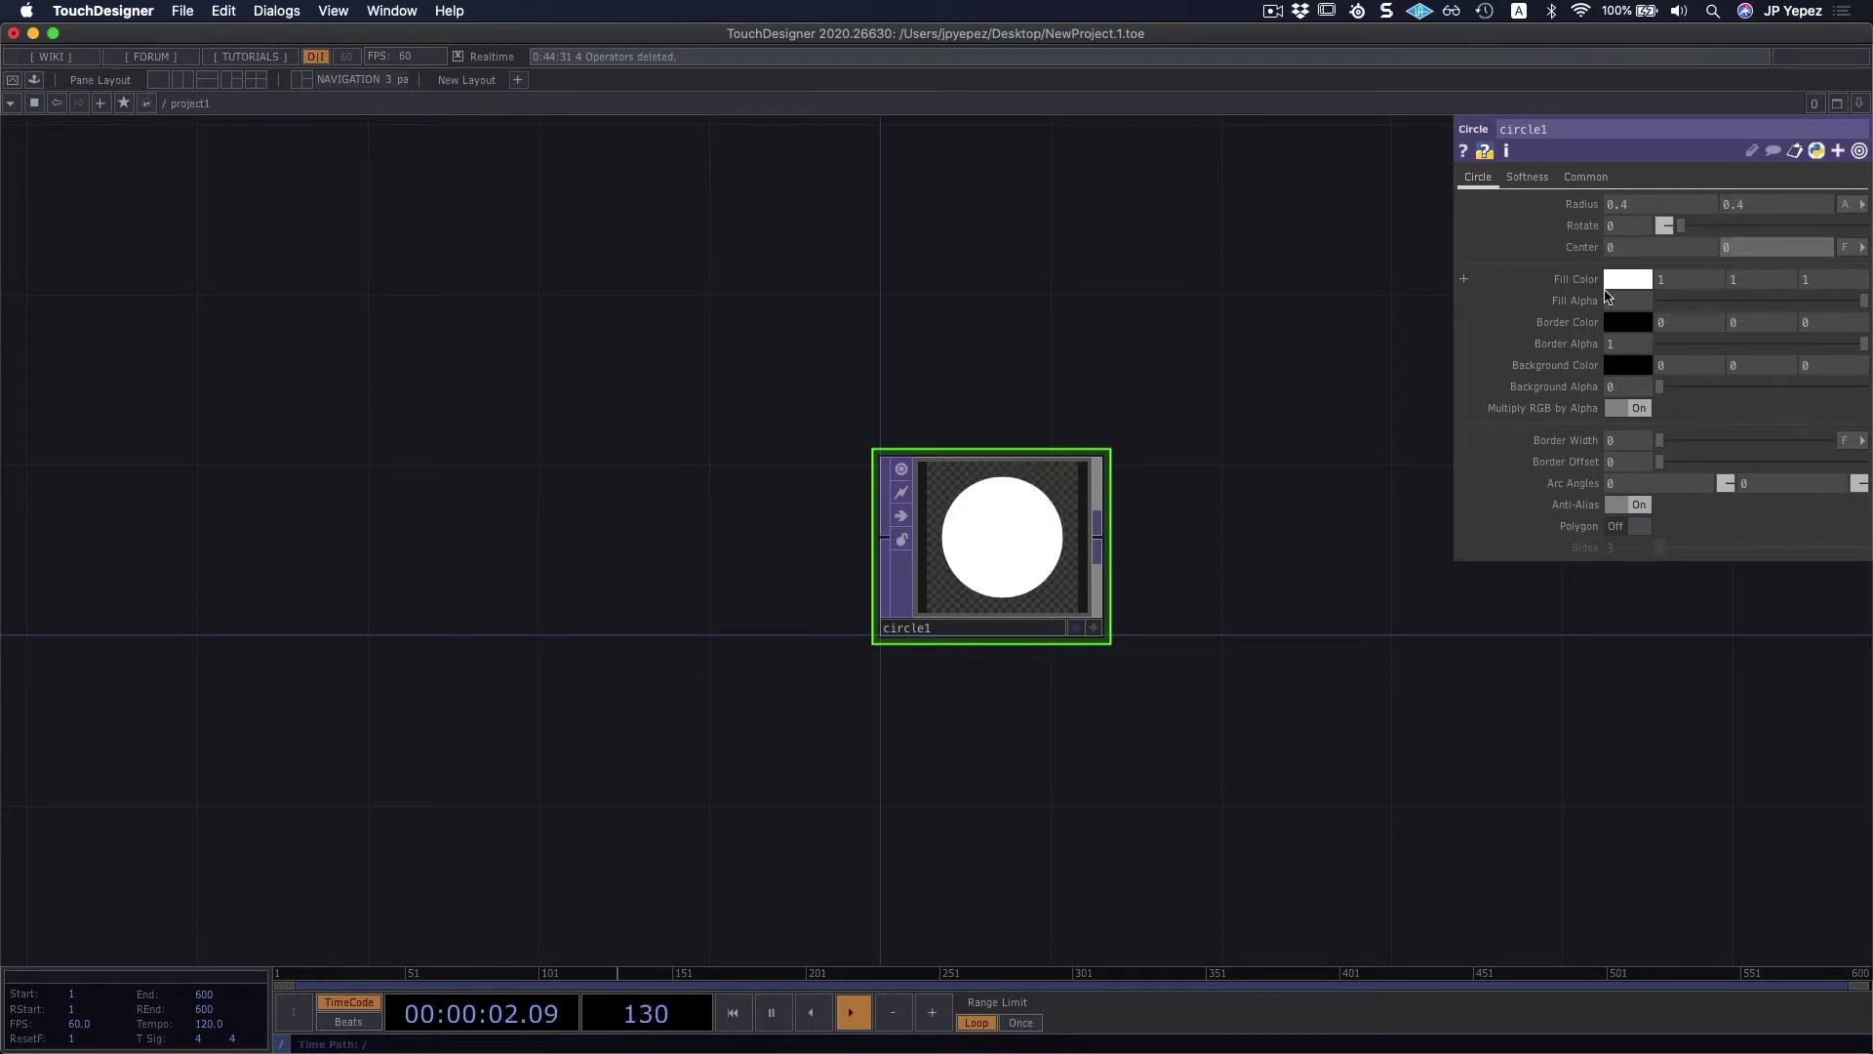
Step: Make circle1's fill dark blue with a light-blue border 0.031 wide
click(1627, 279)
click(1705, 134)
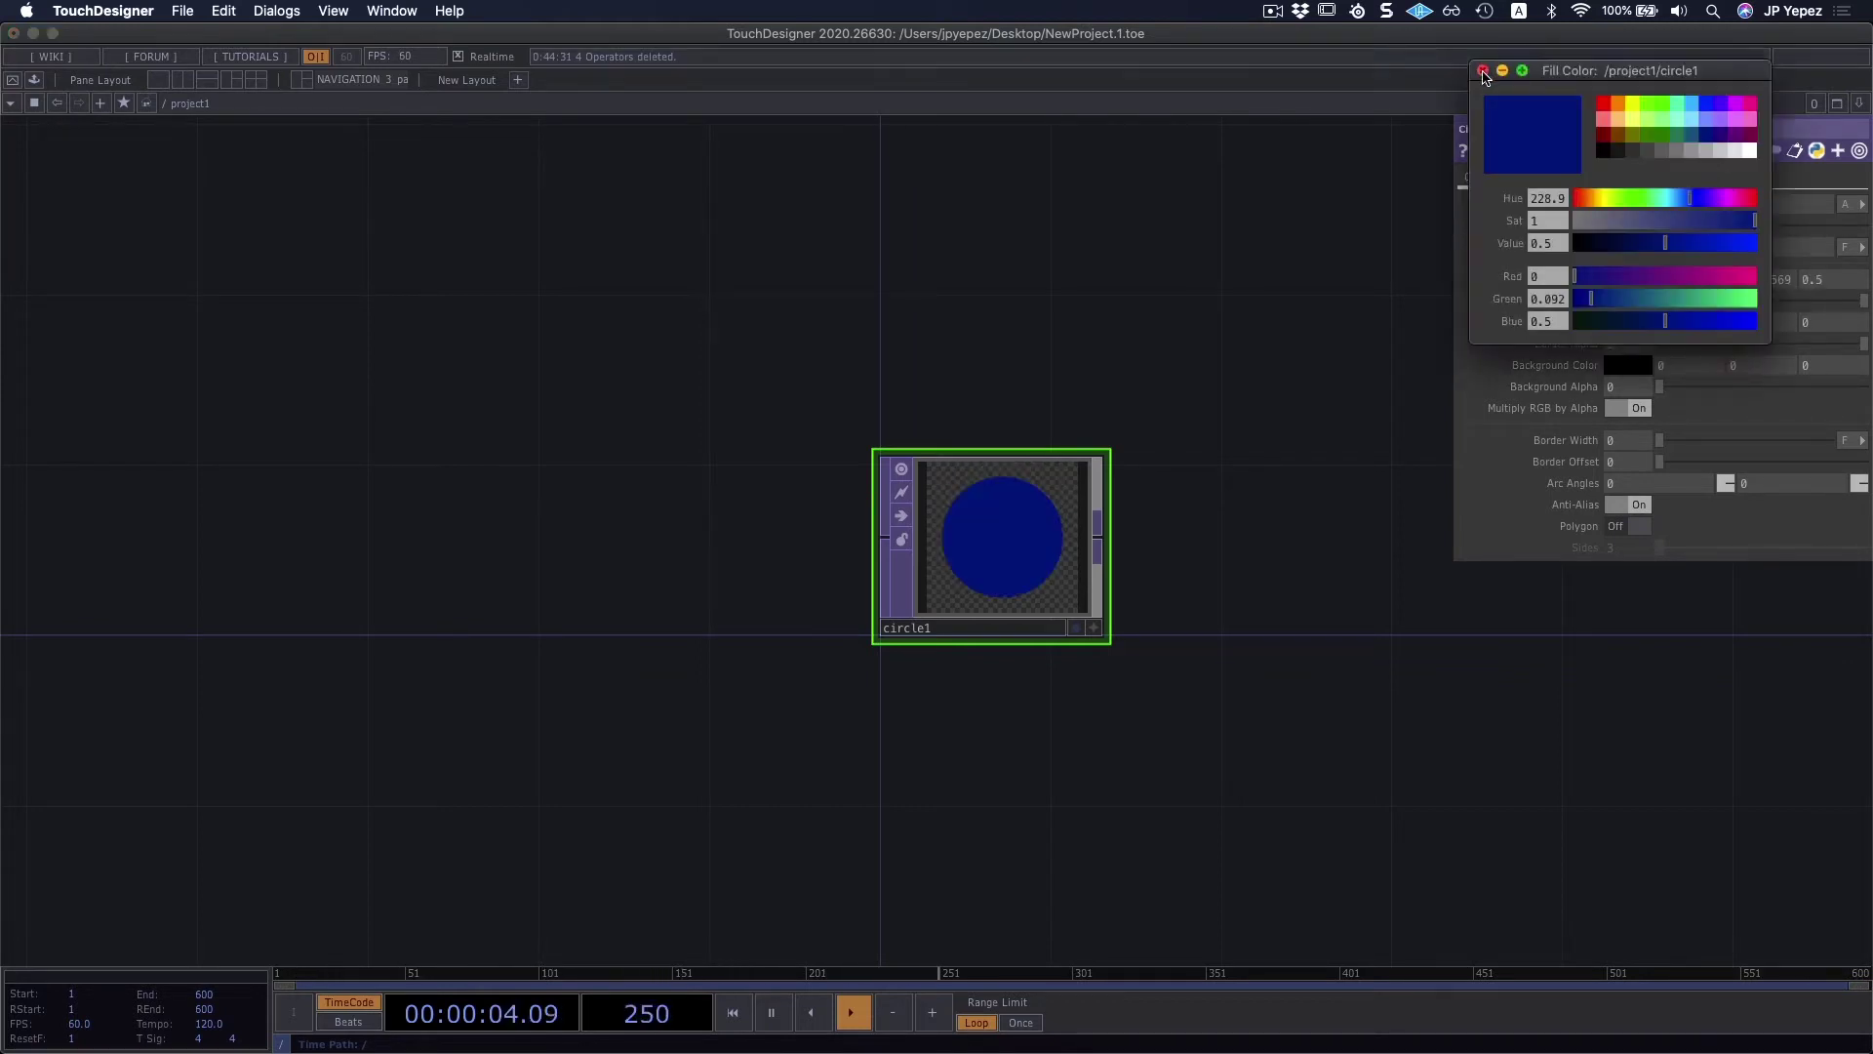
click(1483, 70)
click(1638, 324)
click(1658, 102)
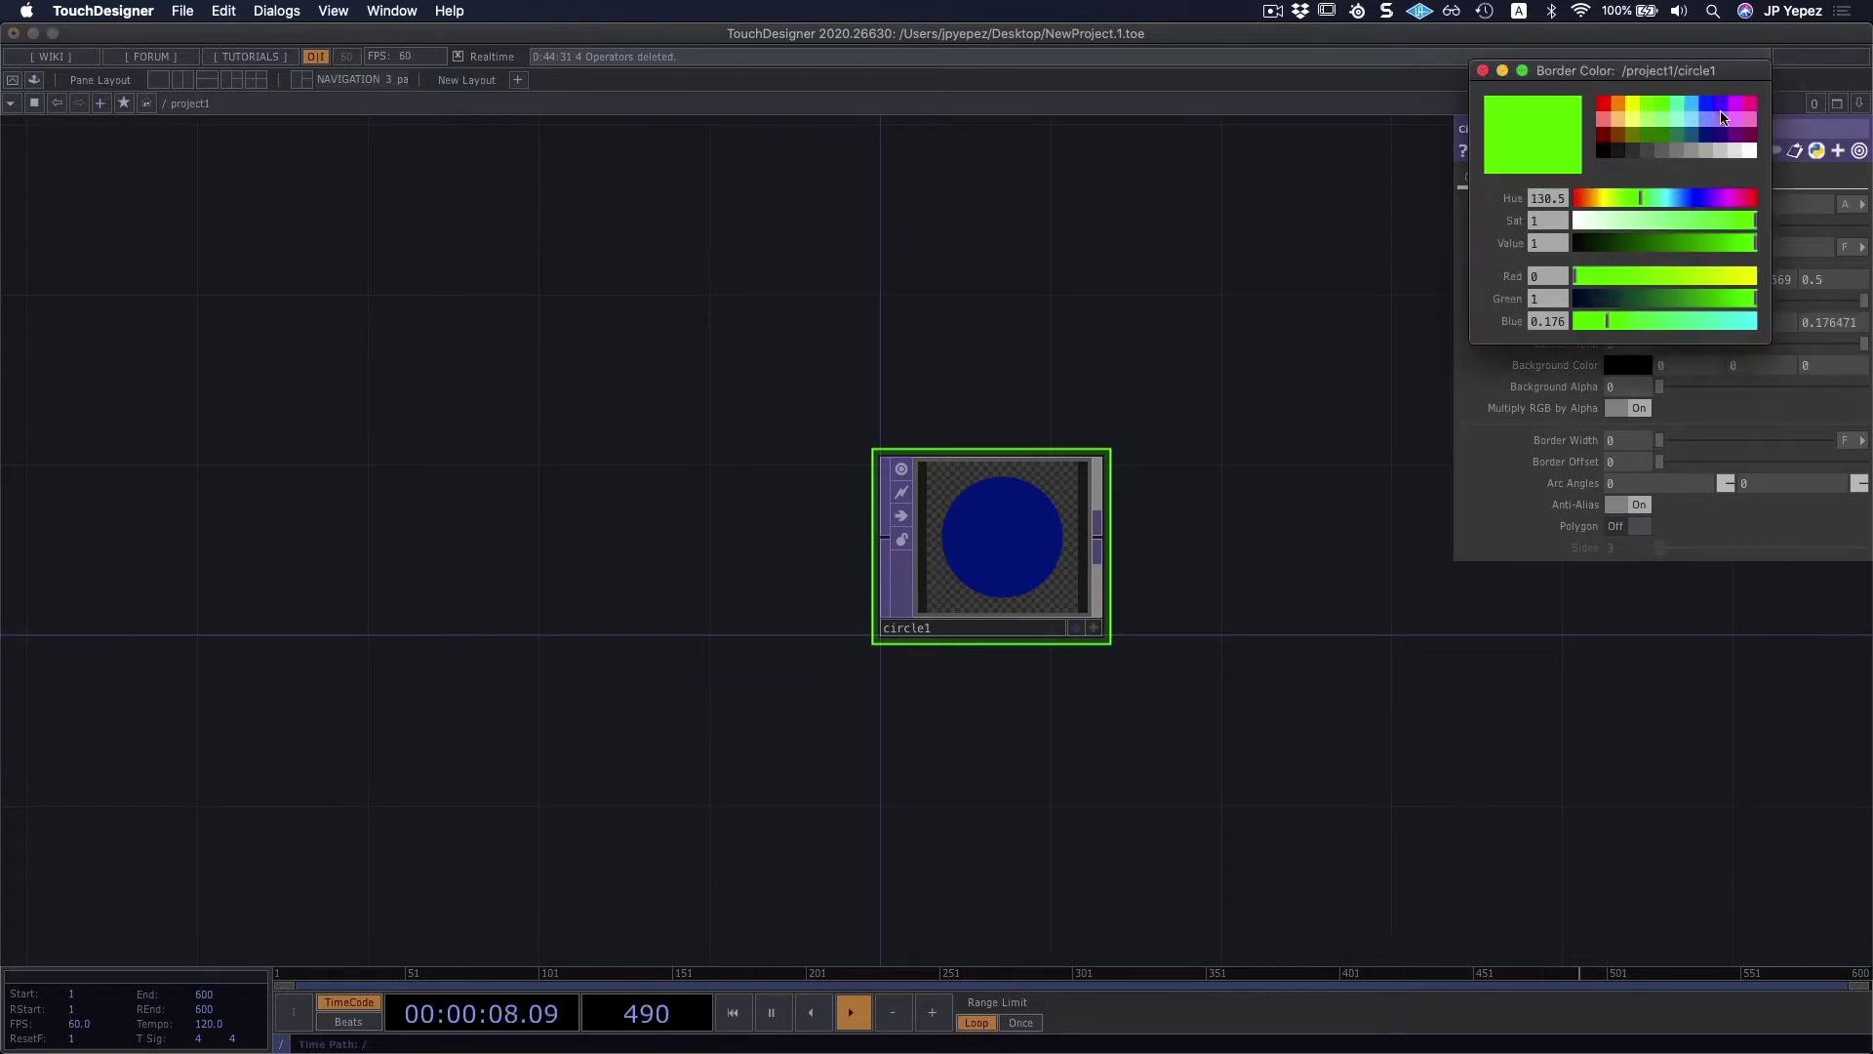
click(1689, 120)
click(1483, 70)
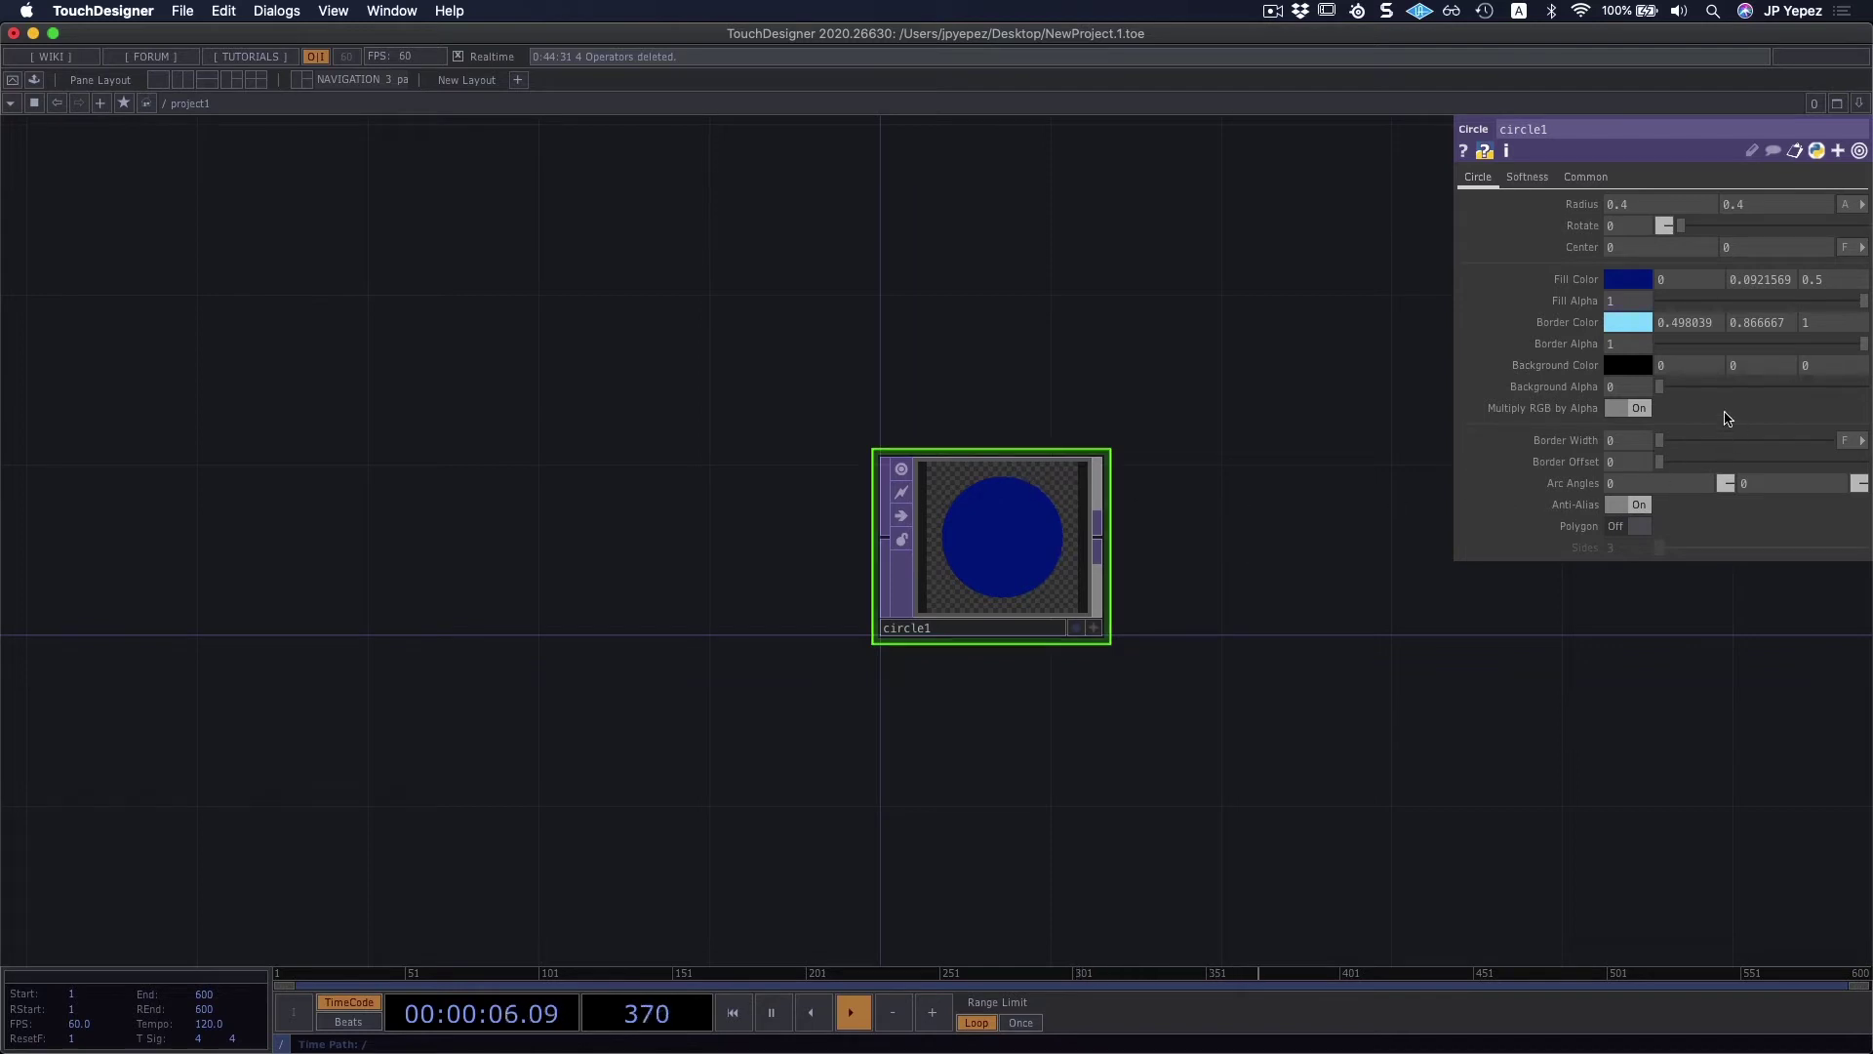
drag(1662, 446, 1714, 445)
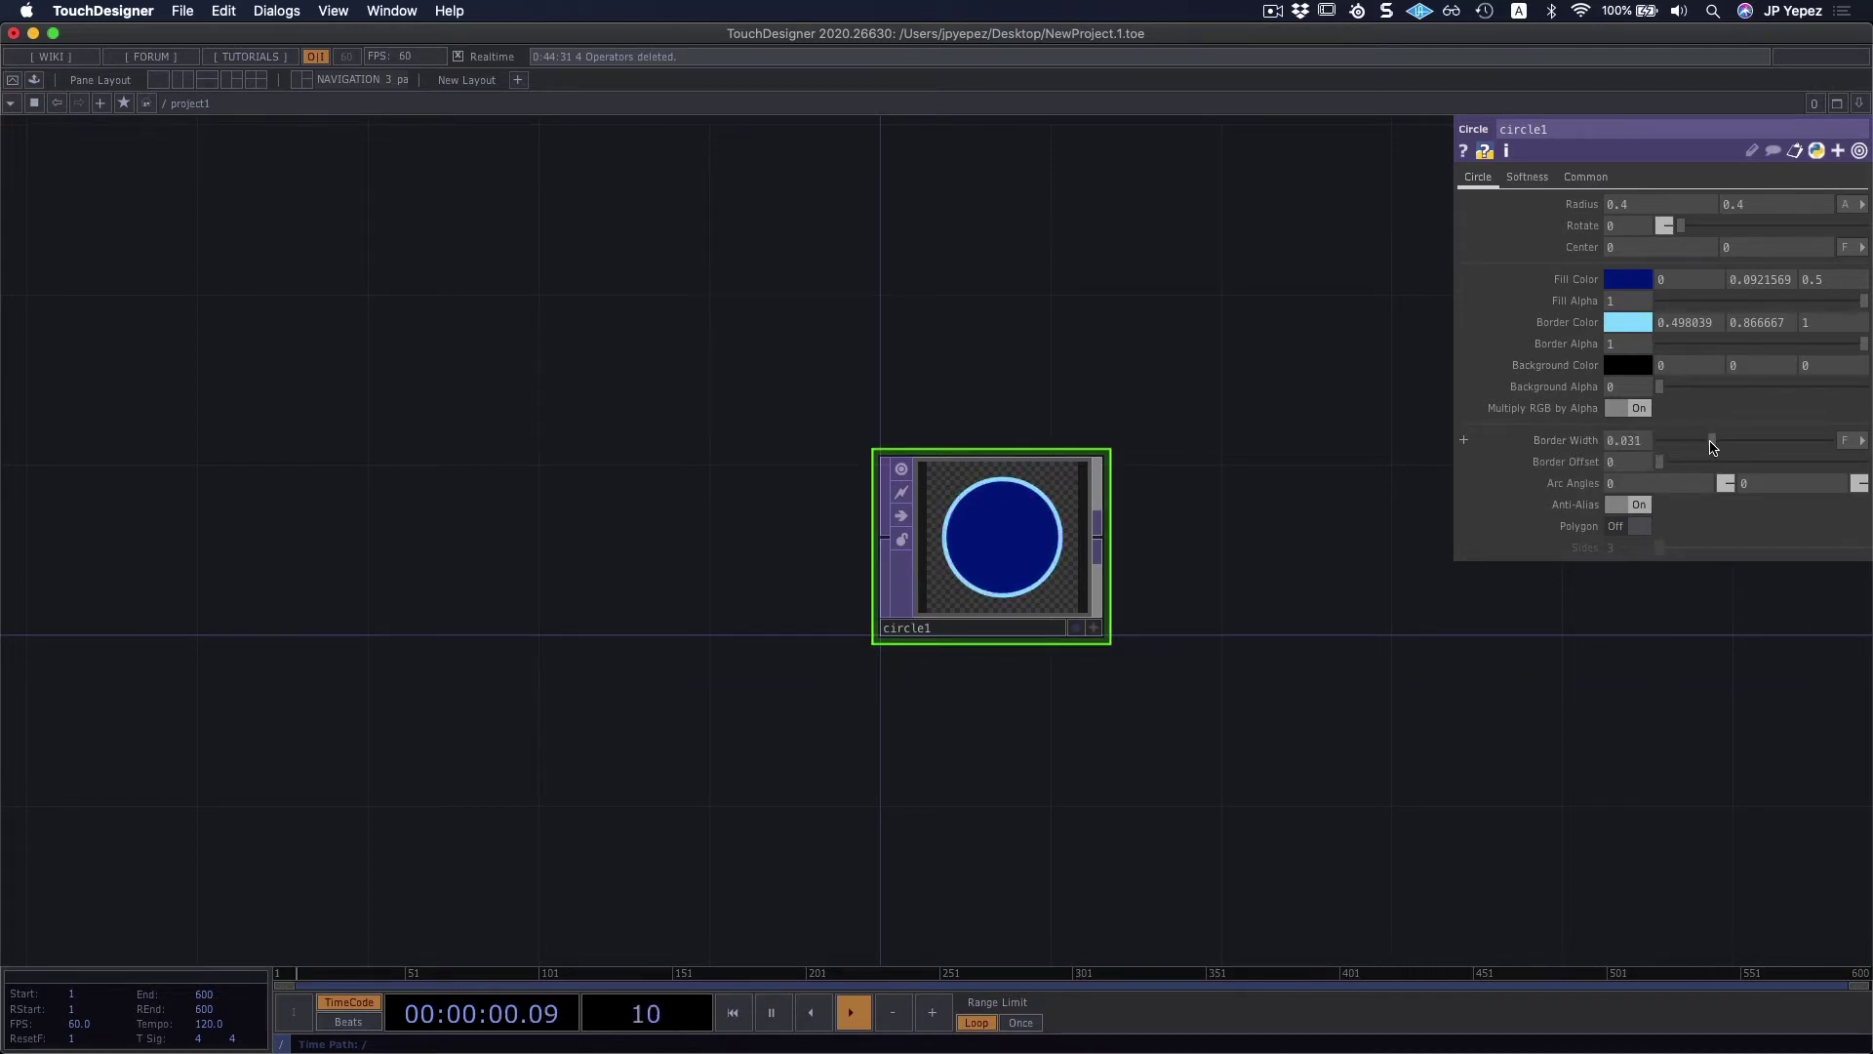
Step: Give circle1 a light-pink background and raise its Background Alpha to make it opaque
click(1635, 365)
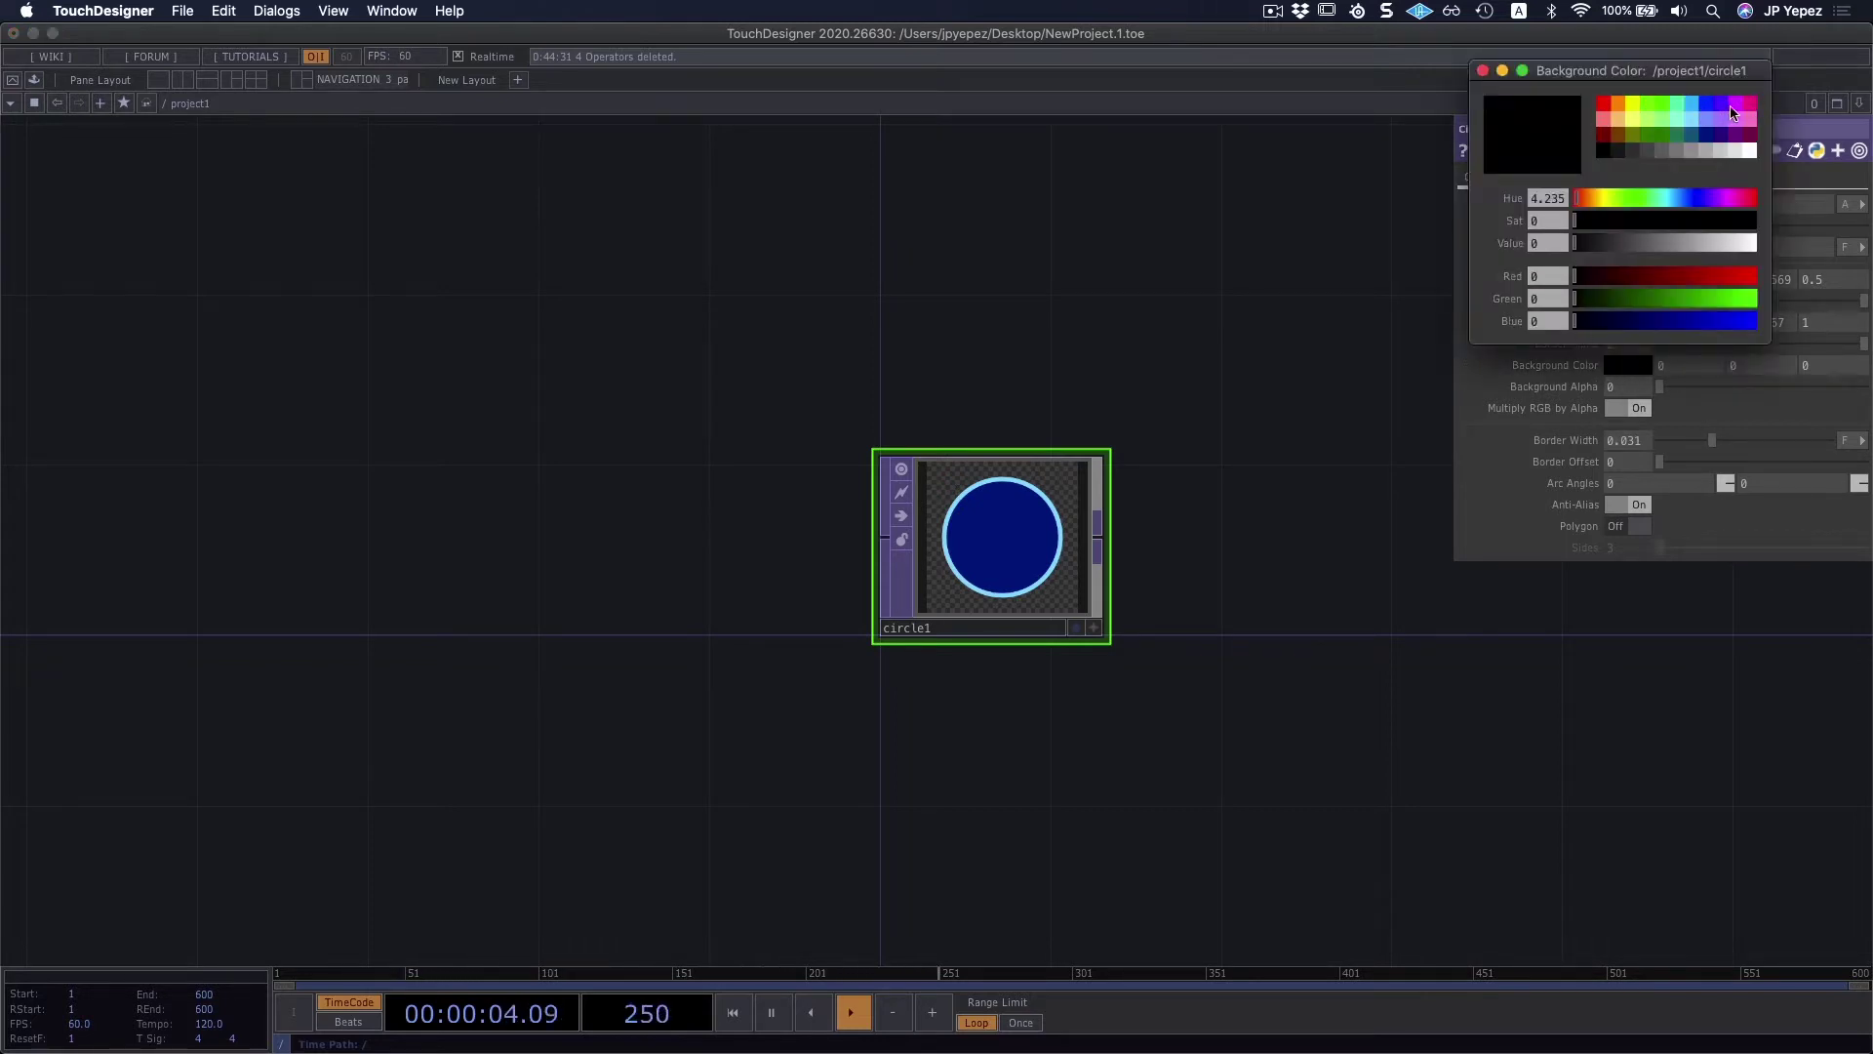
click(1602, 121)
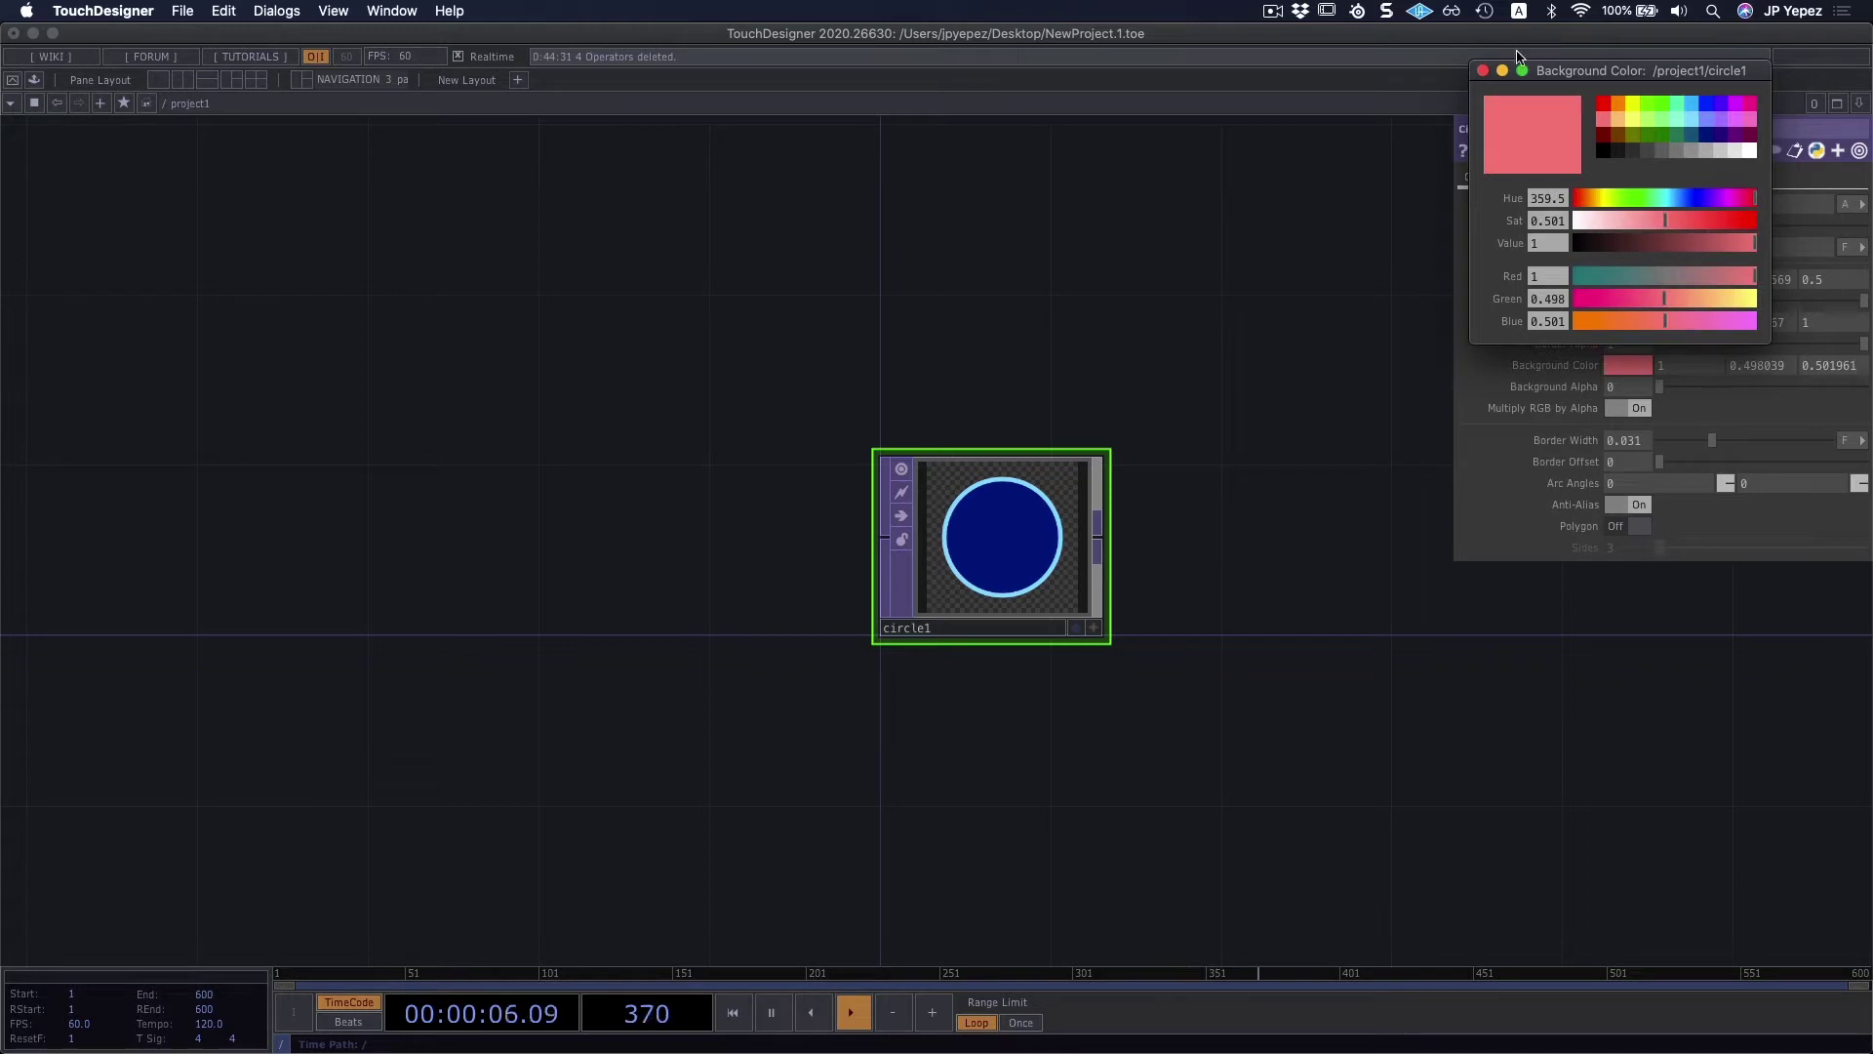
click(1482, 70)
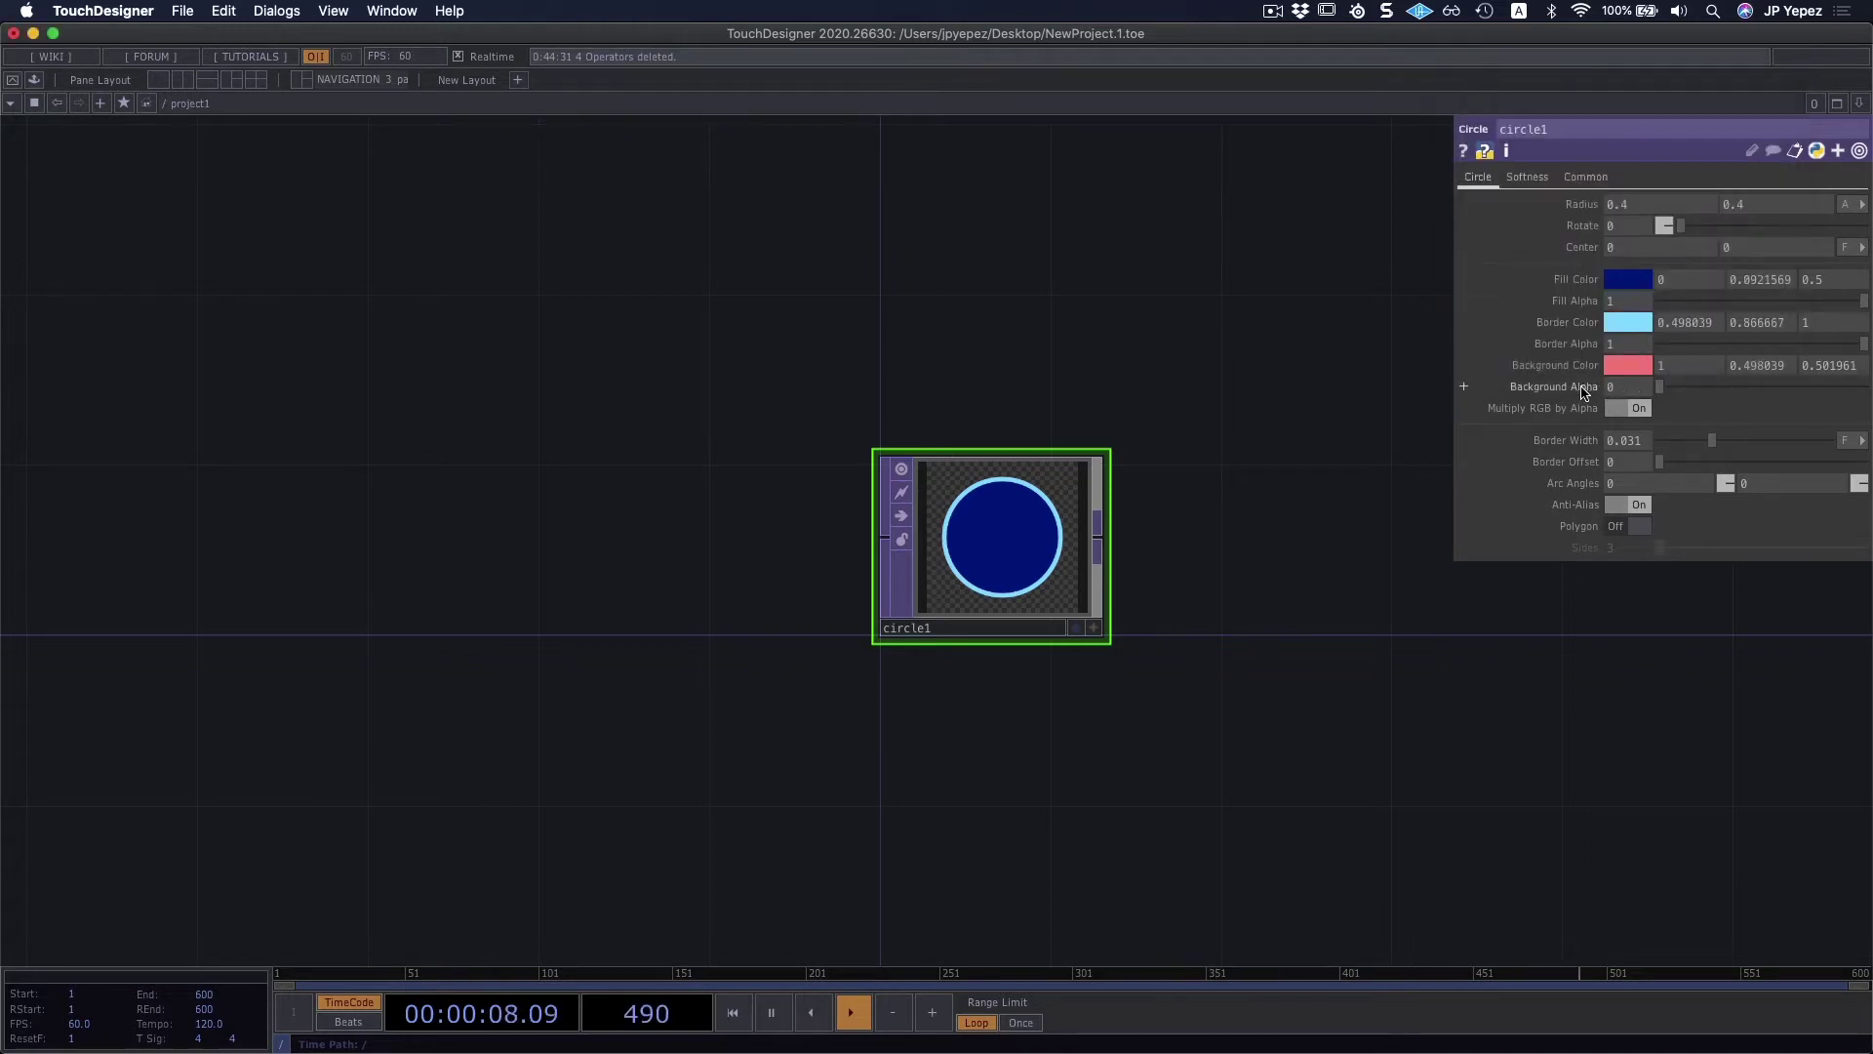
drag(1660, 387, 1865, 386)
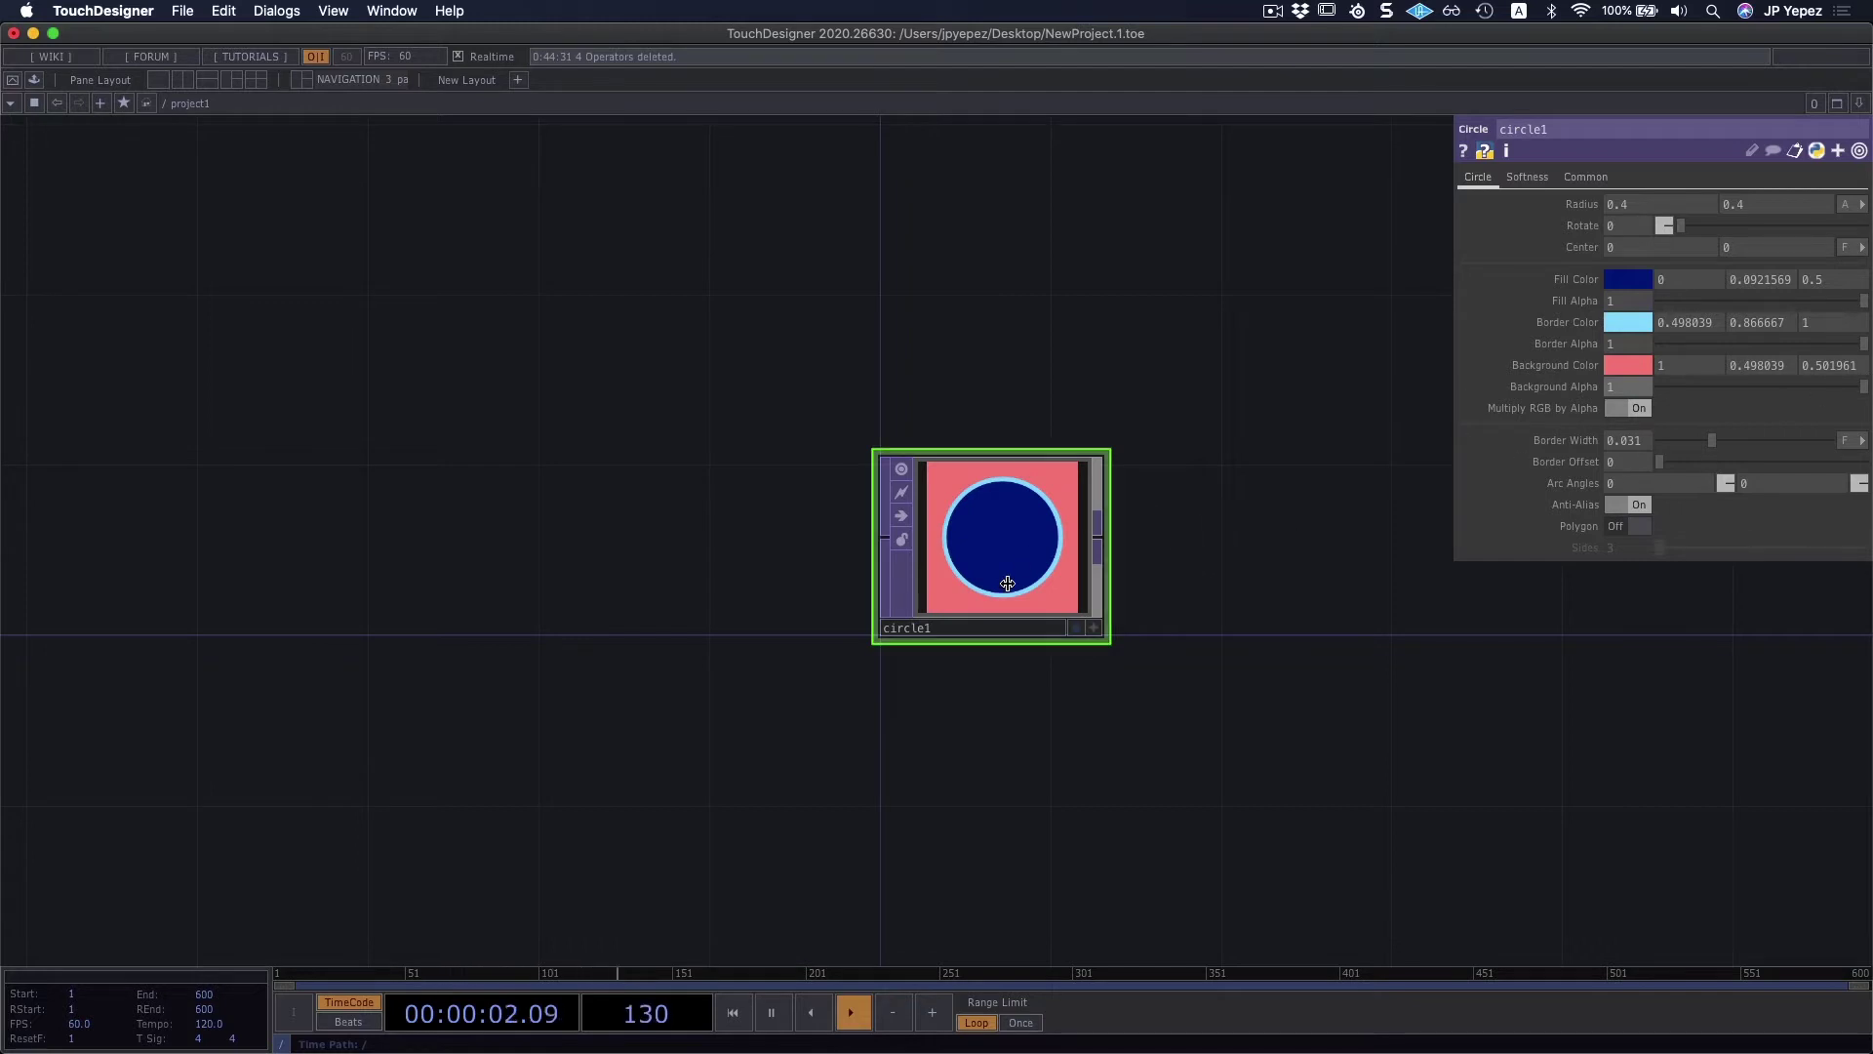
Step: Set circle1's Softness to 0.013 to slightly blur the disc's edge
scroll(1200, 547, down, 5)
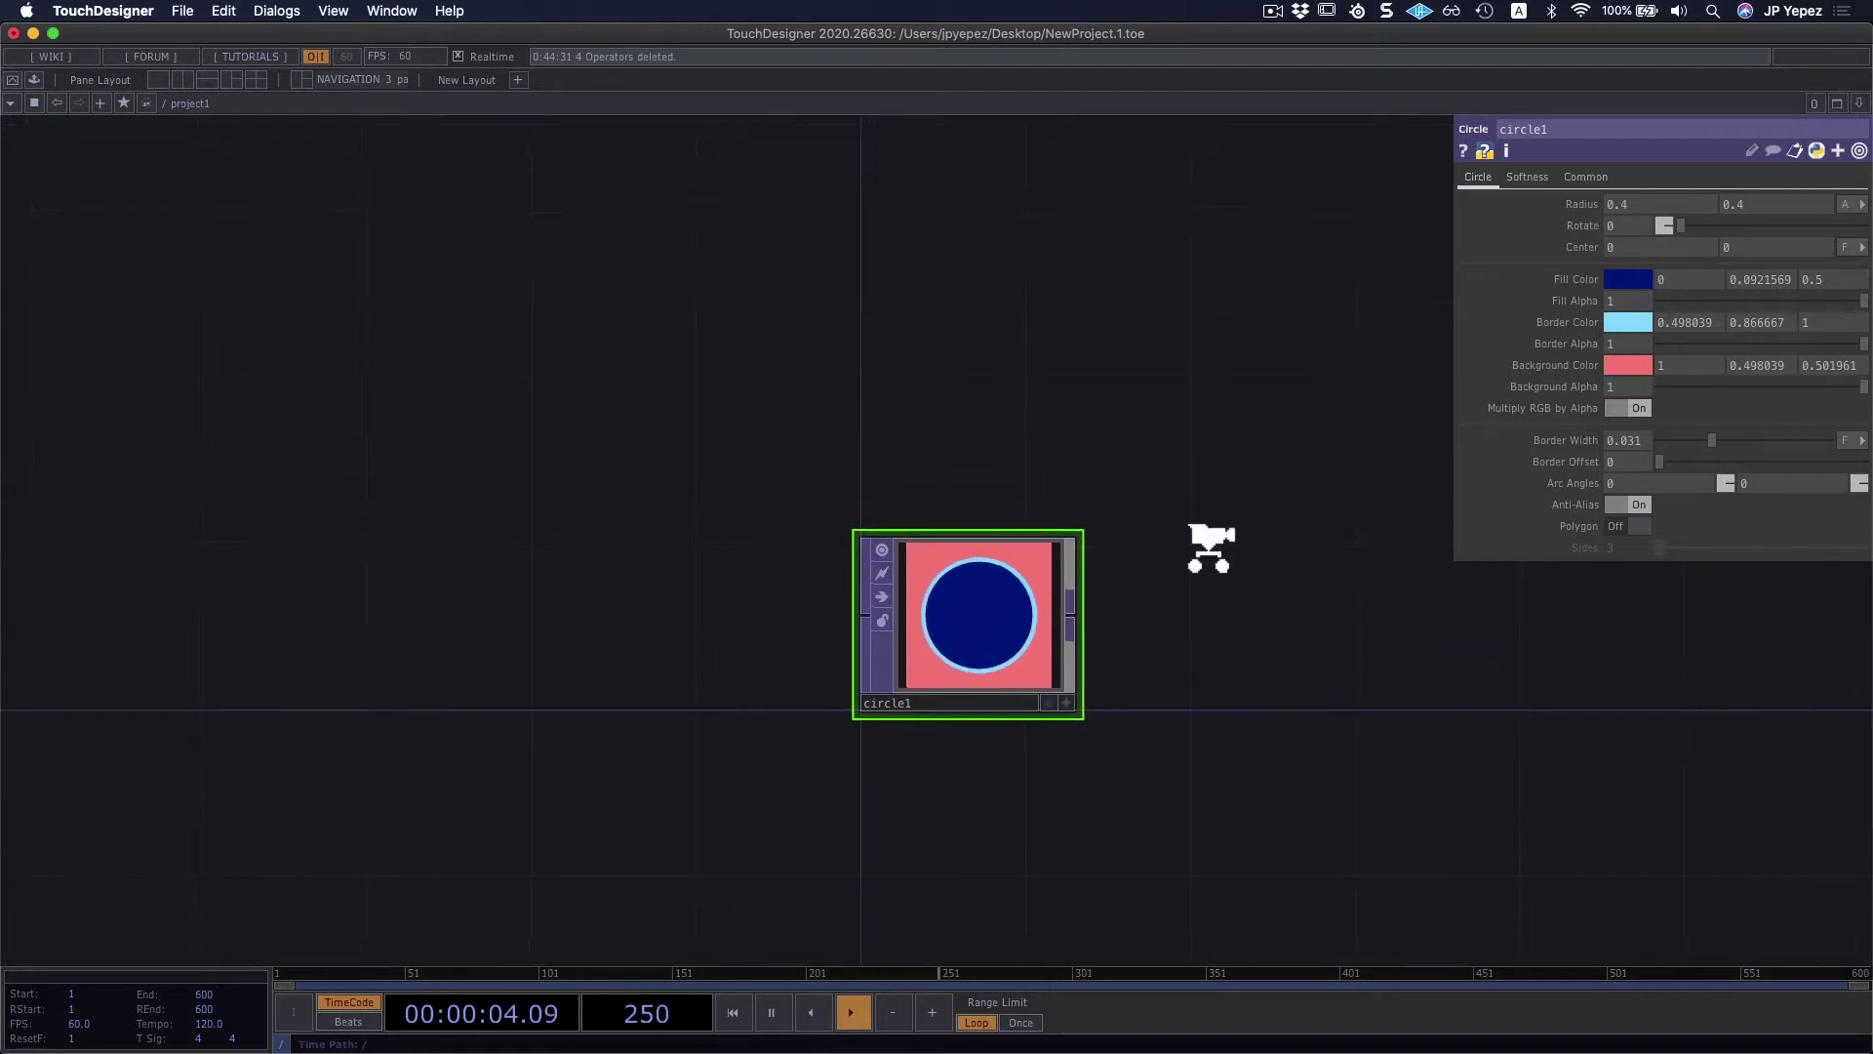
scroll(1176, 551, up, 3)
scroll(1174, 549, up, 2)
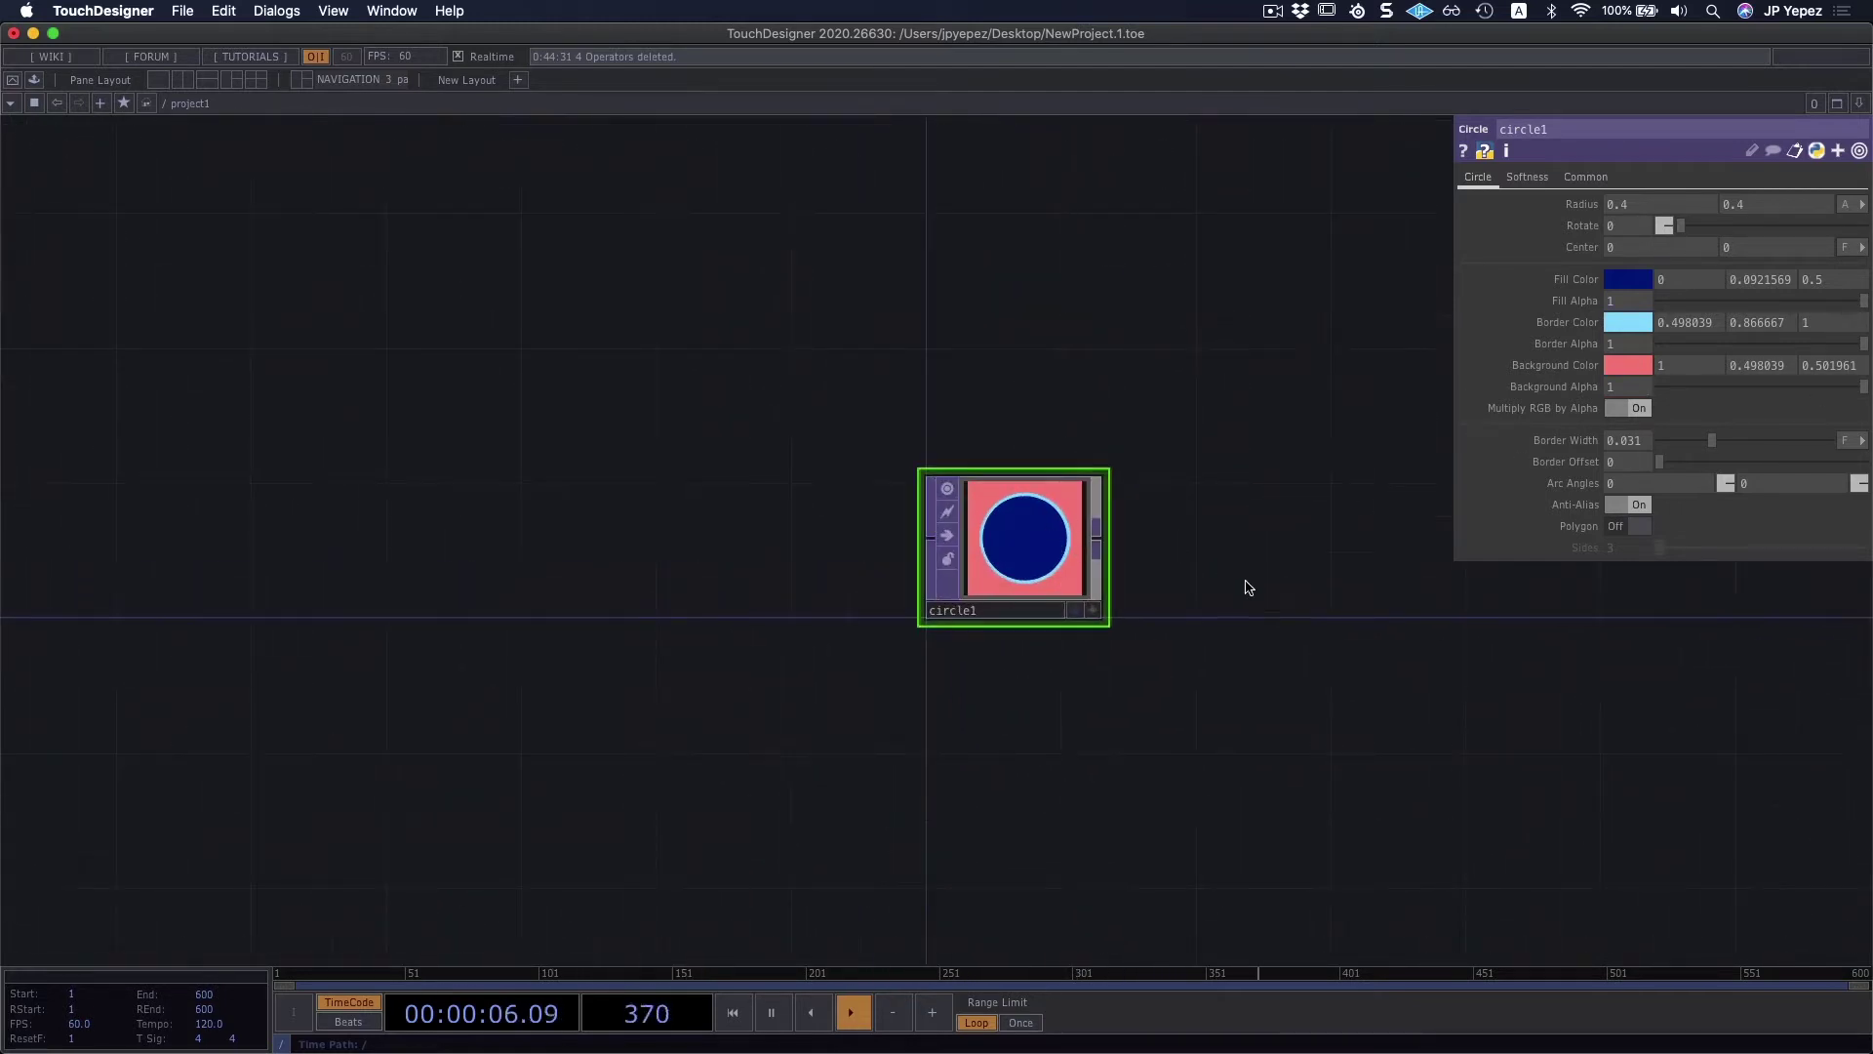
drag(1240, 575, 1233, 462)
drag(1125, 680, 1148, 548)
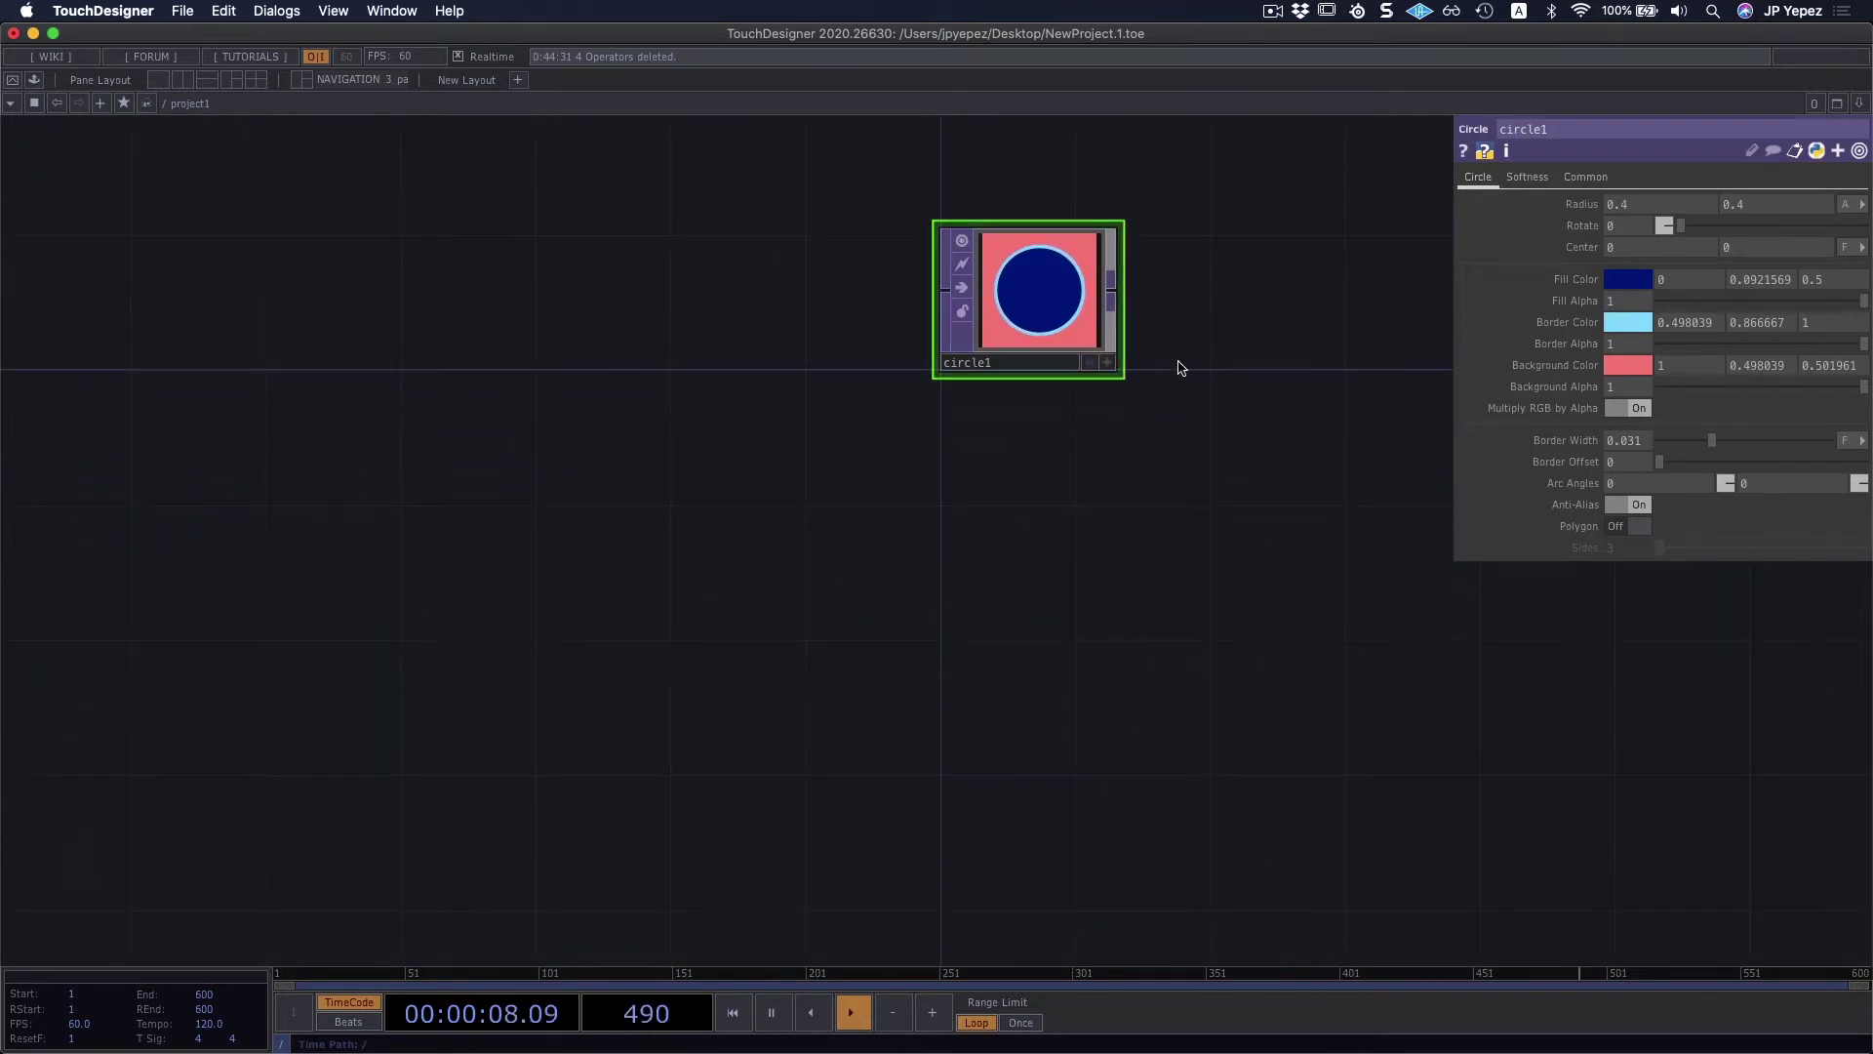
scroll(1064, 283, up, 5)
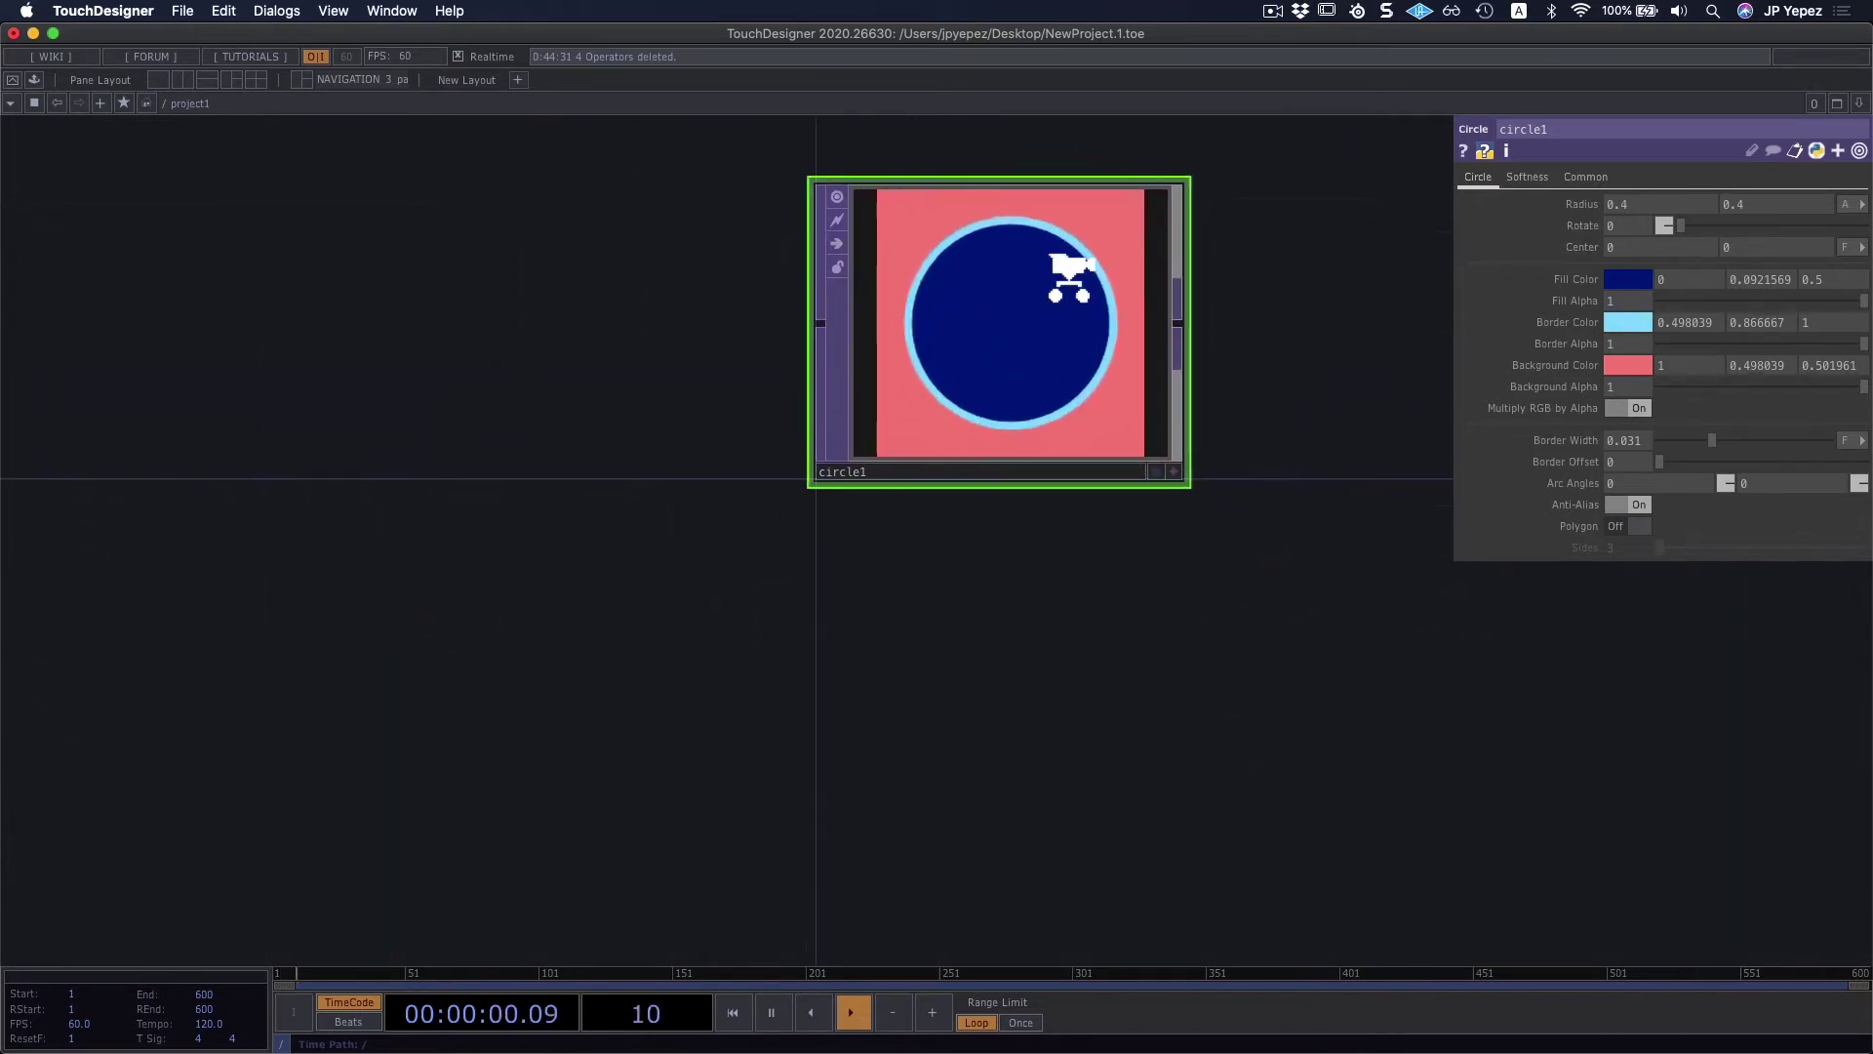
click(1528, 179)
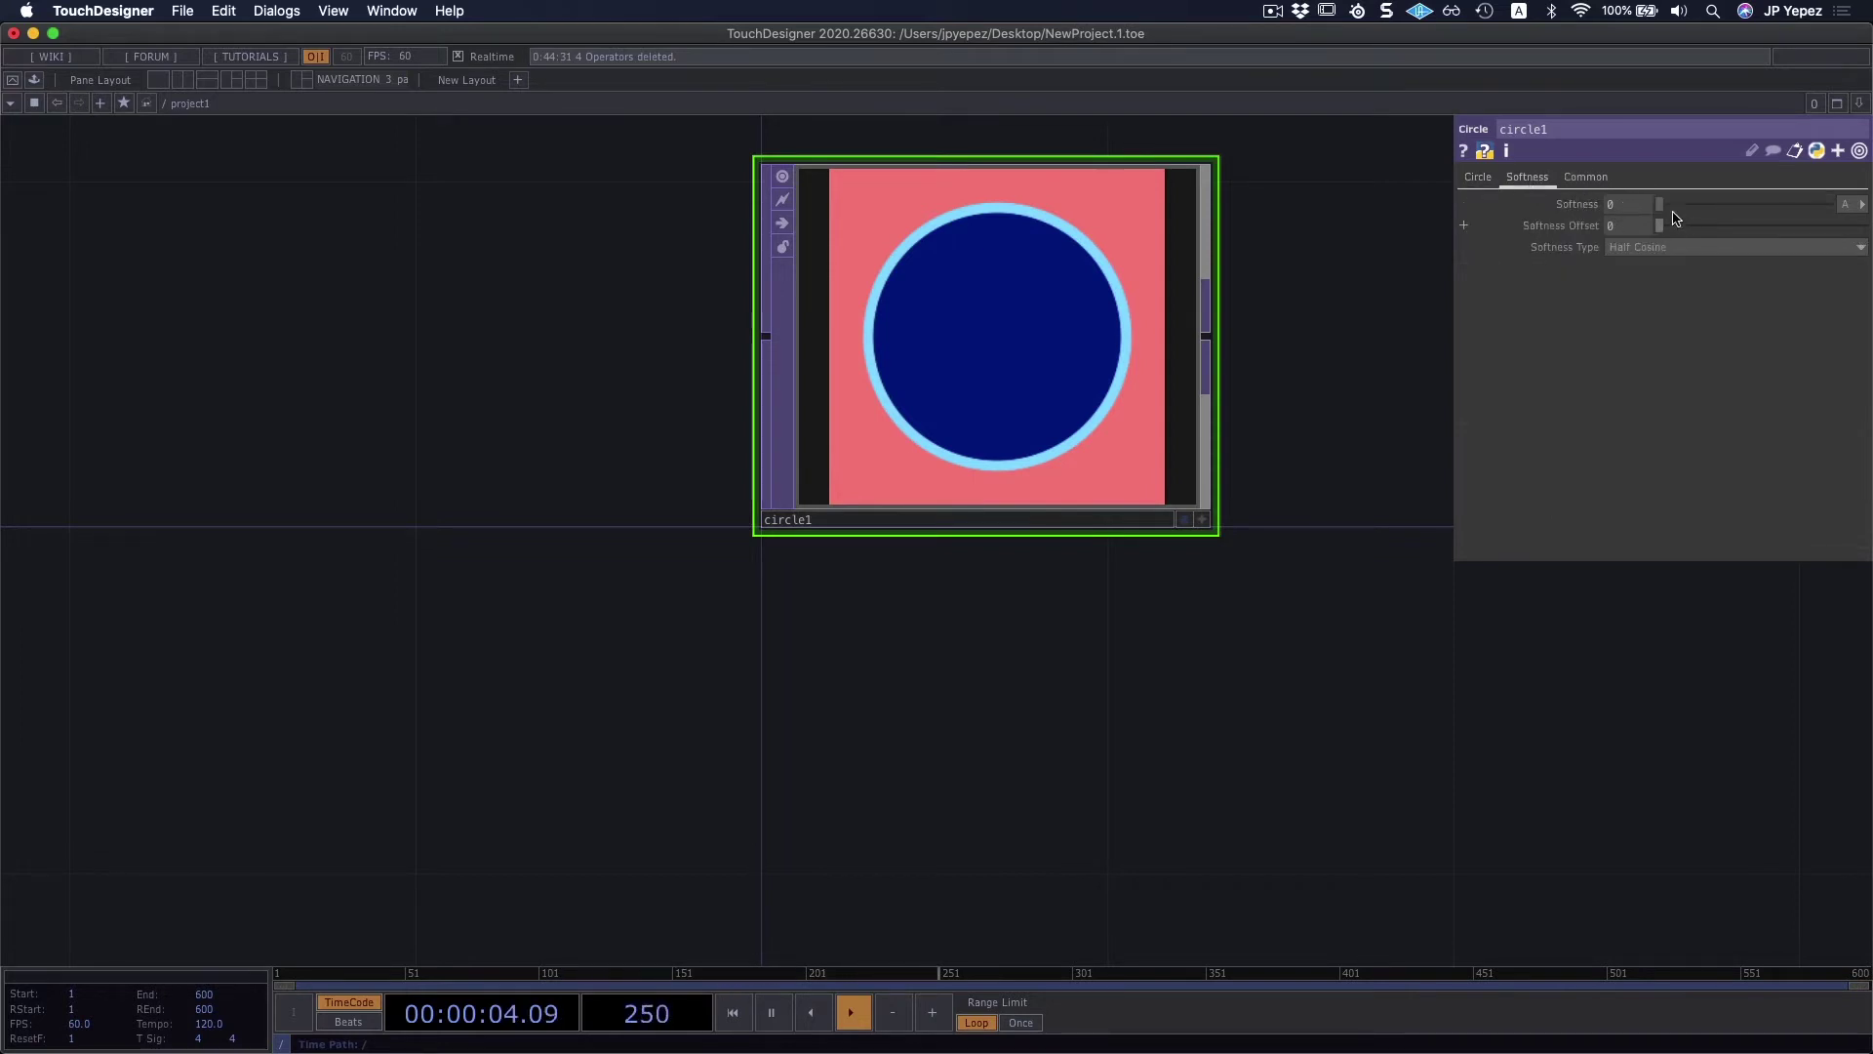
drag(1662, 210, 1670, 207)
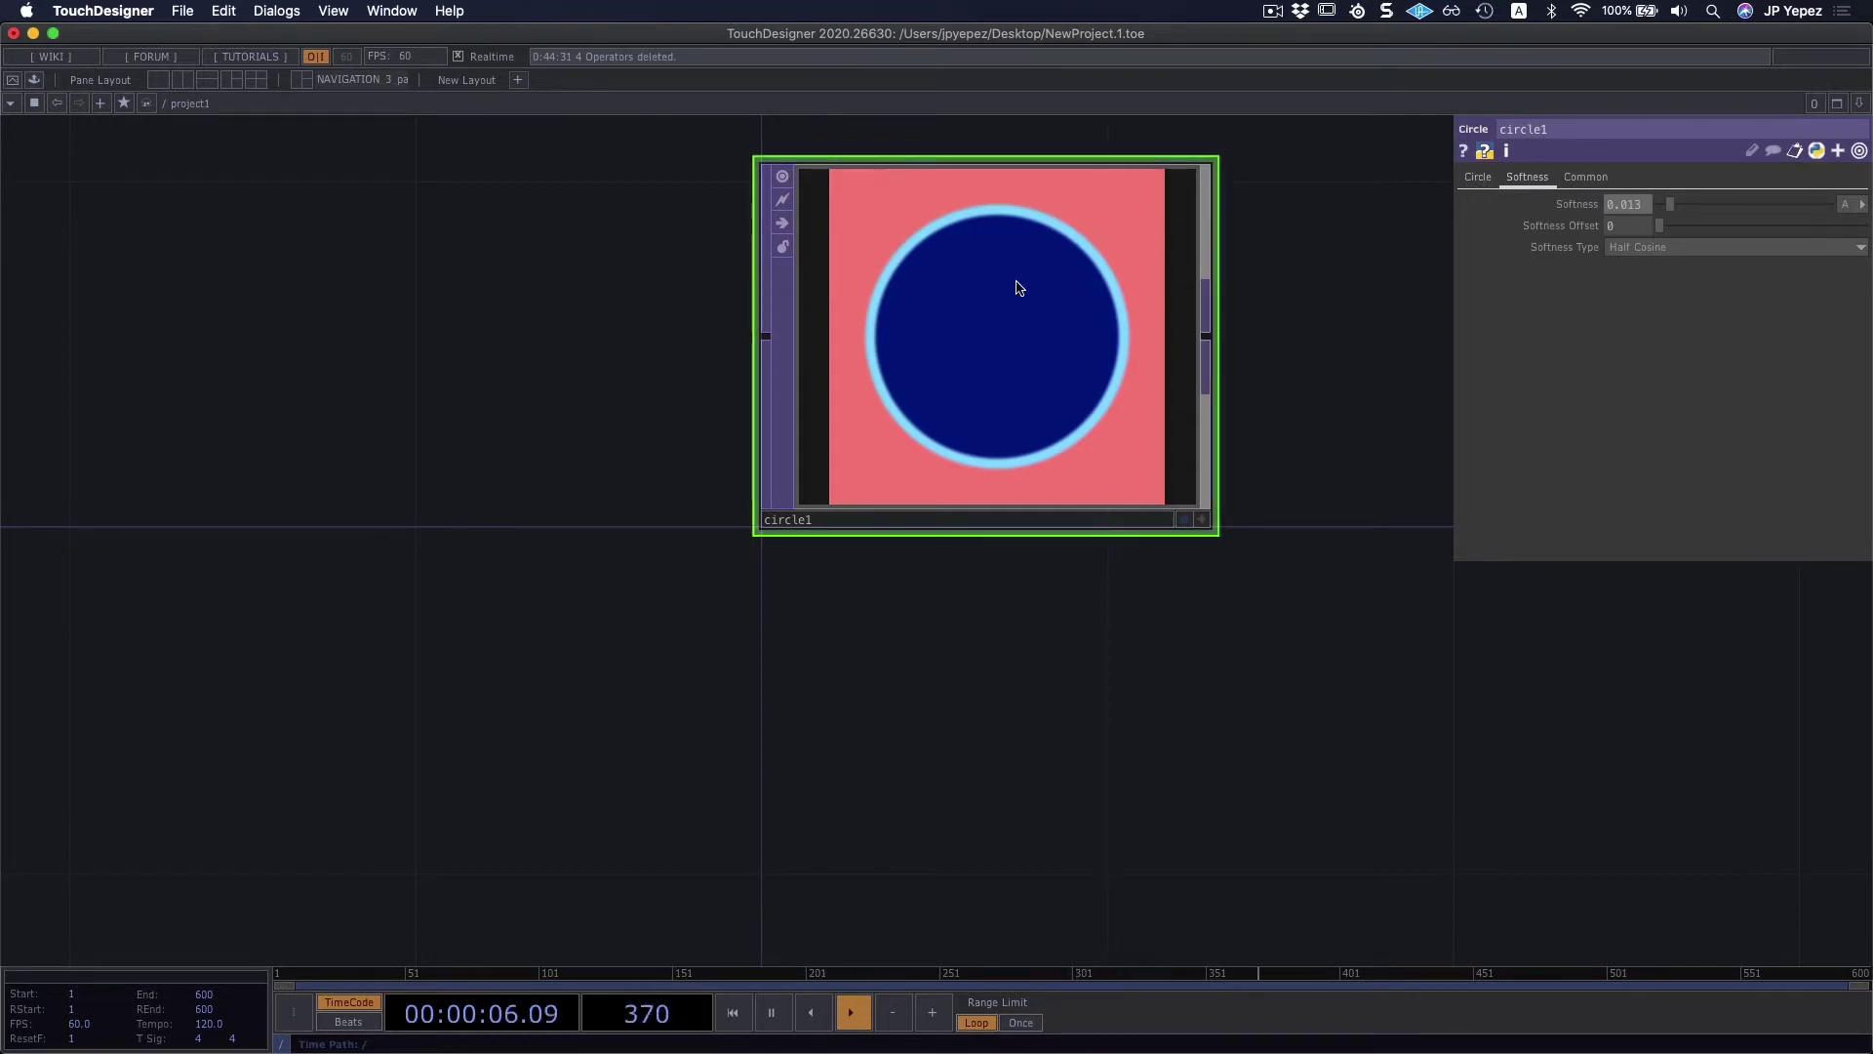
click(1480, 177)
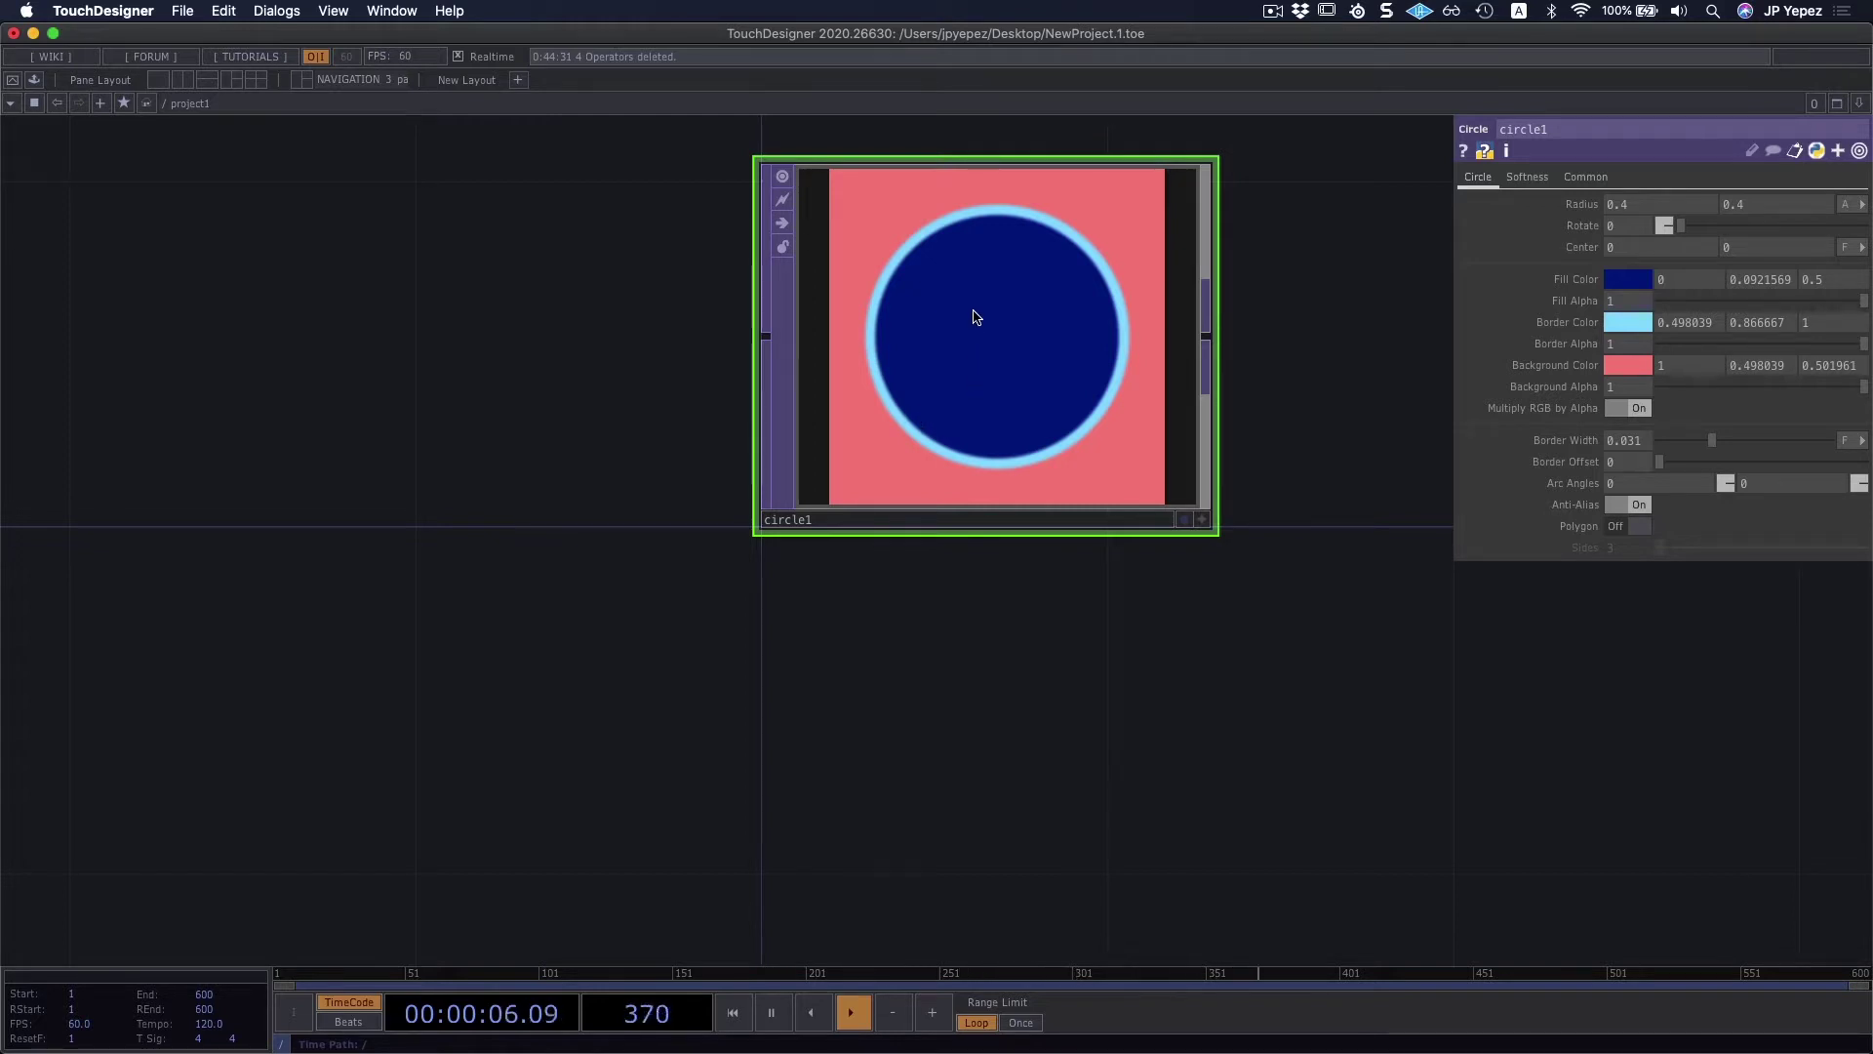
scroll(897, 577, down, 5)
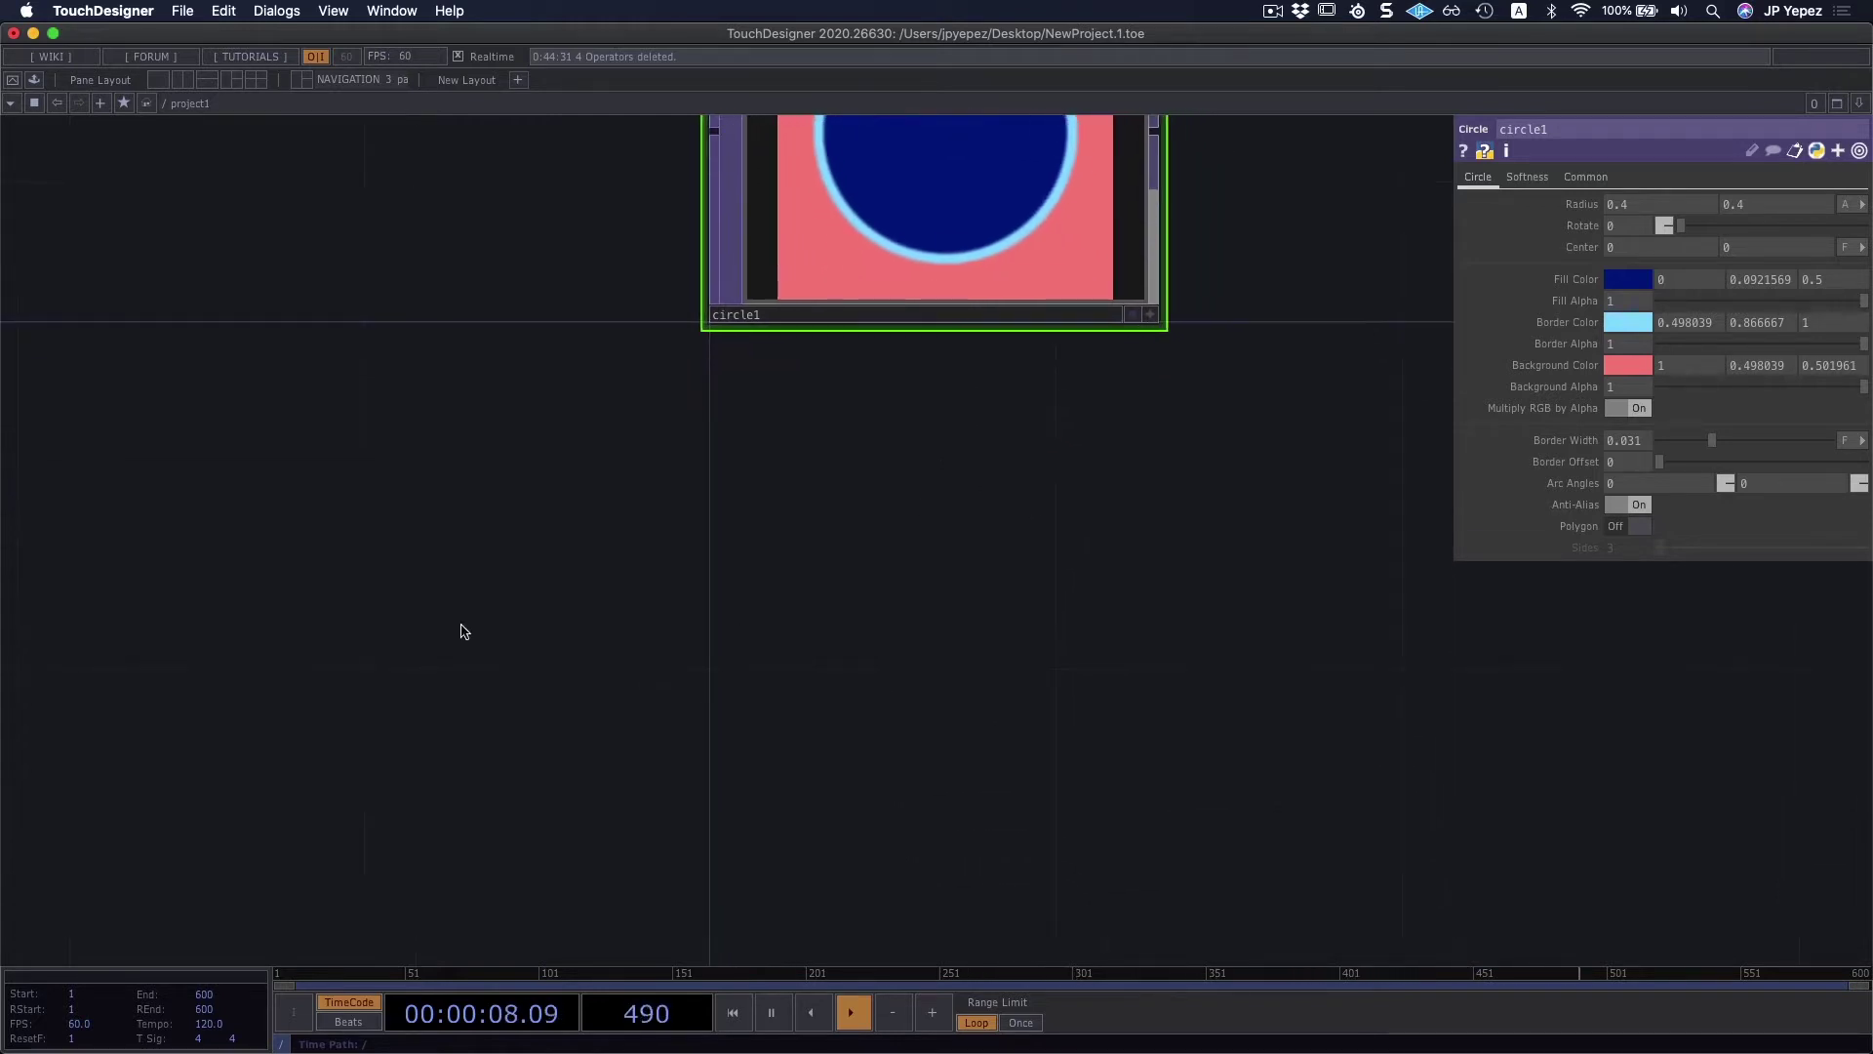
Step: Create a new Circle TOP, circle2, and position it below circle1
key(Tab)
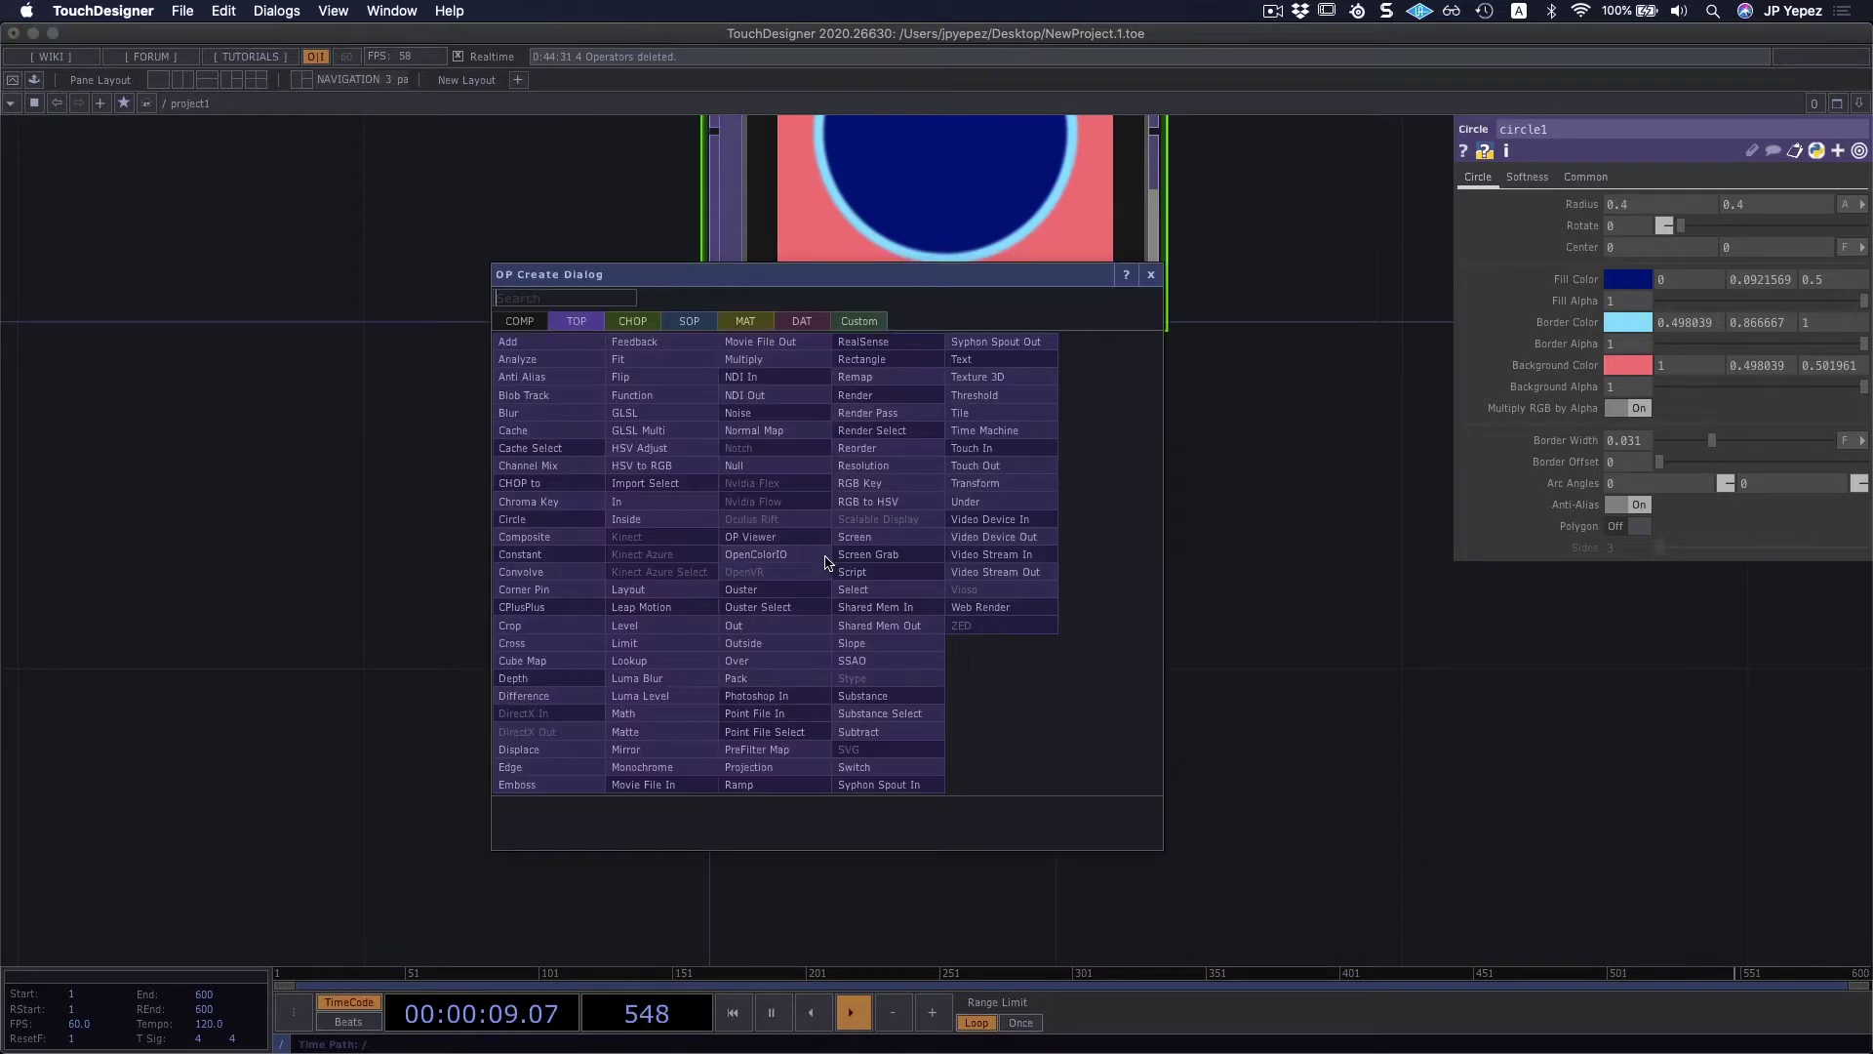
click(543, 521)
click(932, 615)
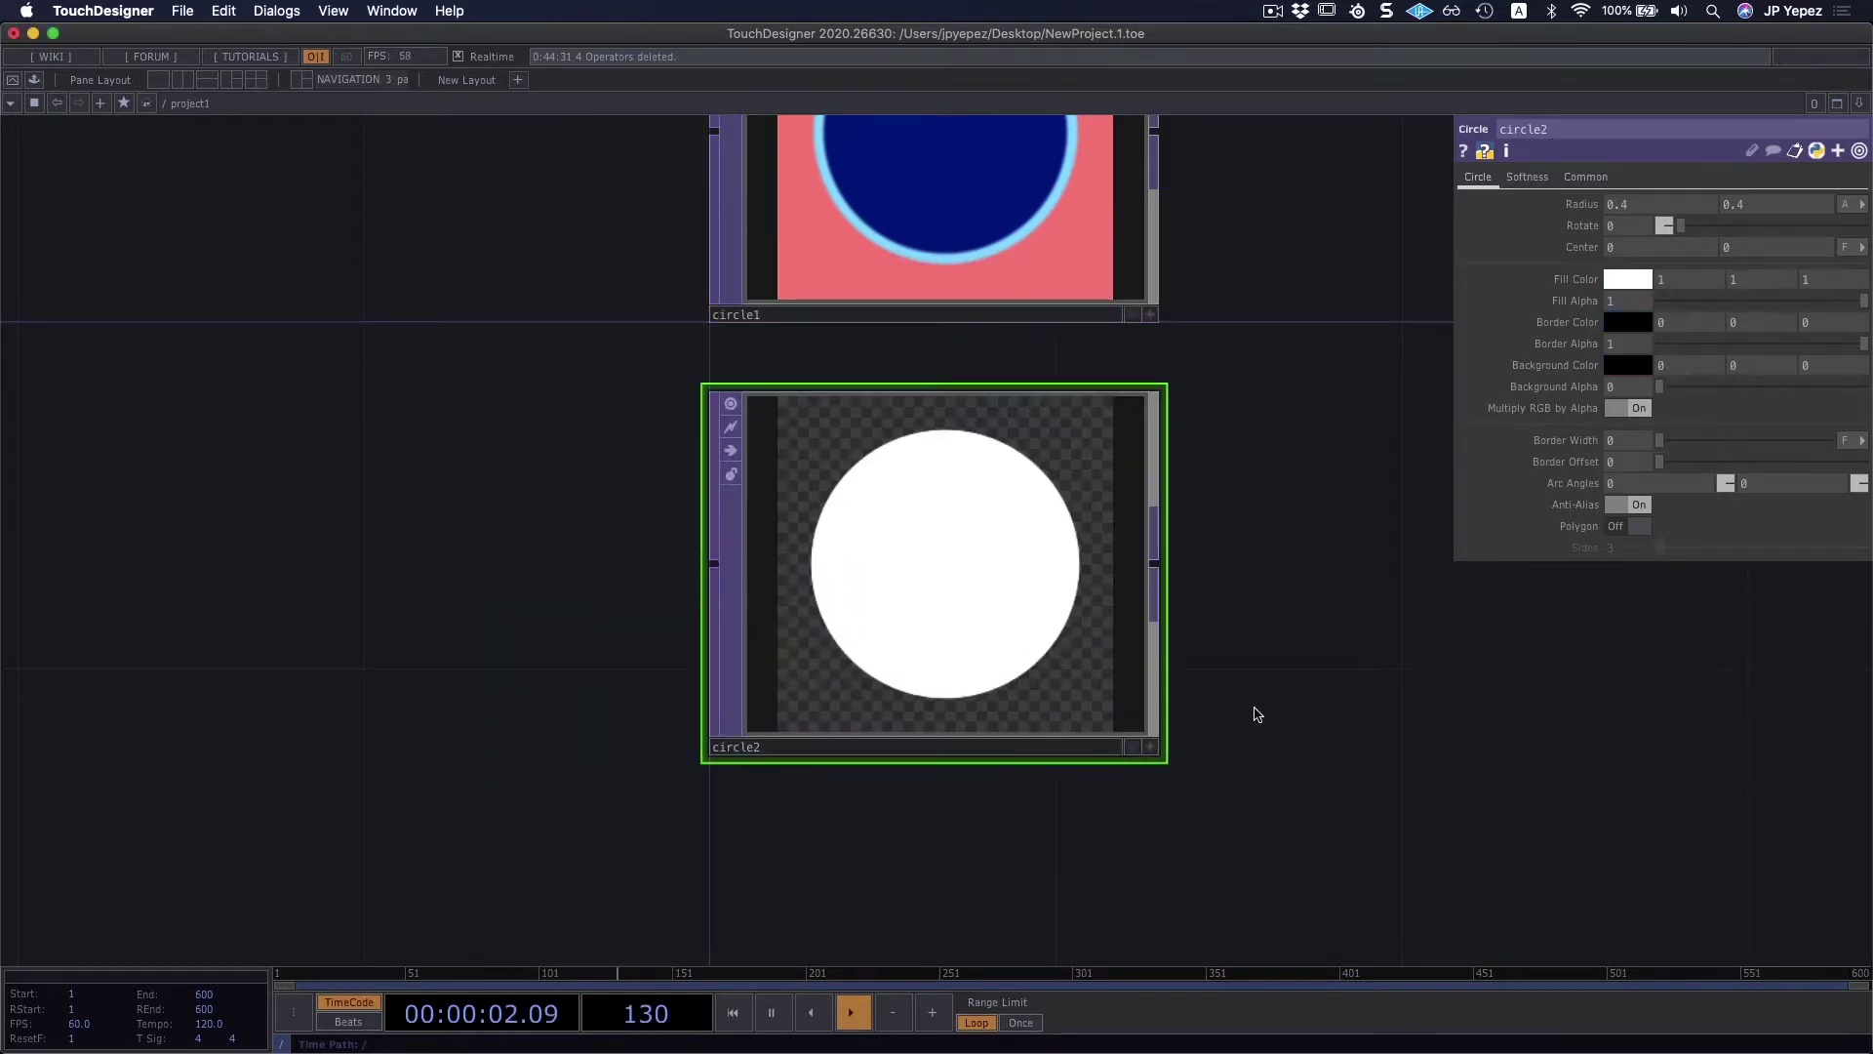
scroll(1013, 446, down, 3)
drag(1013, 444, 1012, 490)
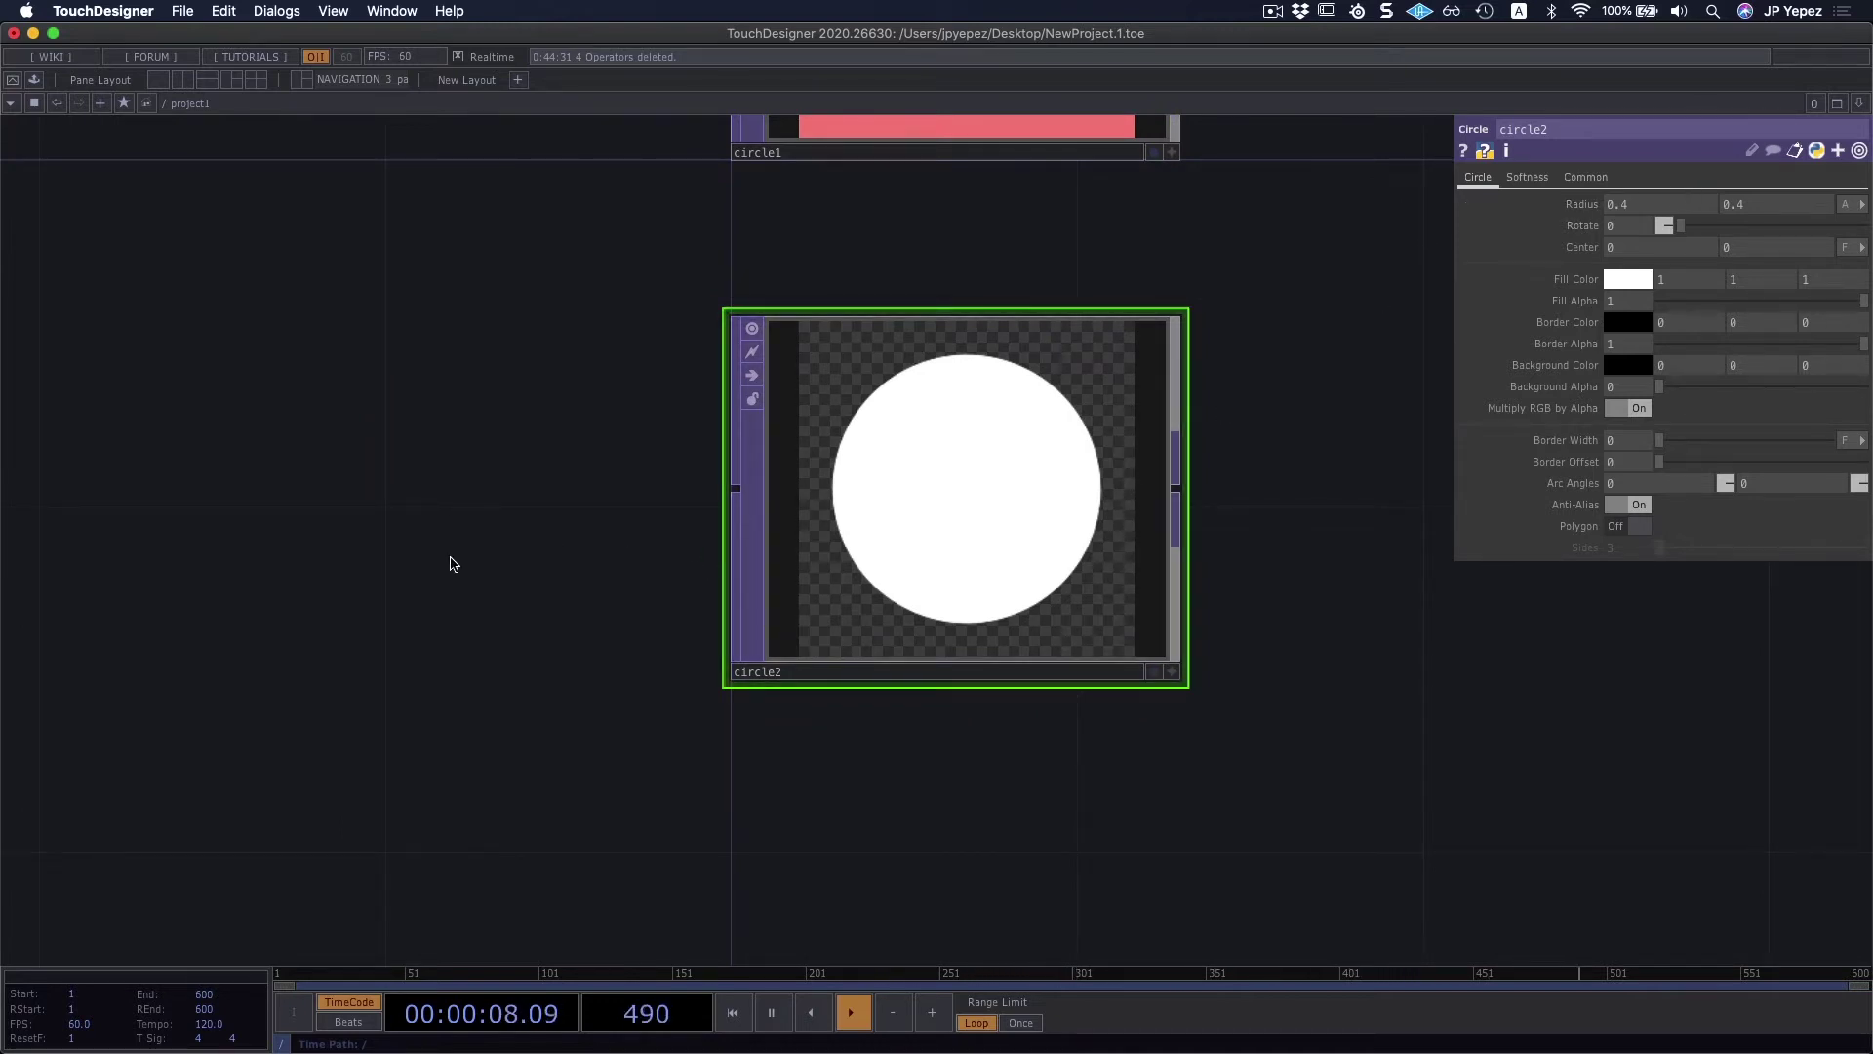
key(Tab)
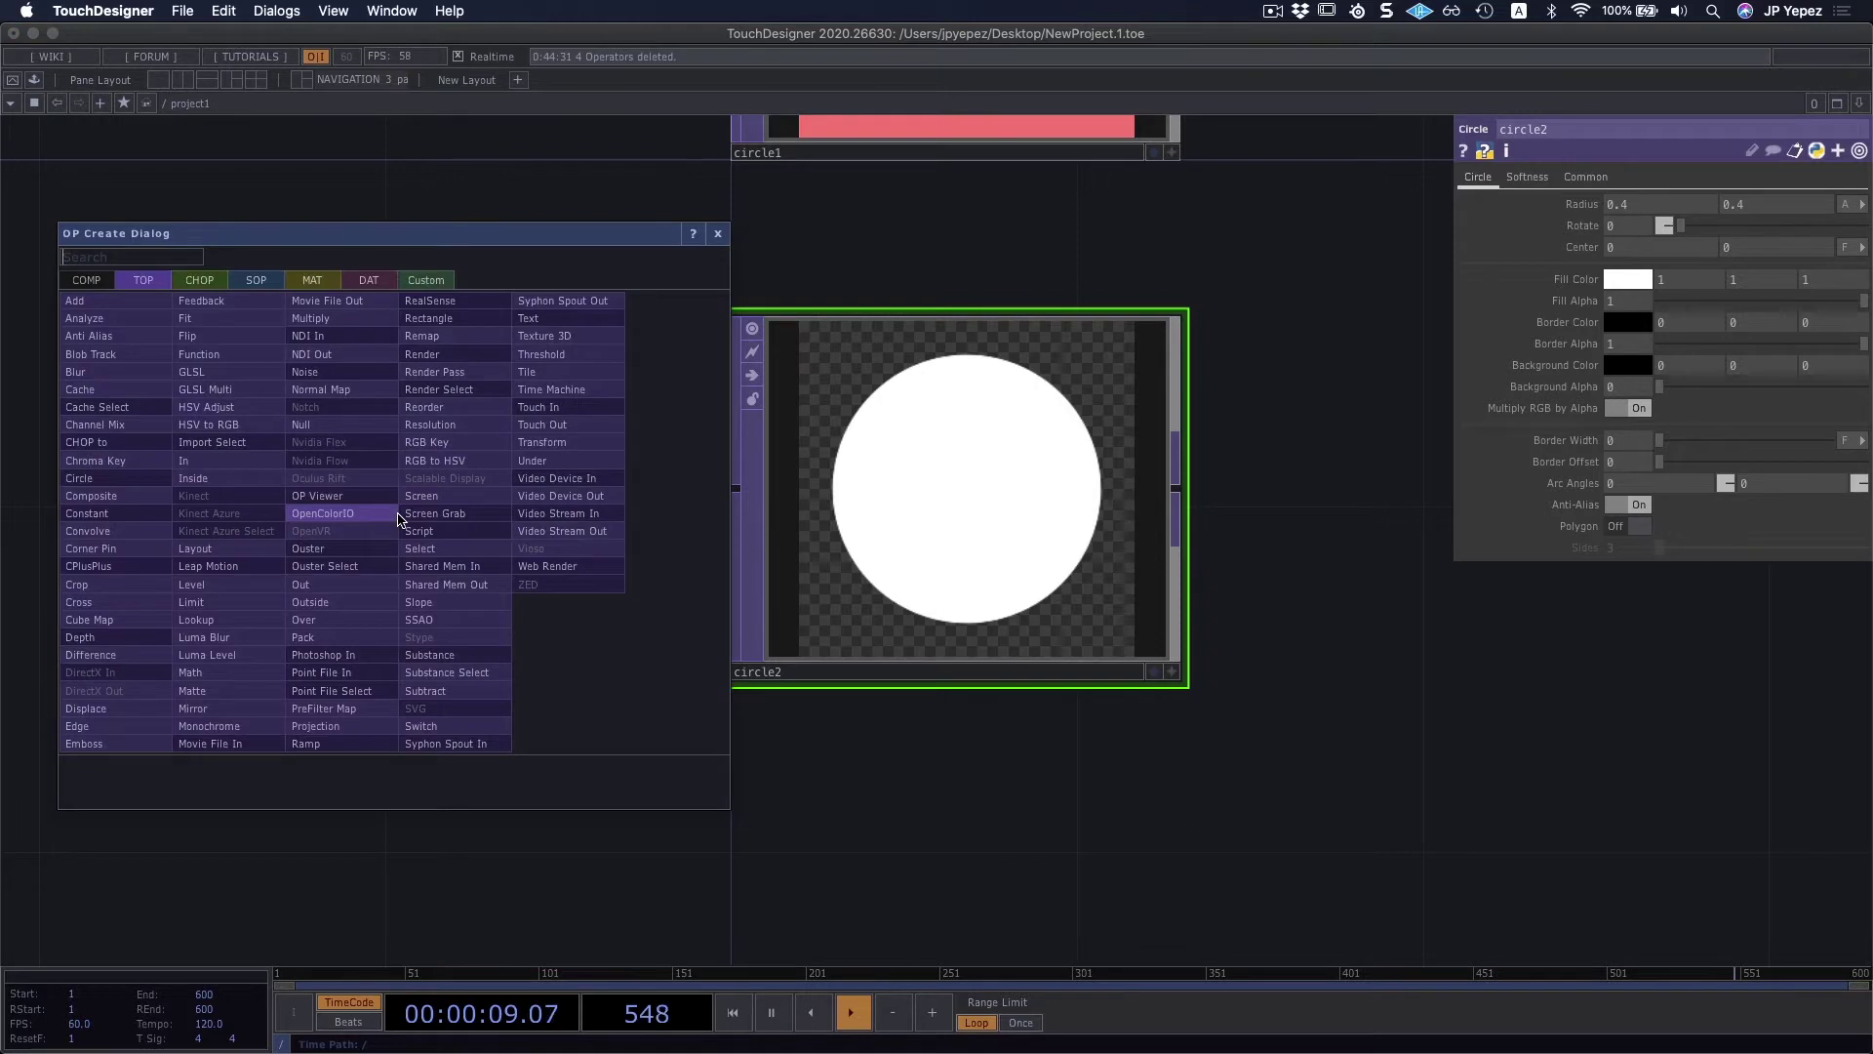
Step: Add a Constant CHOP, constant1, and place it on the left of the network
click(202, 281)
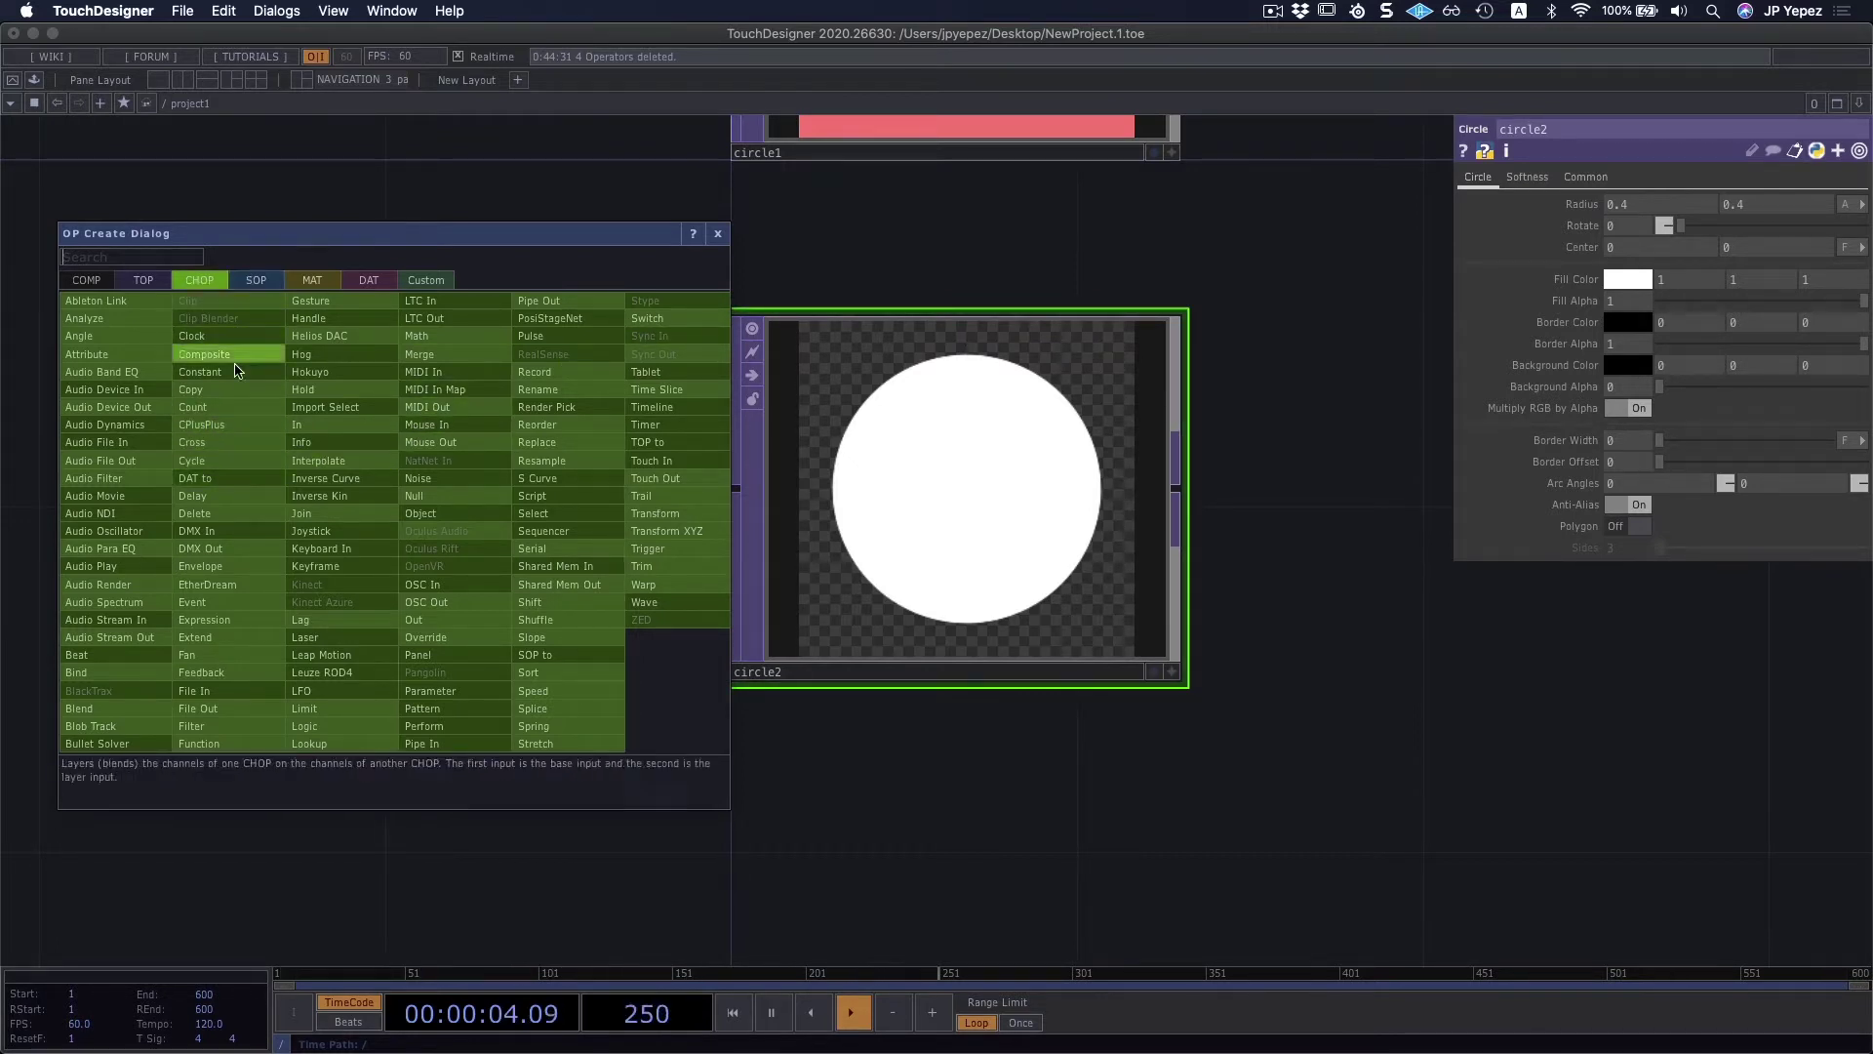
text(con)
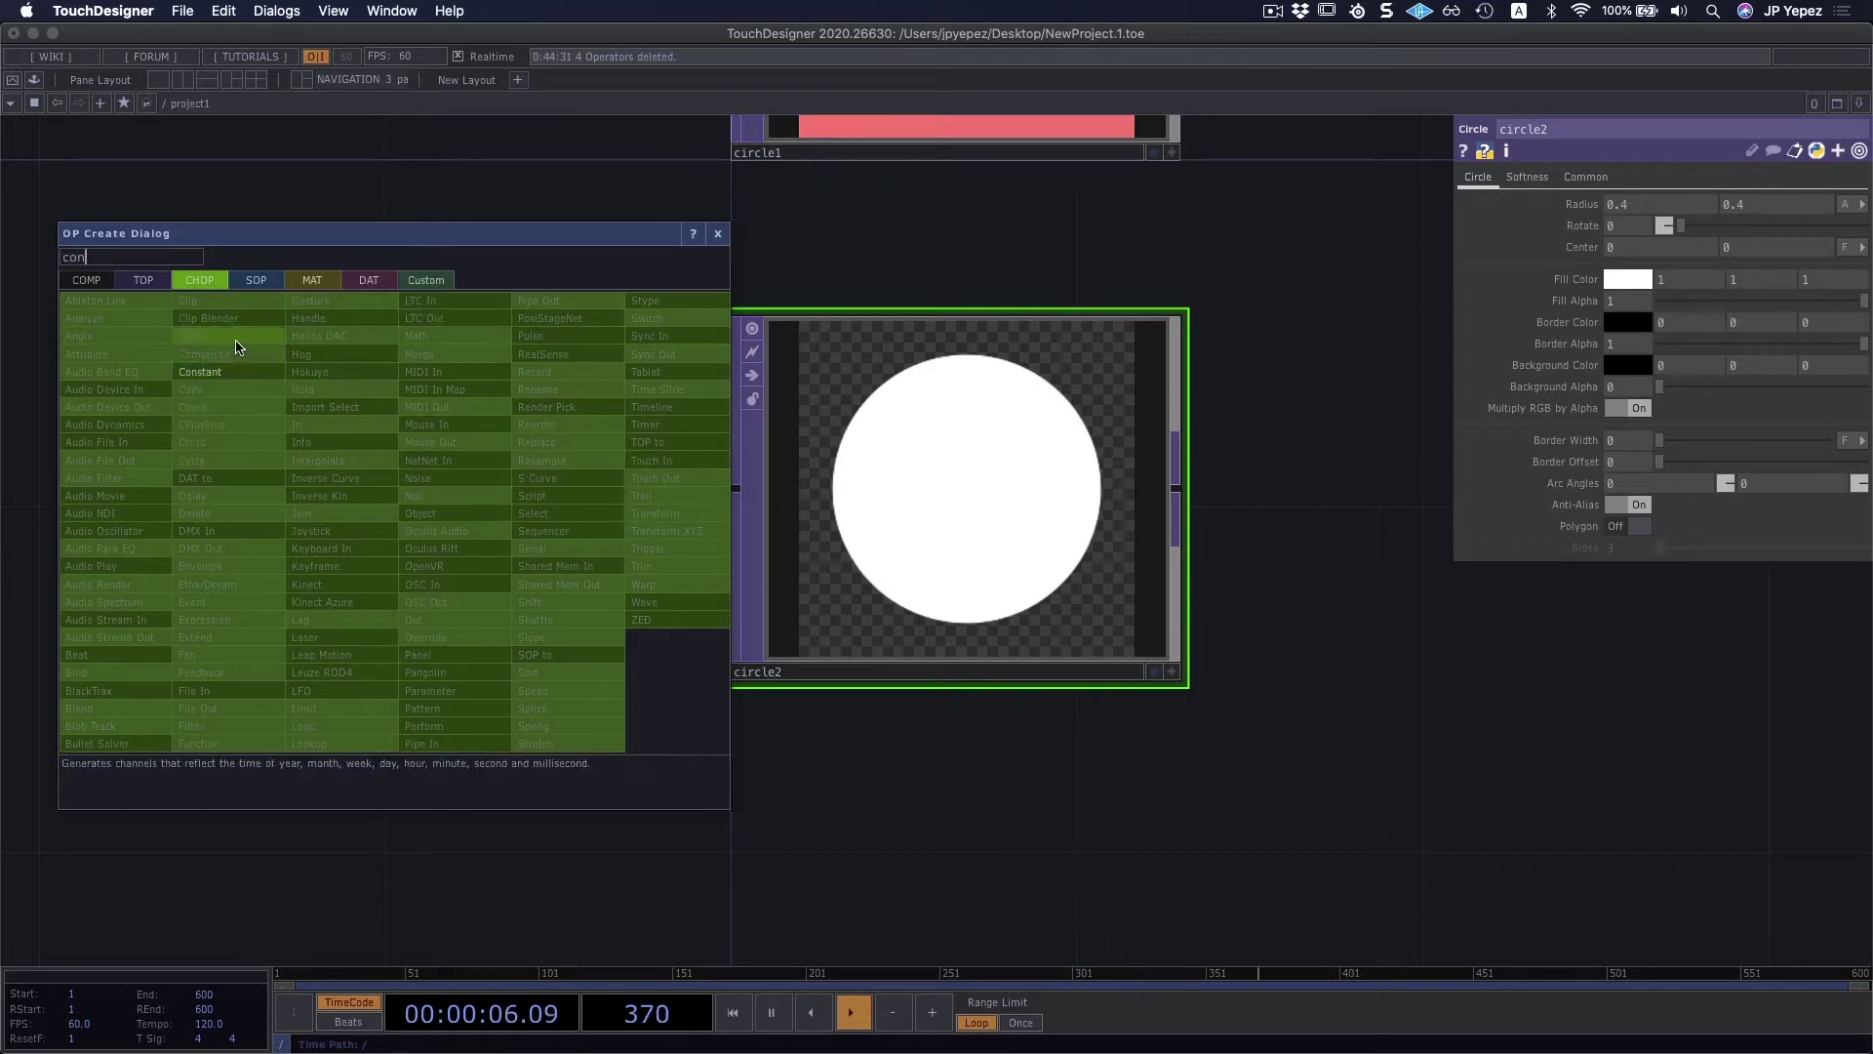
click(230, 378)
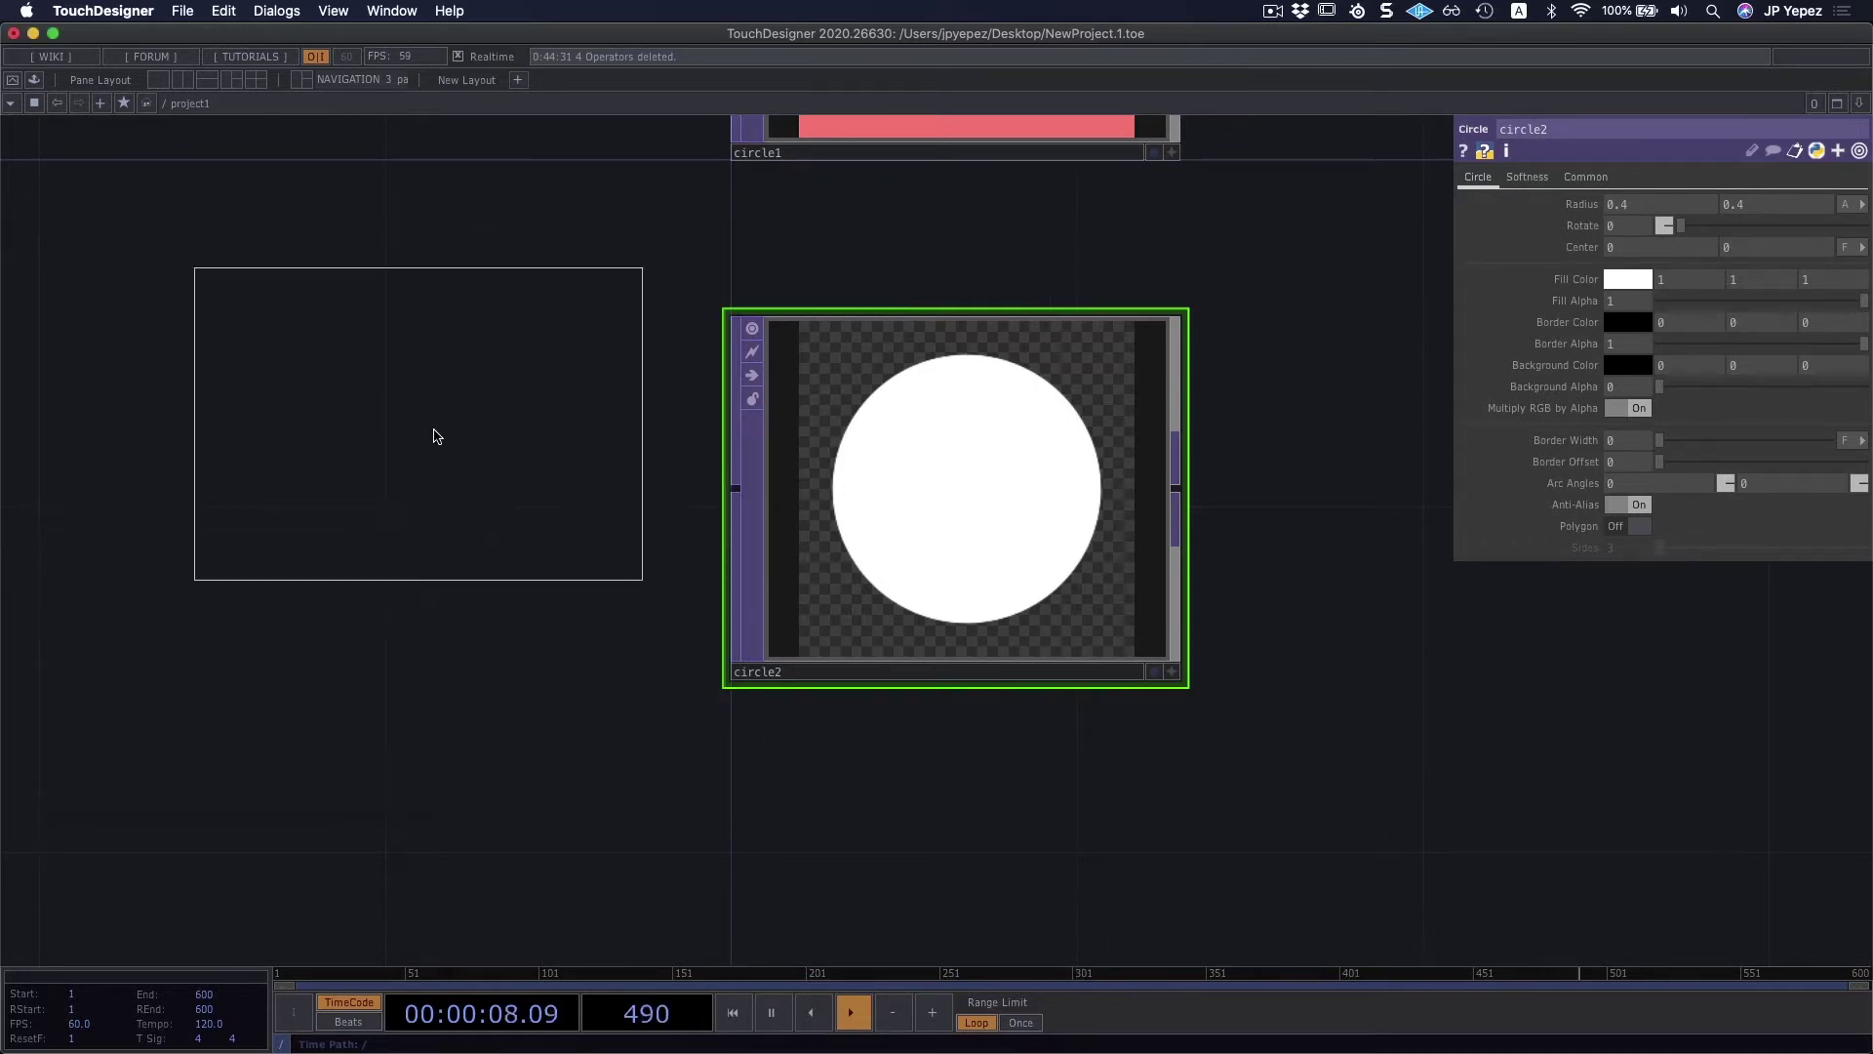
click(357, 496)
drag(518, 279, 912, 296)
scroll(735, 341, down, 4)
drag(730, 432, 357, 442)
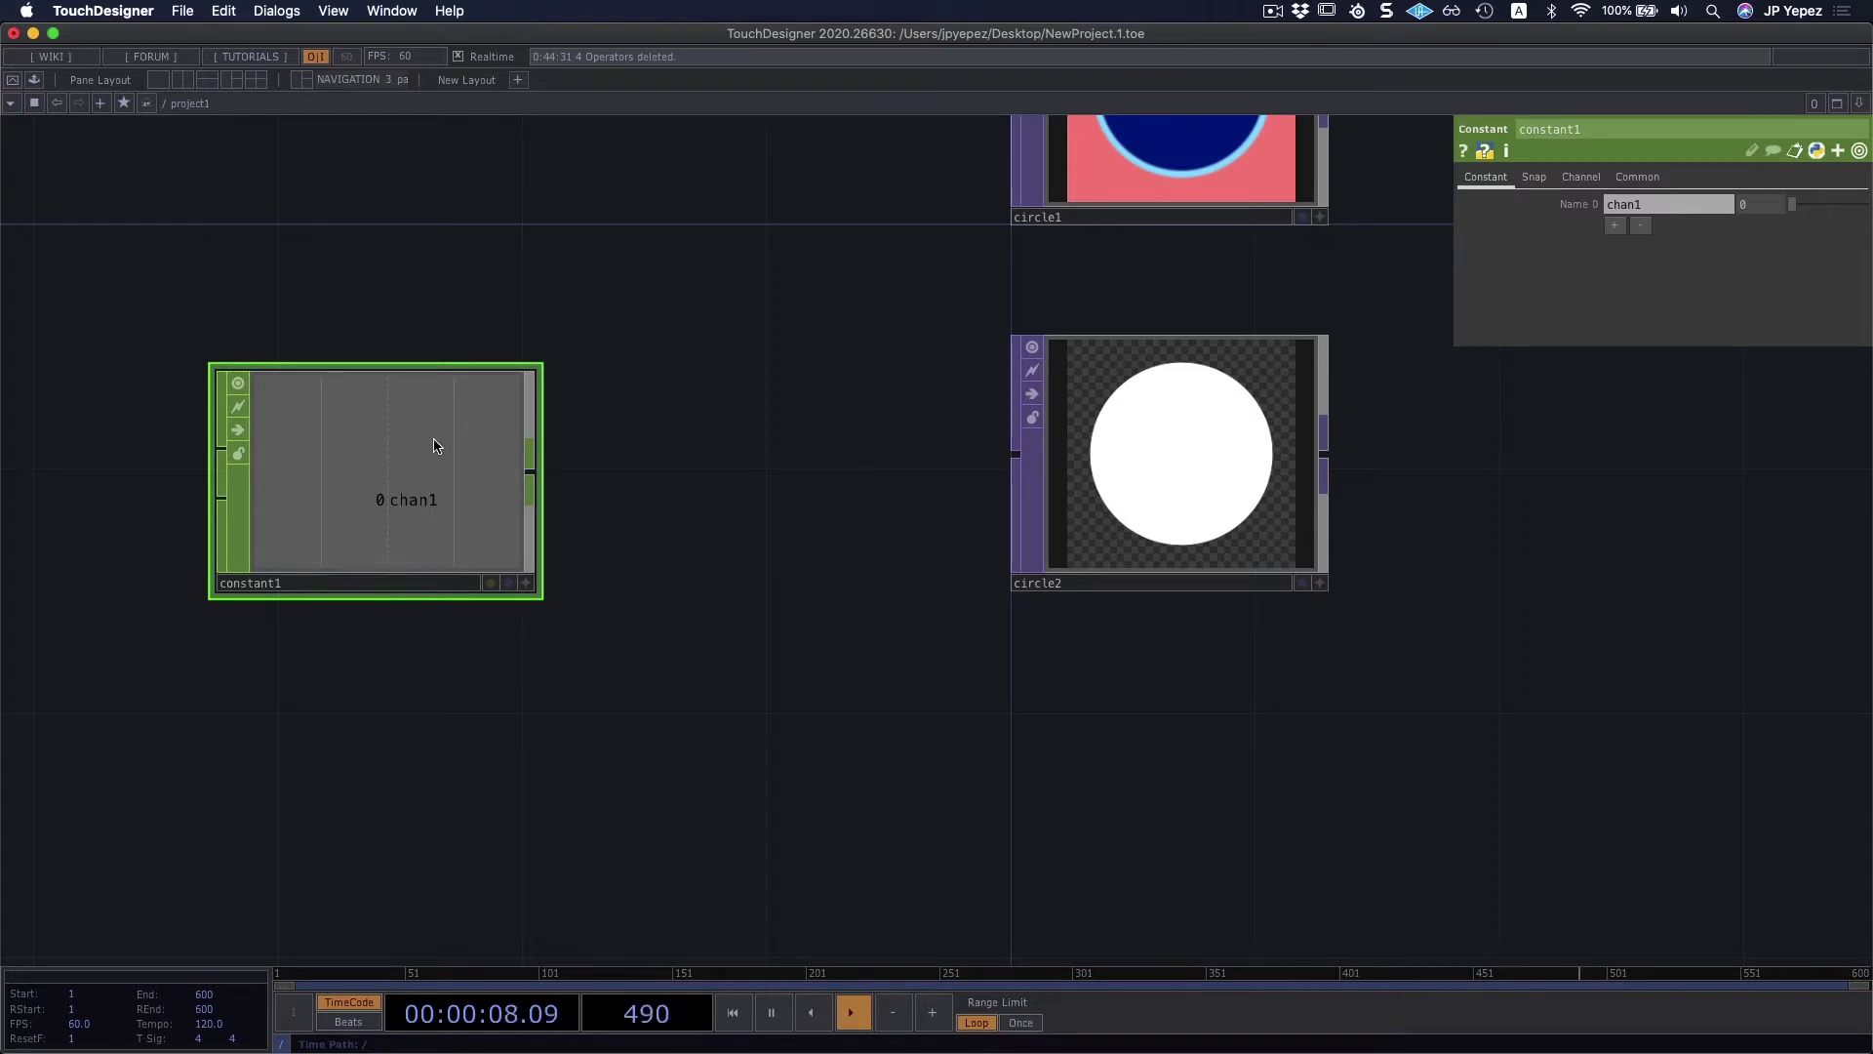
Step: Wire a Null CHOP, null1, after constant1 and shift both nodes left
key(alt+n)
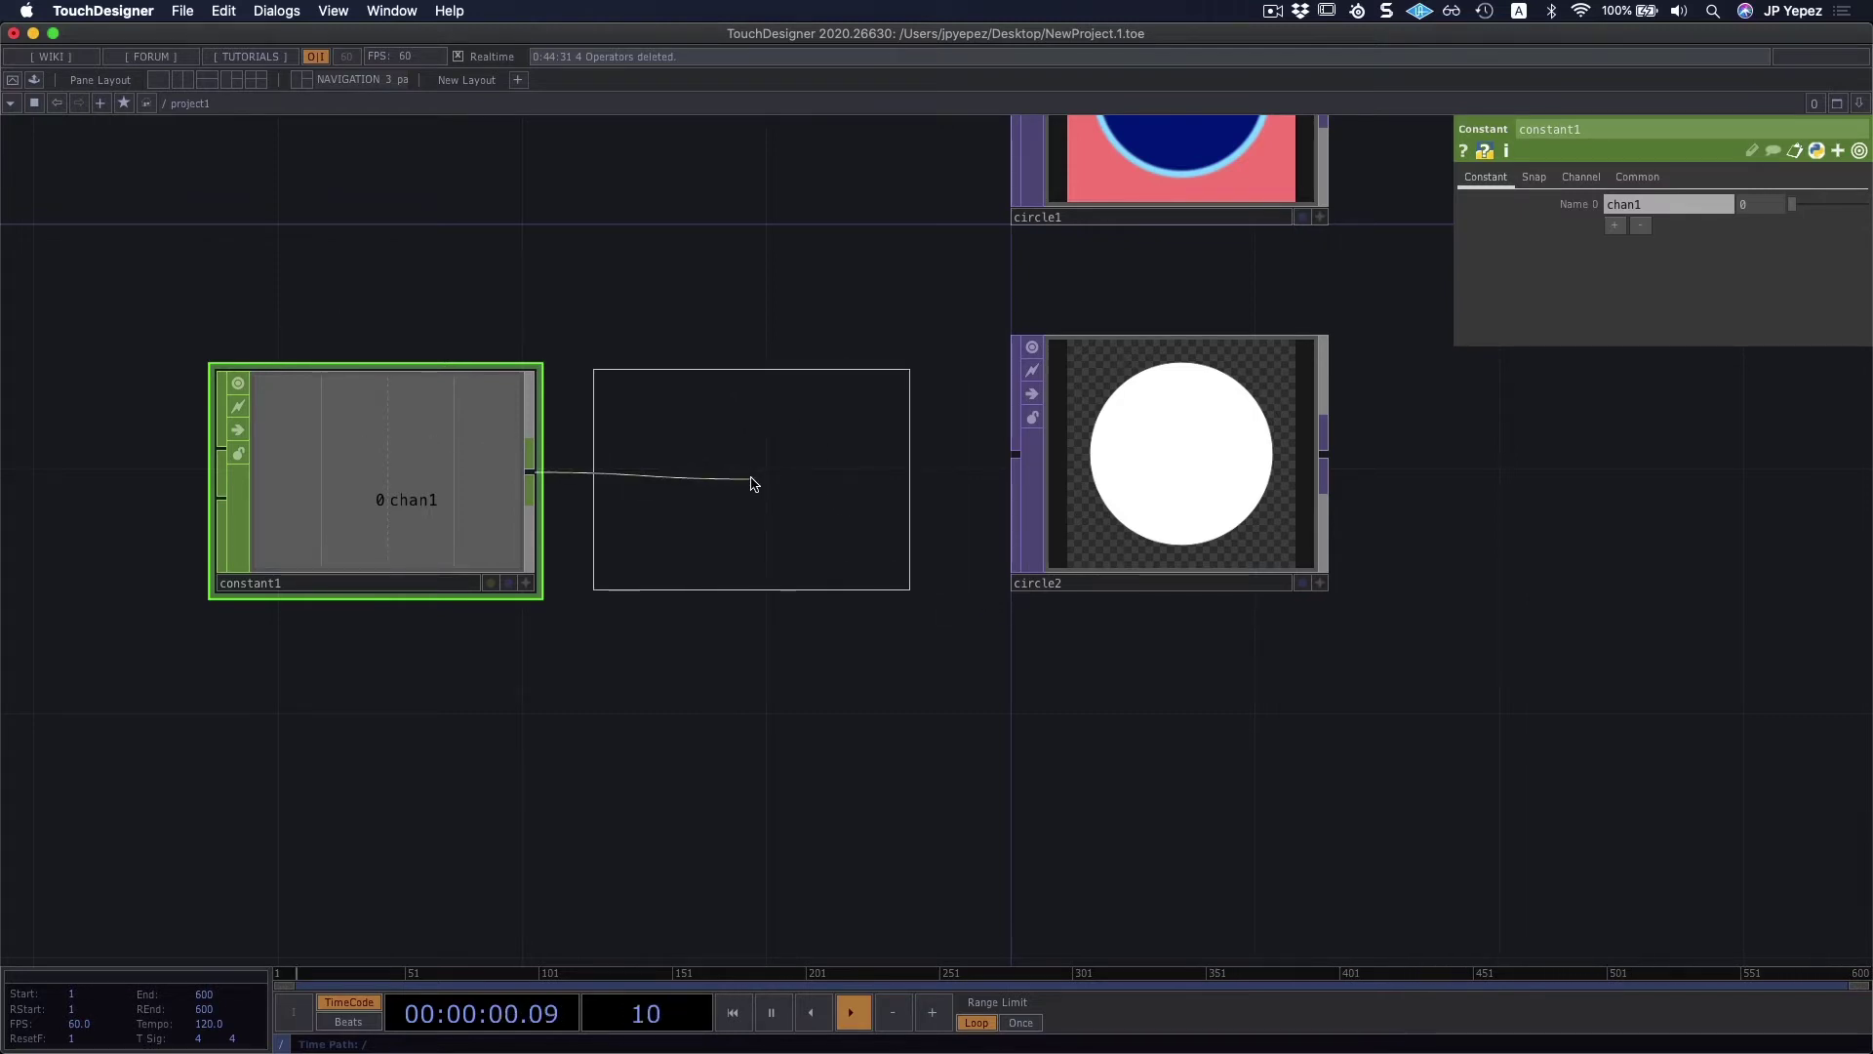
click(748, 477)
right_drag(746, 300, 440, 500)
drag(747, 457, 625, 457)
click(665, 261)
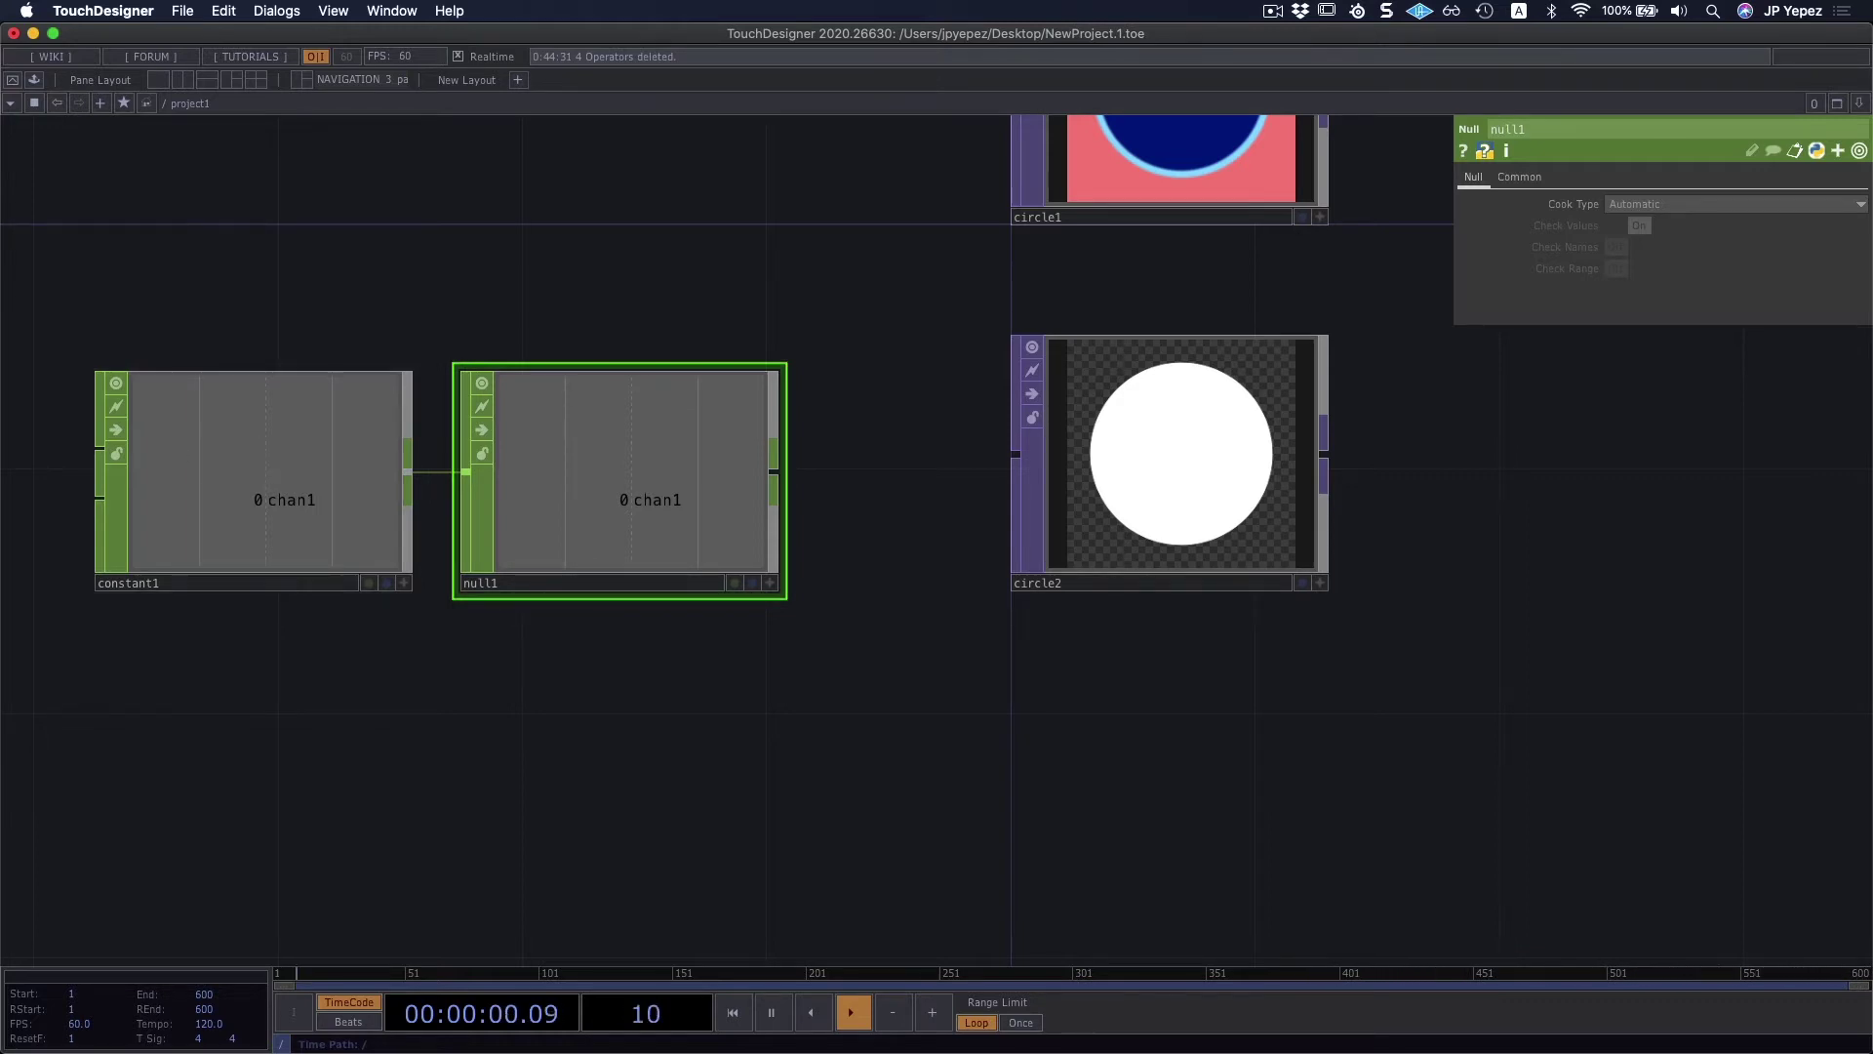
Step: Rename constant1's first channel radius_x and add a second channel named radius_y
click(297, 500)
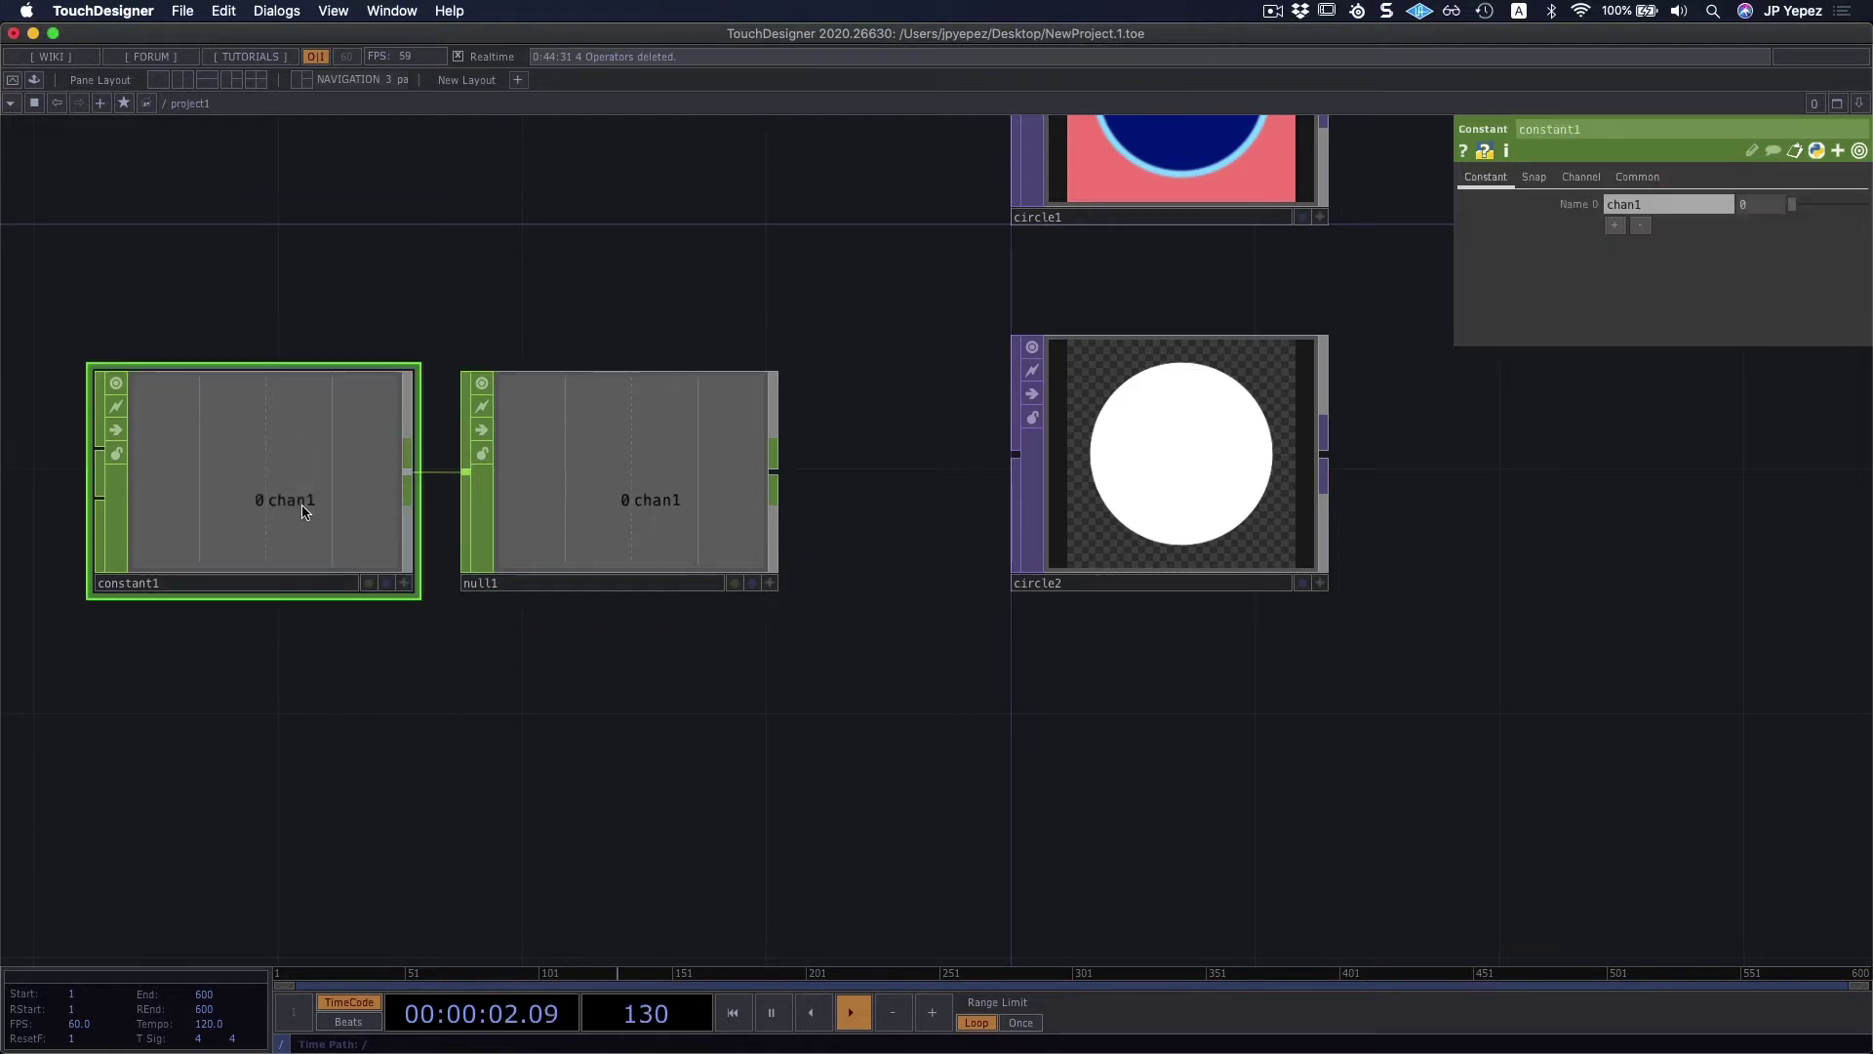
double_click(1680, 204)
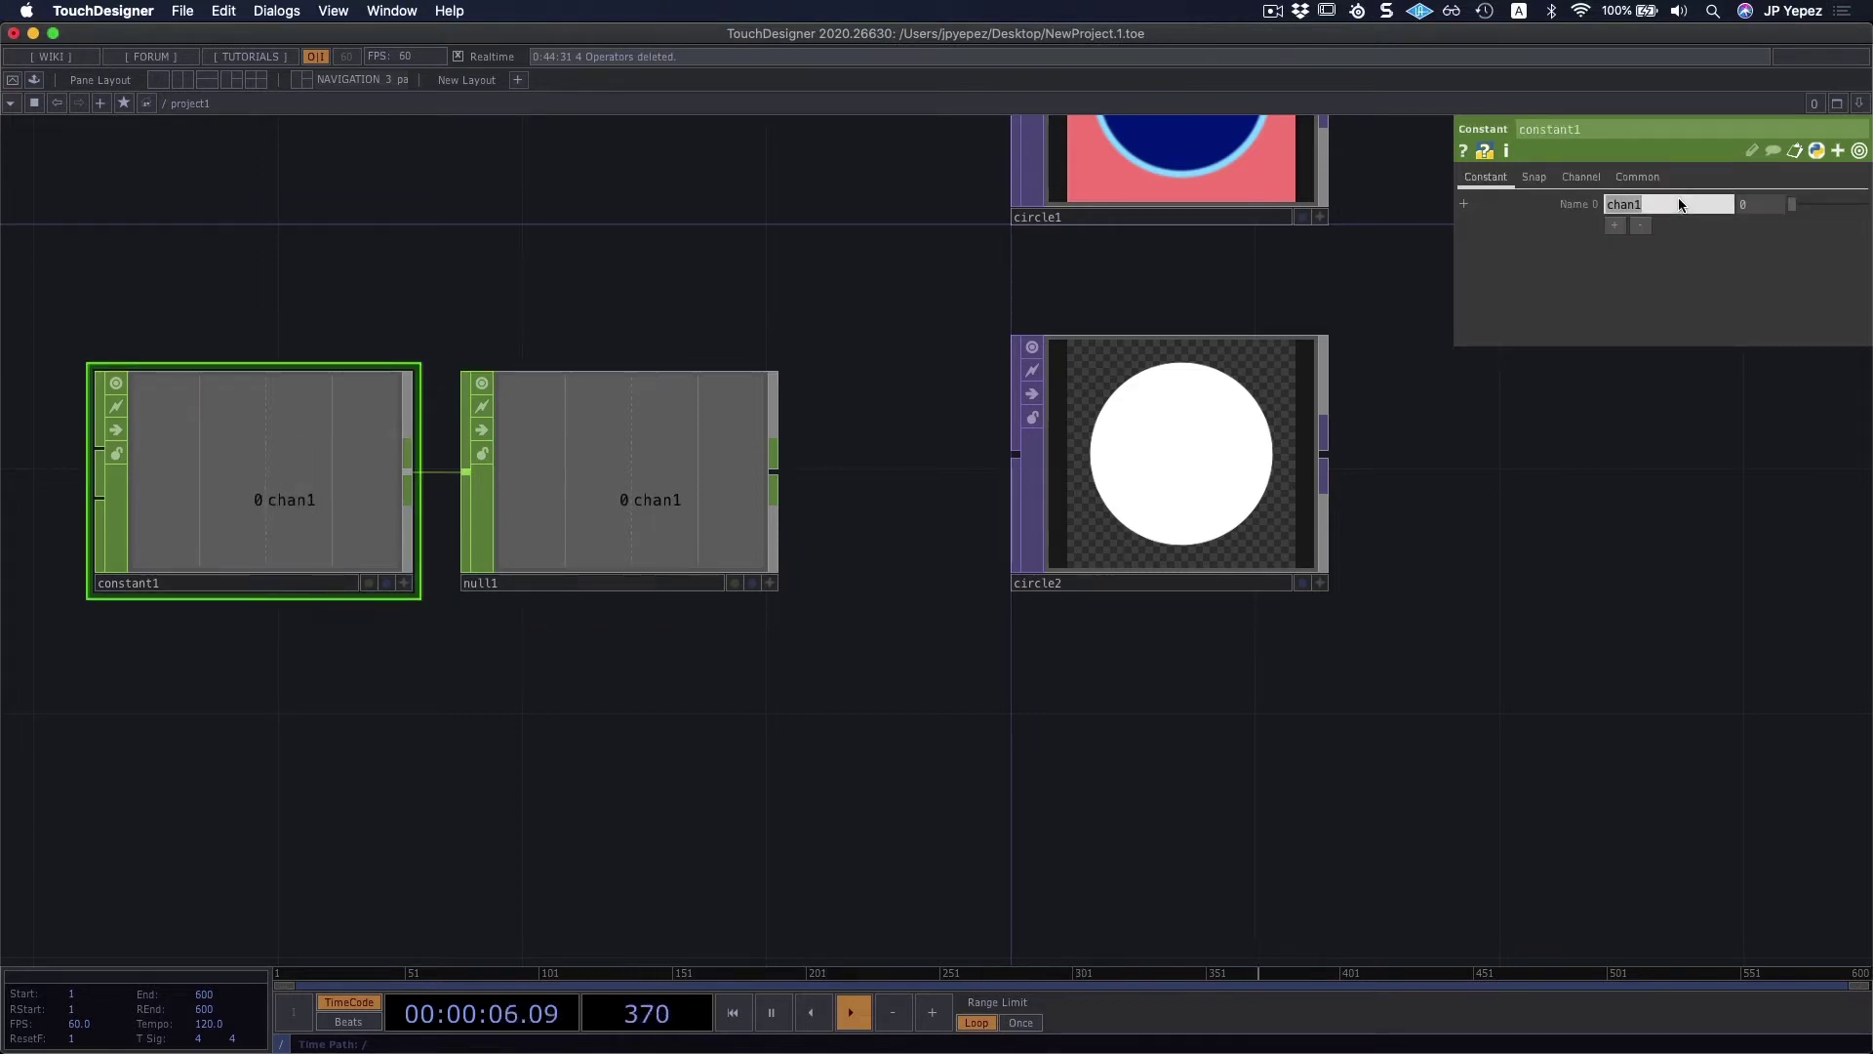
text(ra)
key(Return)
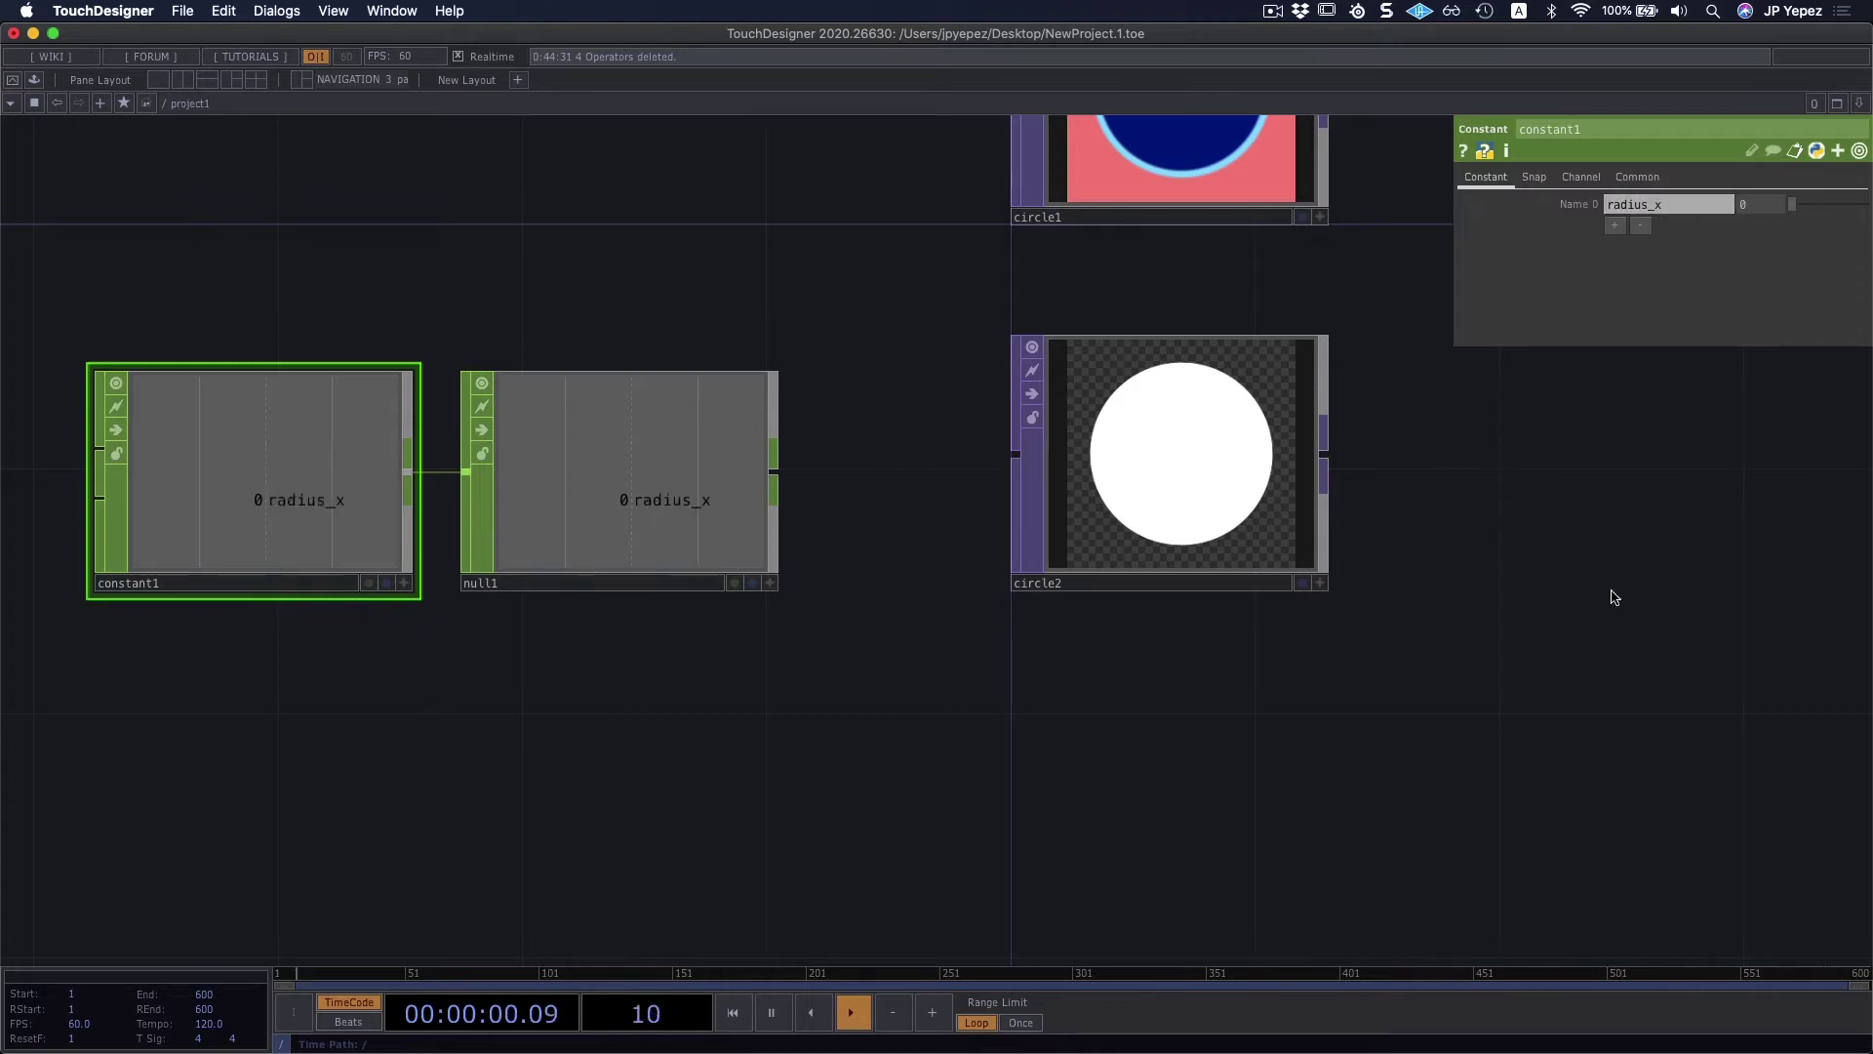
click(1611, 228)
click(1616, 229)
text(radius_y)
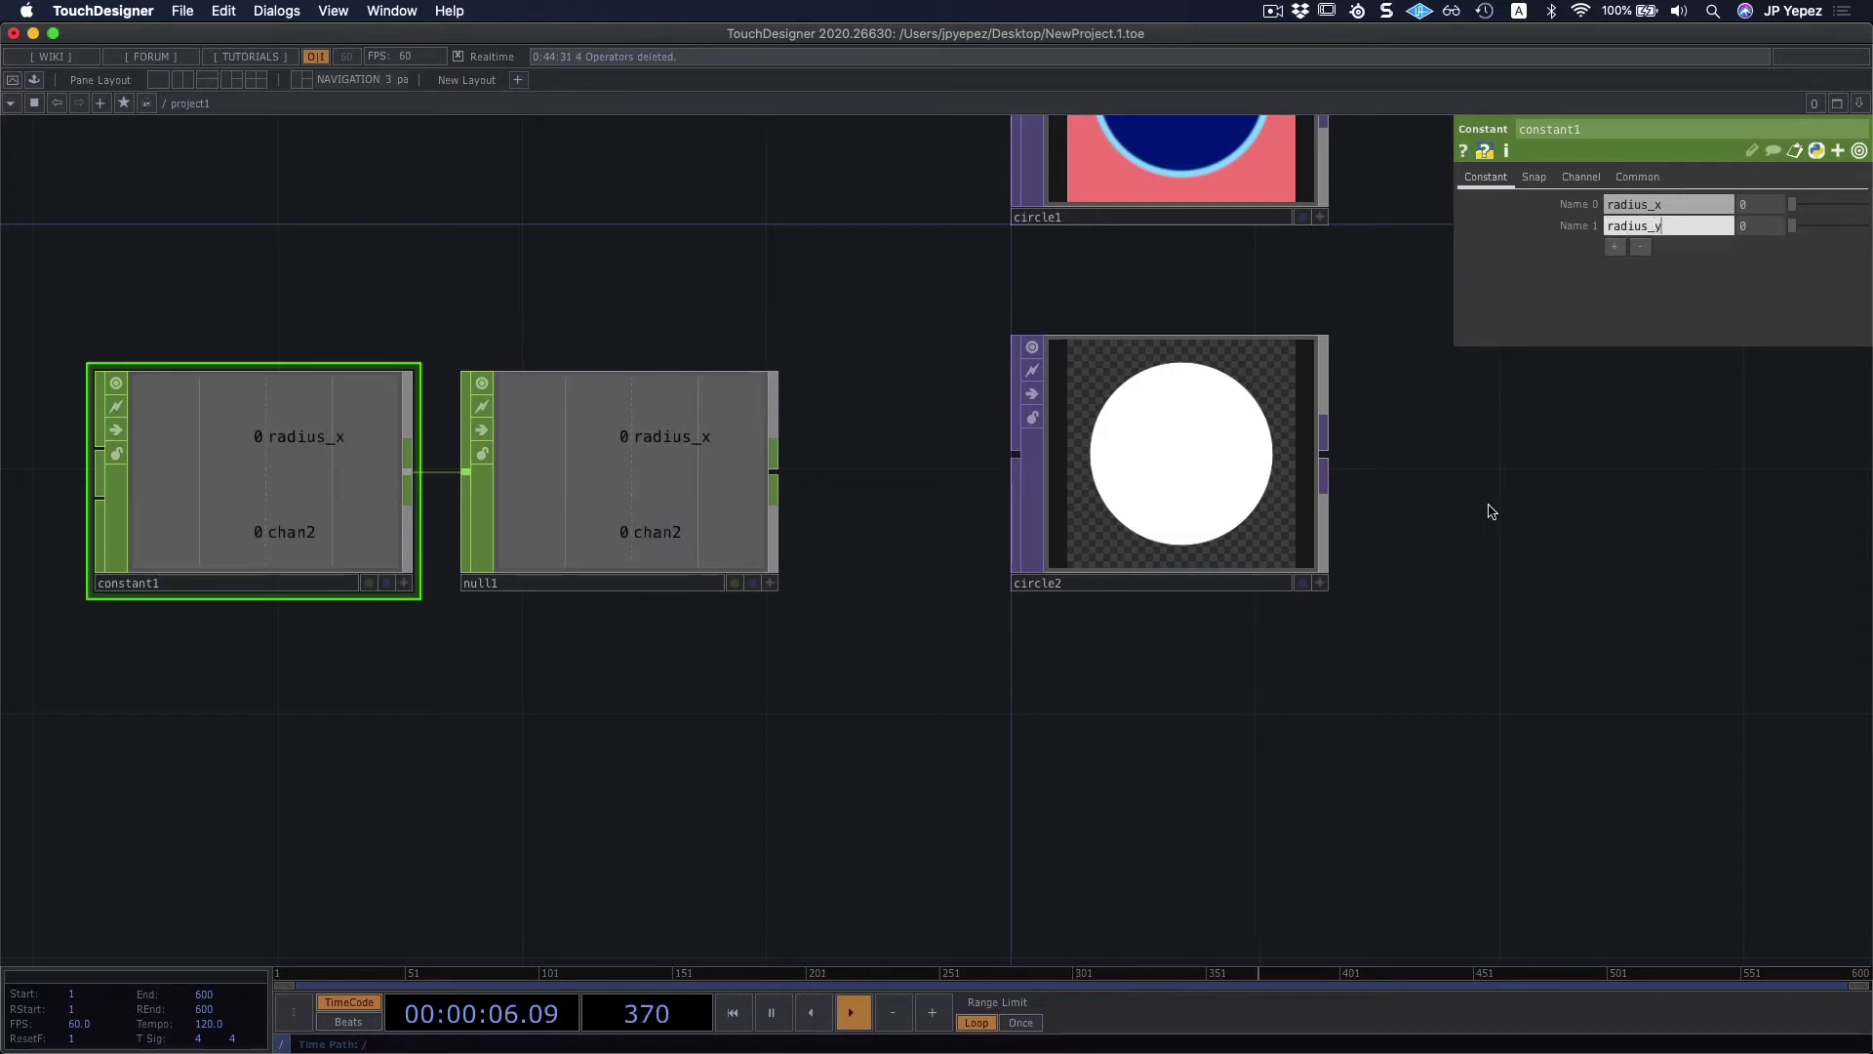
key(Return)
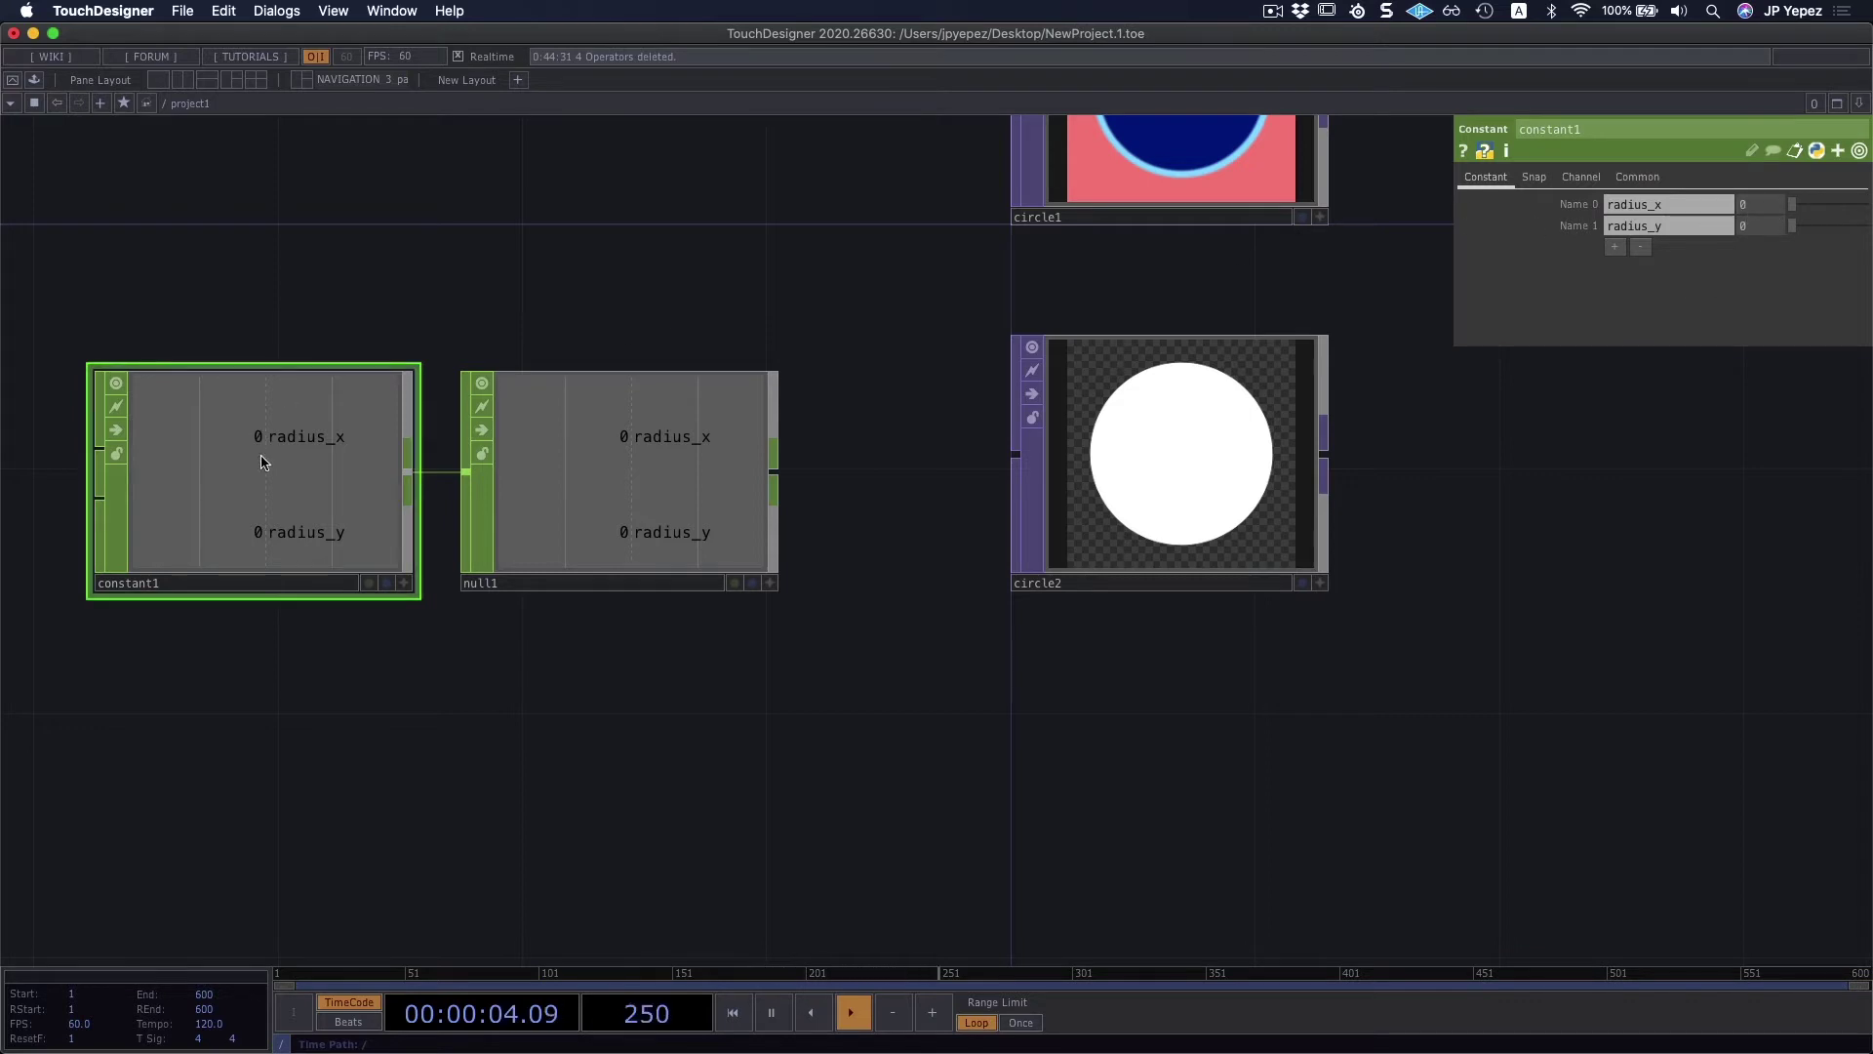
mouse_move(1793, 208)
mouse_down()
mouse_move(1850, 207)
mouse_move(1814, 209)
mouse_up()
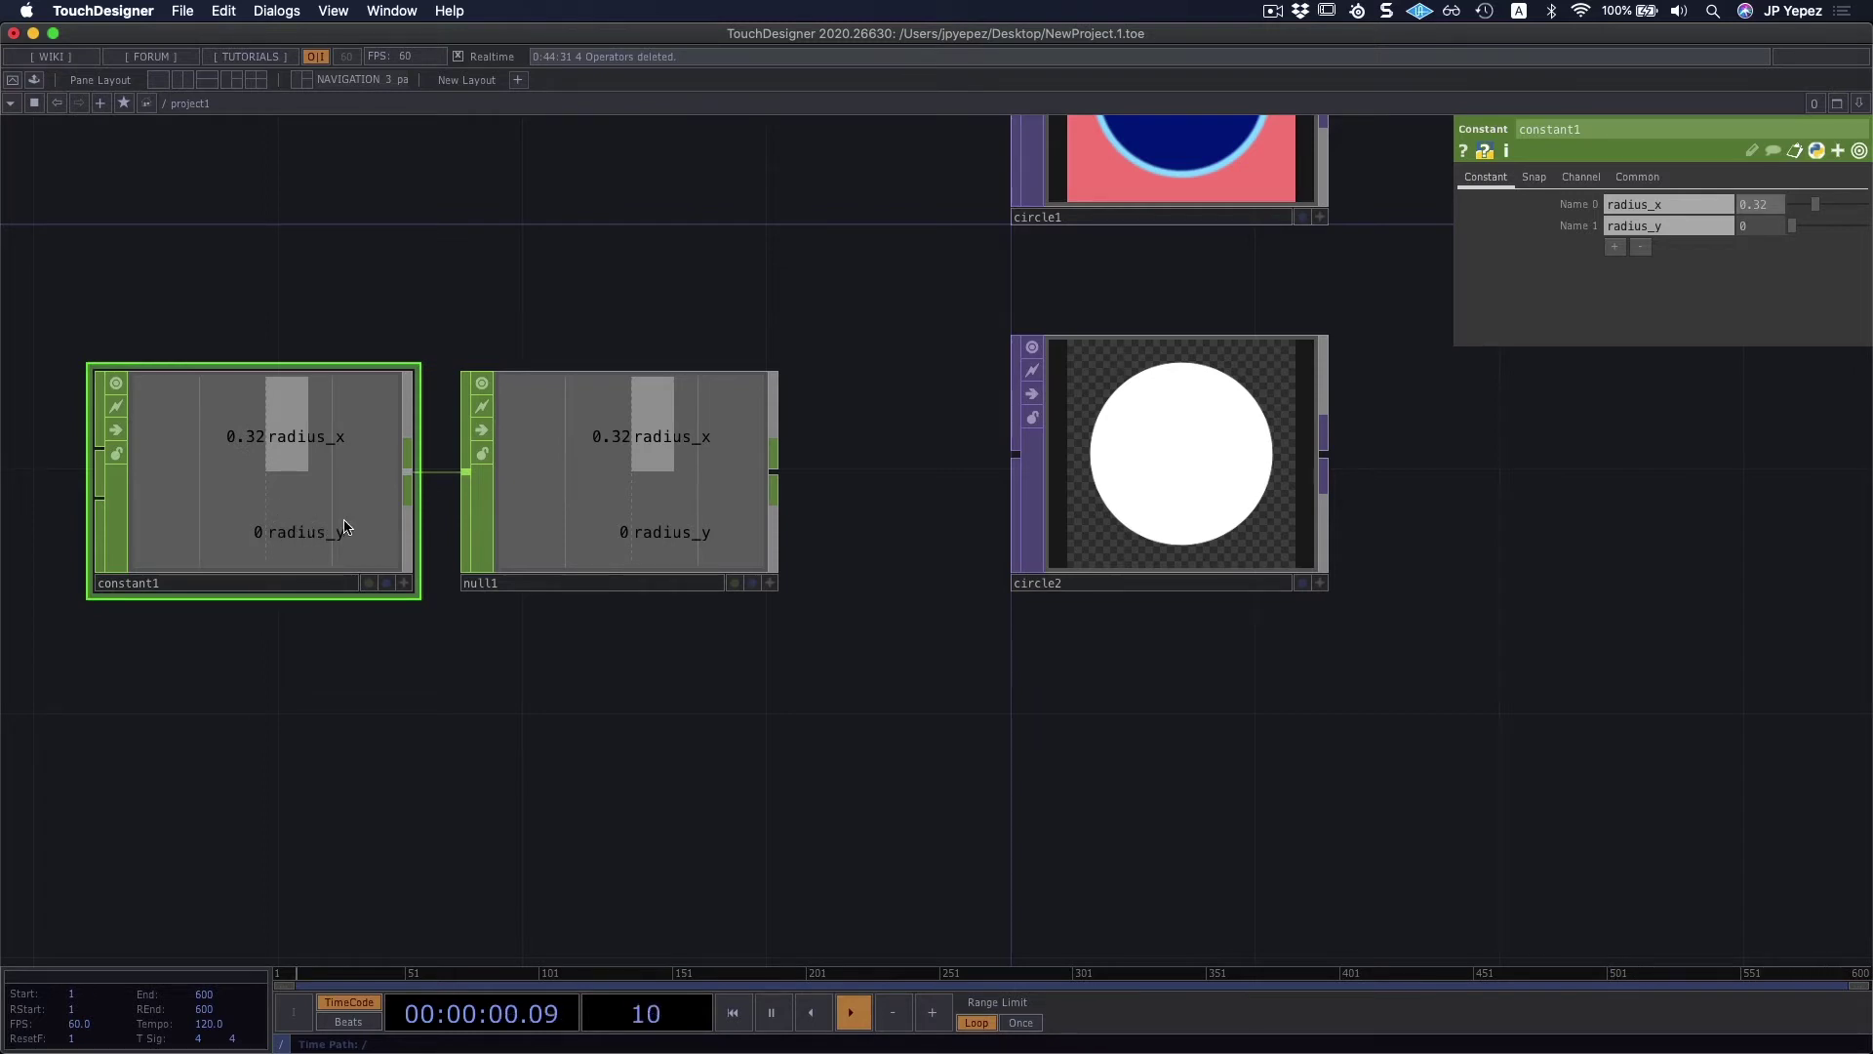
mouse_move(1798, 231)
mouse_down()
mouse_move(1837, 230)
mouse_move(1790, 227)
mouse_move(1804, 204)
mouse_move(1790, 204)
mouse_up()
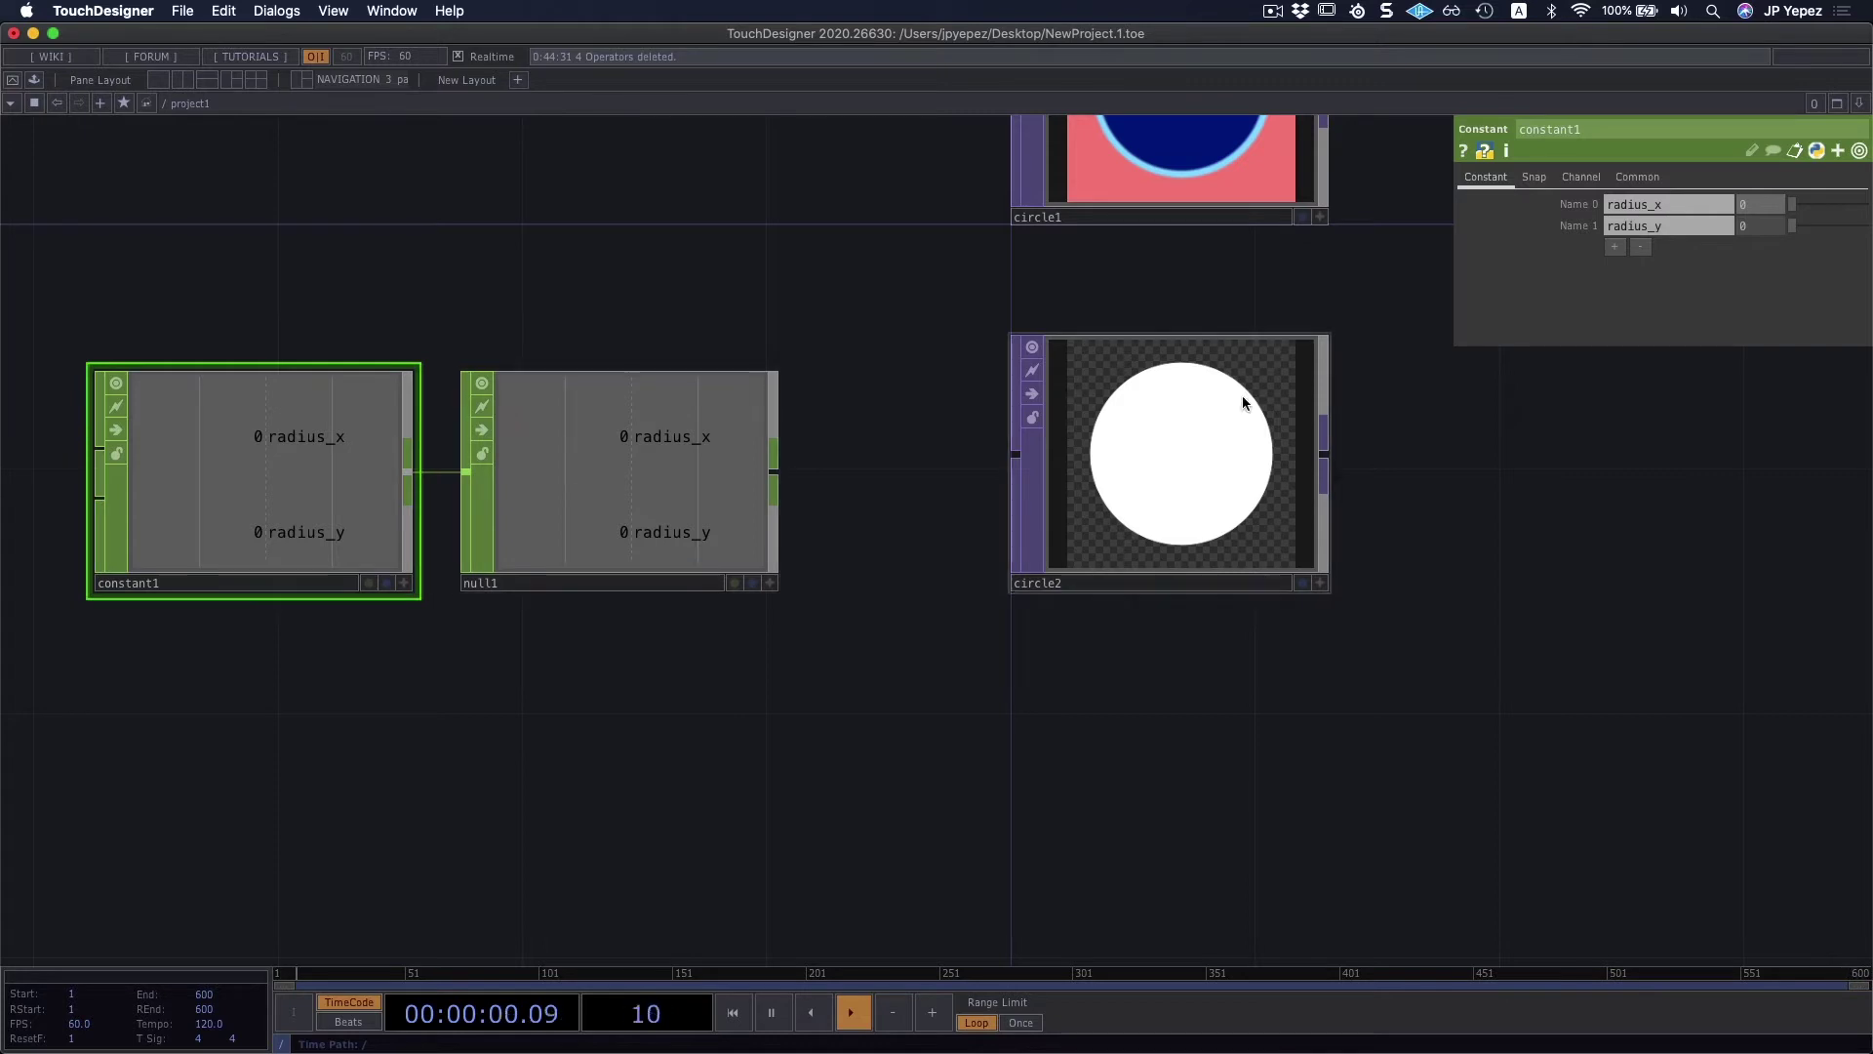
drag(656, 413, 1237, 481)
key(super+z)
drag(605, 506, 1216, 448)
key(super+z)
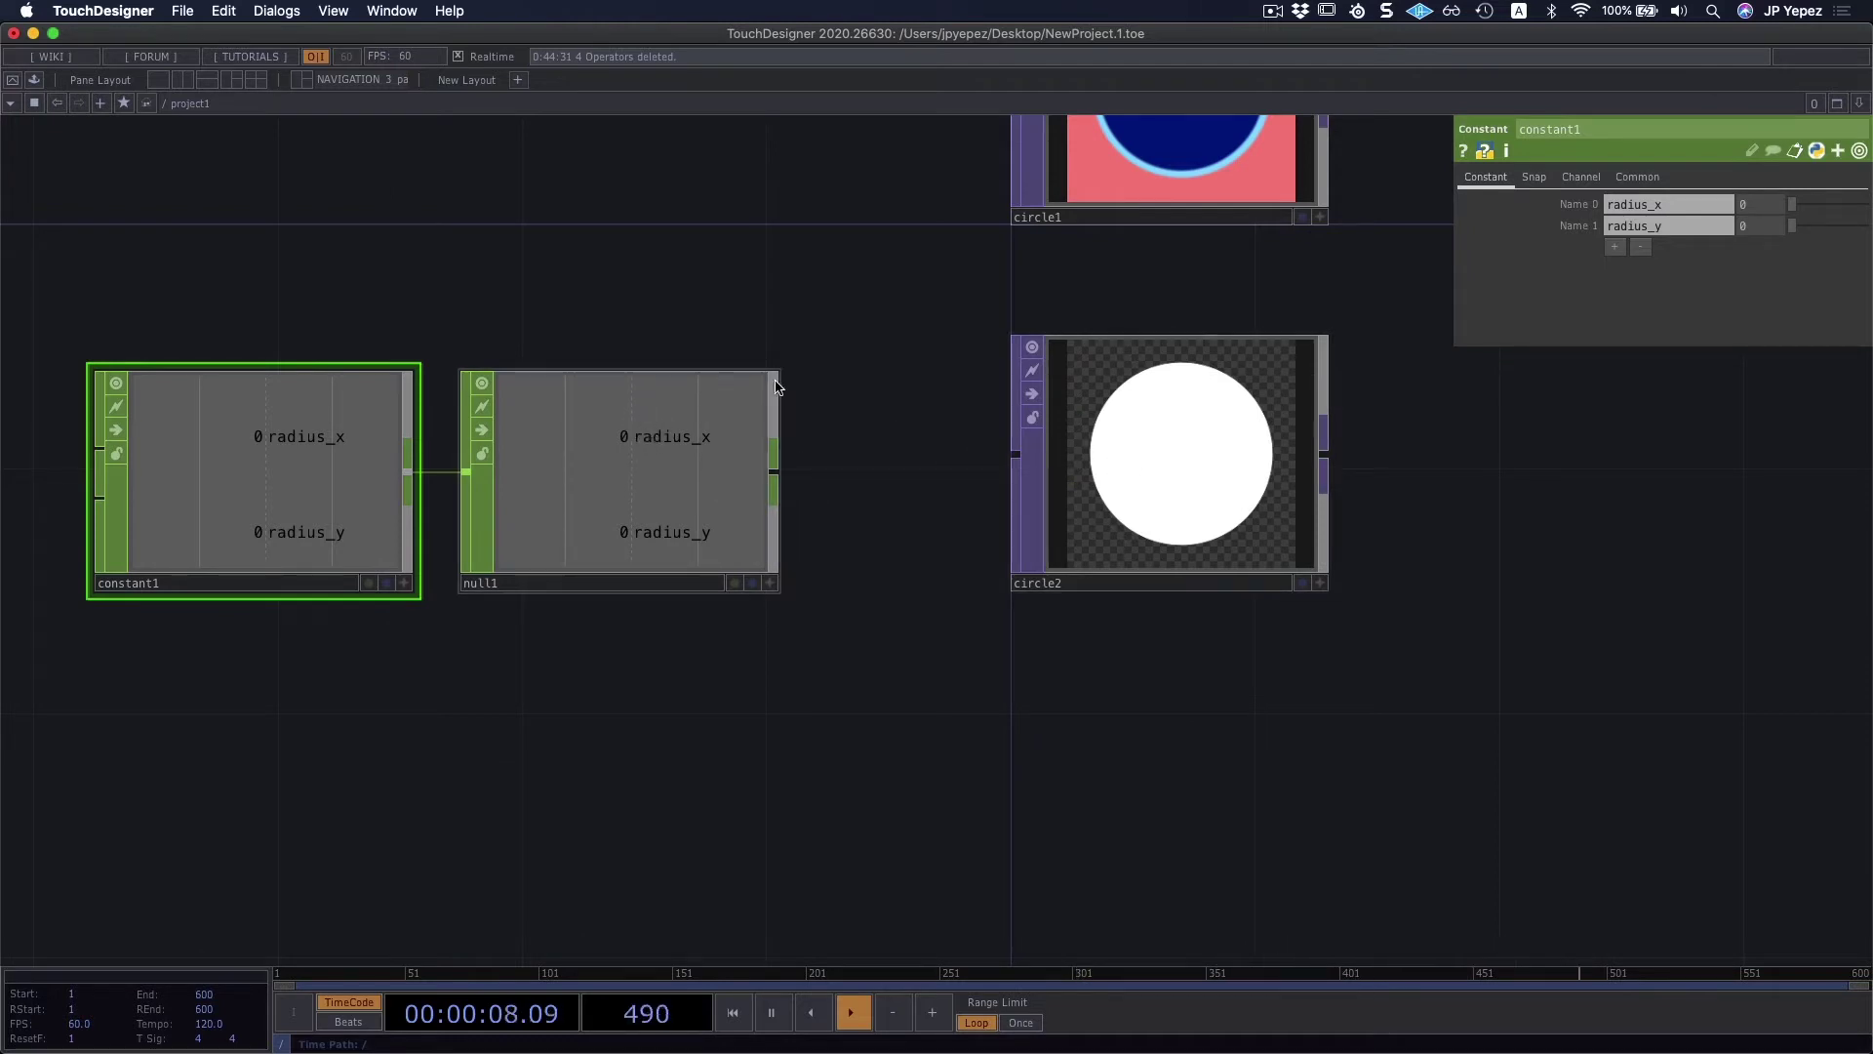
click(1119, 439)
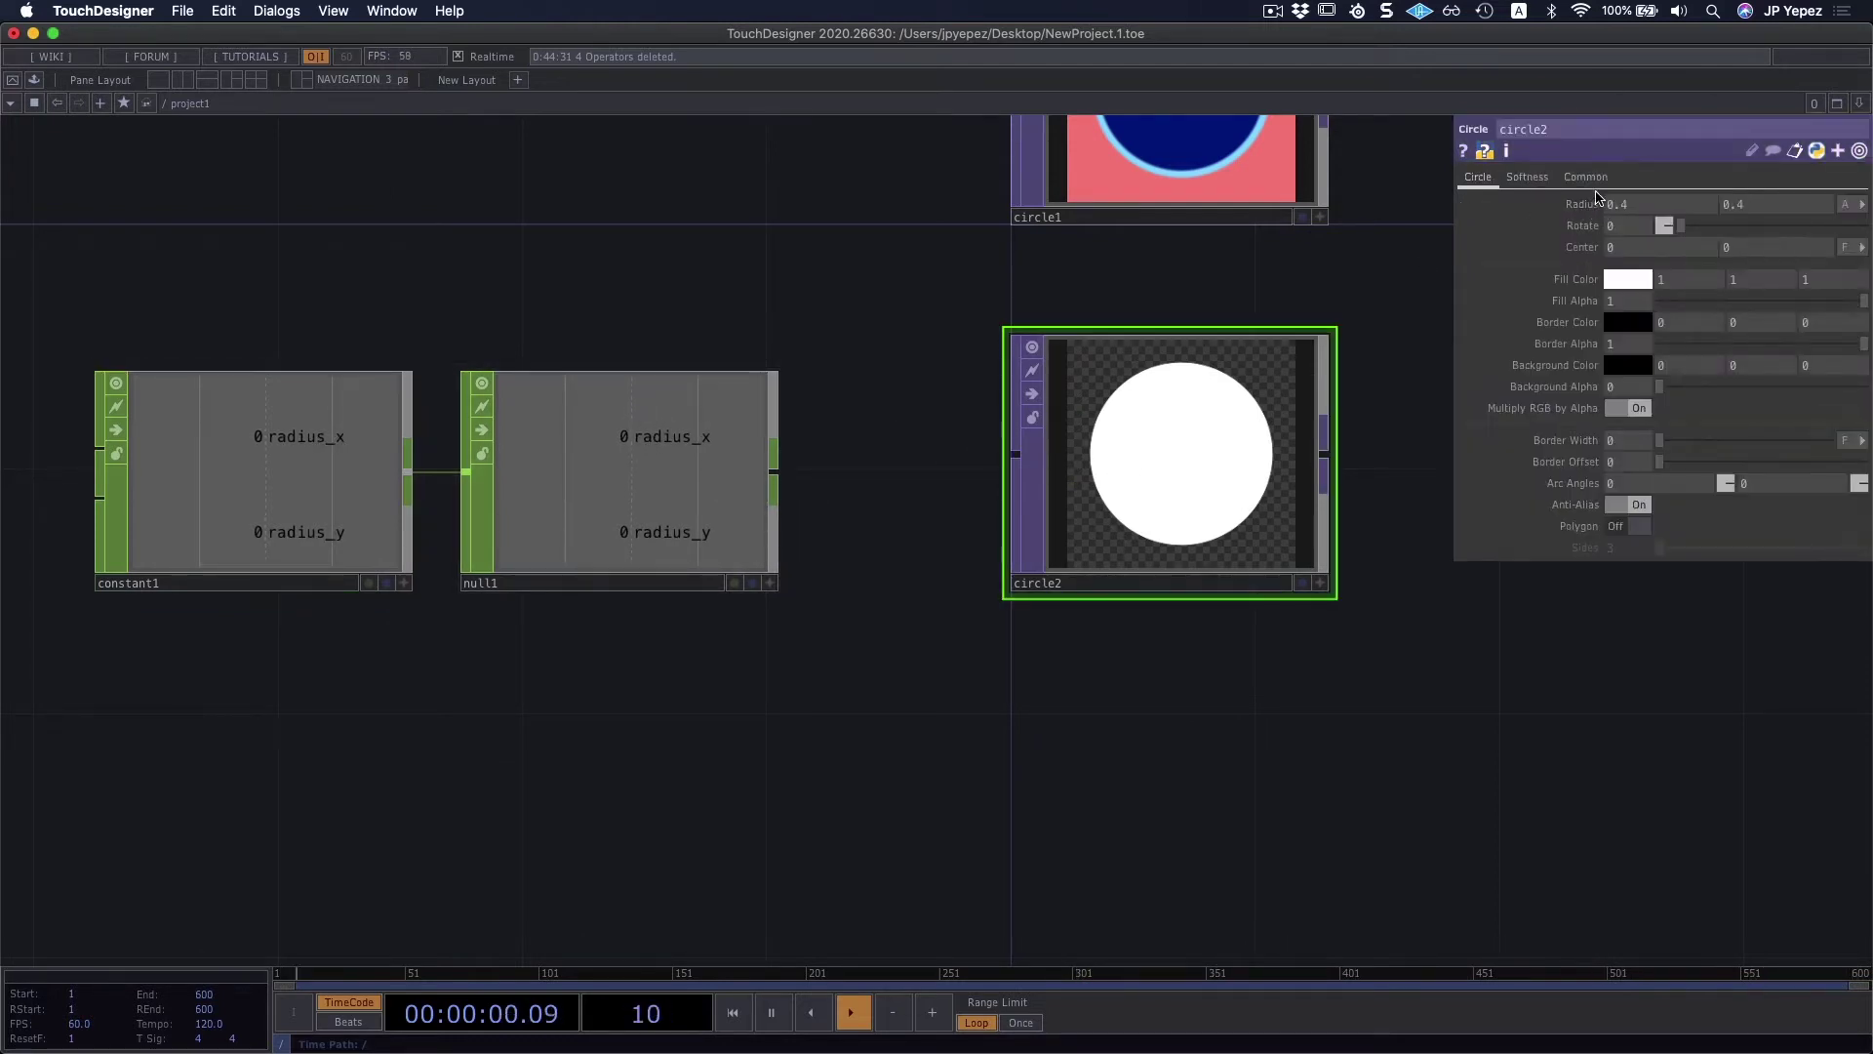
Step: Export null1's radius_x channel to circle2's first Radius value
click(671, 434)
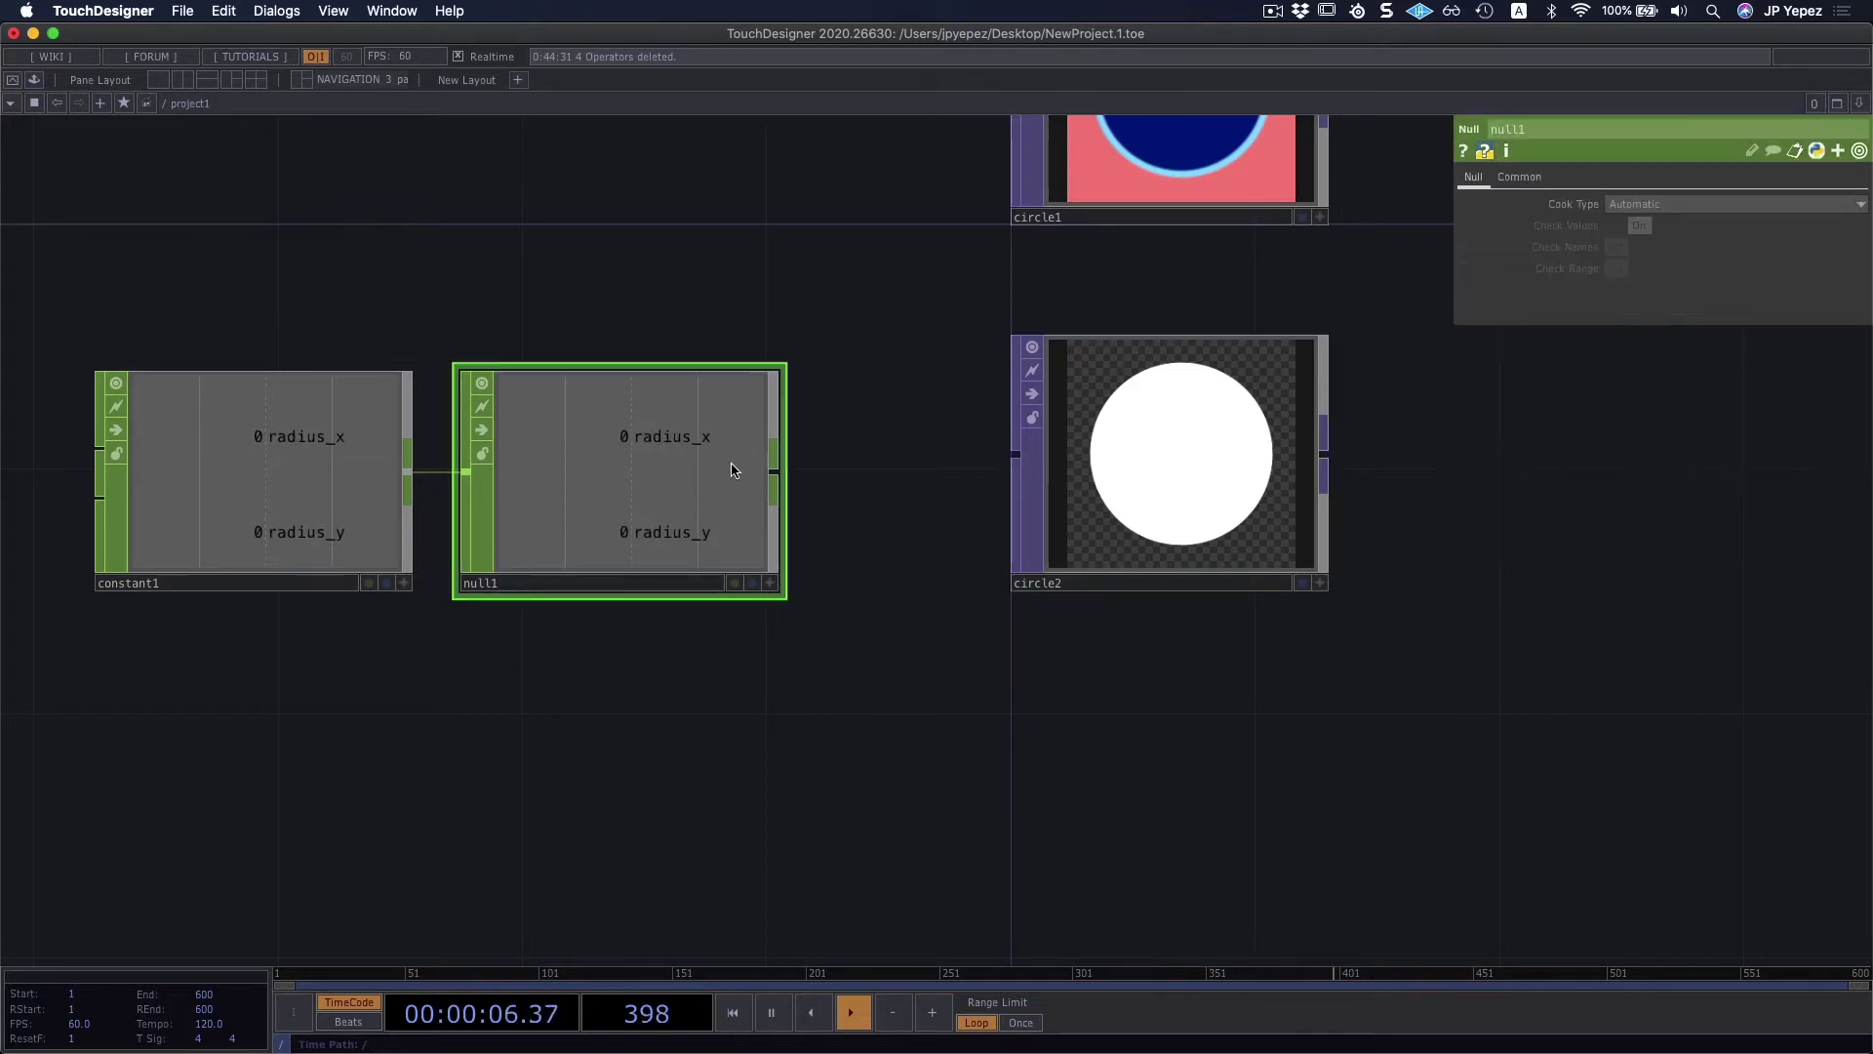
click(773, 581)
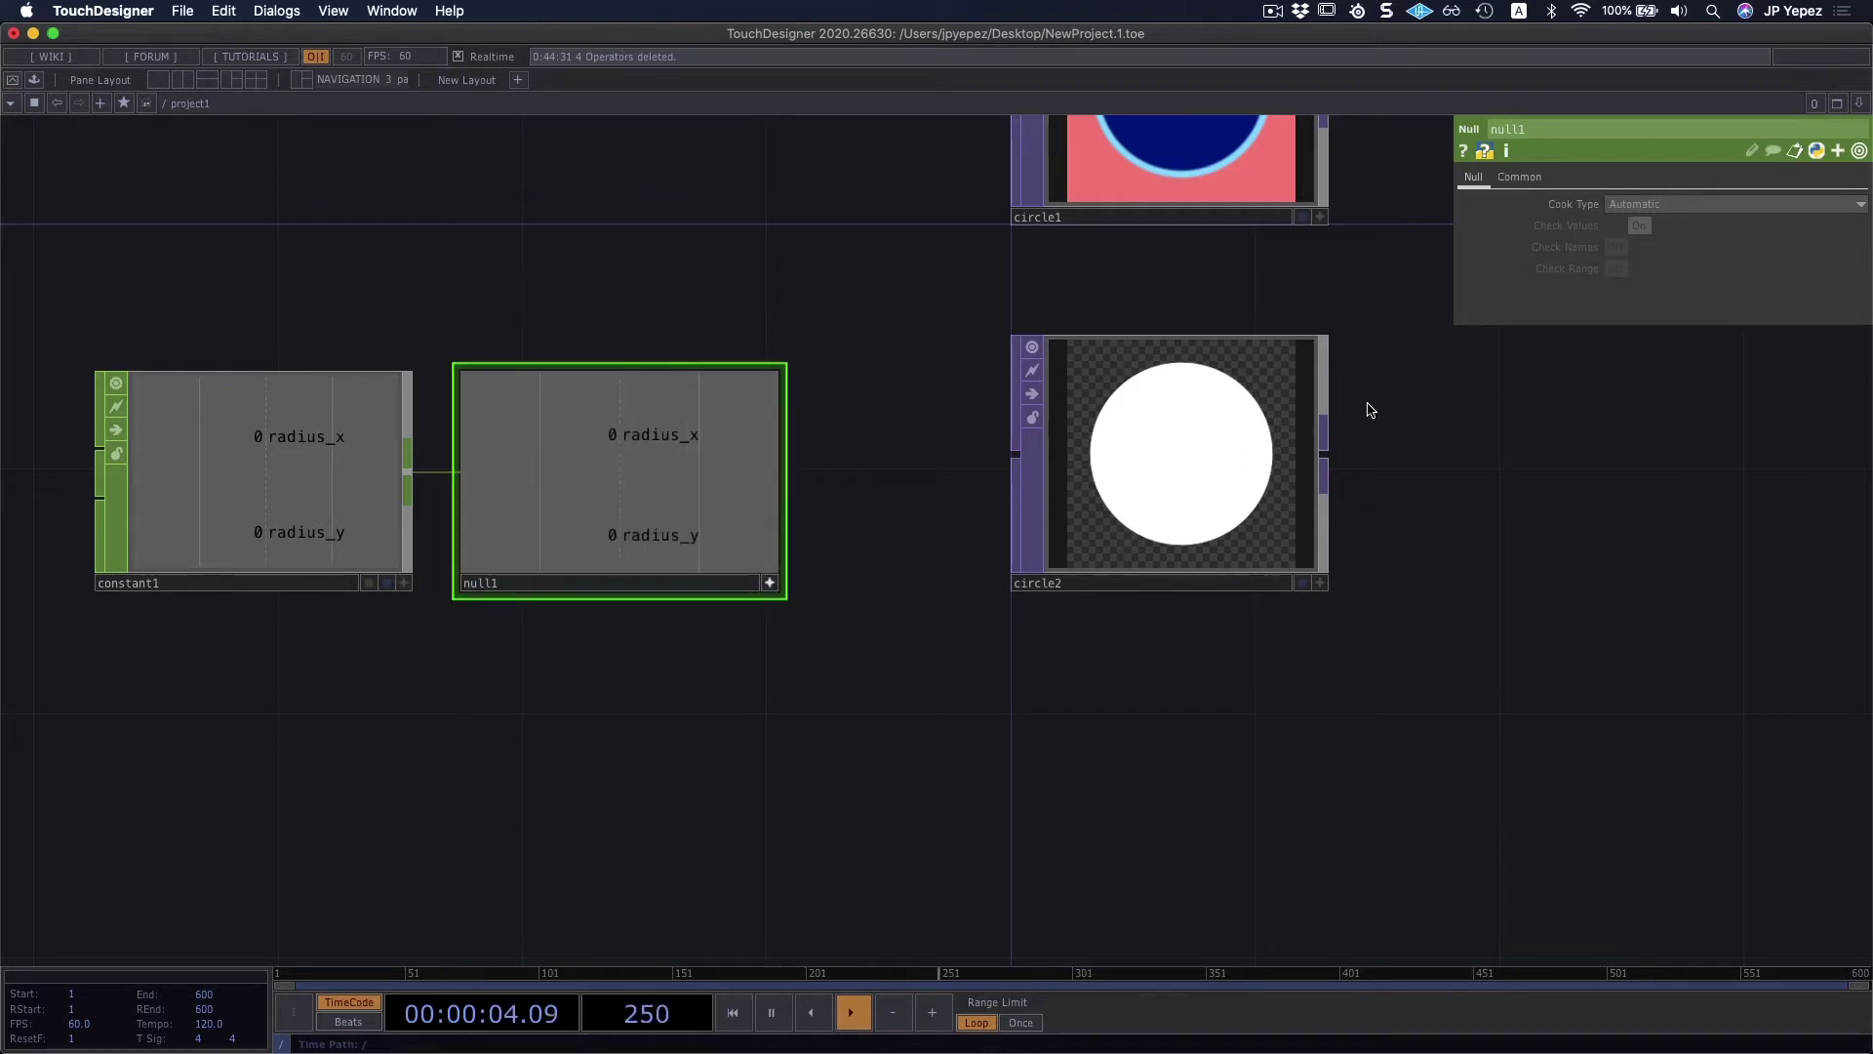
click(1190, 454)
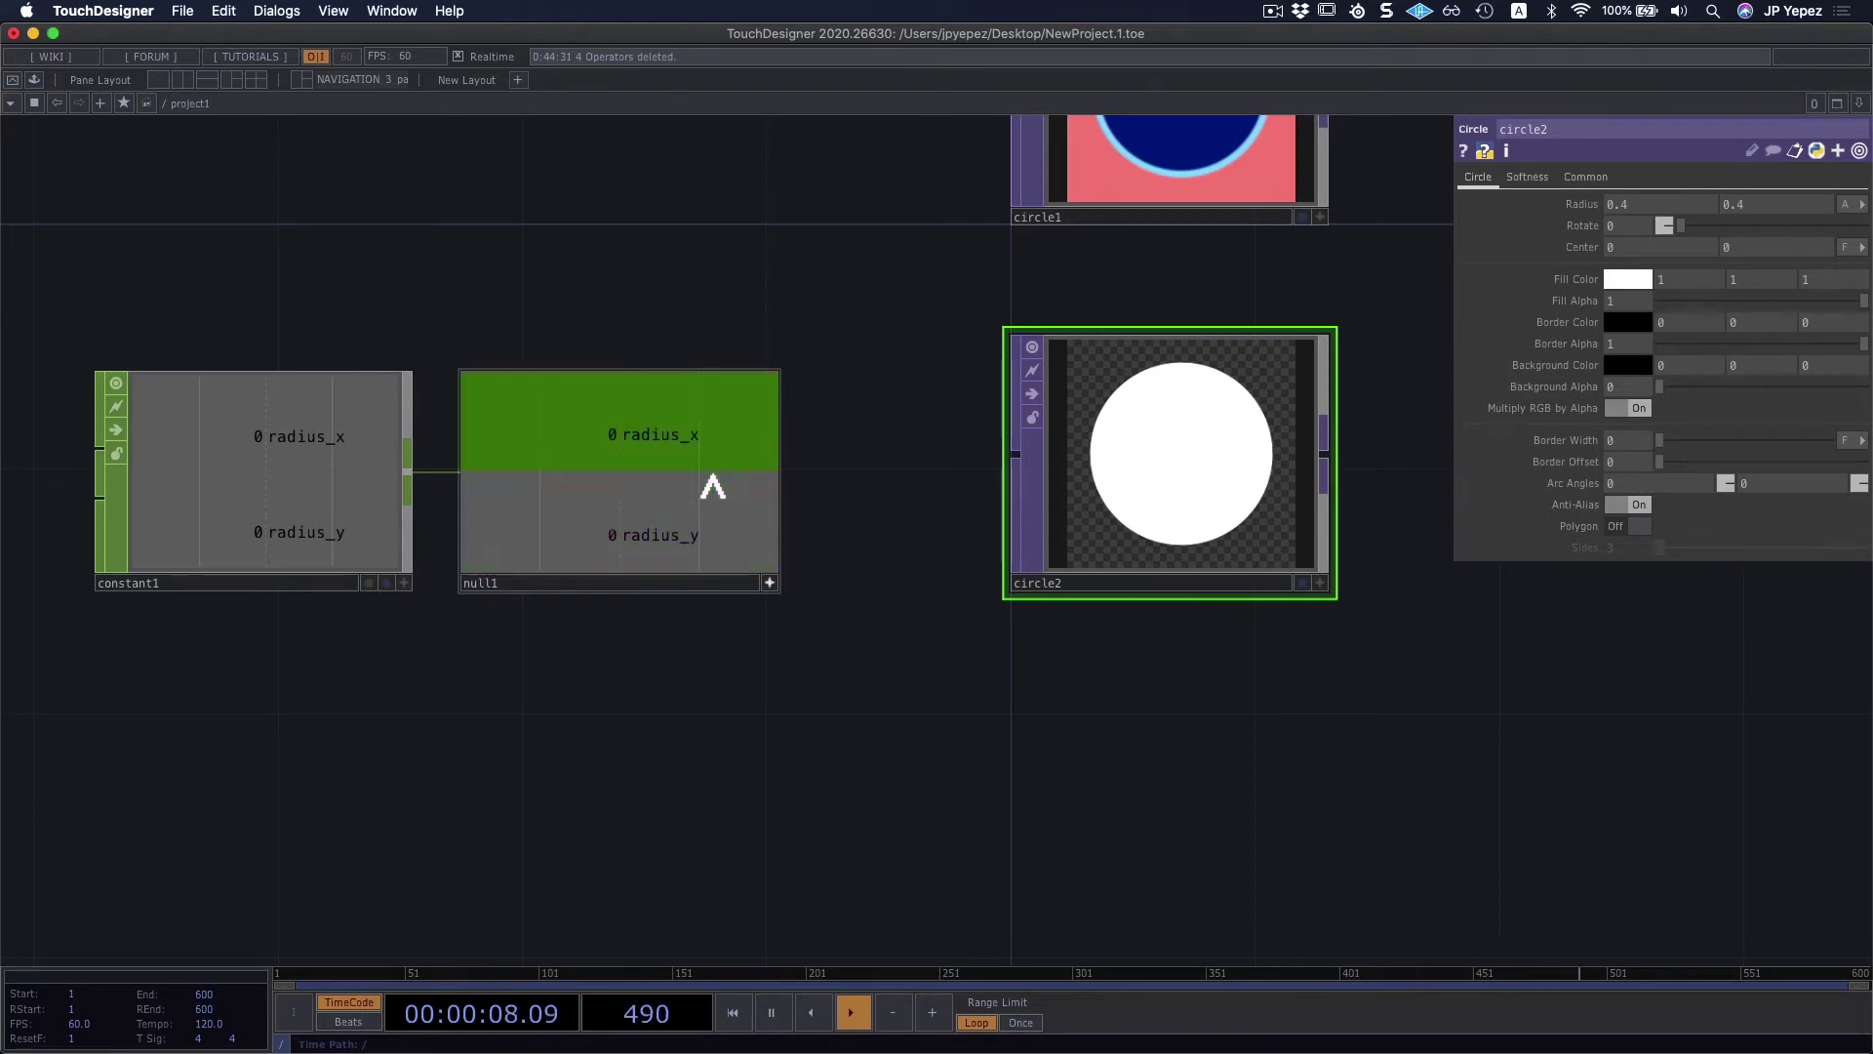
drag(719, 459, 1651, 206)
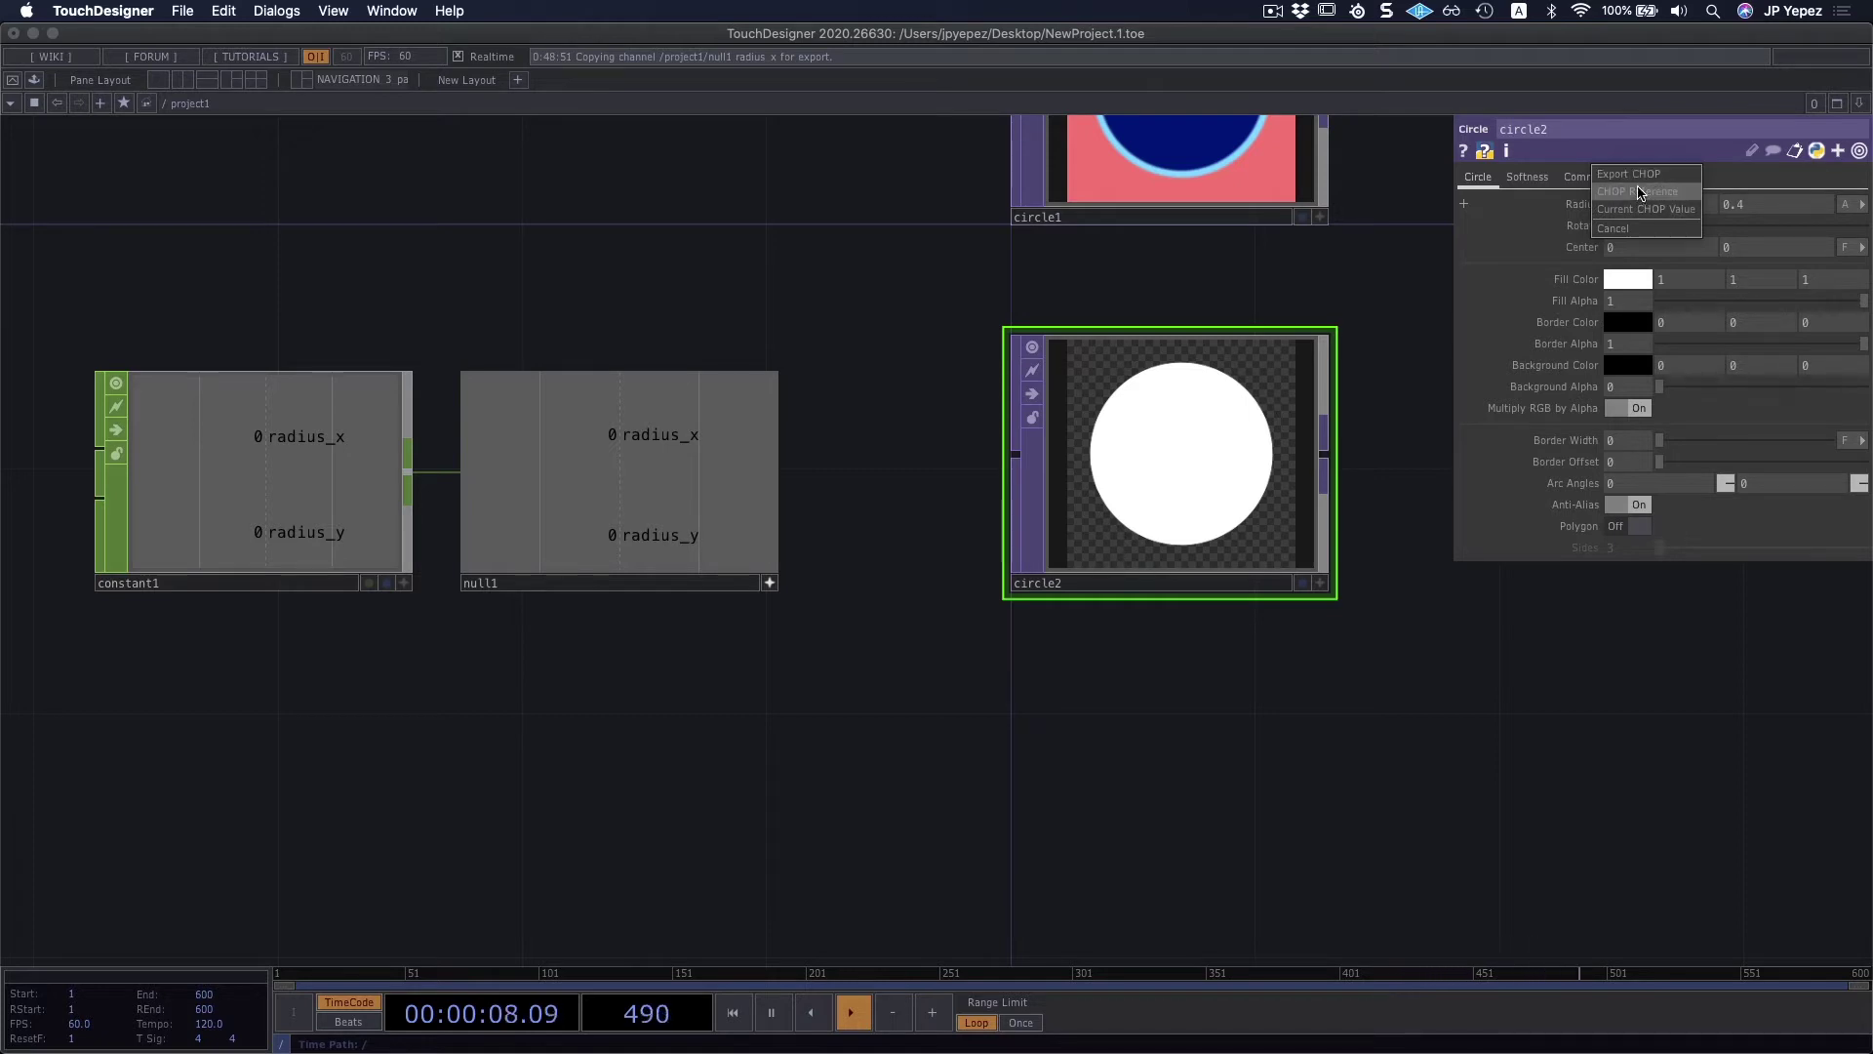
click(1639, 177)
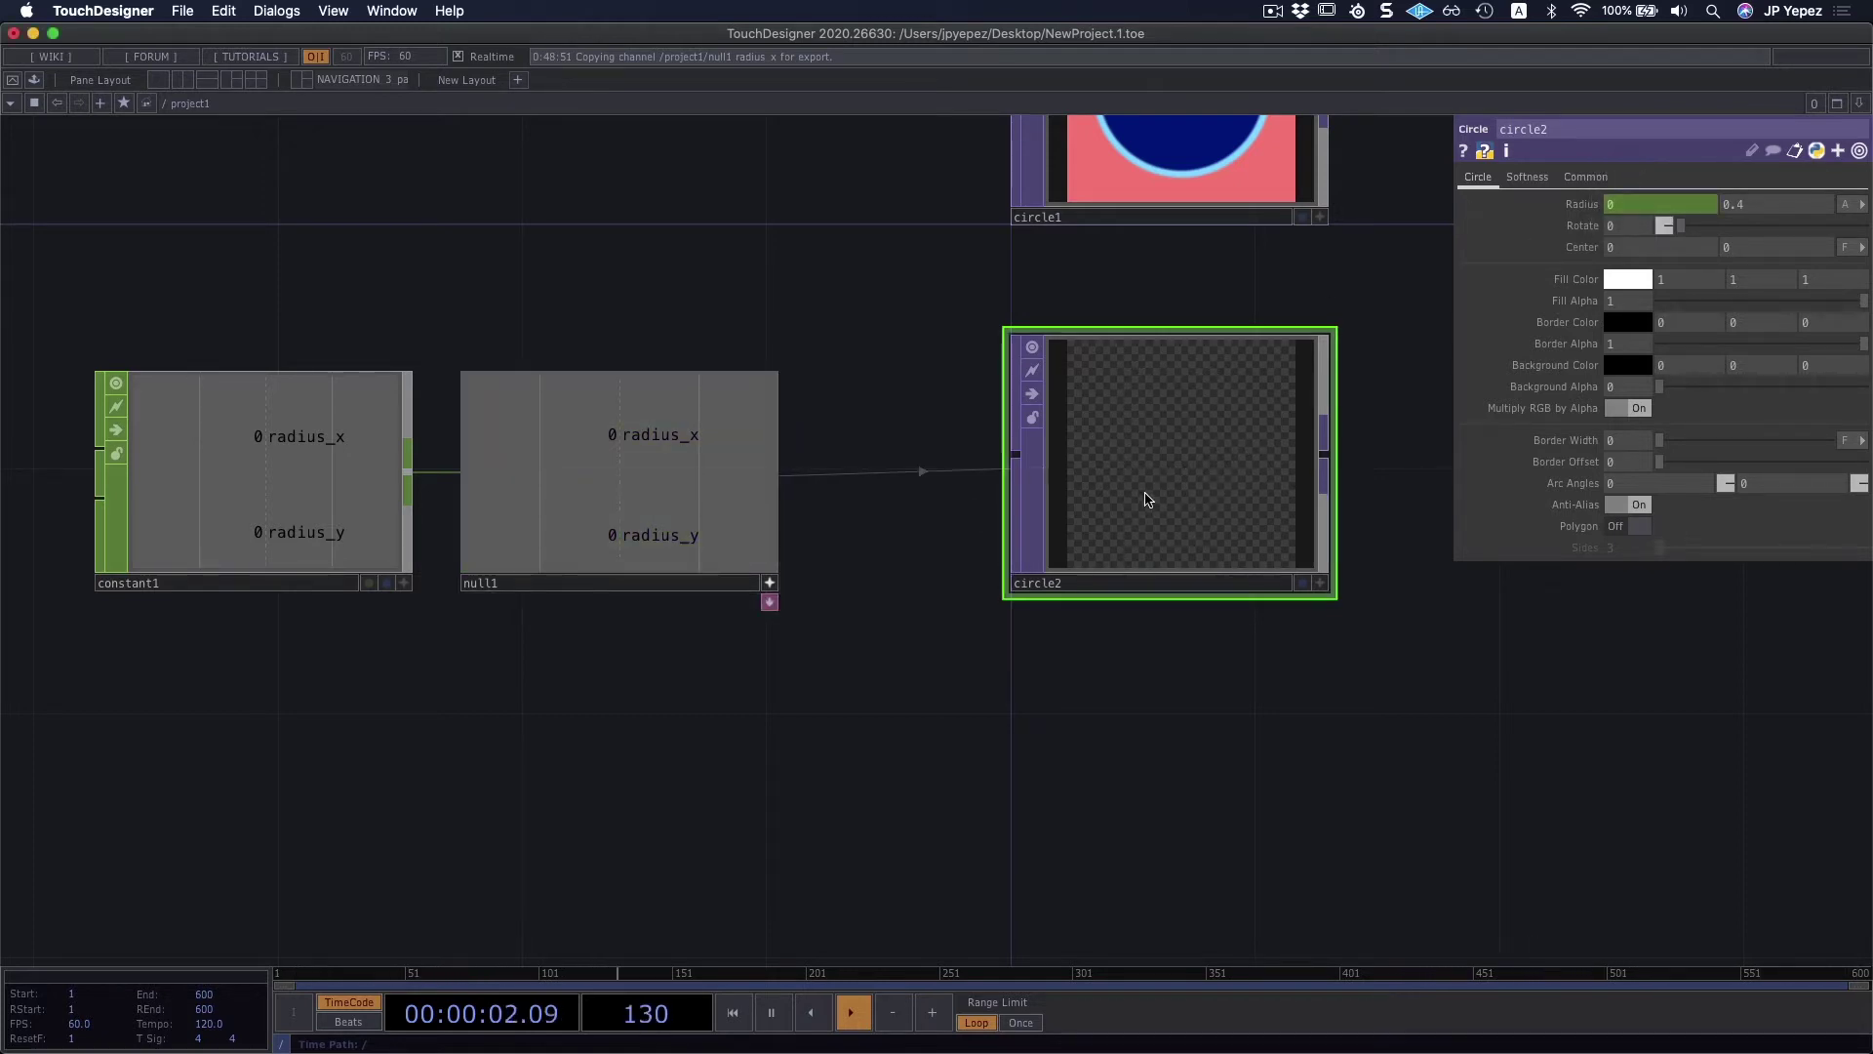
Step: Export radius_y to circle2's second Radius value, then raise radius_x so the circle appears
drag(627, 535, 1769, 209)
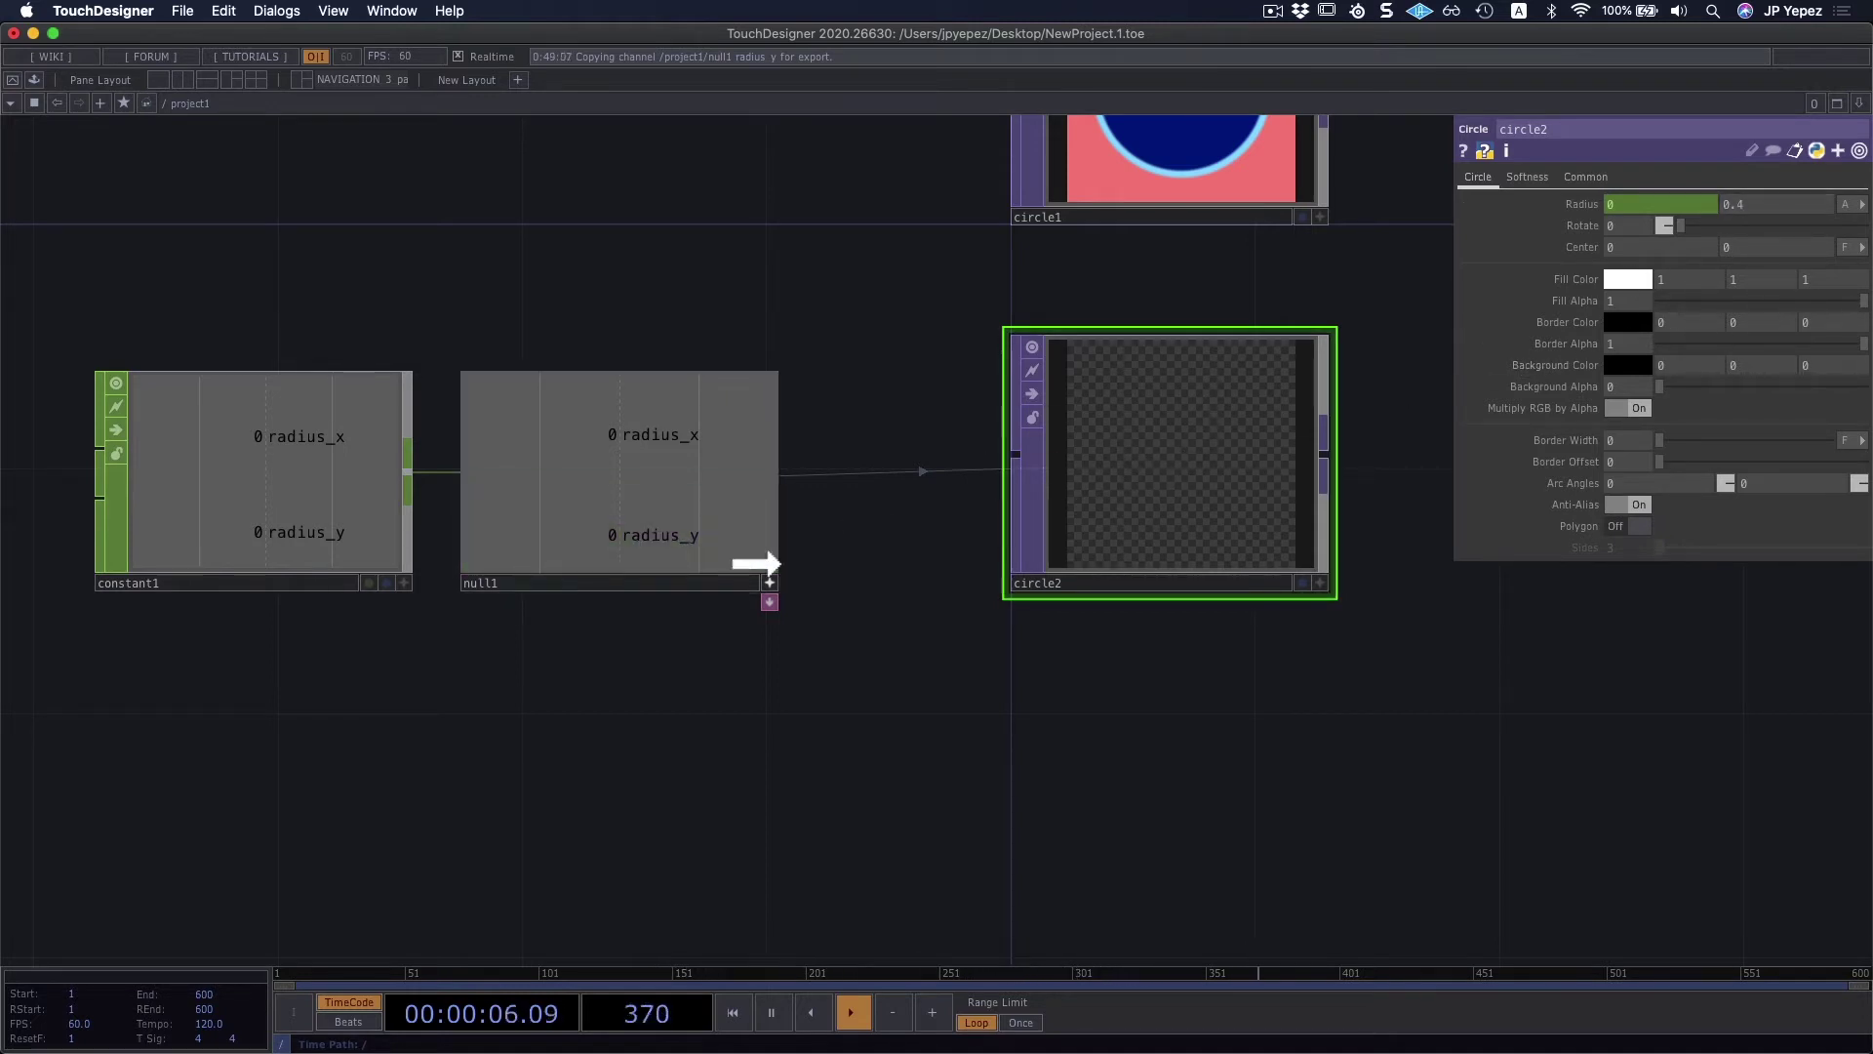
drag(680, 511, 683, 513)
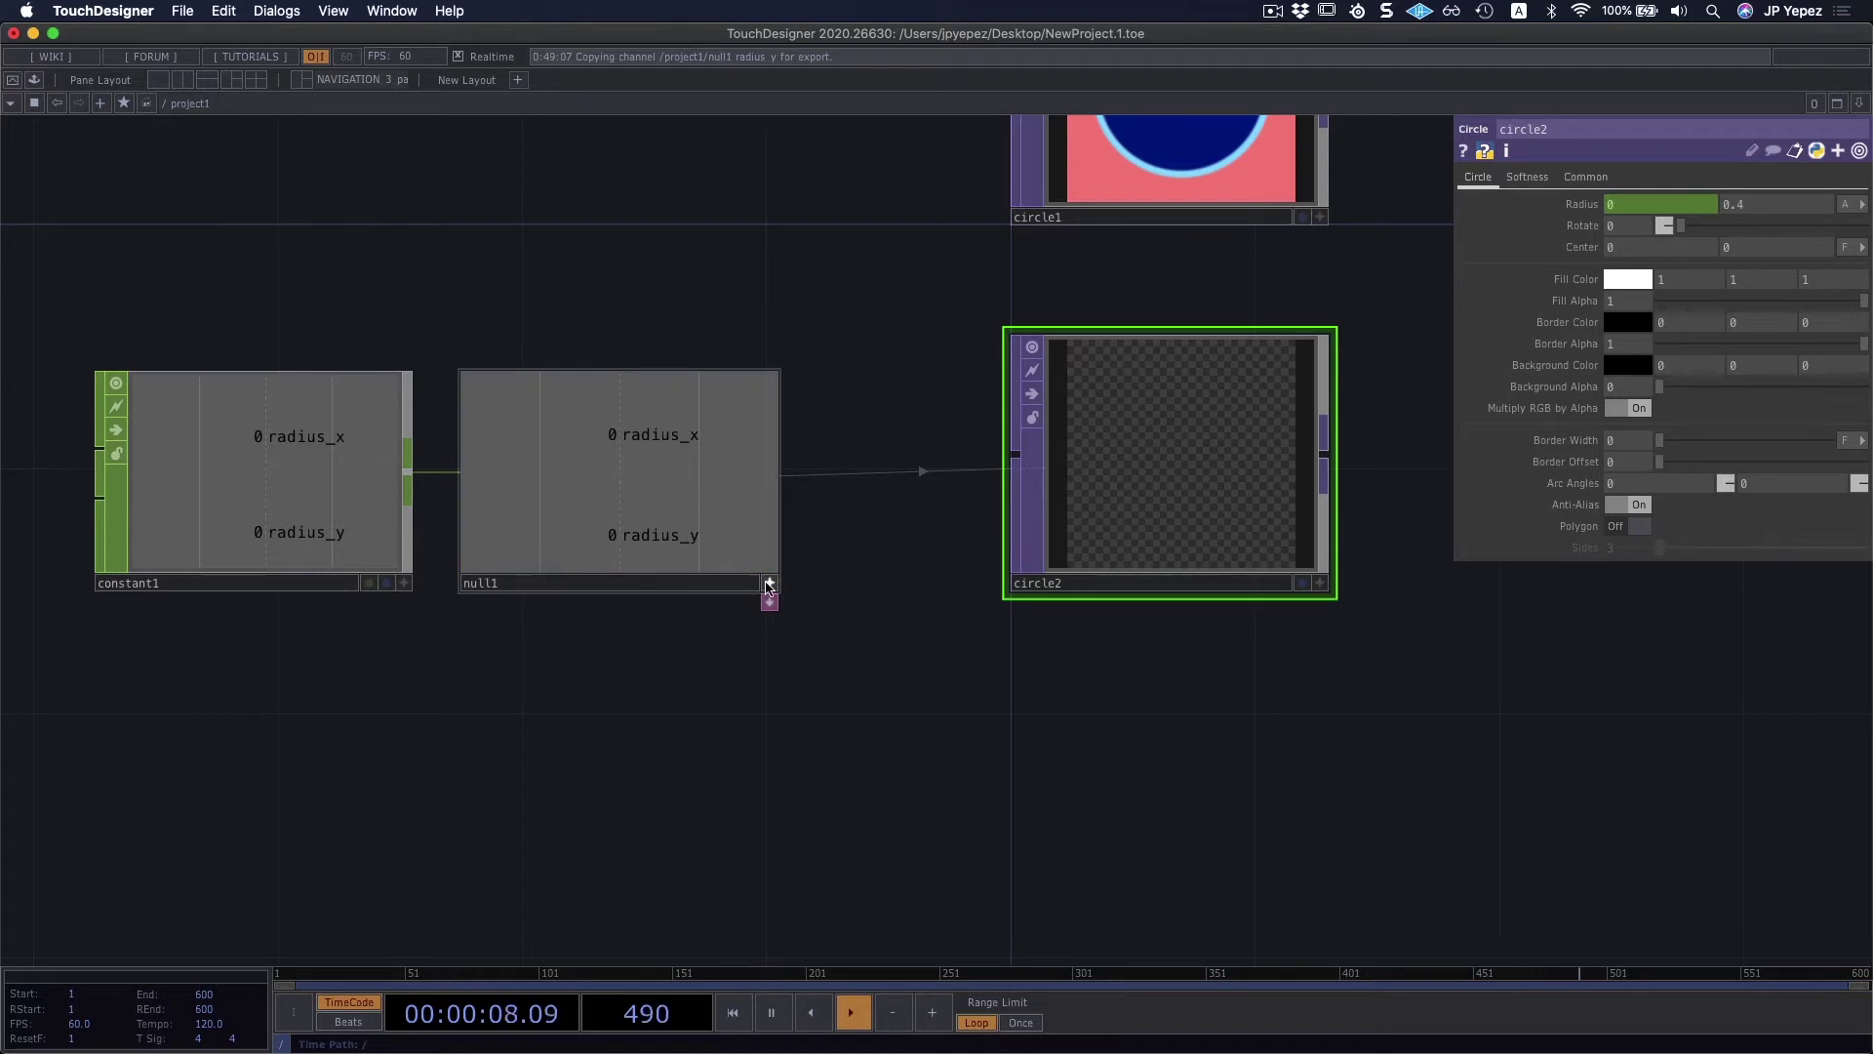
drag(862, 498, 1297, 330)
key(super+z)
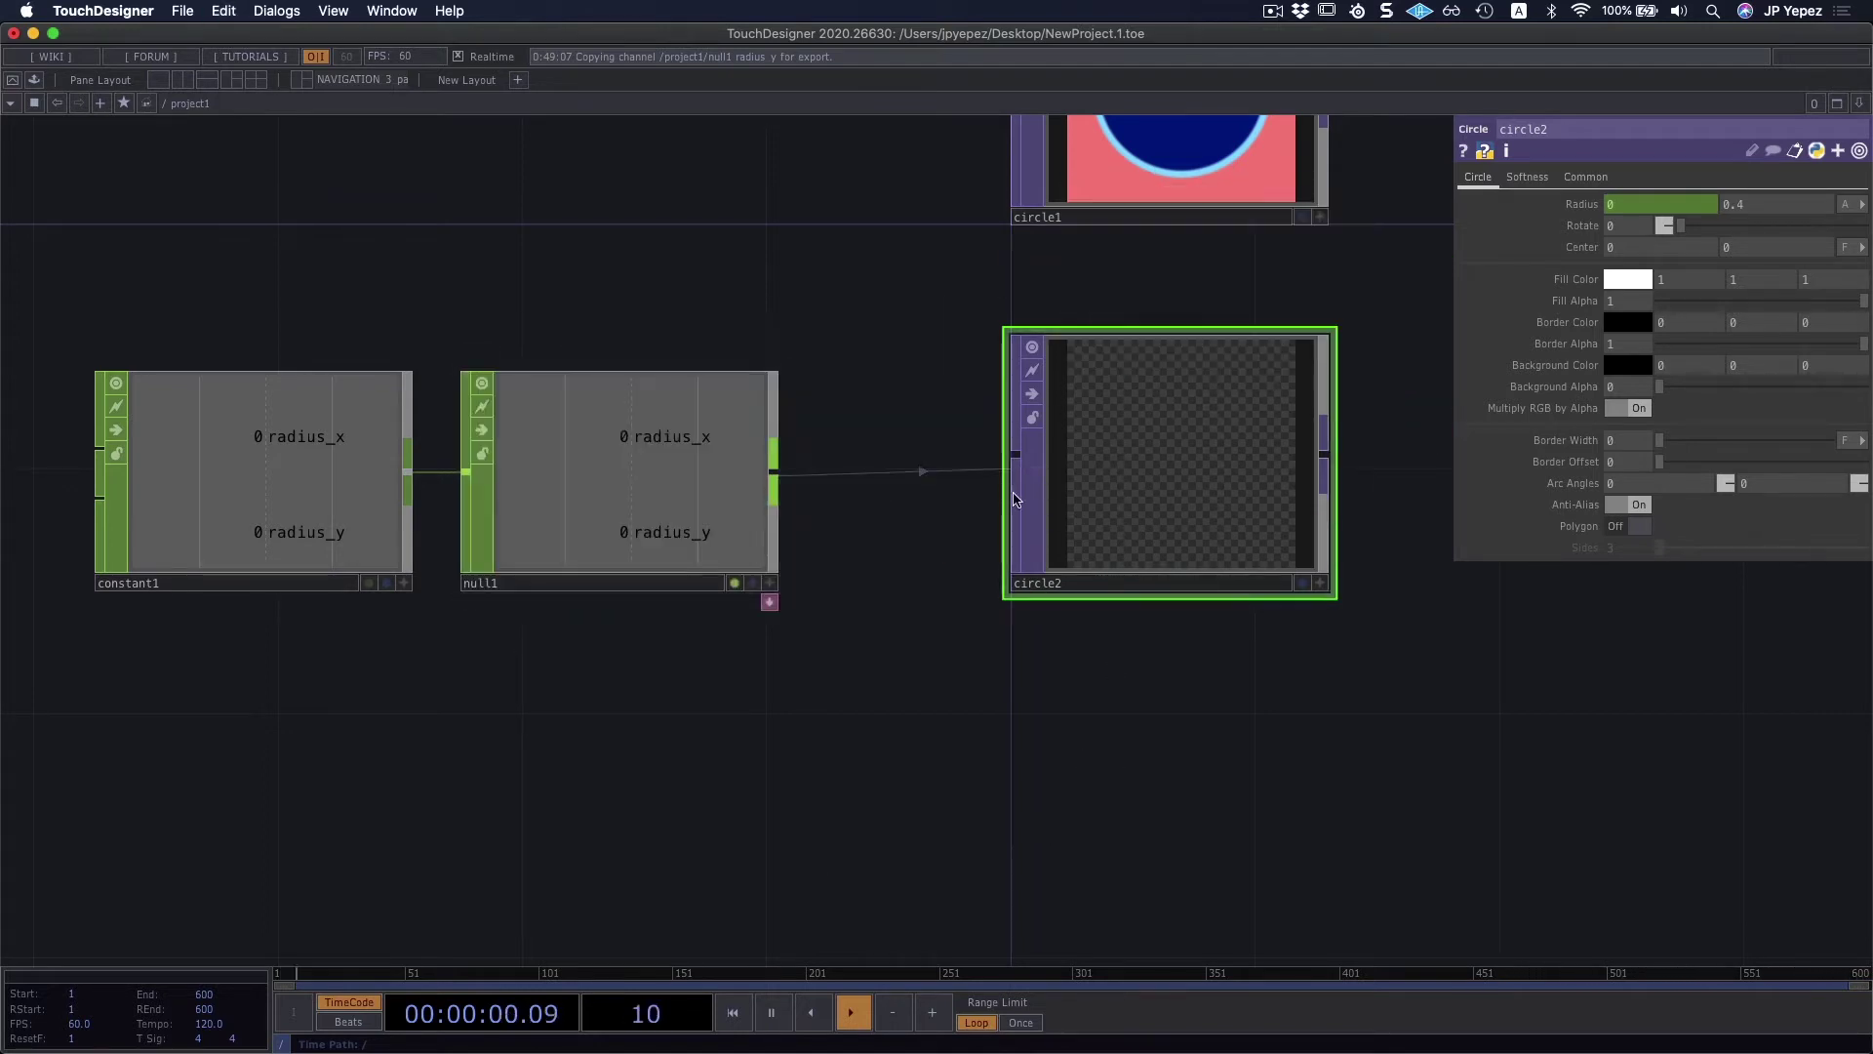
click(653, 520)
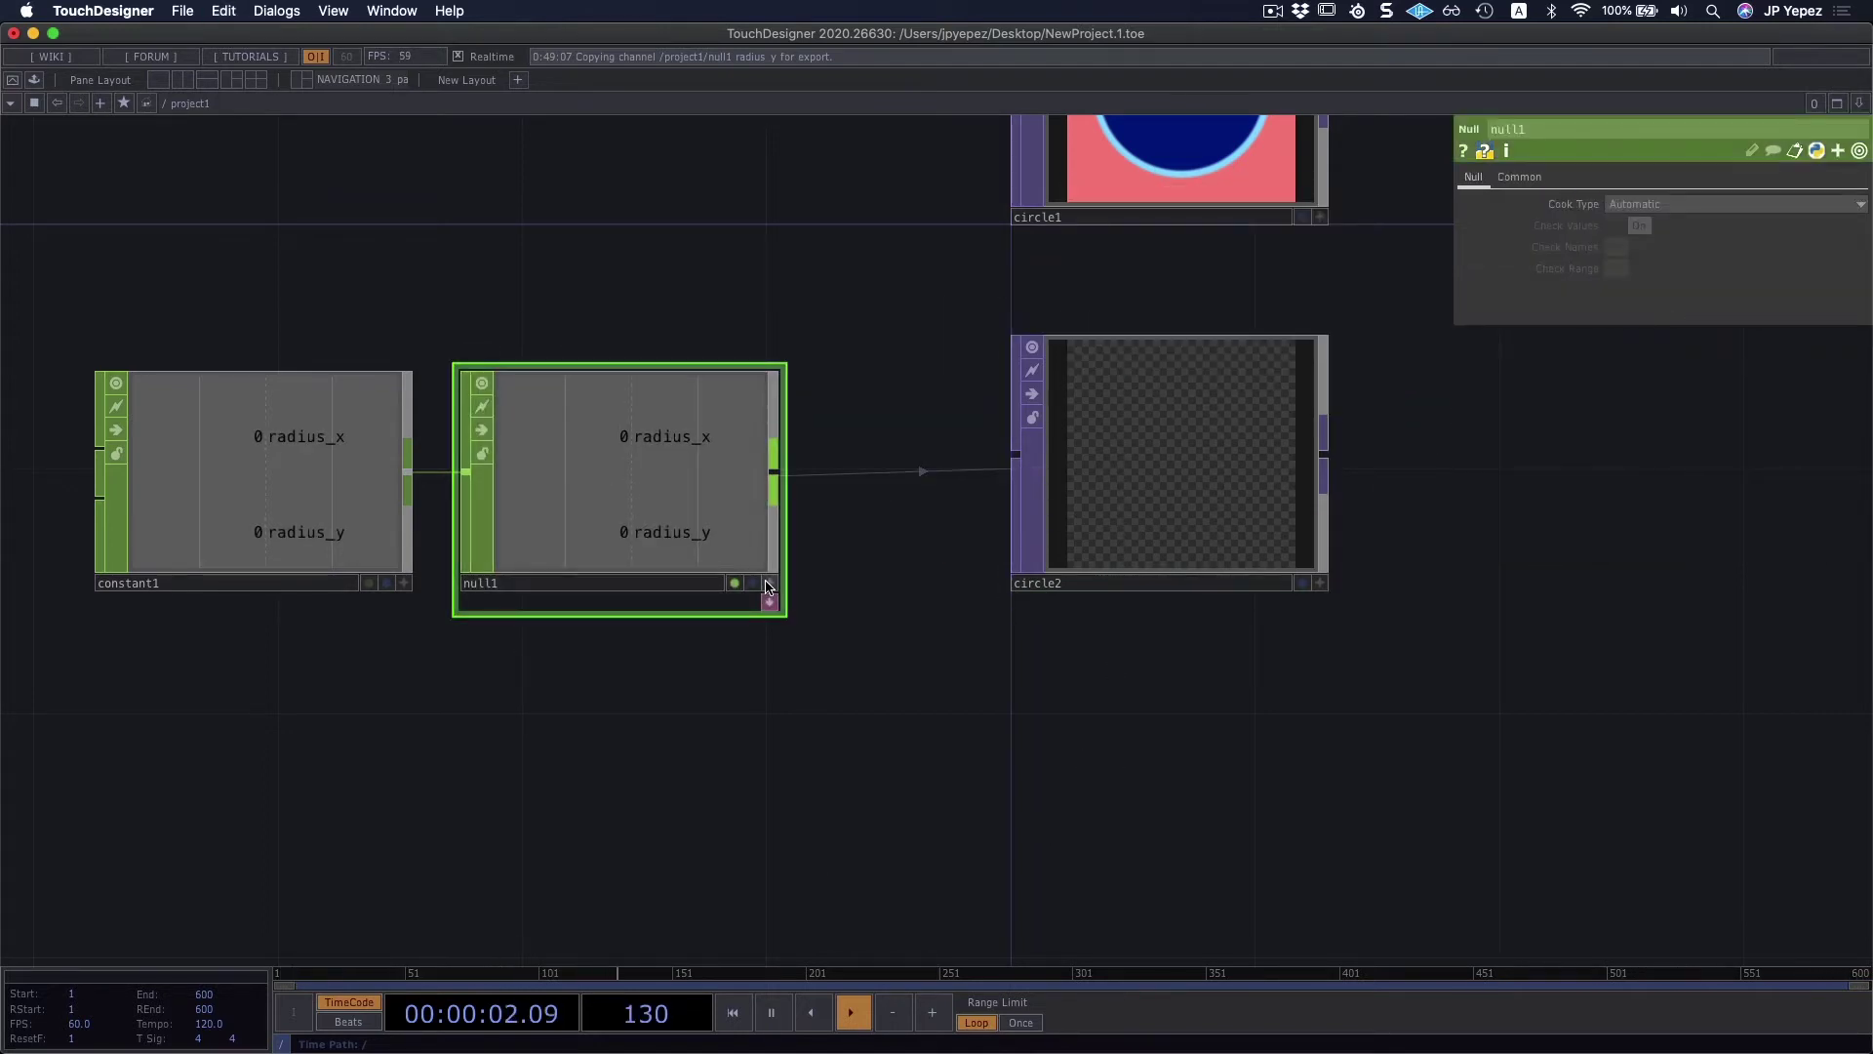
click(1158, 460)
drag(716, 540, 1087, 461)
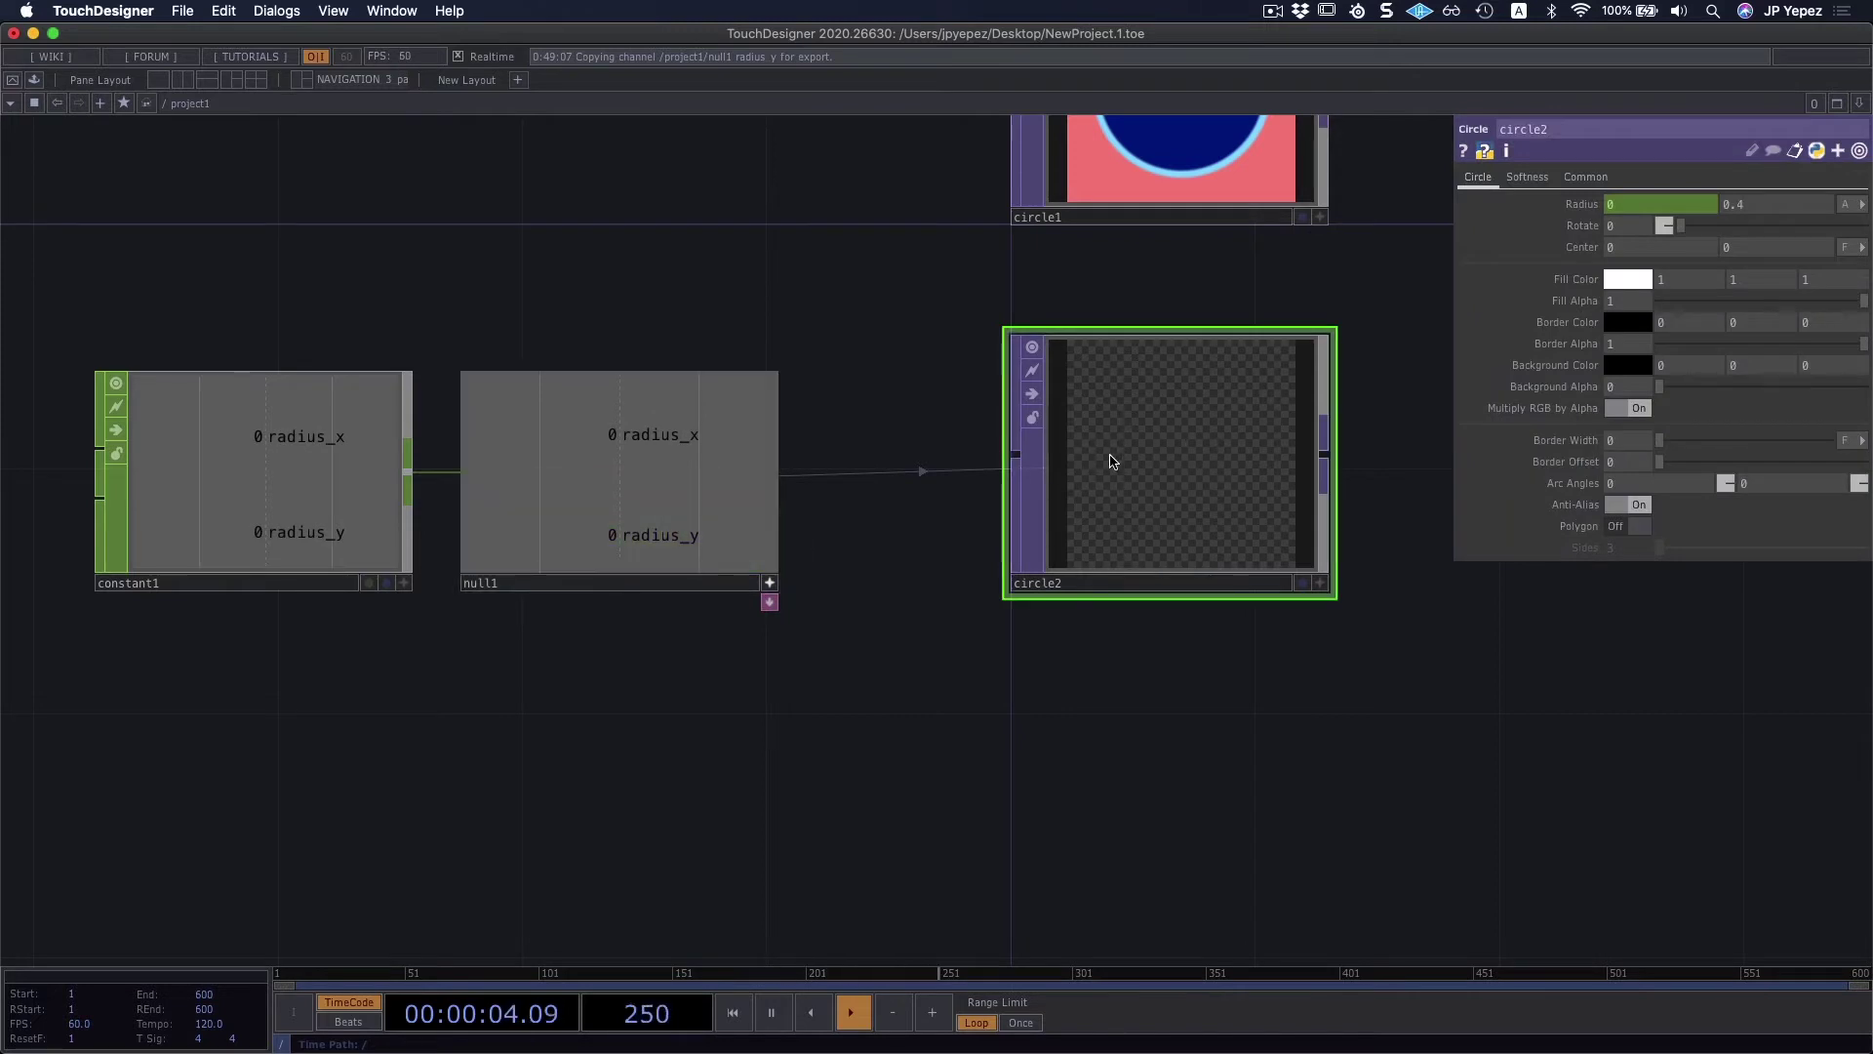
drag(685, 544, 1771, 200)
click(1772, 176)
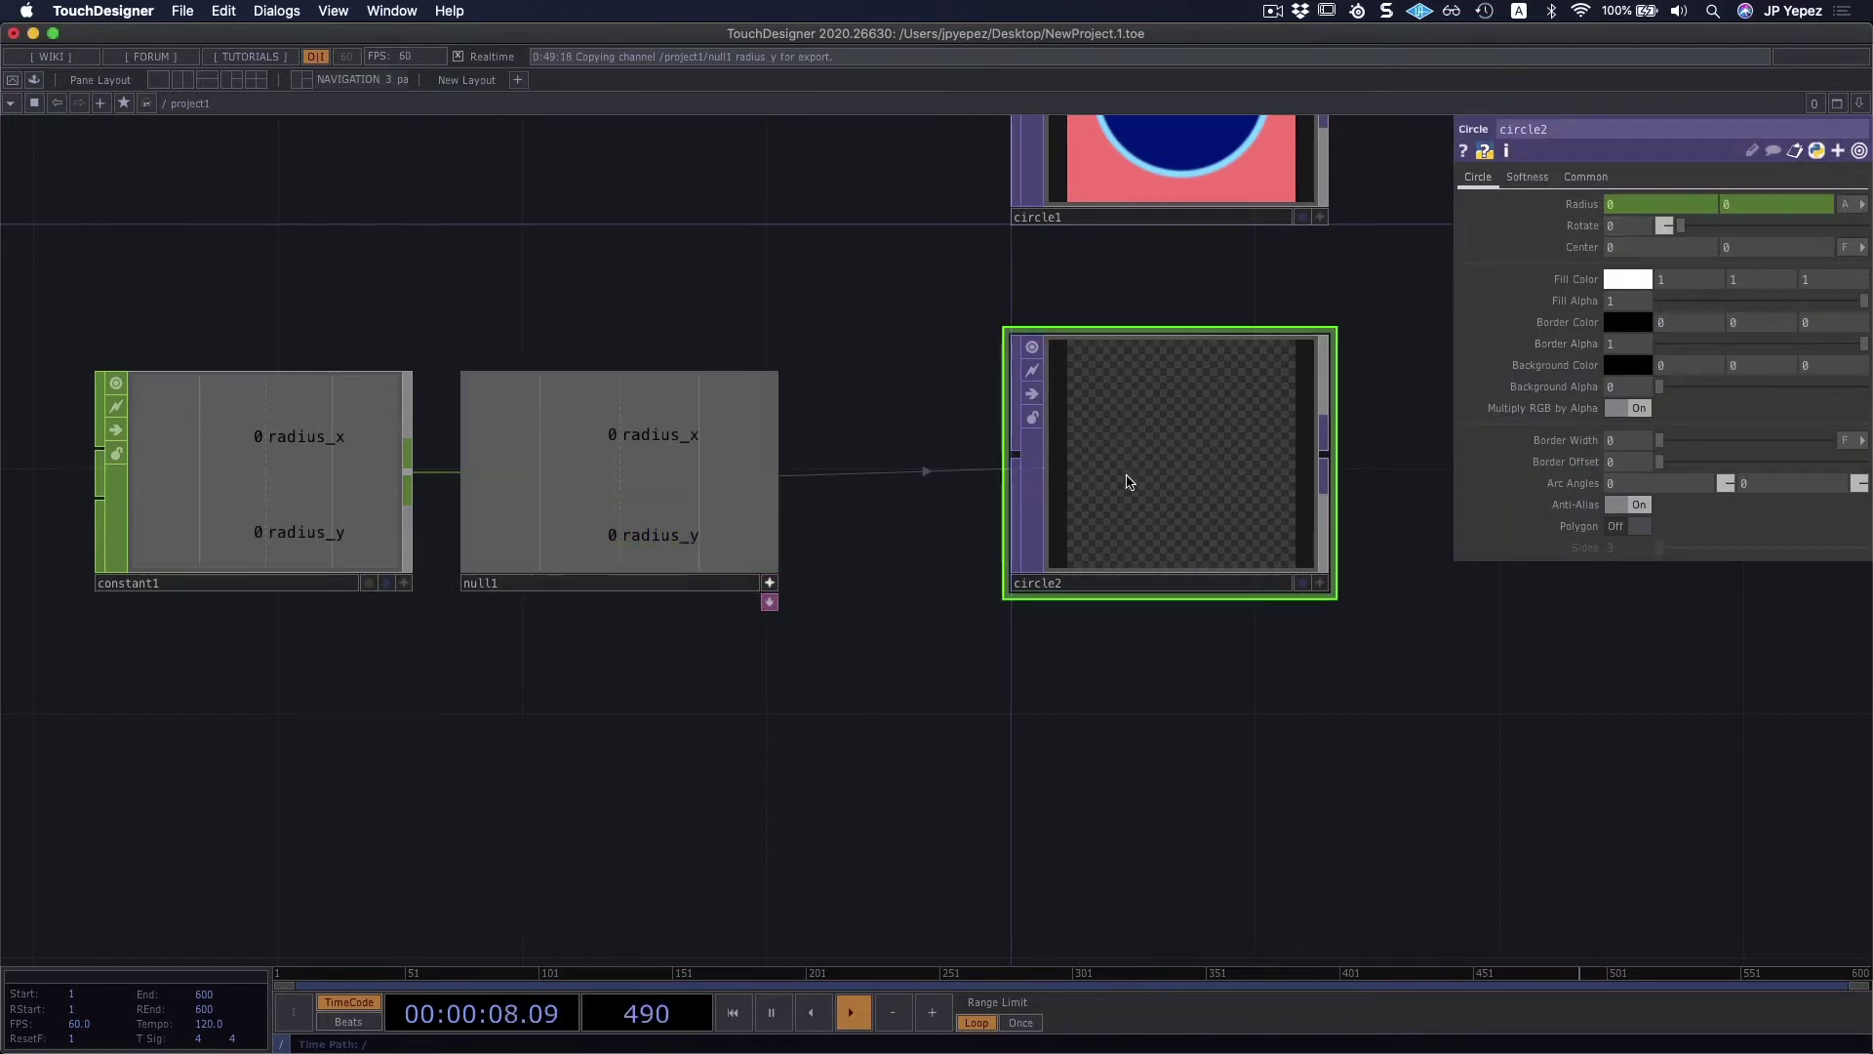
click(769, 583)
click(245, 462)
mouse_move(1791, 205)
mouse_down()
mouse_move(1845, 209)
mouse_move(1808, 228)
mouse_move(1814, 203)
mouse_move(1820, 226)
mouse_up()
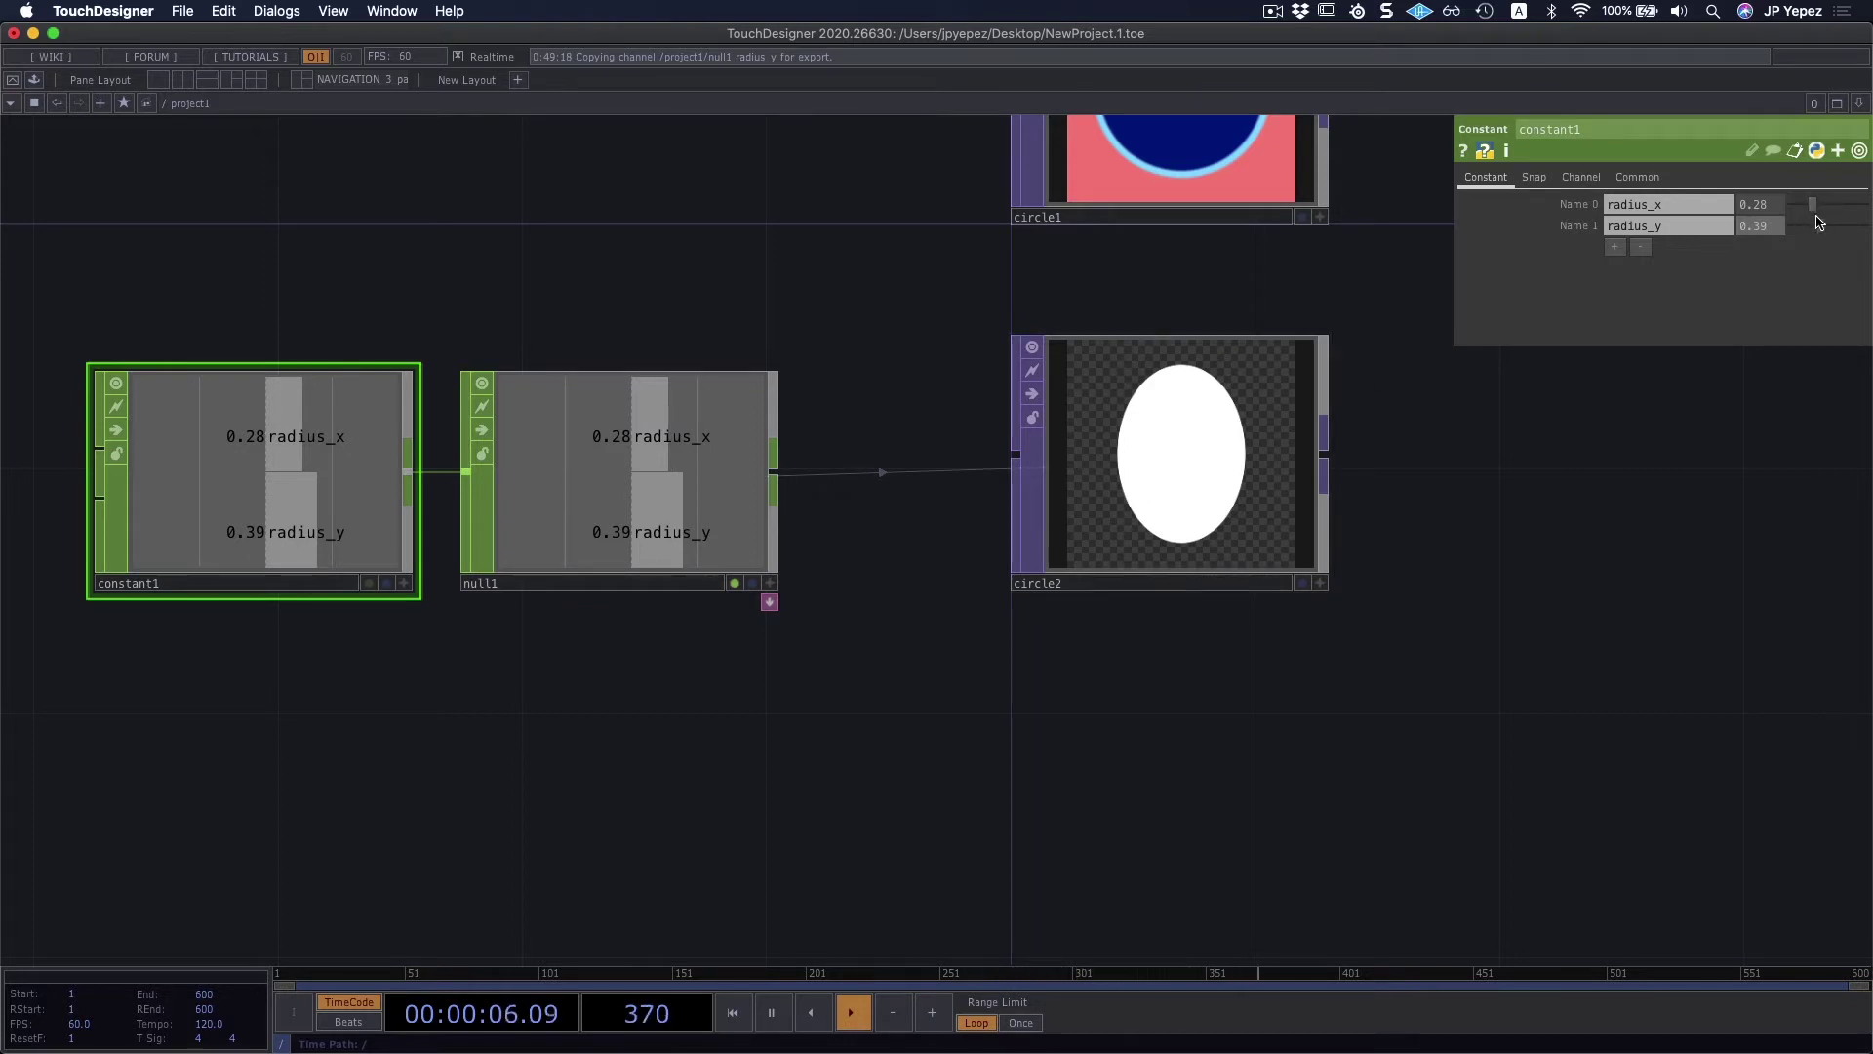
Step: Lower radius_y to 0.35 so circle2 draws a 0.28 by 0.35 ellipse
drag(1820, 229, 1818, 230)
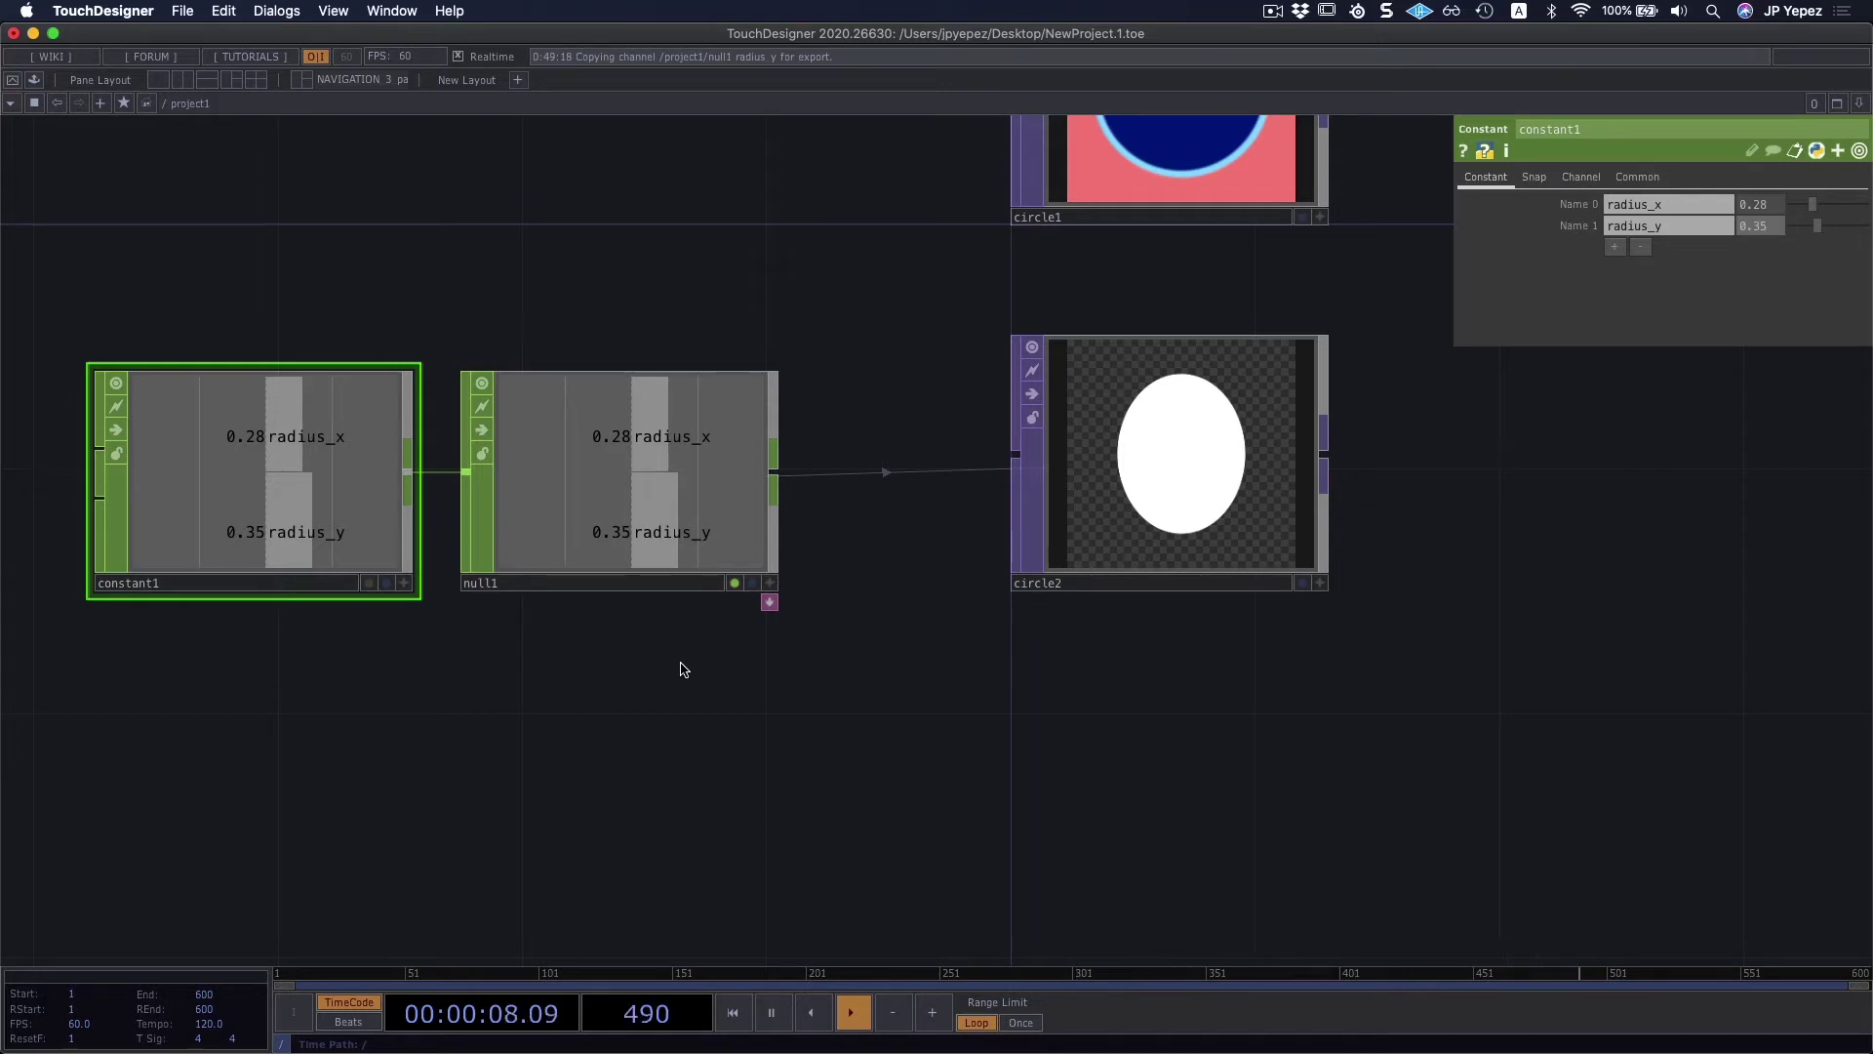
drag(594, 754, 773, 746)
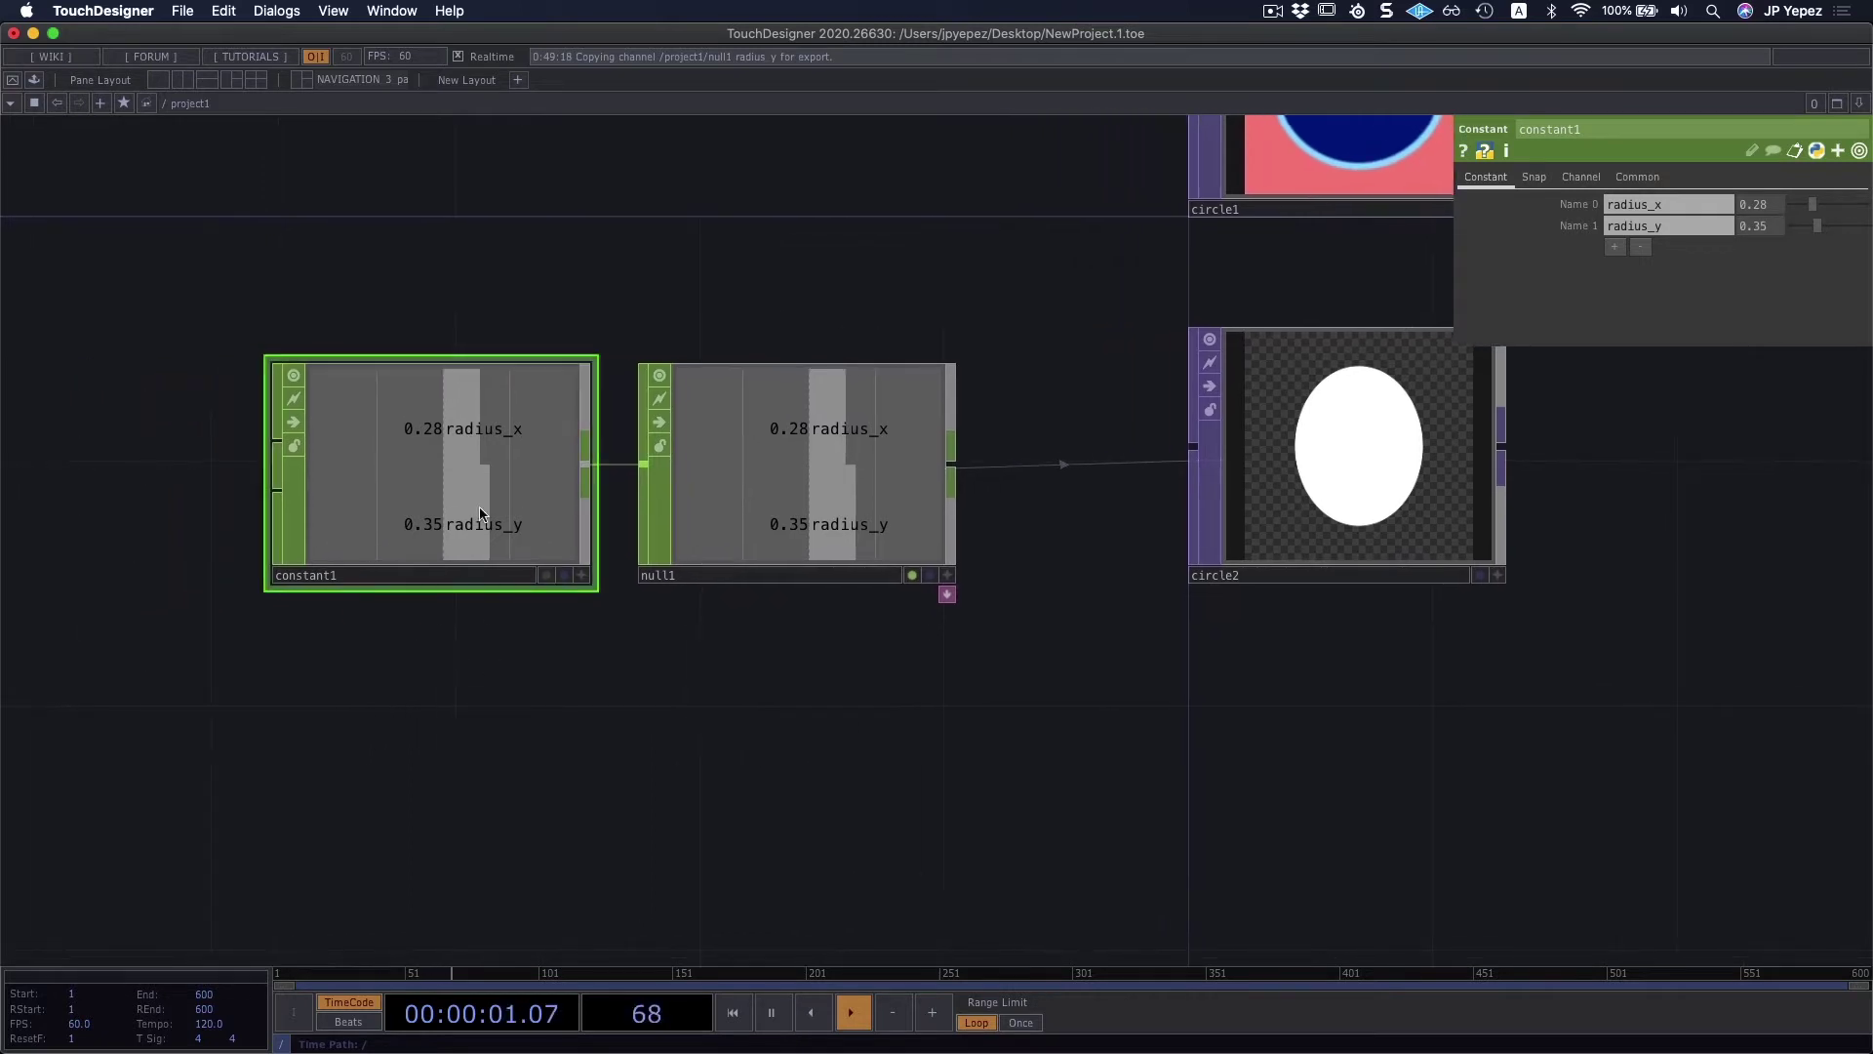
Step: Add a third constant1 channel named border_width
click(1616, 247)
click(1651, 256)
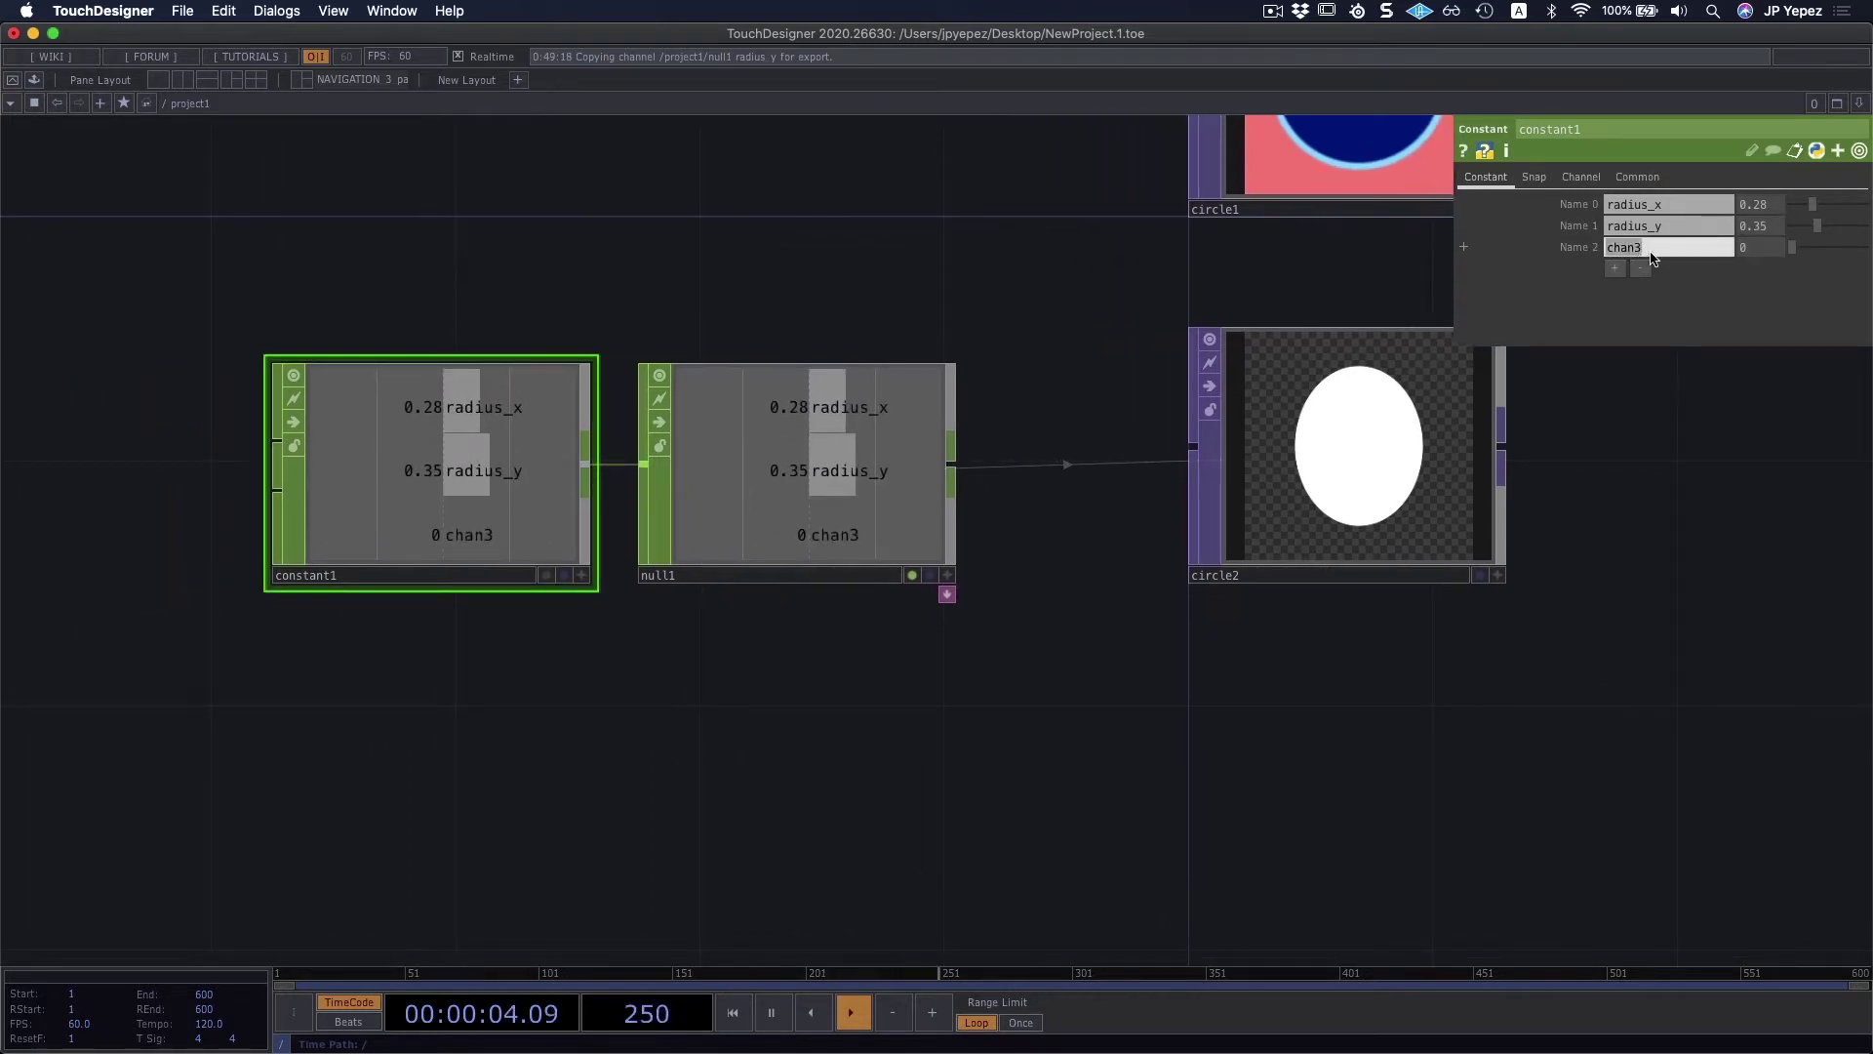
text(border_width)
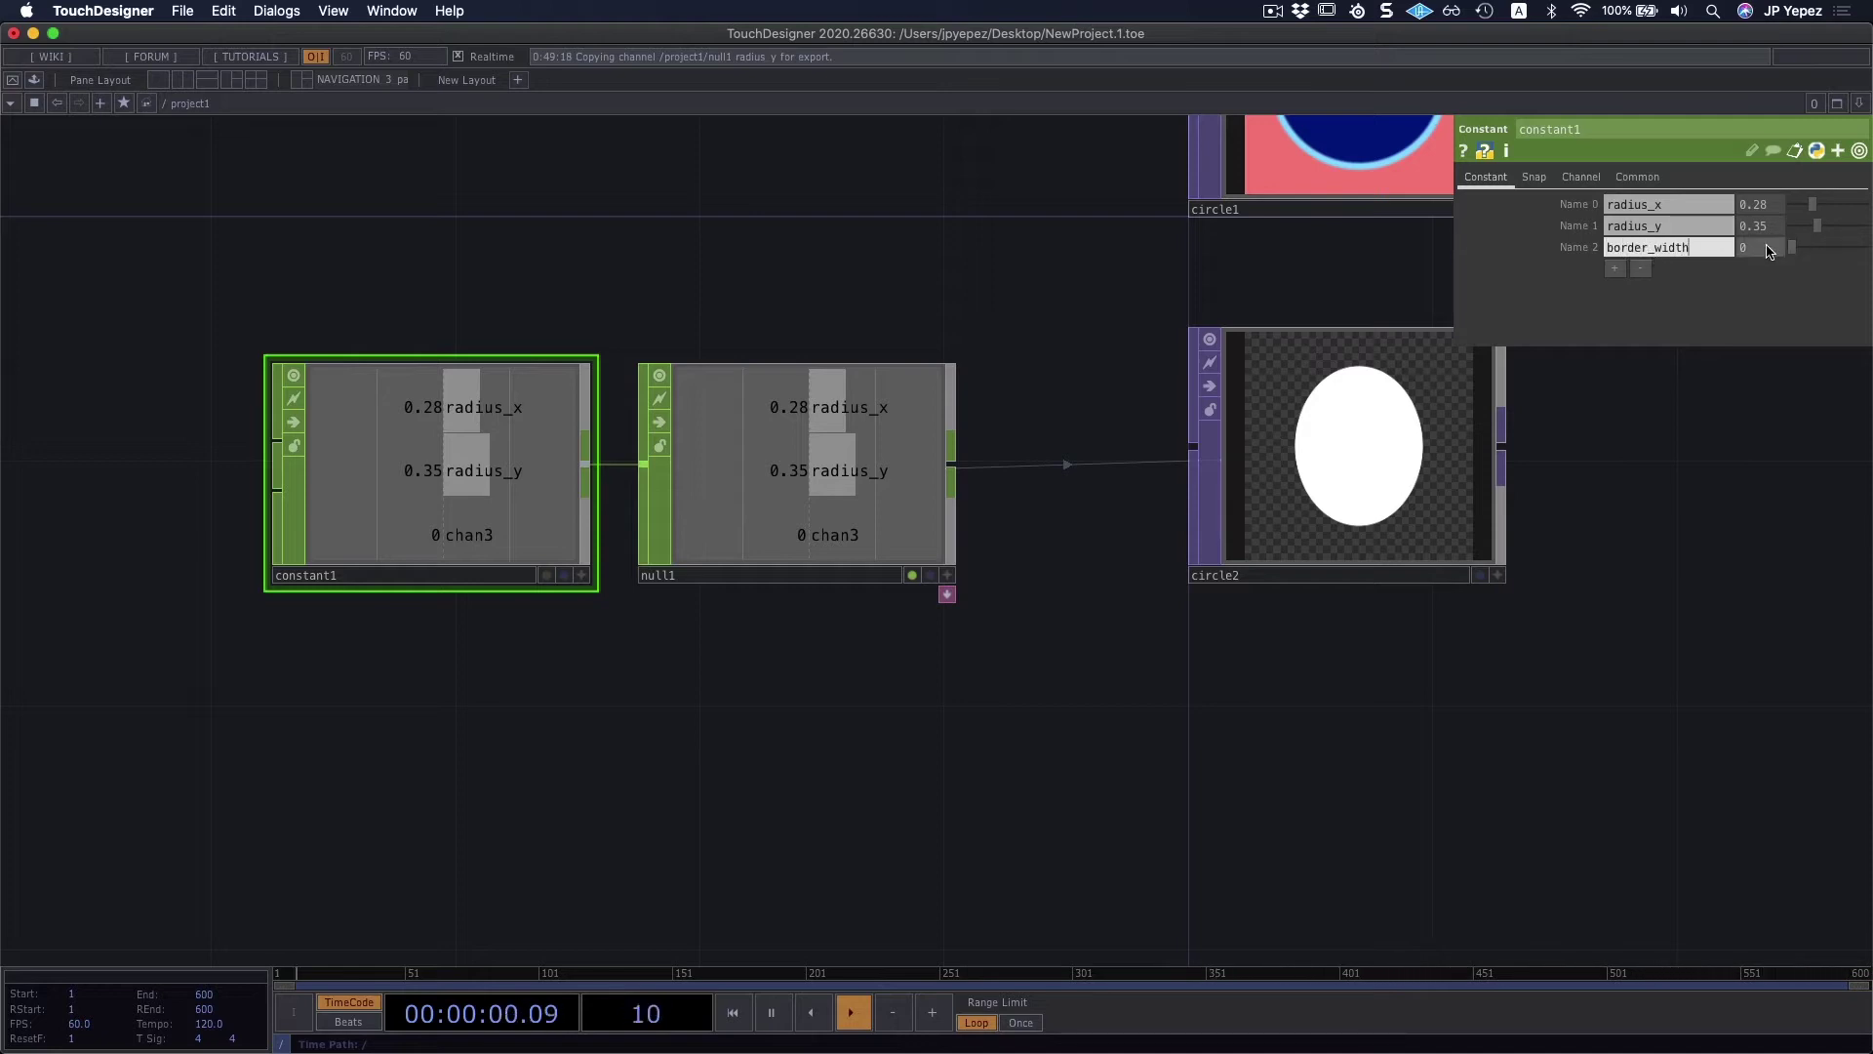
key(Return)
Step: Link border_width to circle2's Border Width via Export CHOP and set it to 0.04
drag(1122, 331, 1009, 443)
drag(1522, 727, 1495, 683)
click(1189, 555)
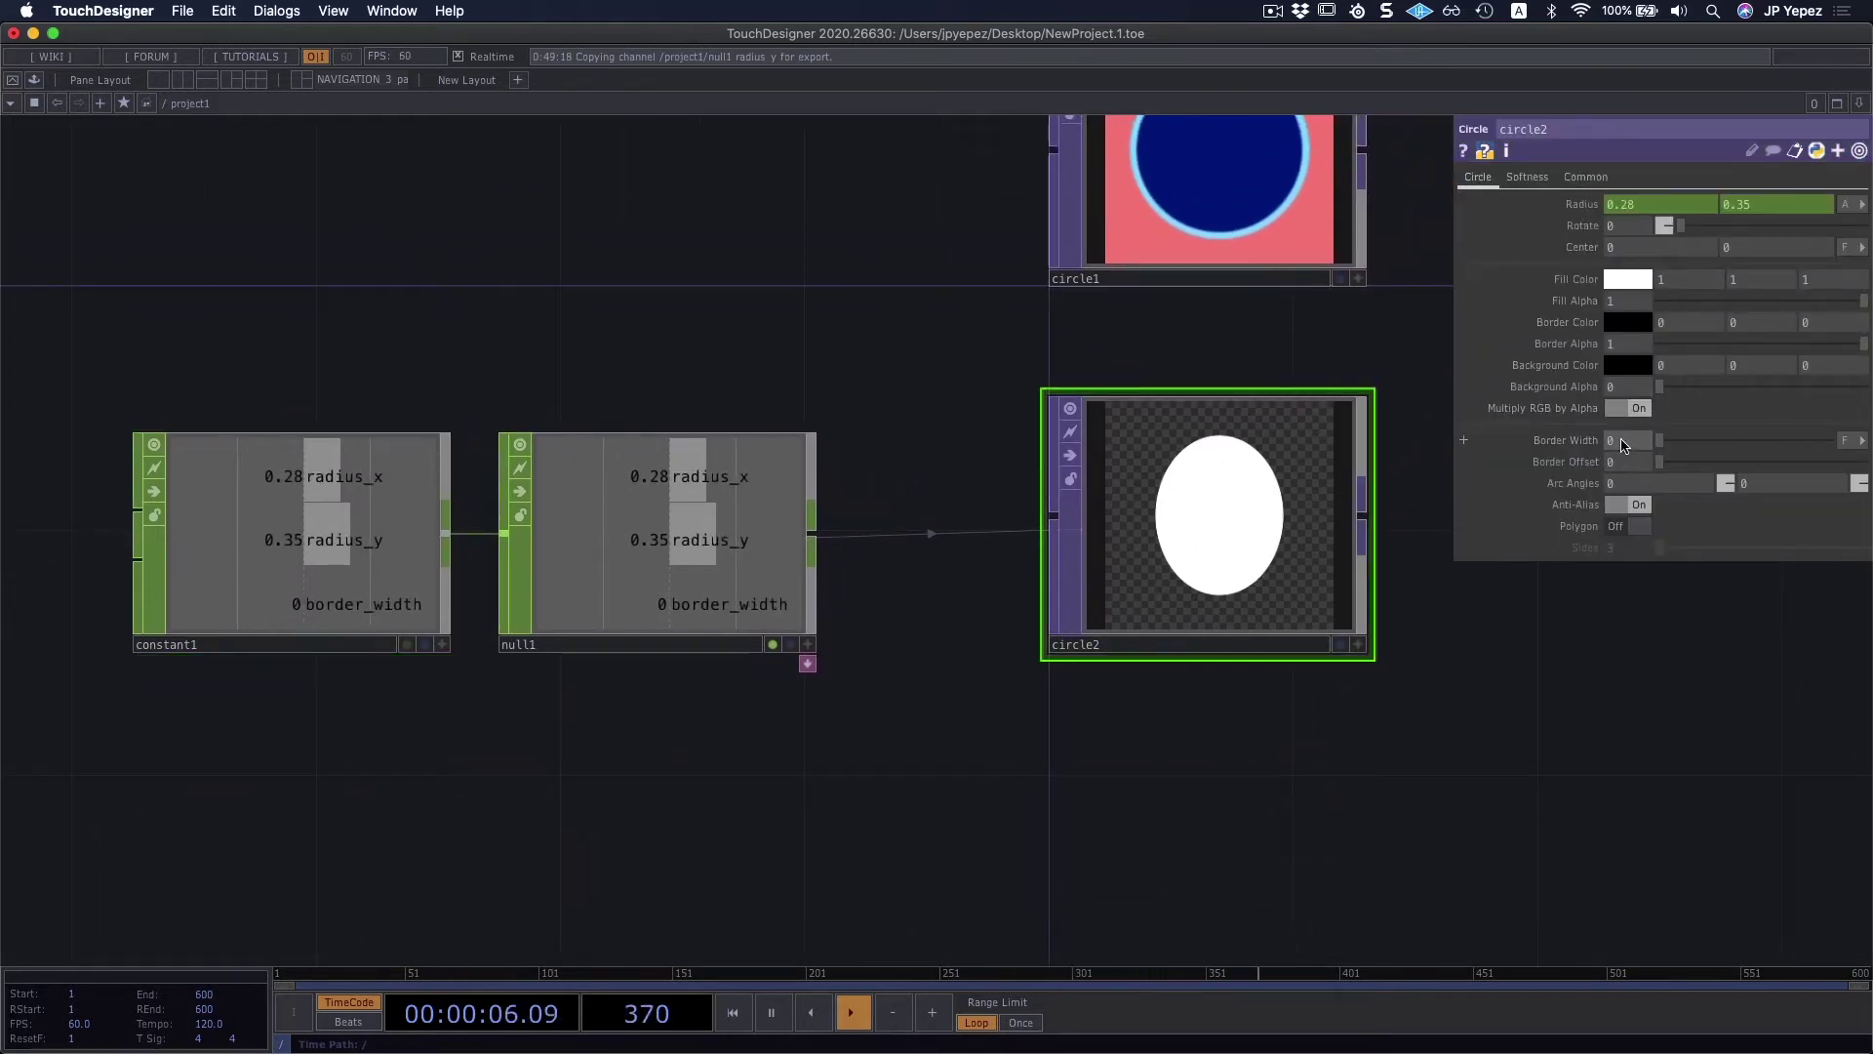
click(808, 664)
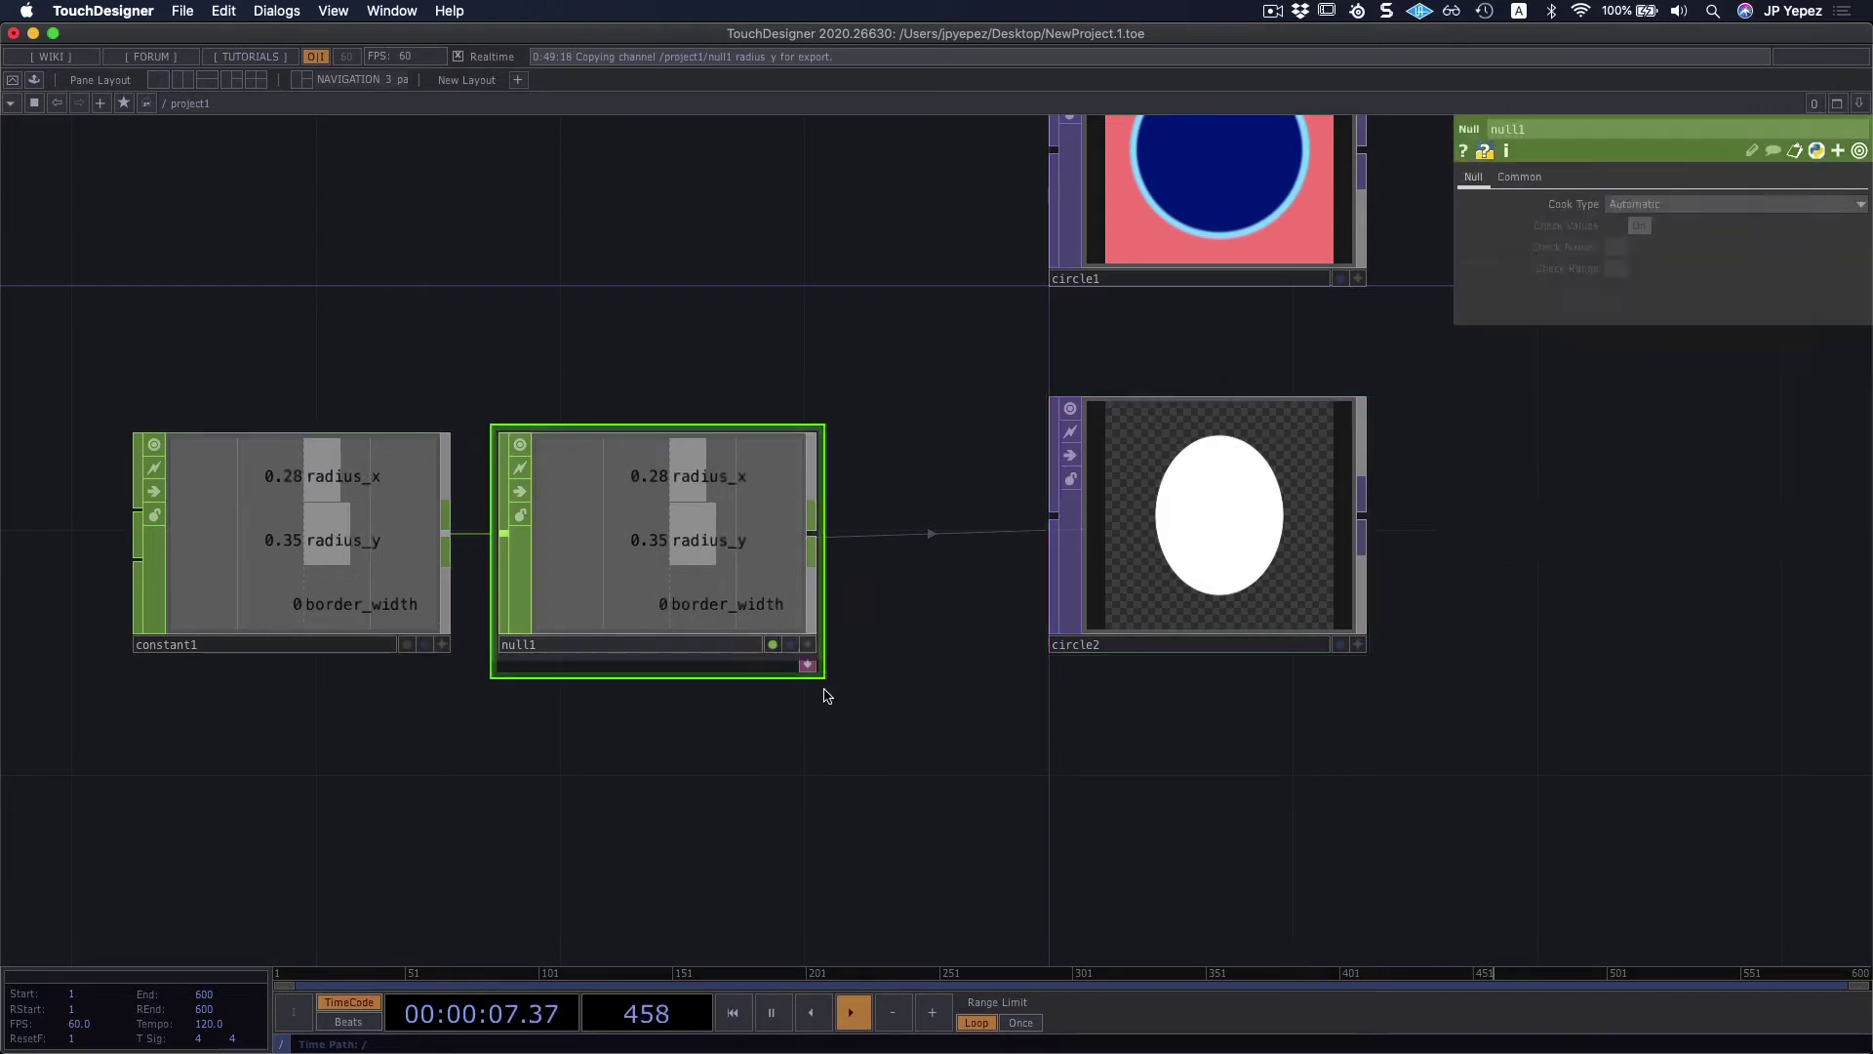
click(806, 643)
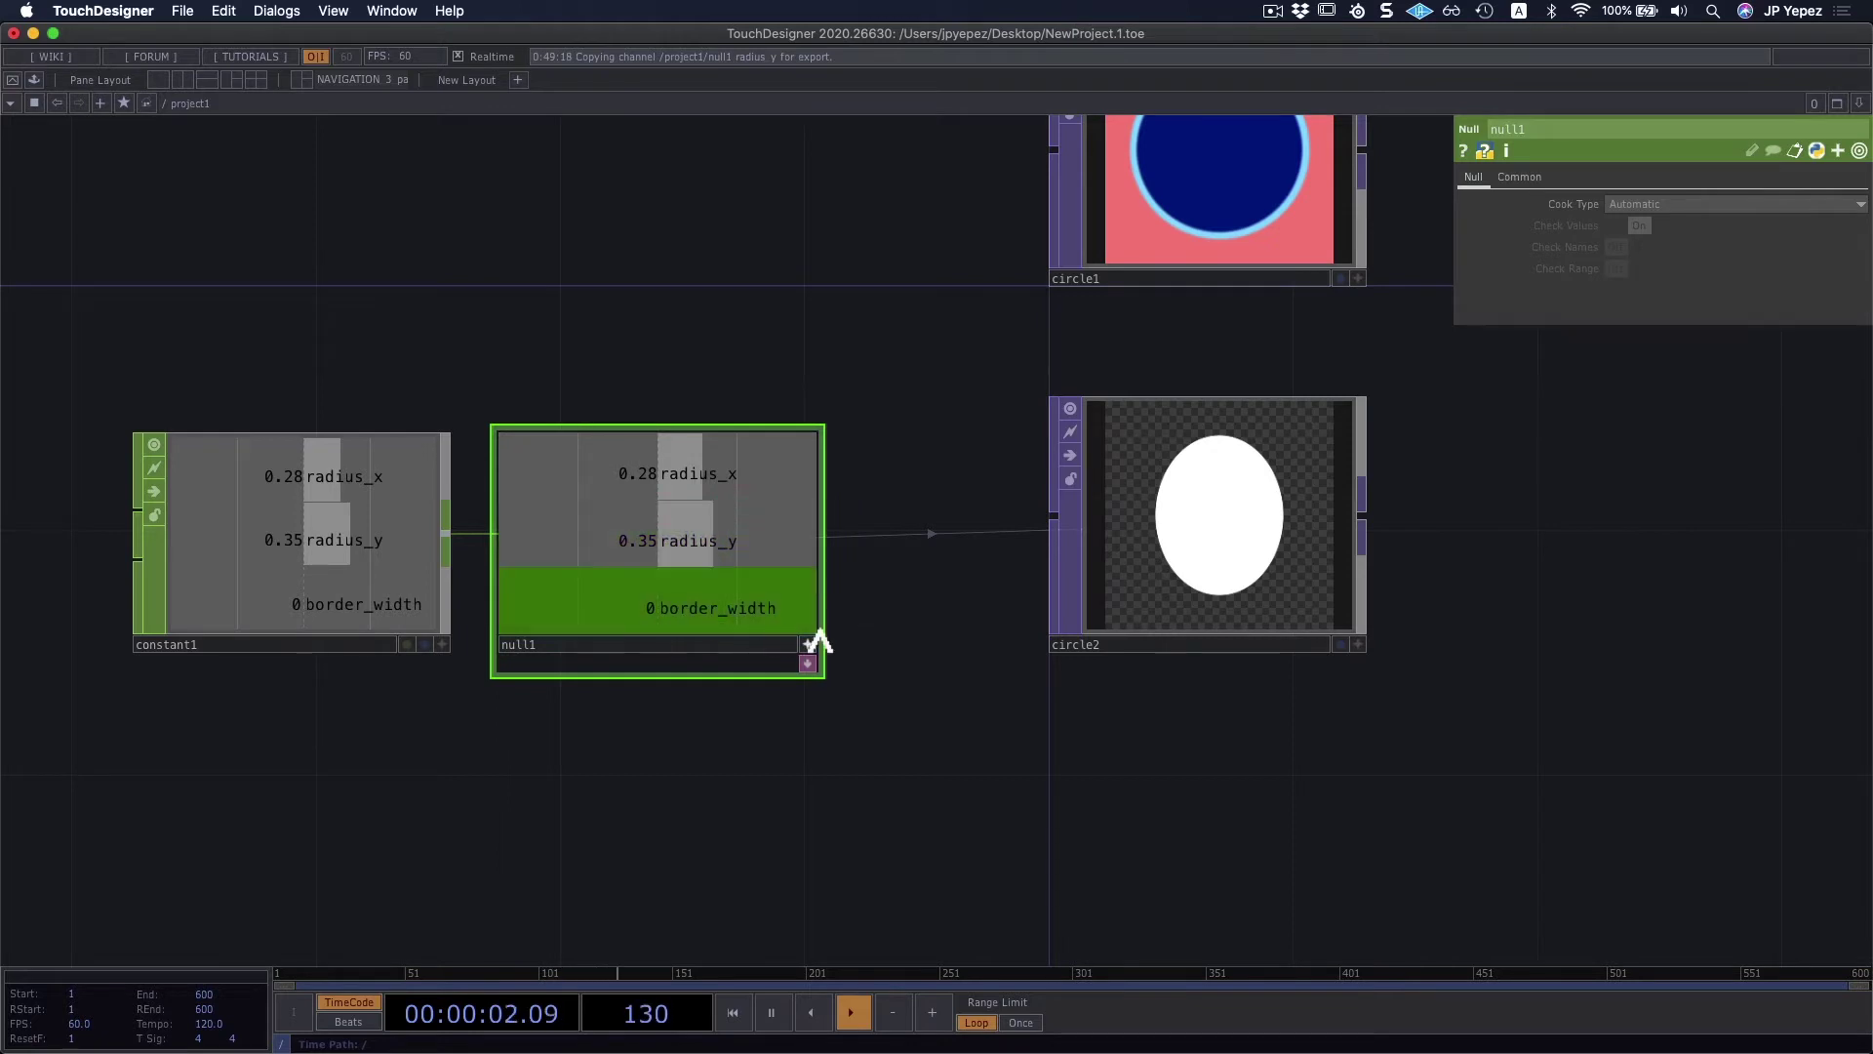
click(1070, 575)
drag(757, 616, 1631, 442)
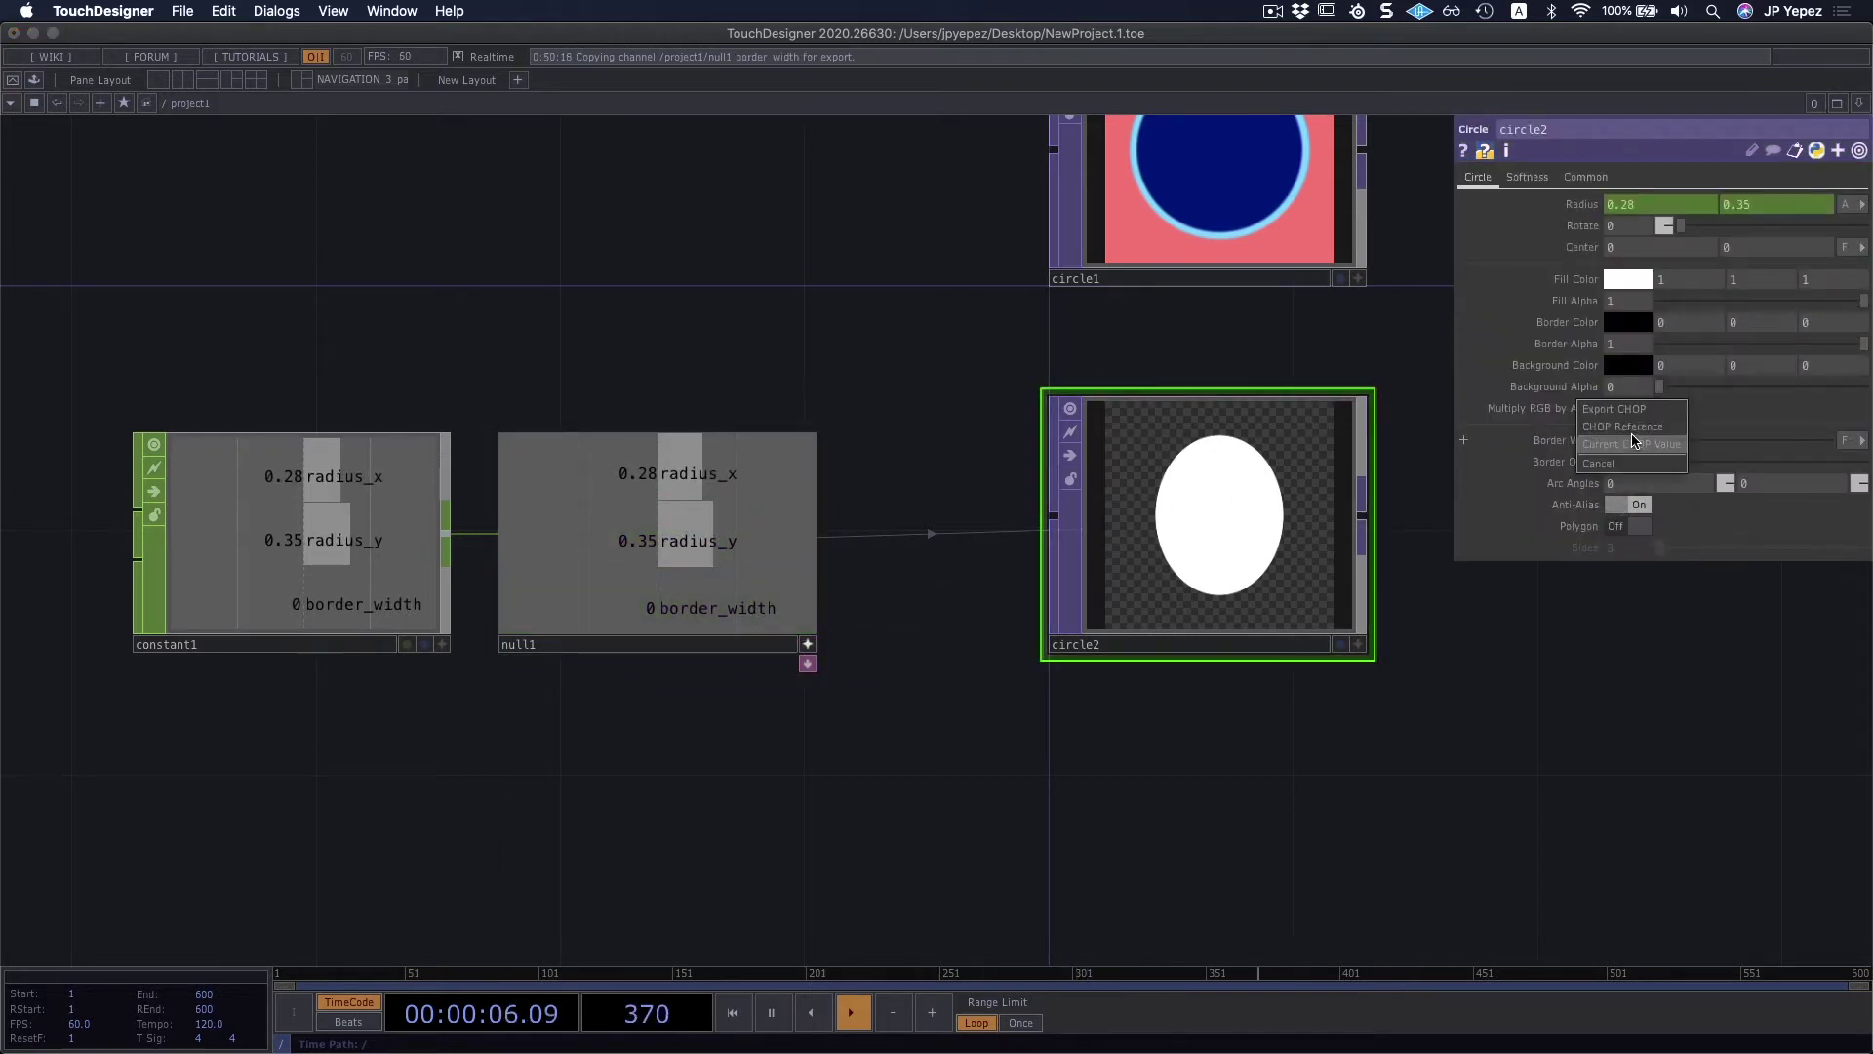
click(1613, 409)
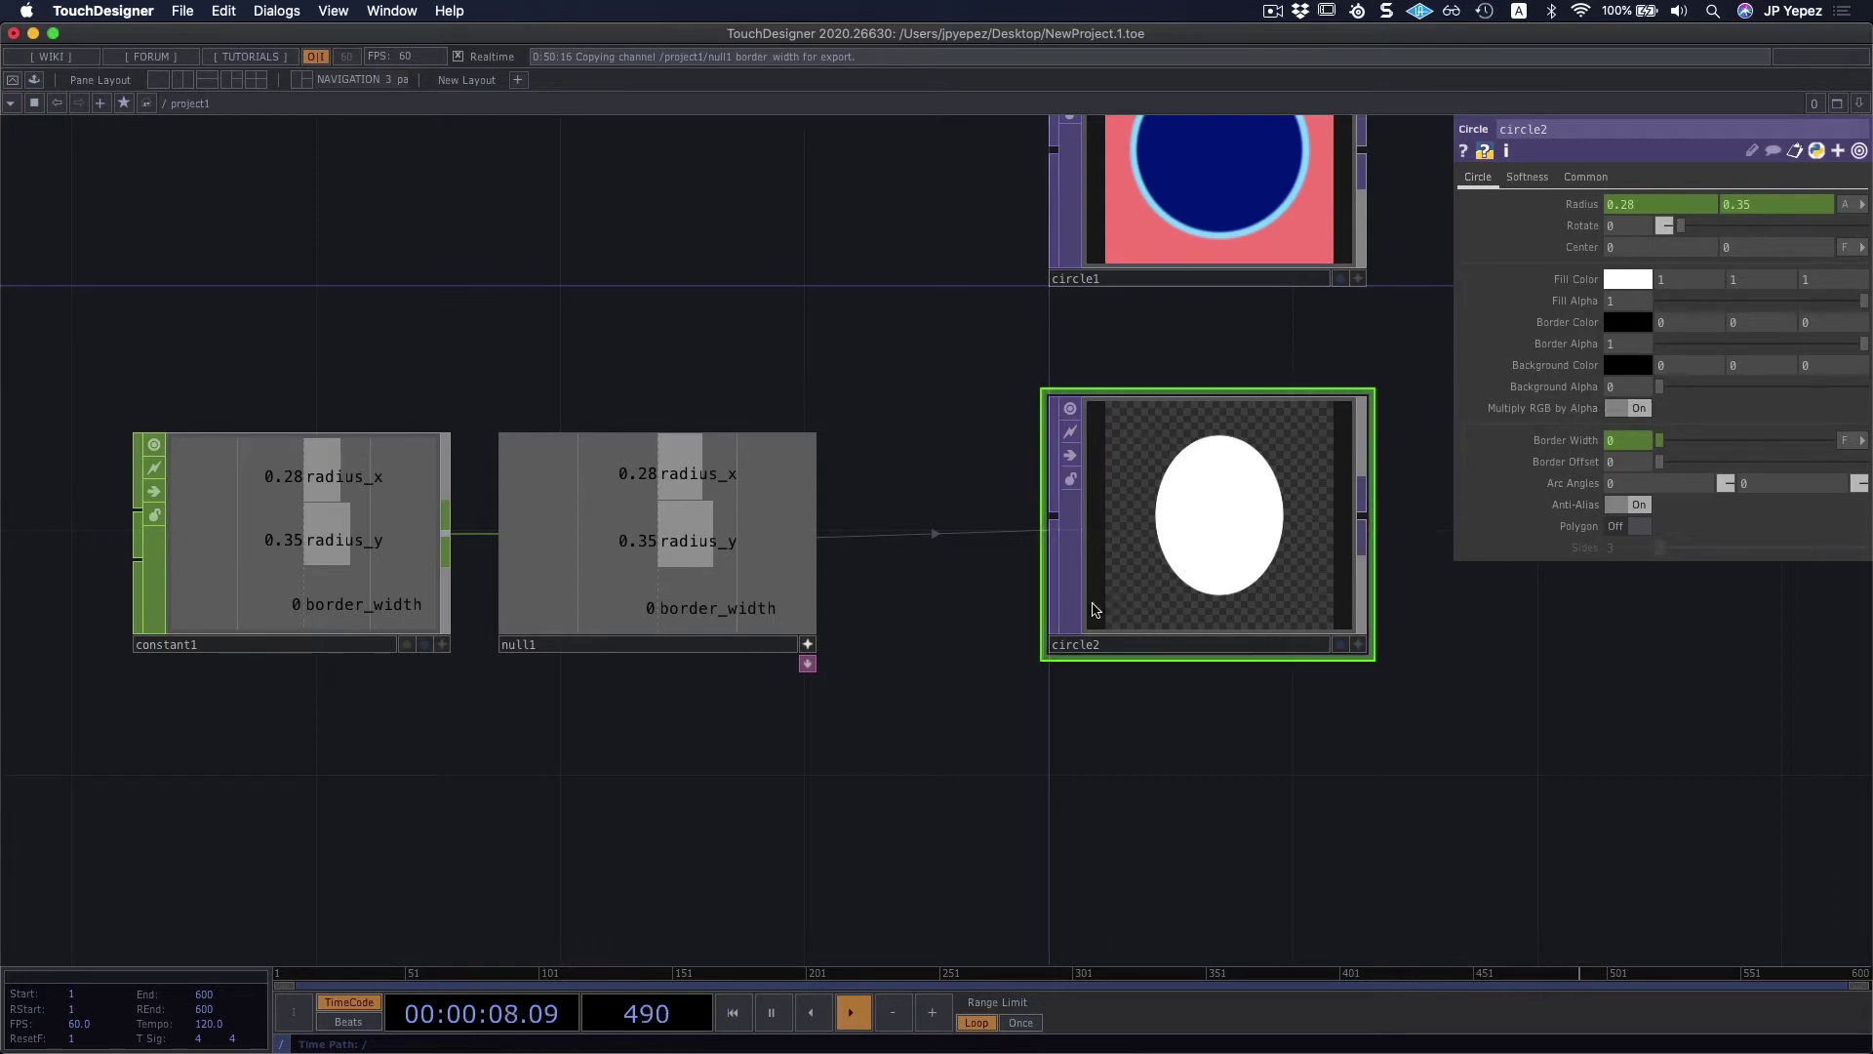
click(395, 602)
drag(1803, 249, 1808, 210)
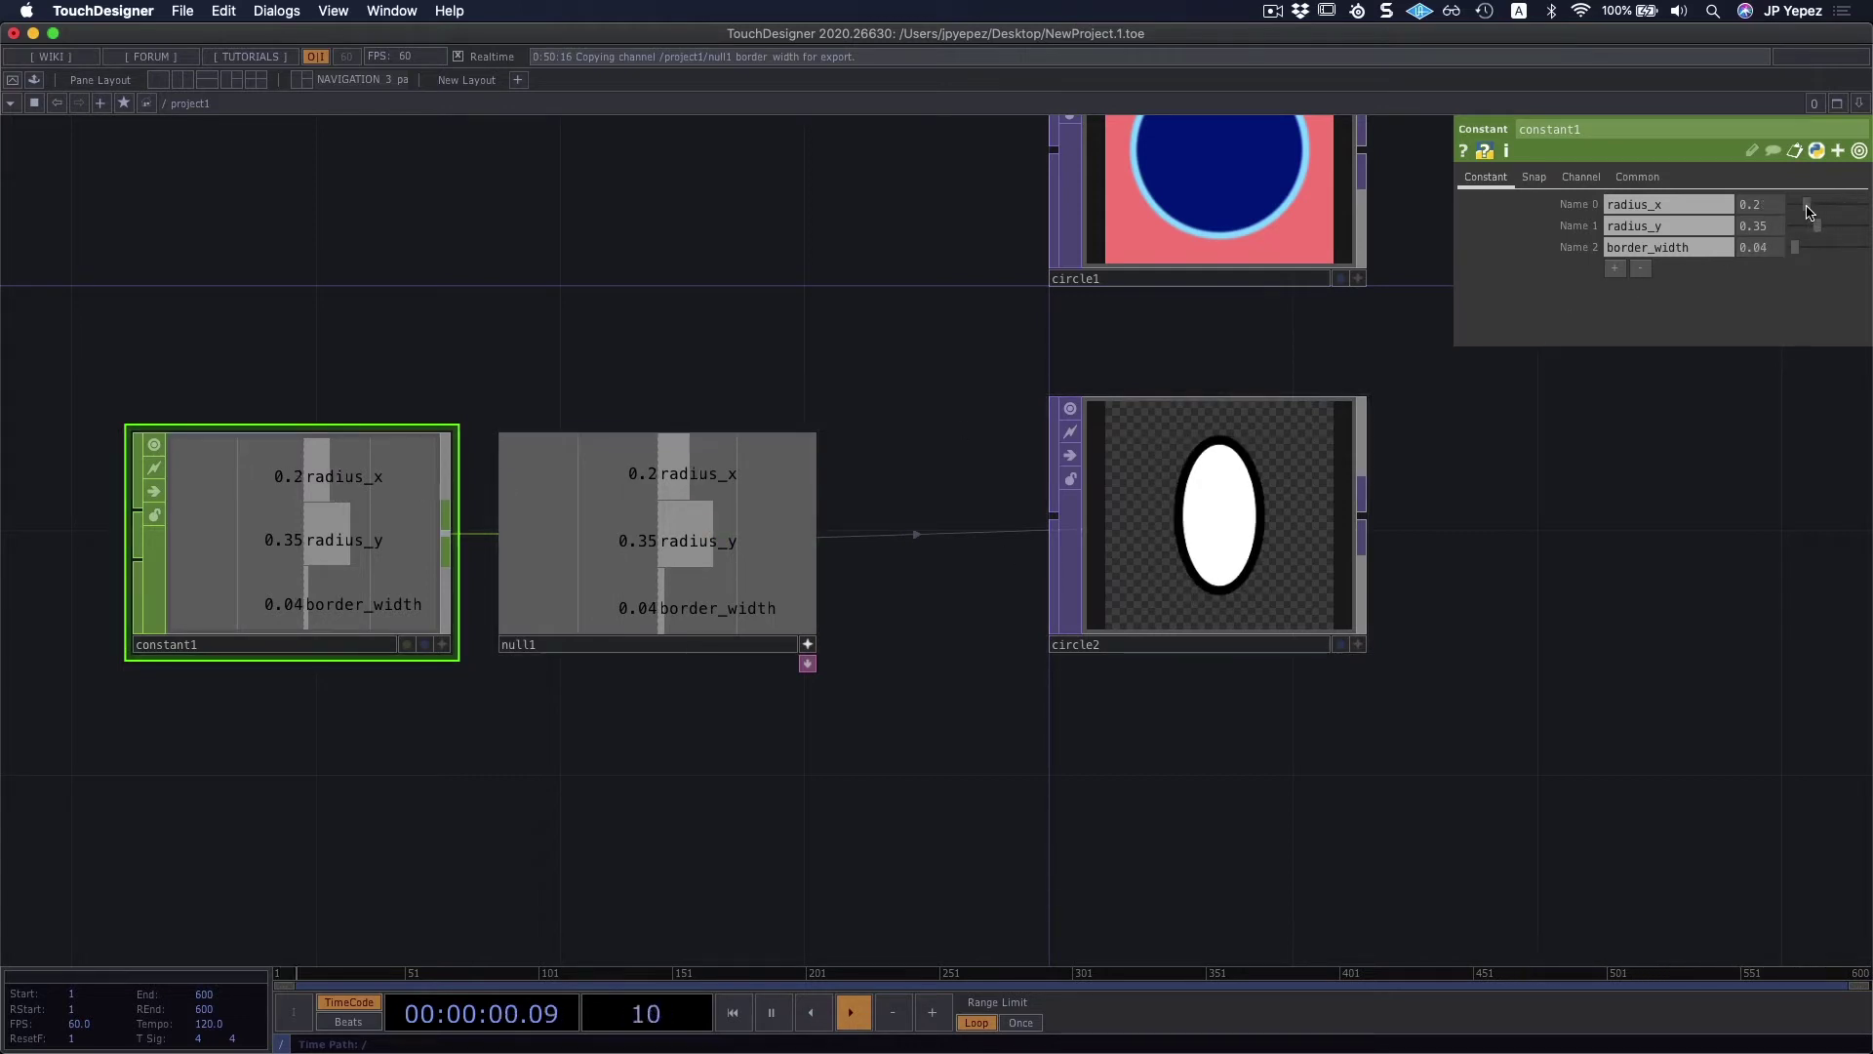
Step: Add a fourth constant1 channel named border_alpha
click(808, 645)
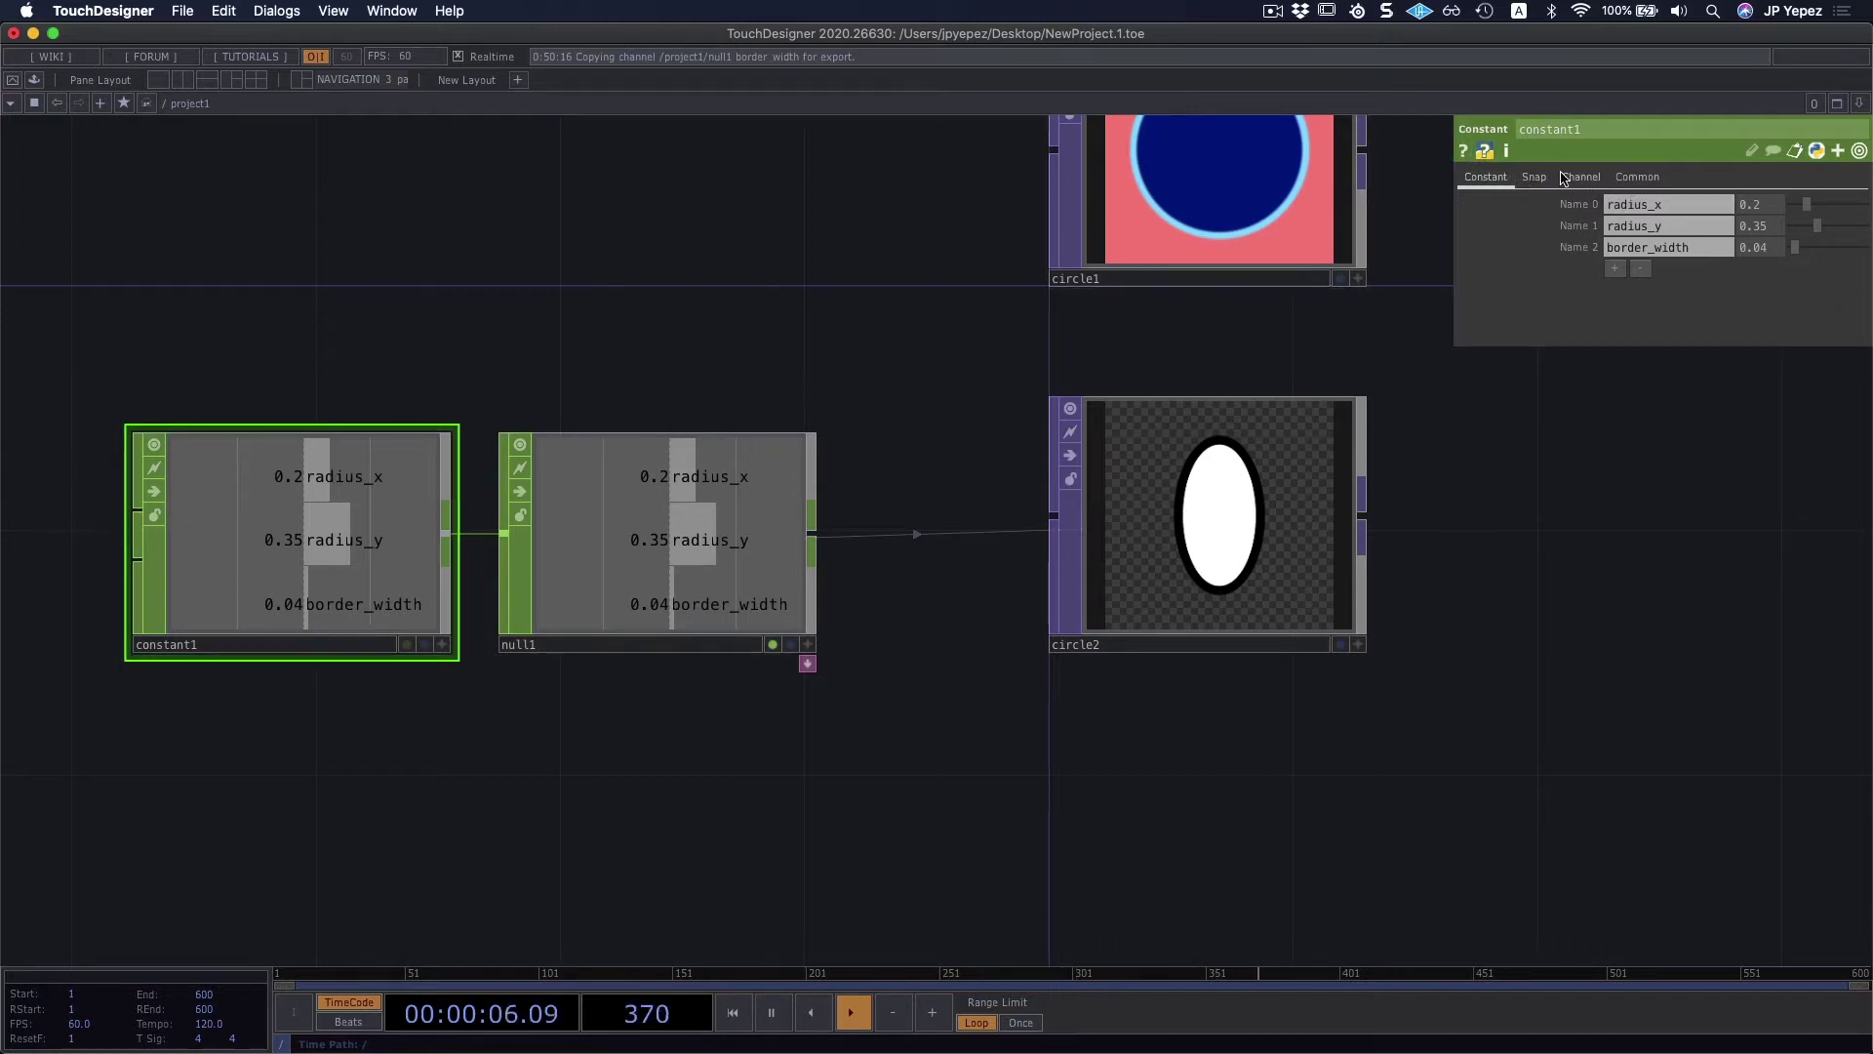
click(1615, 270)
click(1617, 269)
text(border_alpha)
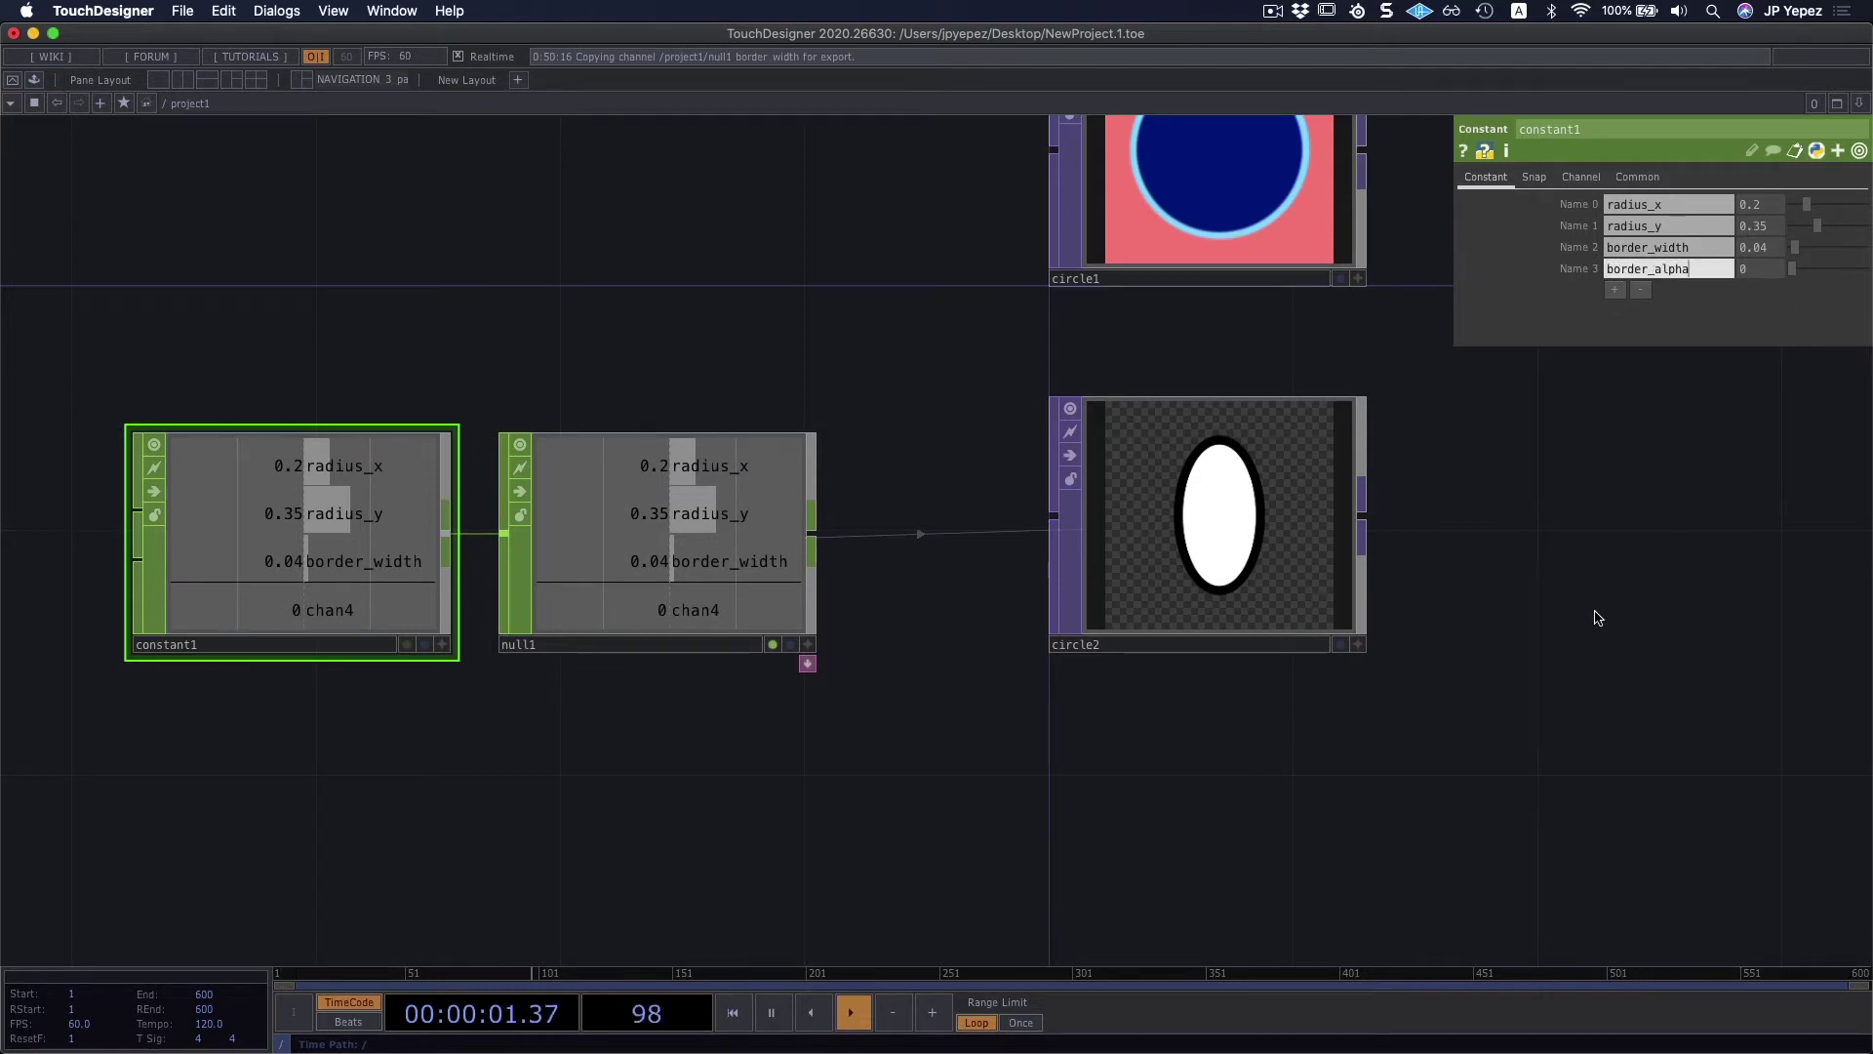
Step: Export border_alpha from null1 to drive circle2's Border Alpha
drag(1598, 618, 1603, 605)
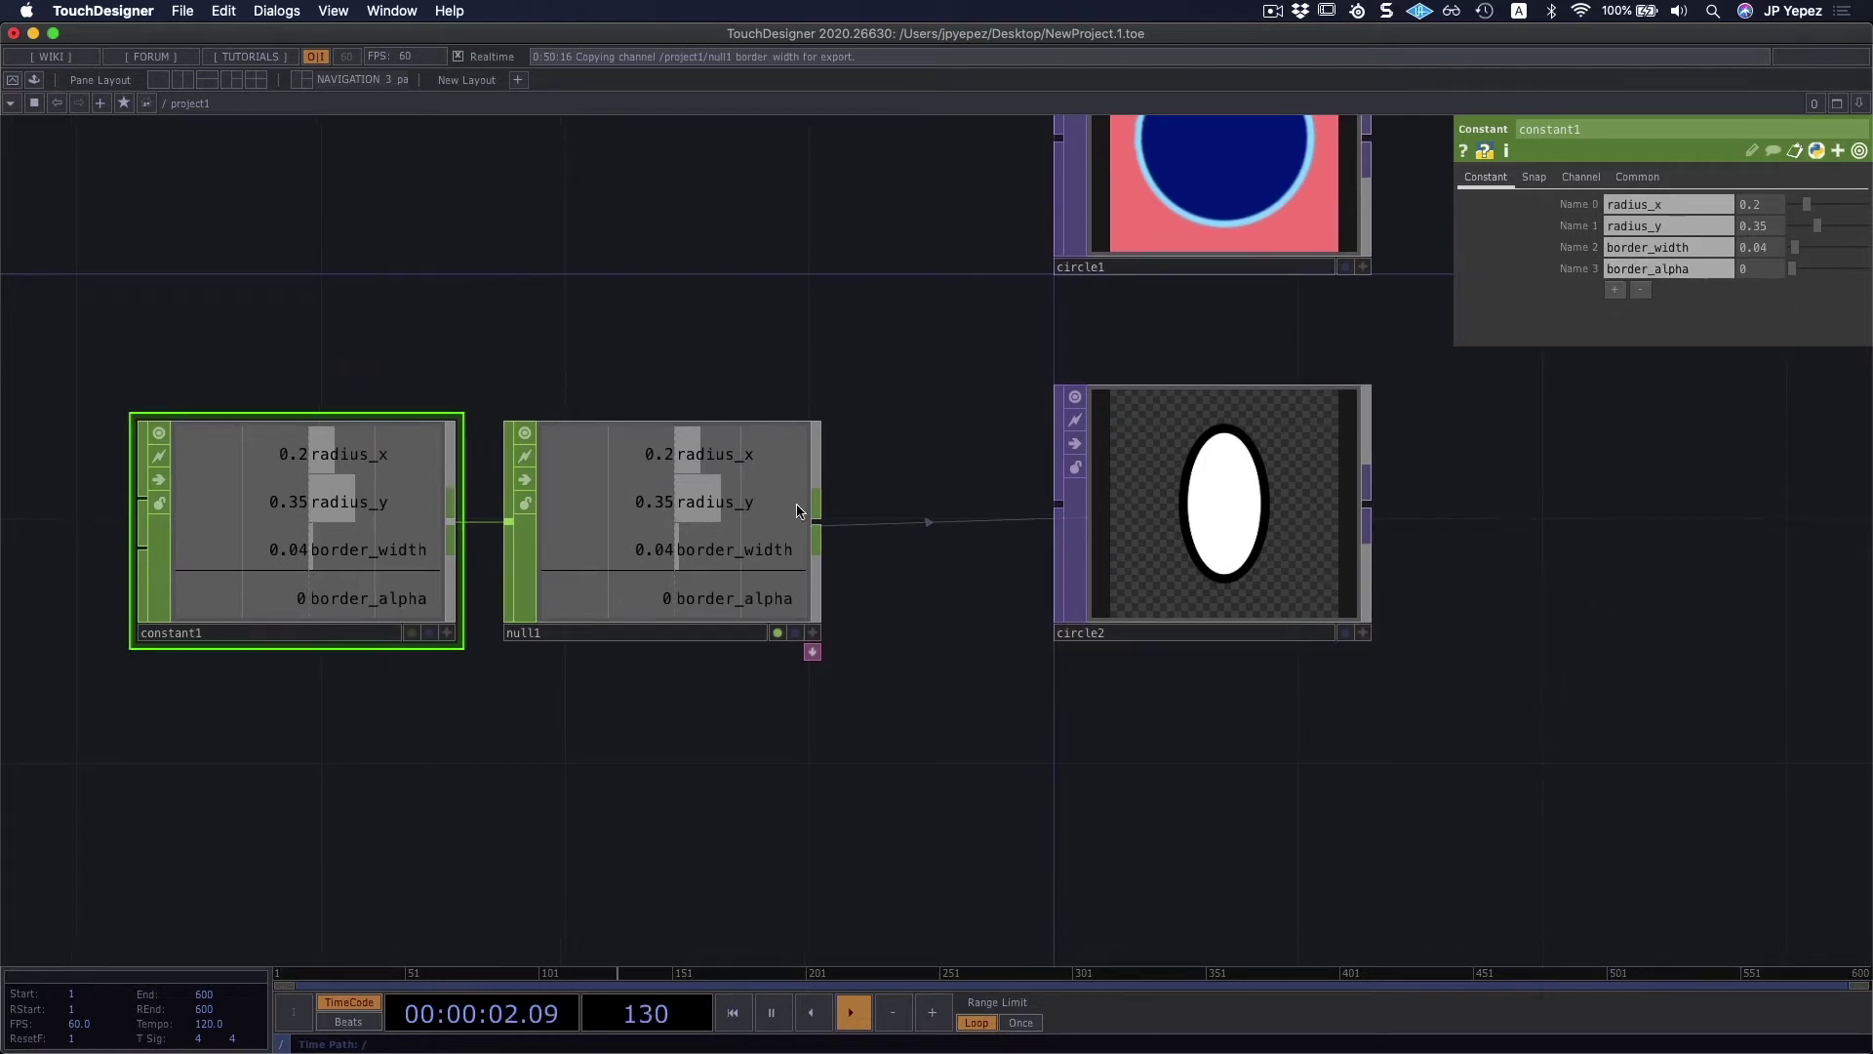
click(813, 632)
click(1177, 506)
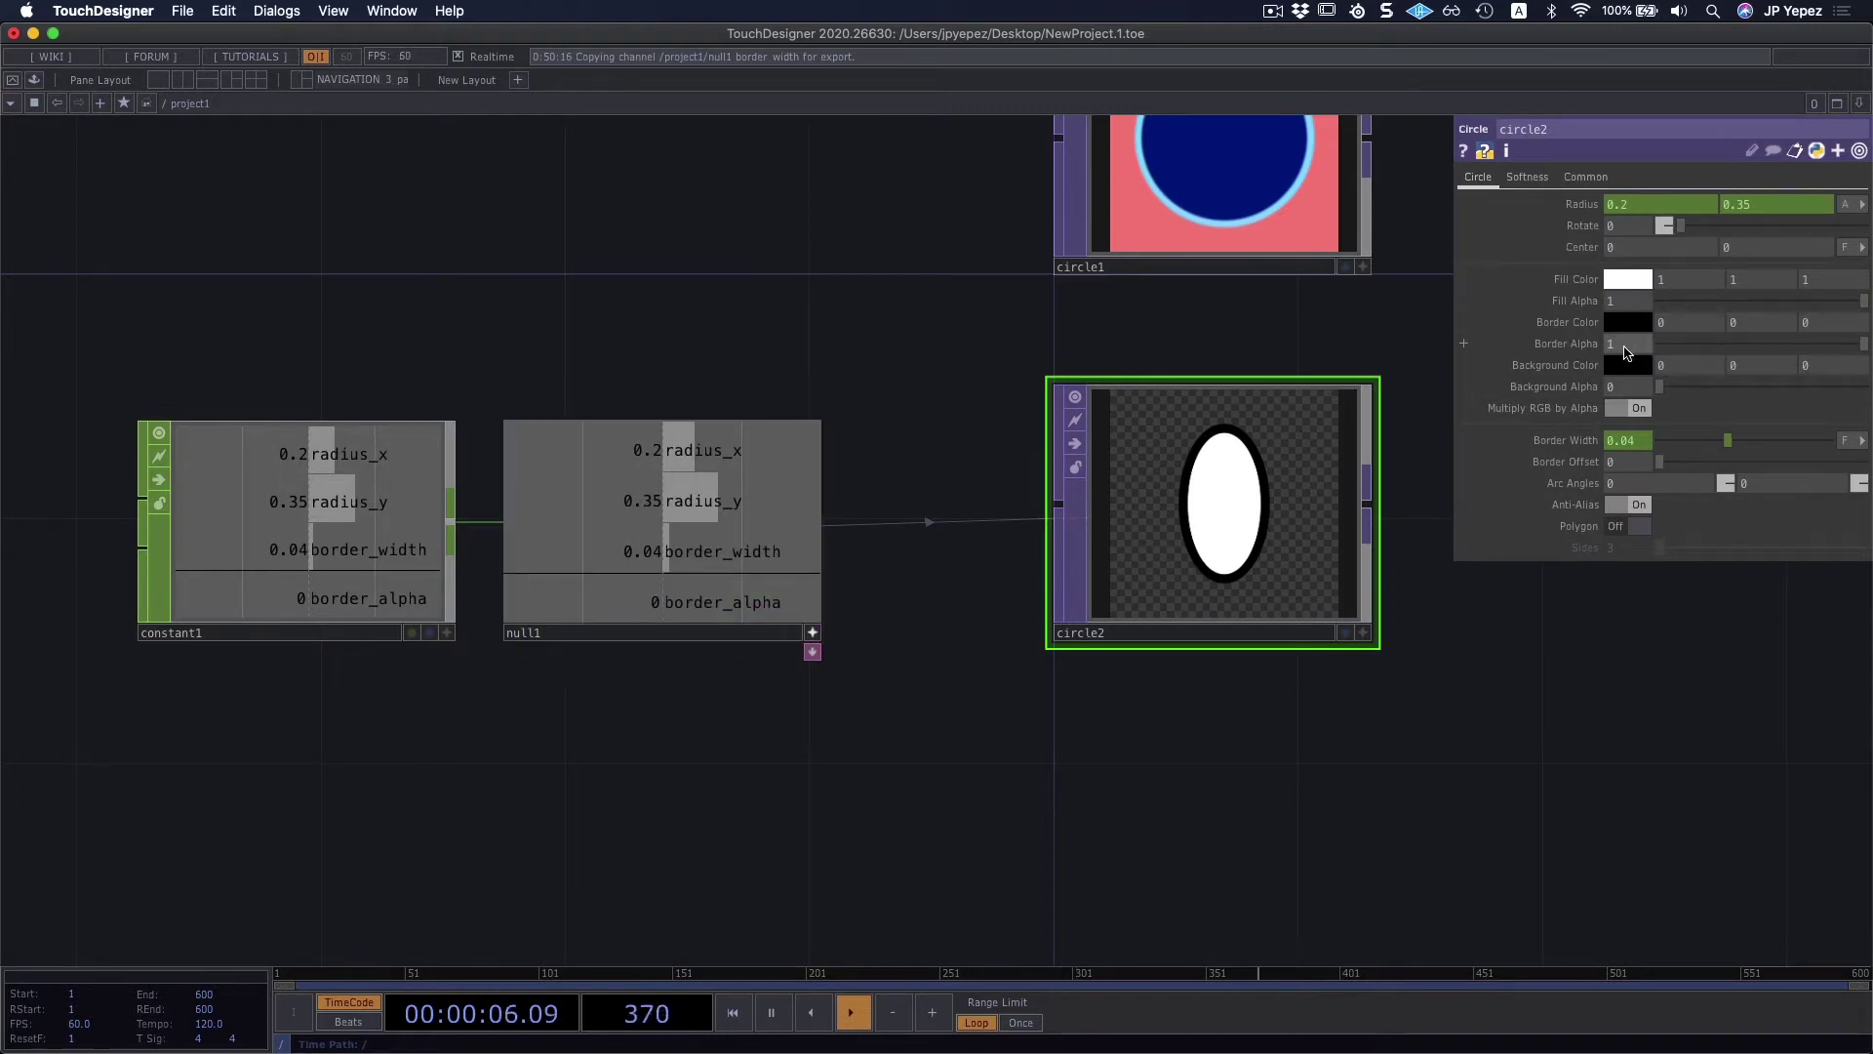
drag(741, 601, 1648, 343)
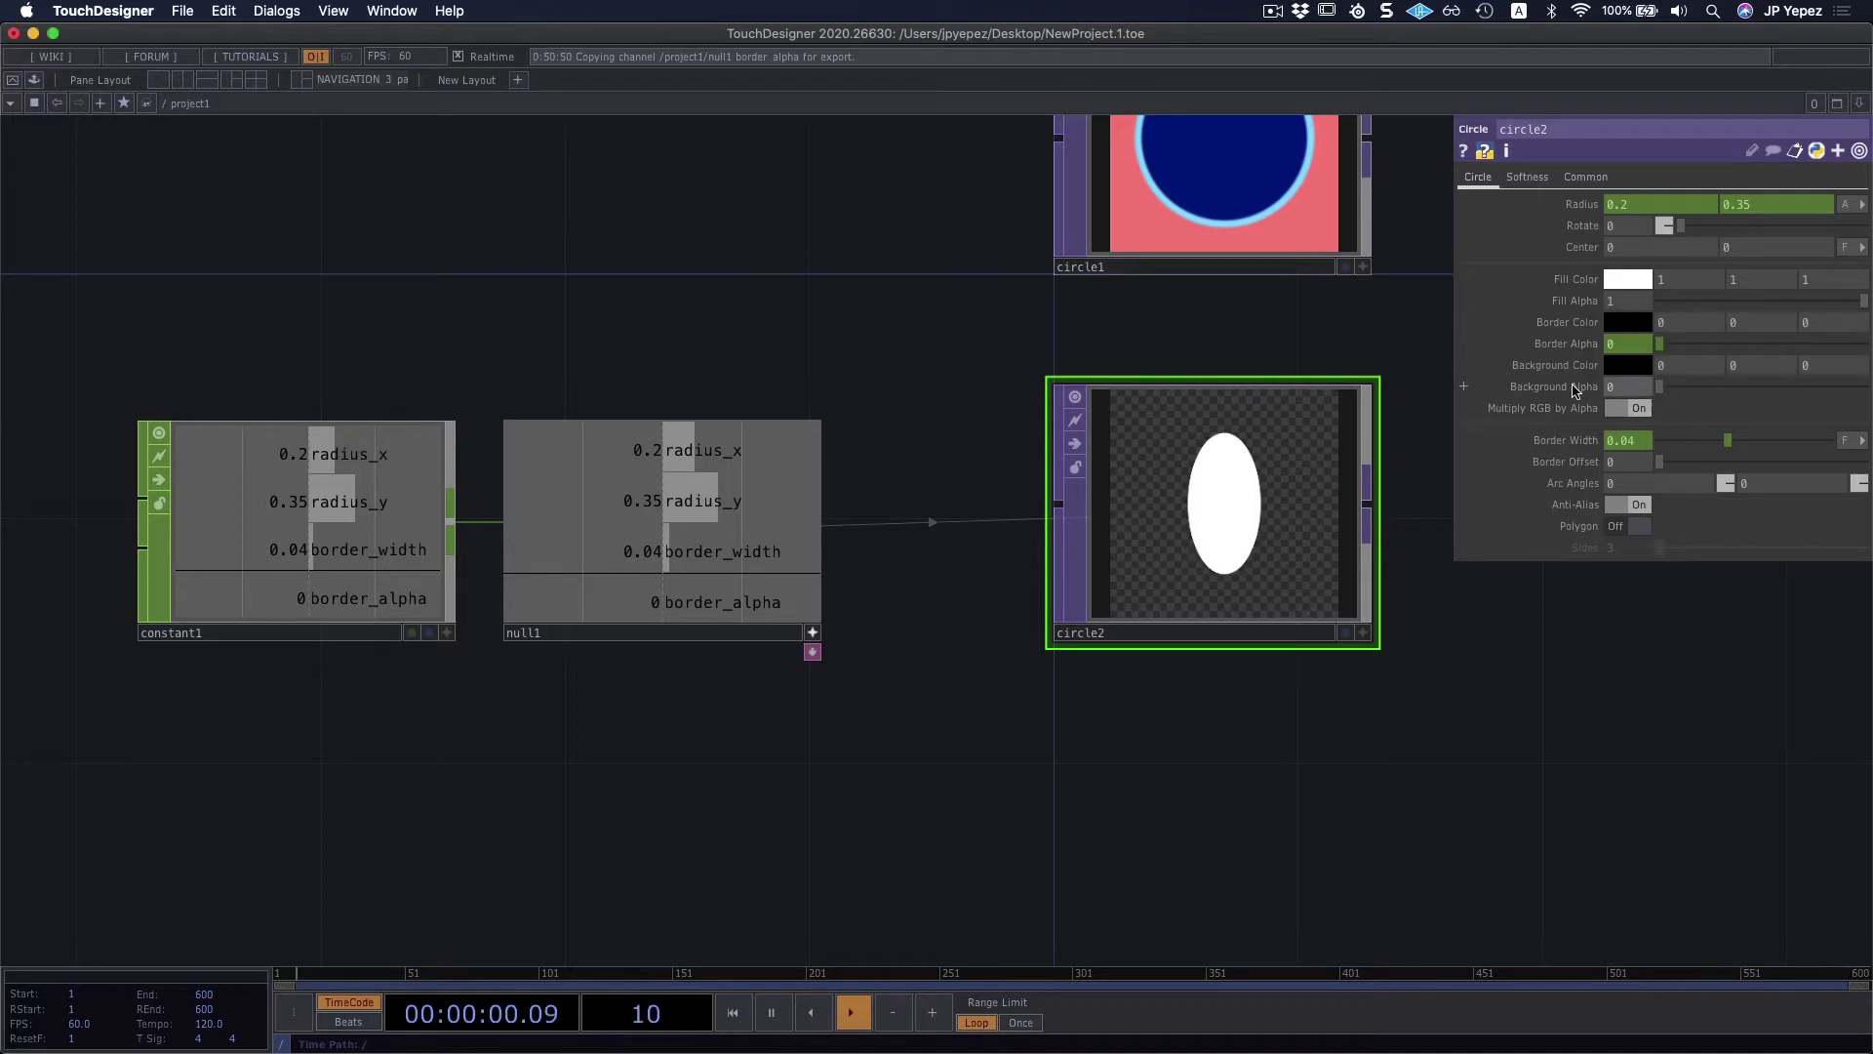
click(808, 635)
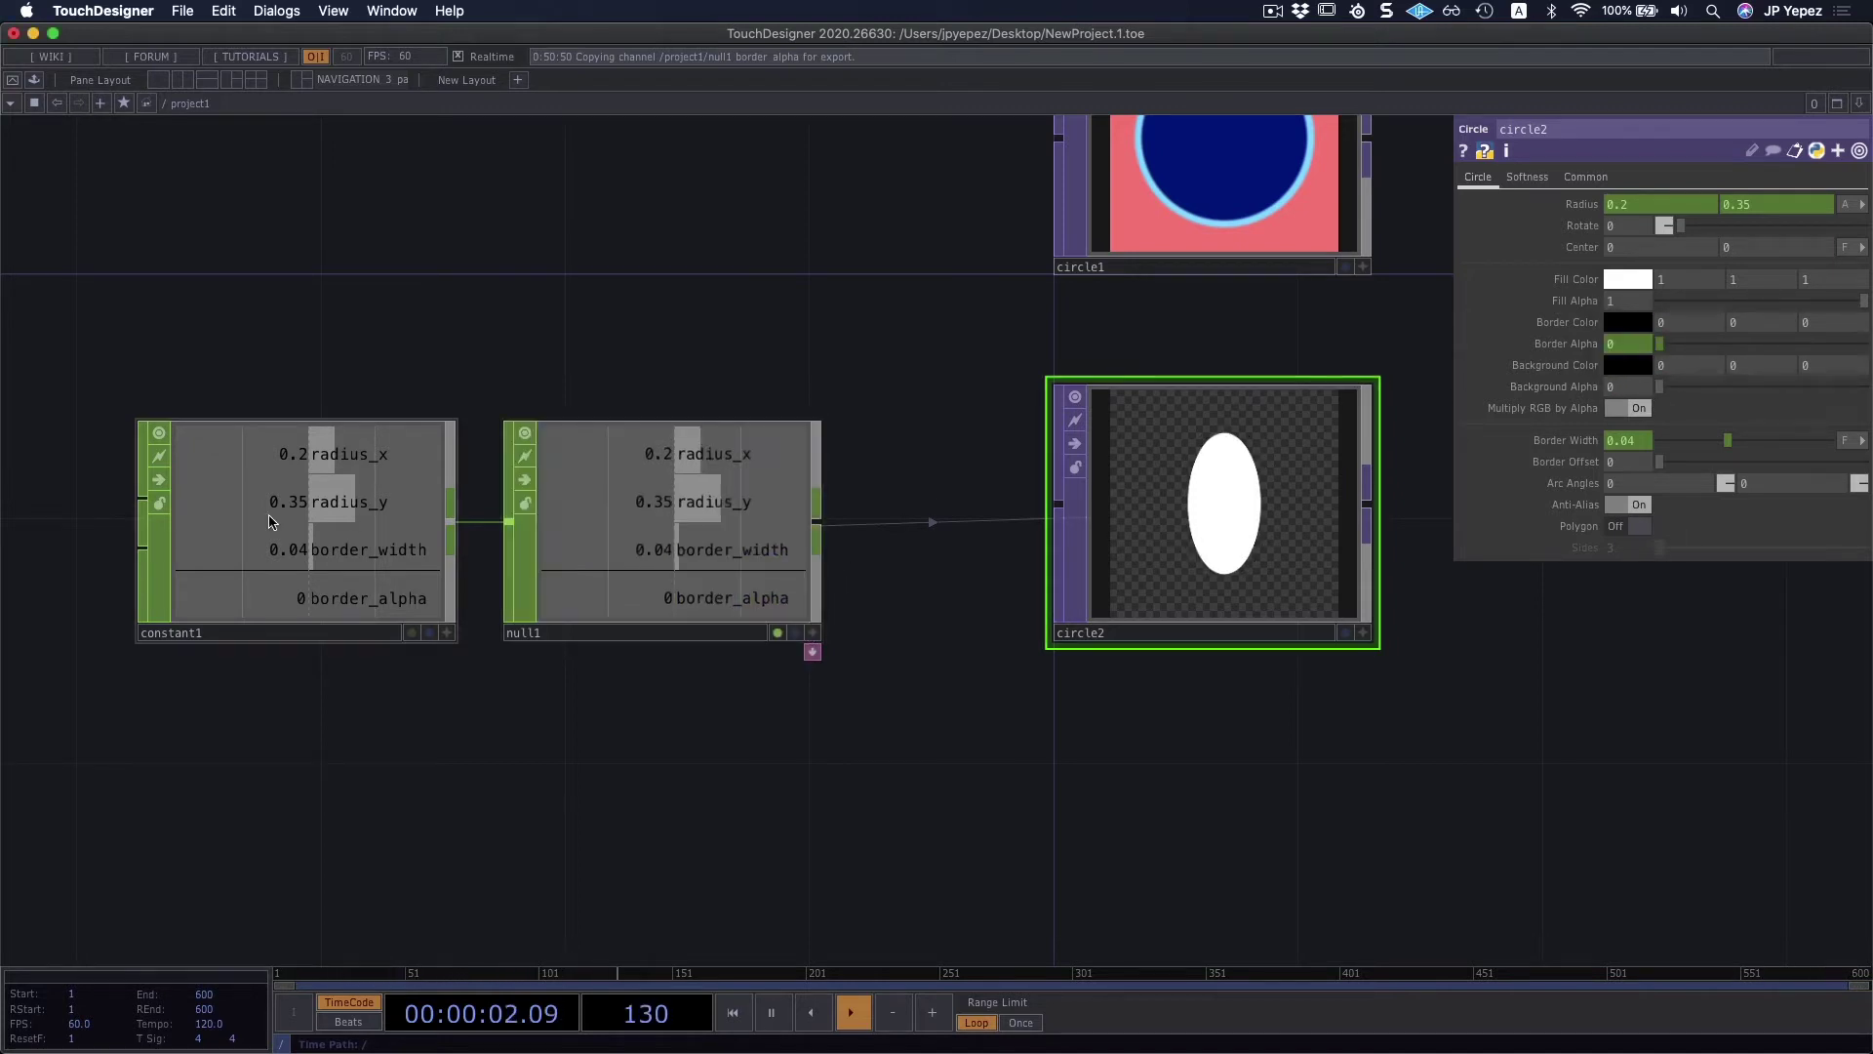
click(375, 606)
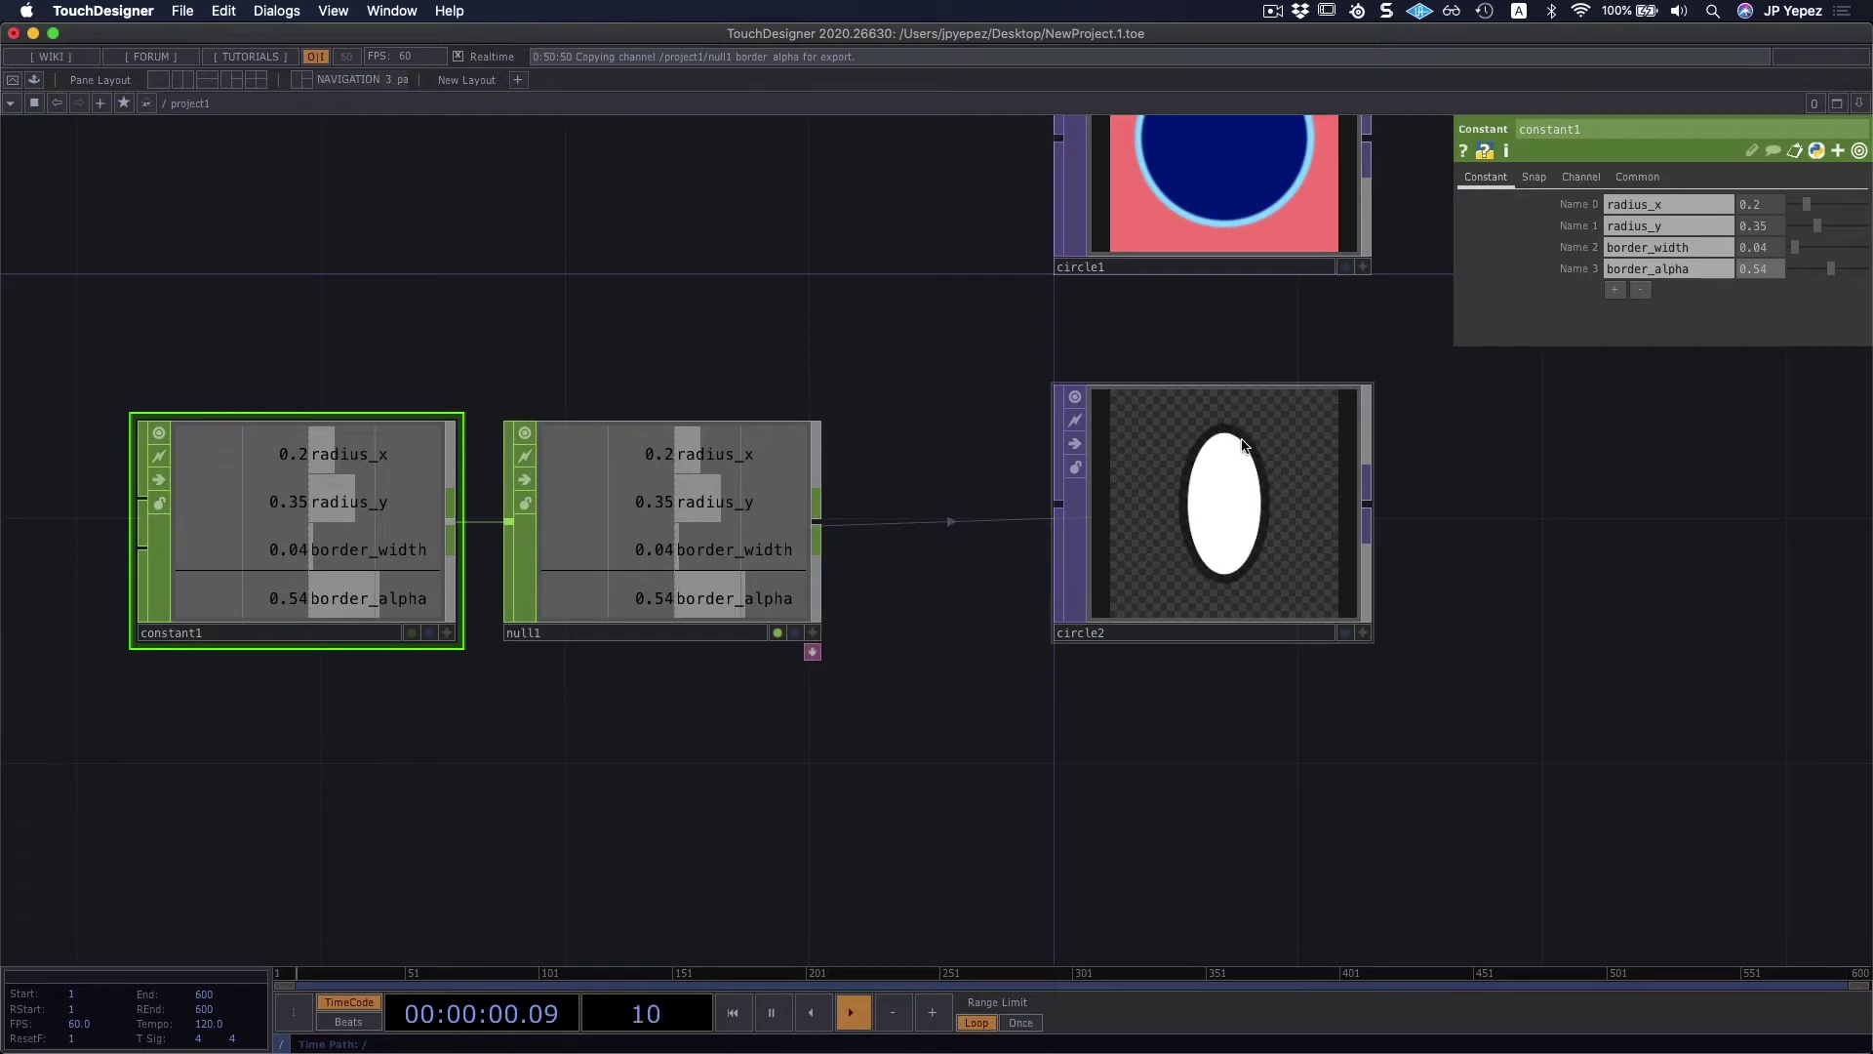
Step: Open circle2's Softness settings and show circle2 in a larger floating viewer
click(1537, 177)
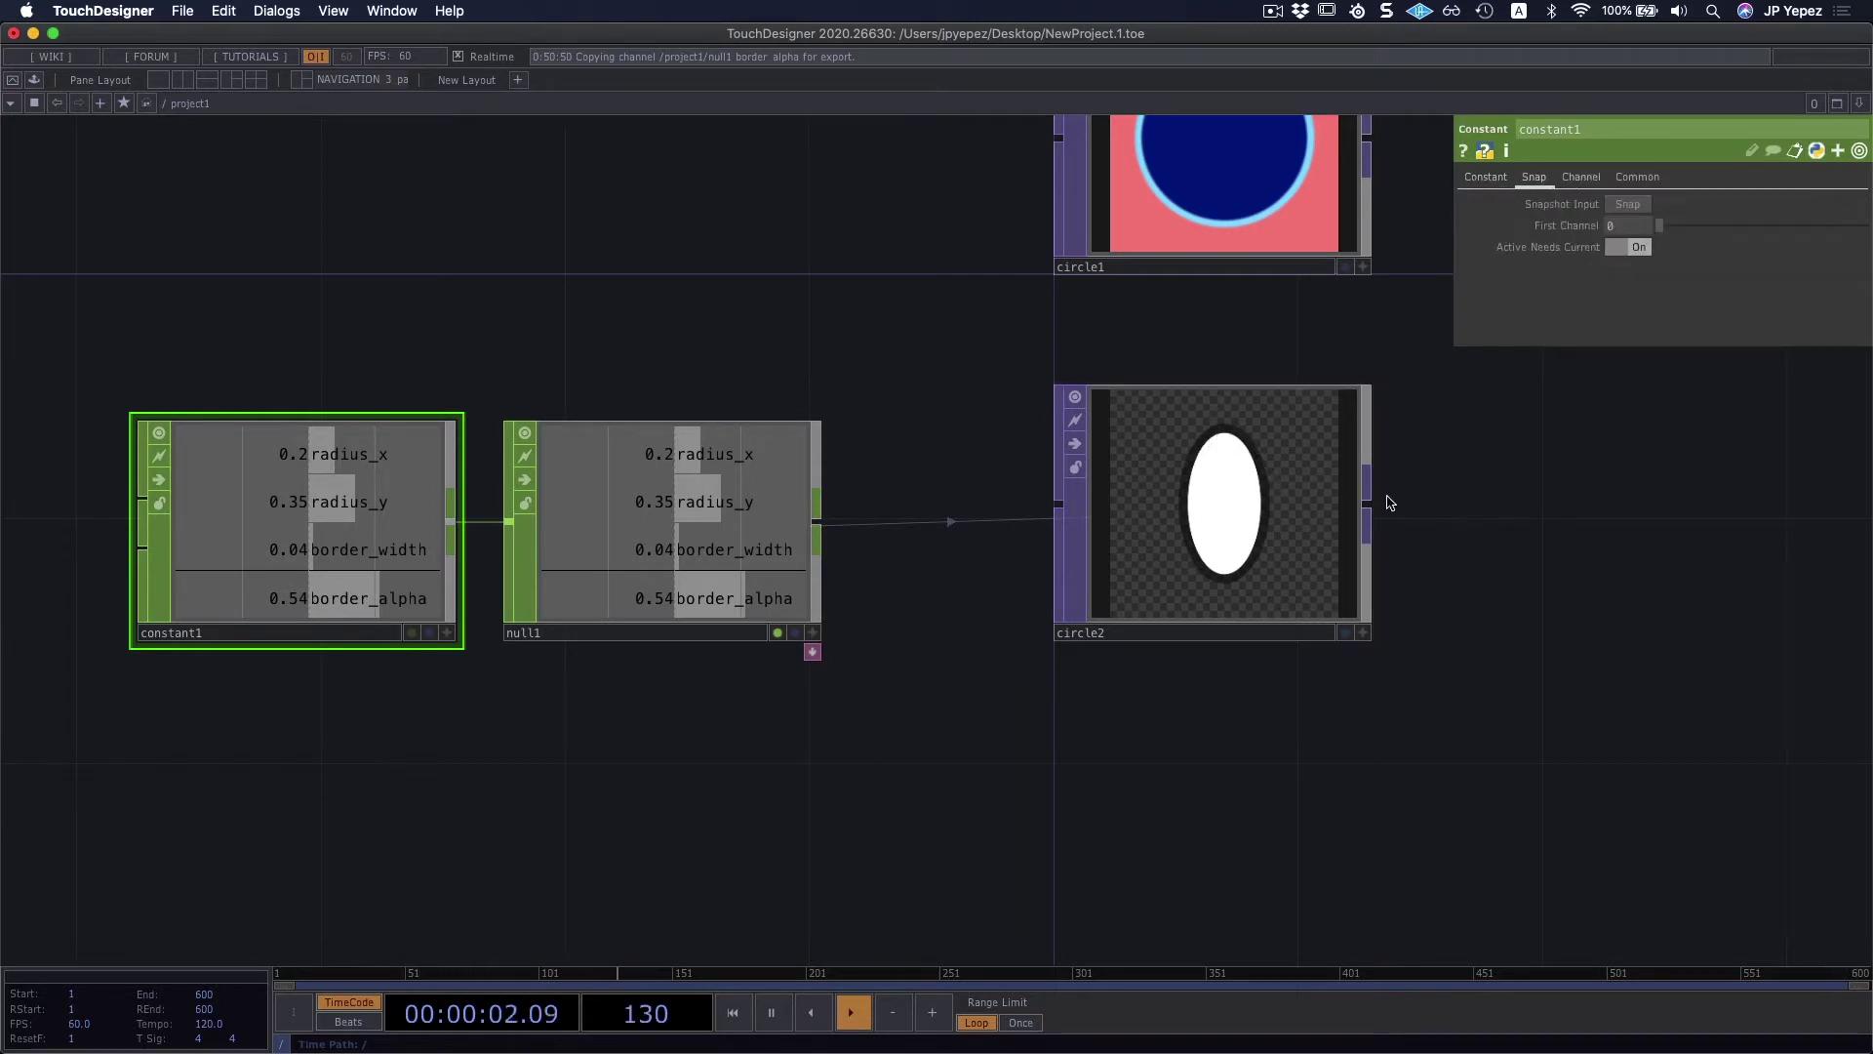
click(1297, 556)
click(1532, 180)
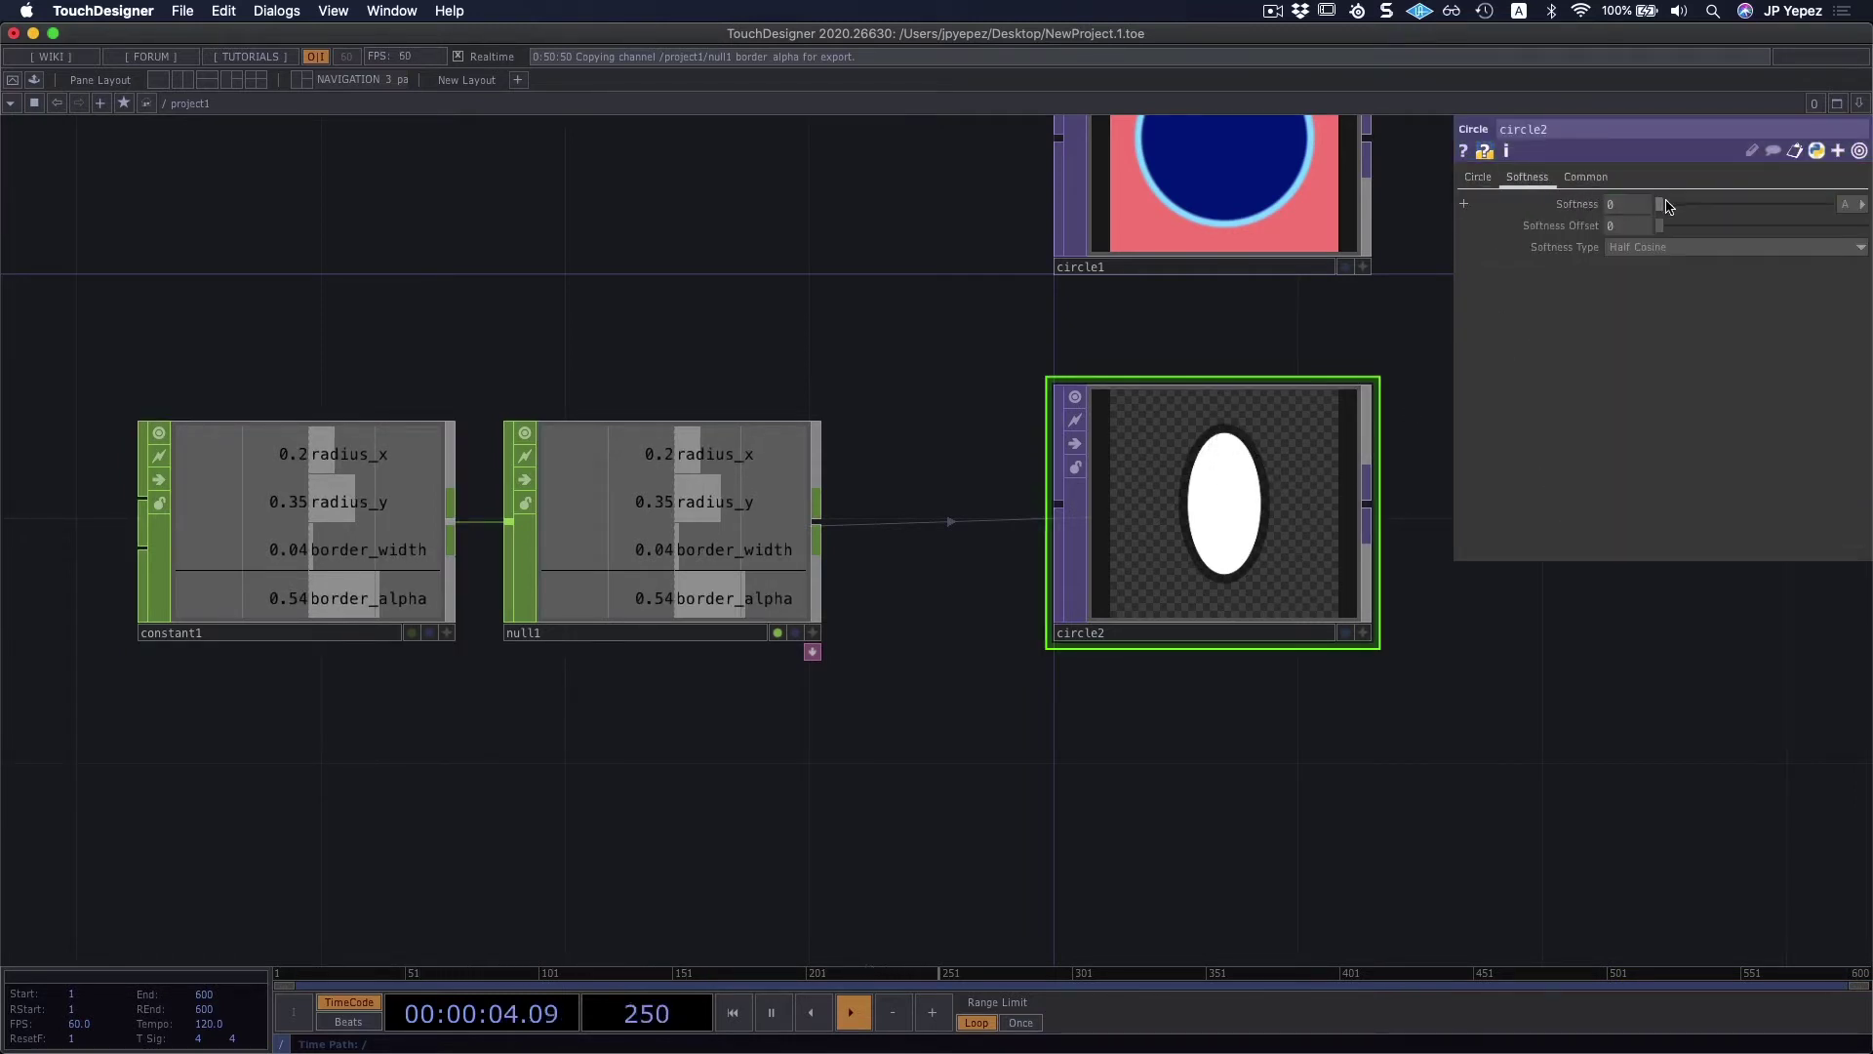
scroll(1309, 731, up, 4)
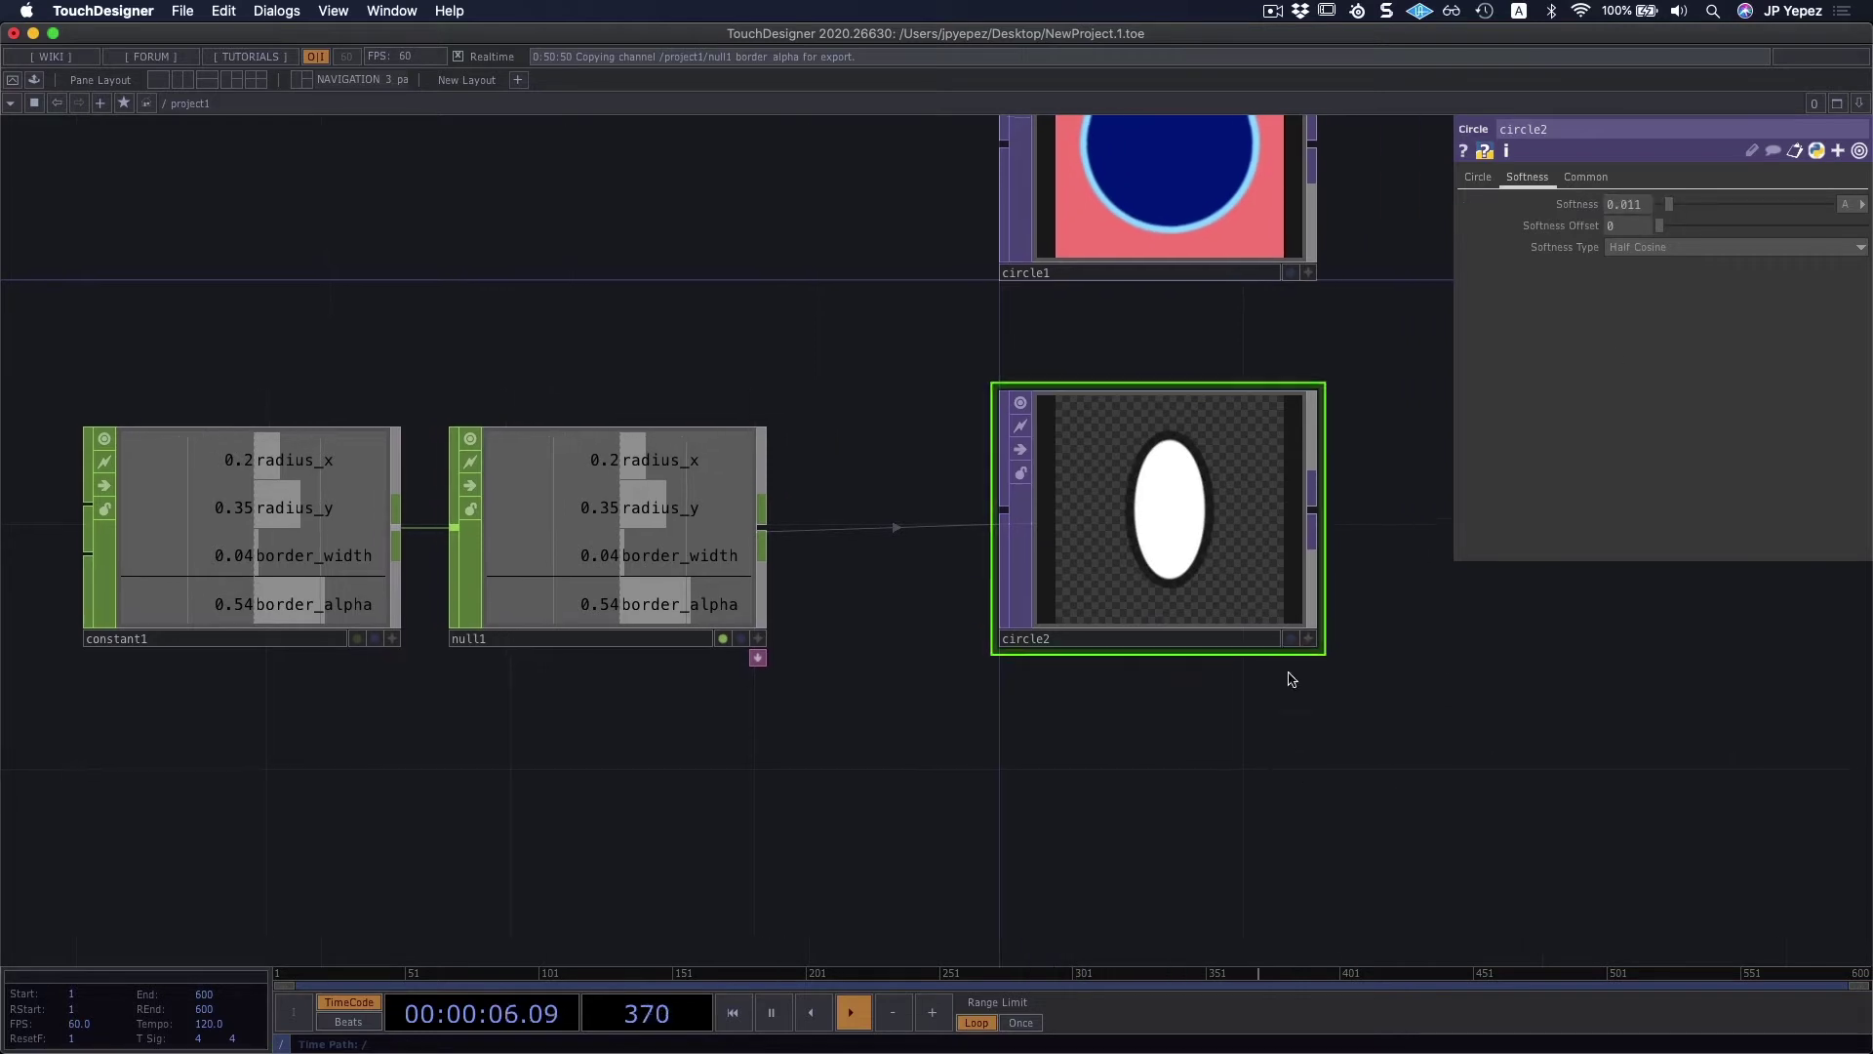
right_click(1156, 445)
click(1208, 543)
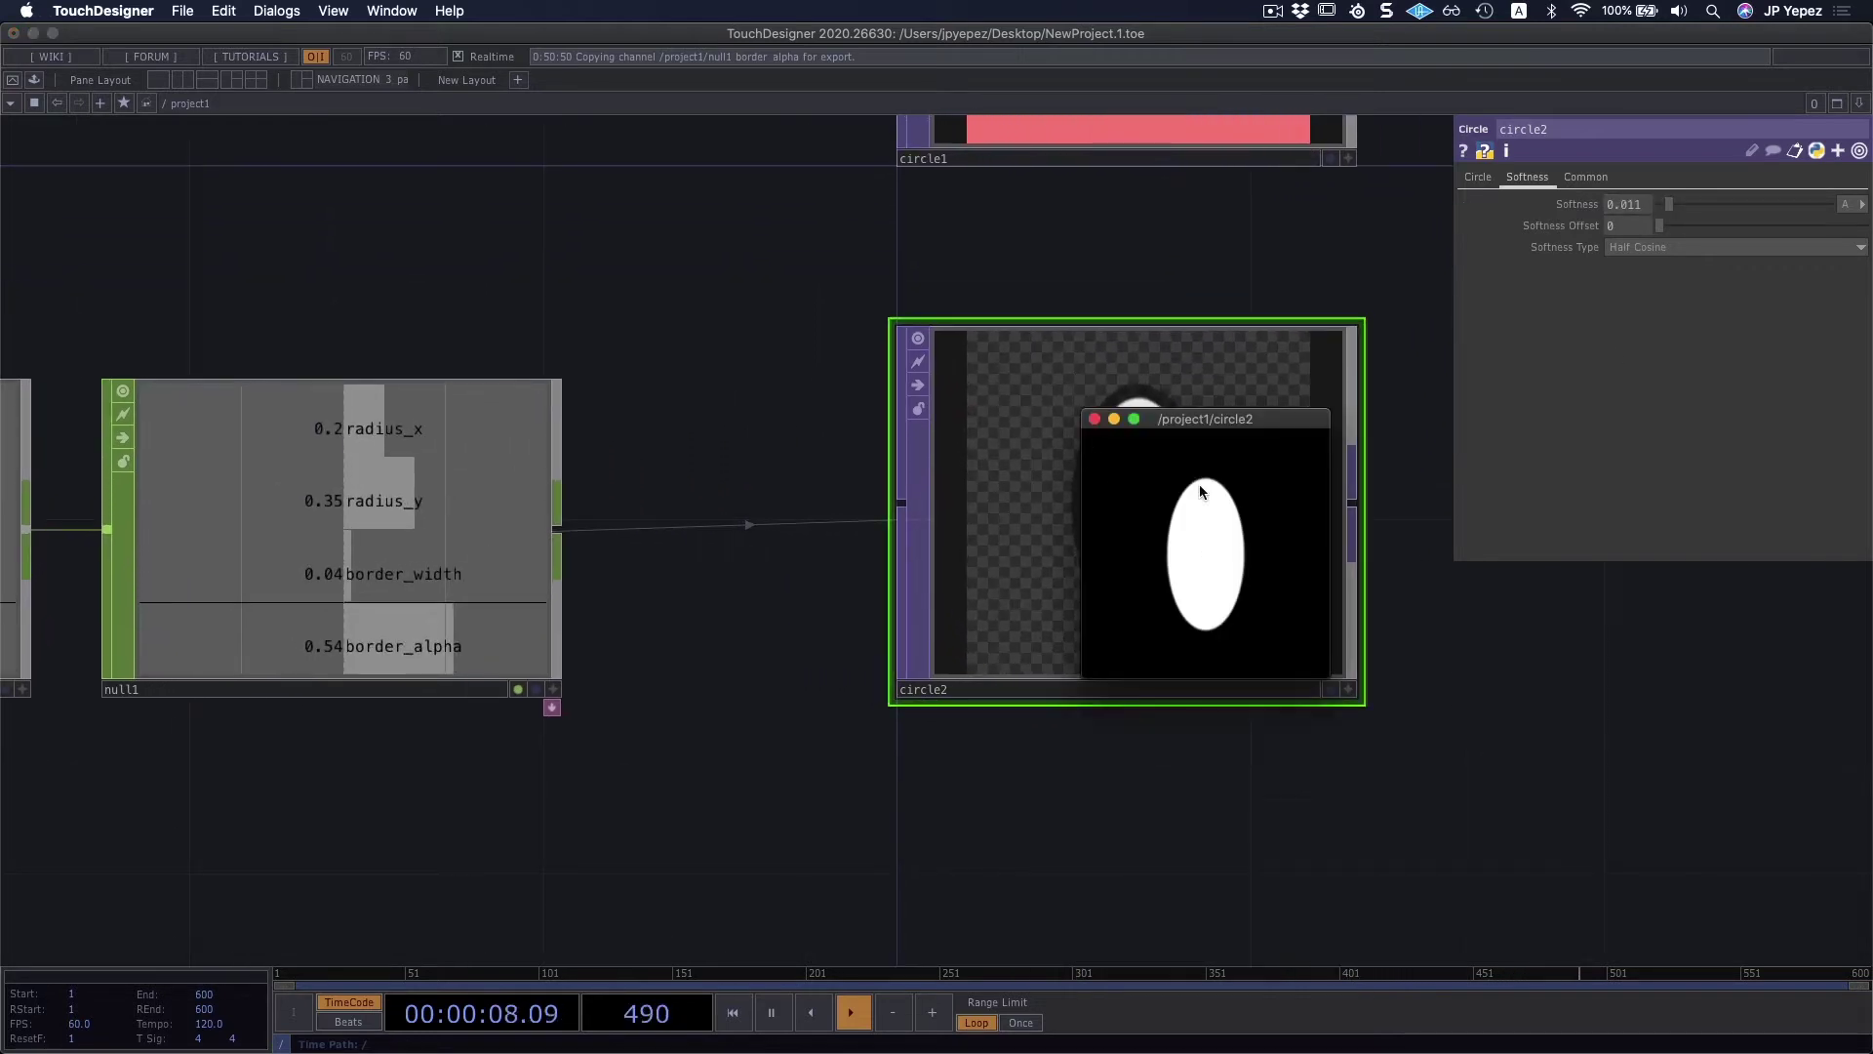
drag(1237, 429, 659, 155)
drag(742, 389, 1012, 828)
drag(862, 159, 636, 151)
click(1237, 374)
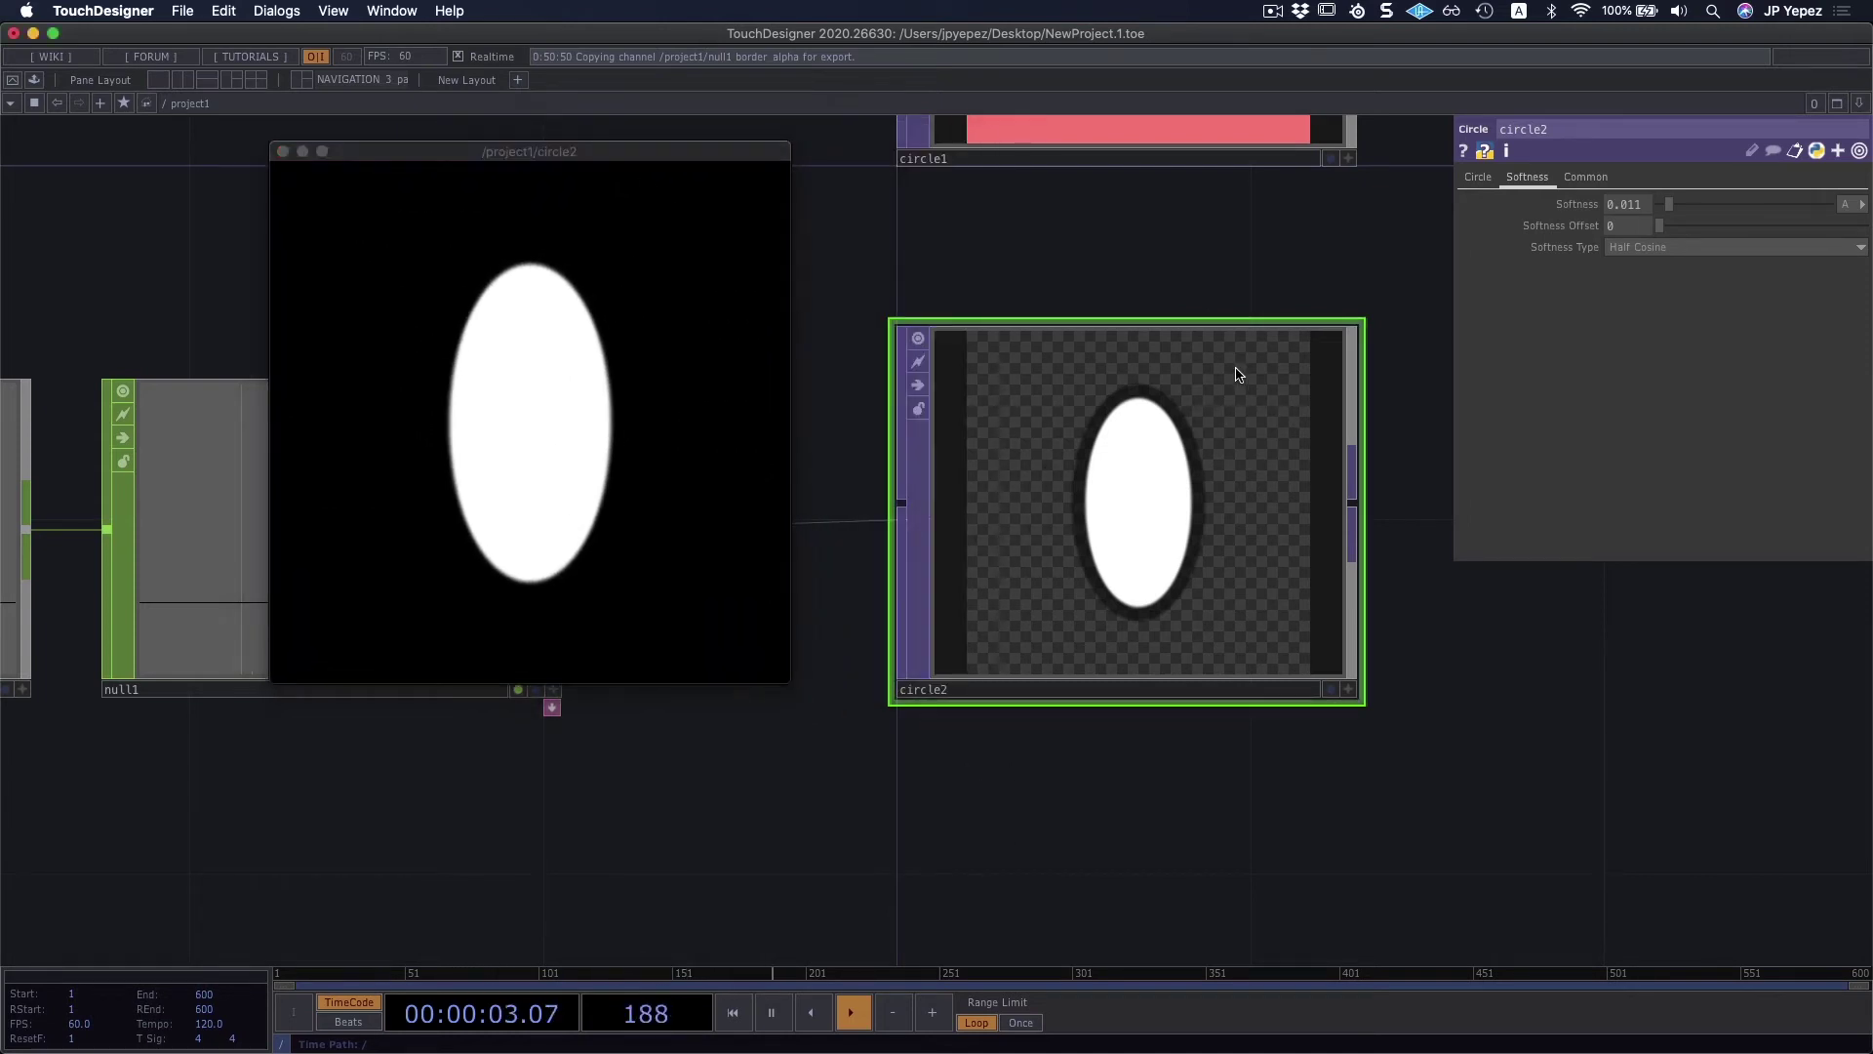
Step: Give circle2 a light-blue background with Background Alpha 1
click(1477, 178)
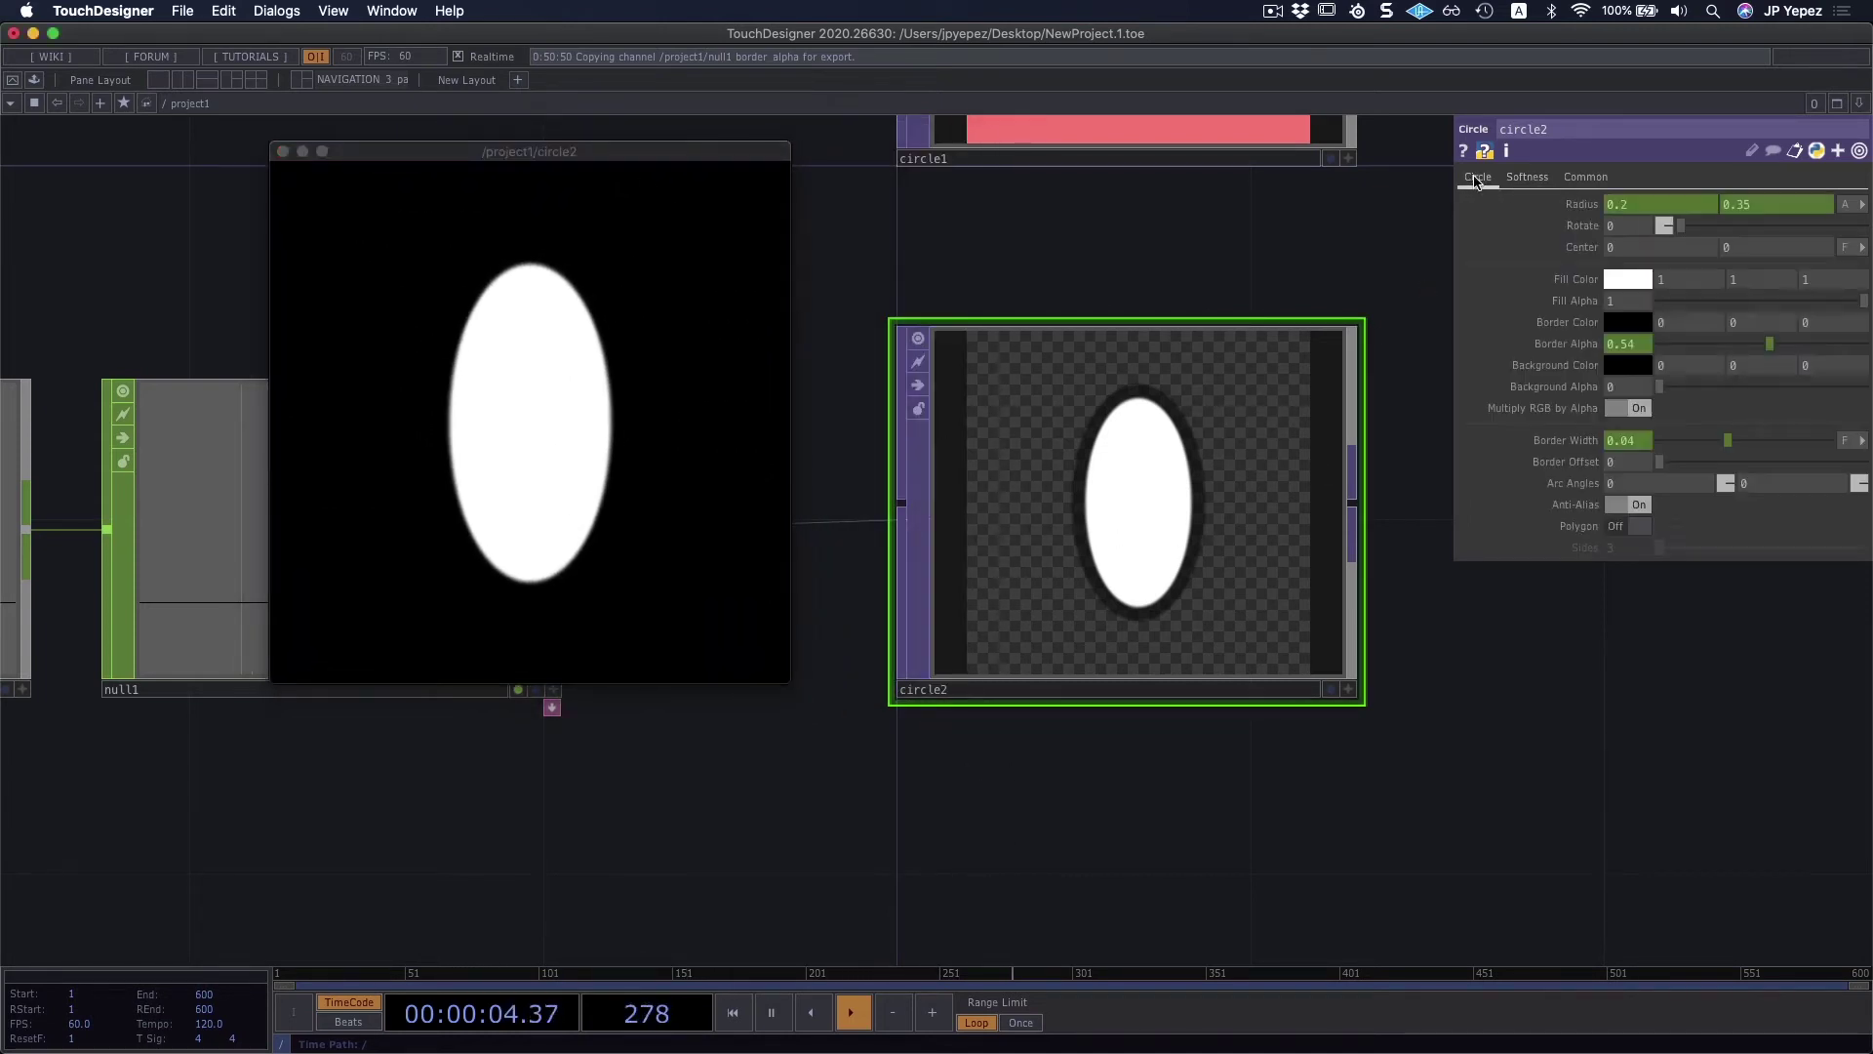
click(1628, 366)
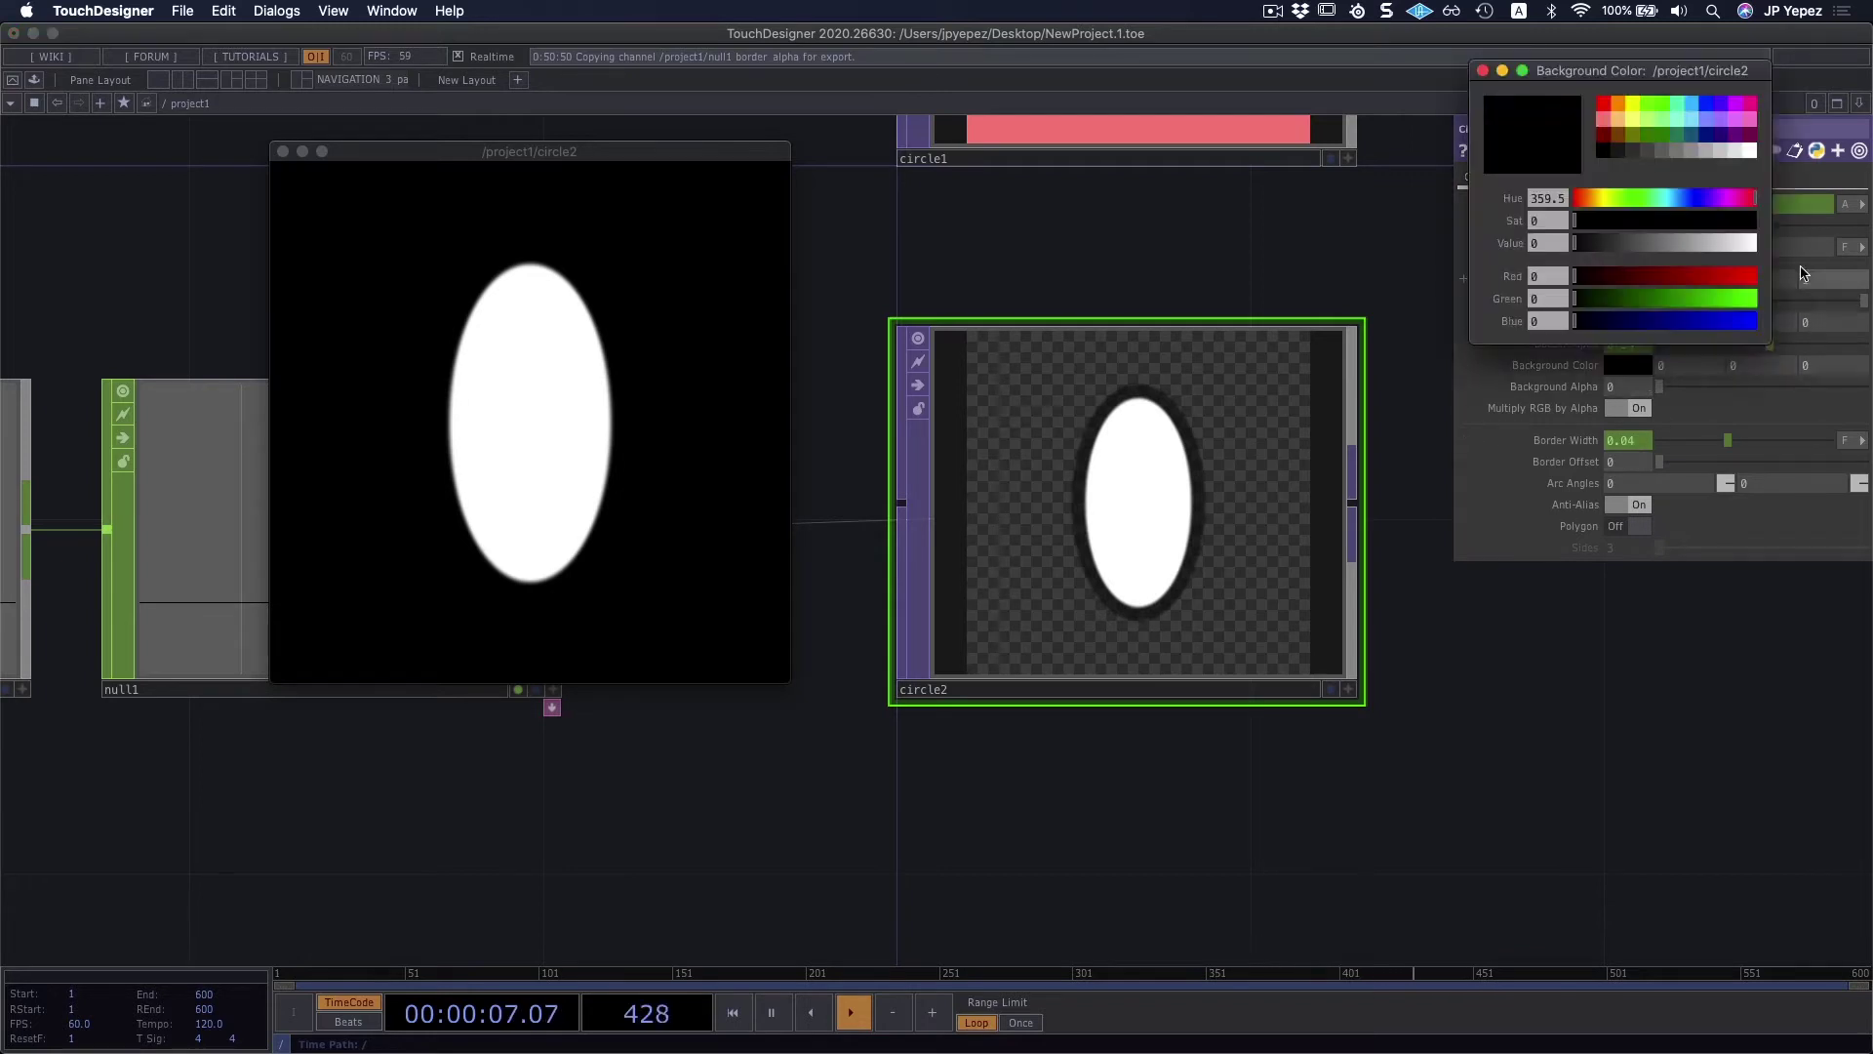
click(1693, 123)
click(1488, 75)
drag(1699, 386, 1867, 392)
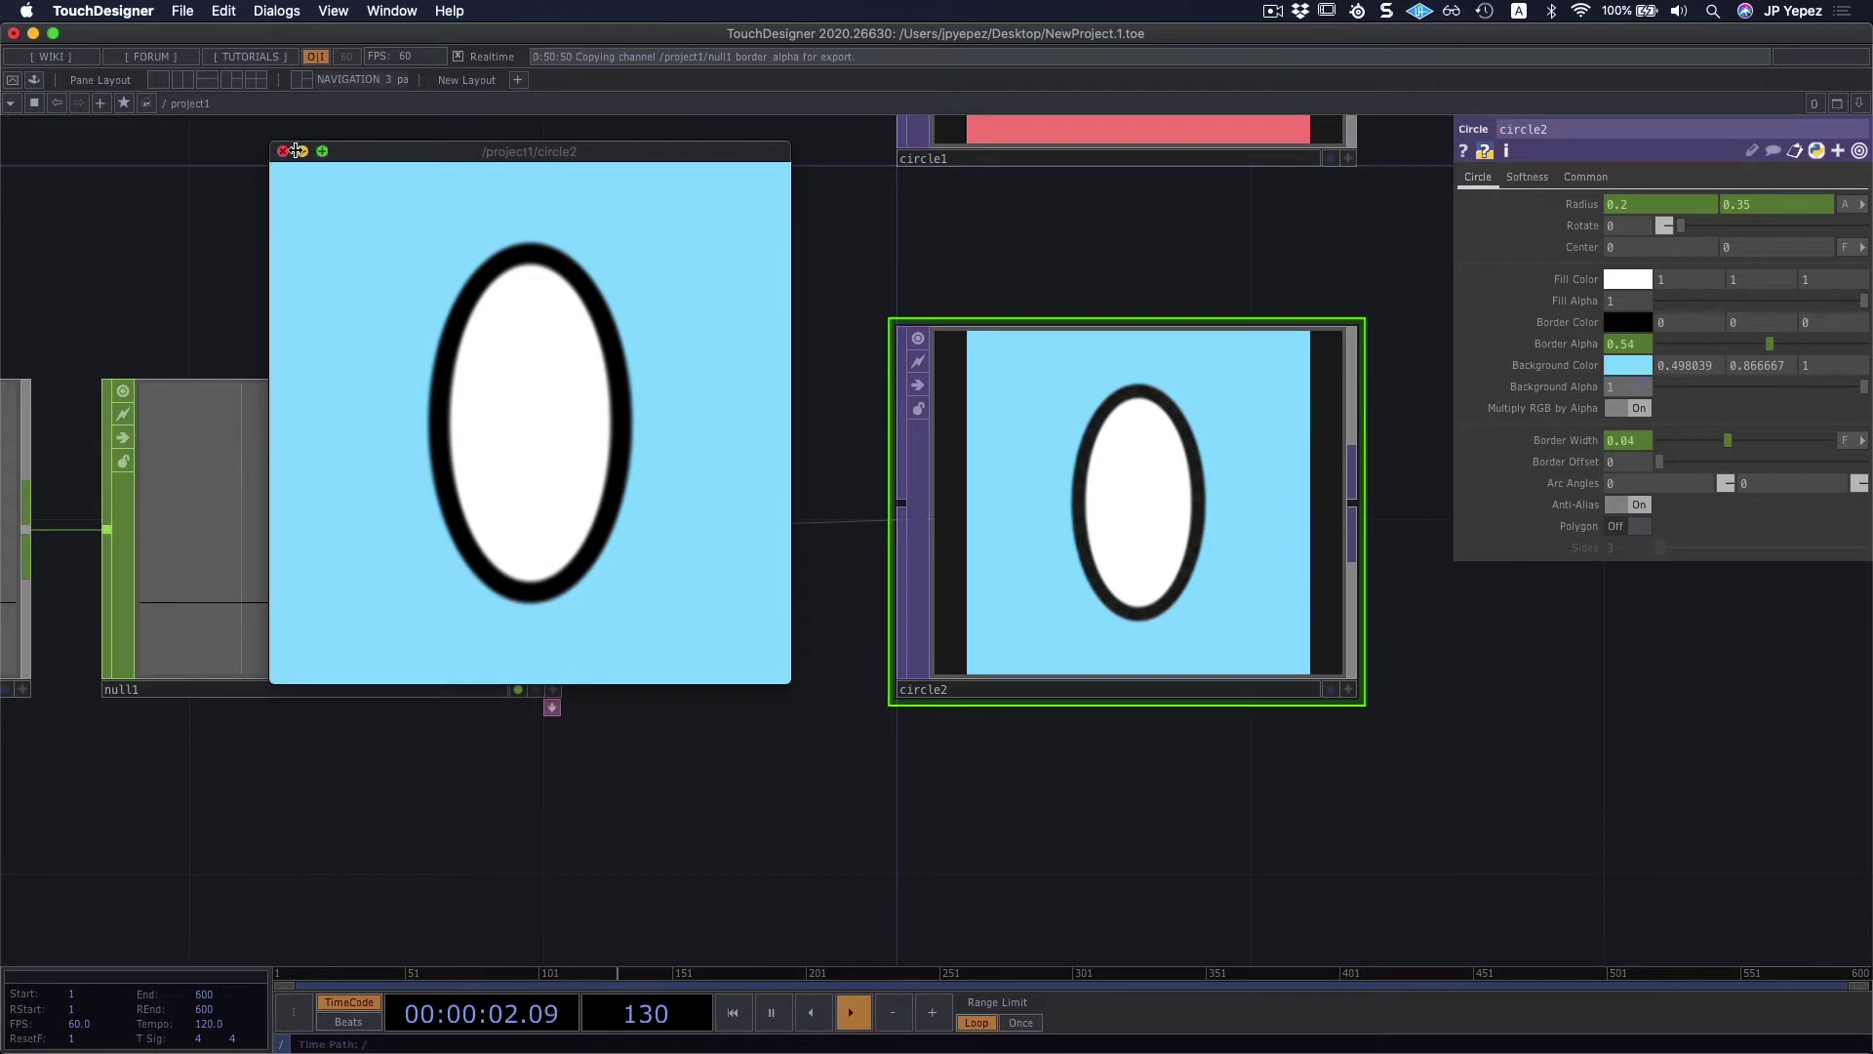
click(298, 150)
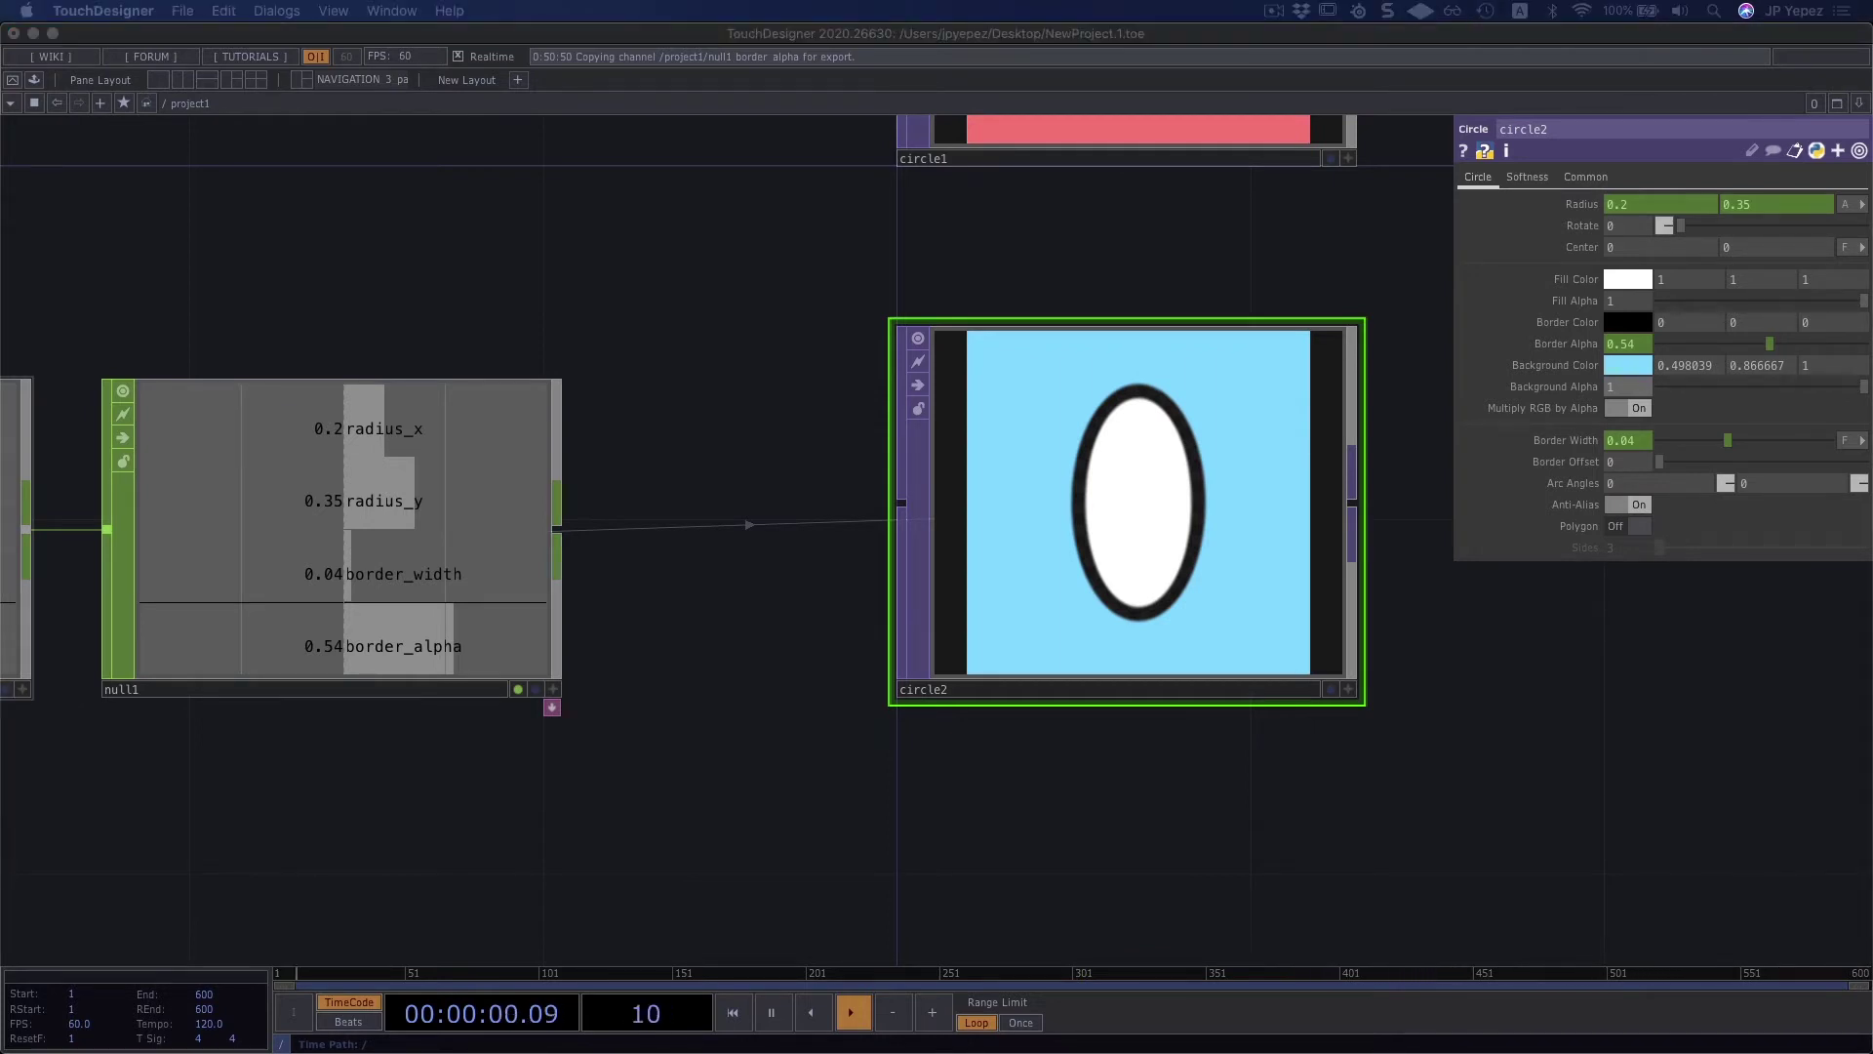
Step: Pan the network to empty space for a new operator
drag(756, 822, 815, 590)
scroll(816, 593, down, 3)
drag(937, 789, 942, 536)
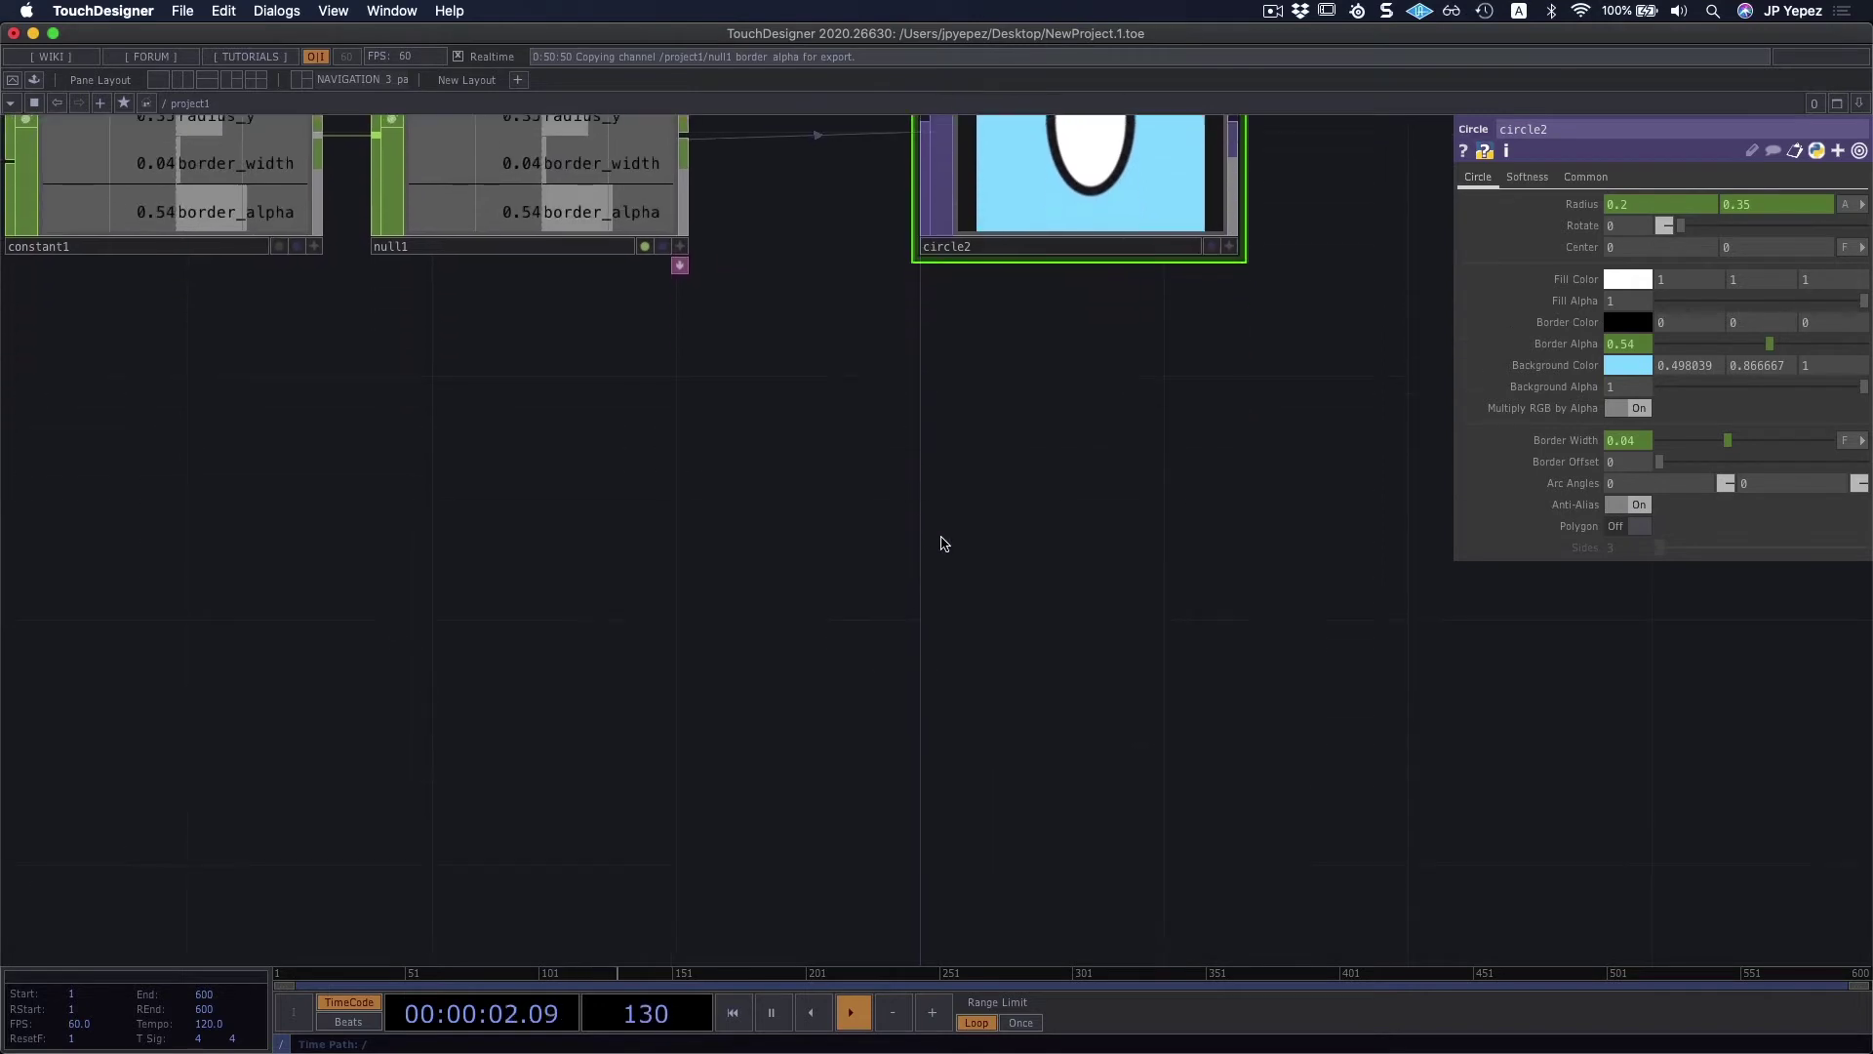
key(Tab)
Step: Add a new Circle TOP, circle3, below circle2
click(691, 302)
text(cir)
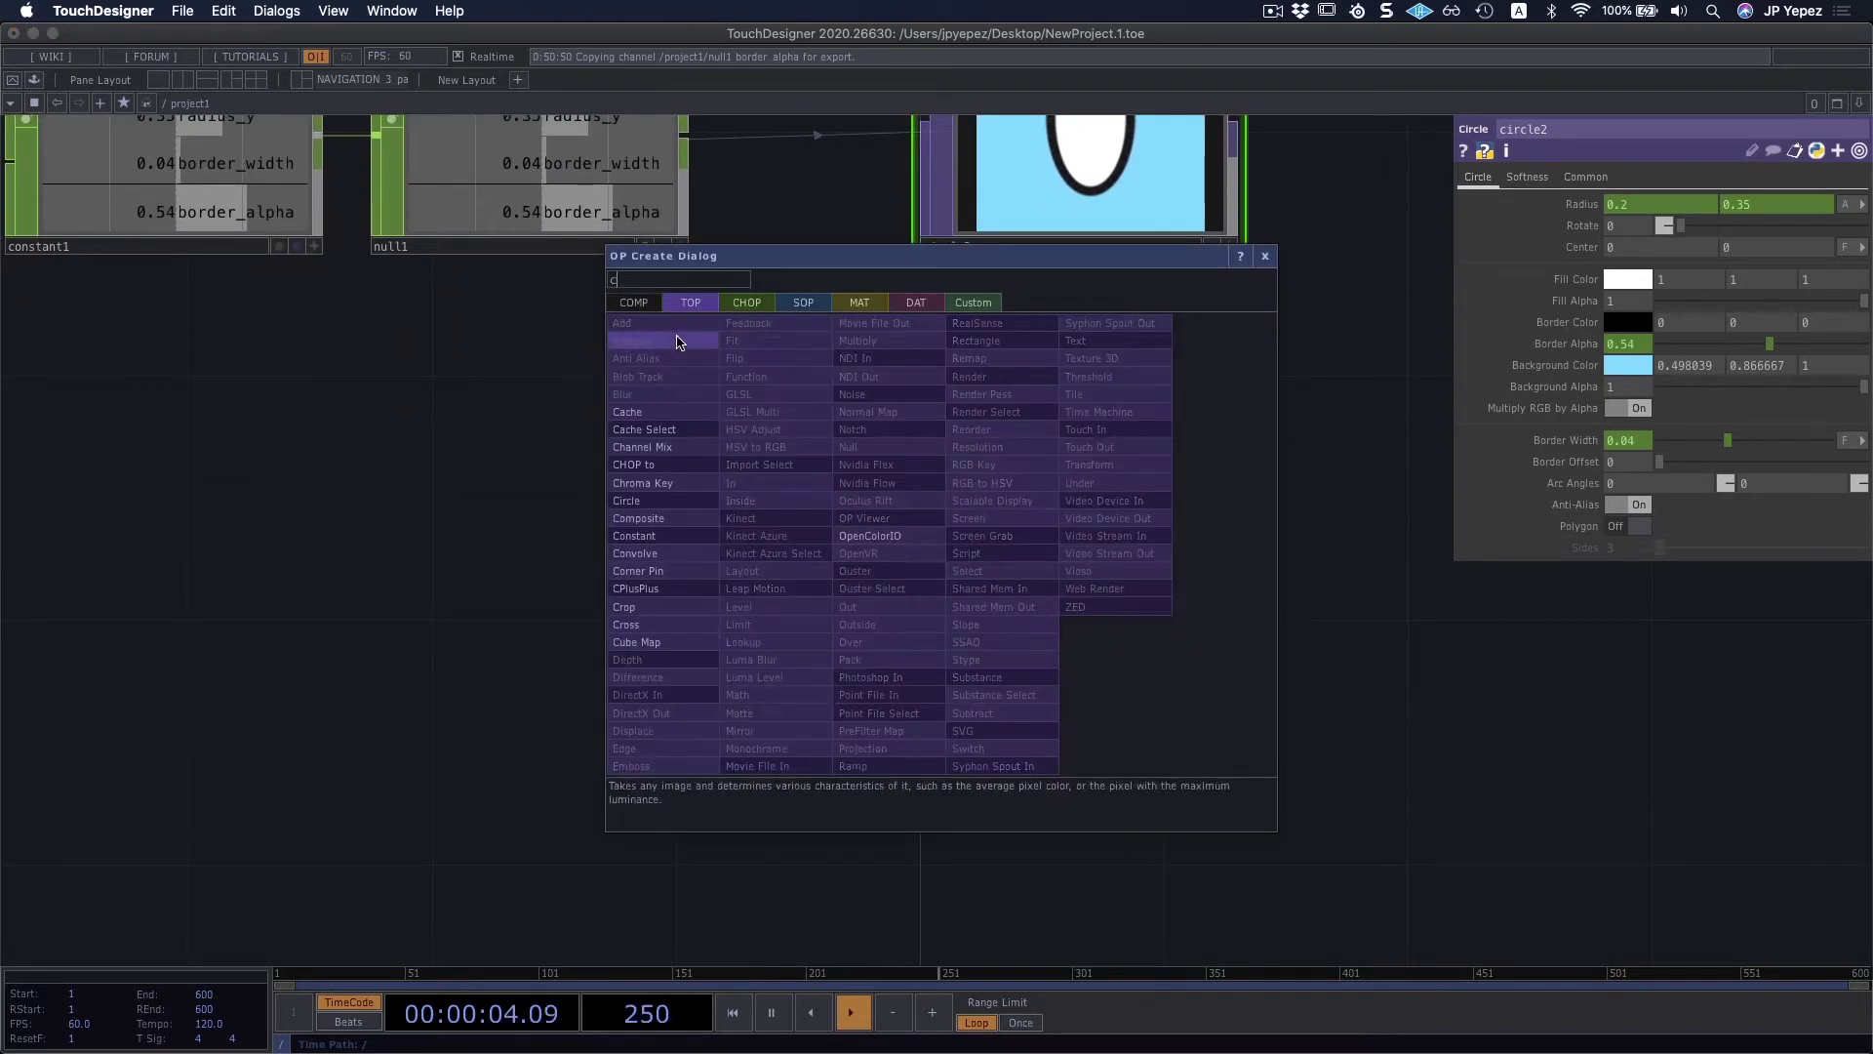
click(624, 502)
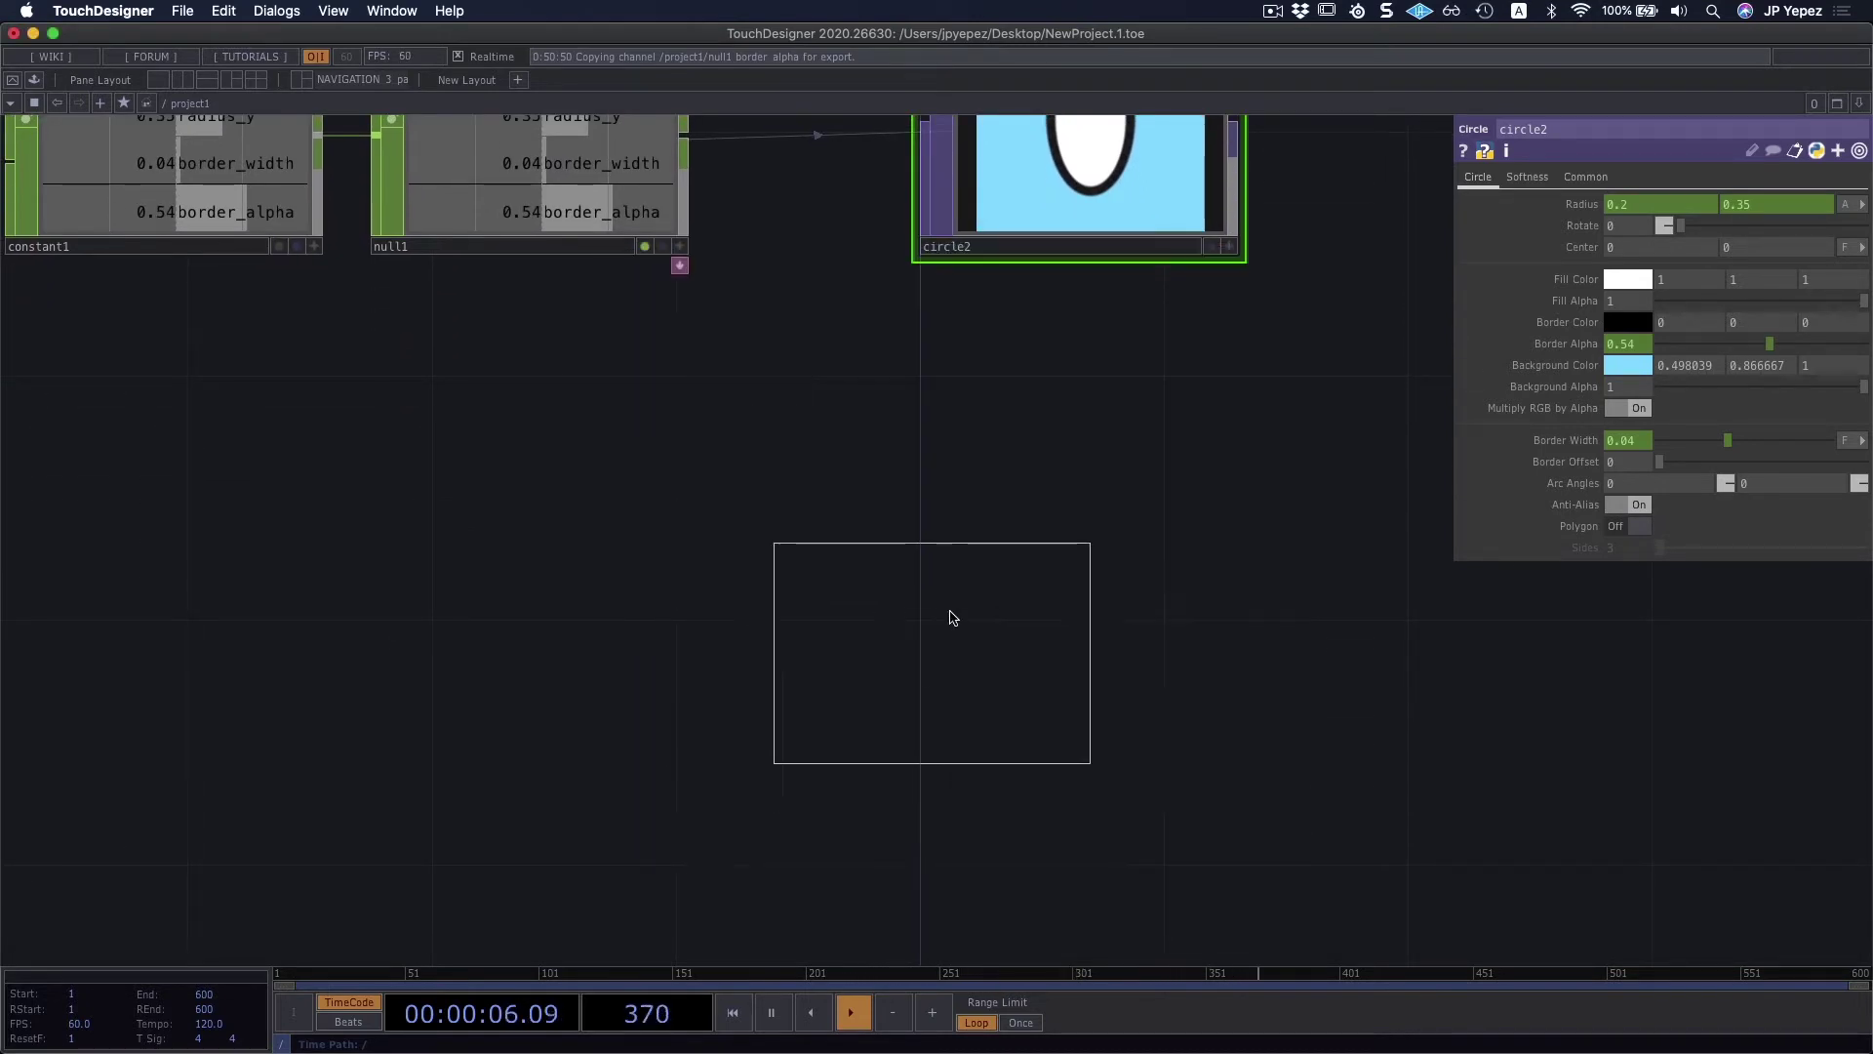
click(1077, 552)
Step: Move constant1, null1 and circle2 down slightly together
scroll(966, 380, down, 5)
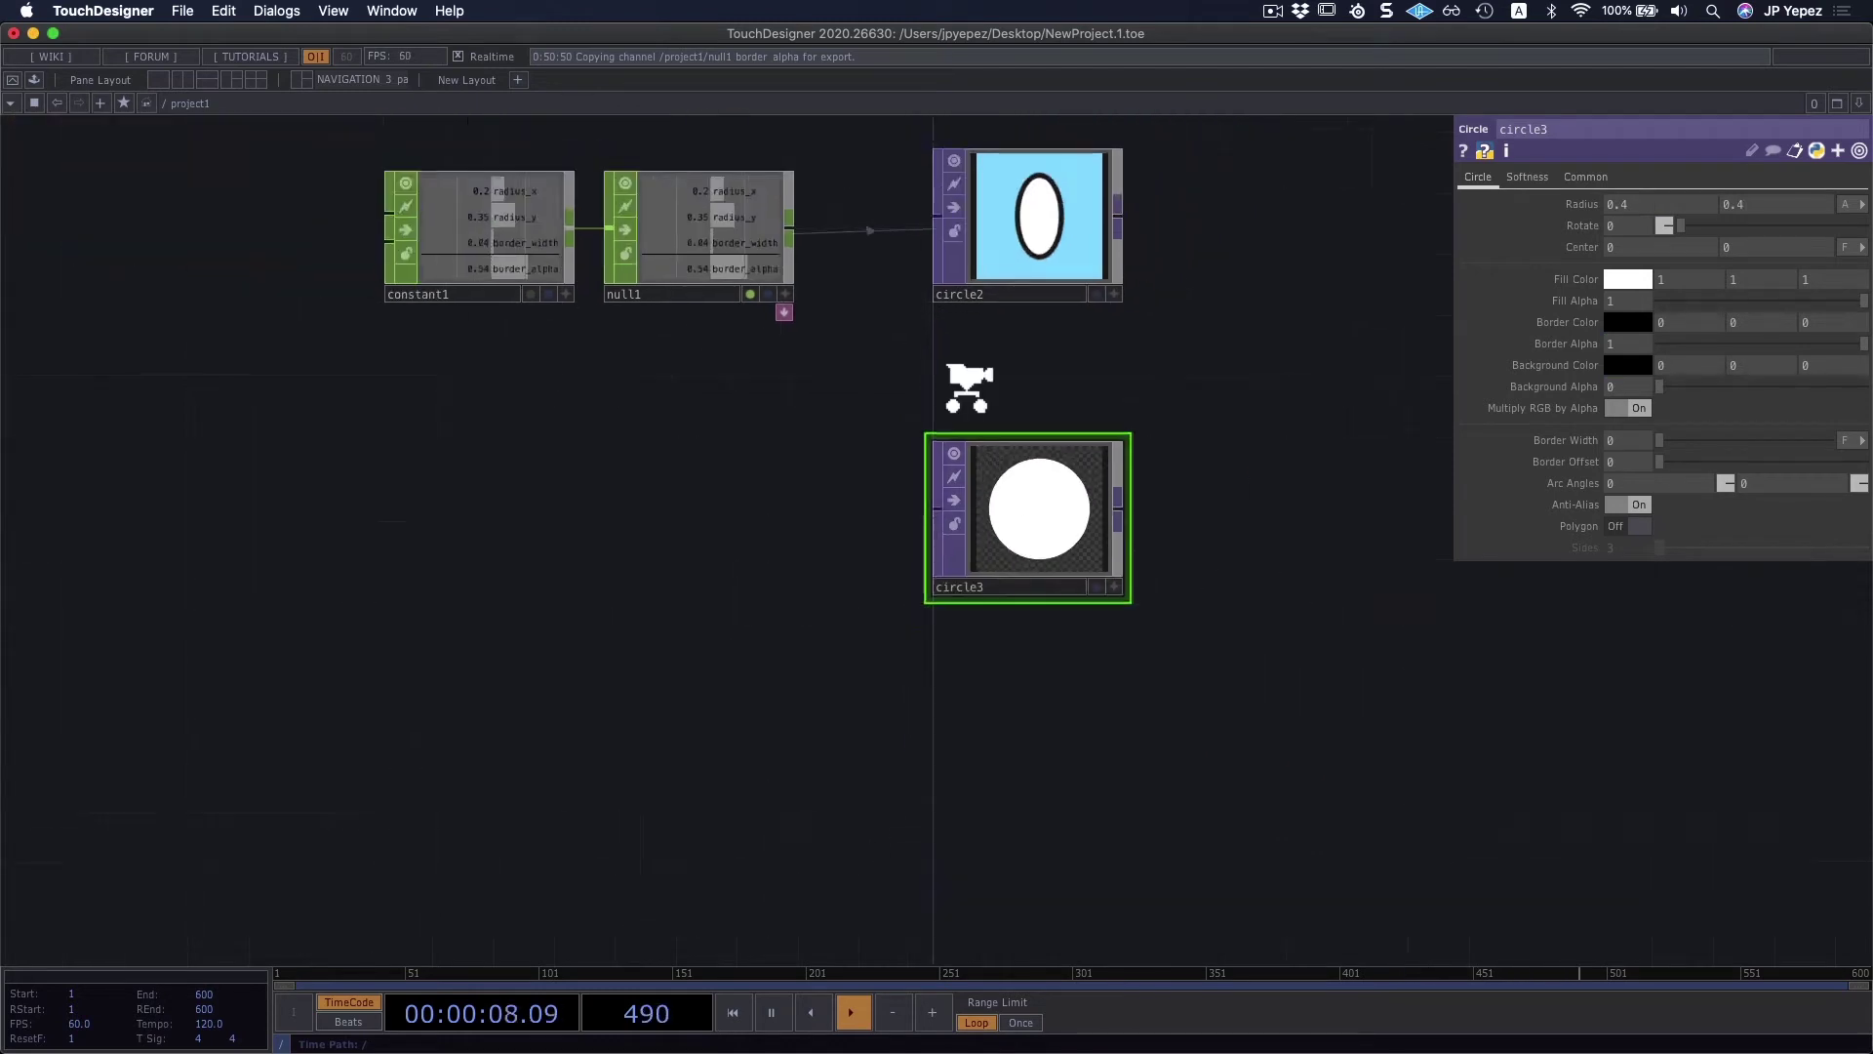
scroll(985, 381, up, 4)
drag(988, 374, 976, 537)
right_drag(1252, 331, 320, 437)
drag(1113, 345, 1108, 386)
click(1241, 414)
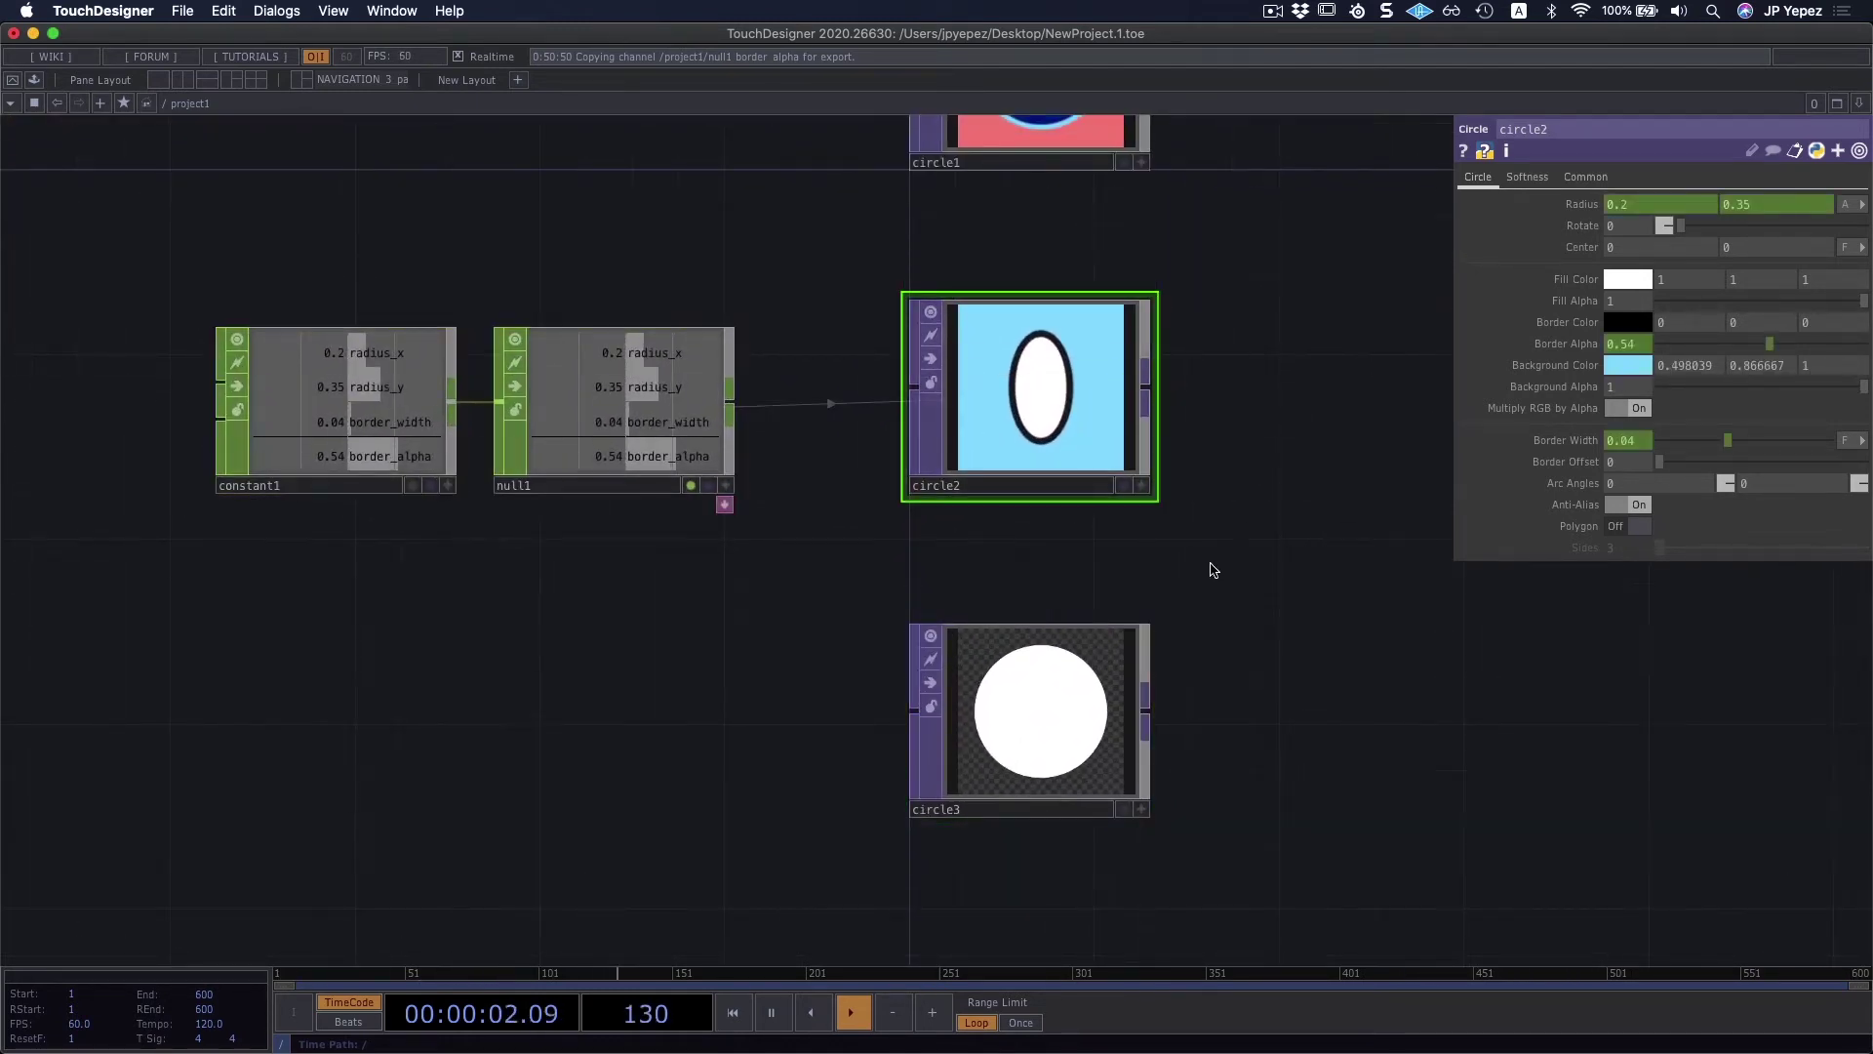
Step: Browse the operator families in the OP Create dialog, then close it without adding anything
key(Tab)
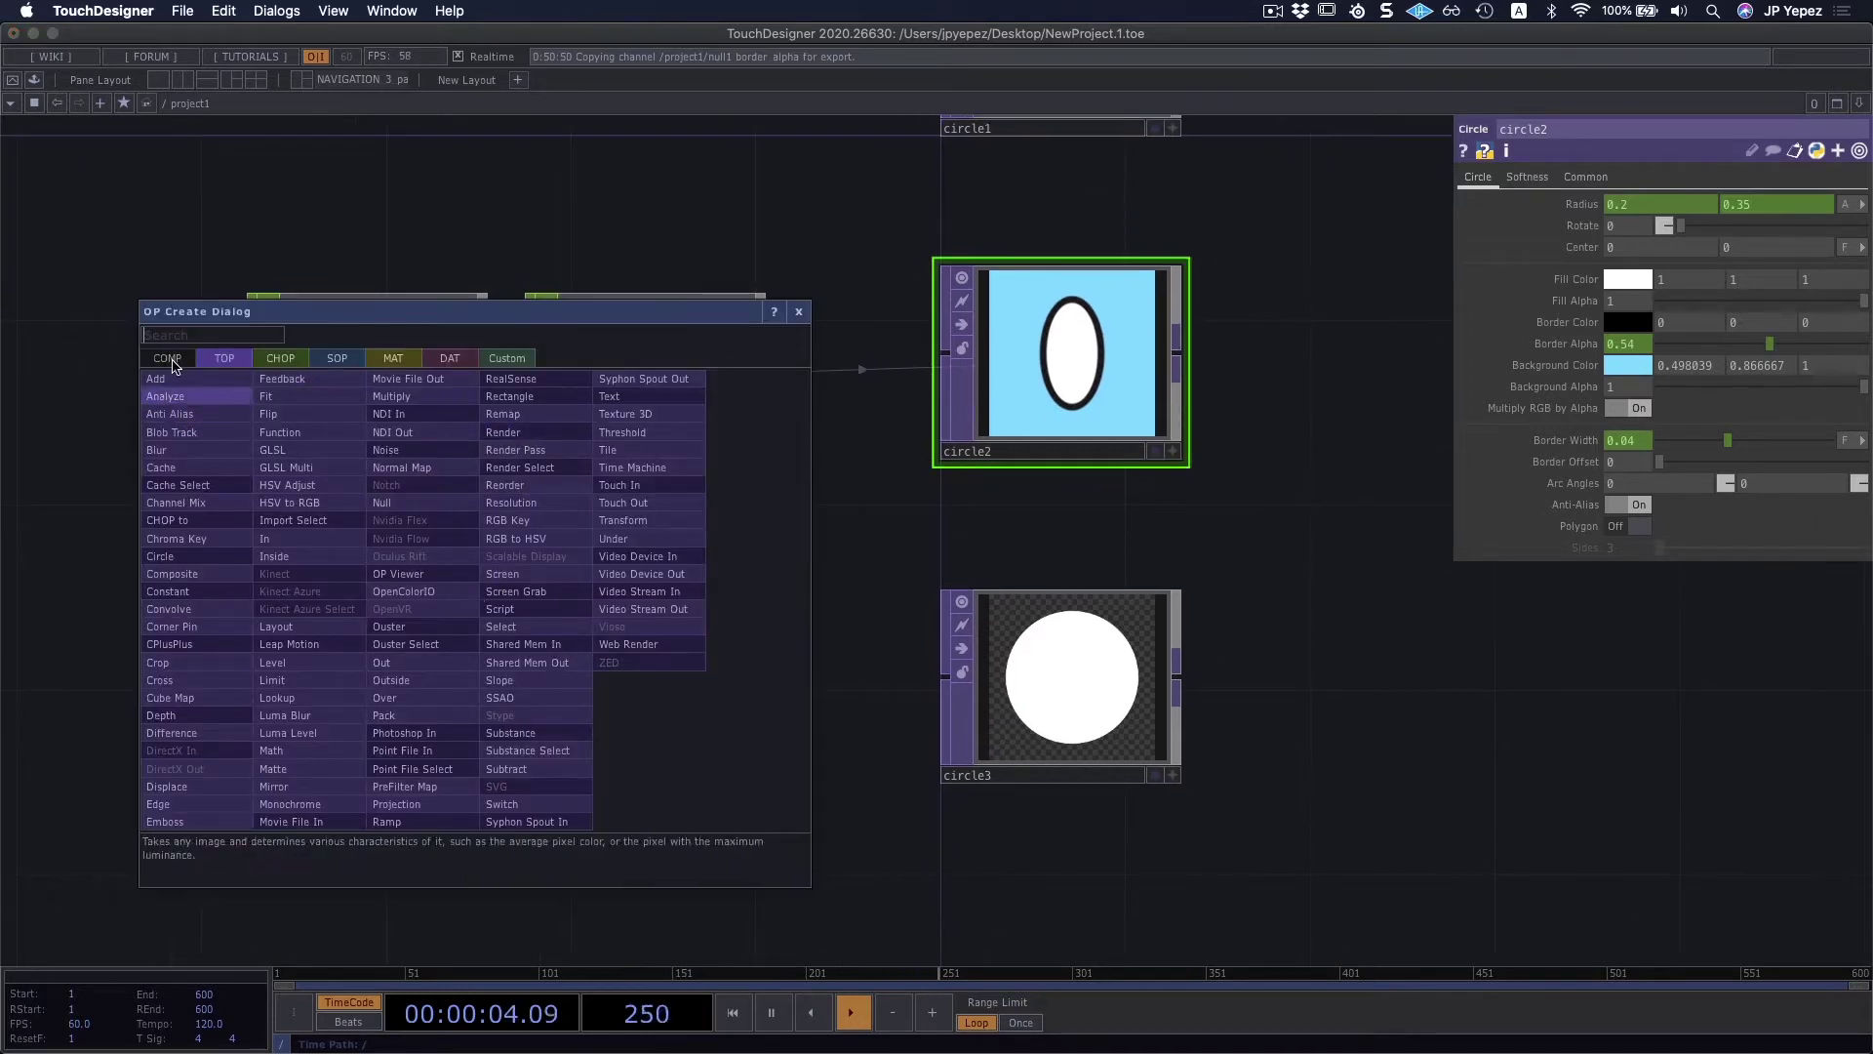
key(Tab)
key(Tab)
key(Tab)
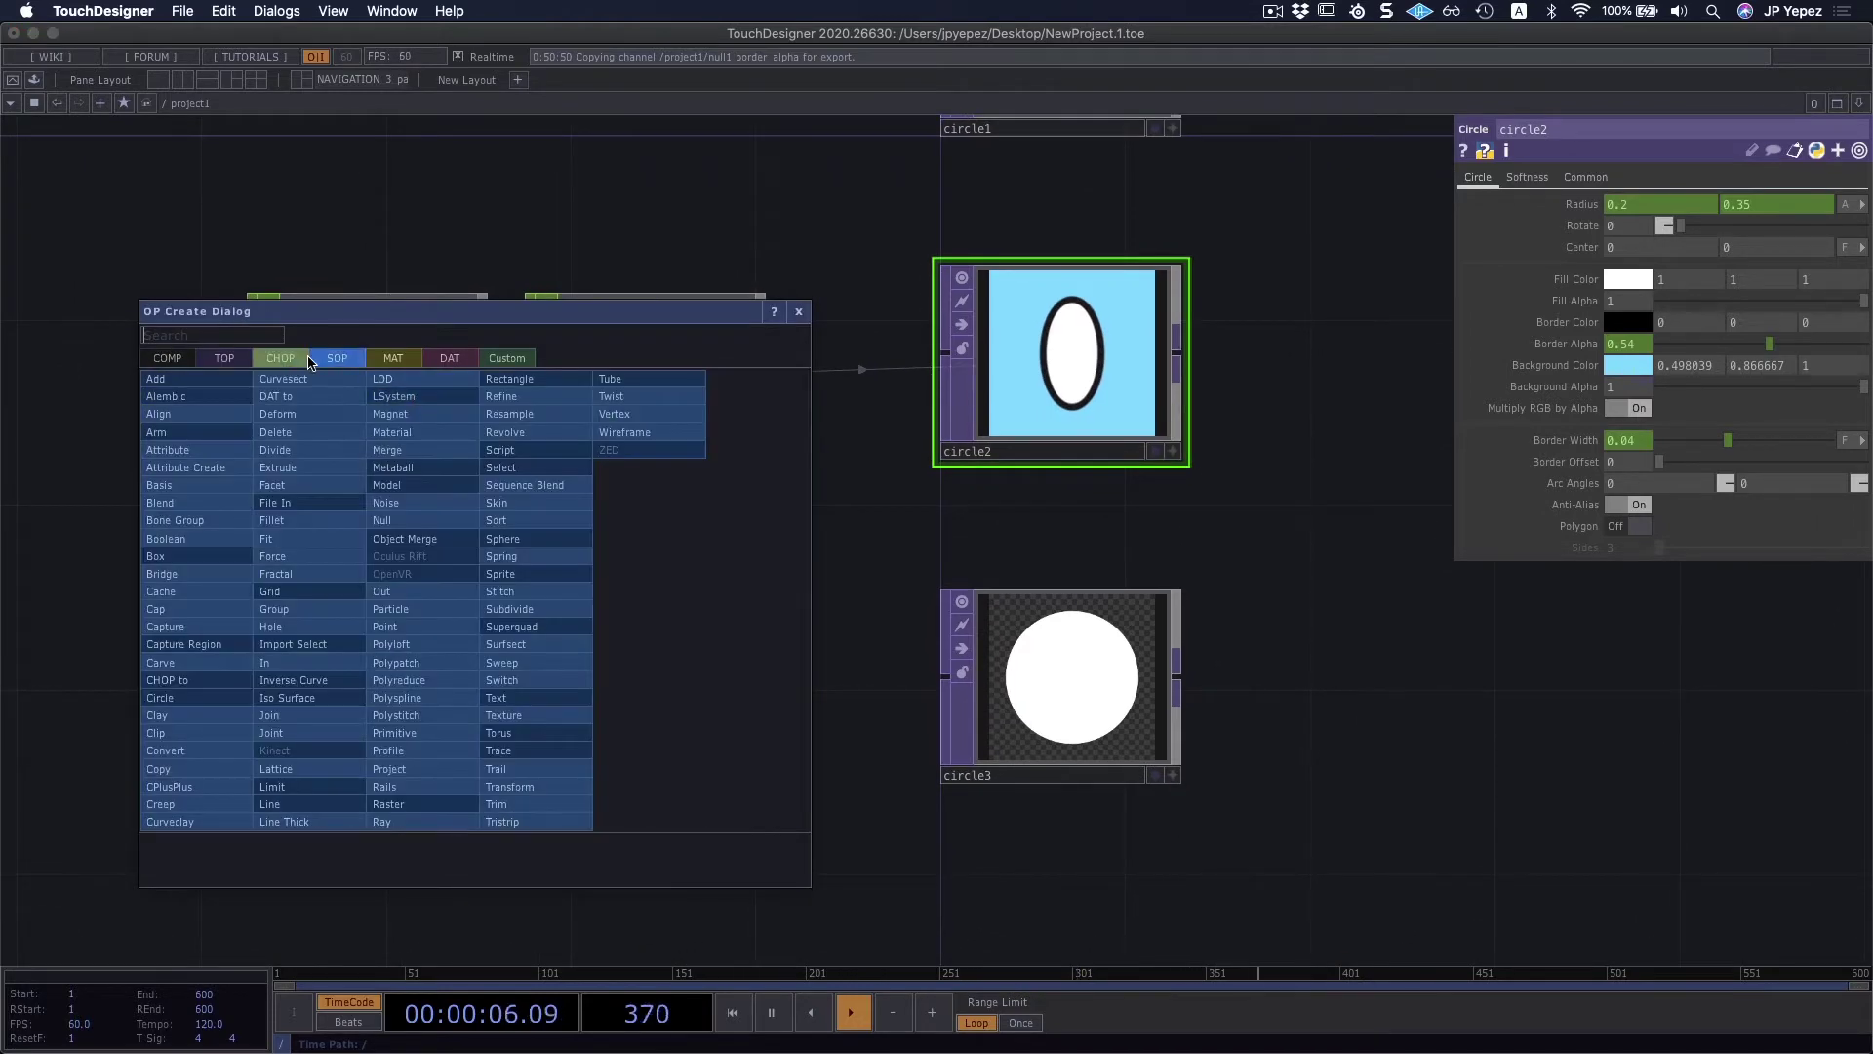
key(shift+Tab)
key(shift+Tab)
key(shift+Tab)
key(Tab)
key(shift+Tab)
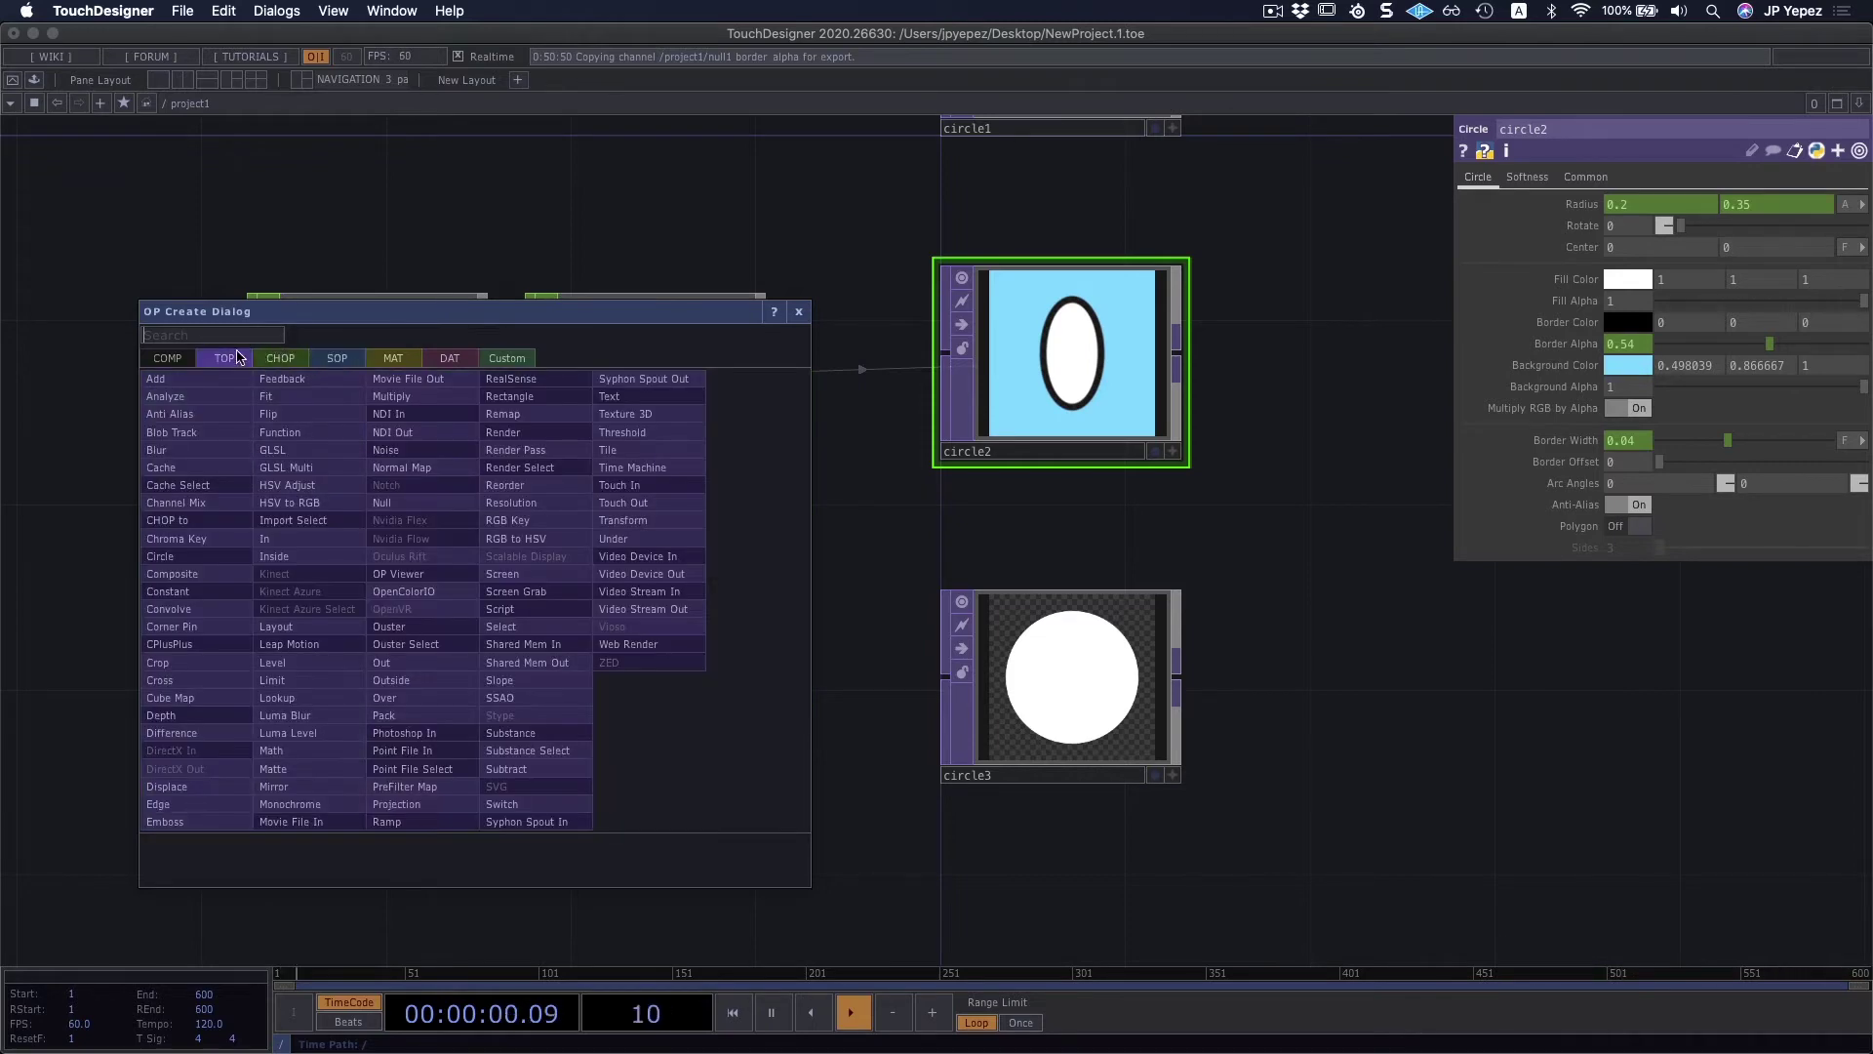
key(Escape)
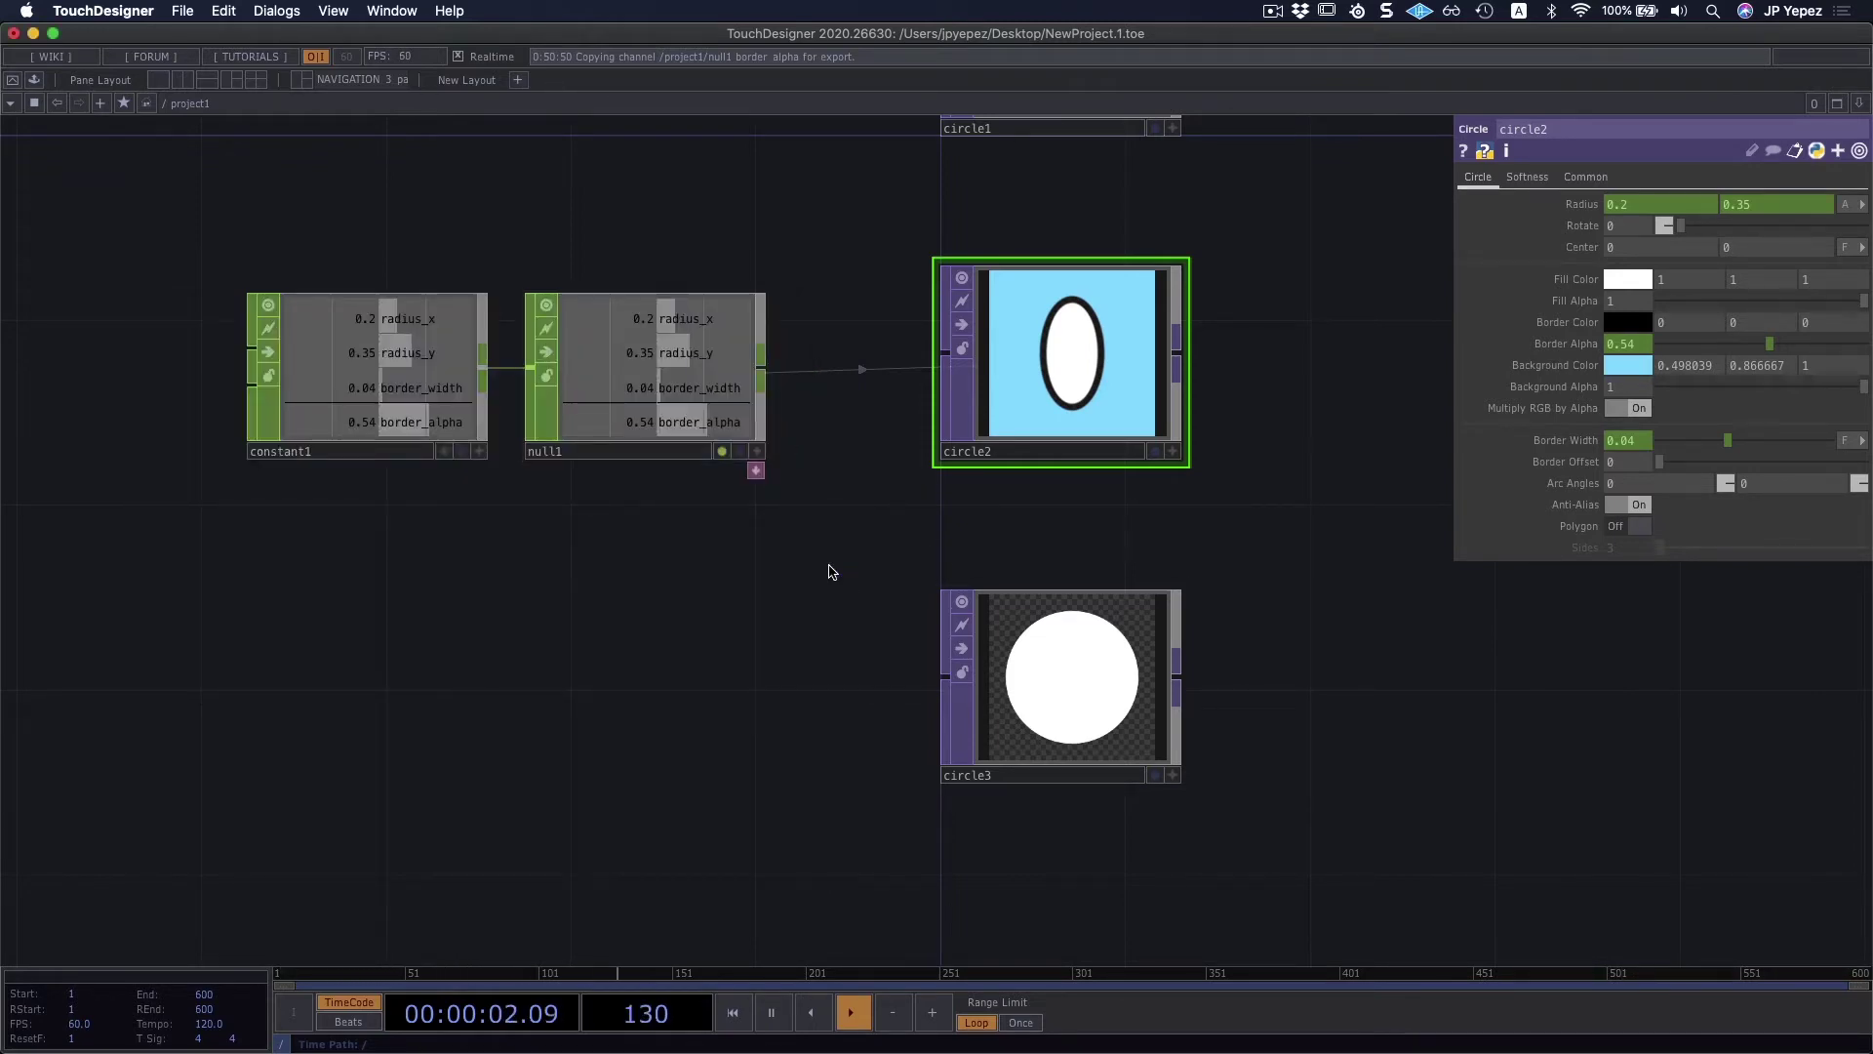
Step: Set circle3's Radius to 0.1 by 0.1
scroll(820, 487, down, 5)
scroll(820, 488, right, 5)
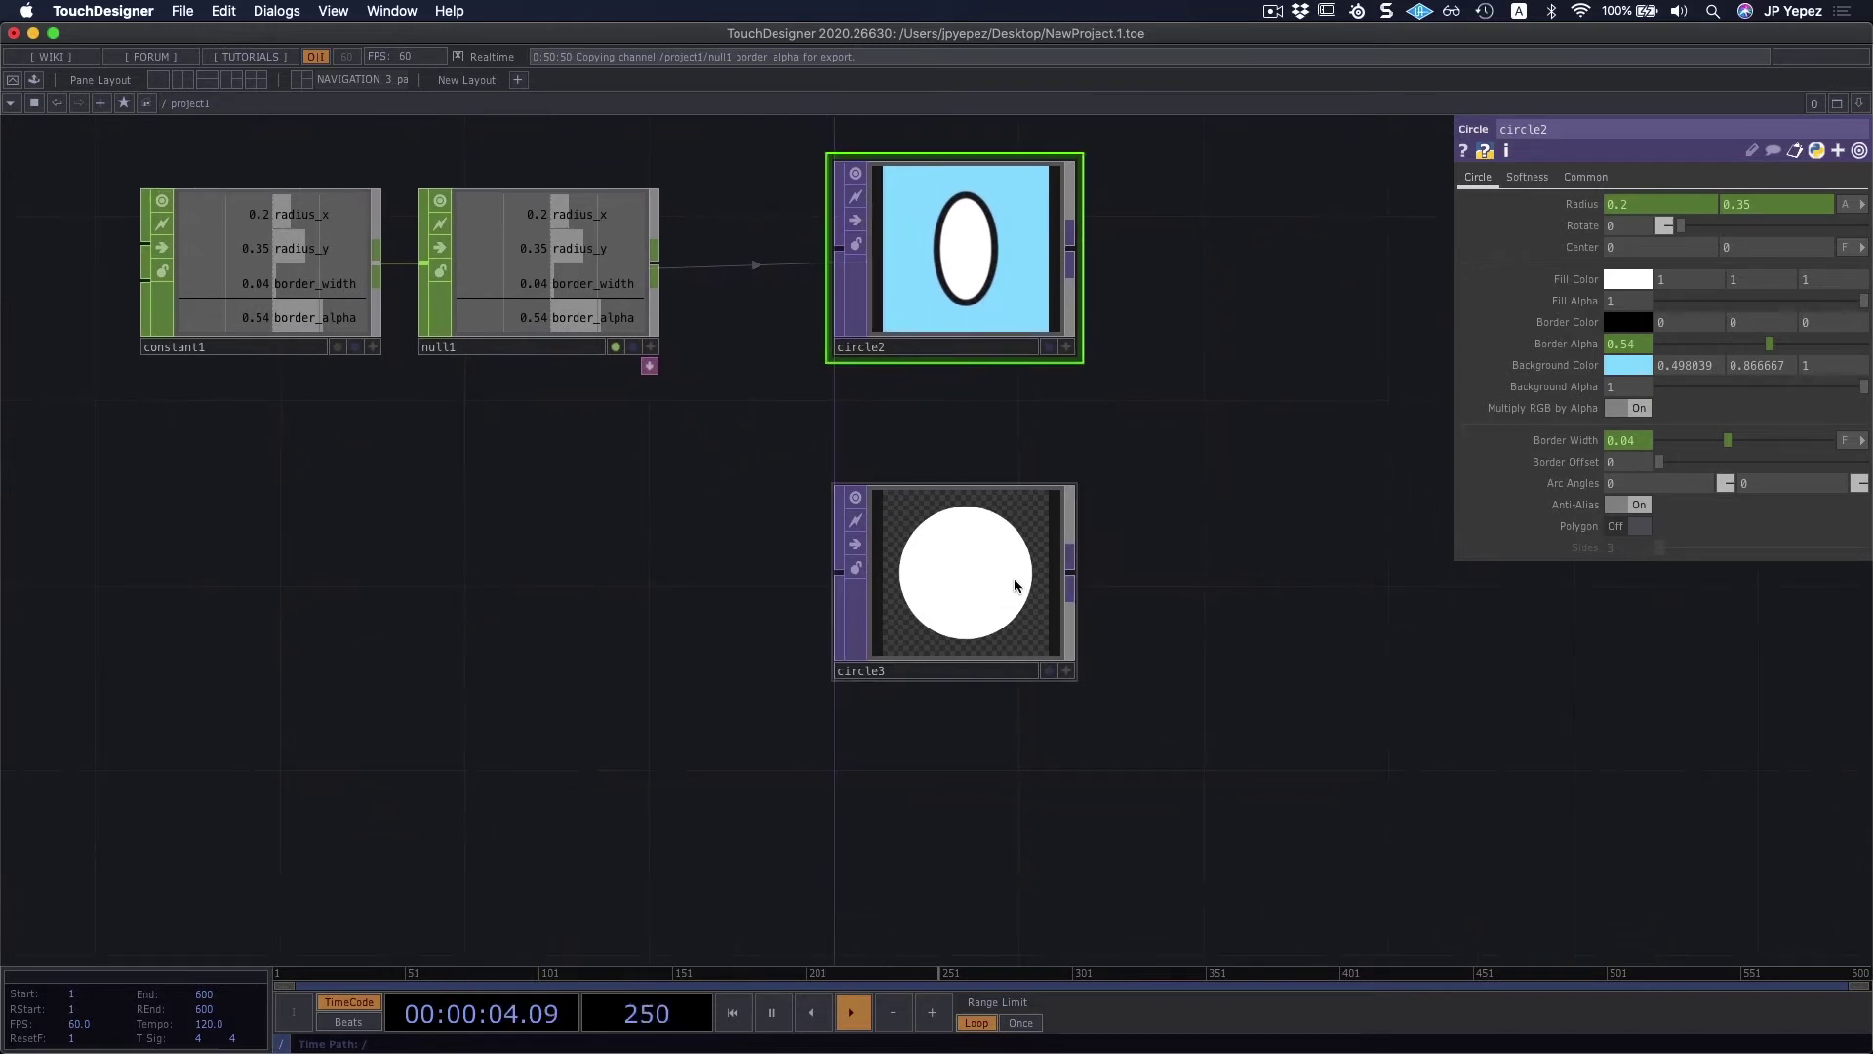
click(1040, 571)
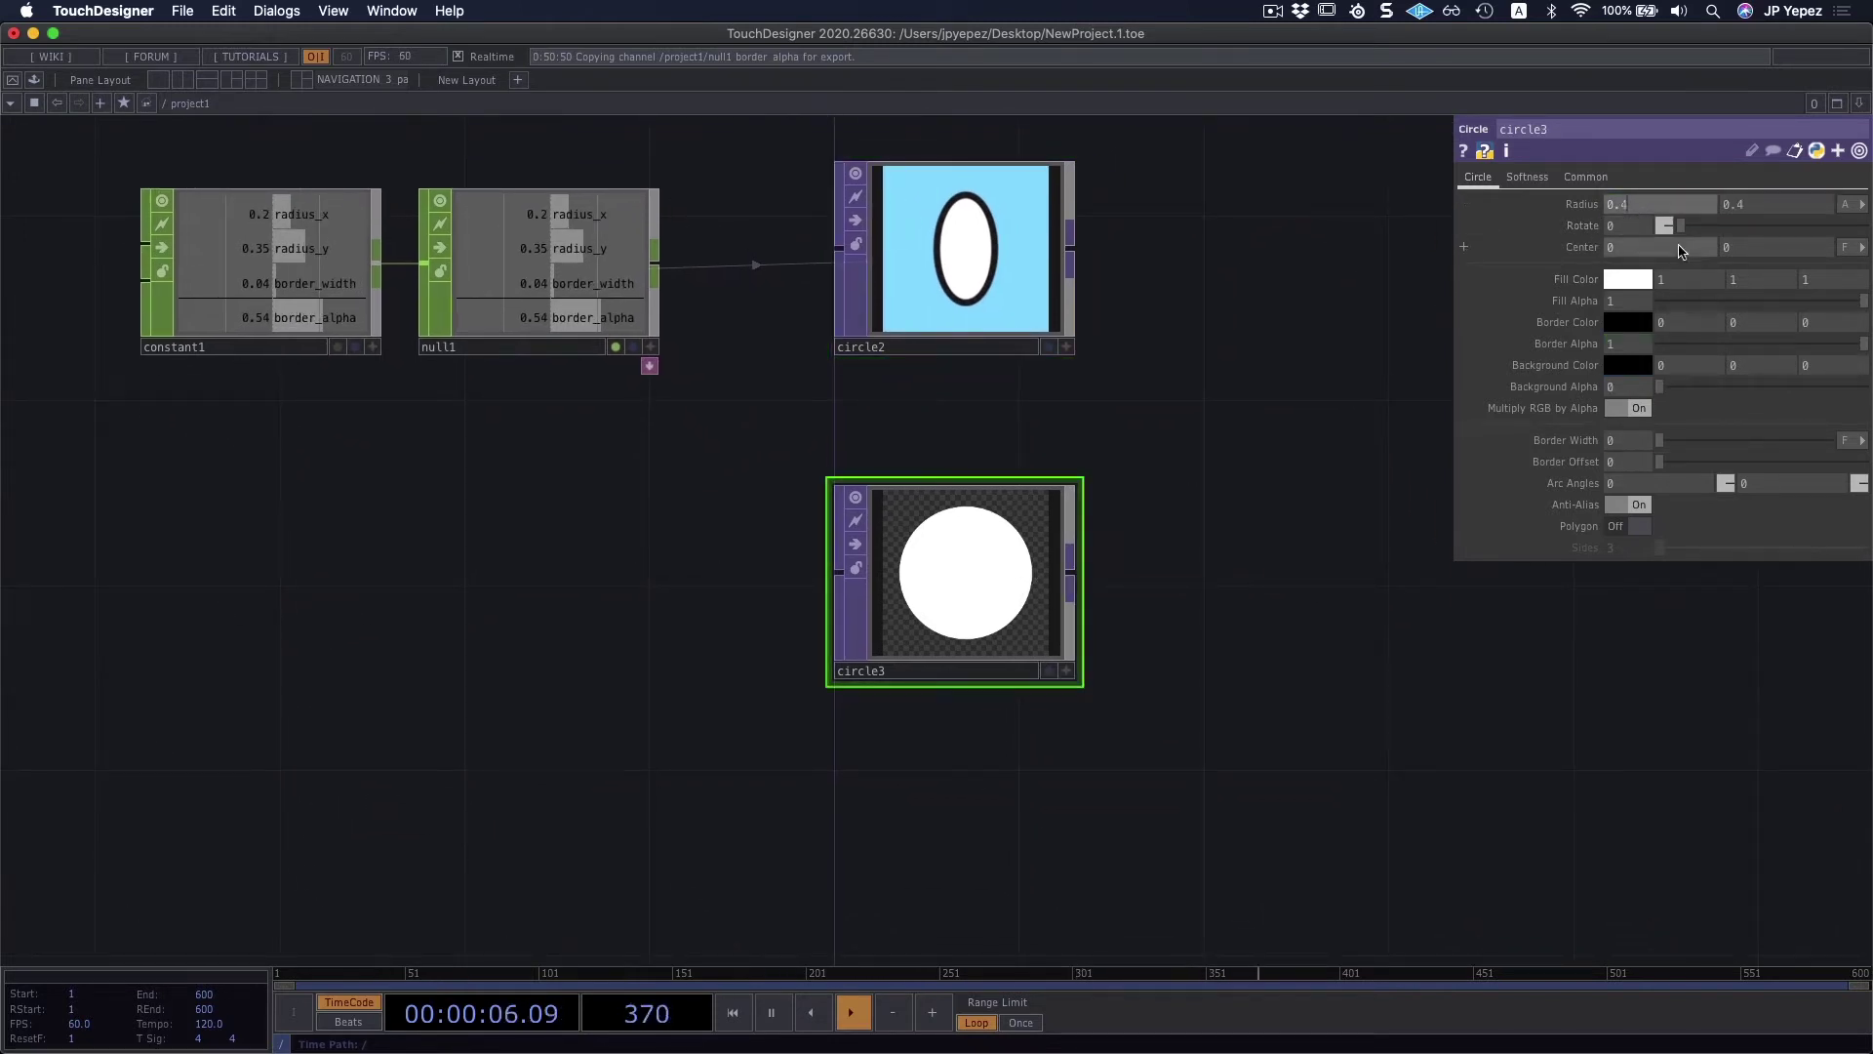
text(2)
key(Tab)
text(.2)
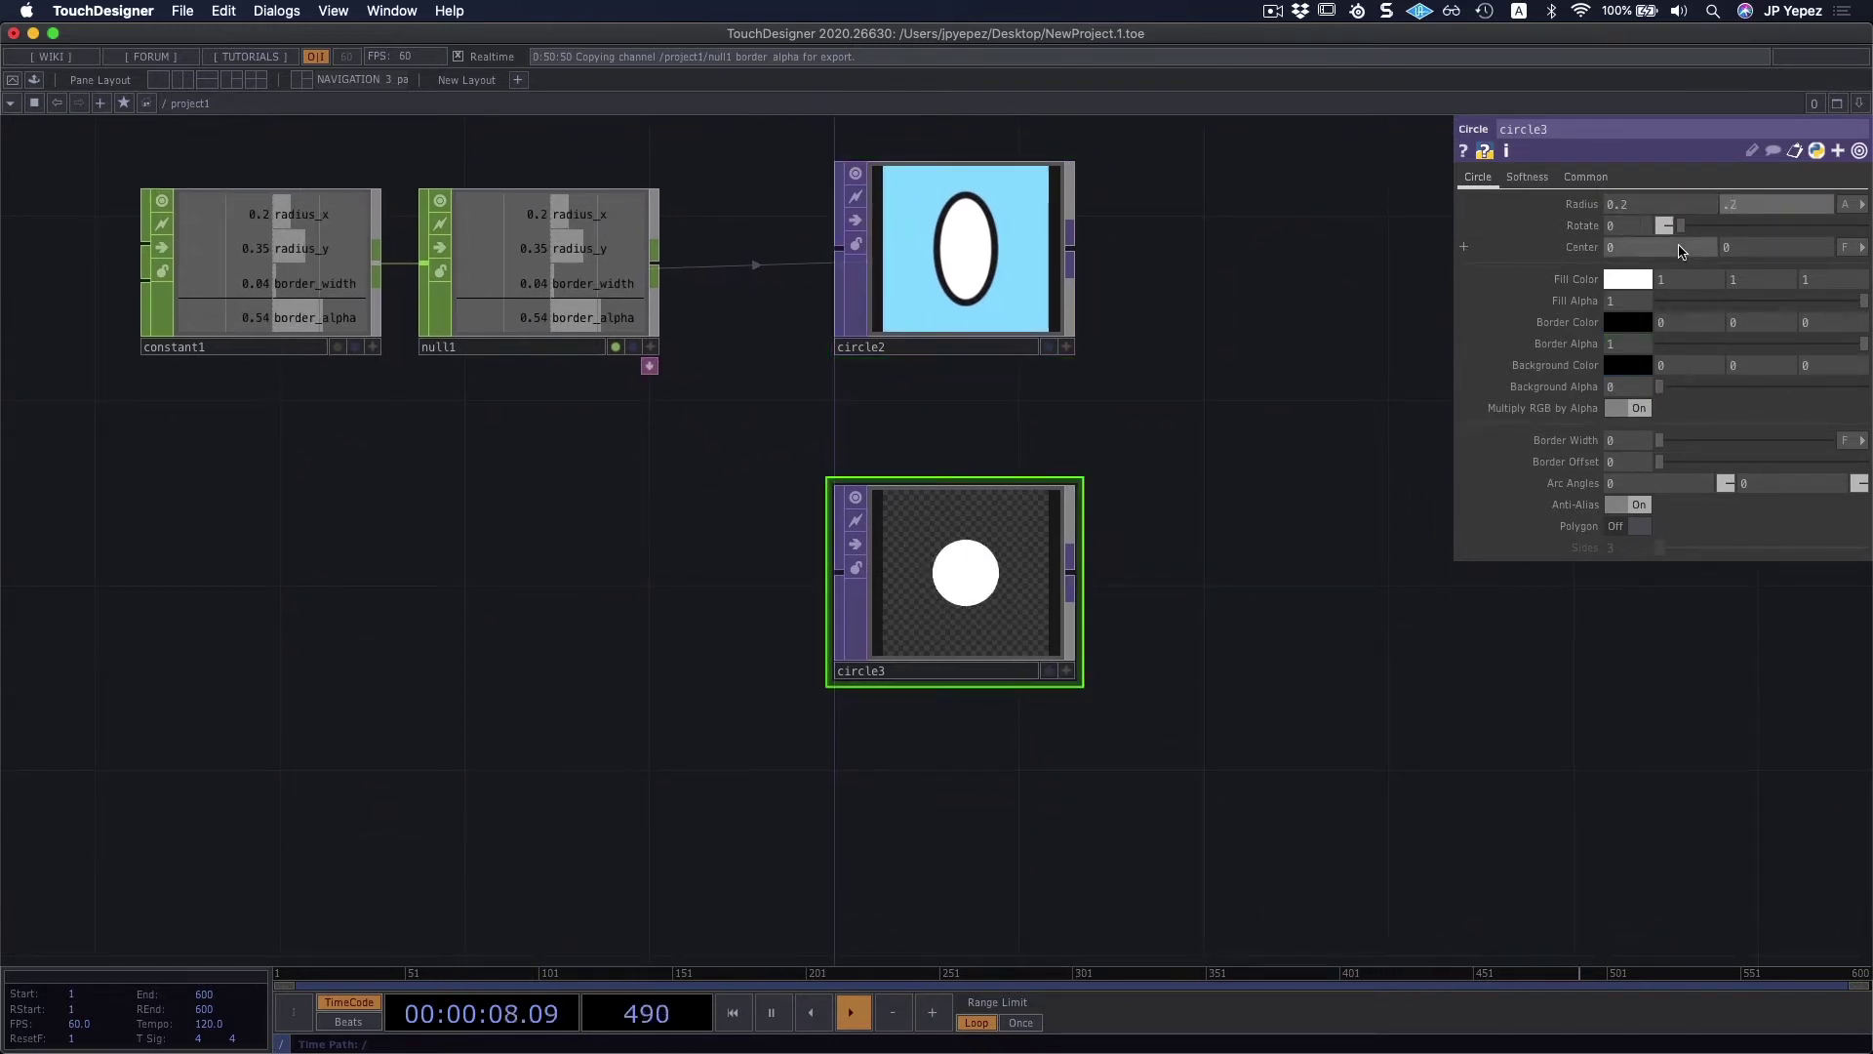
key(Tab)
text(.1)
key(Tab)
text(.)
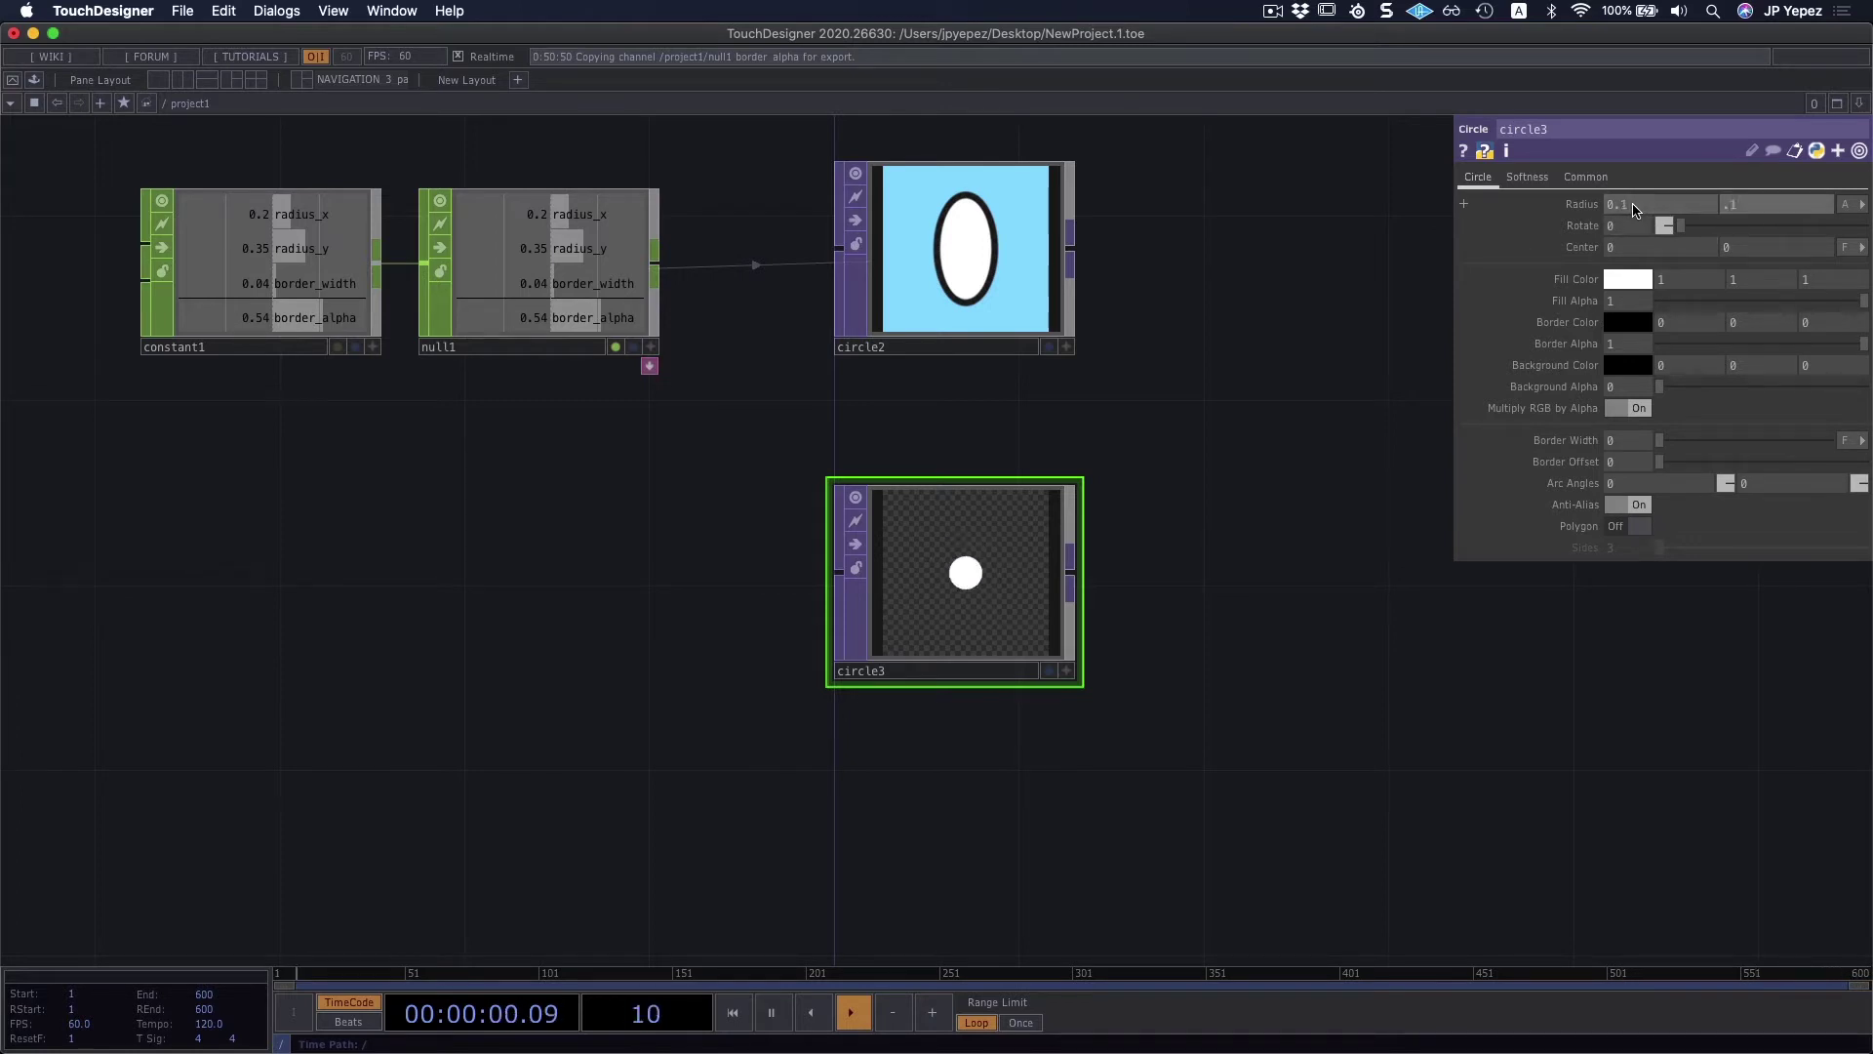
scroll(946, 509, down, 2)
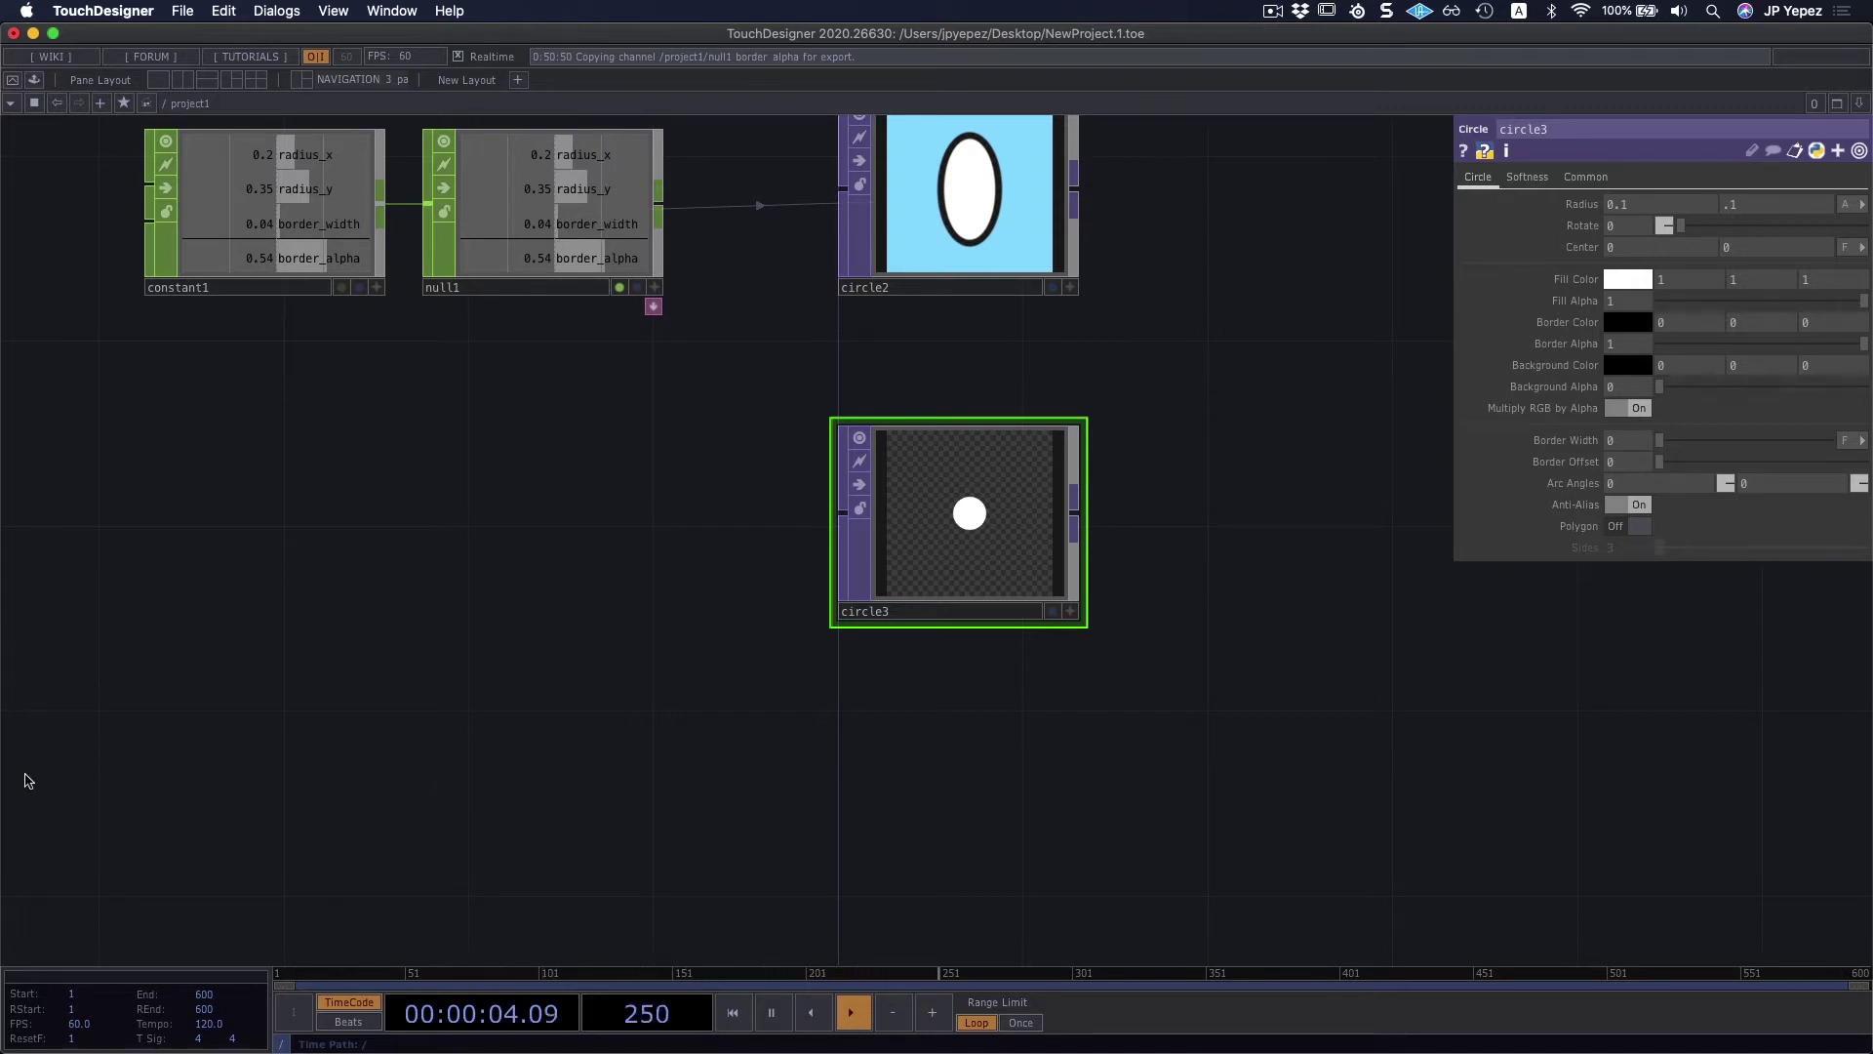
Step: Add an LFO CHOP, lfo1, in the open space below the circles
drag(351, 559, 645, 520)
drag(419, 568, 350, 557)
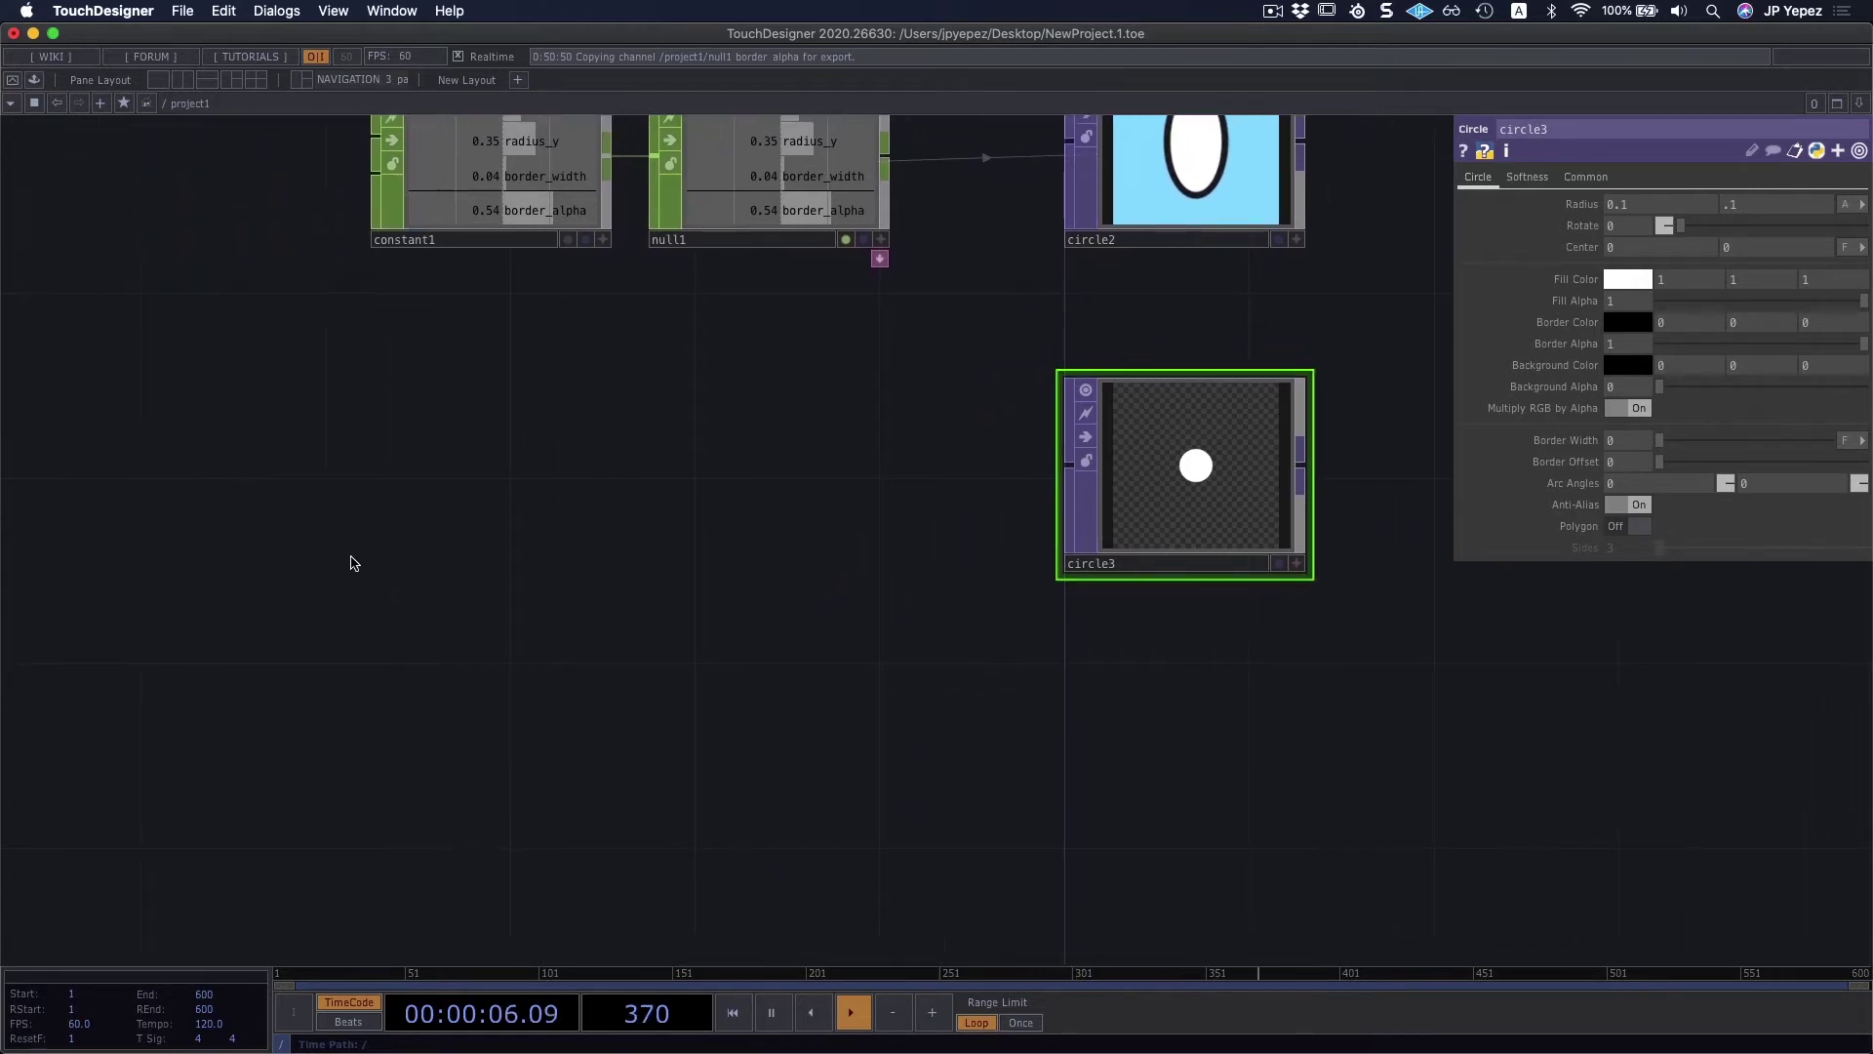
key(Tab)
key(Tab)
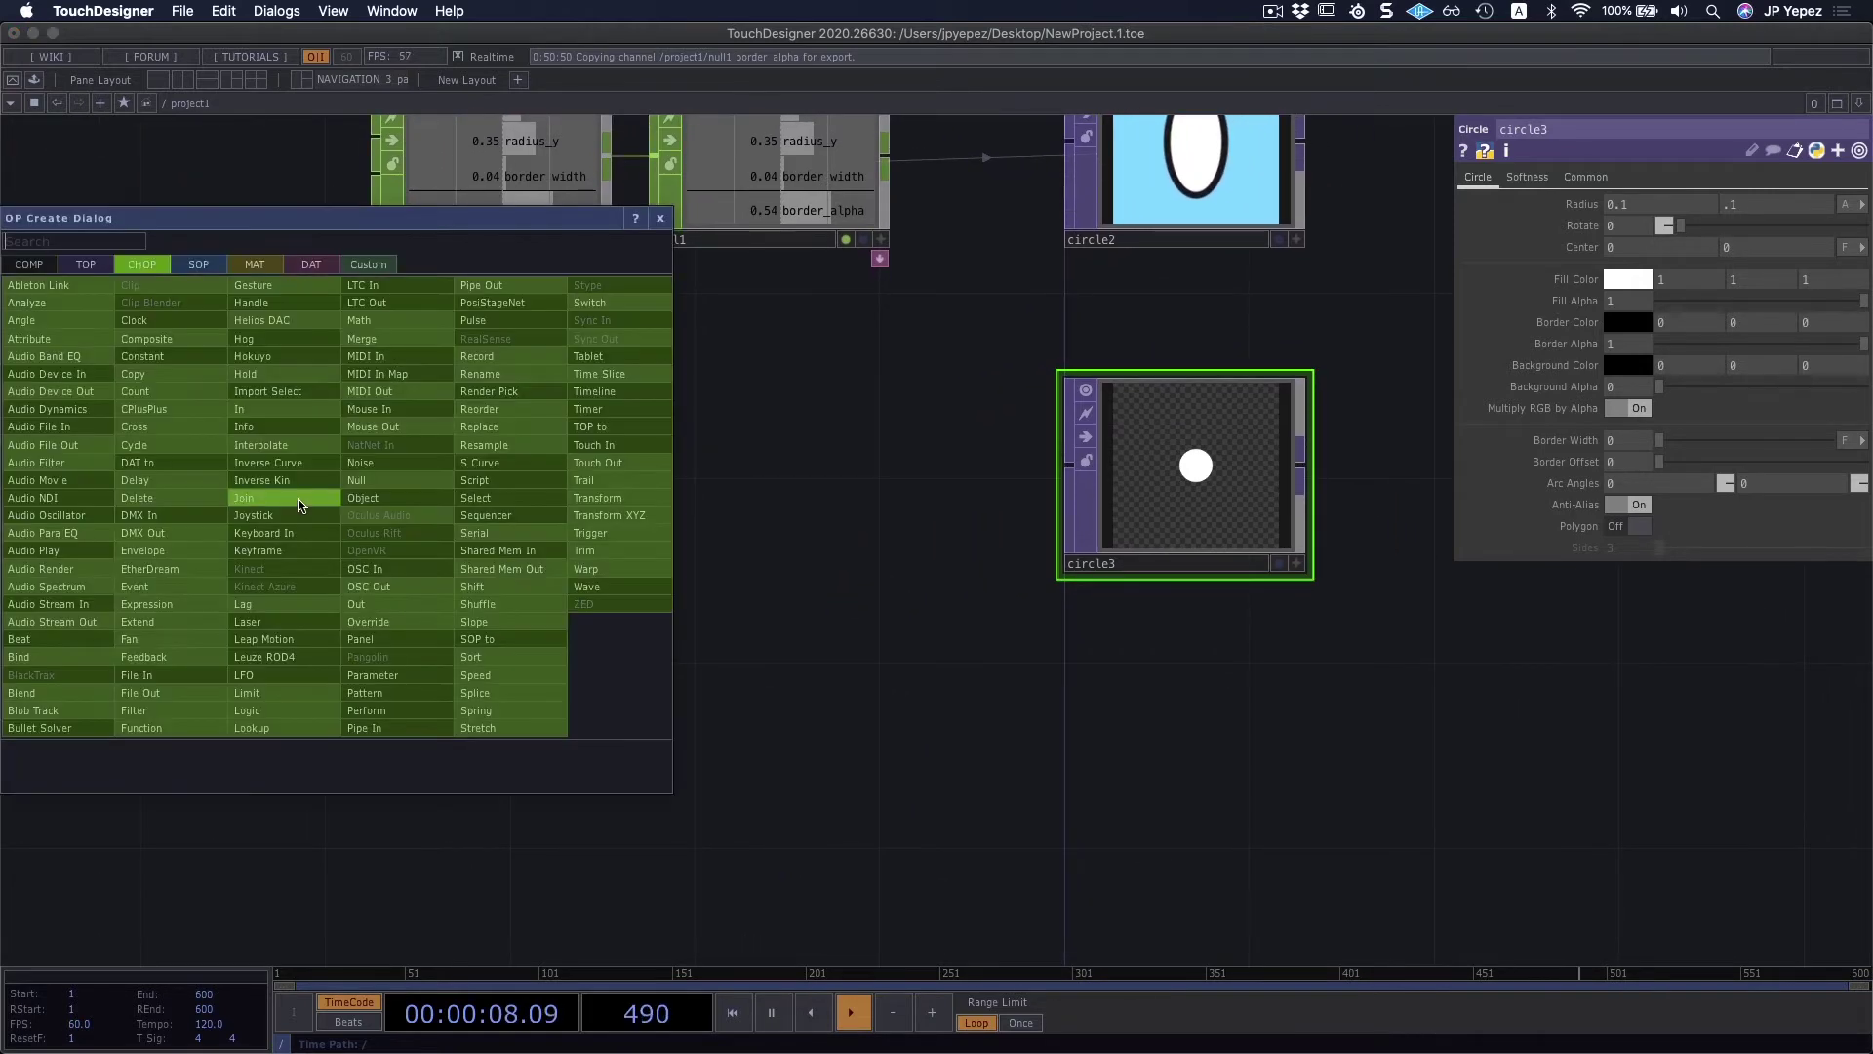
key(Return)
click(298, 497)
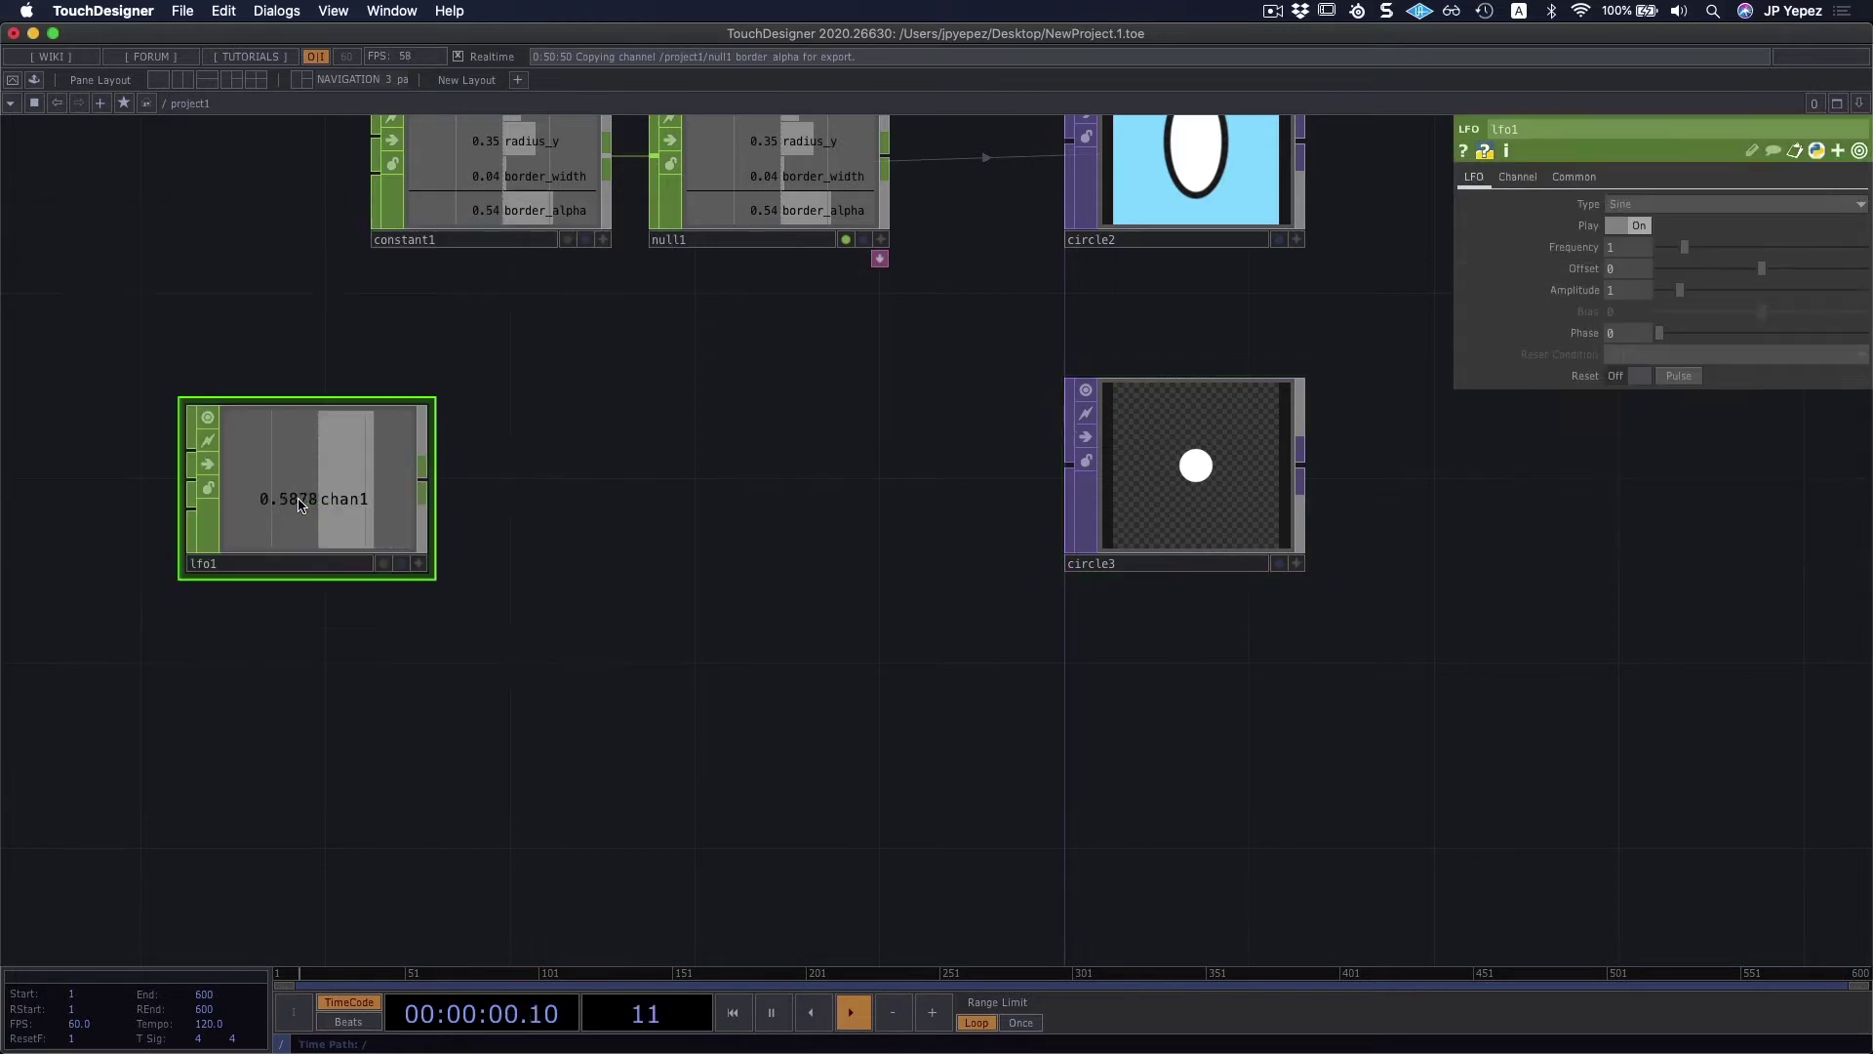
drag(627, 440, 743, 581)
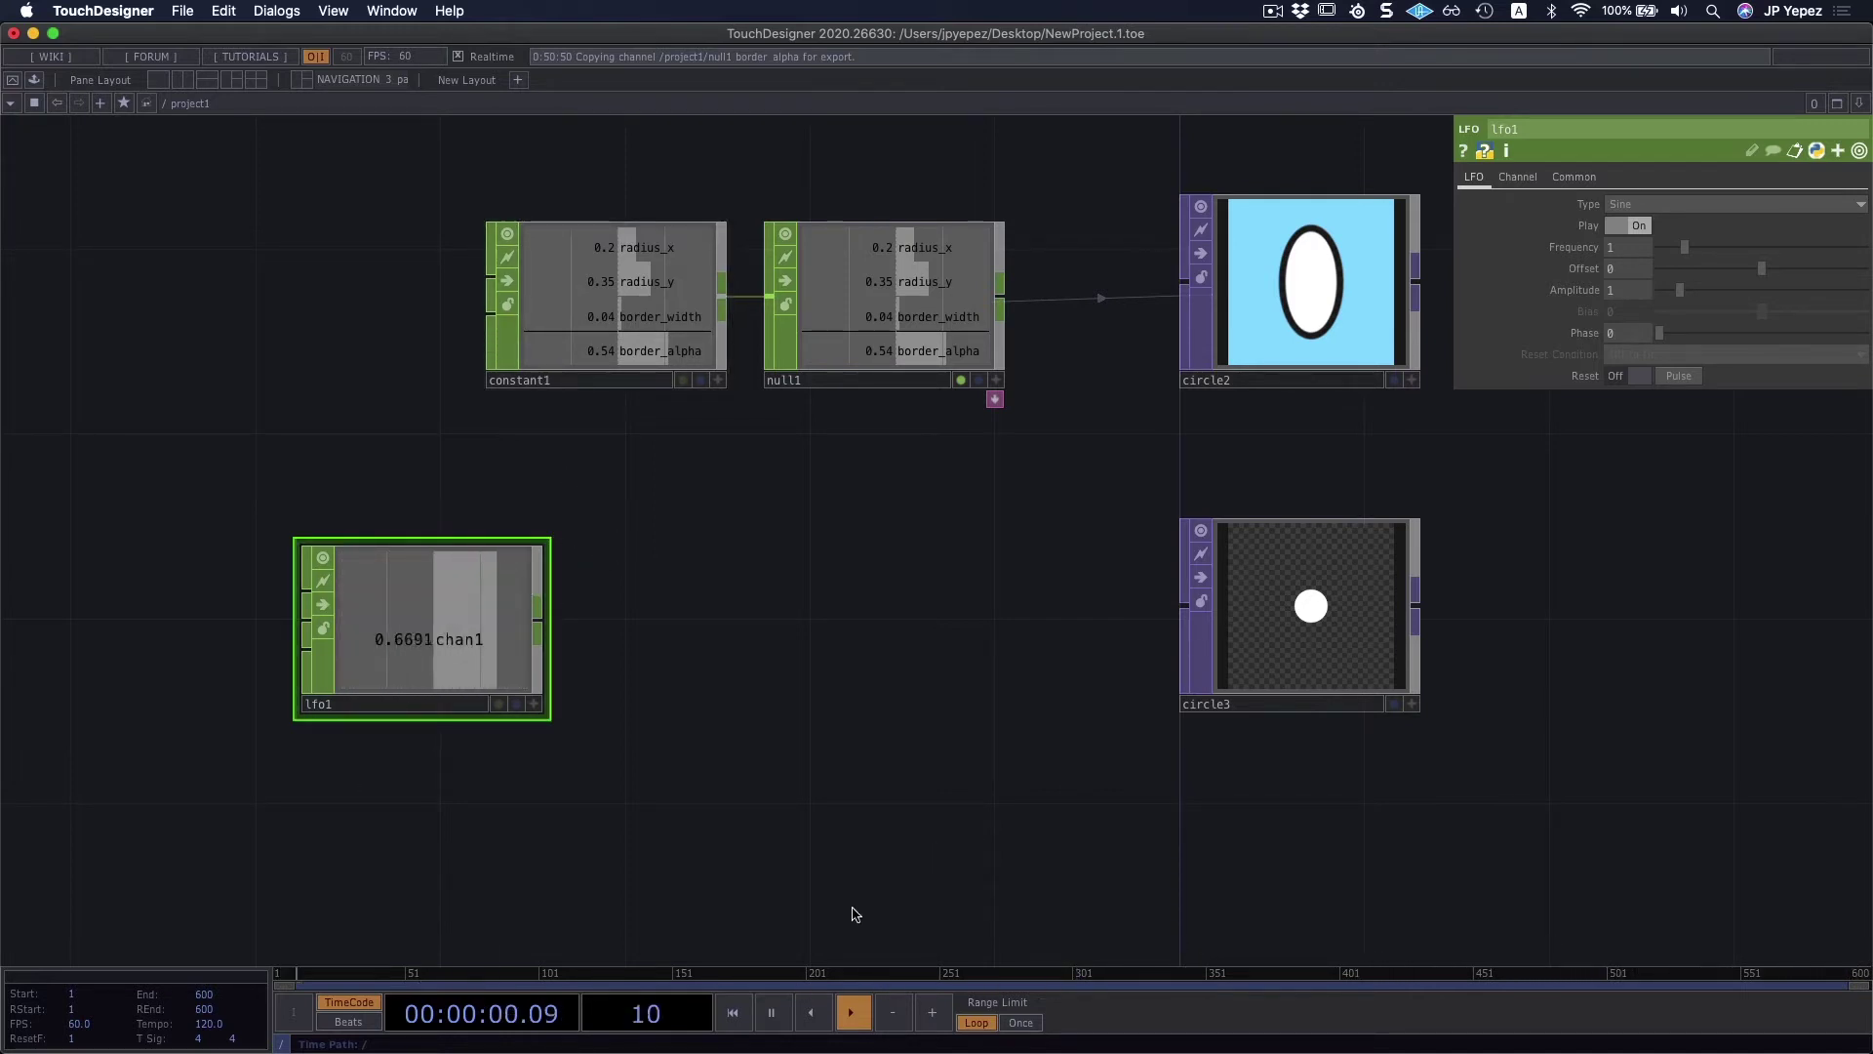
click(772, 1013)
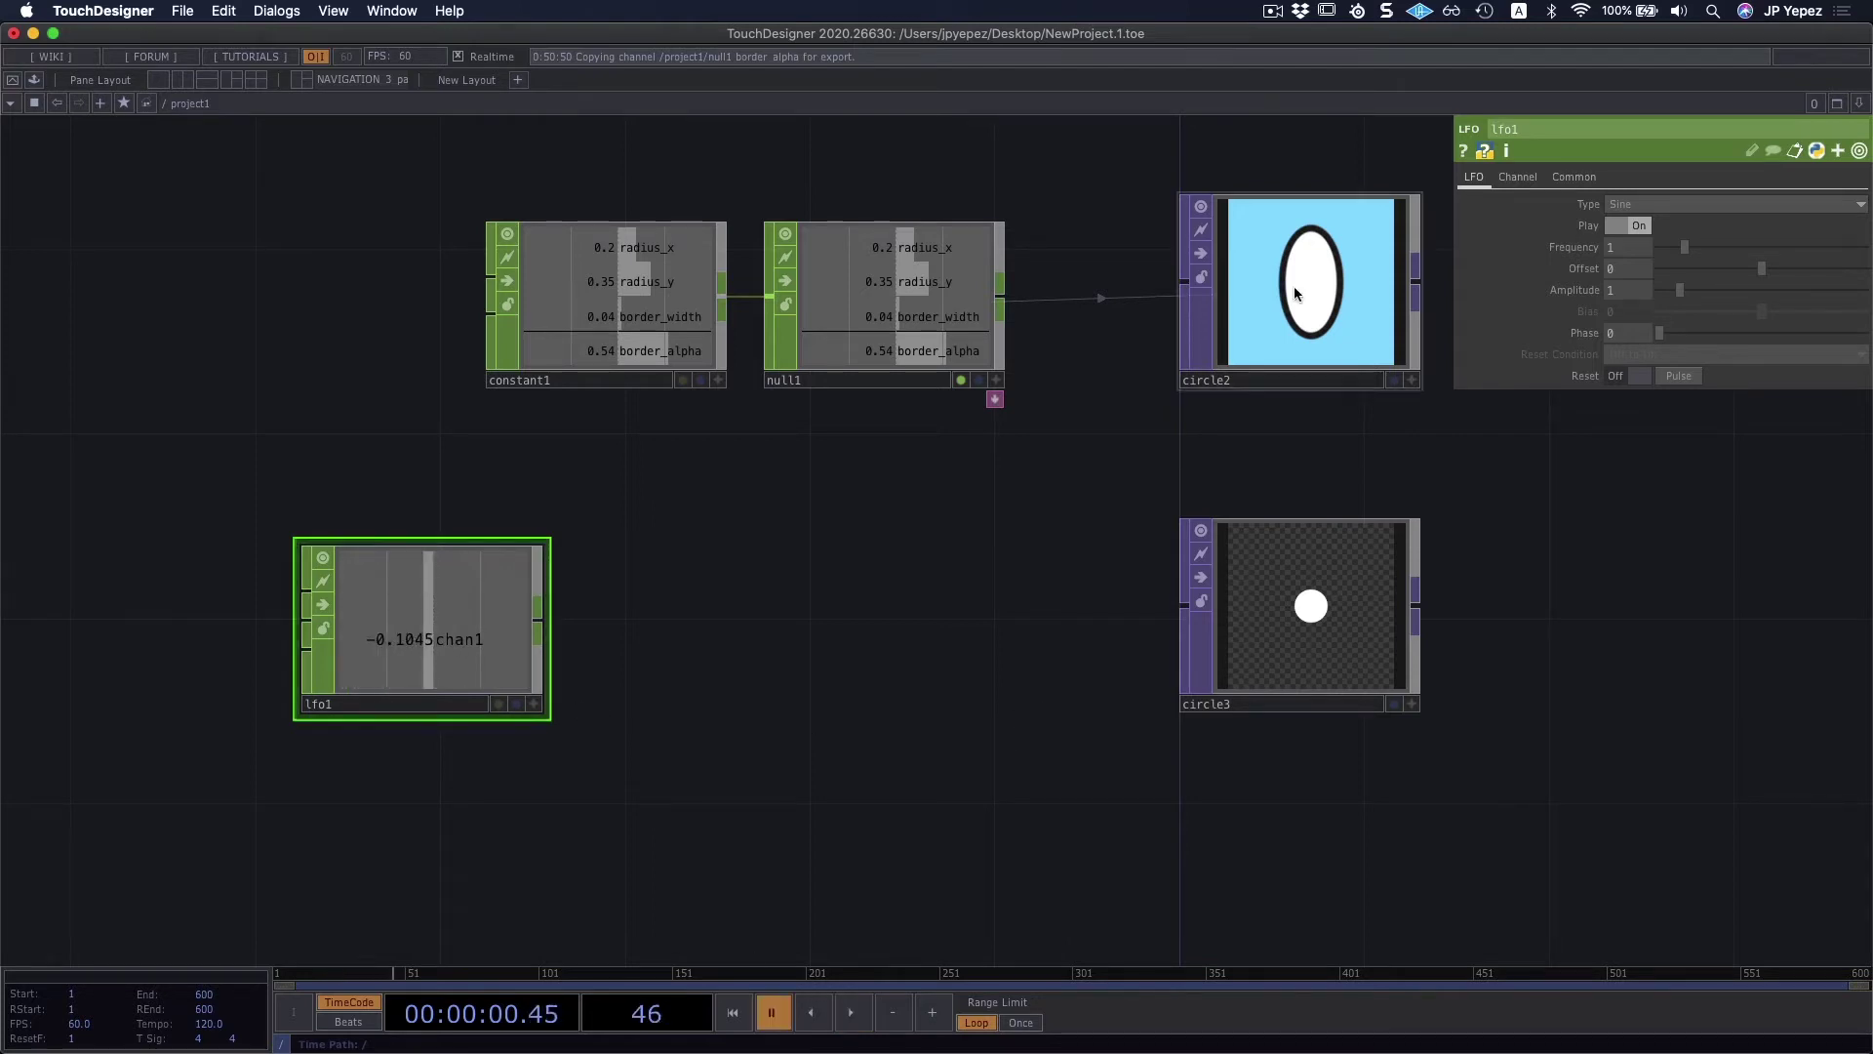
click(851, 1013)
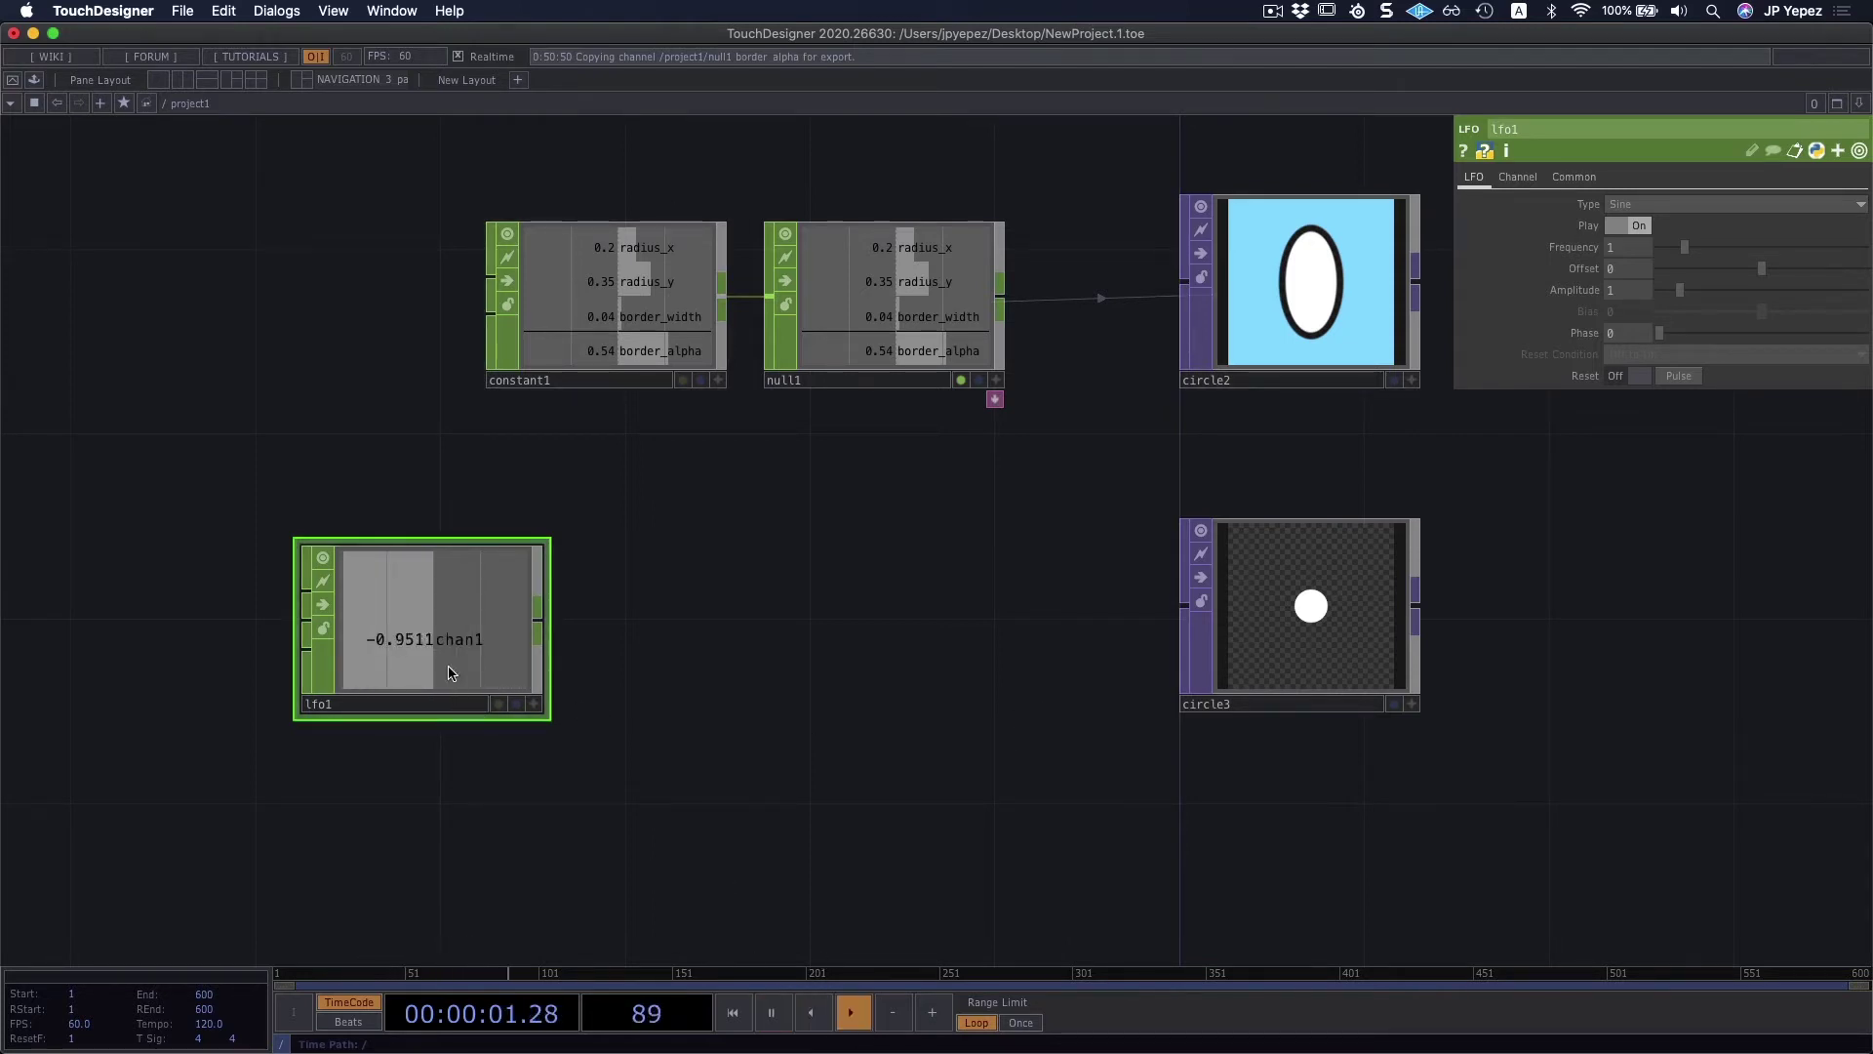
drag(425, 661, 380, 706)
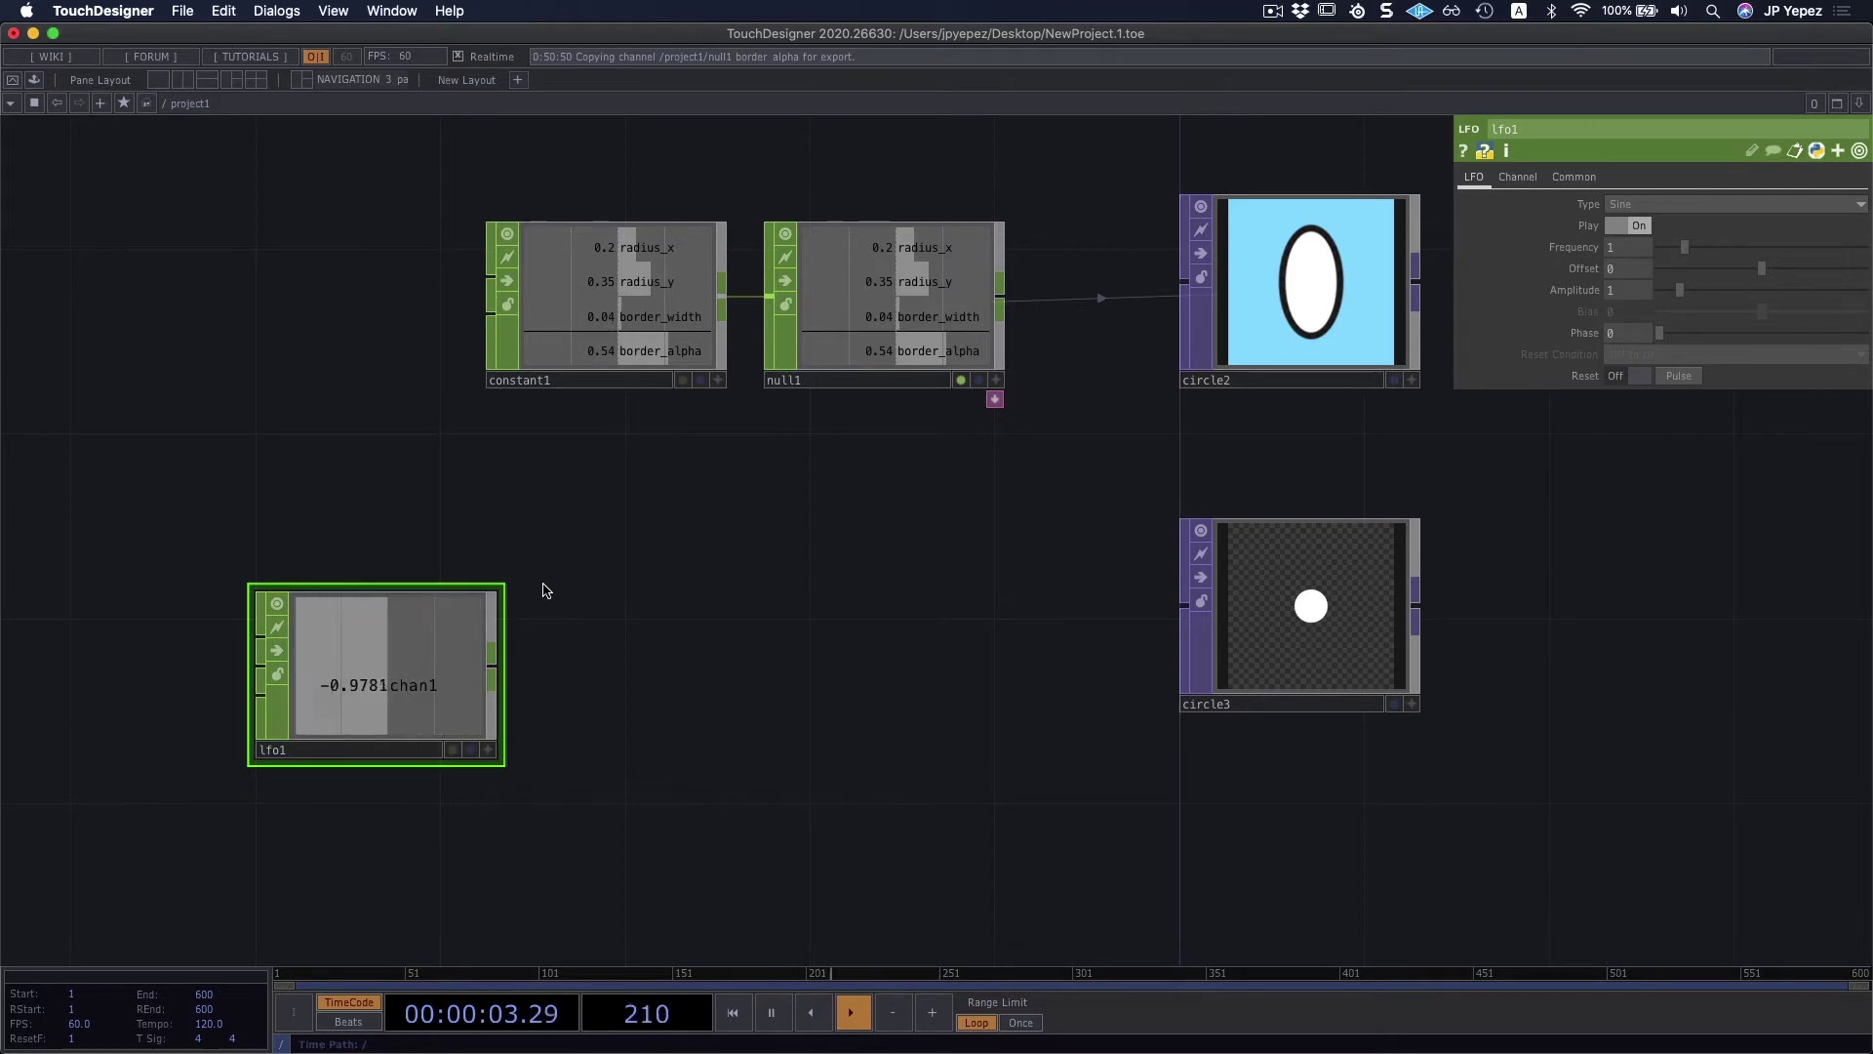
Step: Attach a Null CHOP to lfo1's output, level with it, and rename it nLFO
key(alt+n)
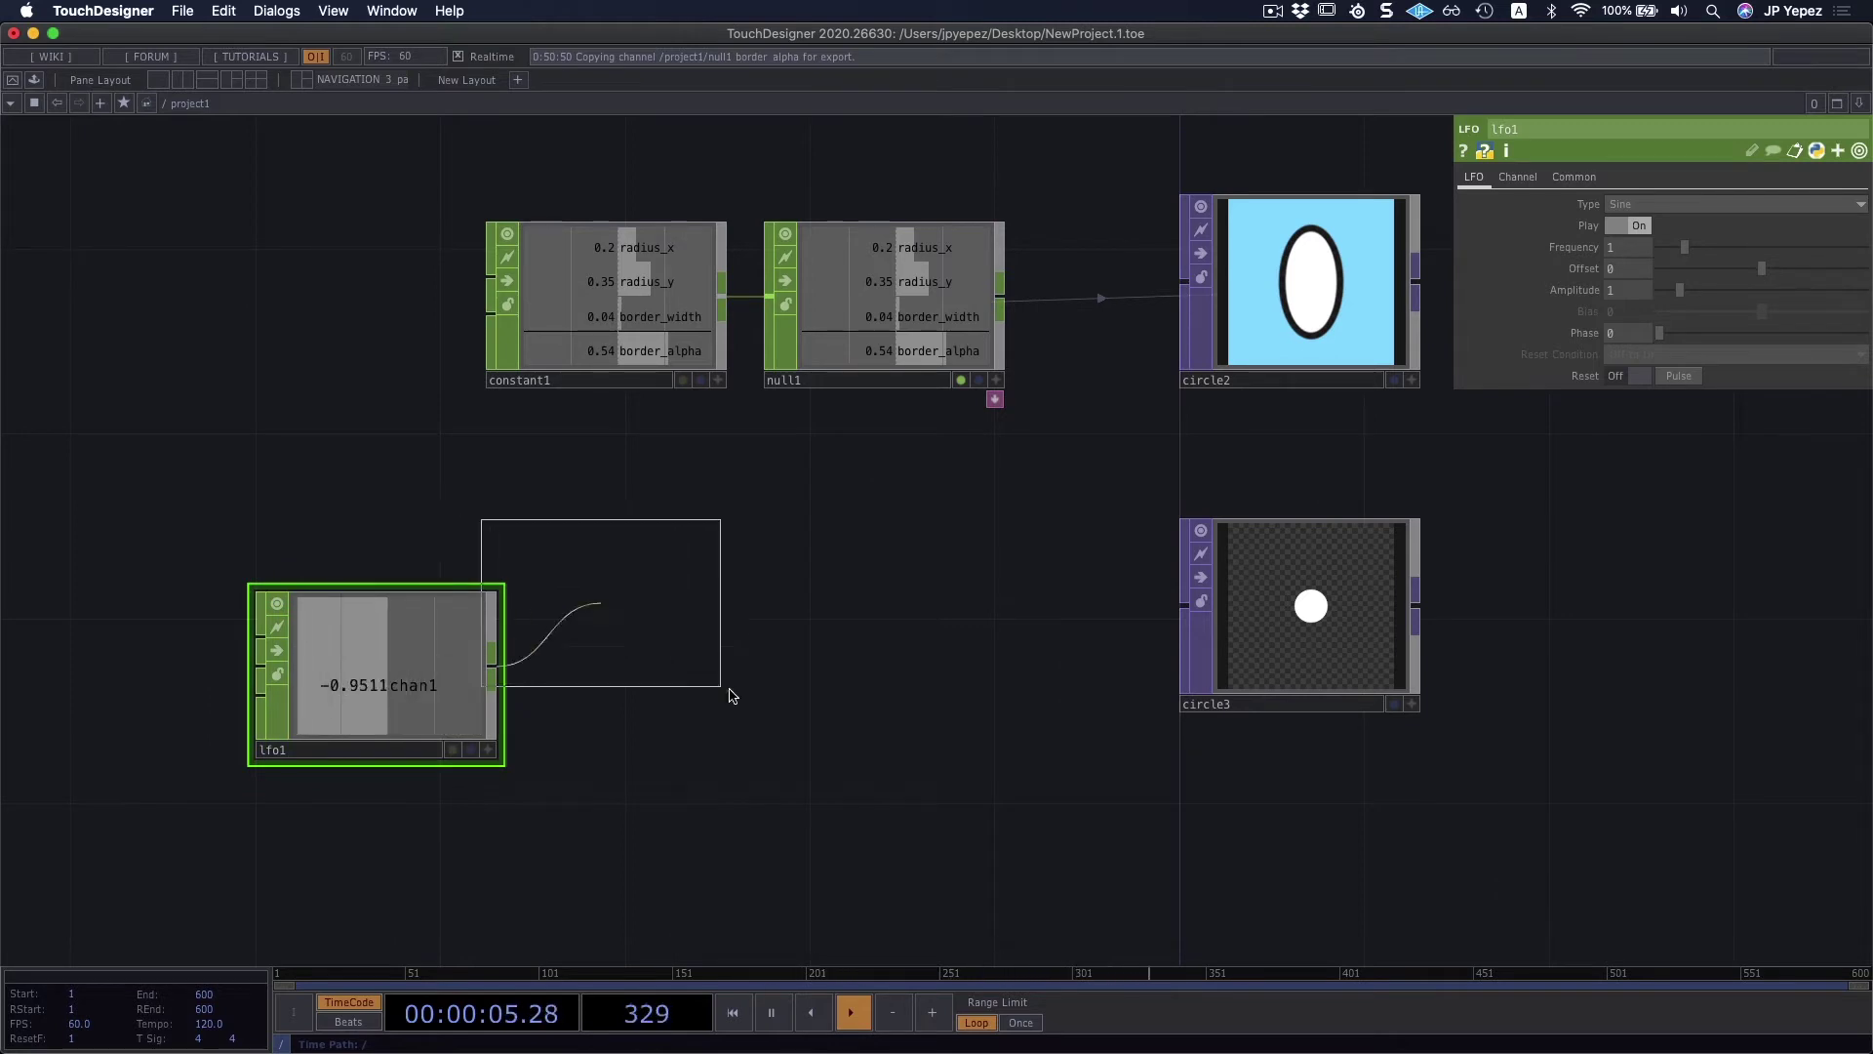
click(834, 700)
drag(803, 788, 794, 752)
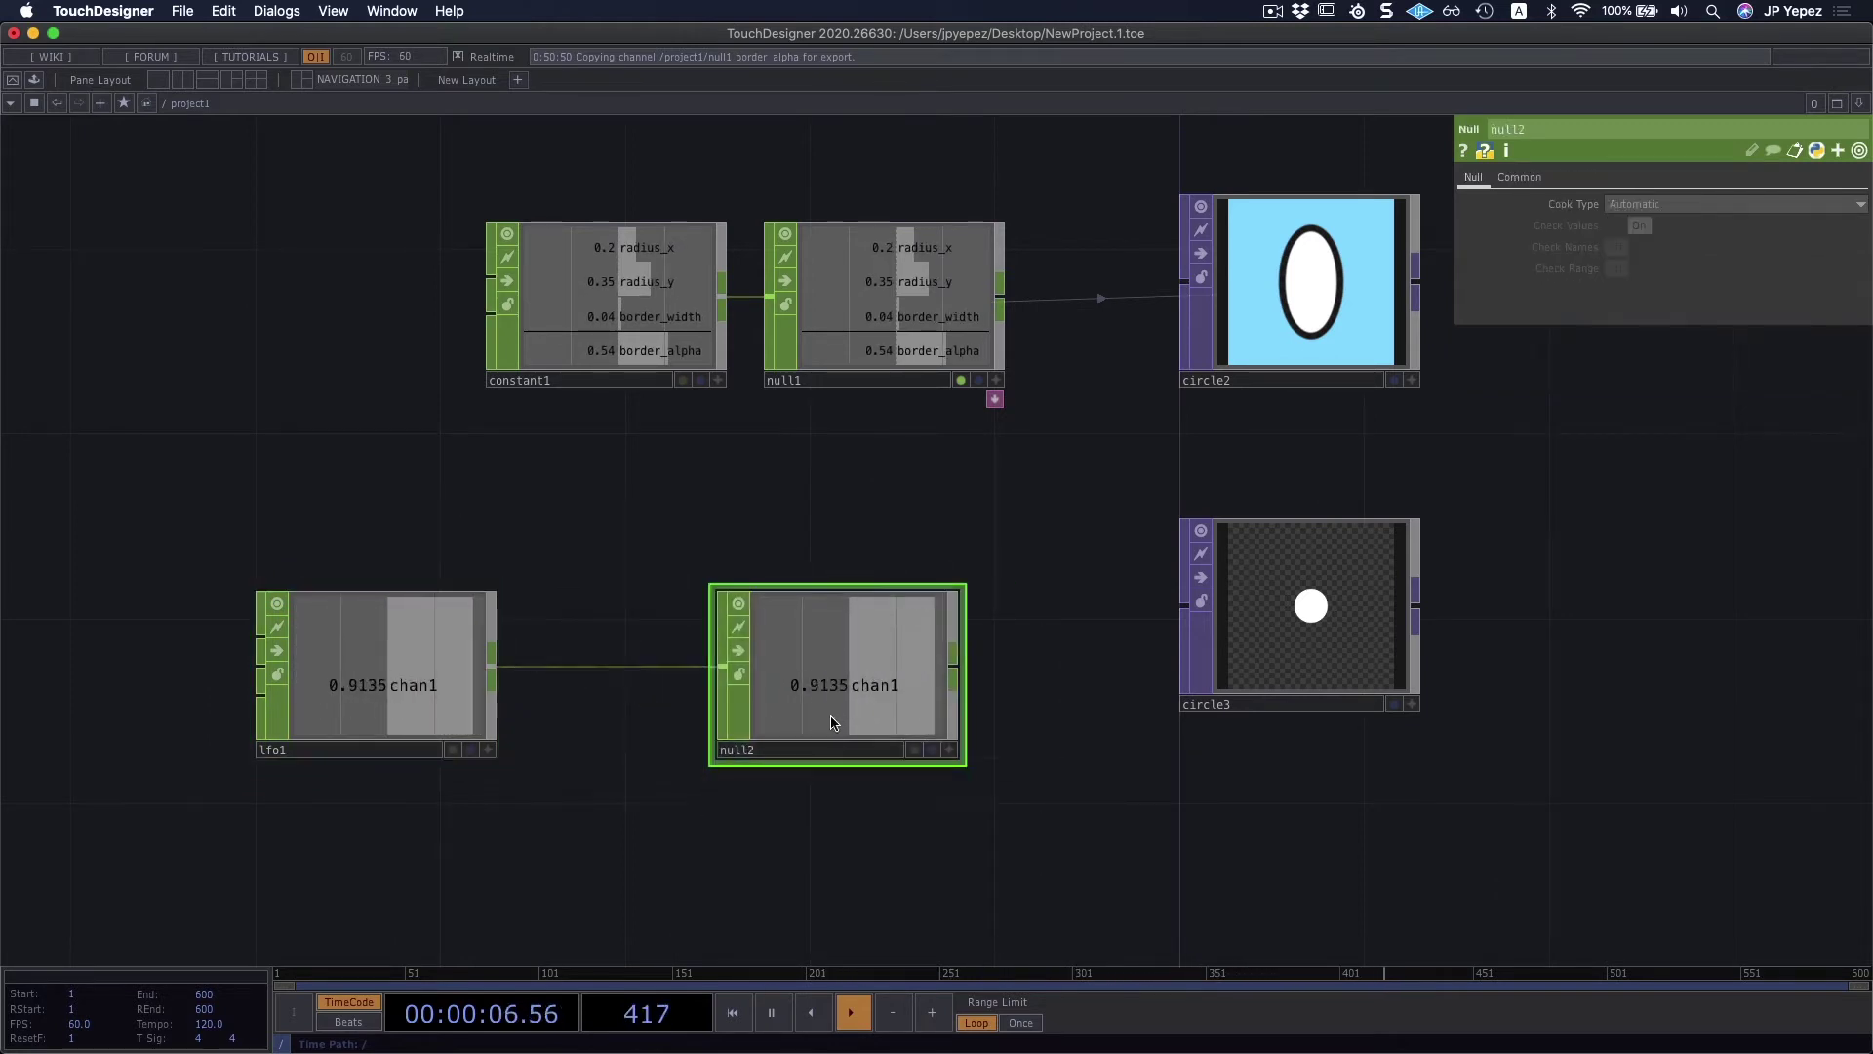
double_click(792, 751)
text(nLFO)
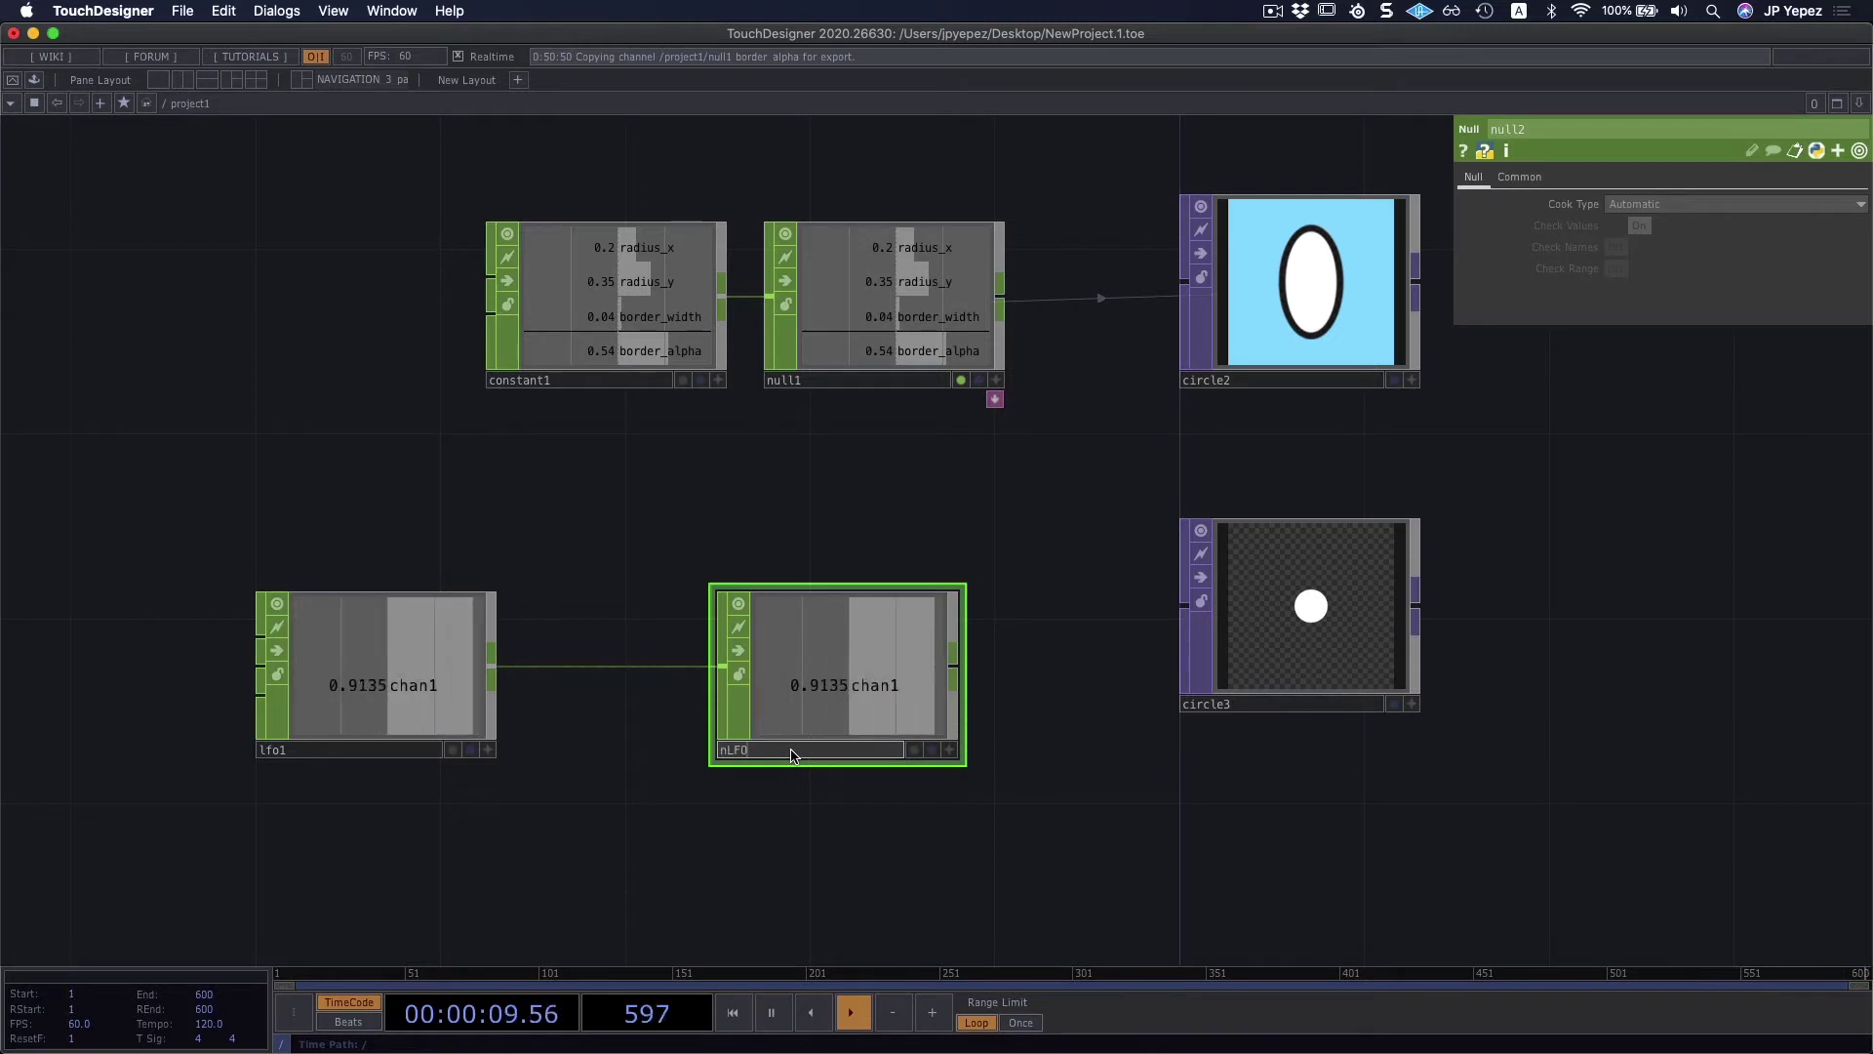
key(Return)
drag(831, 682, 878, 683)
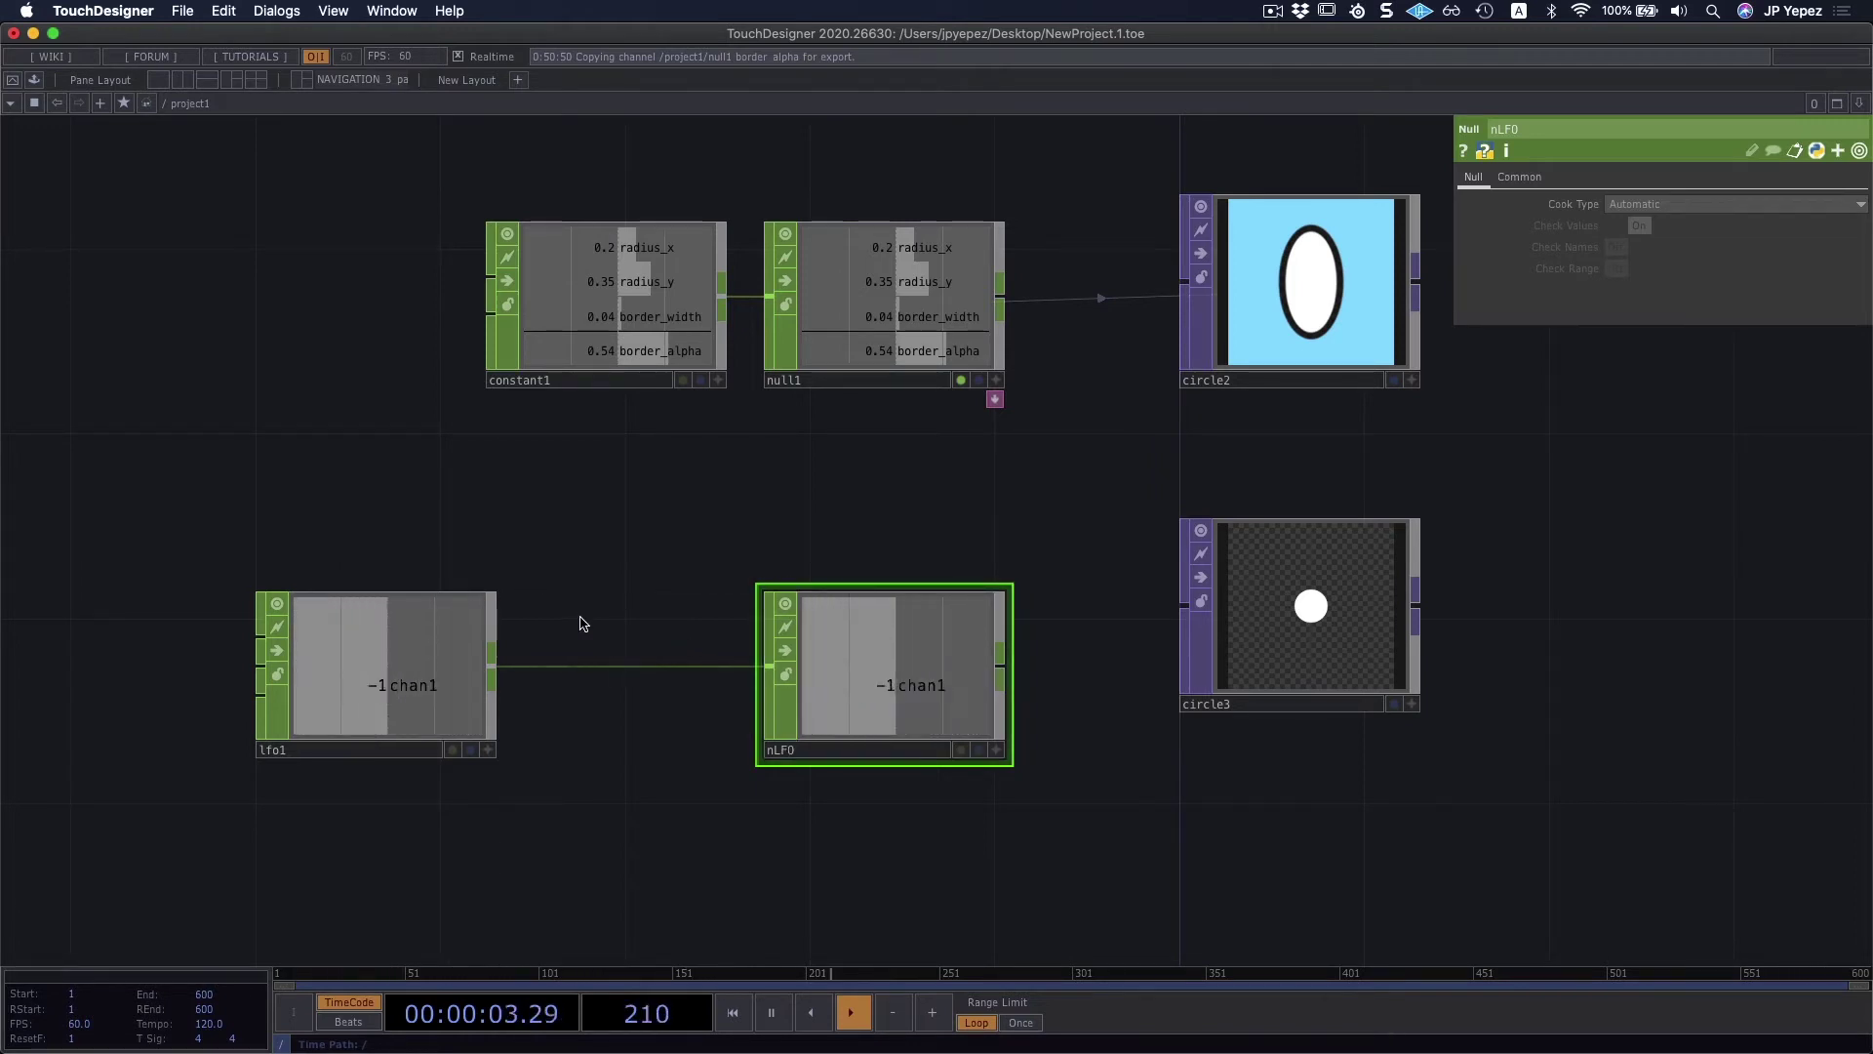
click(1291, 583)
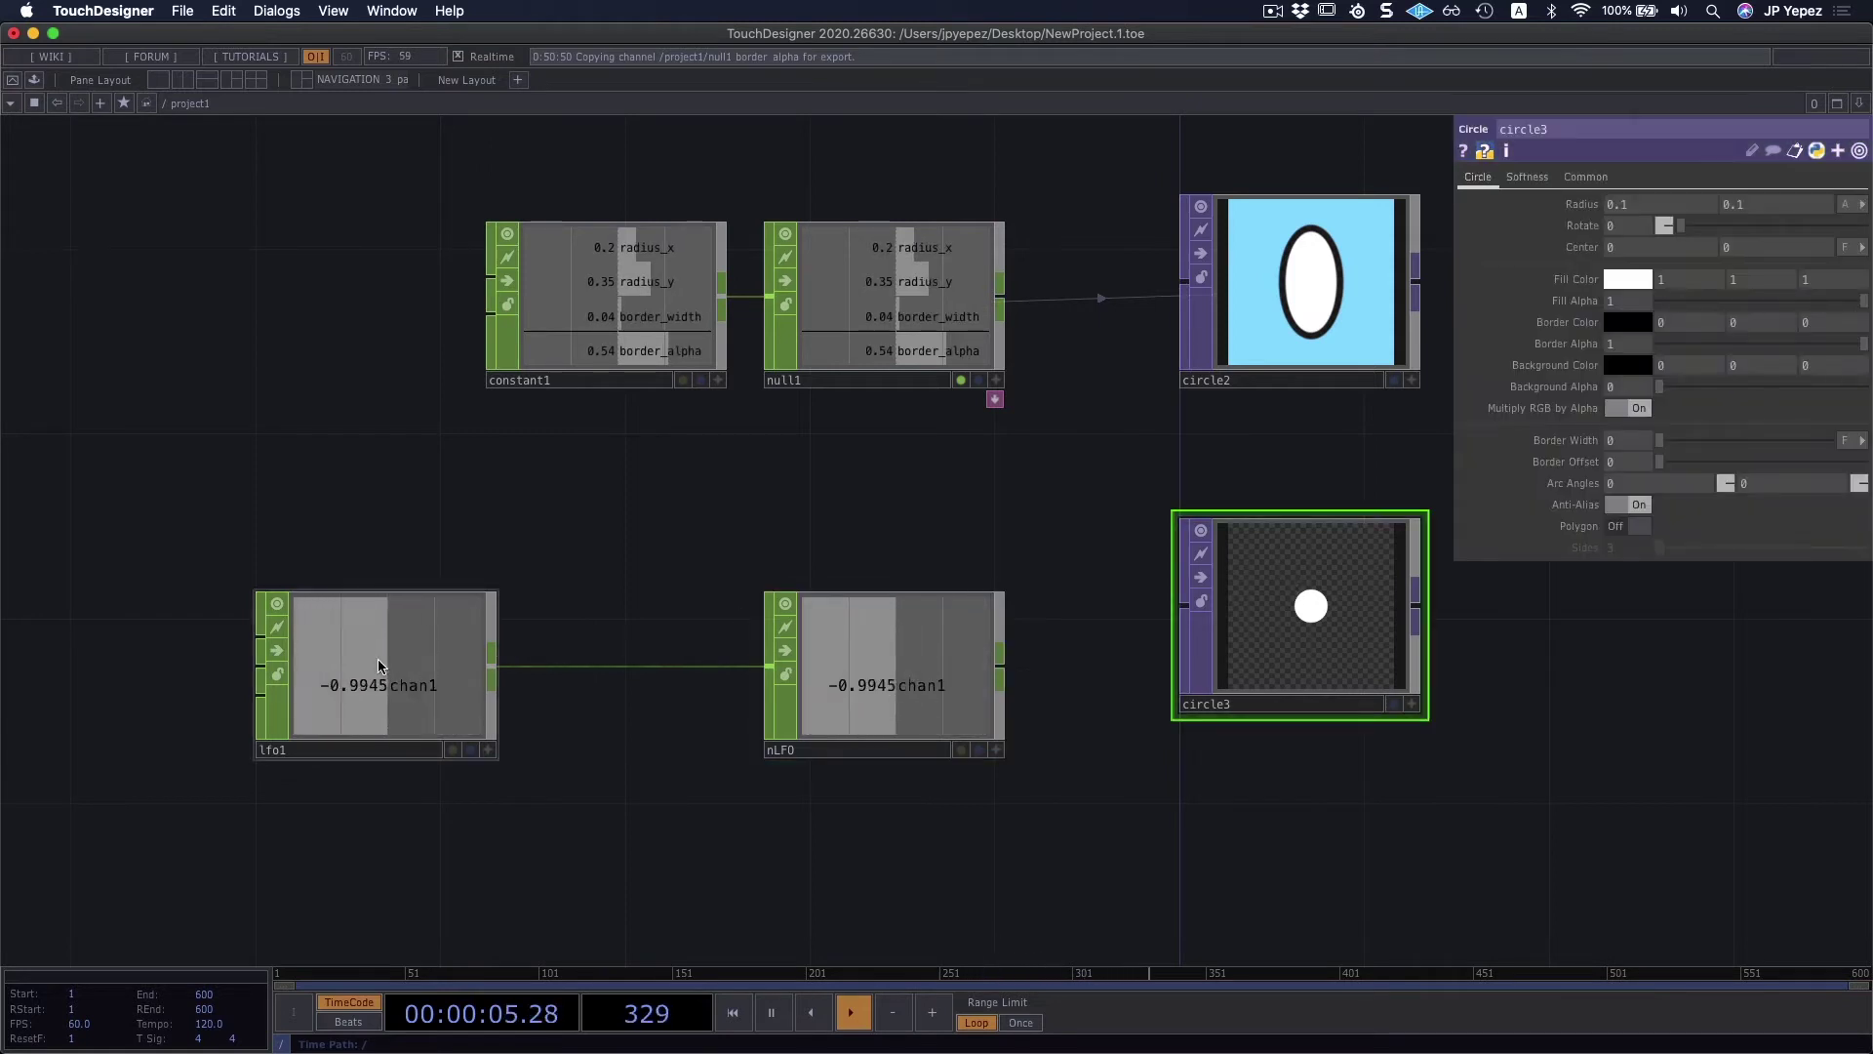
drag(376, 661, 329, 660)
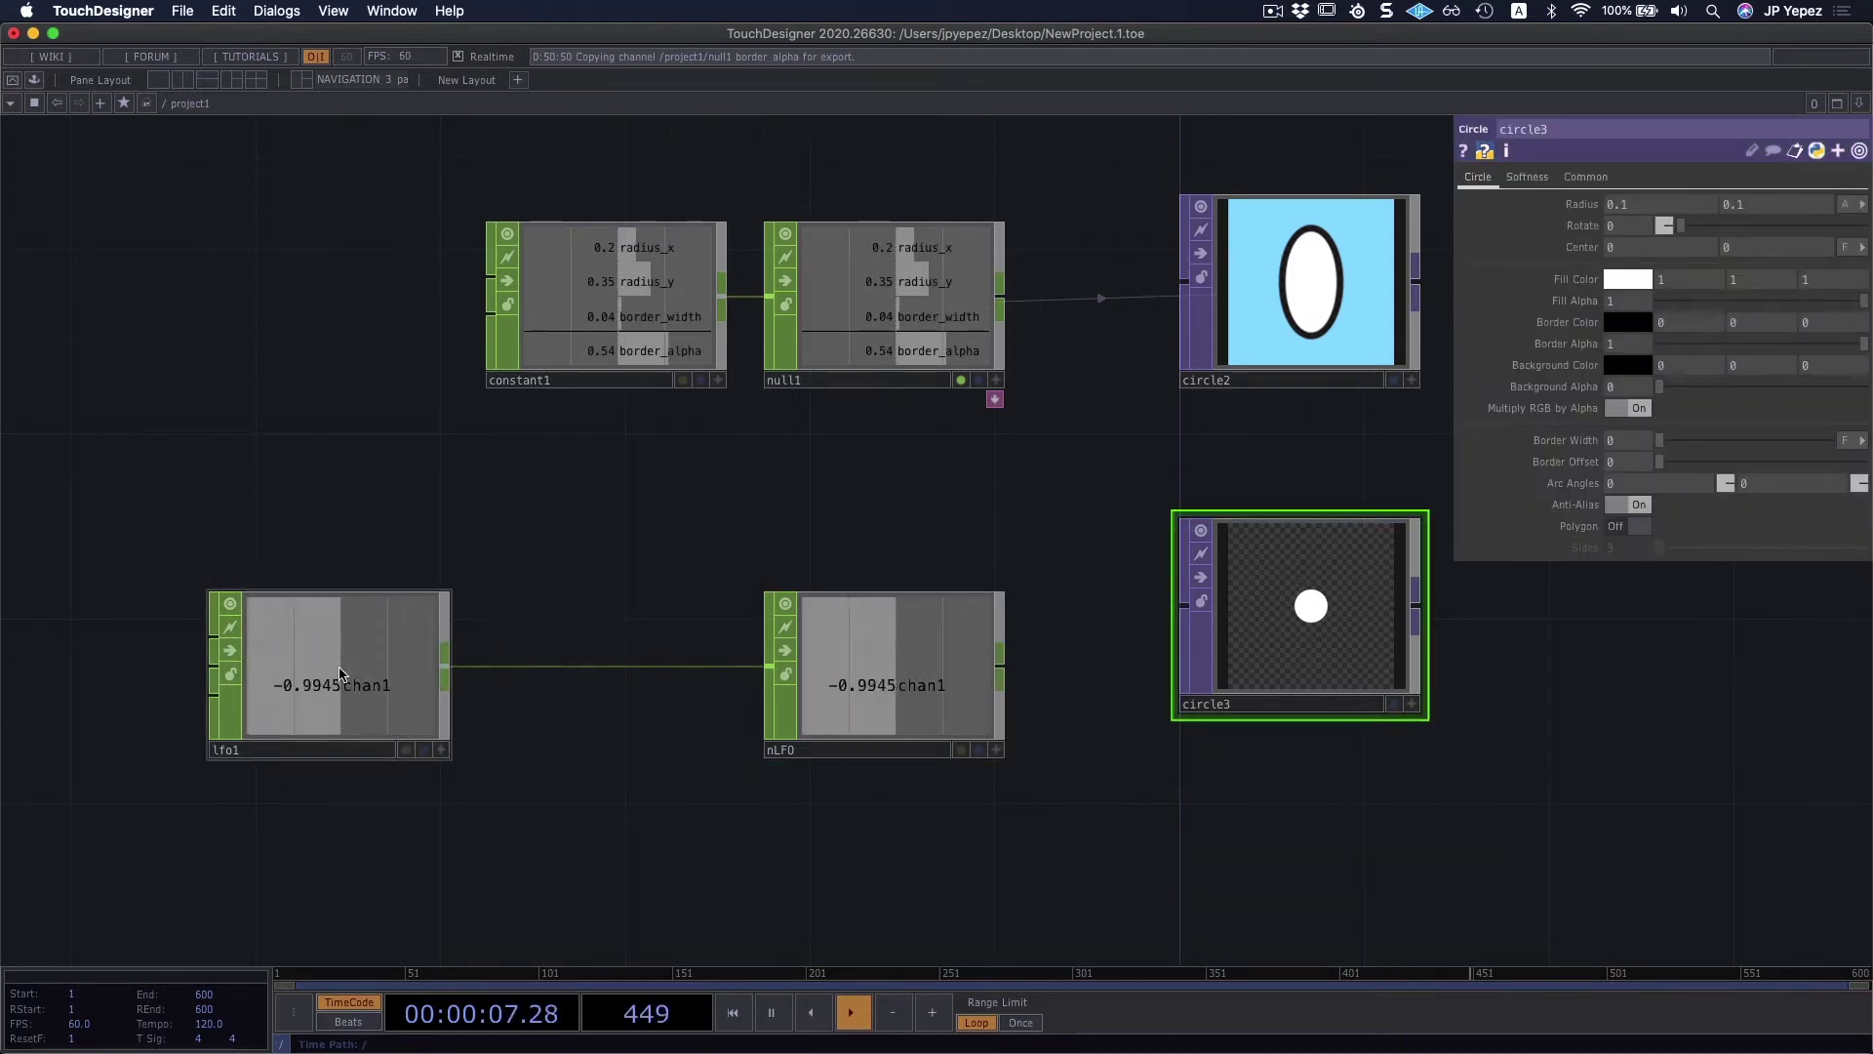
click(343, 670)
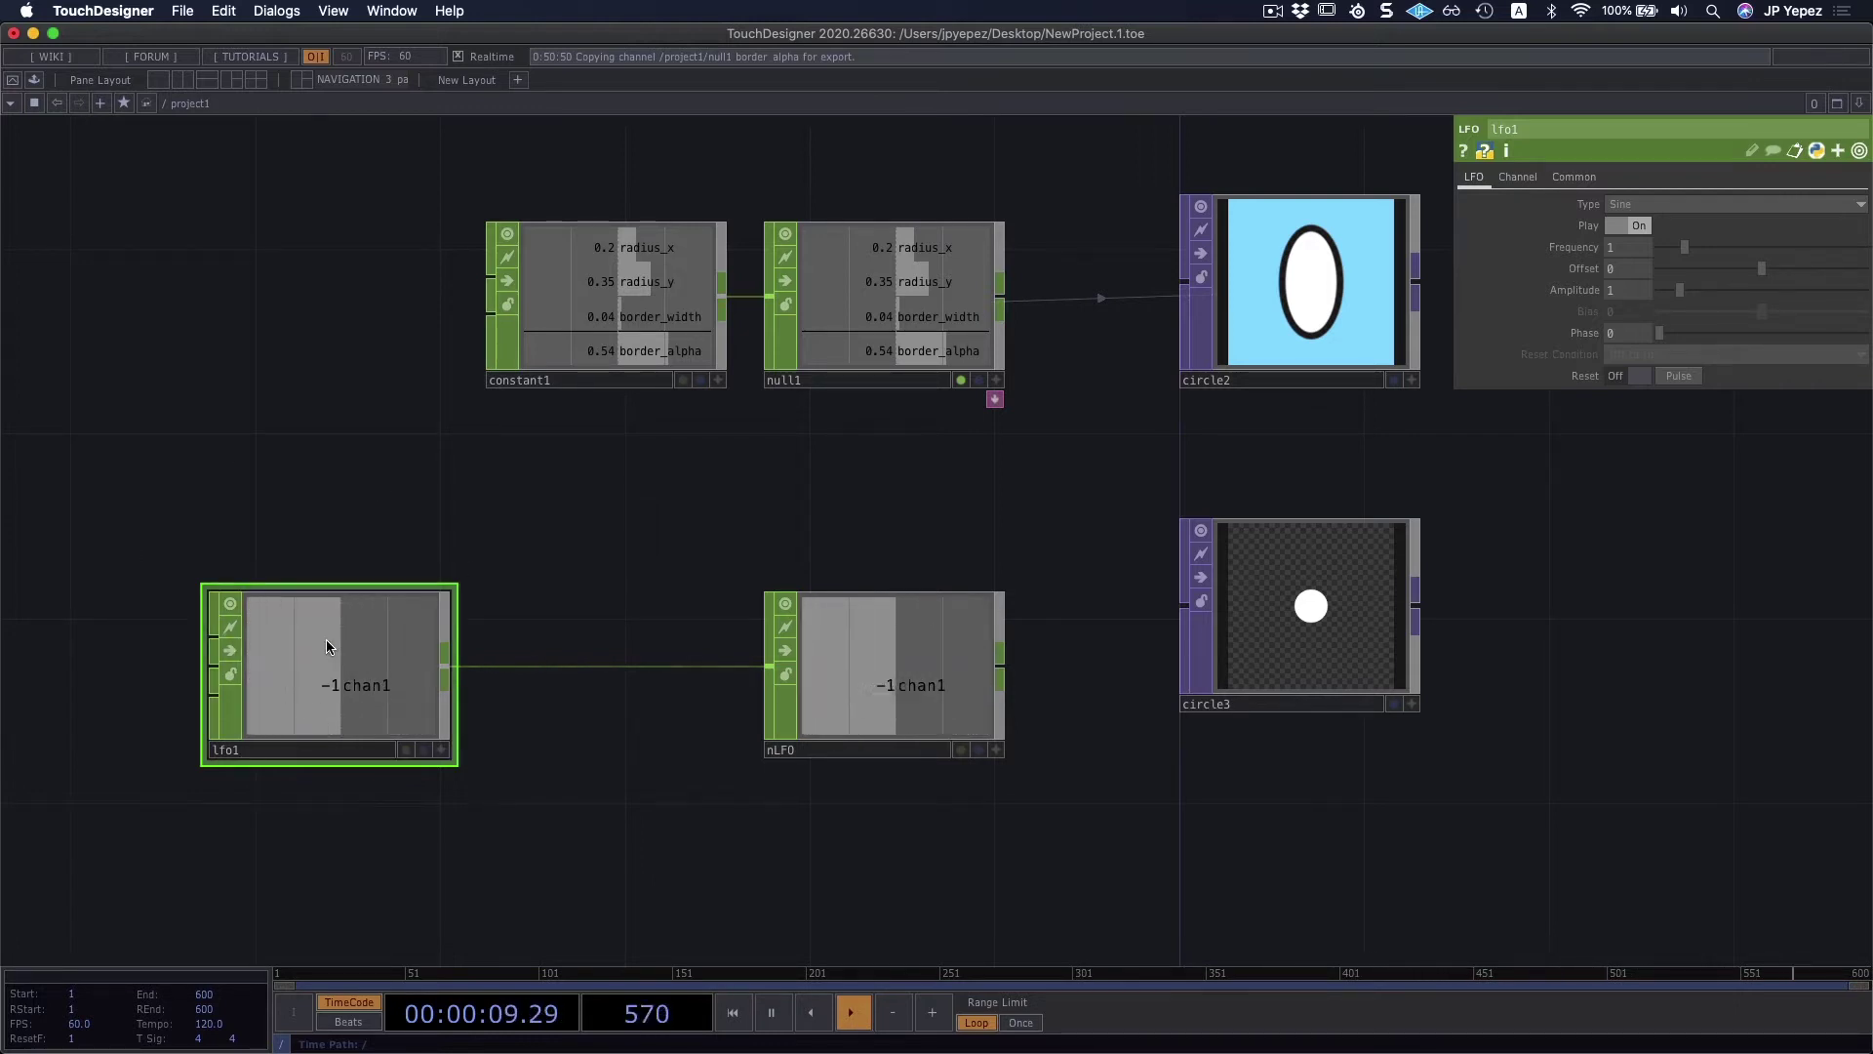
drag(401, 520, 434, 509)
drag(378, 651, 236, 656)
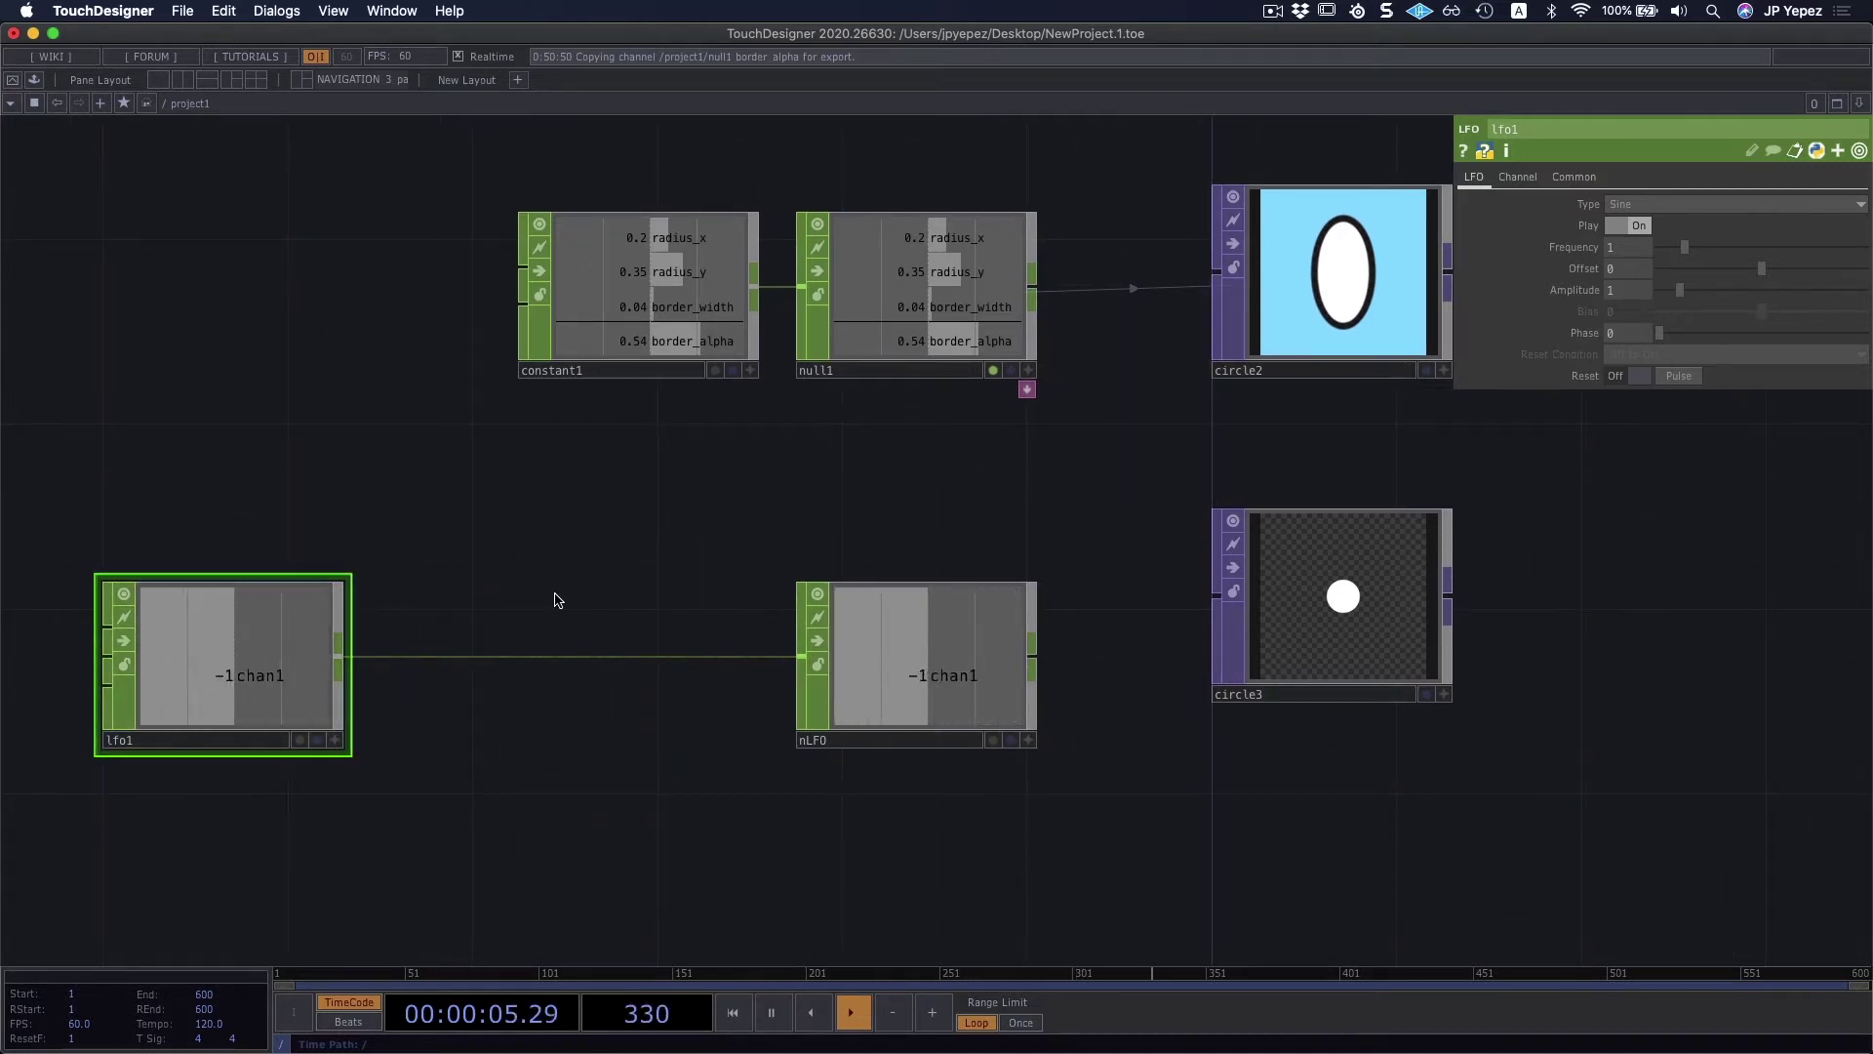
drag(593, 606, 559, 604)
click(1307, 634)
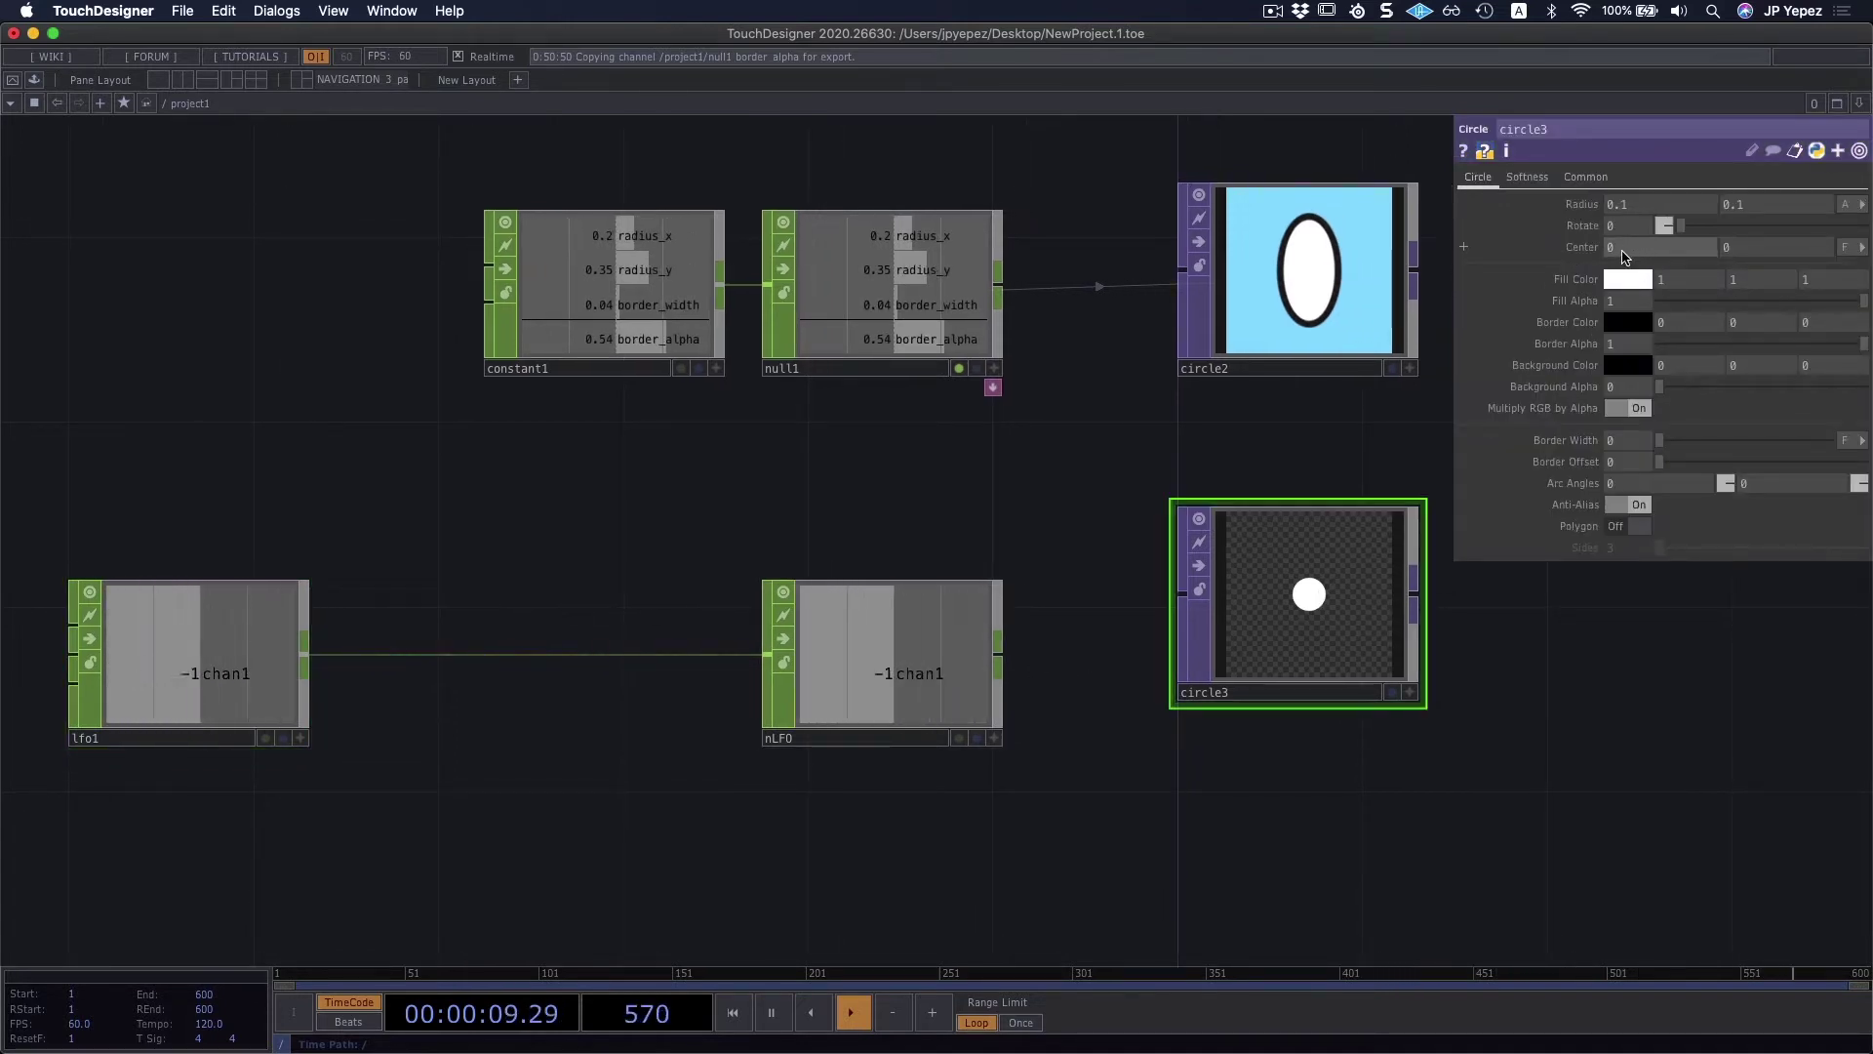
click(907, 680)
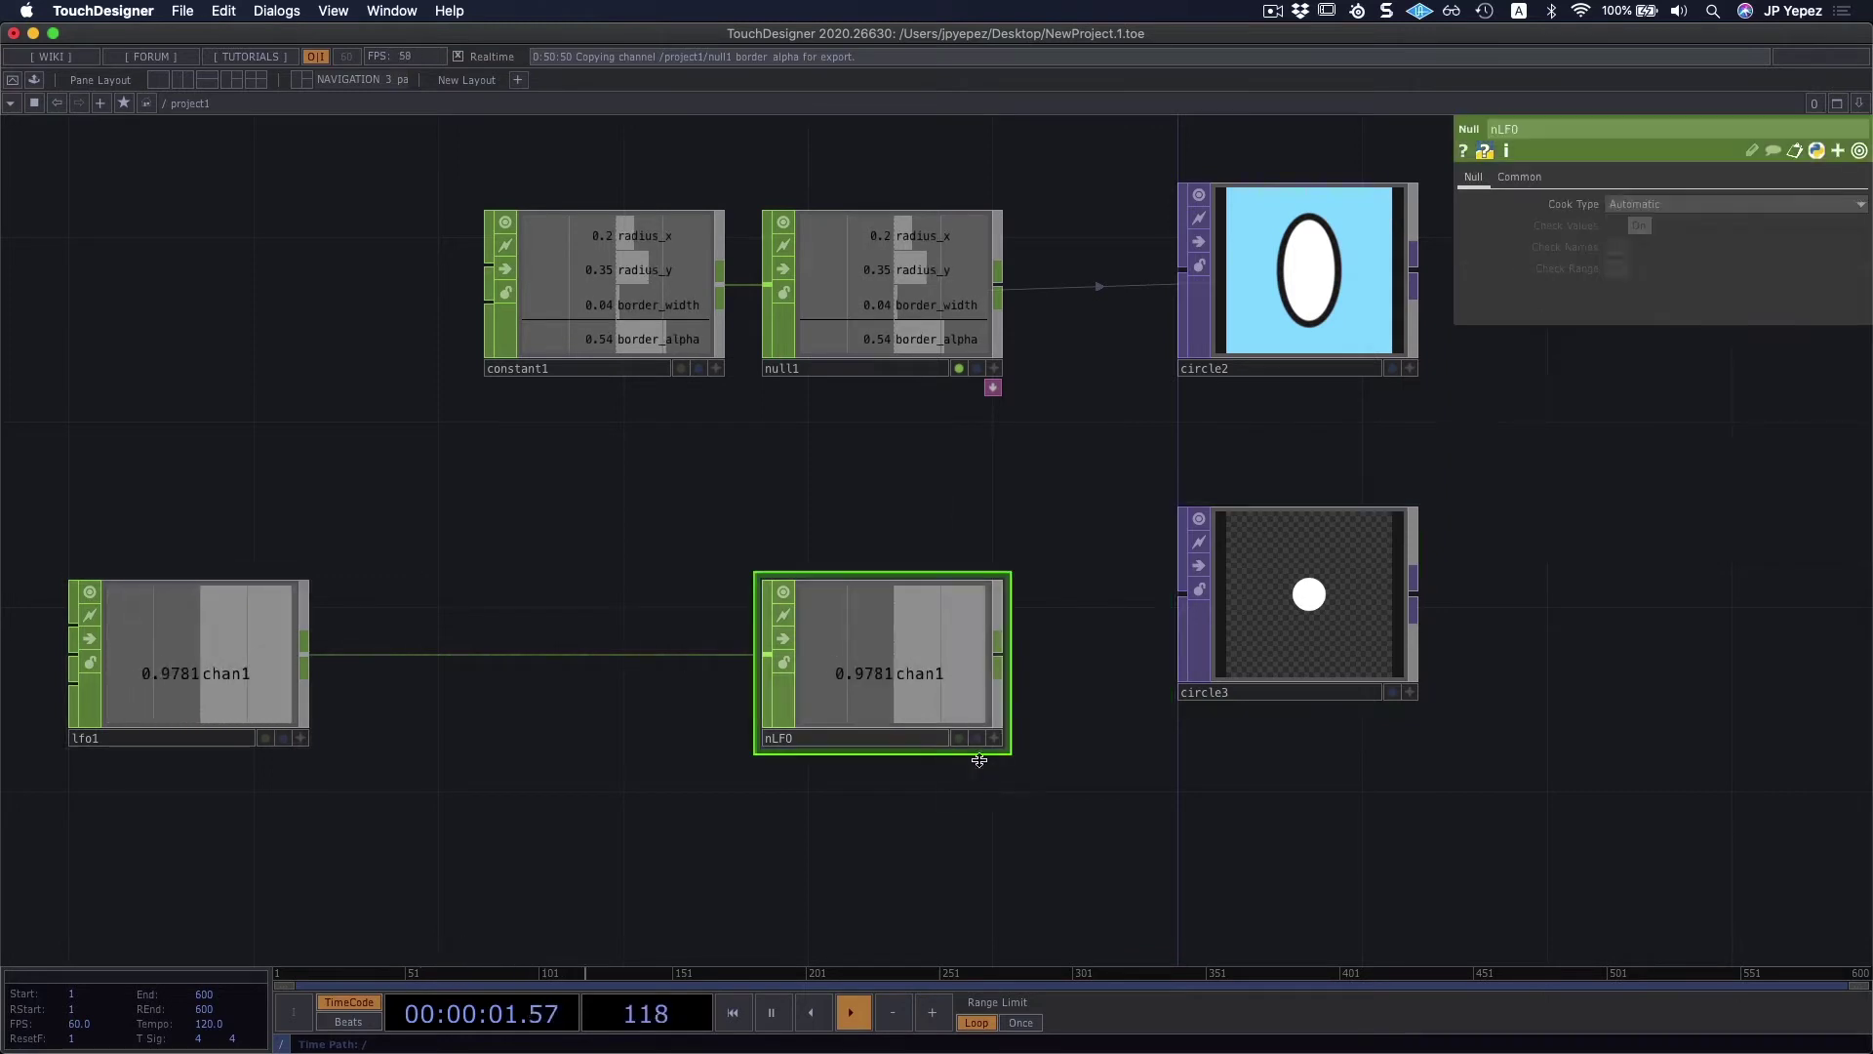
Step: Rename lfo1's output channel to x
click(171, 649)
click(1519, 178)
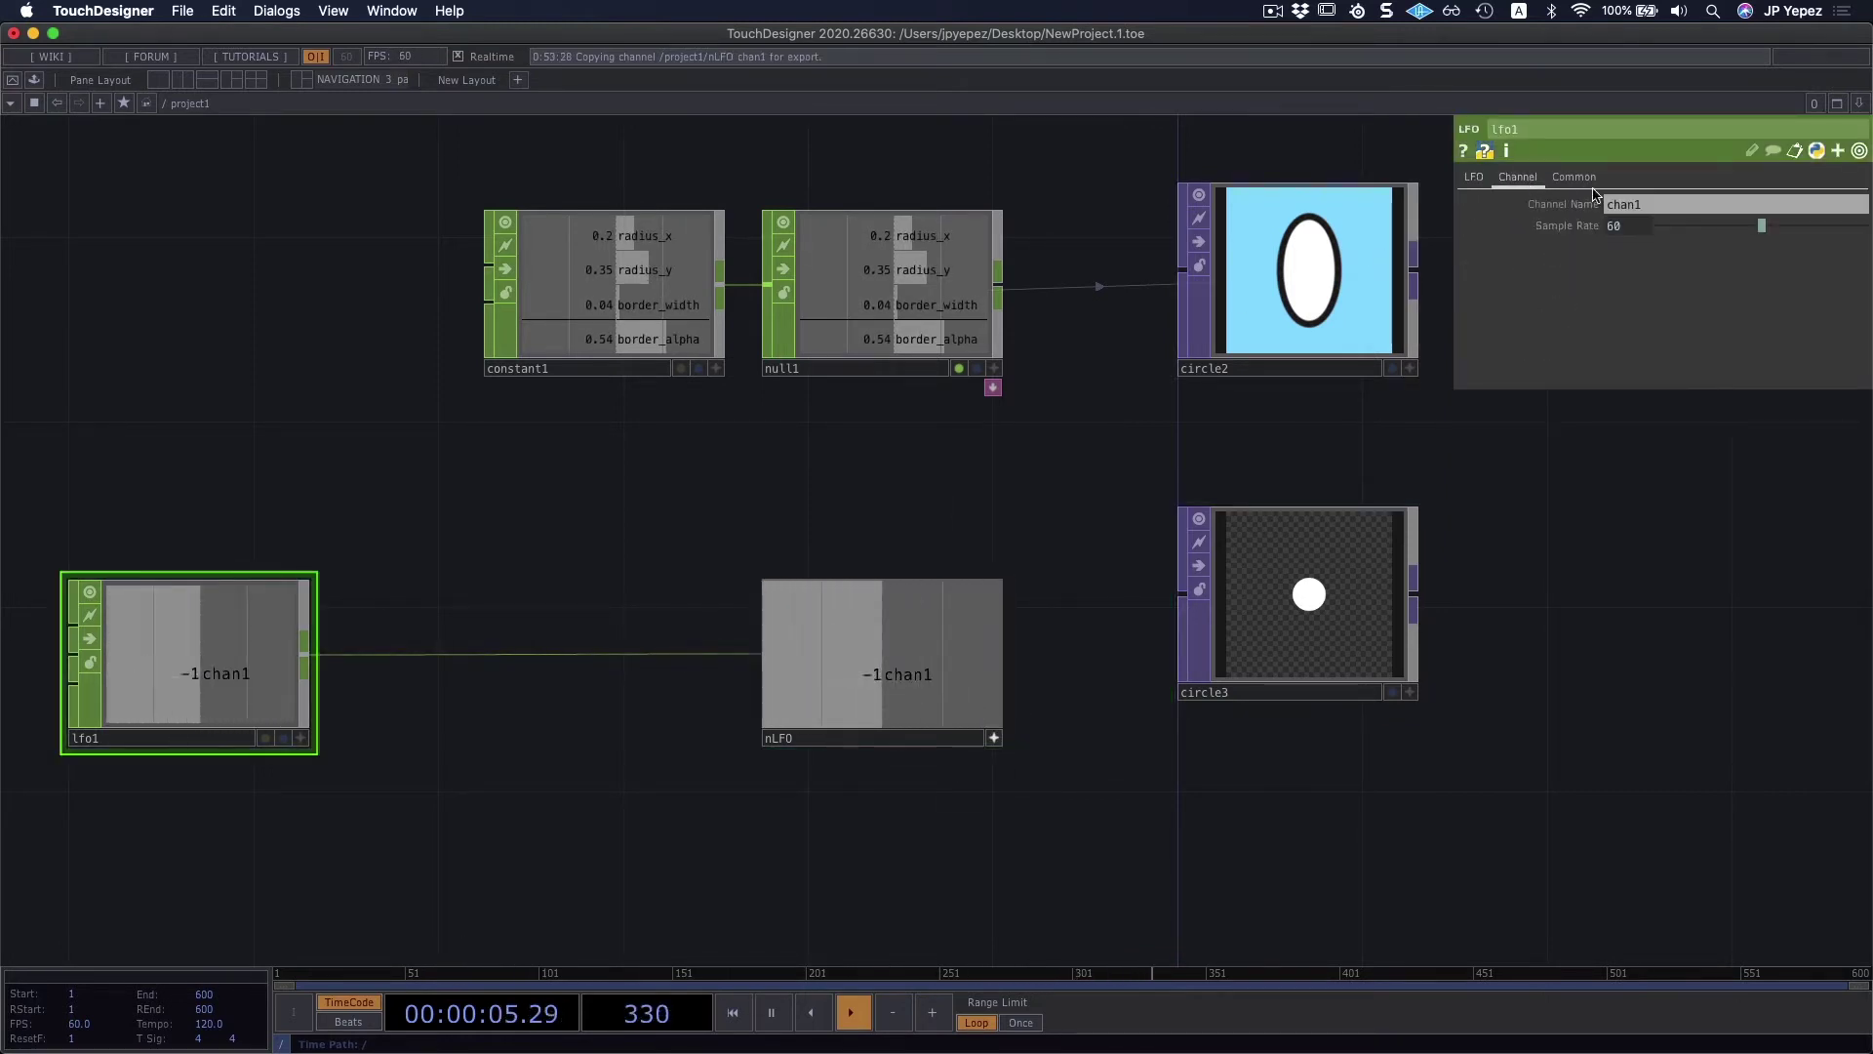
click(1649, 206)
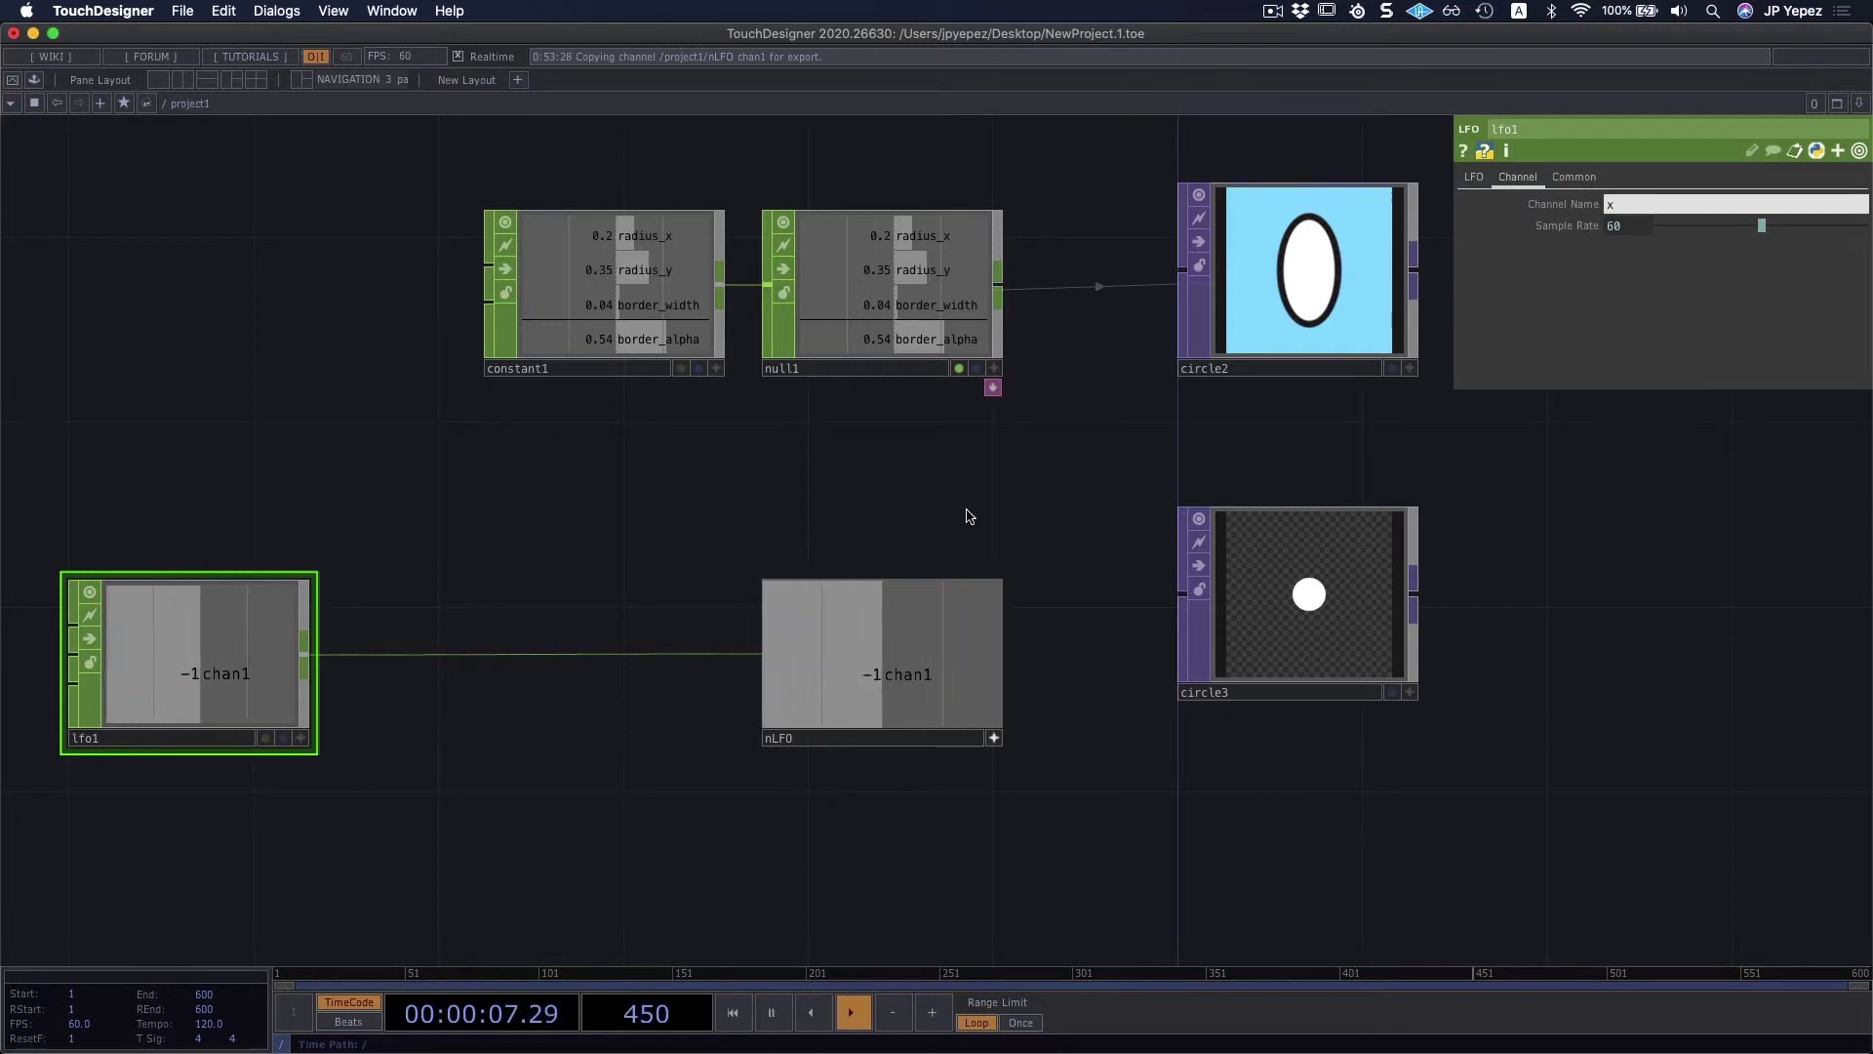
text(x)
key(Return)
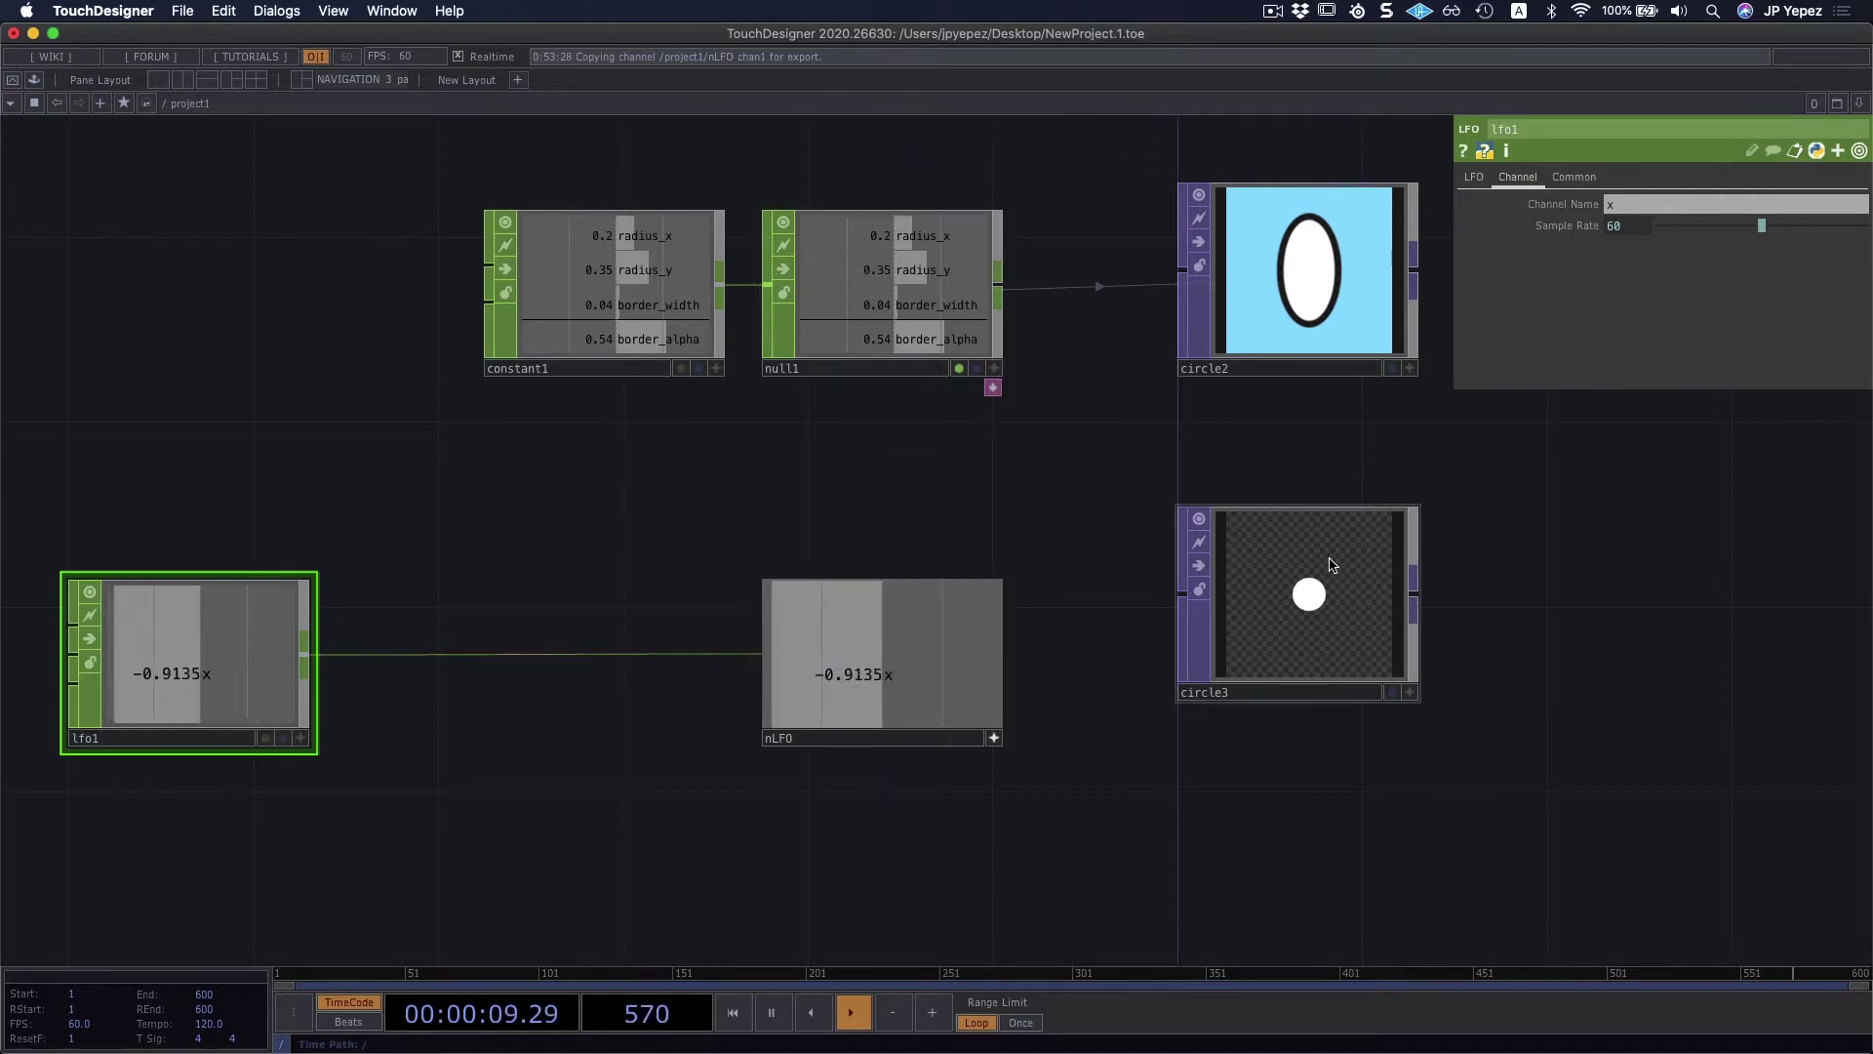
Step: Export nLFO's x channel to circle3's Center X
click(1339, 626)
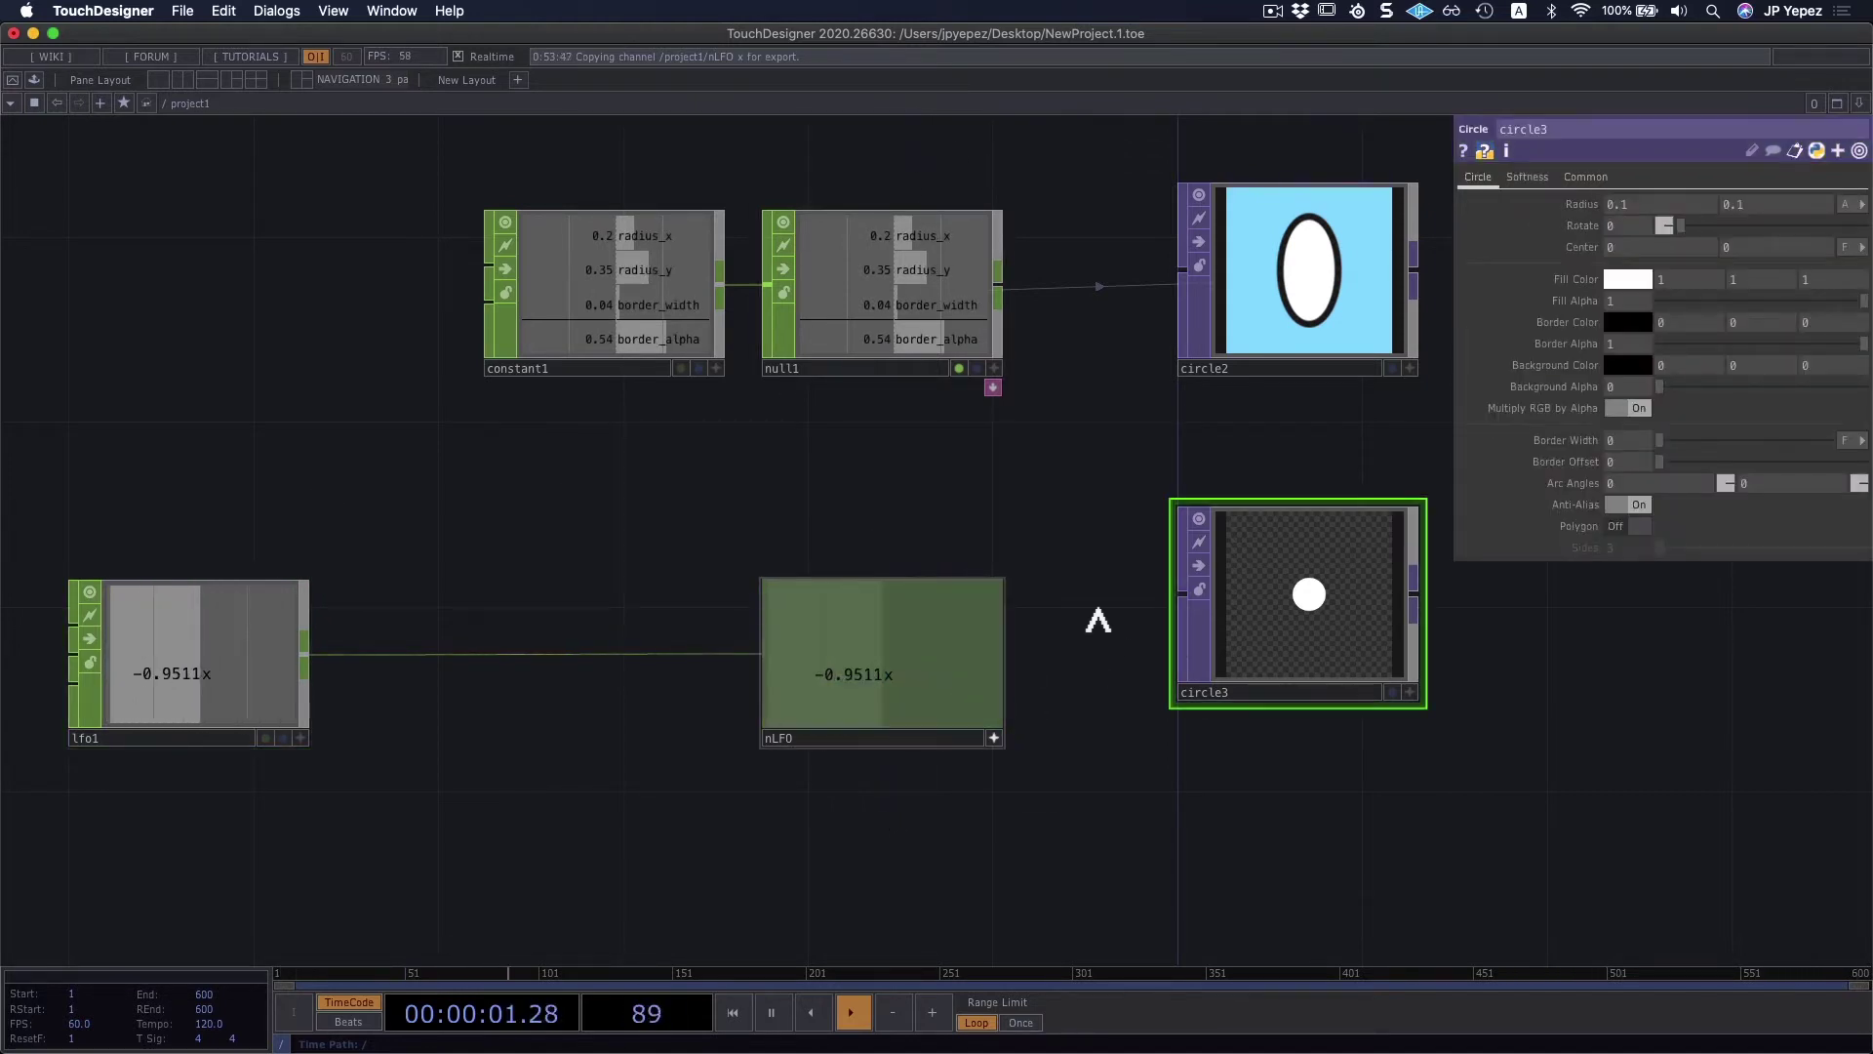
drag(1659, 266, 1660, 206)
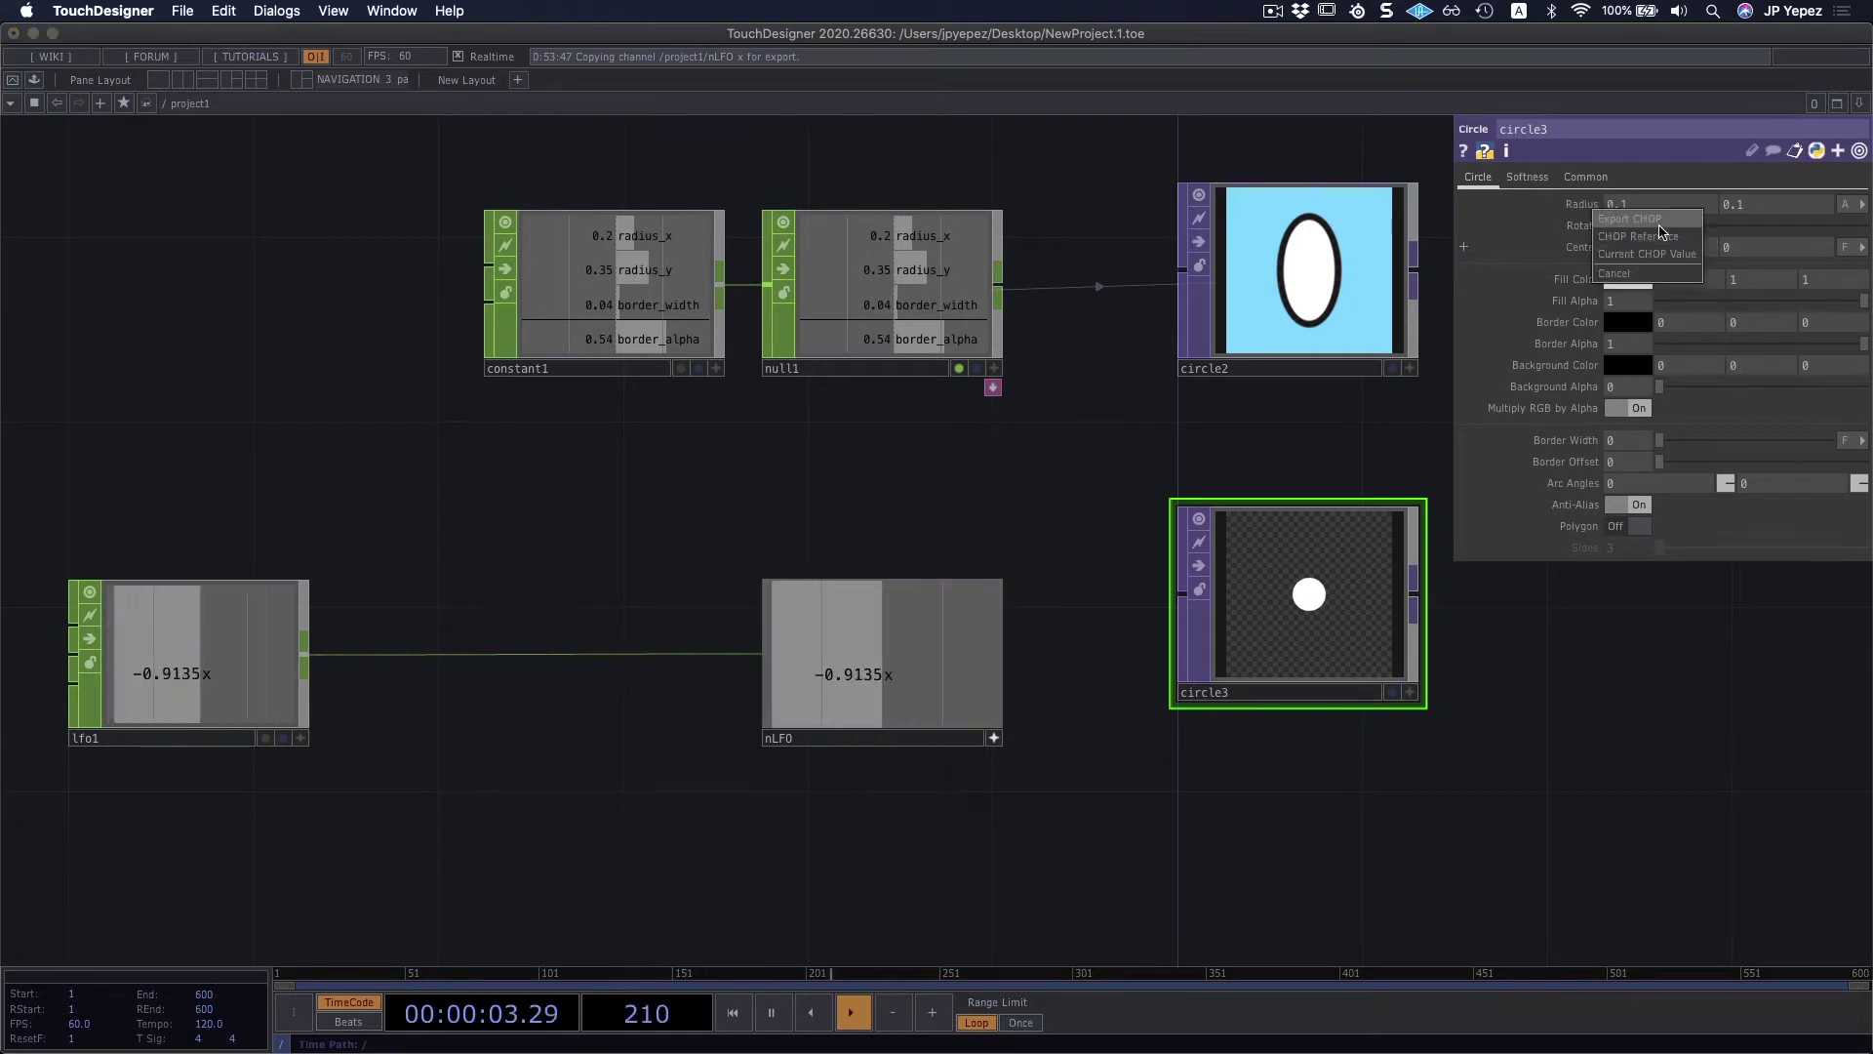
click(1661, 222)
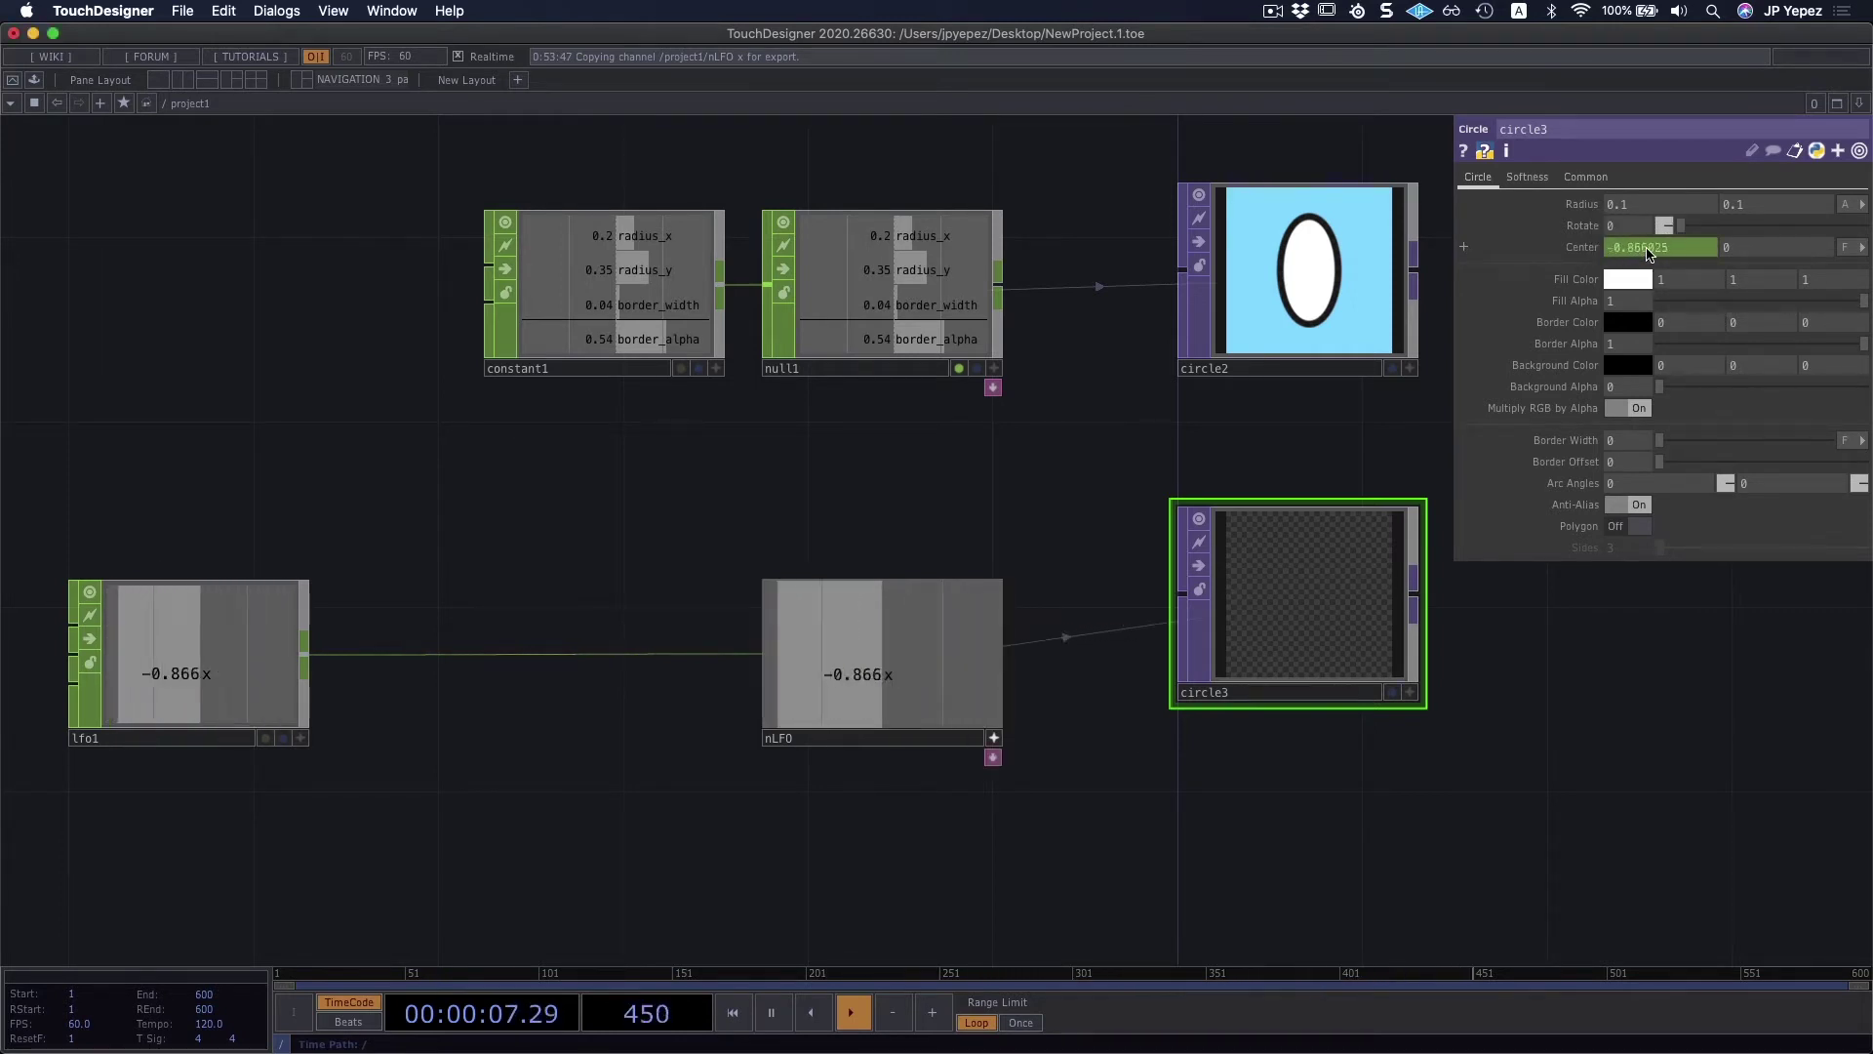
Step: Insert an operator on the lfo1–nLFO wire and search for Math
drag(540, 546, 602, 544)
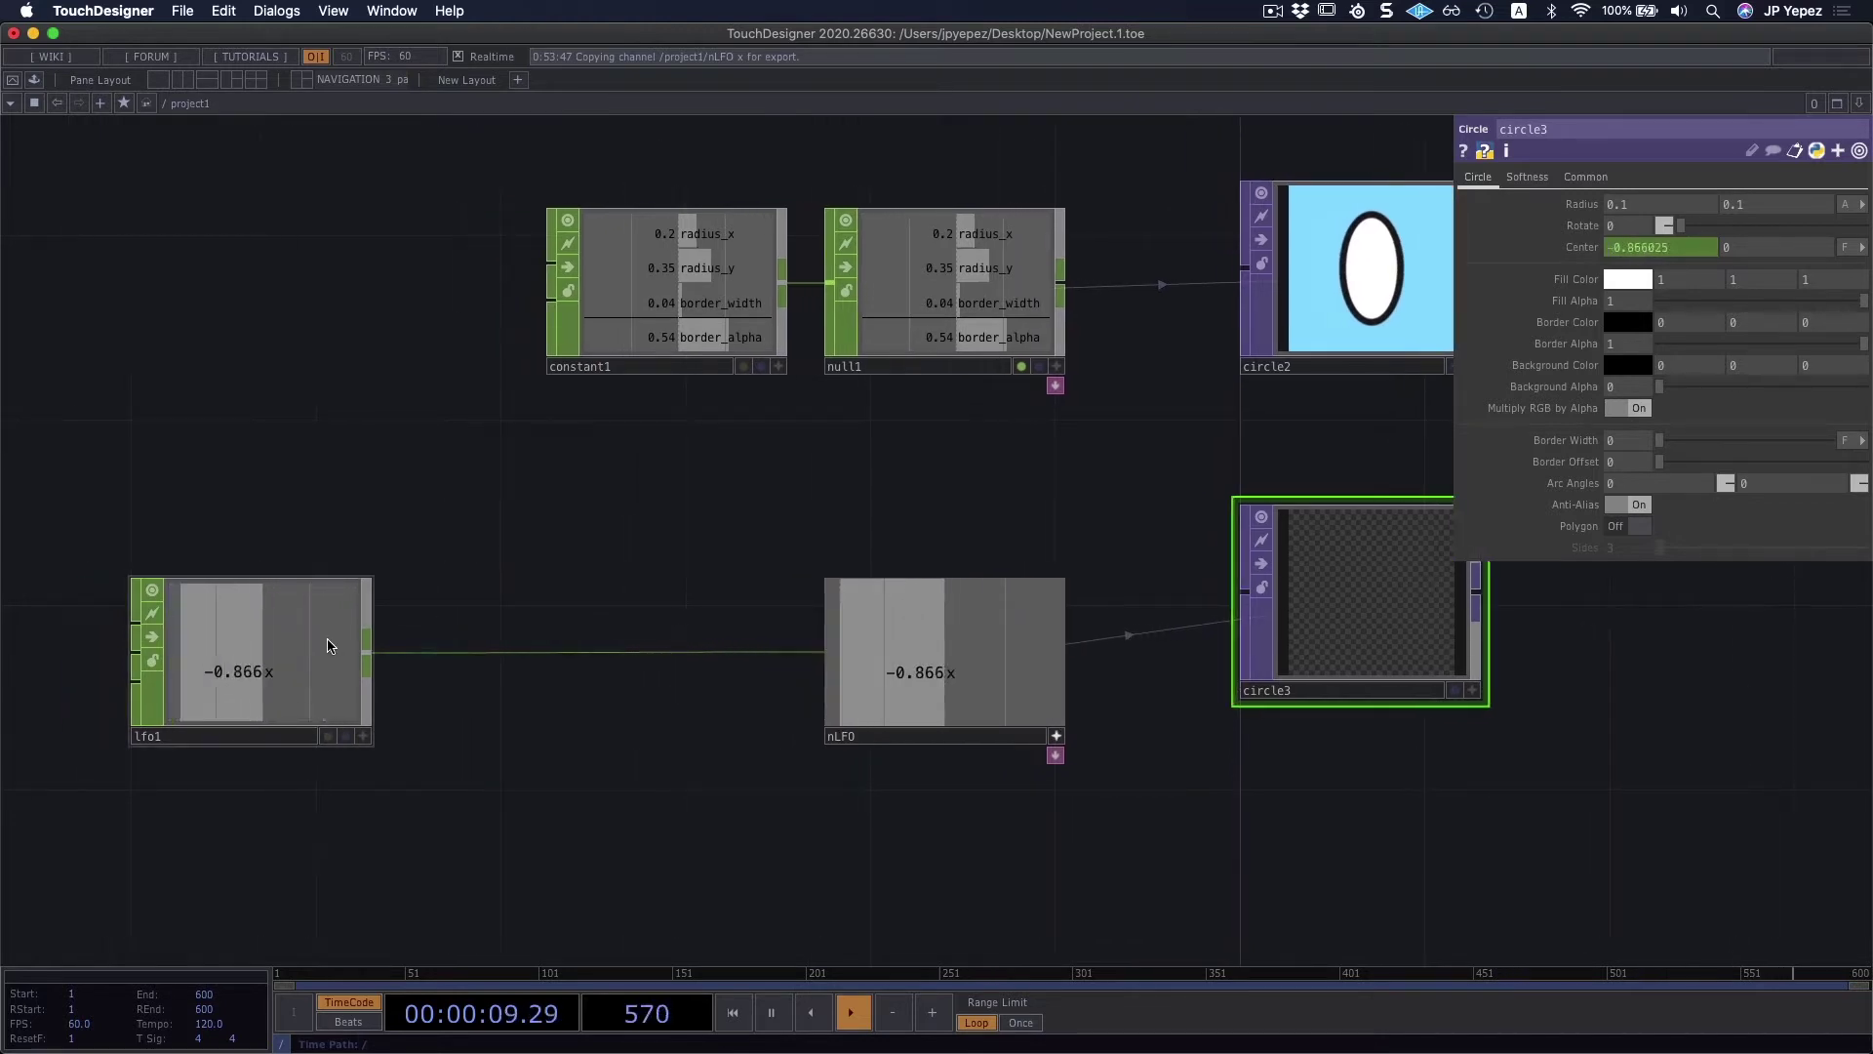
right_click(717, 656)
click(739, 634)
text(maht)
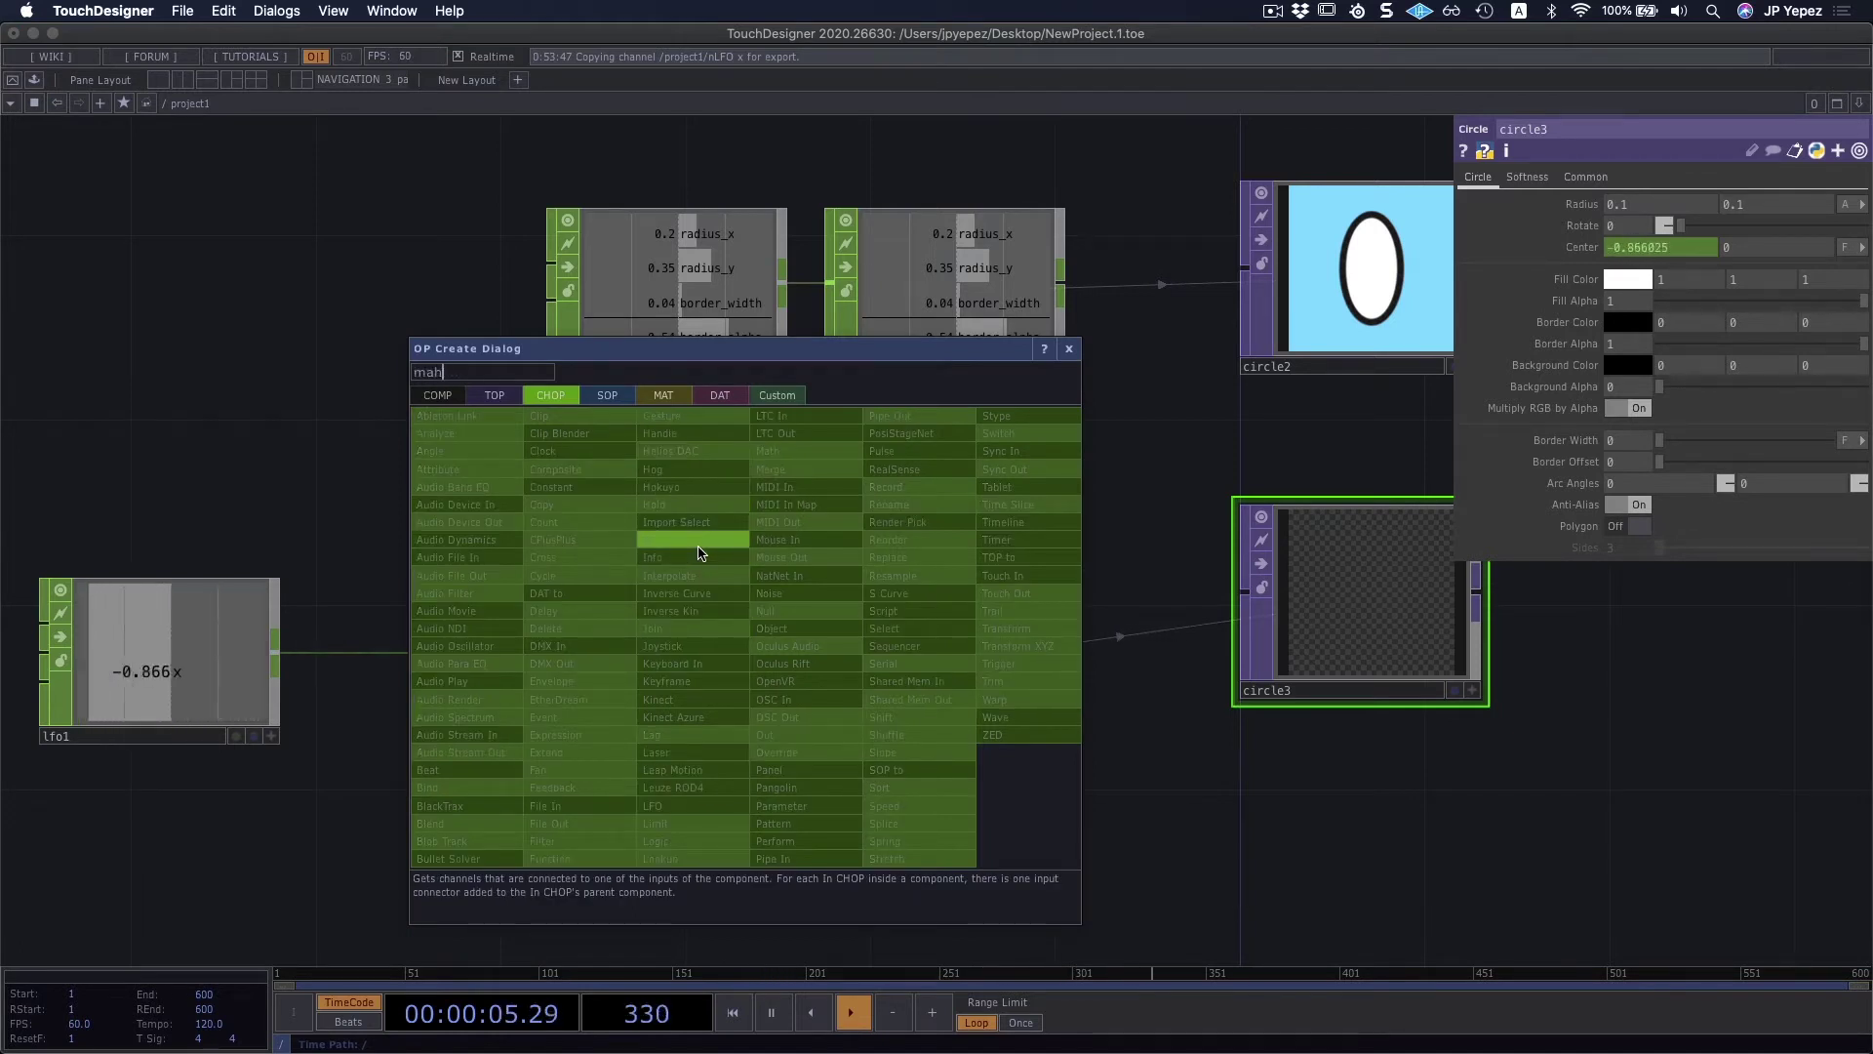
Step: Drop math1 between lfo1 and nLFO and set its Multiply to 0.25
click(767, 450)
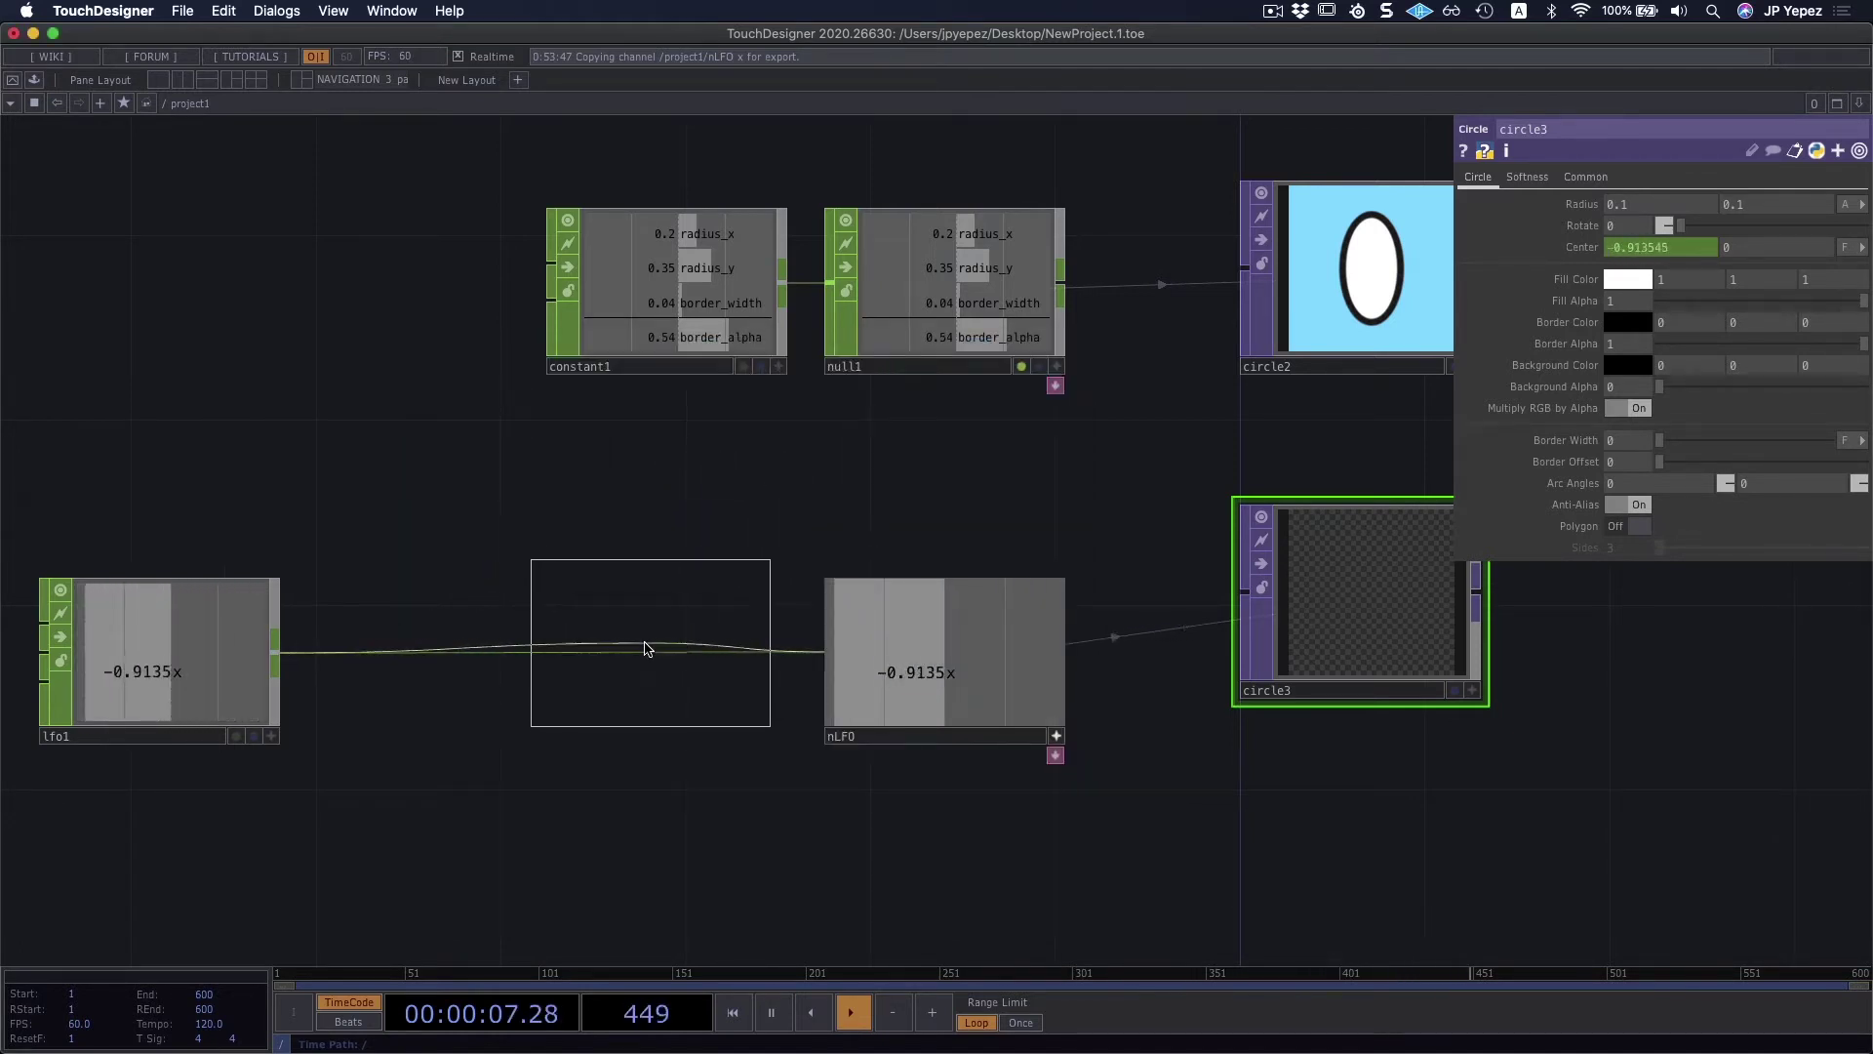
click(654, 668)
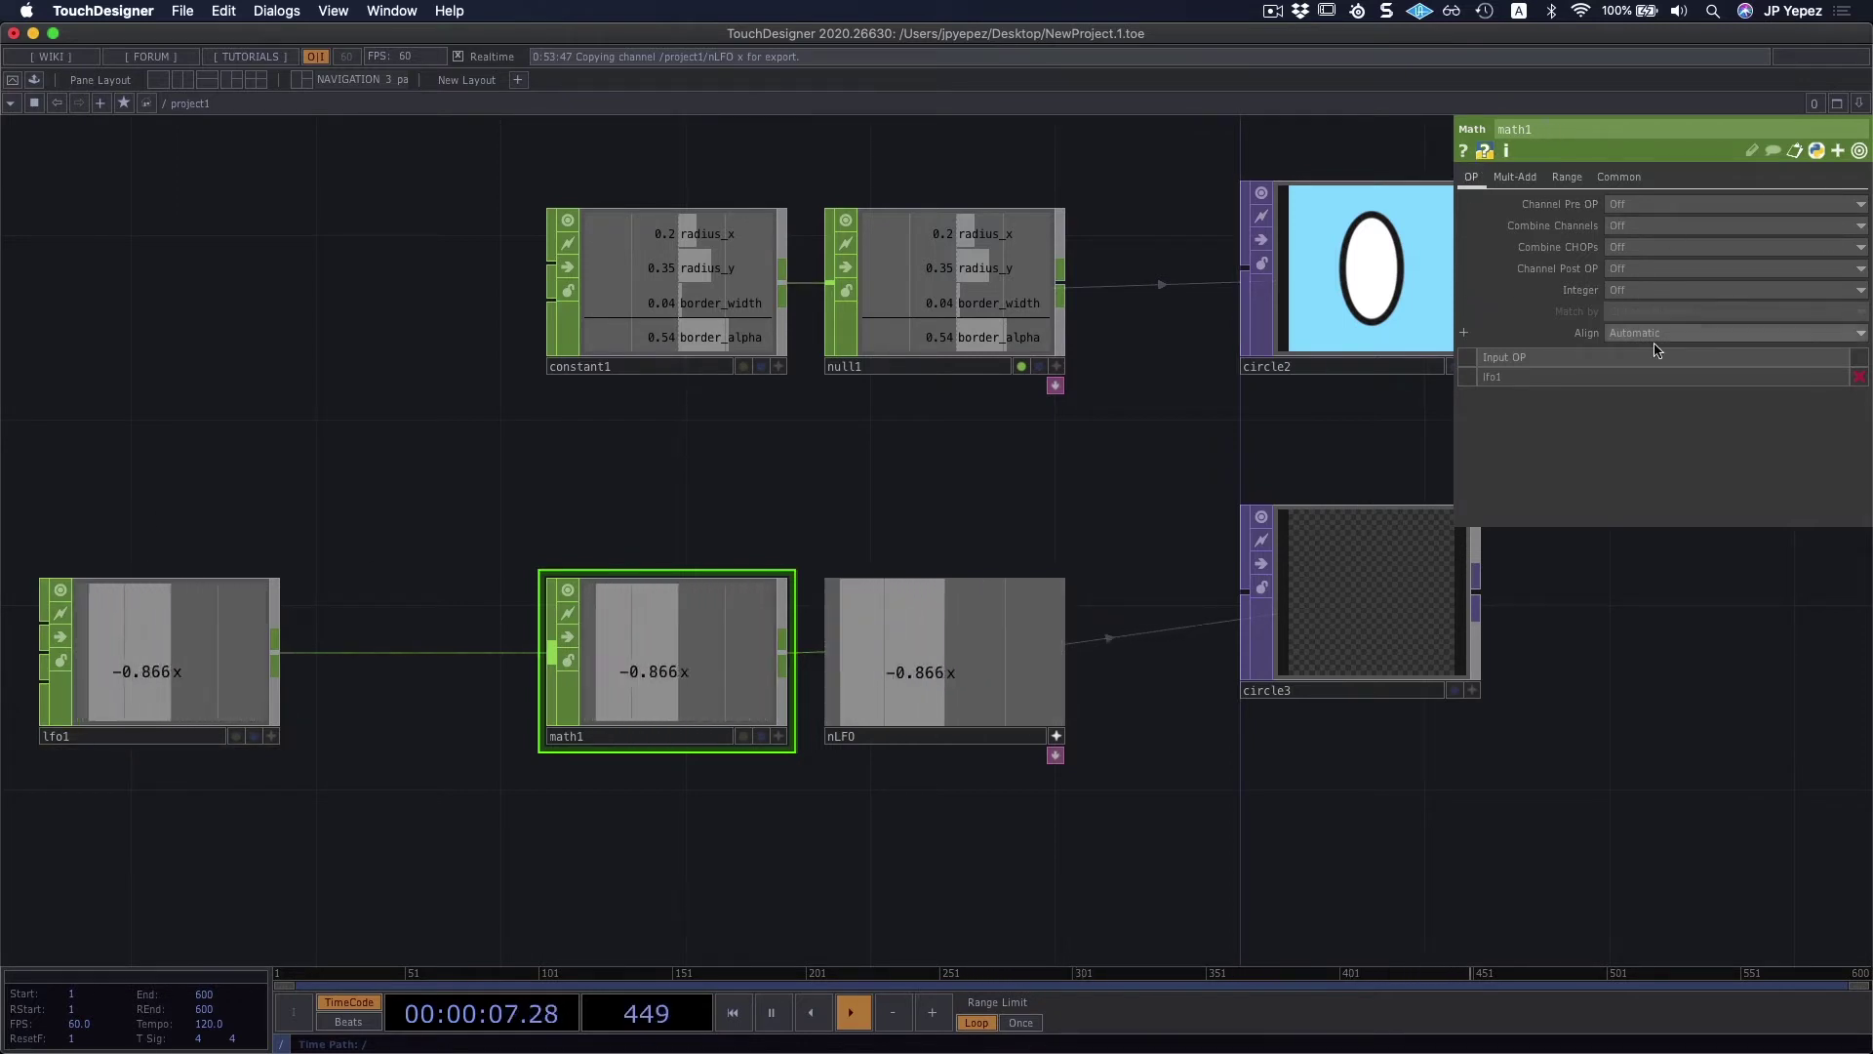
click(1518, 177)
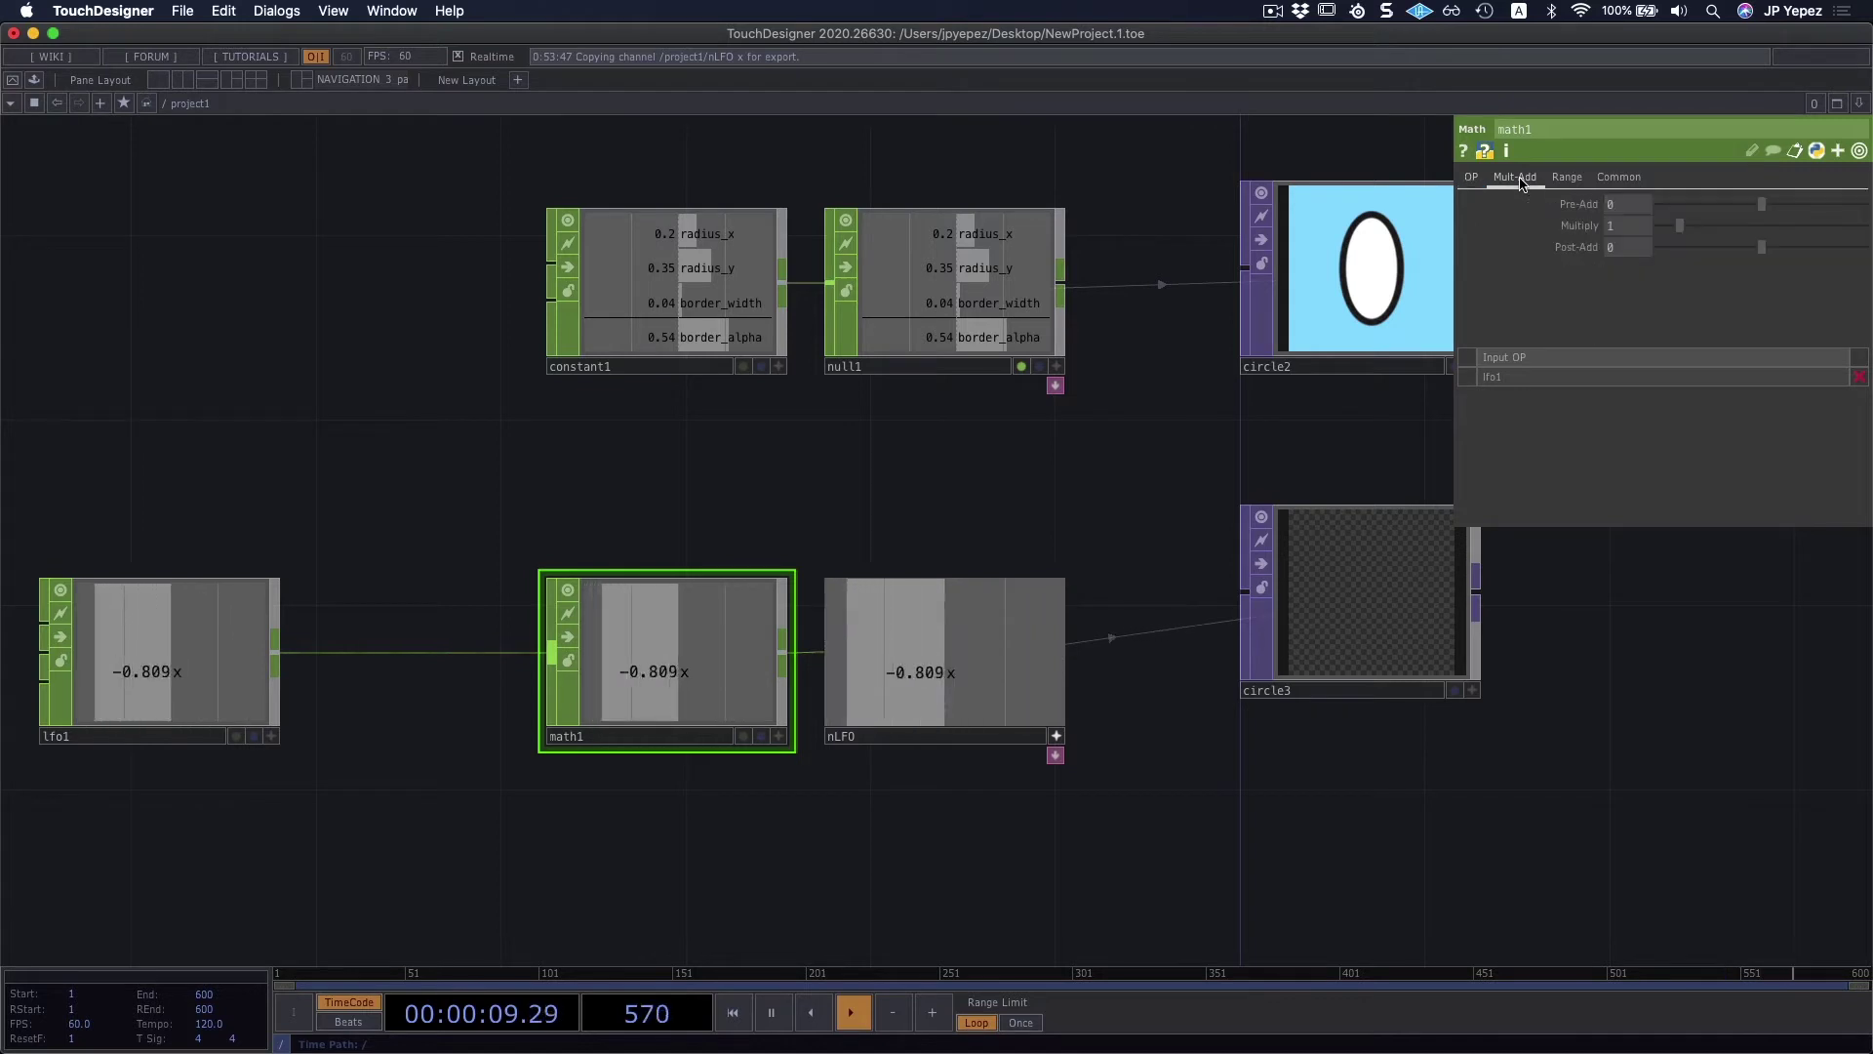
click(1627, 232)
key(BackSpace)
text(.25)
key(Return)
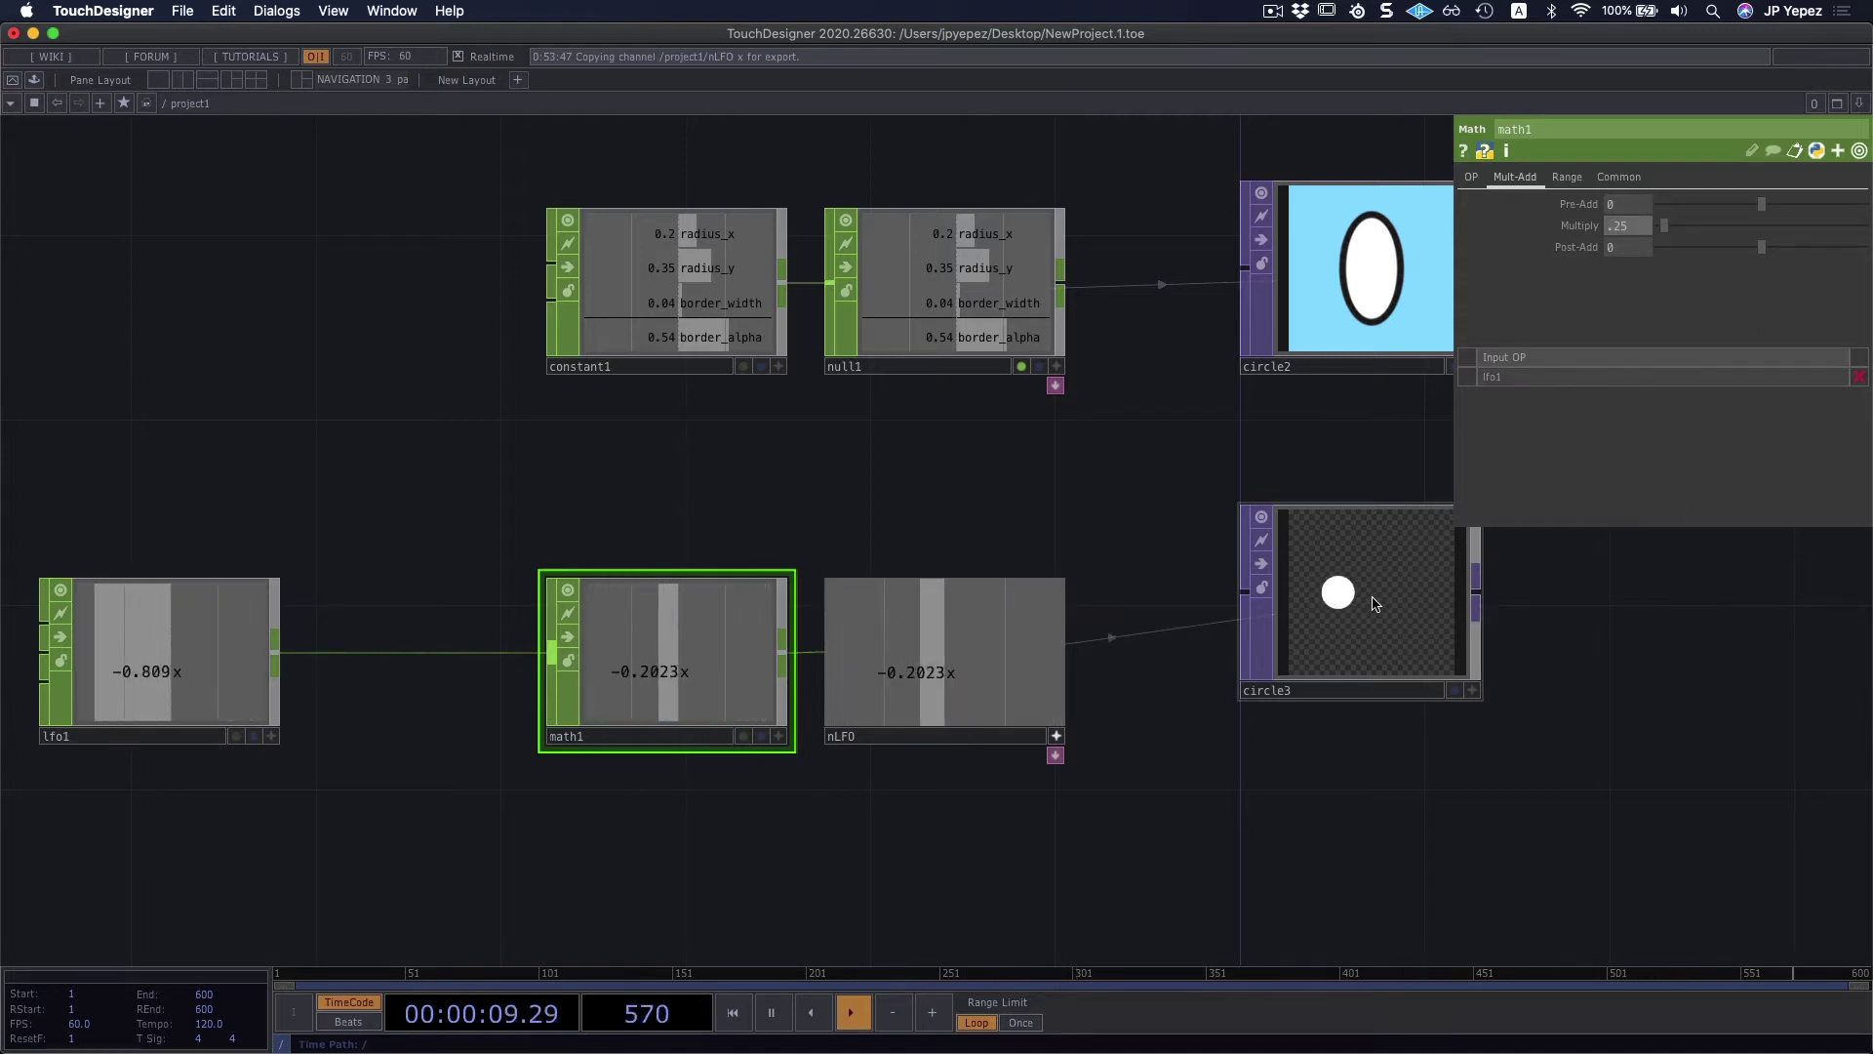
Step: Move lfo1 further left and select it
drag(951, 773, 1051, 620)
drag(686, 641, 716, 635)
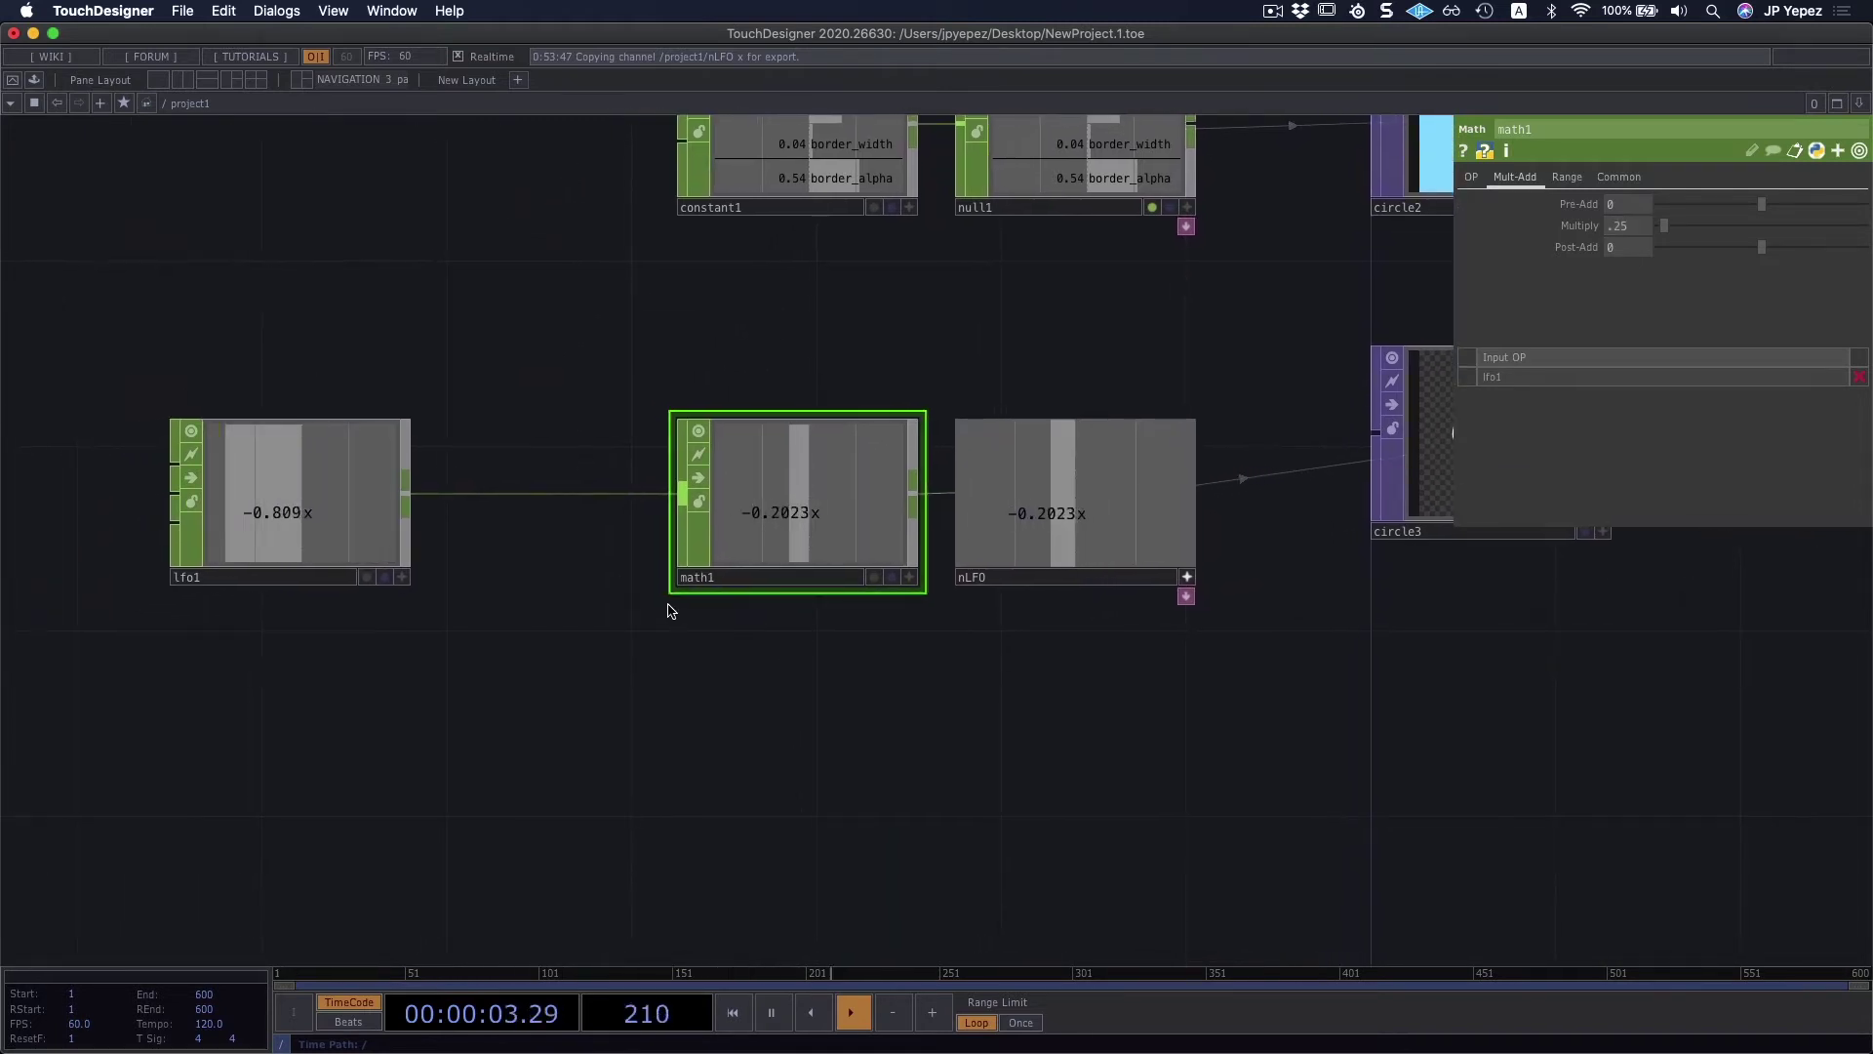
drag(376, 506, 284, 509)
scroll(594, 619, left, 5)
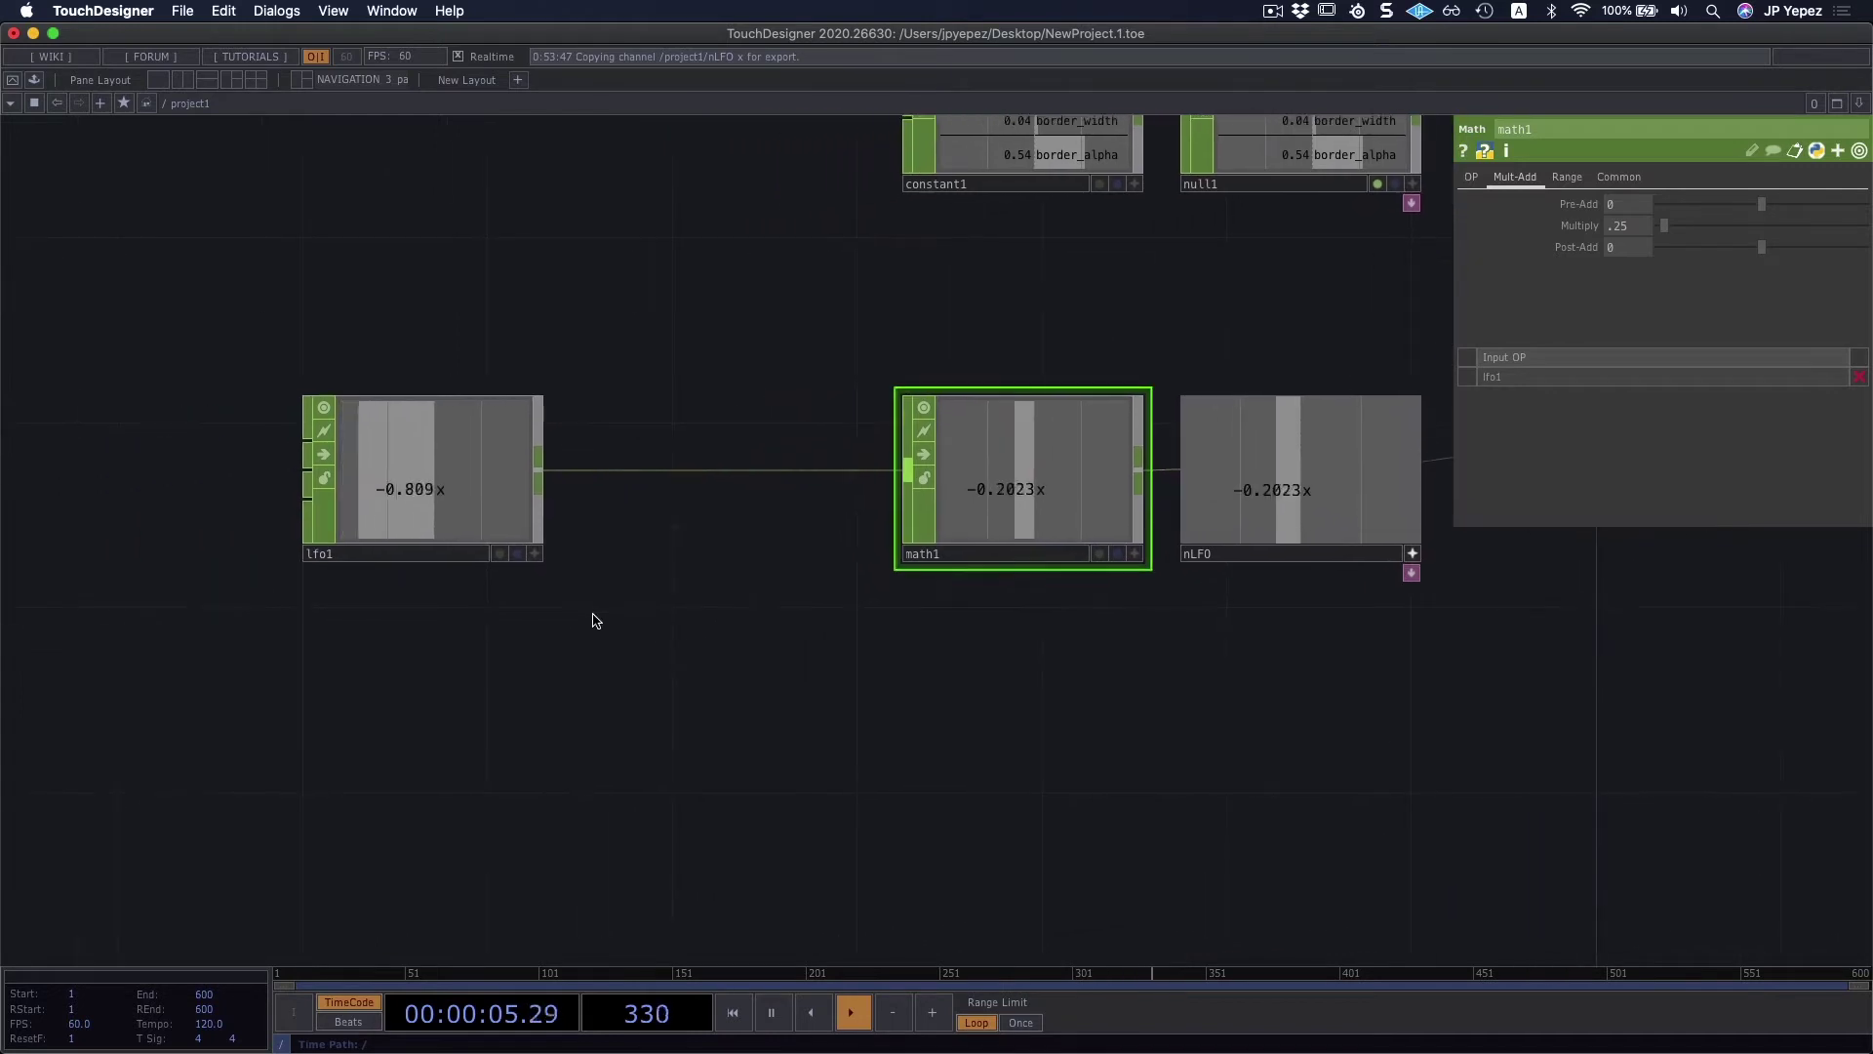
scroll(322, 556, right, 9)
scroll(322, 556, down, 1)
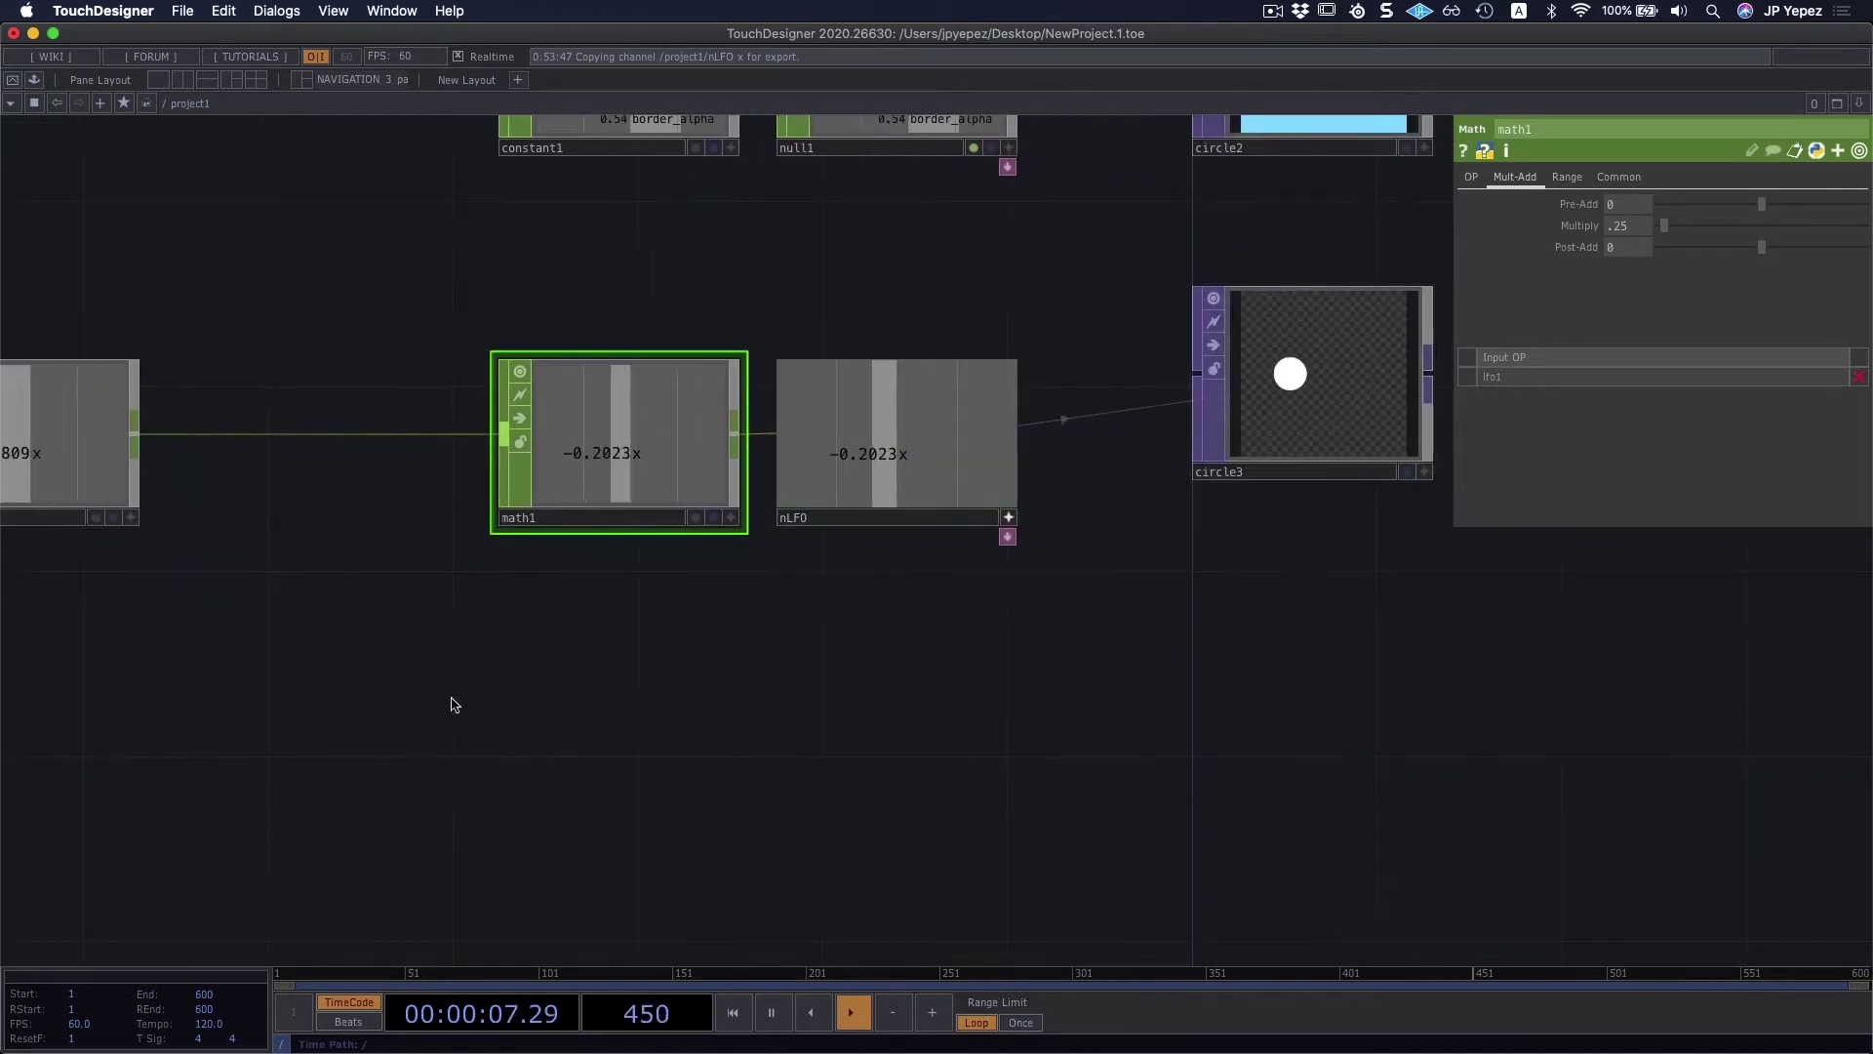
scroll(874, 619, left, 6)
click(312, 551)
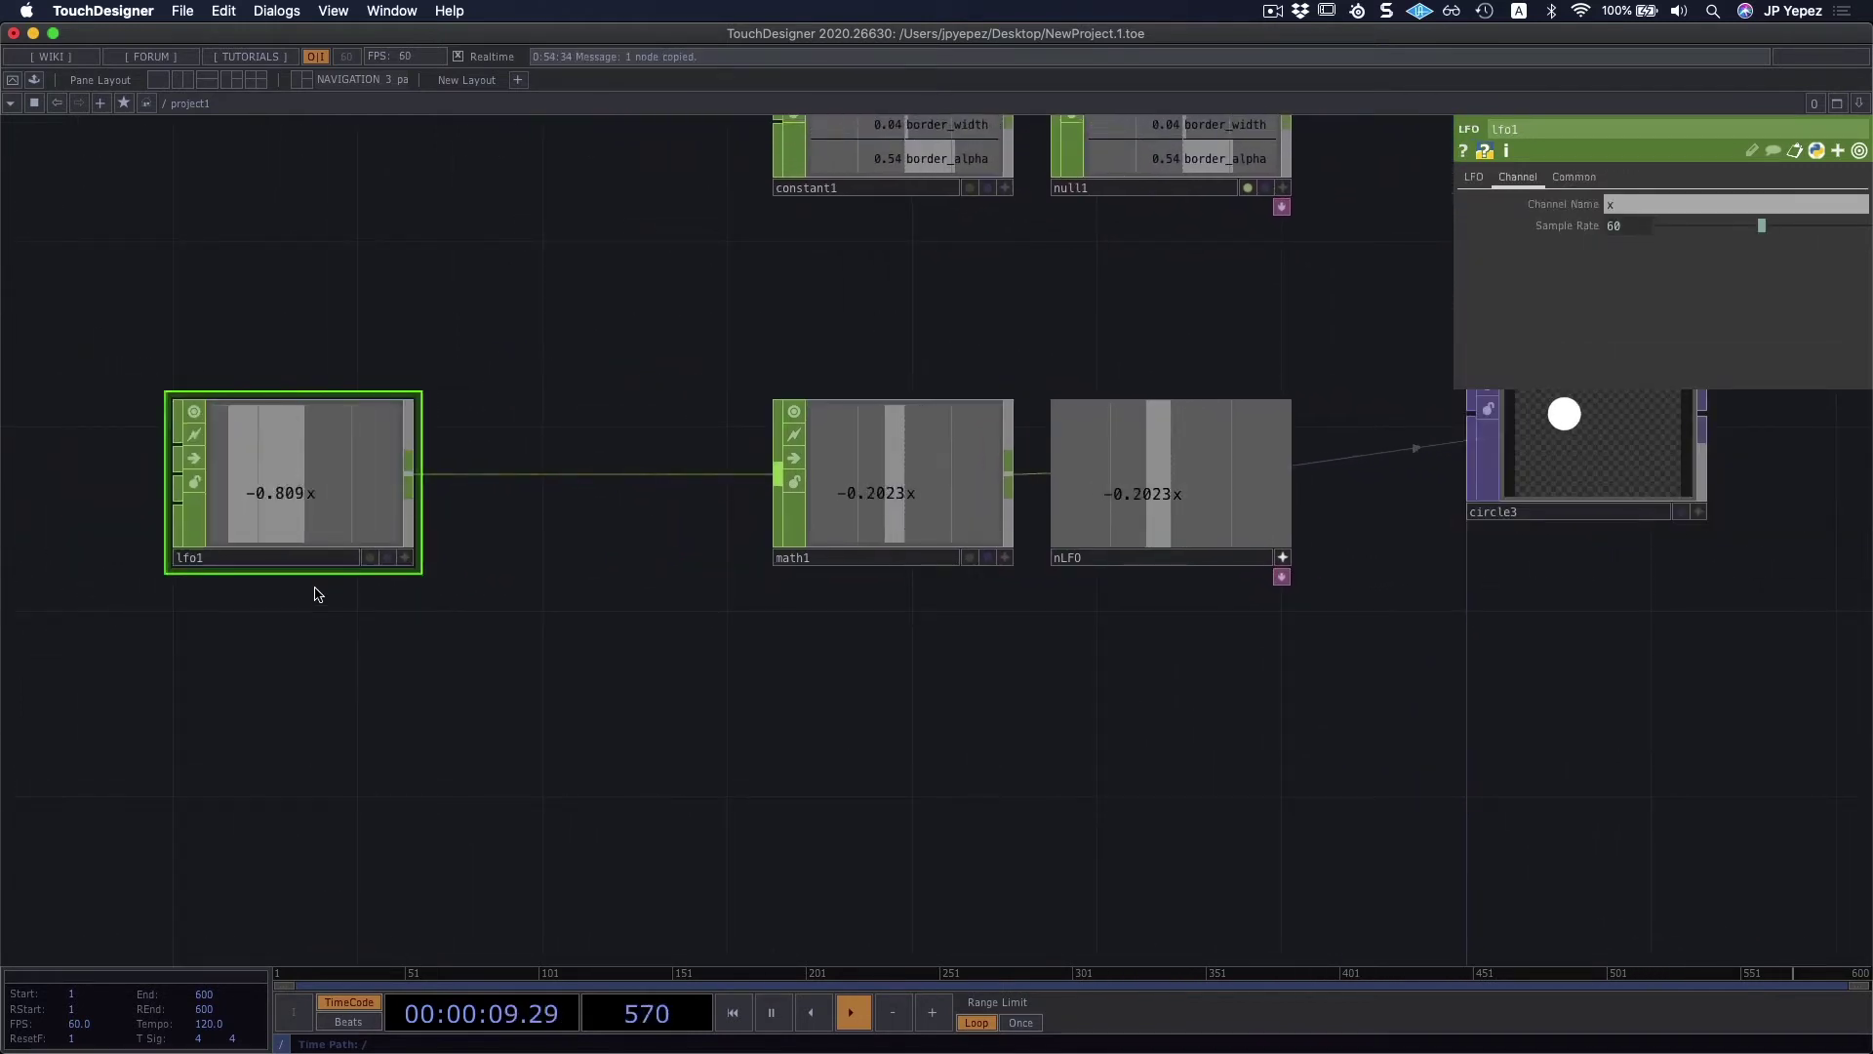
Step: Copy-paste lfo1 as lfo2 beneath it and rename its channel to y
key(ctrl+c)
key(ctrl+v)
drag(356, 704, 356, 657)
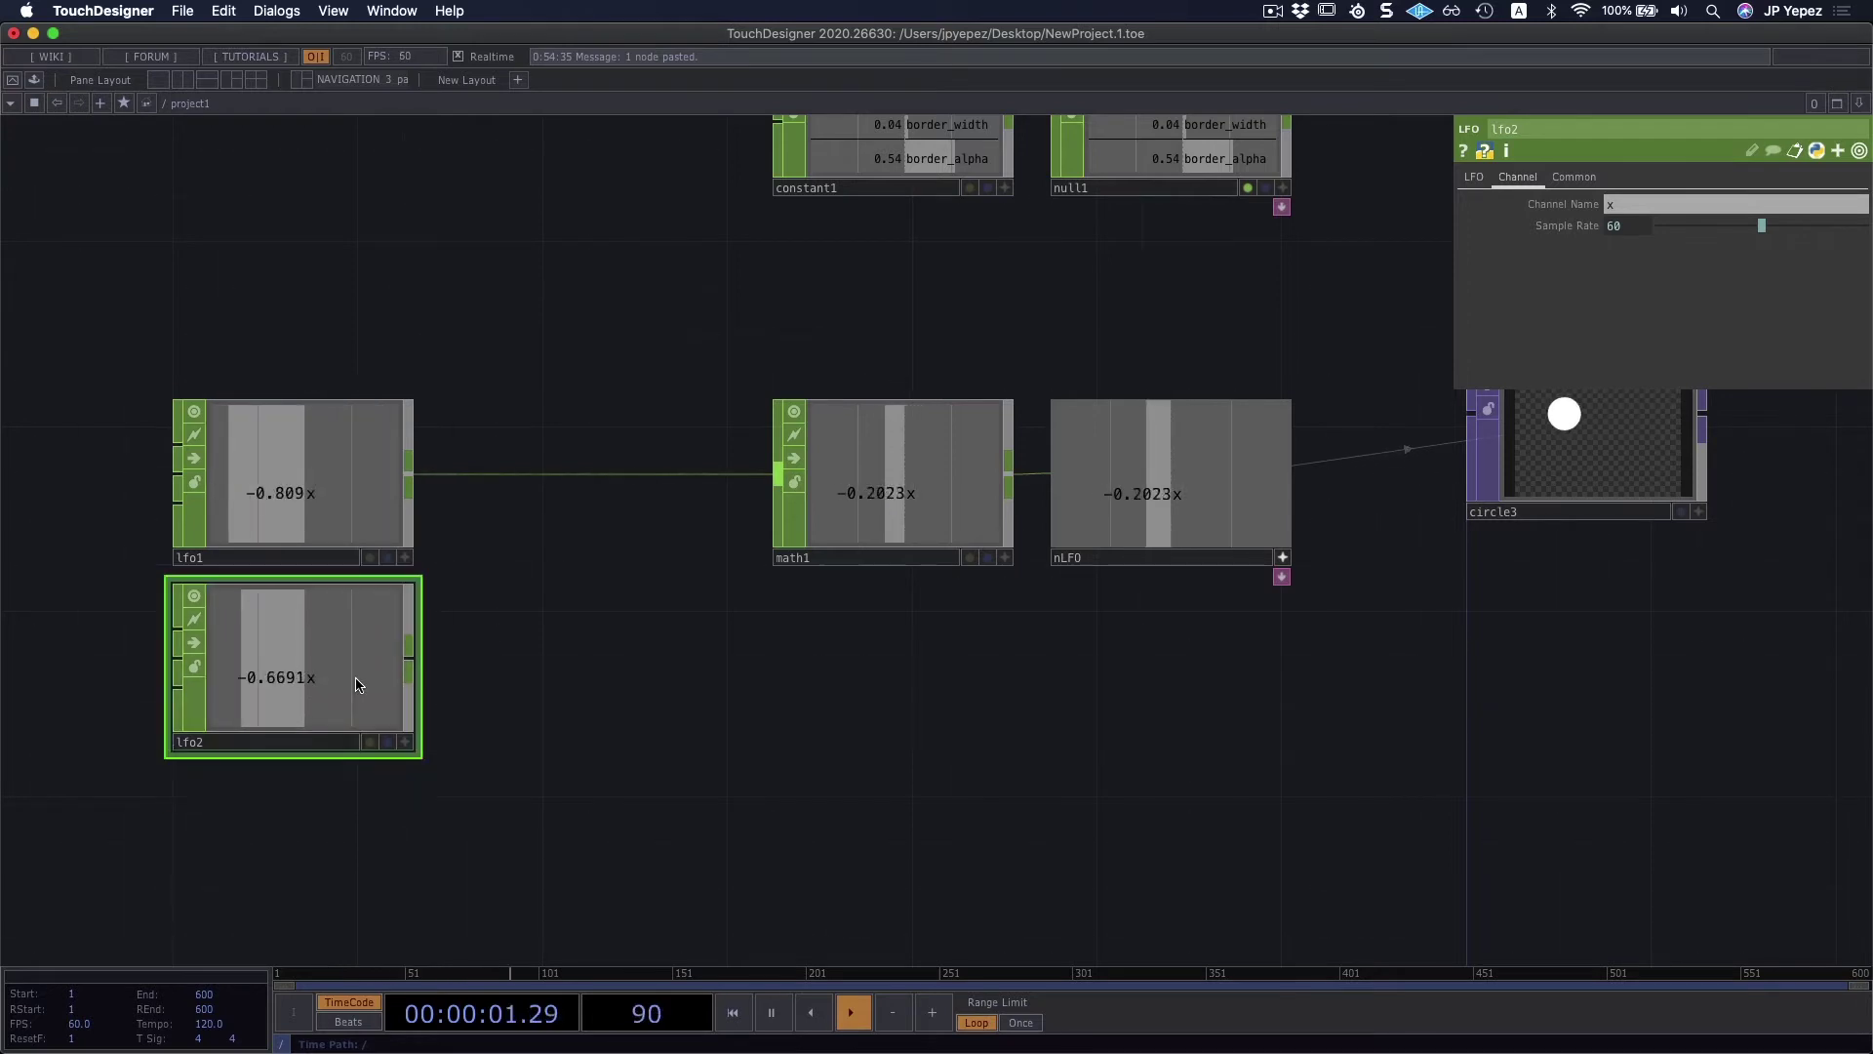
click(1620, 205)
text(y)
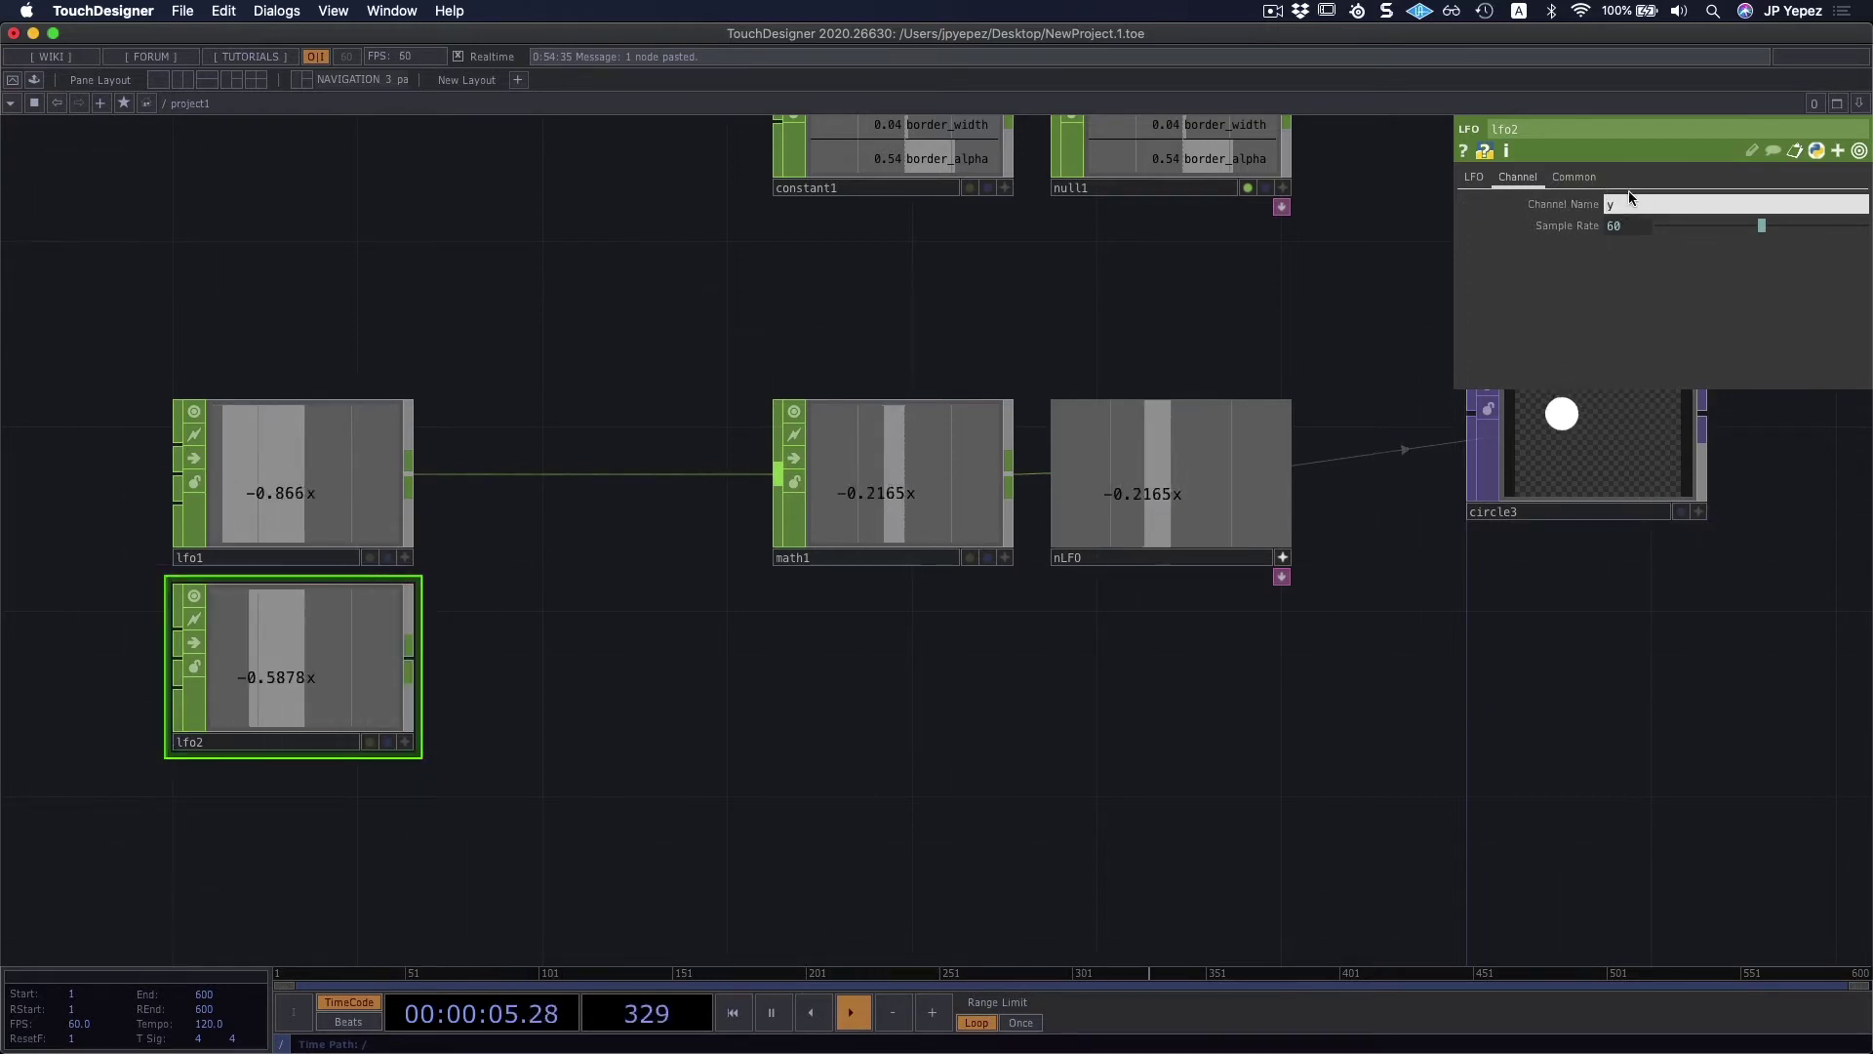
click(1476, 178)
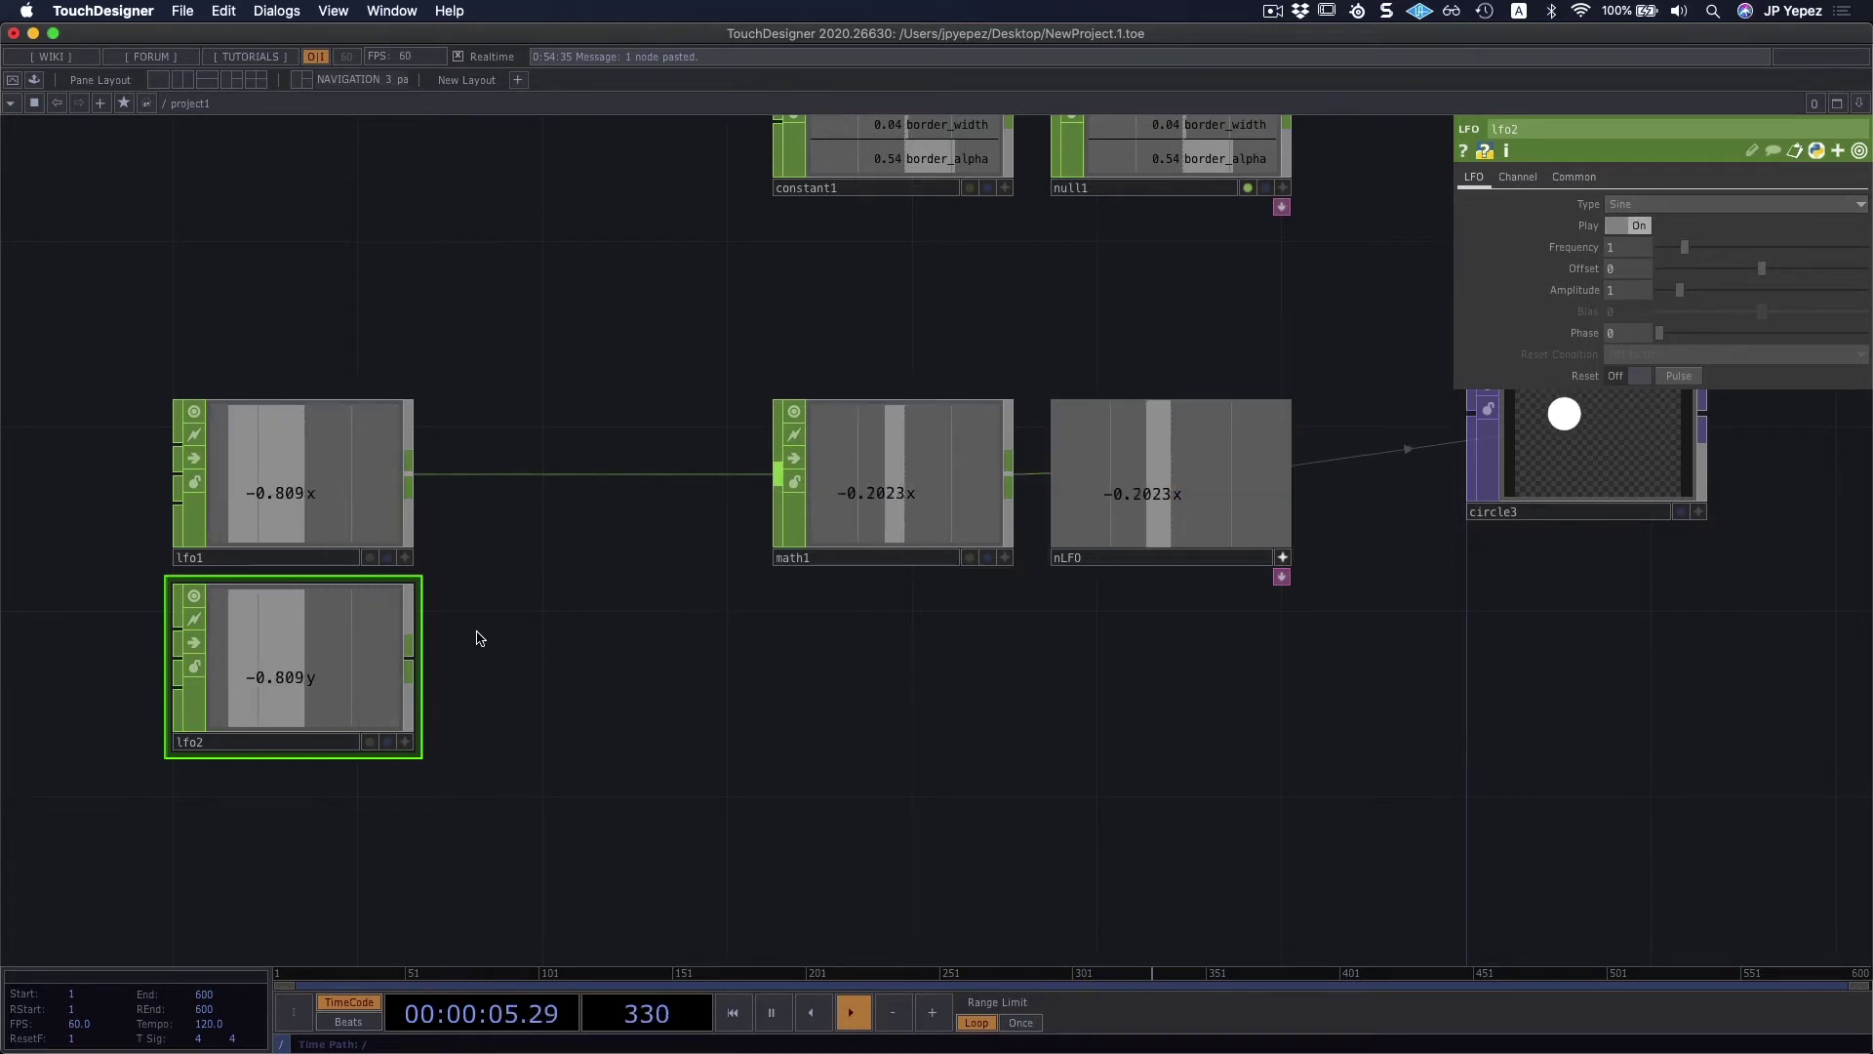
Step: Move lfo1 and lfo2 further left and turn off nLFO's viewer
shift+click(313, 523)
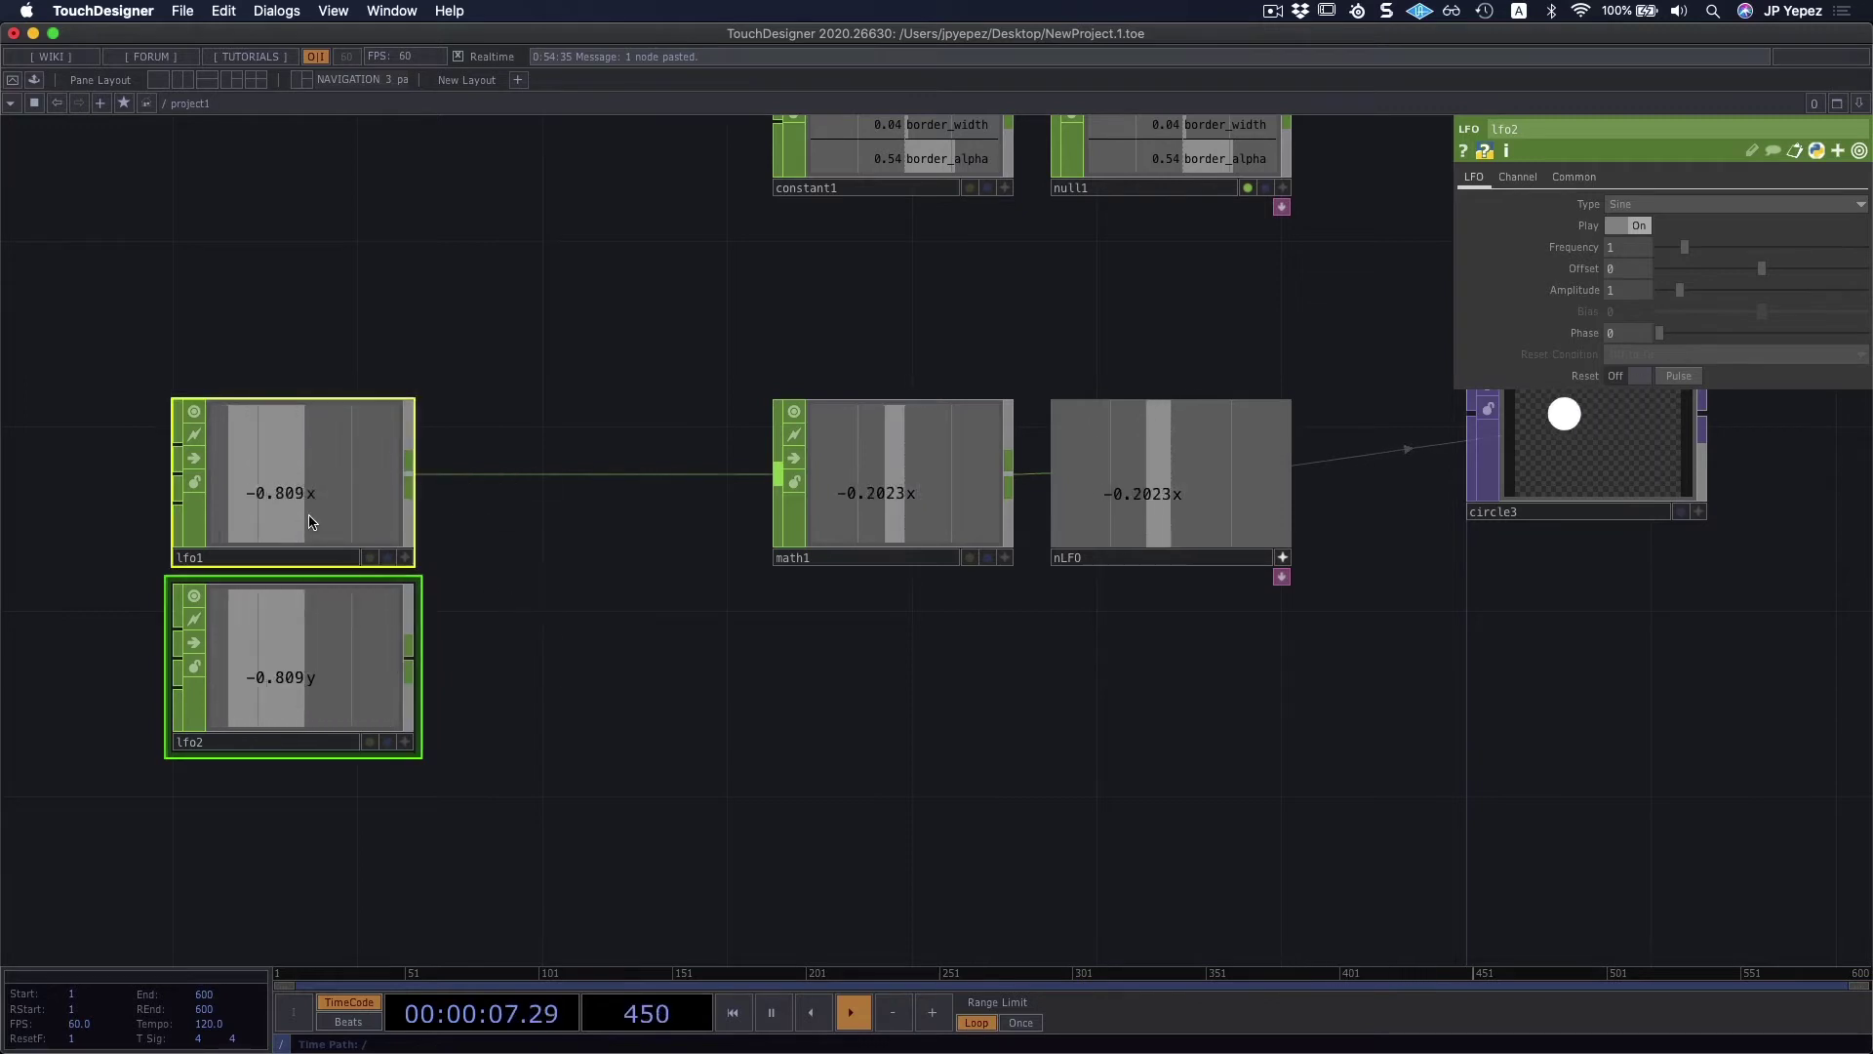
drag(313, 523, 175, 523)
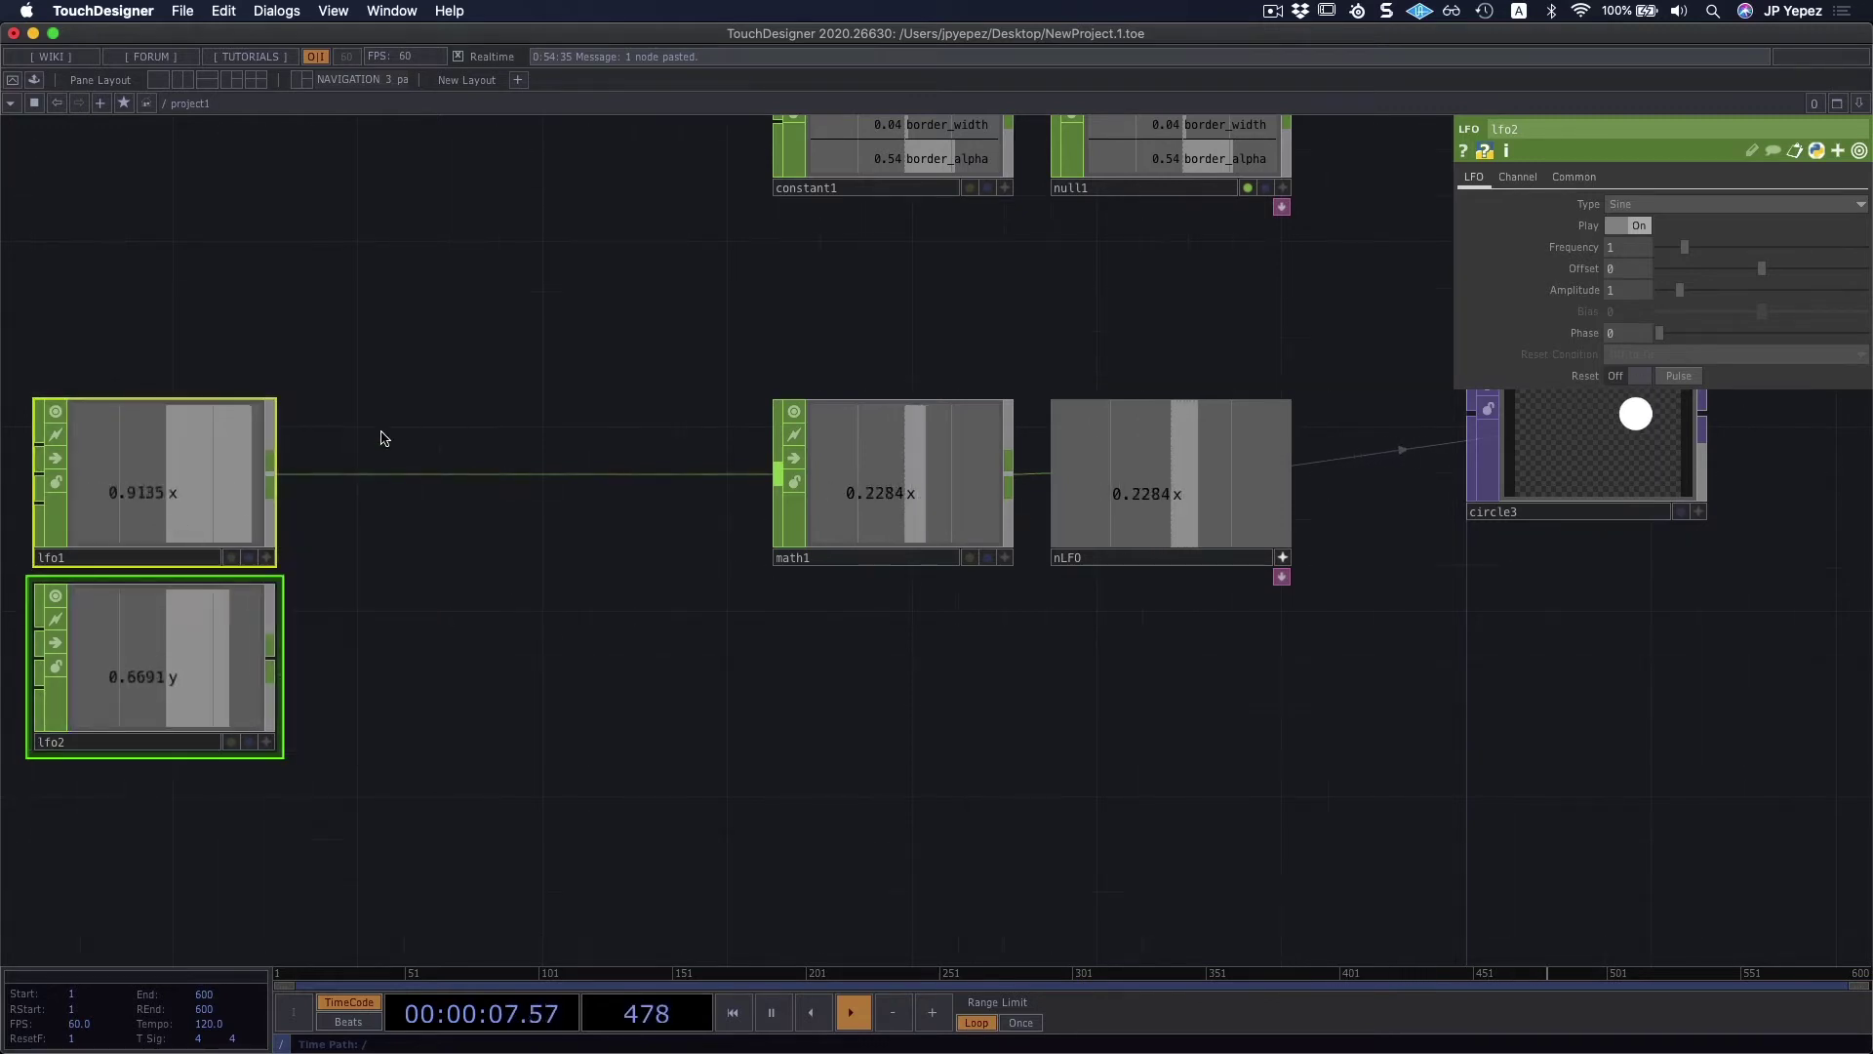
click(1283, 558)
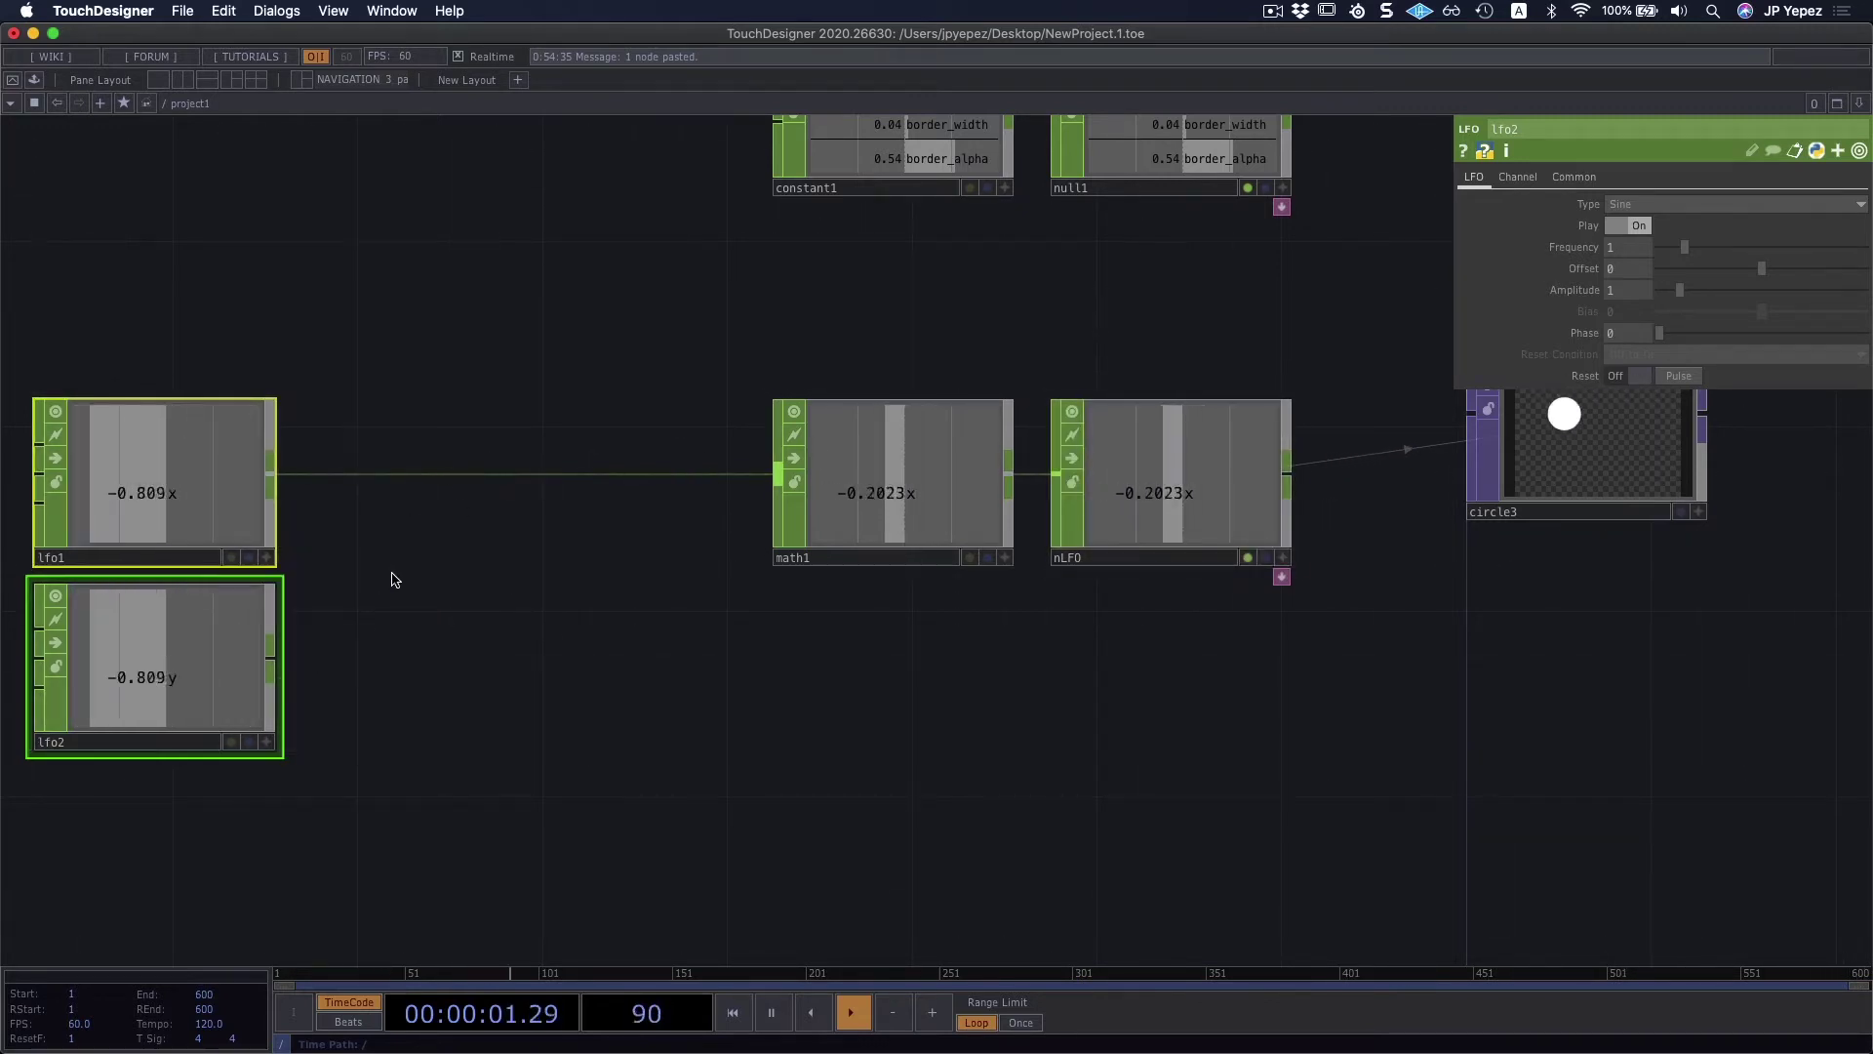
Step: Insert merge1 between lfo1 and math1 and wire lfo2 into it
right_click(488, 474)
click(525, 458)
text(mar)
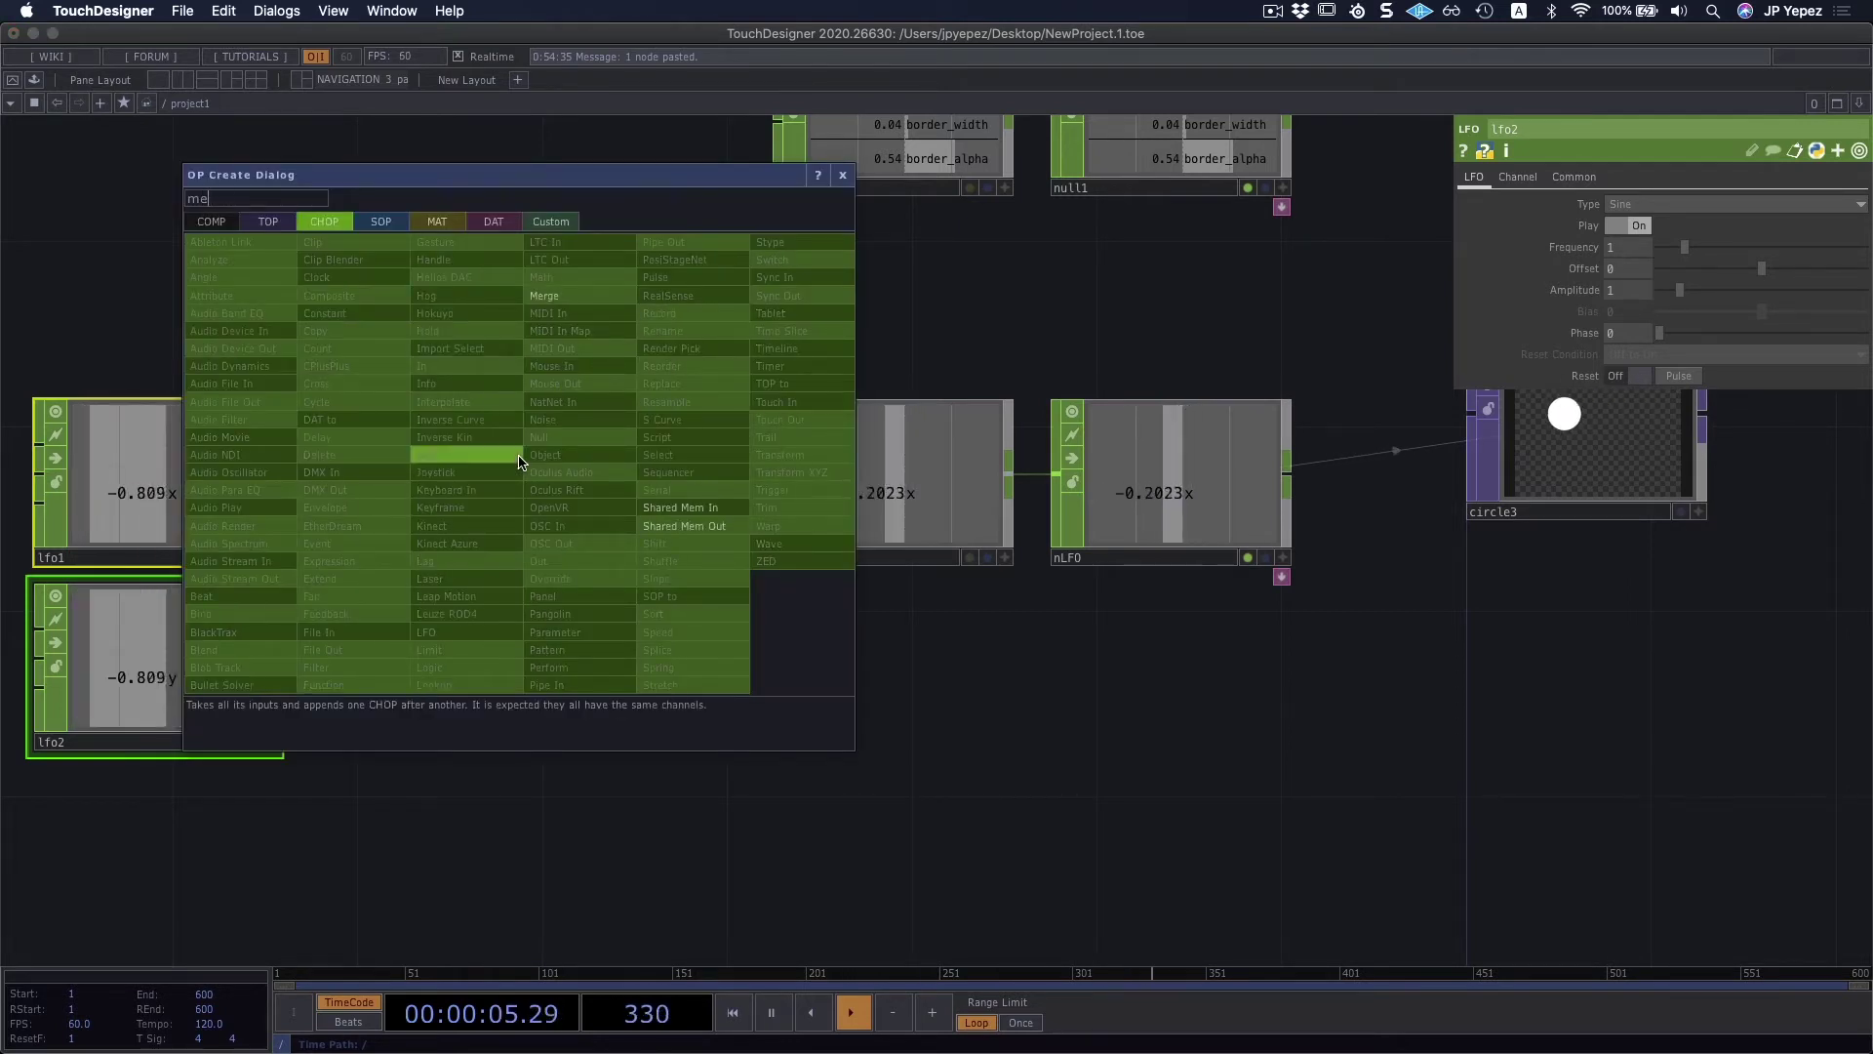
click(547, 295)
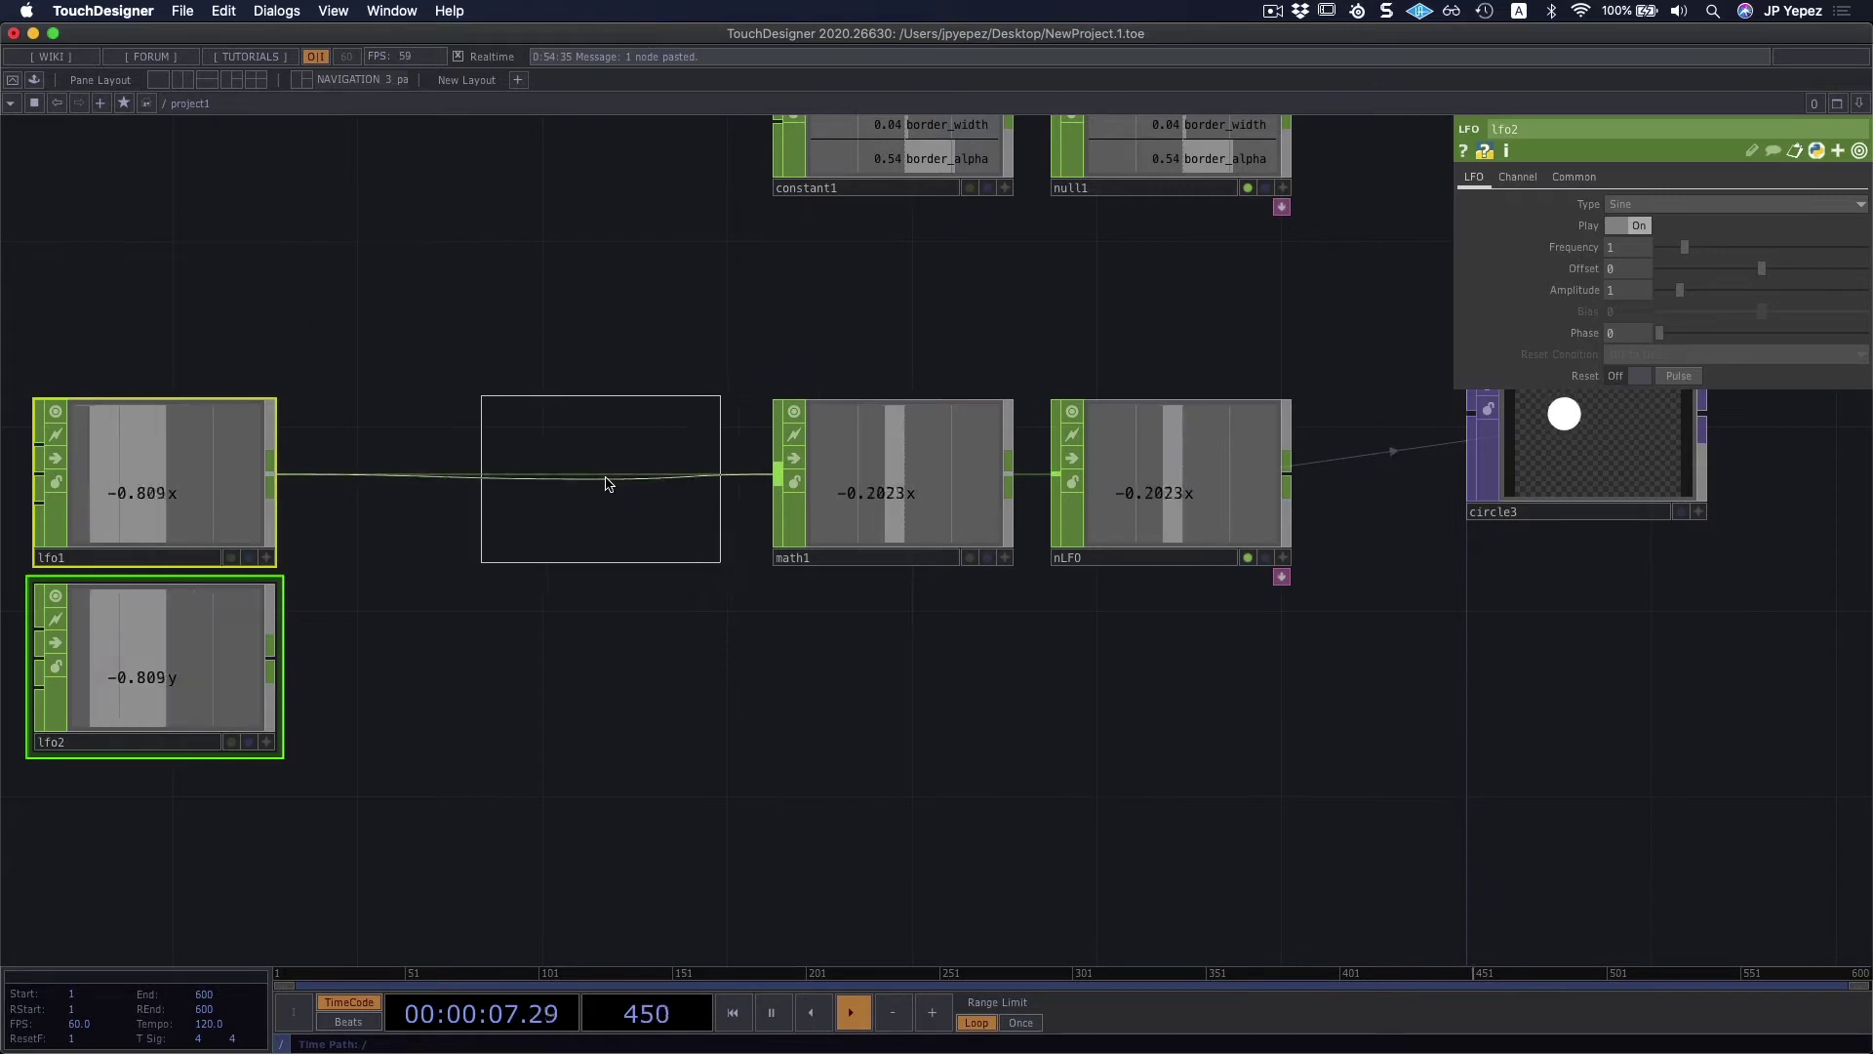
click(610, 485)
drag(271, 651, 502, 475)
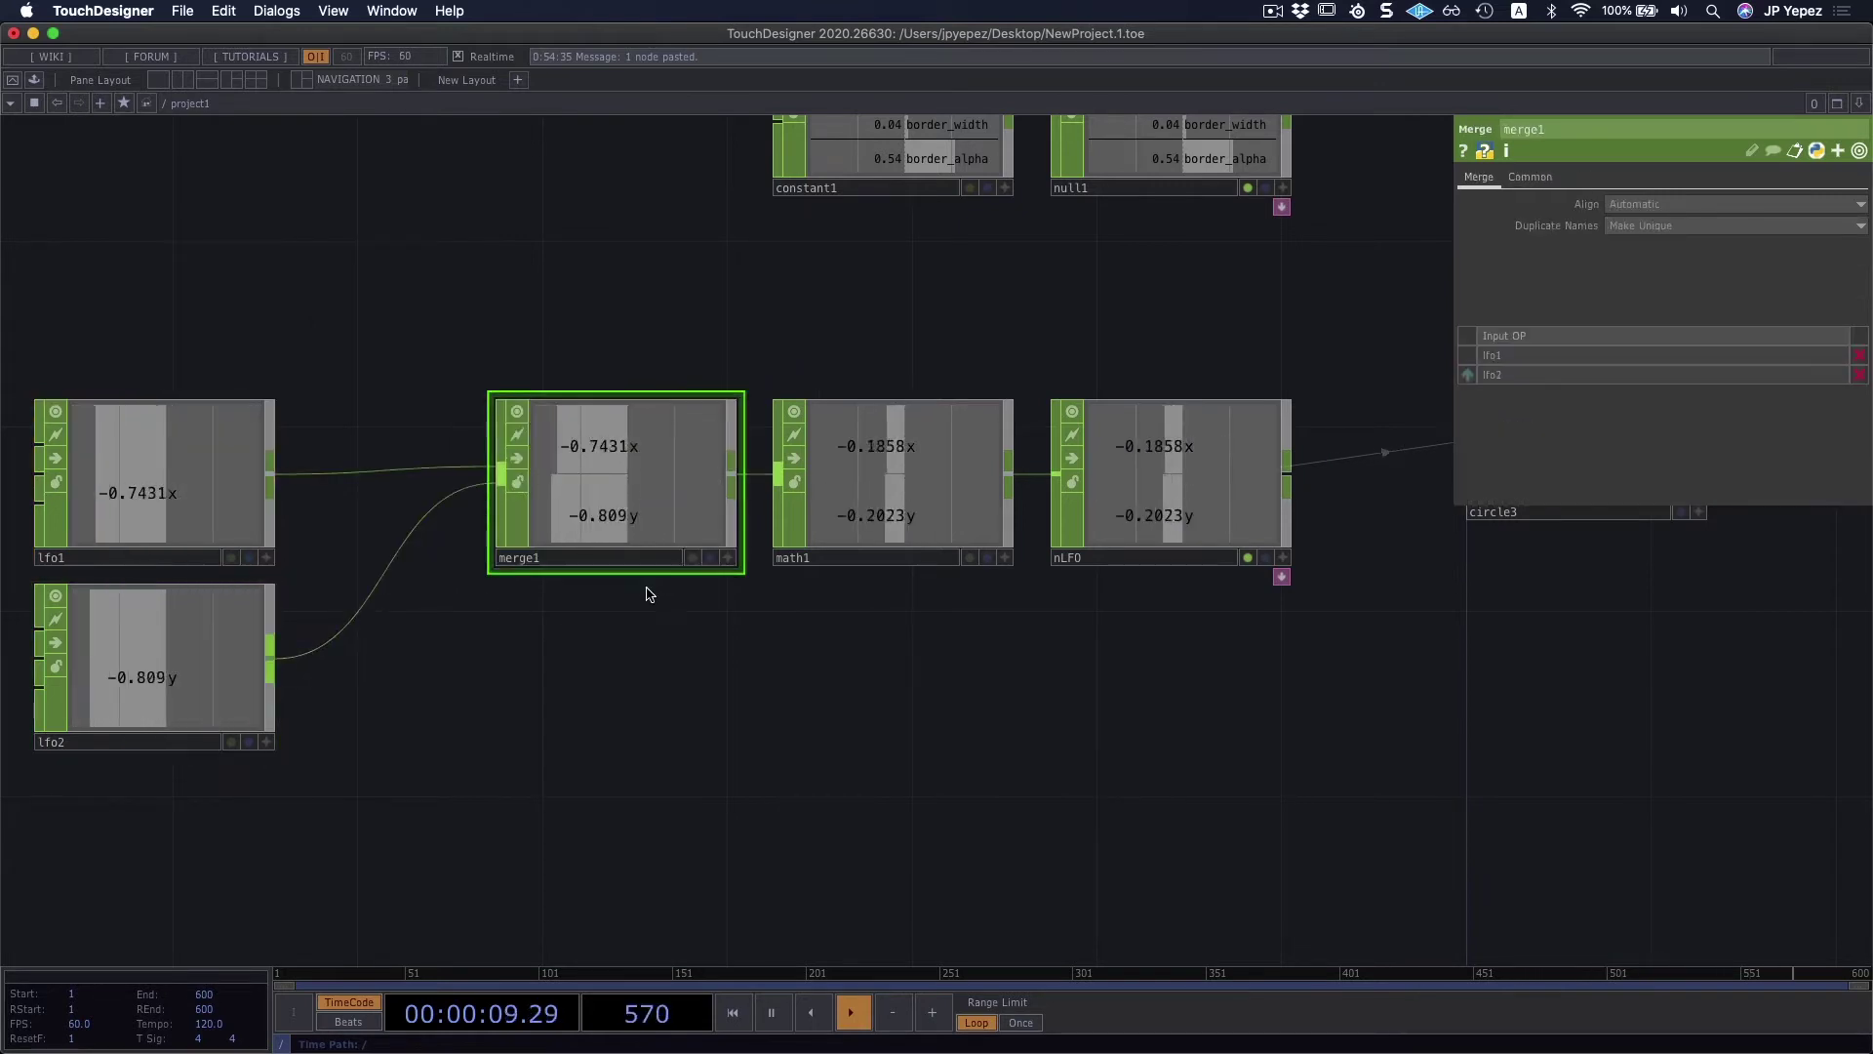
Step: Export nLFO's y channel to circle3's Center Y
drag(705, 717, 263, 761)
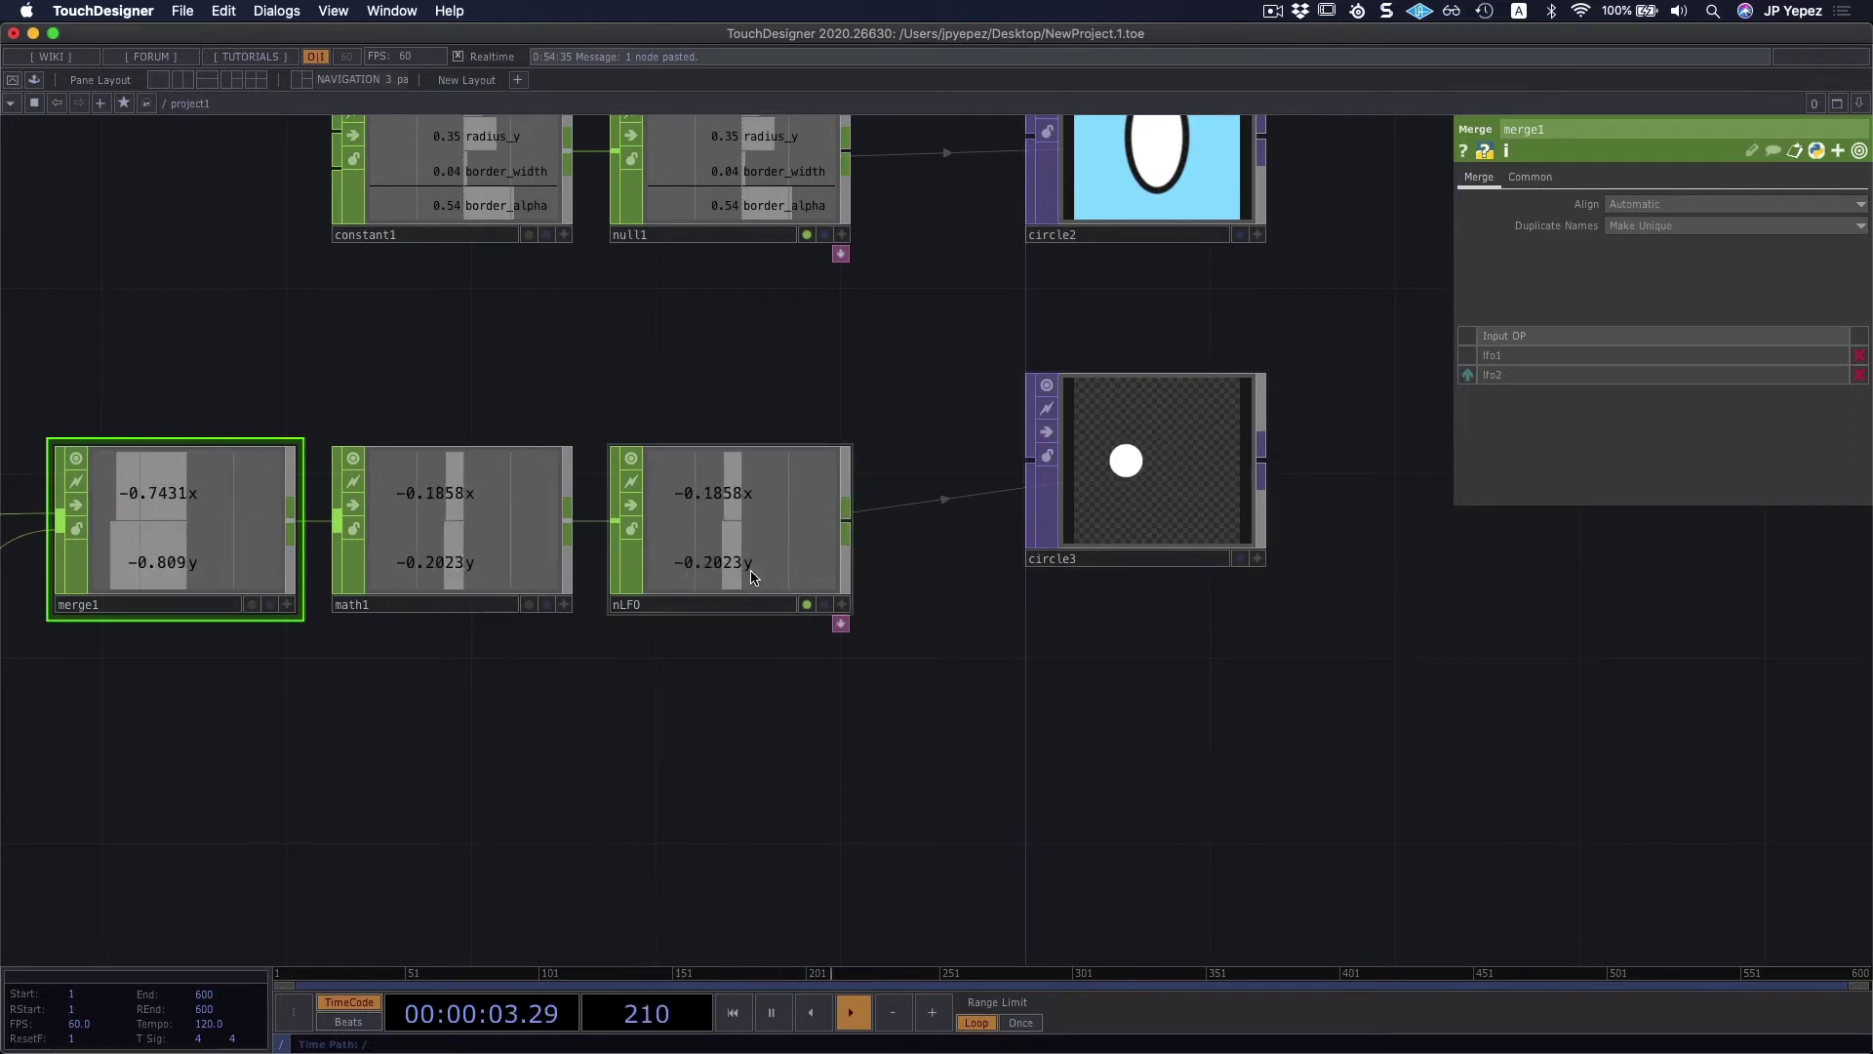
click(1035, 536)
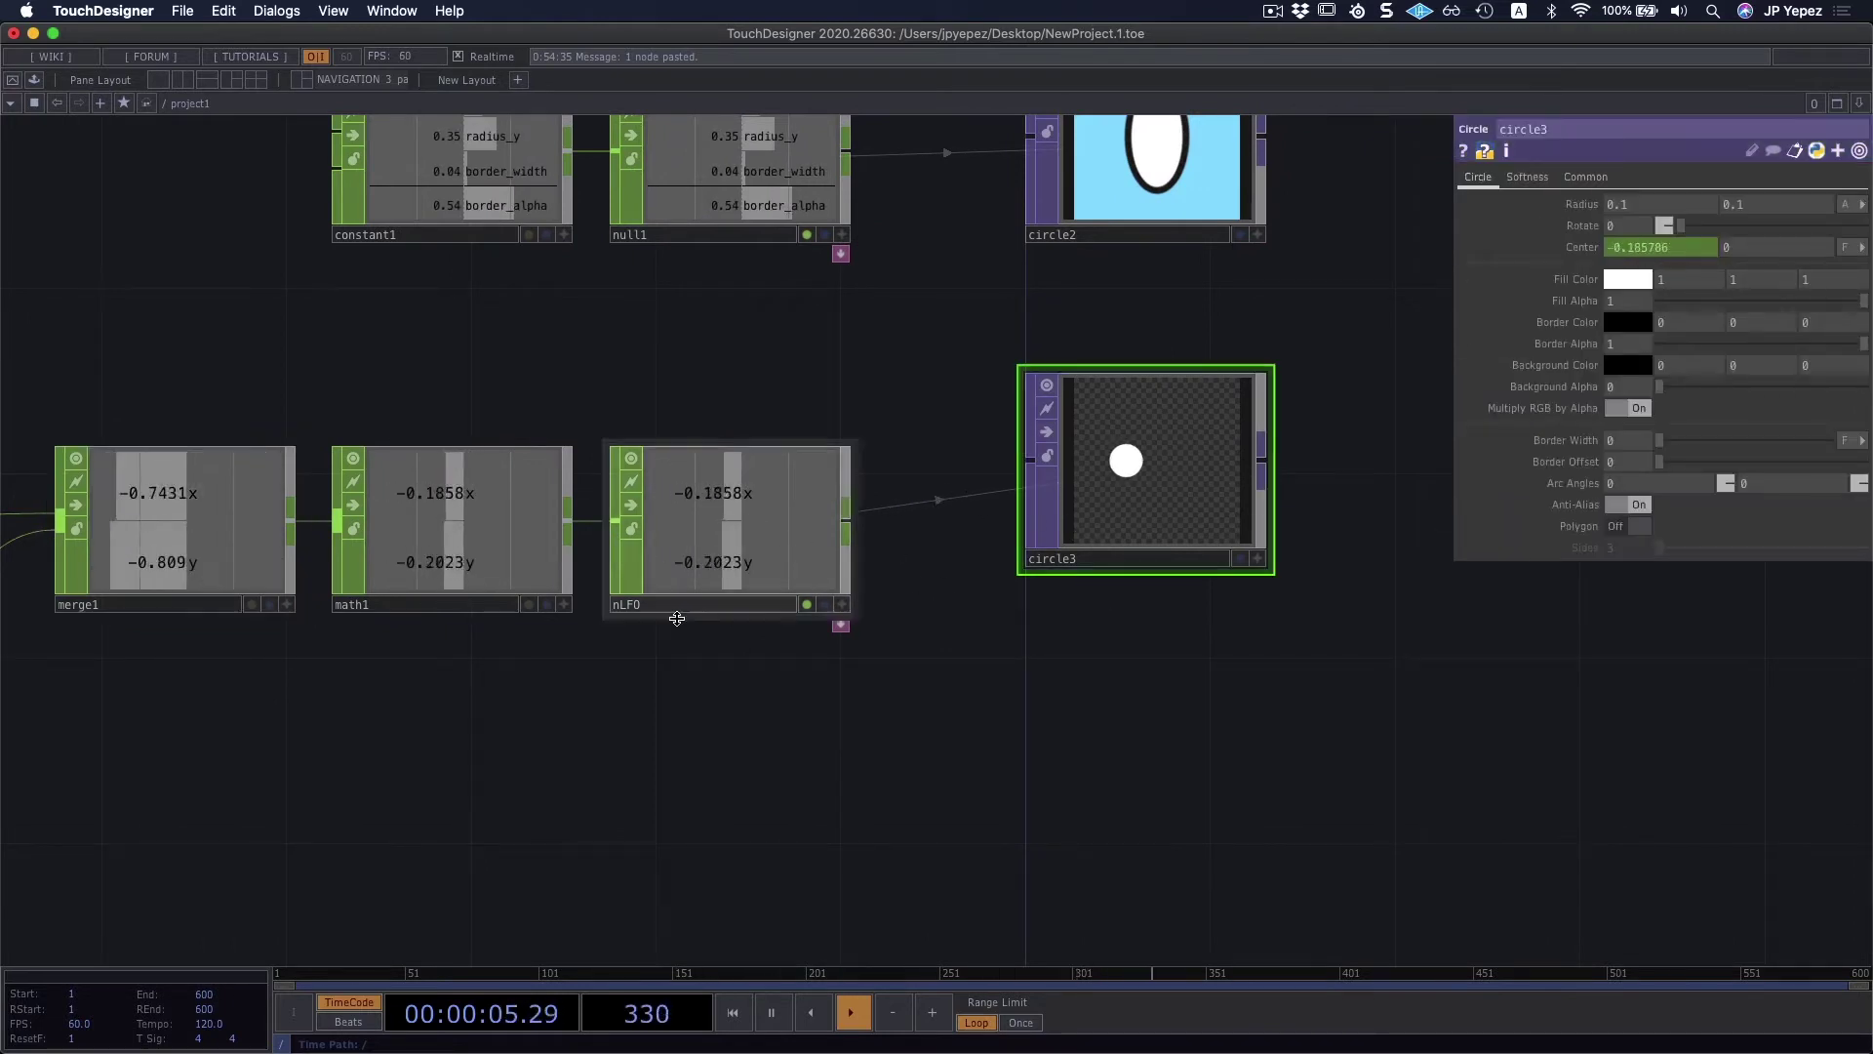
click(898, 626)
click(841, 605)
drag(801, 572, 1782, 252)
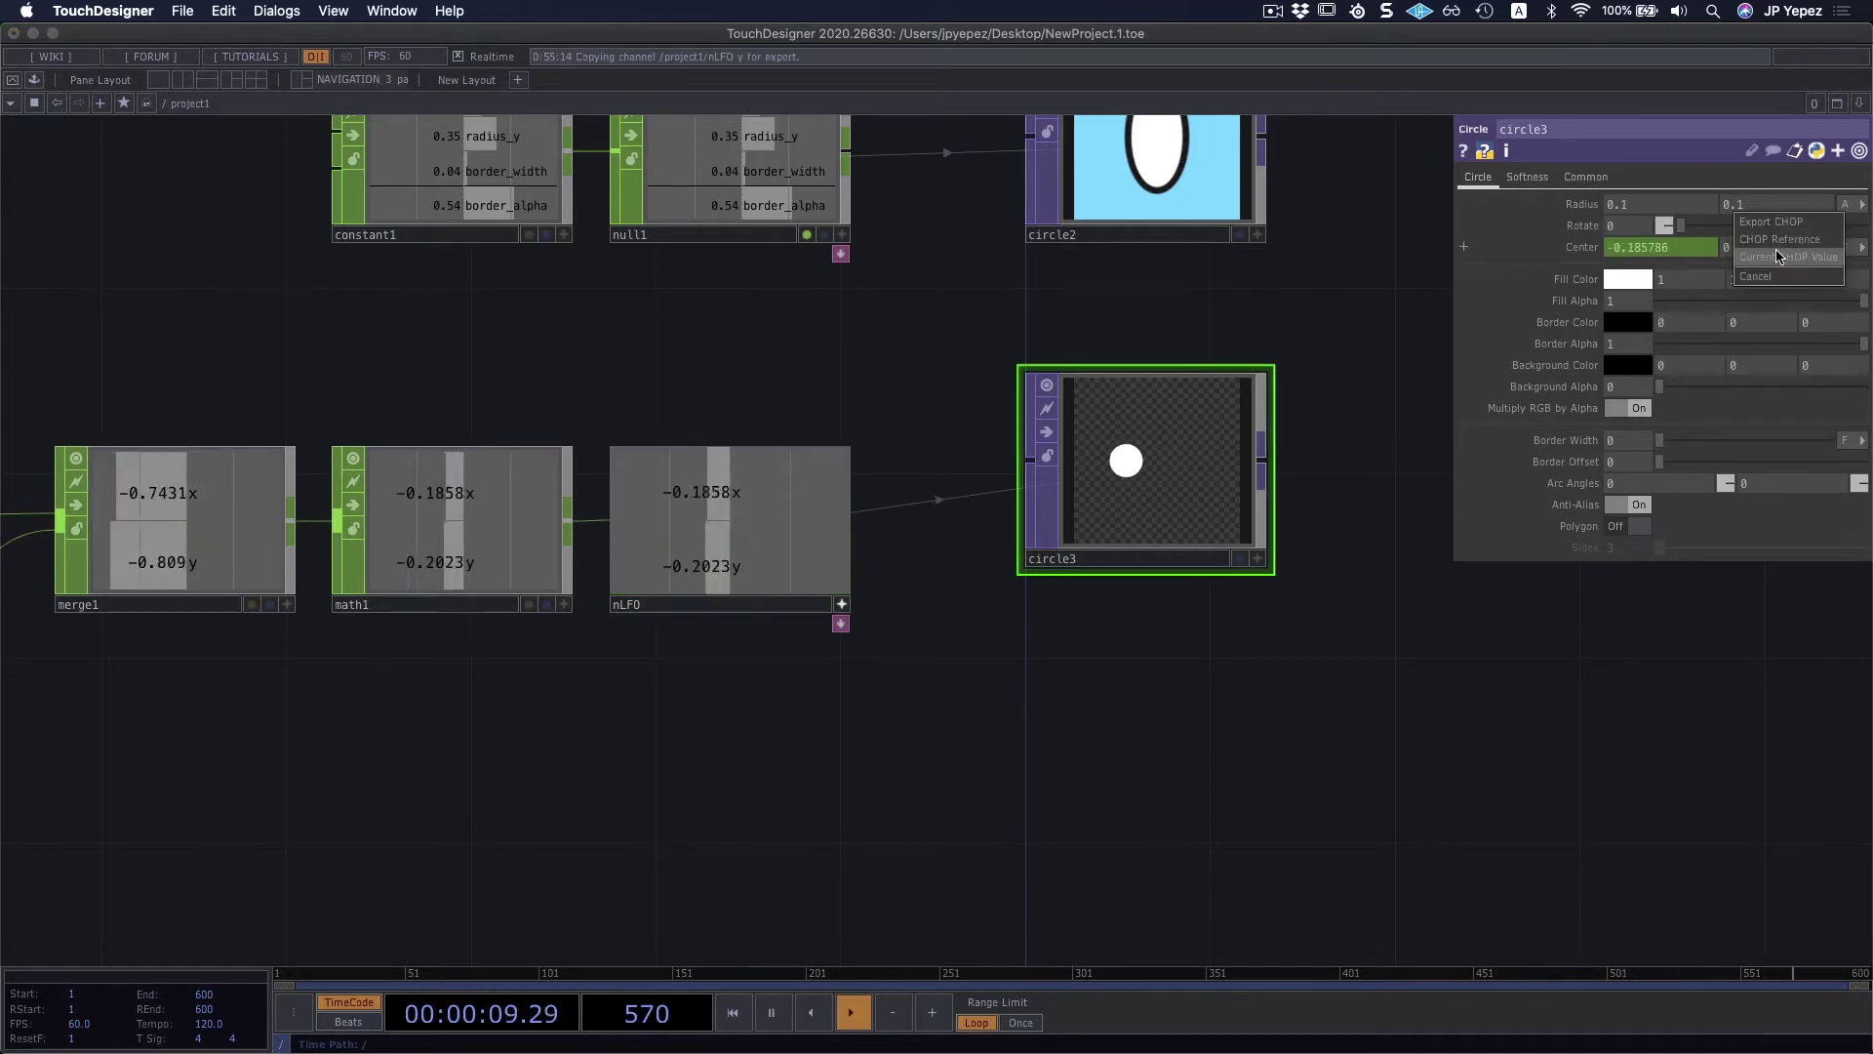
click(1779, 239)
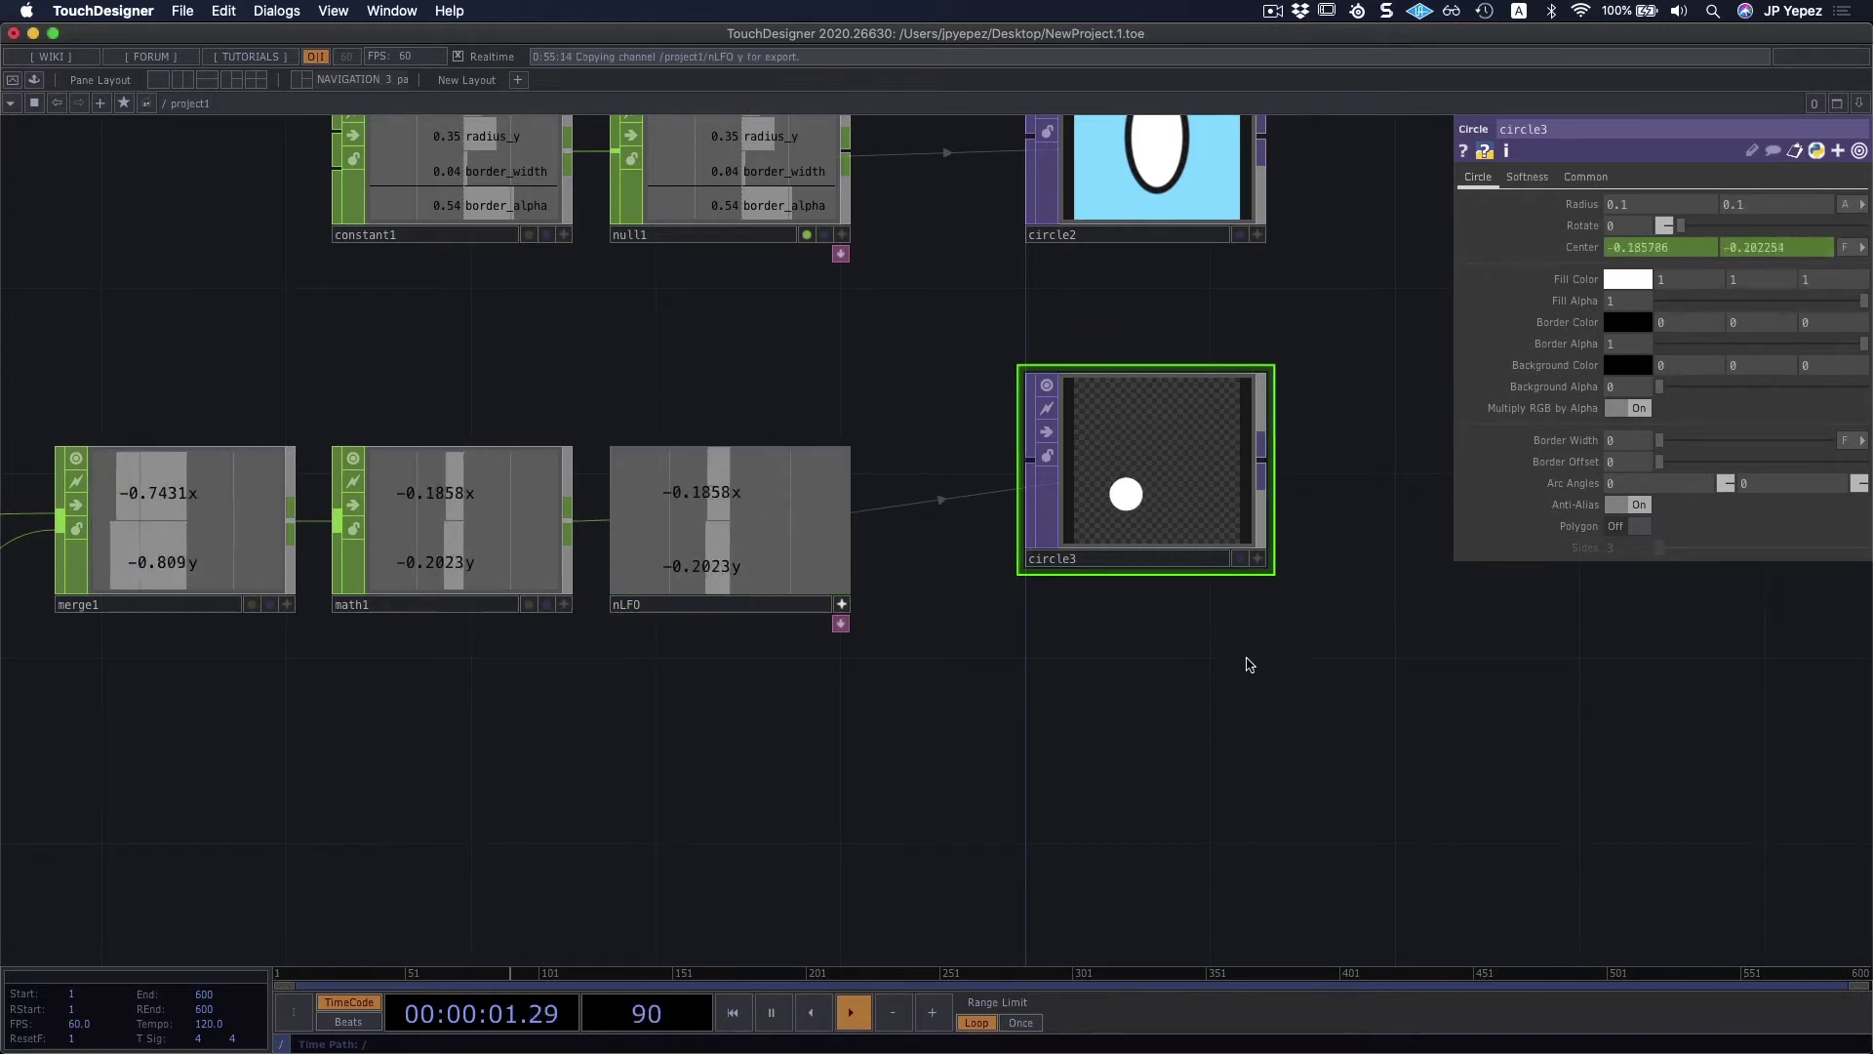
scroll(1281, 654, left, 3)
scroll(929, 683, left, 2)
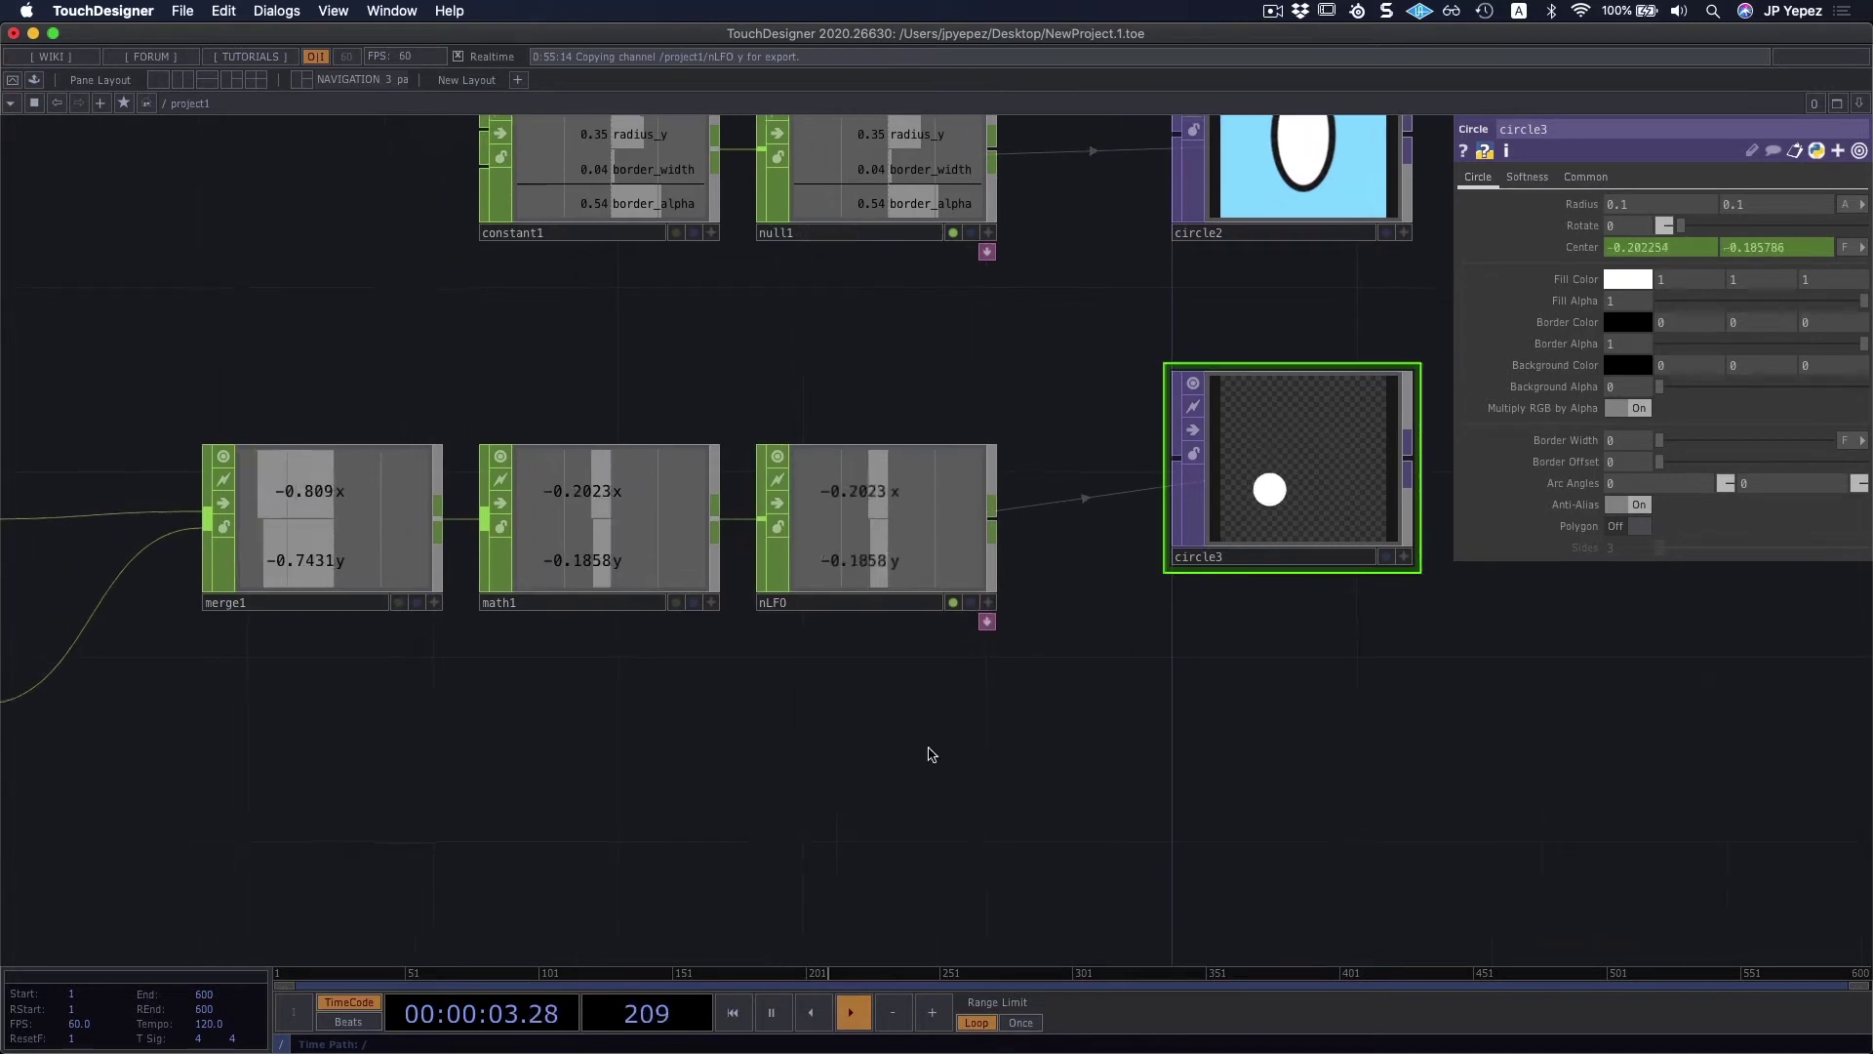
scroll(929, 755, down, 3)
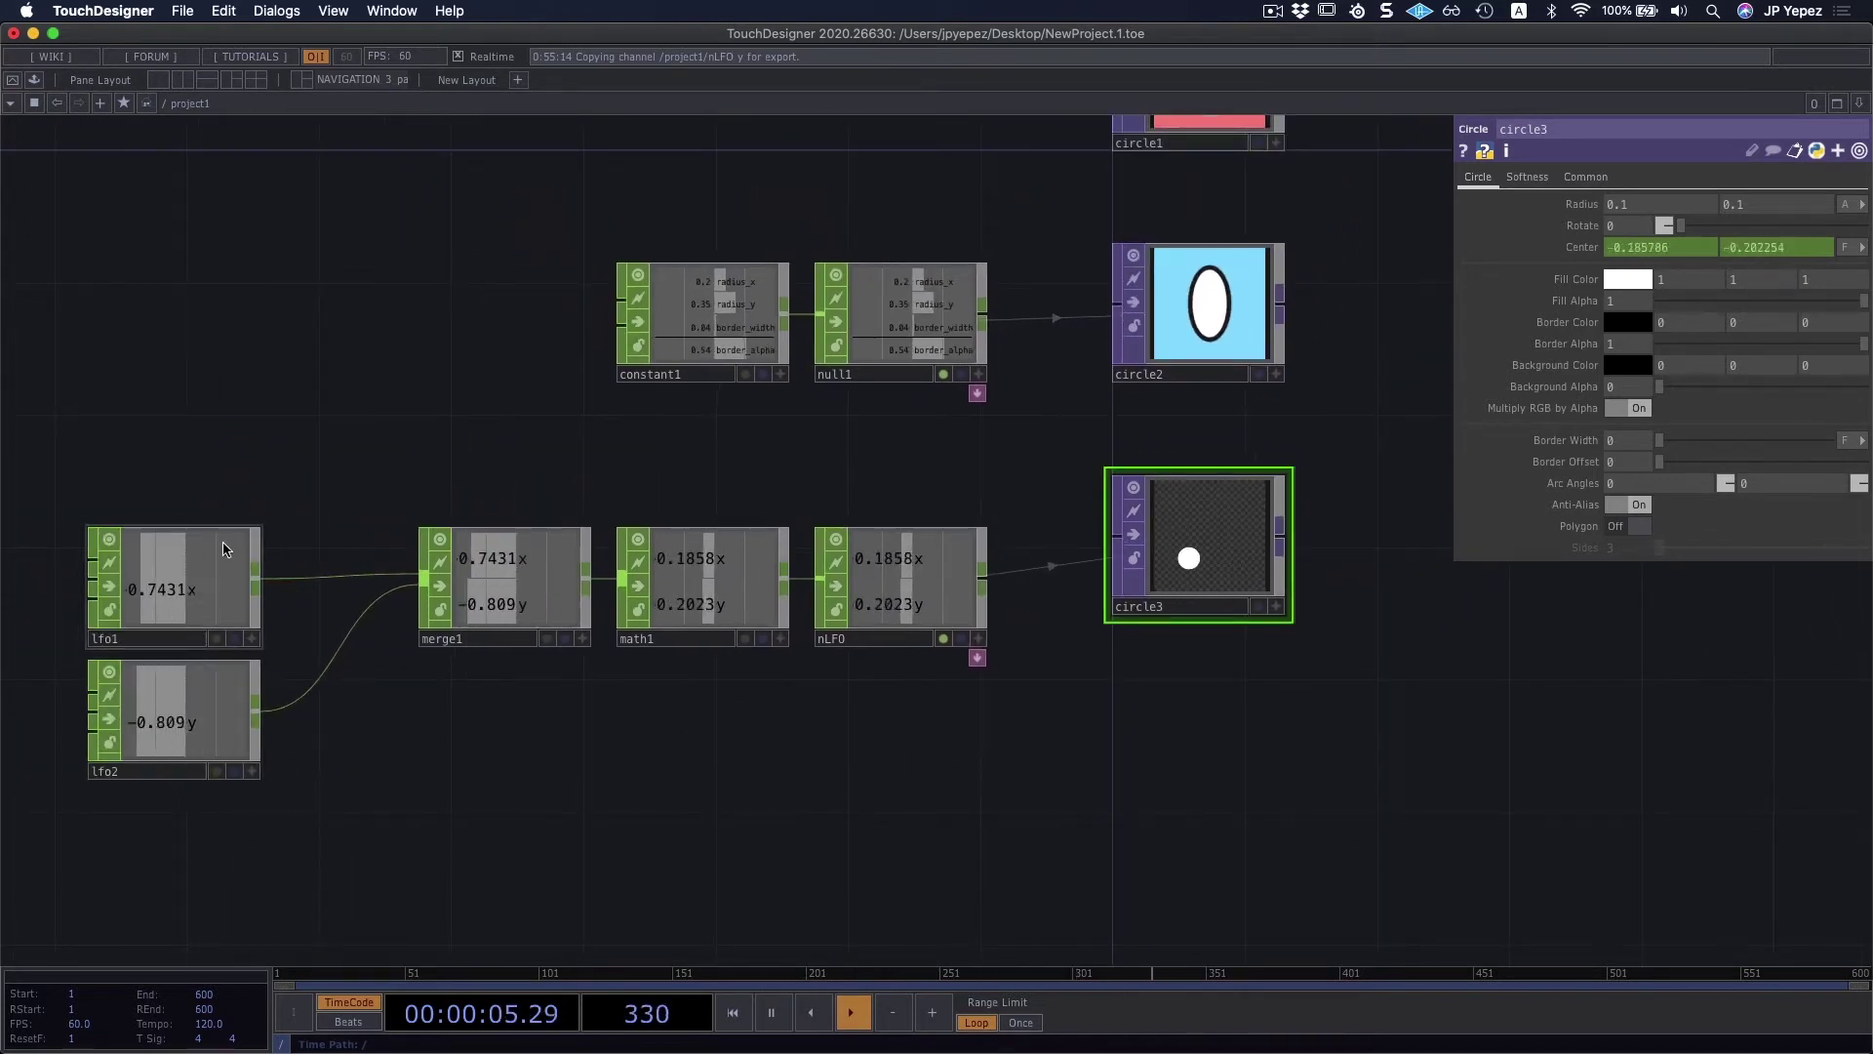
drag(115, 896, 115, 898)
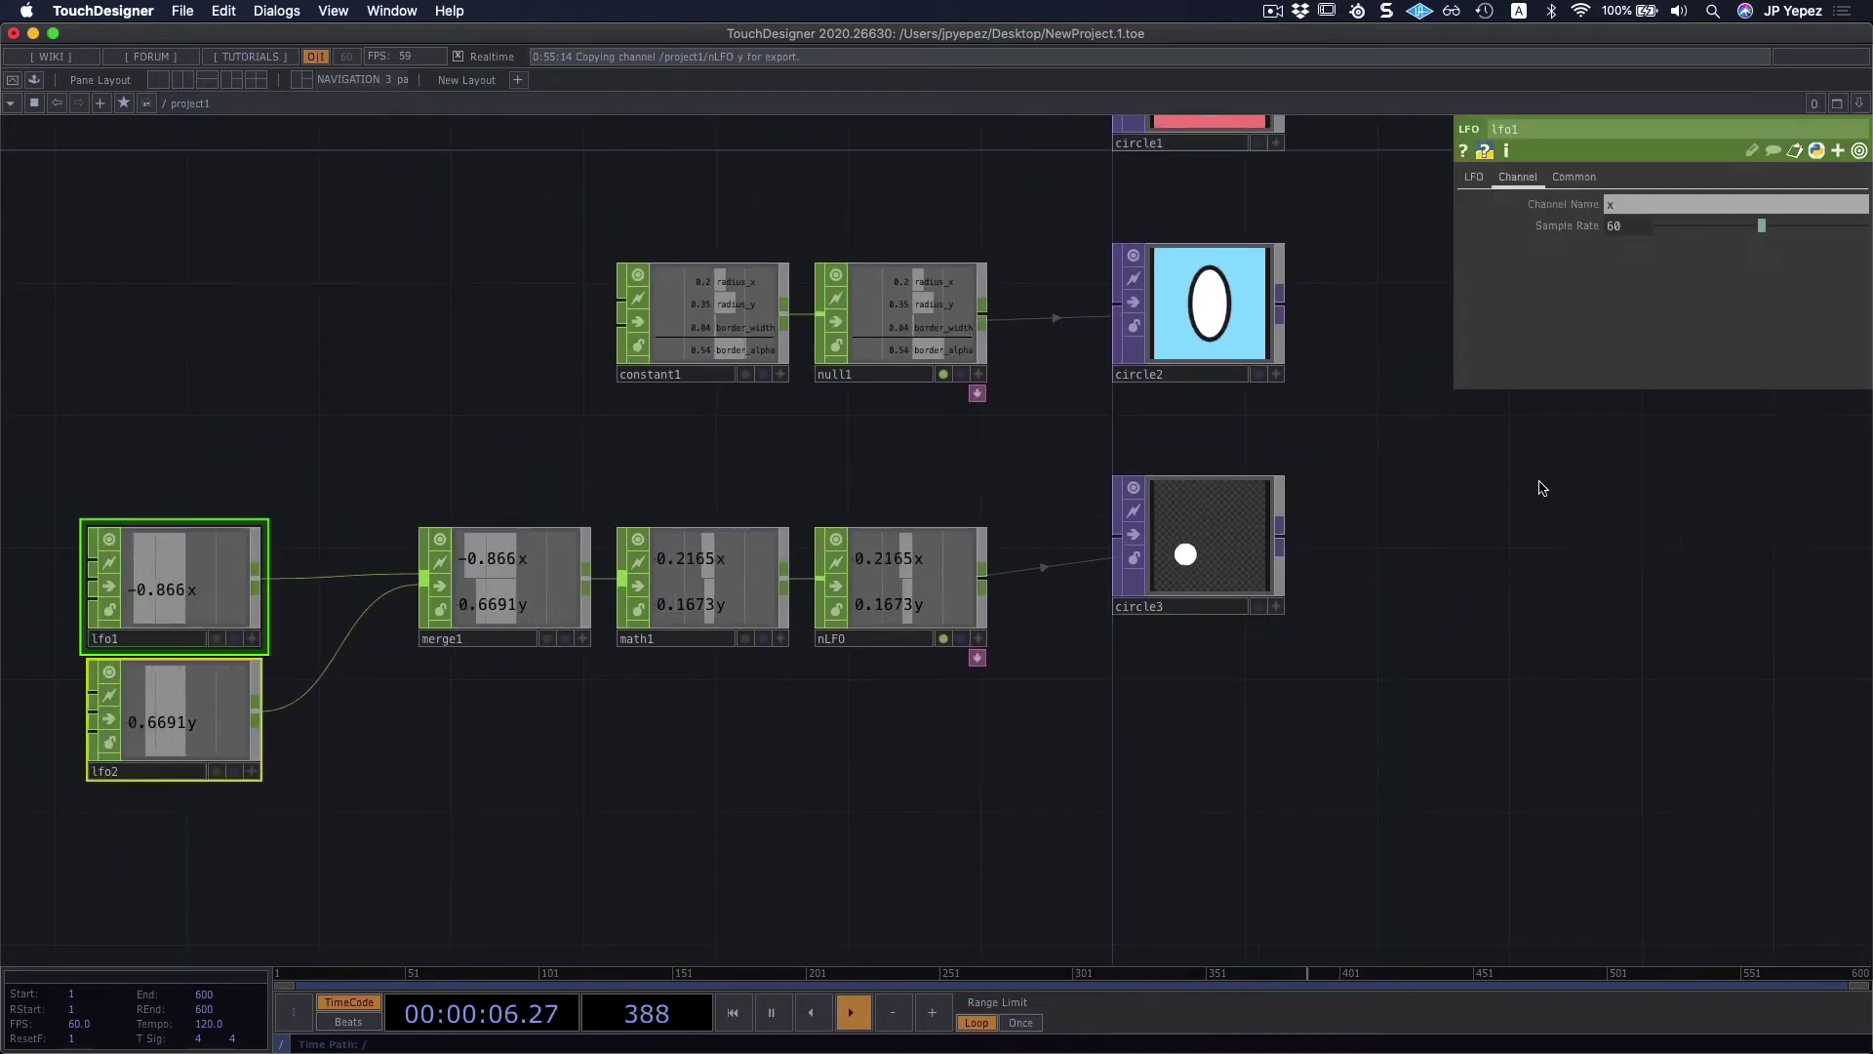
Step: Drag the lfo1–merge1–math1–nLFO–circle3 row down, then pan back to the LFO chain
click(1475, 177)
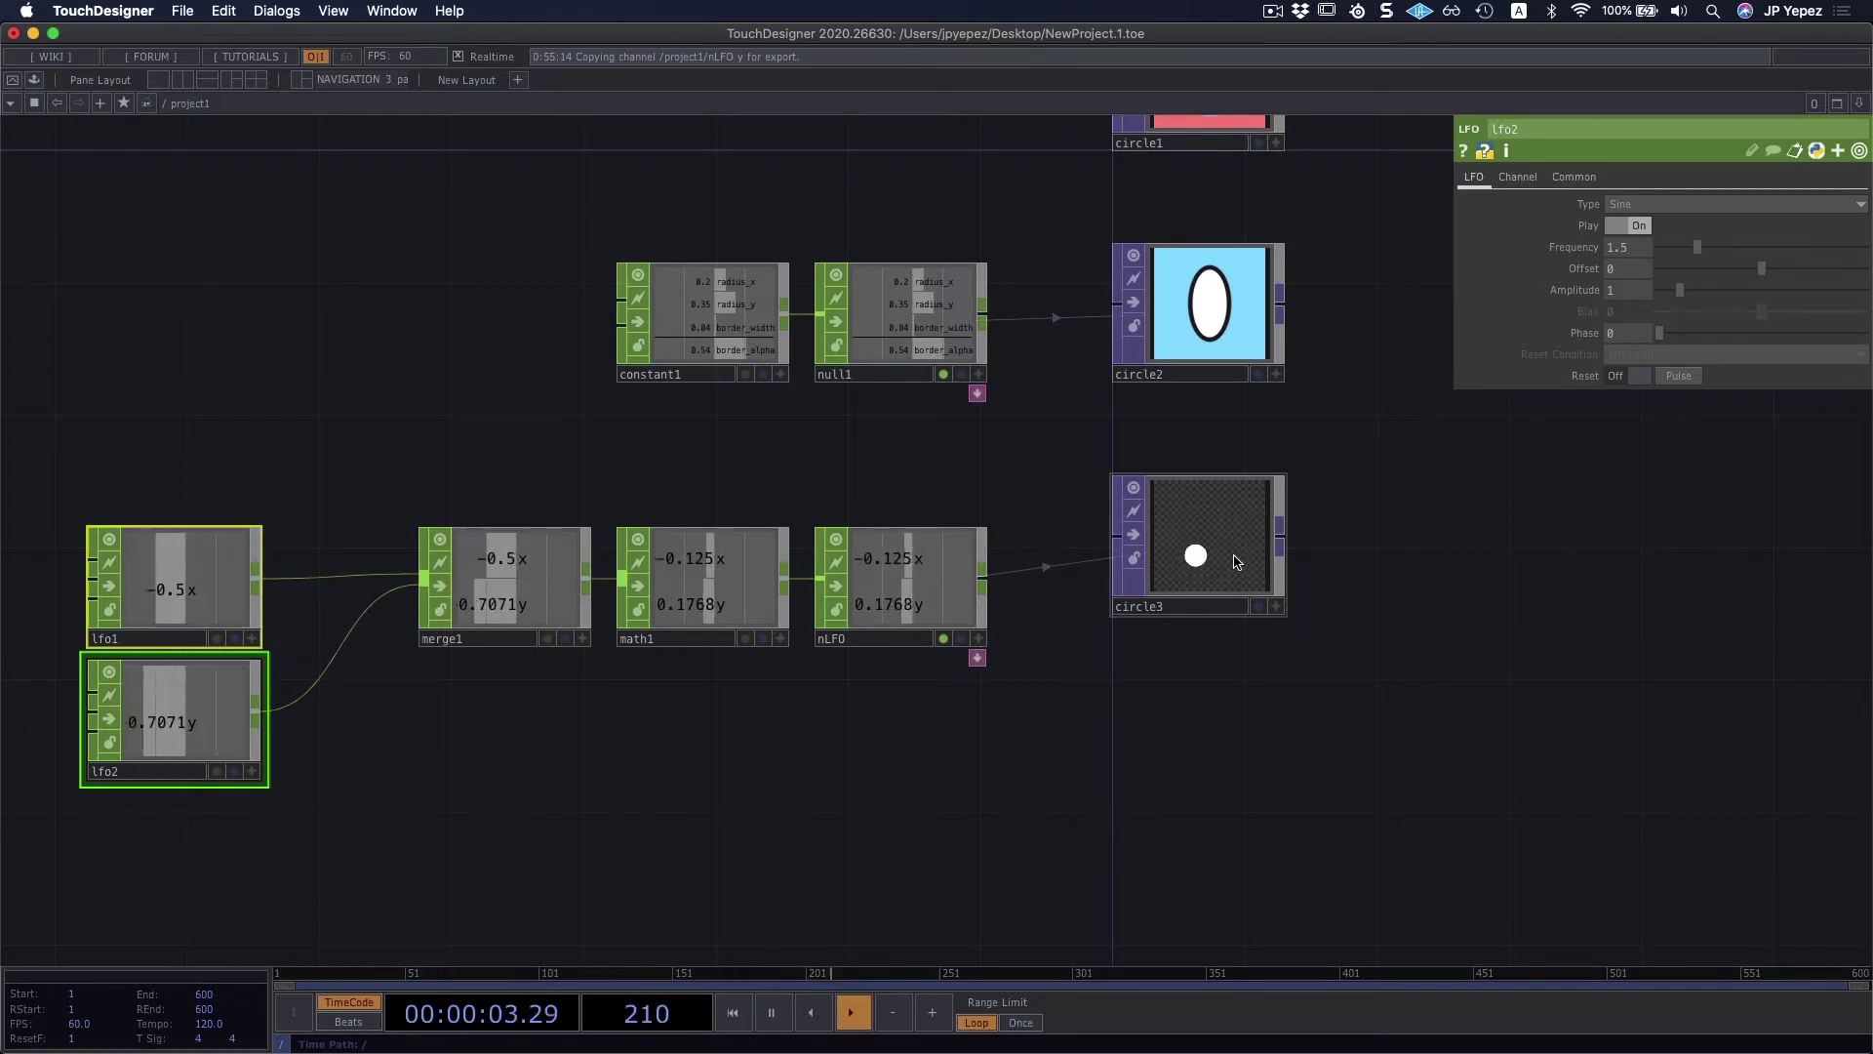
drag(625, 766, 776, 741)
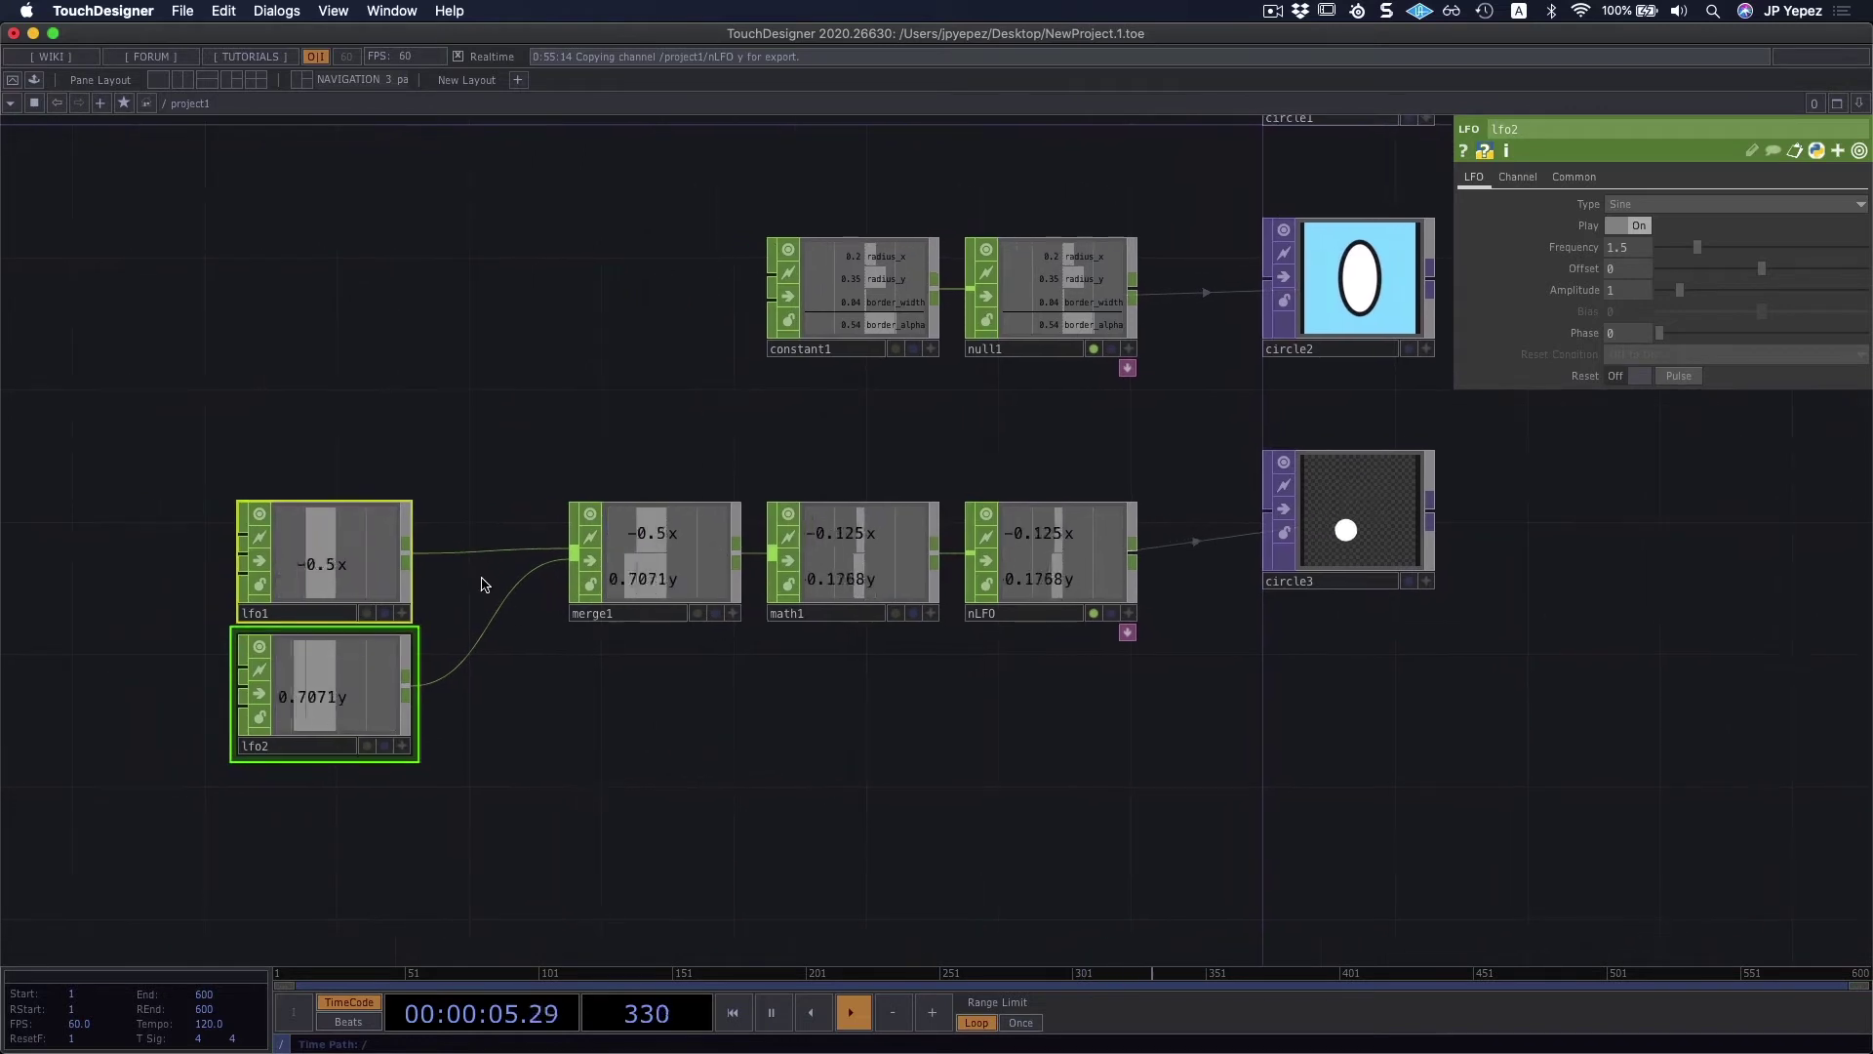
drag(579, 424, 602, 408)
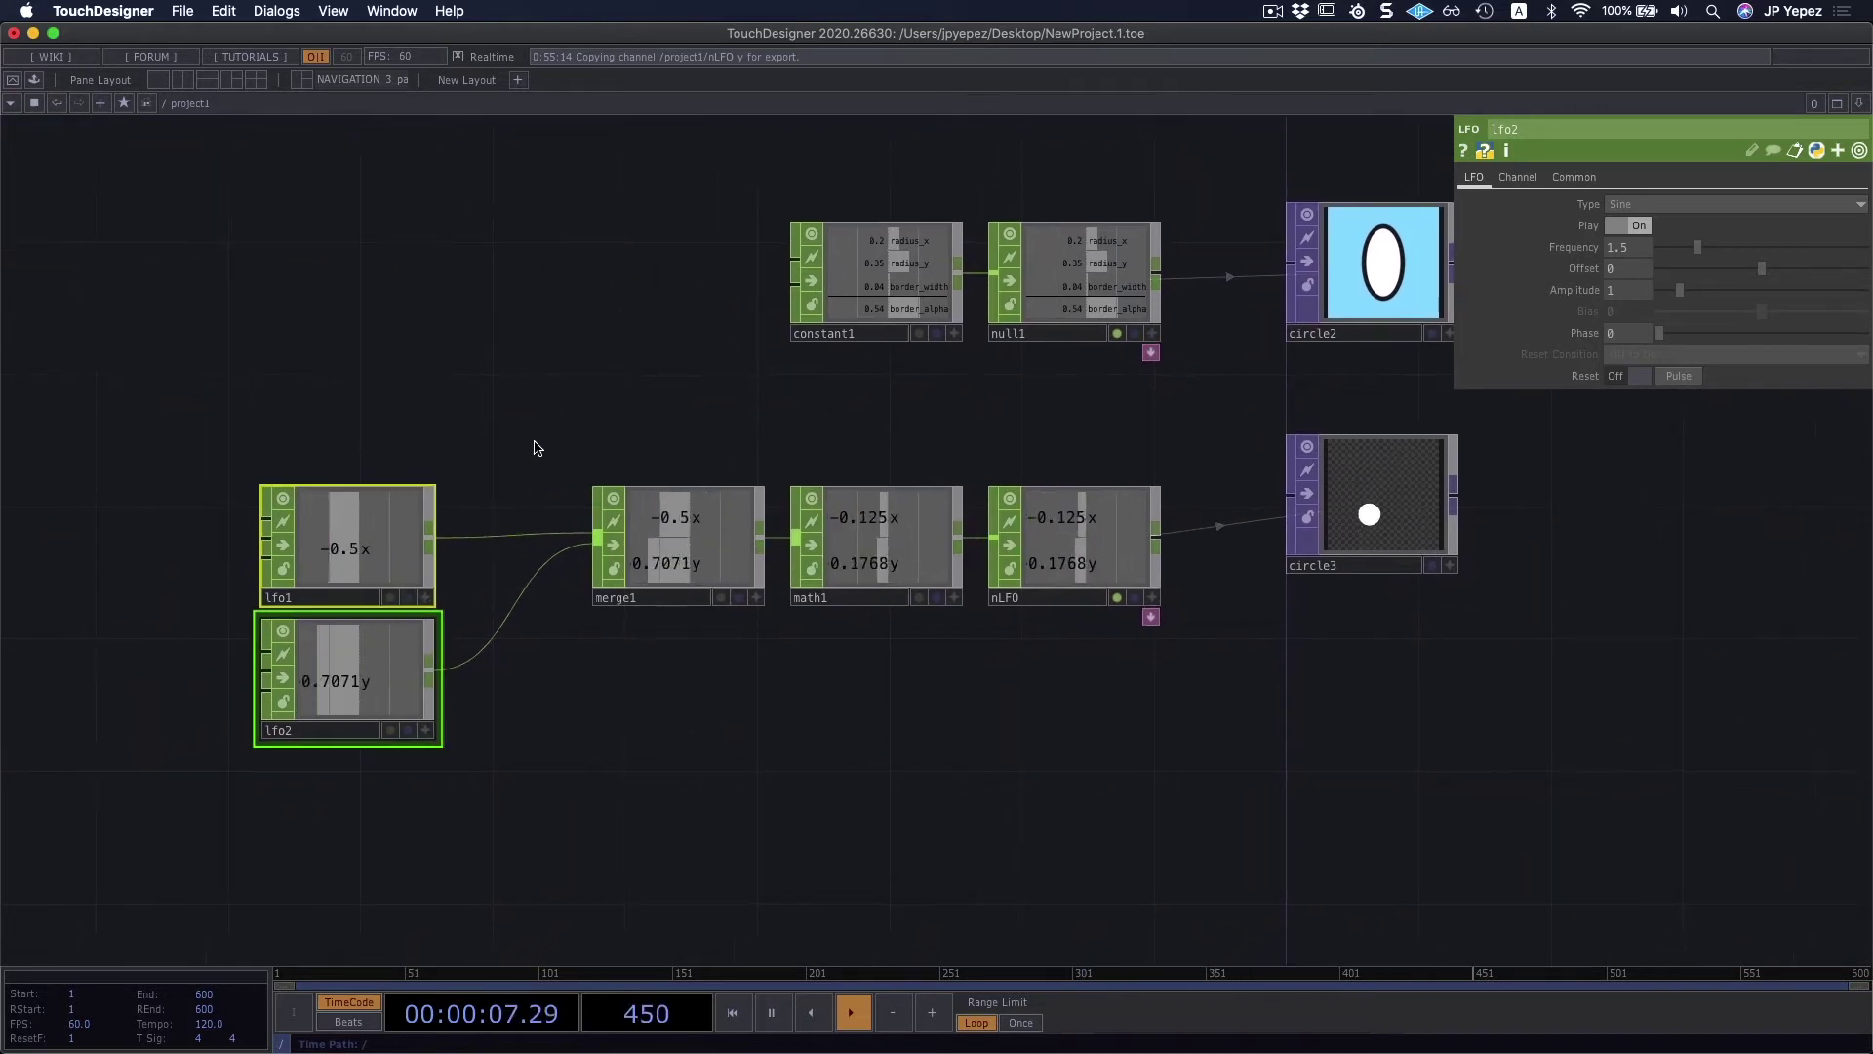
drag(202, 502, 1539, 711)
drag(1359, 536, 1359, 701)
drag(940, 556, 929, 394)
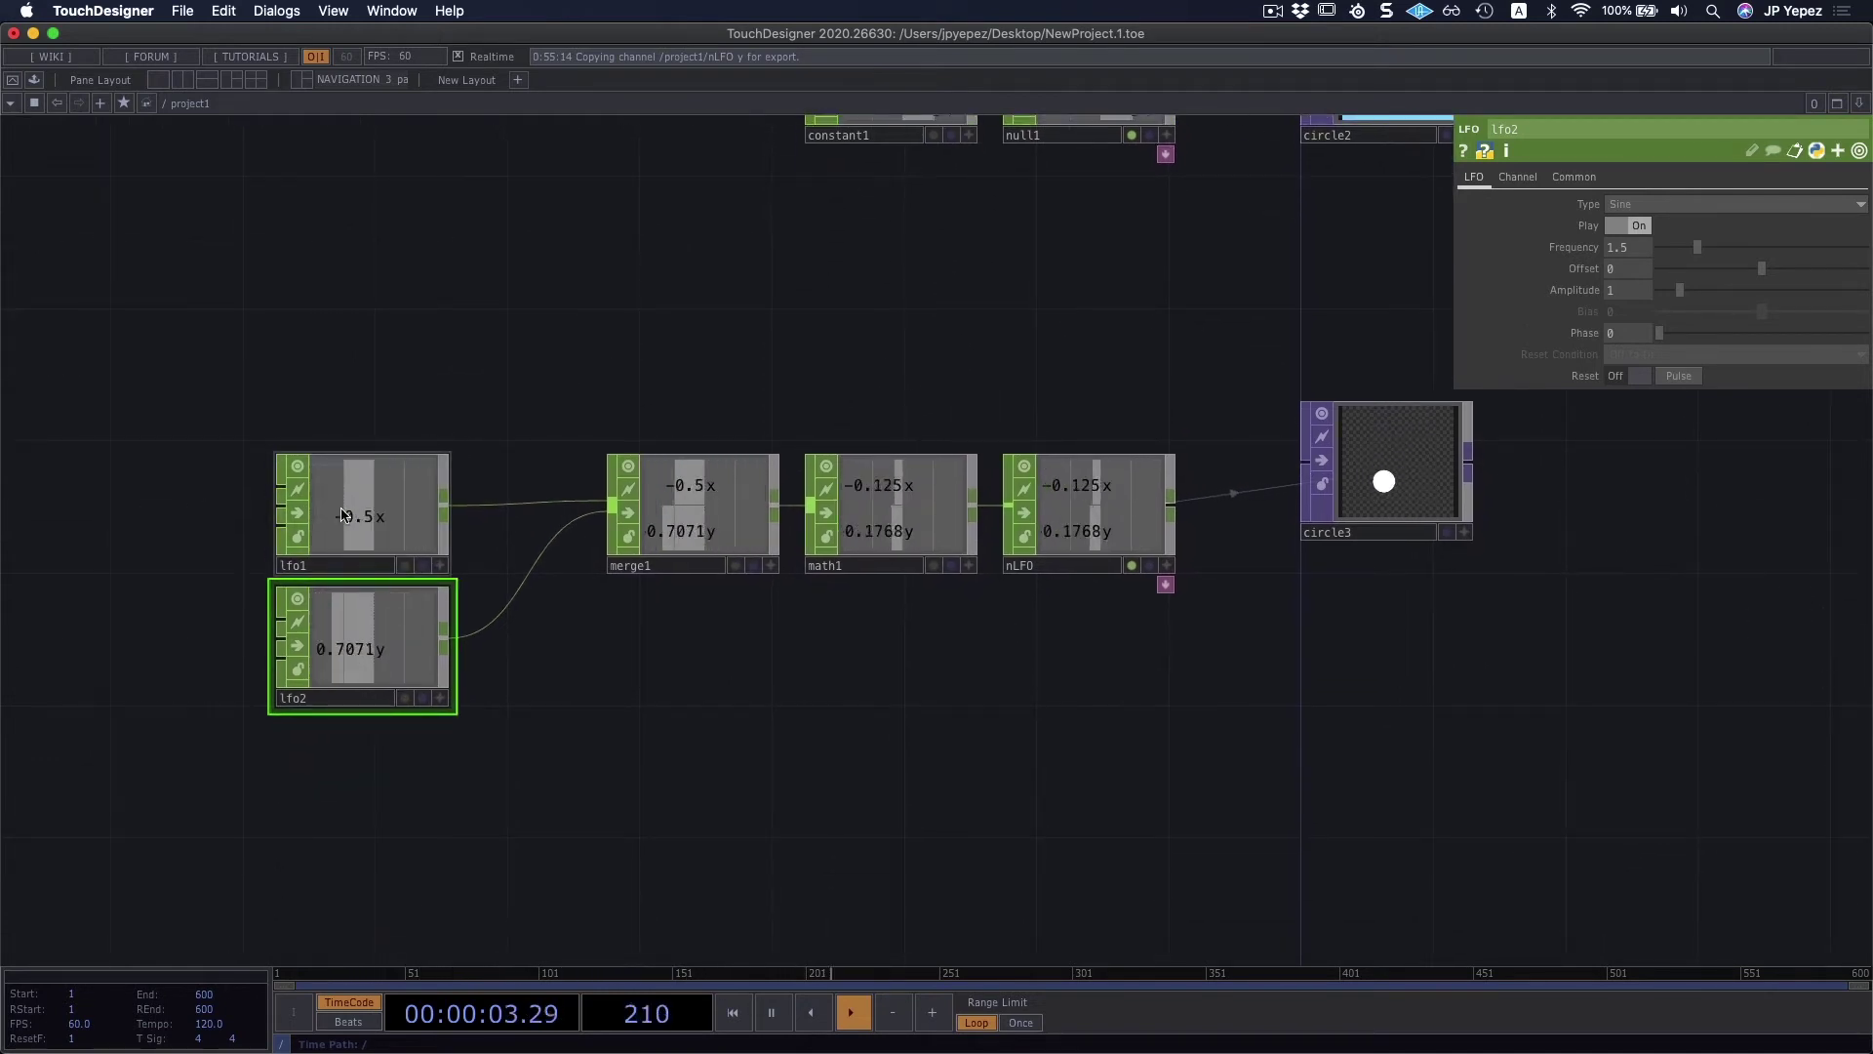
Step: Add trail1 Trail CHOP fed by merge1 and position it below math1
key(Tab)
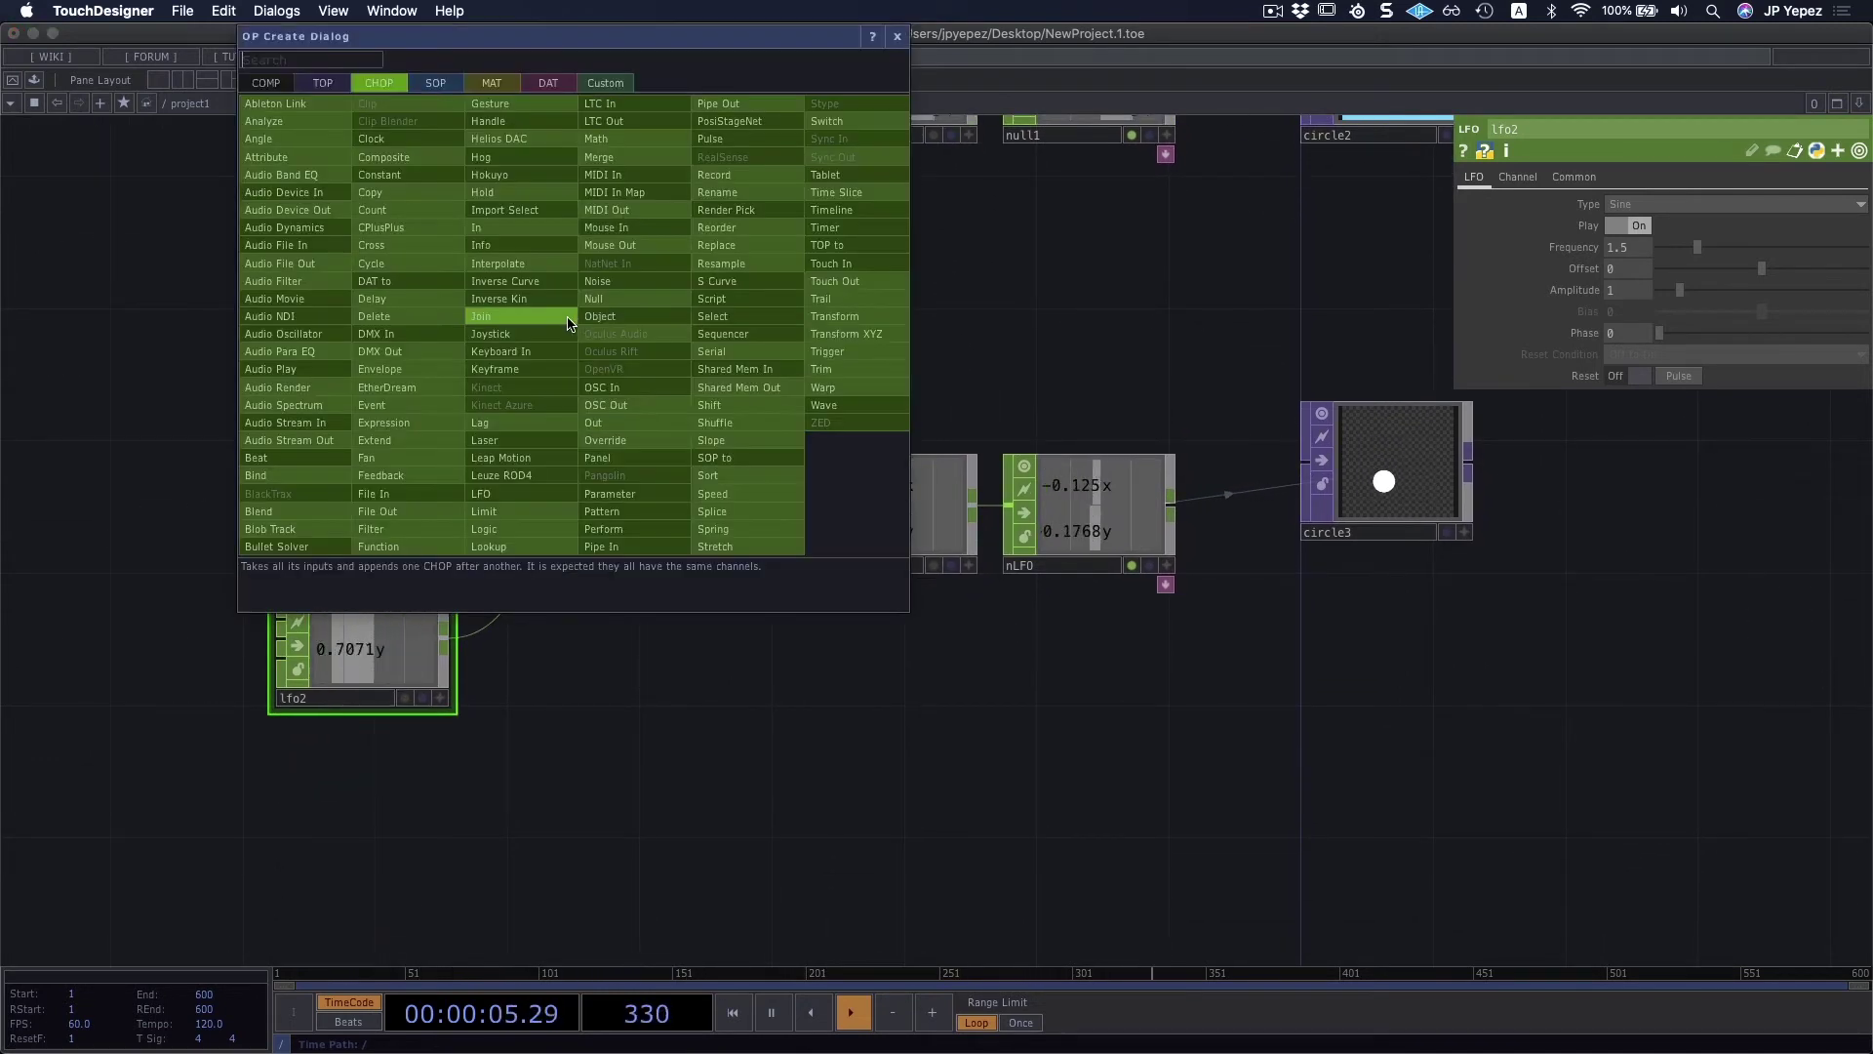
text(trai)
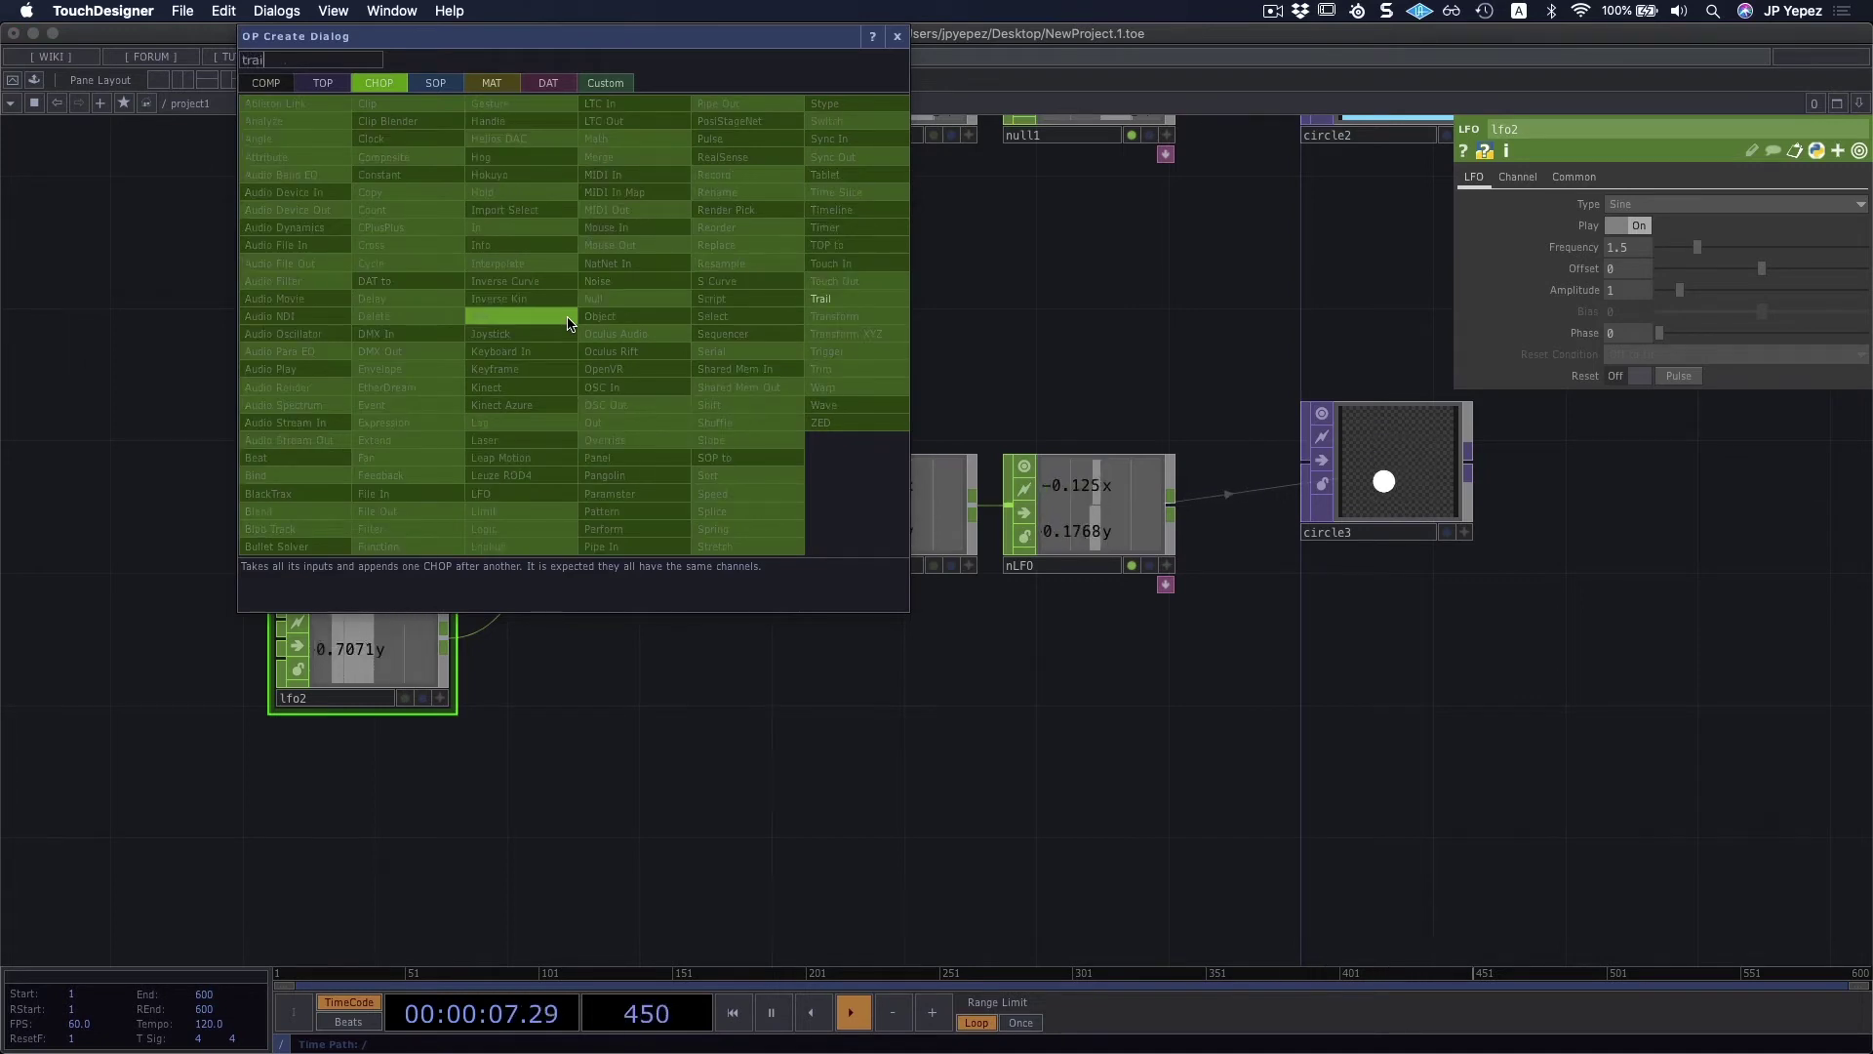
click(844, 315)
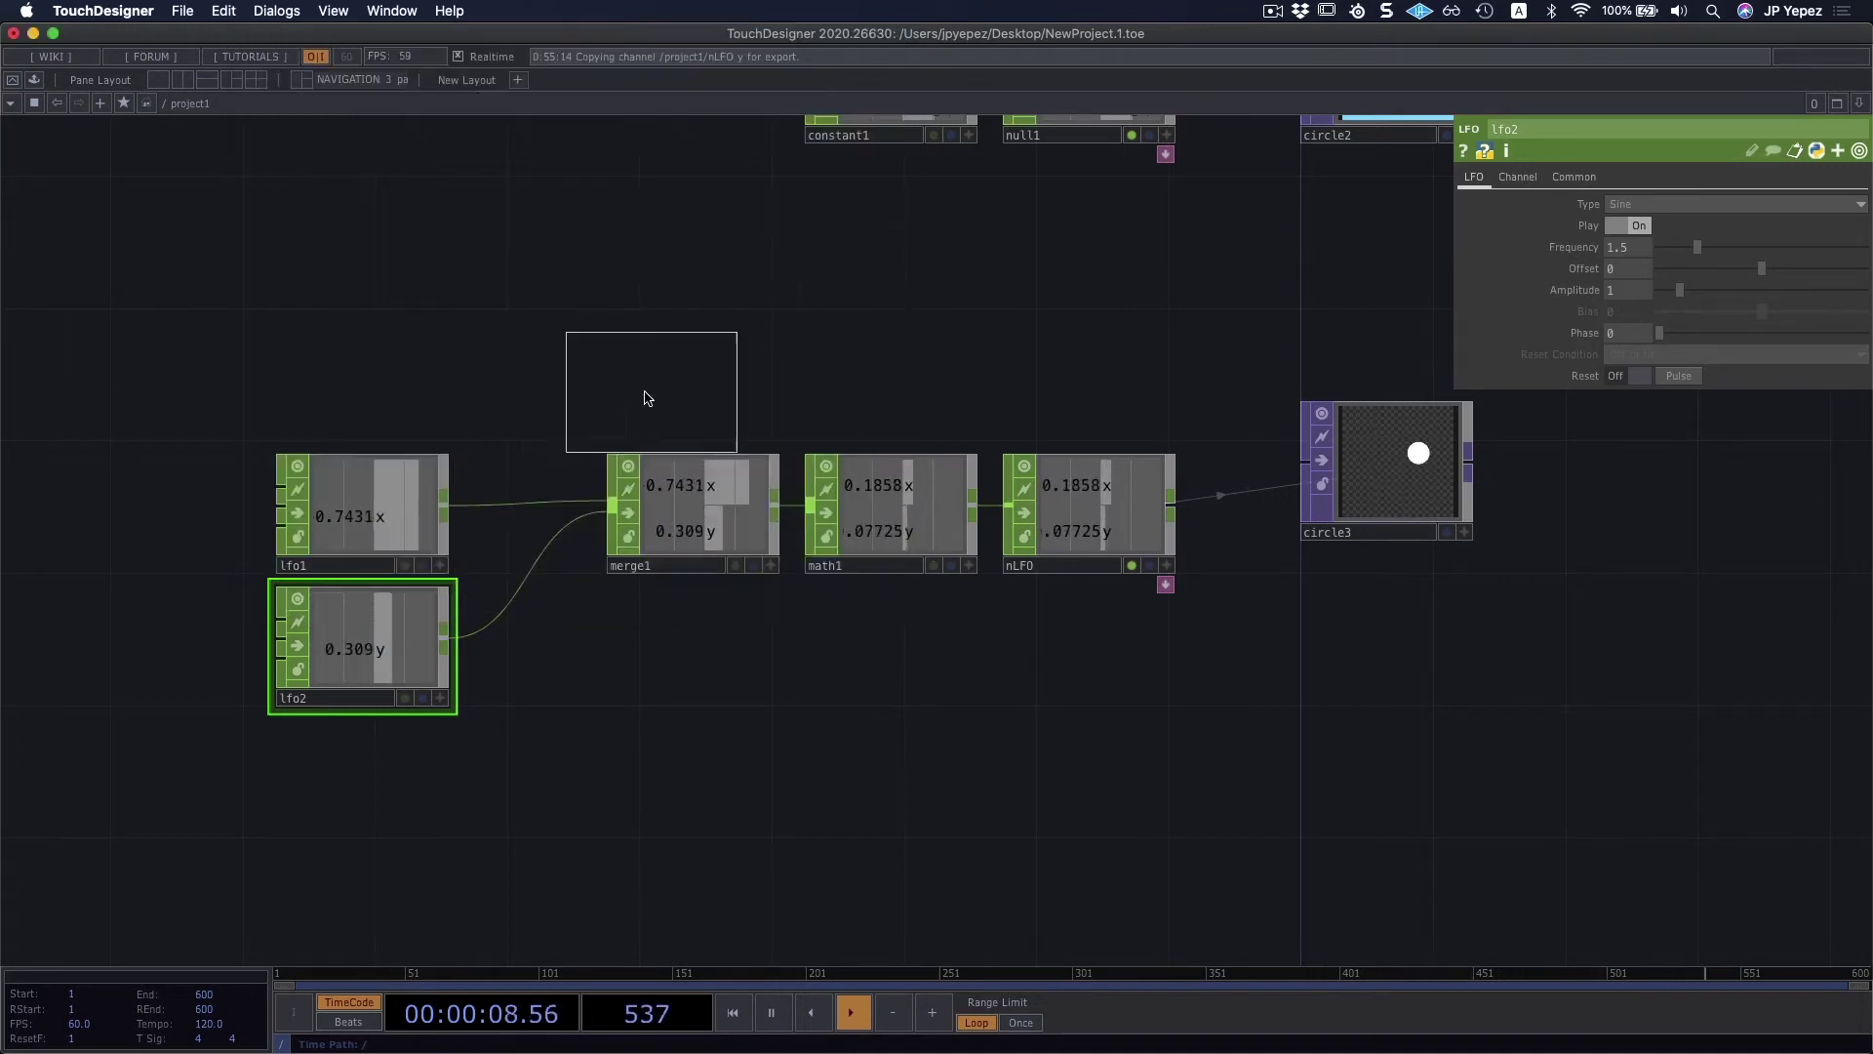
click(699, 357)
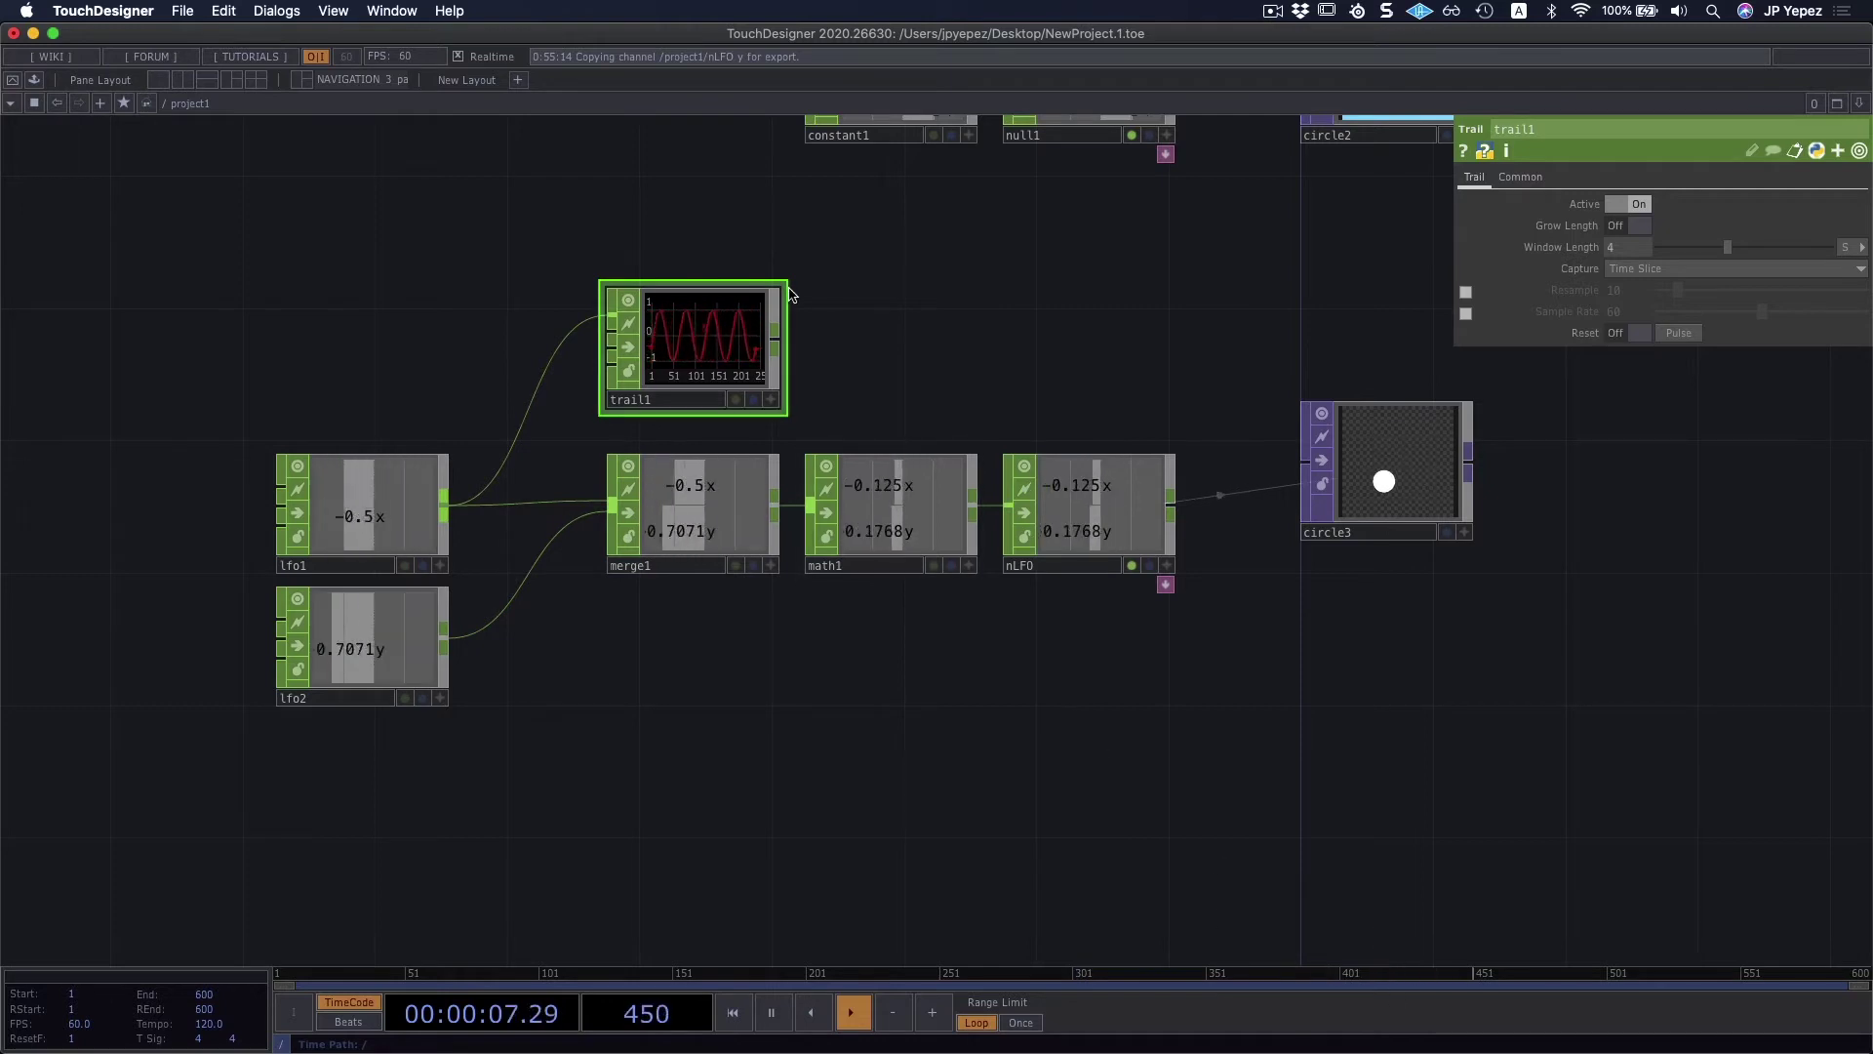
drag(727, 325, 946, 687)
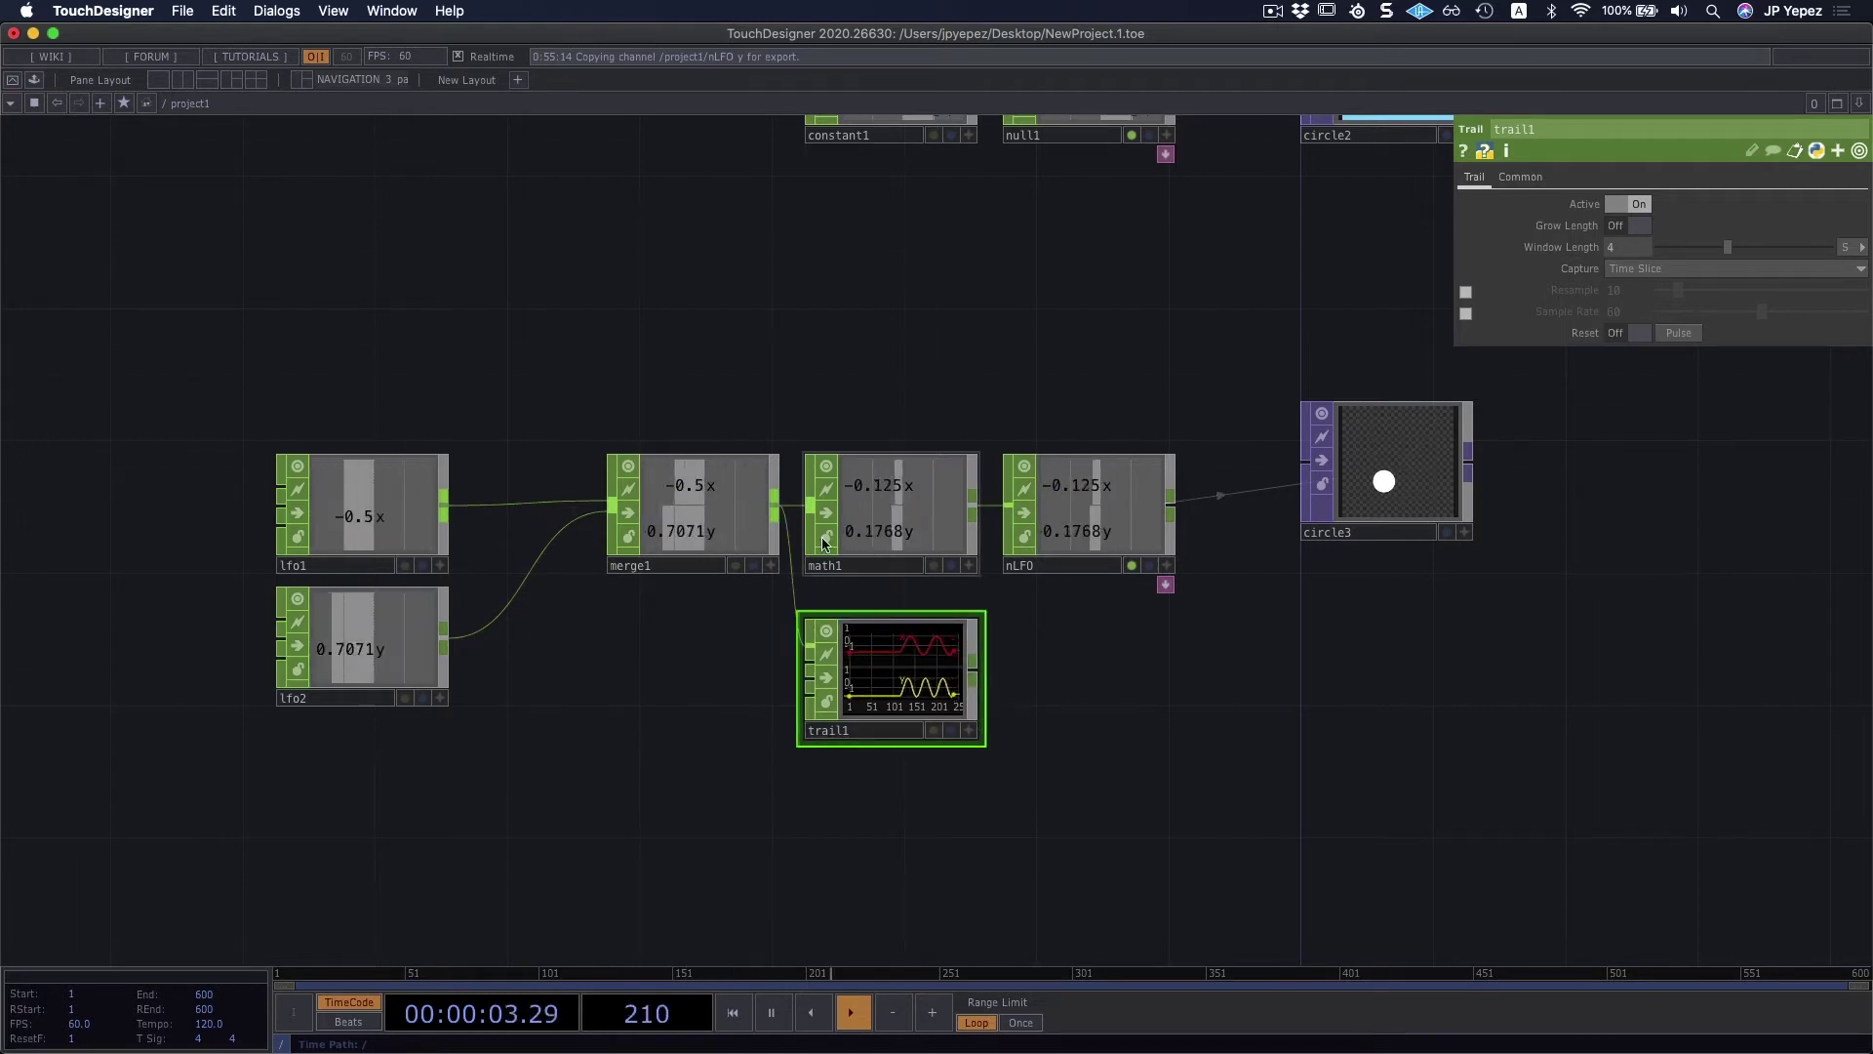
scroll(905, 695, up, 4)
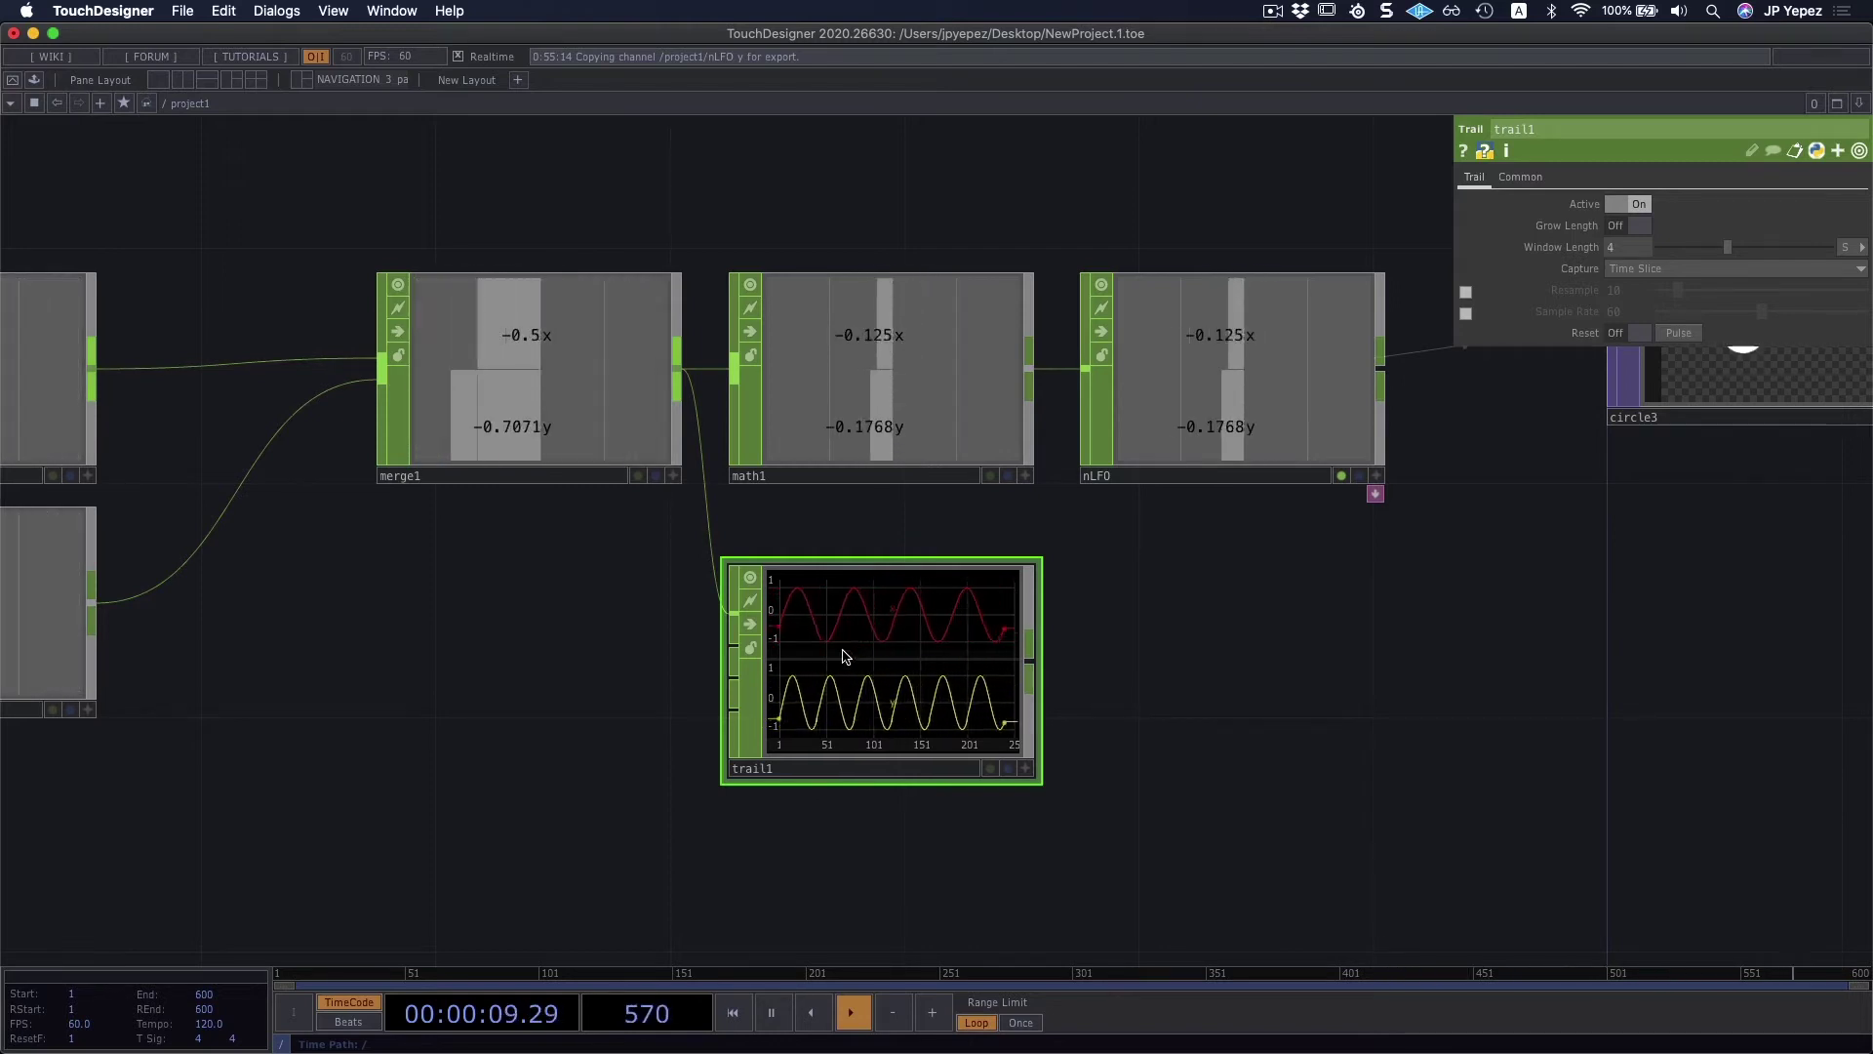
drag(1262, 730, 771, 858)
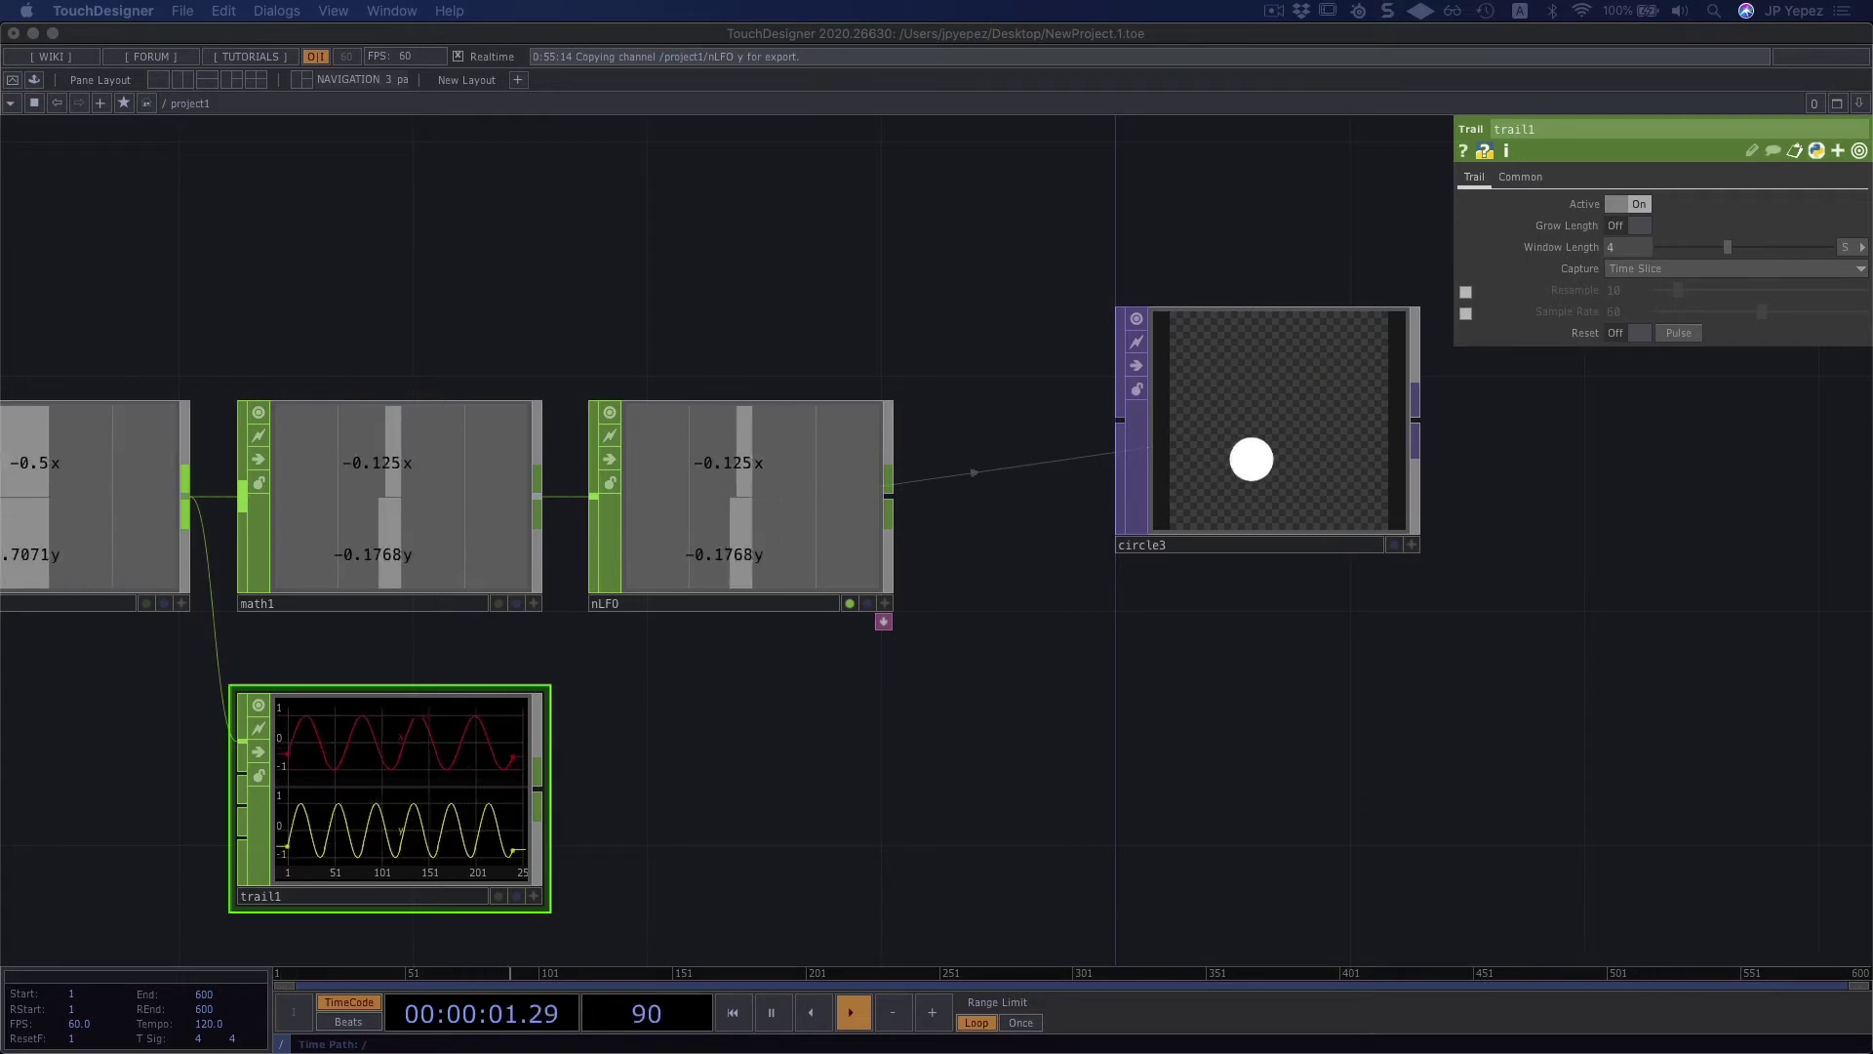
scroll(1053, 699, down, 5)
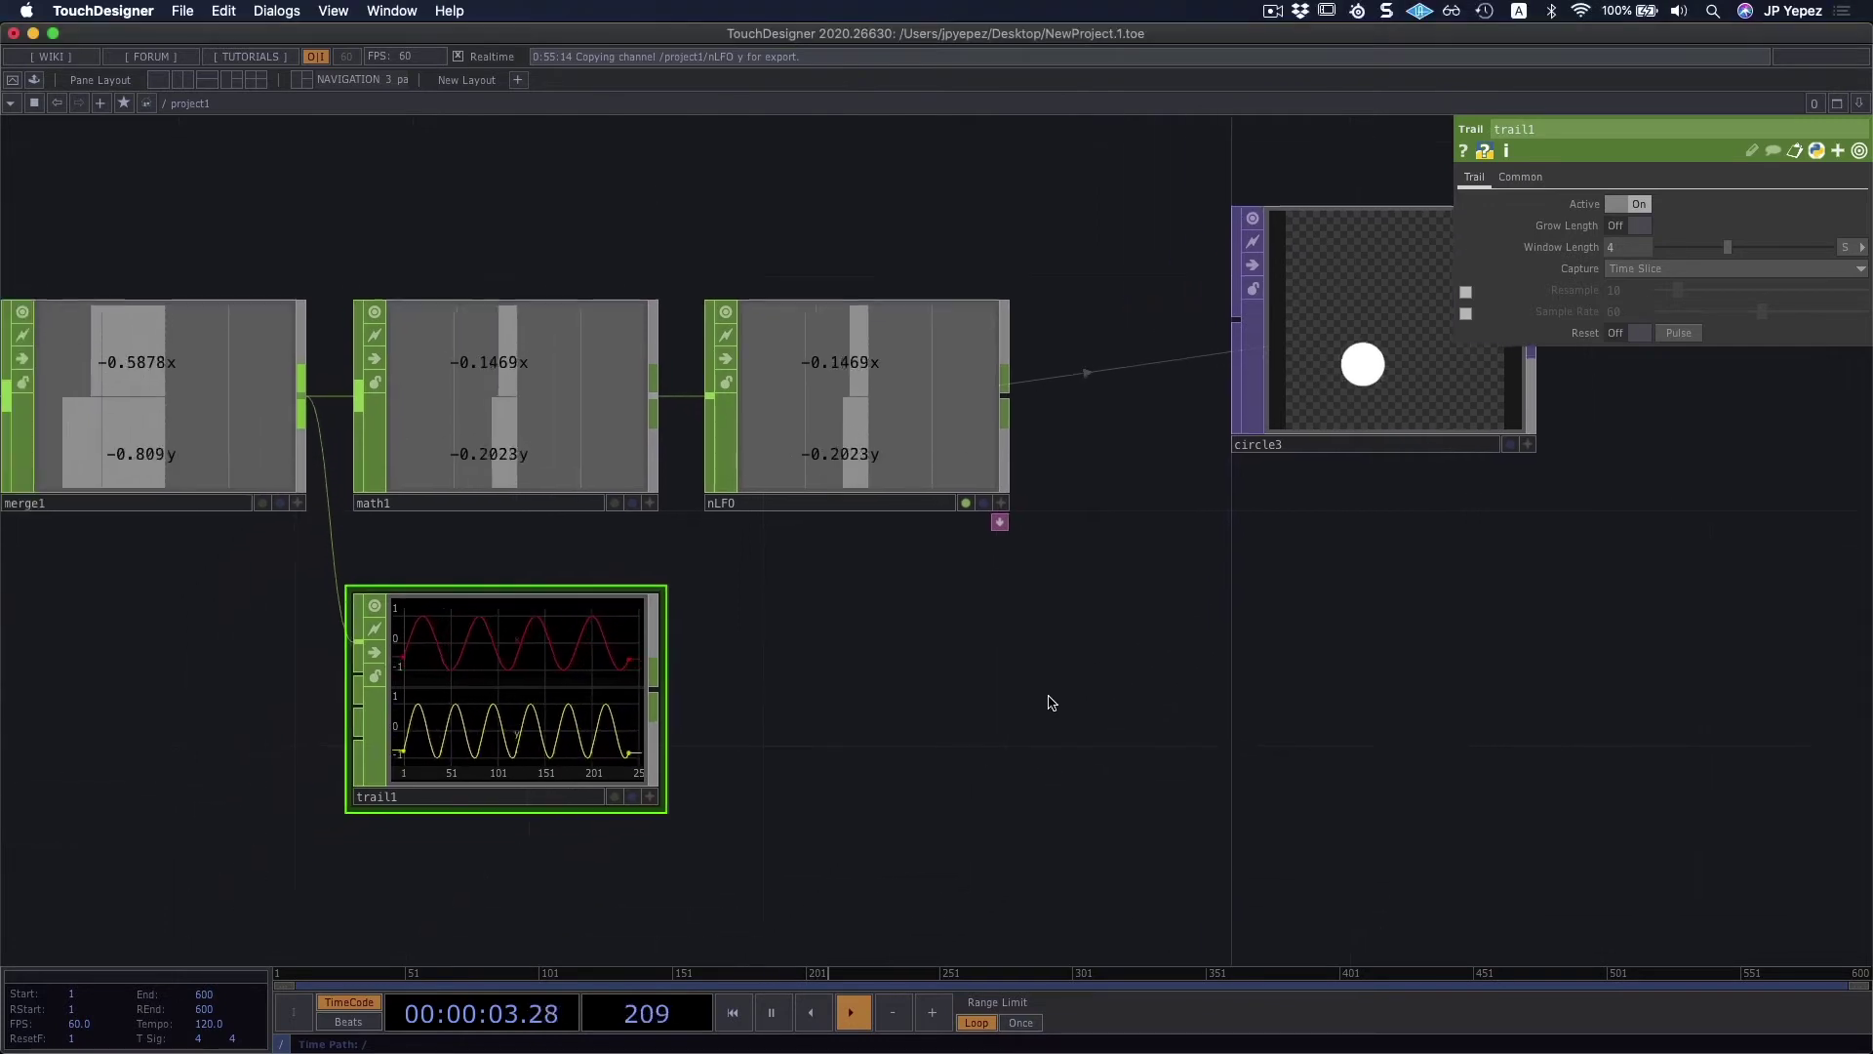
drag(1050, 702, 1136, 619)
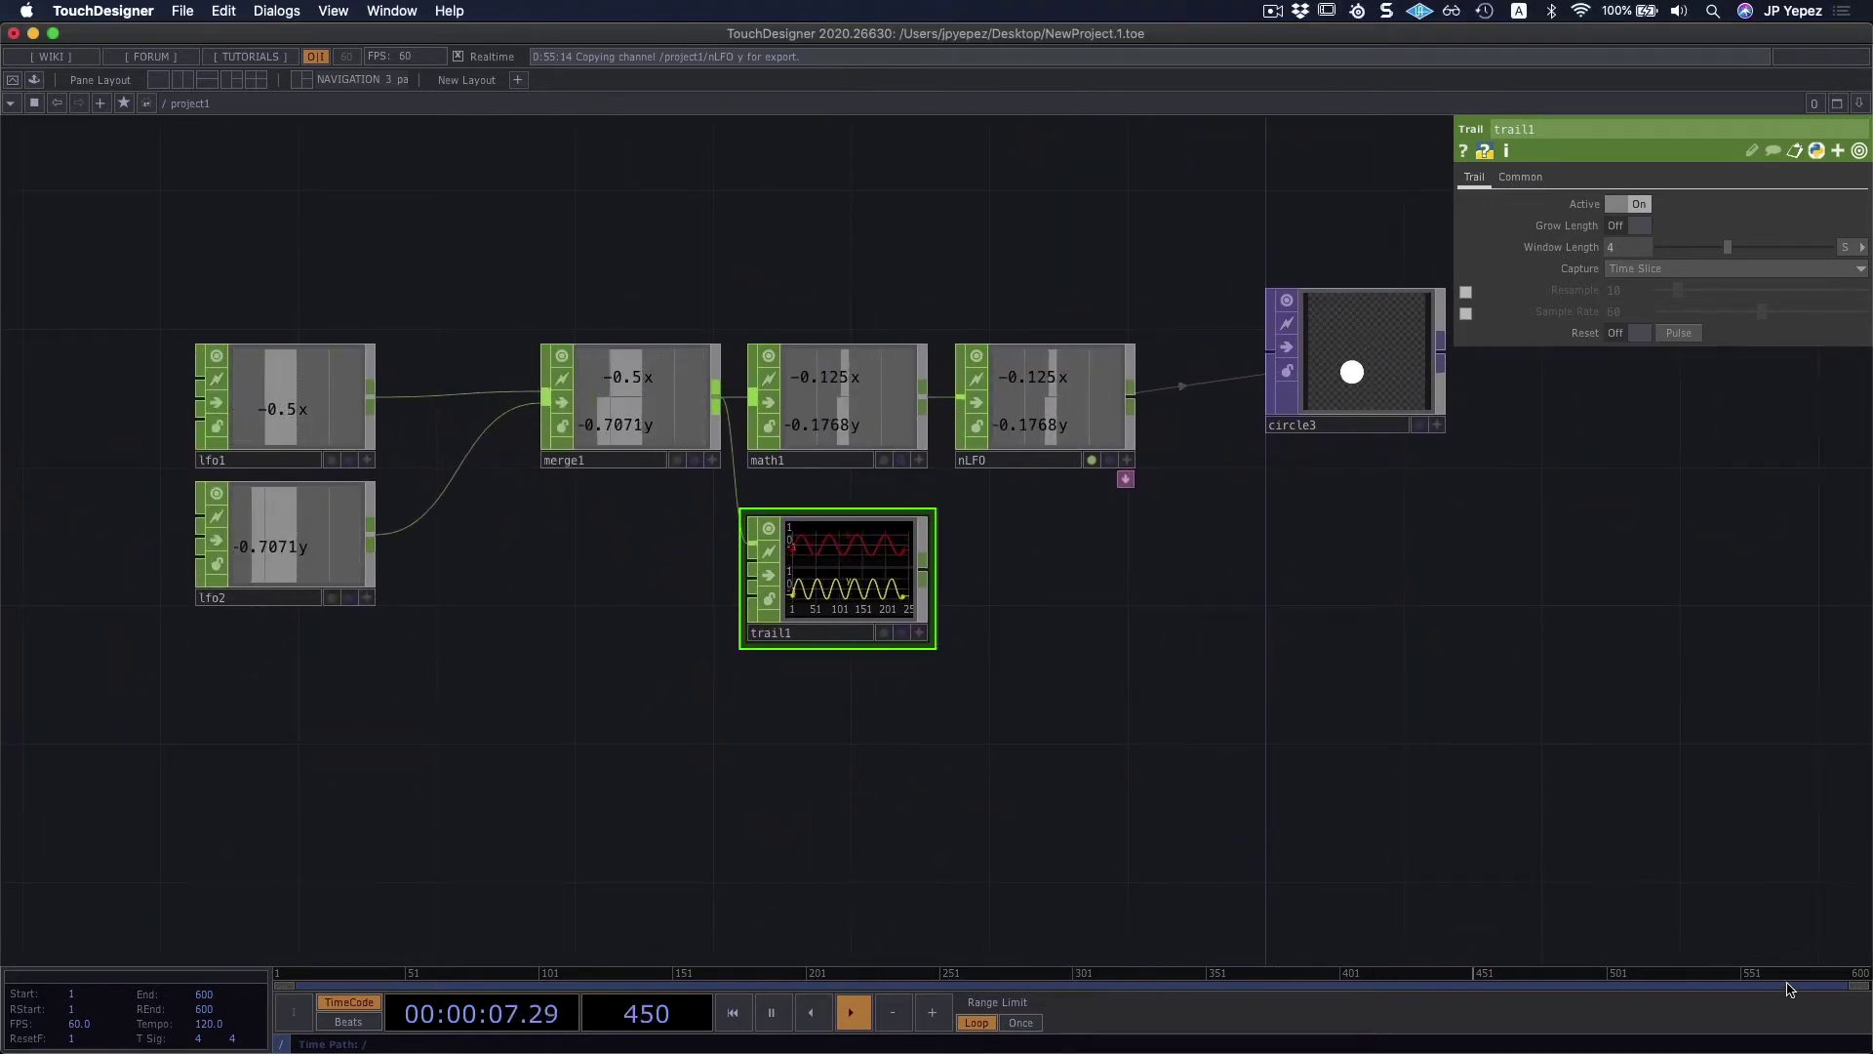
scroll(1464, 780, down, 2)
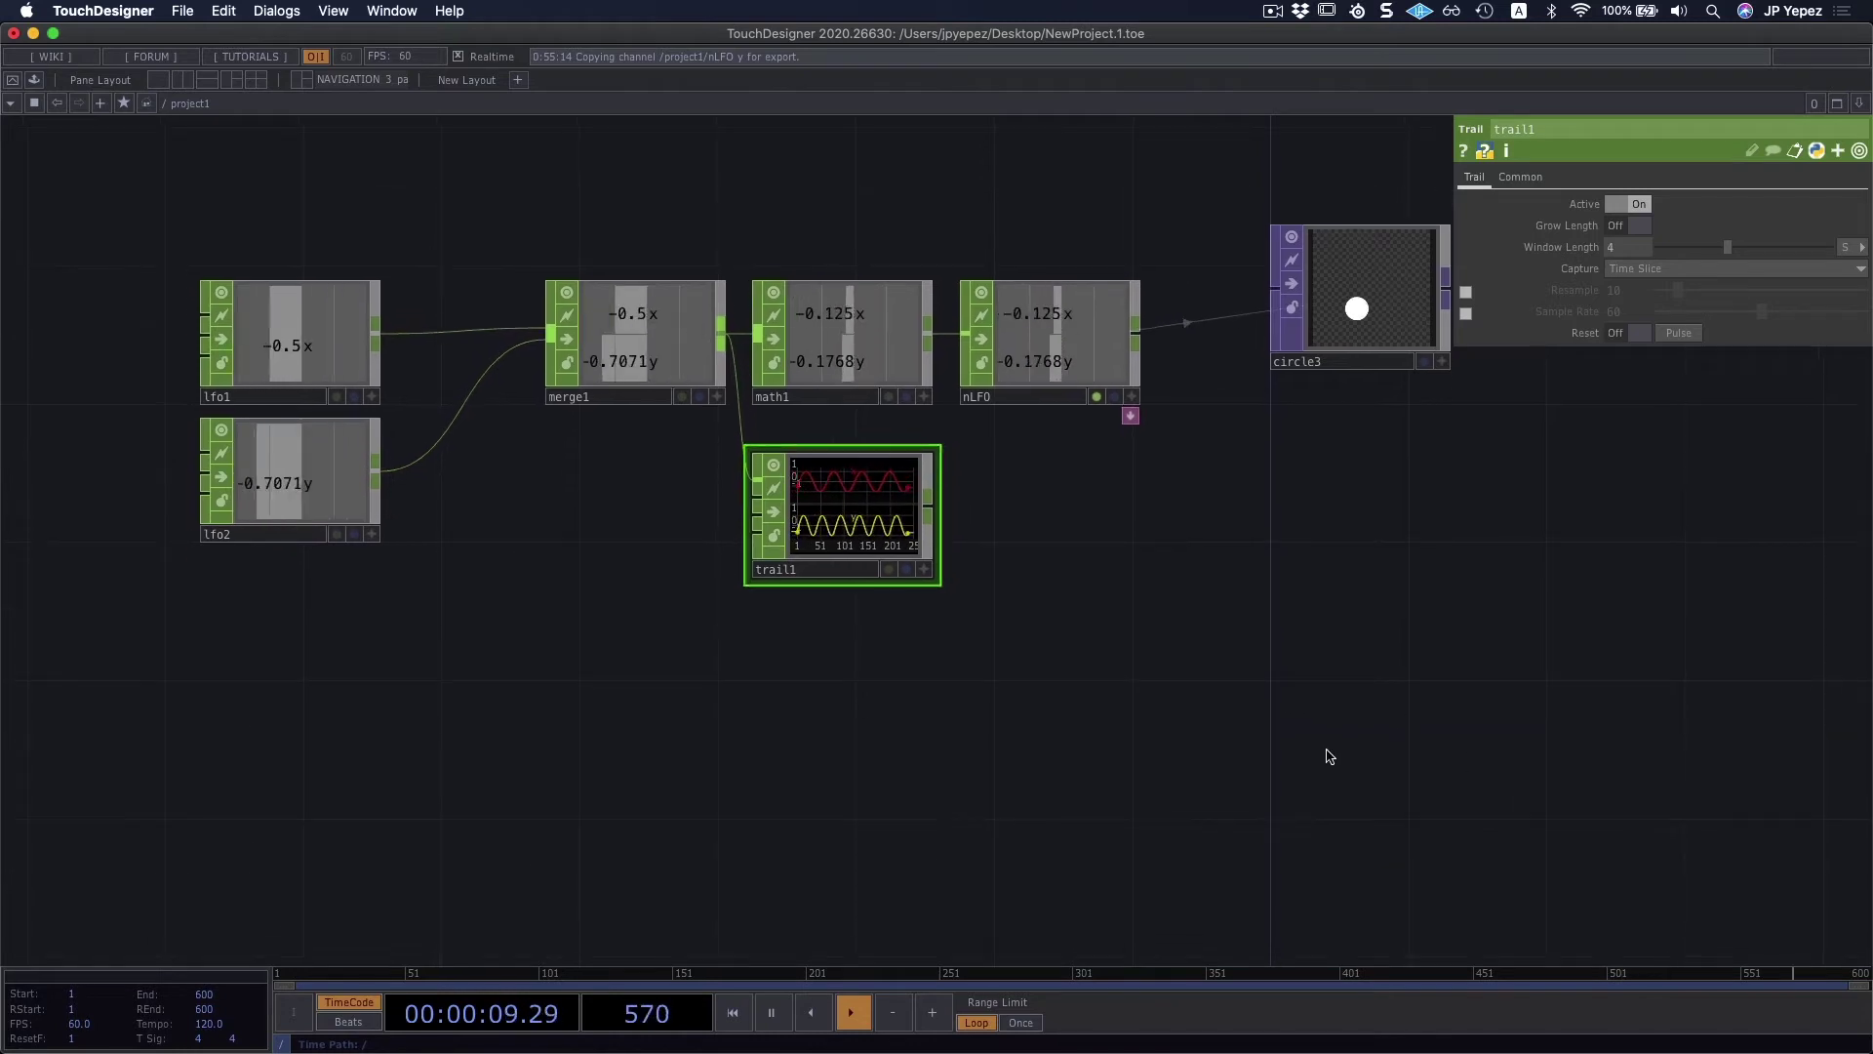
Step: Add a Circle TOP, circle4, at the lower right below circle3
key(Tab)
click(1073, 436)
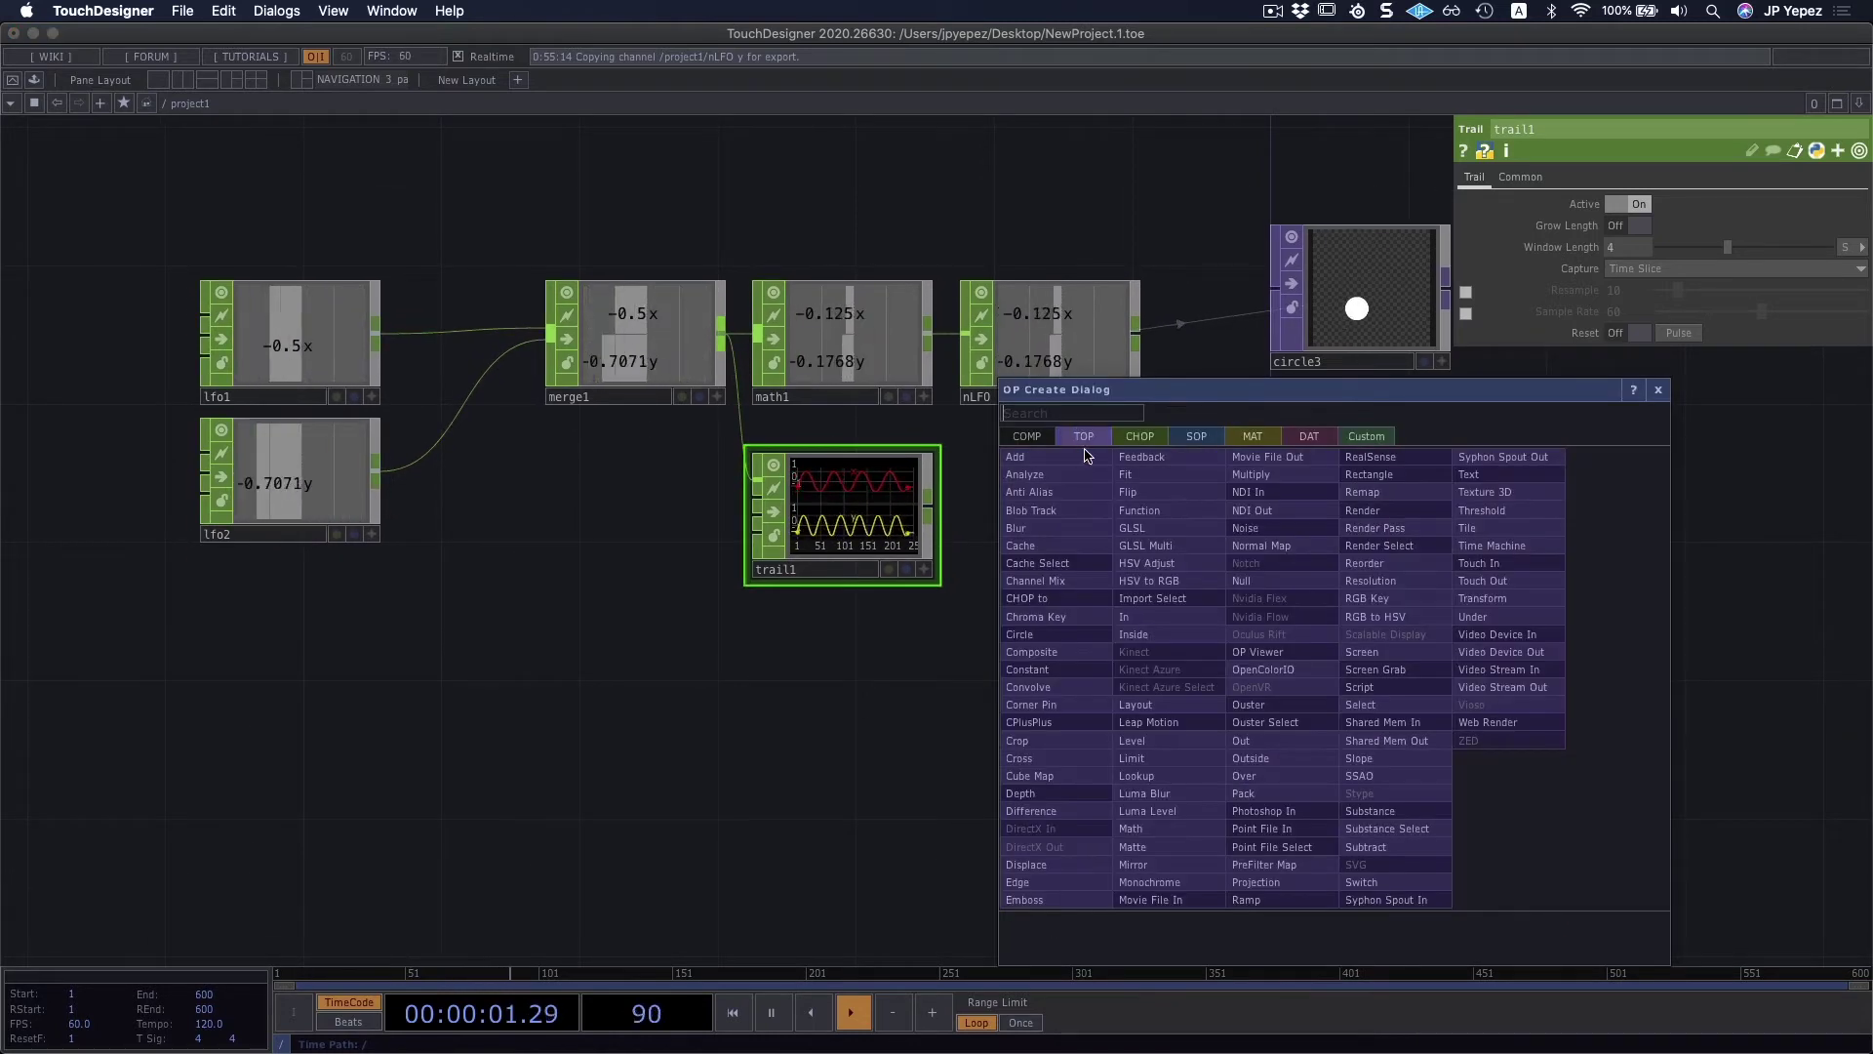
click(1063, 636)
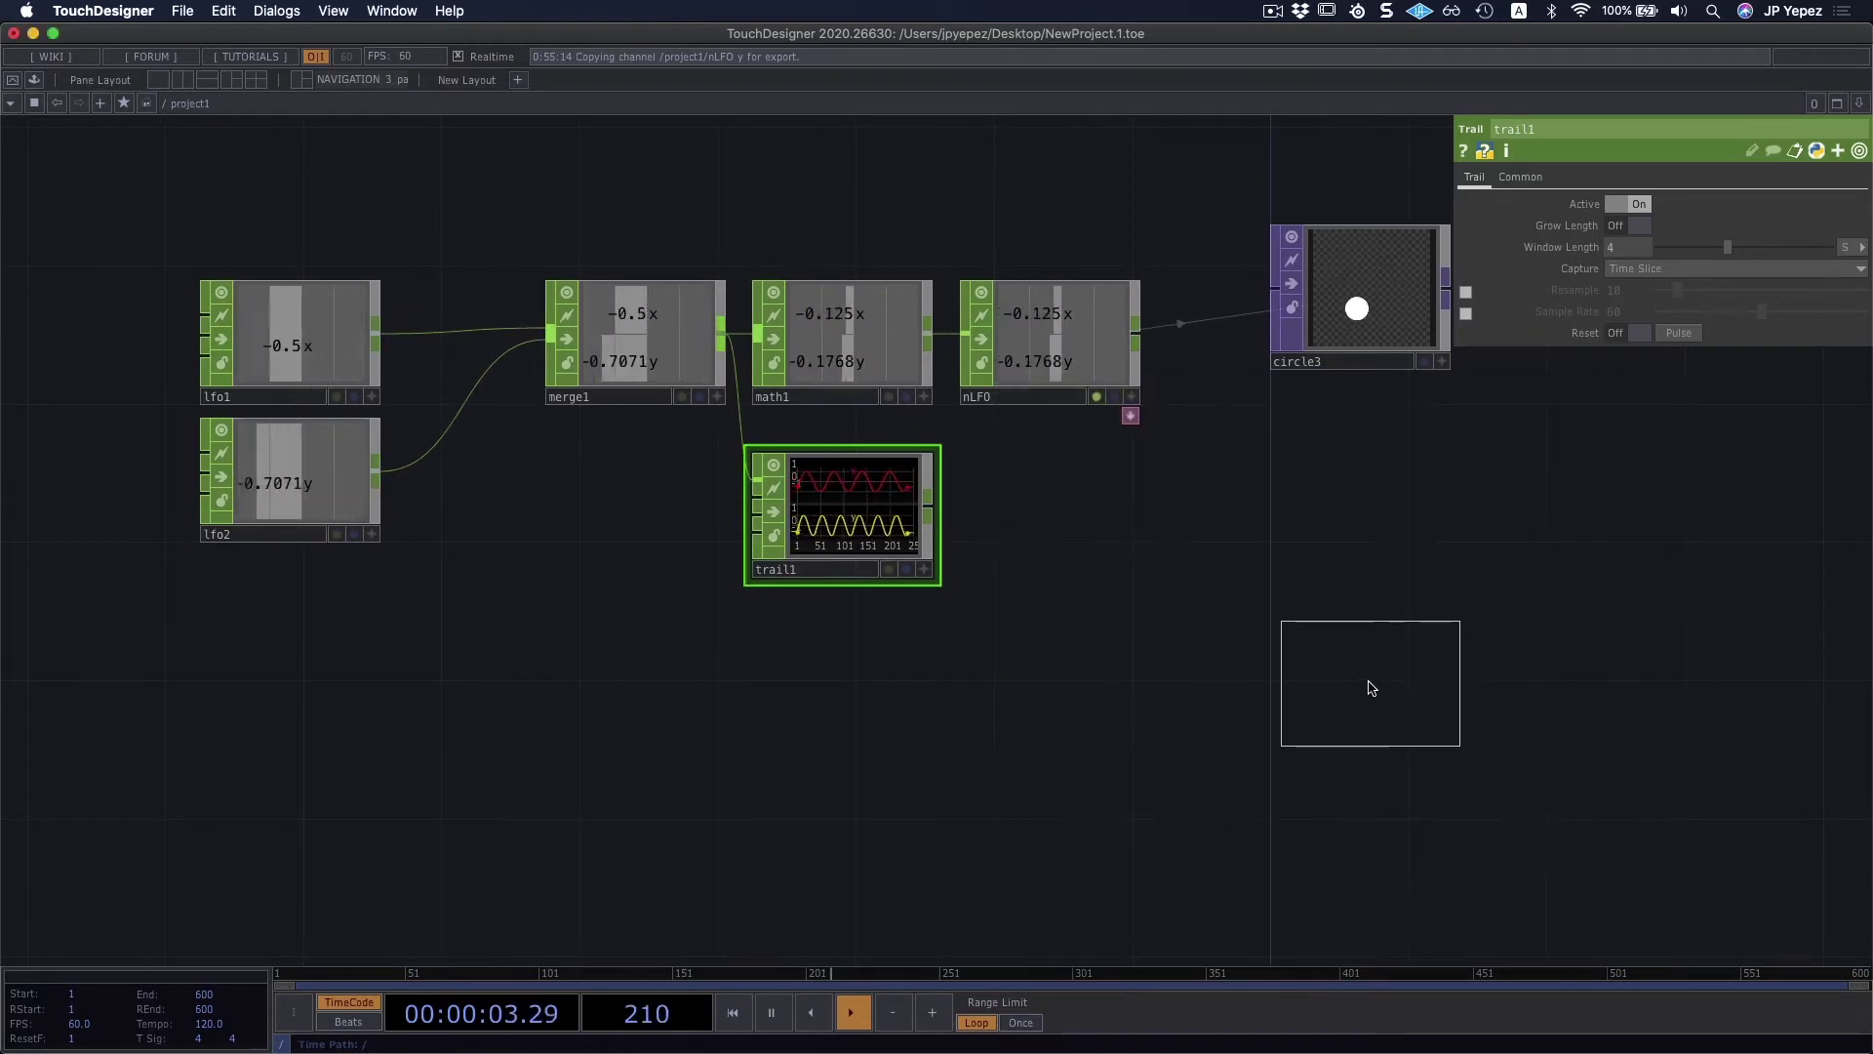
click(1308, 682)
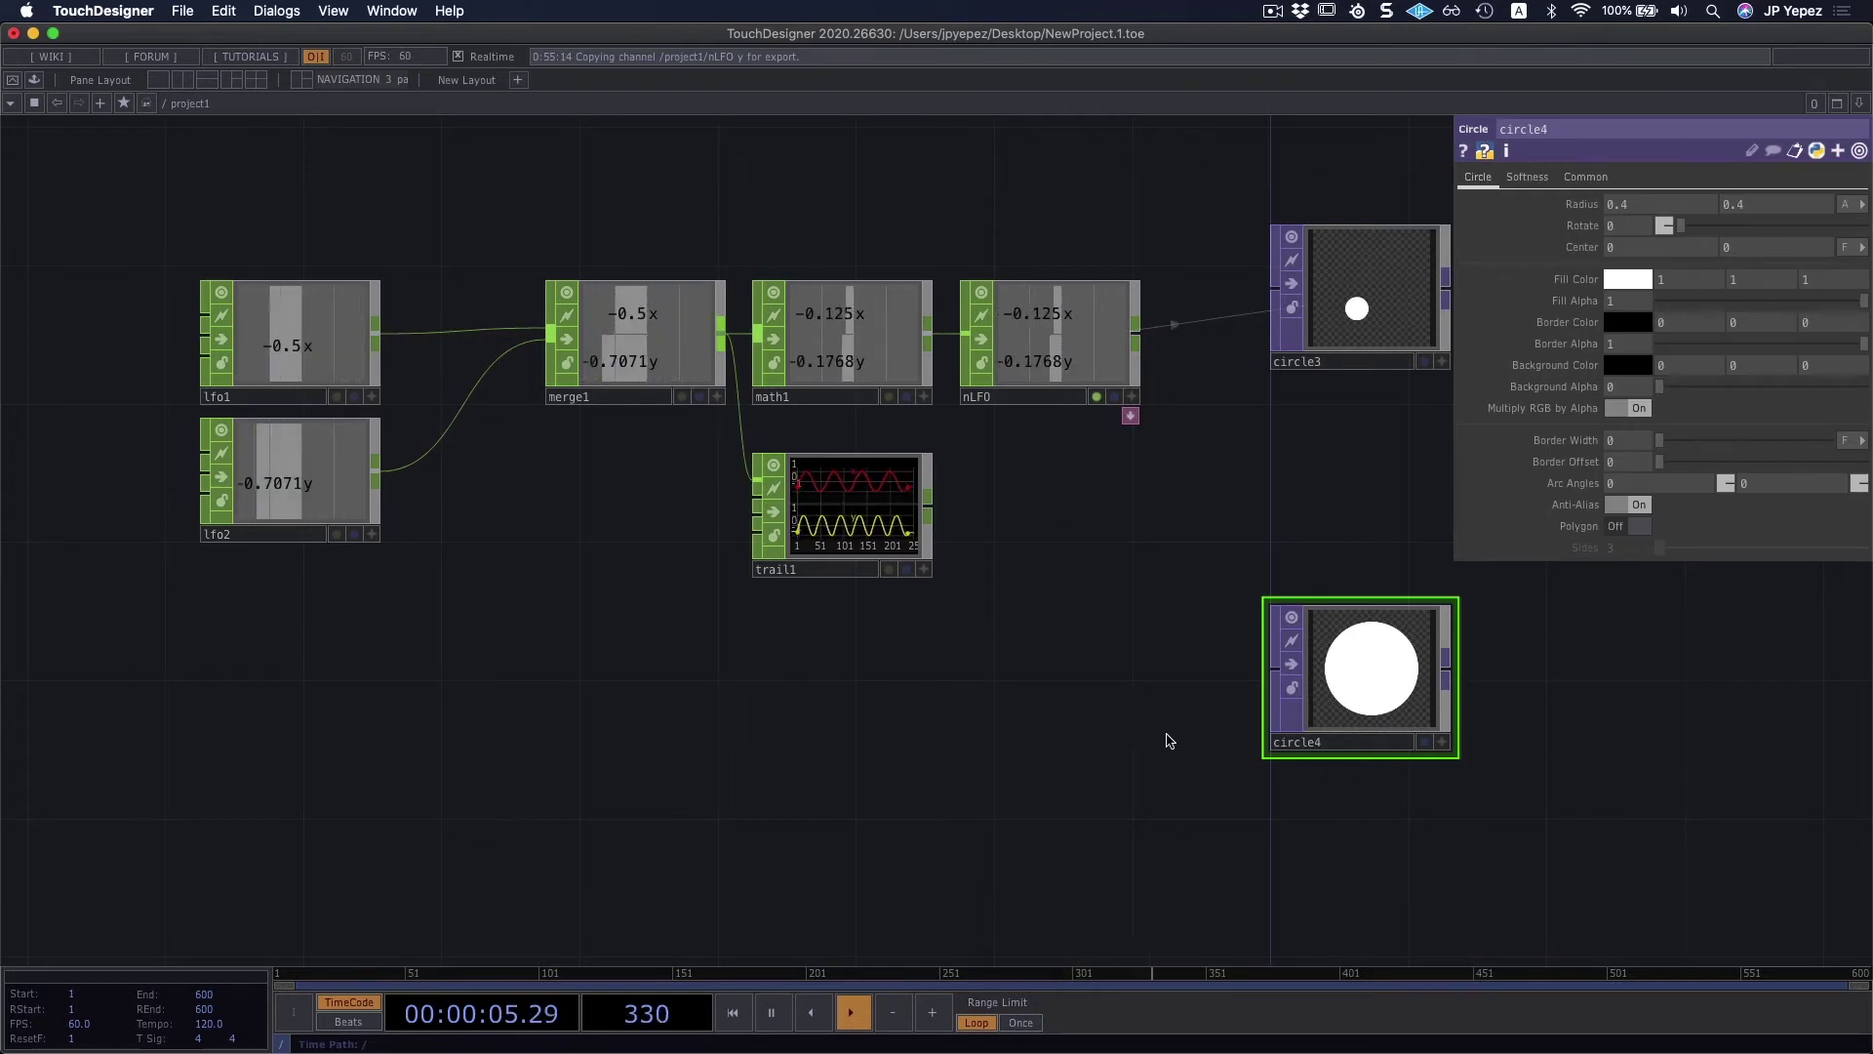
drag(1420, 706, 1420, 808)
drag(1079, 757, 1114, 565)
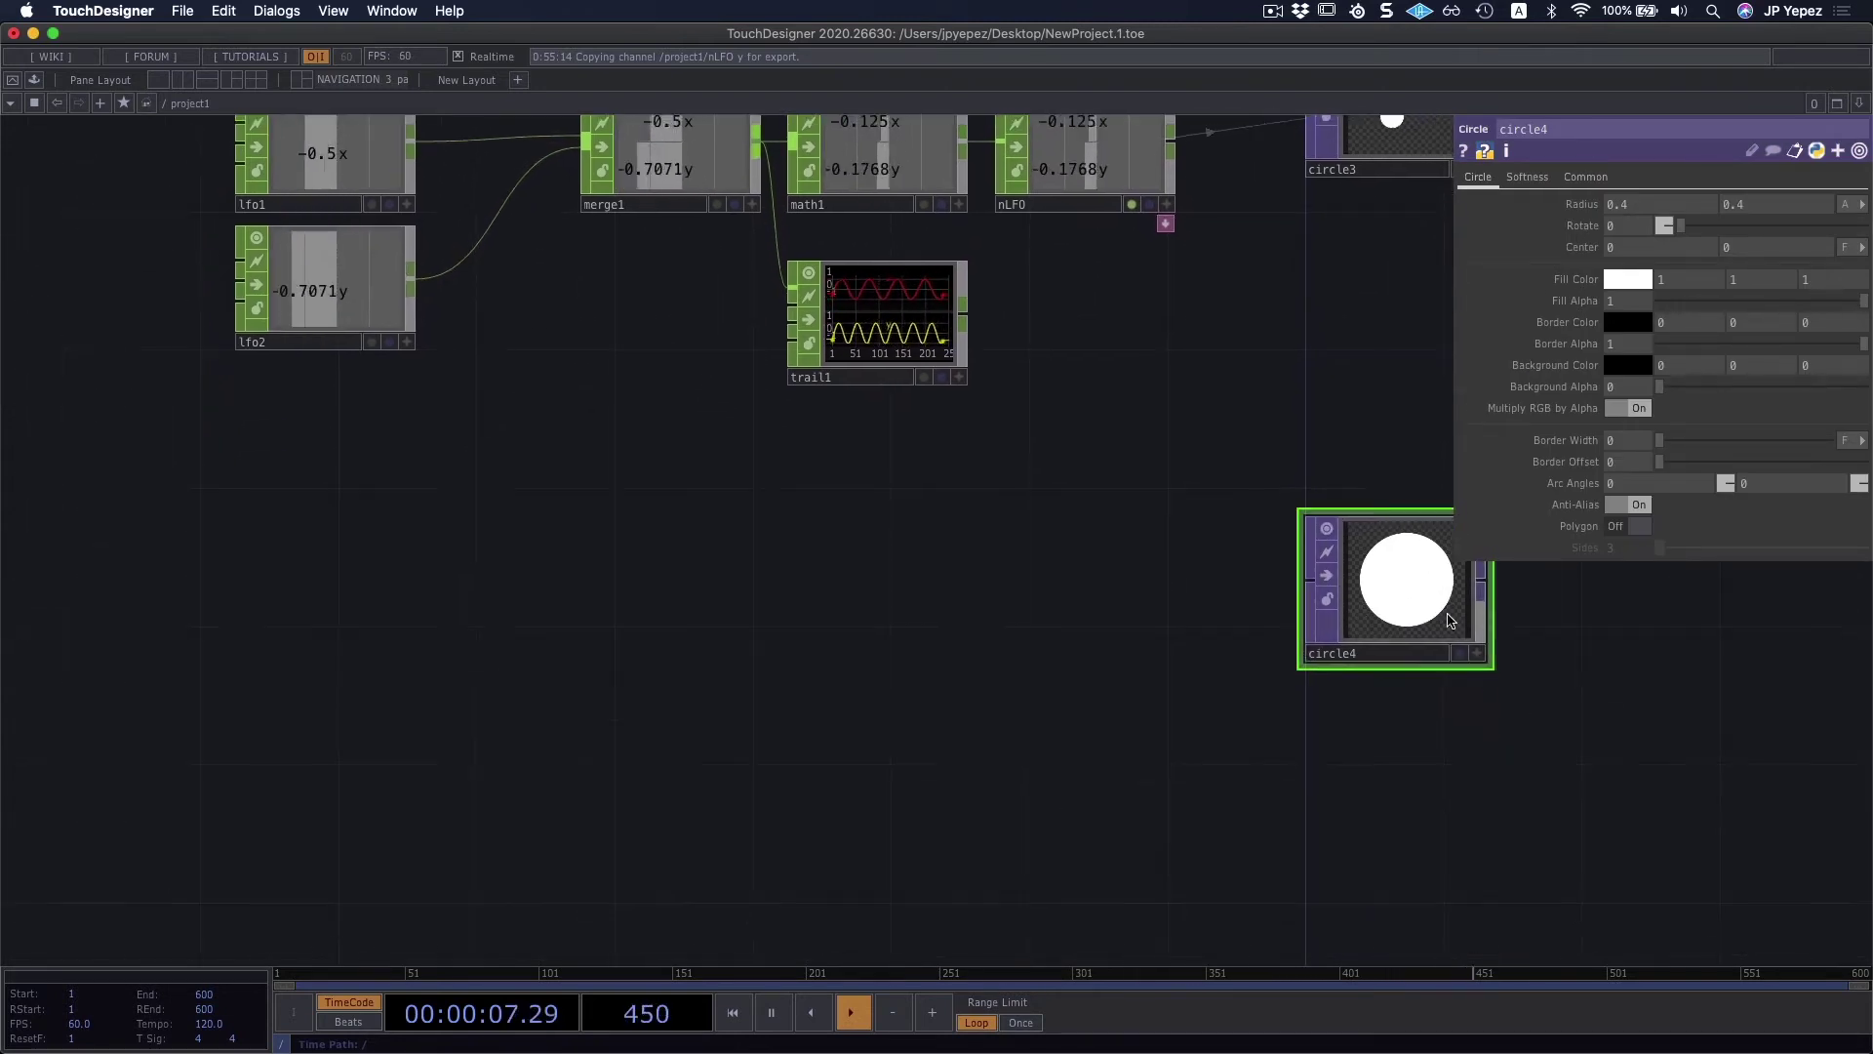
drag(1435, 586, 1454, 661)
drag(736, 608, 765, 586)
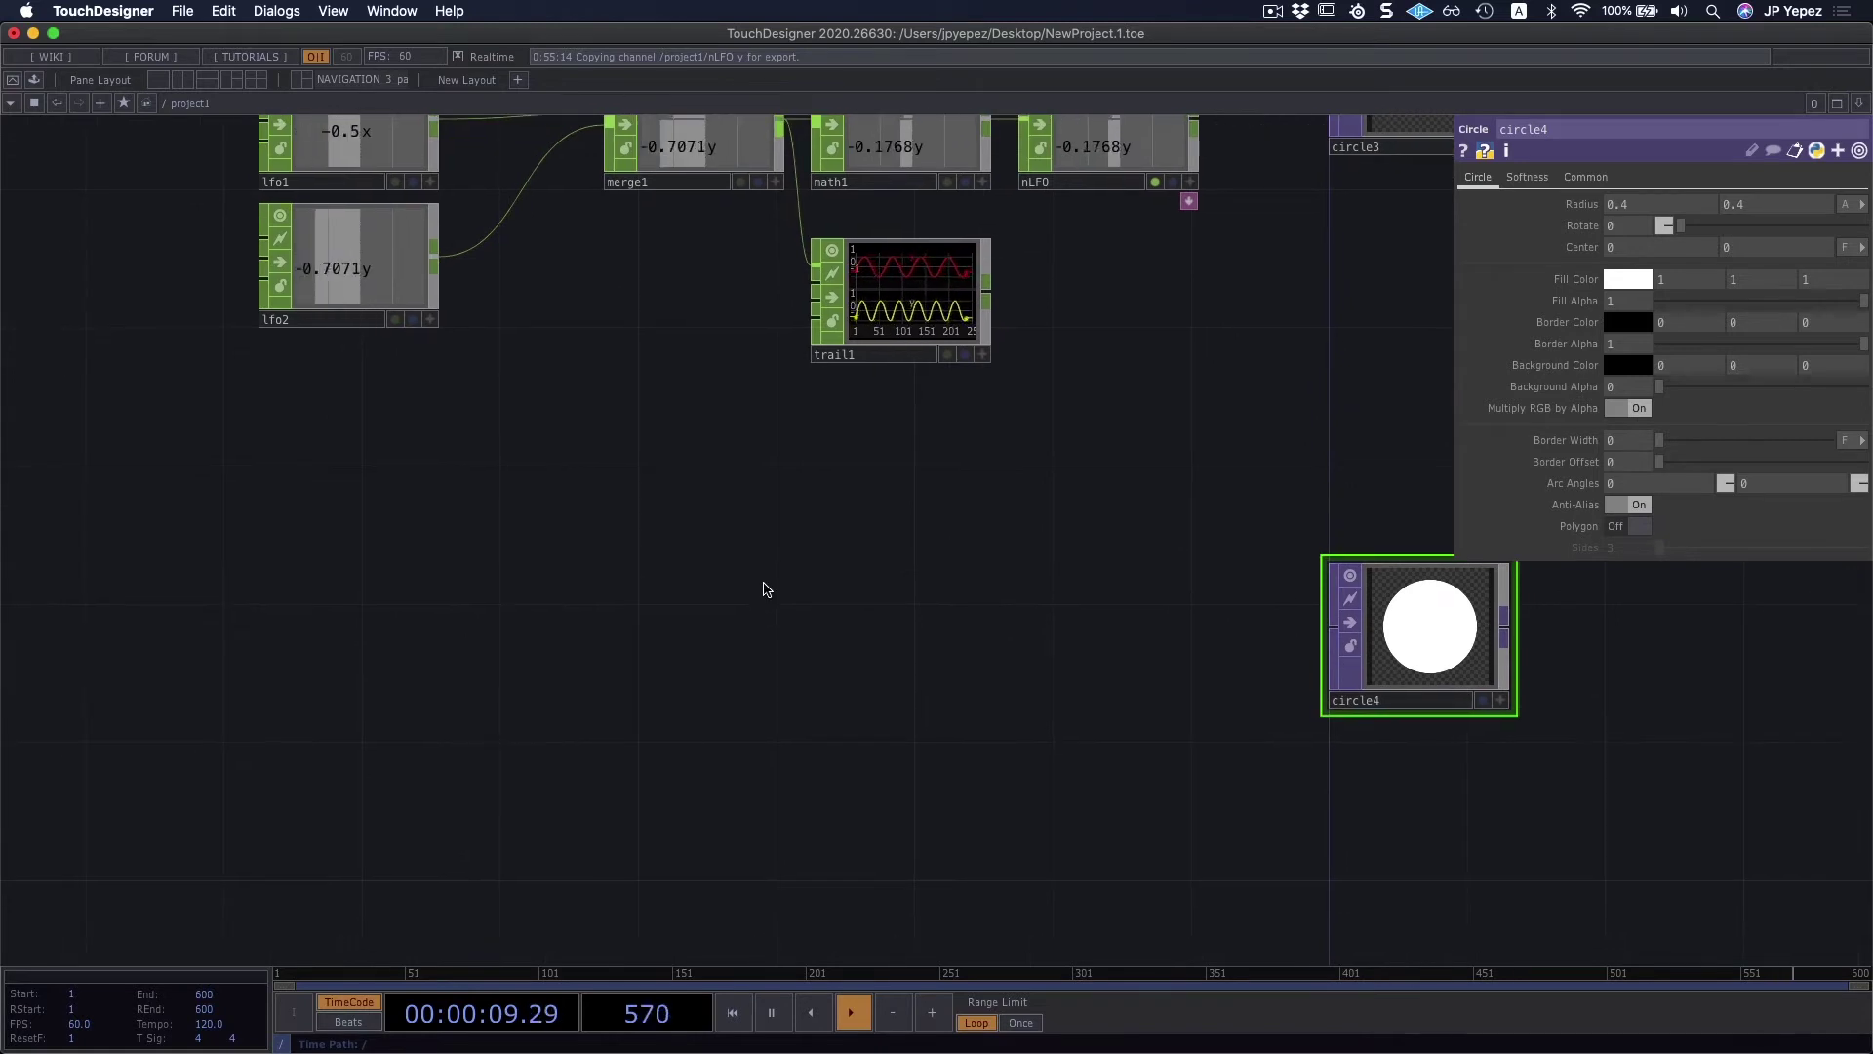
Step: Add a Timeline CHOP, timeline1, to the network
key(Tab)
key(Tab)
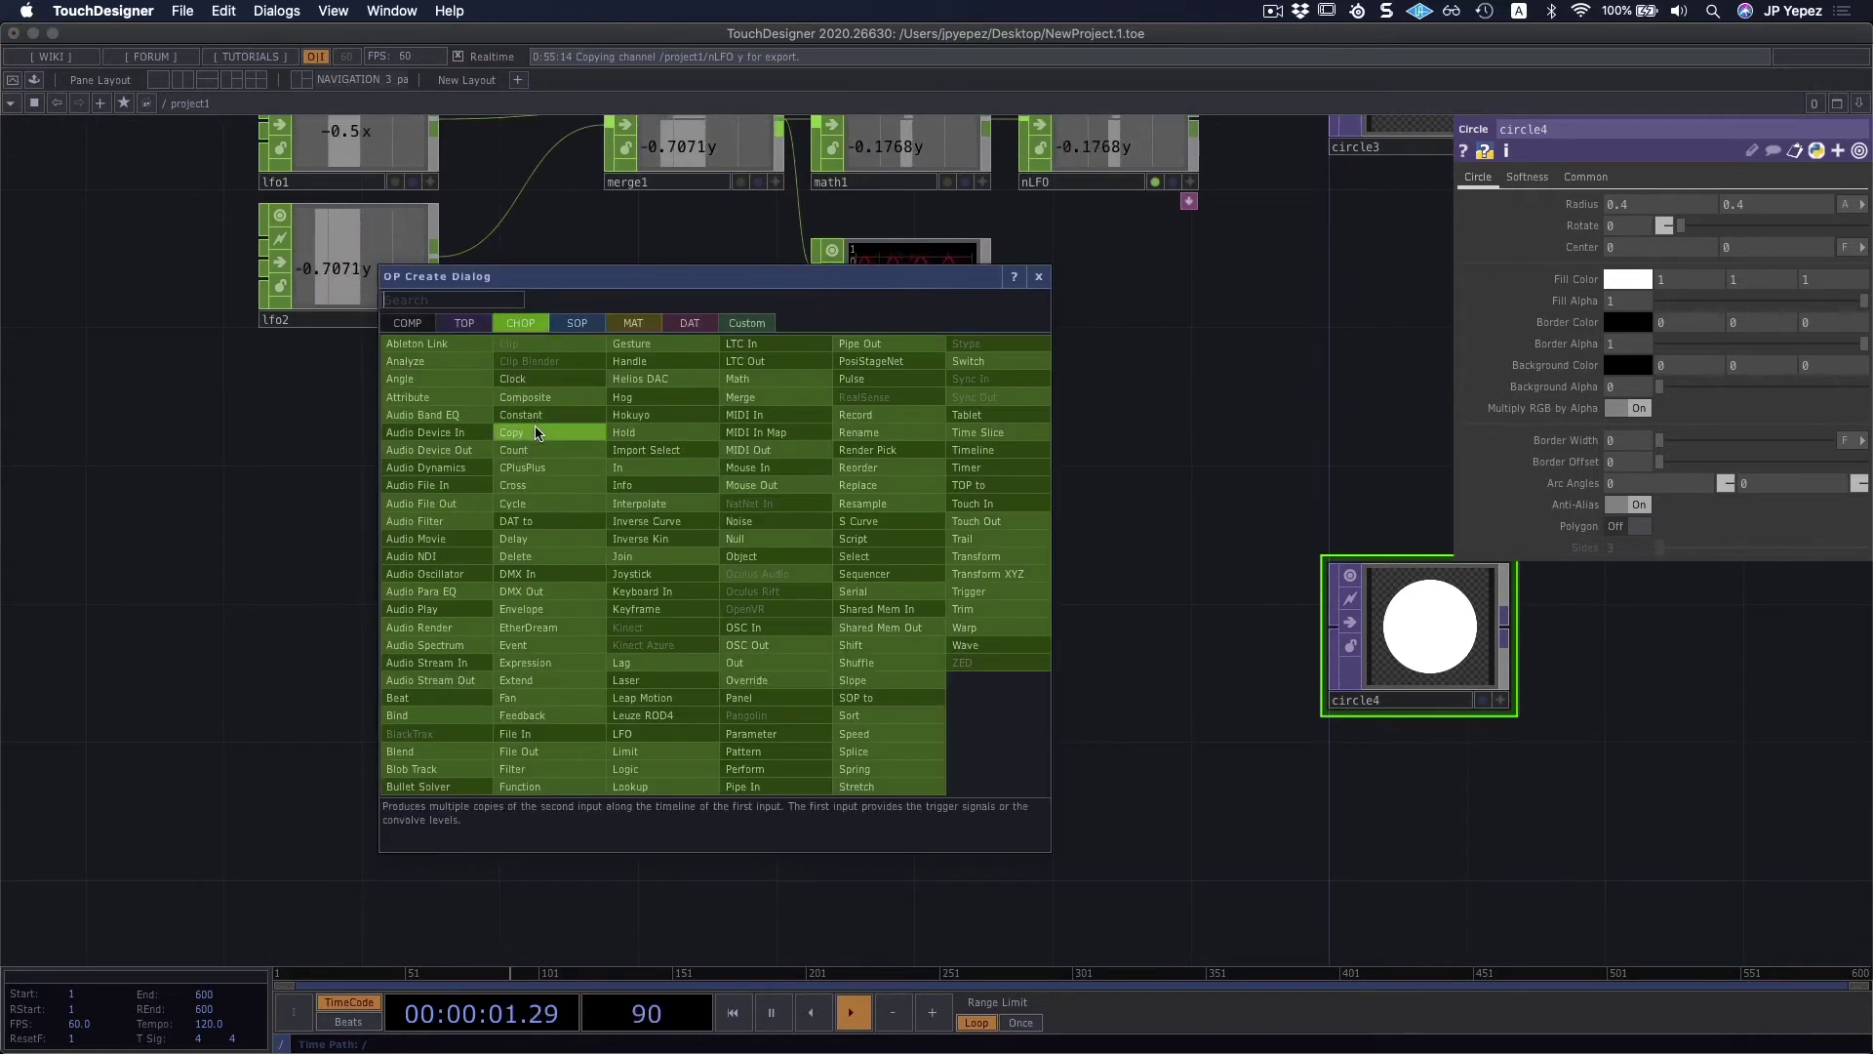
text(t)
key(BackSpace)
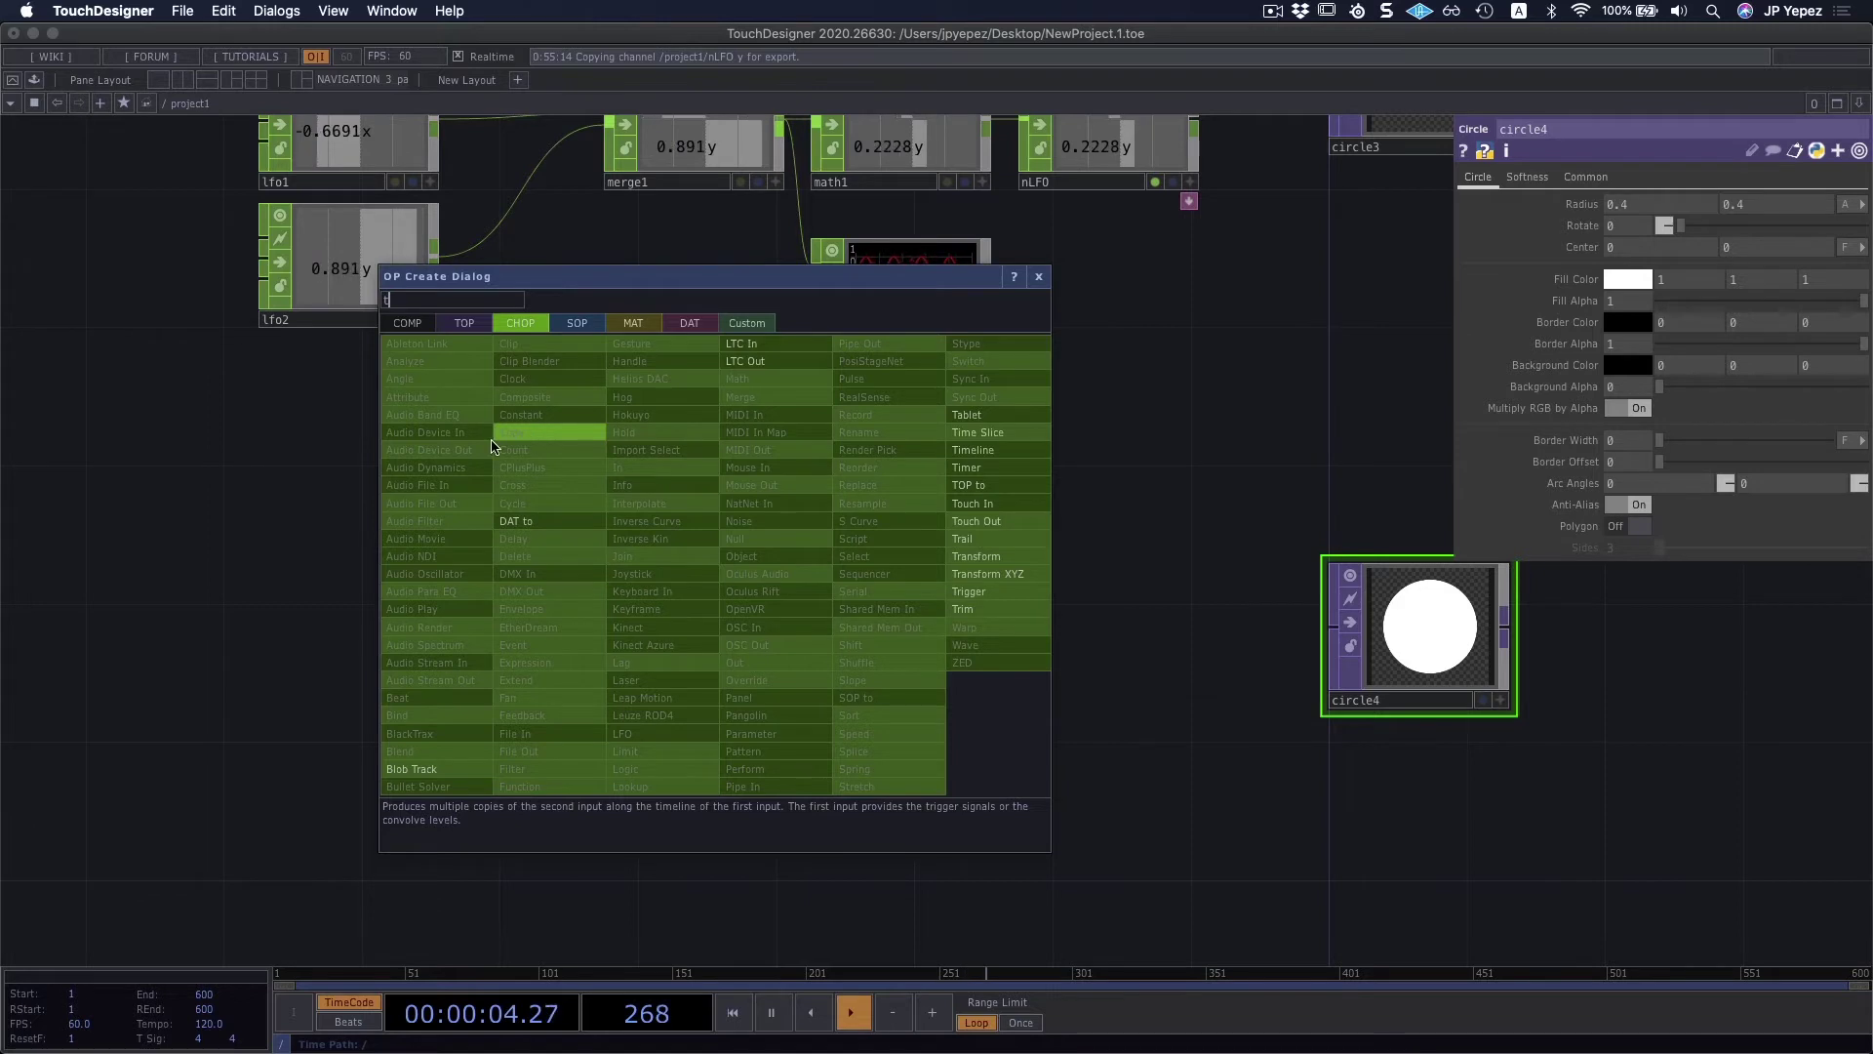
click(995, 450)
click(417, 648)
drag(382, 651, 418, 652)
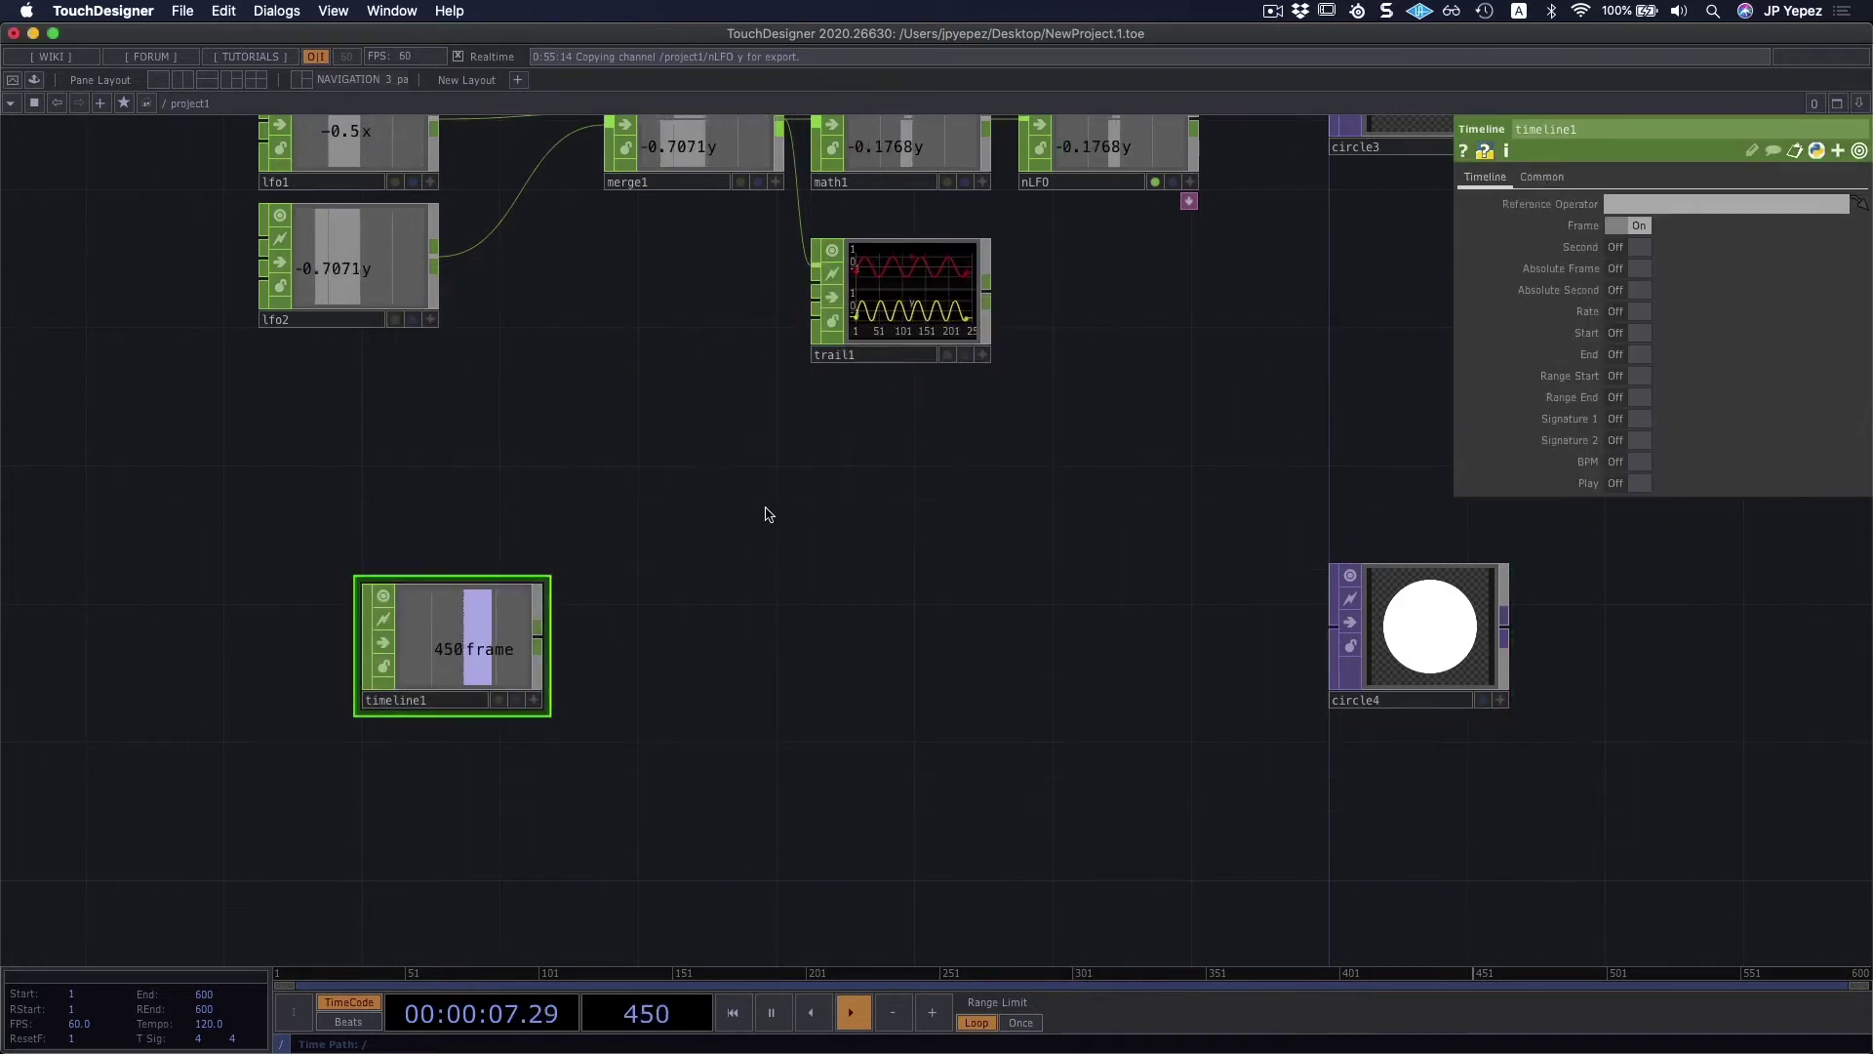
Step: Turn on timeline1's Second, Absolute Frame, Absolute Second, Rate, Start and End outputs
click(1621, 246)
click(1624, 268)
click(1626, 289)
click(1629, 311)
click(1630, 333)
click(1632, 355)
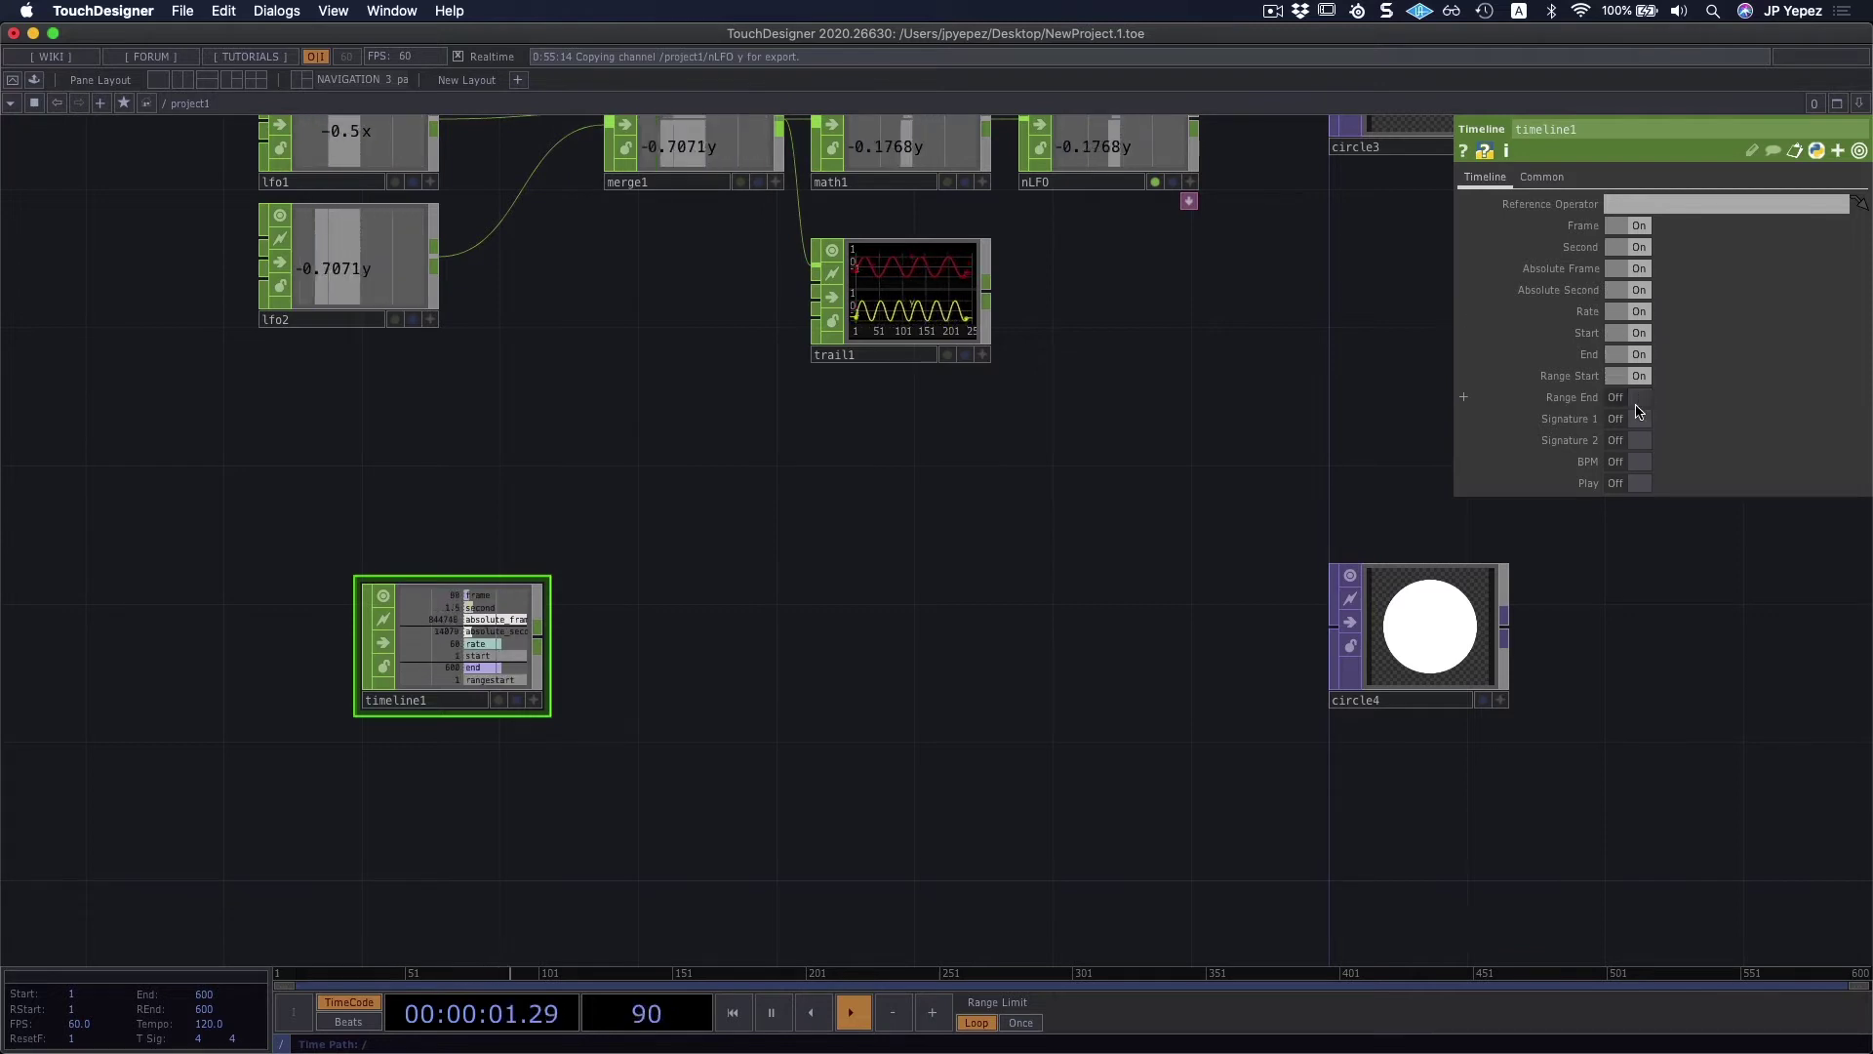
scroll(720, 652, up, 6)
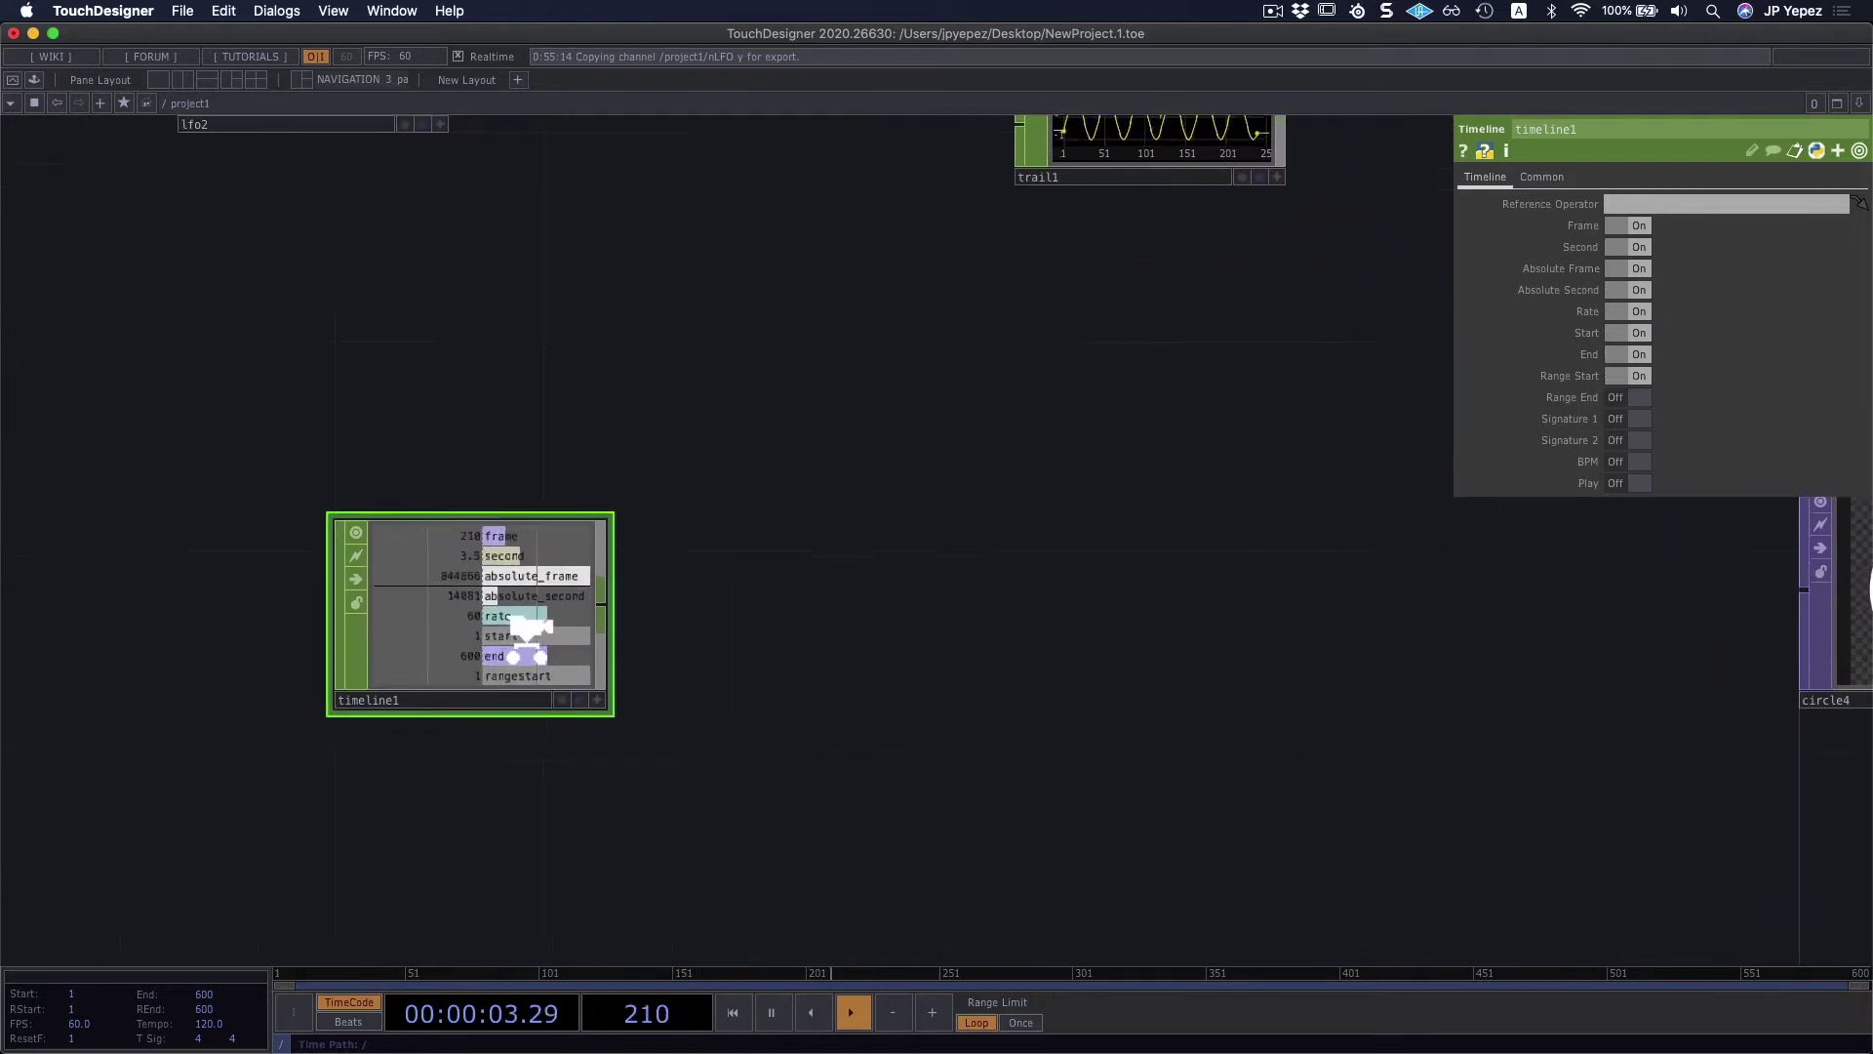
drag(921, 566, 1019, 548)
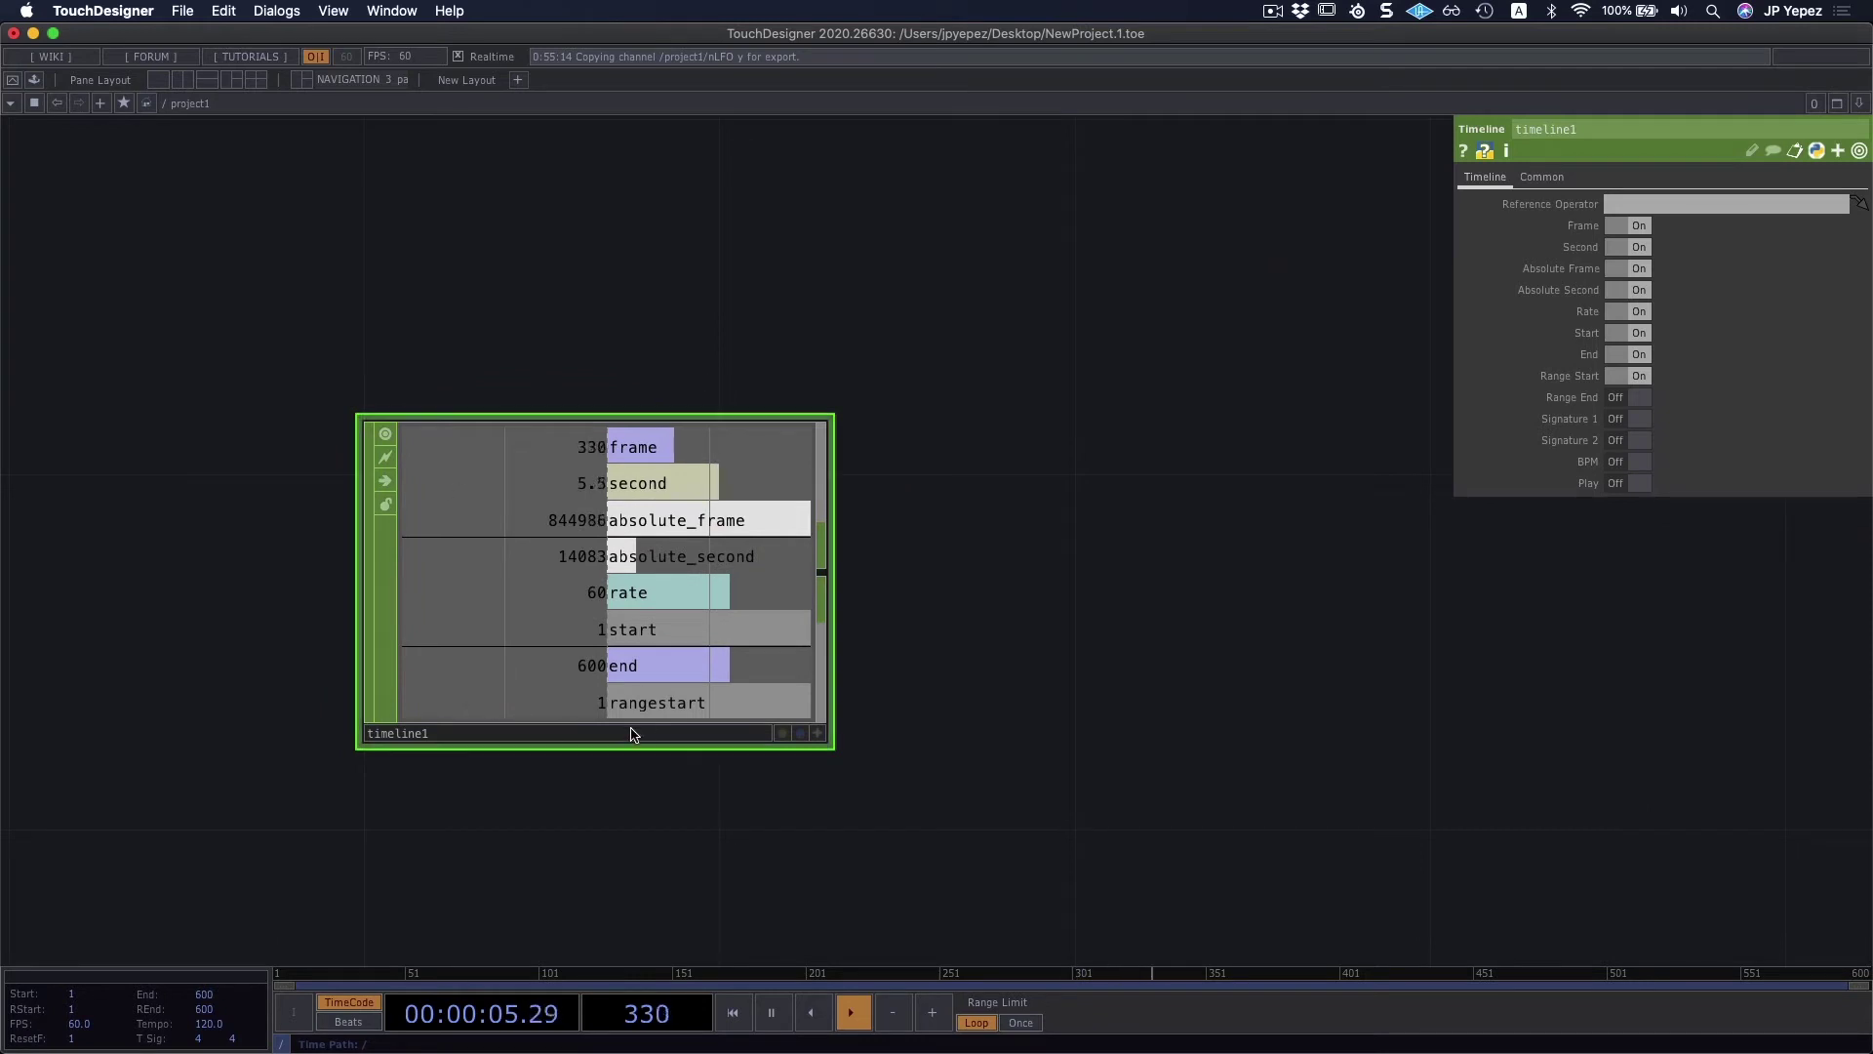
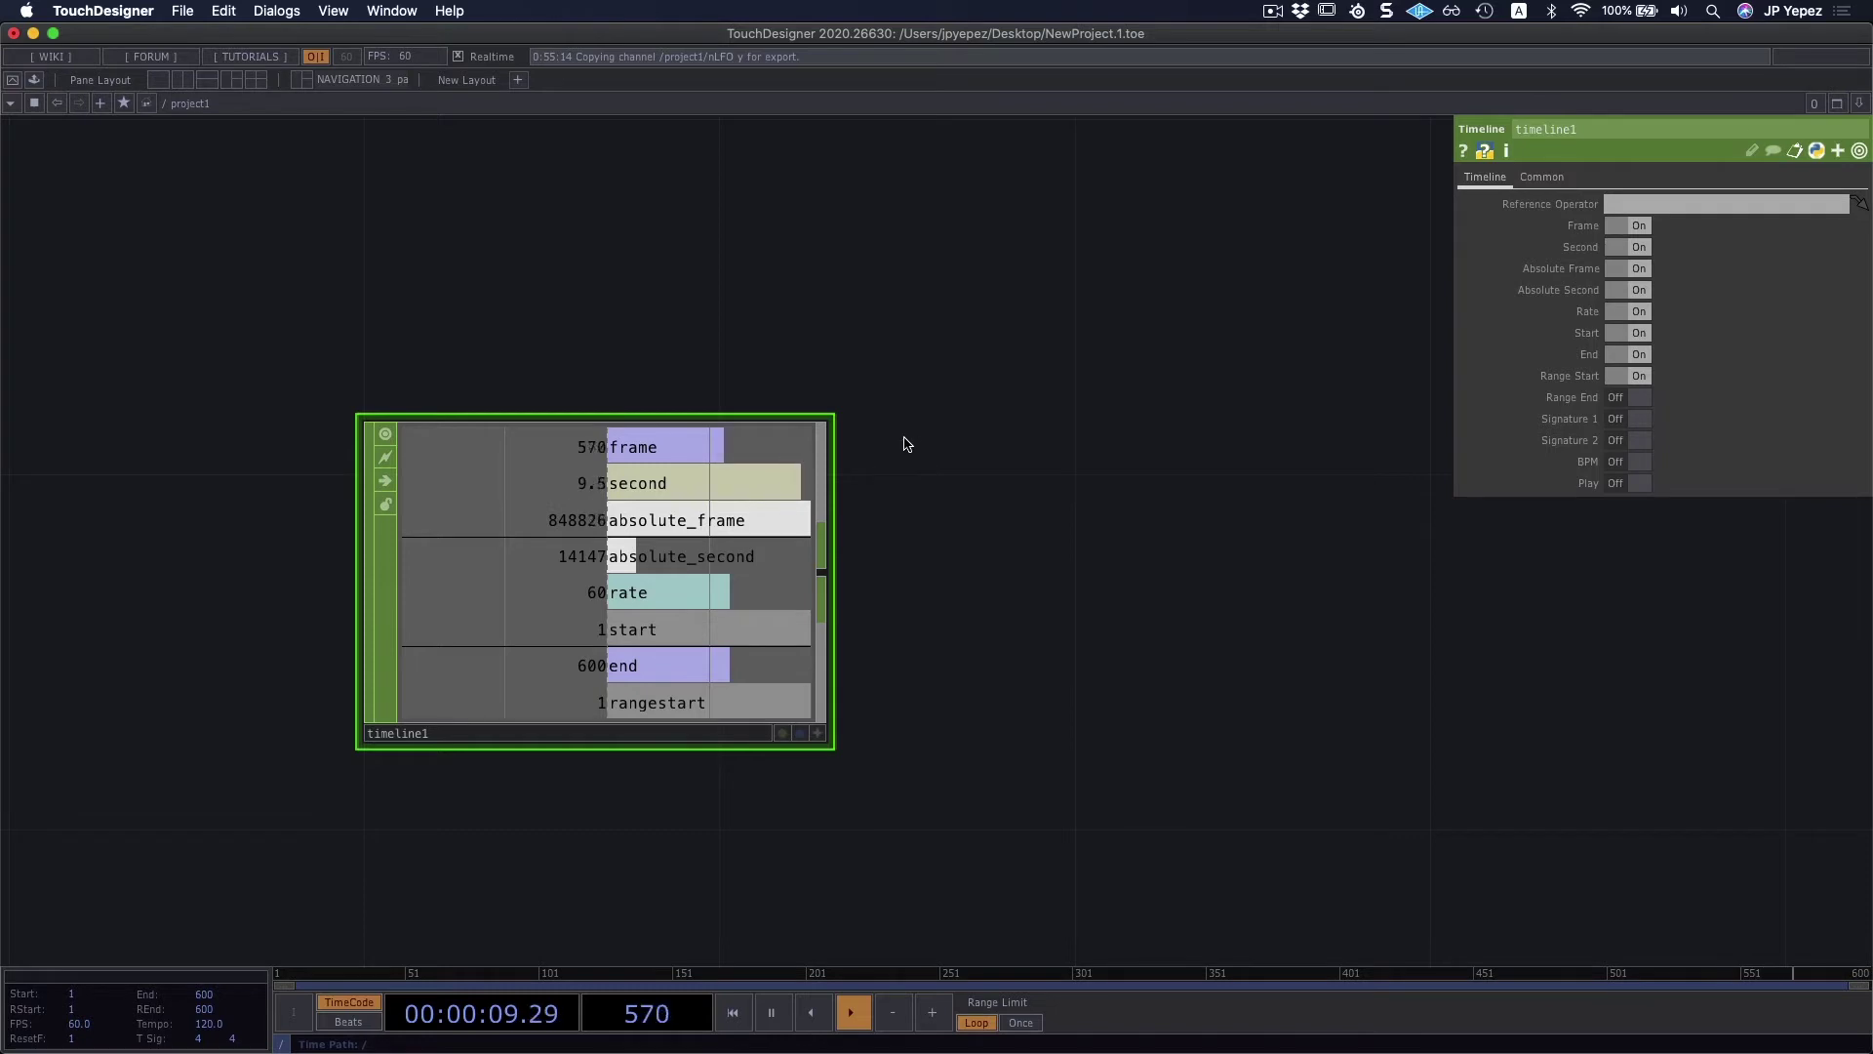
Step: Turn off timeline1's Second, Absolute Frame, Absolute Second, Rate, Start and Range Start channels, leaving only frame and end
click(1638, 247)
click(1634, 270)
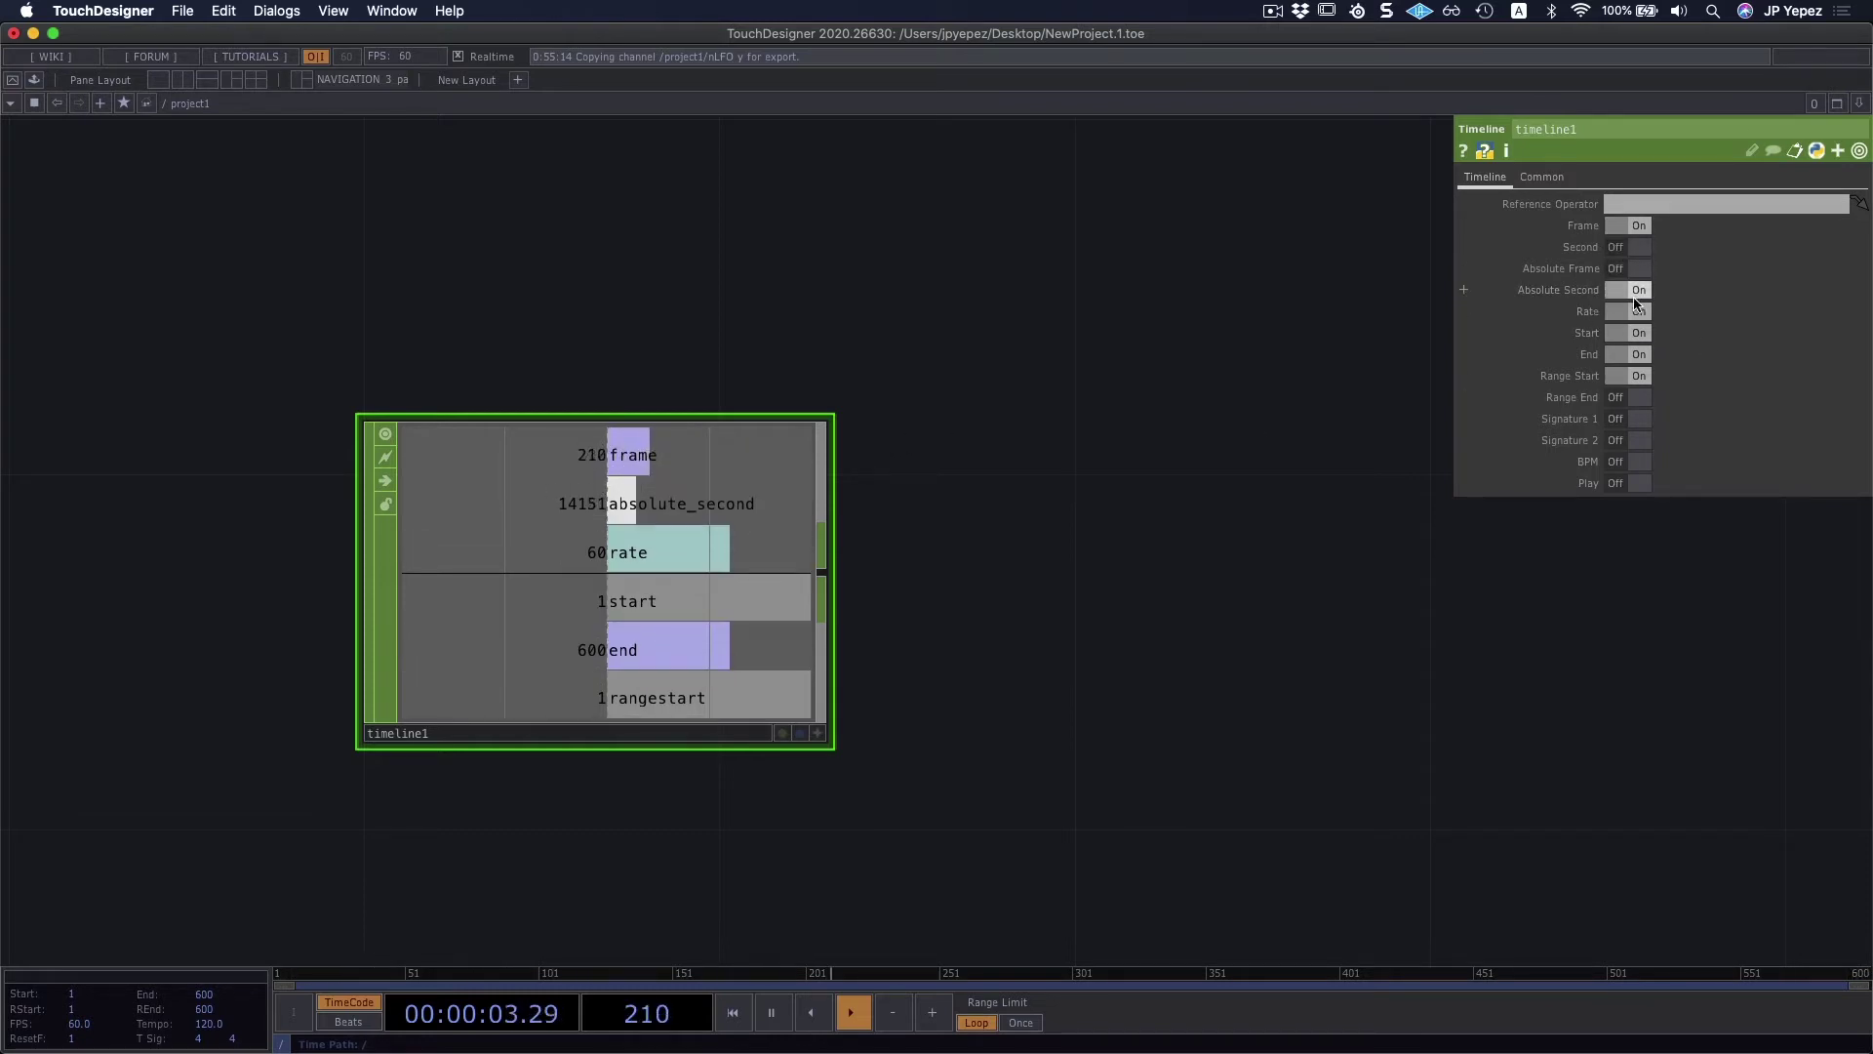
click(1636, 291)
click(1638, 312)
click(1638, 334)
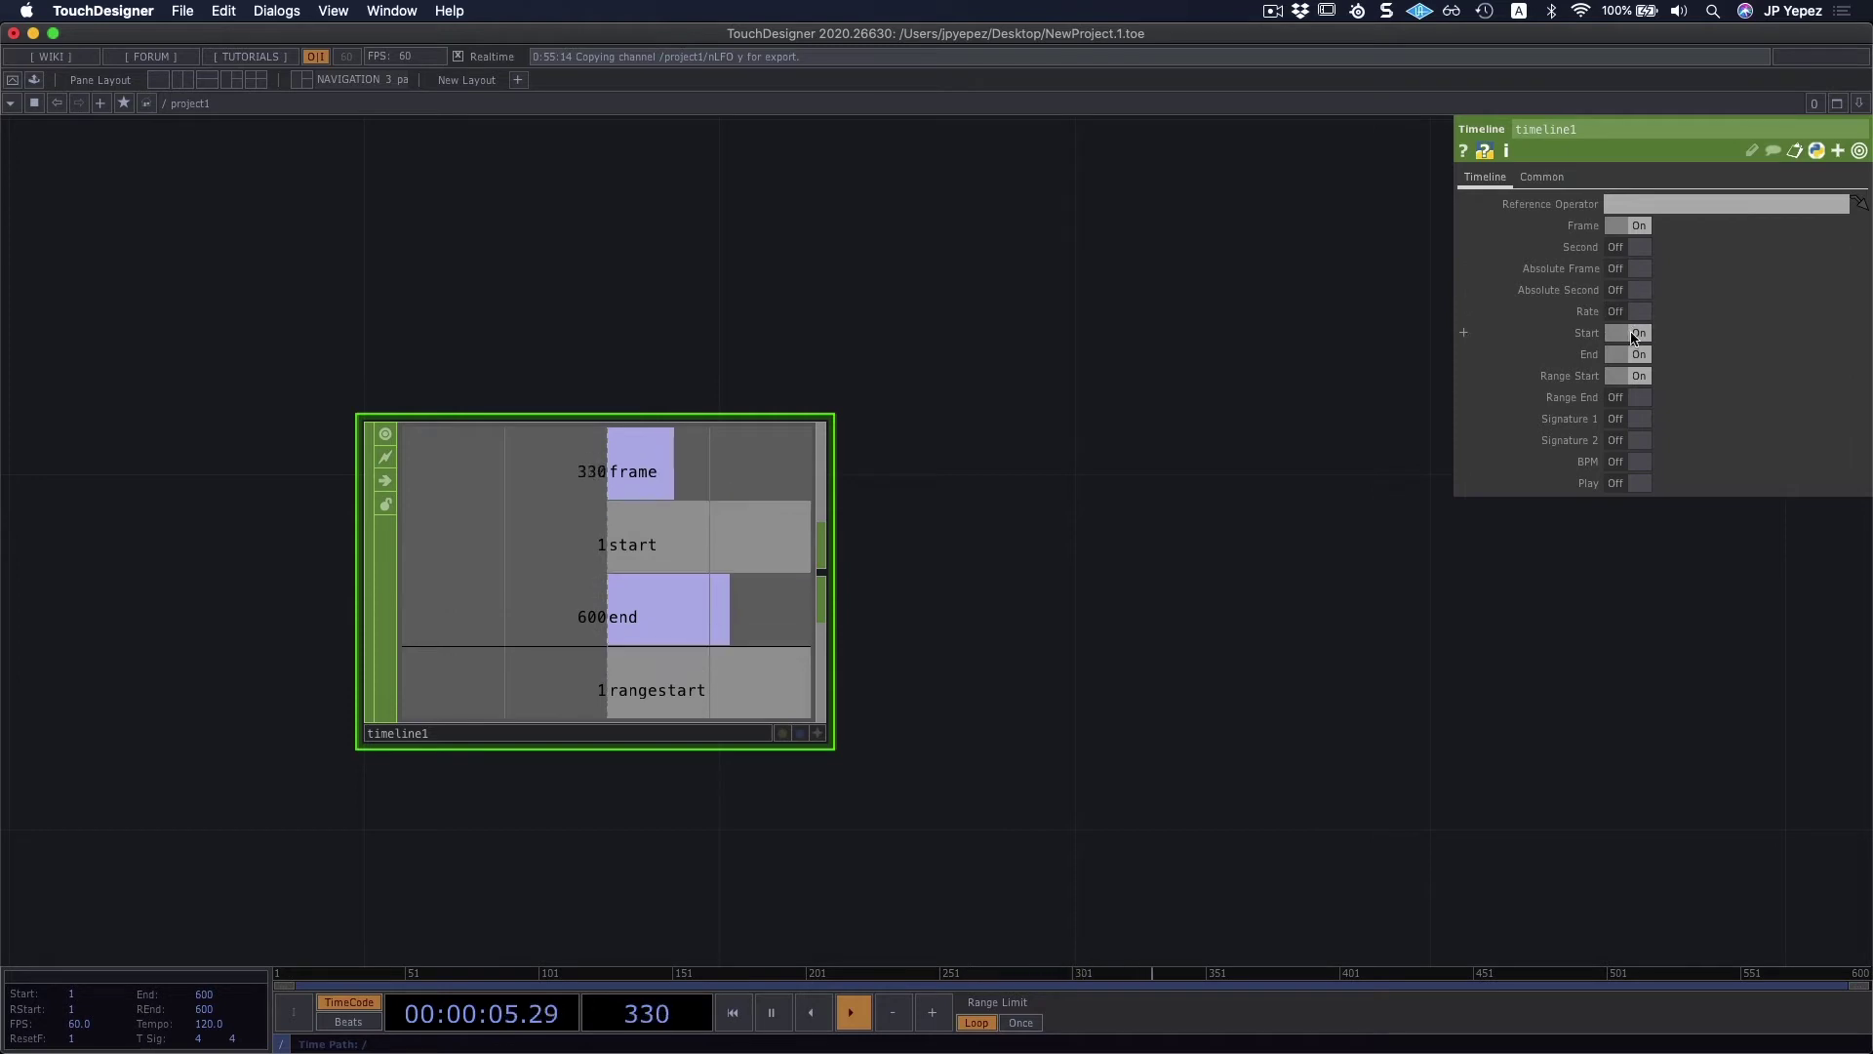
click(1638, 377)
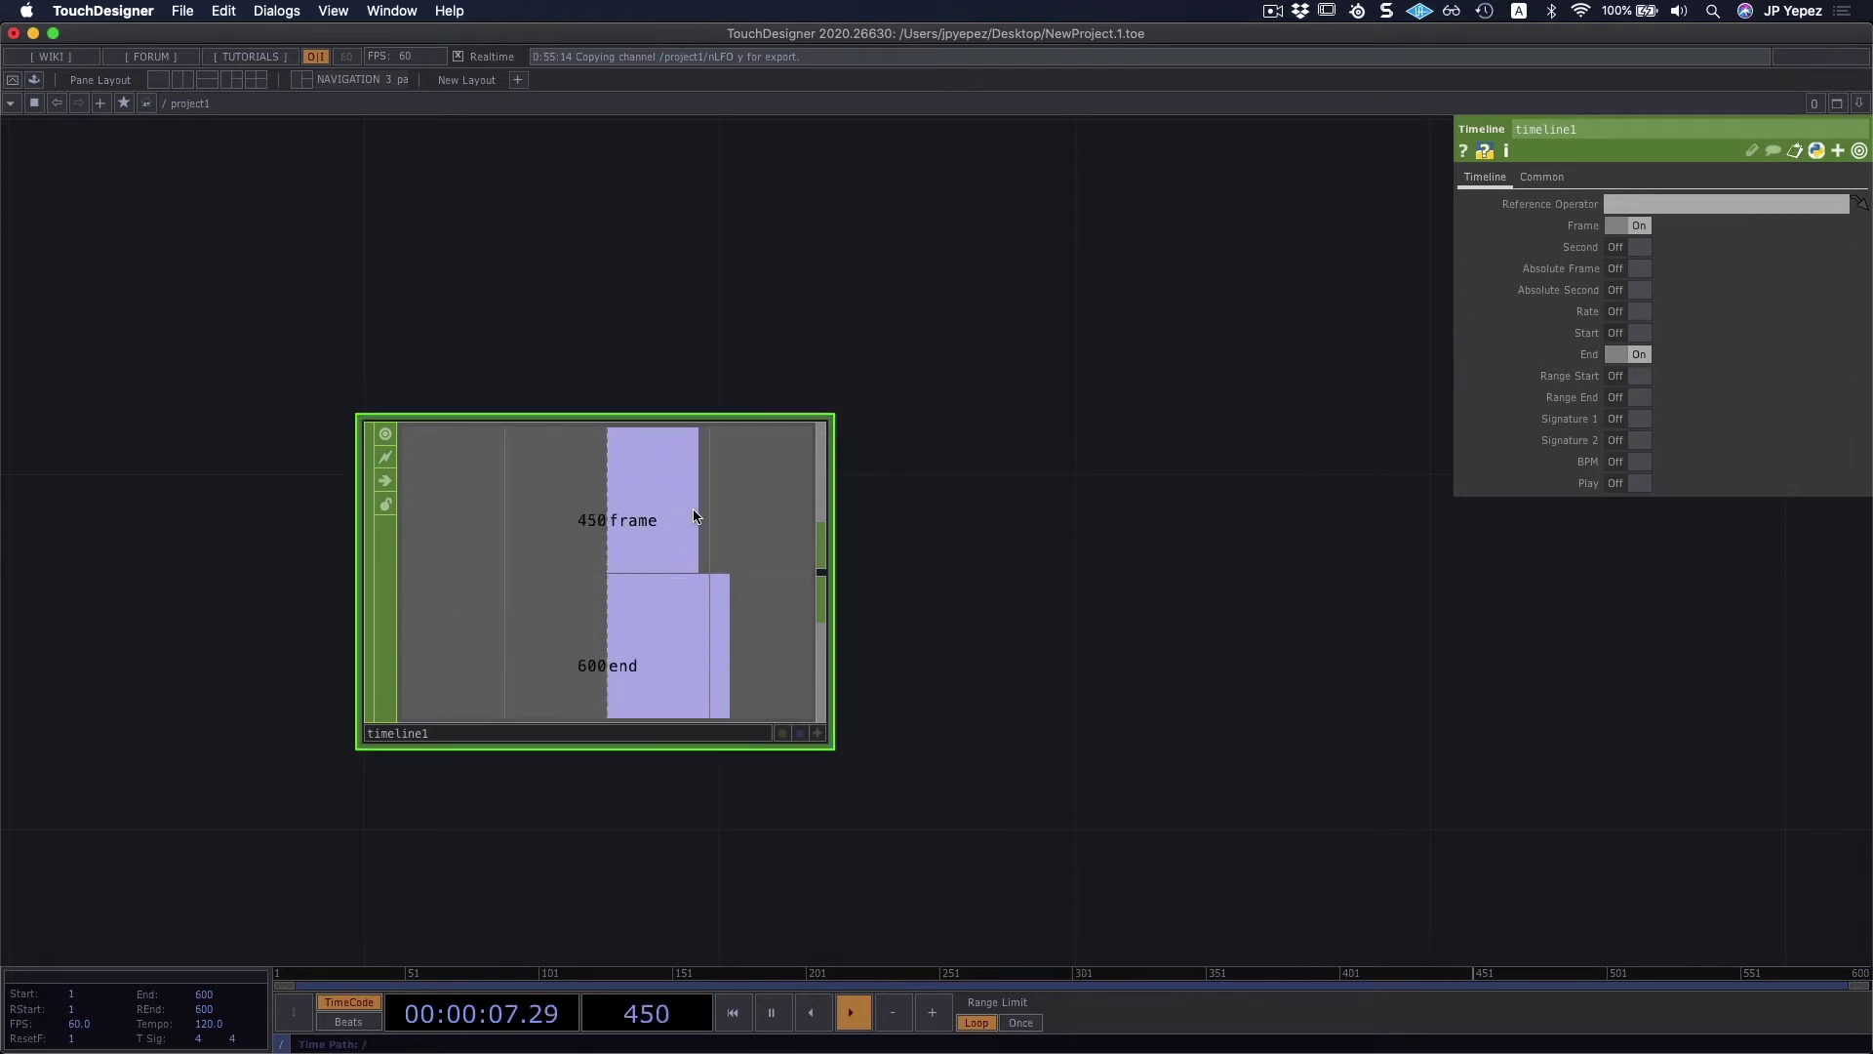
drag(1116, 558, 1057, 563)
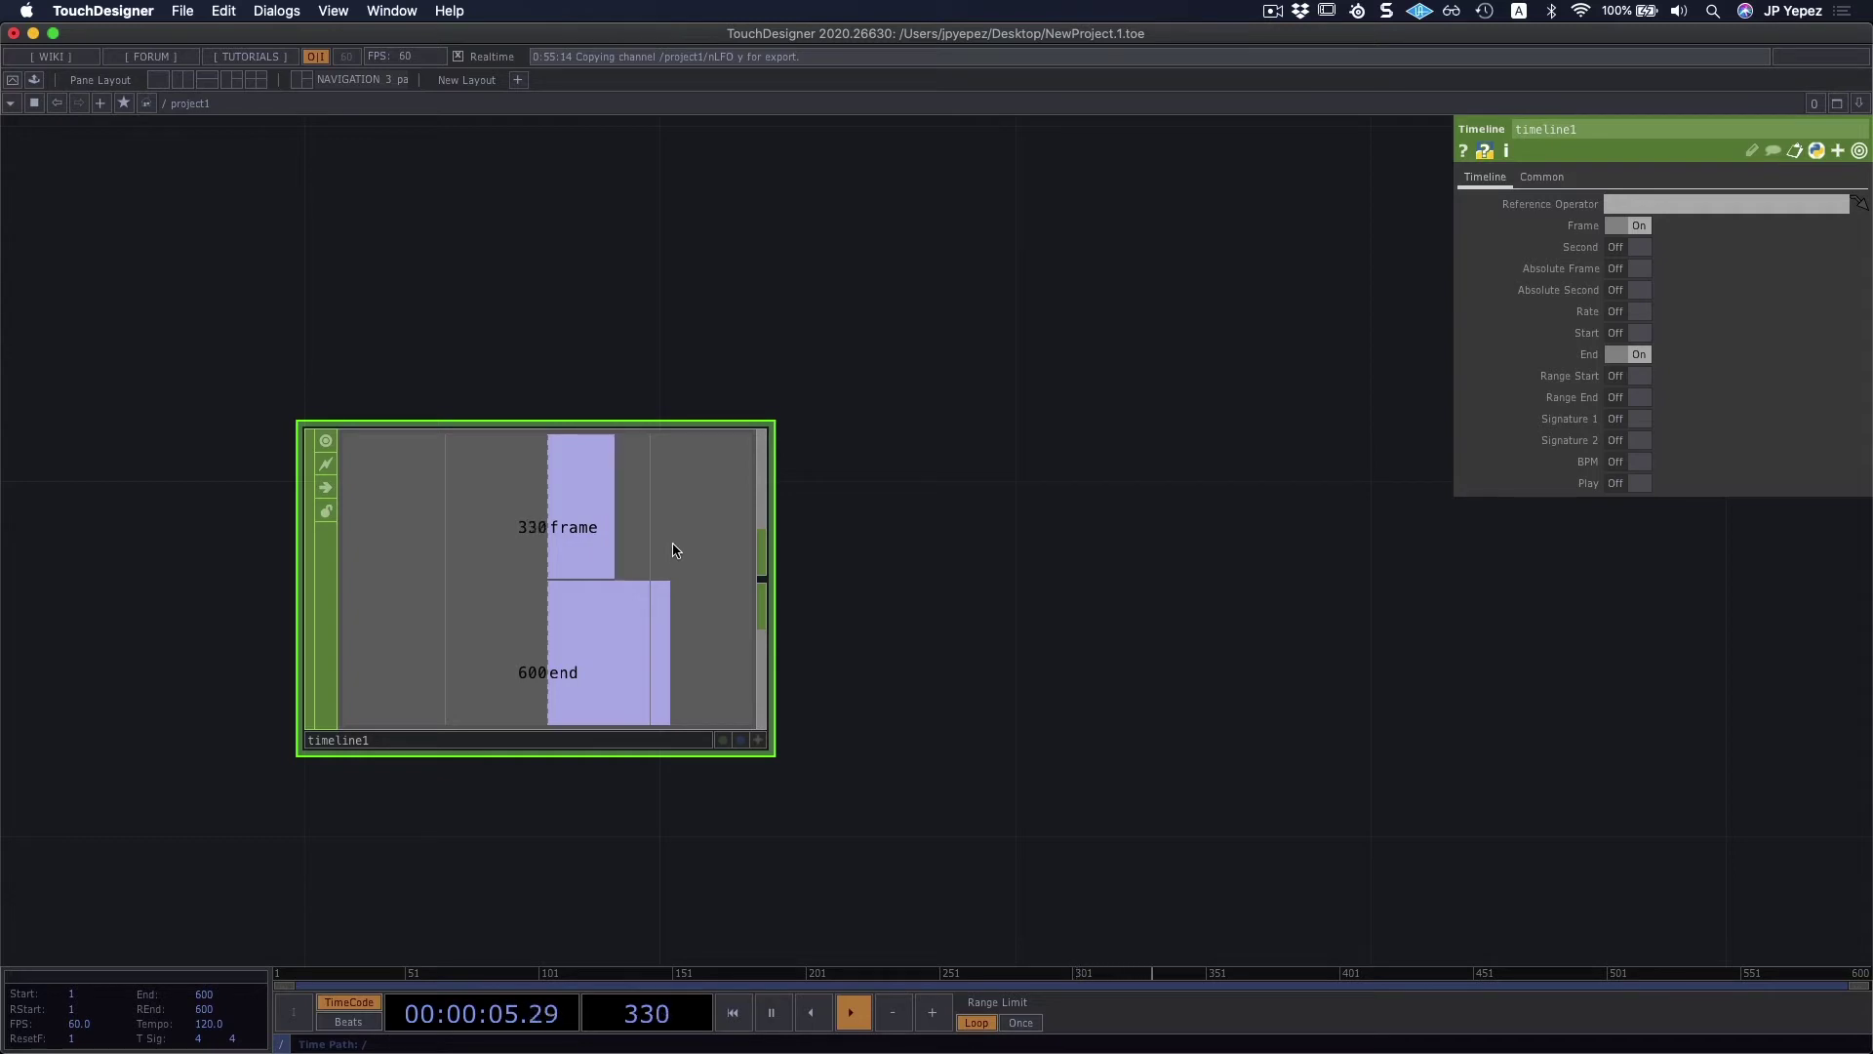
drag(1106, 562, 1413, 539)
scroll(1003, 567, down, 10)
Step: Add a null2 CHOP fed by timeline1, shift timeline1 further left, and bring up the connection's options
scroll(1005, 574, up, 8)
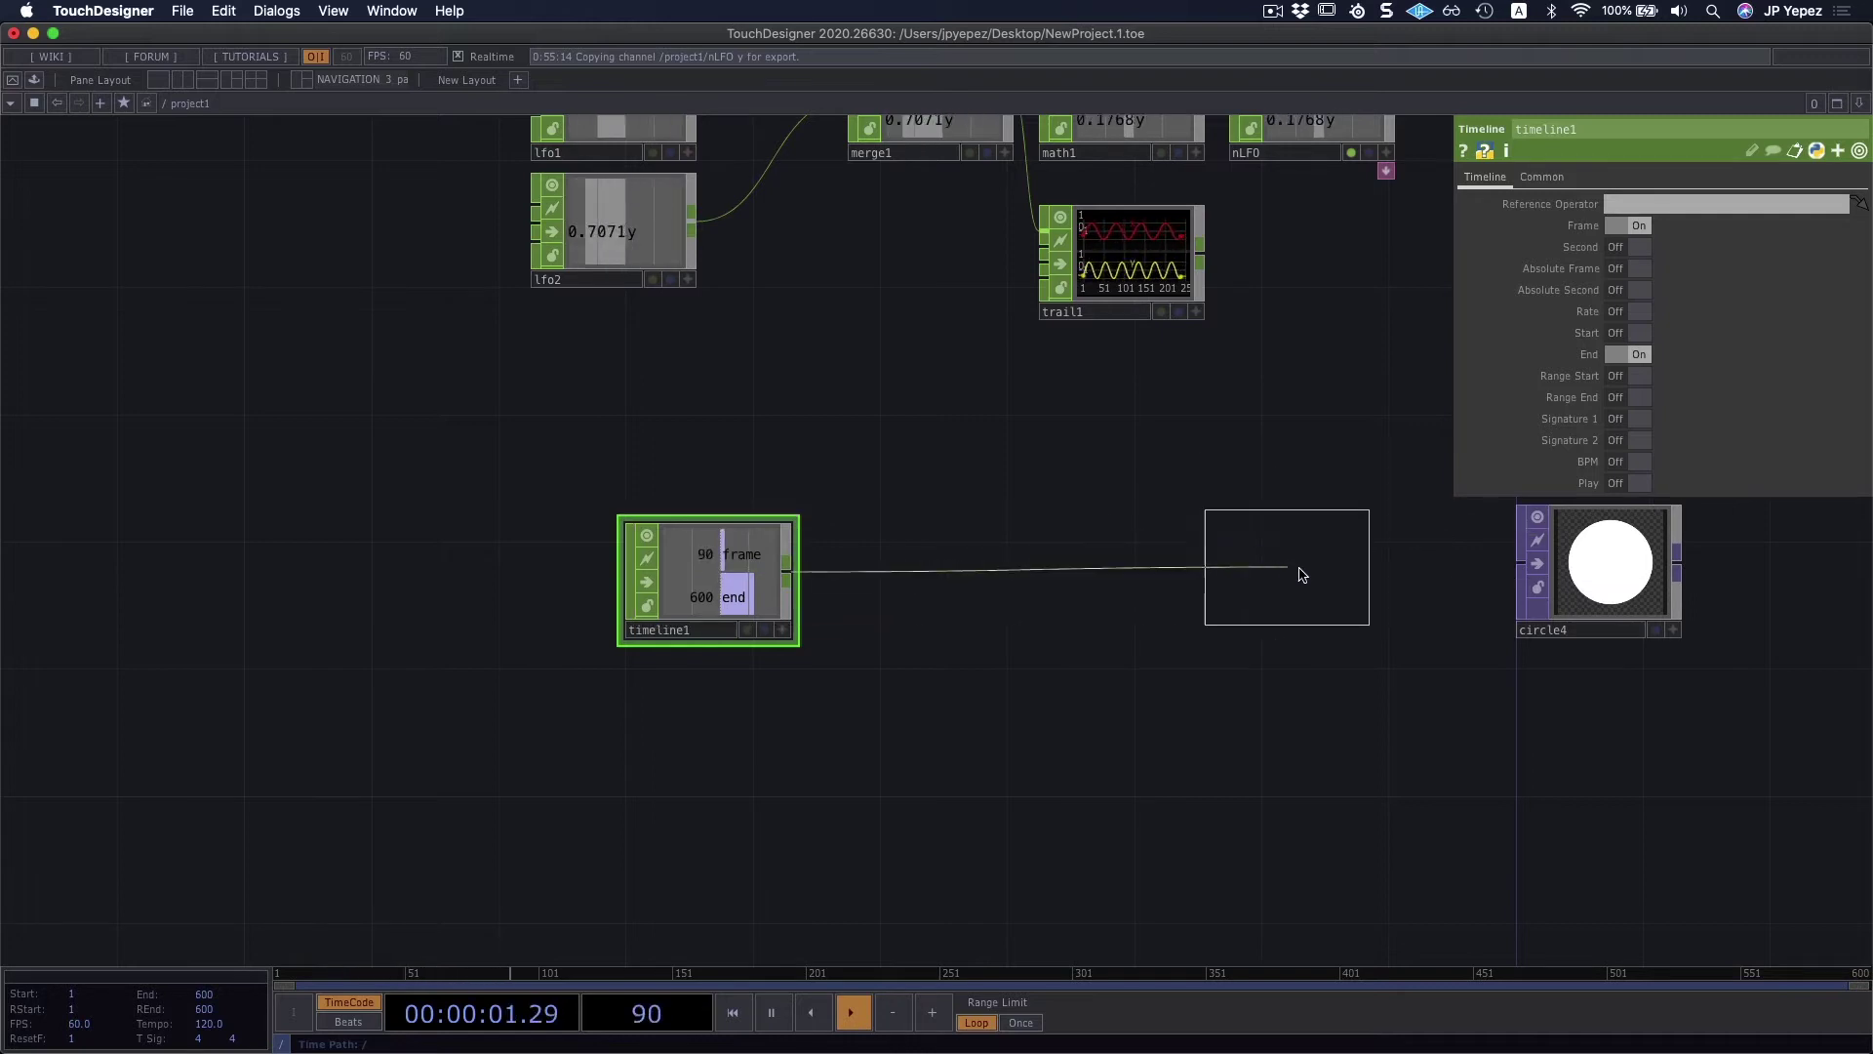
click(1319, 574)
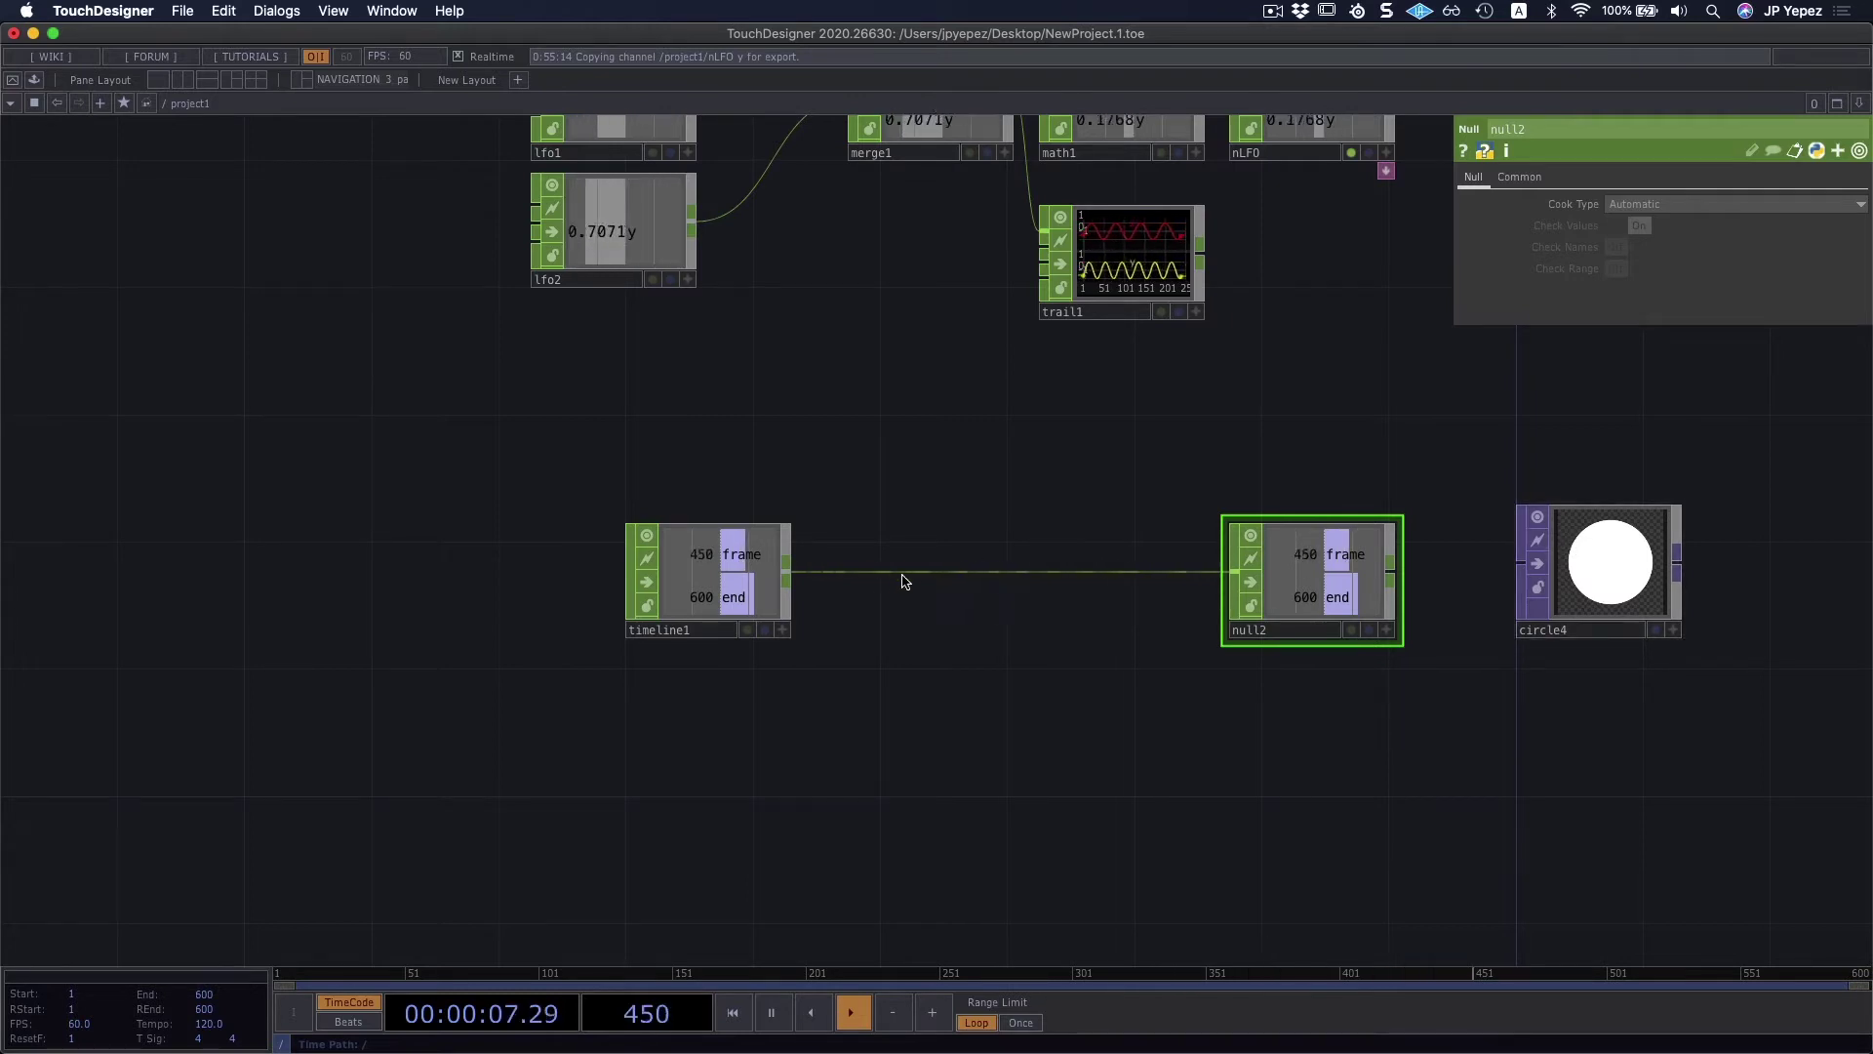
drag(778, 575, 727, 575)
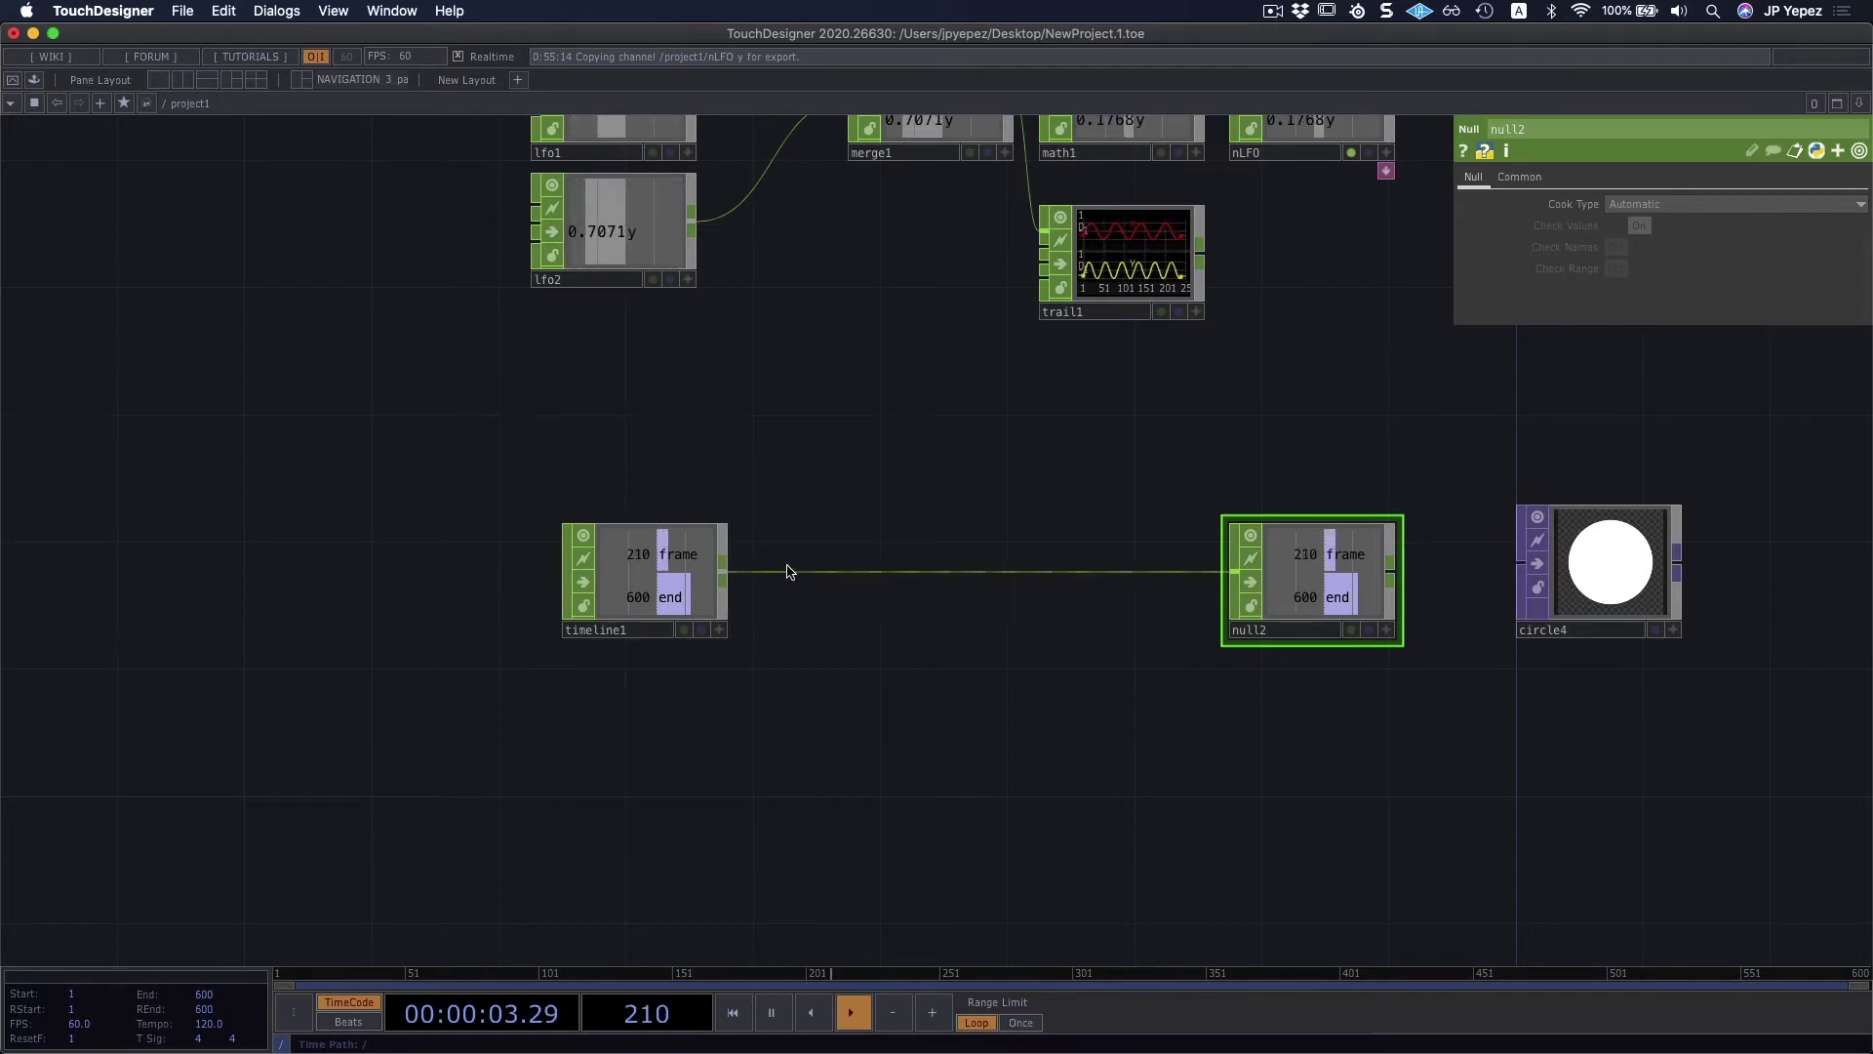
drag(697, 579, 640, 574)
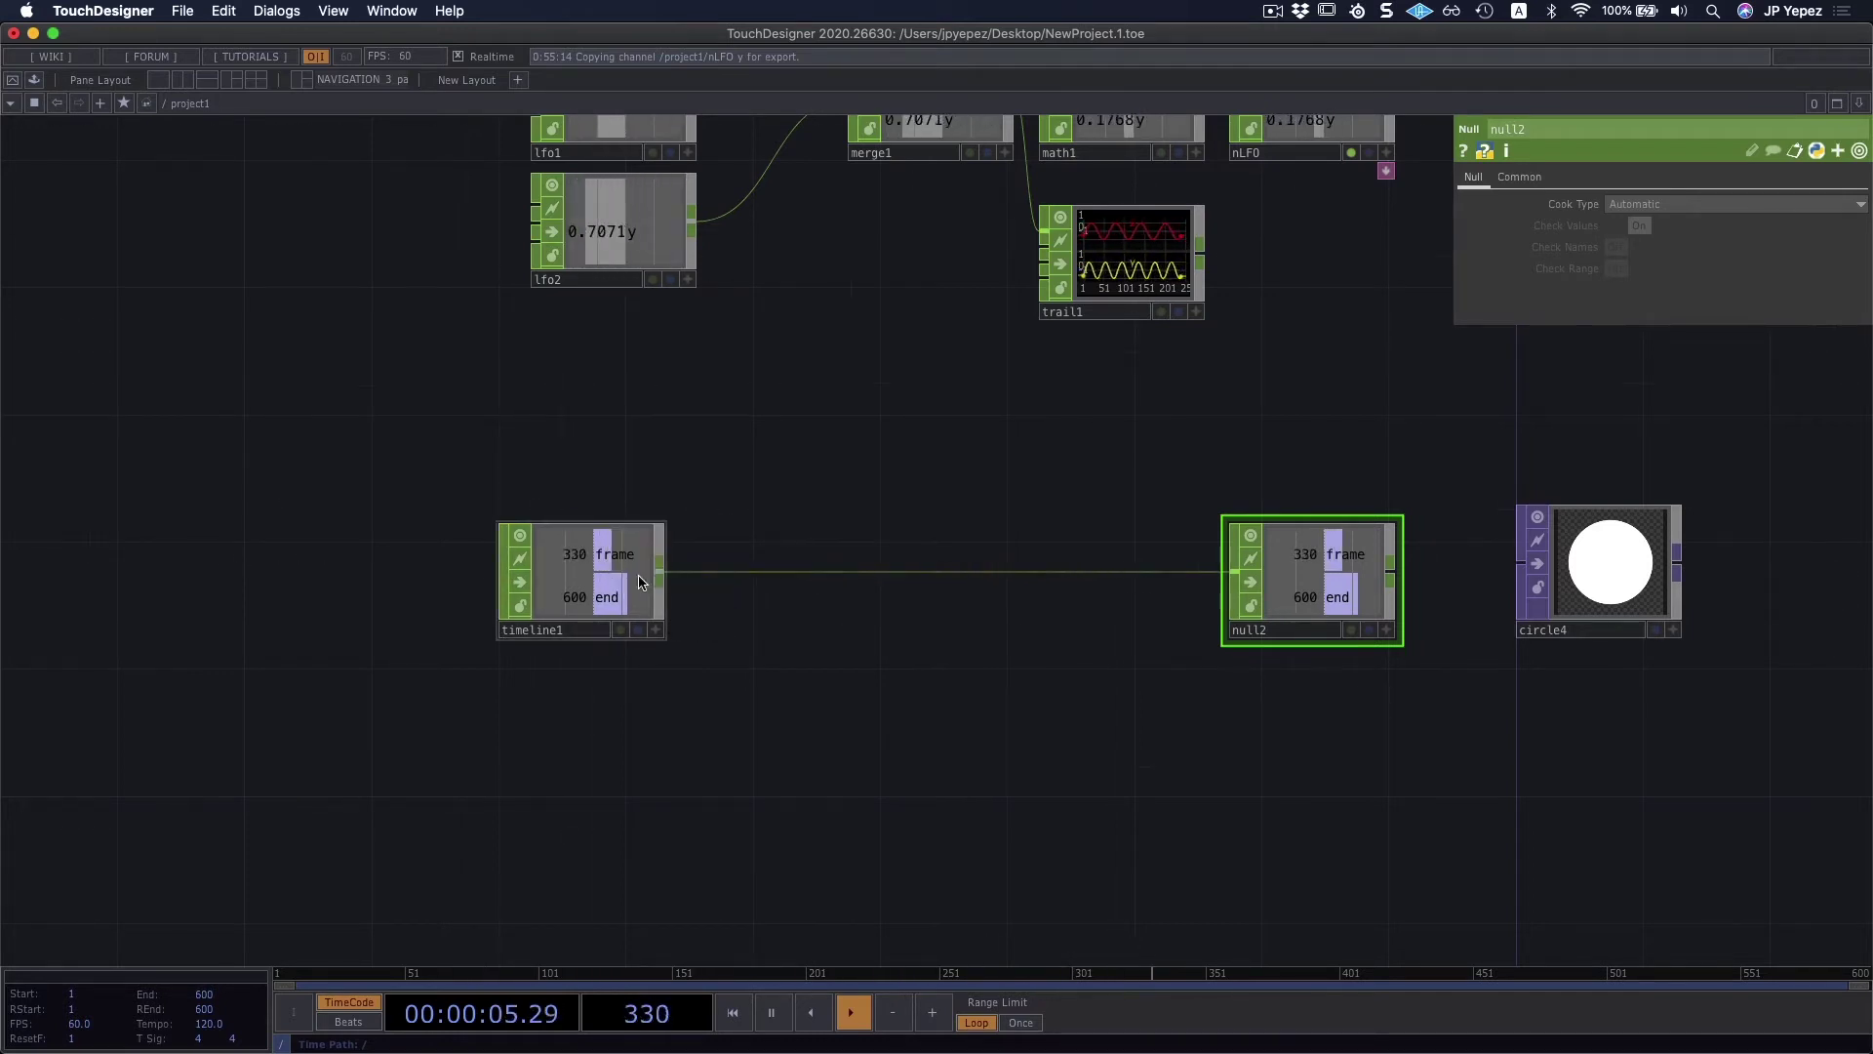
click(669, 581)
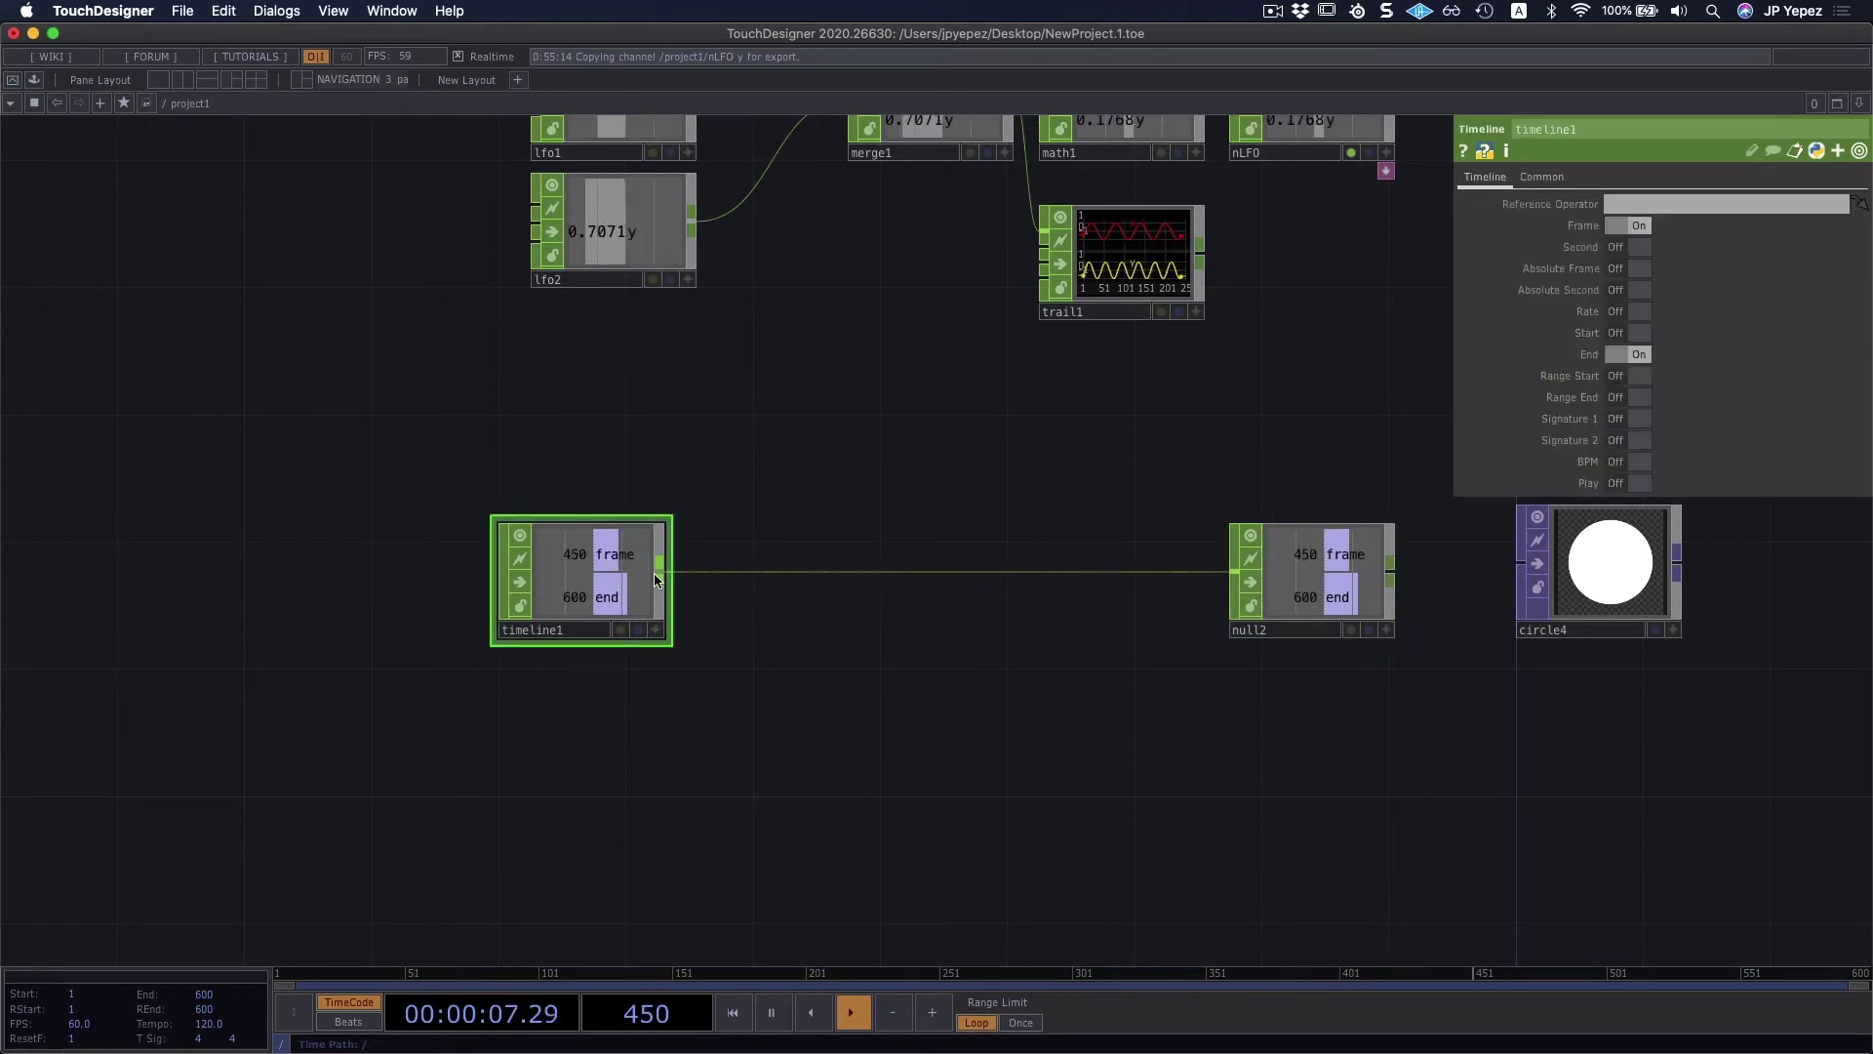
right_click(846, 570)
Step: Insert a Math CHOP, math2, on the connection between timeline1 and null2
click(863, 552)
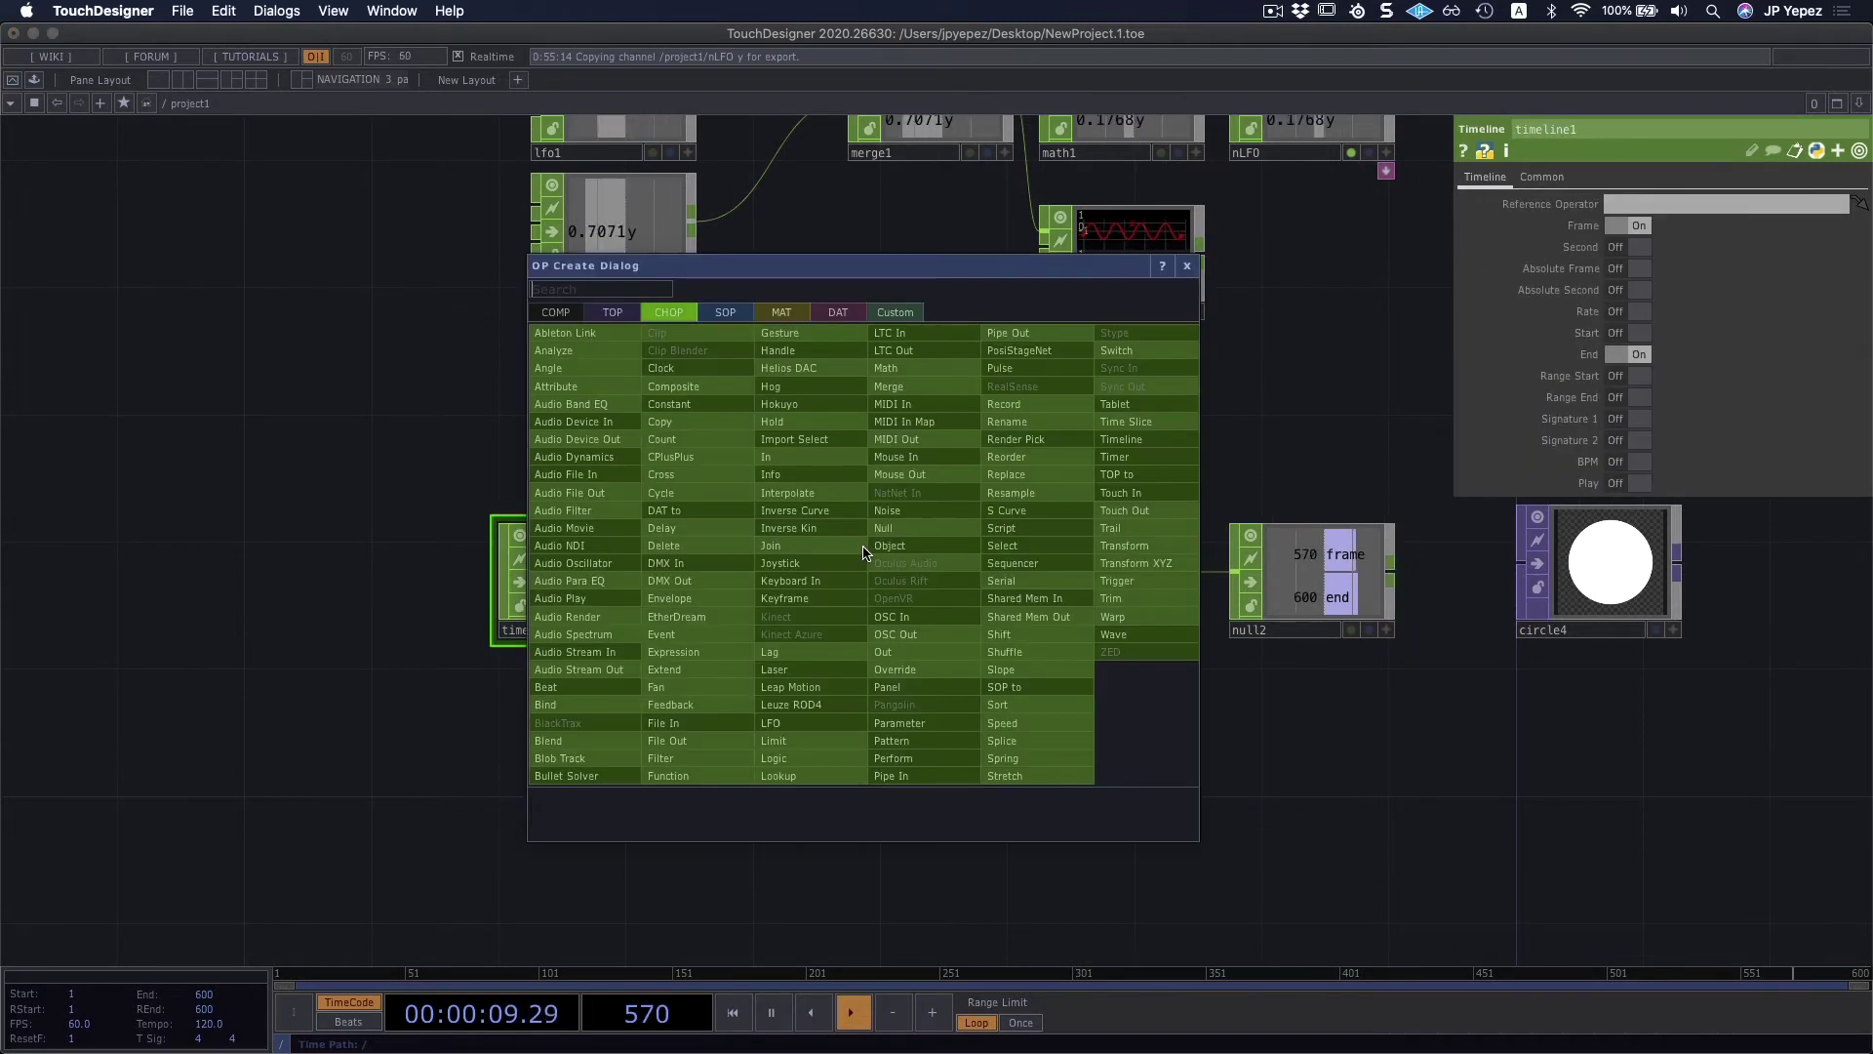
text(math)
key(Return)
click(864, 551)
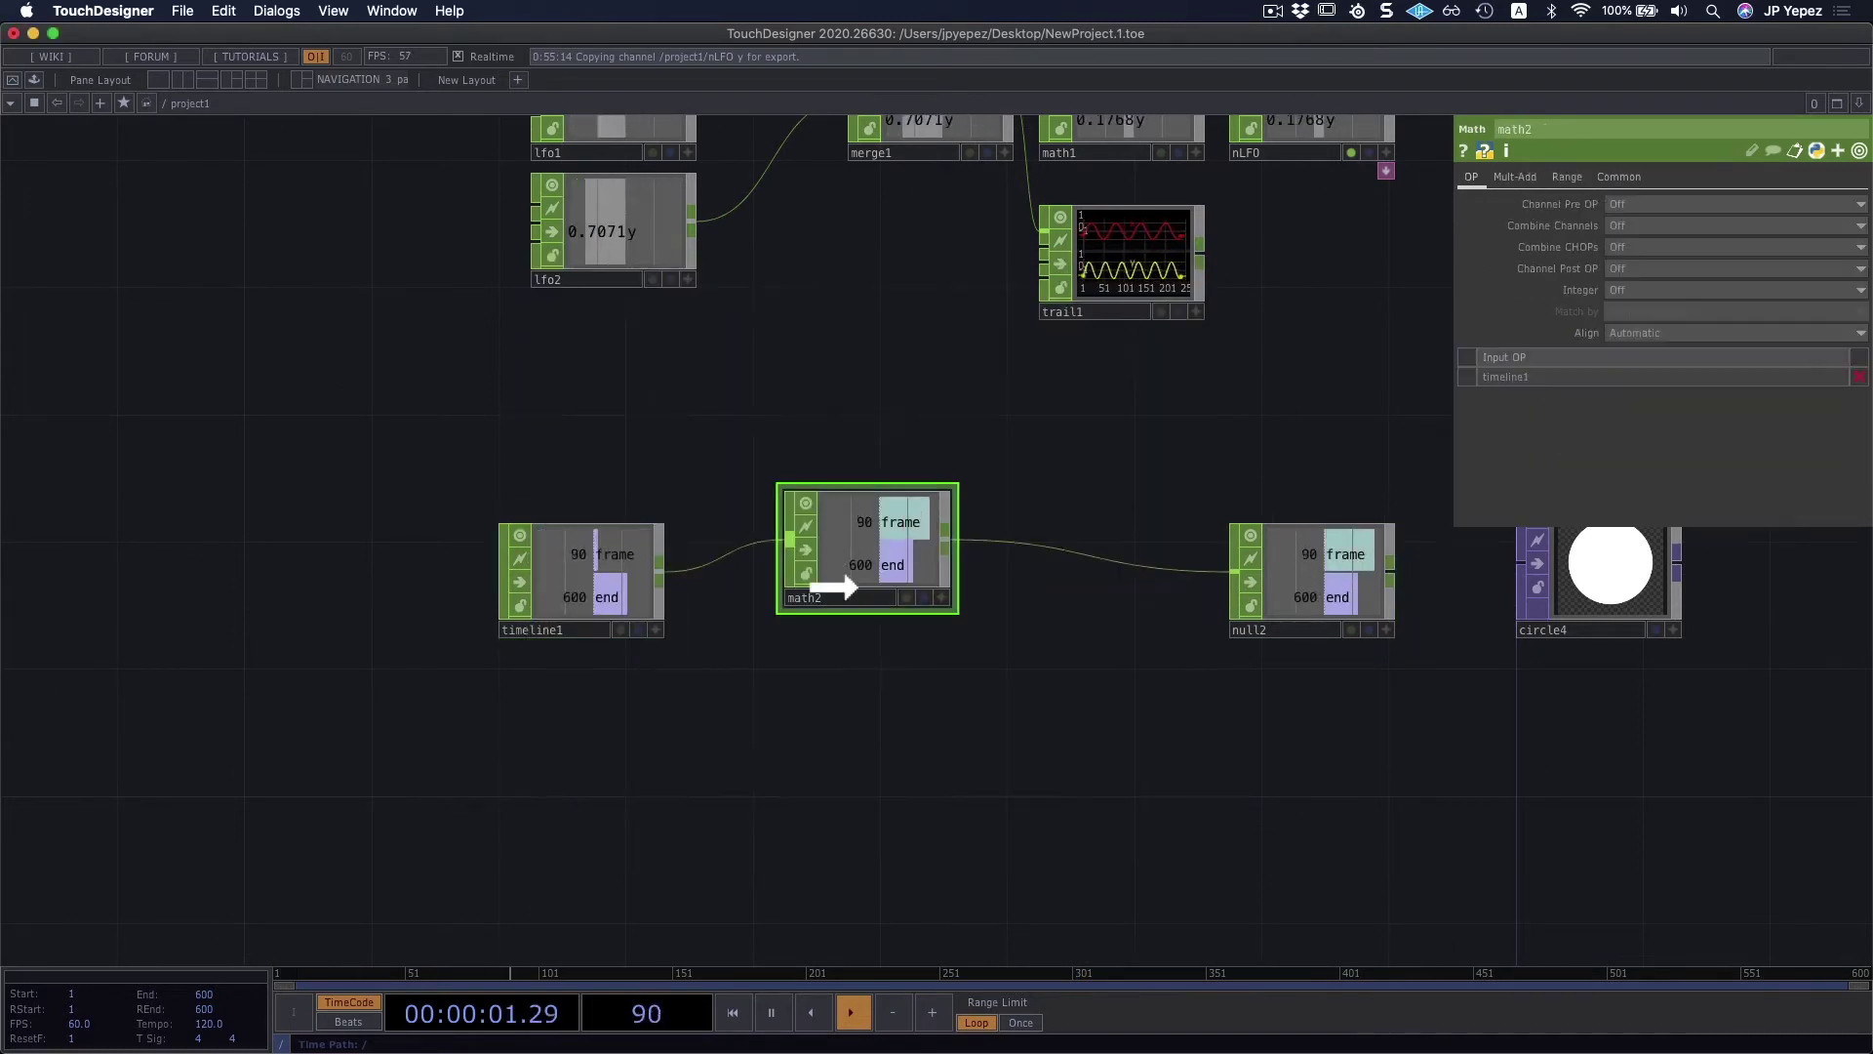
drag(864, 551, 811, 606)
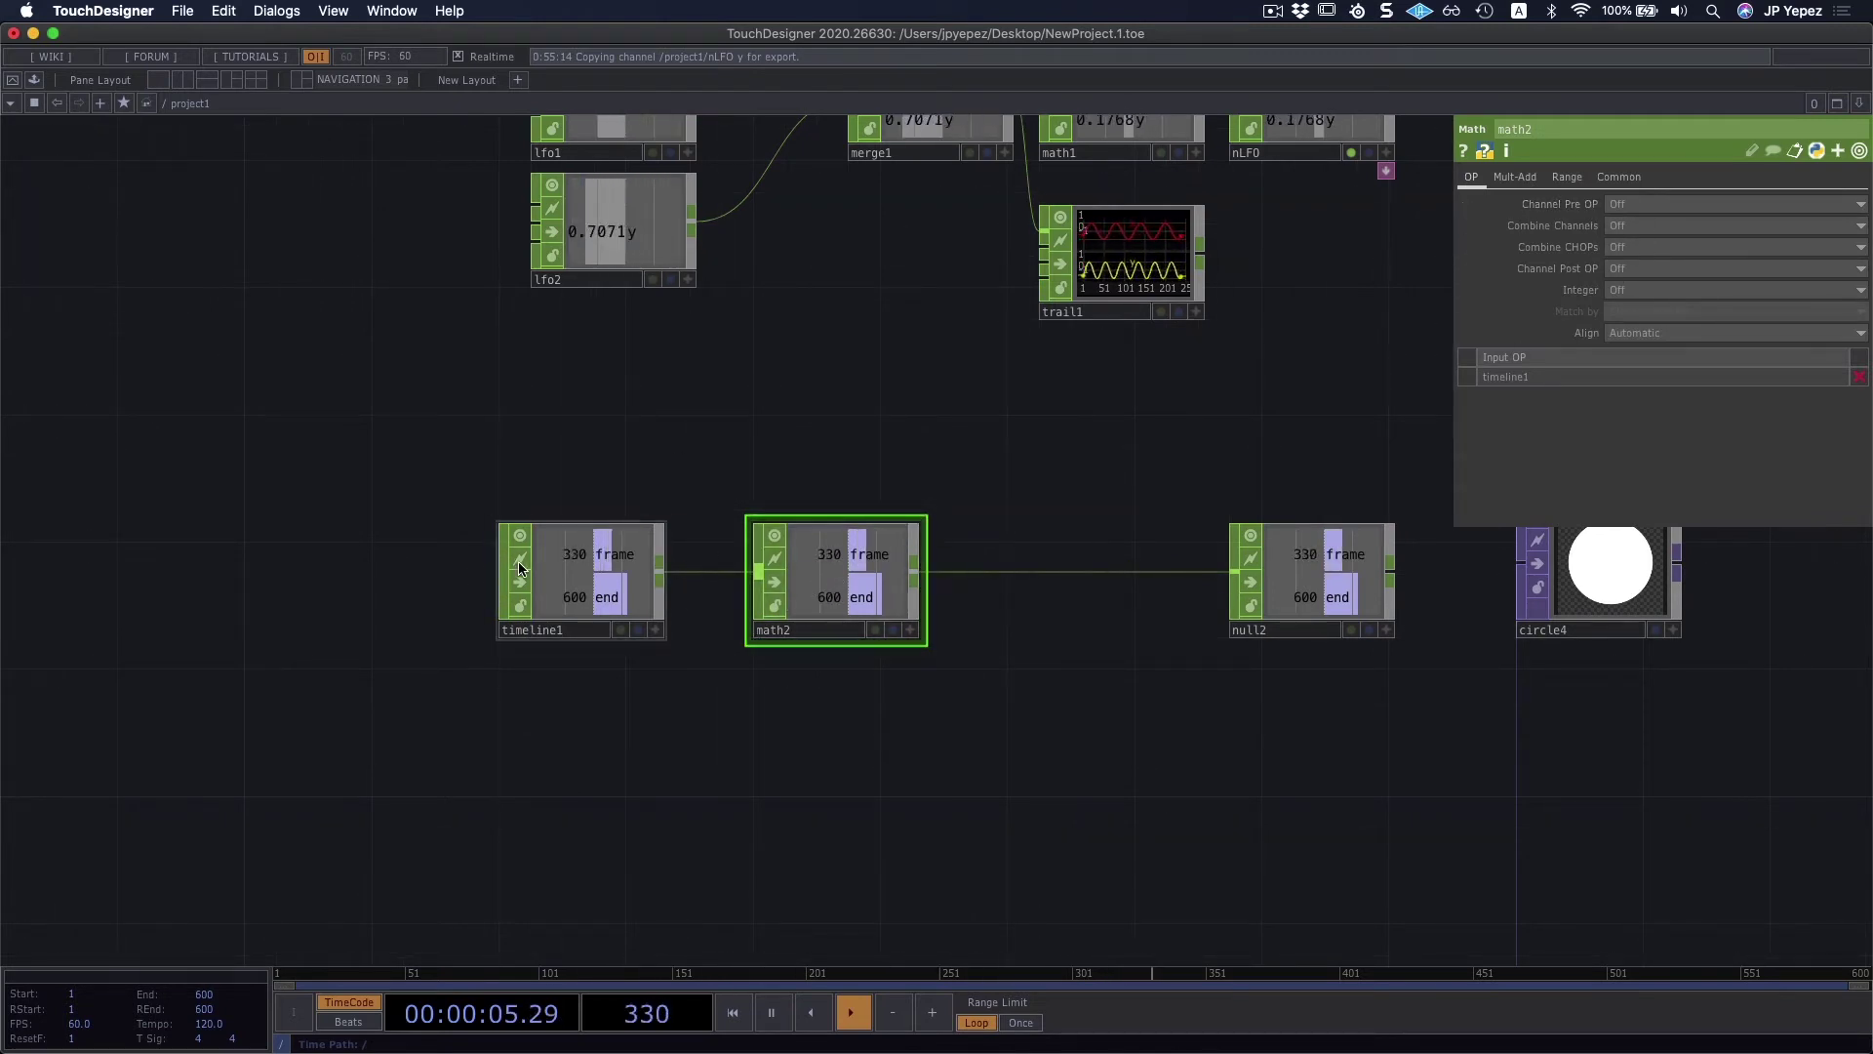
Step: Set math2's Combine Channels to Divide so frame is divided by end
click(1642, 231)
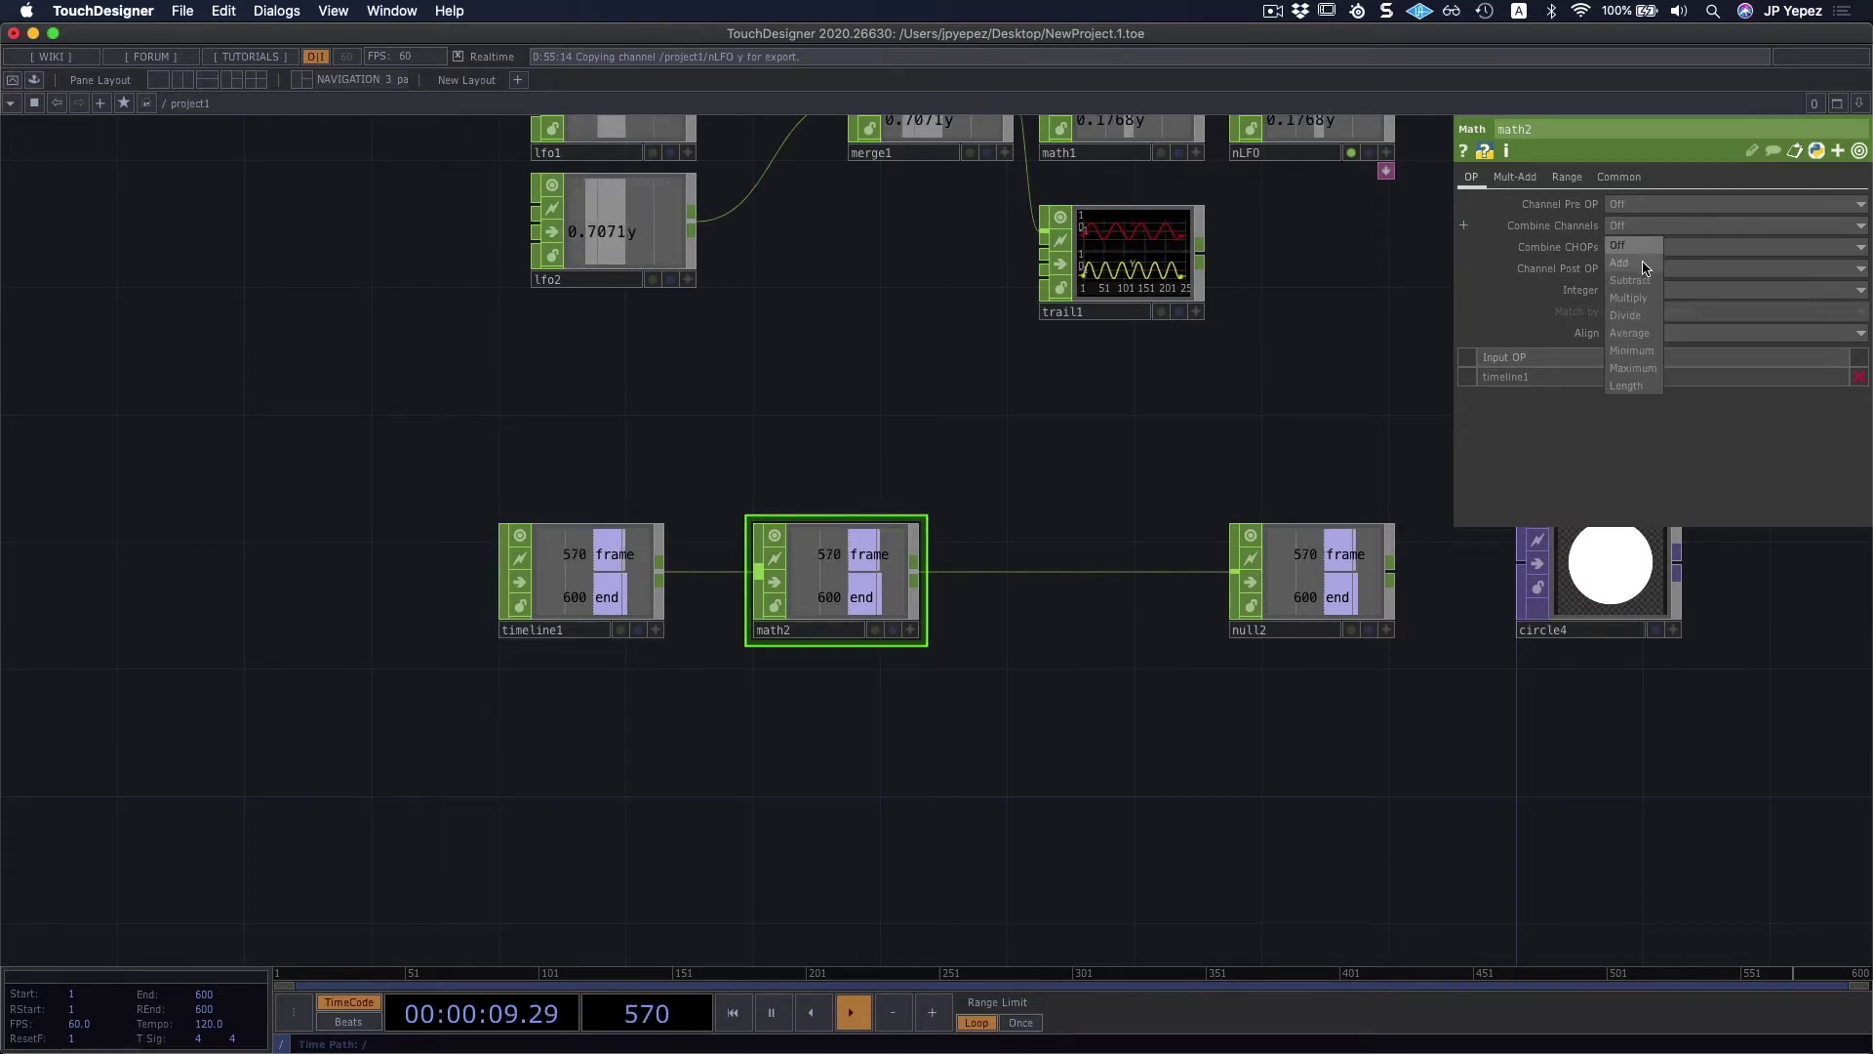
click(1639, 315)
drag(1153, 458, 1172, 427)
scroll(674, 549, up, 5)
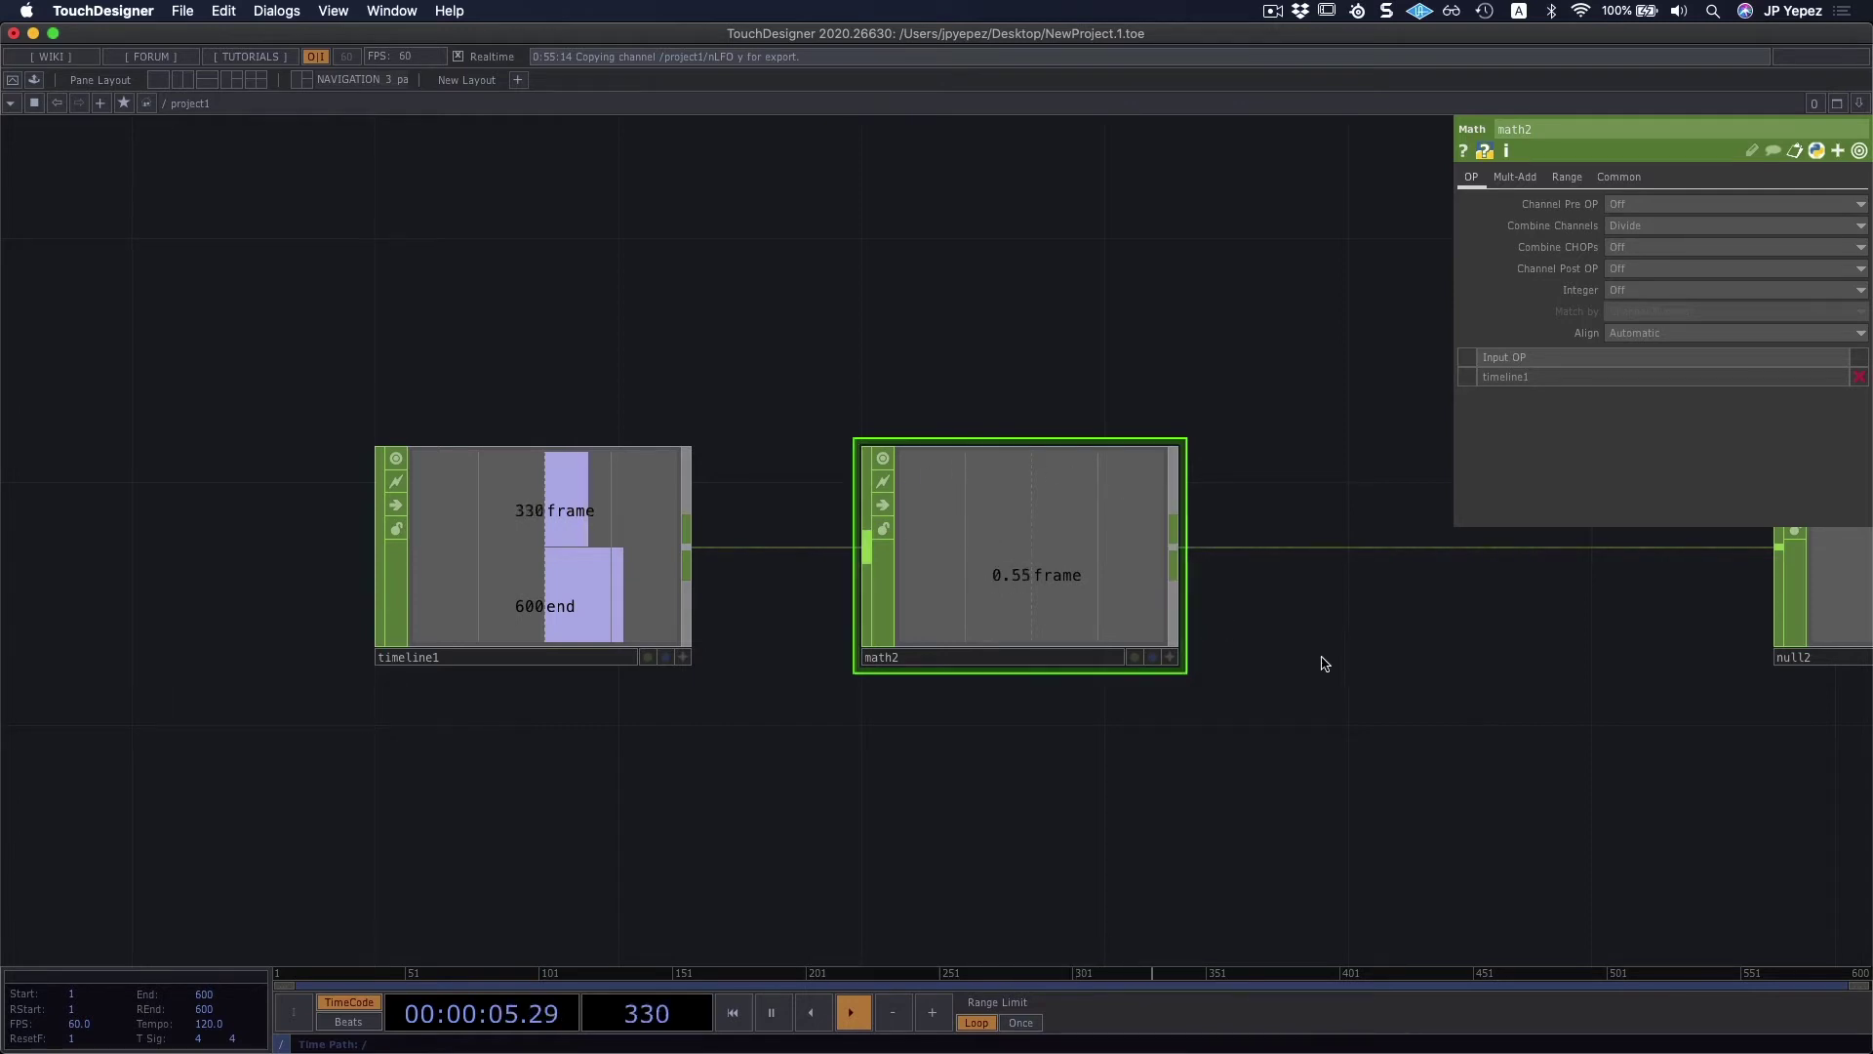
scroll(1171, 639, right, 4)
scroll(1220, 626, right, 4)
scroll(1128, 624, right, 1)
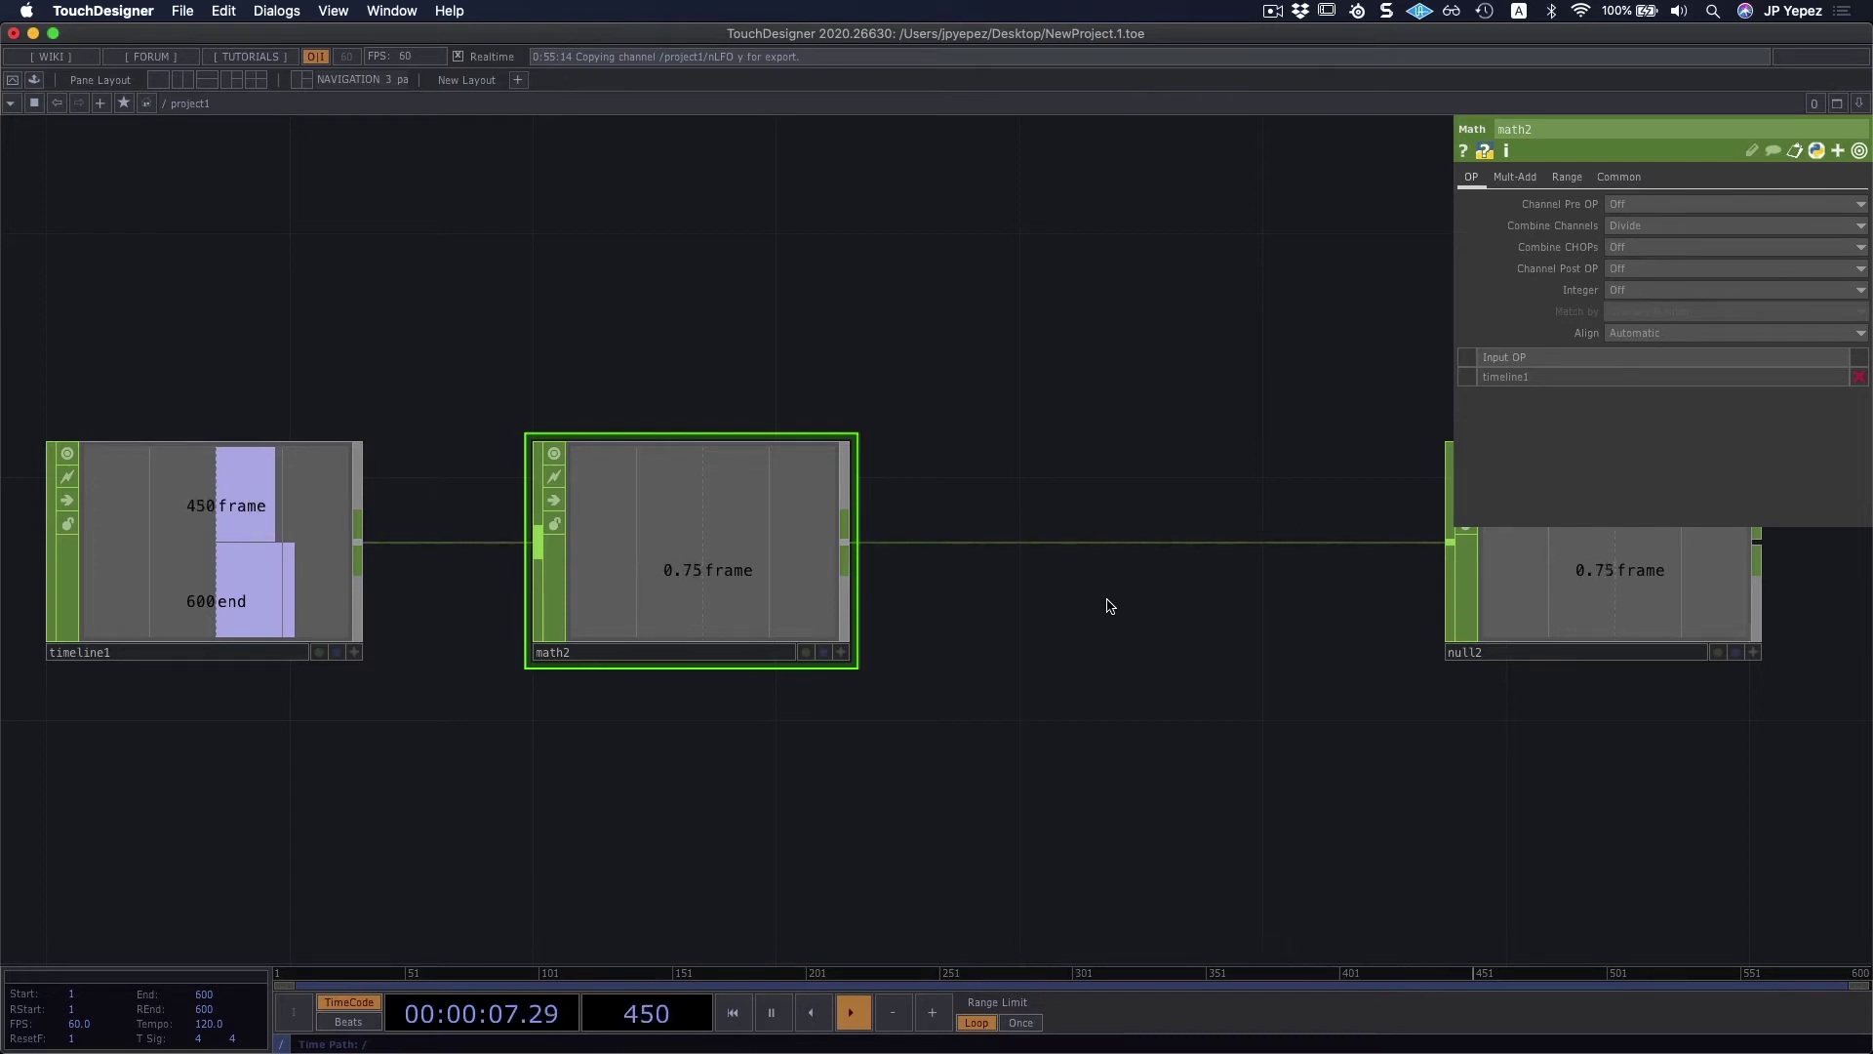
scroll(975, 656, right, 5)
scroll(1174, 745, right, 6)
scroll(1311, 680, right, 1)
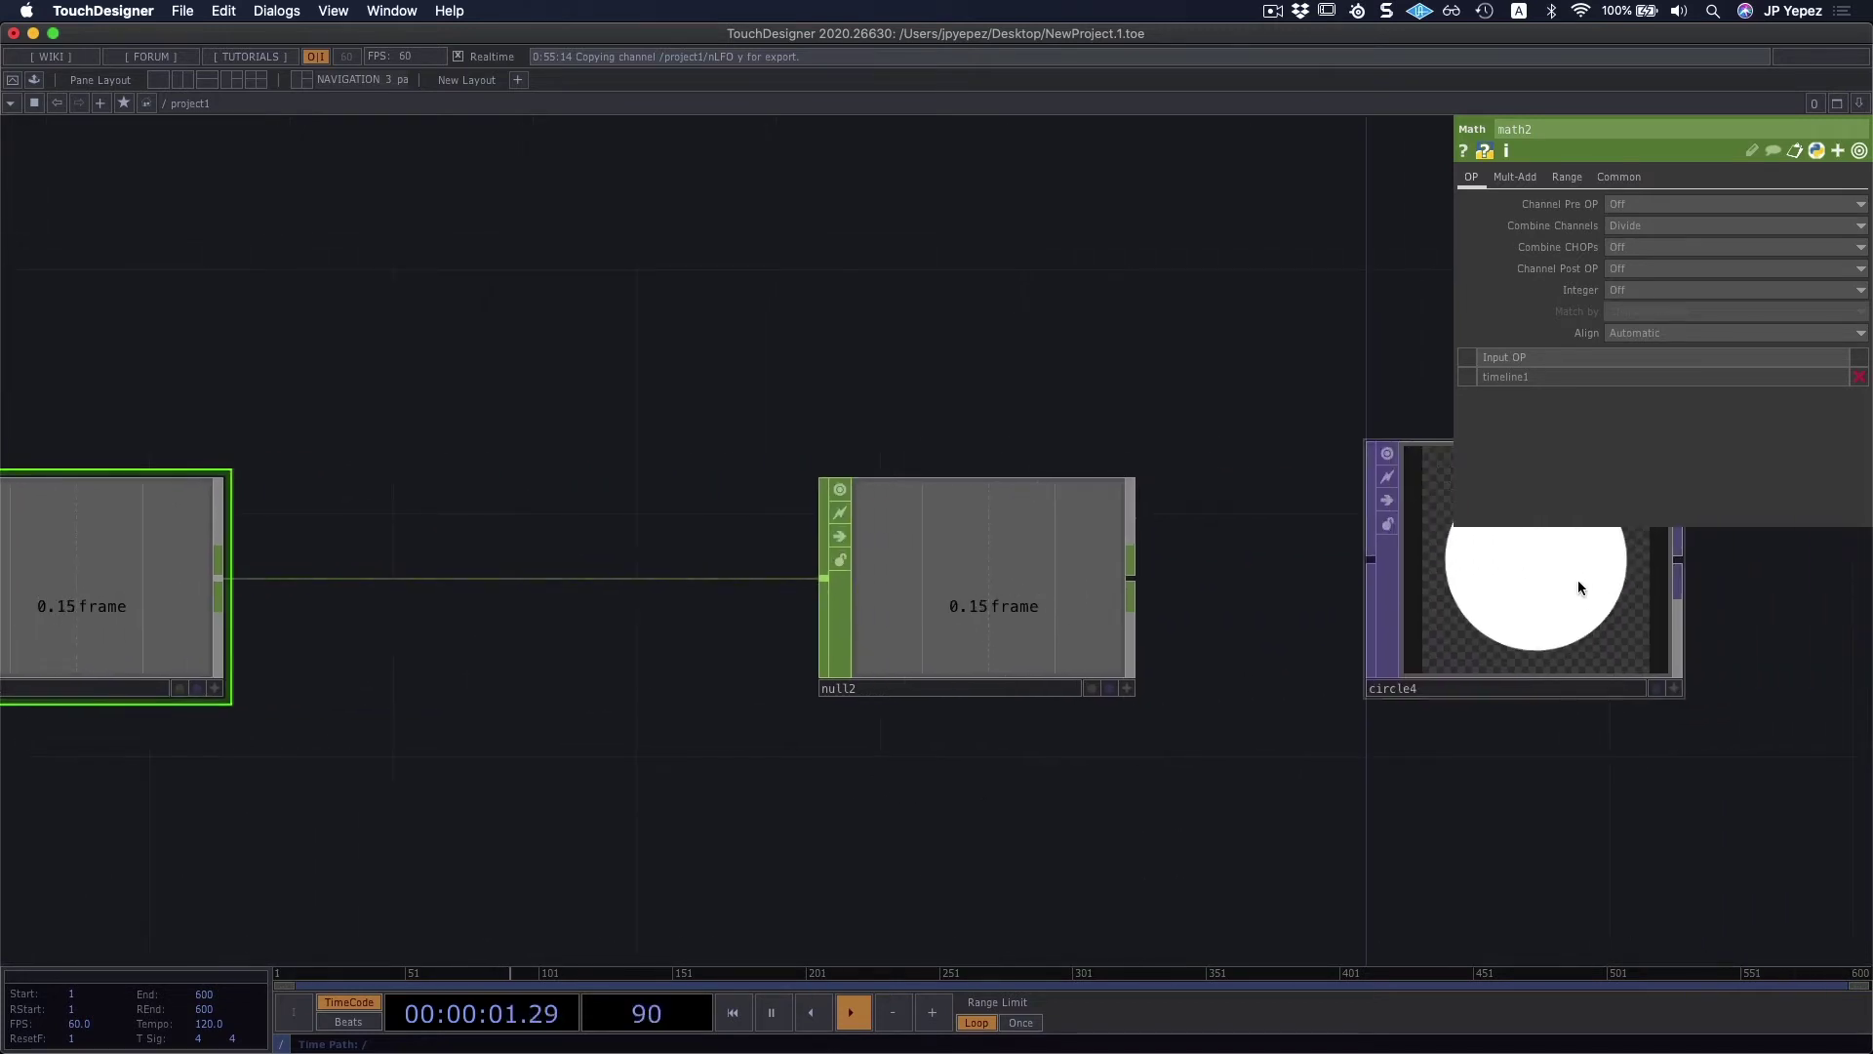
scroll(545, 805, left, 1)
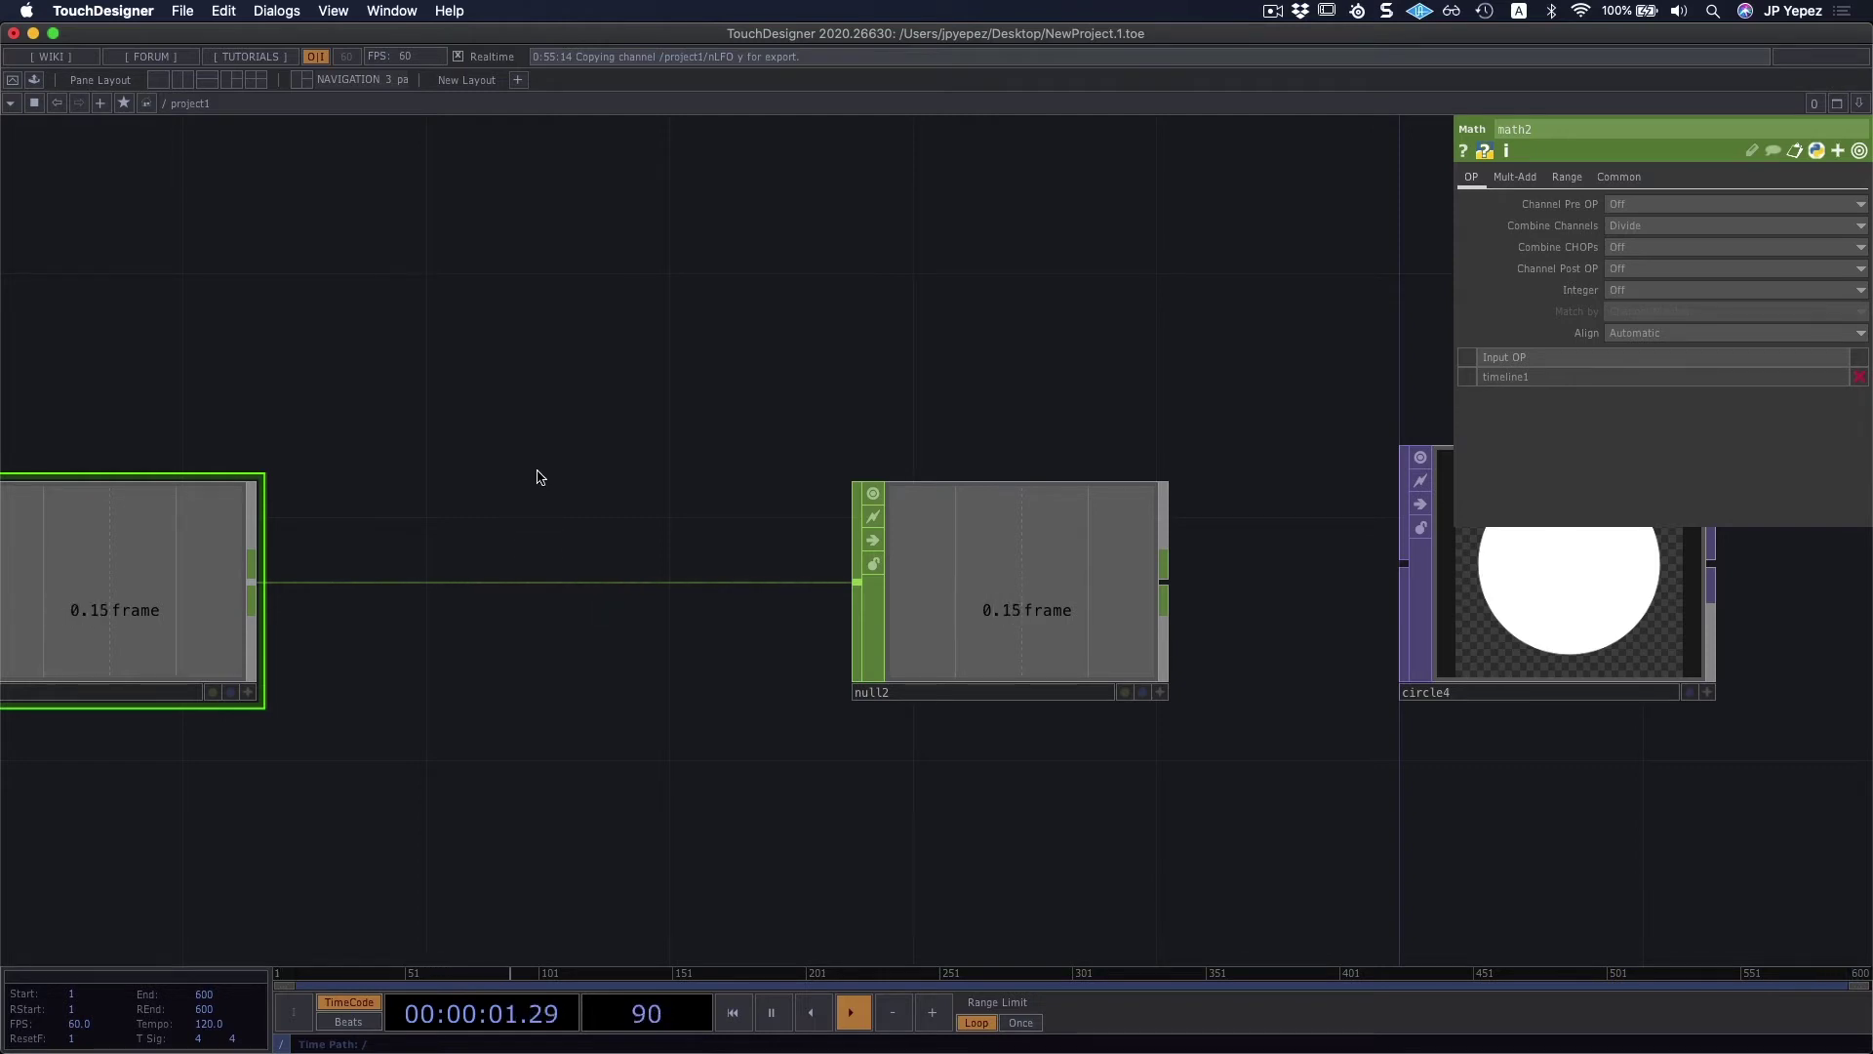
Step: Try circle4 with radius 0.5 and a thin black border, then remove the border
scroll(527, 478, left, 2)
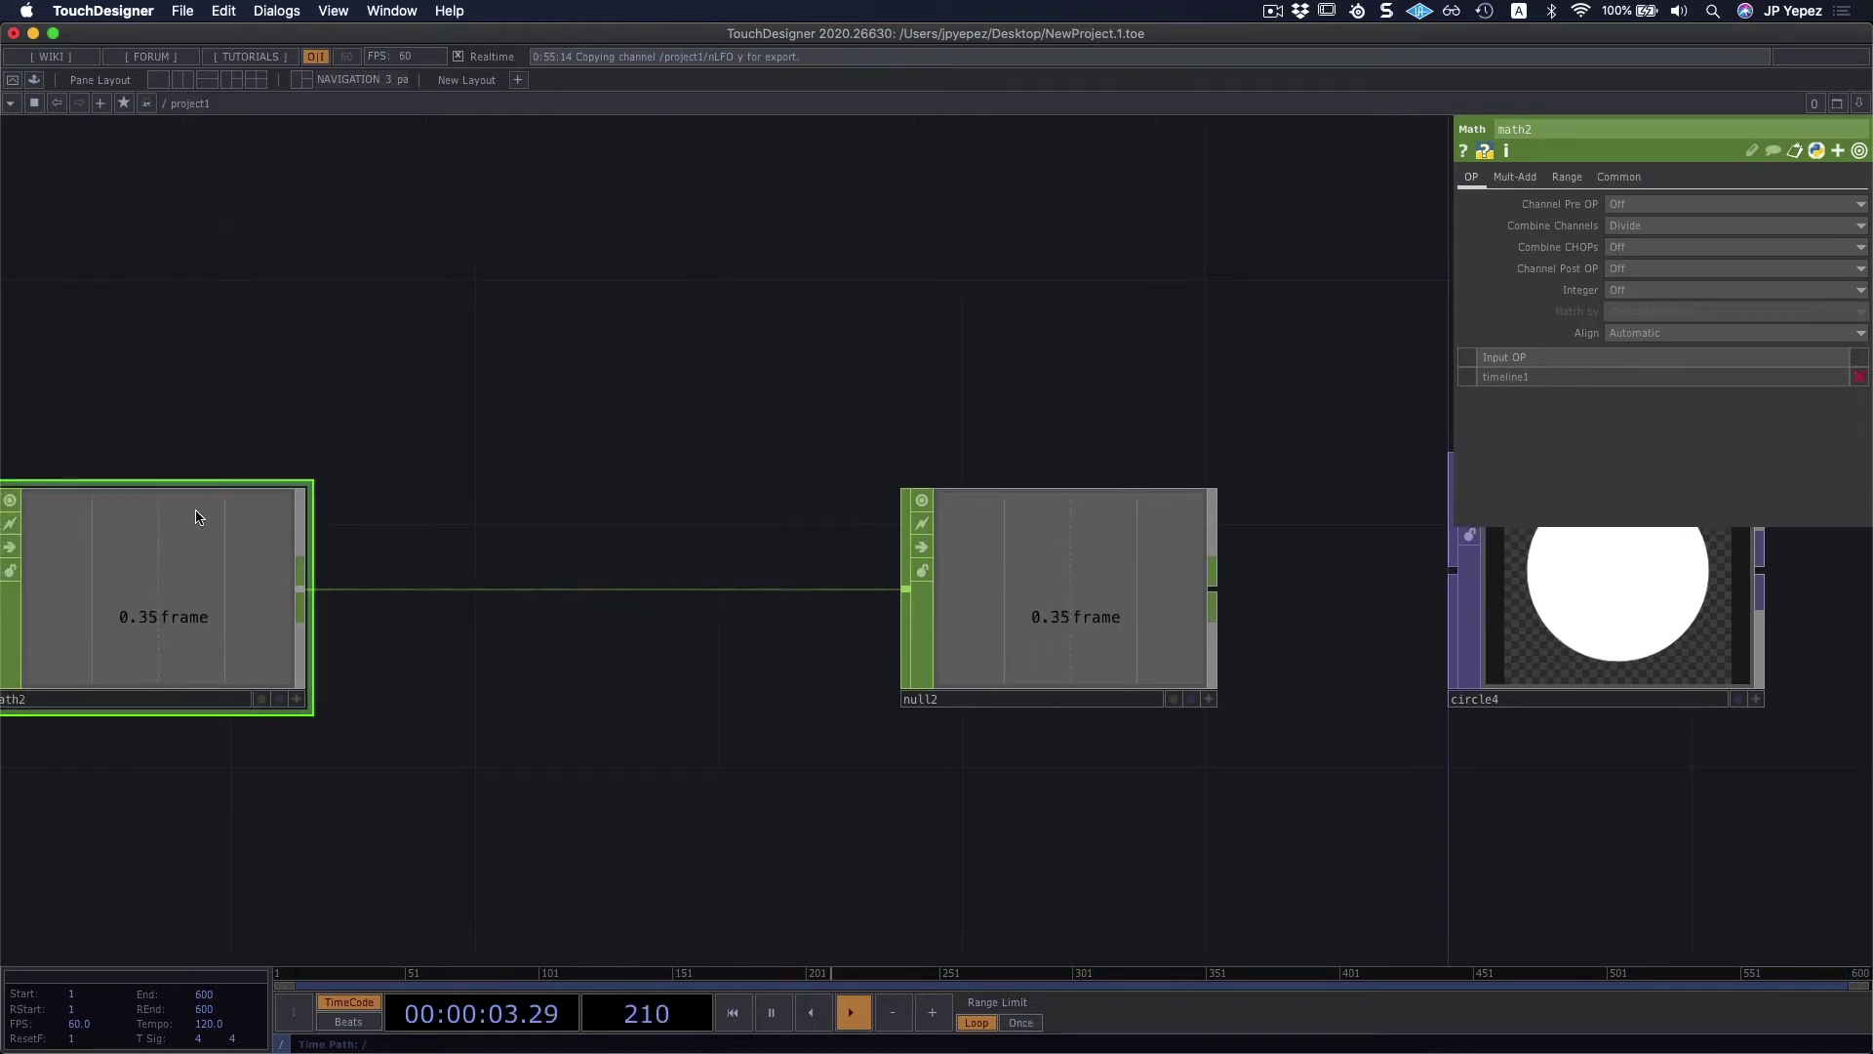
click(1589, 568)
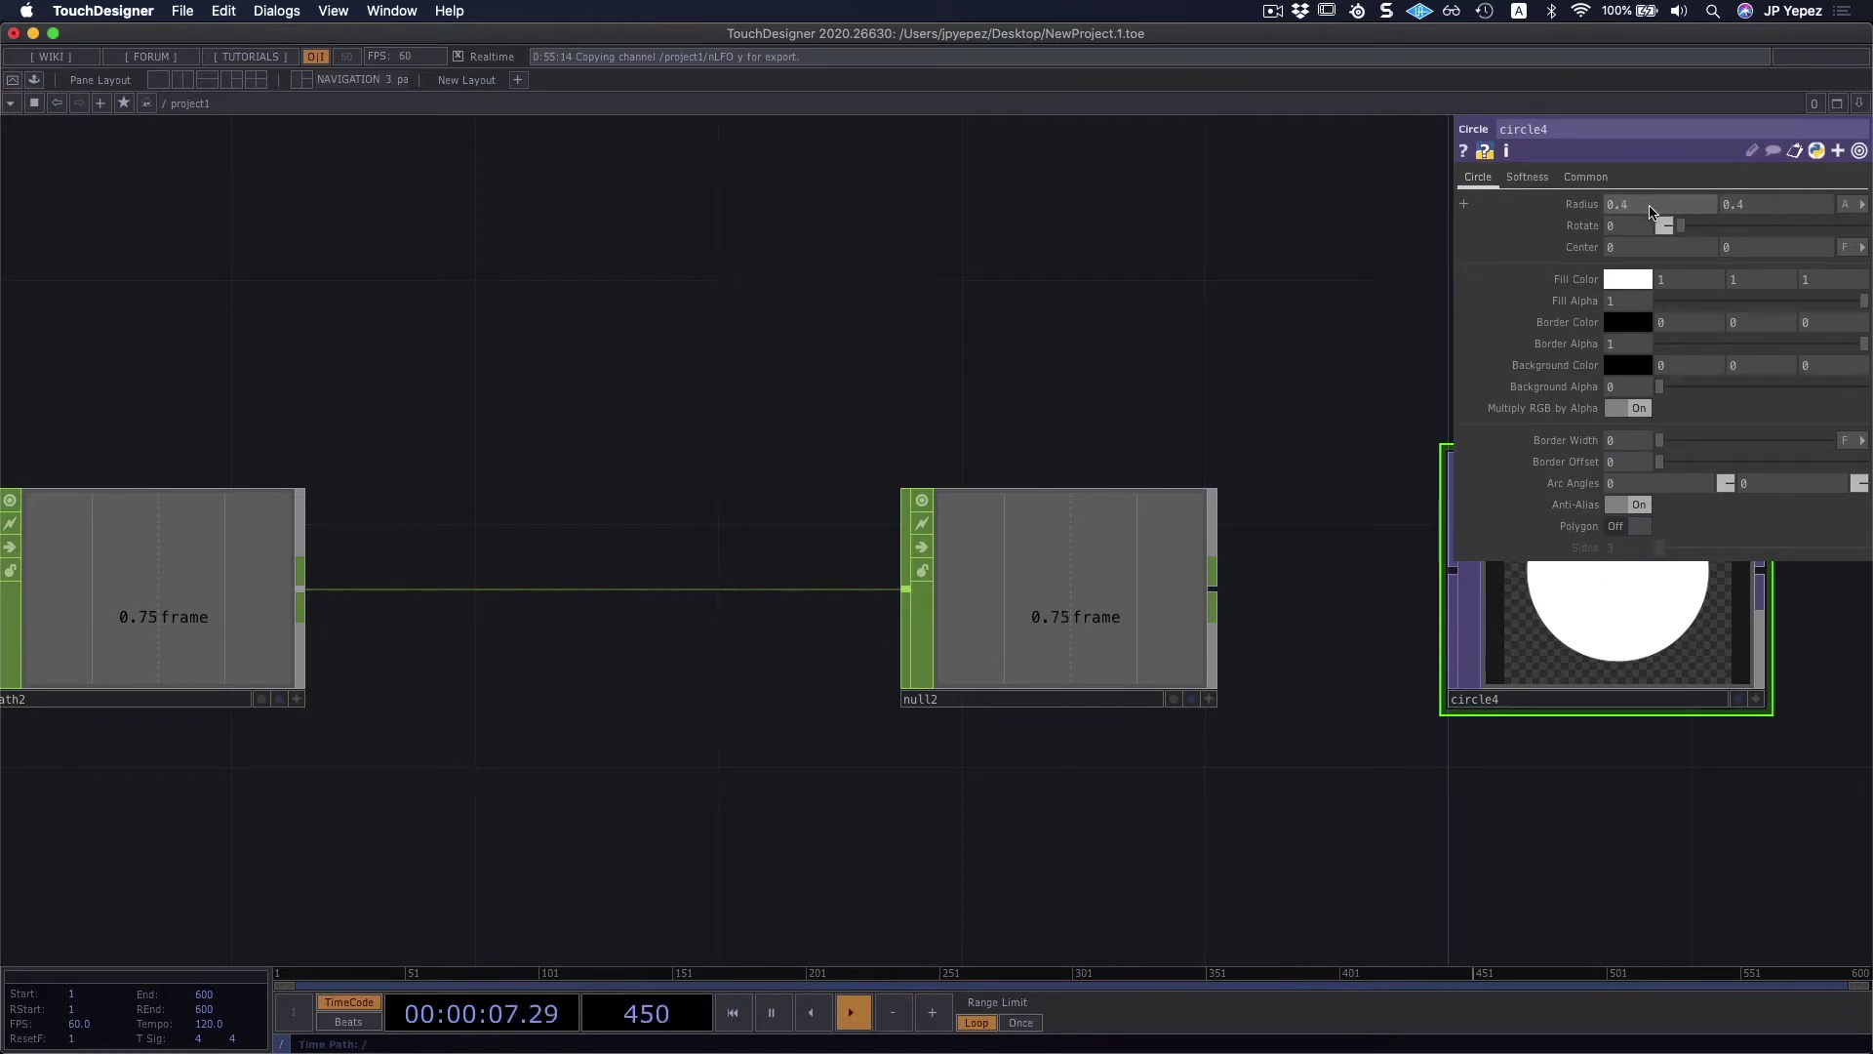
middle_drag(1646, 212, 1678, 191)
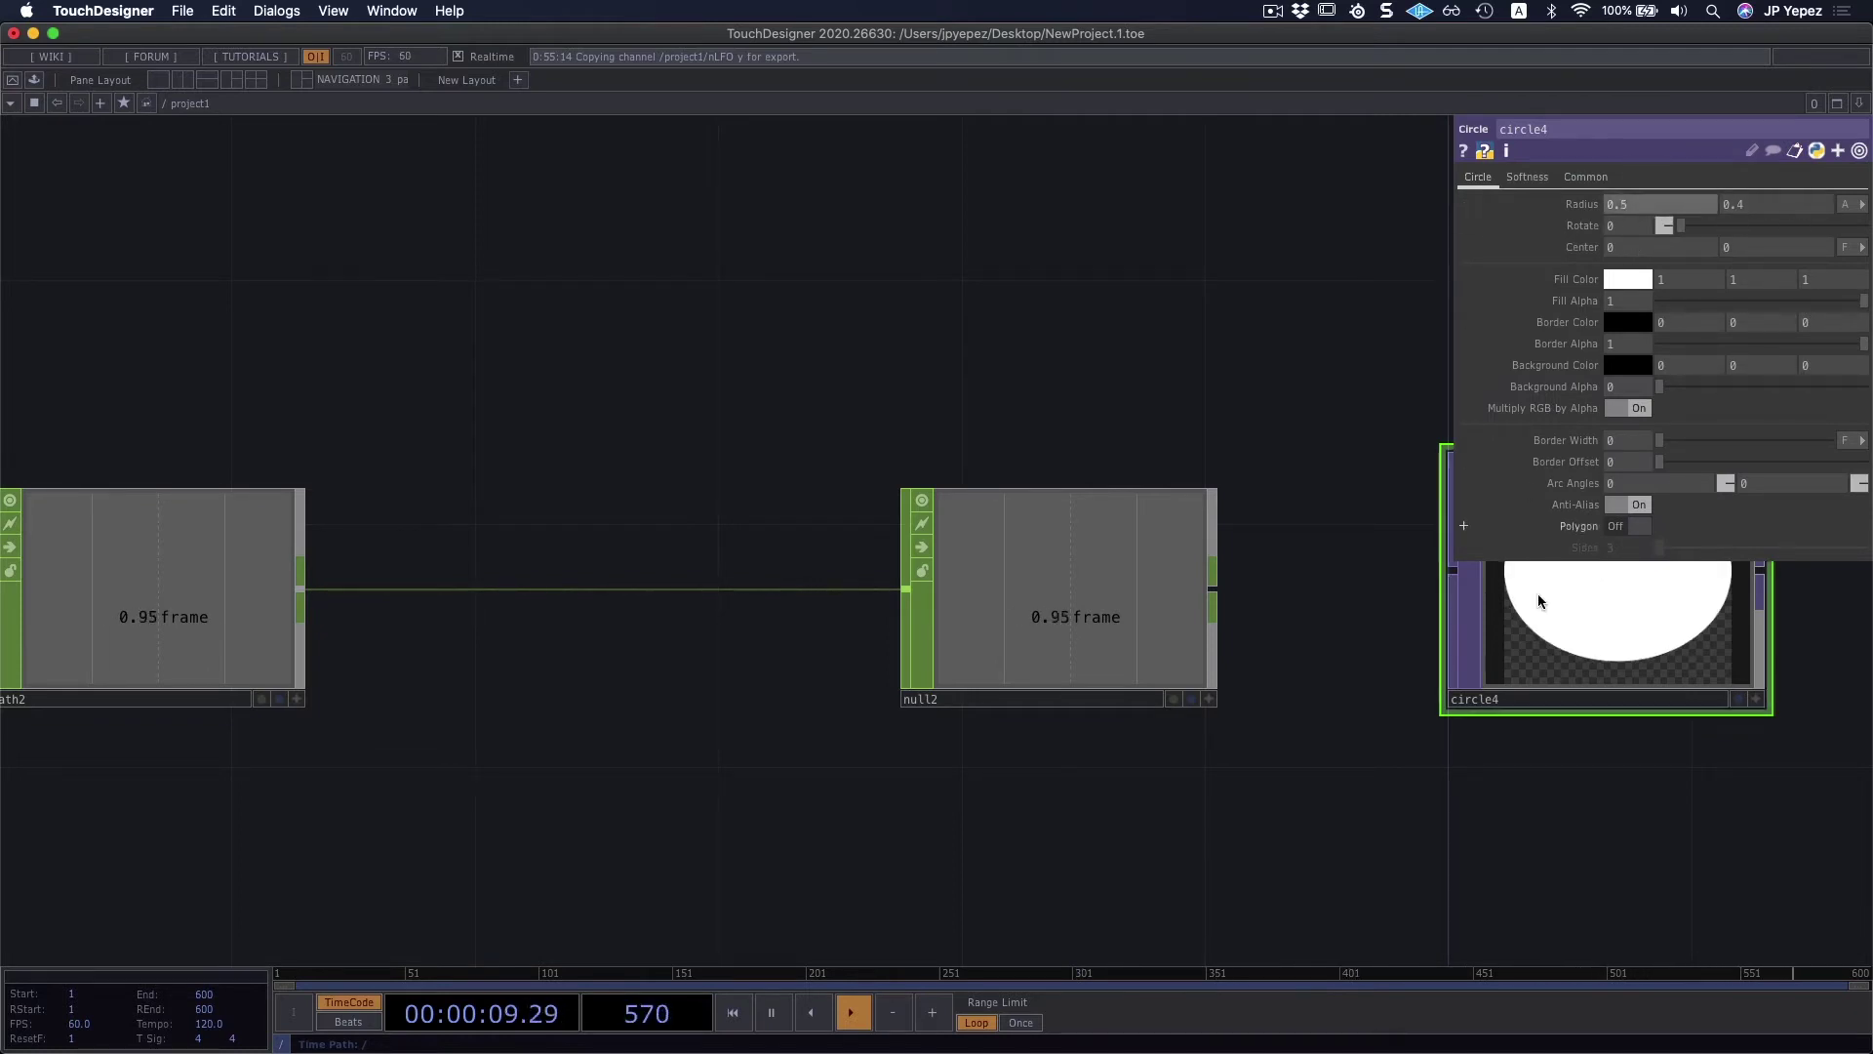
drag(1645, 748, 1591, 737)
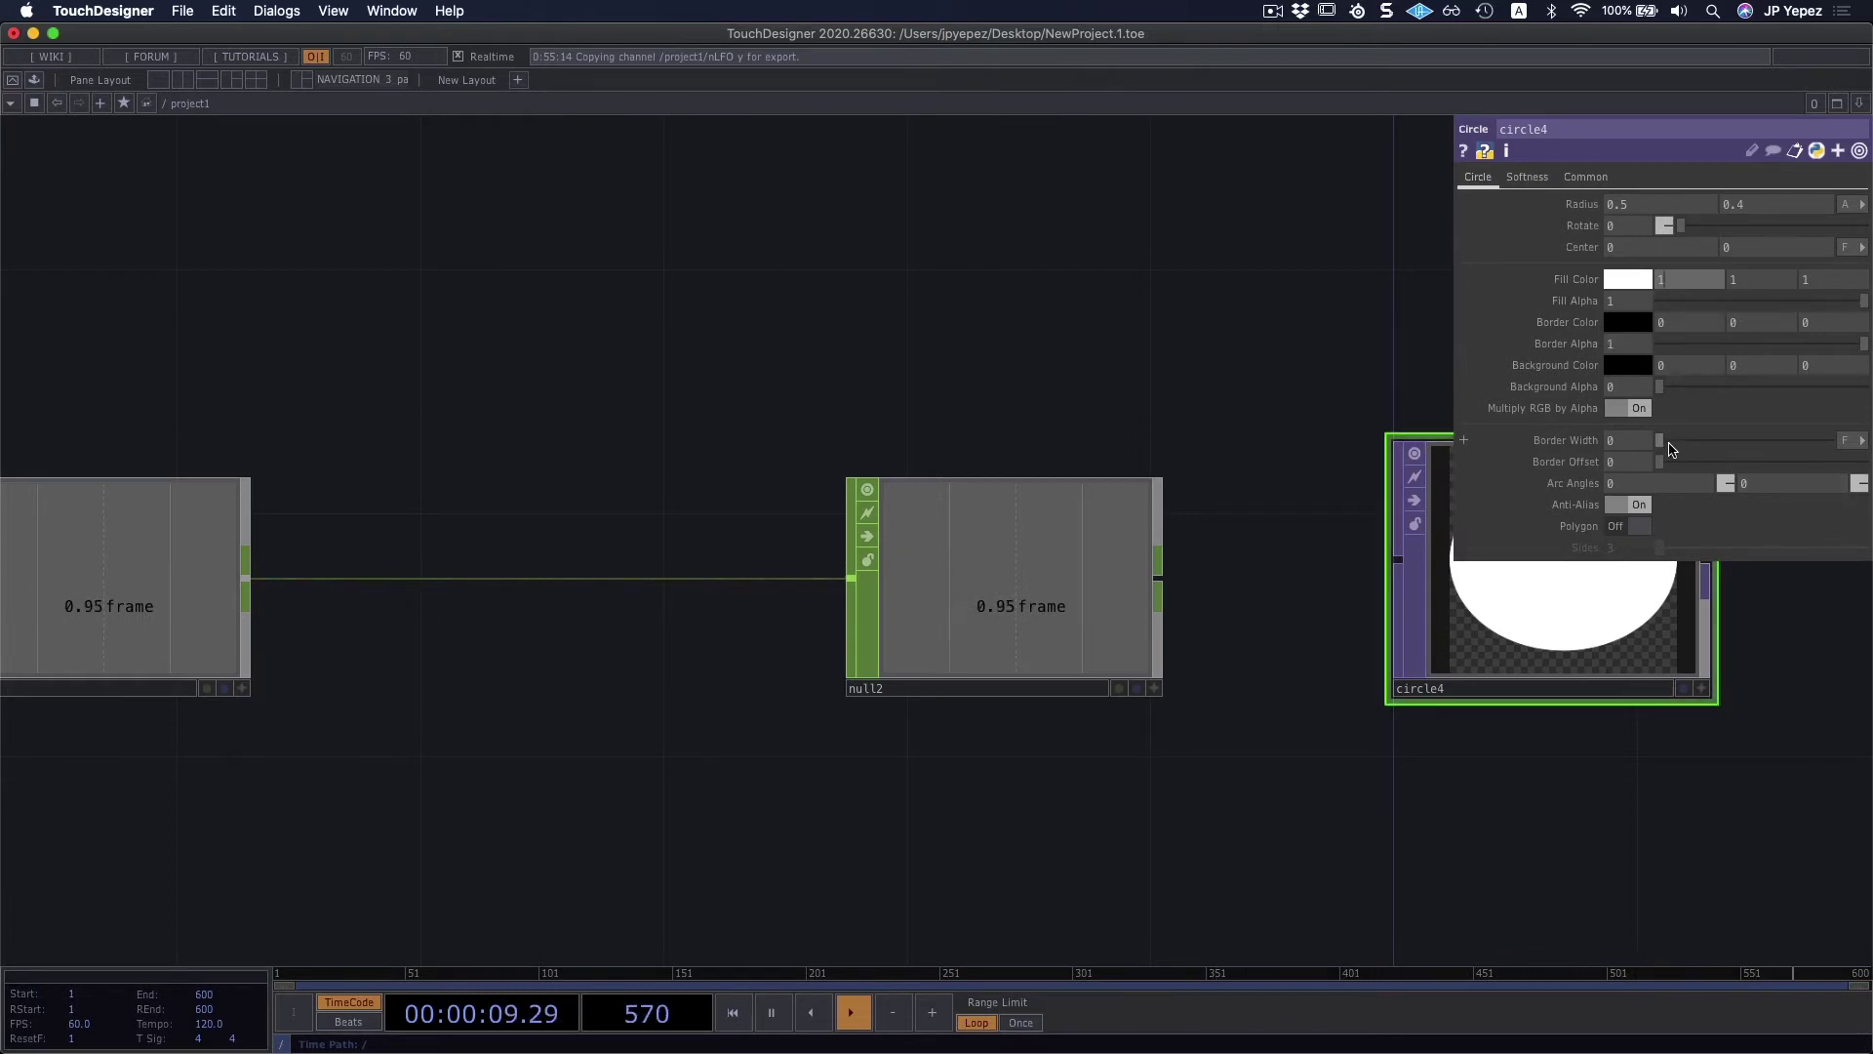
mouse_move(1663, 441)
mouse_down()
mouse_move(1744, 446)
mouse_move(1633, 448)
mouse_up()
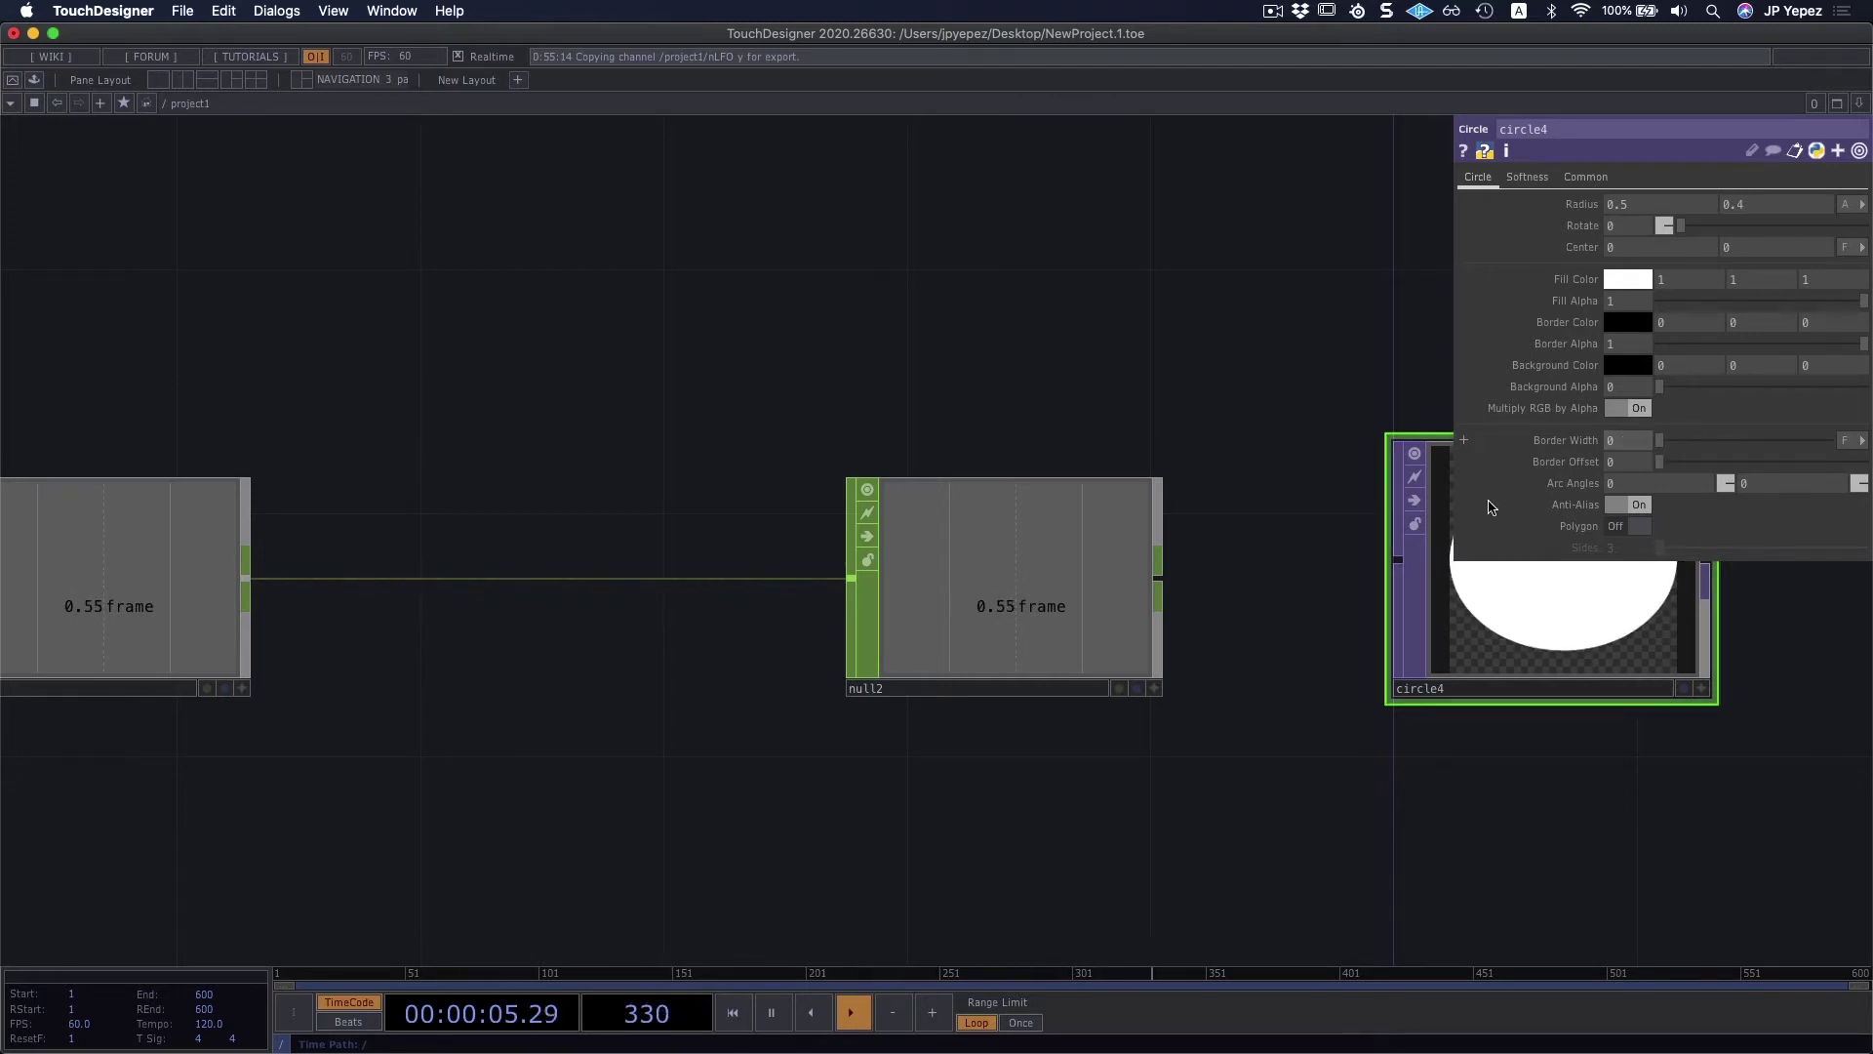
drag(464, 830, 703, 843)
scroll(701, 843, left, 3)
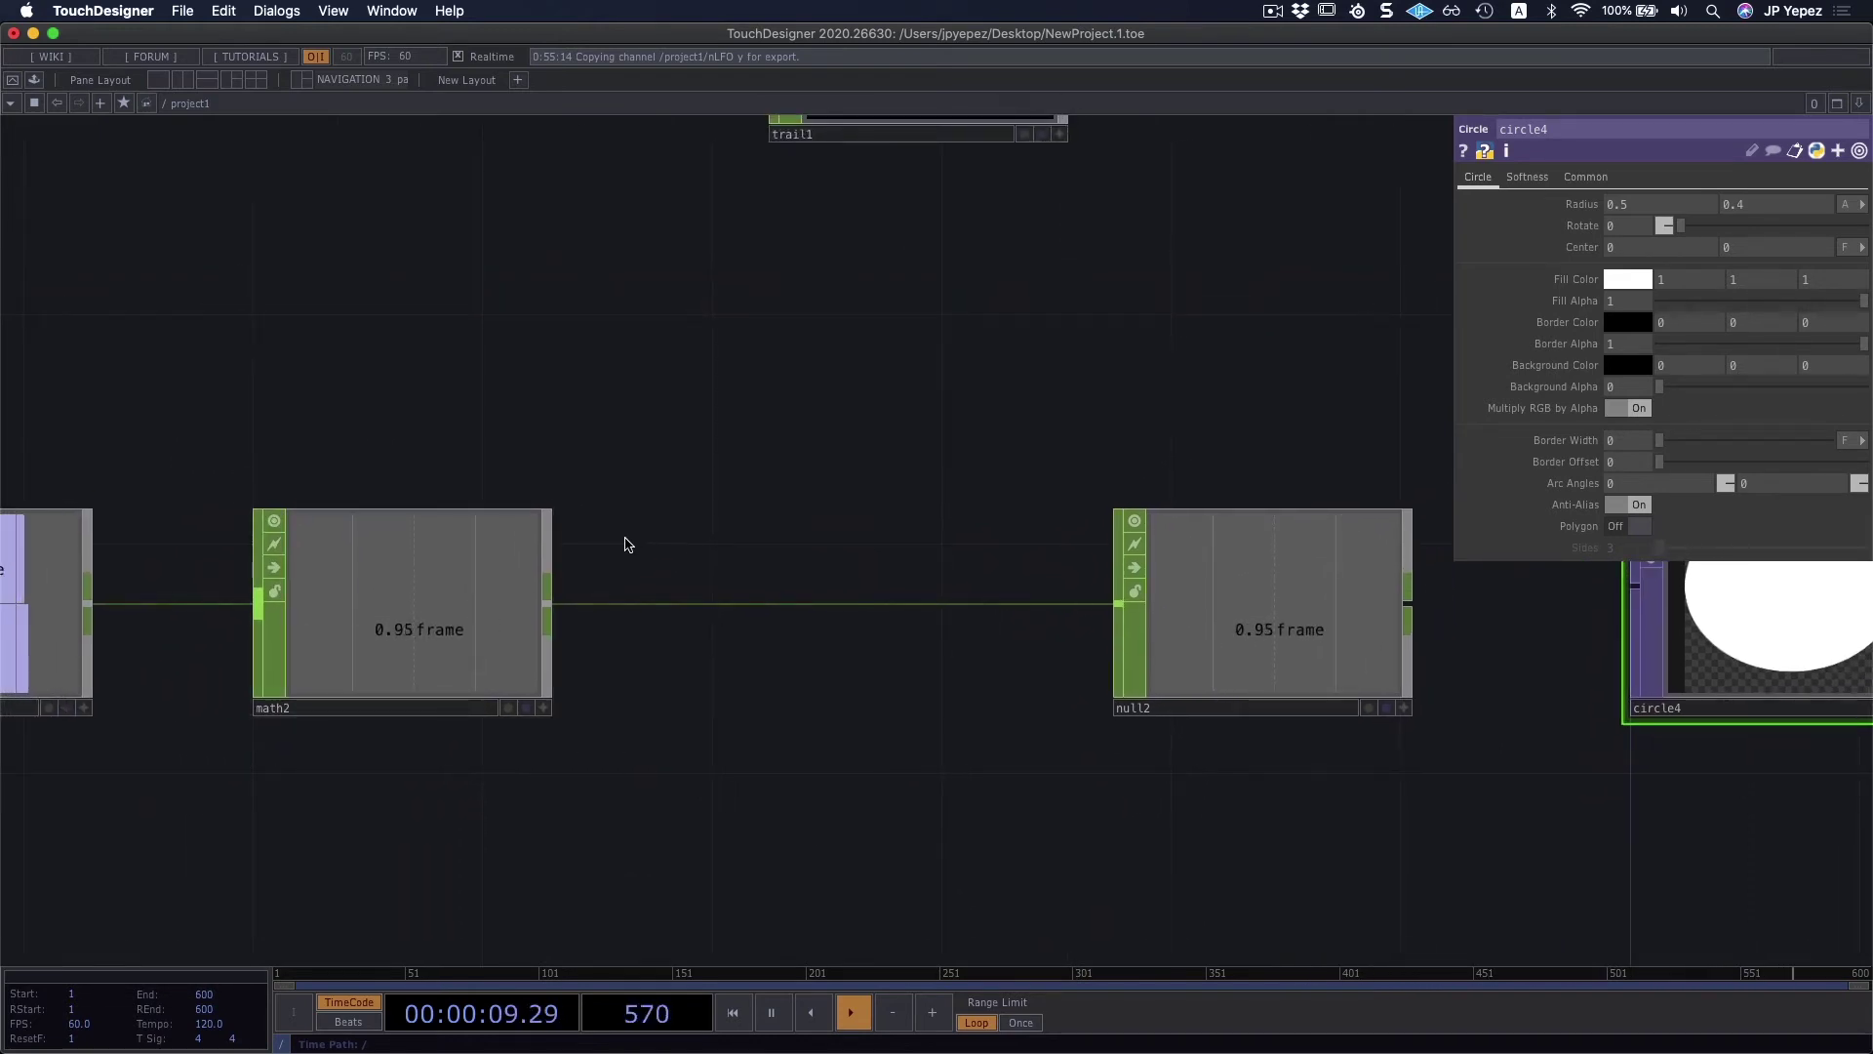
scroll(582, 531, right, 8)
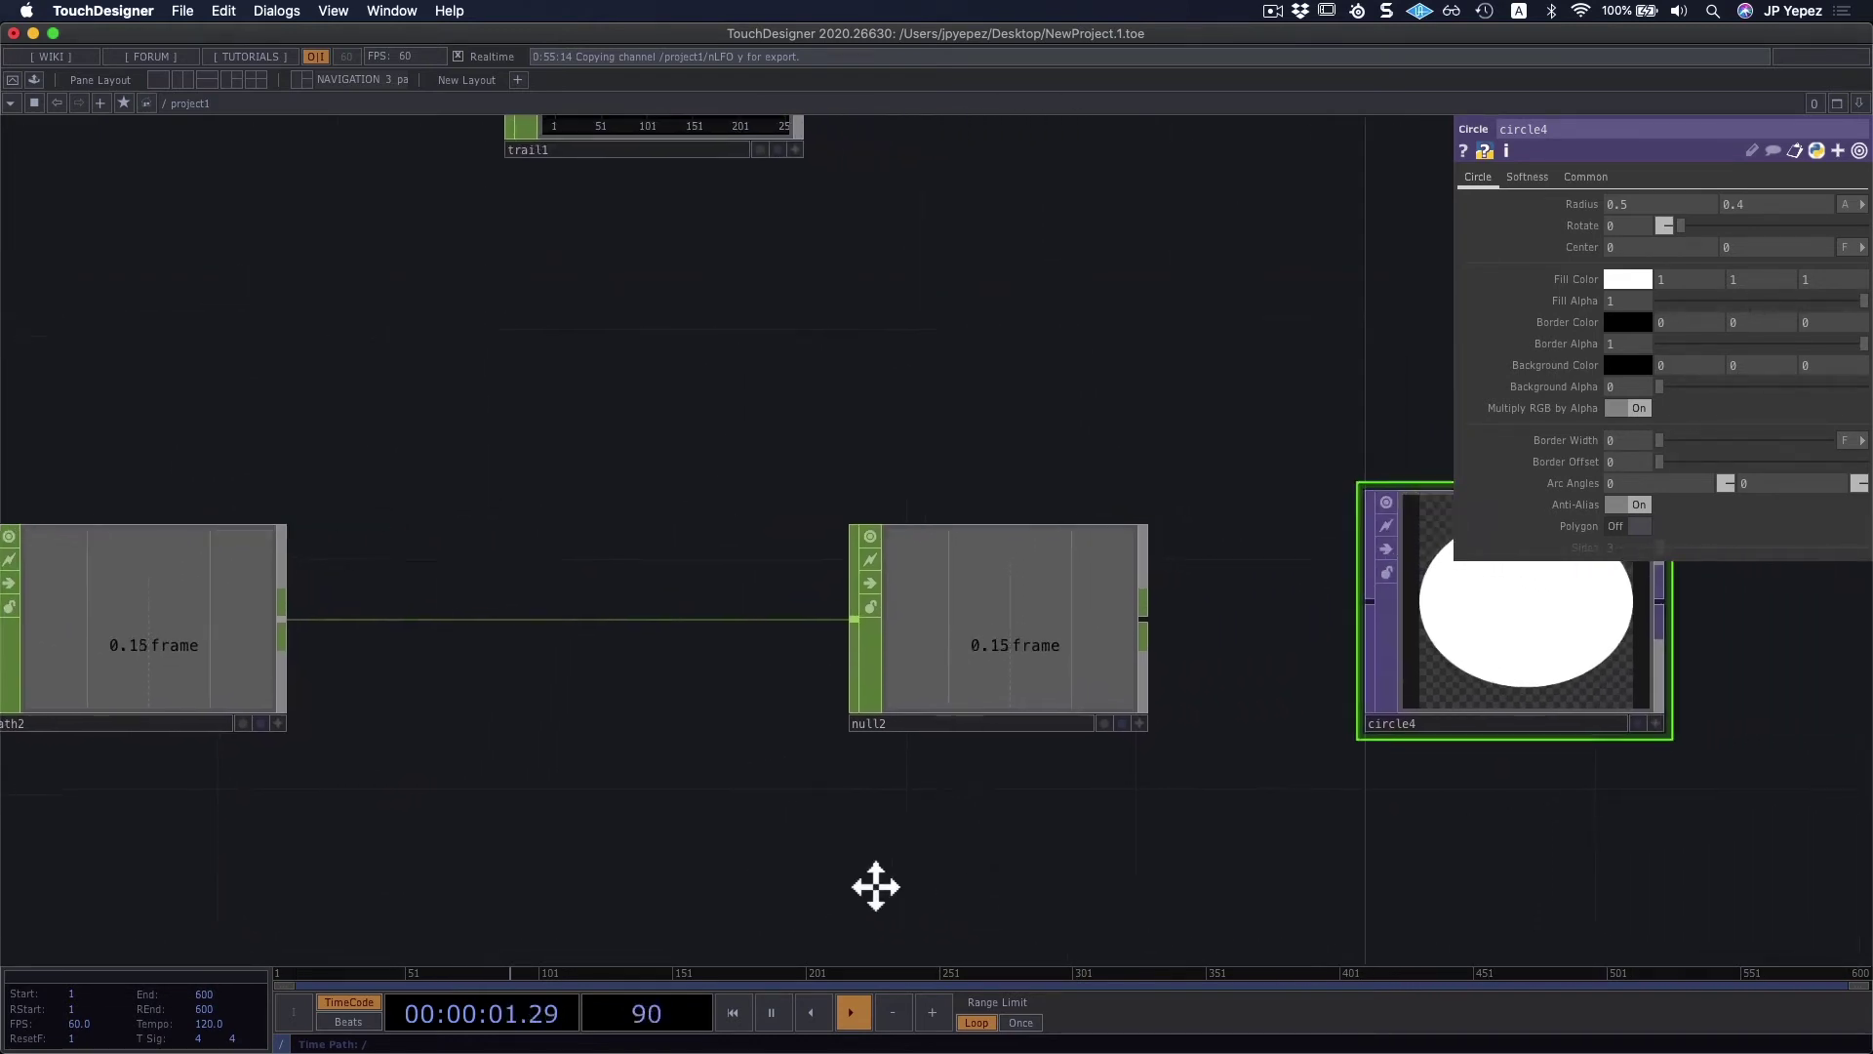
Step: Reset circle4's parameters to their defaults
right_click(1452, 521)
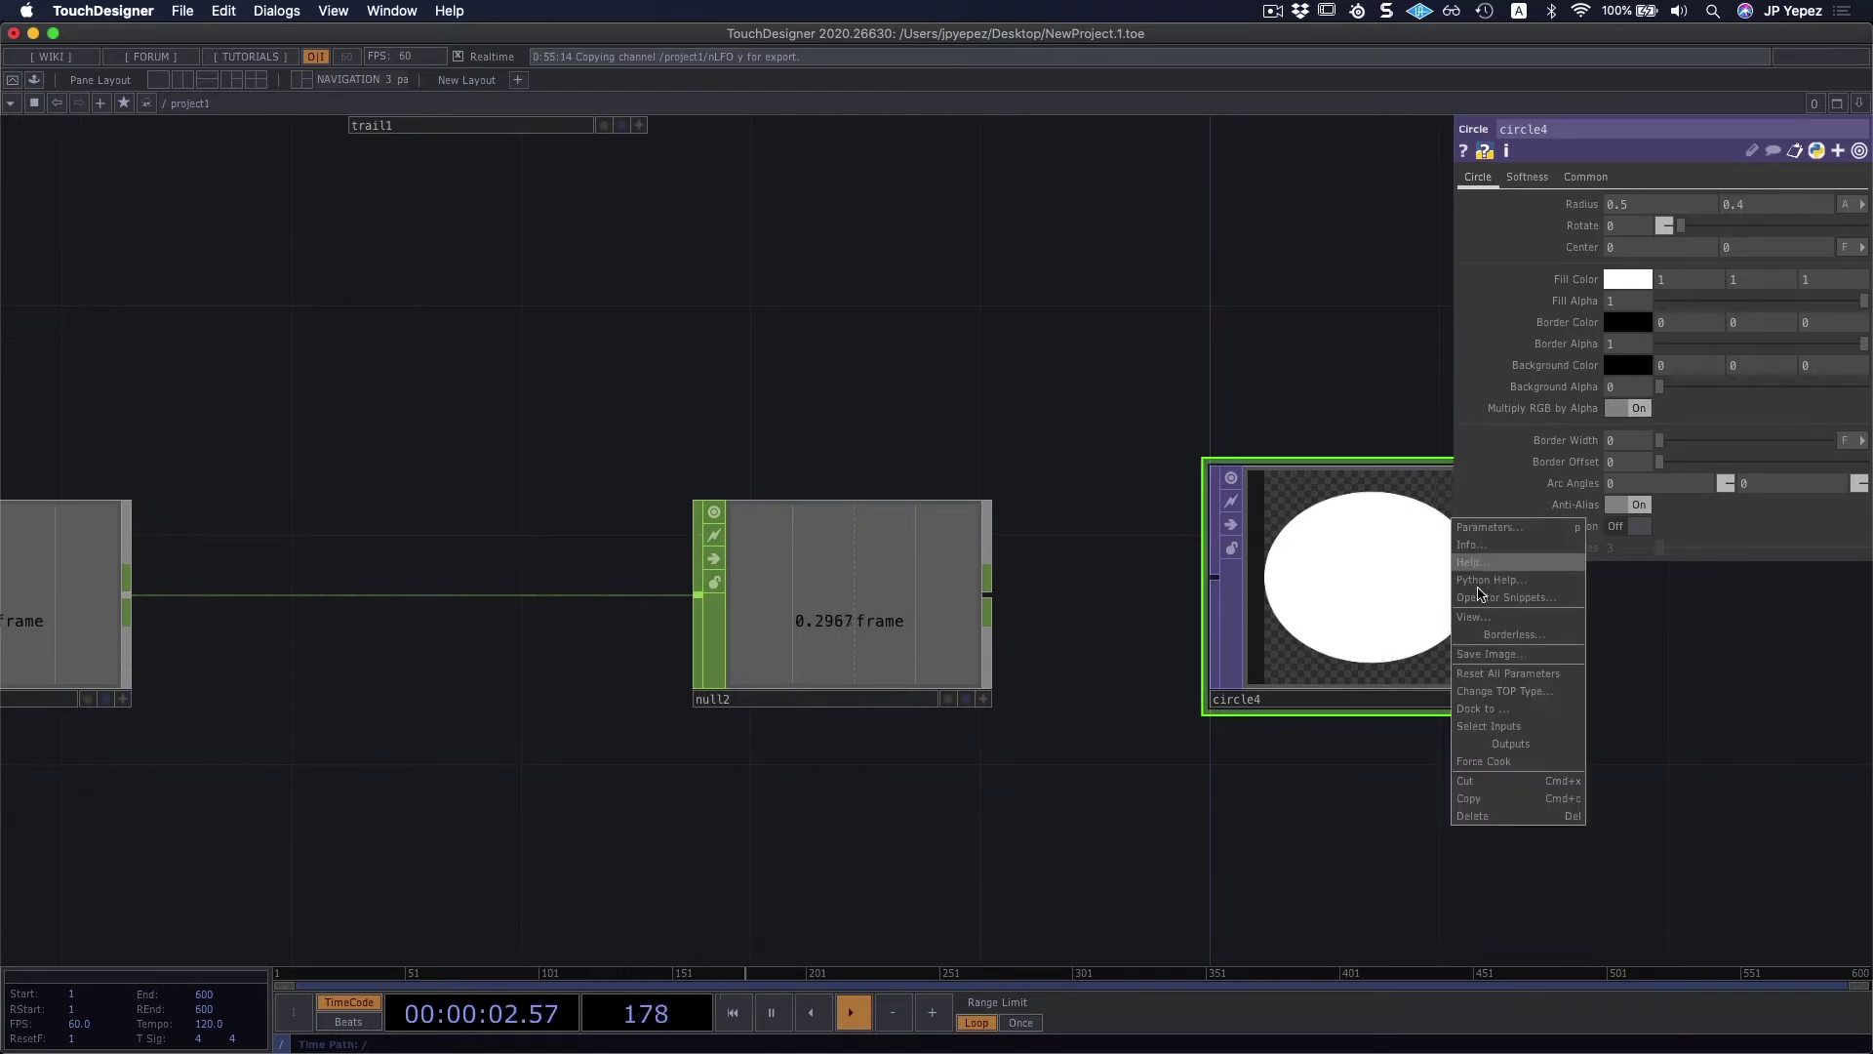
click(1496, 673)
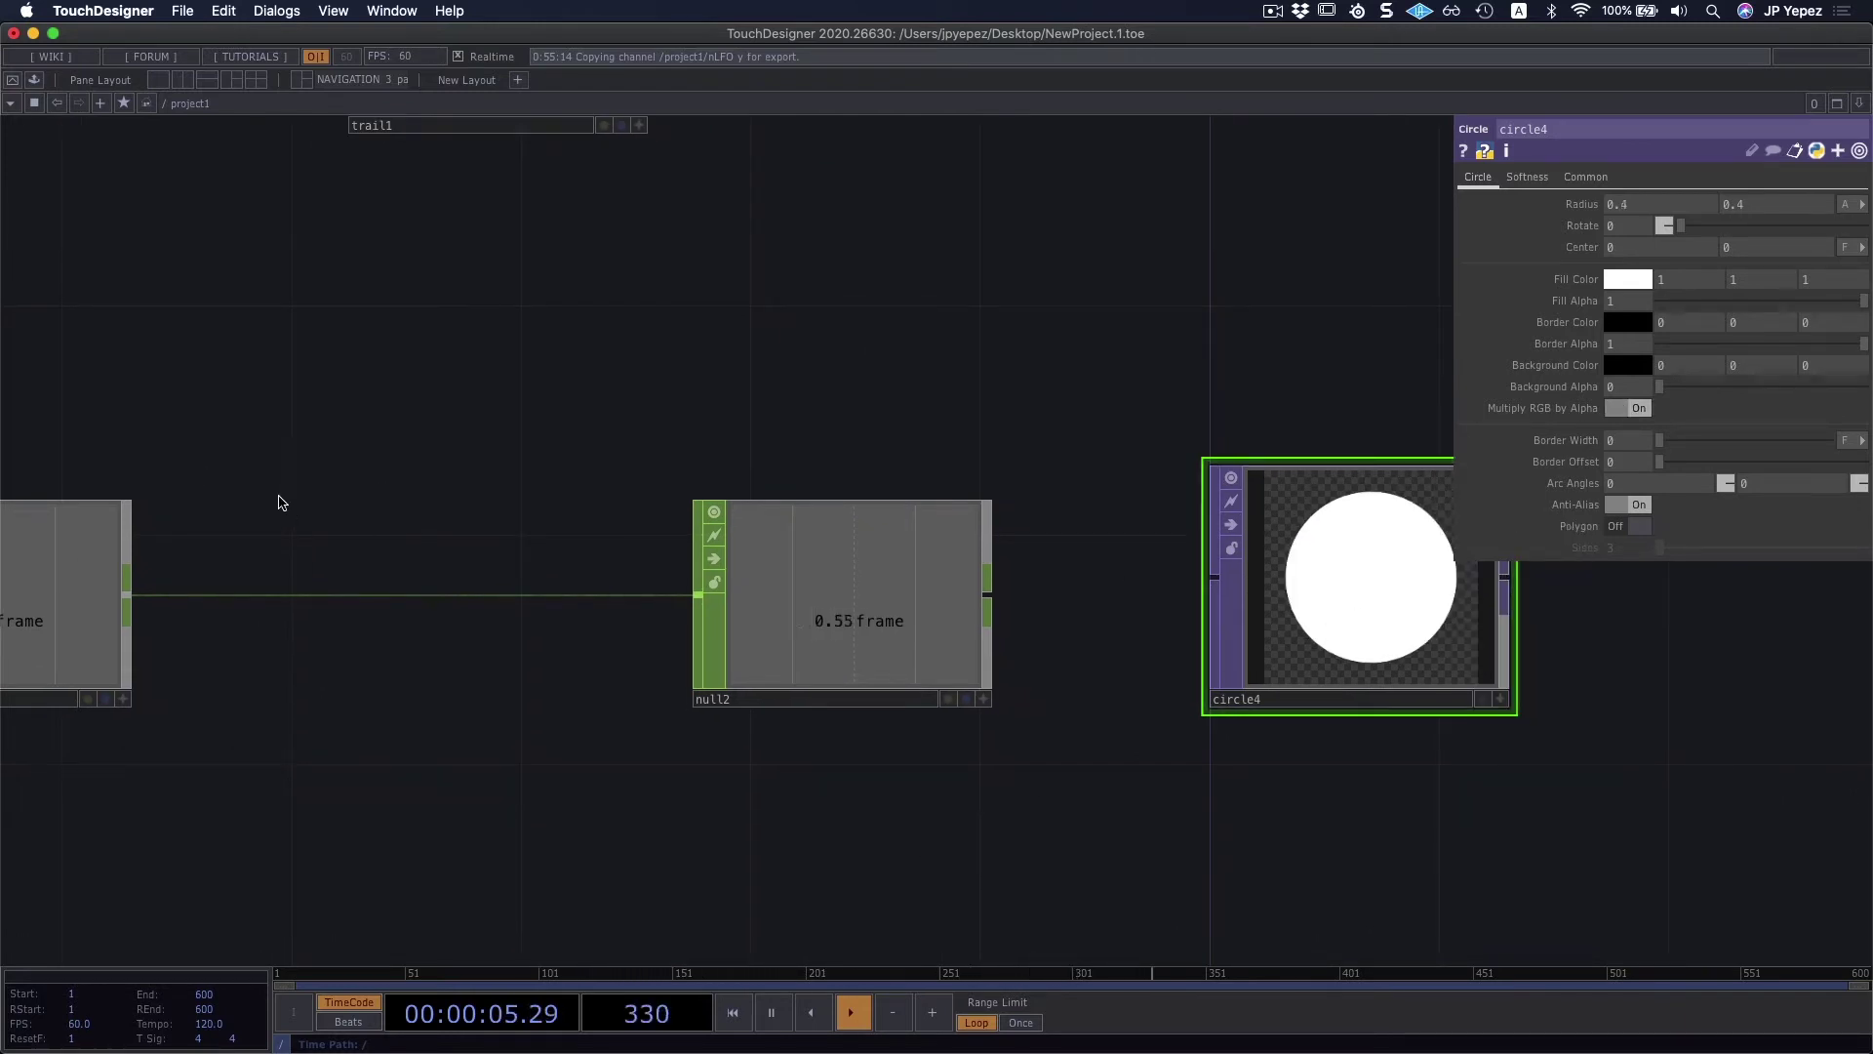
scroll(494, 500, down, 8)
scroll(485, 510, up, 5)
Step: Move timeline1 and math2 together closer to null2
drag(478, 584, 122, 441)
drag(422, 503, 641, 504)
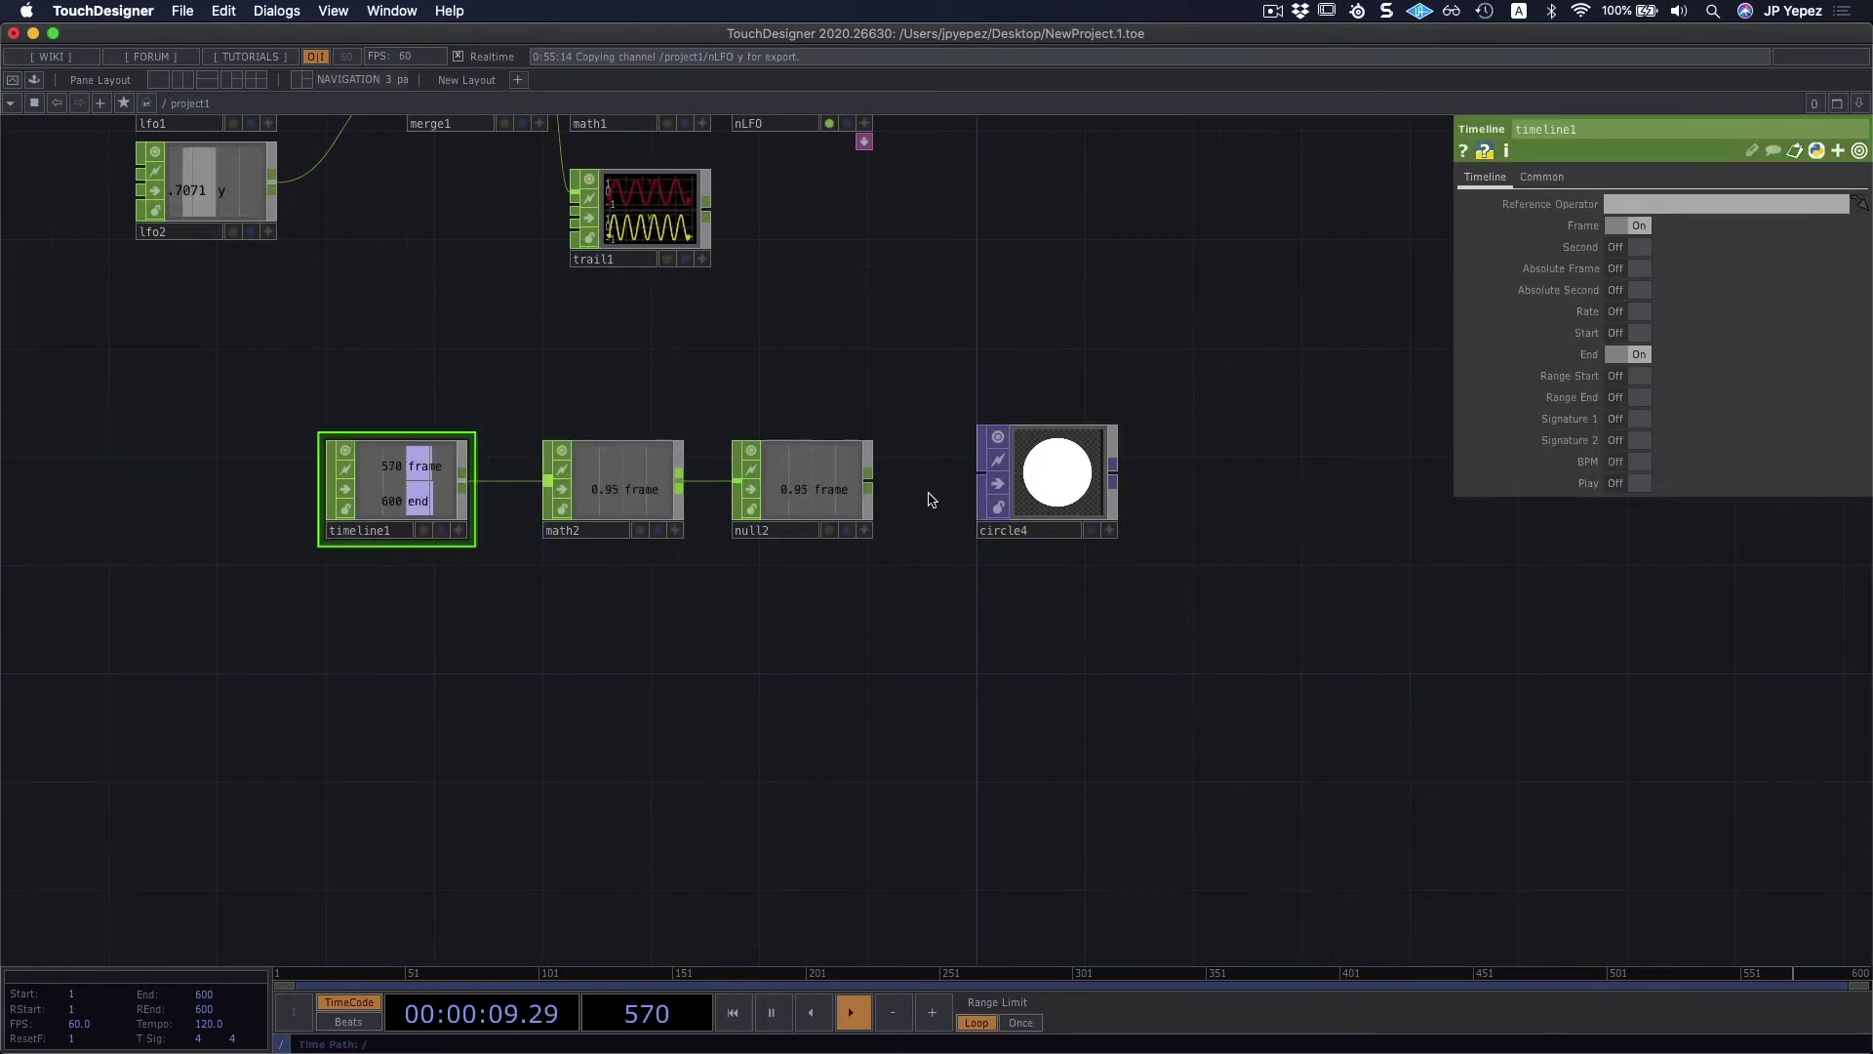
click(1049, 483)
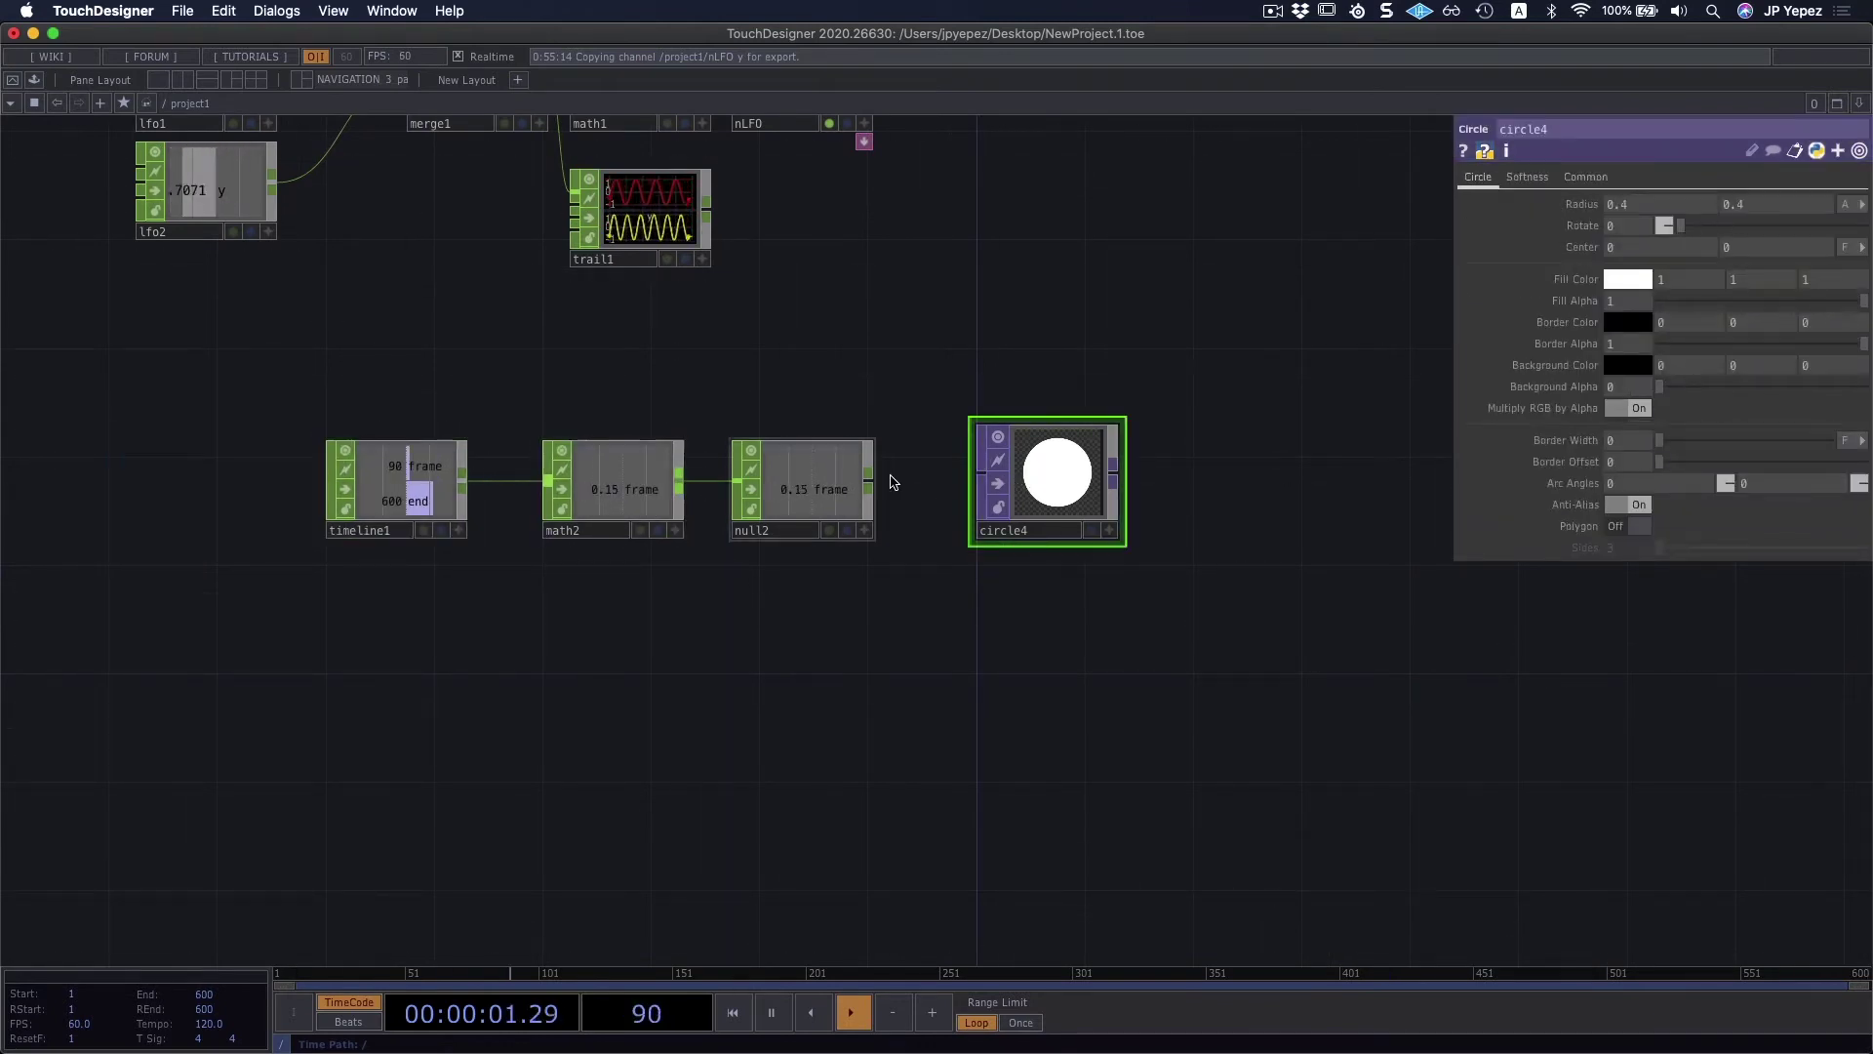
Step: Export null2's 0–1 frame channel onto both of circle4's Radius values
click(829, 485)
click(1063, 468)
drag(817, 490, 1649, 205)
drag(881, 514, 1743, 185)
click(1743, 174)
drag(1029, 615, 1079, 641)
scroll(1036, 617, up, 3)
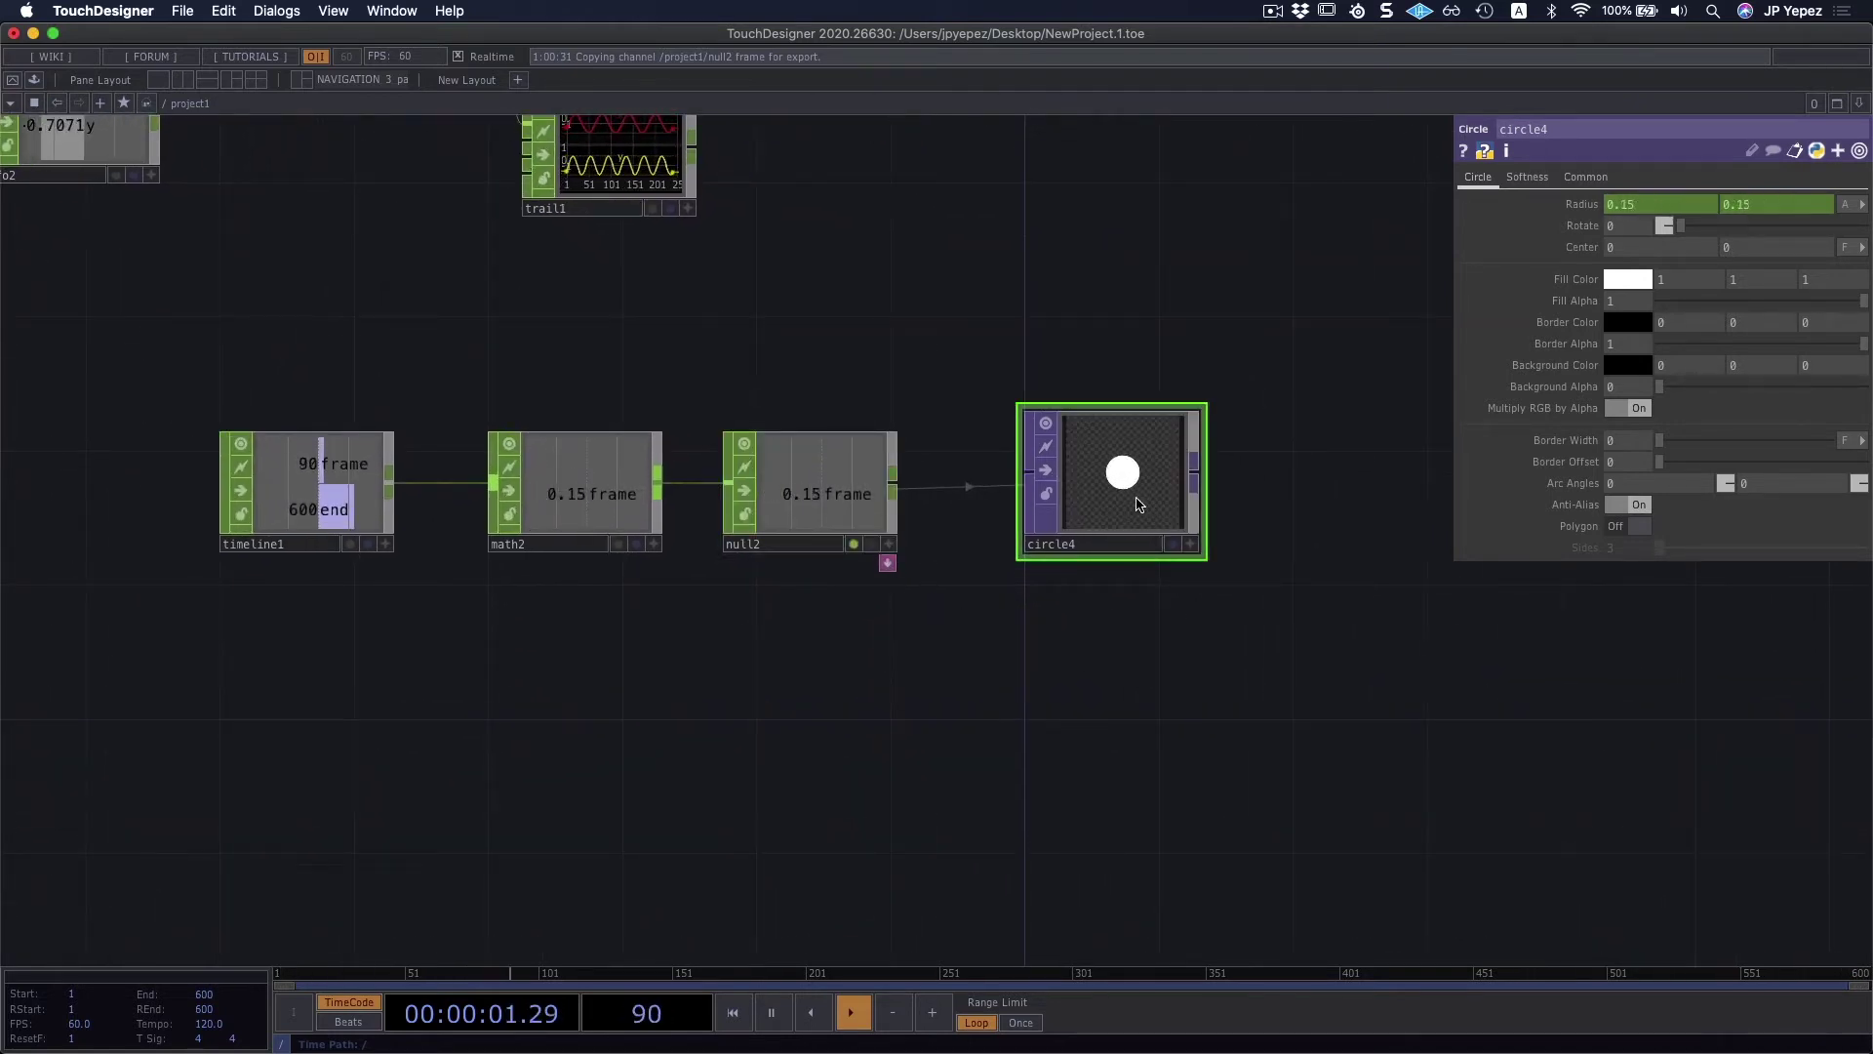
scroll(1137, 505, up, 3)
drag(1341, 654, 1328, 702)
scroll(1105, 512, up, 2)
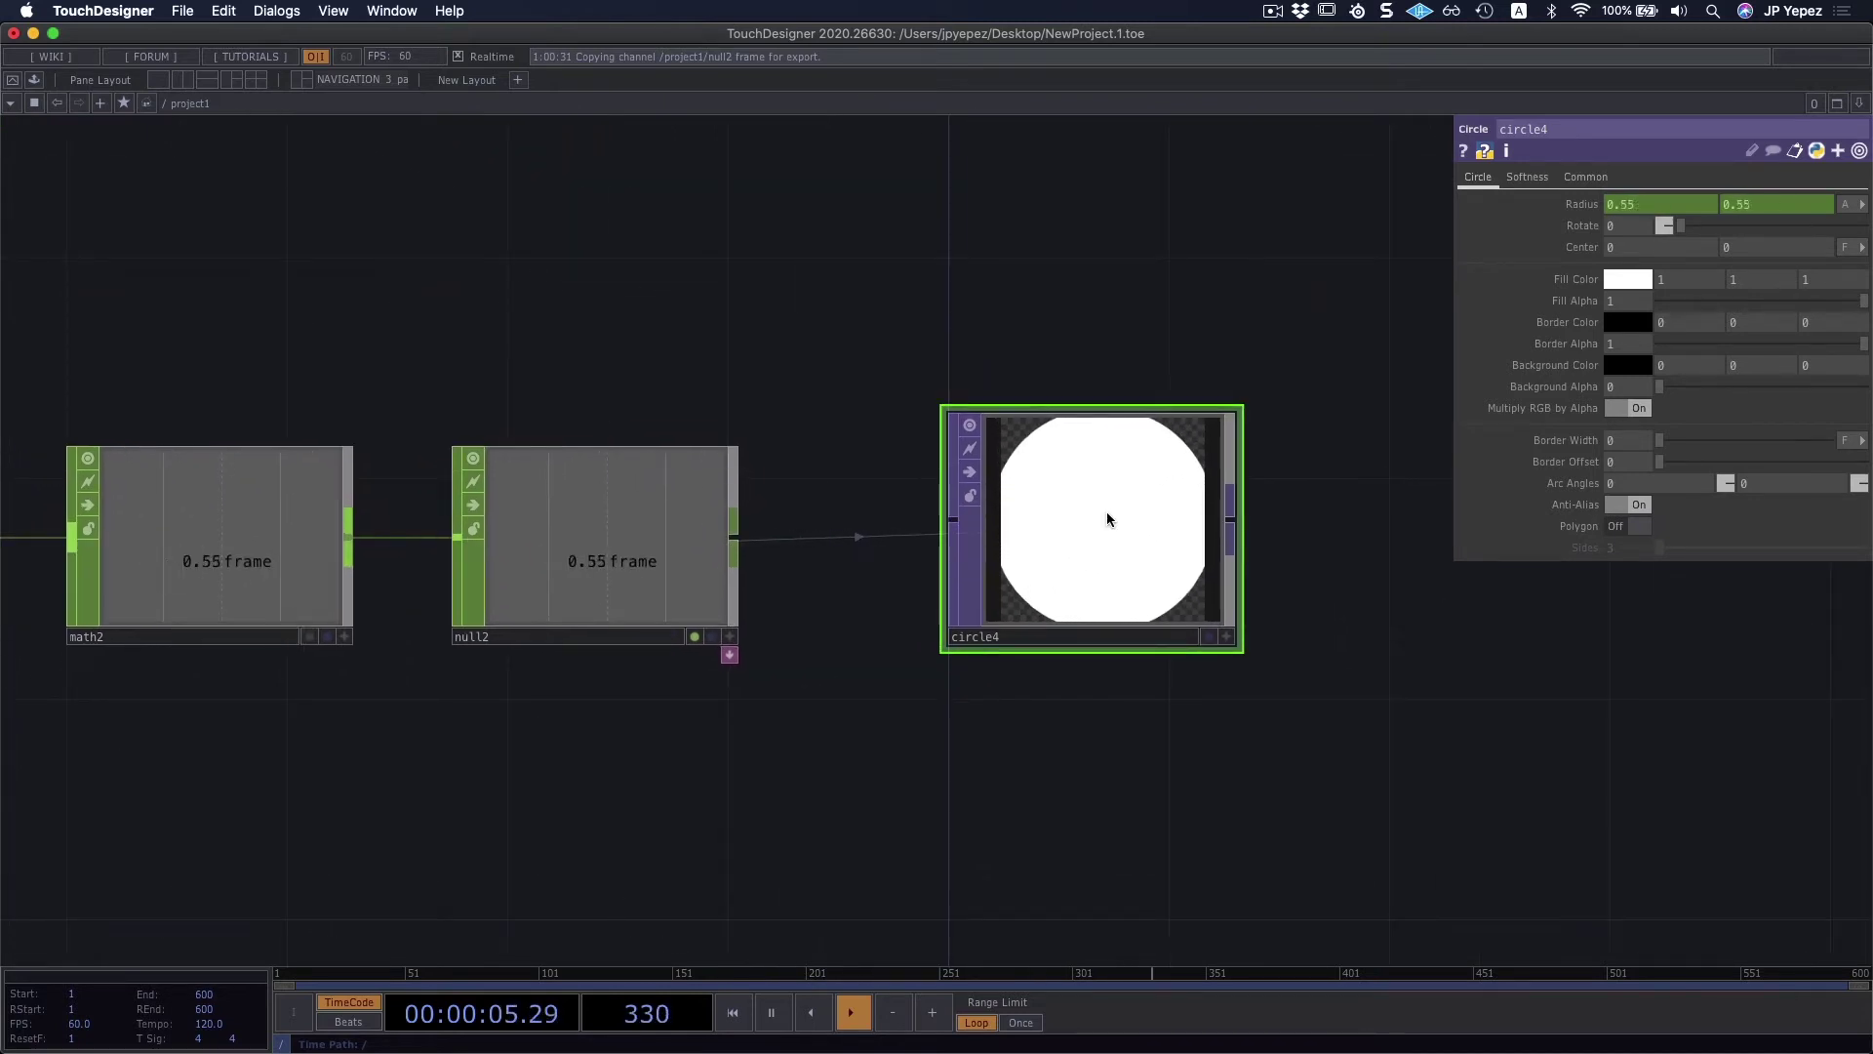
drag(685, 826, 487, 815)
Step: Give math2 a Multiply below 1 on its Mult-Add page, entering .5
click(547, 546)
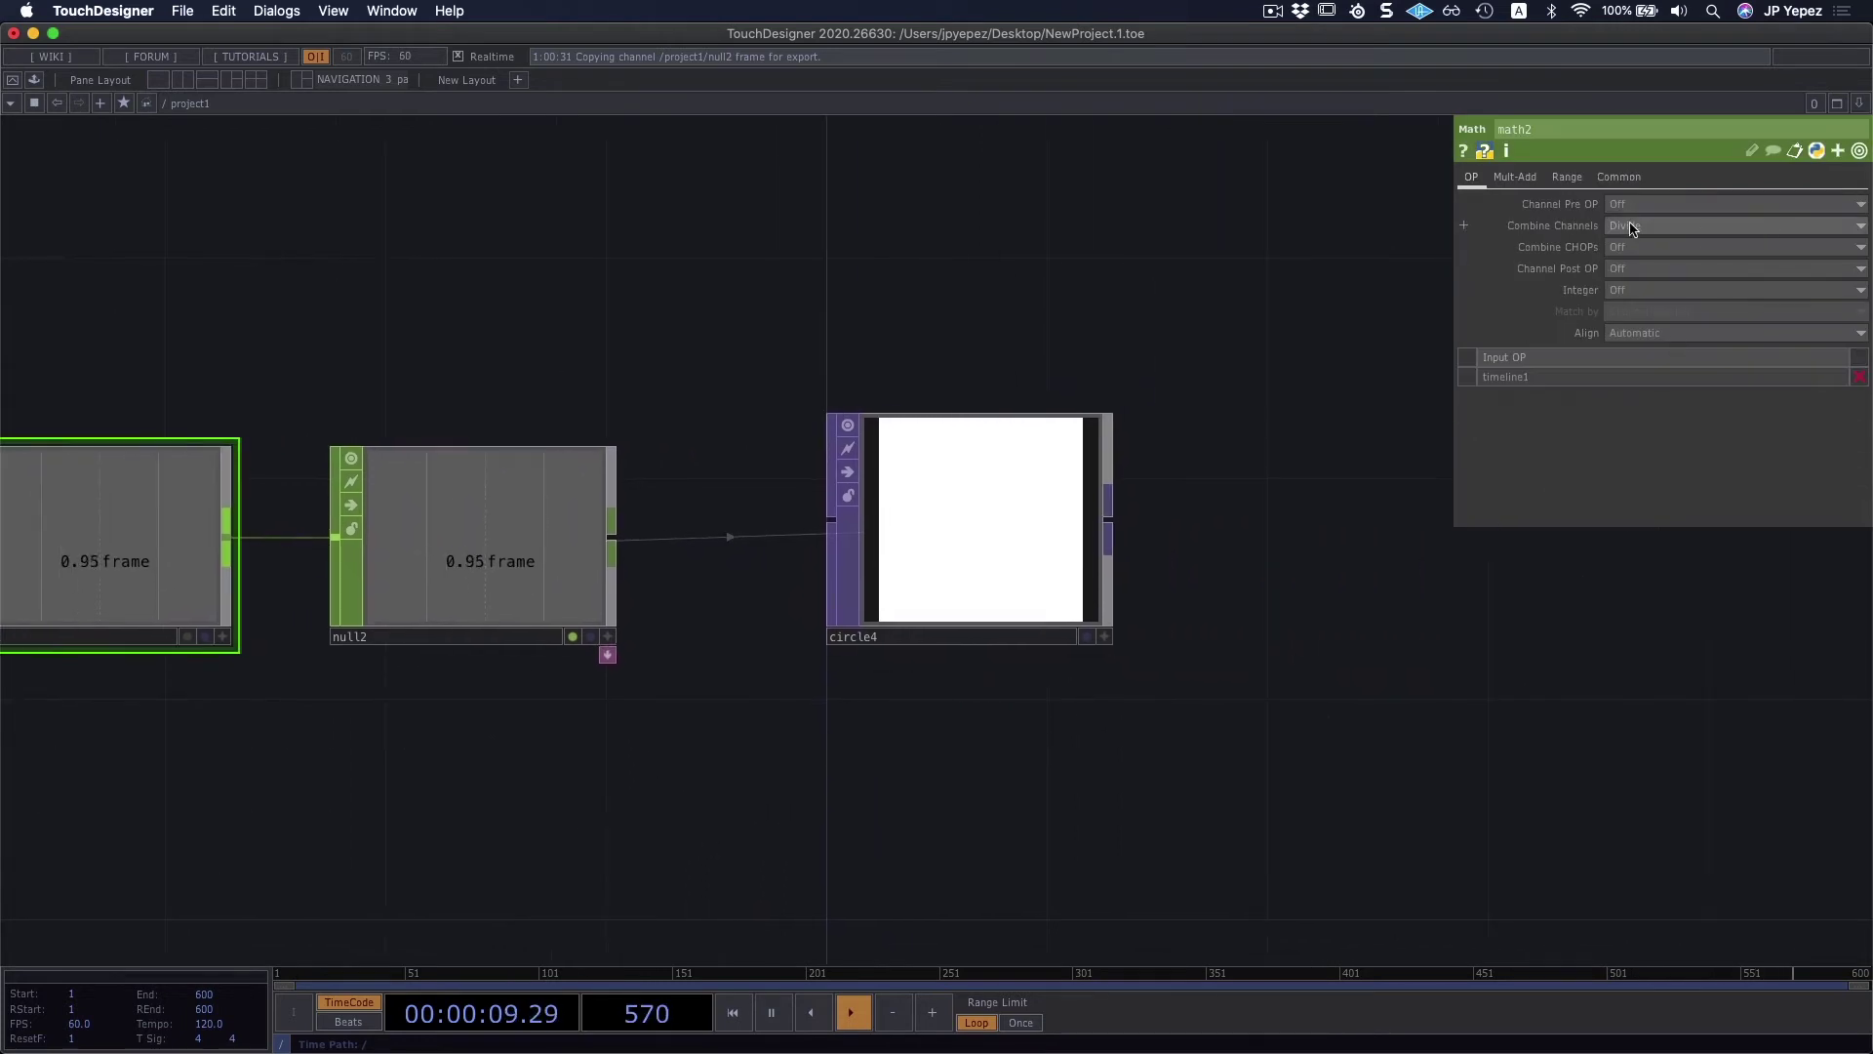
click(1514, 176)
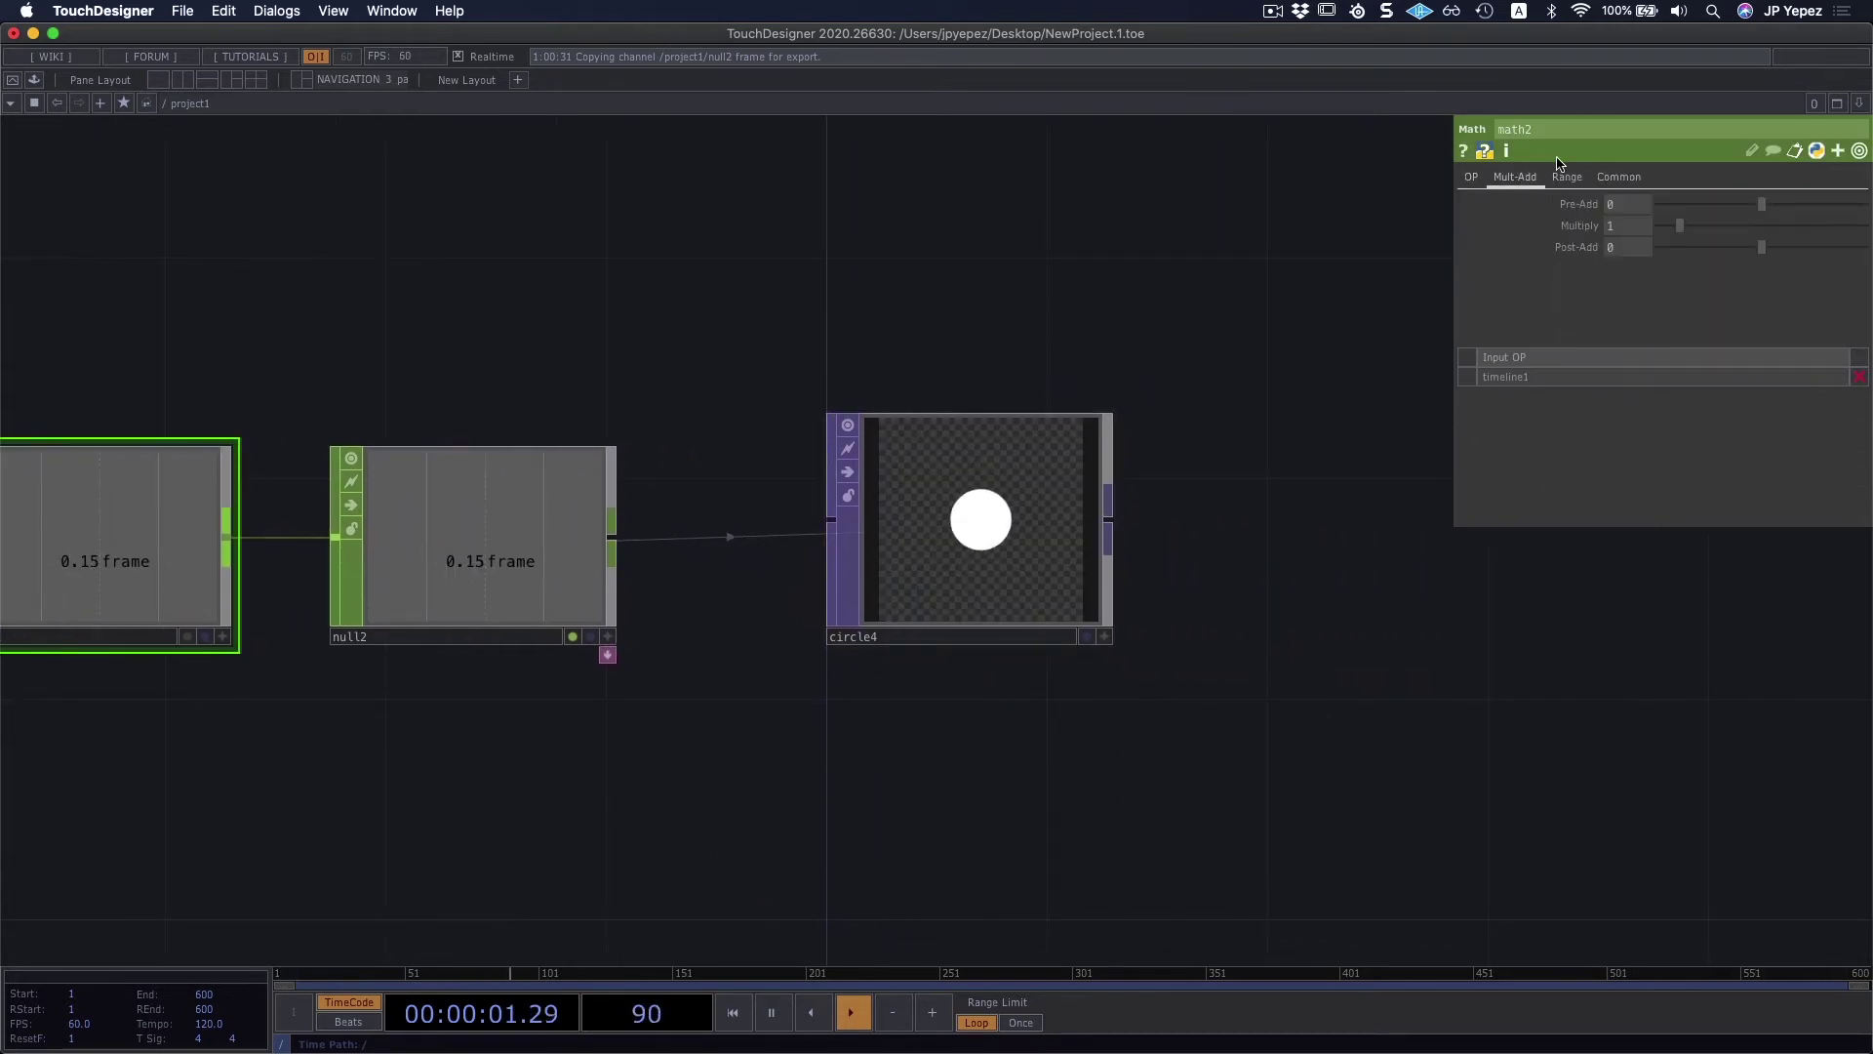
click(1471, 177)
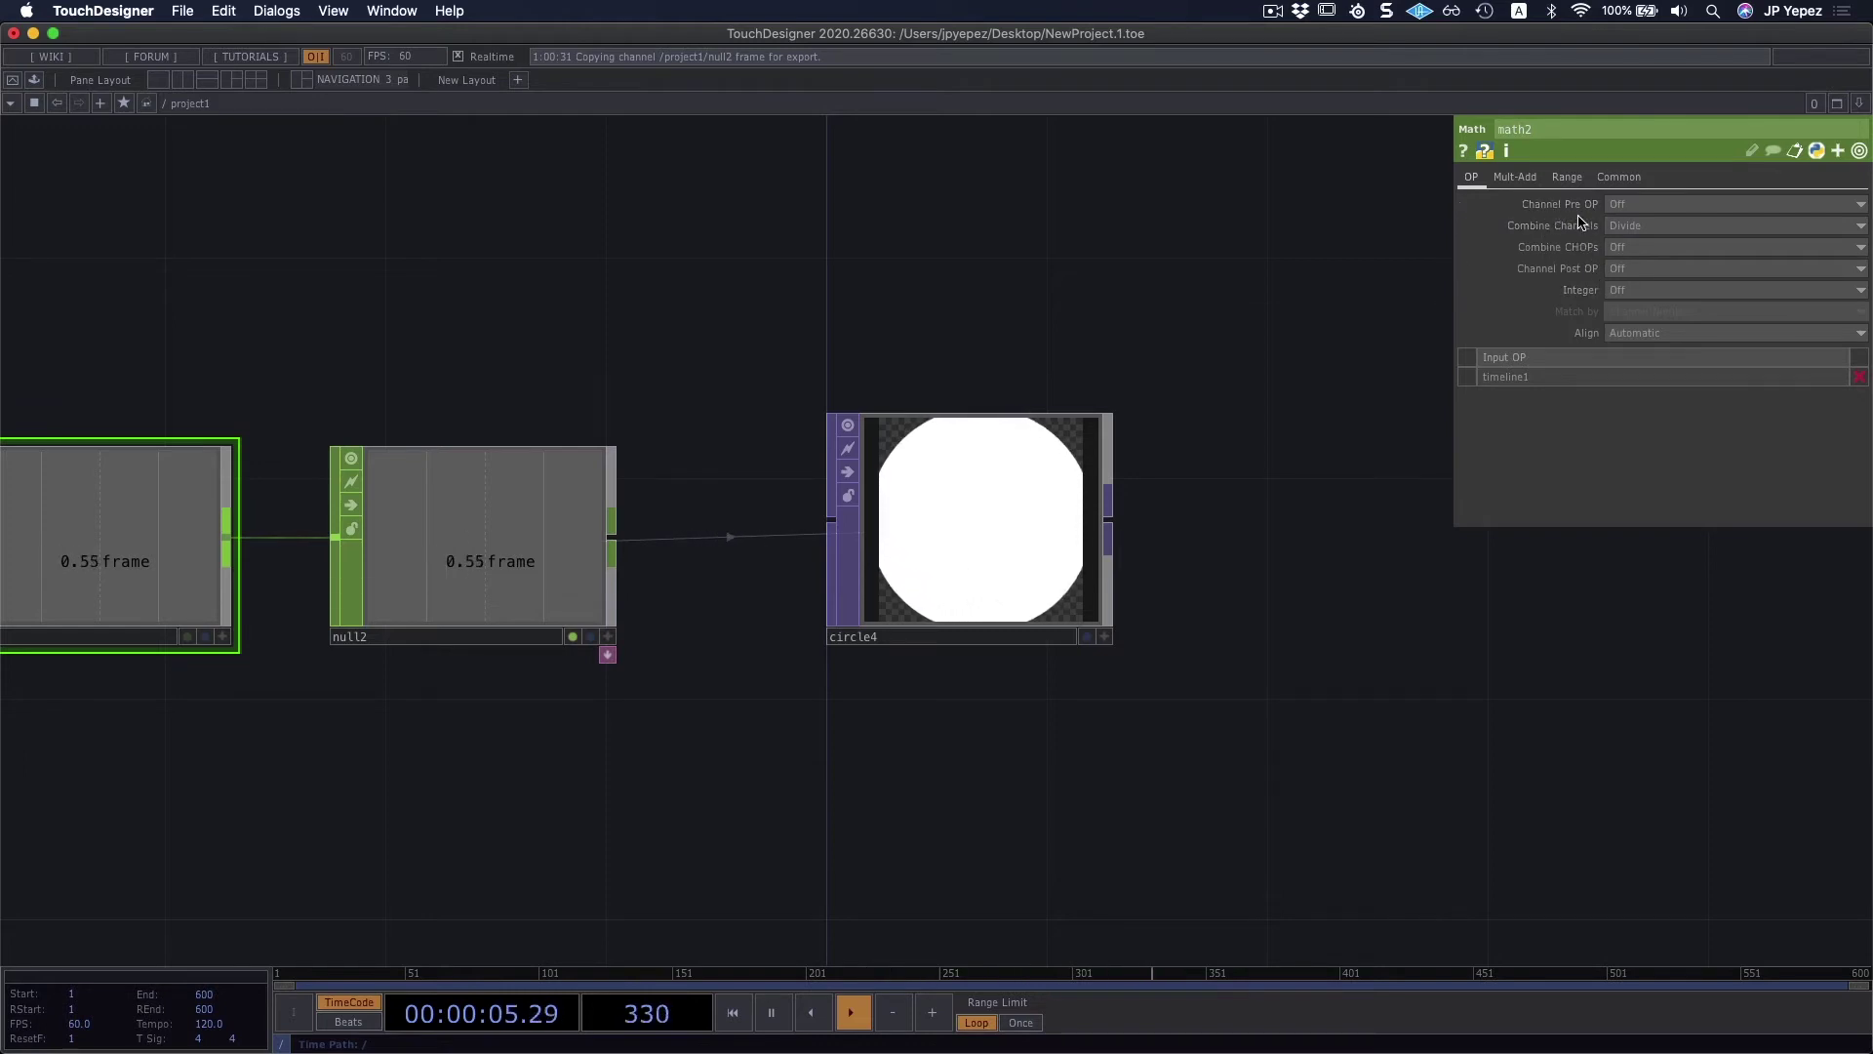
click(1516, 178)
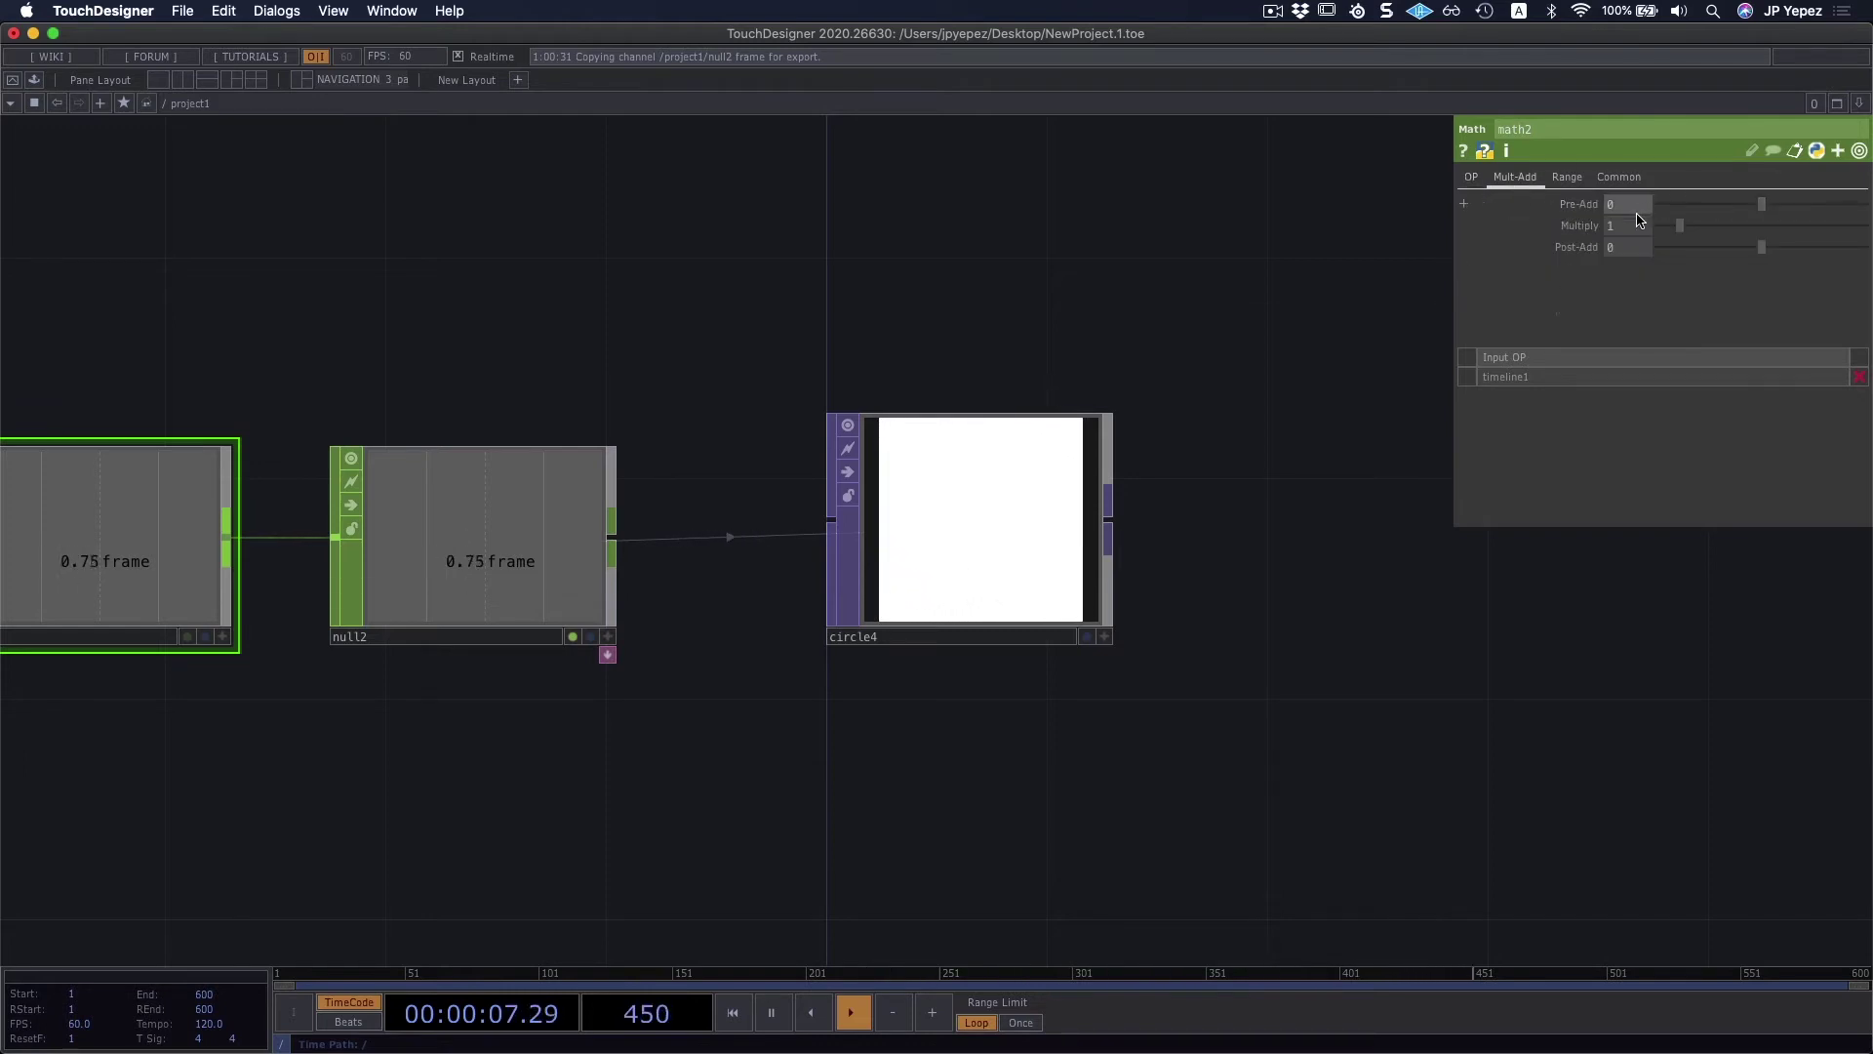
text(.5)
key(Return)
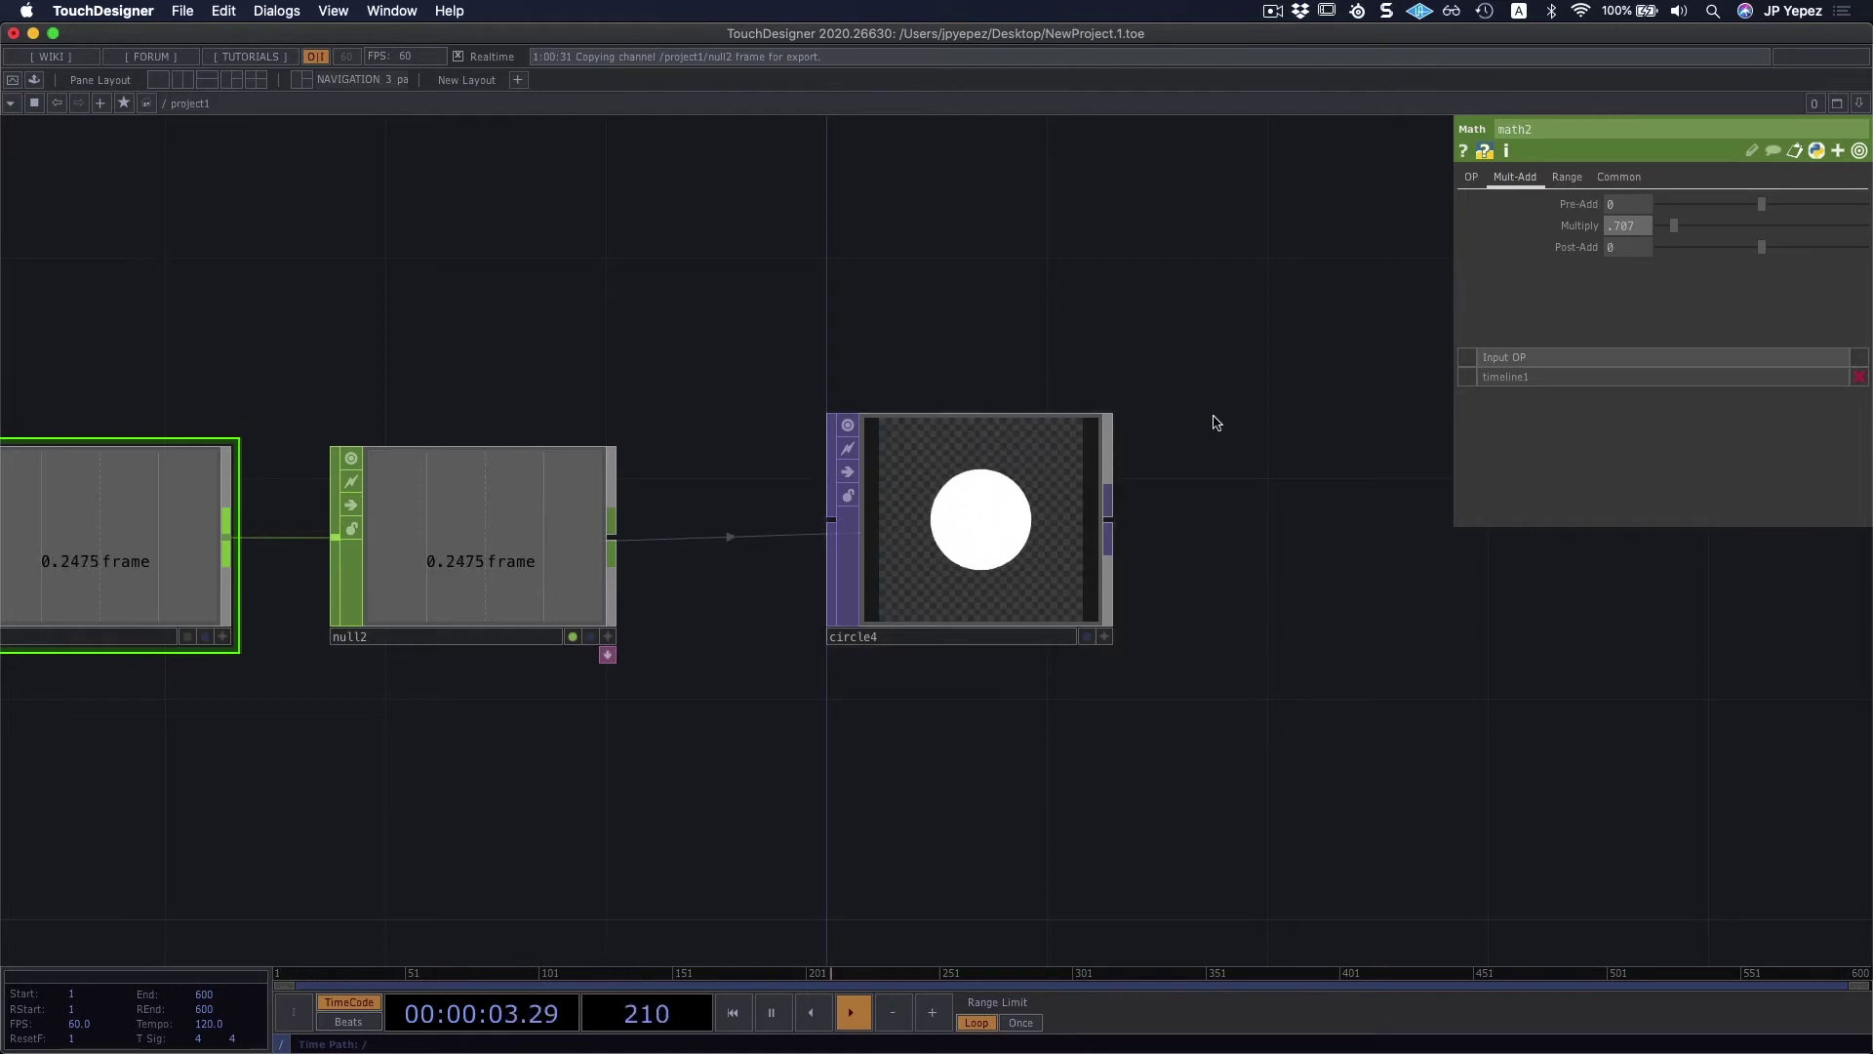
click(1476, 178)
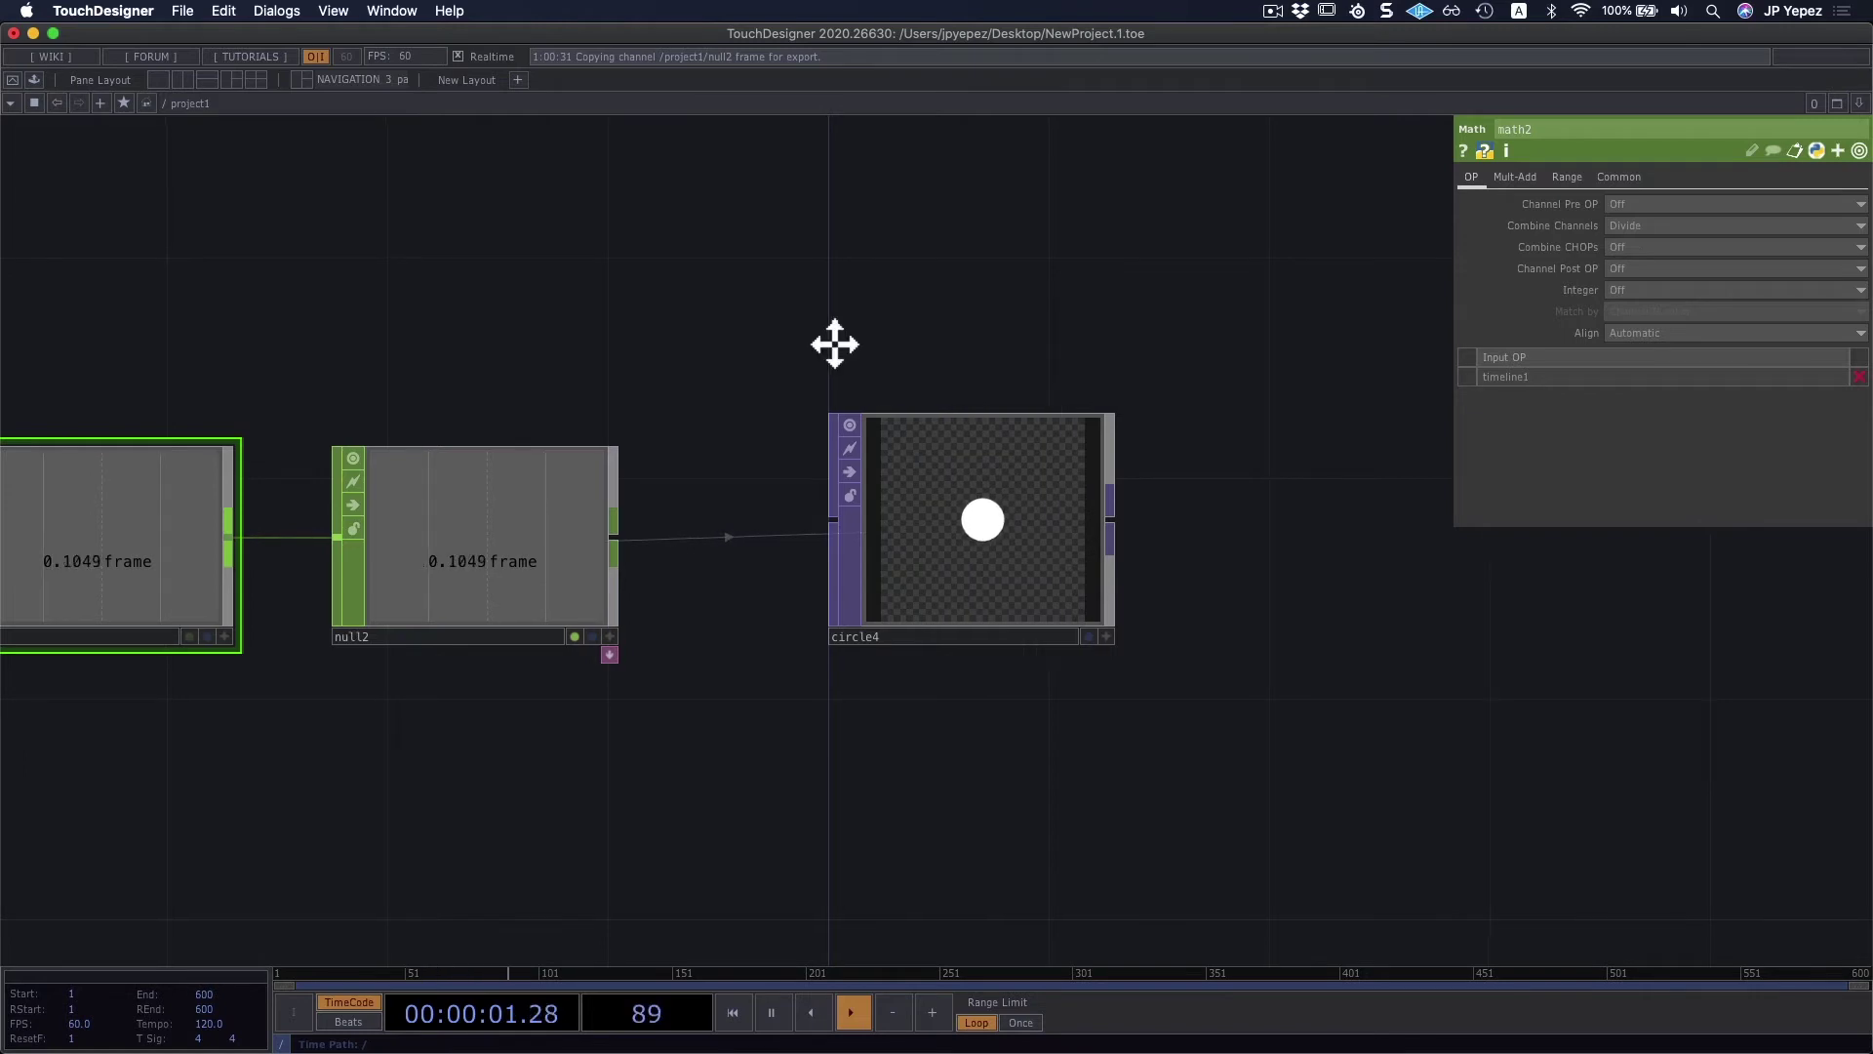
scroll(927, 332, down, 10)
scroll(897, 322, up, 5)
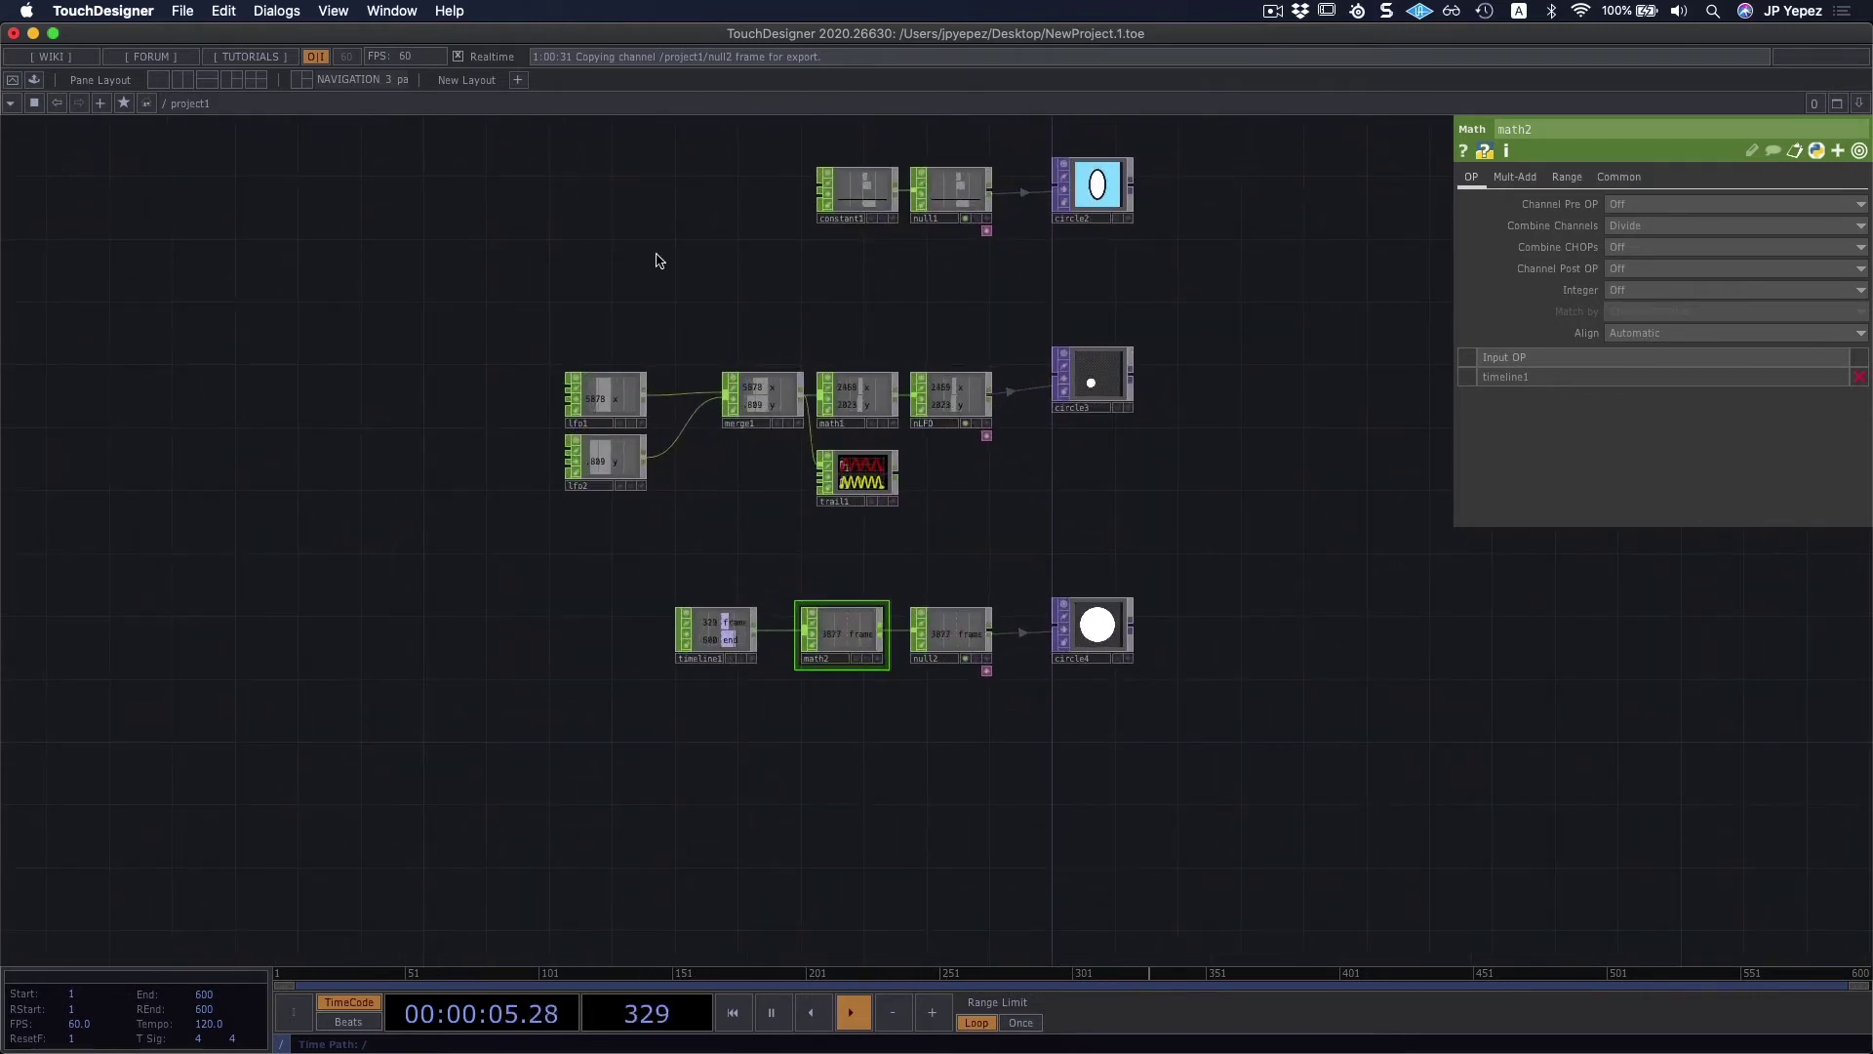
Step: Delete the four Circle TOPs, then delete constant1 and null1
drag(1218, 547, 1222, 568)
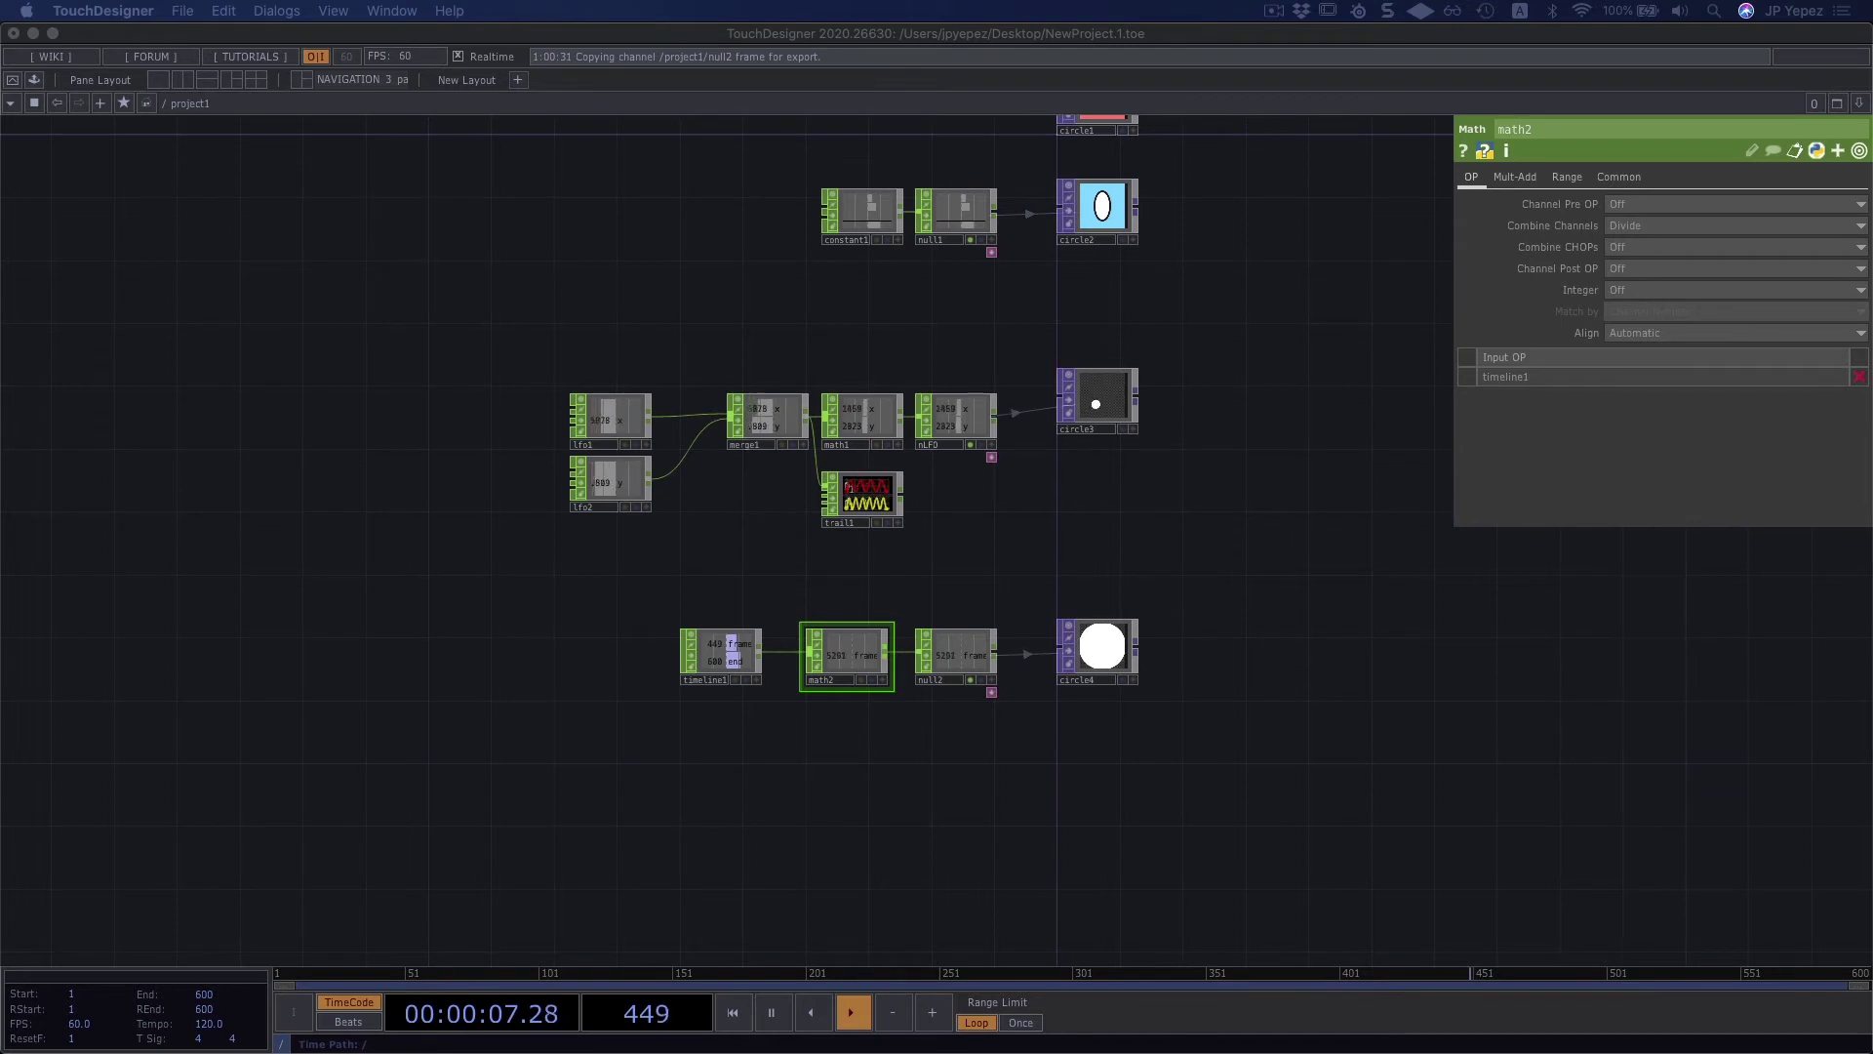
drag(1226, 370, 1218, 393)
middle_drag(1219, 392, 1221, 240)
scroll(1218, 319, up, 6)
right_drag(1192, 277, 995, 966)
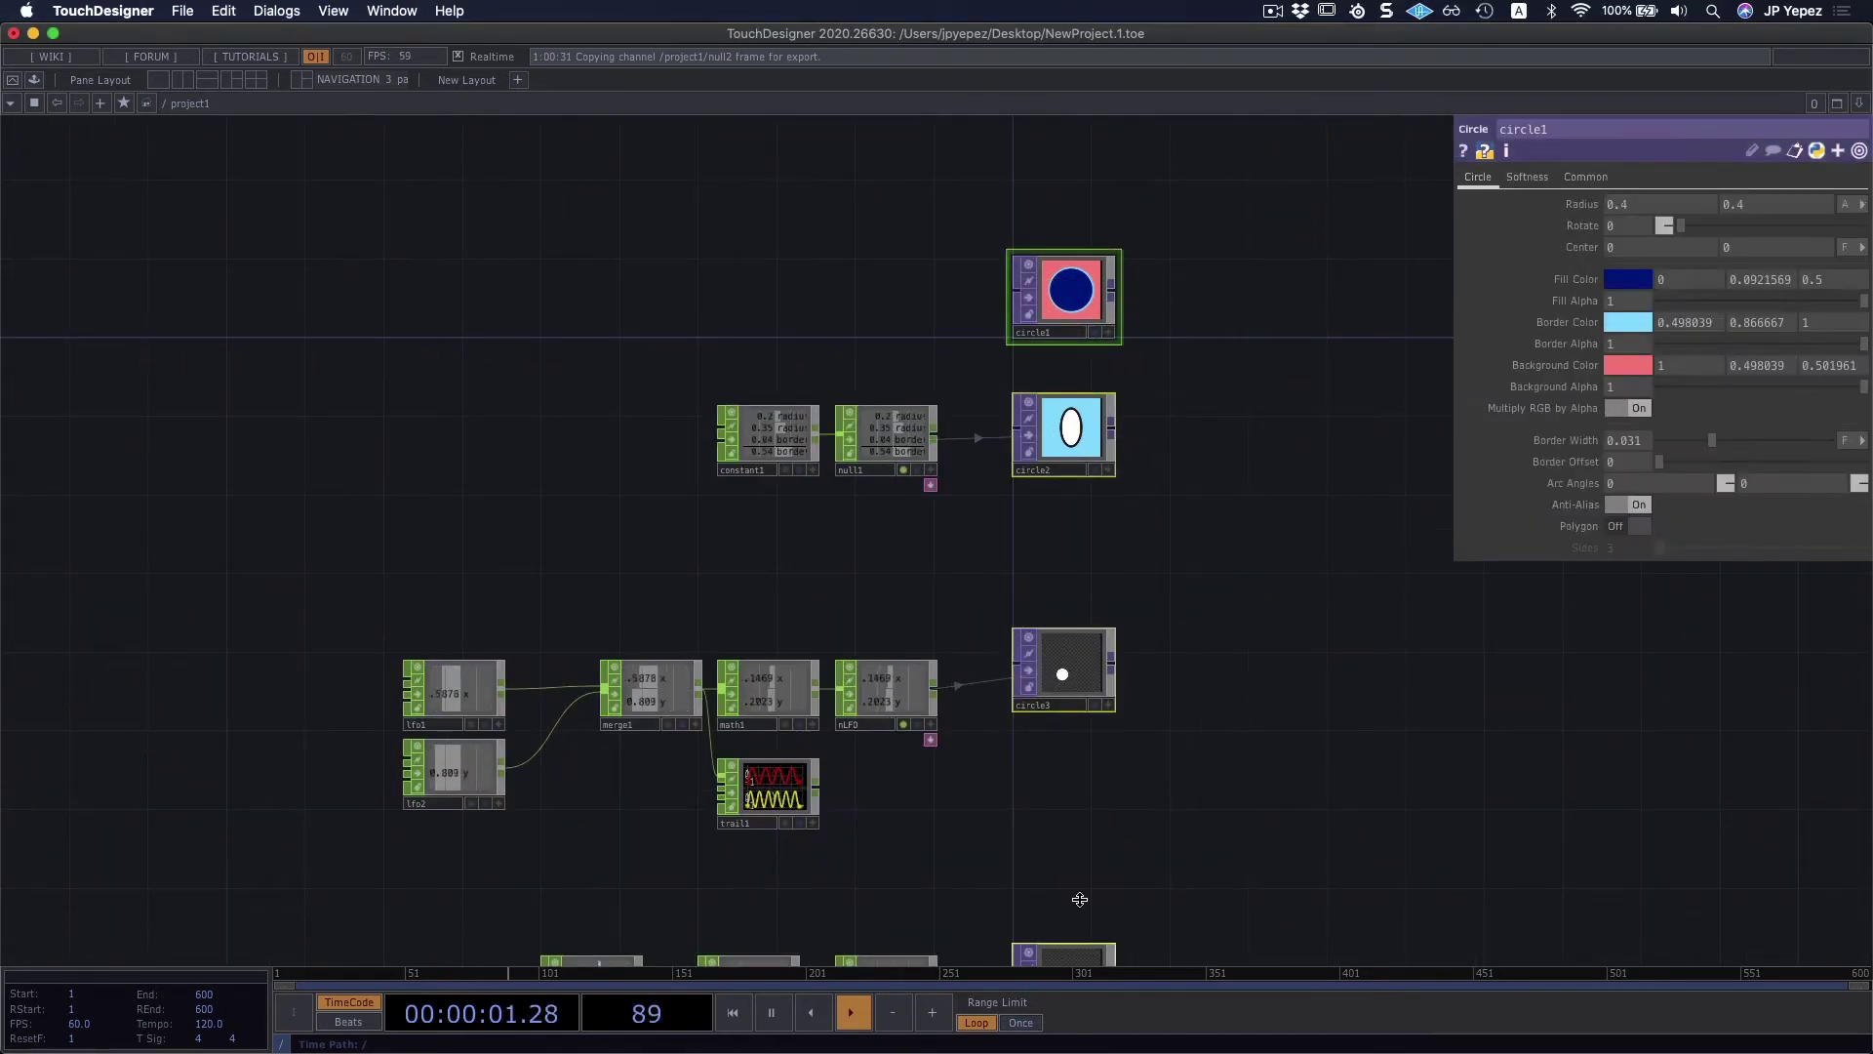
key(Delete)
right_drag(948, 532, 640, 410)
key(Delete)
Step: Place a Rectangle TOP, rectangle1, beside the LFO chain by searching 'rect' among TOPs
scroll(1129, 405, down, 5)
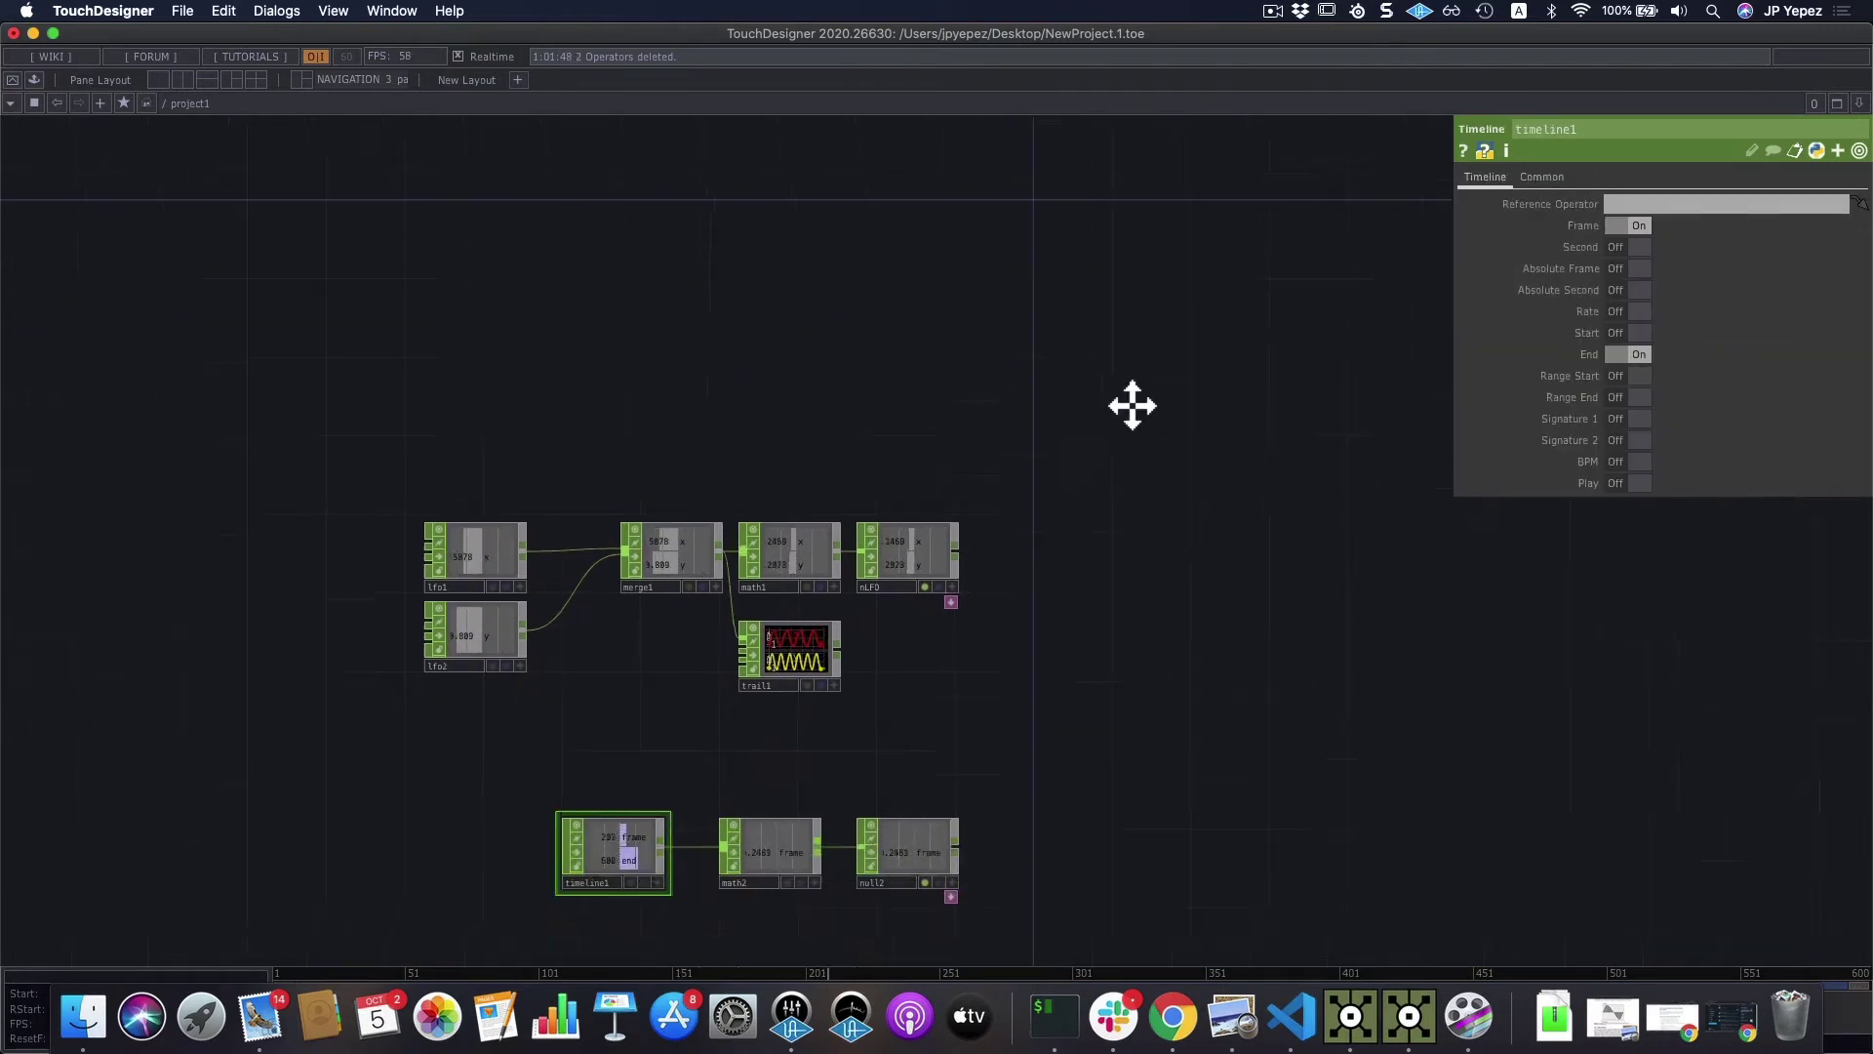
key(Tab)
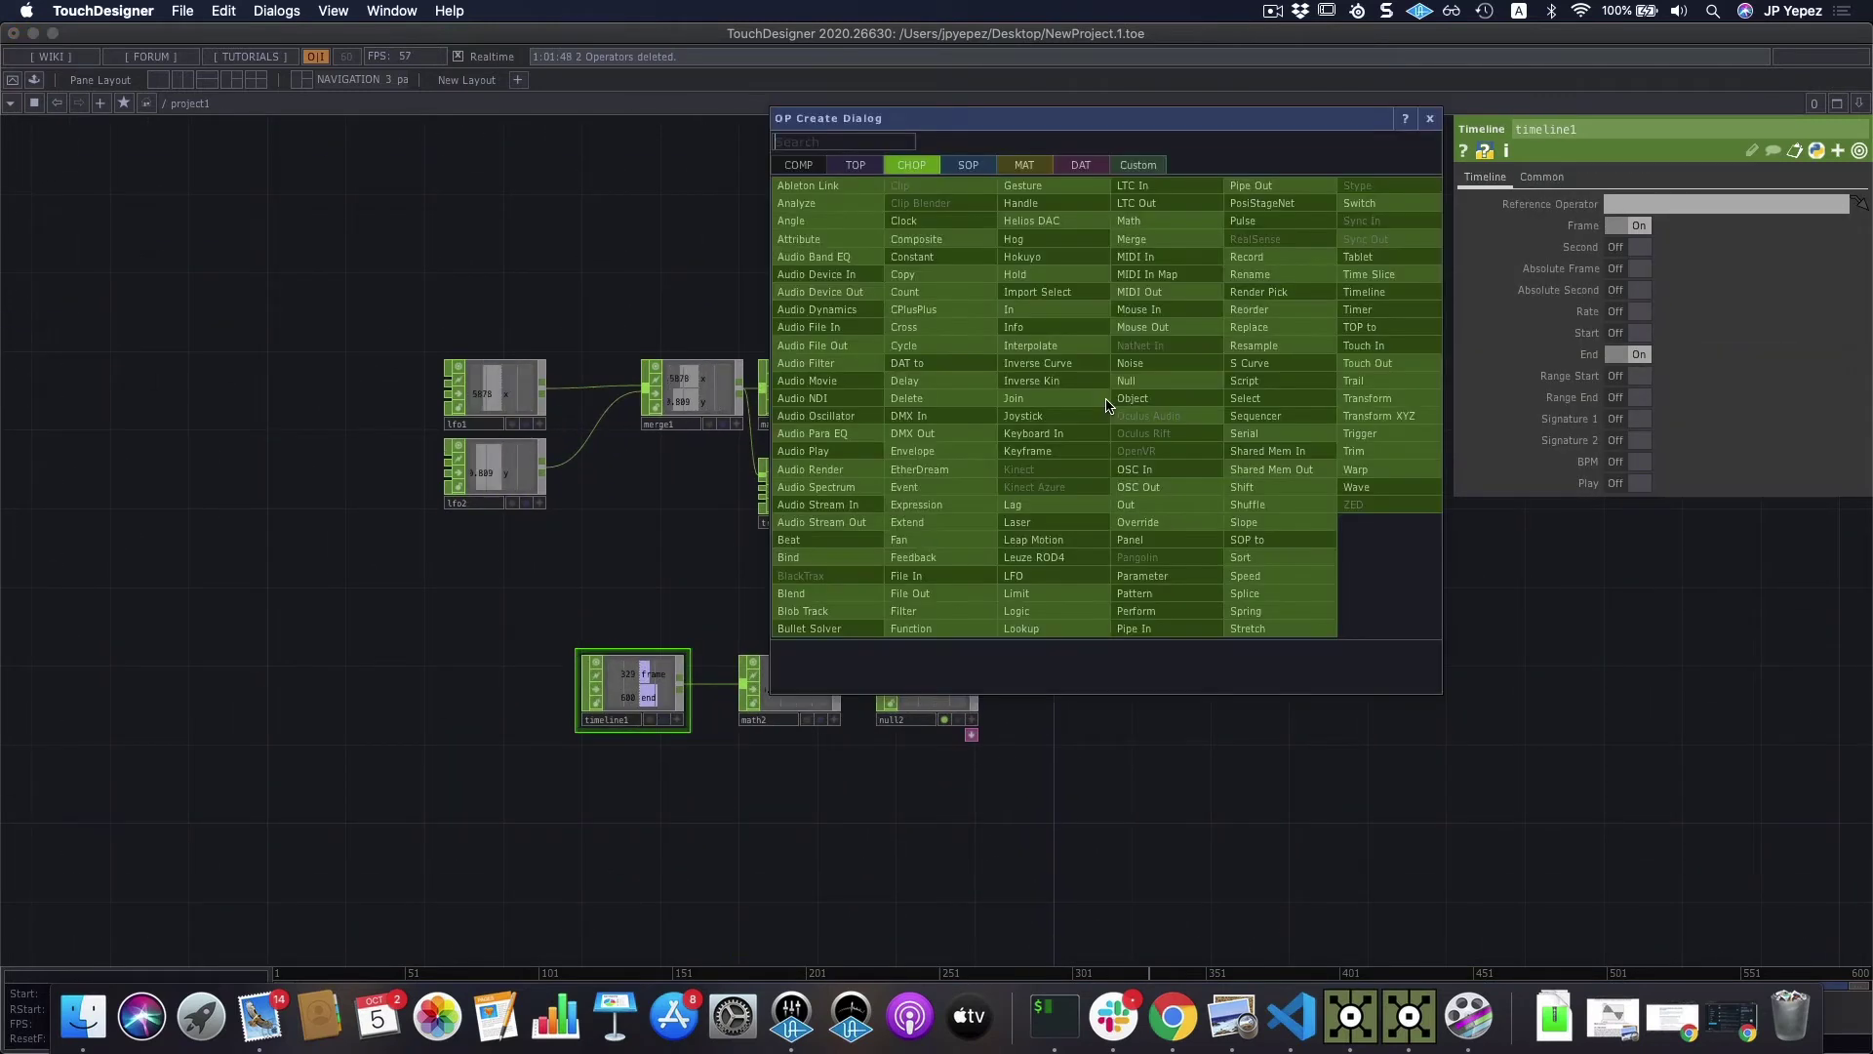
click(851, 164)
text(rect)
click(1205, 207)
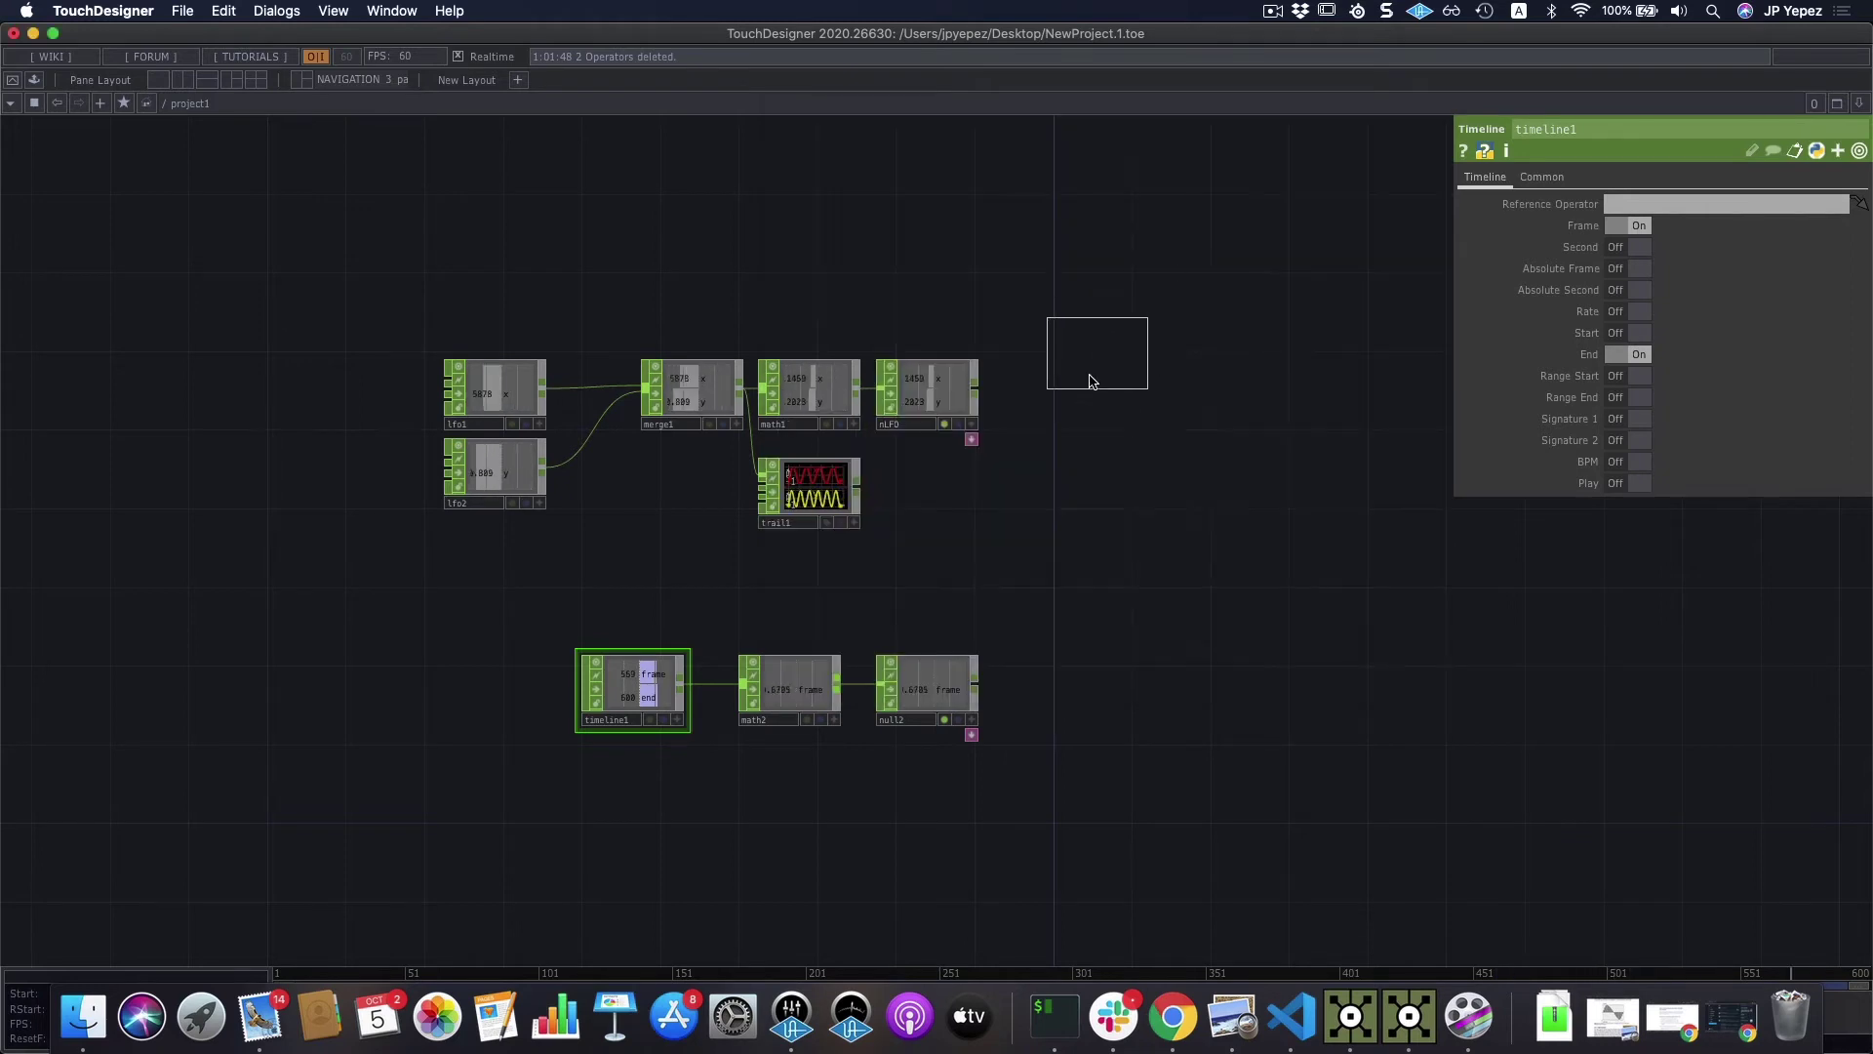
click(1117, 397)
scroll(1078, 358, up, 2)
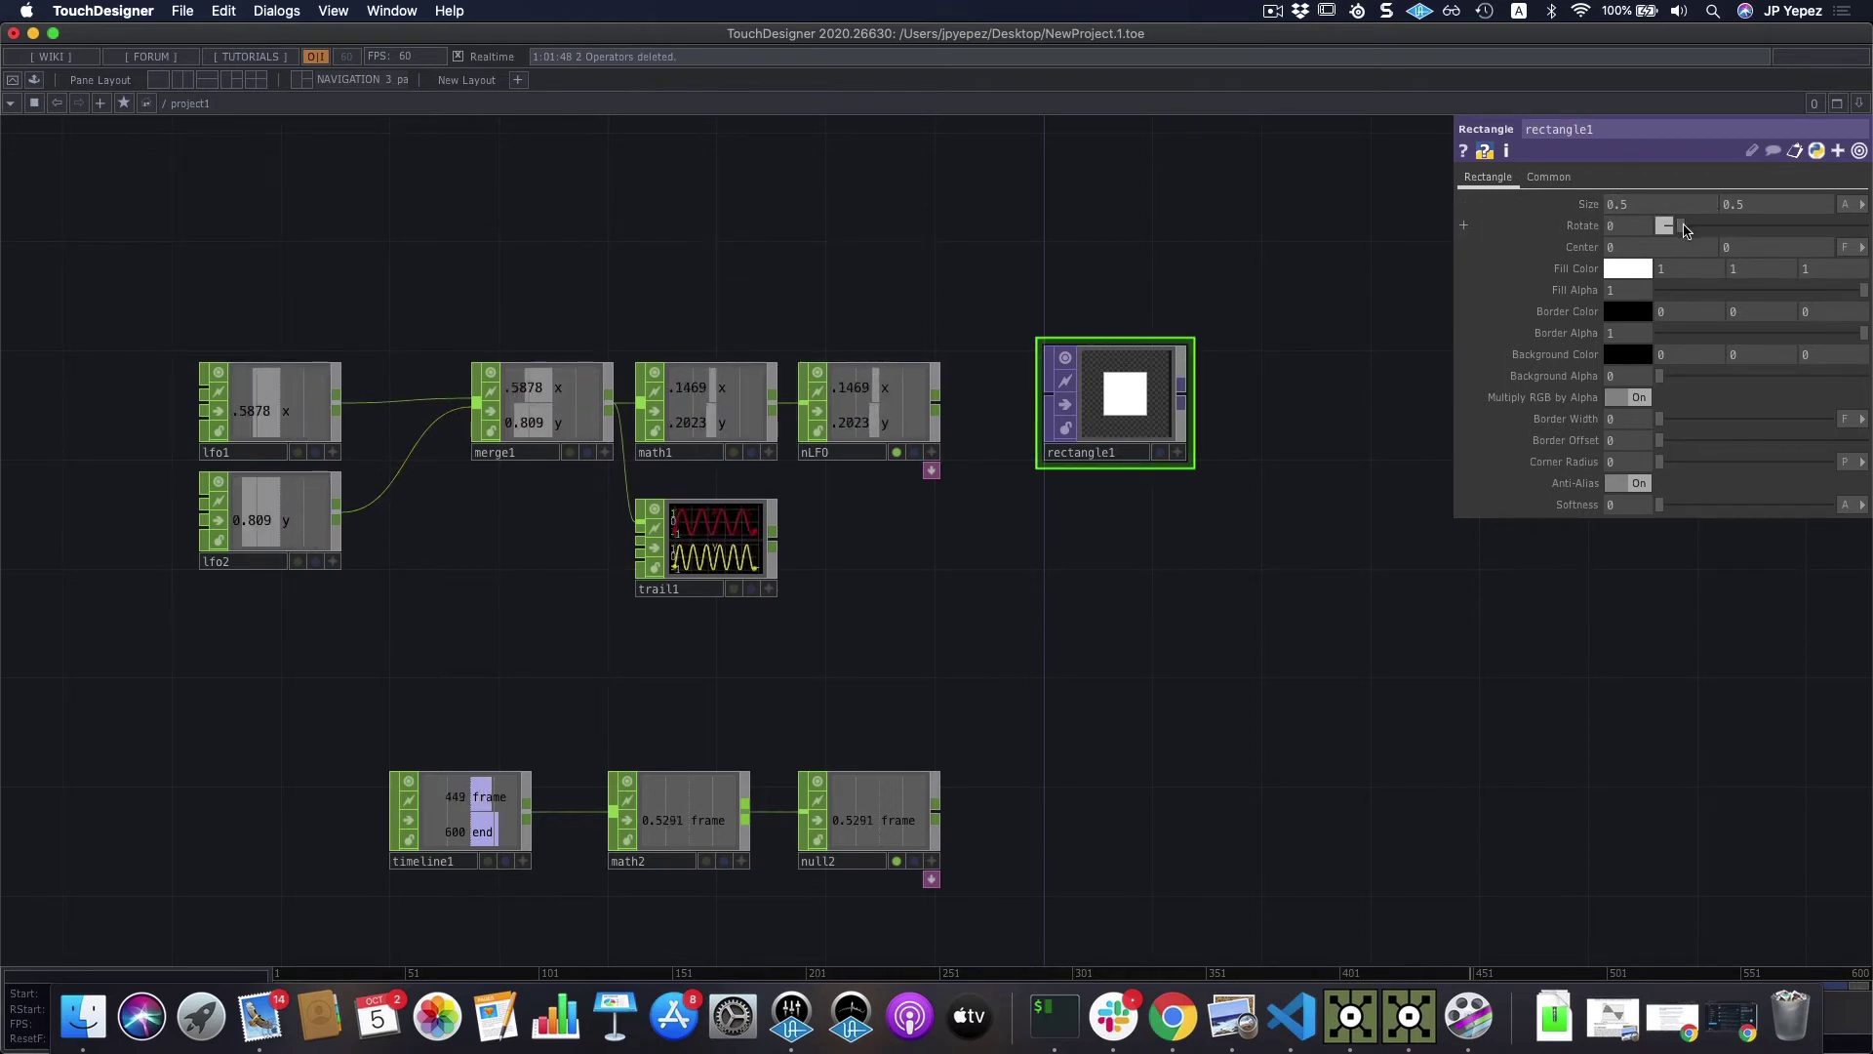
Step: Test rectangle1's rotation, then export nLFO's x and y channels onto its Center
mouse_move(1717, 234)
mouse_down()
mouse_move(1764, 238)
mouse_move(1736, 235)
mouse_up()
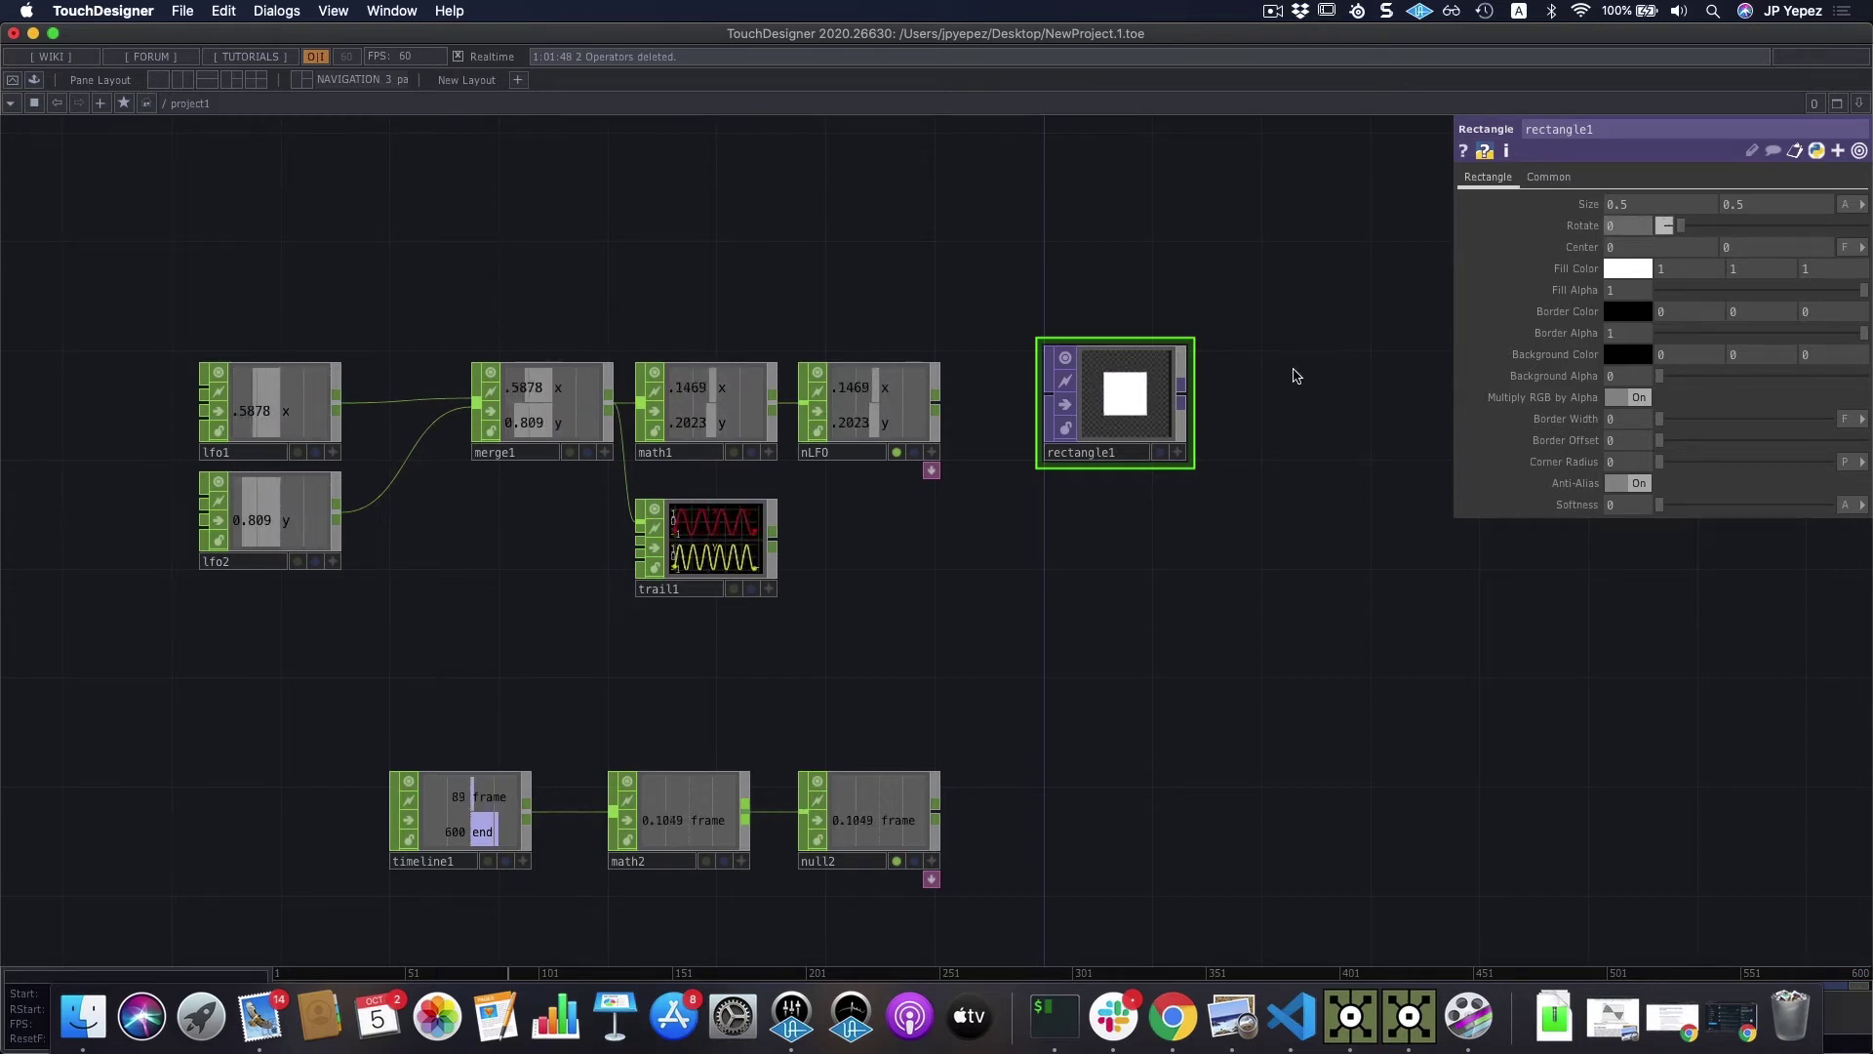
key(a)
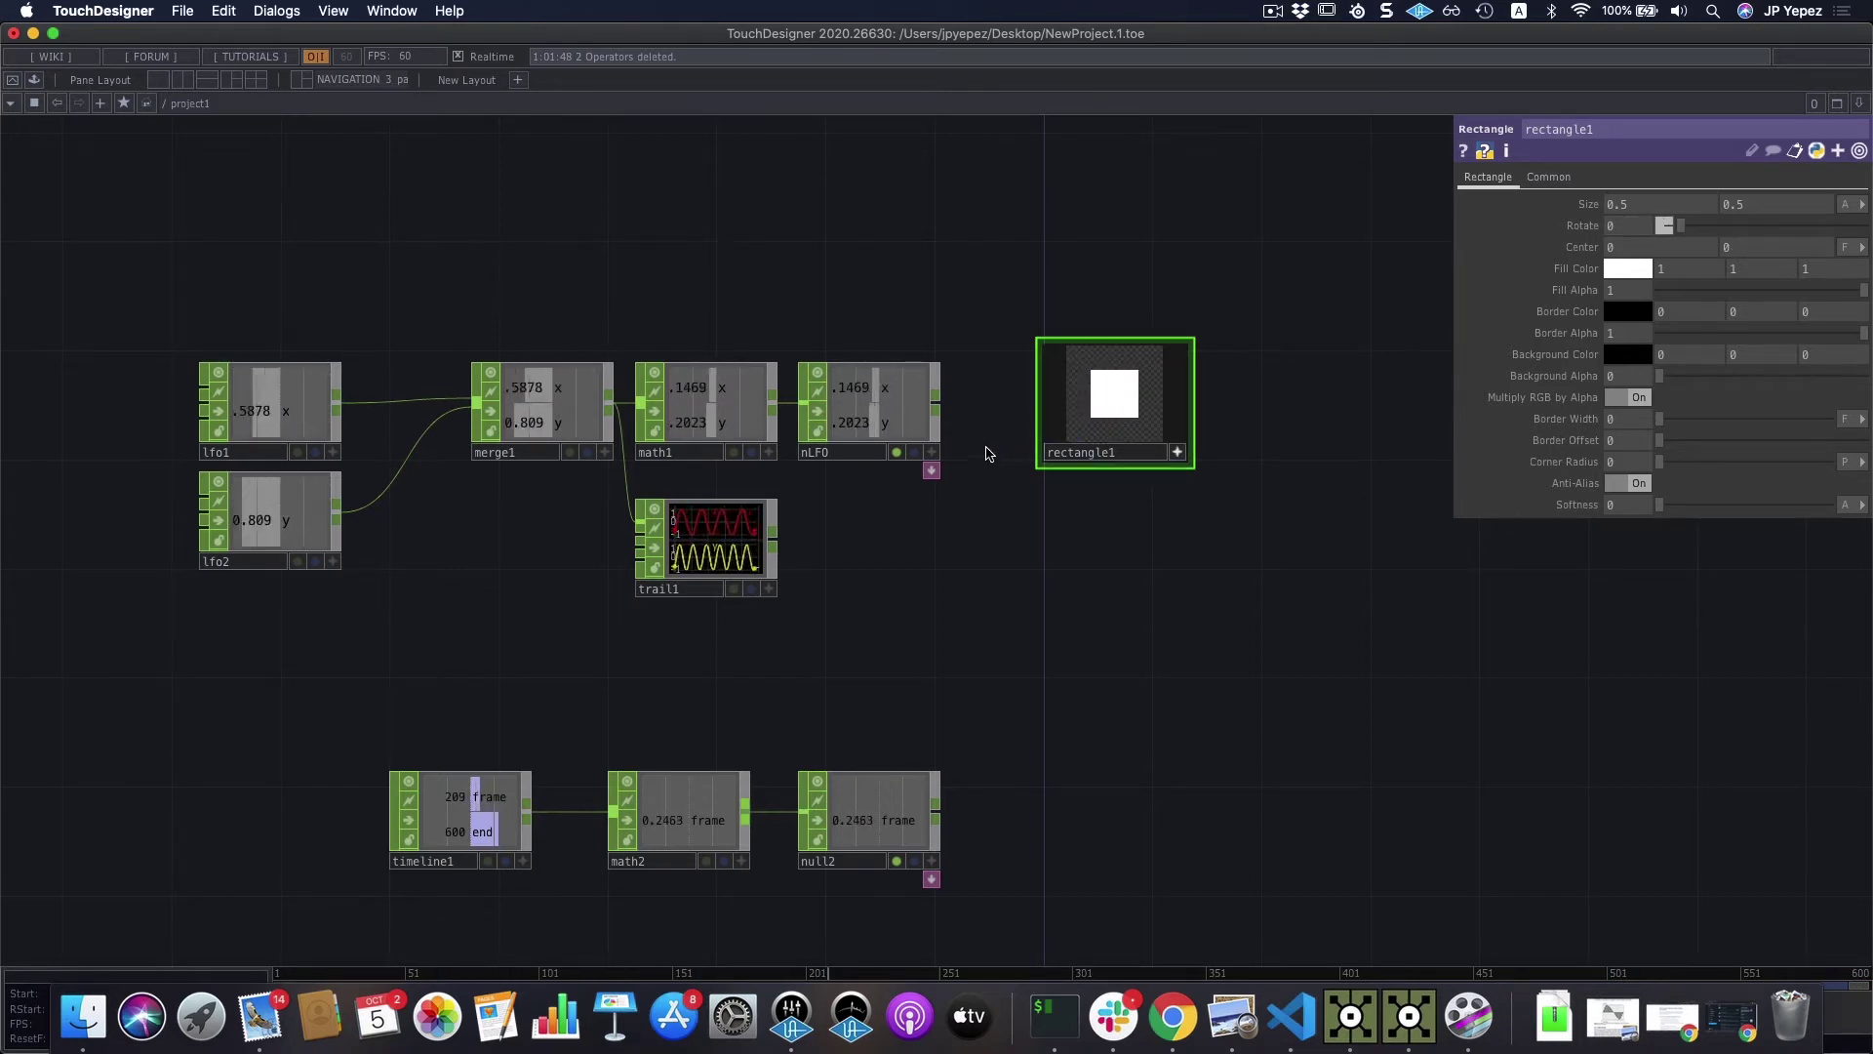
click(865, 399)
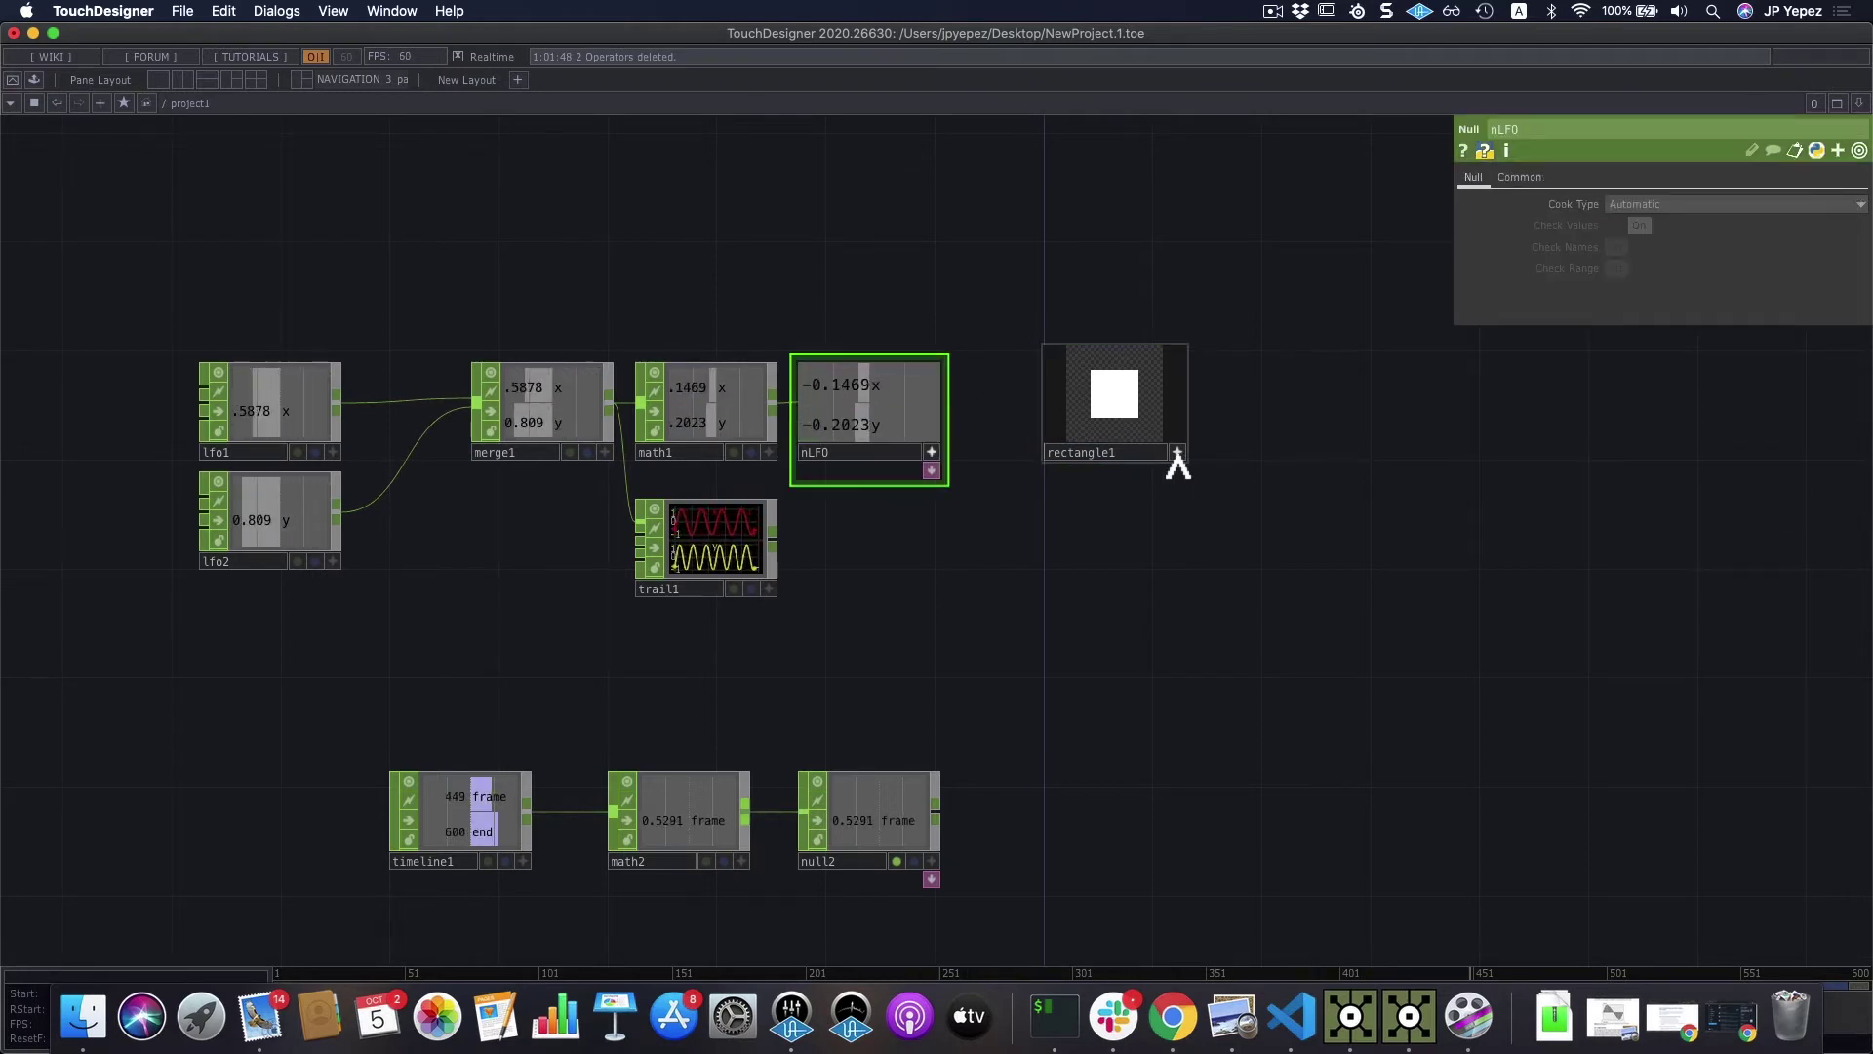
drag(859, 424, 897, 449)
click(1114, 398)
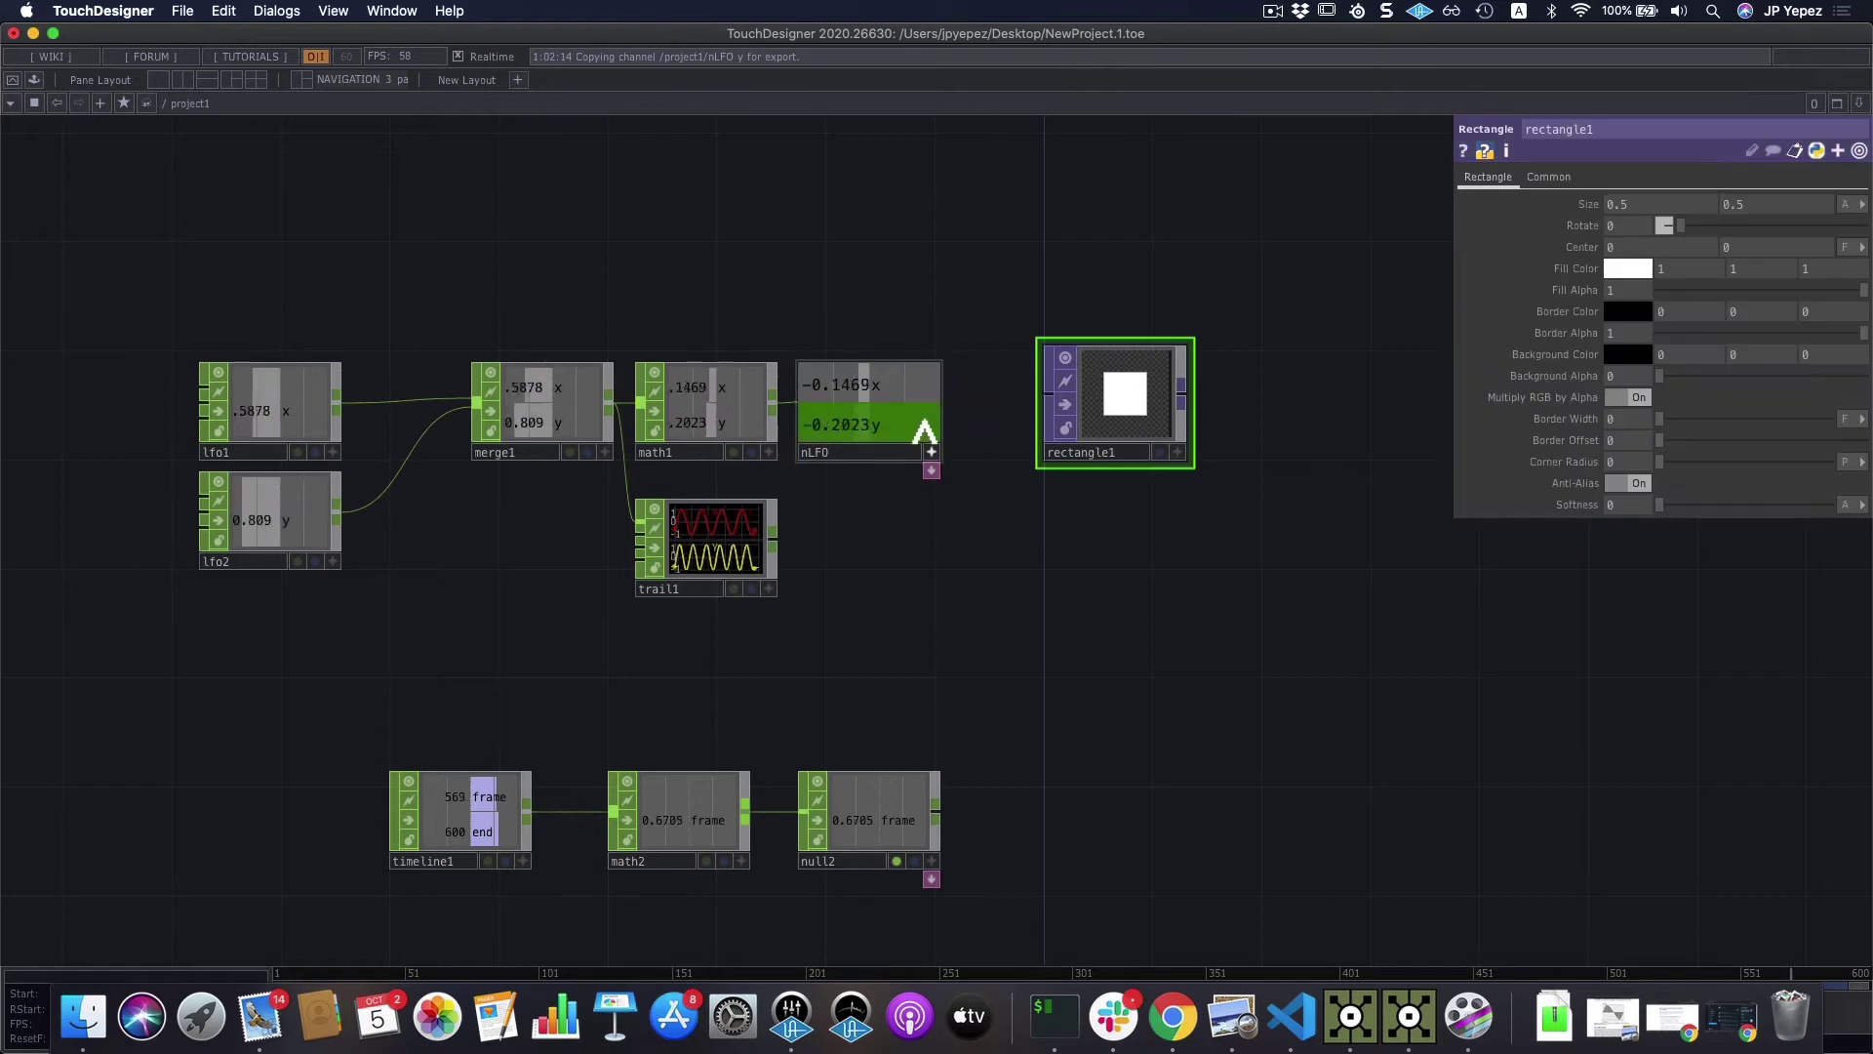
drag(1676, 252, 1776, 246)
click(1704, 224)
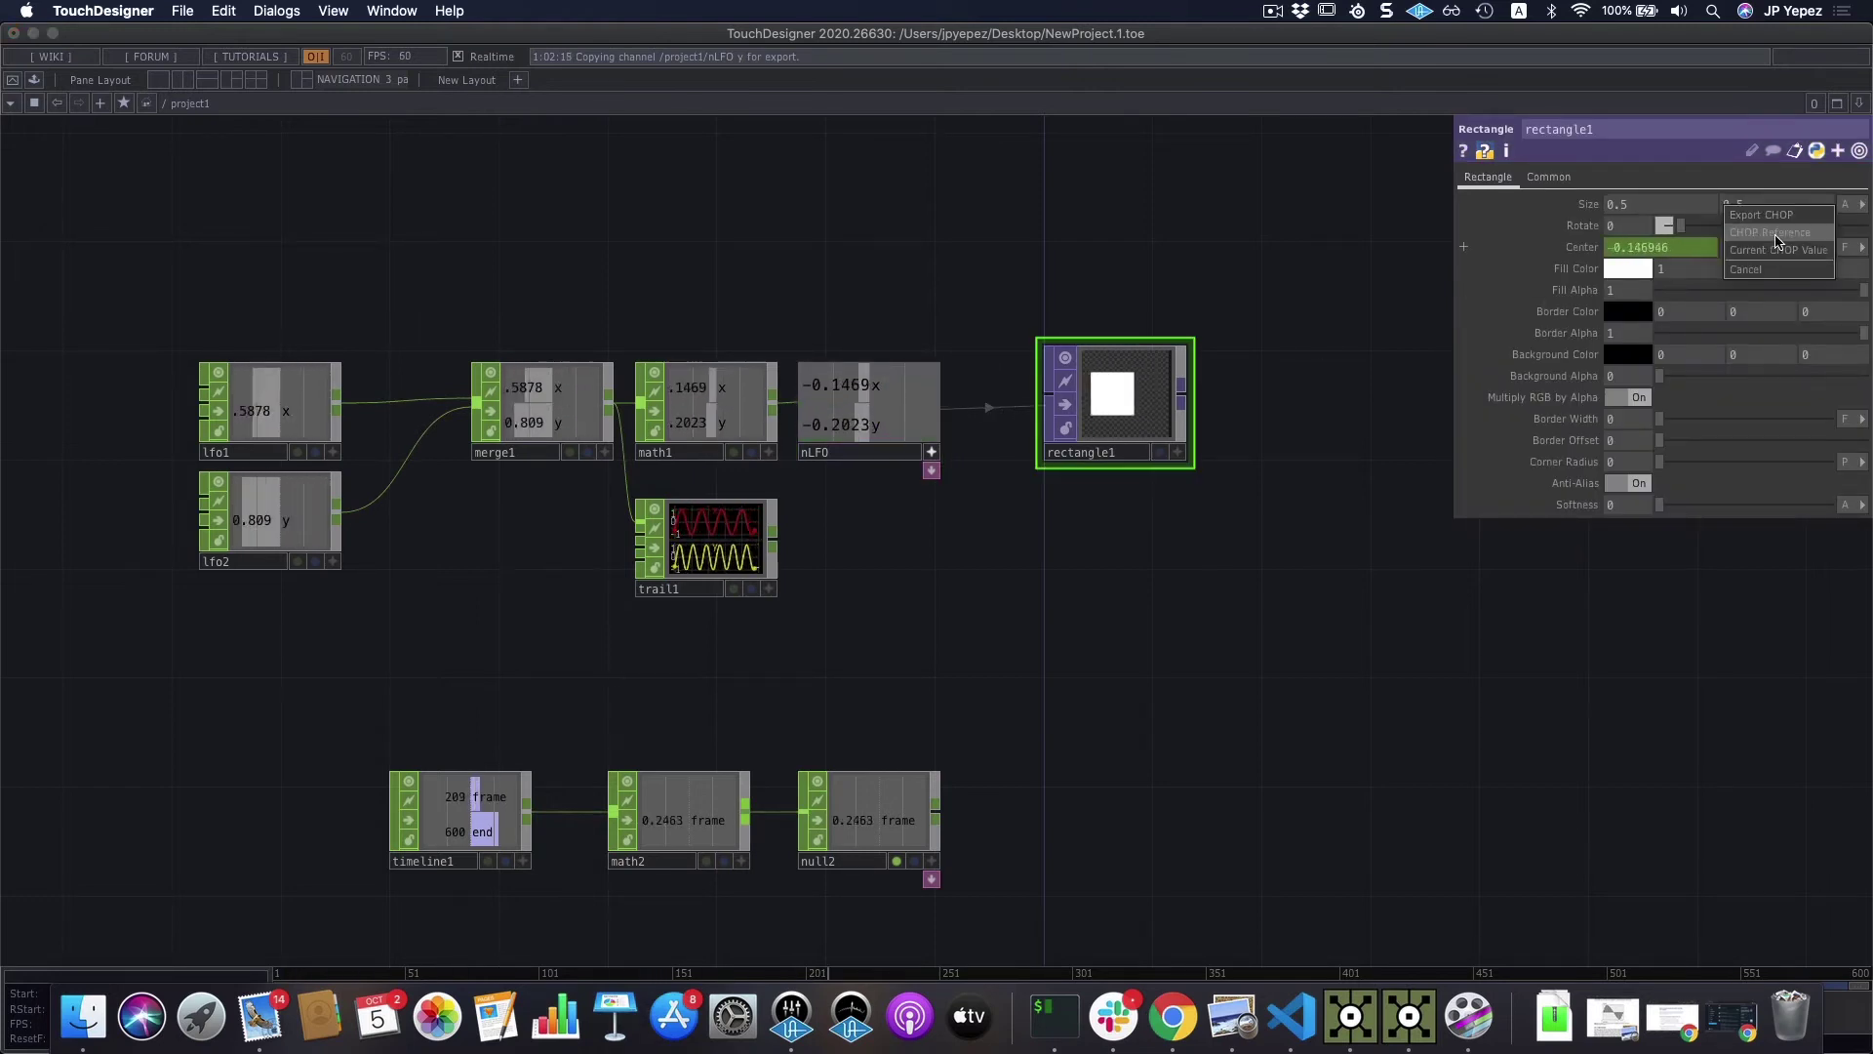
click(1766, 217)
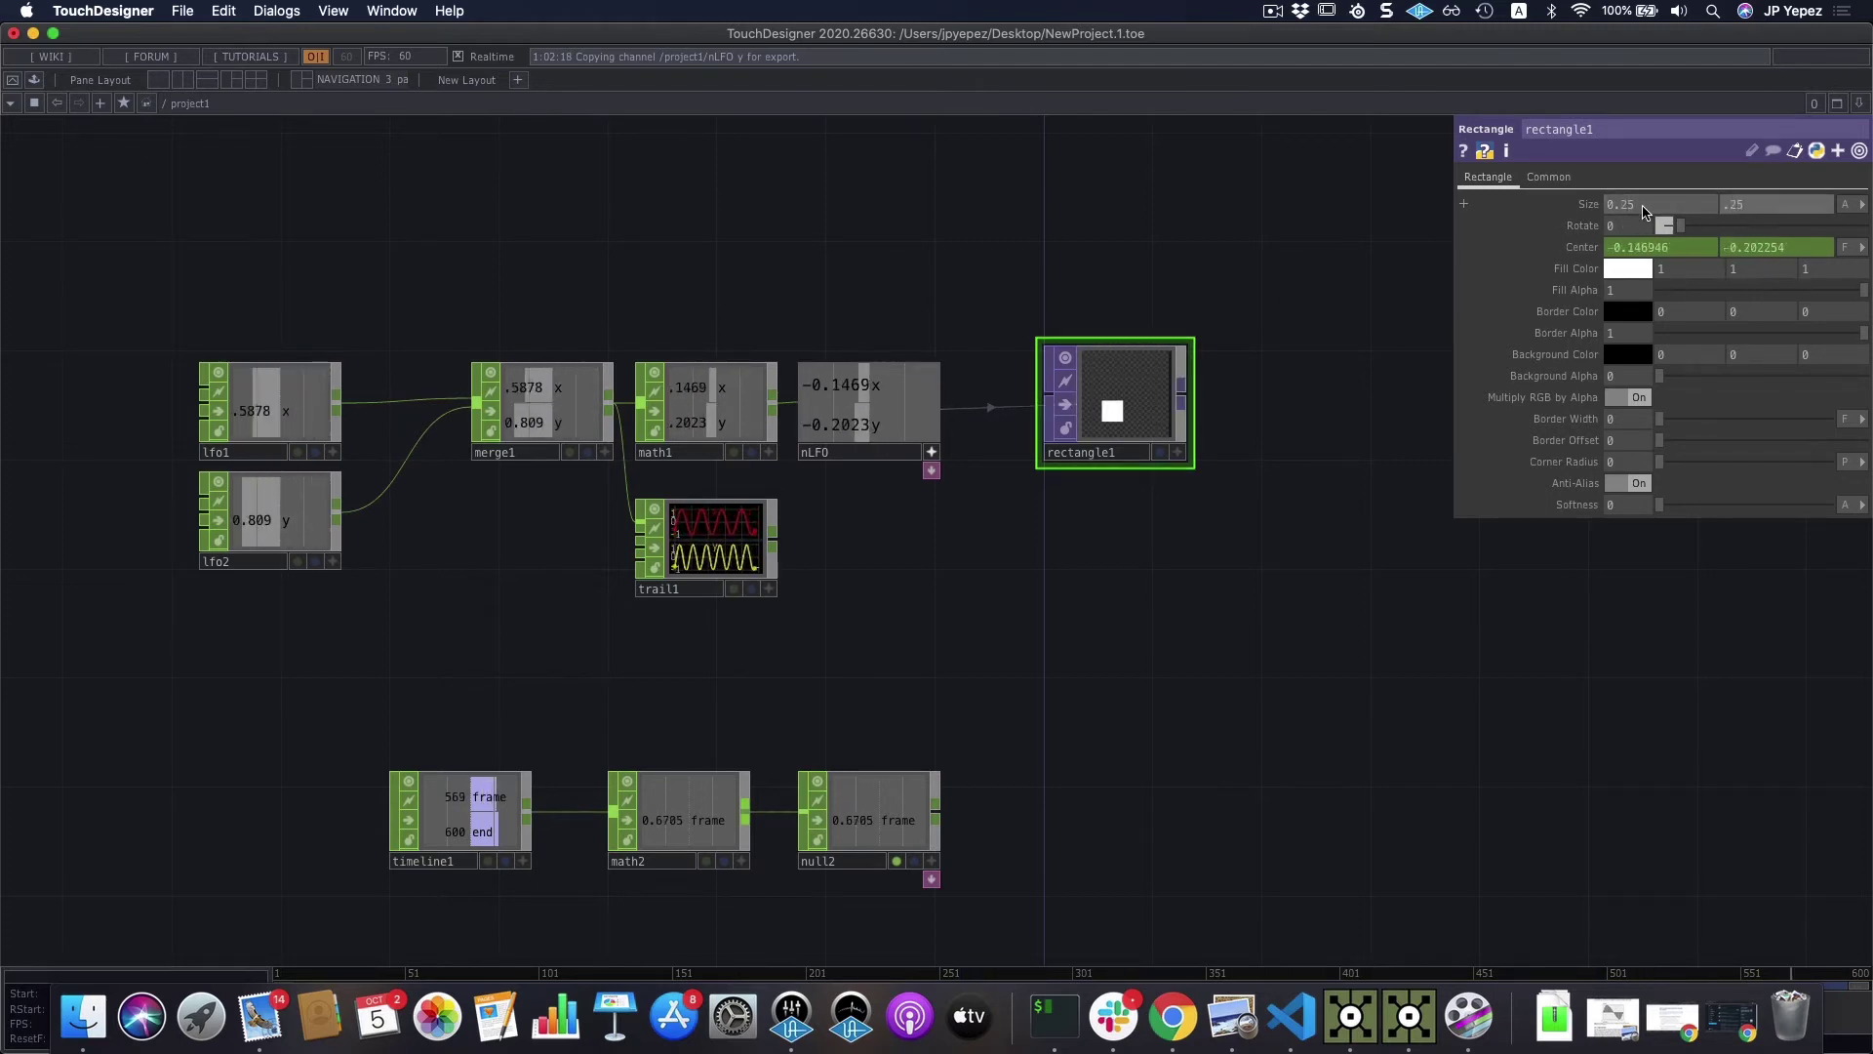
Step: Set rectangle1's fill colour to light orange (1, 0.772549, 0.498039)
click(1642, 266)
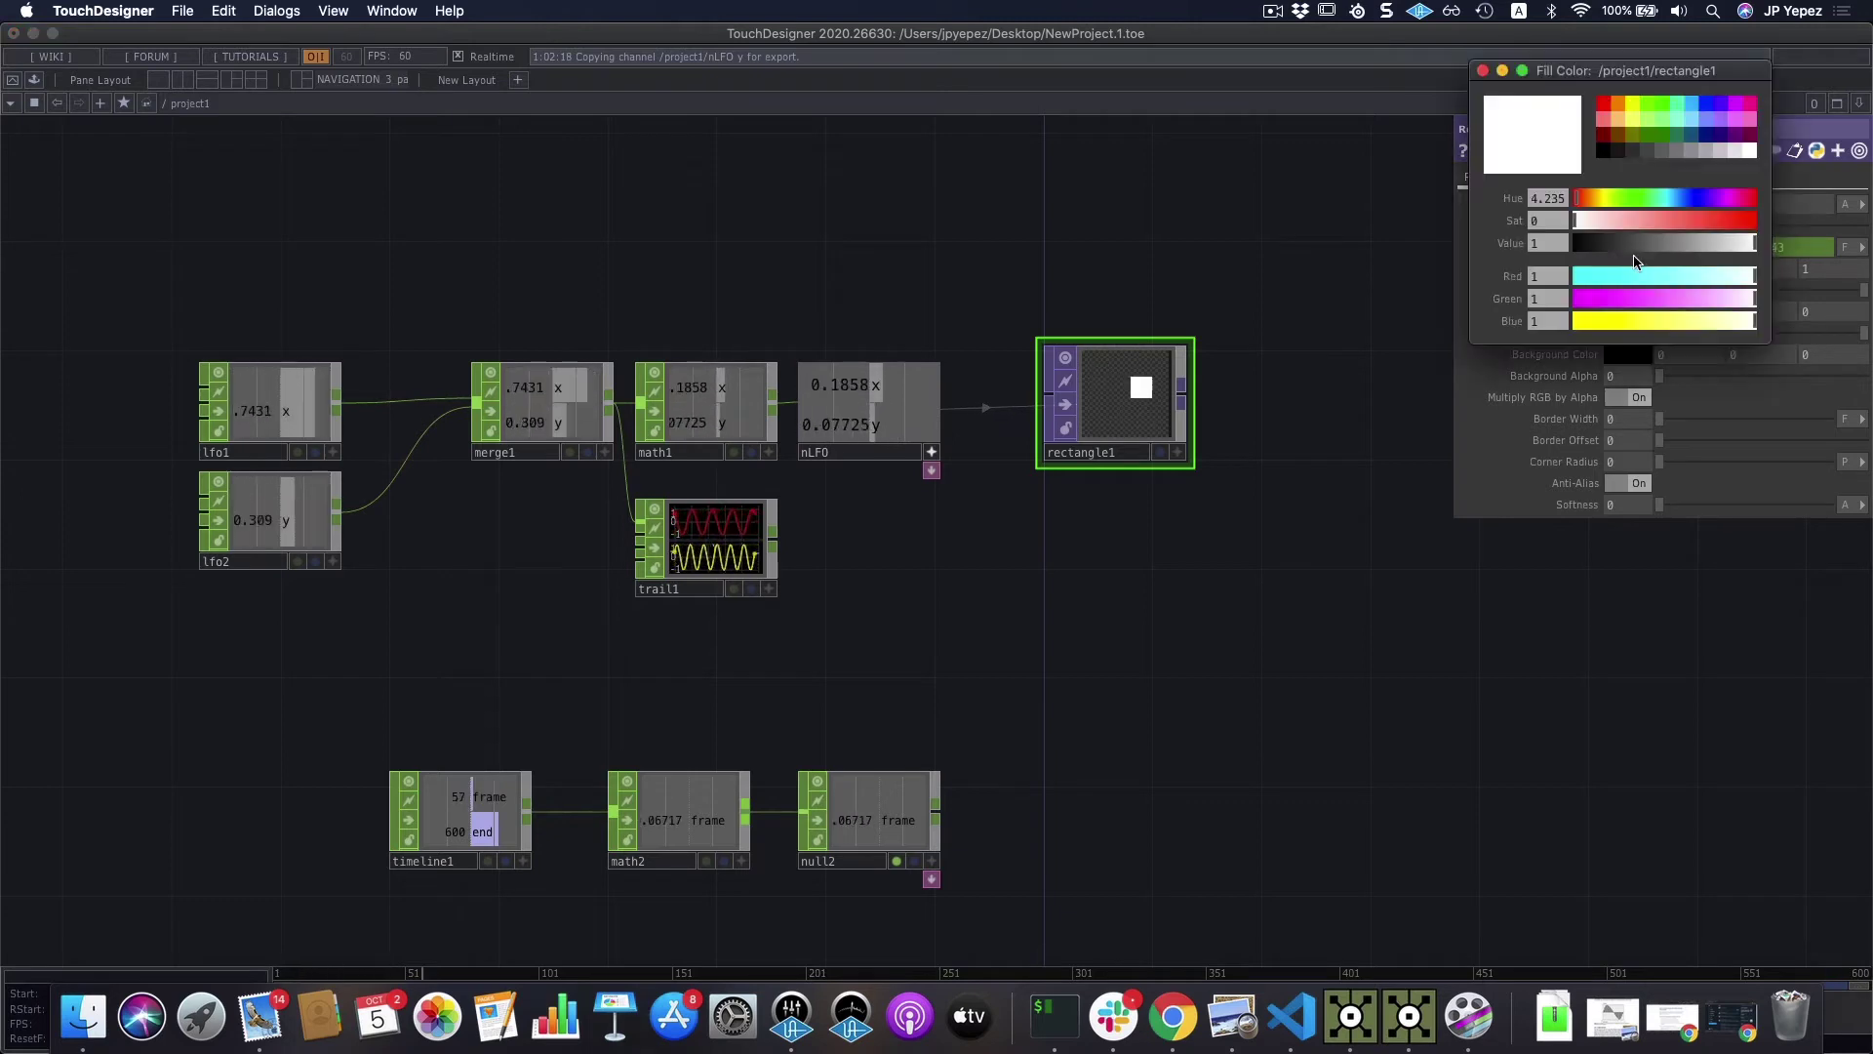
click(1615, 121)
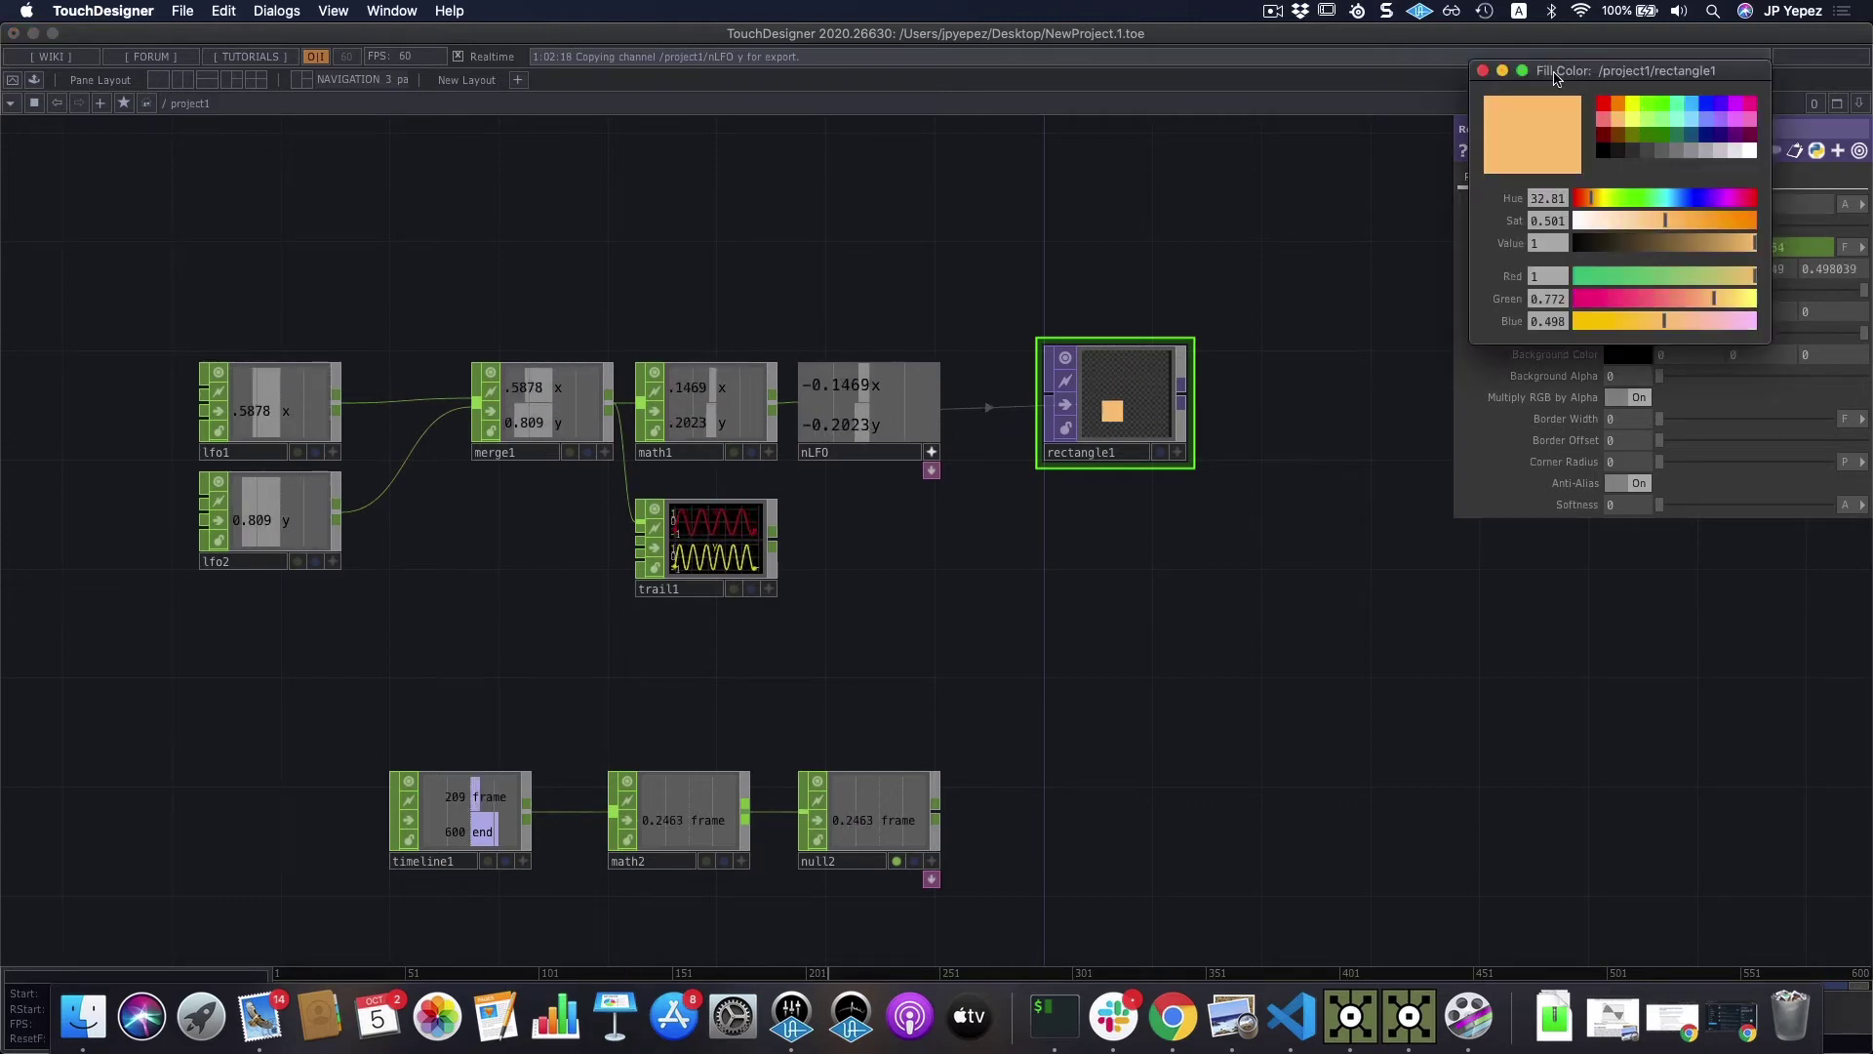
click(1482, 70)
scroll(1102, 556, down, 2)
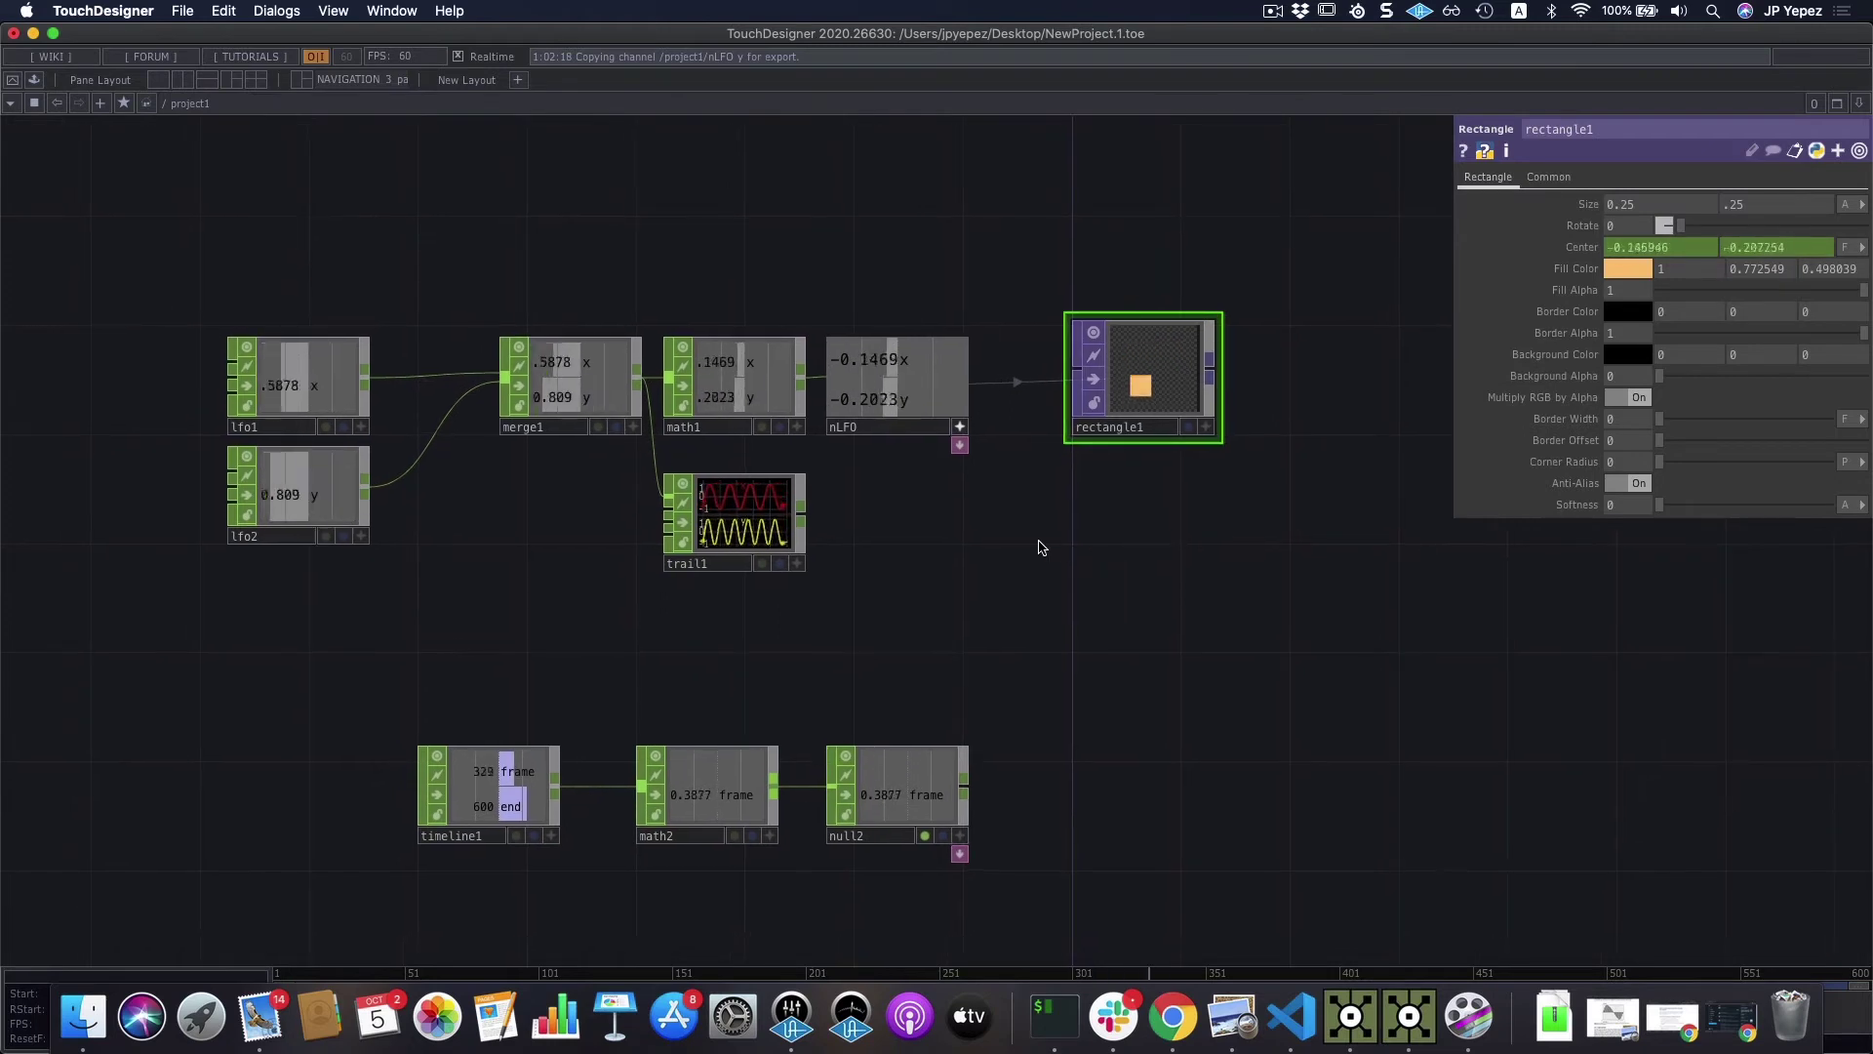
drag(1035, 542, 1044, 538)
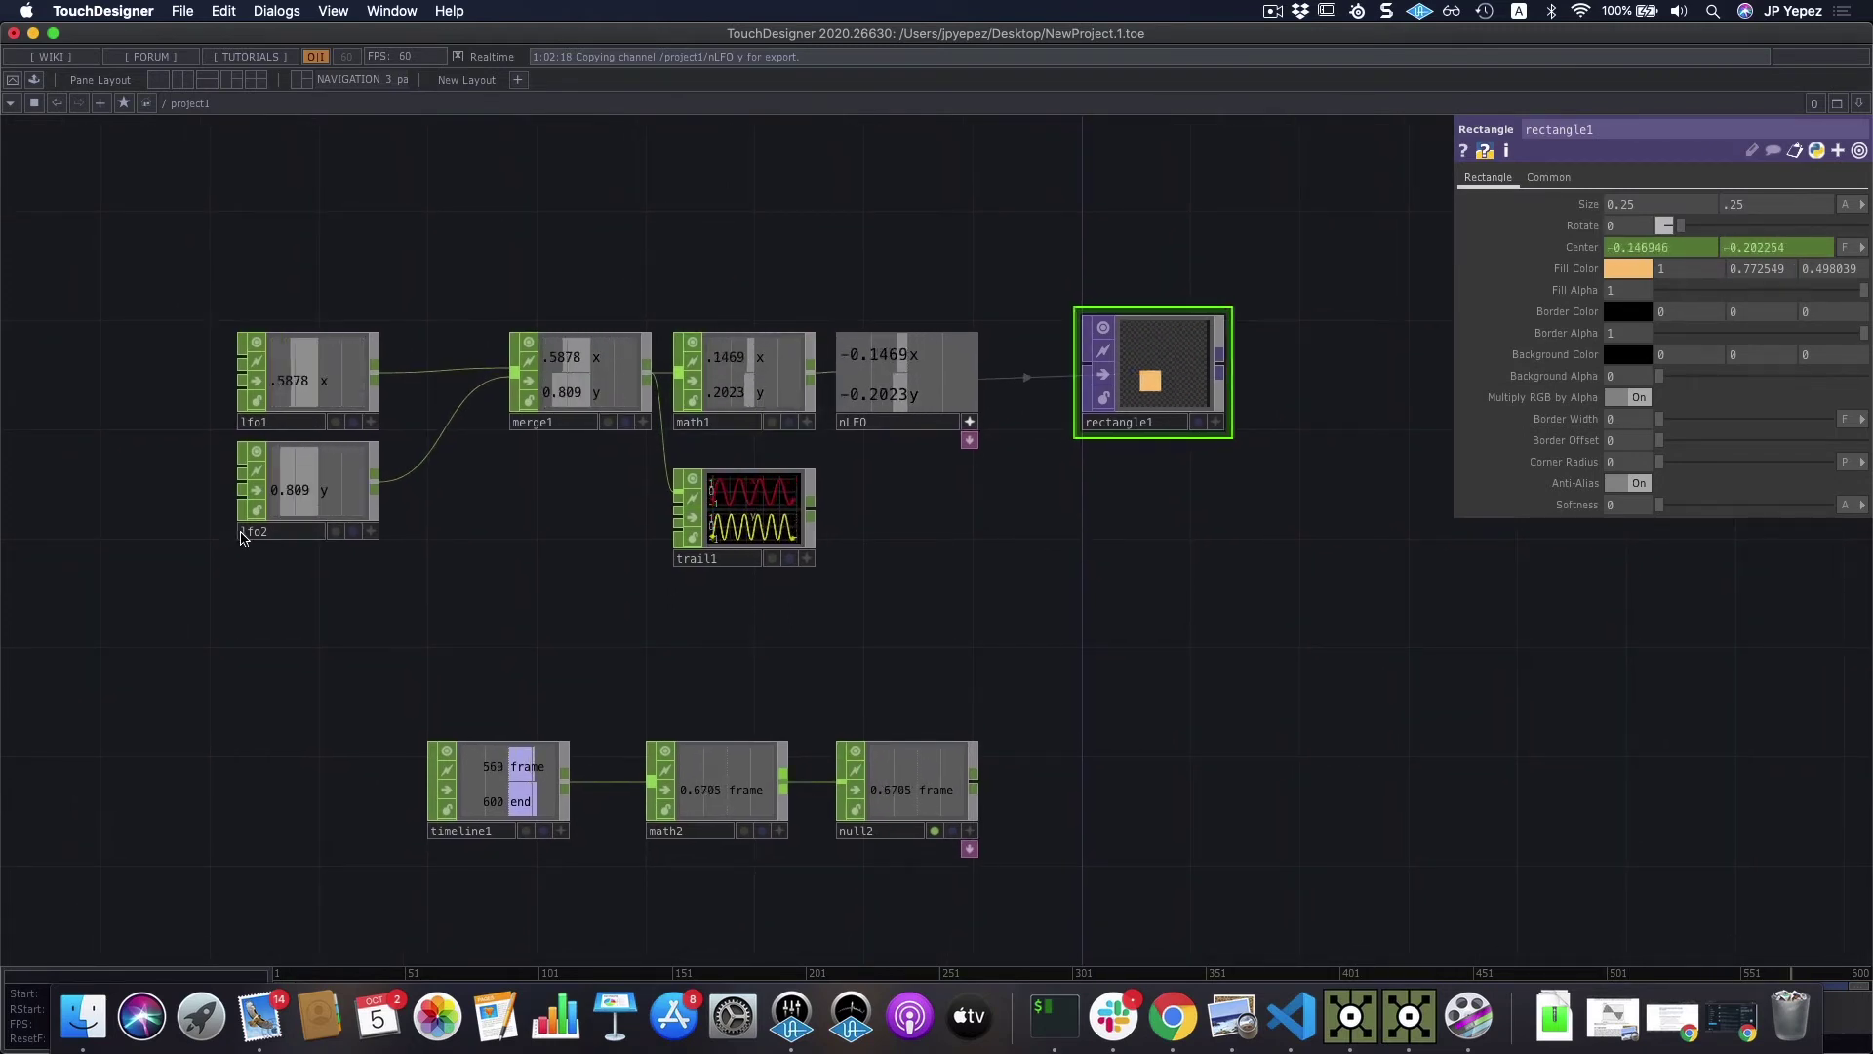
click(318, 541)
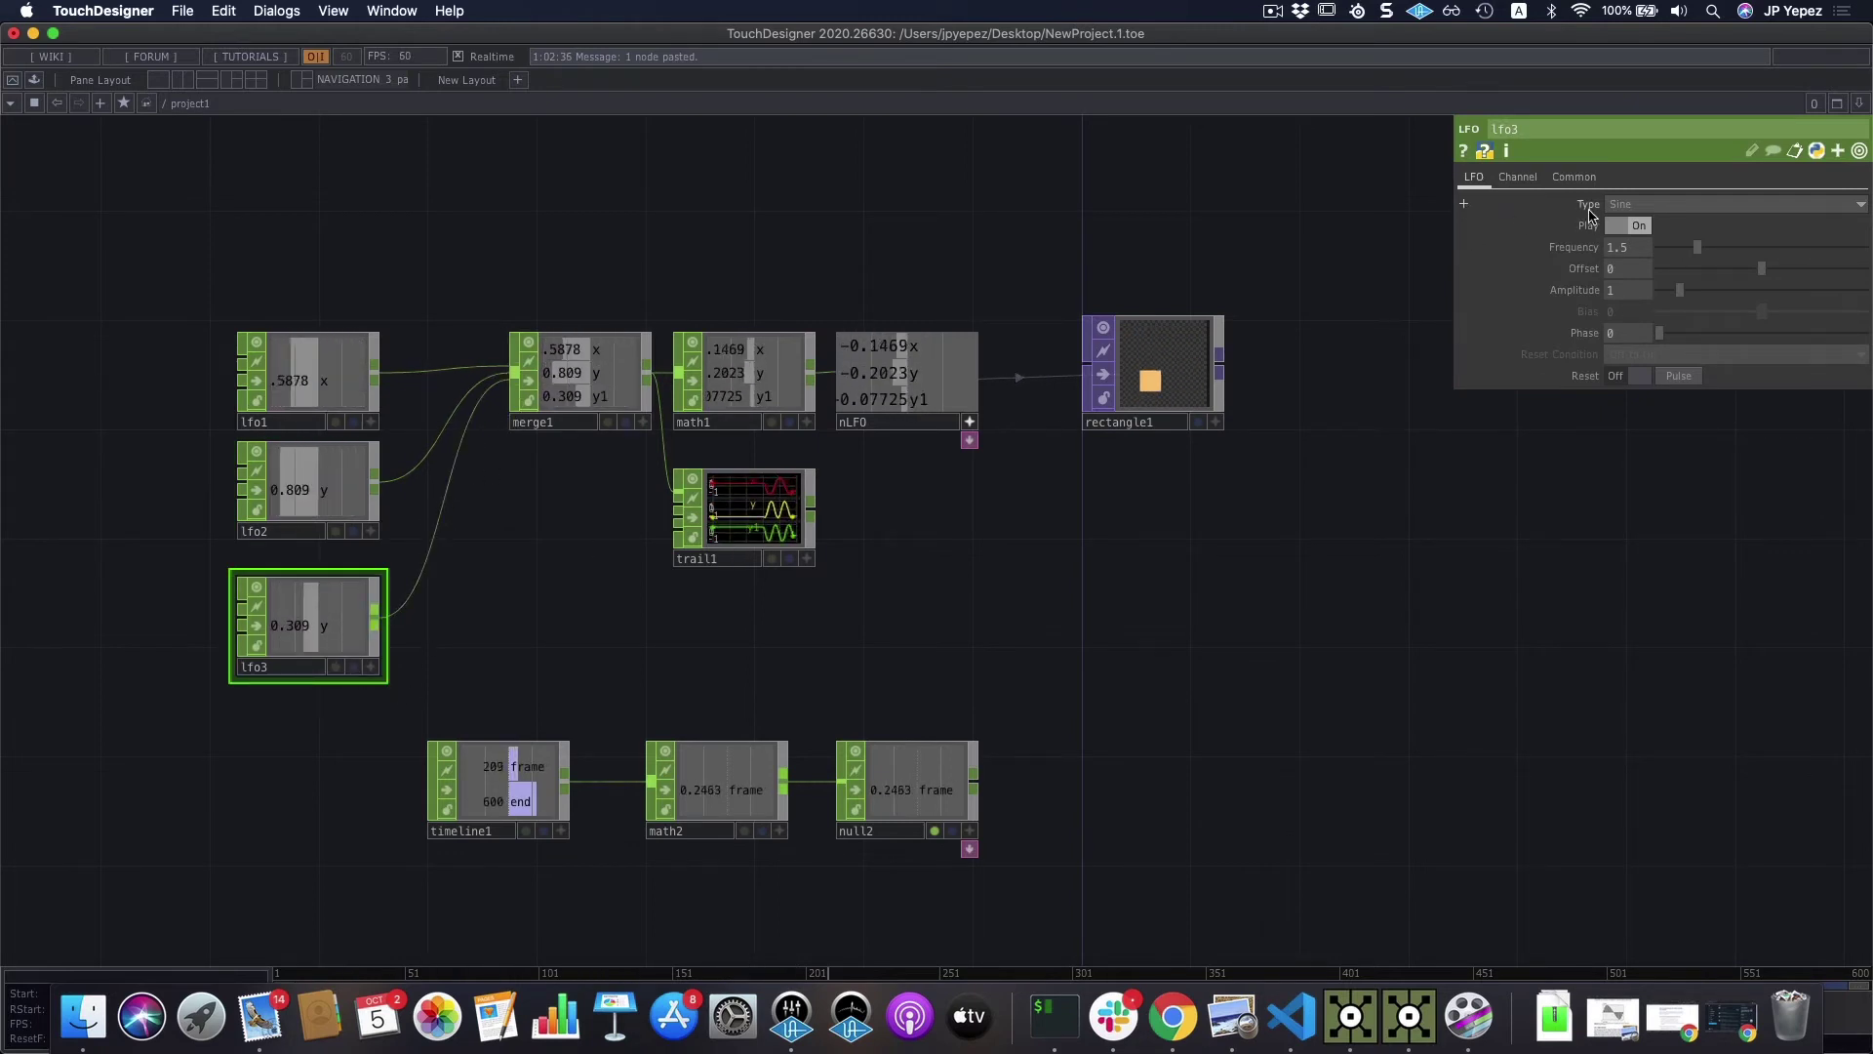
Step: Export nLFO's channels onto rectangle1's center and rotate parameters
click(1517, 177)
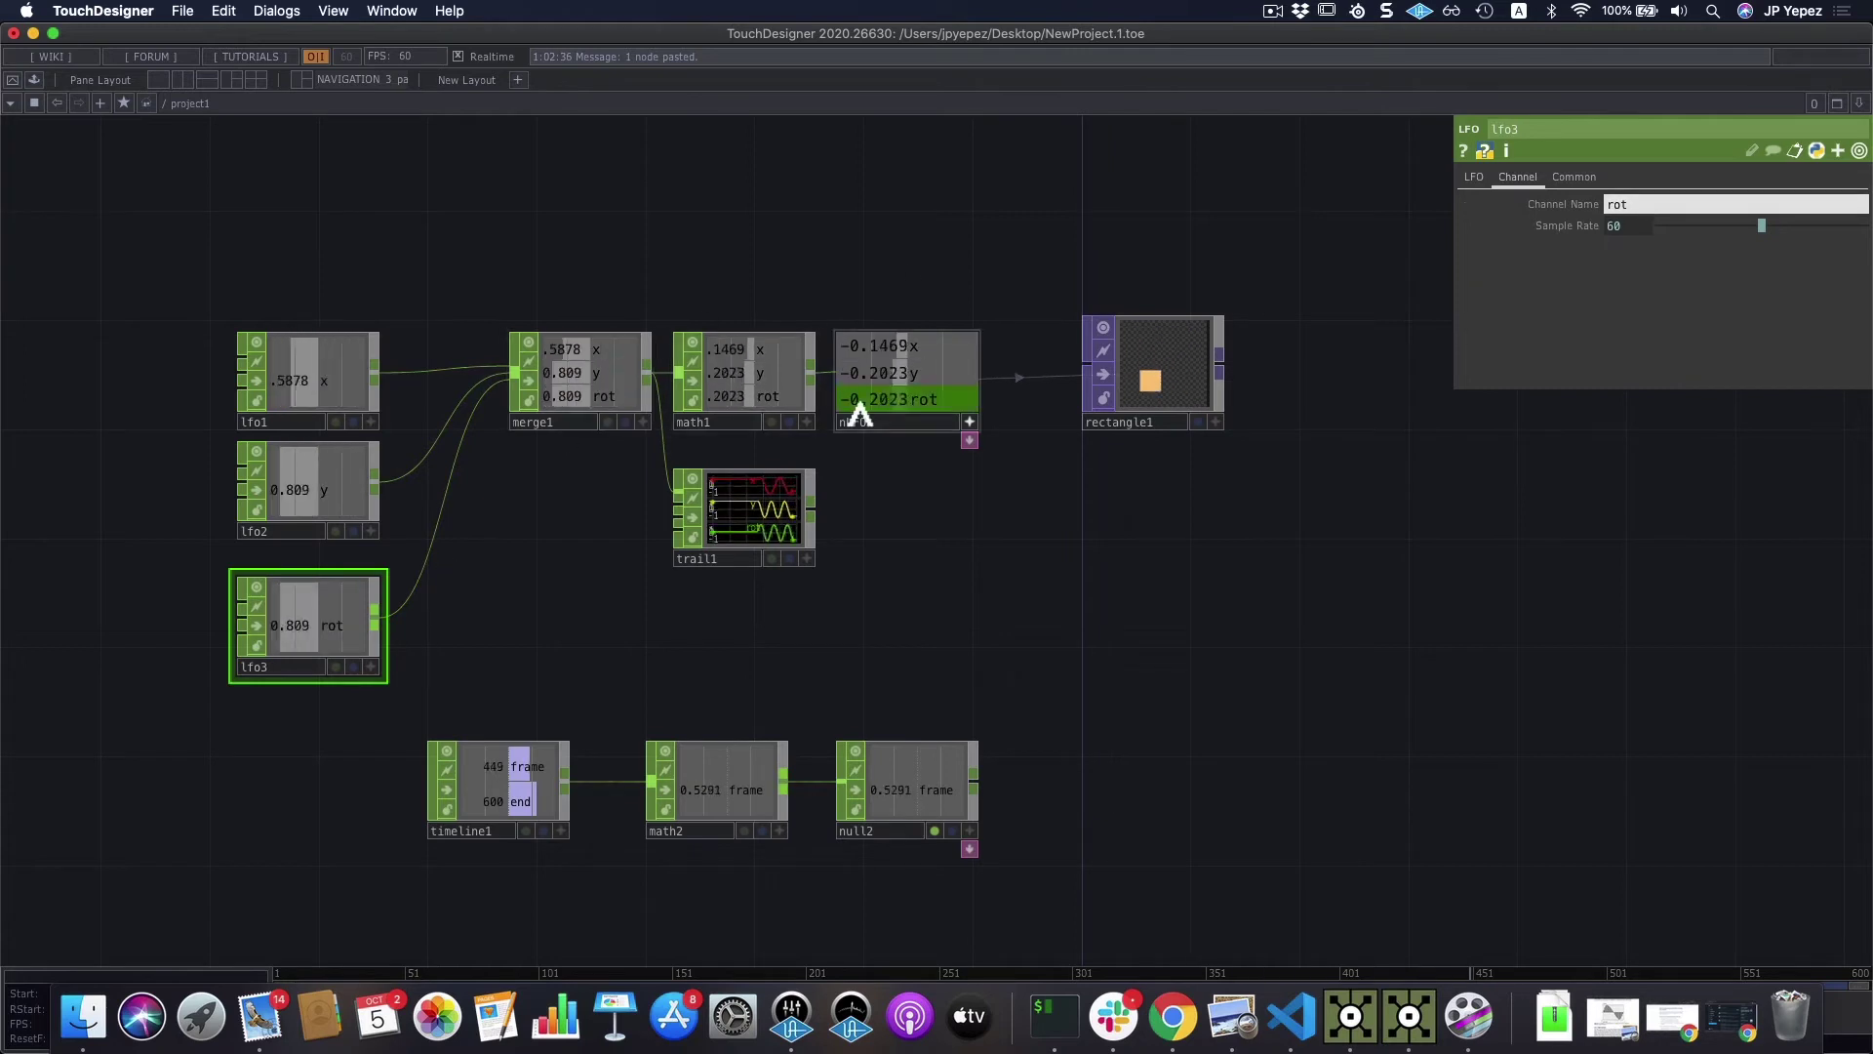
click(1172, 365)
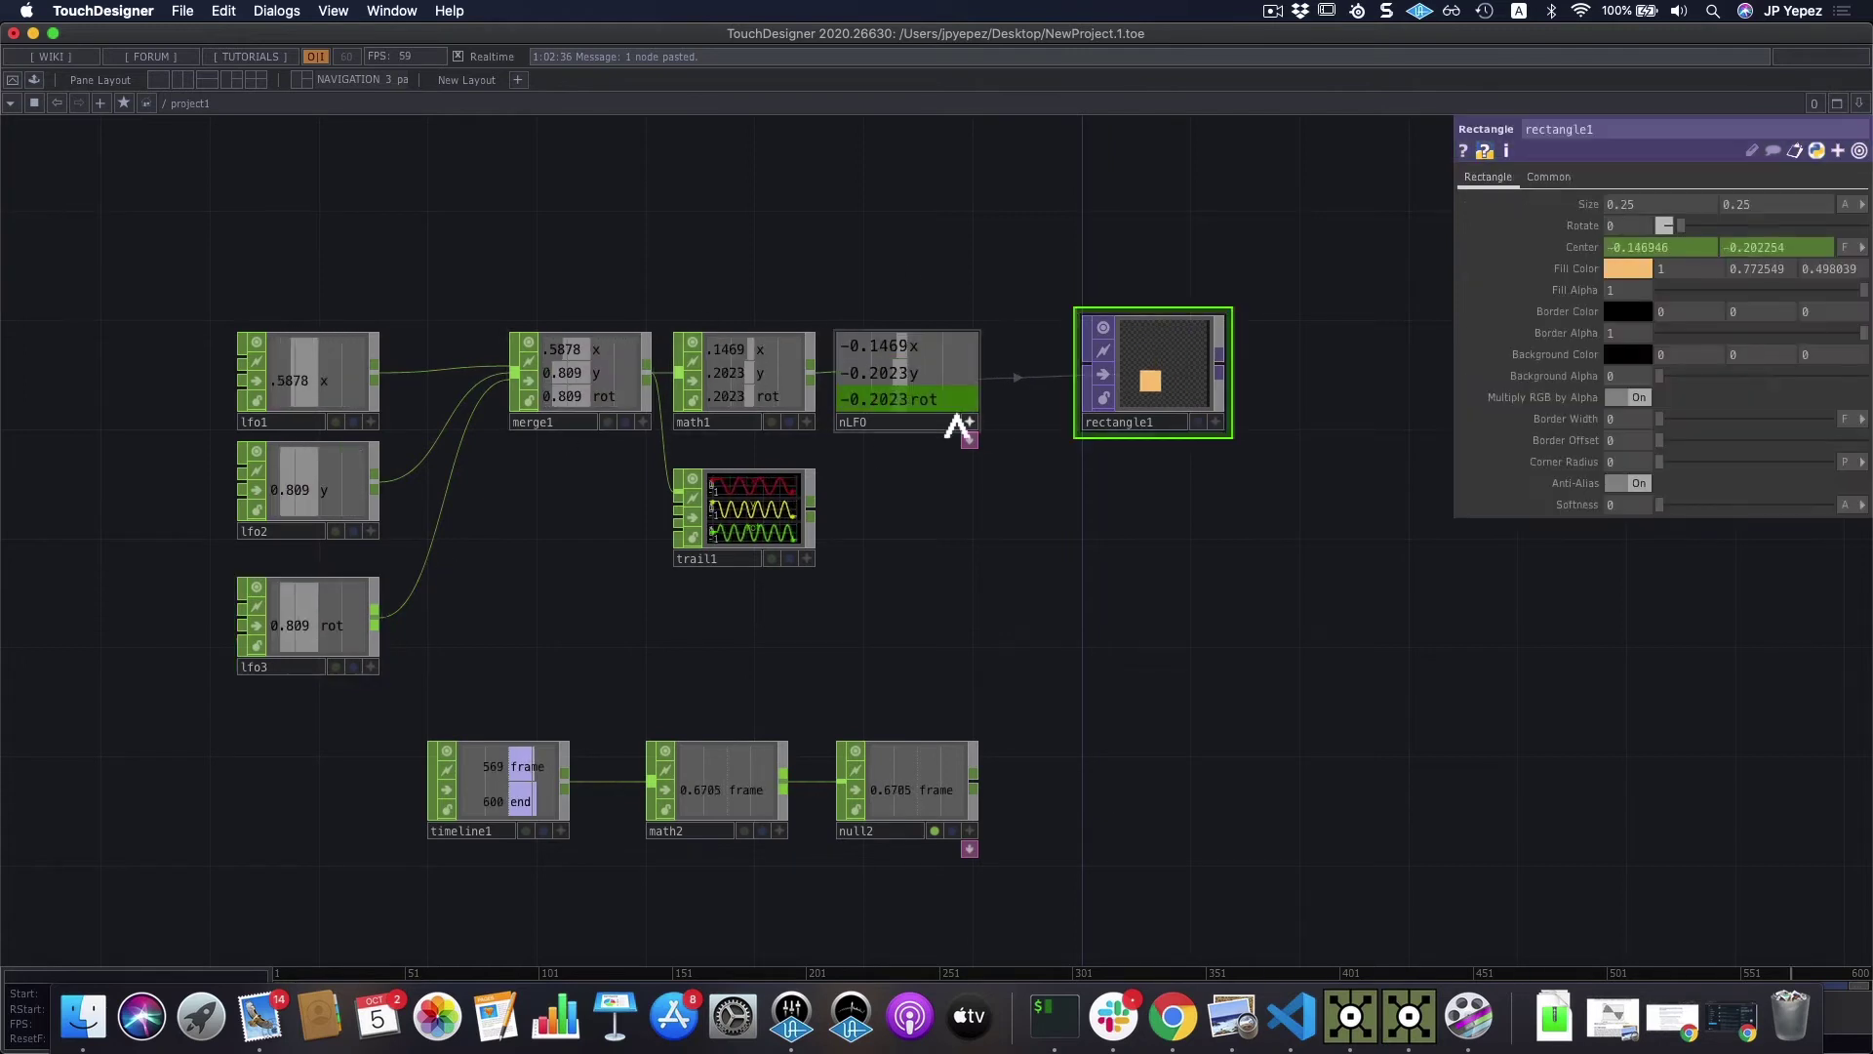
drag(952, 418, 1650, 247)
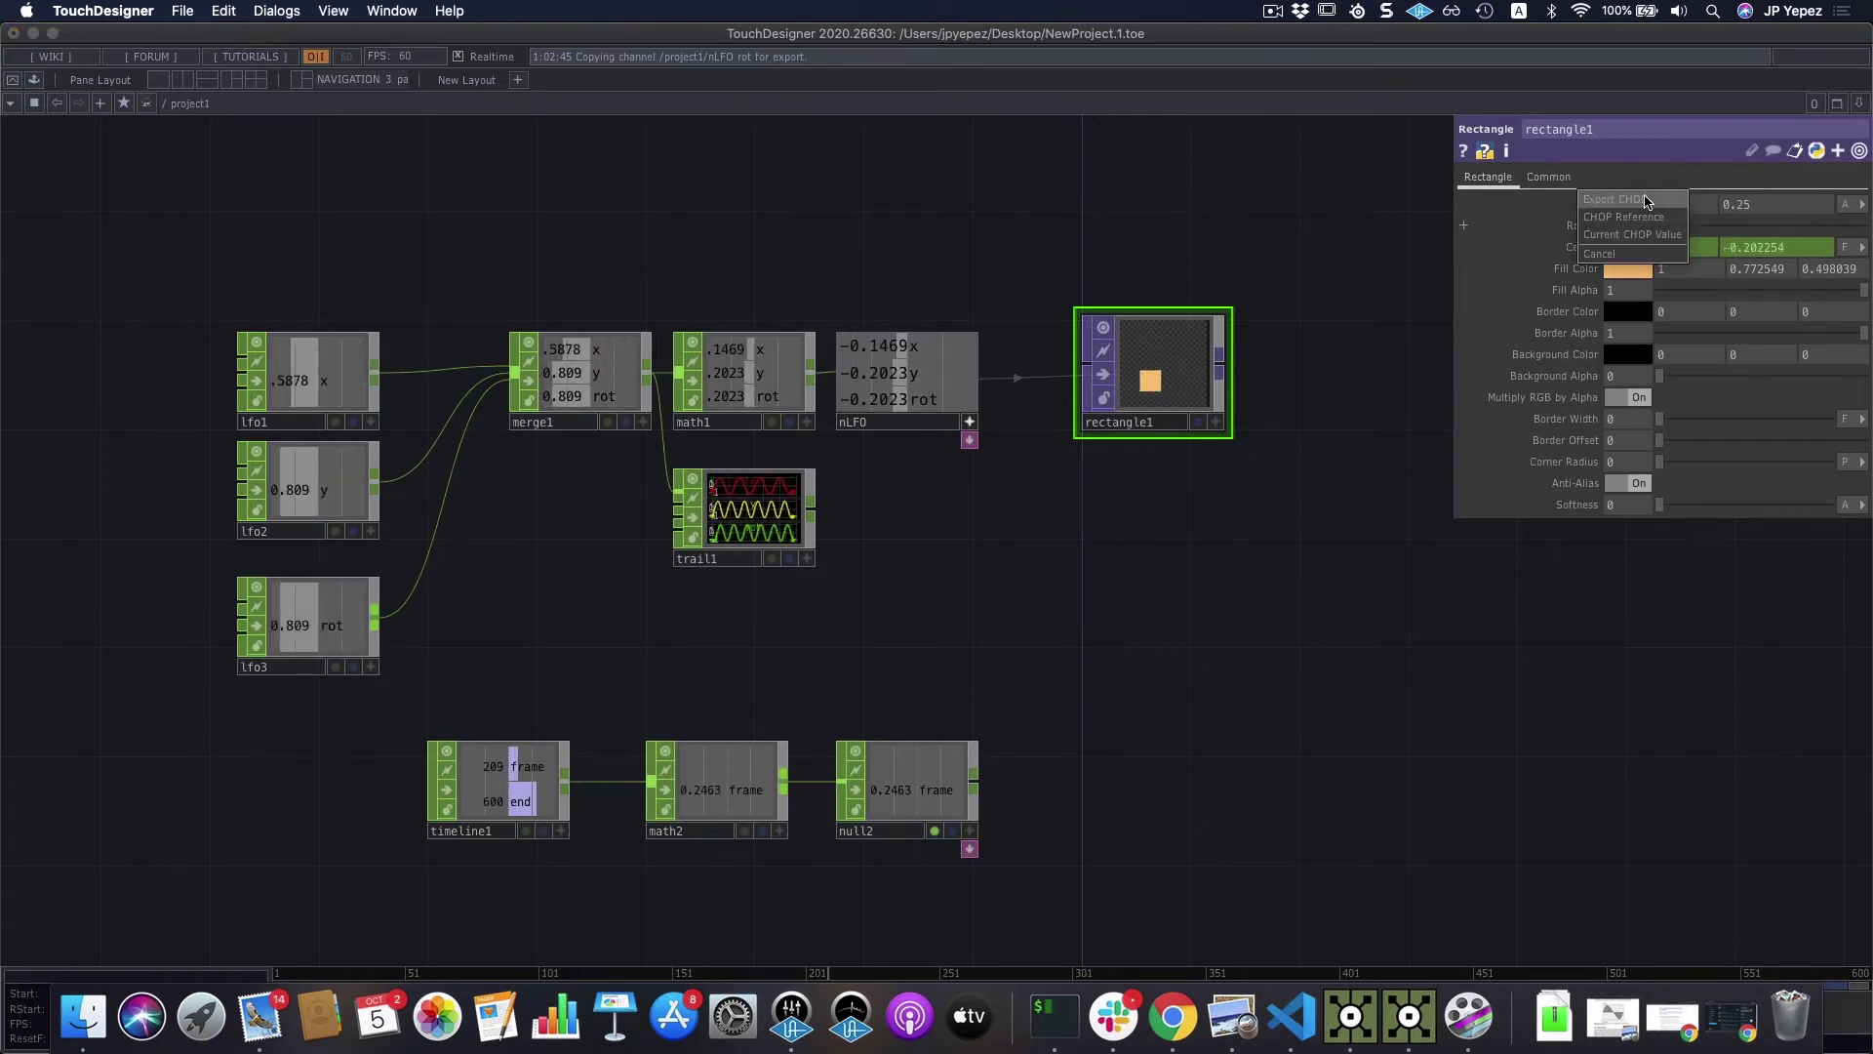
click(1655, 203)
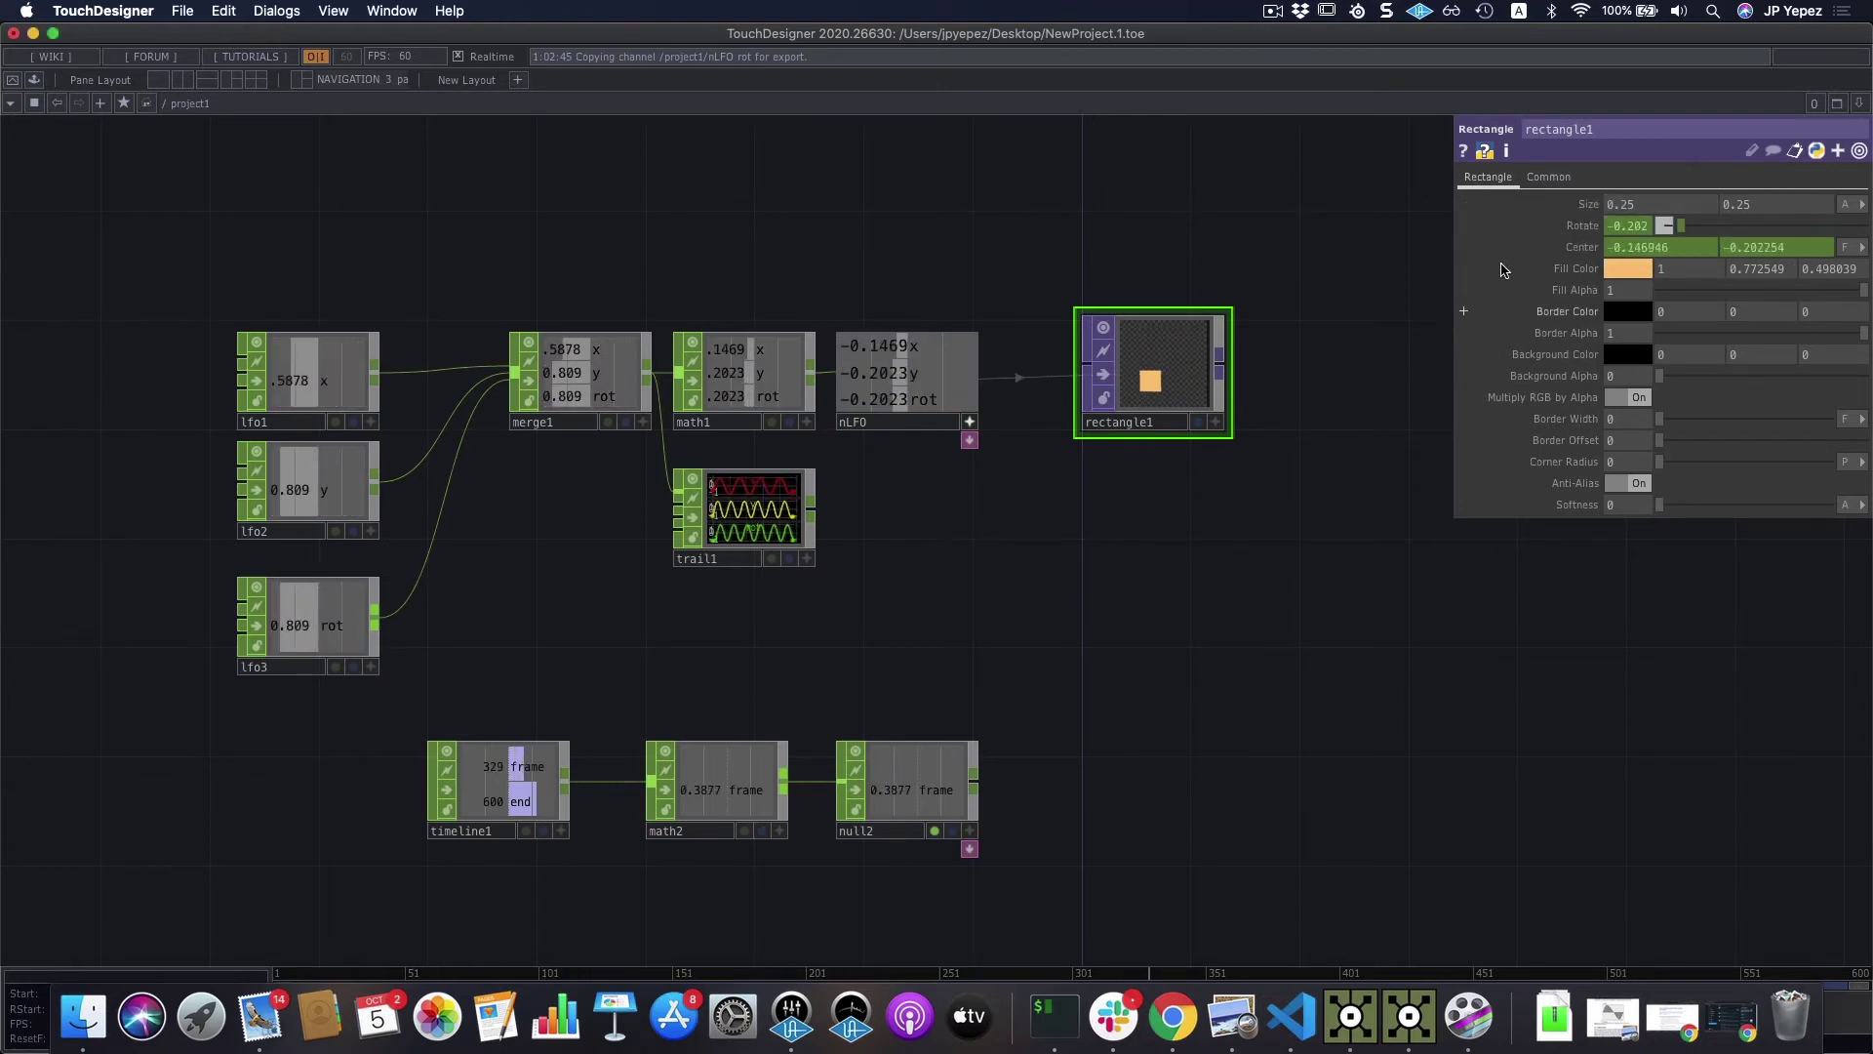
Step: Zoom out and drag lfo3 left of lfo2, clearing its wire into merge1
scroll(1186, 390, up, 6)
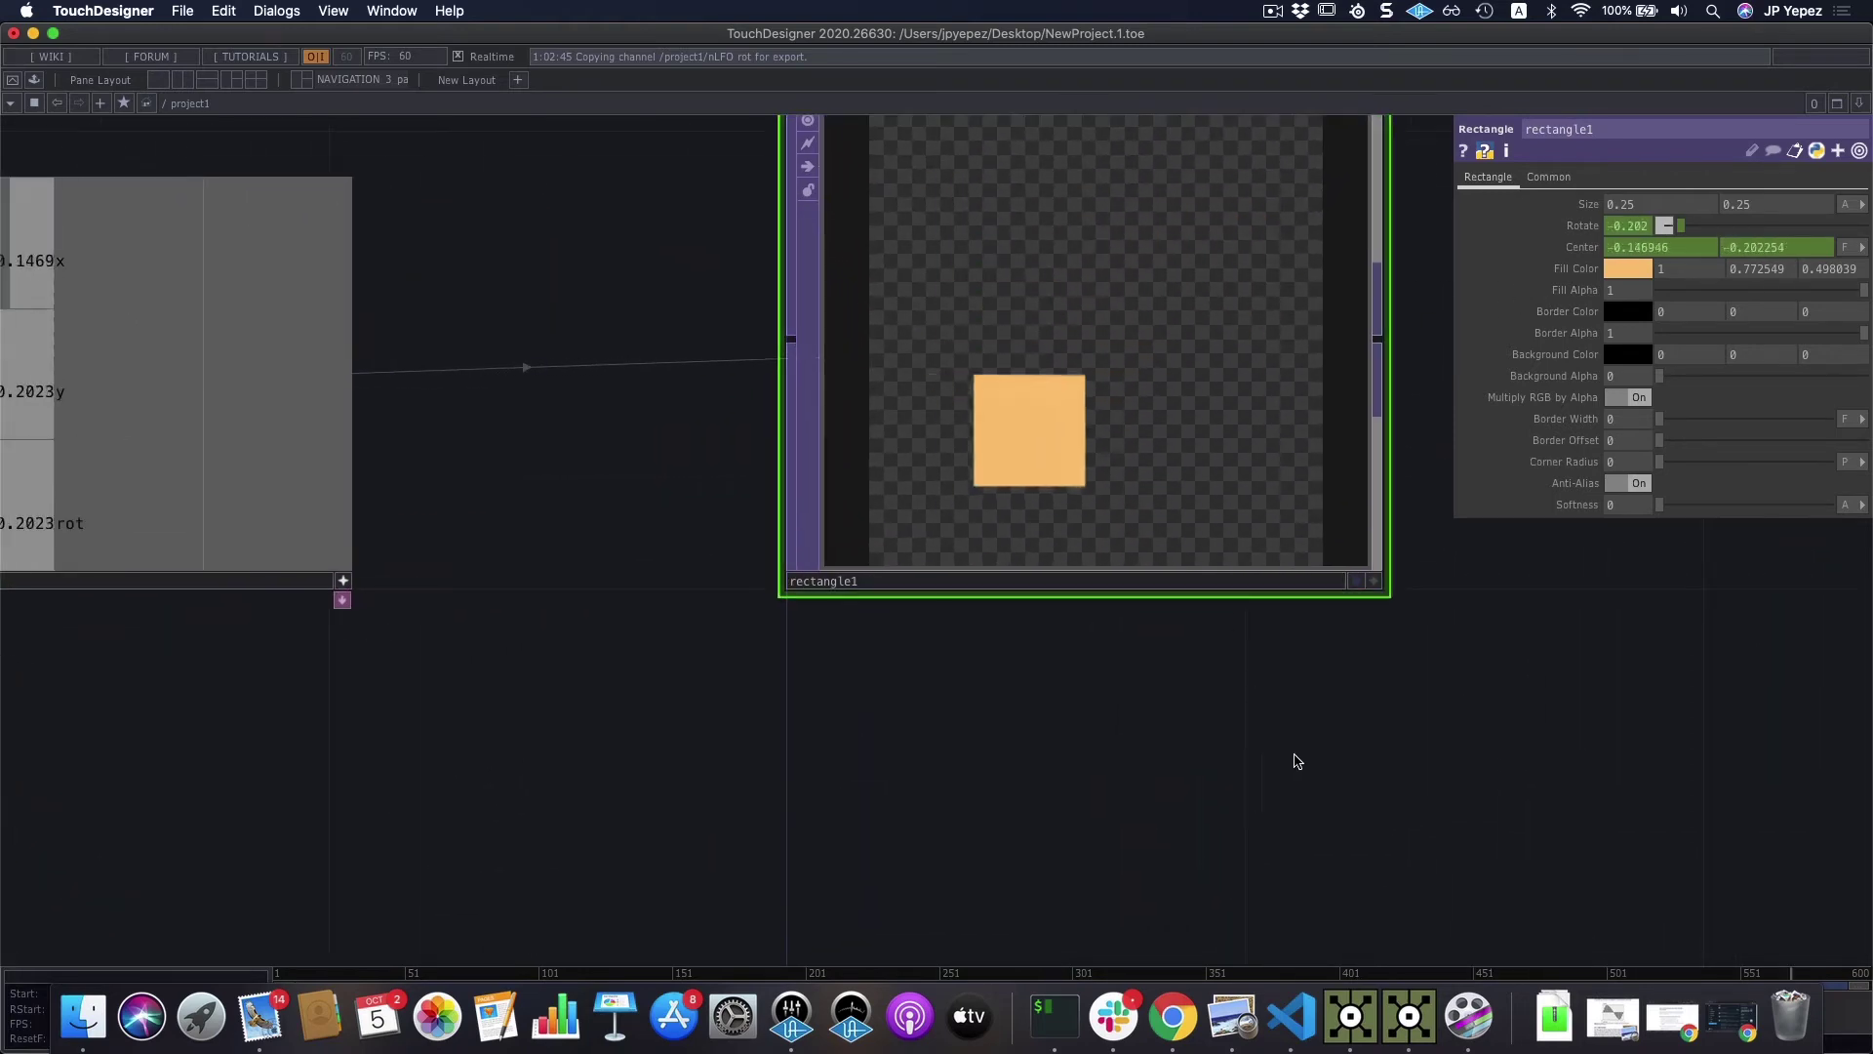
scroll(1288, 745, up, 2)
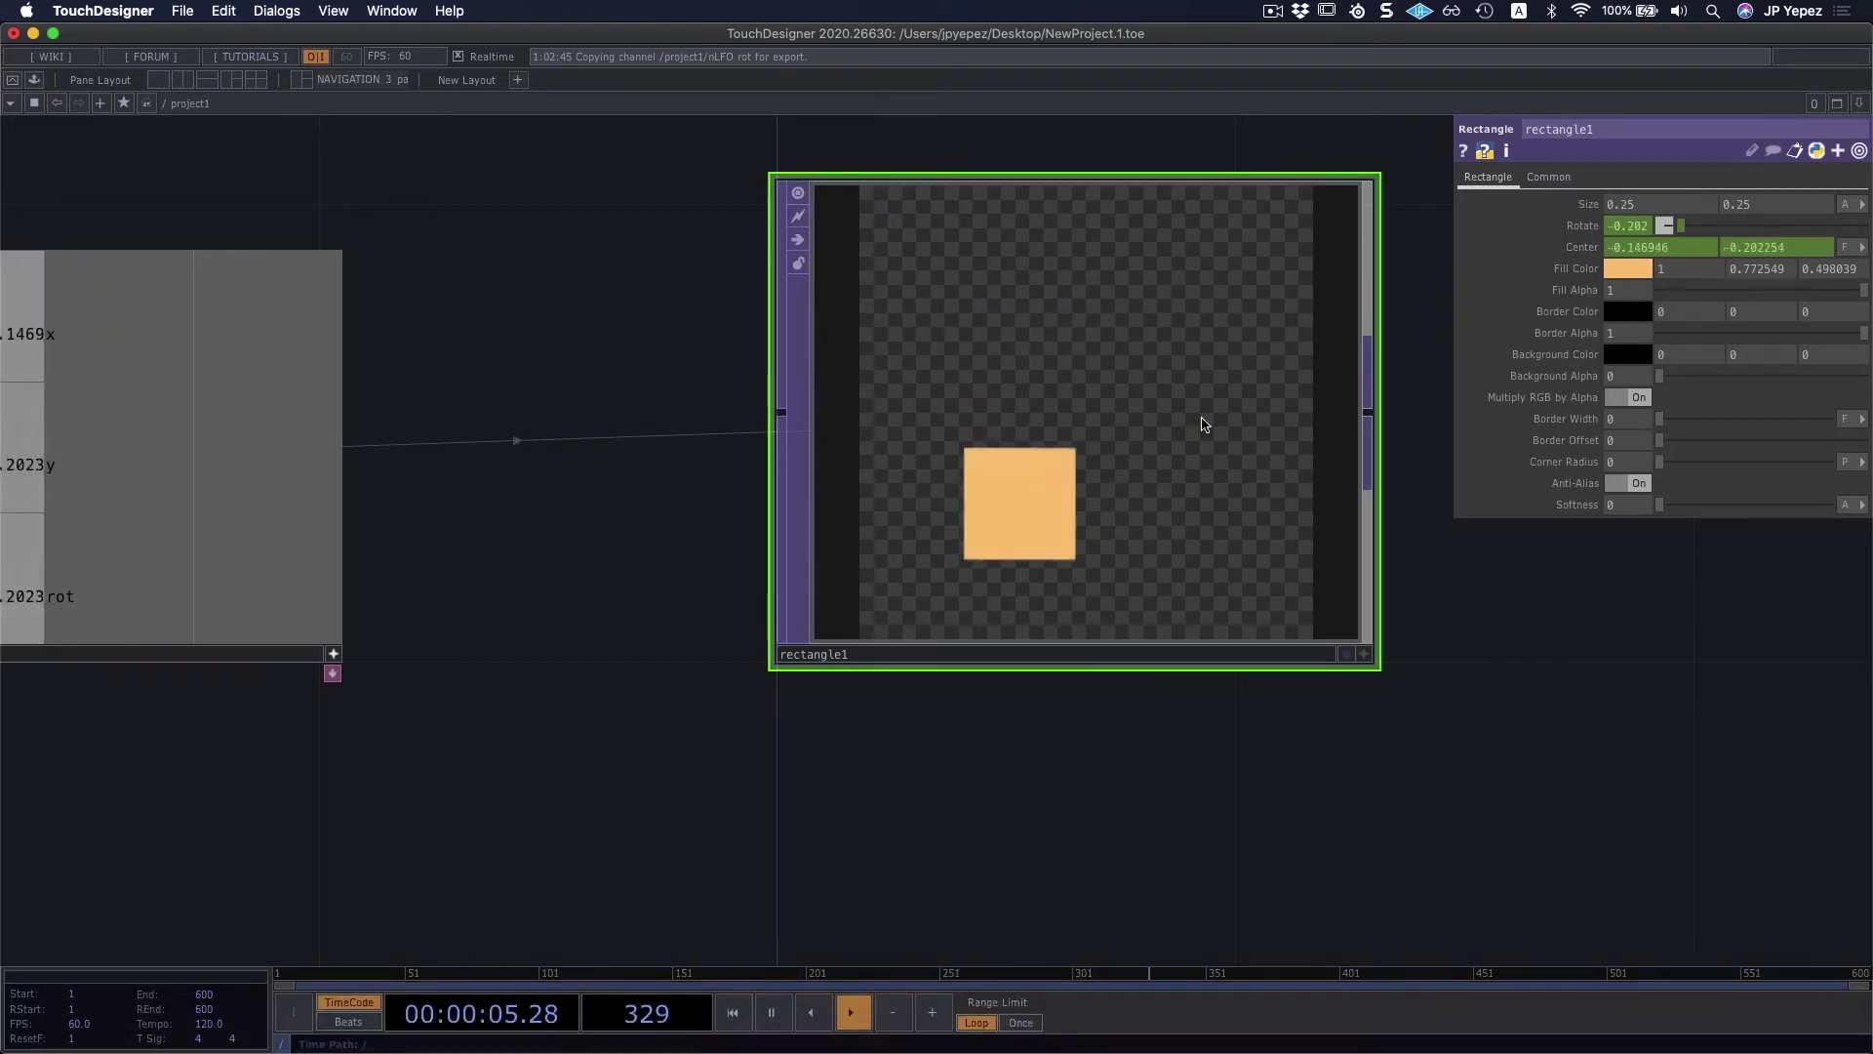
scroll(1108, 449, down, 10)
scroll(742, 543, up, 3)
drag(743, 544, 743, 525)
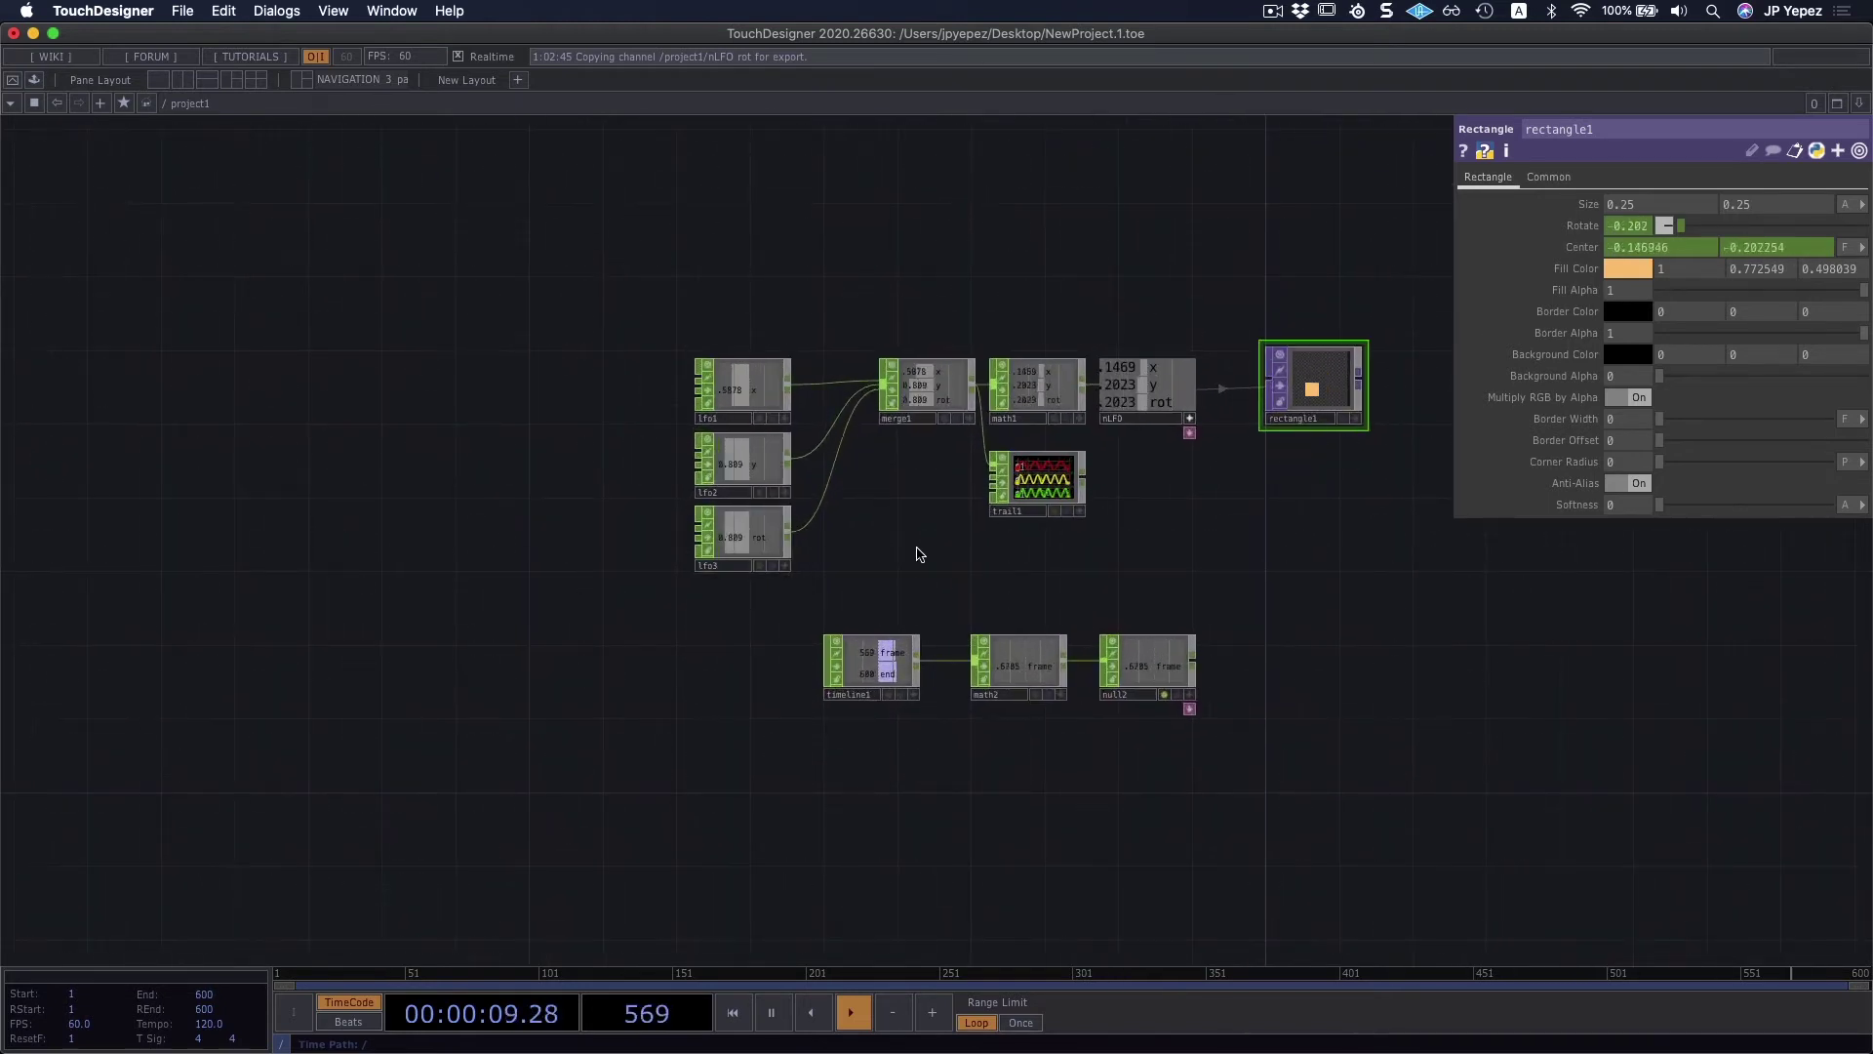
drag(920, 552, 970, 550)
drag(776, 527, 592, 533)
Step: Insert a Math CHOP, math3, on lfo3's wire and line it up under lfo2
right_click(719, 522)
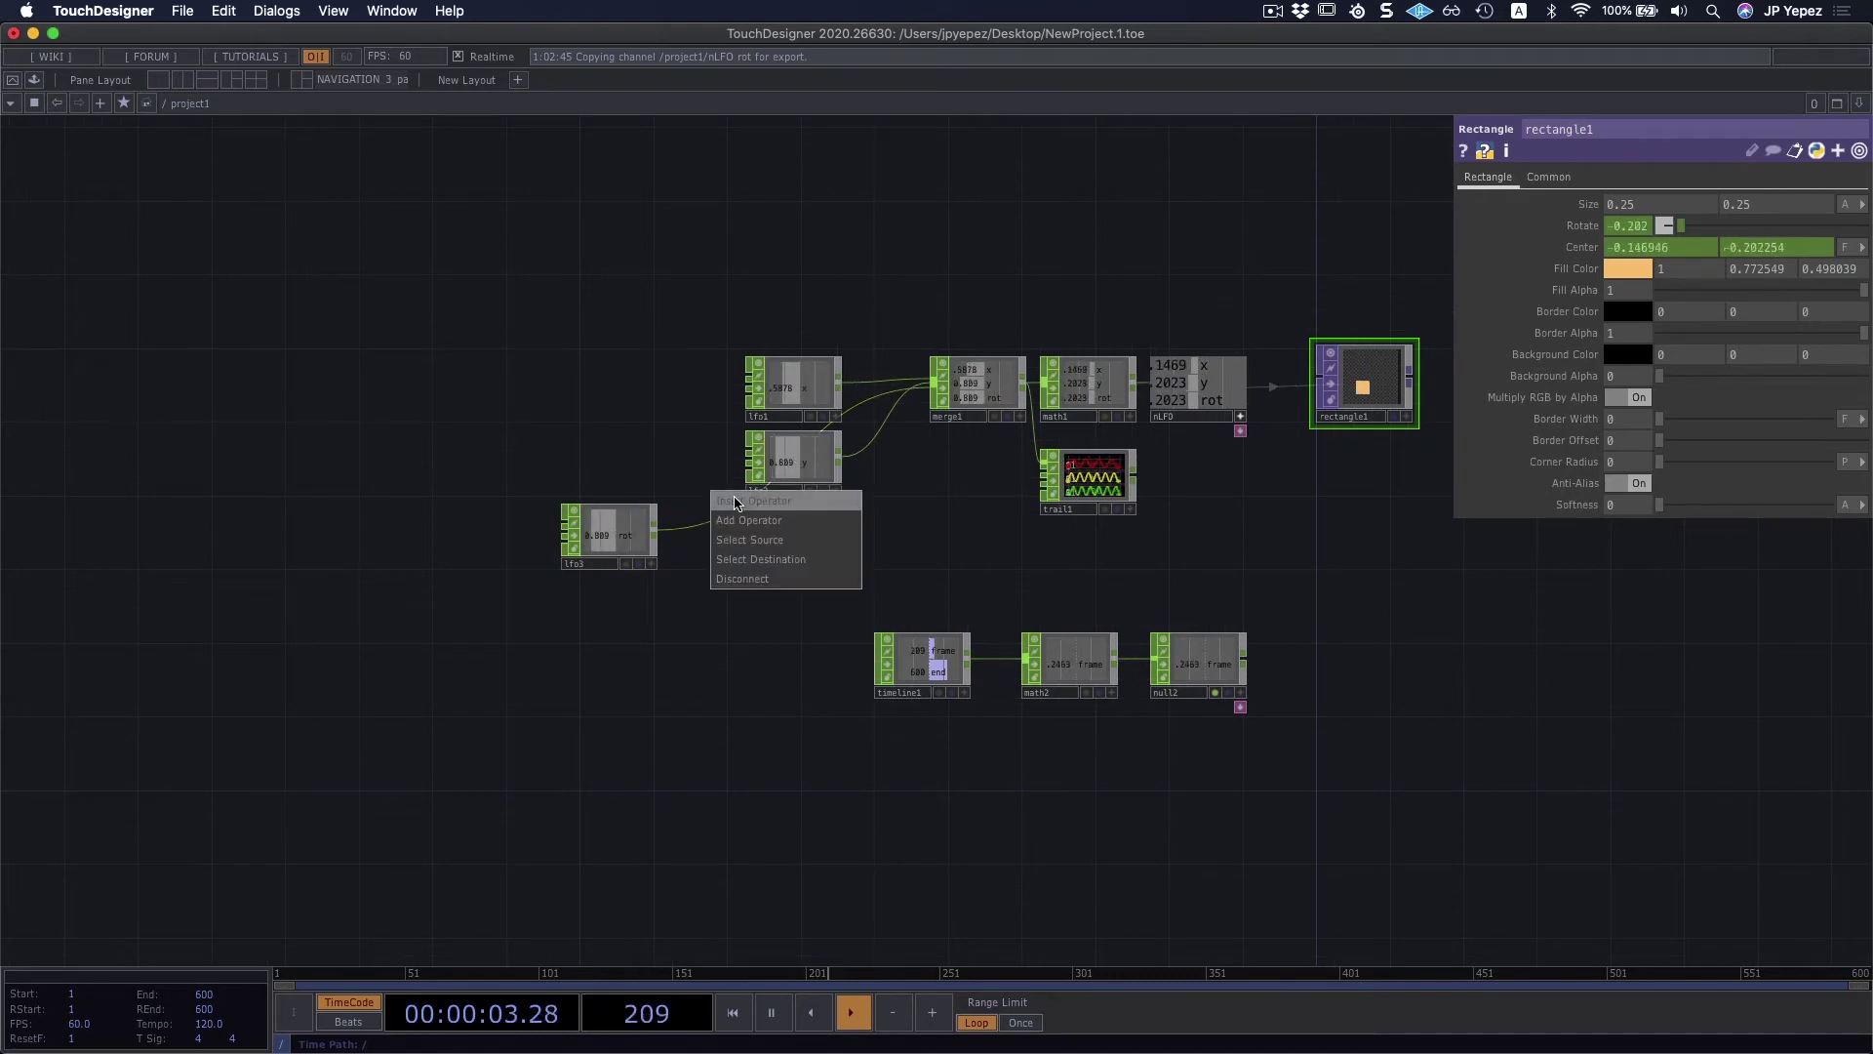
click(738, 501)
text(ma)
key(Return)
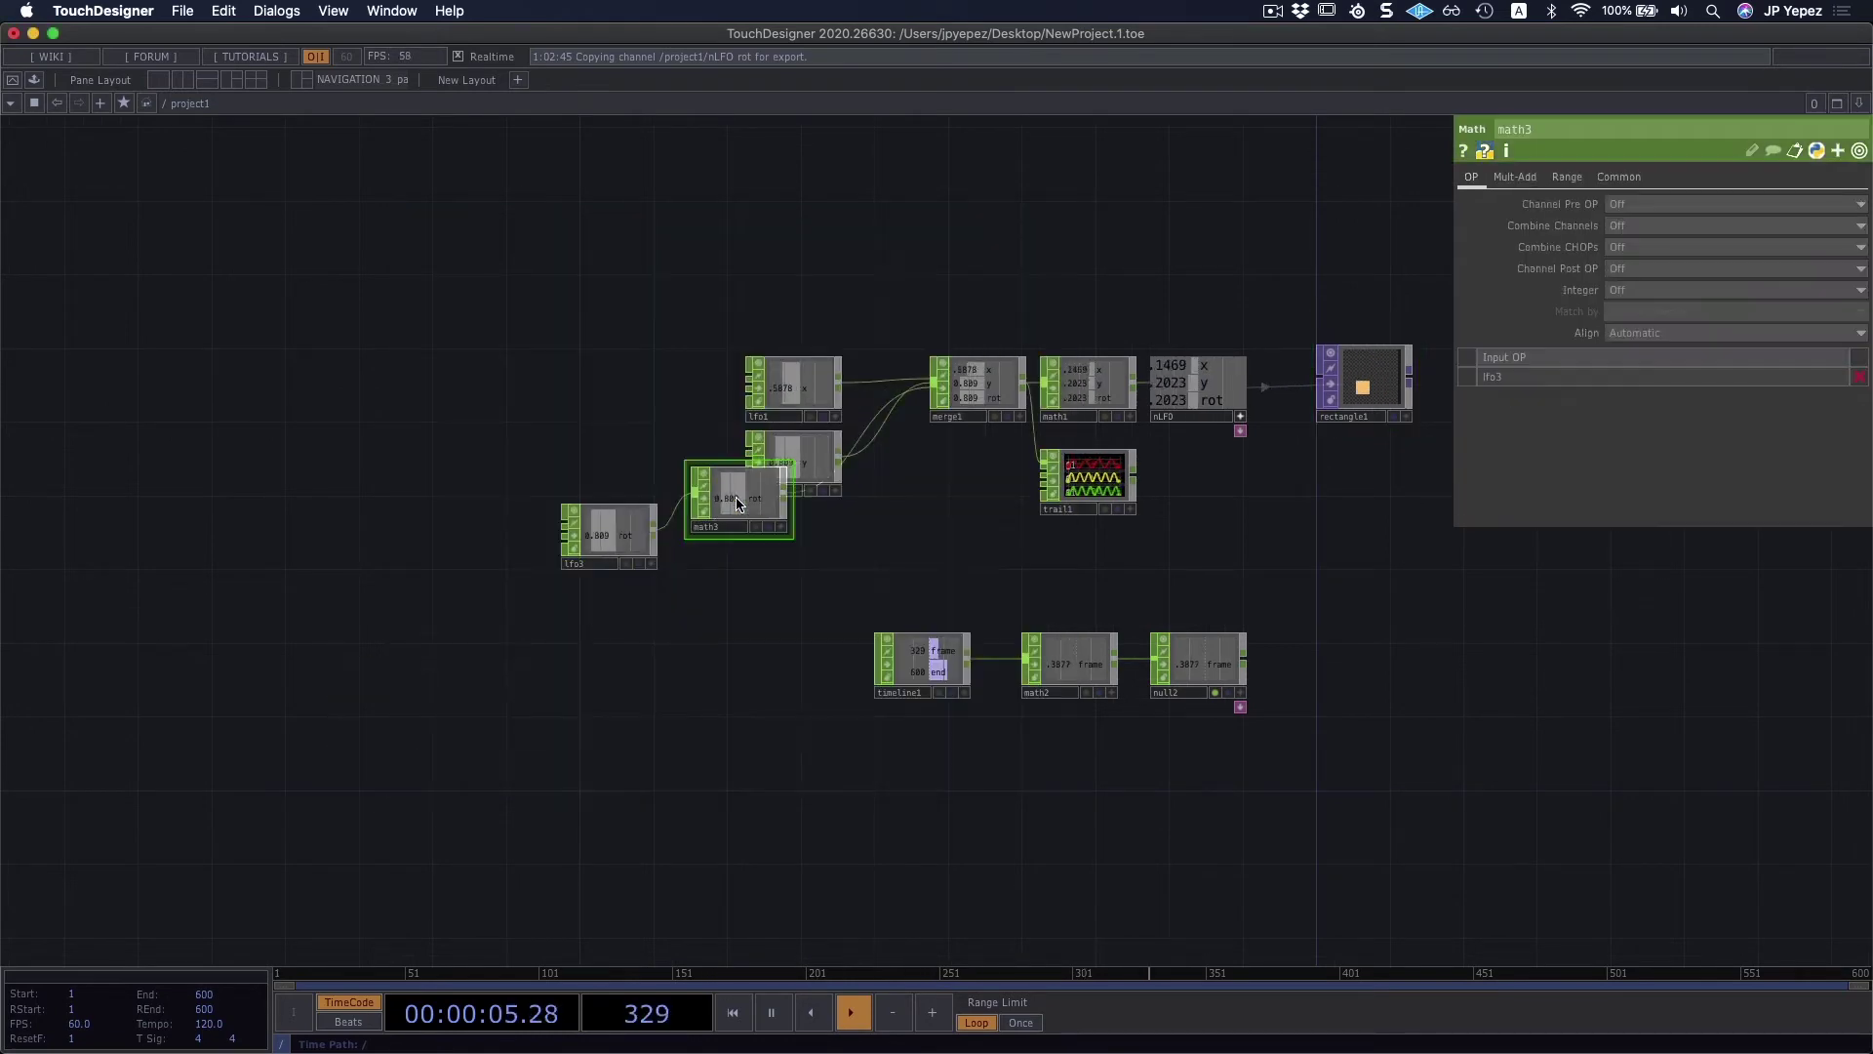
click(762, 556)
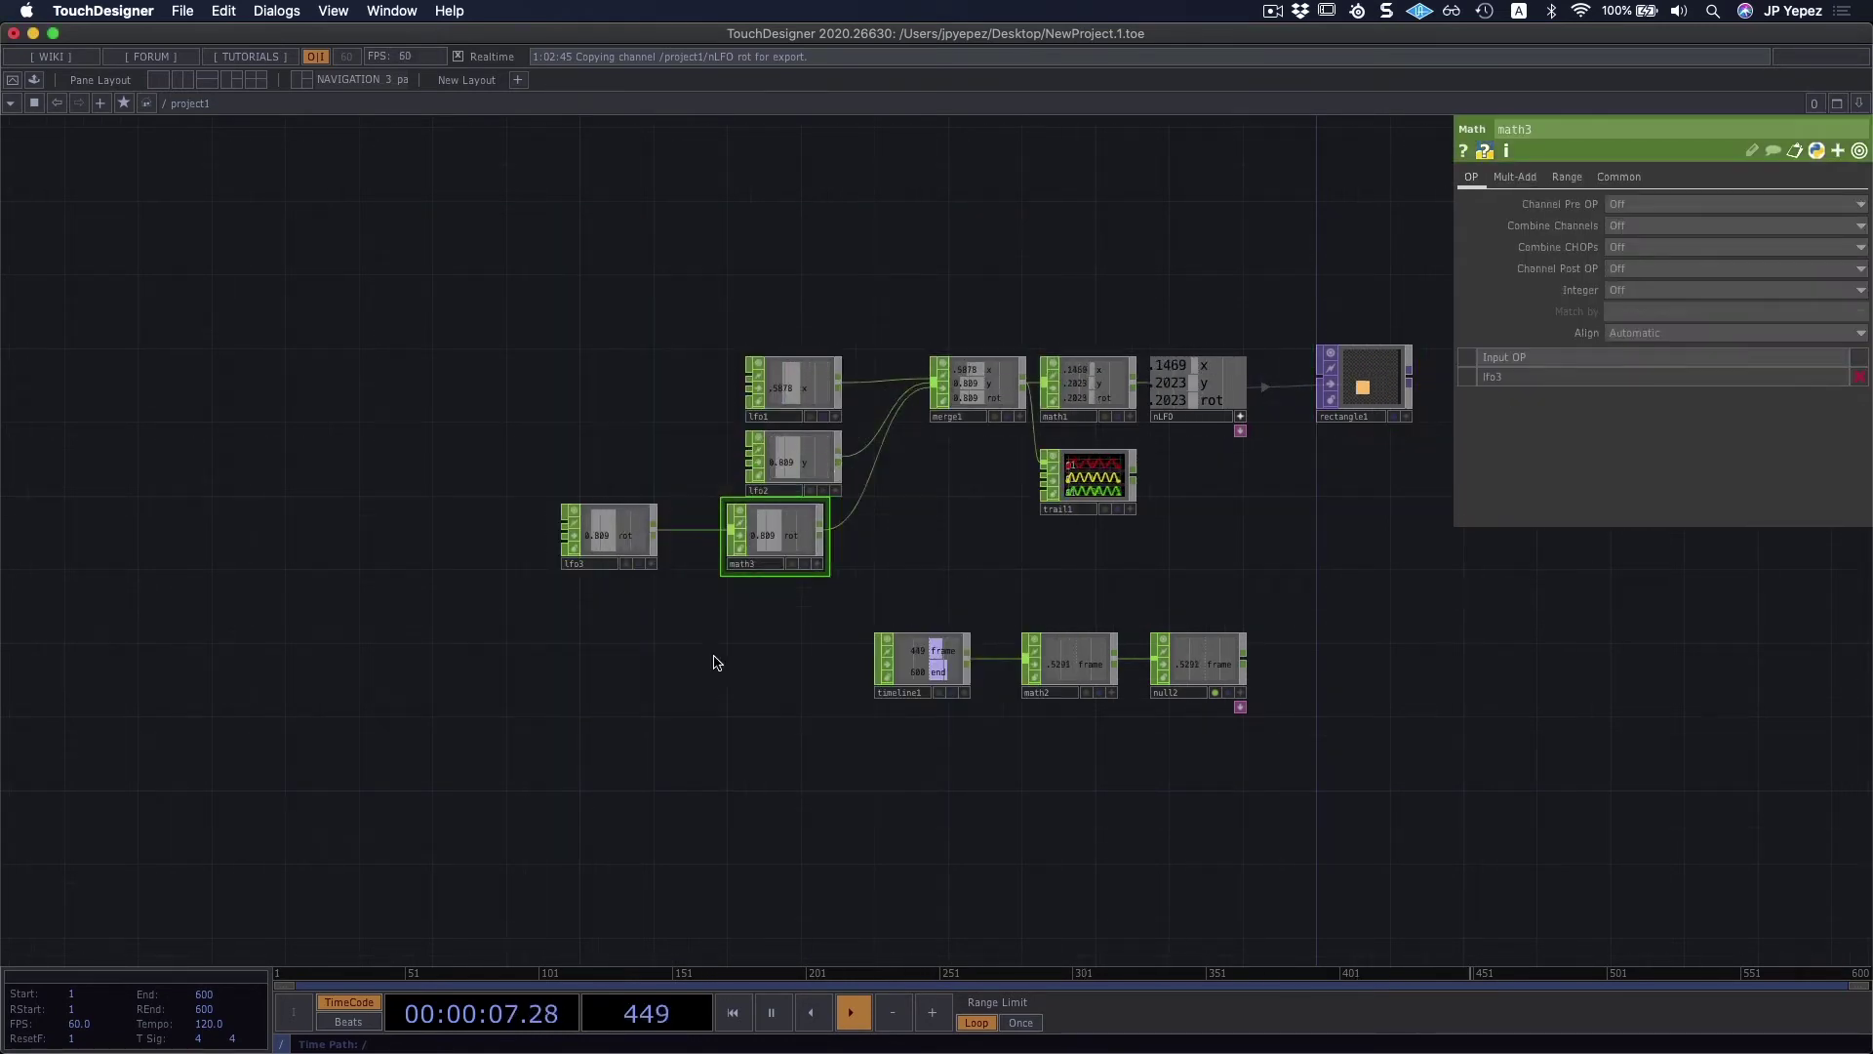
drag(786, 589, 797, 599)
drag(638, 547, 718, 571)
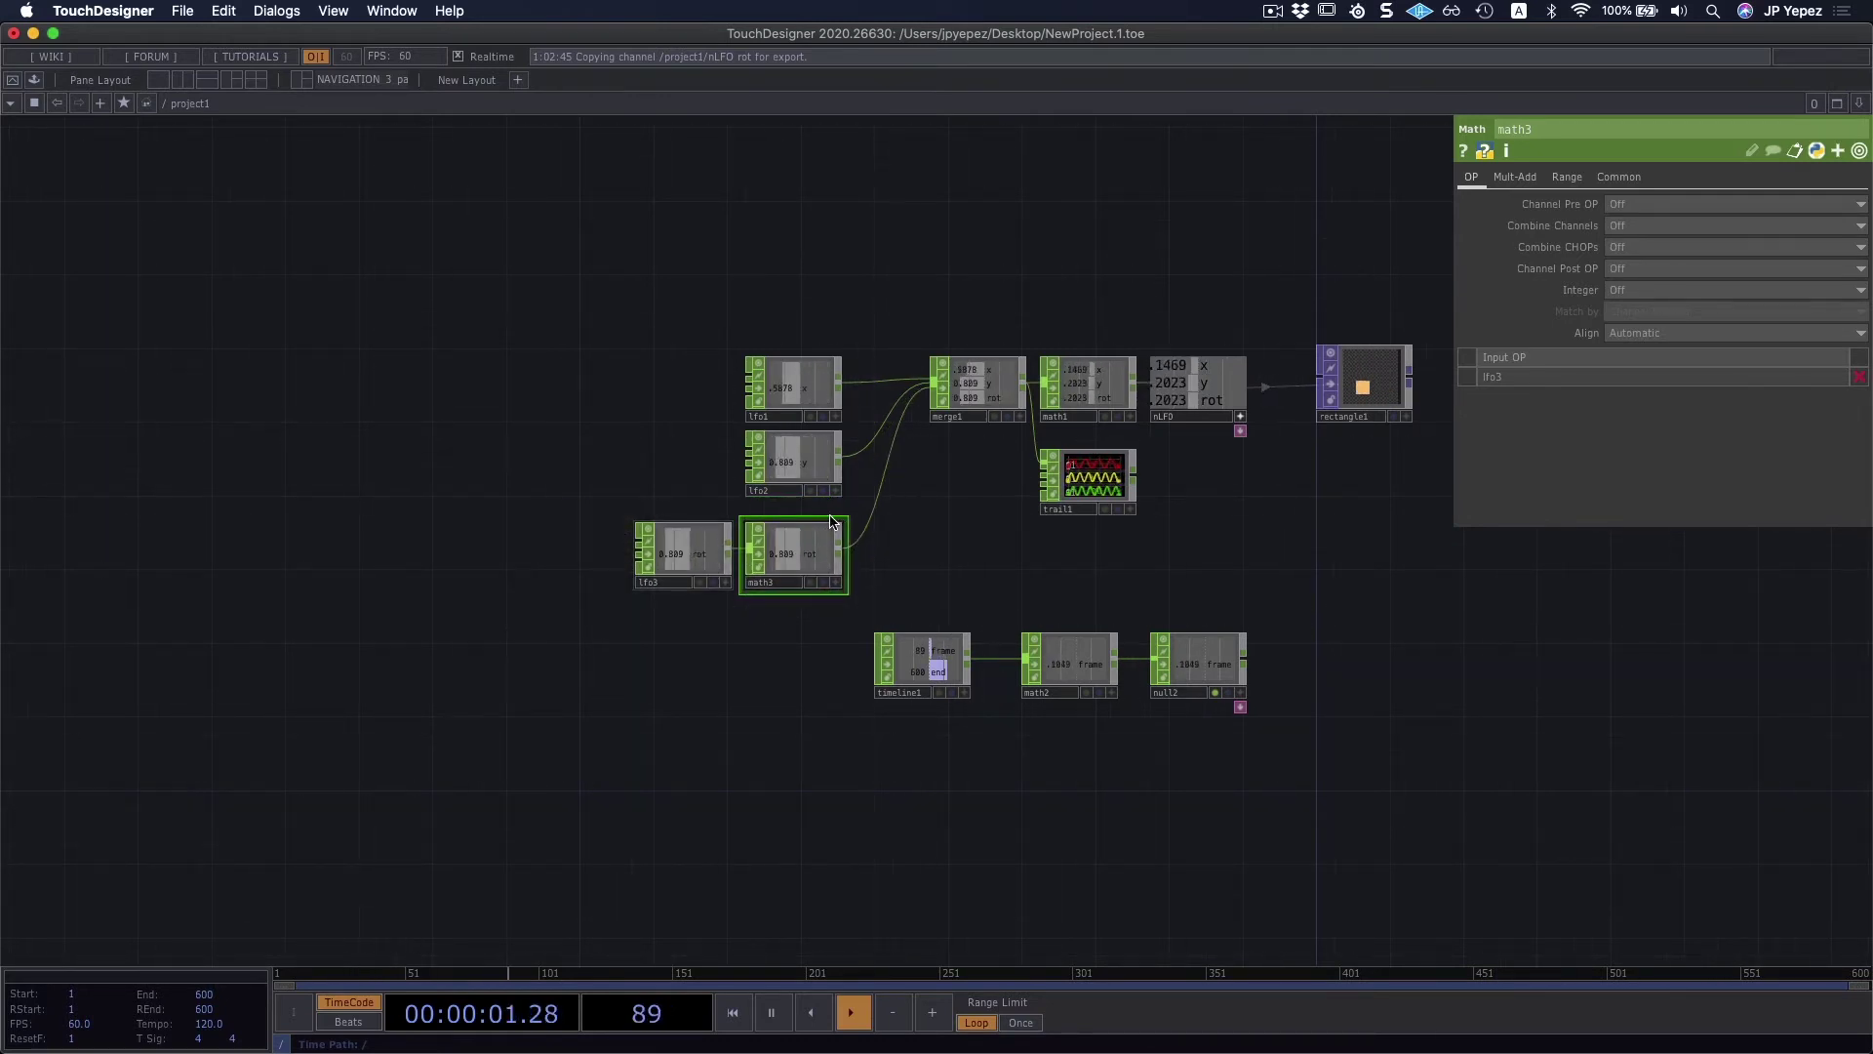
scroll(1068, 359, up, 5)
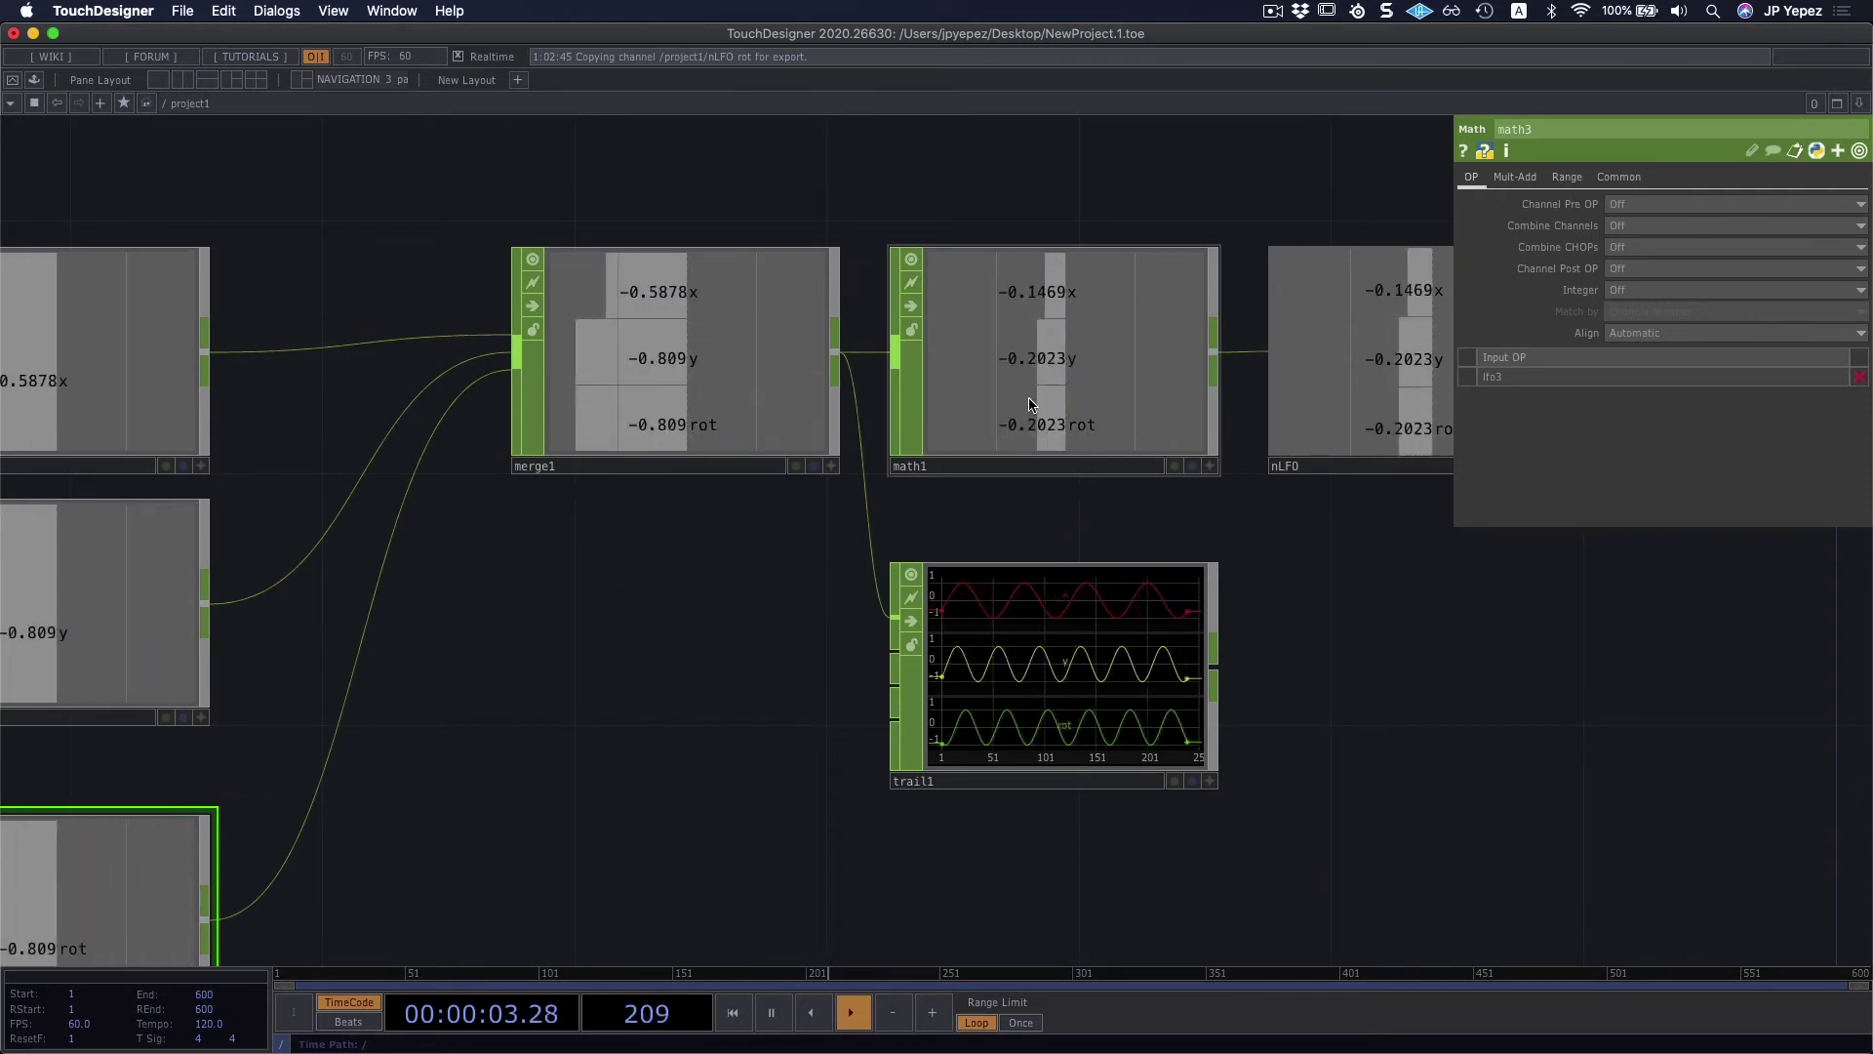
drag(806, 614, 955, 495)
drag(665, 746, 839, 643)
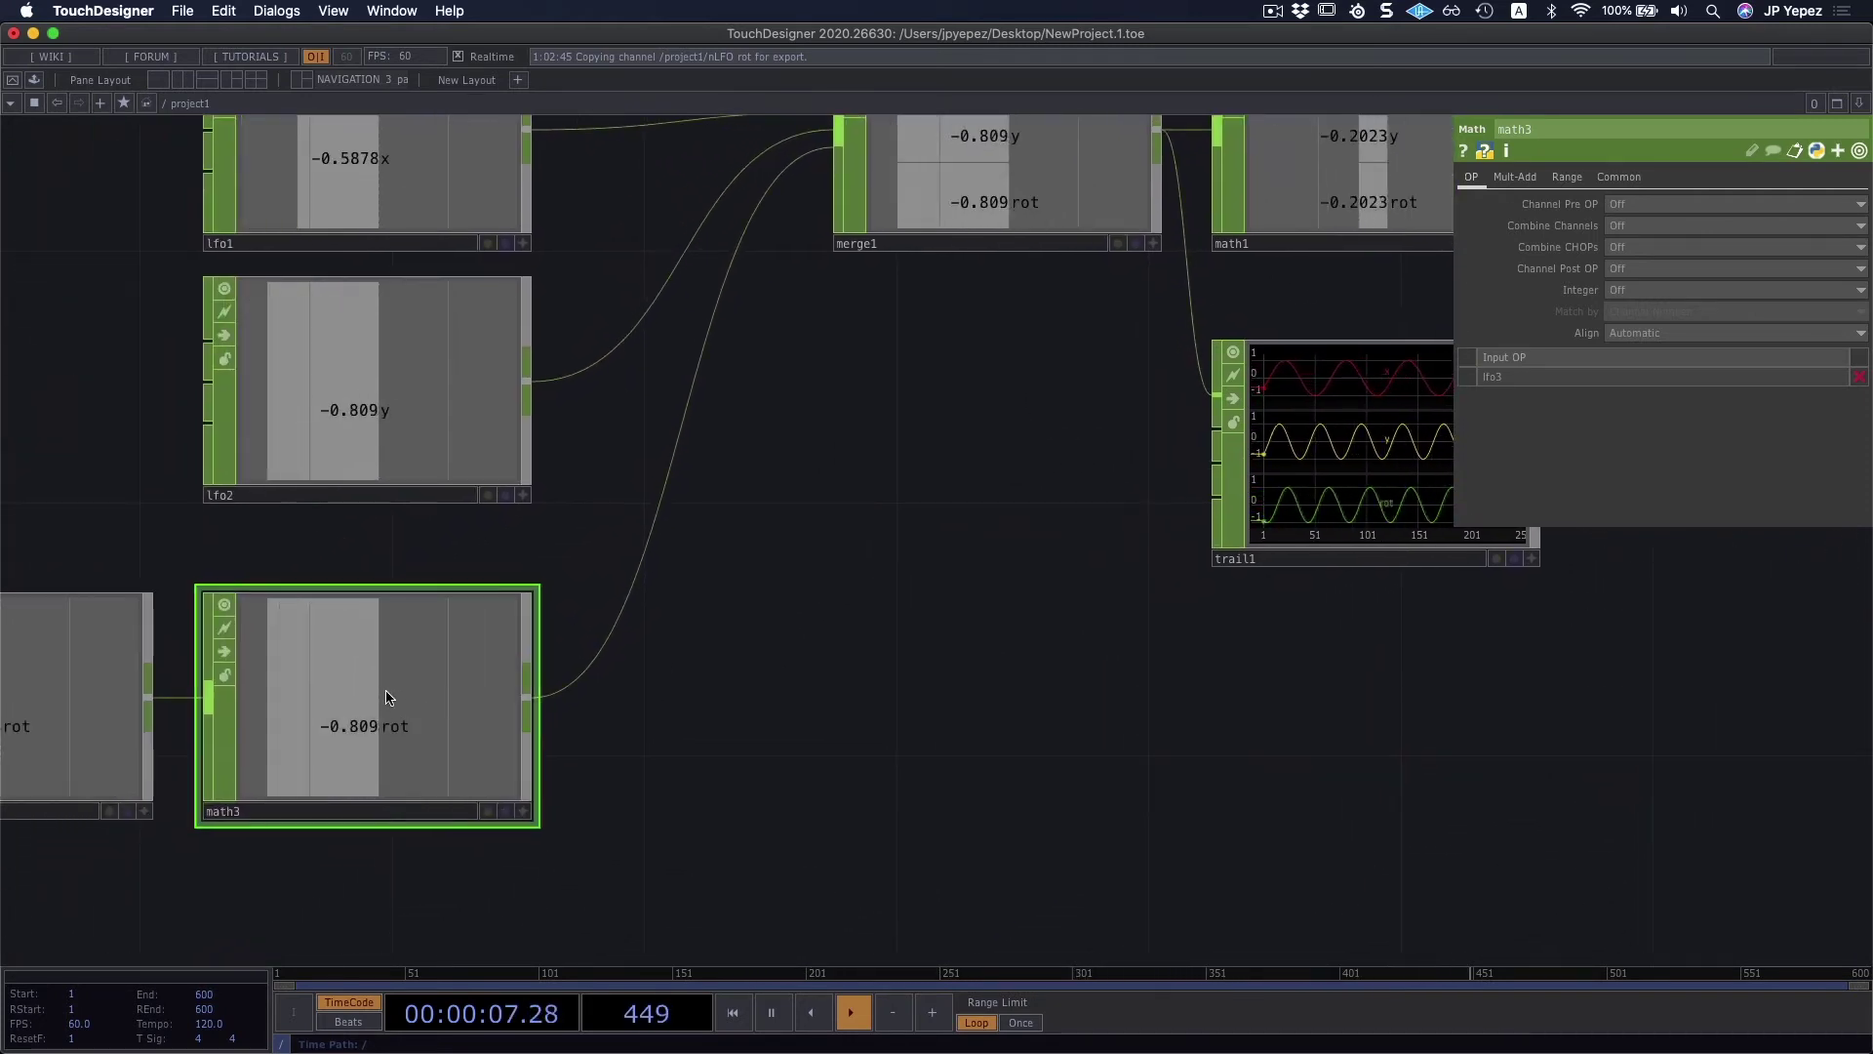
Step: Set math3's Multiply to 180, then raise it to 360
click(1513, 177)
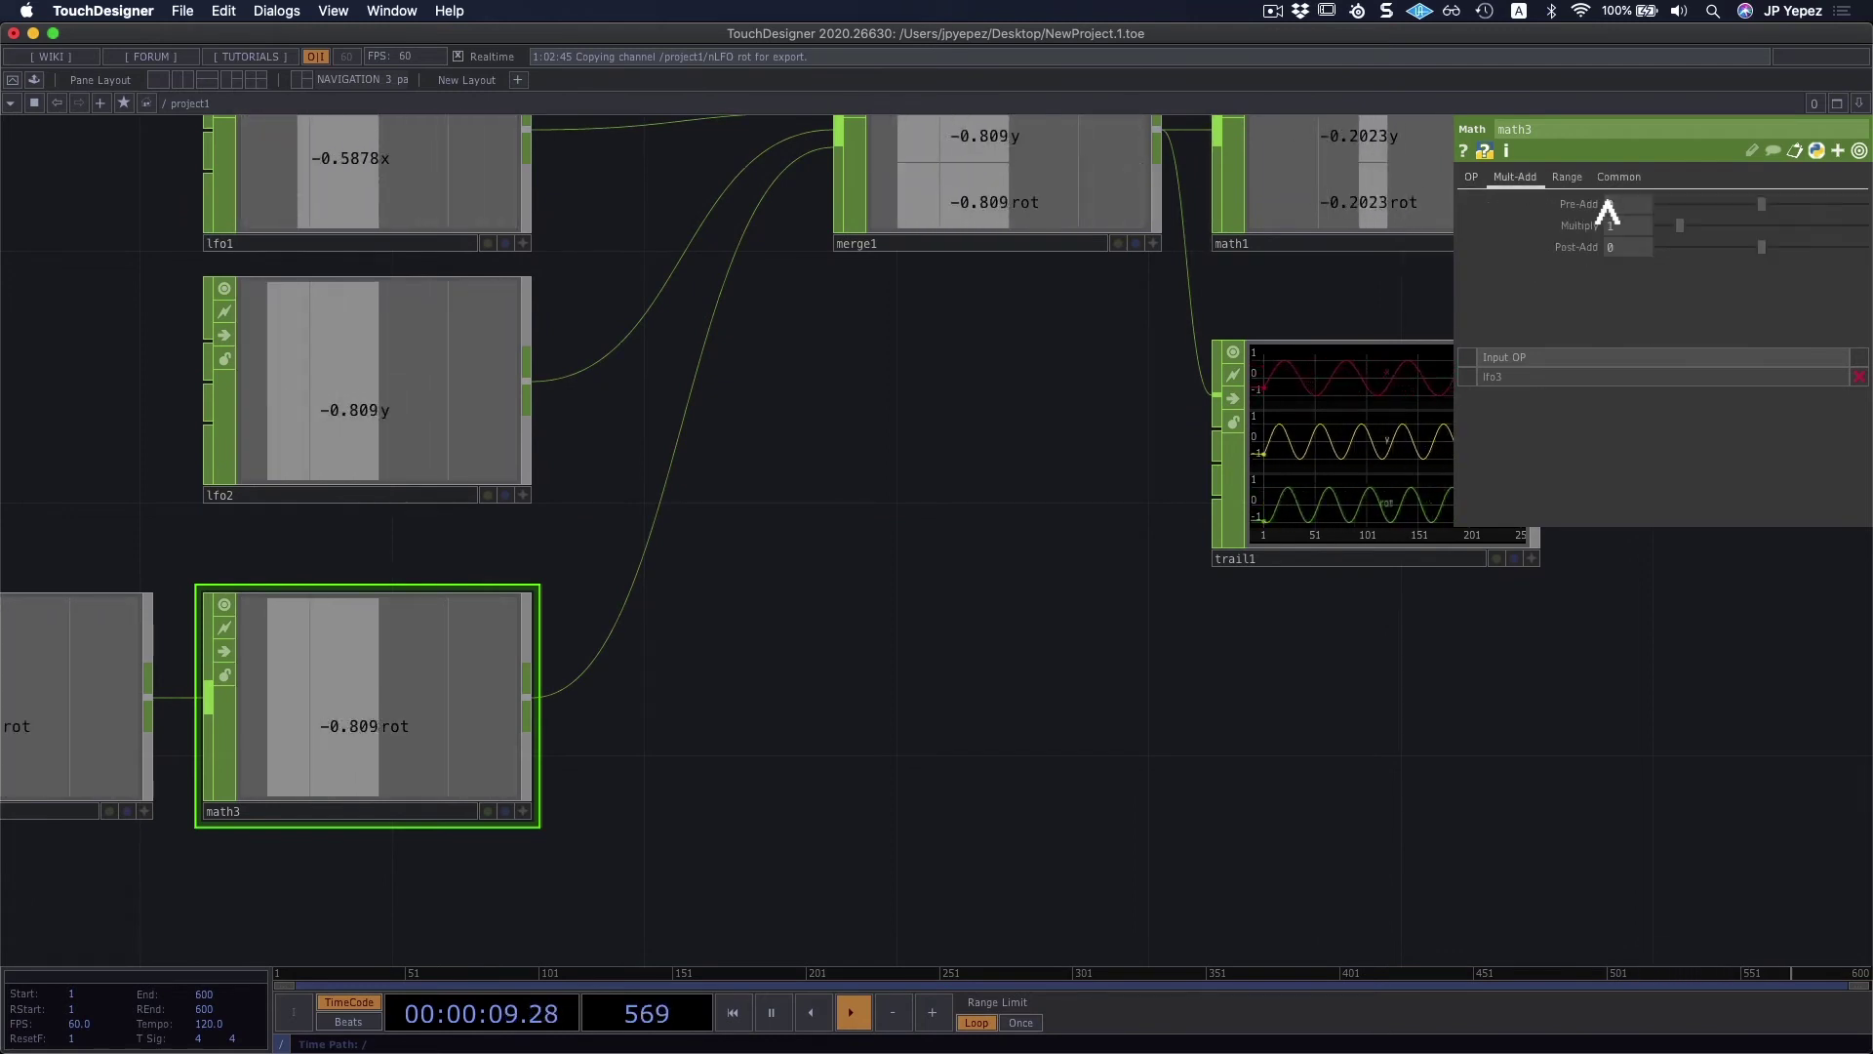
text(180)
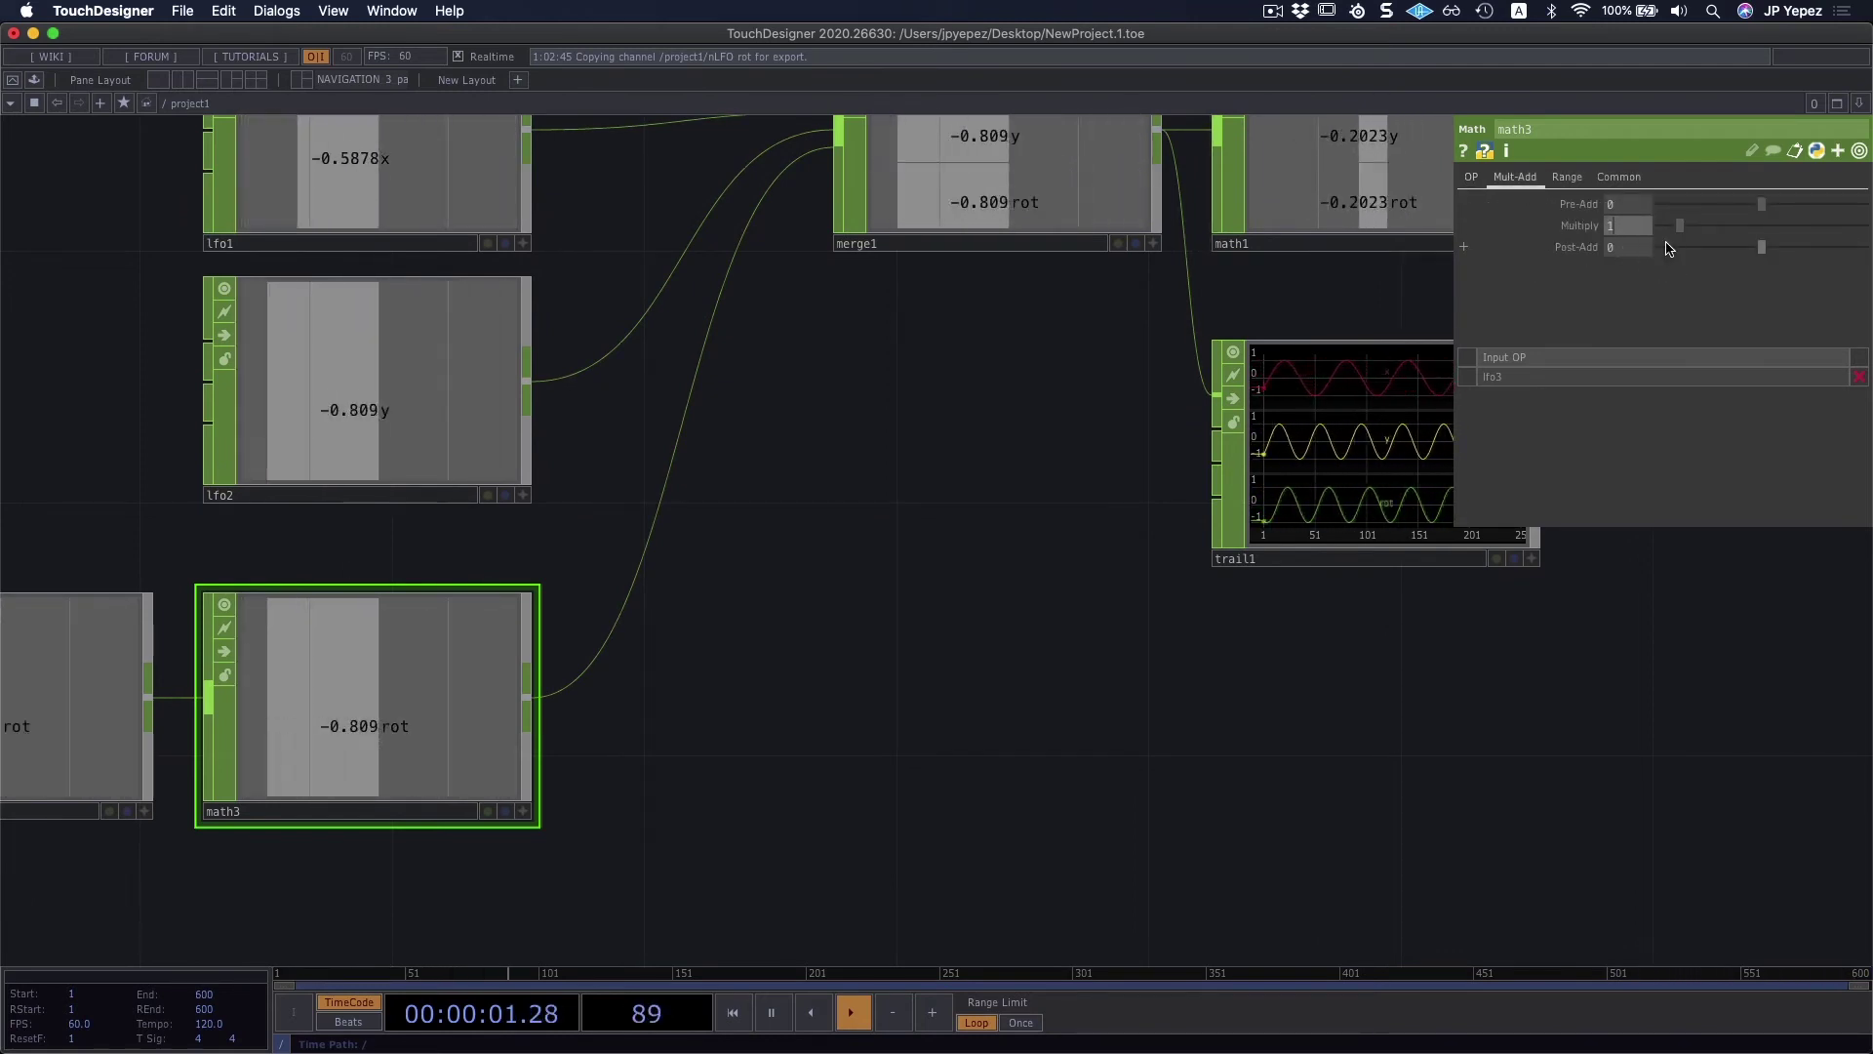
key(Return)
double_click(1644, 232)
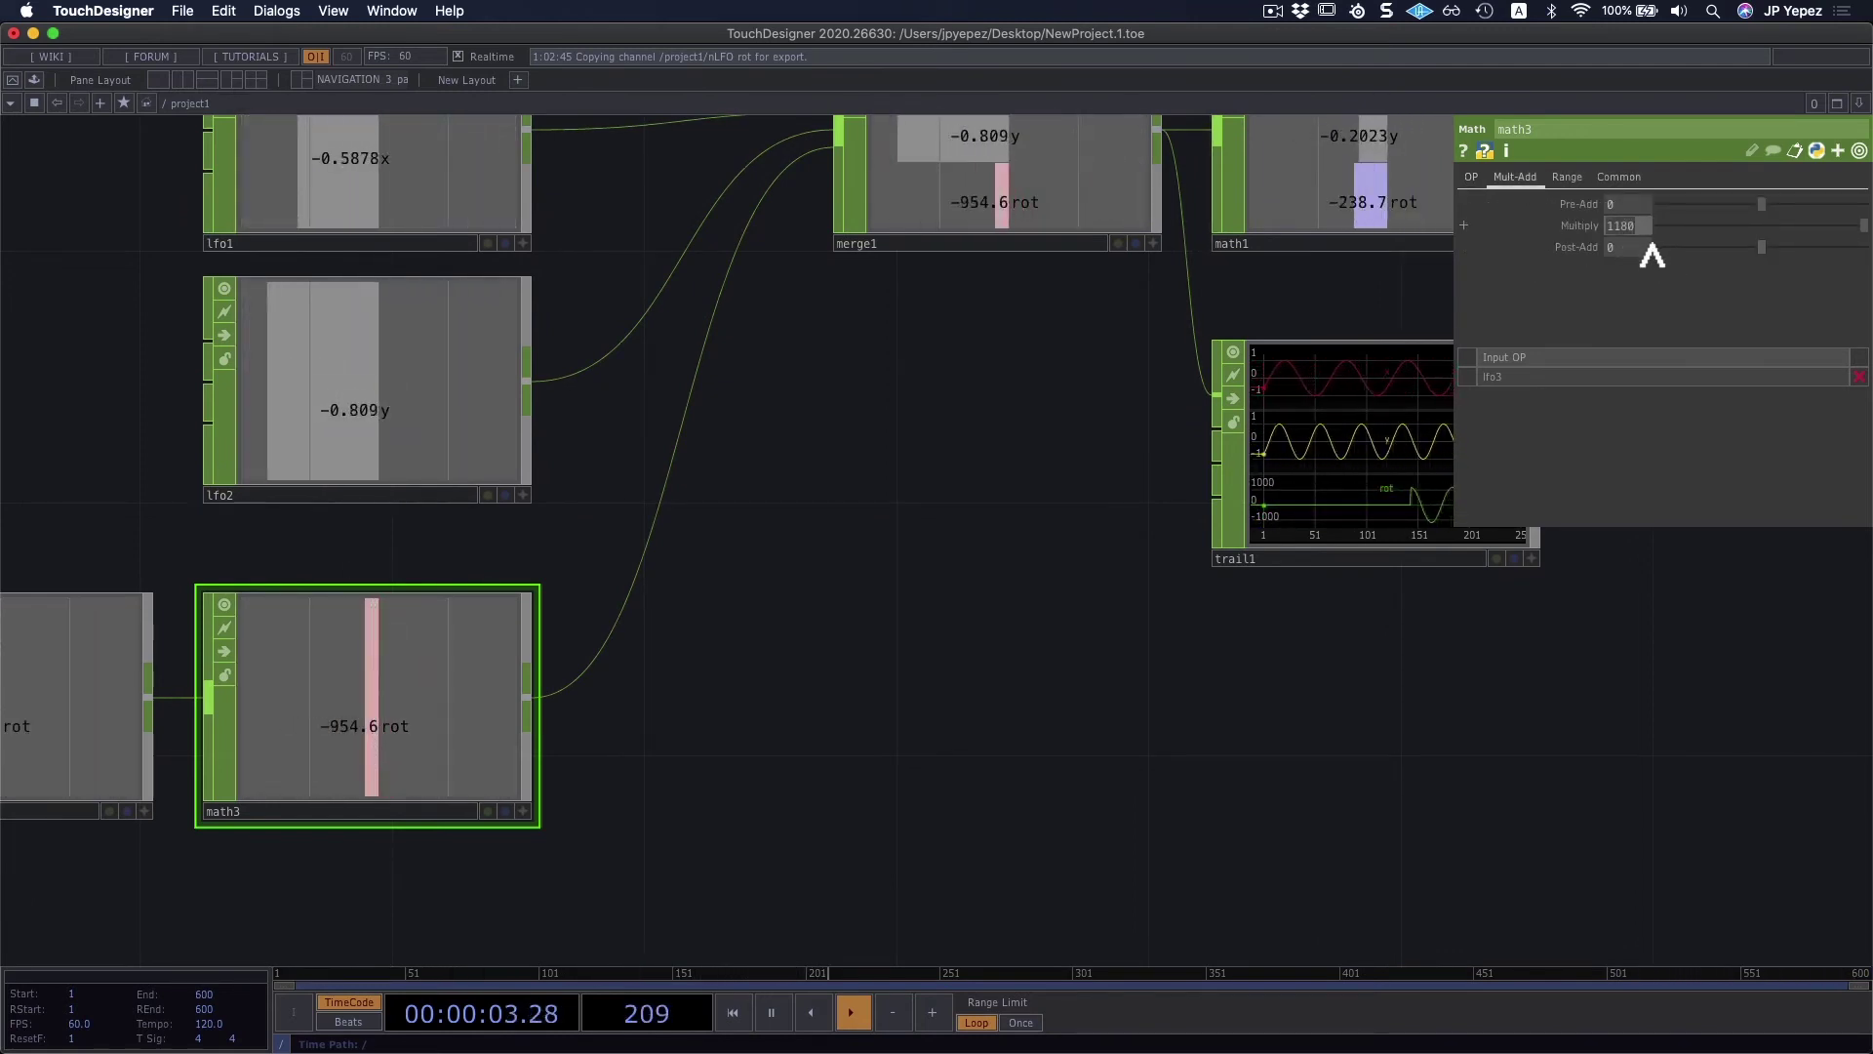
text(180)
key(Return)
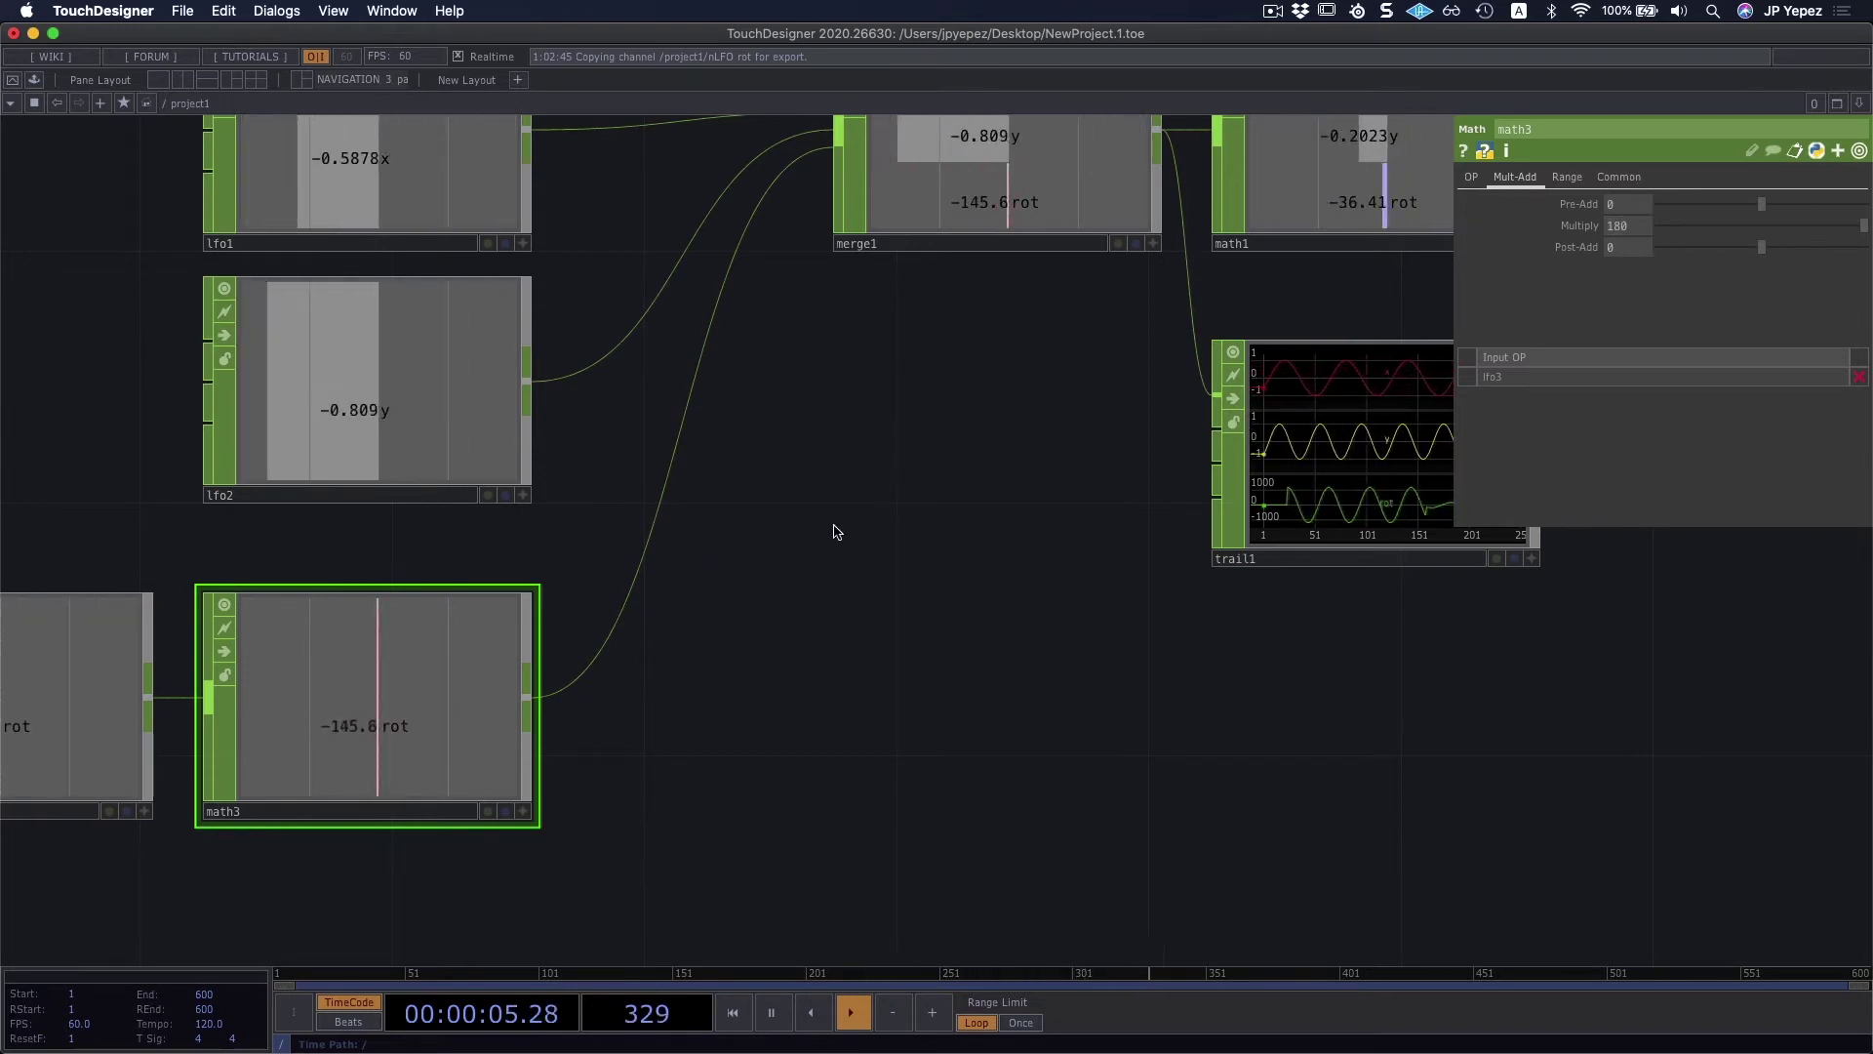
drag(1572, 690, 986, 723)
drag(1231, 591, 907, 657)
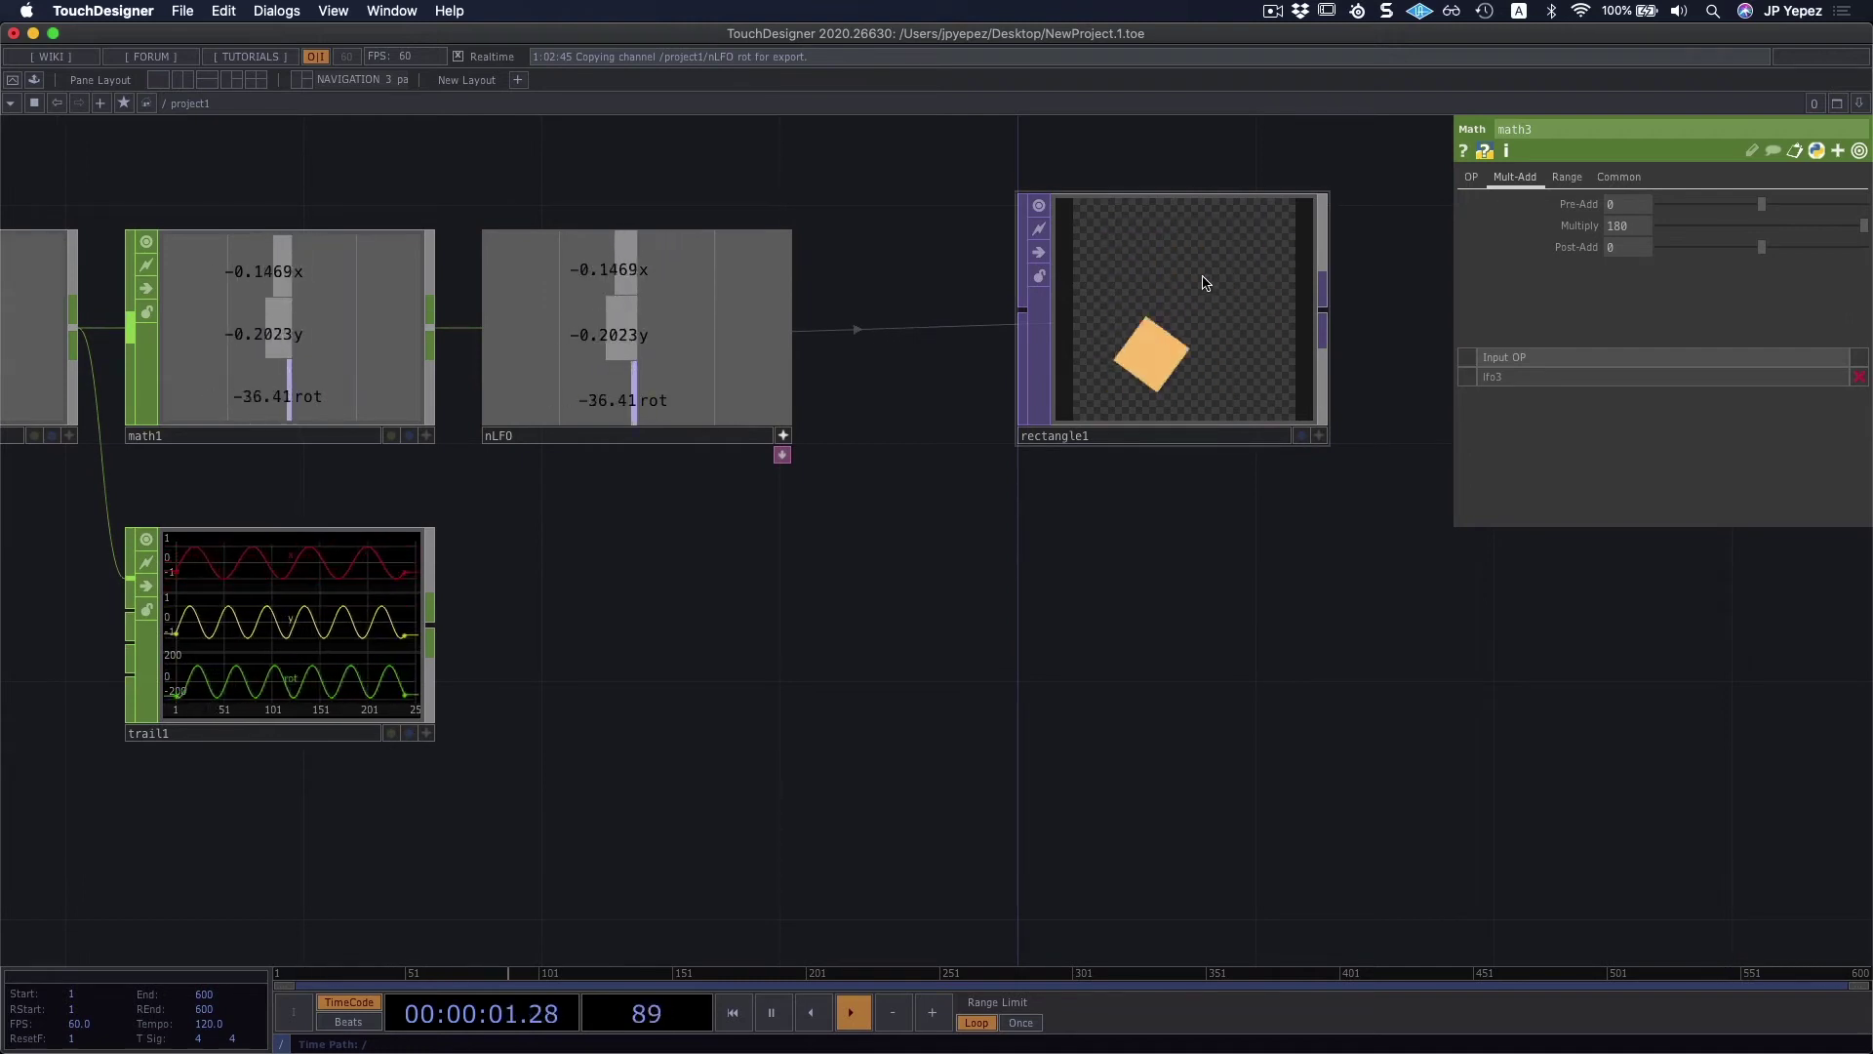
click(1625, 227)
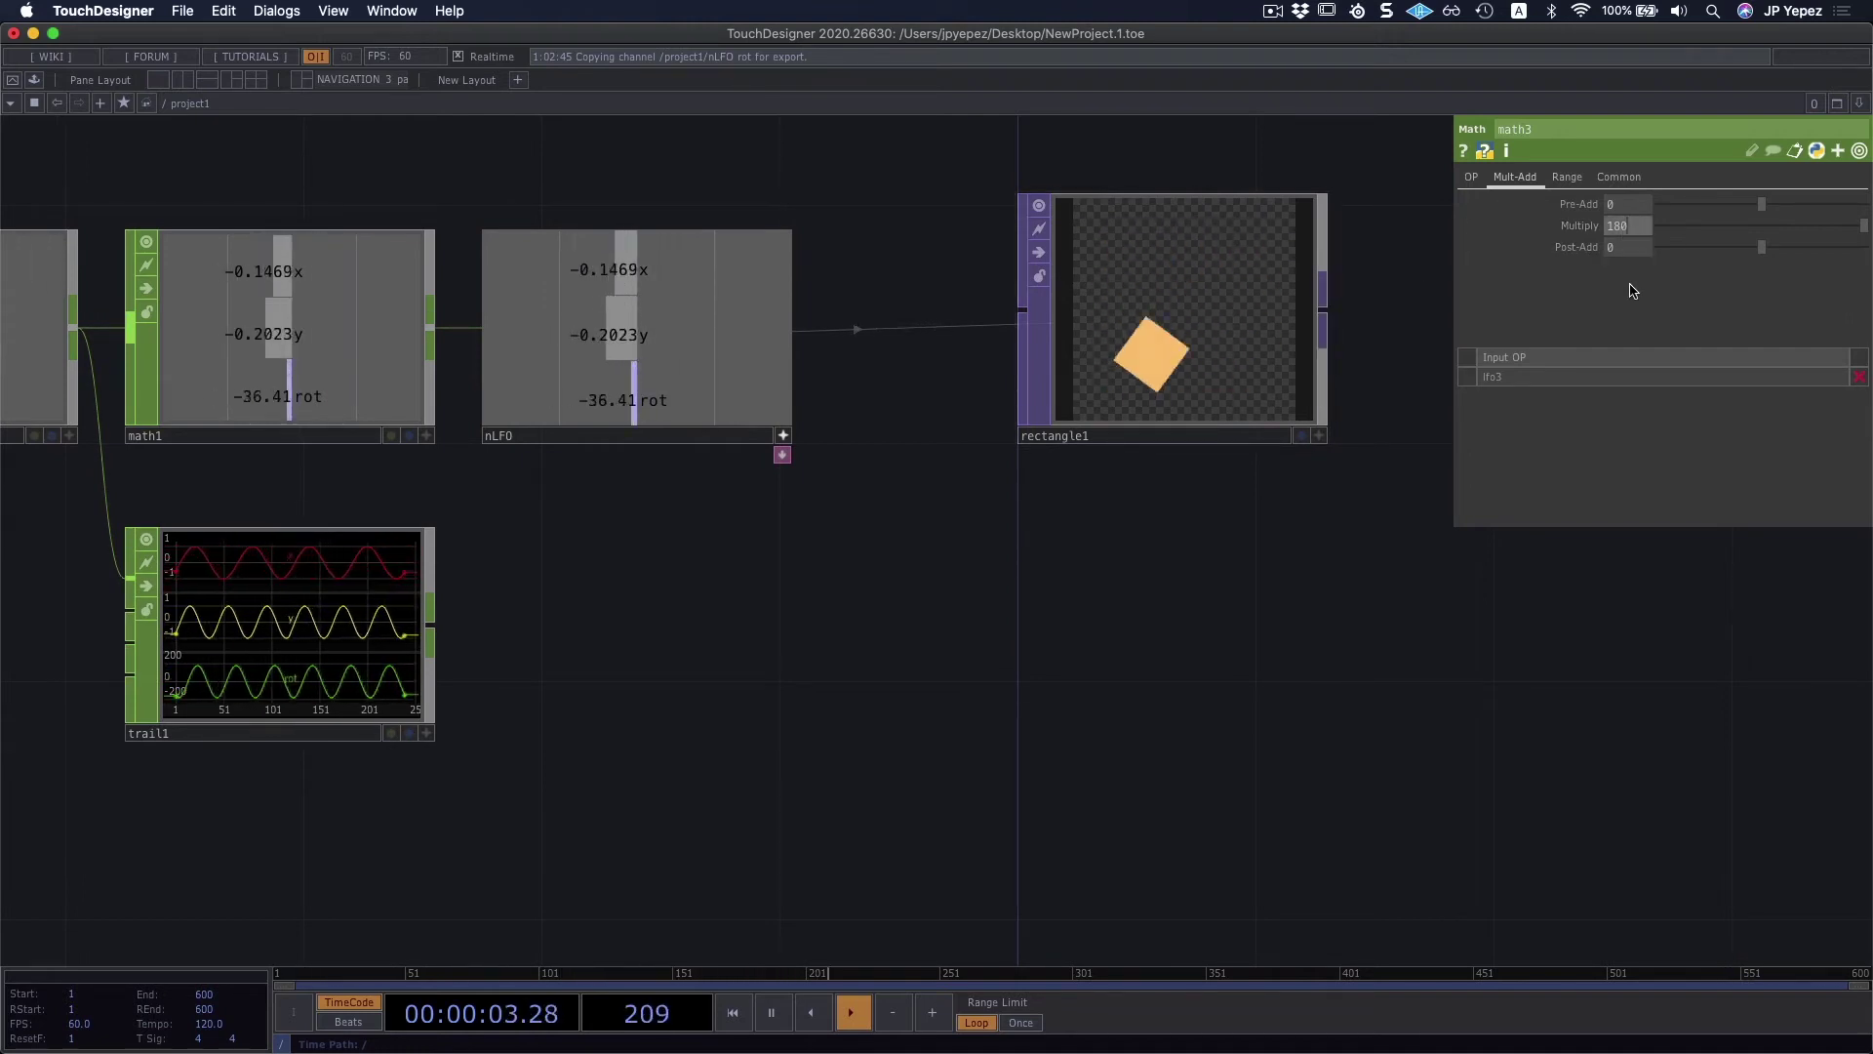
text(360)
key(Return)
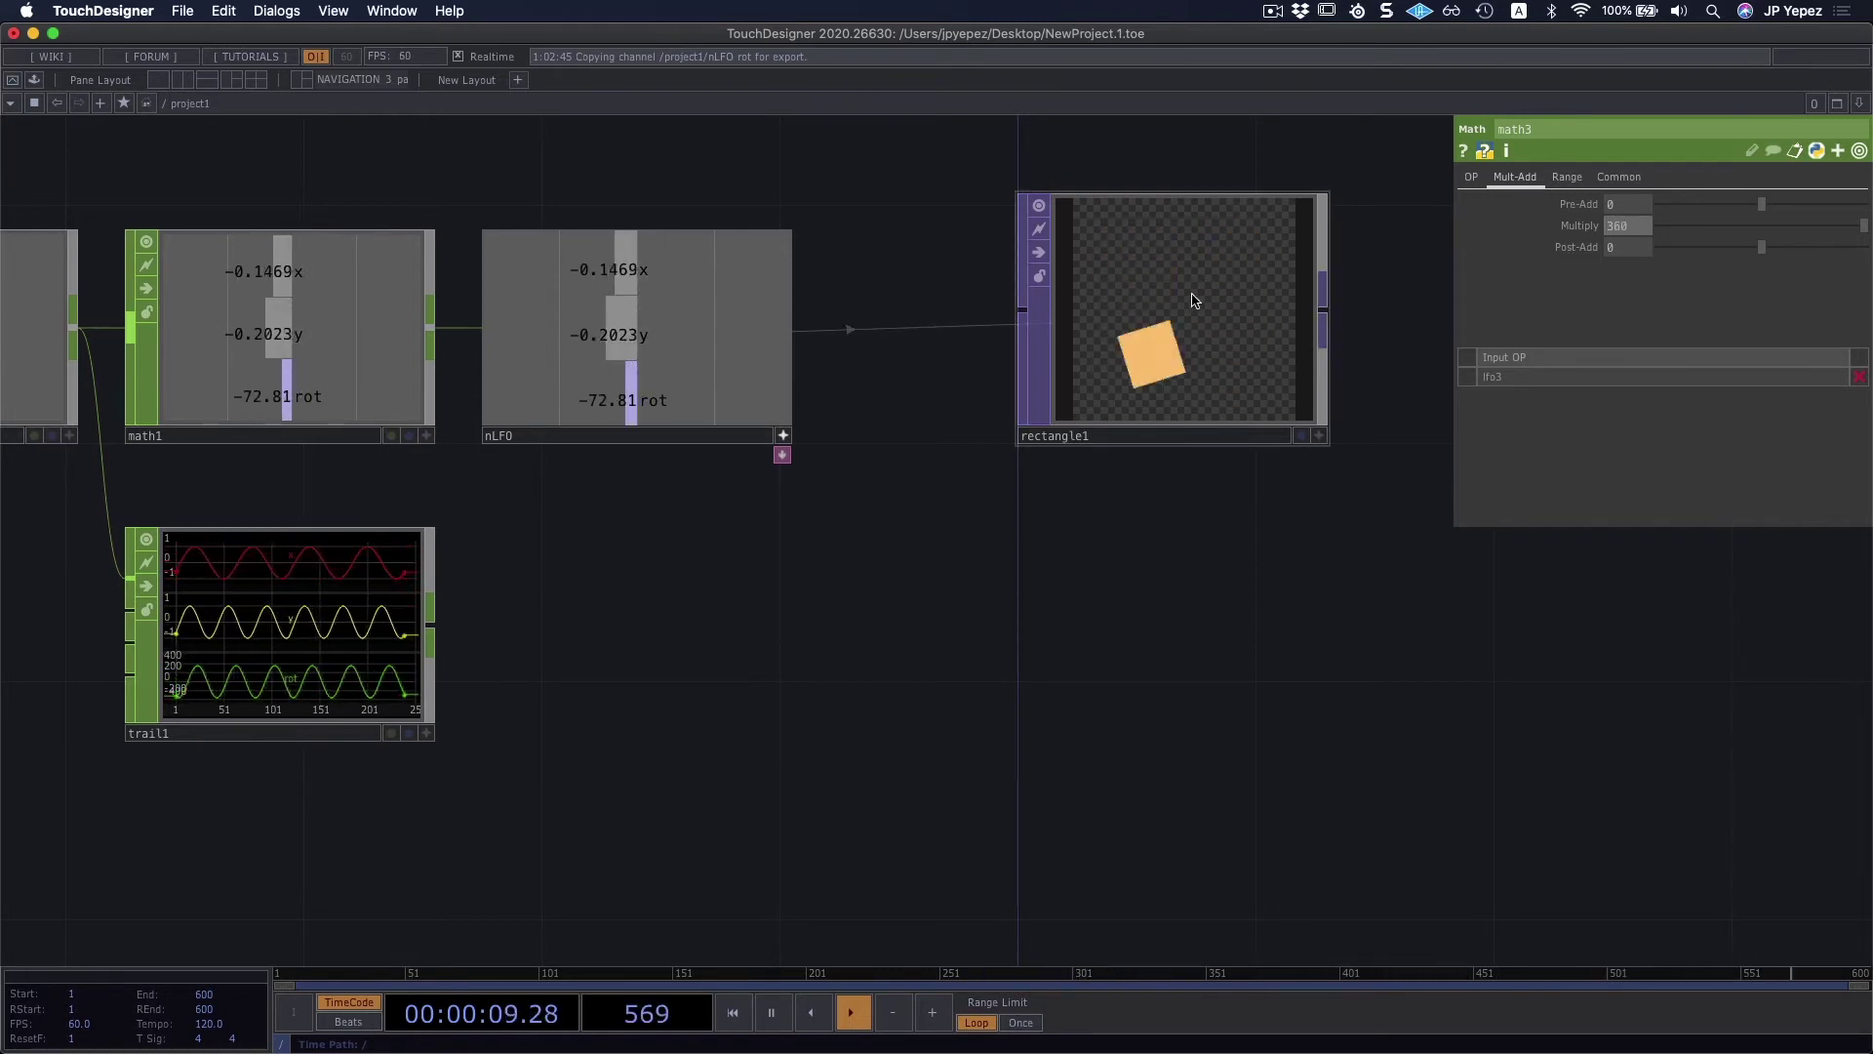
Step: Pan back over the earlier nodes and select math1 to check its Multiply of 0.25
drag(1157, 676, 1297, 693)
scroll(874, 642, left, 15)
scroll(788, 524, down, 6)
scroll(789, 523, left, 10)
scroll(230, 772, left, 5)
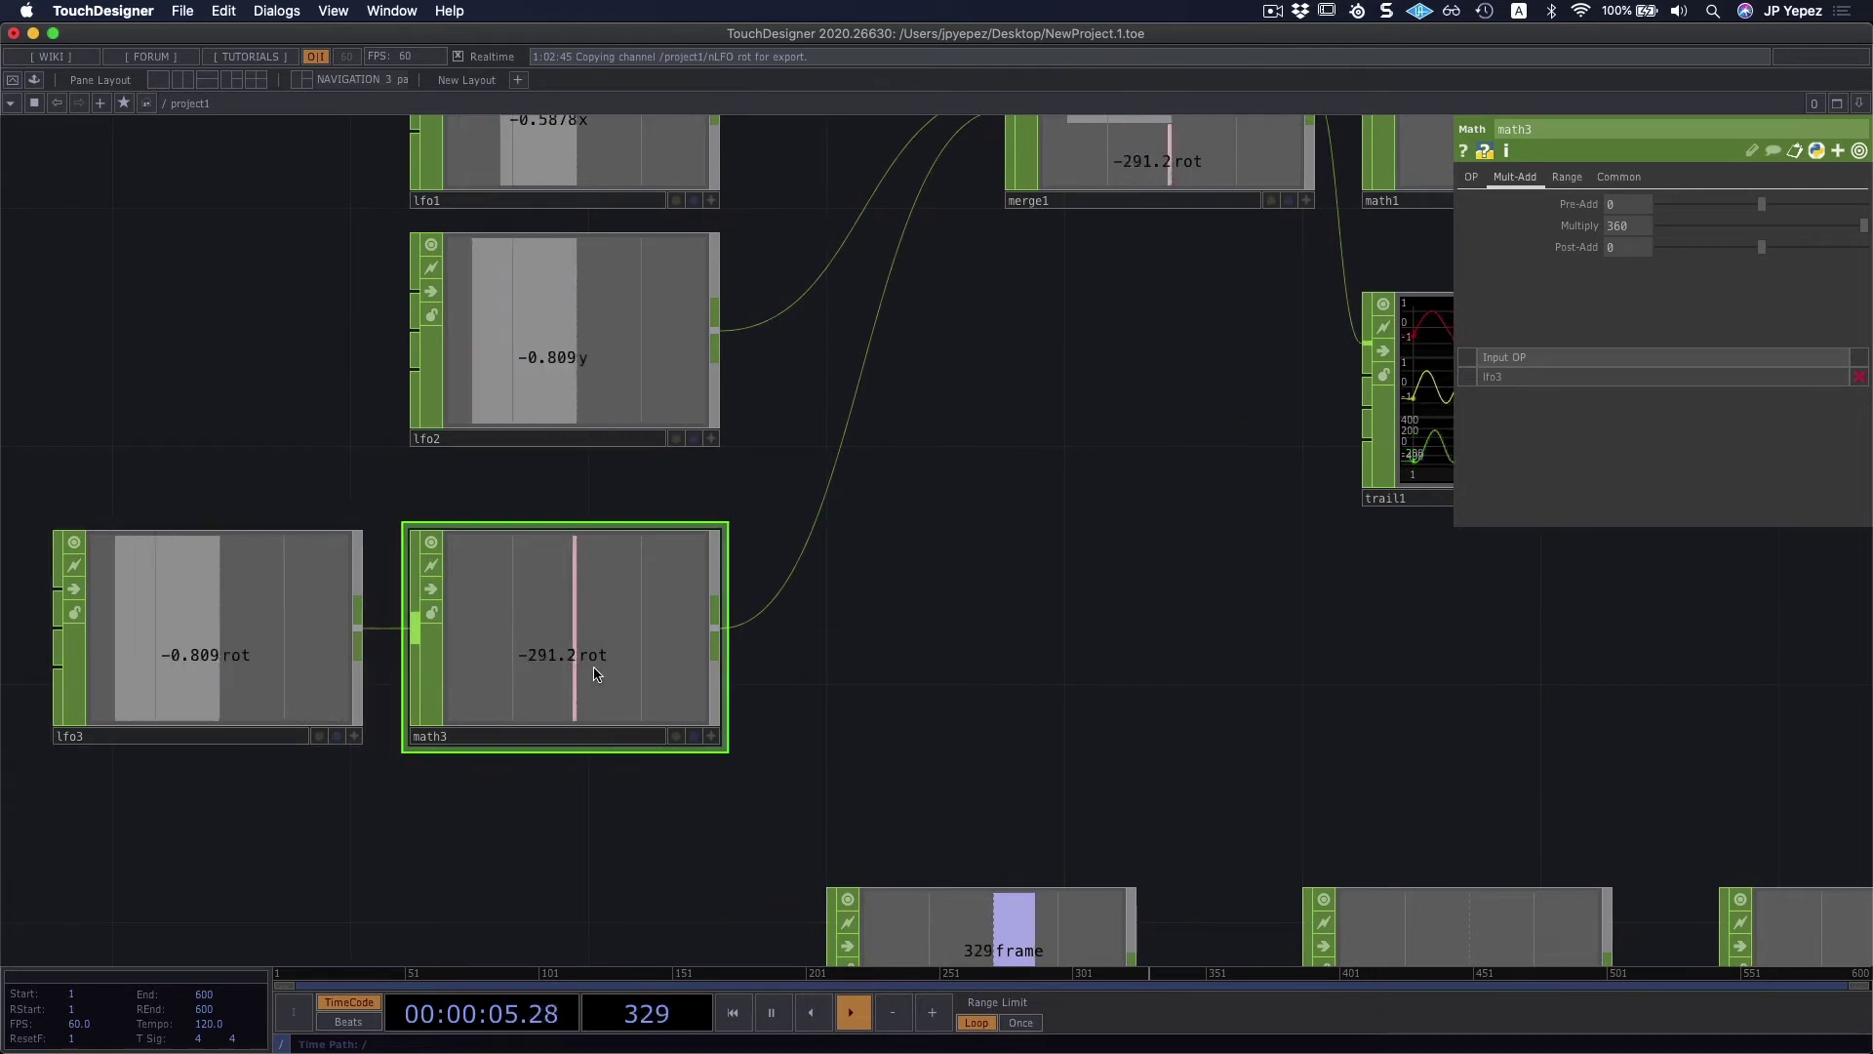
scroll(874, 624, right, 8)
scroll(874, 624, up, 5)
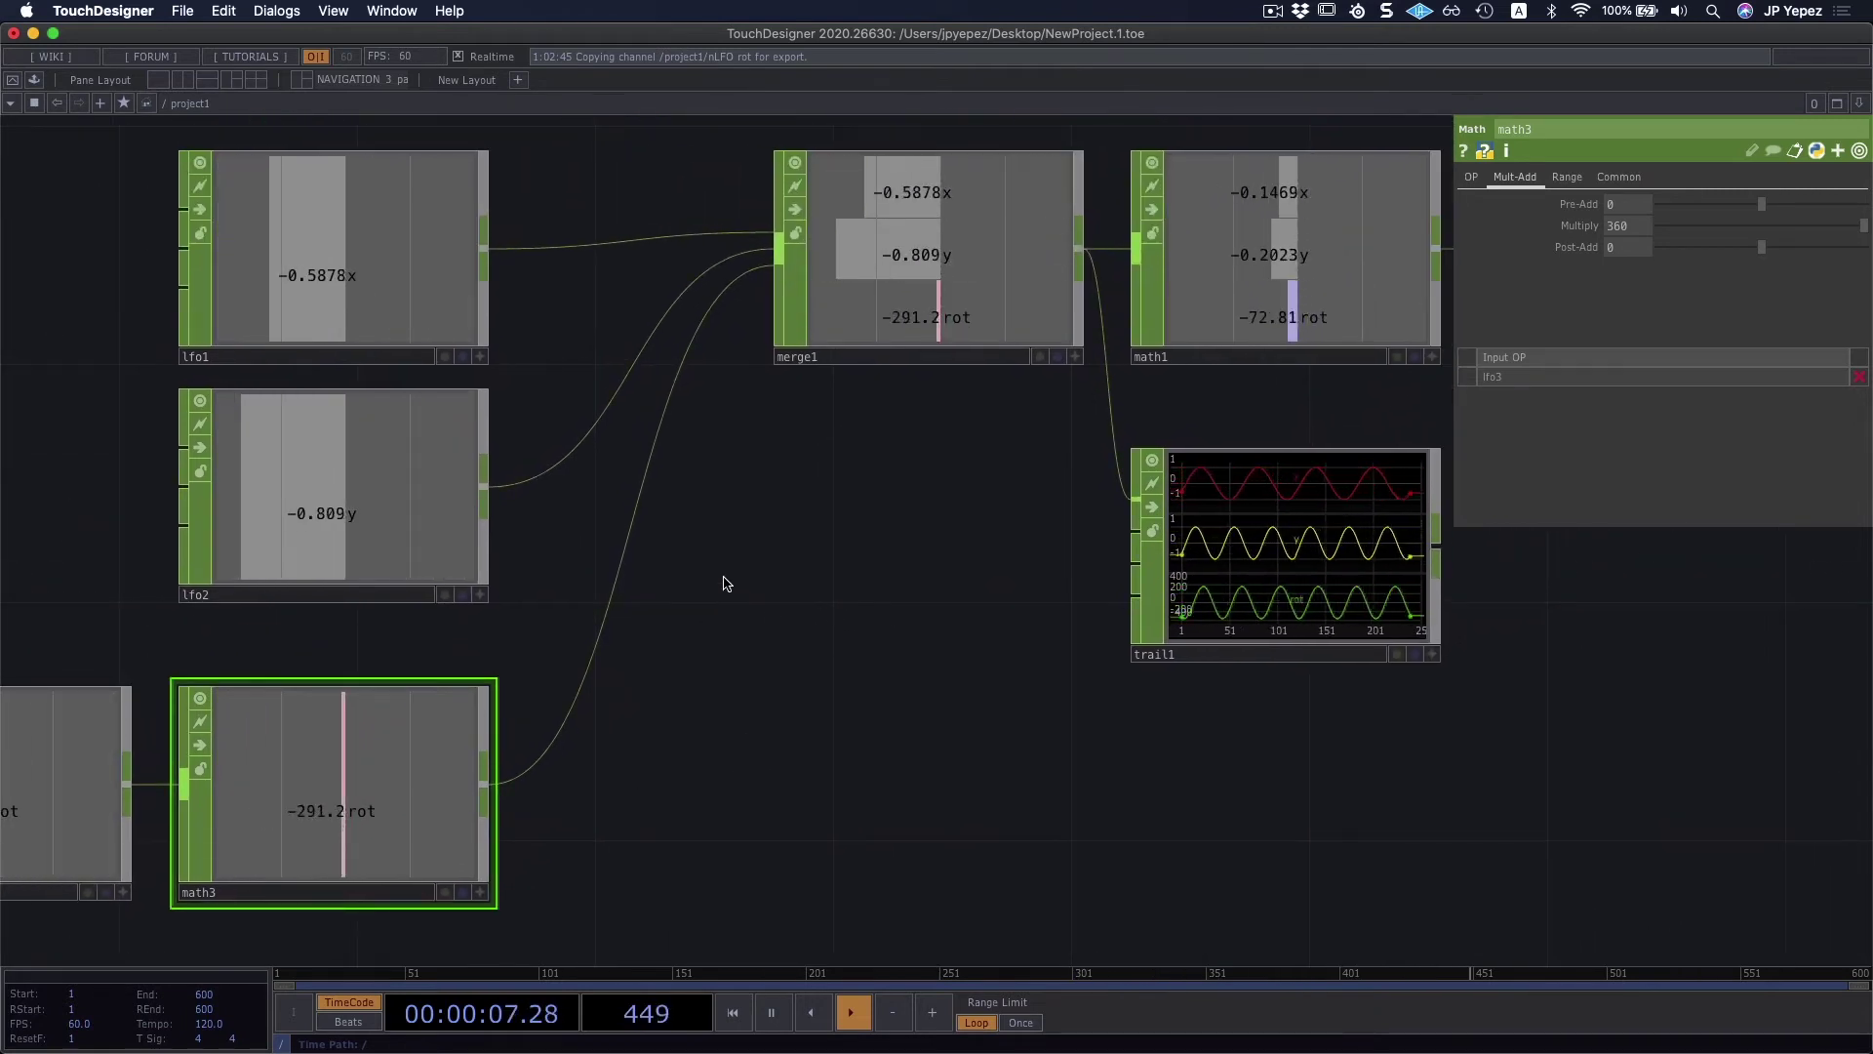
scroll(1074, 390, right, 7)
scroll(1073, 390, up, 2)
click(1103, 320)
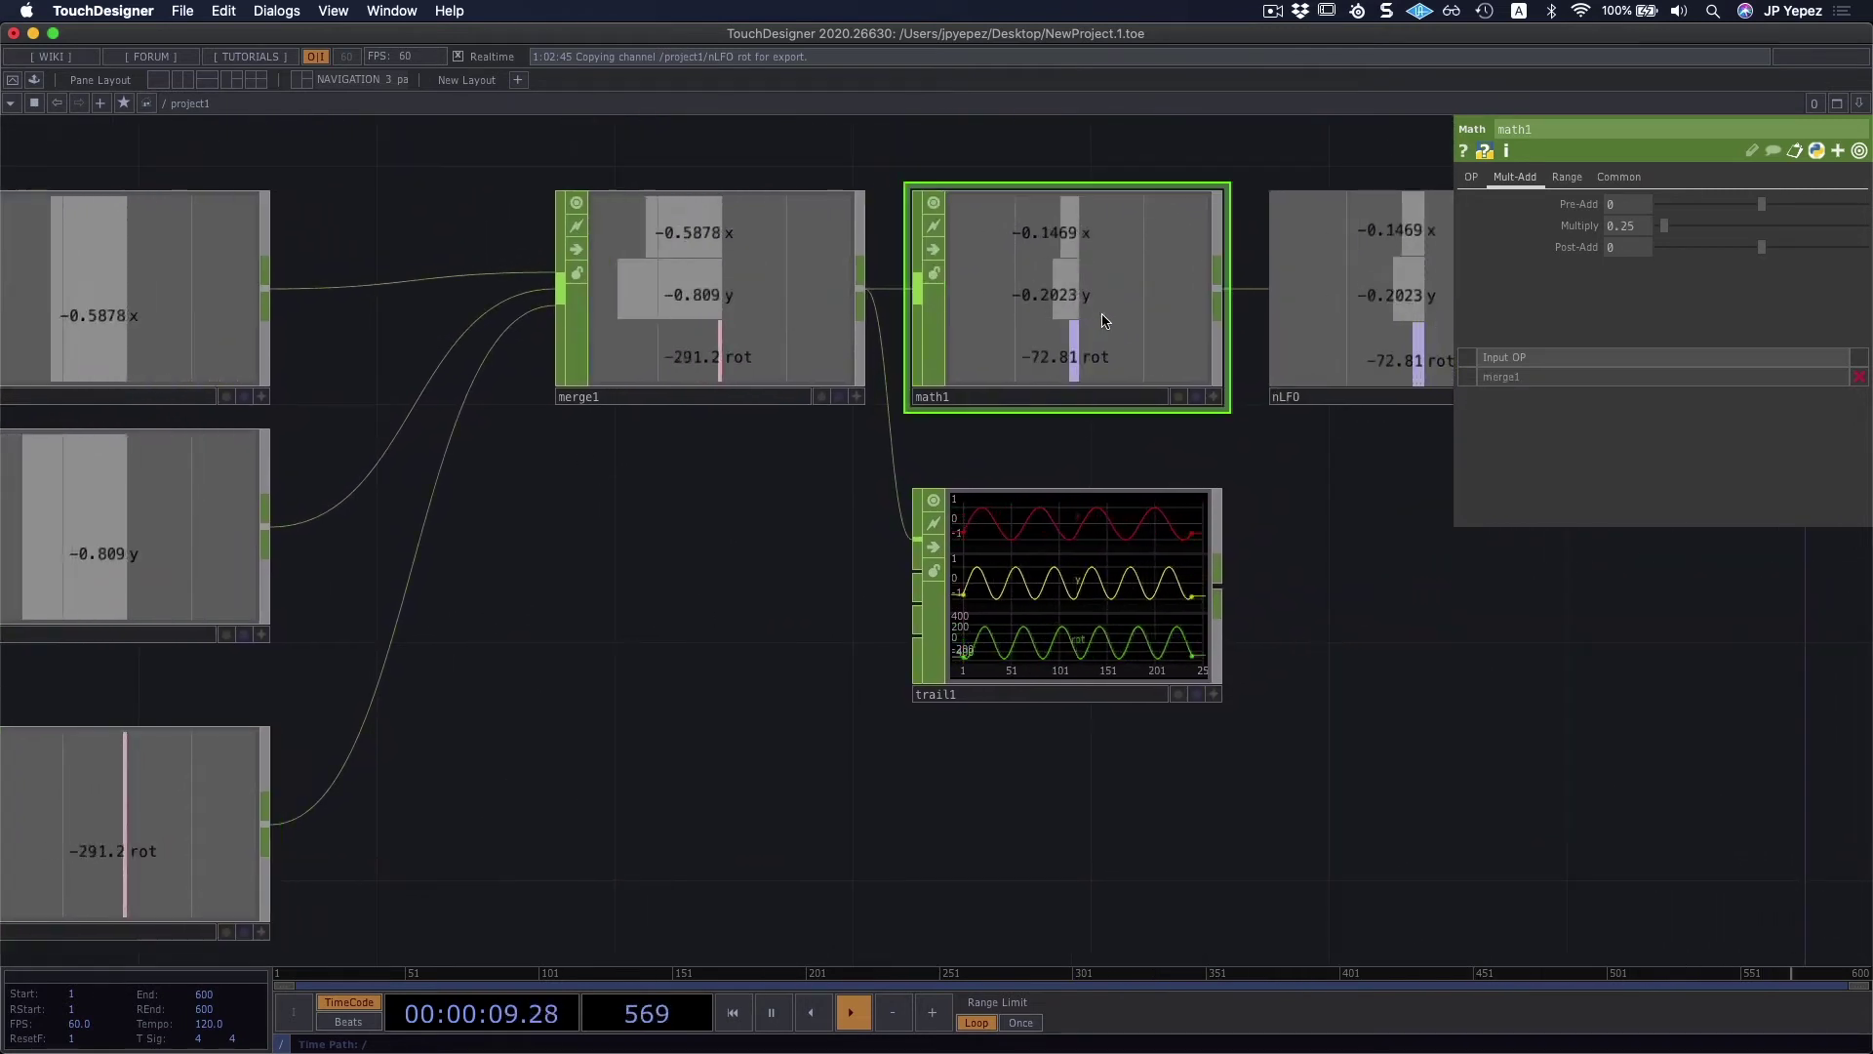
Step: Turn off nLFO's viewer flag and select rectangle1 to show its parameters
scroll(699, 507, right, 5)
scroll(698, 508, up, 2)
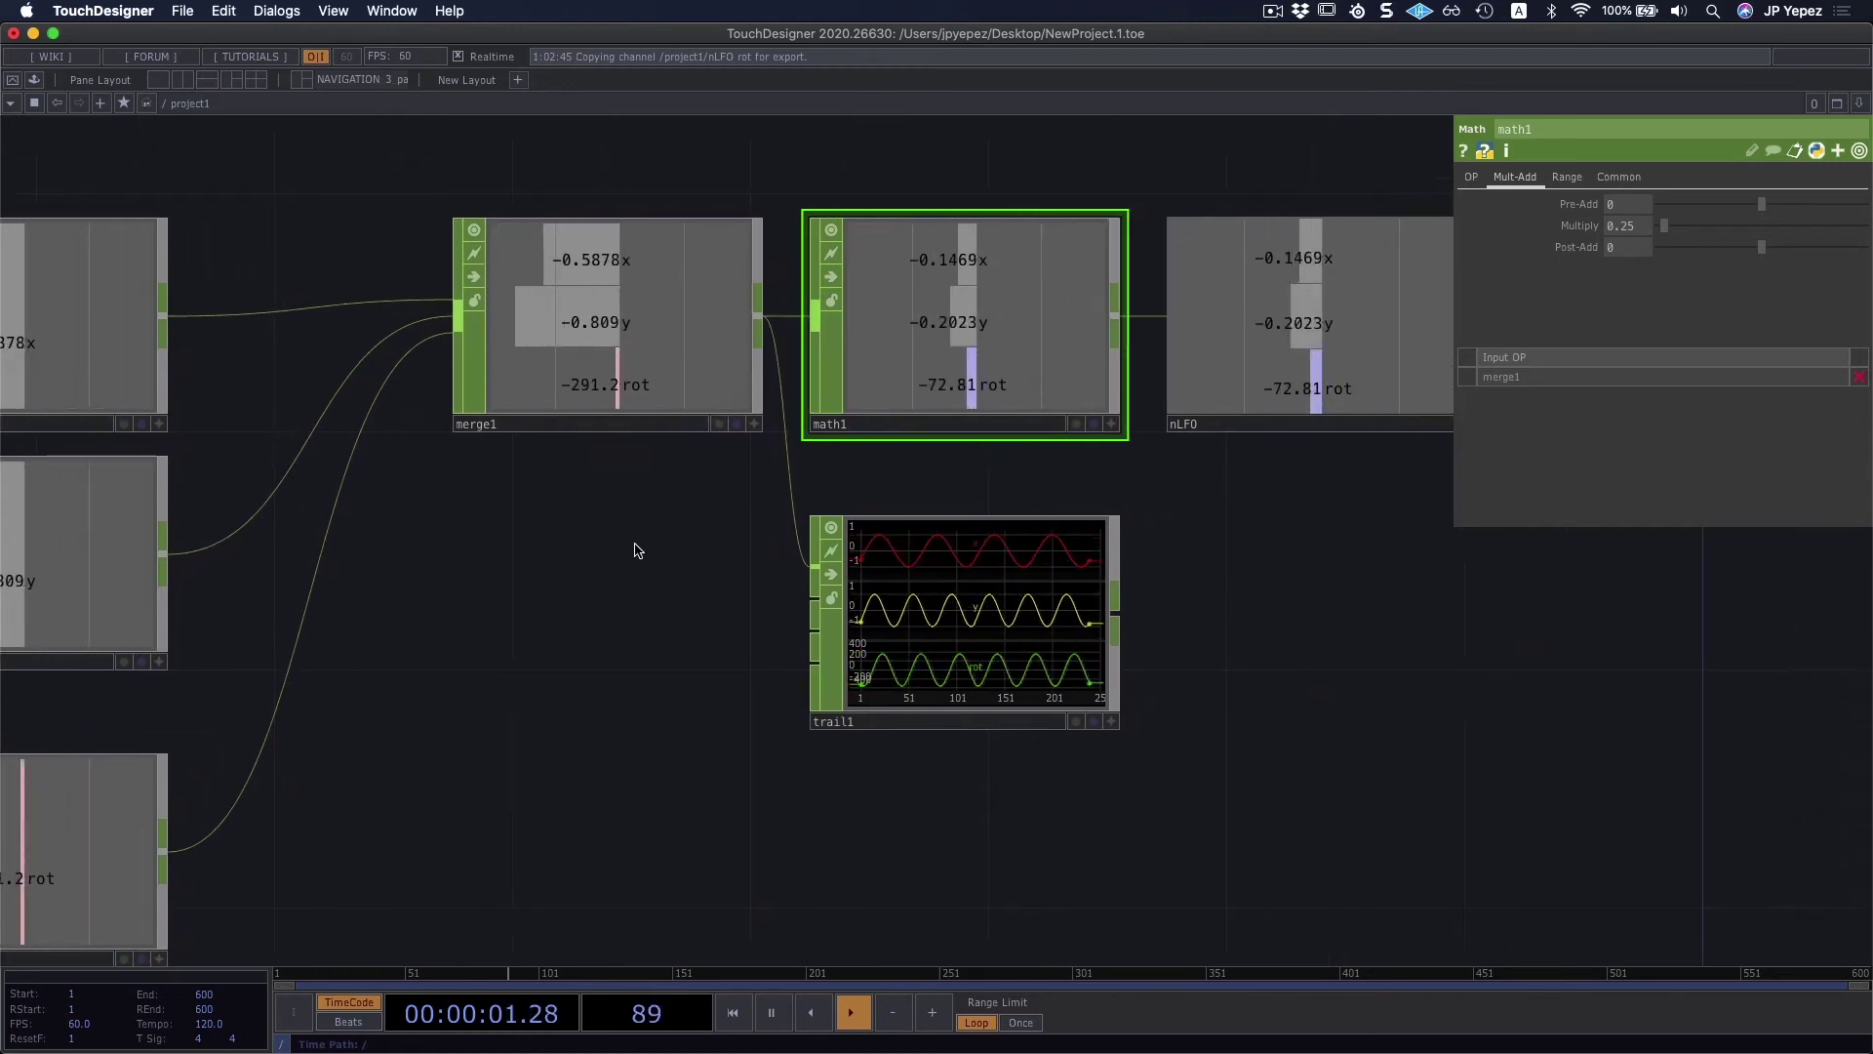
drag(516, 700, 584, 668)
scroll(575, 673, down, 3)
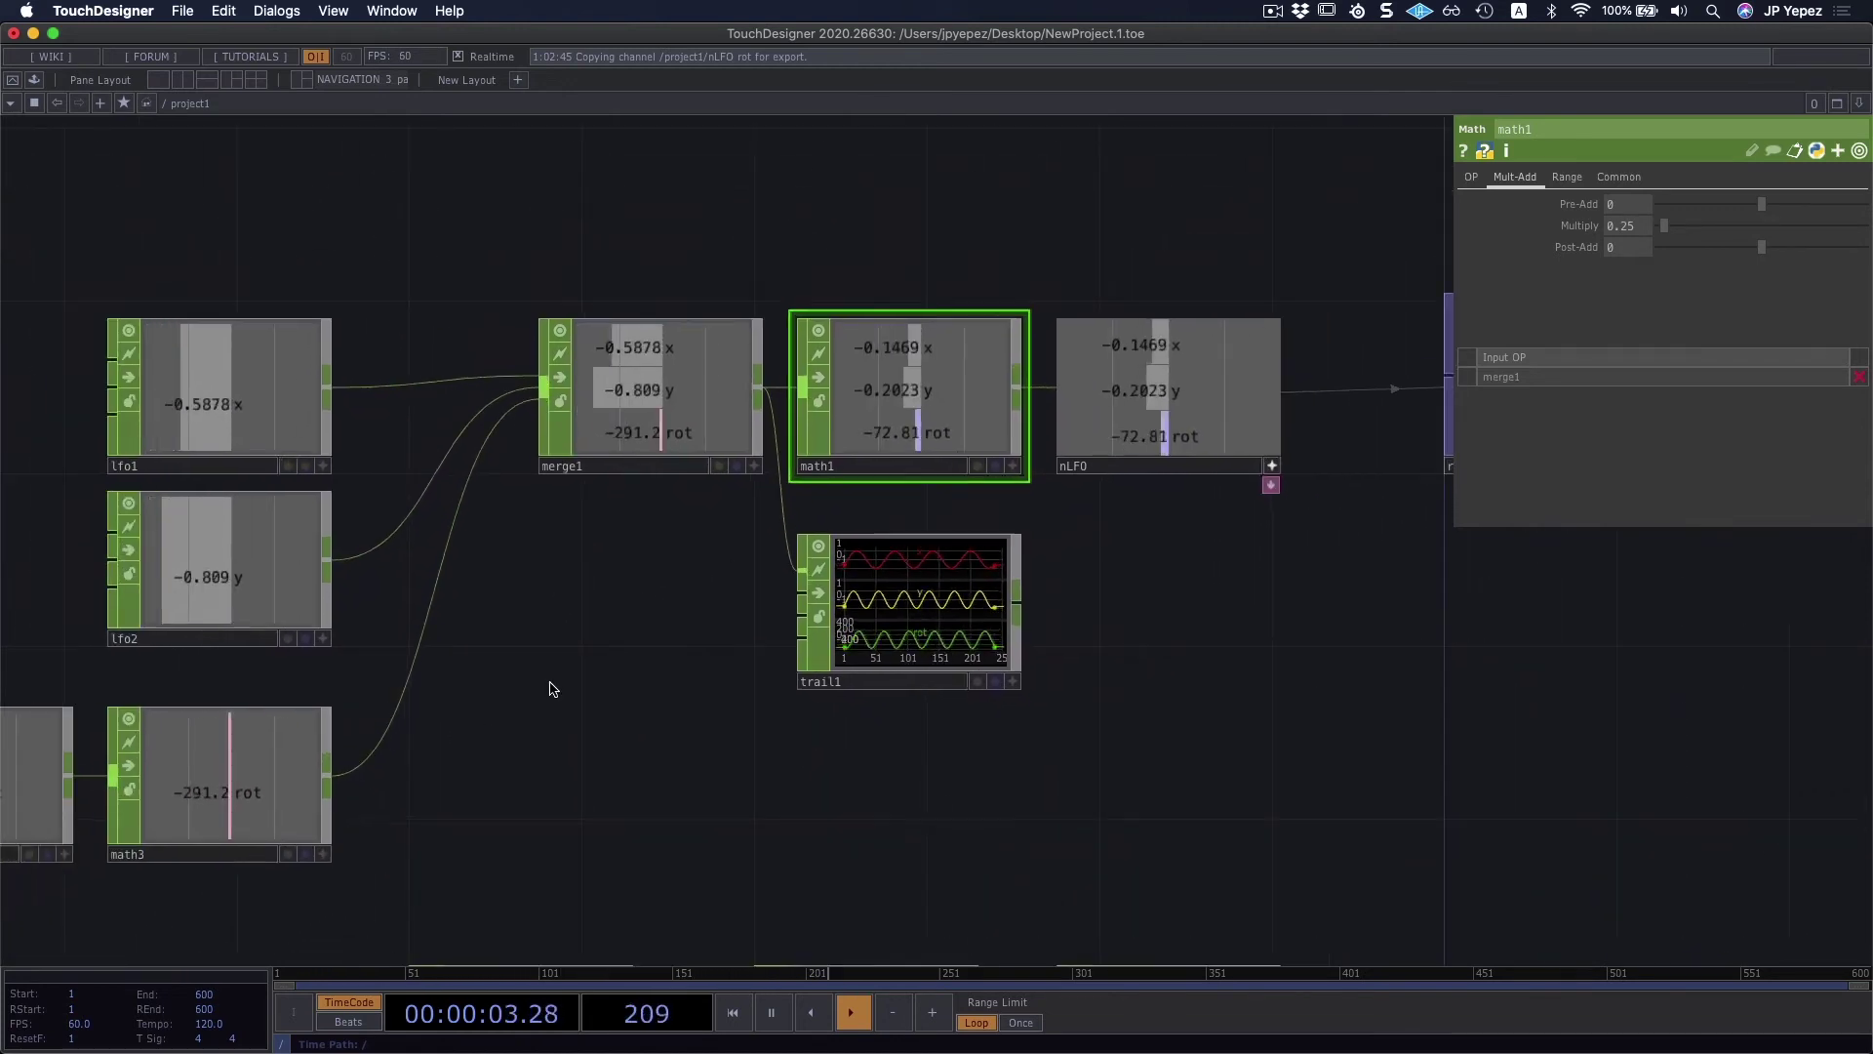
scroll(549, 687, down, 1)
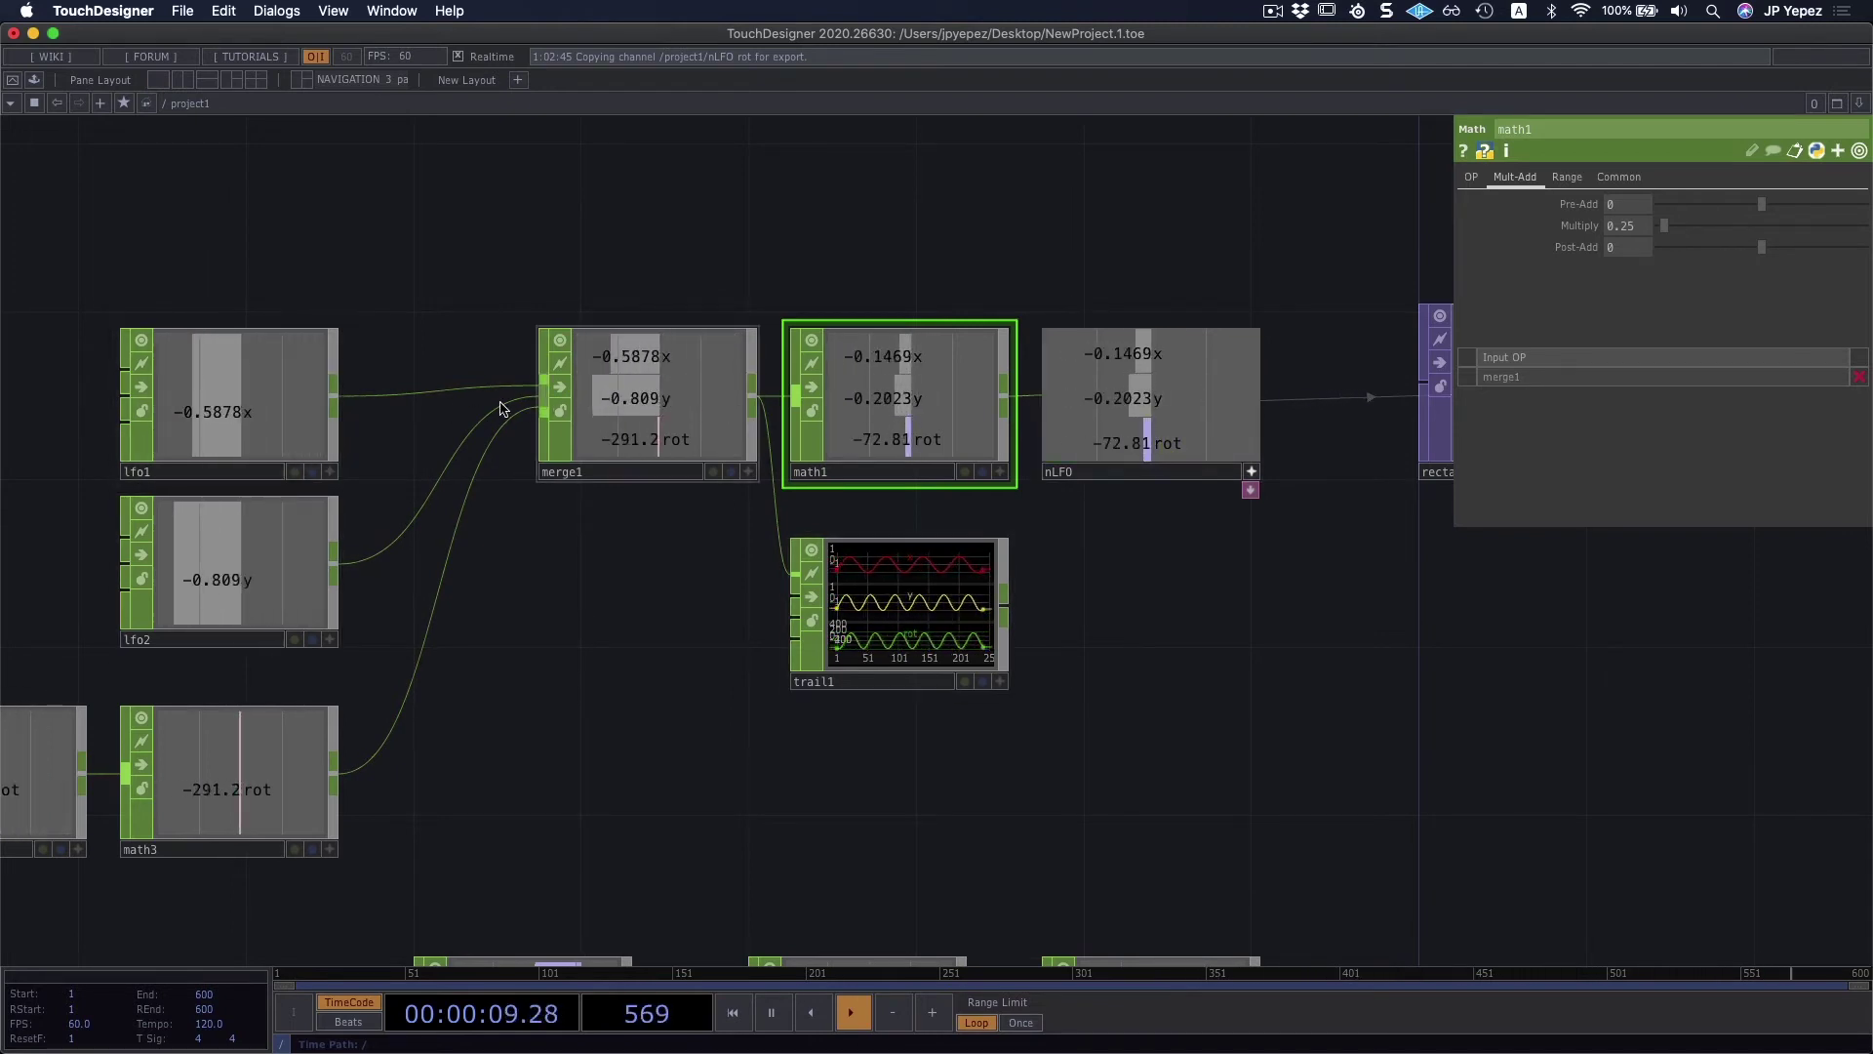
drag(1161, 634, 1086, 621)
click(1178, 460)
scroll(1083, 648, right, 10)
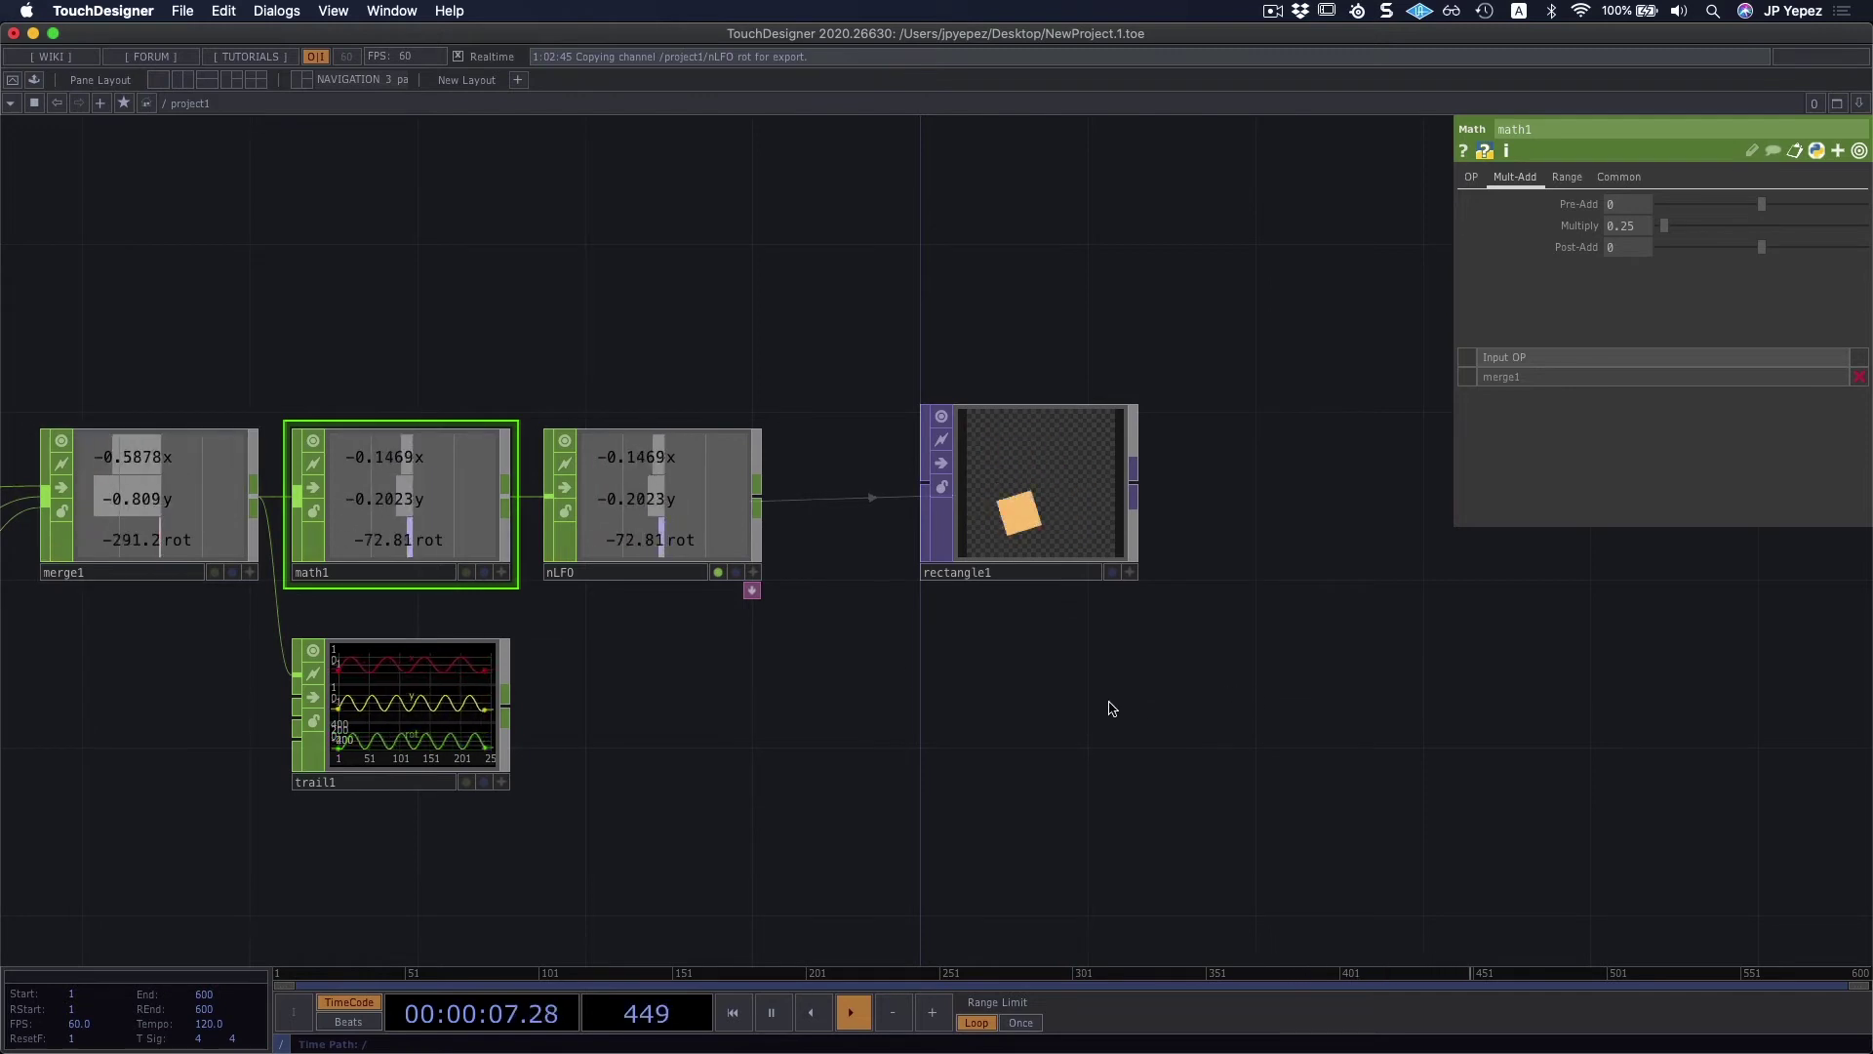
click(1011, 522)
Step: Round rectangle1's corners, settling on a Corner Radius of 9.2
middle_drag(1235, 439, 1165, 445)
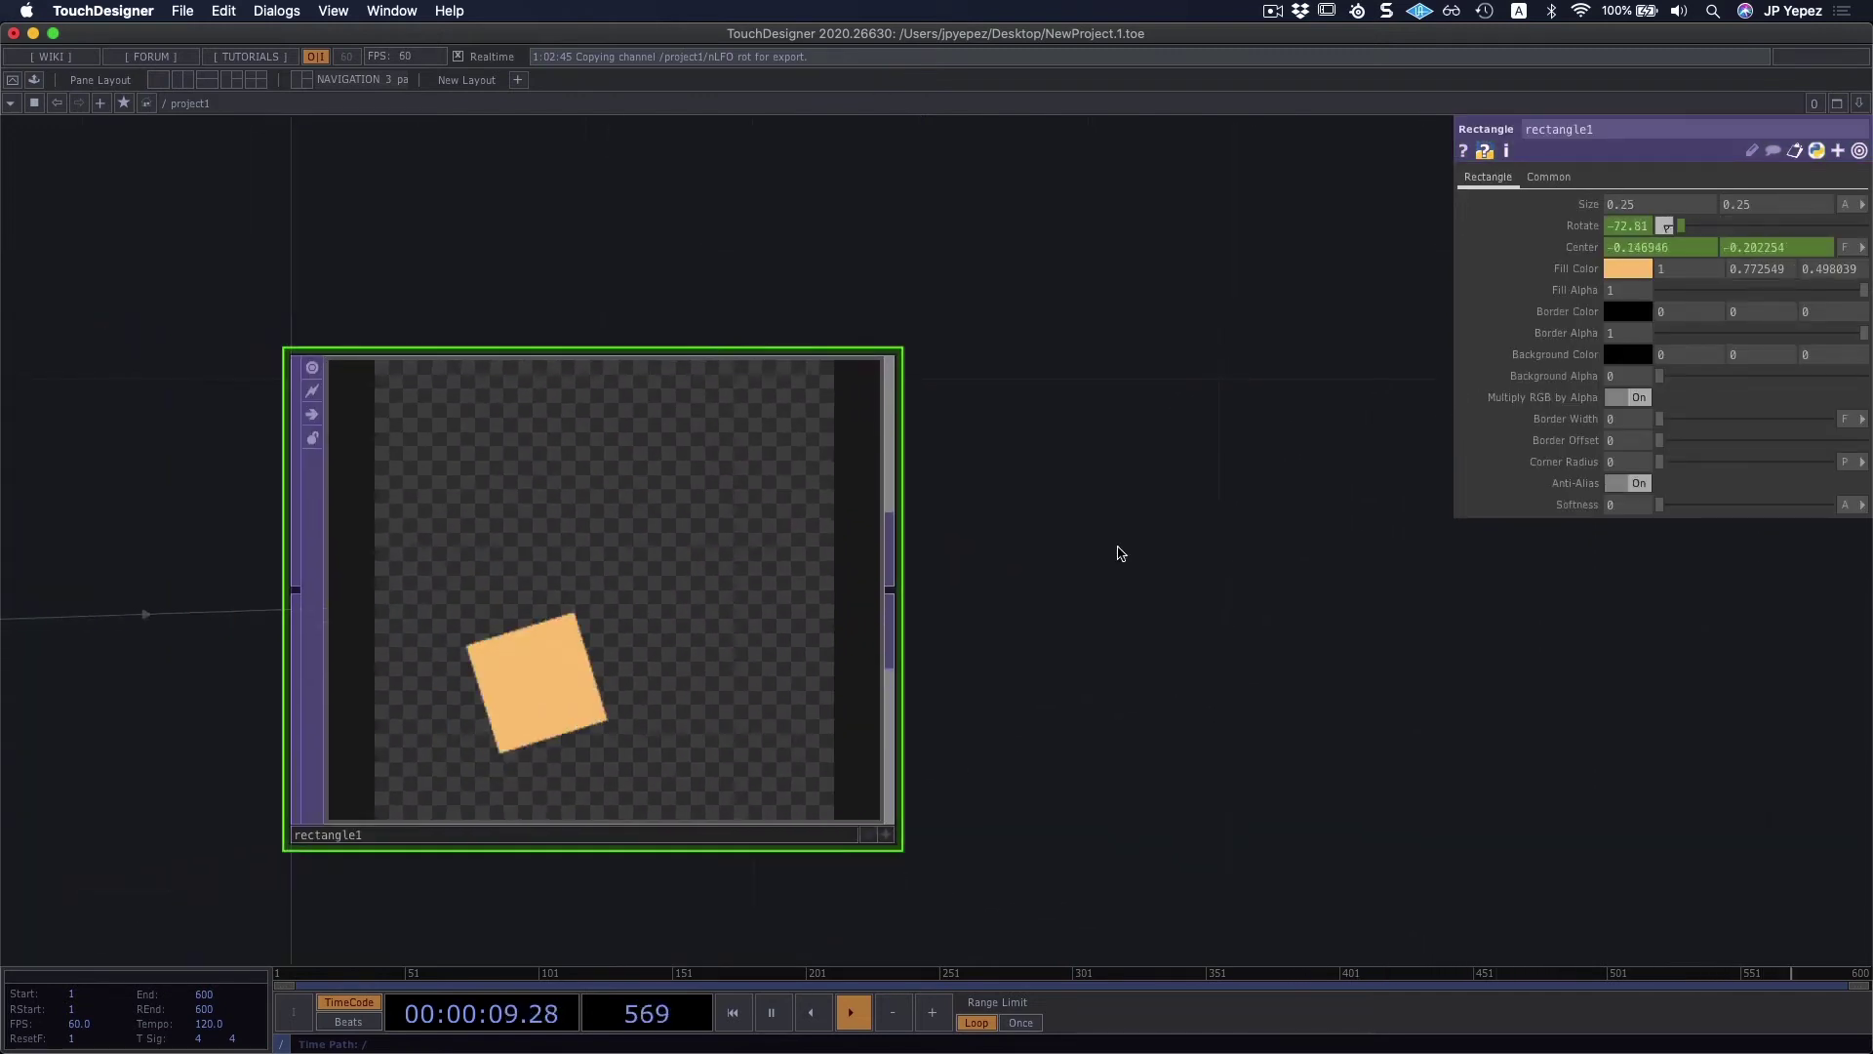
drag(1116, 552, 1278, 387)
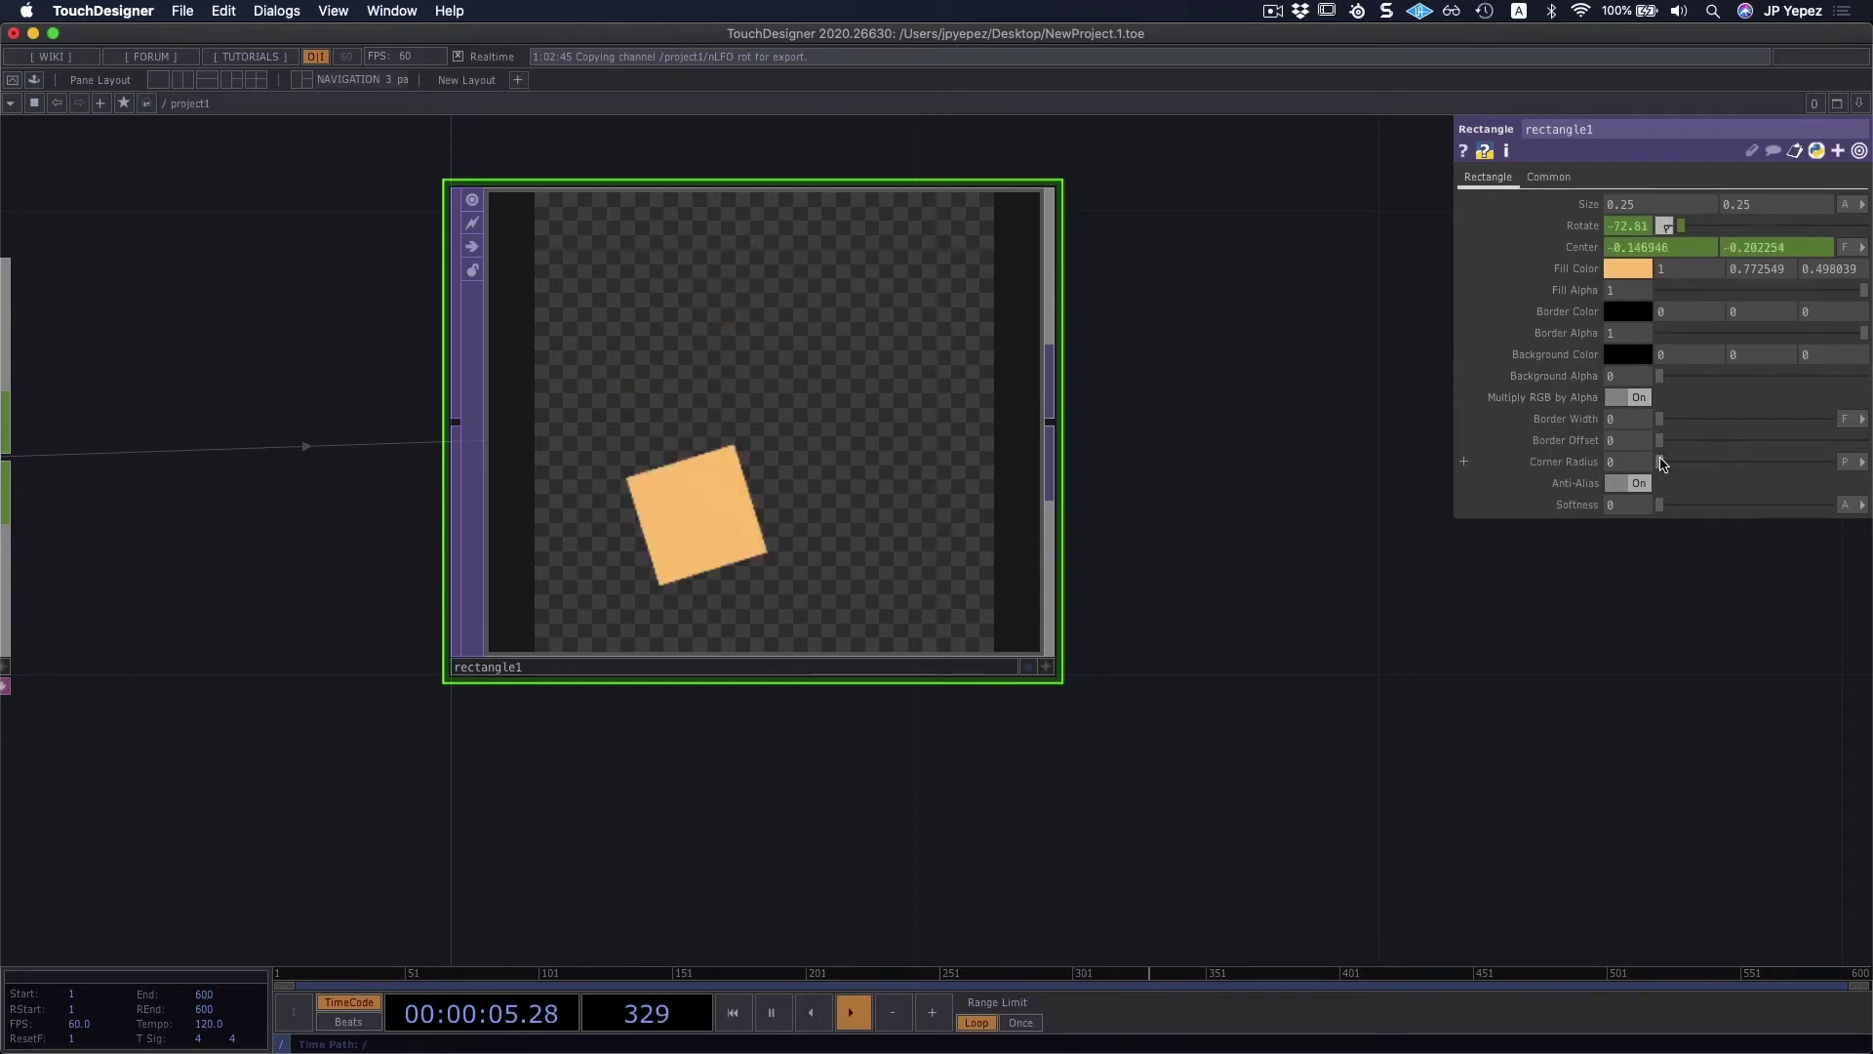
drag(1662, 463, 1675, 464)
drag(1146, 752, 1235, 688)
drag(1074, 820, 1134, 833)
Step: Pause and resume playback, then give rectangle1 a Softness of 0.025
key(space)
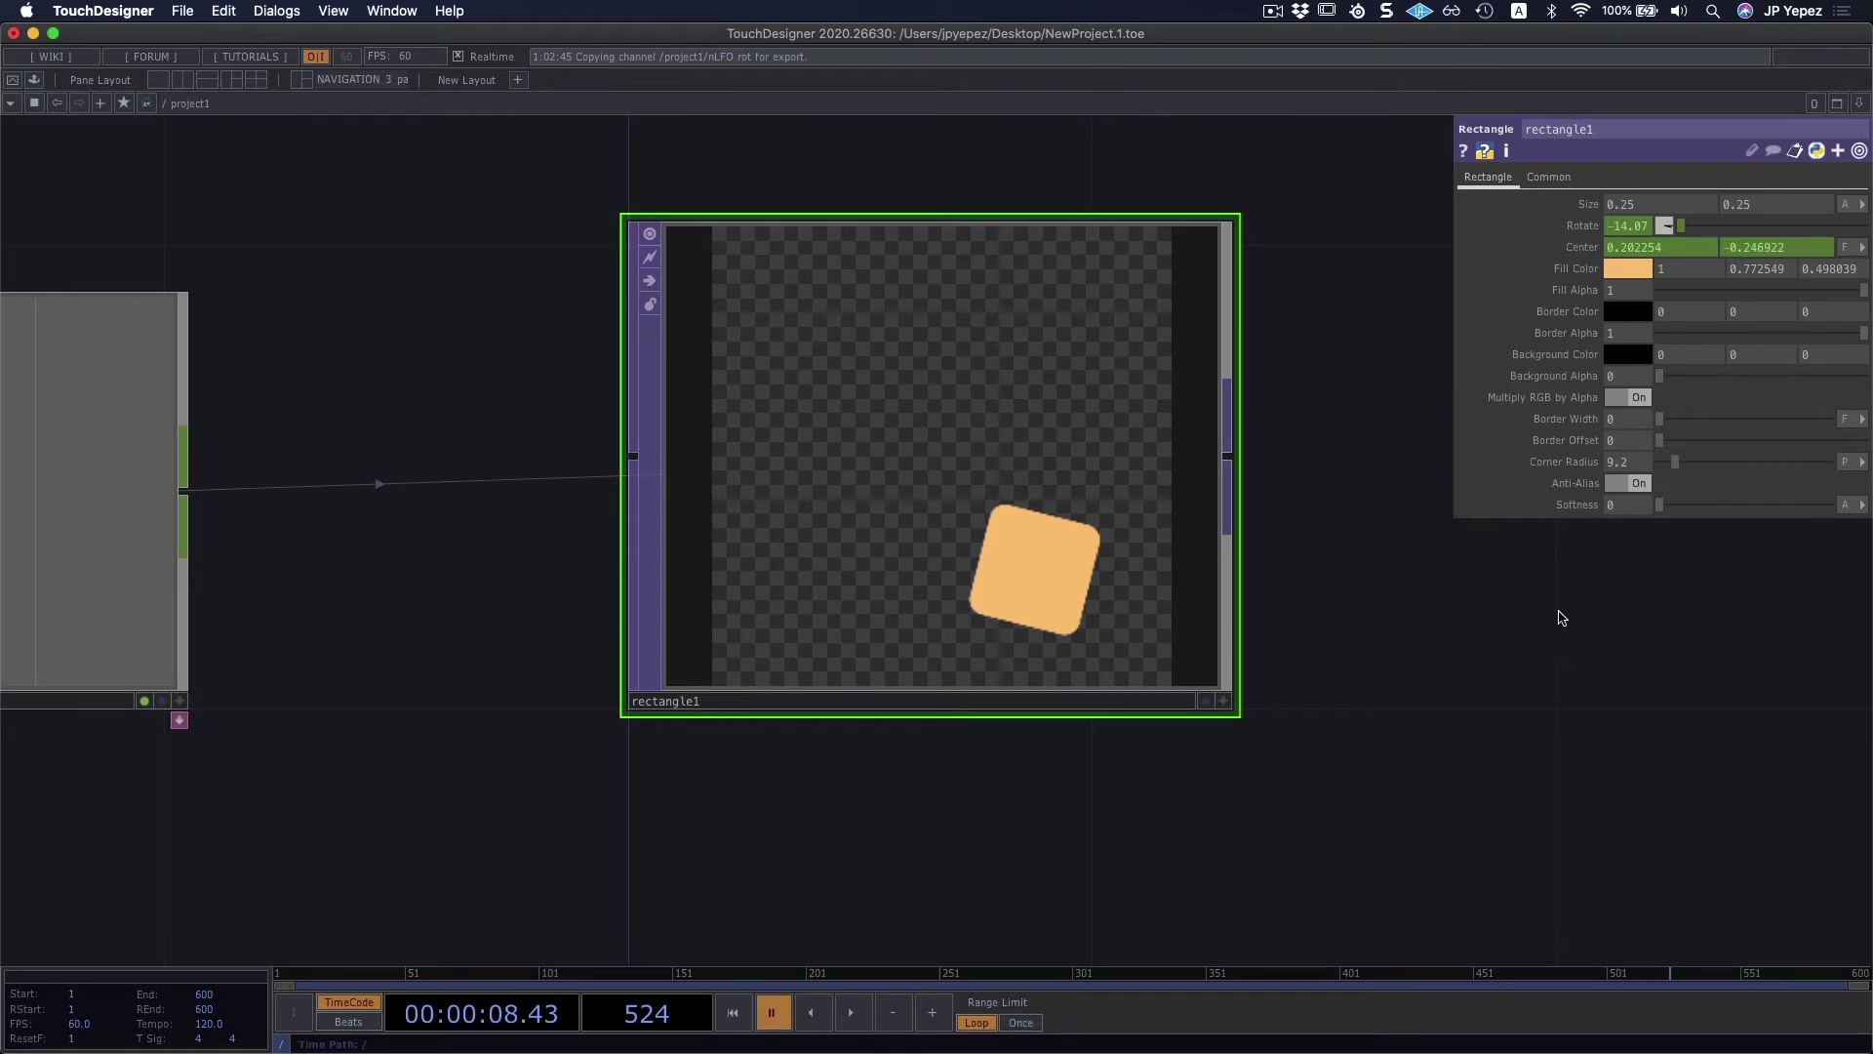
key(space)
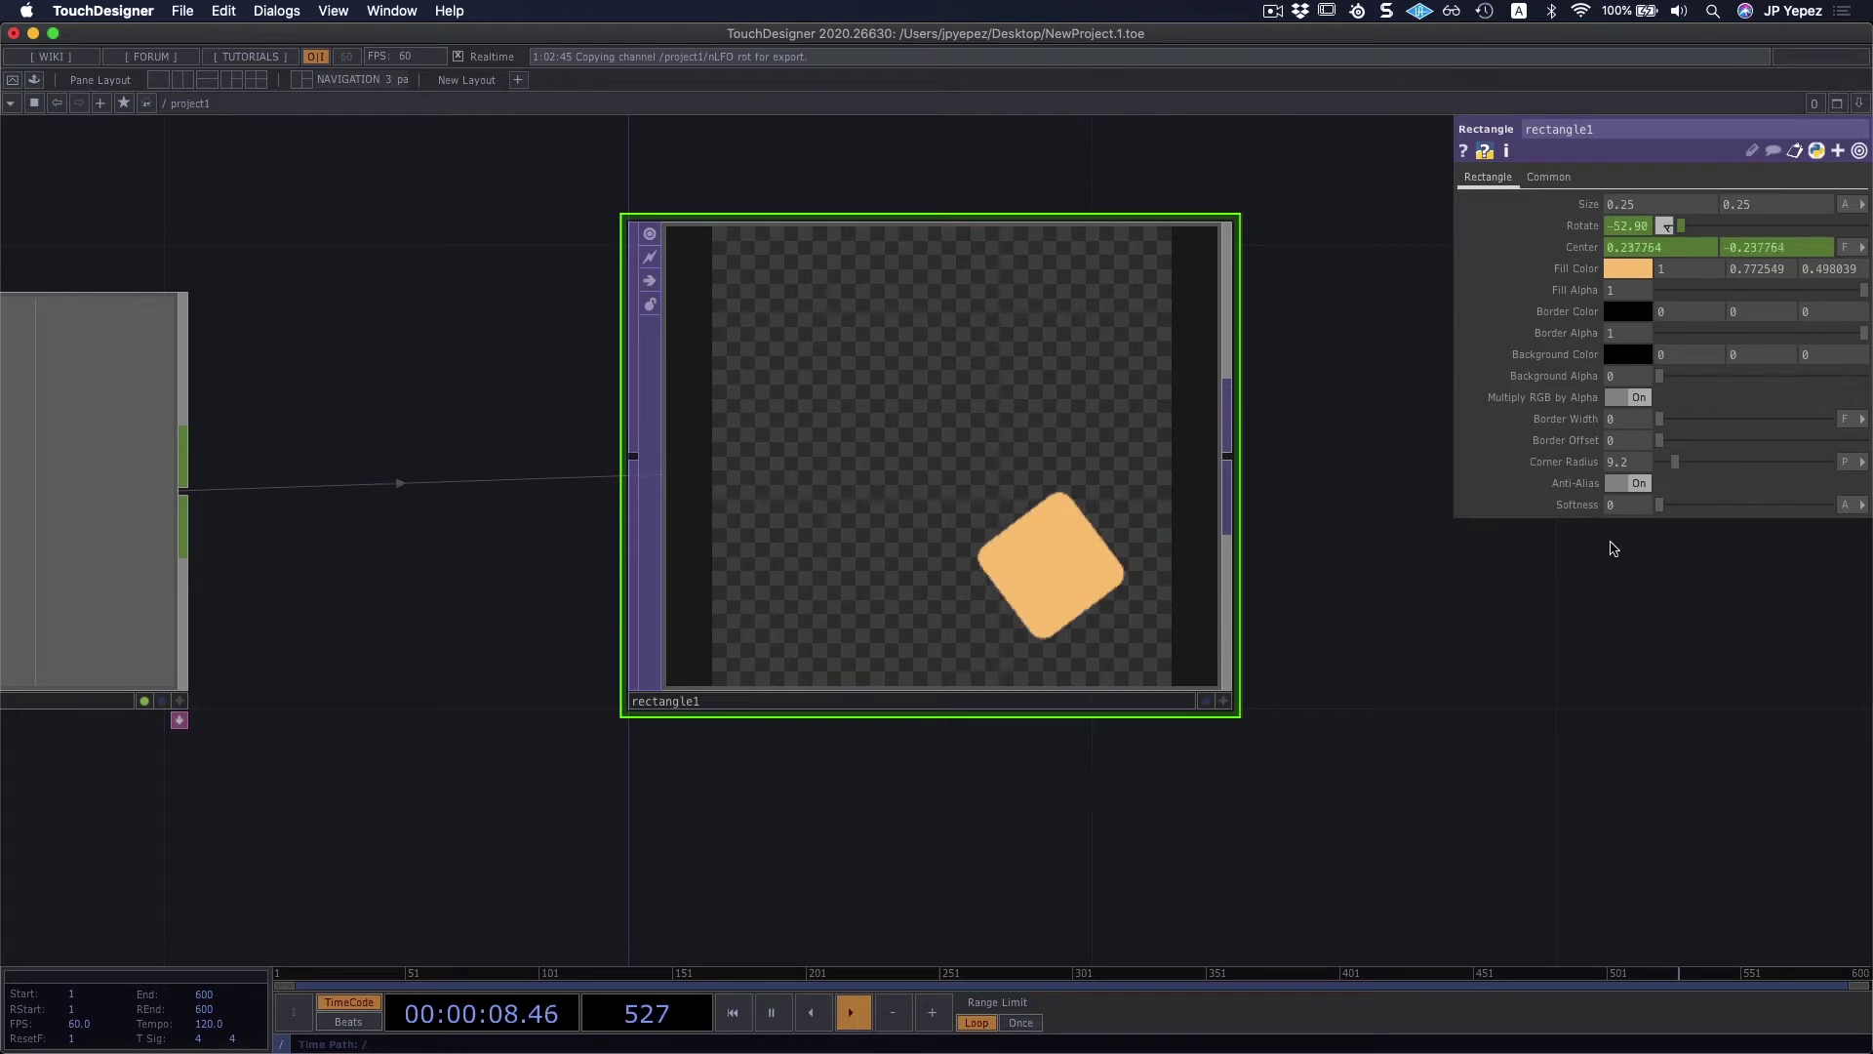
drag(1659, 514, 1680, 511)
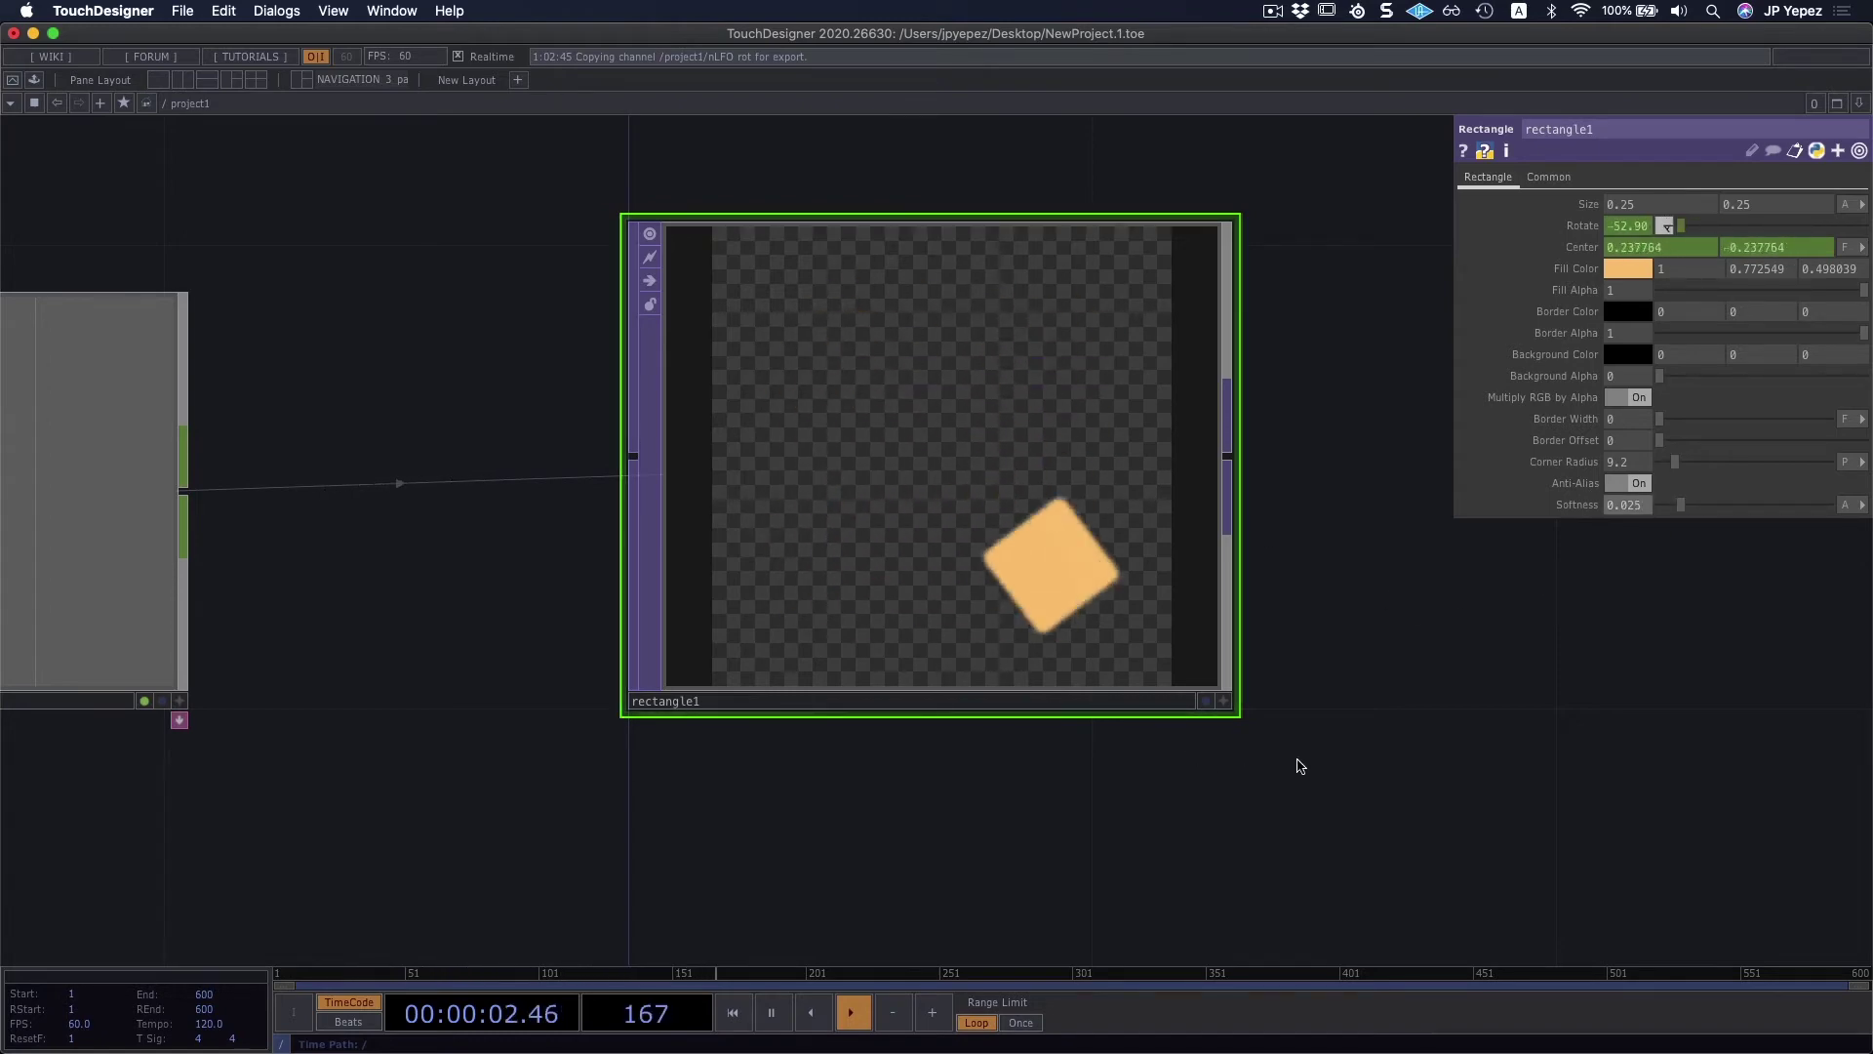
middle_drag(1296, 765, 986, 816)
drag(1371, 715, 1482, 629)
middle_drag(1482, 629, 873, 735)
scroll(871, 734, left, 5)
scroll(749, 741, down, 3)
click(161, 719)
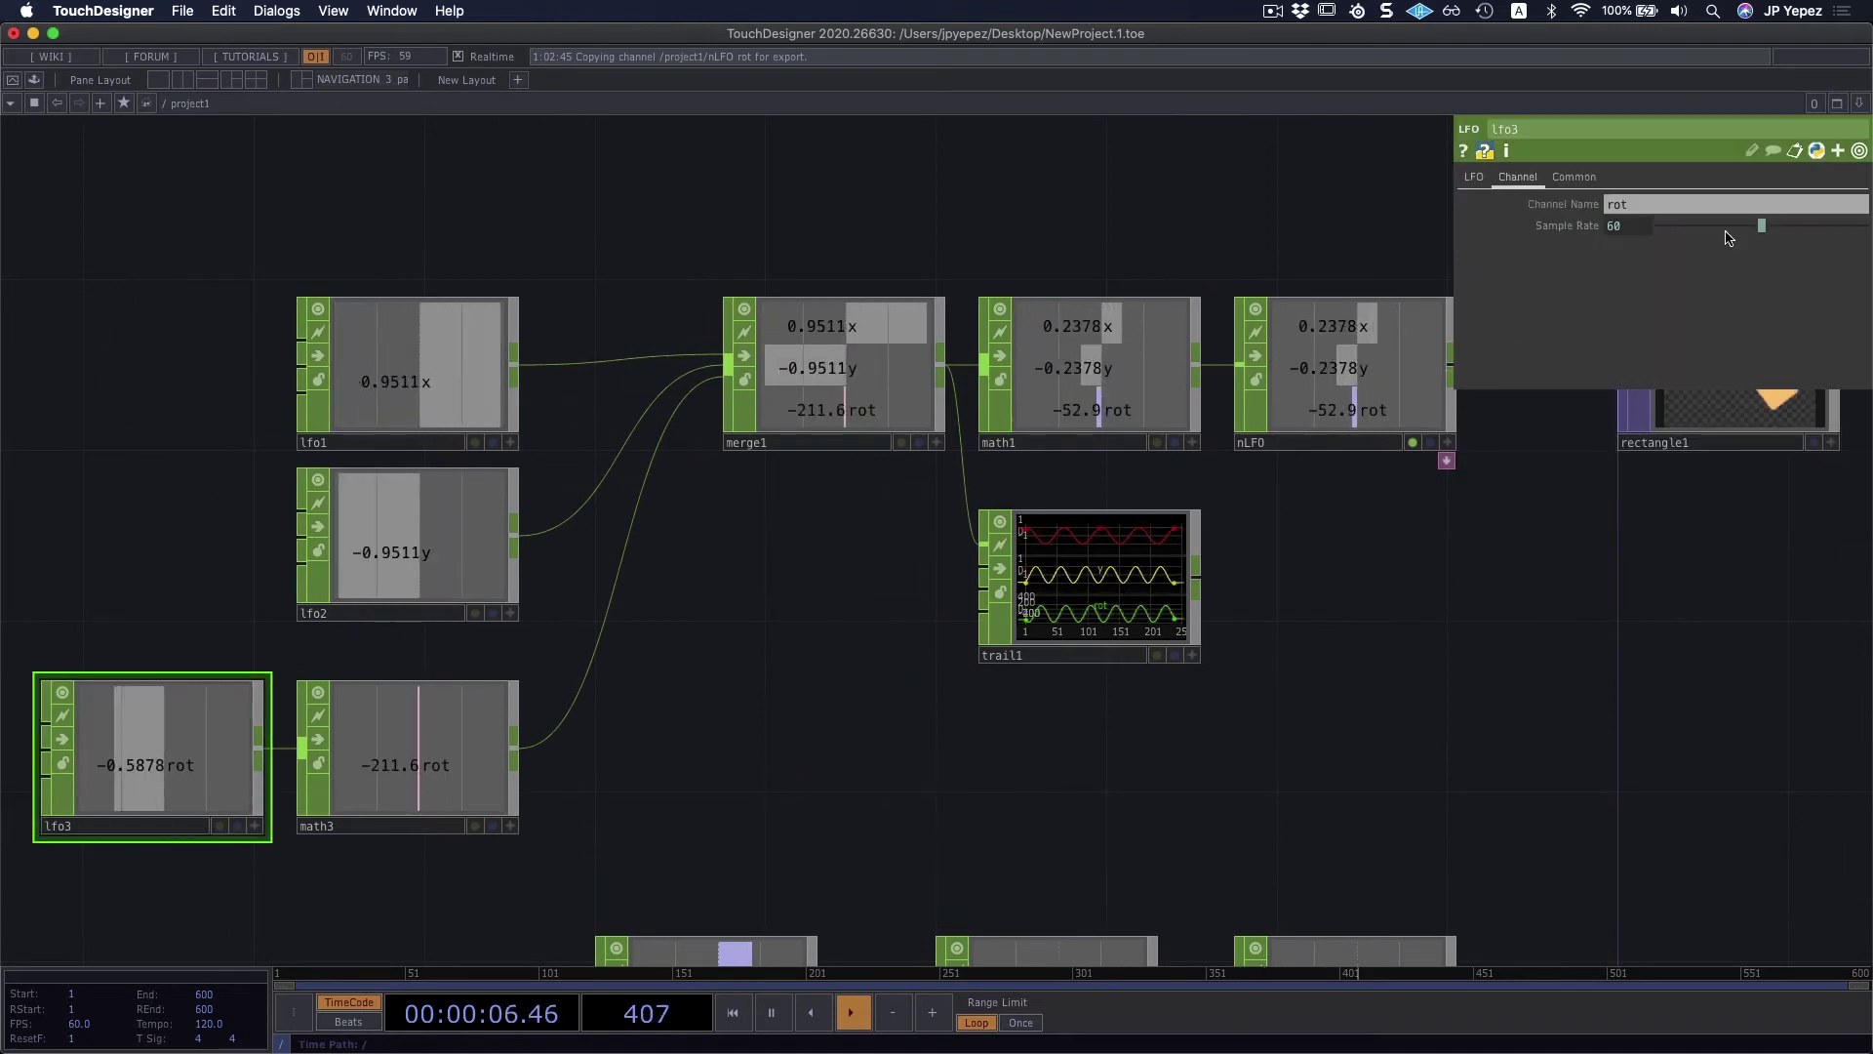
Step: Lower lfo3's sine frequency step by step from 1.27 down to 0.81
click(1473, 177)
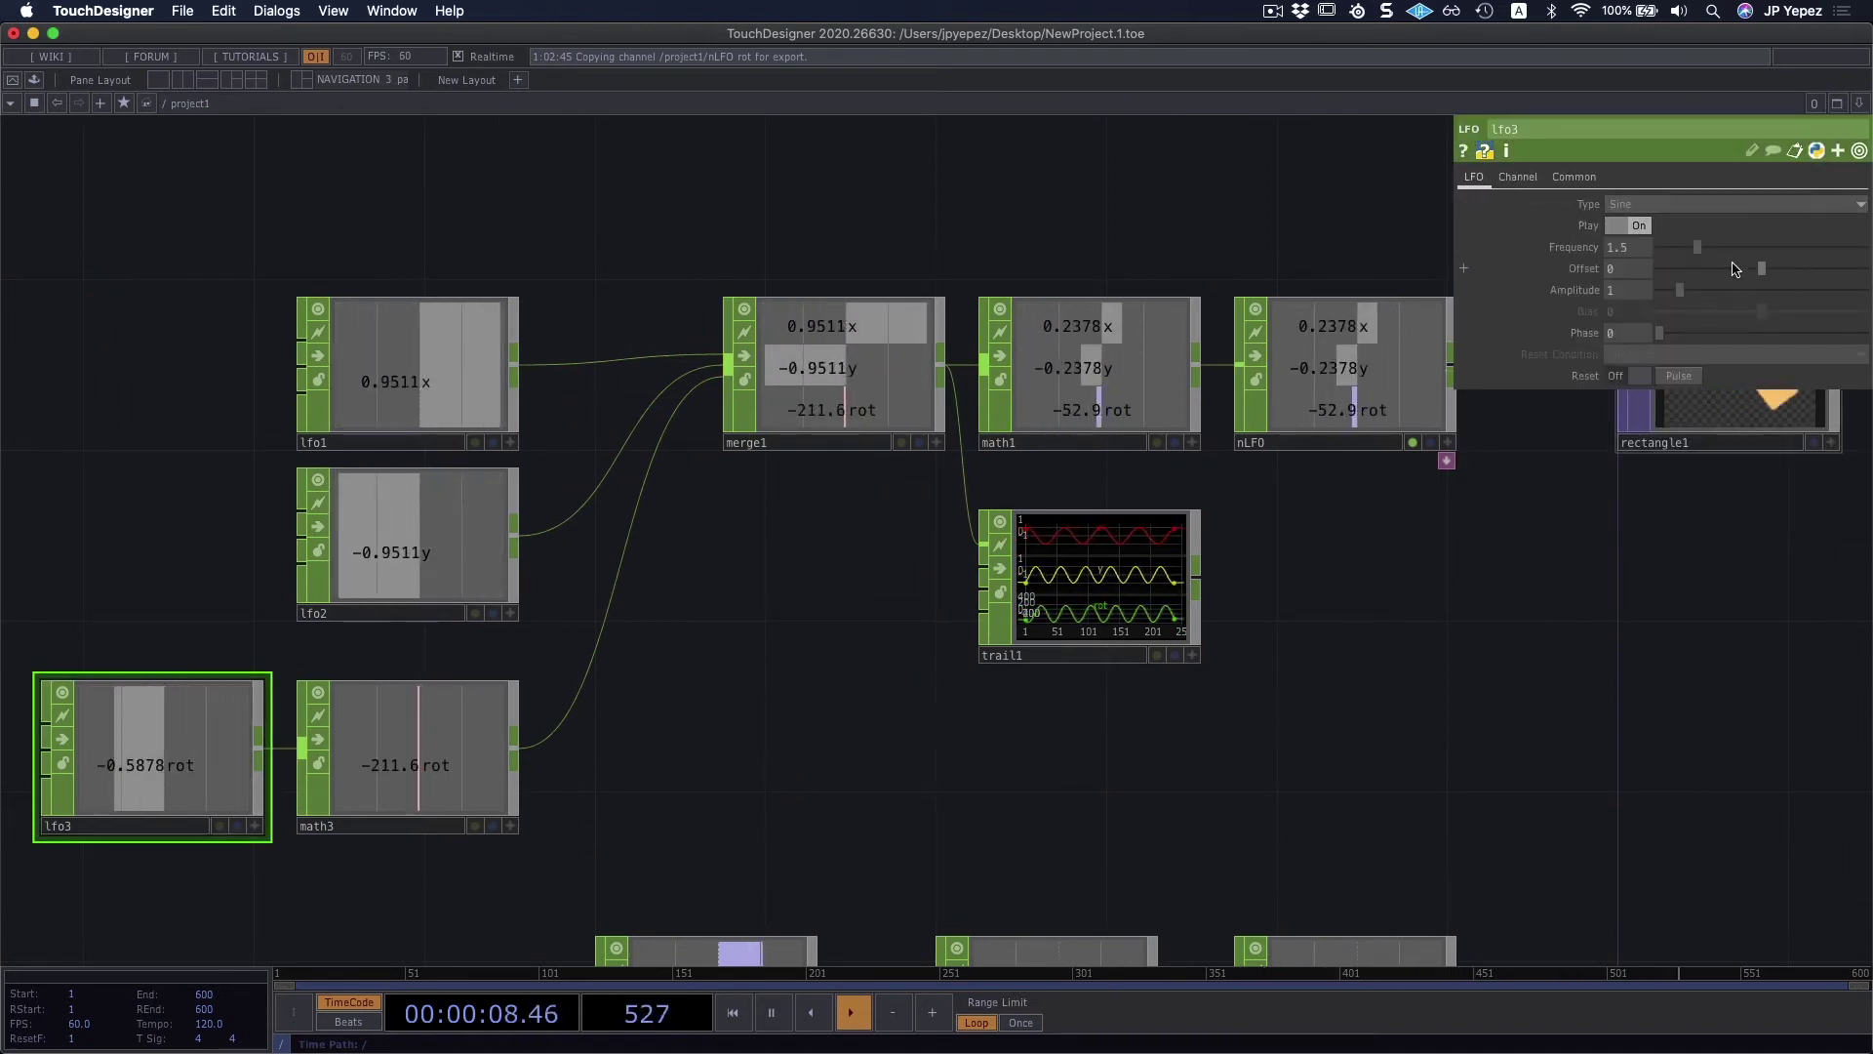
drag(1697, 248, 1687, 248)
drag(1520, 669, 1269, 809)
drag(1695, 260, 1677, 251)
scroll(1356, 671, right, 4)
scroll(1201, 536, up, 5)
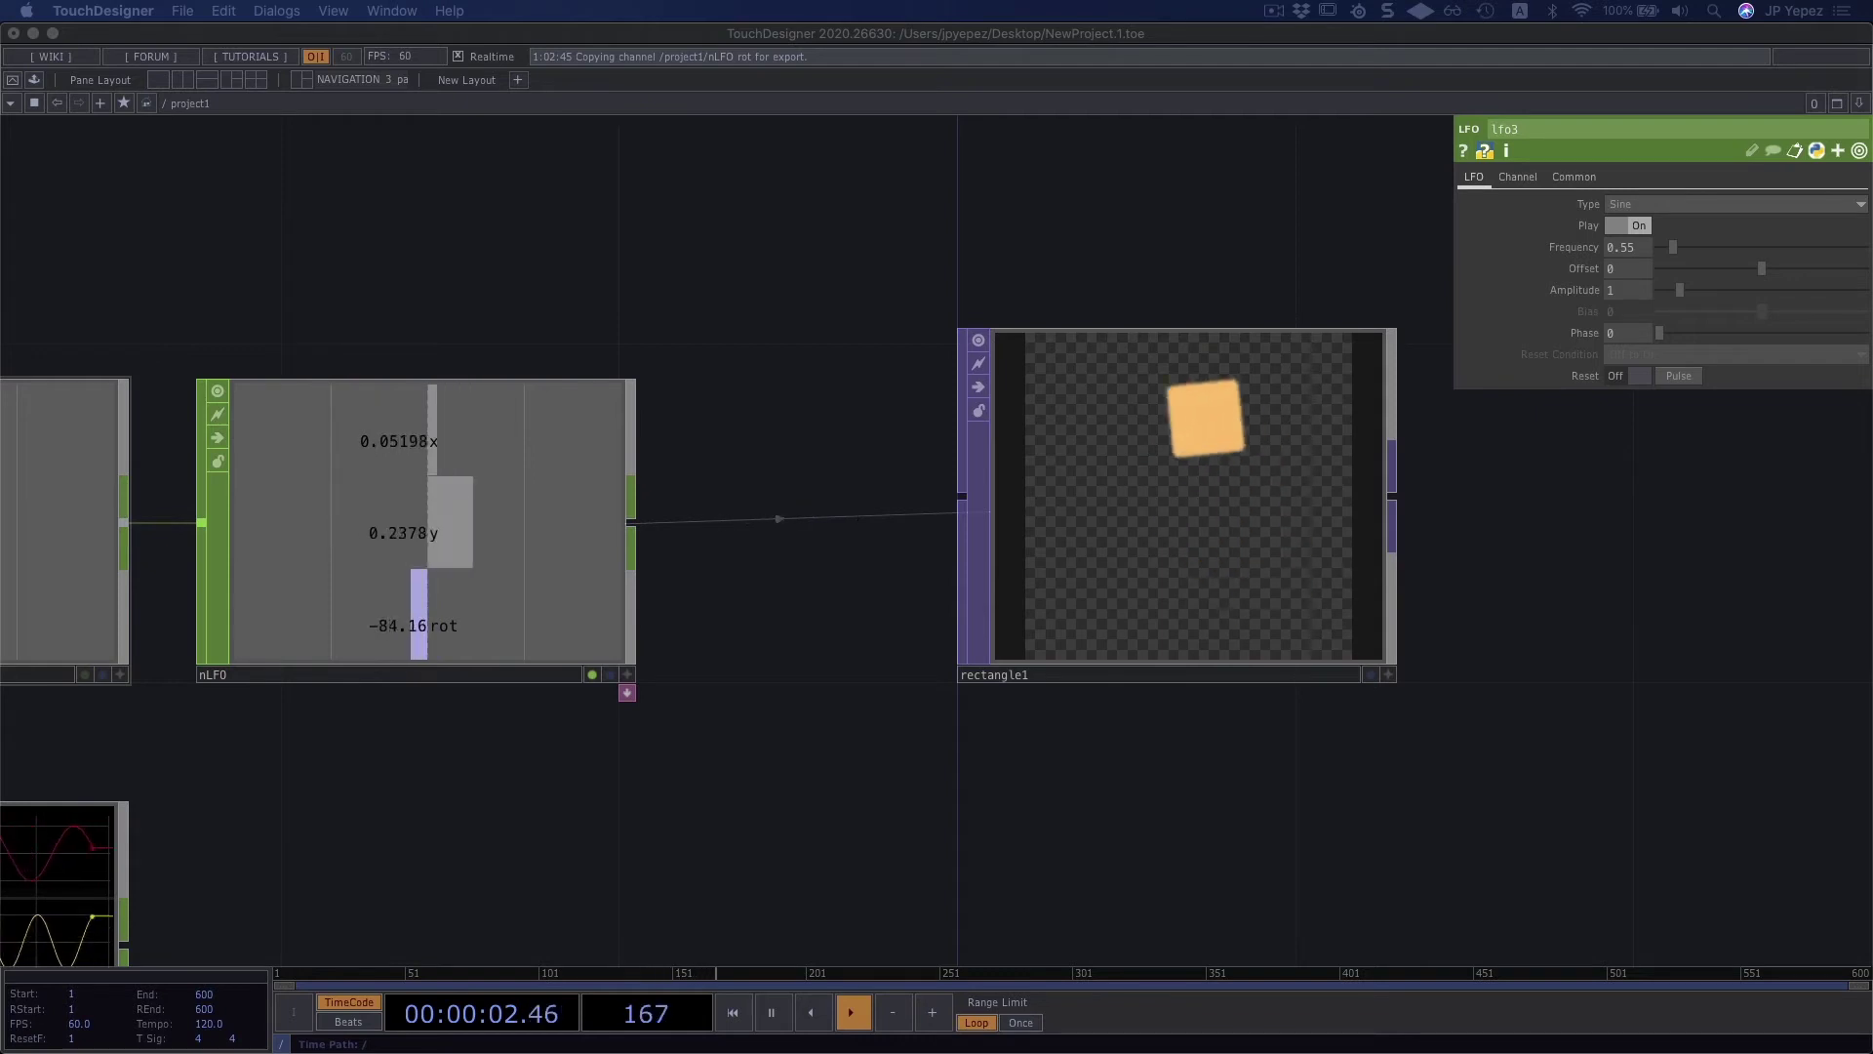
Step: Pan and zoom out to view the whole network, including math1, merge1 and trail1
drag(774, 766, 1063, 802)
scroll(1066, 802, down, 3)
drag(1093, 596, 1154, 307)
drag(1116, 606, 1411, 681)
scroll(1114, 621, down, 4)
scroll(1114, 621, down, 4)
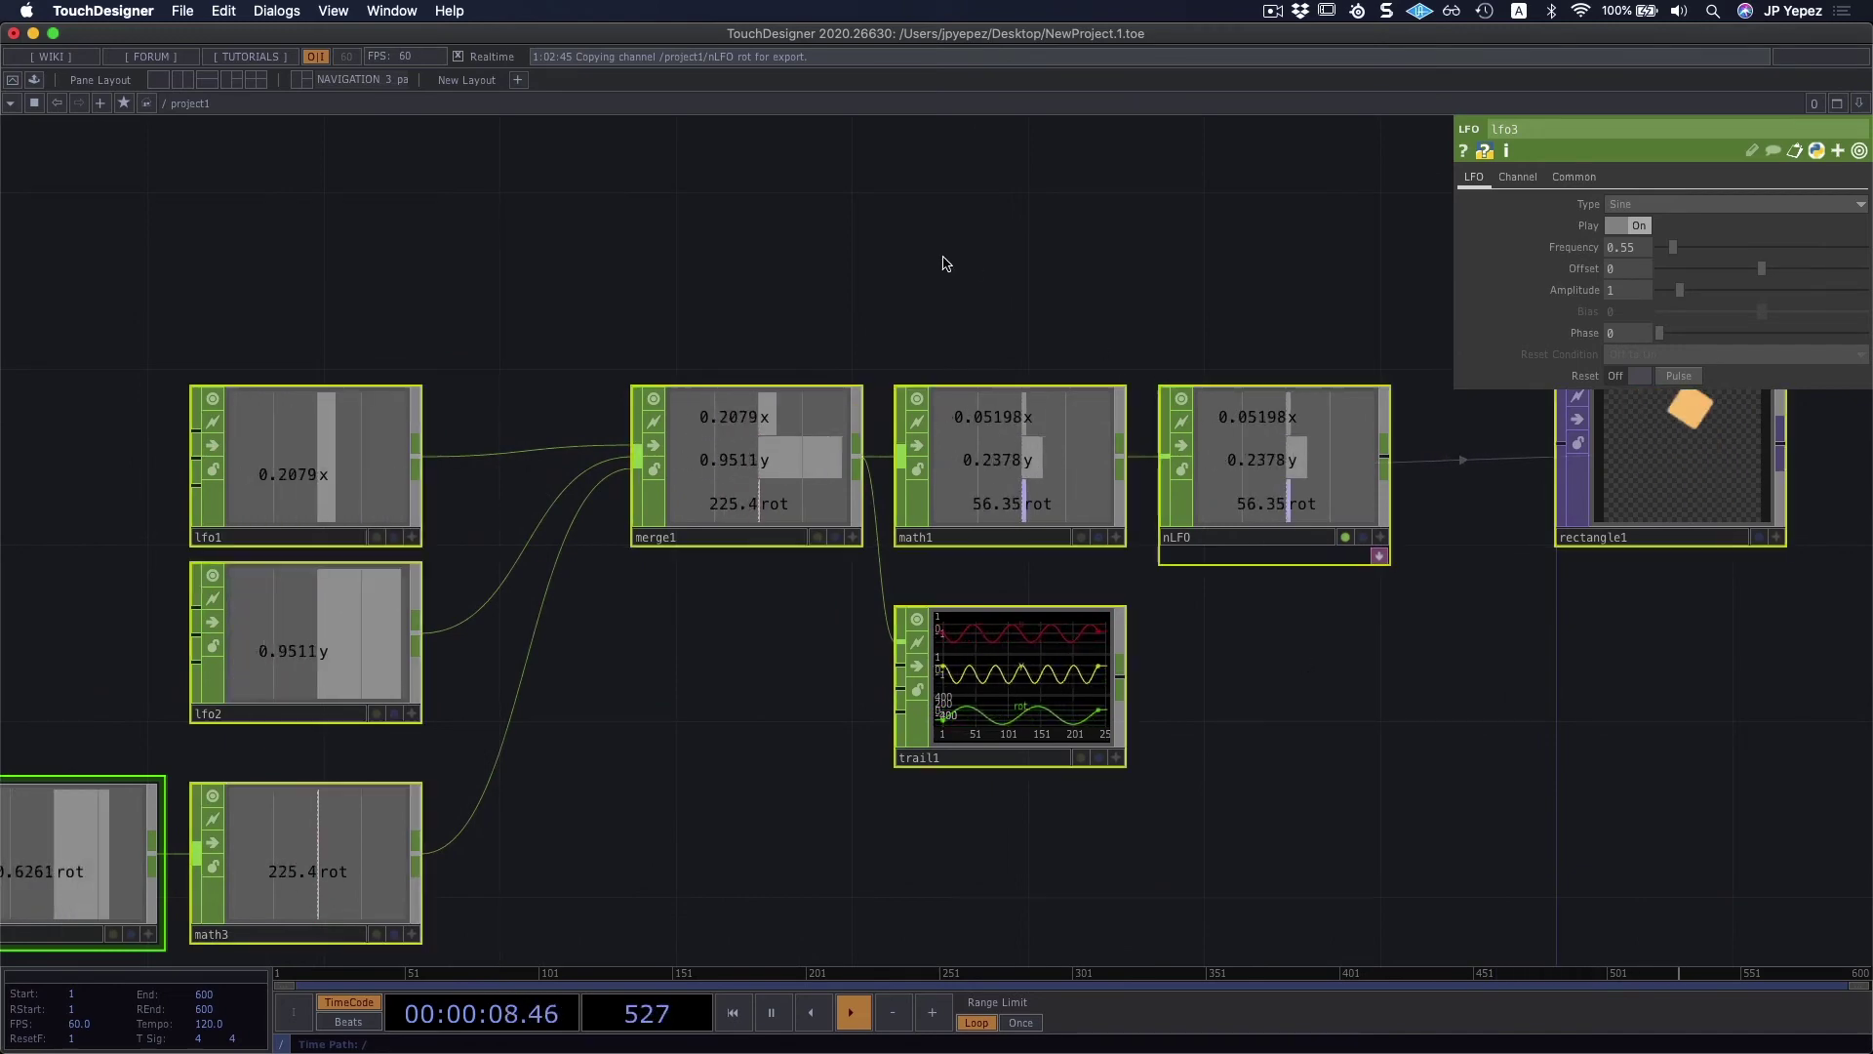
scroll(962, 272, down, 5)
Step: Select every operator and delete them, leaving an empty network
key(super+a)
key(BackSpace)
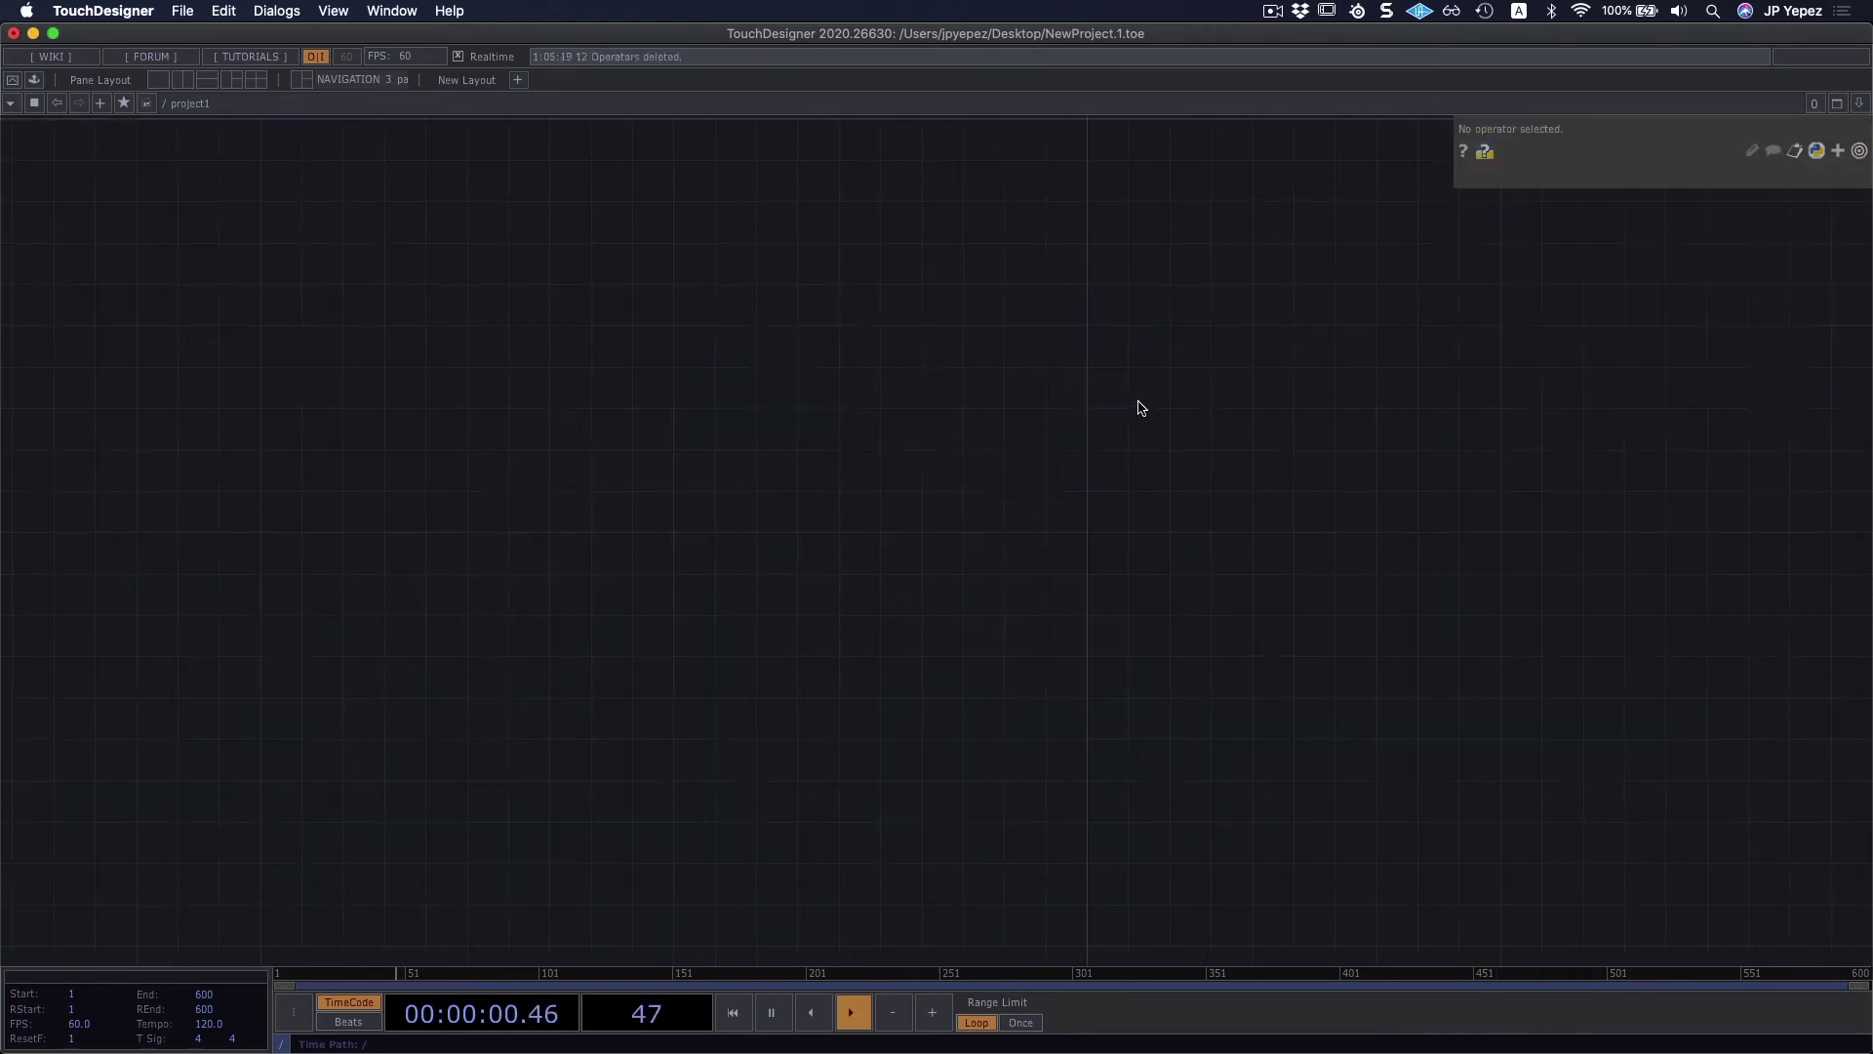
mouse_move(1052, 444)
mouse_down()
mouse_move(1070, 423)
mouse_move(1046, 417)
mouse_up()
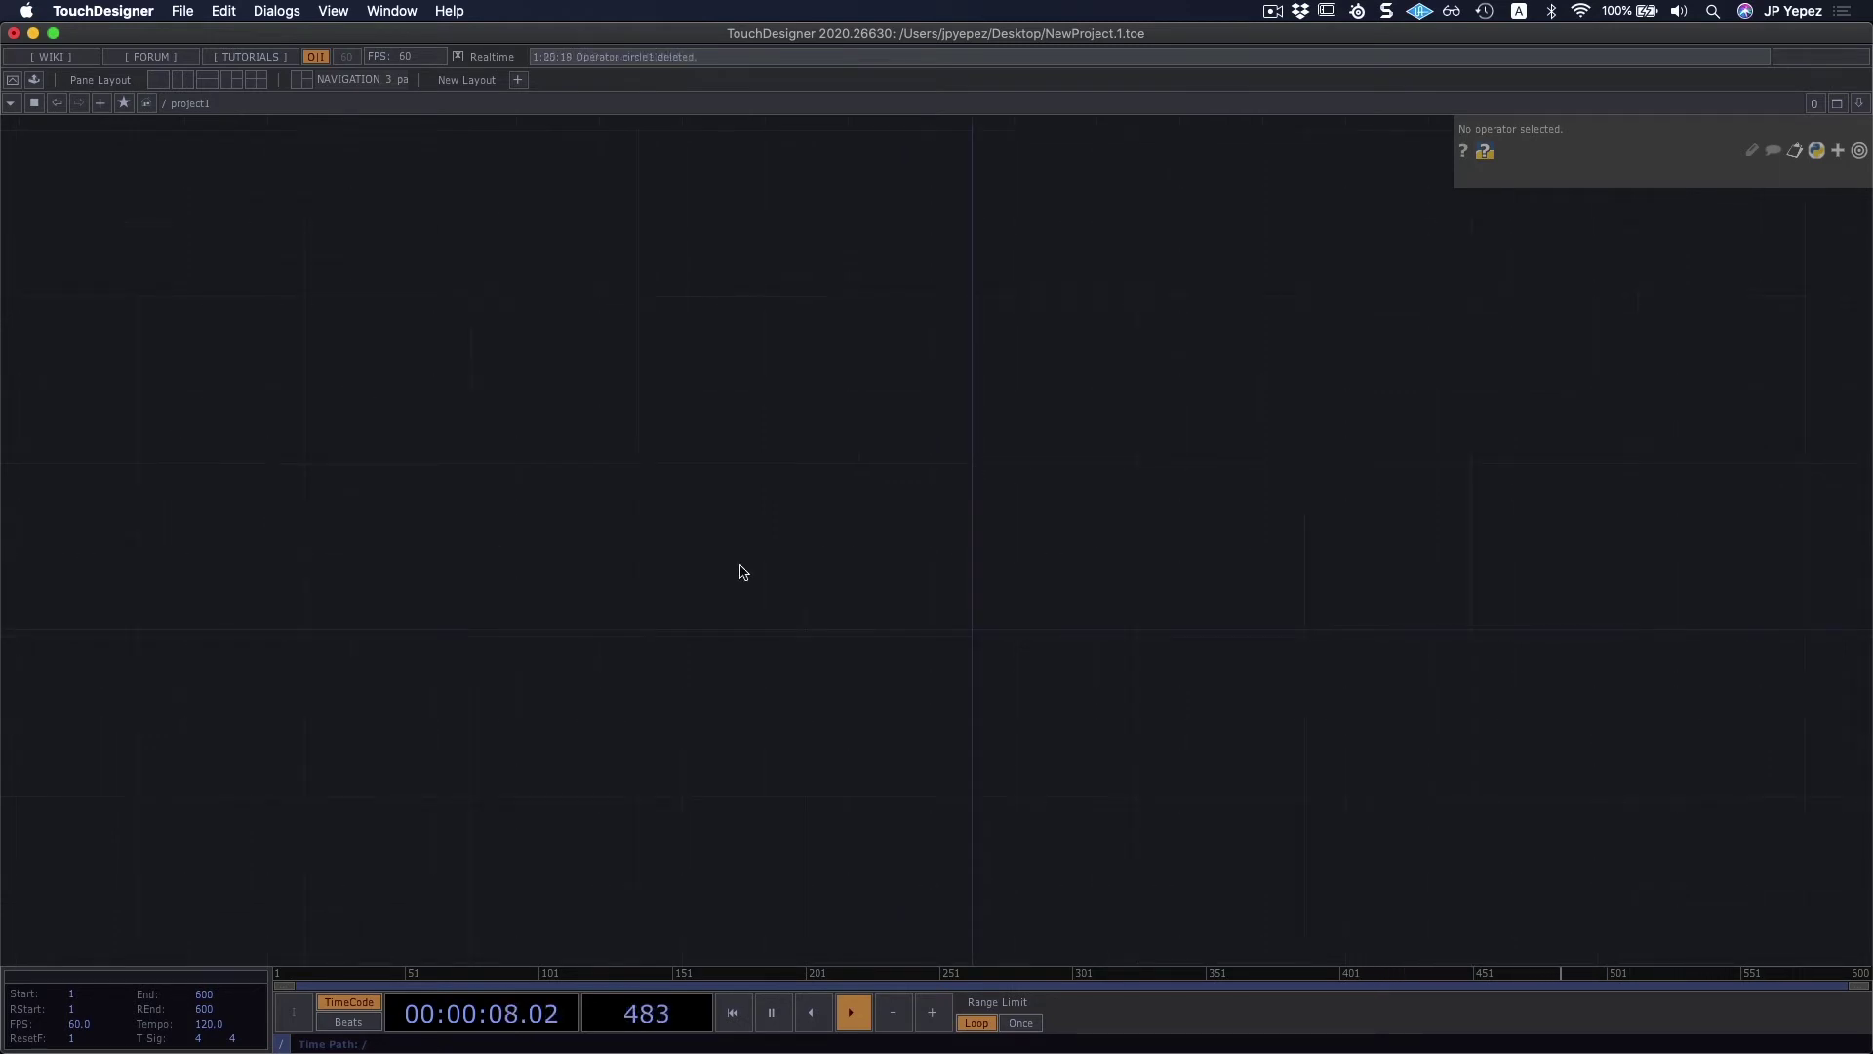
Step: Add a Circle TOP named circle1 to the empty network
key(Tab)
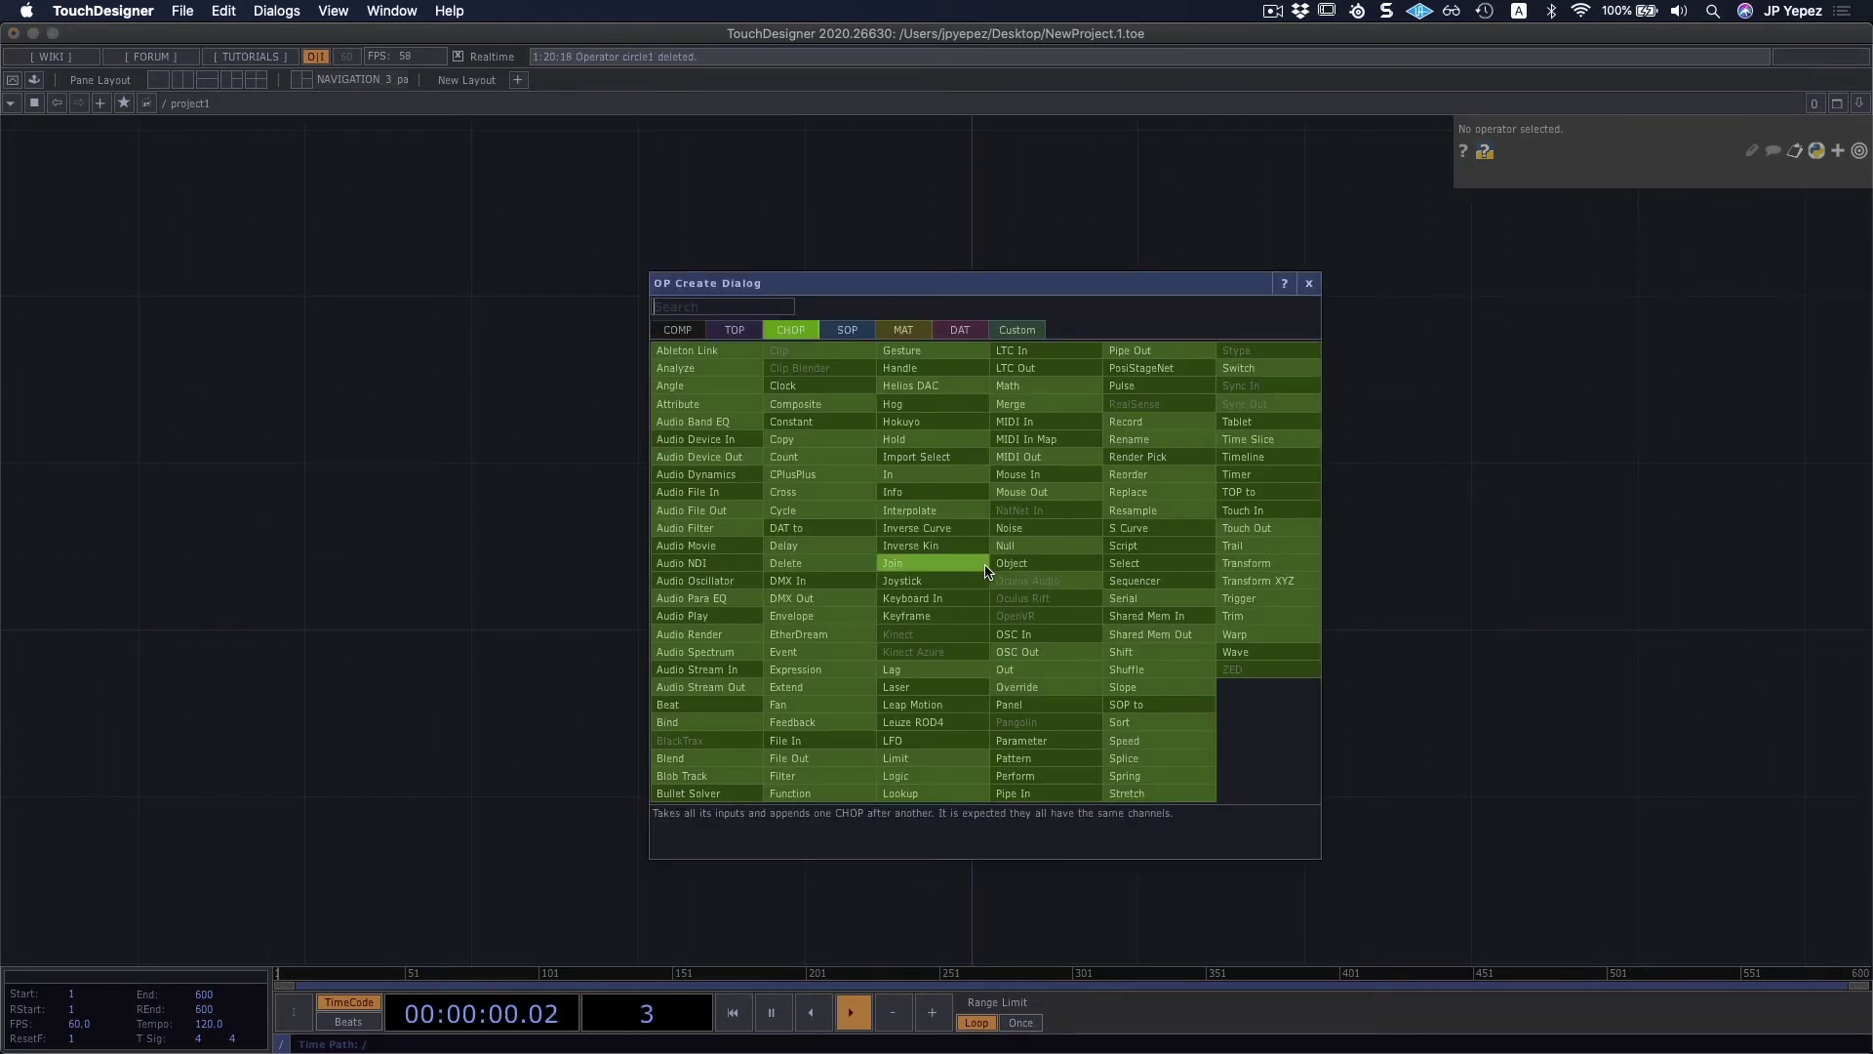
click(734, 330)
click(715, 529)
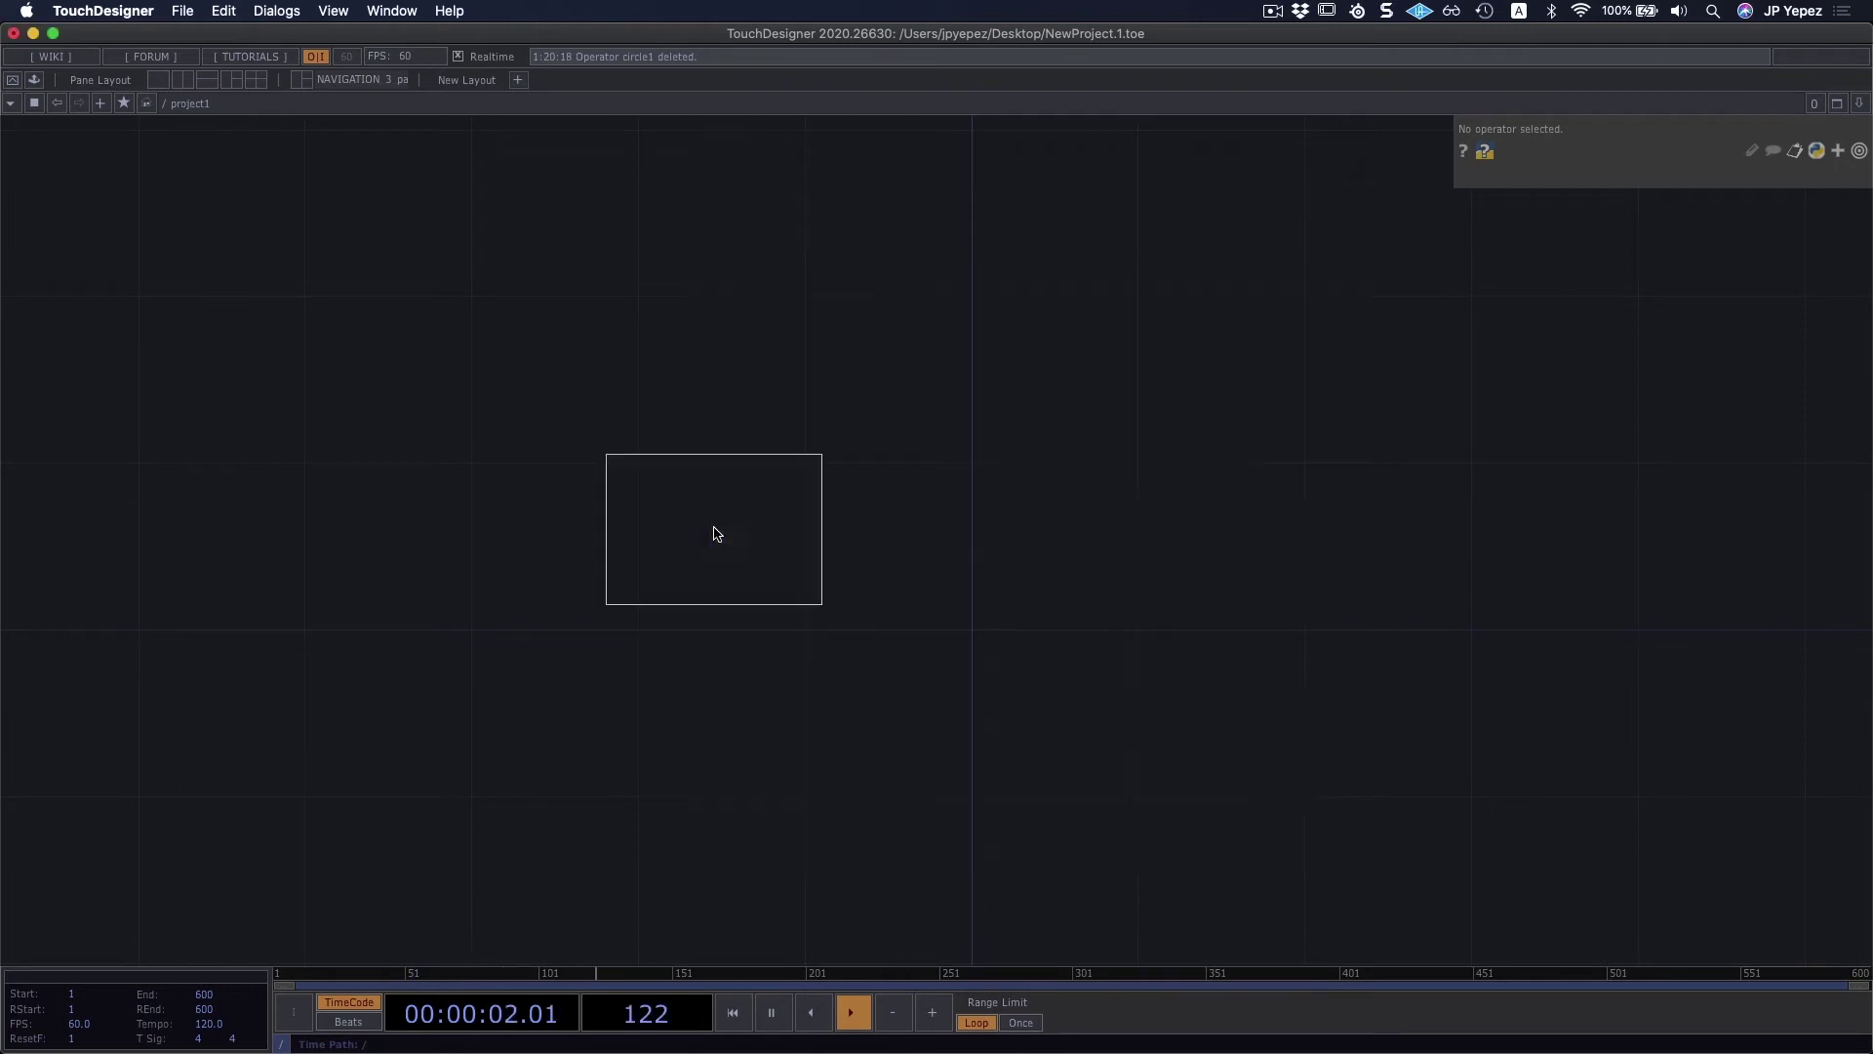
click(1078, 527)
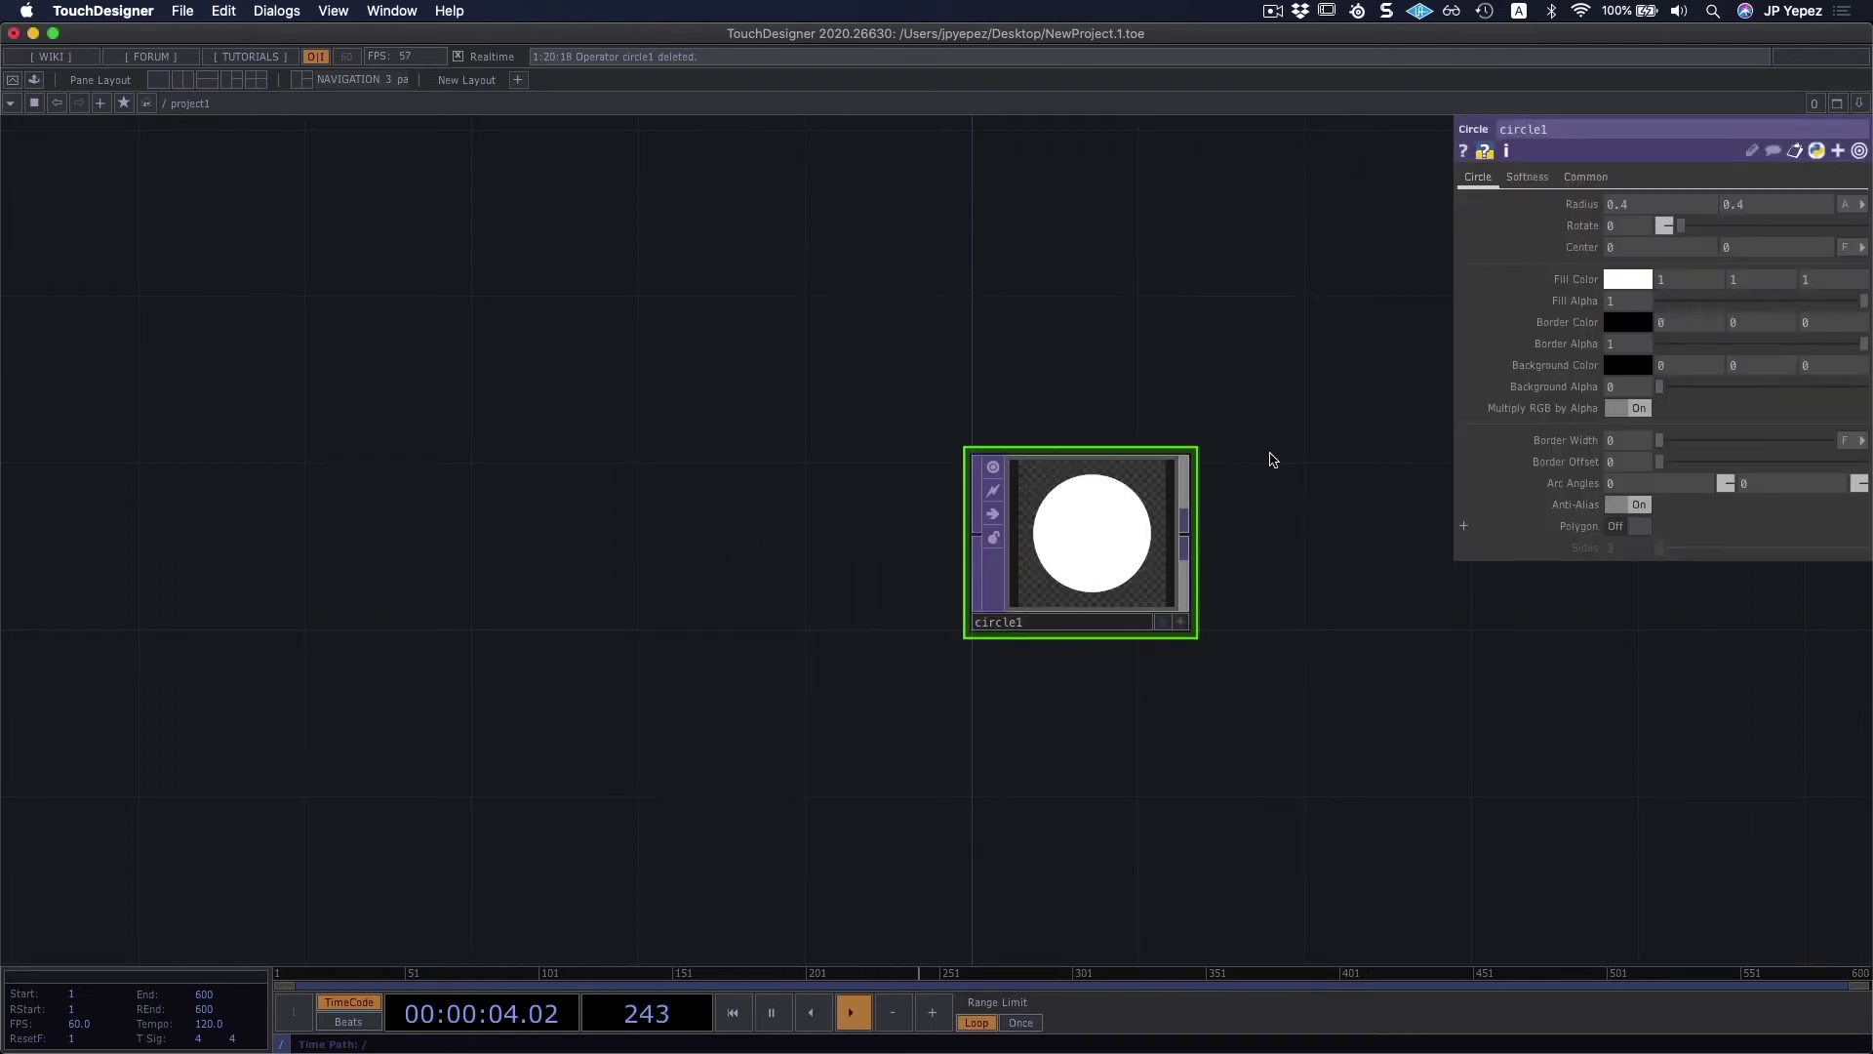
drag(1271, 456, 1258, 449)
scroll(1122, 507, up, 3)
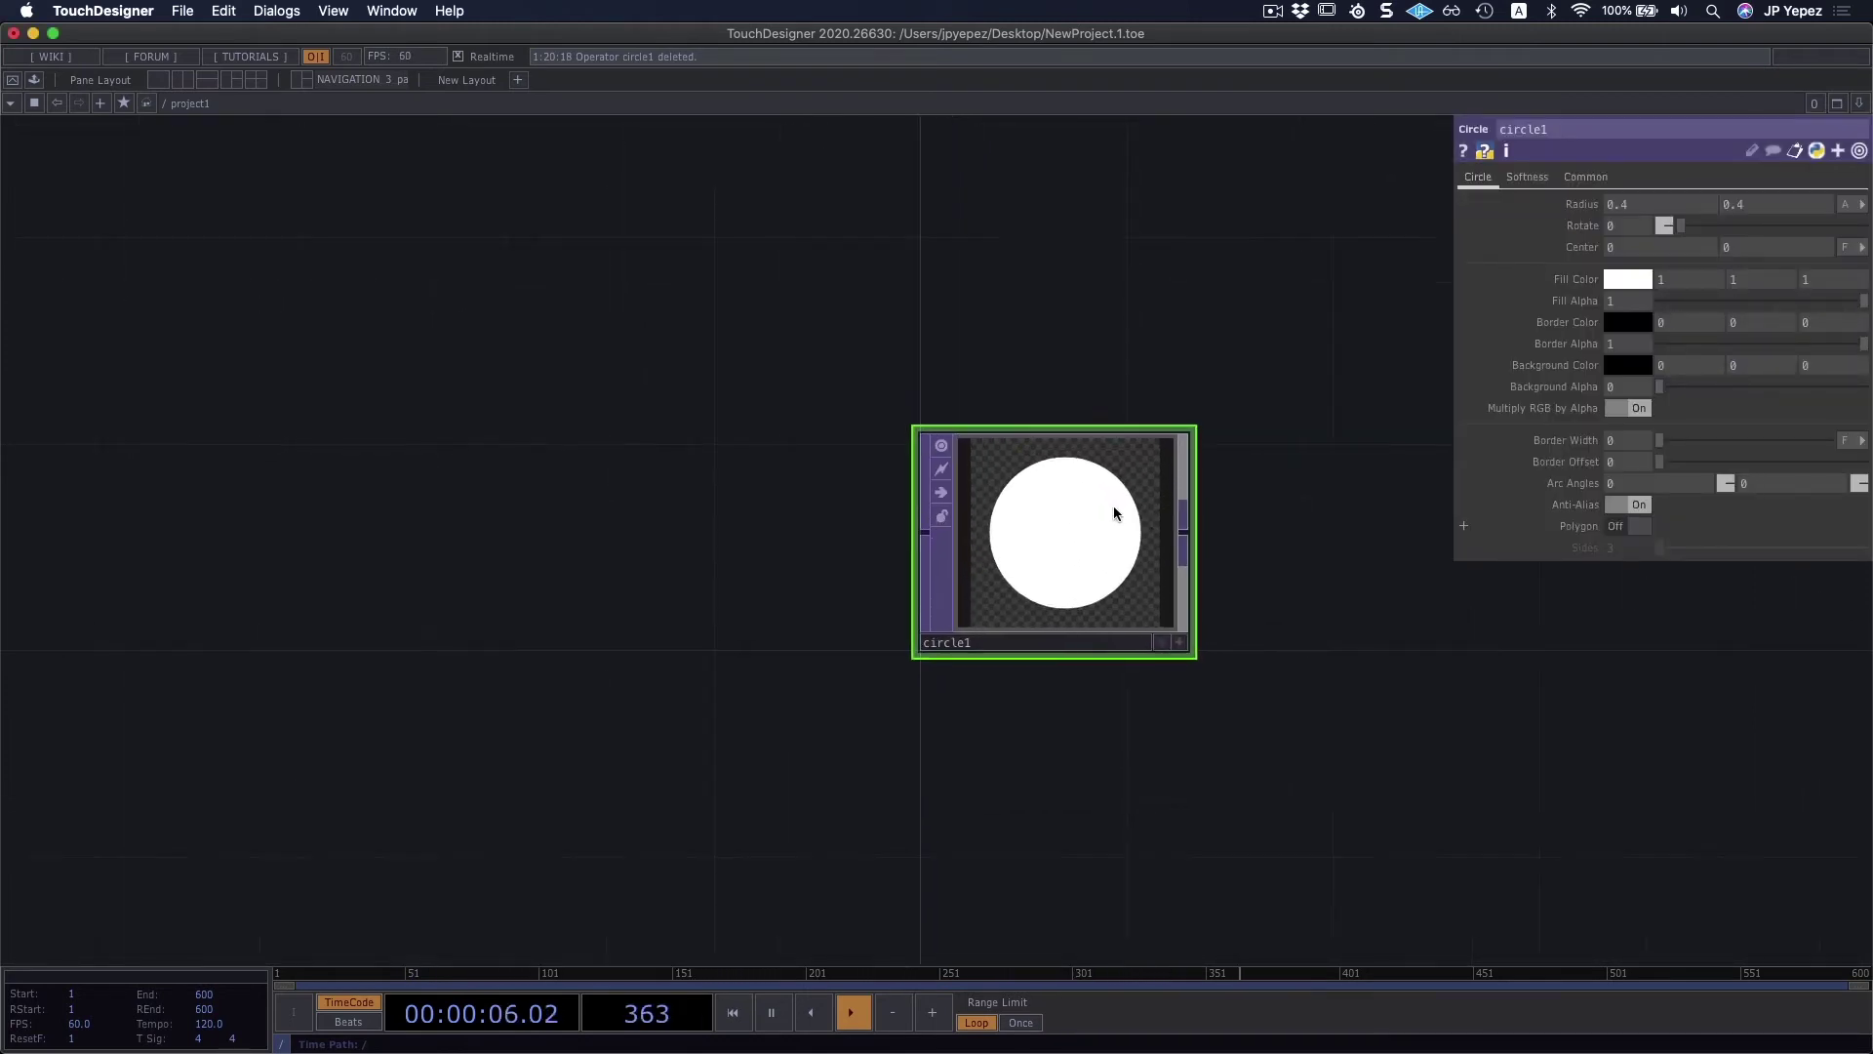
Step: Switch circle1 to polygon mode and try side counts before settling on 3 sides
click(1638, 526)
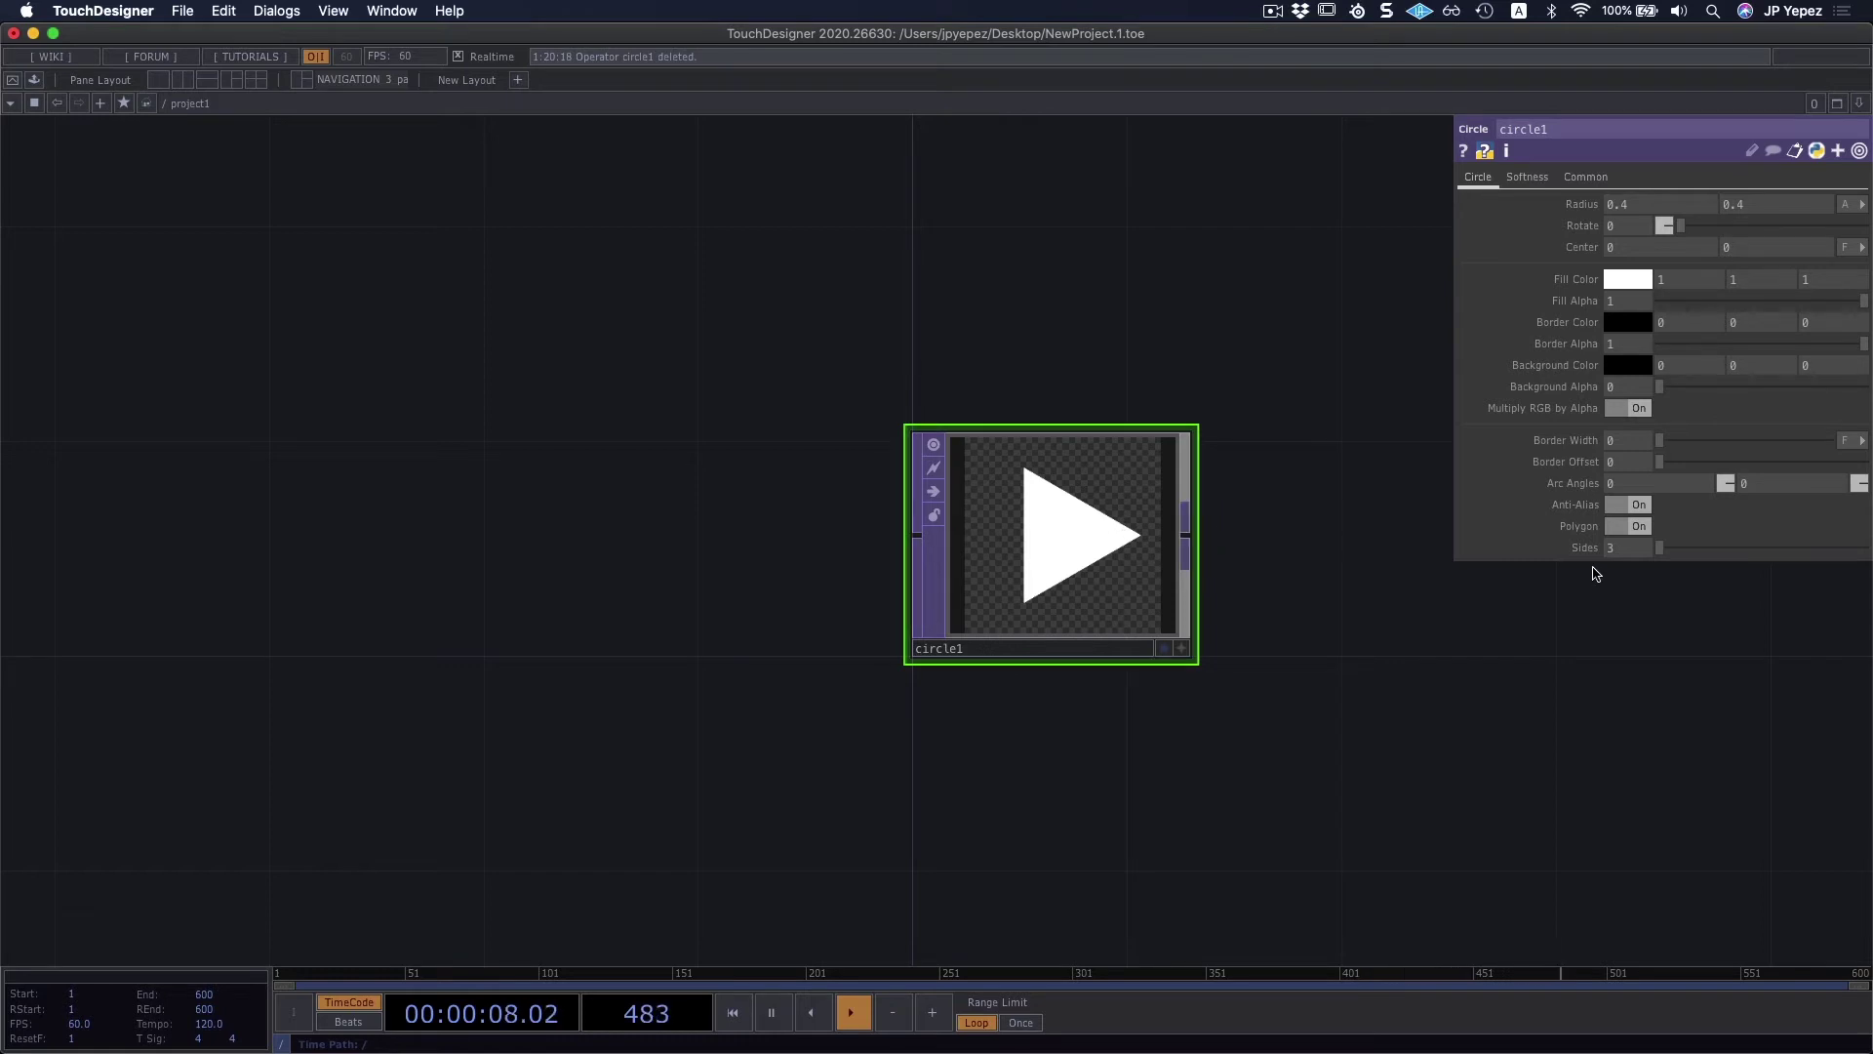
mouse_move(1658, 553)
mouse_down()
mouse_move(1680, 550)
mouse_move(1662, 555)
mouse_up()
drag(1214, 705, 1068, 721)
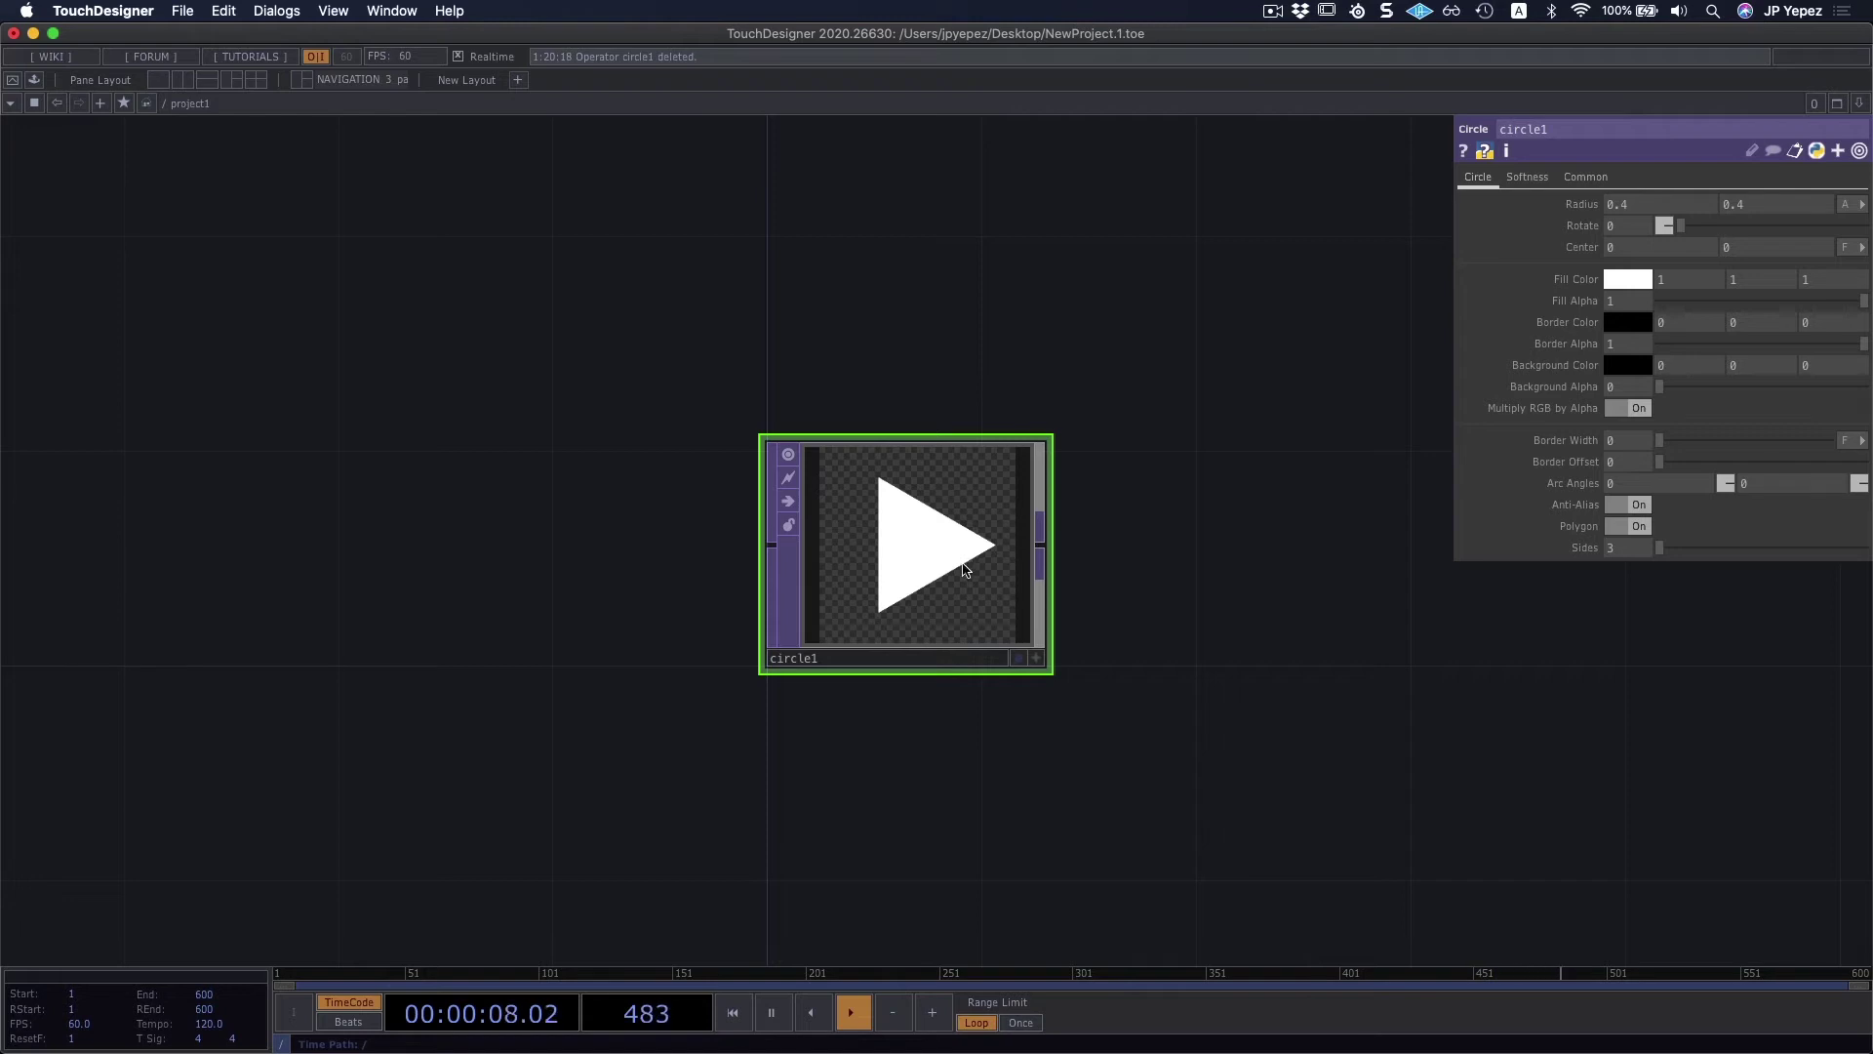
scroll(961, 573, up, 6)
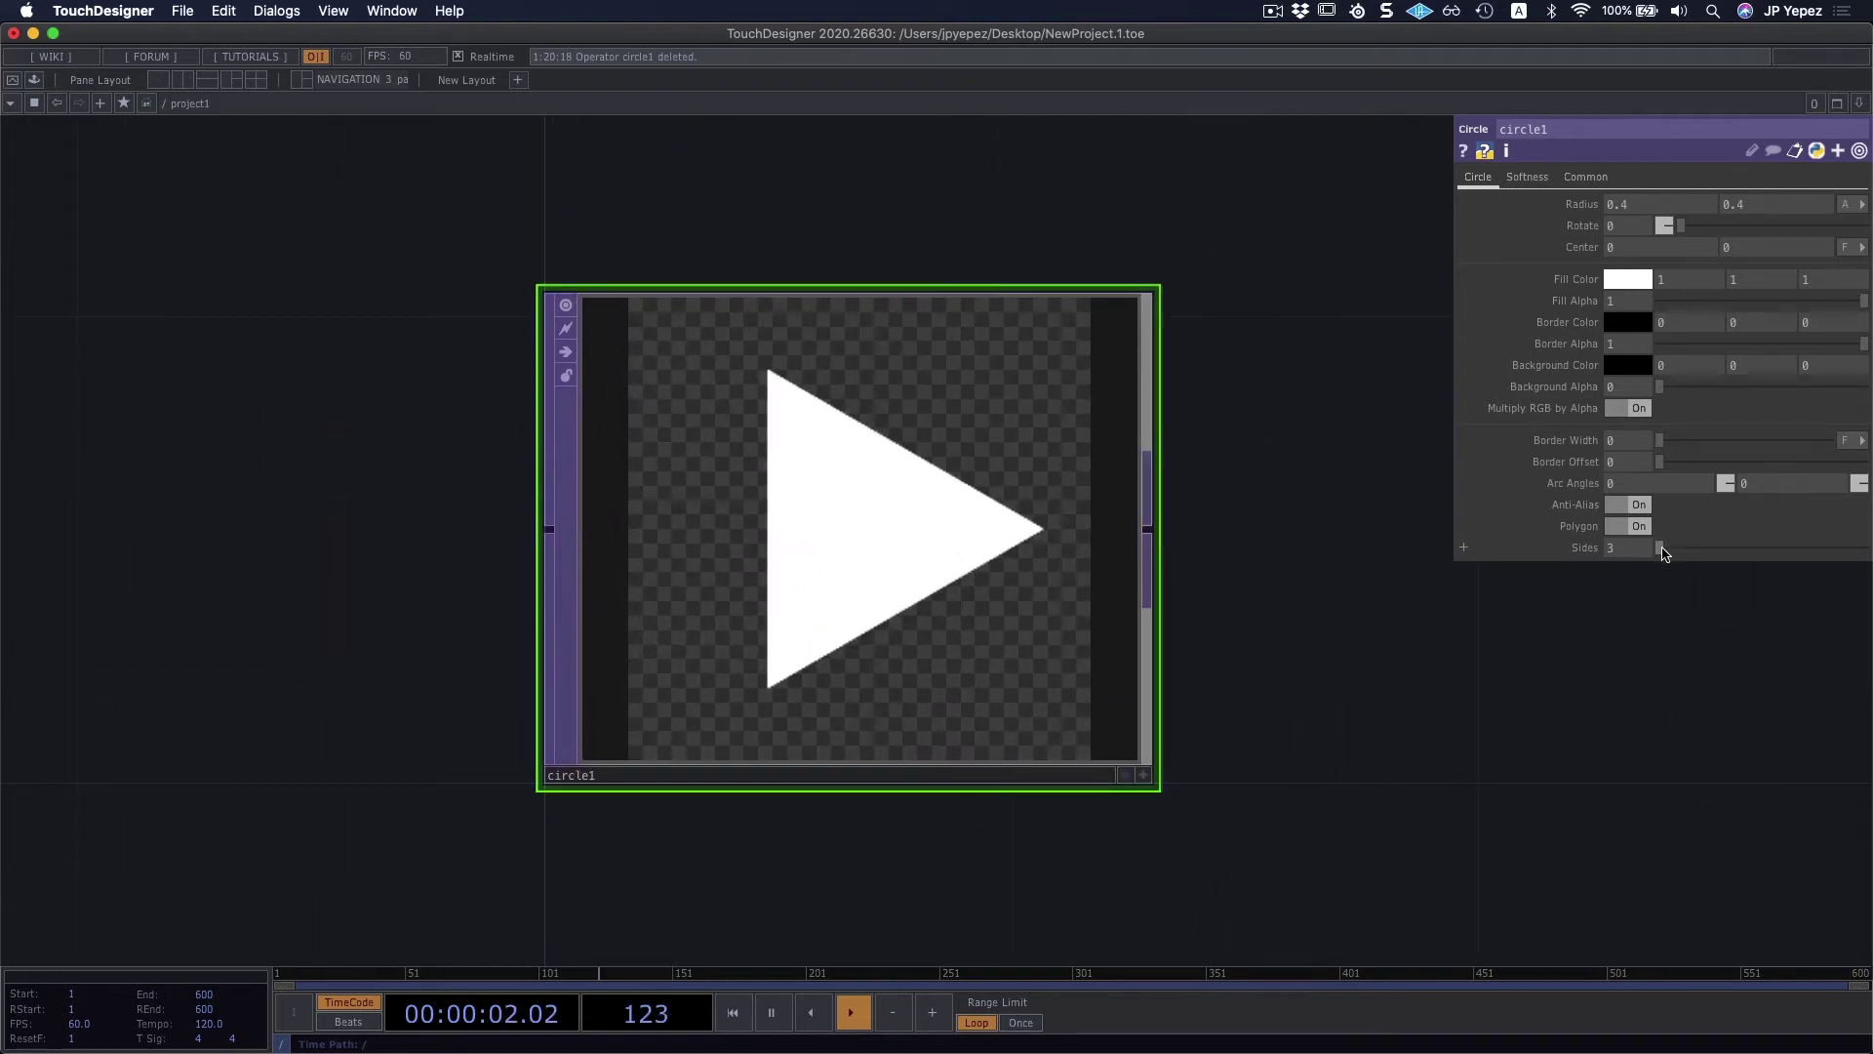
drag(1665, 547, 1813, 553)
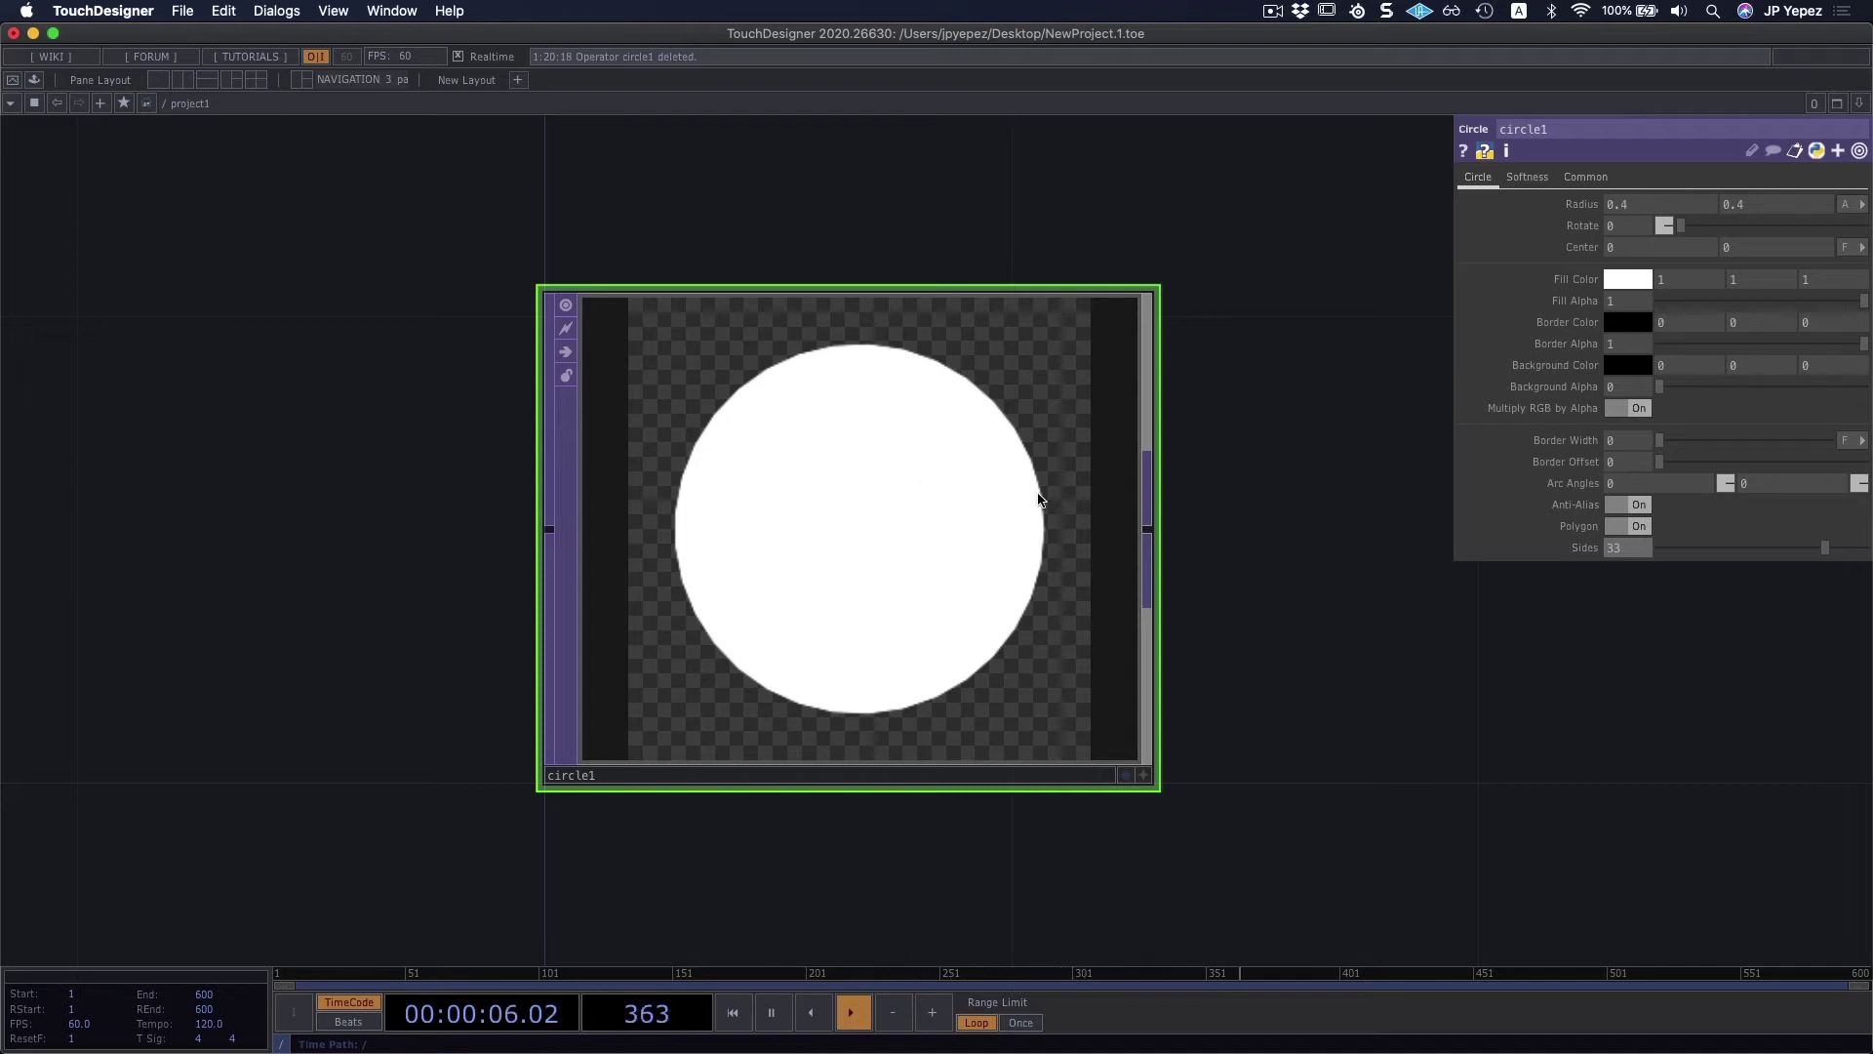
drag(1822, 553, 1663, 549)
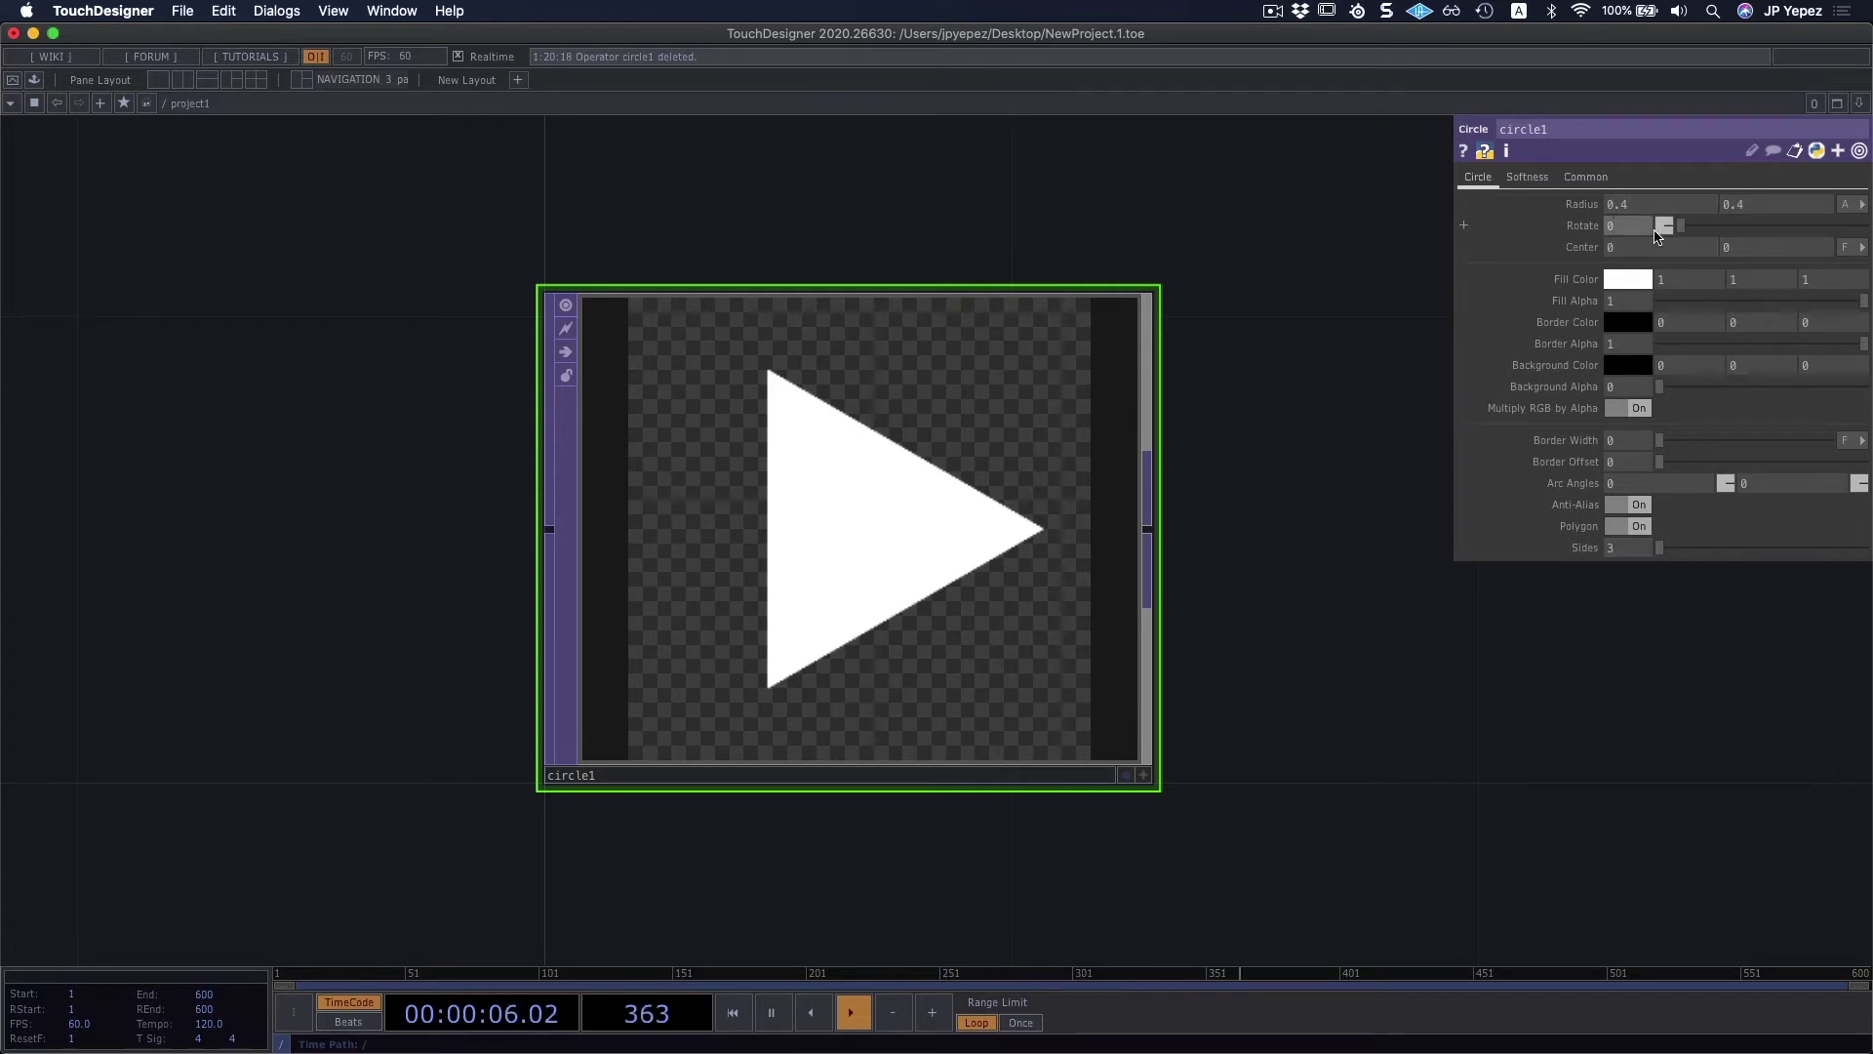
Step: Set circle1's Rotate to 90 and its Center Y to -0.075
text(90)
key(Return)
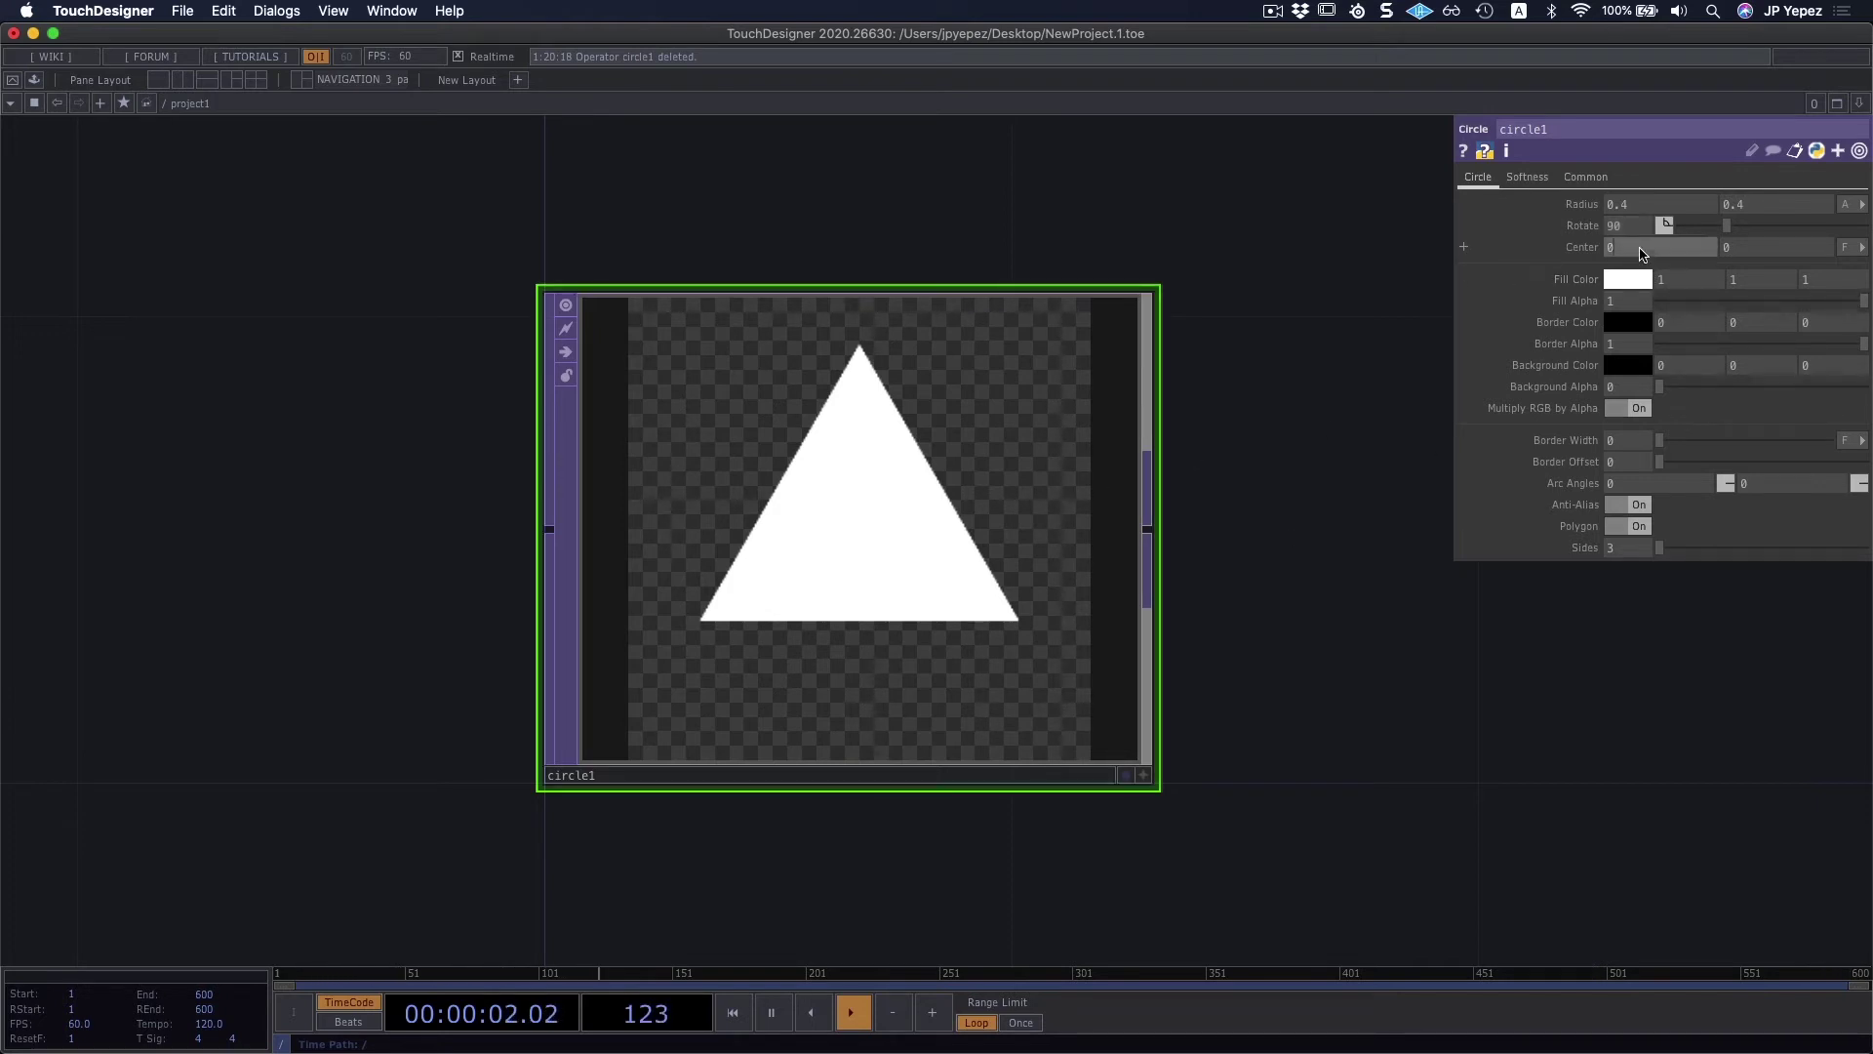
key(Tab)
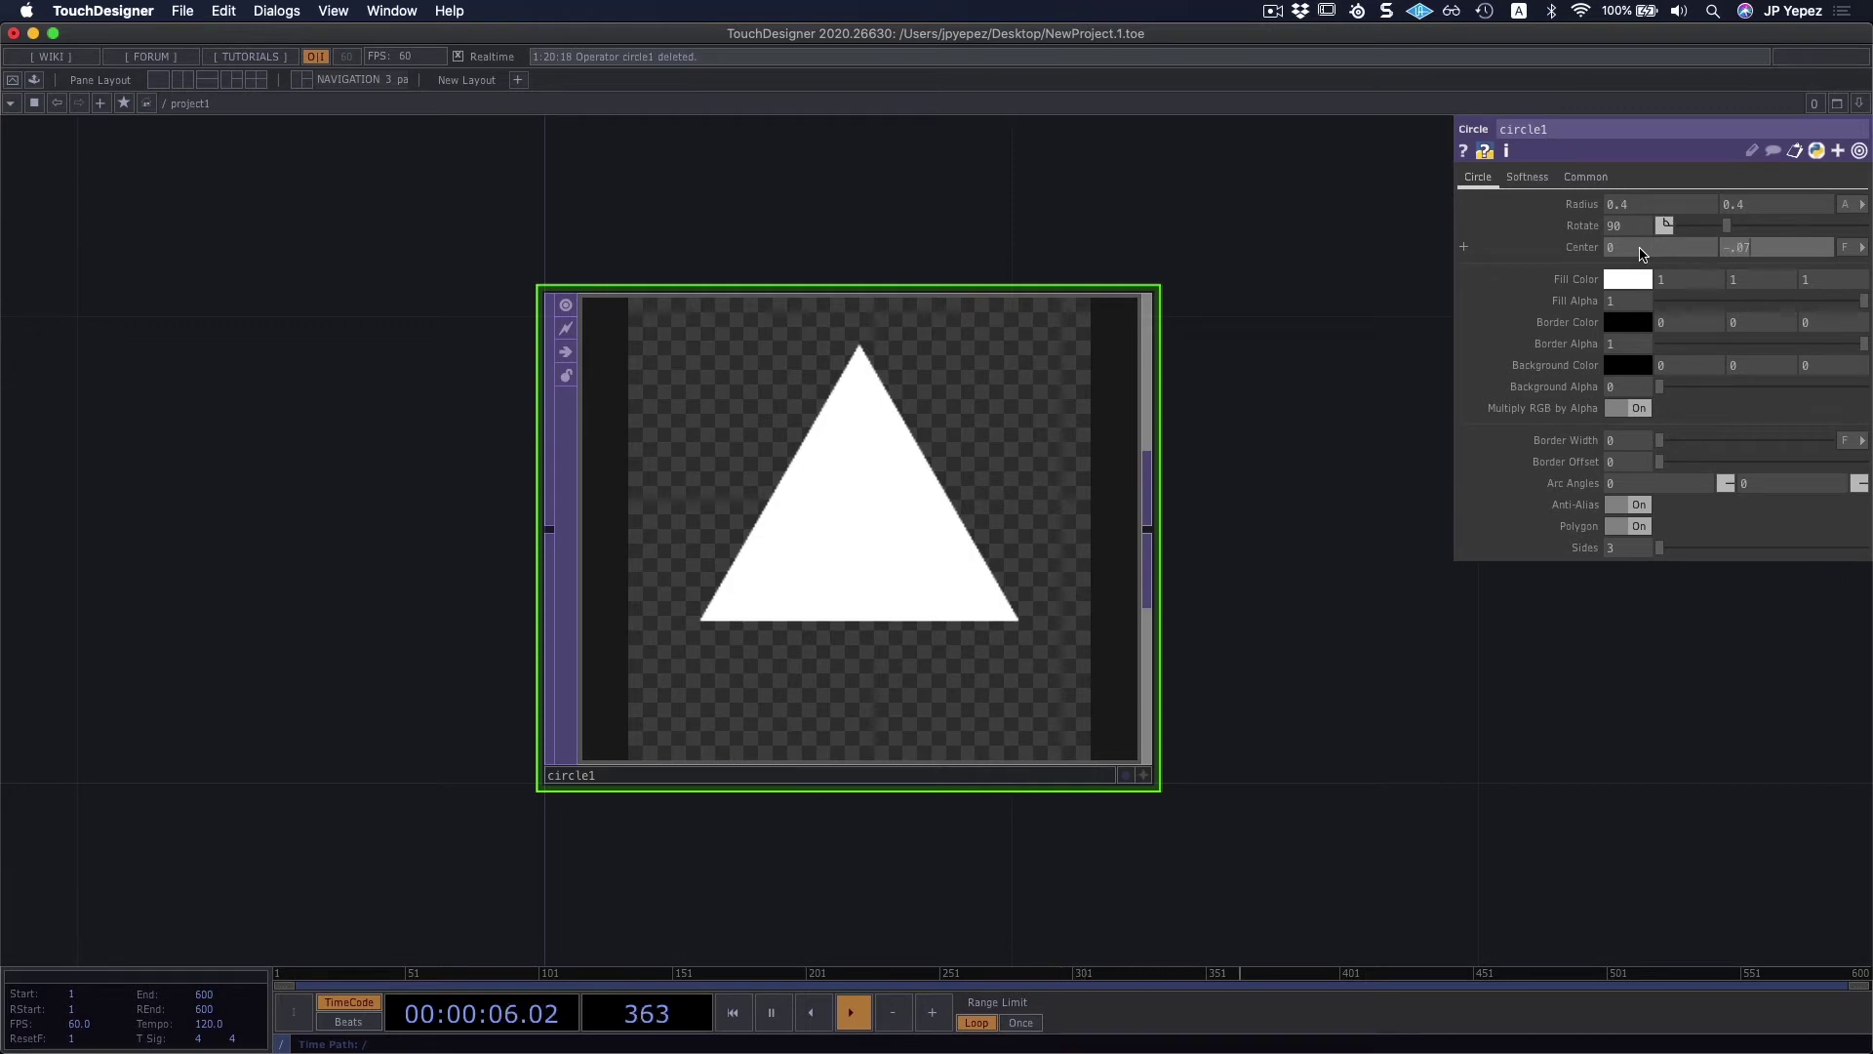
text(75)
key(Return)
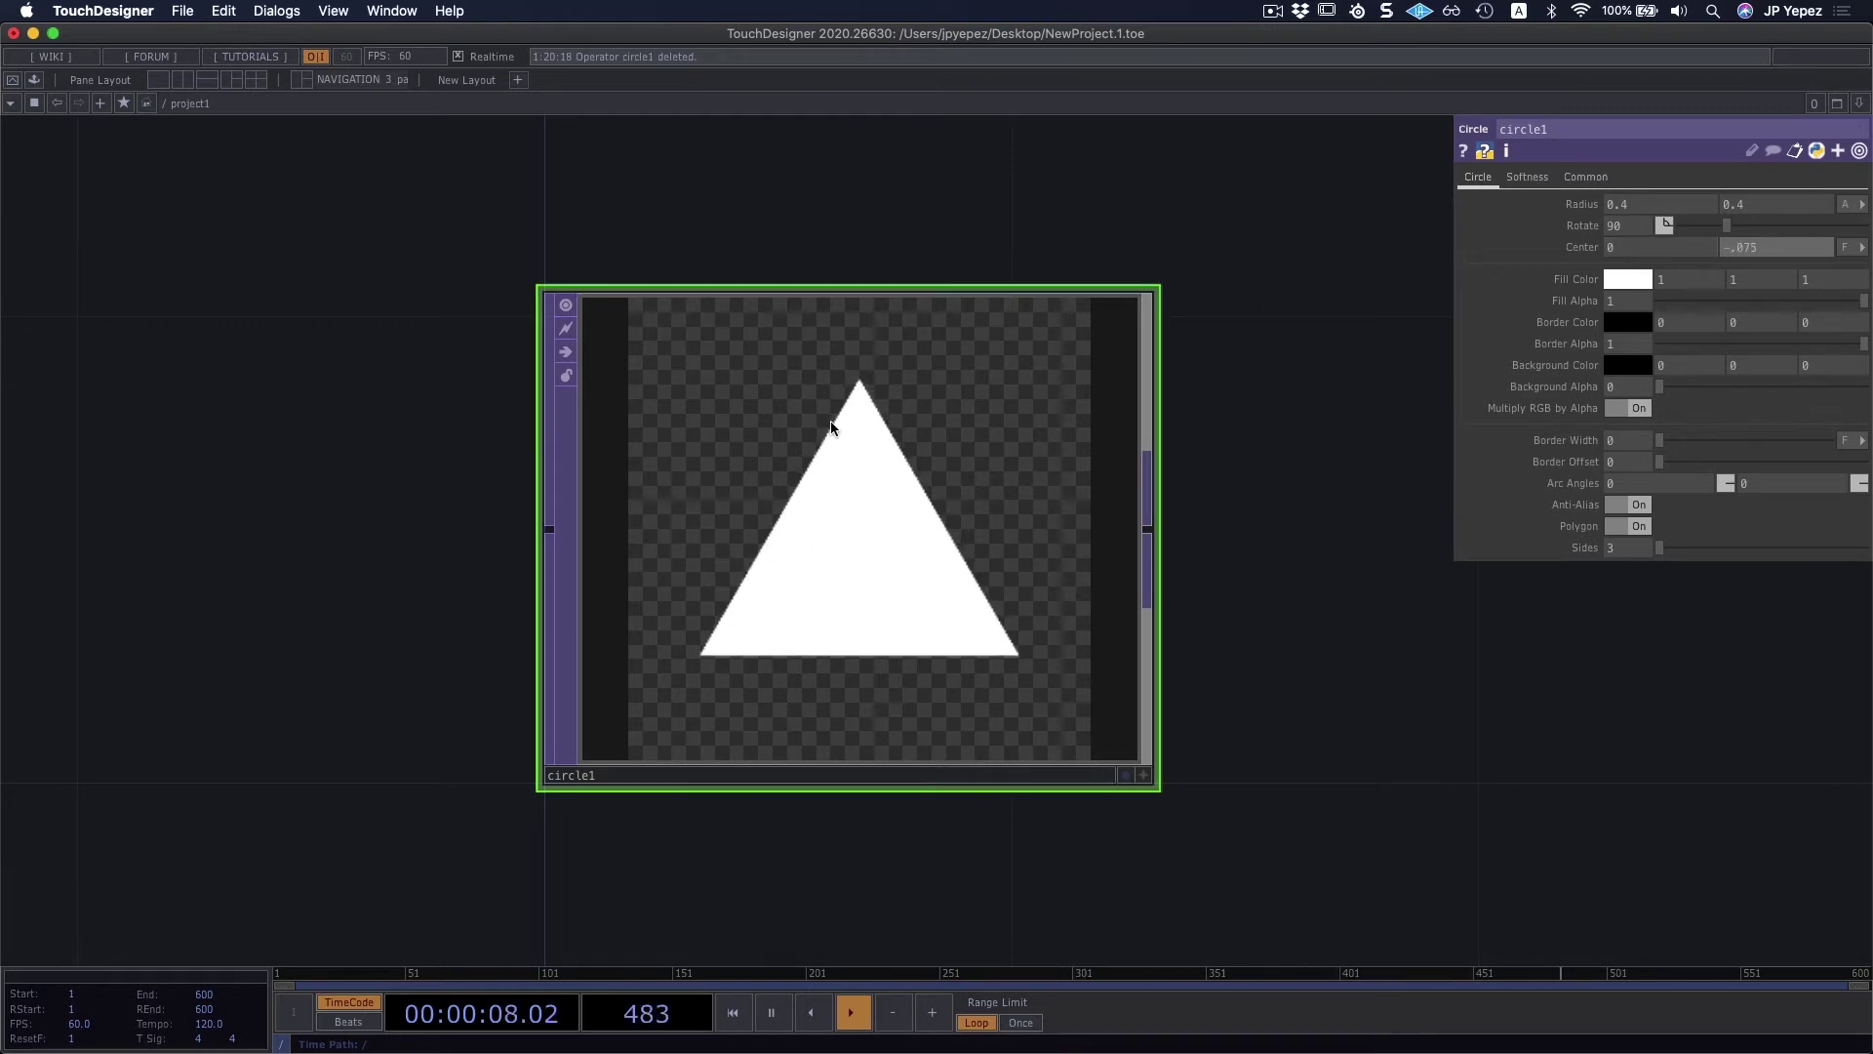
scroll(1307, 751, down, 6)
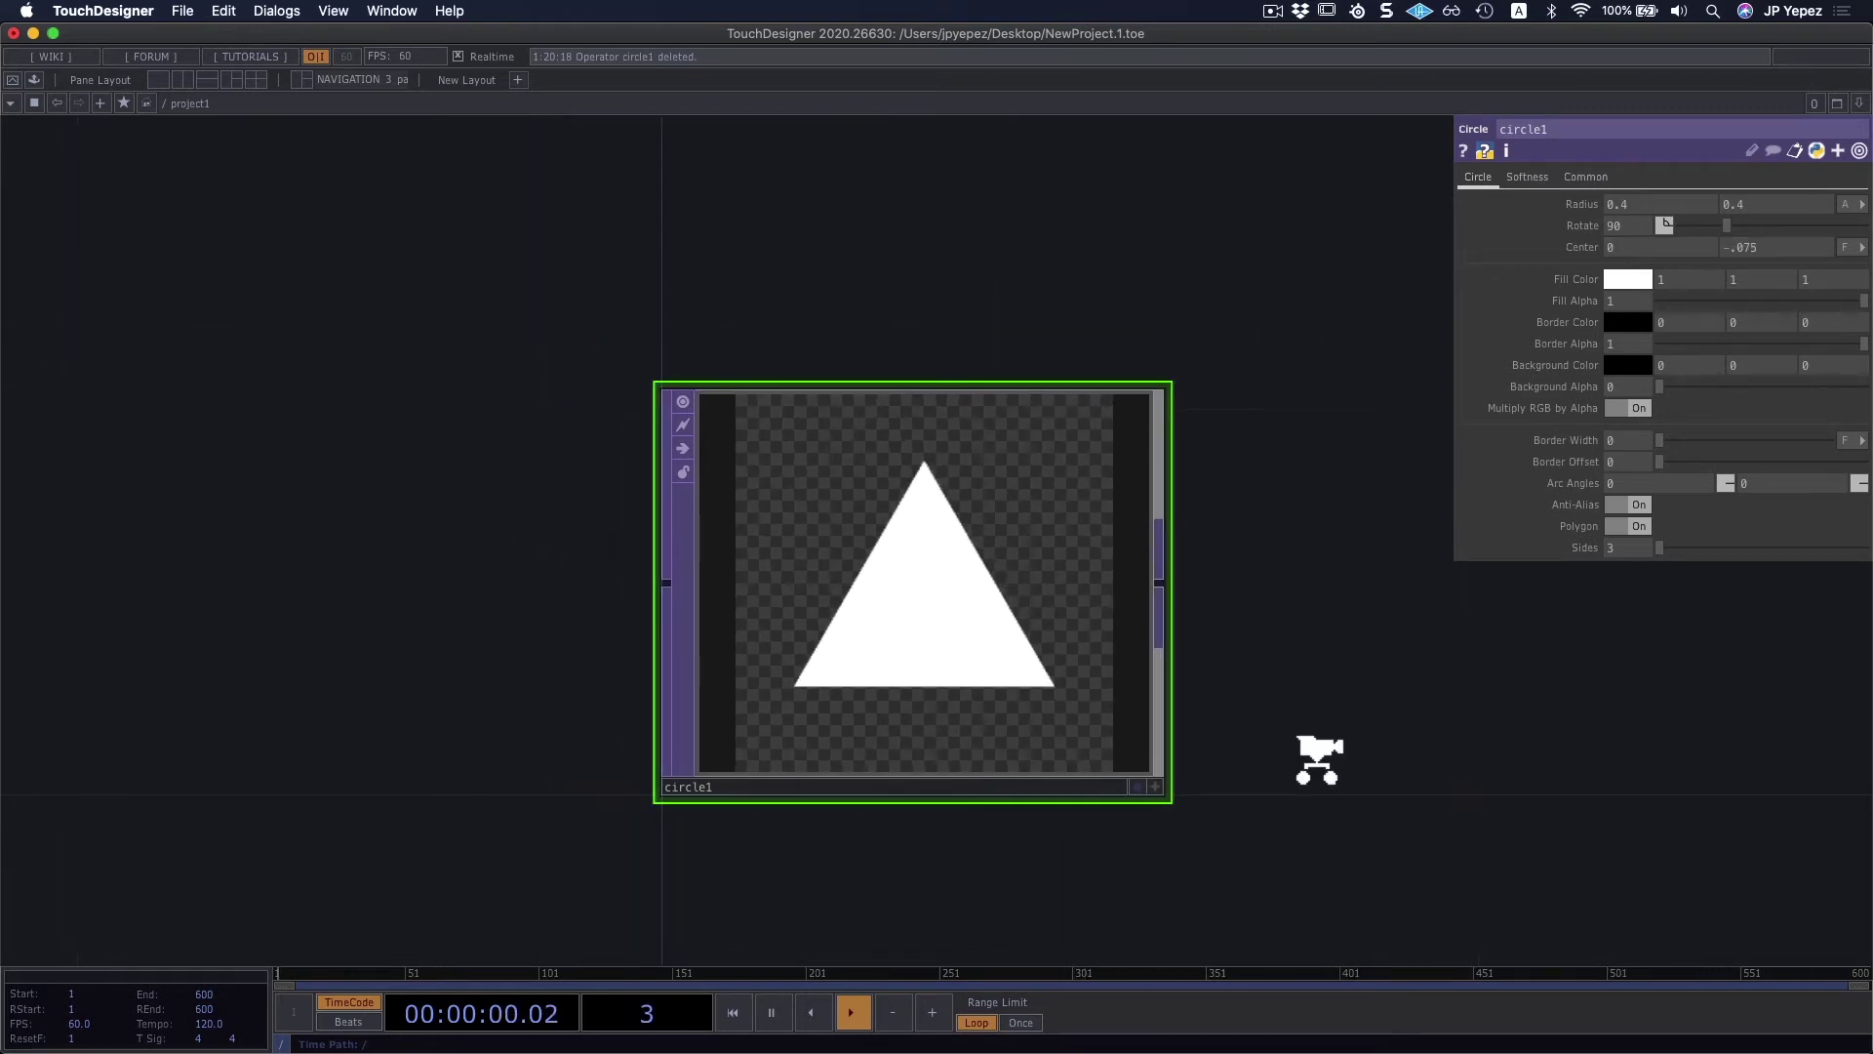
drag(1302, 710, 1287, 618)
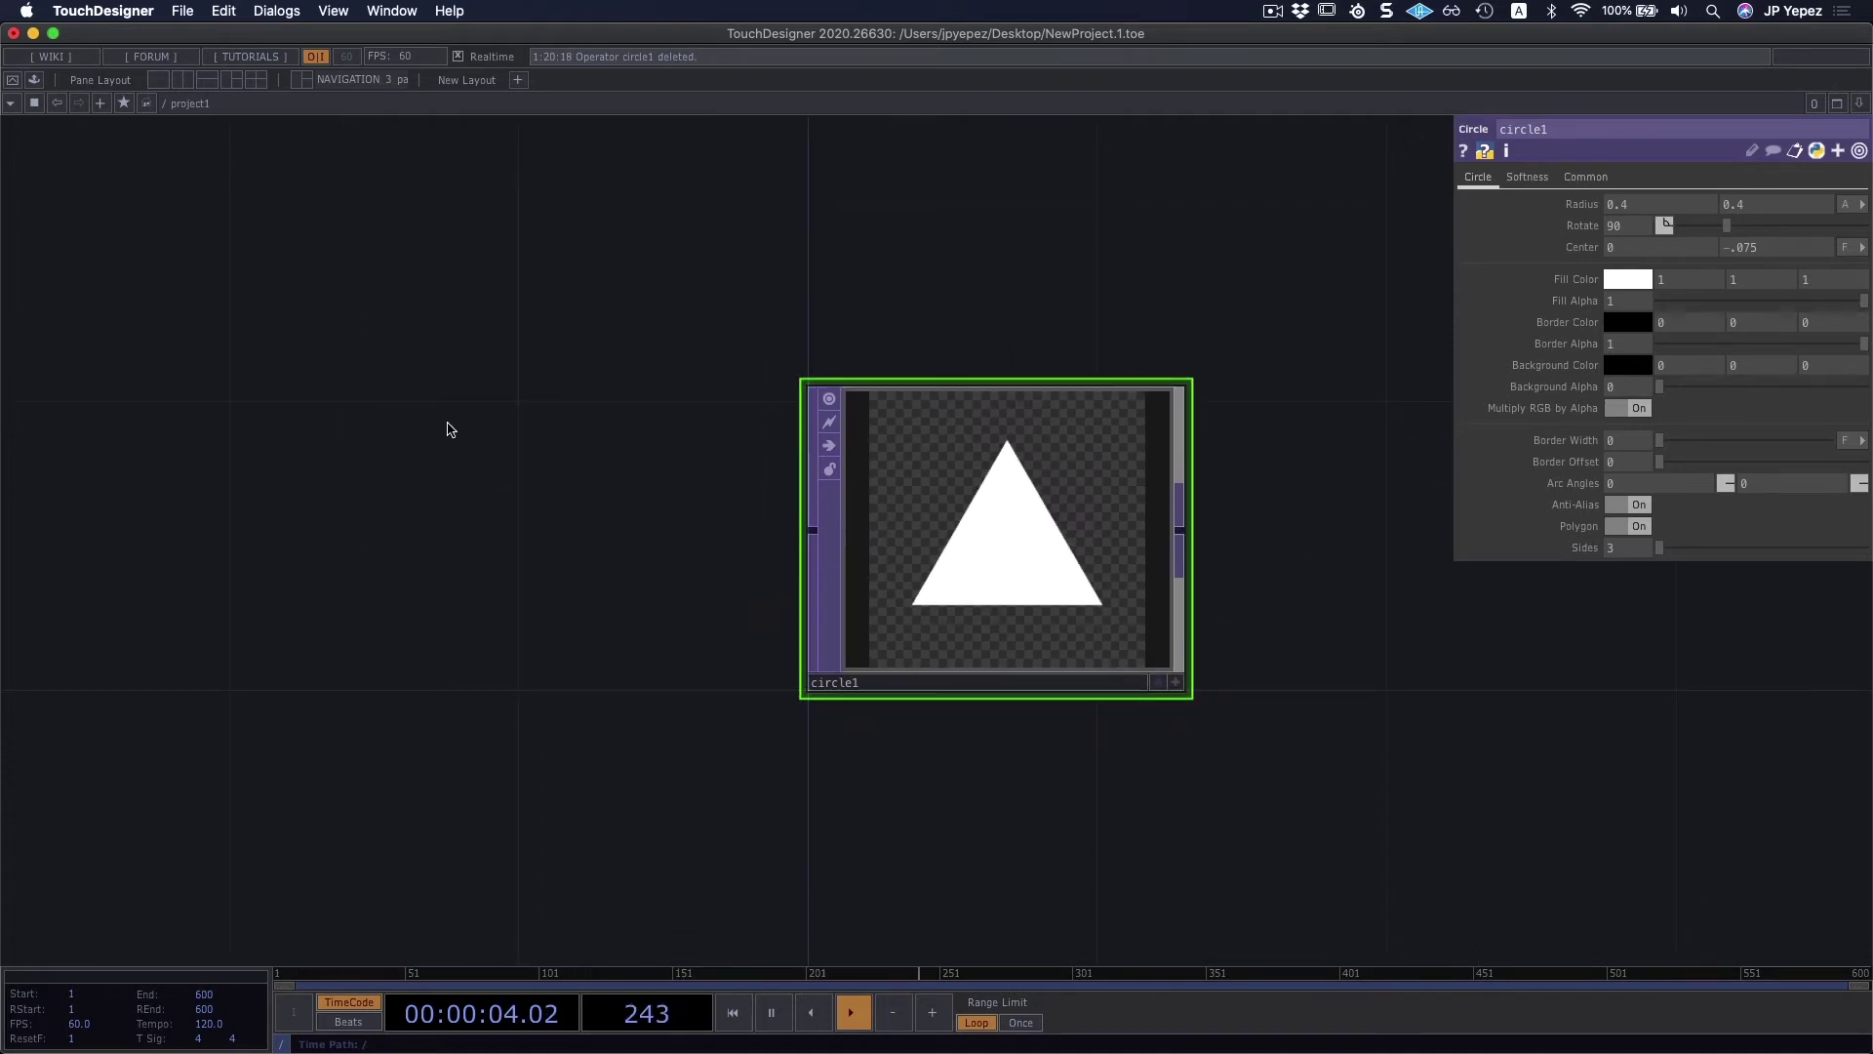
Step: Add a Trigger CHOP, trigger1, followed by a wired Null, null1
scroll(351, 371, left, 3)
key(Tab)
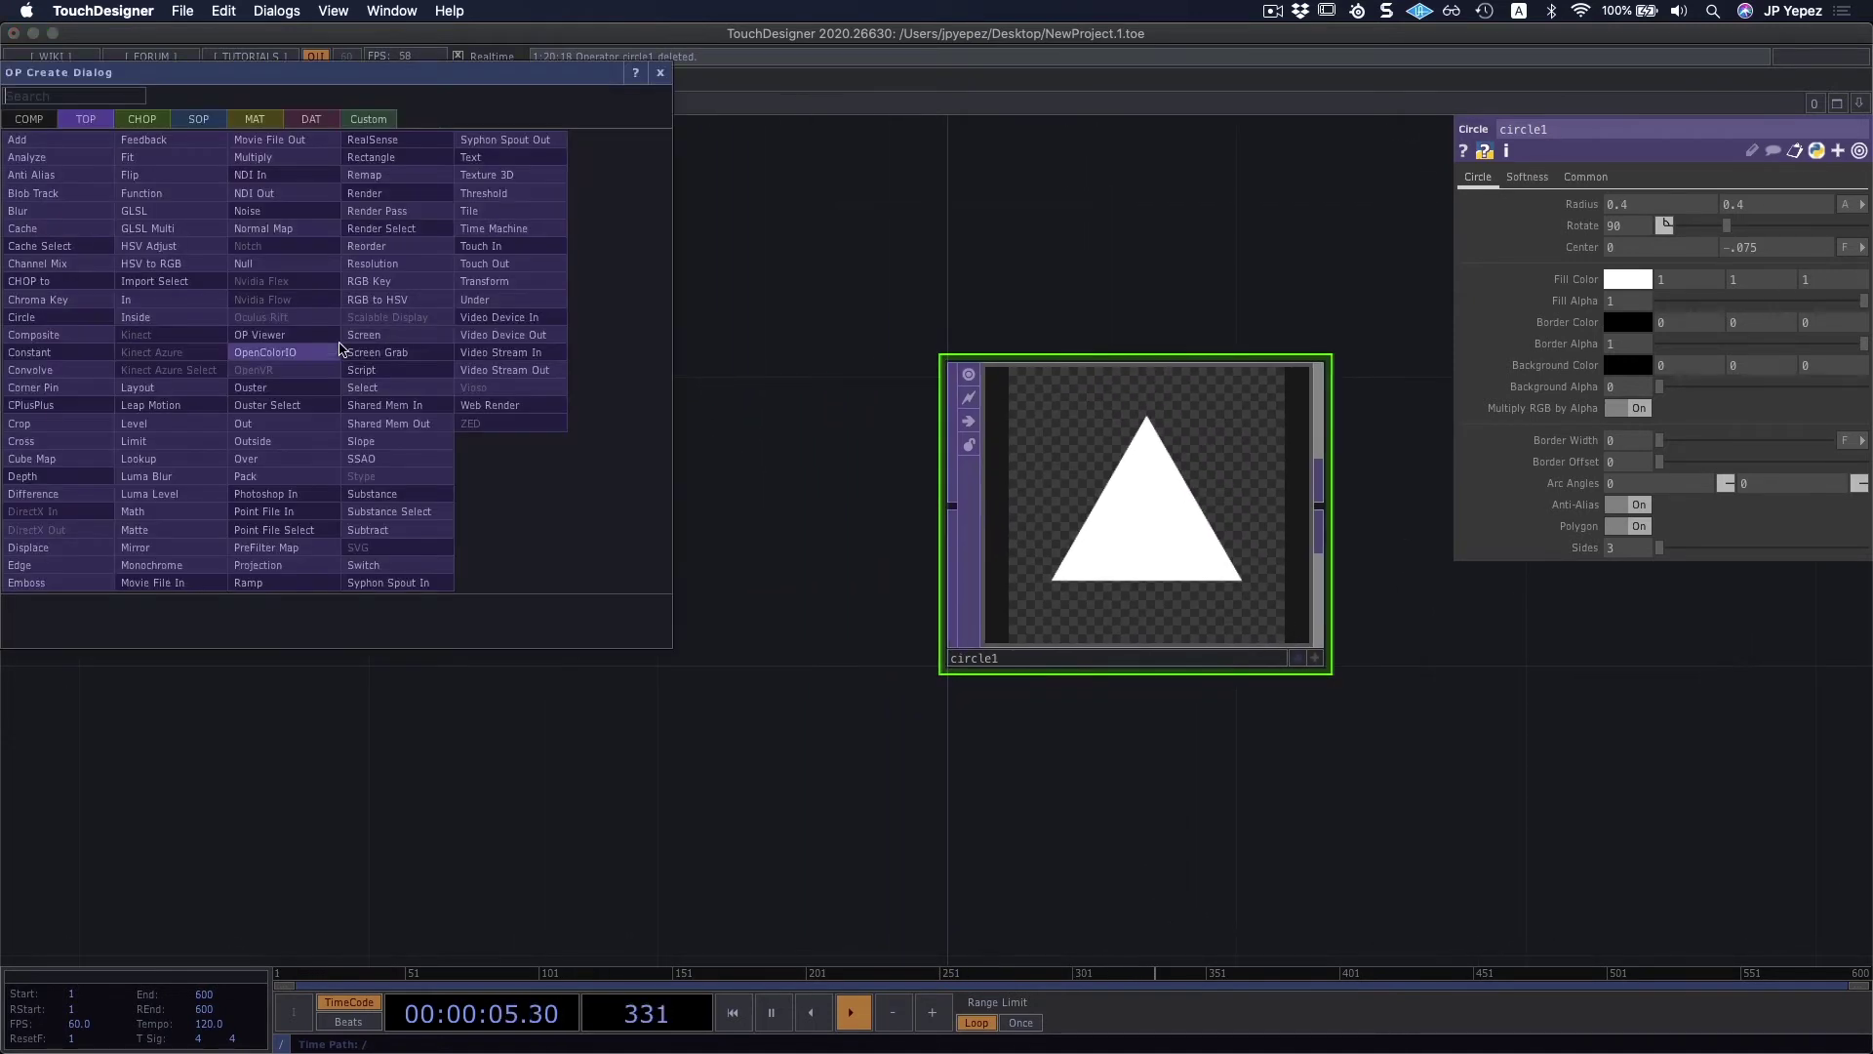
click(137, 118)
text(tri)
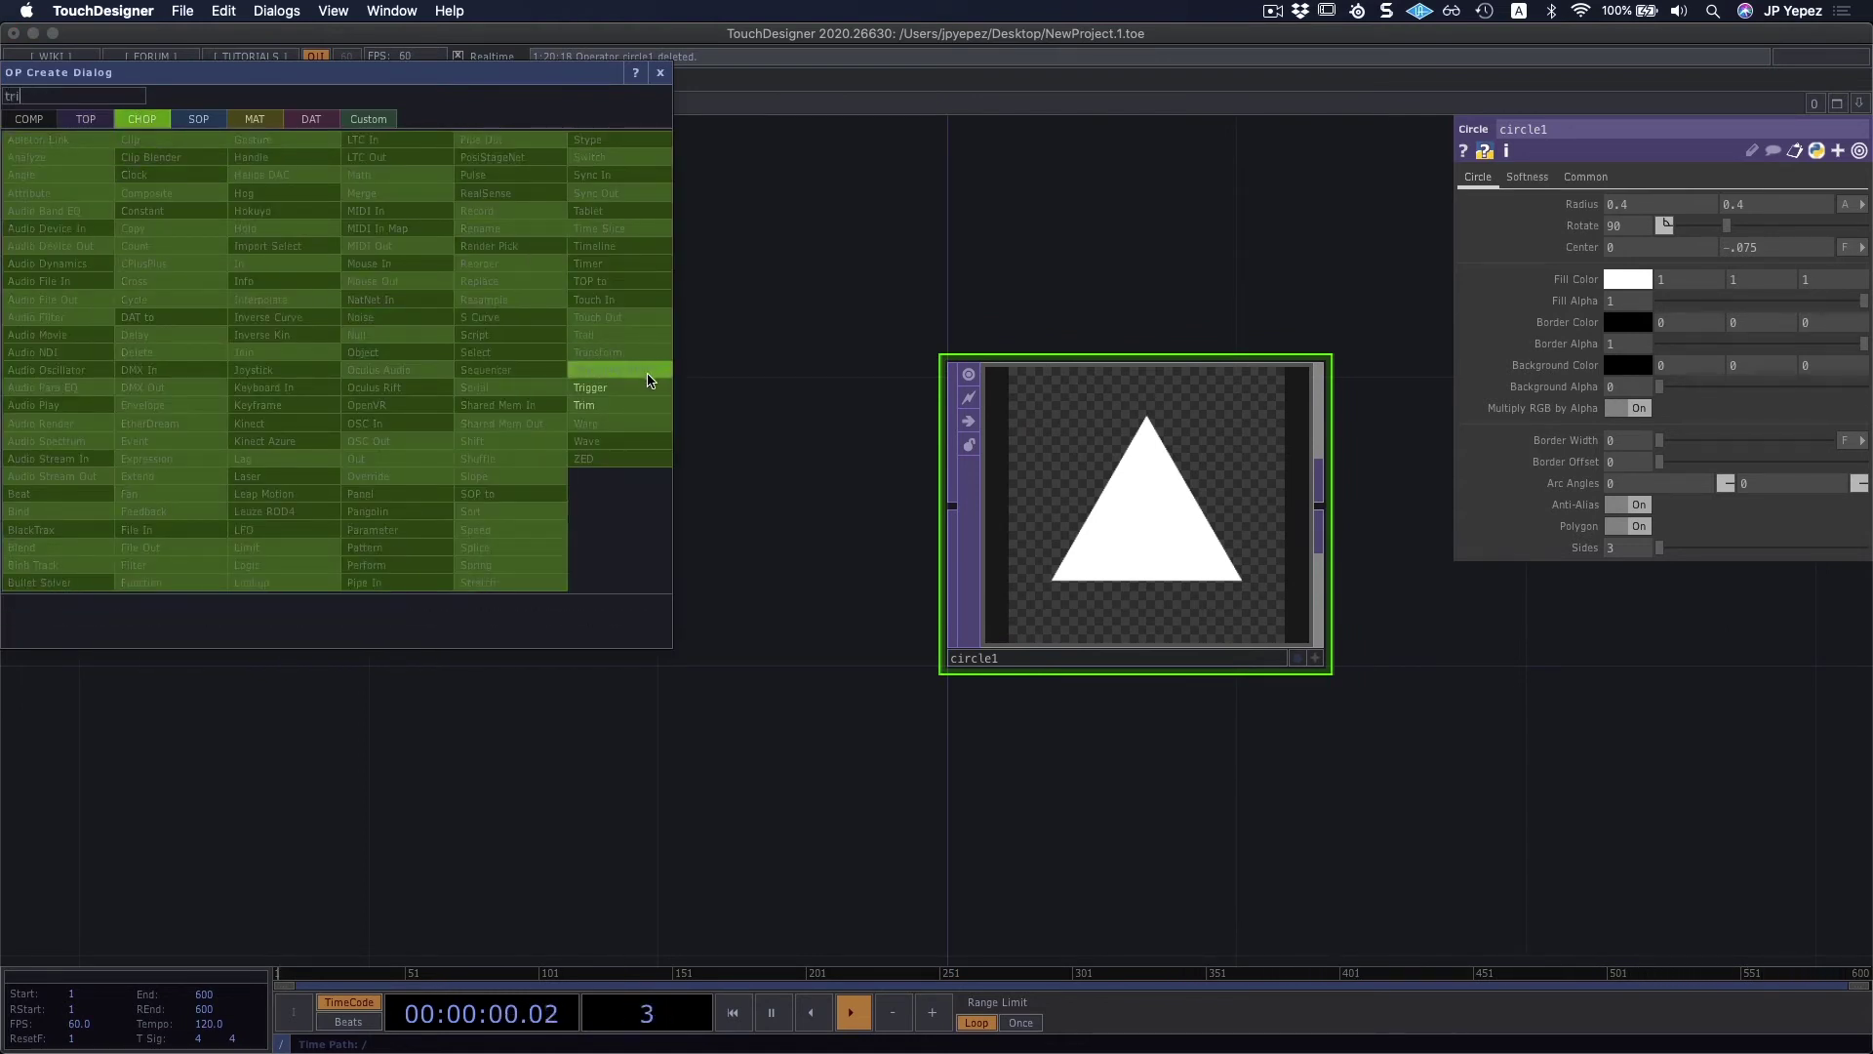
click(589, 387)
click(154, 431)
drag(814, 588, 1025, 597)
scroll(1024, 597, down, 3)
drag(851, 495, 698, 547)
key(ctrl+alt+n)
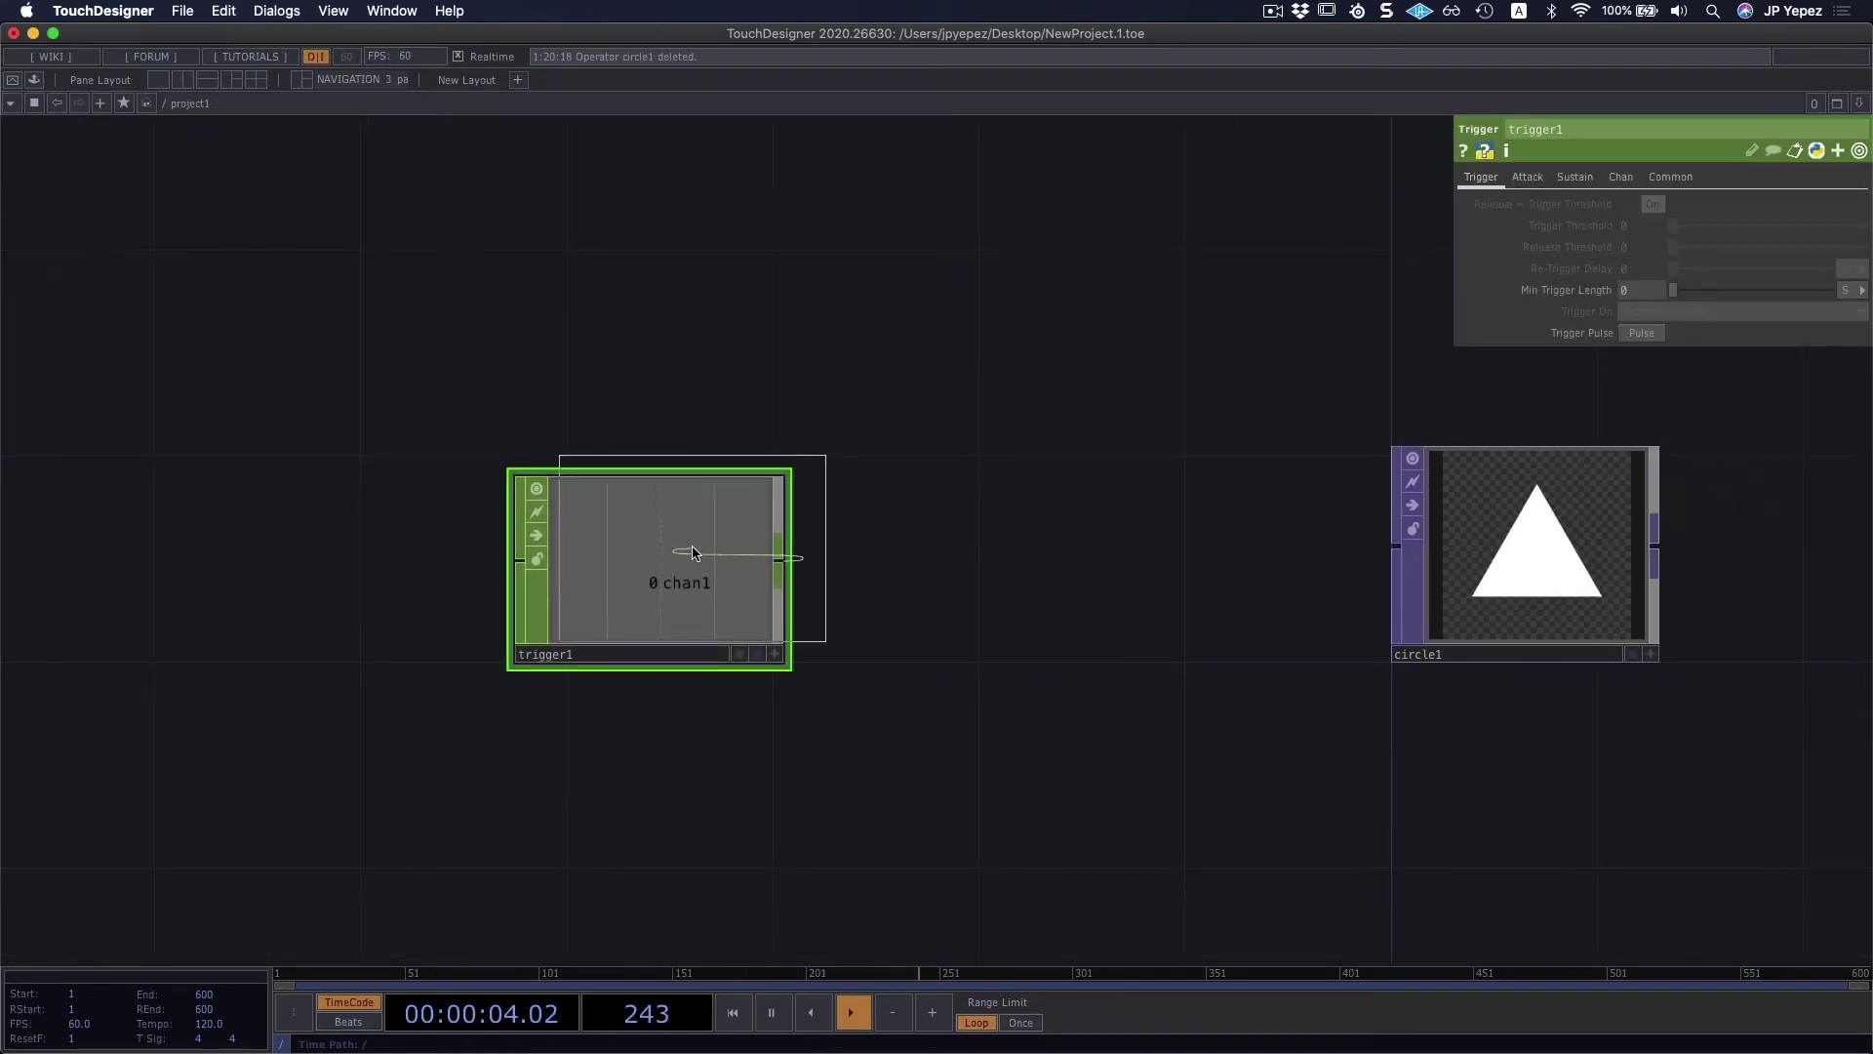
click(991, 555)
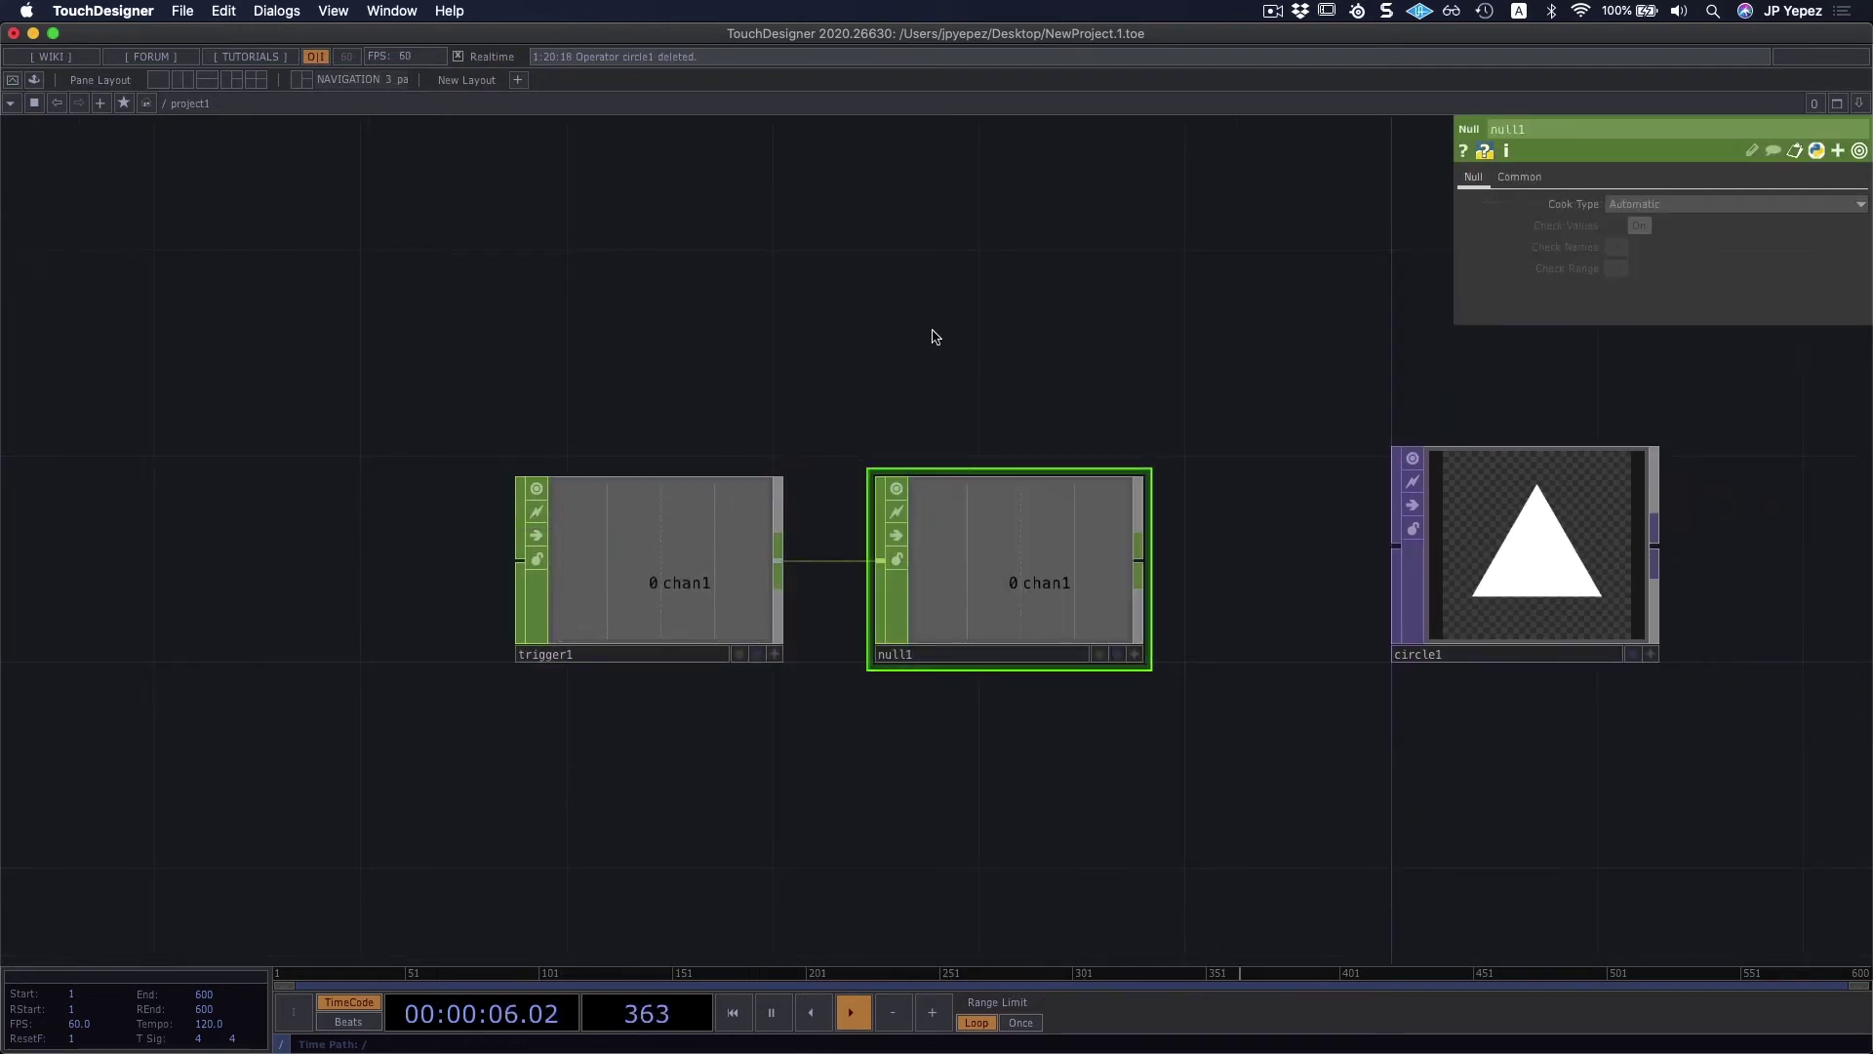
Step: Fire two test pulses from trigger1 and move it far to the left
click(709, 527)
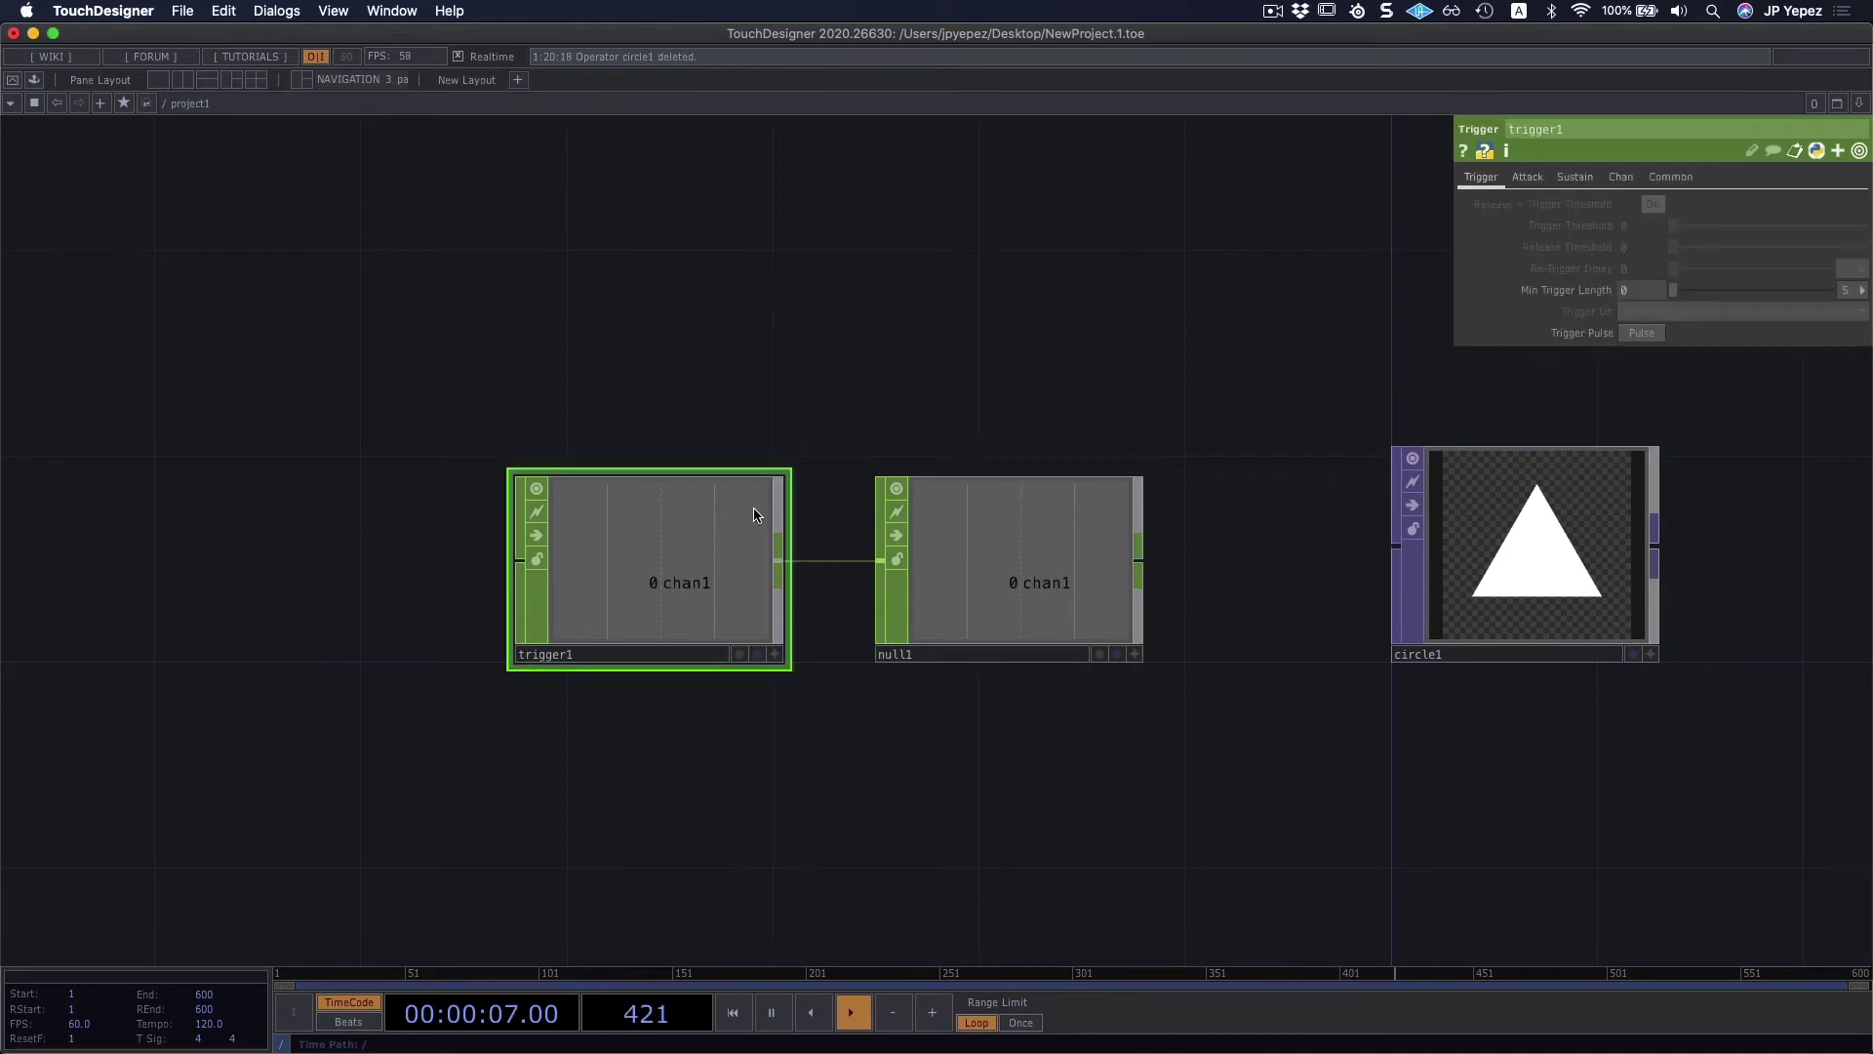
click(1642, 333)
click(1644, 334)
drag(717, 515, 259, 518)
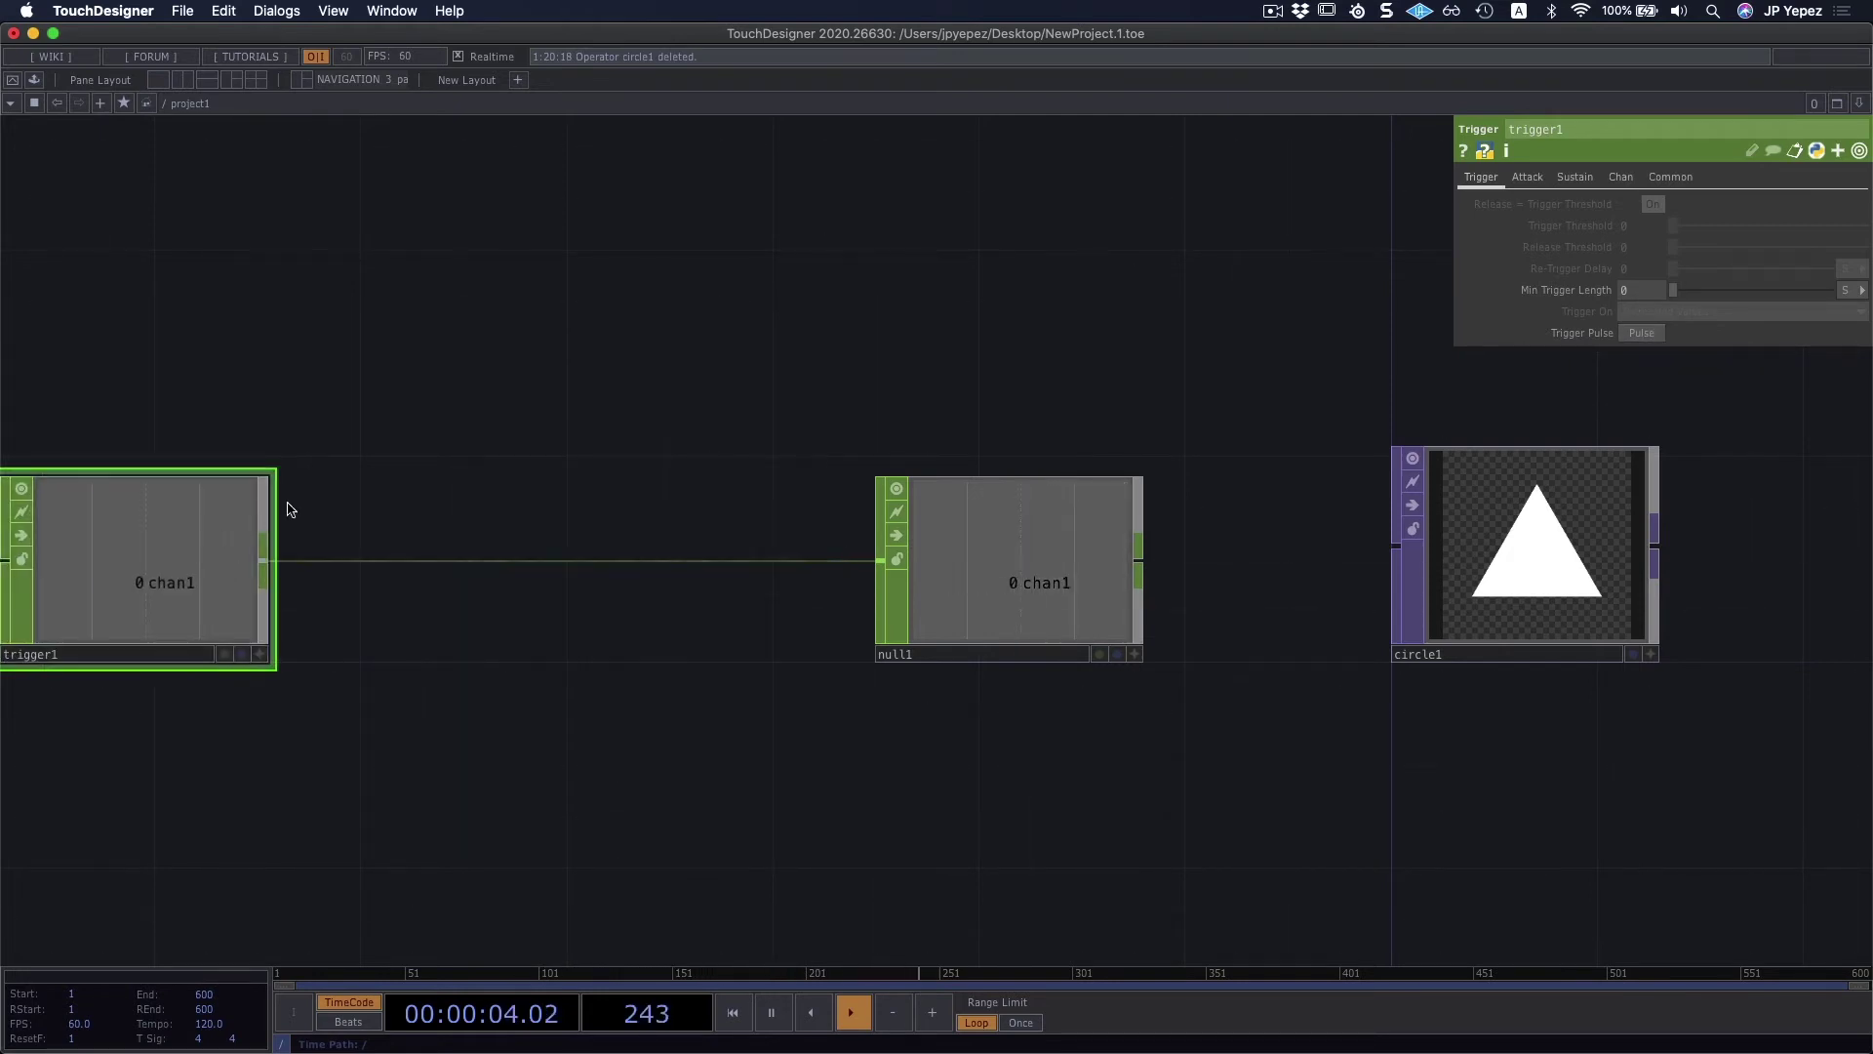
Step: Insert a Trail CHOP, trail1, on the trigger wire and fire two pulses to graph peaks
right_click(397, 569)
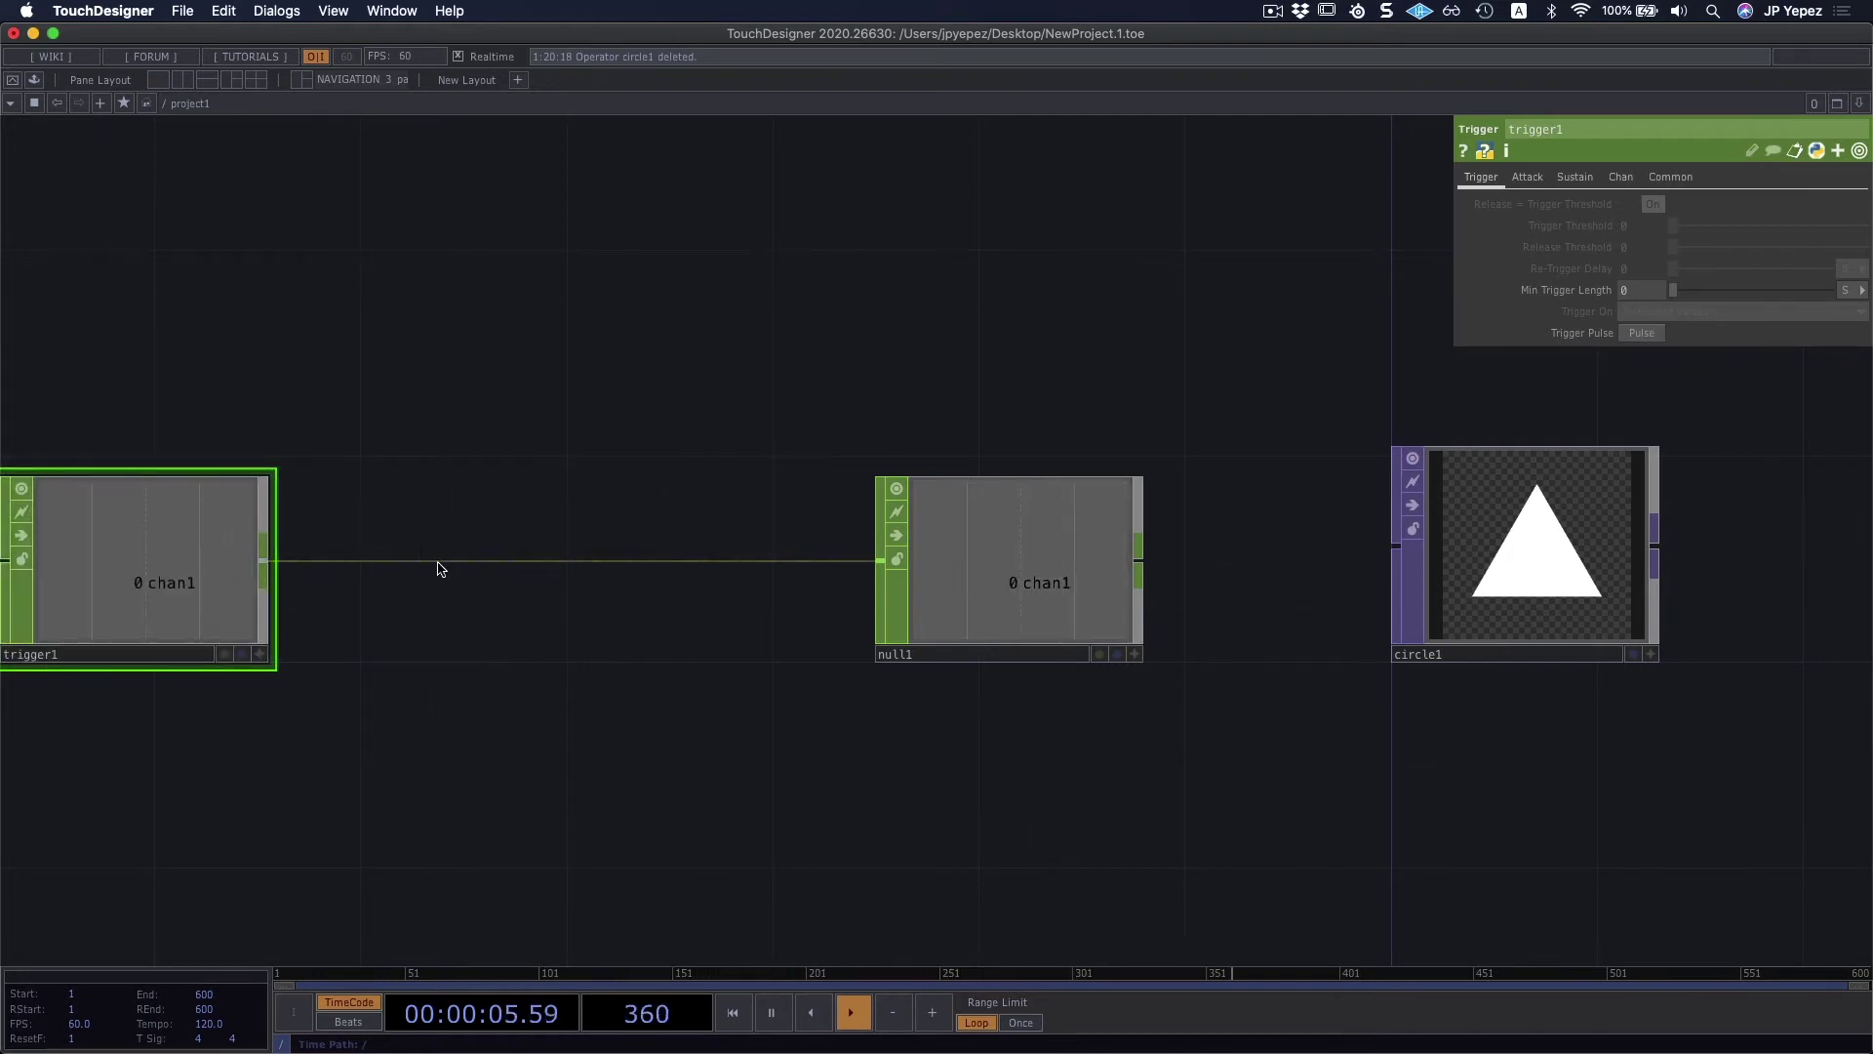
click(437, 566)
click(683, 544)
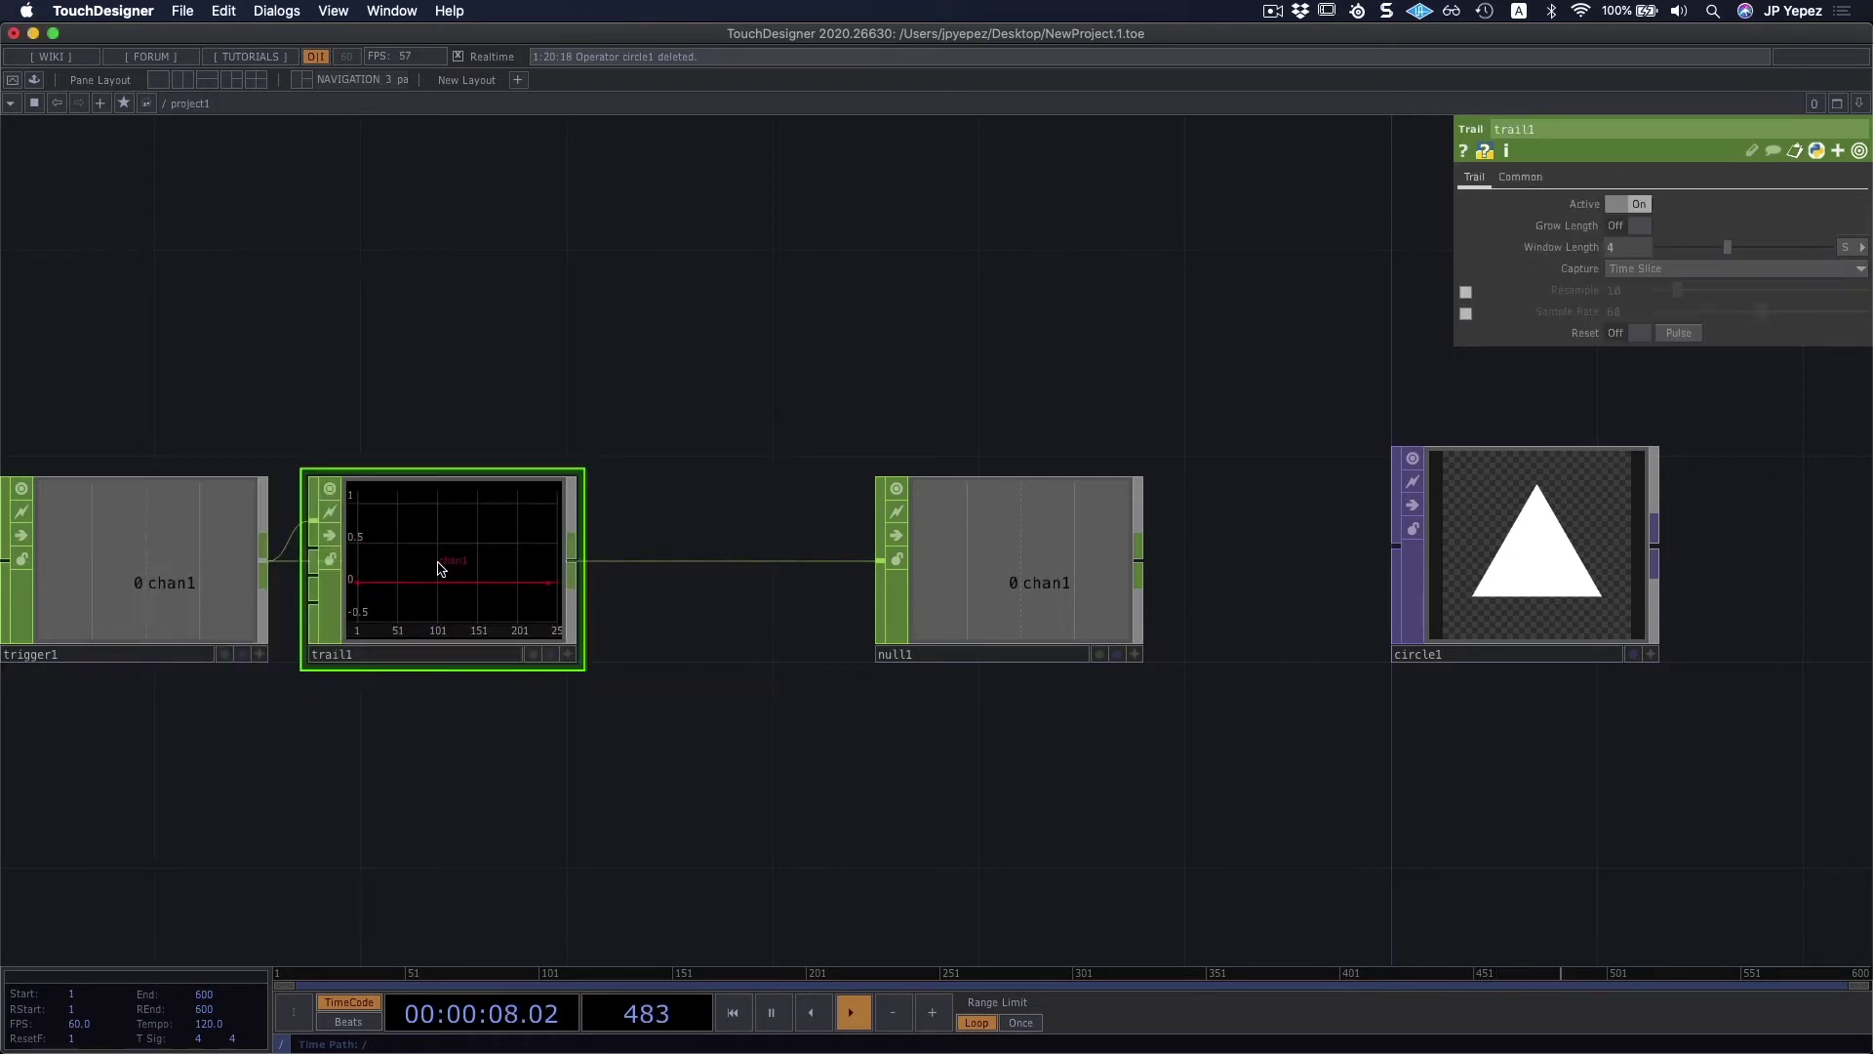
click(561, 353)
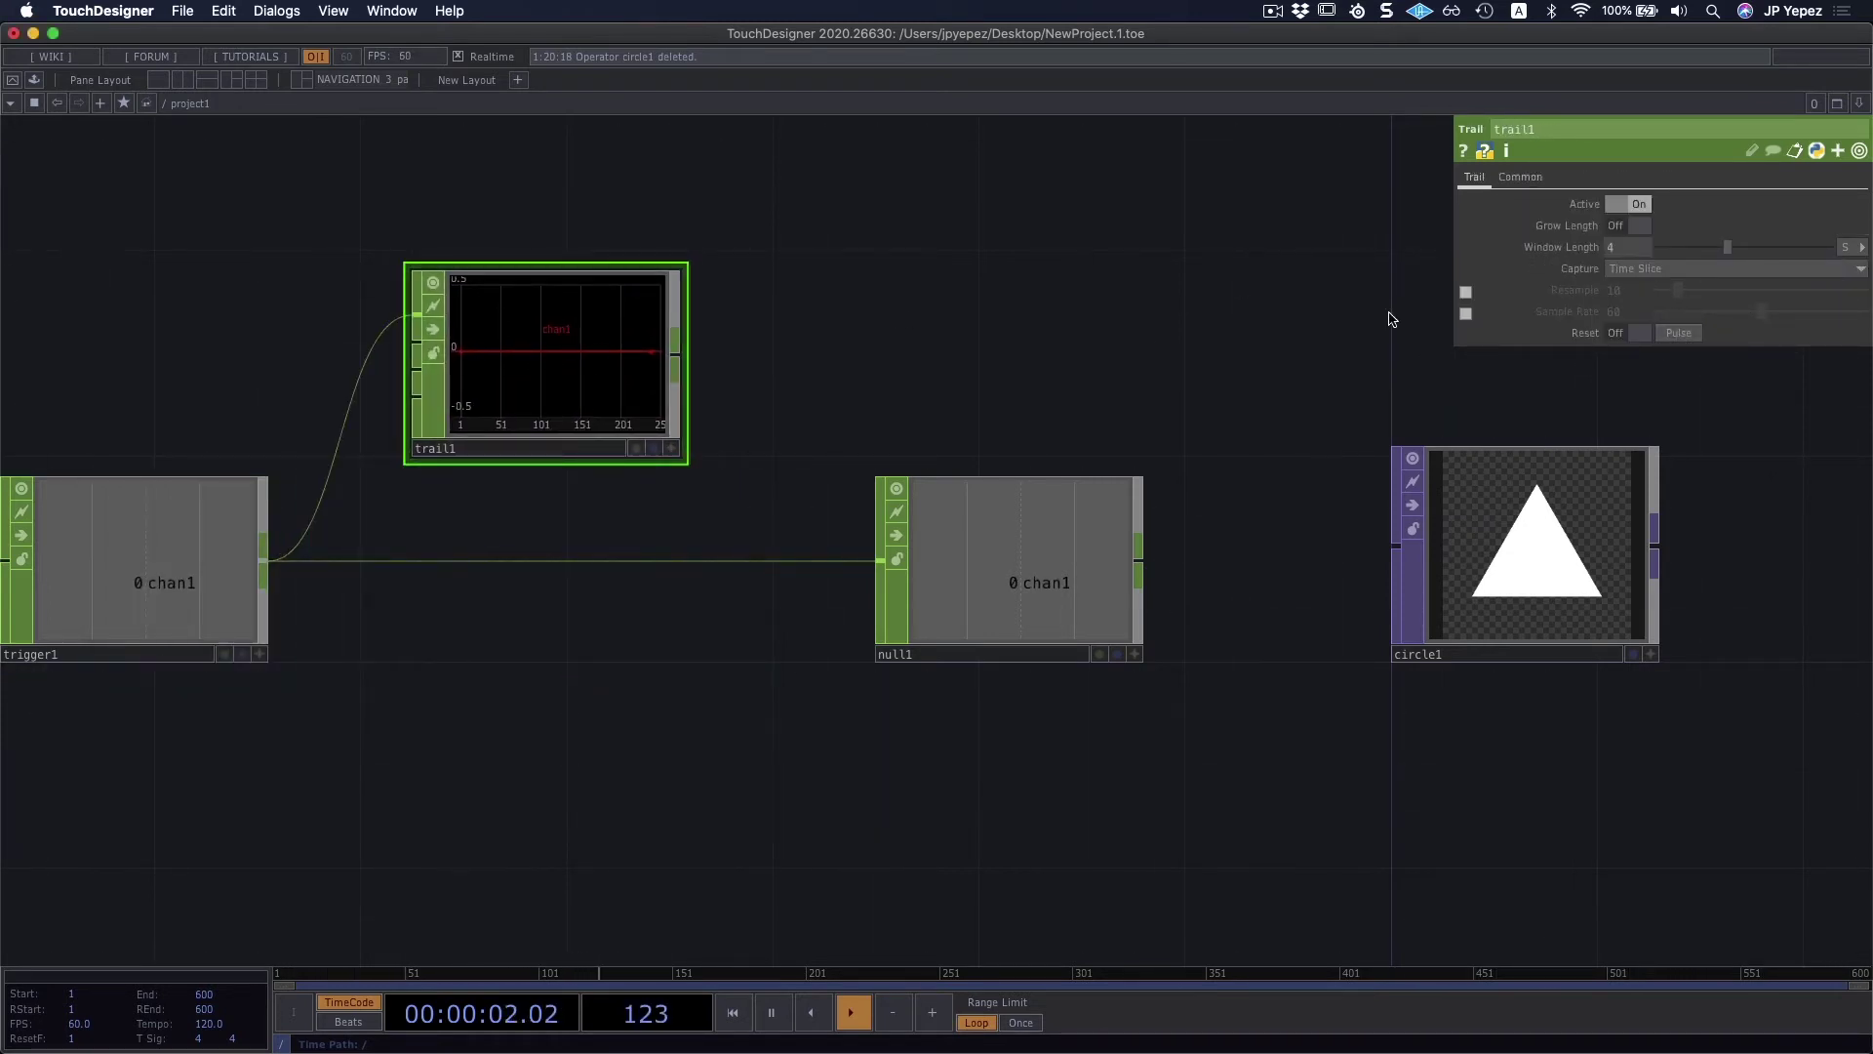
click(220, 536)
click(1660, 334)
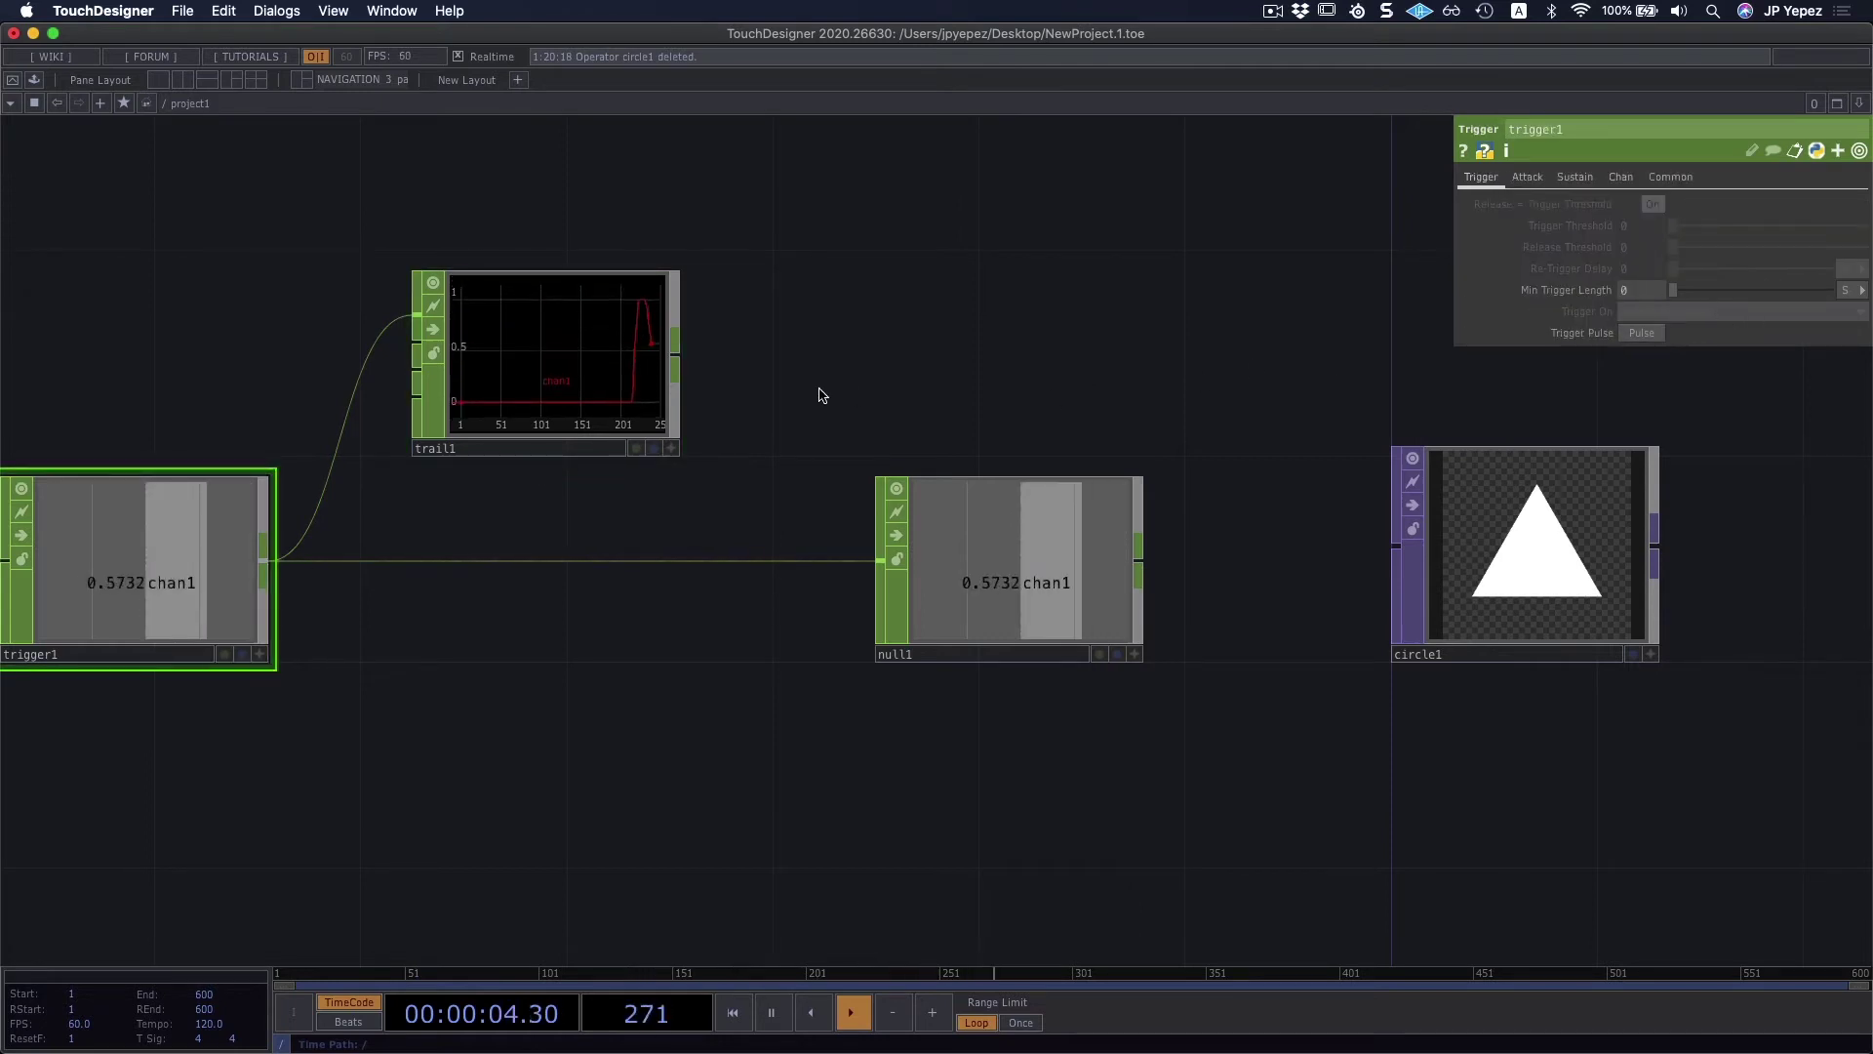
click(1641, 334)
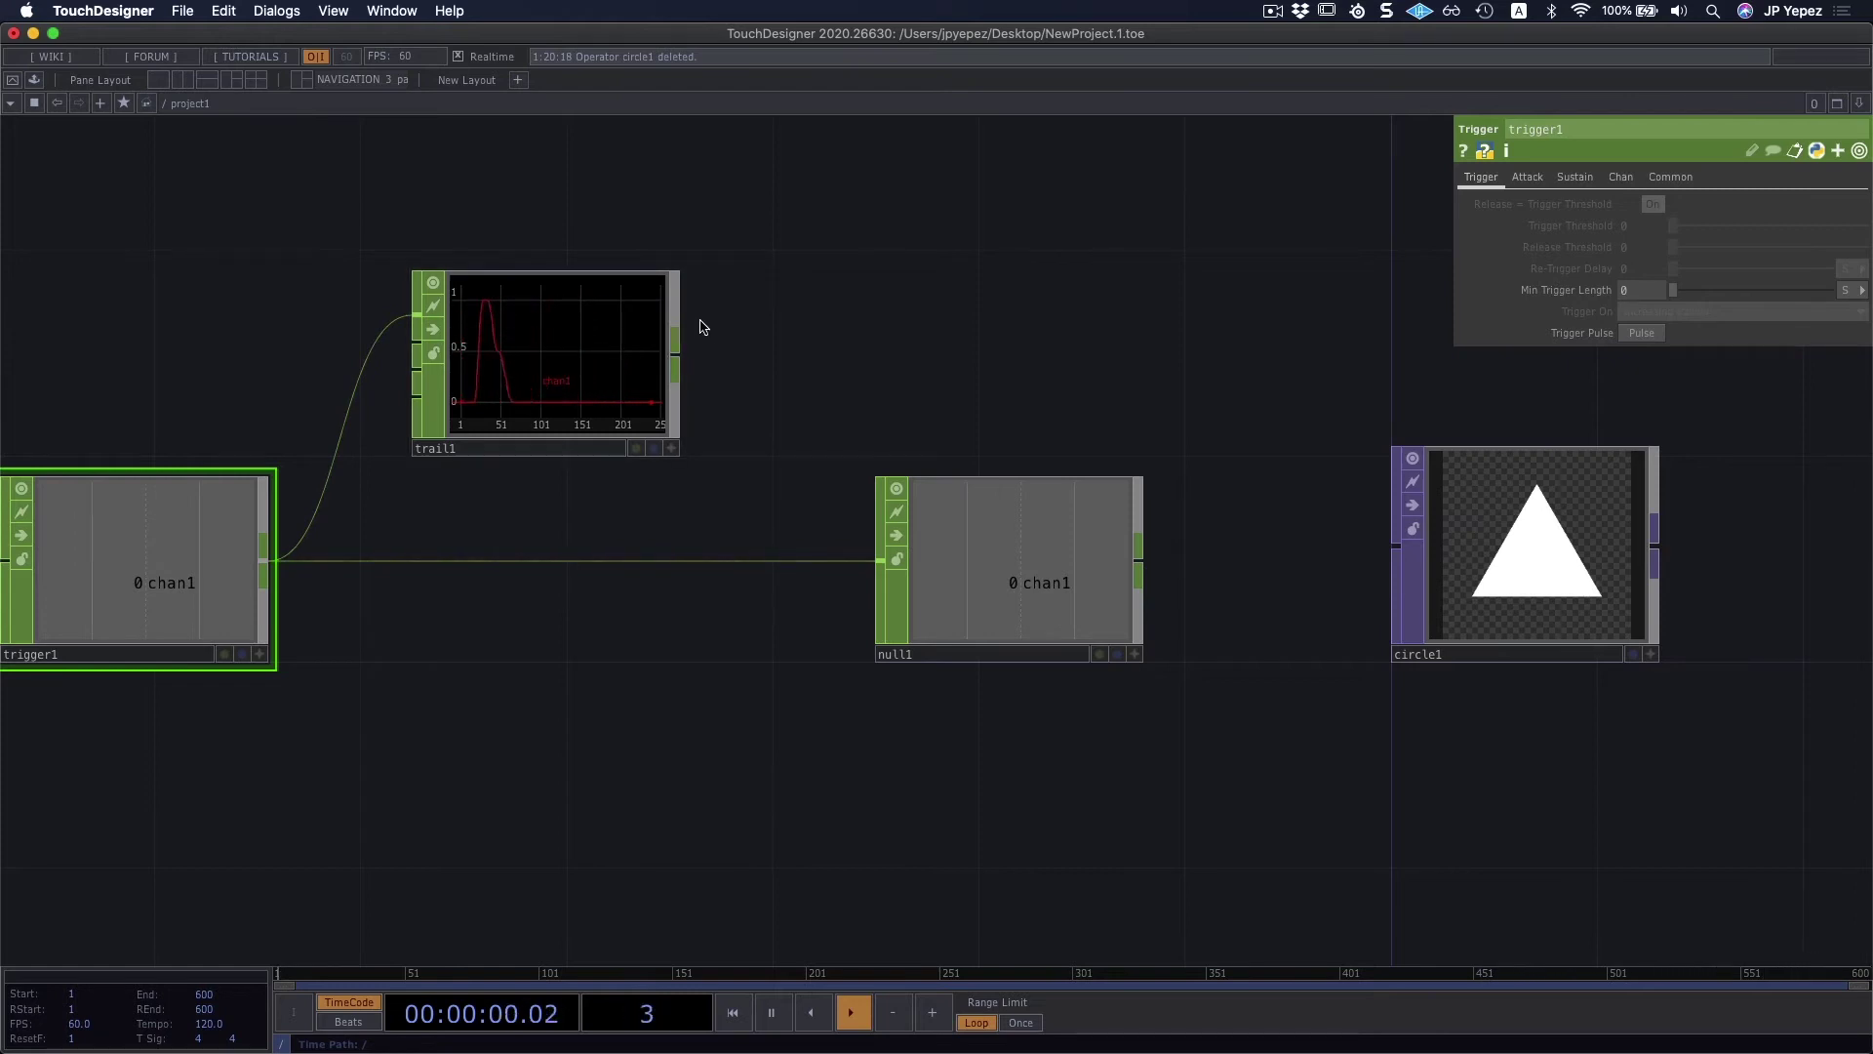
key(super+Tab)
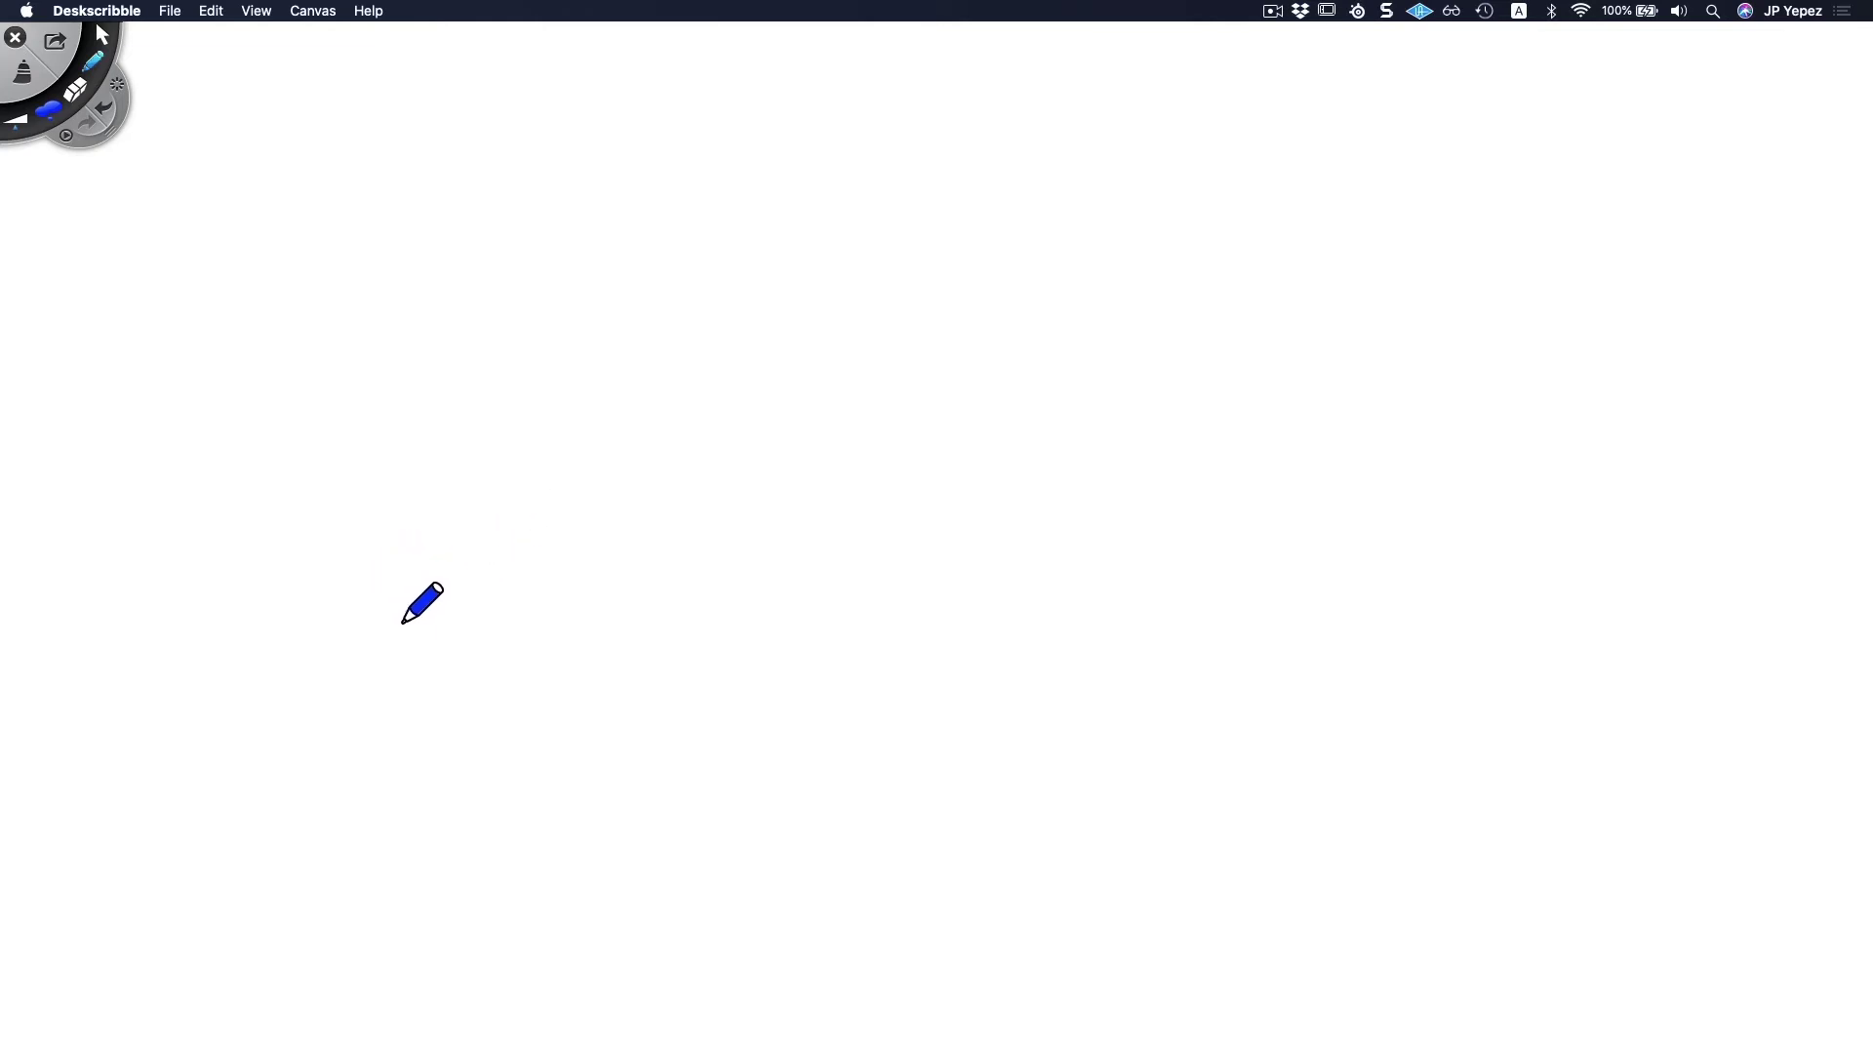
Step: Draw a trigger mark T and an envelope labelled A, D, S and R
drag(242, 566, 278, 565)
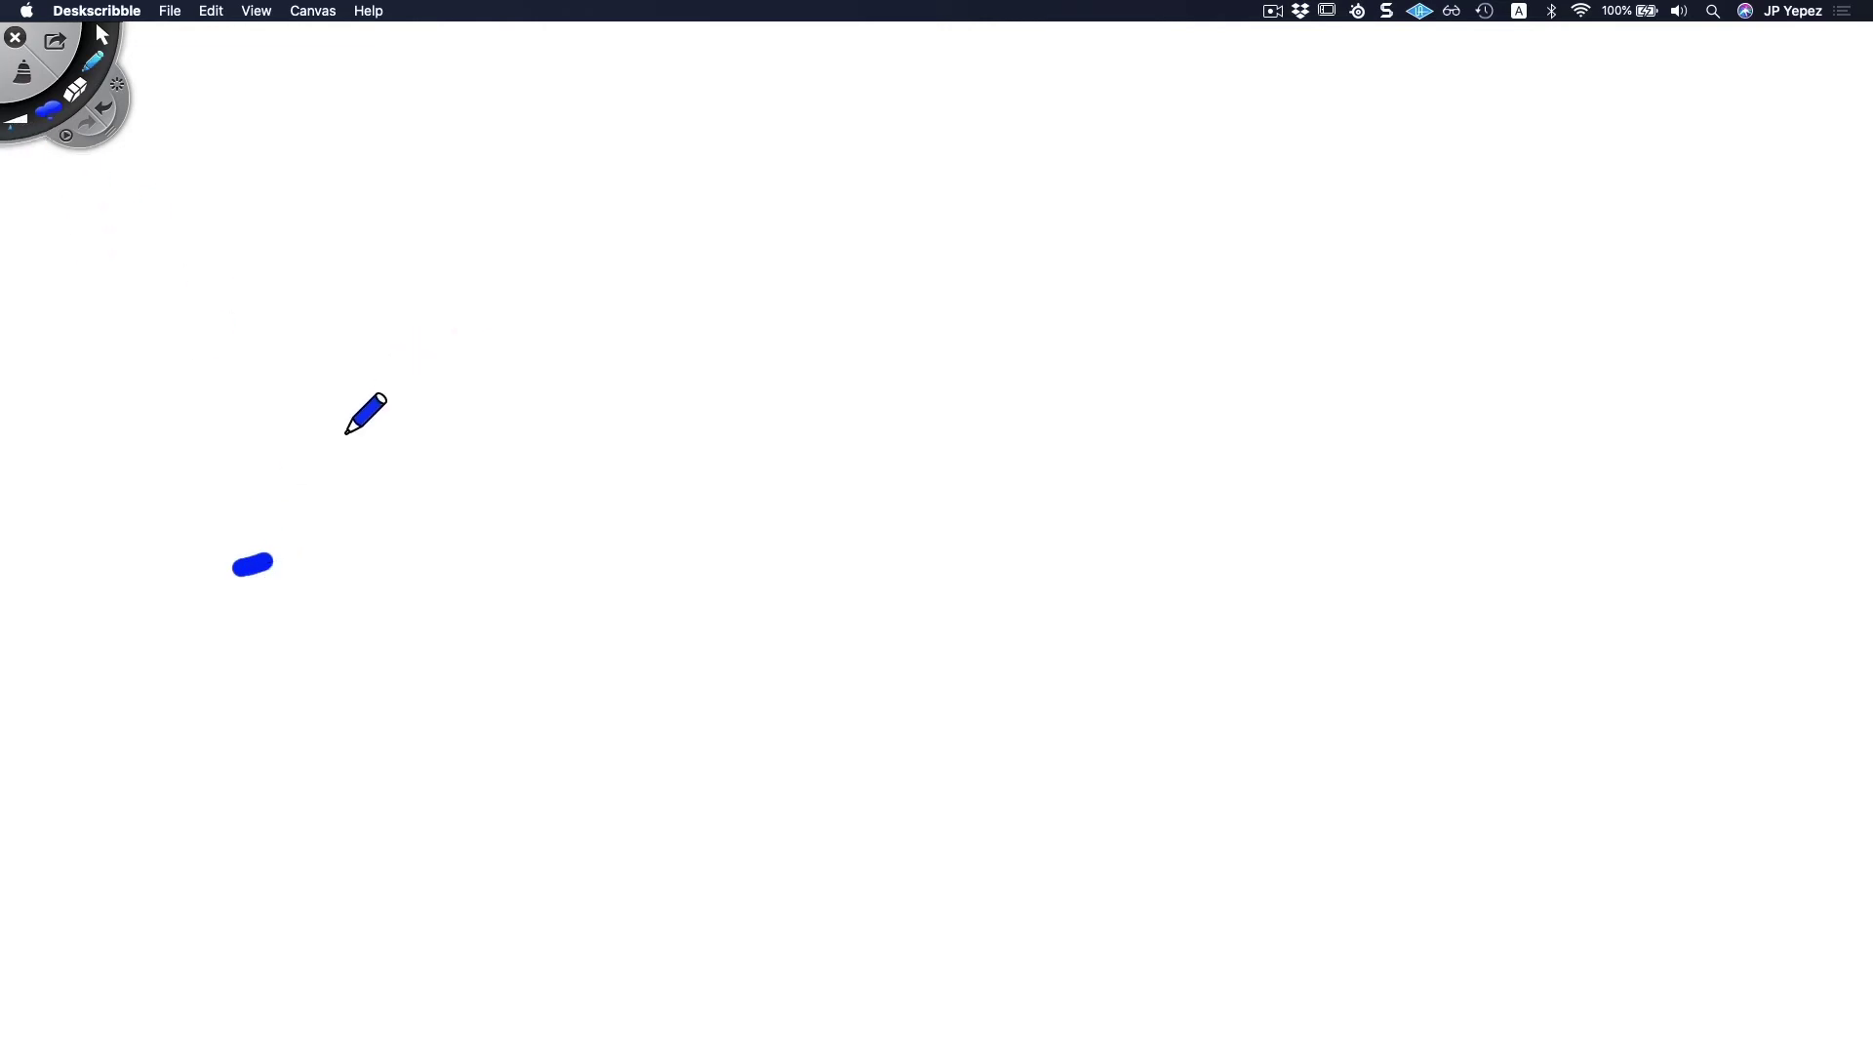
mouse_move(236, 559)
mouse_down()
mouse_move(258, 553)
mouse_move(247, 598)
mouse_move(232, 562)
mouse_move(256, 558)
mouse_up()
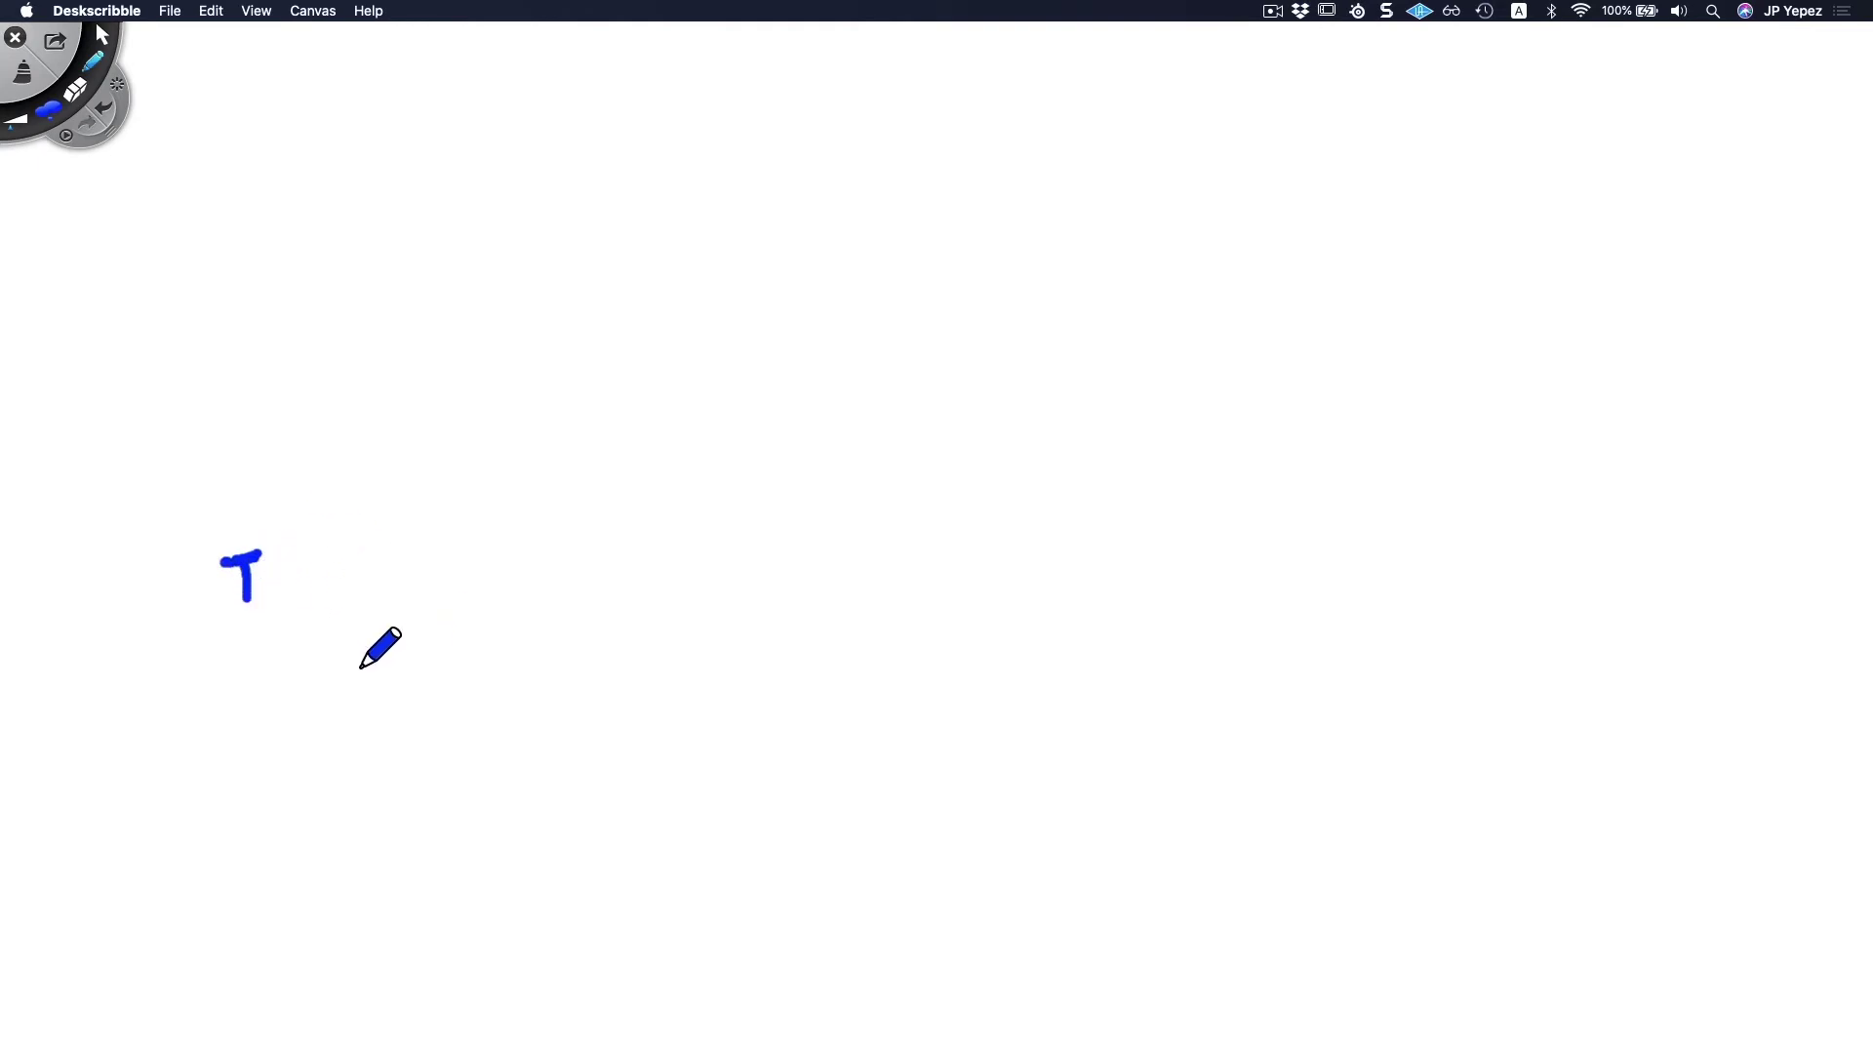
mouse_move(303, 612)
mouse_down()
mouse_move(469, 357)
mouse_move(537, 426)
mouse_move(824, 420)
mouse_move(952, 605)
mouse_up()
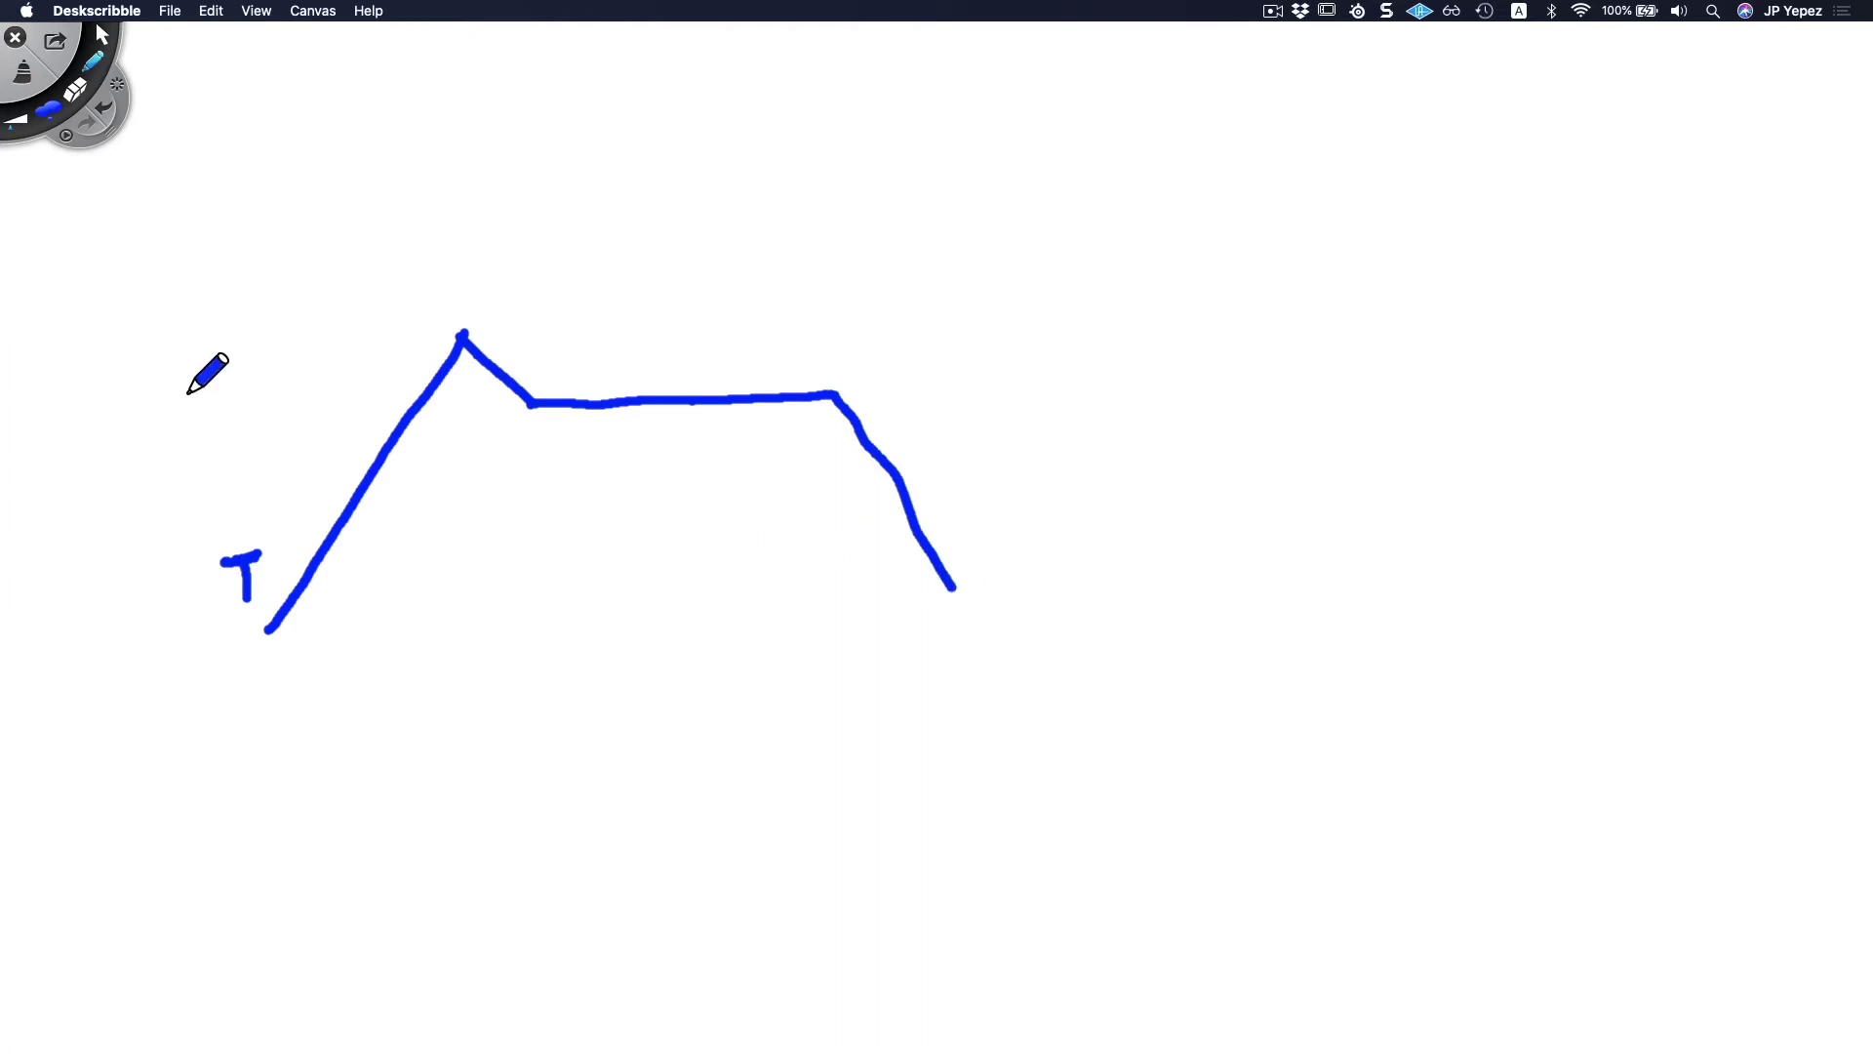
mouse_move(335, 430)
mouse_down()
mouse_move(338, 381)
mouse_move(362, 401)
mouse_move(341, 436)
mouse_up()
drag(518, 318, 528, 362)
drag(690, 317, 675, 362)
mouse_move(957, 408)
mouse_down()
mouse_move(973, 468)
mouse_move(968, 437)
mouse_move(992, 445)
mouse_up()
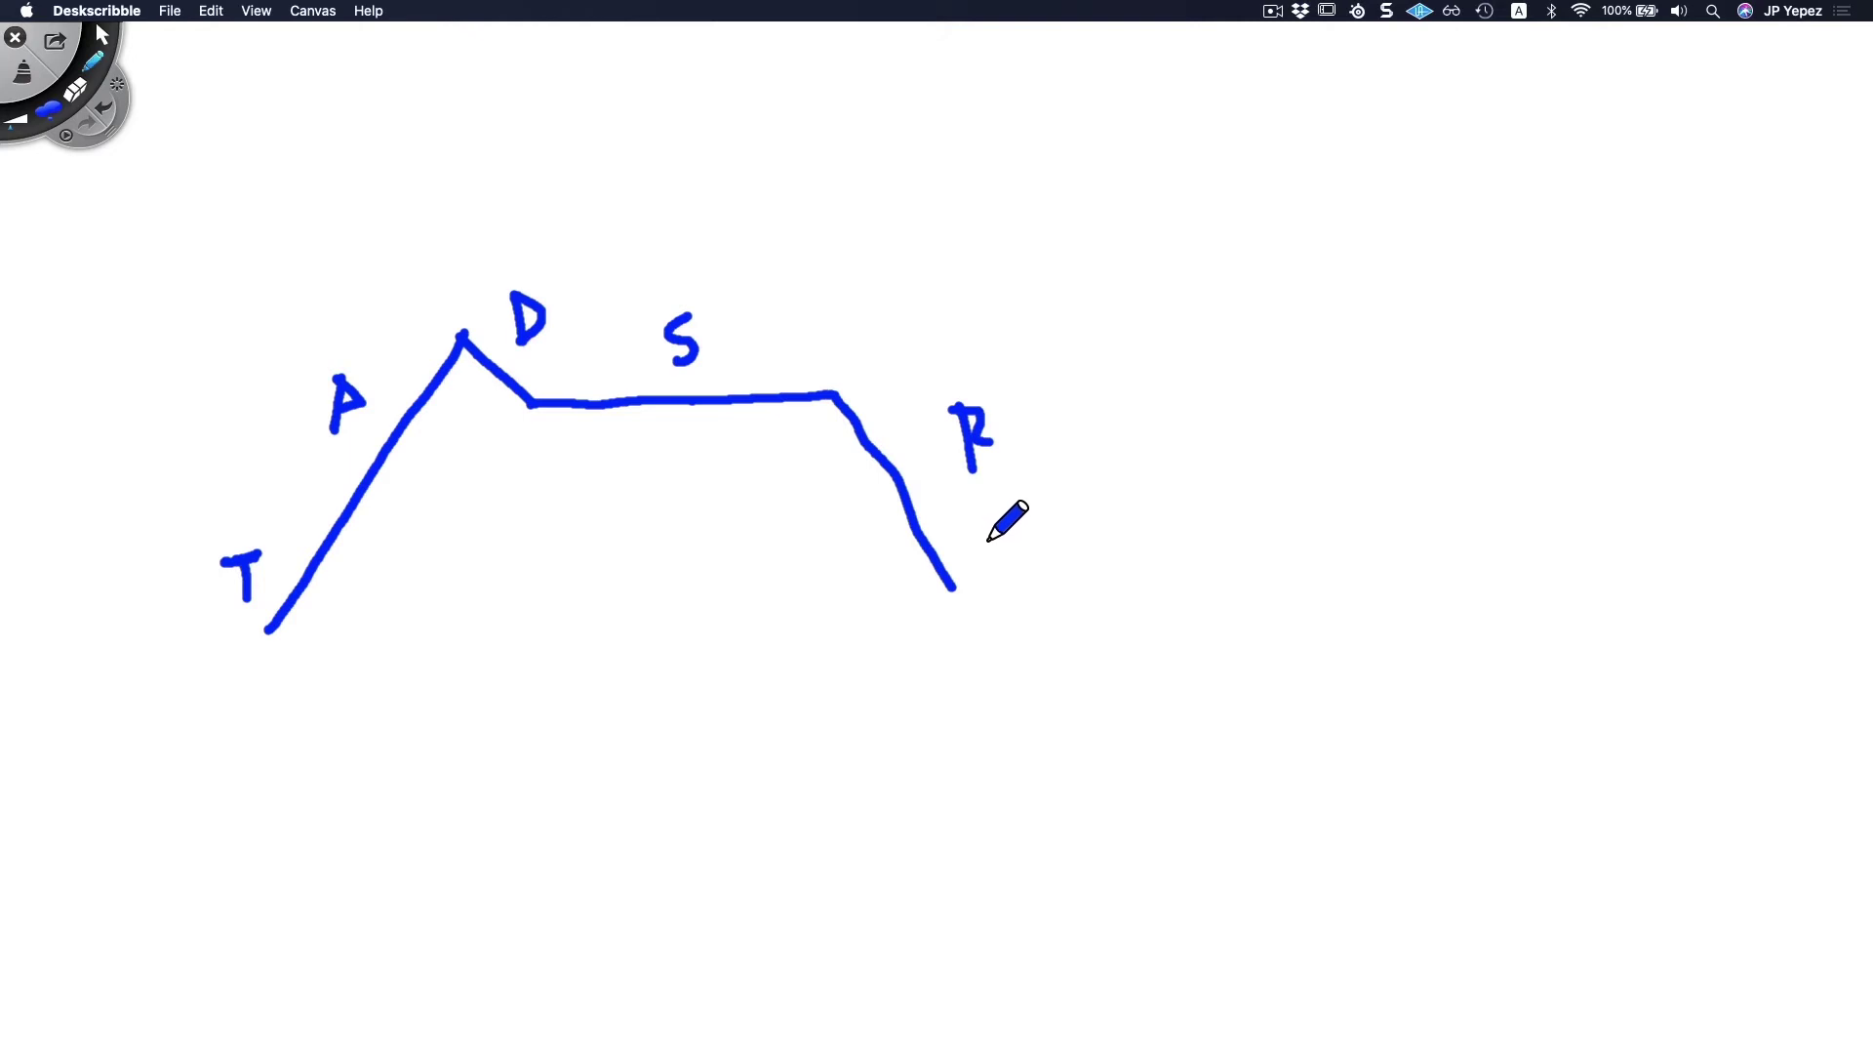
Step: Add a 'time' arrow, extend the T mark, and sketch a second envelope beside it
mouse_move(525, 756)
mouse_down()
mouse_move(976, 748)
mouse_move(929, 784)
mouse_up()
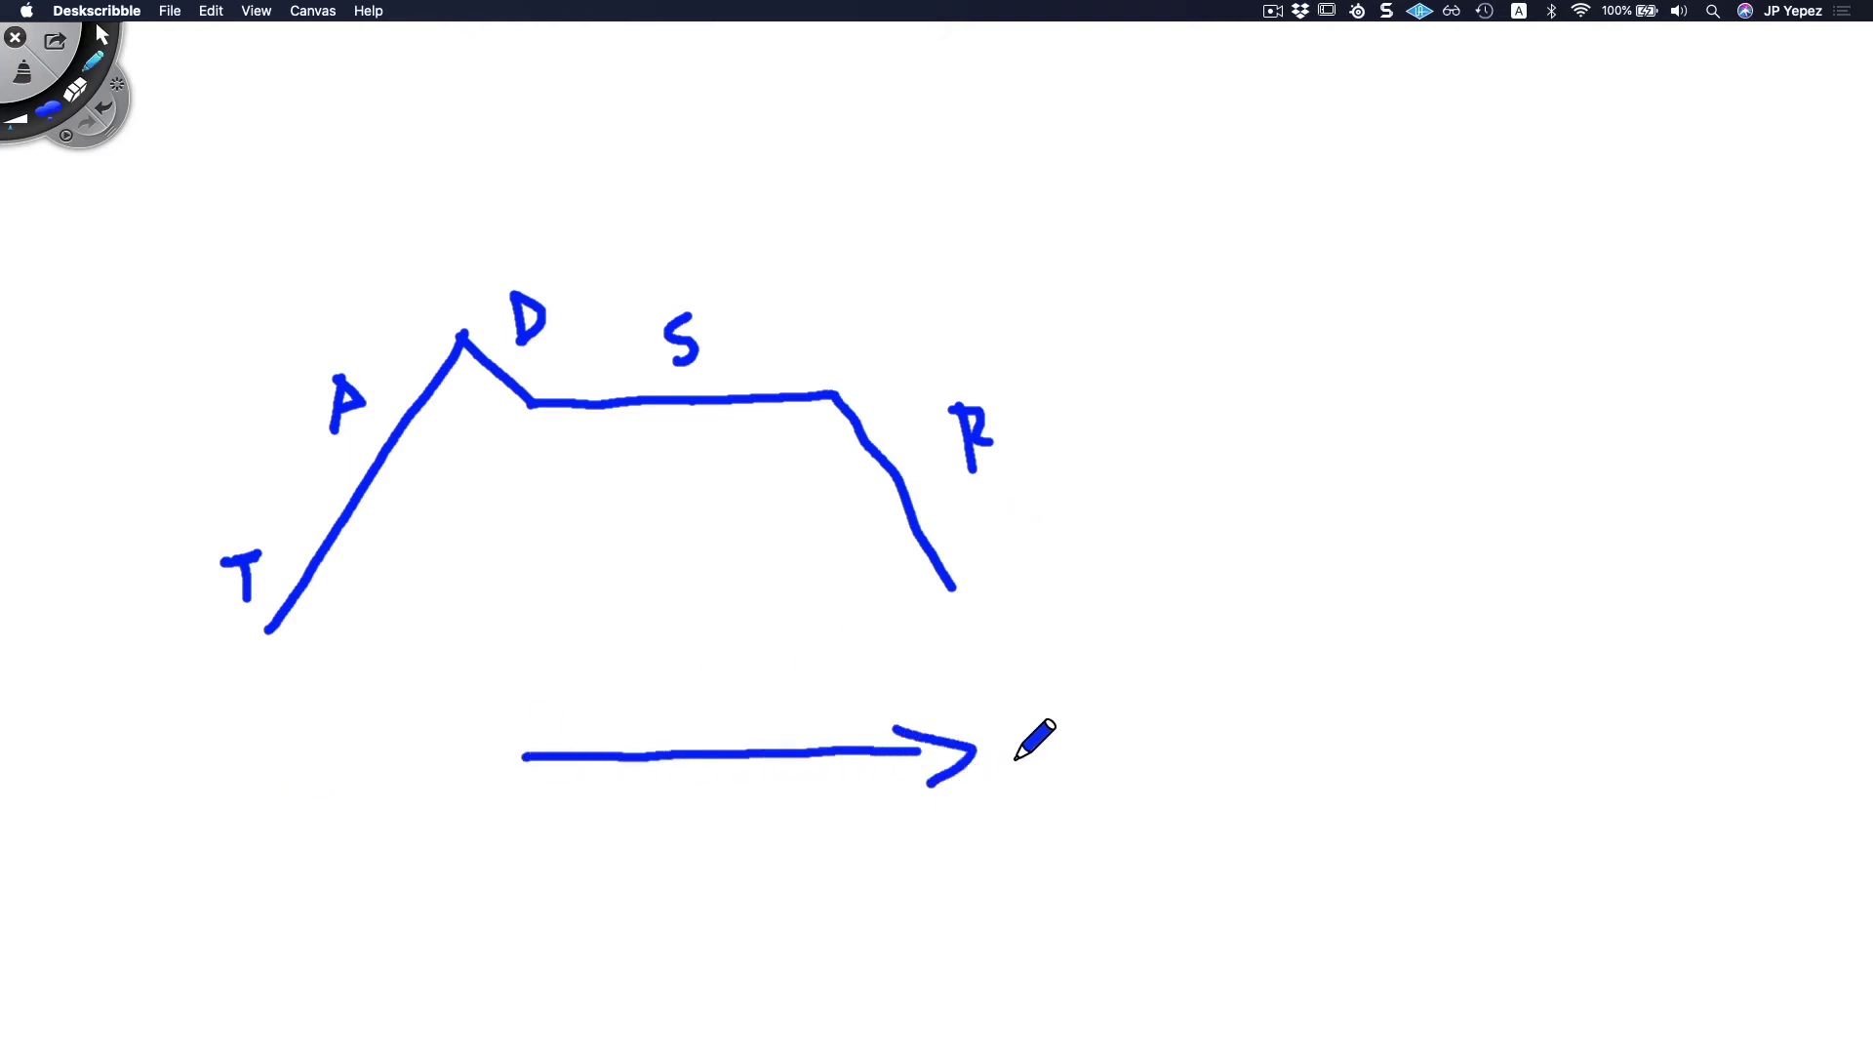
mouse_move(1044, 703)
mouse_down()
mouse_move(1057, 748)
mouse_move(1063, 720)
mouse_move(1084, 746)
mouse_move(1181, 719)
mouse_move(1161, 757)
mouse_up()
click(1074, 715)
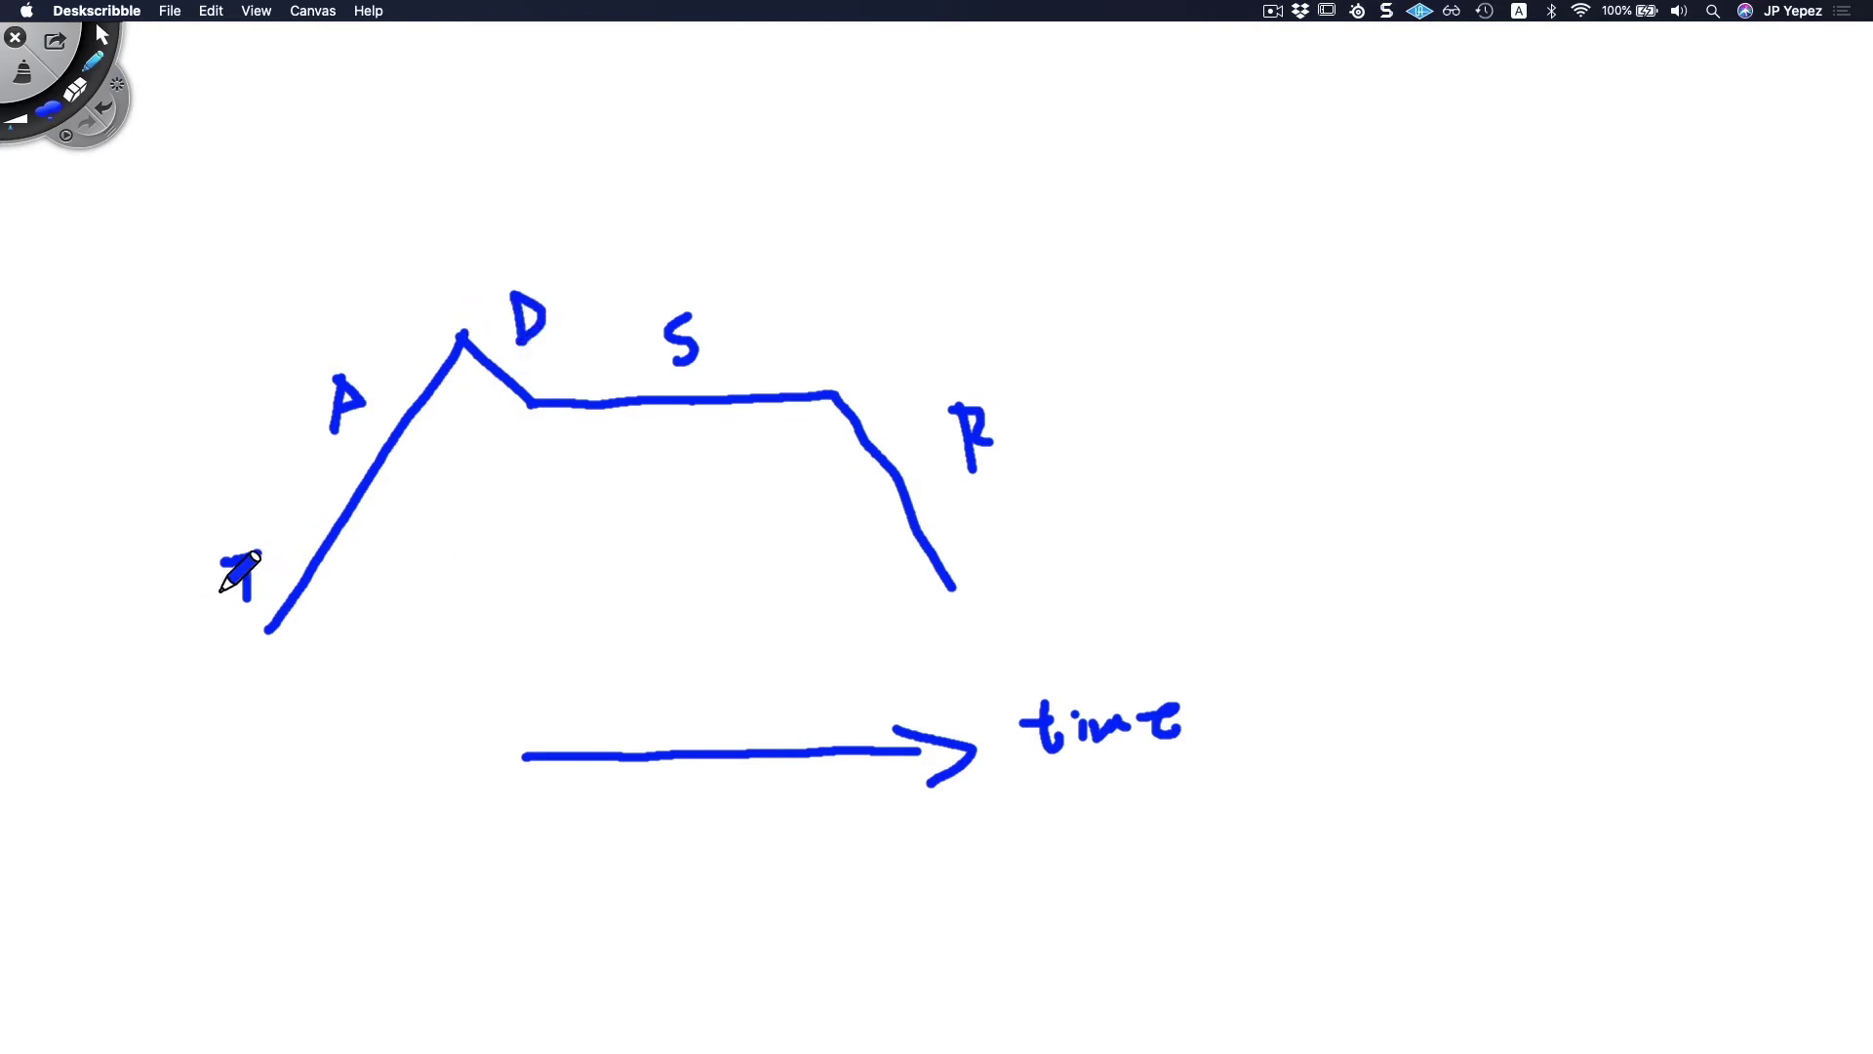
drag(248, 613, 258, 668)
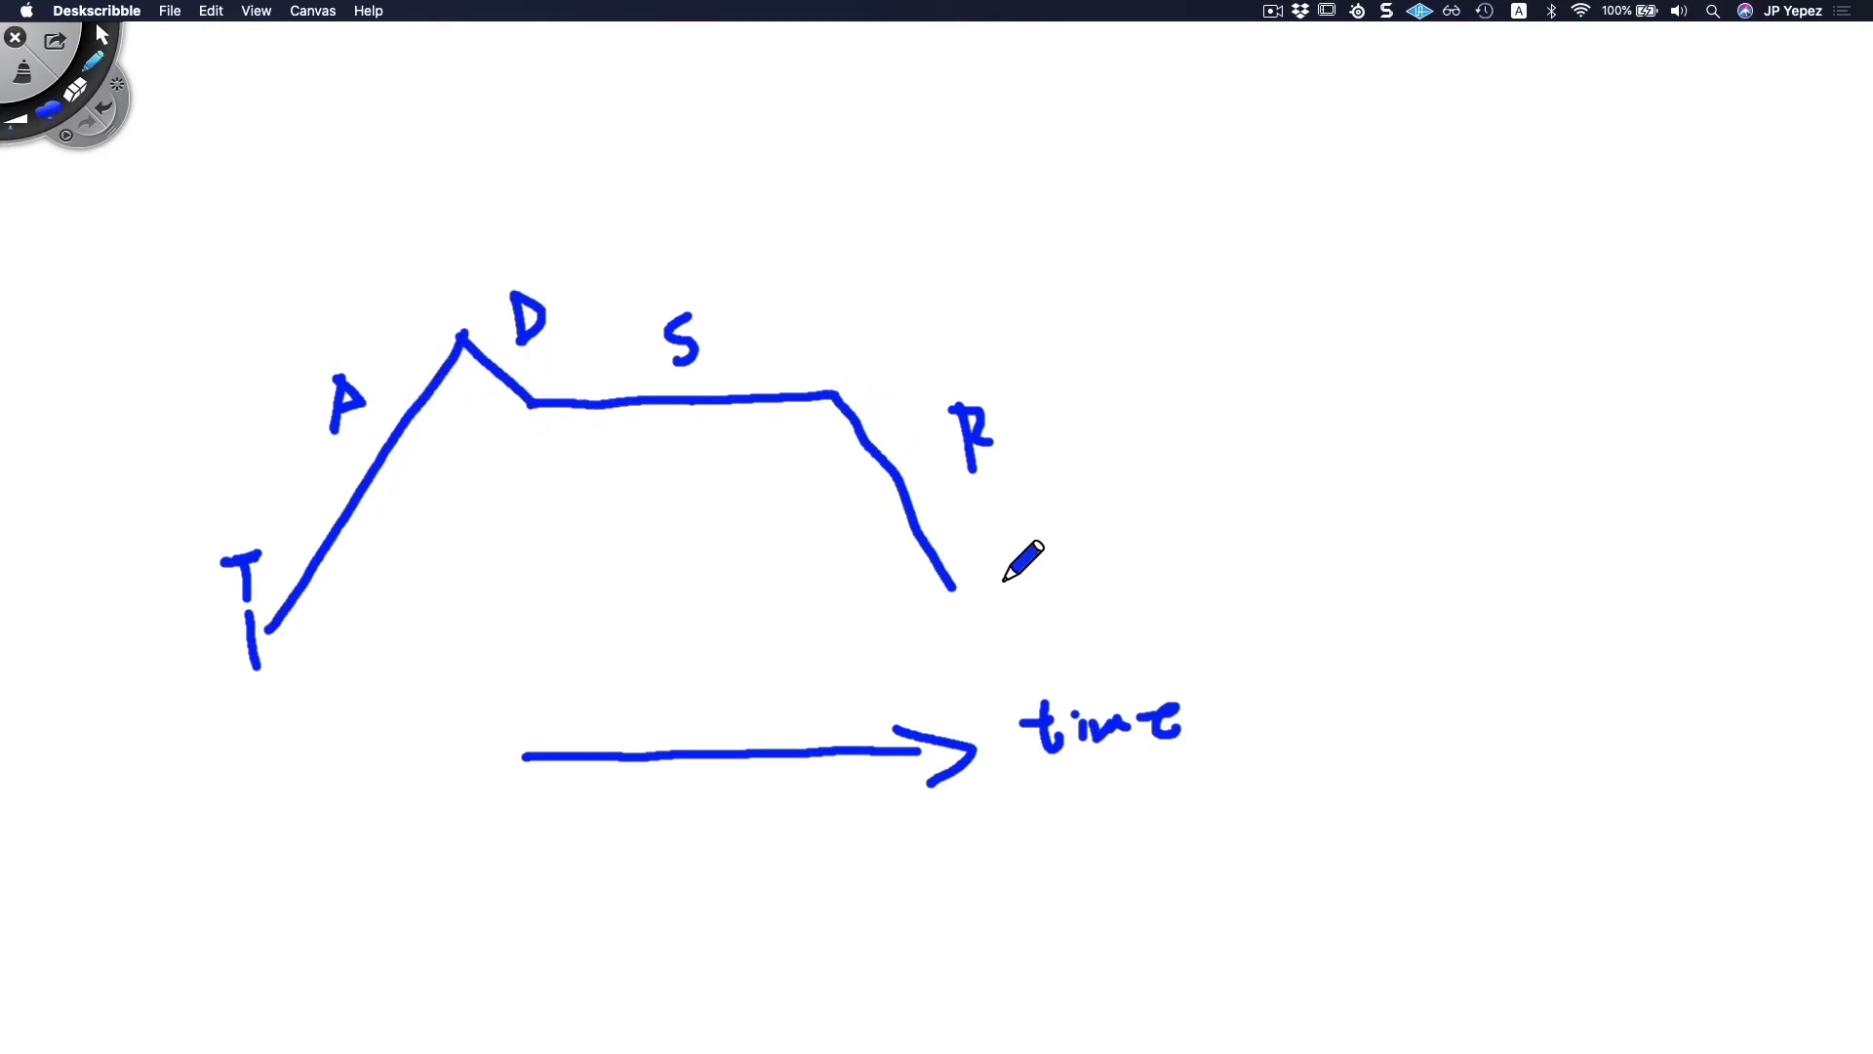
drag(1291, 539, 1293, 588)
mouse_move(1268, 478)
mouse_down()
mouse_move(1299, 471)
mouse_move(1291, 500)
mouse_up()
mouse_move(1313, 590)
mouse_down()
mouse_move(1402, 347)
mouse_move(1442, 403)
mouse_move(1699, 401)
mouse_move(1871, 639)
mouse_up()
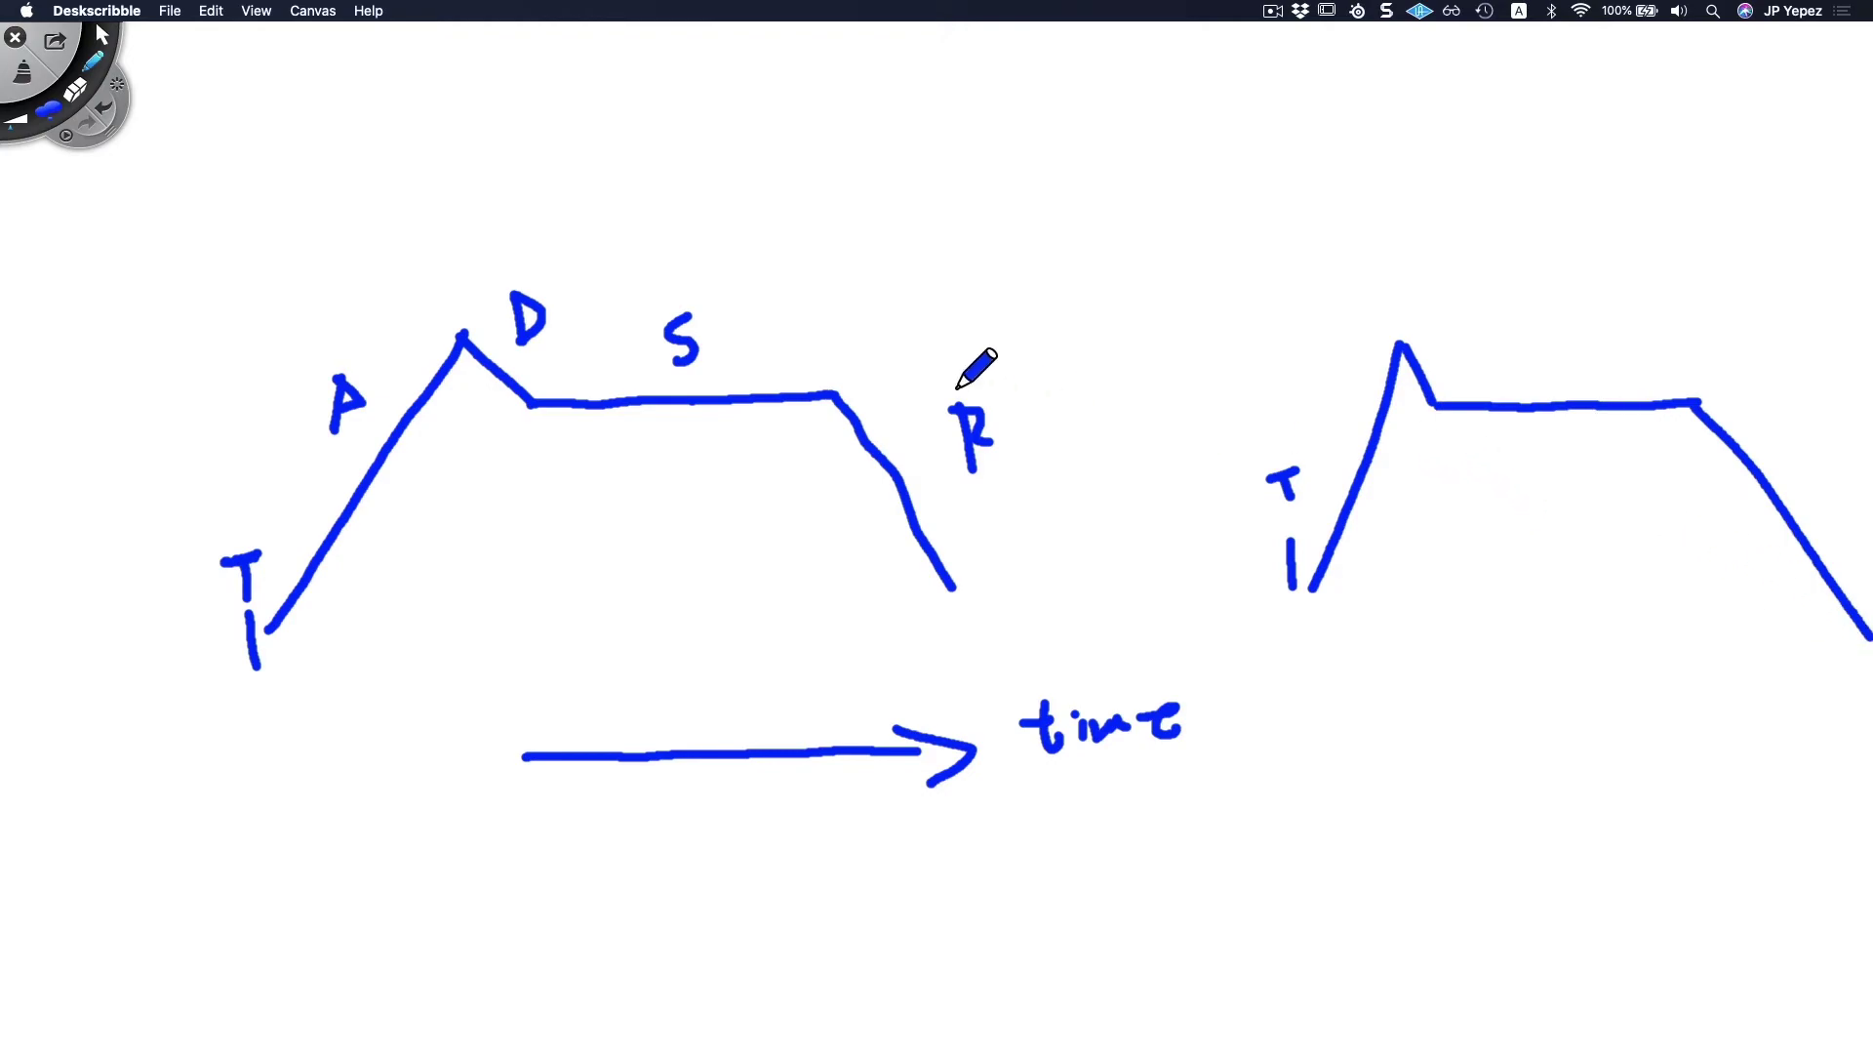
key(super+Tab)
drag(228, 554, 251, 531)
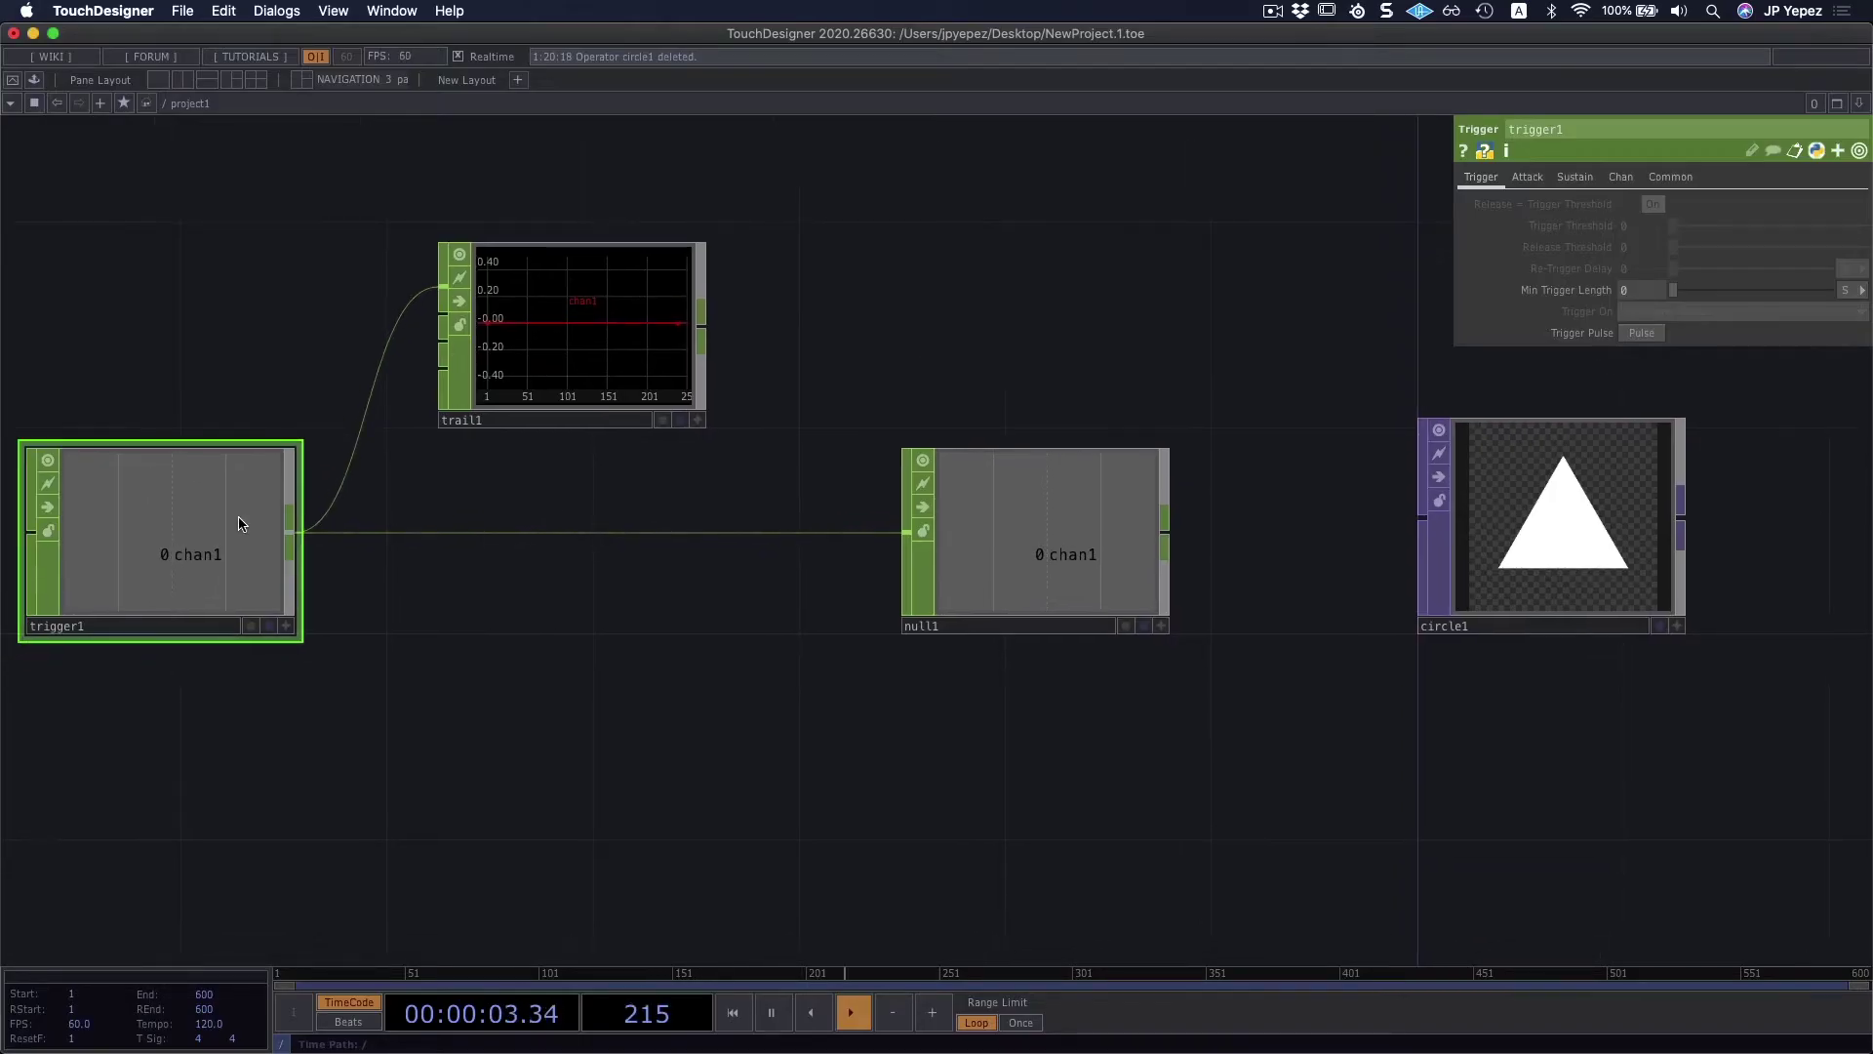
Step: Pulse trigger1 and review its Attack and Sustain pages while trail1 shows the envelope
click(1645, 335)
click(1528, 176)
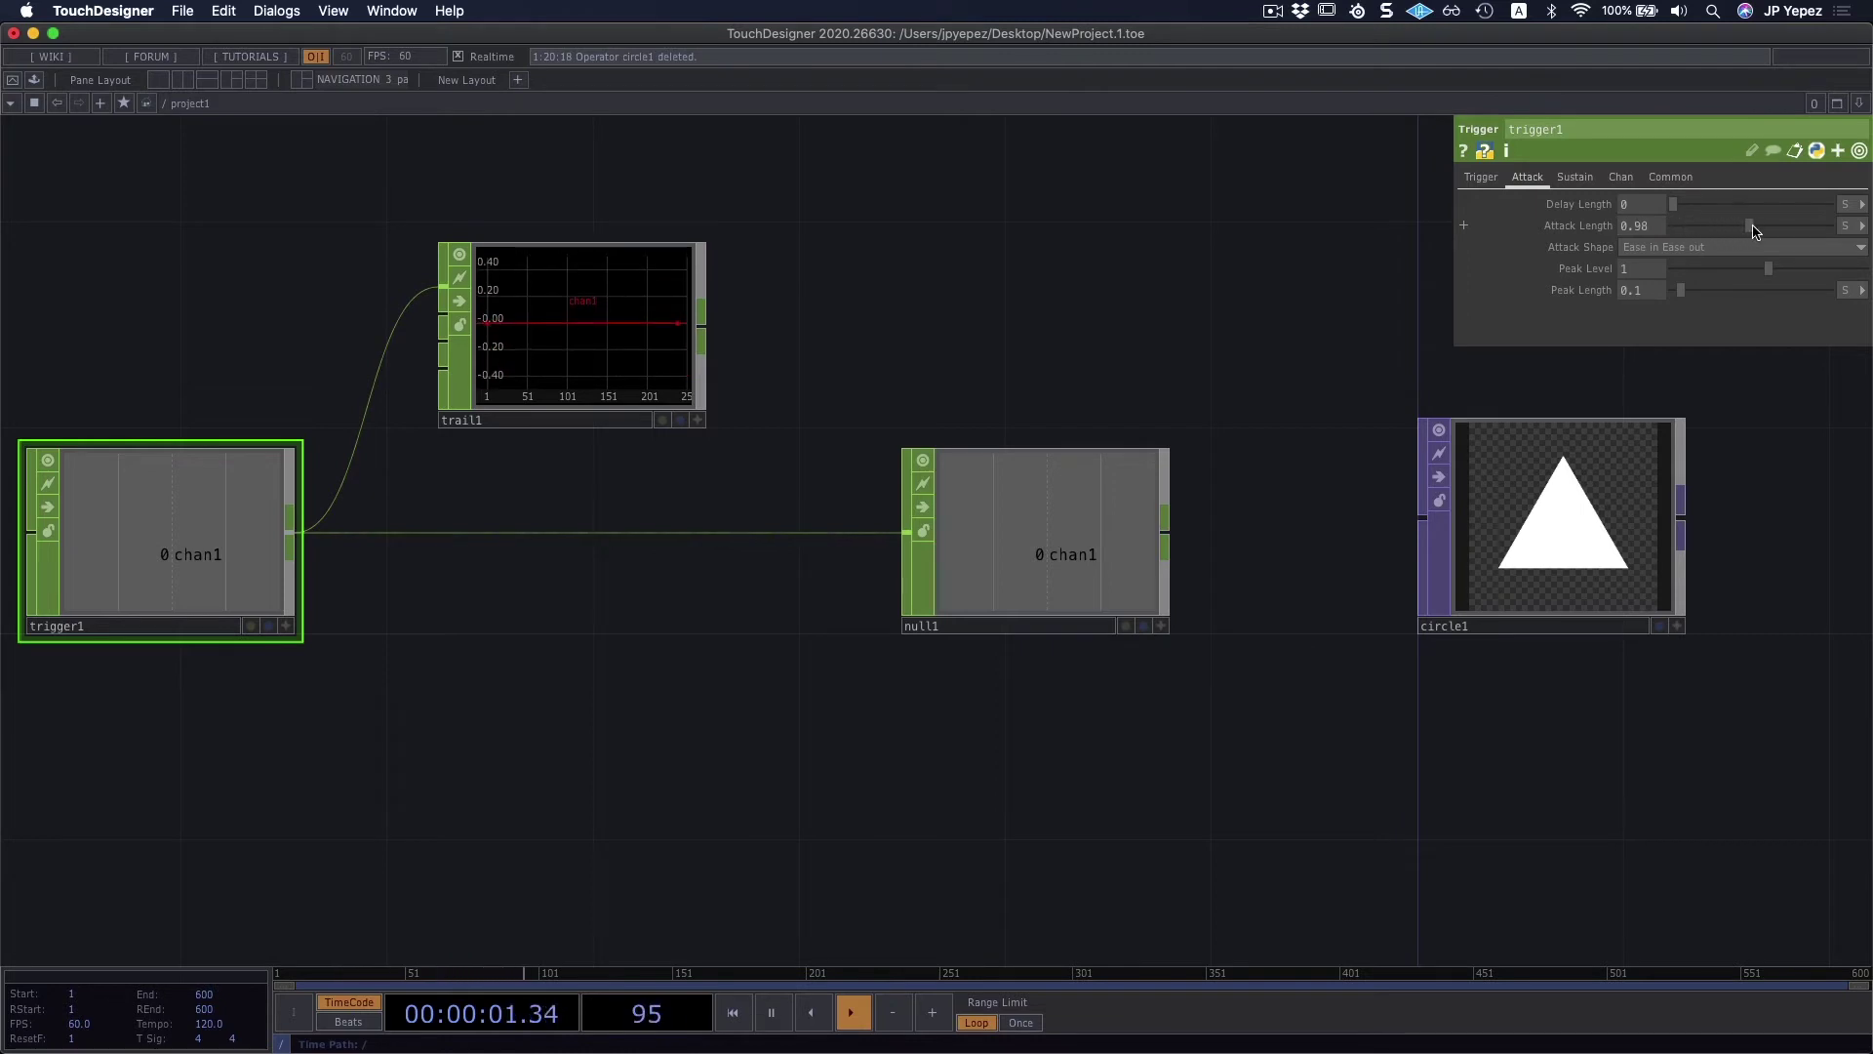
click(1481, 177)
click(1642, 332)
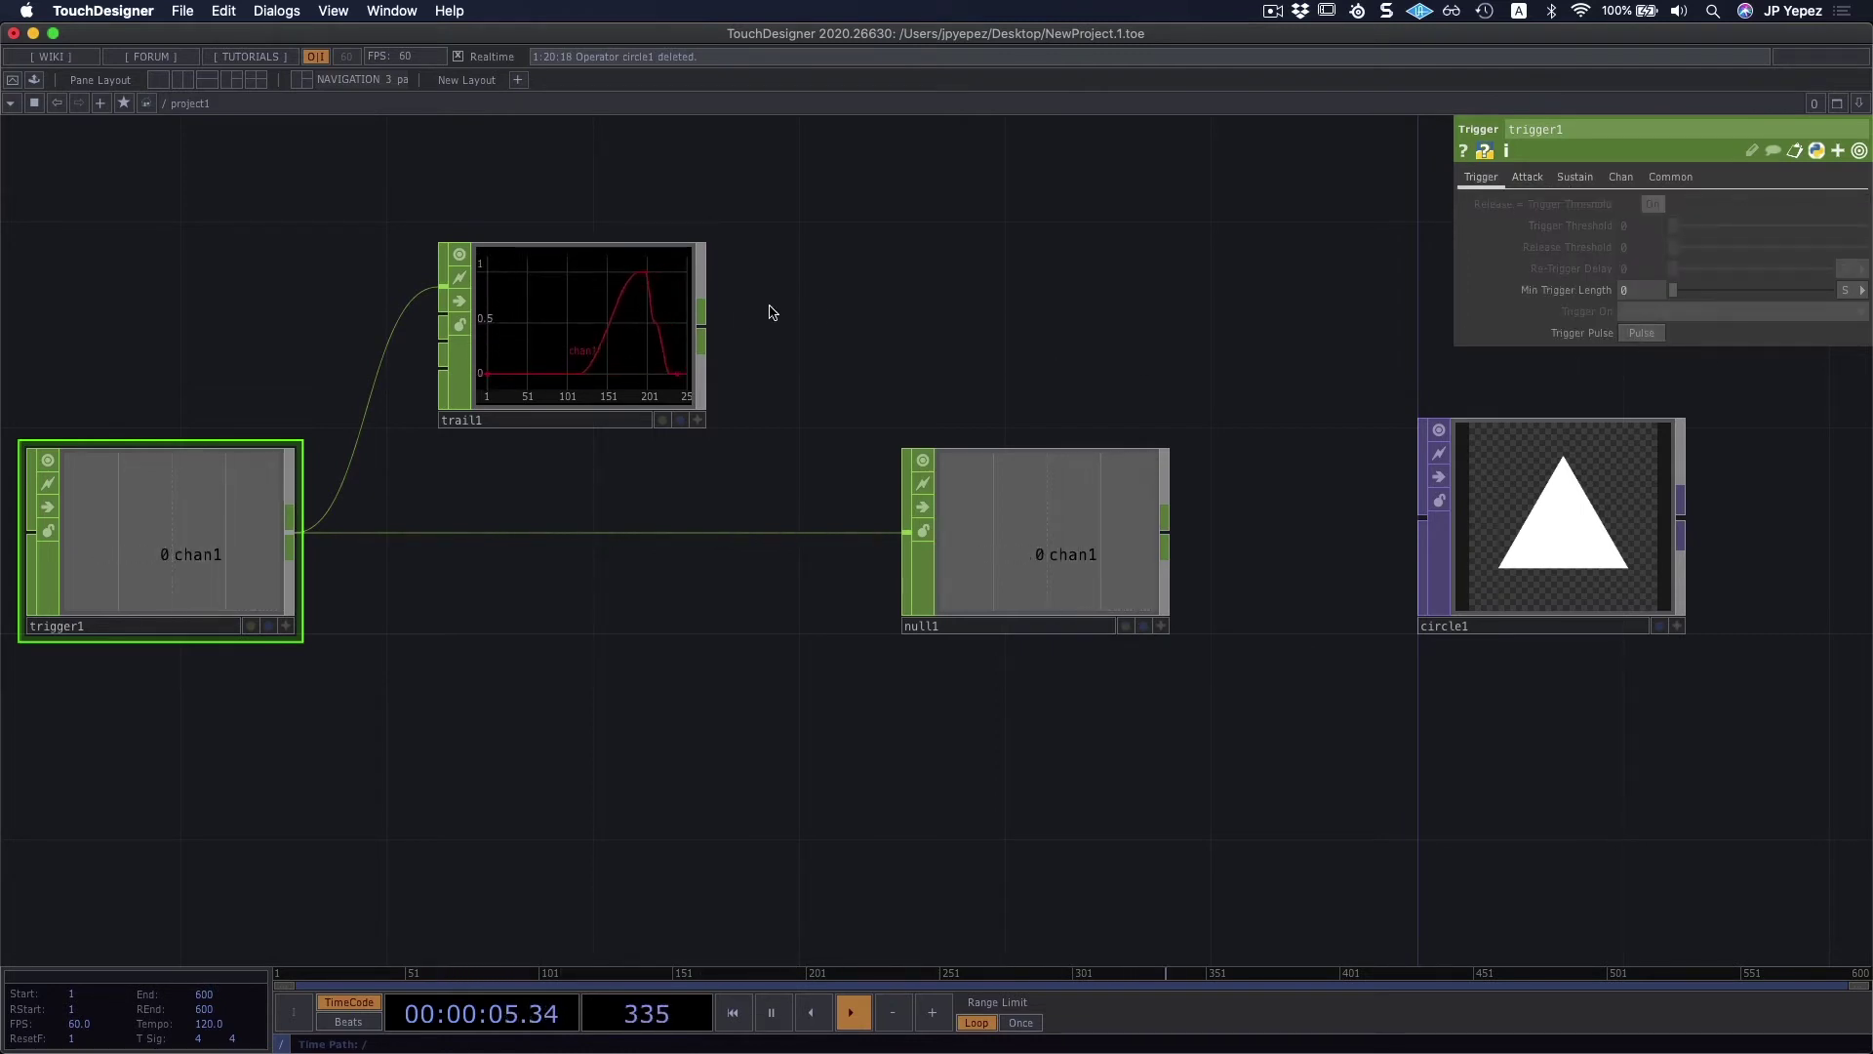
click(1528, 176)
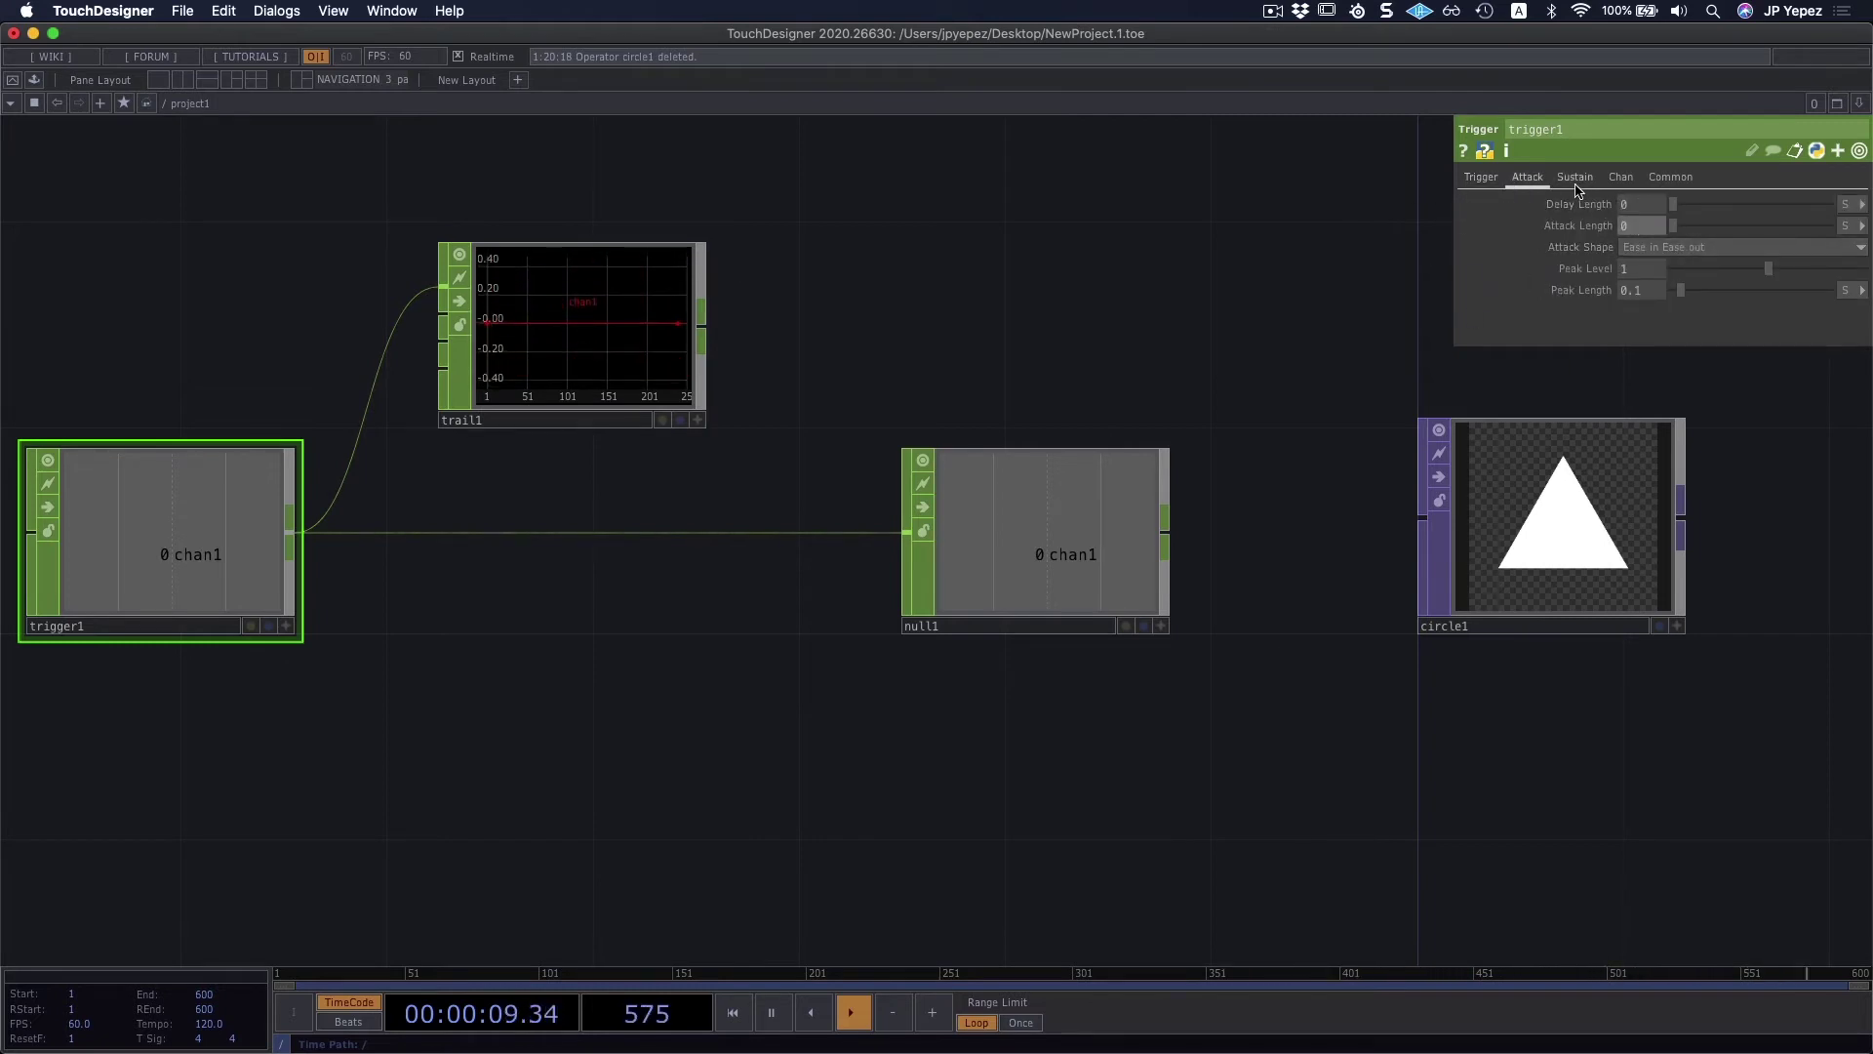
click(1575, 177)
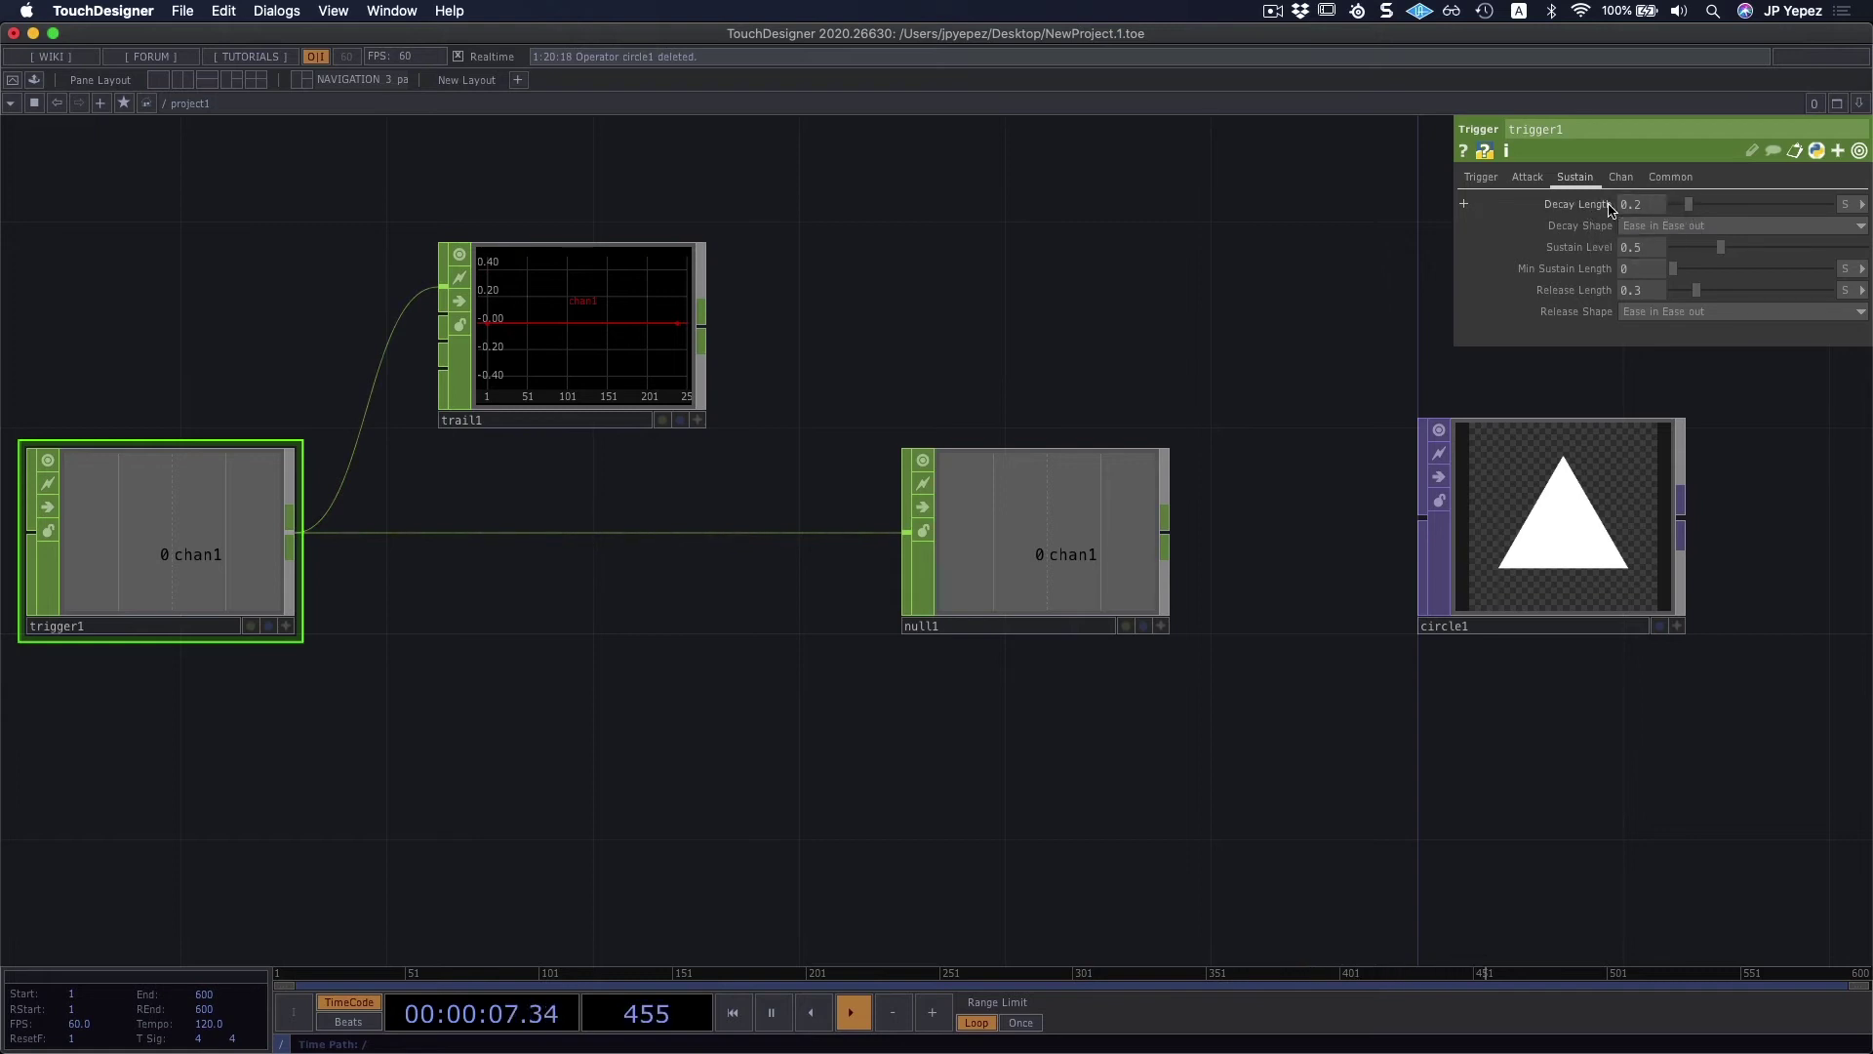
click(1481, 177)
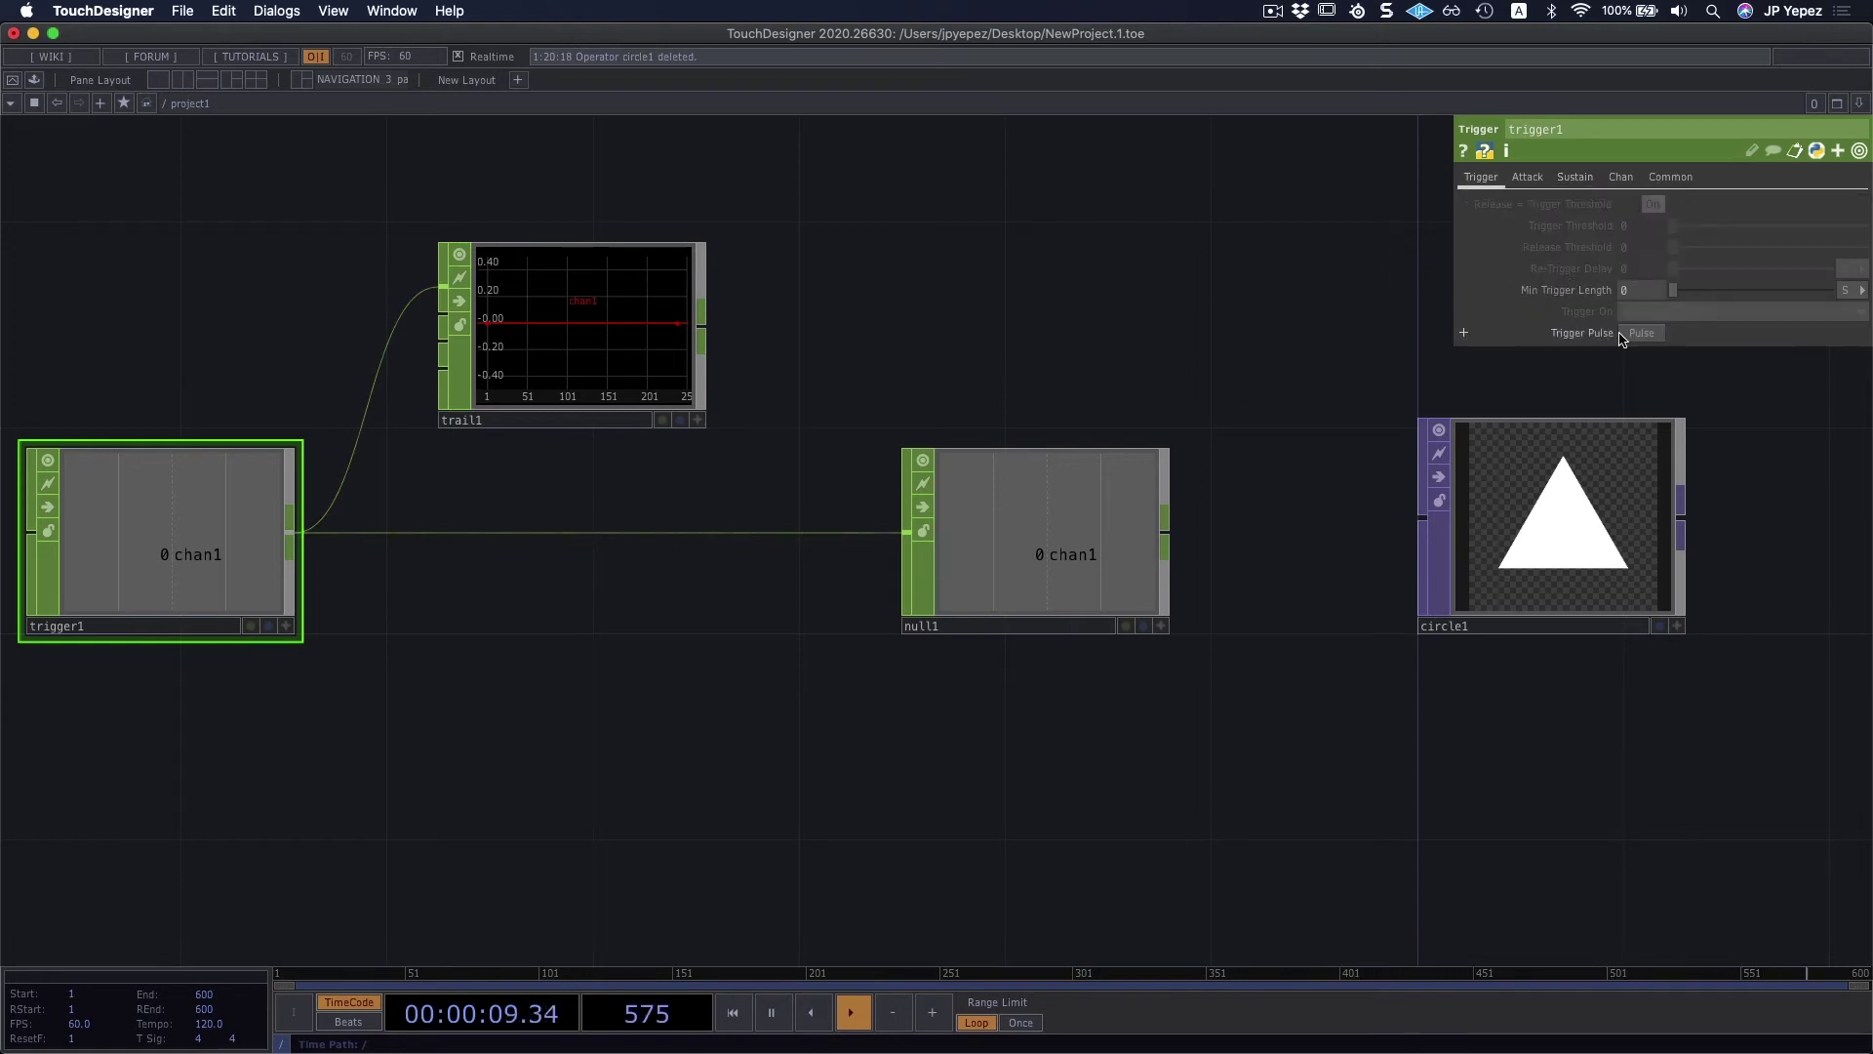
Step: Set trigger1's Min Sustain Length to 1.19 and pulse again to watch the longer hold
click(1641, 334)
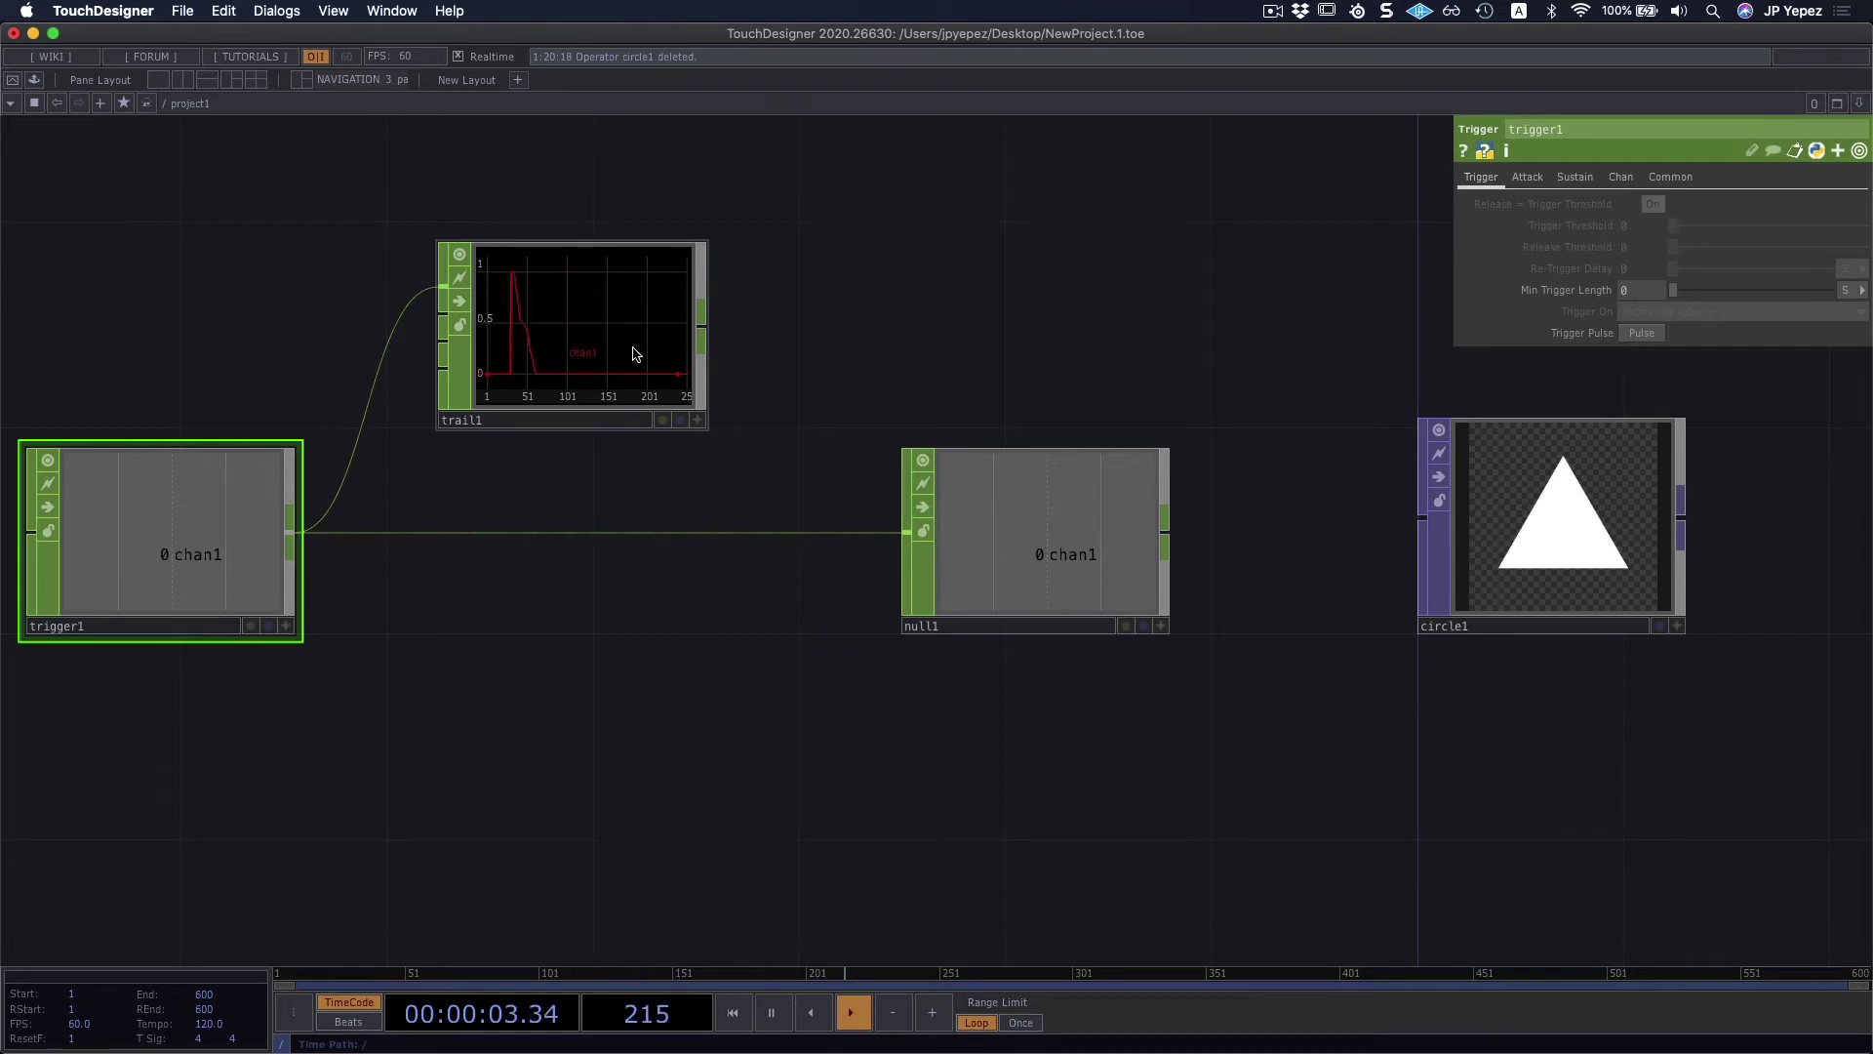
click(1527, 177)
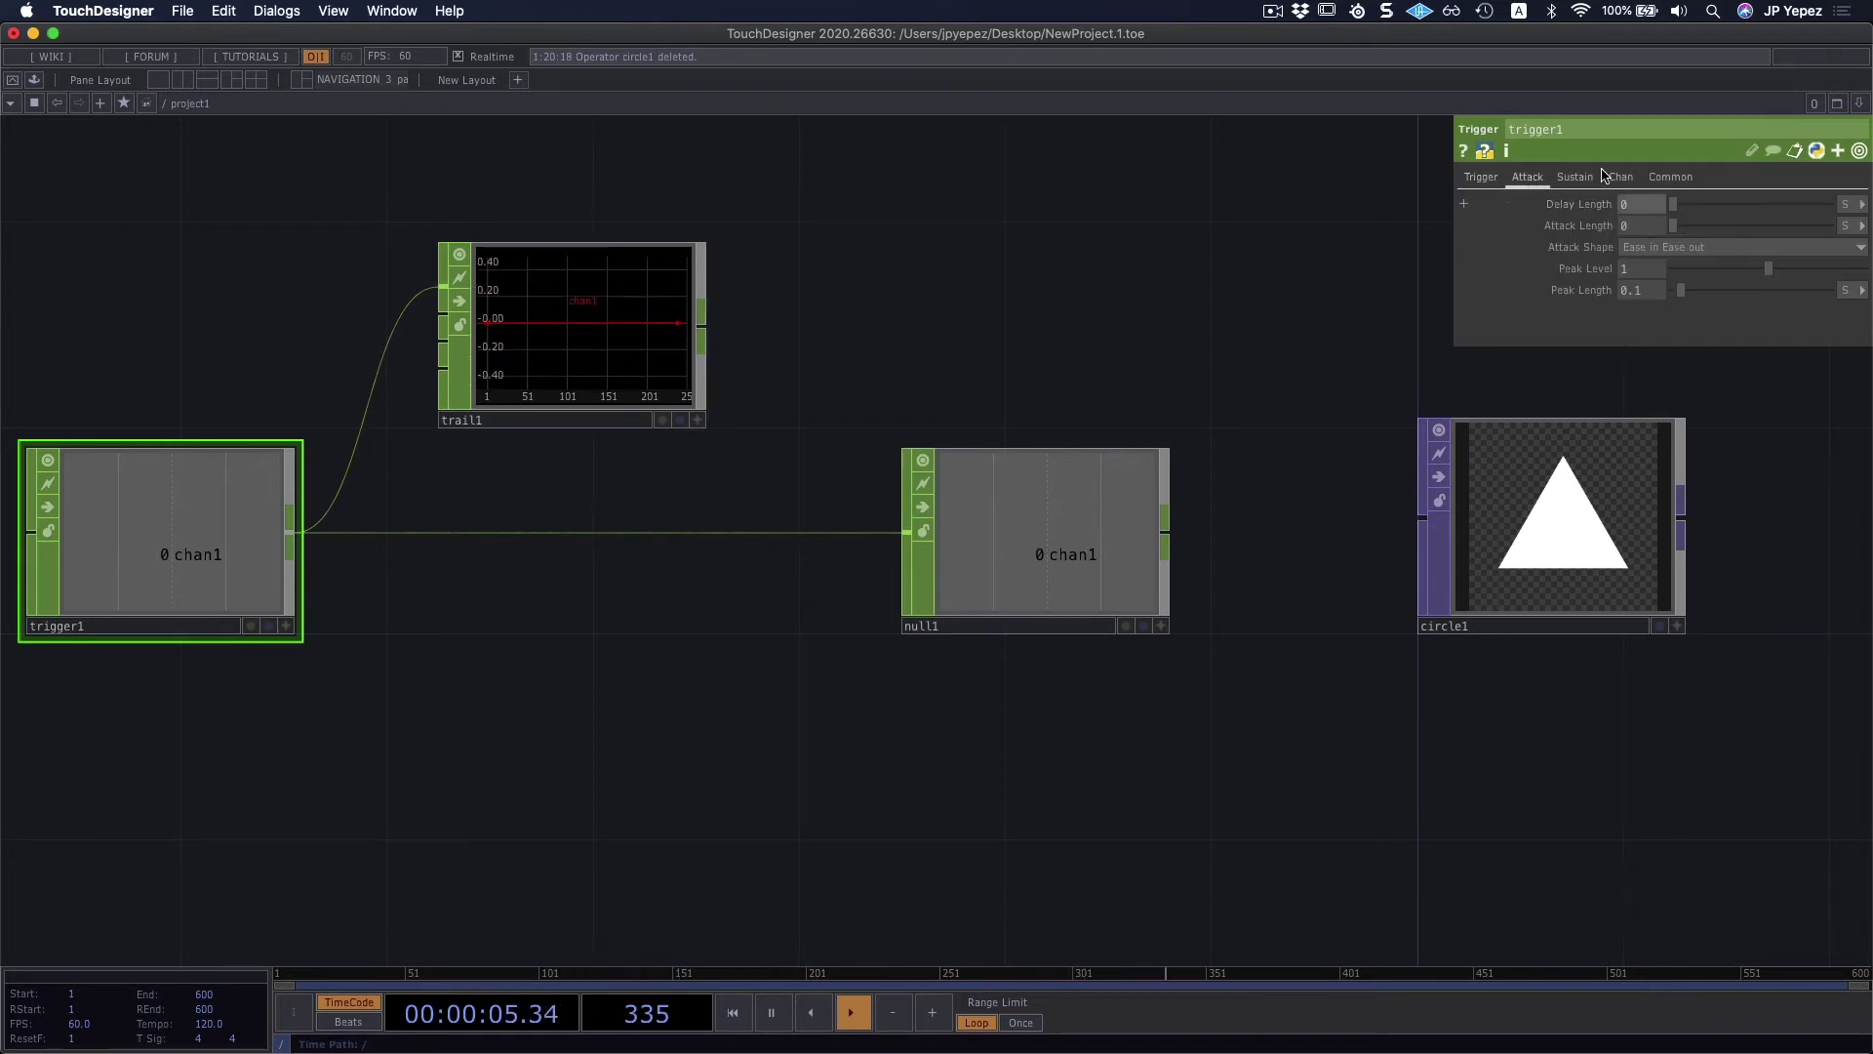
click(1571, 175)
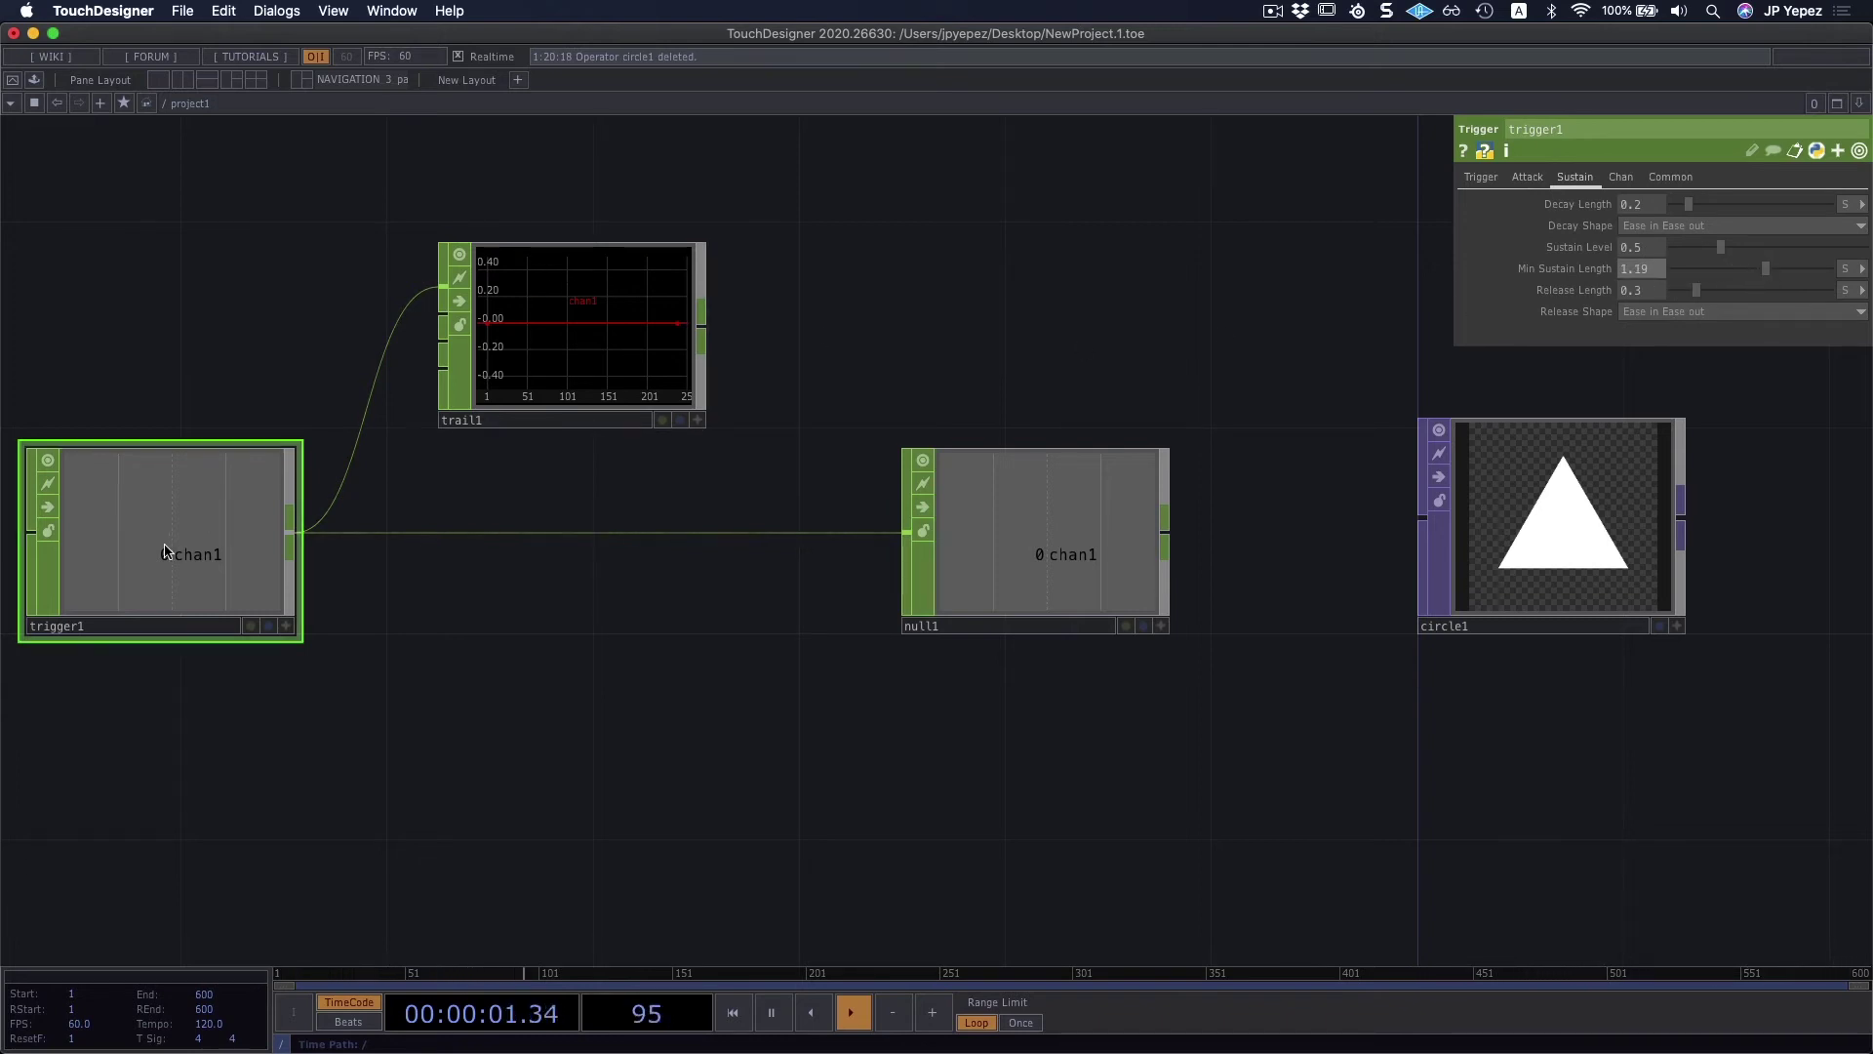
click(1476, 177)
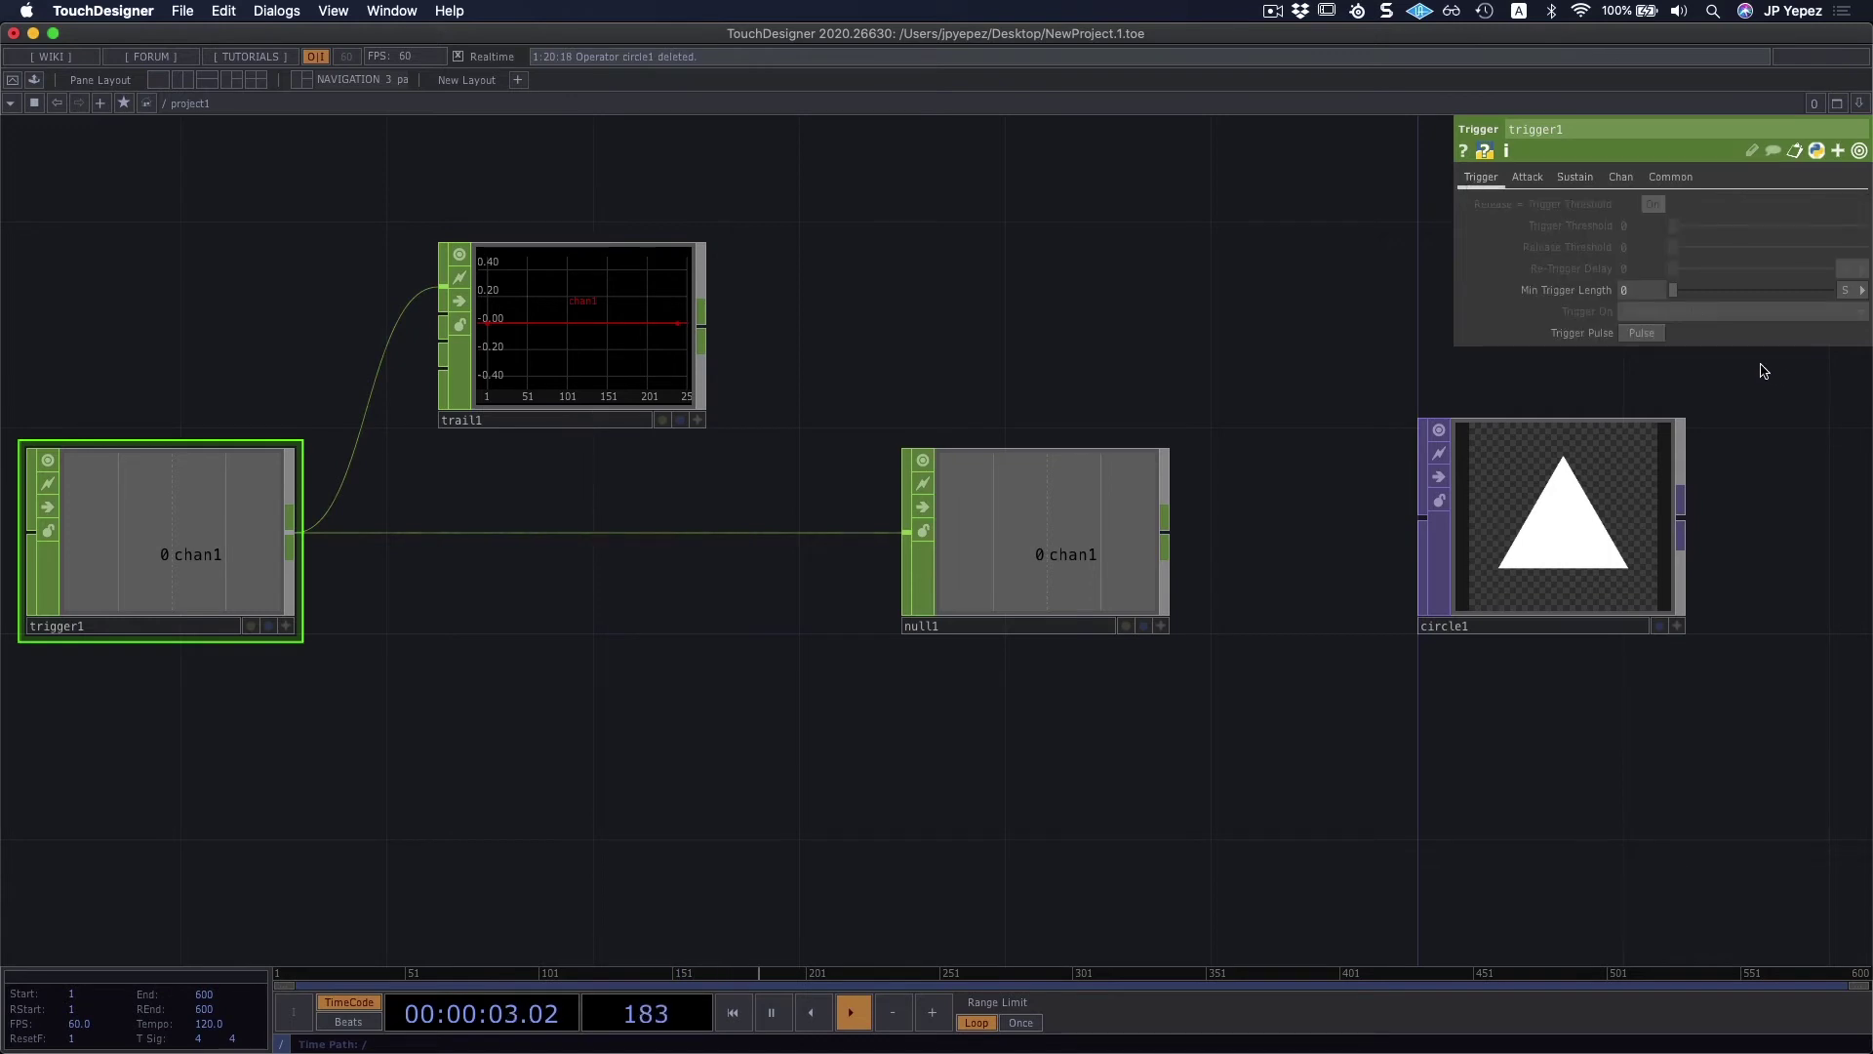
click(1642, 333)
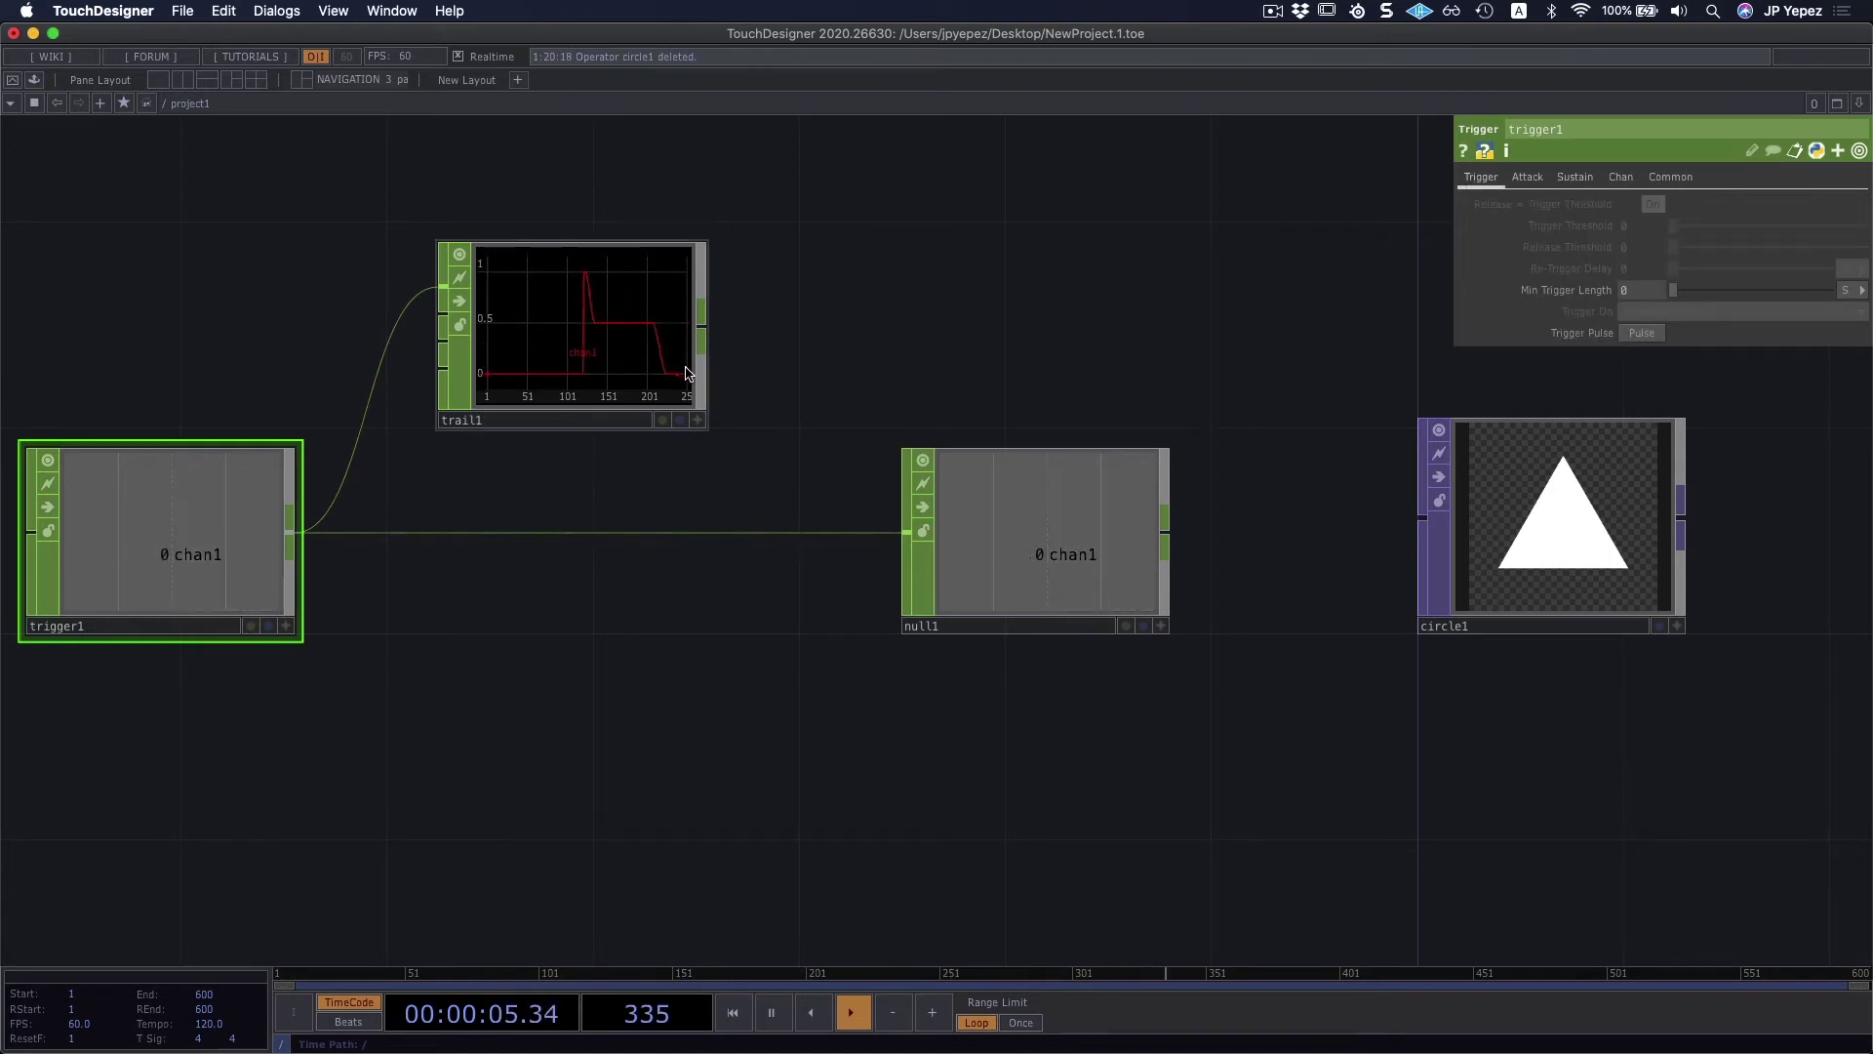
drag(859, 336, 778, 308)
Step: Rename the circle1 TOP to triangle1
click(983, 501)
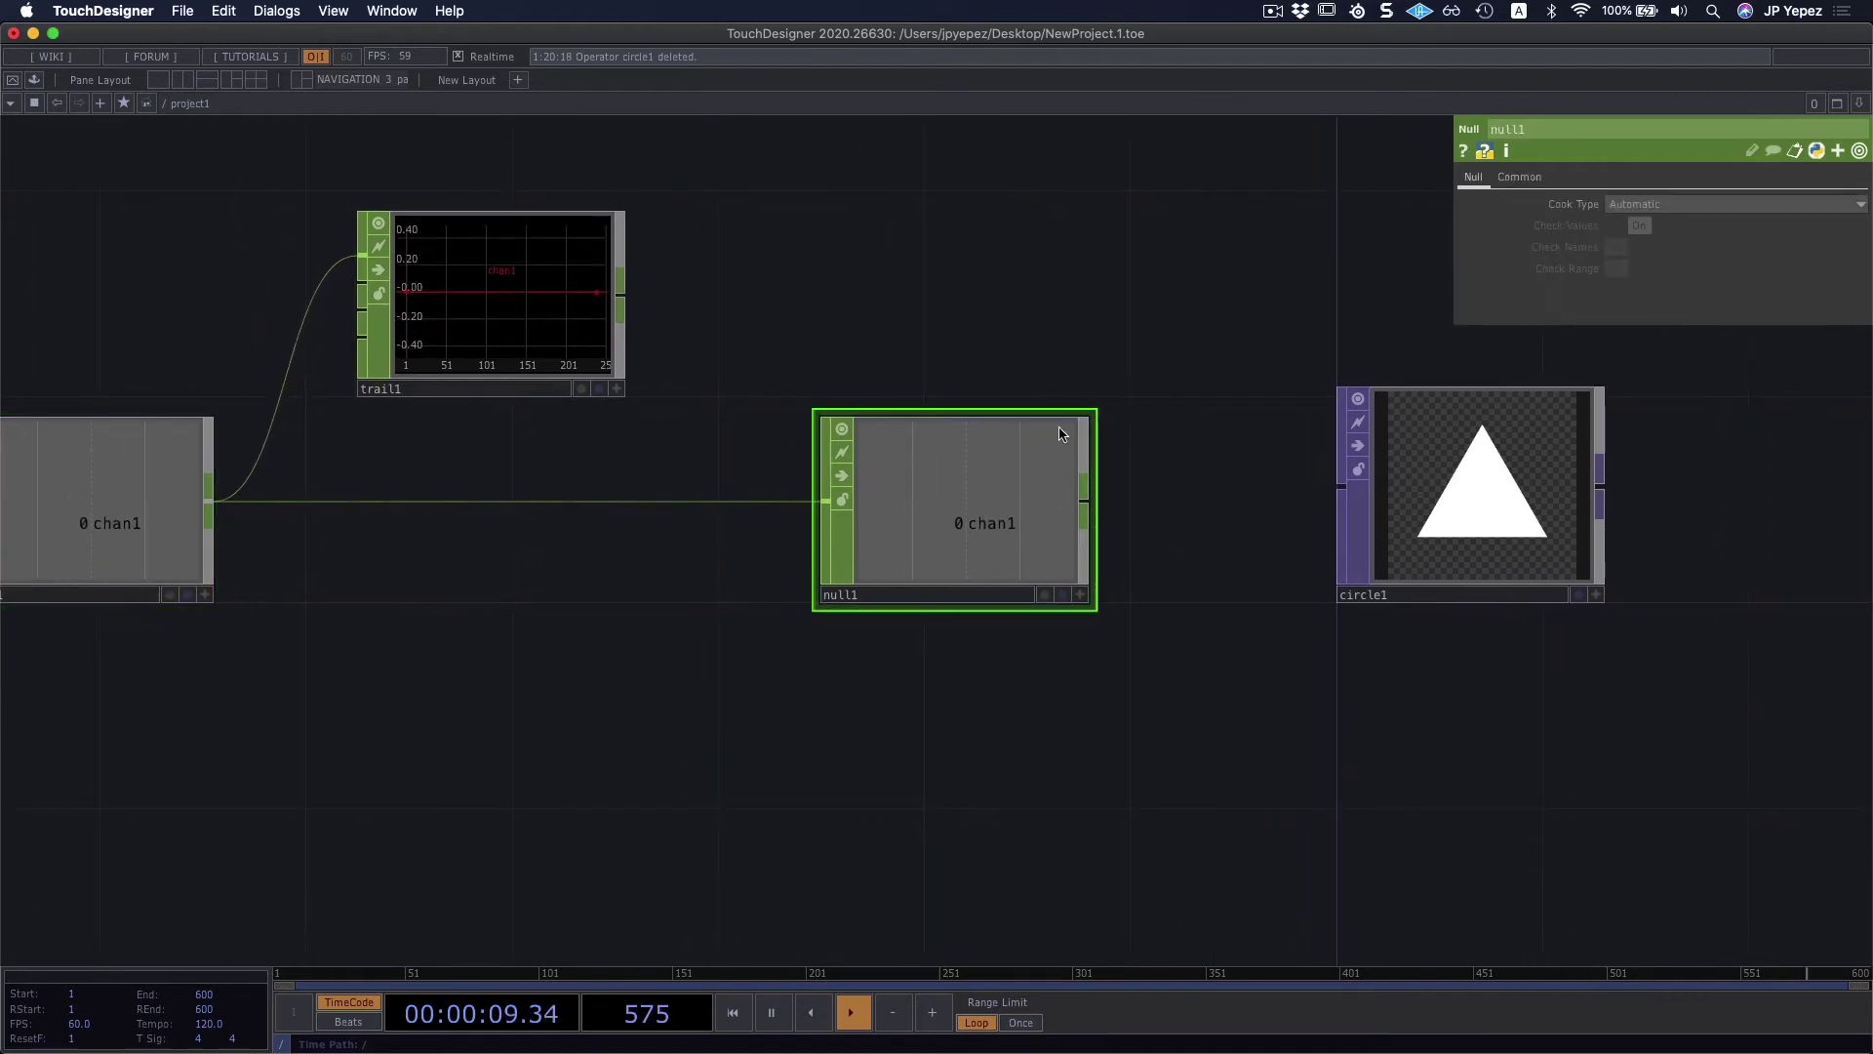
drag(1011, 645, 1153, 637)
click(1658, 558)
drag(1389, 805, 1144, 822)
drag(1183, 747, 1028, 719)
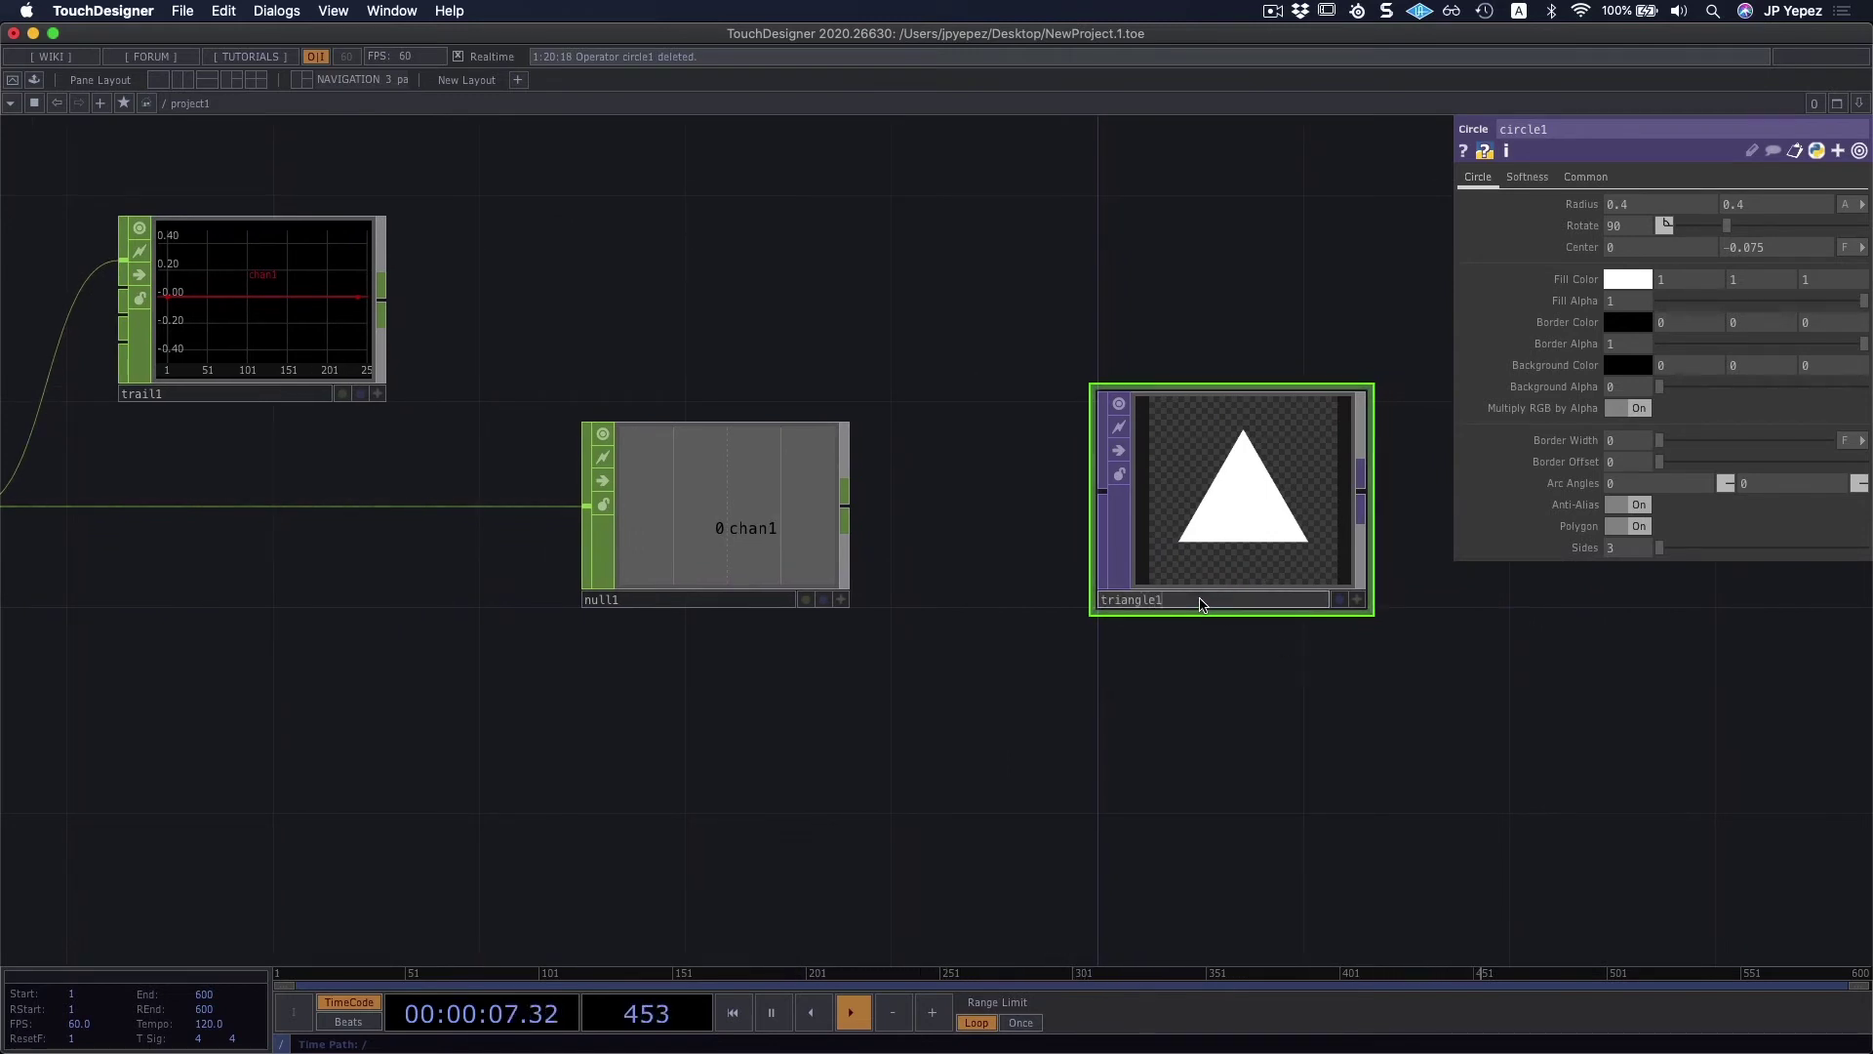
key(Return)
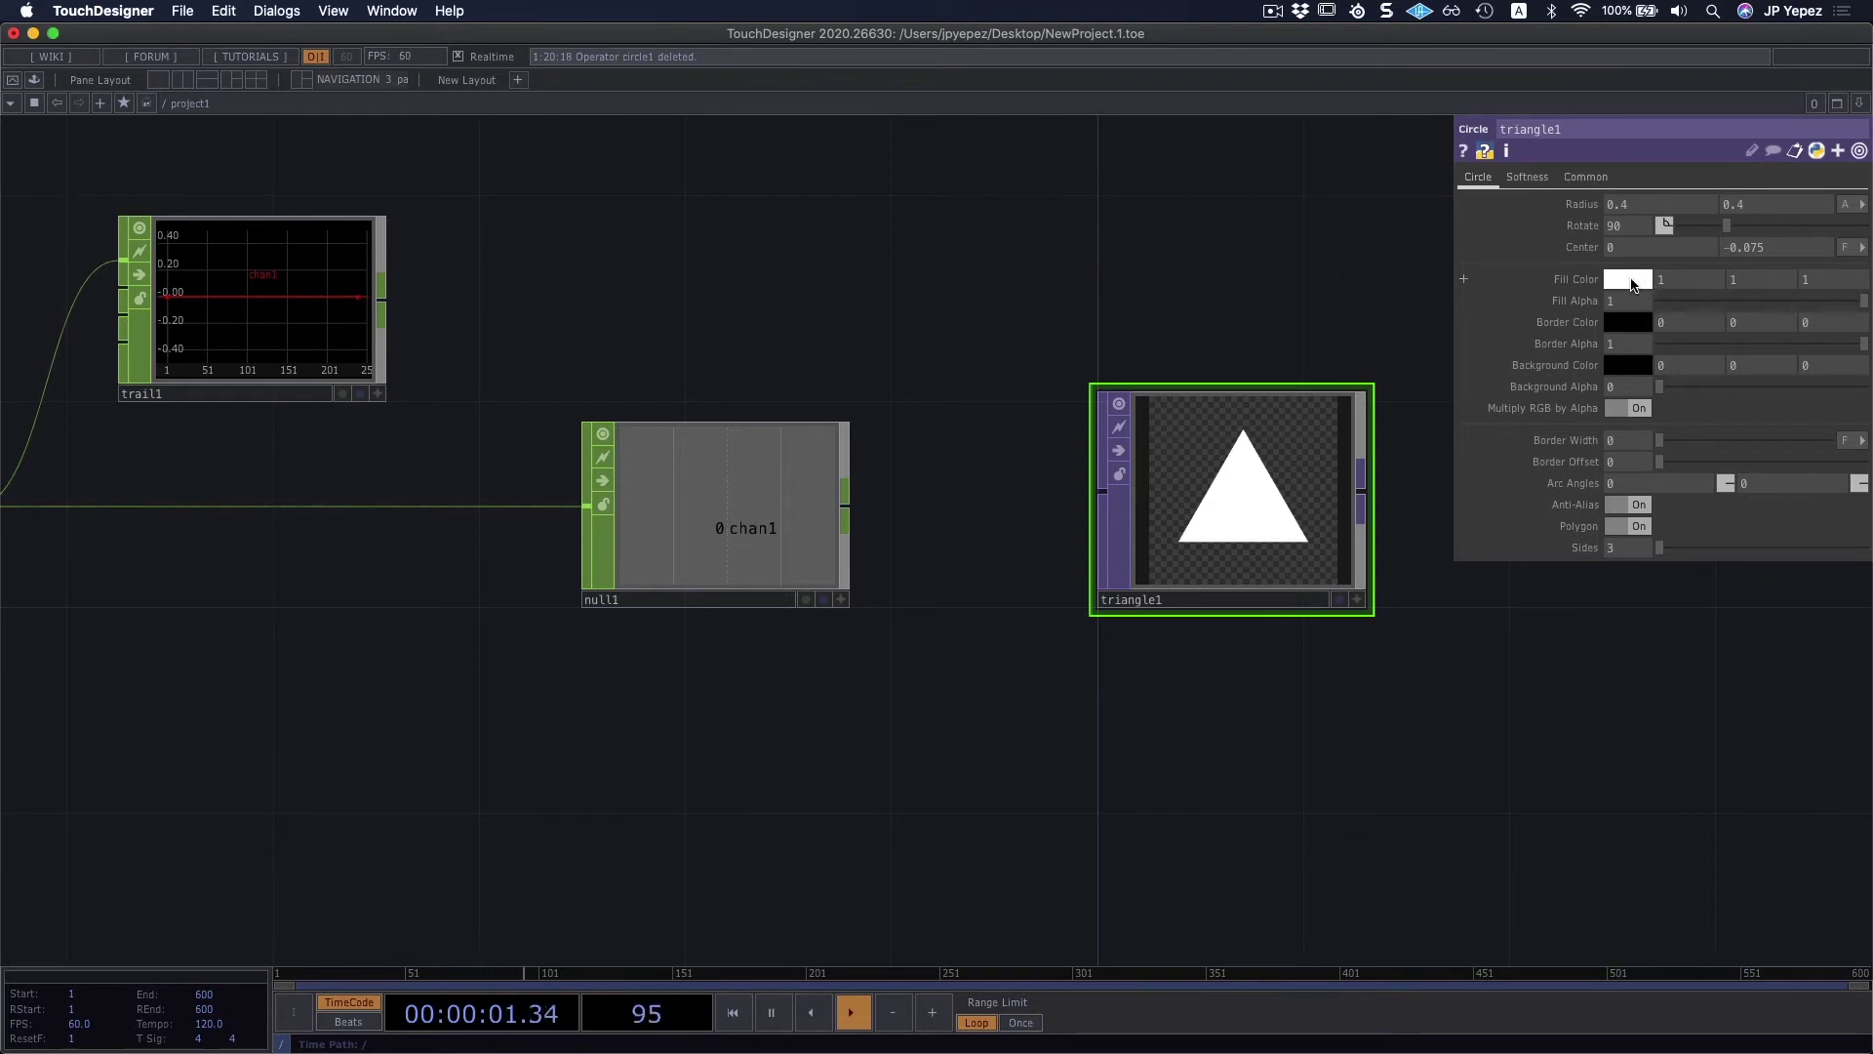
Step: Drag null1's channel onto triangle1's Fill Color parameter
click(732, 501)
click(1268, 509)
drag(741, 512, 1702, 297)
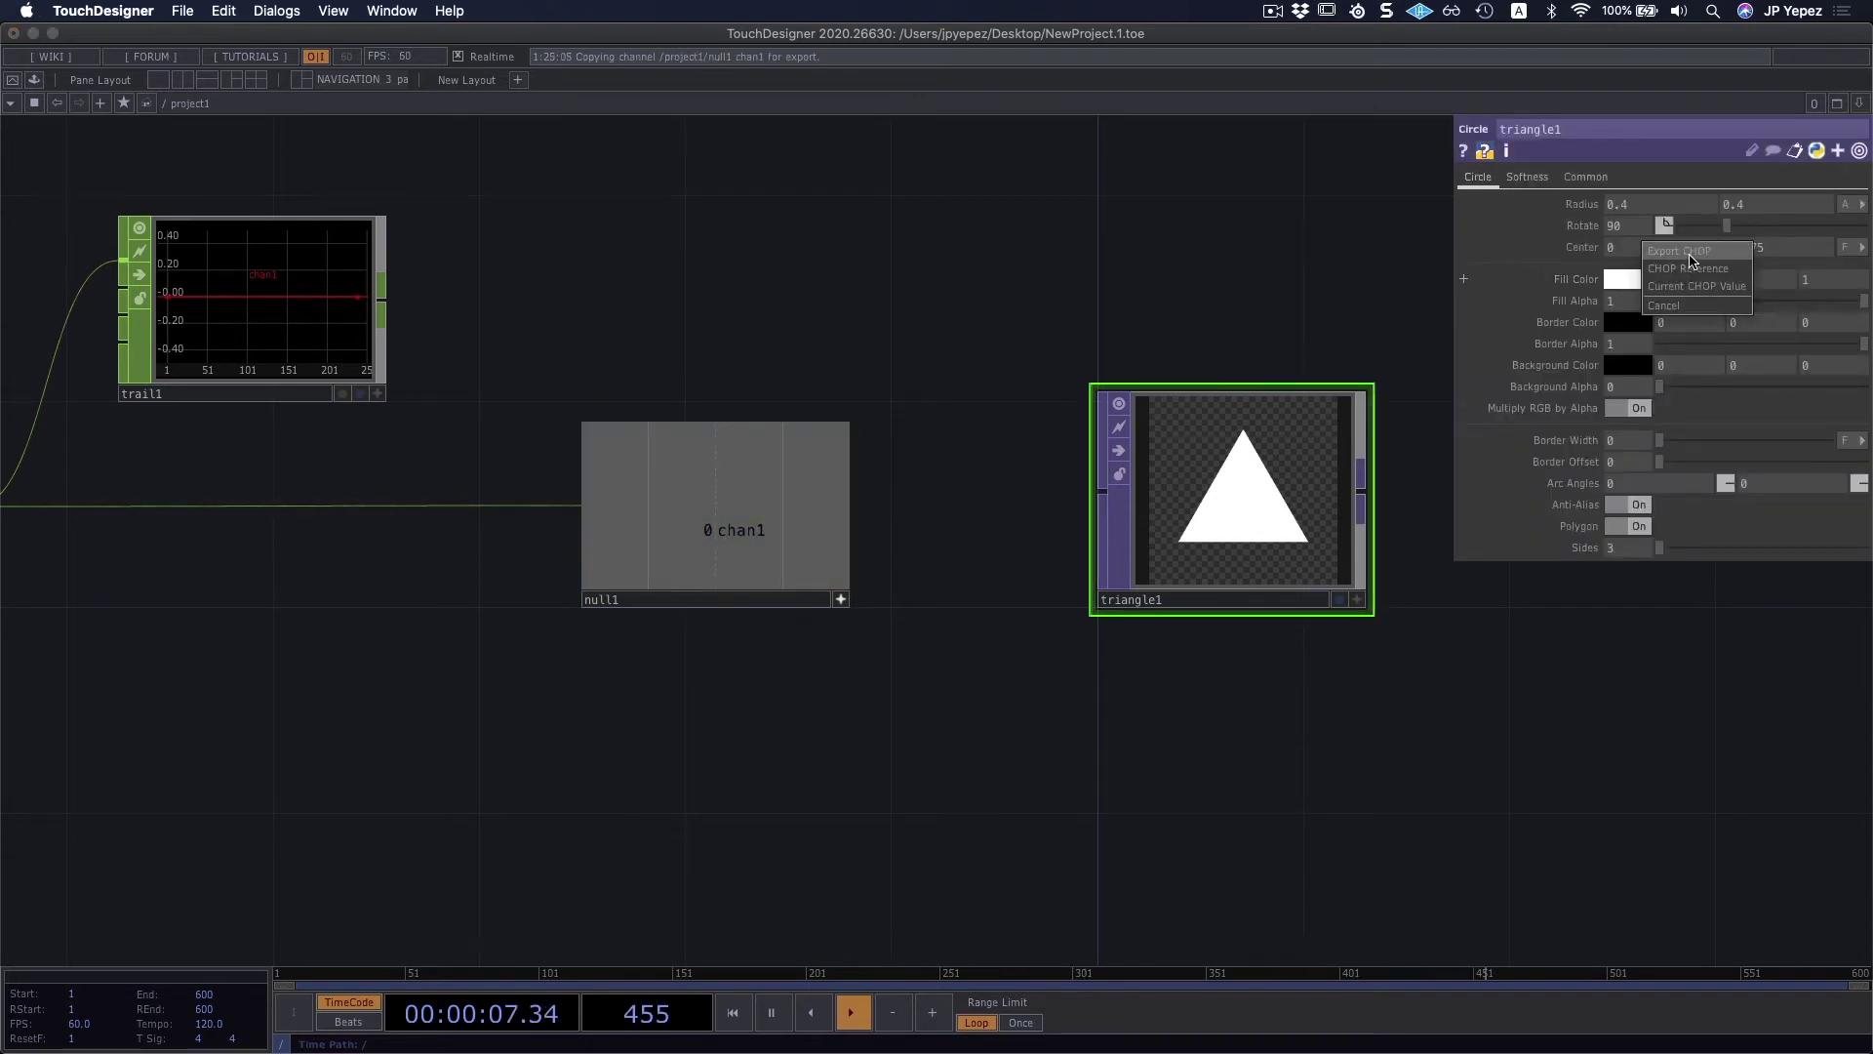
Step: Export null1's channel to triangle1's Fill Color and Border Width
click(1688, 252)
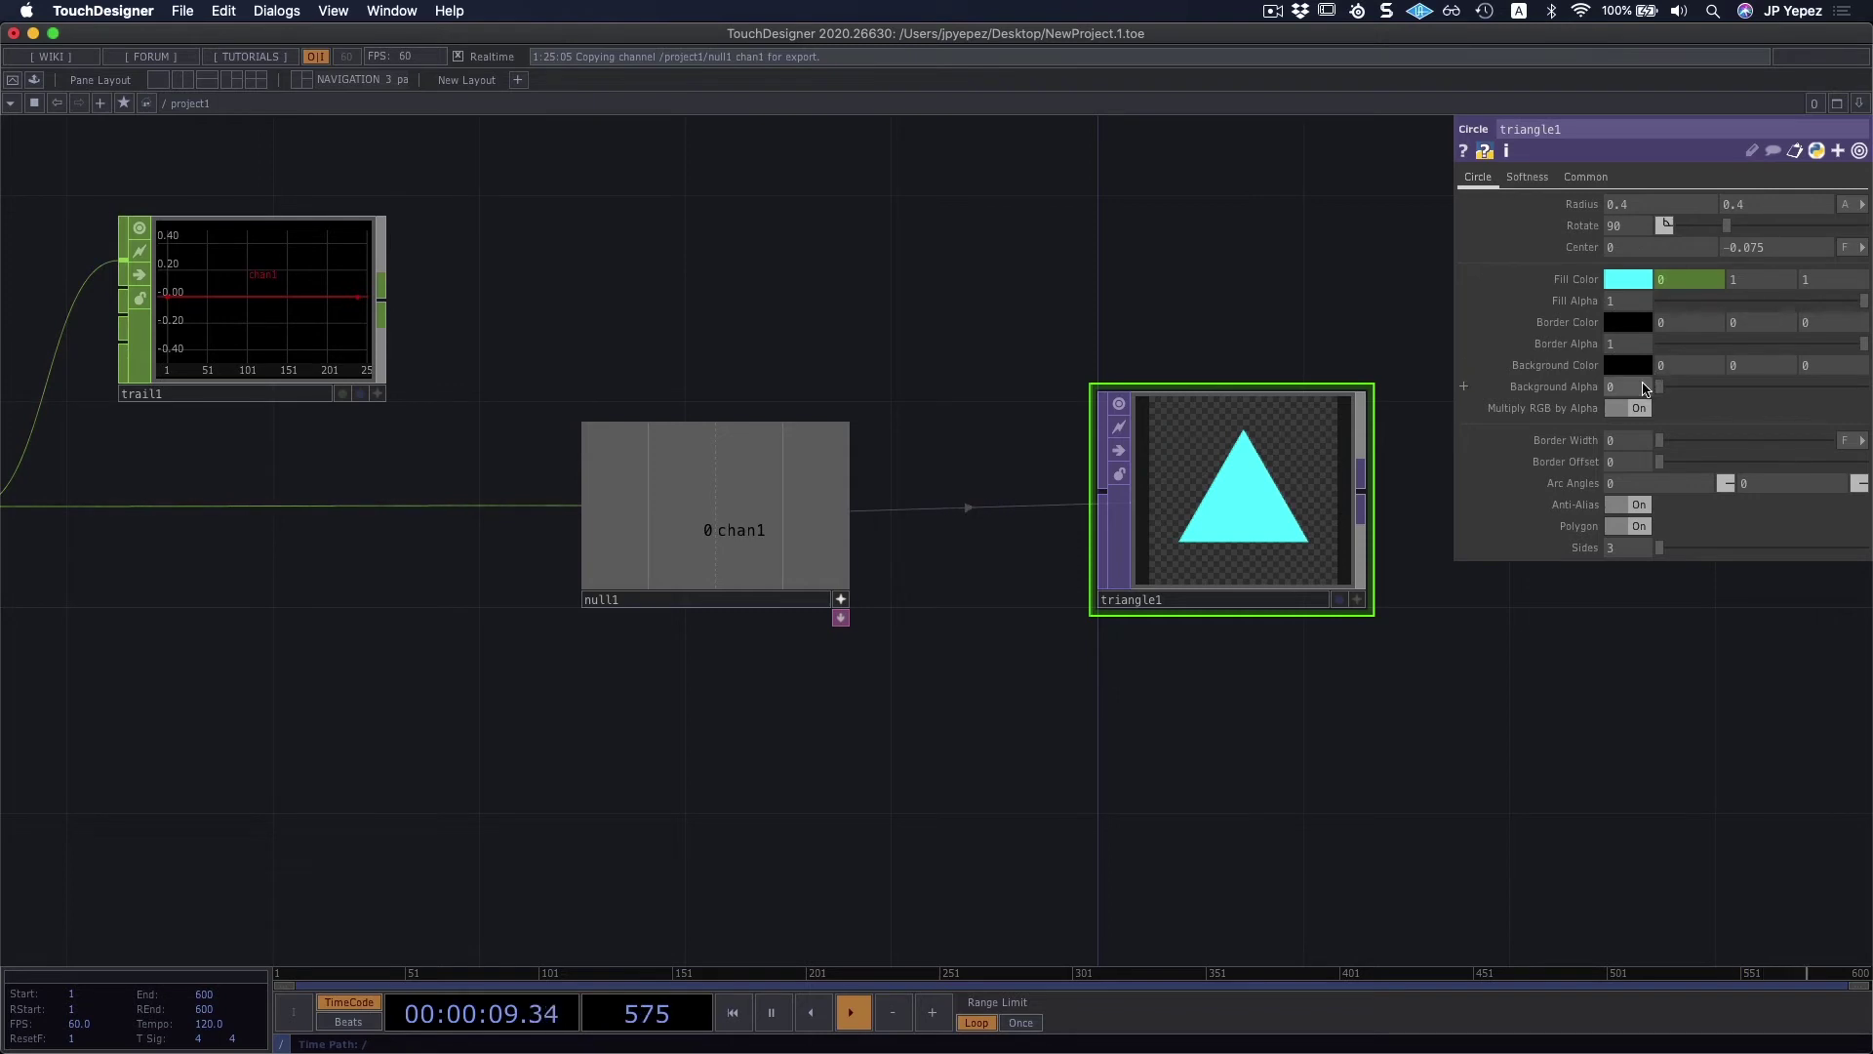
drag(628, 556, 1659, 242)
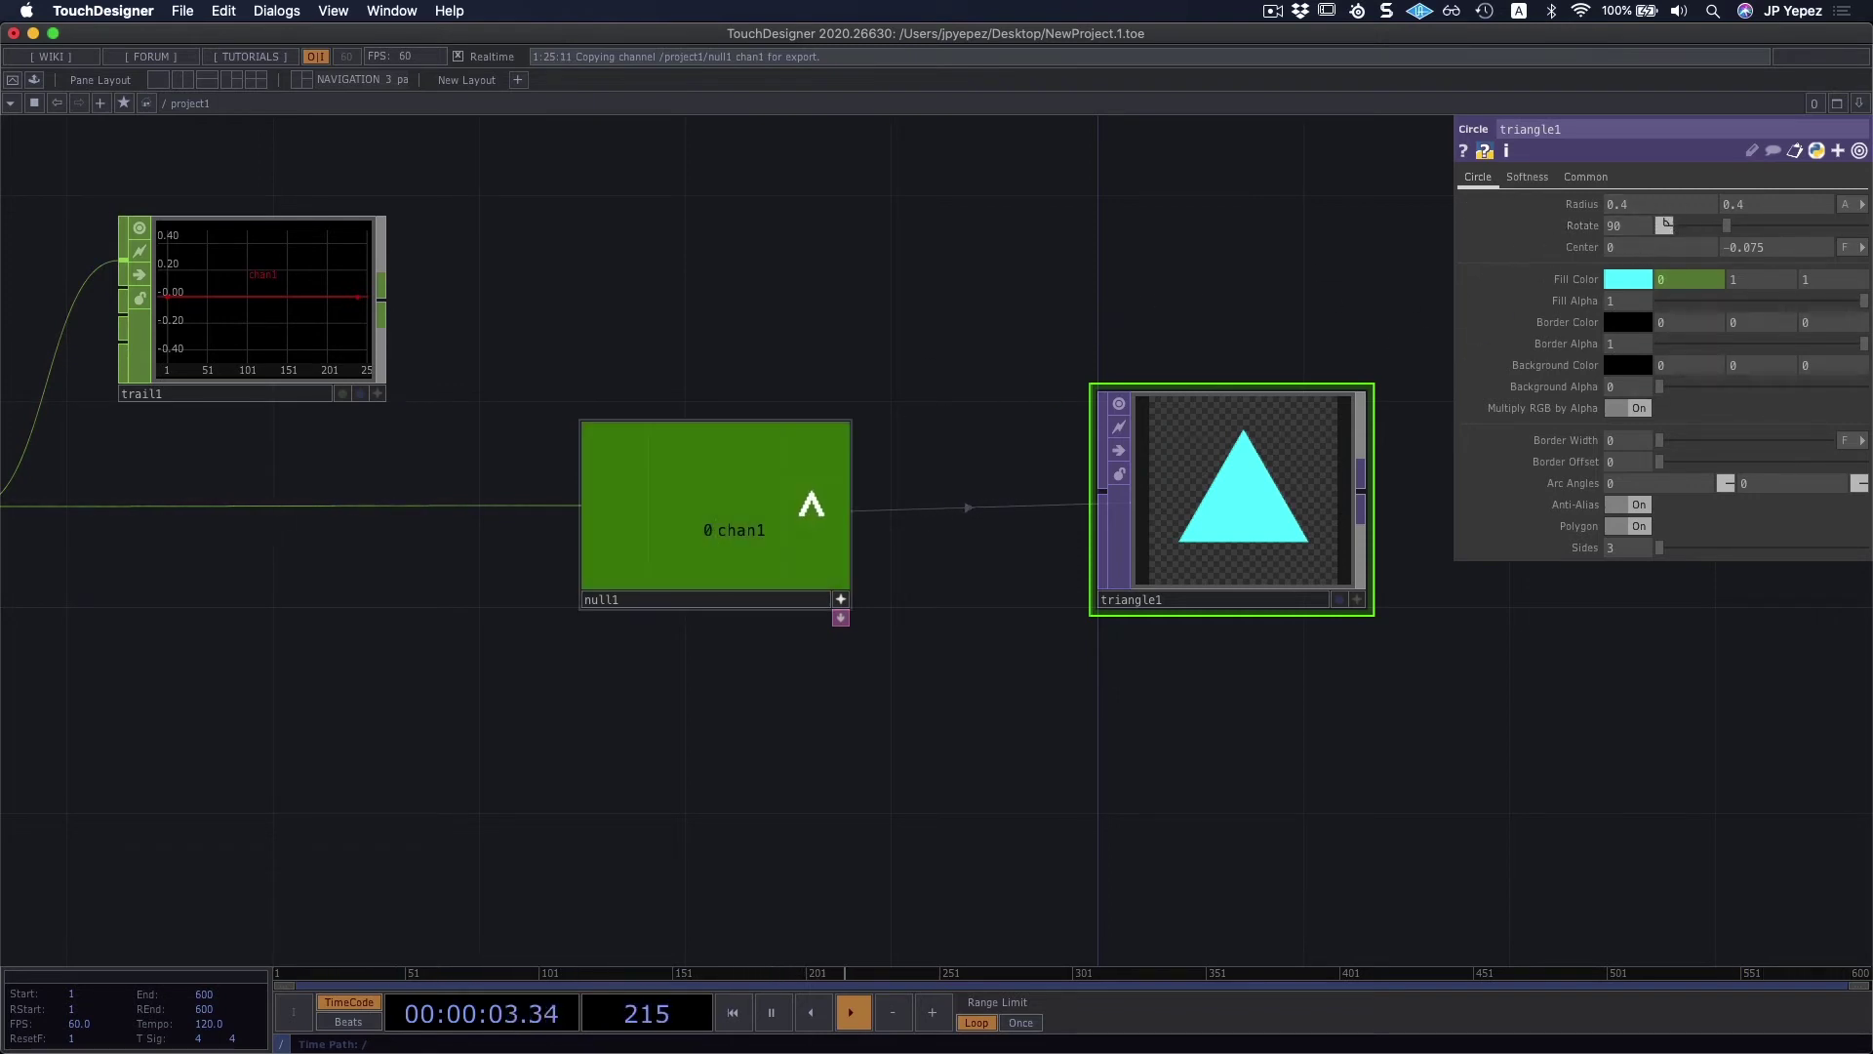
drag(811, 504, 1659, 449)
click(1667, 417)
Step: Pulse trigger1 to watch the cyan triangle darken
drag(1004, 434, 1066, 403)
click(903, 568)
drag(777, 701, 1006, 708)
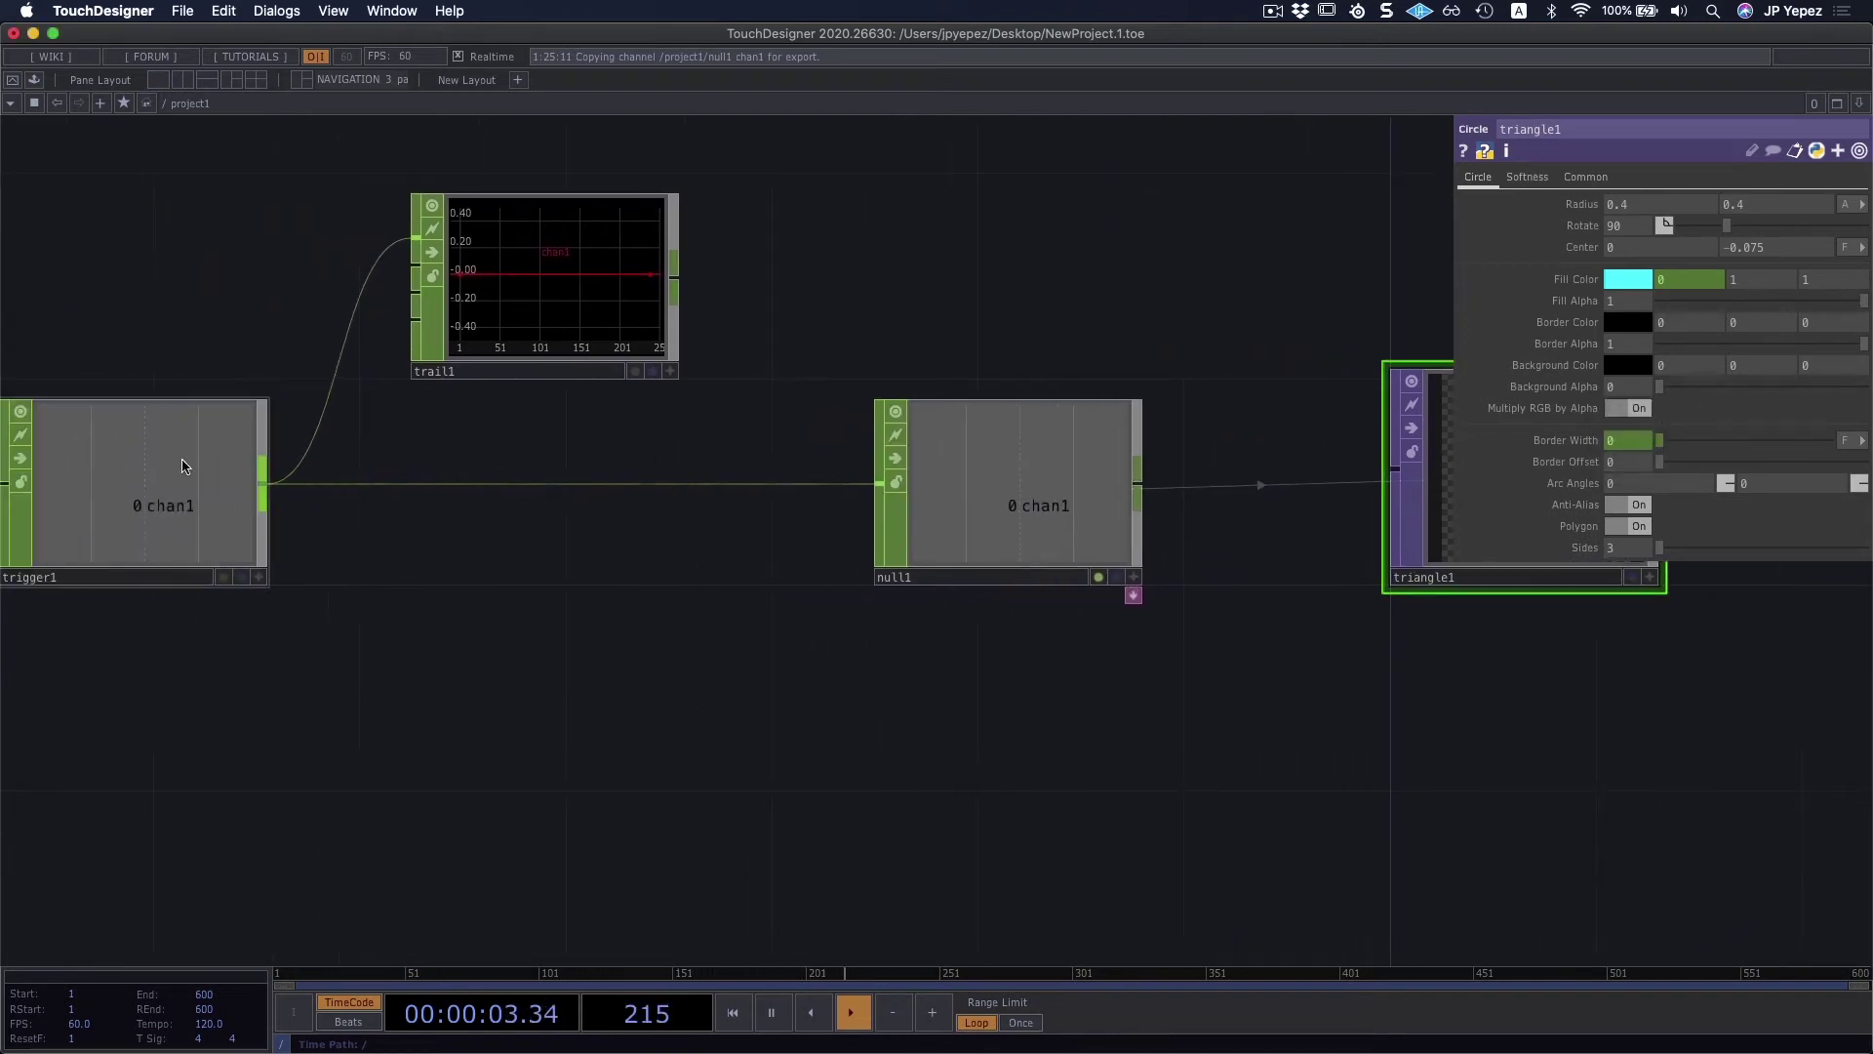
click(269, 507)
click(1649, 333)
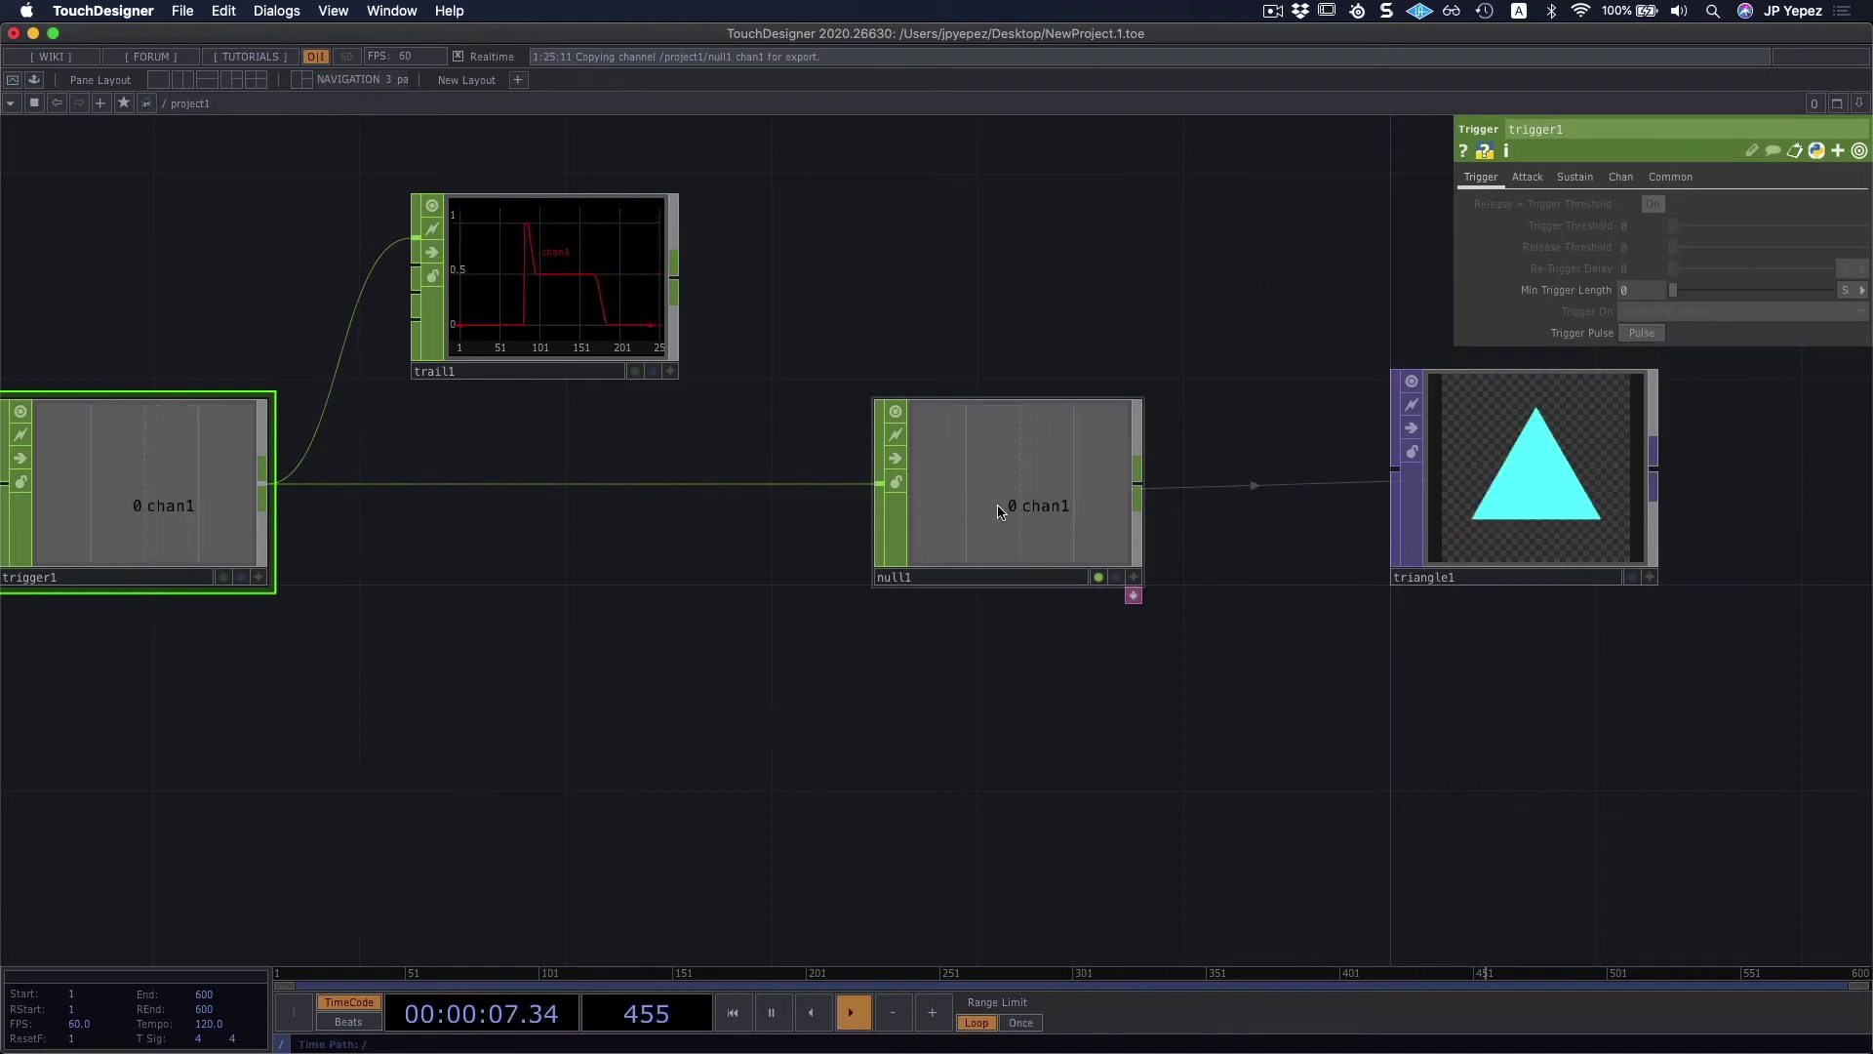
click(961, 517)
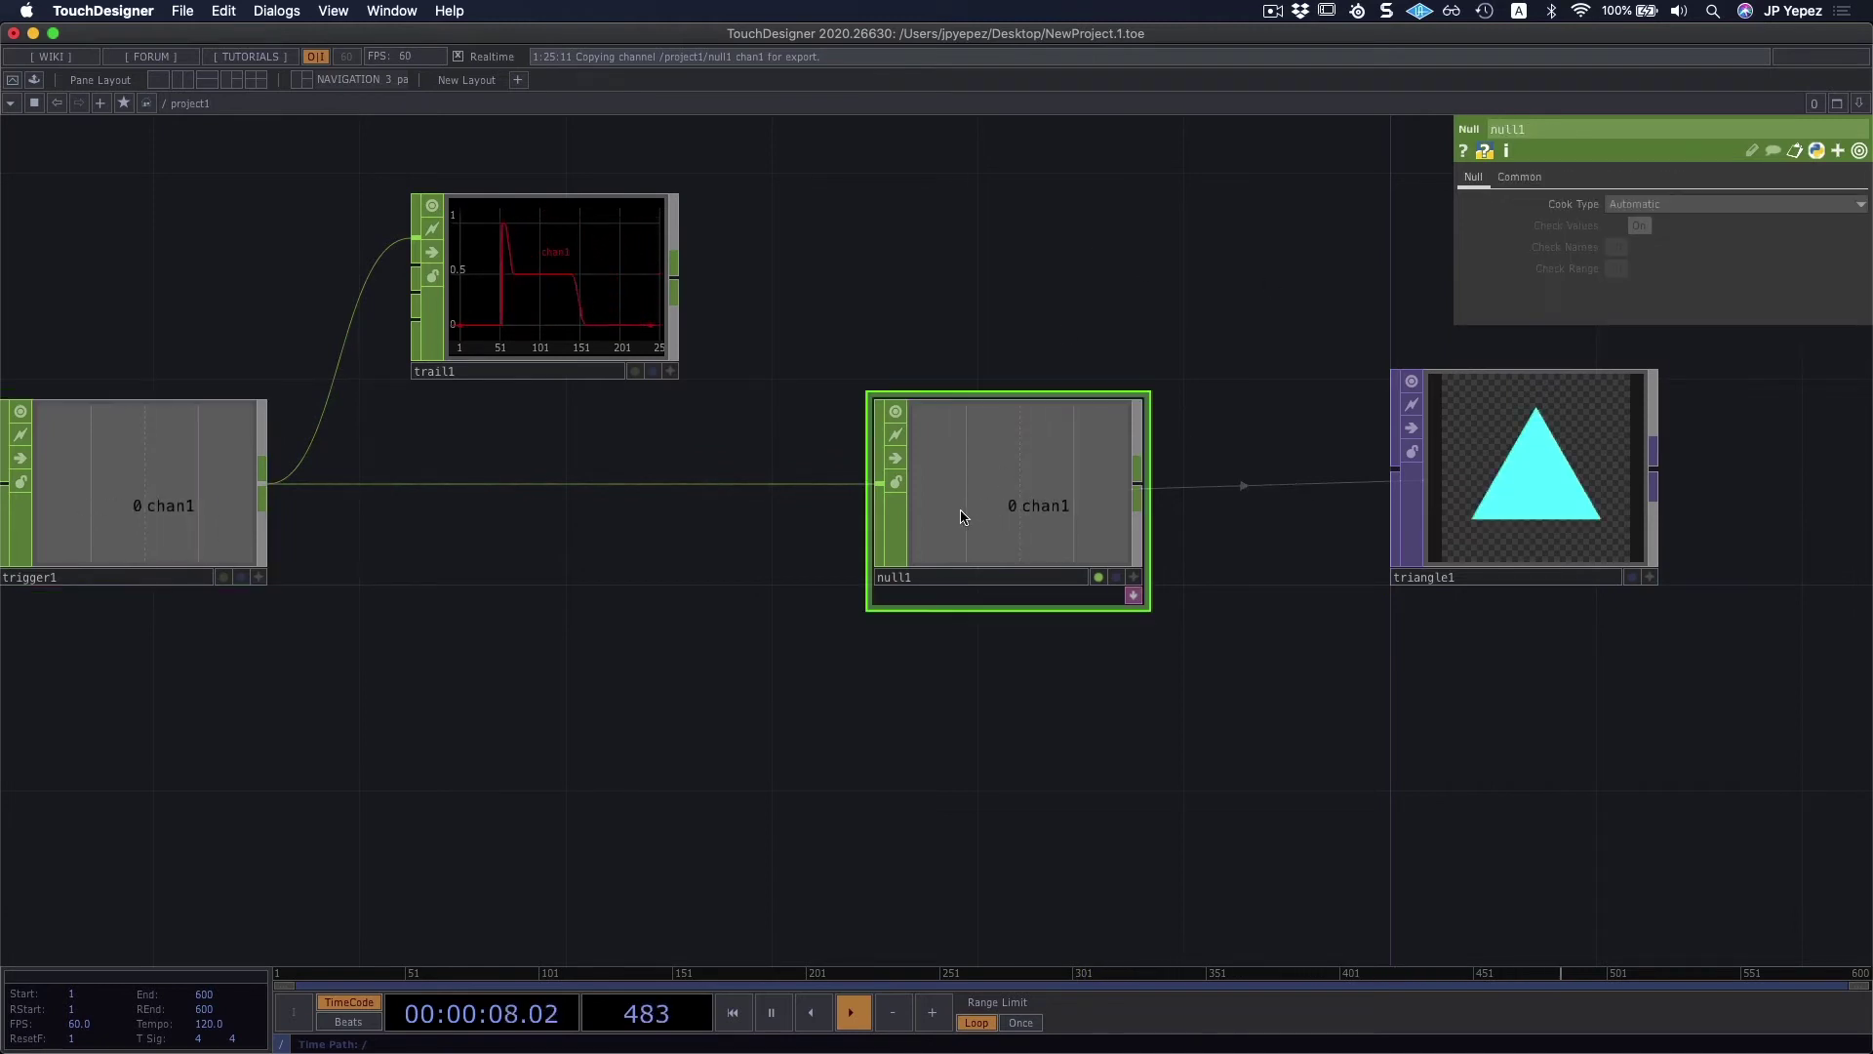
Step: Branch a math1 CHOP off the trigger1 wire and append a null2 after it
right_click(429, 485)
click(470, 482)
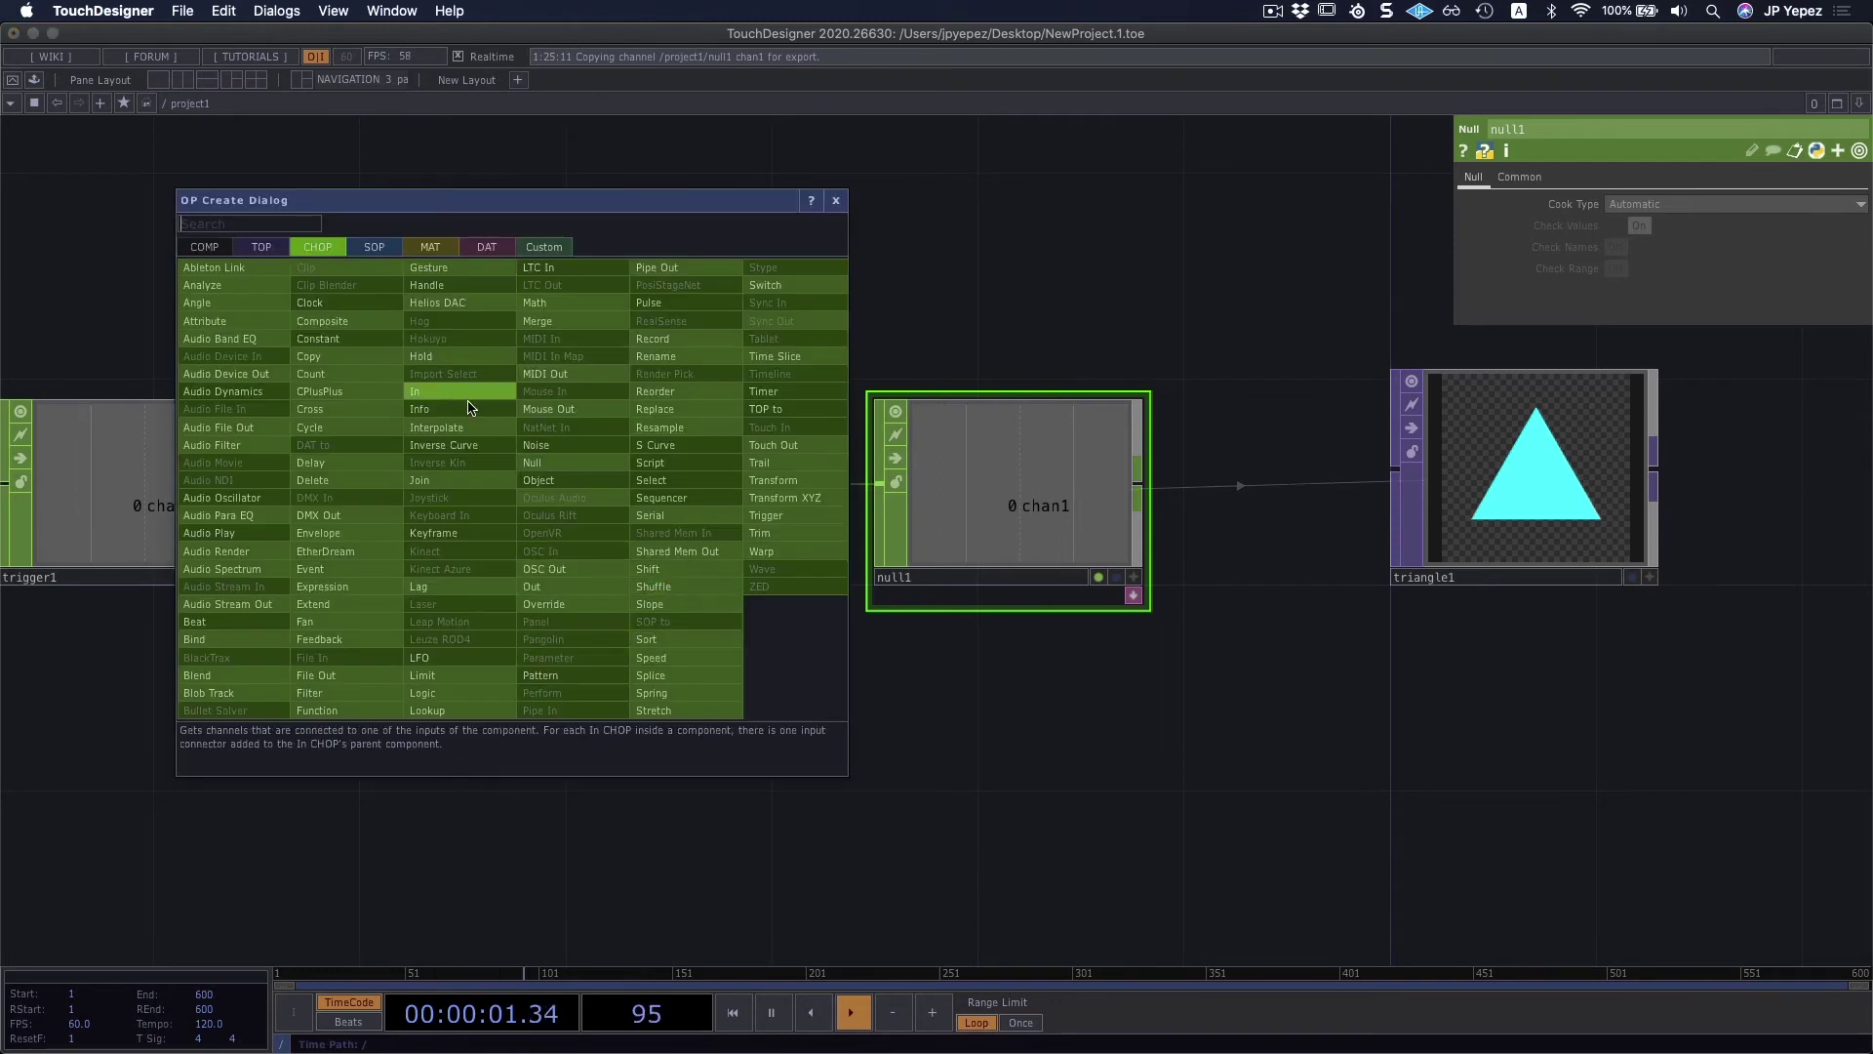
text(nmat)
key(BackSpace)
key(BackSpace)
text(math)
key(Return)
click(507, 448)
drag(508, 449, 519, 758)
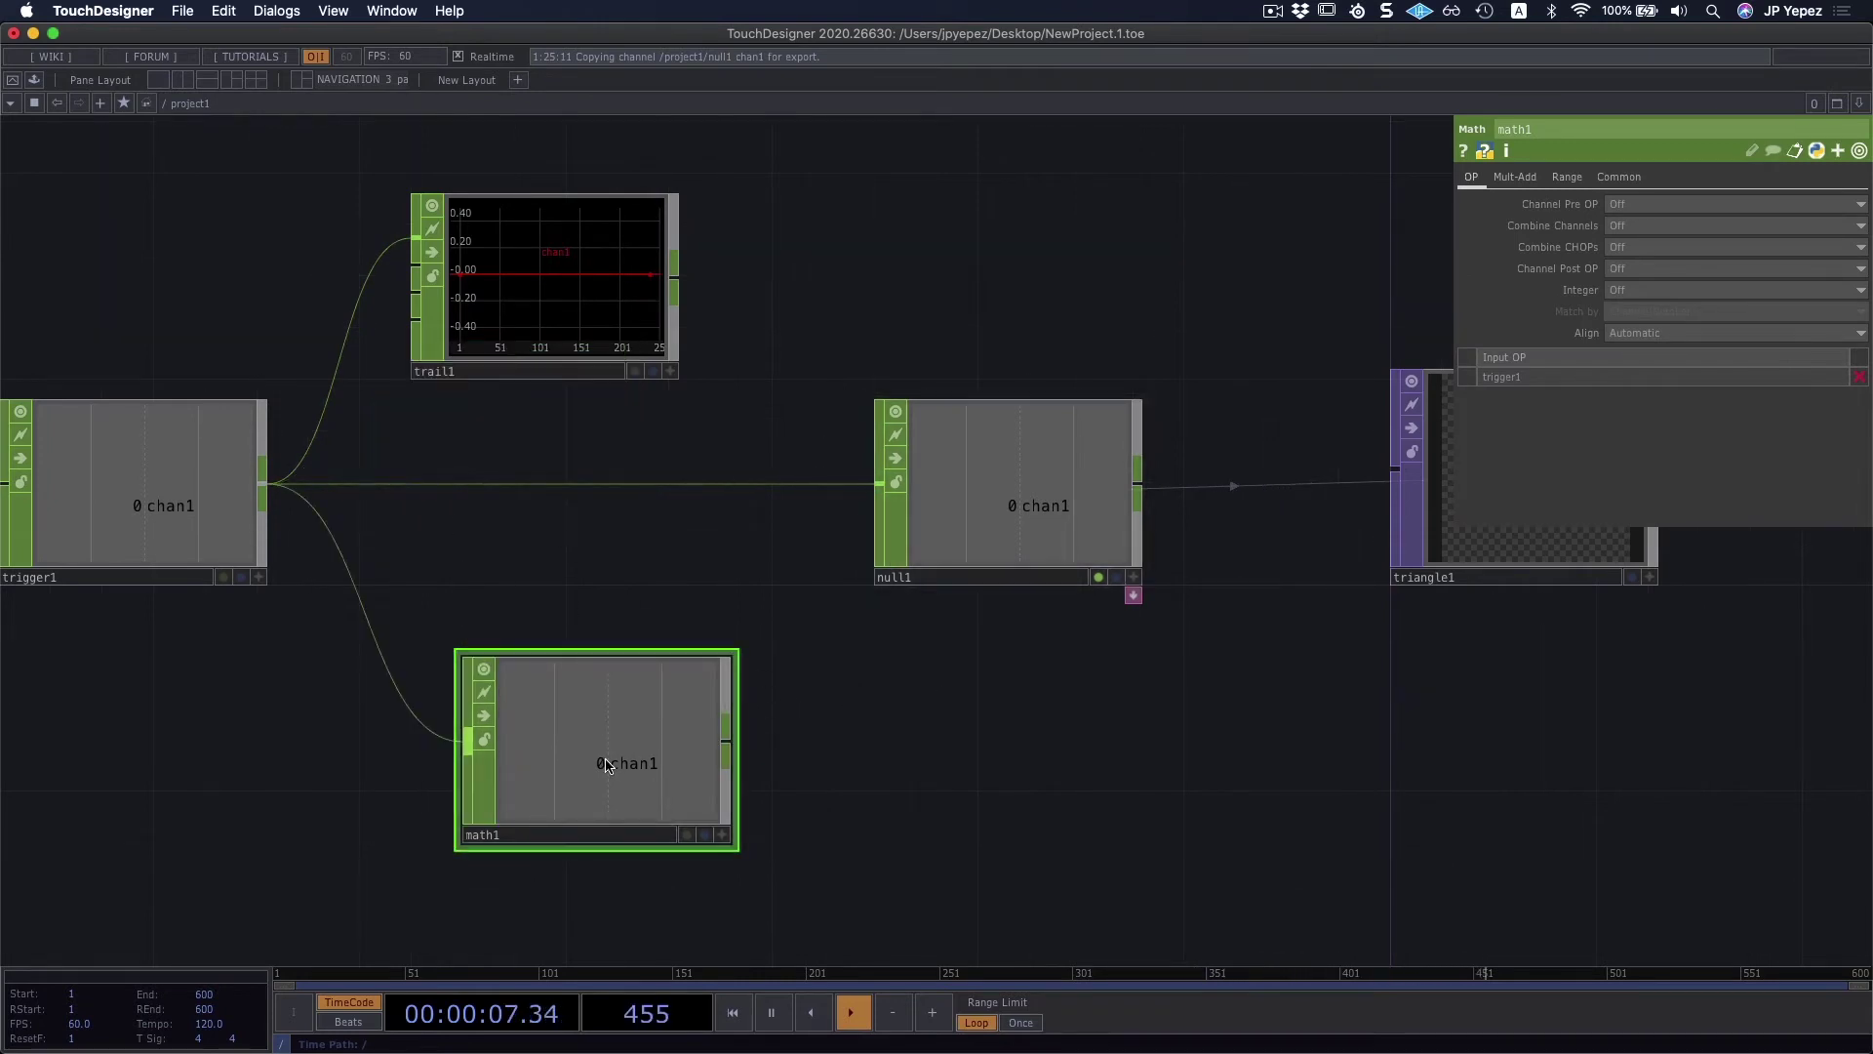
key(alt+n)
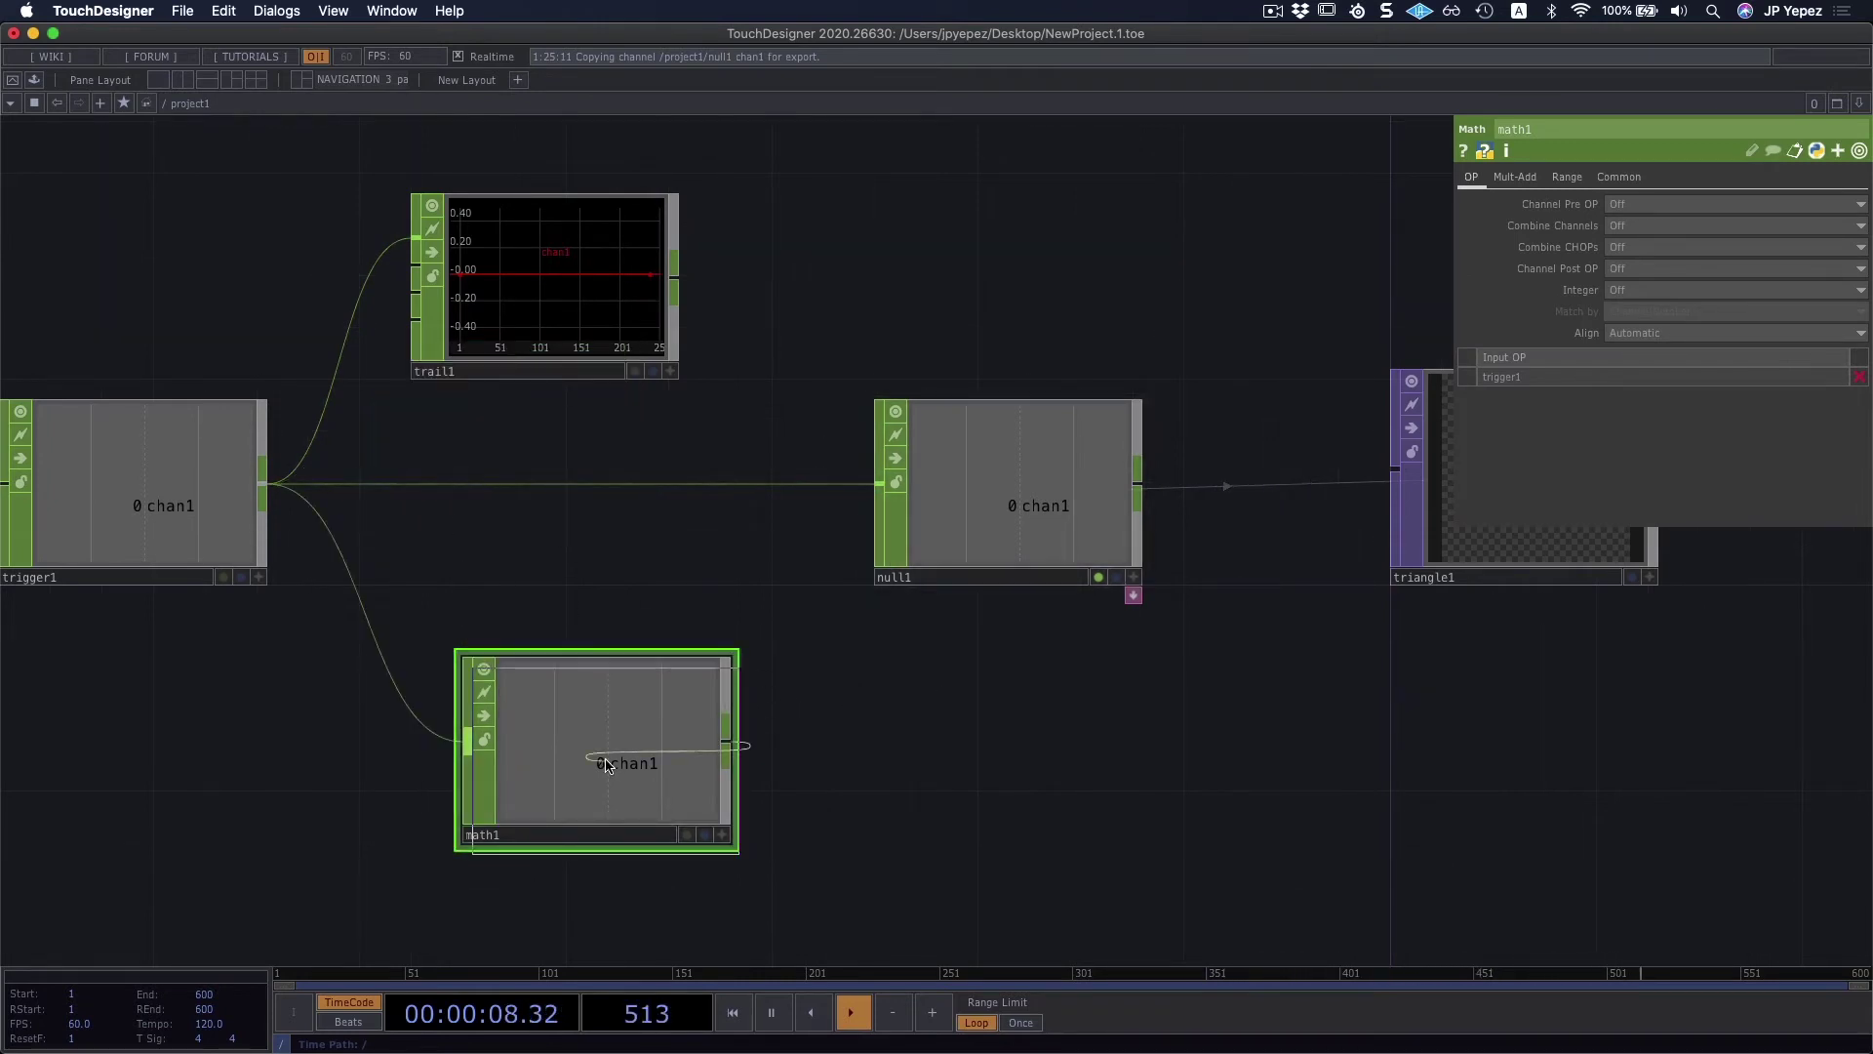
click(1005, 739)
drag(627, 780, 679, 781)
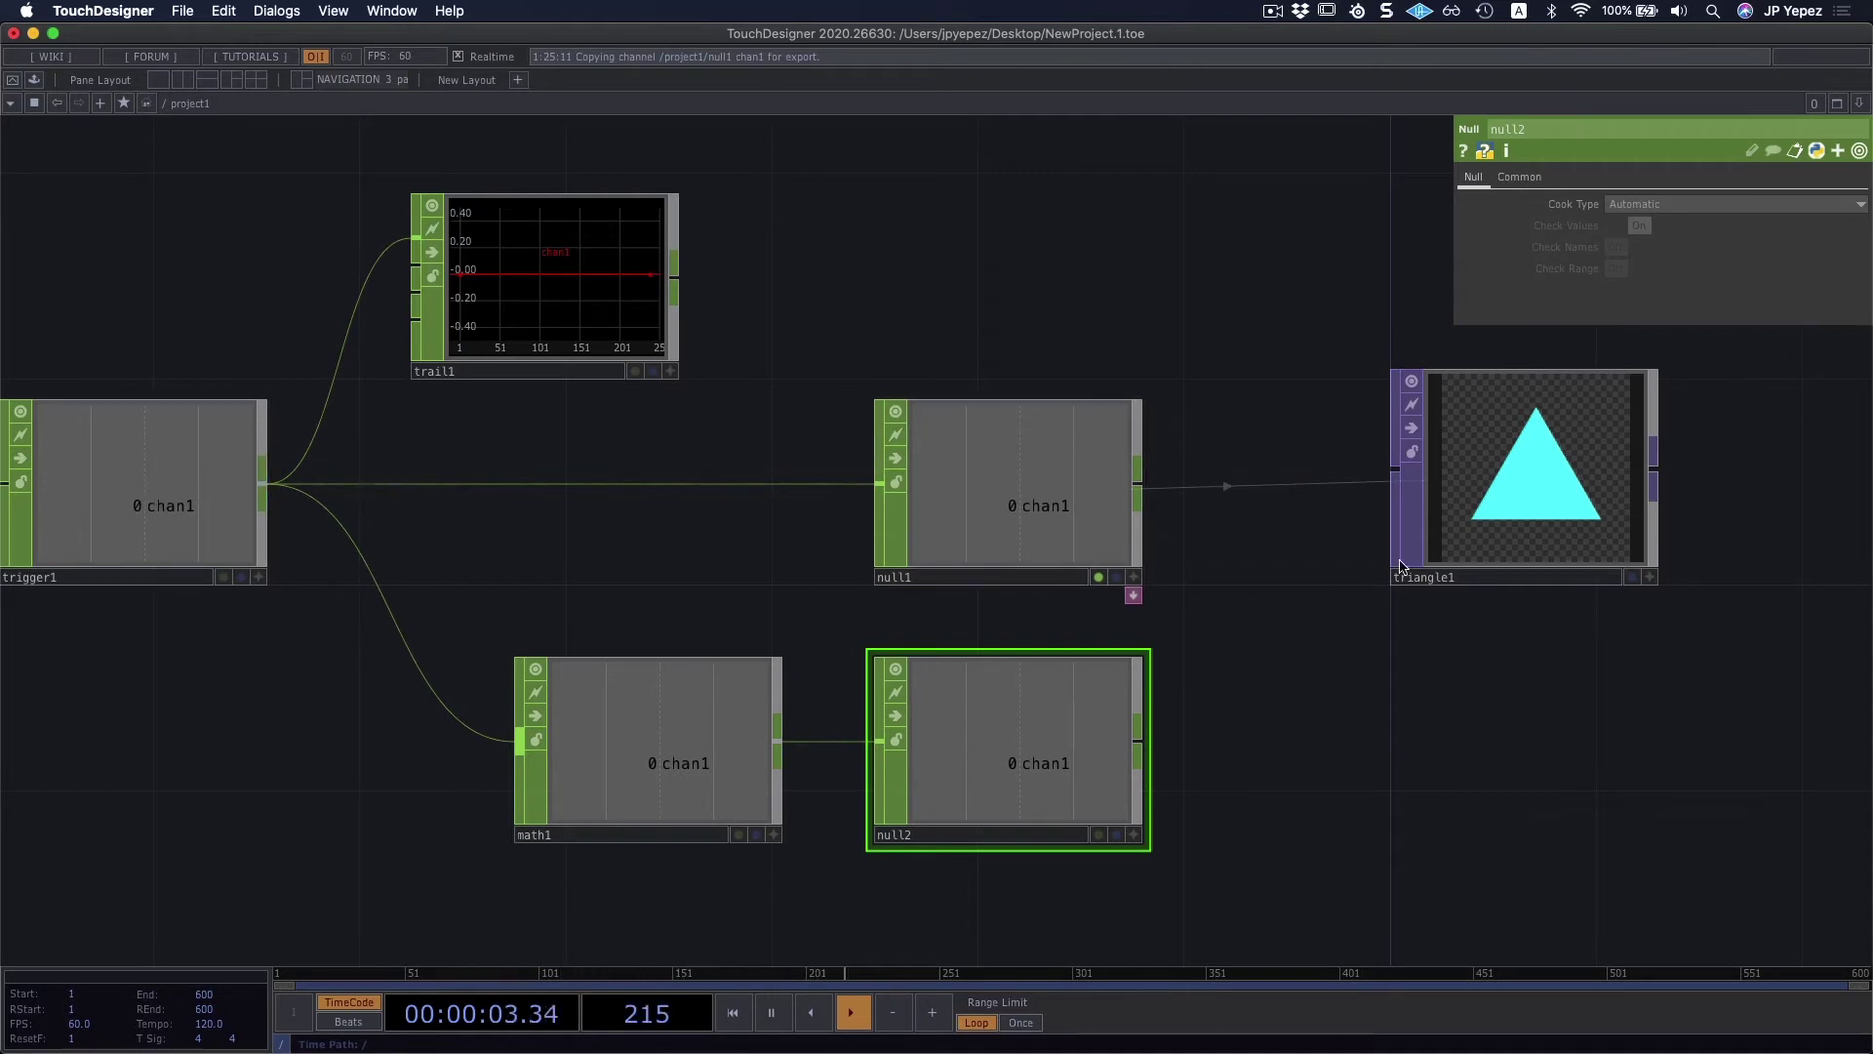
Step: Review triangle1's circle parameters and math1's Range page
scroll(1368, 588, right, 5)
click(1430, 568)
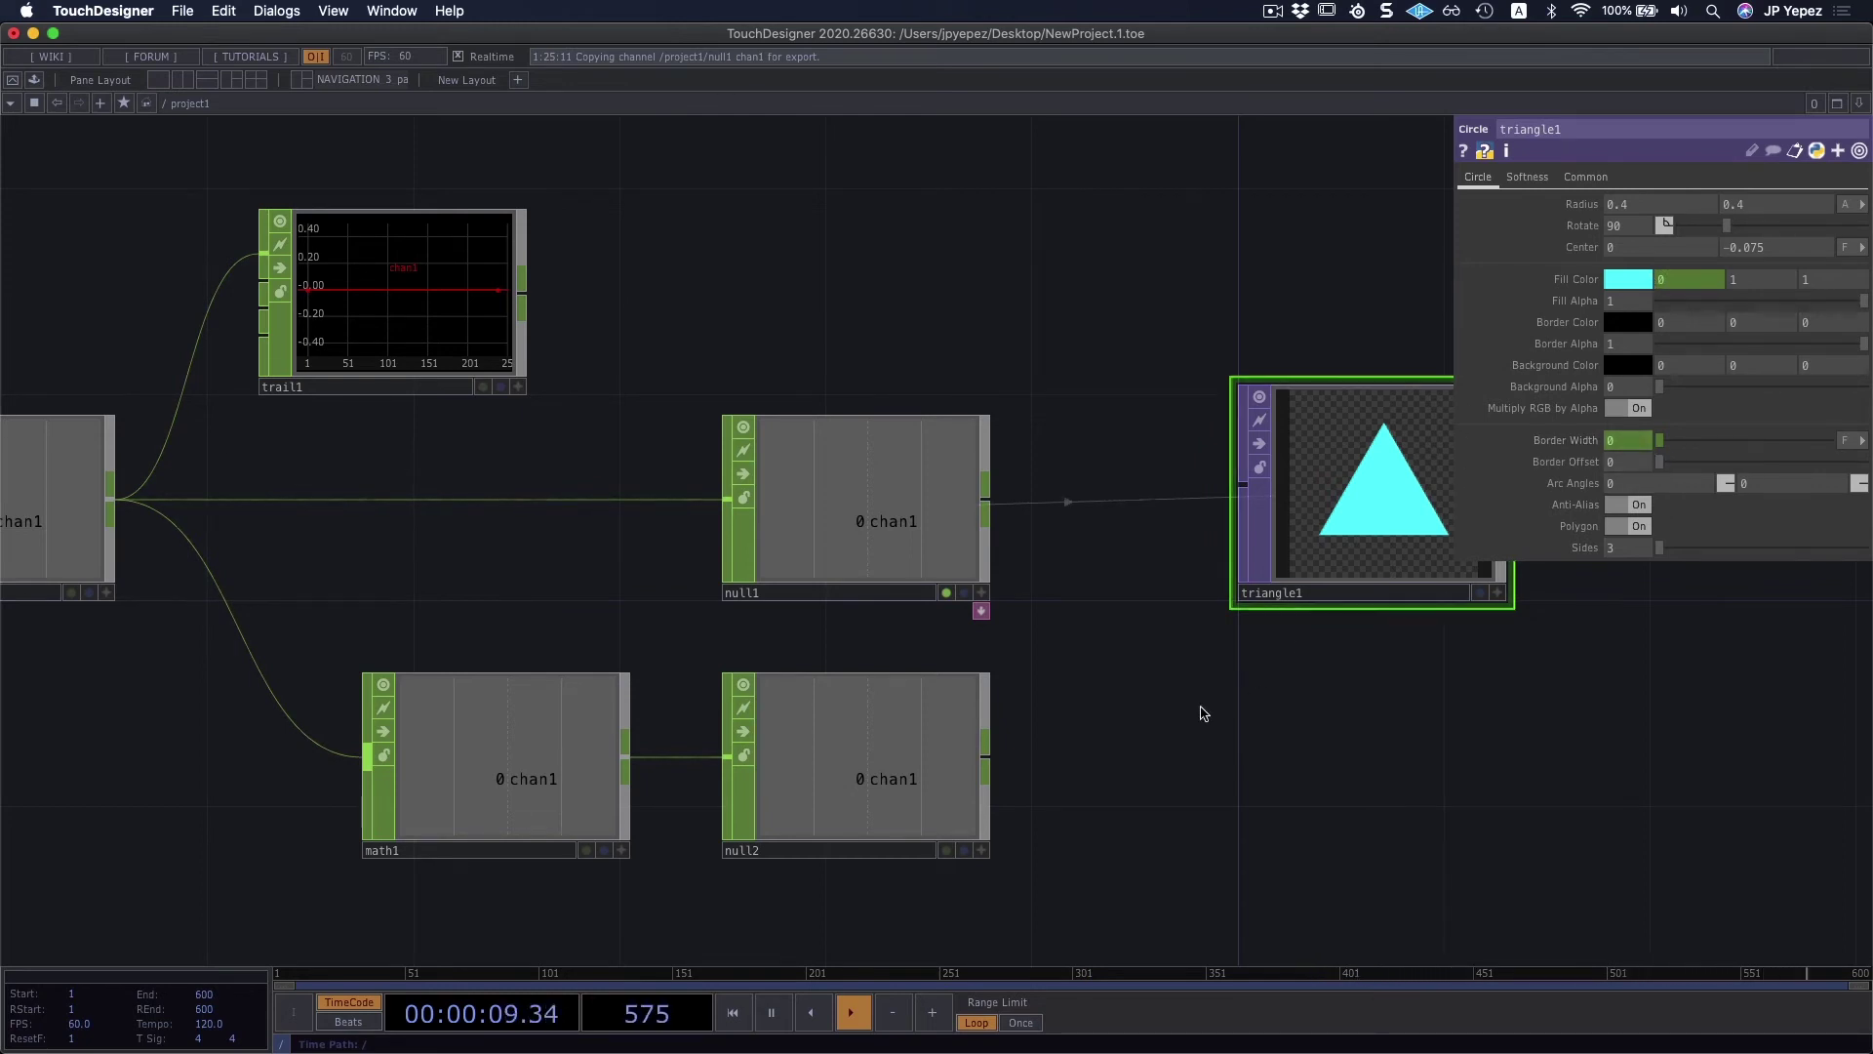
scroll(1213, 694, right, 3)
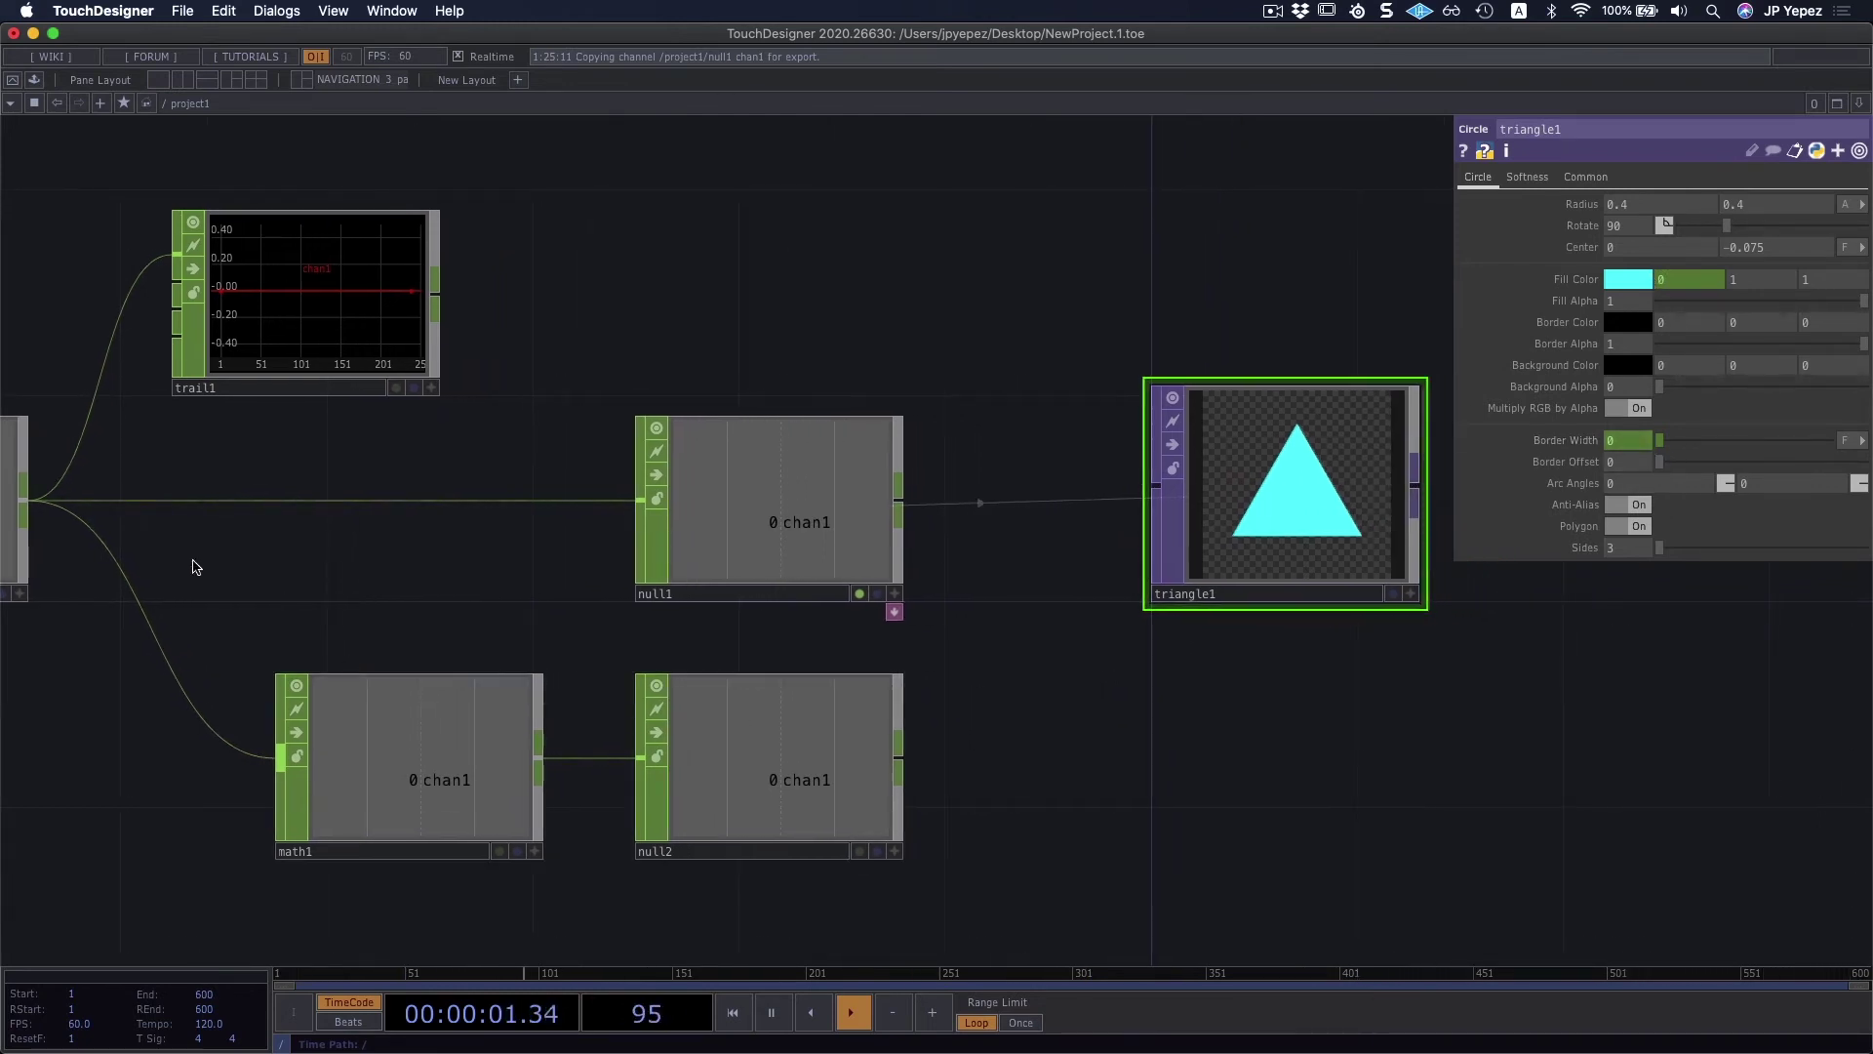
click(359, 745)
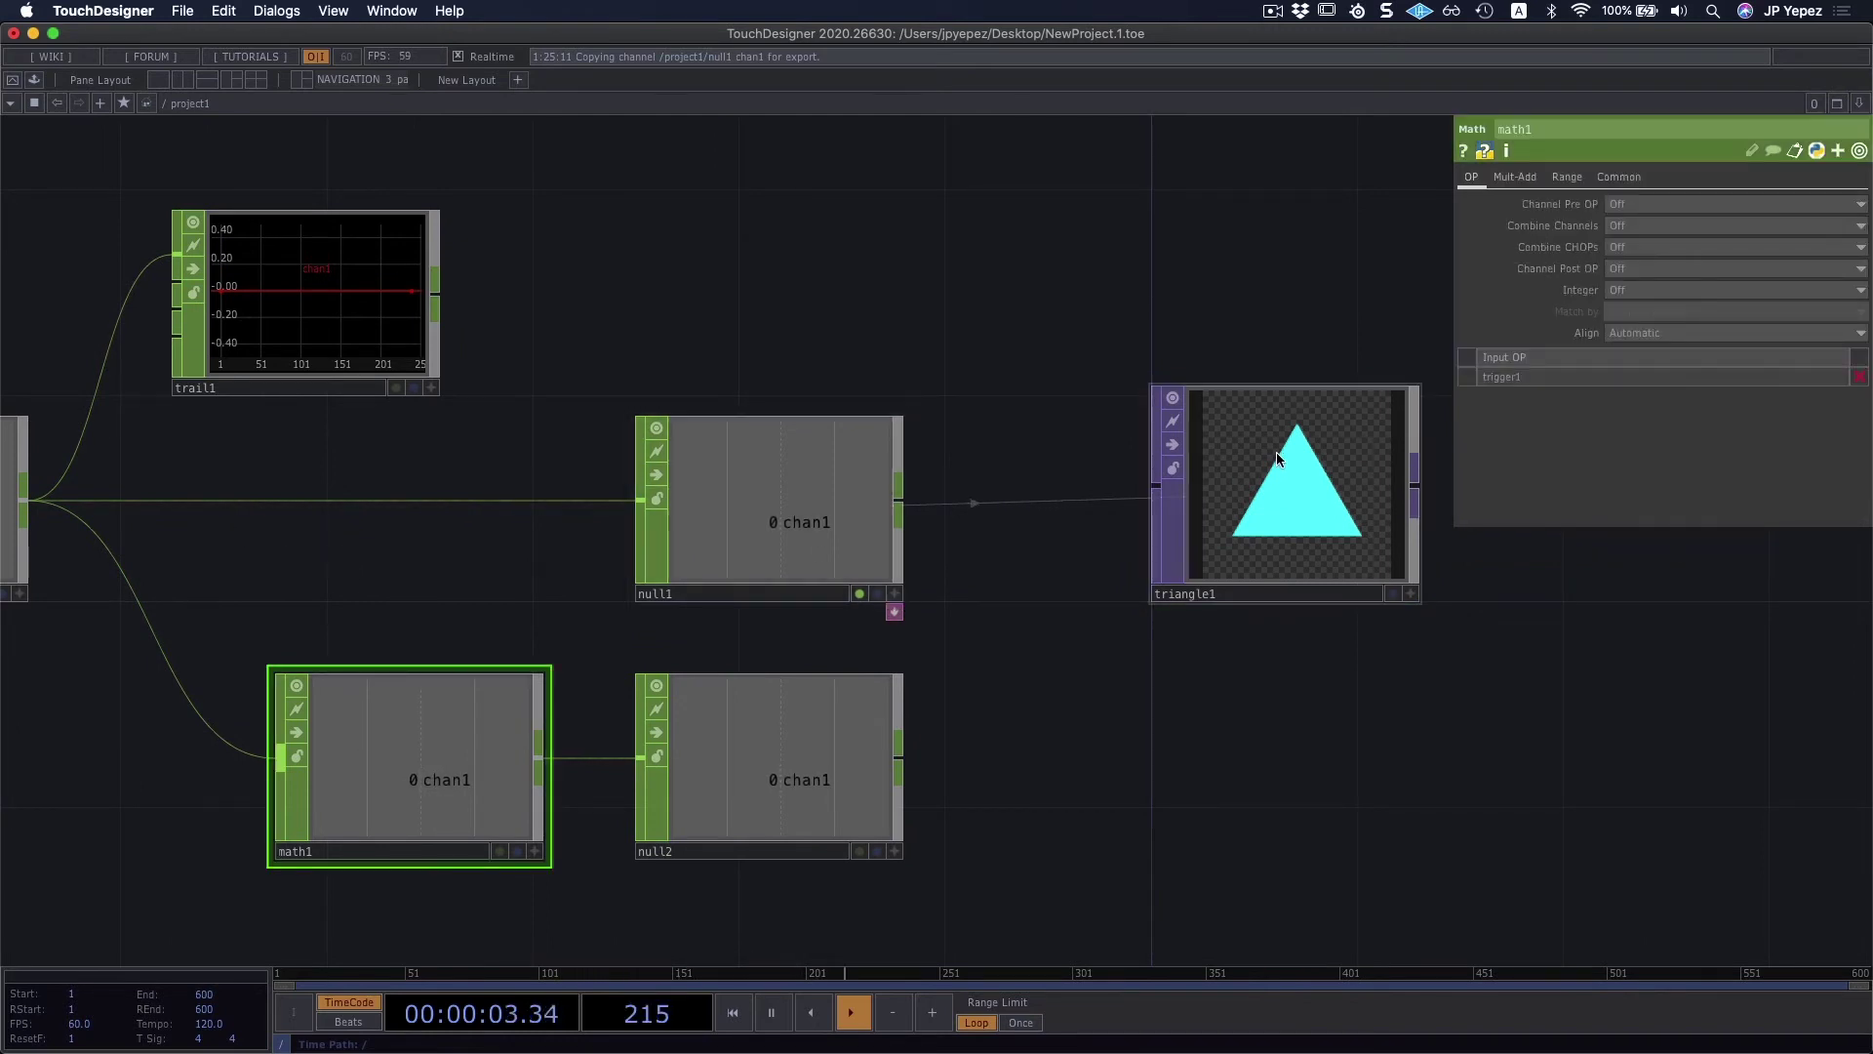
click(1578, 176)
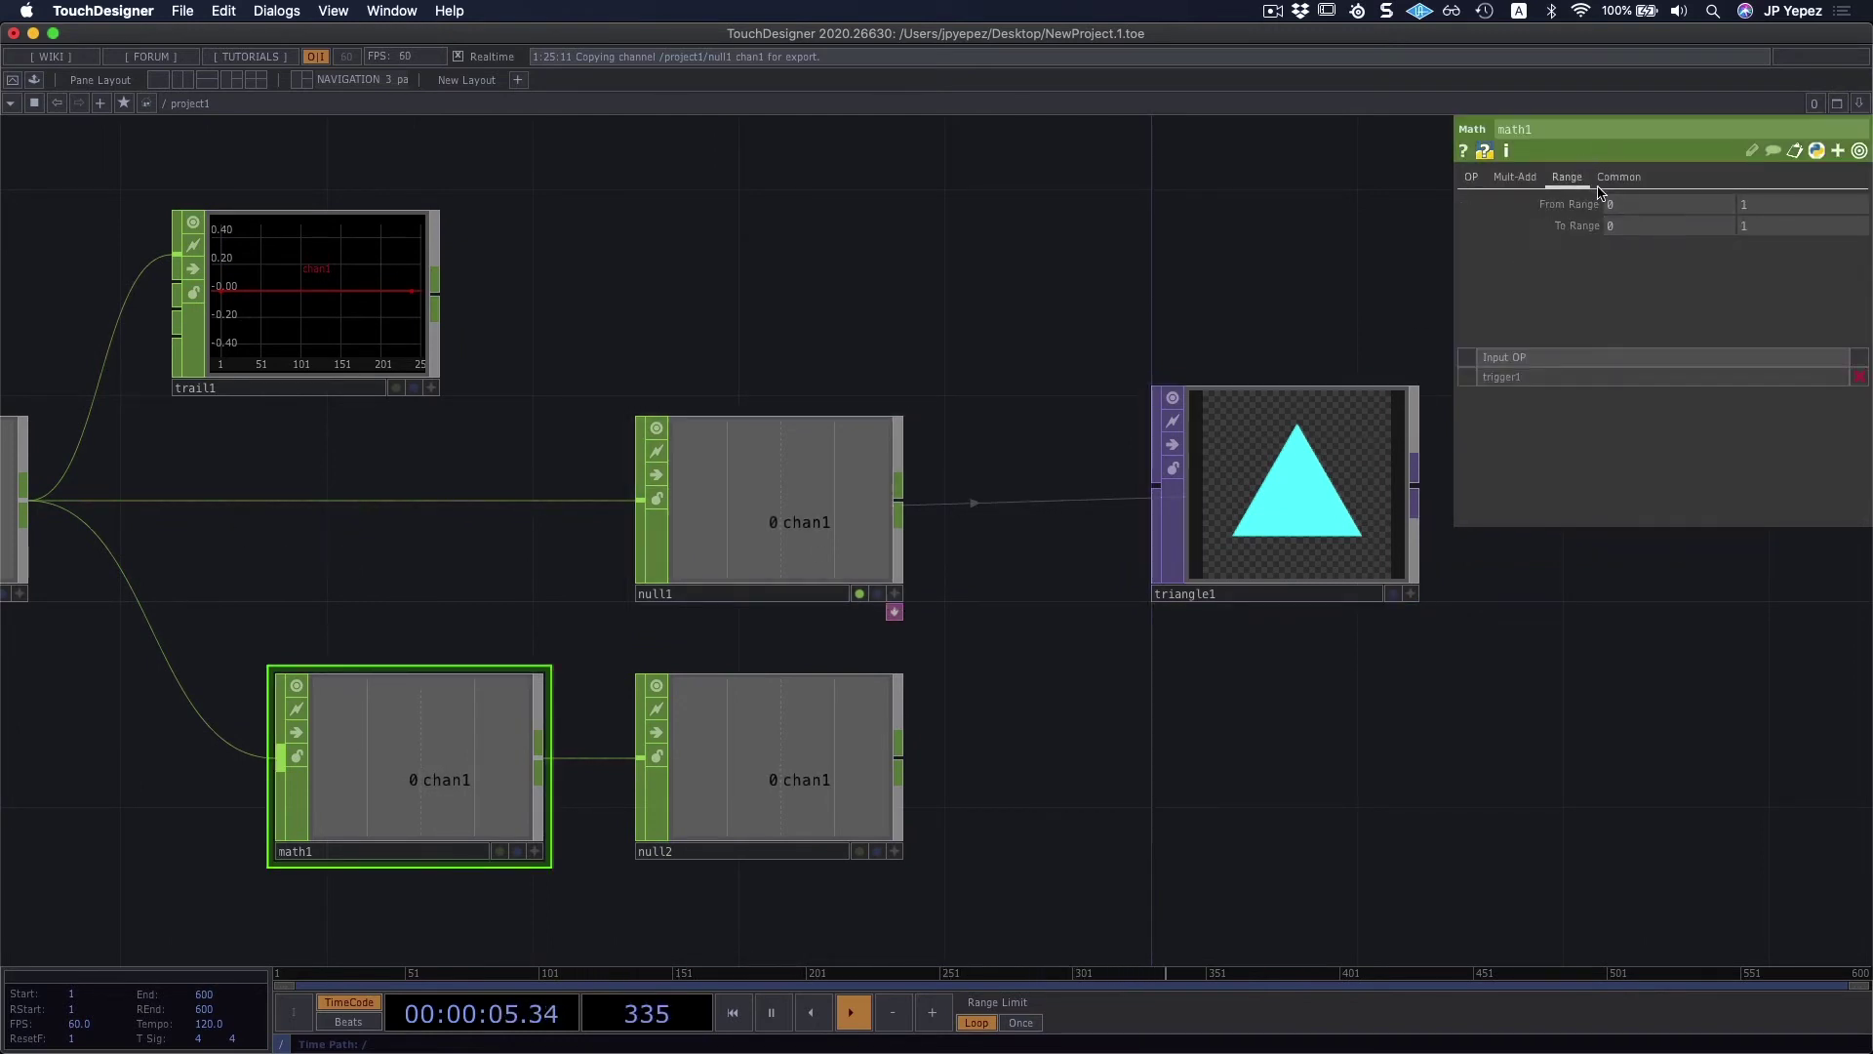
drag(243, 523, 419, 536)
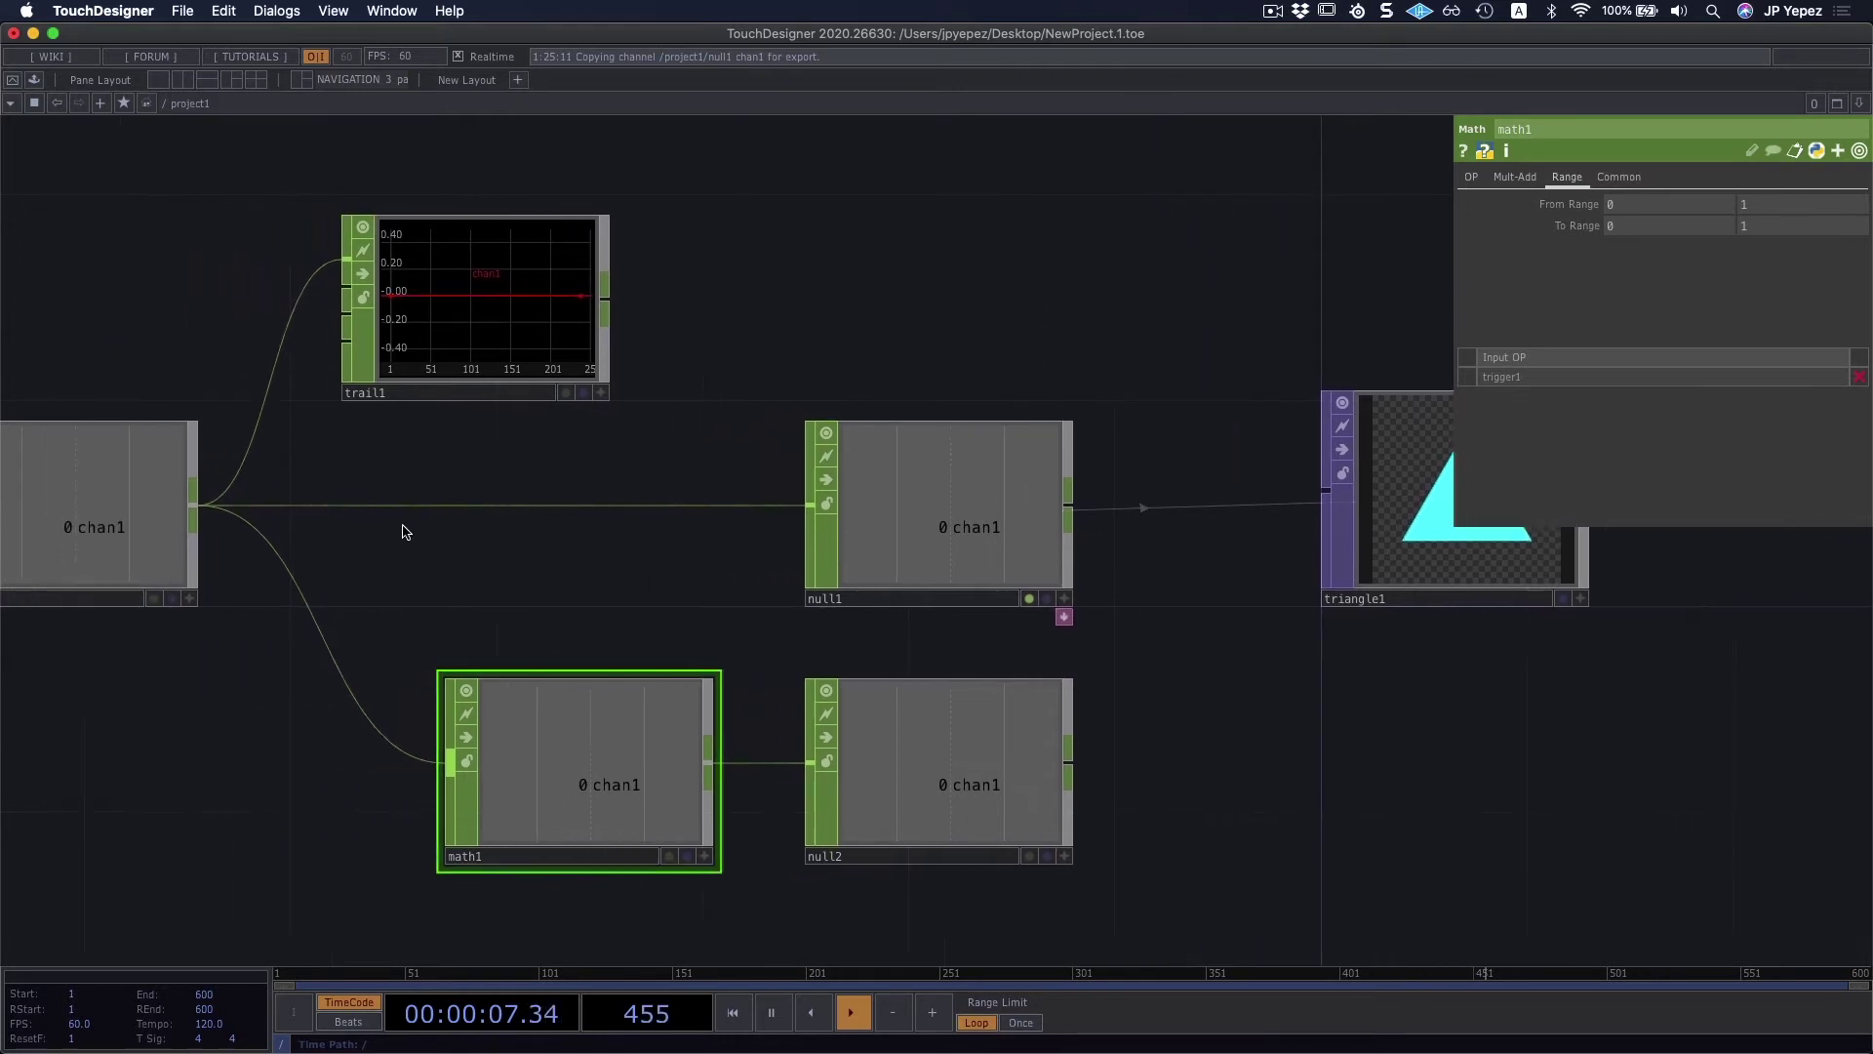
drag(1313, 711, 1214, 687)
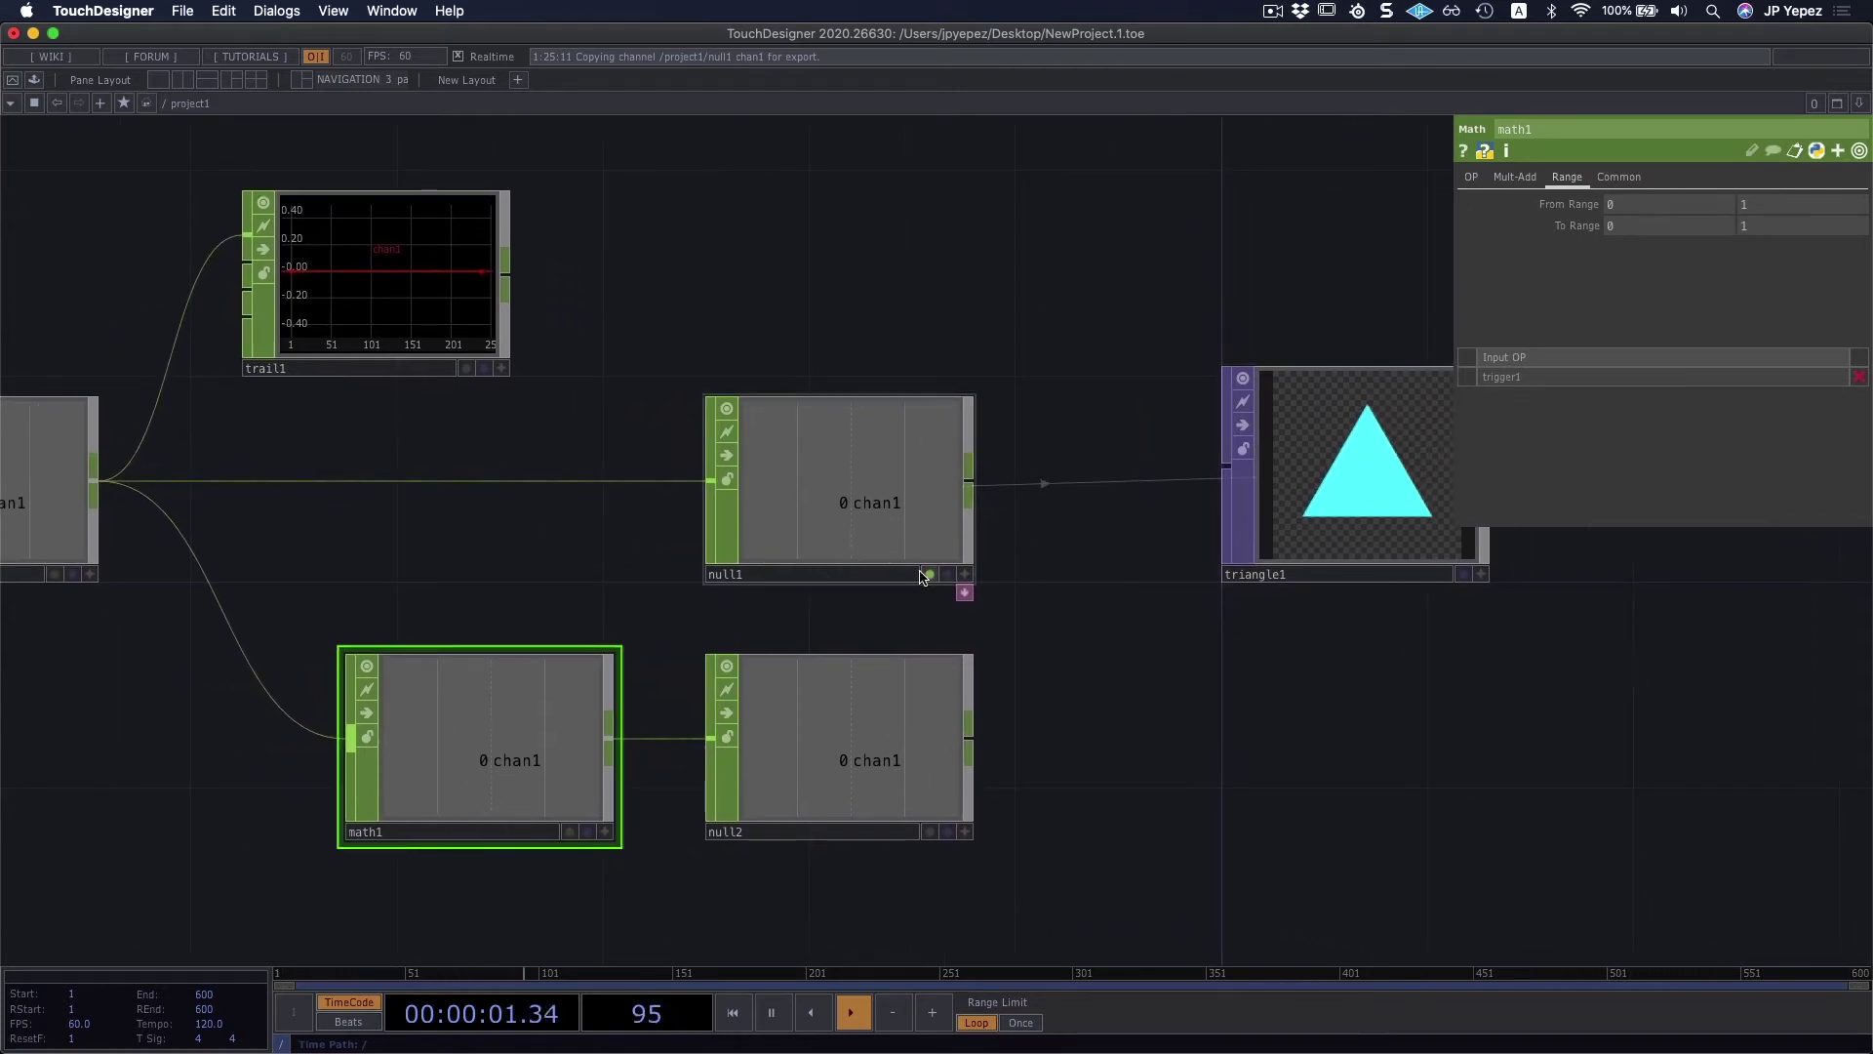
Step: Rename null1 to nColor and null2 to nBorderWidth
click(792, 579)
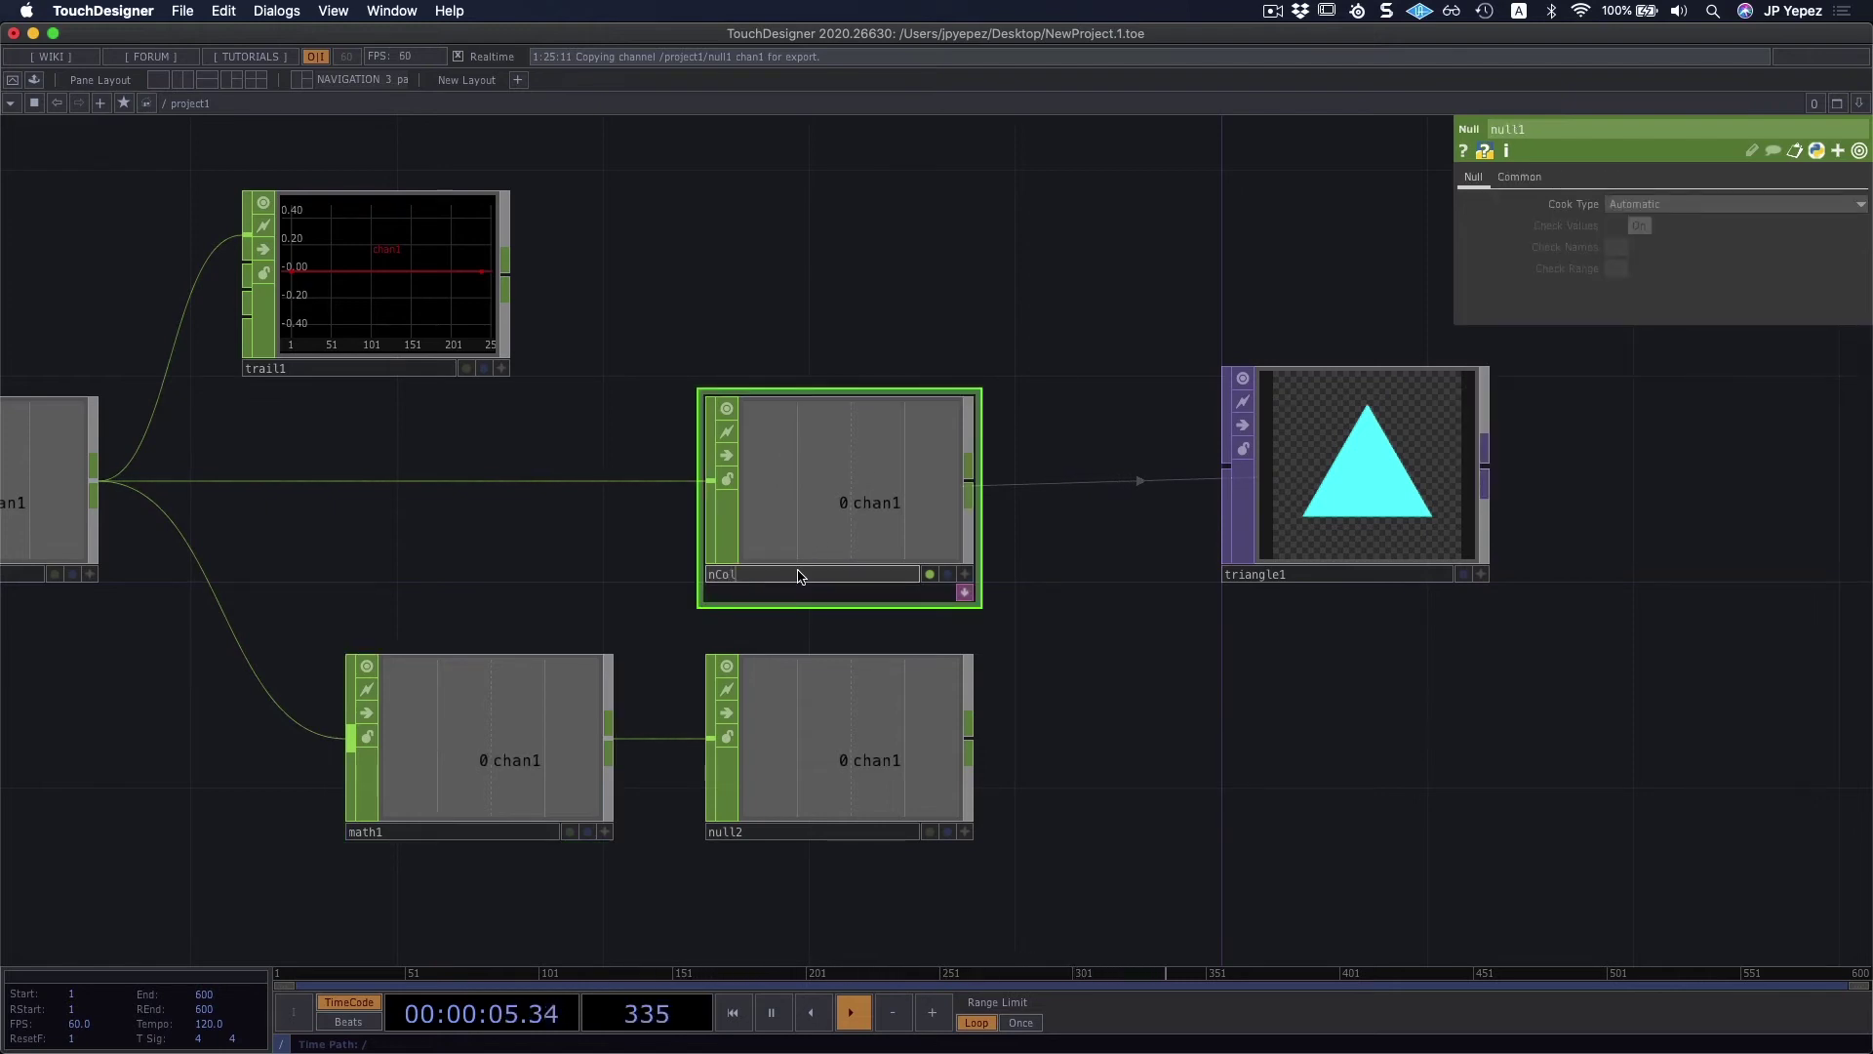
click(764, 836)
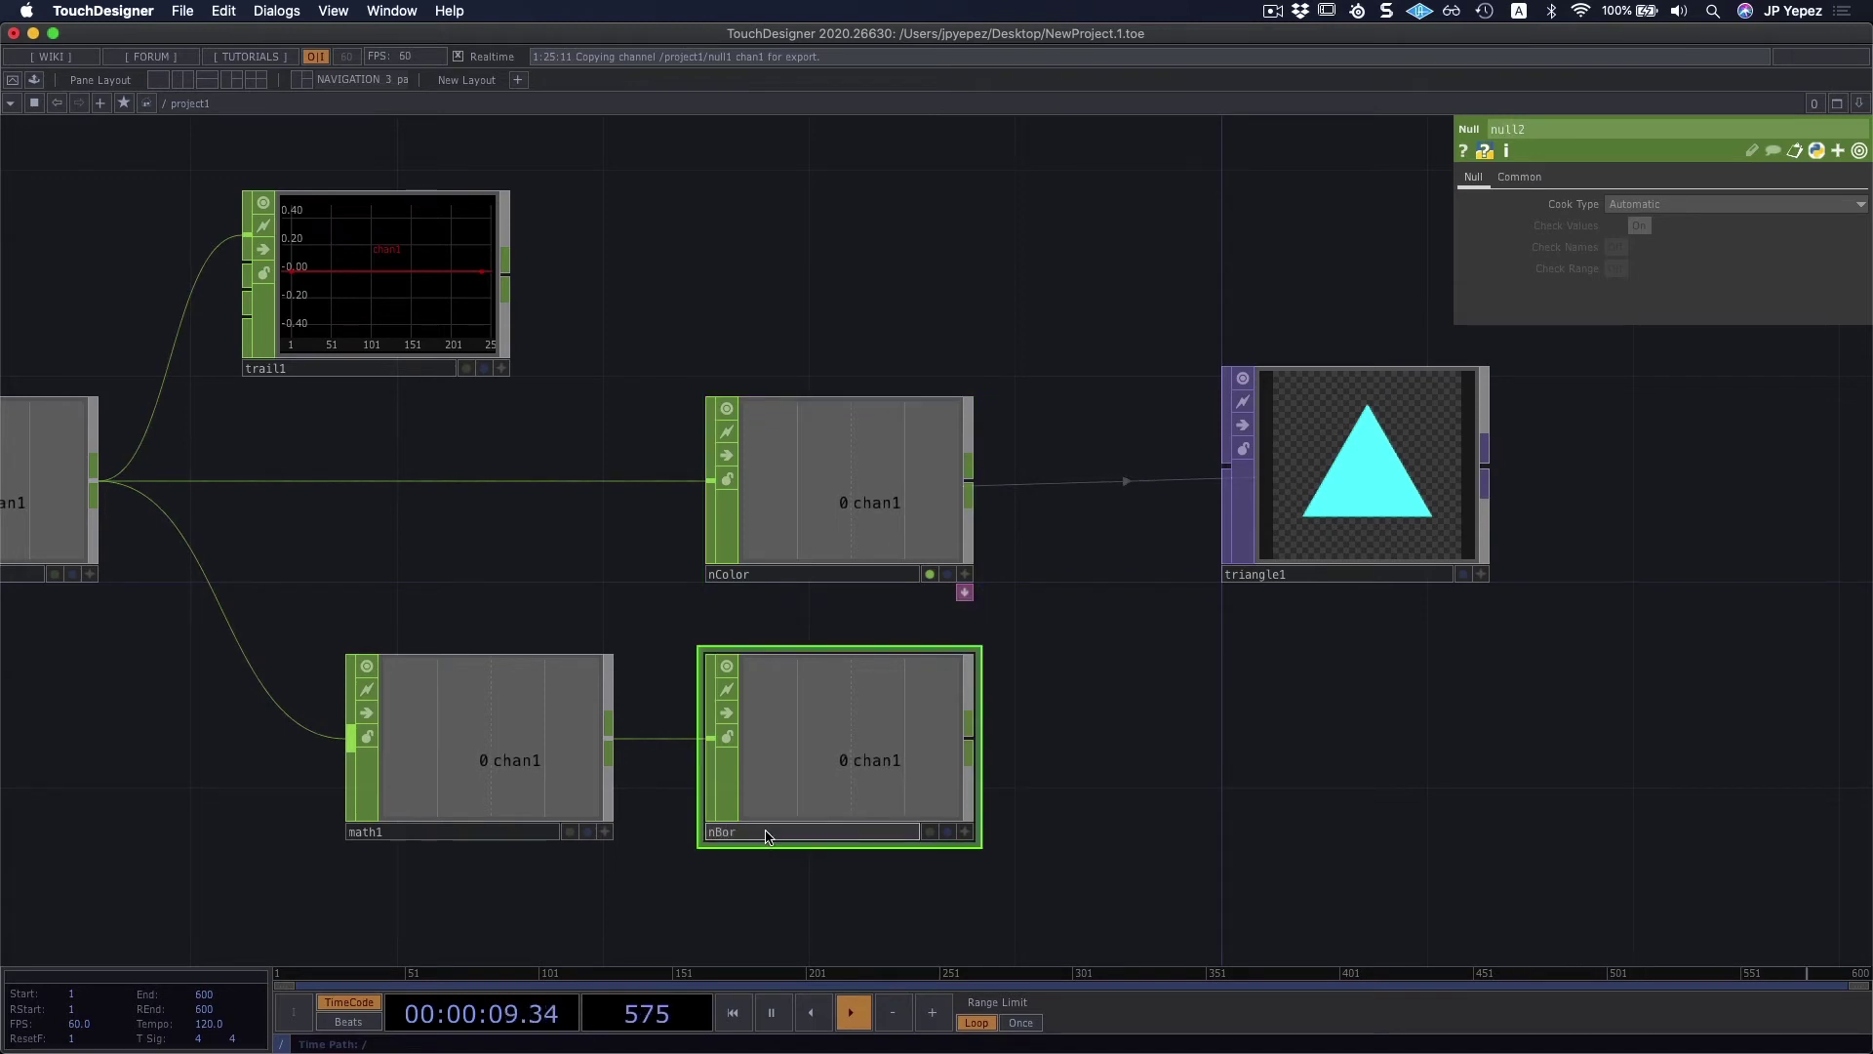
text(nBorderWidth)
key(Return)
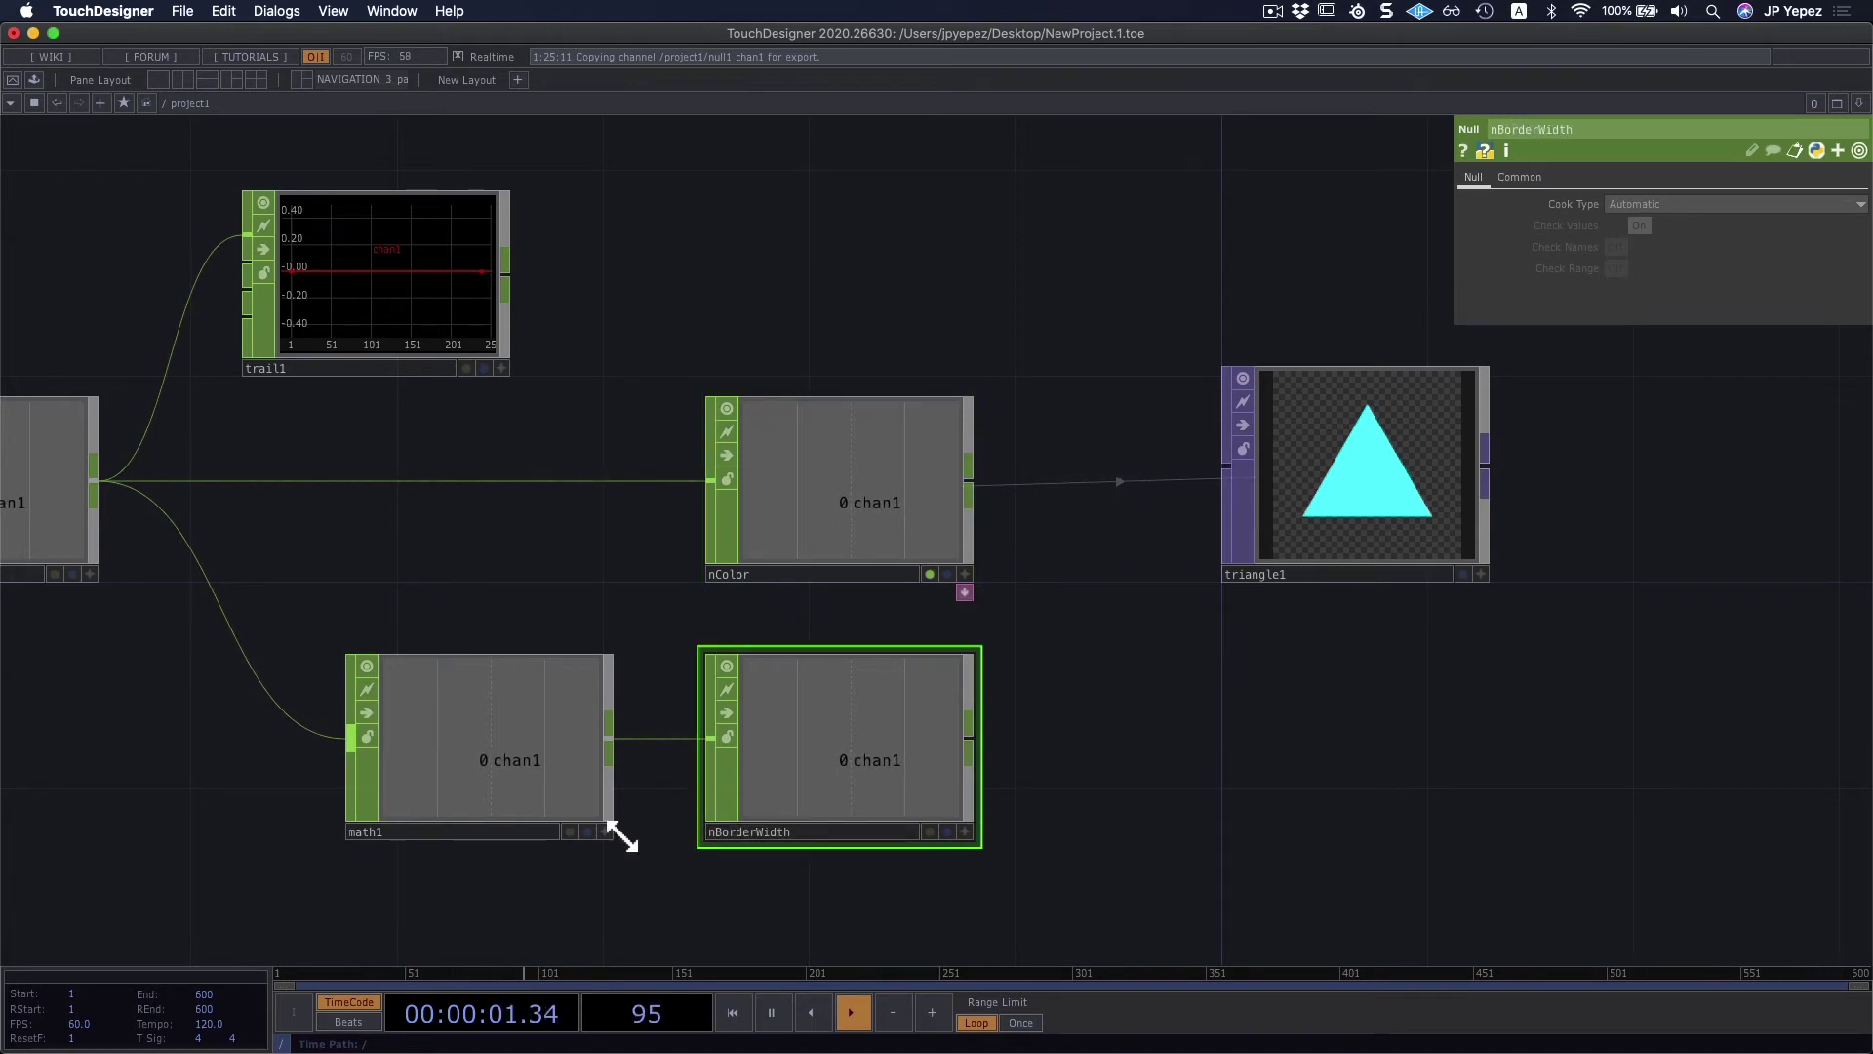
click(566, 778)
click(1335, 476)
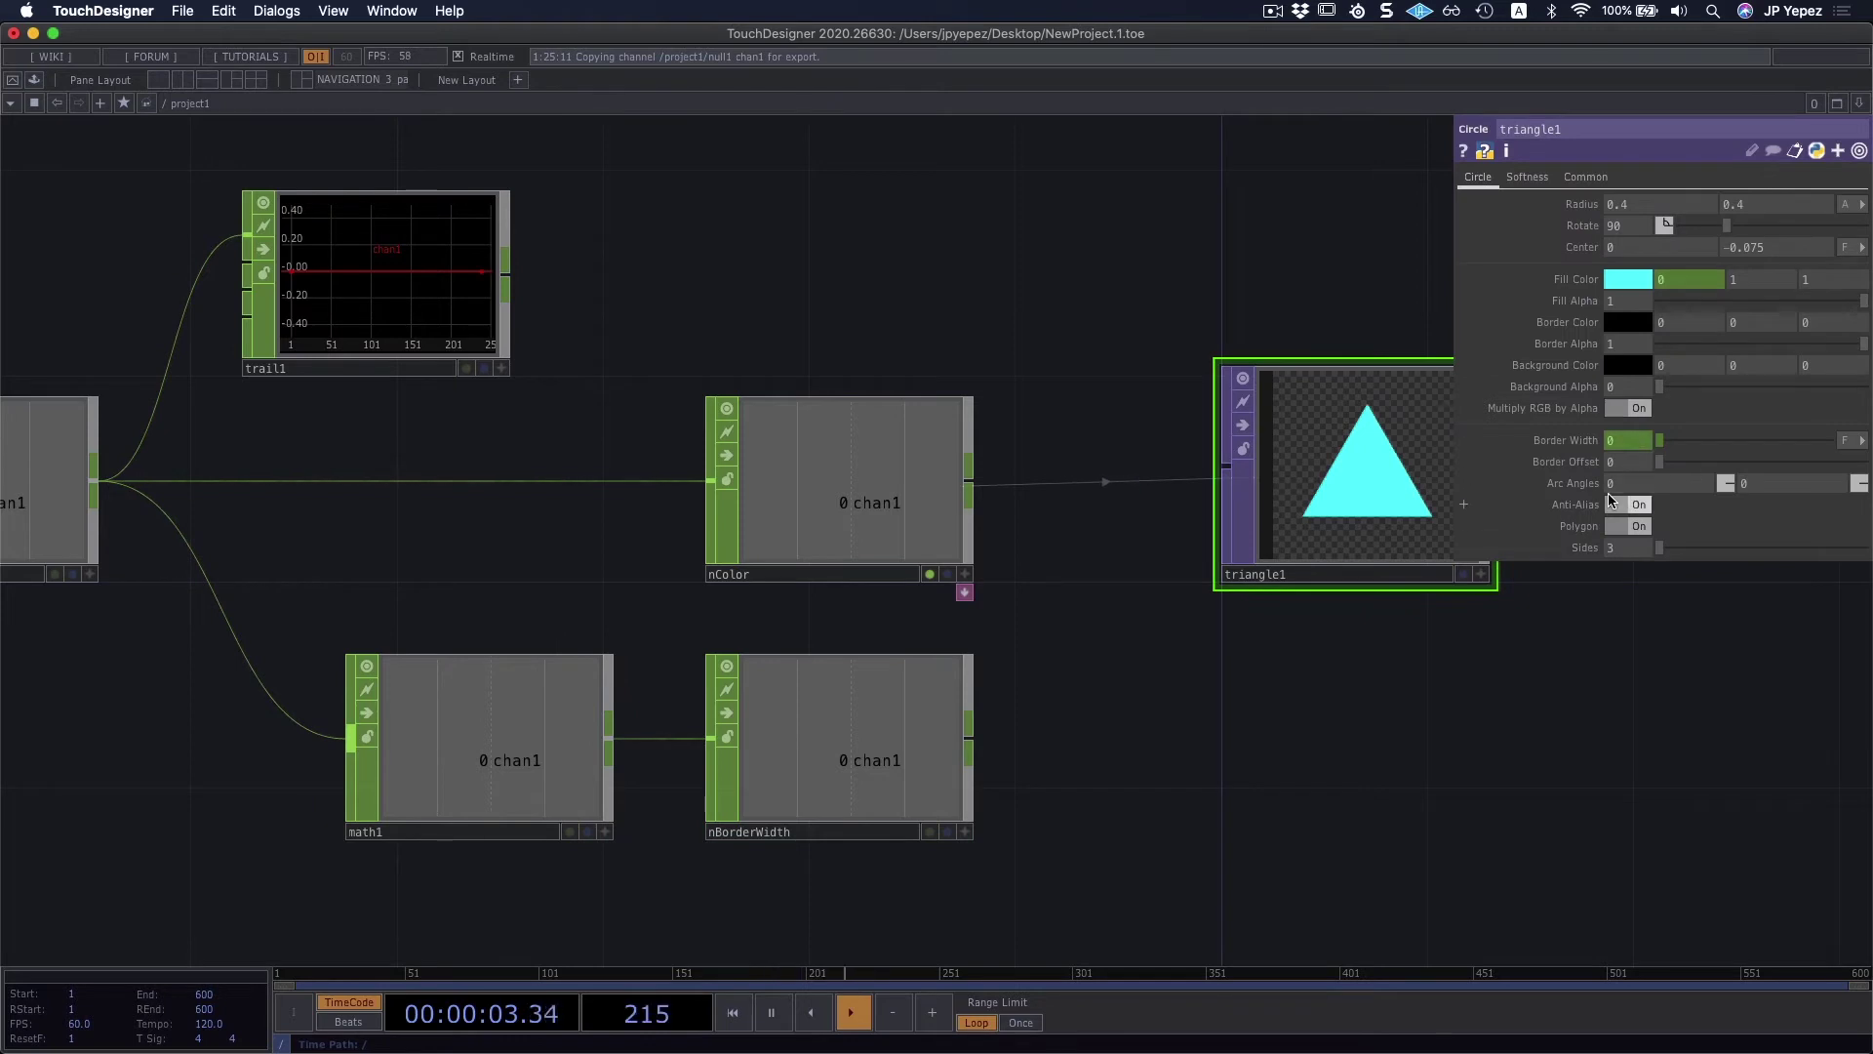
click(607, 800)
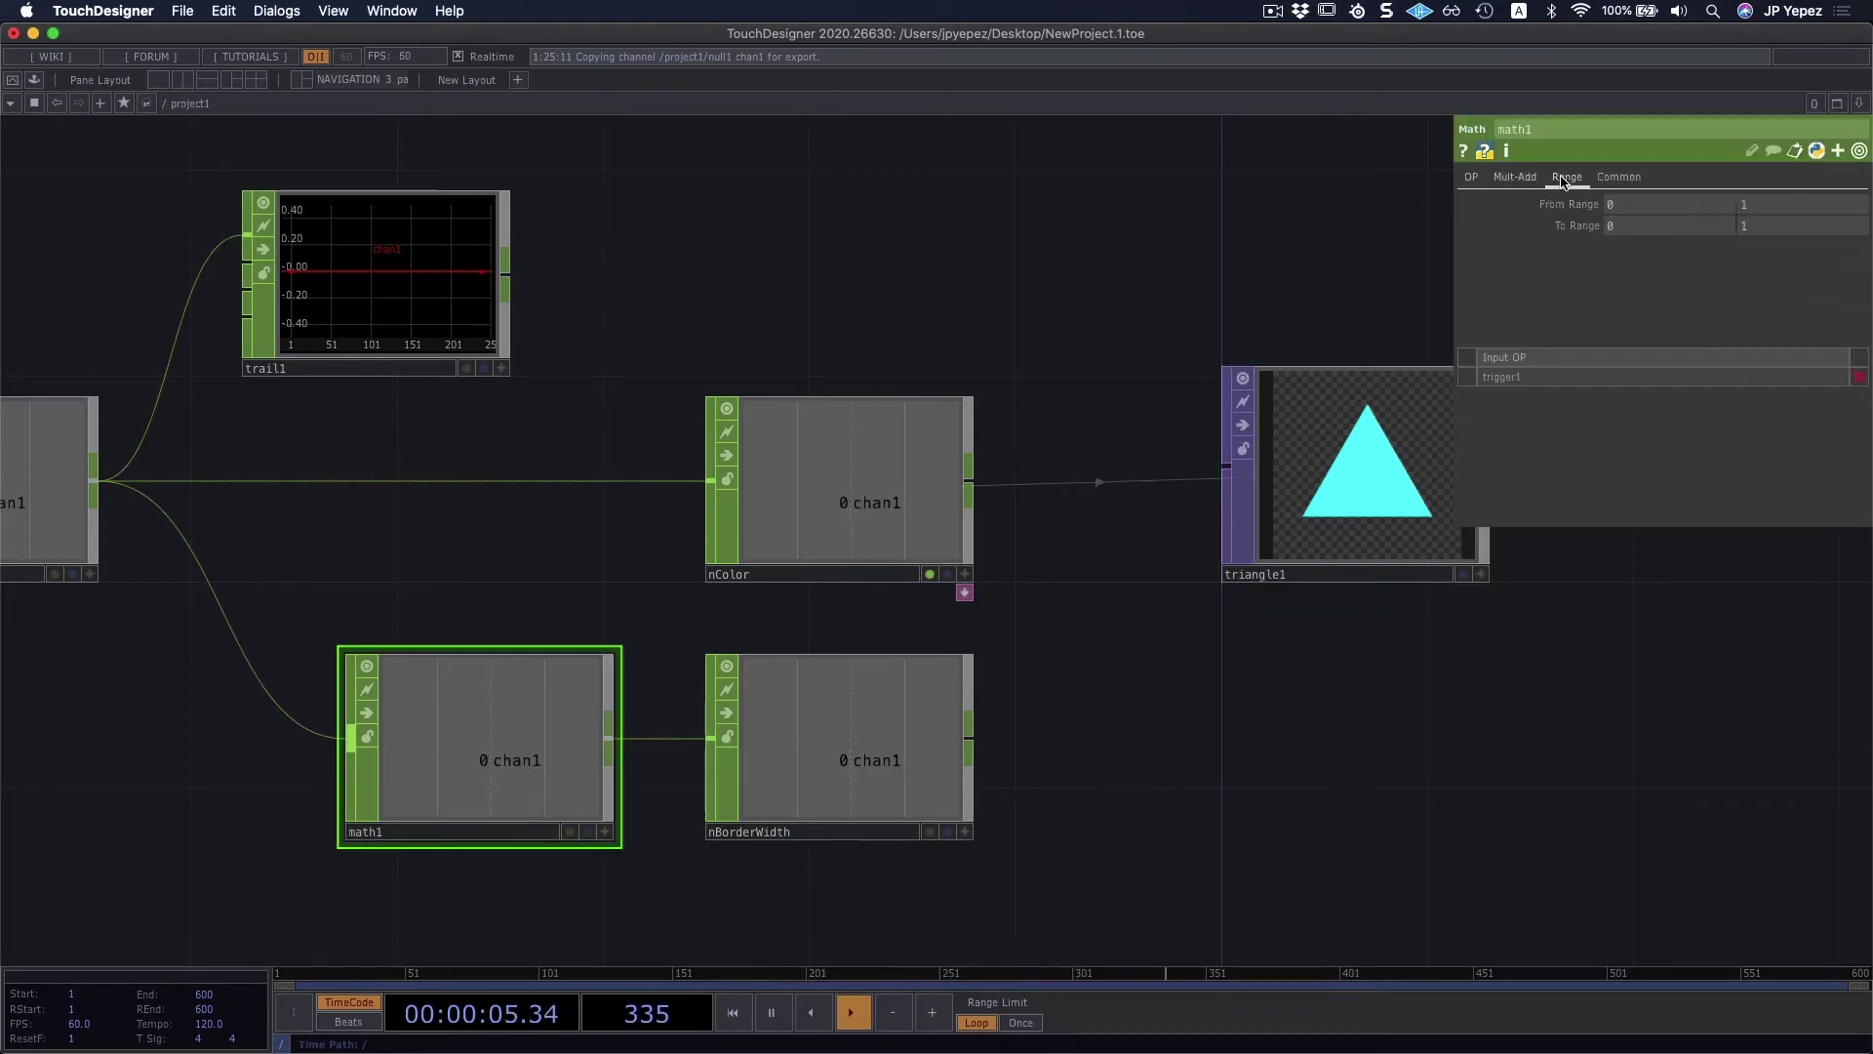
Step: Set math1's To Range to 0.02 and 0.04
click(1507, 177)
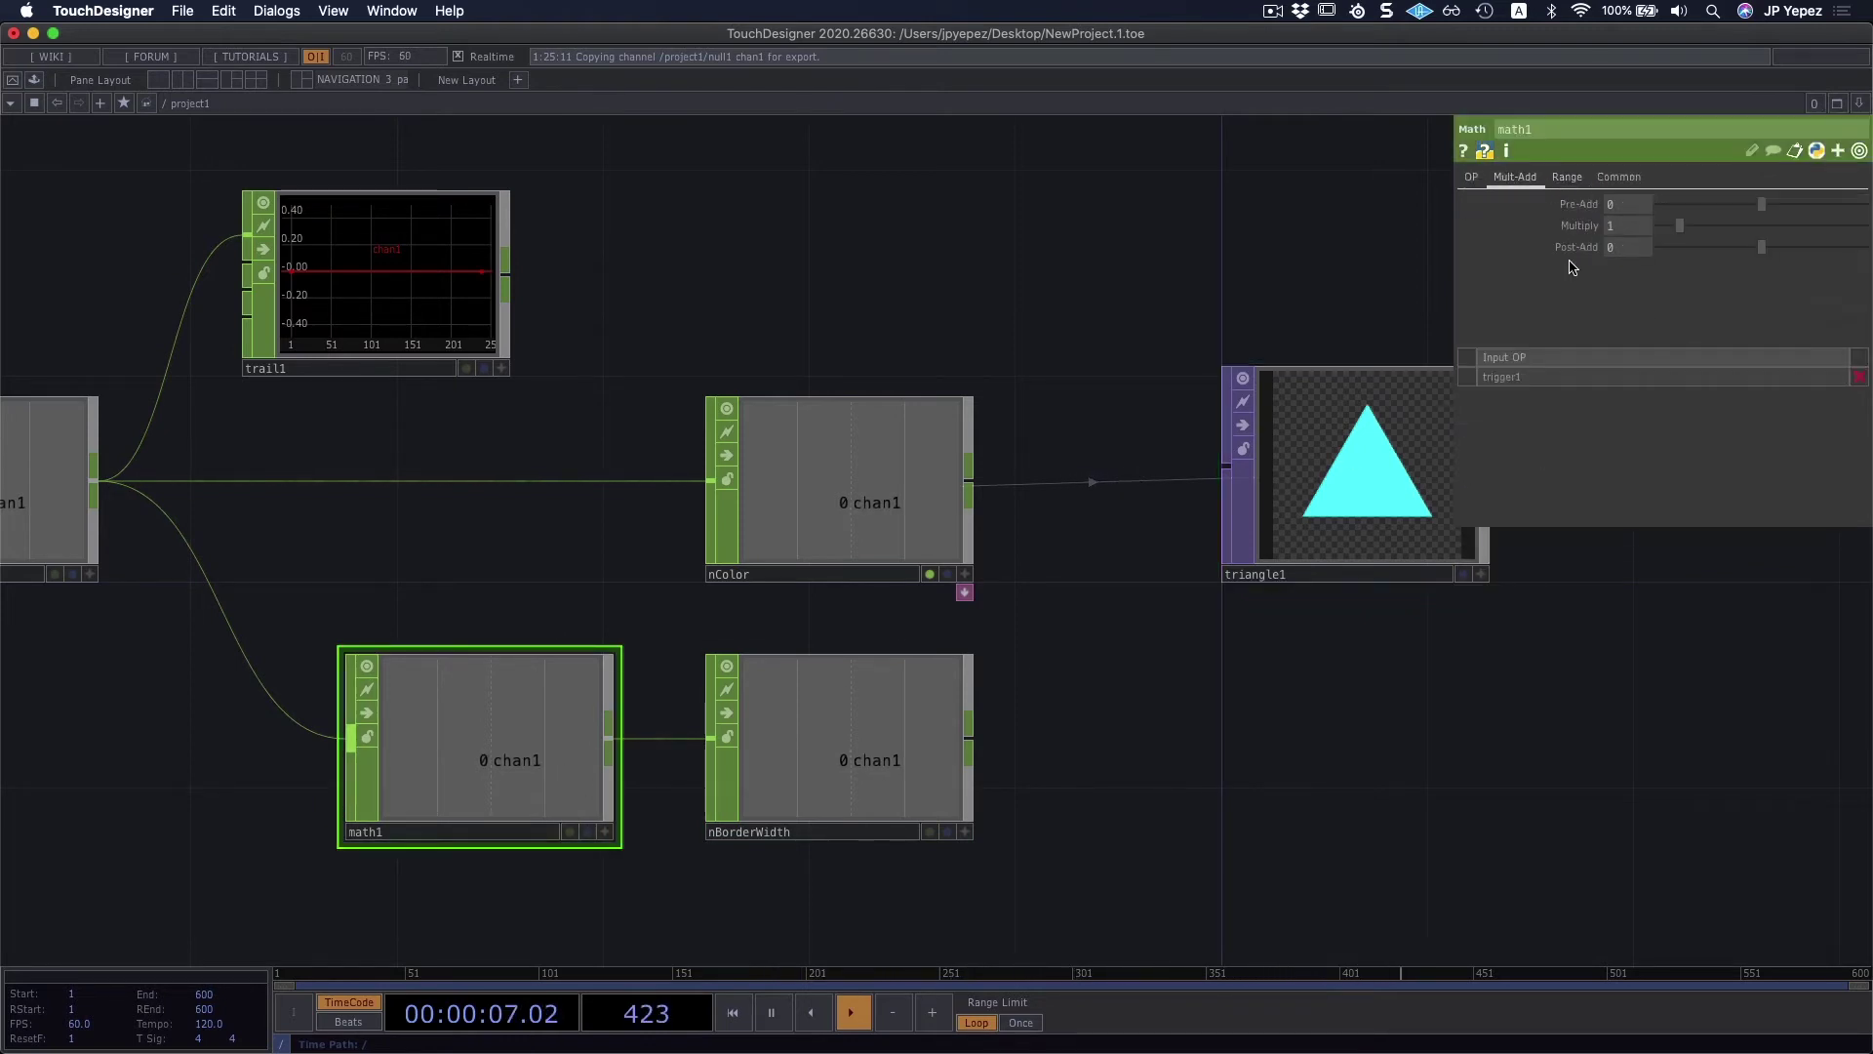
click(1580, 185)
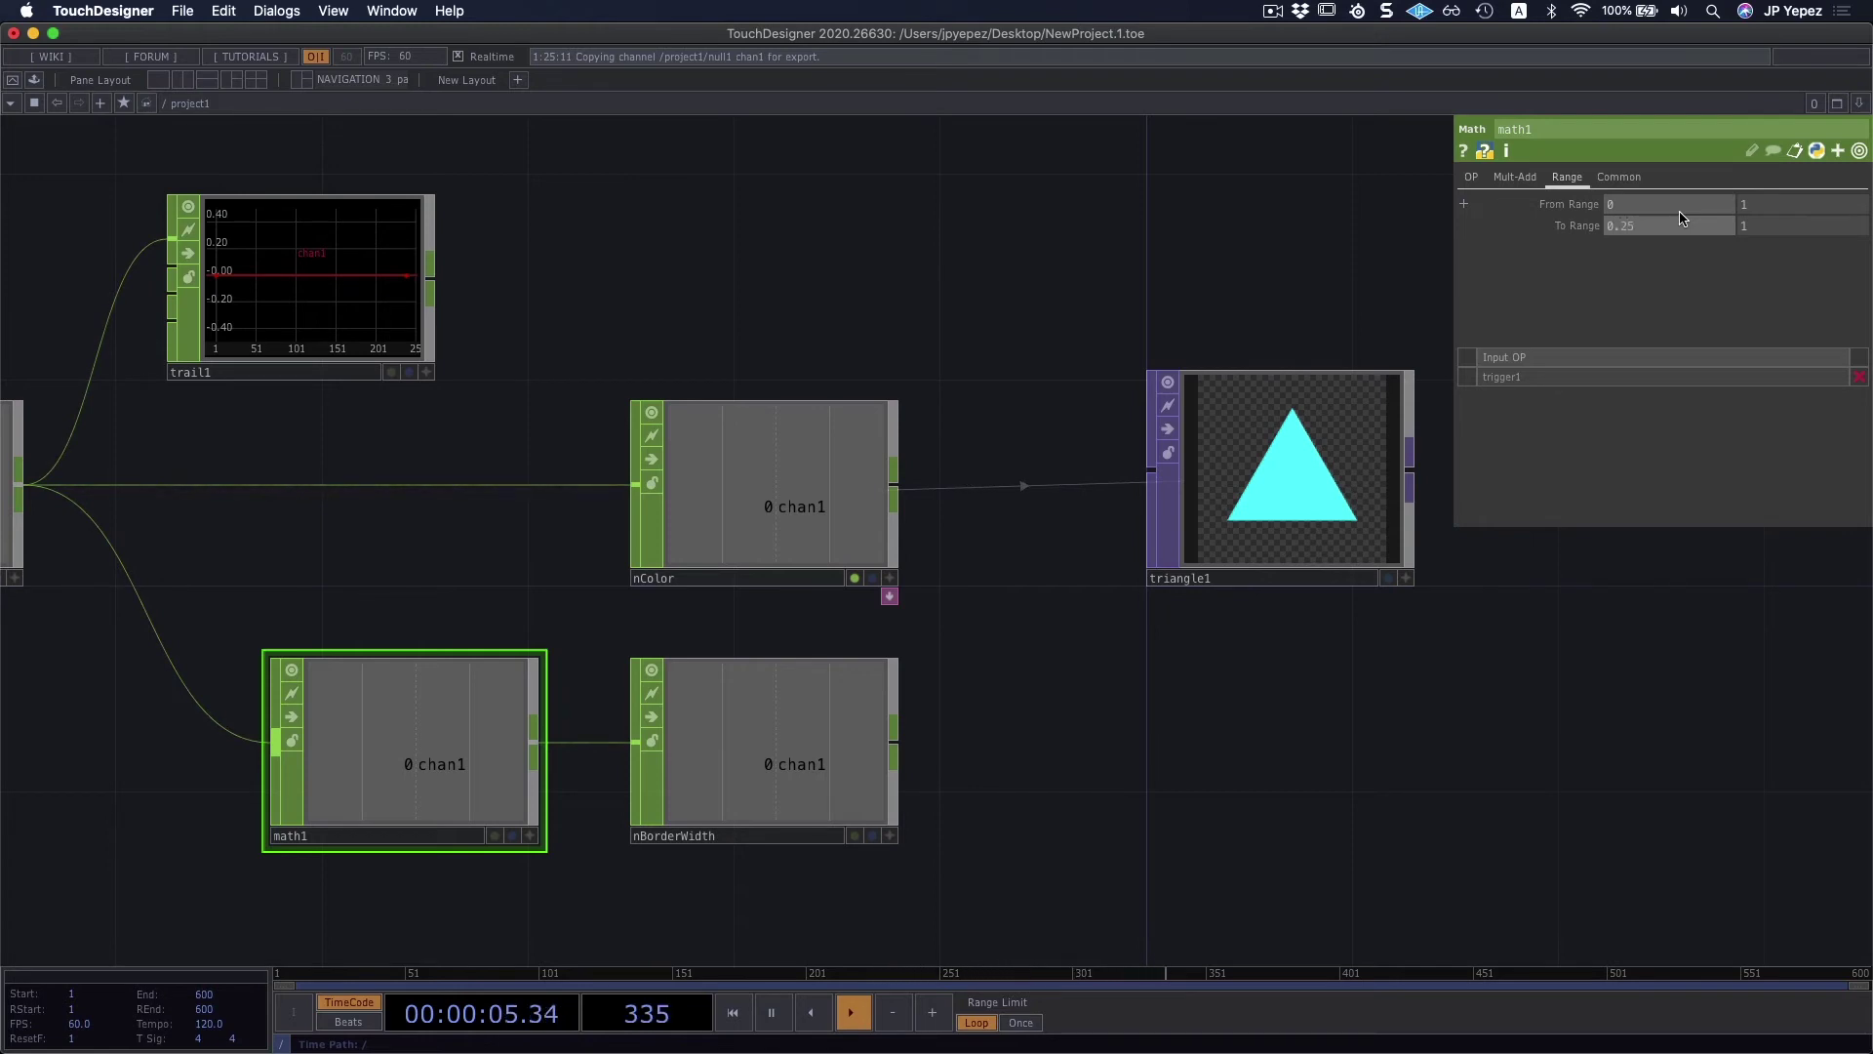
text(2)
key(Return)
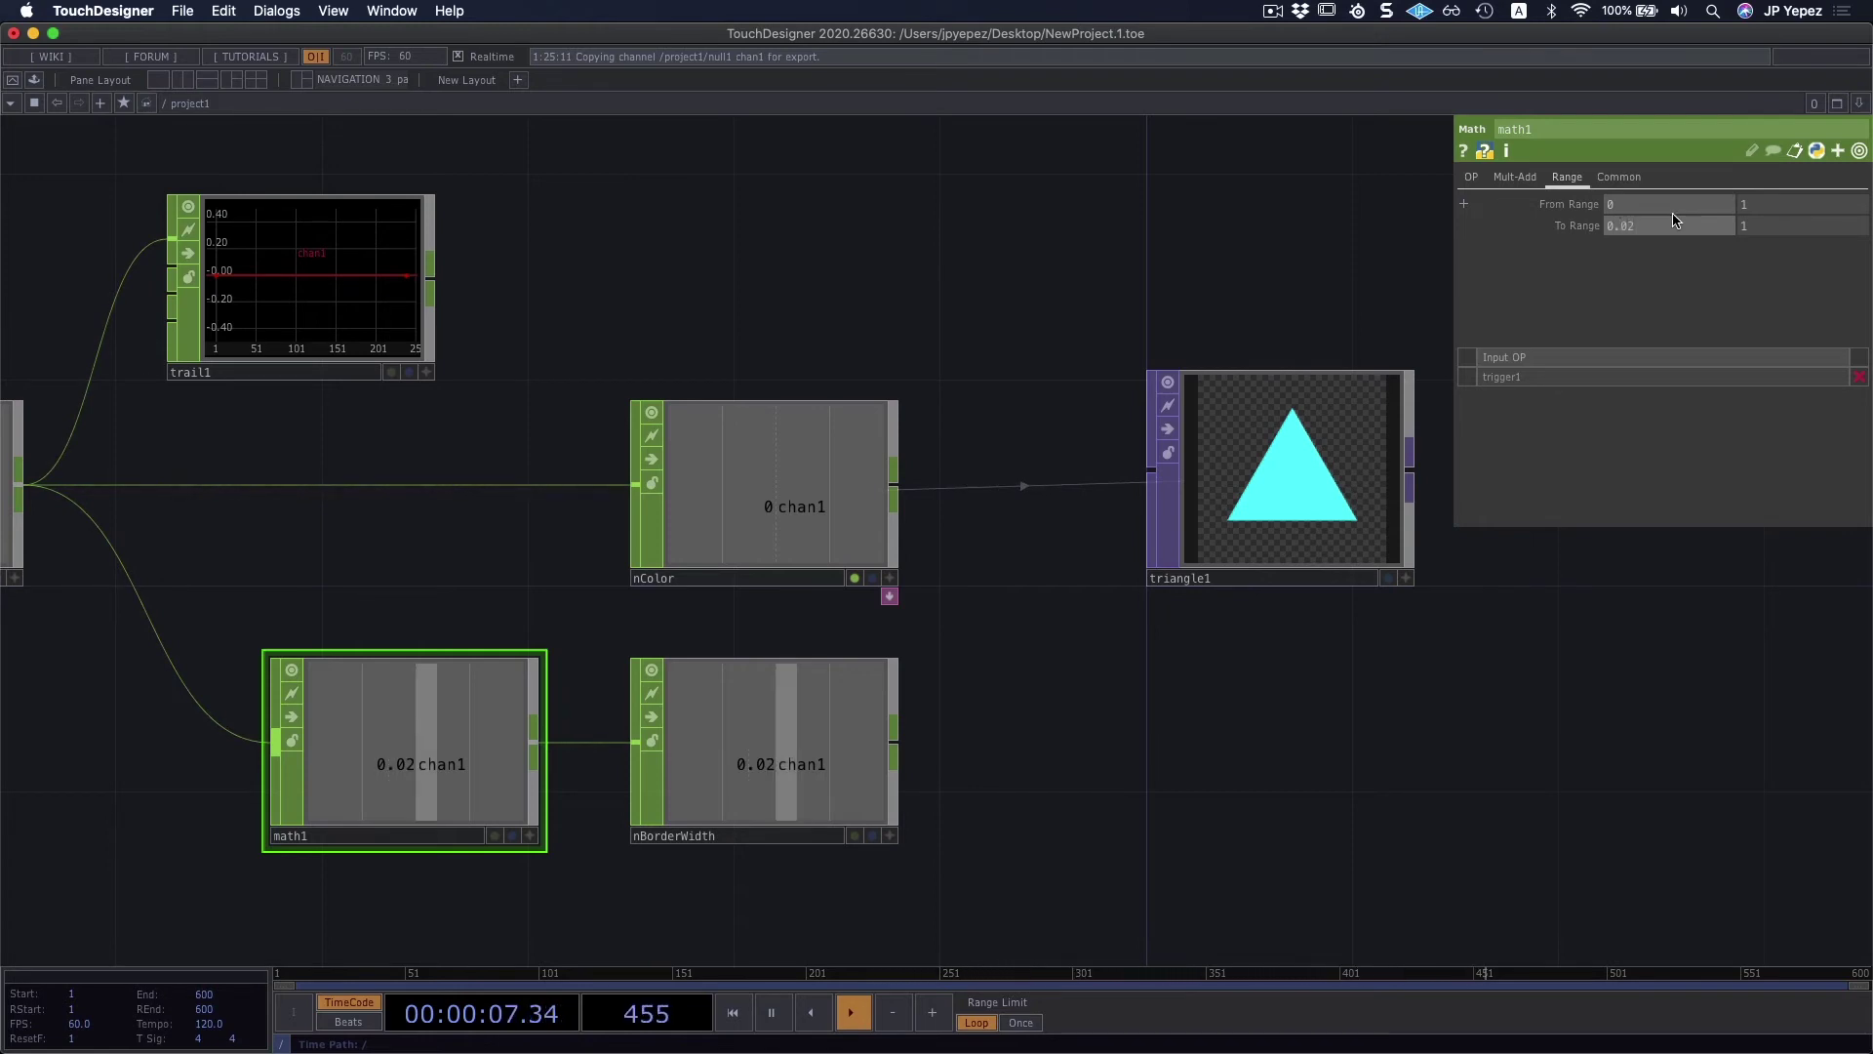
drag(1741, 225, 1797, 263)
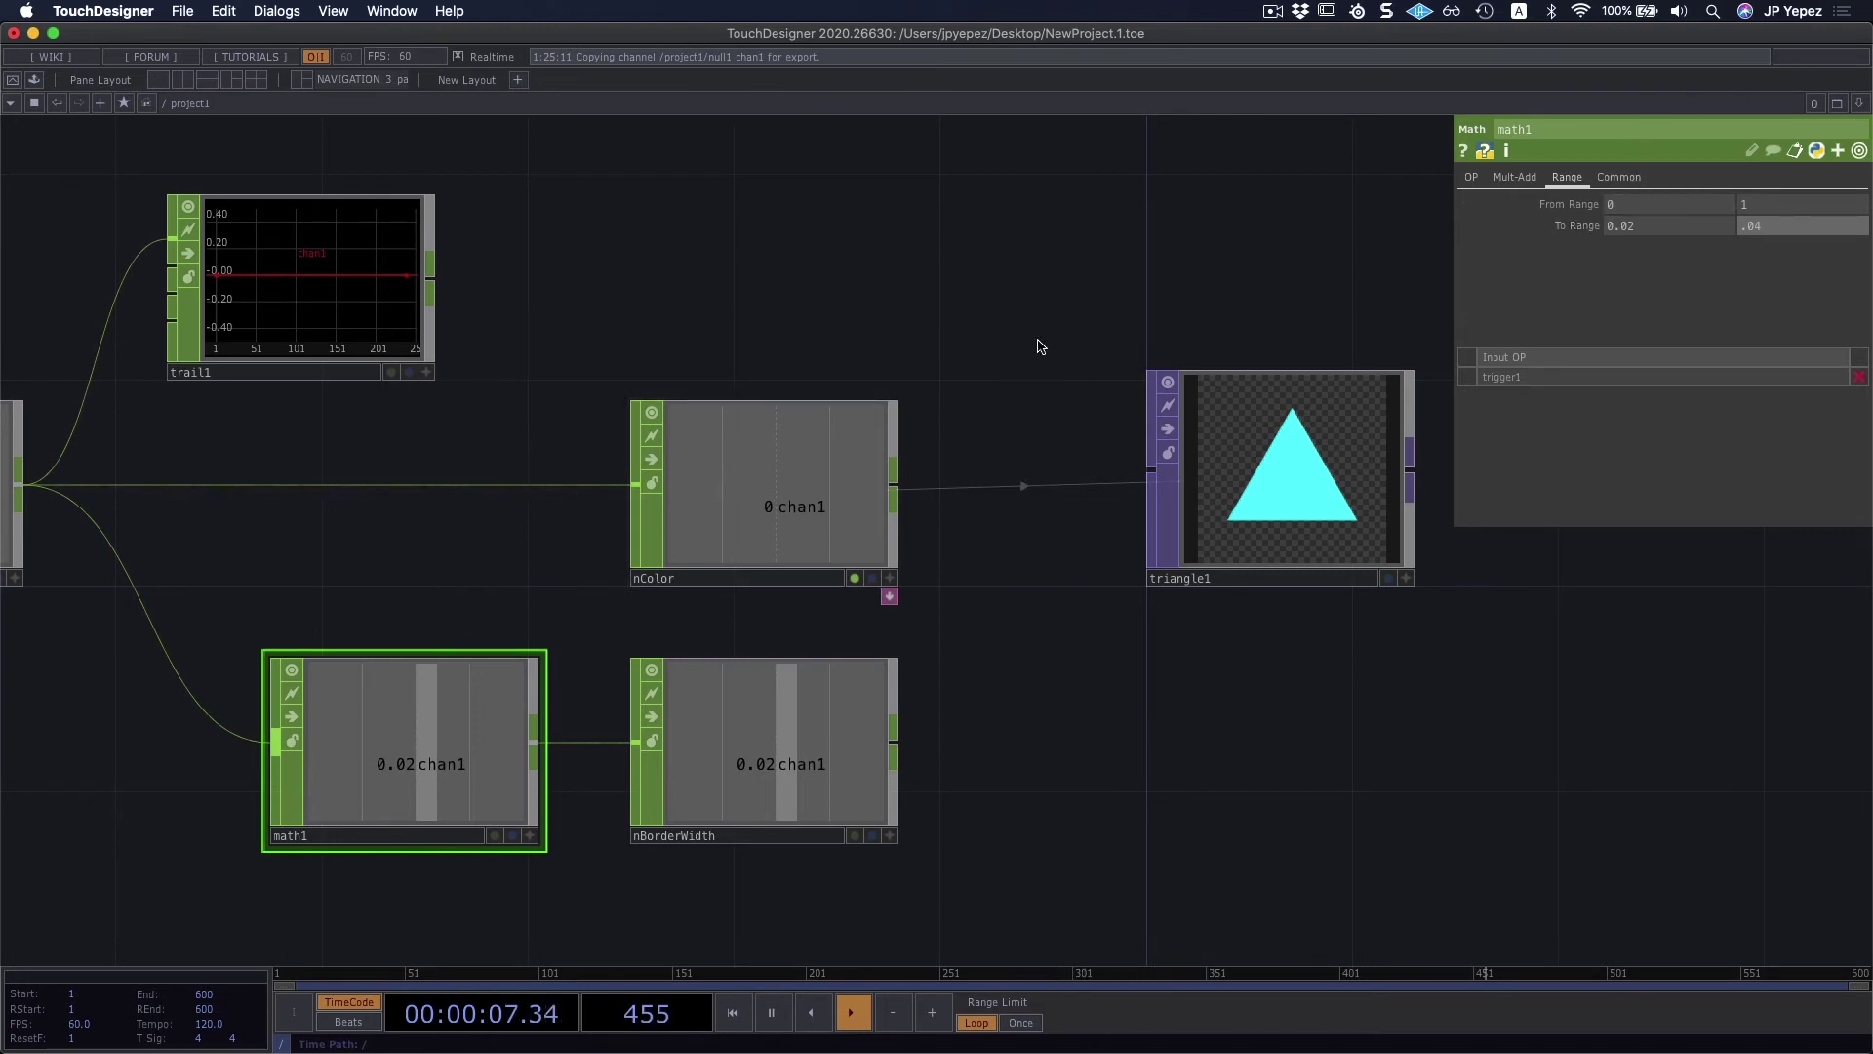
click(1514, 177)
click(1577, 178)
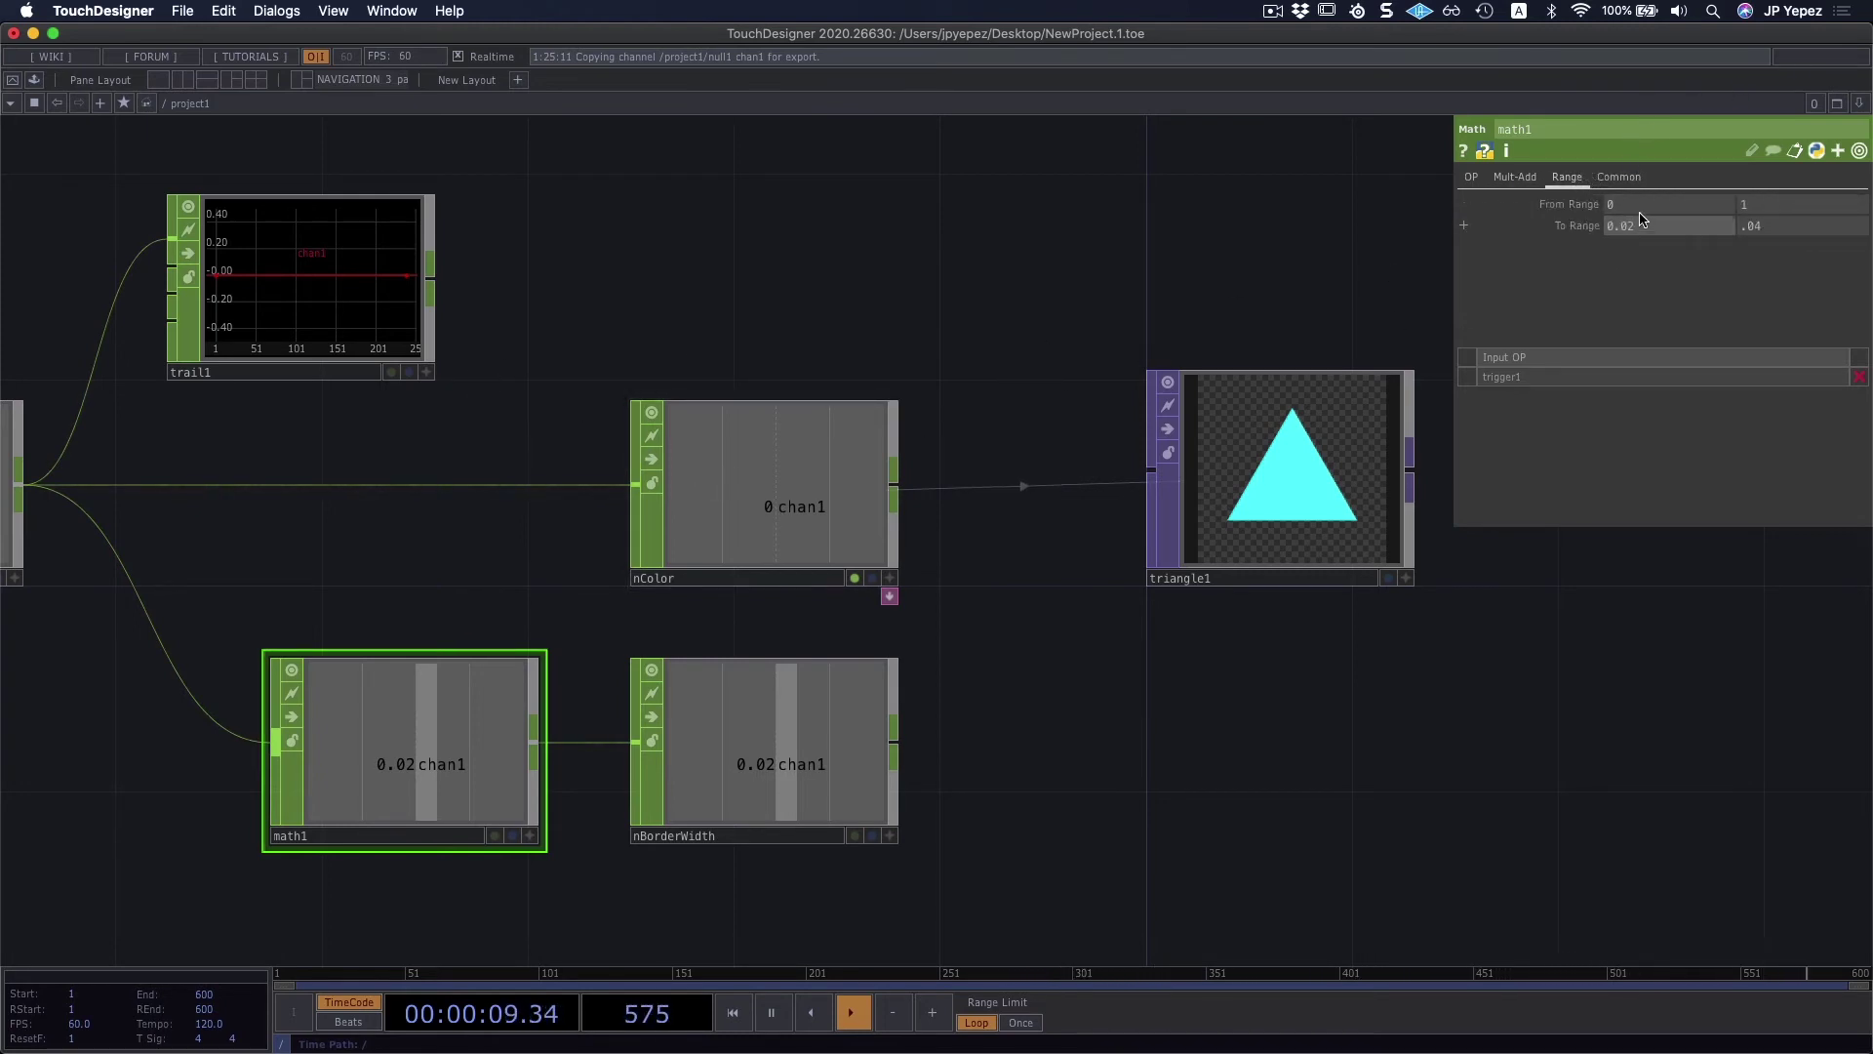
Step: Drag nBorderWidth's channel onto triangle1's Border Width parameter
drag(691, 265, 927, 210)
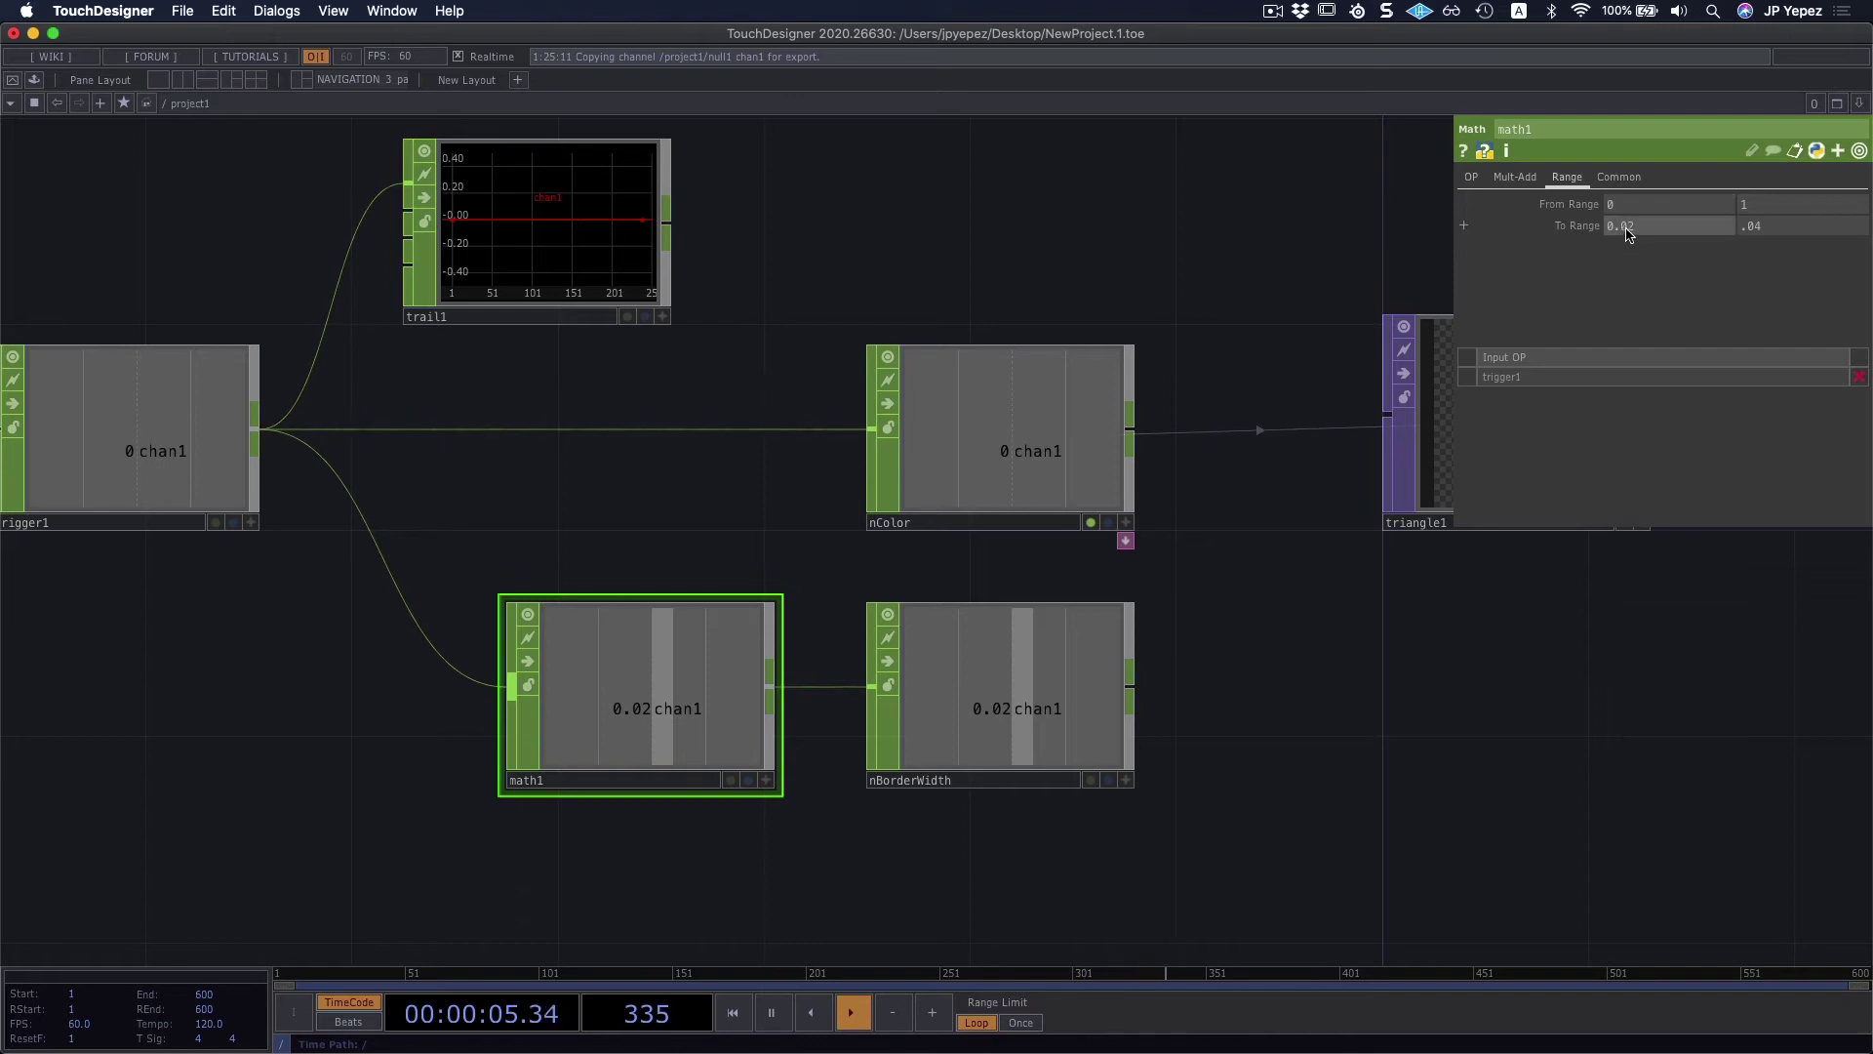
drag(1641, 744, 1563, 748)
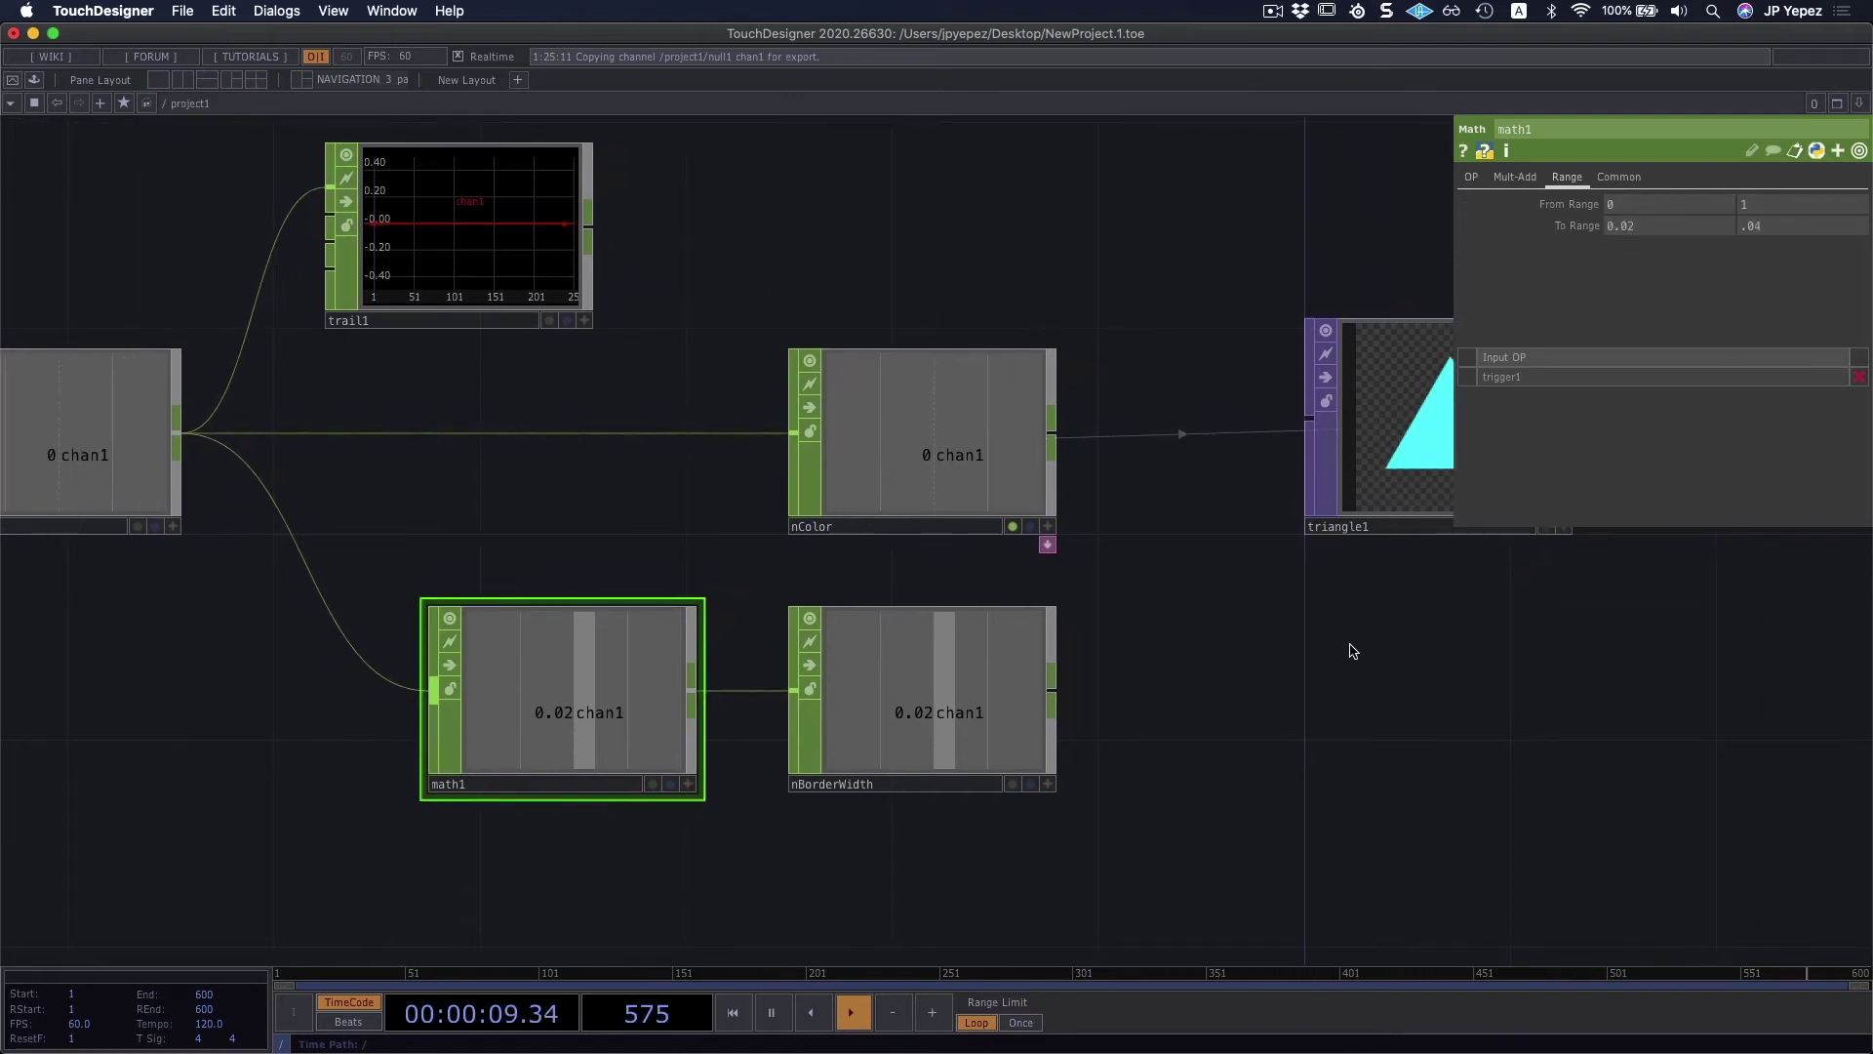
drag(1380, 677, 1286, 690)
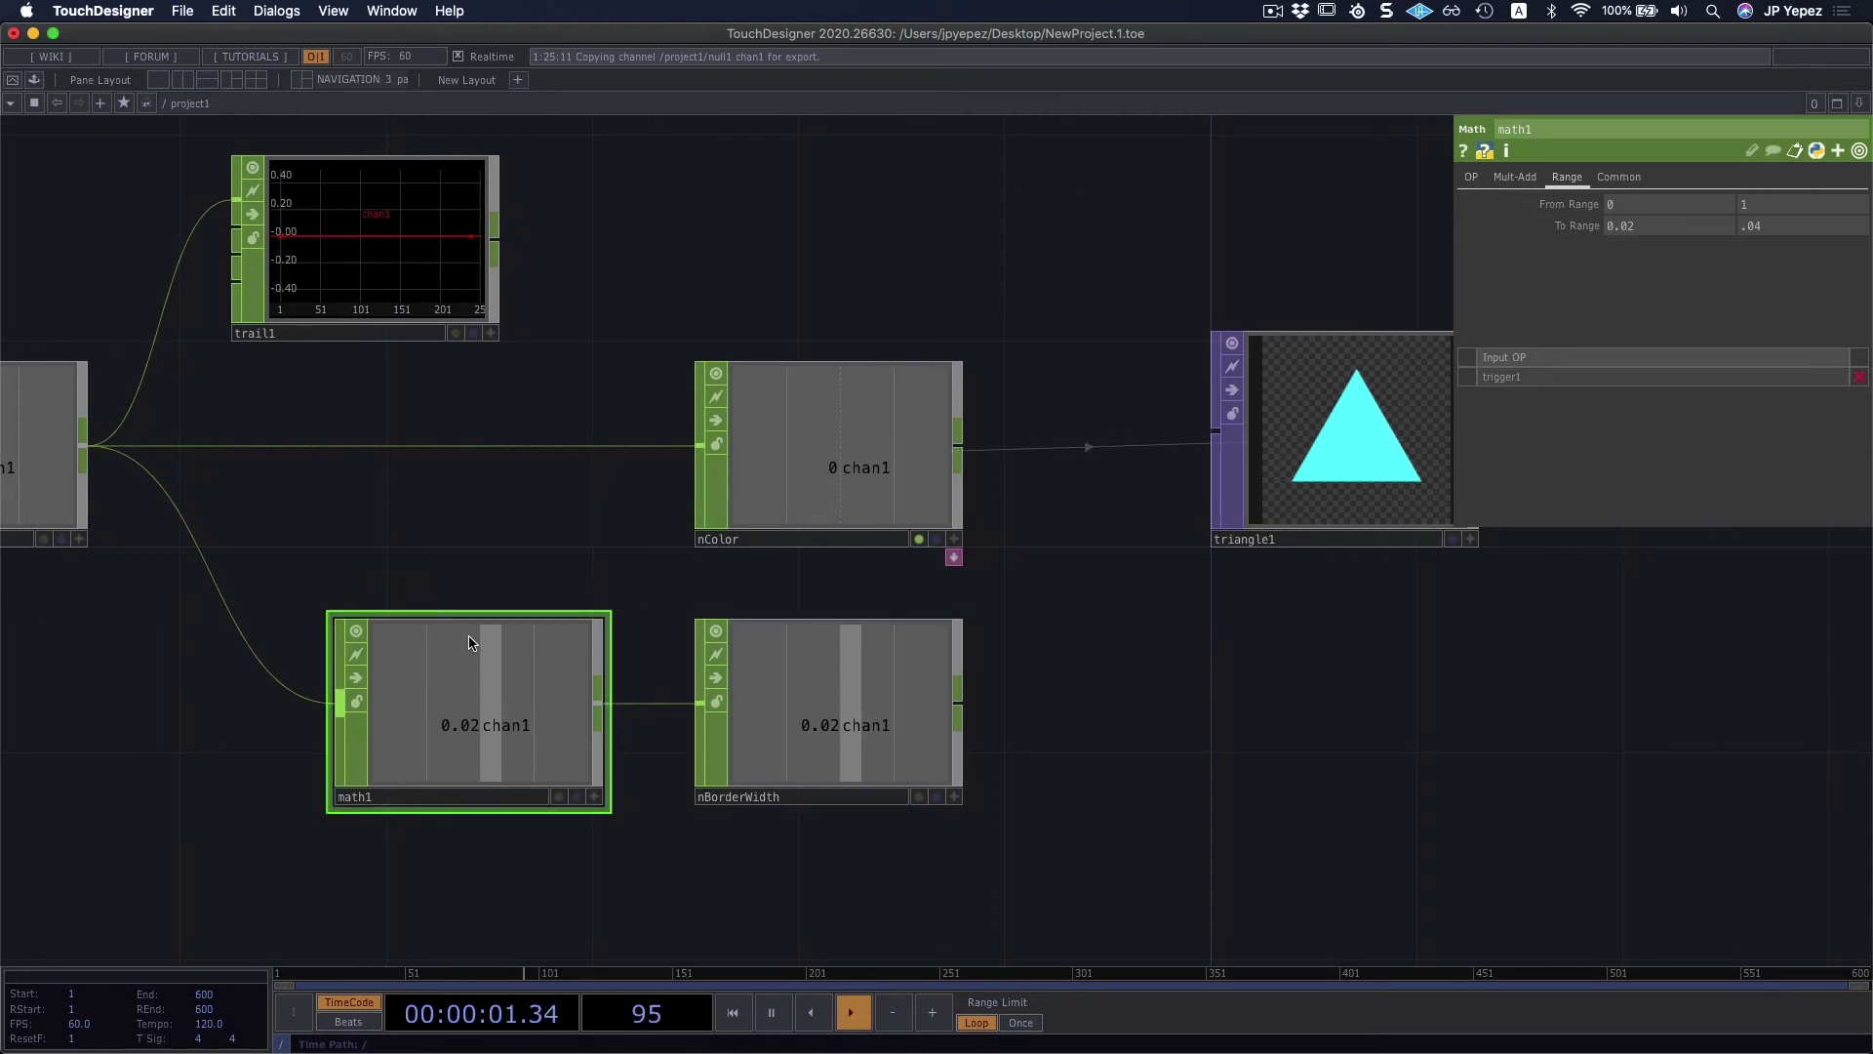
drag(432, 506, 559, 521)
click(203, 462)
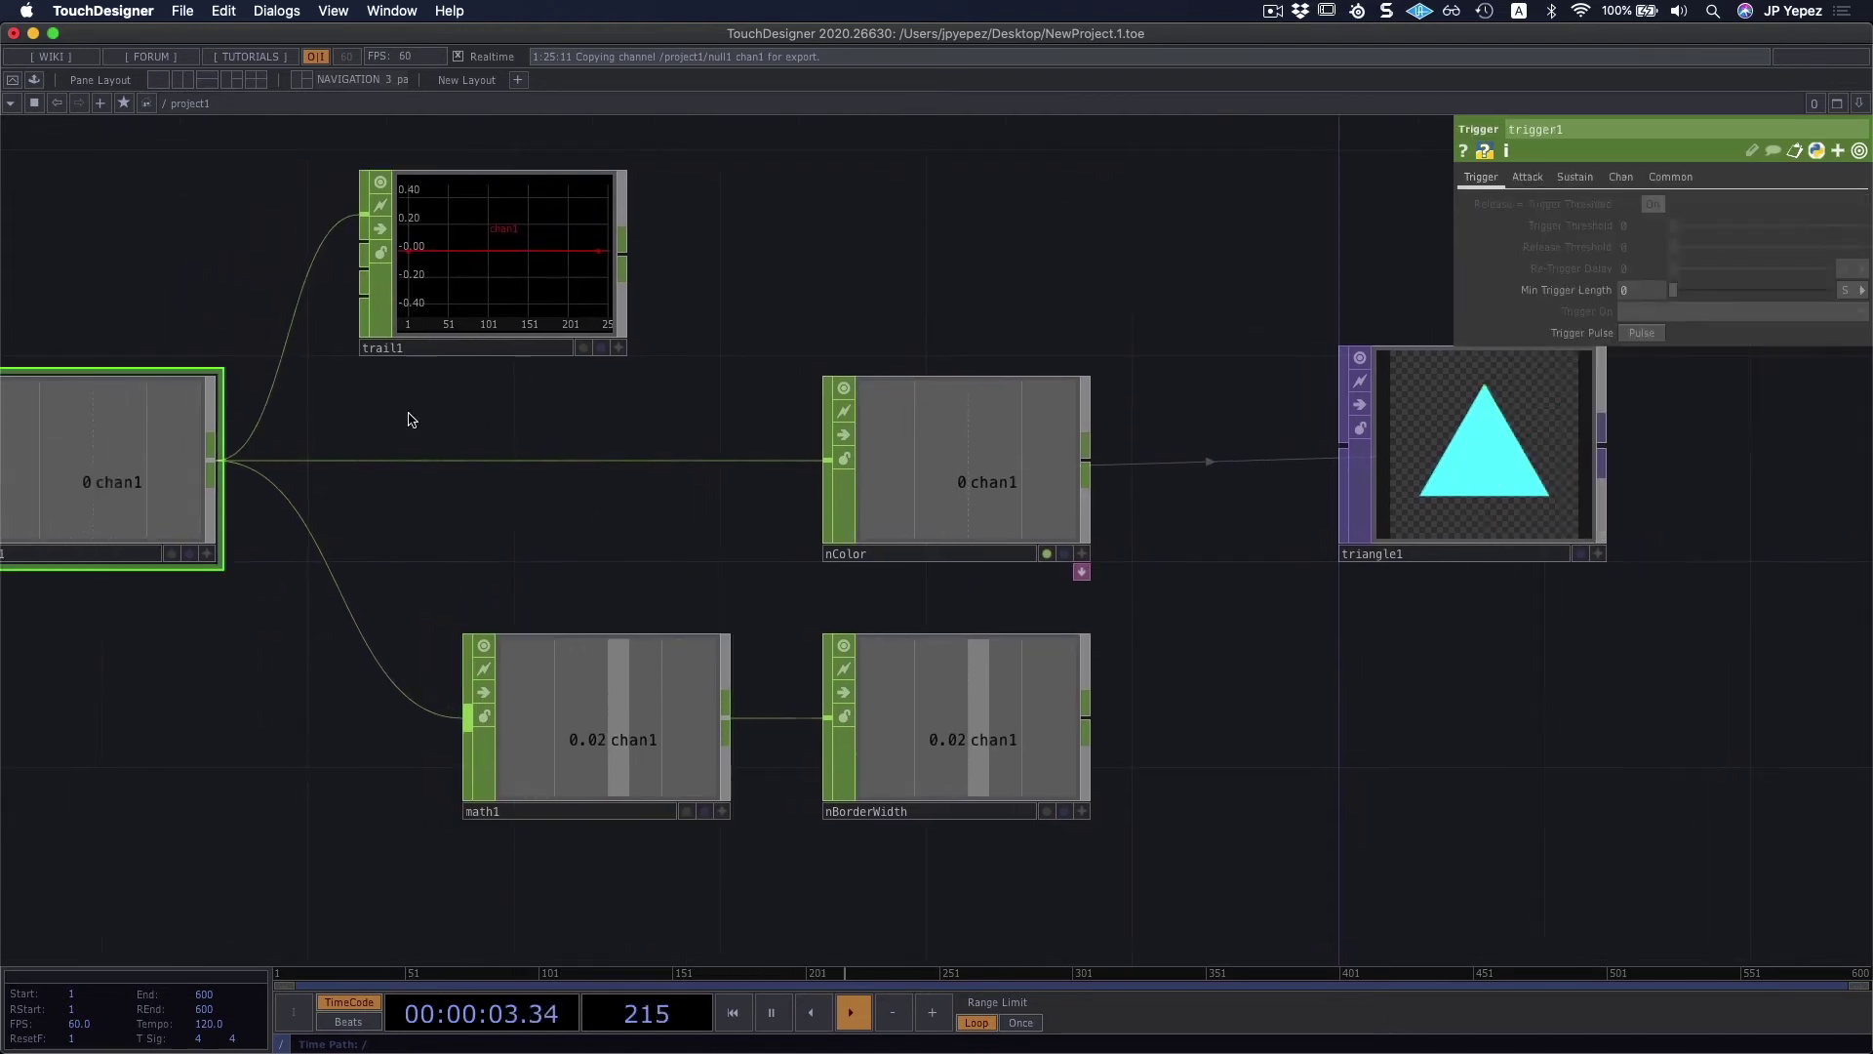
click(954, 729)
scroll(1142, 828, right, 5)
scroll(1141, 829, up, 2)
click(1395, 581)
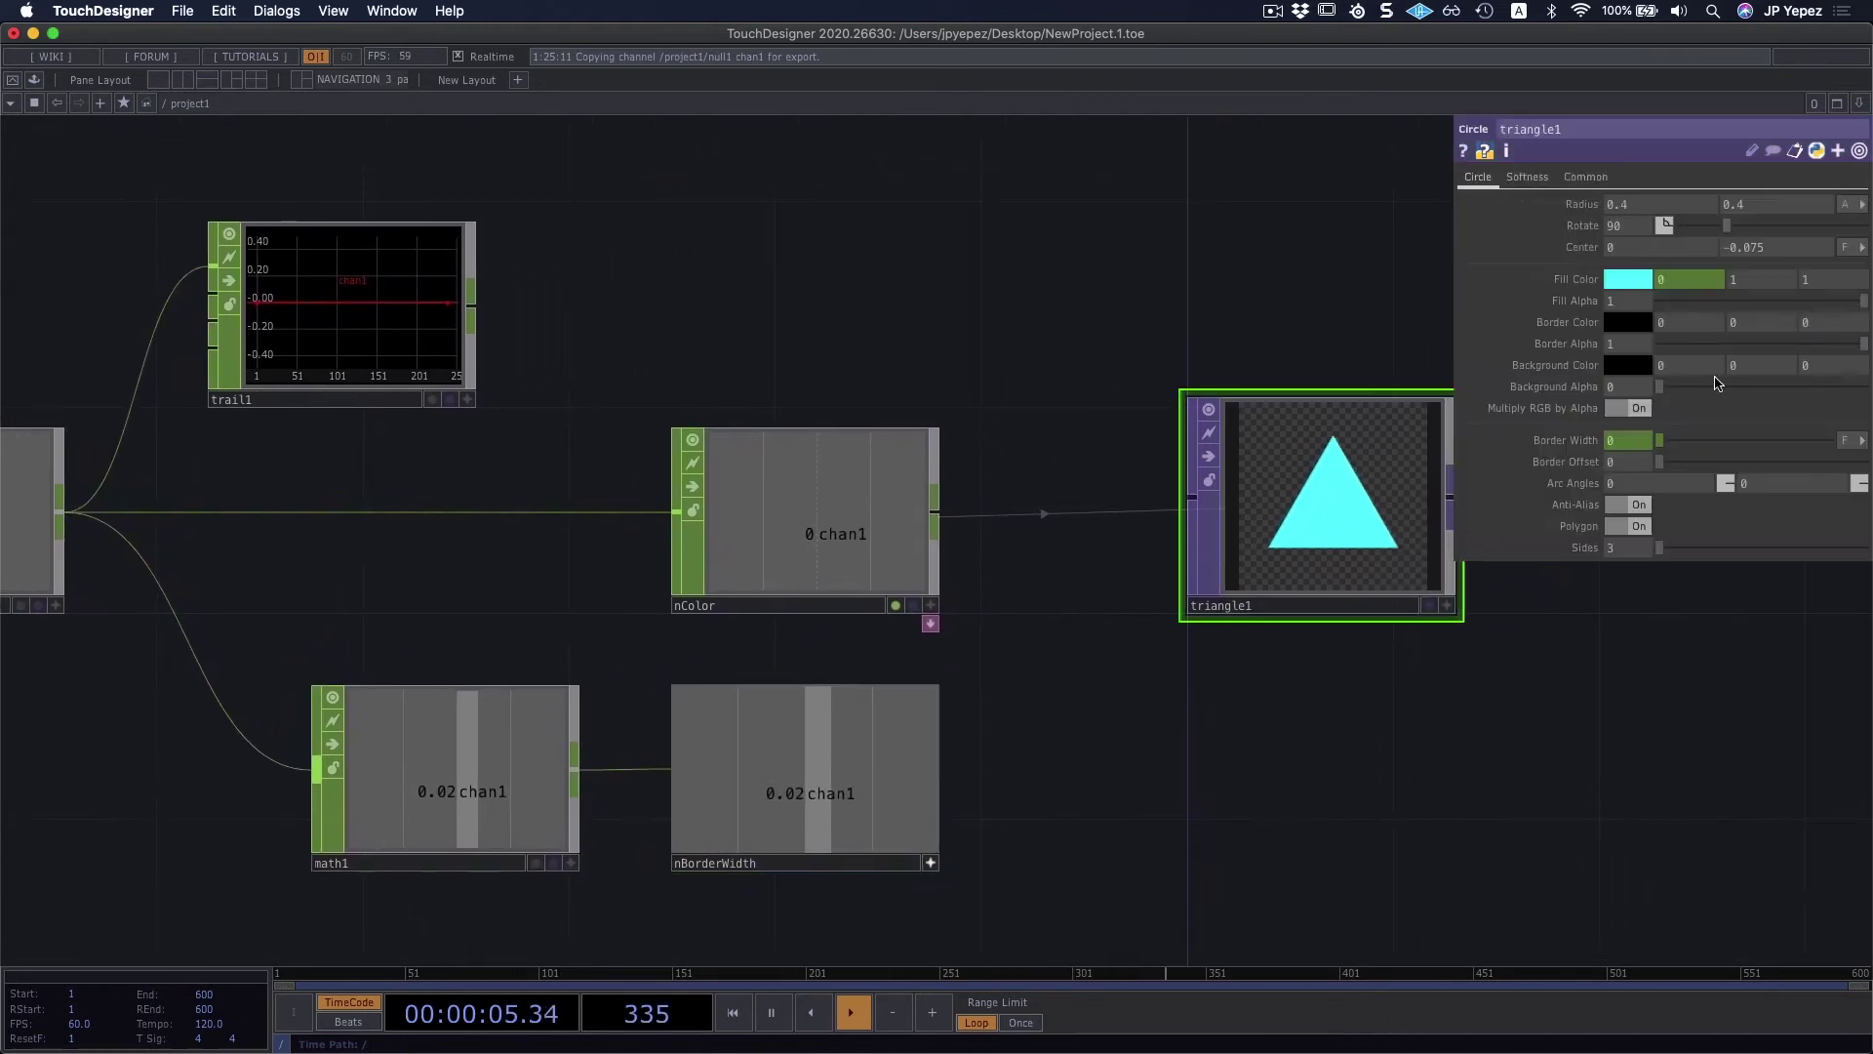
drag(881, 811, 1651, 452)
Step: Export nBorderWidth's channel to triangle1's Border Width and show the link
click(1680, 409)
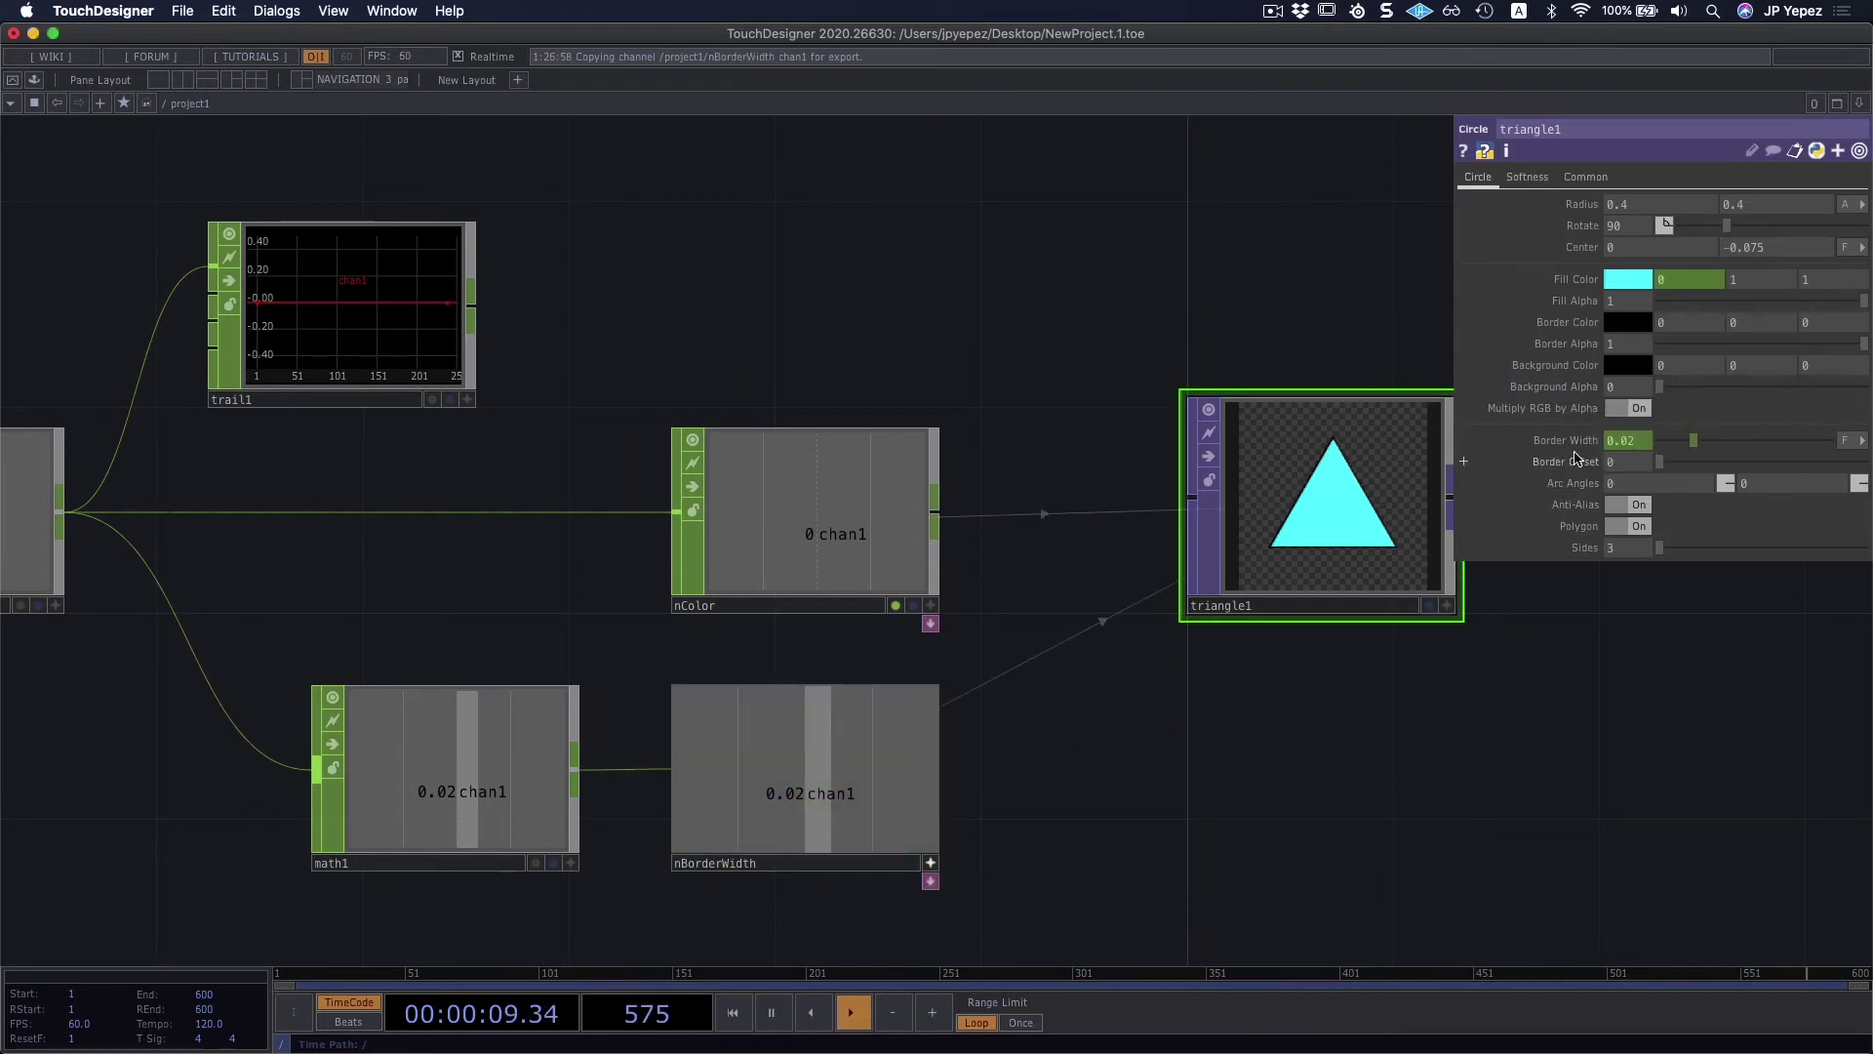
click(1463, 440)
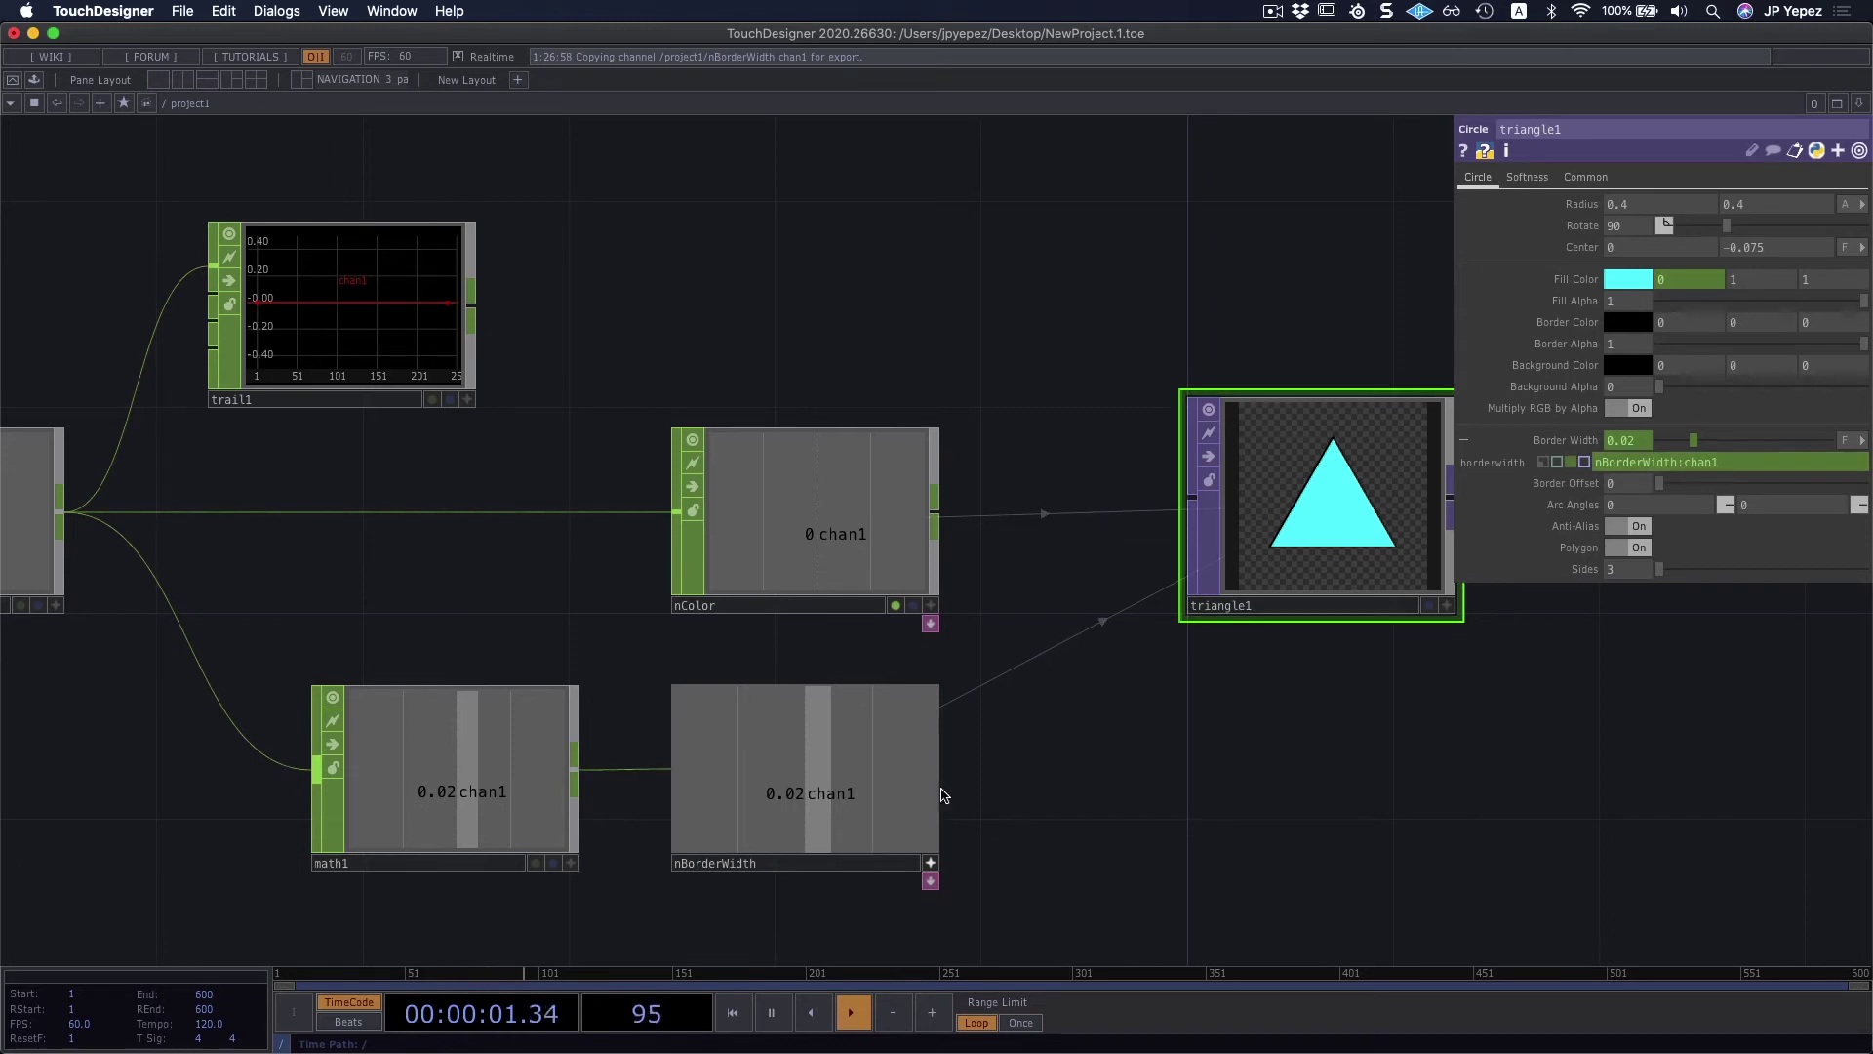
scroll(689, 639, left, 5)
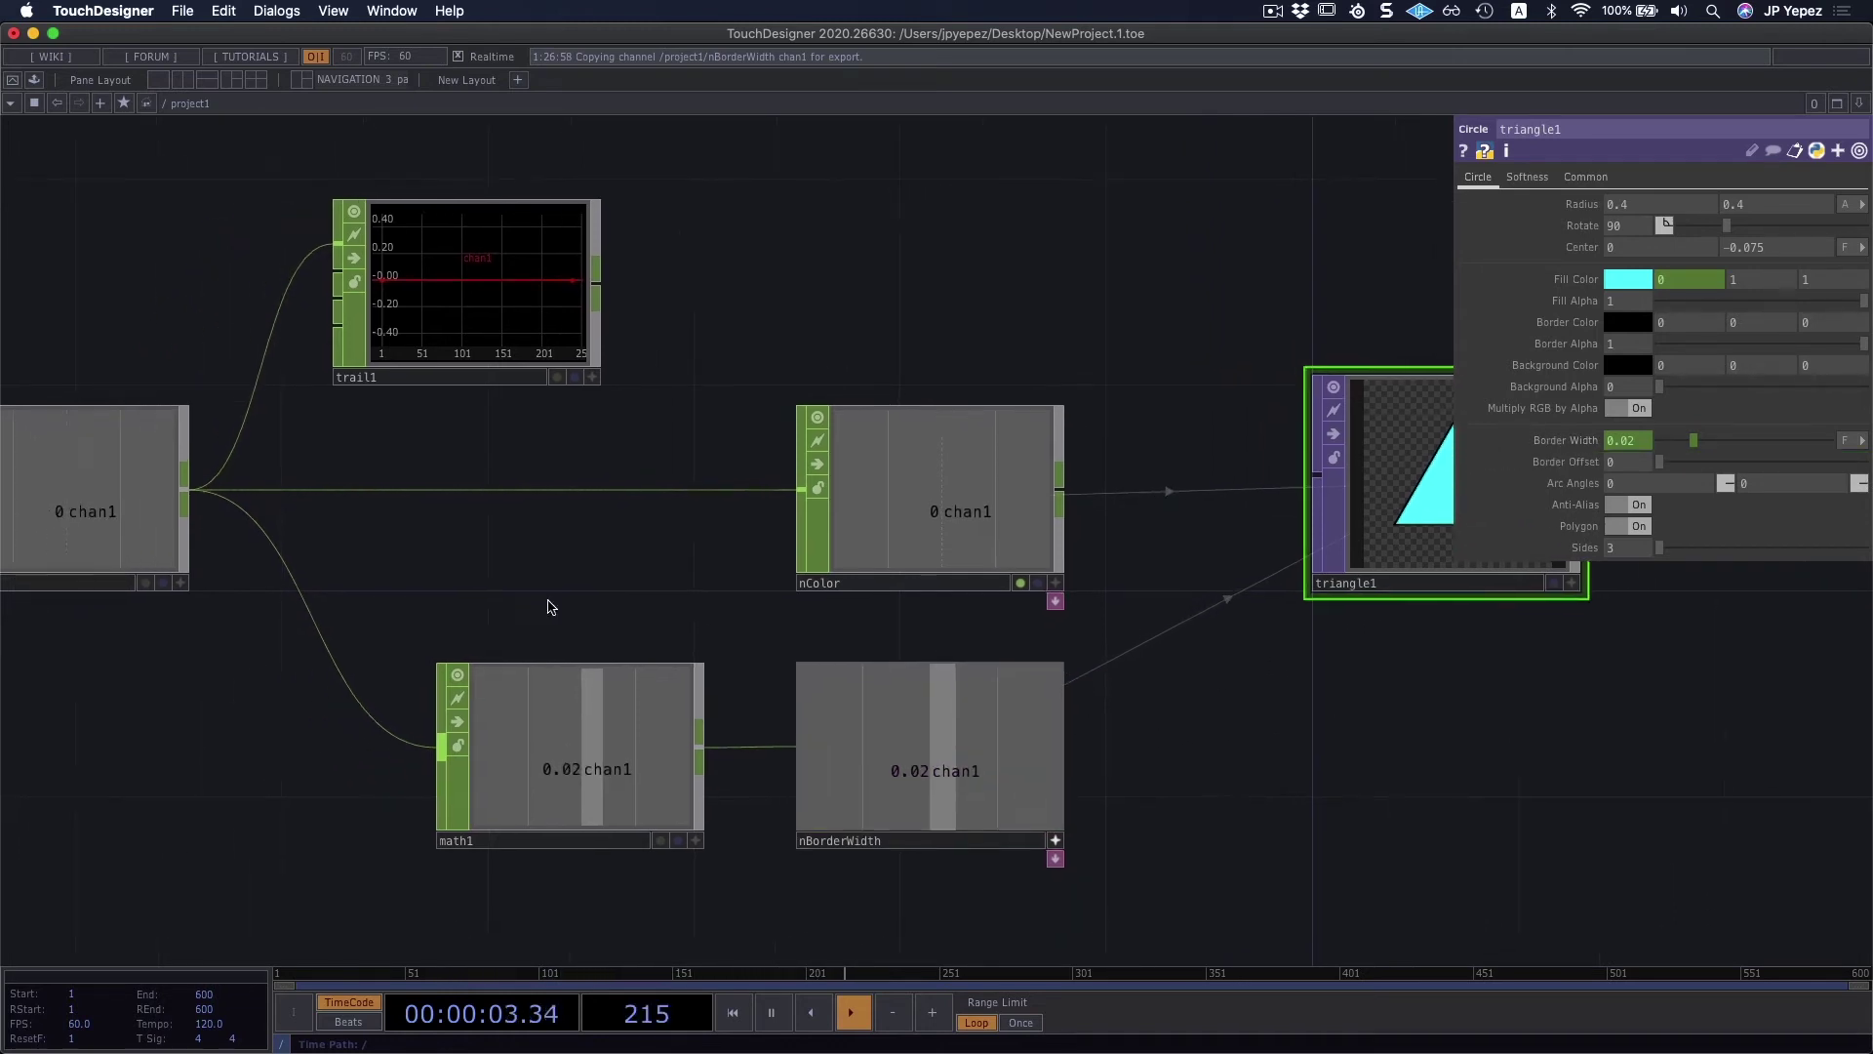
Step: Fire repeated trigger1 pulses to watch the triangle flash and trail1 graph each pulse
click(146, 497)
scroll(1053, 361, right, 5)
click(1642, 333)
scroll(1262, 526, up, 5)
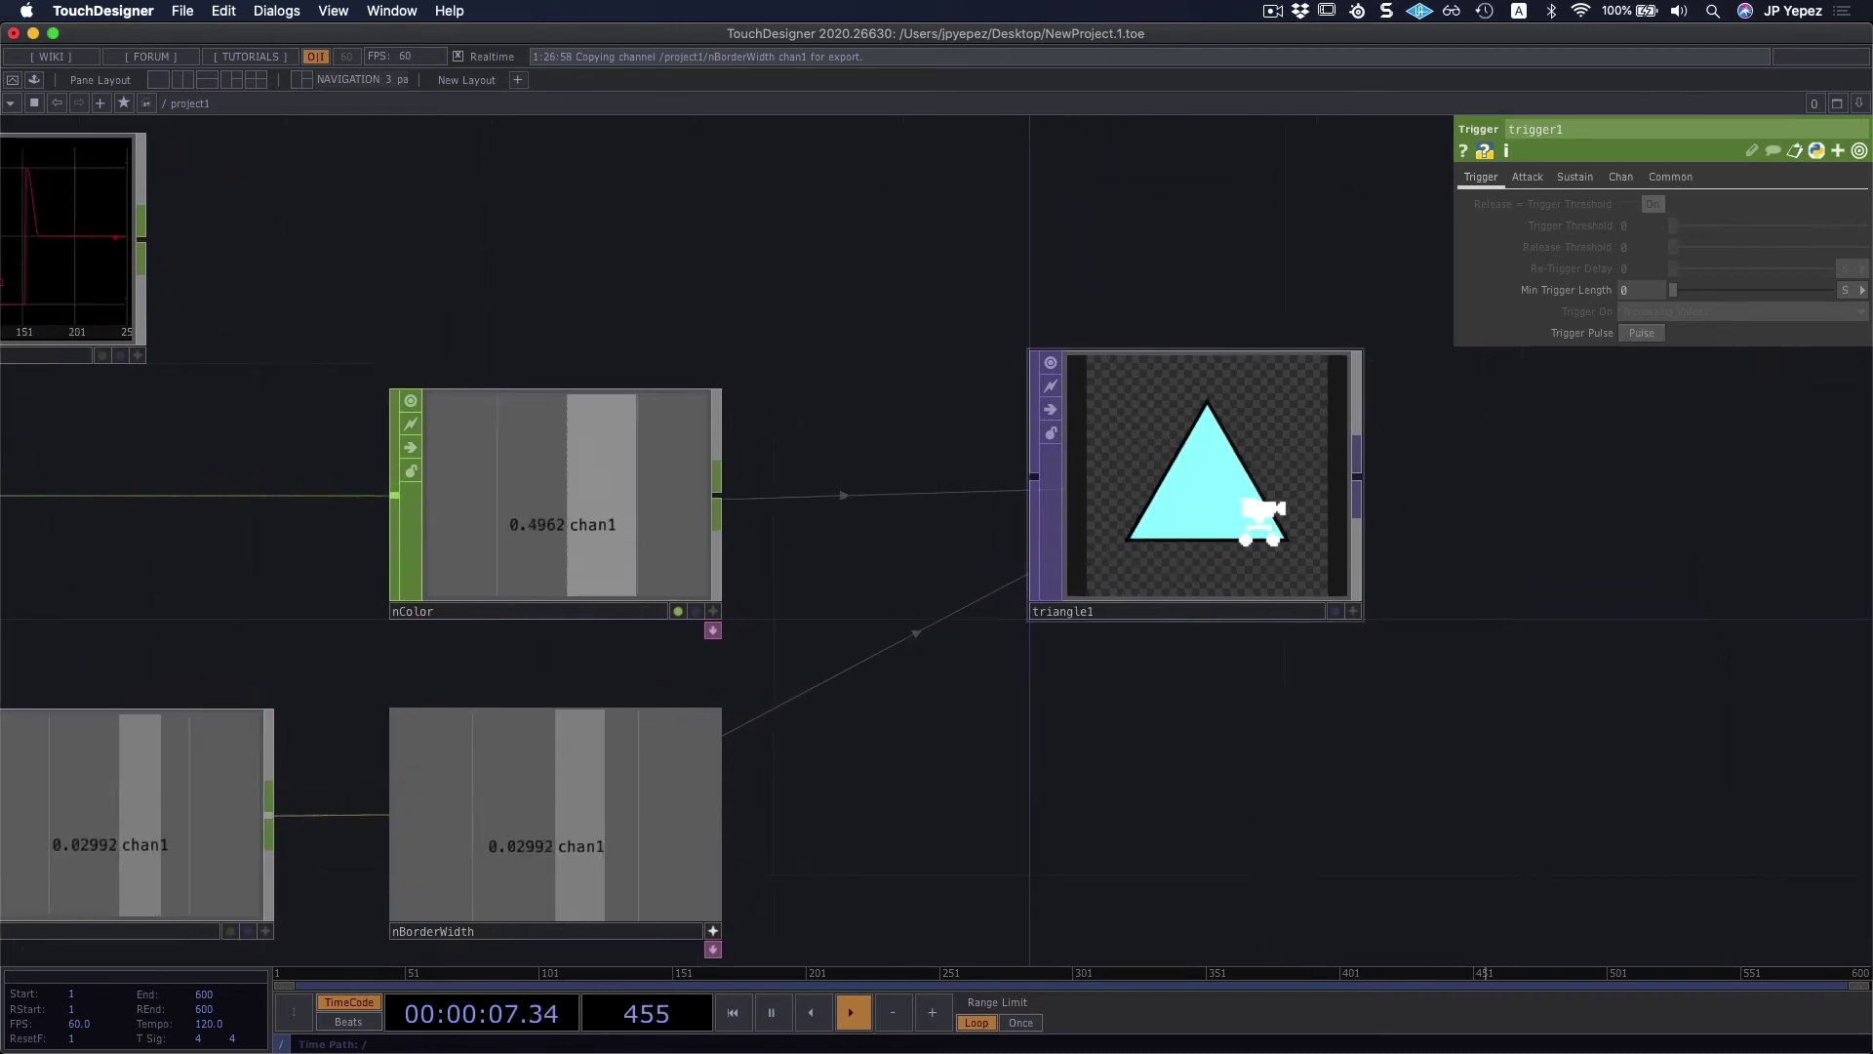
click(1642, 332)
click(1642, 332)
click(1642, 332)
click(1642, 333)
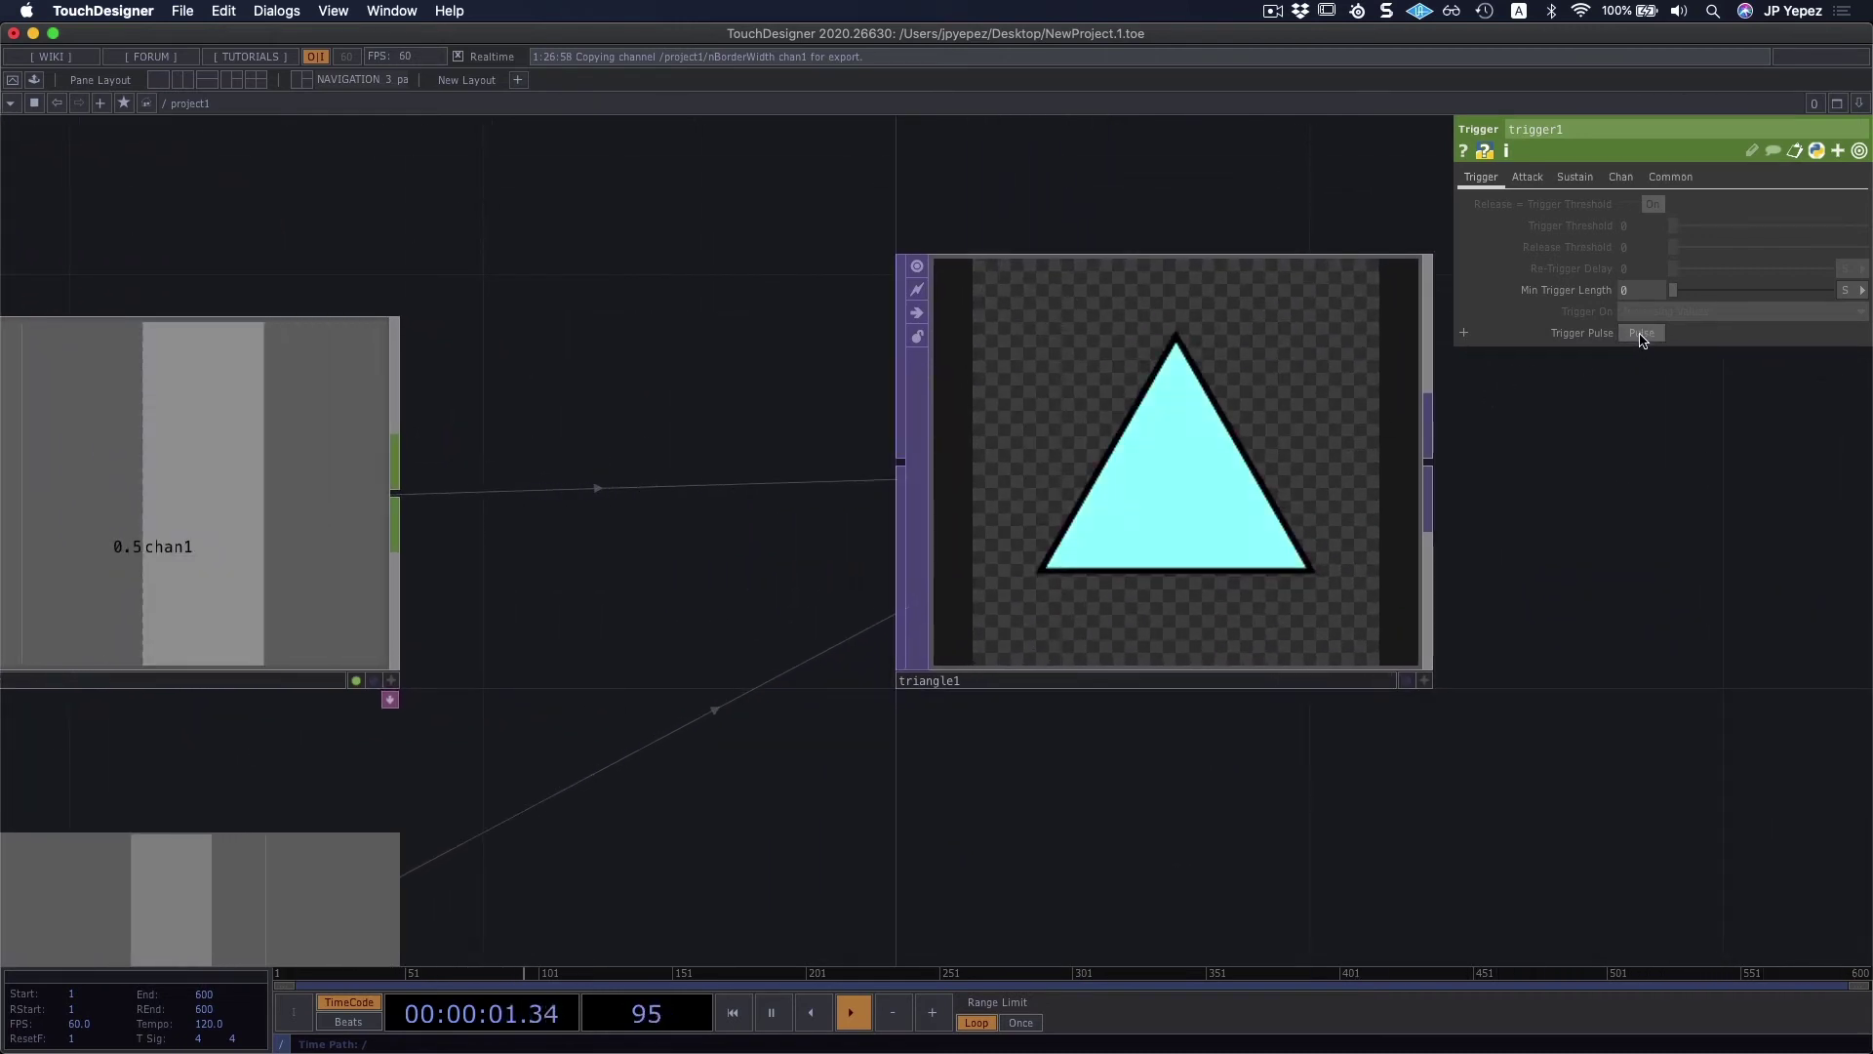
click(1659, 336)
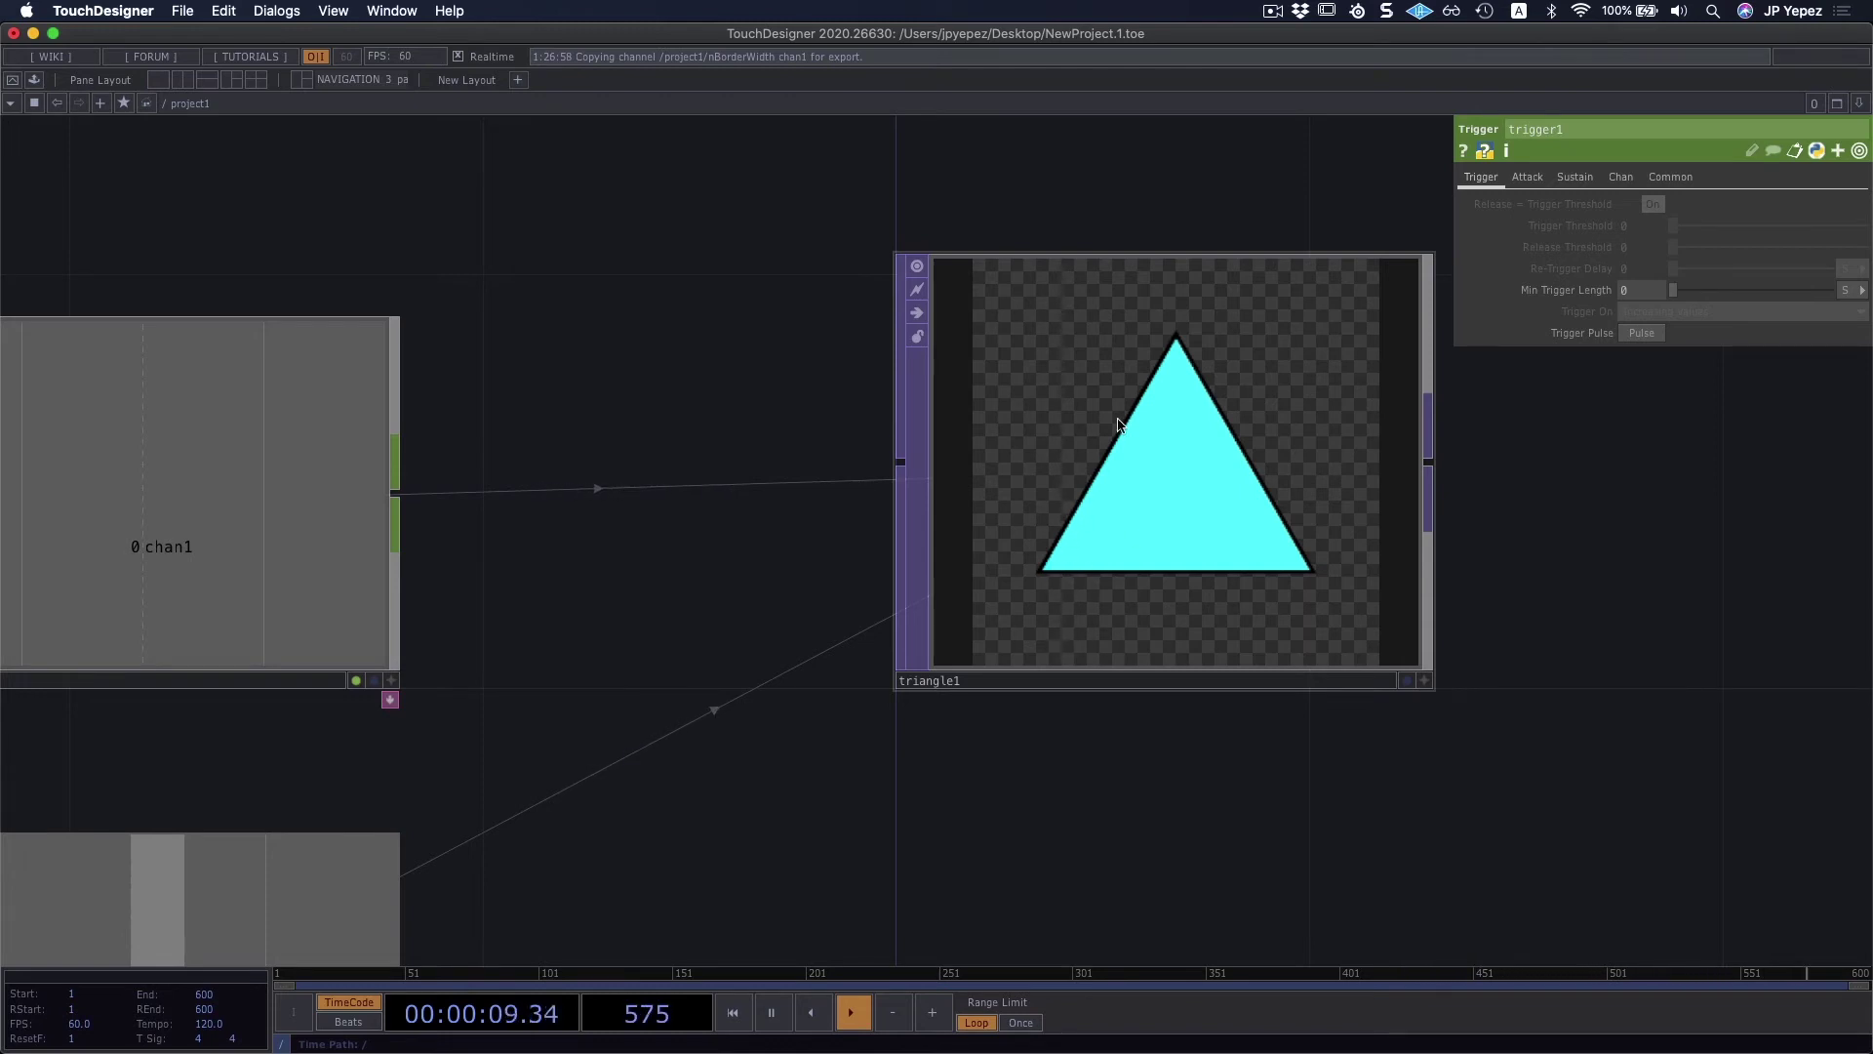
click(1642, 332)
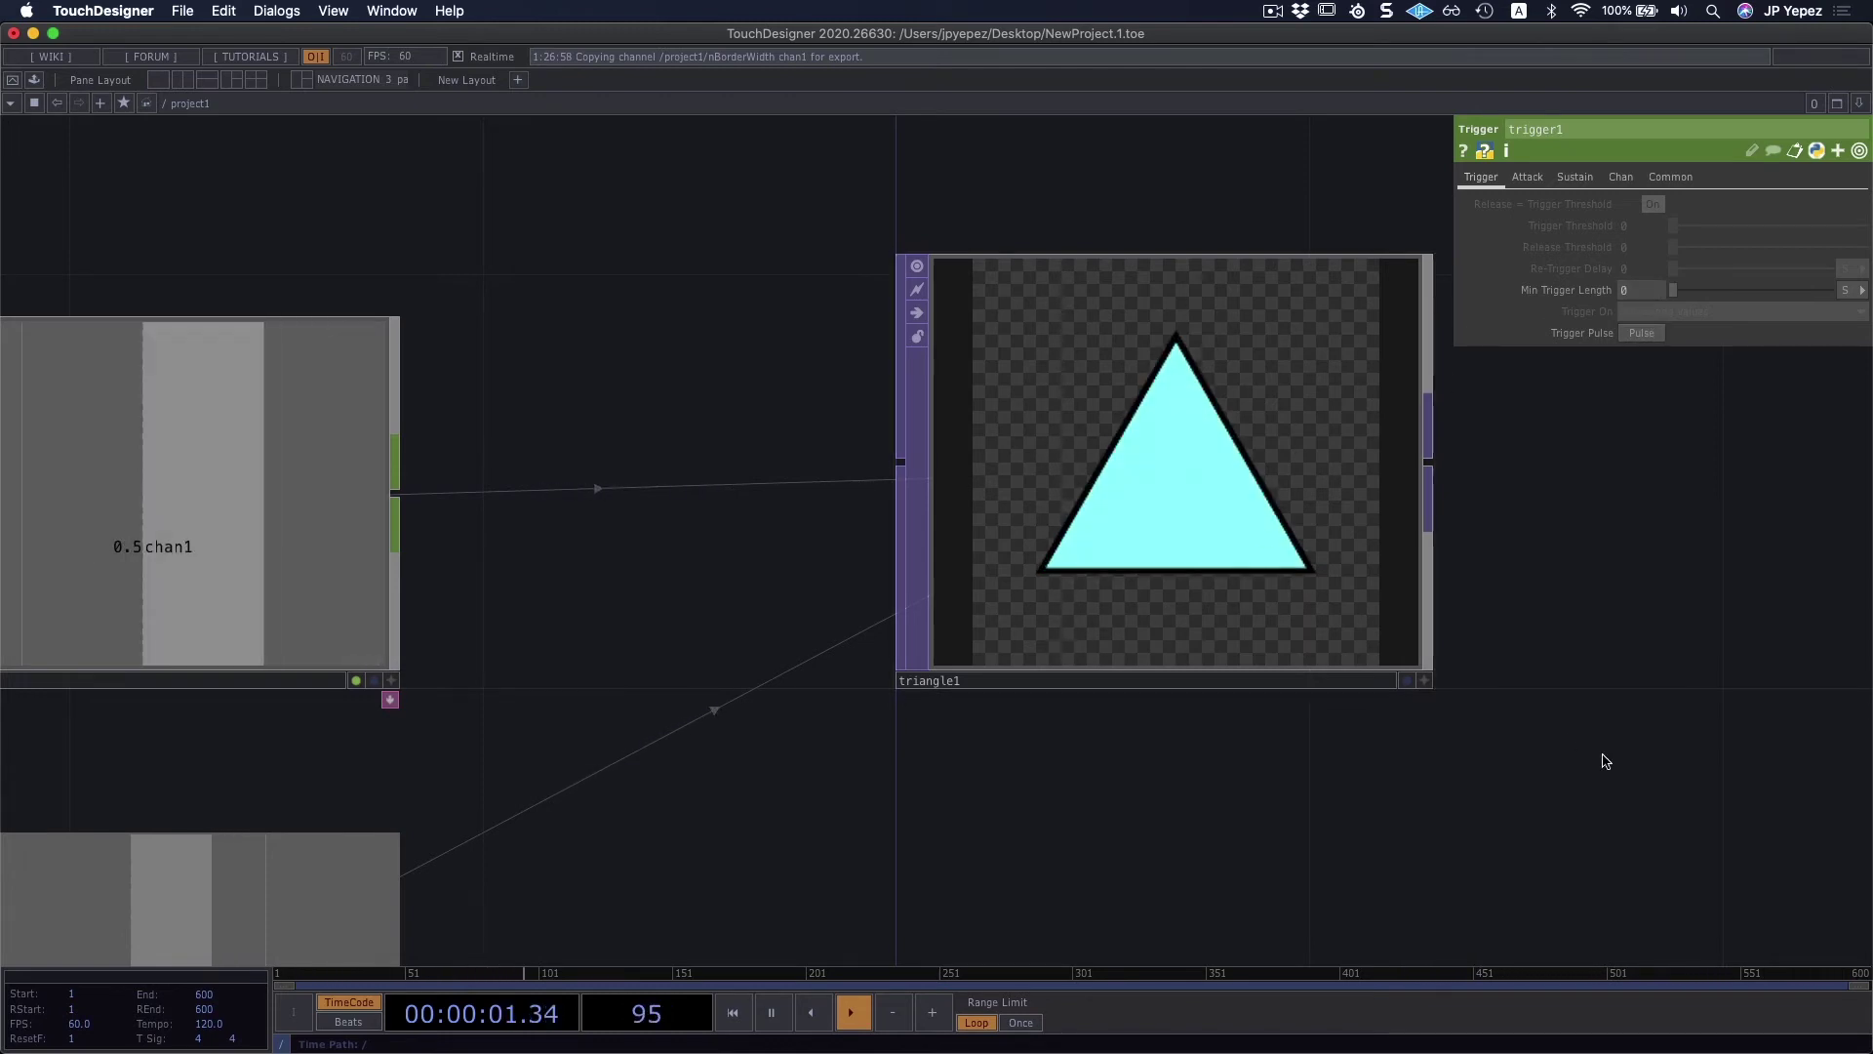
scroll(1569, 744, down, 3)
drag(878, 862, 1121, 673)
scroll(1121, 673, down, 3)
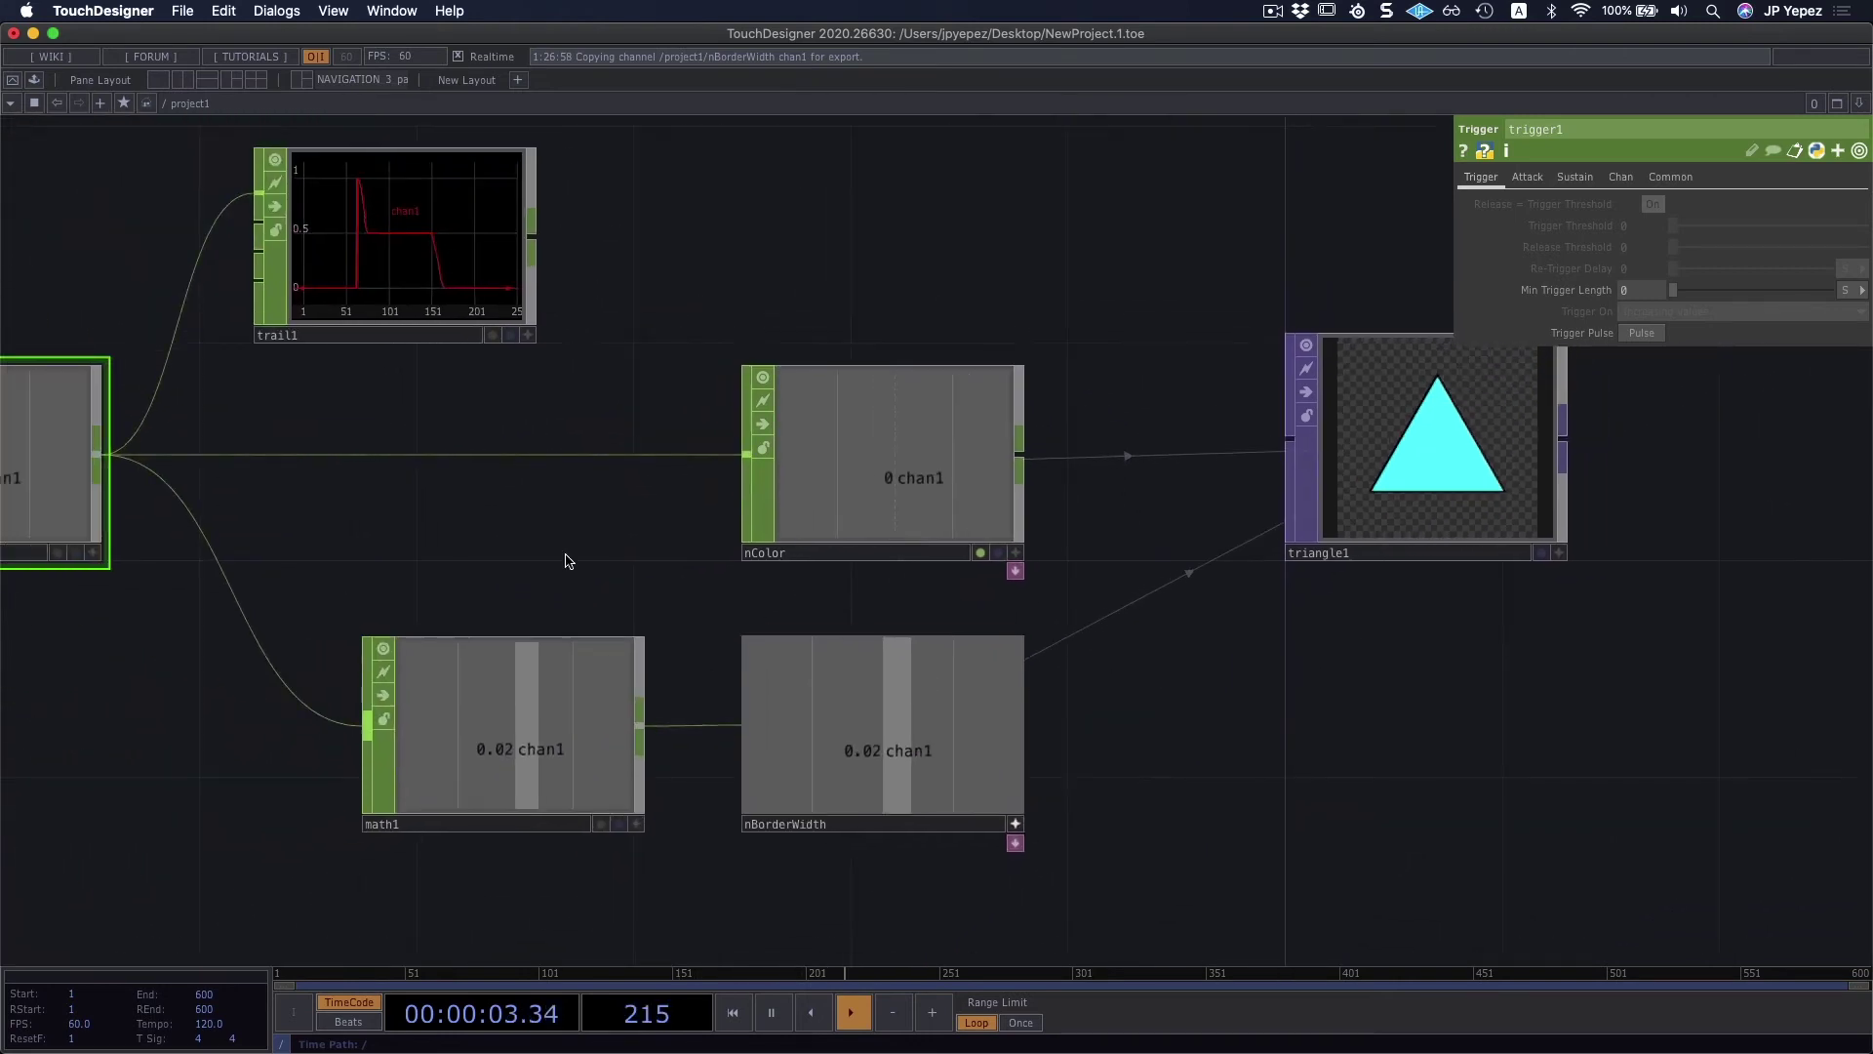
Step: Raise math1's upper To Range value to 0.1
click(564, 682)
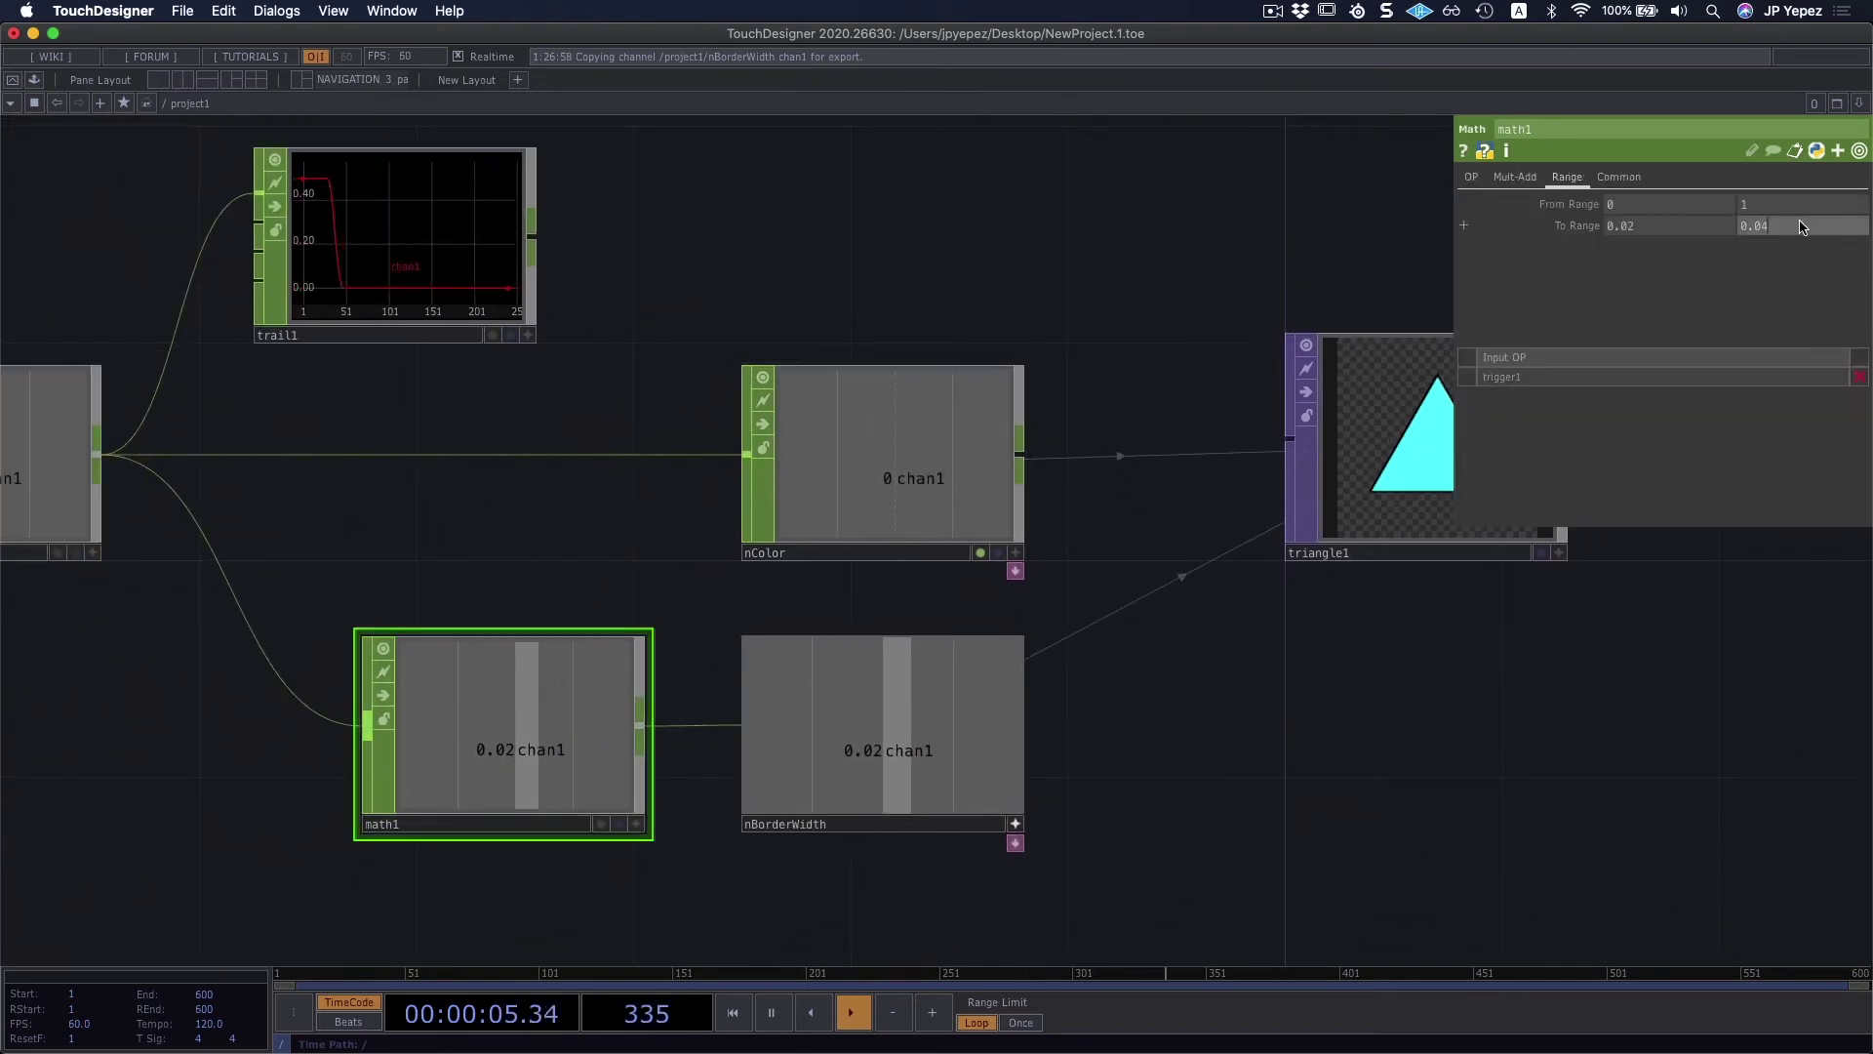
text(0.1)
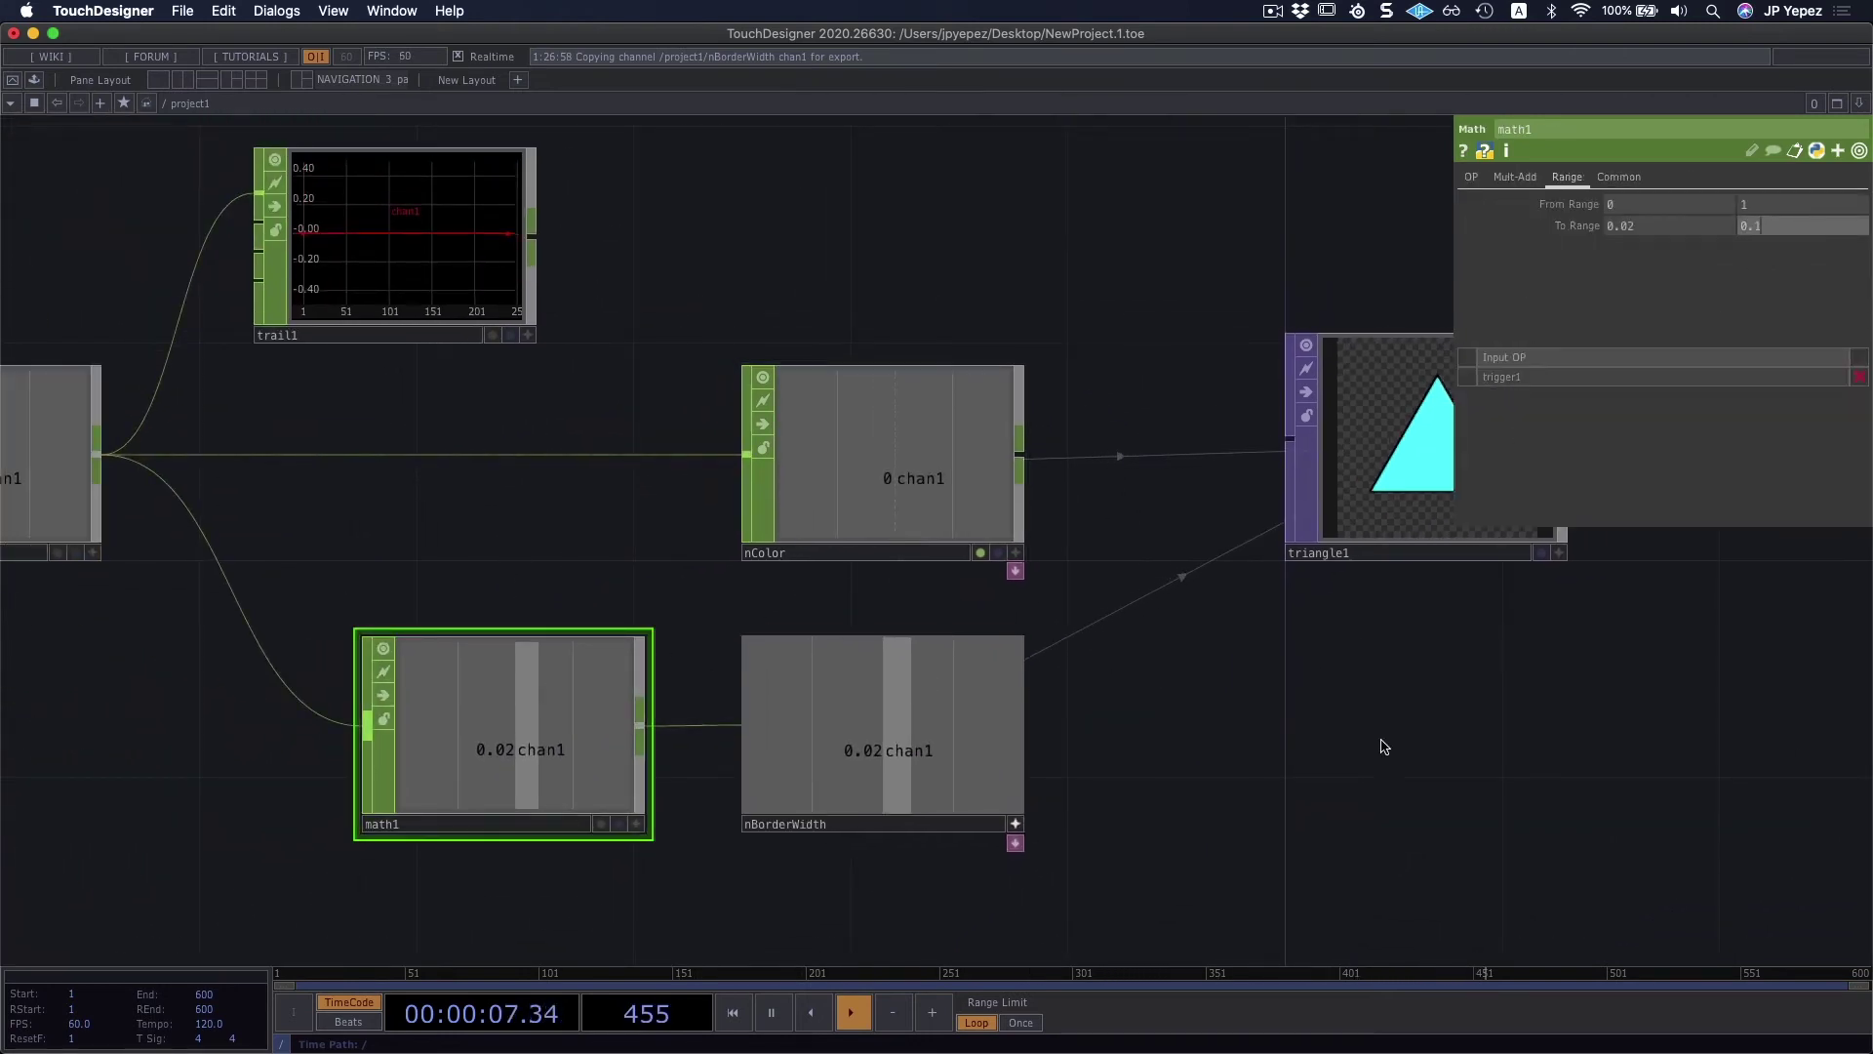
scroll(1154, 606, right, 5)
scroll(312, 496, left, 7)
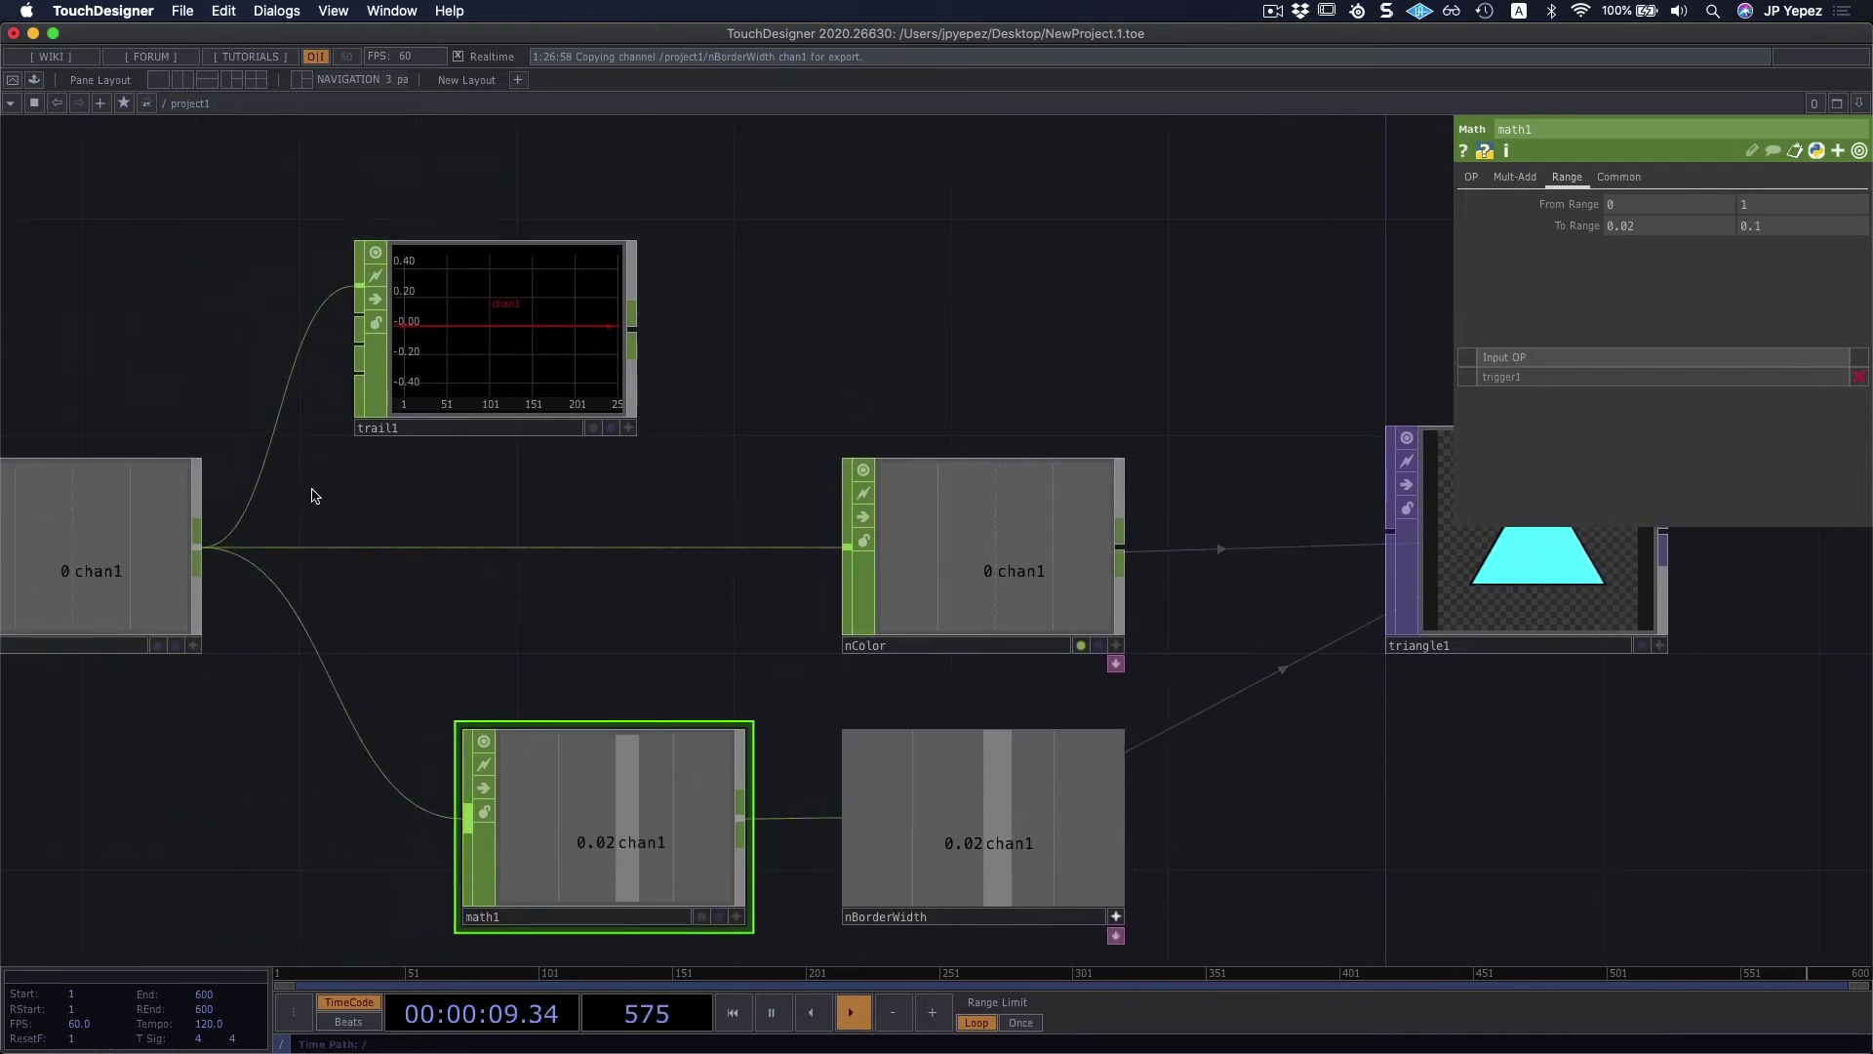
Step: Pulse trigger1 repeatedly to check that the triangle's border visibly thickens
click(155, 530)
click(1643, 334)
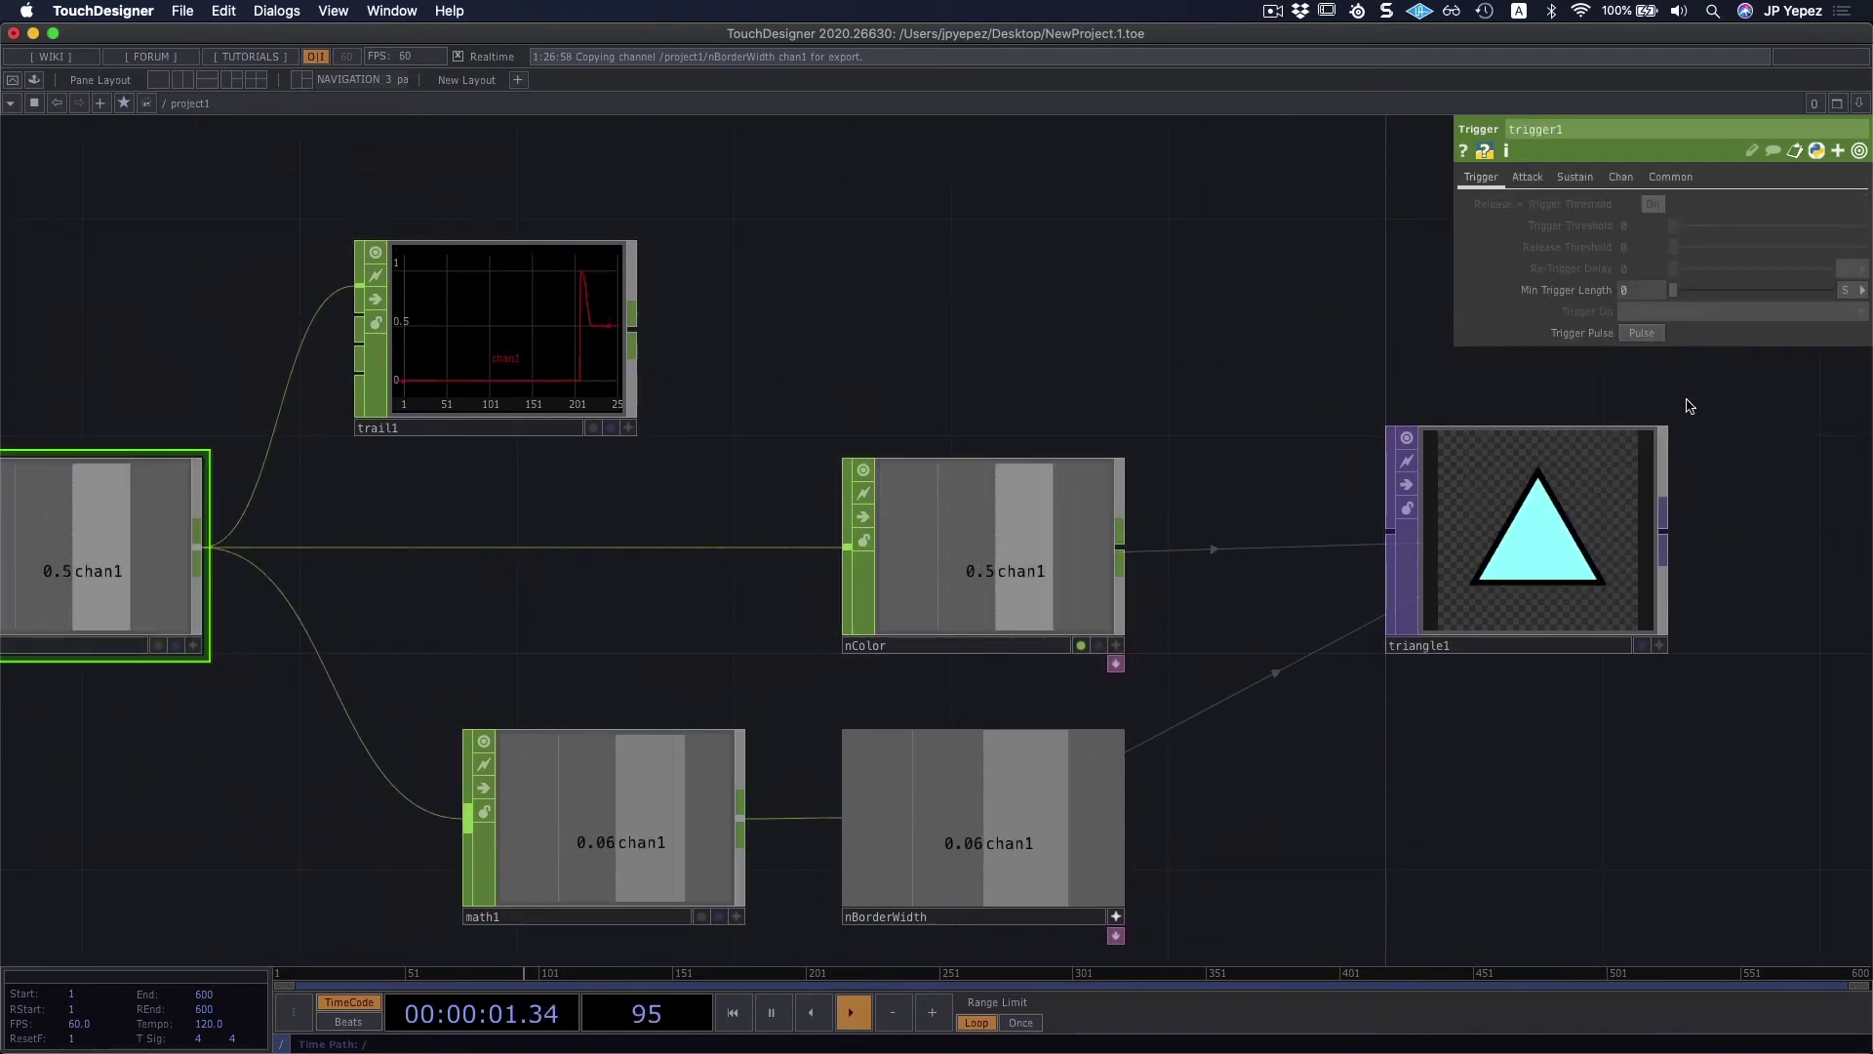
drag(1780, 549, 1670, 554)
scroll(1366, 574, up, 8)
drag(1015, 511, 795, 543)
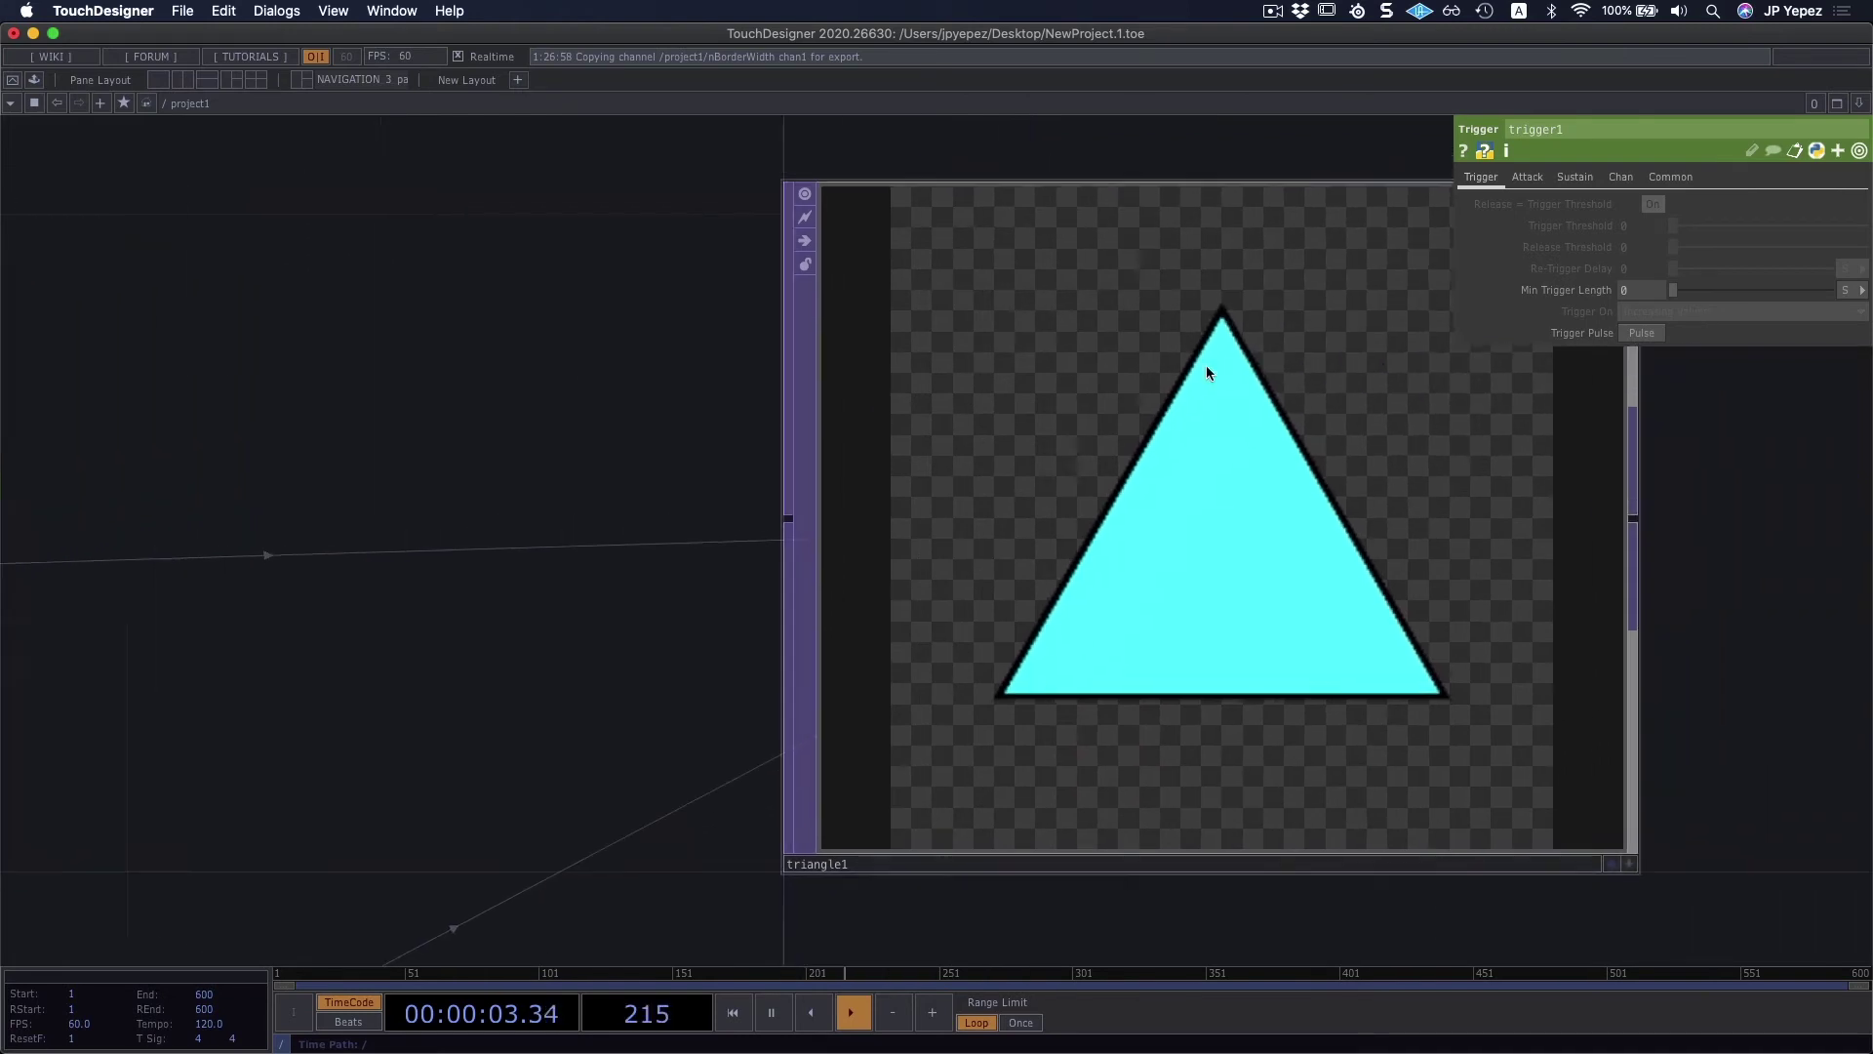
click(1643, 334)
click(1643, 334)
click(1642, 334)
click(1643, 334)
scroll(1743, 547, right, 2)
scroll(1744, 547, right, 2)
scroll(1635, 543, right, 4)
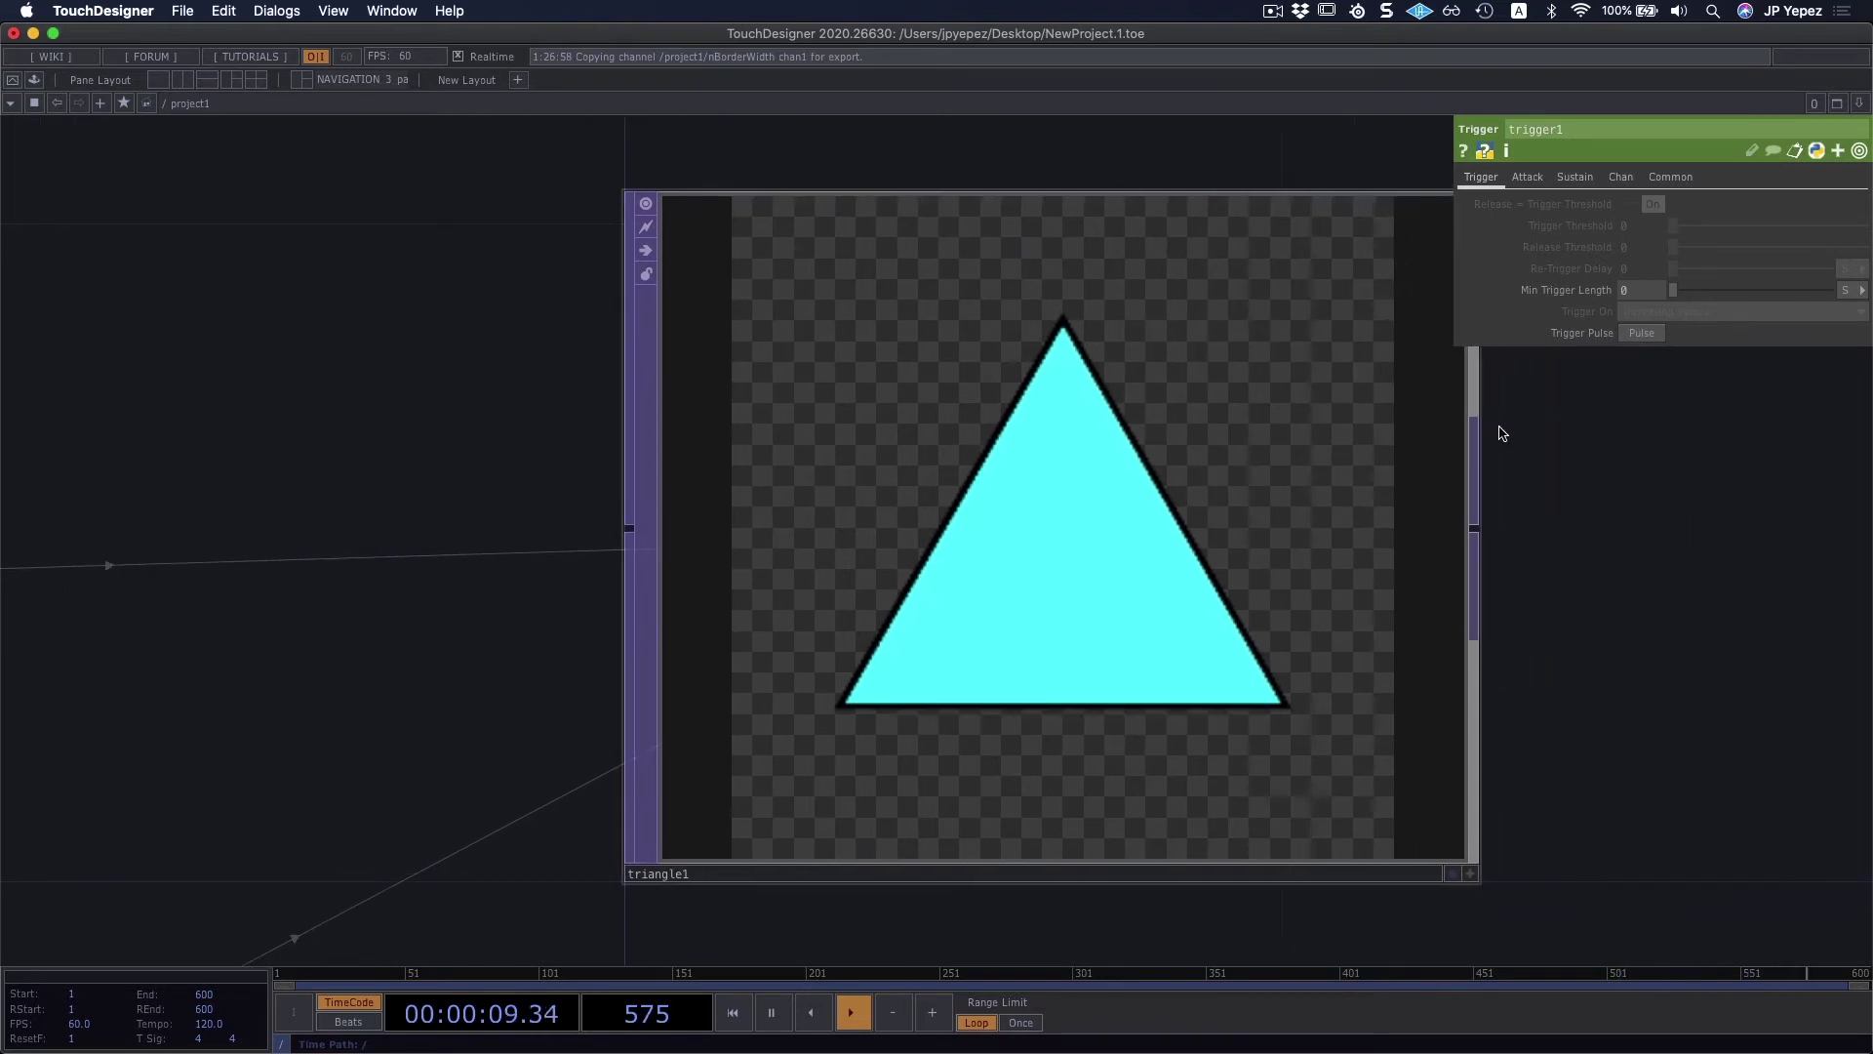
click(1643, 334)
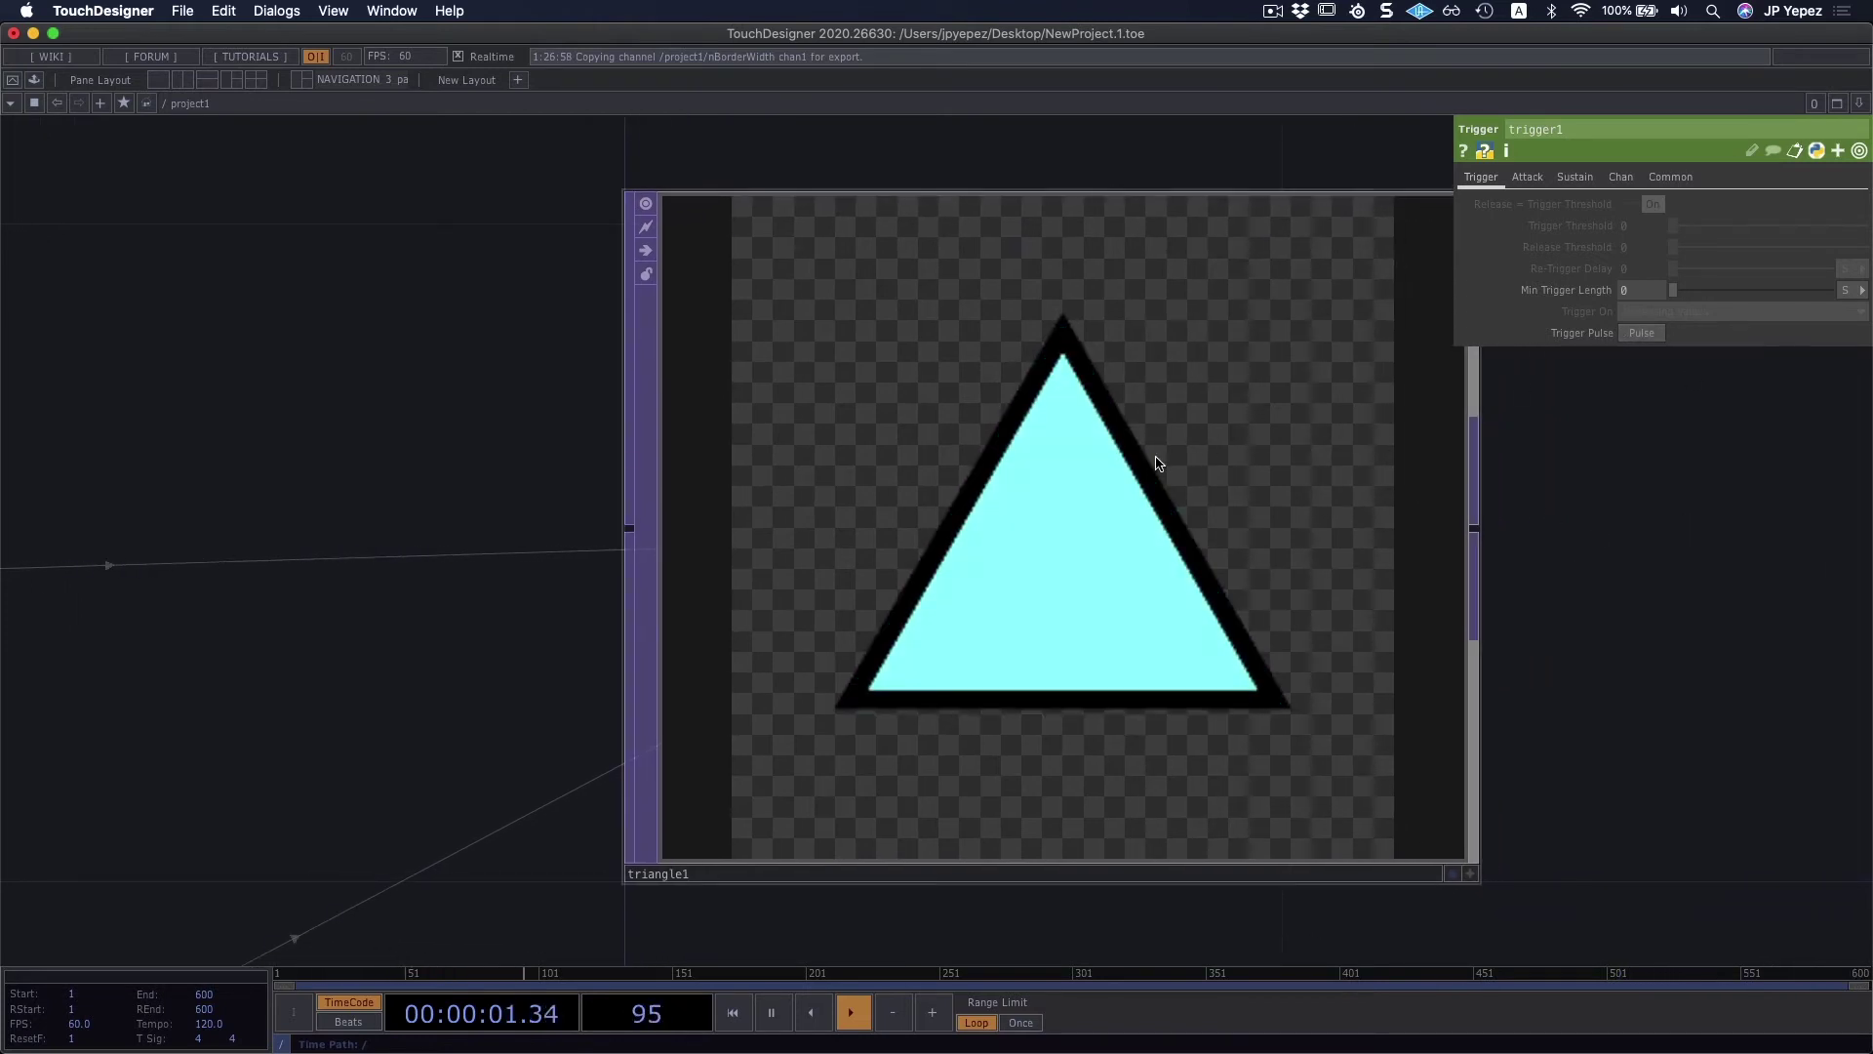
click(1183, 698)
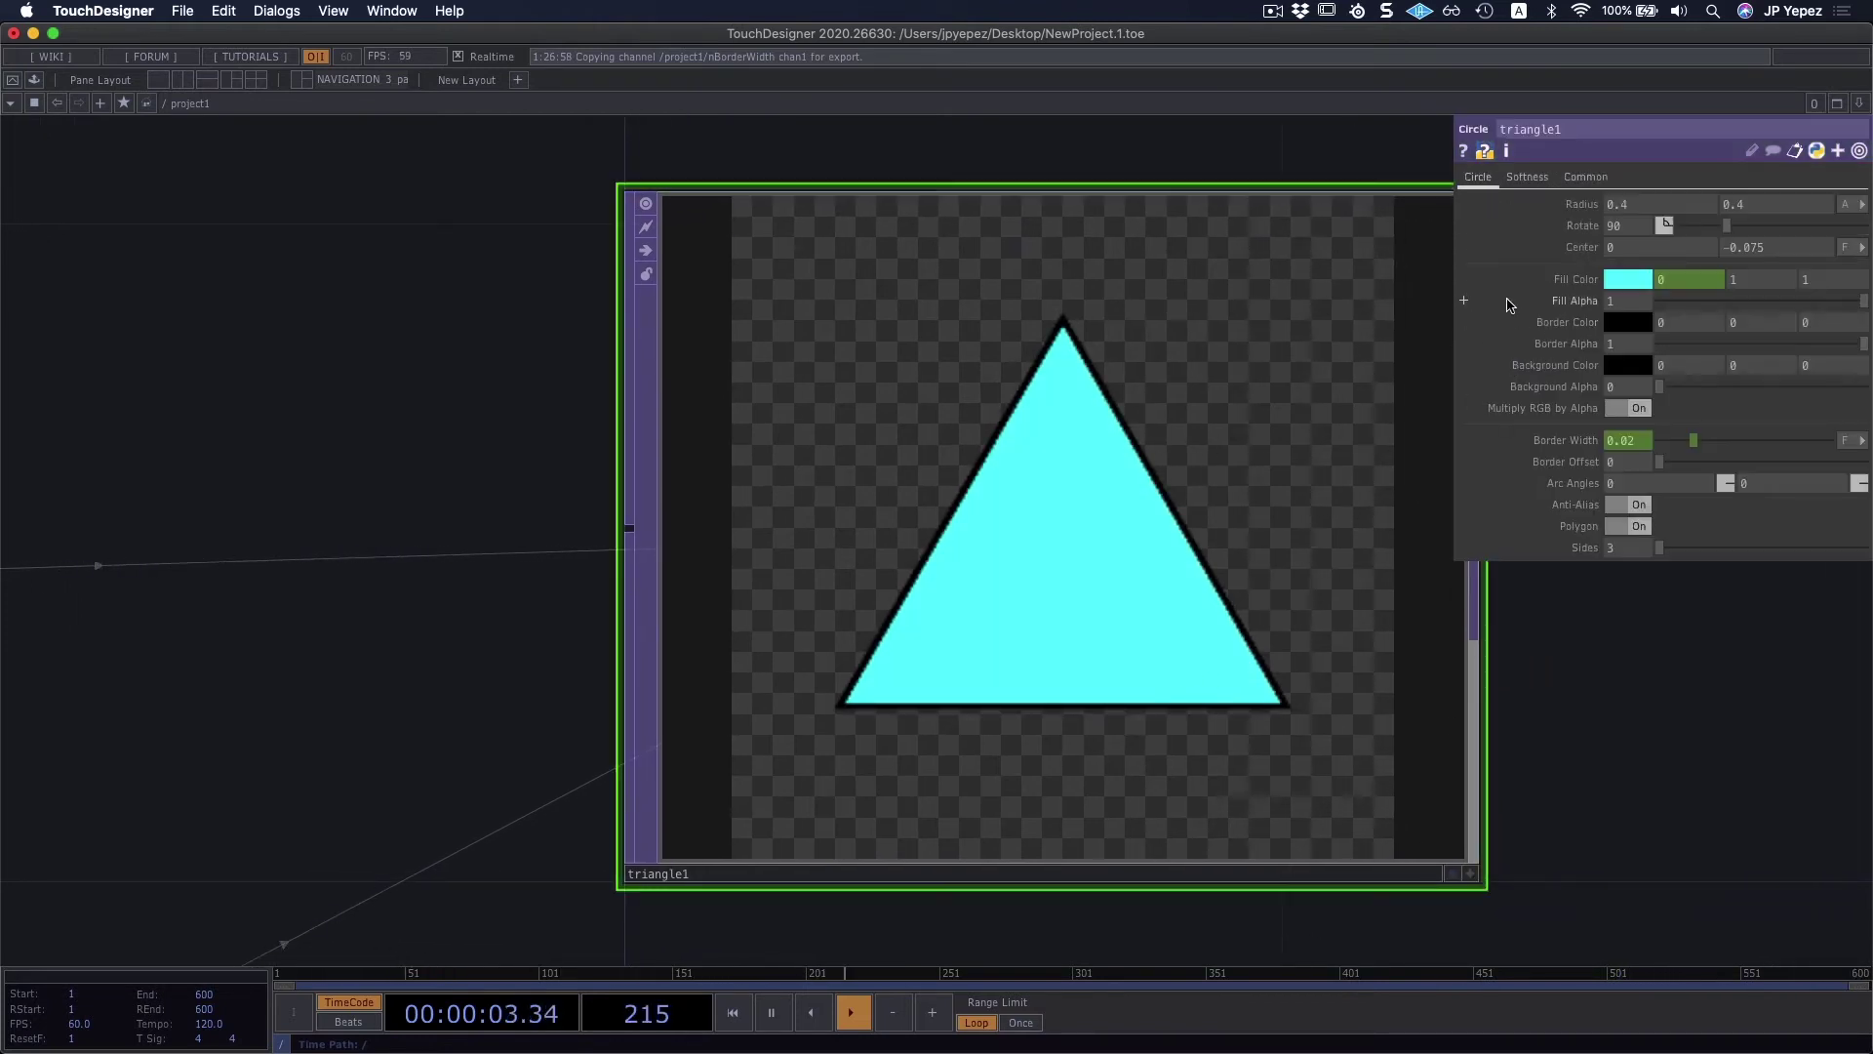
Step: Set triangle1's Softness to 0.013
click(1527, 176)
drag(1662, 207, 1670, 207)
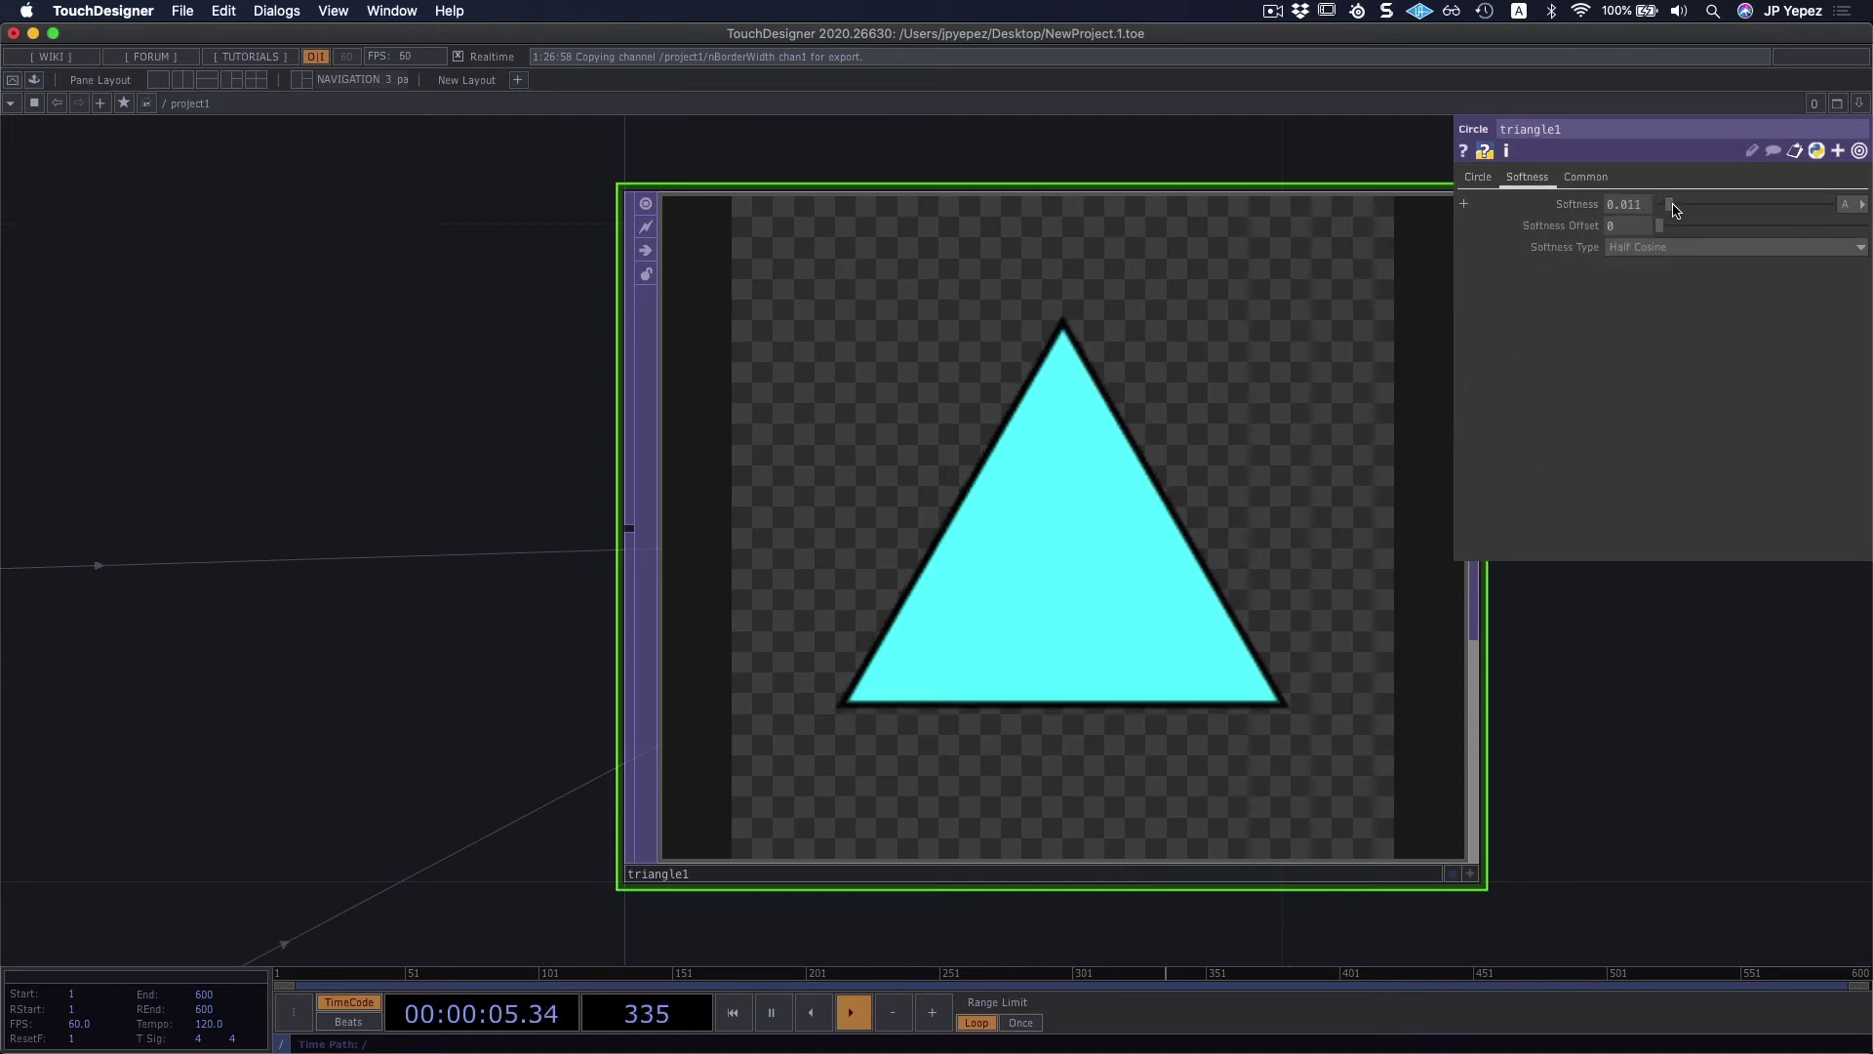
scroll(1161, 590, down, 5)
scroll(1140, 606, up, 5)
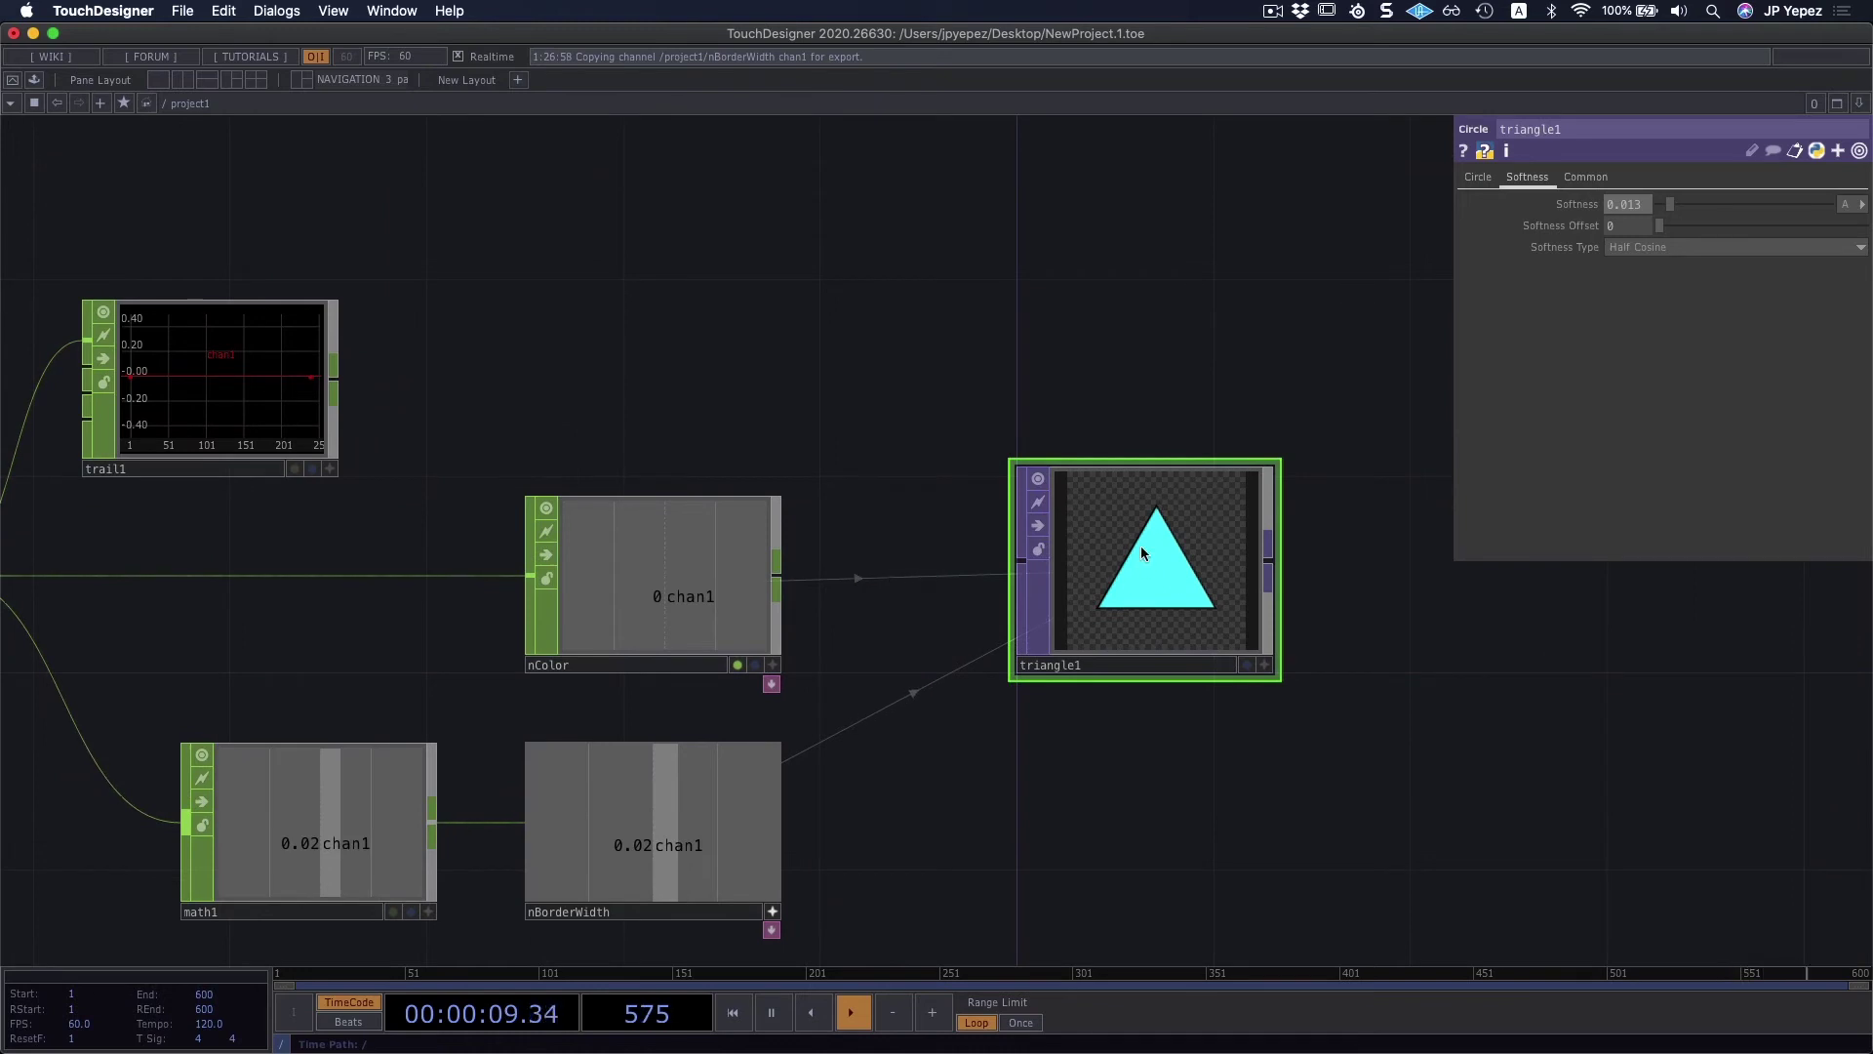
Step: Pulse trigger1 again to test nColor and nBorderWidth on the triangle
drag(305, 526, 392, 516)
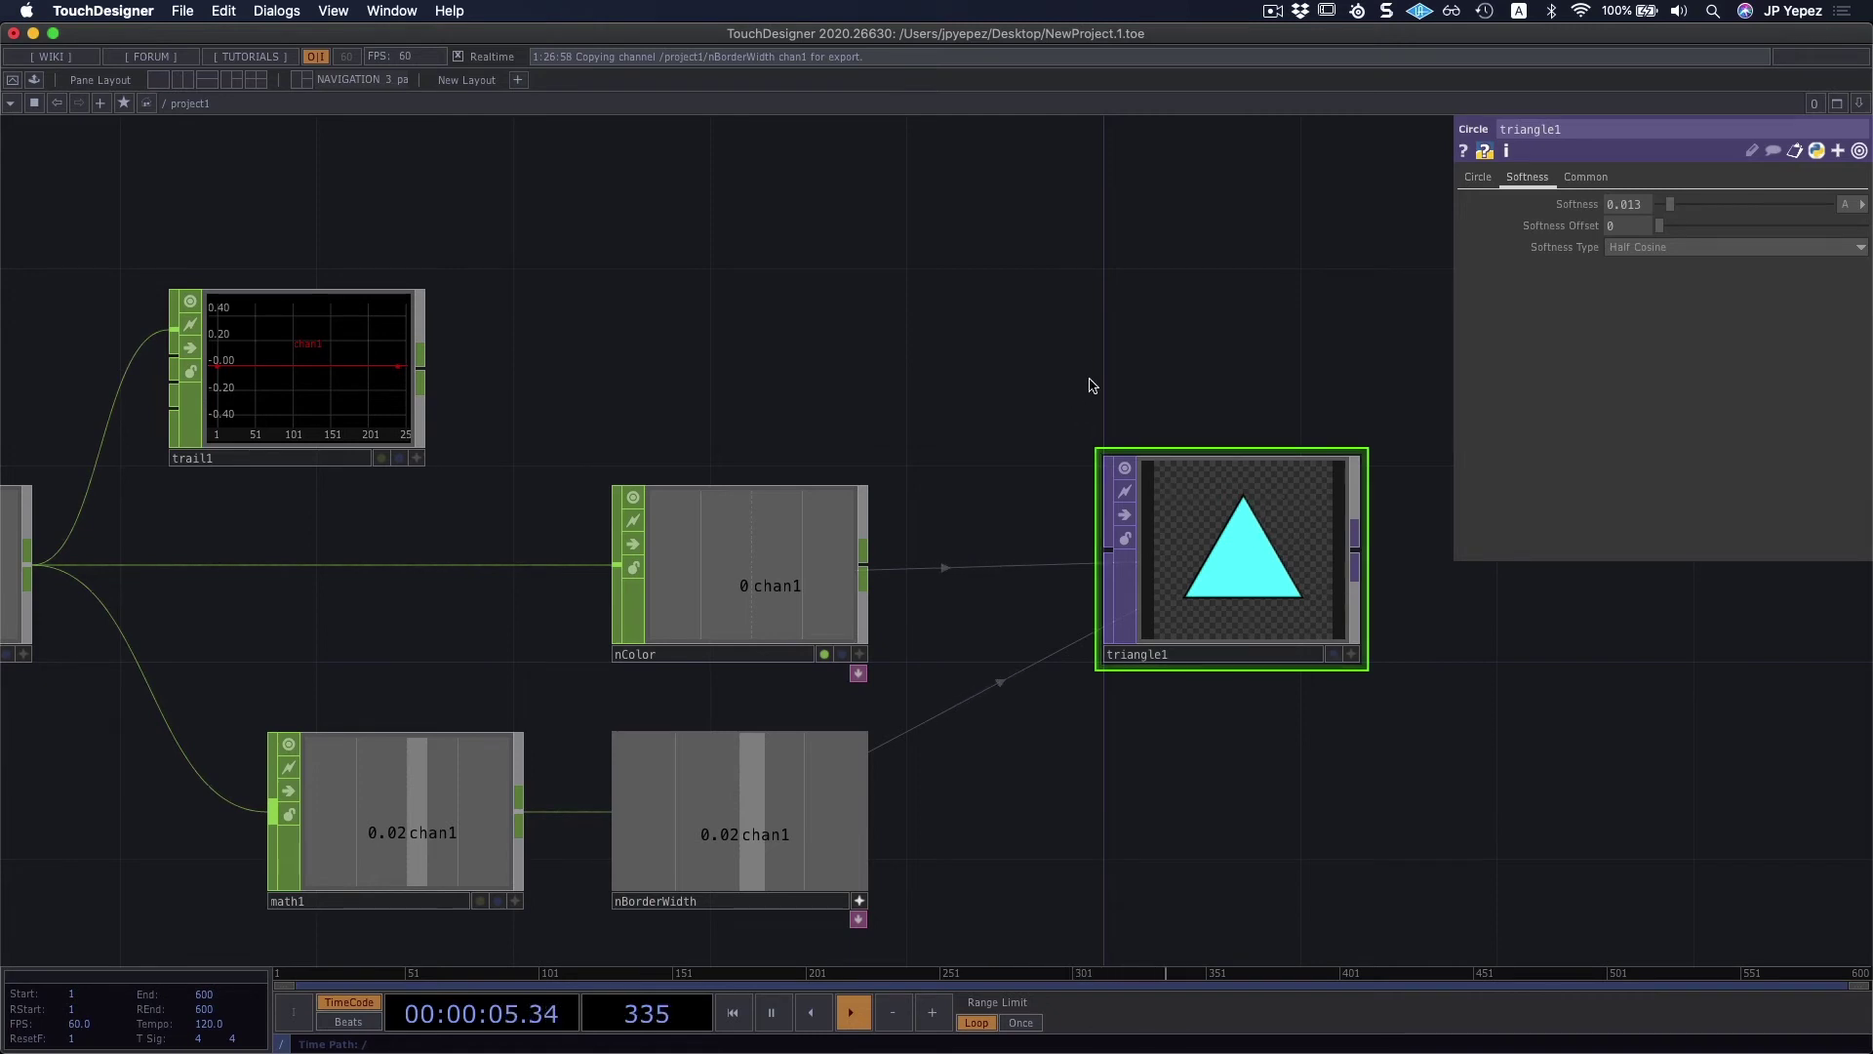
scroll(154, 496, left, 2)
click(27, 547)
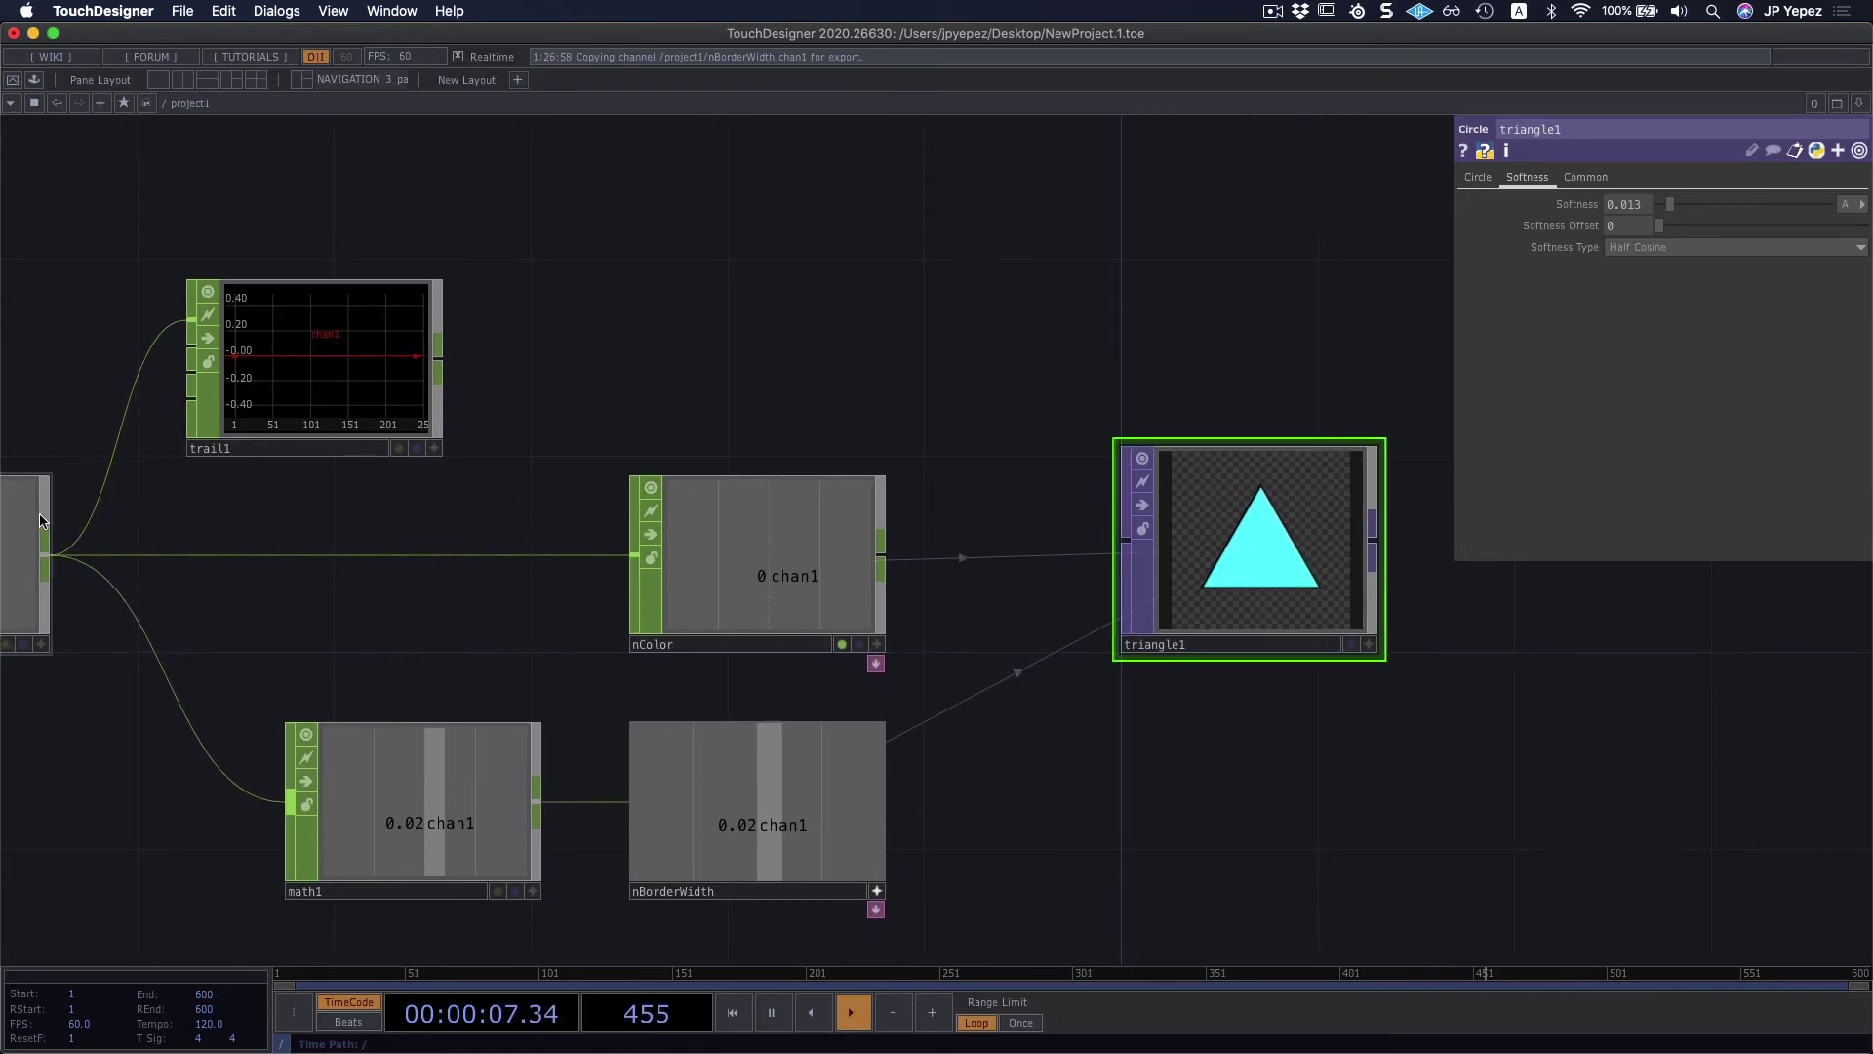
scroll(132, 571, left, 7)
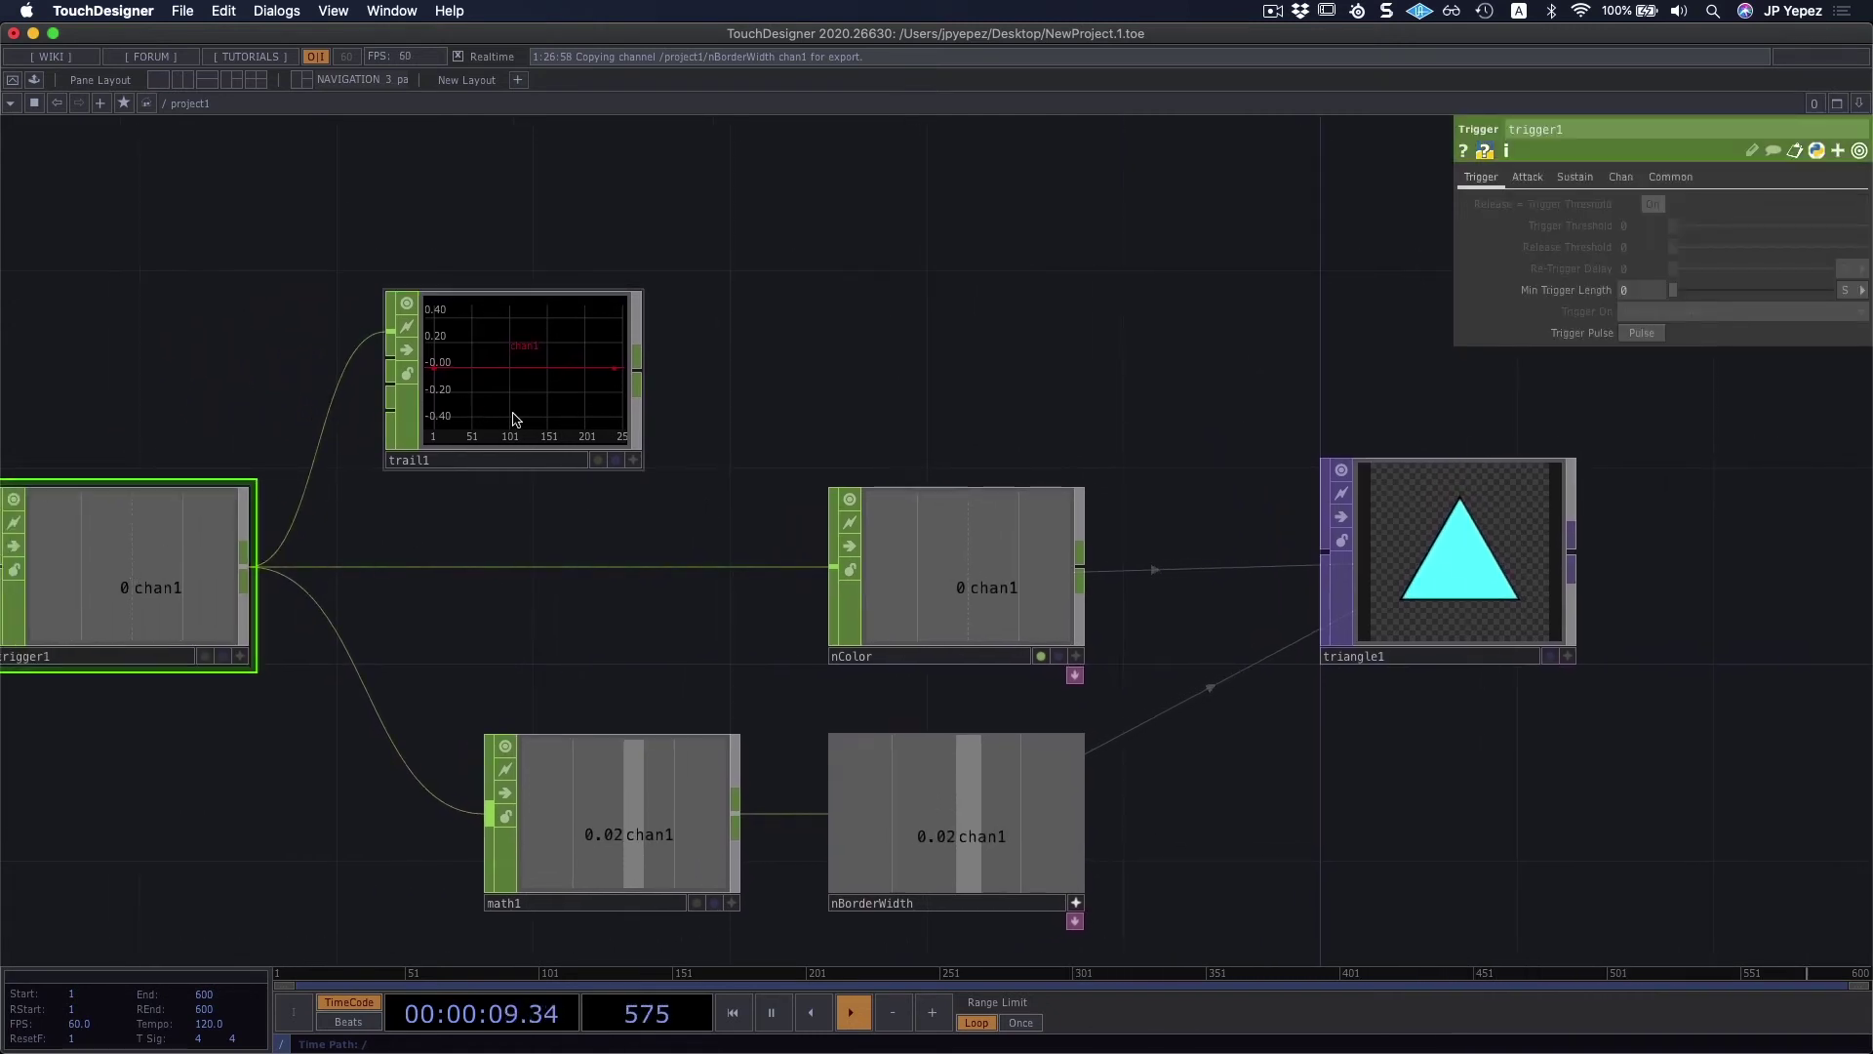
click(1641, 332)
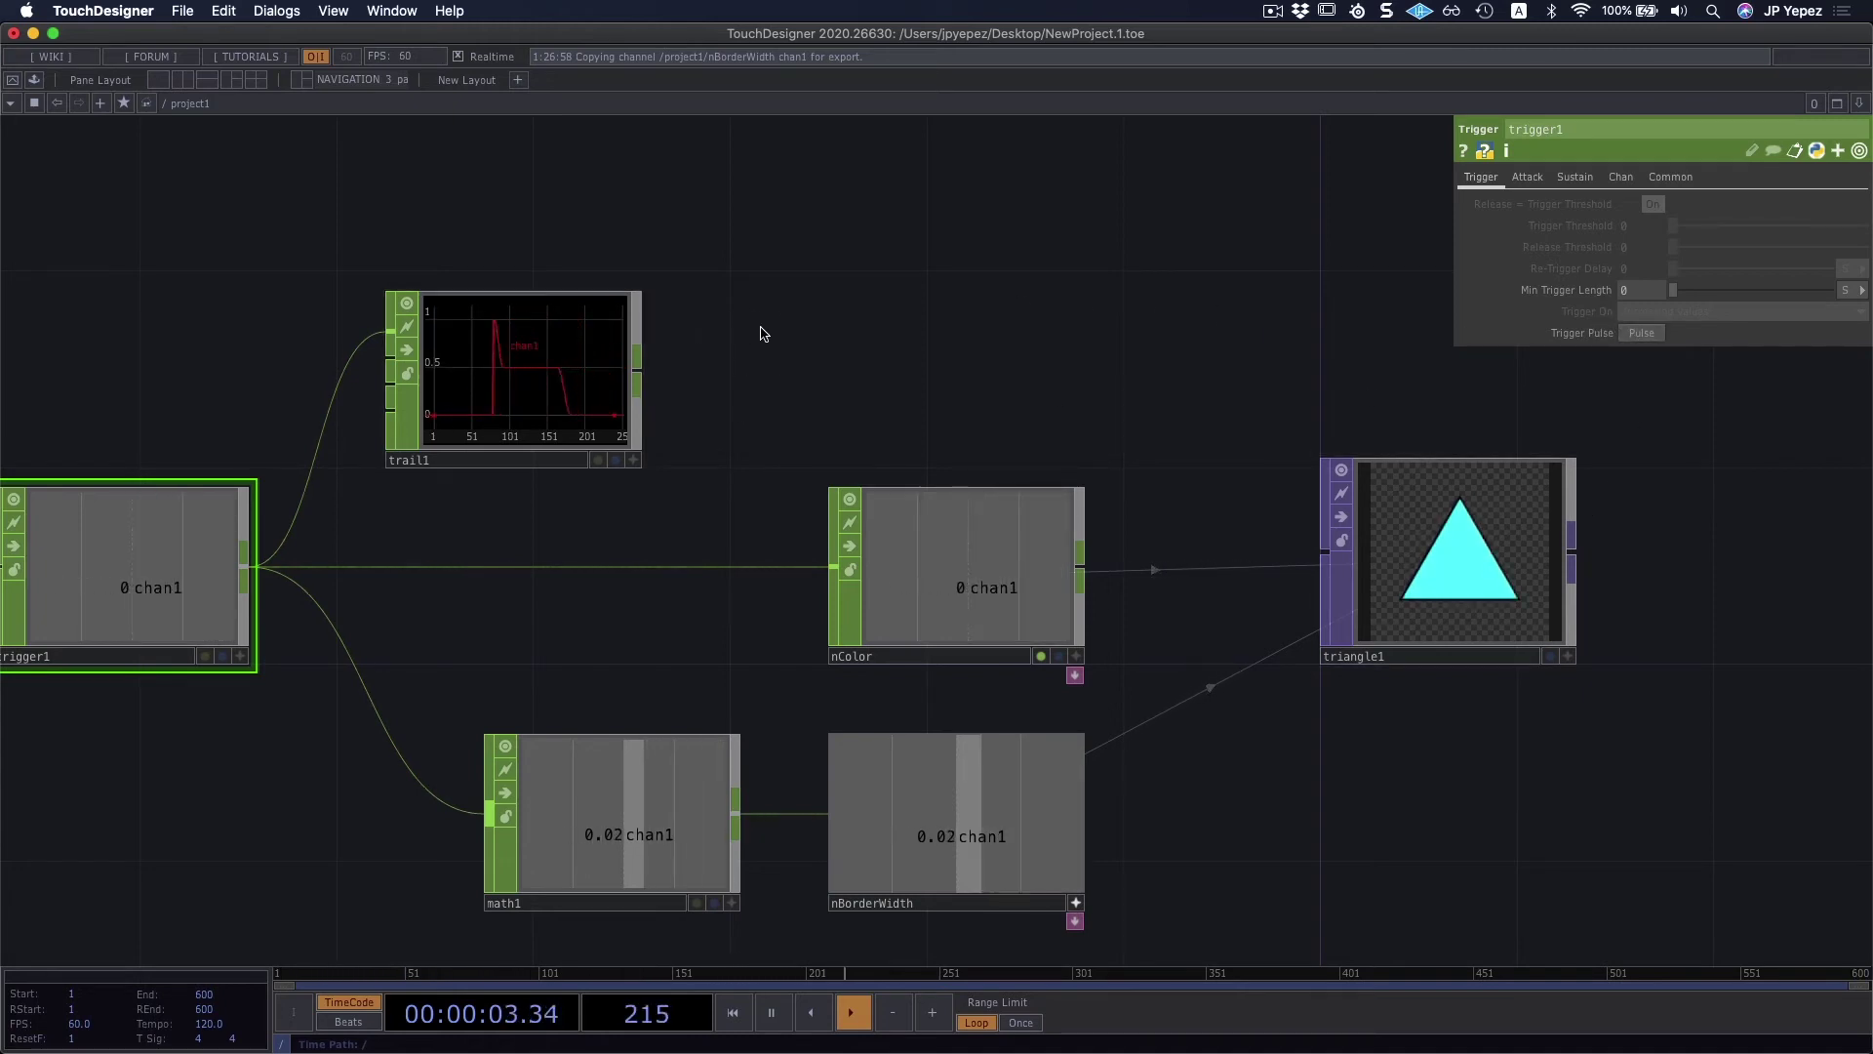
mouse_move(911, 352)
mouse_down()
mouse_move(970, 333)
mouse_move(896, 353)
mouse_up()
scroll(898, 353, left, 1)
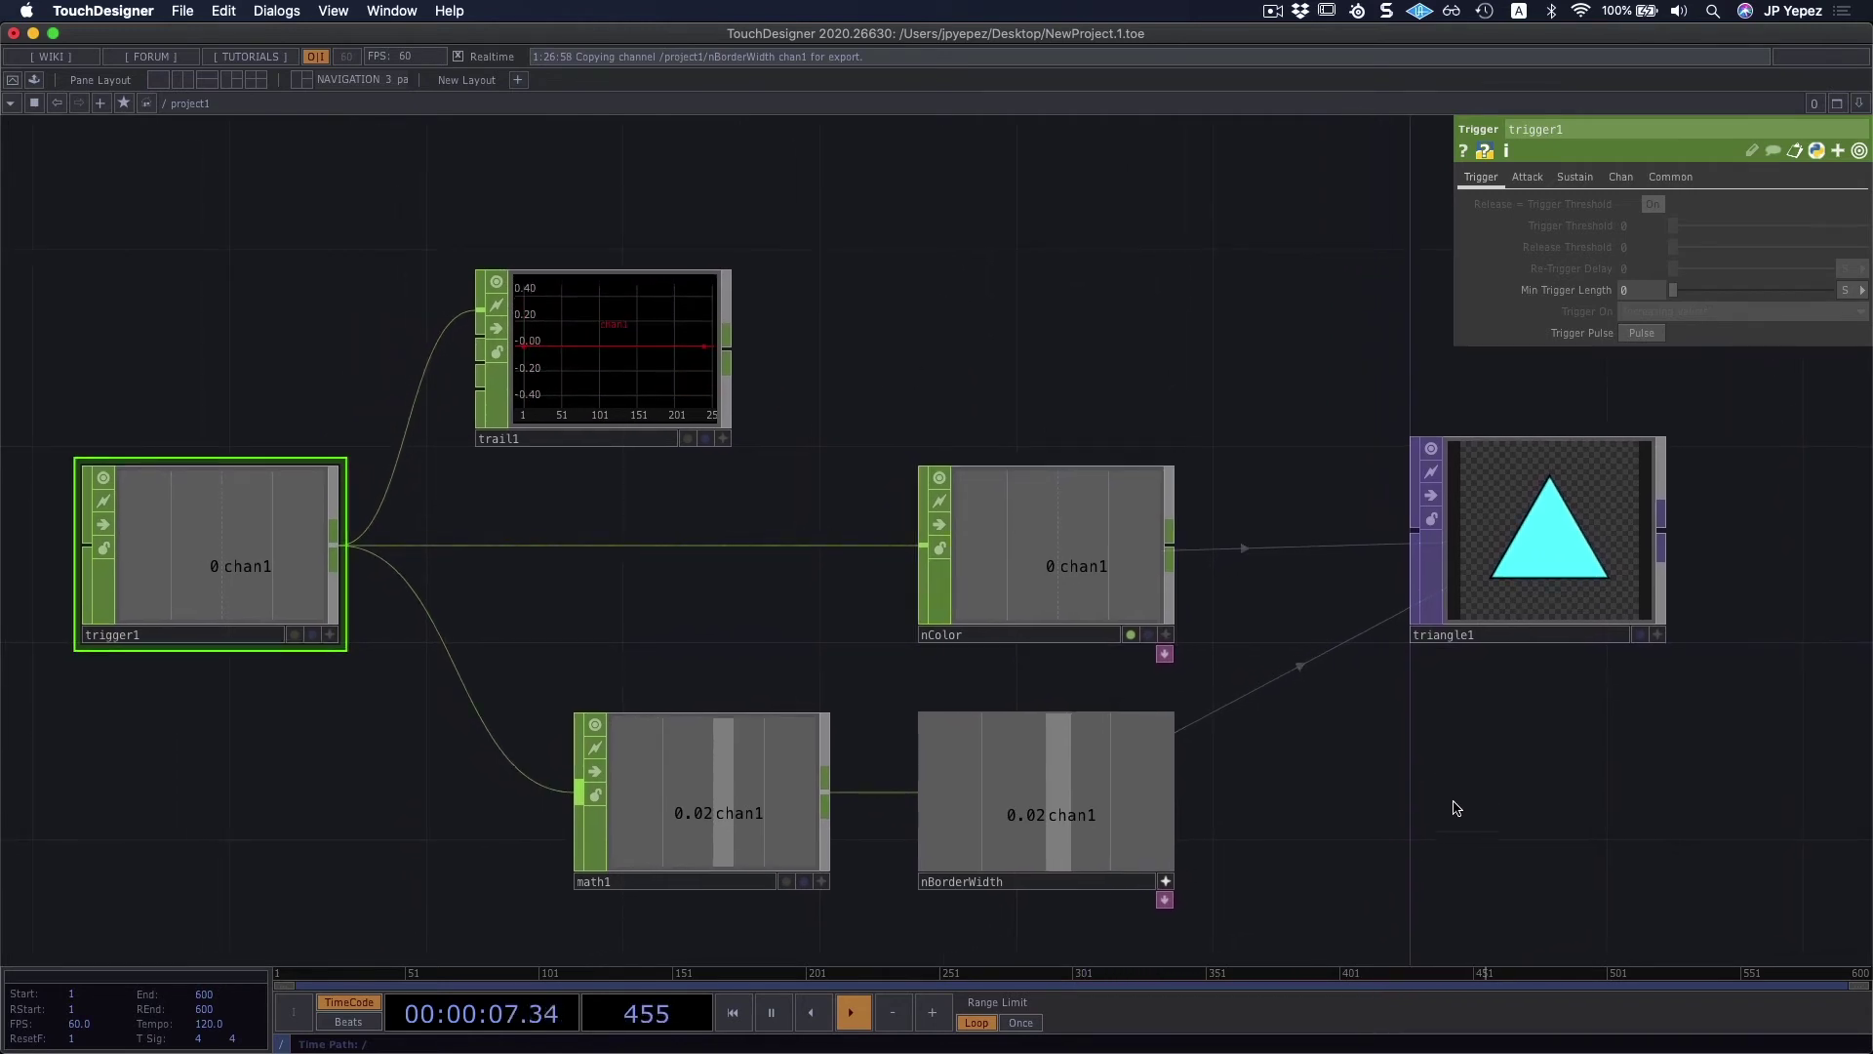
scroll(1313, 640, down, 3)
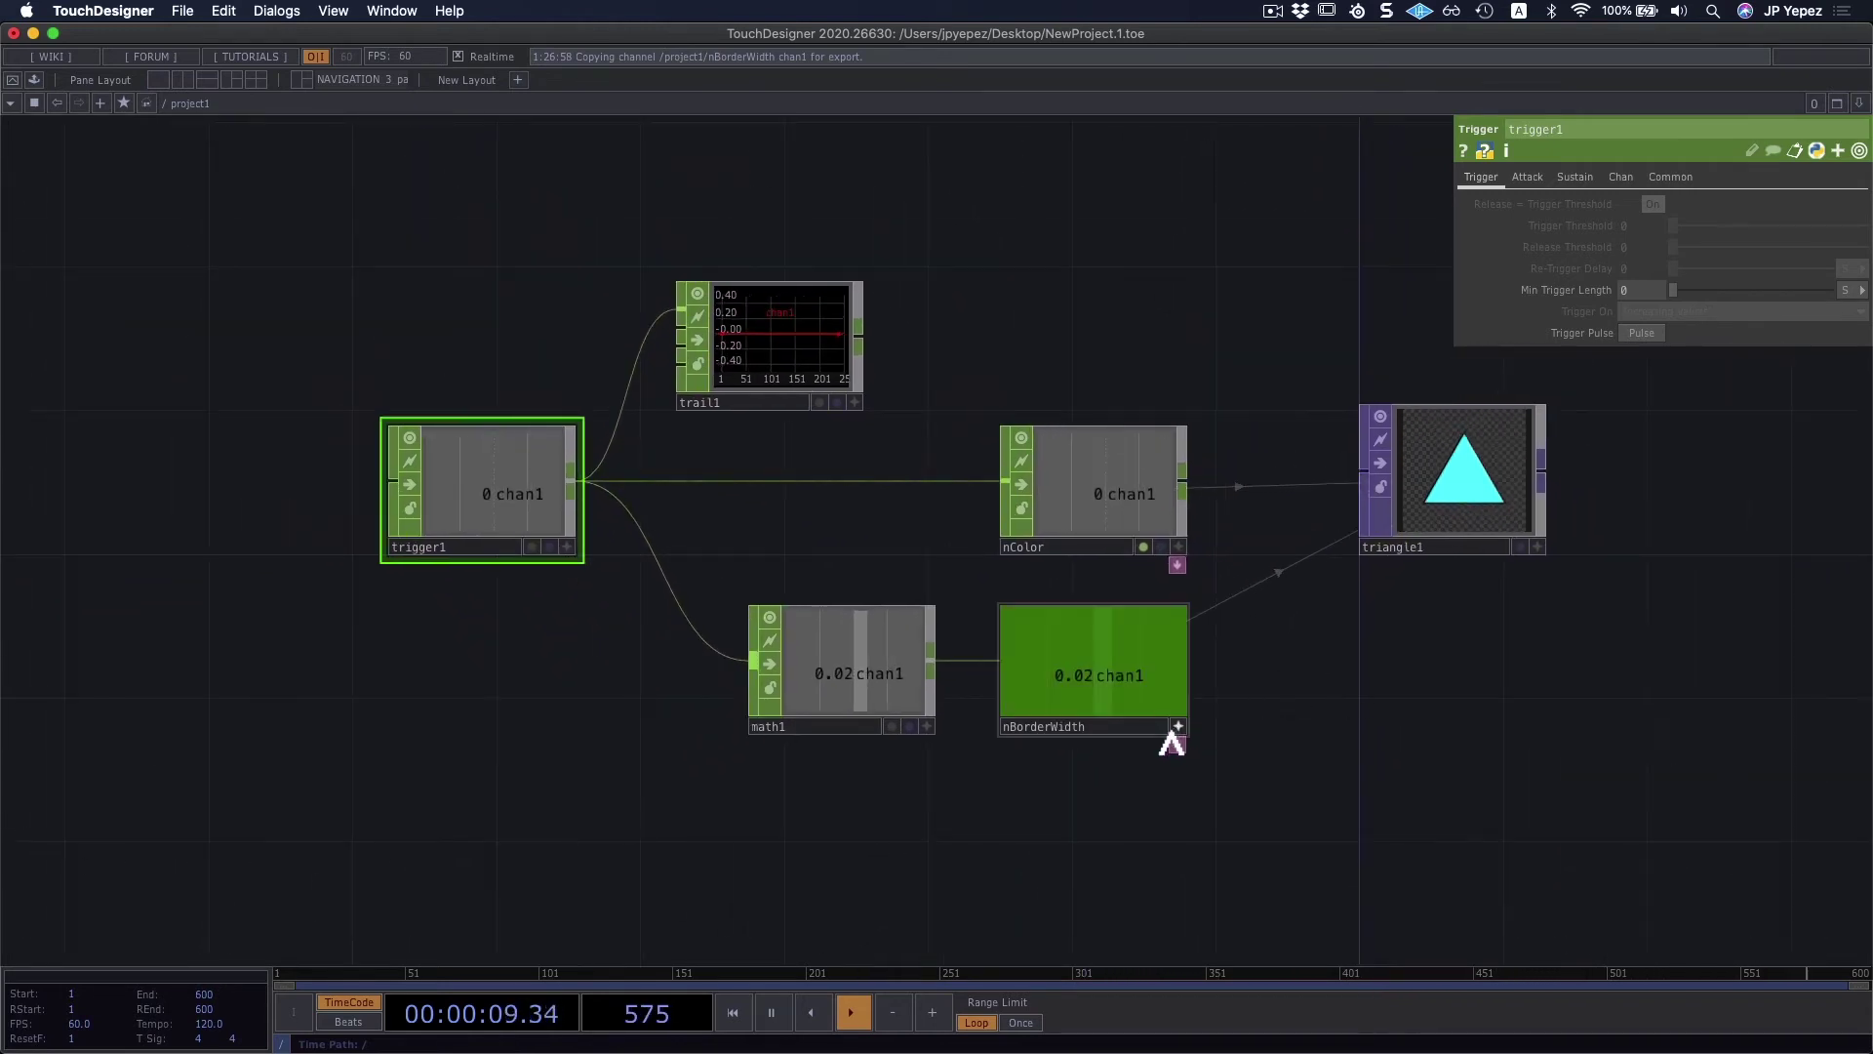
Step: Turn off nBorderWidth's interactive viewer and clear space in the network
click(1175, 728)
drag(1363, 739, 1208, 673)
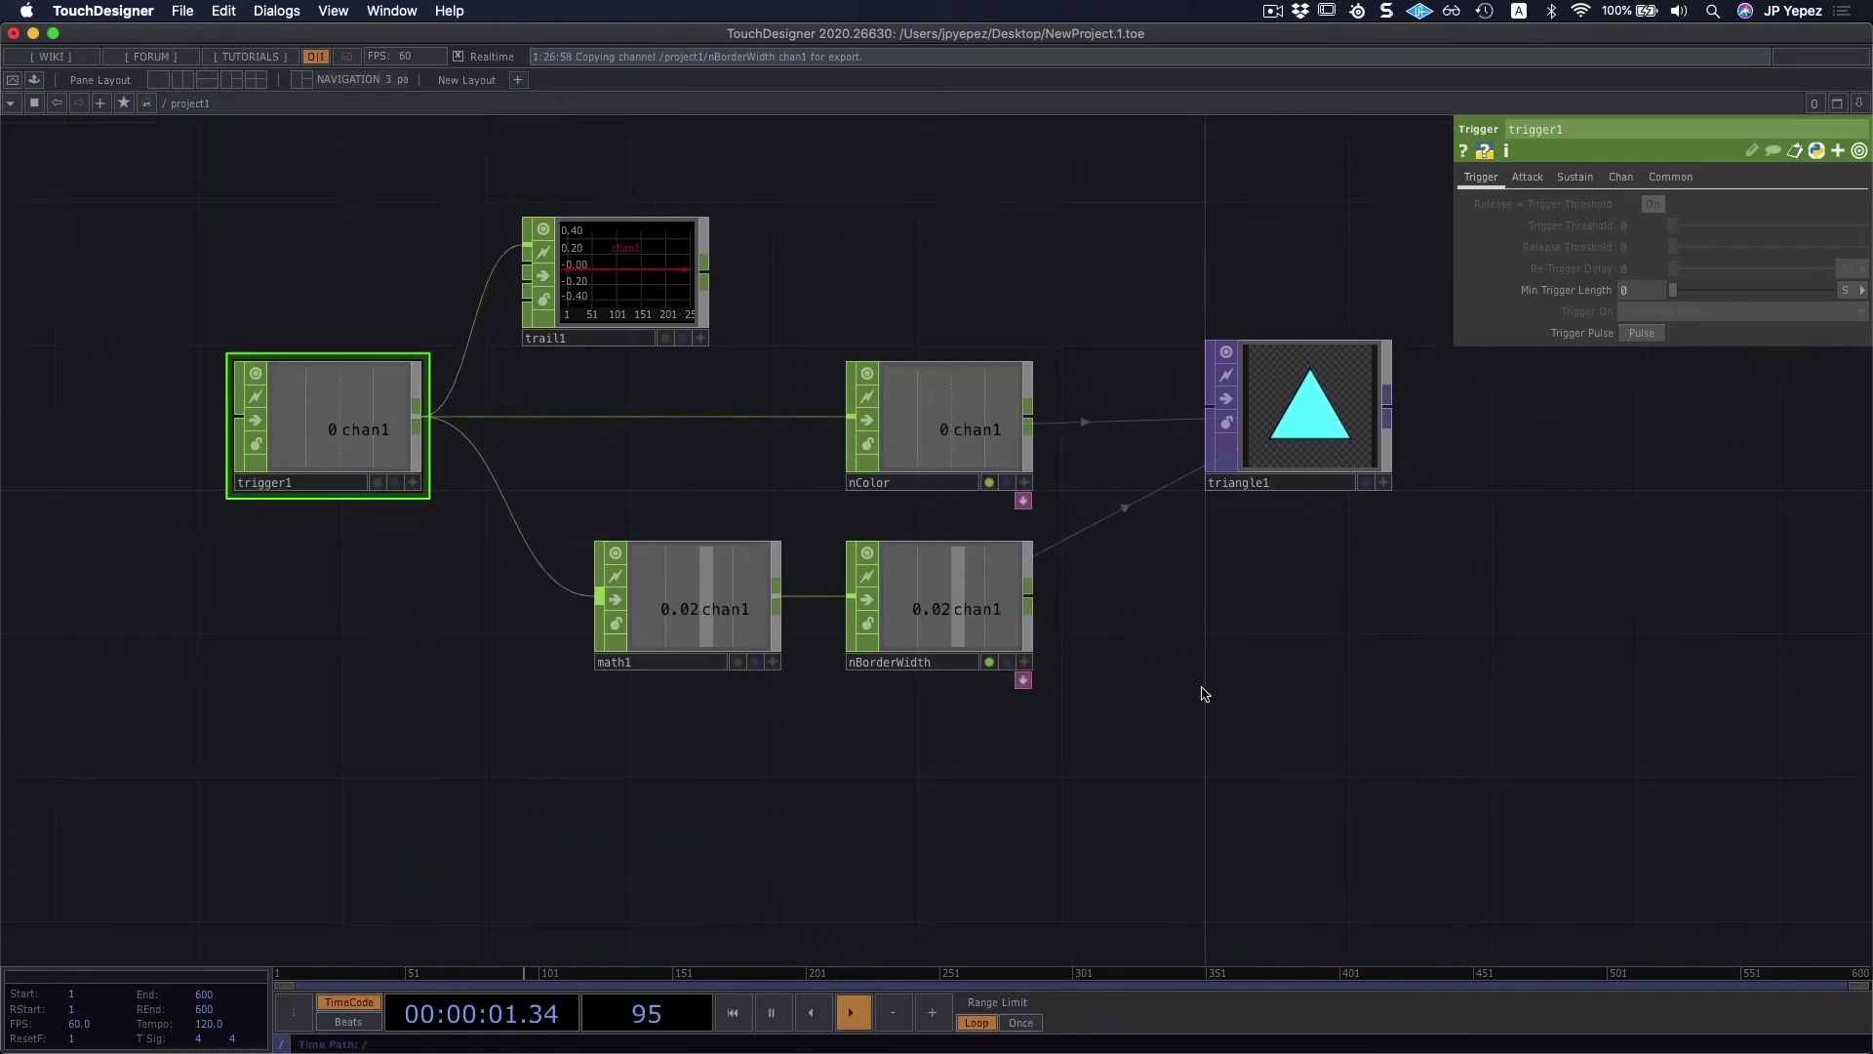
scroll(1202, 694, down, 5)
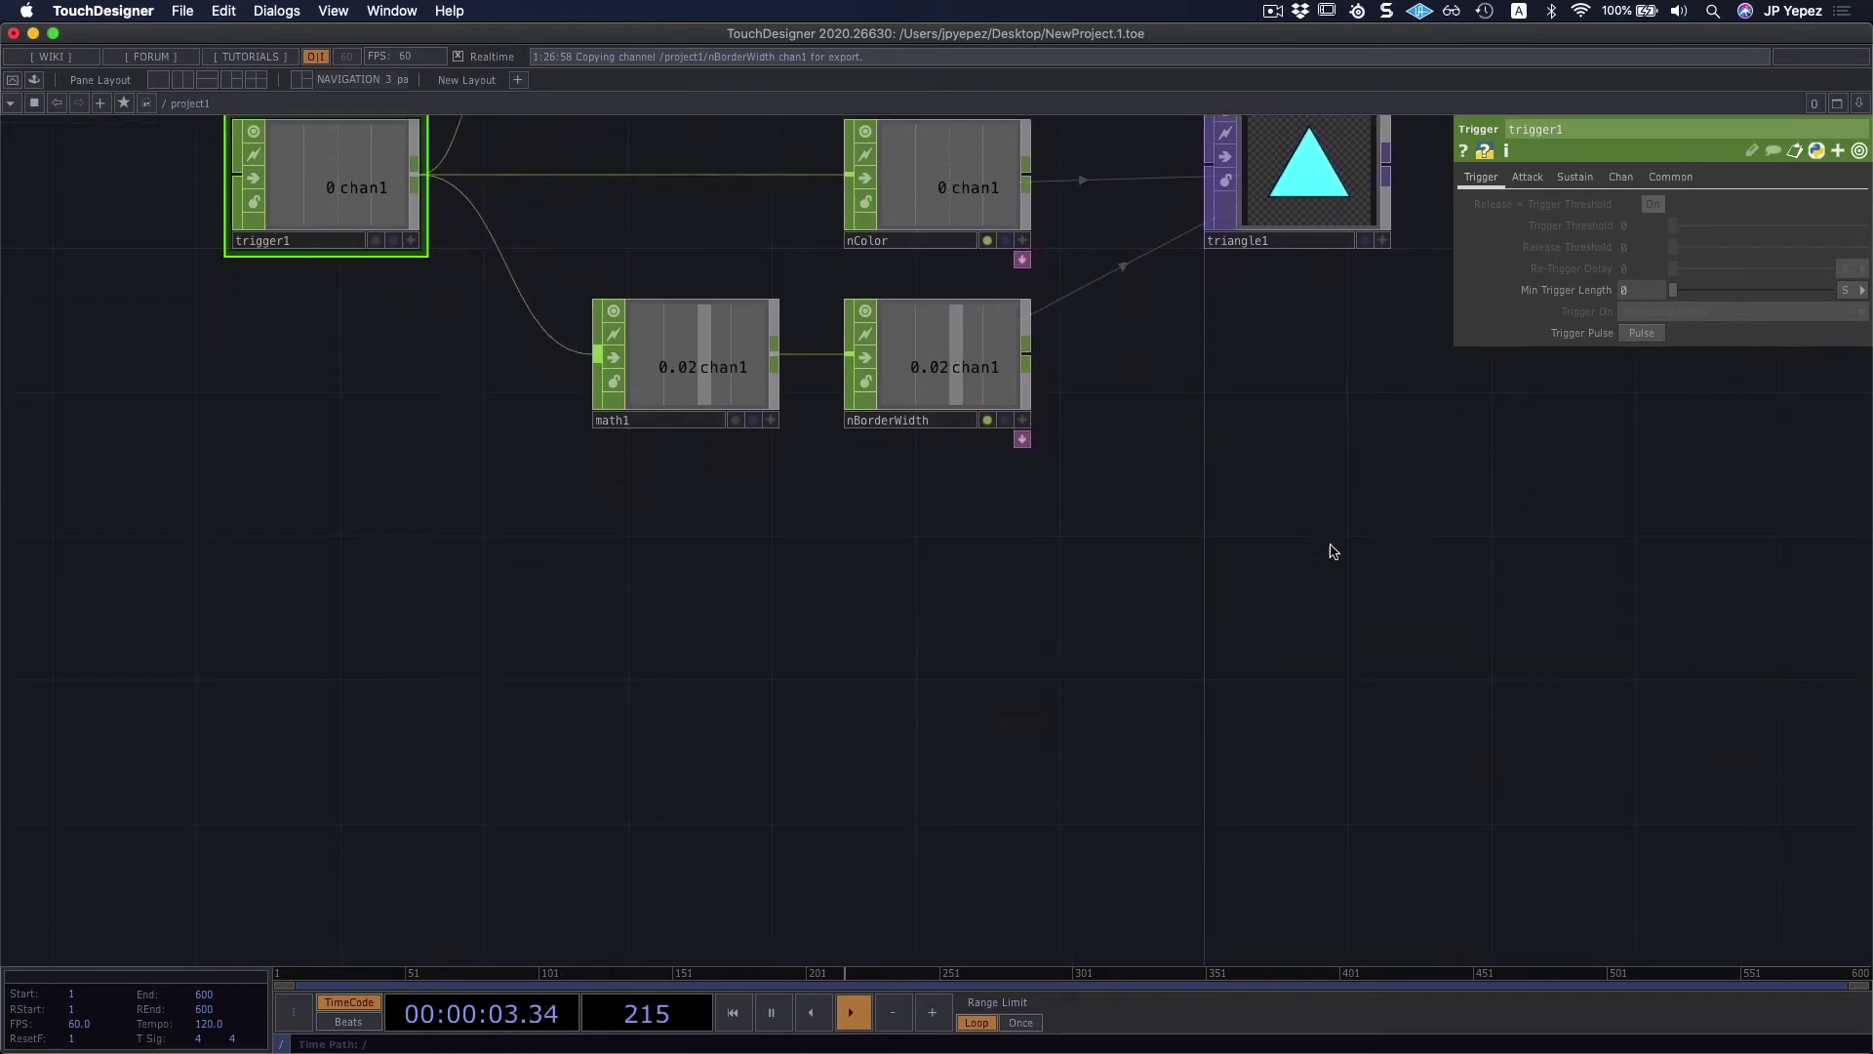
key(Tab)
Step: Add a Circle TOP named circle1 and position it beneath triangle1's column
text(c)
key(shift+Tab)
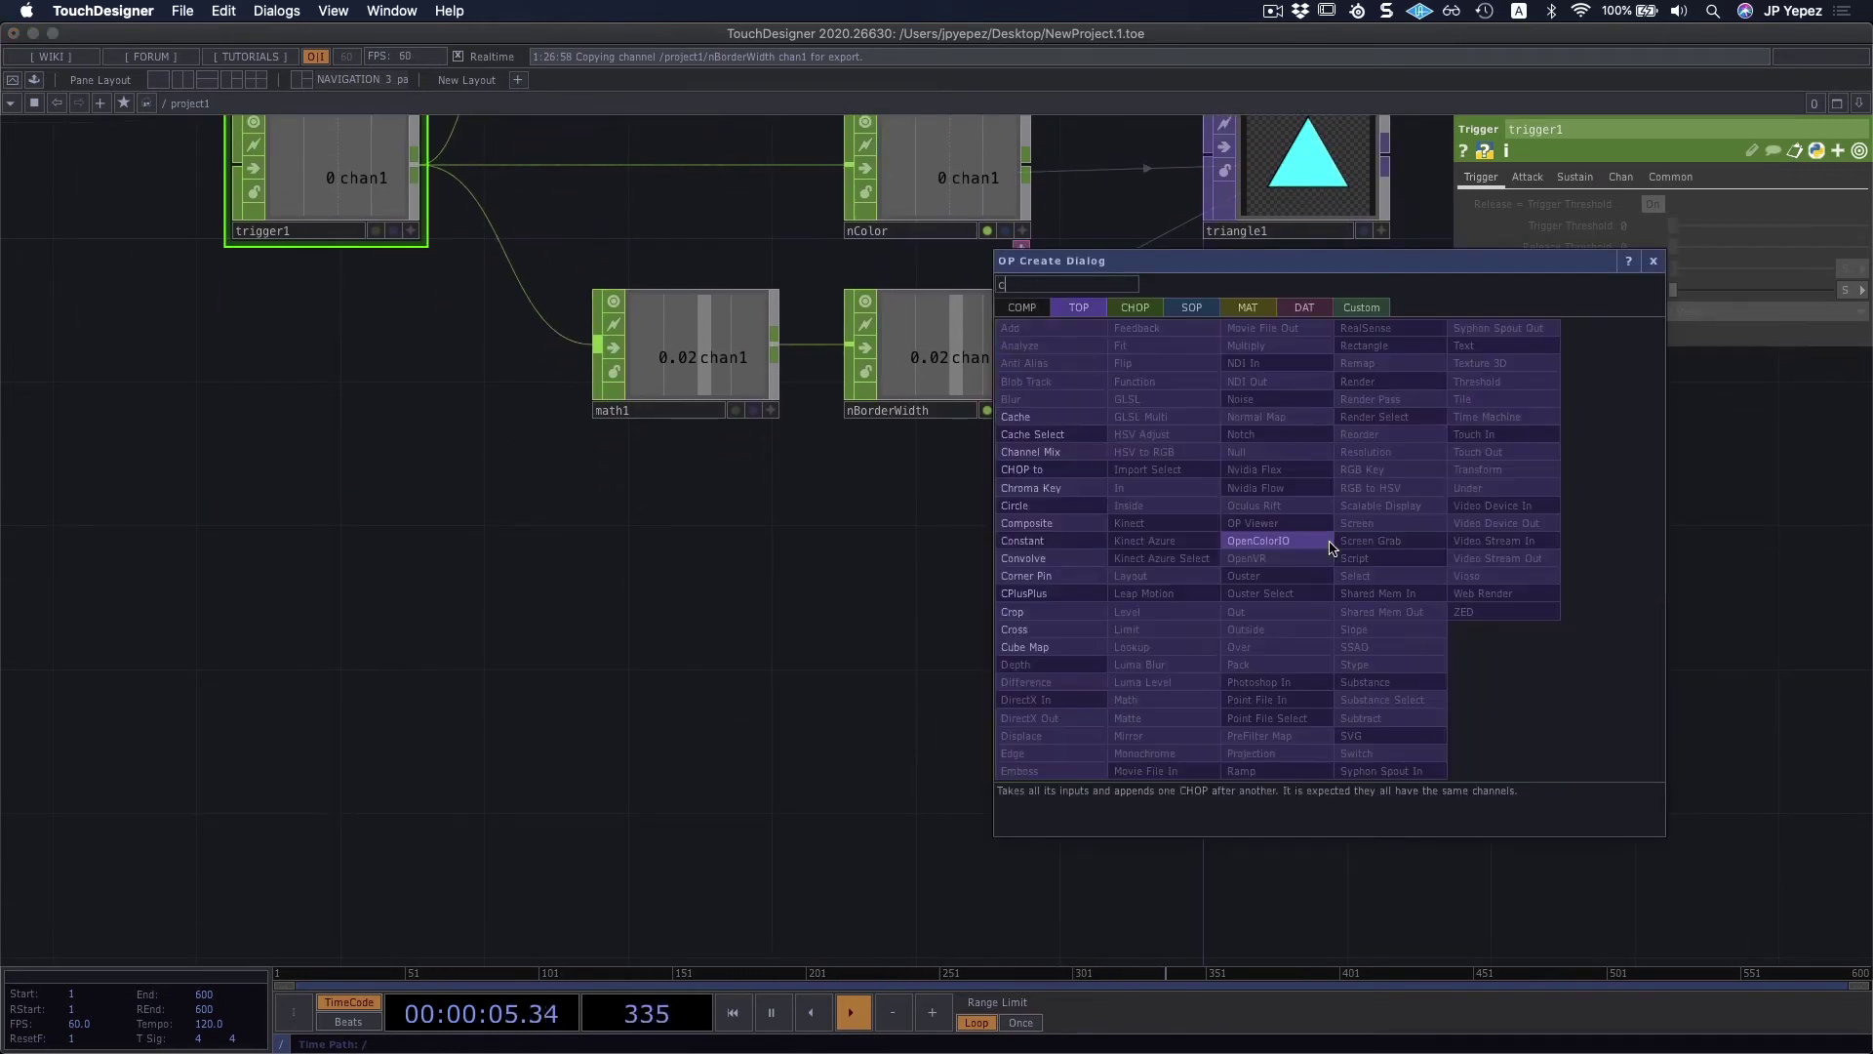
click(1069, 509)
click(1300, 601)
drag(1303, 608, 1302, 644)
drag(1463, 702, 1436, 663)
drag(1275, 594, 1248, 664)
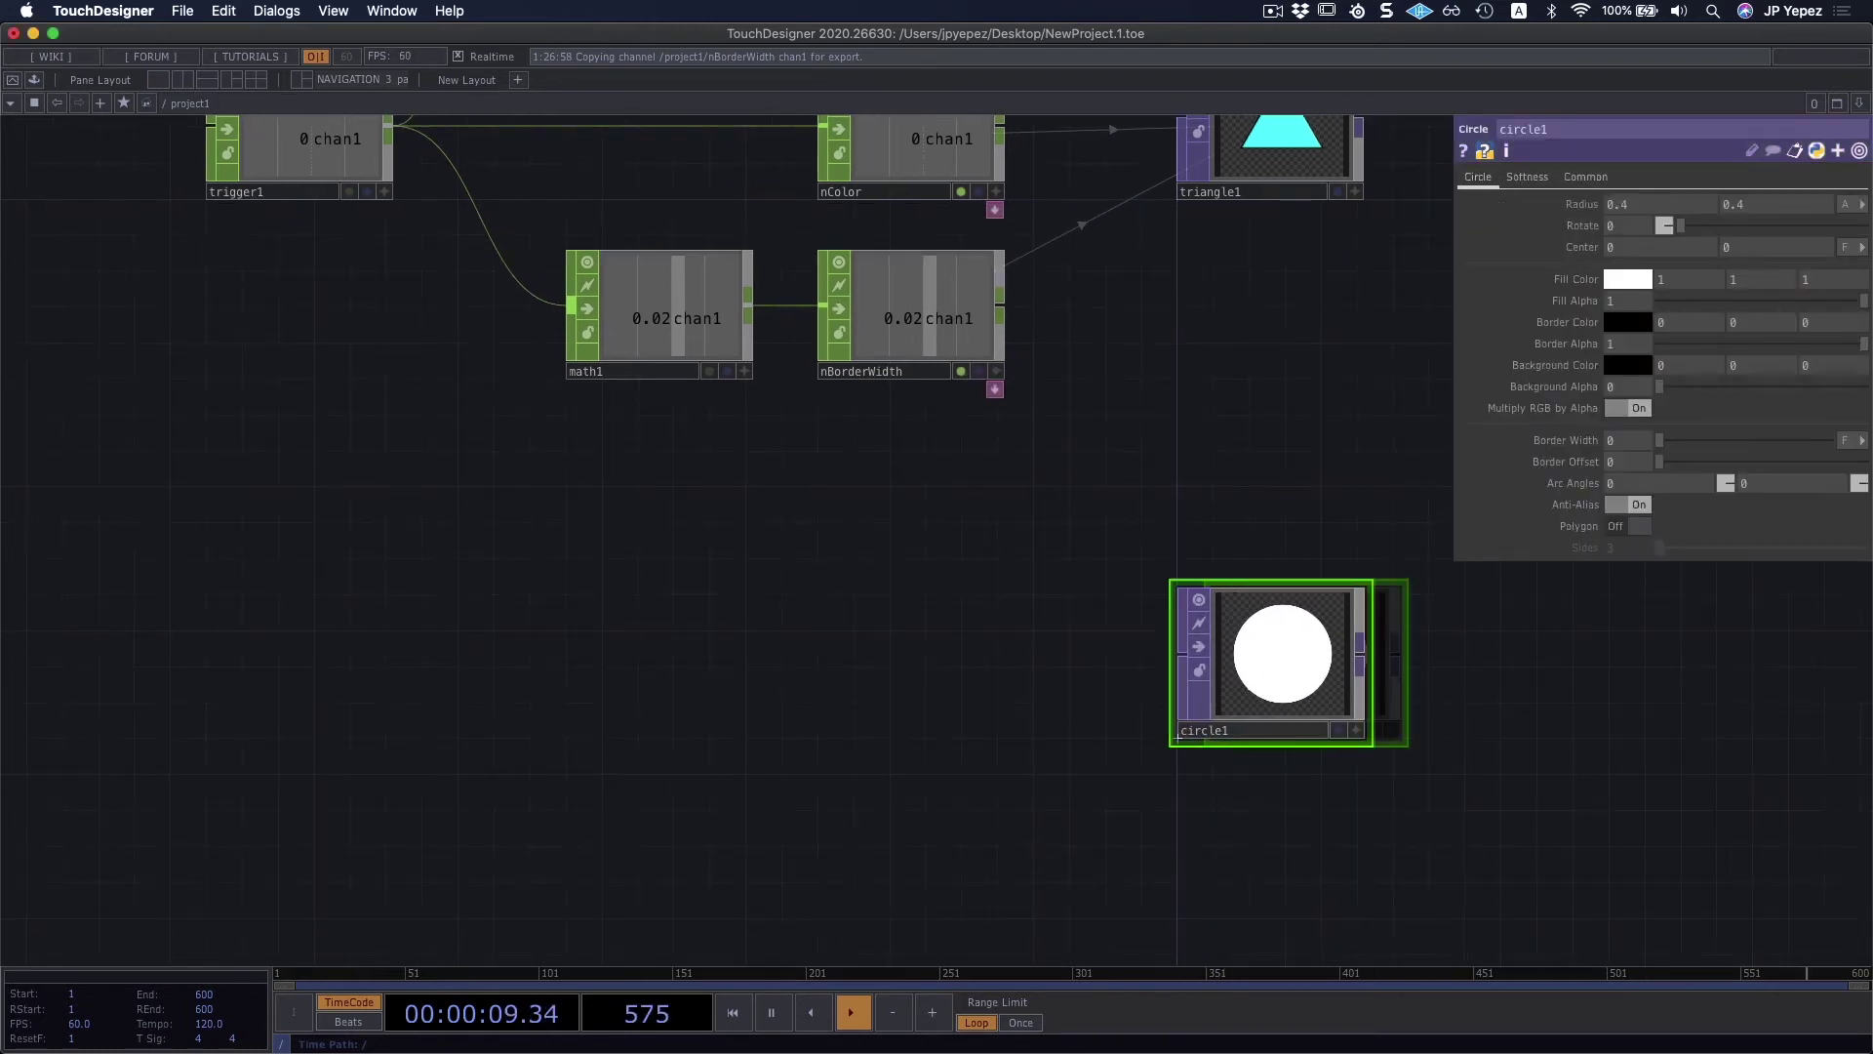
drag(469, 626, 430, 611)
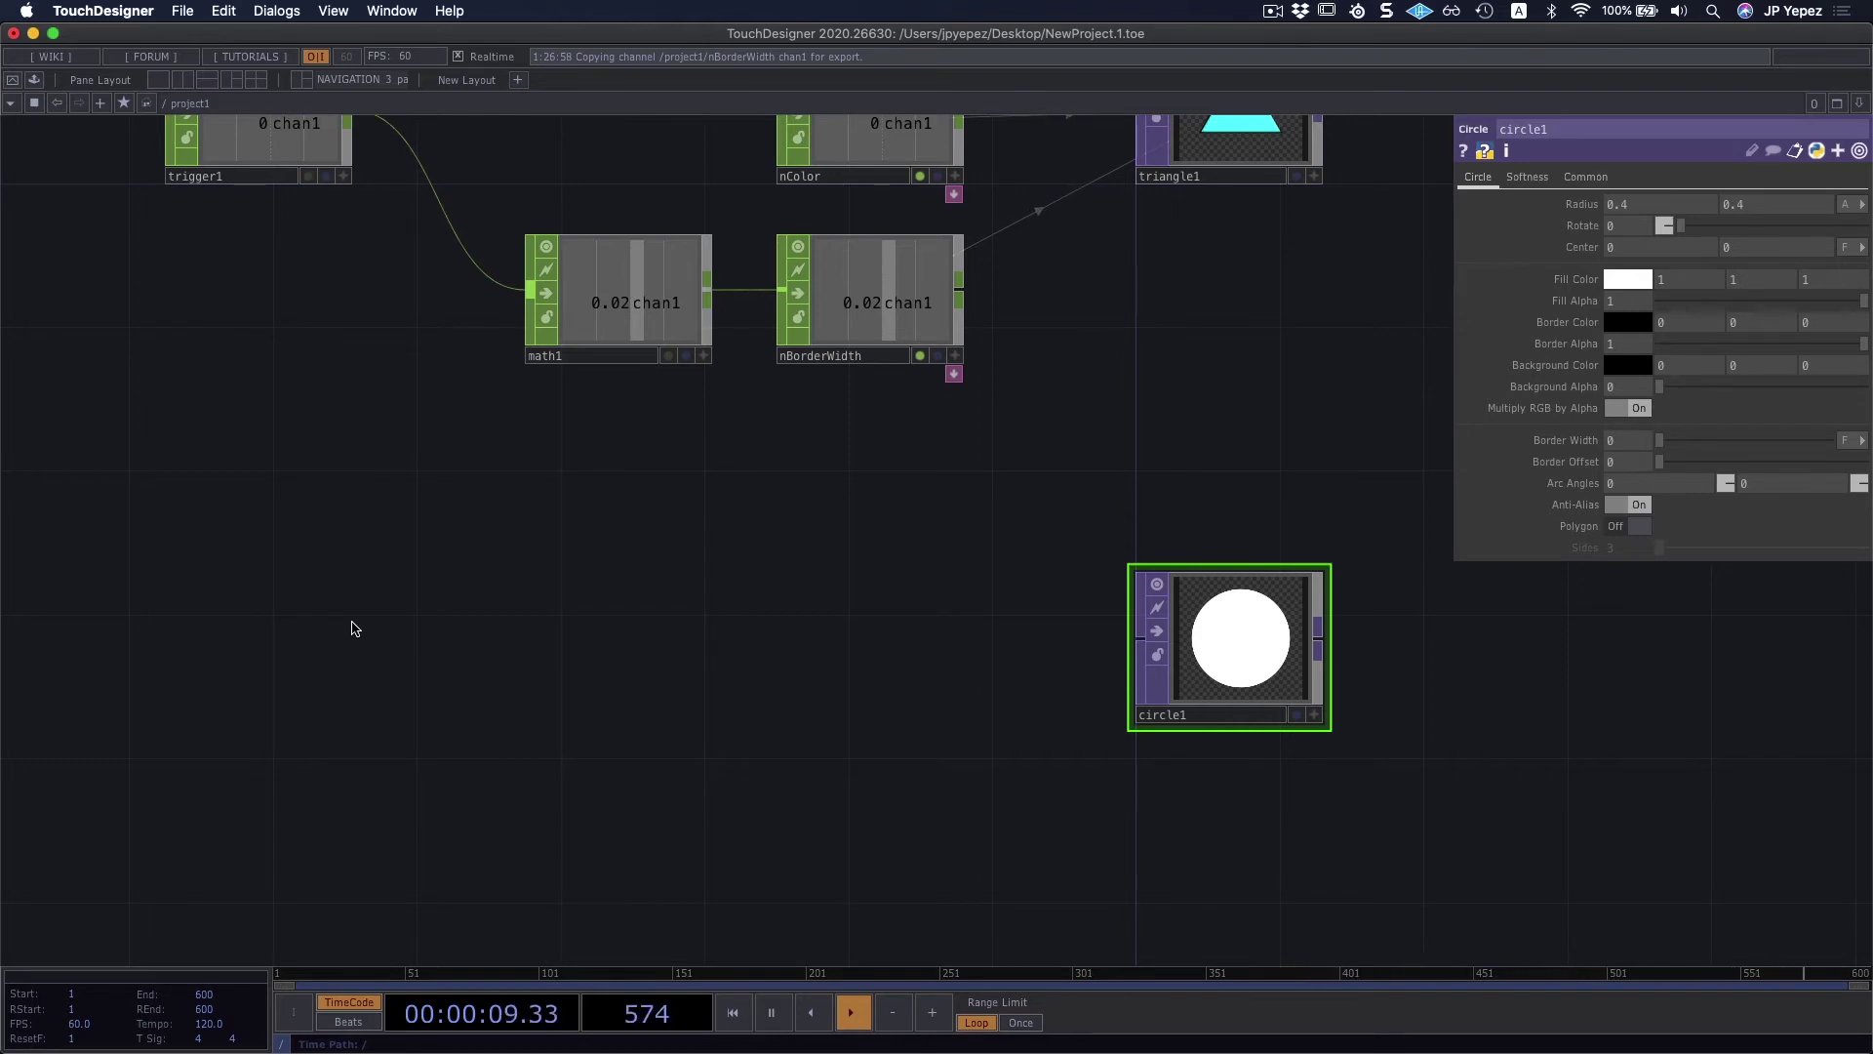
key(Tab)
key(Tab)
Step: Add a Keyboard In CHOP (keyboardin1) and test that pressing 1 drives its k1 channel
text(key)
click(369, 677)
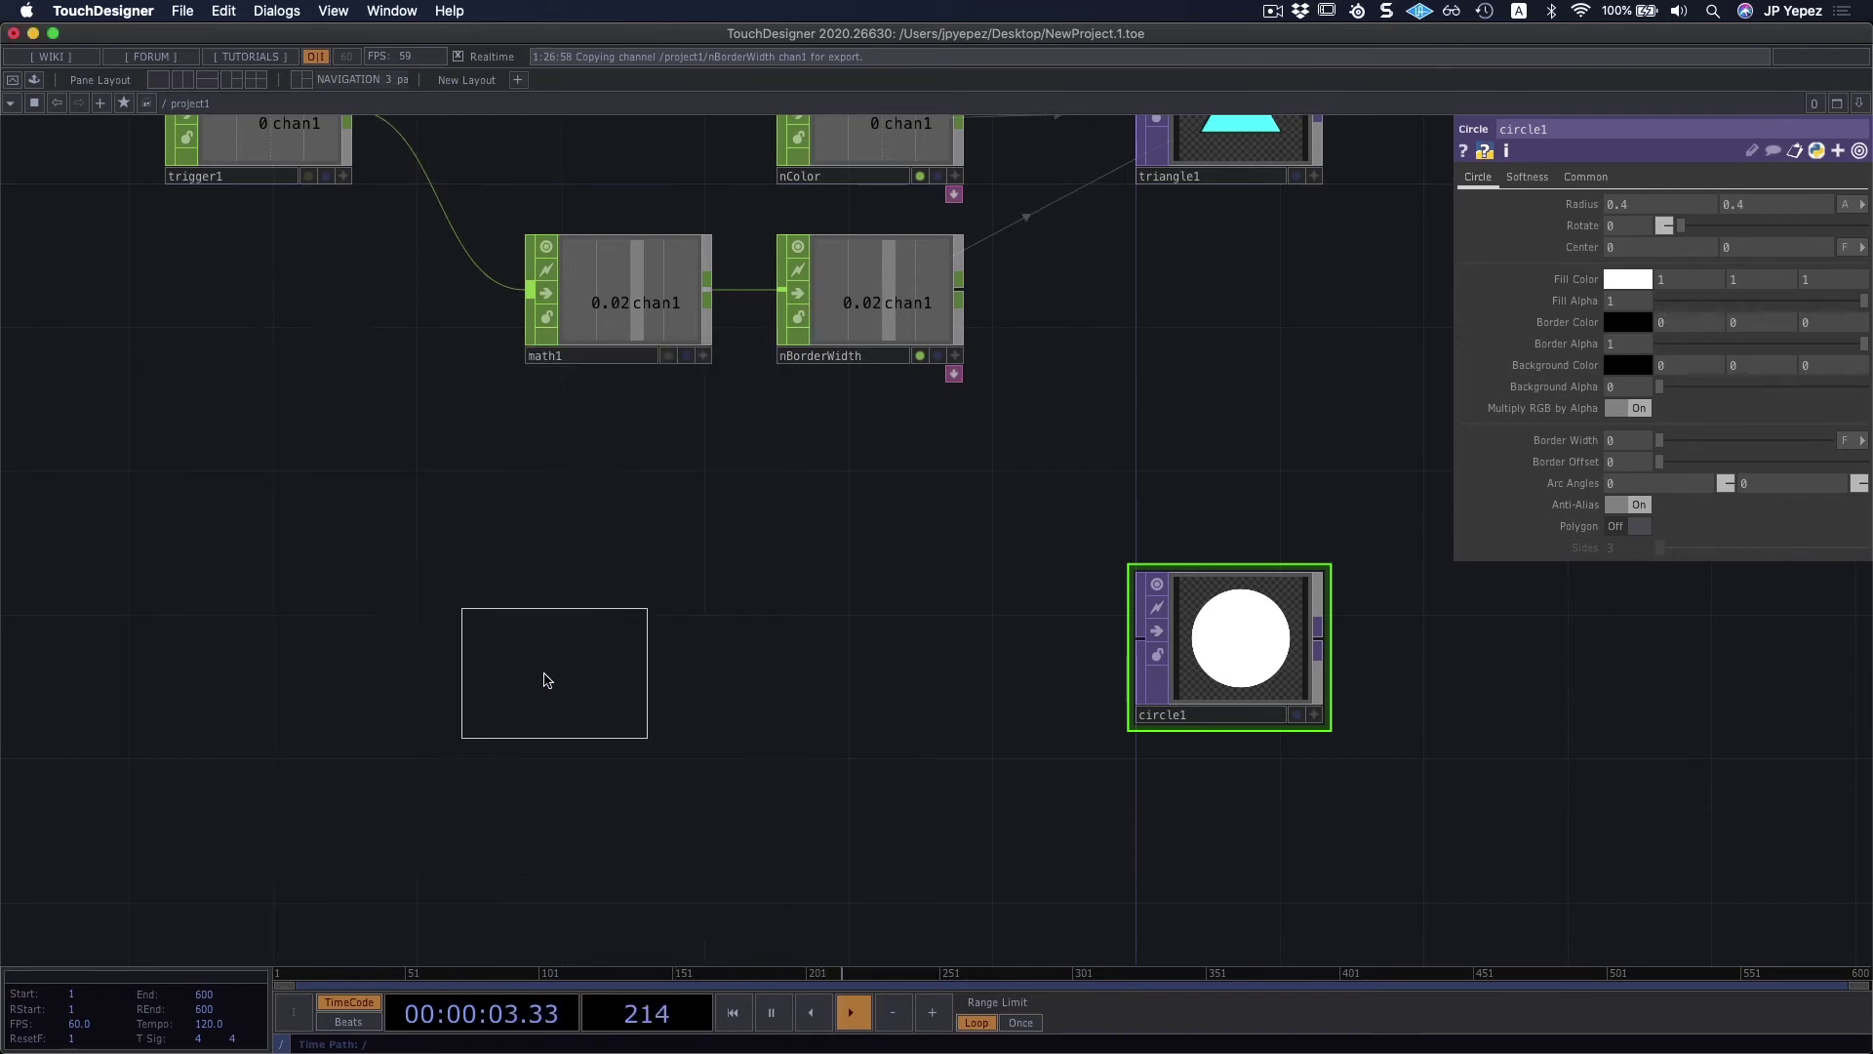
click(367, 624)
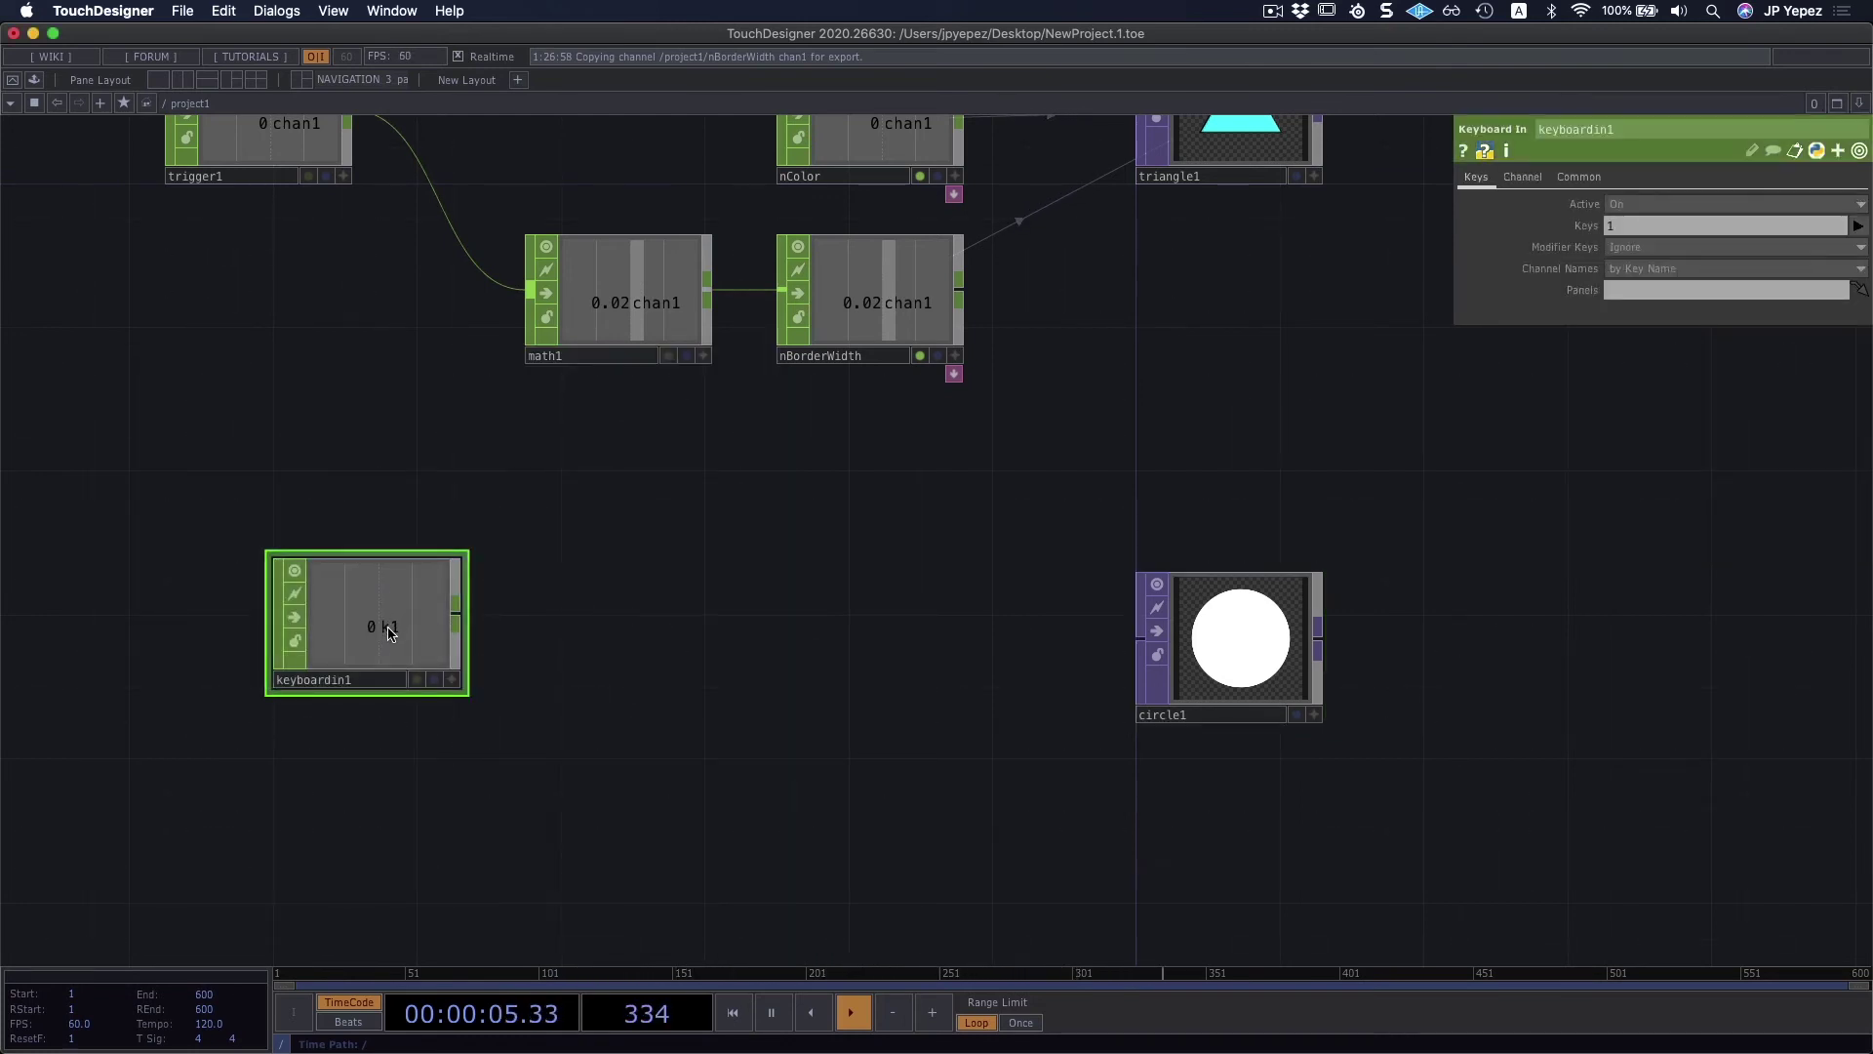
drag(392, 625, 386, 641)
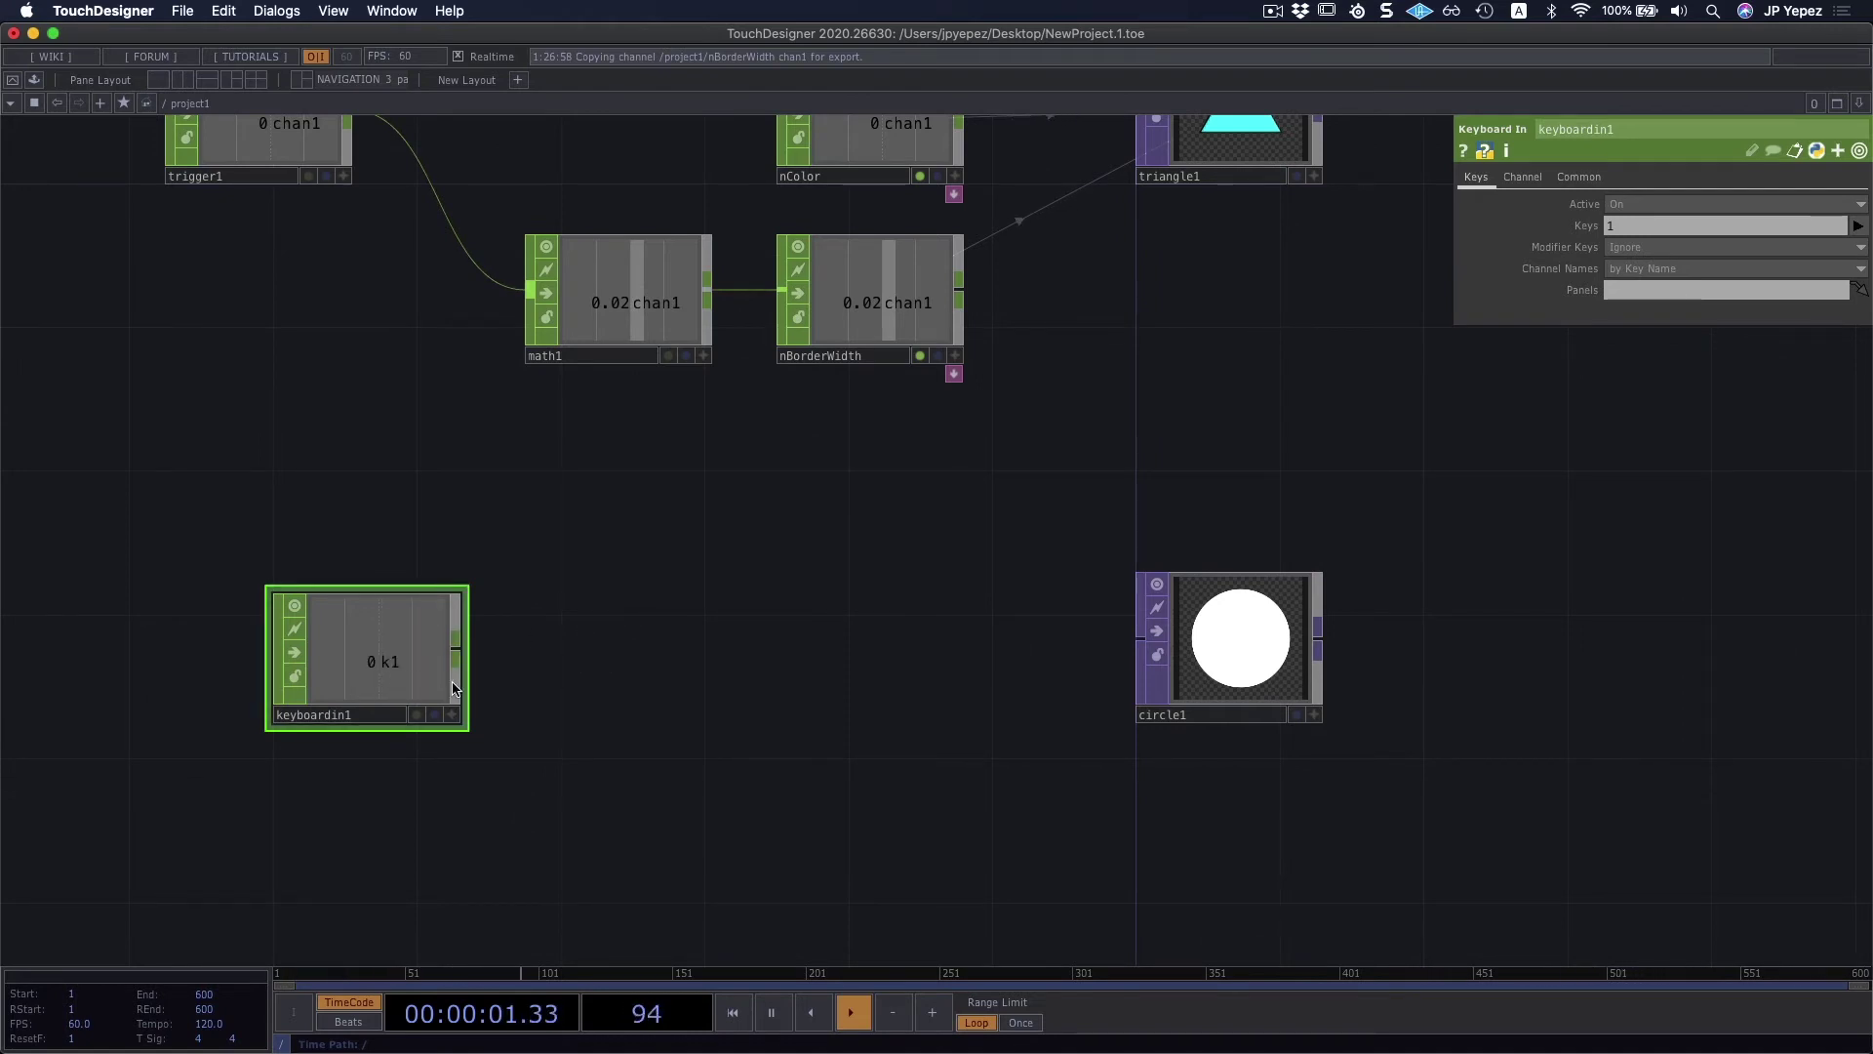
scroll(565, 660, up, 6)
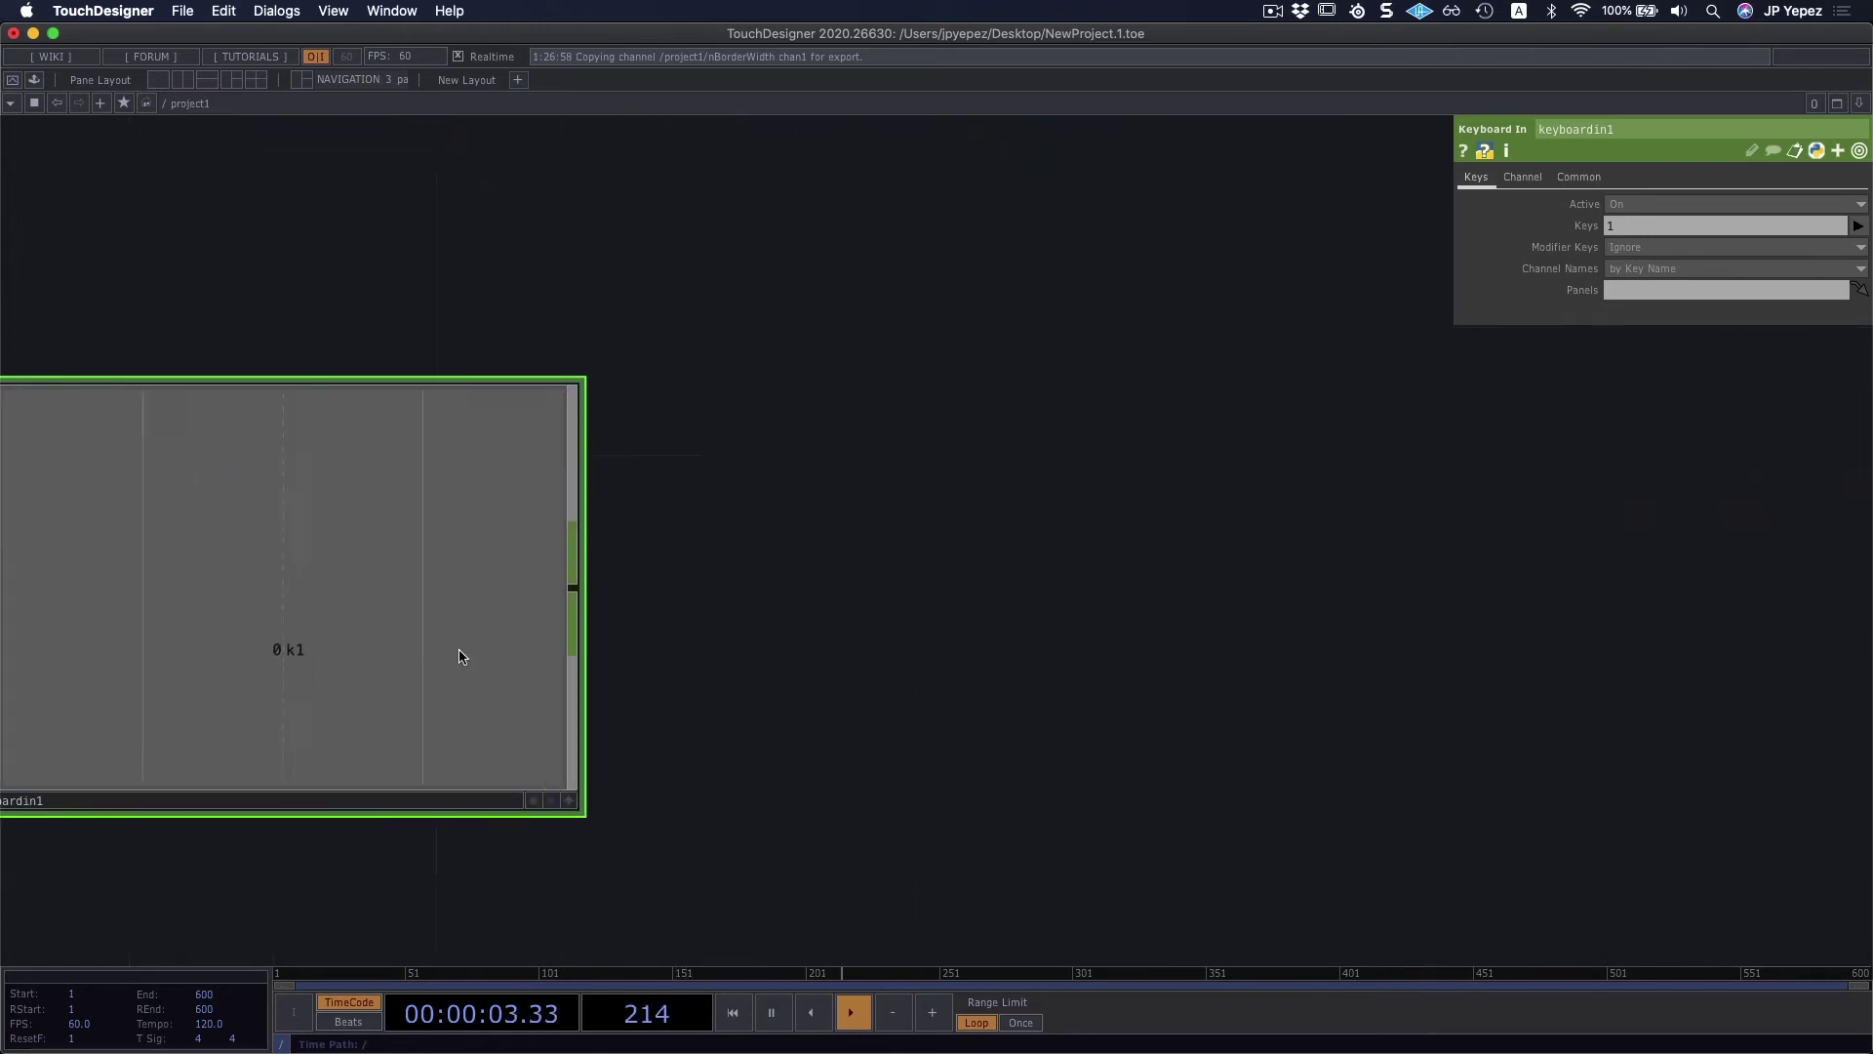
drag(735, 693, 992, 632)
key(1)
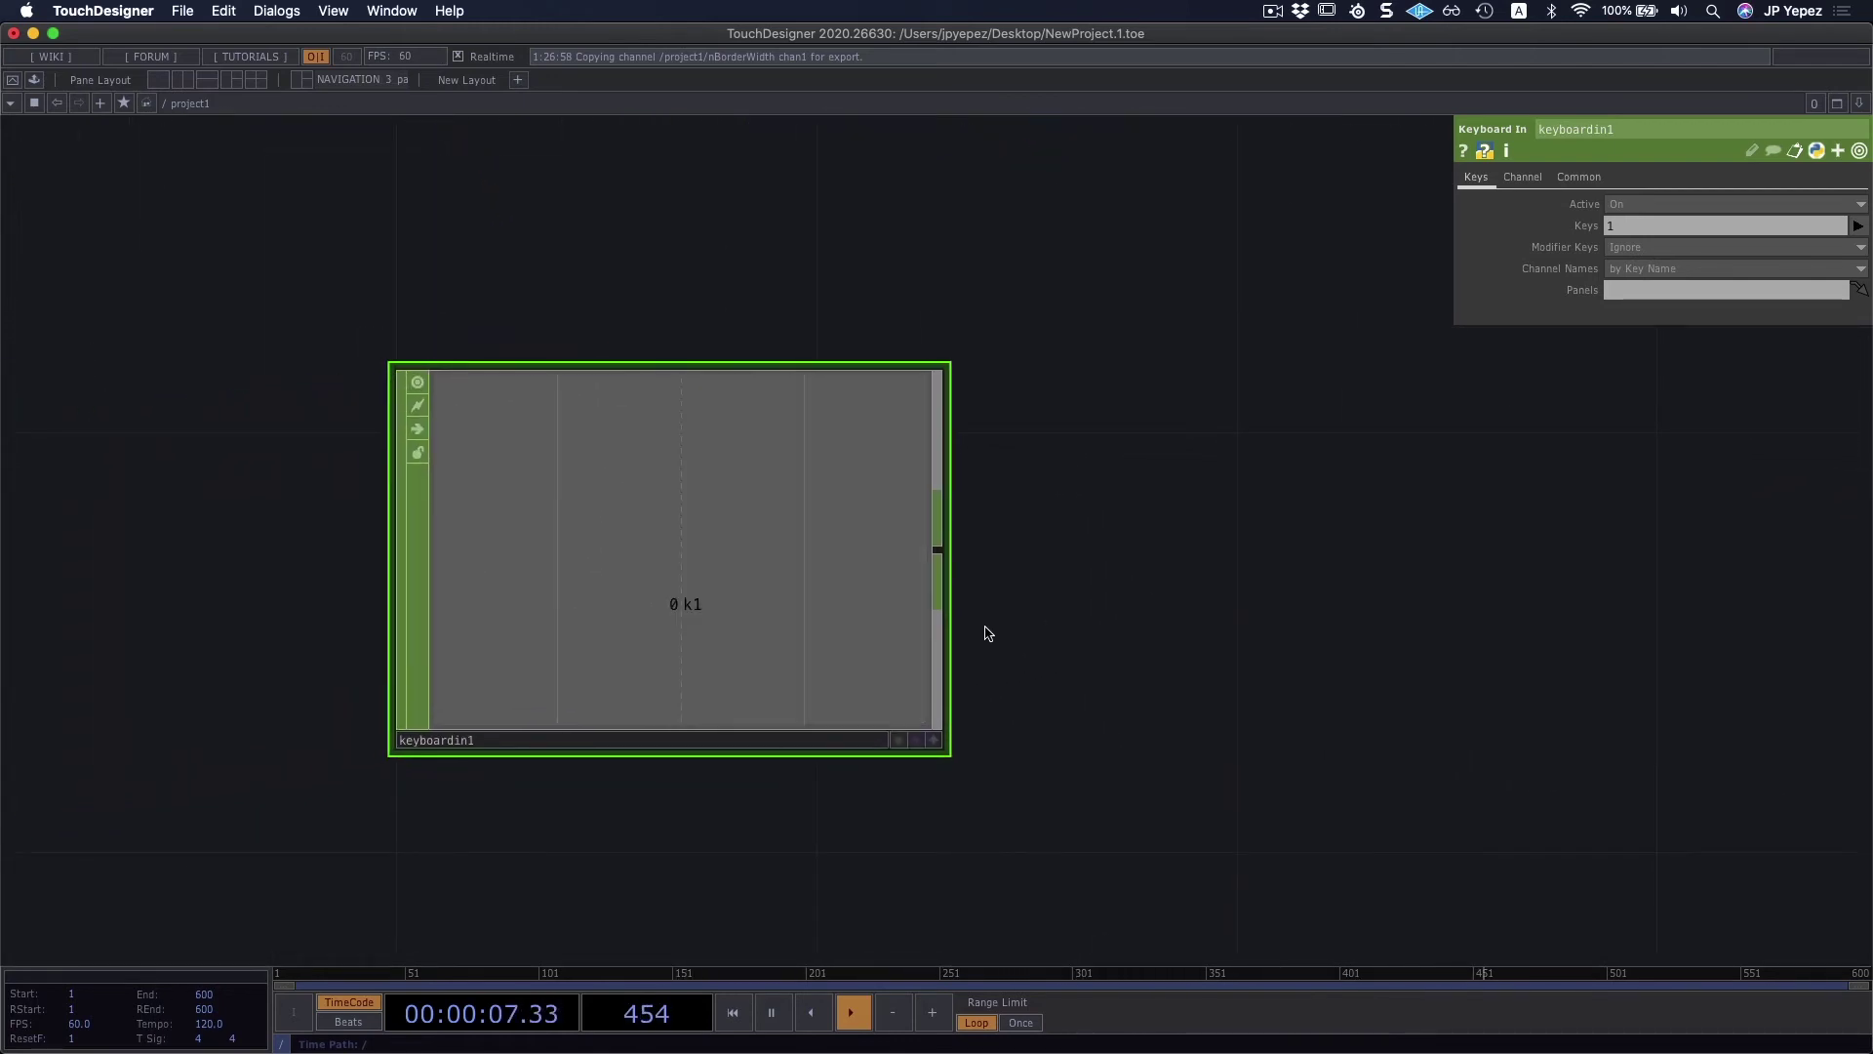
key(1)
key(1)
Step: Try keyboardin1's Active set to While Playing, then set it back to On, testing k1
click(1702, 204)
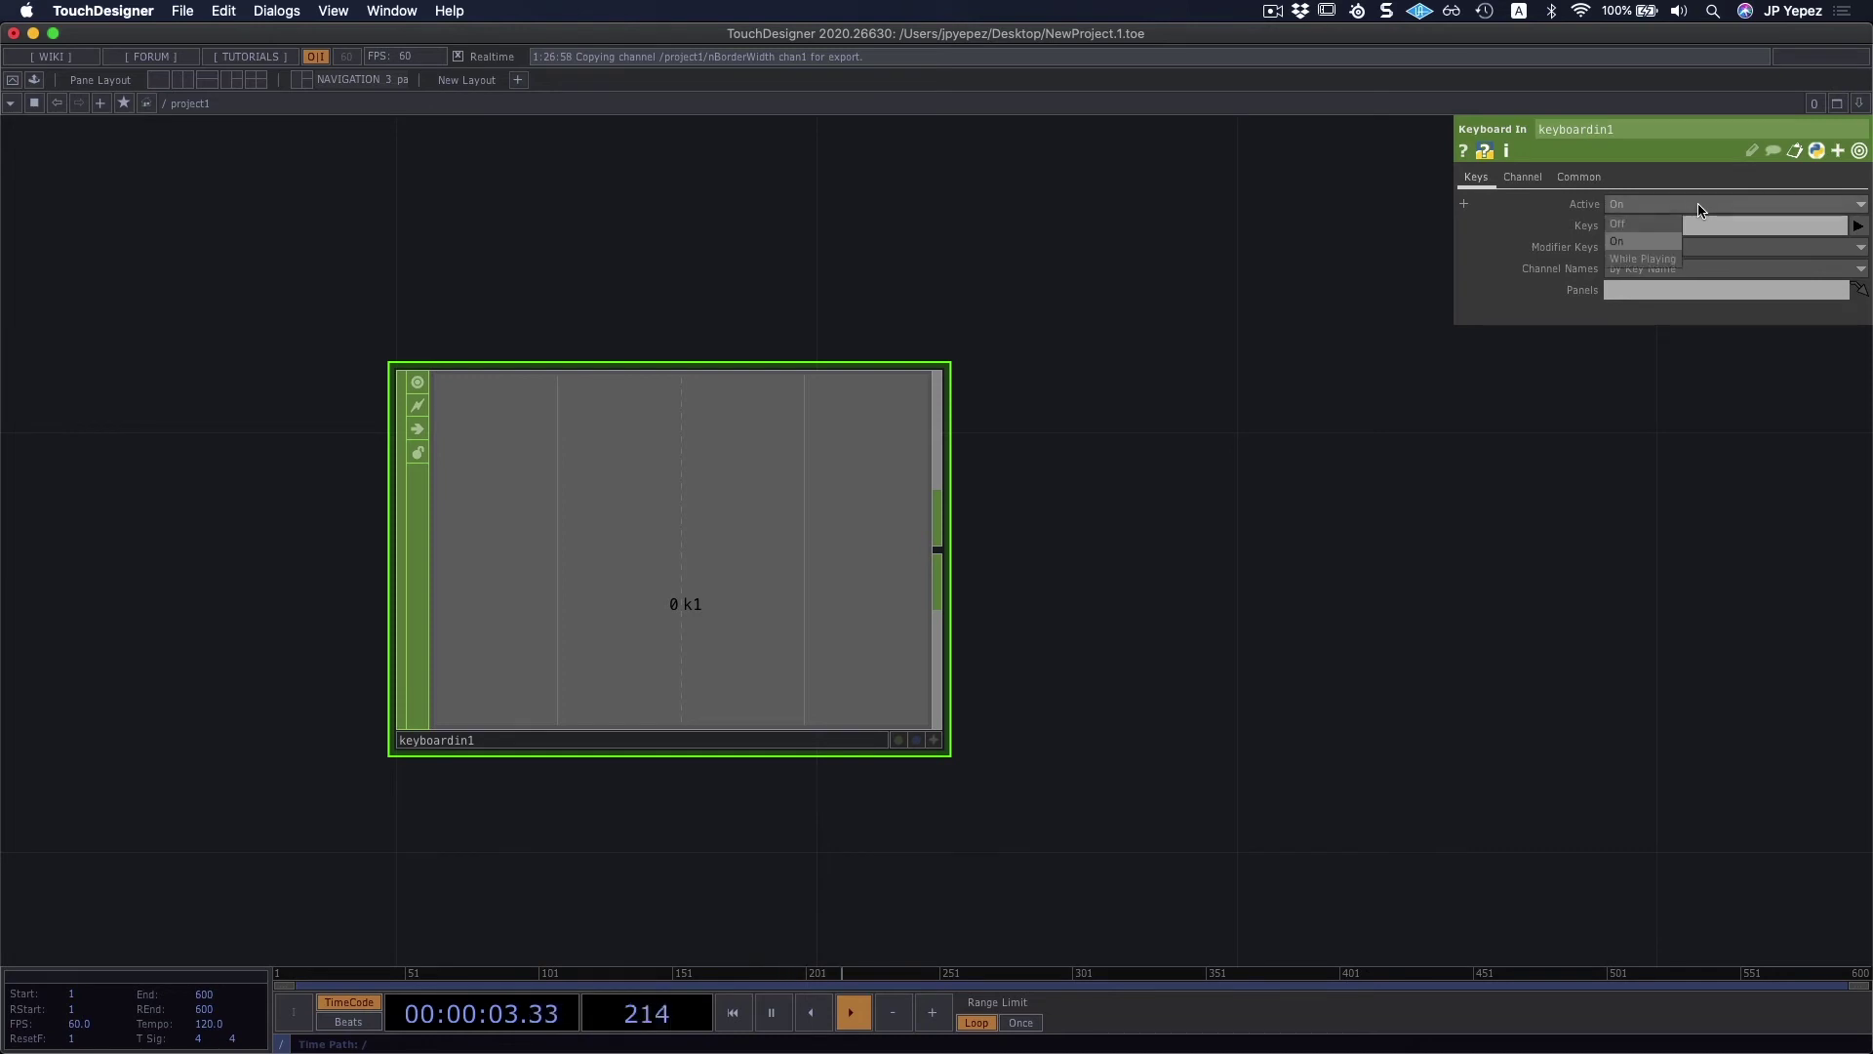
click(1796, 571)
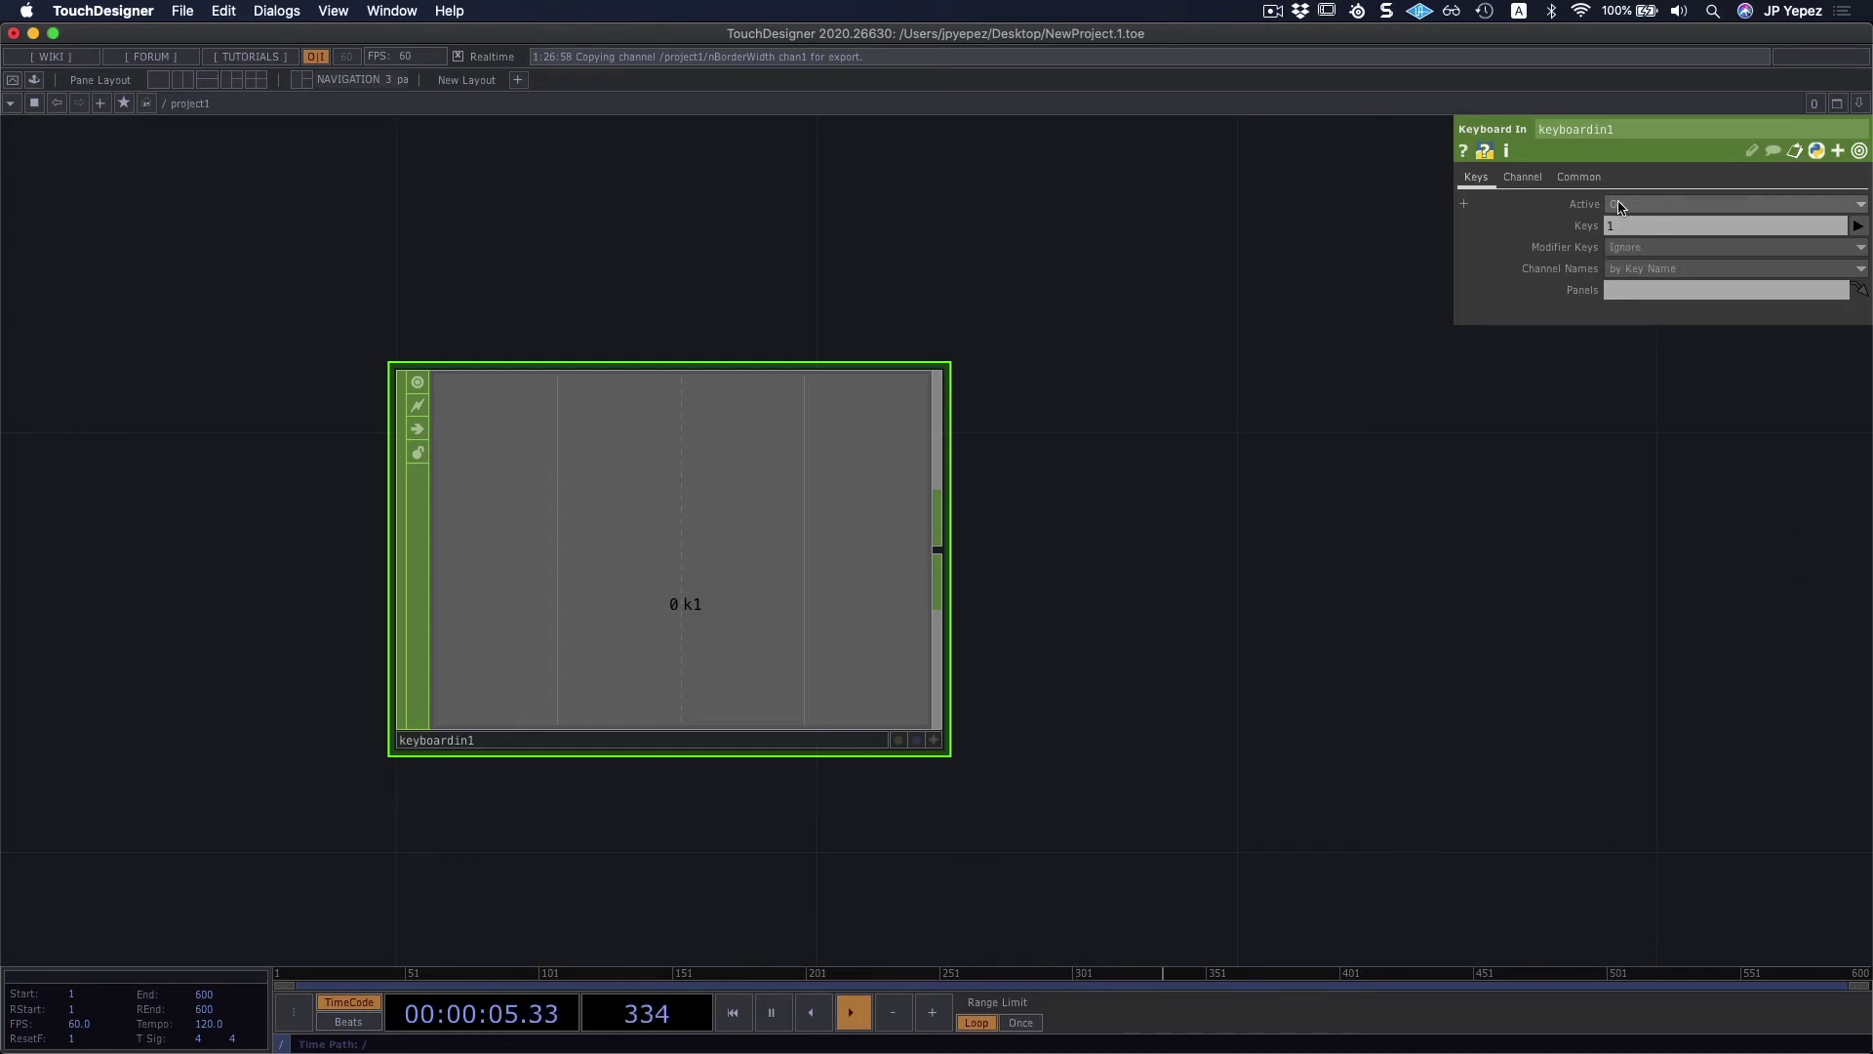
click(1630, 206)
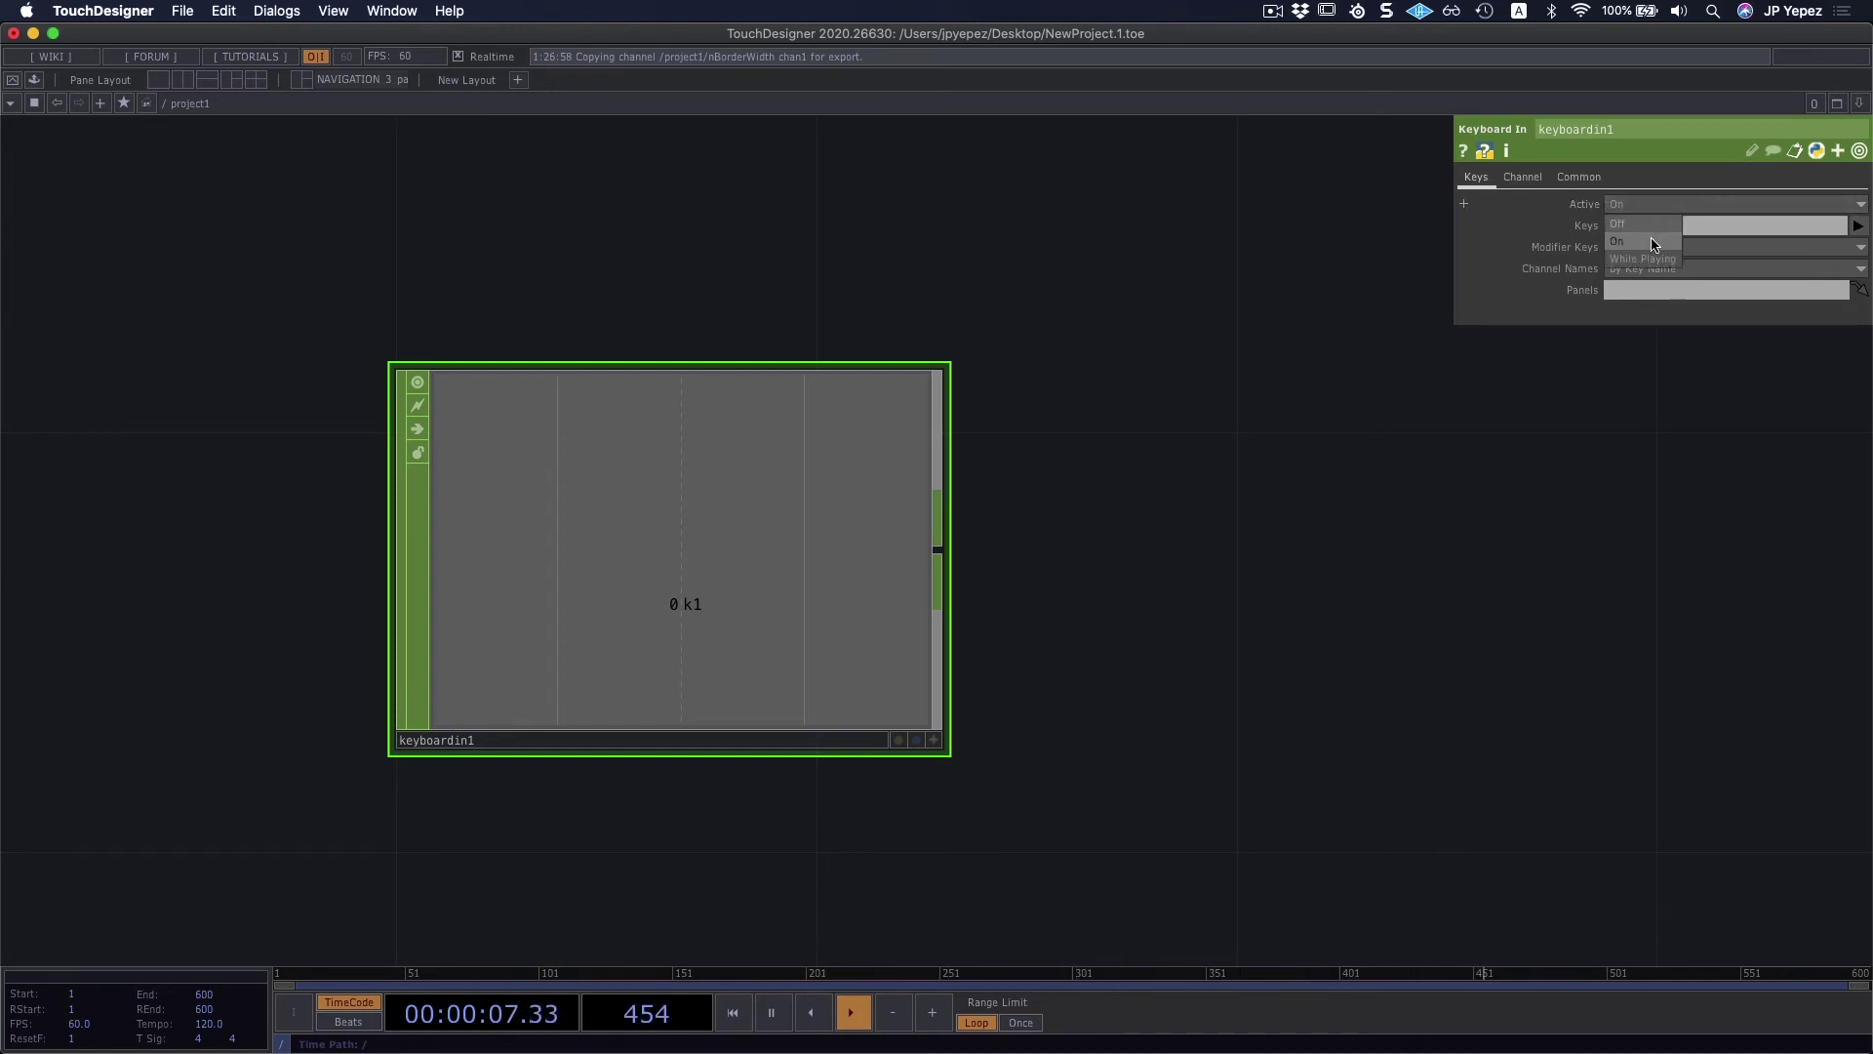
click(1651, 269)
key(1)
click(1648, 205)
click(1645, 240)
key(1)
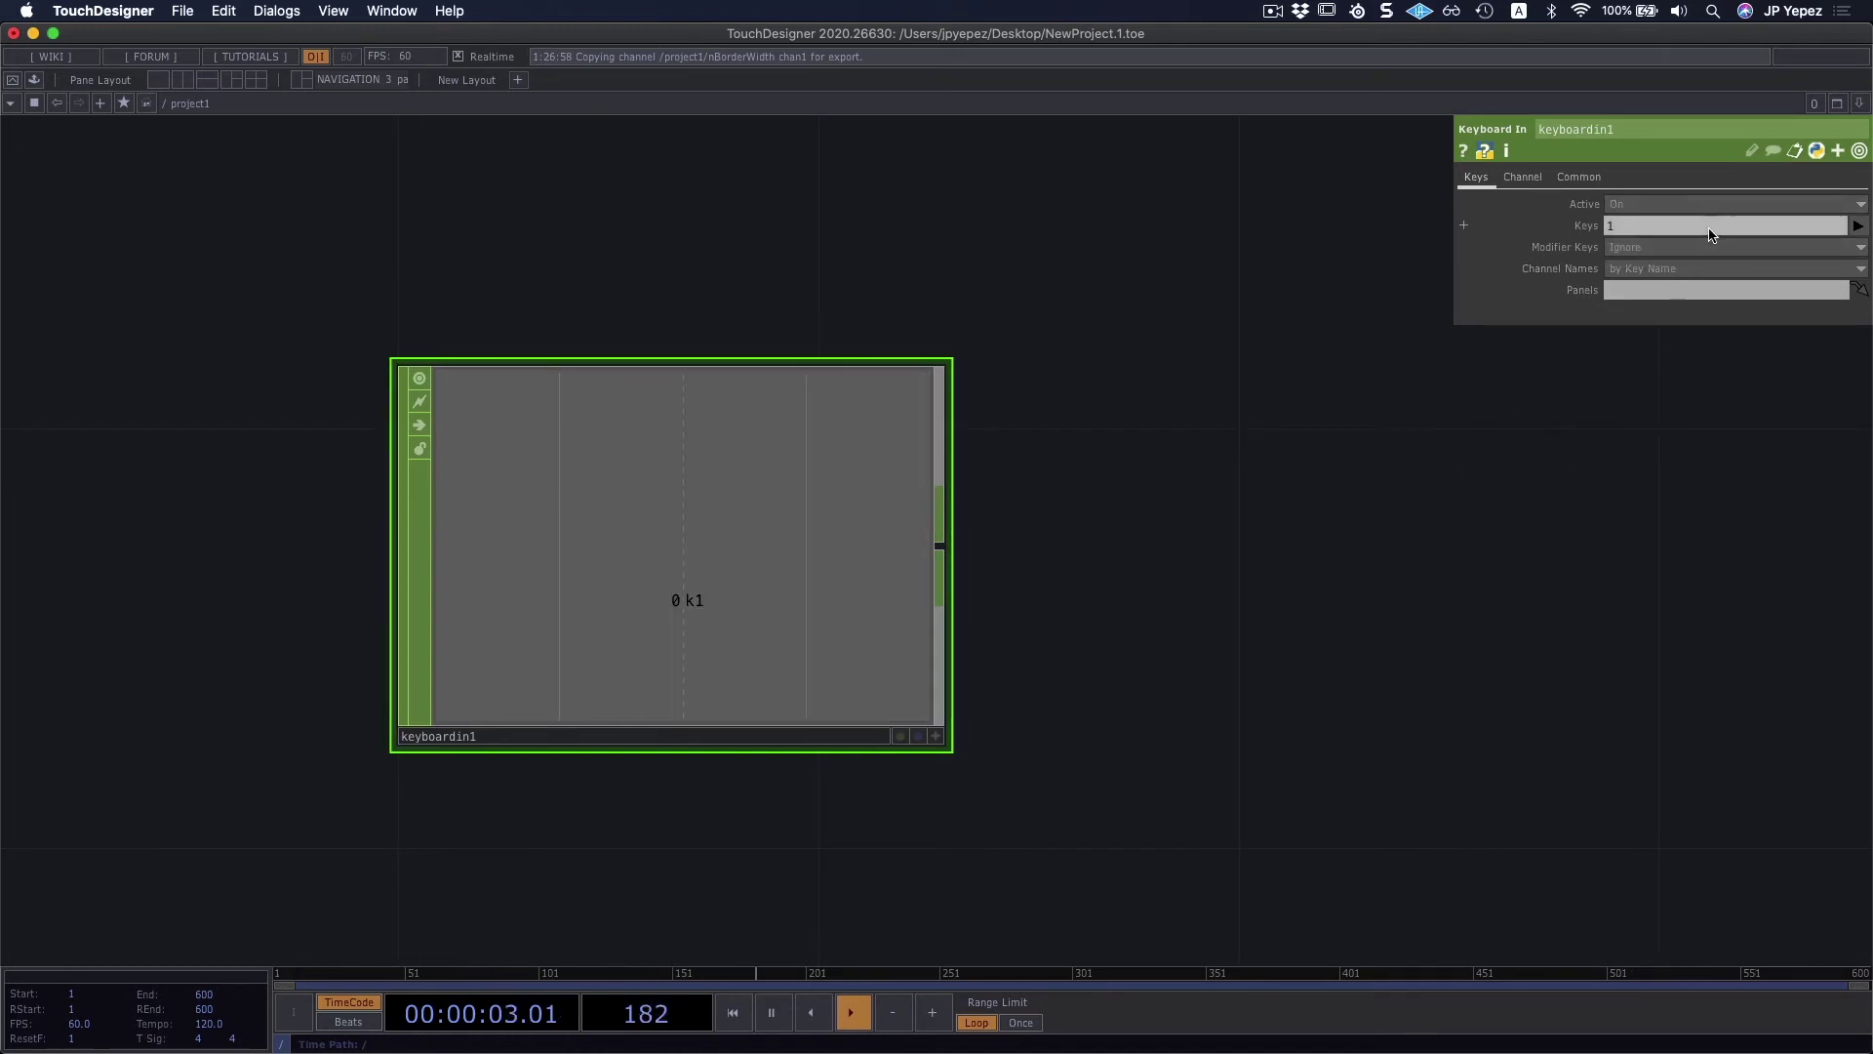
Step: Add j and 2 to the Keys list, test the new channels, then revert Keys to 1
click(1858, 225)
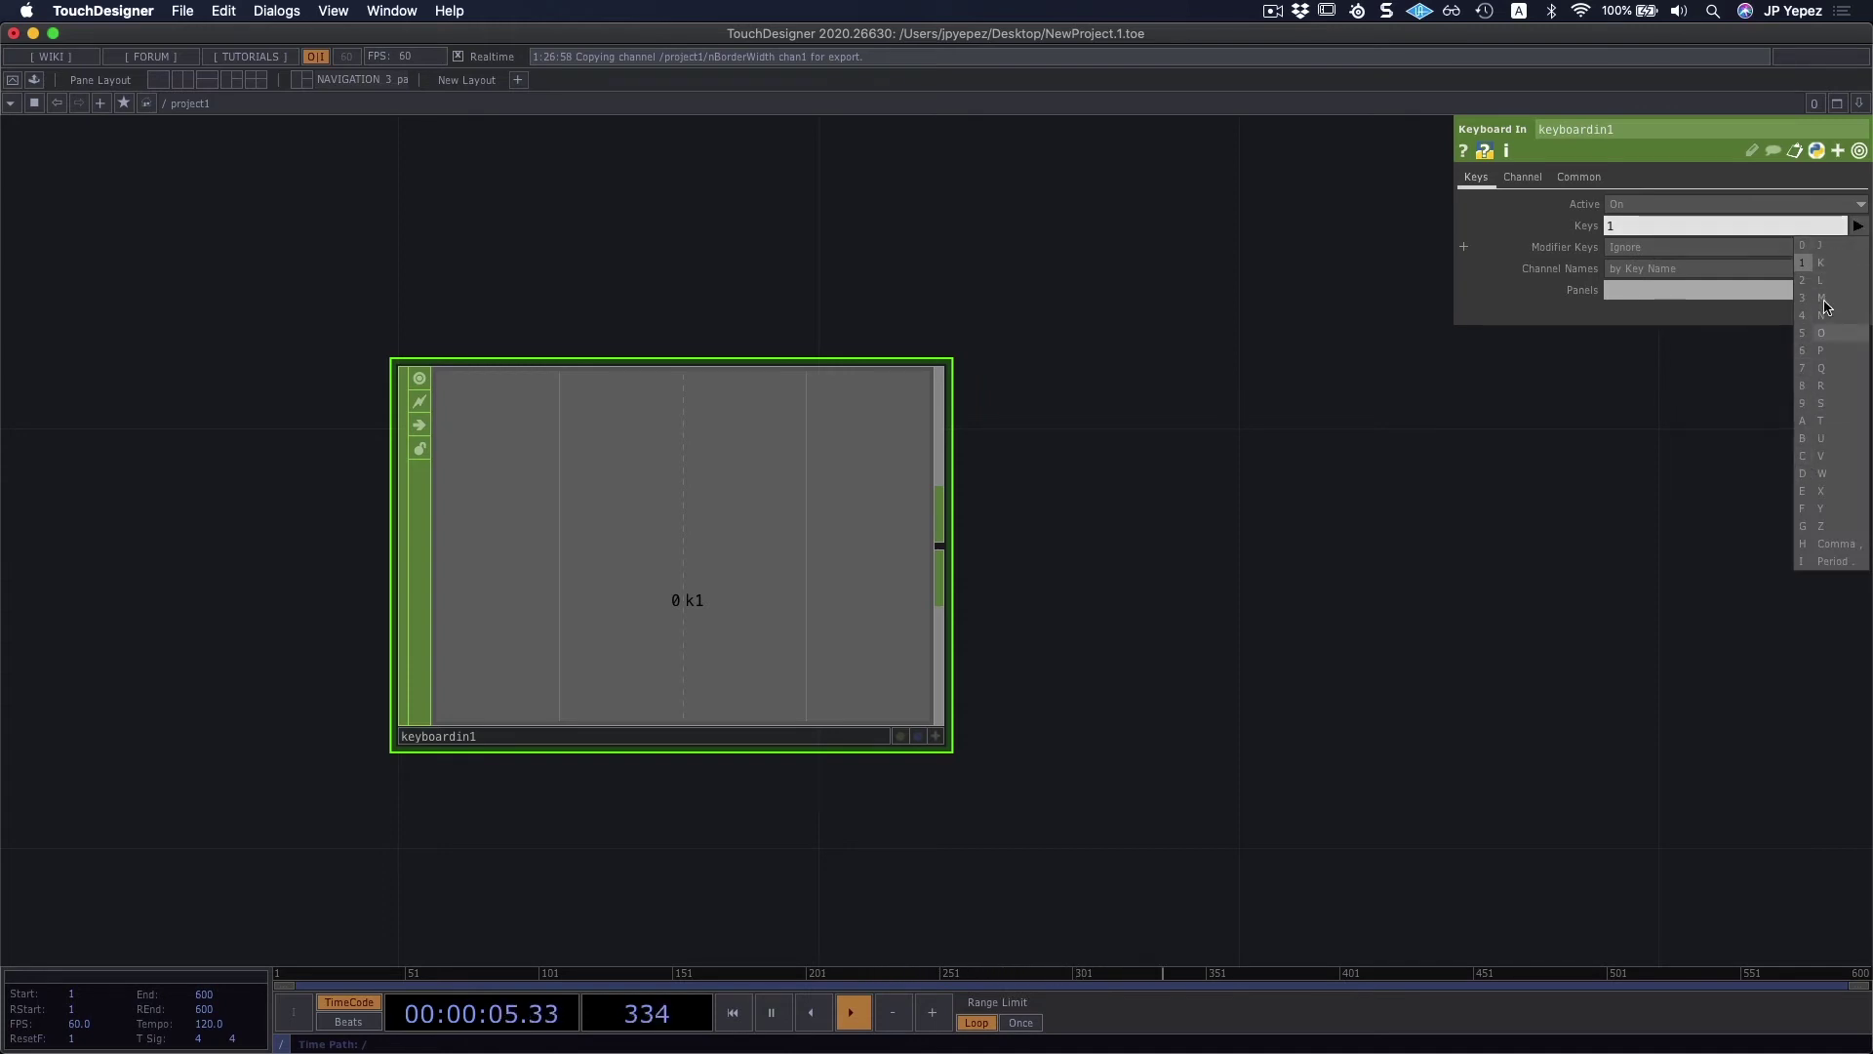
click(1829, 250)
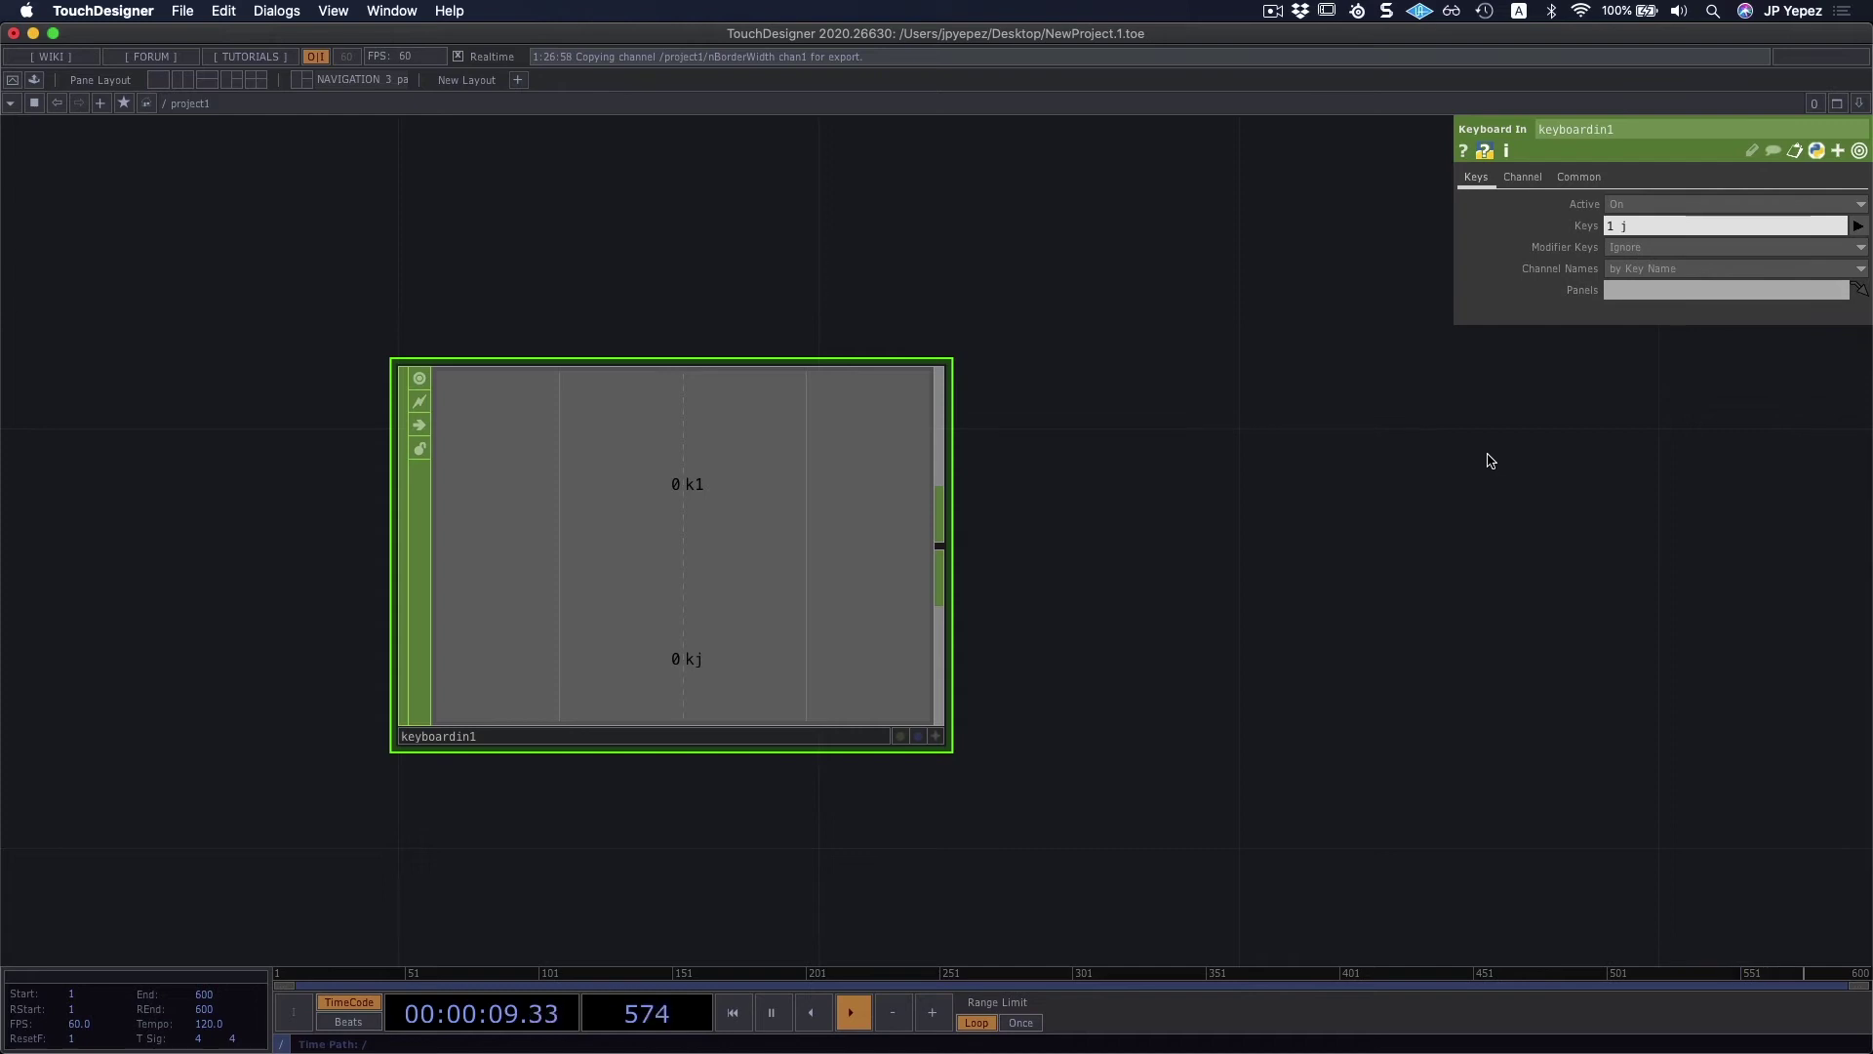
key(j)
key(j)
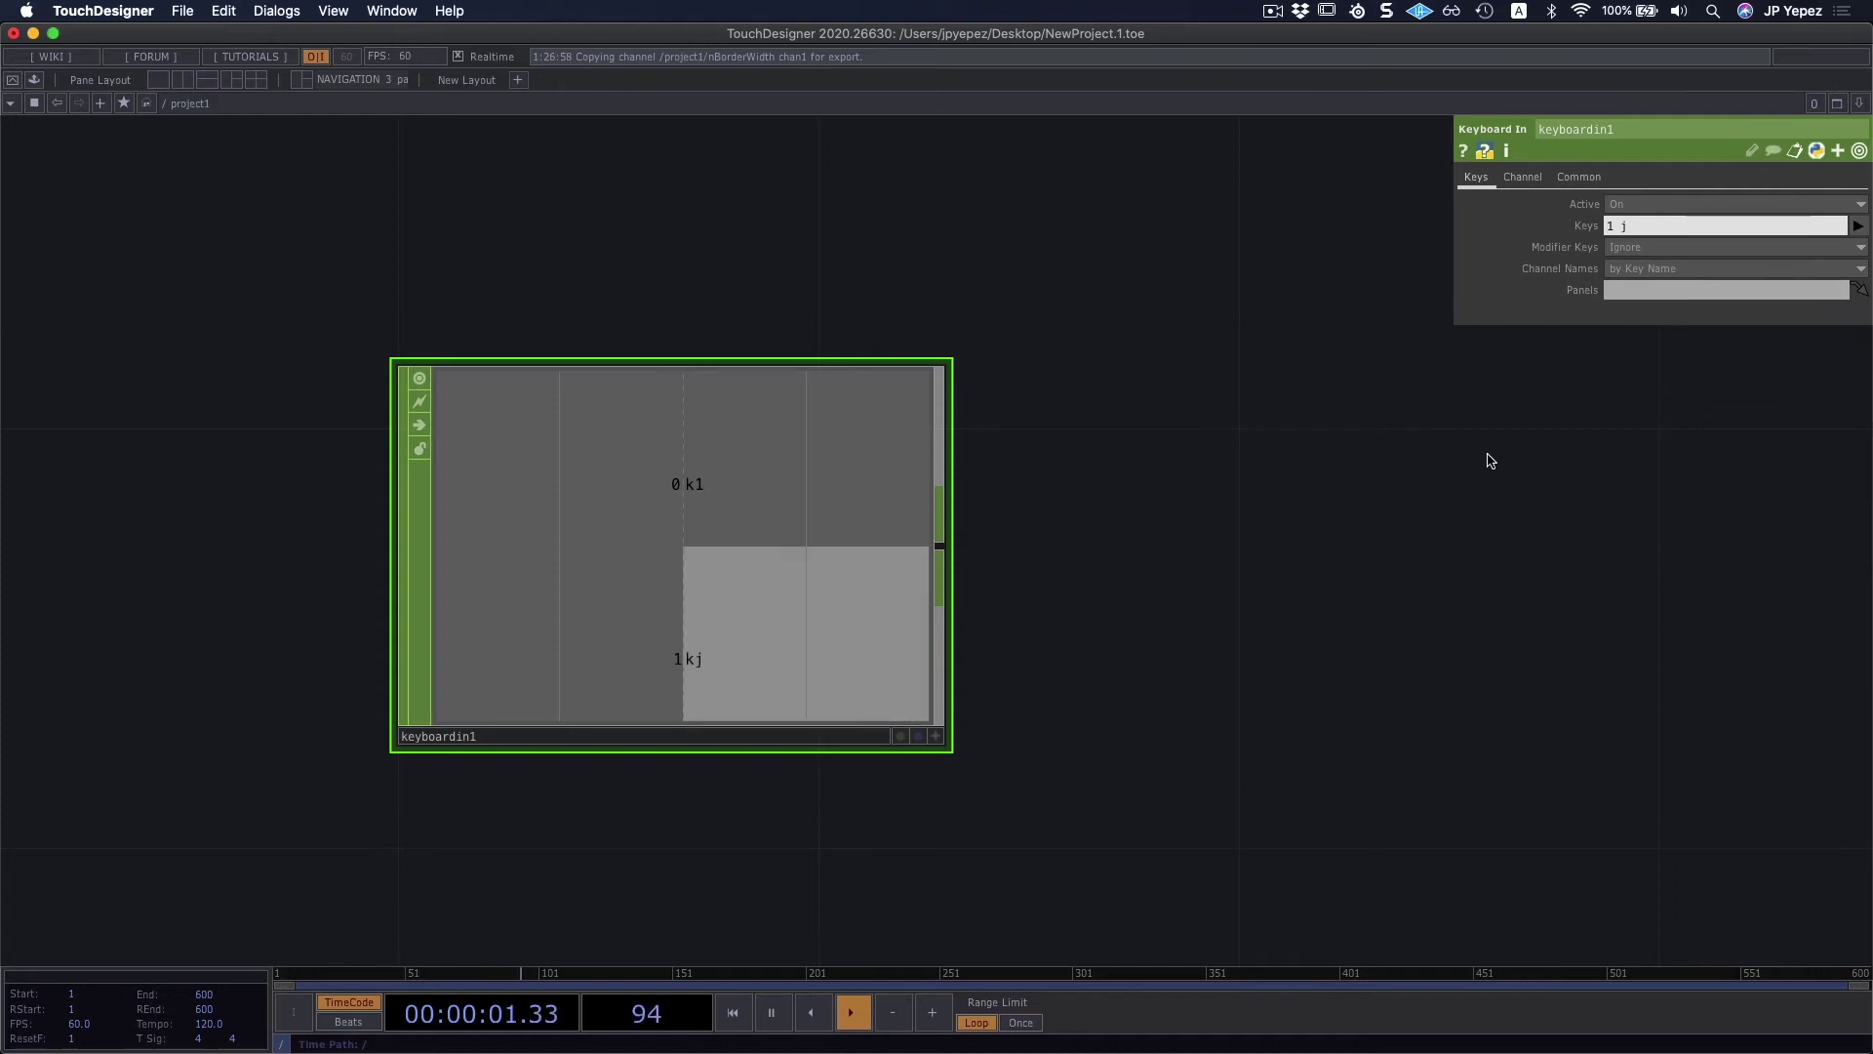
key(j)
key(1)
key(j)
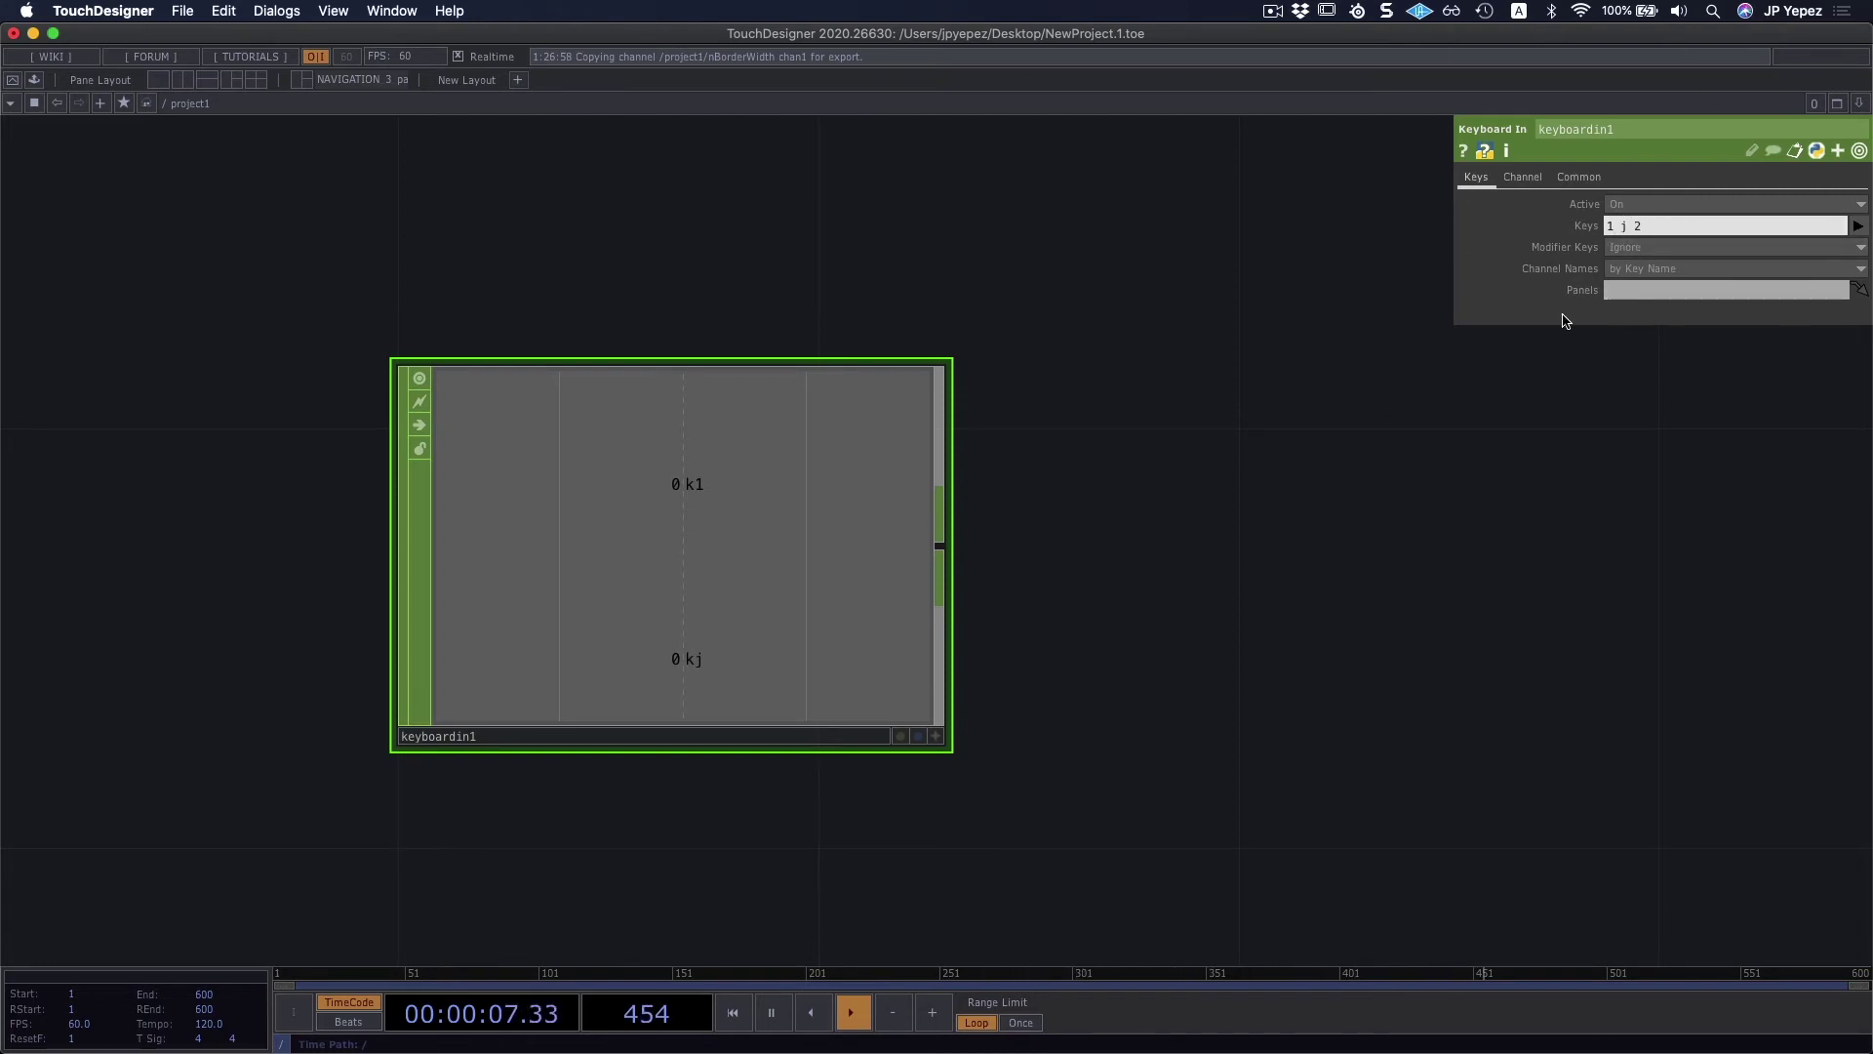
key(Return)
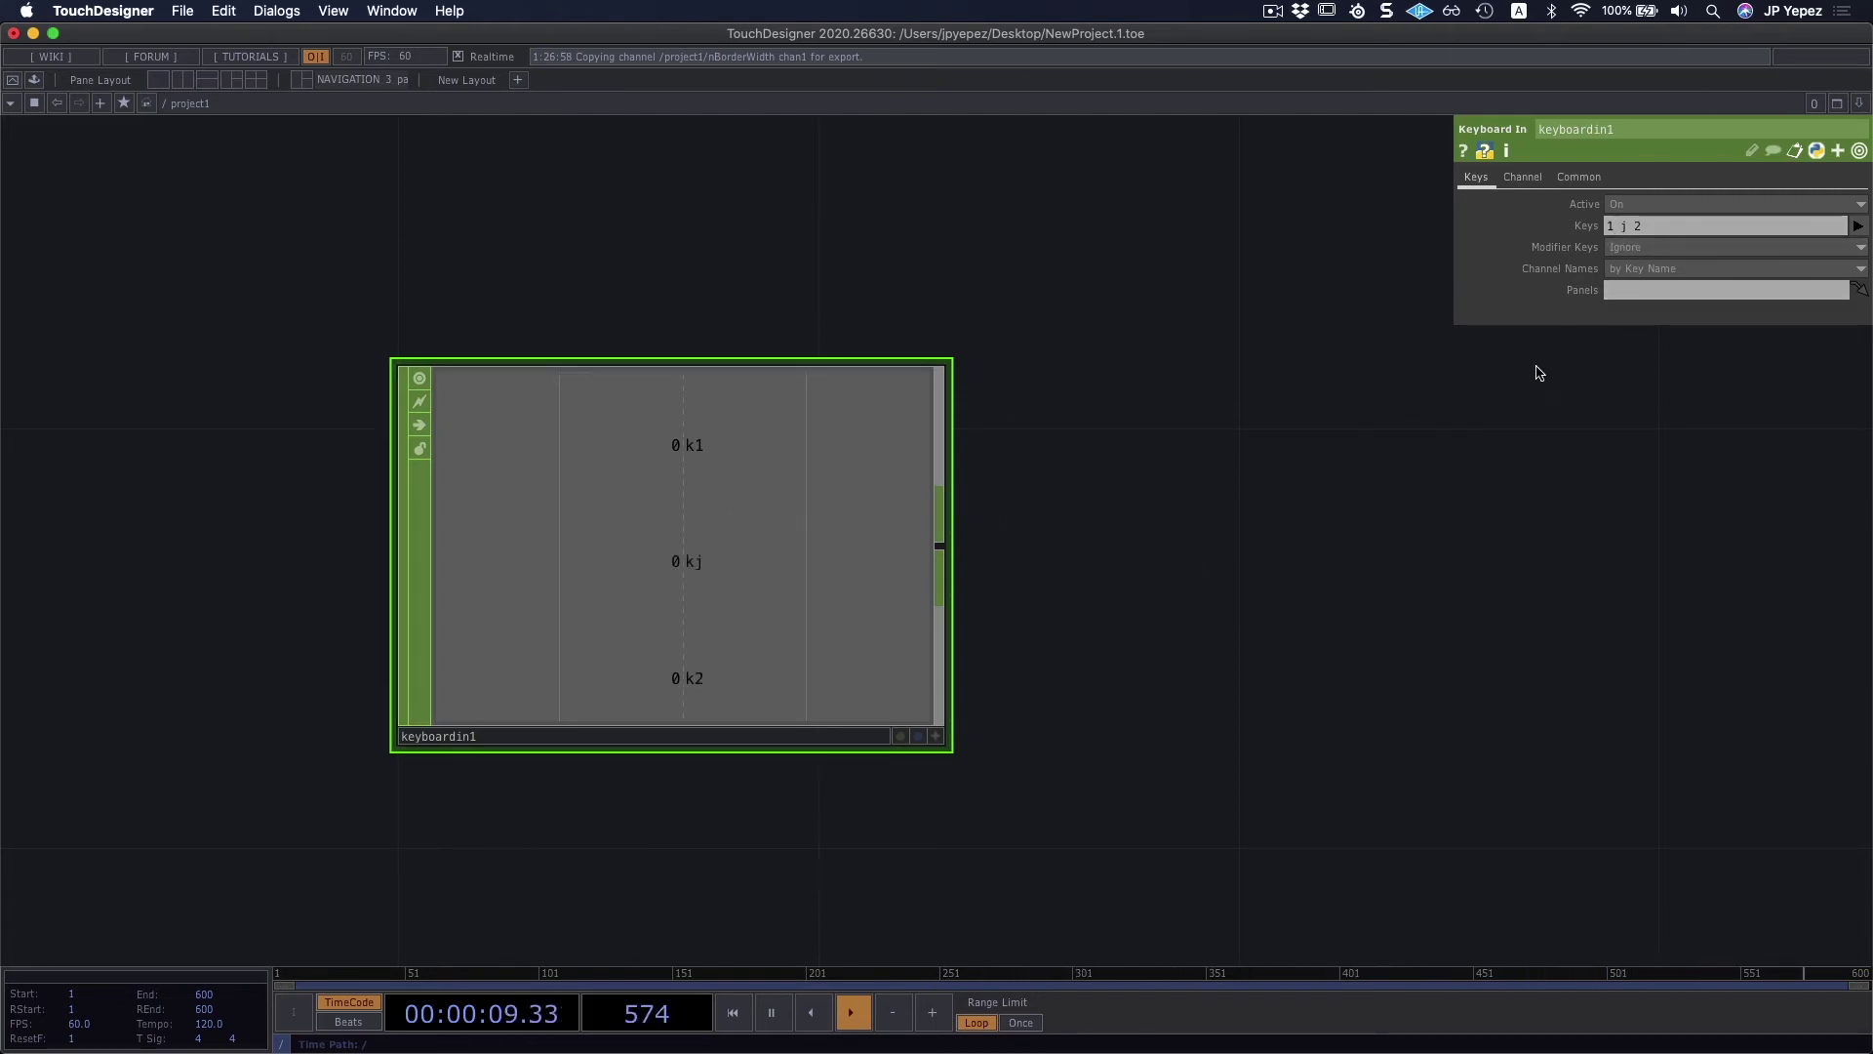
key(1)
key(2)
drag(1648, 223, 1634, 222)
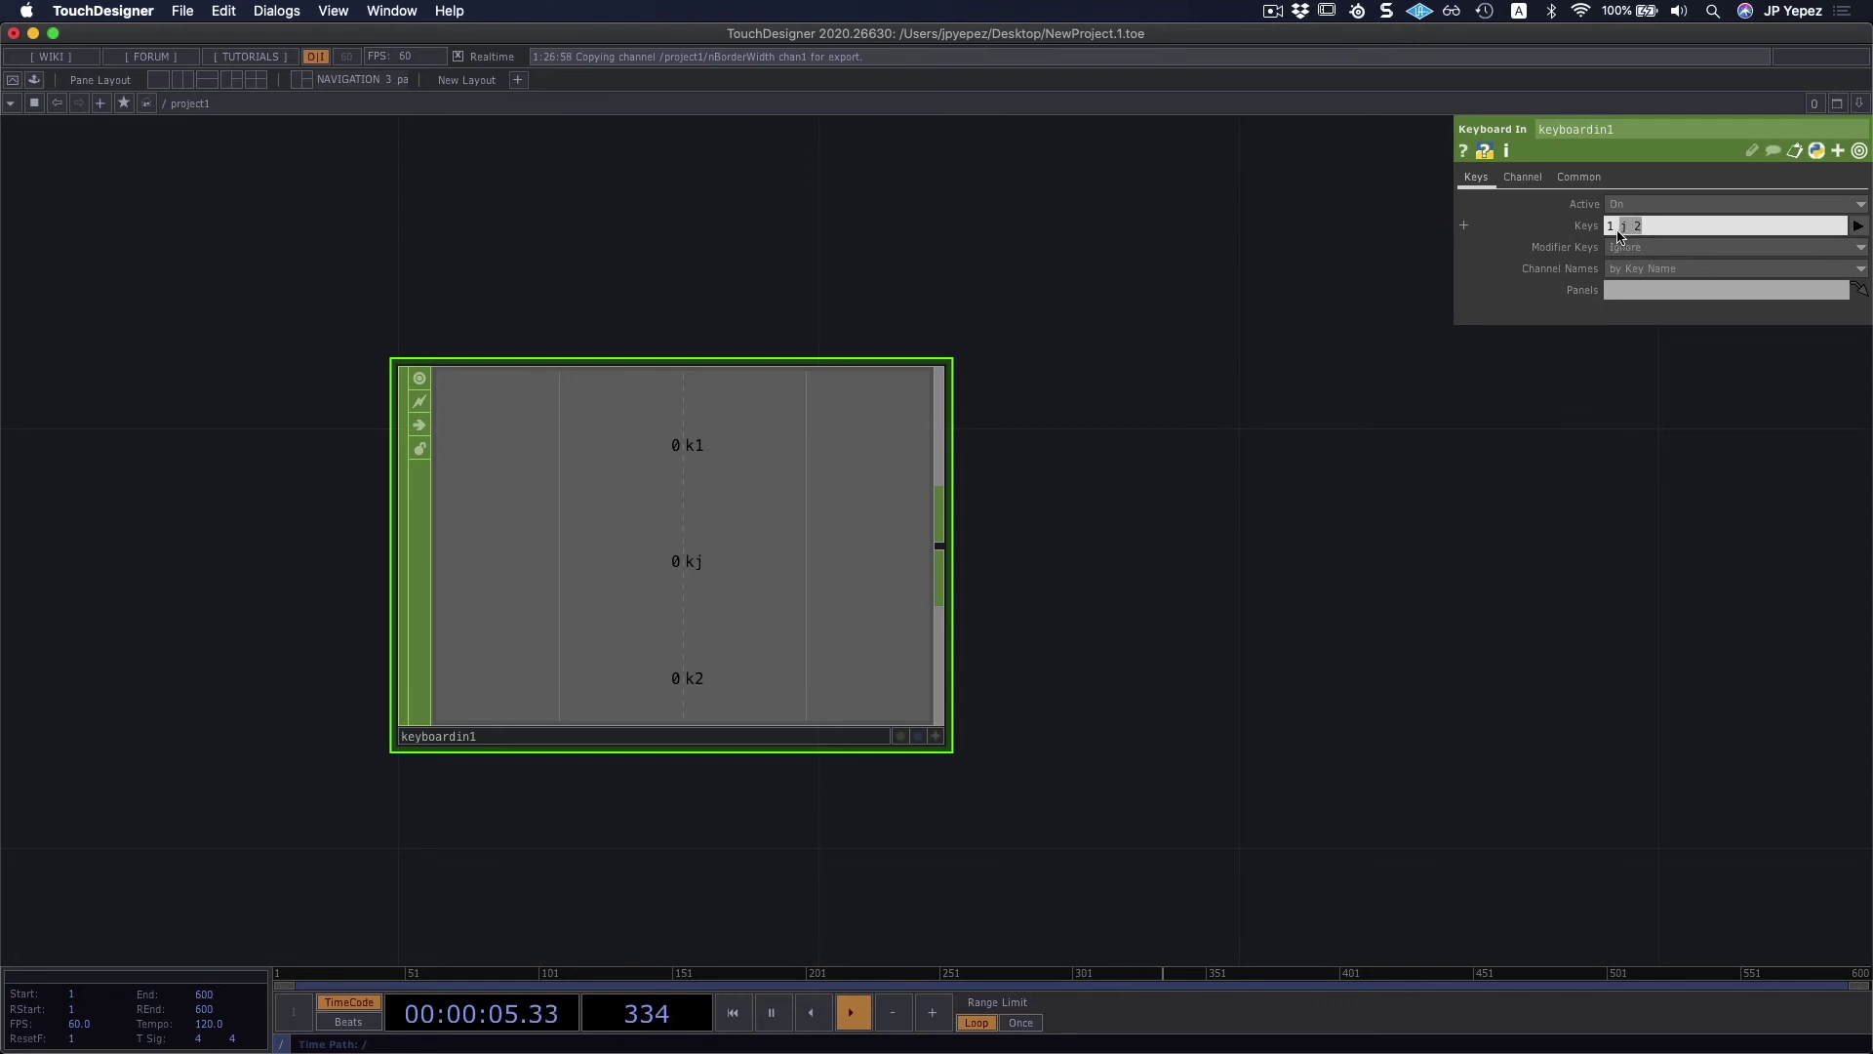
click(1645, 495)
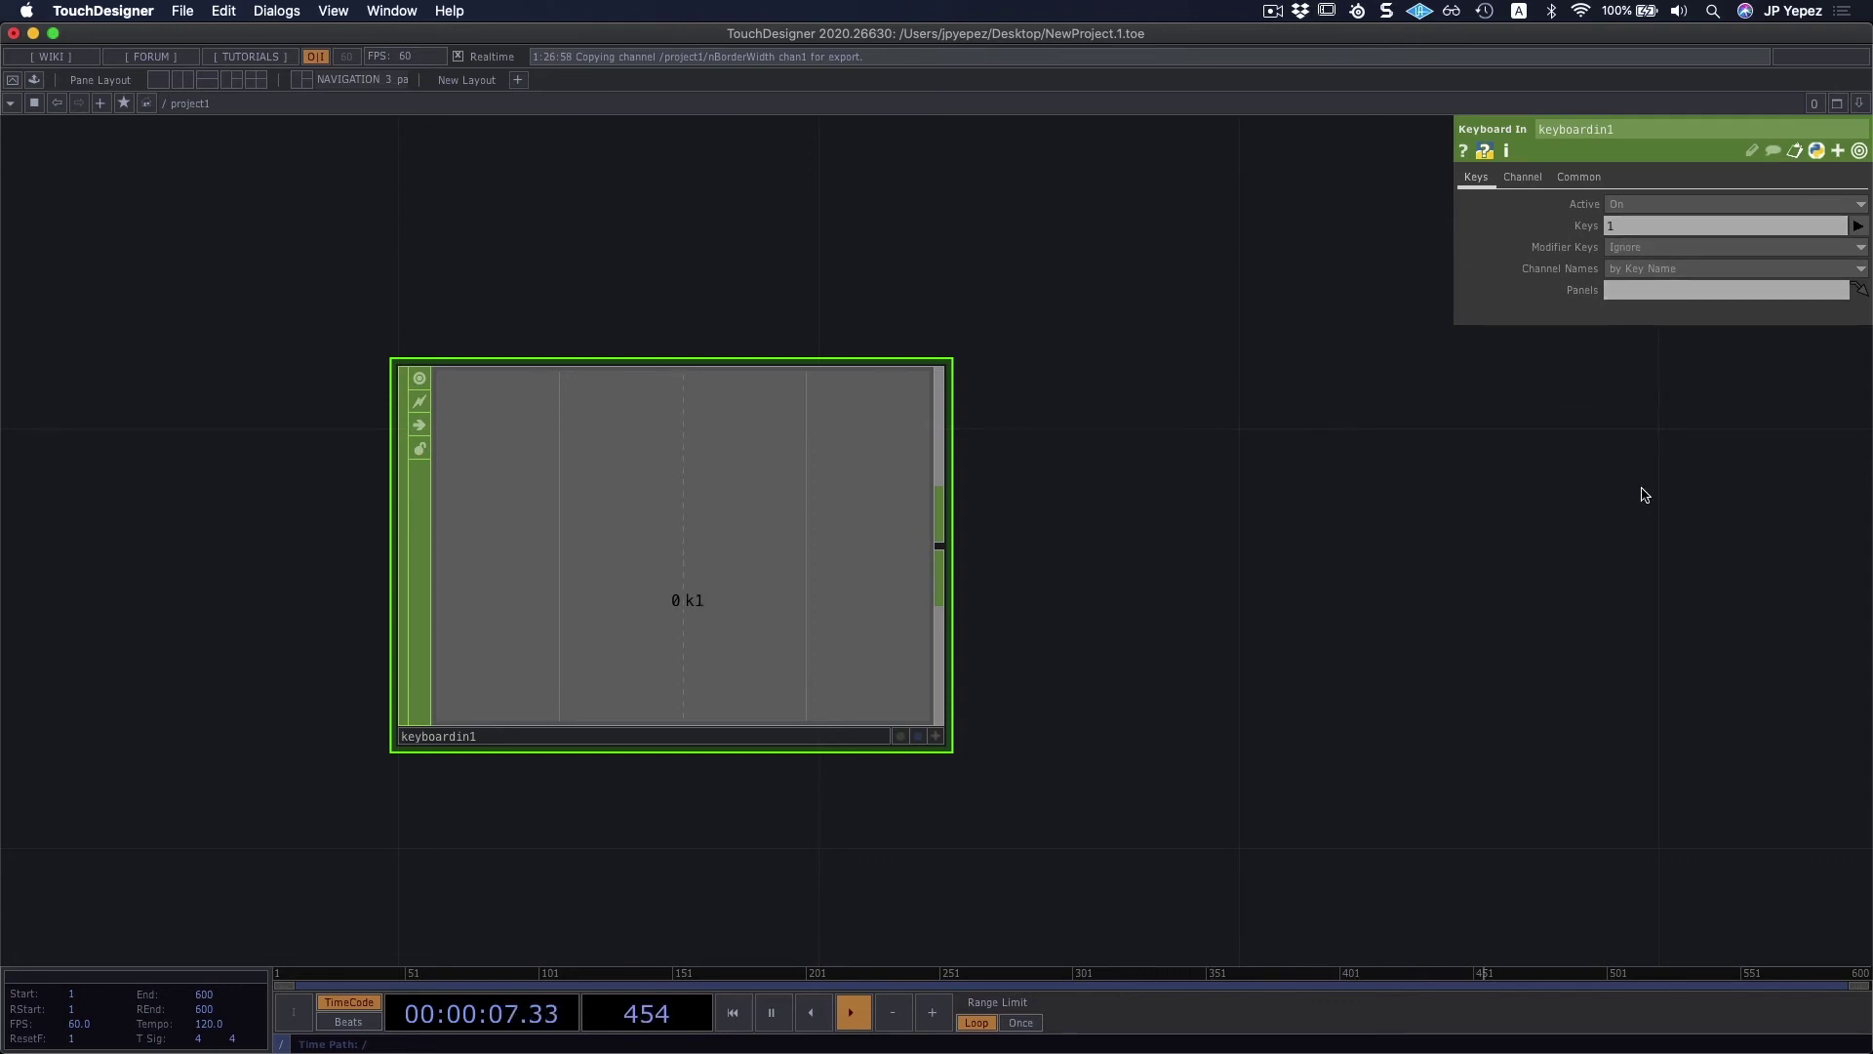
Step: Try Alt as the Modifier Keys, revert it to Ignore, and zoom out over the network
click(1627, 246)
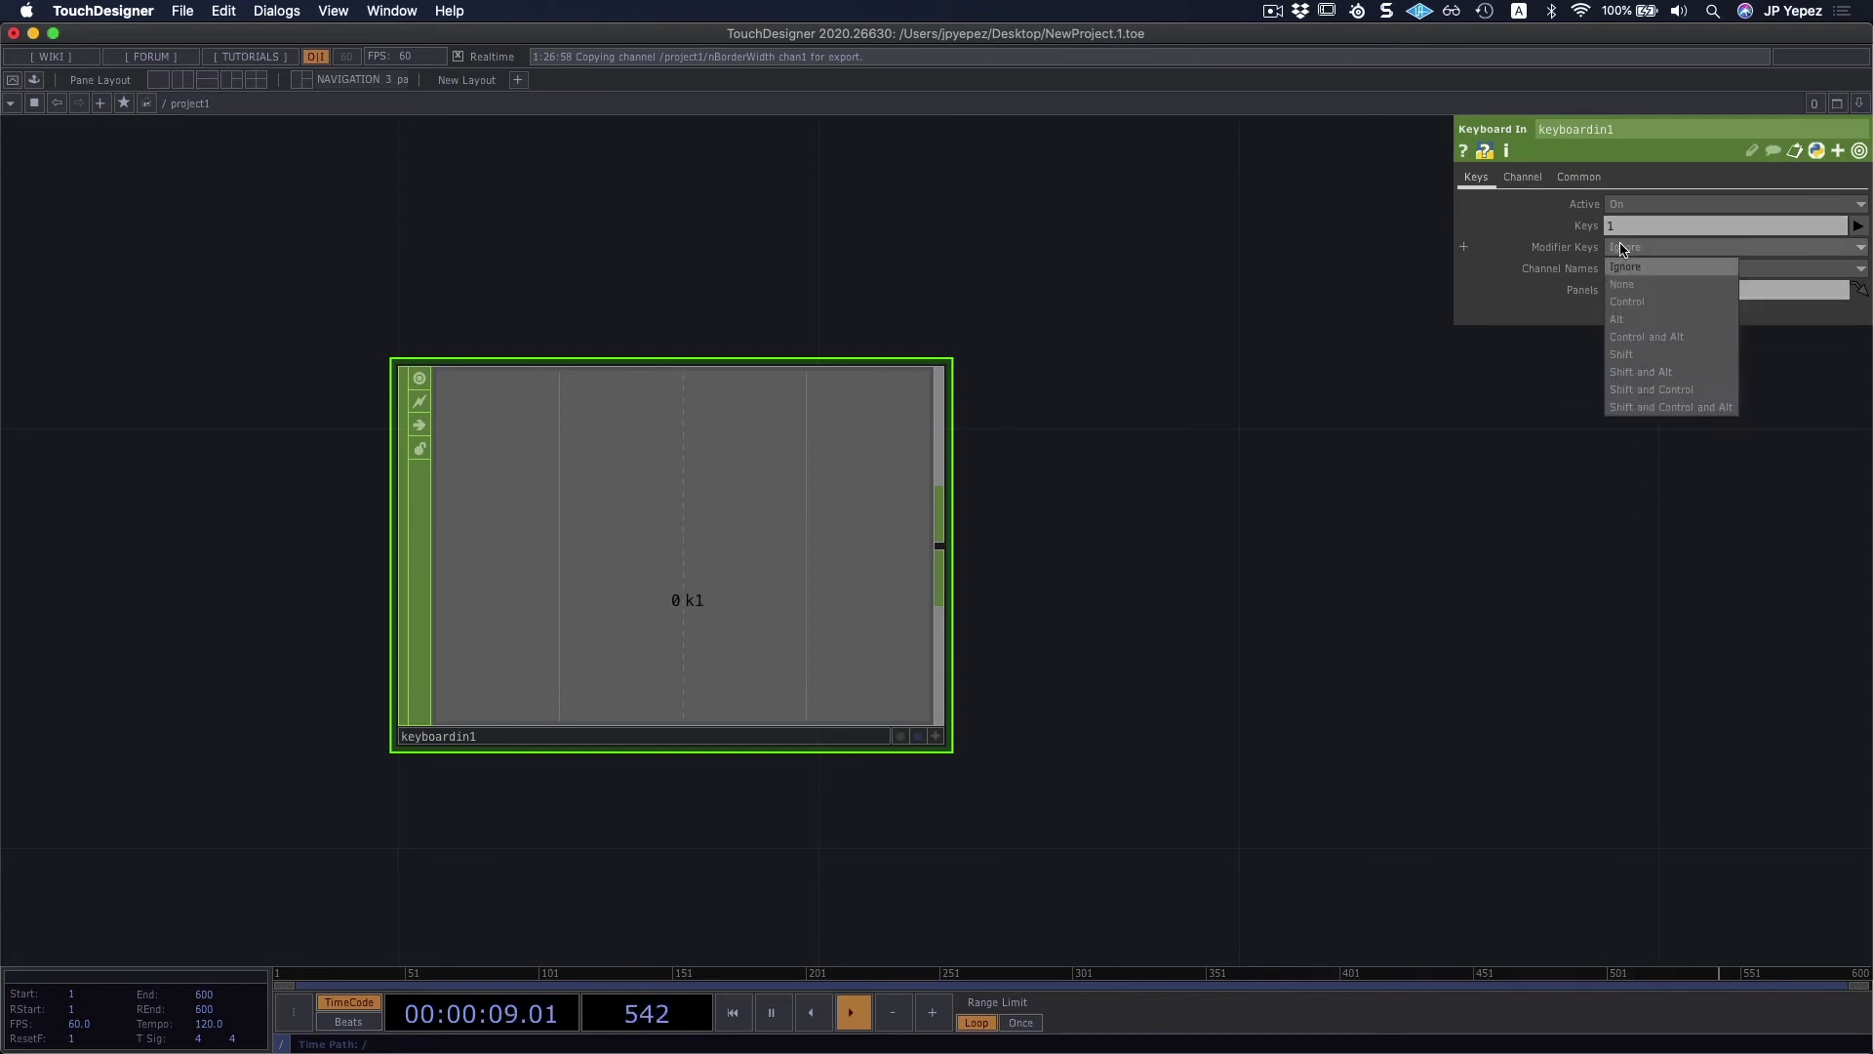
click(1649, 320)
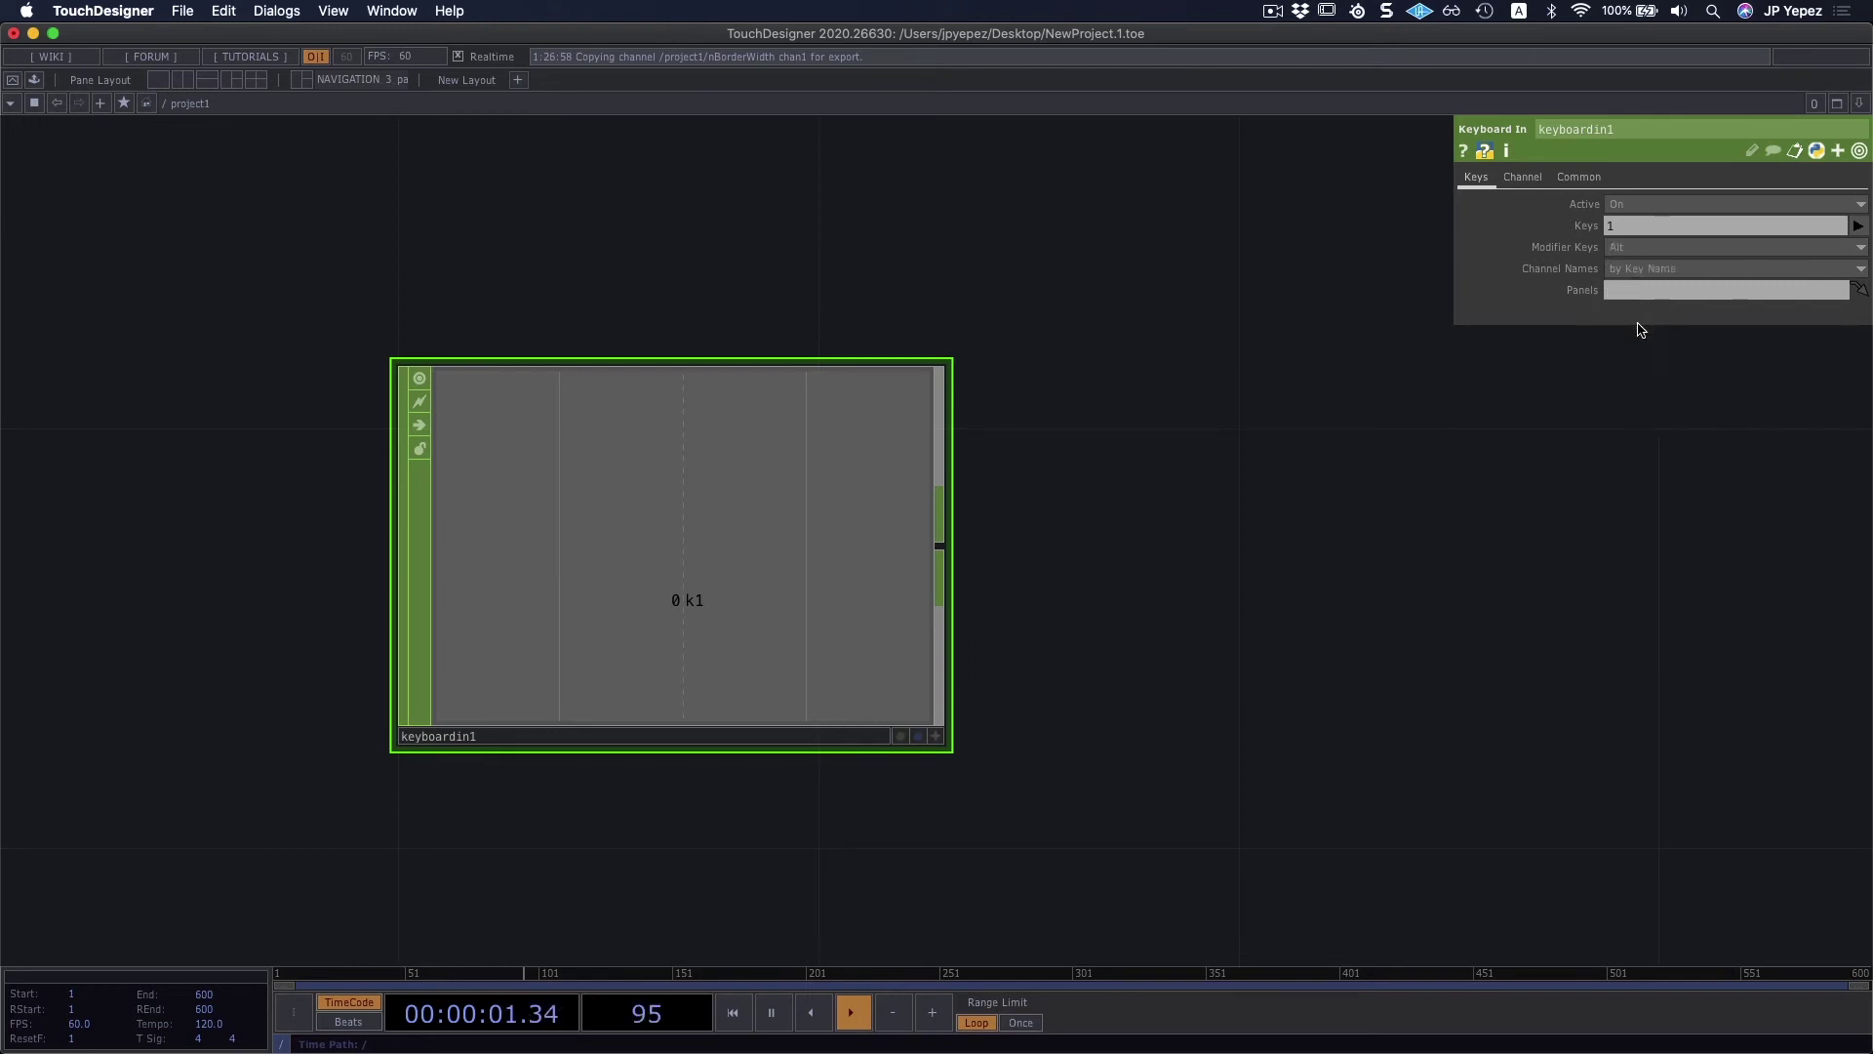
click(1639, 247)
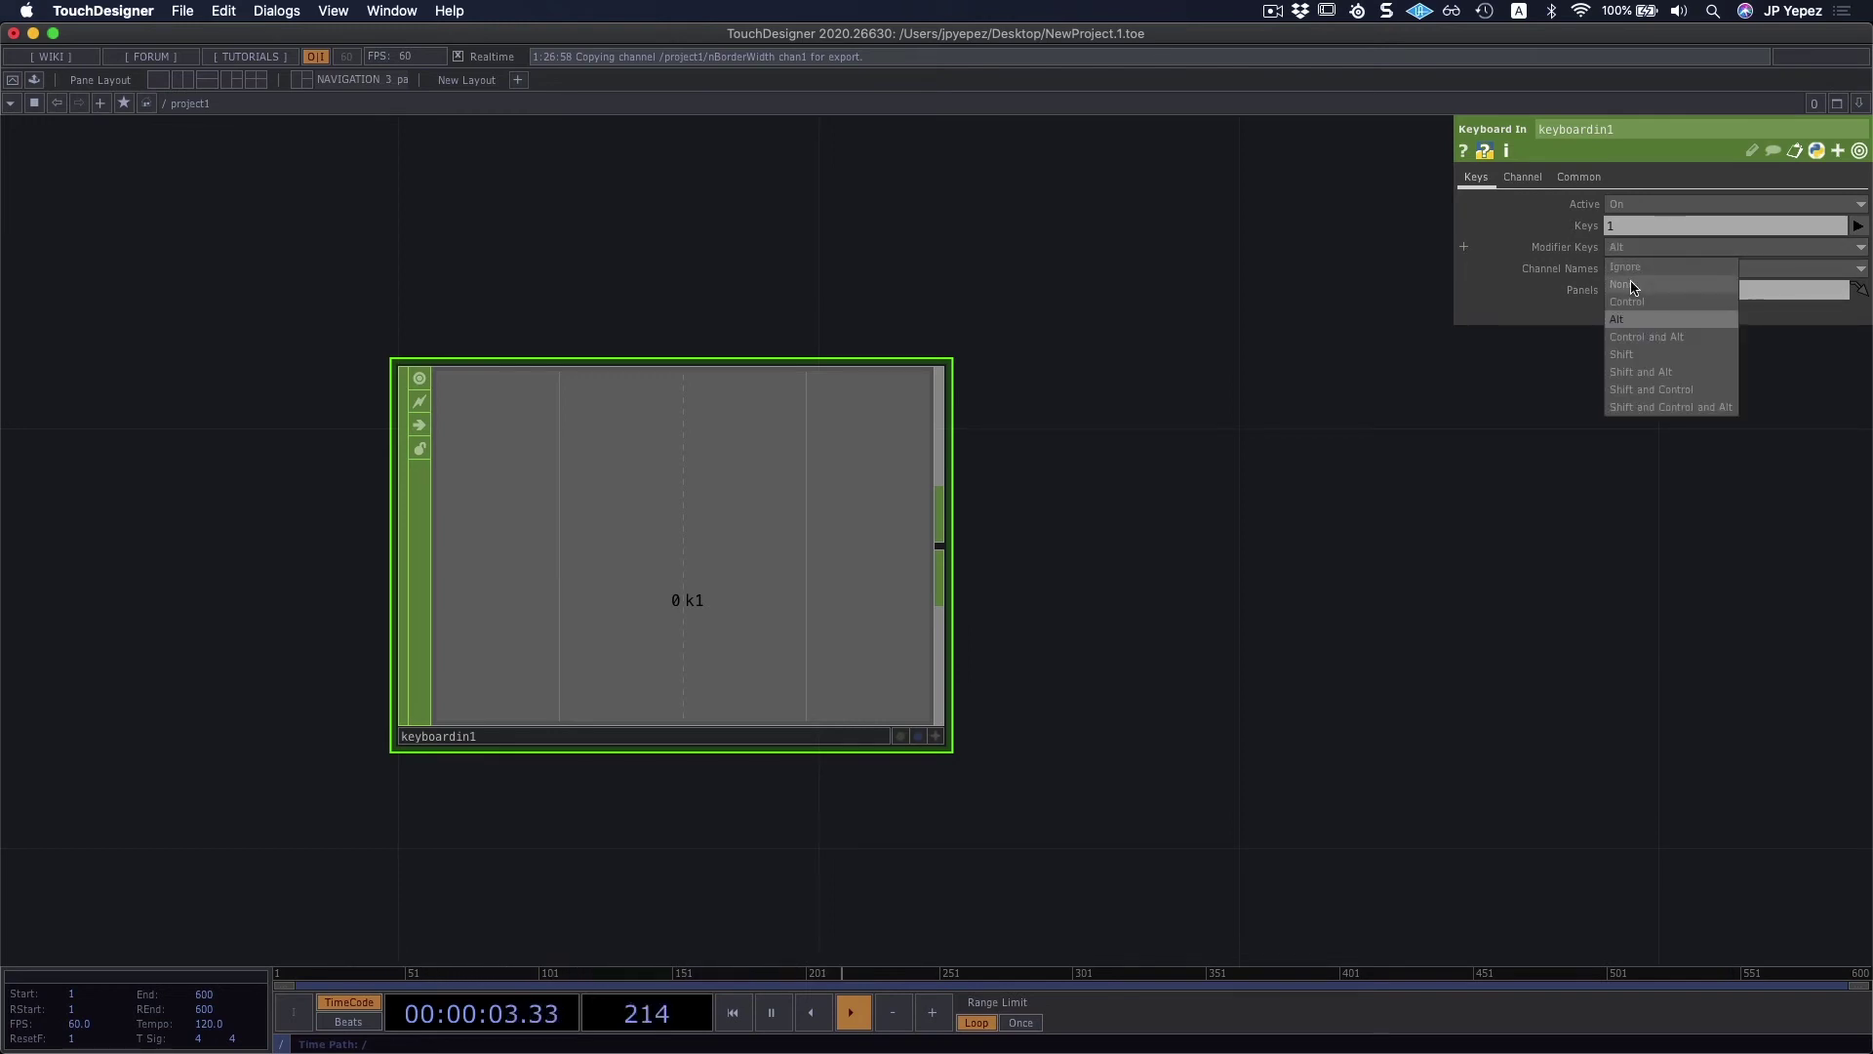
key(super+z)
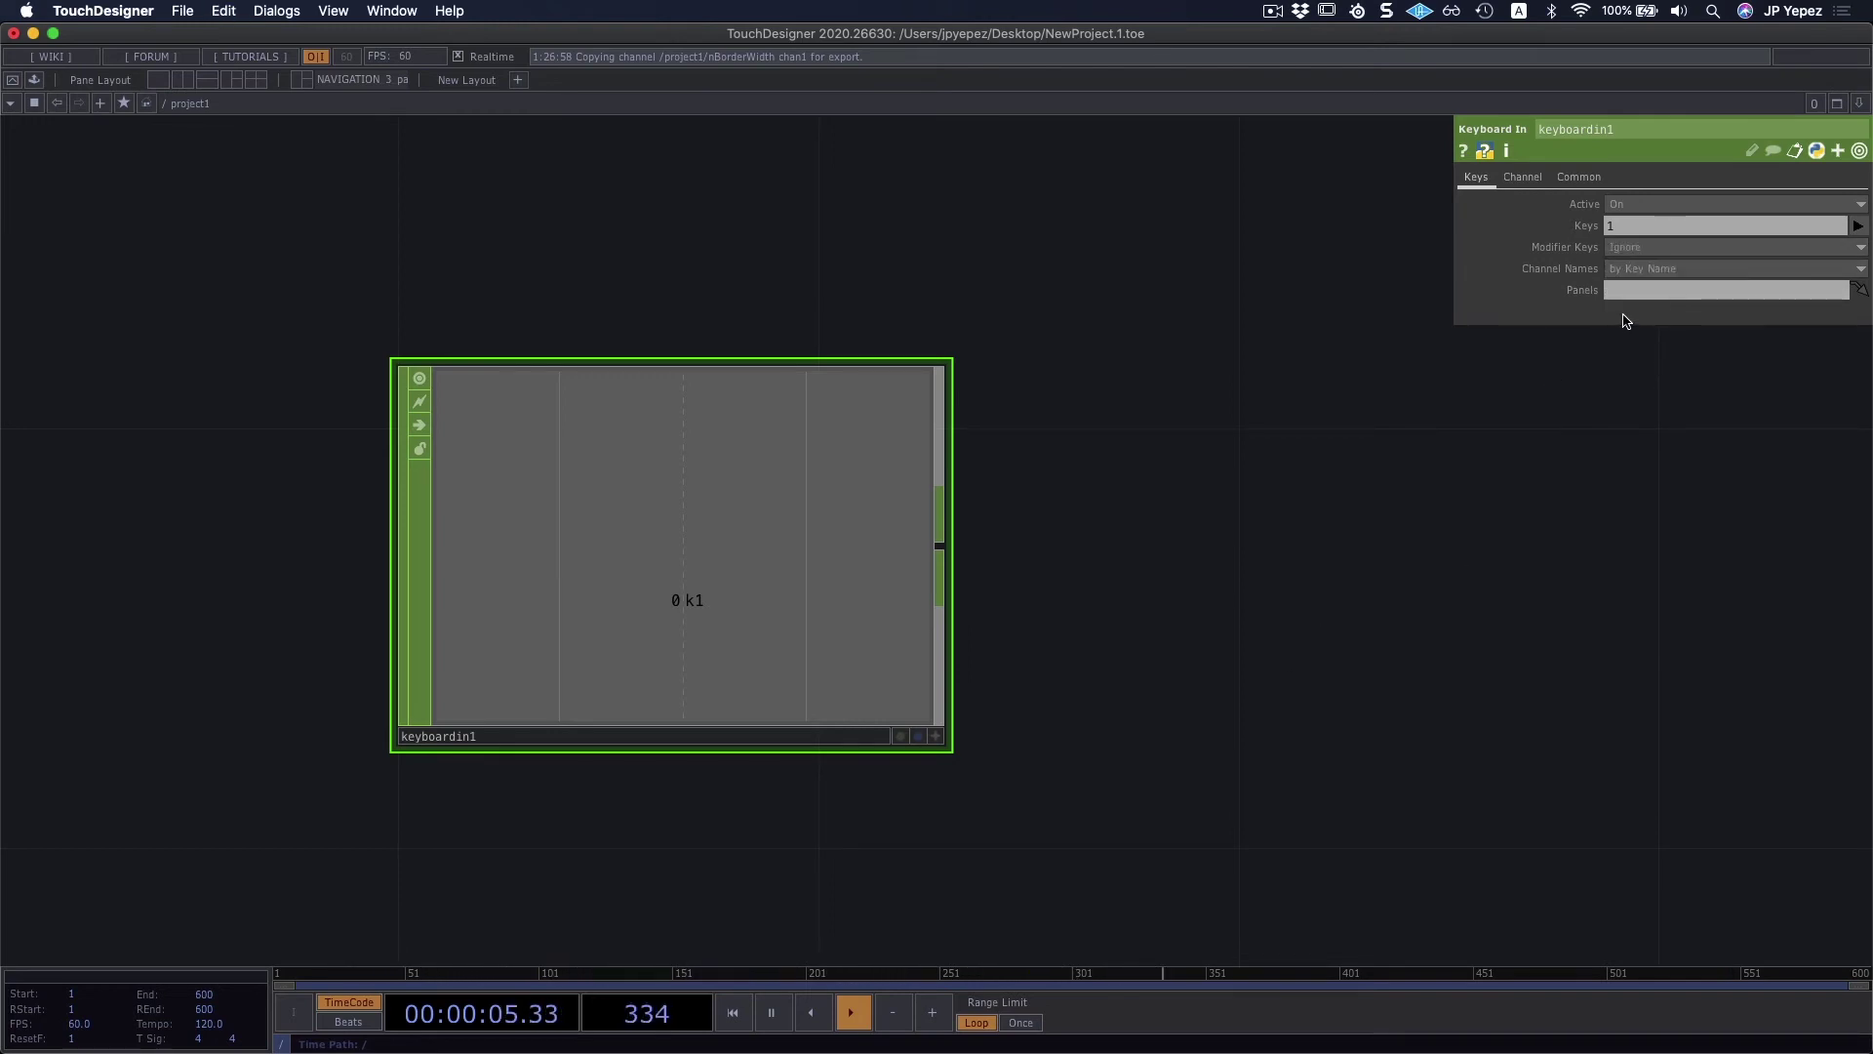
drag(1596, 435, 1569, 399)
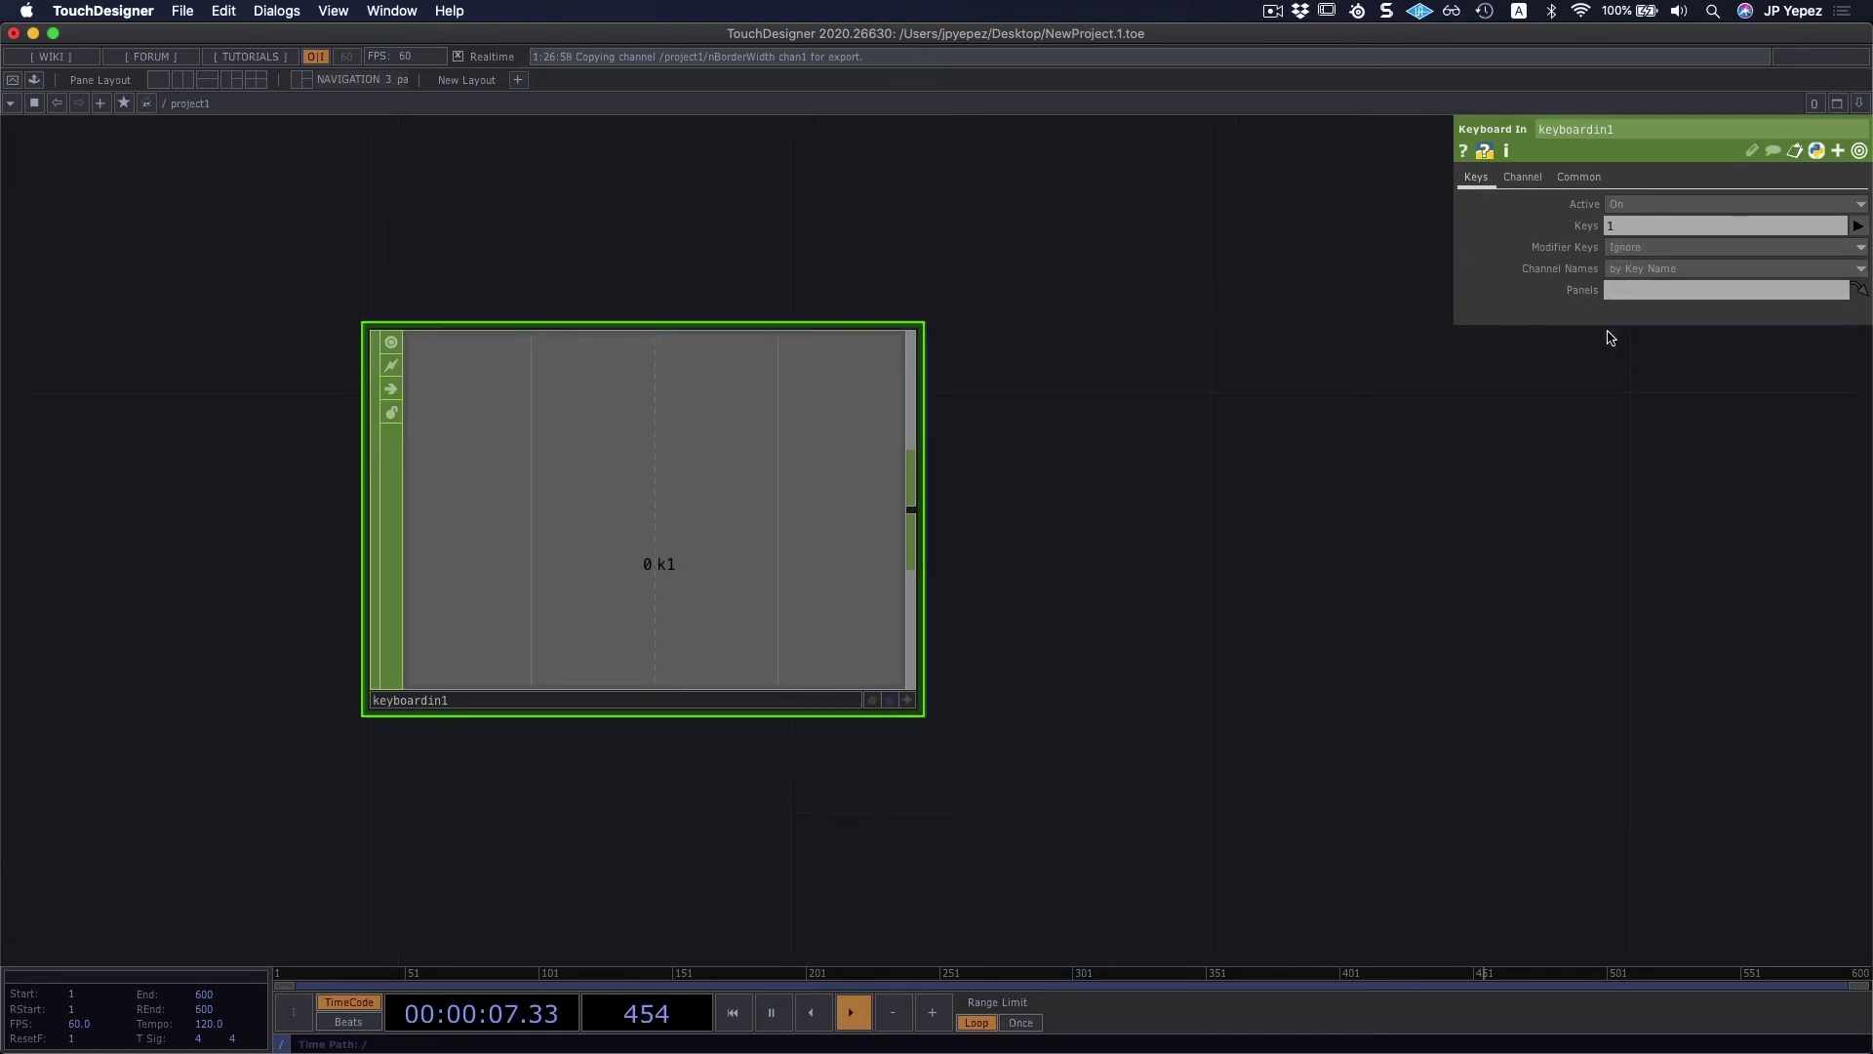
drag(1445, 502, 1418, 511)
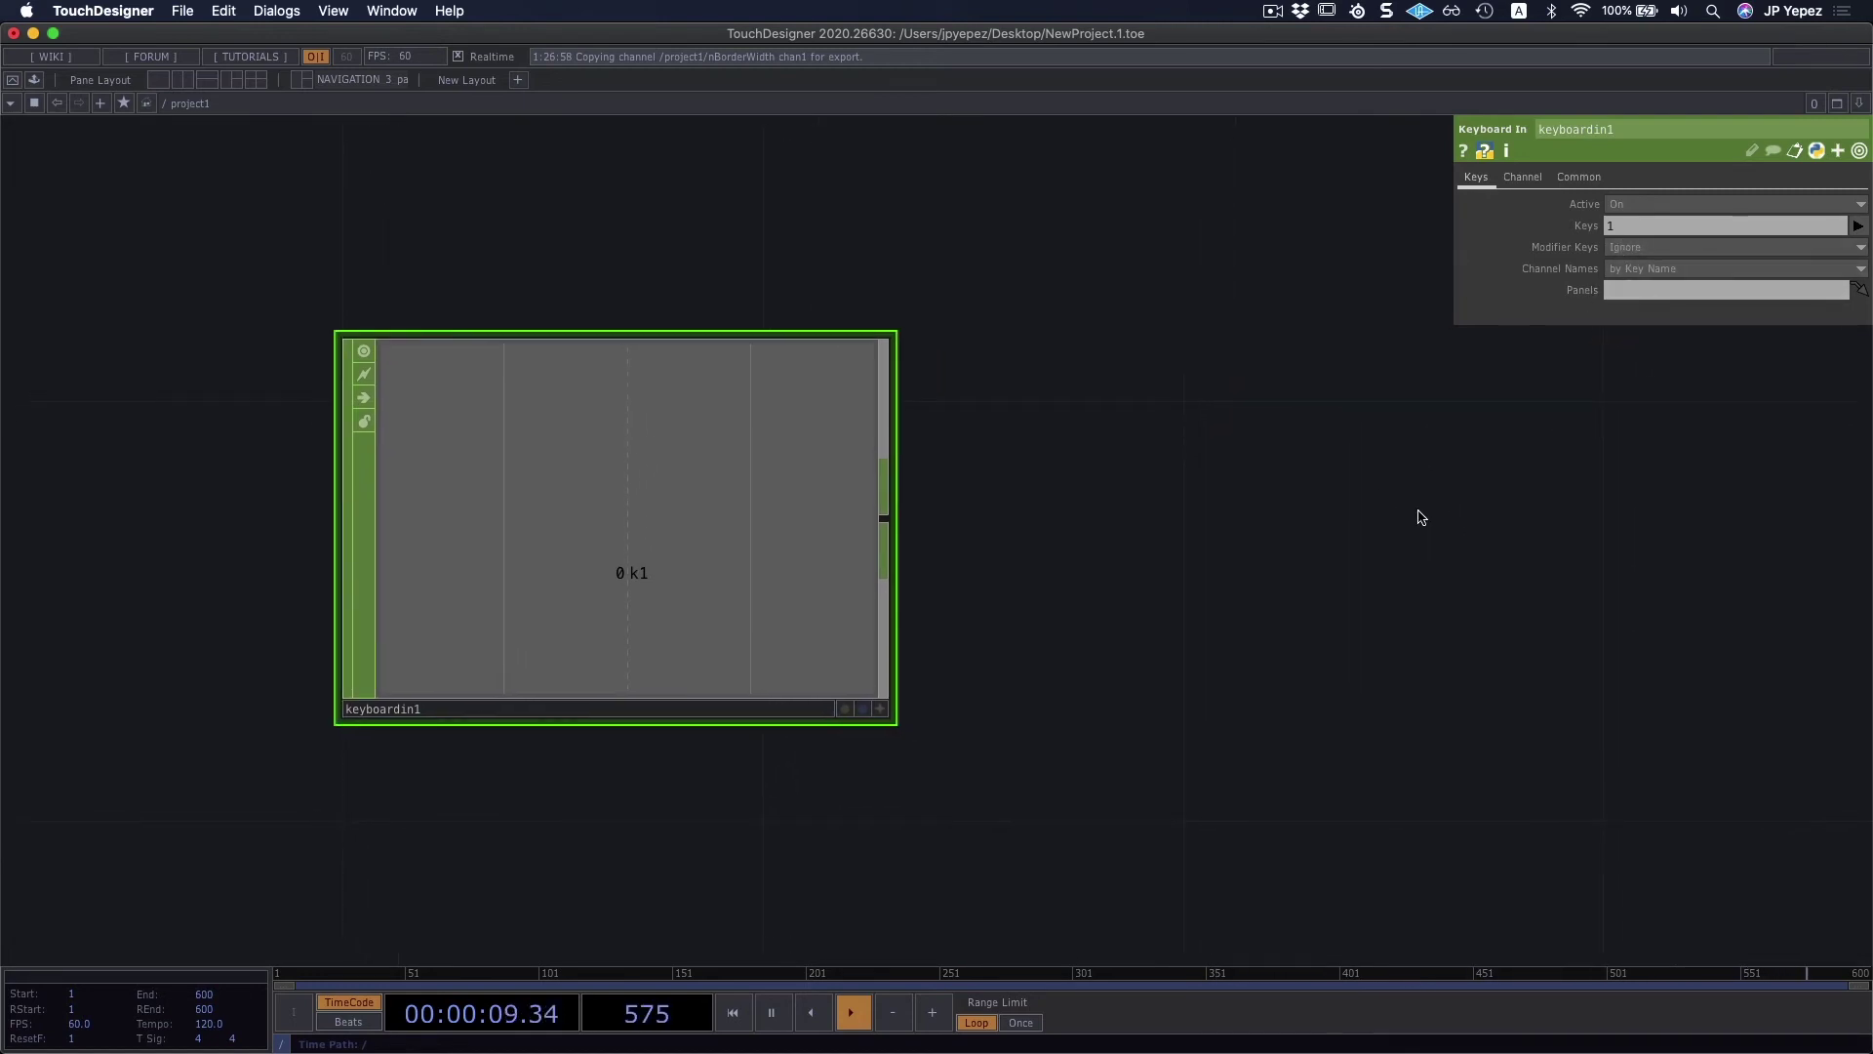
scroll(958, 614, down, 10)
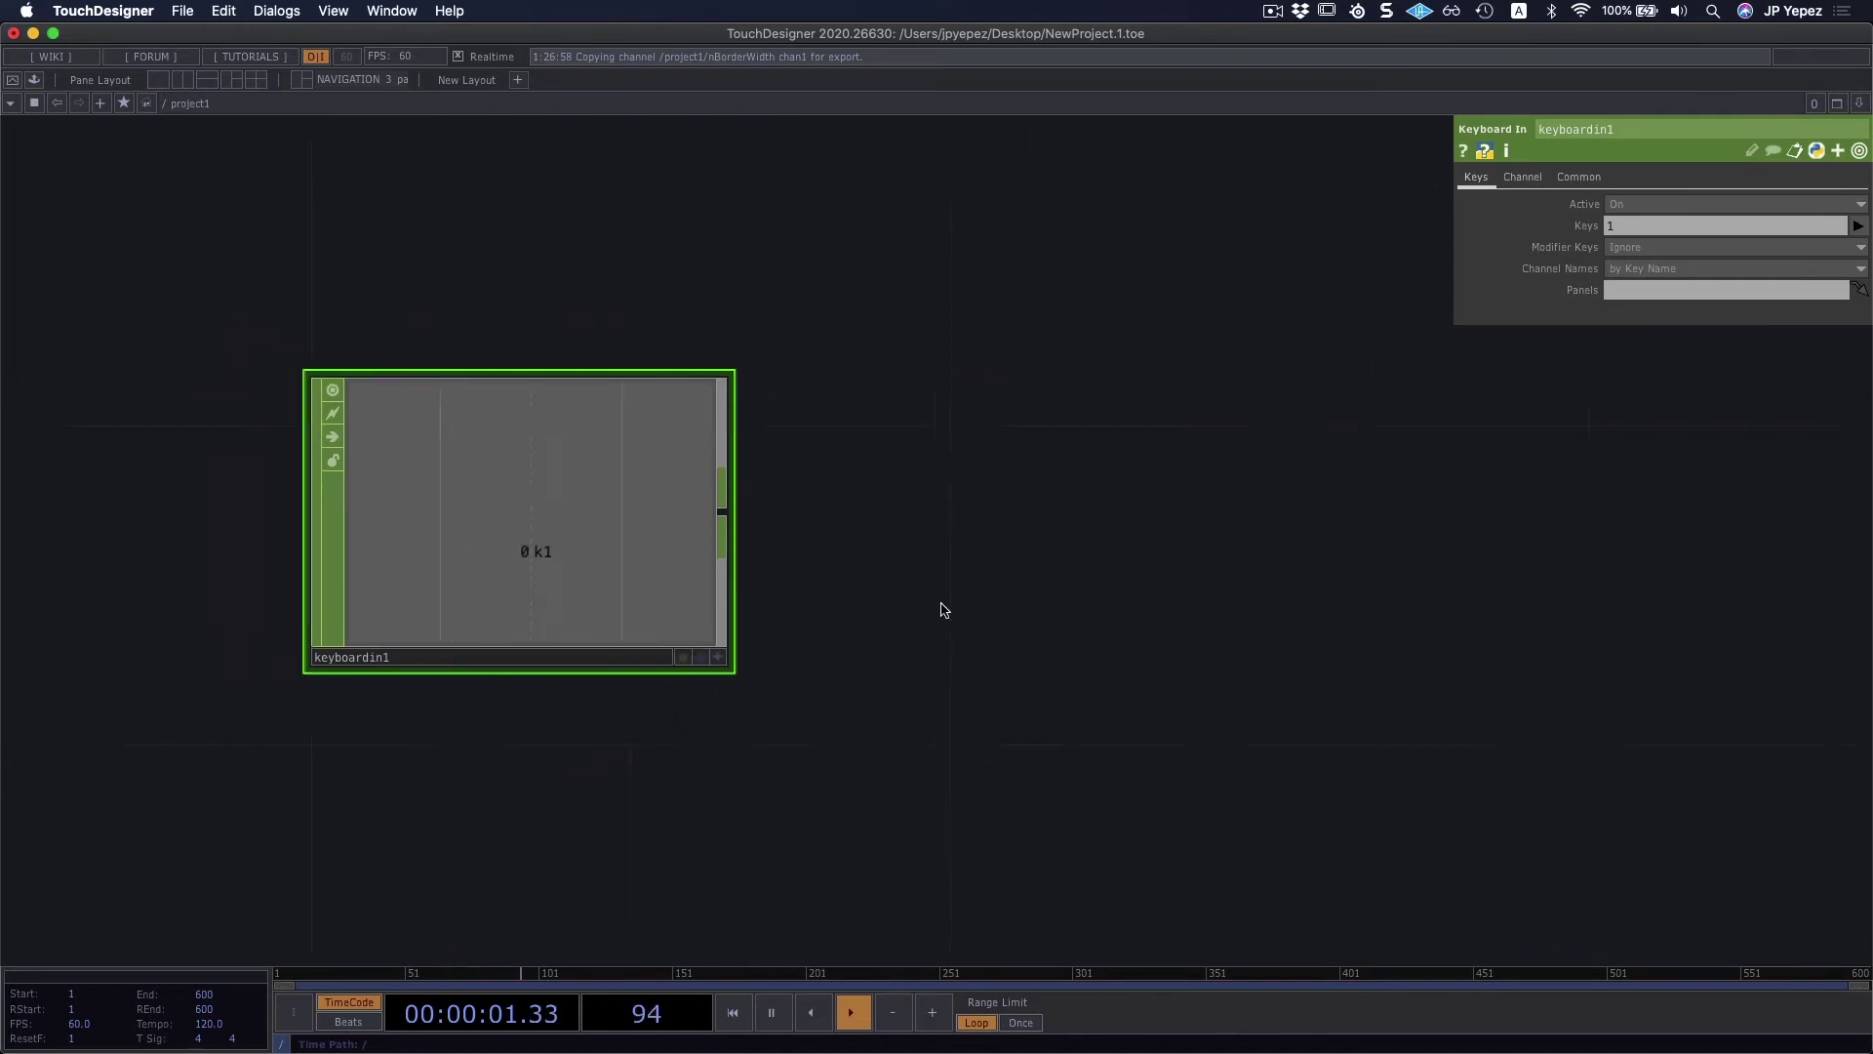
scroll(945, 612, up, 5)
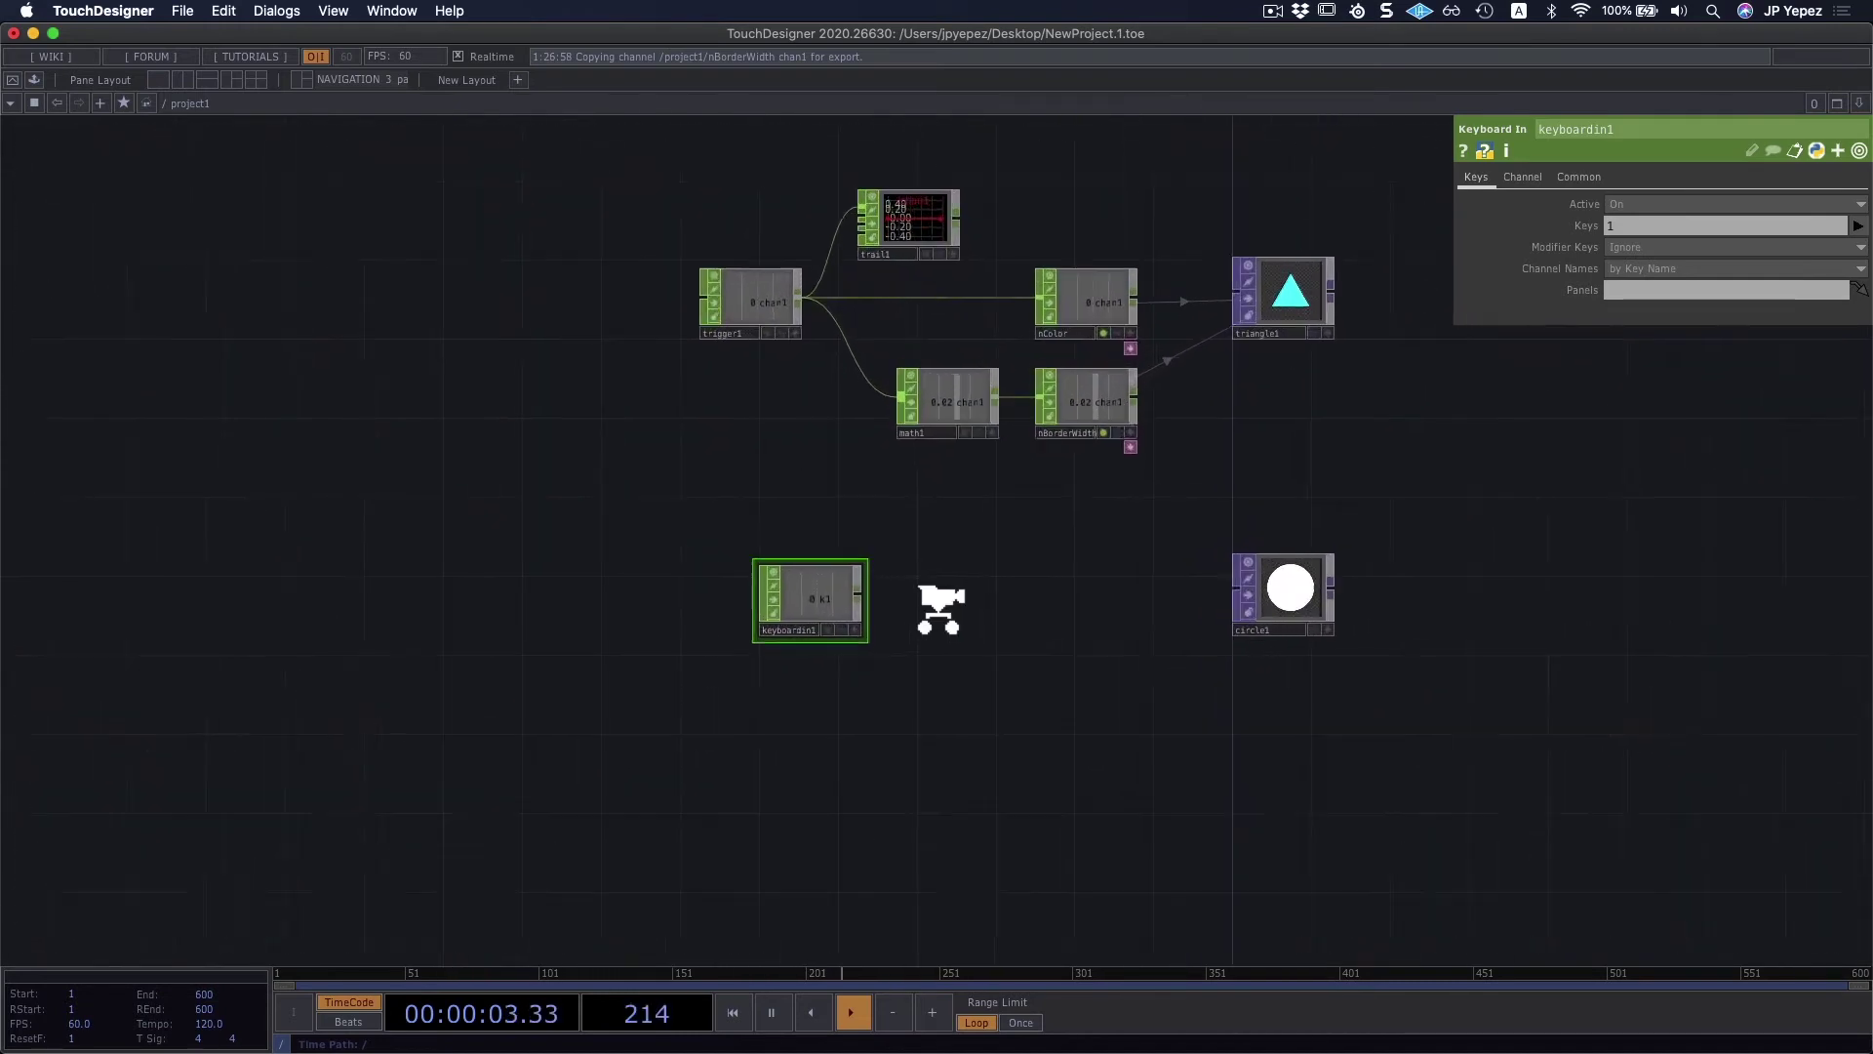
Step: Add a Null (null1) after keyboardin1, placed between it and circle1
mouse_move(777, 606)
mouse_down()
mouse_move(700, 605)
mouse_move(746, 630)
mouse_move(752, 597)
mouse_up()
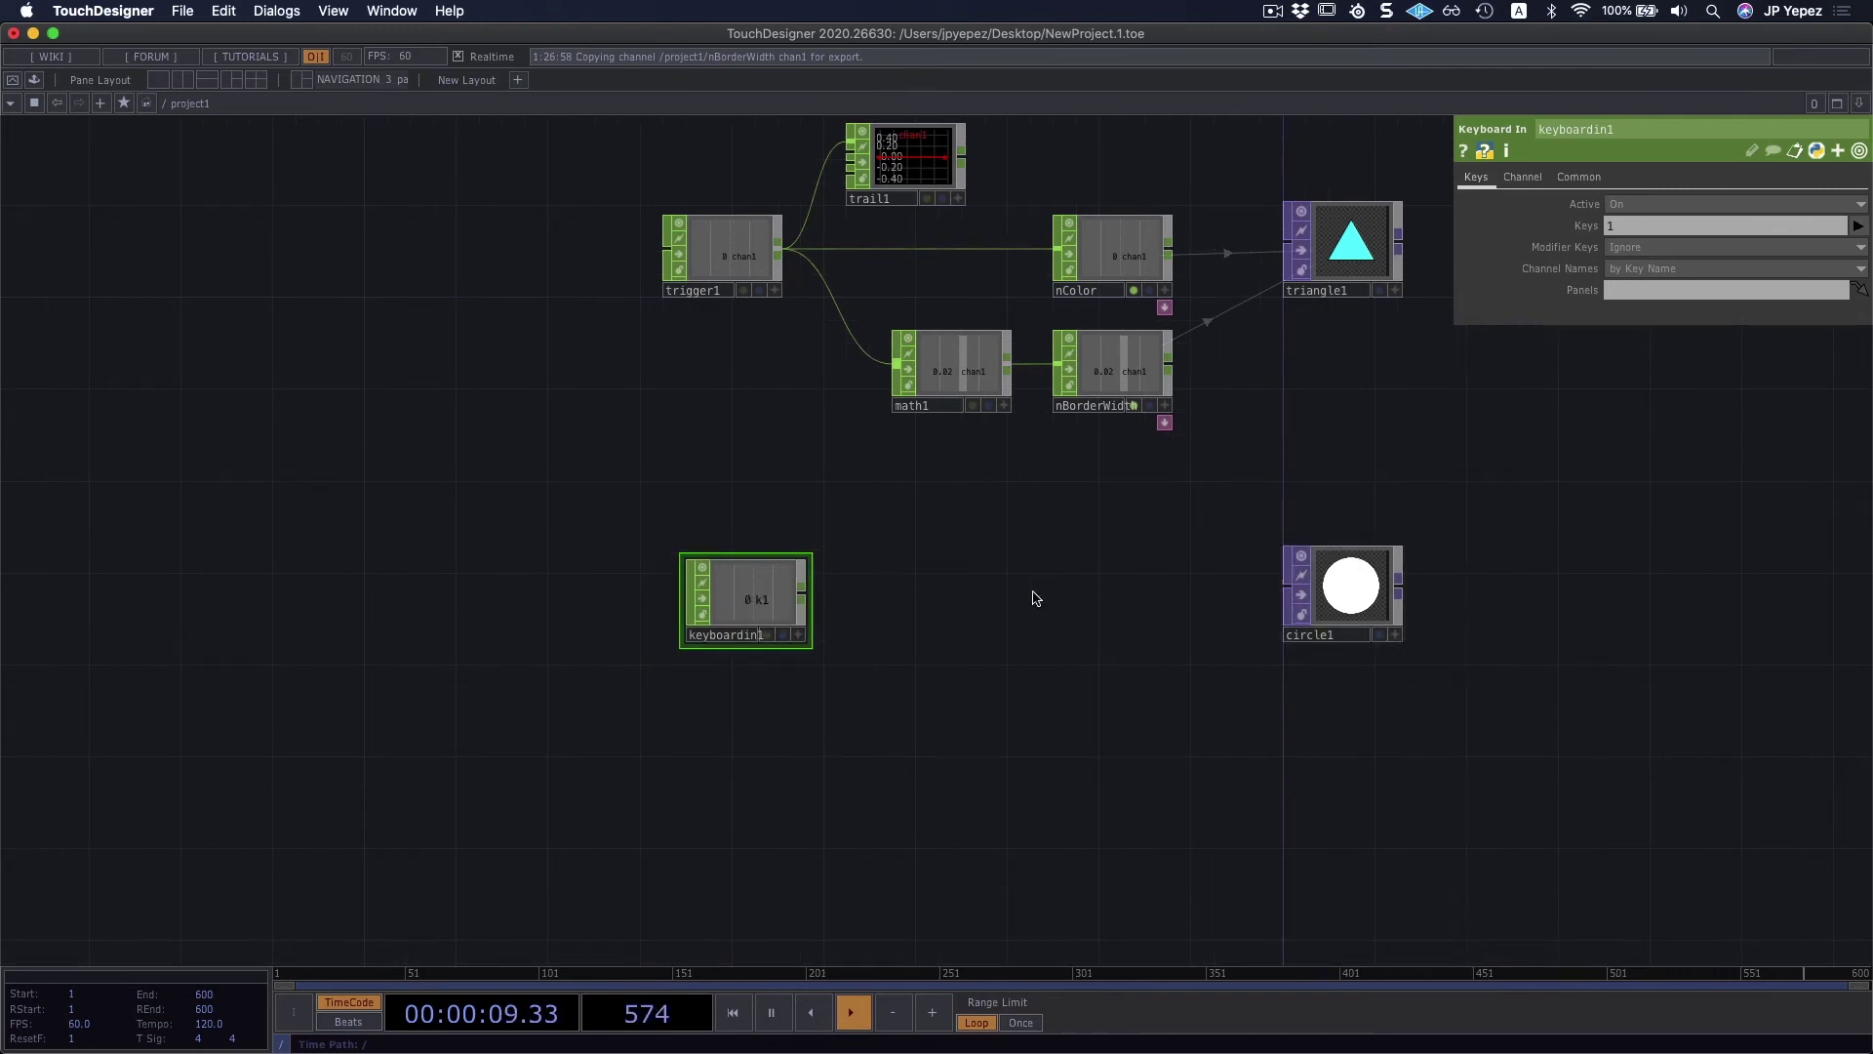
key(alt+n)
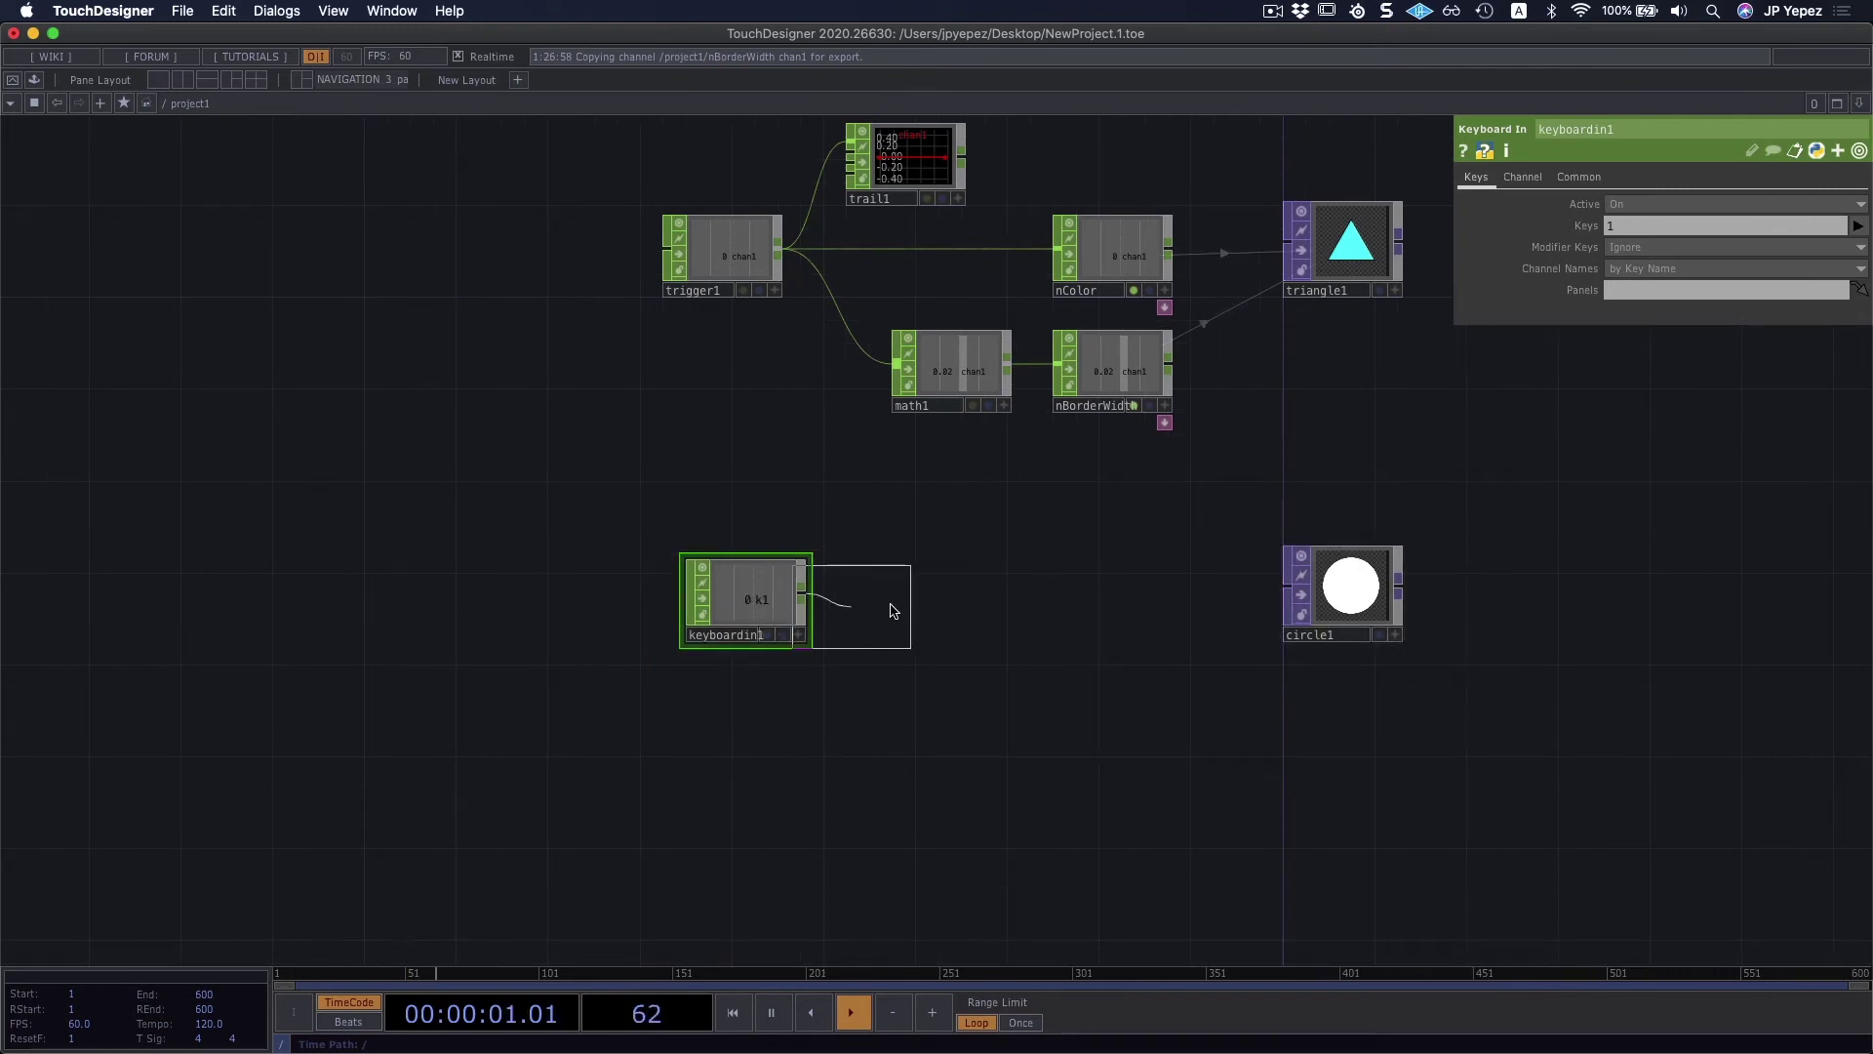
click(1117, 607)
Step: Turn on circle1's Polygon option and set Sides to 4 so it draws a square
click(1336, 600)
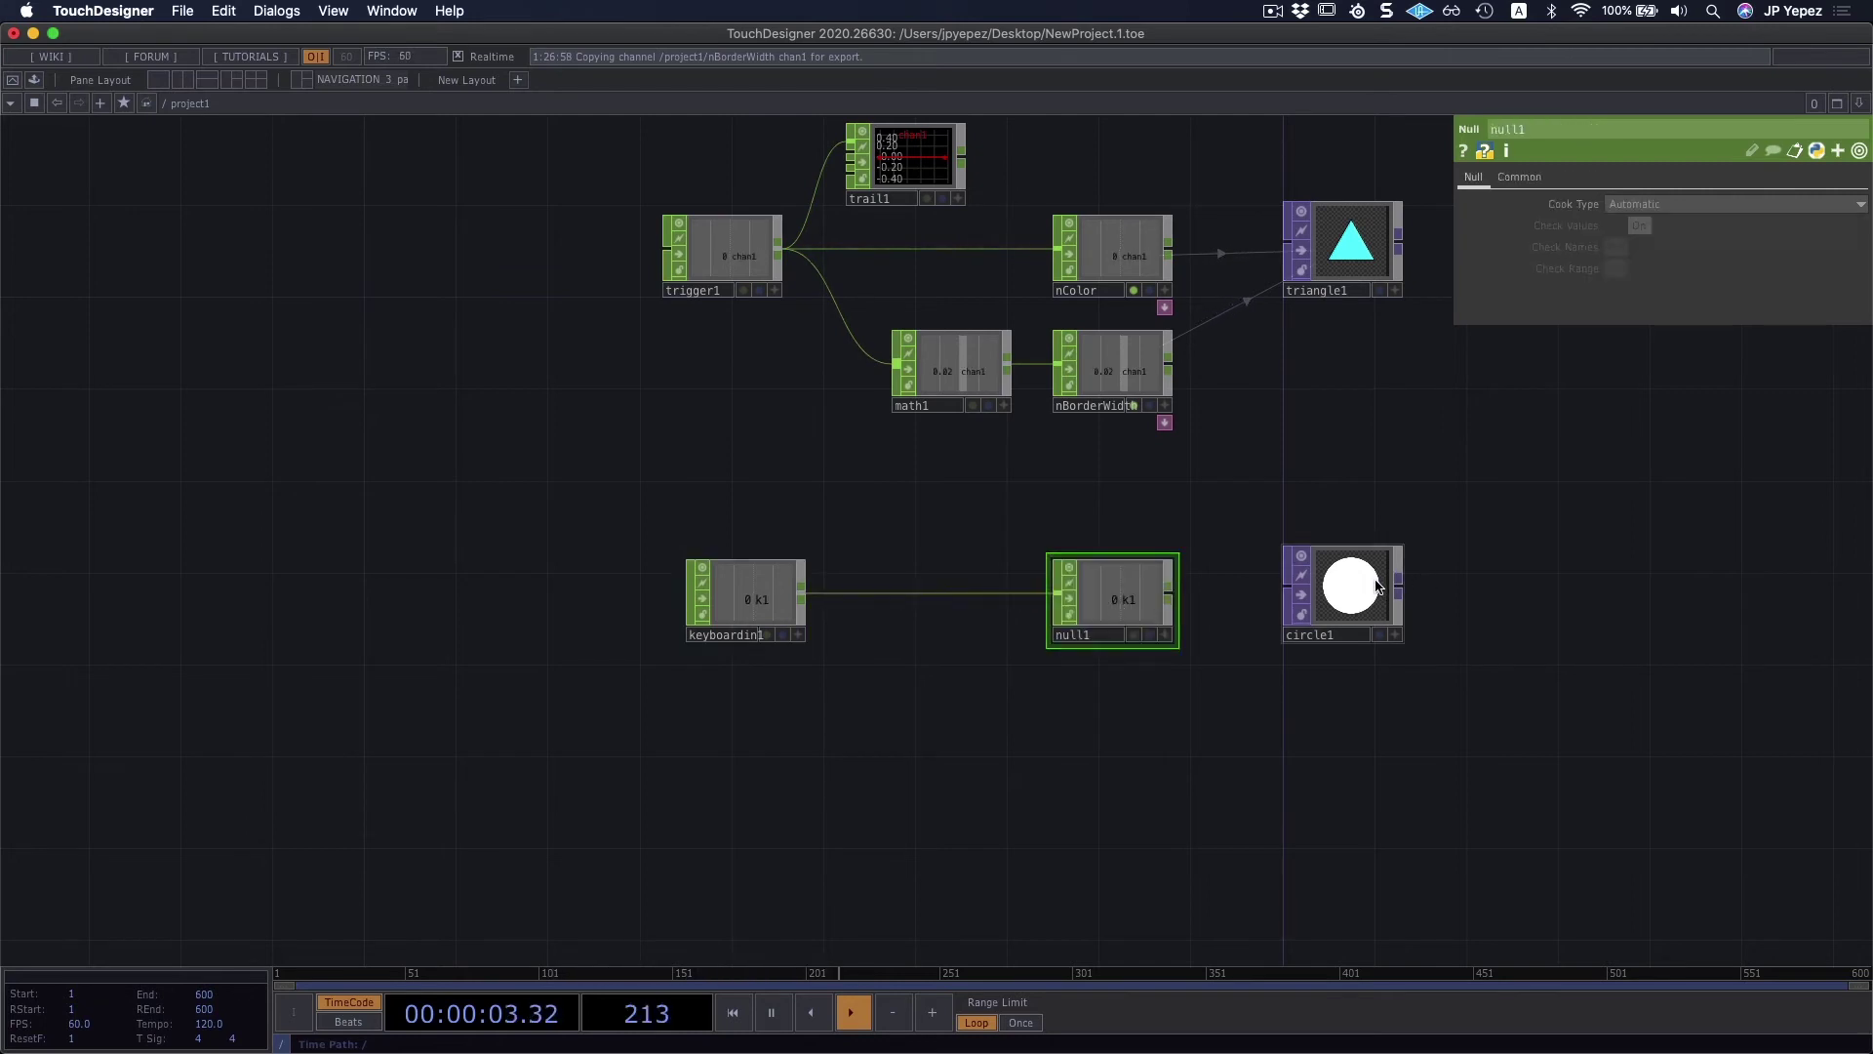
click(1627, 526)
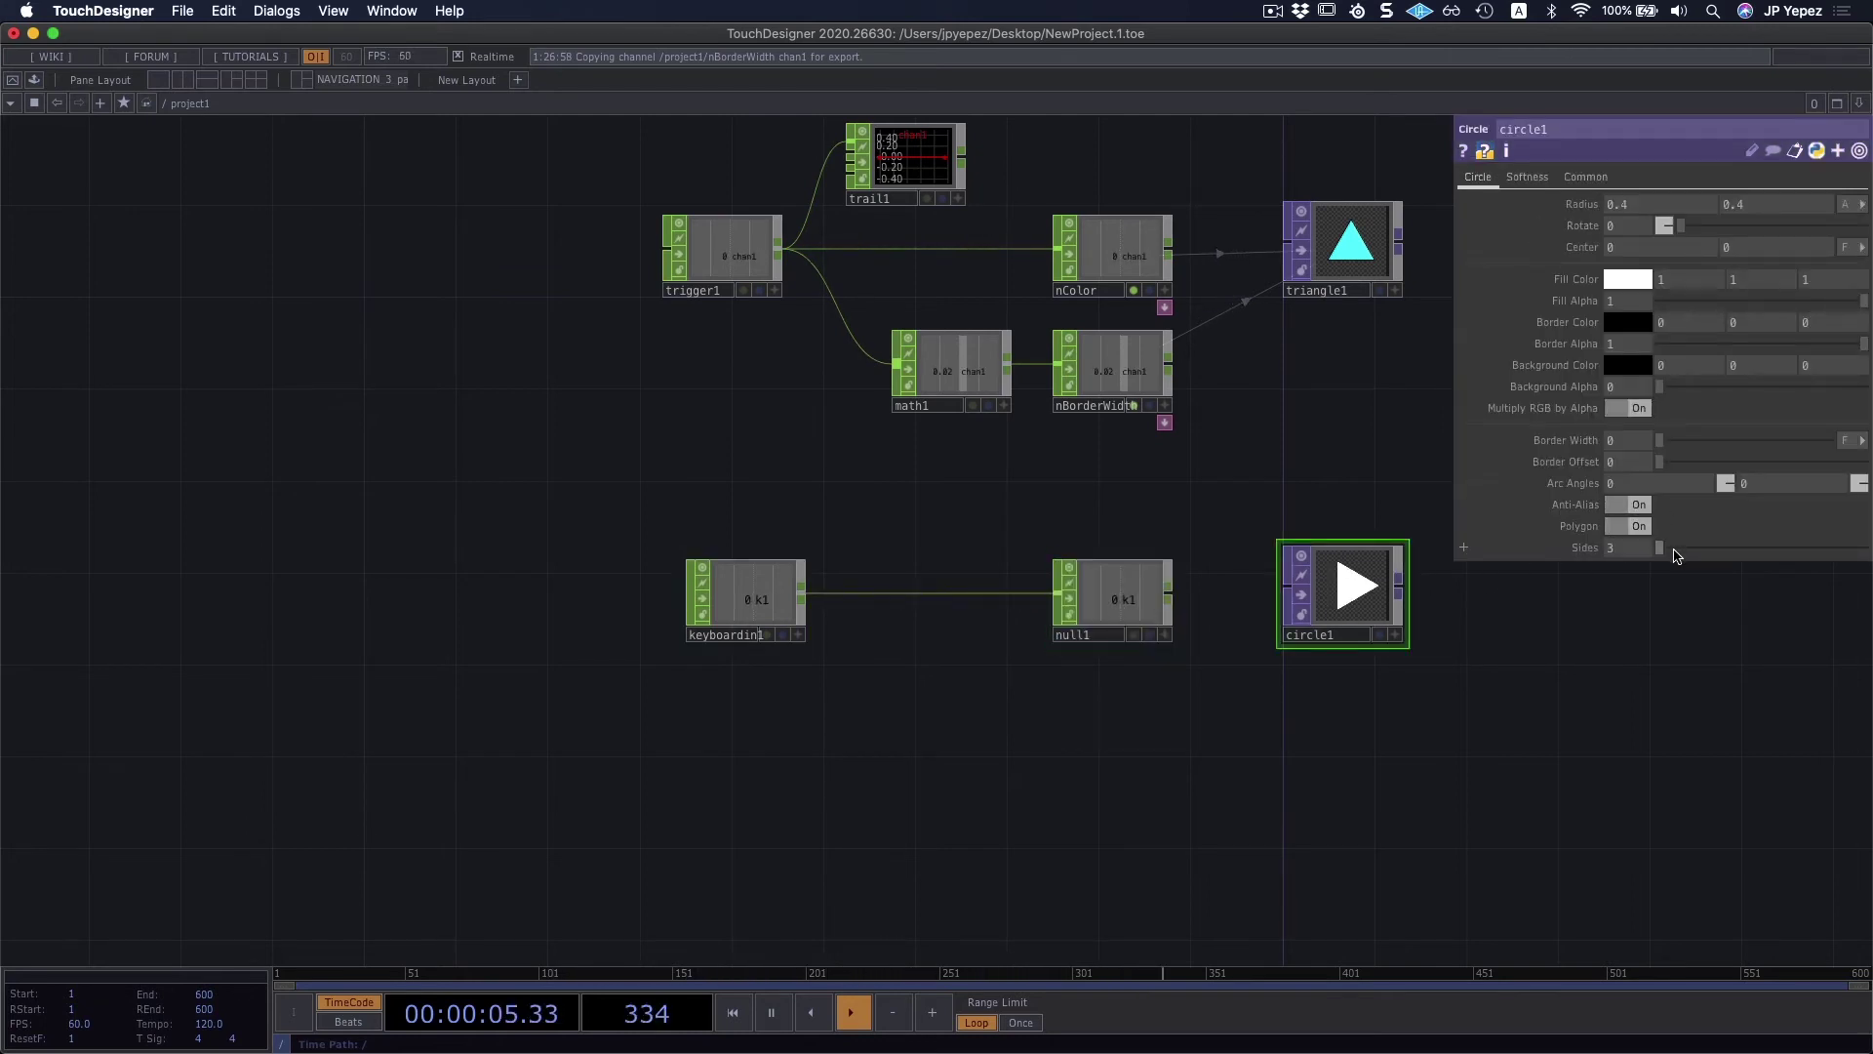
drag(1660, 552, 1666, 552)
scroll(1376, 593, up, 3)
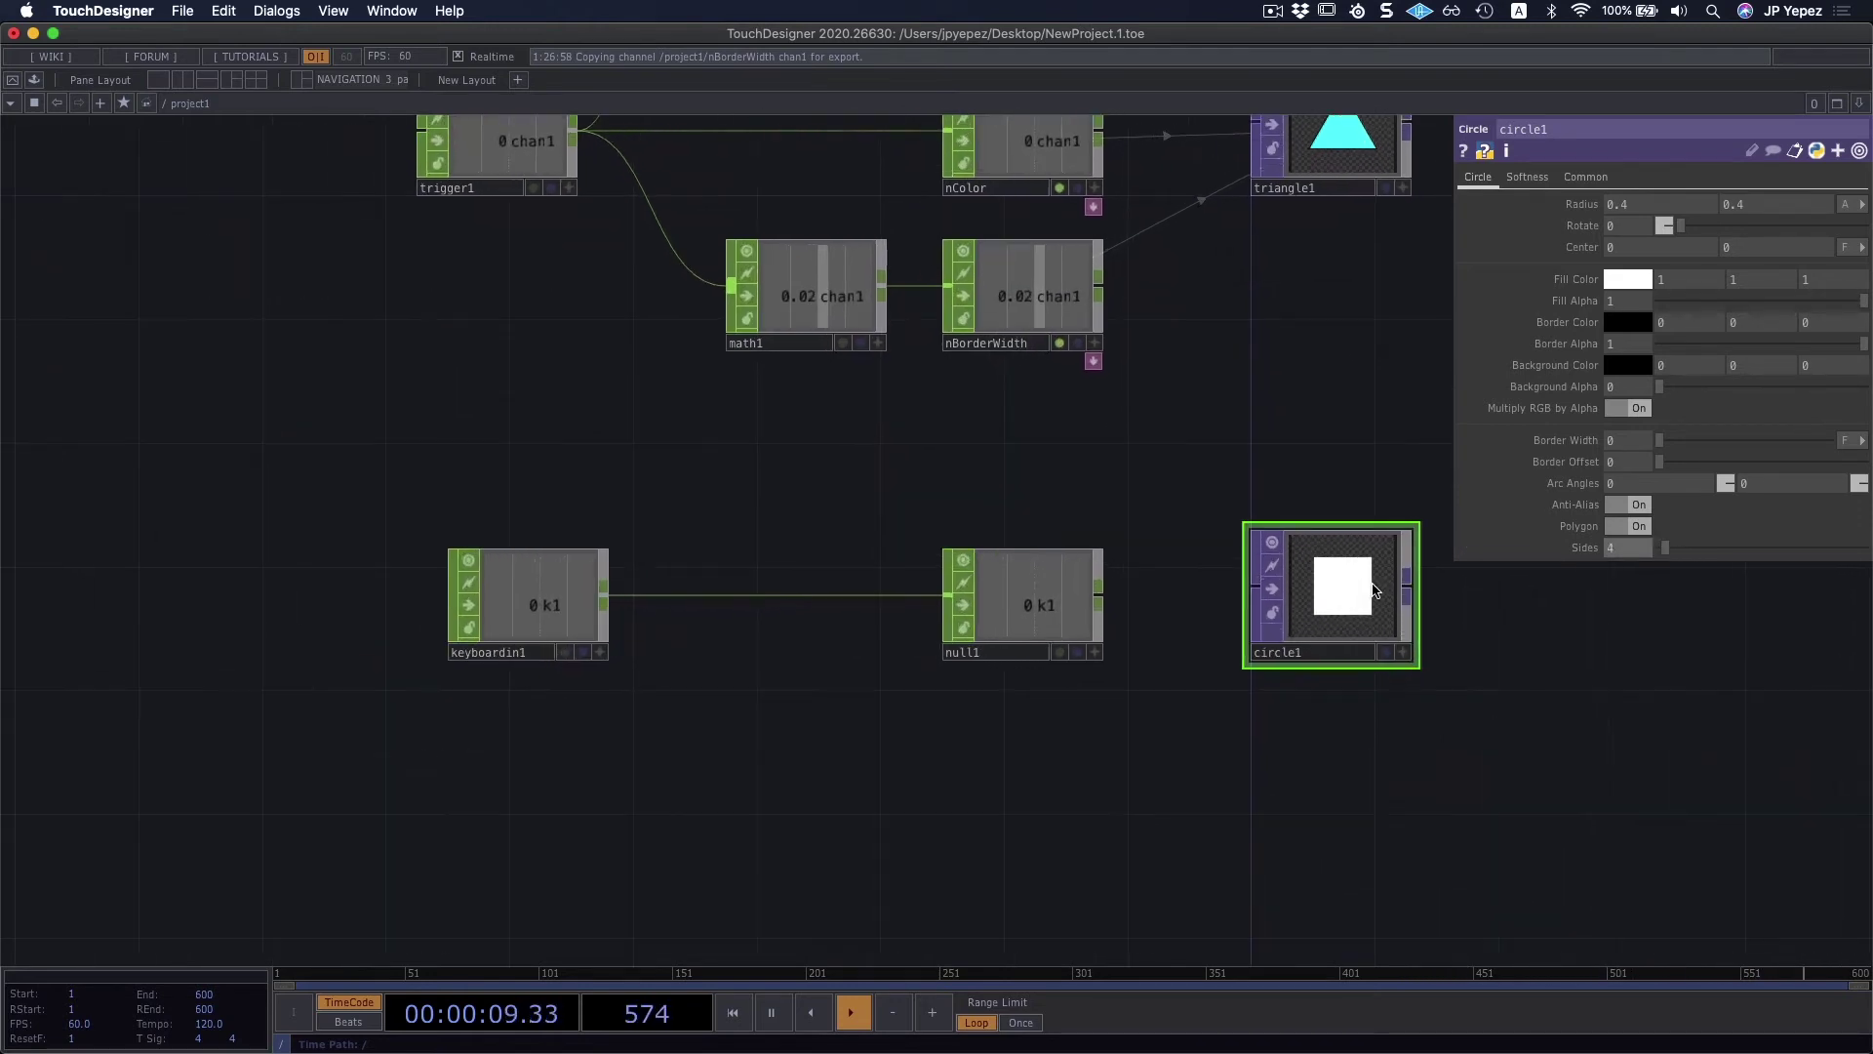
mouse_move(1667, 548)
mouse_down()
mouse_move(1704, 553)
mouse_move(1668, 552)
mouse_up()
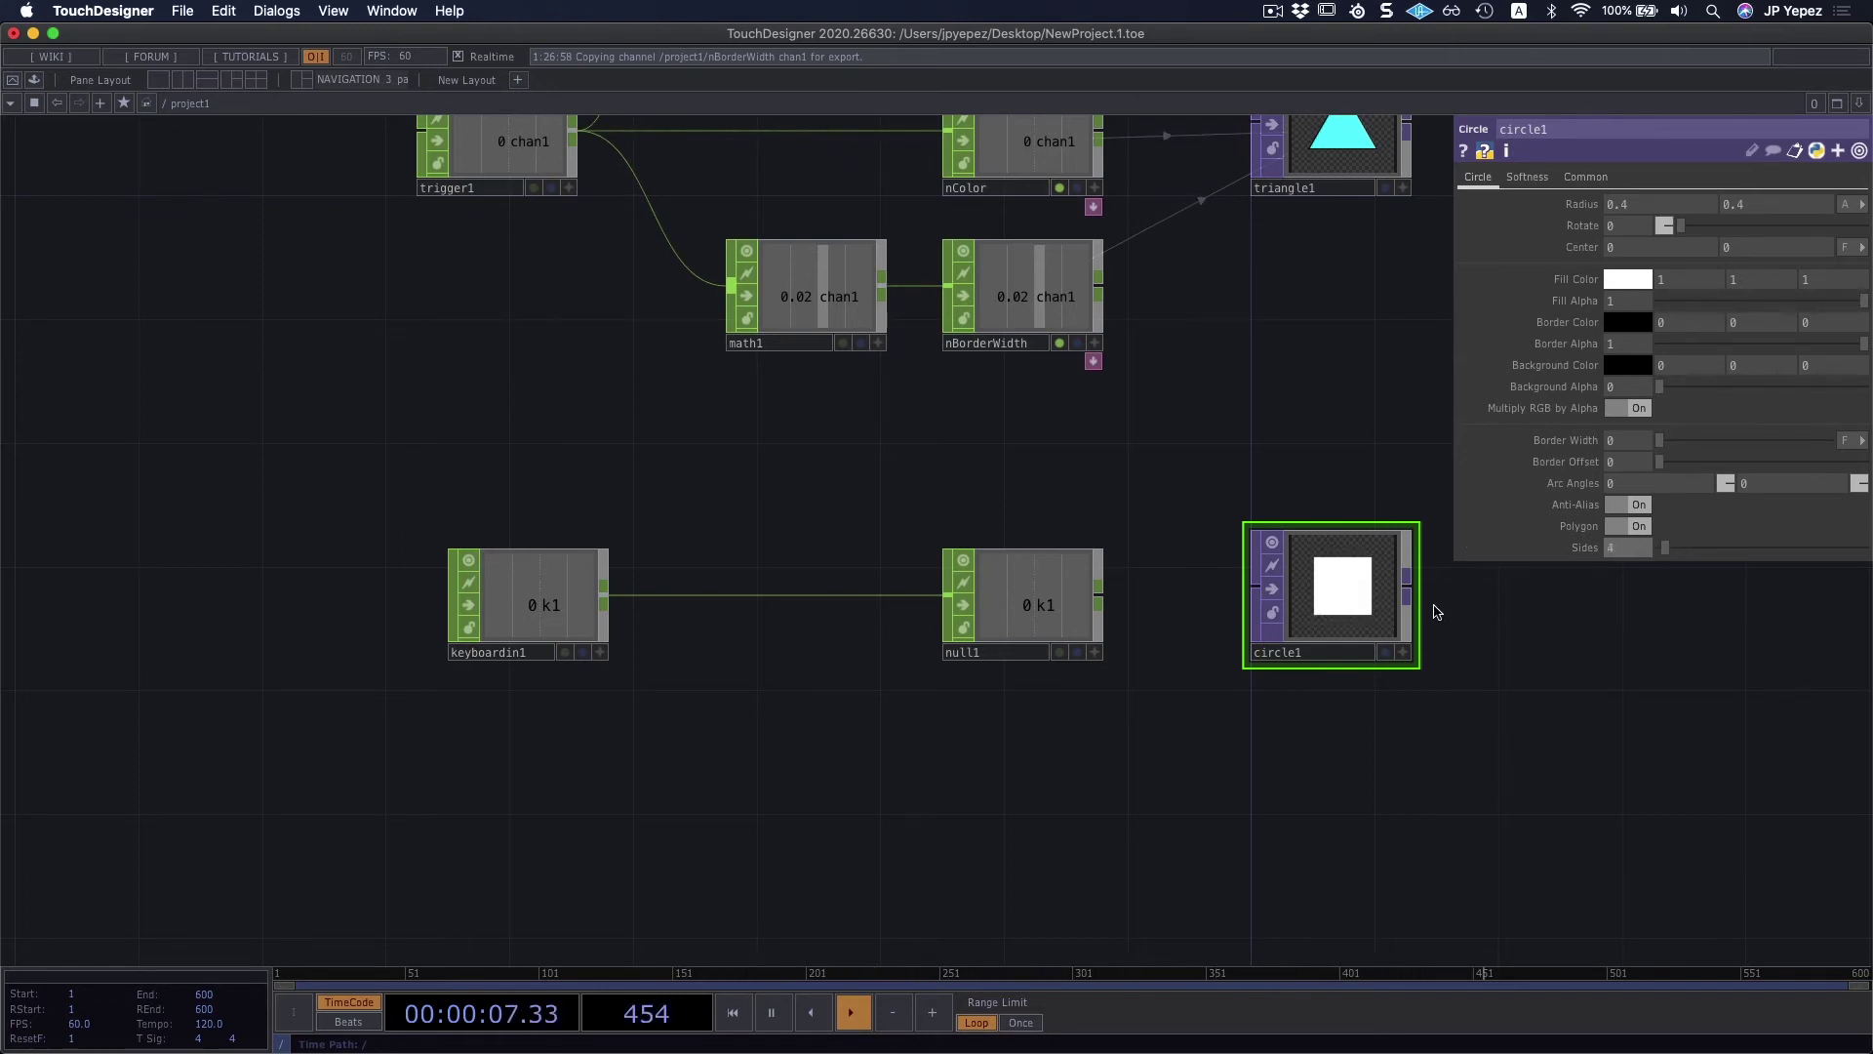
scroll(682, 673, left, 3)
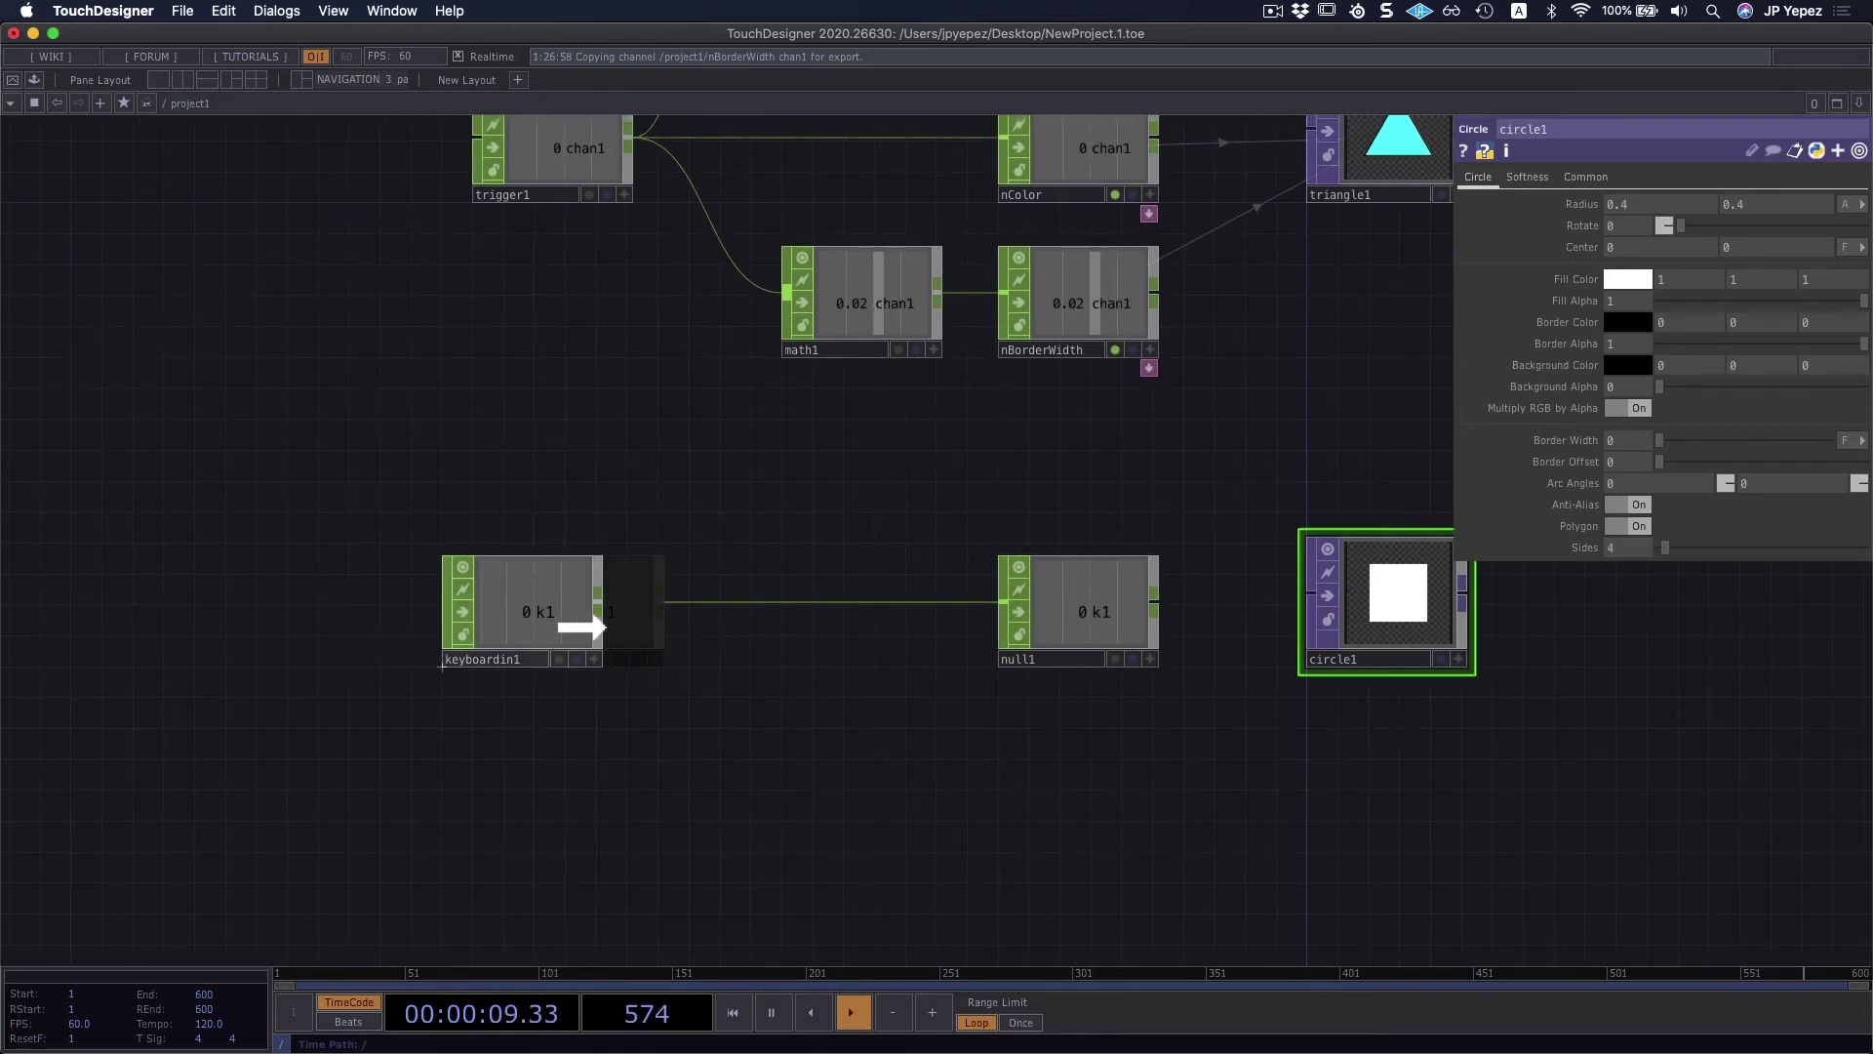
Step: Insert a Count CHOP (count1) between keyboardin1 and null1 and test it with key presses
right_click(733, 605)
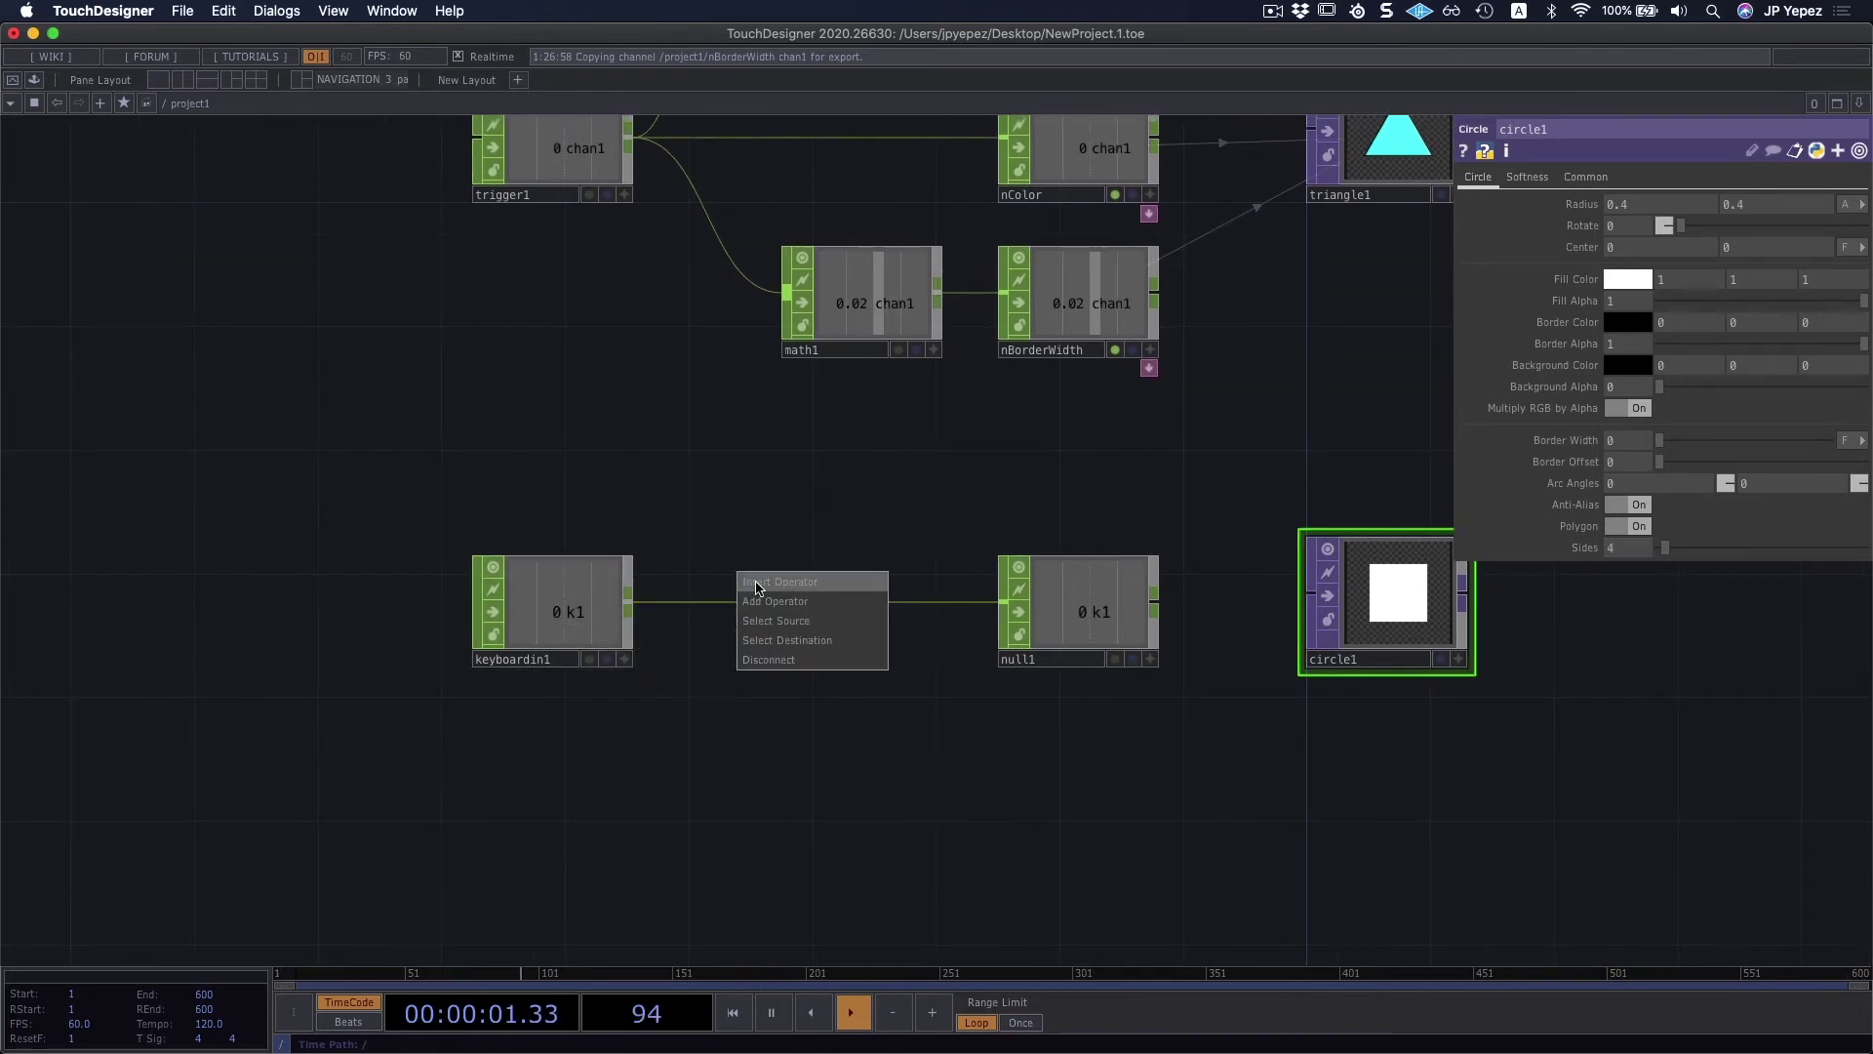
click(754, 582)
text(cou)
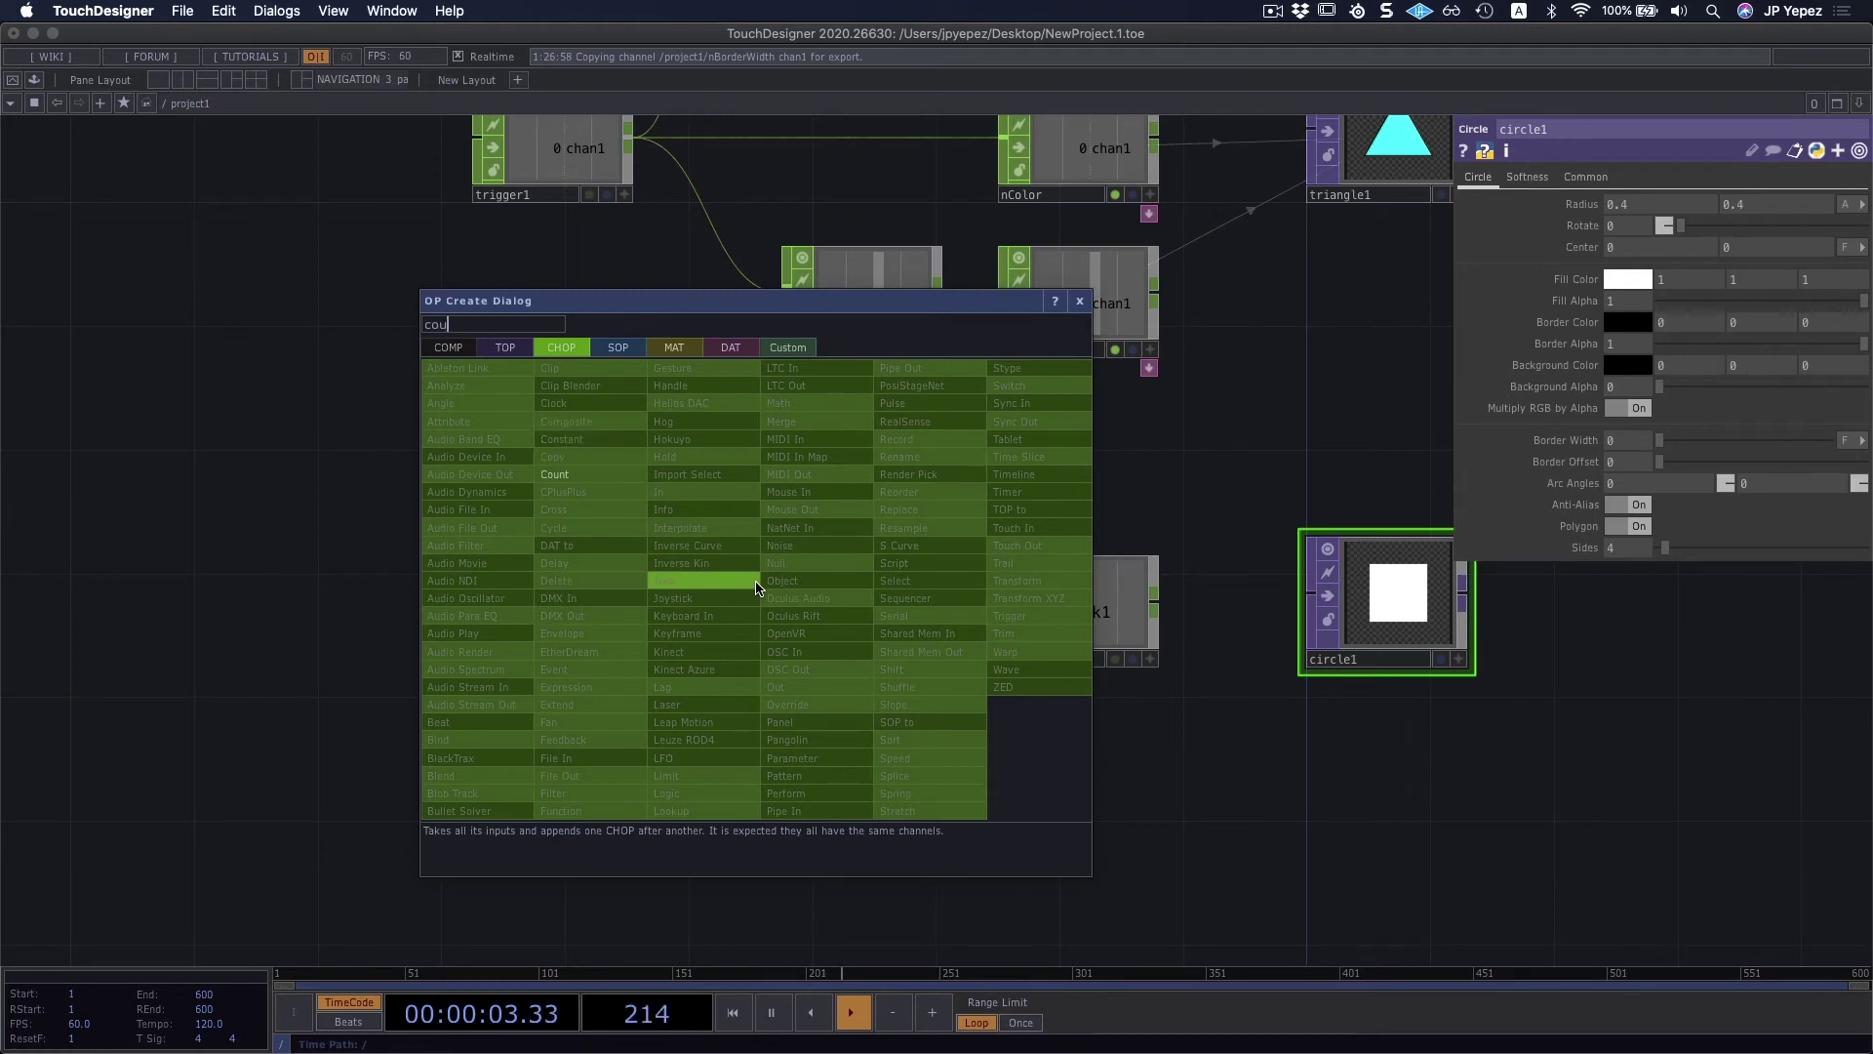
click(554, 474)
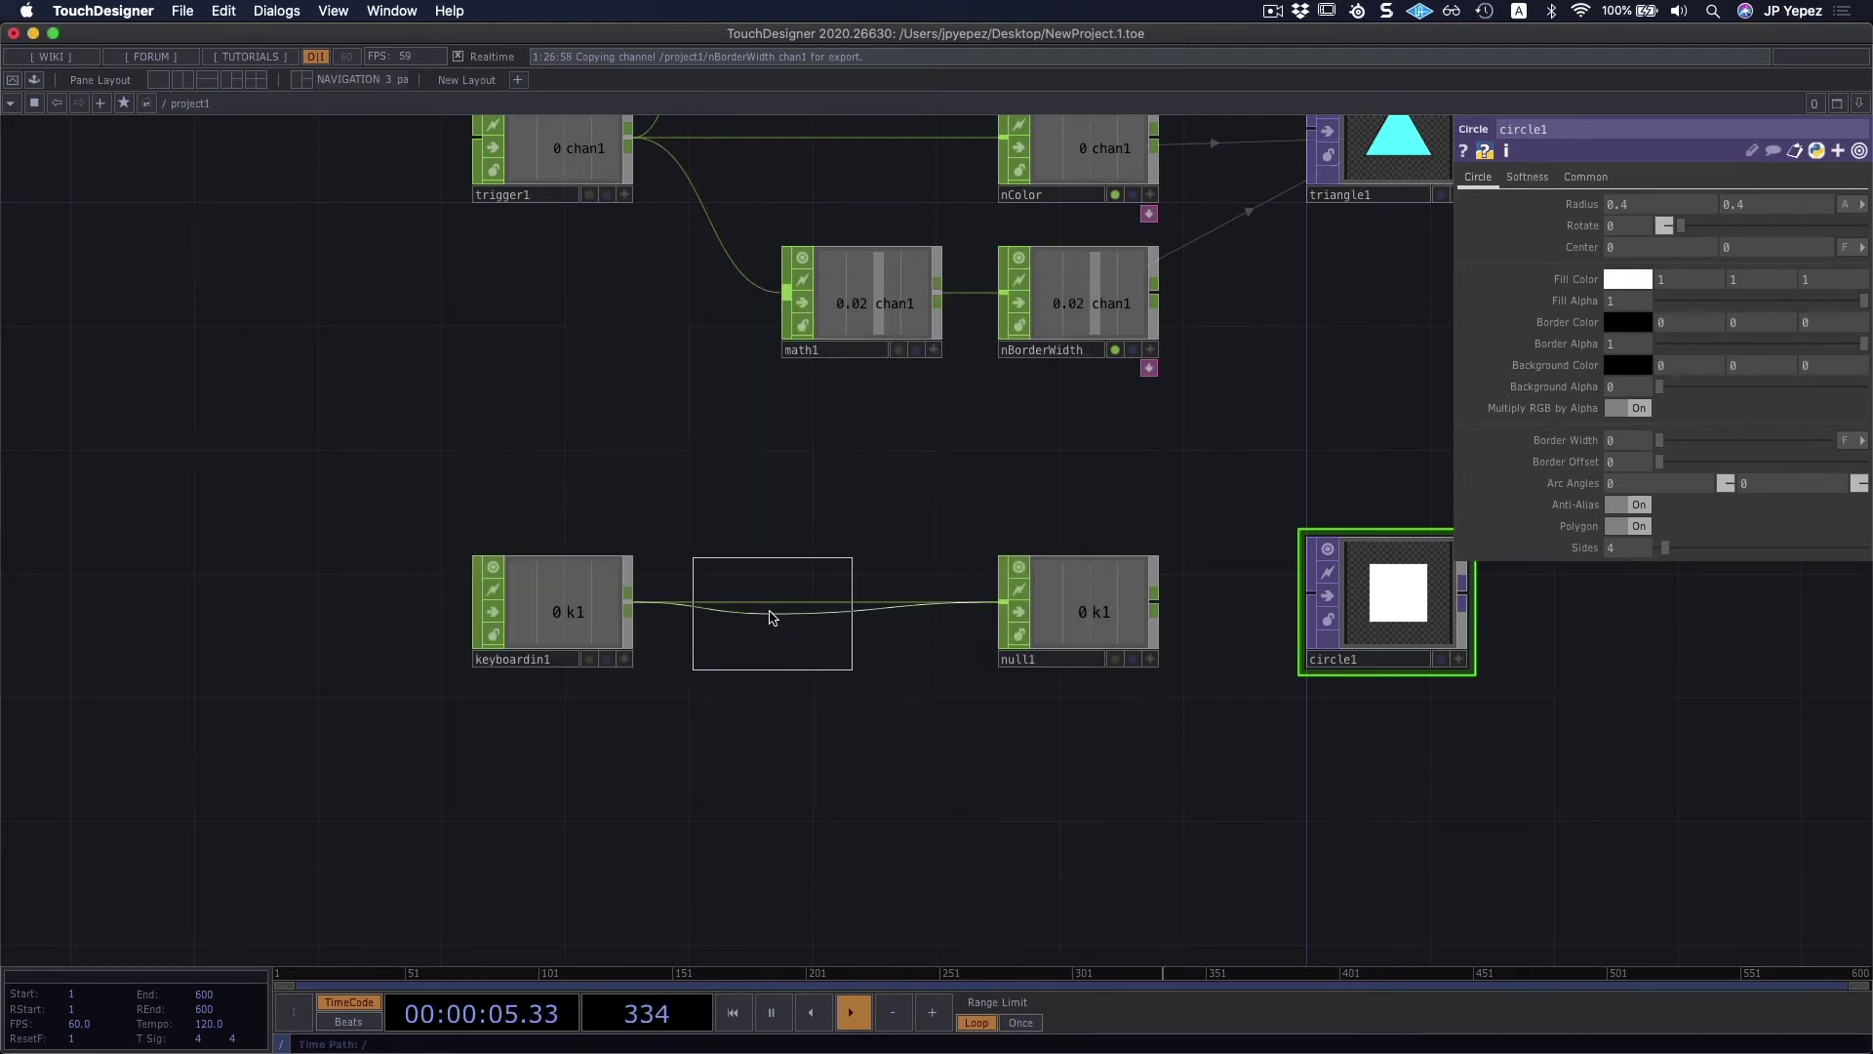
click(769, 614)
scroll(885, 772, down, 2)
mouse_move(791, 558)
mouse_down()
mouse_move(760, 558)
mouse_move(785, 556)
mouse_up()
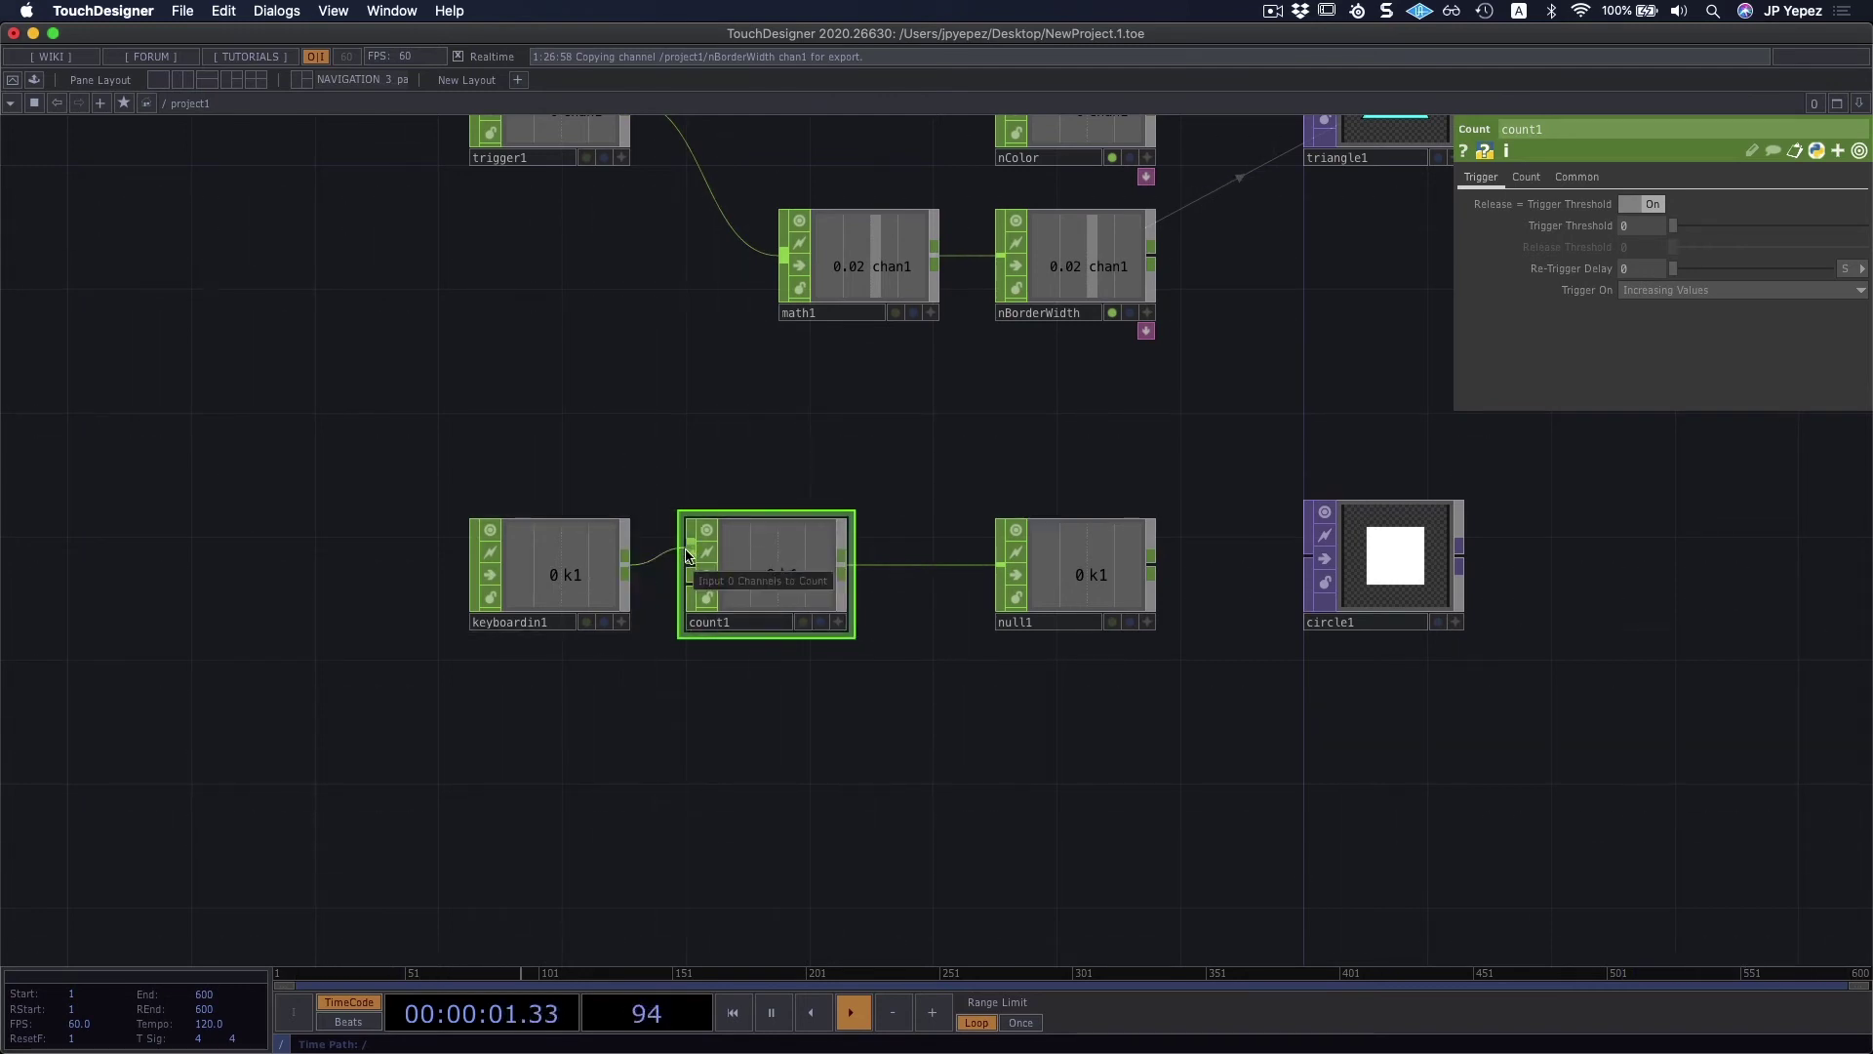
key(1)
key(a)
key(a)
key(a)
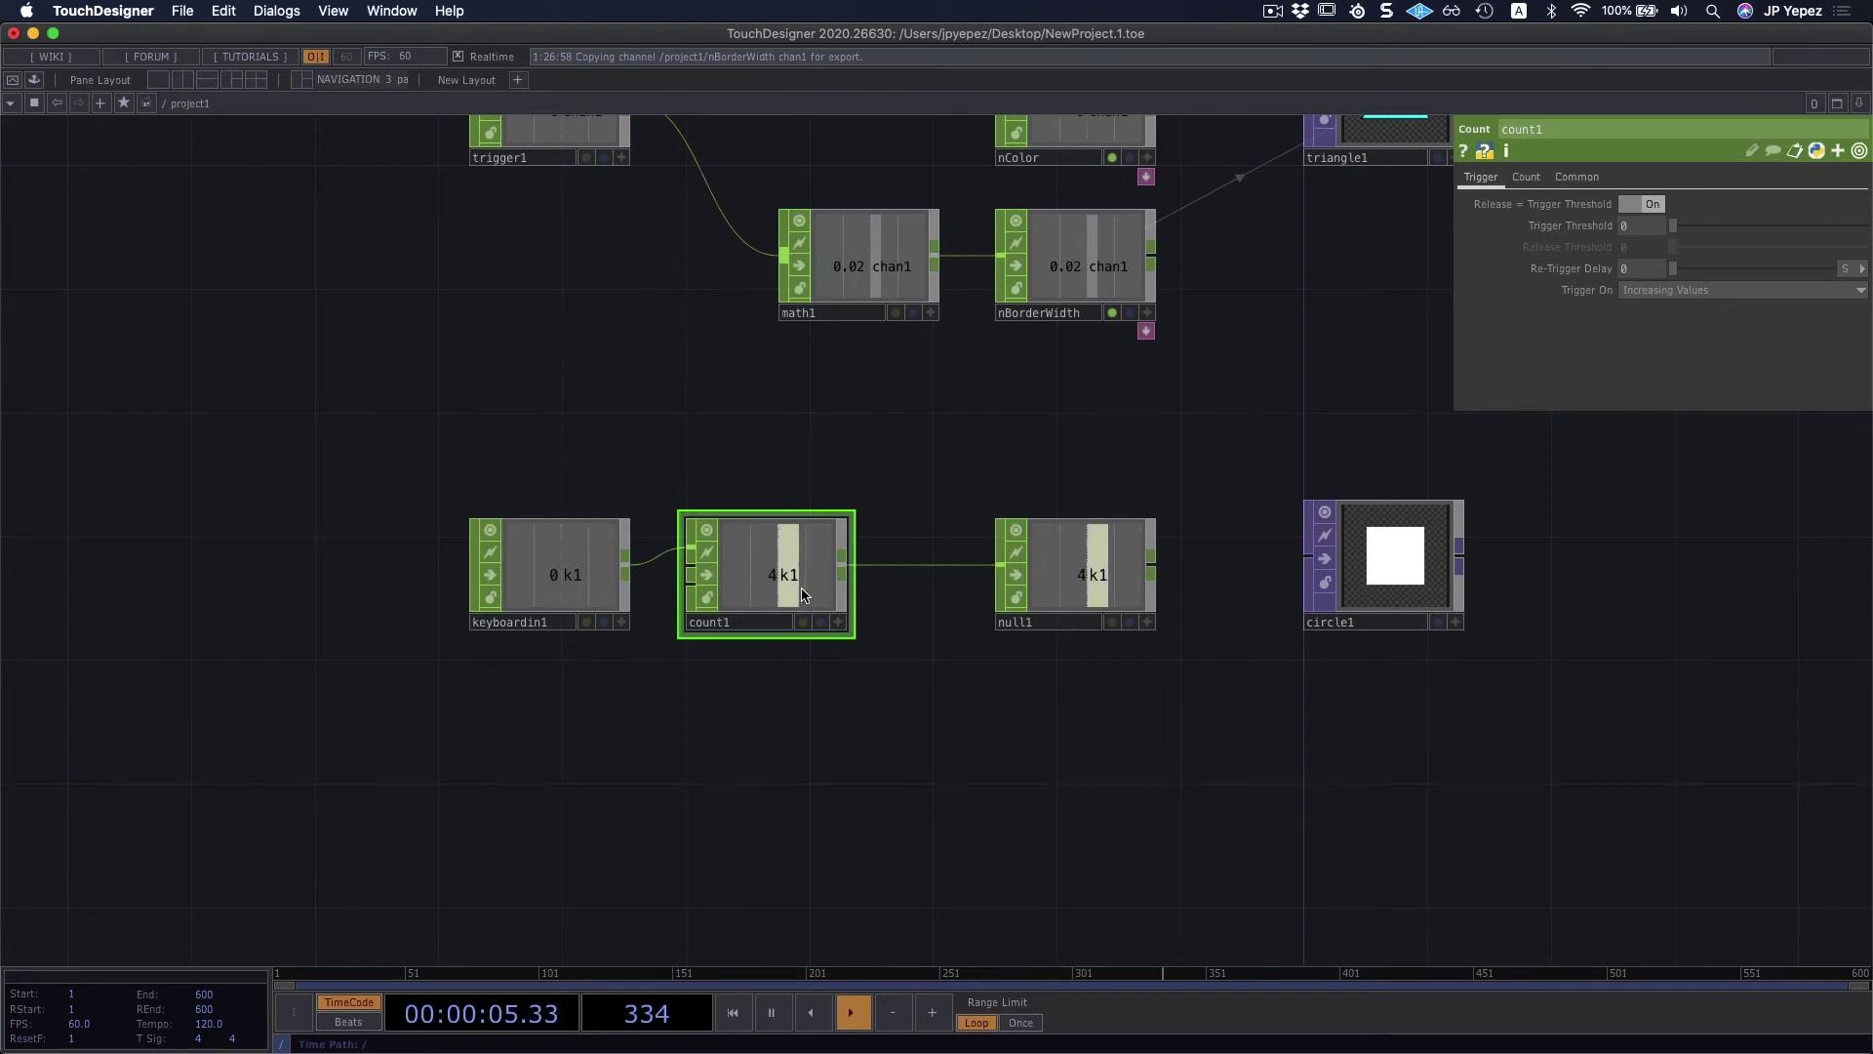
key(a)
key(a)
key(a)
Step: Use count1's Reset Pulse on the Count page to zero the count, then select circle1
click(1522, 183)
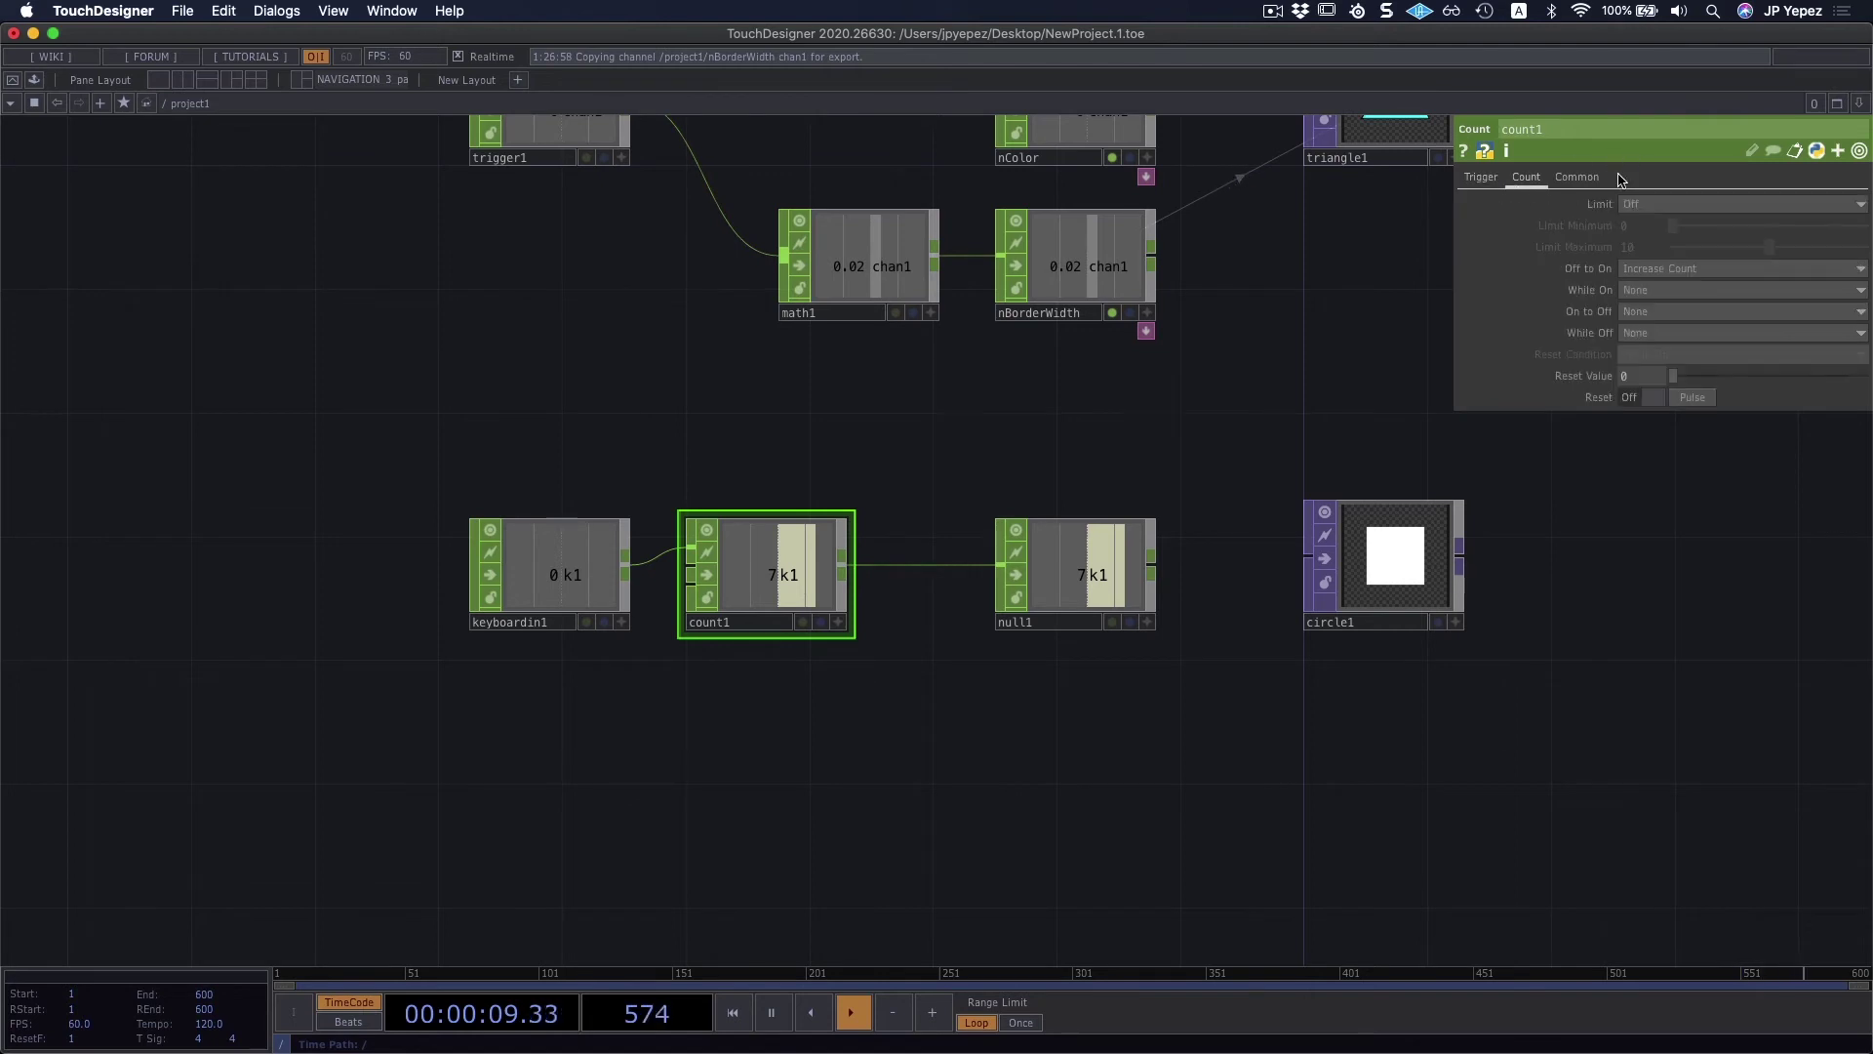
click(1686, 397)
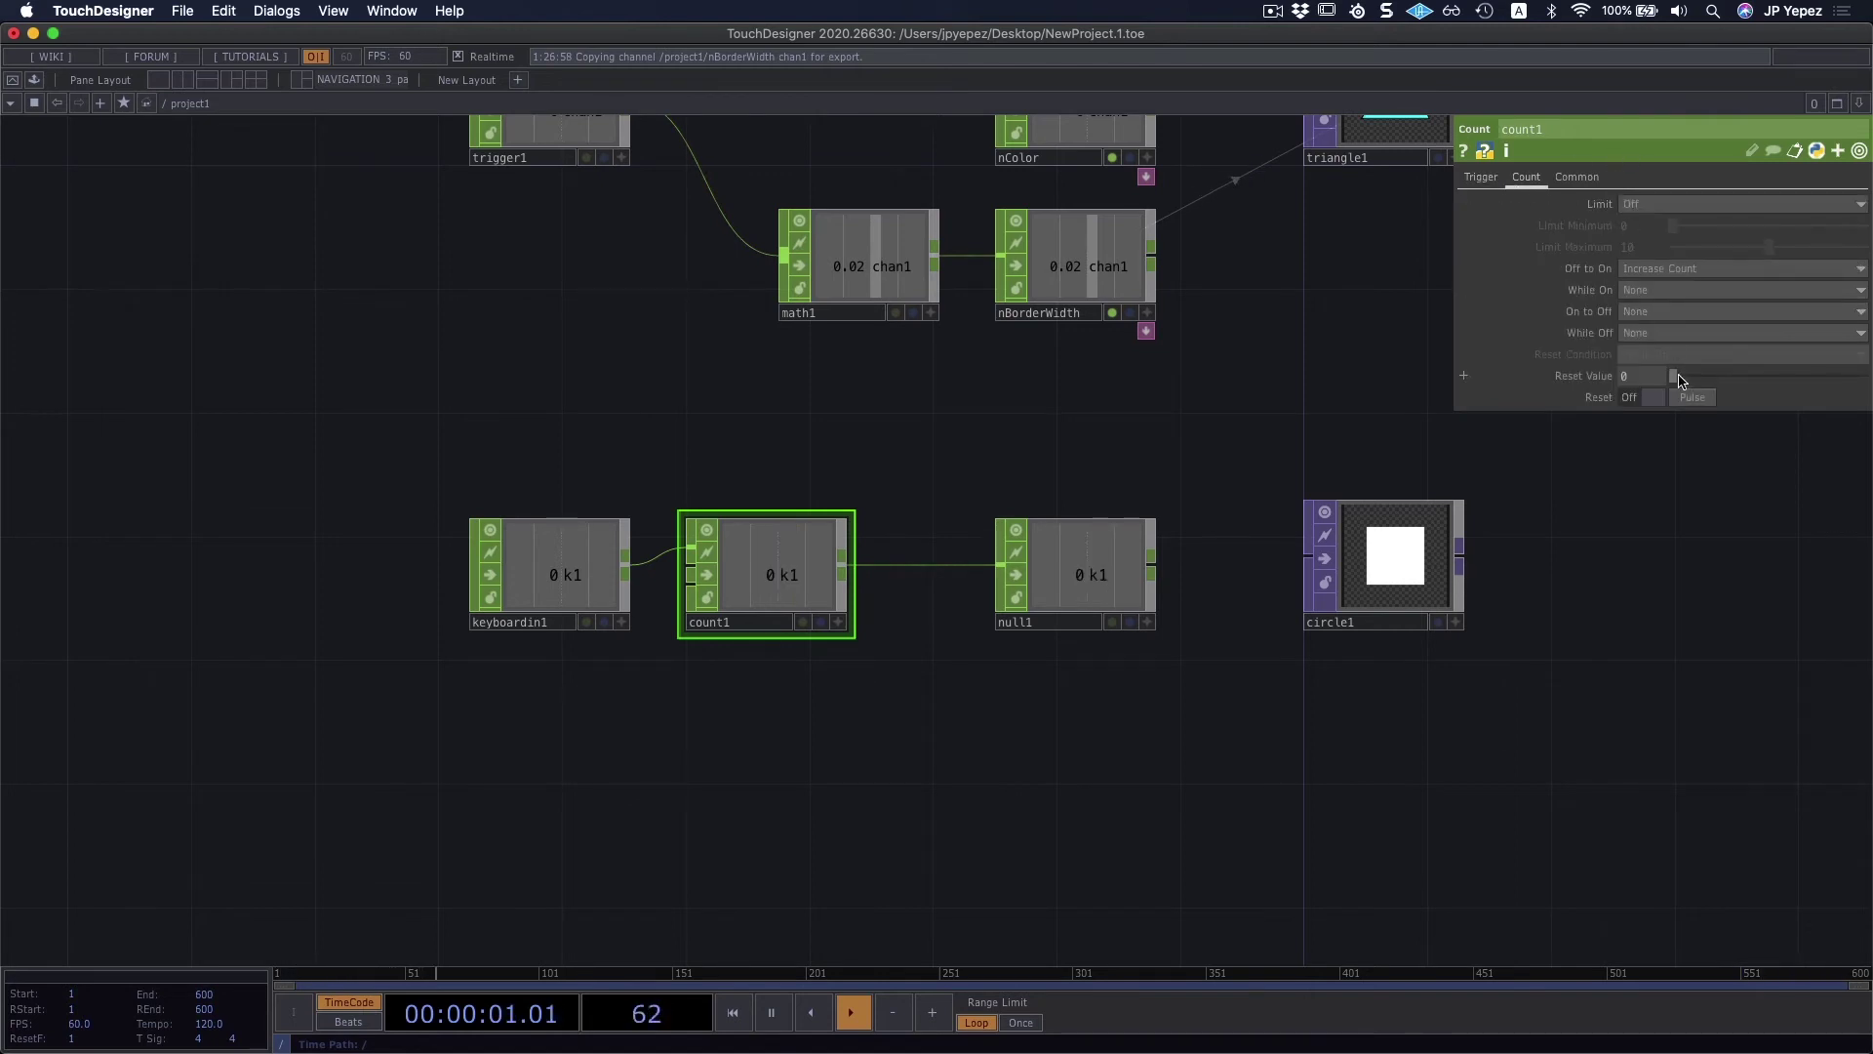
click(1481, 178)
key(a)
key(a)
key(a)
key(a)
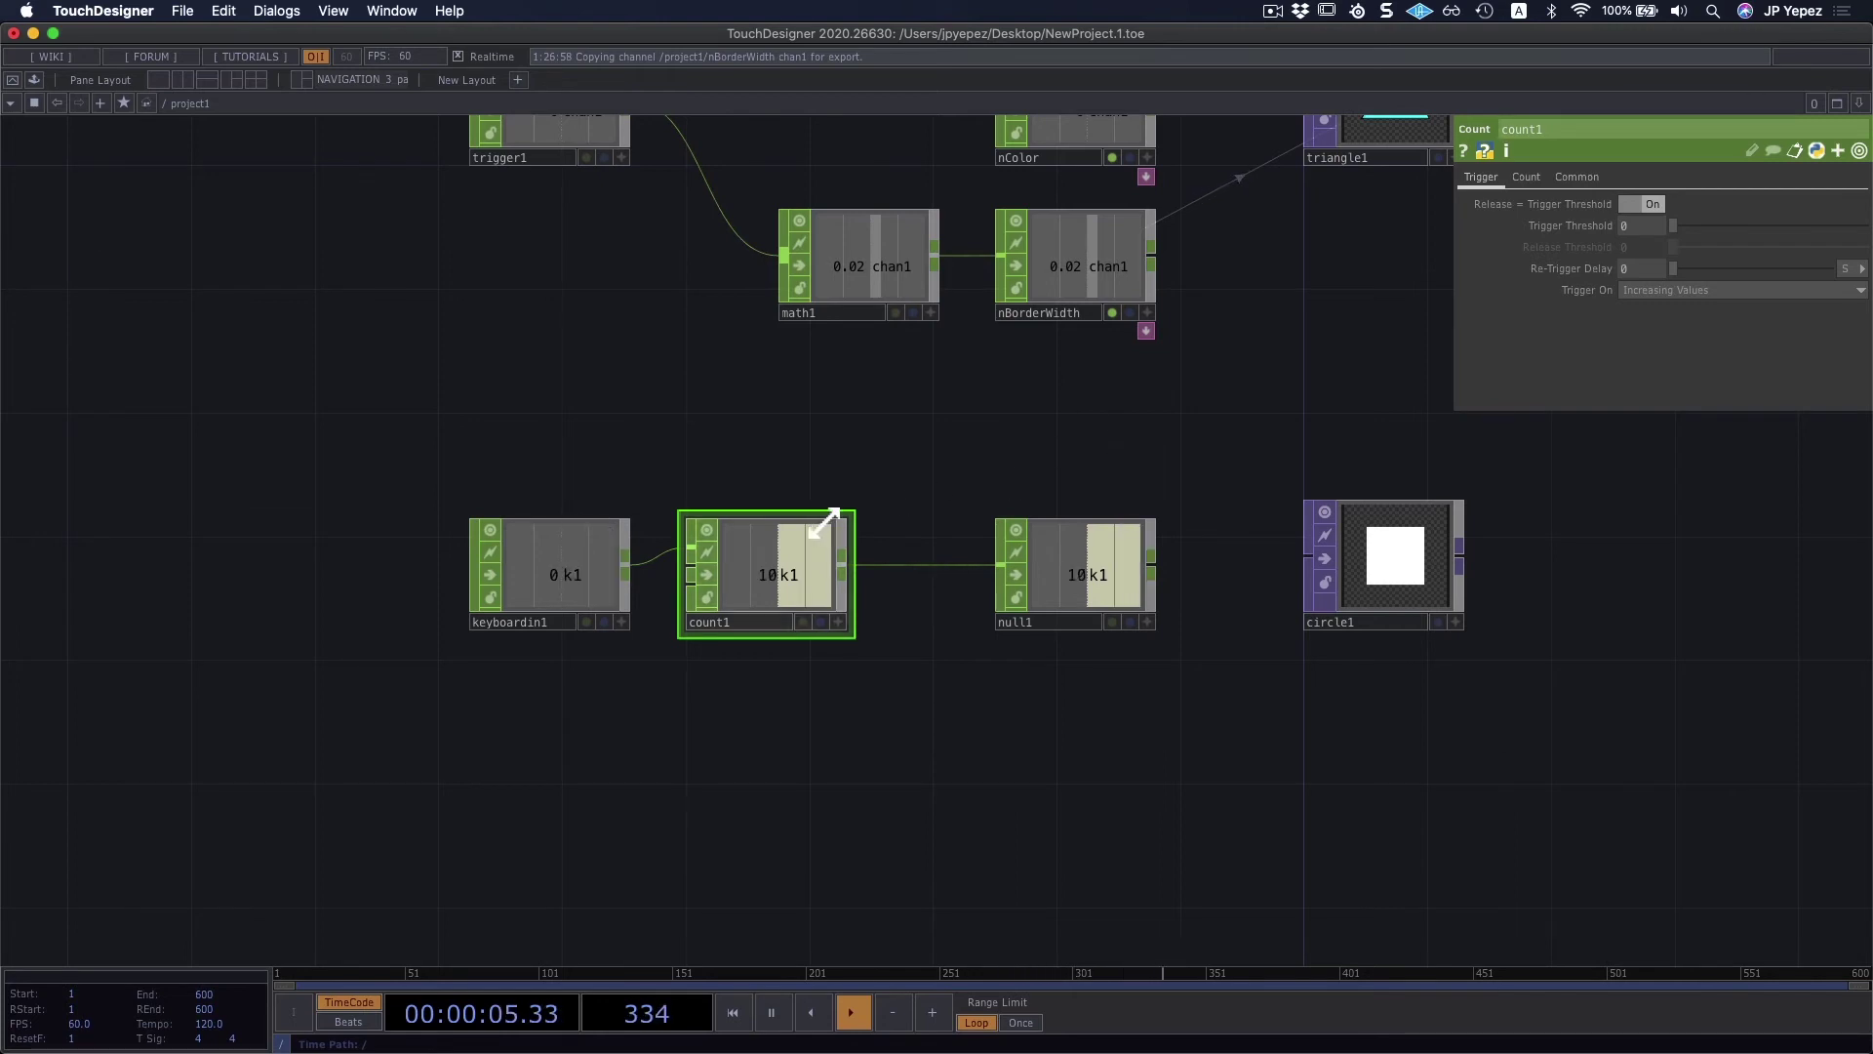
key(a)
click(1527, 178)
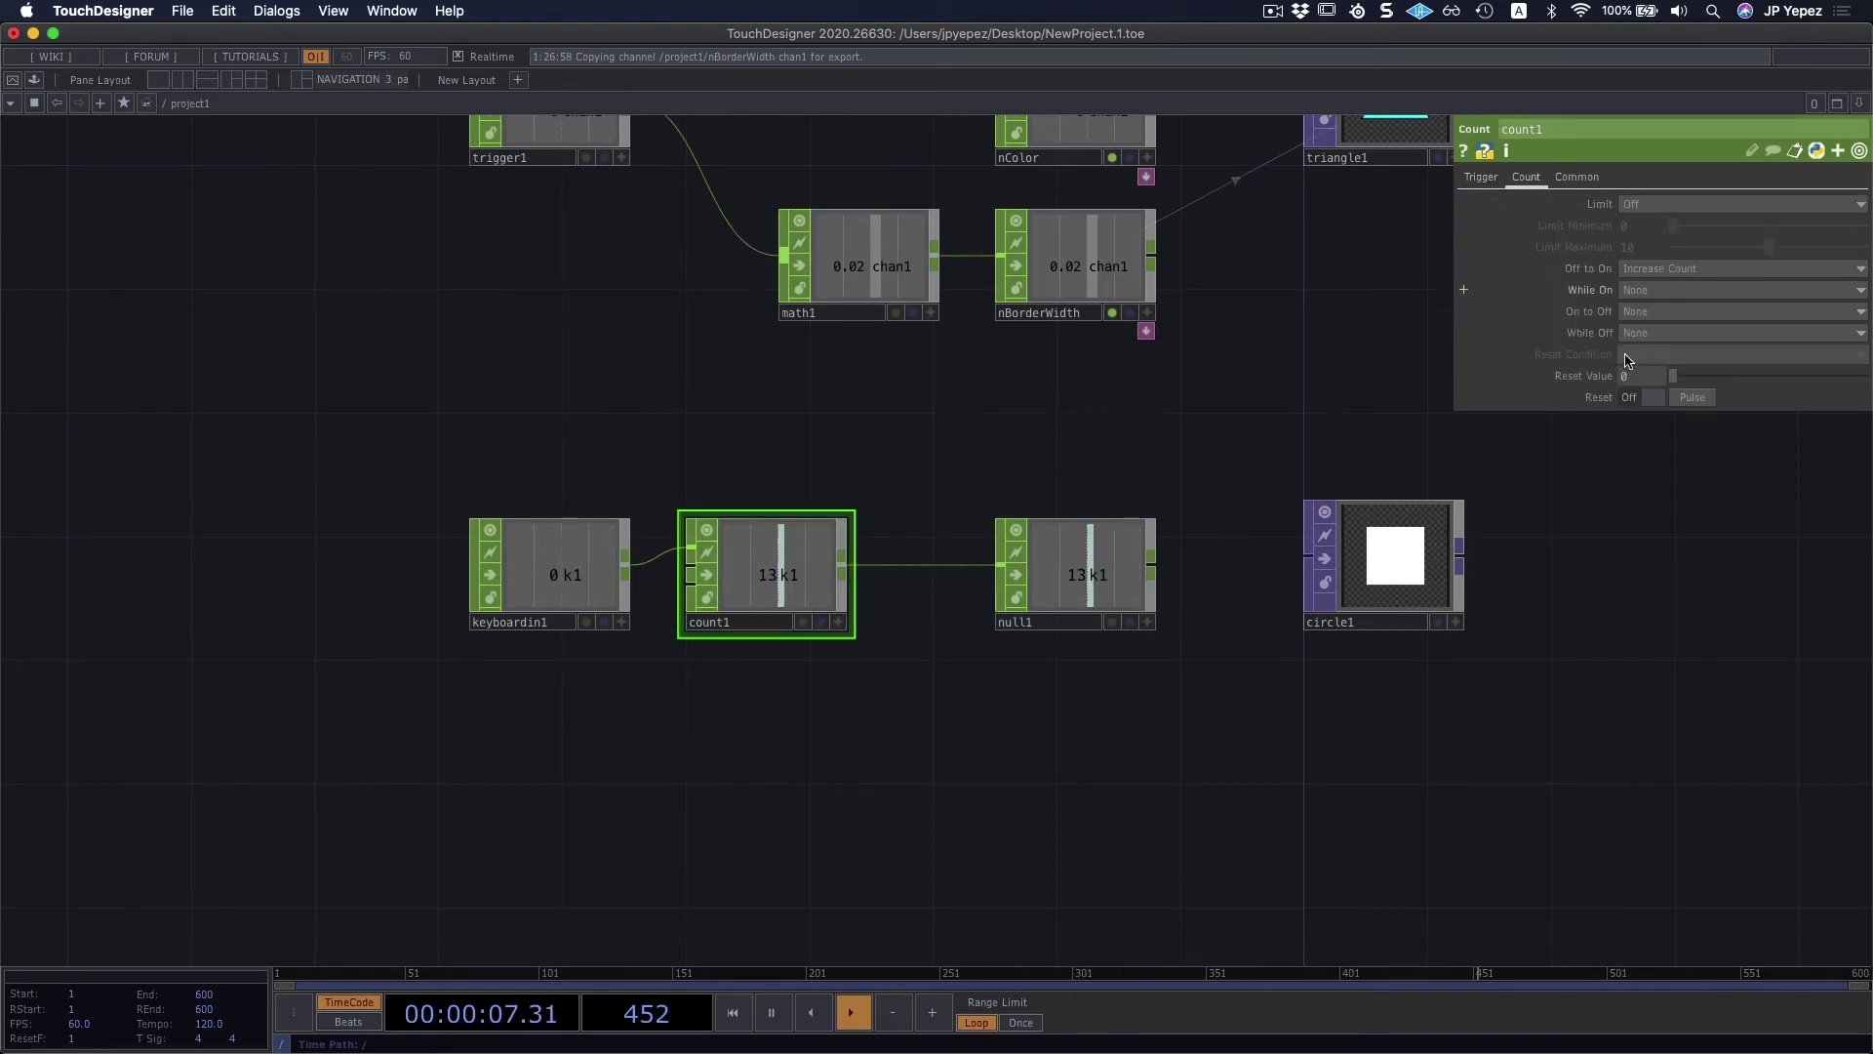
click(1698, 398)
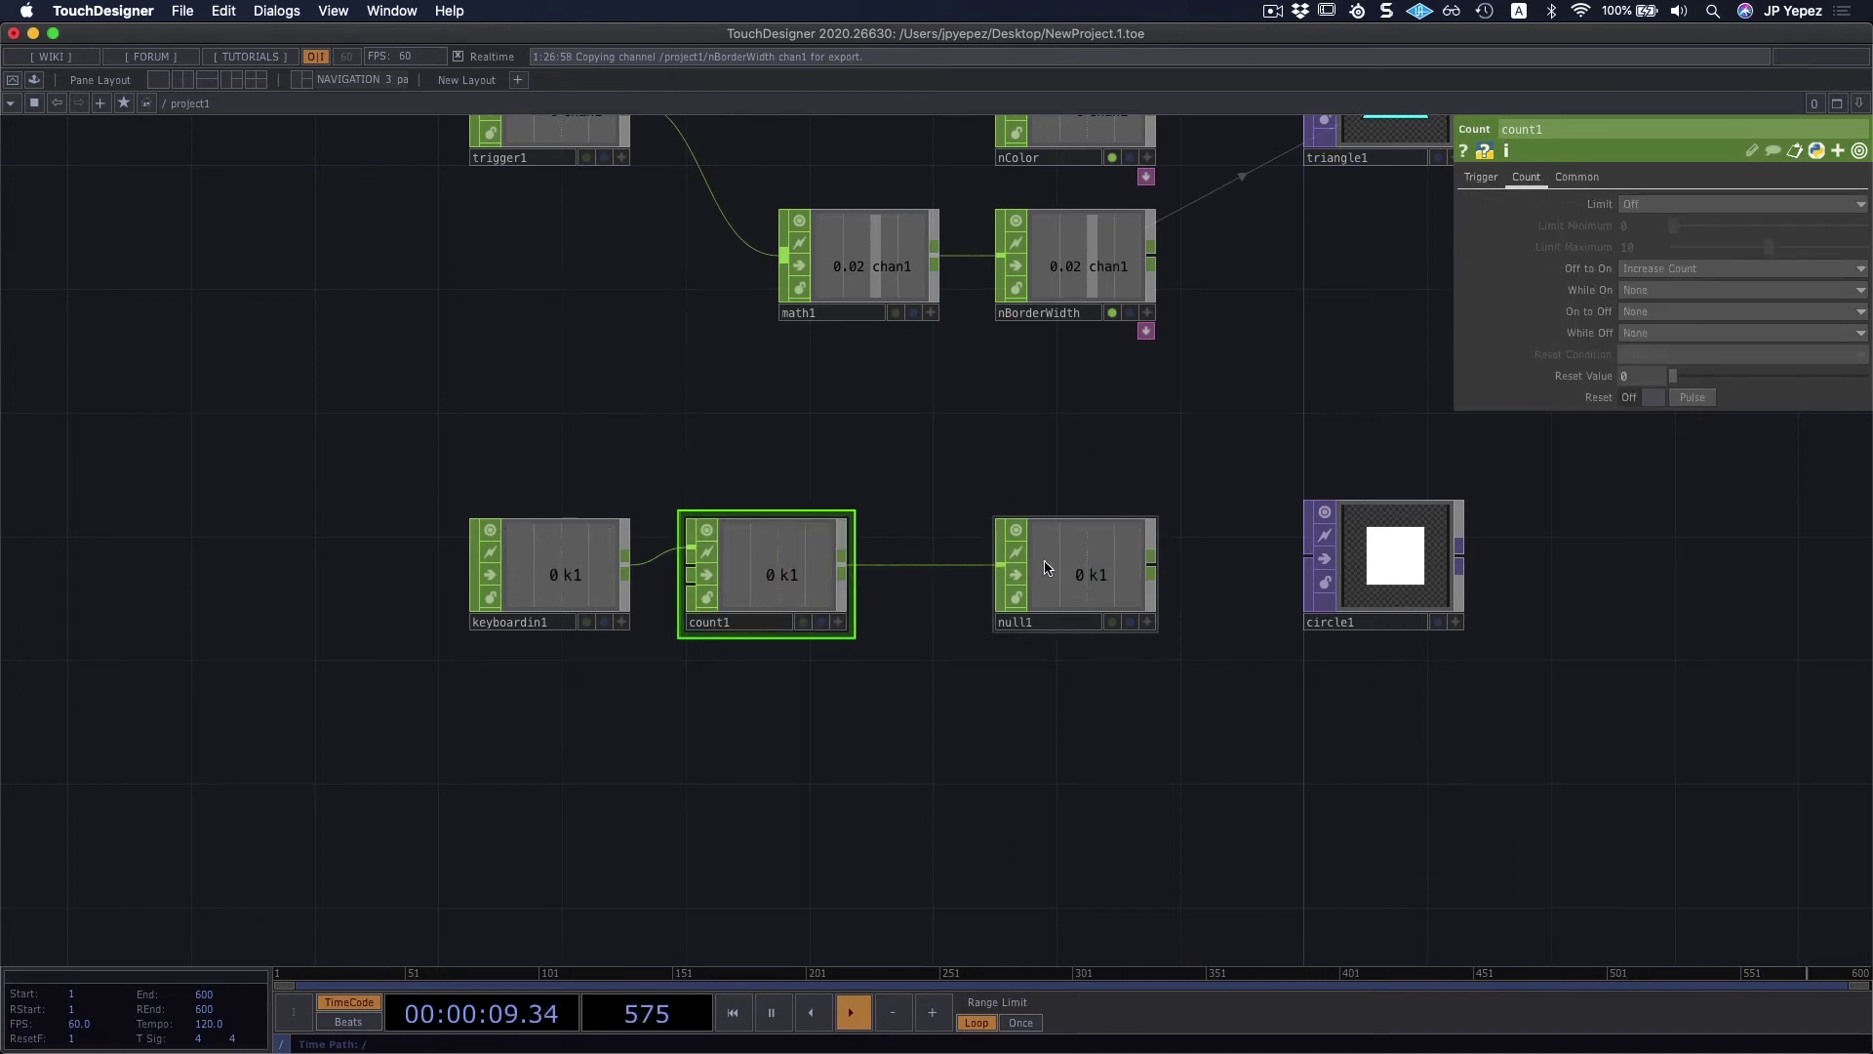
click(1044, 568)
click(1385, 543)
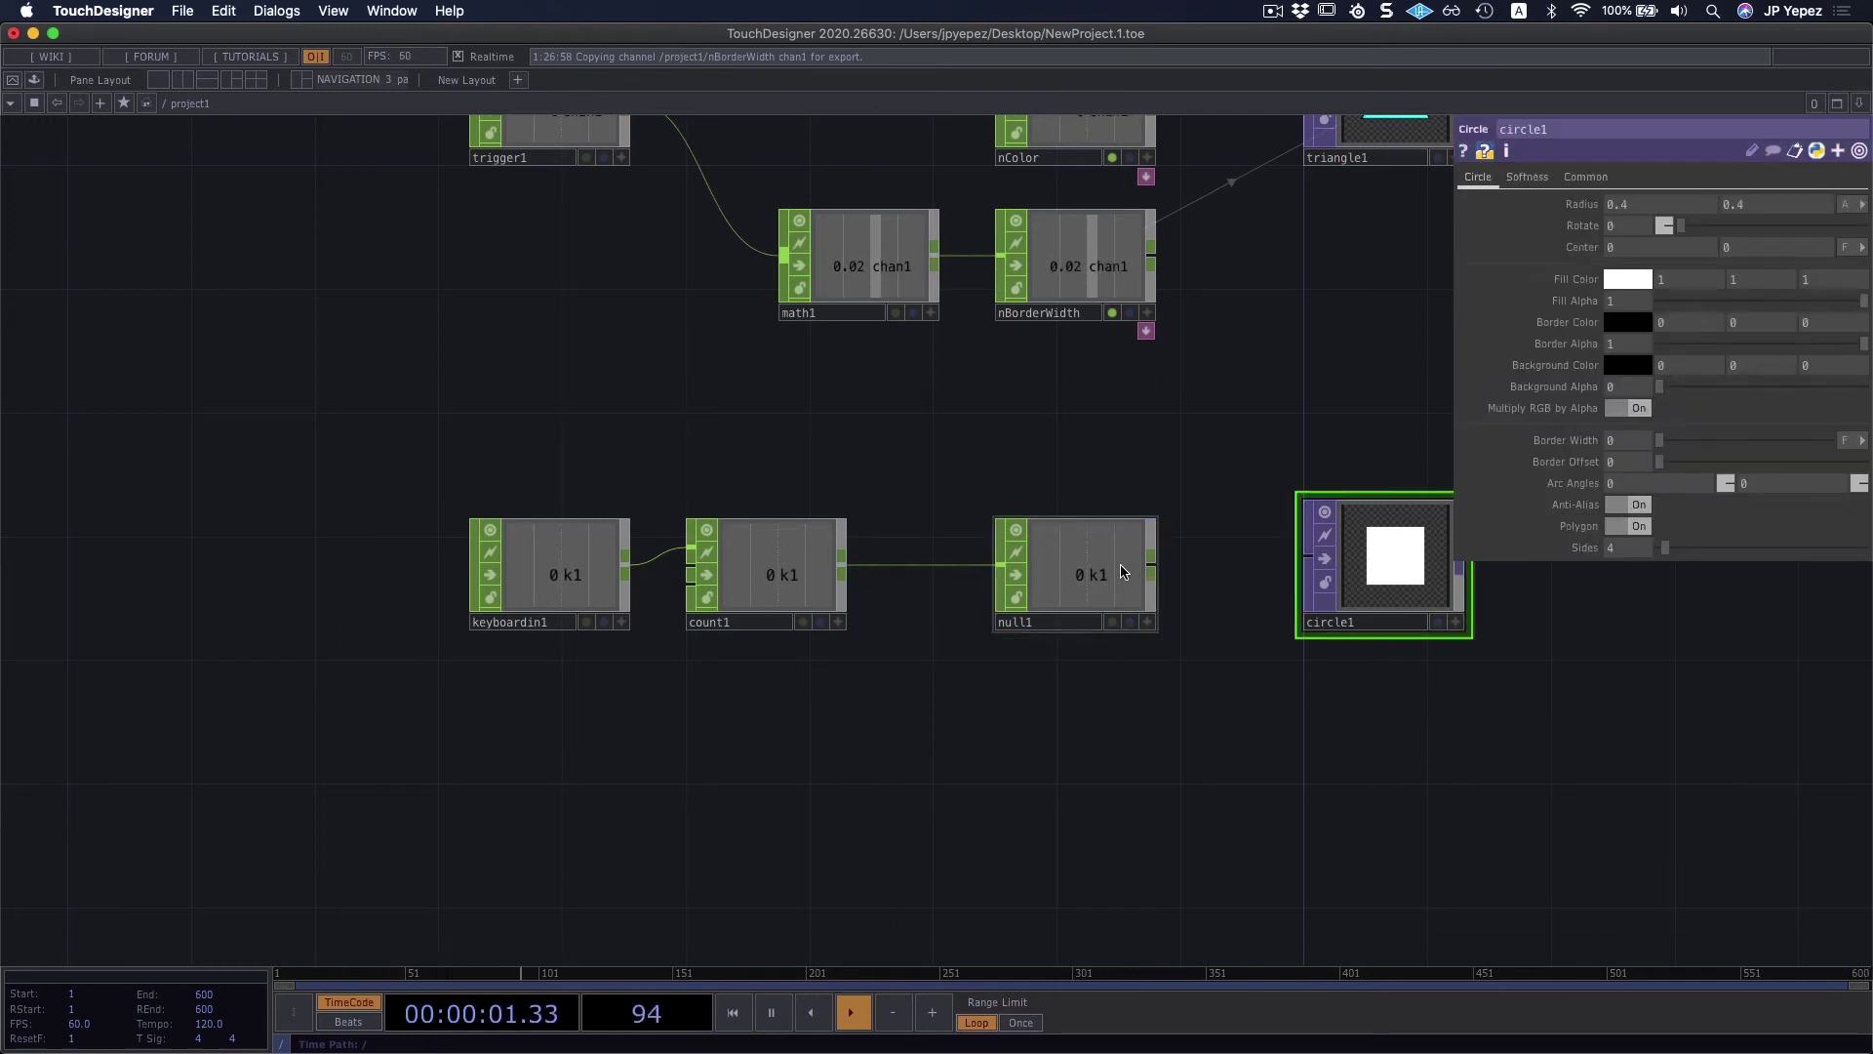
Step: Export null1's k1 channel onto circle1's Sides parameter
click(1122, 572)
click(1380, 553)
drag(1130, 594, 1666, 515)
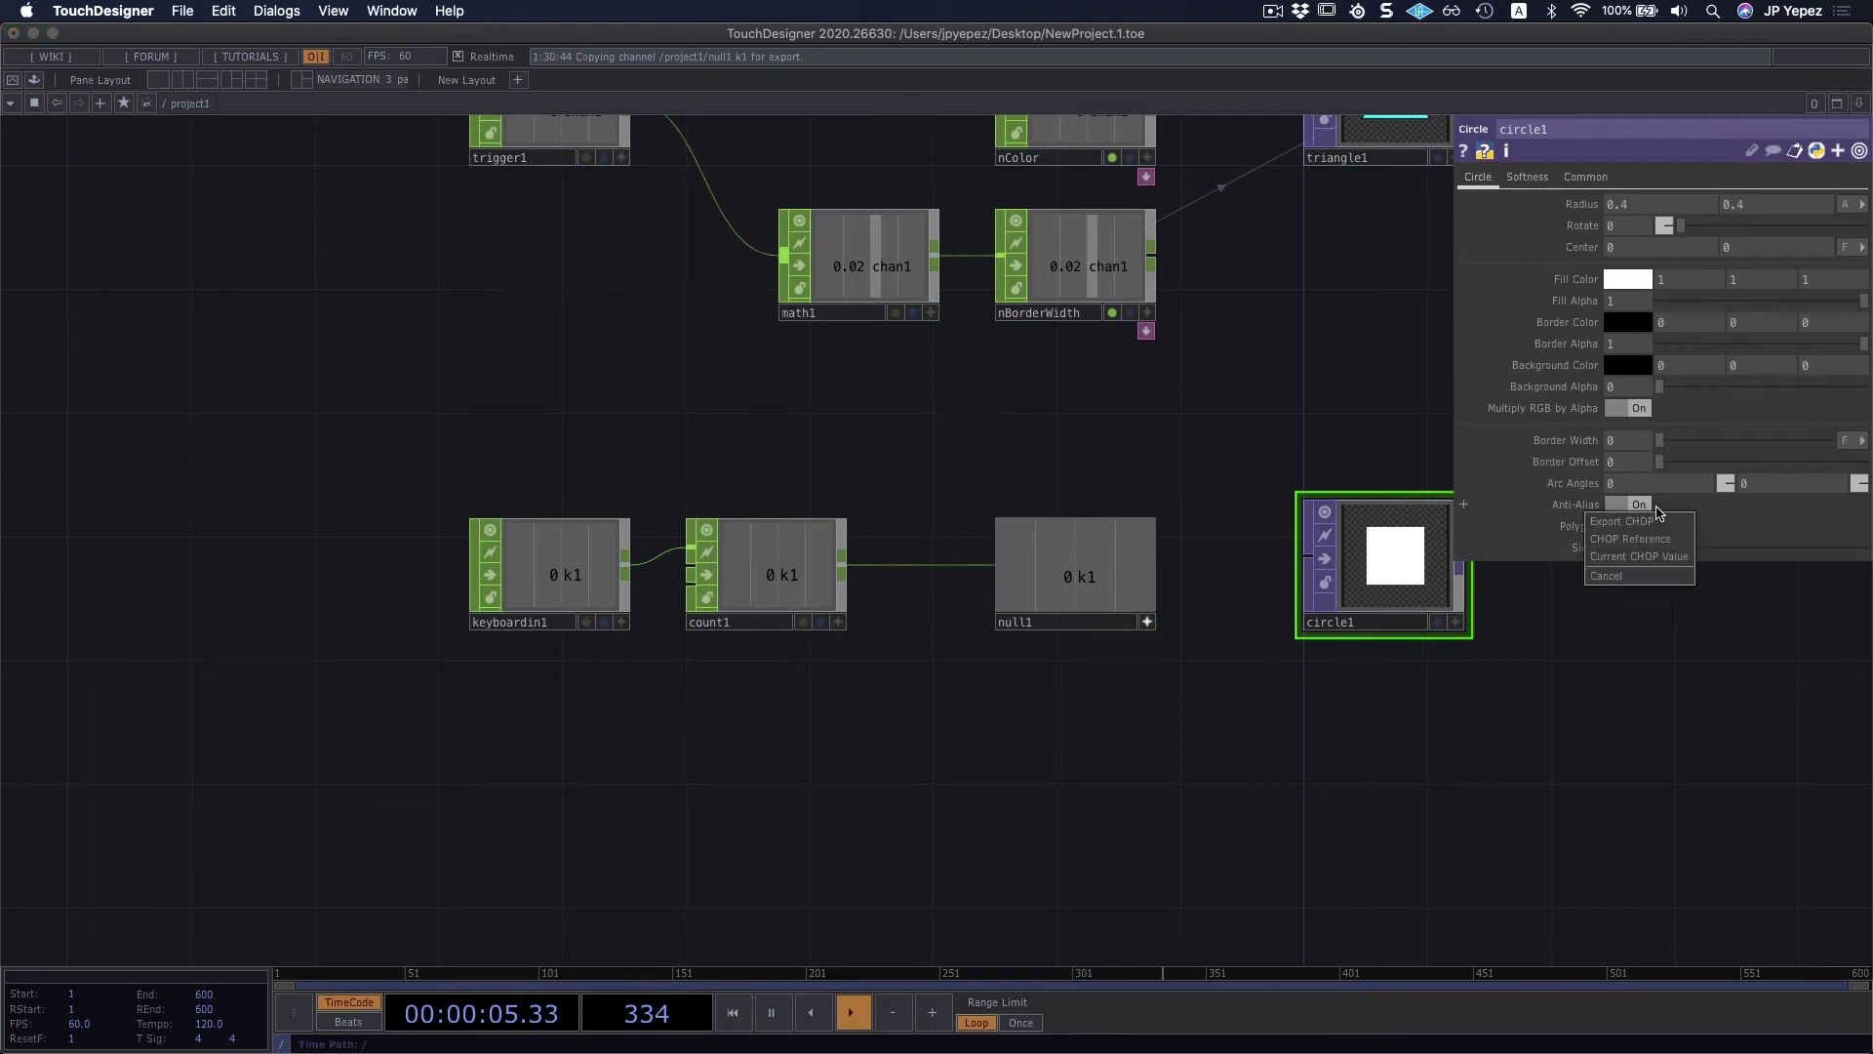
click(1638, 521)
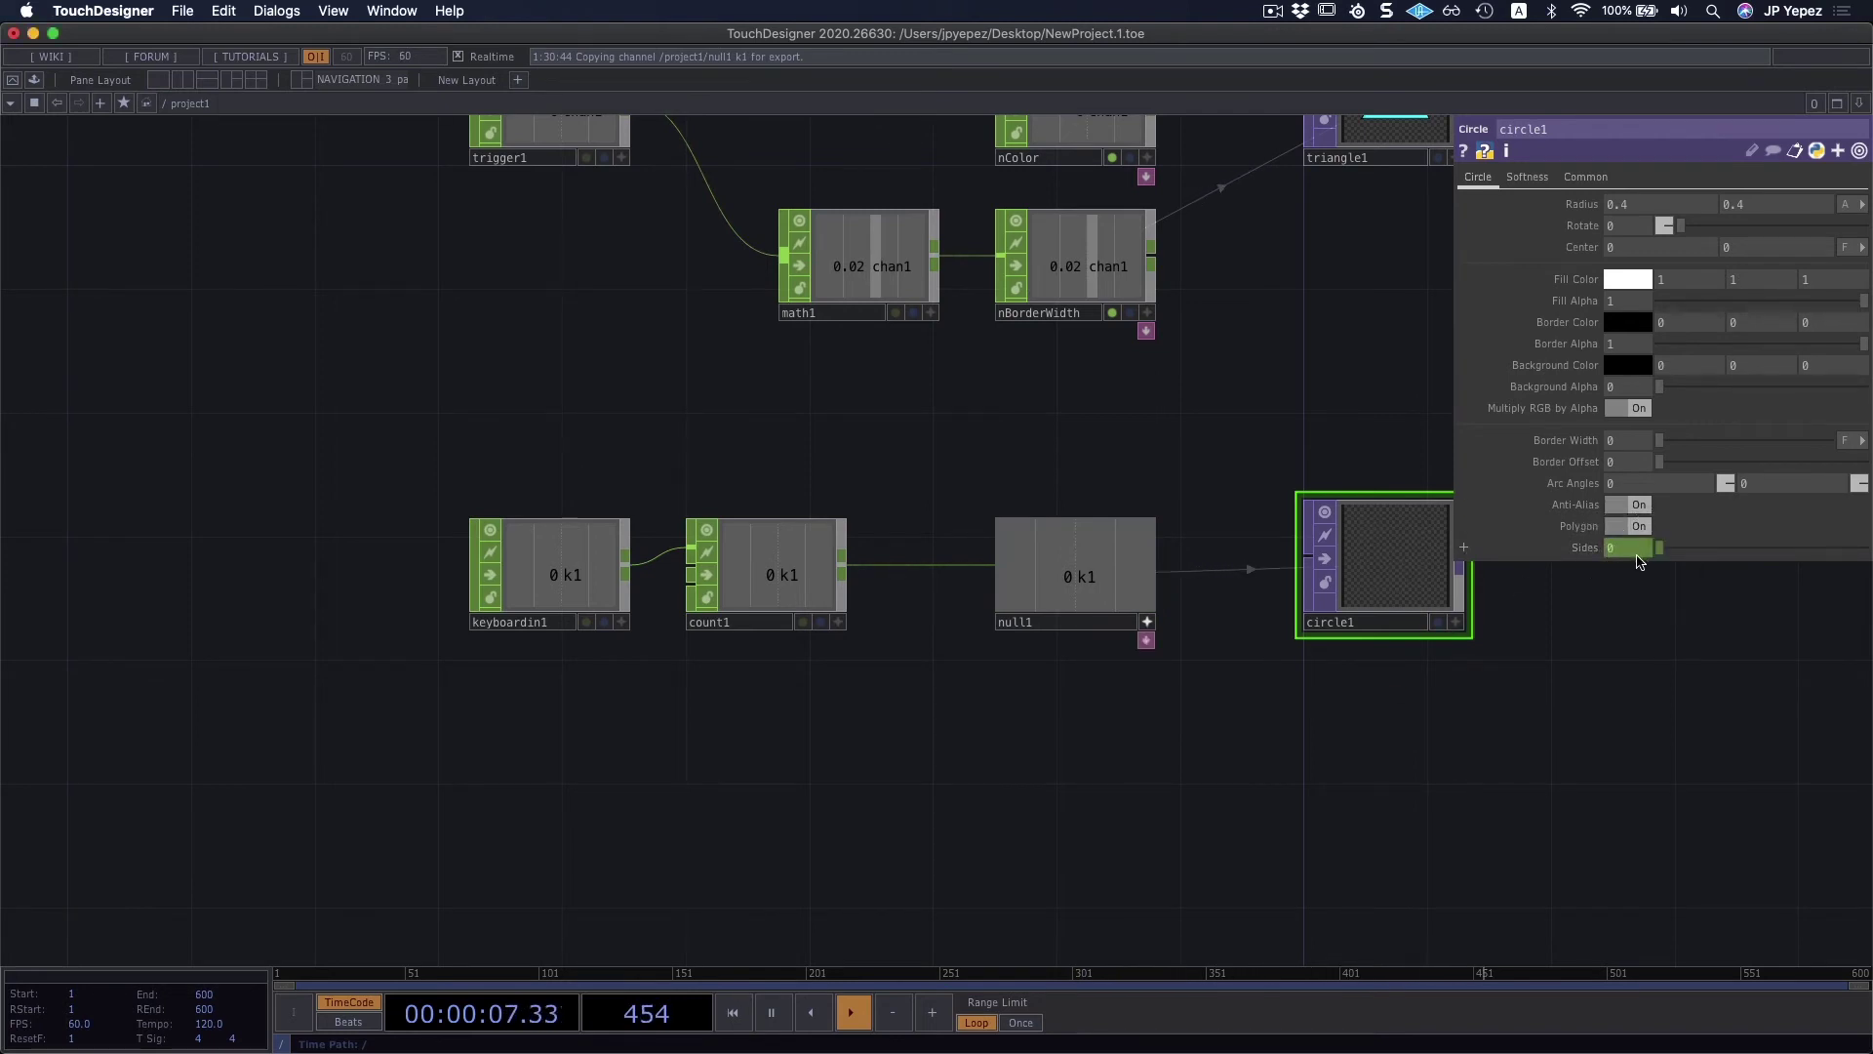
Step: Move keyboardin1 and count1 left and press 1 to watch sides being added
scroll(1362, 669, right, 2)
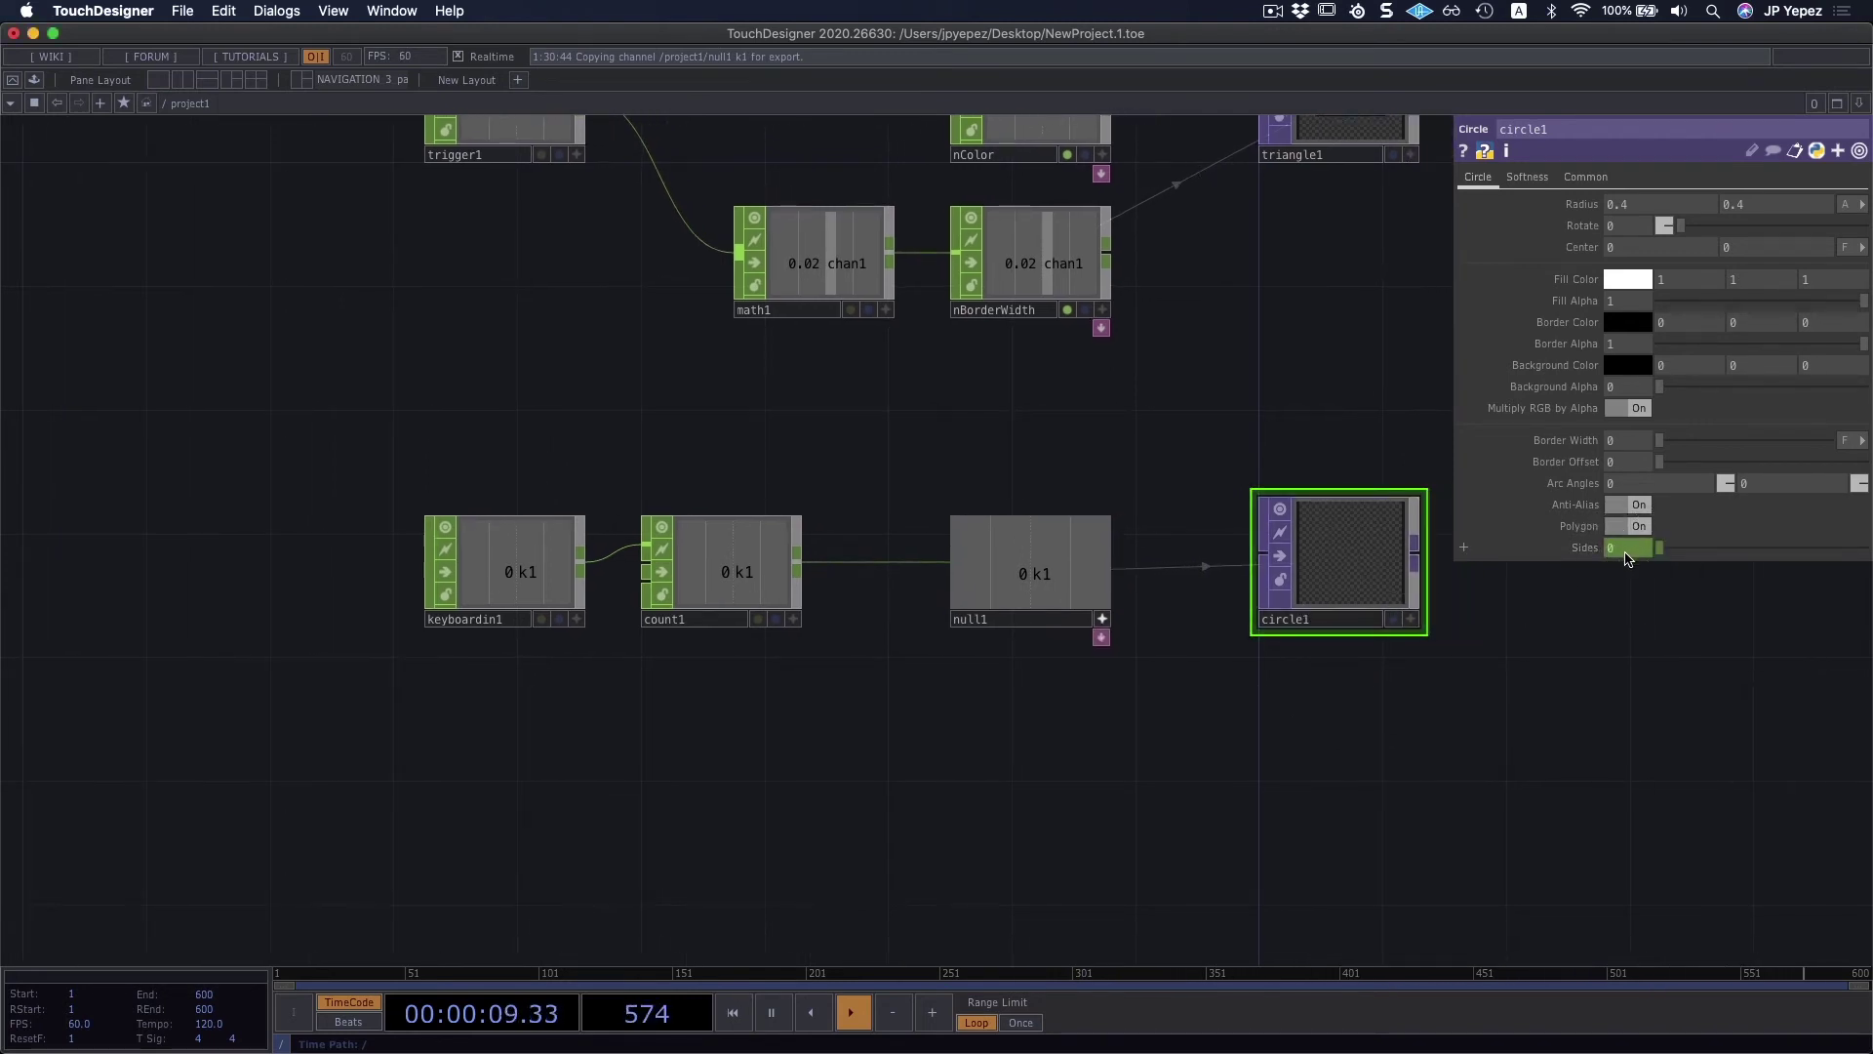
drag(728, 691, 422, 512)
drag(761, 595, 545, 608)
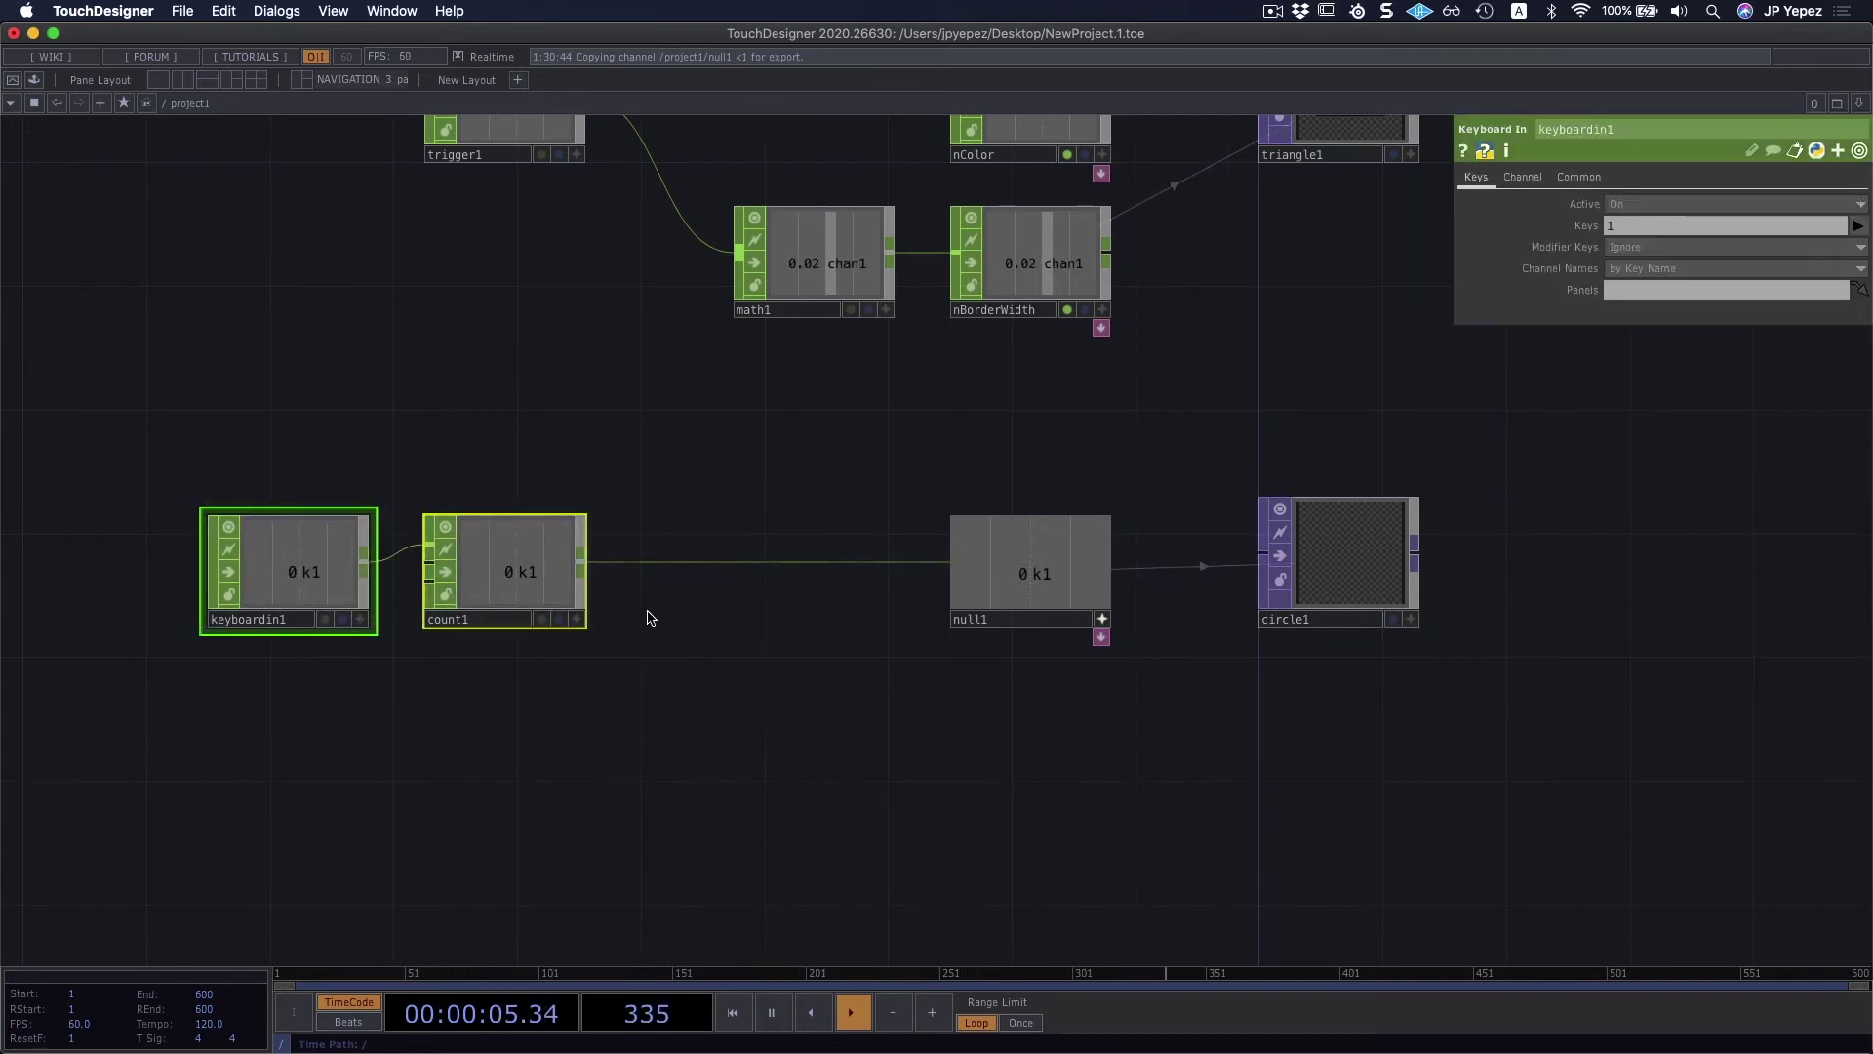
scroll(669, 564, up, 1)
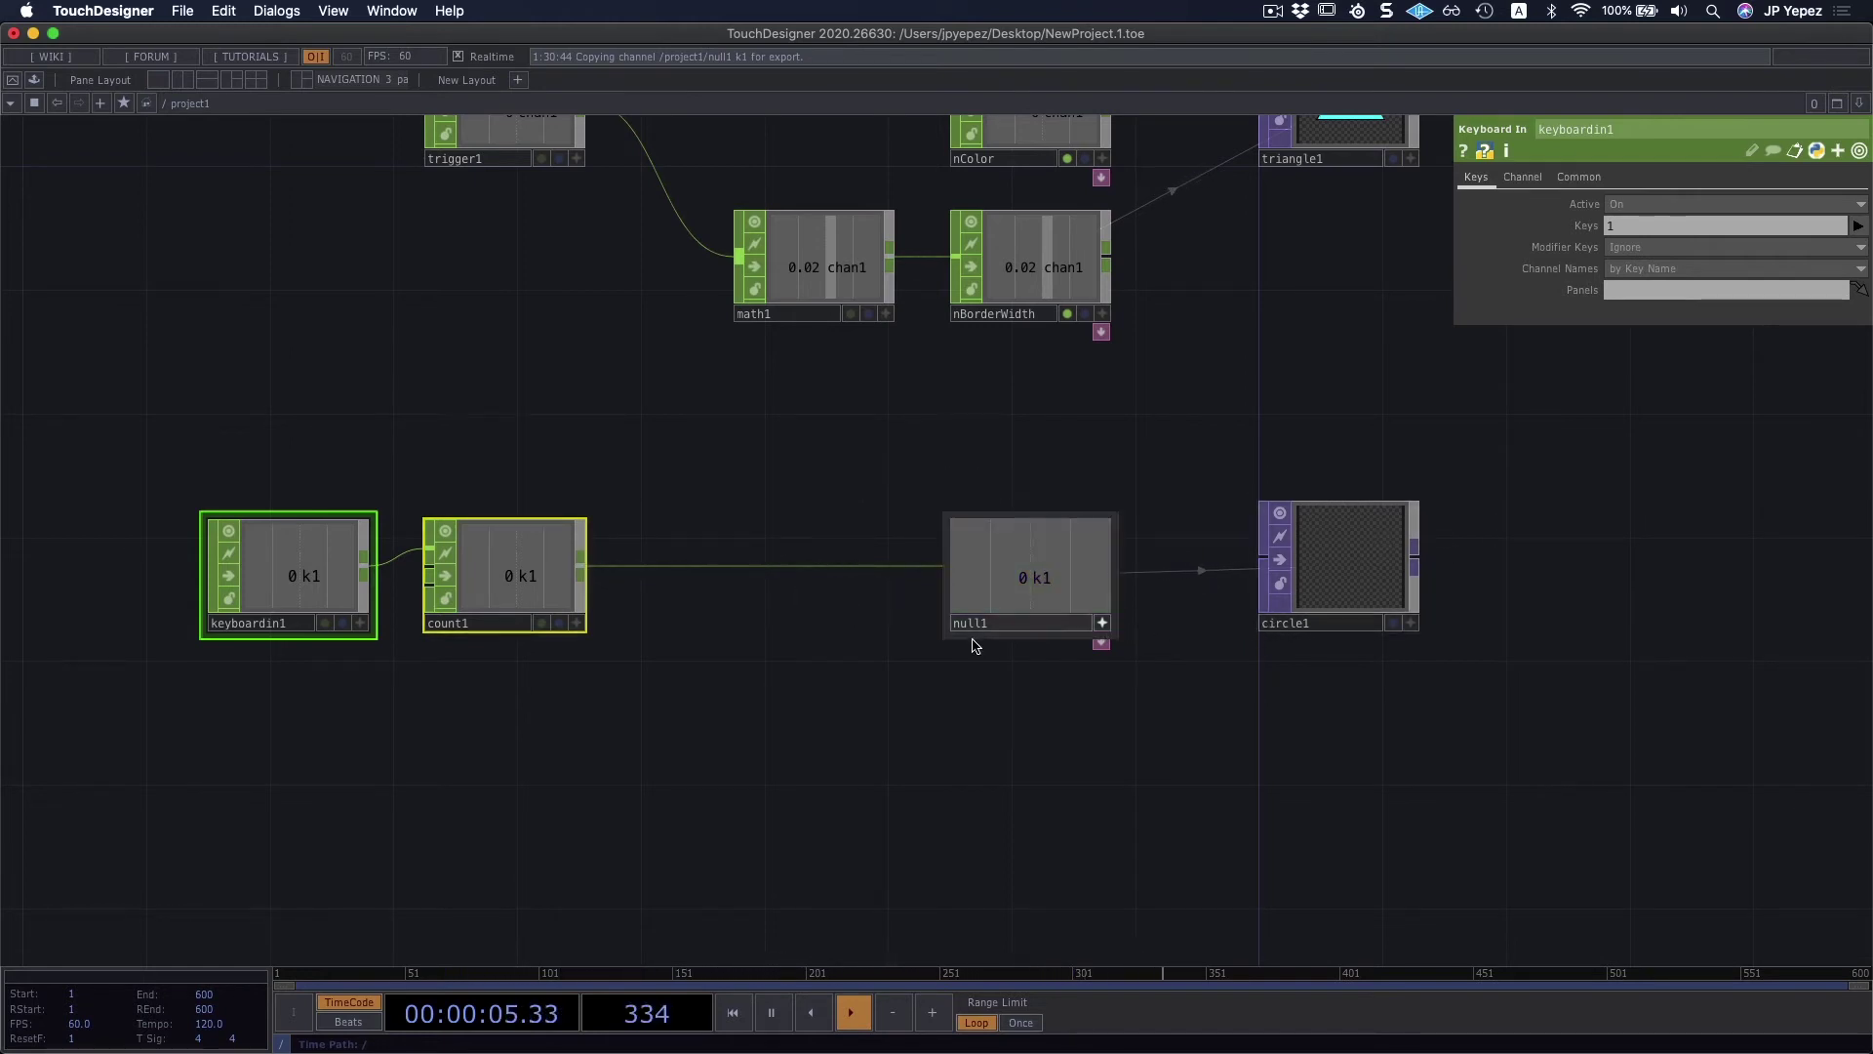
click(1101, 625)
key(1)
key(1)
key(1)
key(1)
key(1)
key(1)
key(1)
key(1)
key(1)
key(1)
key(1)
key(1)
key(1)
key(1)
key(1)
scroll(1378, 558, up, 5)
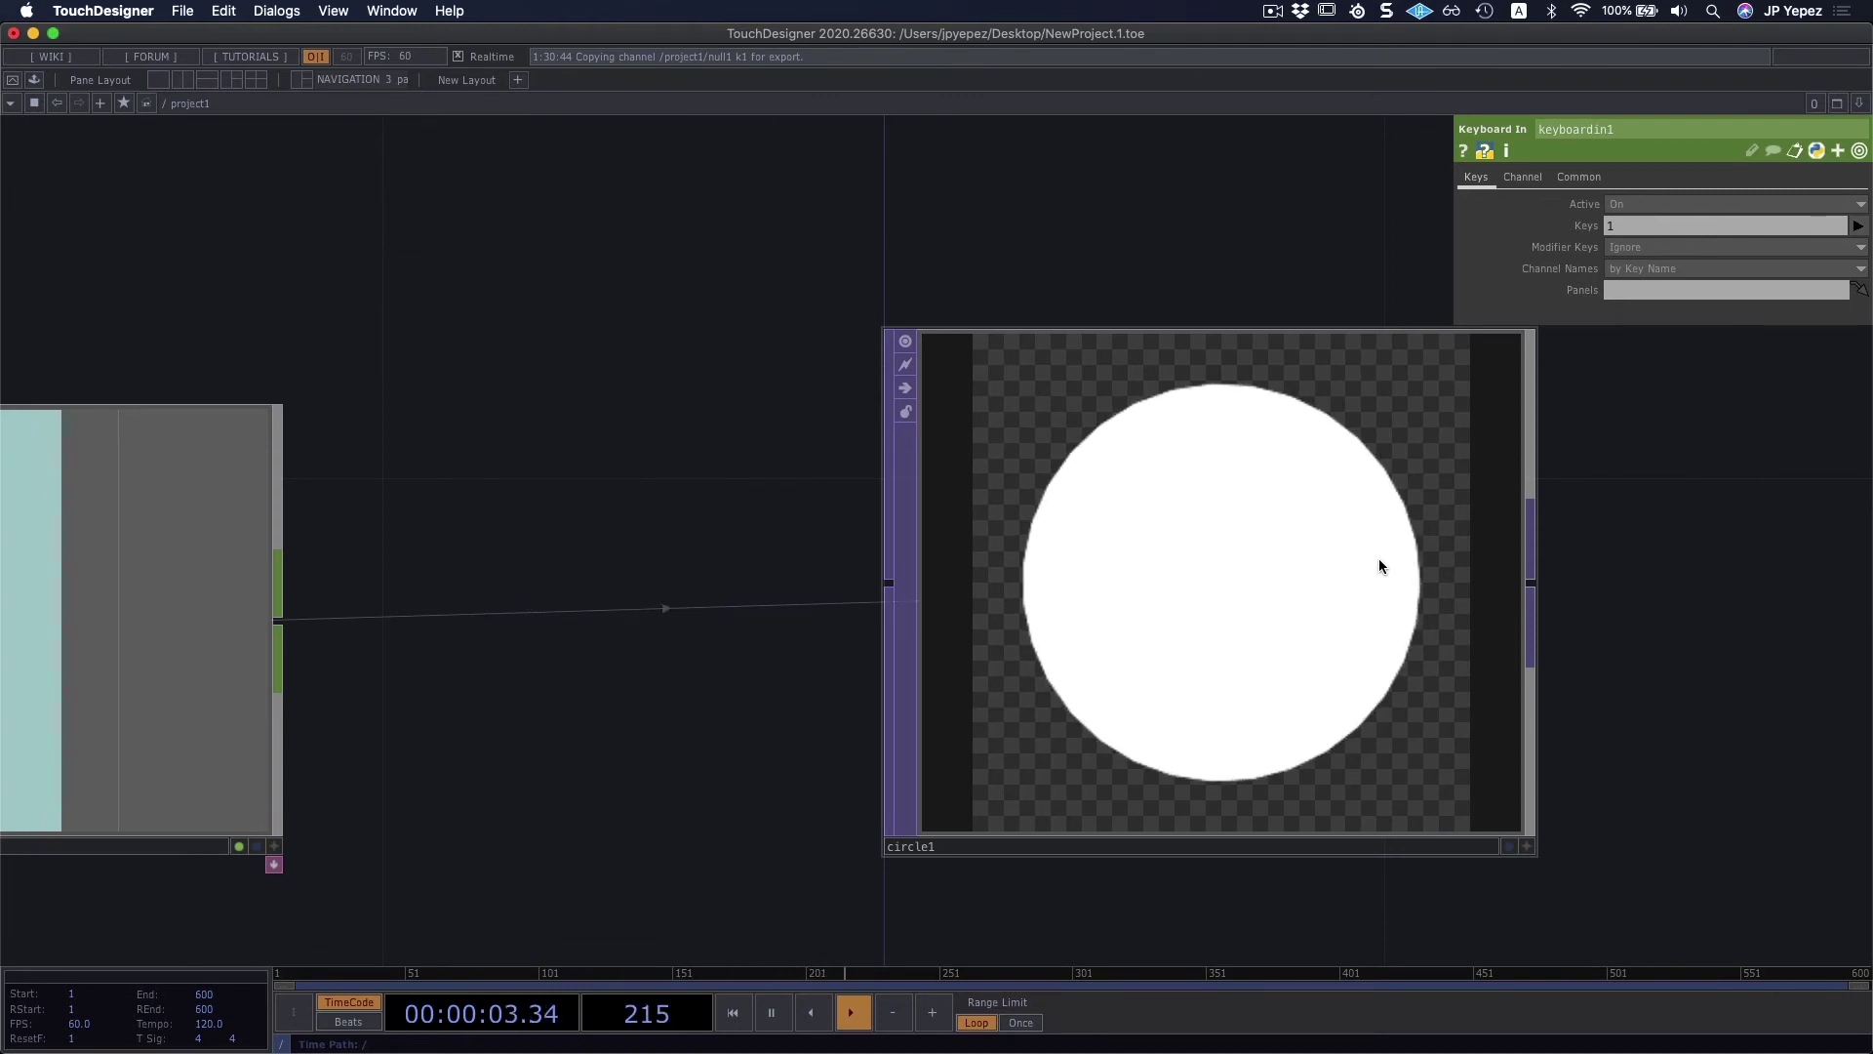
Step: Reset count1's keypress count back to zero
scroll(1370, 564, down, 2)
scroll(1357, 574, down, 10)
scroll(1135, 606, up, 6)
click(980, 527)
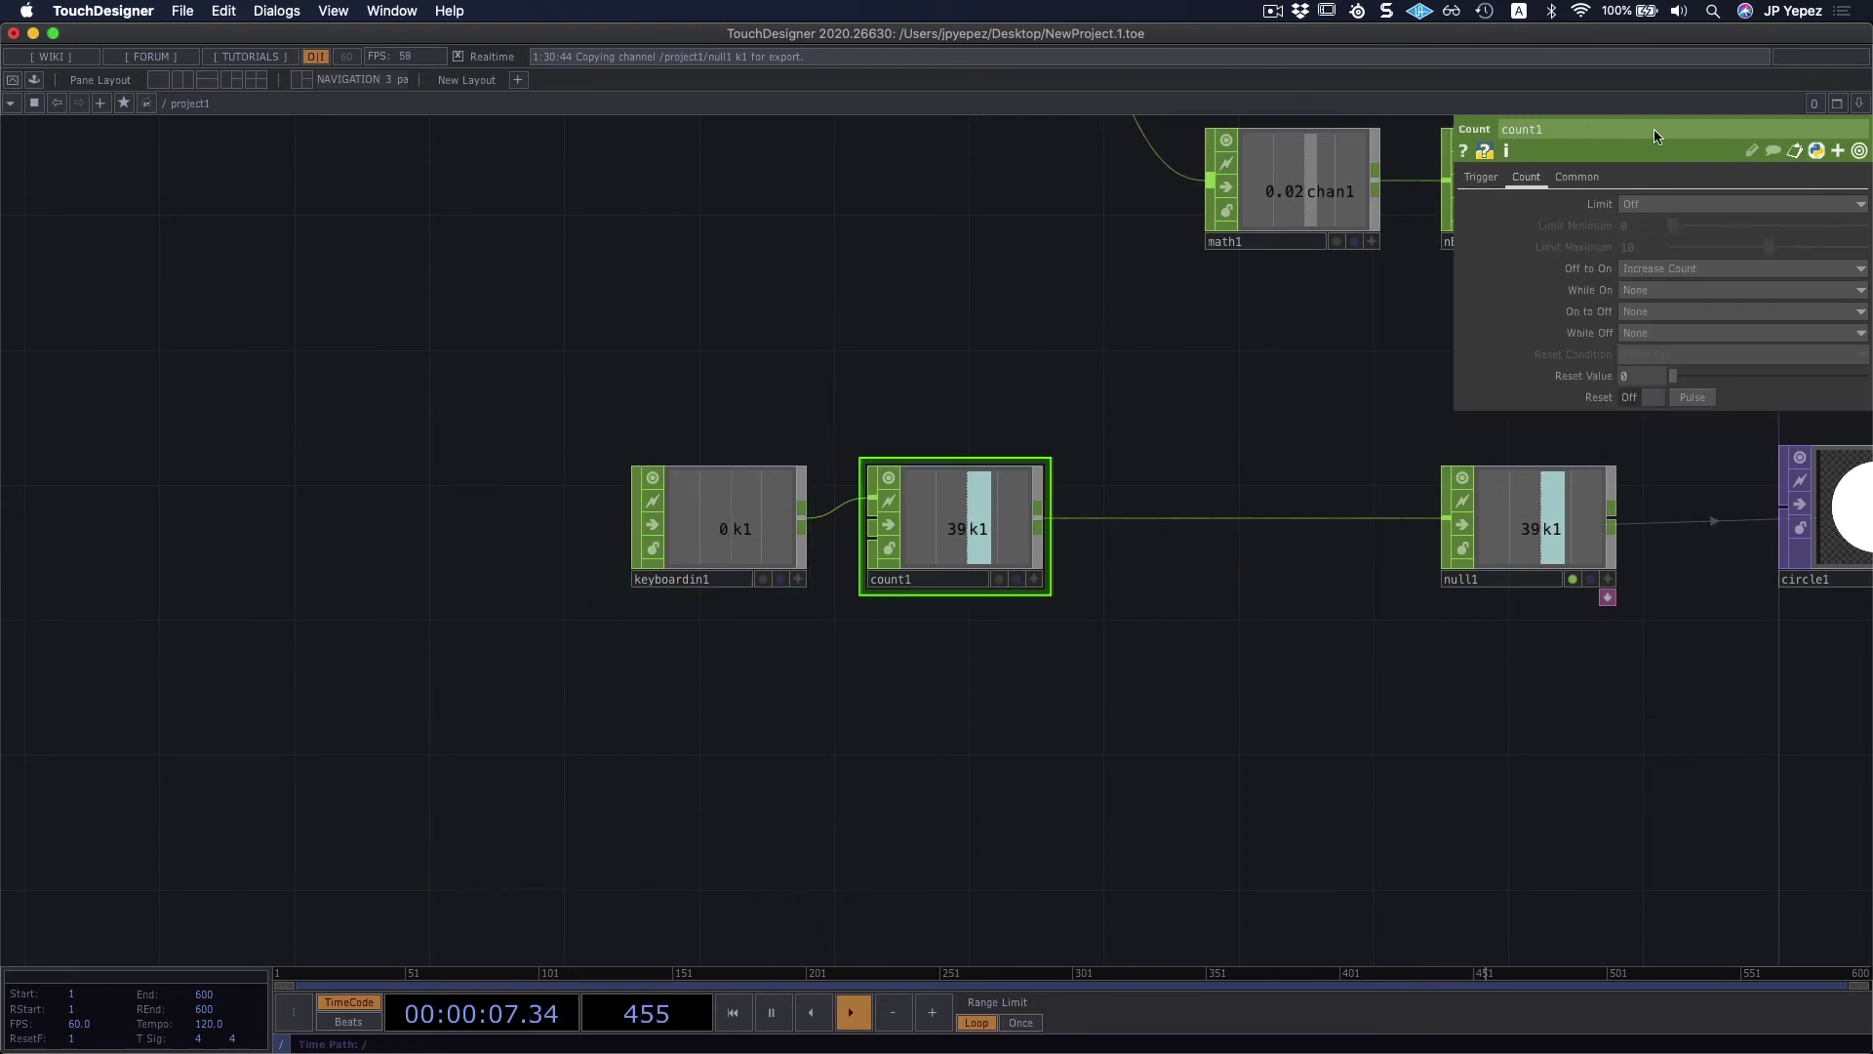
click(1691, 399)
drag(1280, 745, 1016, 723)
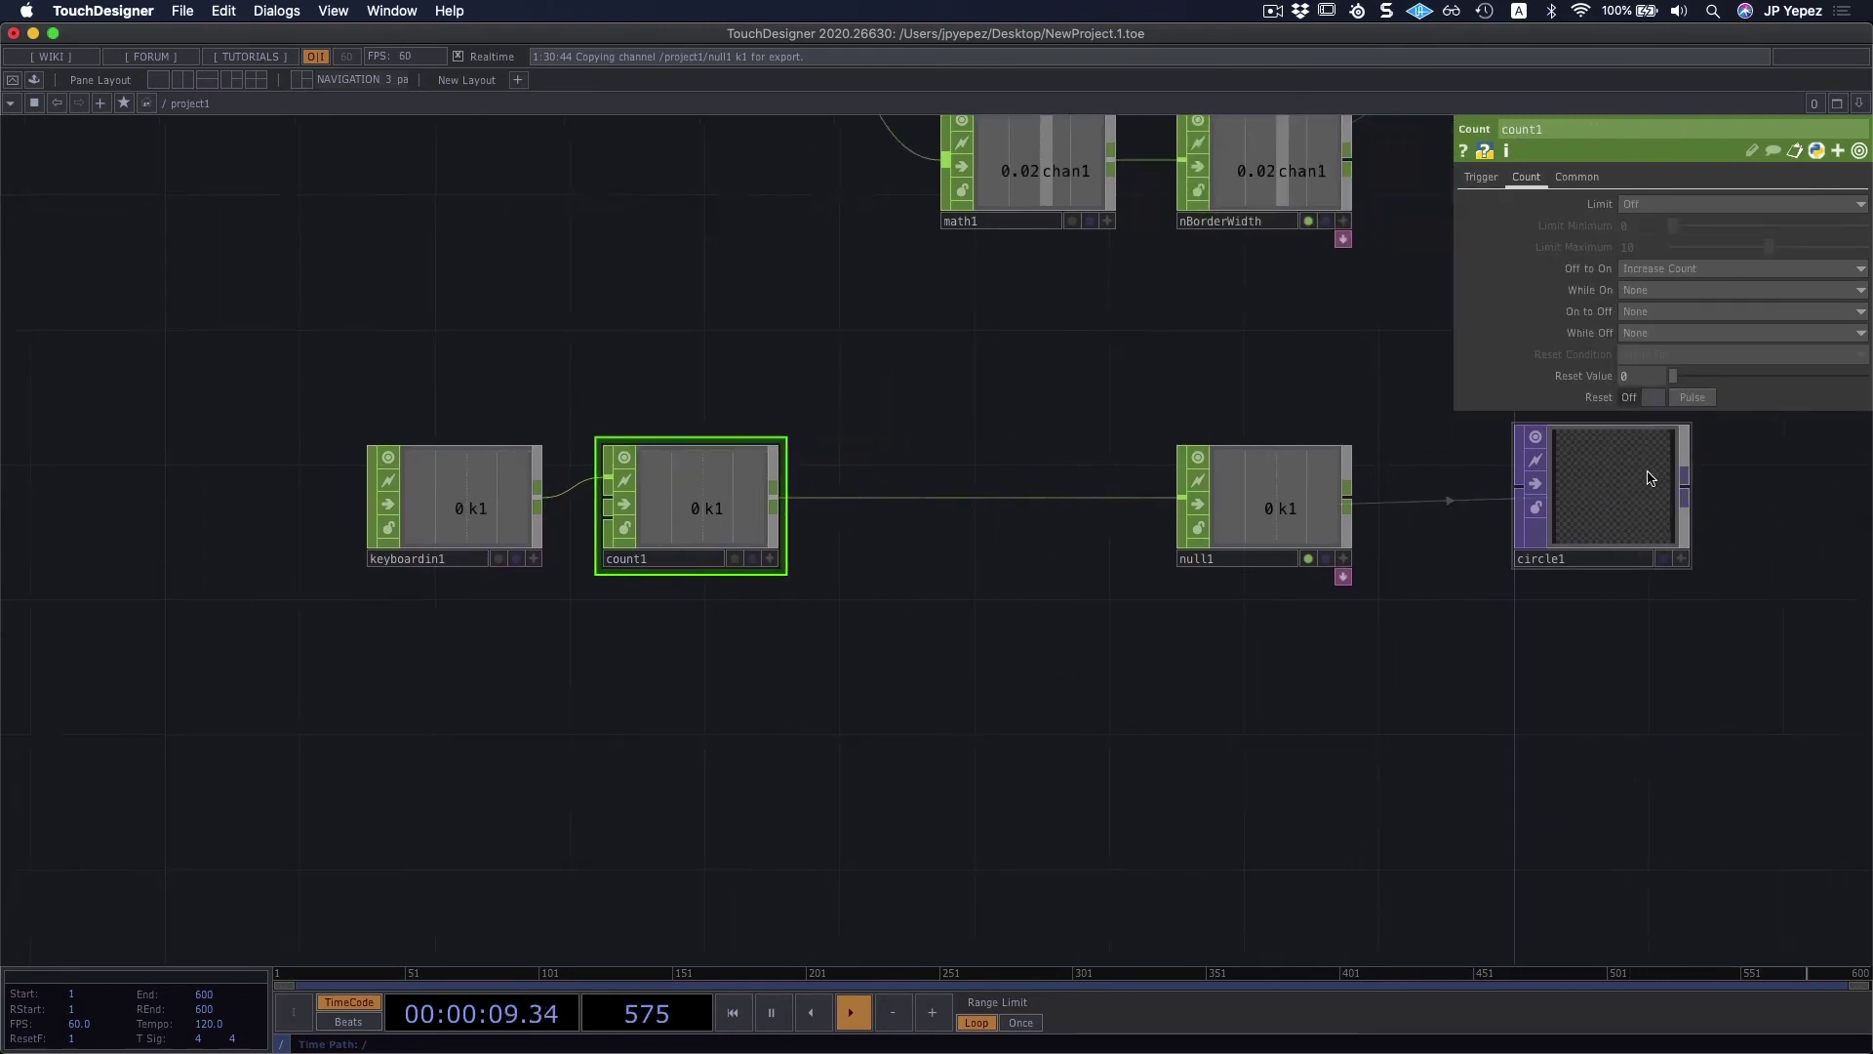
Step: Insert a Limit CHOP (limit1) on the count1–null1 wire and realign keyboardin1 and count1
right_click(929, 505)
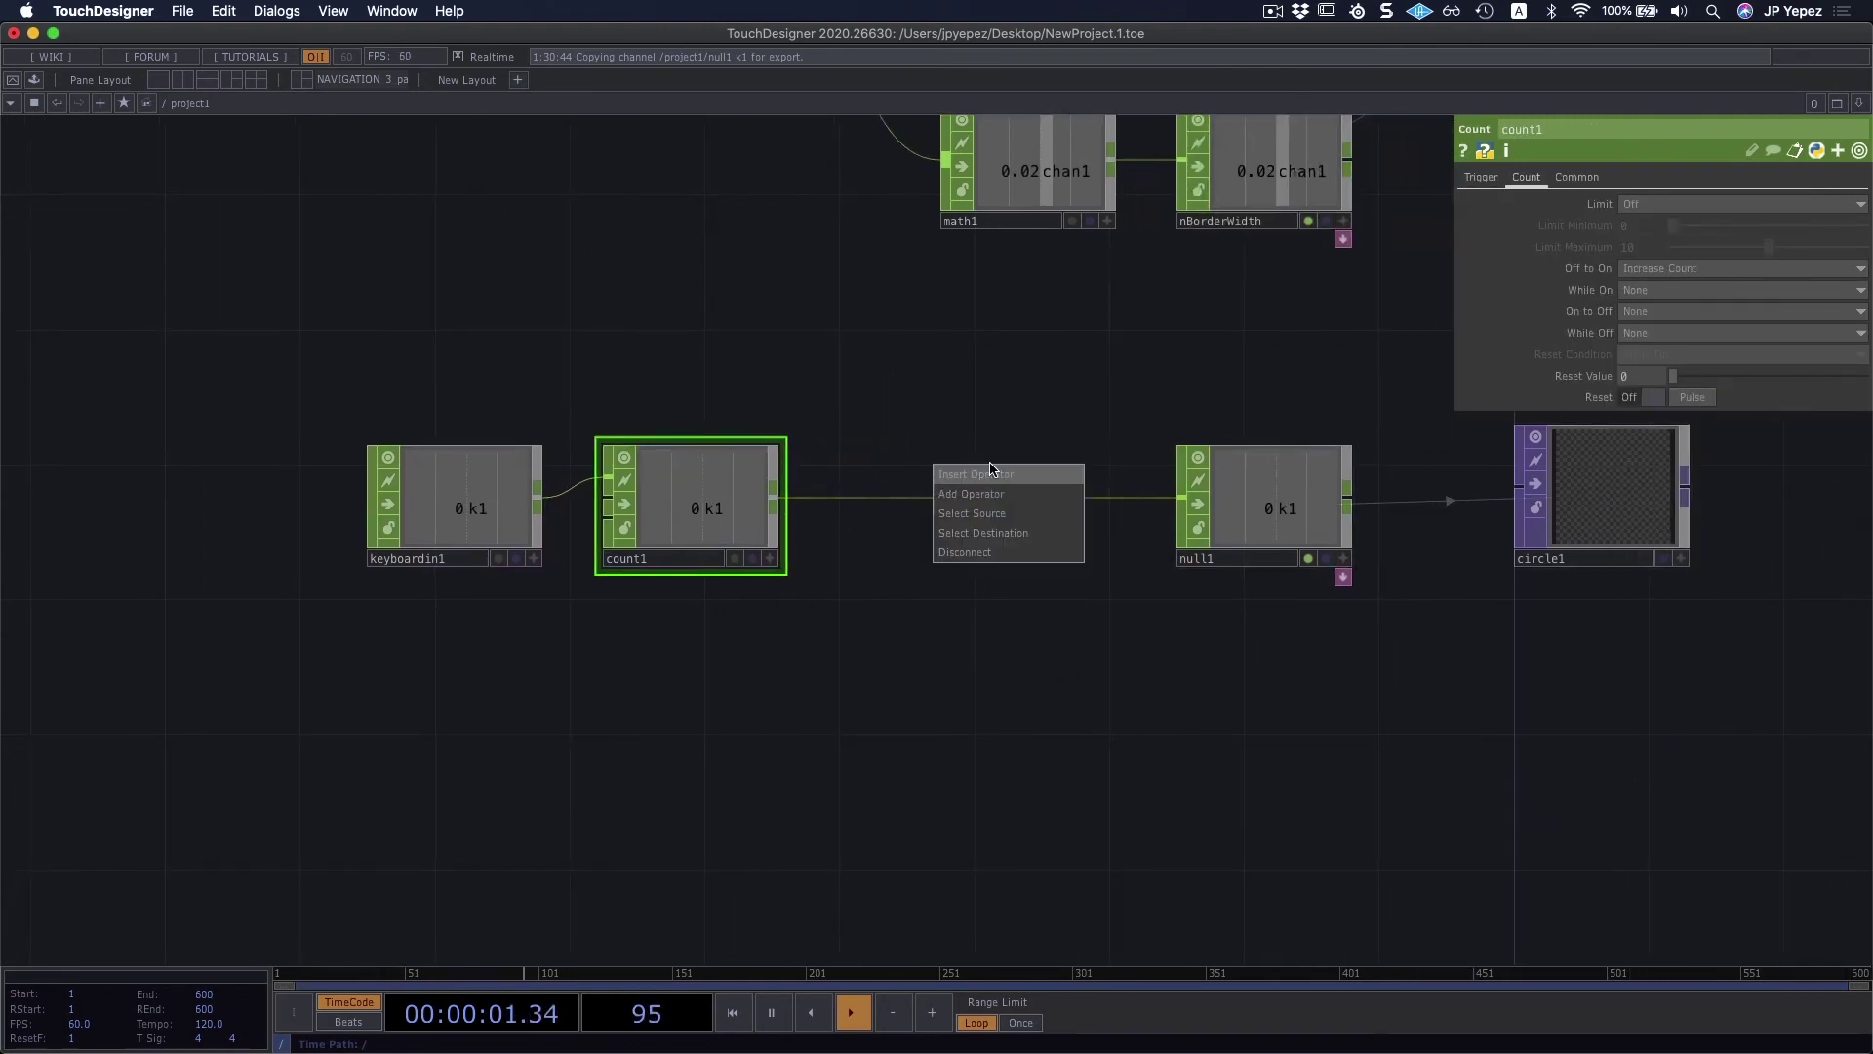
click(966, 474)
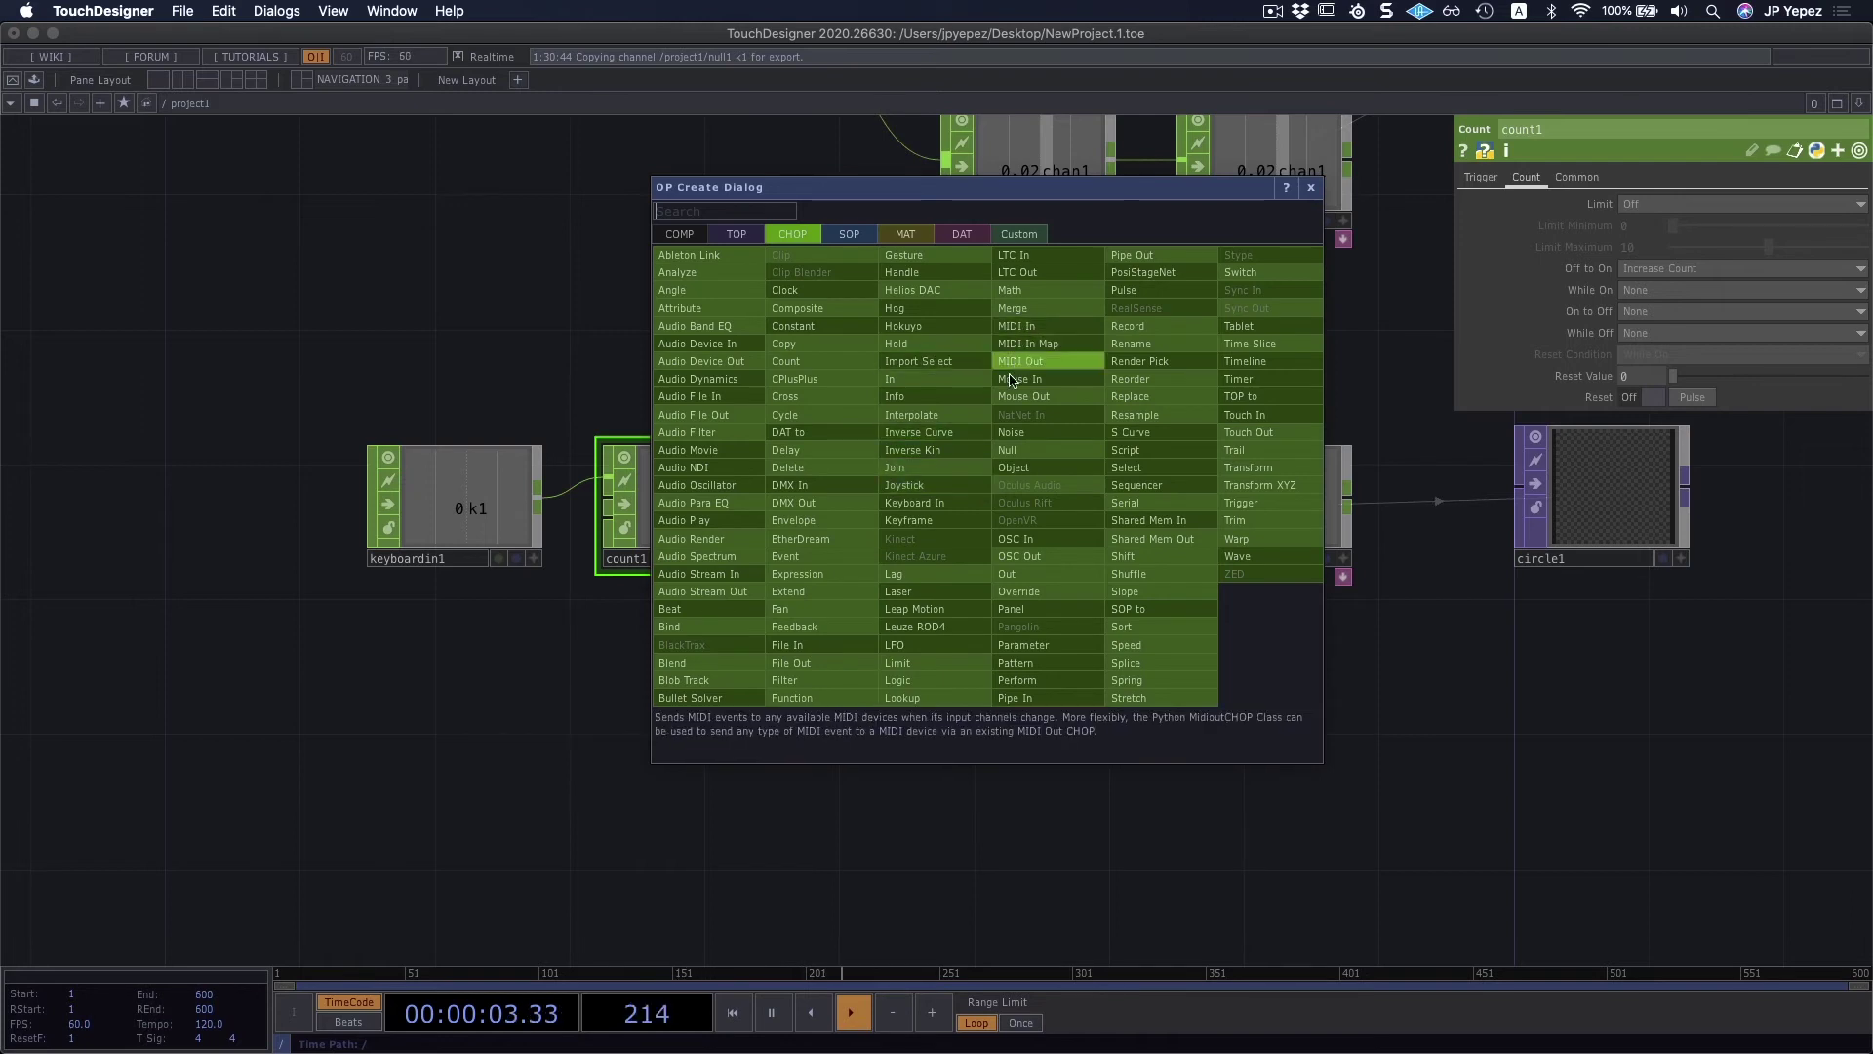
text(limit)
key(Return)
click(962, 372)
drag(962, 372, 1029, 507)
click(522, 512)
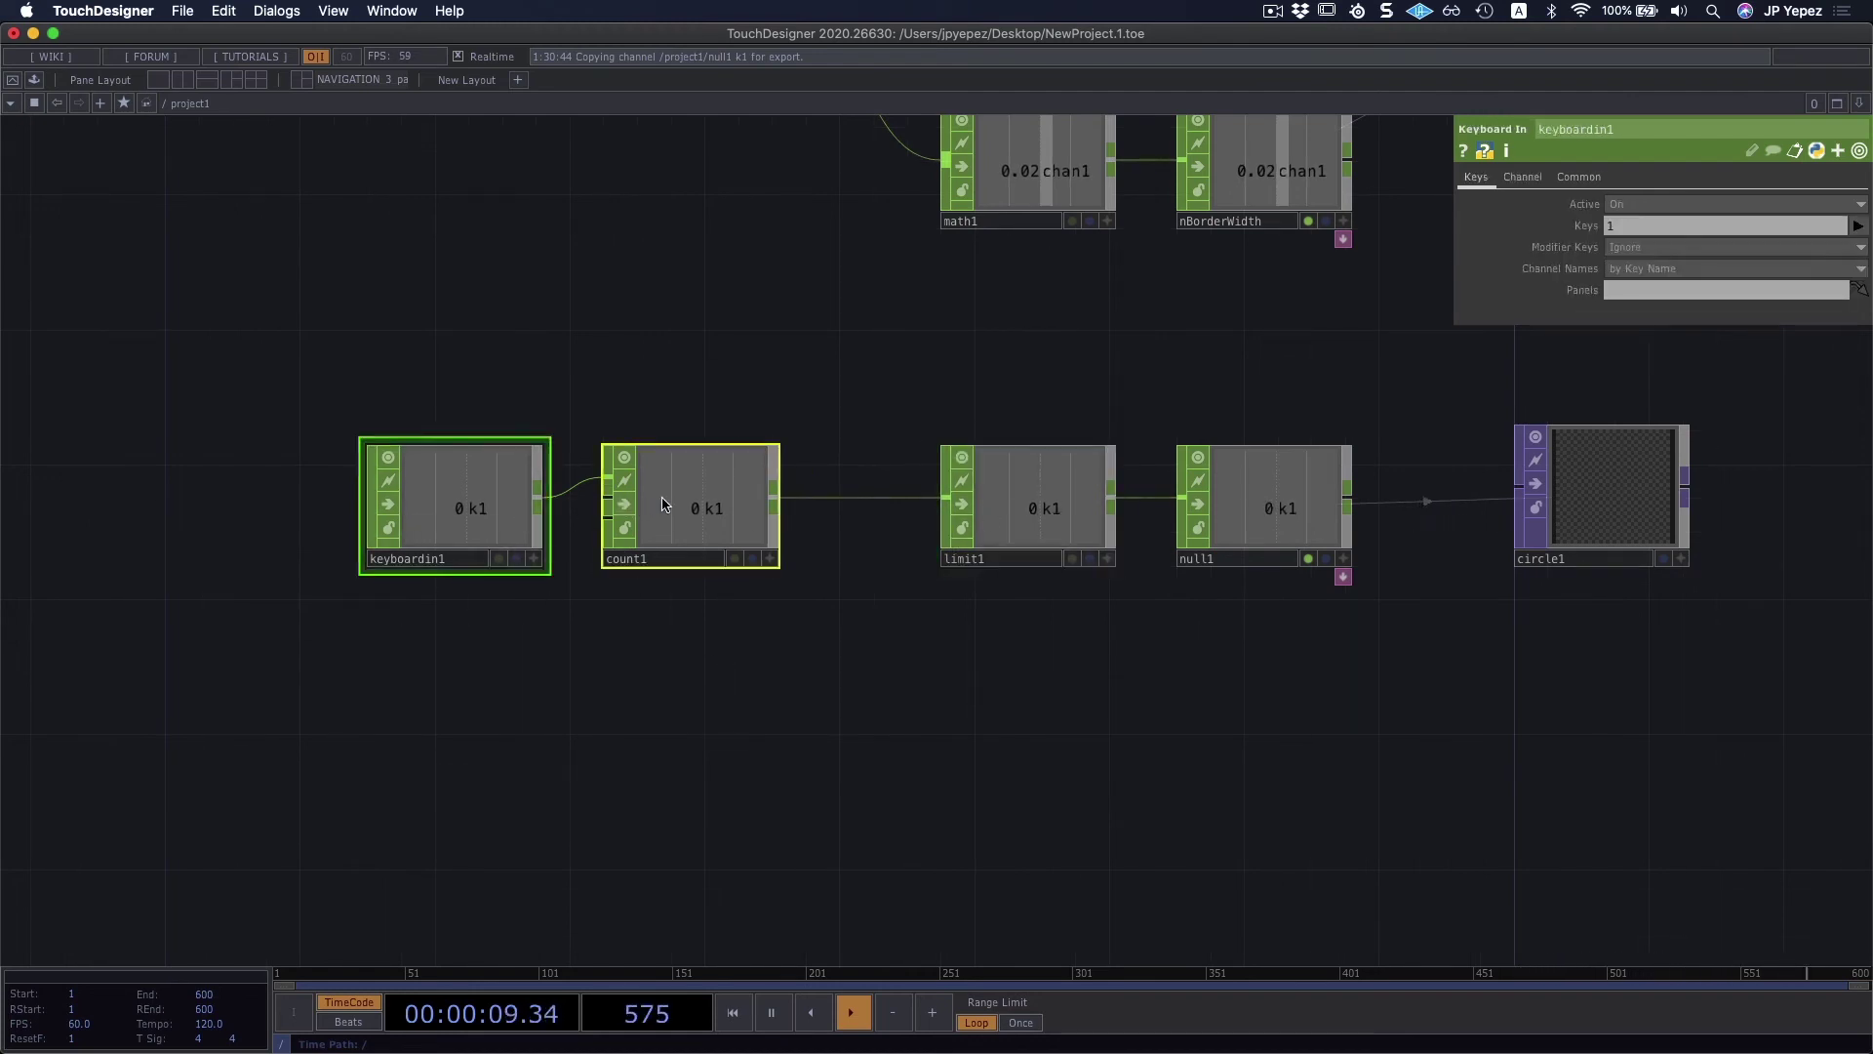
drag(648, 502, 731, 517)
Step: Set limit1's Type to Clamp with Maximum 5, clamping sides between 3 and 5
click(1034, 542)
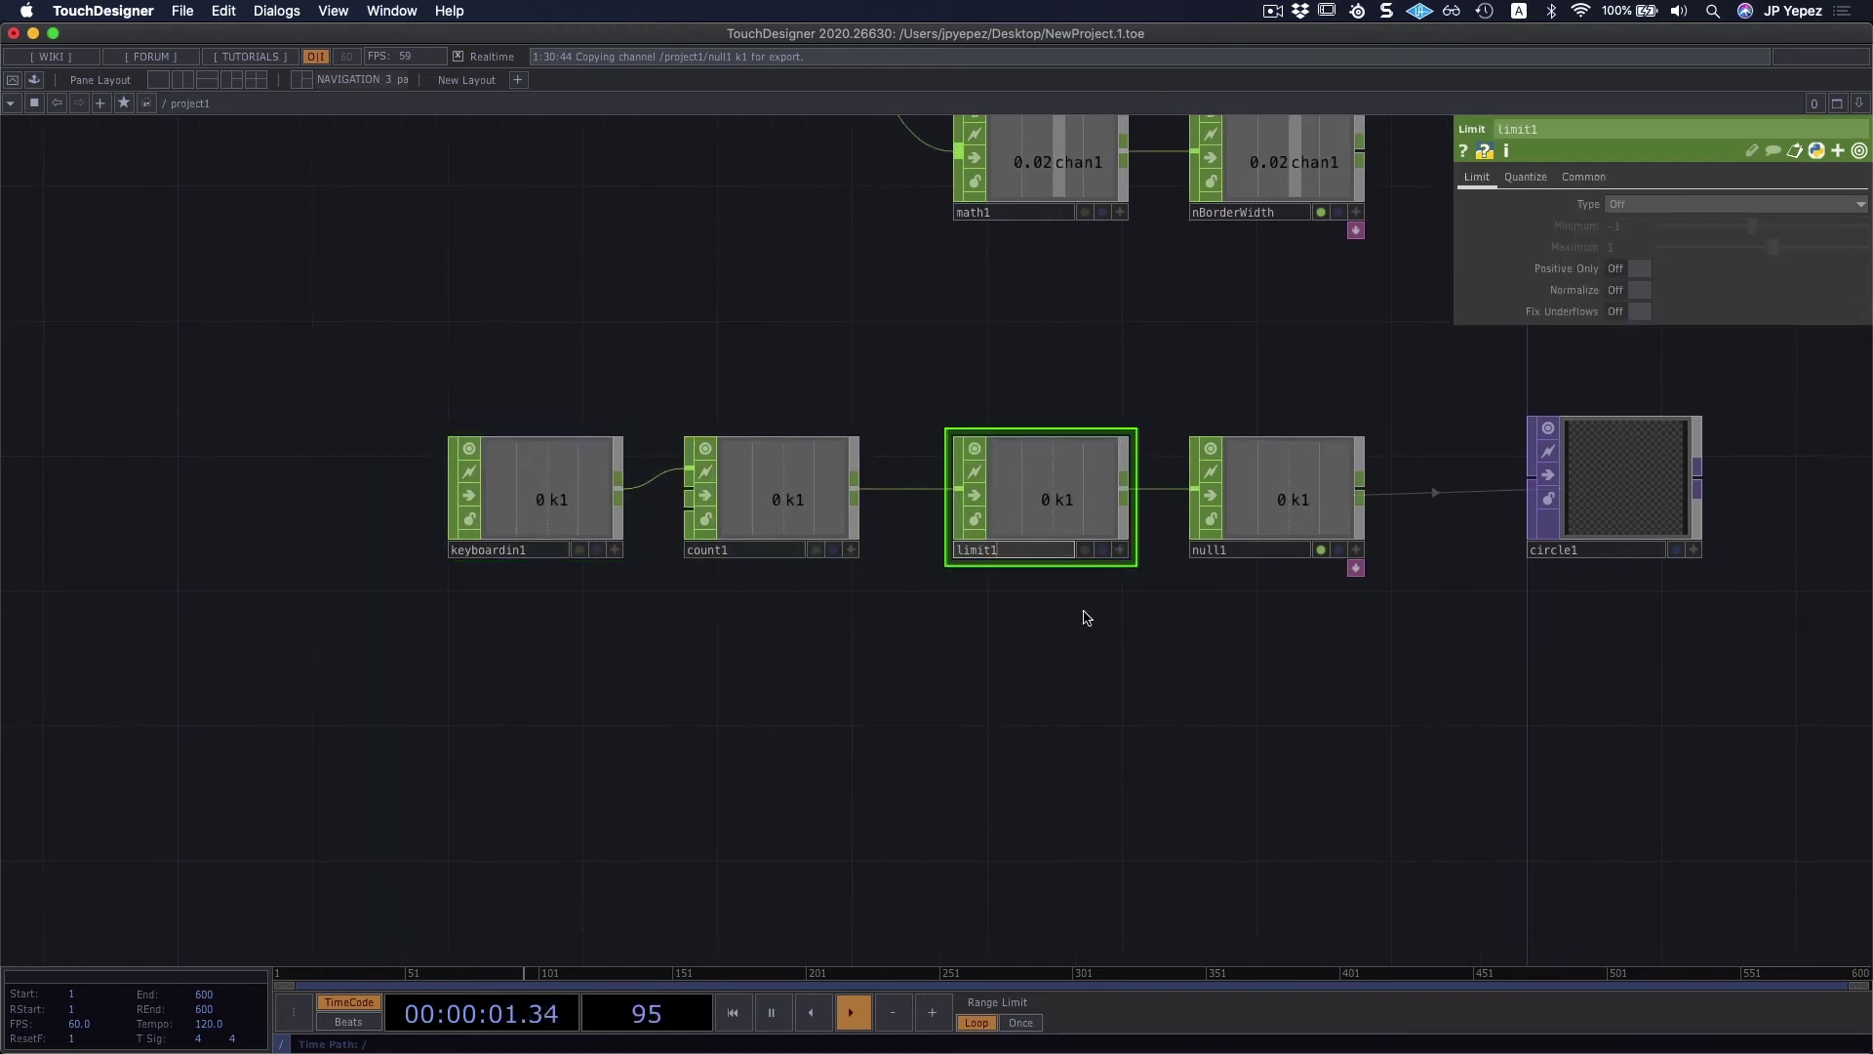
scroll(1054, 595, right, 2)
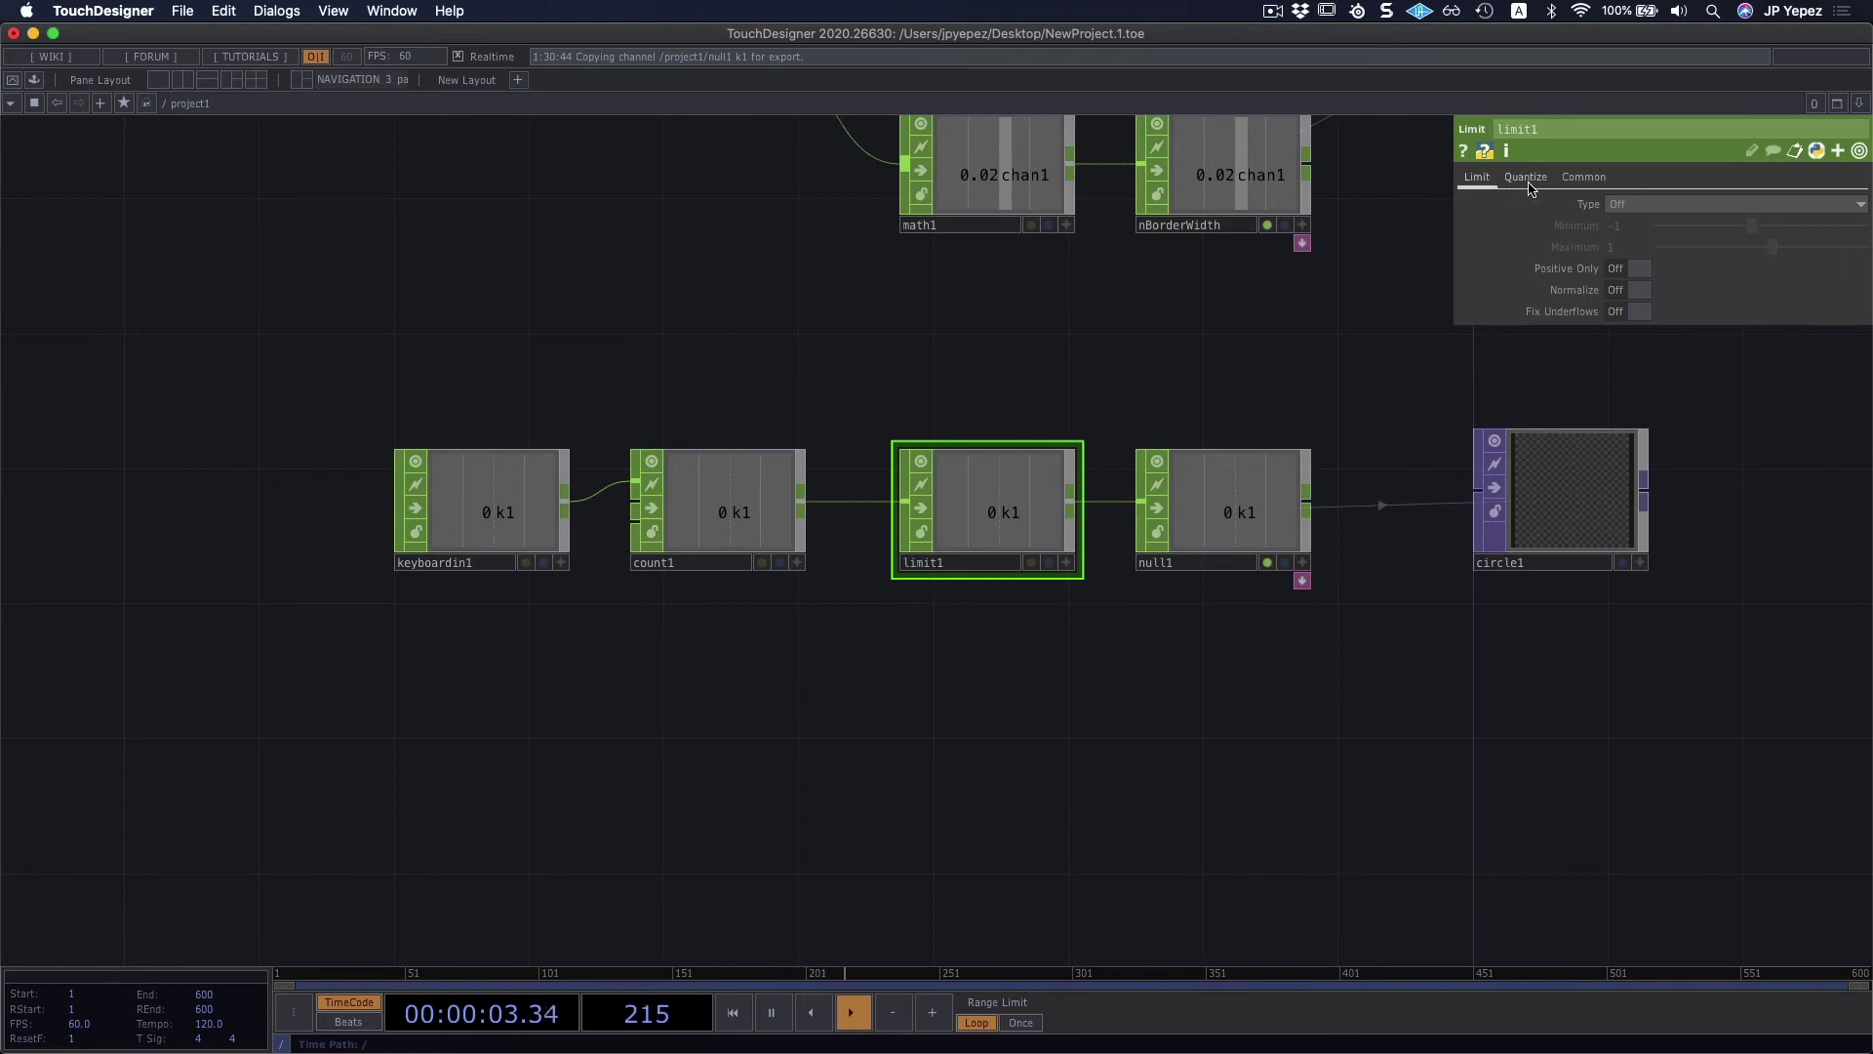
click(1639, 204)
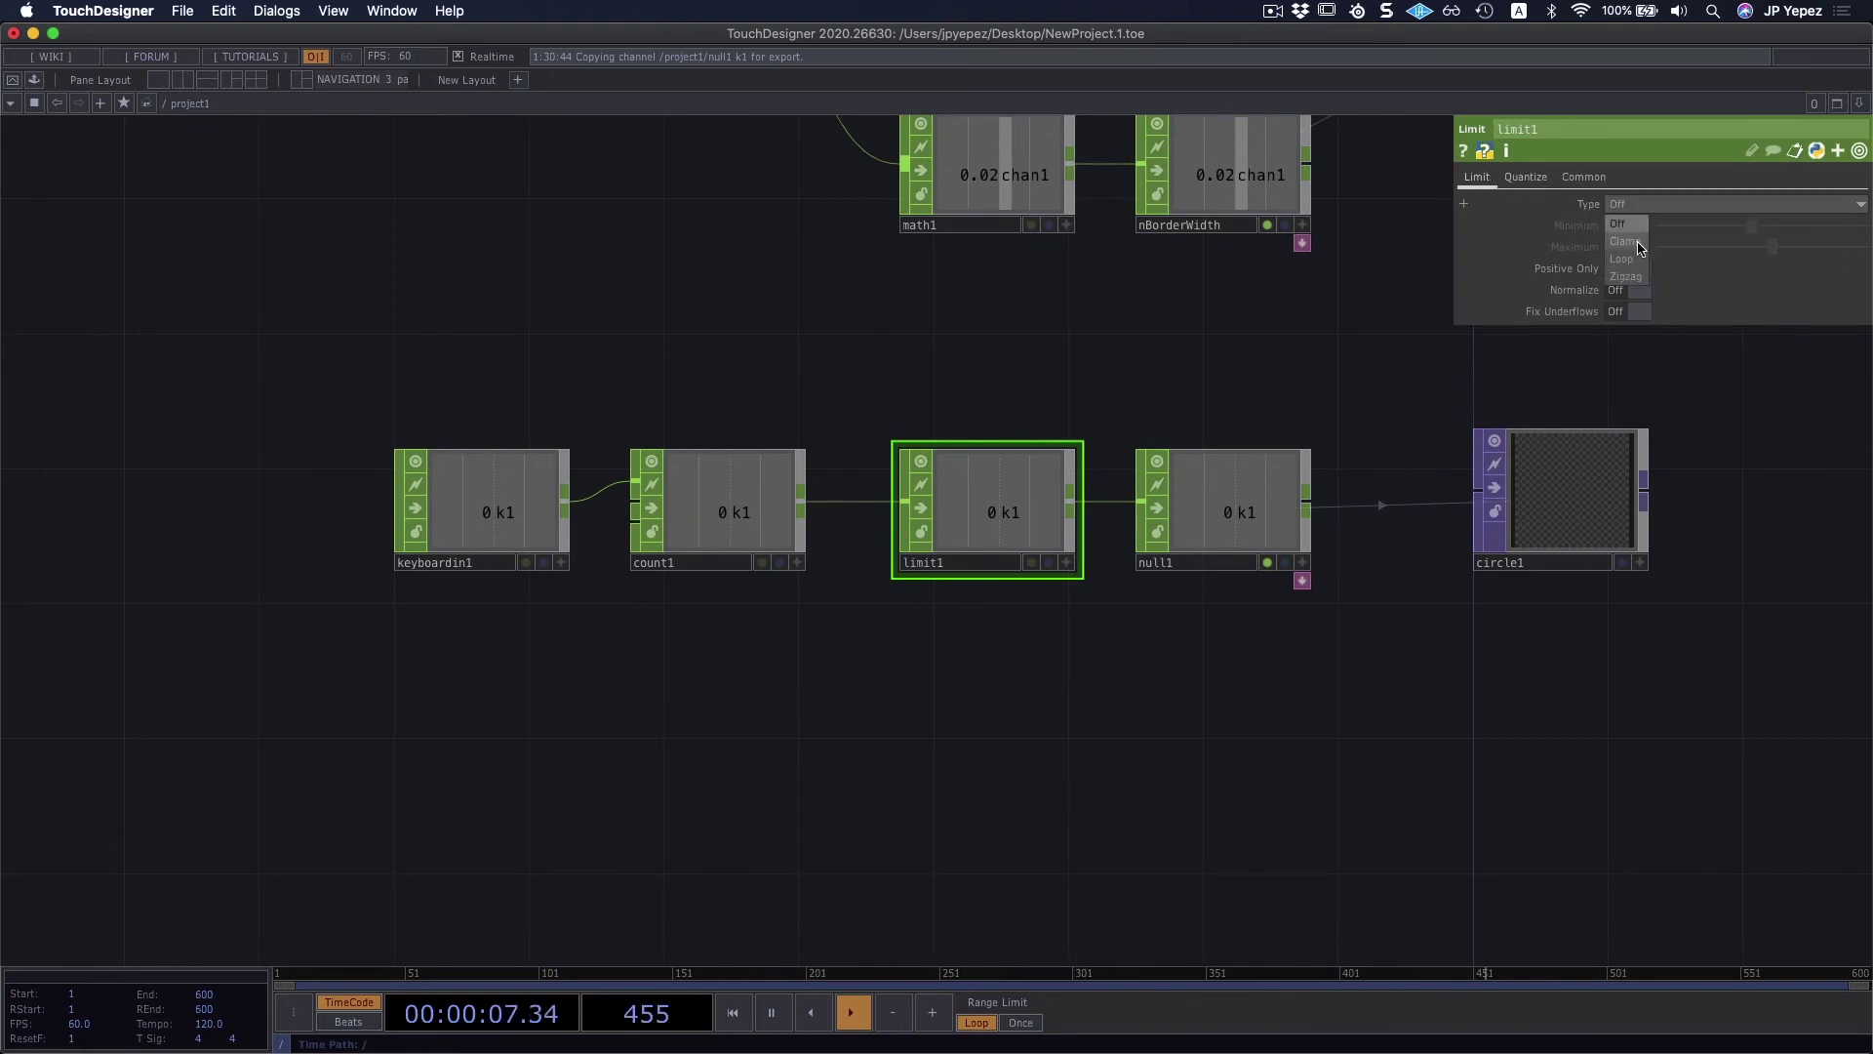
click(1640, 243)
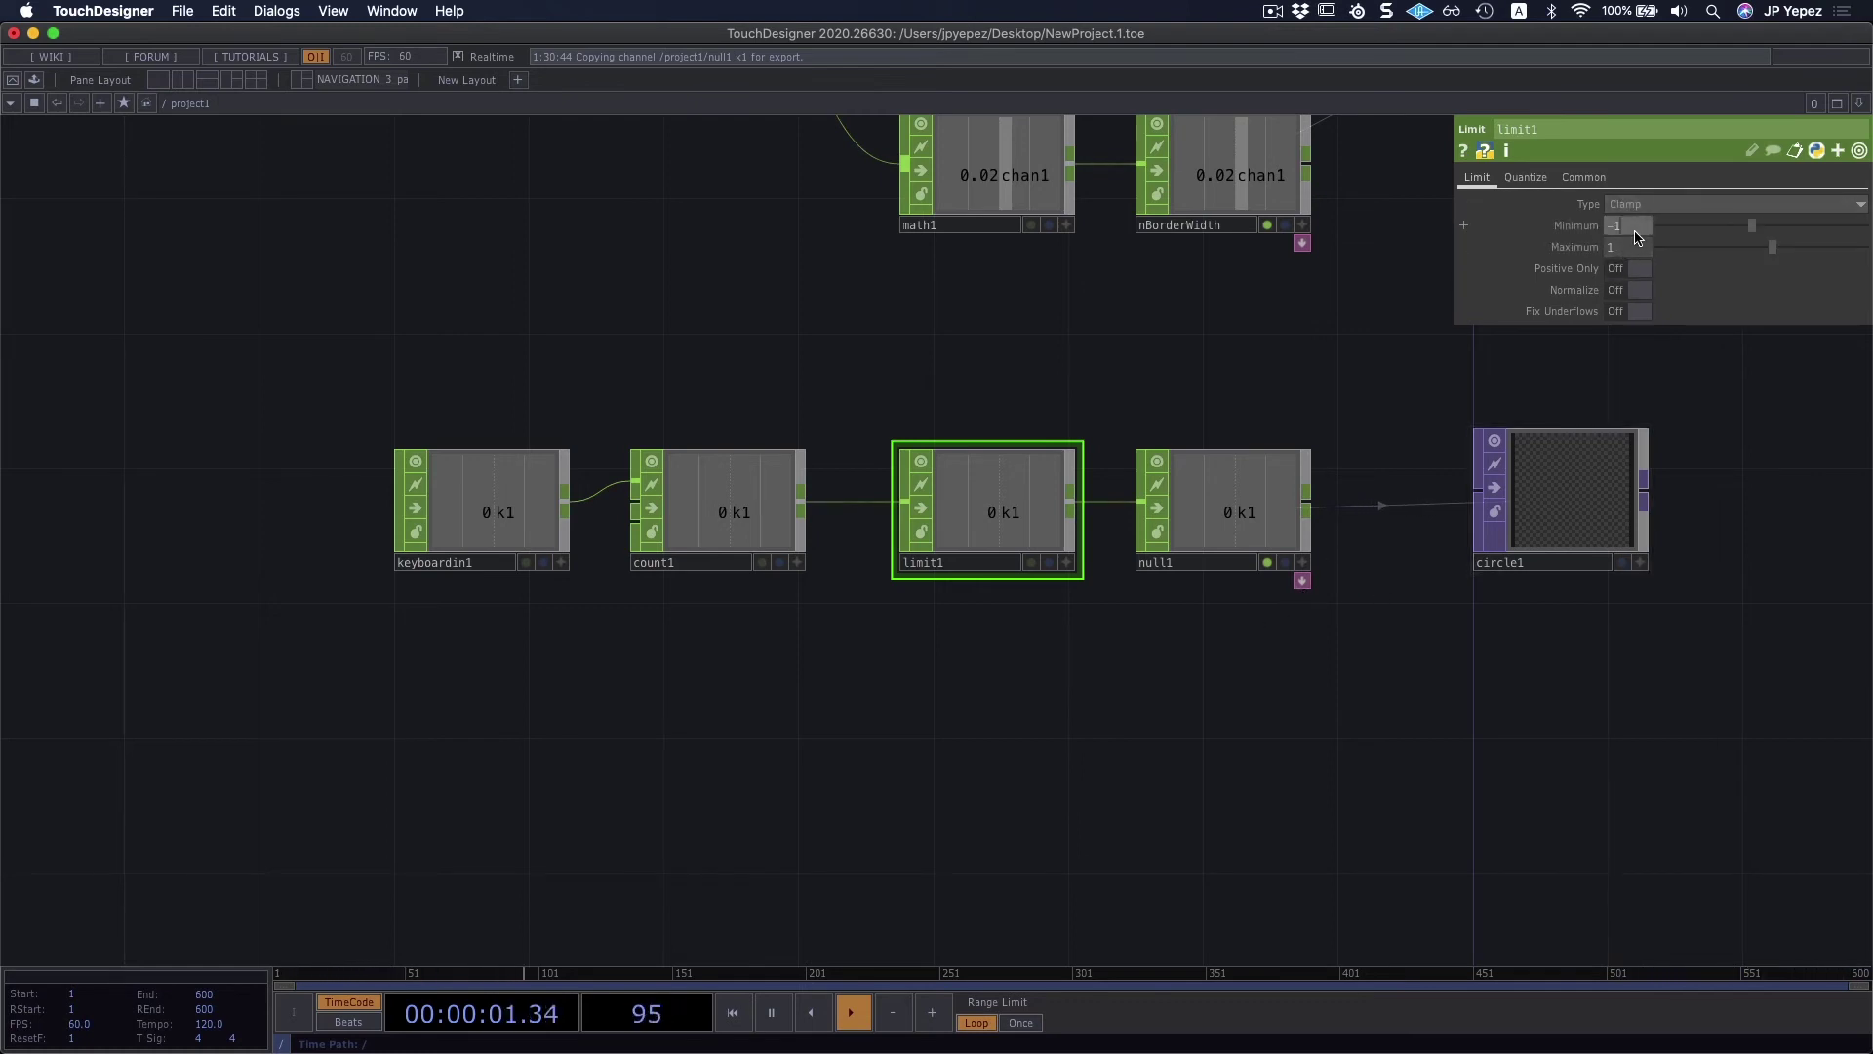
click(1632, 252)
text(5)
key(Return)
Step: Press the key repeatedly to confirm the sides stop at 5, checking count1 and limit1
drag(1423, 716, 1267, 721)
drag(946, 597, 921, 597)
key(1)
key(a)
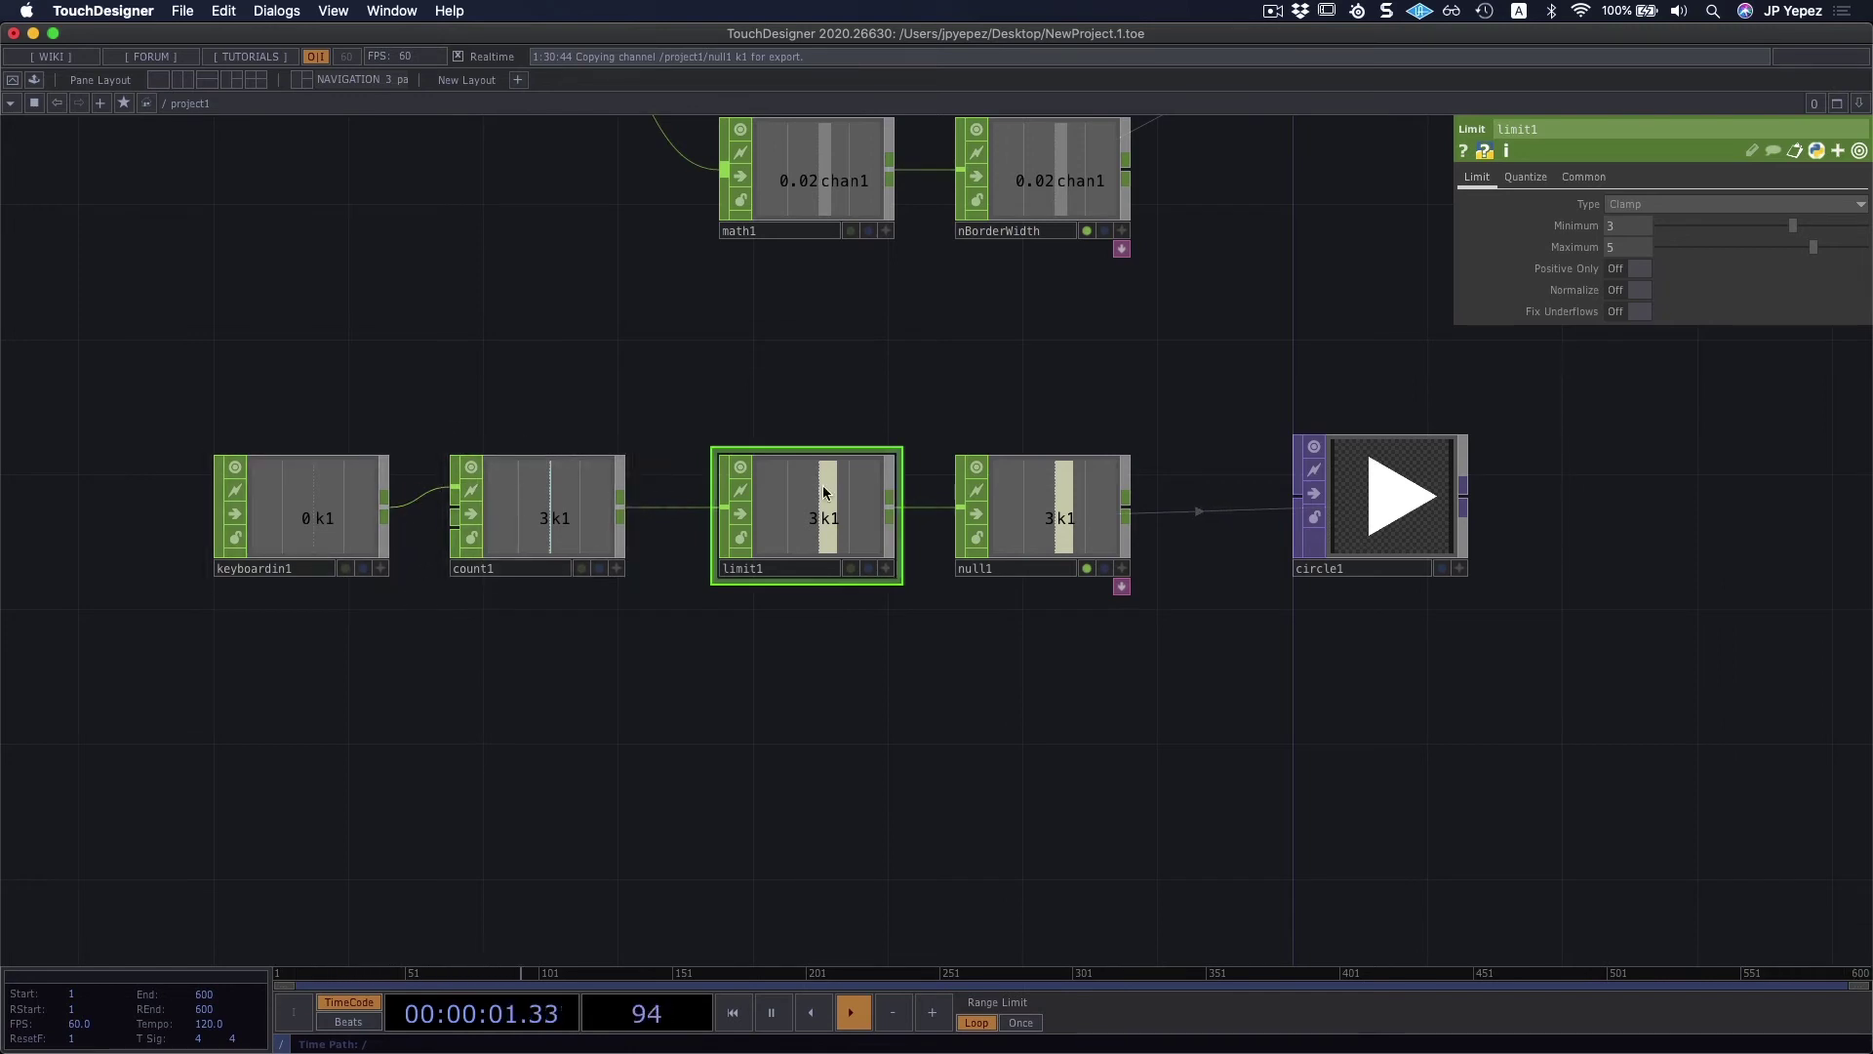
key(1)
key(1)
key(space)
key(space)
key(space)
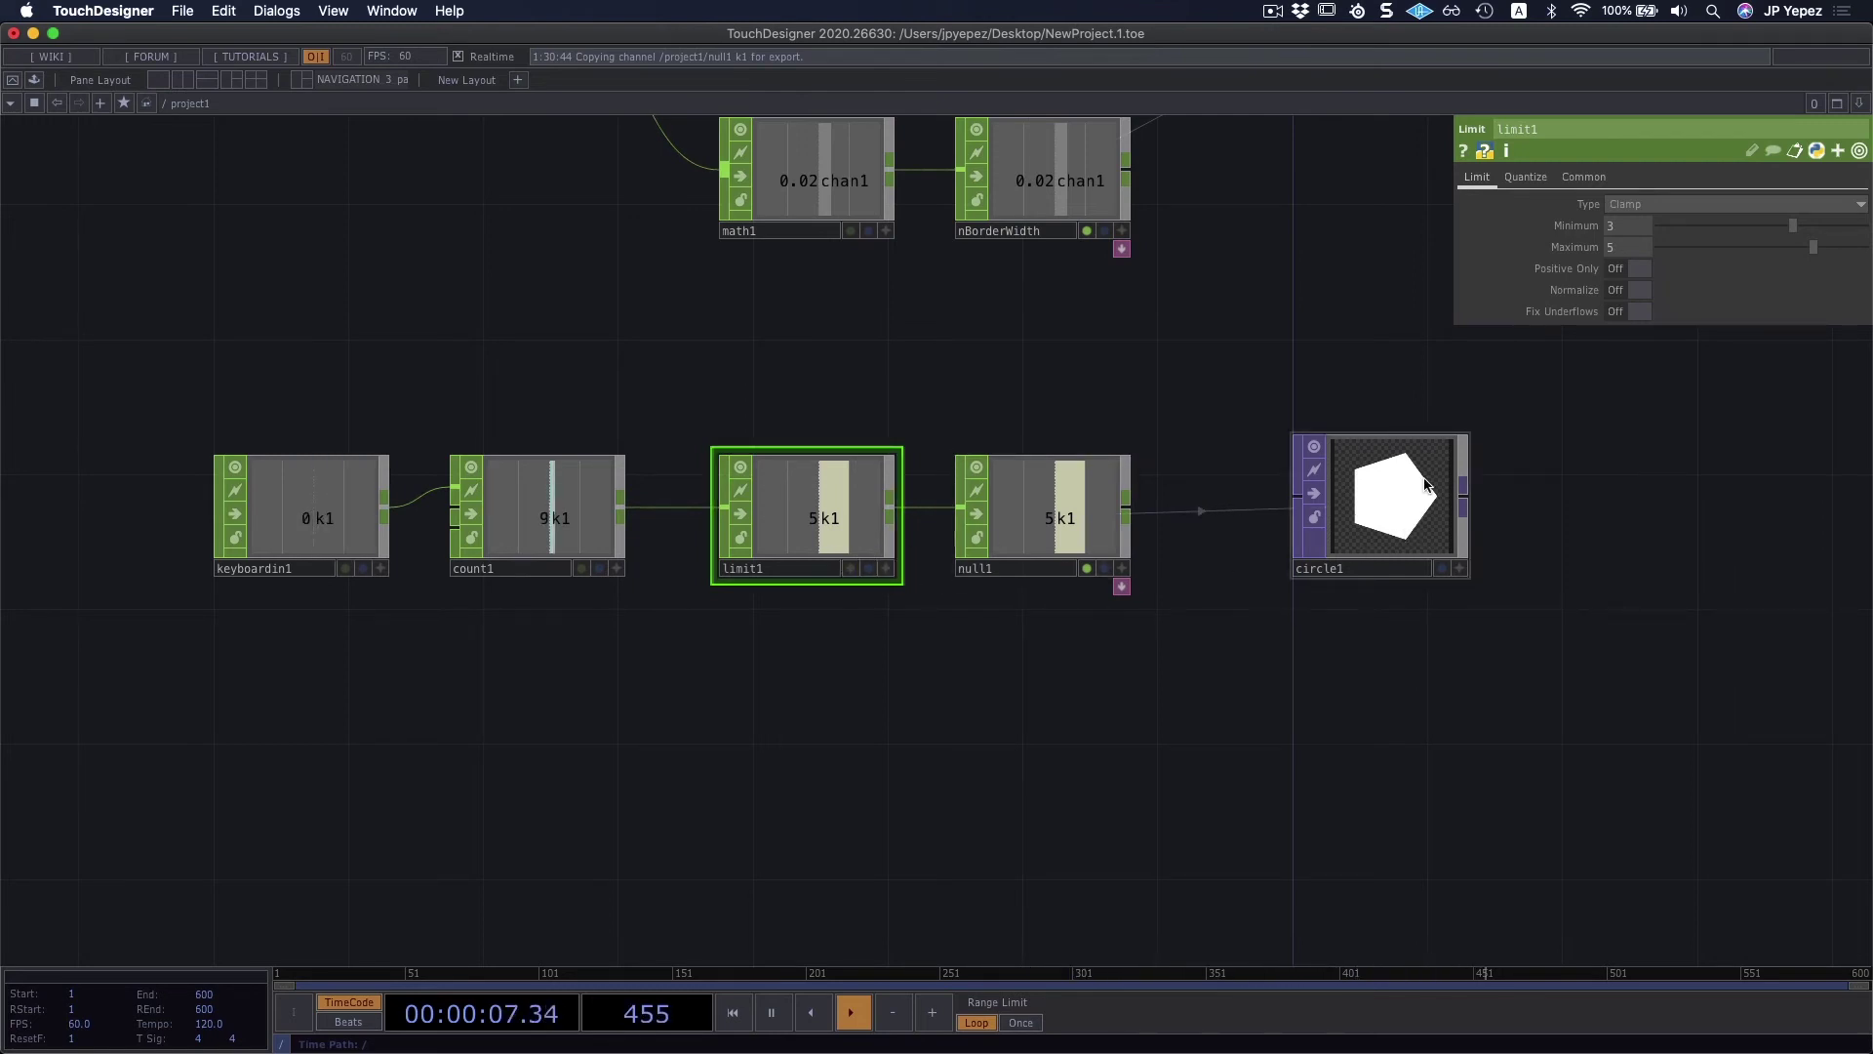
click(274, 531)
click(536, 527)
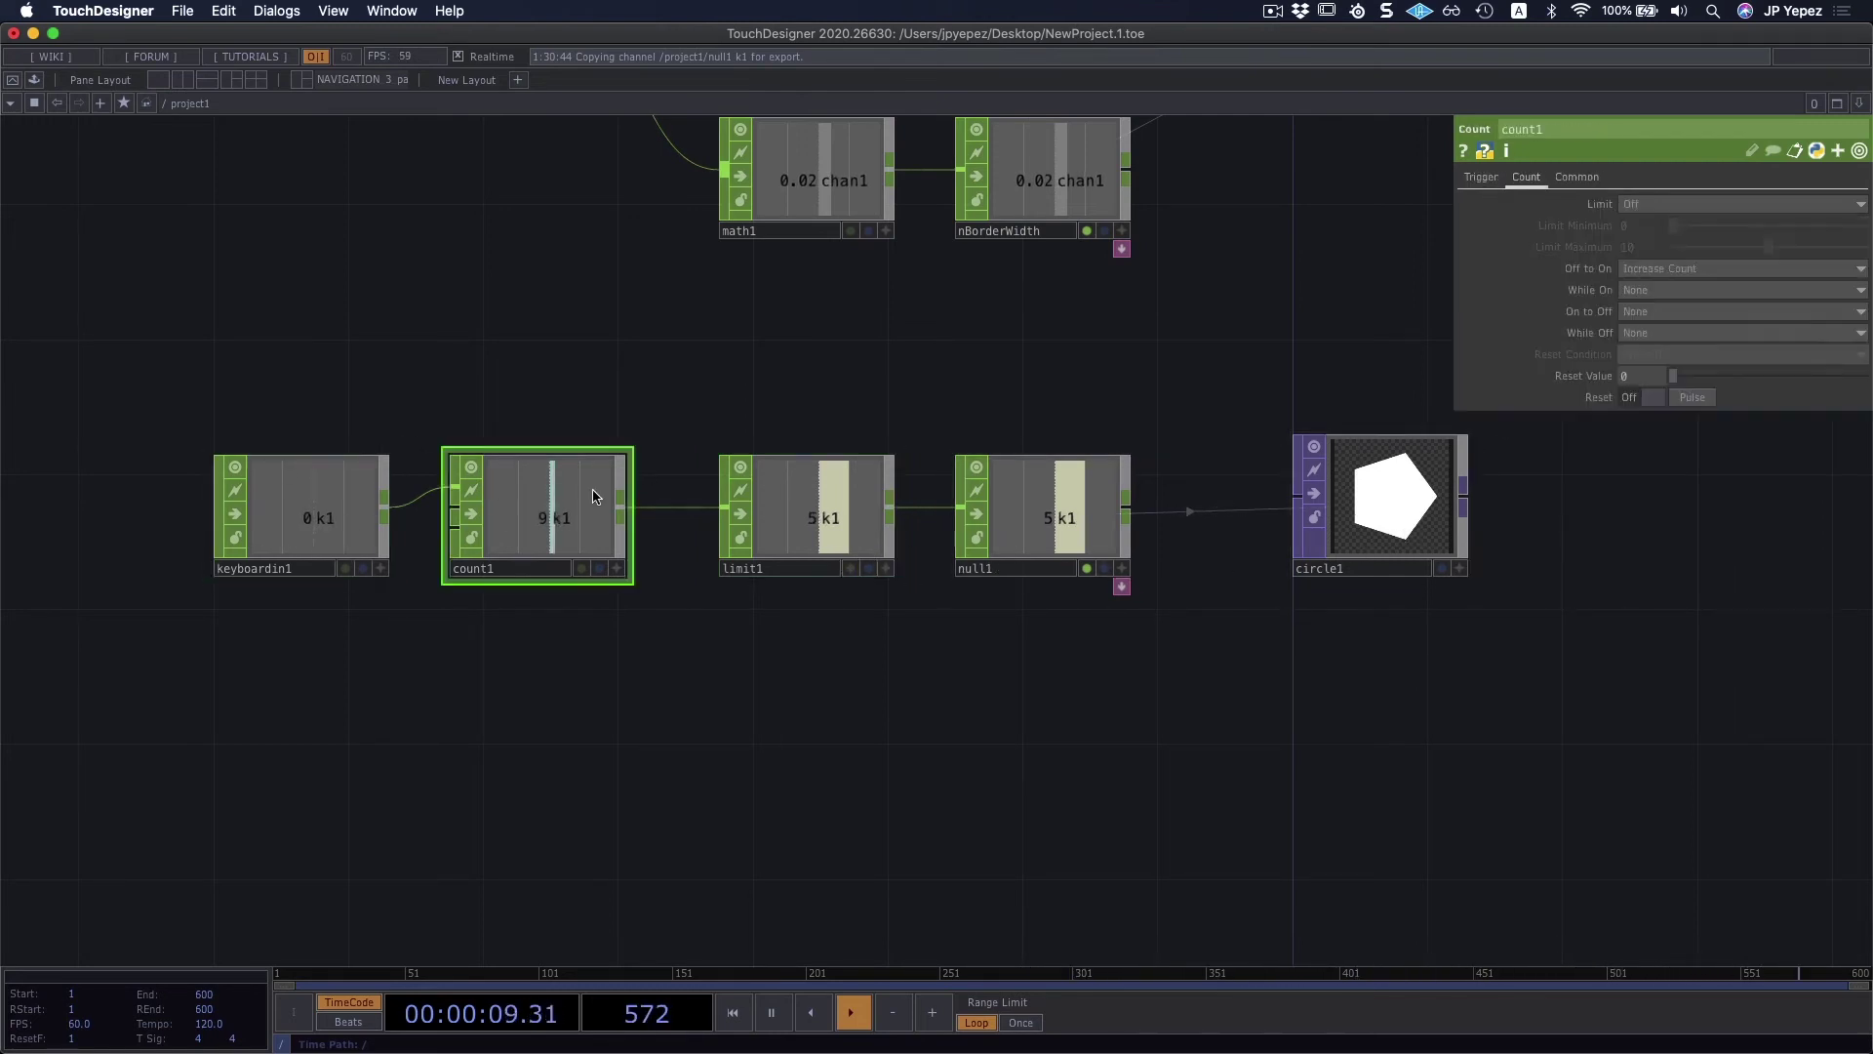
click(817, 556)
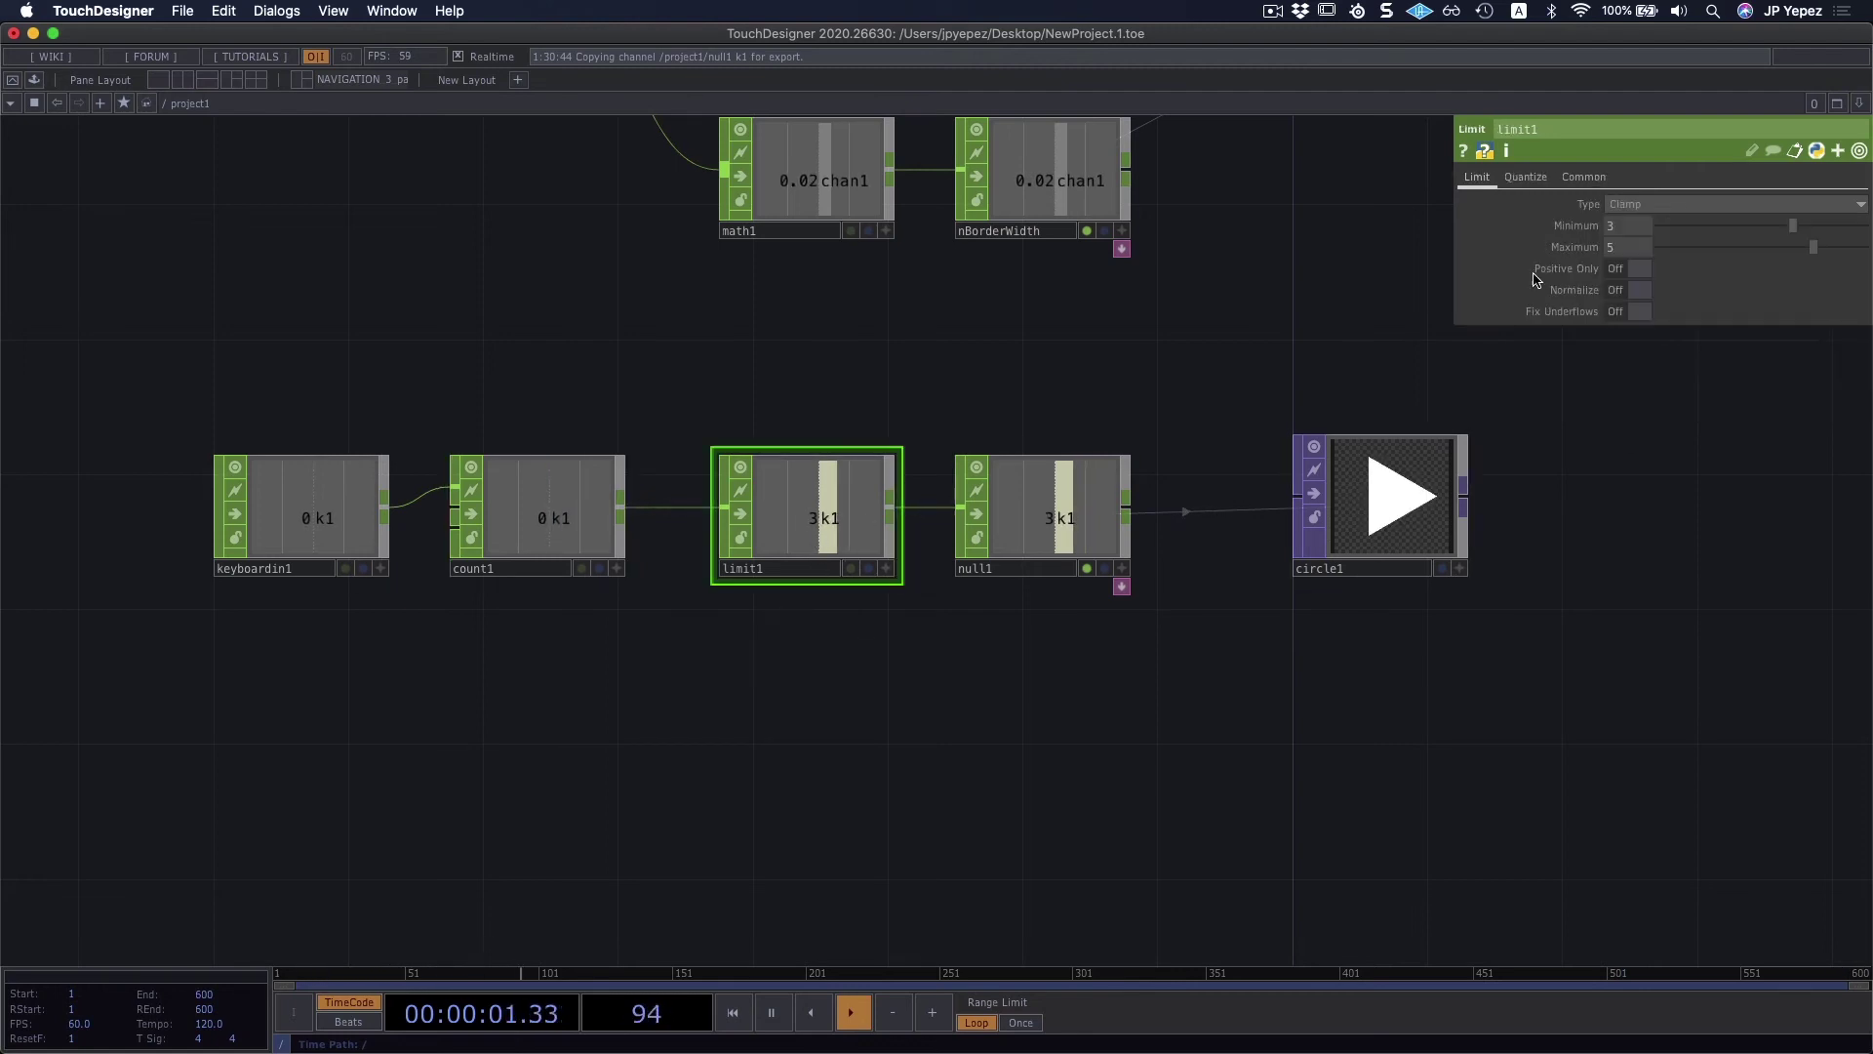
Step: Switch limit1's Type to Loop with Maximum 12 and regroup keyboardin1 and count1
click(1647, 206)
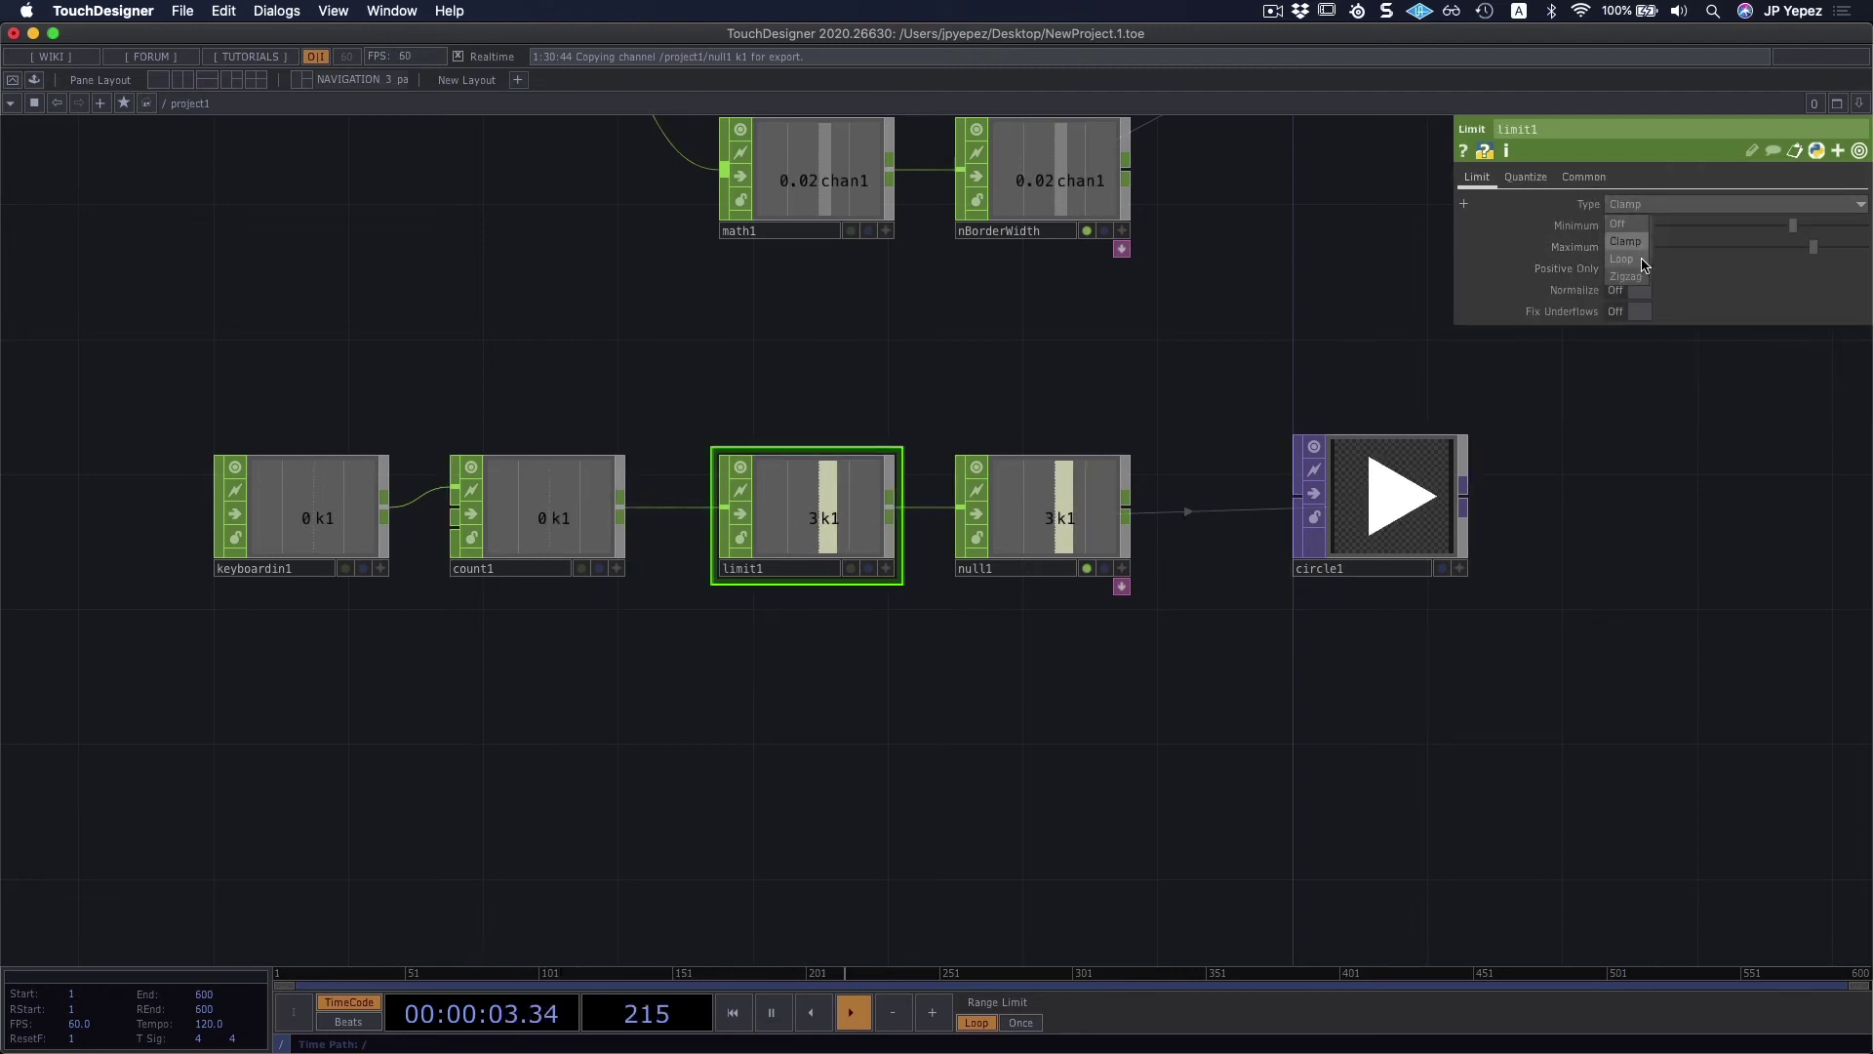
click(1635, 261)
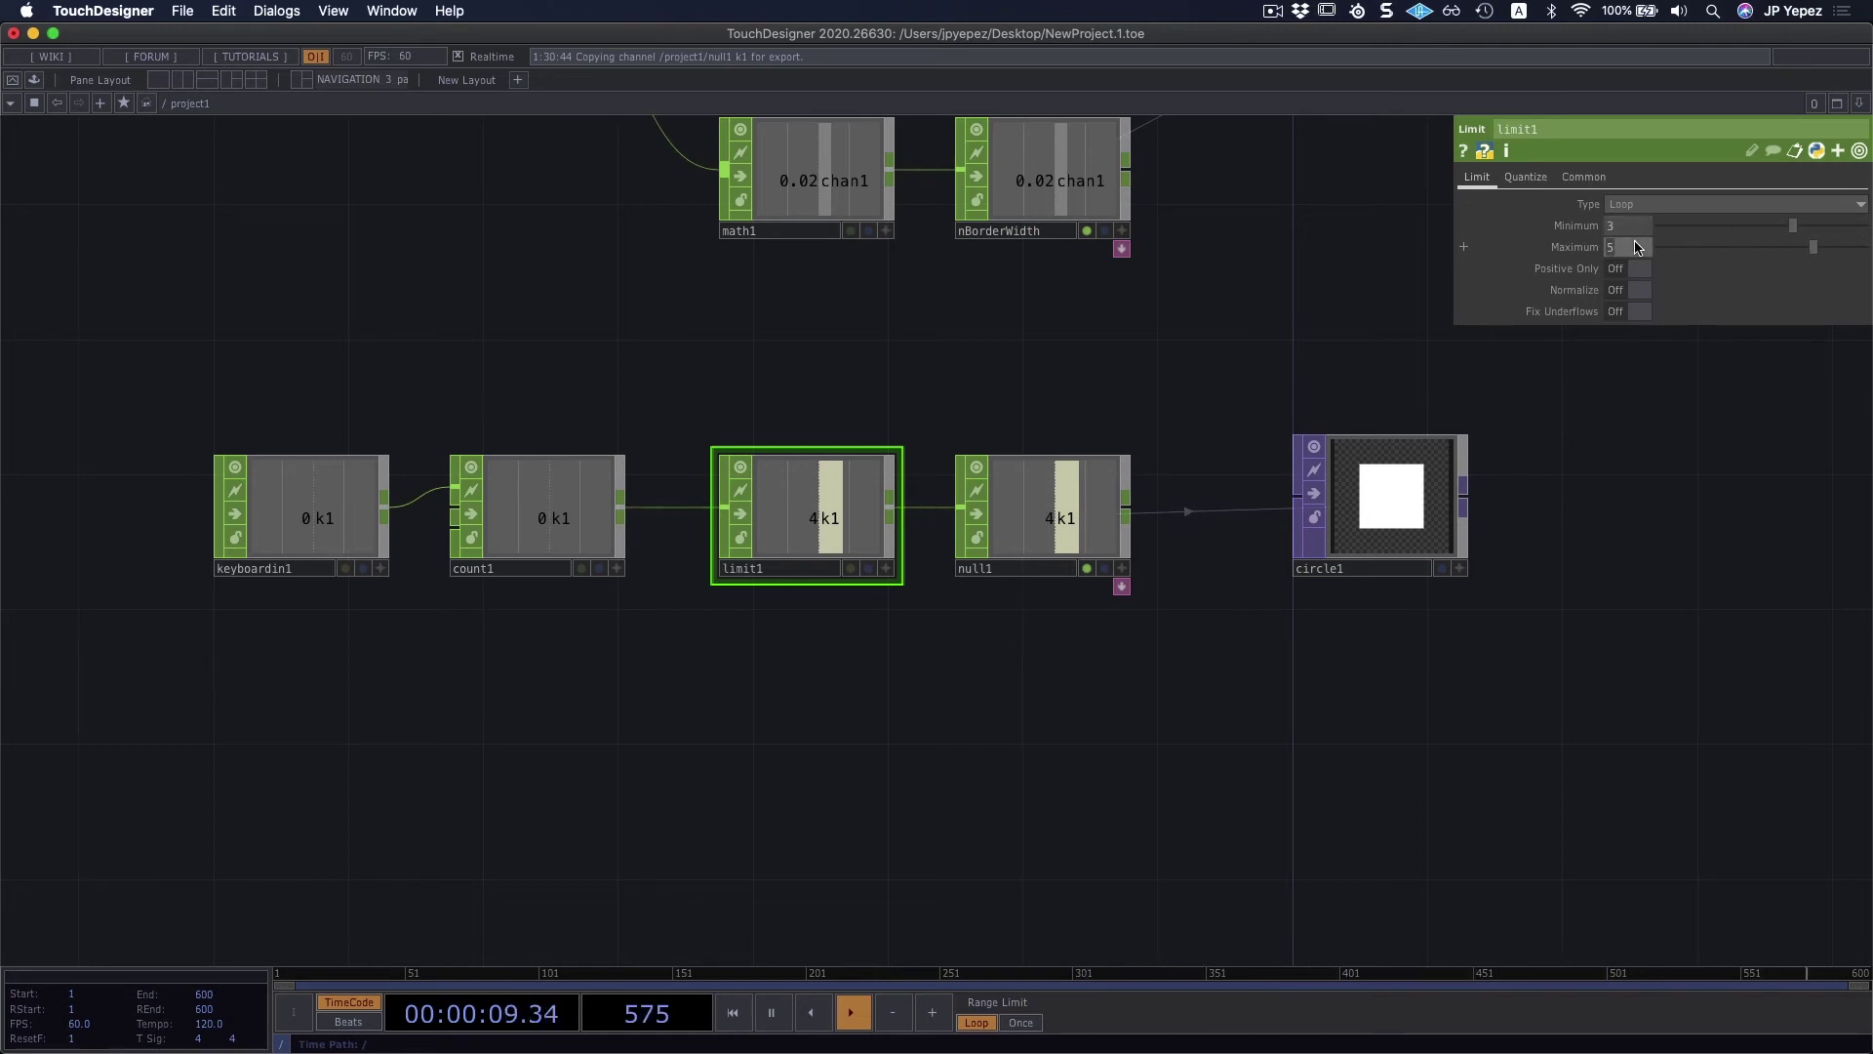
text(12)
key(Return)
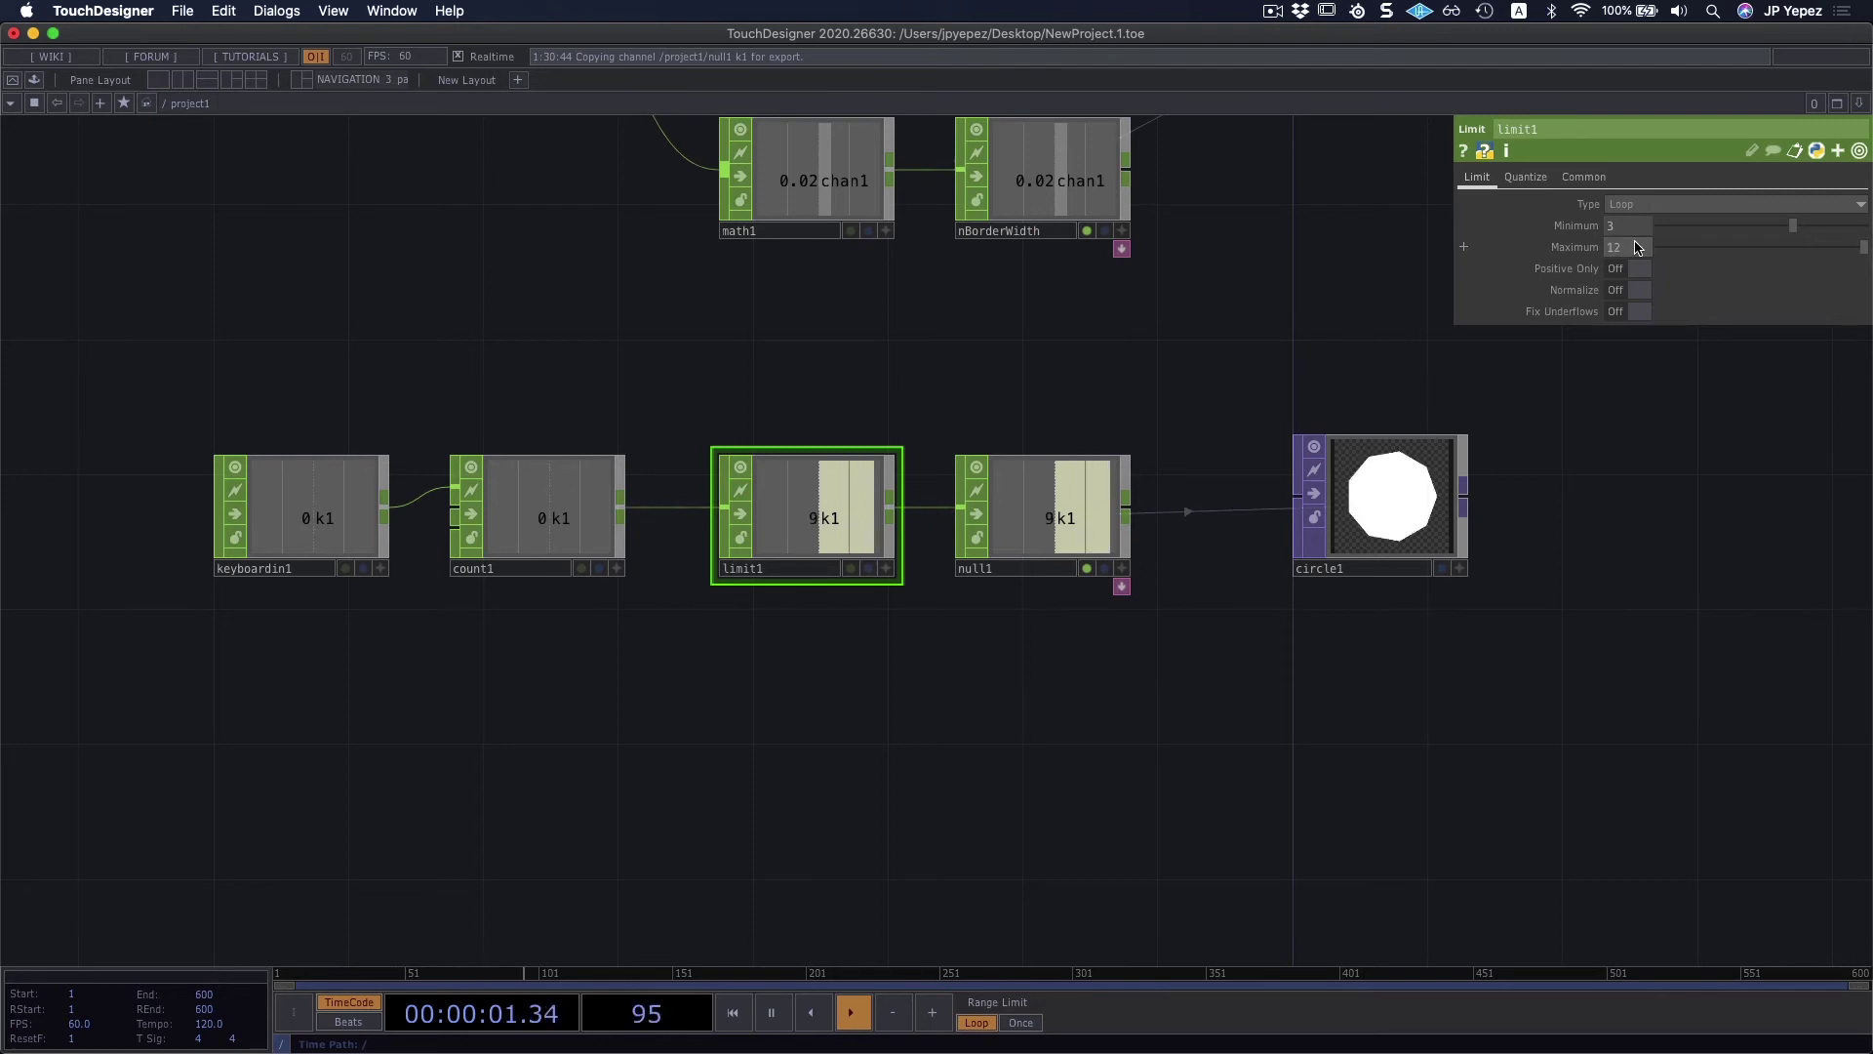
drag(1241, 726, 1094, 719)
drag(401, 598, 621, 636)
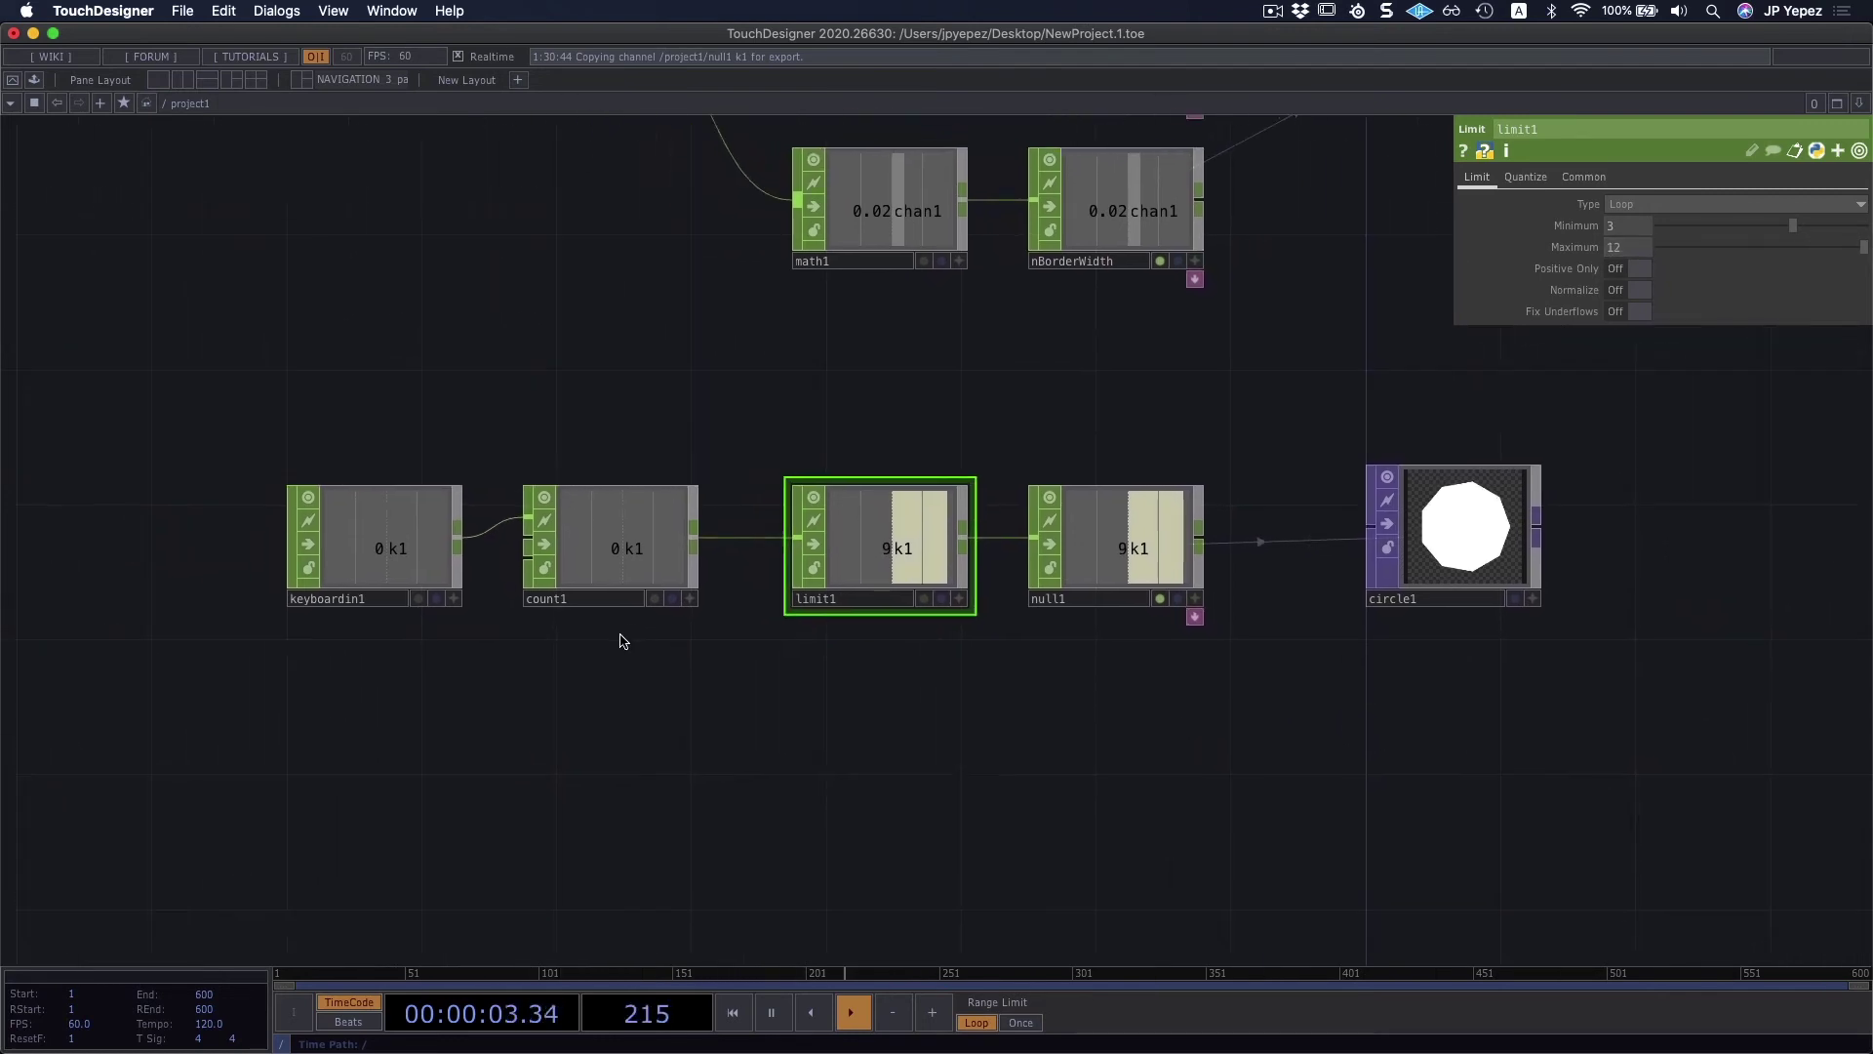
right_drag(622, 636, 292, 488)
drag(609, 544, 641, 547)
click(866, 695)
drag(1285, 695, 1078, 711)
scroll(1245, 594, up, 5)
drag(1466, 768, 1392, 832)
scroll(1227, 671, up, 2)
scroll(1227, 667, up, 2)
scroll(1526, 622, right, 2)
Step: Press 1 repeatedly to watch the sides climb and wrap back to three
key(1)
key(1)
key(1)
key(1)
key(1)
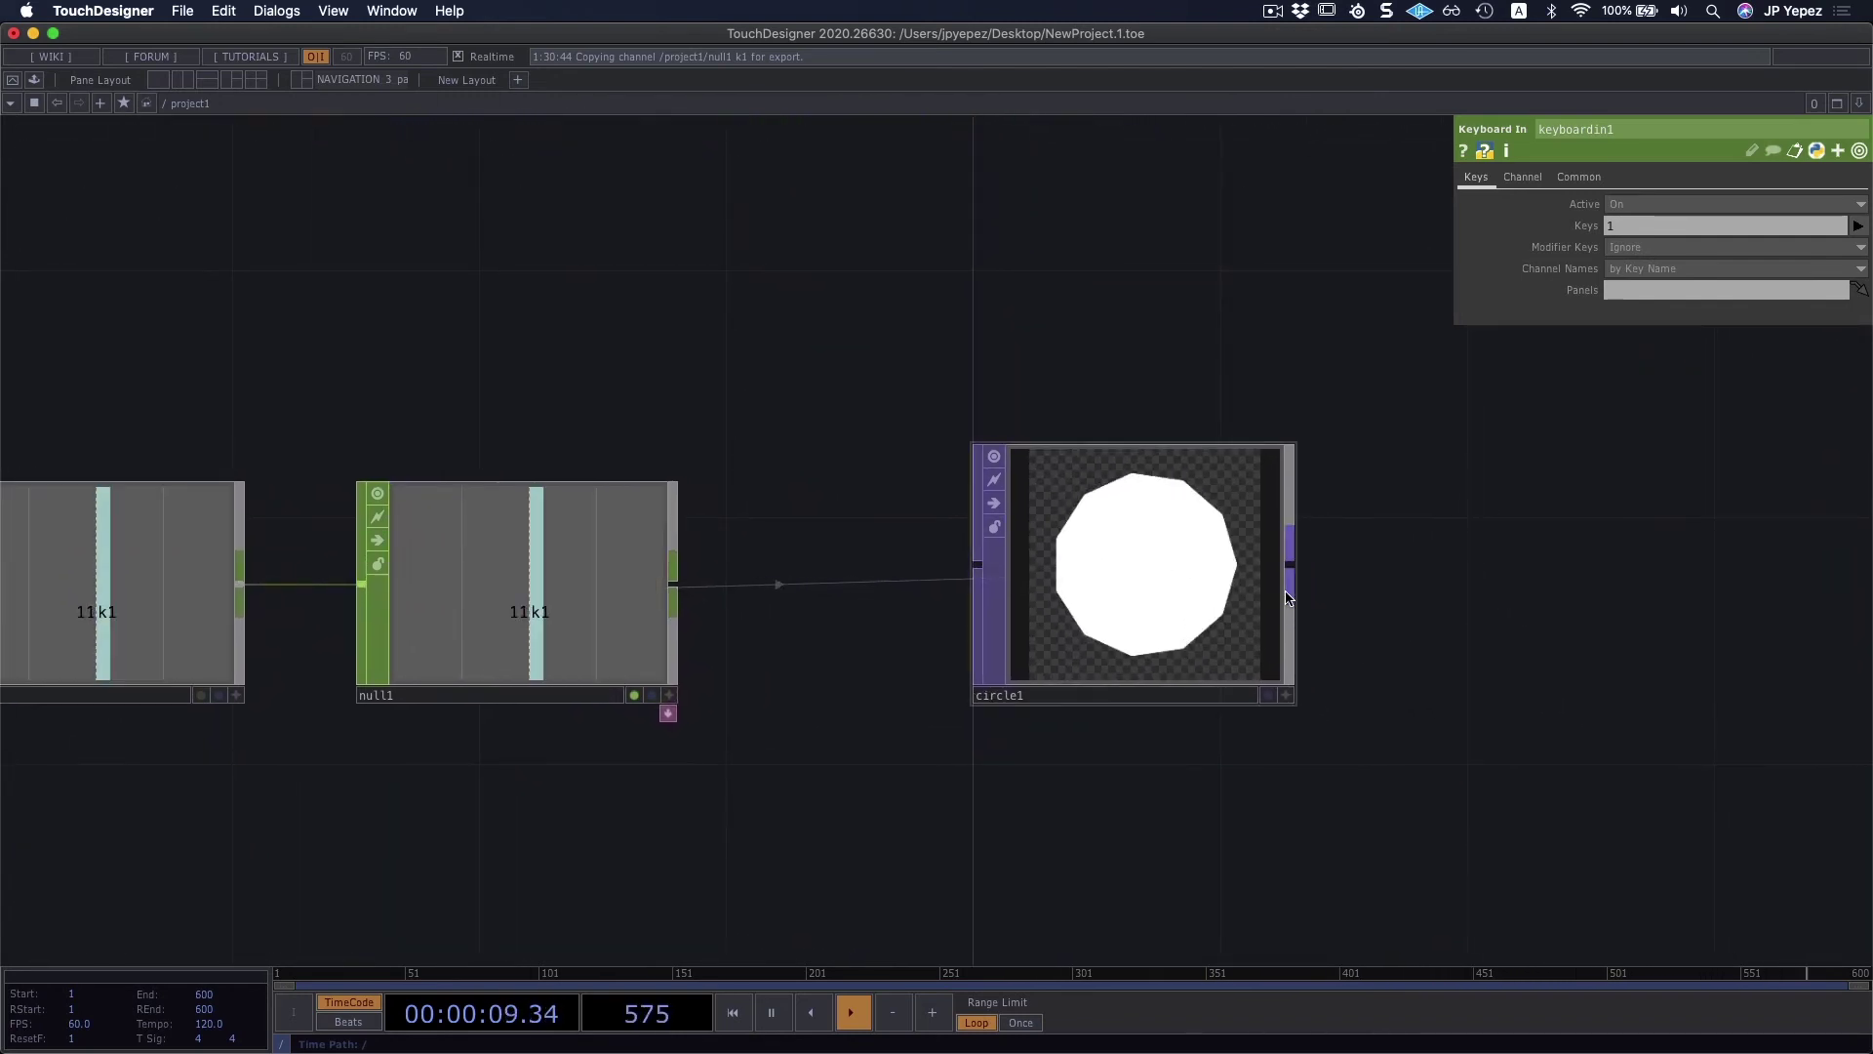
key(1)
key(1)
key(1)
key(1)
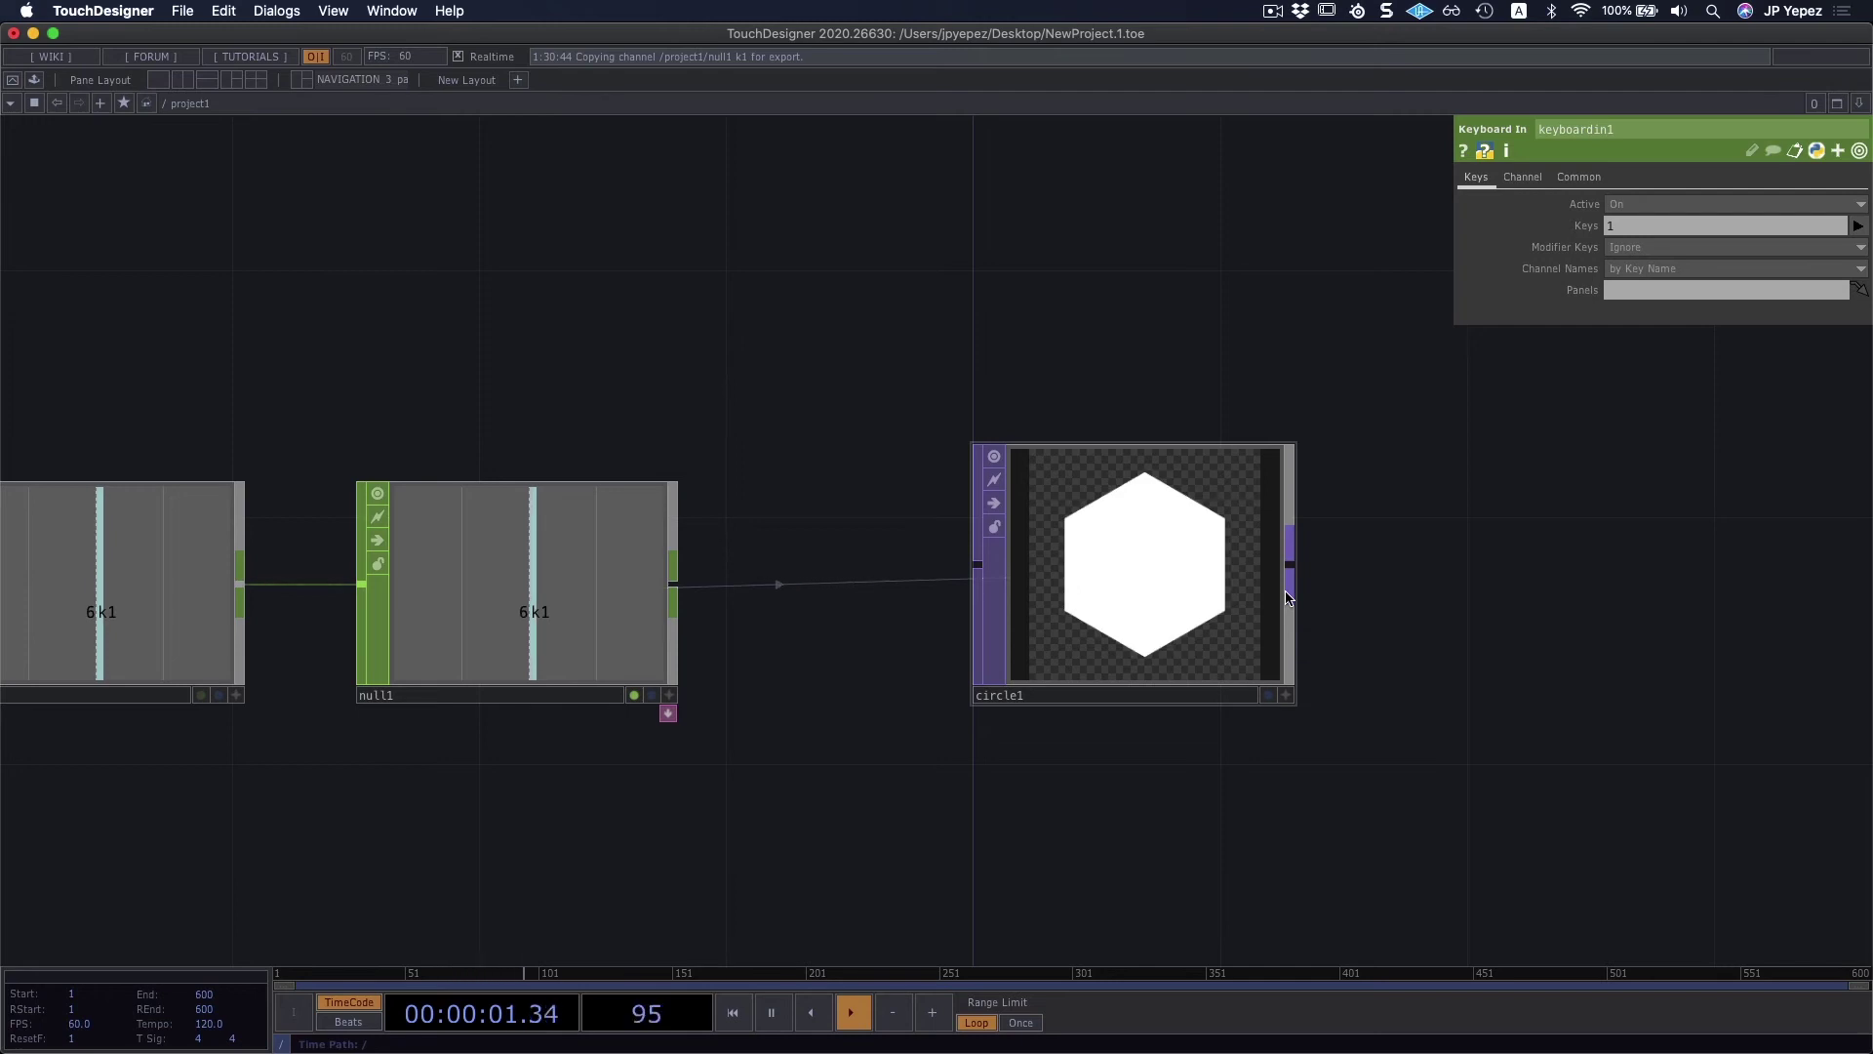
key(1)
key(1)
key(1)
key(1)
key(1)
key(1)
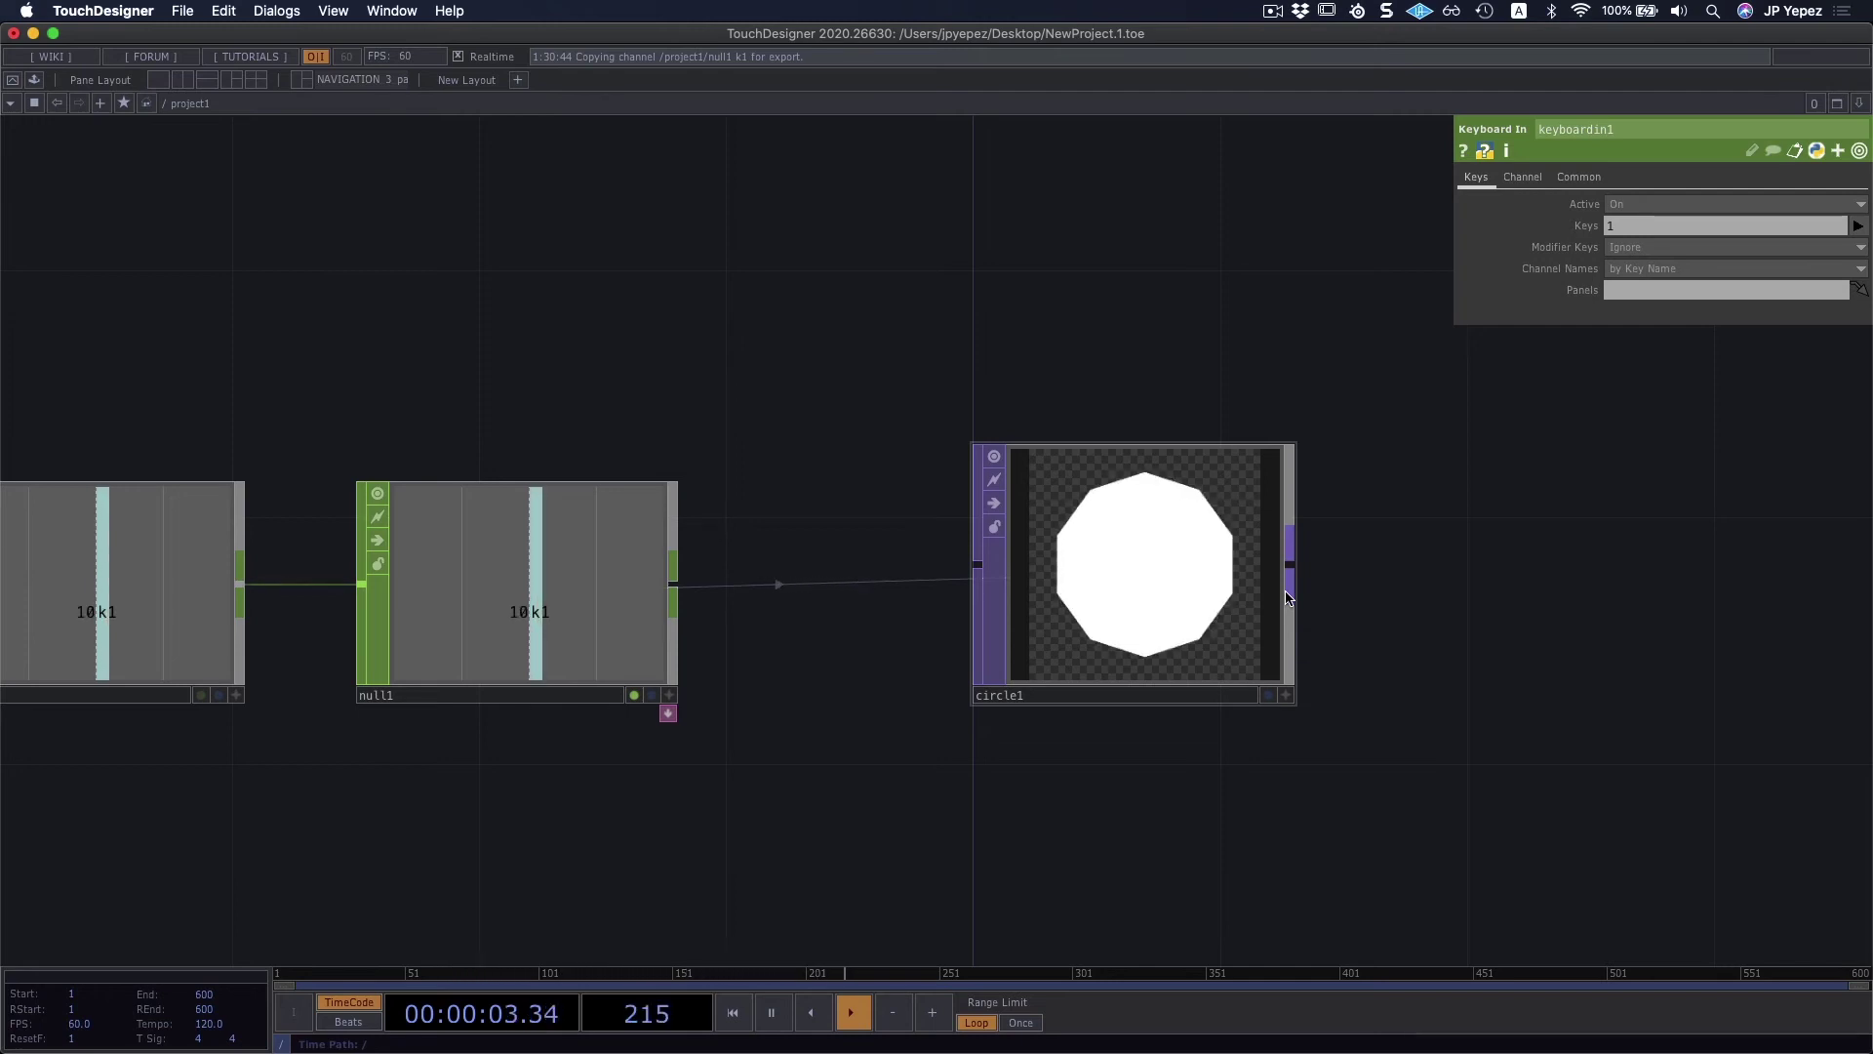
key(1)
key(1)
key(1)
key(1)
key(1)
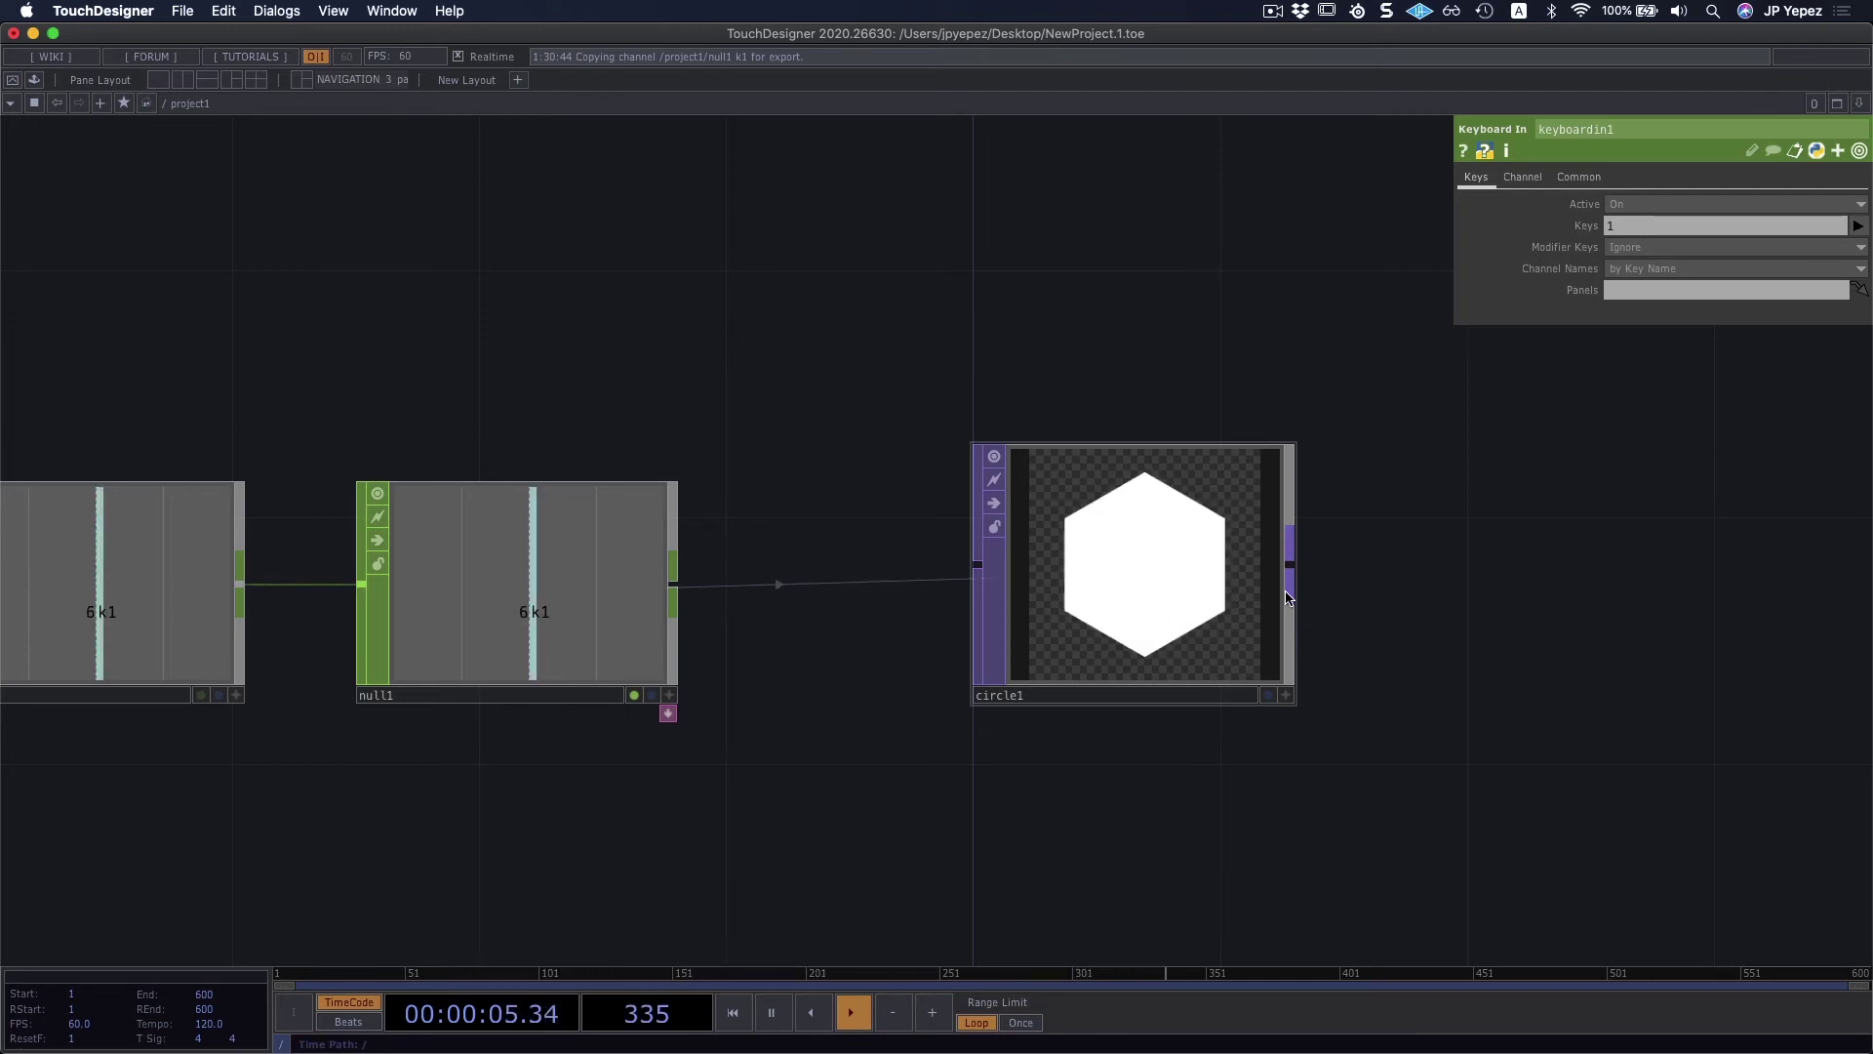
key(1)
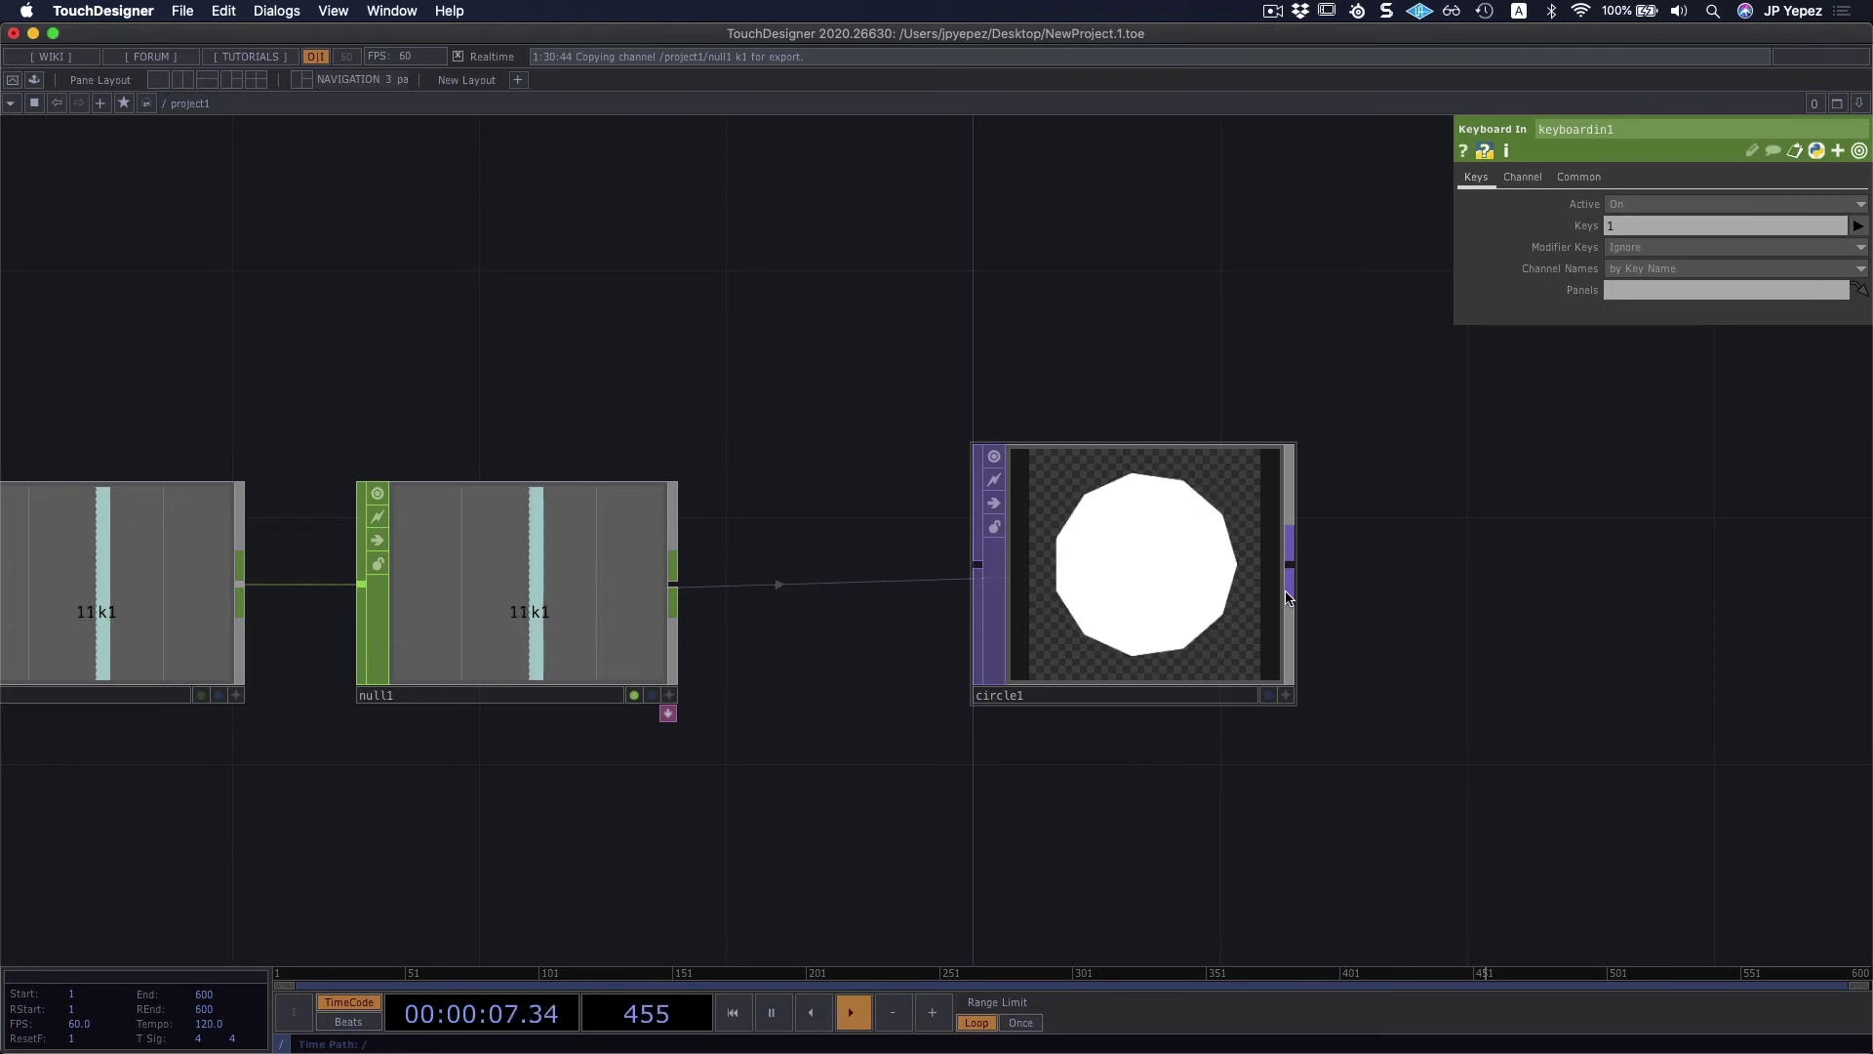
key(1)
key(1)
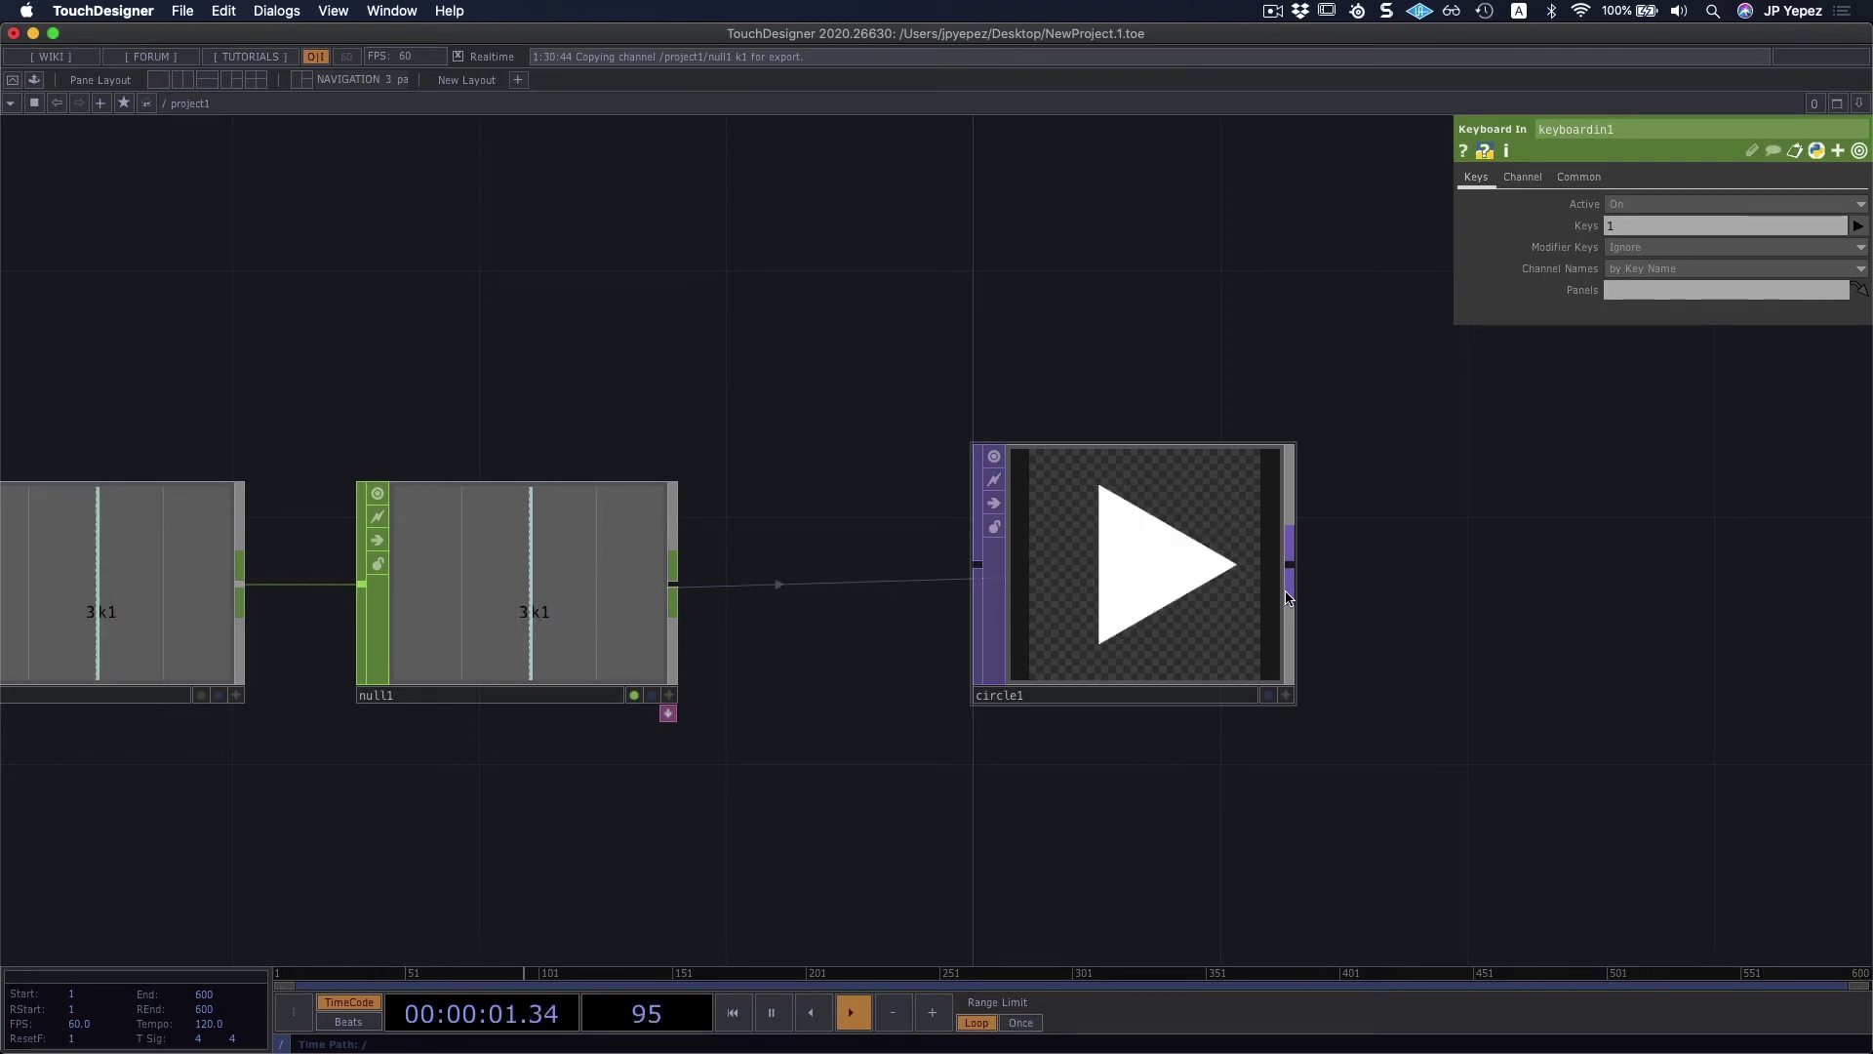
key(1)
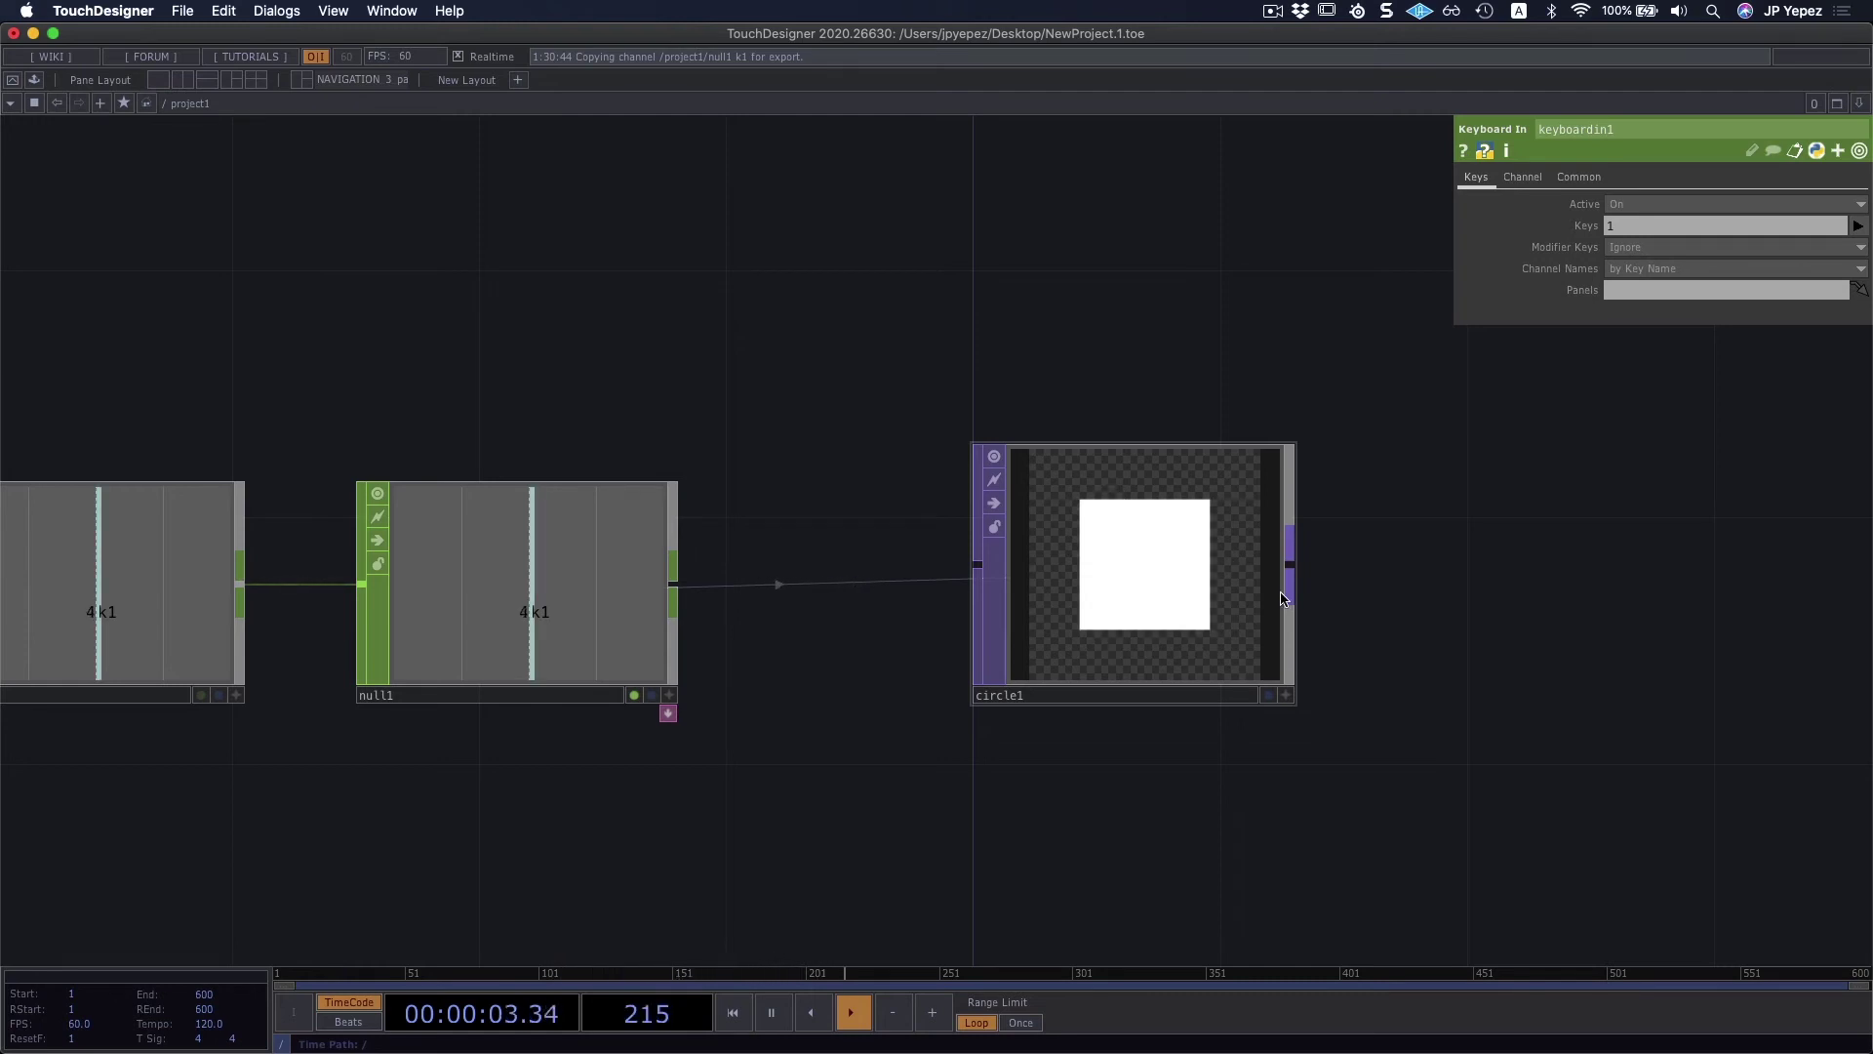
key(1)
key(1)
key(1)
key(1)
key(1)
Step: Raise limit1's Maximum to 13 and press 1 past 13 to check the wrap
drag(1076, 830, 1429, 807)
click(527, 629)
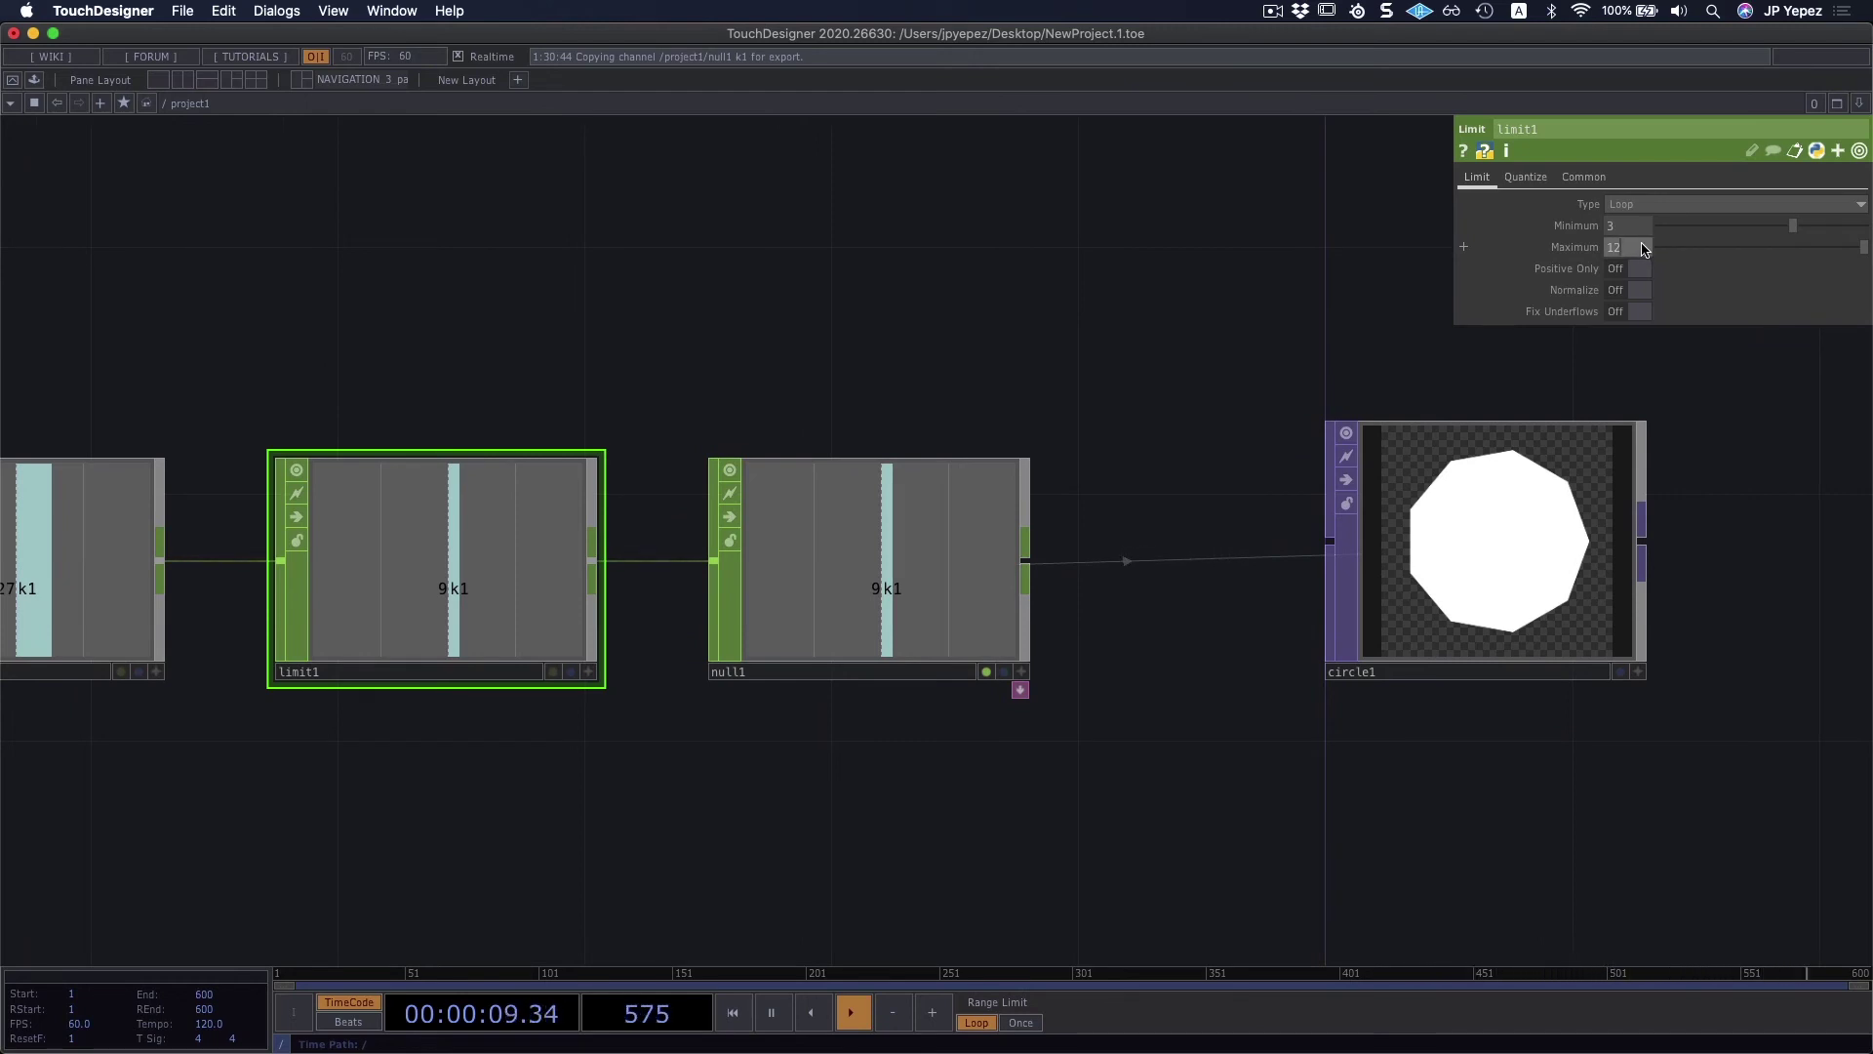
key(Return)
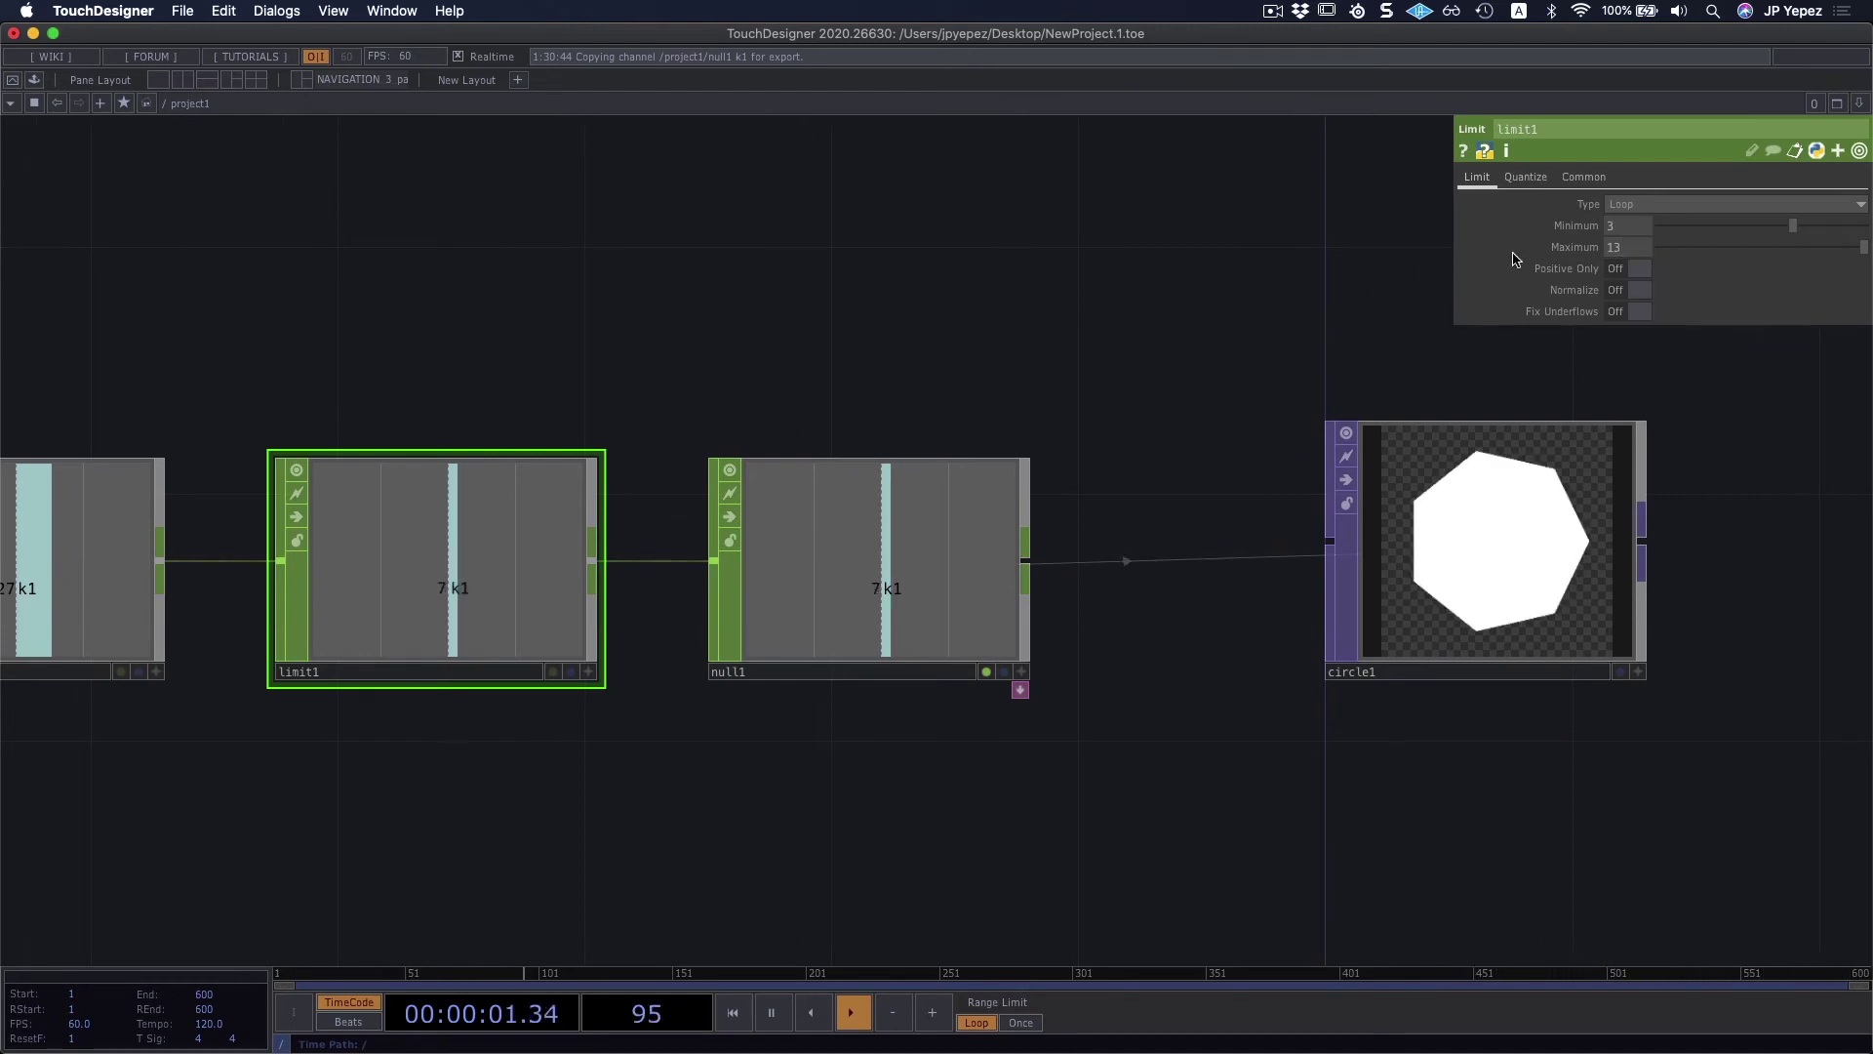
drag(1126, 325, 1022, 342)
key(1)
key(1)
key(1)
key(1)
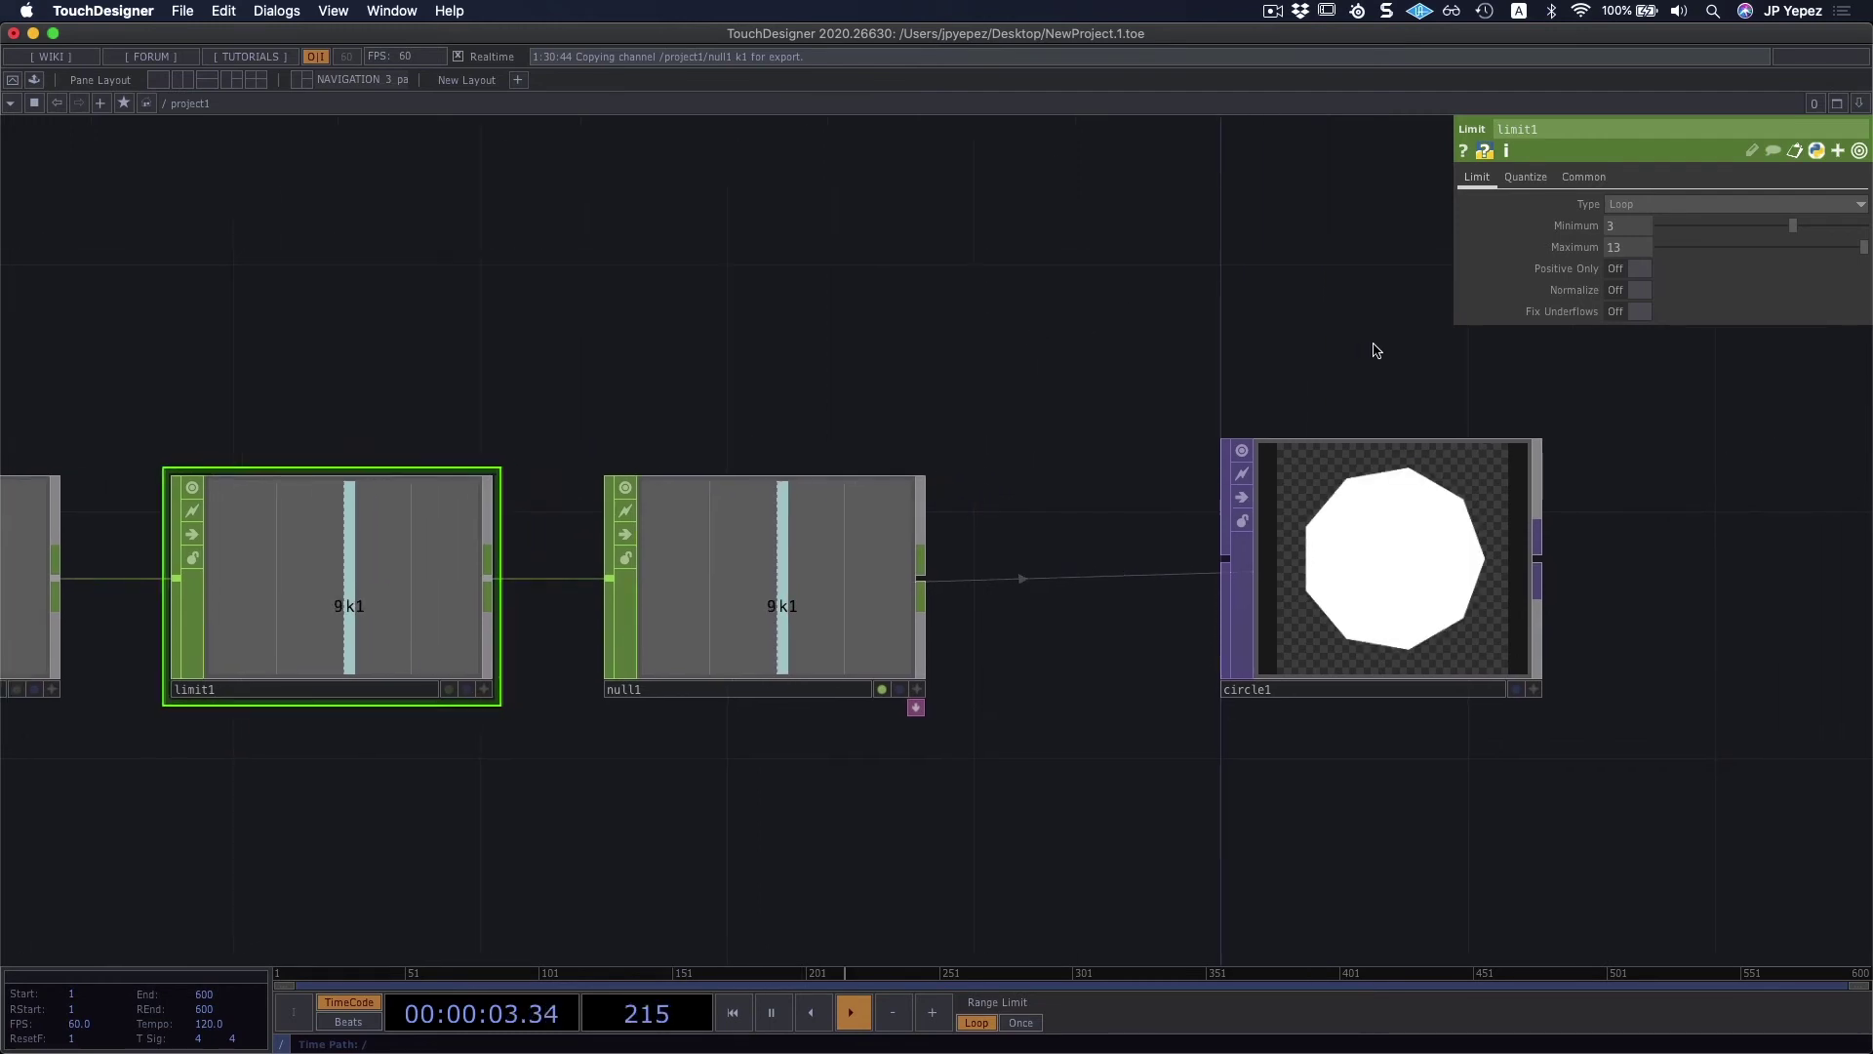
key(1)
key(1)
key(1)
key(1)
key(1)
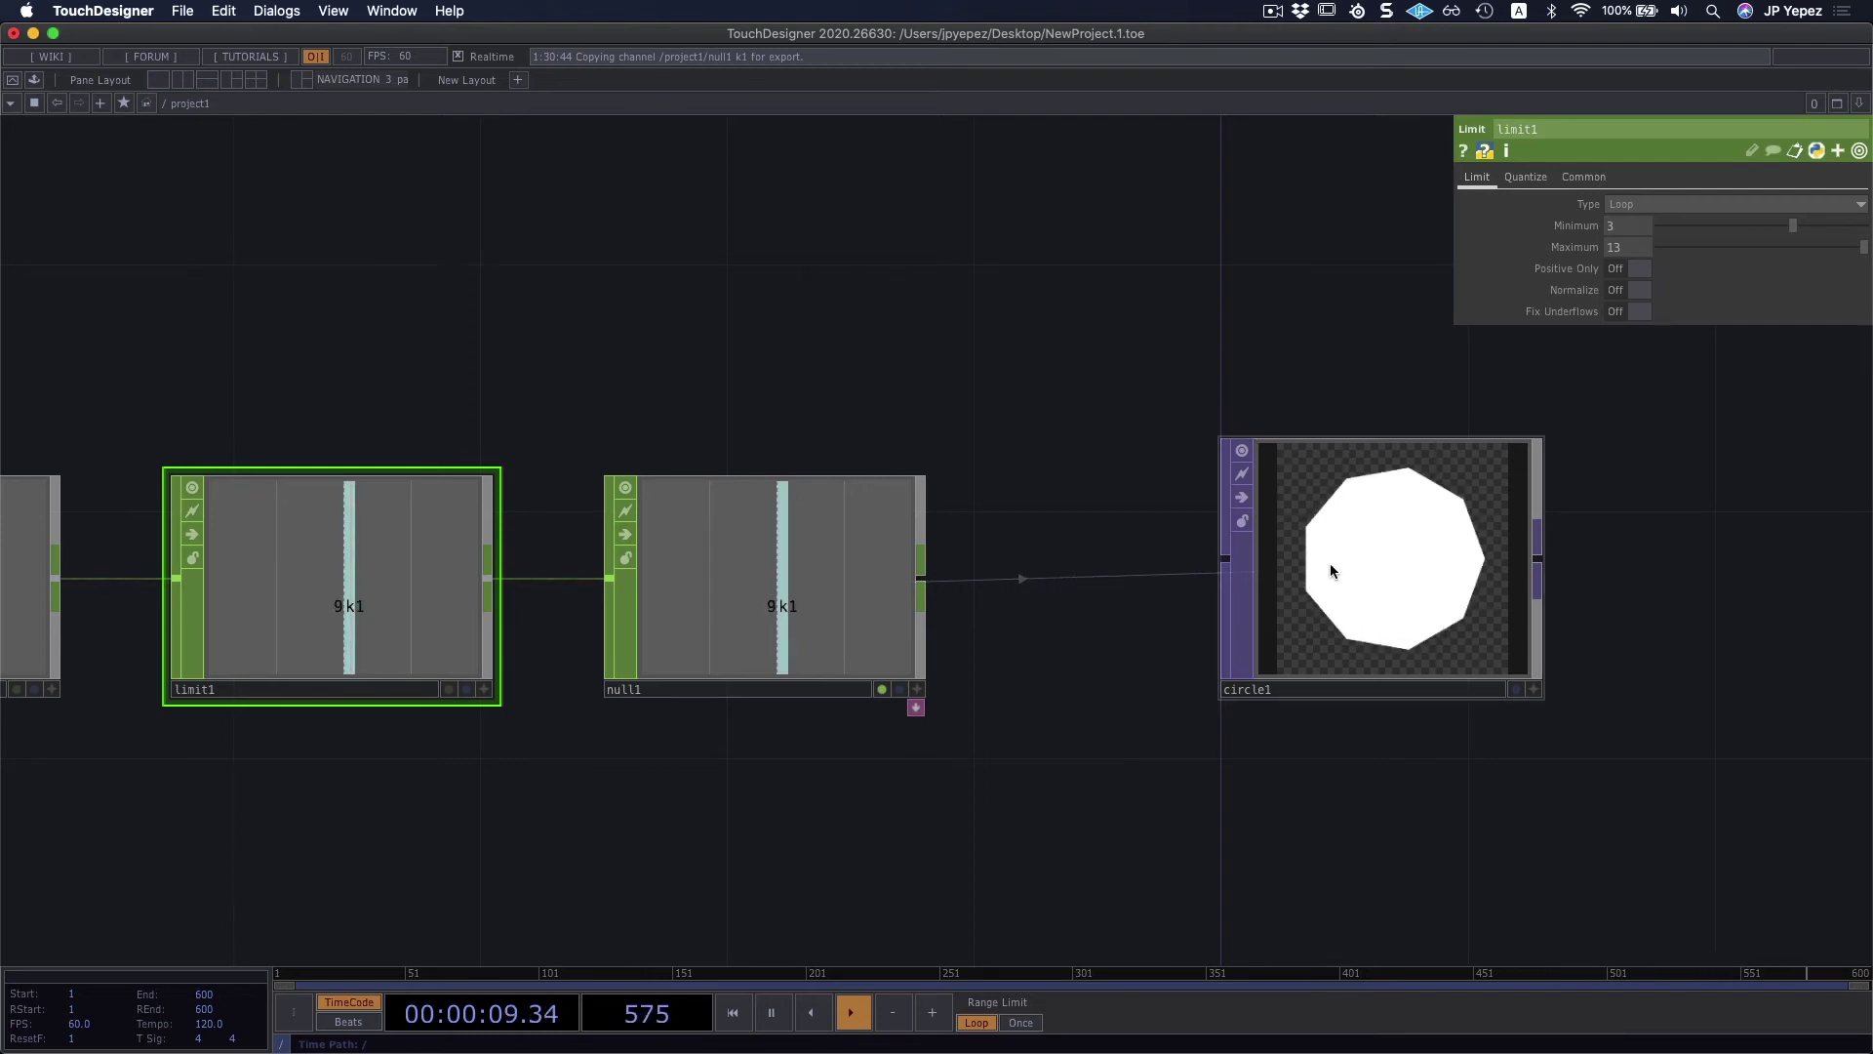
scroll(1326, 742, right, 5)
Step: Select circle1 and give its Rotate parameter a fixed value of 90
click(1216, 648)
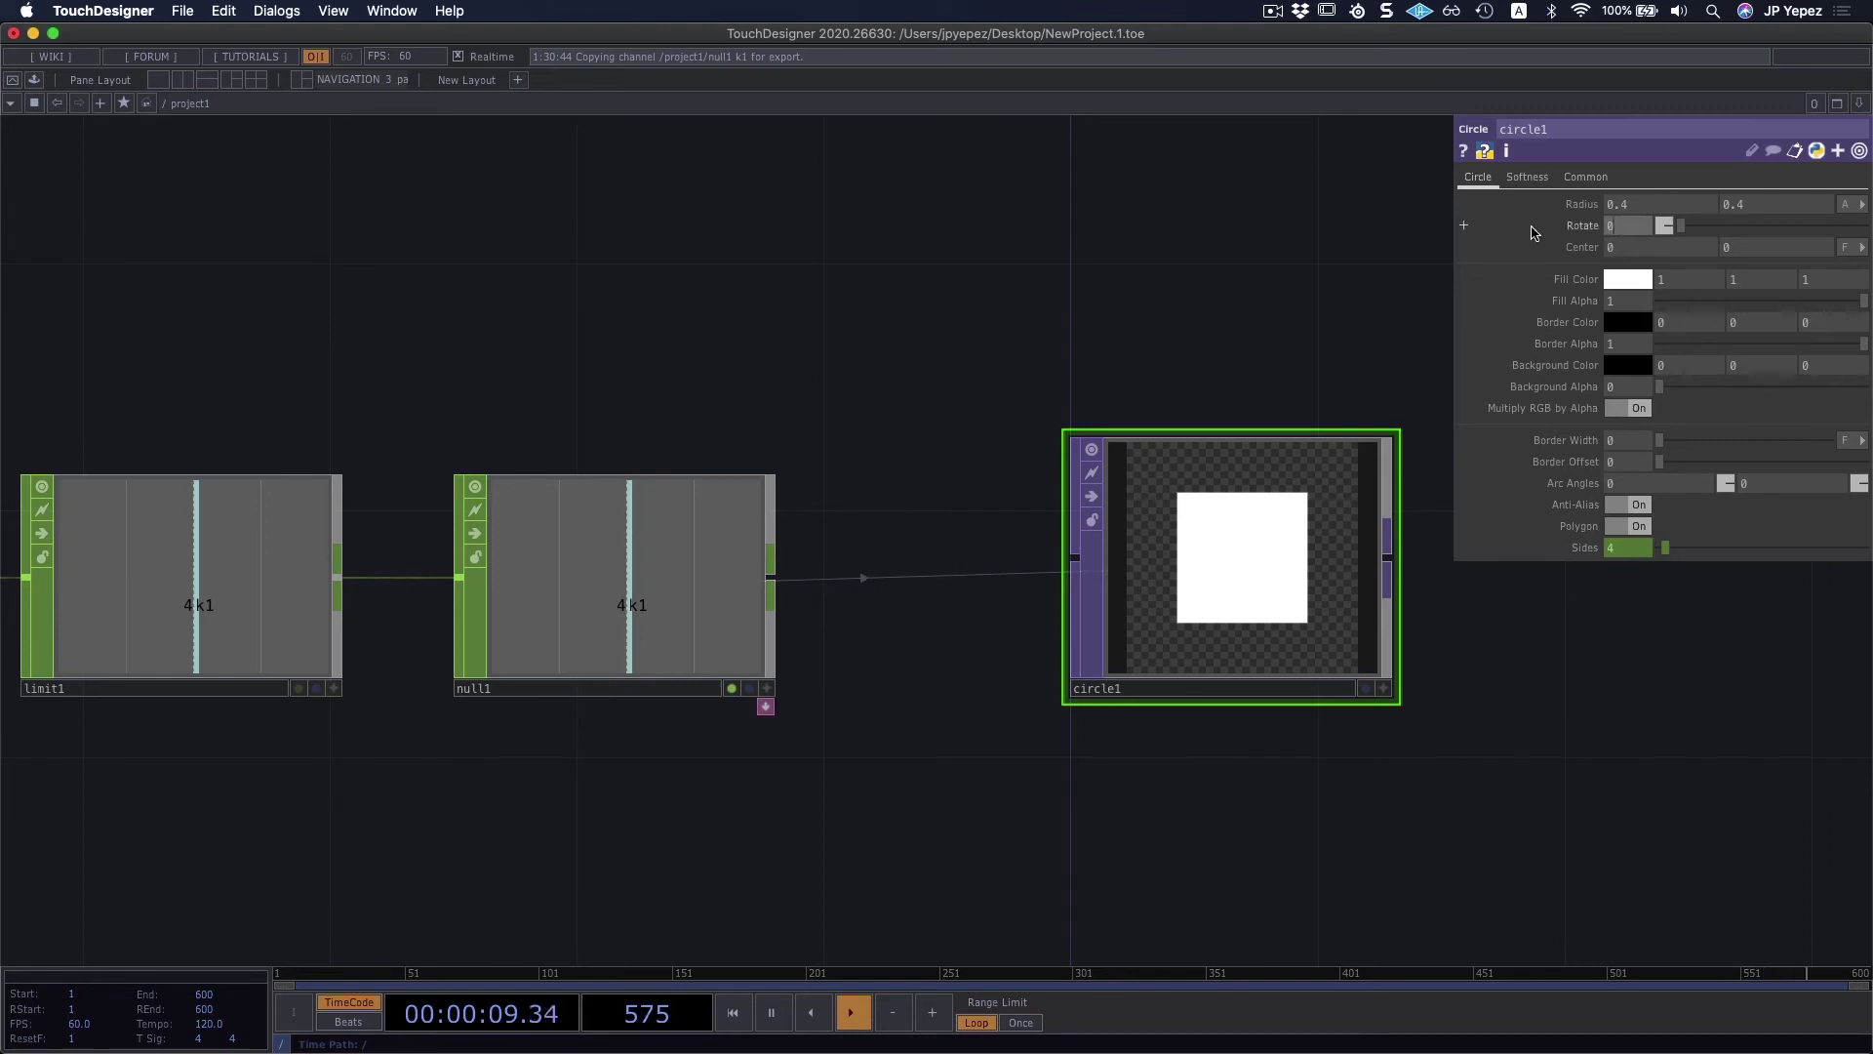
click(1464, 225)
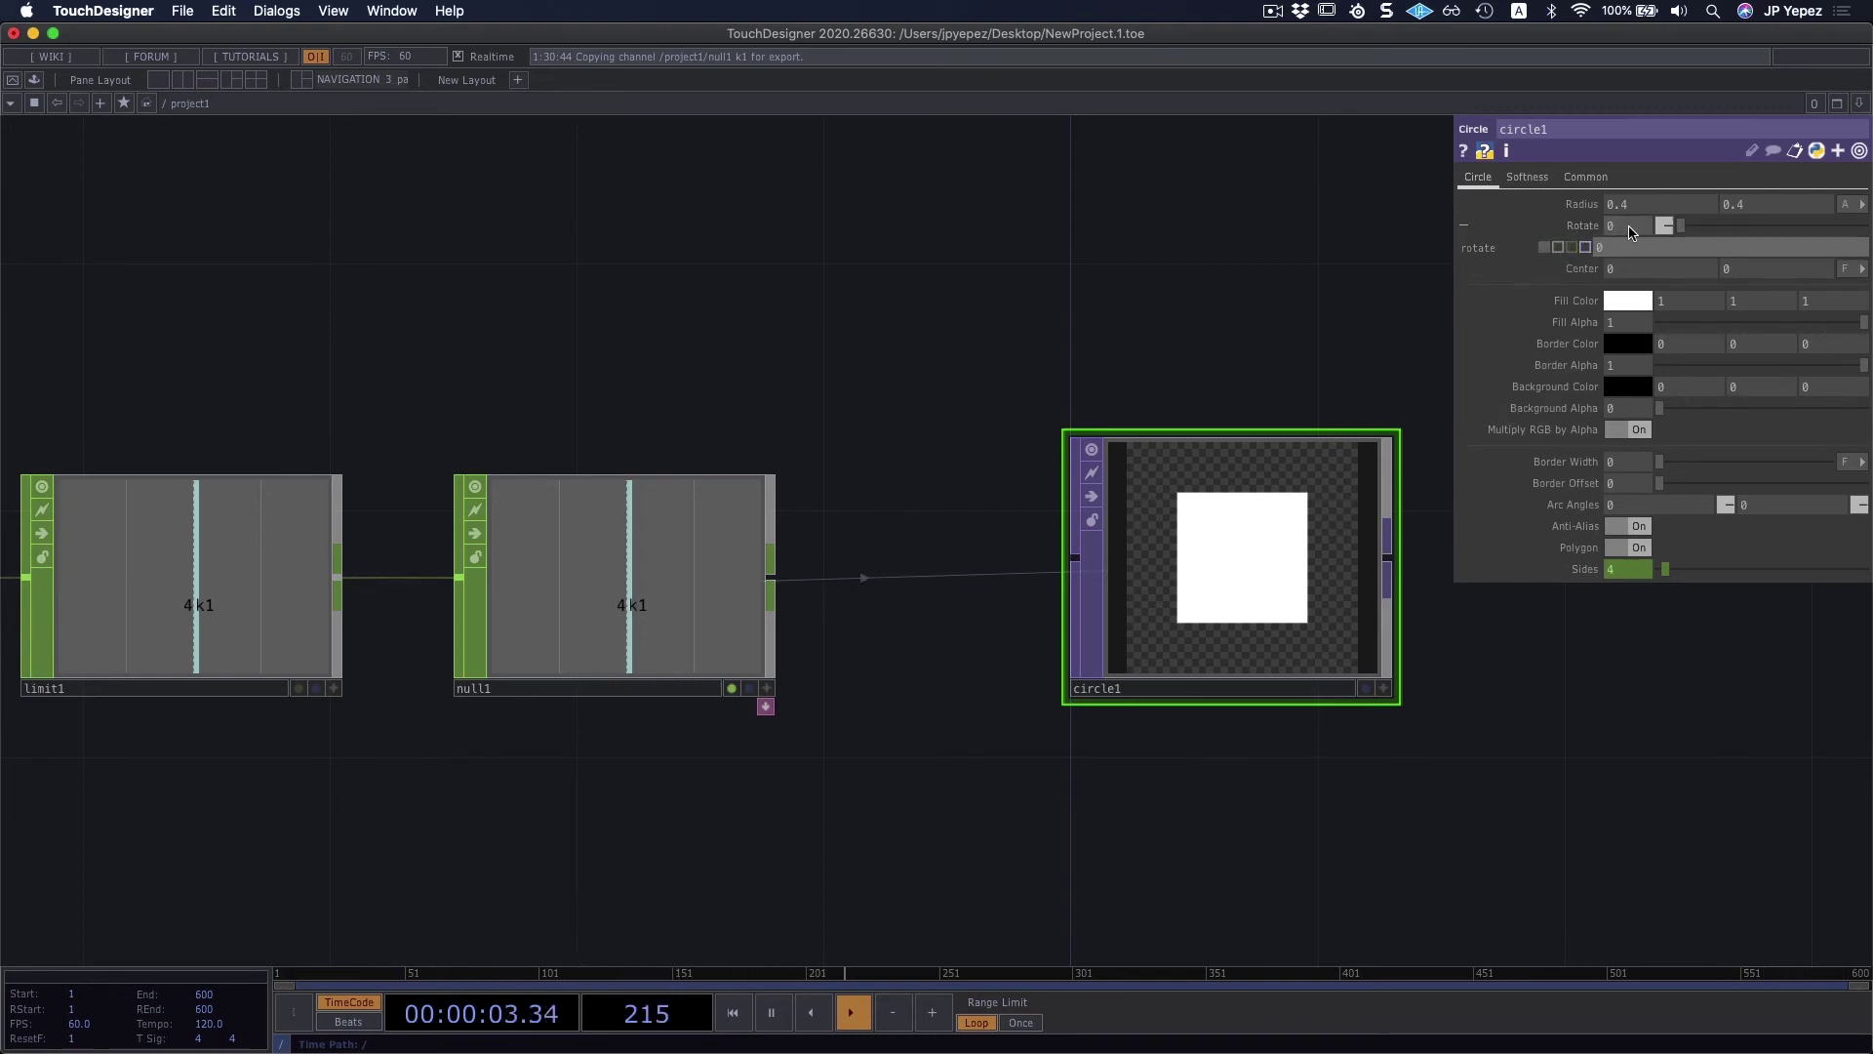
click(1464, 226)
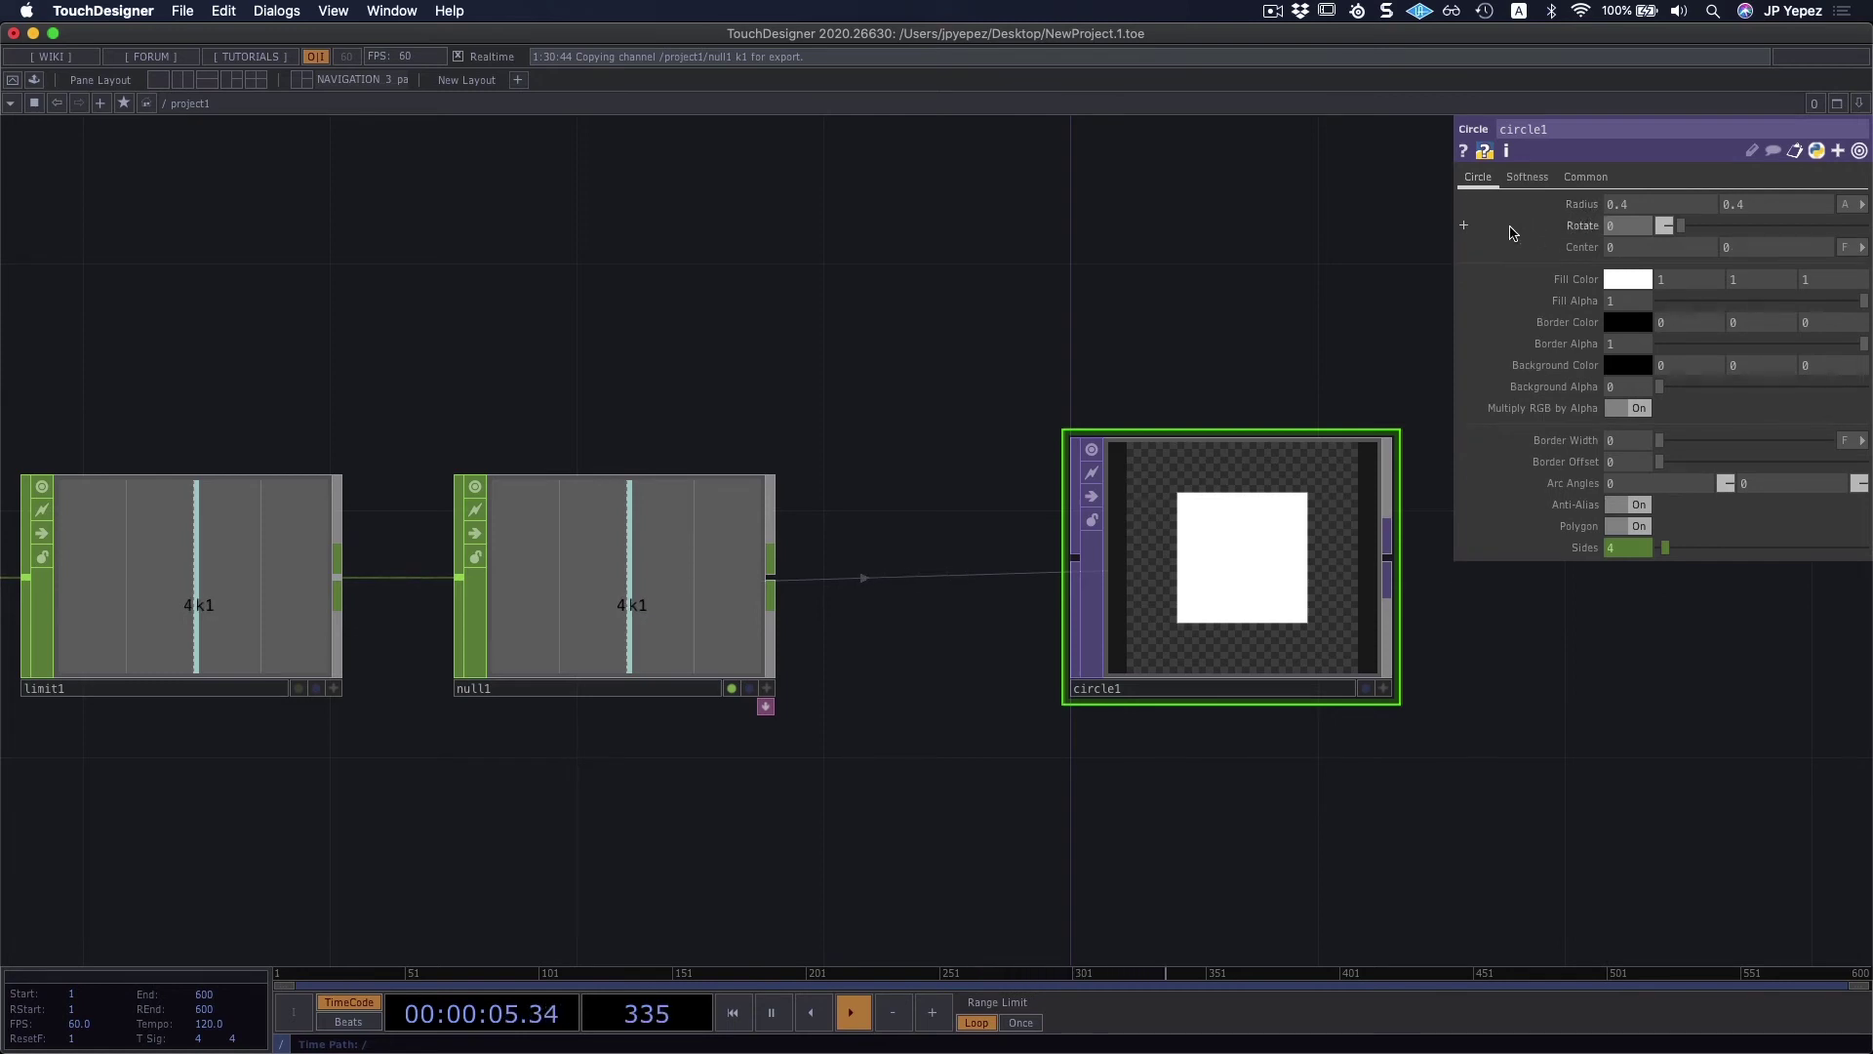
click(1464, 226)
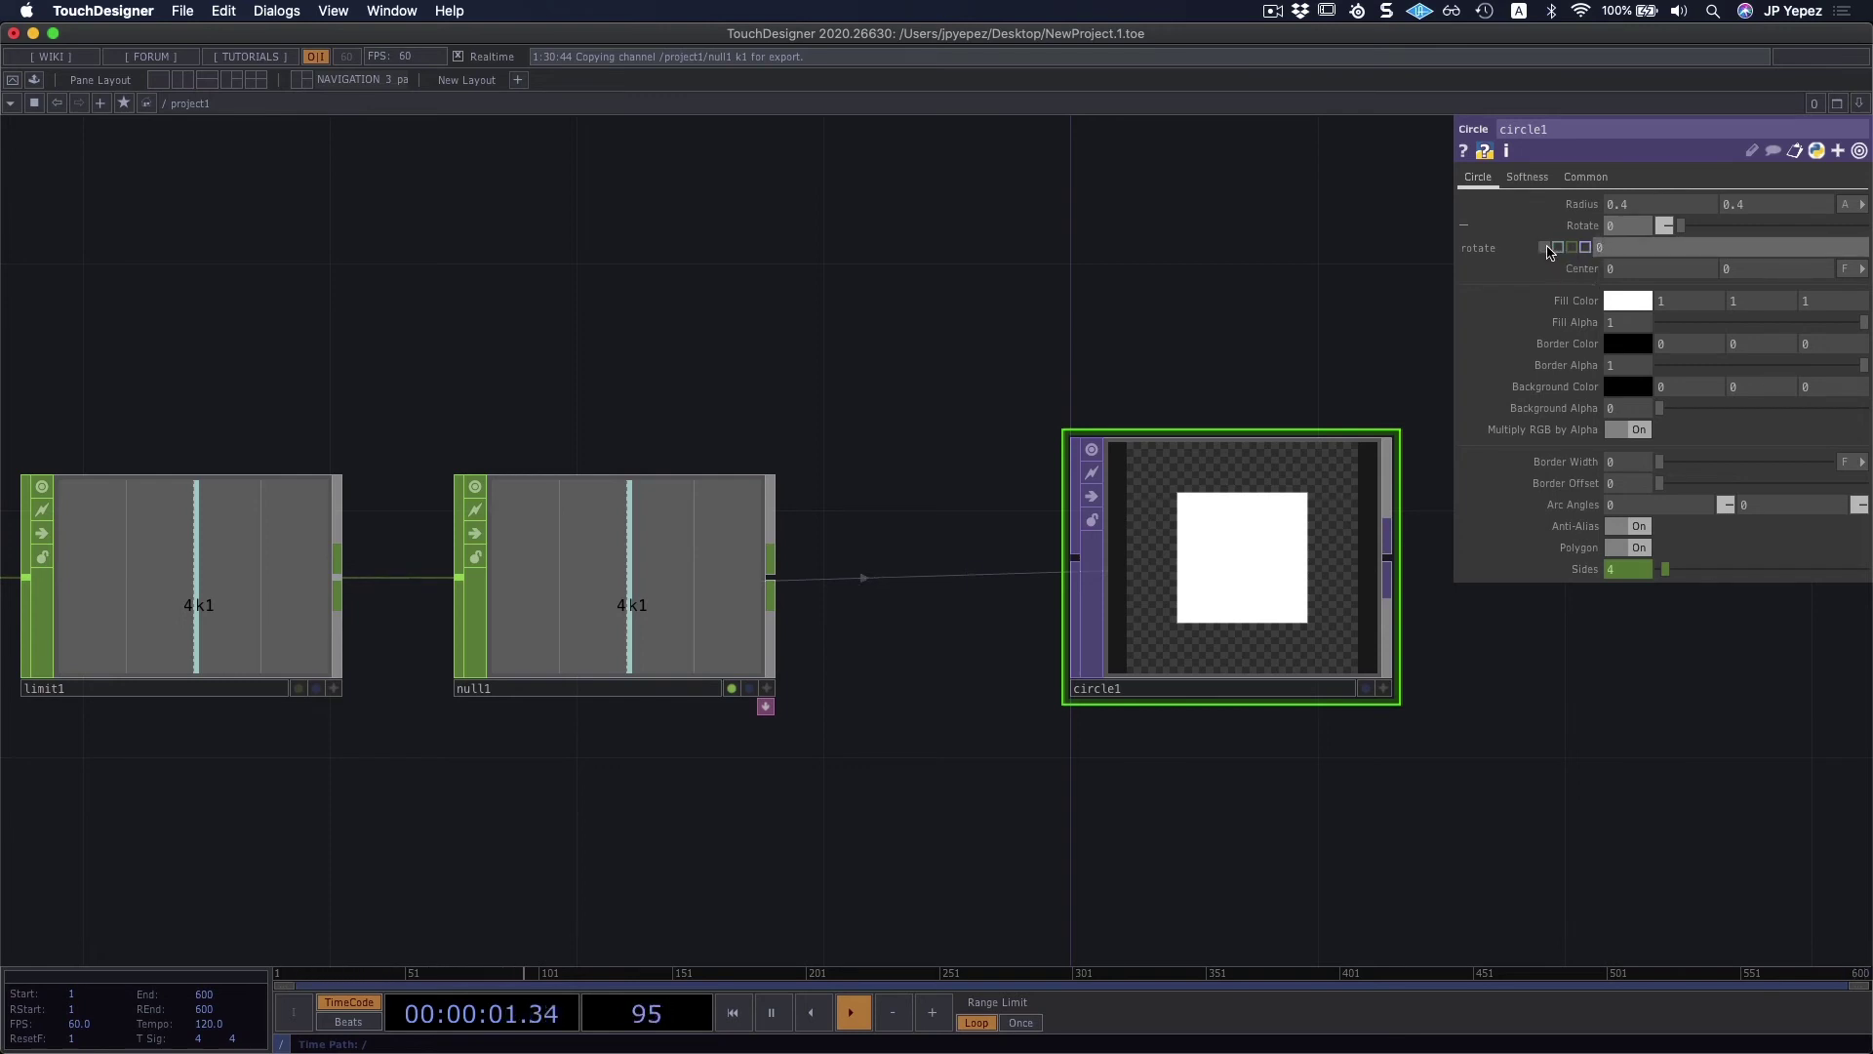
click(1598, 248)
text(90)
key(Return)
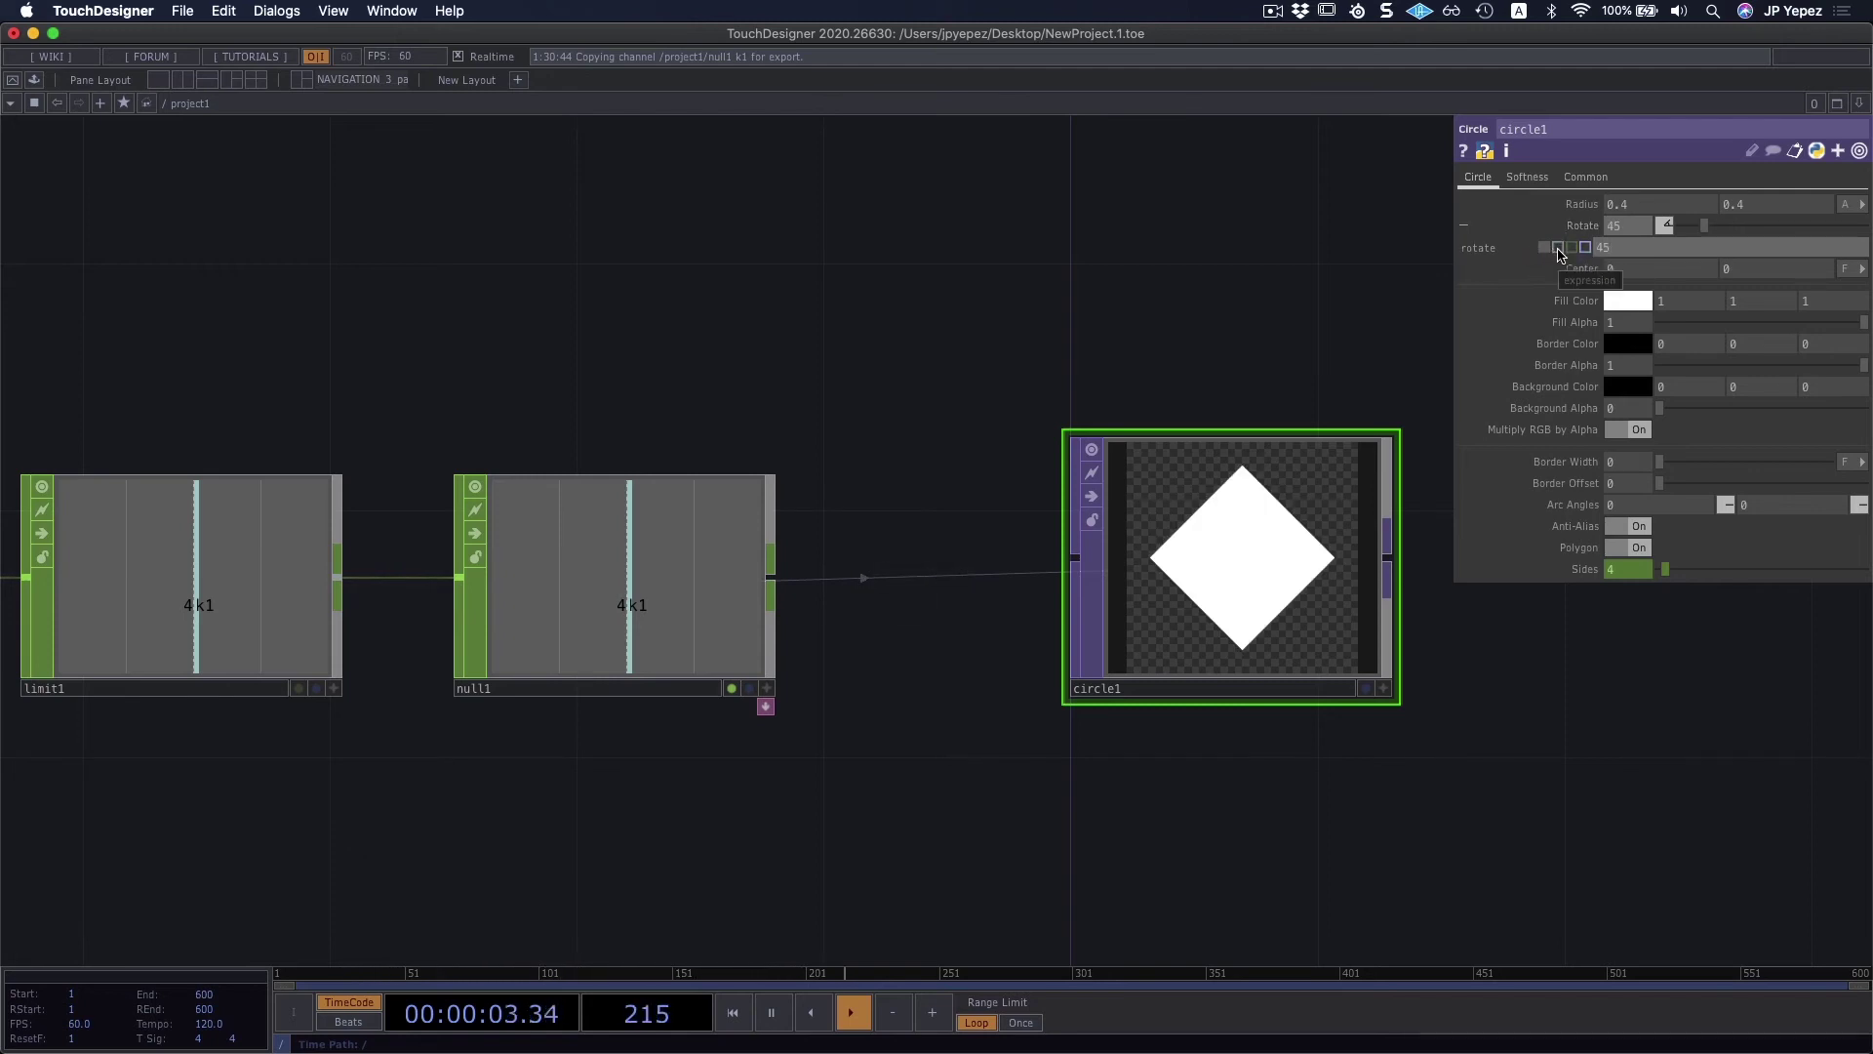
Step: Switch Rotate to expression mode as 45 + 45, then extend it with + 180
click(1558, 248)
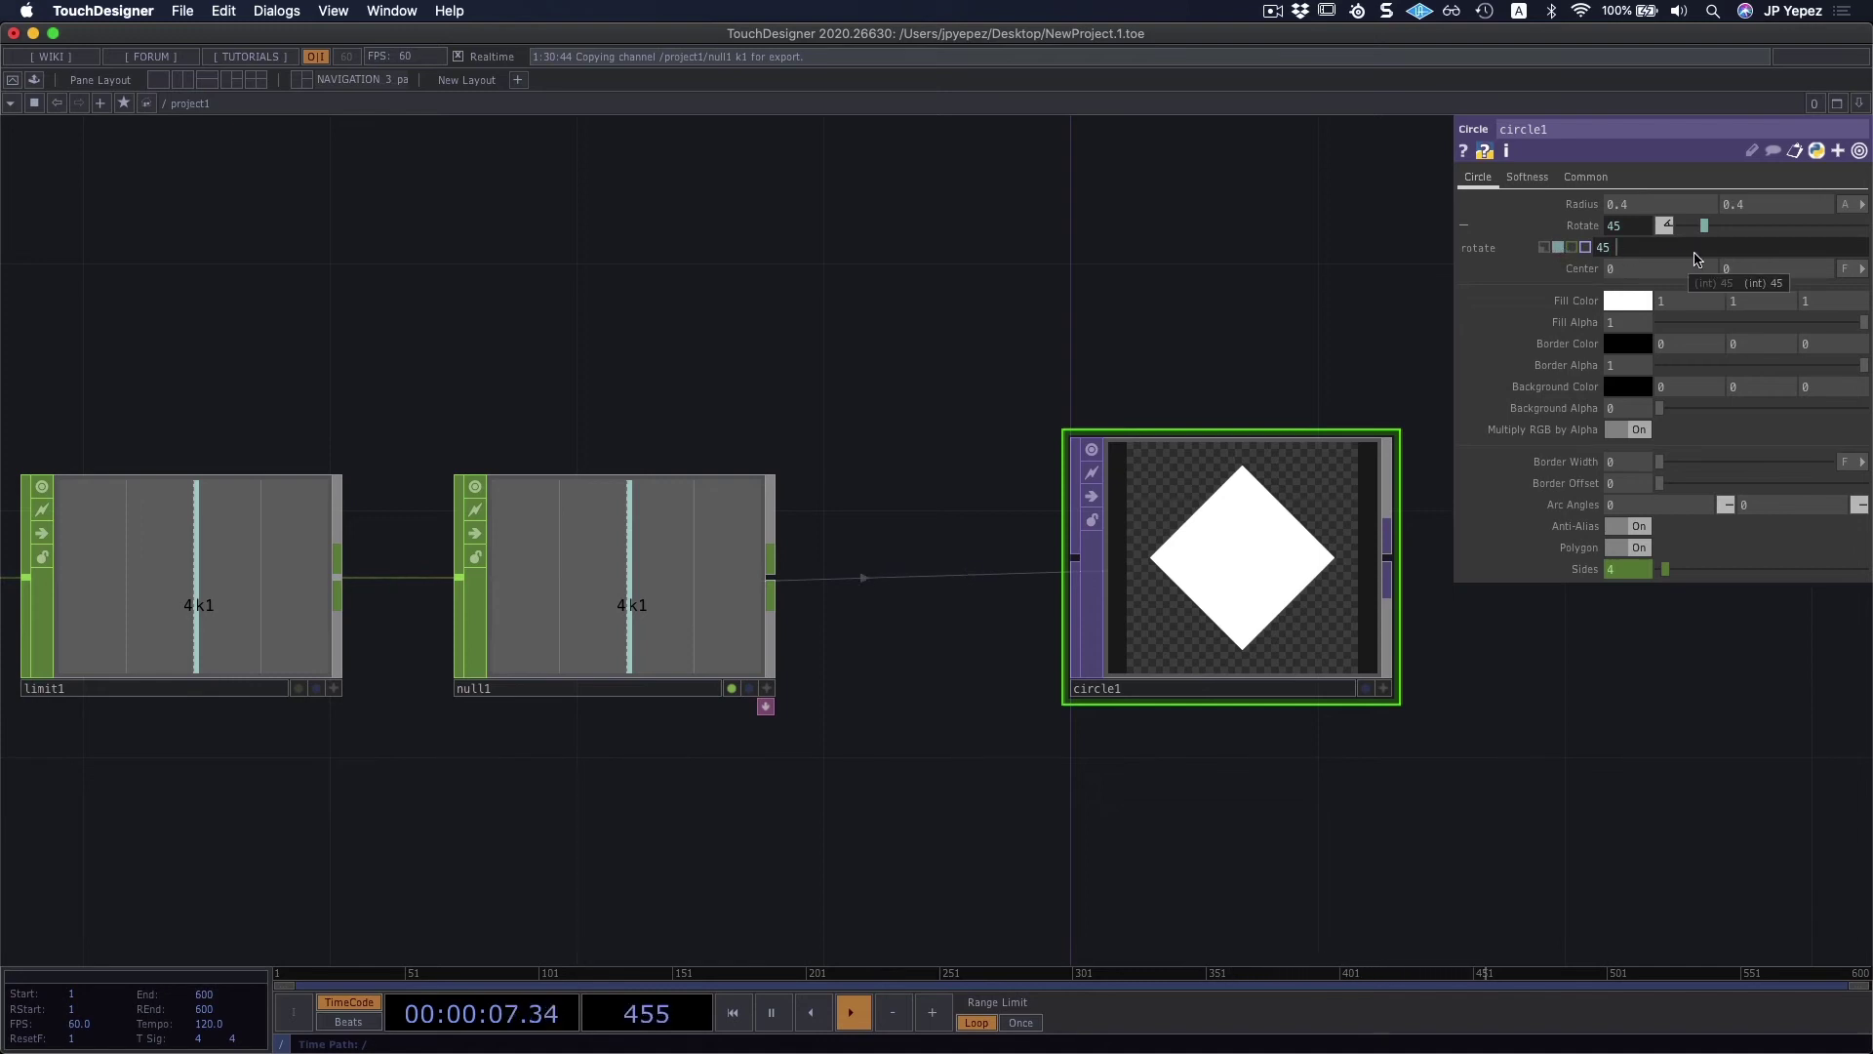
text(+ 45)
key(Return)
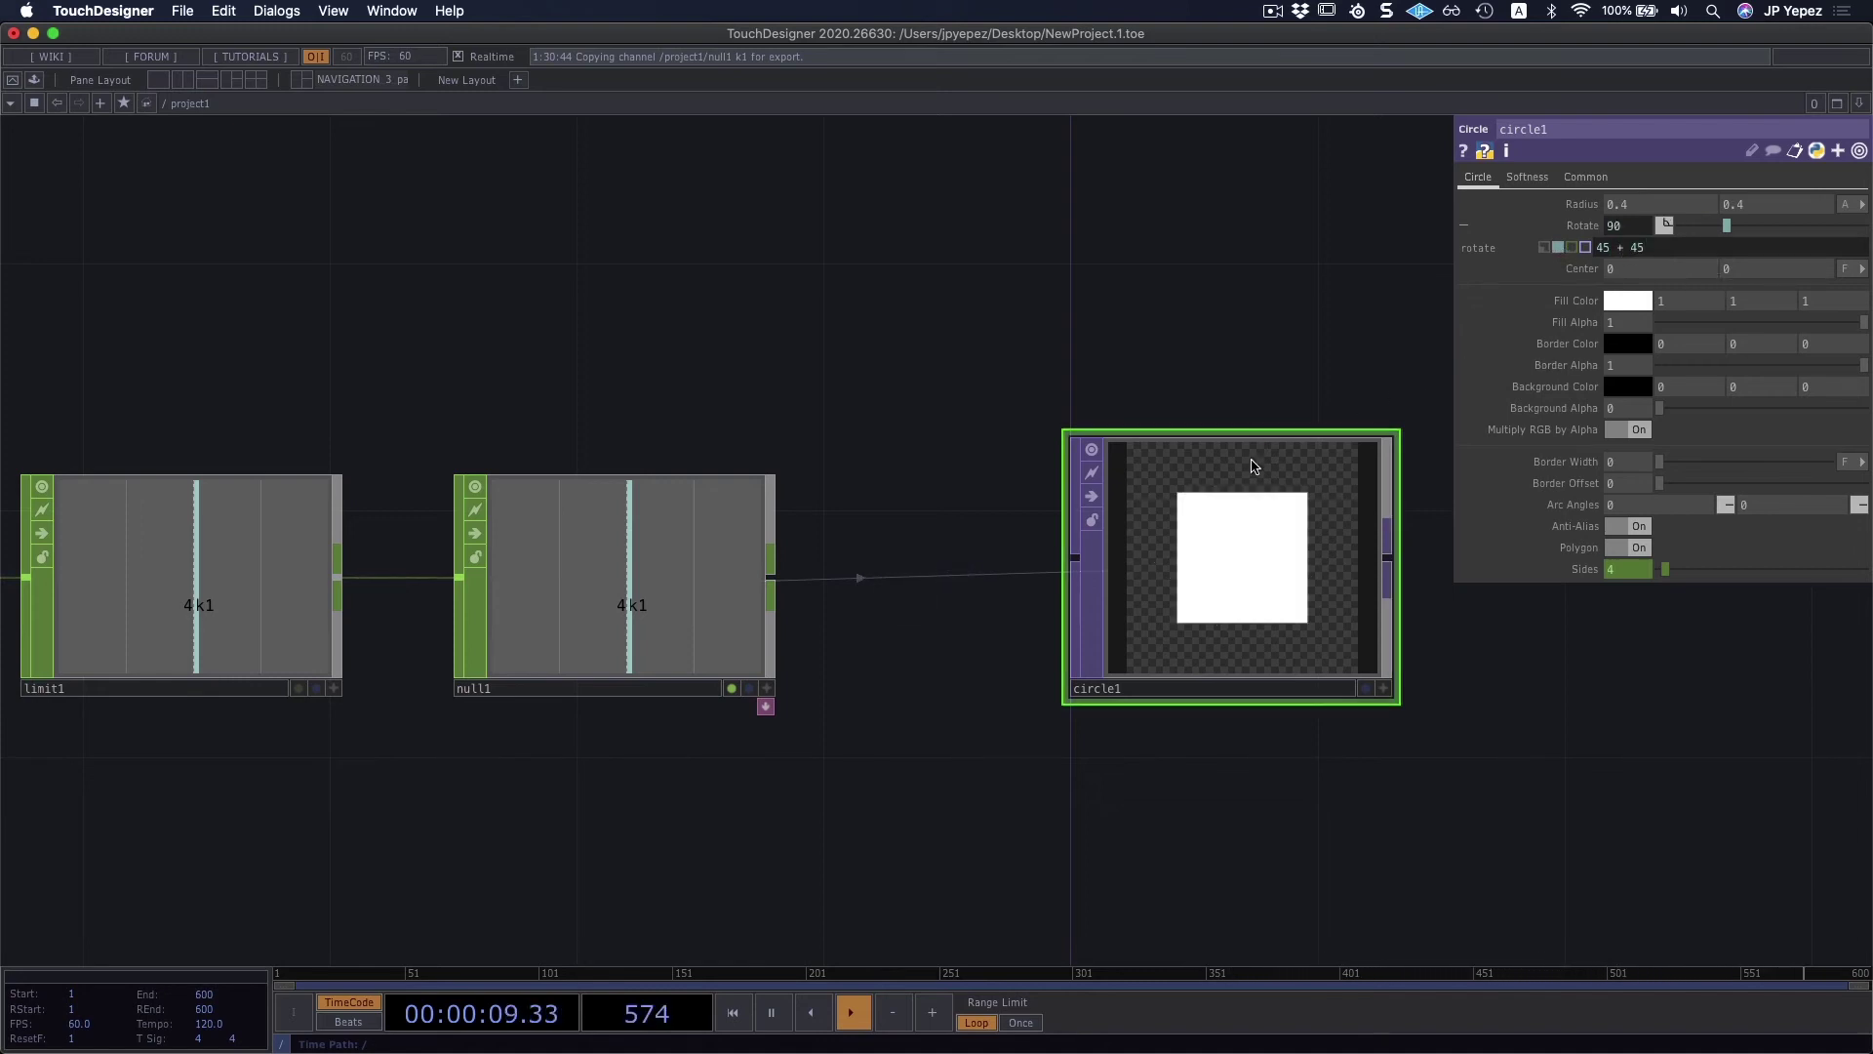
text(+ 180)
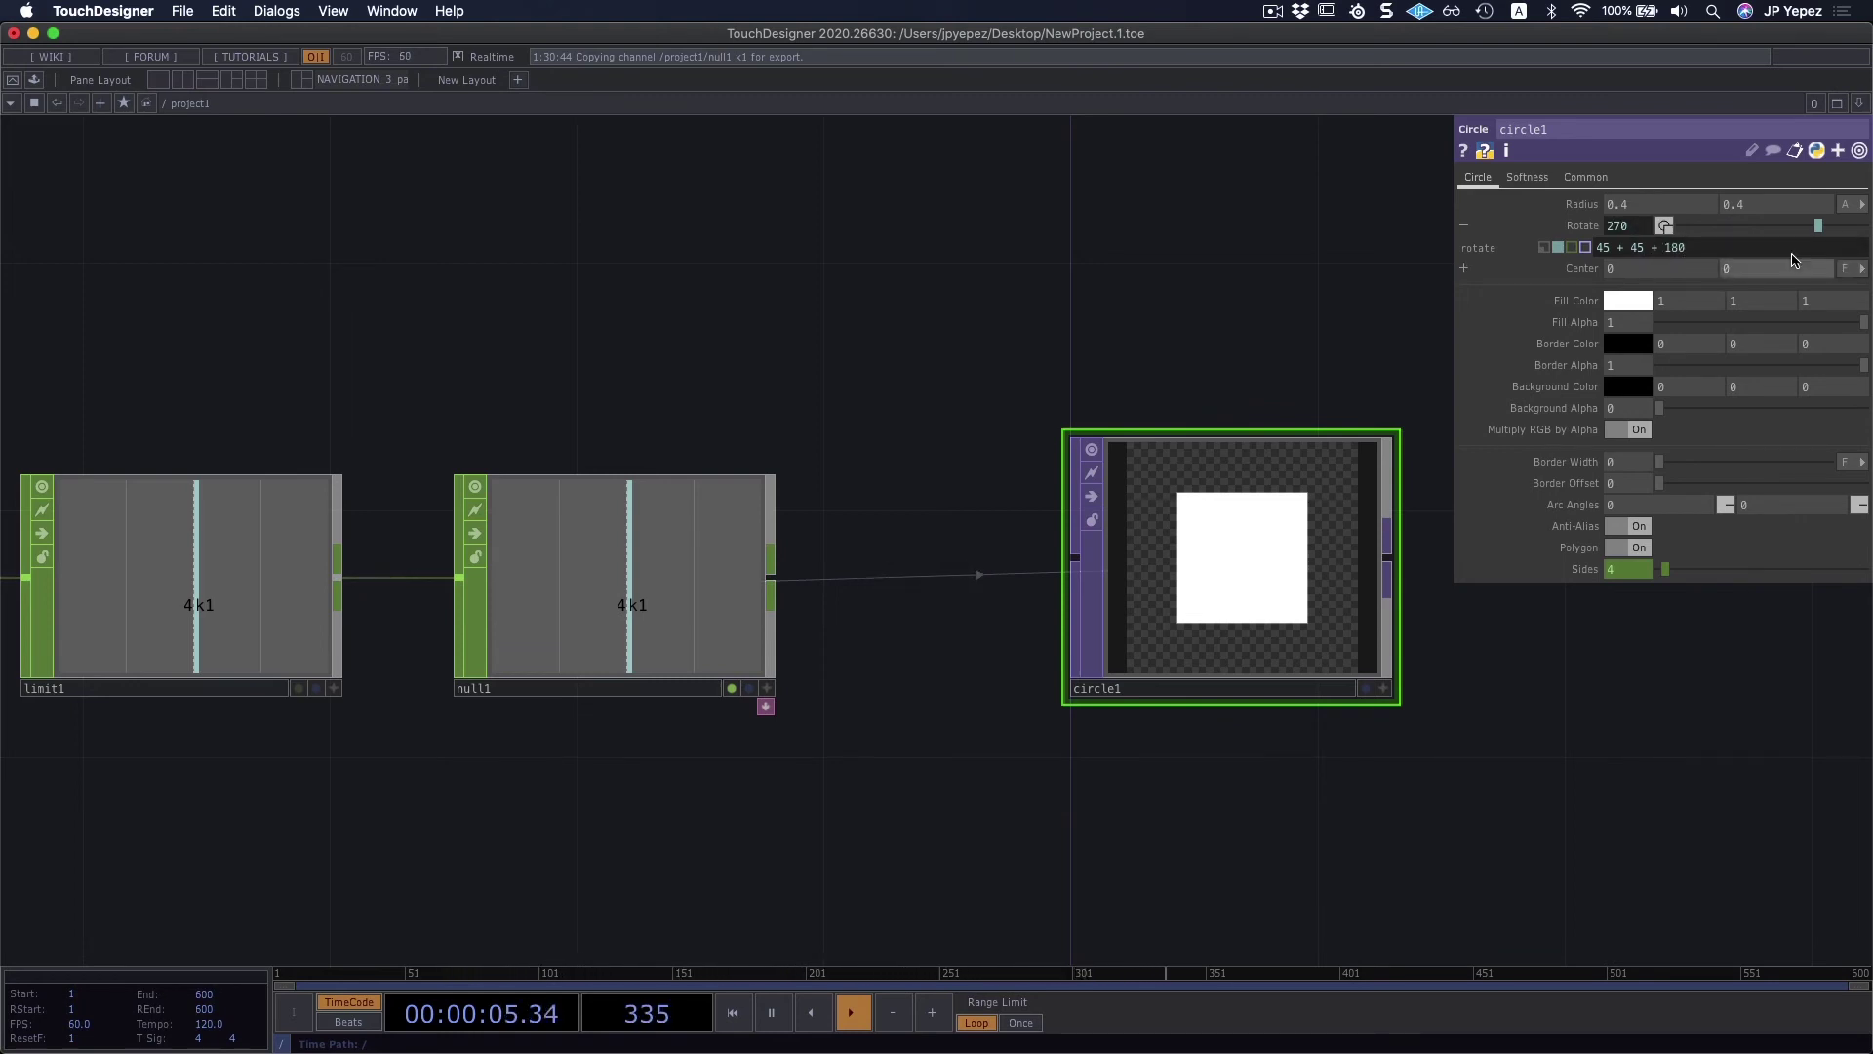
drag(1692, 249, 1579, 251)
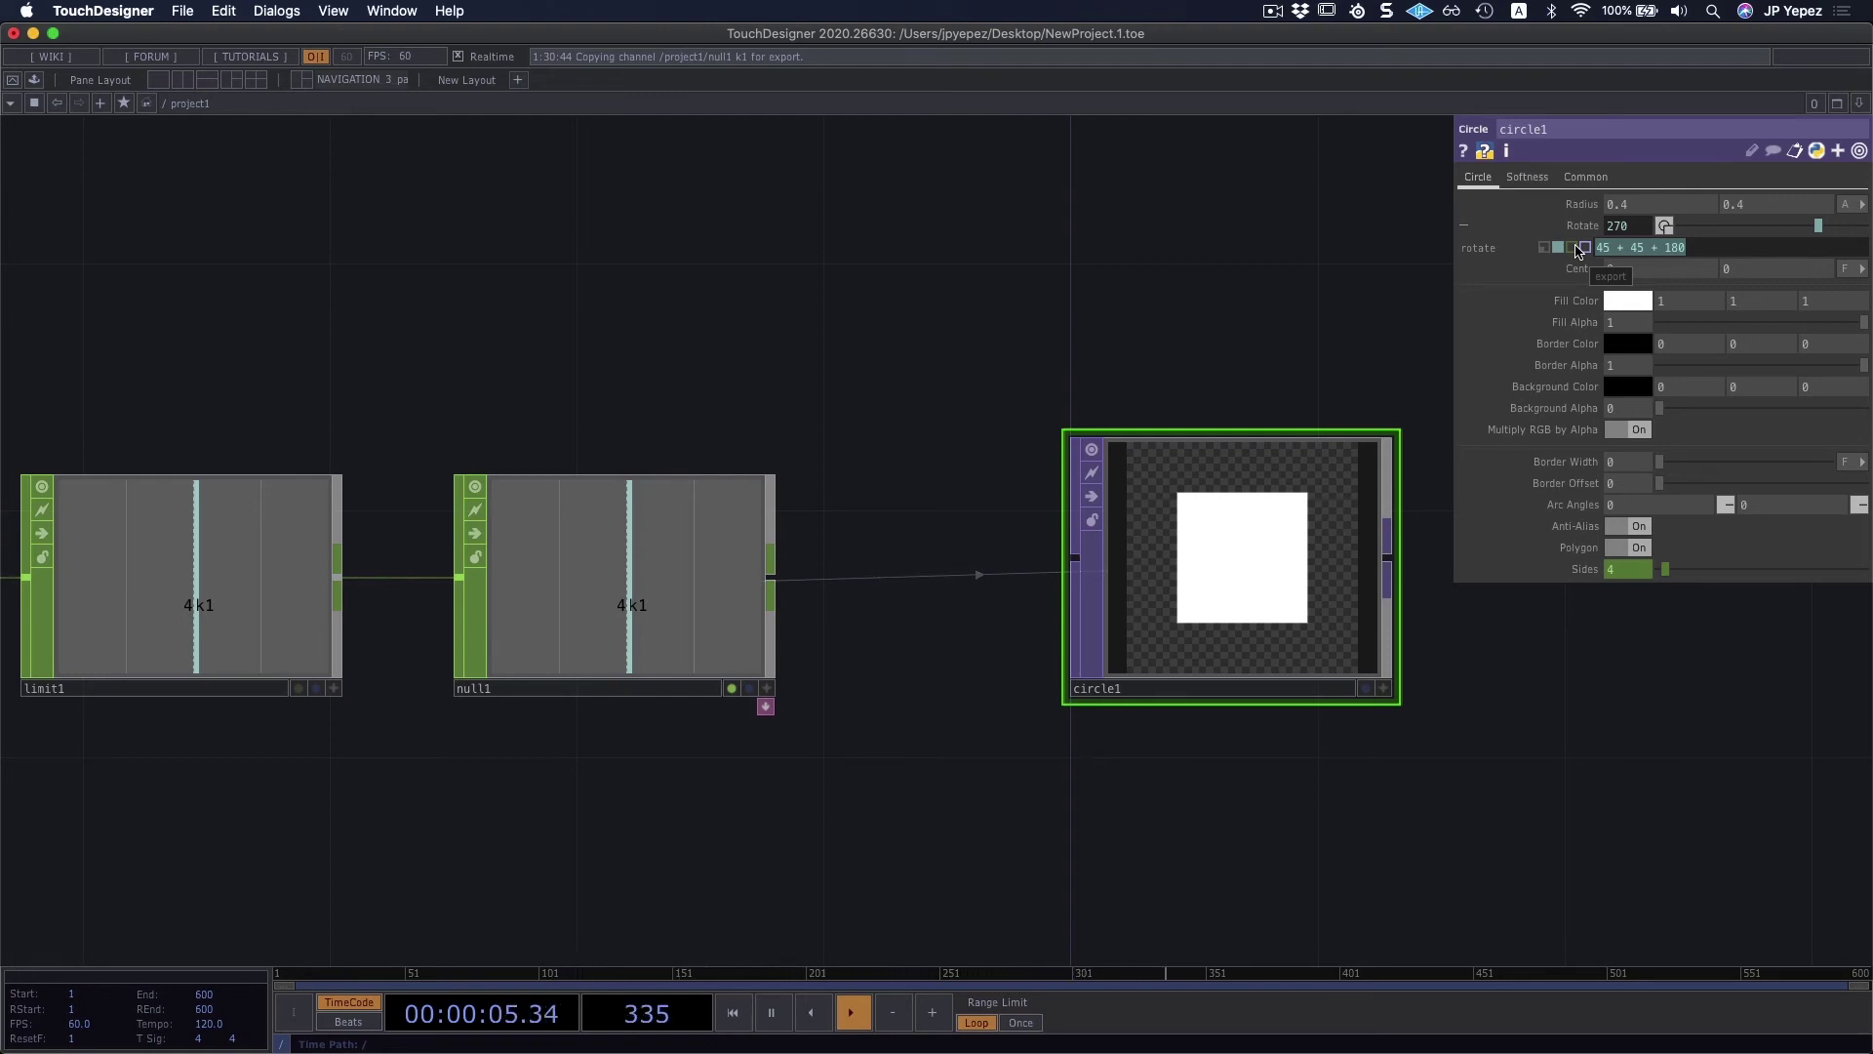
Step: Drive the rotation with absTime.seconds, trying a 10* multiplier and then 25*
text(ab)
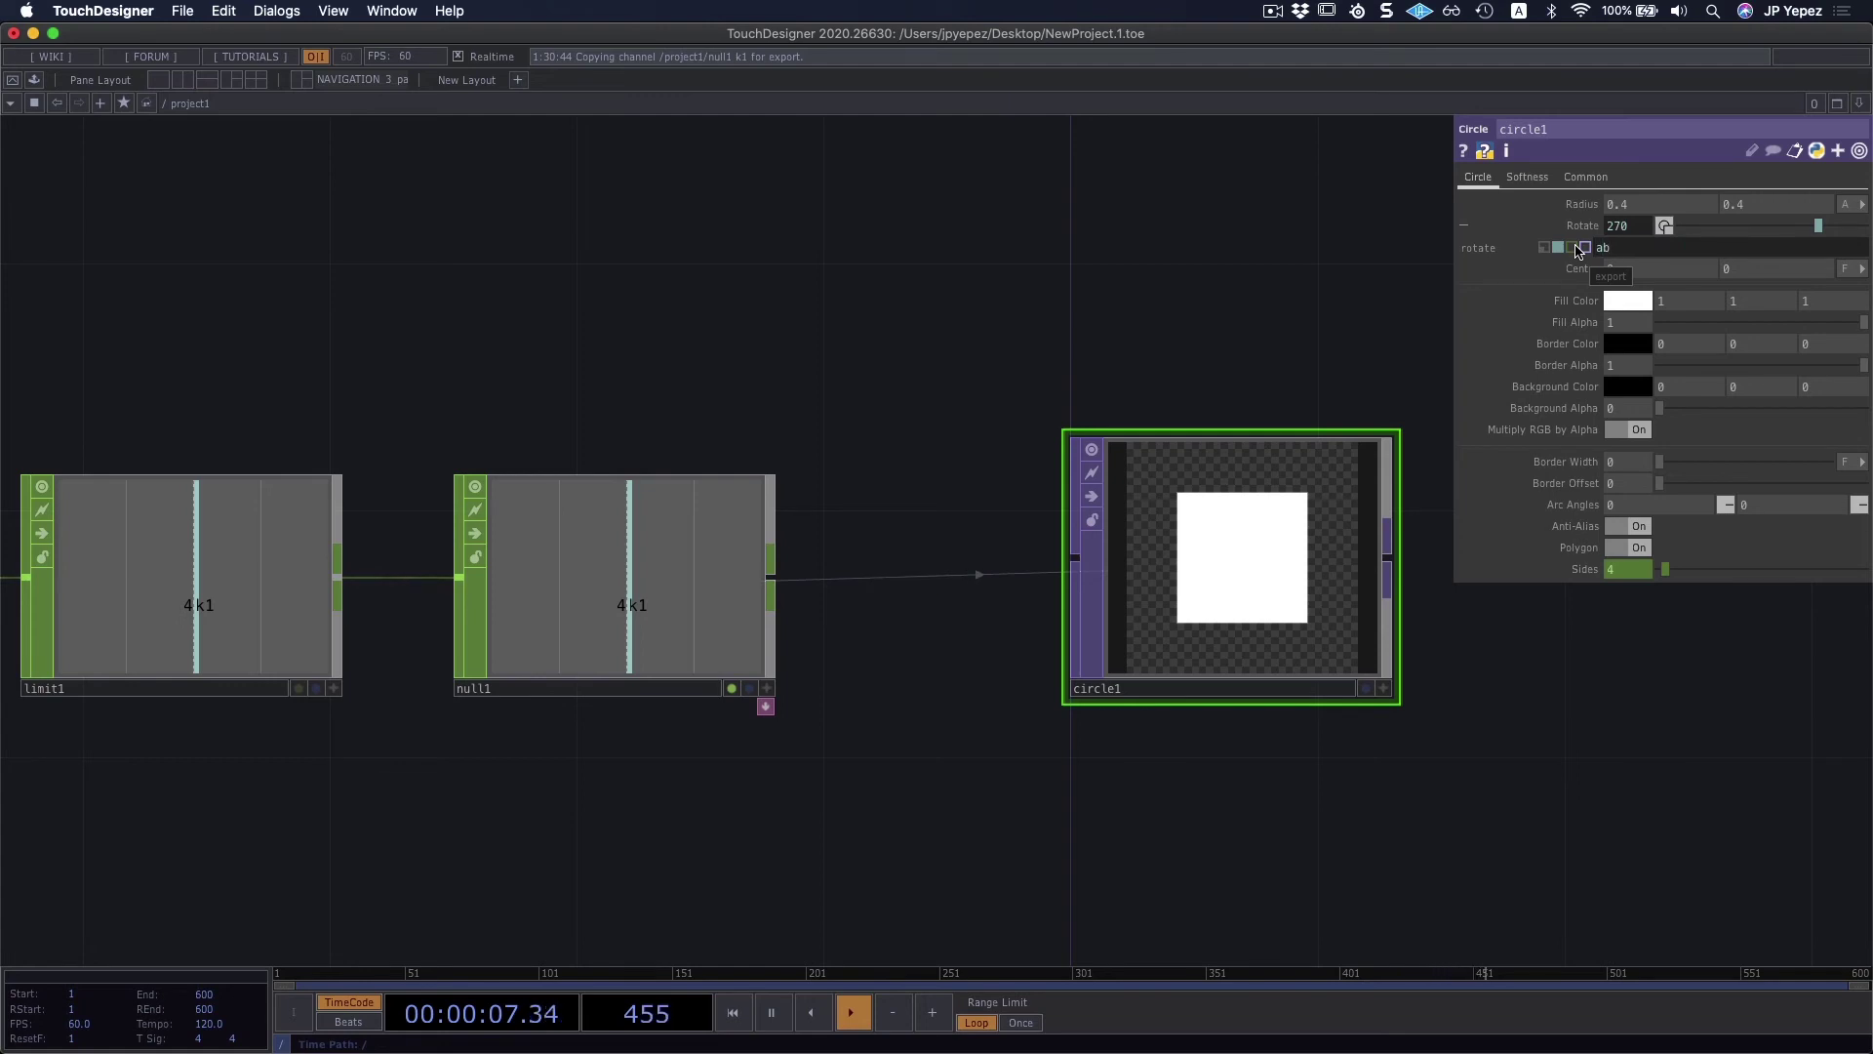
text(sTime.seconds)
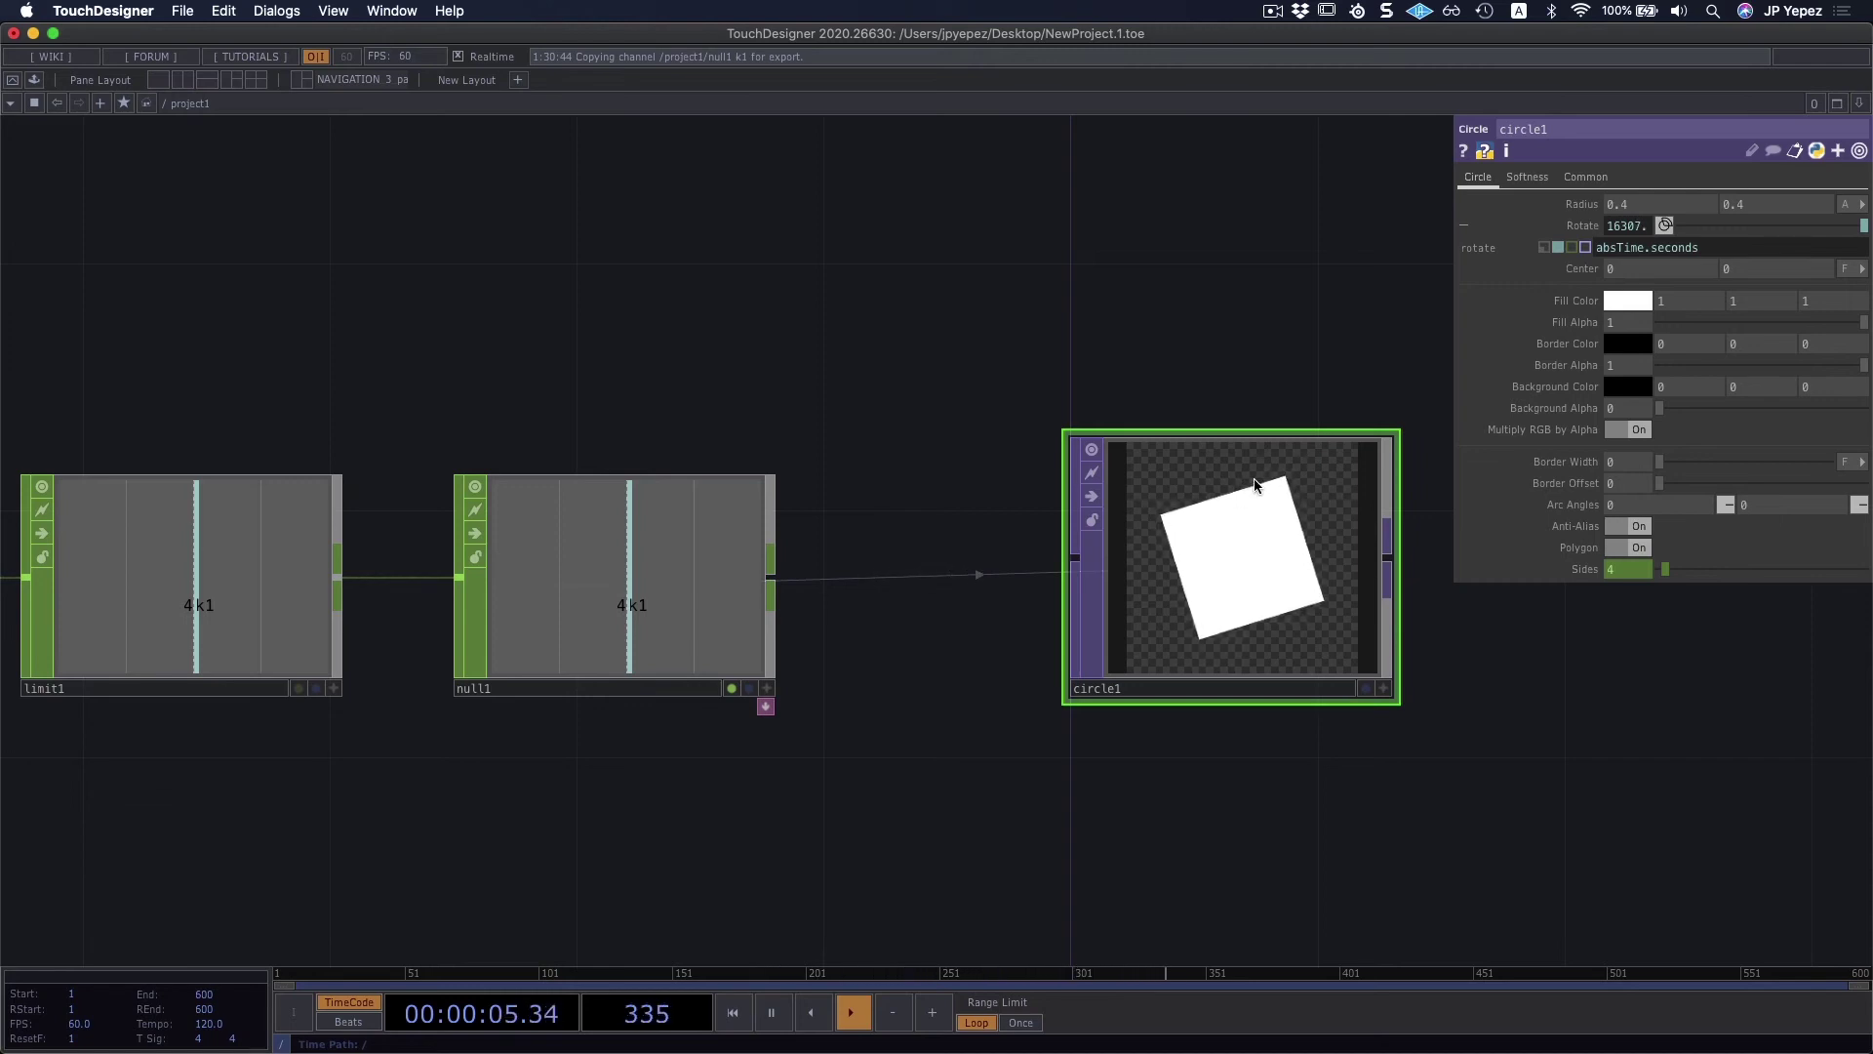
mouse_move(1610, 252)
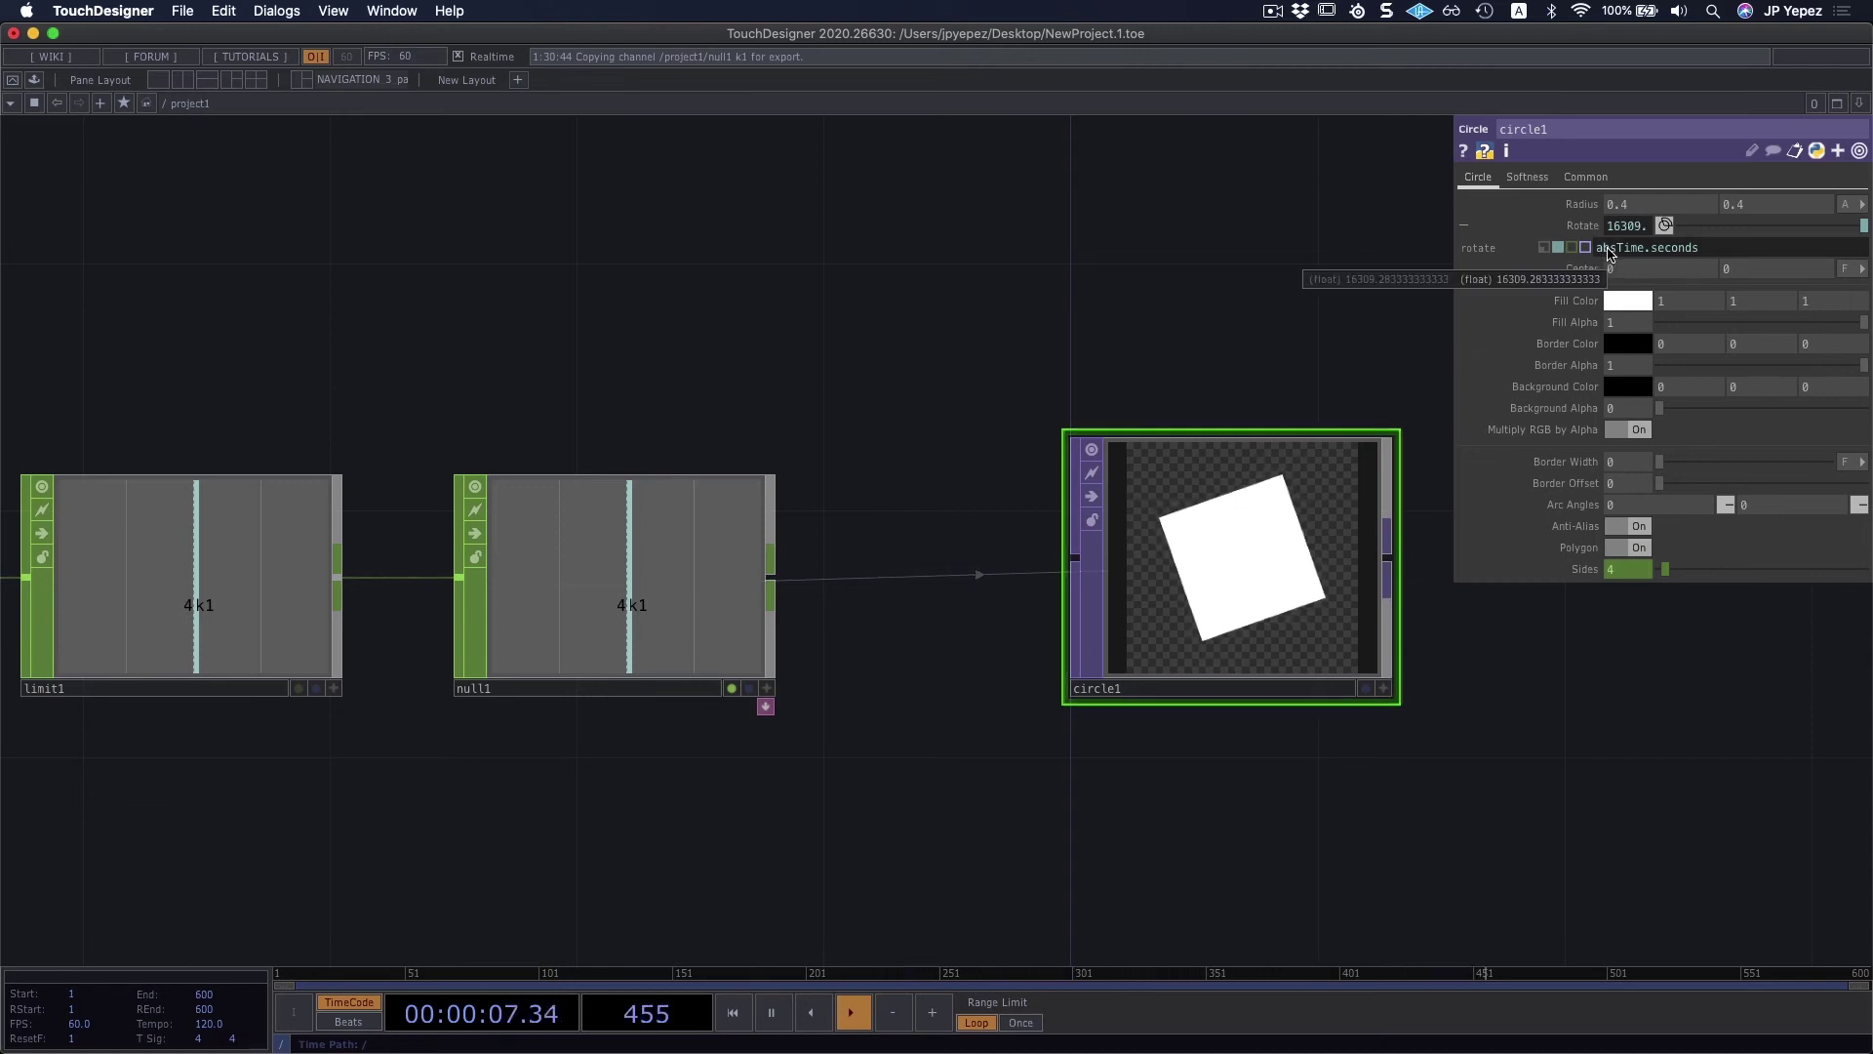
text(10 *)
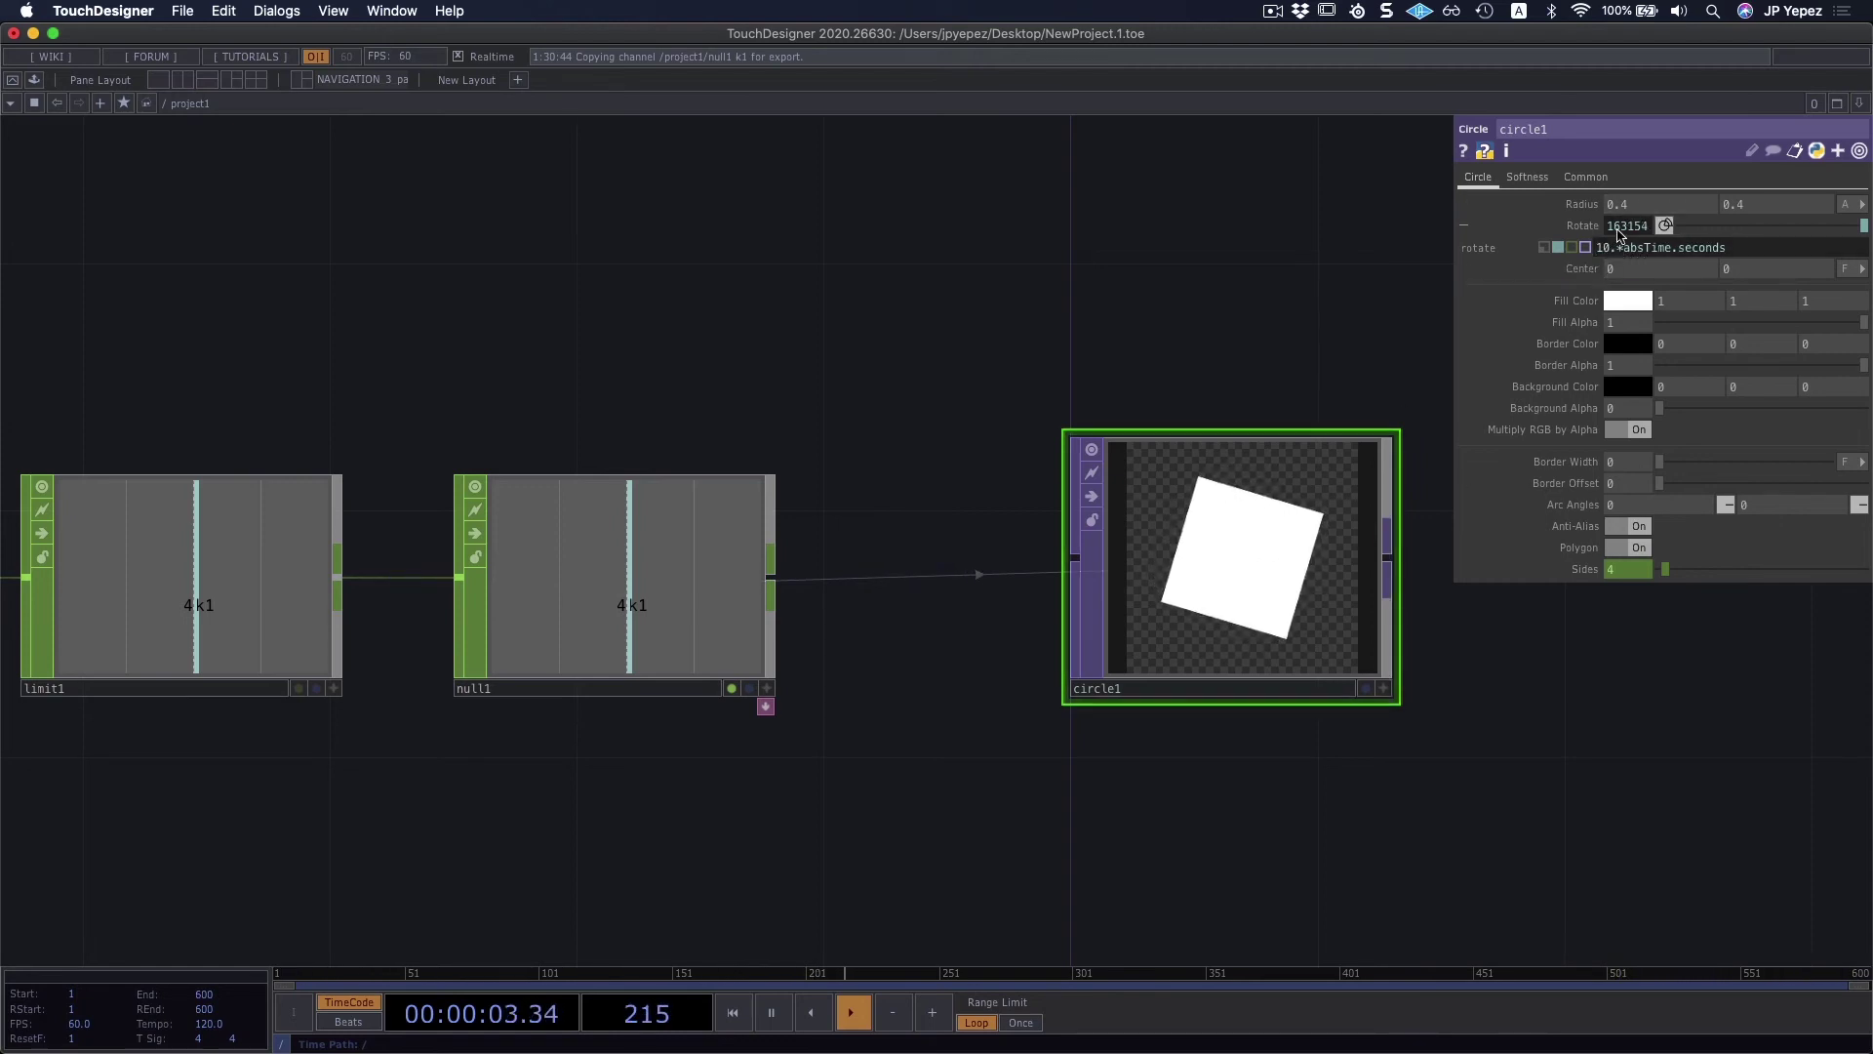
key(BackSpace)
key(BackSpace)
text(25)
key(Return)
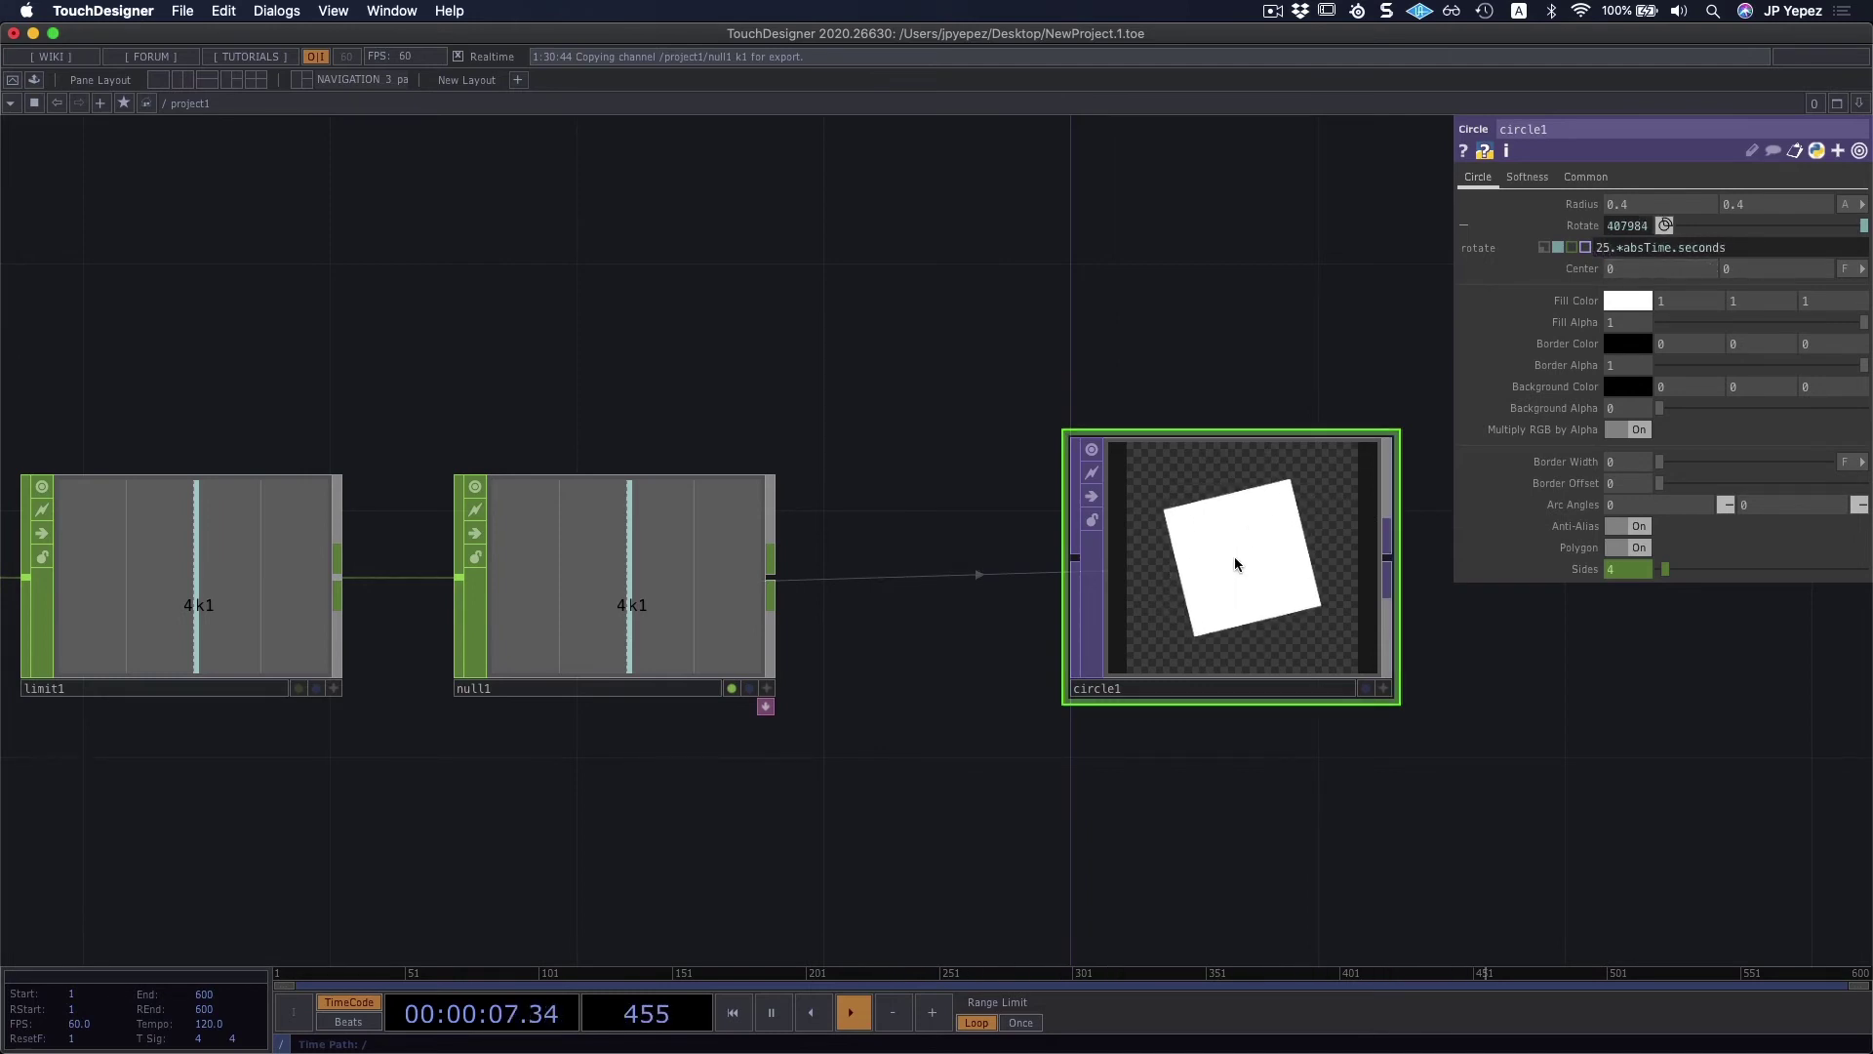
Step: Reselect the whole Rotate expression and begin retyping it as absTime
drag(1271, 724, 1252, 722)
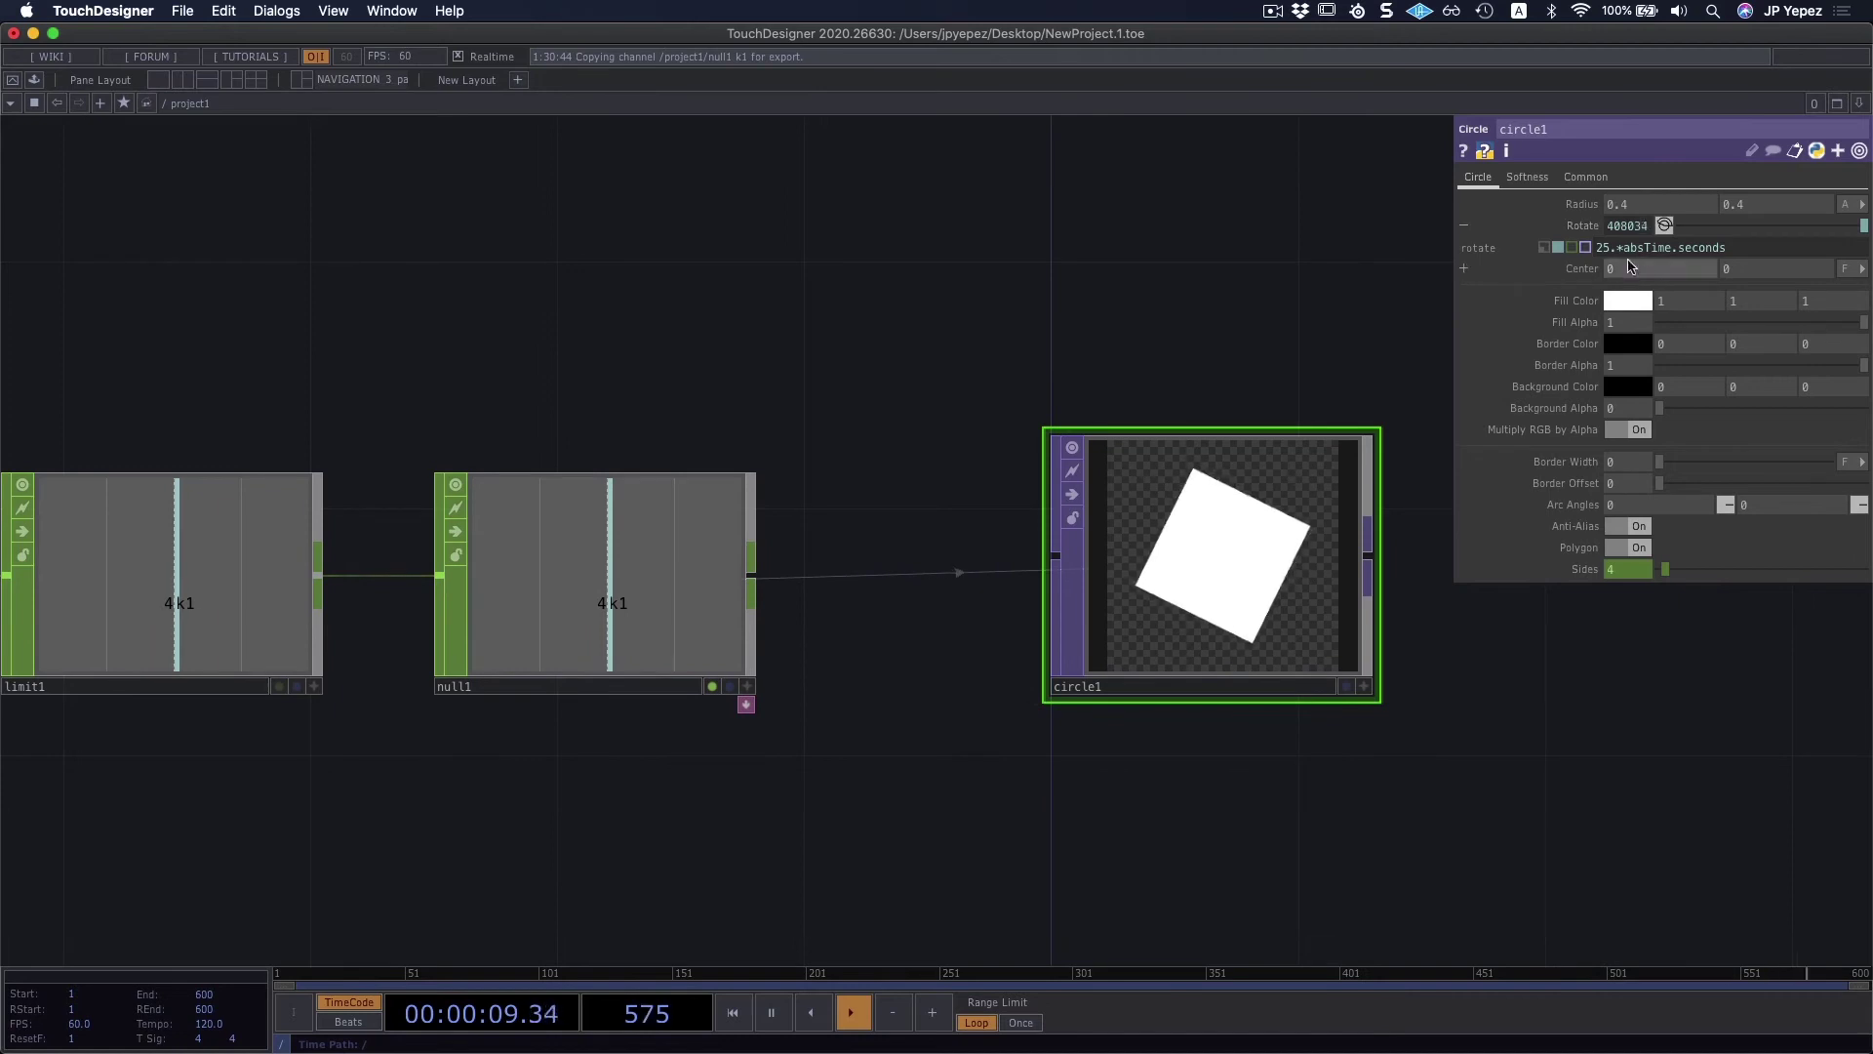
drag(1742, 254, 1521, 263)
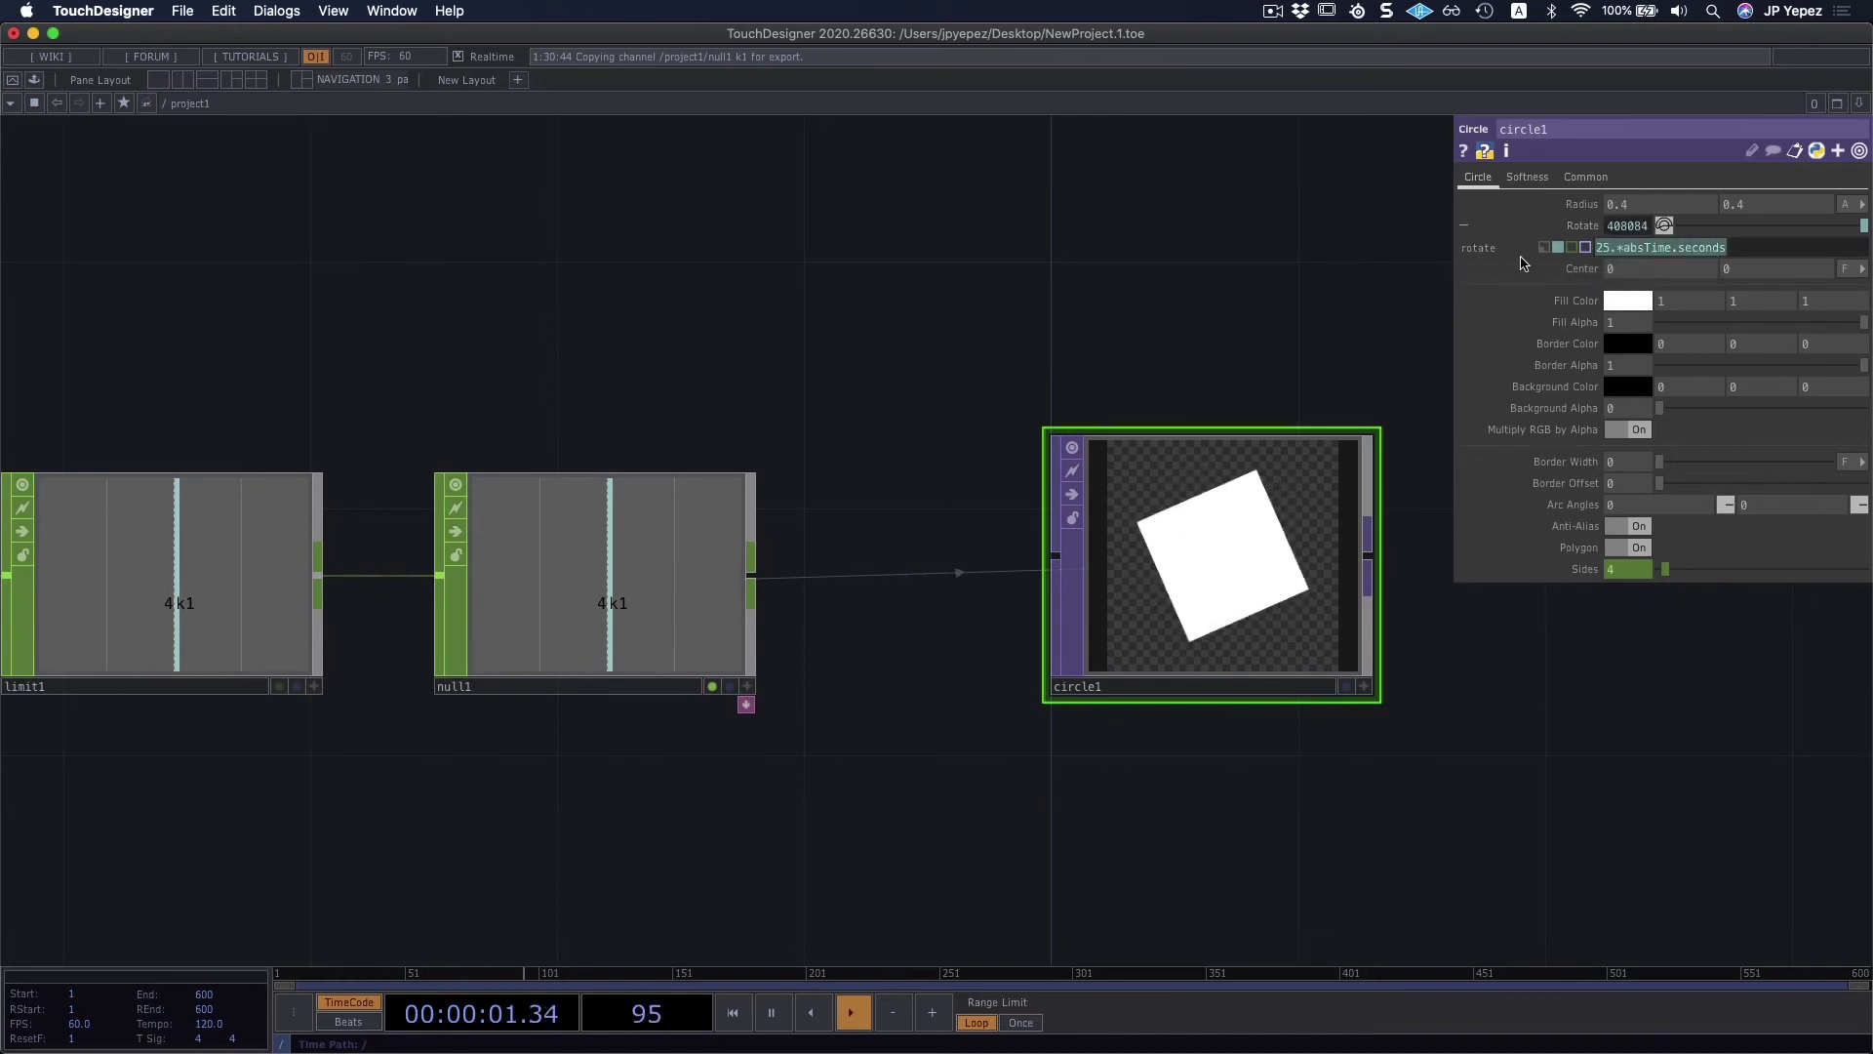
text(a)
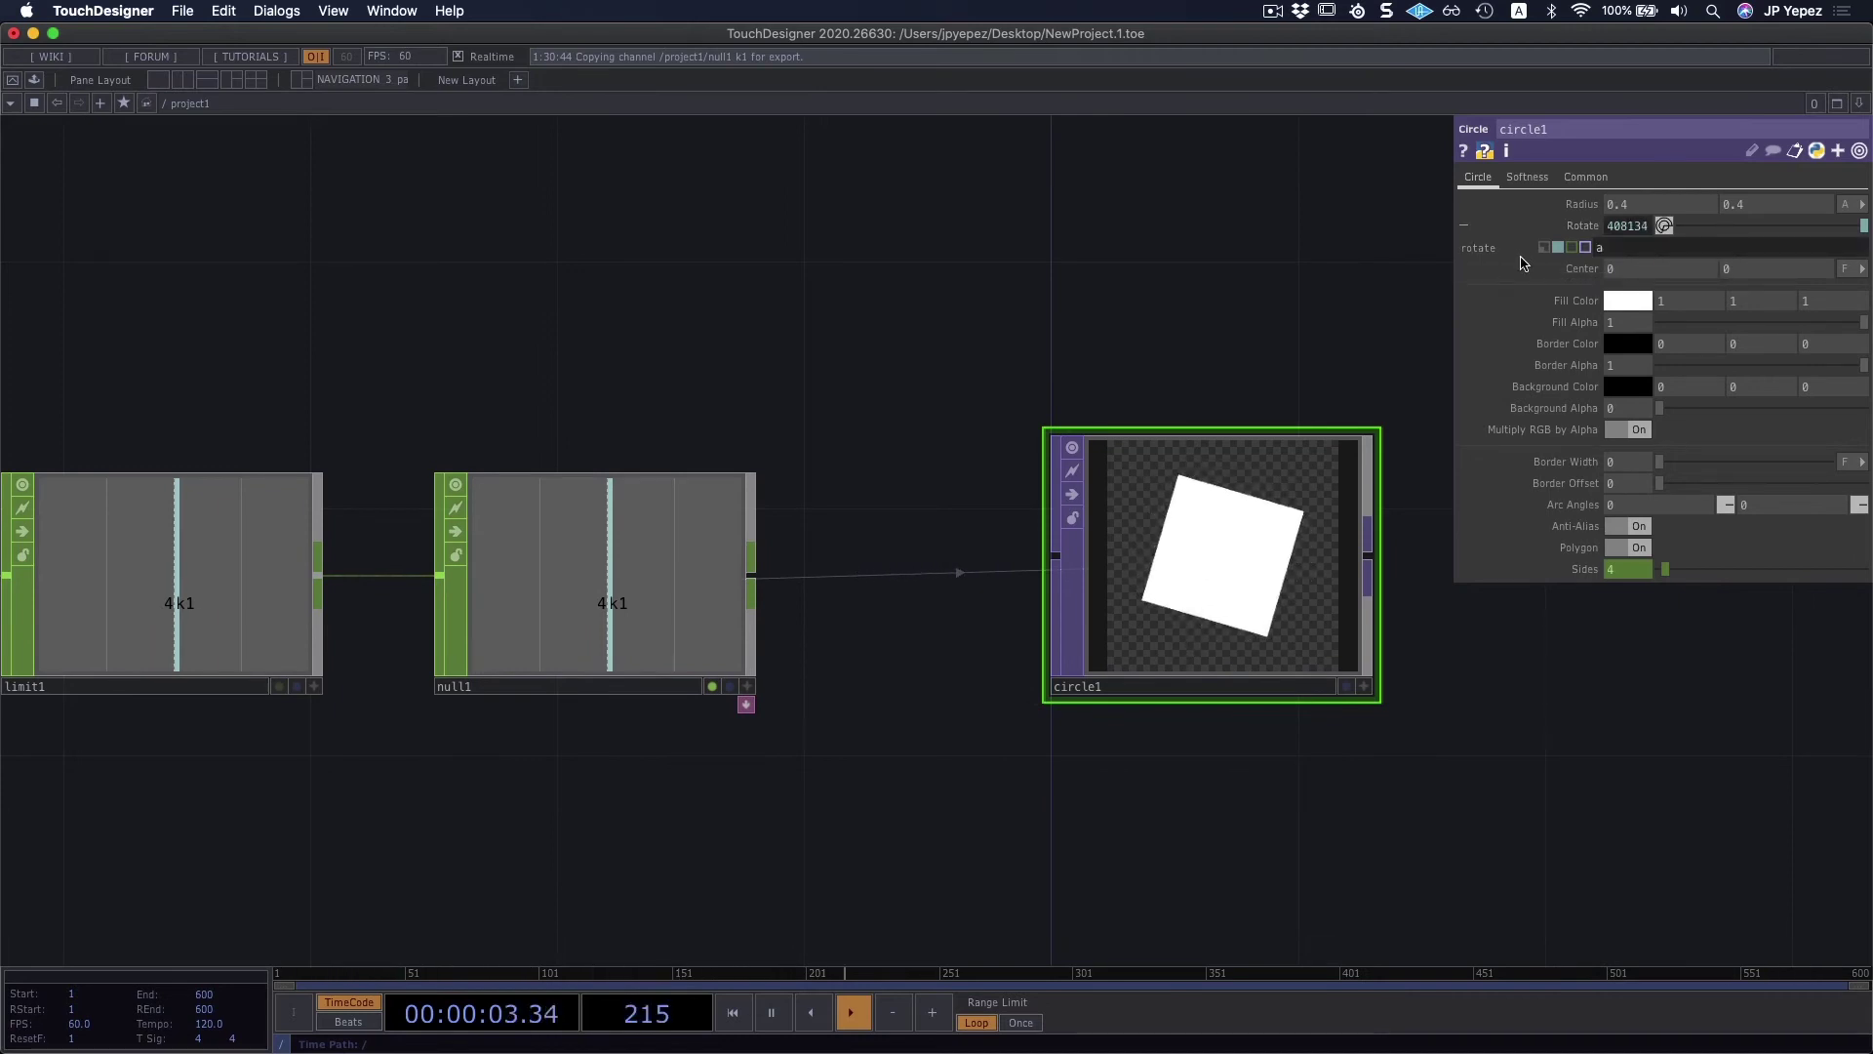
text(bTim)
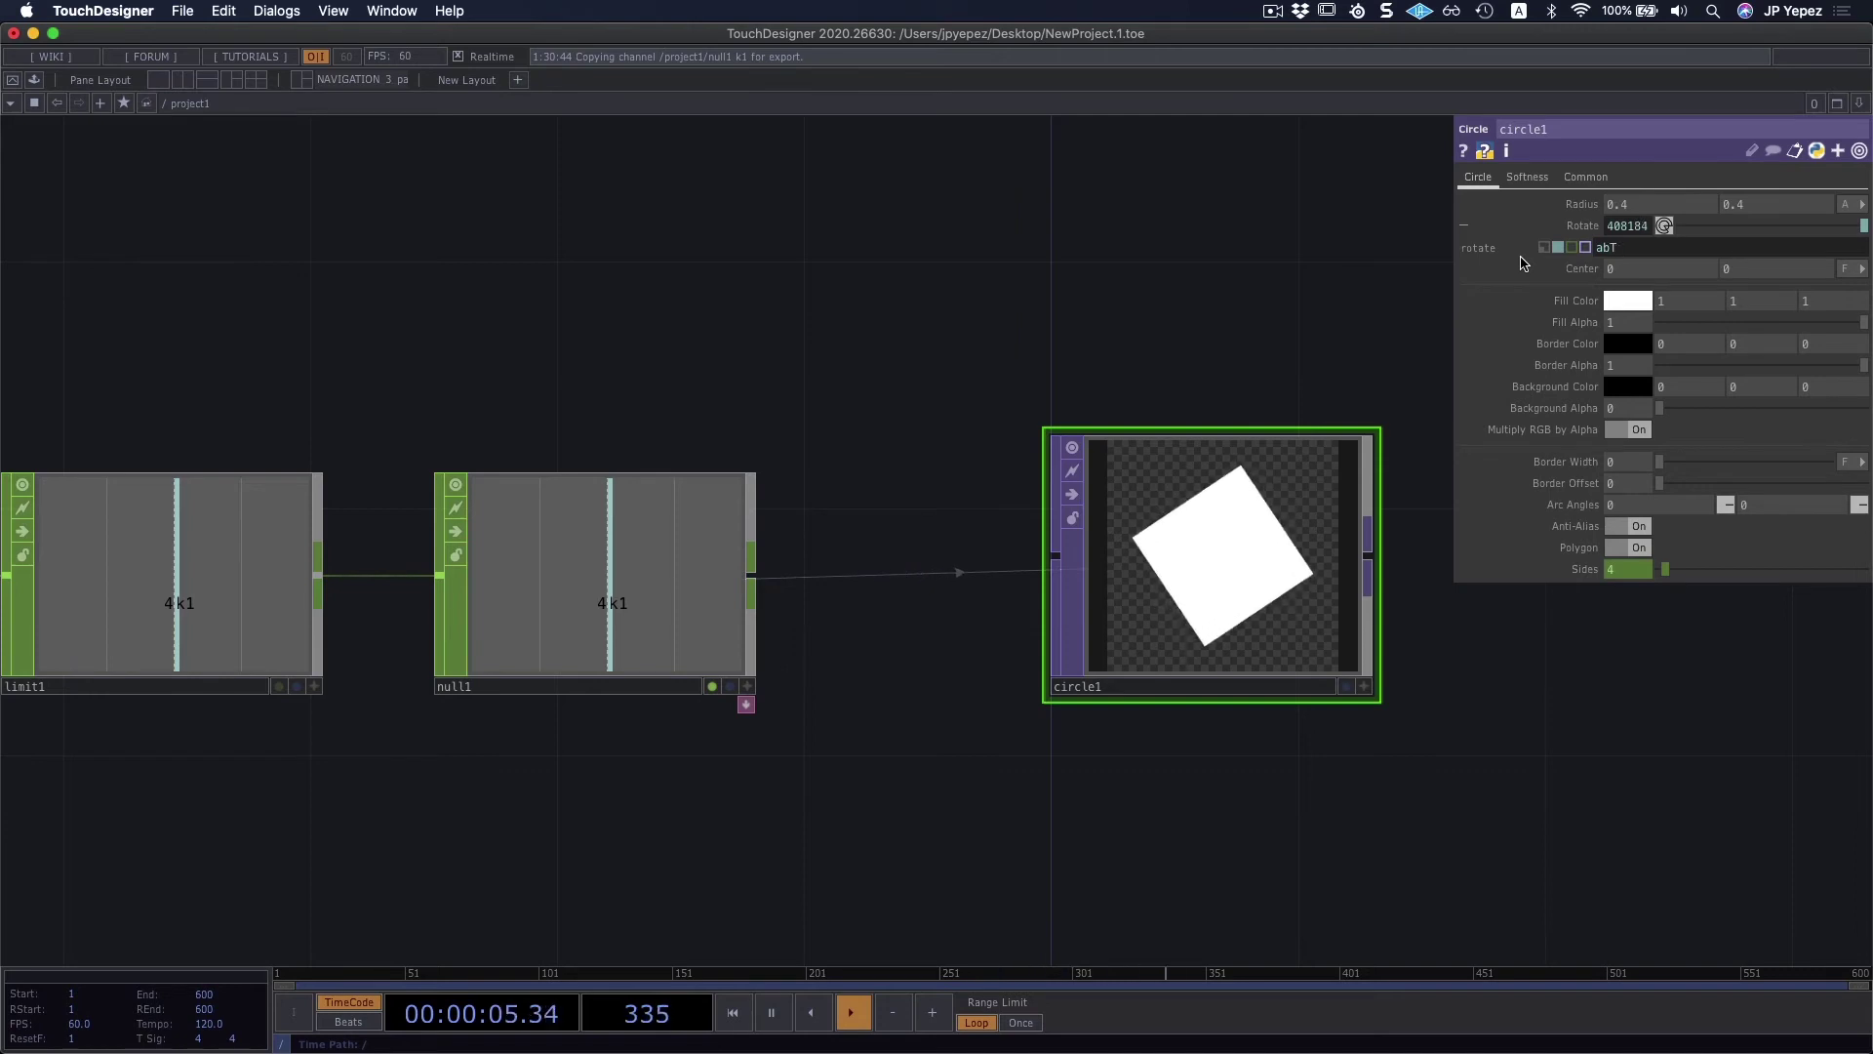
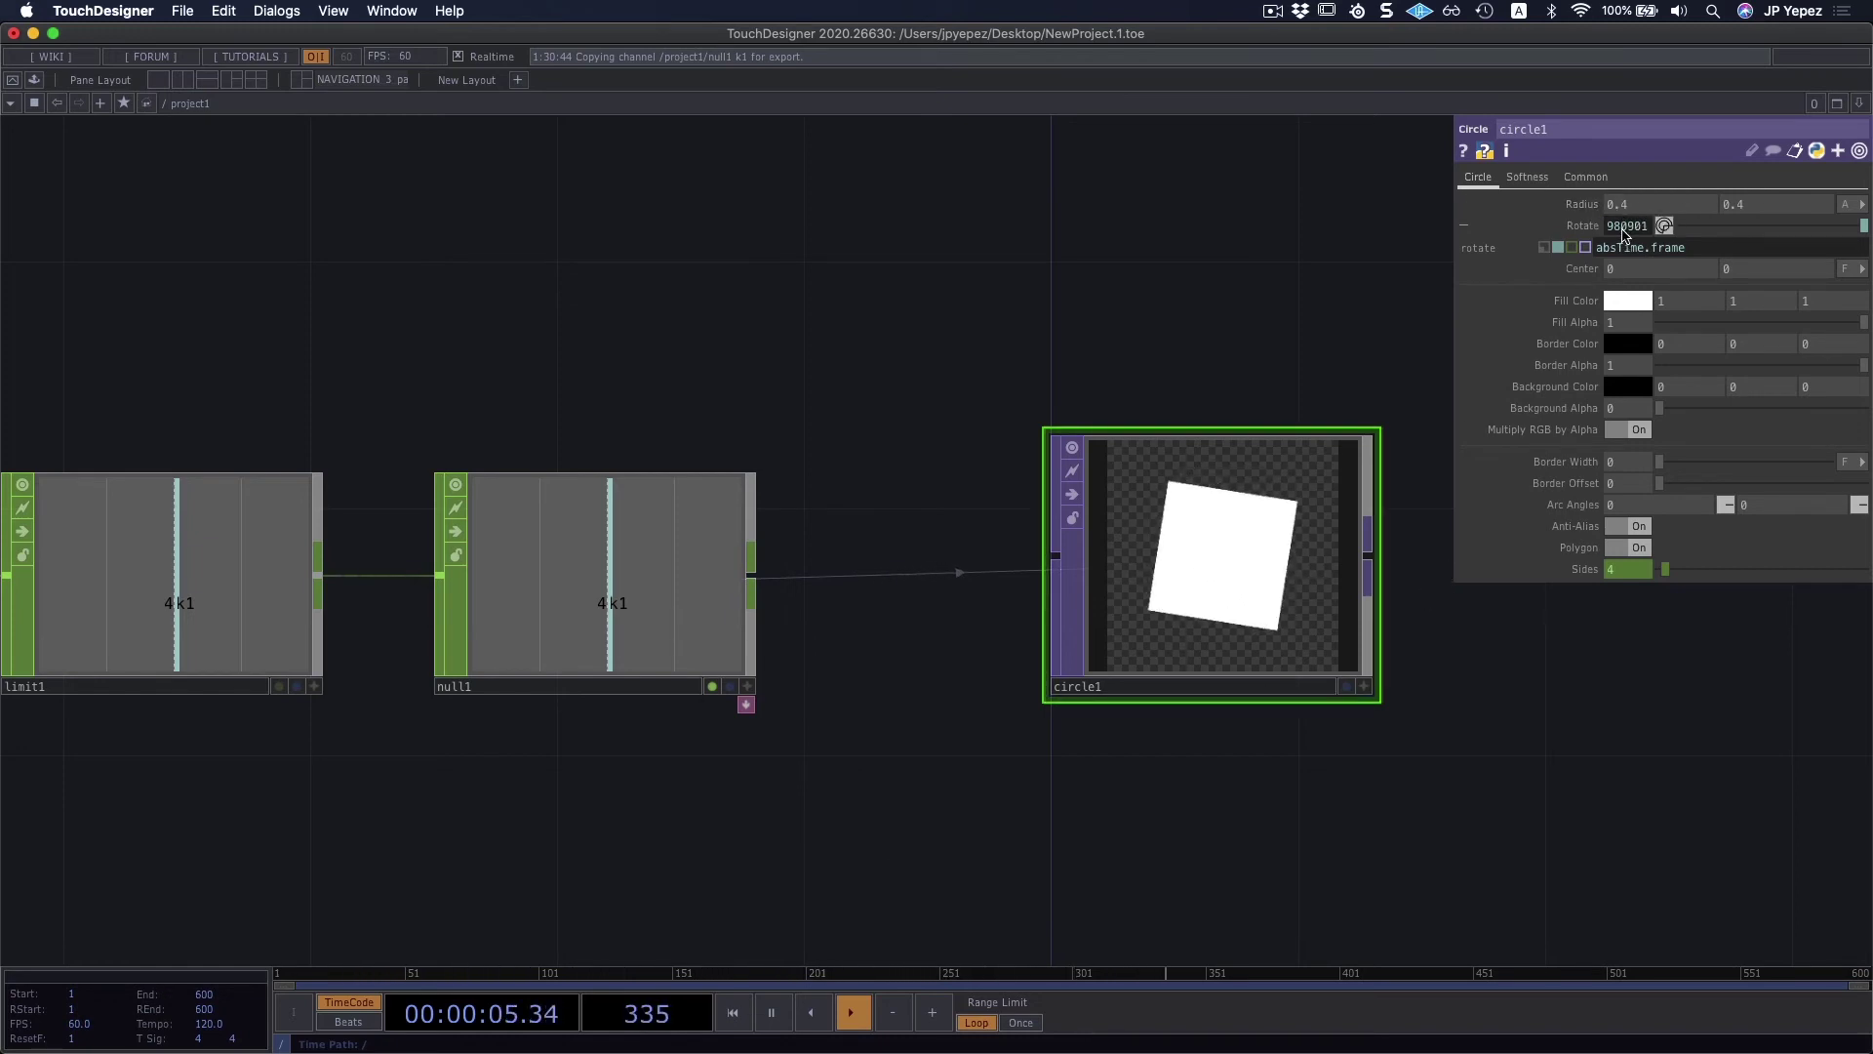
Step: Select all 11 operators in the network and delete them, leaving an empty canvas
mouse_move(944, 338)
mouse_down()
mouse_move(928, 343)
mouse_move(956, 353)
mouse_up()
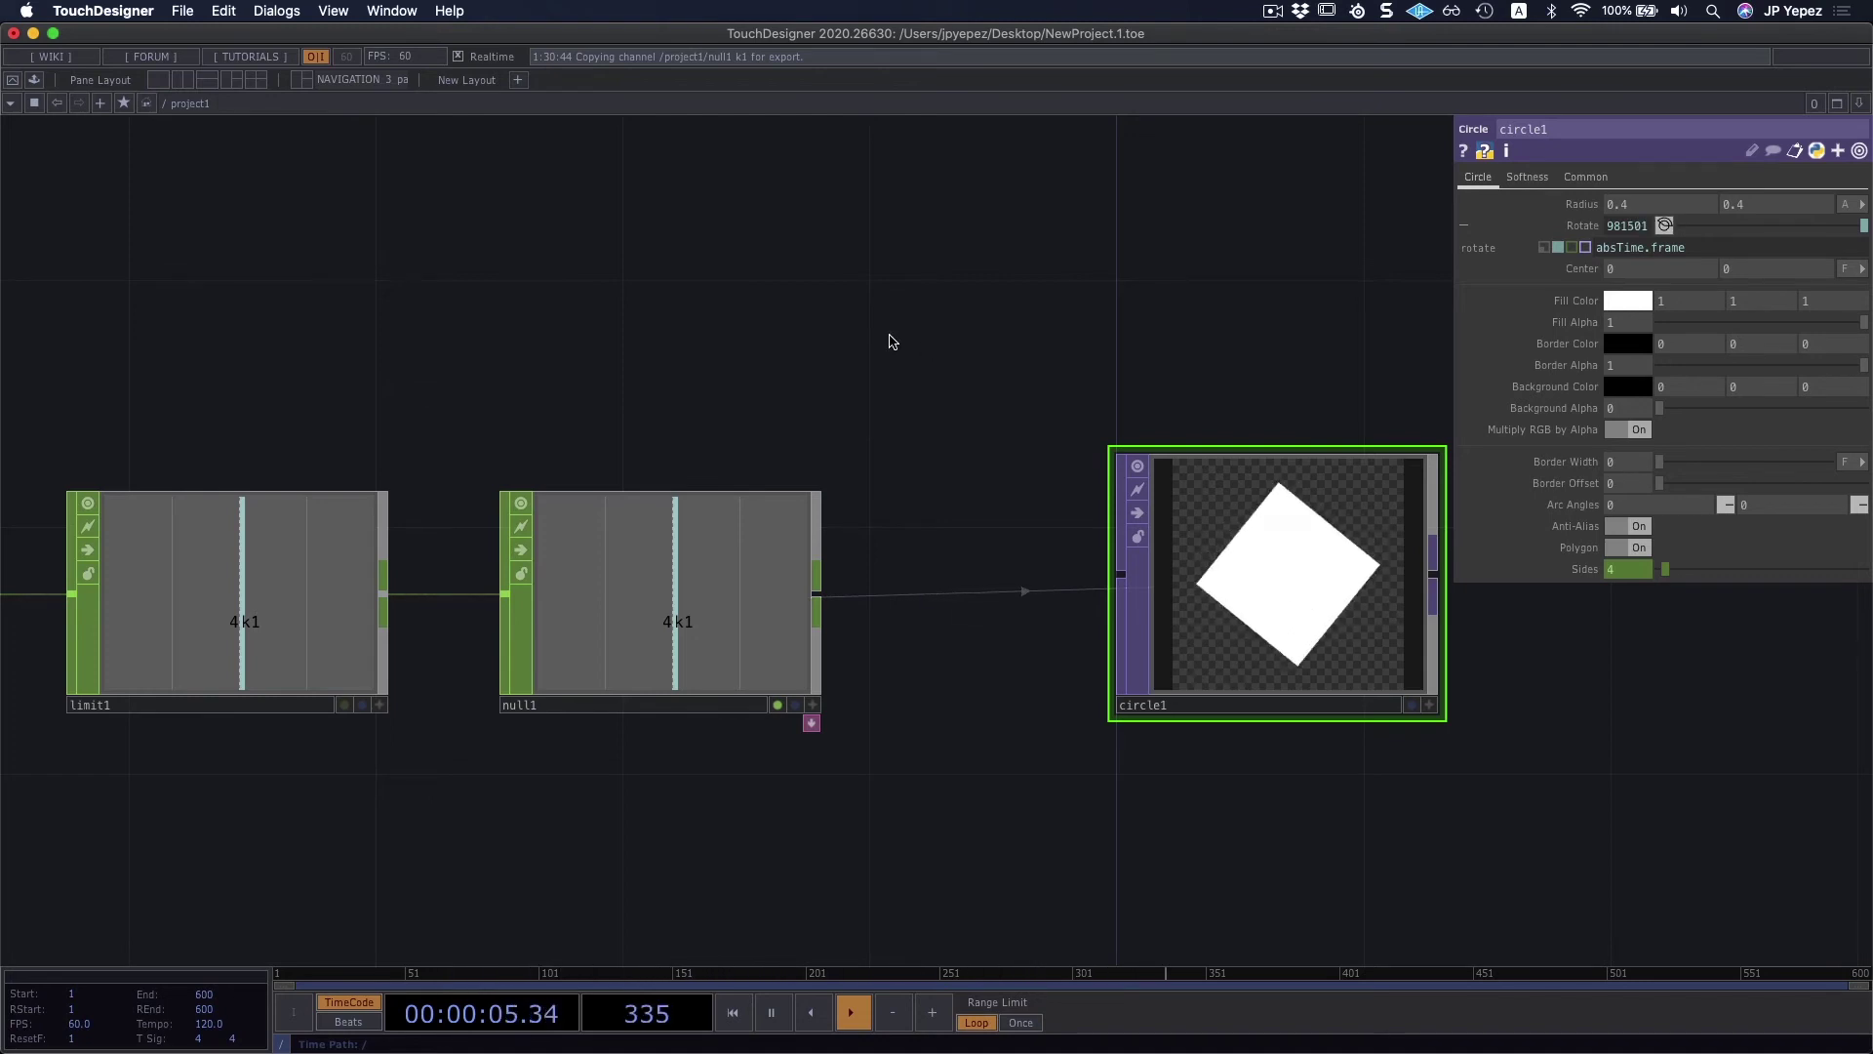
scroll(844, 335, down, 2)
drag(854, 354, 764, 566)
scroll(906, 447, down, 3)
scroll(1054, 573, down, 1)
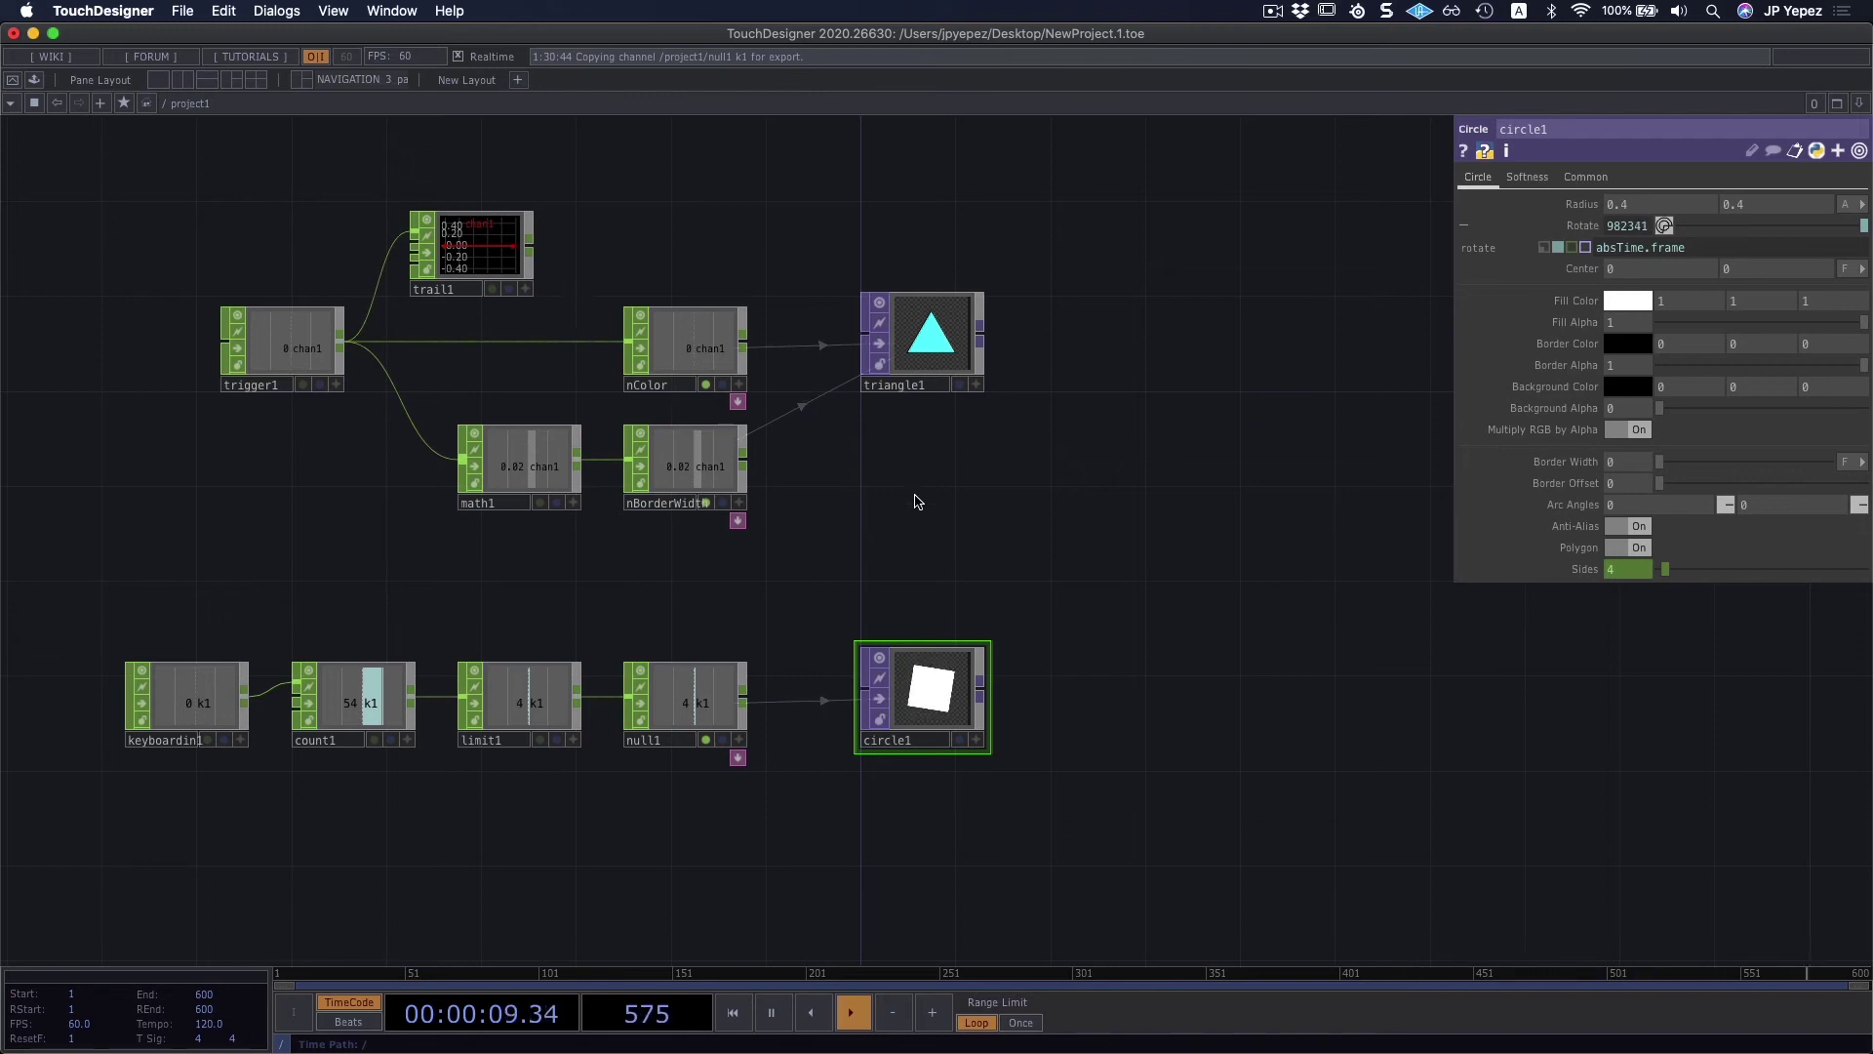
drag(907, 524, 926, 518)
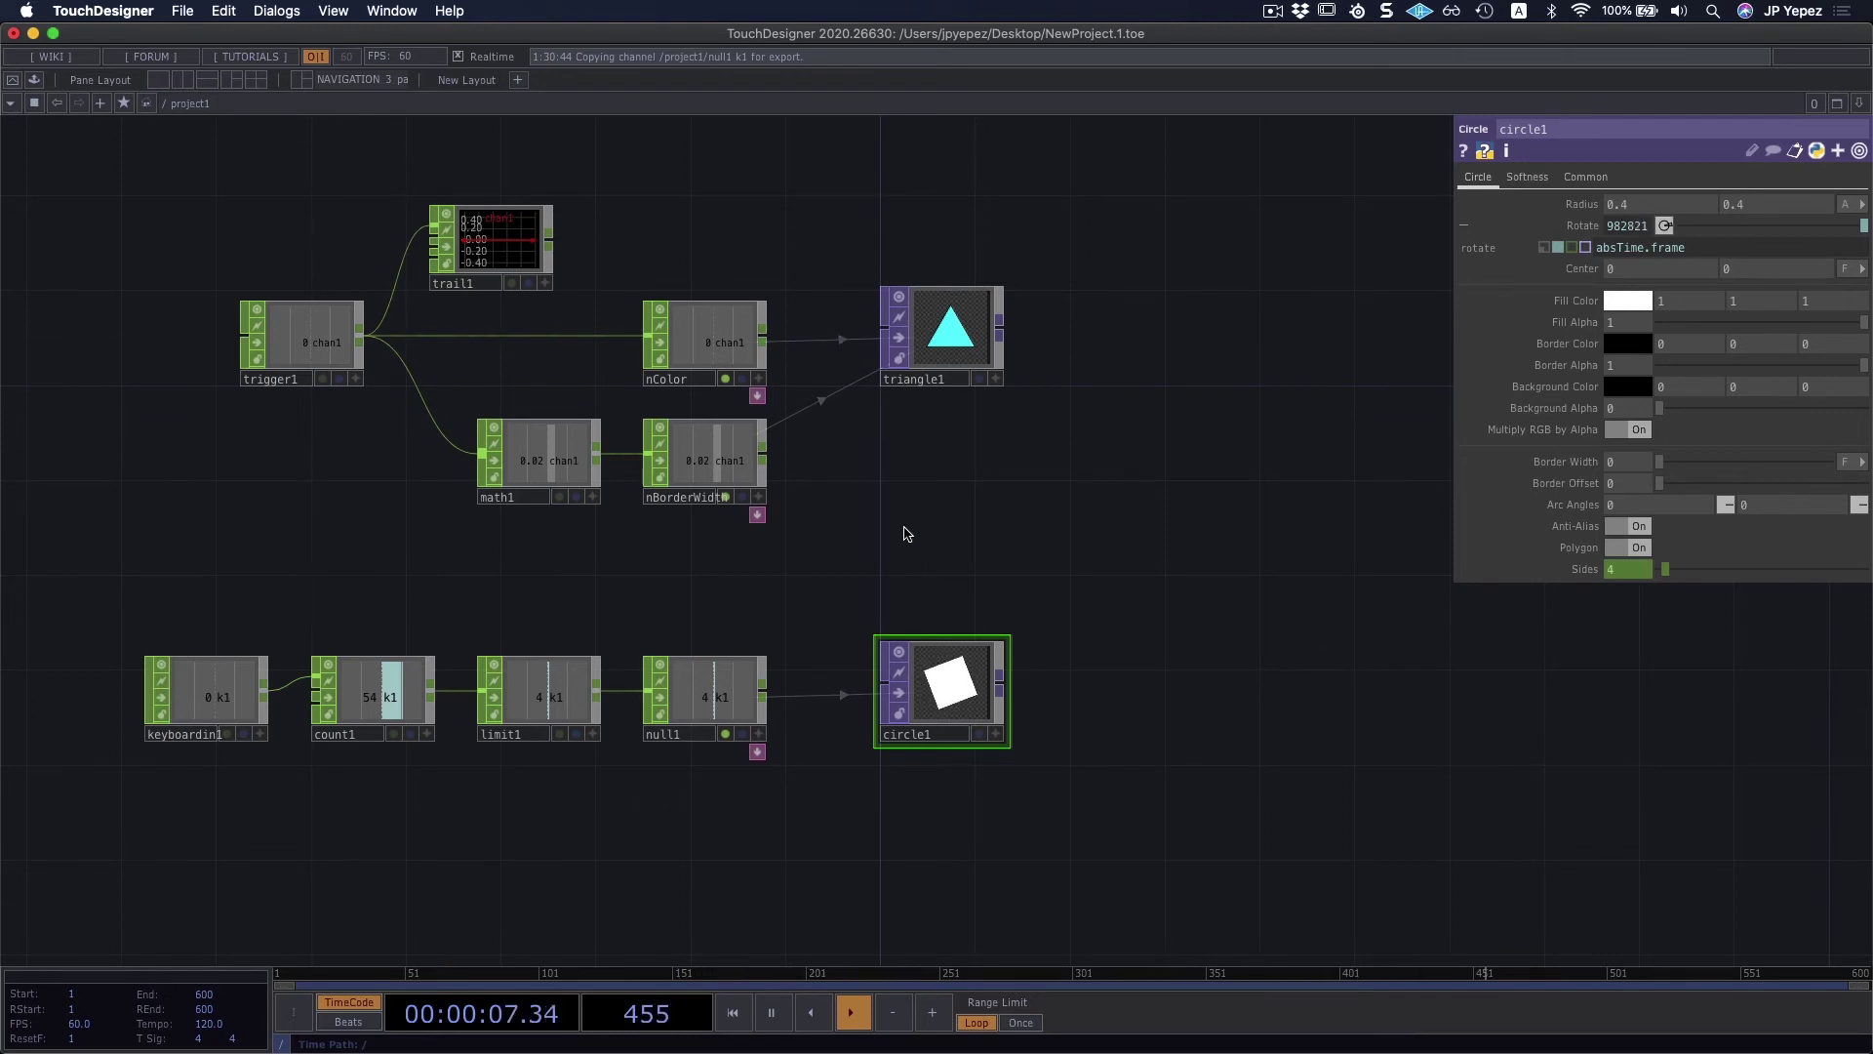
key(super+a)
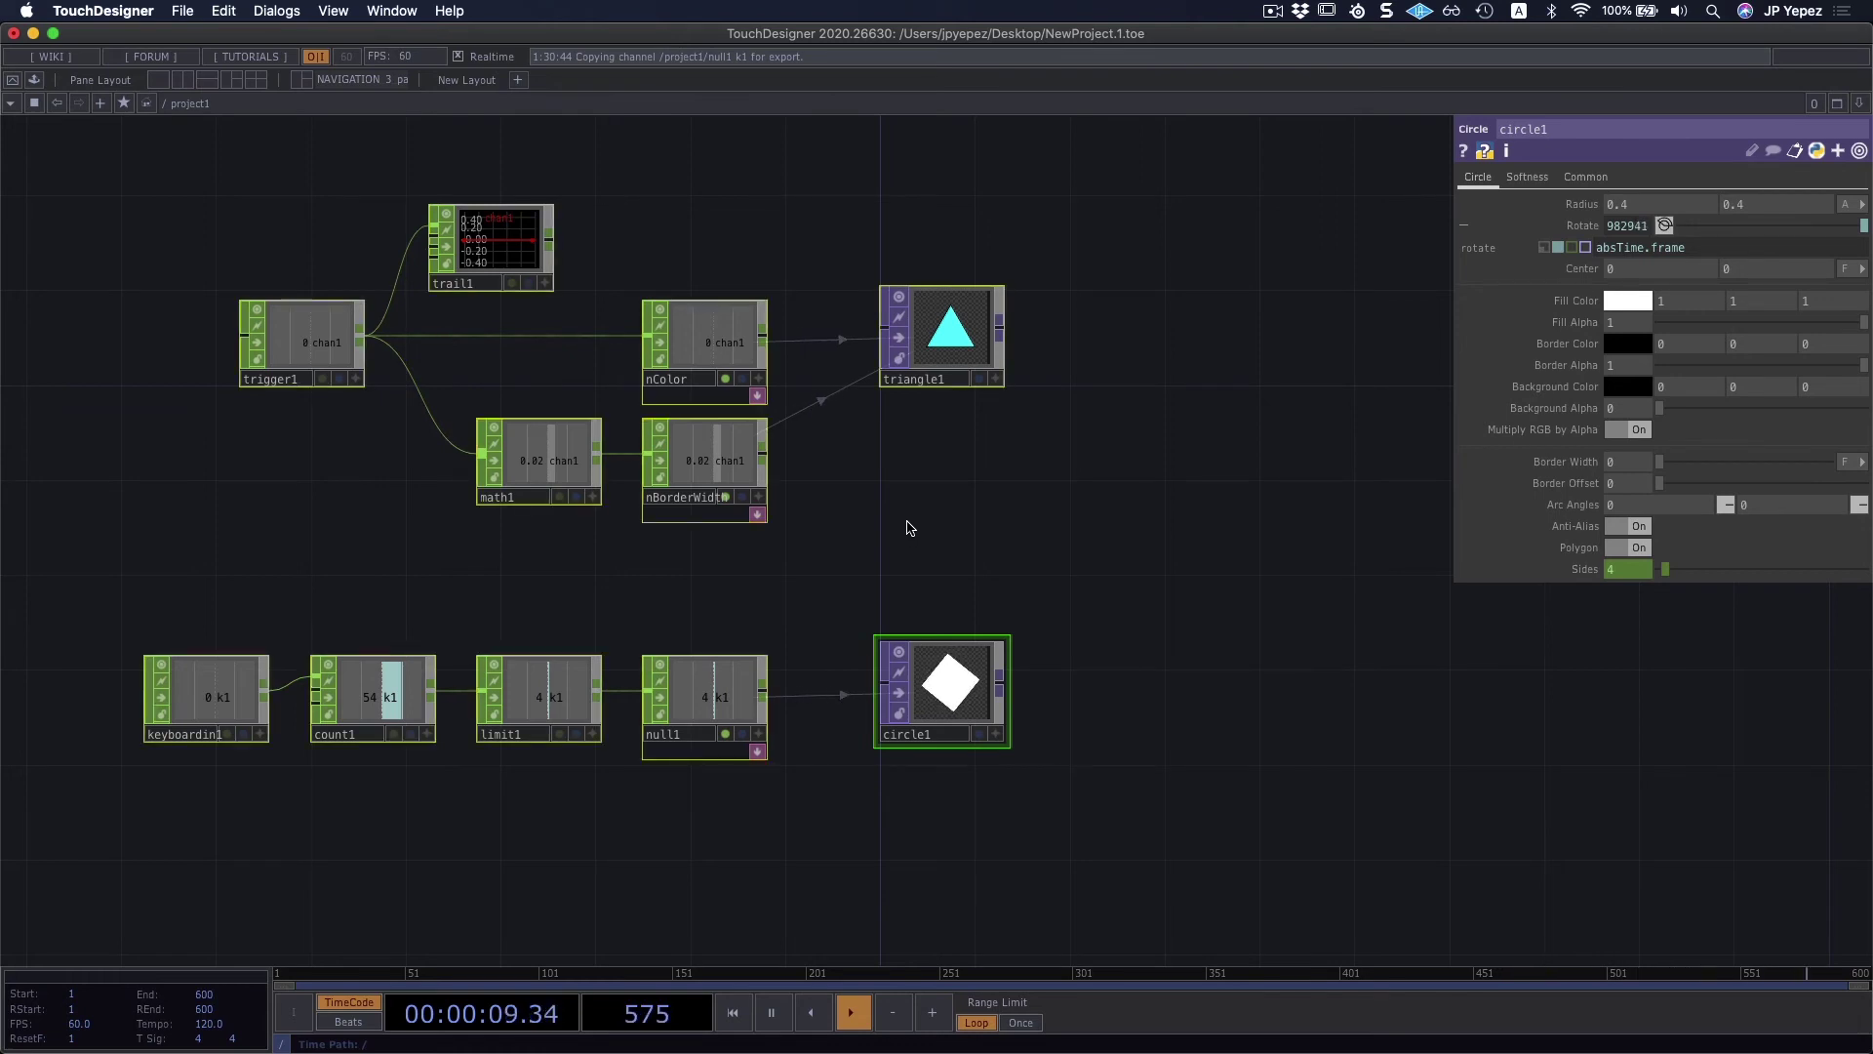
key(Delete)
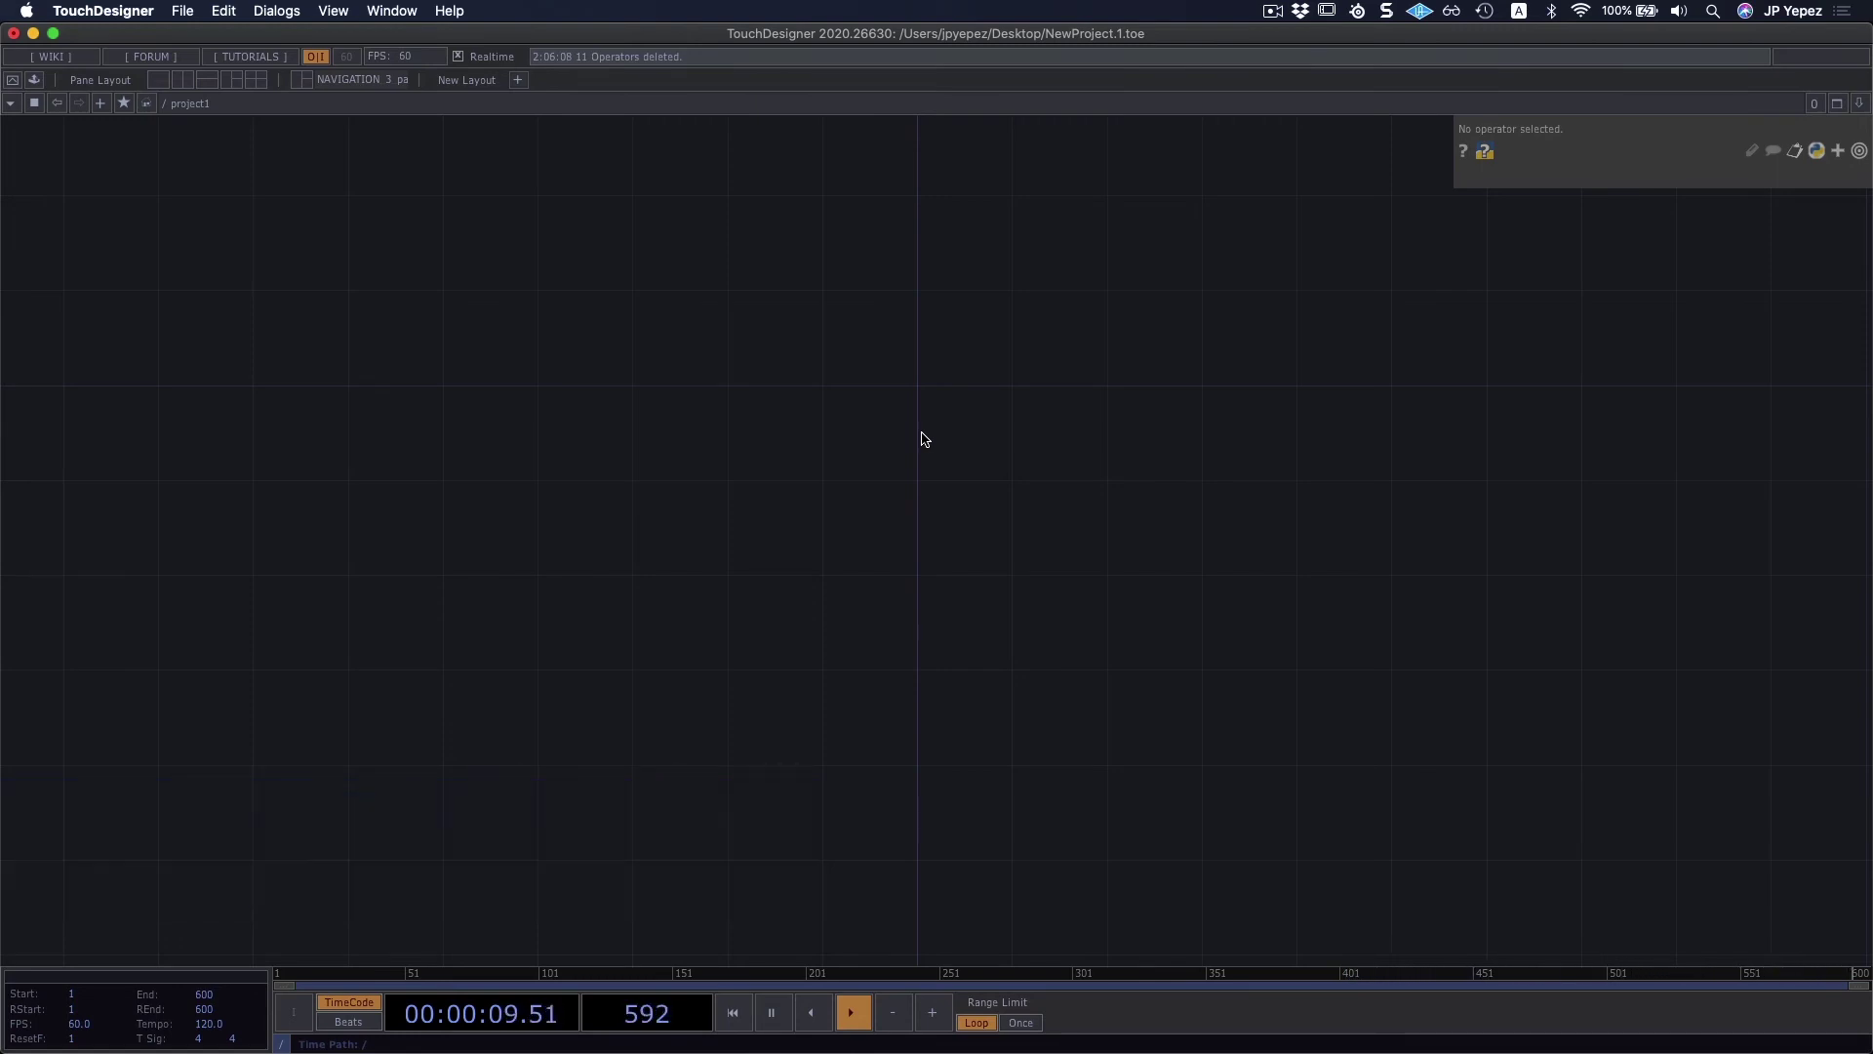
Step: Add a Rectangle TOP, rectangle1, to the empty network
drag(924, 410, 865, 390)
key(Tab)
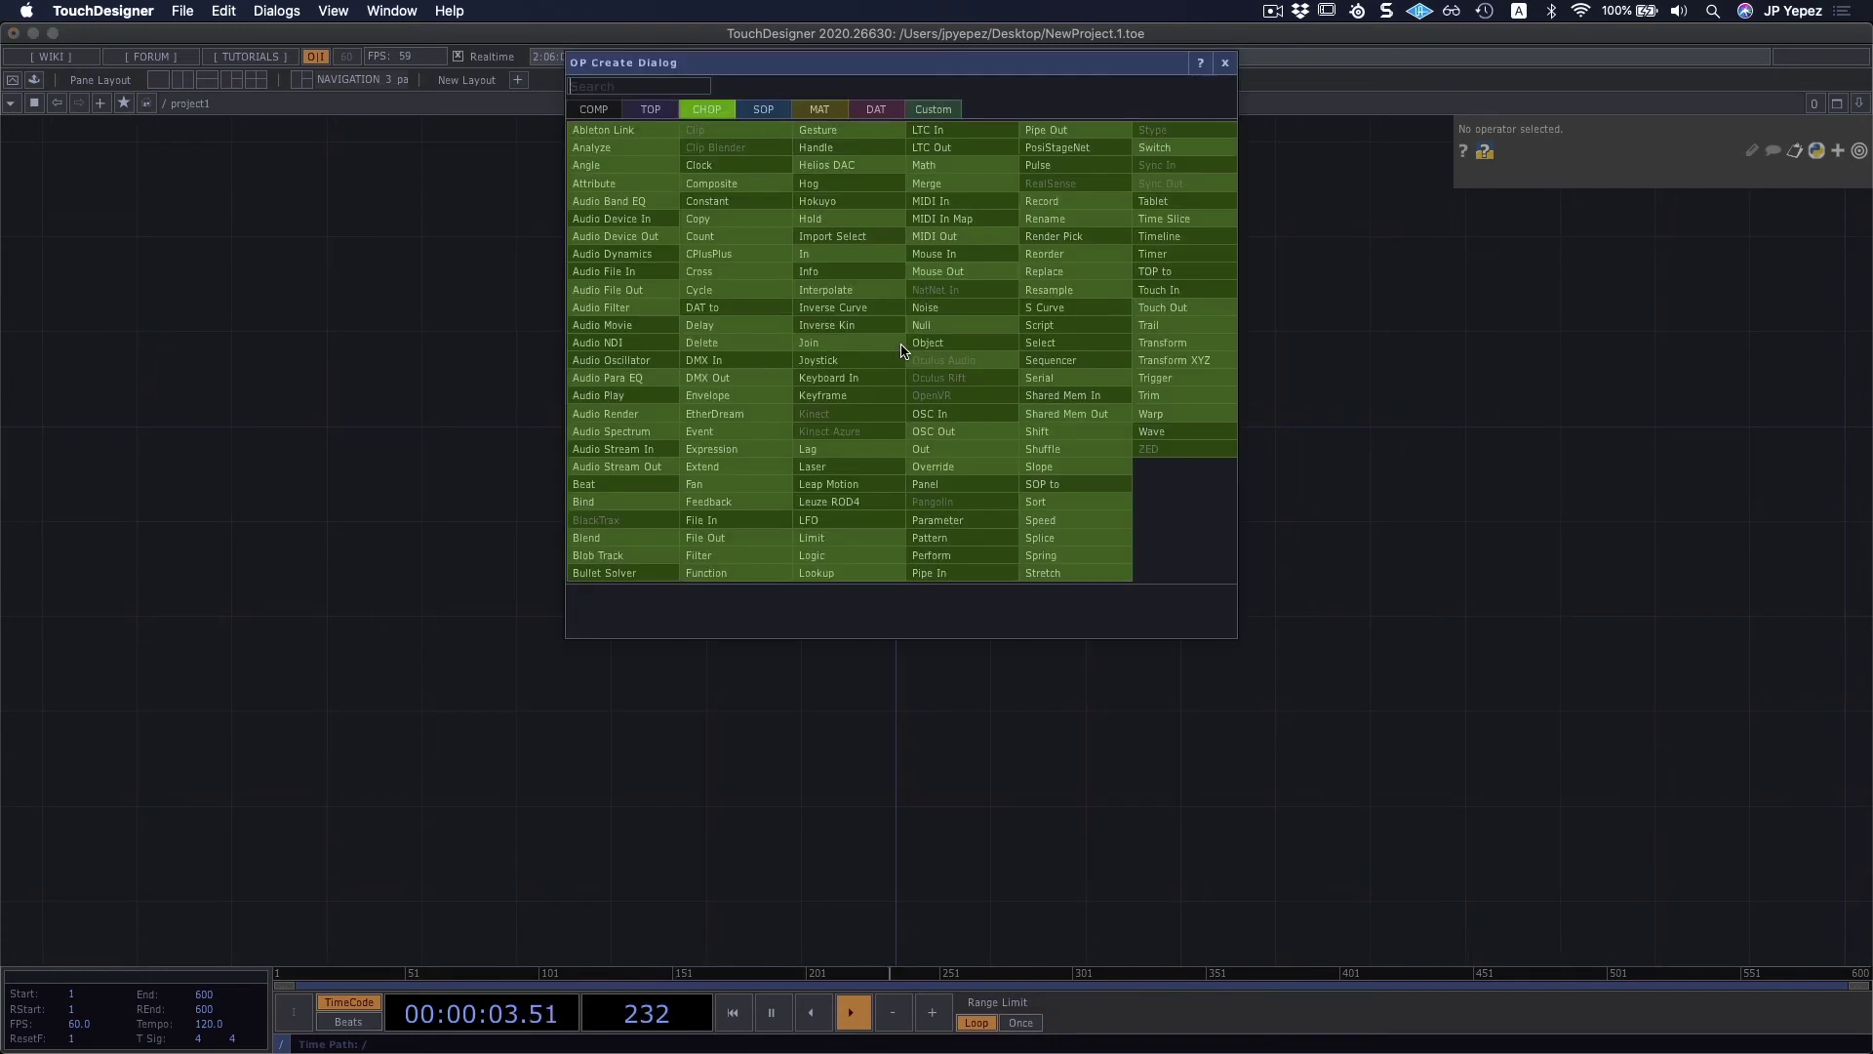
key(Tab)
key(shift+Tab)
key(shift+Tab)
text(re)
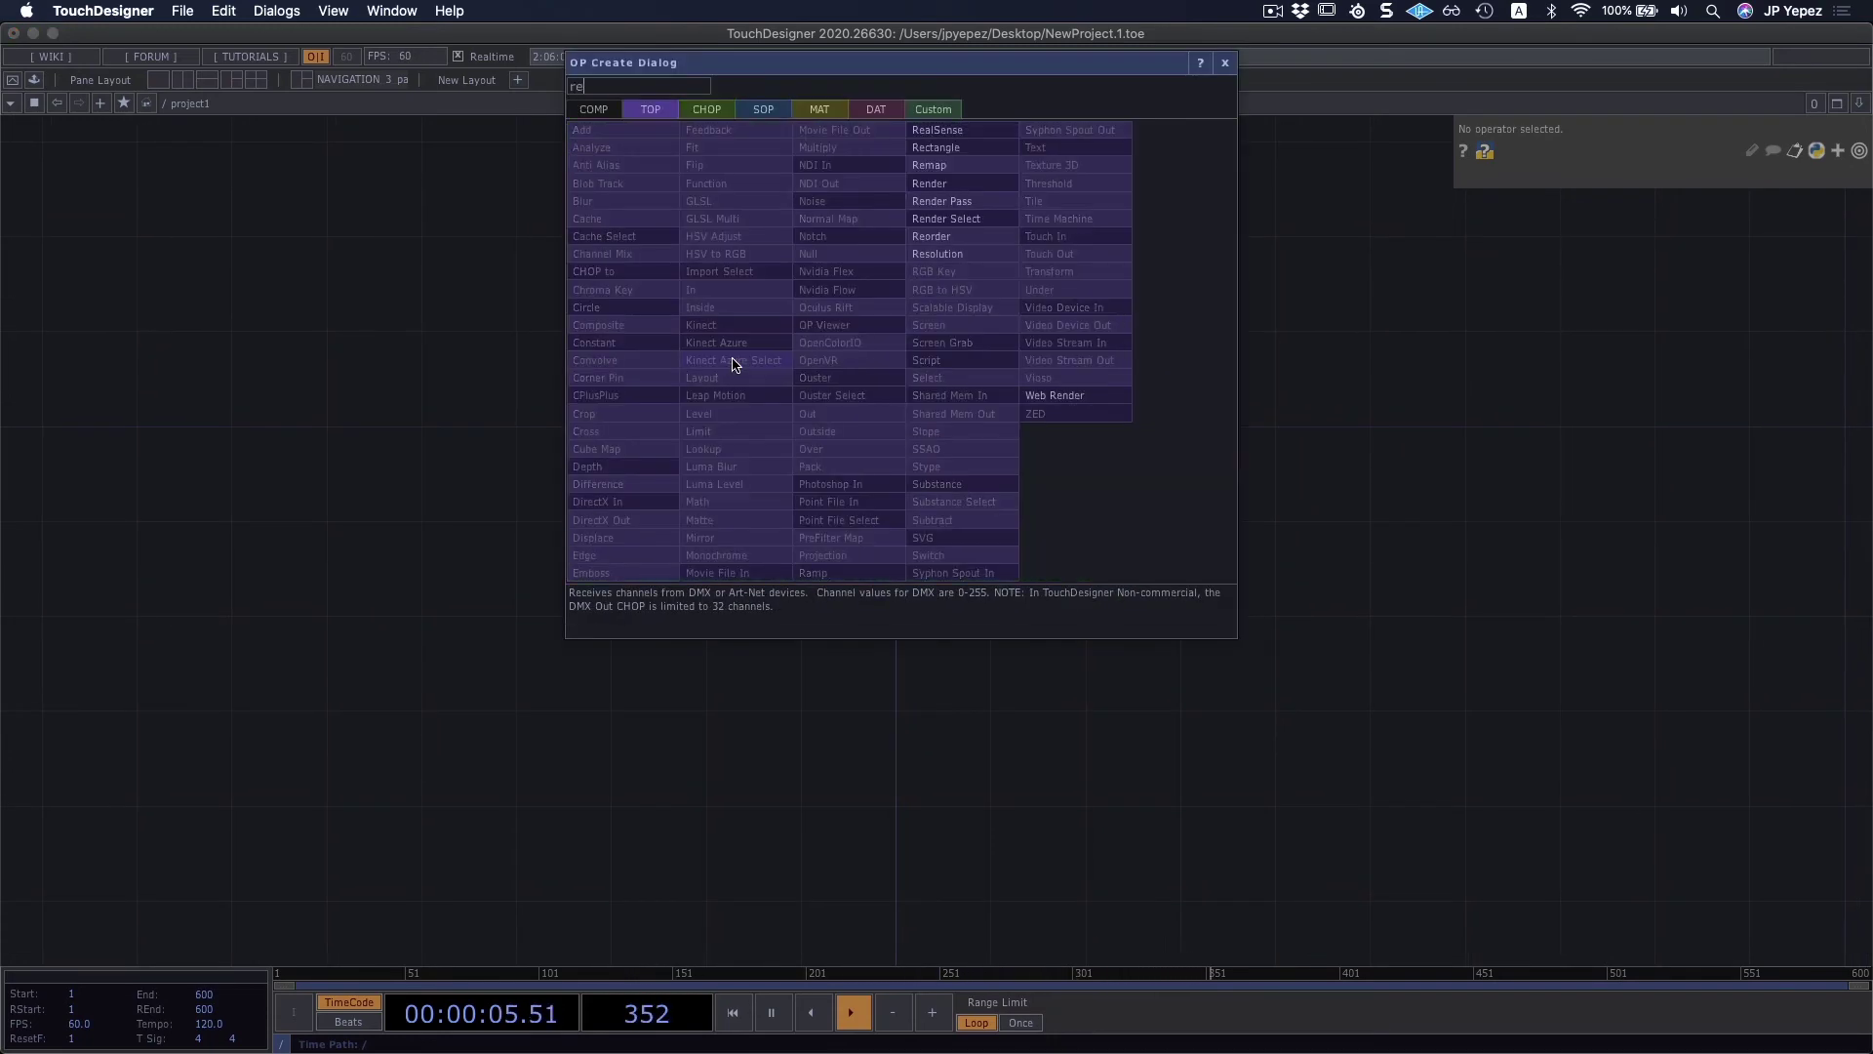
click(937, 147)
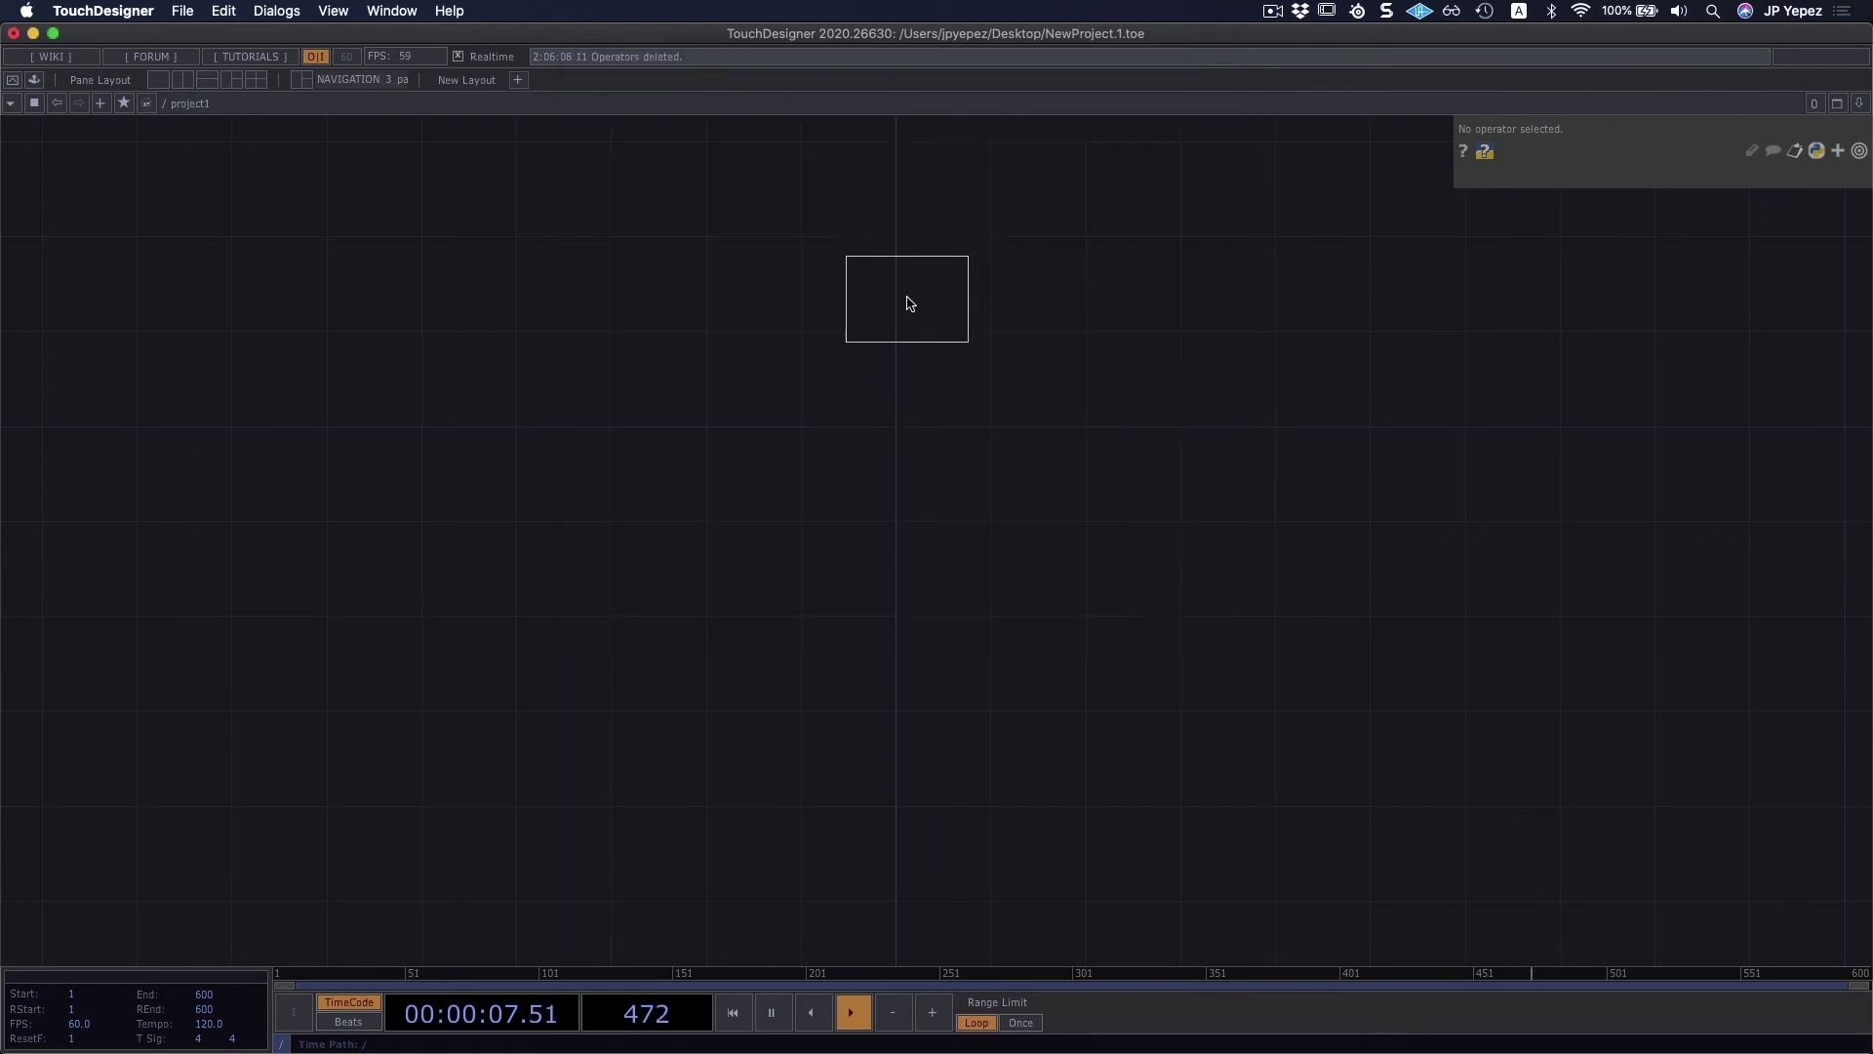
click(904, 298)
Step: Add a Circle TOP below rectangle1 and shift both shapes to the right
key(Tab)
text(ci)
click(628, 439)
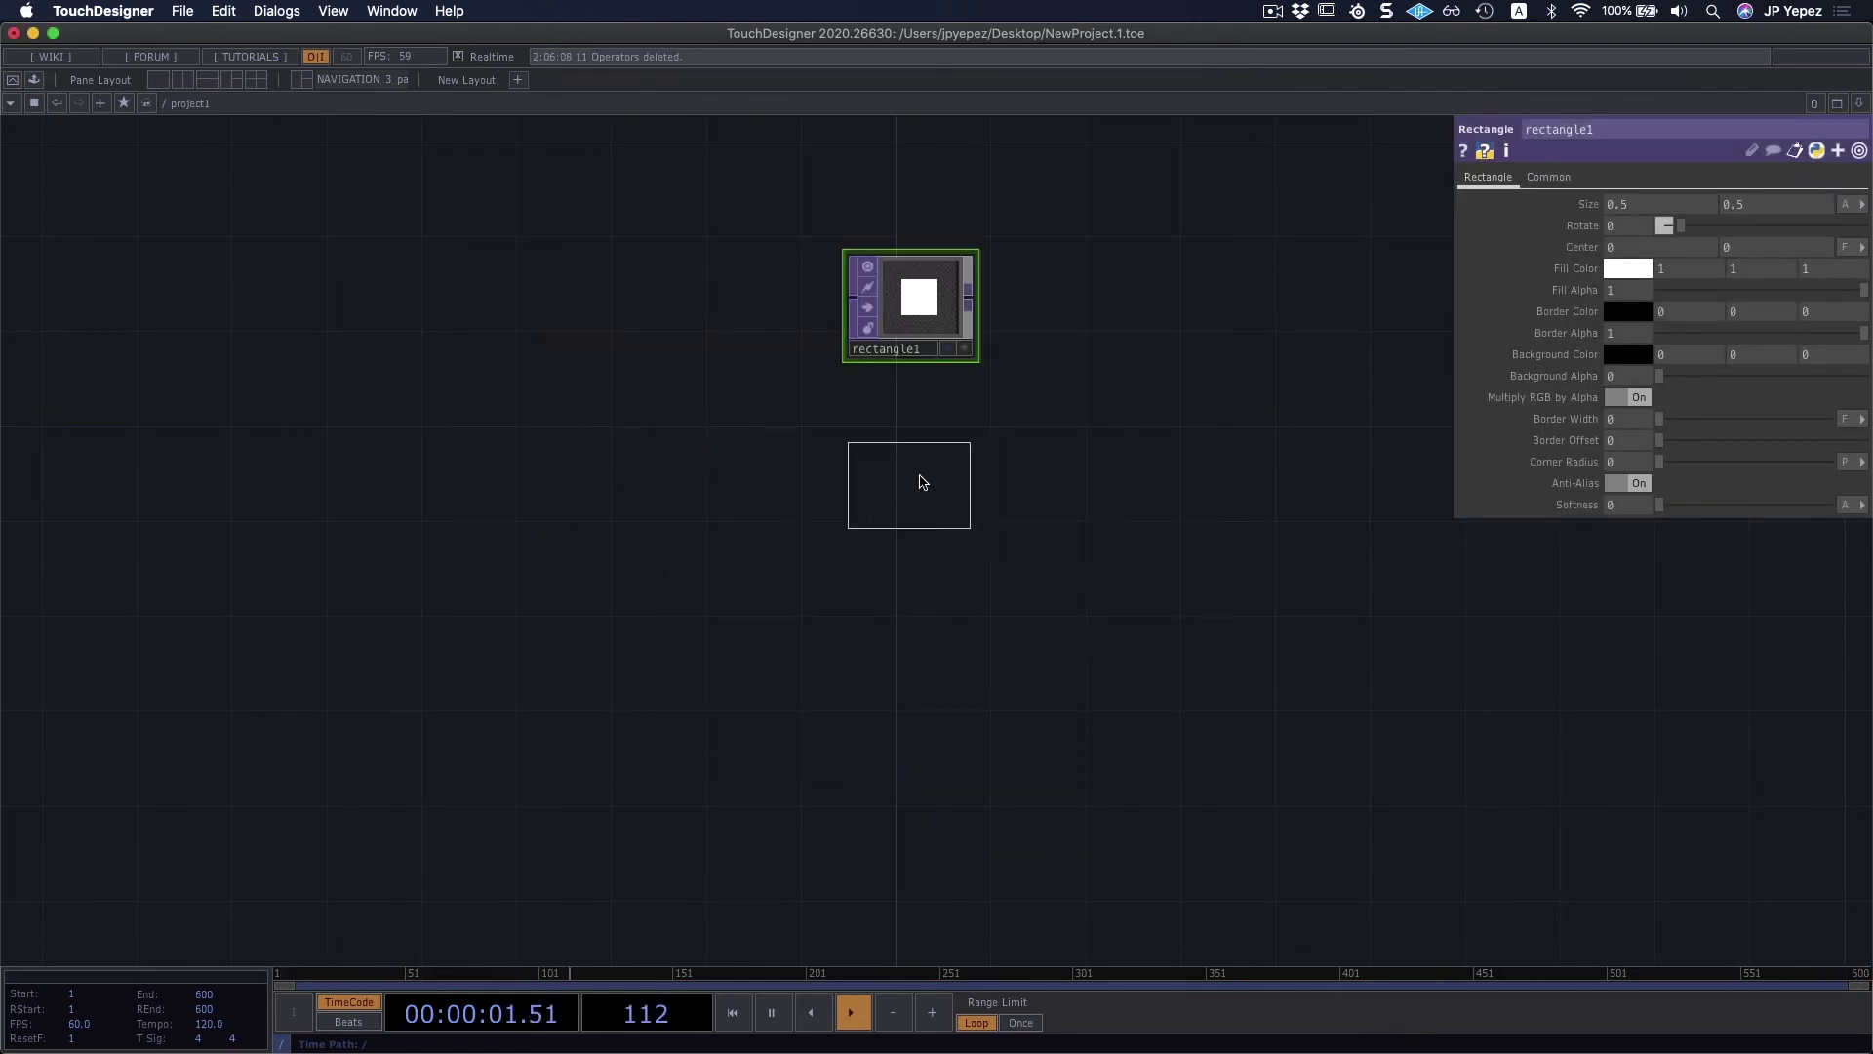
click(904, 435)
right_drag(1051, 316, 920, 366)
drag(920, 351, 967, 351)
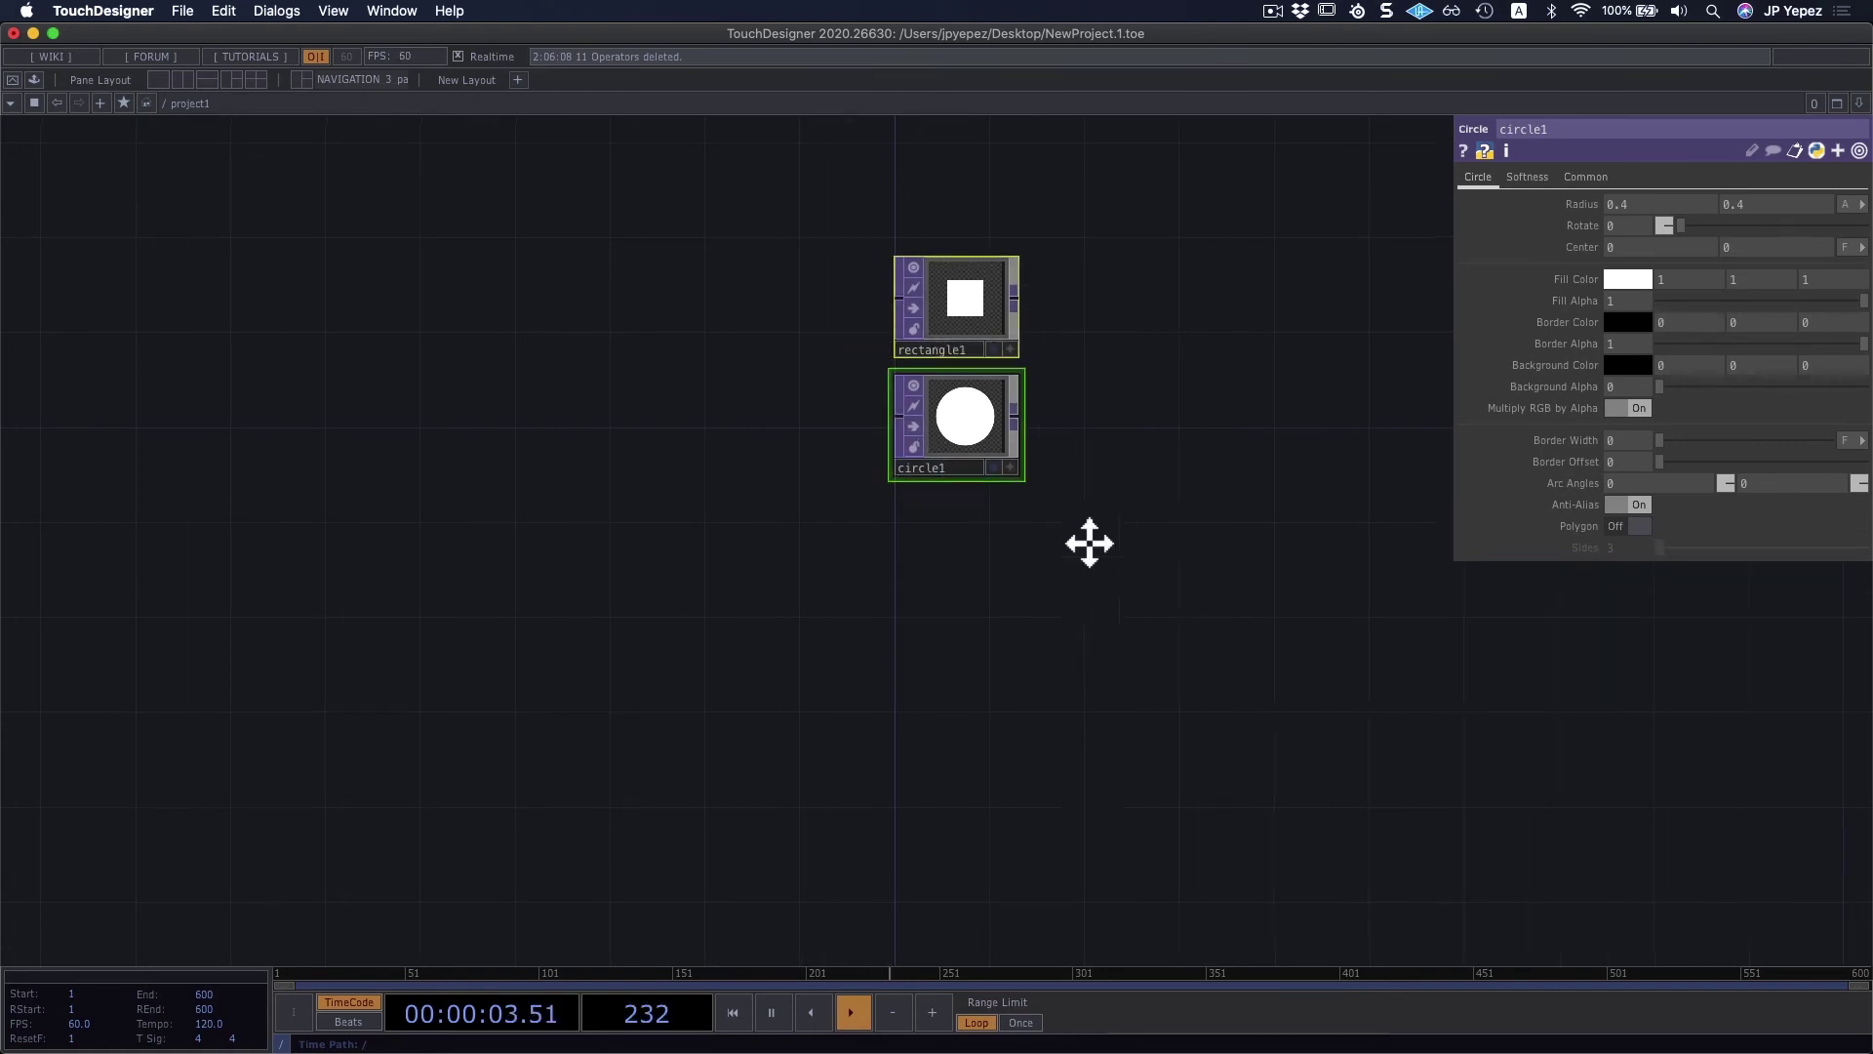
drag(1151, 506, 1000, 582)
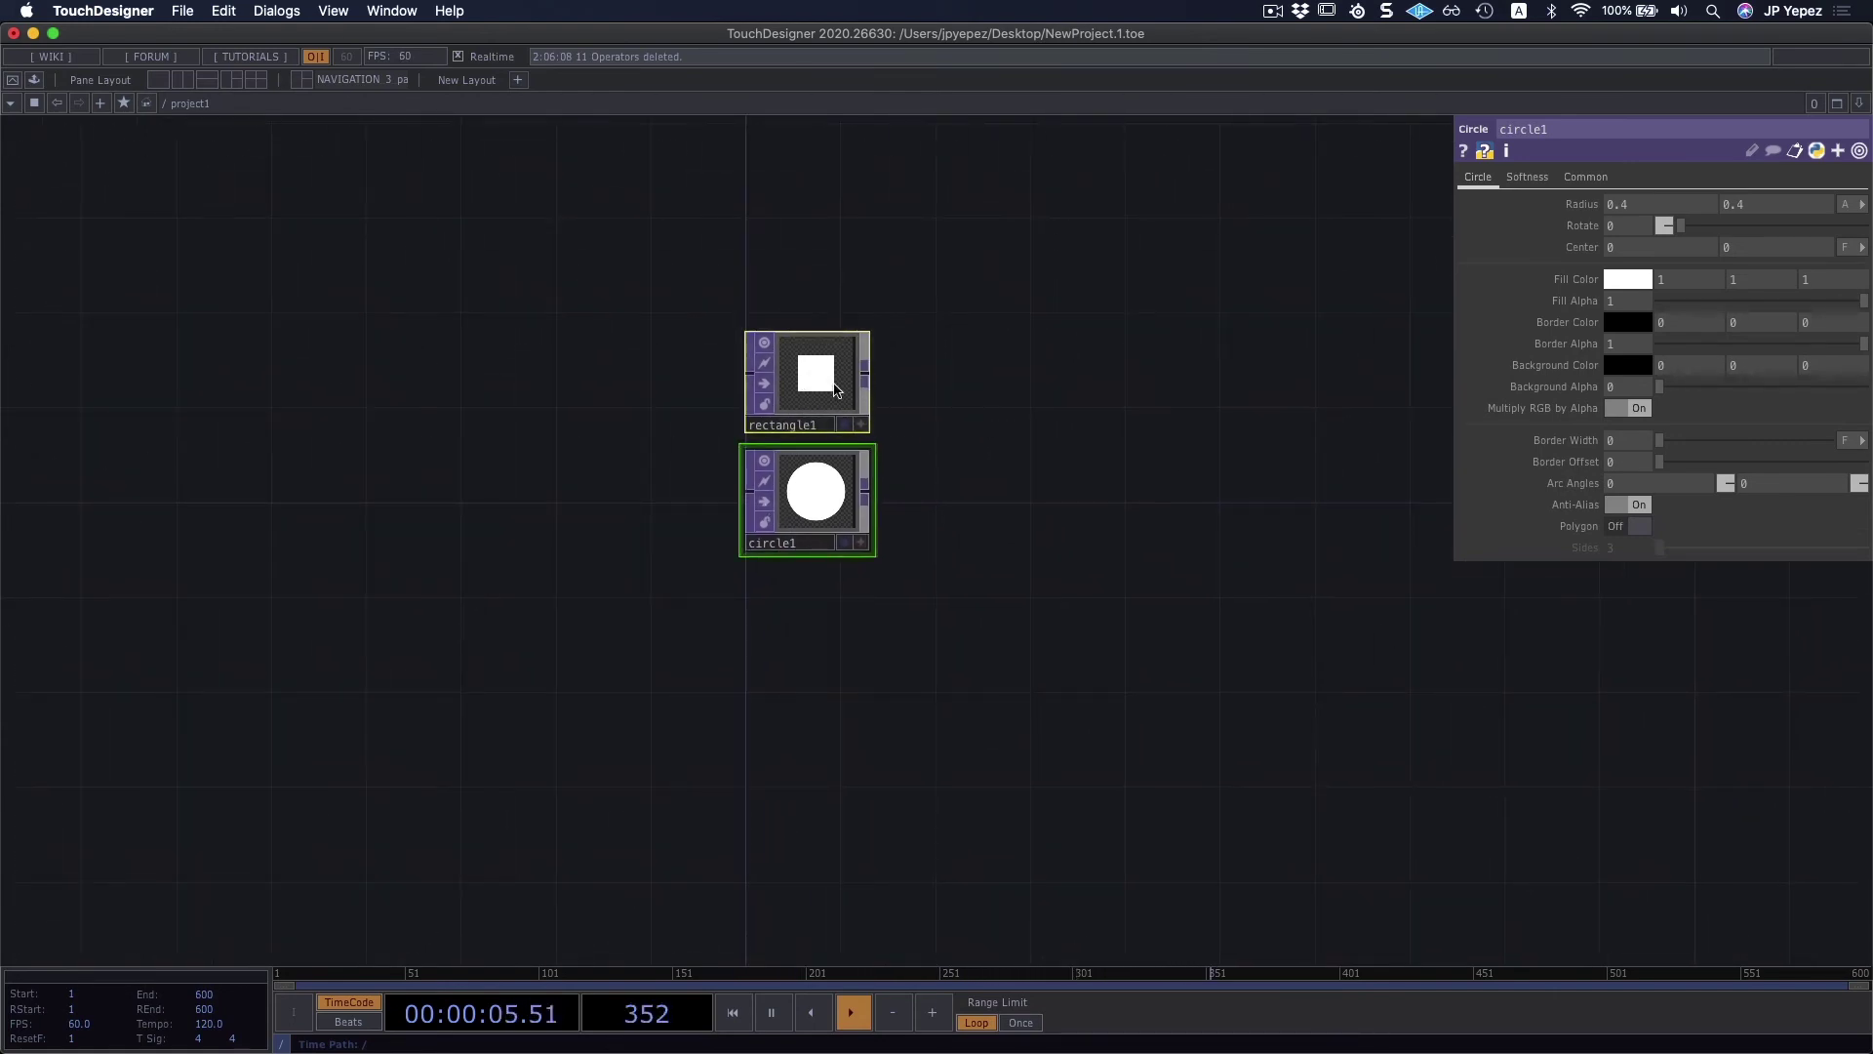
Step: Set circle1's radius to 0.2, then open rectangle1's Fill Color choices
click(1631, 211)
text(0.)
key(Tab)
text(2)
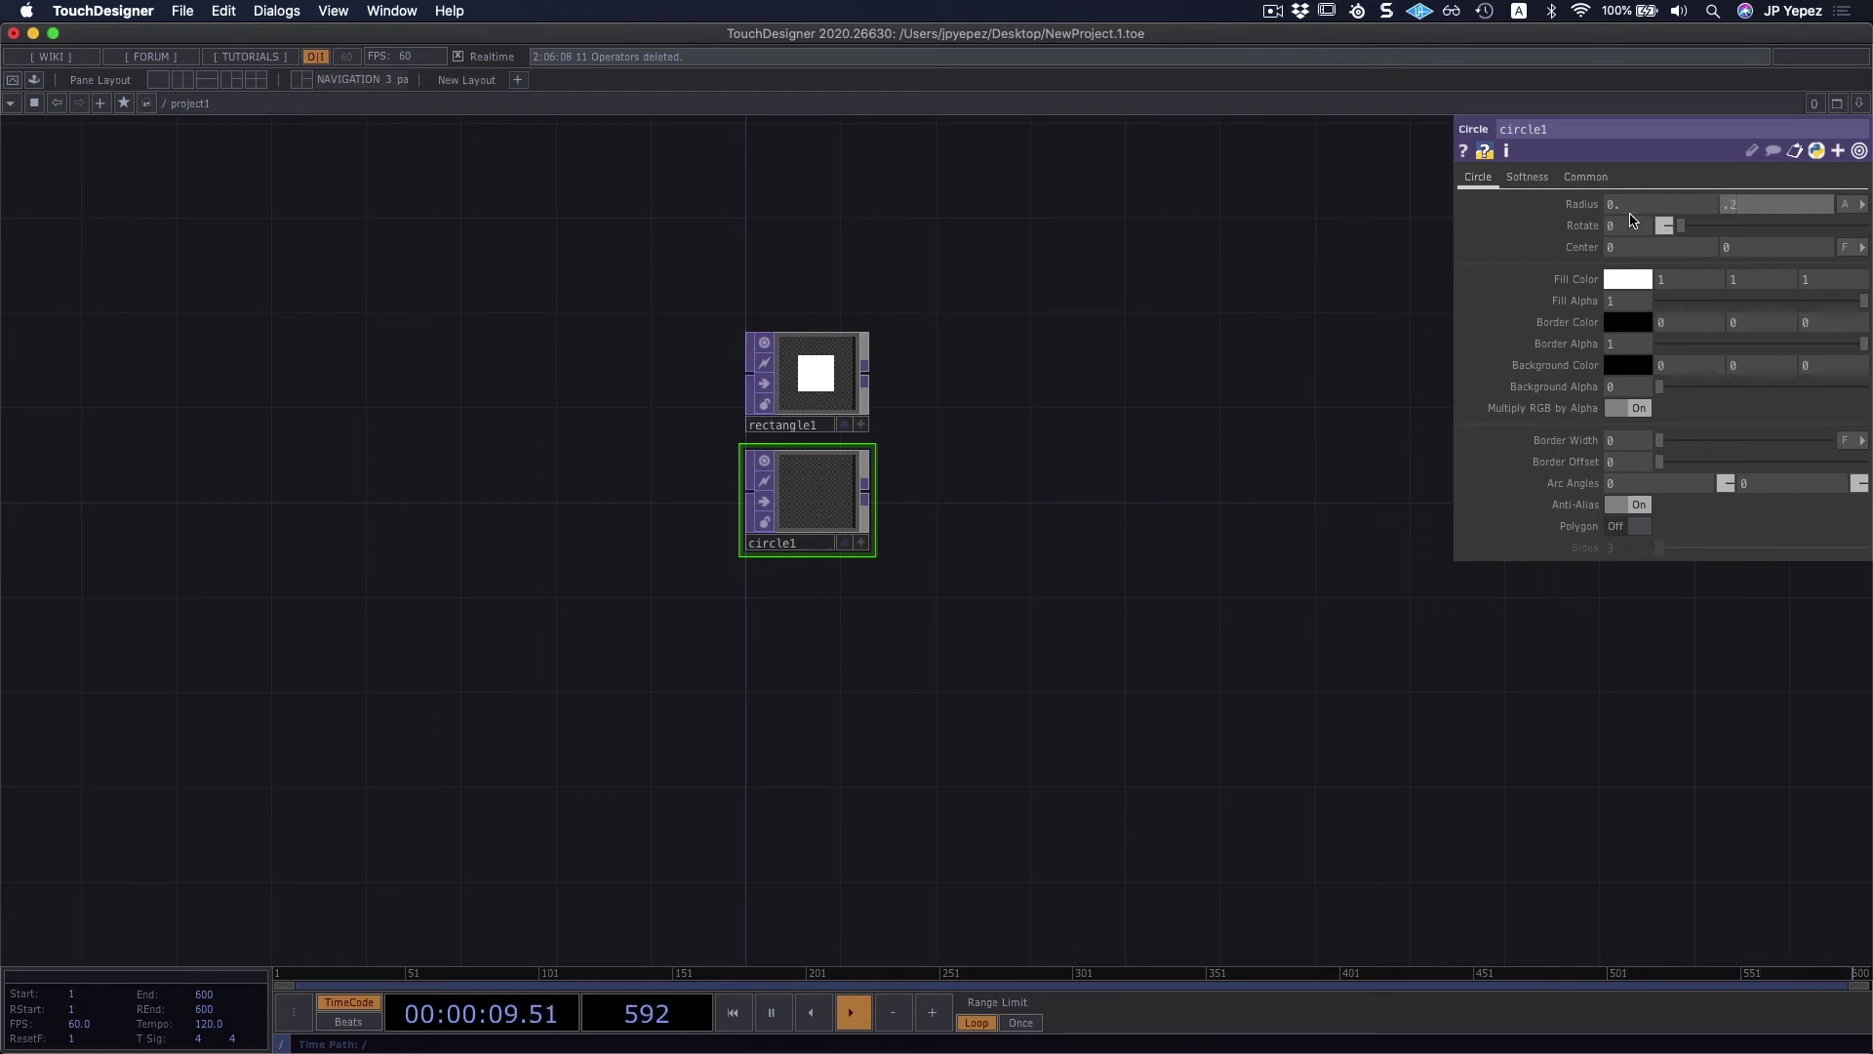
text(2)
key(Return)
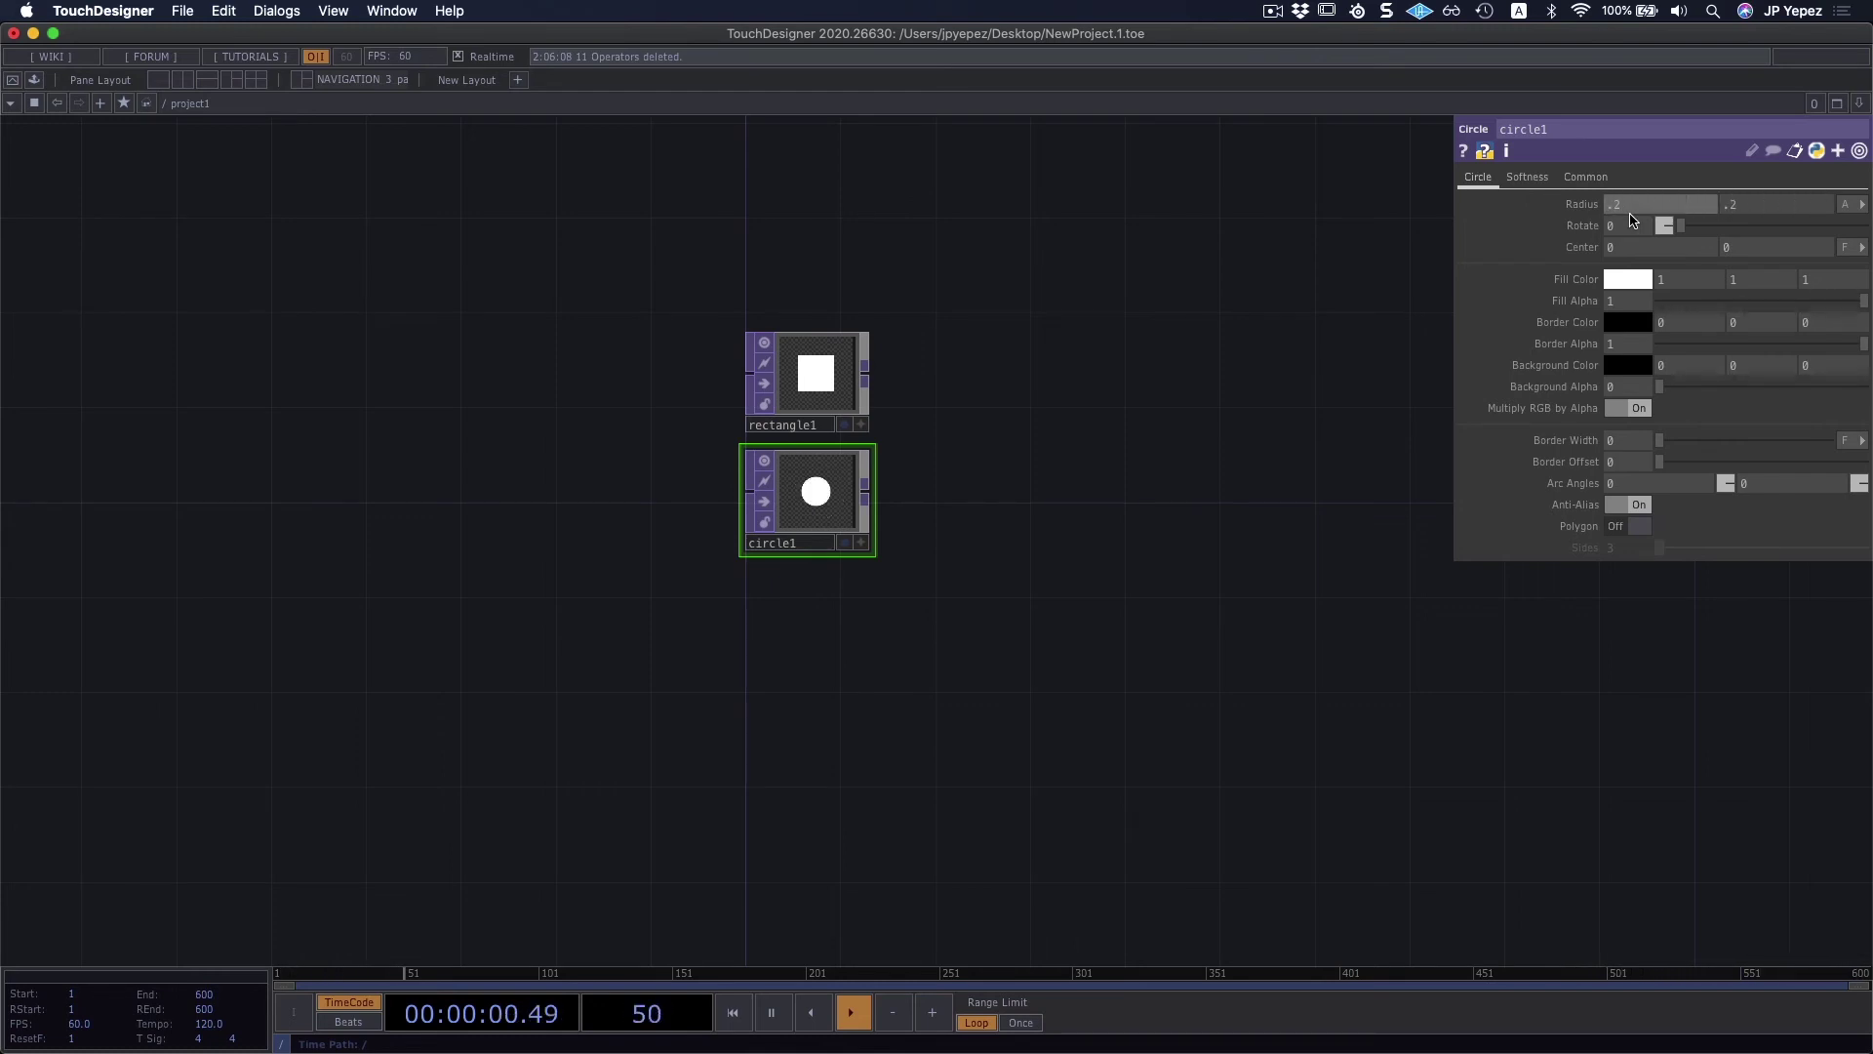
click(809, 429)
click(1628, 268)
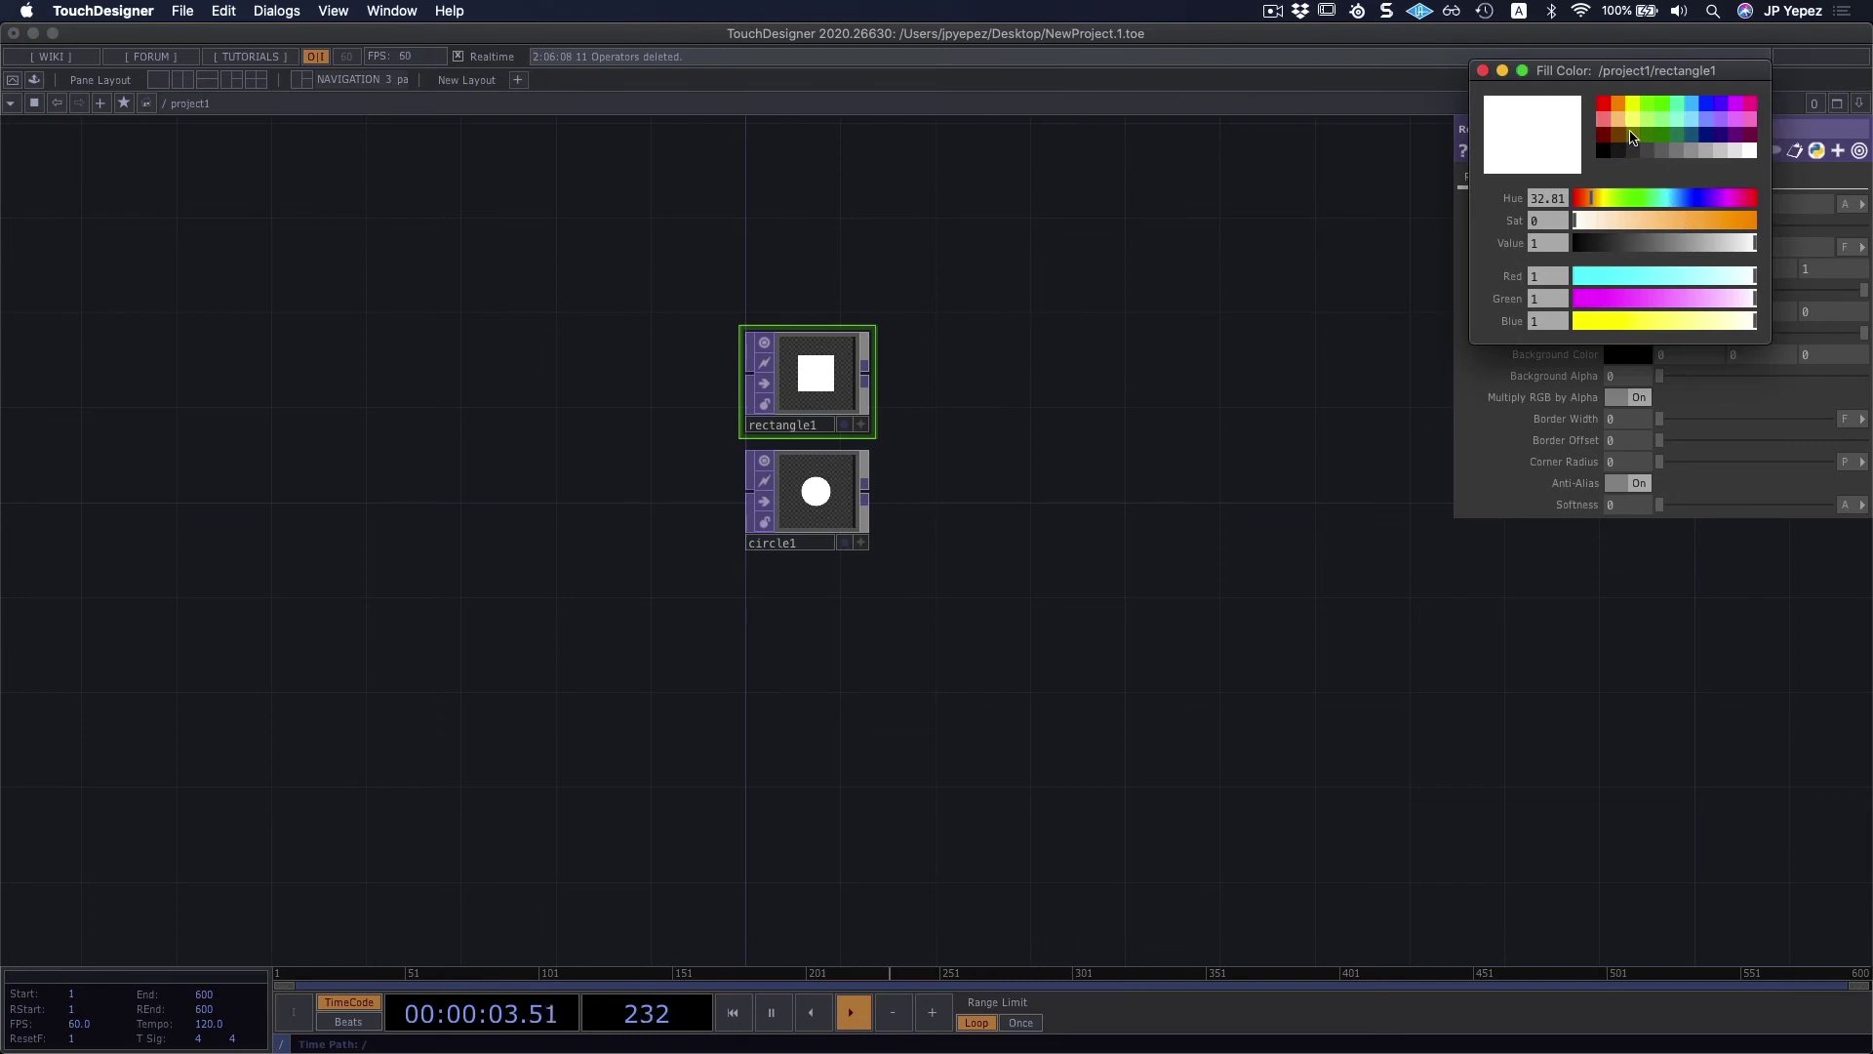
Step: Fill rectangle1 red and circle1 dark blue (RGB 0, 0.061, 0.265)
click(1604, 104)
click(839, 498)
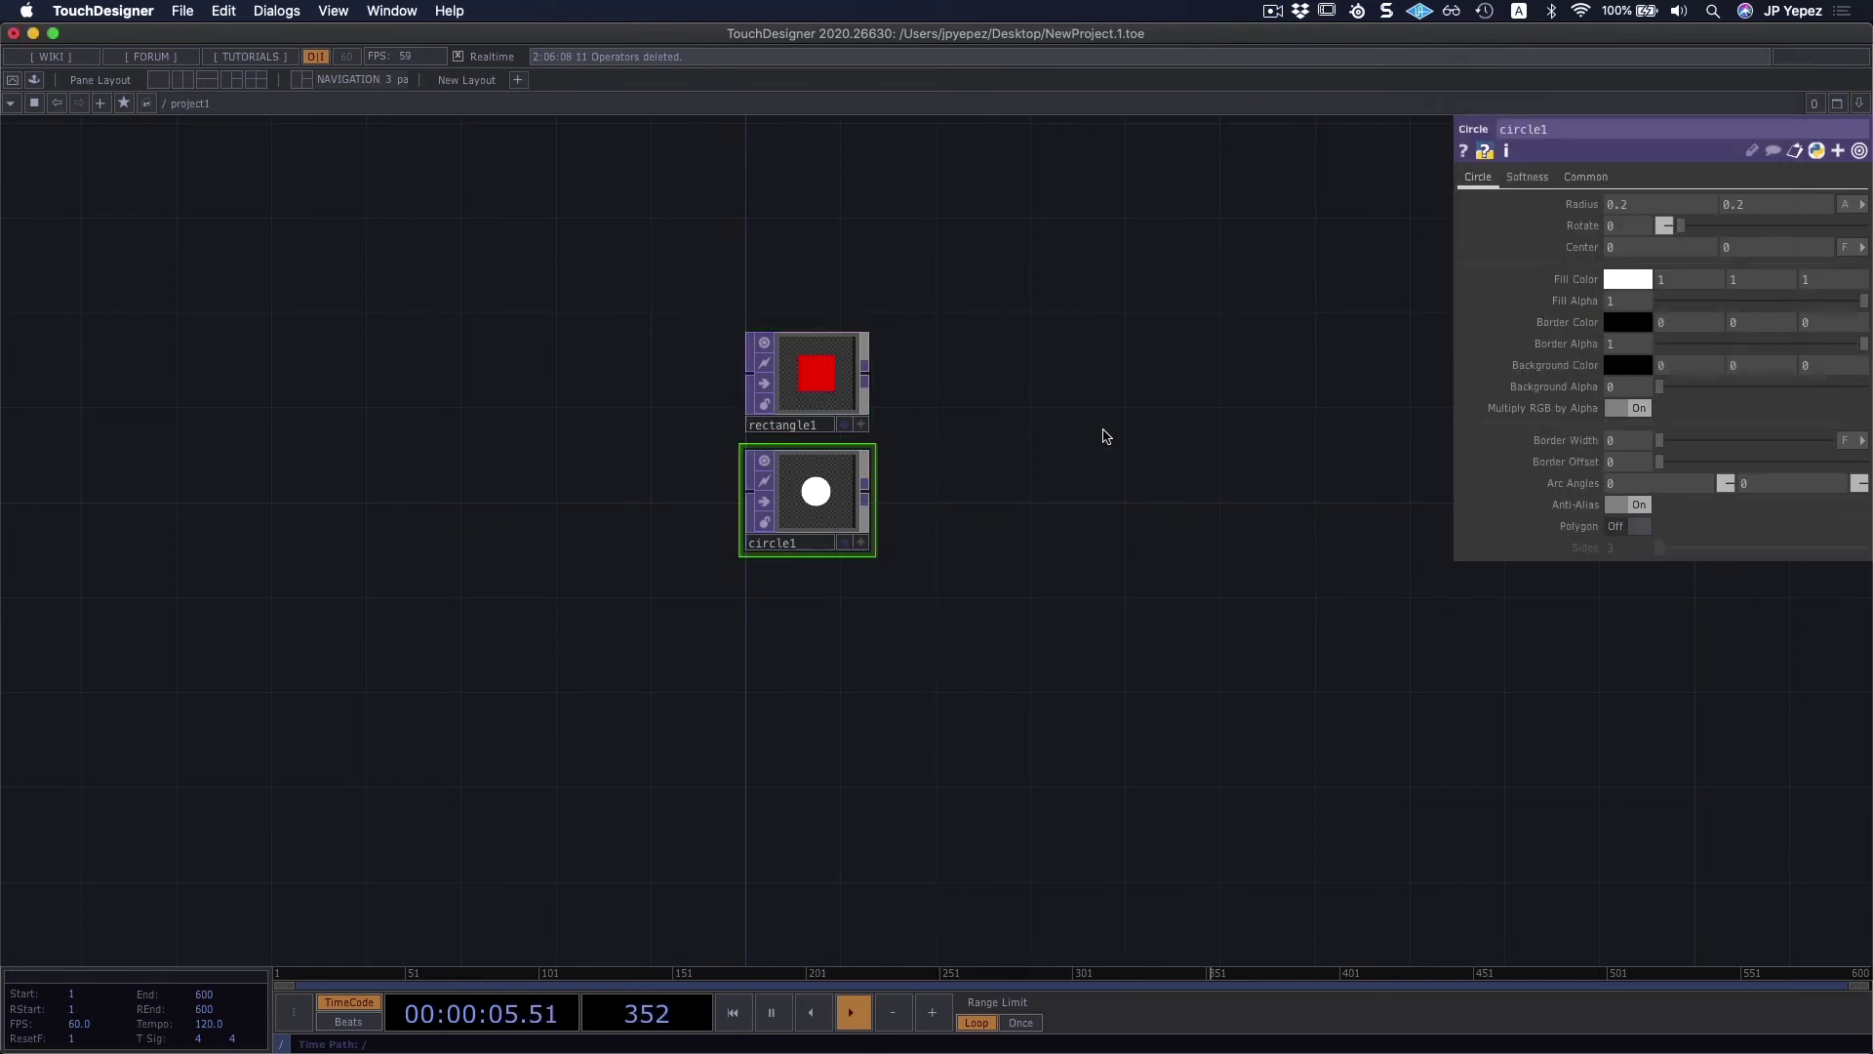
click(1627, 281)
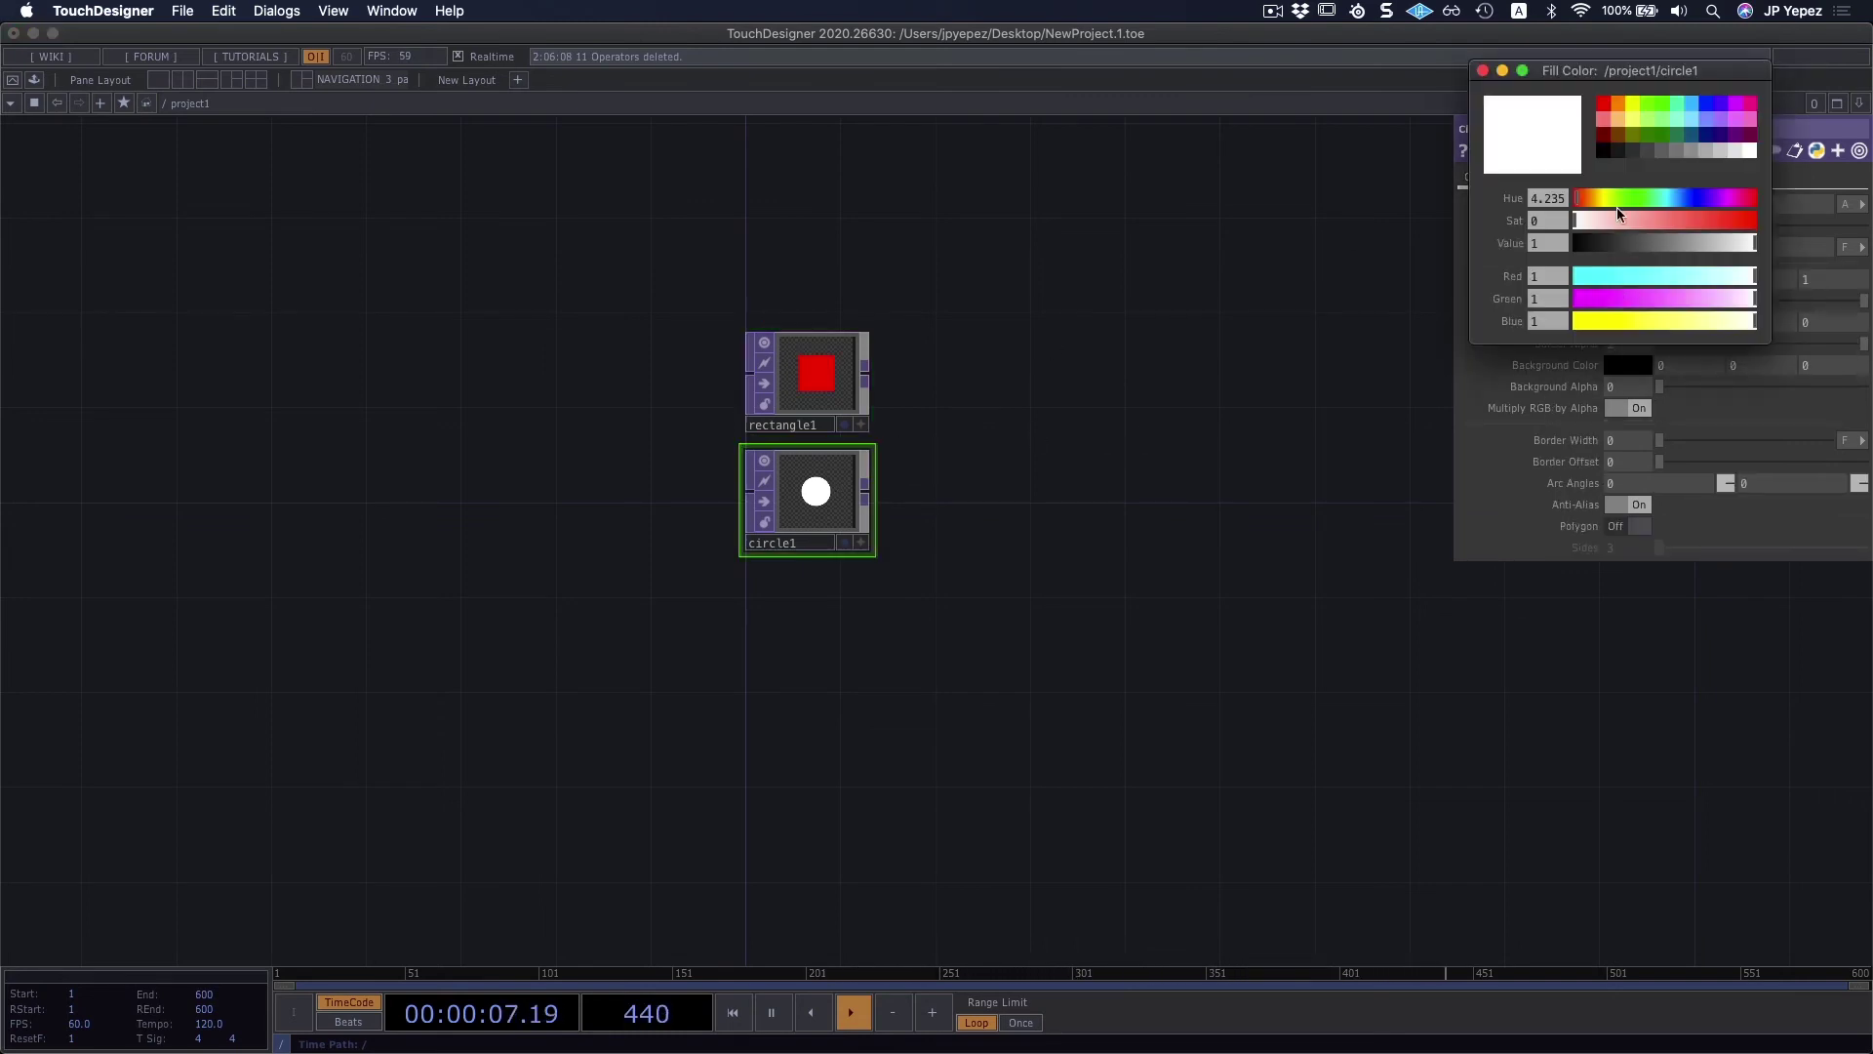
click(1604, 136)
drag(1247, 430, 1237, 408)
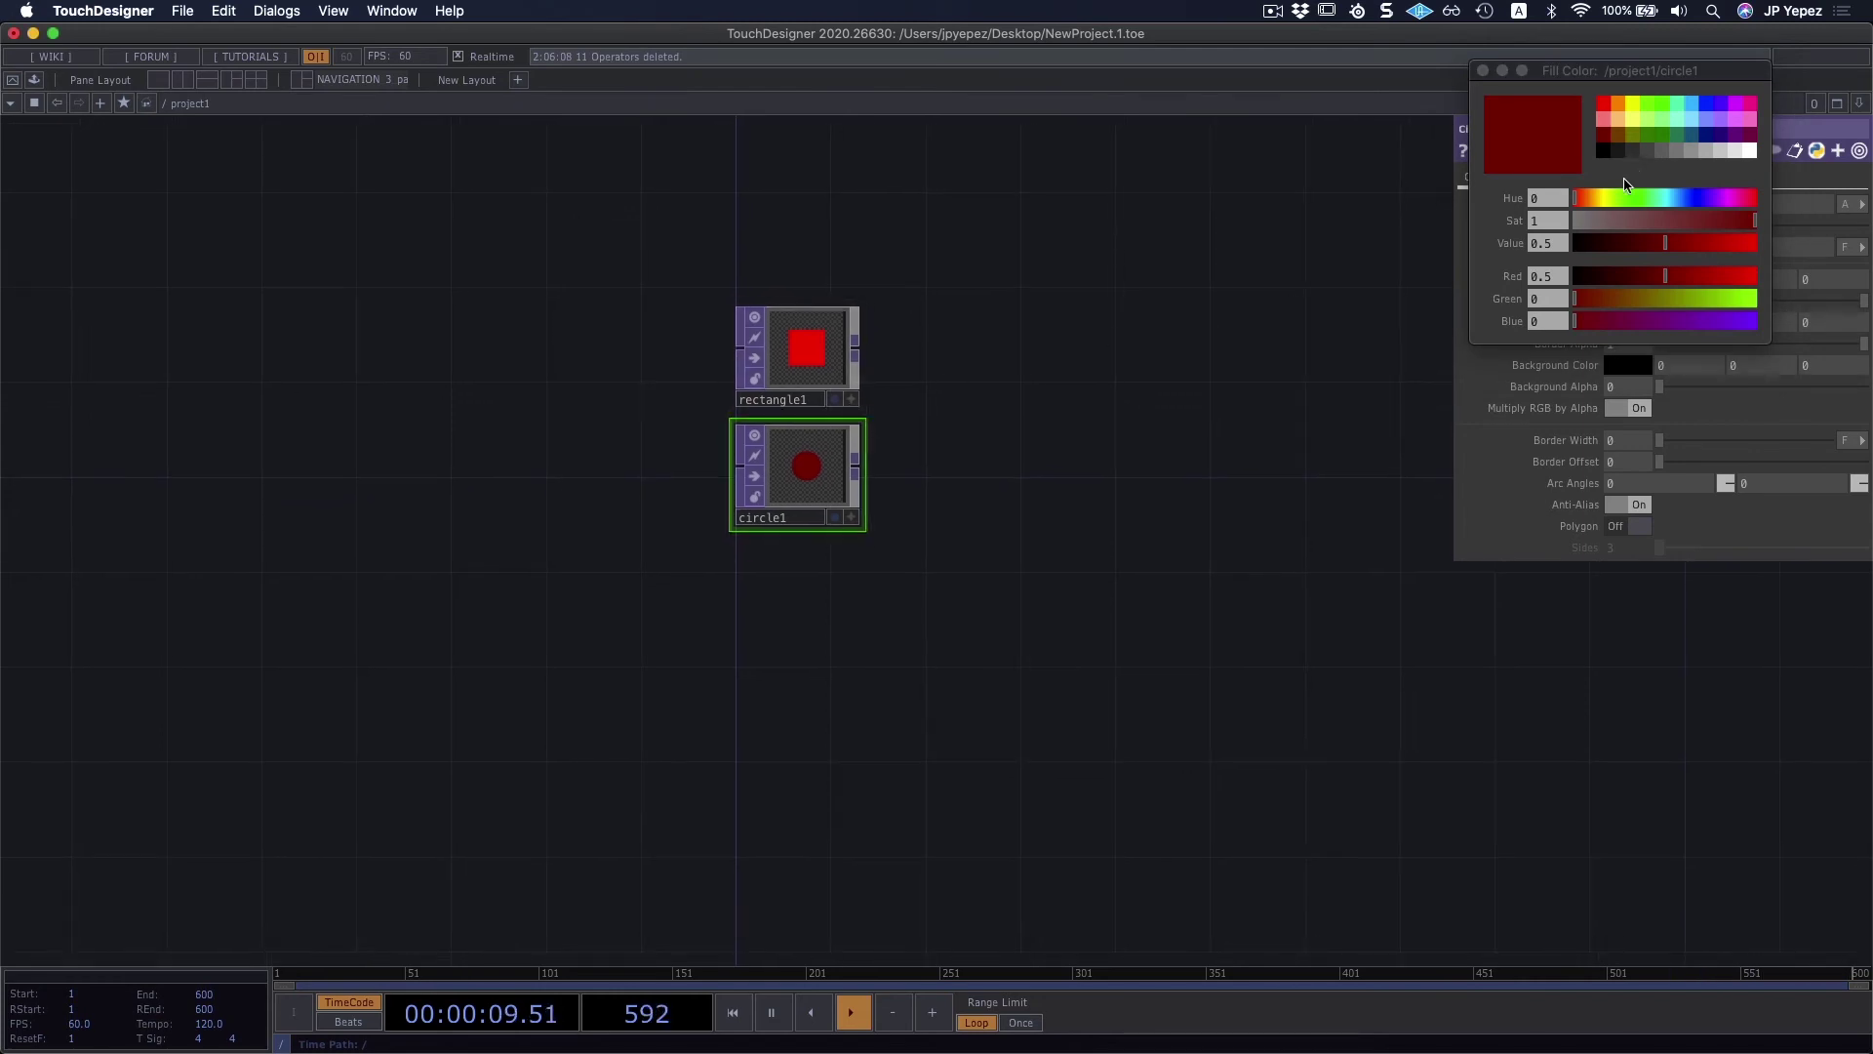
click(1625, 244)
drag(1591, 199, 1688, 204)
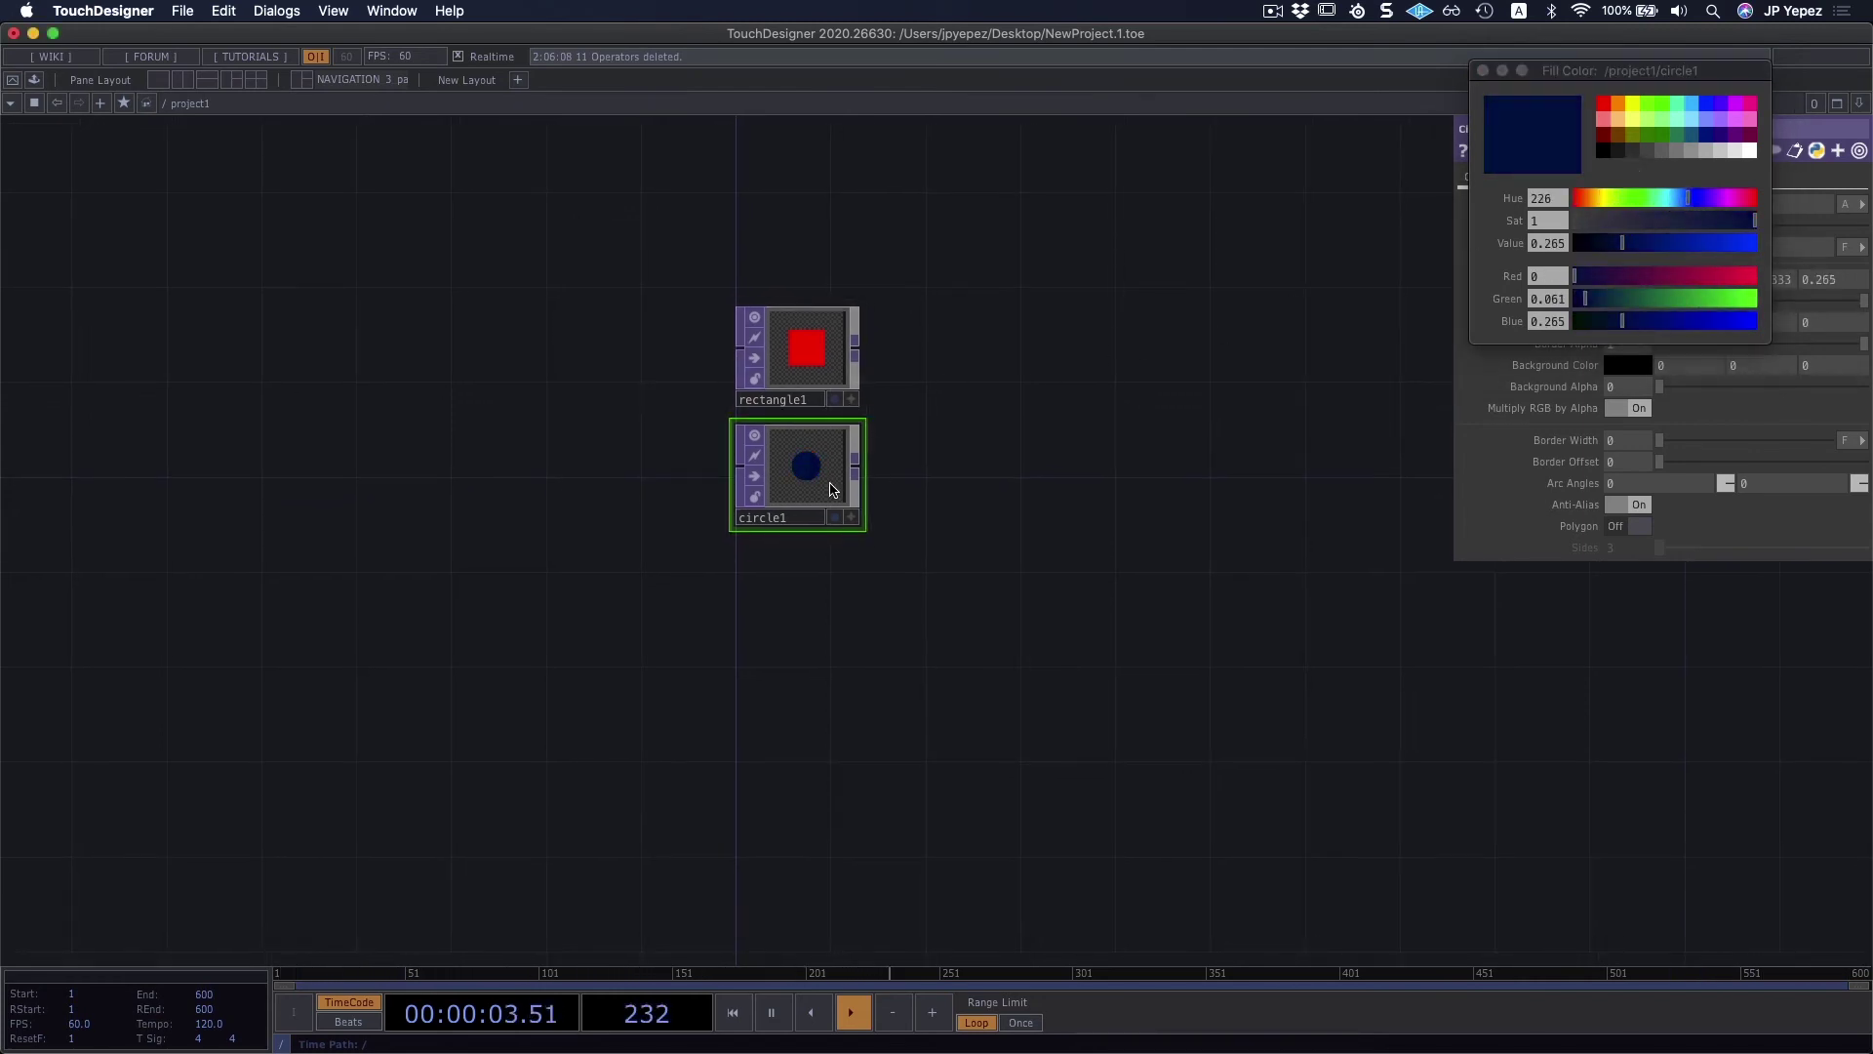
Step: Bring up the operator creation list to add another TOP
key(Tab)
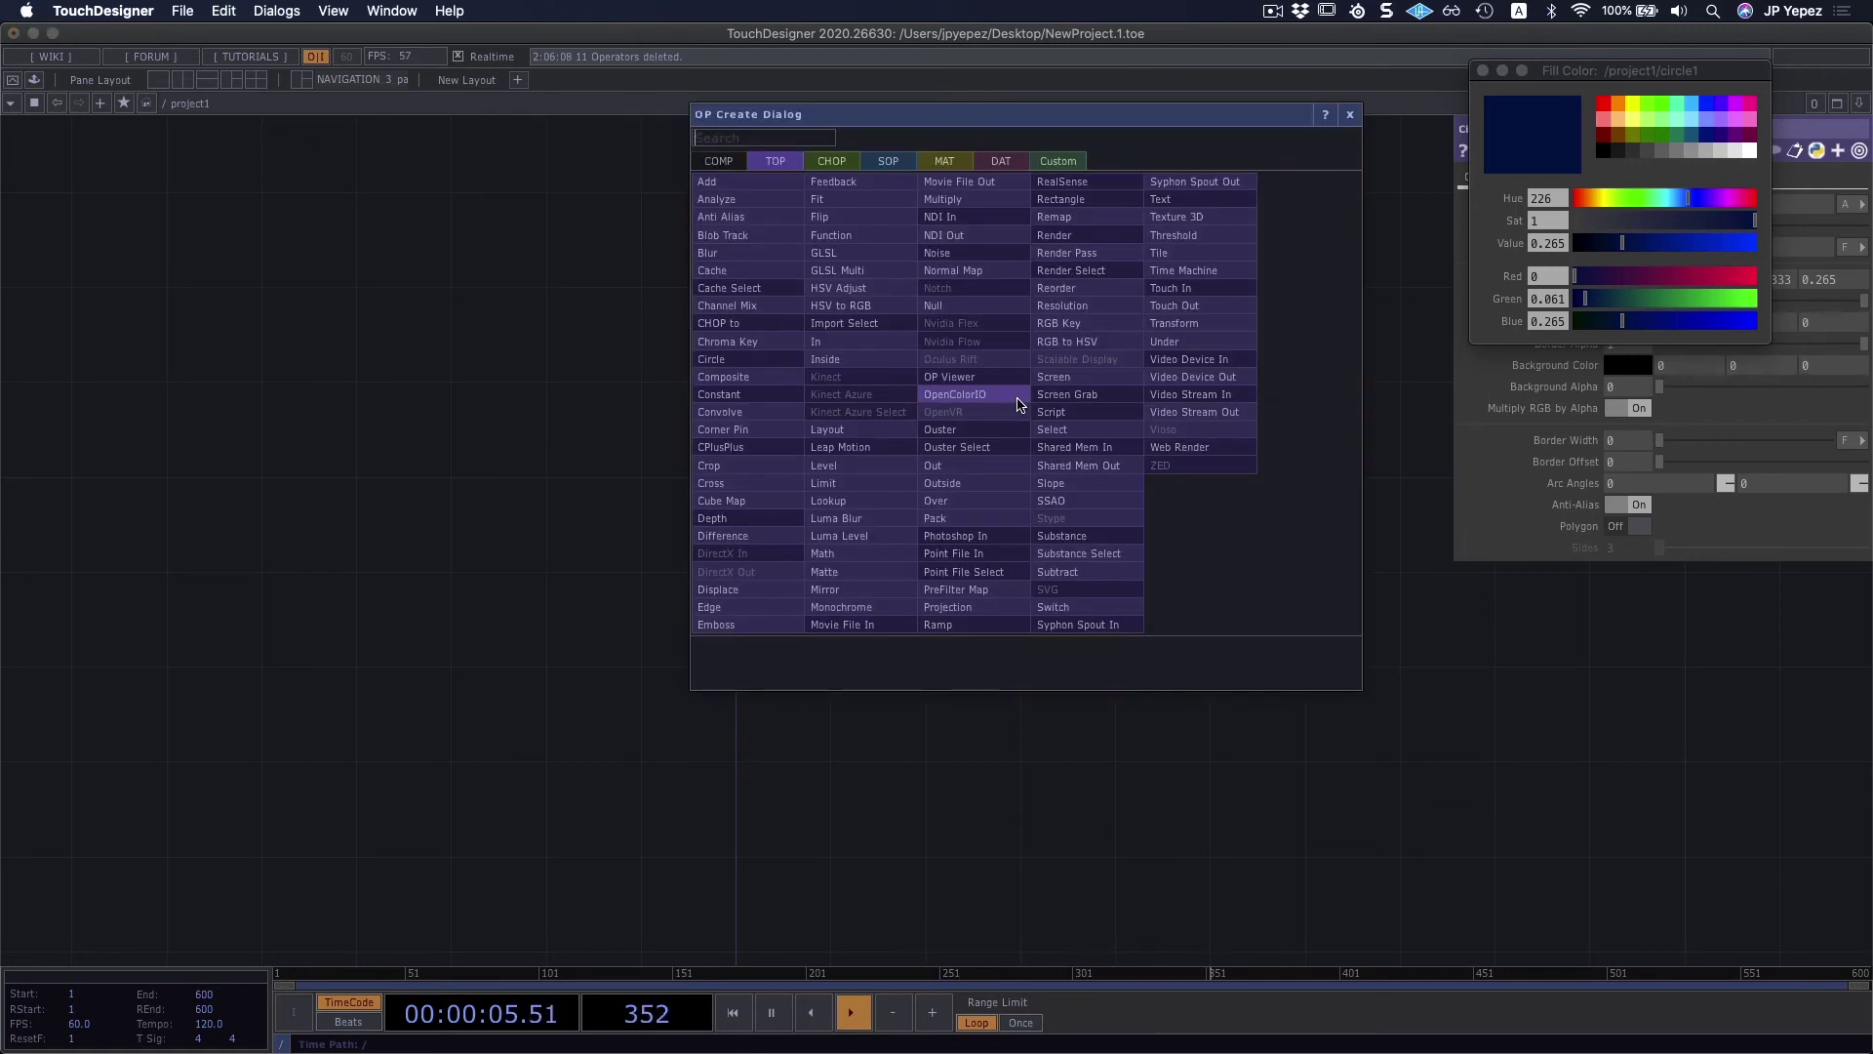
click(377, 458)
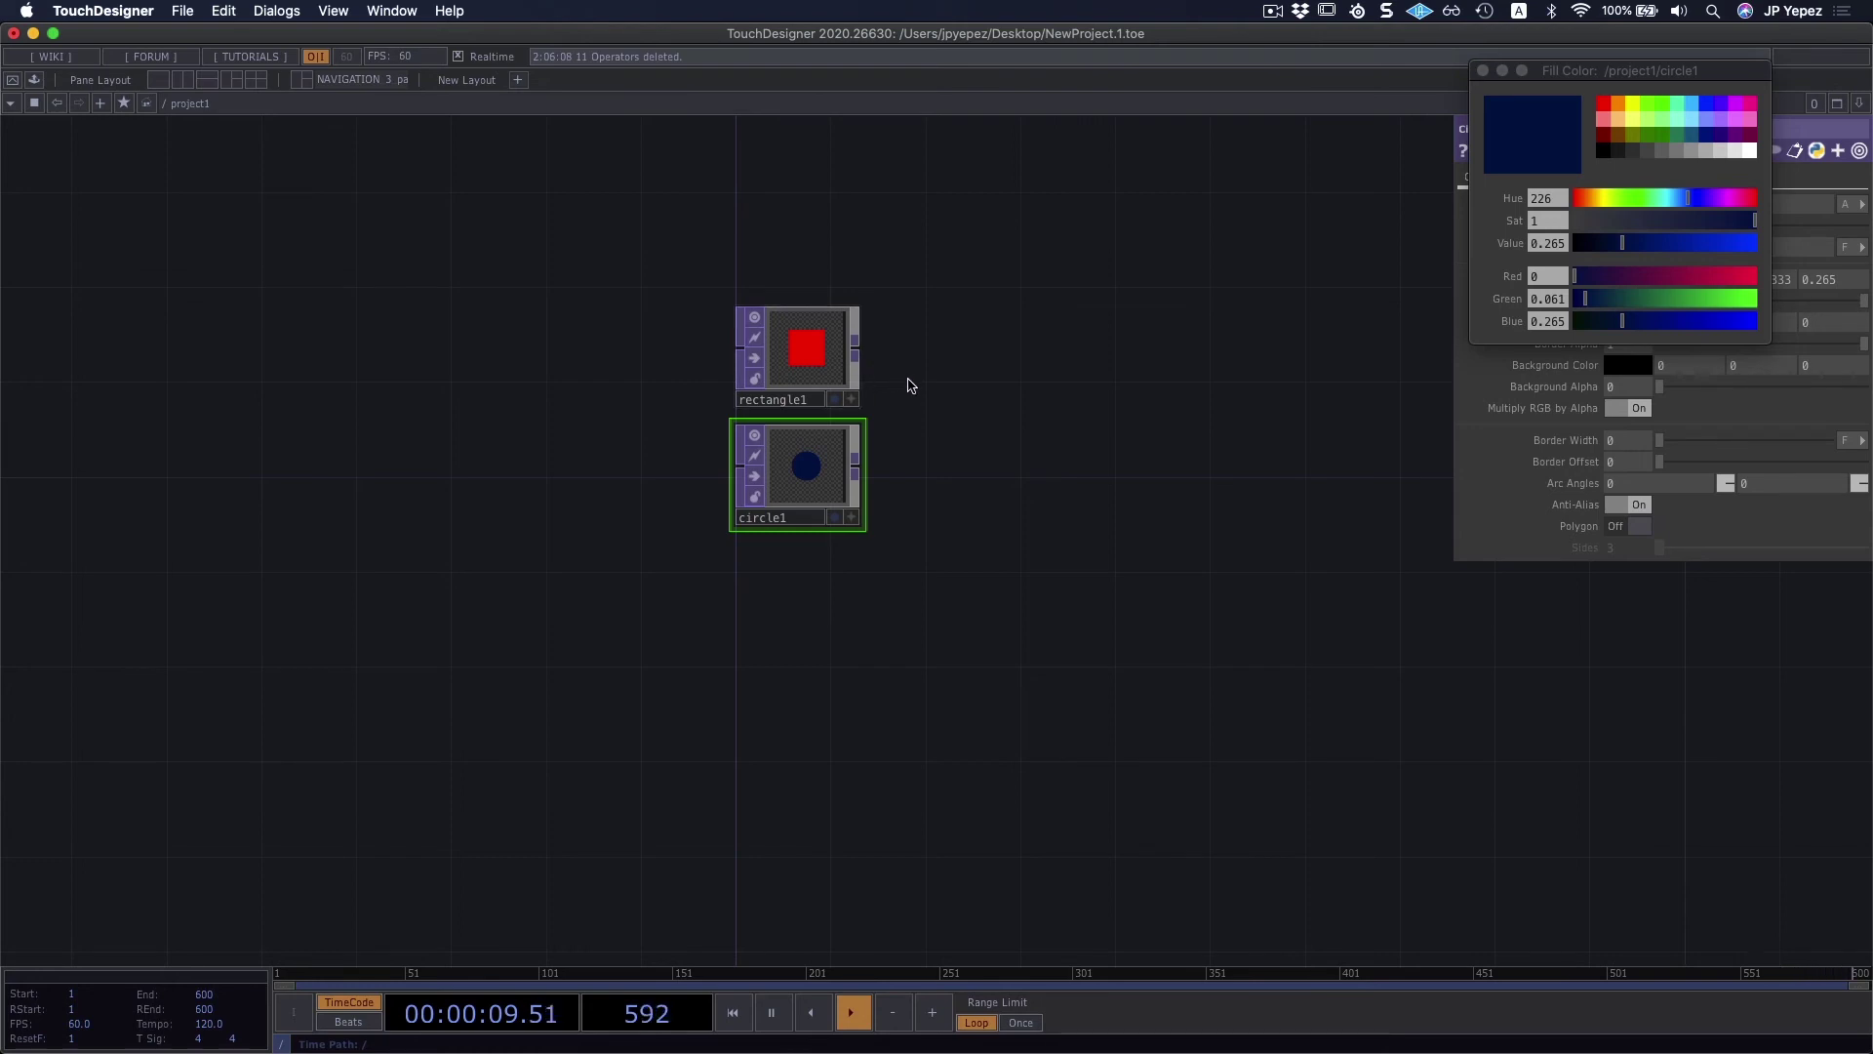
scroll(911, 384, up, 5)
scroll(912, 433, up, 2)
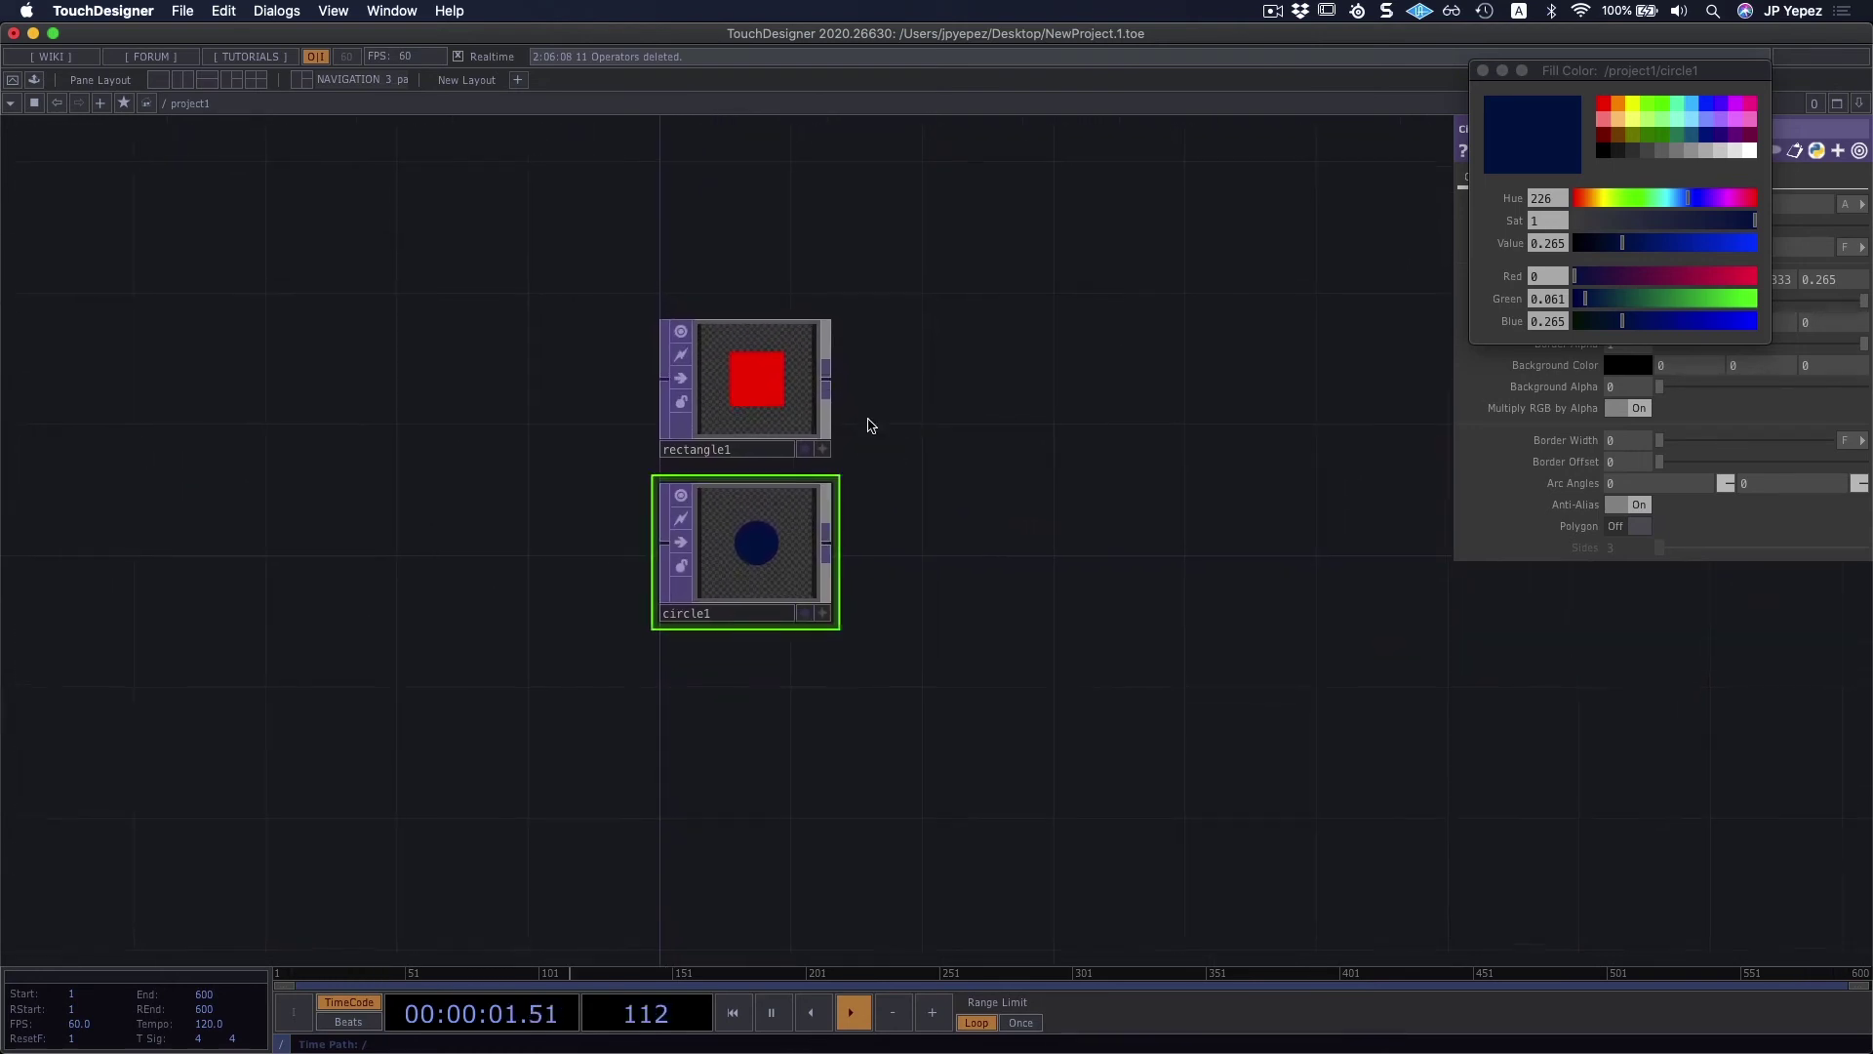
key(Tab)
Step: Create an Add TOP, add1, to the right of the two shapes
text(add)
key(Return)
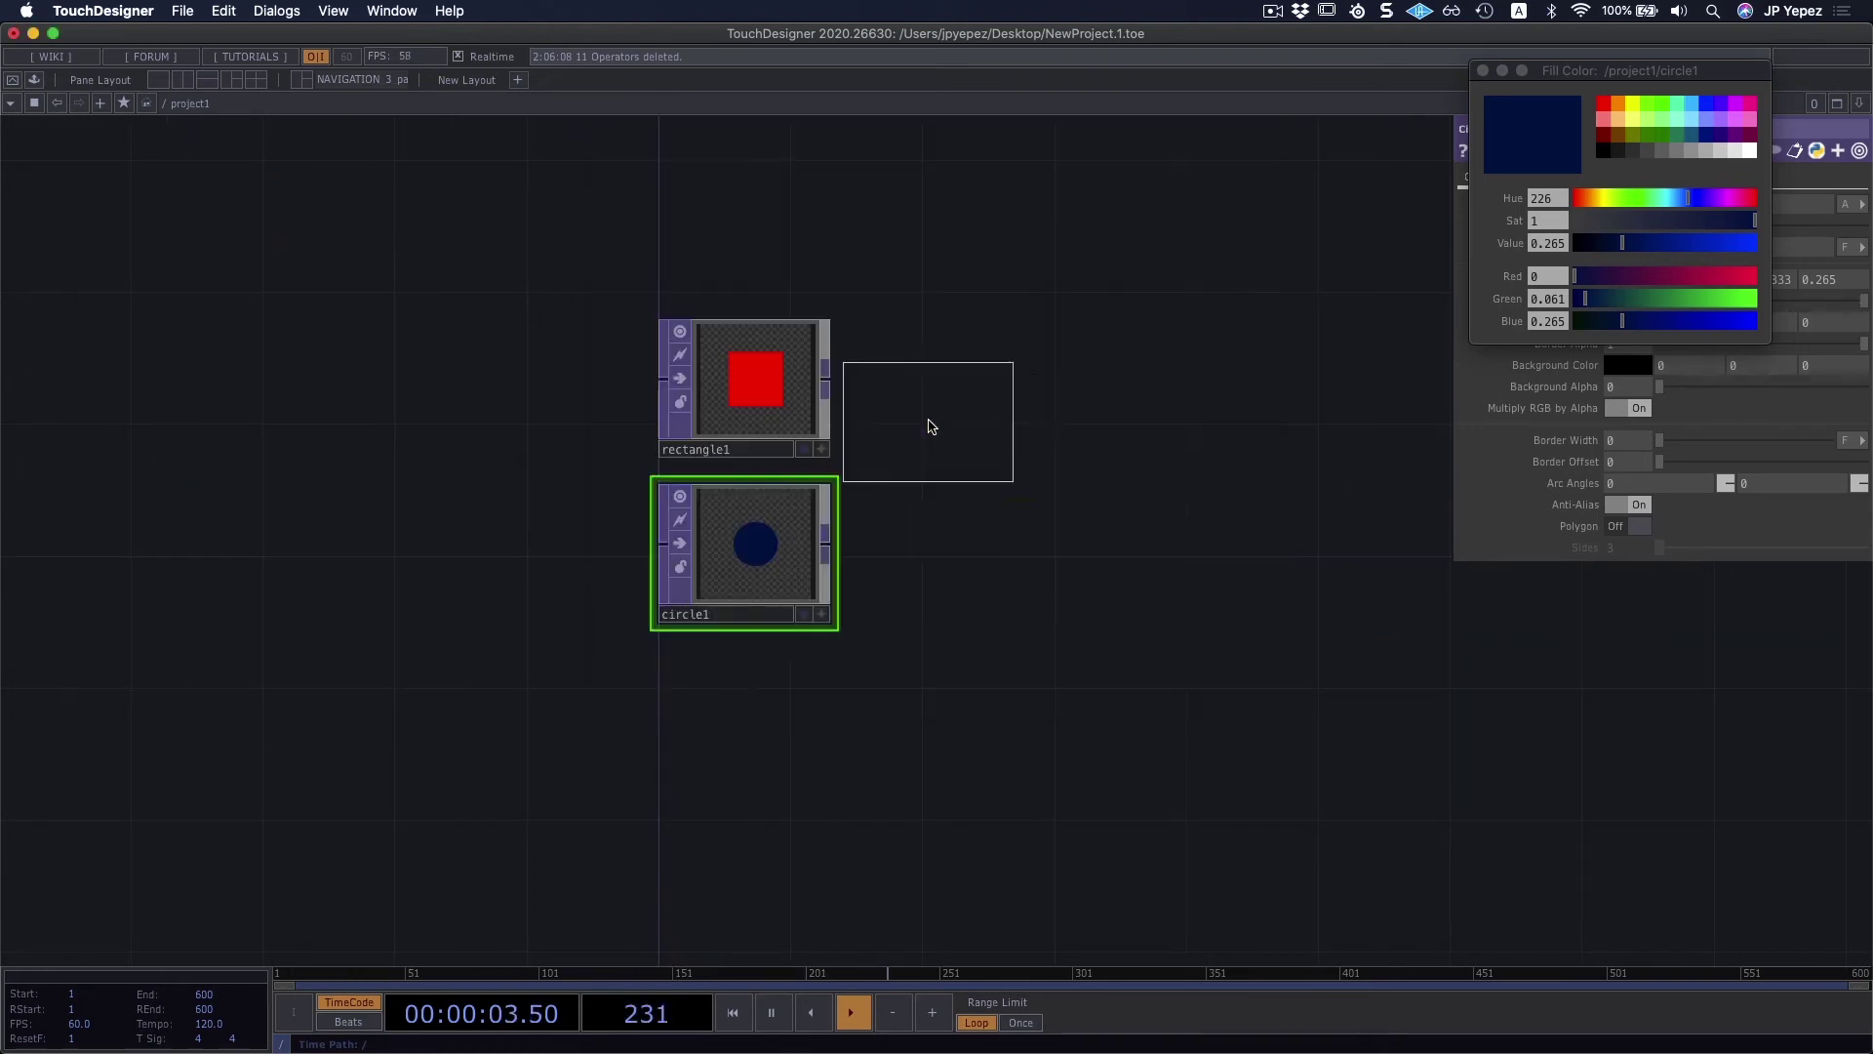
click(930, 420)
drag(959, 427, 992, 464)
click(889, 517)
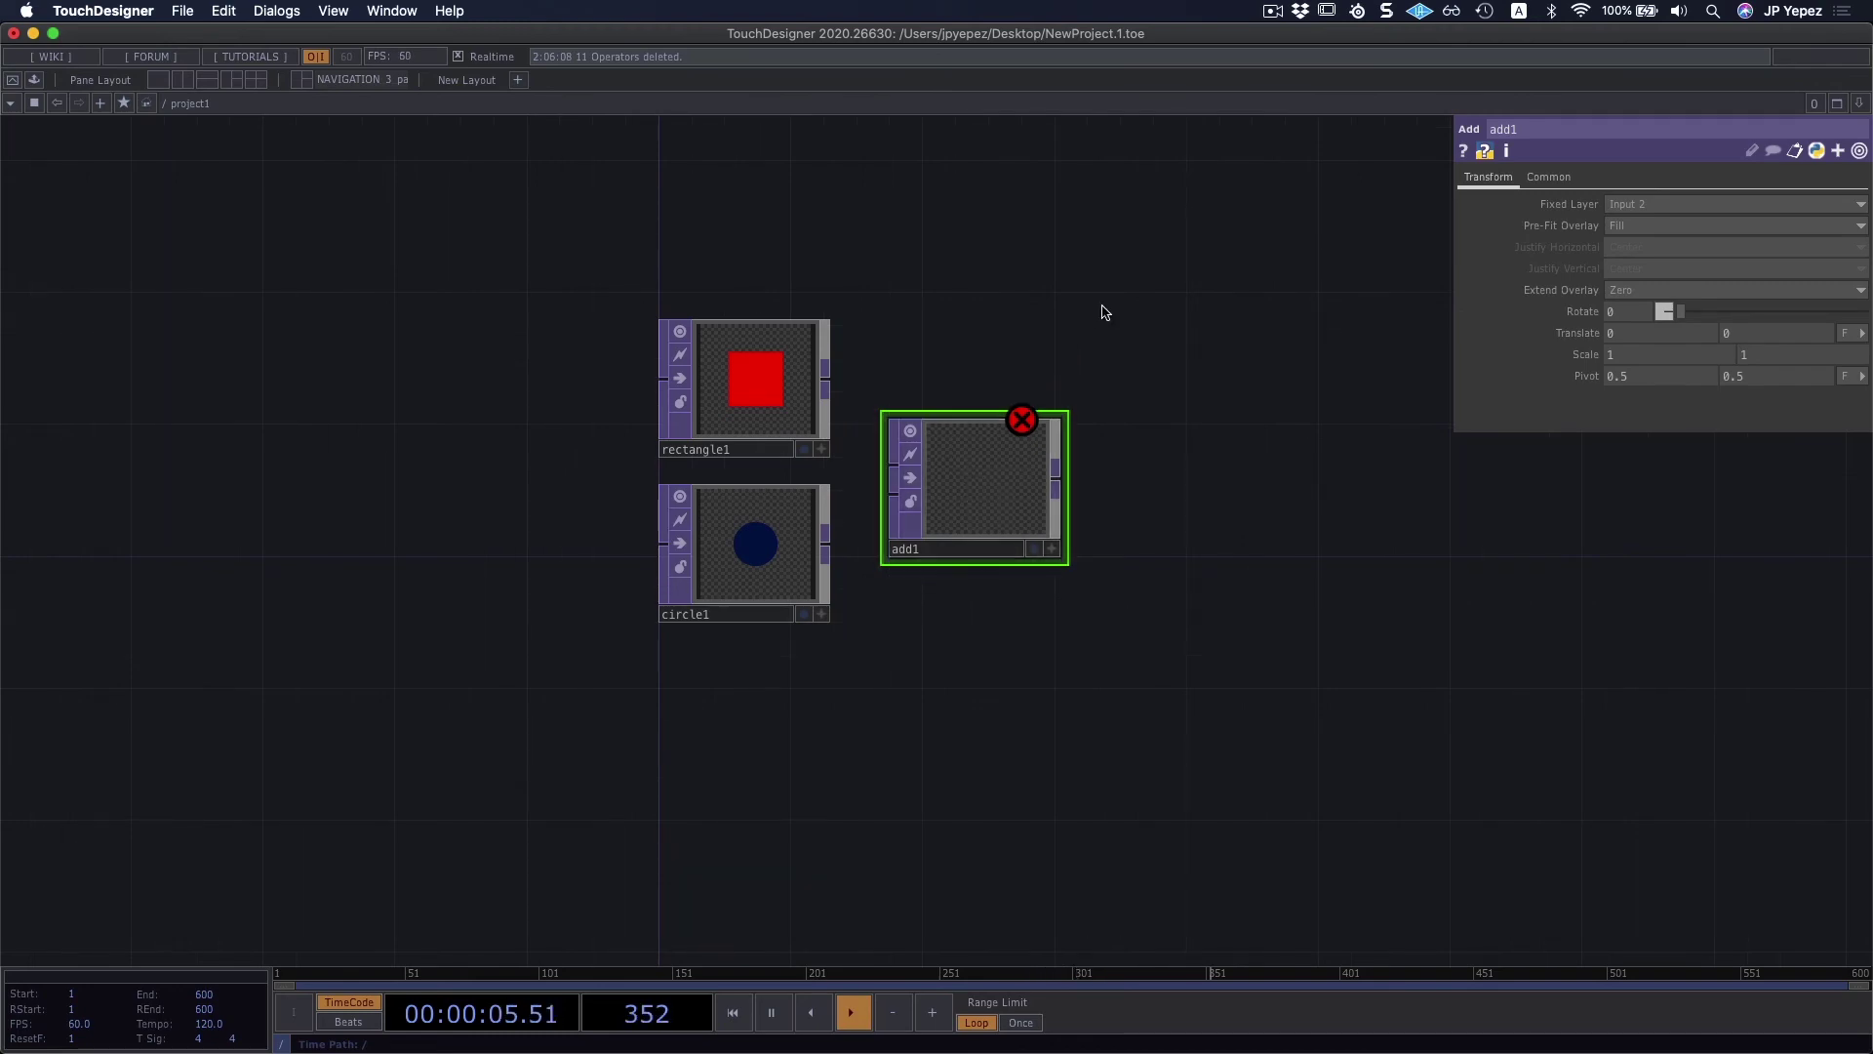
key(Tab)
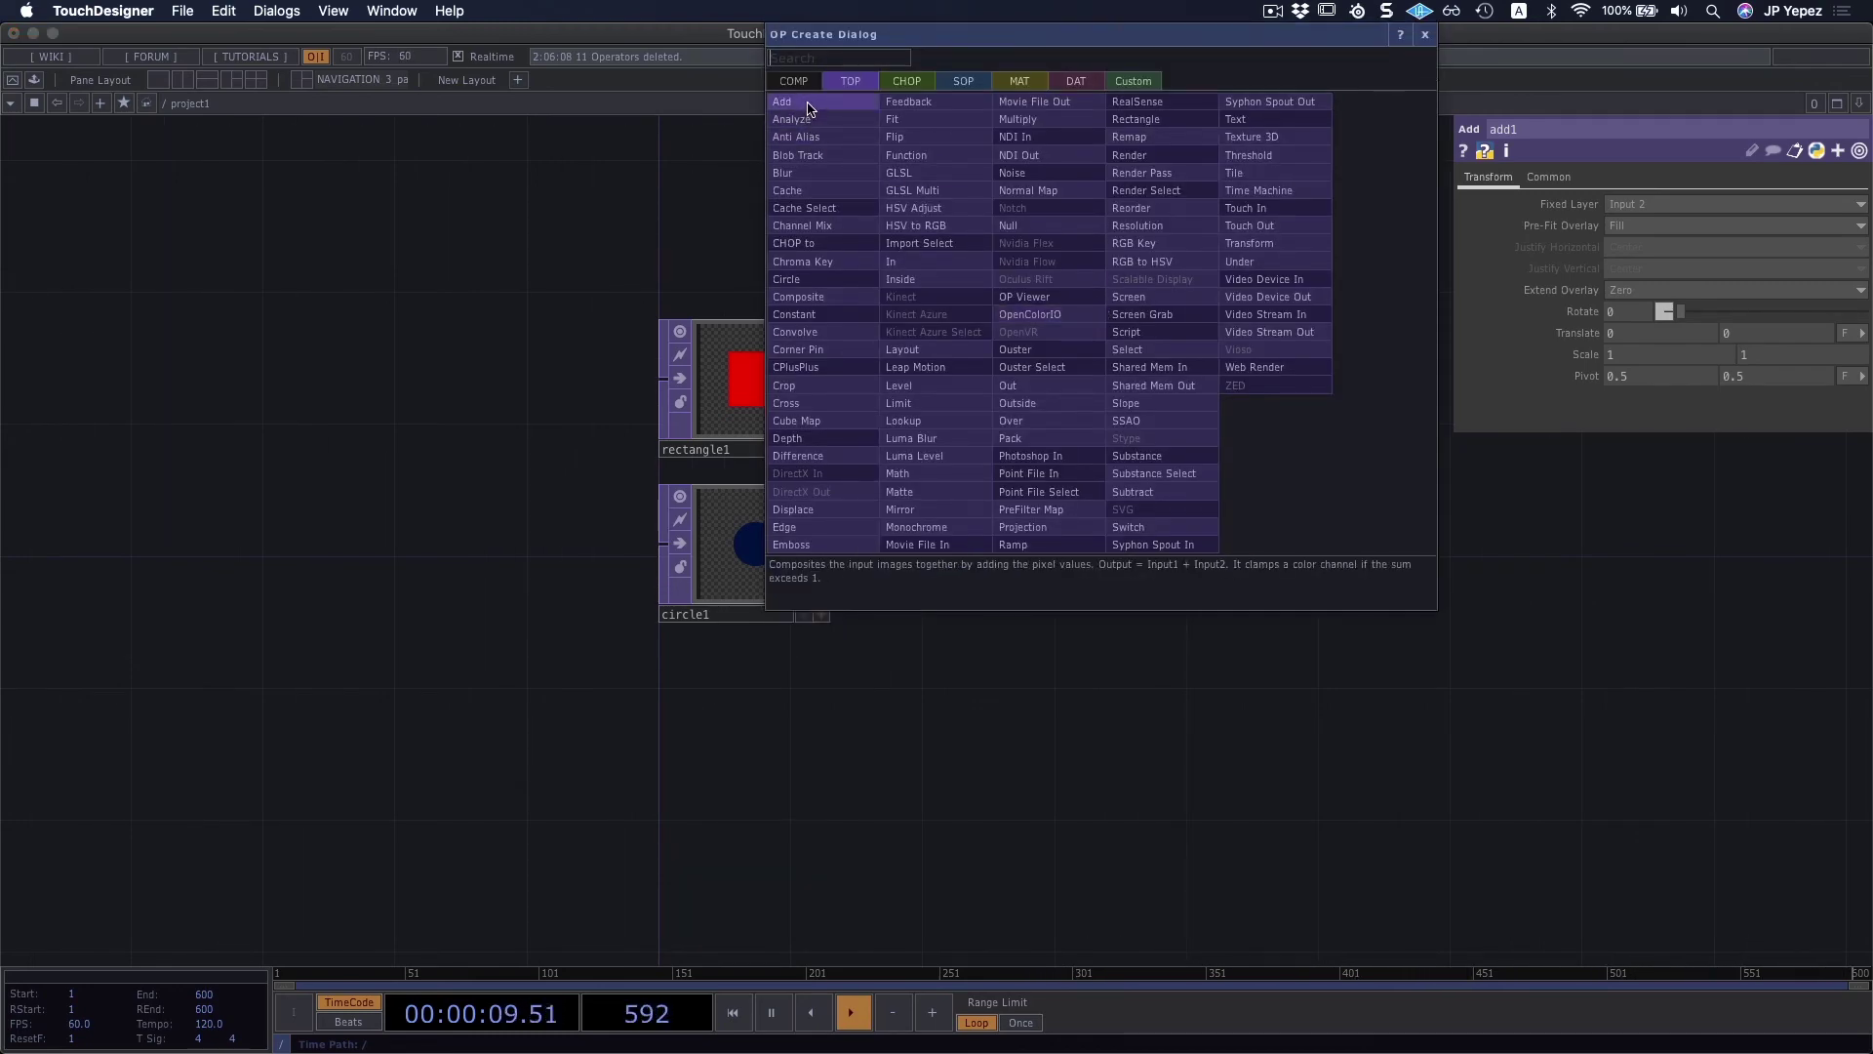
click(1137, 631)
Step: Wire rectangle1 and circle1 into add1's first and second inputs
click(825, 379)
click(891, 461)
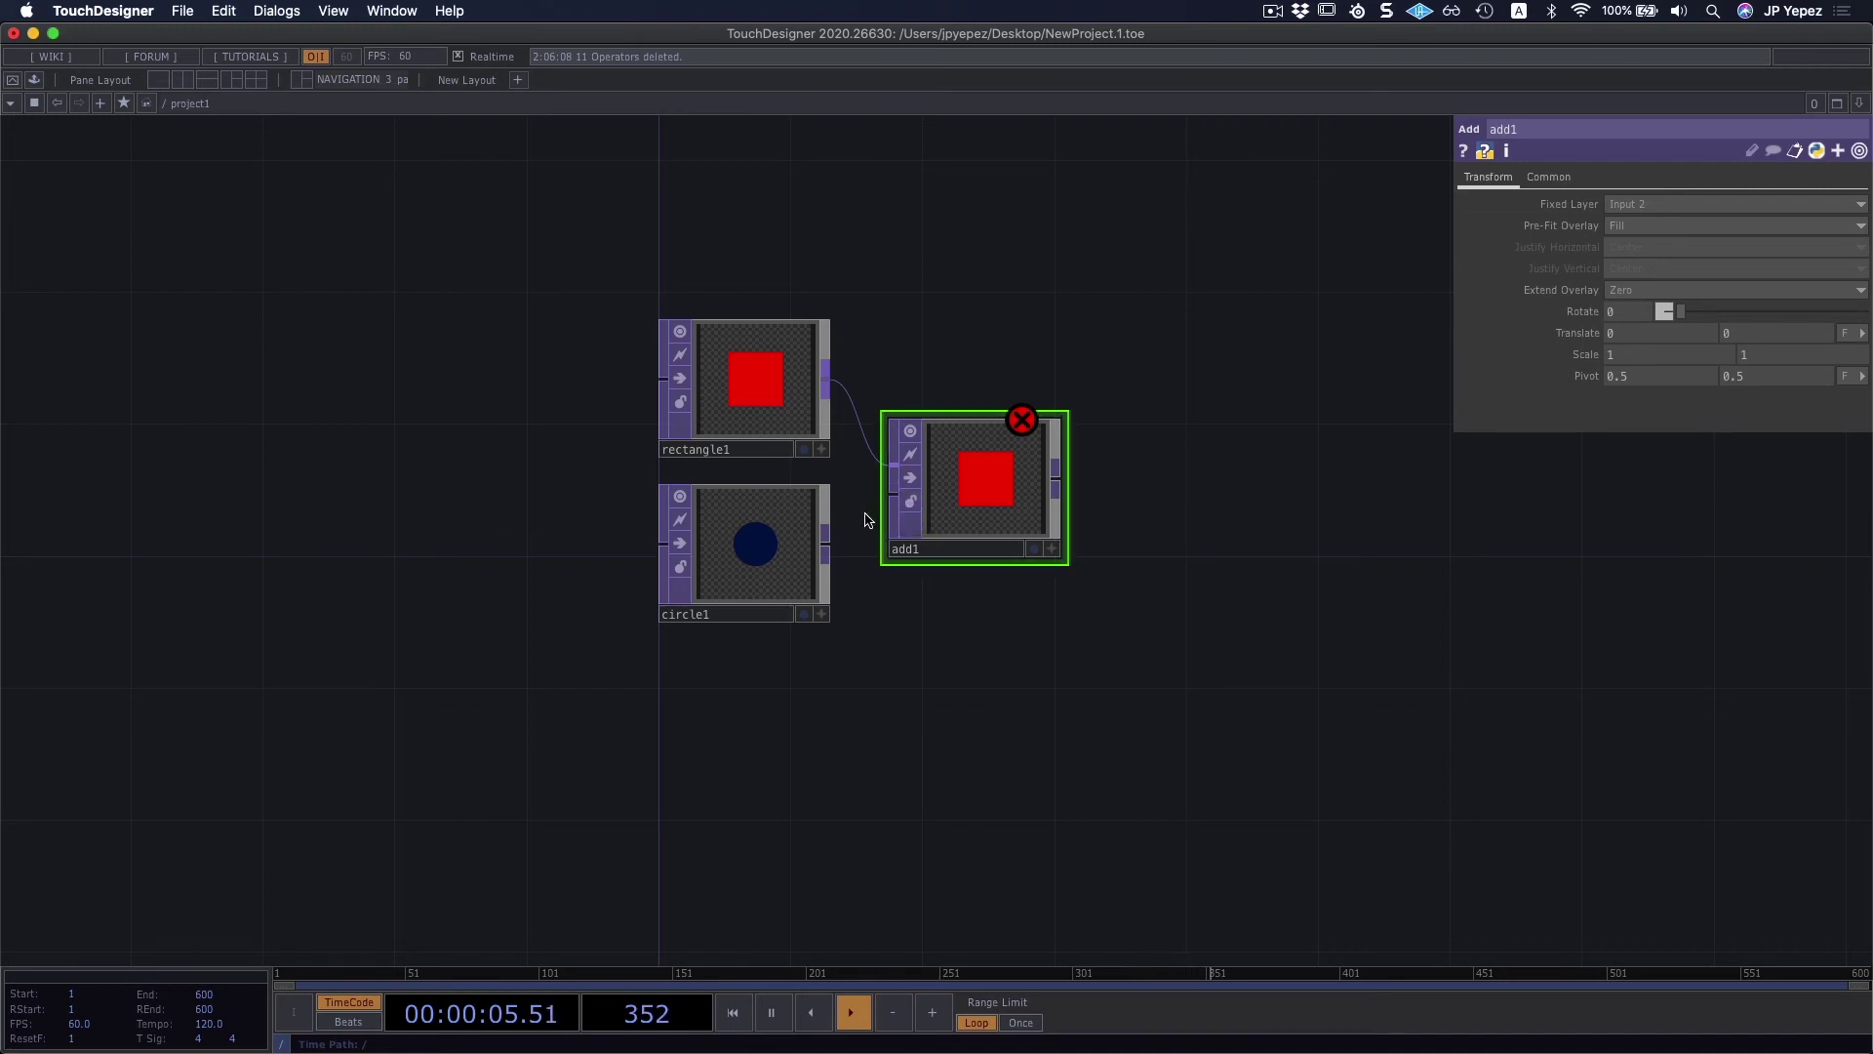
click(832, 545)
click(869, 516)
scroll(1014, 498, up, 5)
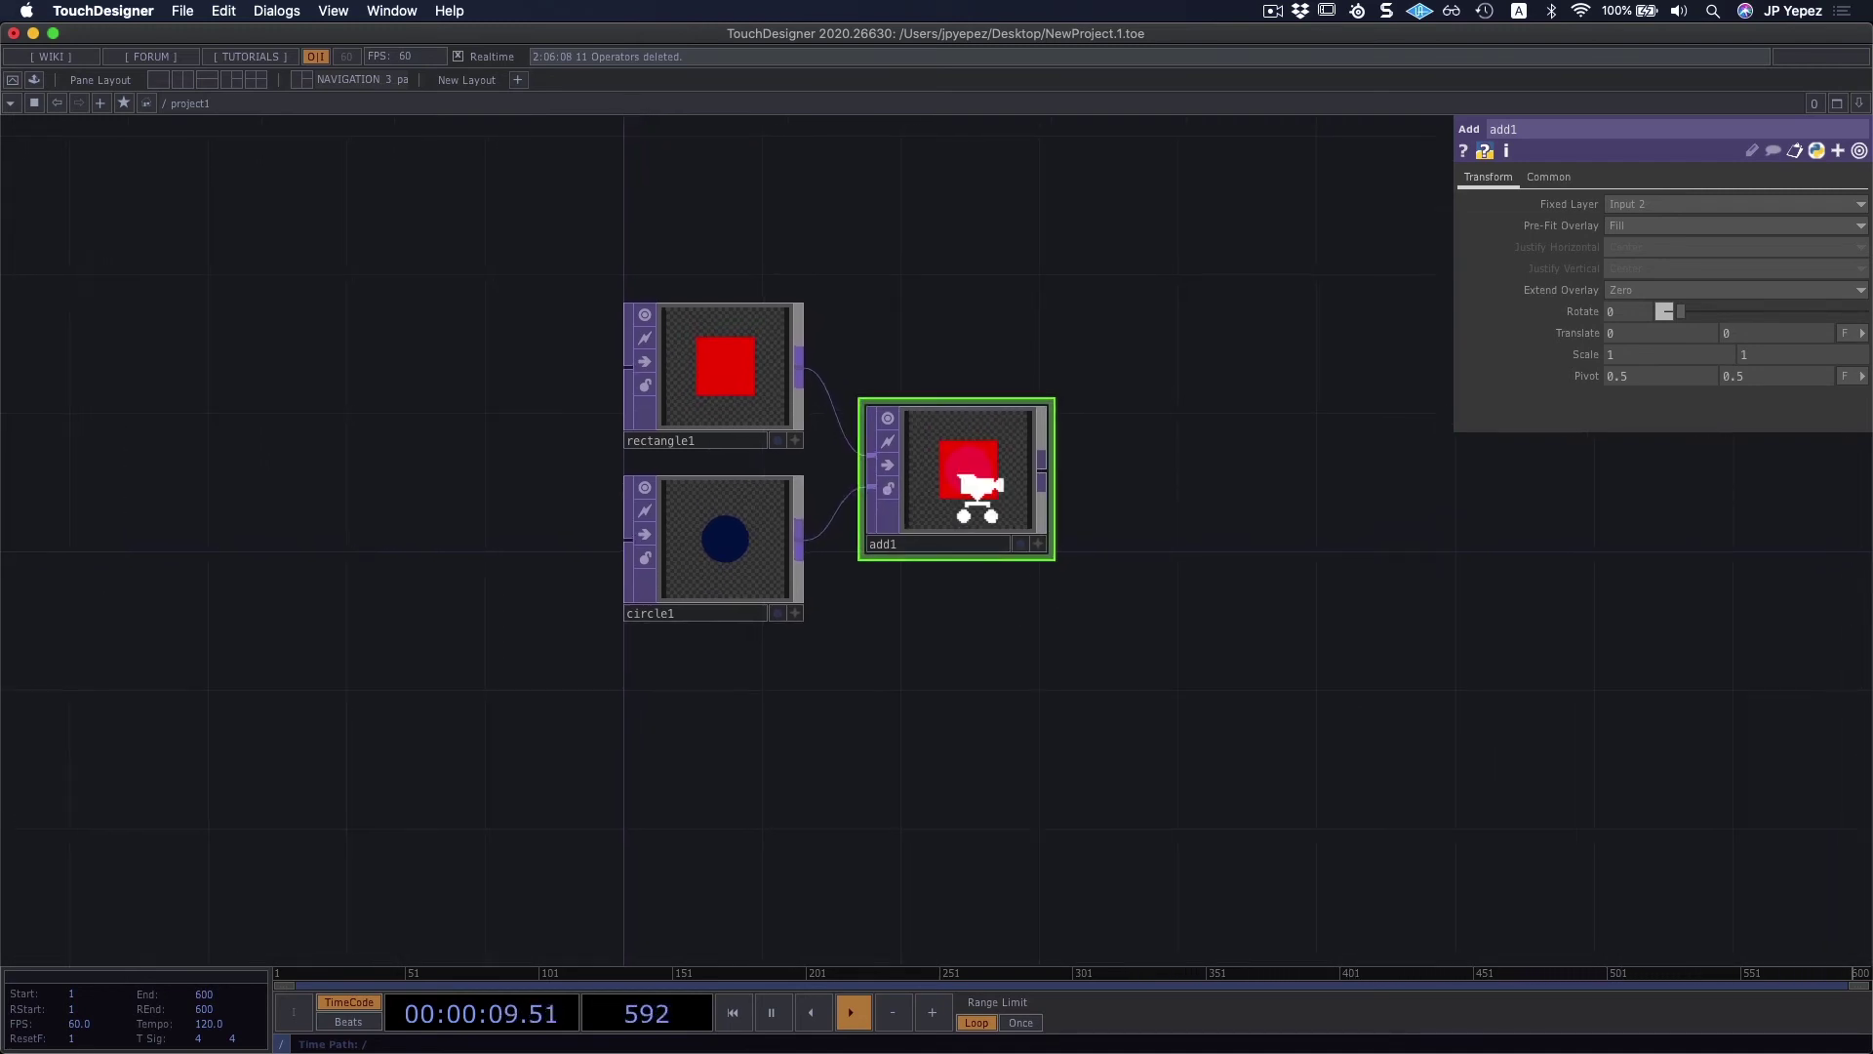
scroll(972, 478, up, 1)
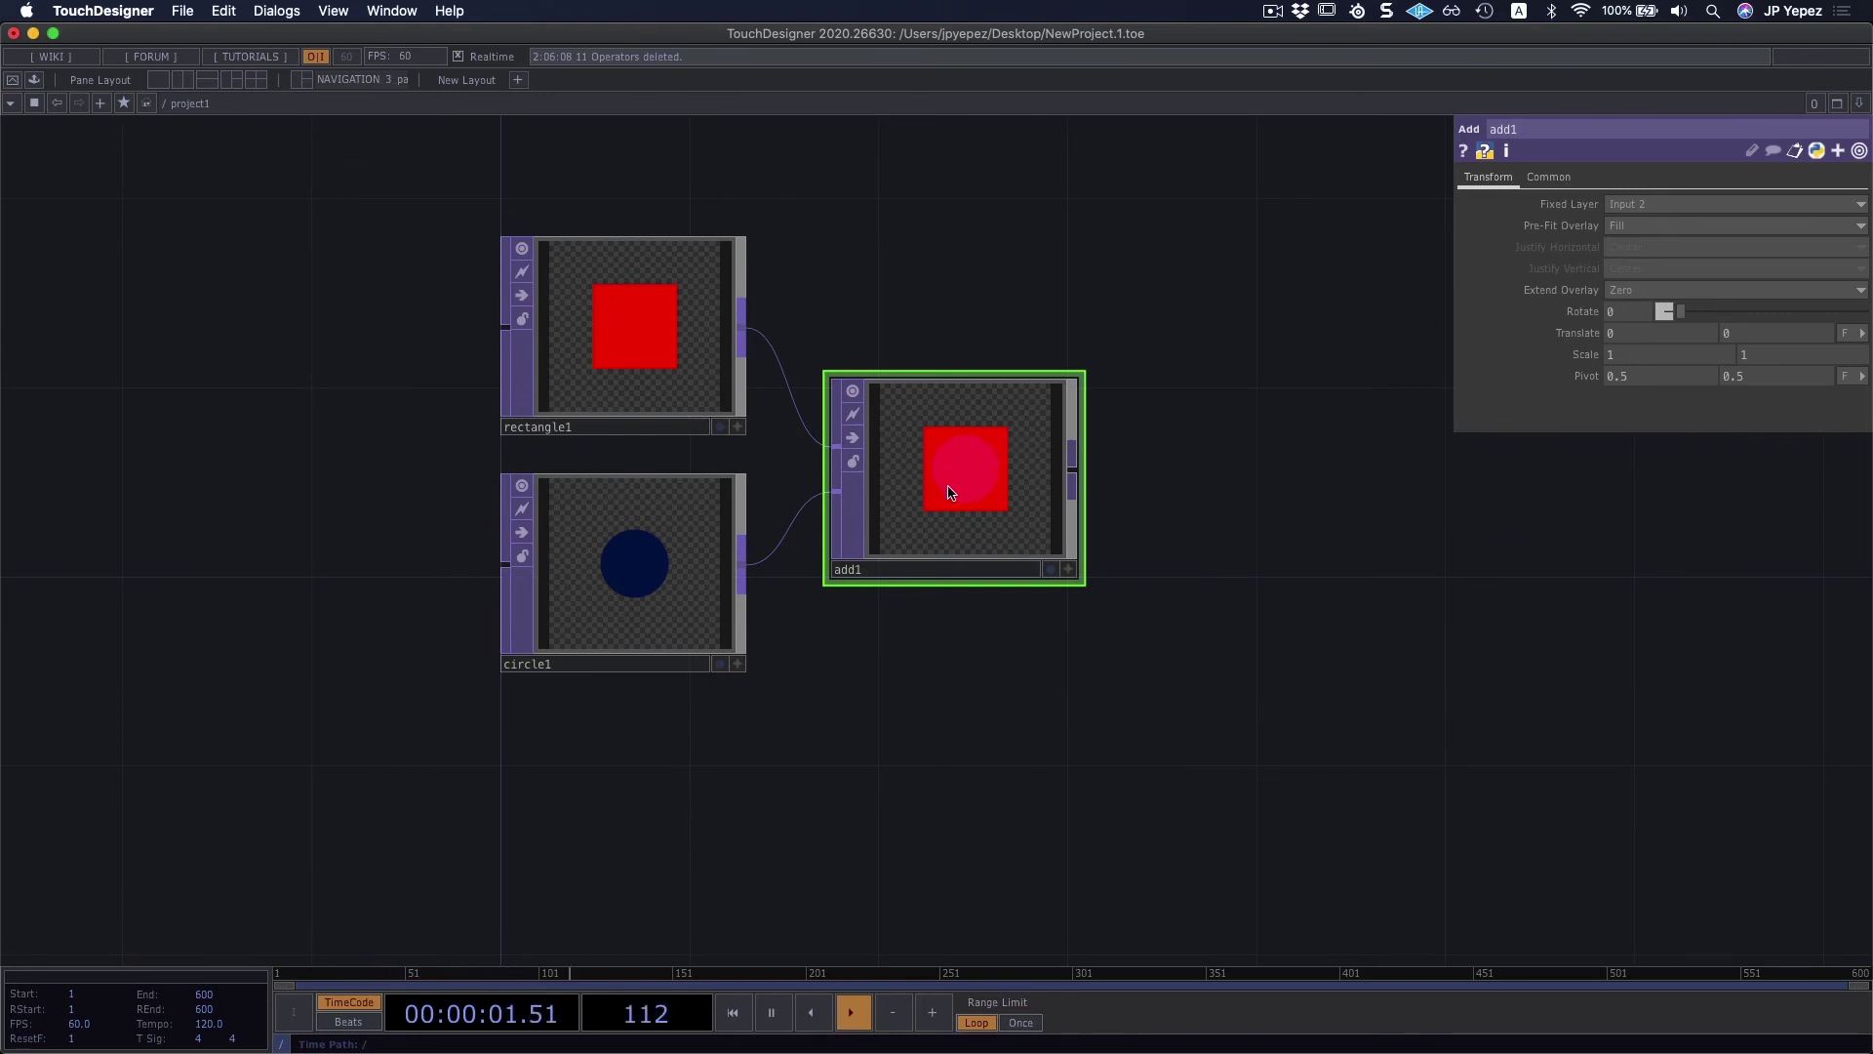
Step: Recolour rectangle1's fill to medium green (RGB 0.238, 0.659, 0.442)
click(660, 349)
click(1619, 269)
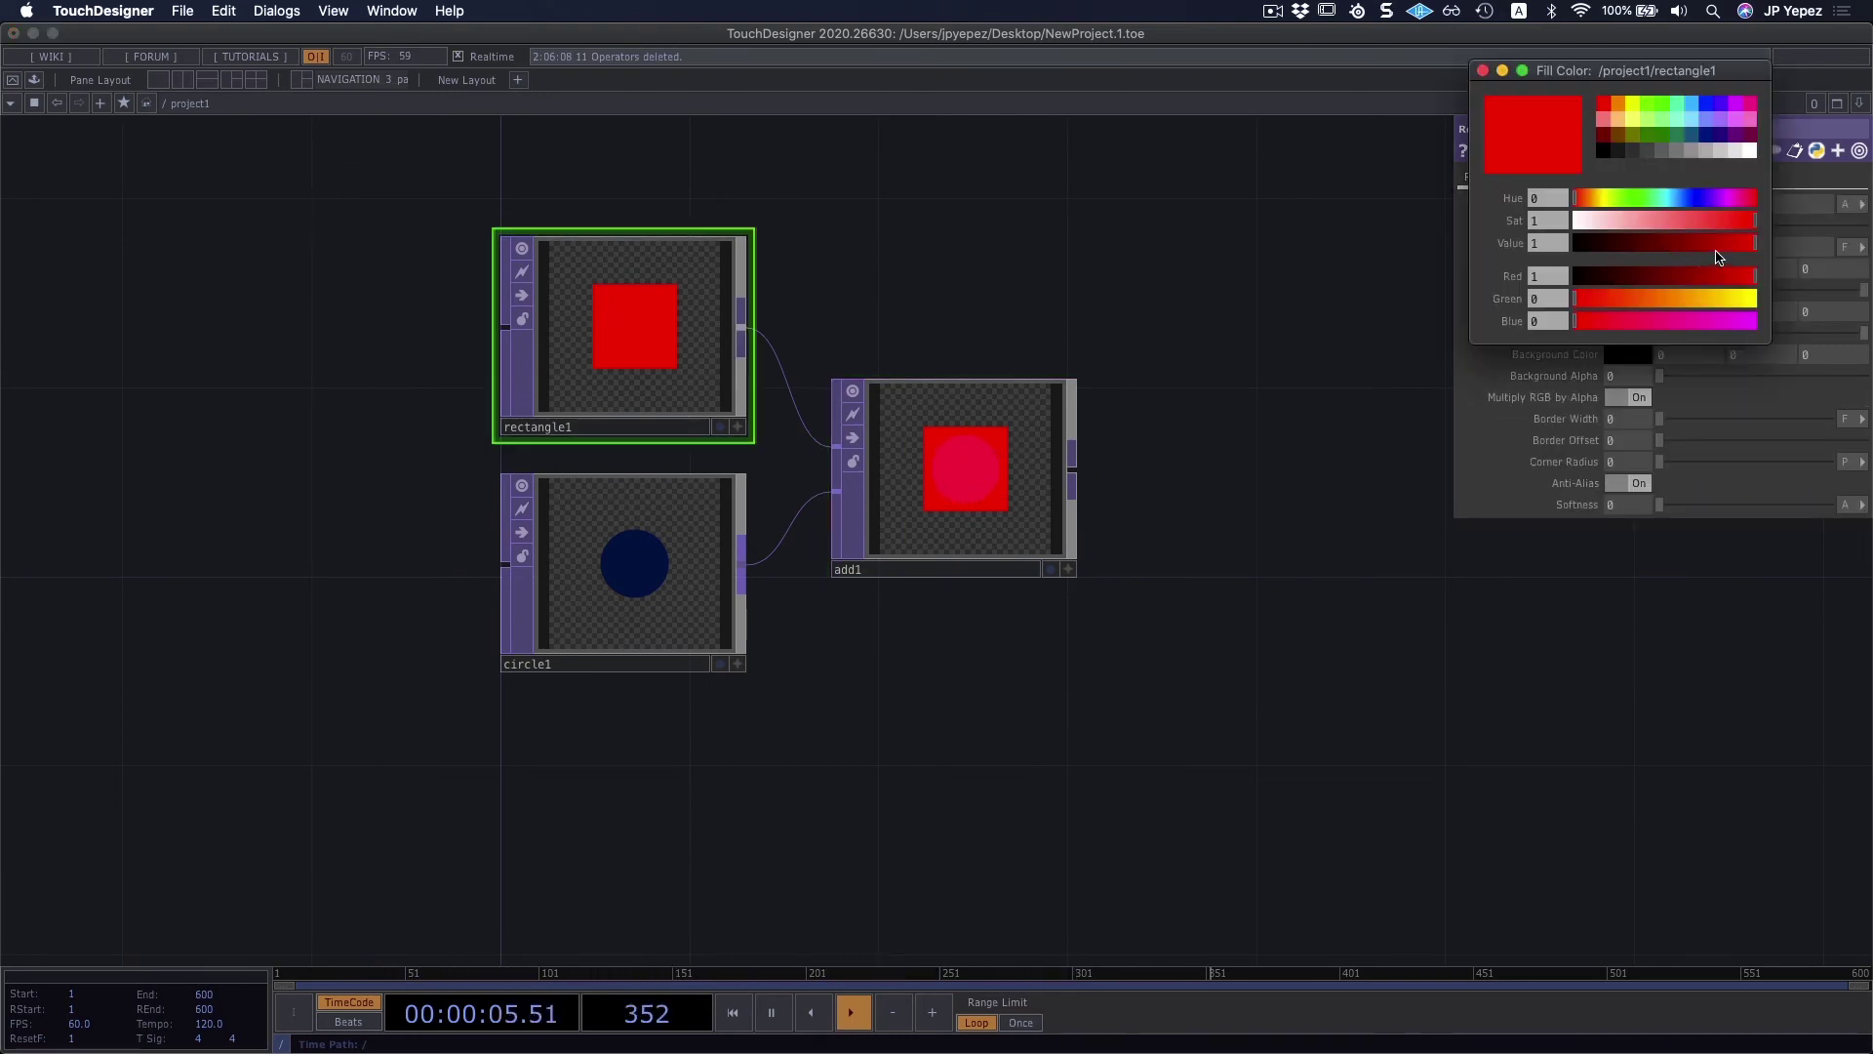
click(1740, 245)
drag(1736, 250, 1692, 248)
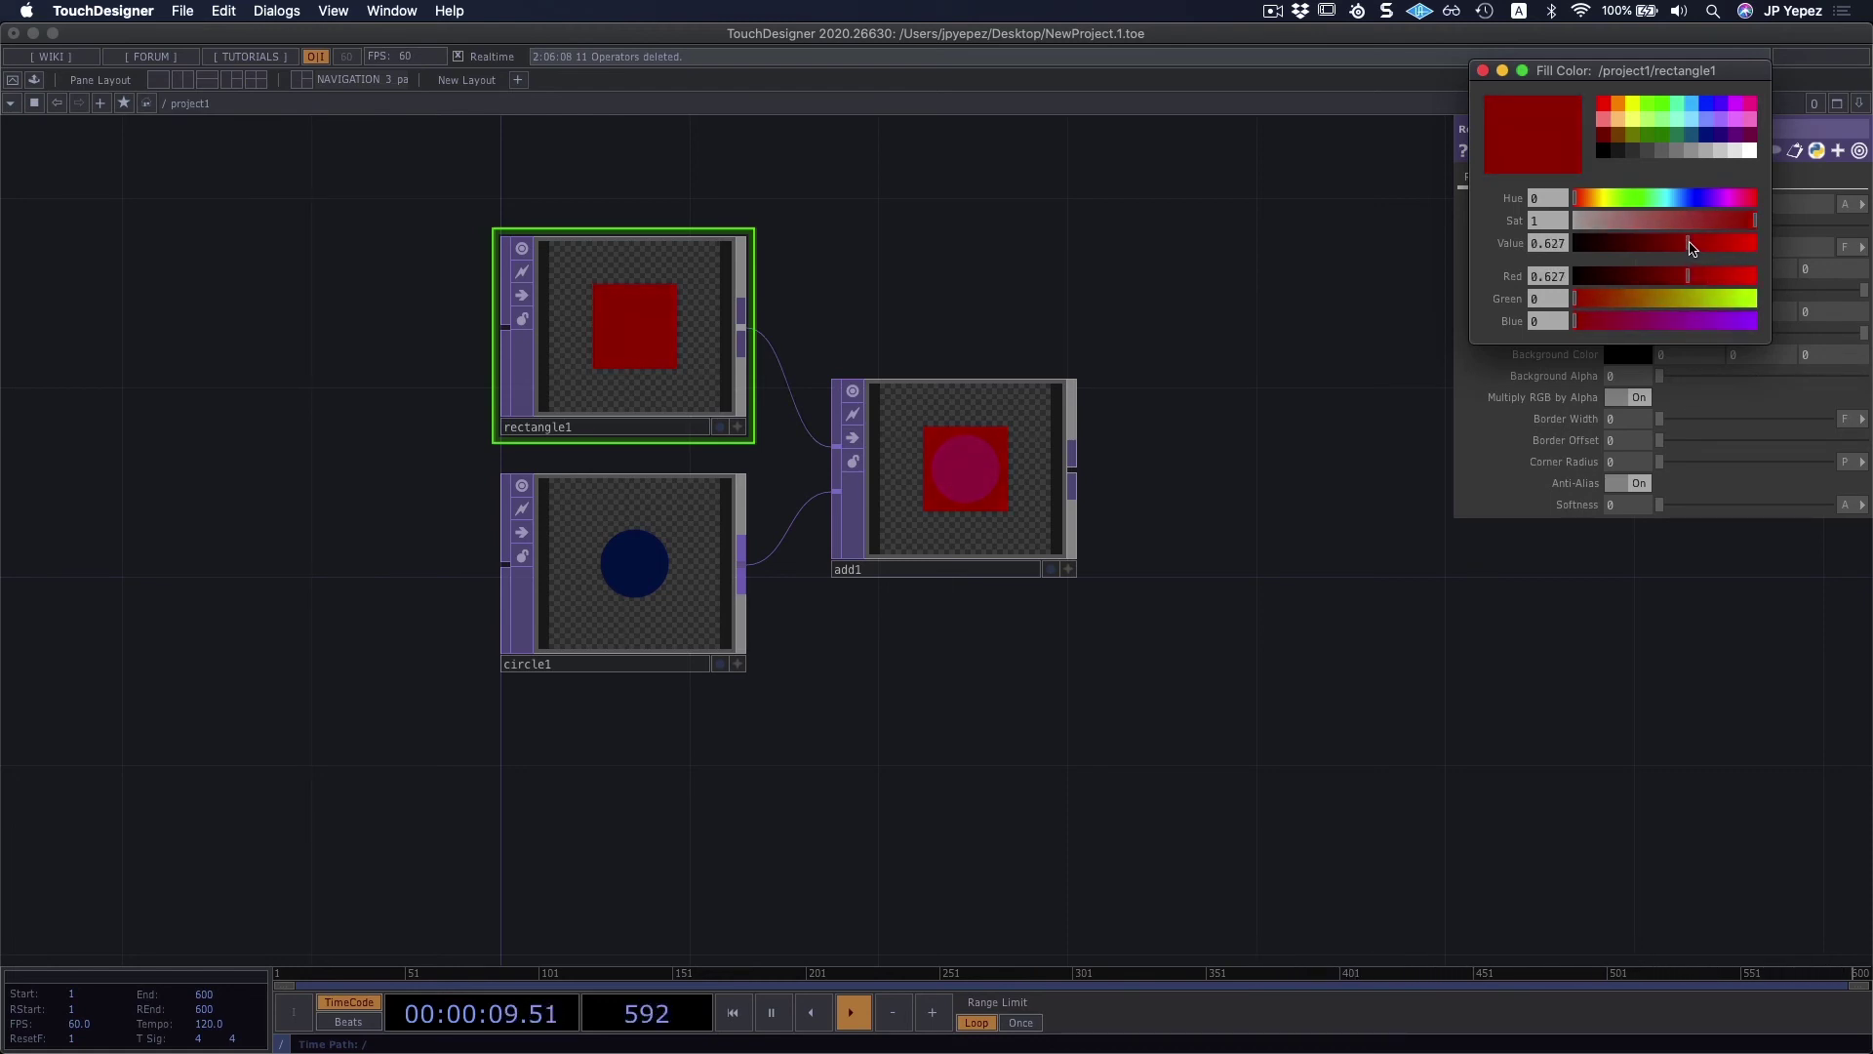
drag(1586, 203, 1688, 297)
Step: Make circle1's fill neutral grey, 0.627 on each RGB channel
click(615, 585)
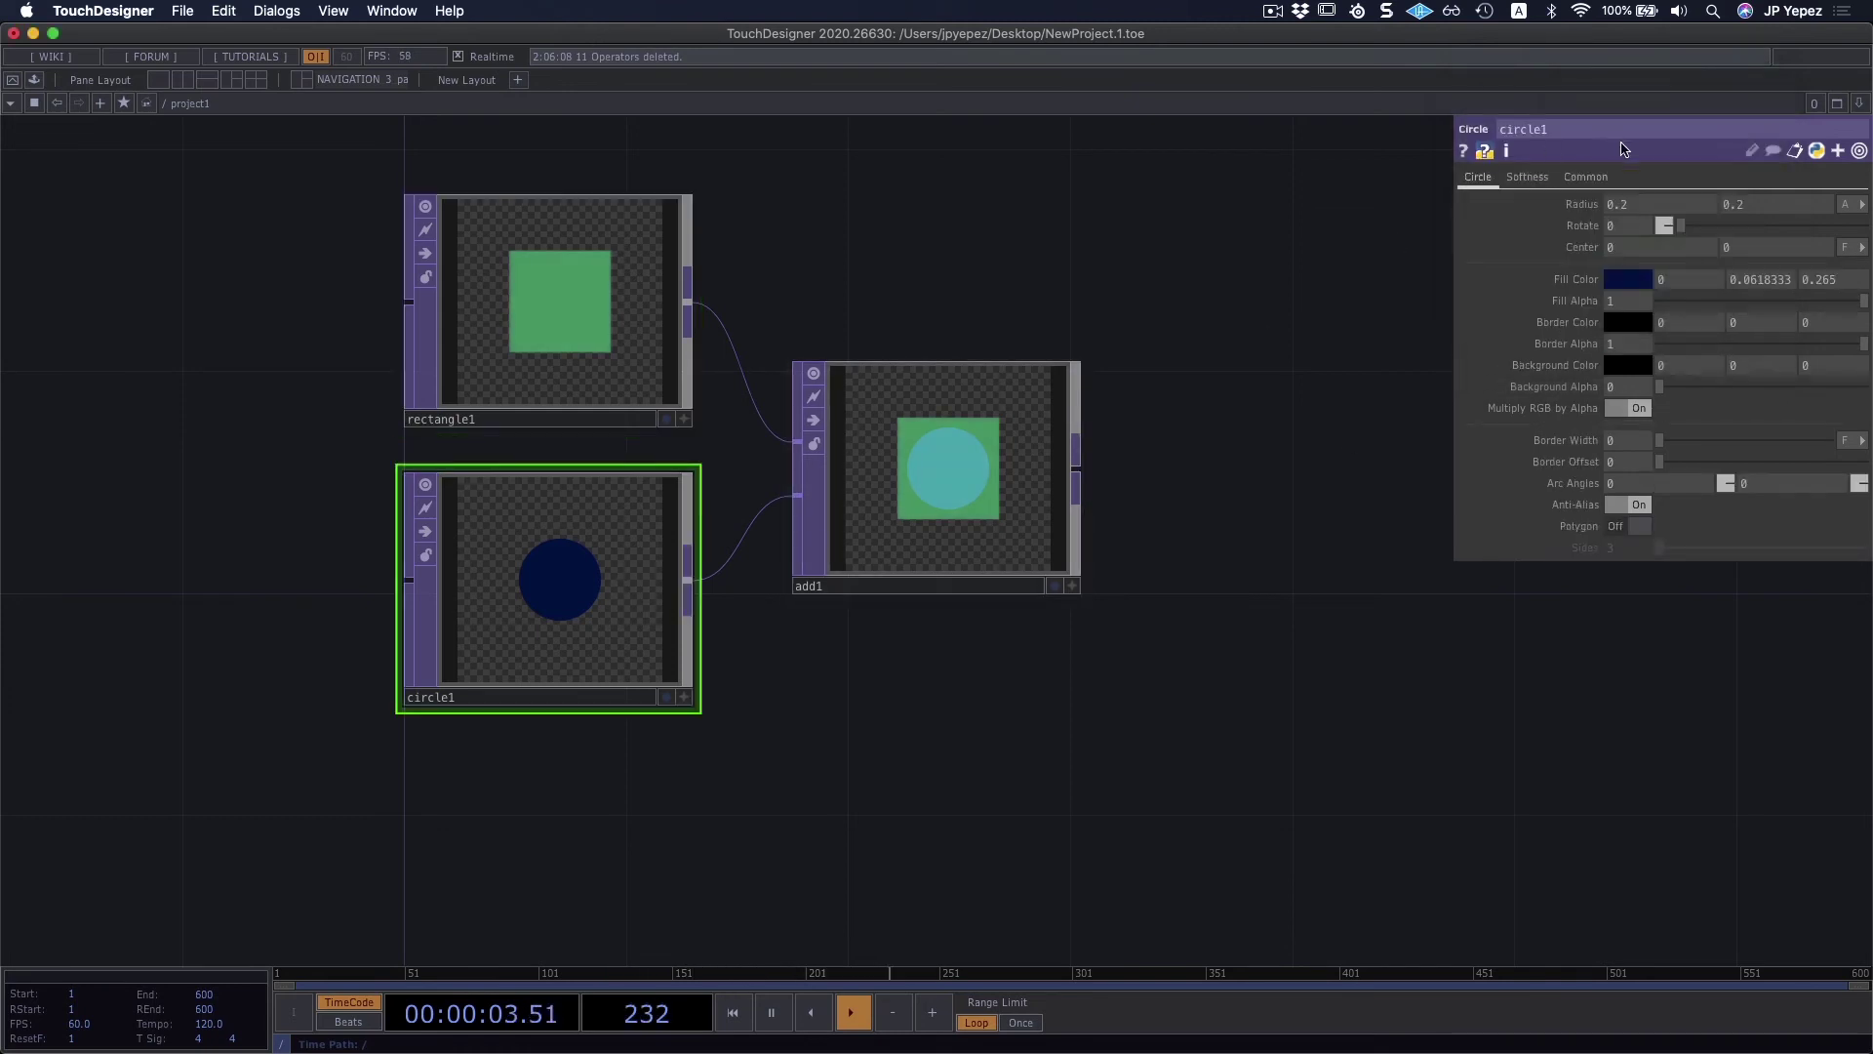
click(1629, 283)
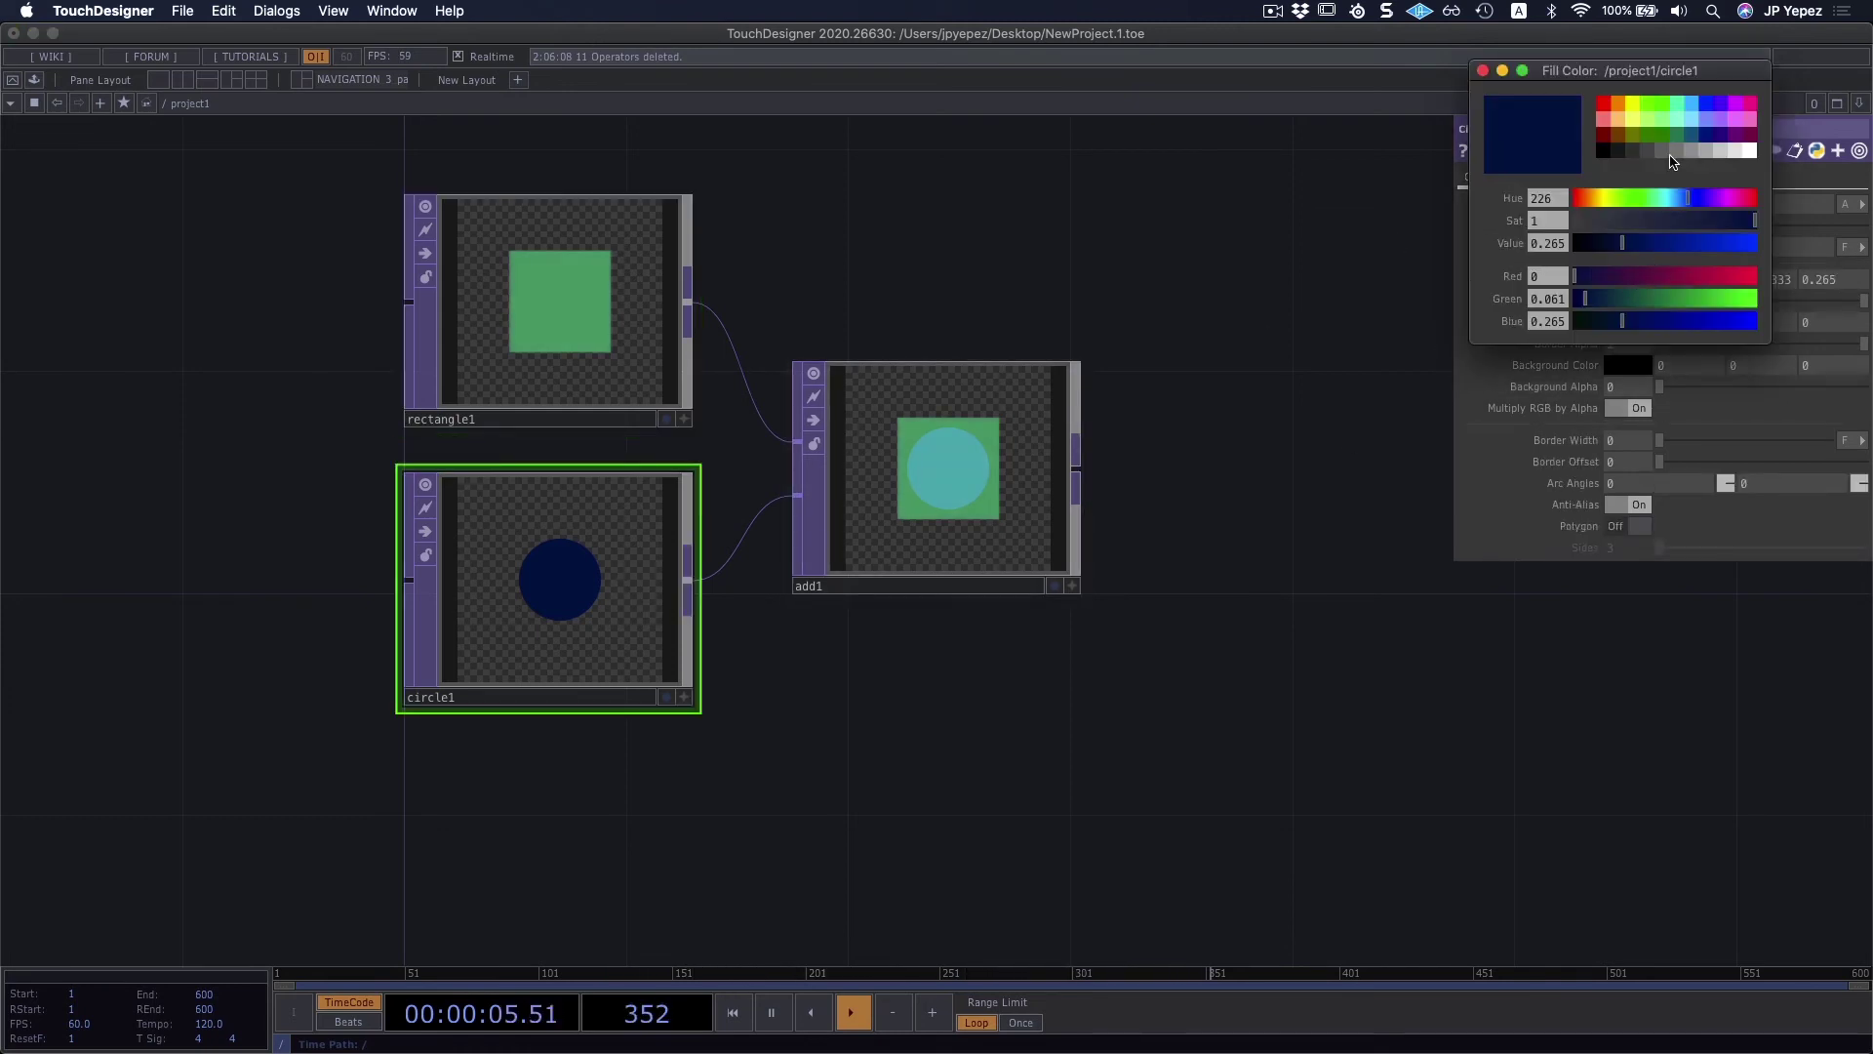
click(1750, 150)
click(1395, 426)
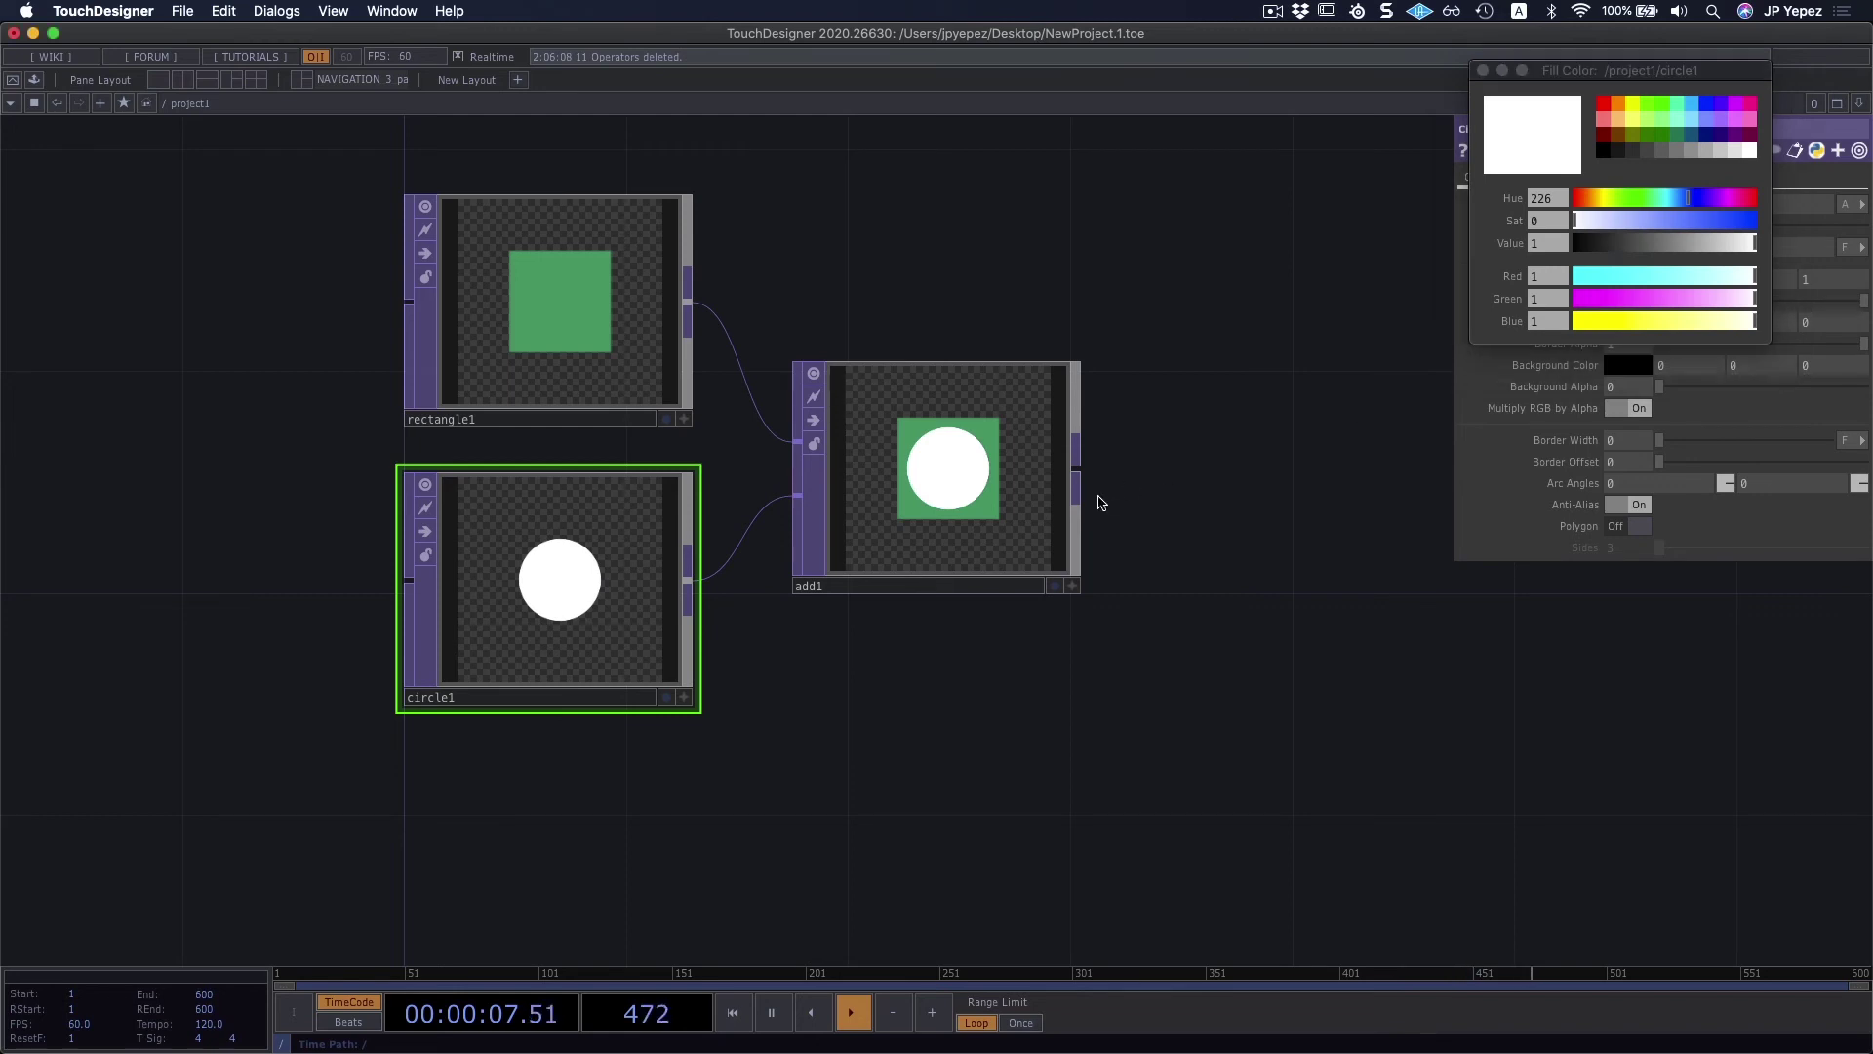
drag(1716, 243, 1692, 249)
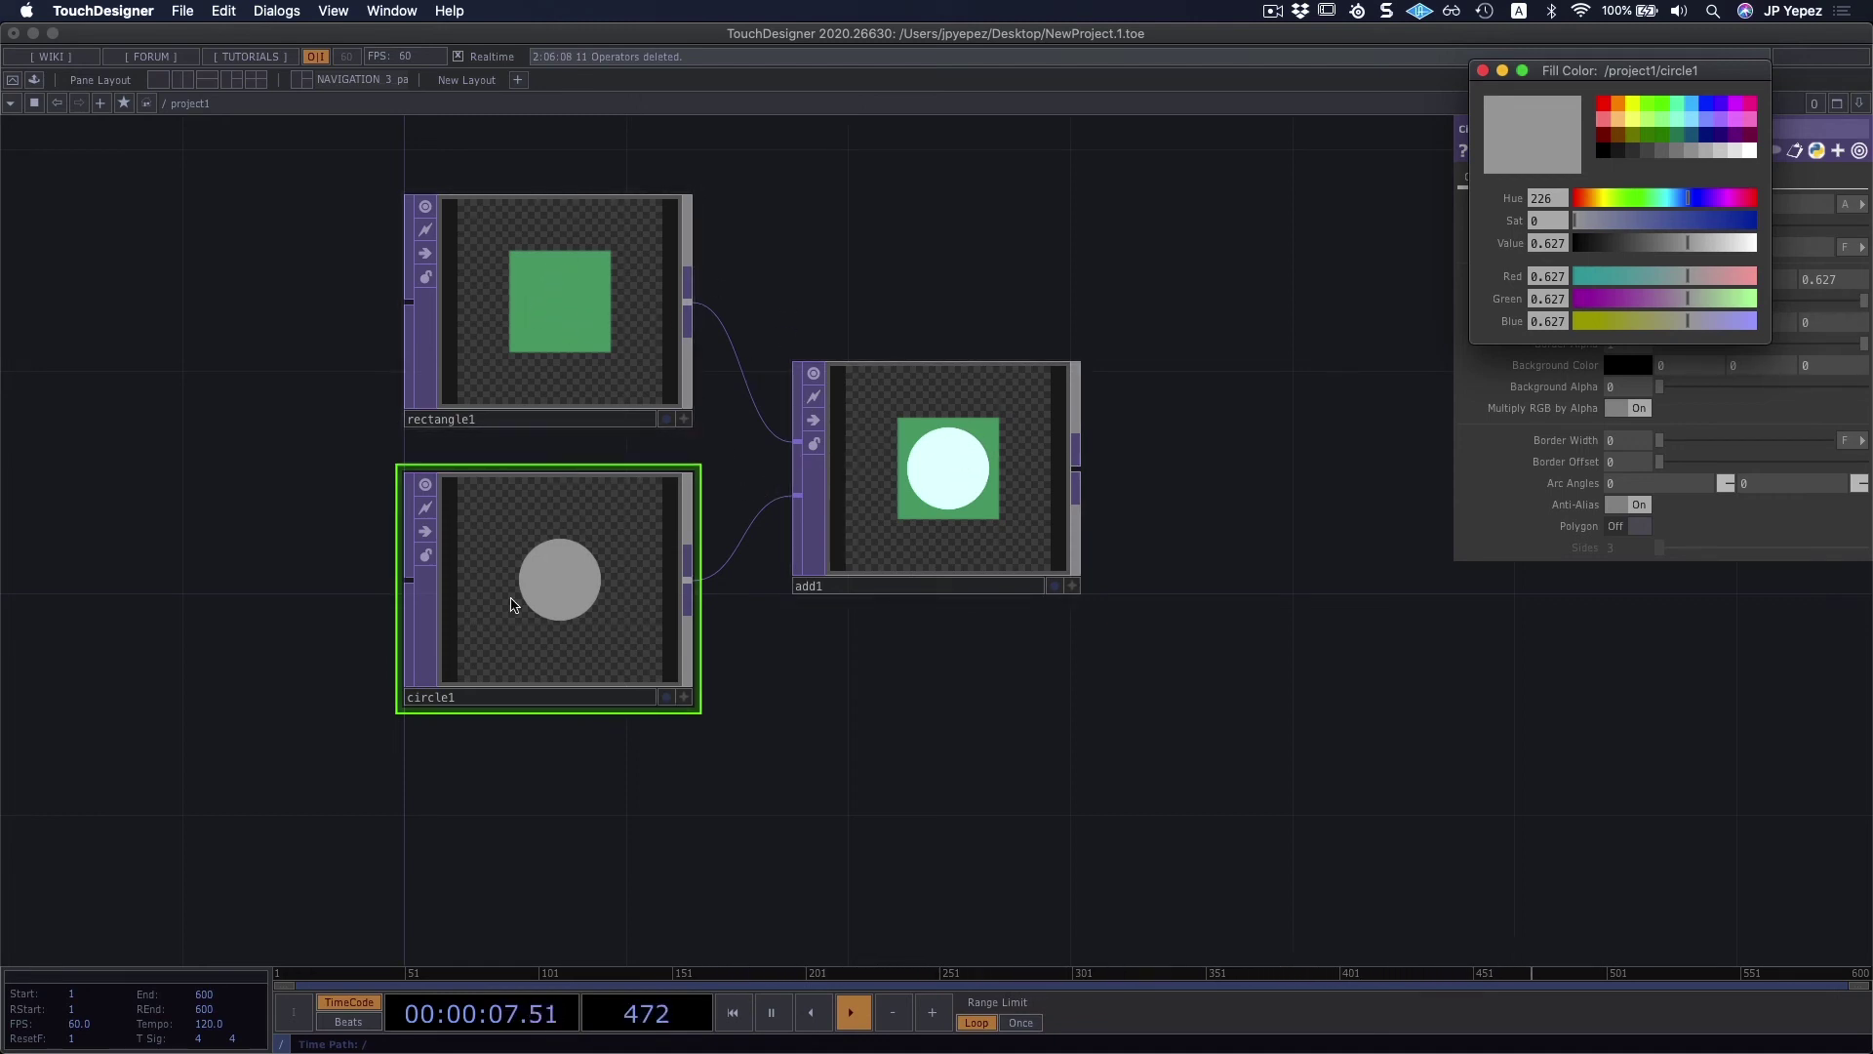
drag(926, 715, 972, 592)
scroll(893, 652, down, 1)
drag(886, 681, 907, 612)
scroll(903, 621, down, 4)
scroll(898, 644, down, 3)
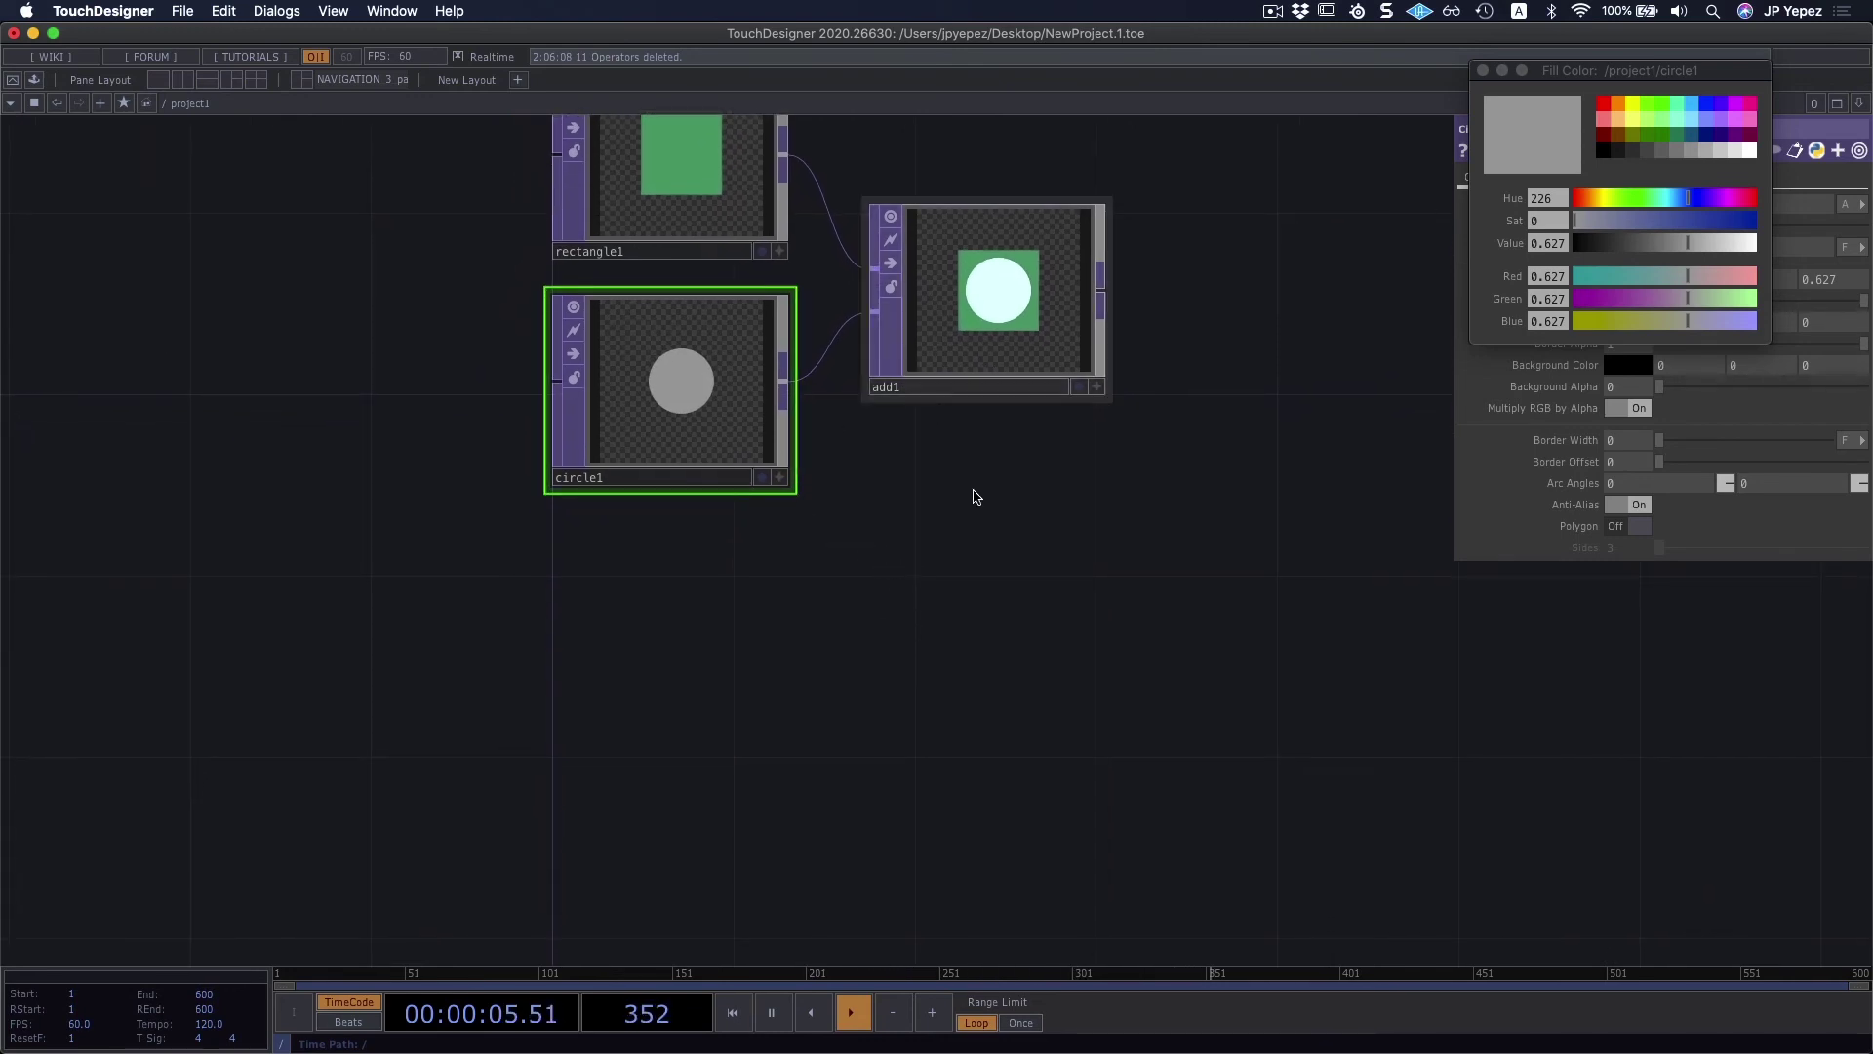
scroll(920, 640, down, 5)
scroll(878, 614, left, 1)
Step: Place a Text TOP, text1, below circle1
key(Tab)
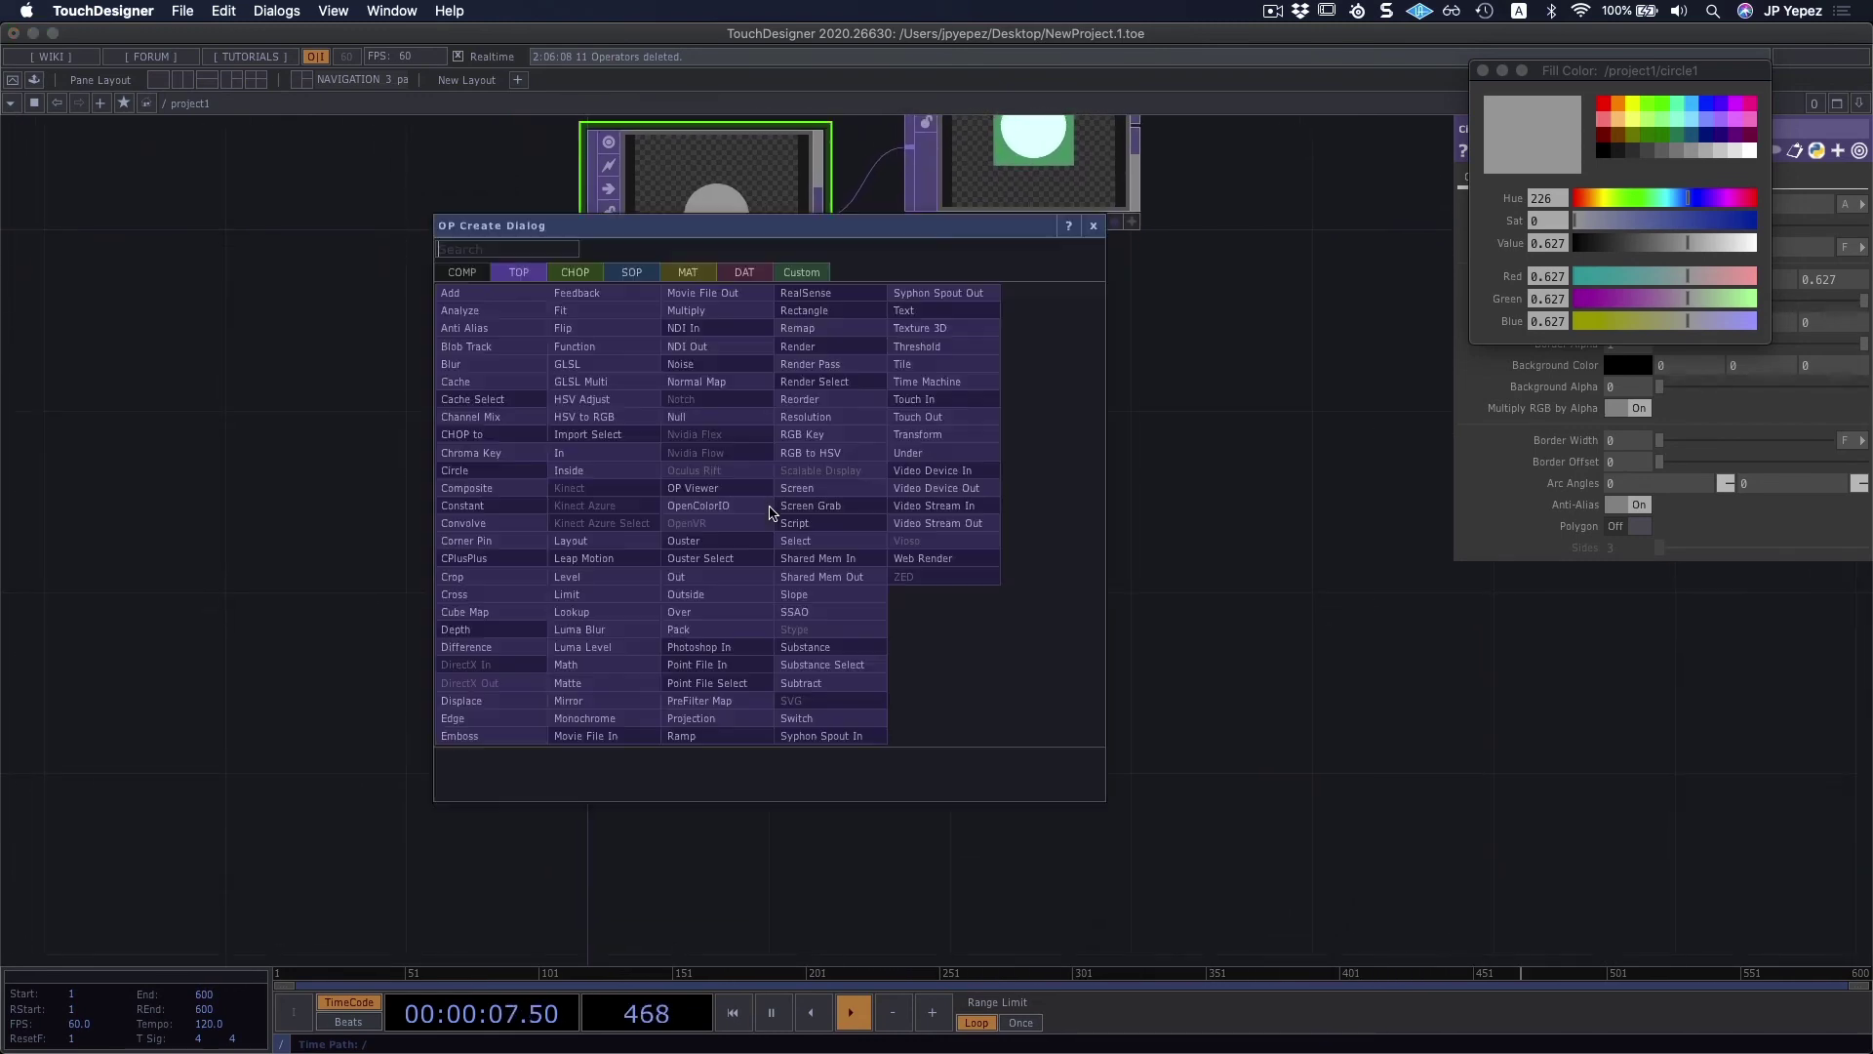
text(text)
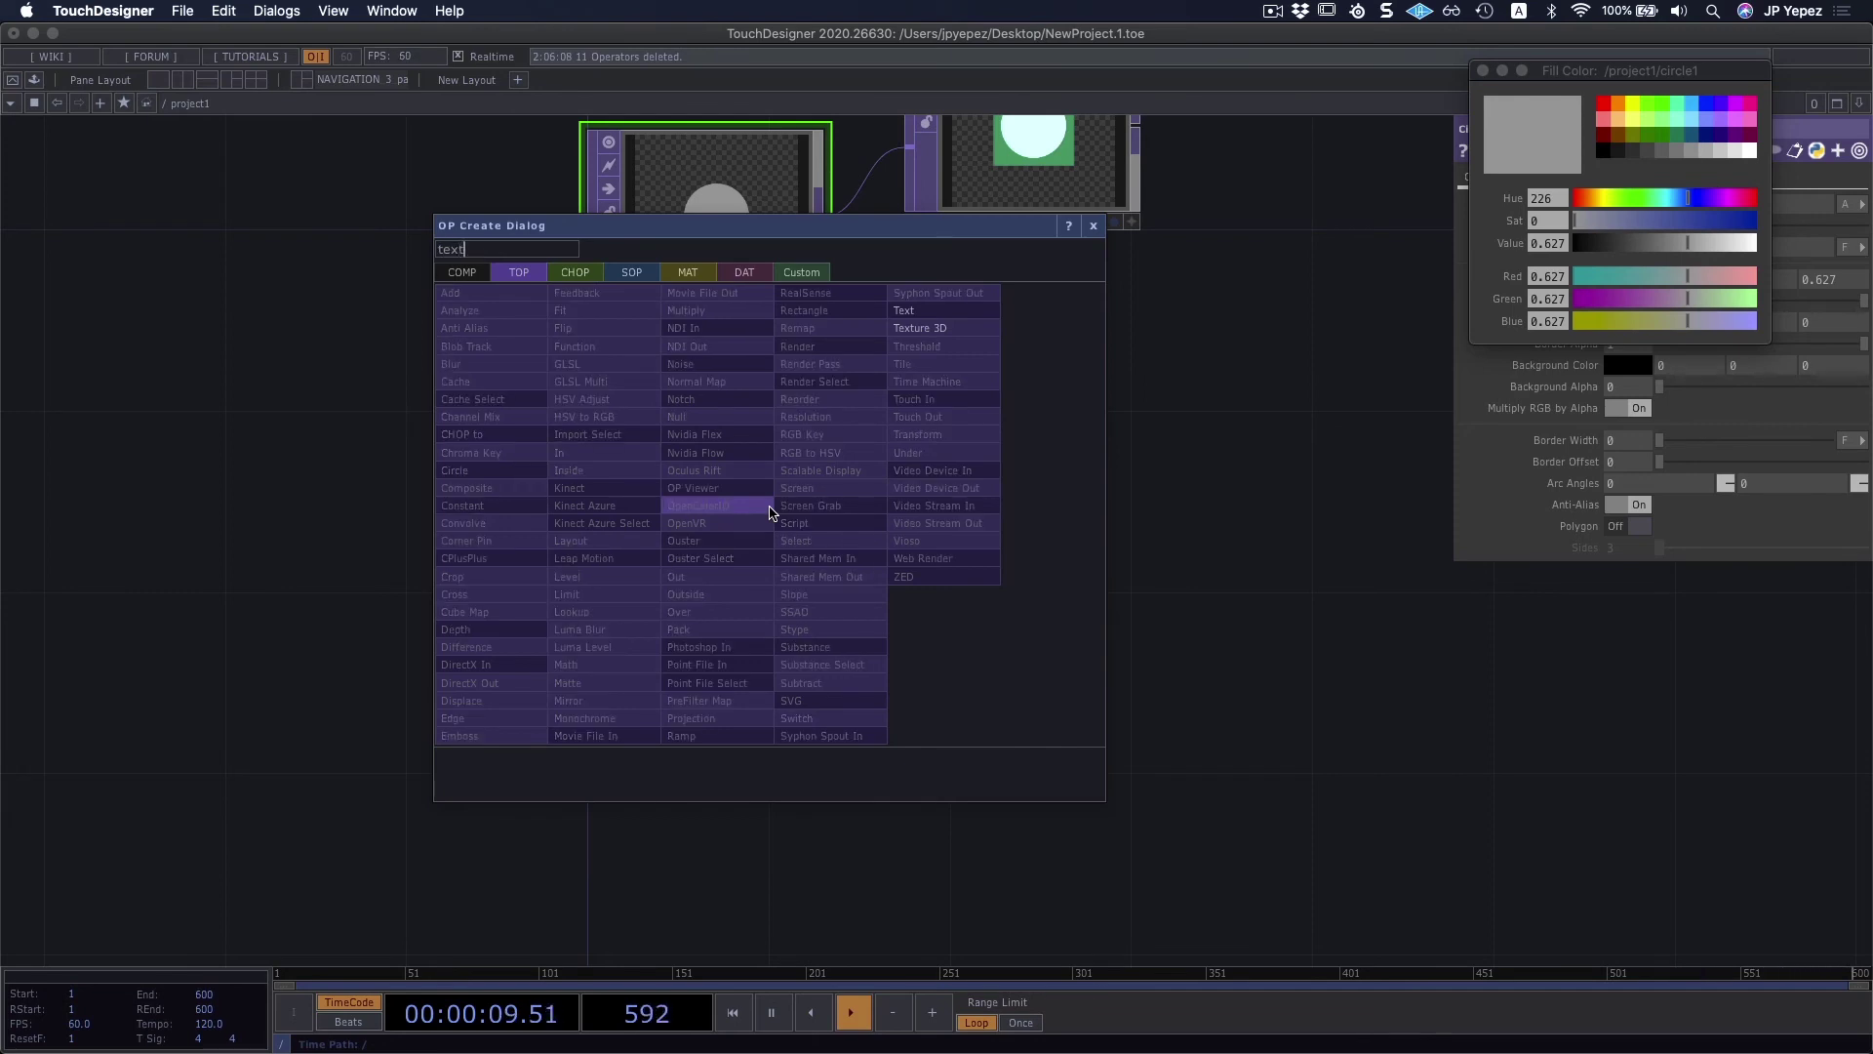
click(934, 313)
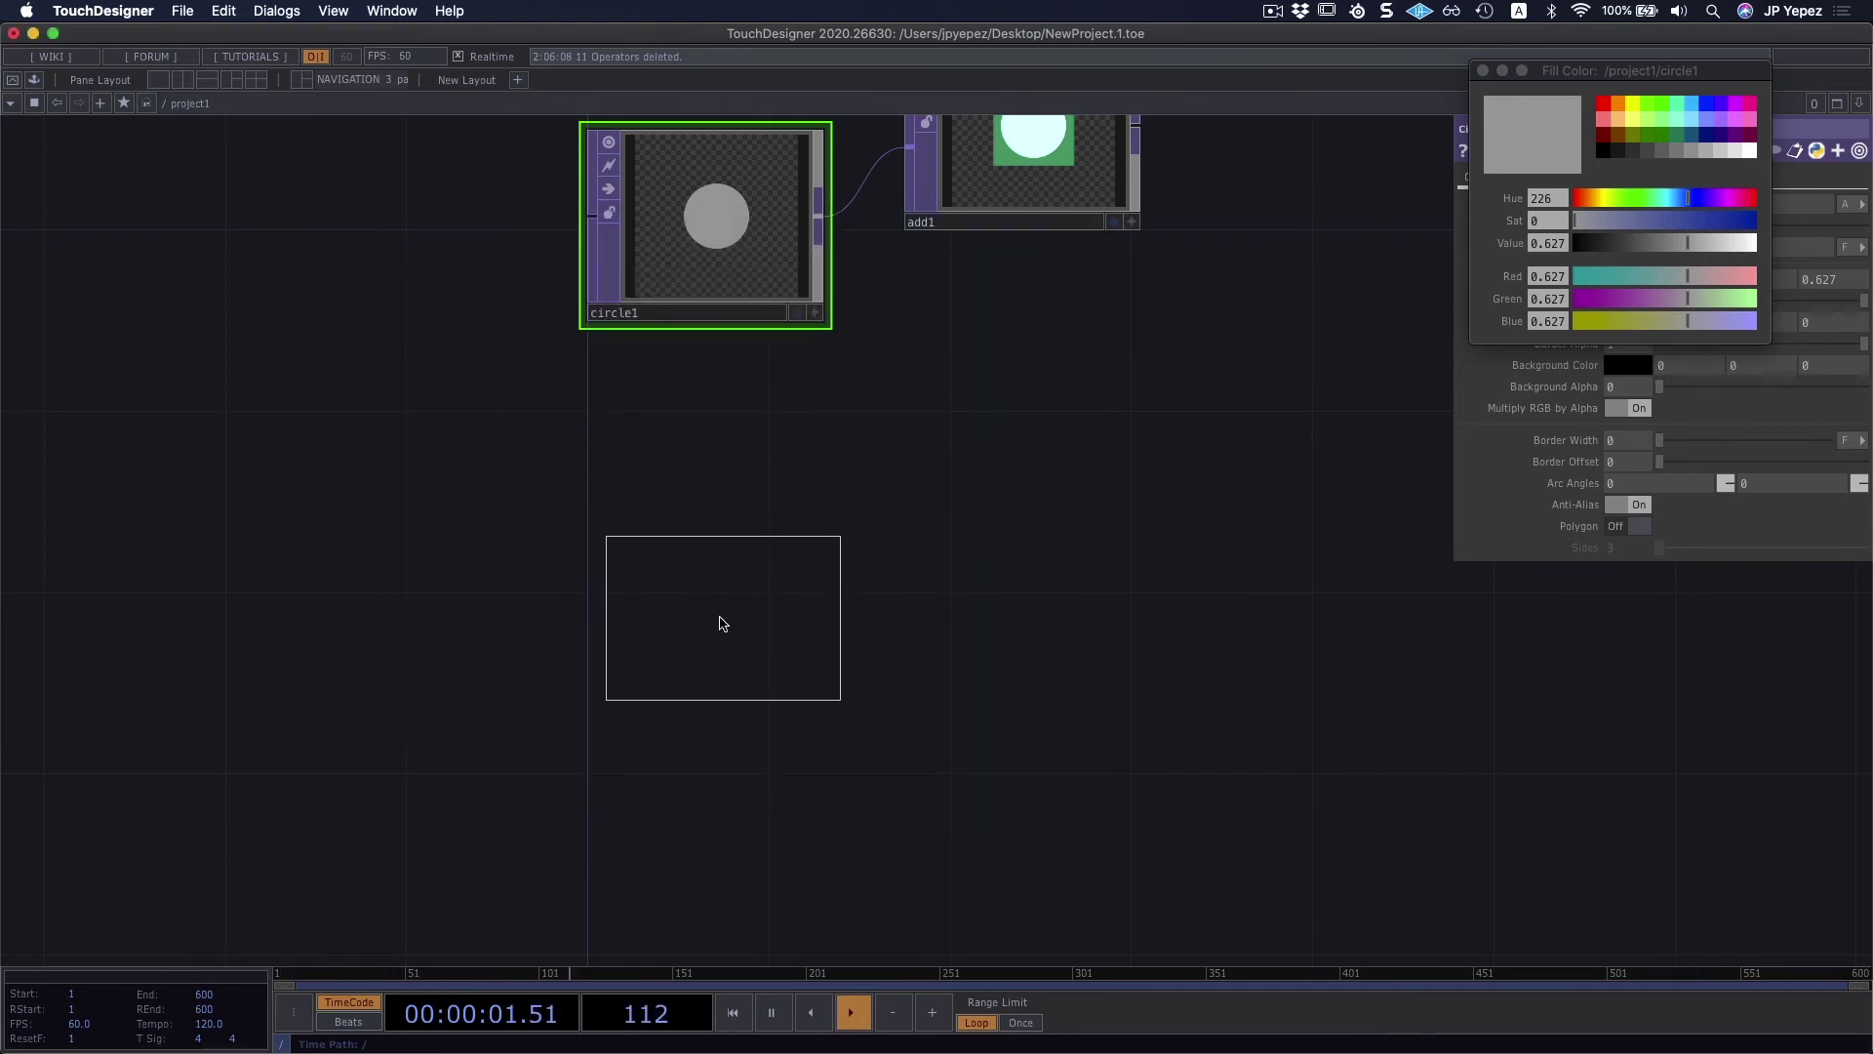
click(723, 622)
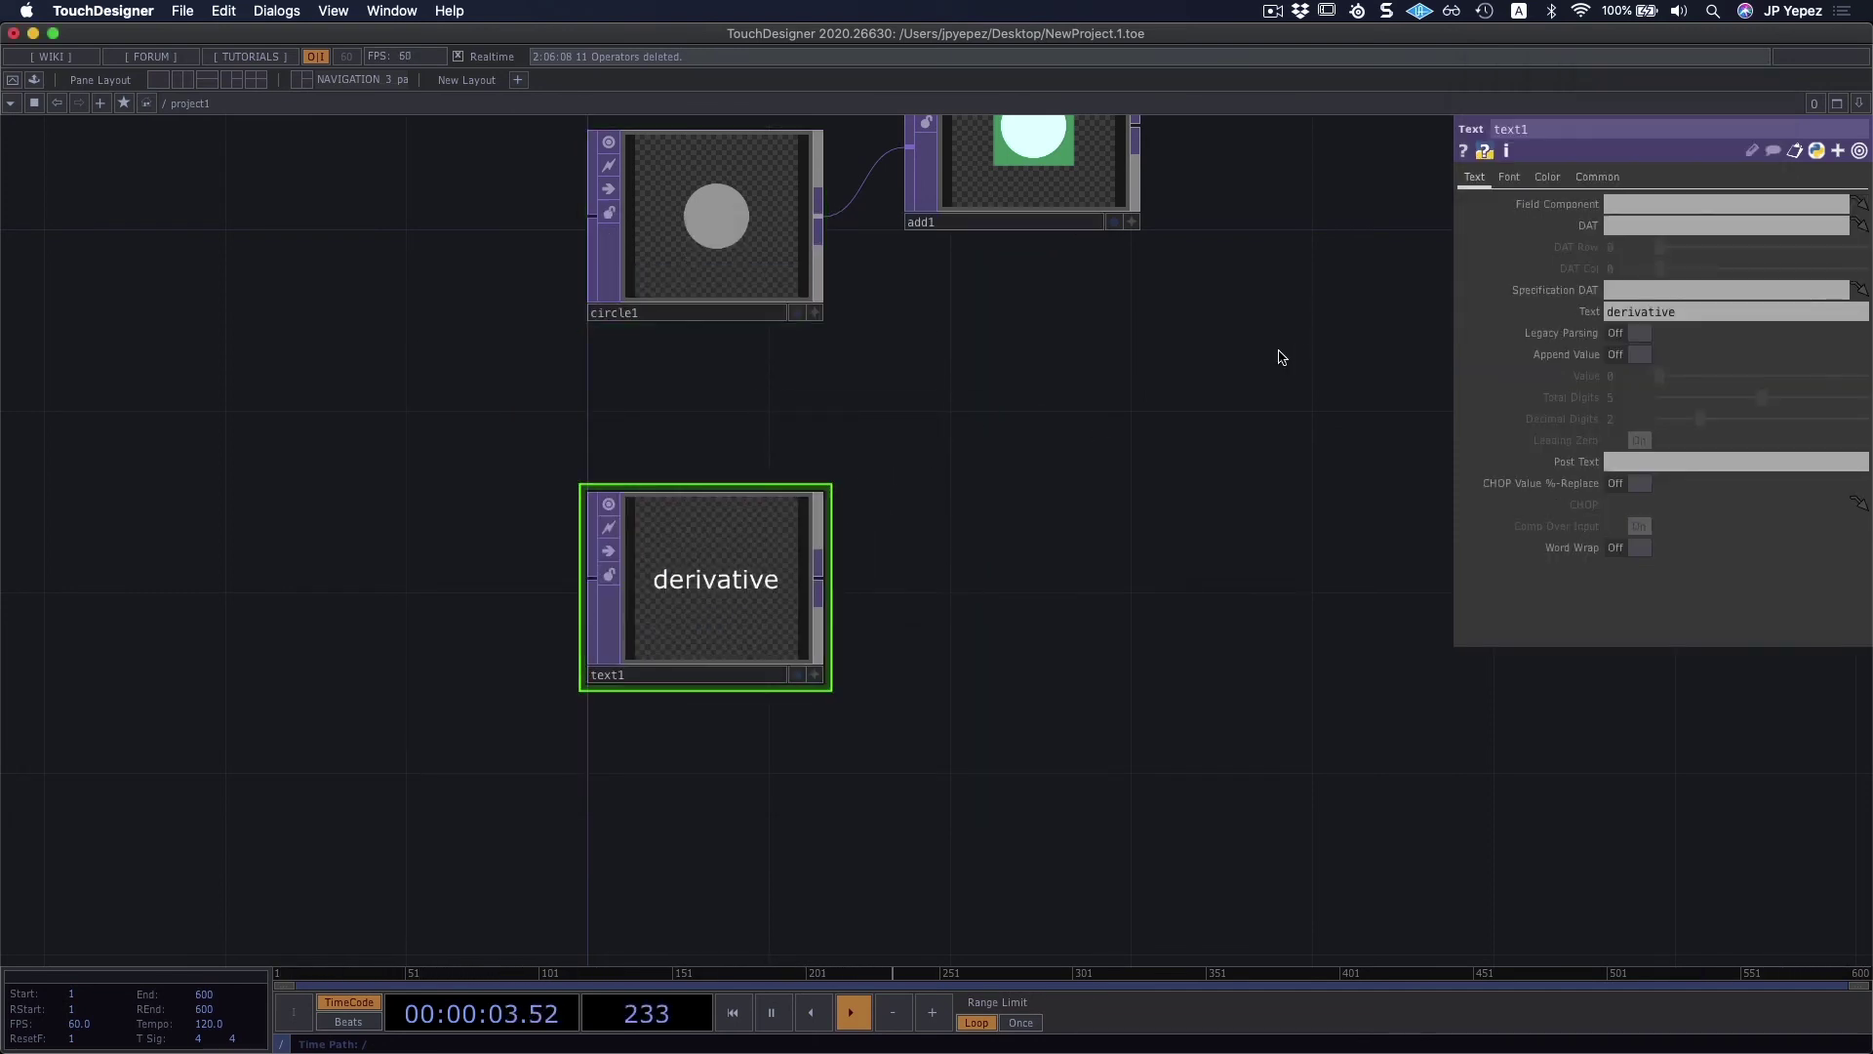
Step: Replace text1's word 'derivative' with 'color'
click(1509, 177)
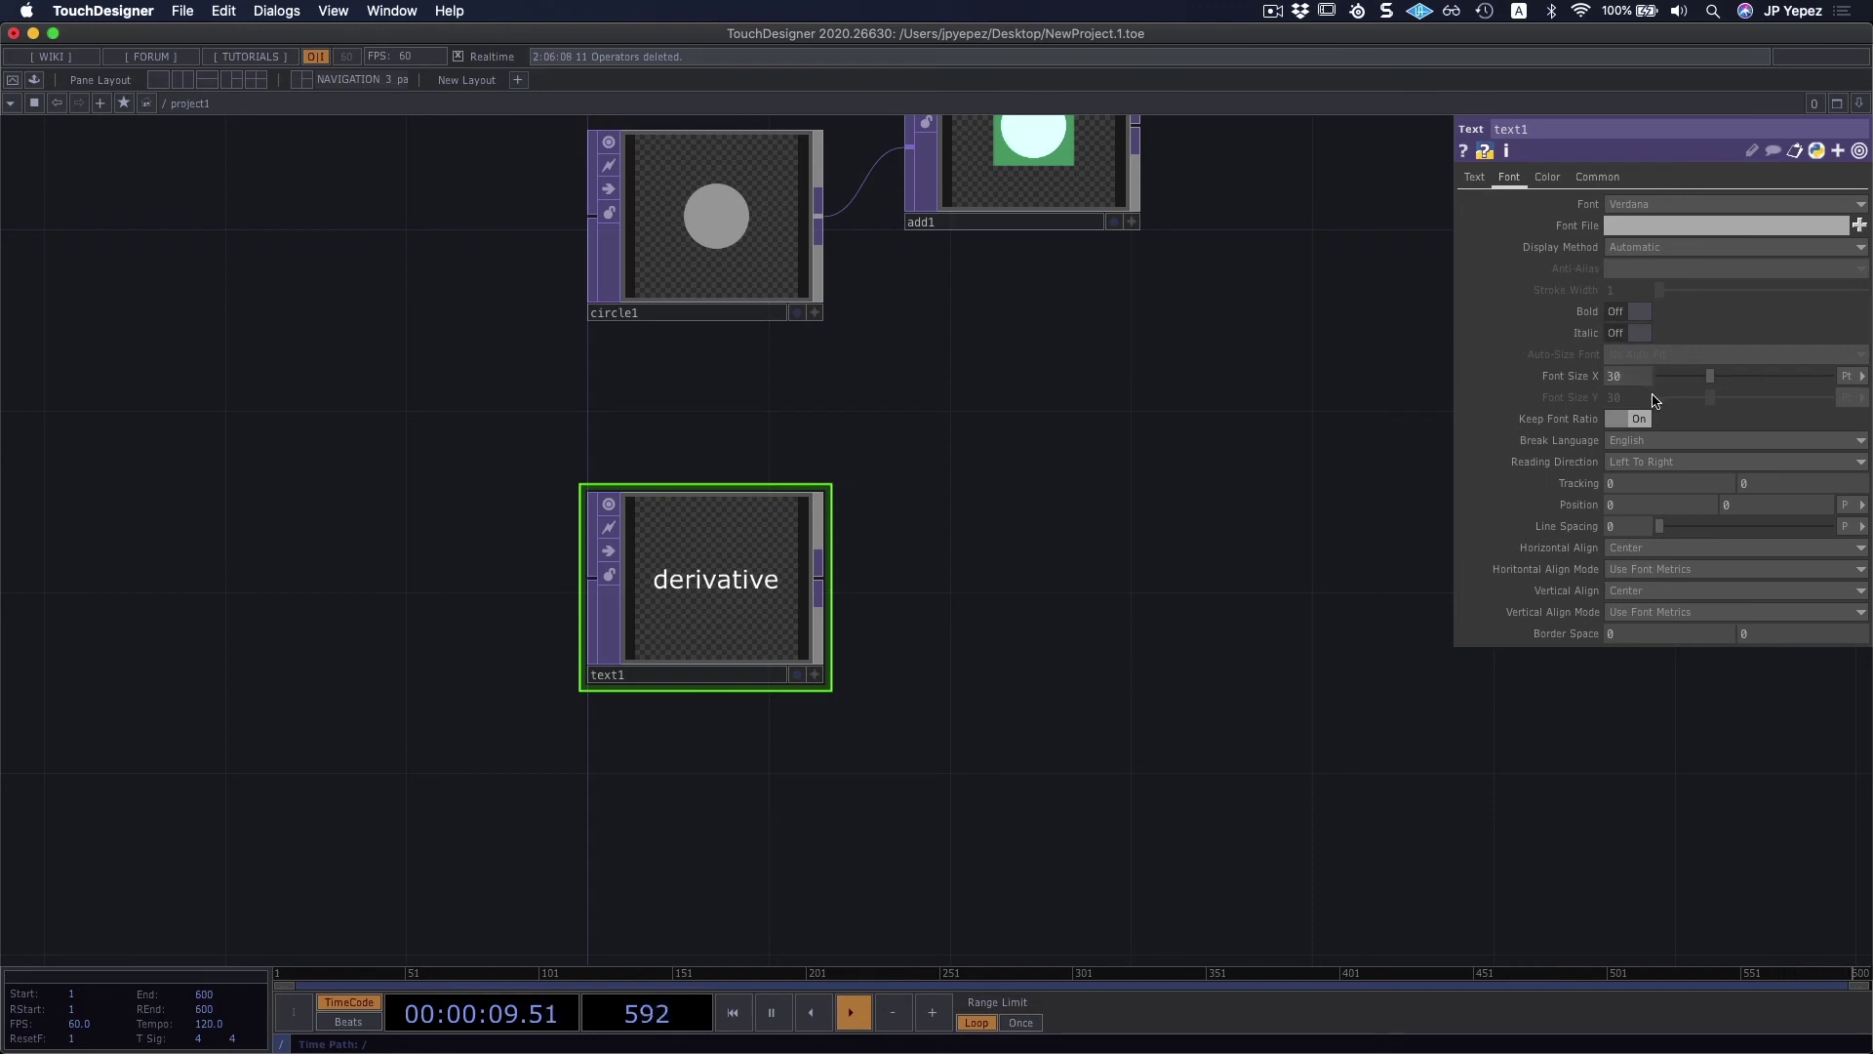
click(1474, 177)
click(1666, 314)
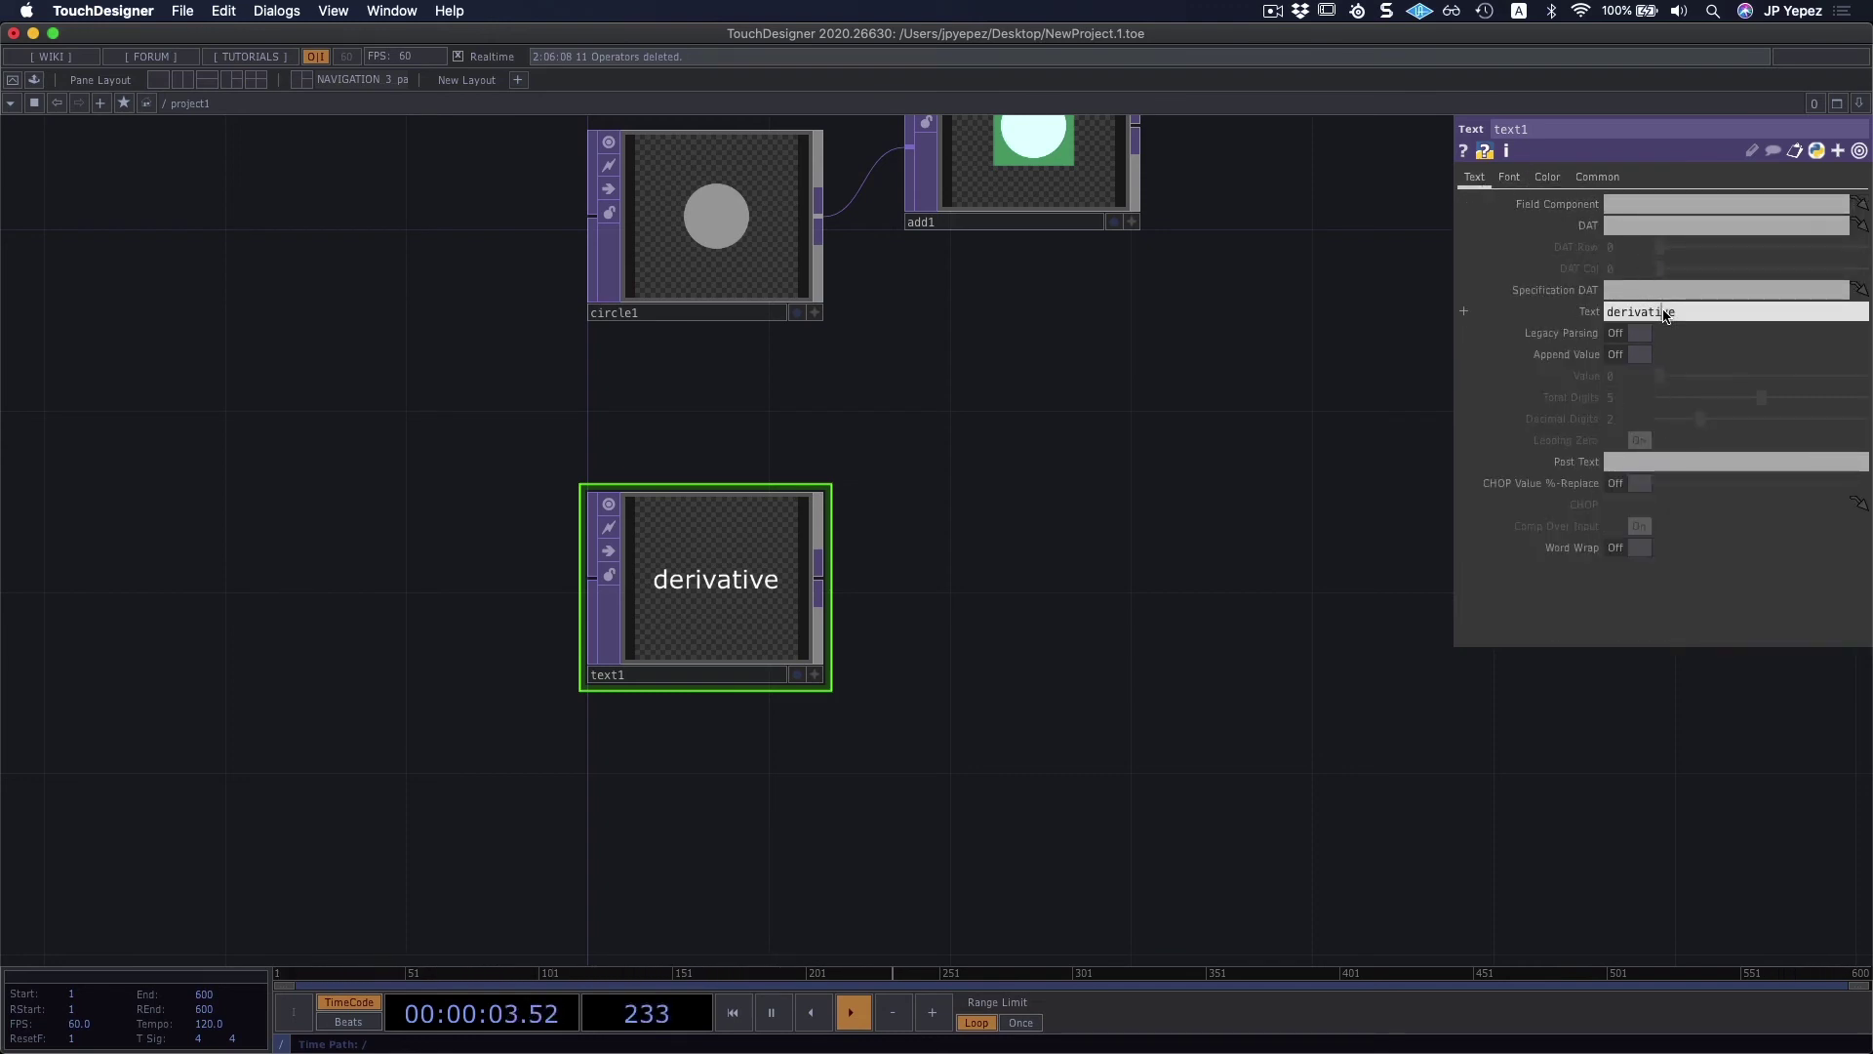
double_click(1670, 314)
text(color)
key(Return)
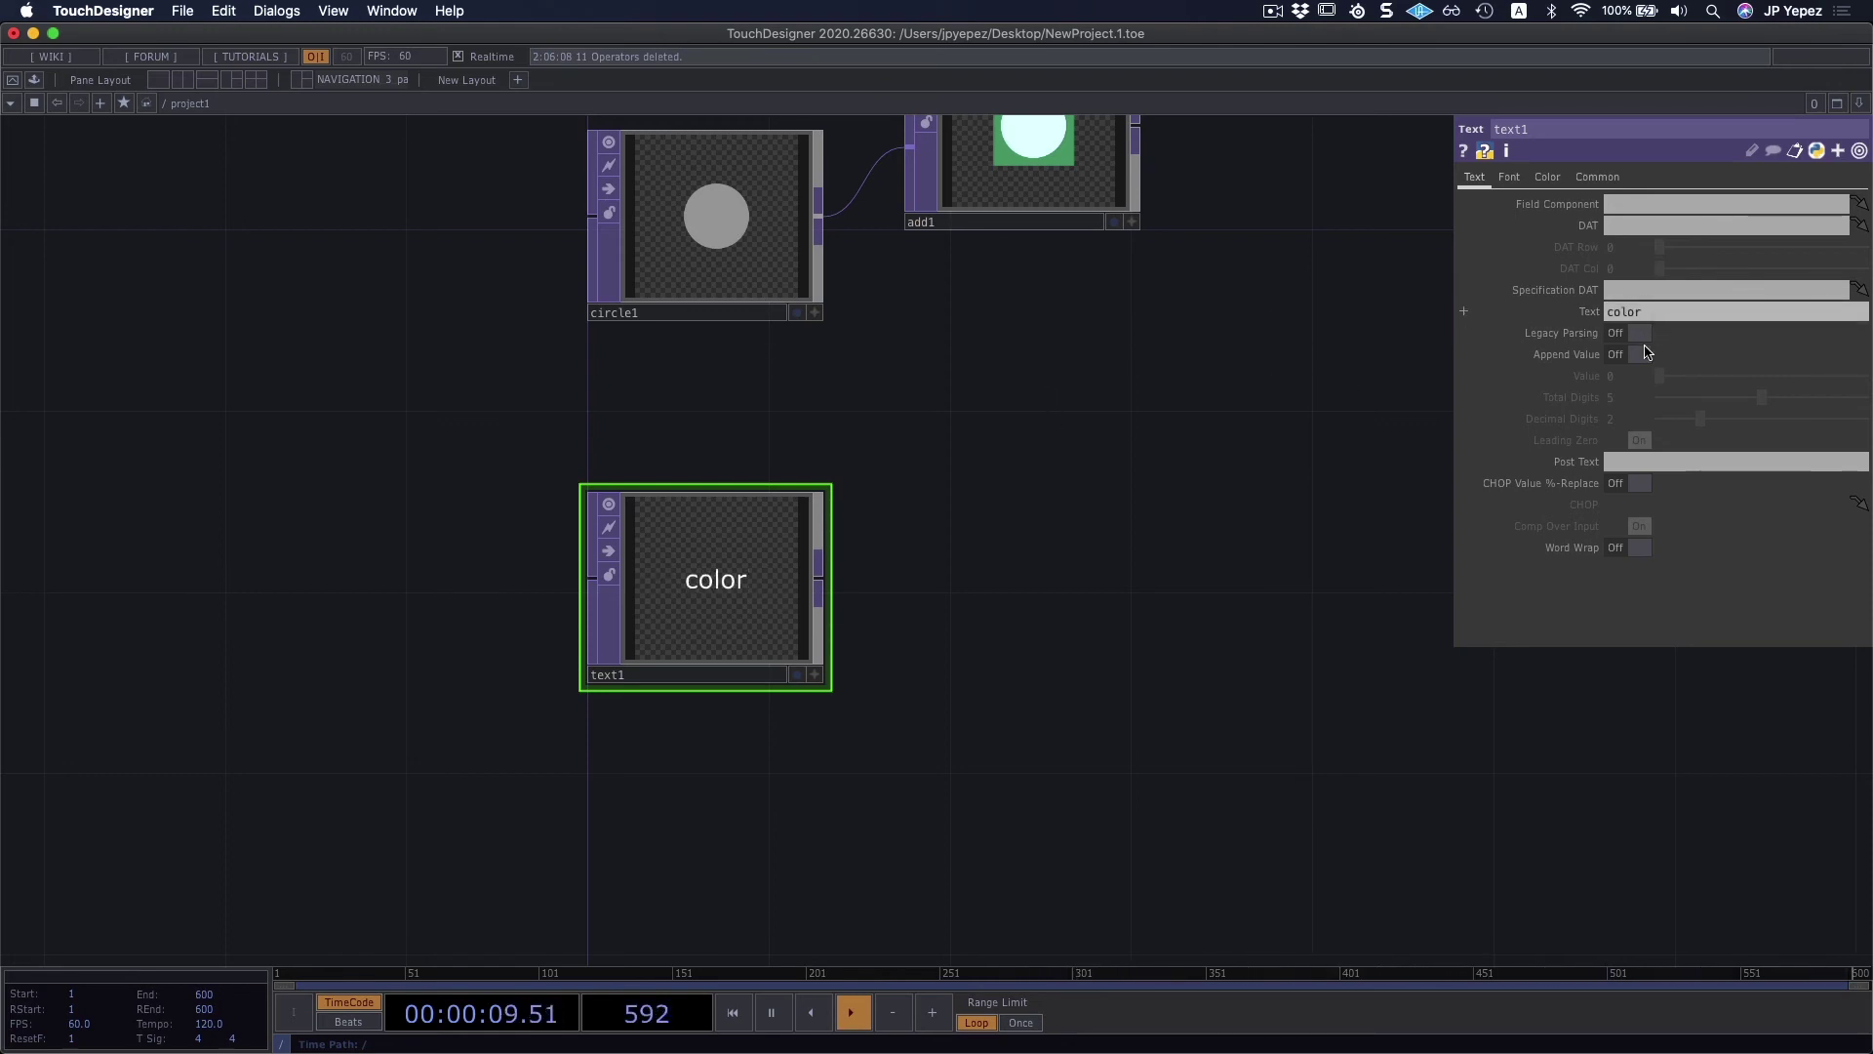
Step: Enlarge text1's font to size 62.8 and colour it light blue (RGB 0.498, 0.867, 1)
click(1510, 180)
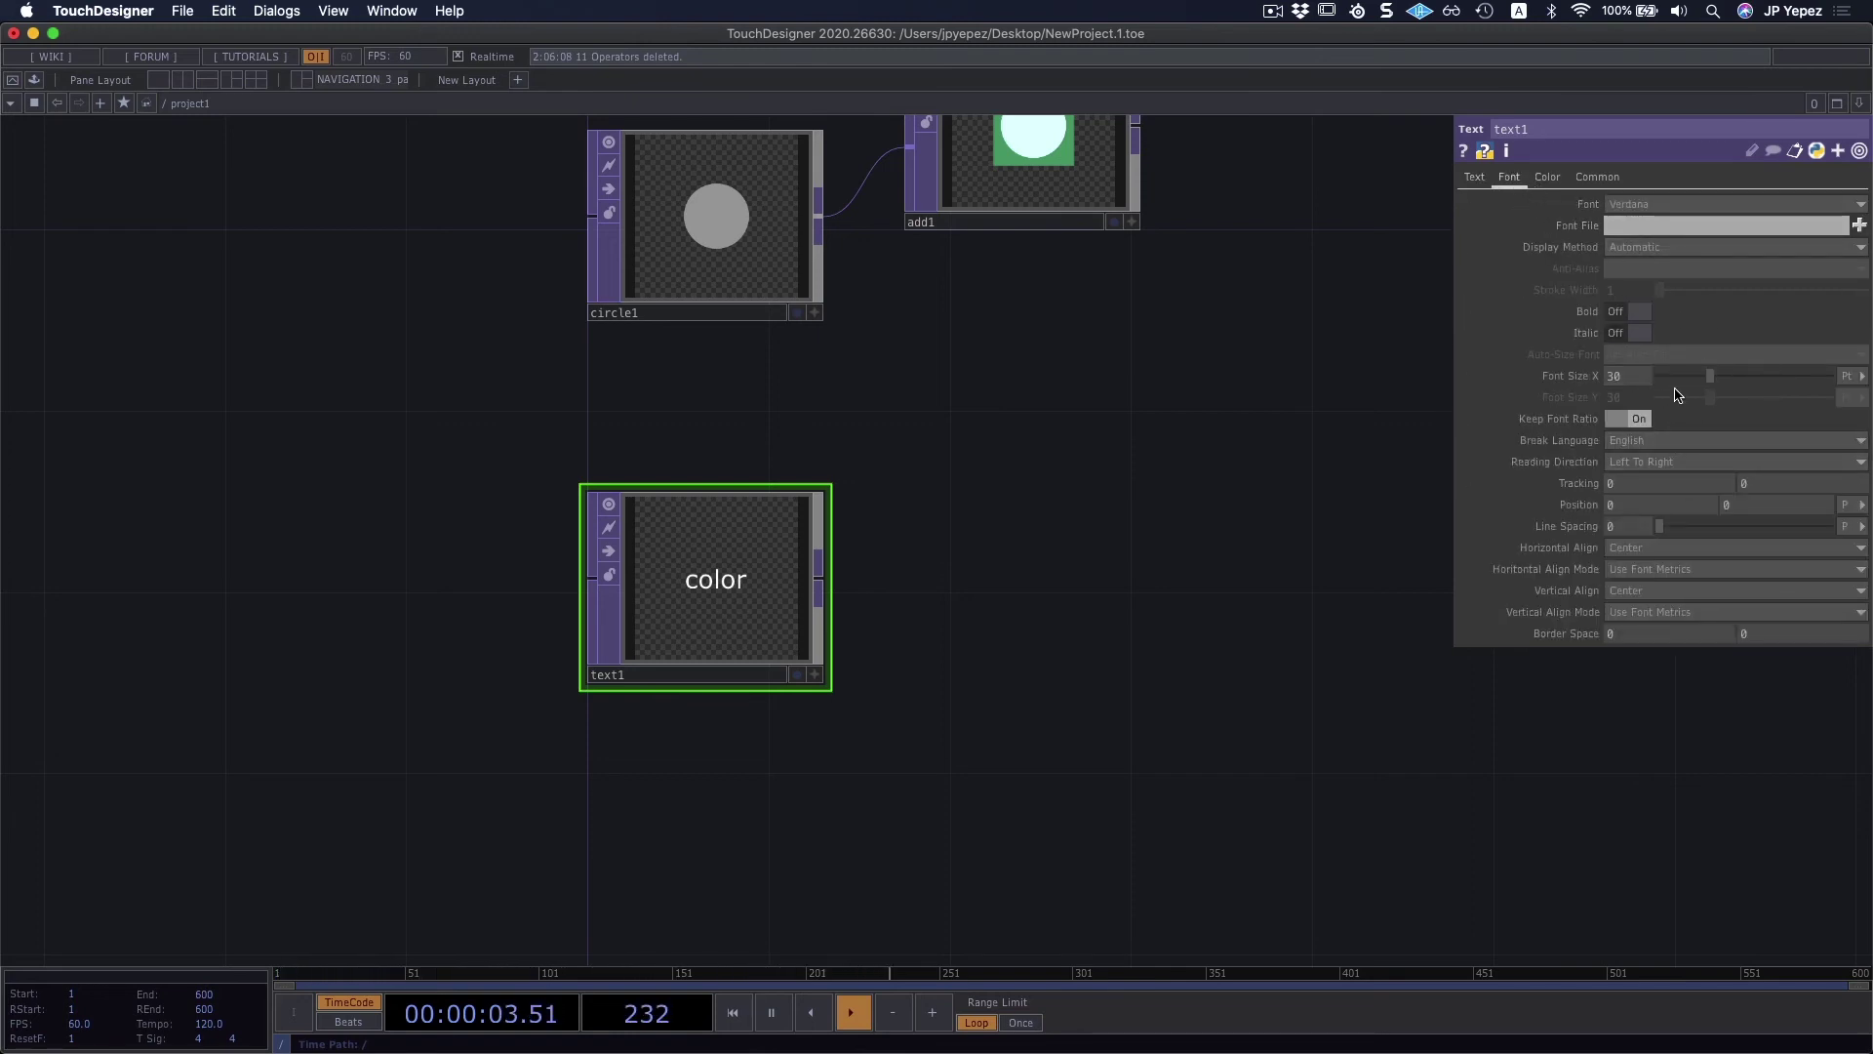
drag(1713, 377, 1767, 381)
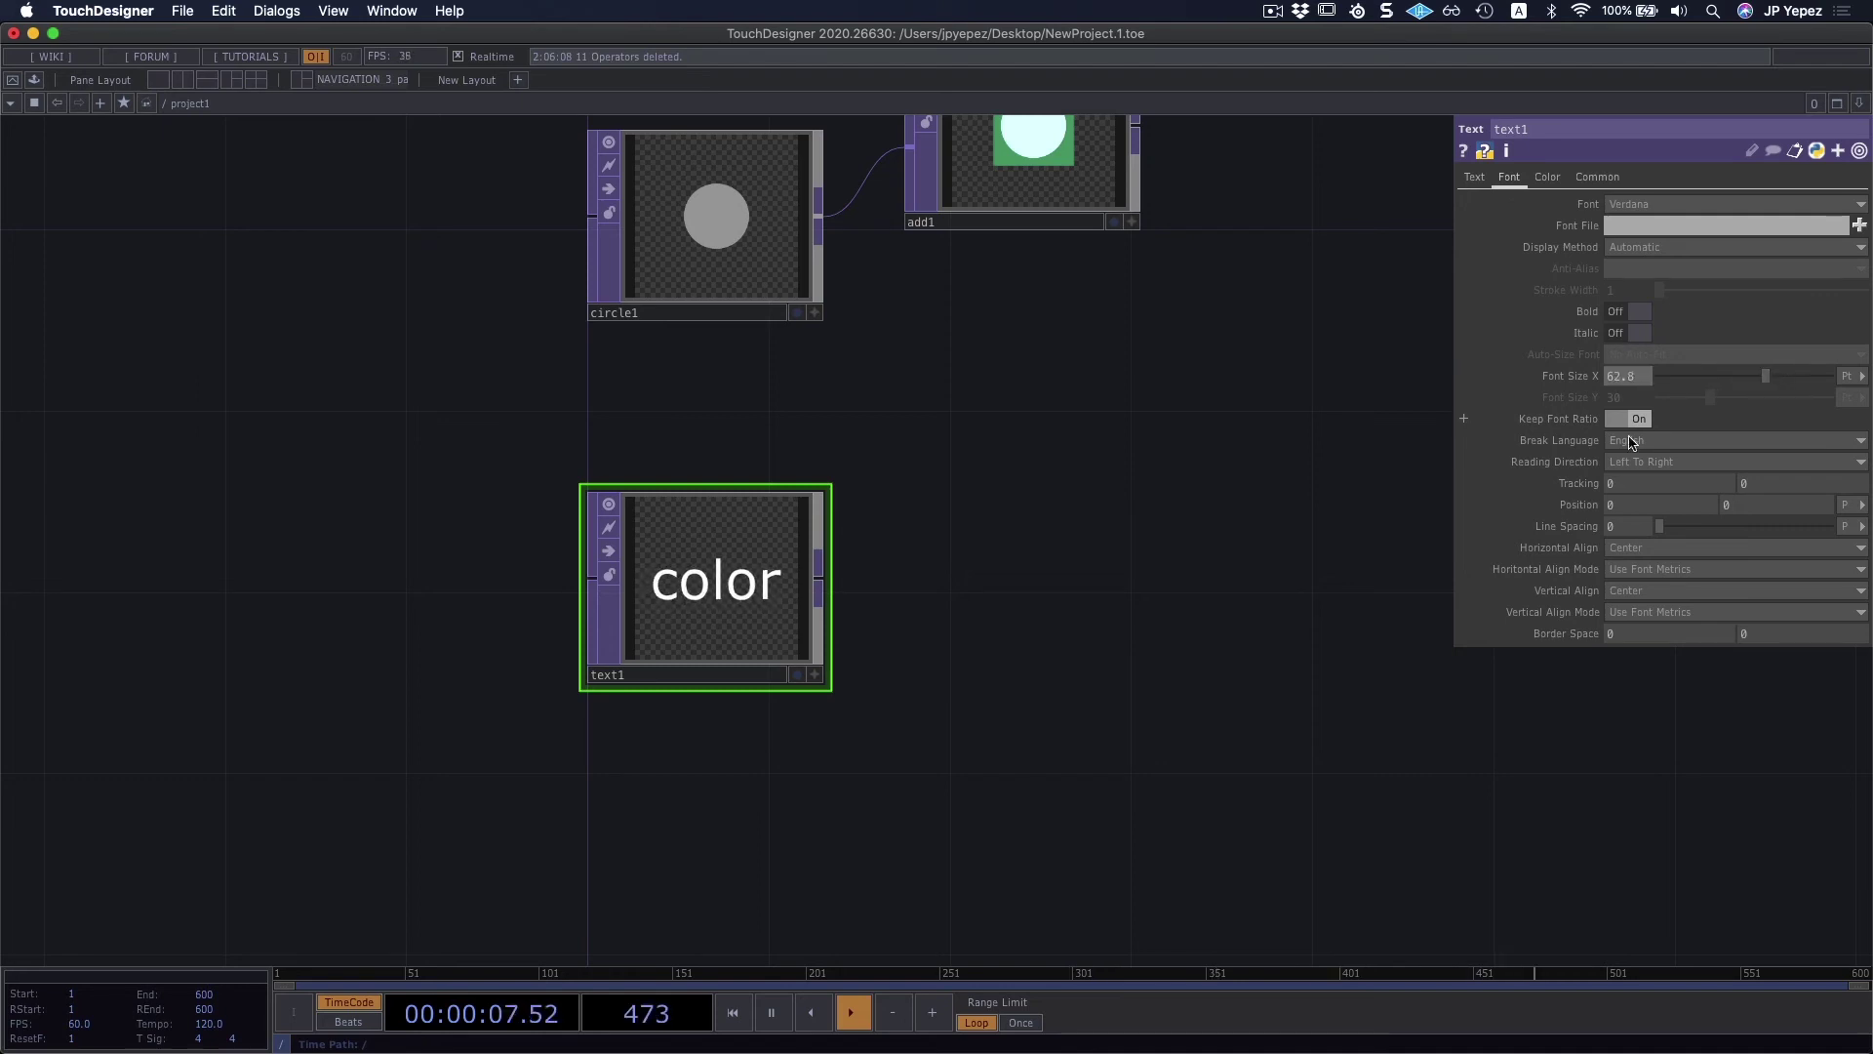
click(1547, 178)
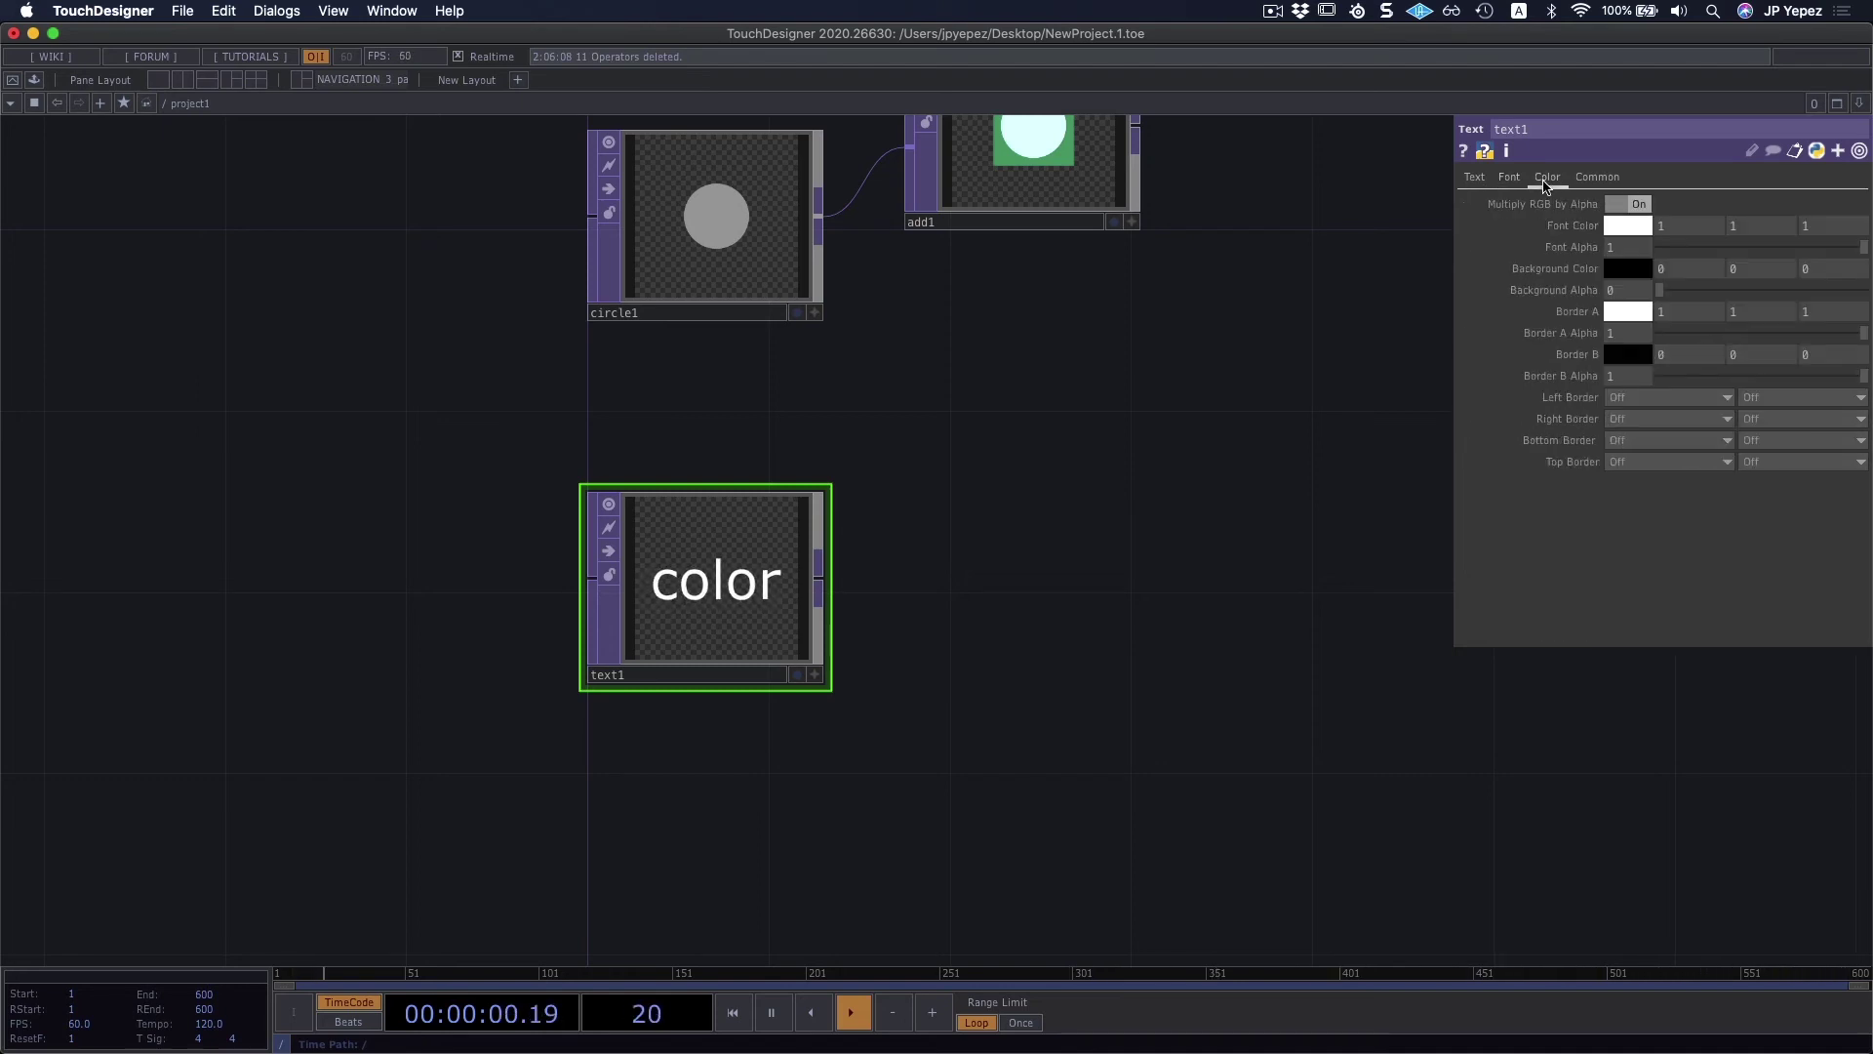
click(1622, 227)
click(1691, 122)
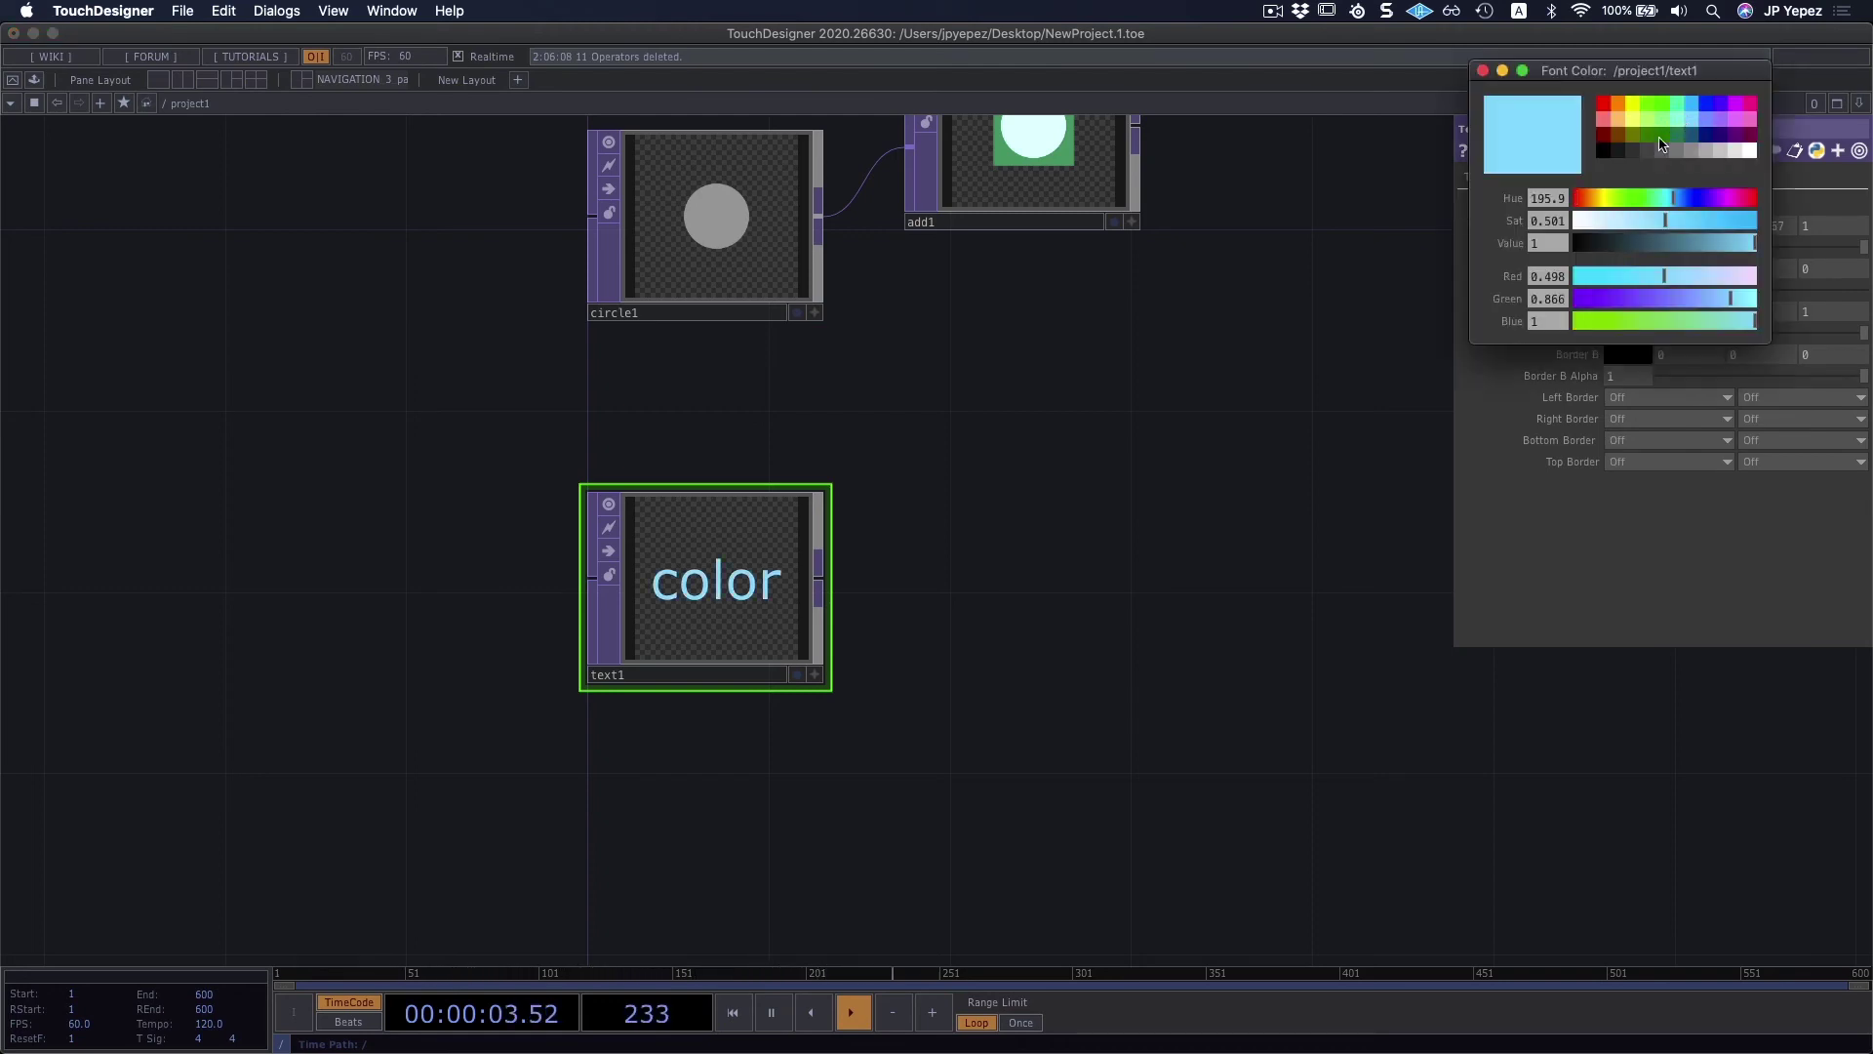
click(1482, 71)
scroll(1063, 527, down, 5)
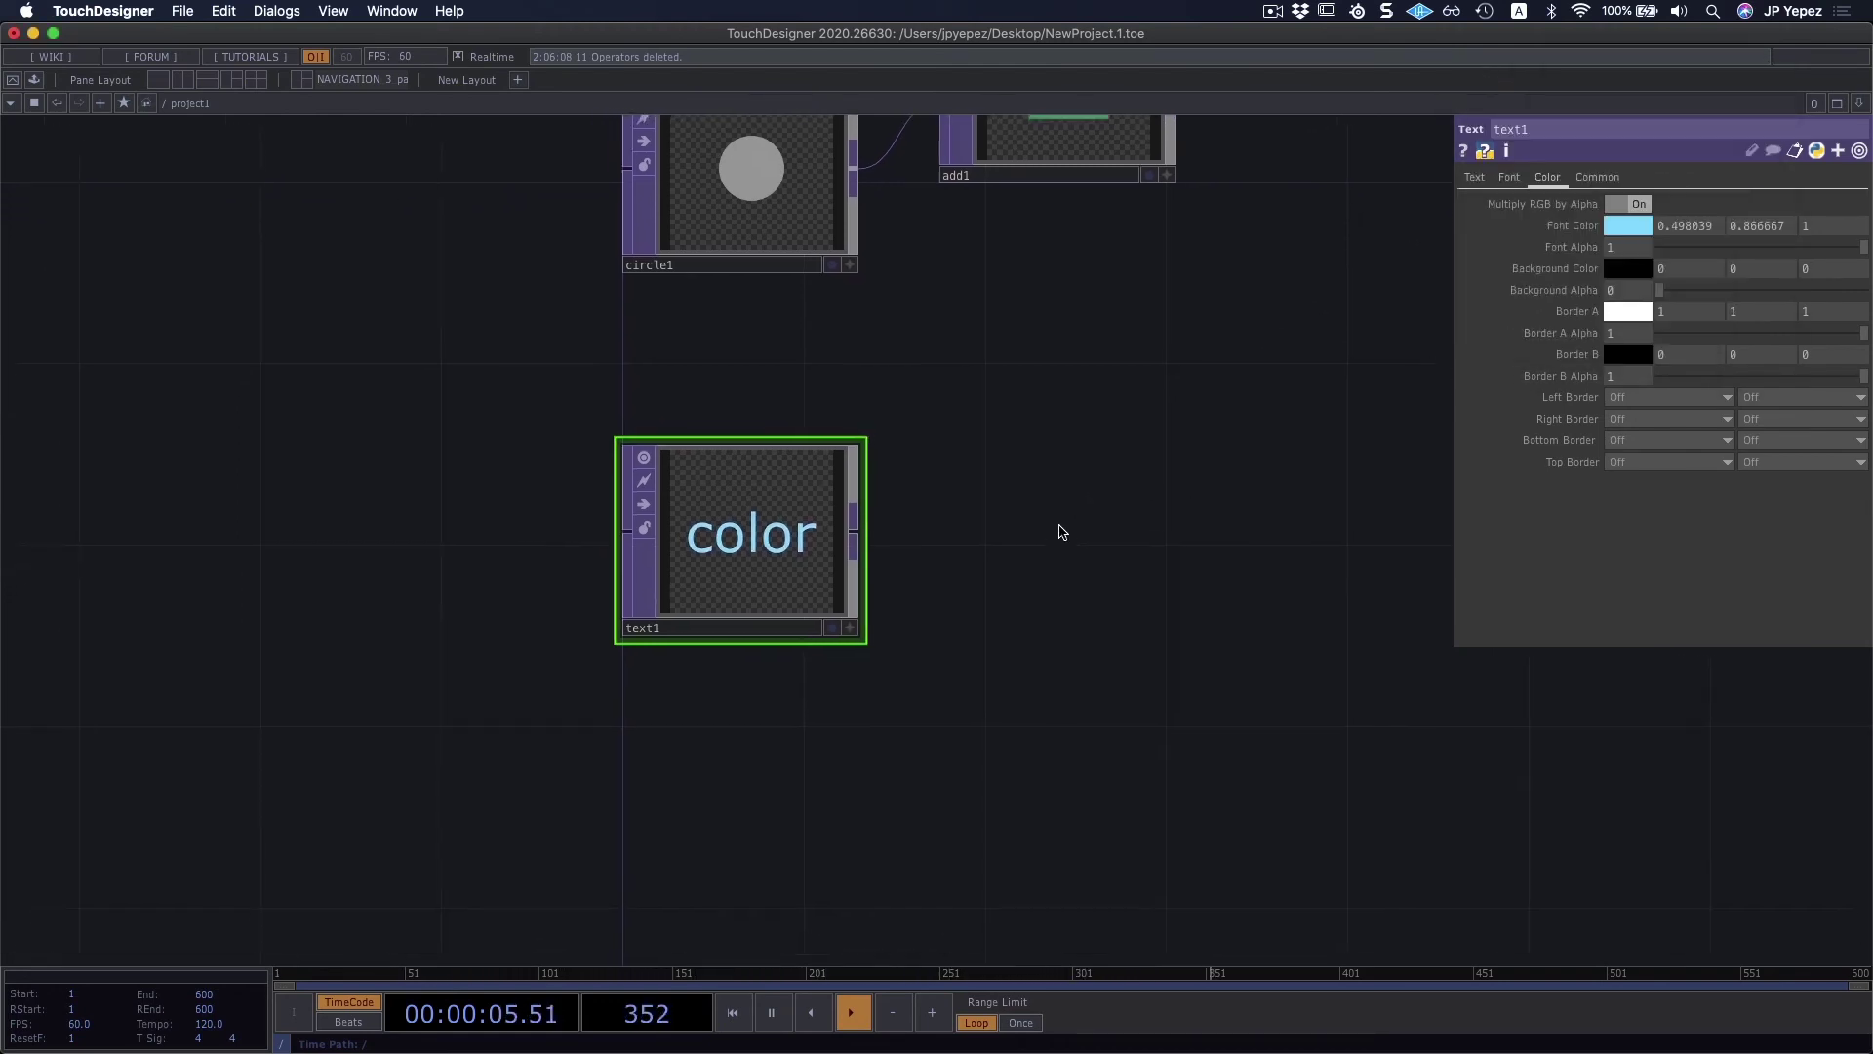
drag(977, 494, 955, 641)
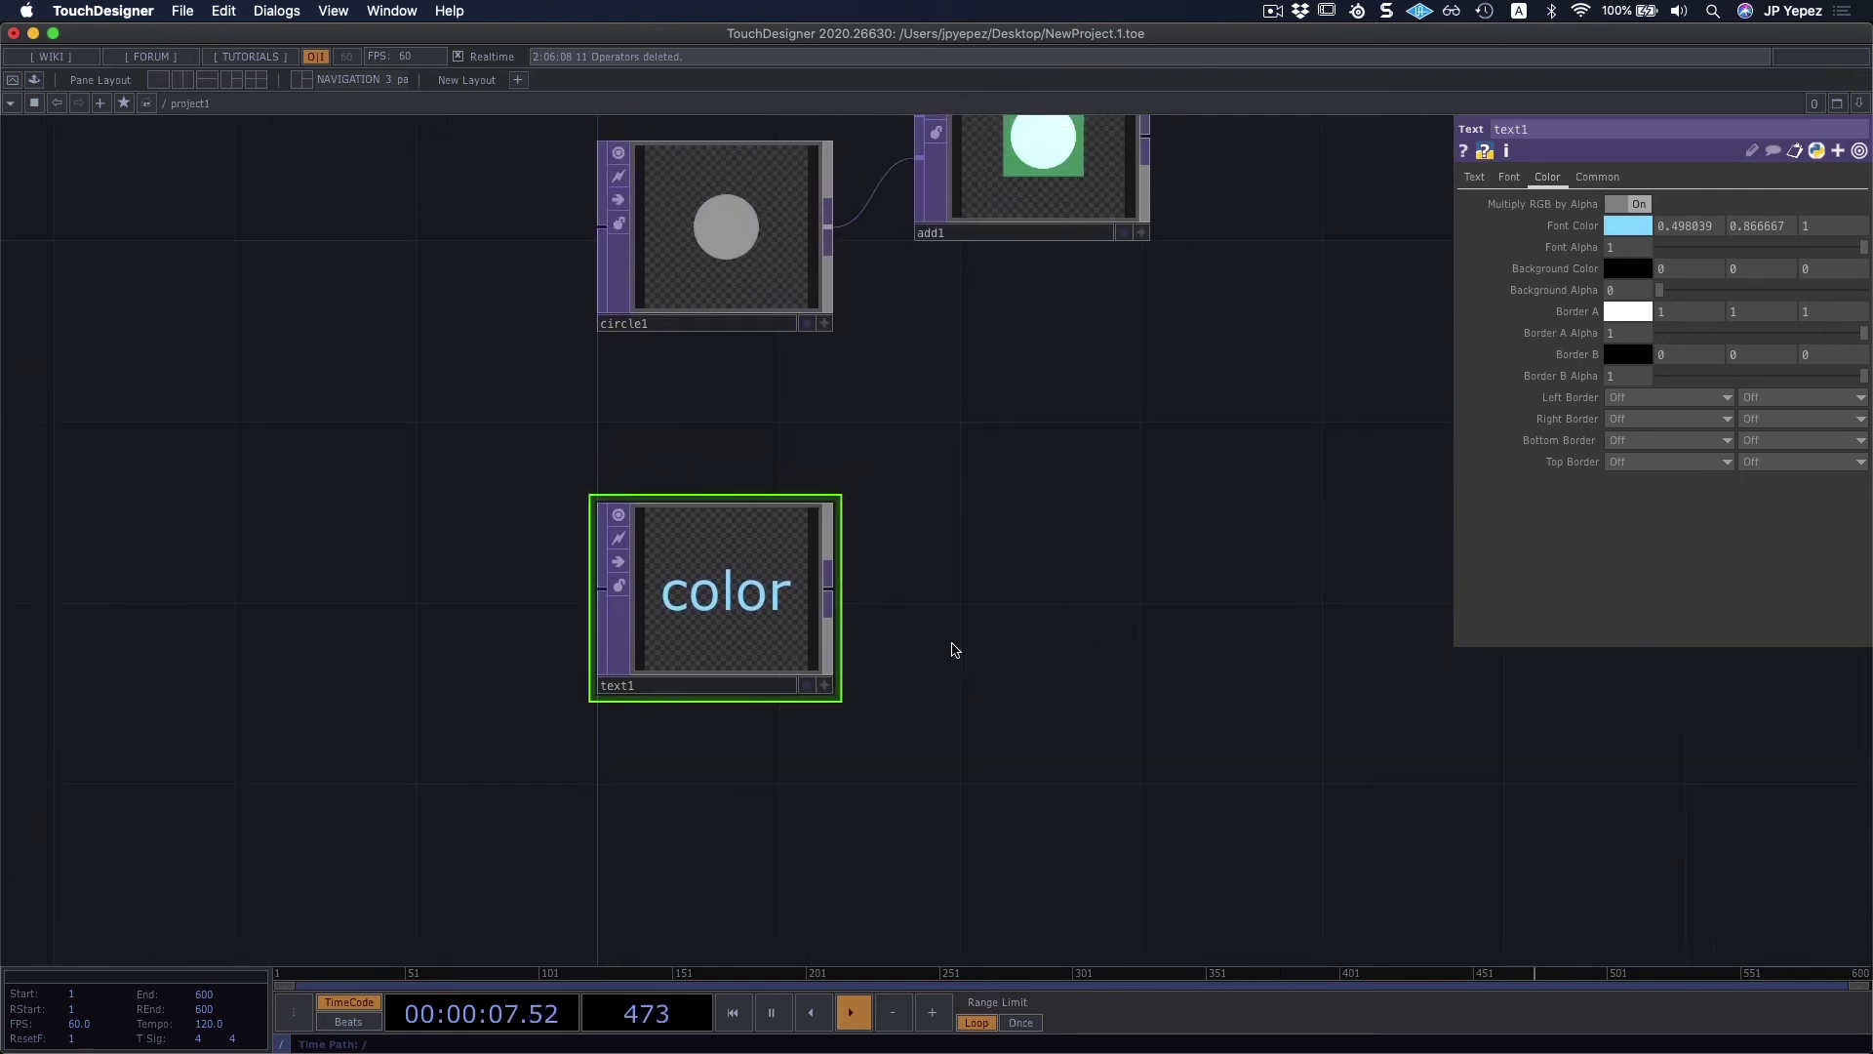
scroll(954, 640, down, 3)
drag(1020, 715, 1019, 550)
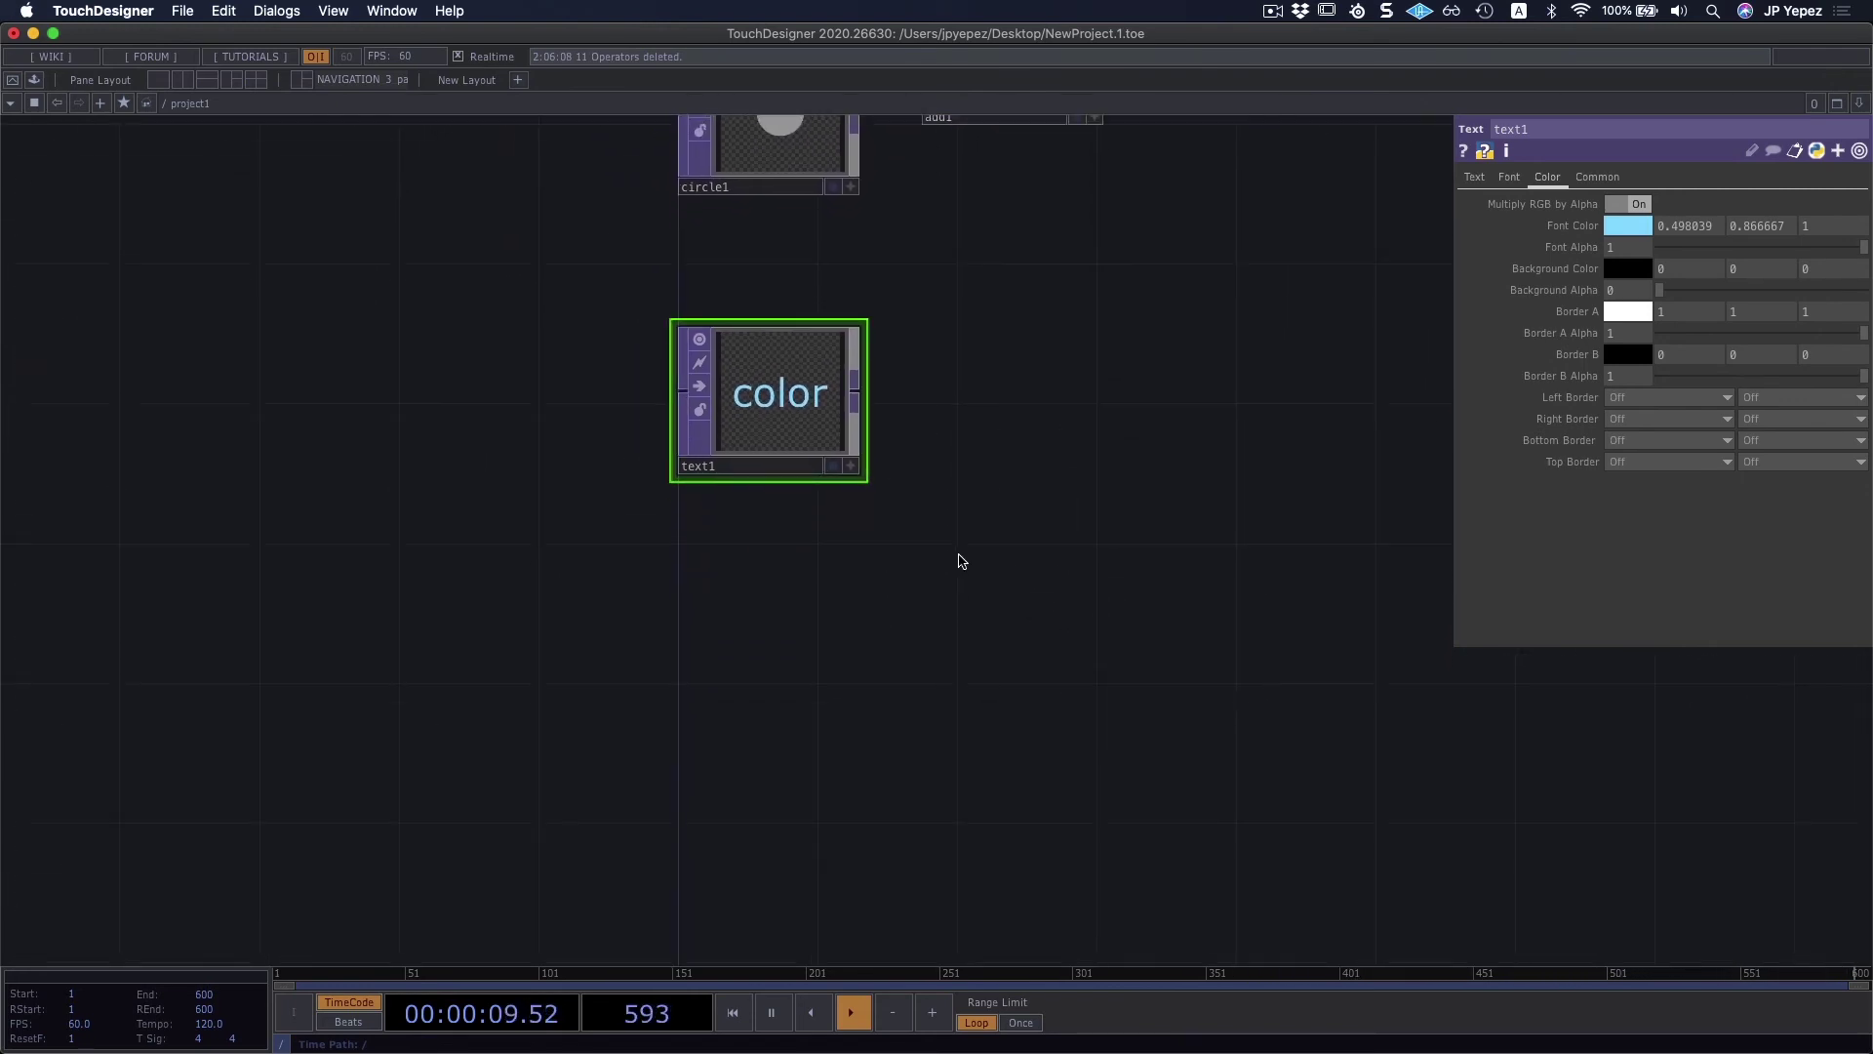
Step: Add rectangle2 below text1 with a size of 0.8 by 0.8
key(Tab)
text(rec)
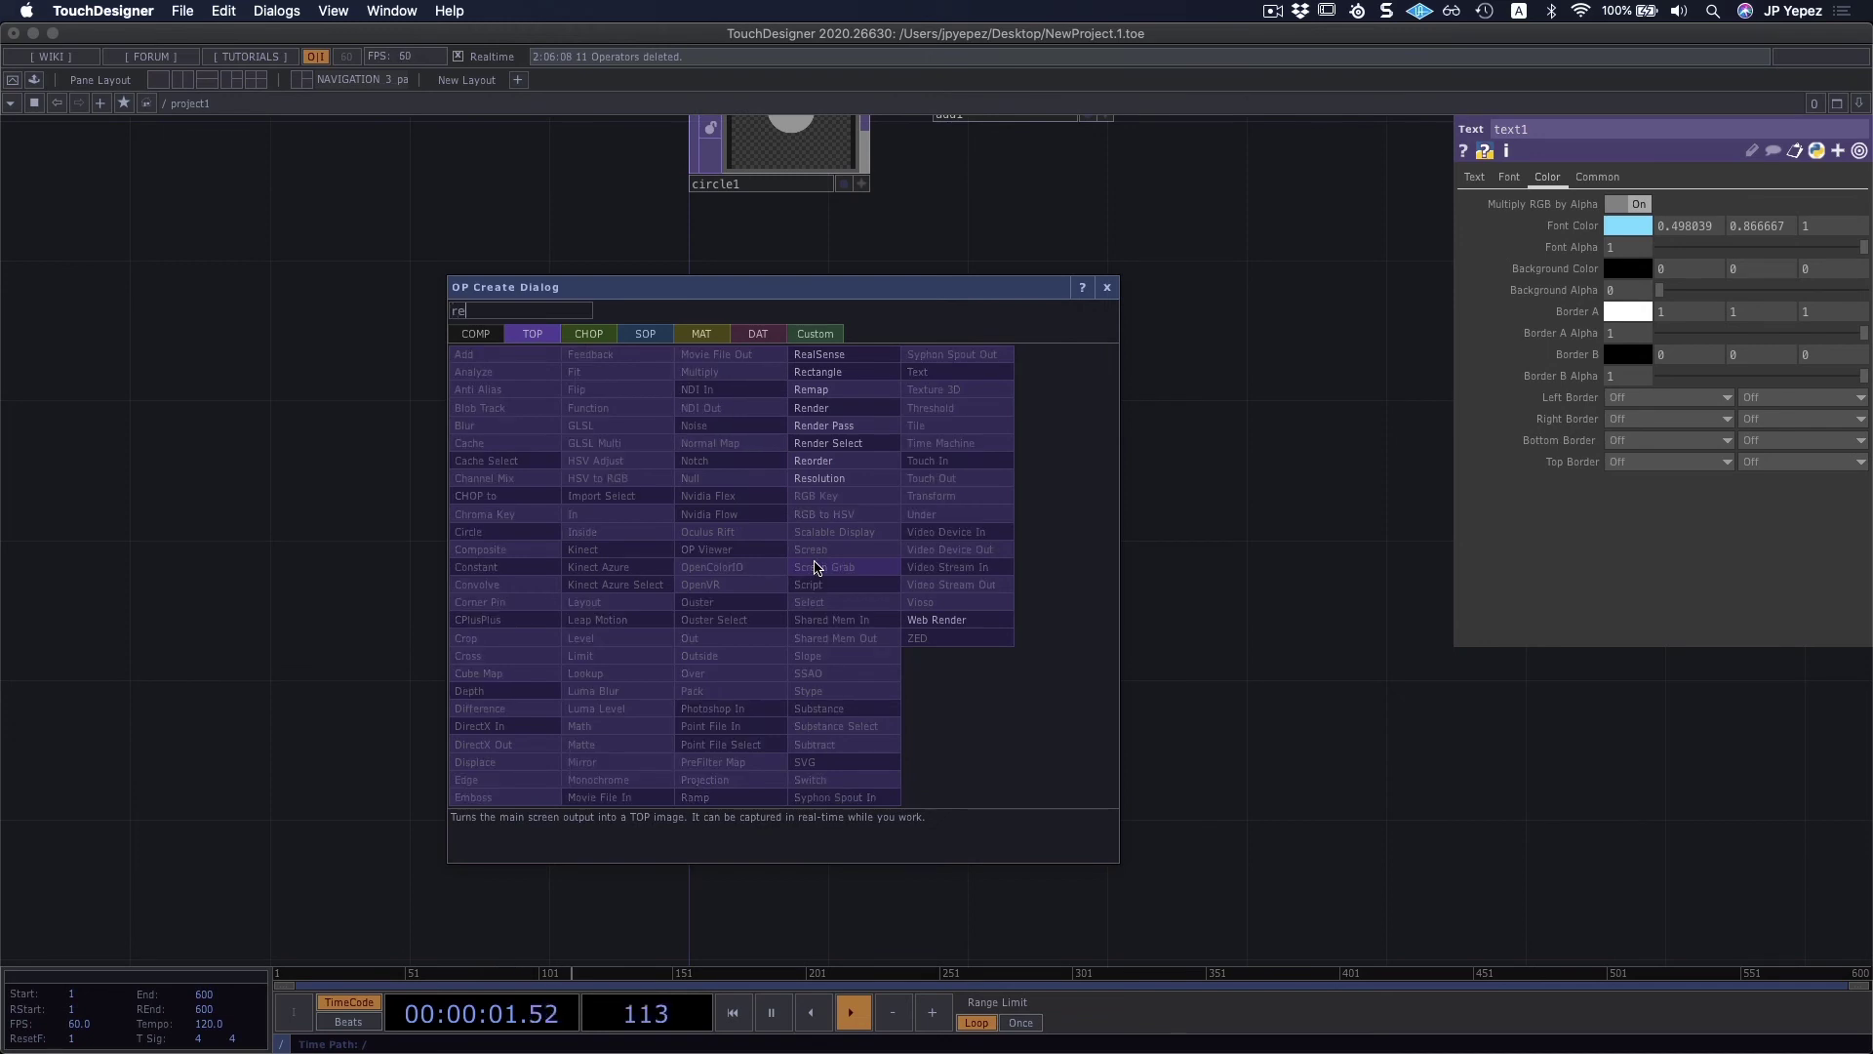
key(Return)
click(817, 567)
drag(817, 568, 775, 636)
click(773, 636)
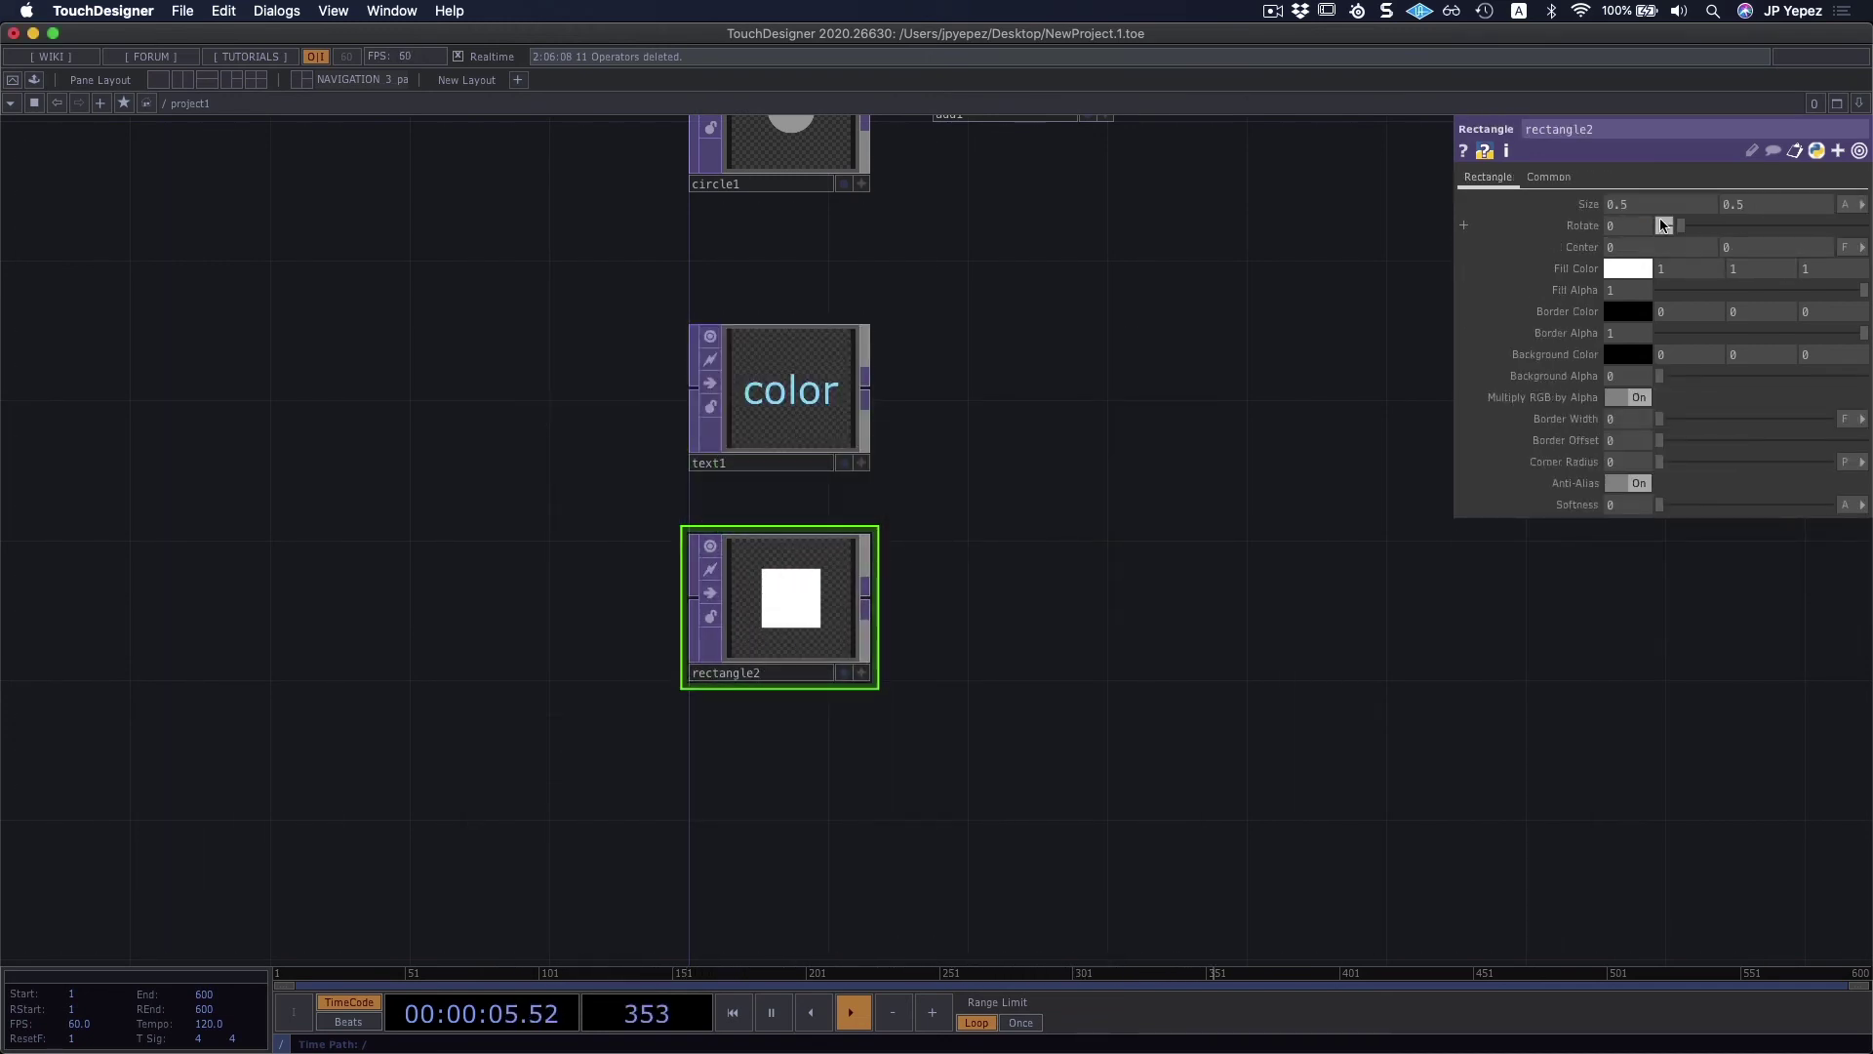
key(Tab)
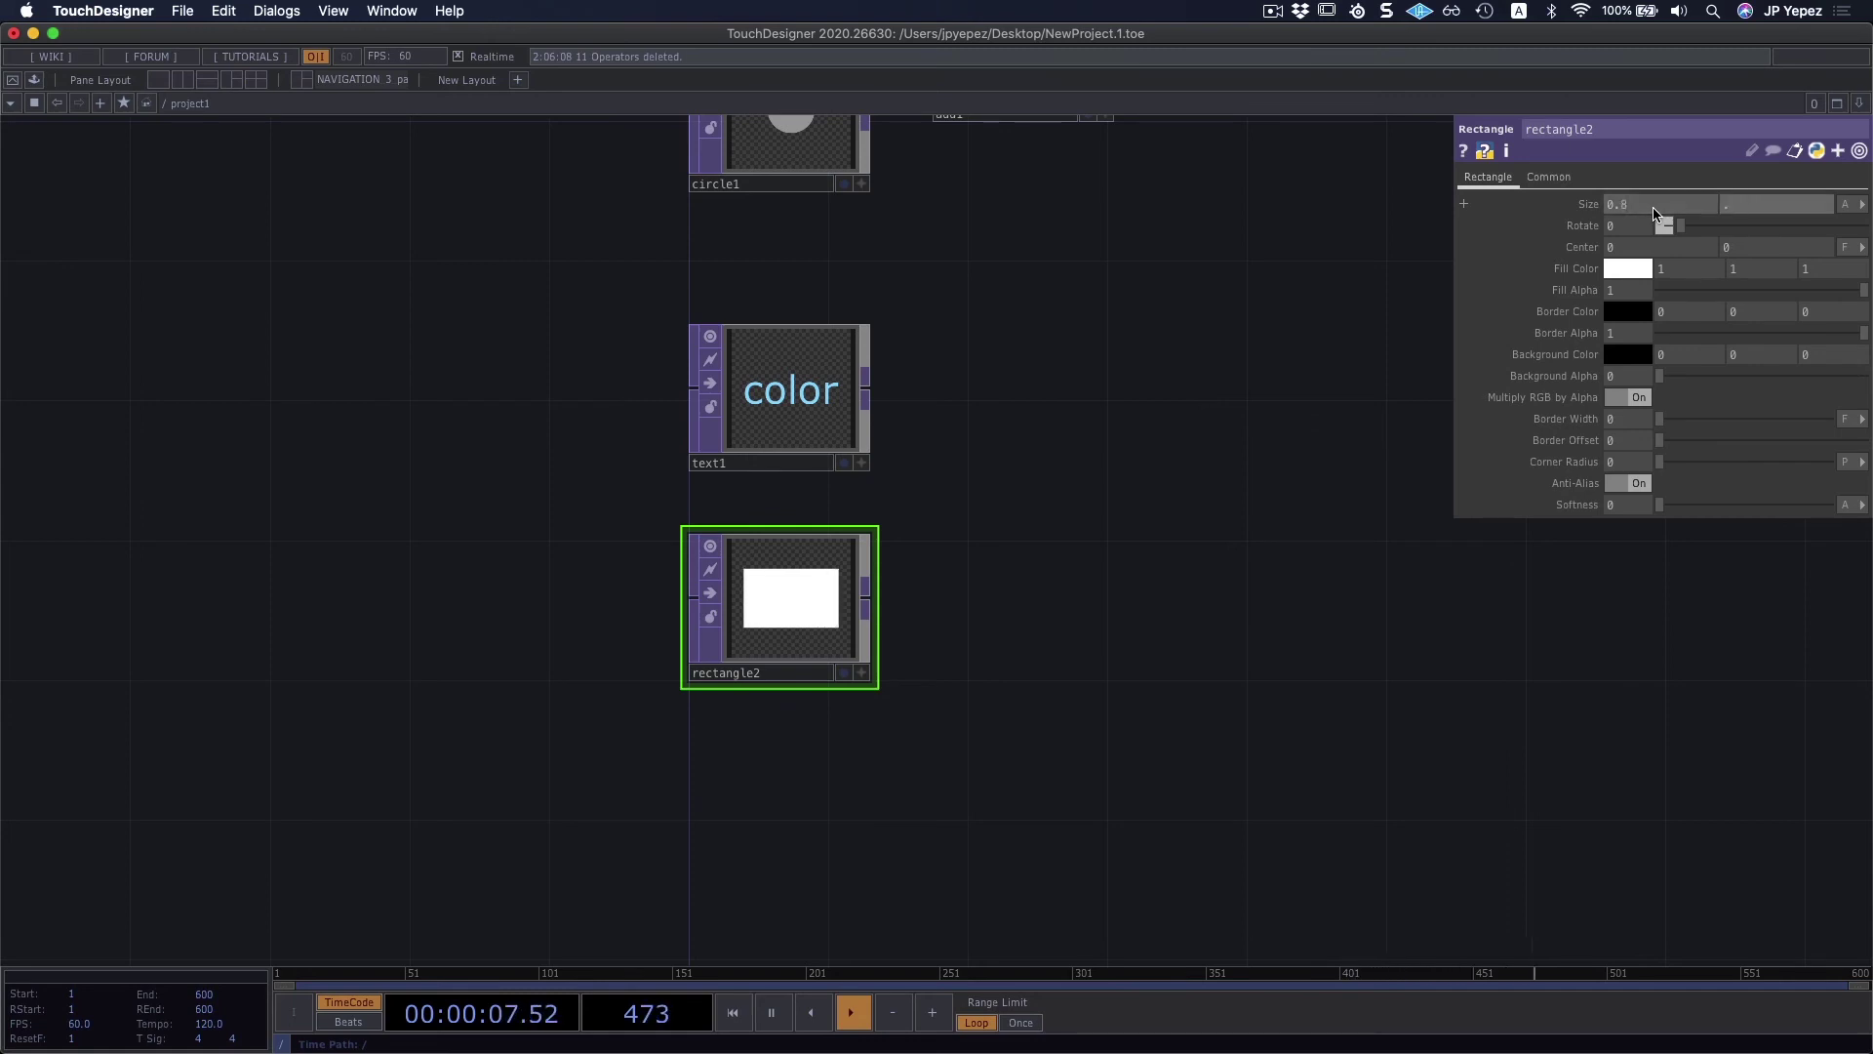
text(.8)
Step: Create a Difference TOP, diff1, fed by text1 and rectangle2
double_click(994, 460)
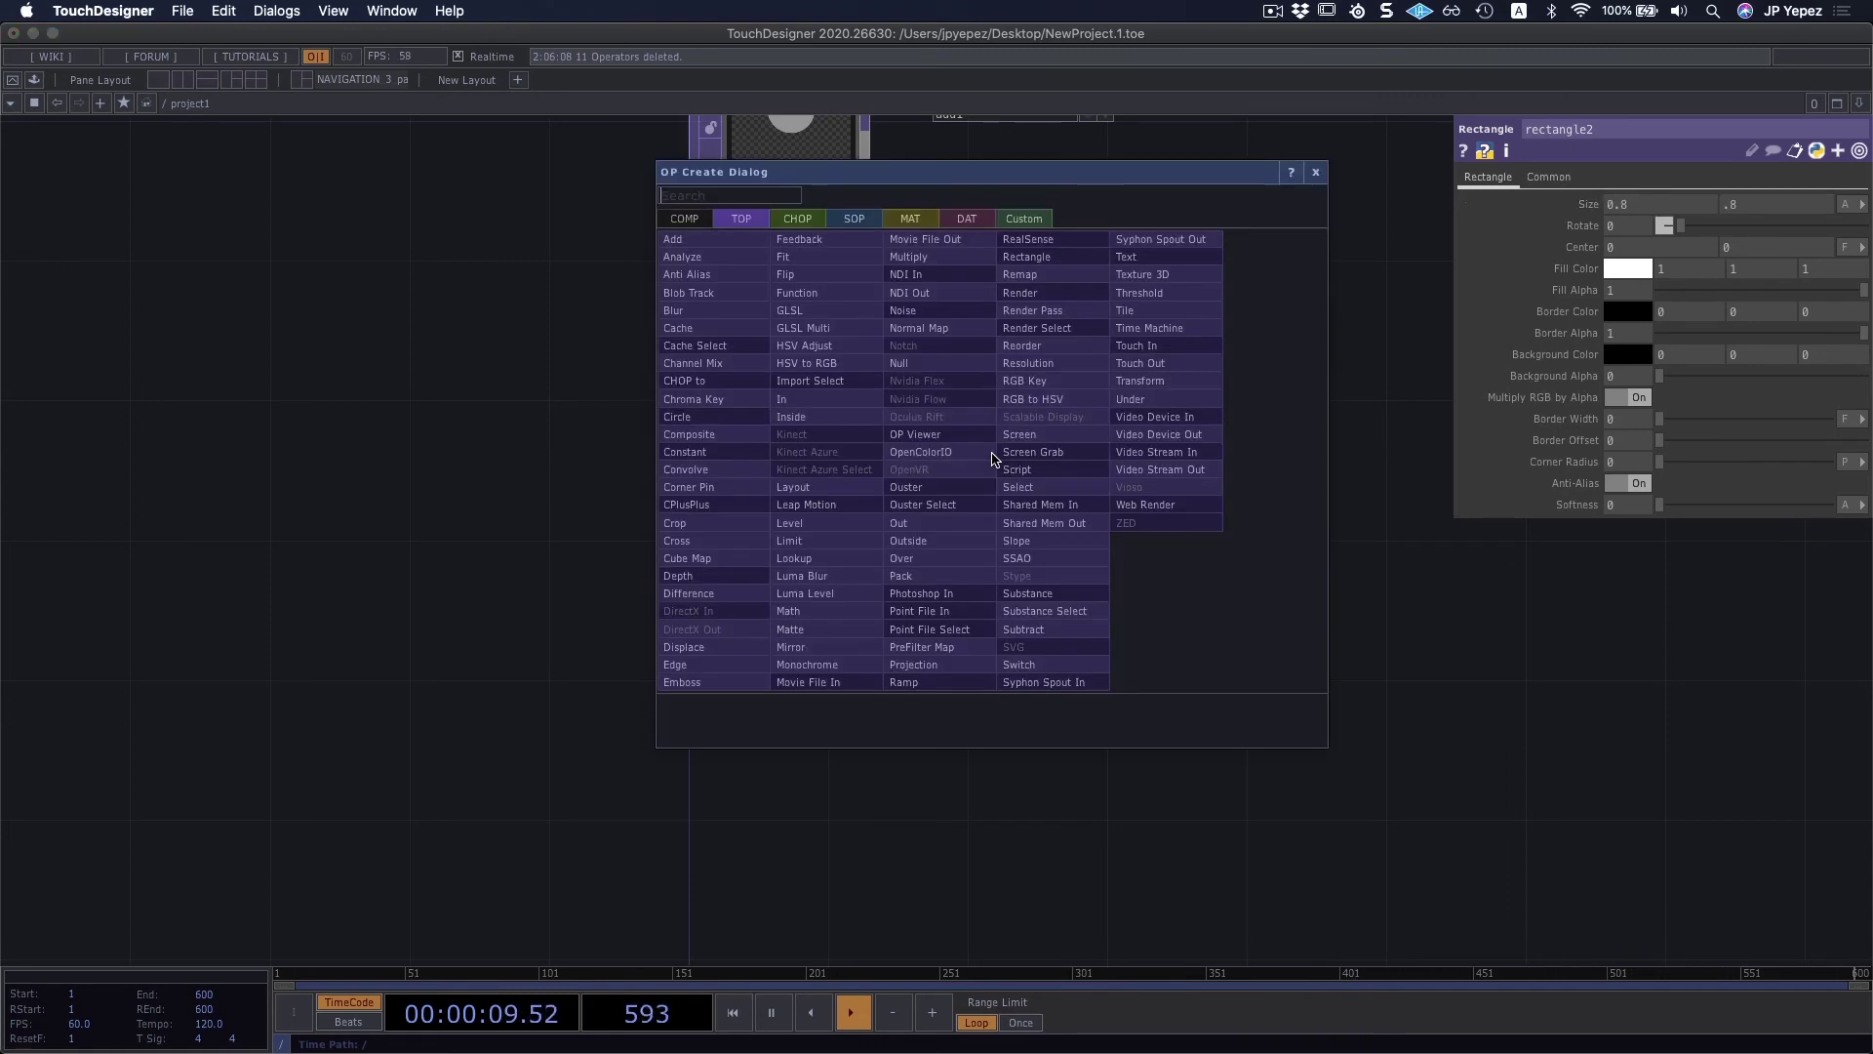
text(dif)
key(Return)
click(970, 455)
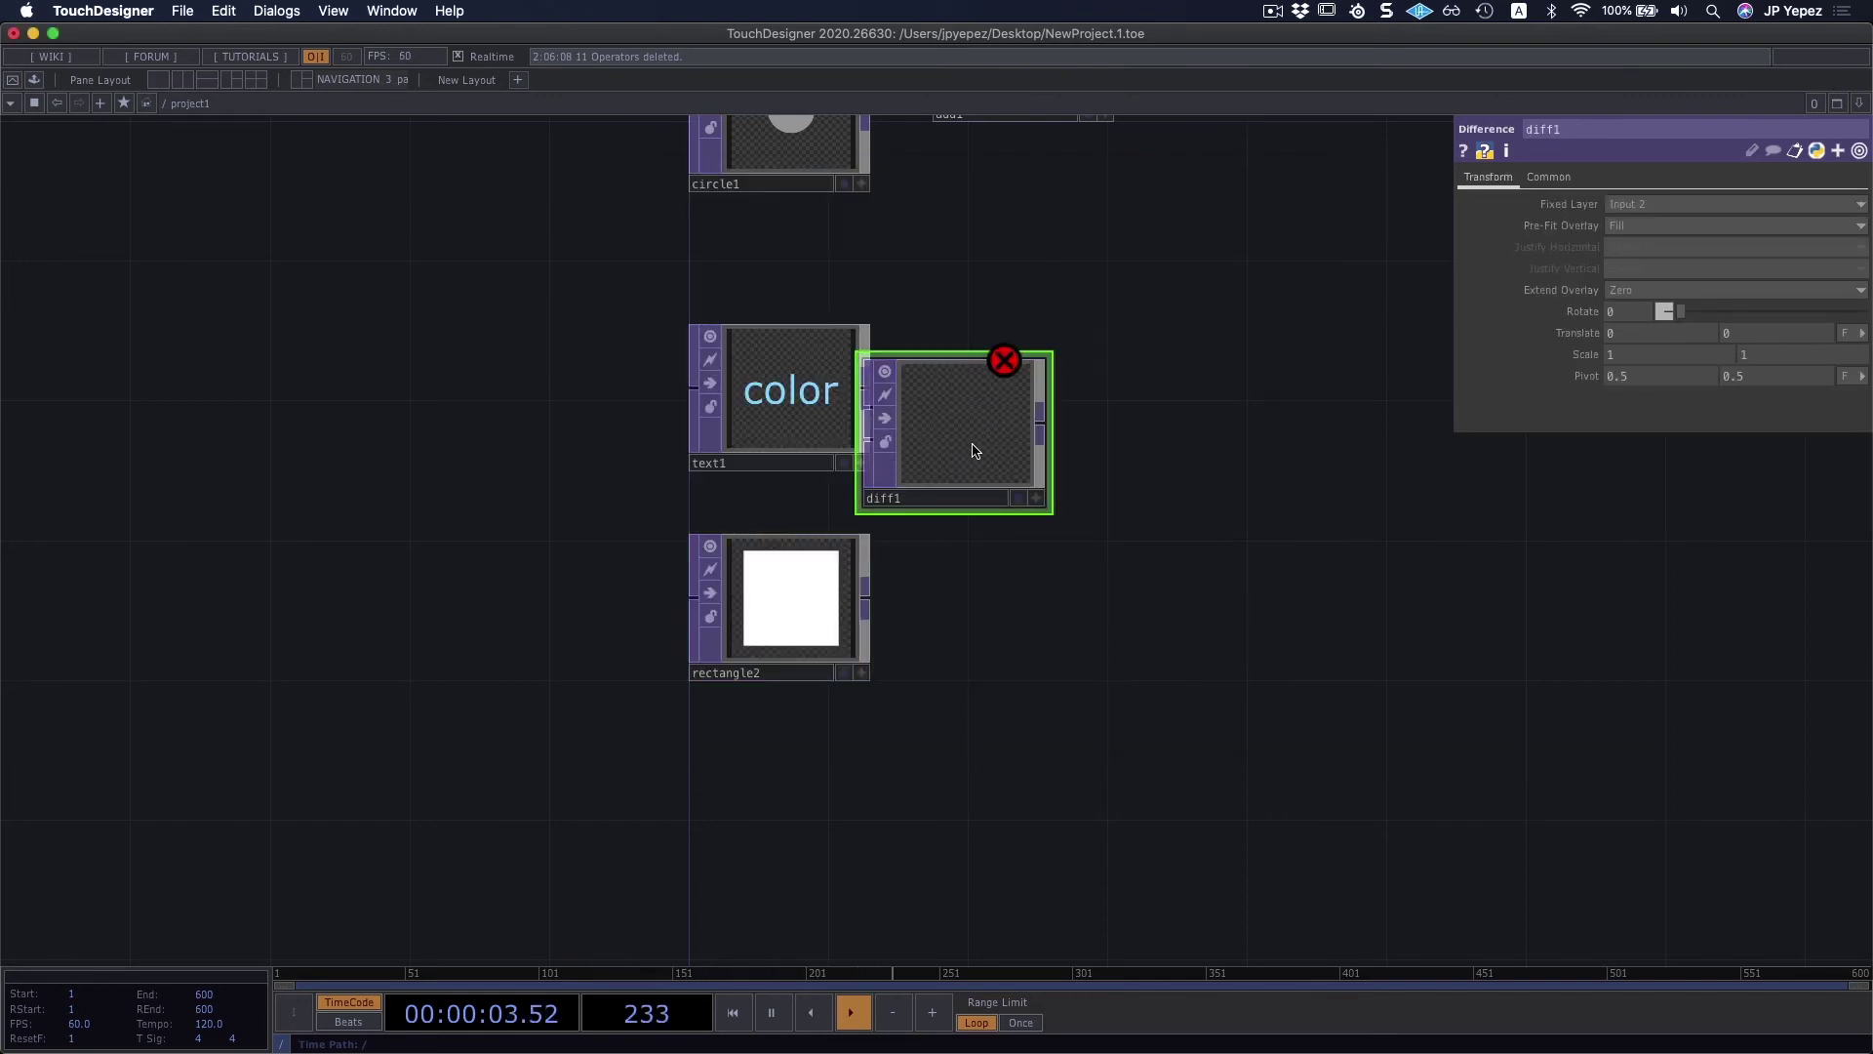
drag(968, 446, 1072, 515)
drag(865, 394, 973, 476)
drag(868, 595, 973, 509)
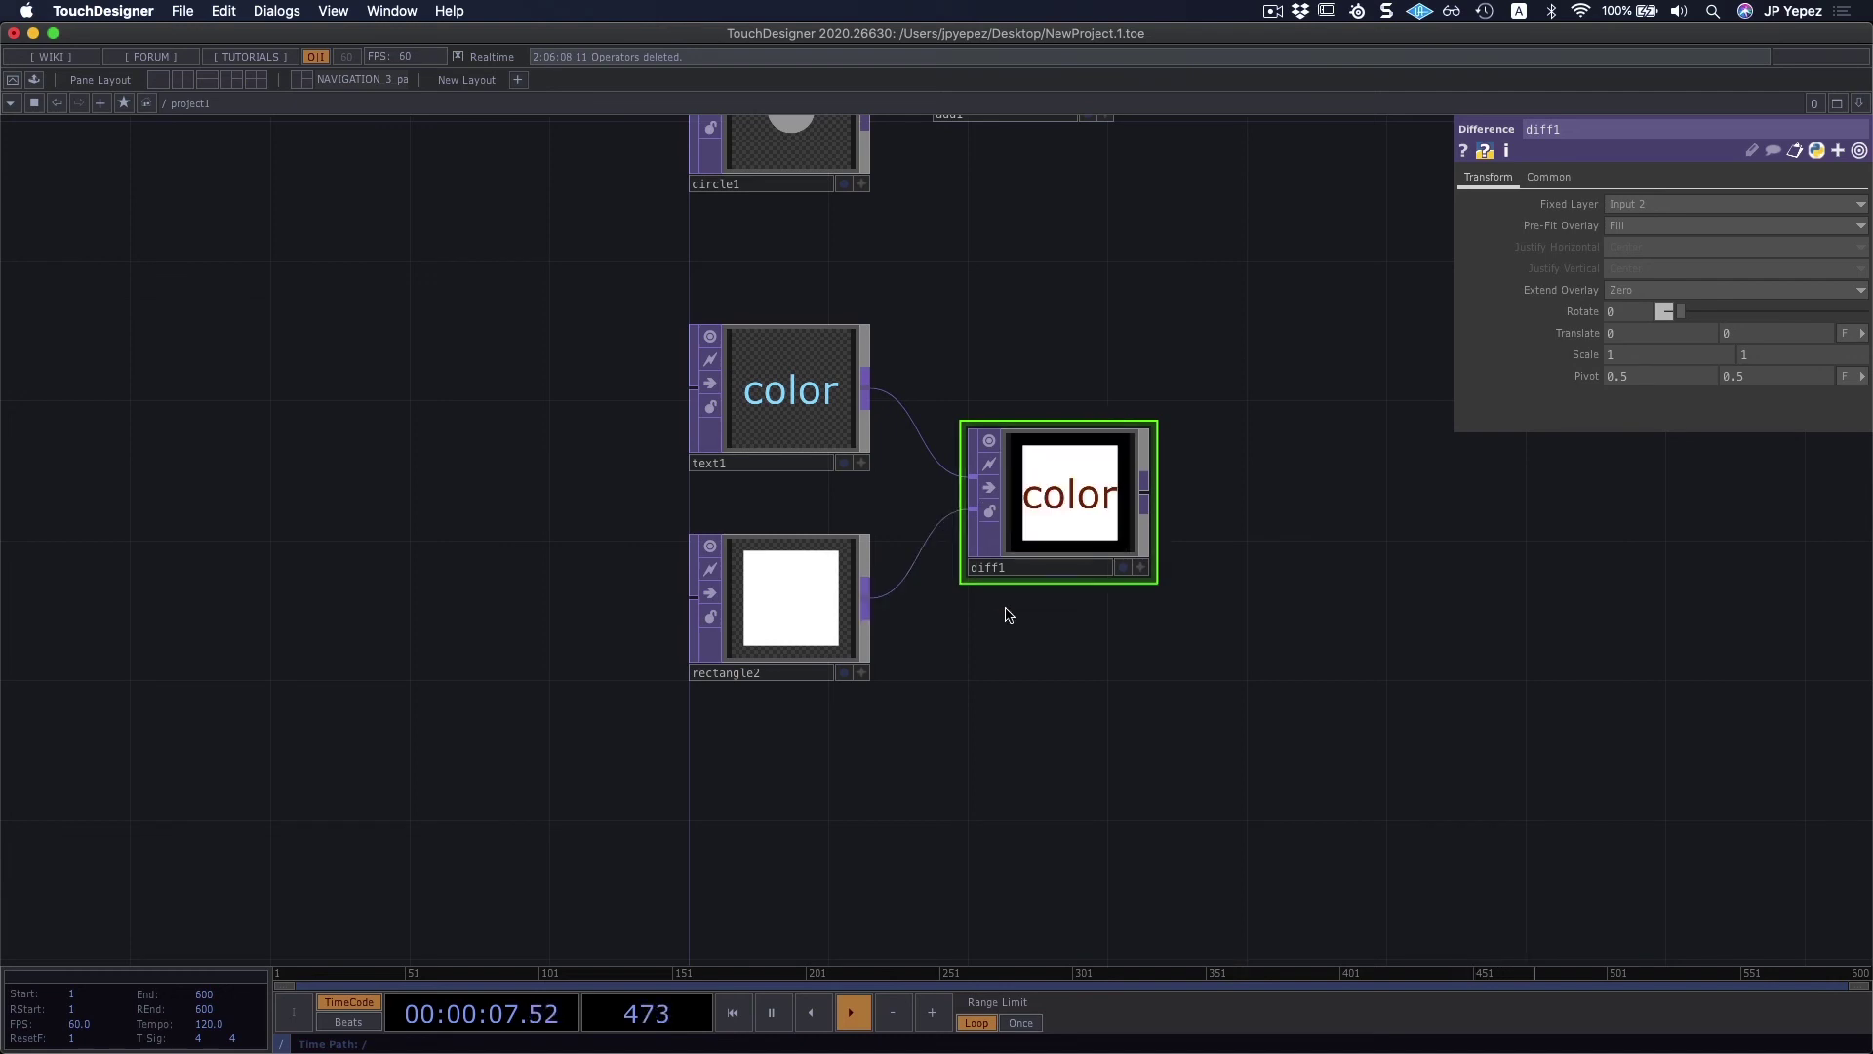
Step: Copy text1 and rectangle2 to the clipboard
scroll(1065, 515, up, 5)
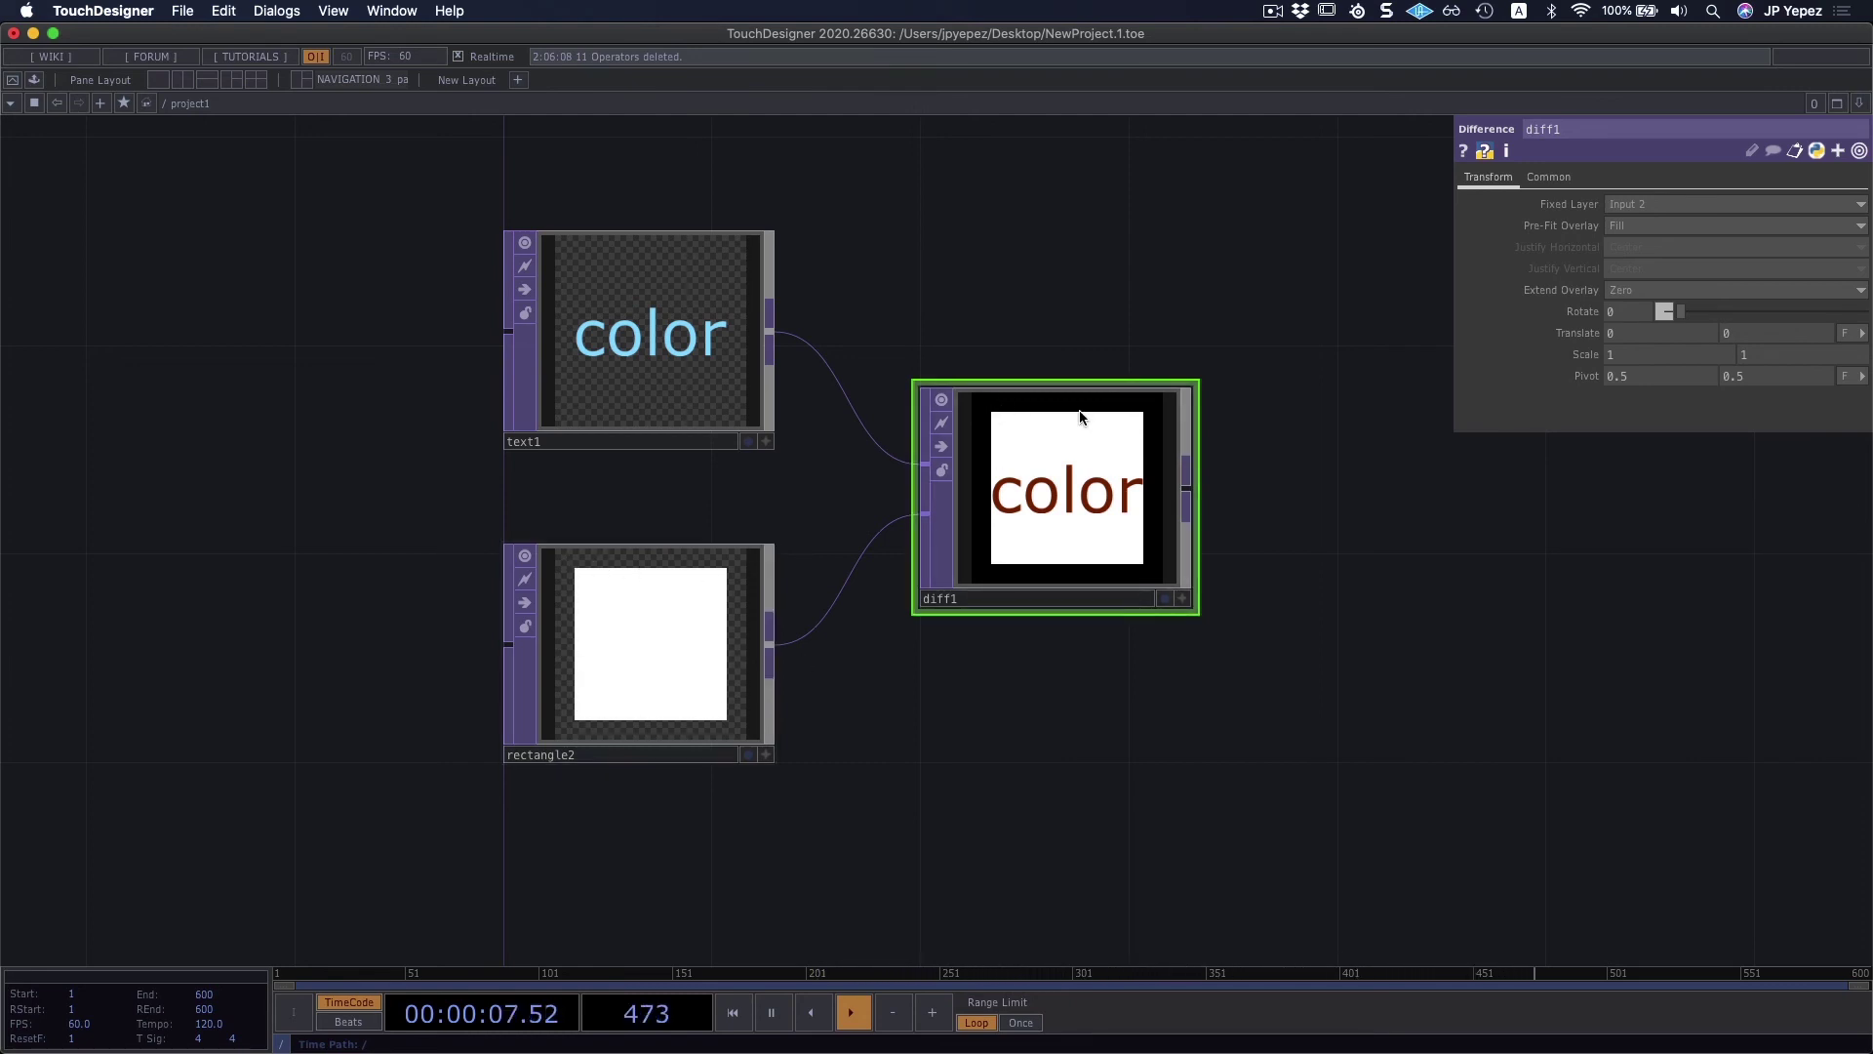
scroll(917, 551, down, 3)
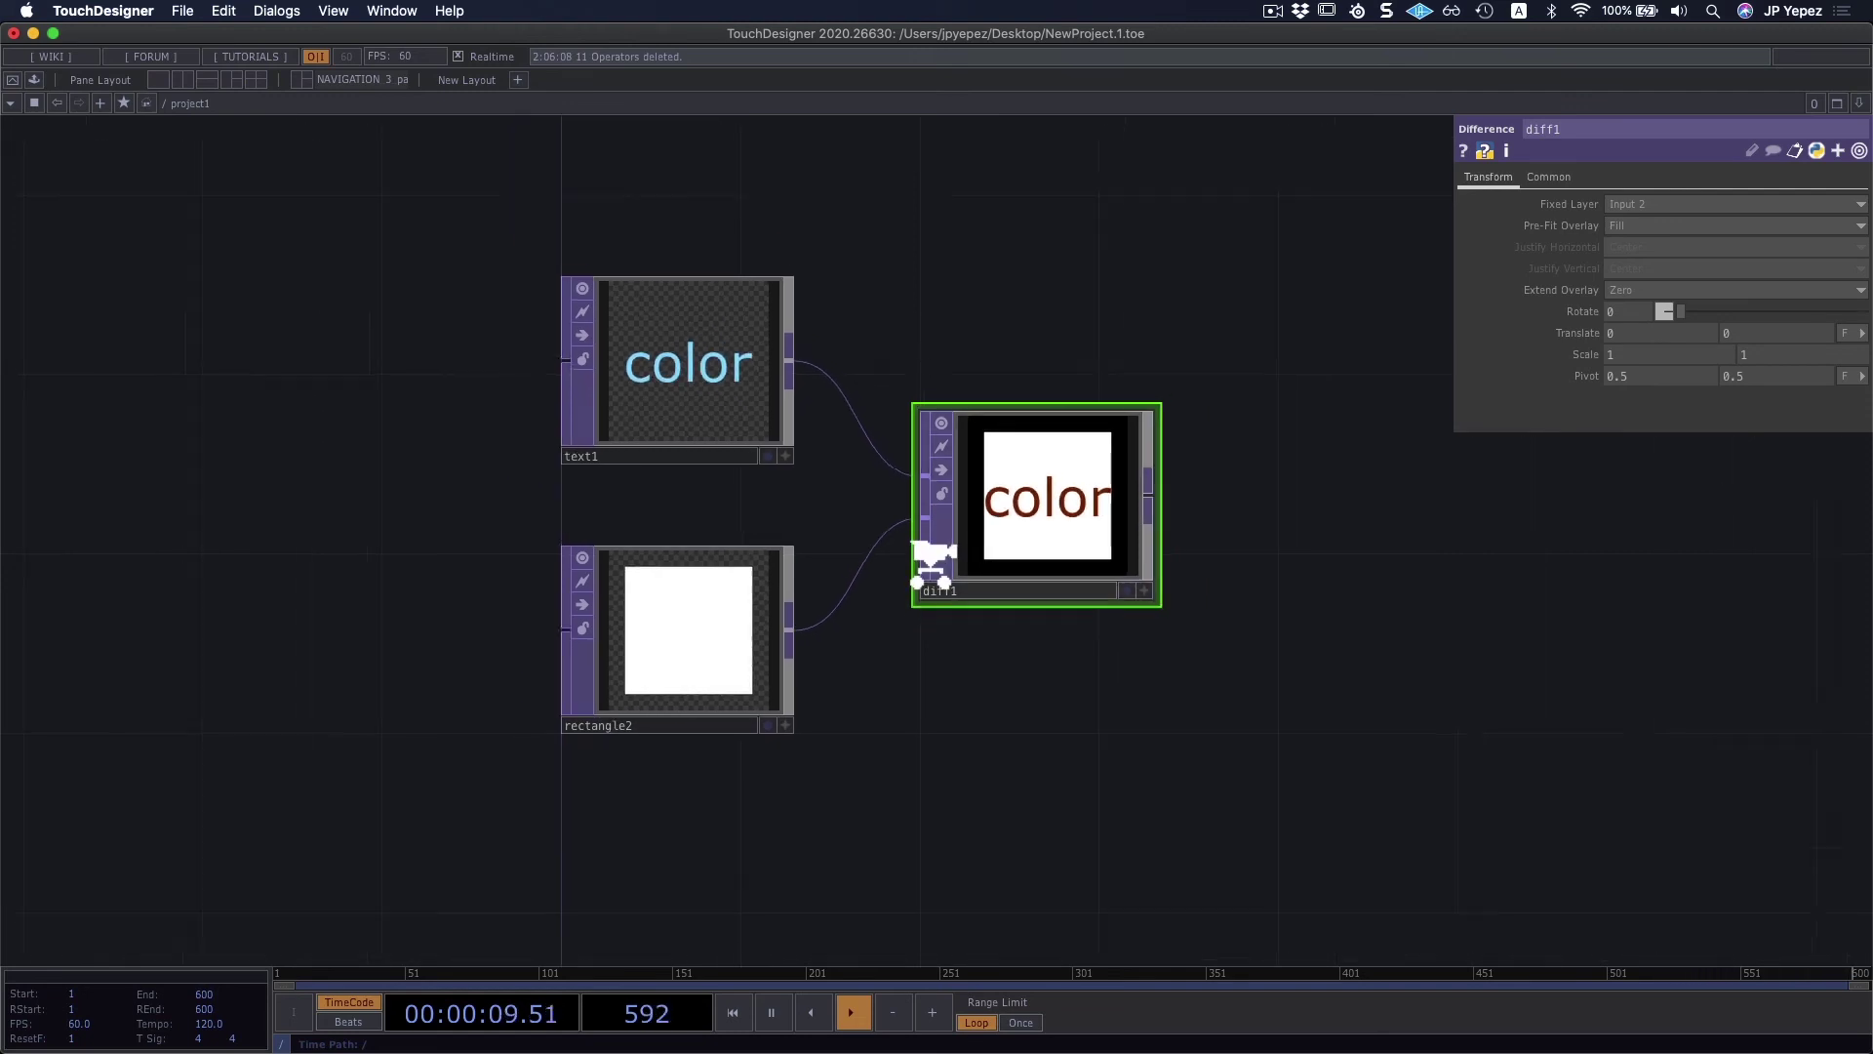
drag(1026, 723, 1051, 595)
right_drag(792, 640, 744, 312)
key(ctrl+c)
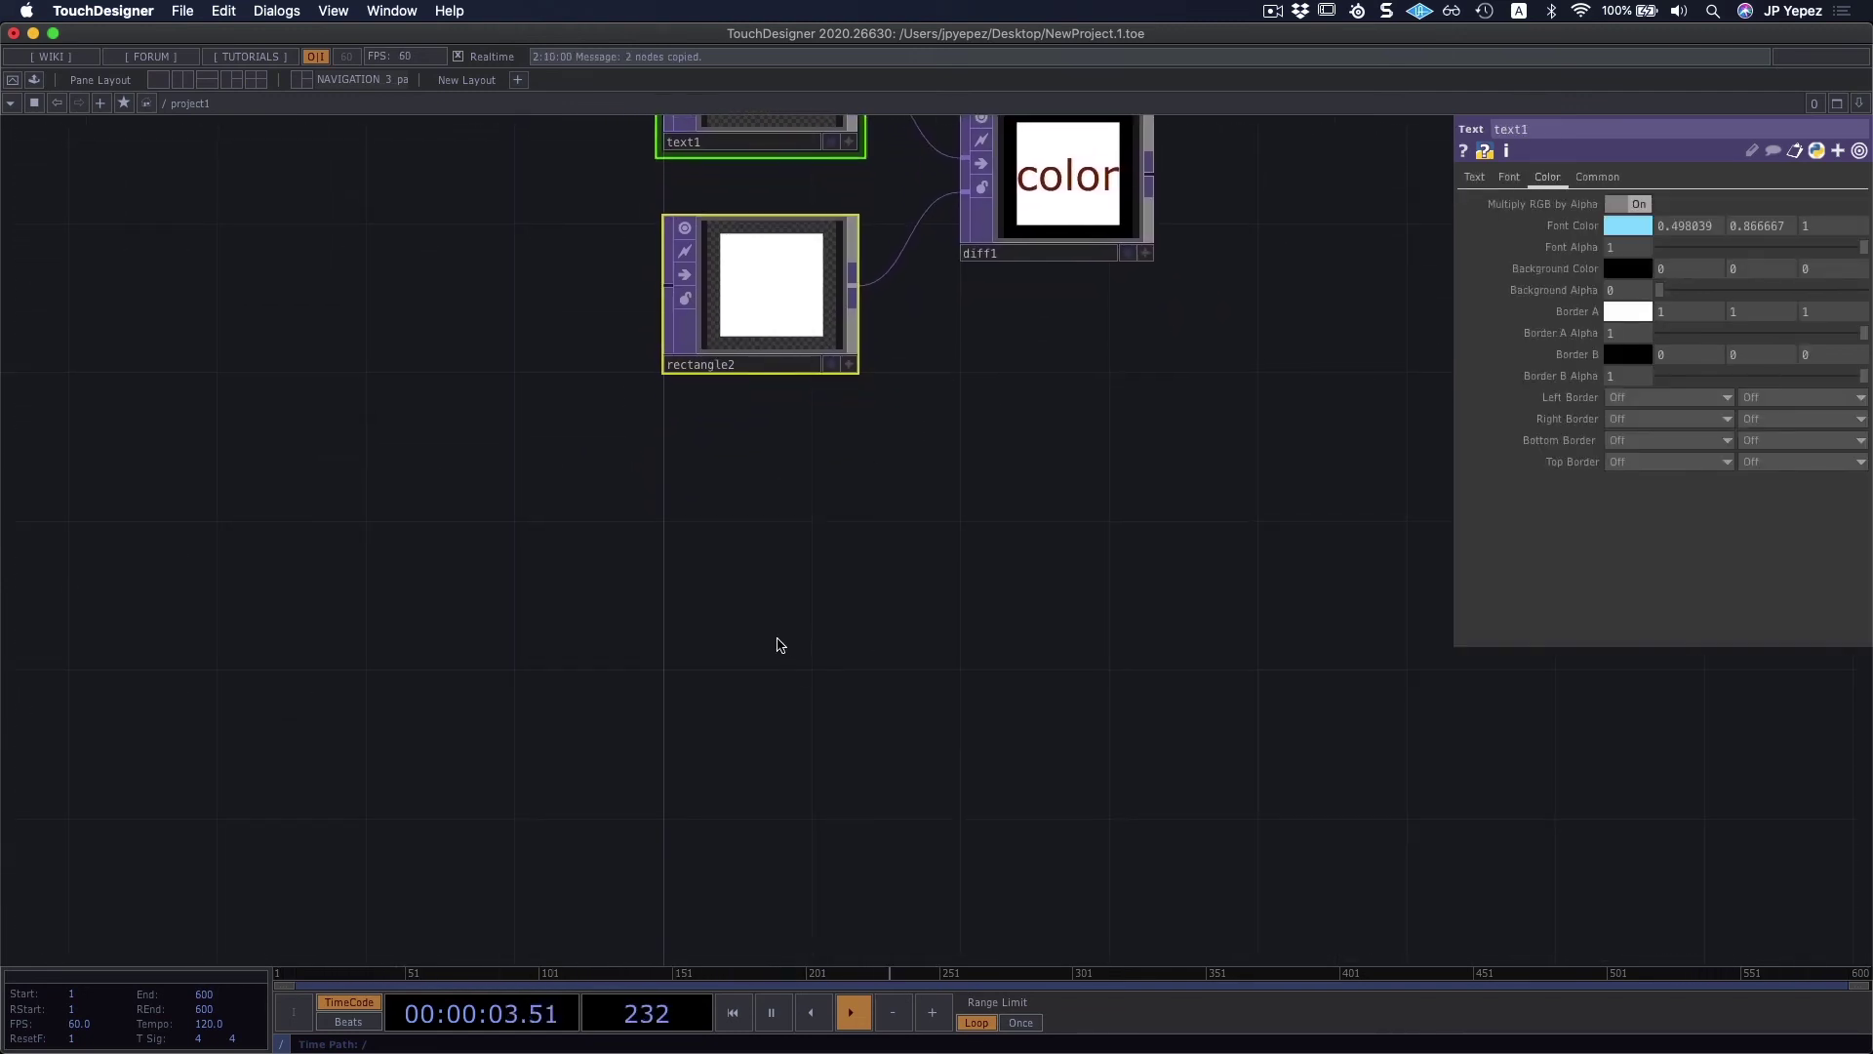
Step: Paste the copies as text2 and rectangle3 and place them below rectangle2
key(ctrl+v)
drag(951, 361, 914, 432)
key(super+z)
right_drag(1062, 341, 963, 551)
drag(973, 366, 824, 662)
Step: Recolour text2's lettering to magenta (RGB 1, 0, 0.552)
click(837, 553)
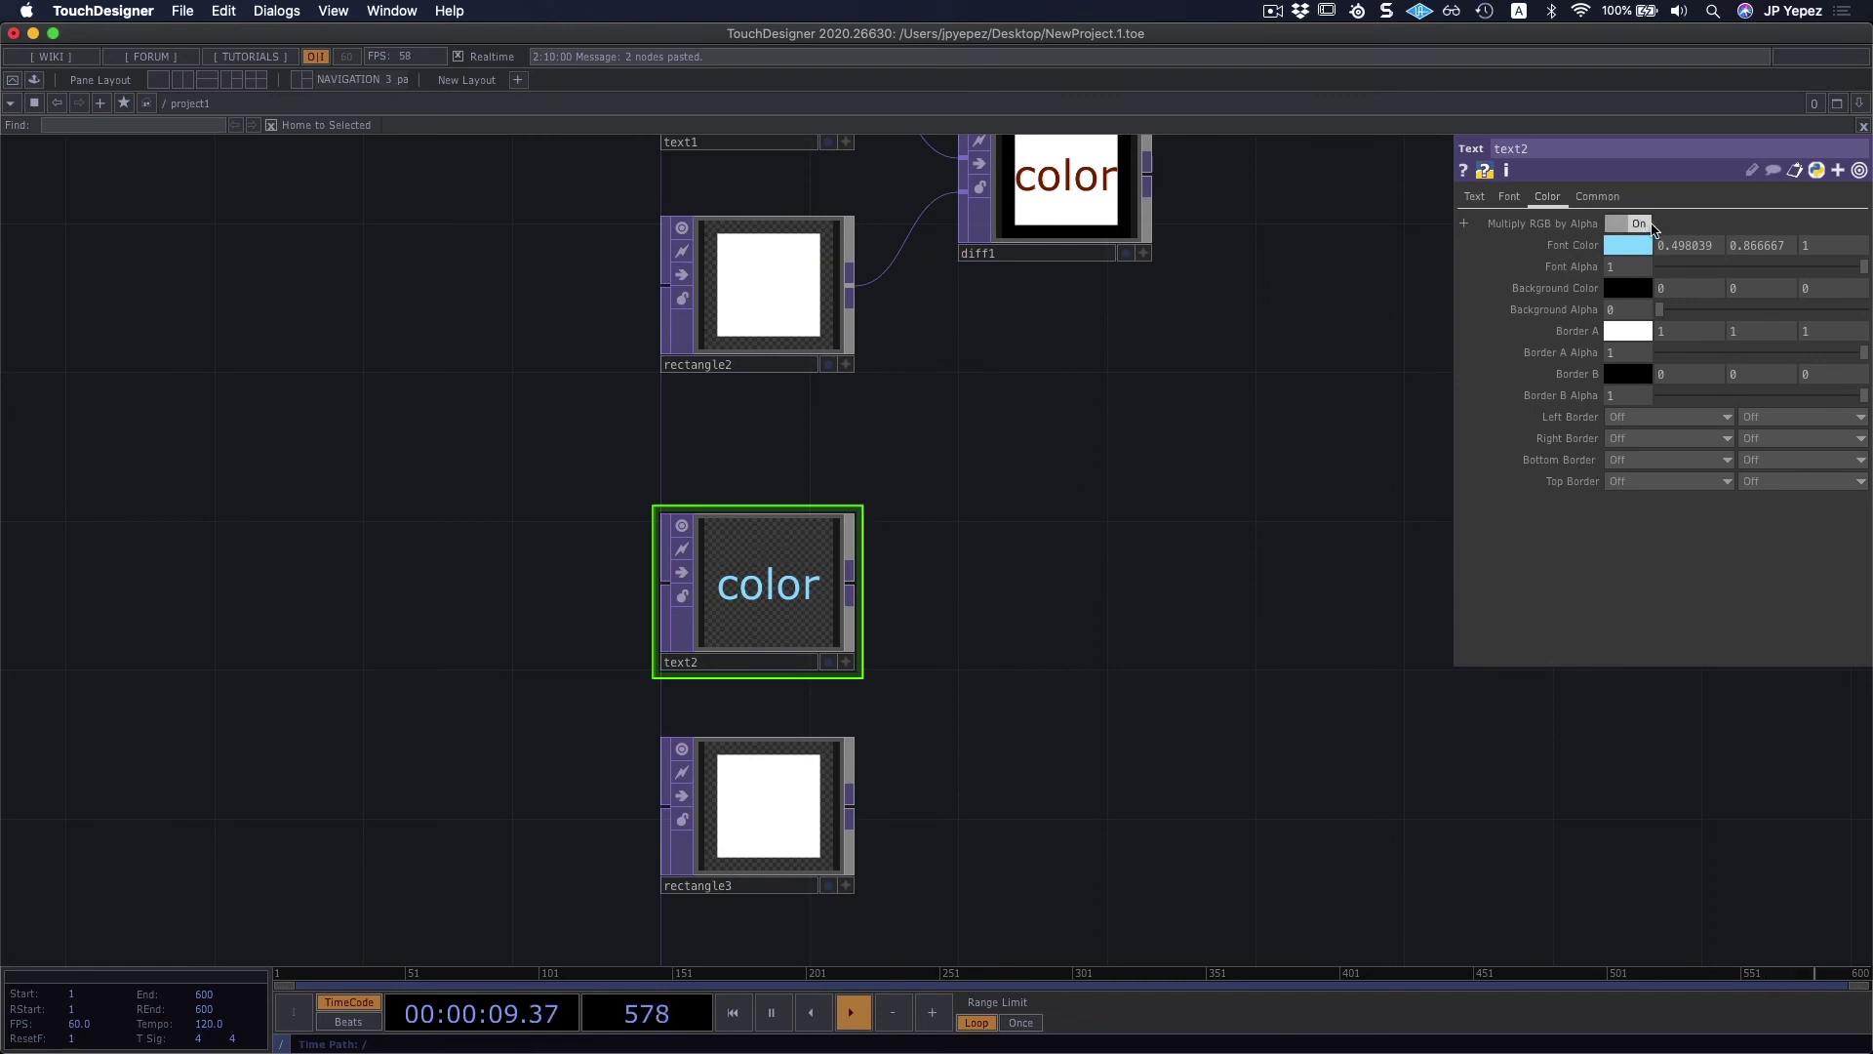
click(1633, 246)
click(1748, 119)
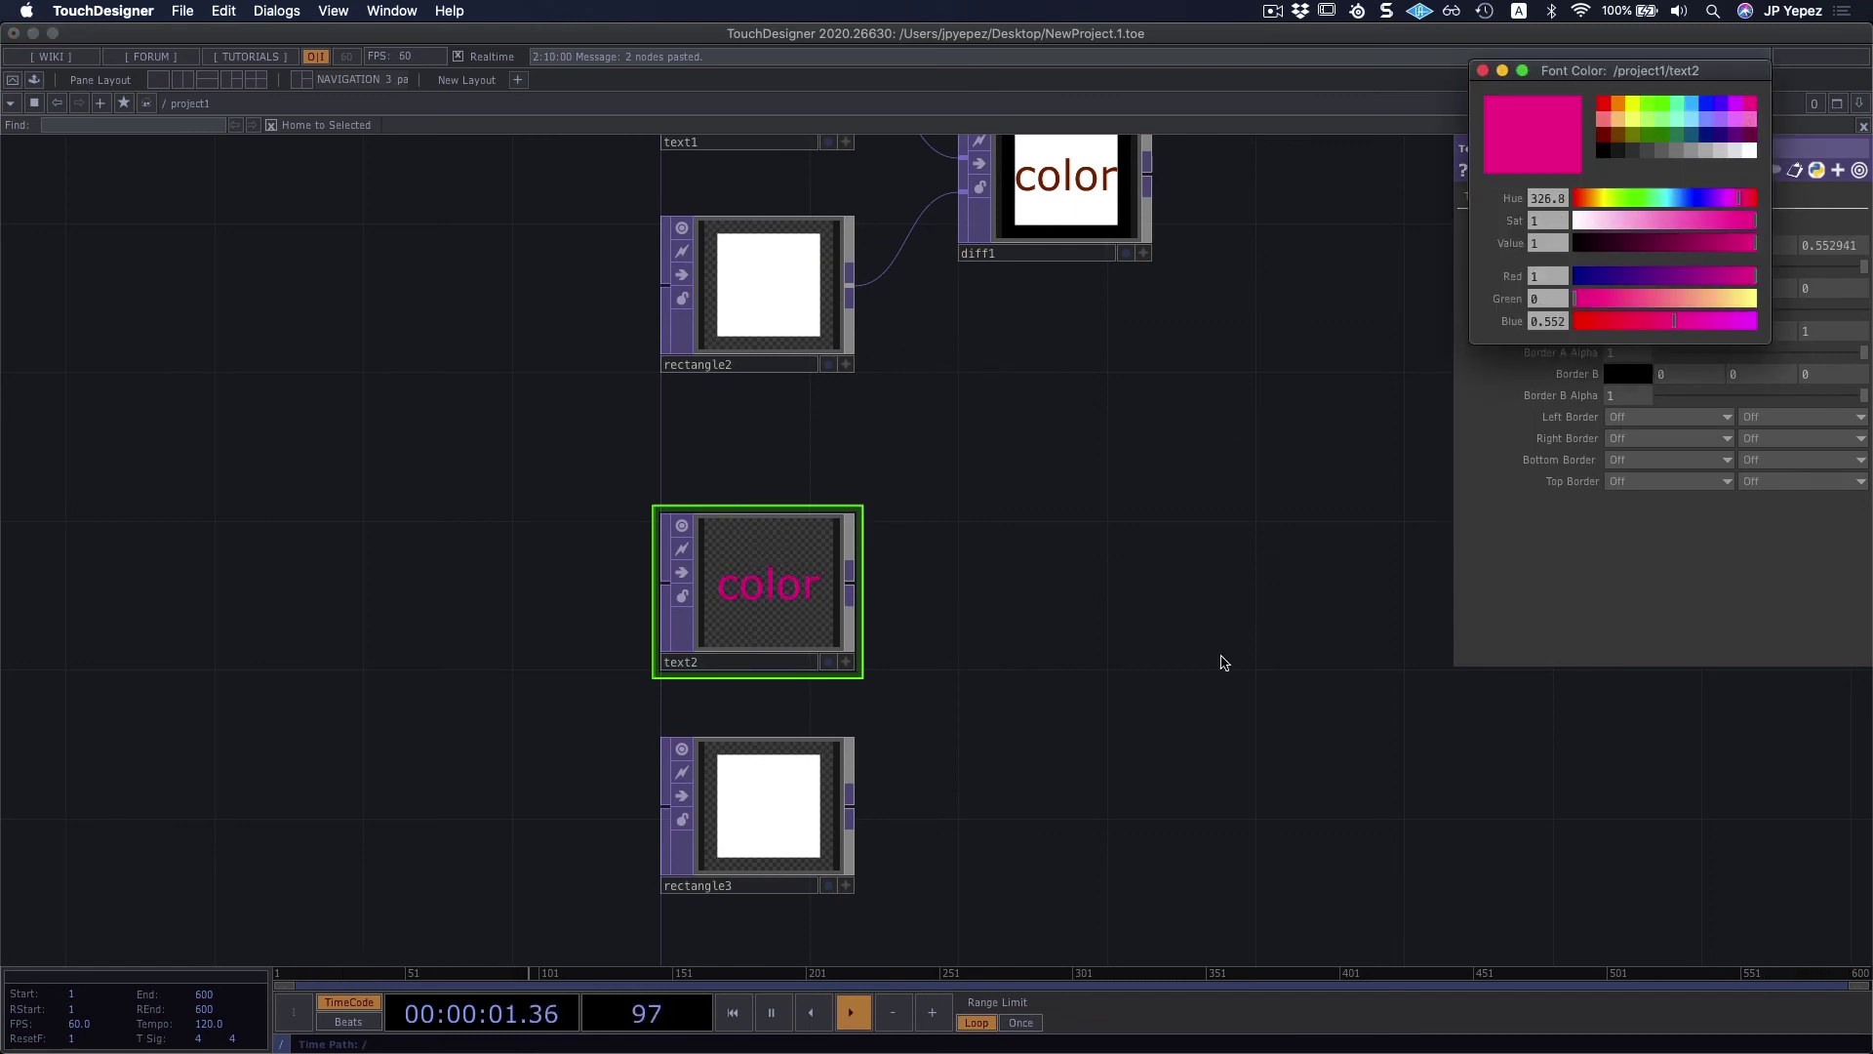
scroll(1195, 609, down, 3)
click(803, 696)
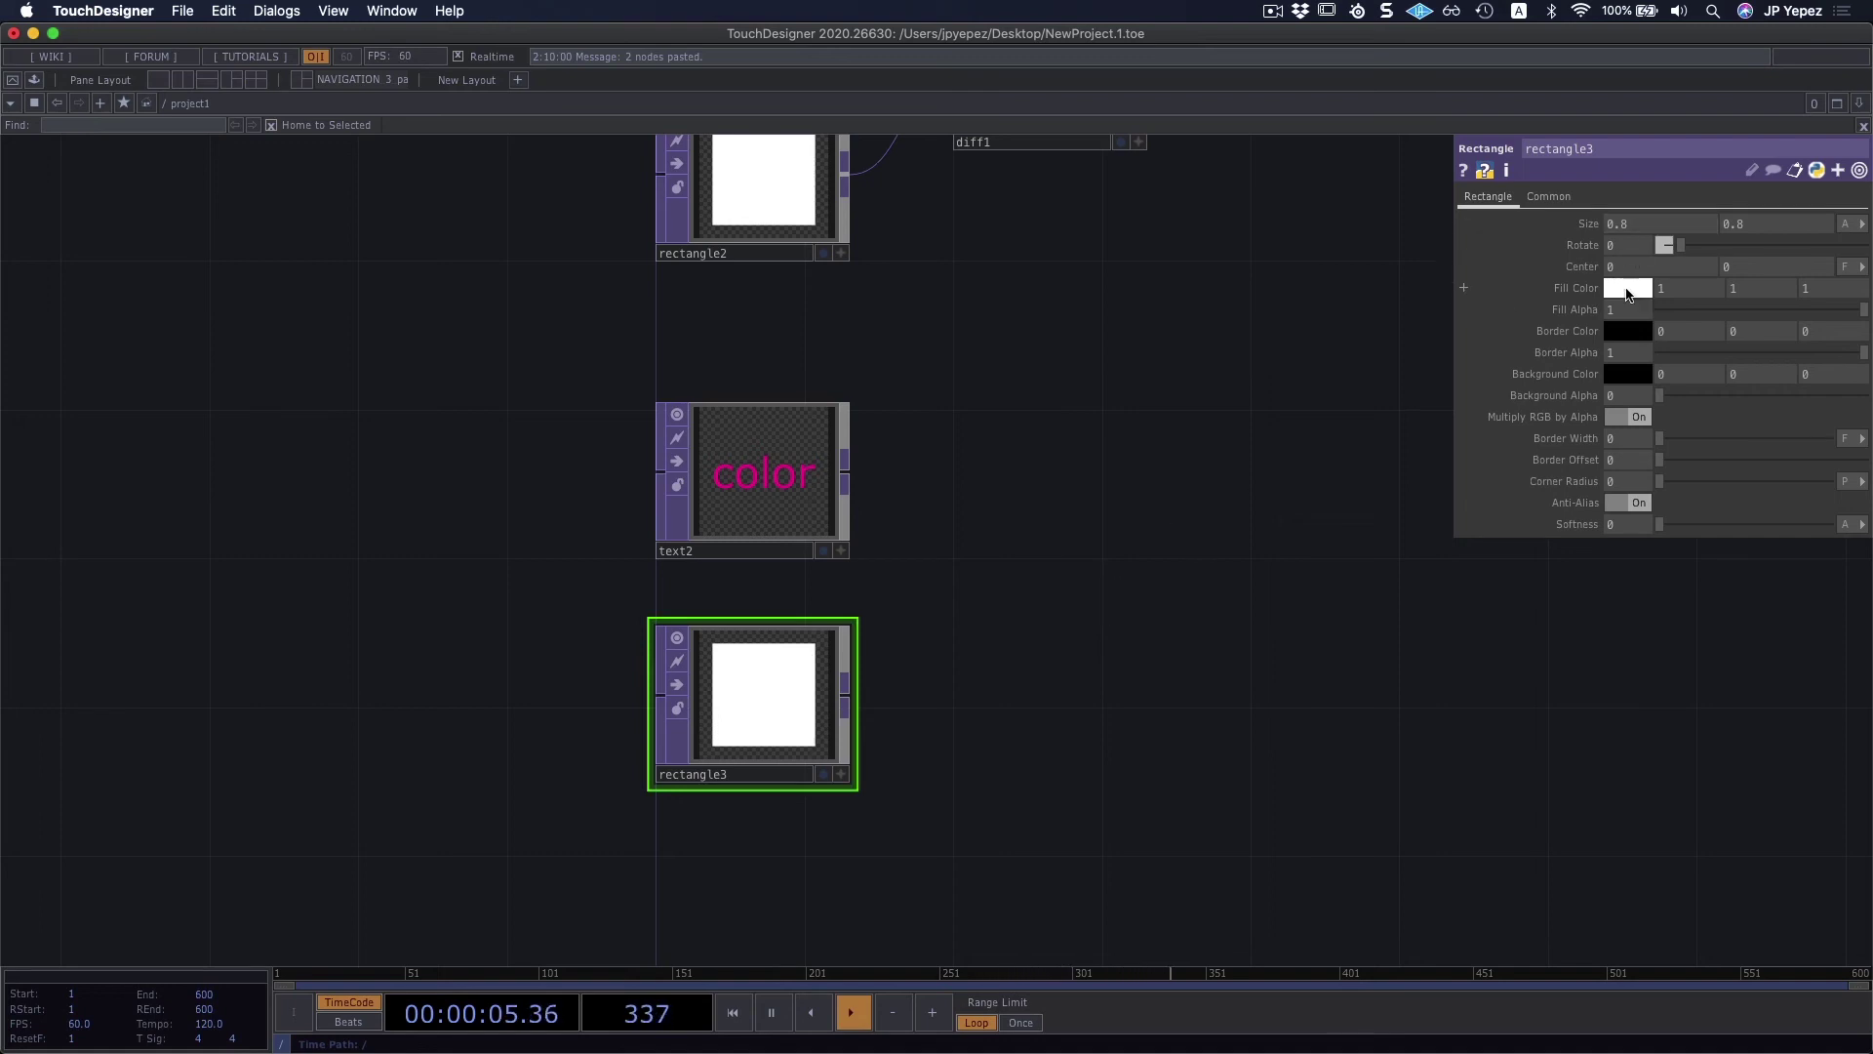
scroll(976, 598, down, 2)
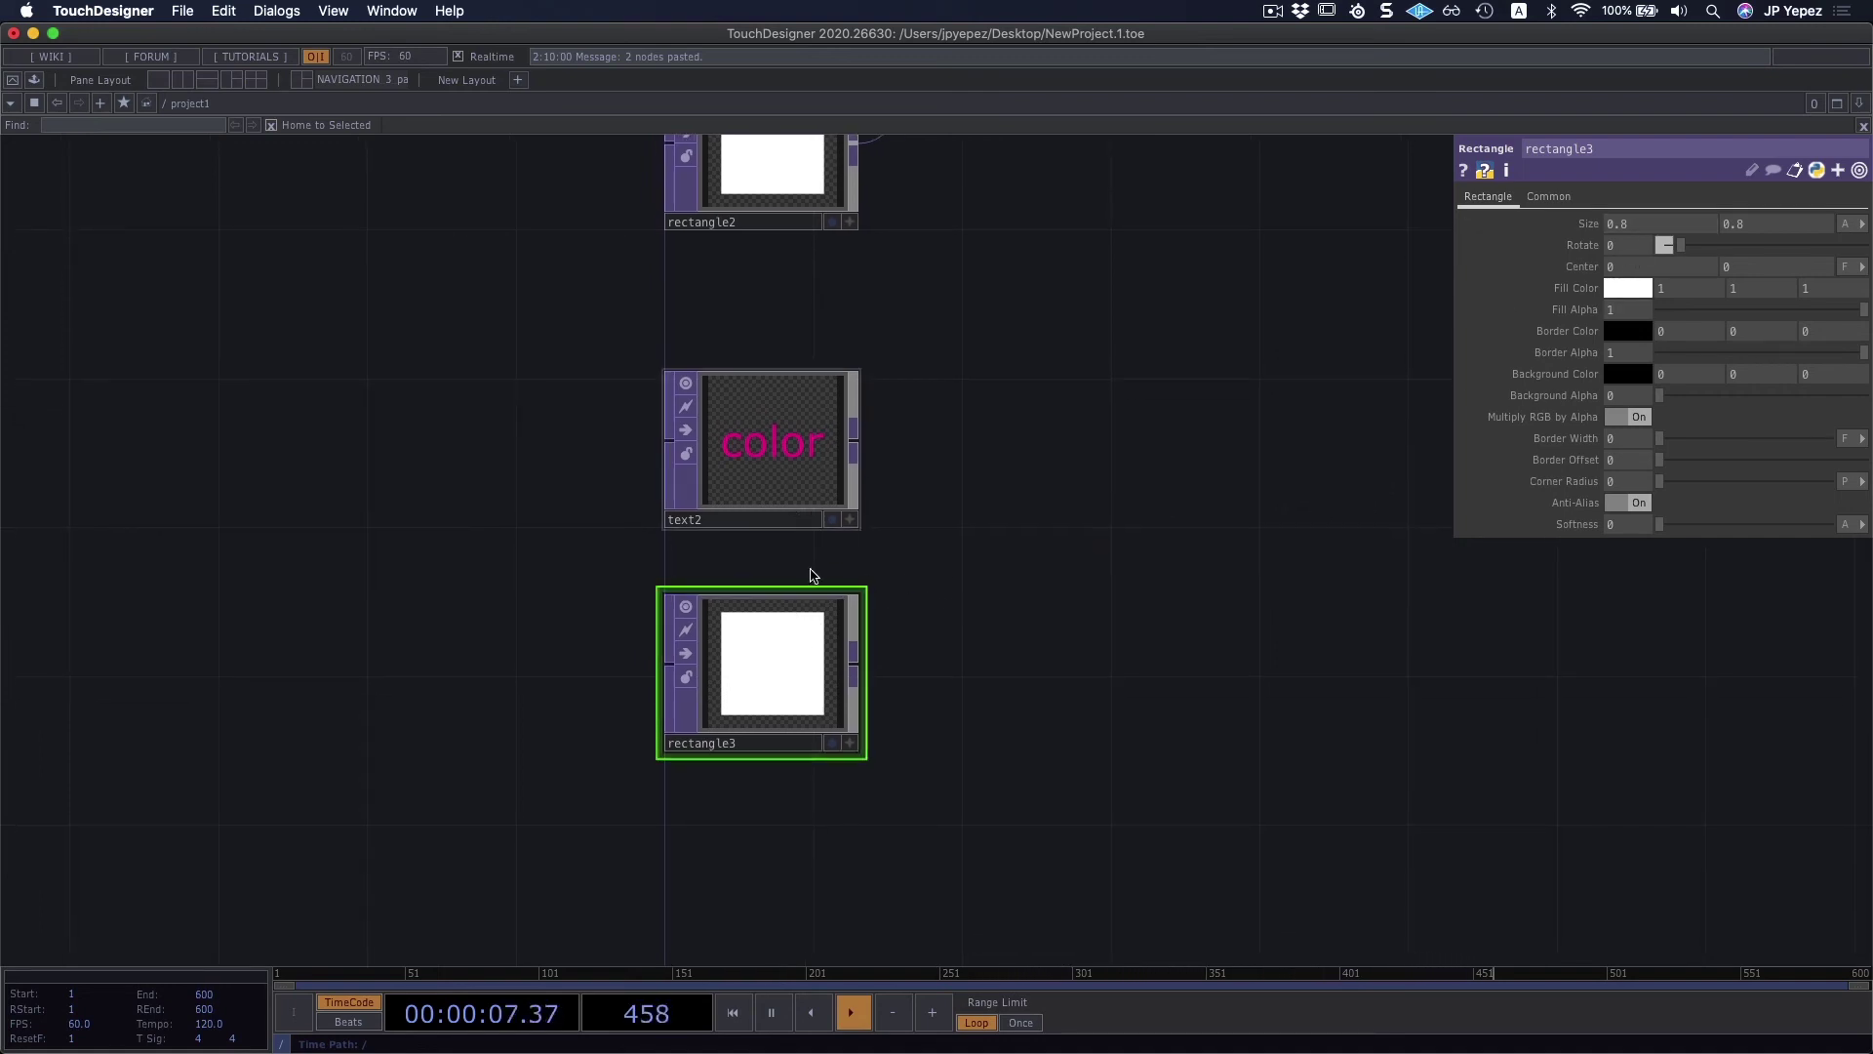
Step: Add a Multiply TOP, multiply1, and wire text2 and rectangle3 into it
key(Tab)
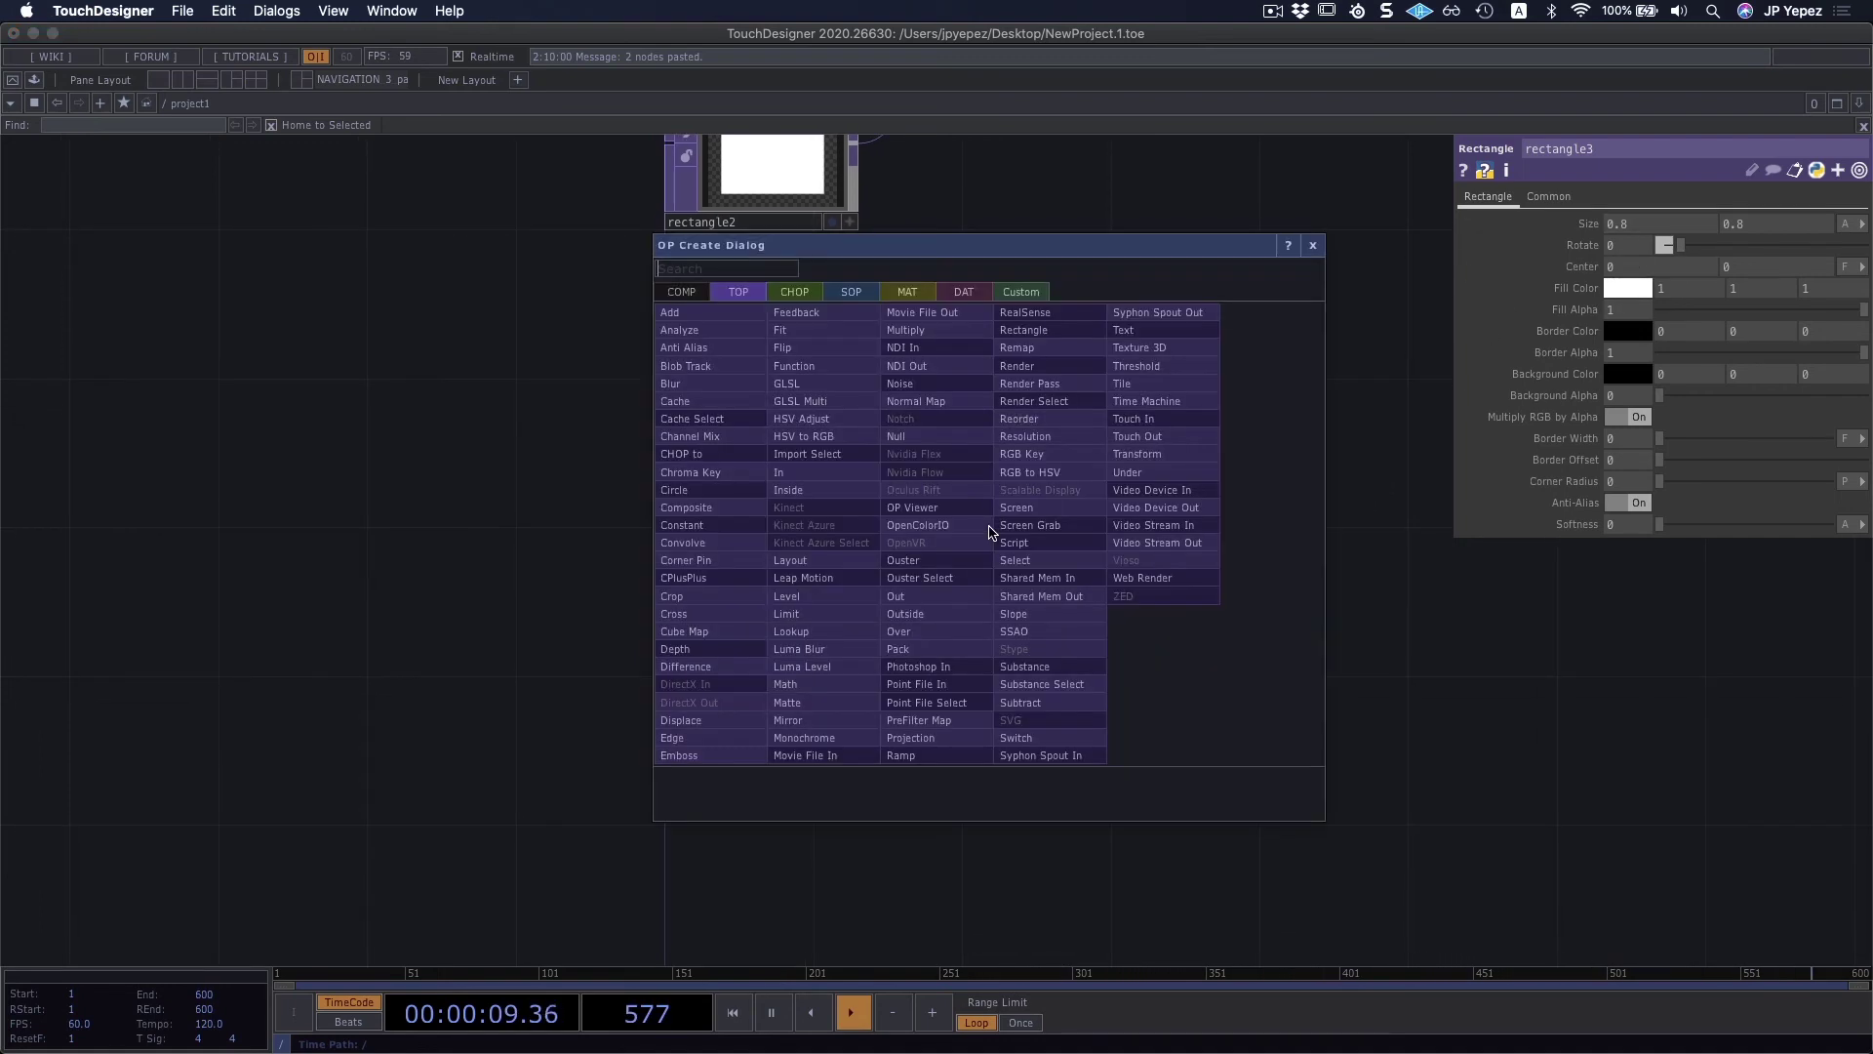
text(mu)
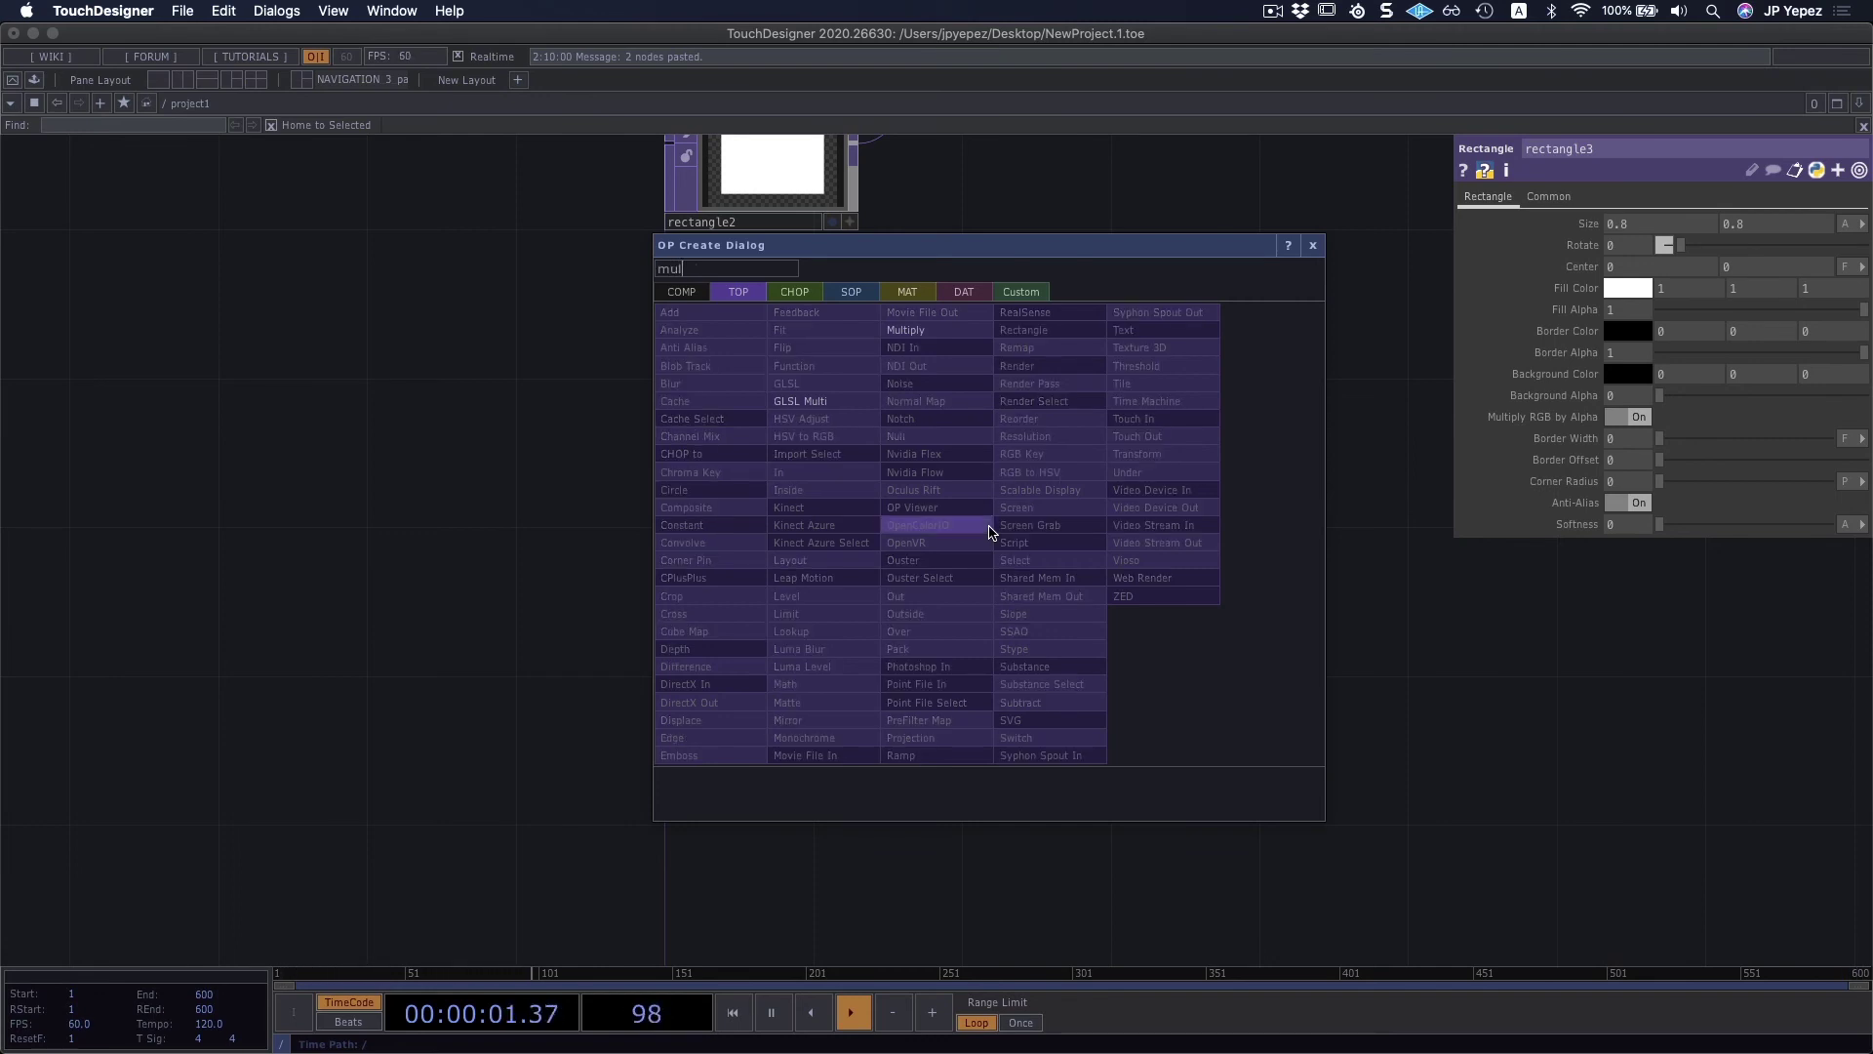
text(l)
click(971, 330)
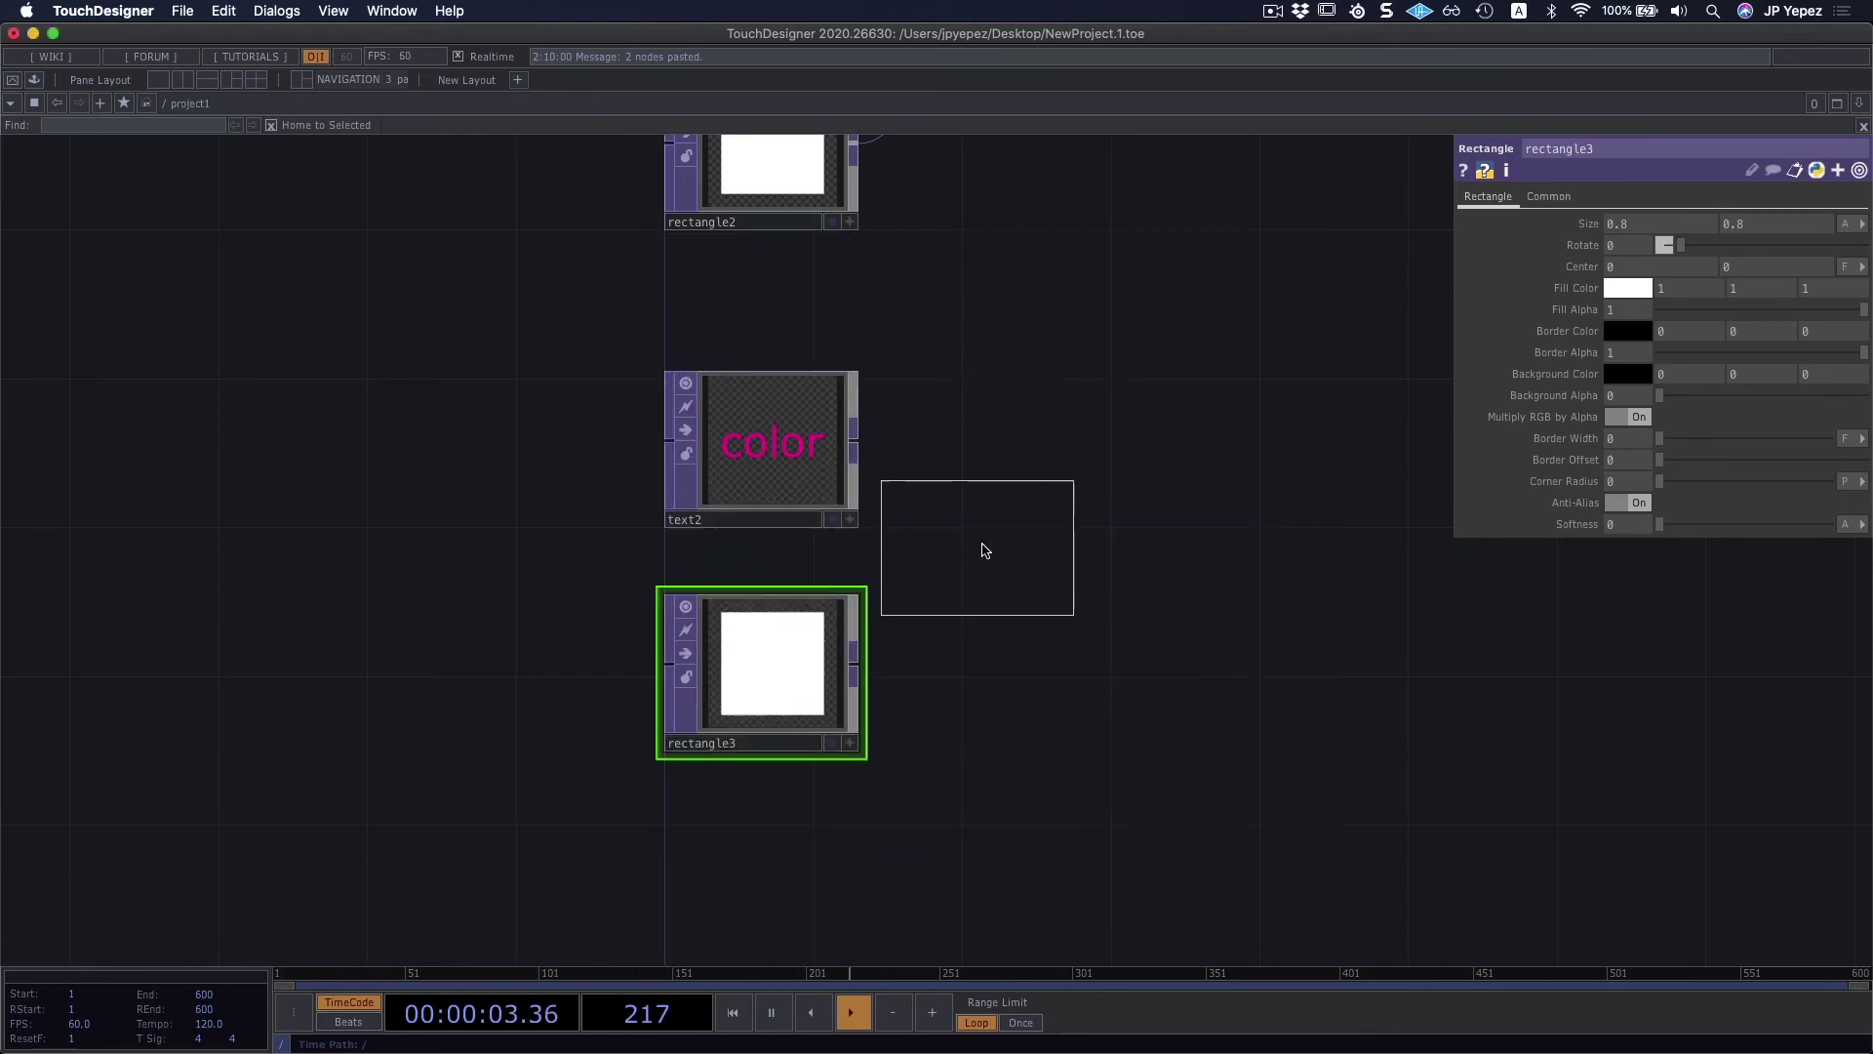
click(1011, 589)
drag(979, 511, 1016, 547)
drag(852, 441, 928, 535)
drag(855, 654, 927, 579)
drag(1047, 712, 1039, 693)
drag(1065, 410, 1069, 374)
scroll(903, 505, up, 4)
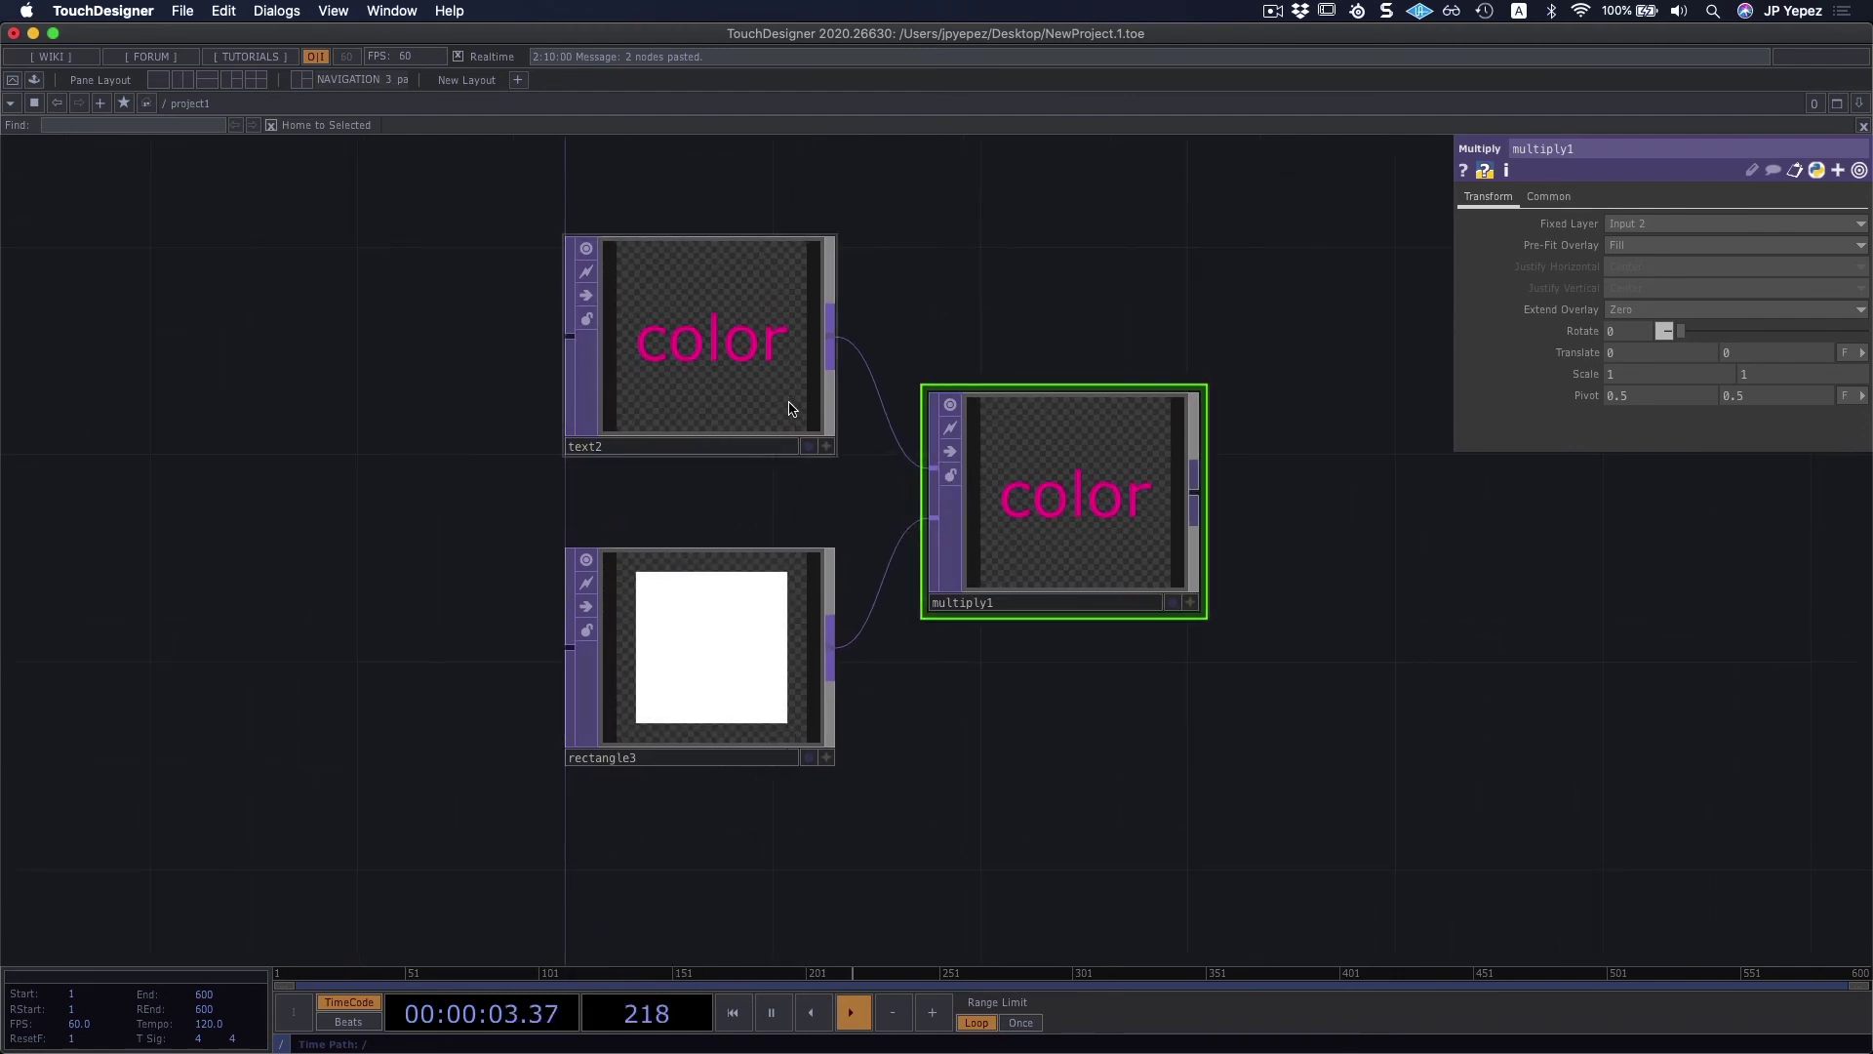
Step: Resize rectangle3 to a 0.5 by 0.5 square
click(729, 588)
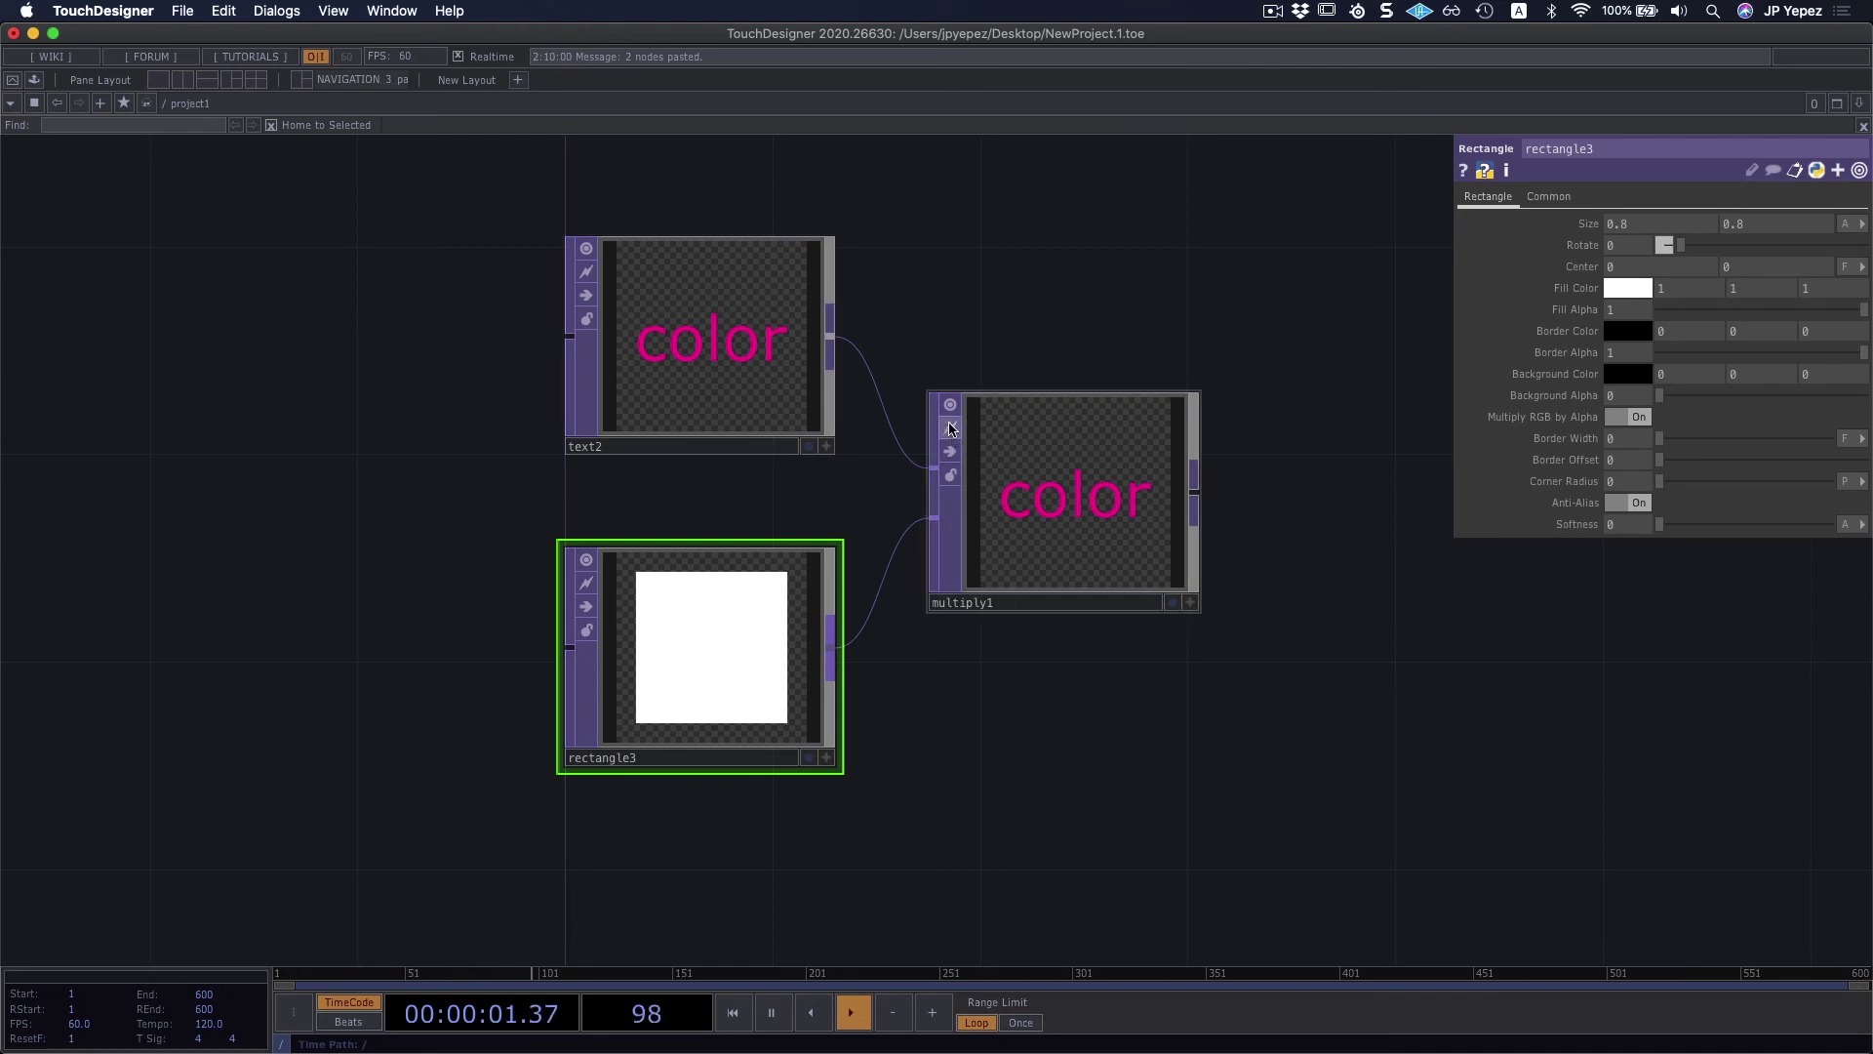
middle_drag(1653, 224, 1619, 224)
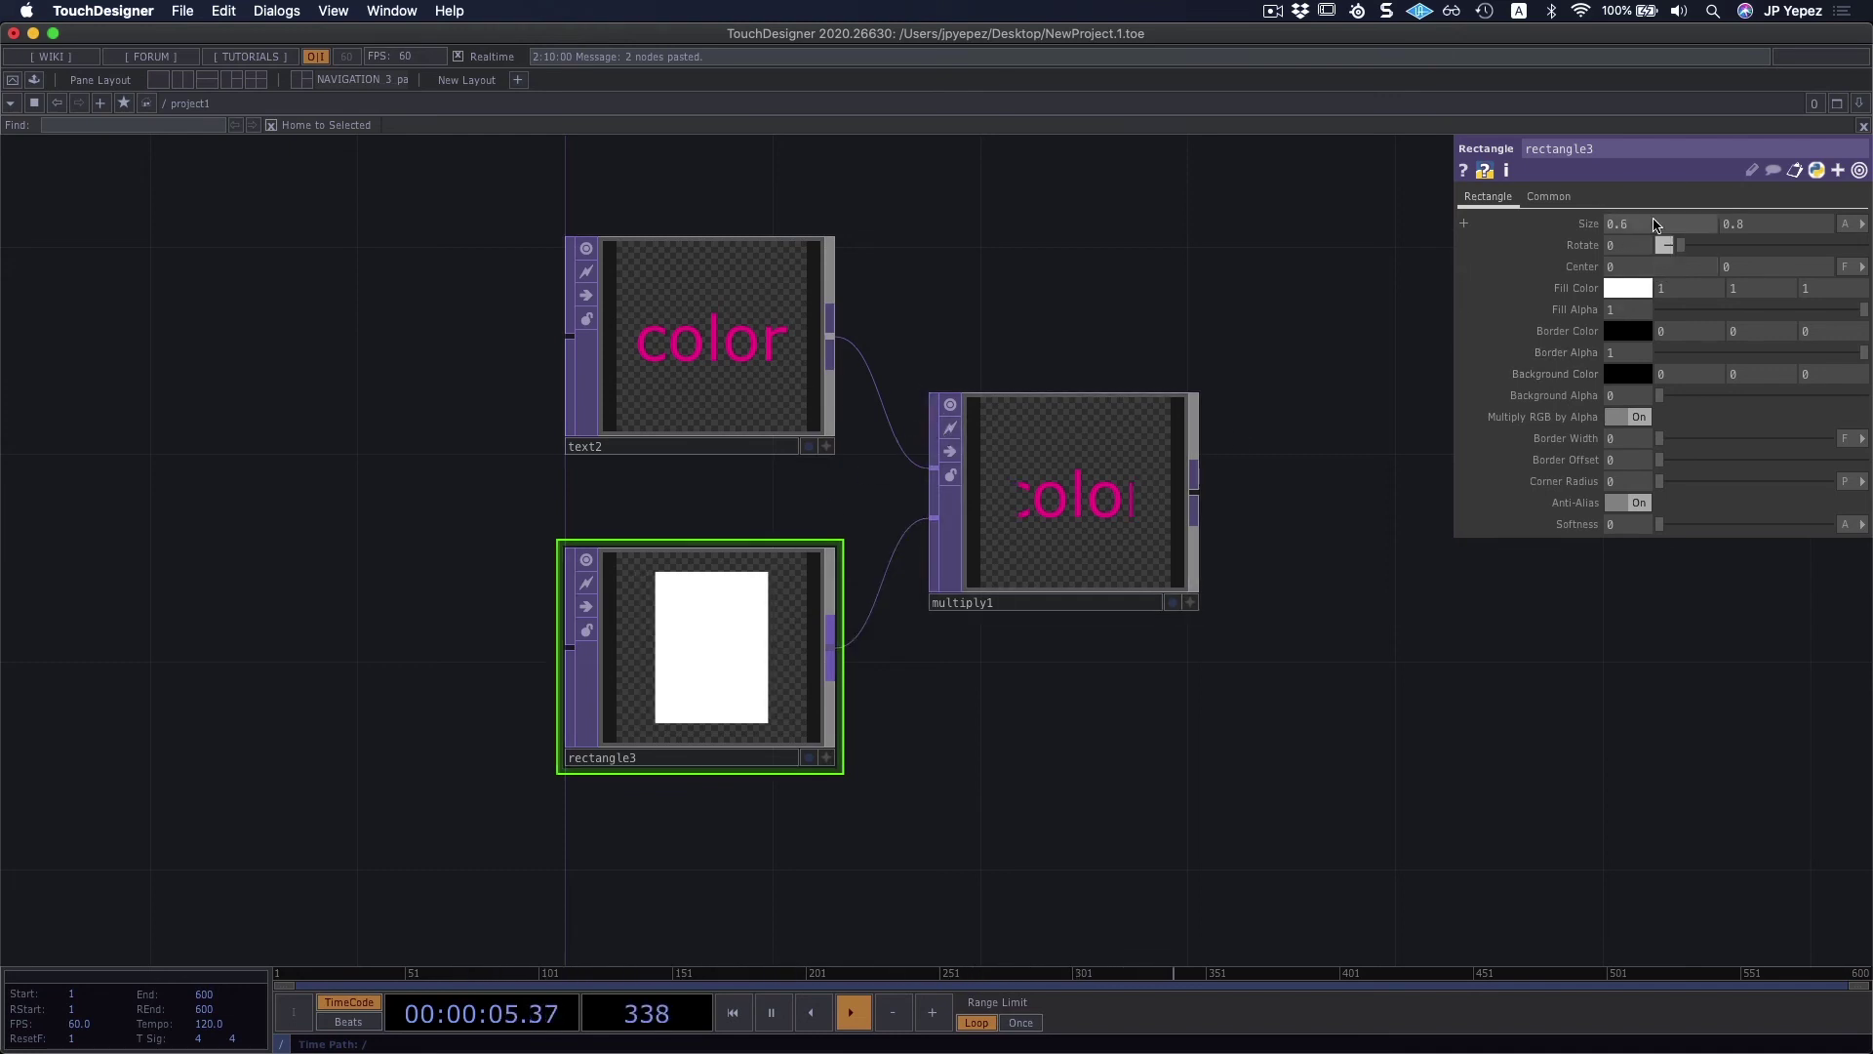
middle_drag(1761, 226, 1756, 190)
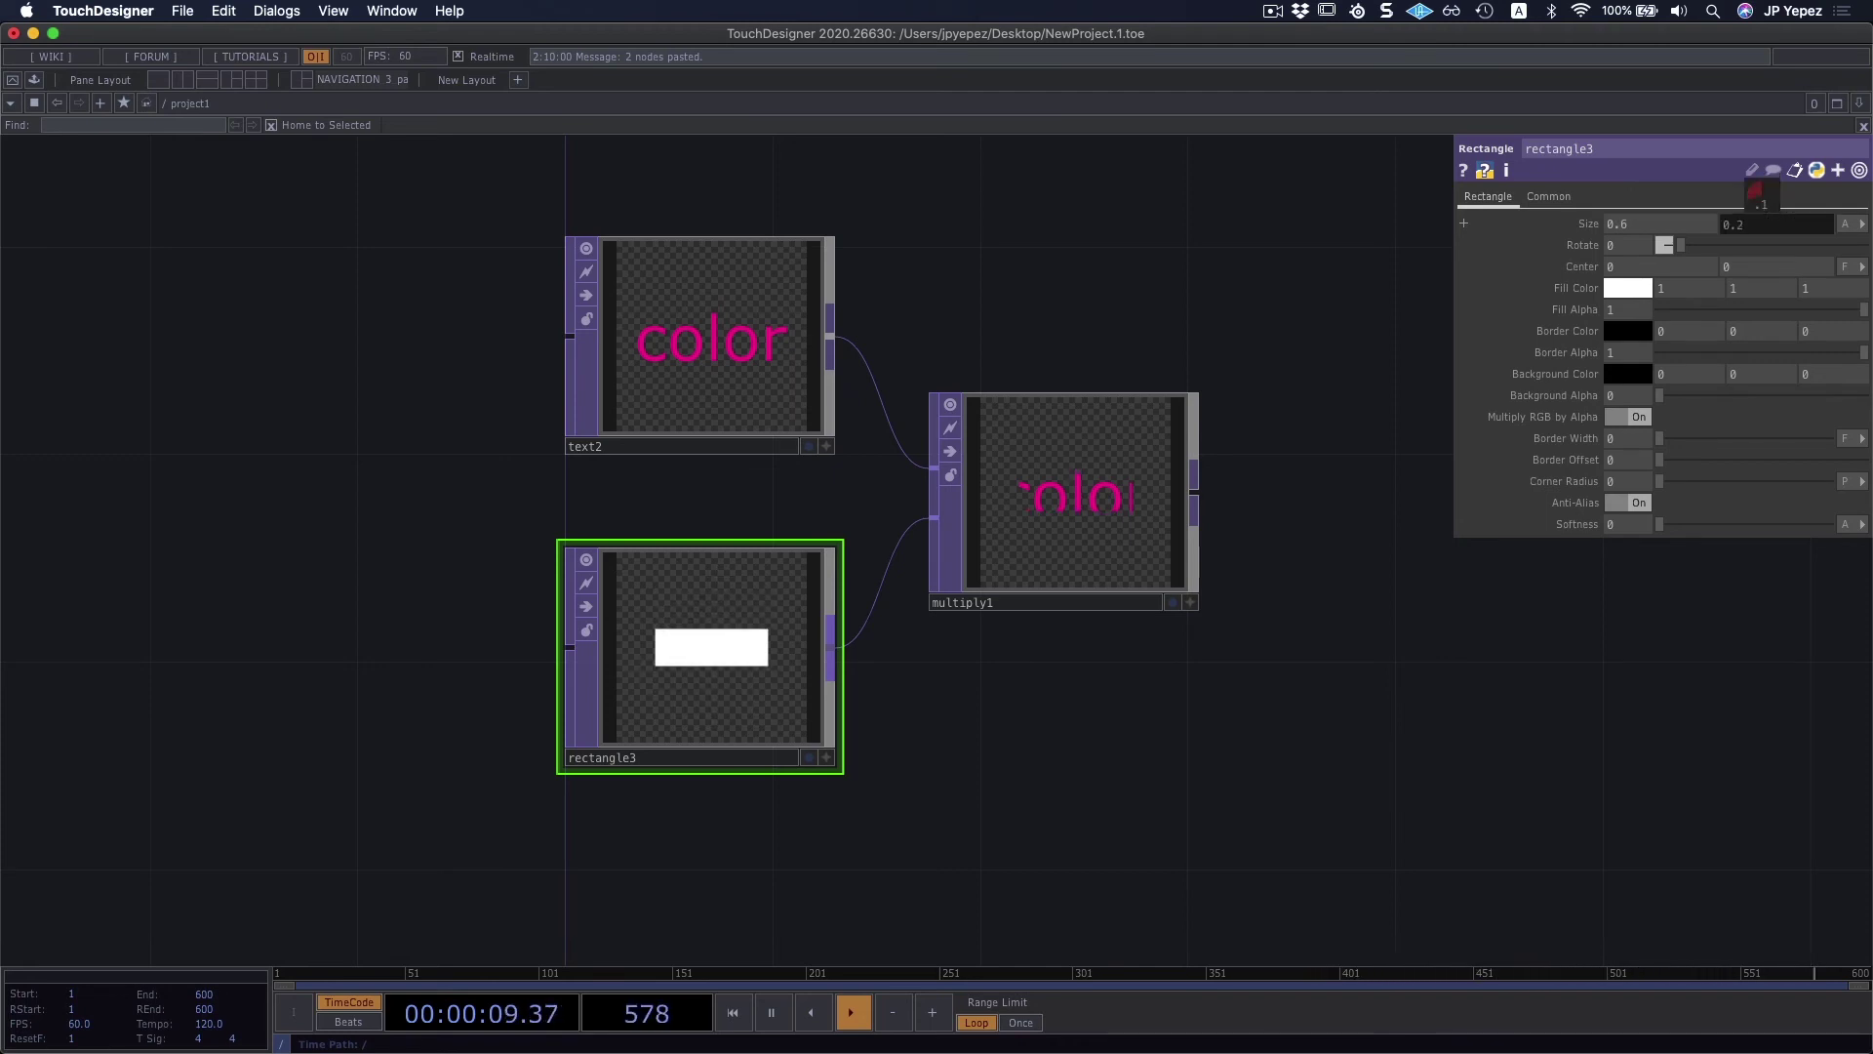
drag(1761, 205, 1766, 209)
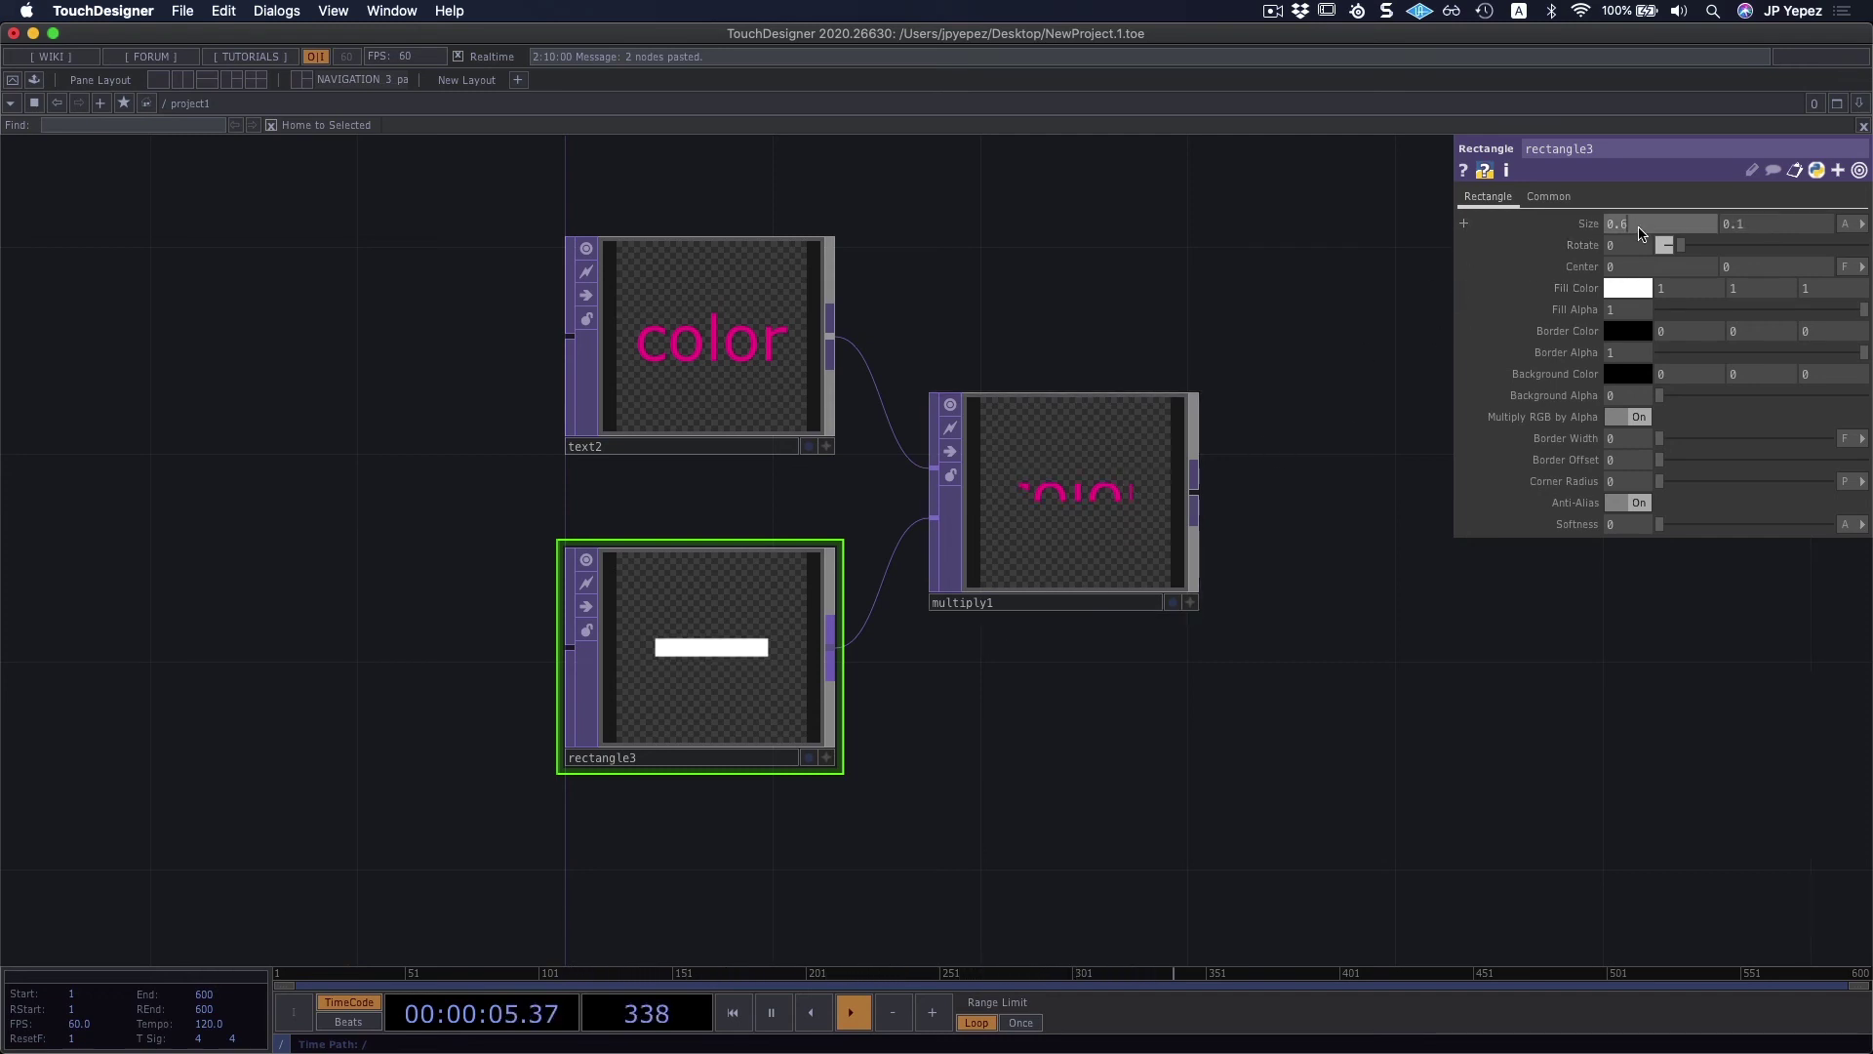
text(5)
key(Tab)
text(.5)
key(Return)
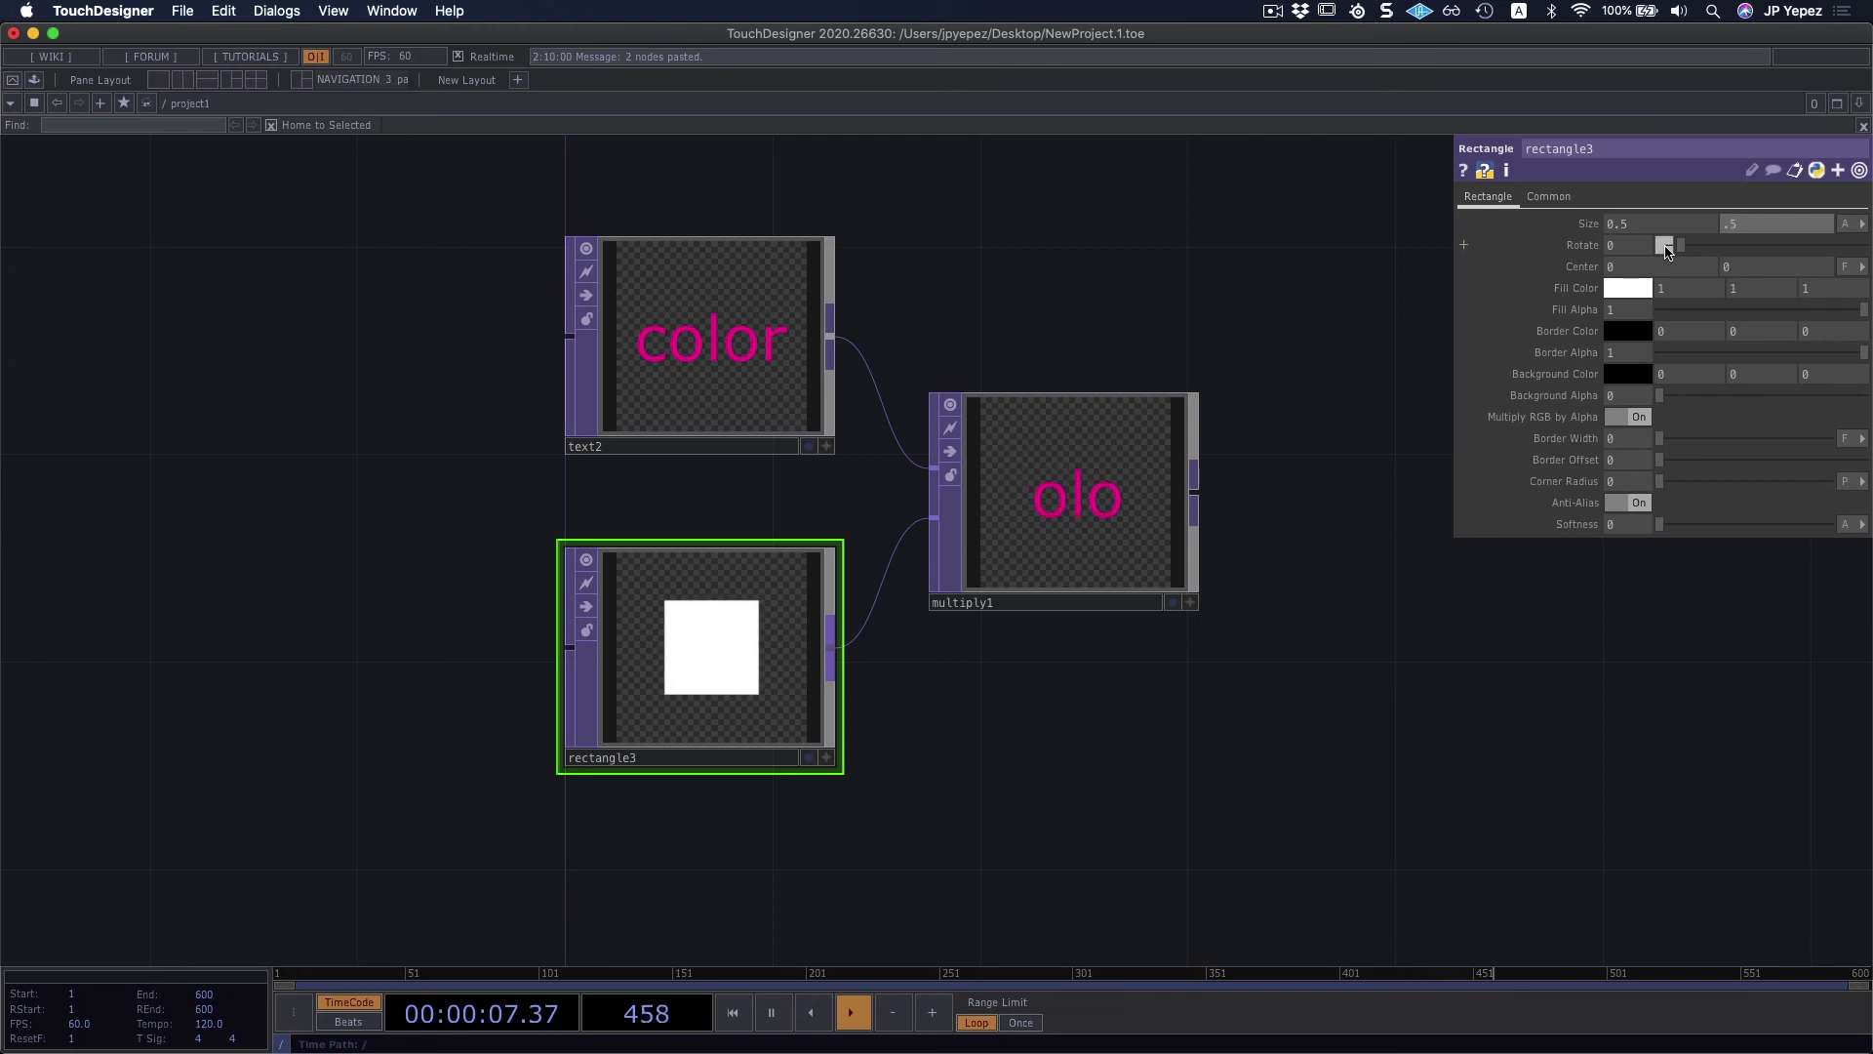
Step: Rotate rectangle3 by 45 degrees so only a diamond of text shows
click(1628, 248)
text(90)
key(Return)
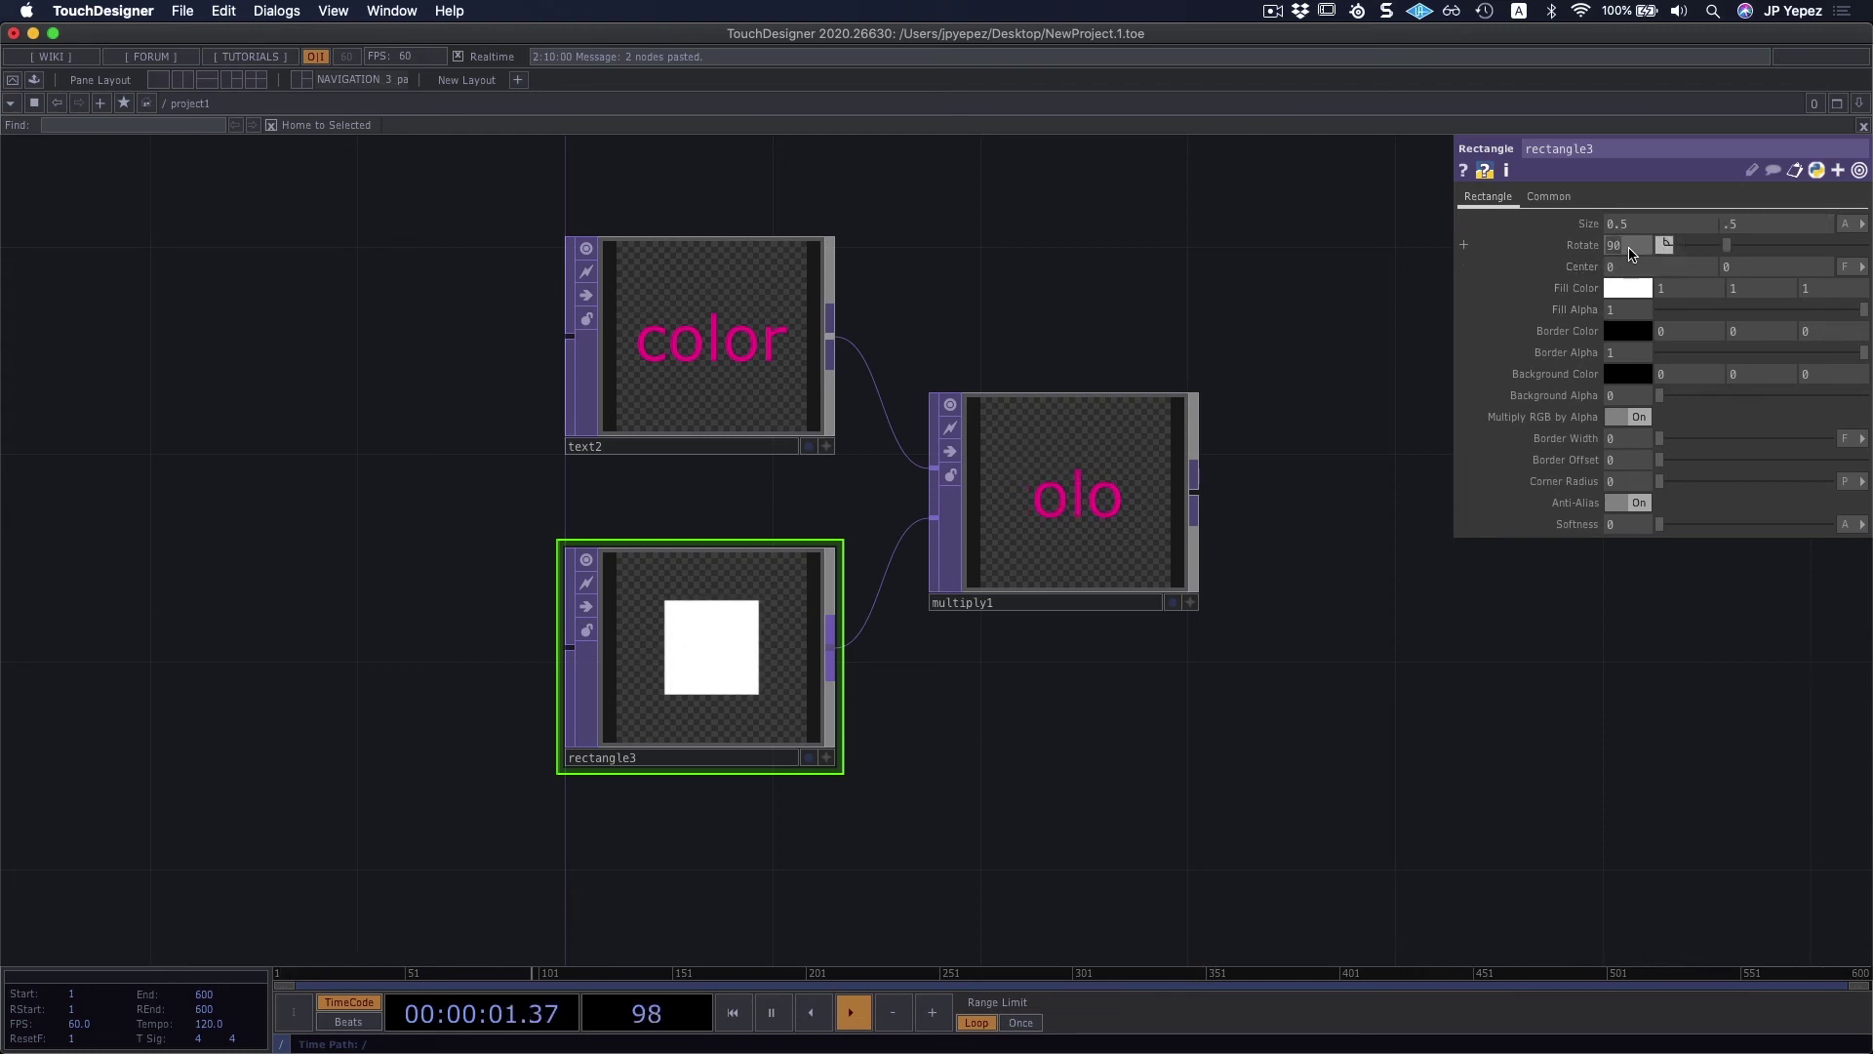
key(Return)
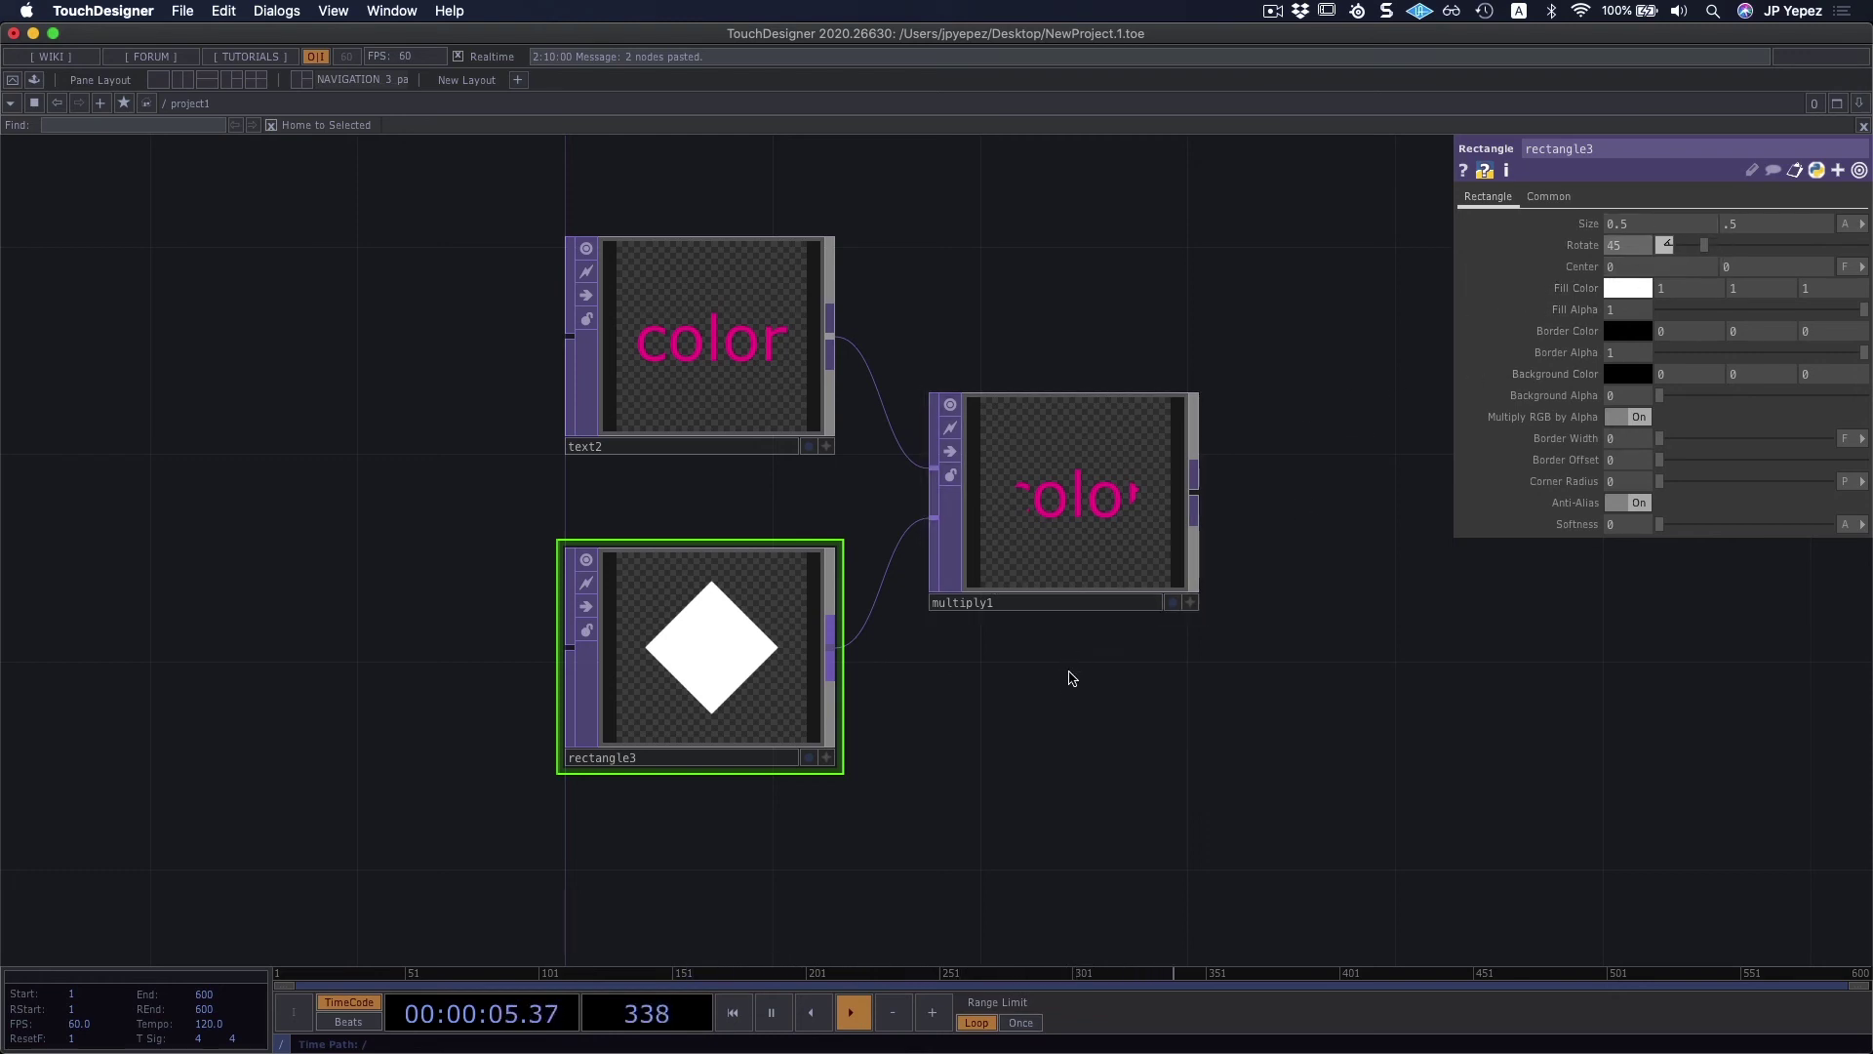
mouse_move(987, 684)
mouse_down()
mouse_move(909, 699)
mouse_move(946, 731)
mouse_up()
drag(1223, 664, 969, 837)
Step: Add a moviefilein1 Movie File In TOP playing the banana clip
scroll(1034, 772, down, 3)
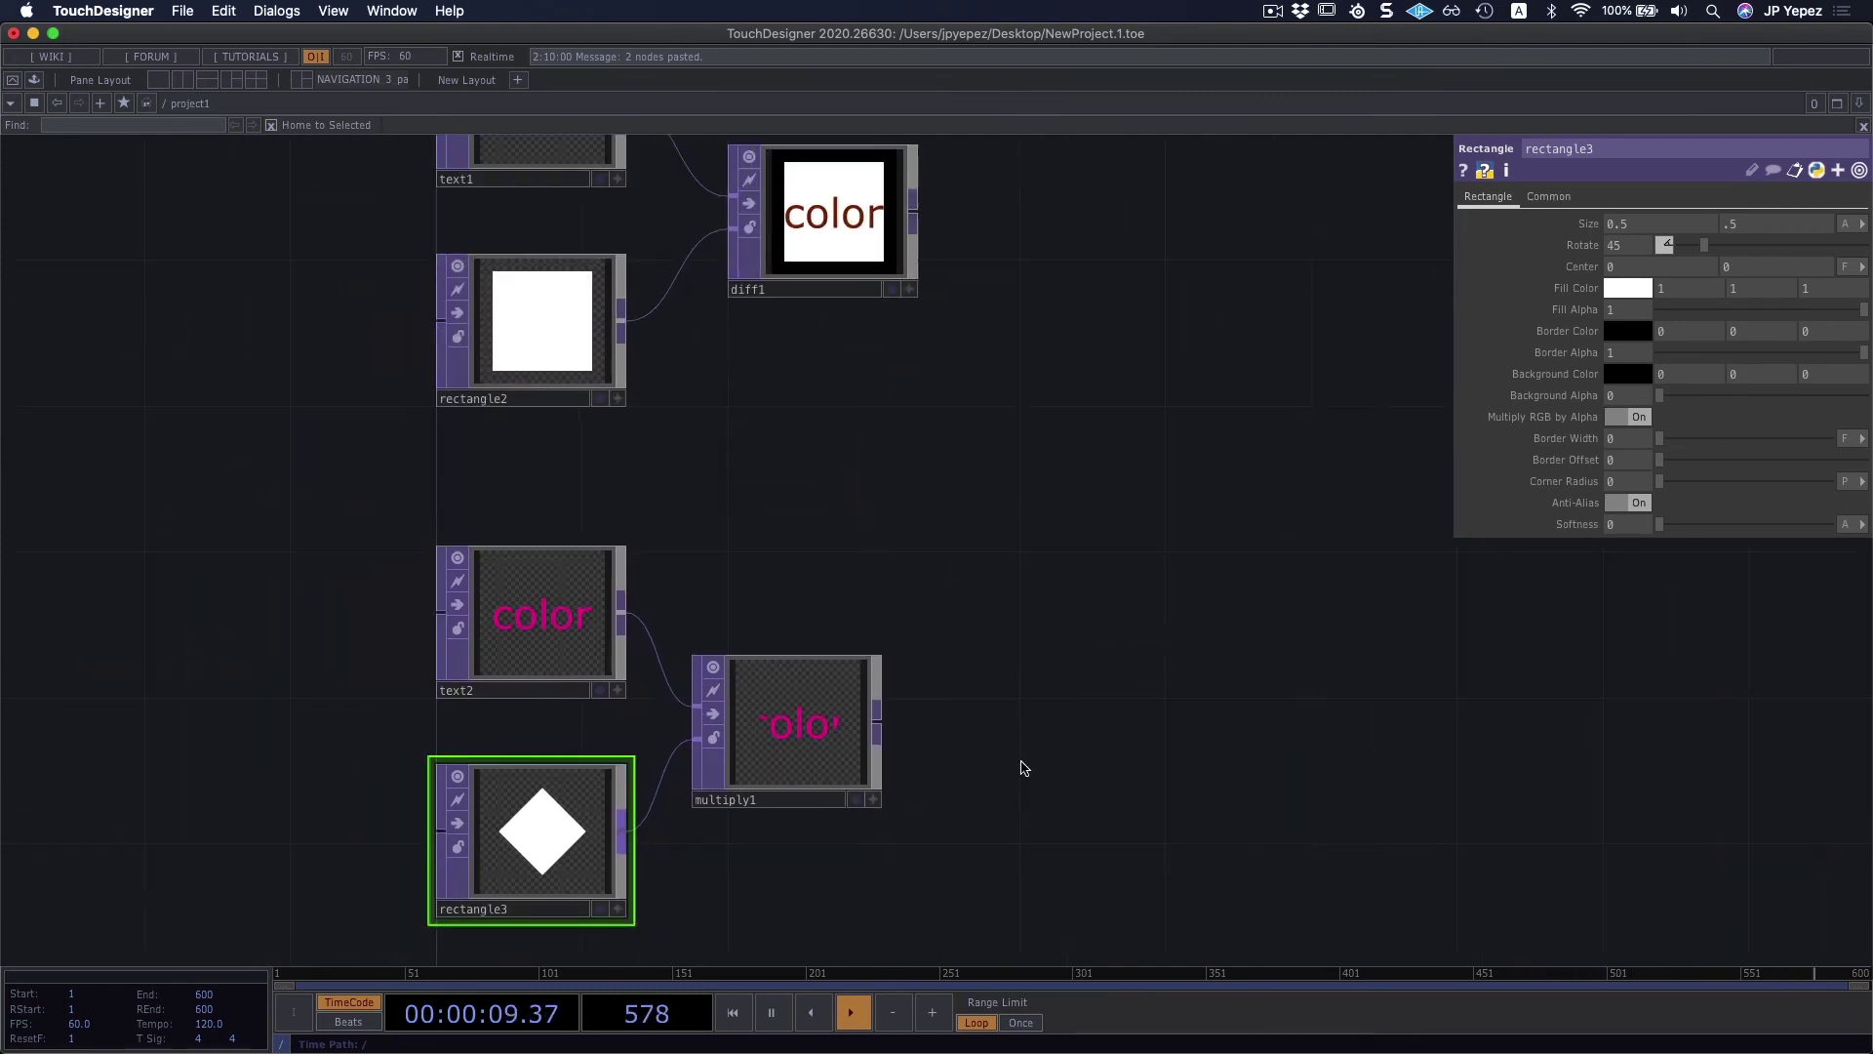
drag(1076, 630, 673, 981)
scroll(949, 671, down, 4)
key(Tab)
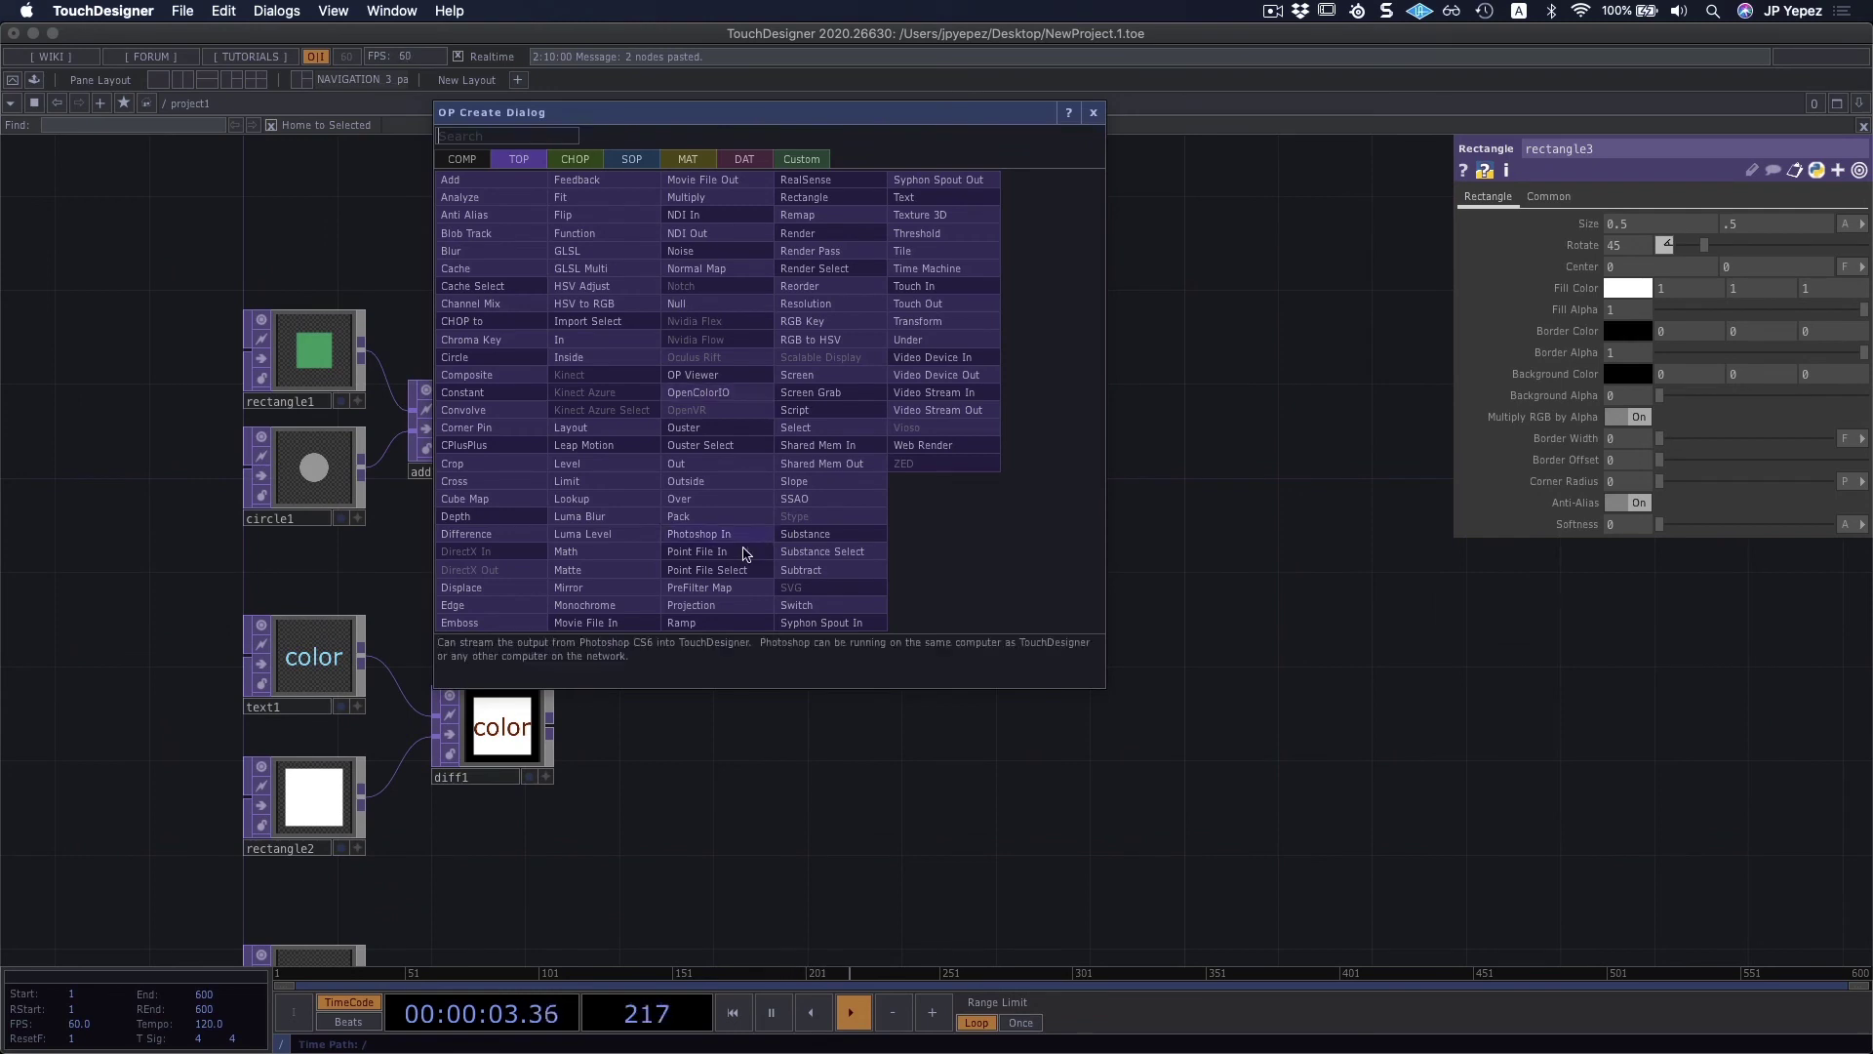
click(636, 620)
click(873, 336)
drag(890, 341, 866, 317)
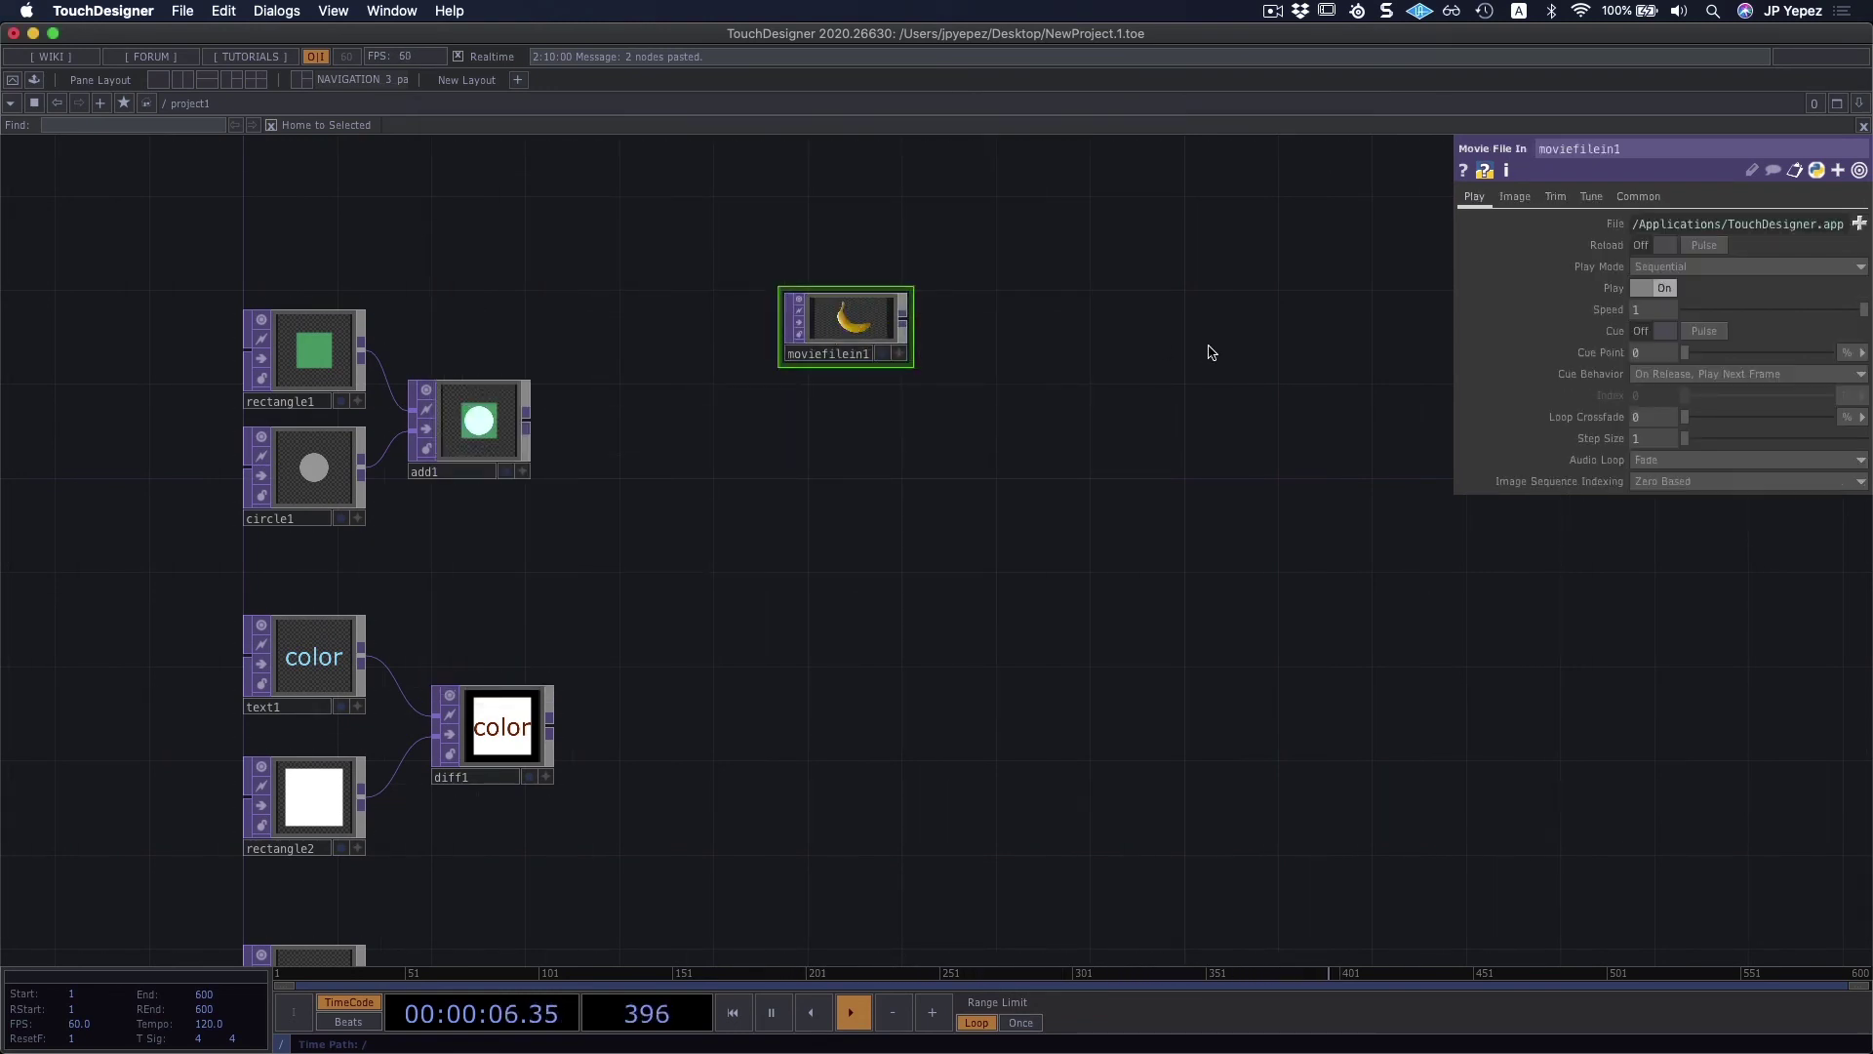
click(1860, 223)
click(1204, 593)
drag(773, 333, 806, 309)
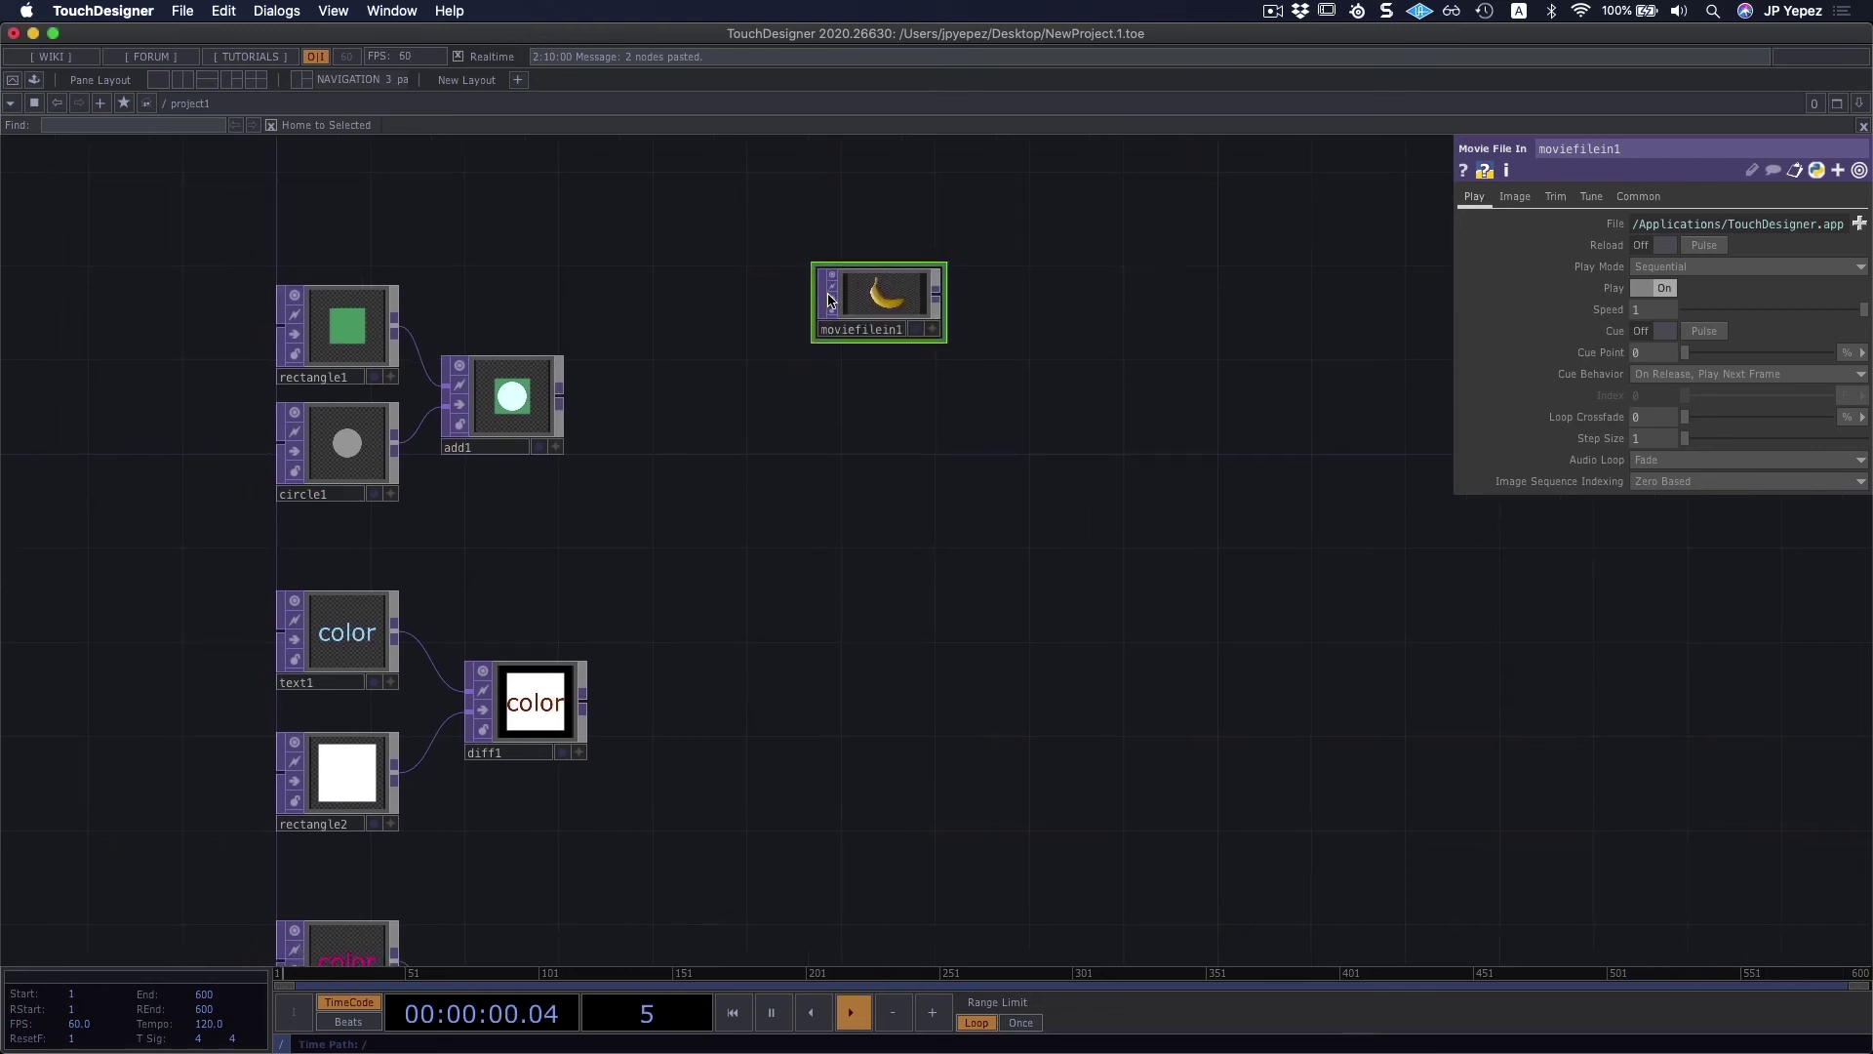
Step: Add a constant1 Constant TOP below moviefilein1 and colour it purple
key(Tab)
click(829, 494)
click(828, 497)
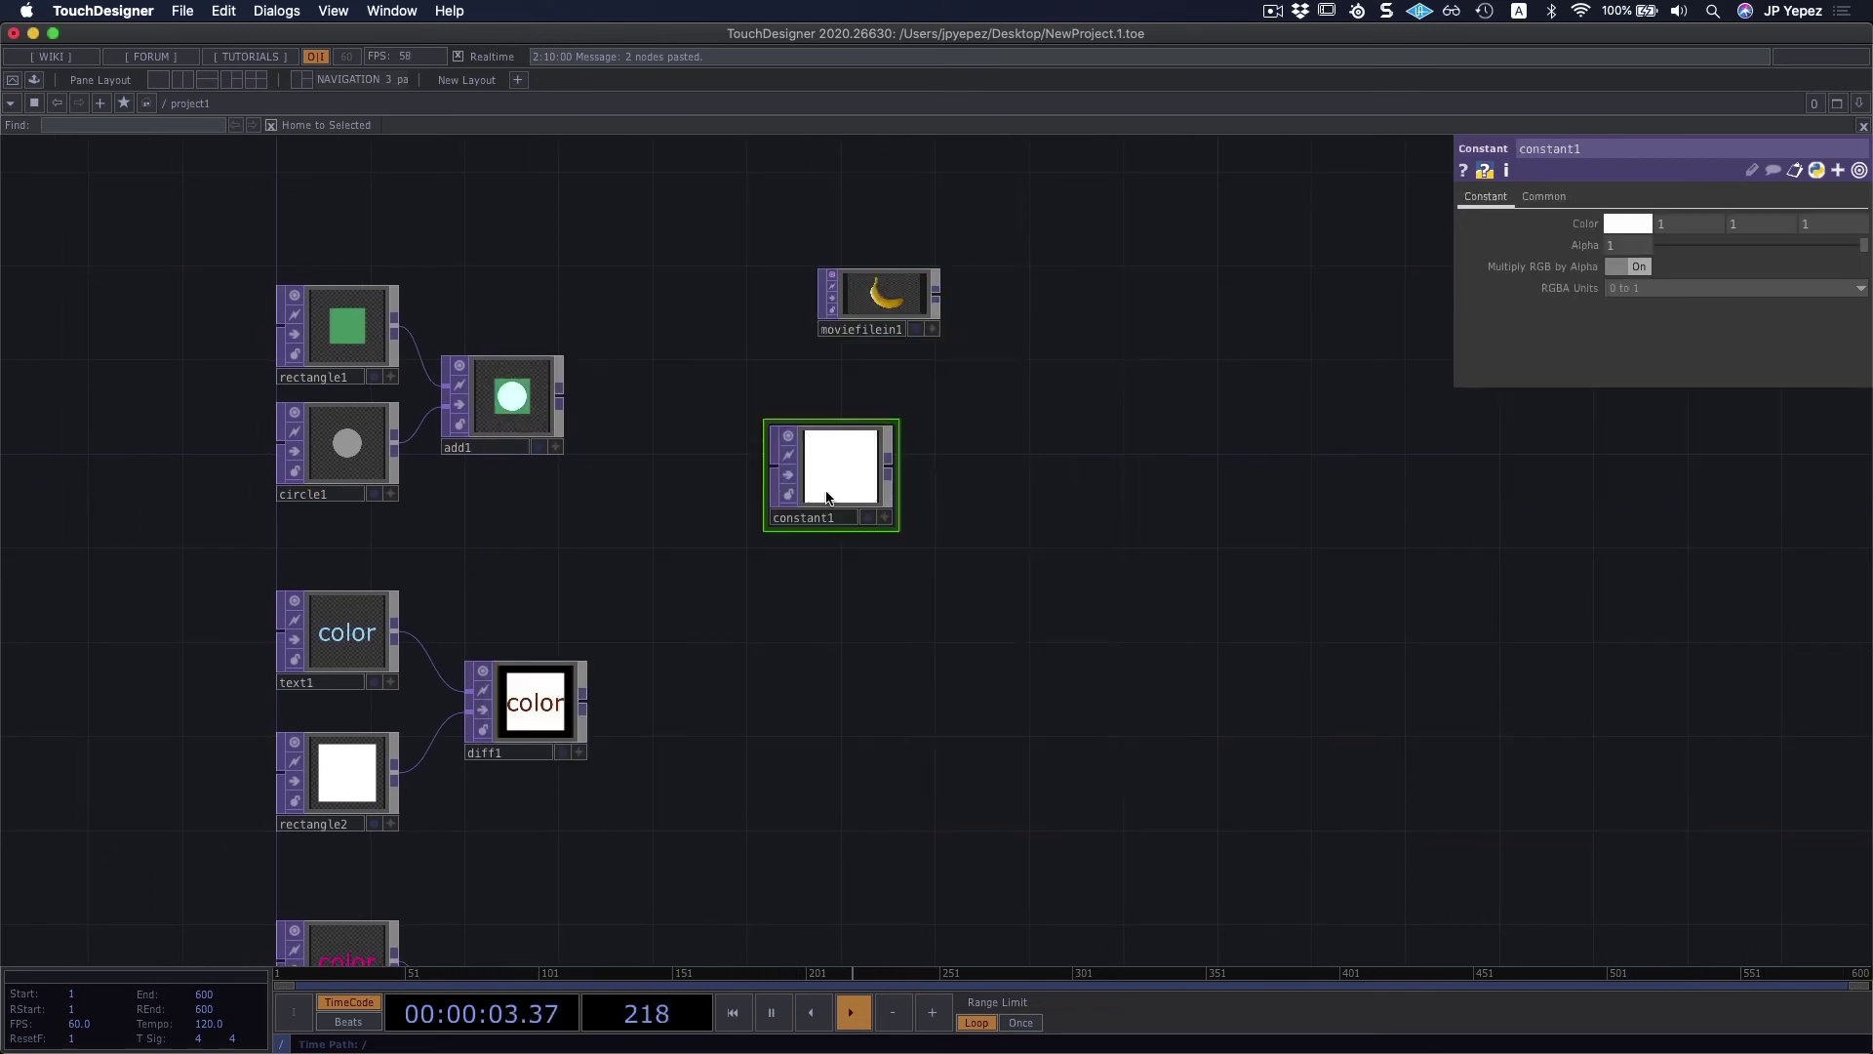
drag(827, 497, 874, 449)
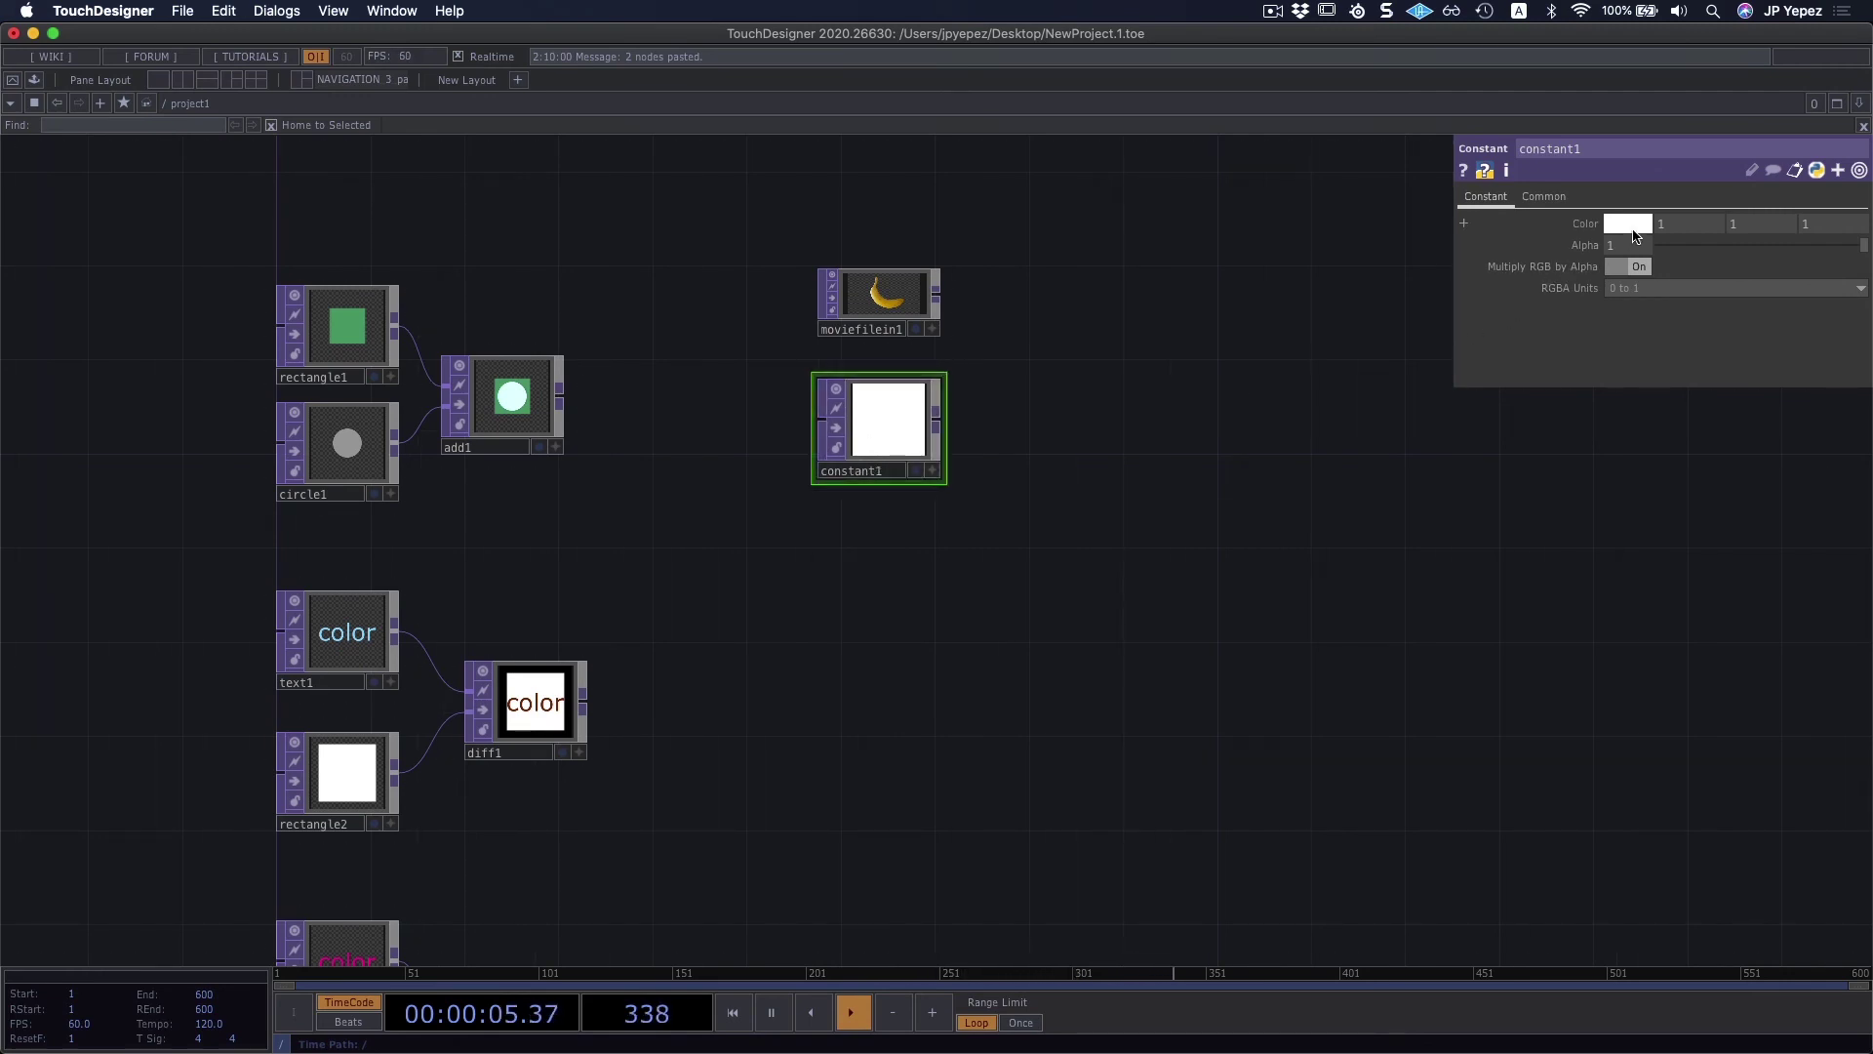
click(1630, 224)
click(1692, 119)
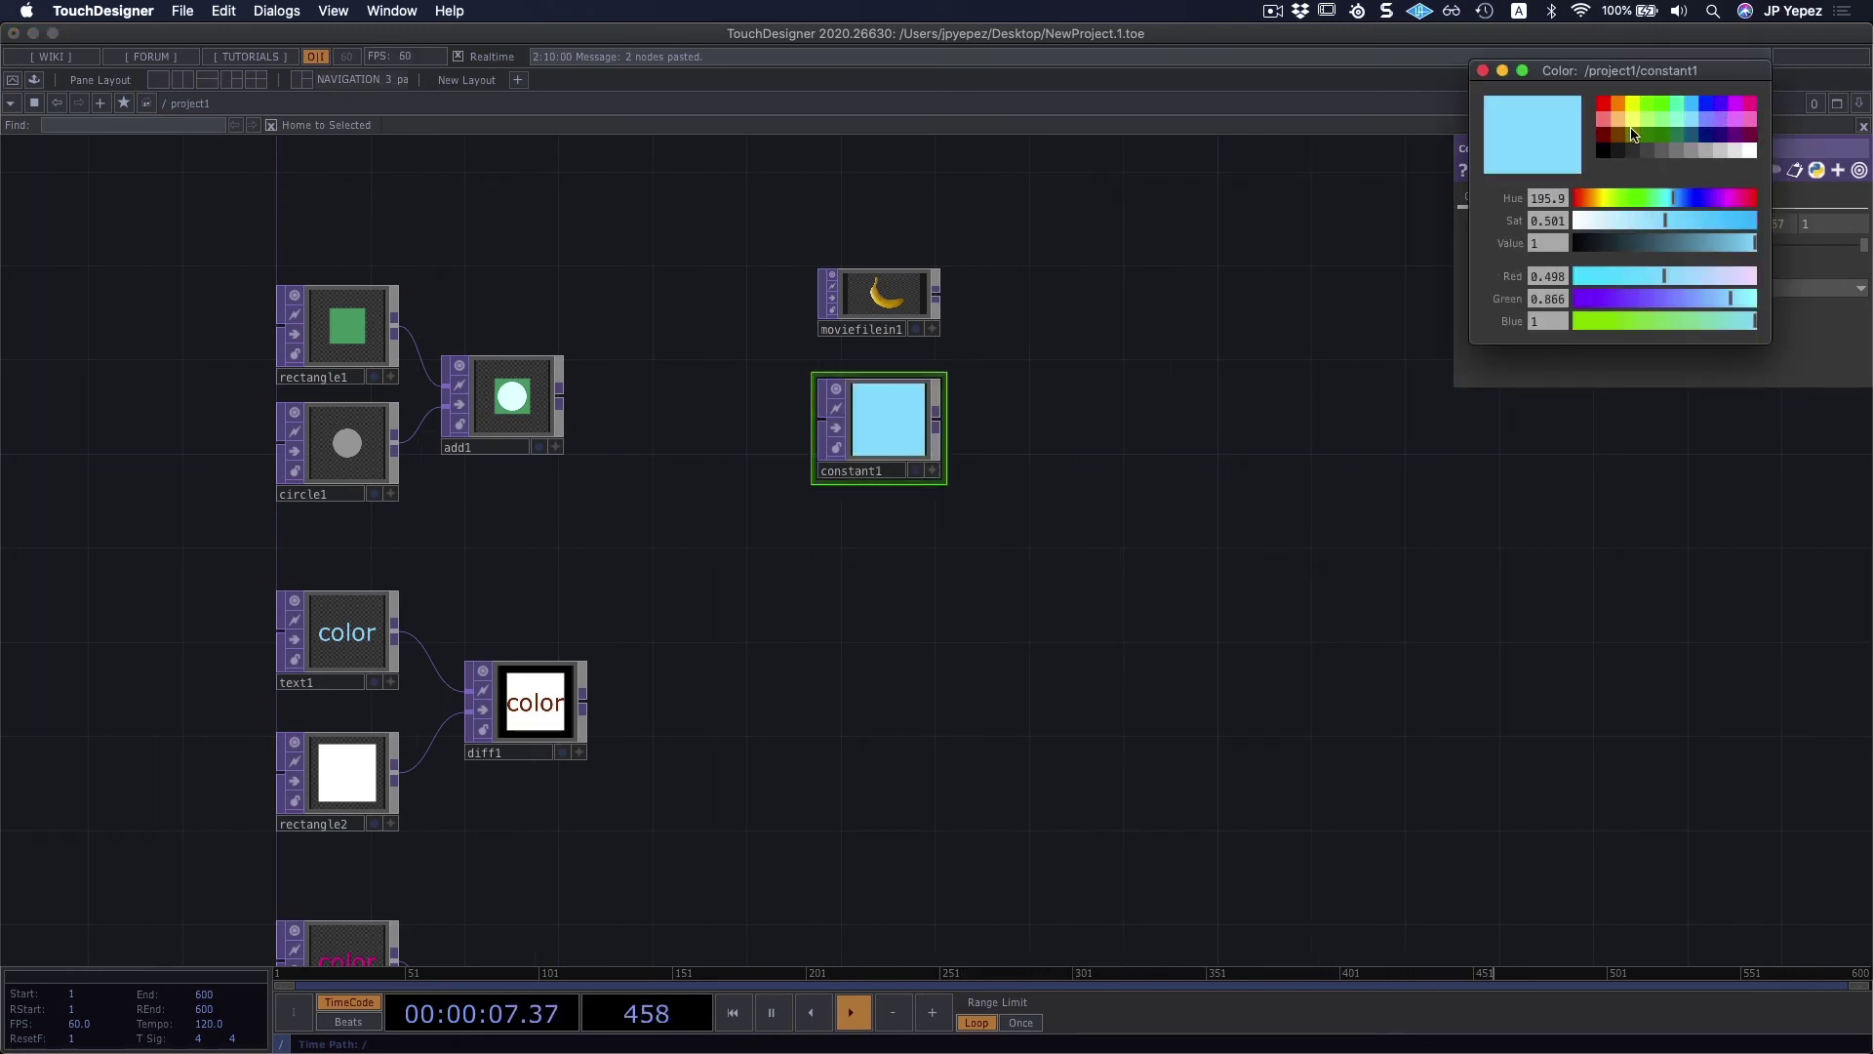
click(1721, 119)
drag(1036, 376, 954, 368)
key(Tab)
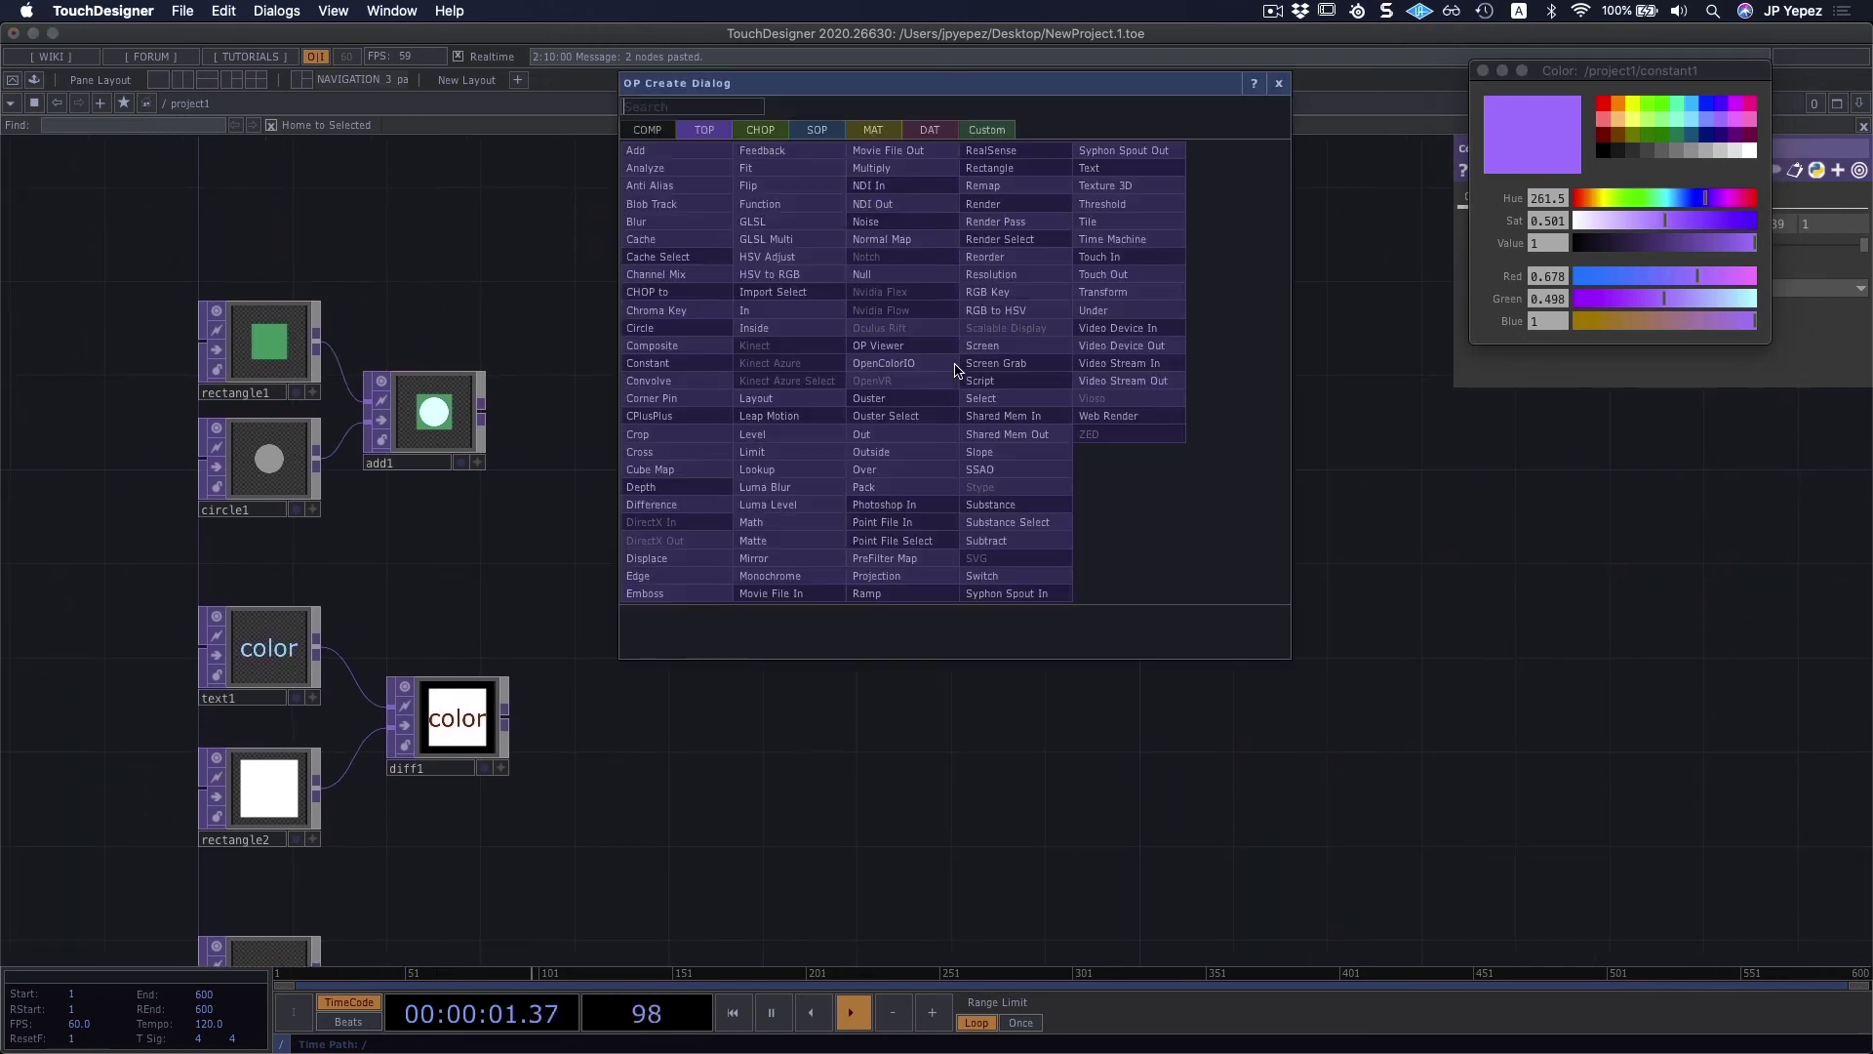
Step: Add an Over TOP, over1, with moviefilein1 and constant1 as its inputs
text(over)
key(Return)
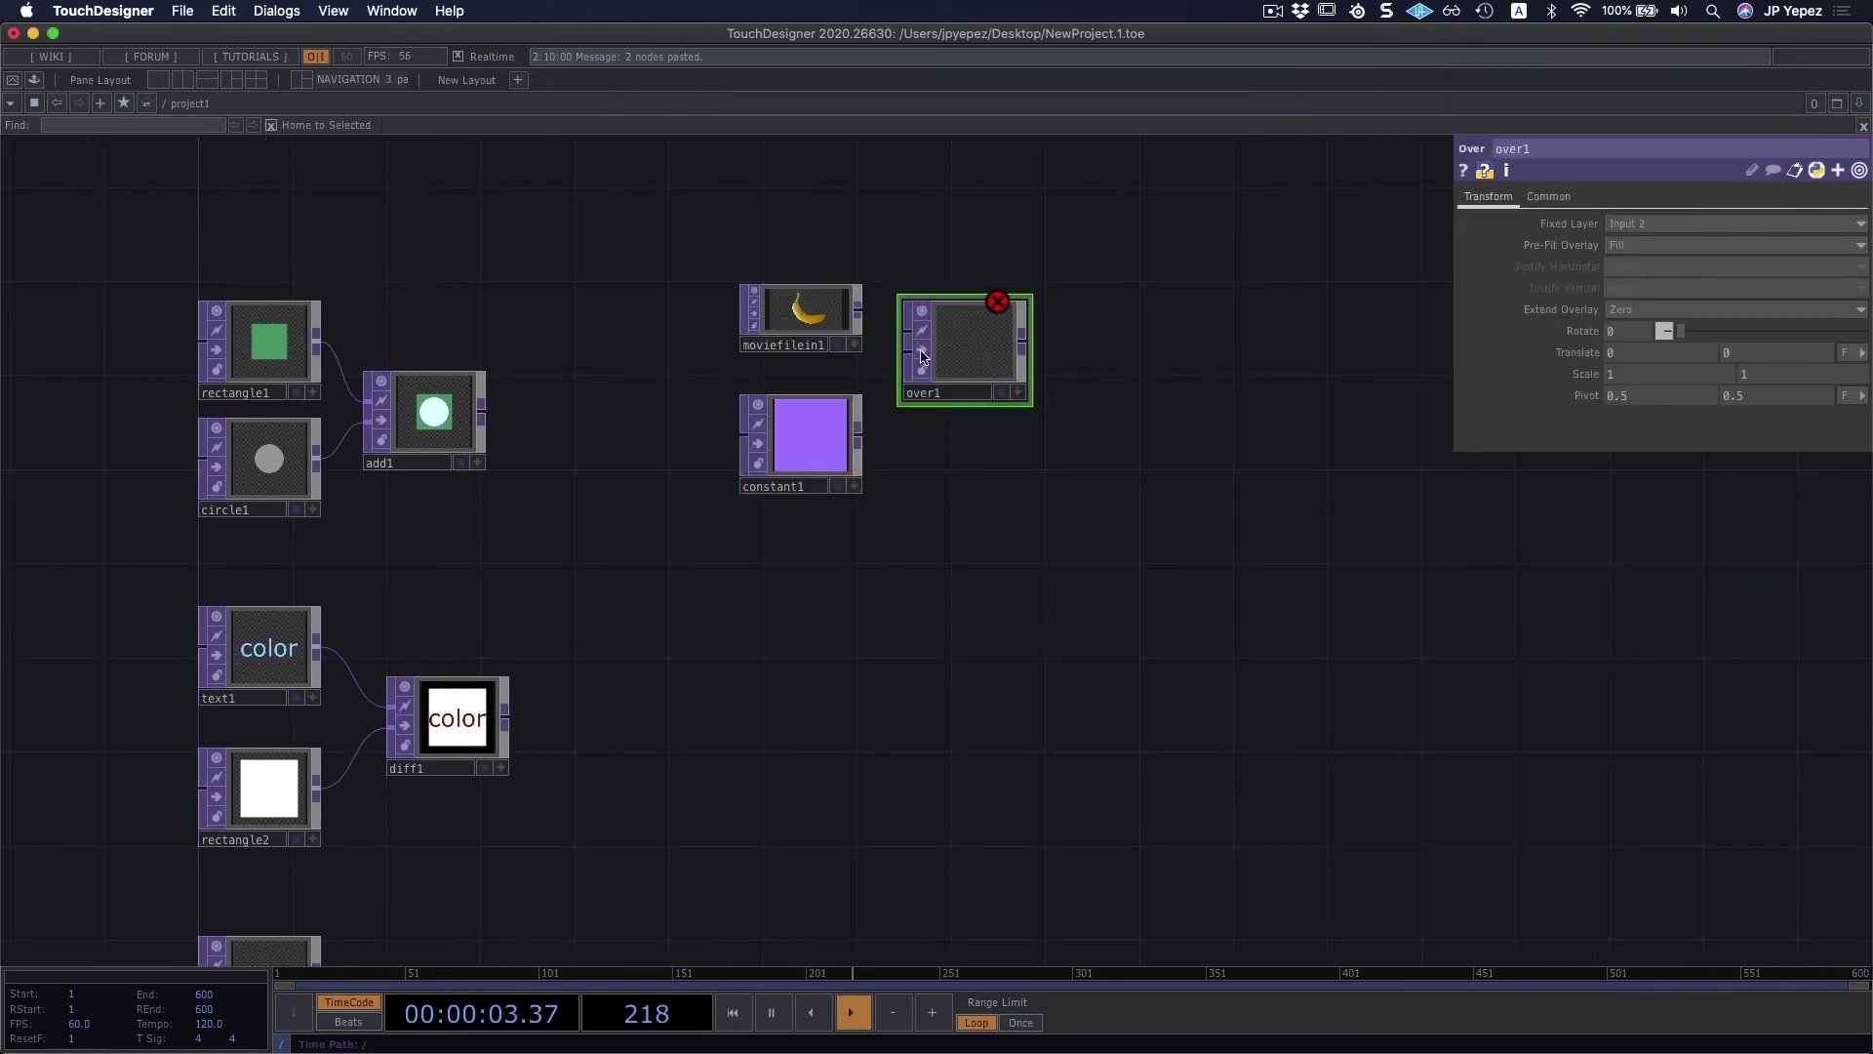
drag(857, 308, 908, 323)
drag(859, 431, 989, 381)
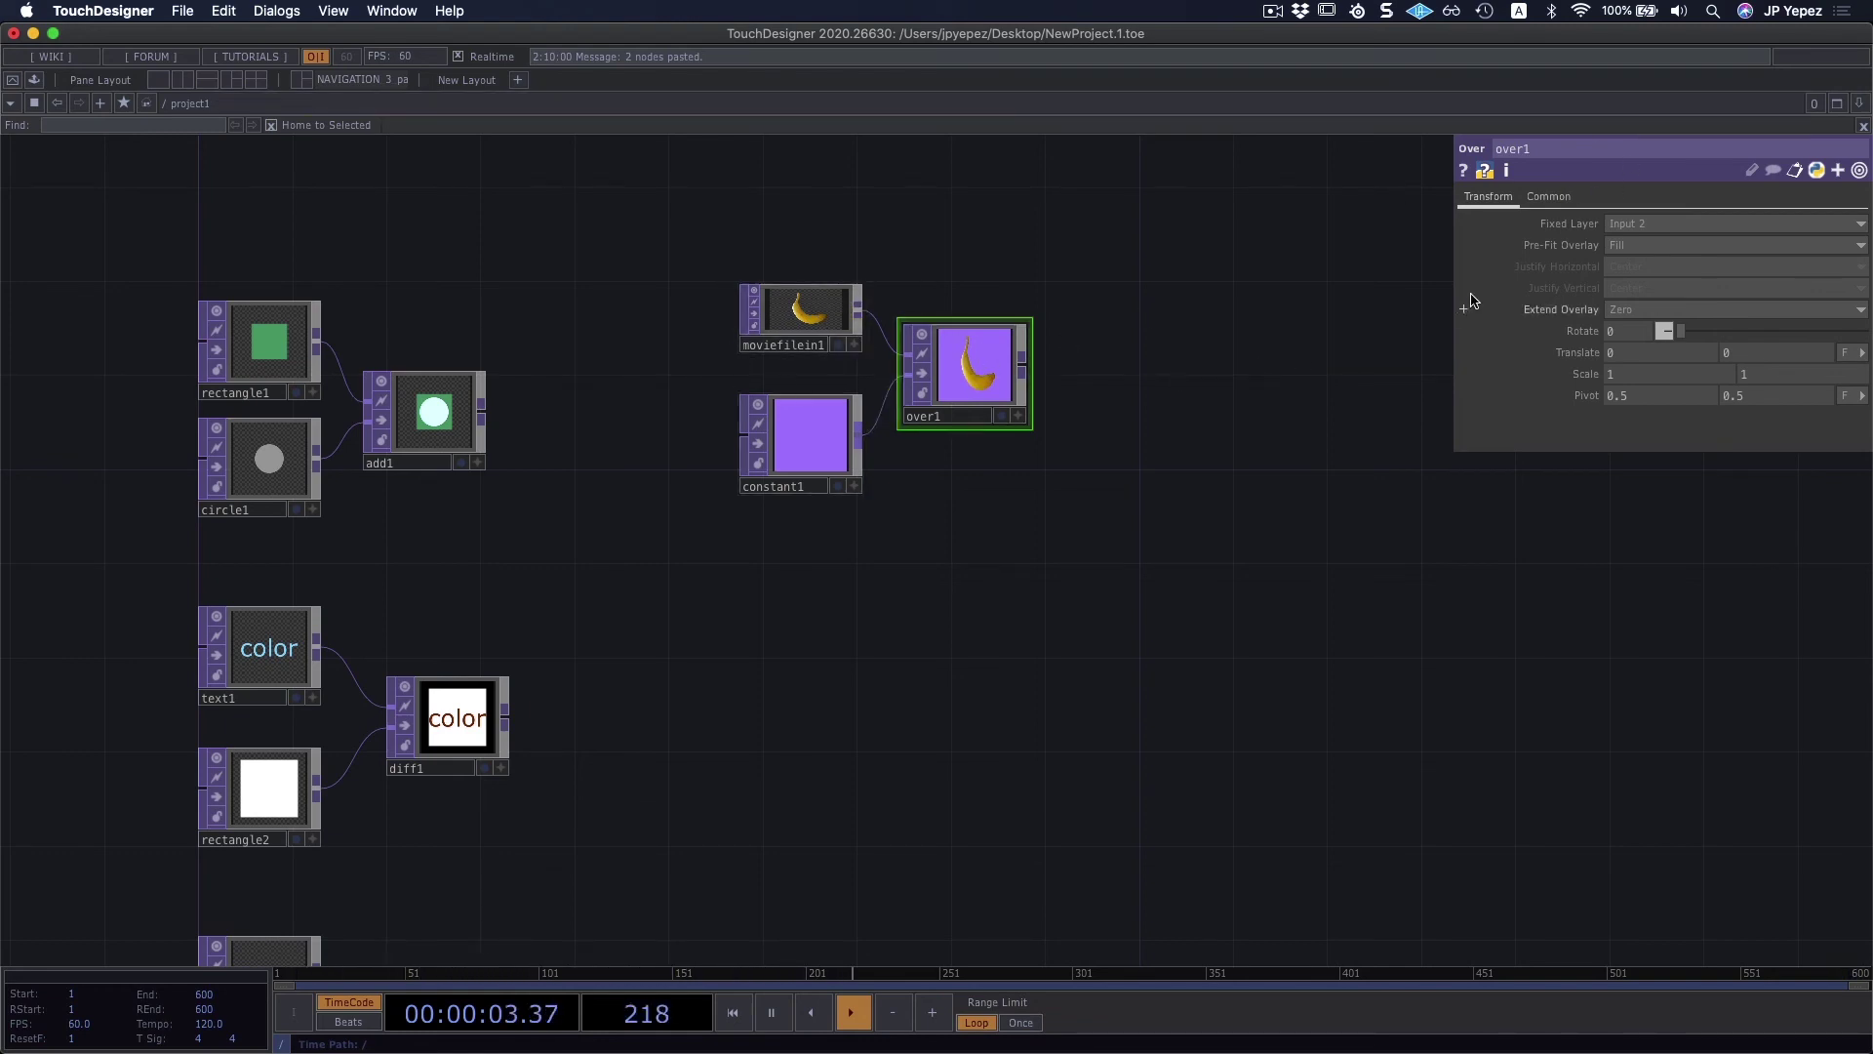
drag(592, 763, 593, 415)
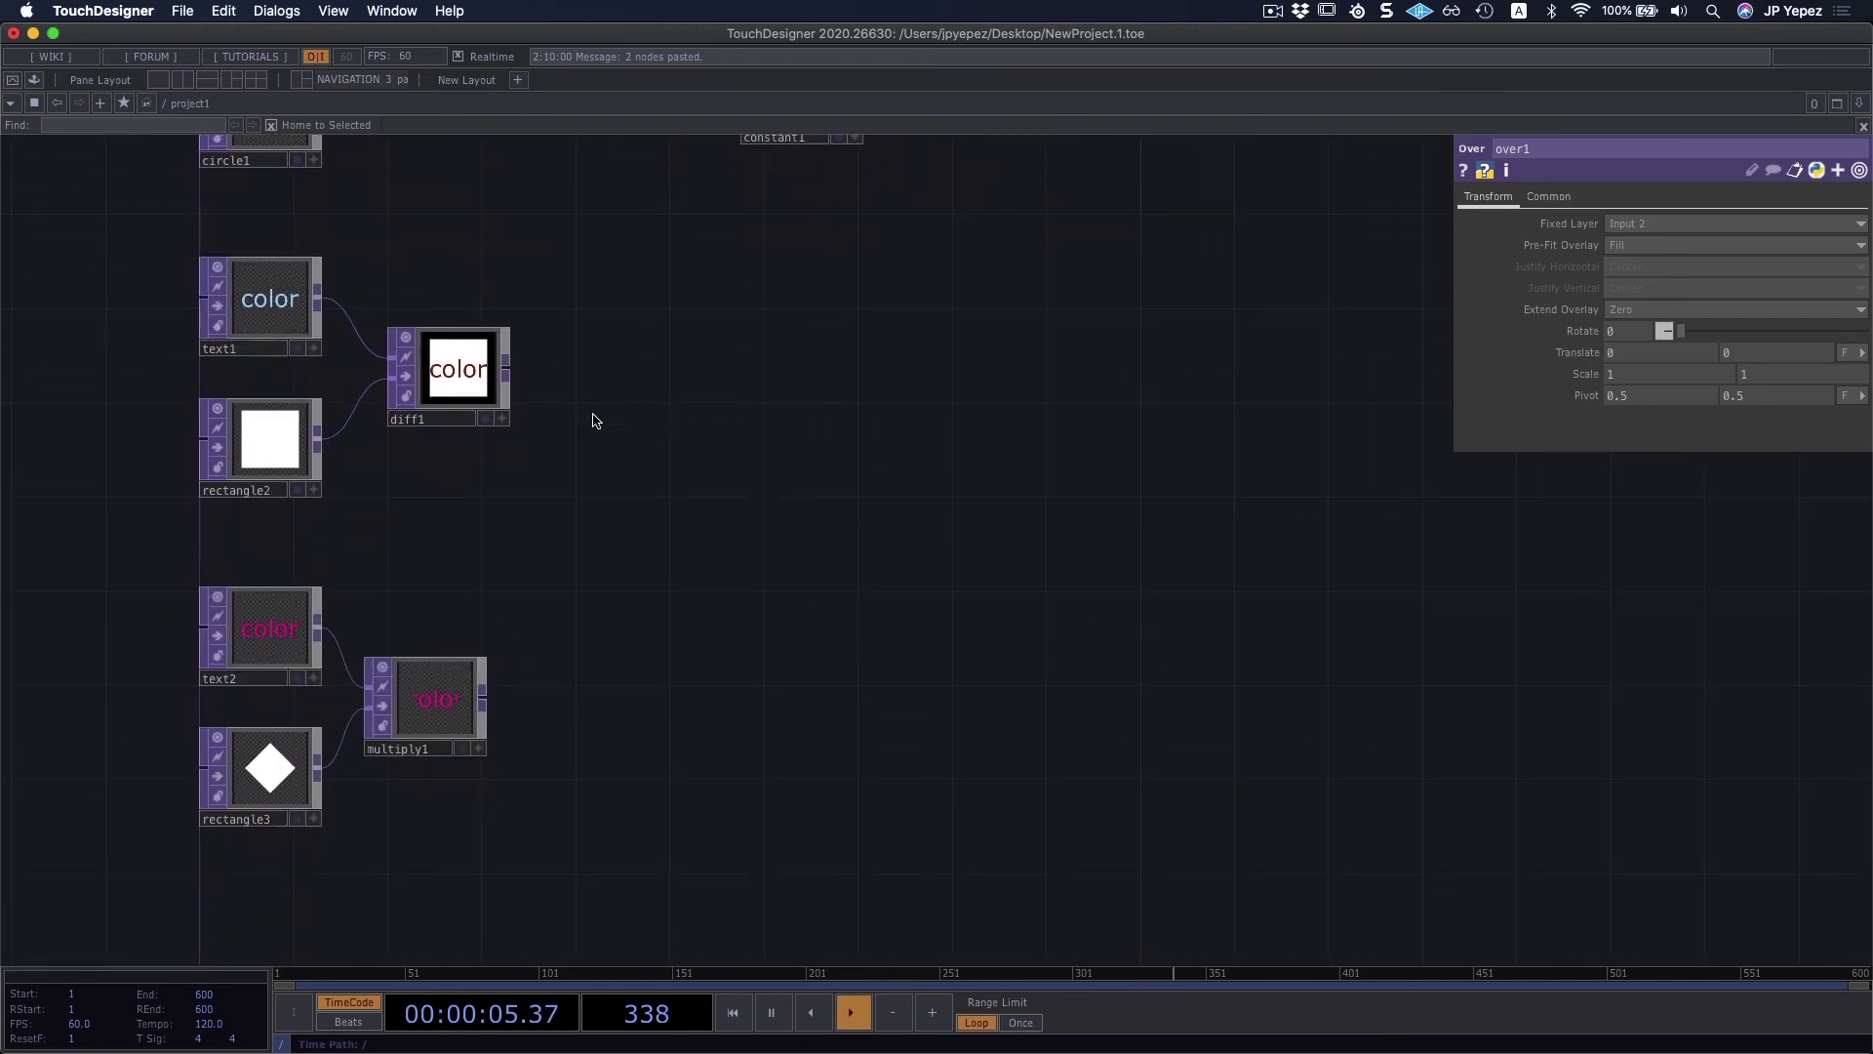
drag(435, 374, 411, 375)
drag(626, 403, 615, 476)
scroll(970, 498, up, 3)
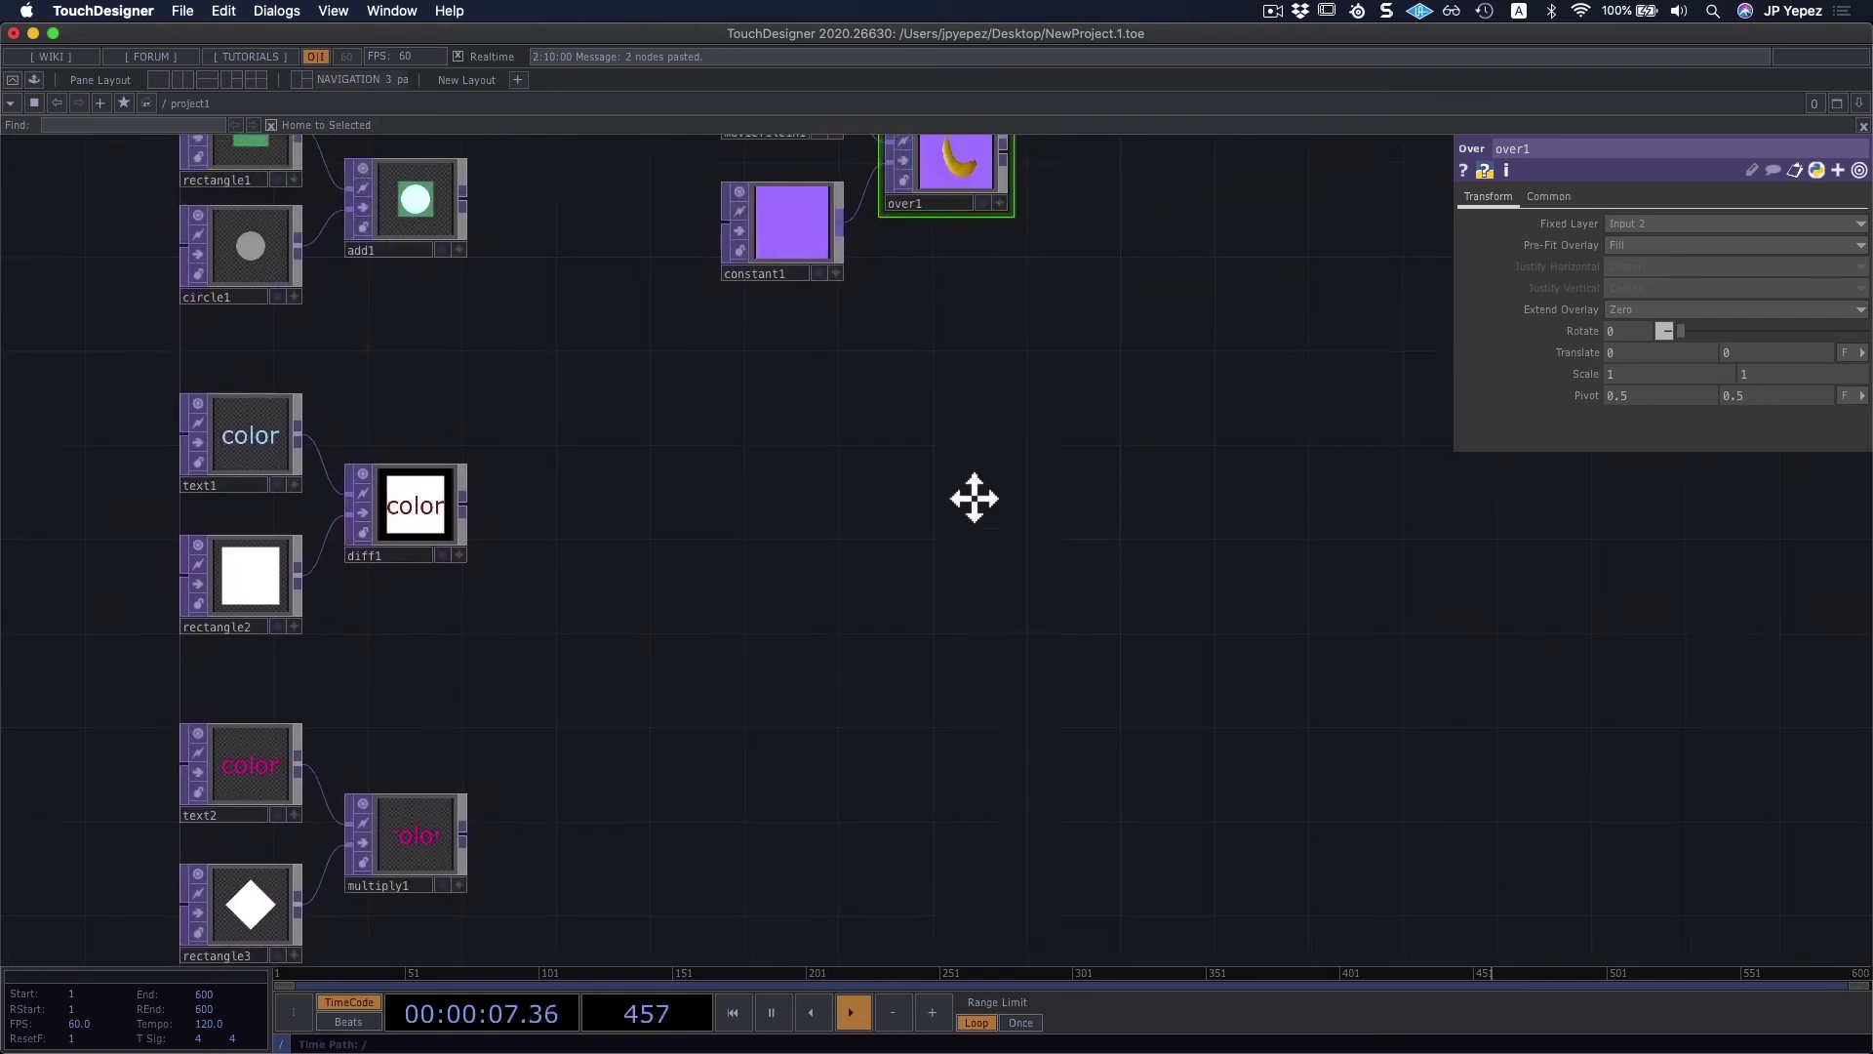
Step: Try over1's Fixed Layer at Input 2, then settle on Input 1's wide frame
click(1627, 224)
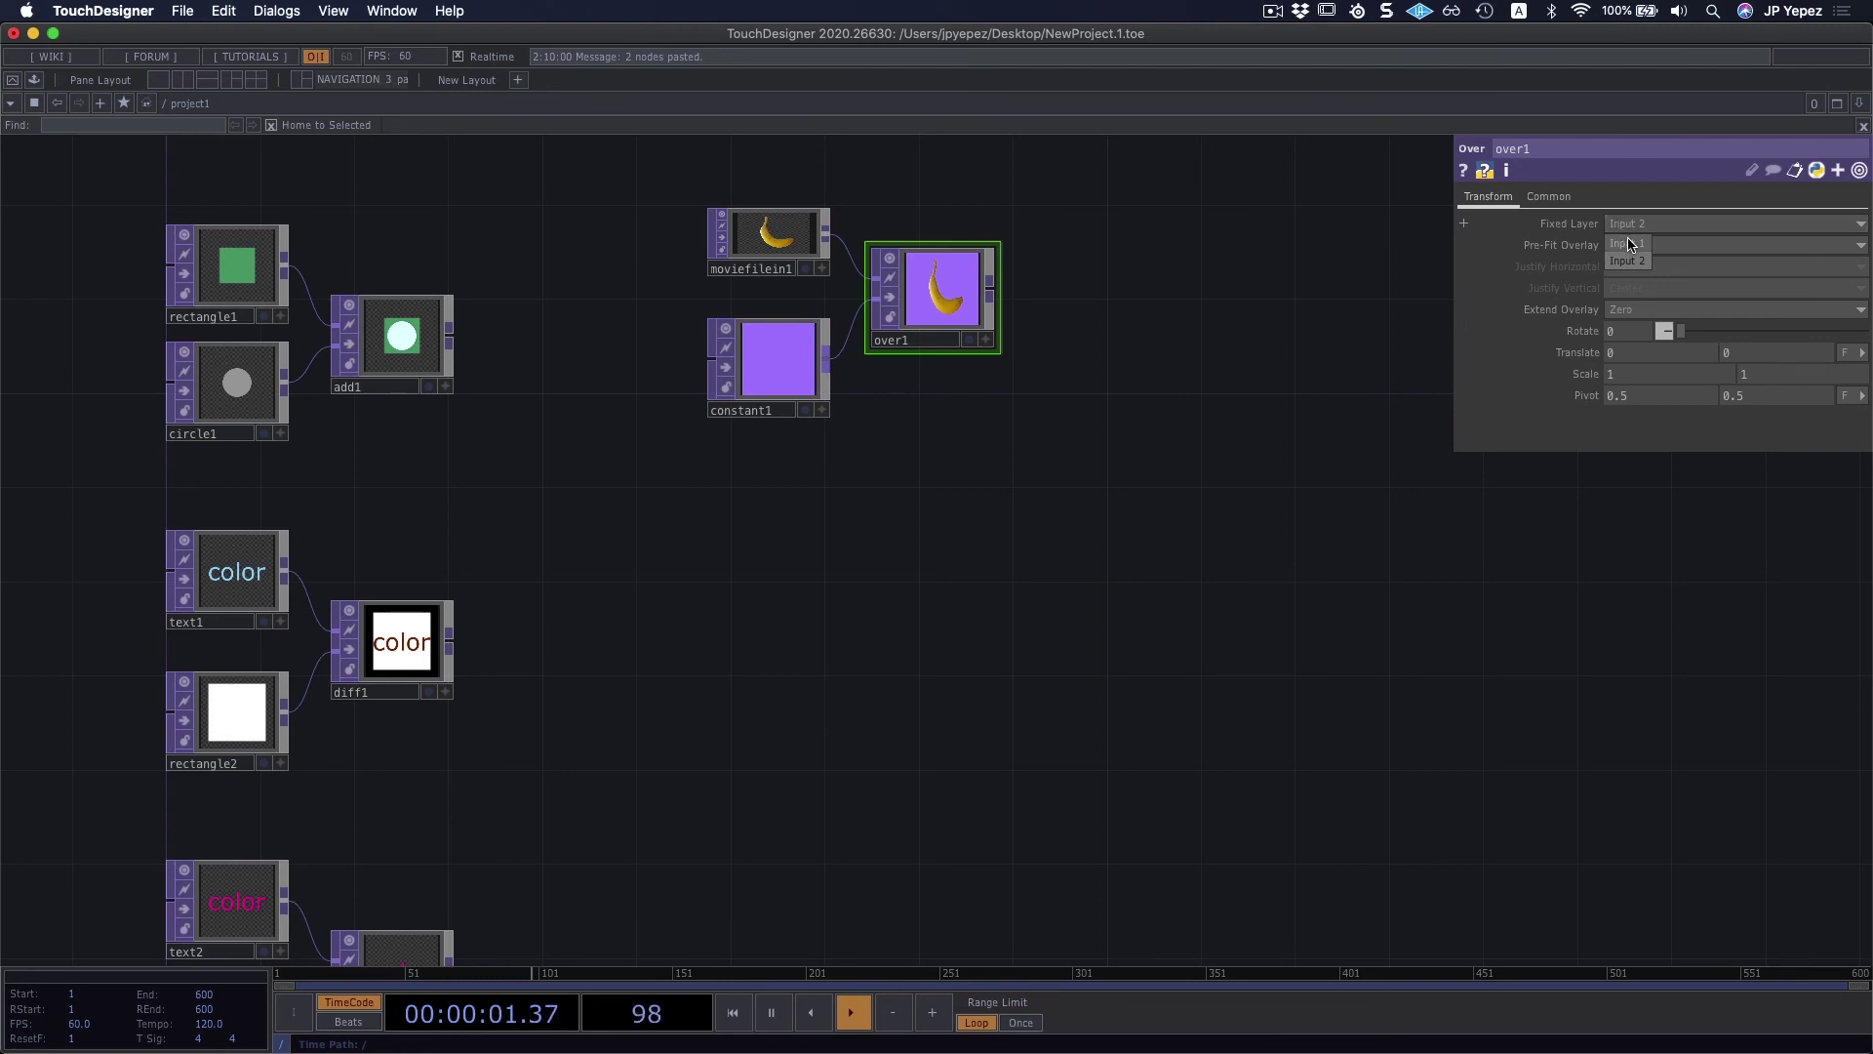
click(1627, 245)
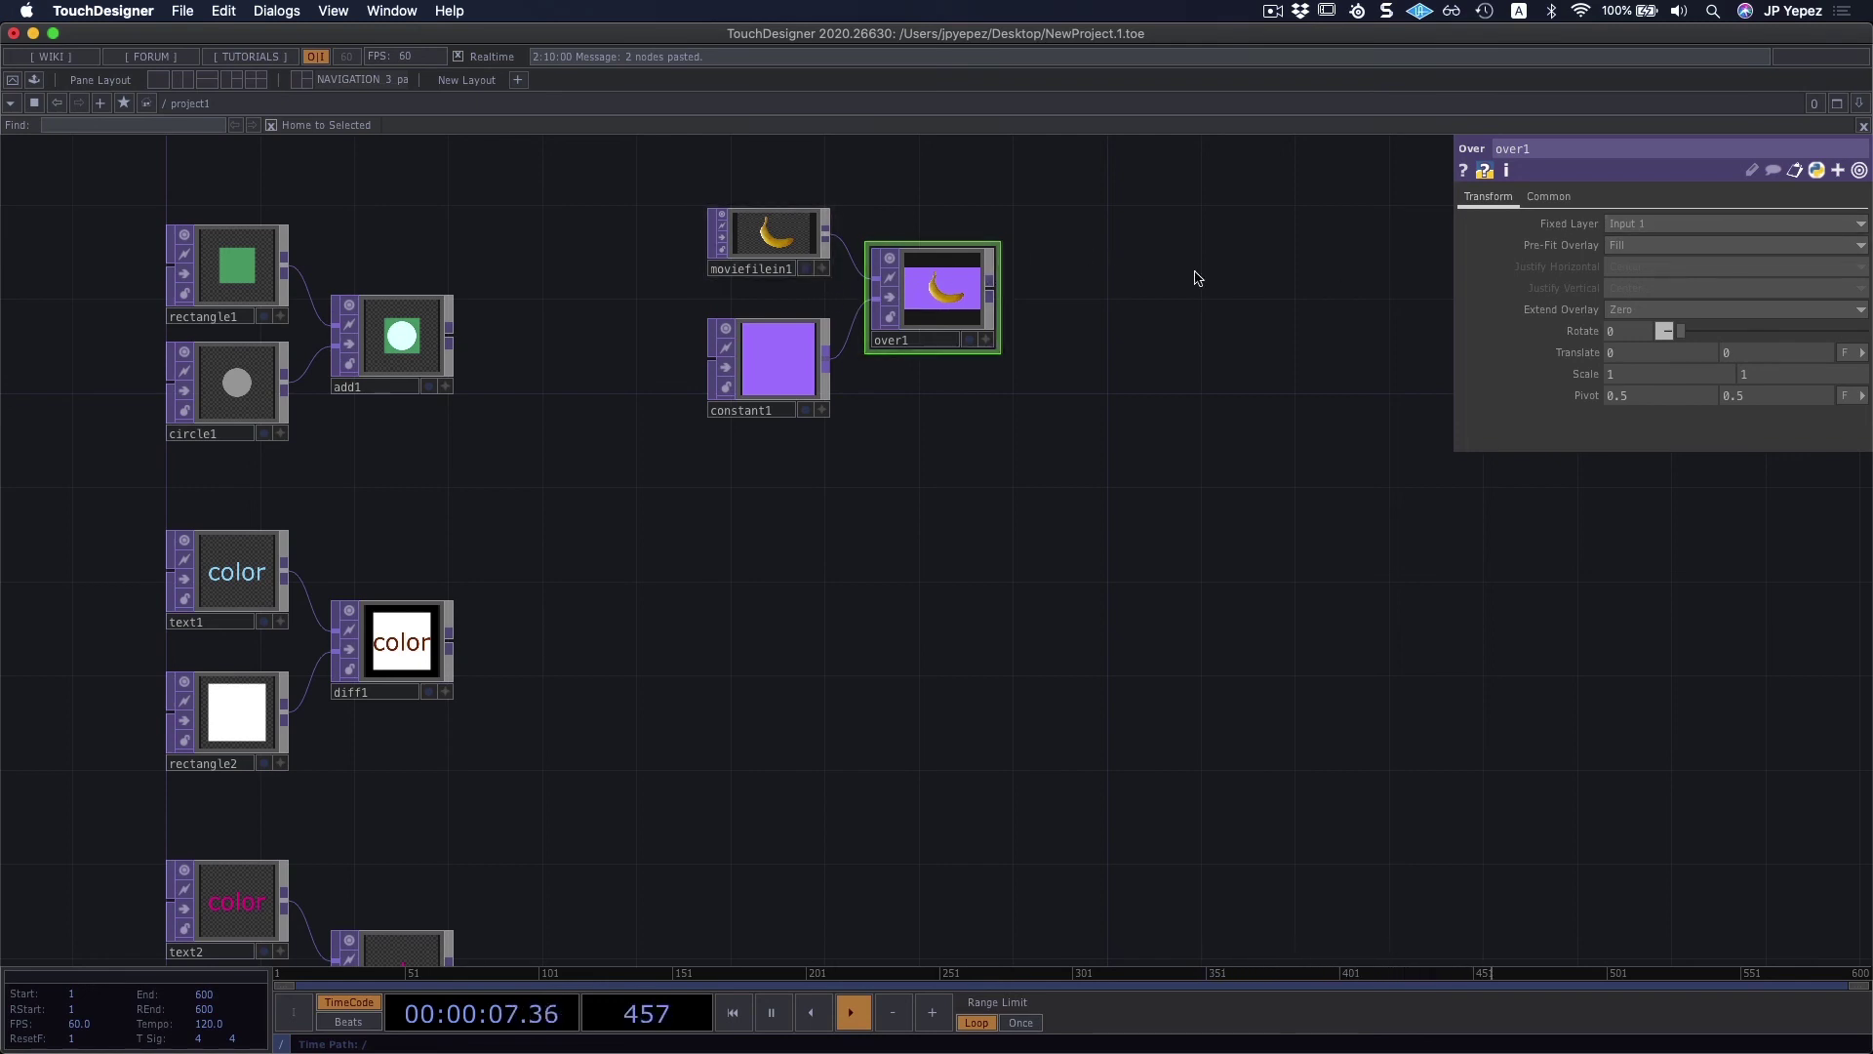
scroll(857, 344, up, 5)
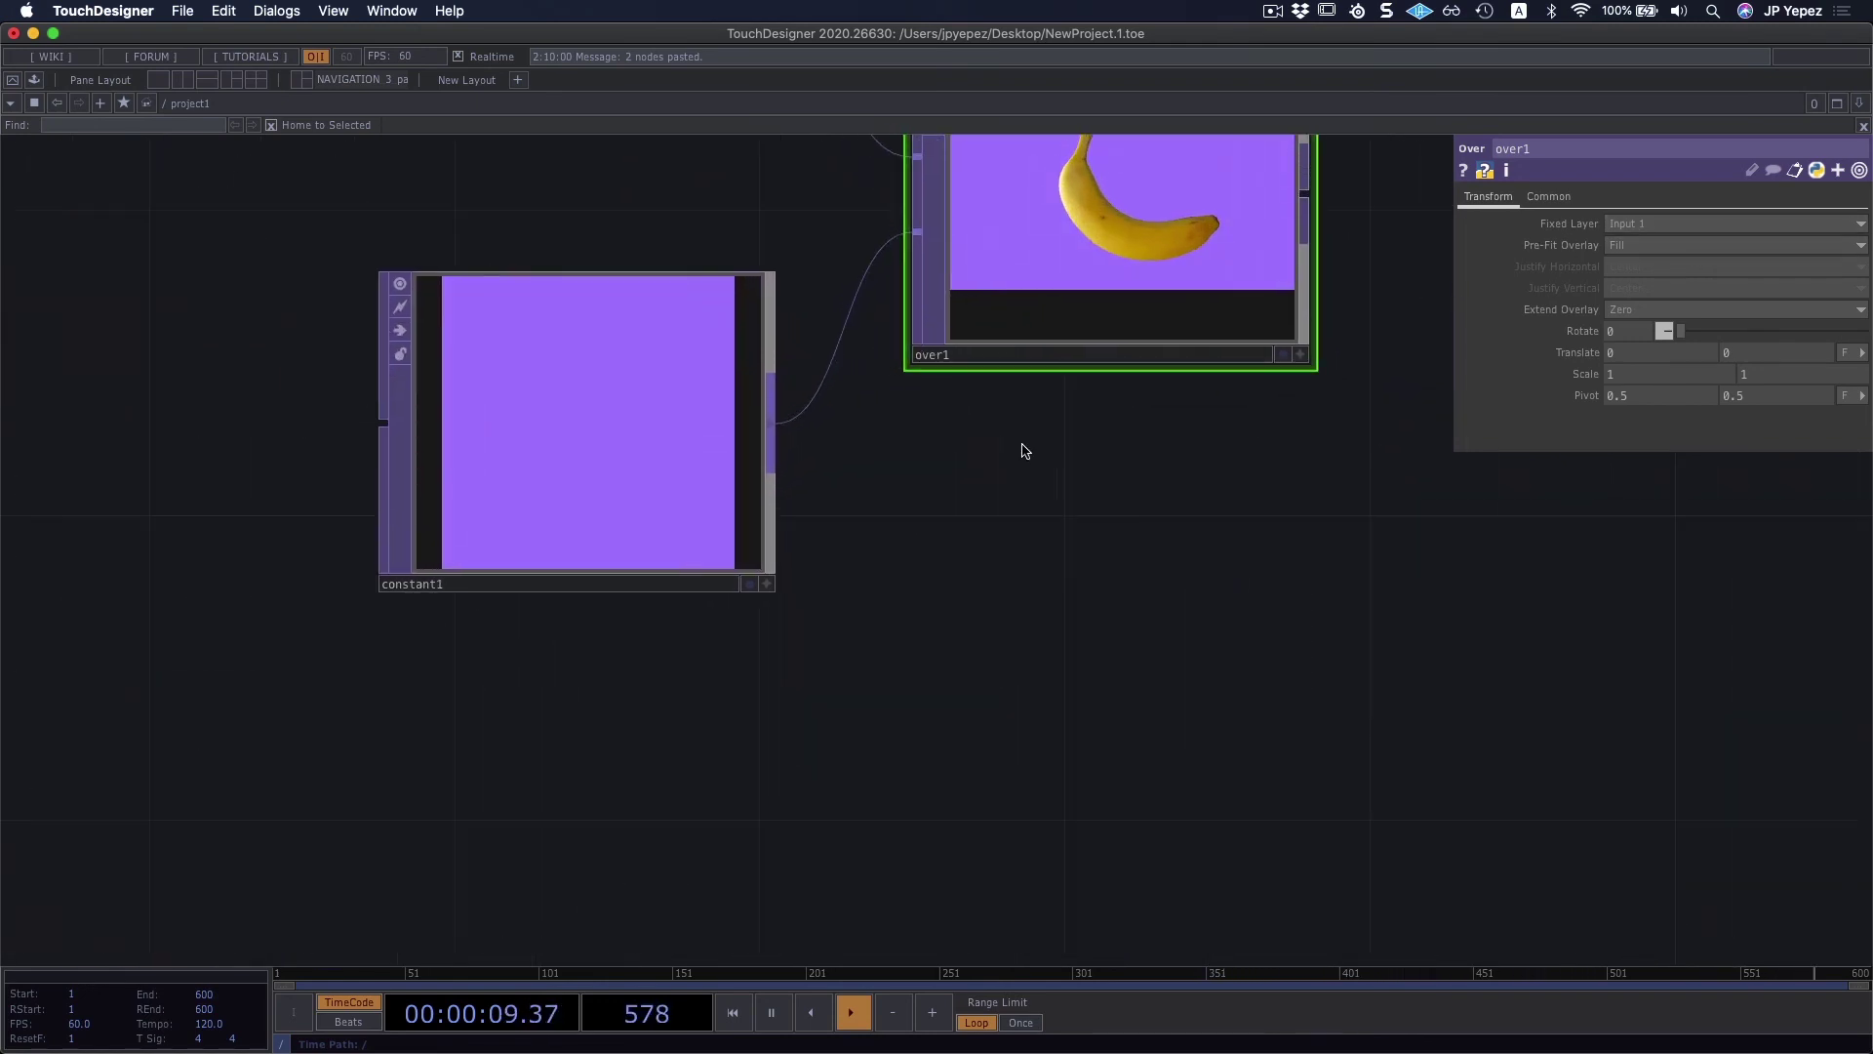
drag(1031, 433, 1022, 579)
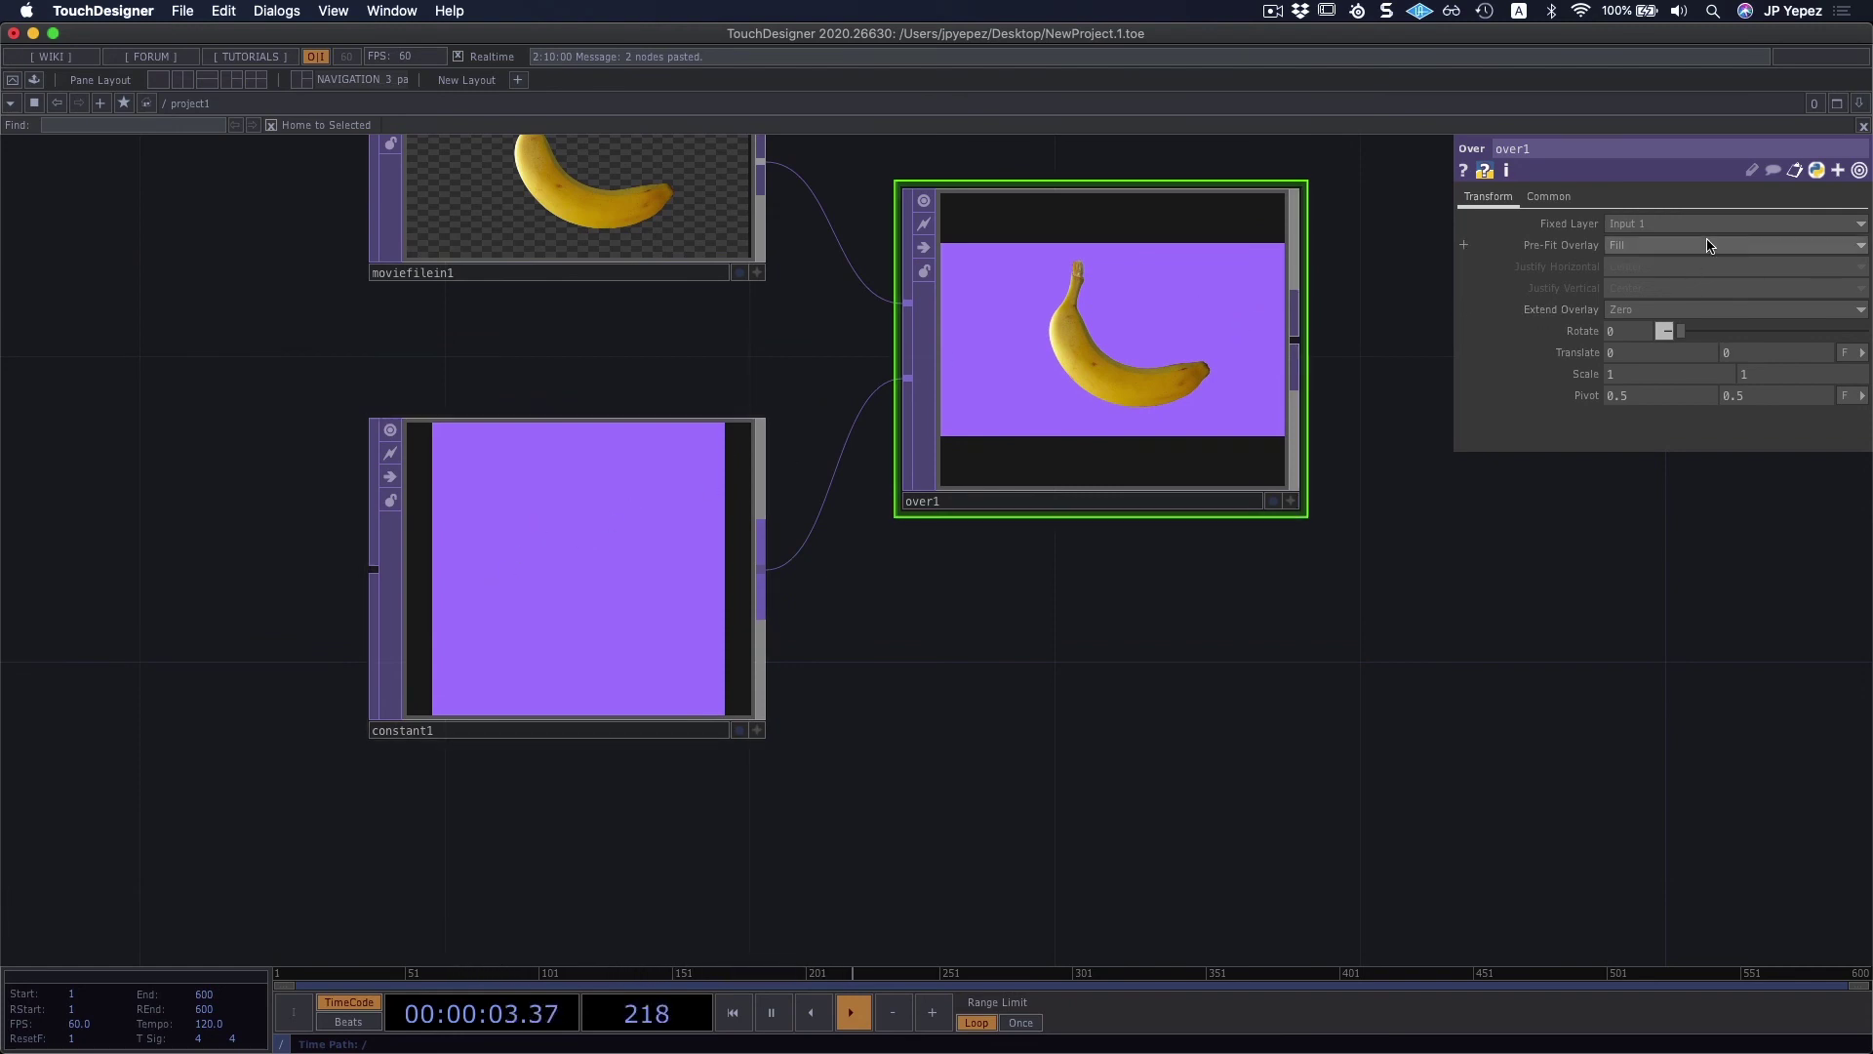
click(1639, 223)
click(1645, 260)
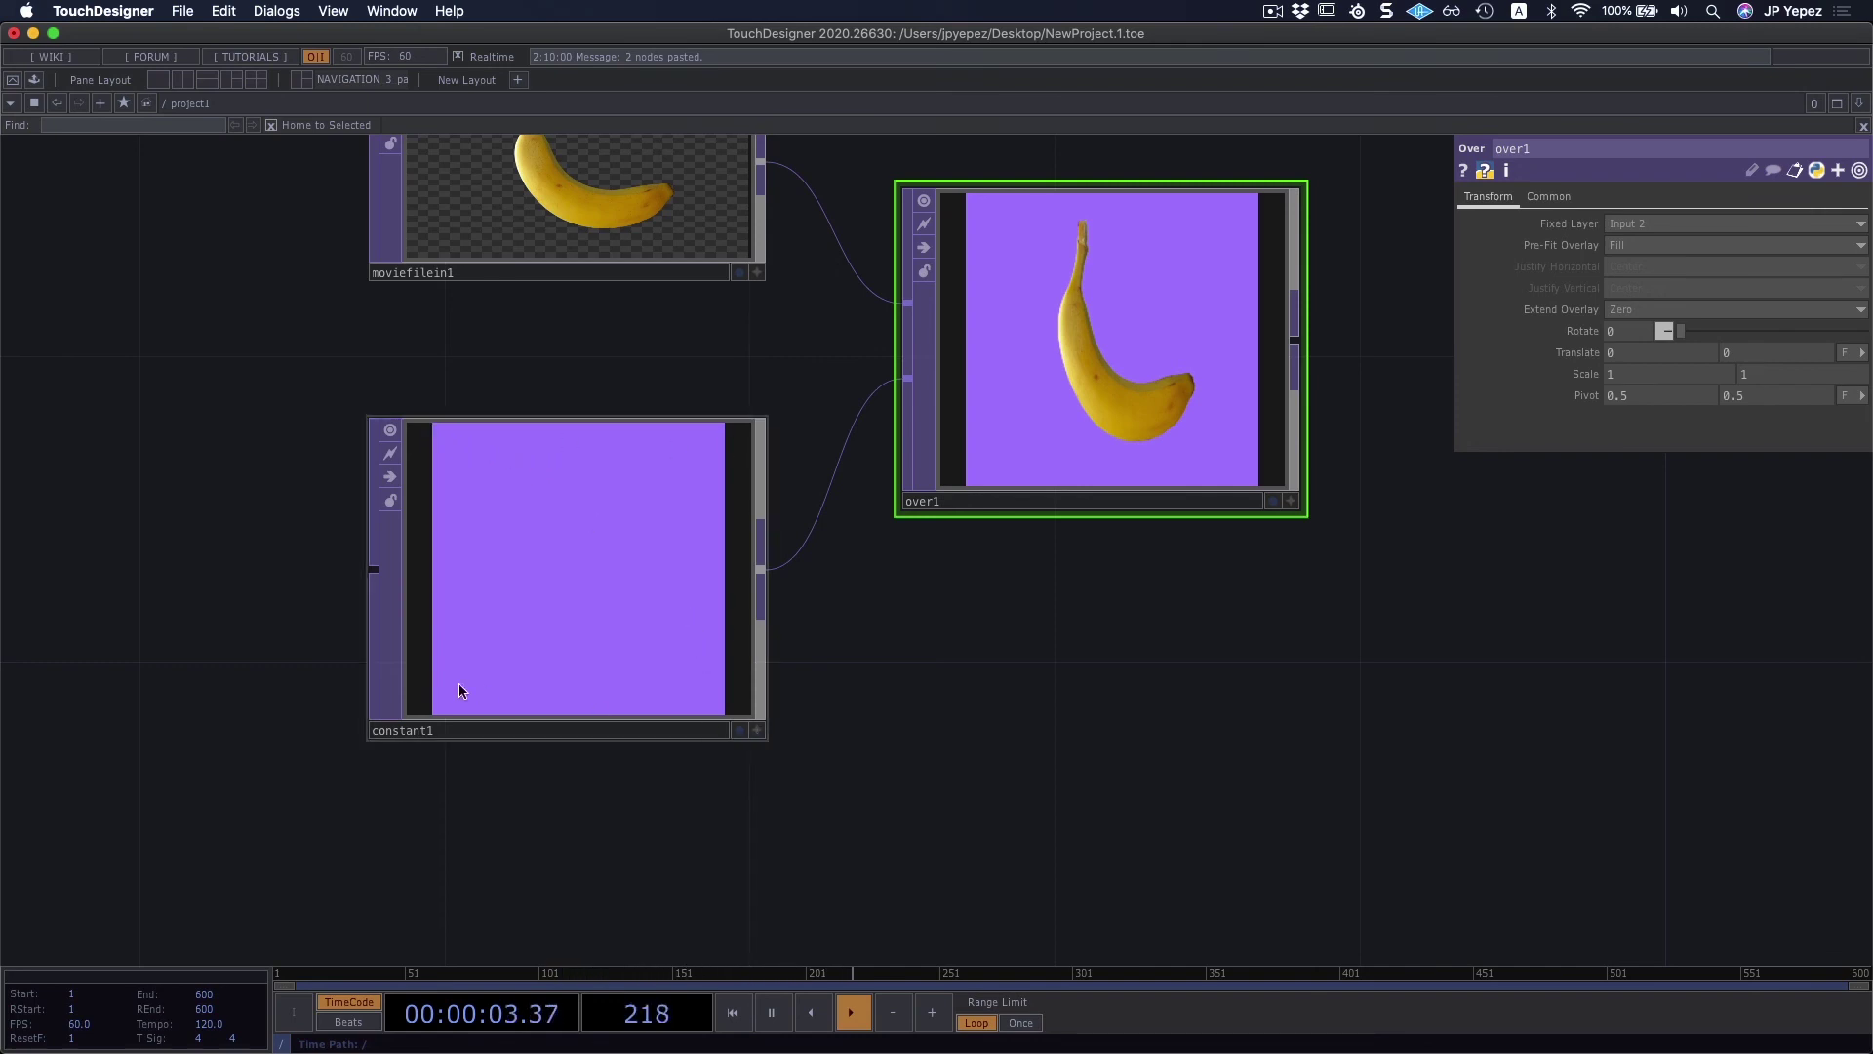
click(1647, 226)
click(1628, 243)
Step: Zoom the network out to view all the node groups
scroll(1013, 644, down, 3)
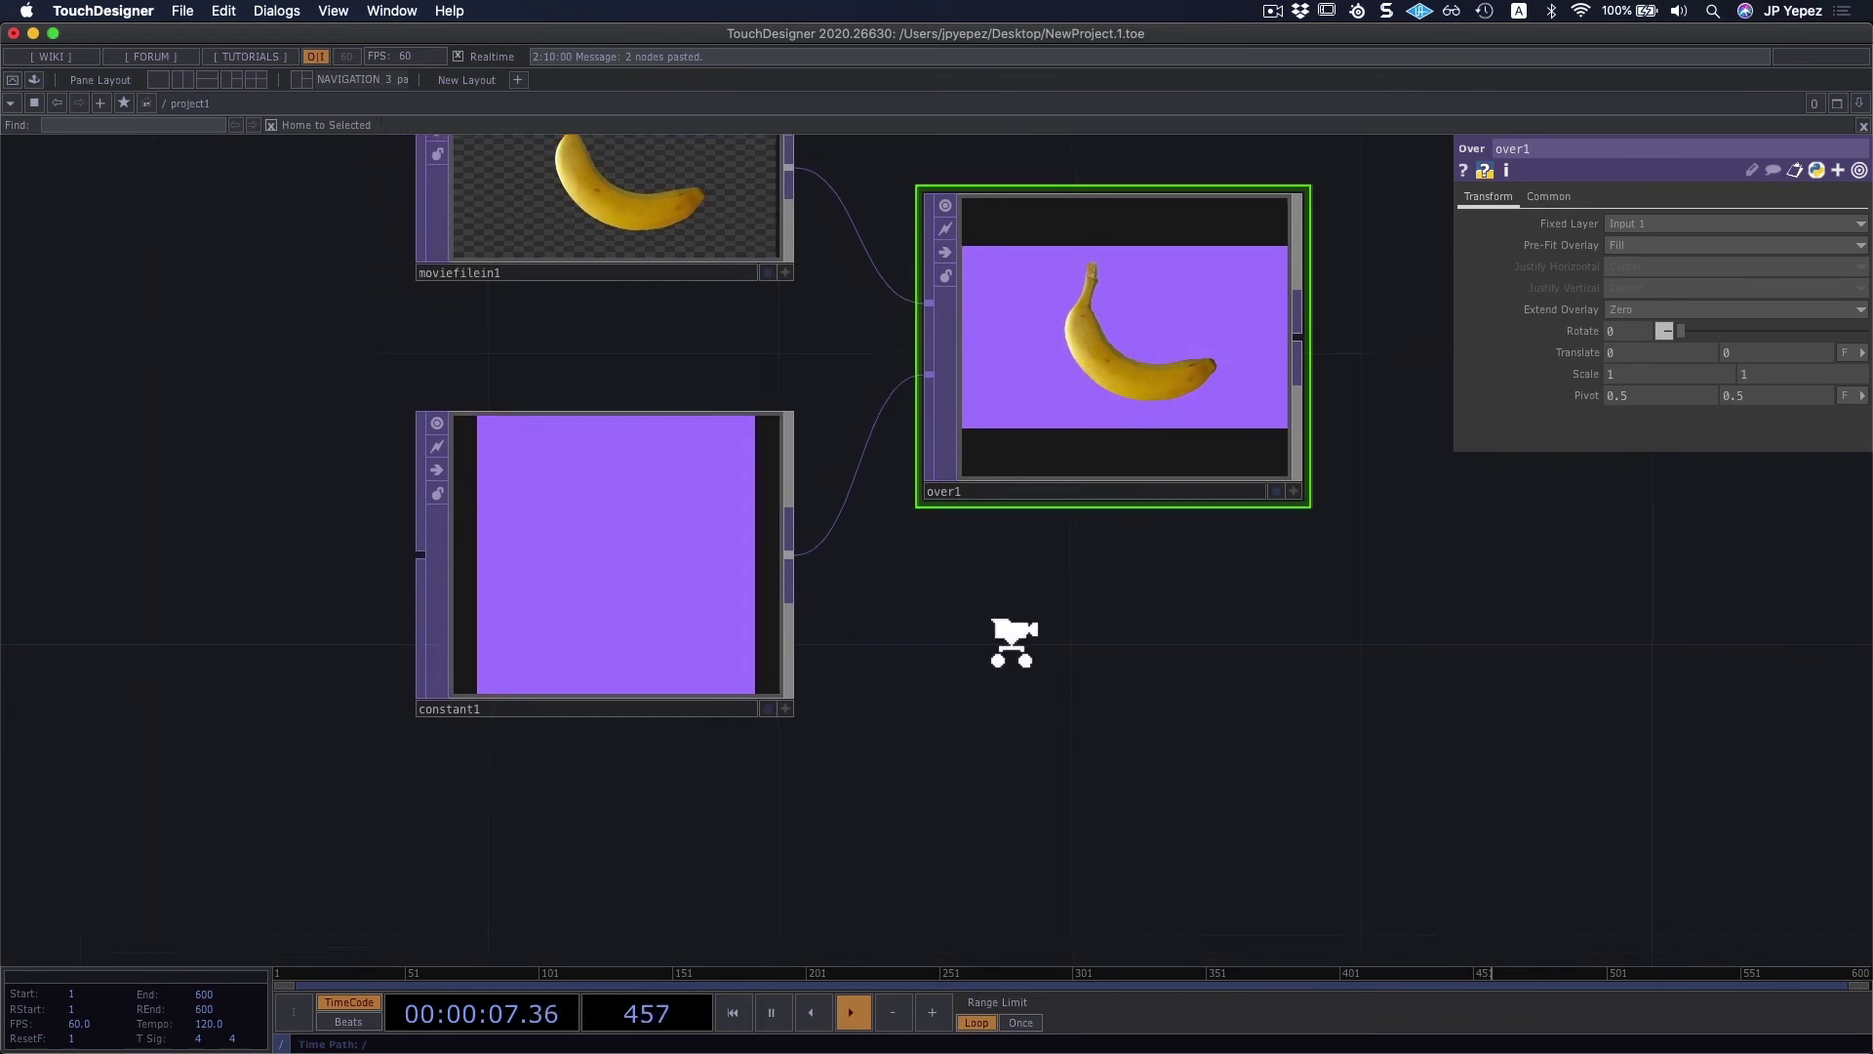
scroll(1083, 602, down, 5)
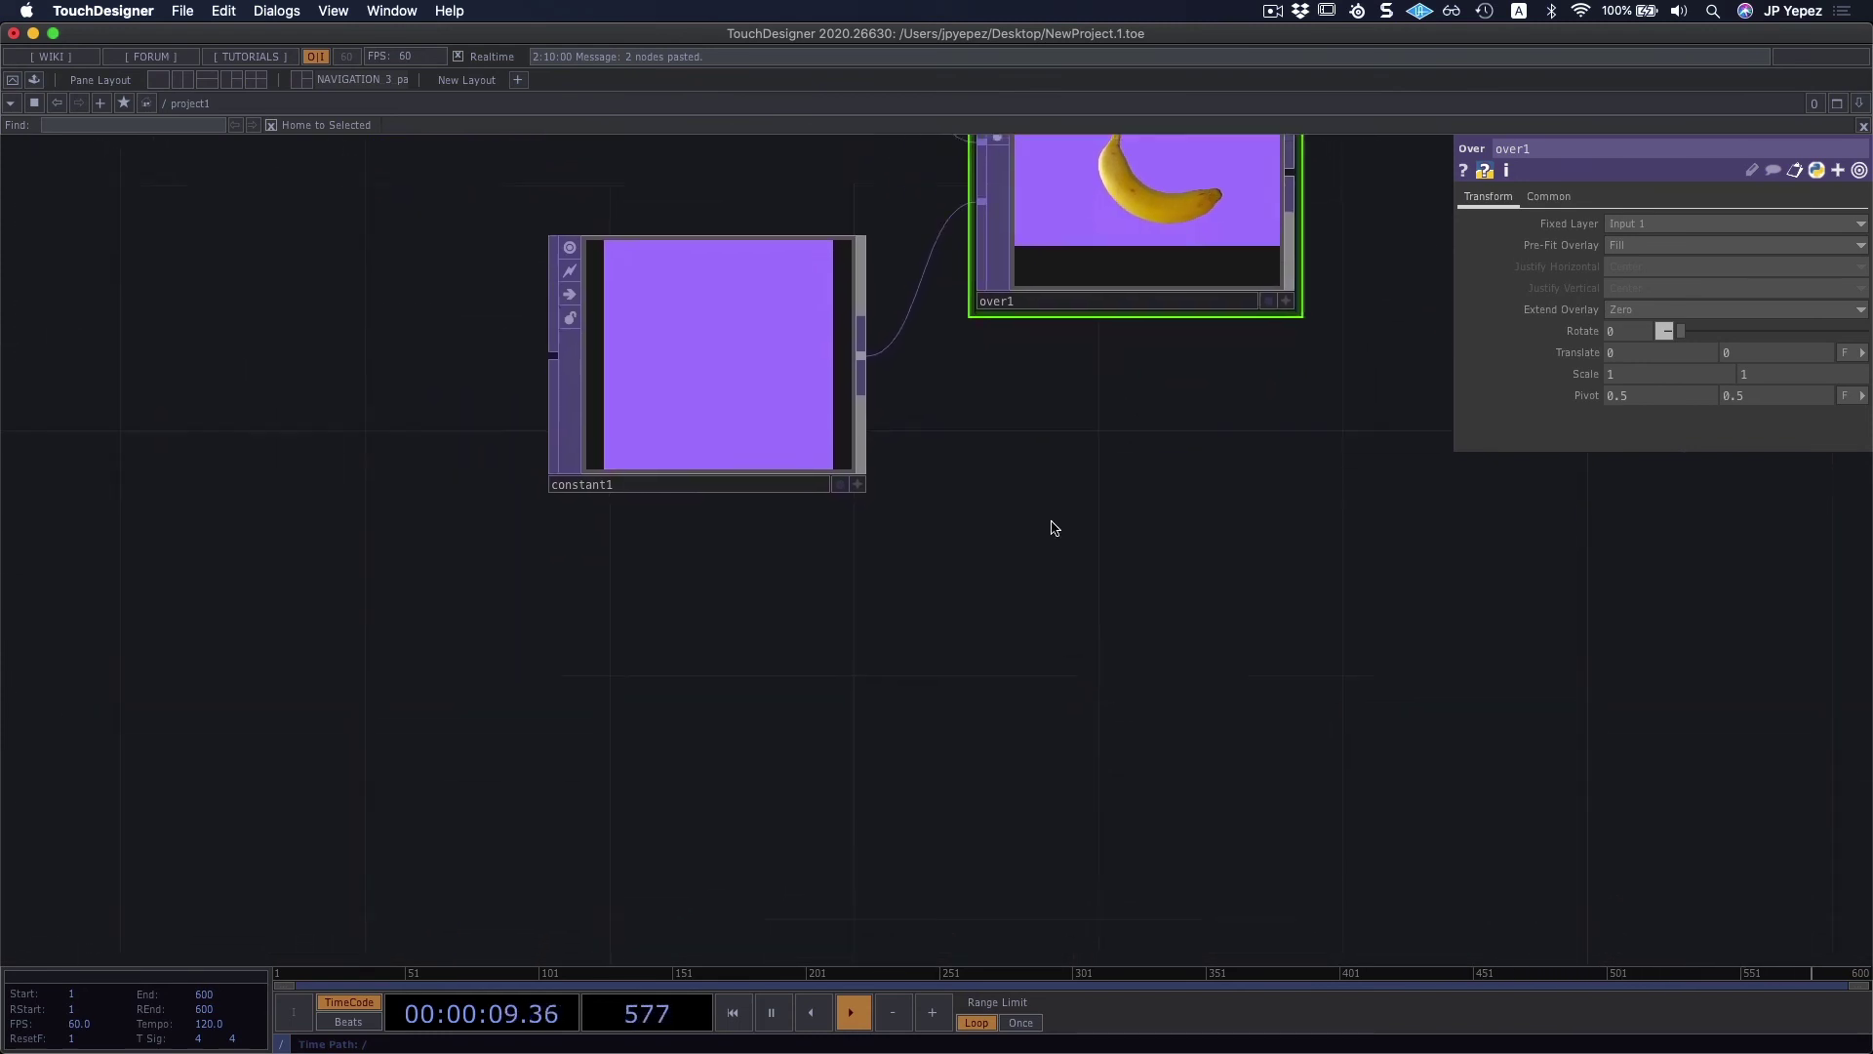
scroll(1058, 527, down, 1)
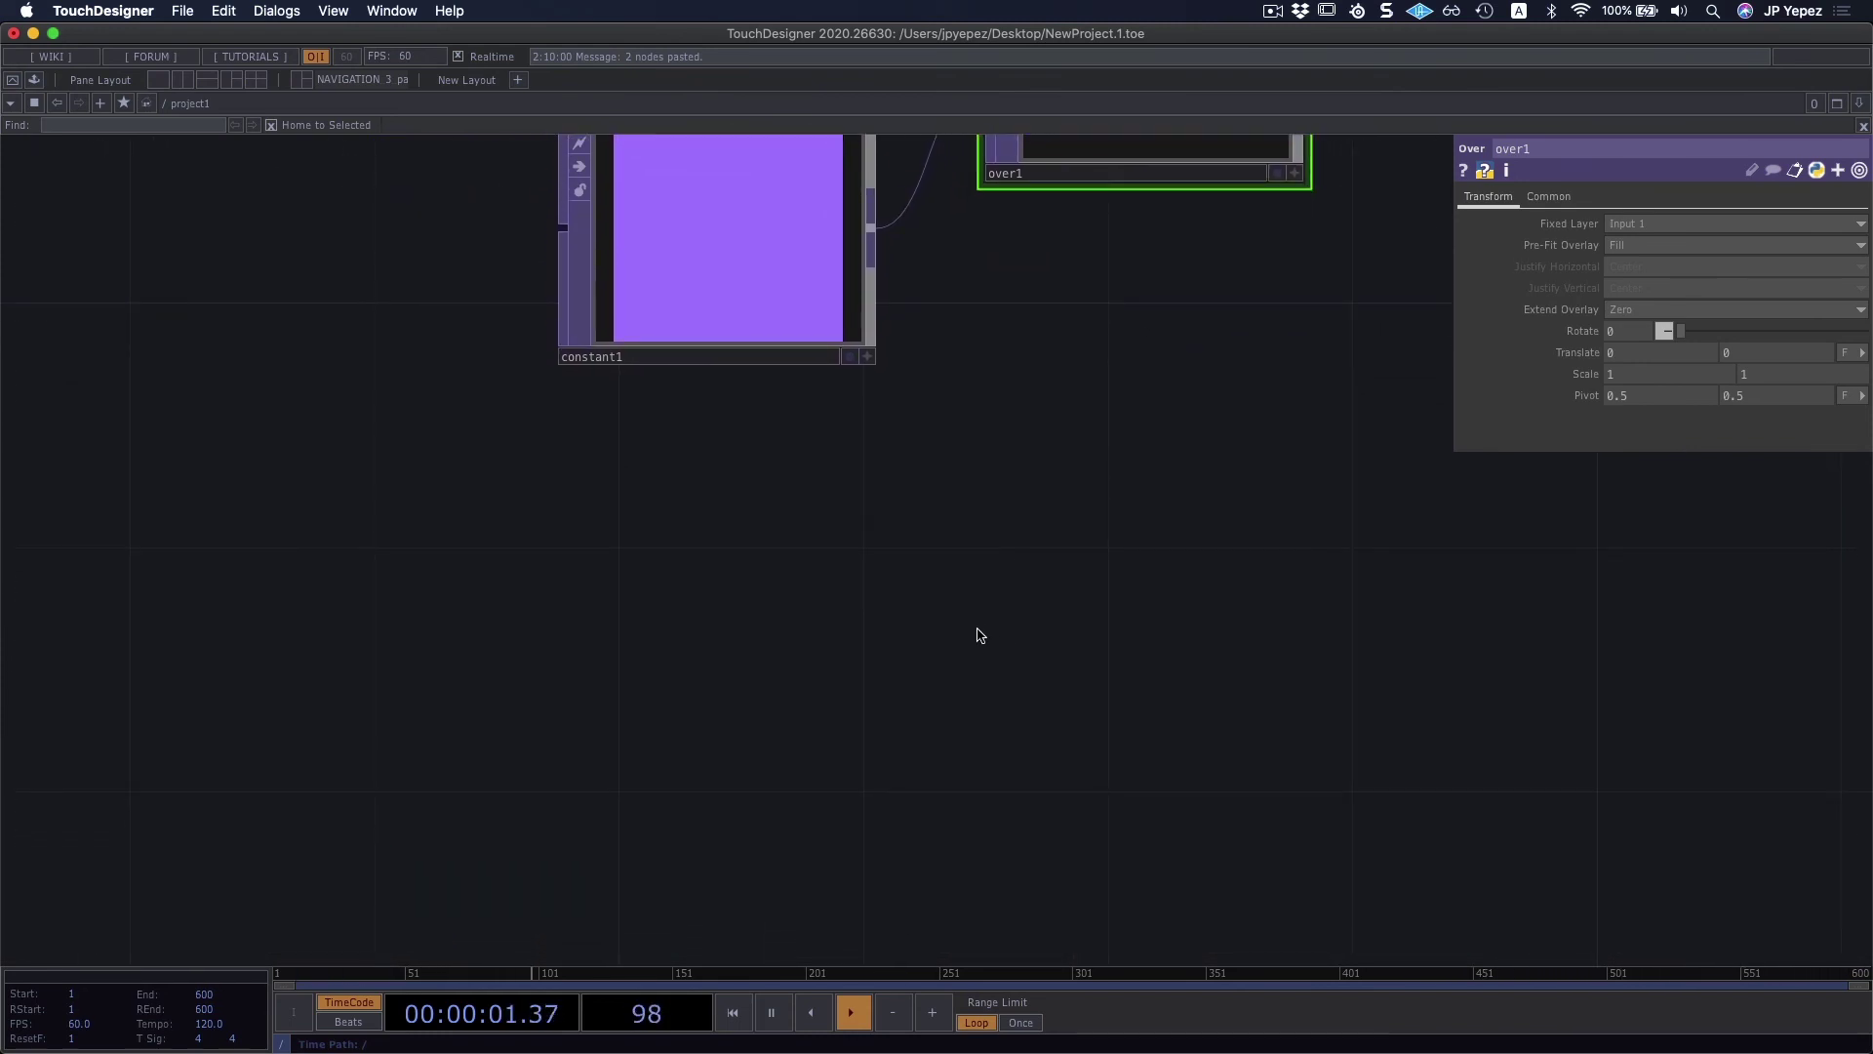
scroll(978, 629, down, 1)
drag(957, 622, 956, 556)
scroll(949, 616, down, 10)
scroll(917, 632, up, 6)
scroll(954, 556, down, 1)
Step: Duplicate text1 and rectangle2 as text3 and rectangle4, and make text3's font red
drag(564, 446, 439, 703)
key(ctrl+c)
key(ctrl+v)
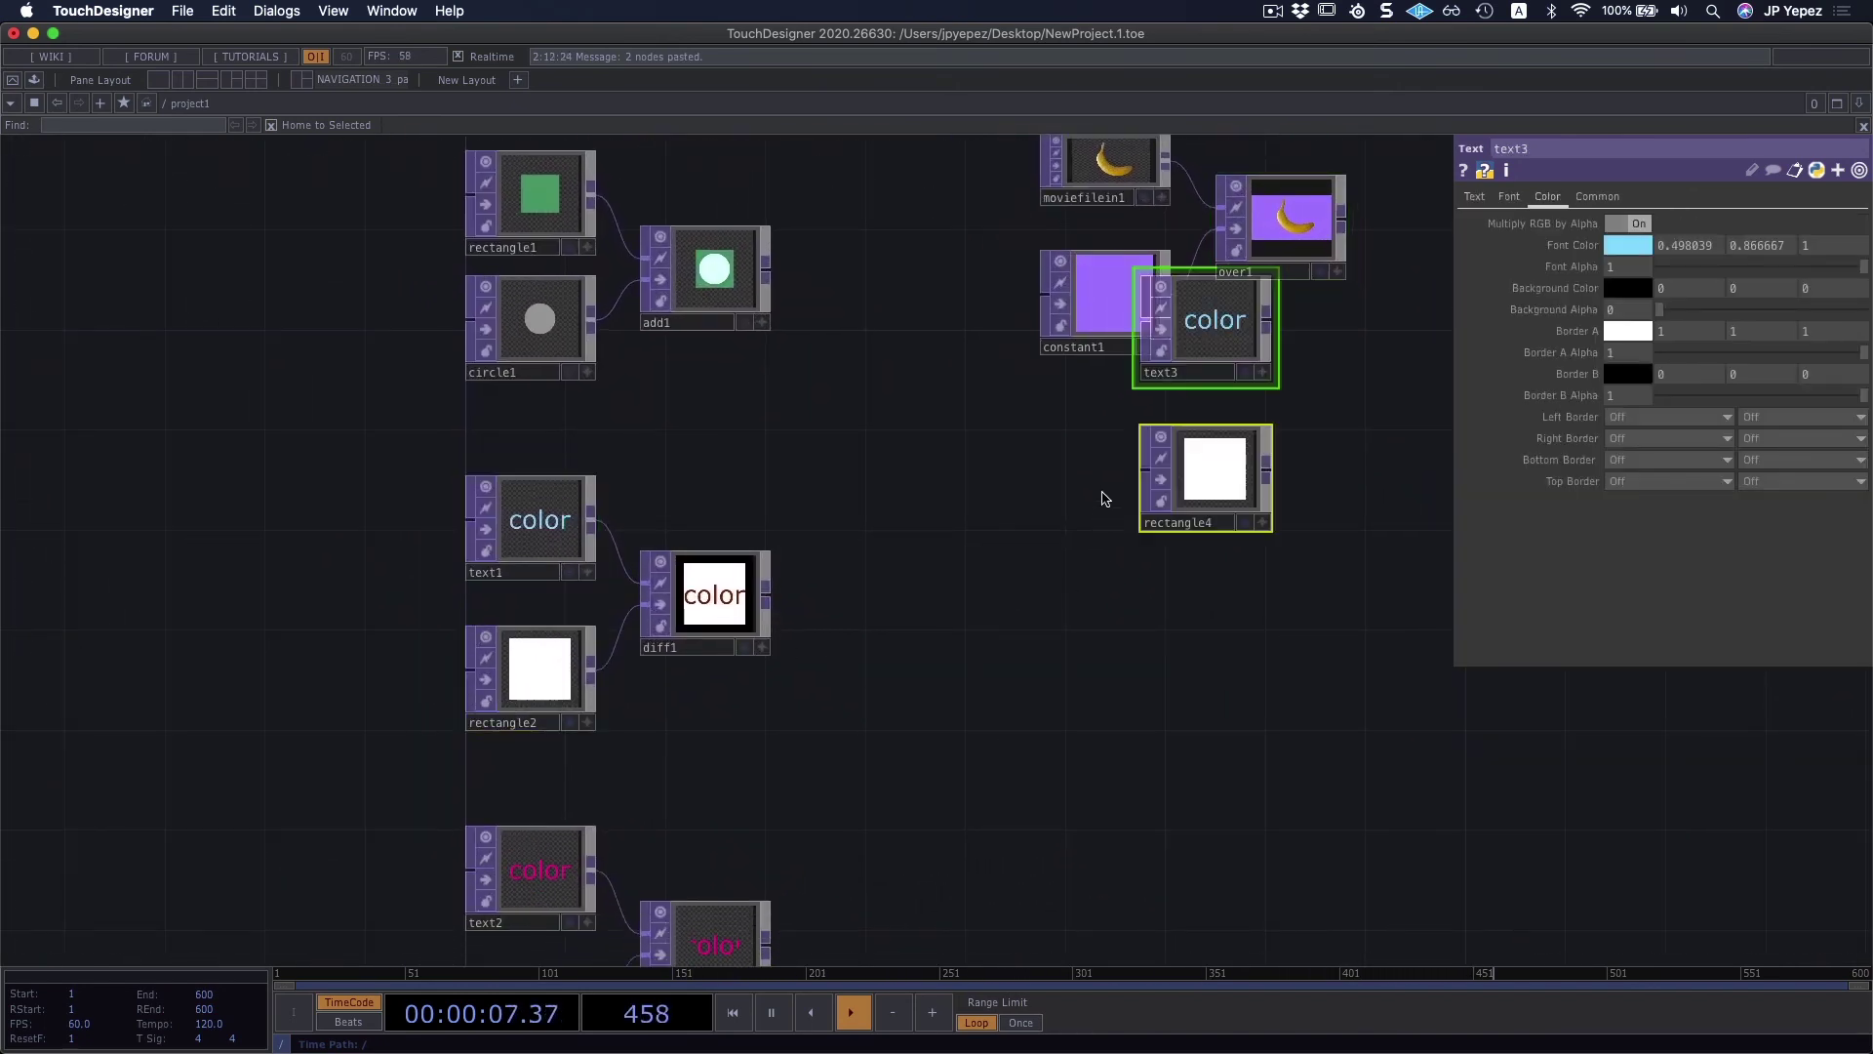
drag(1222, 369, 1123, 545)
click(1257, 548)
drag(1247, 571, 1173, 524)
click(1631, 240)
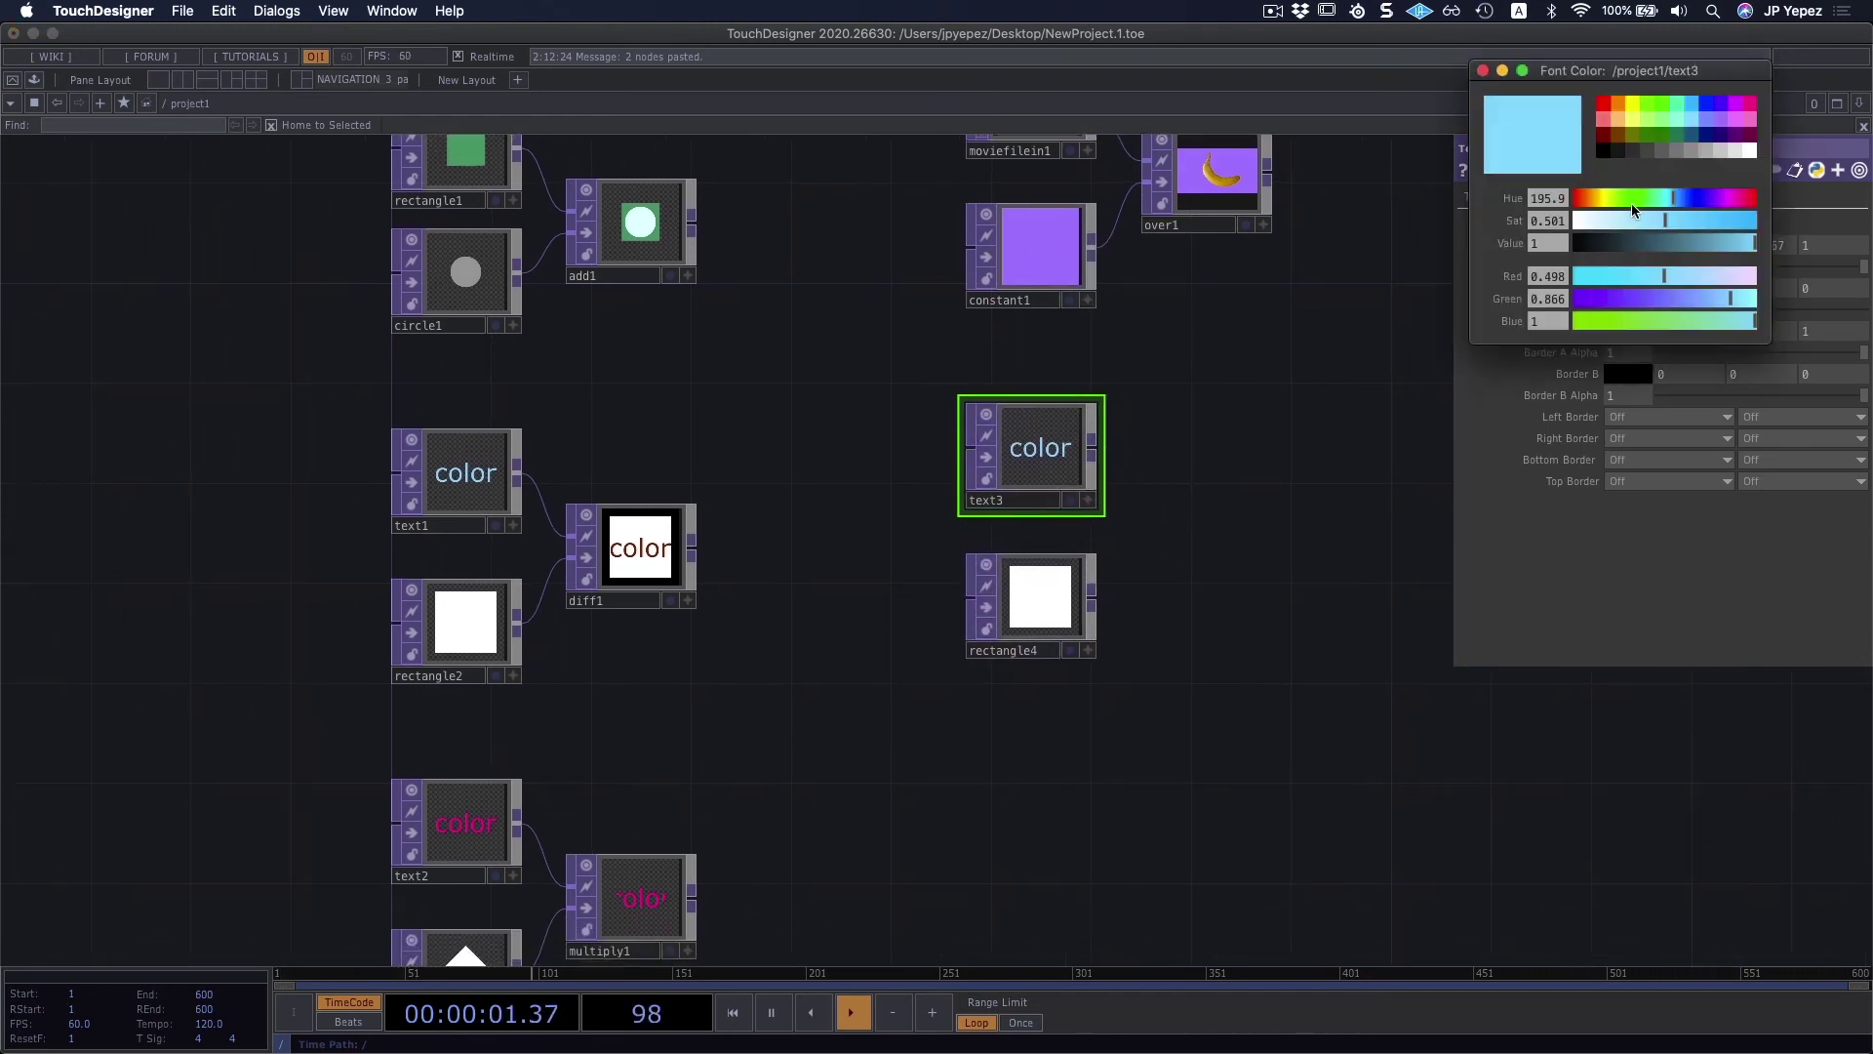
click(1603, 104)
scroll(1162, 585, down, 2)
scroll(1162, 585, right, 3)
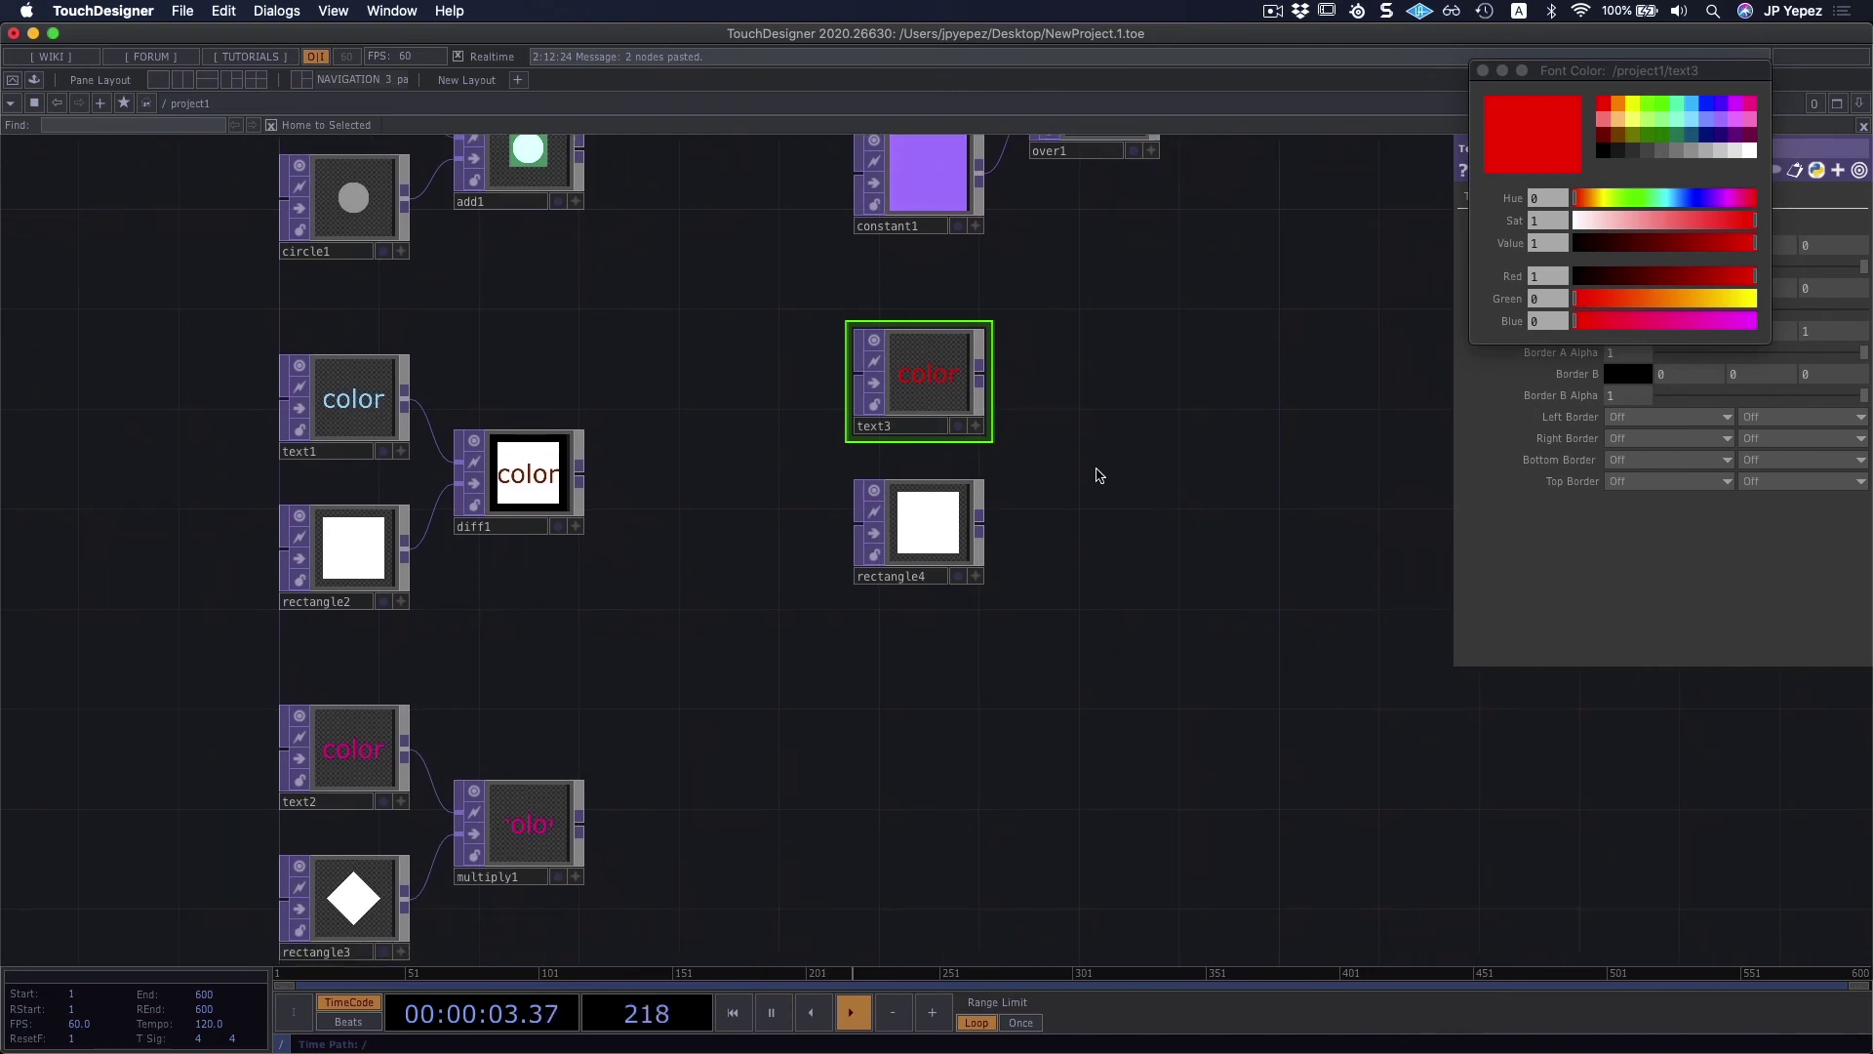
scroll(1102, 465, up, 2)
scroll(1103, 466, right, 2)
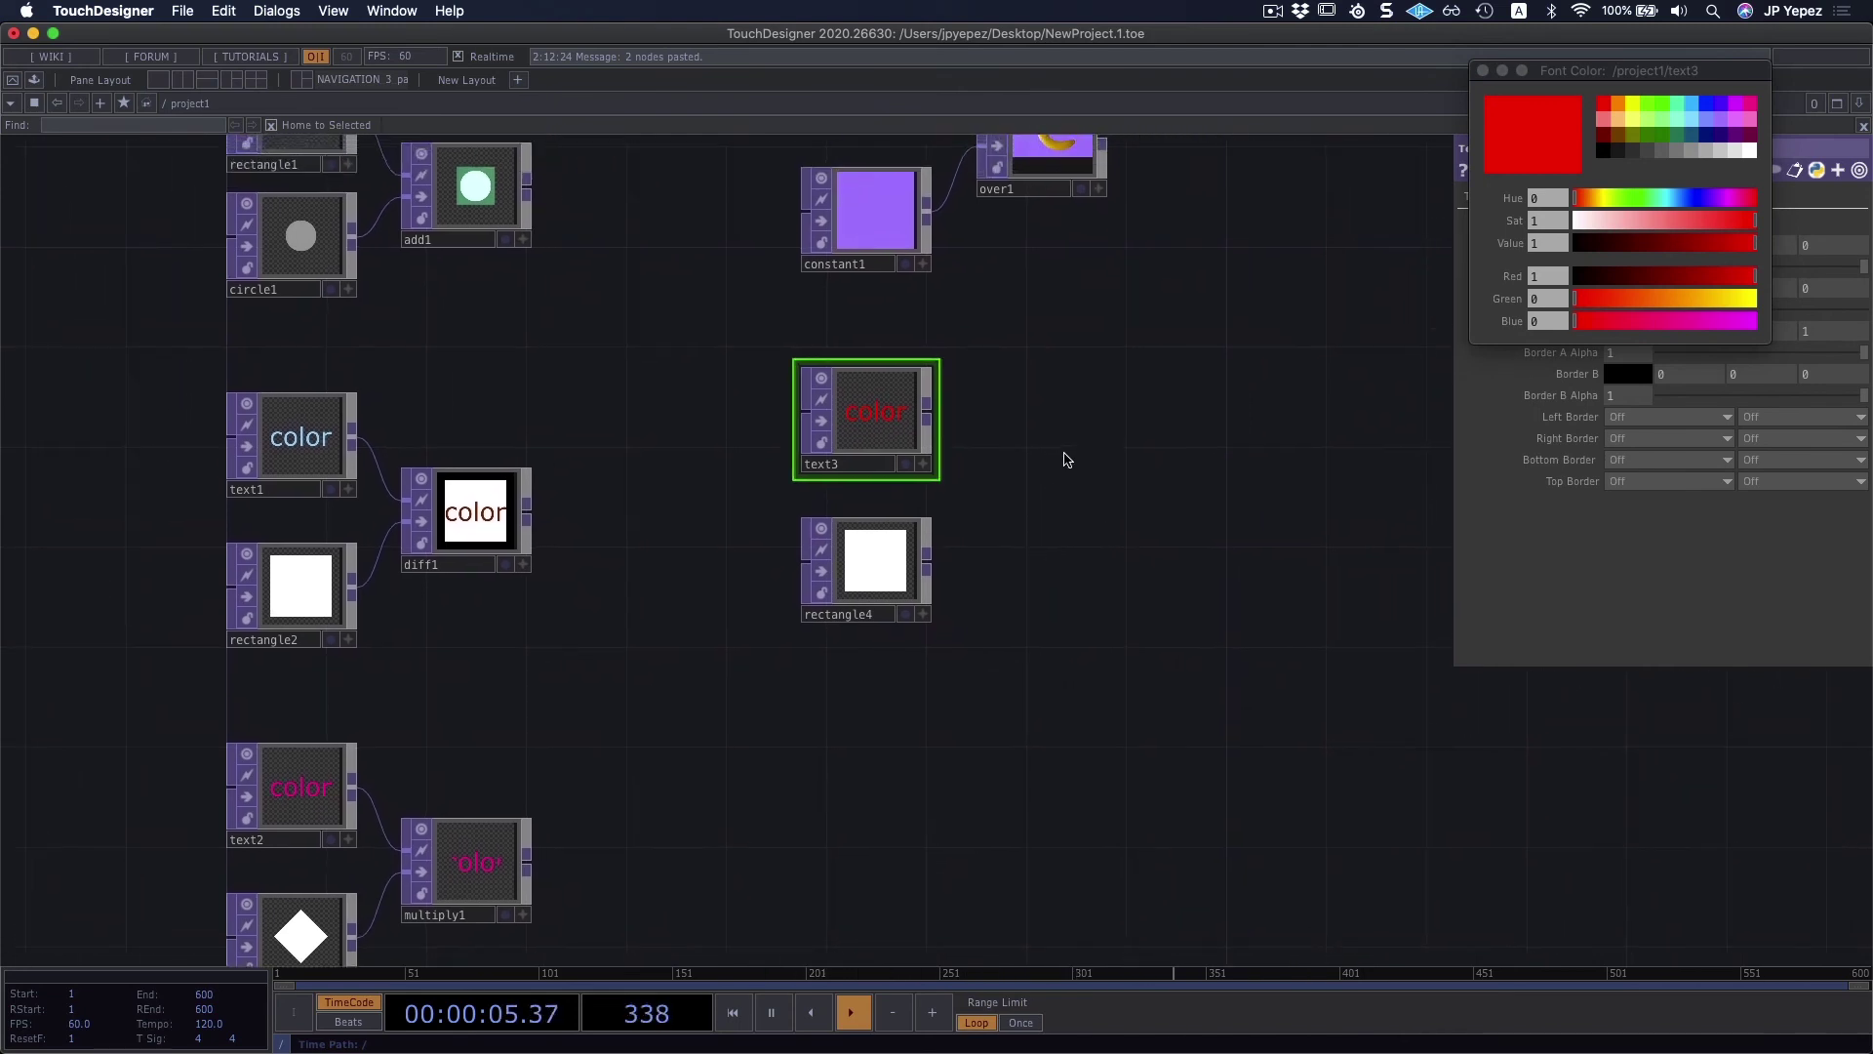
Step: Add a Subtract TOP, sub1, with rectangle4 as first input and text3 as second
key(Tab)
text(sub)
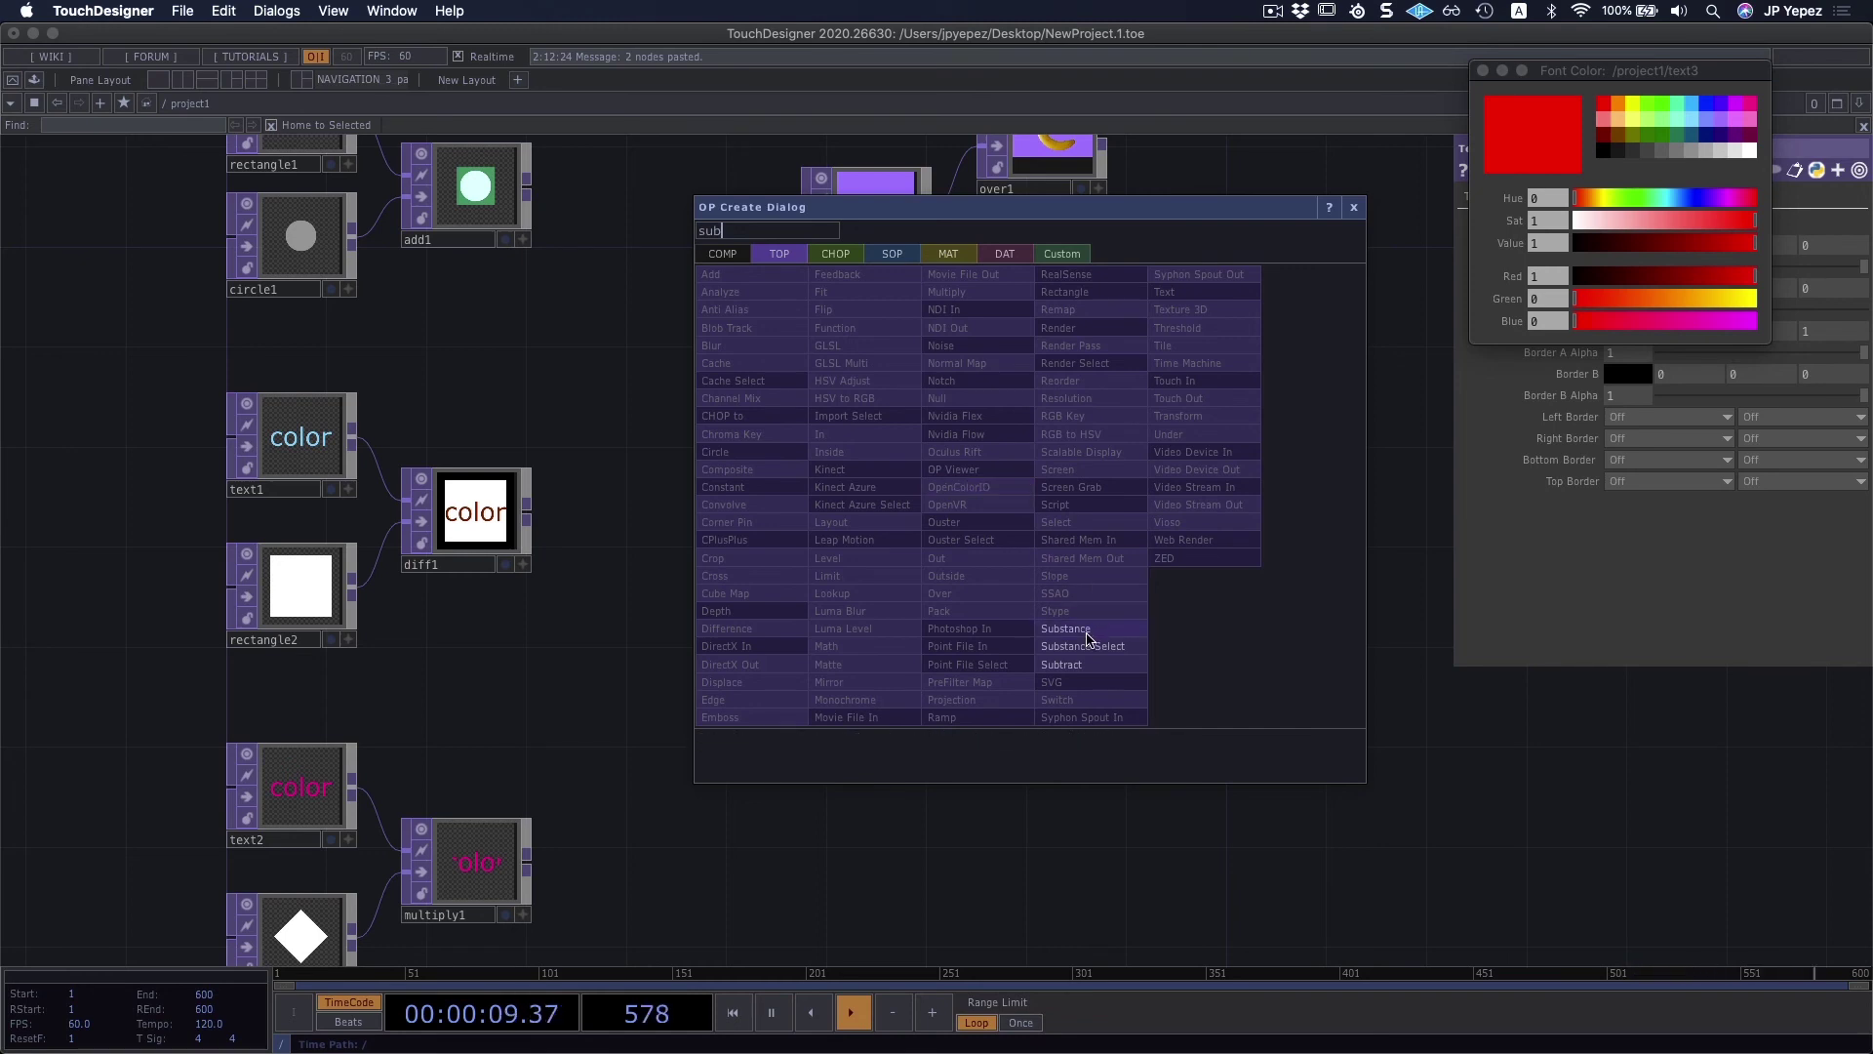
click(1090, 664)
click(1042, 434)
drag(934, 422, 1006, 449)
drag(929, 558, 1049, 493)
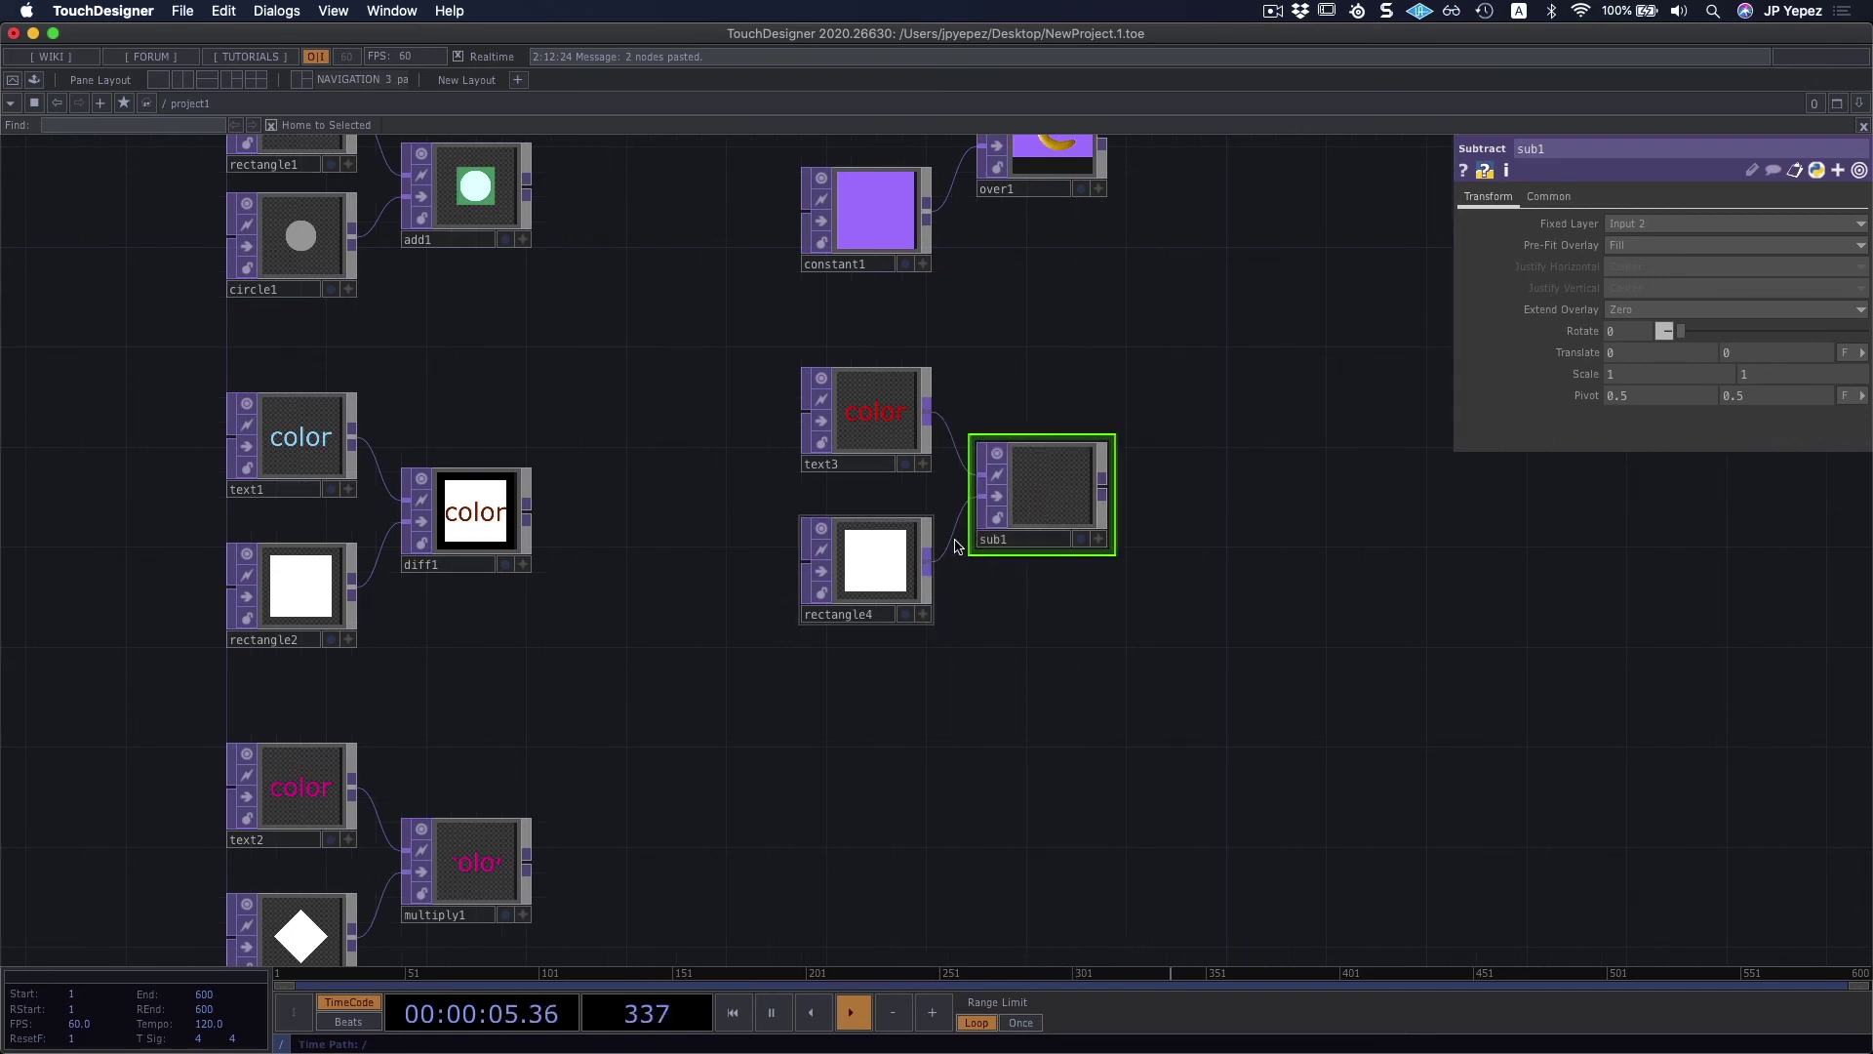
drag(934, 560, 971, 476)
drag(931, 417, 979, 498)
drag(872, 433, 947, 659)
drag(907, 566, 886, 441)
drag(957, 625, 886, 561)
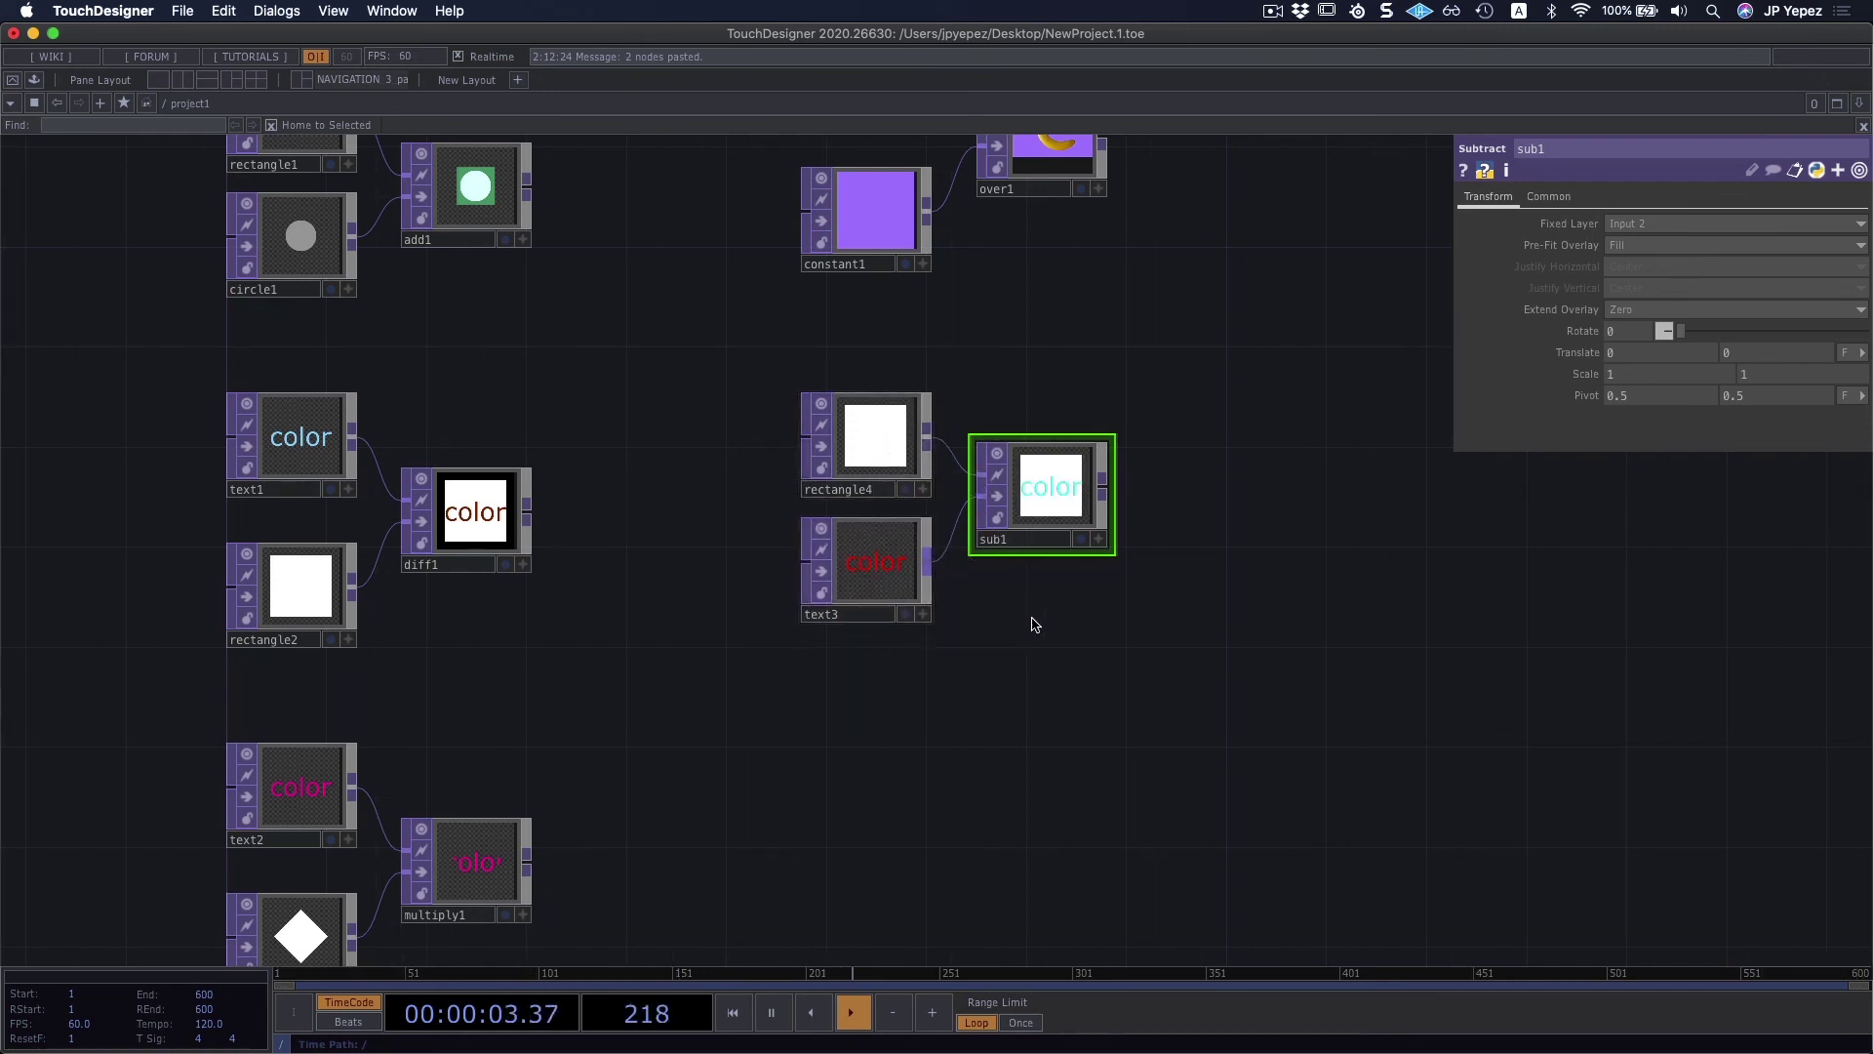
Step: Zoom and pan the network to inspect sub1's cyan text on white
scroll(1020, 576, up, 8)
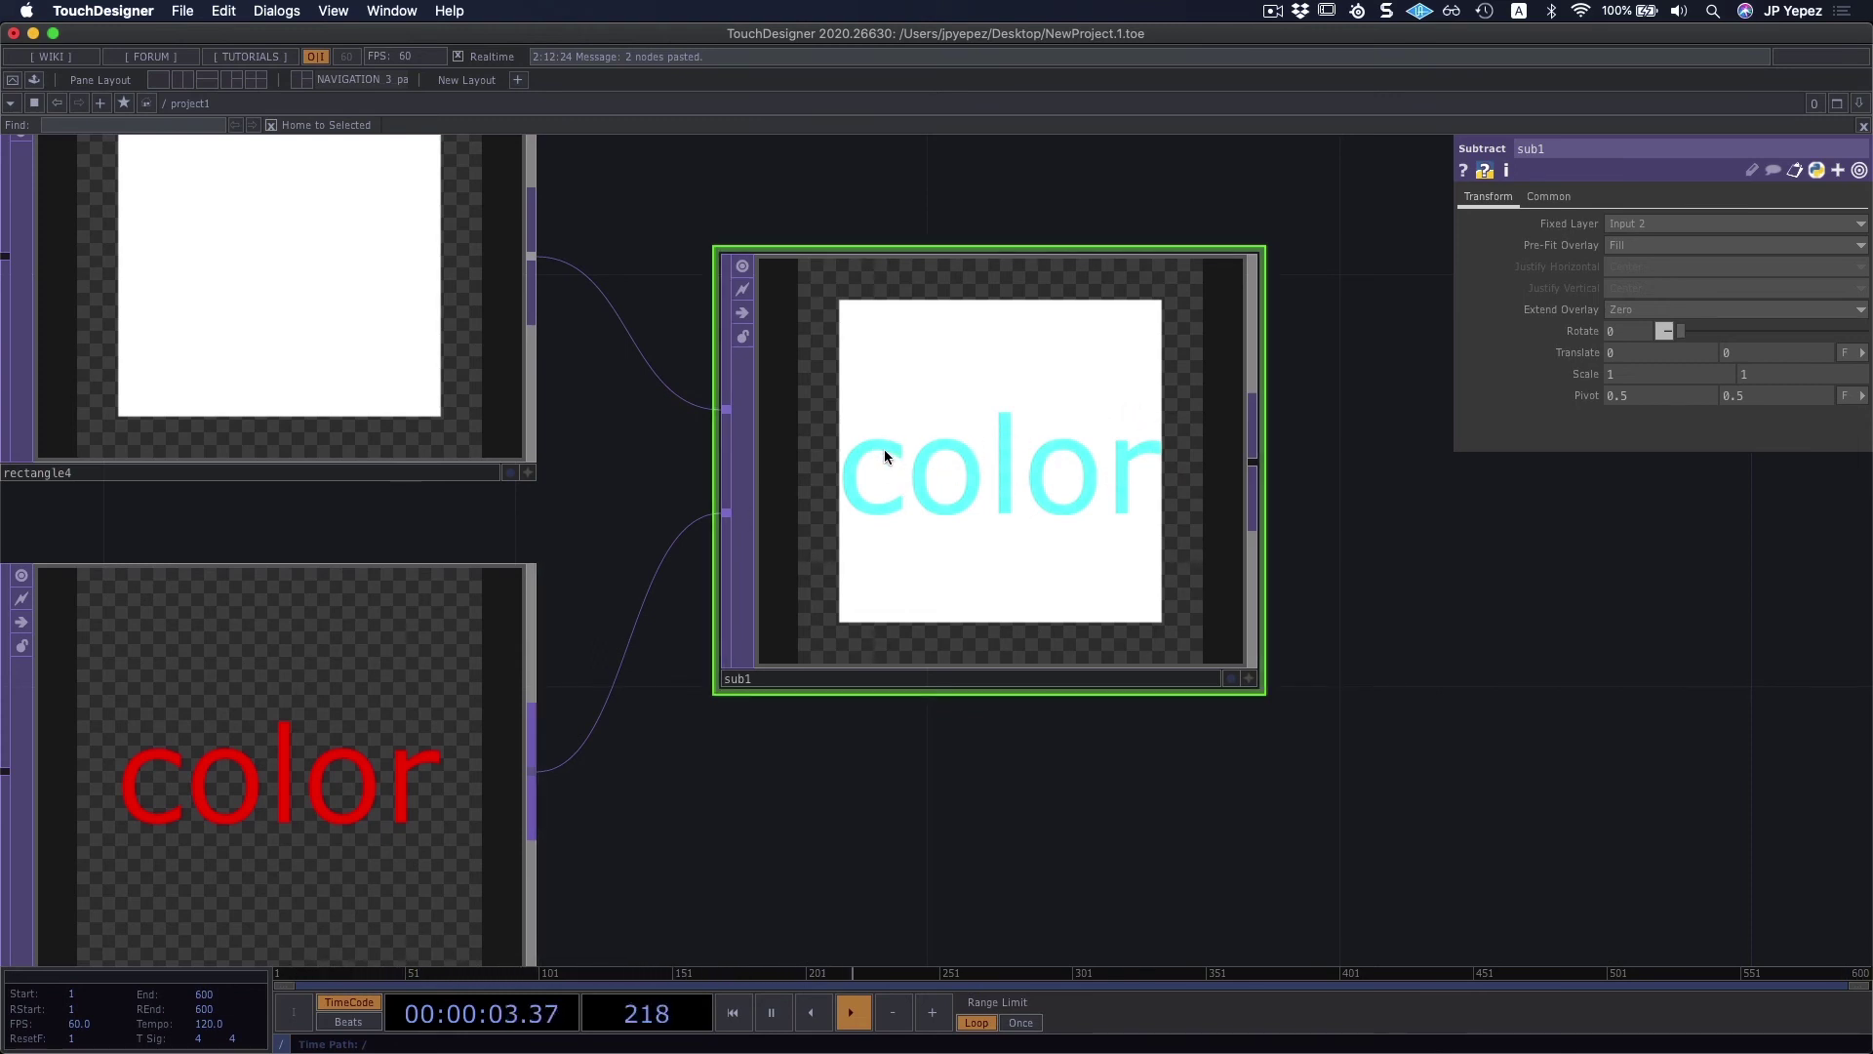
scroll(1044, 527, down, 3)
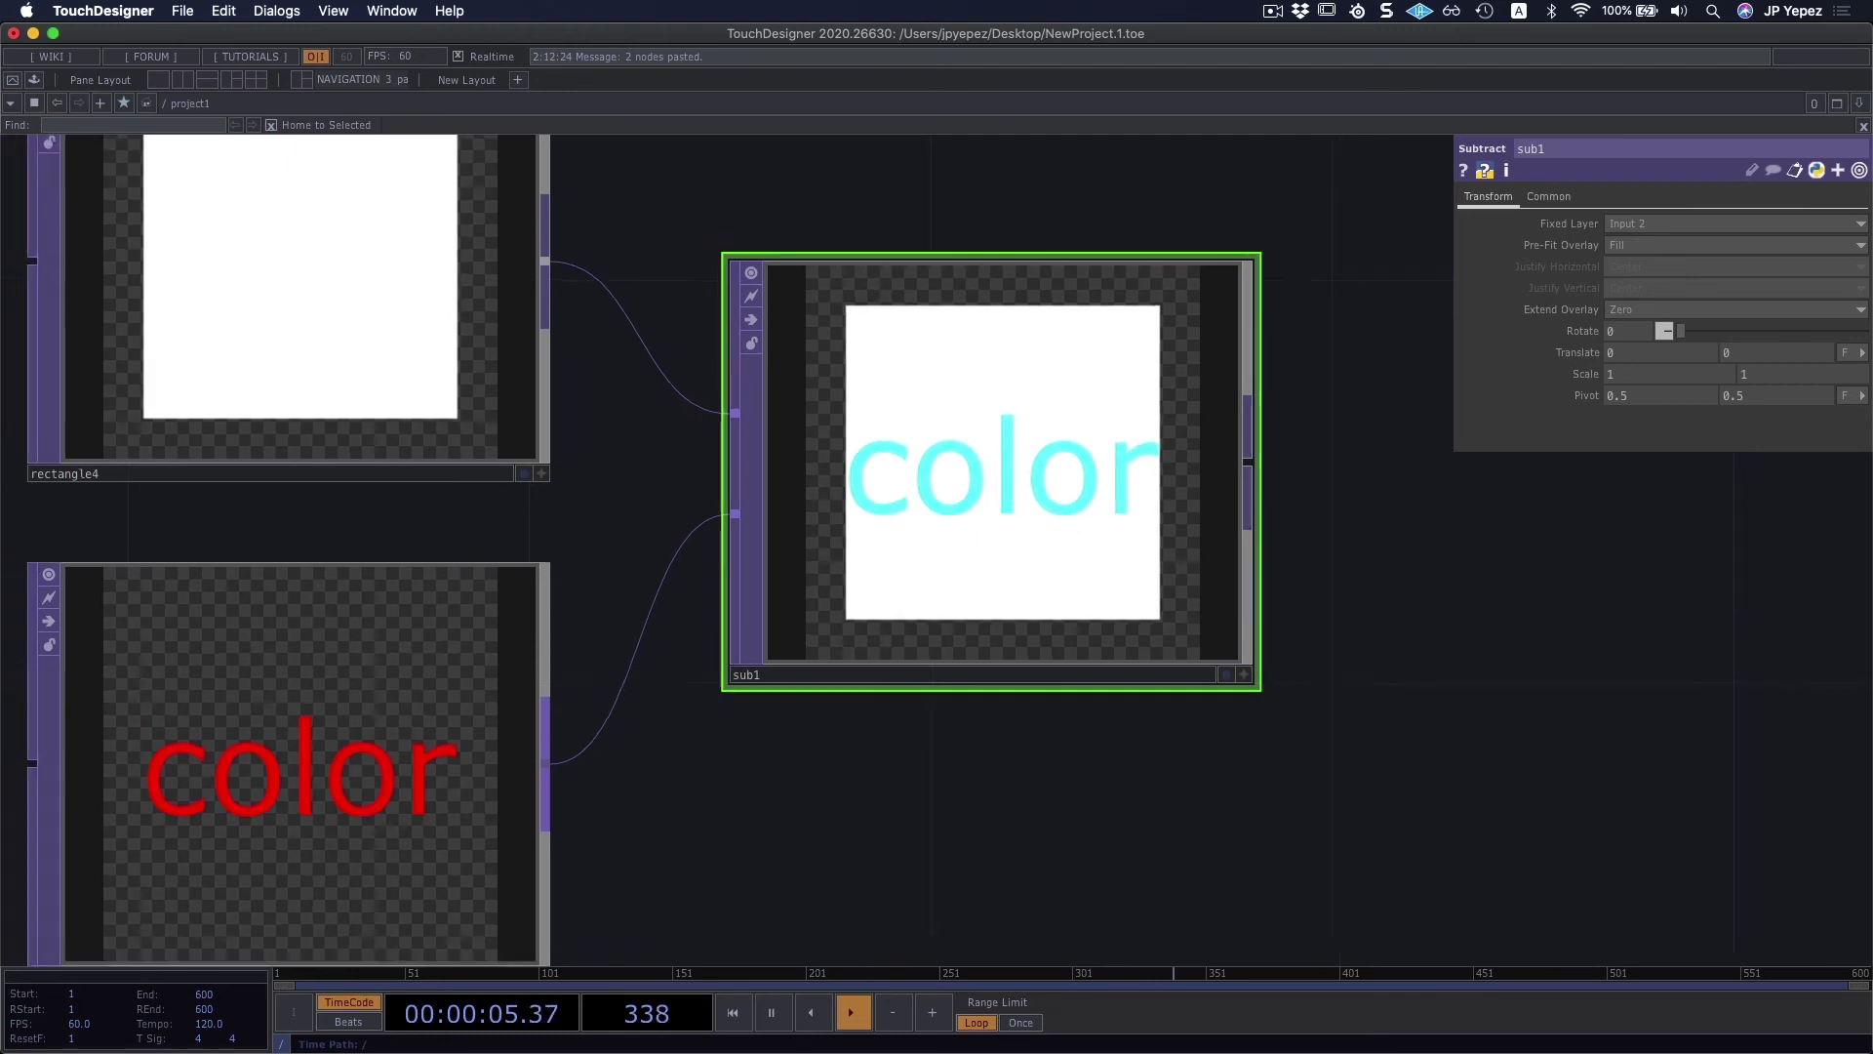
scroll(1039, 527, down, 3)
drag(900, 744, 920, 571)
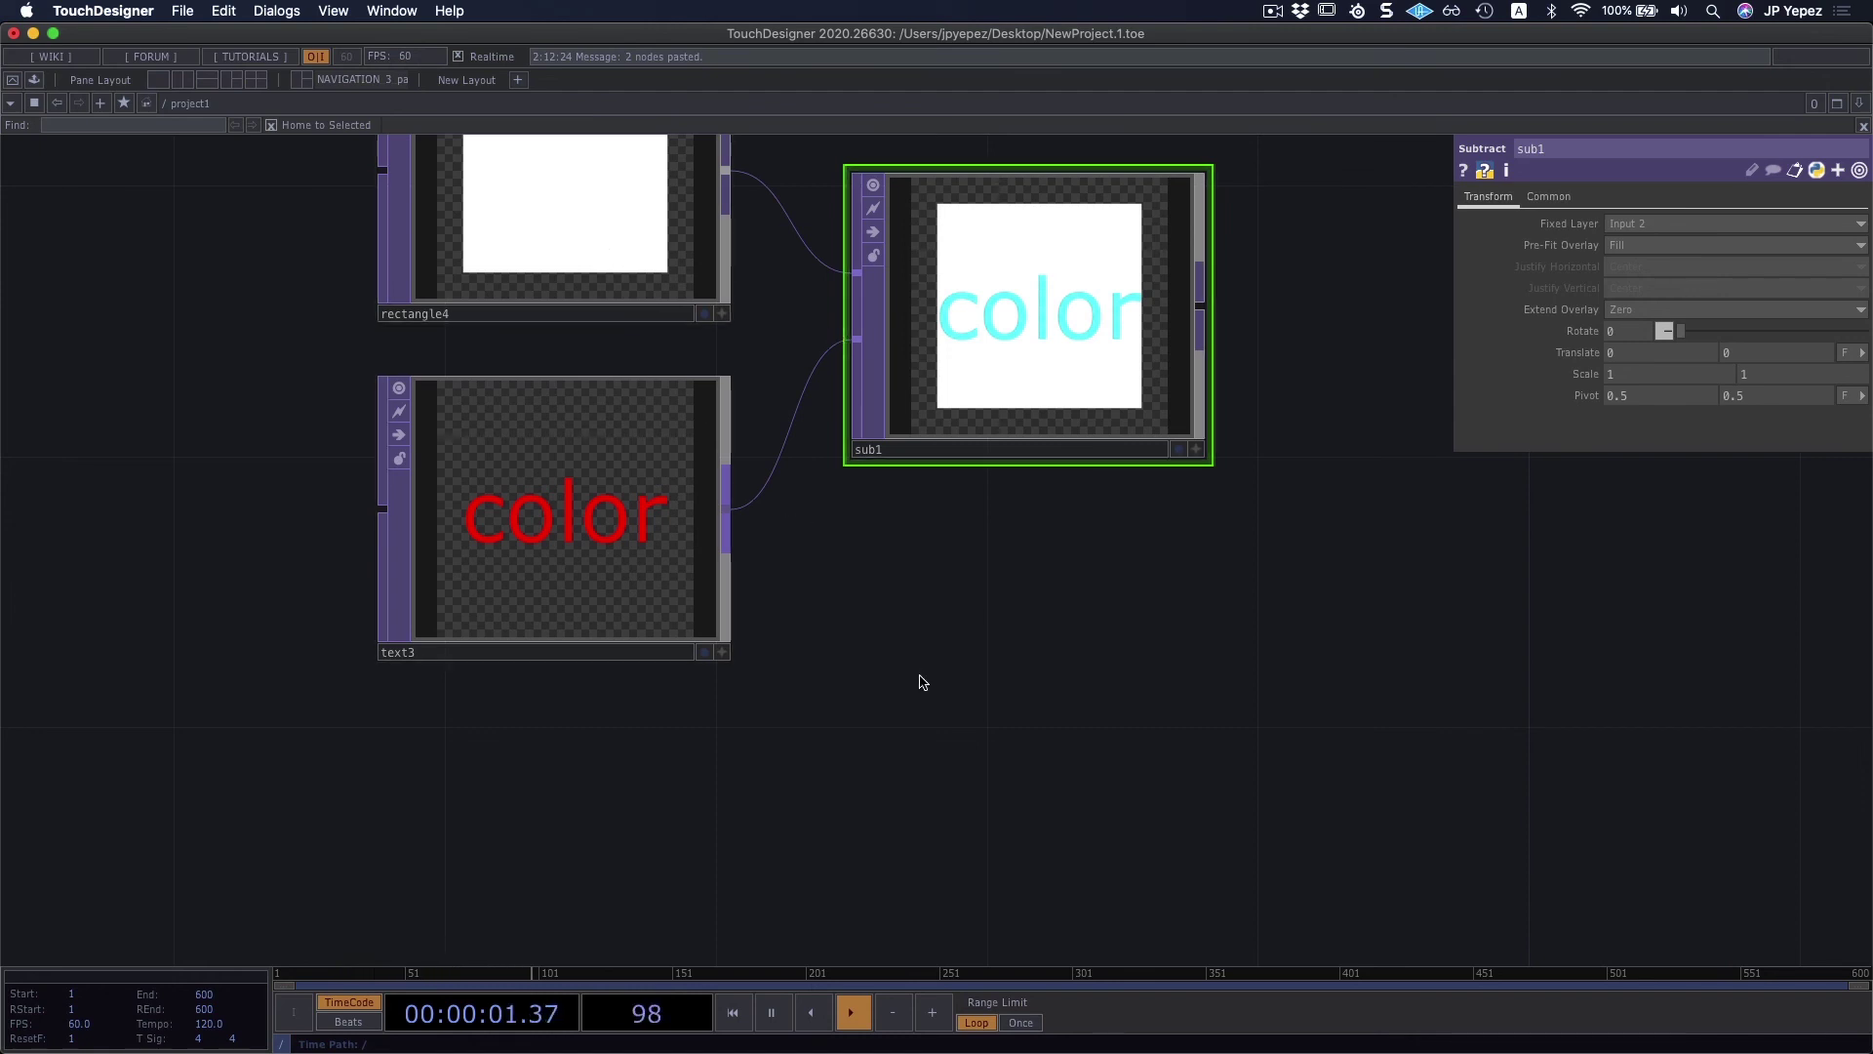
scroll(917, 656, down, 5)
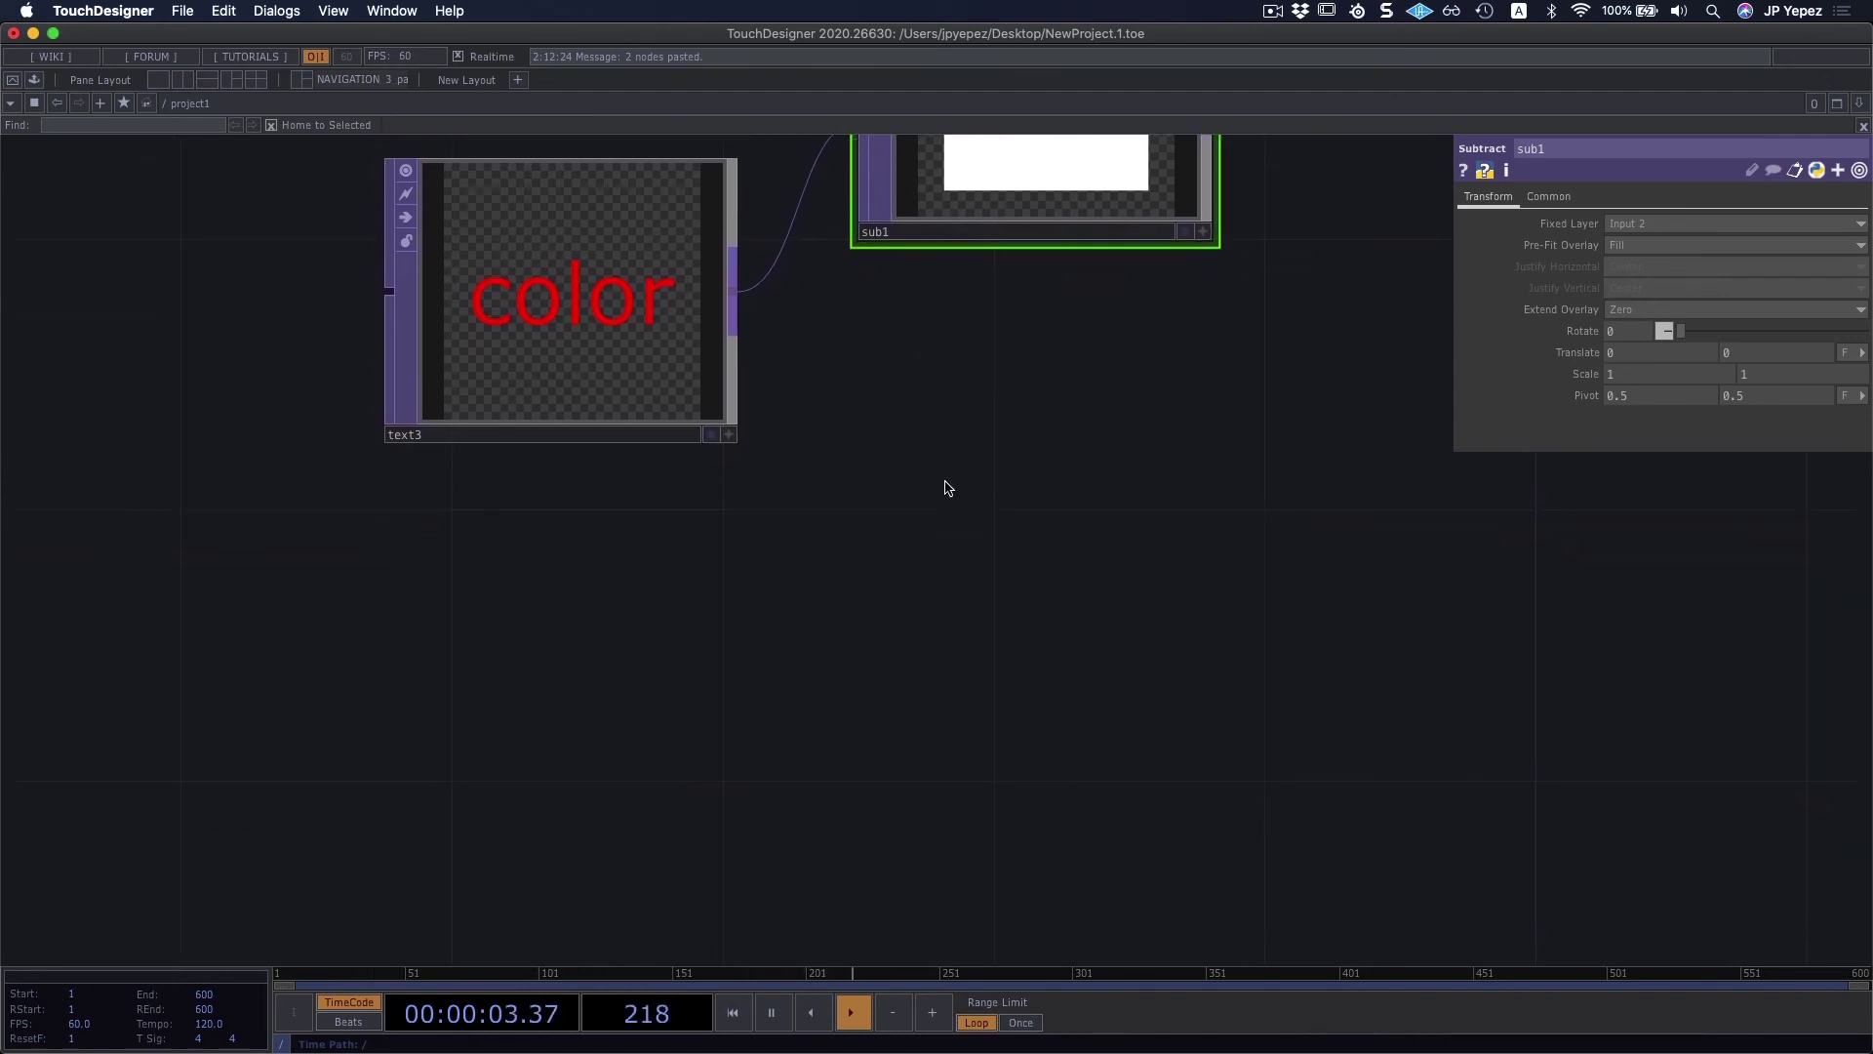
scroll(969, 531, down, 6)
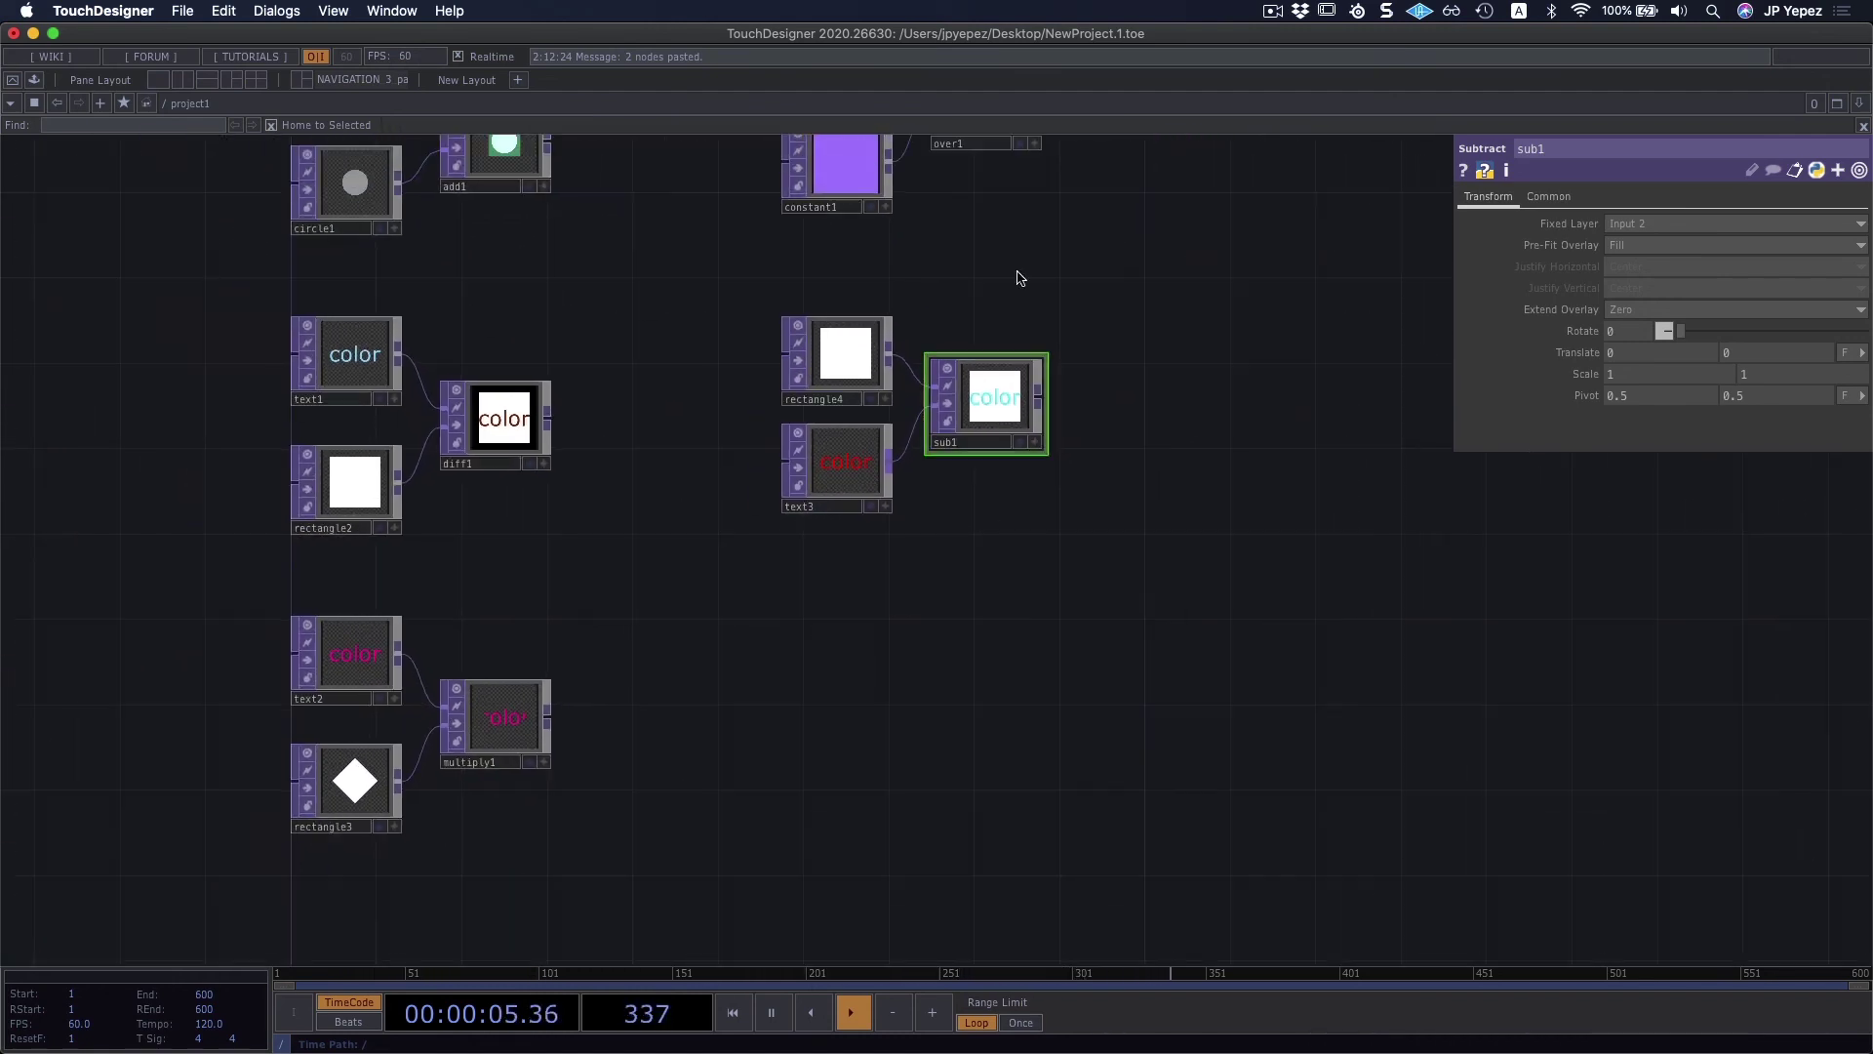
scroll(730, 345, up, 4)
scroll(1226, 536, down, 7)
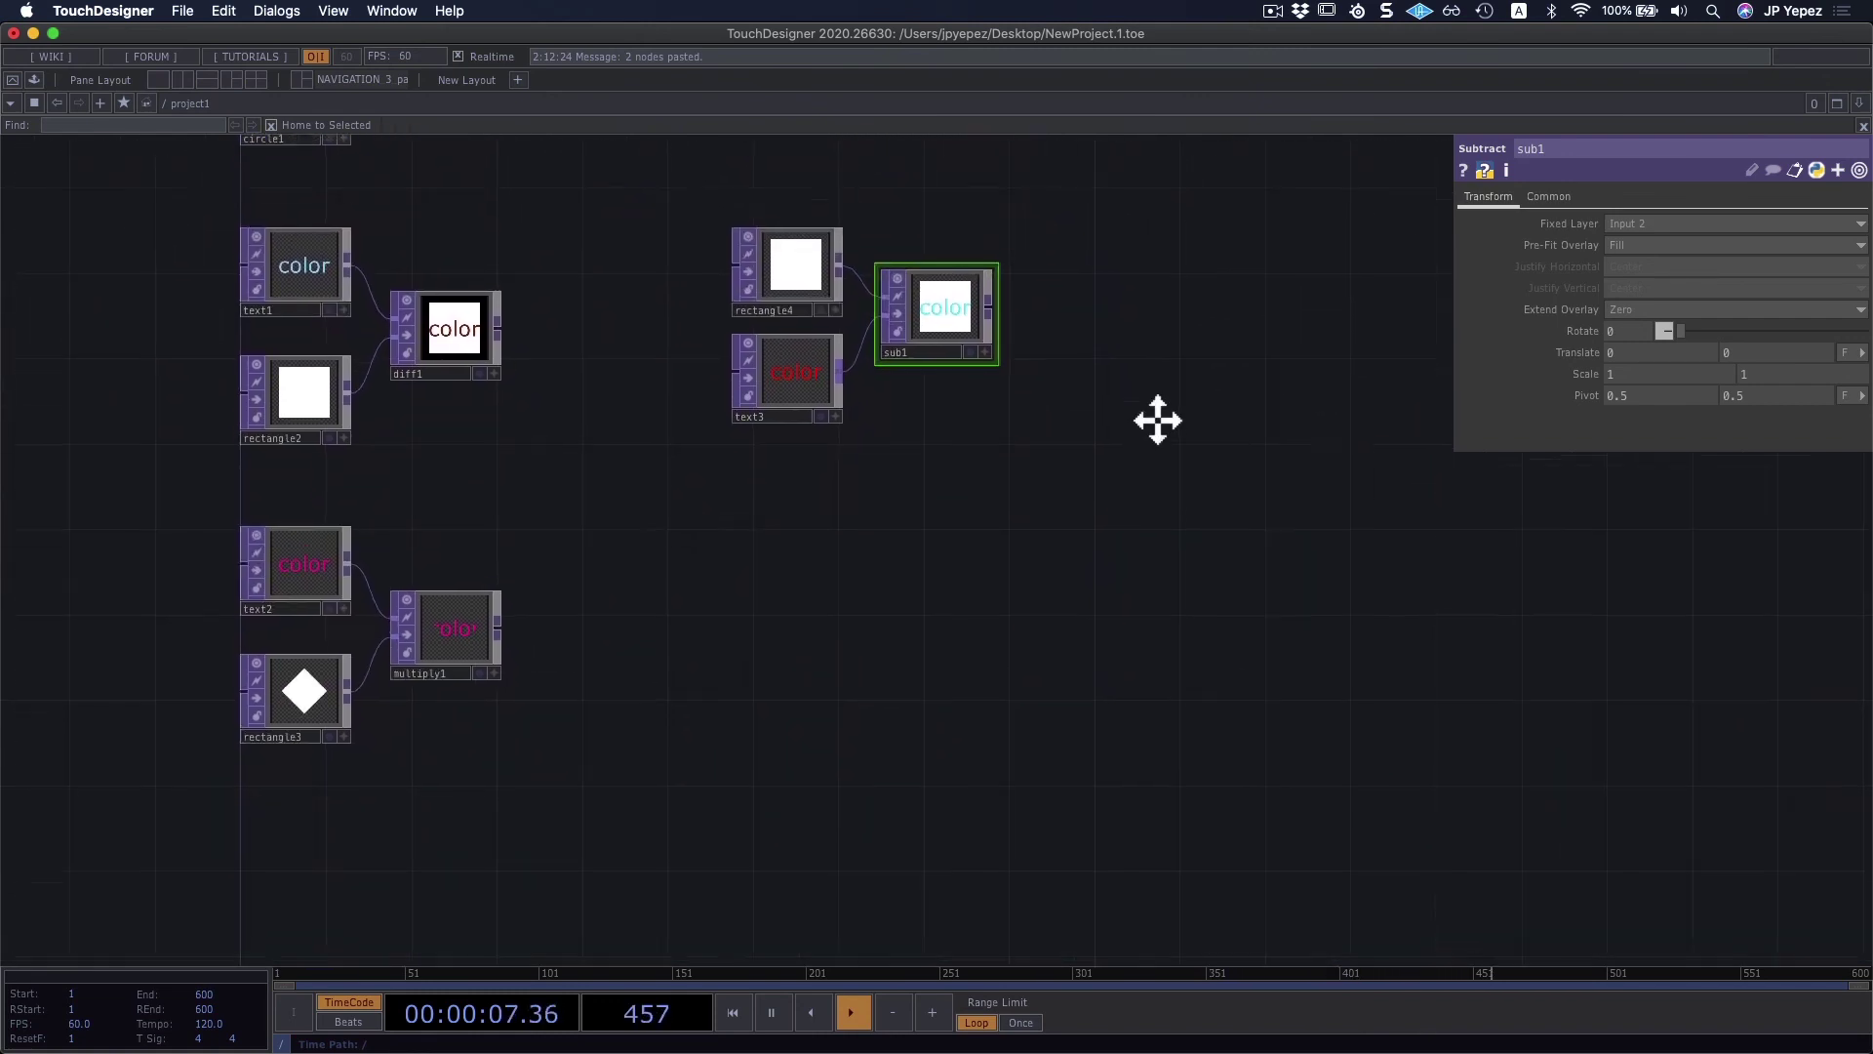
Step: Add a moviefilein2 Movie File In TOP and load Smiley.tif into it
key(Tab)
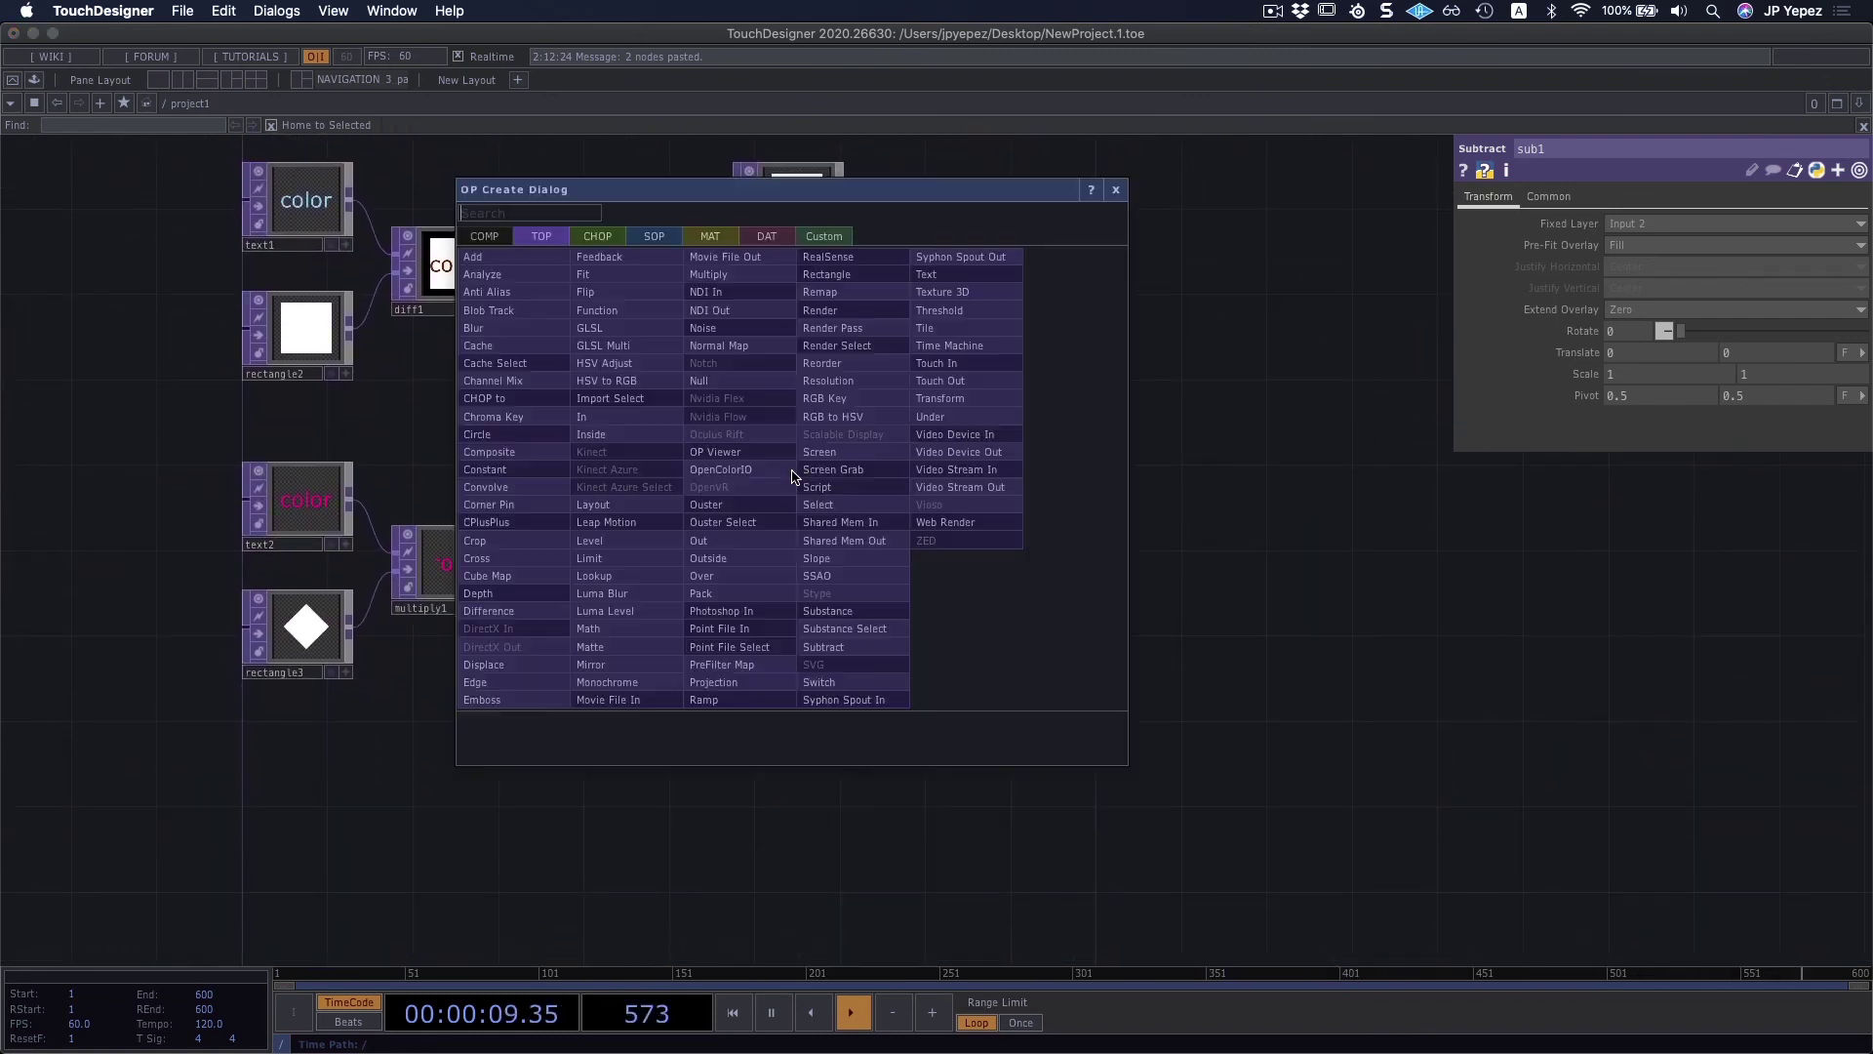
text(mov)
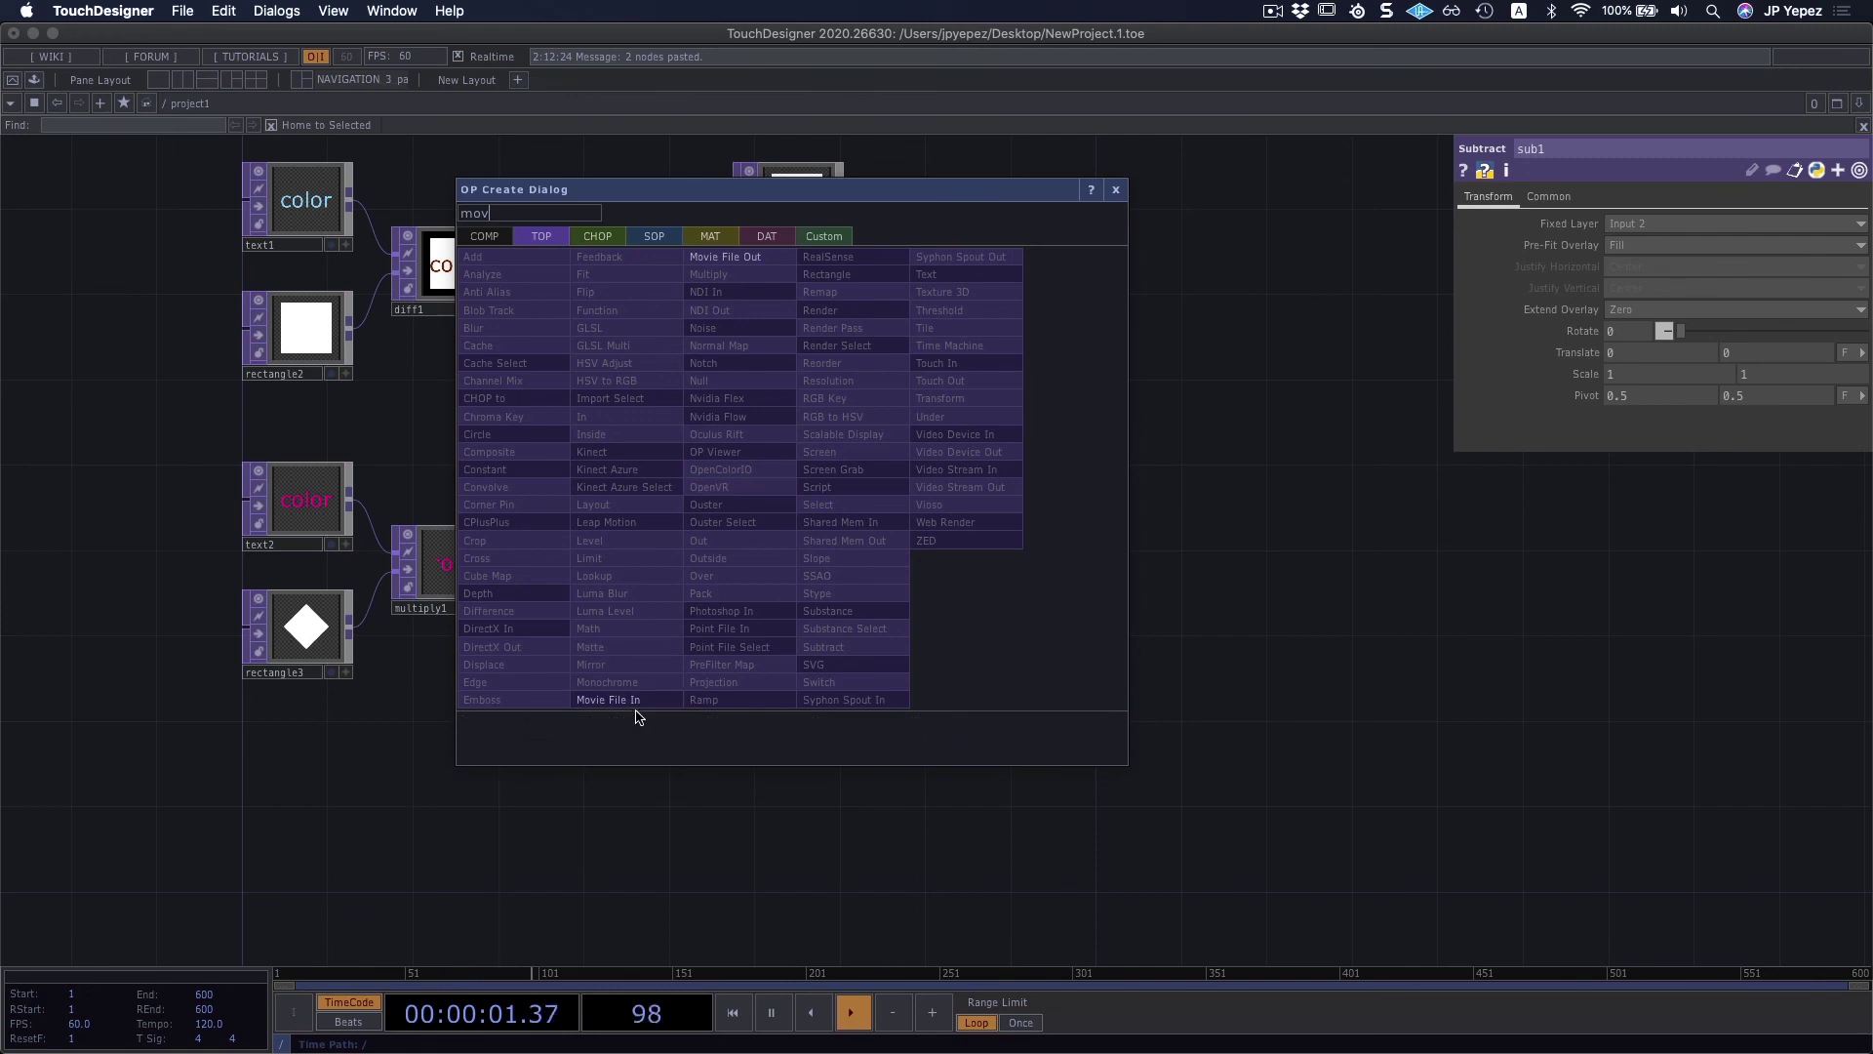
click(615, 700)
click(807, 517)
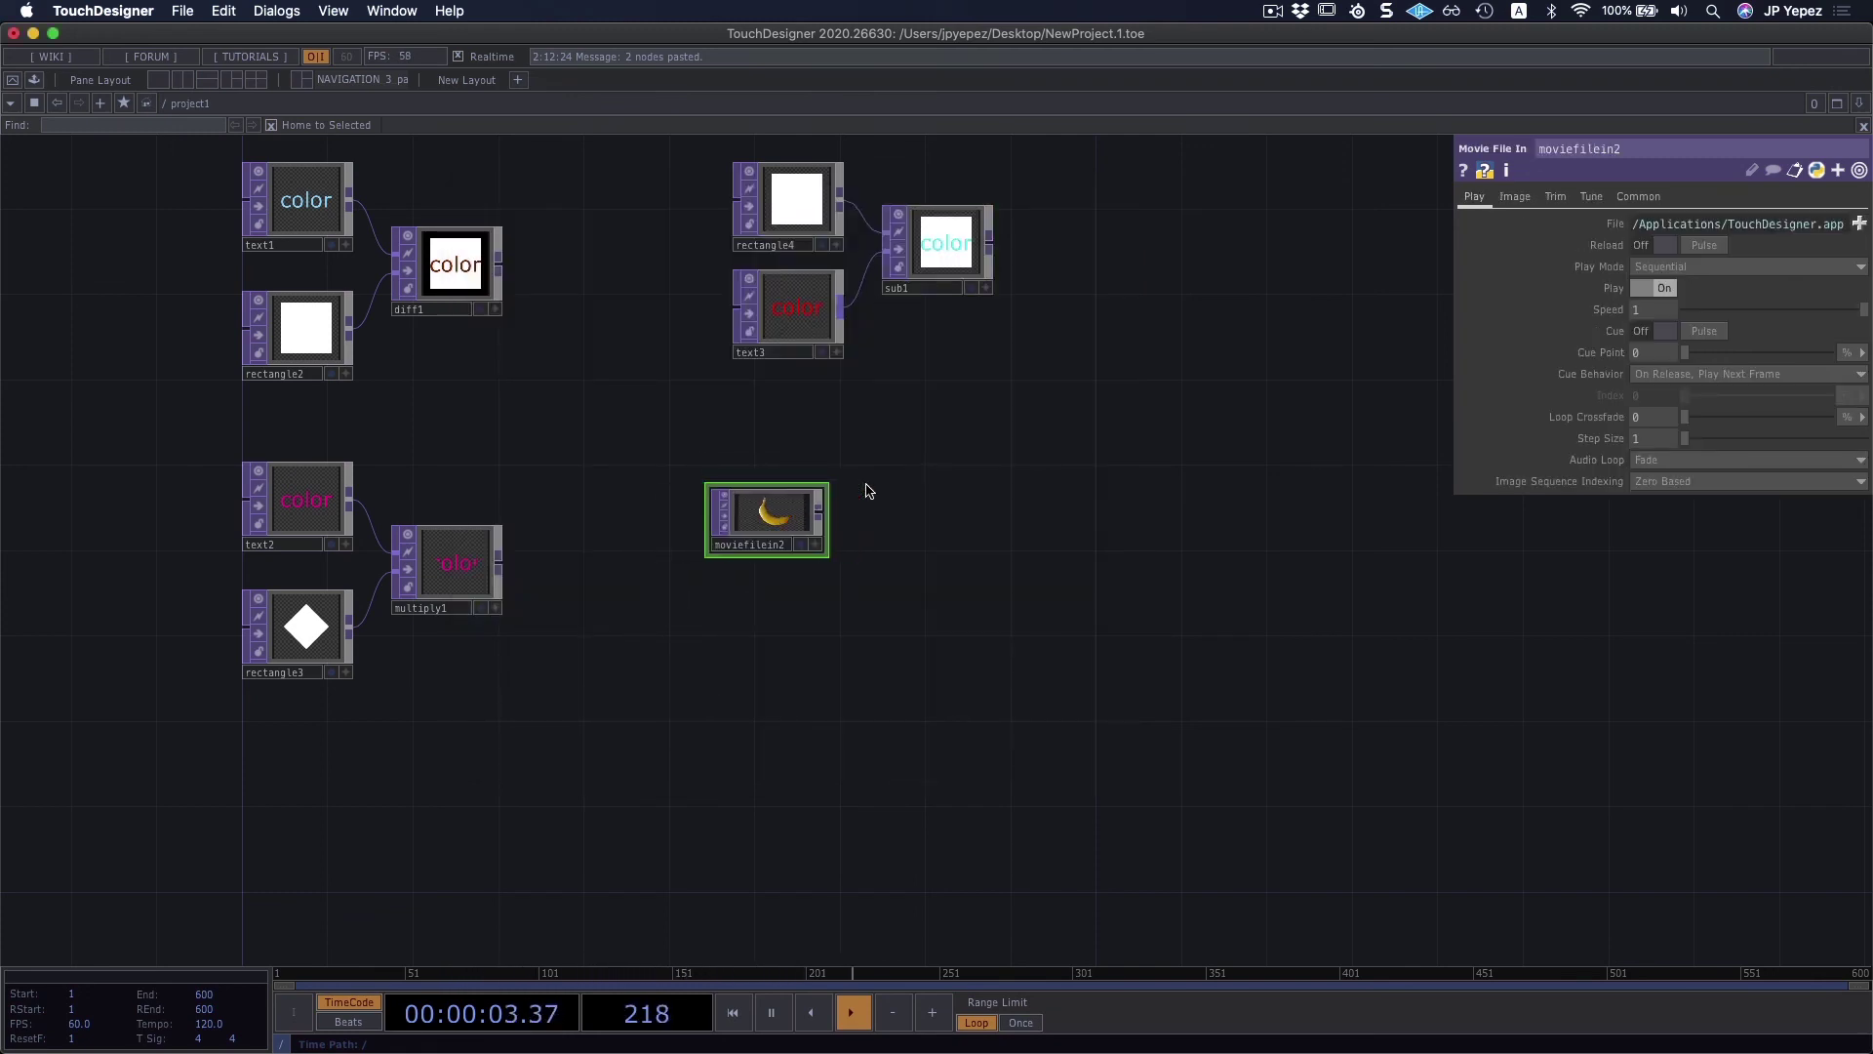
click(1860, 224)
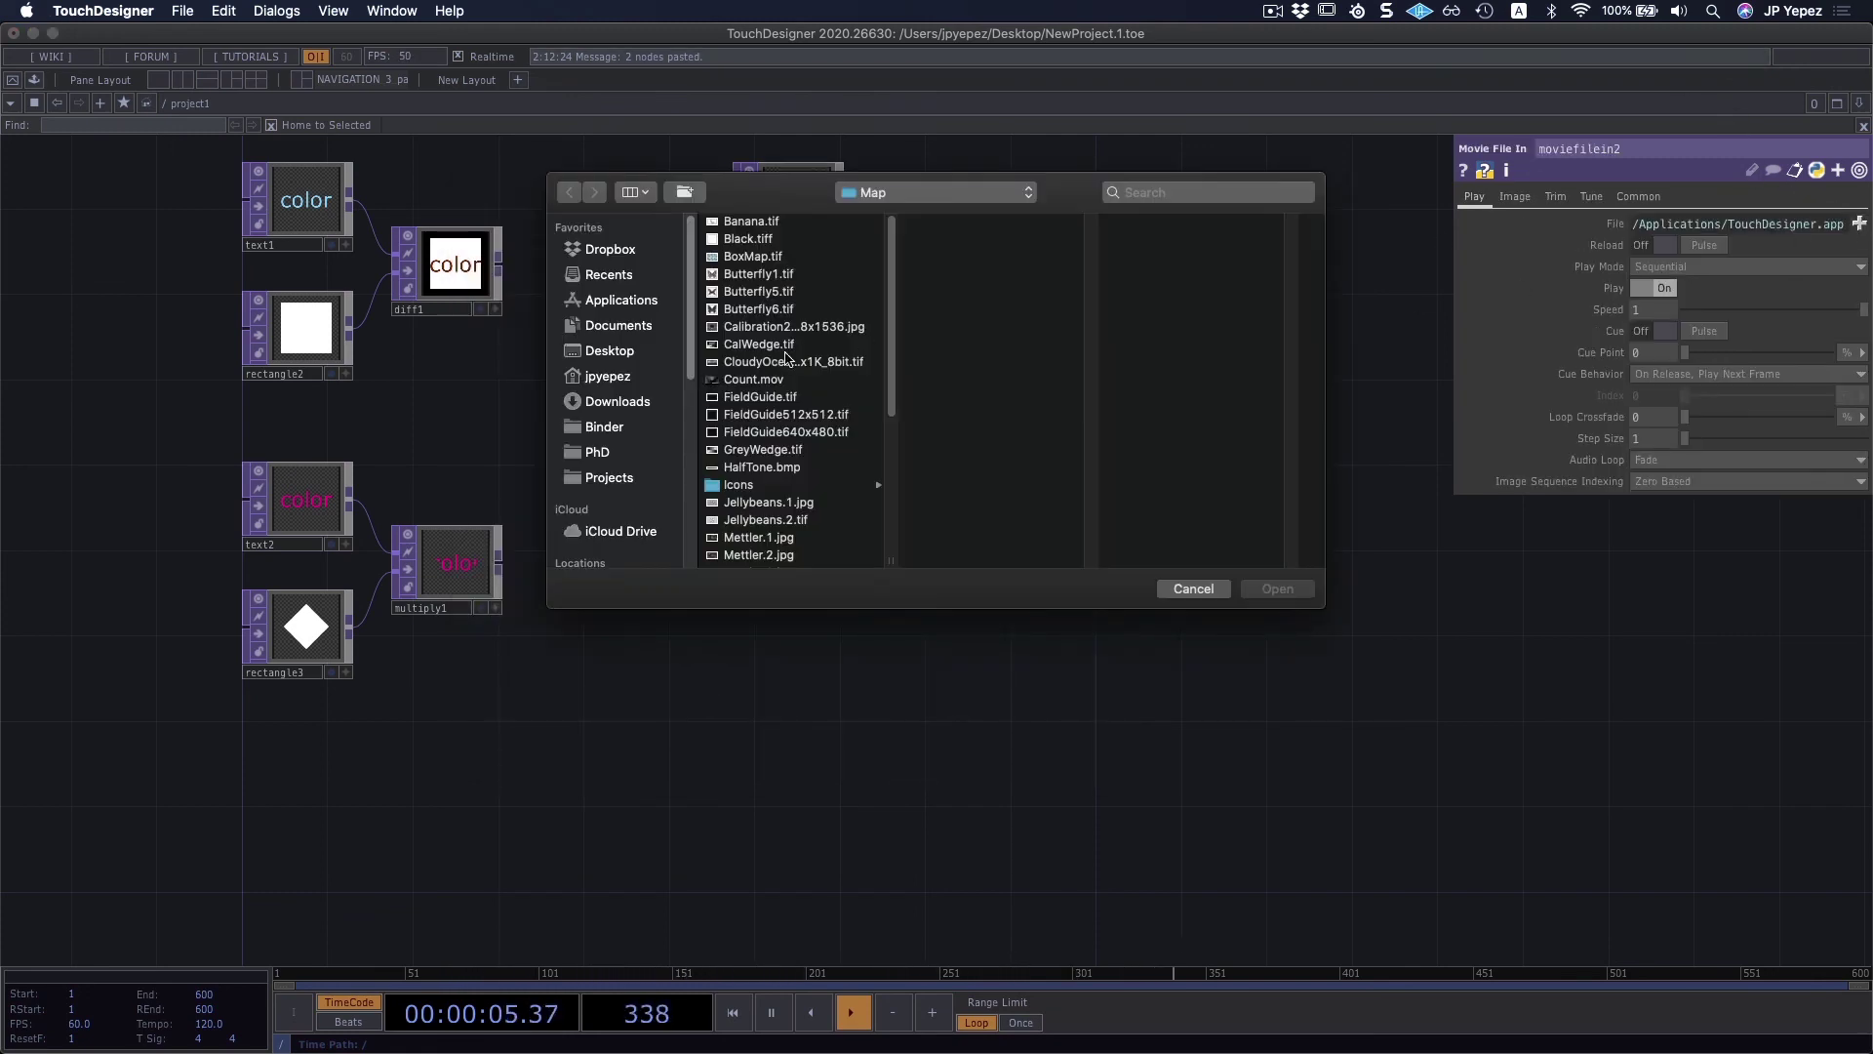
scroll(793, 402, down, 5)
scroll(788, 505, up, 4)
scroll(783, 493, down, 4)
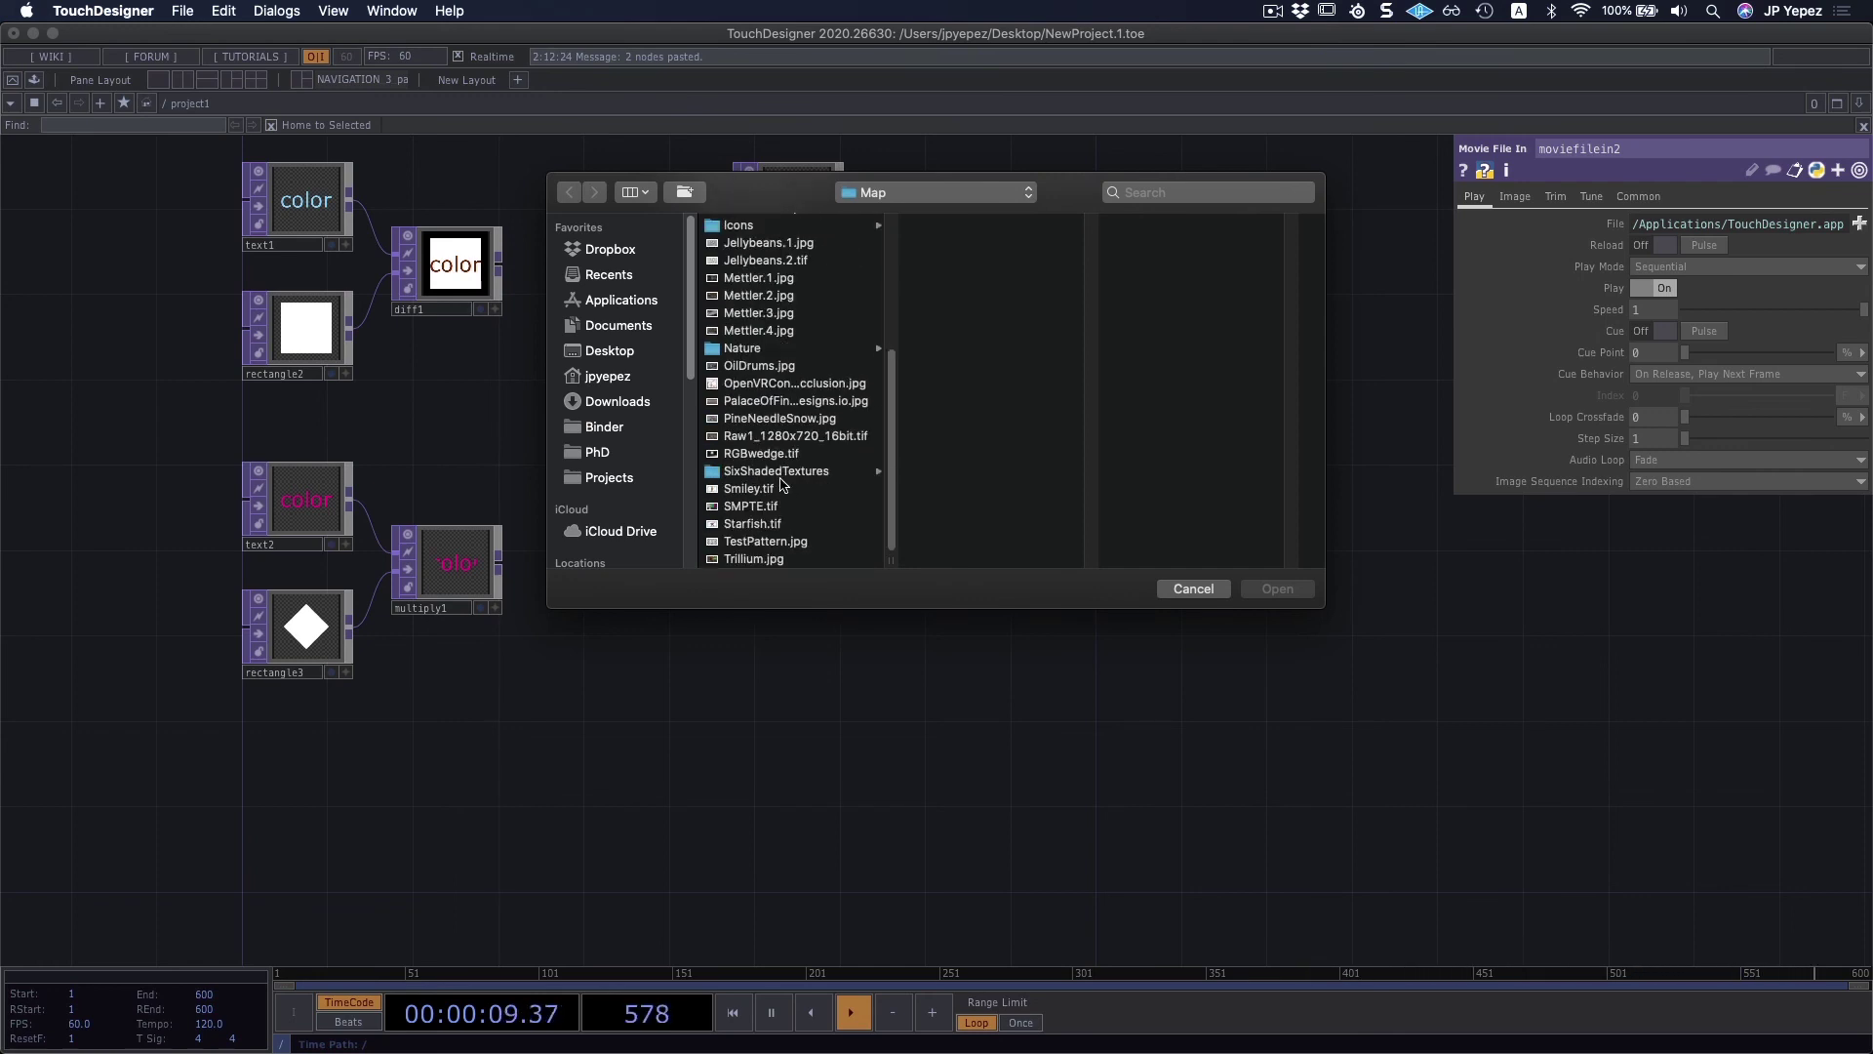
click(776, 527)
click(768, 490)
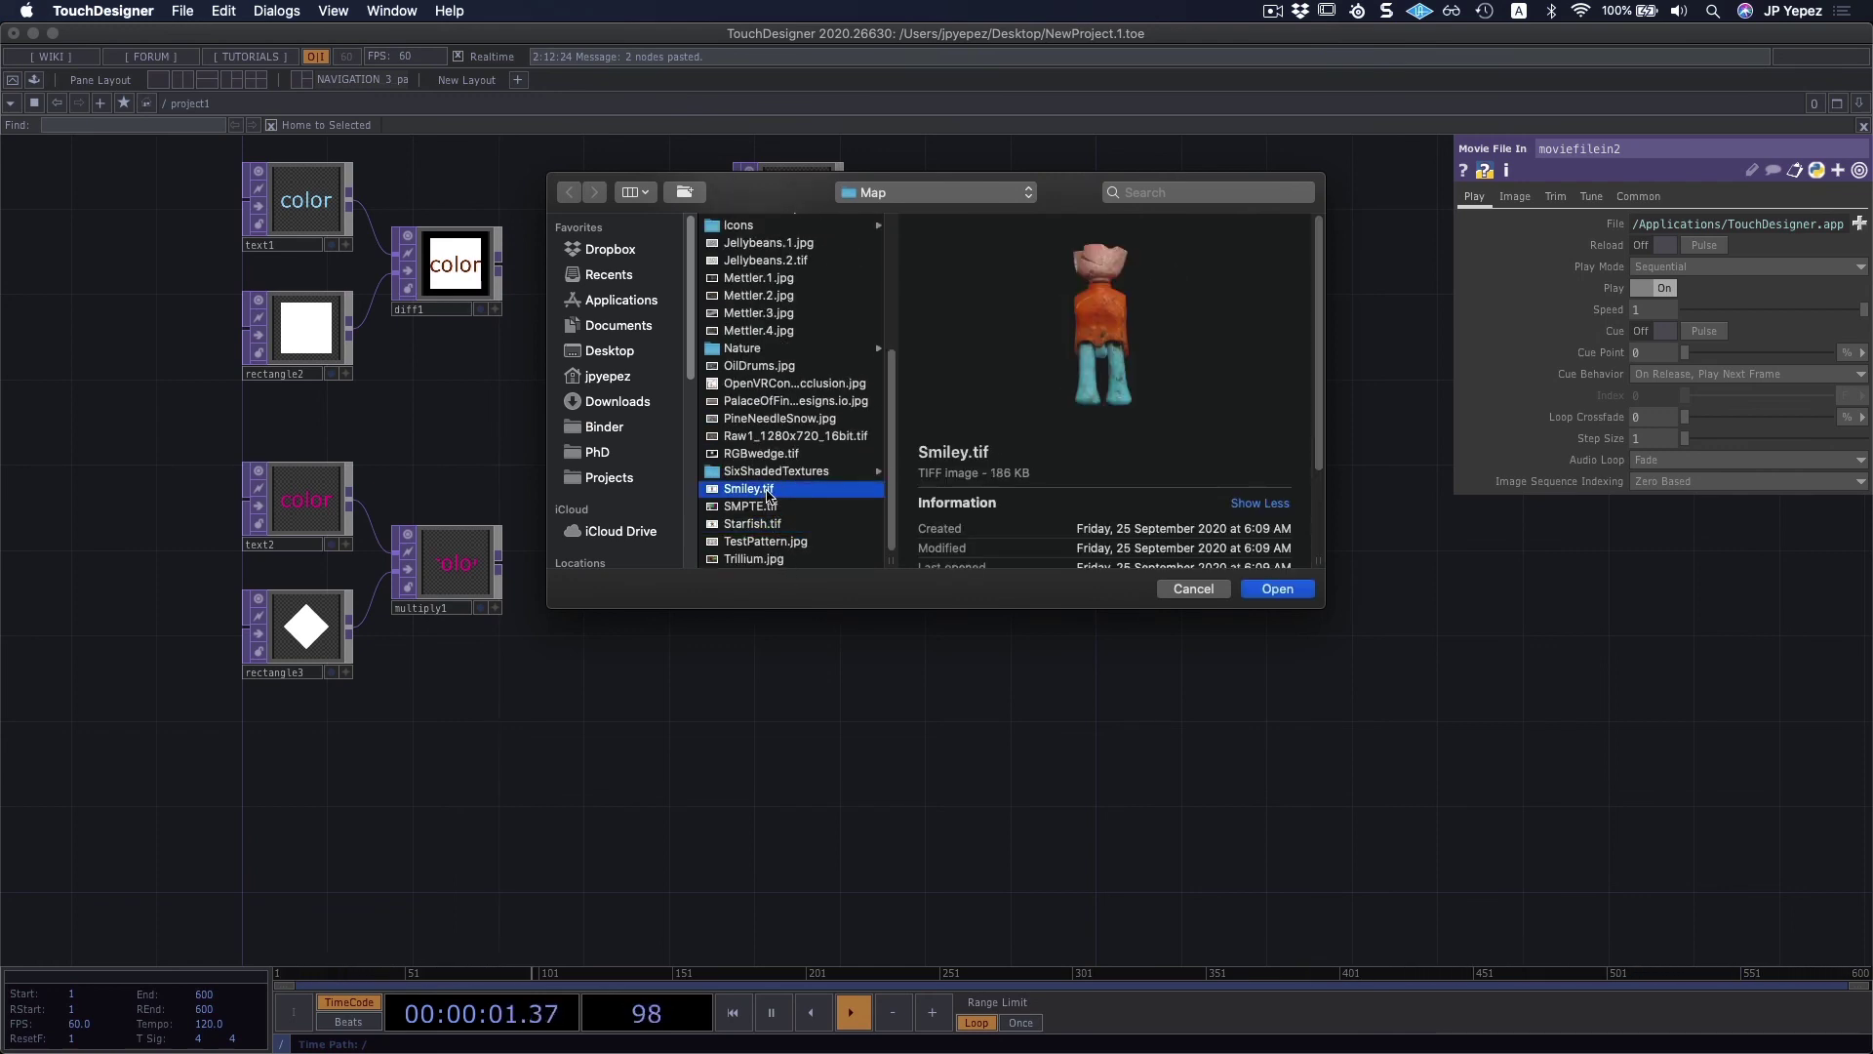
click(1278, 588)
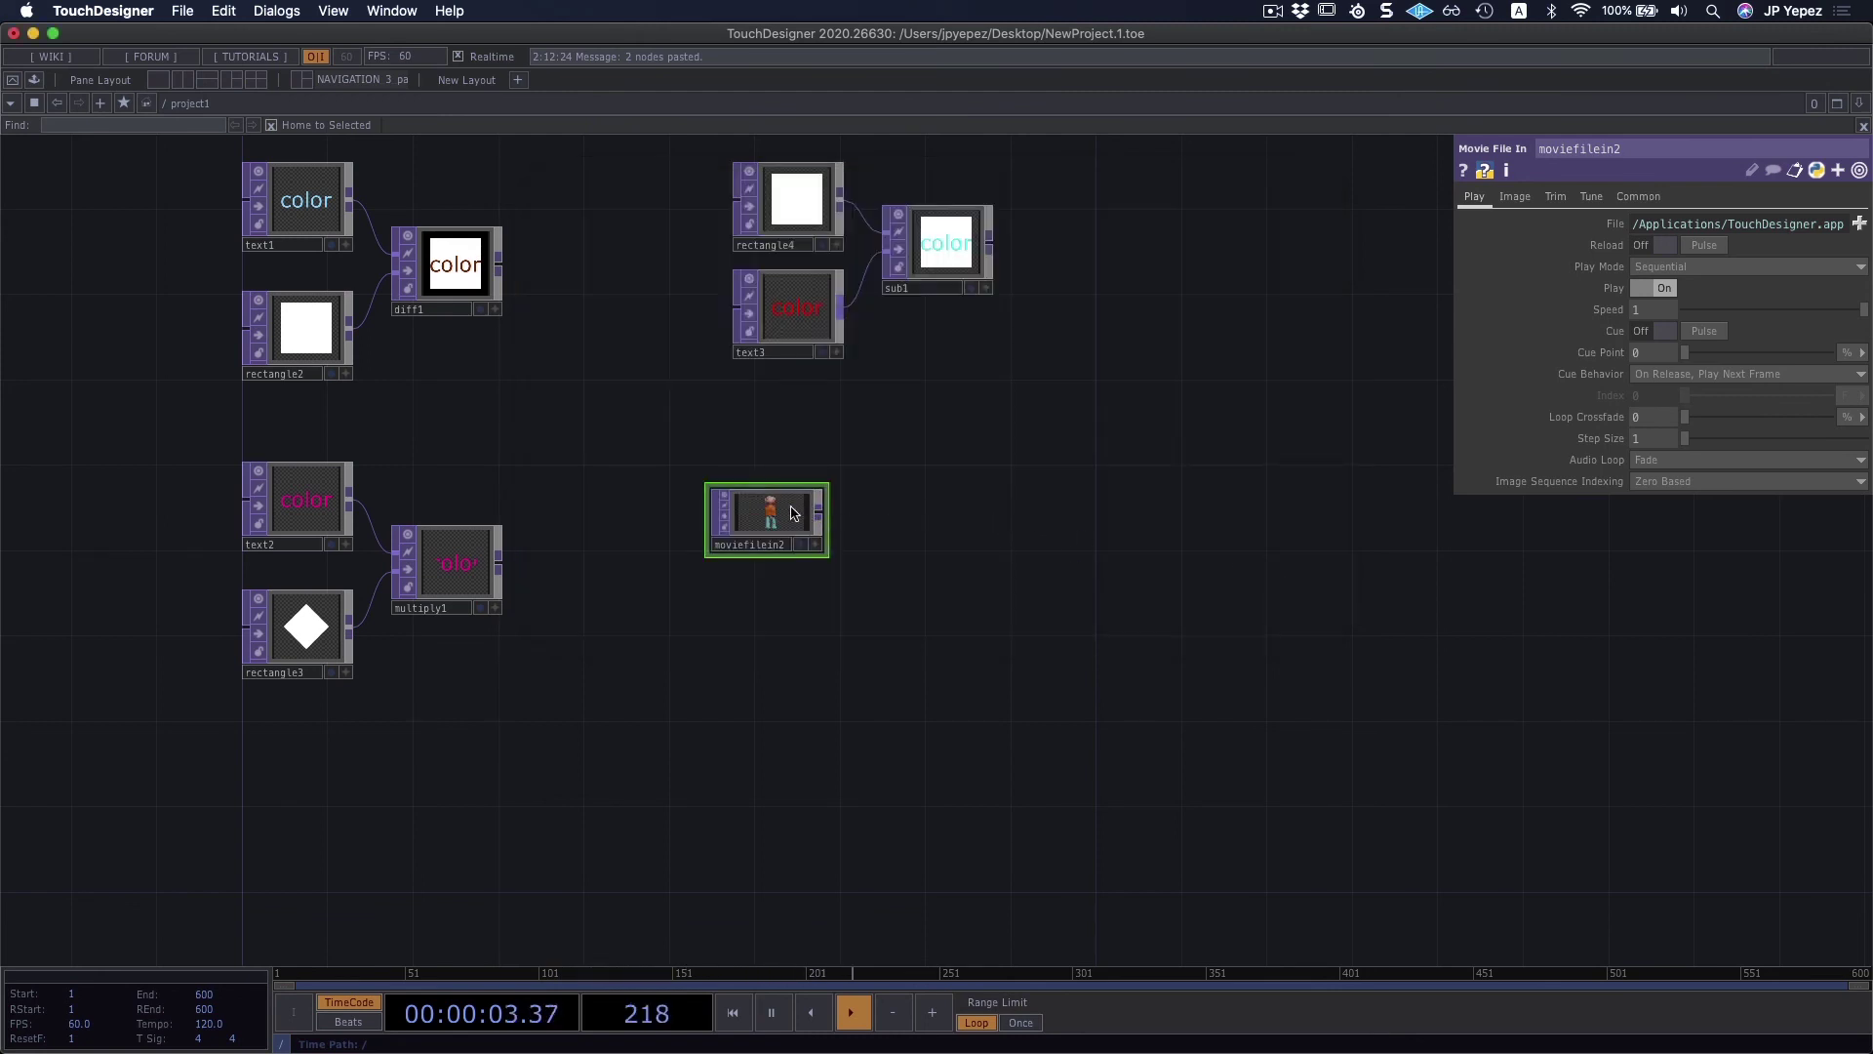
scroll(803, 516, up, 5)
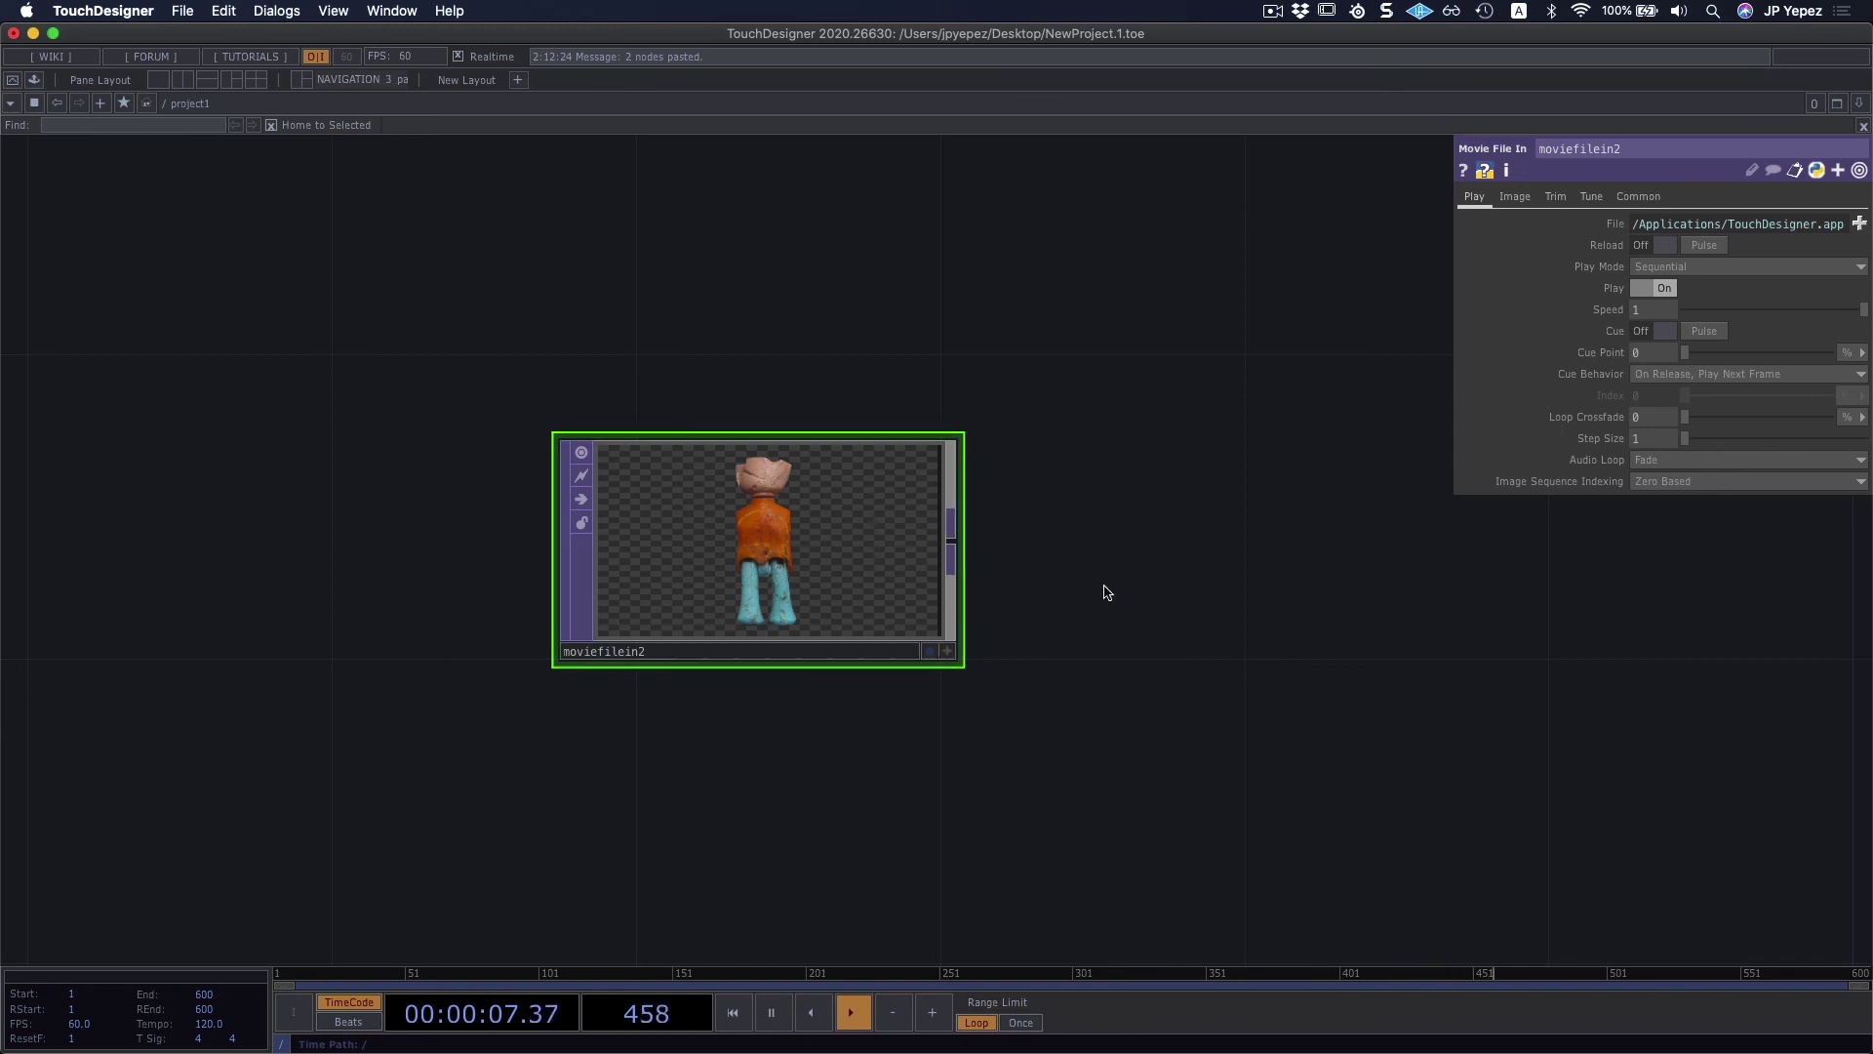
scroll(1073, 576, down, 3)
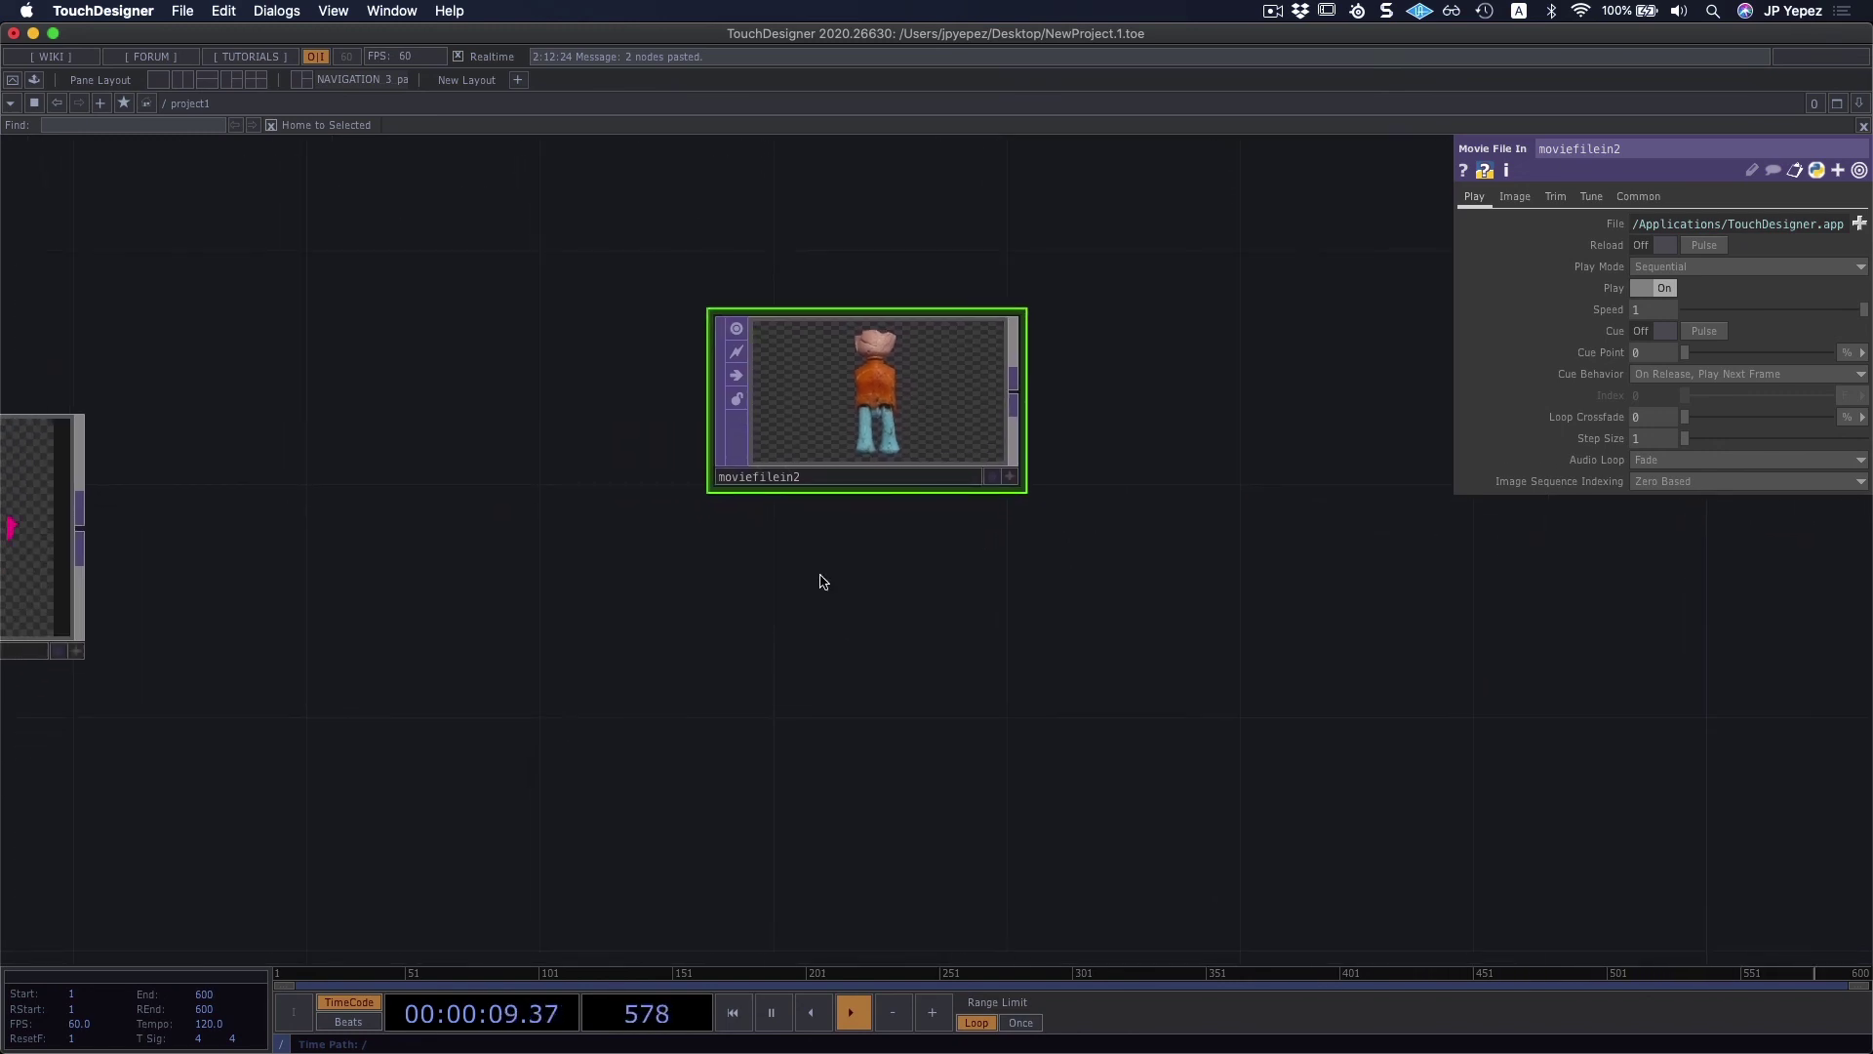
Step: Paste a copy as moviefilein3 and load the CloudyOcean file into it
key(super+v)
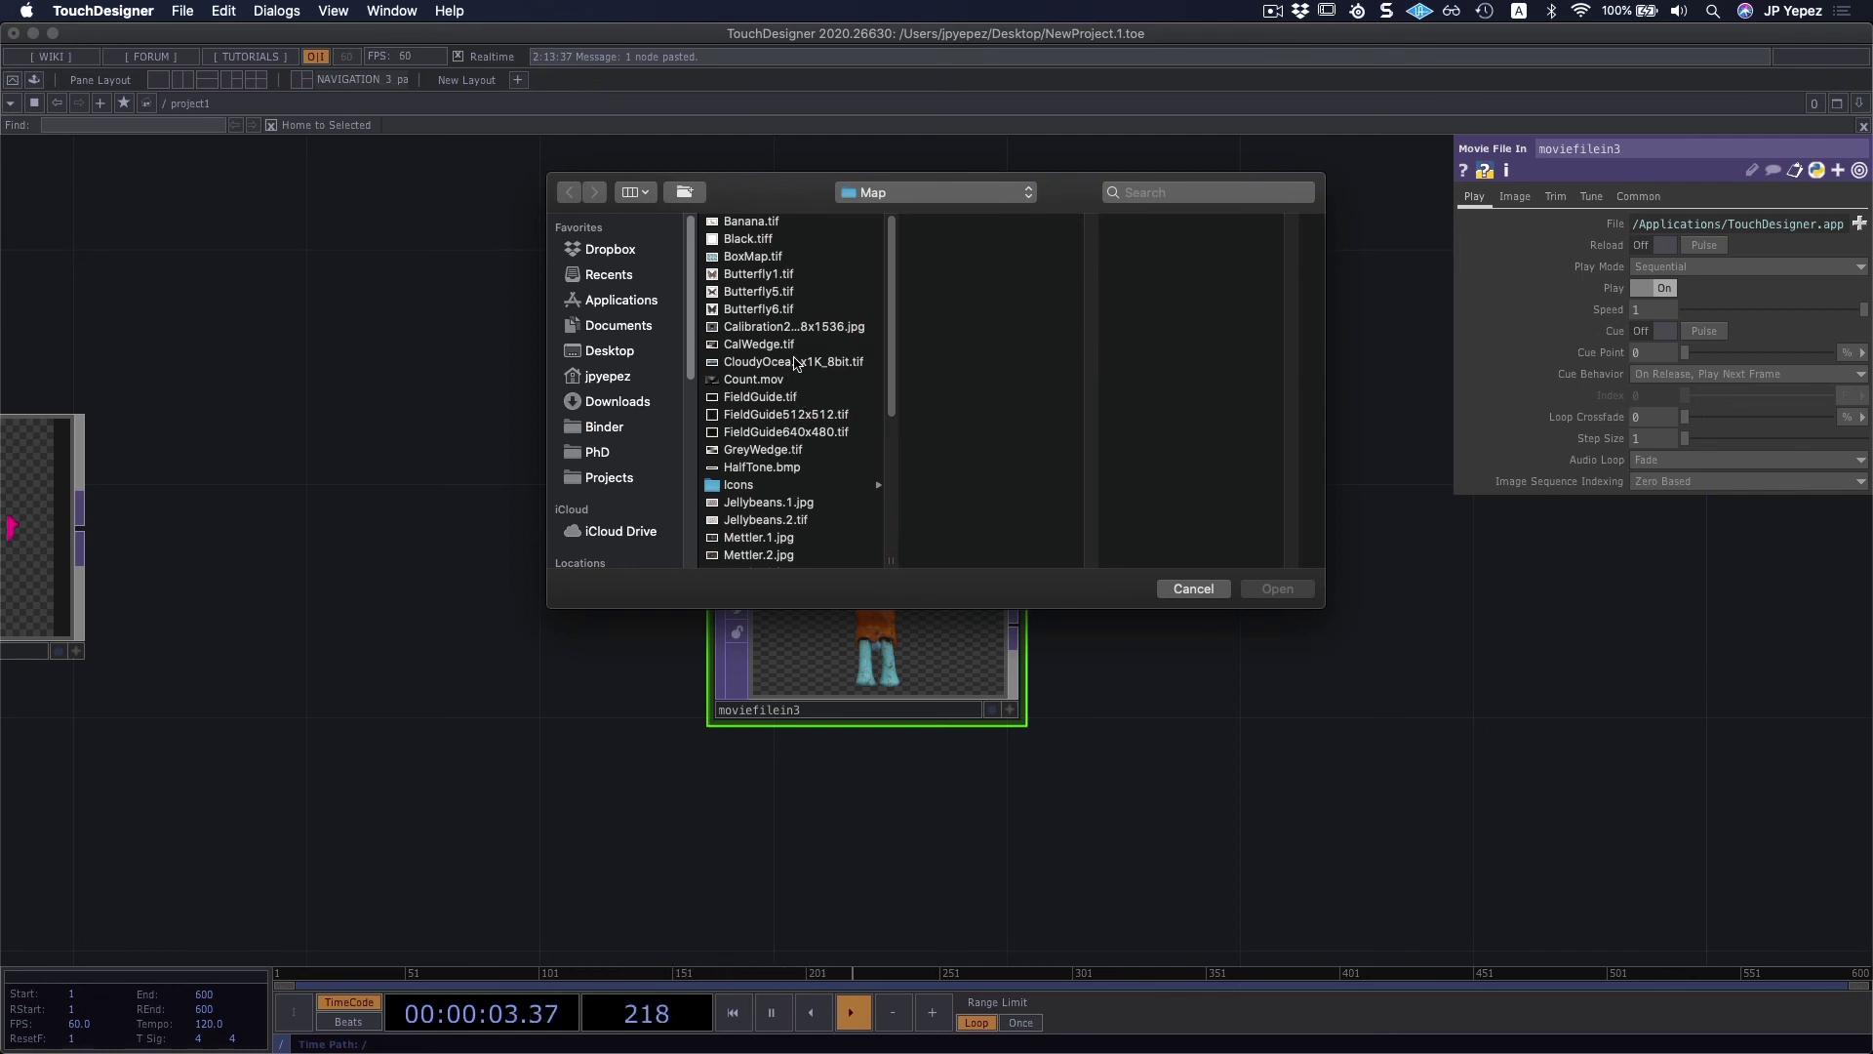
double_click(823, 361)
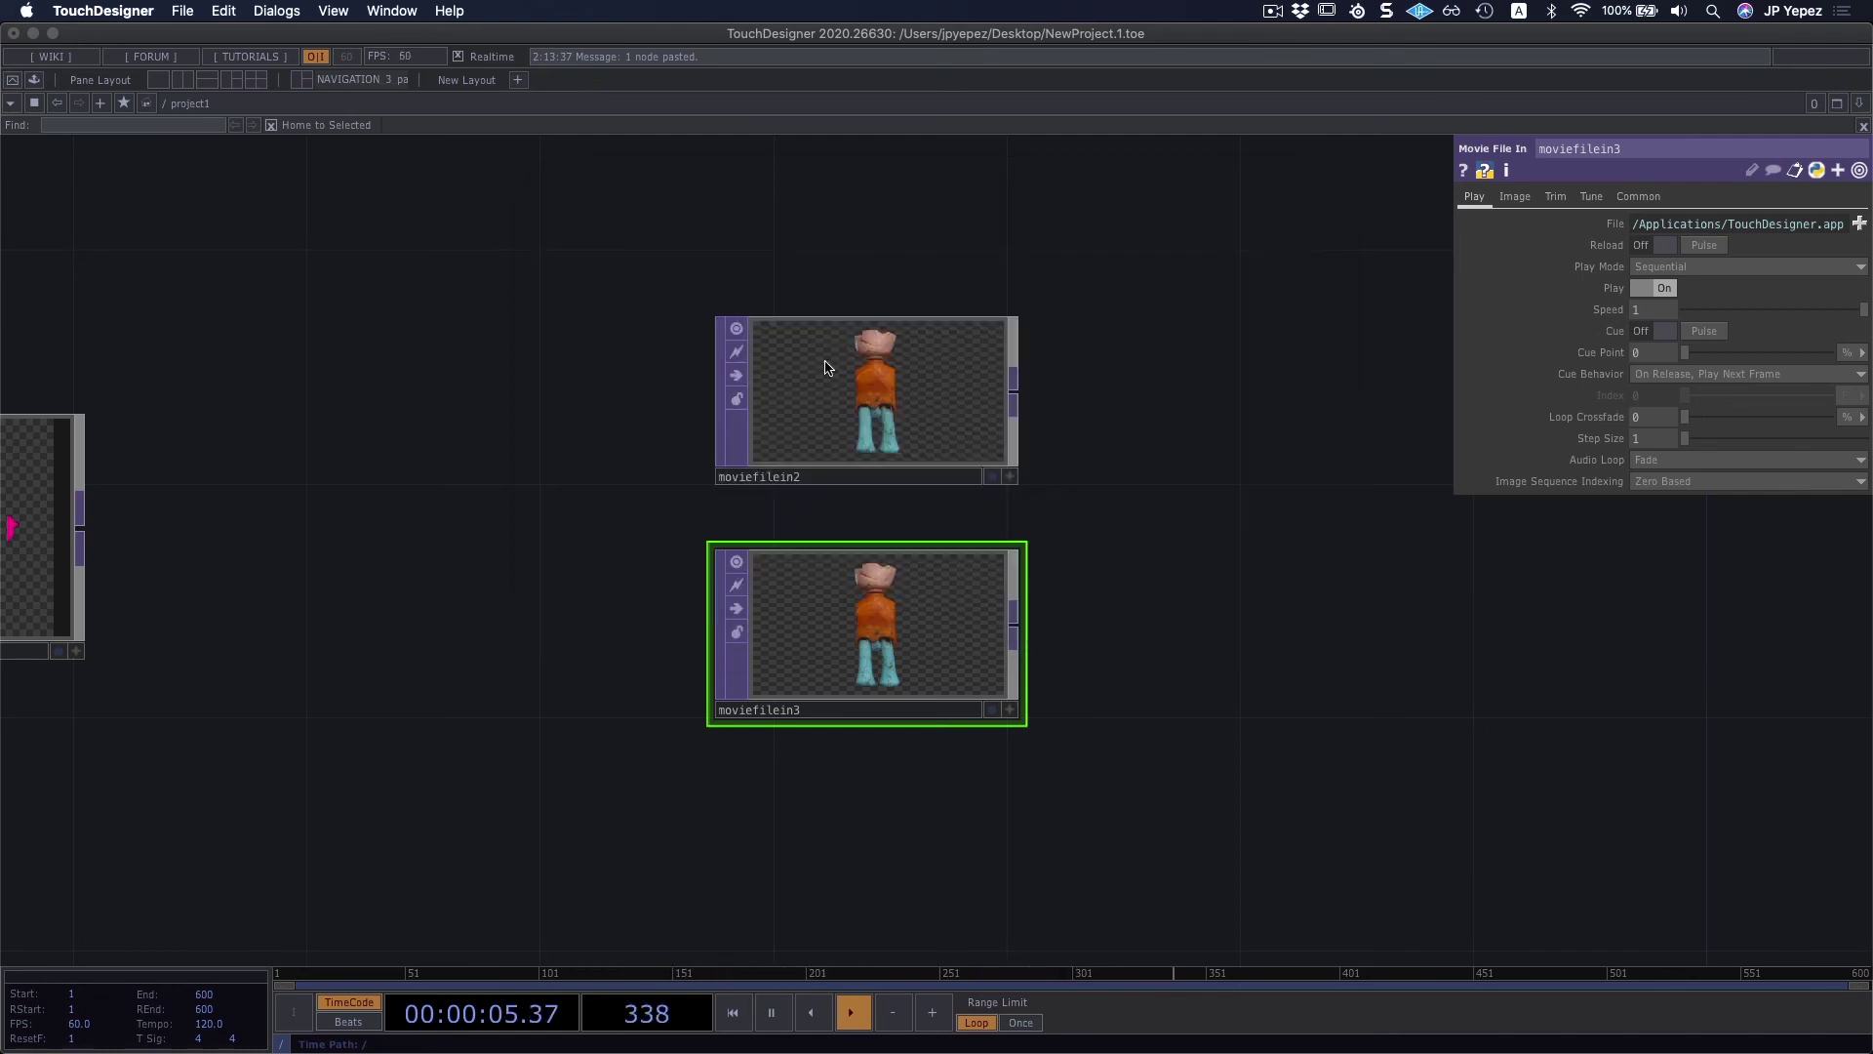
drag(1159, 453, 895, 406)
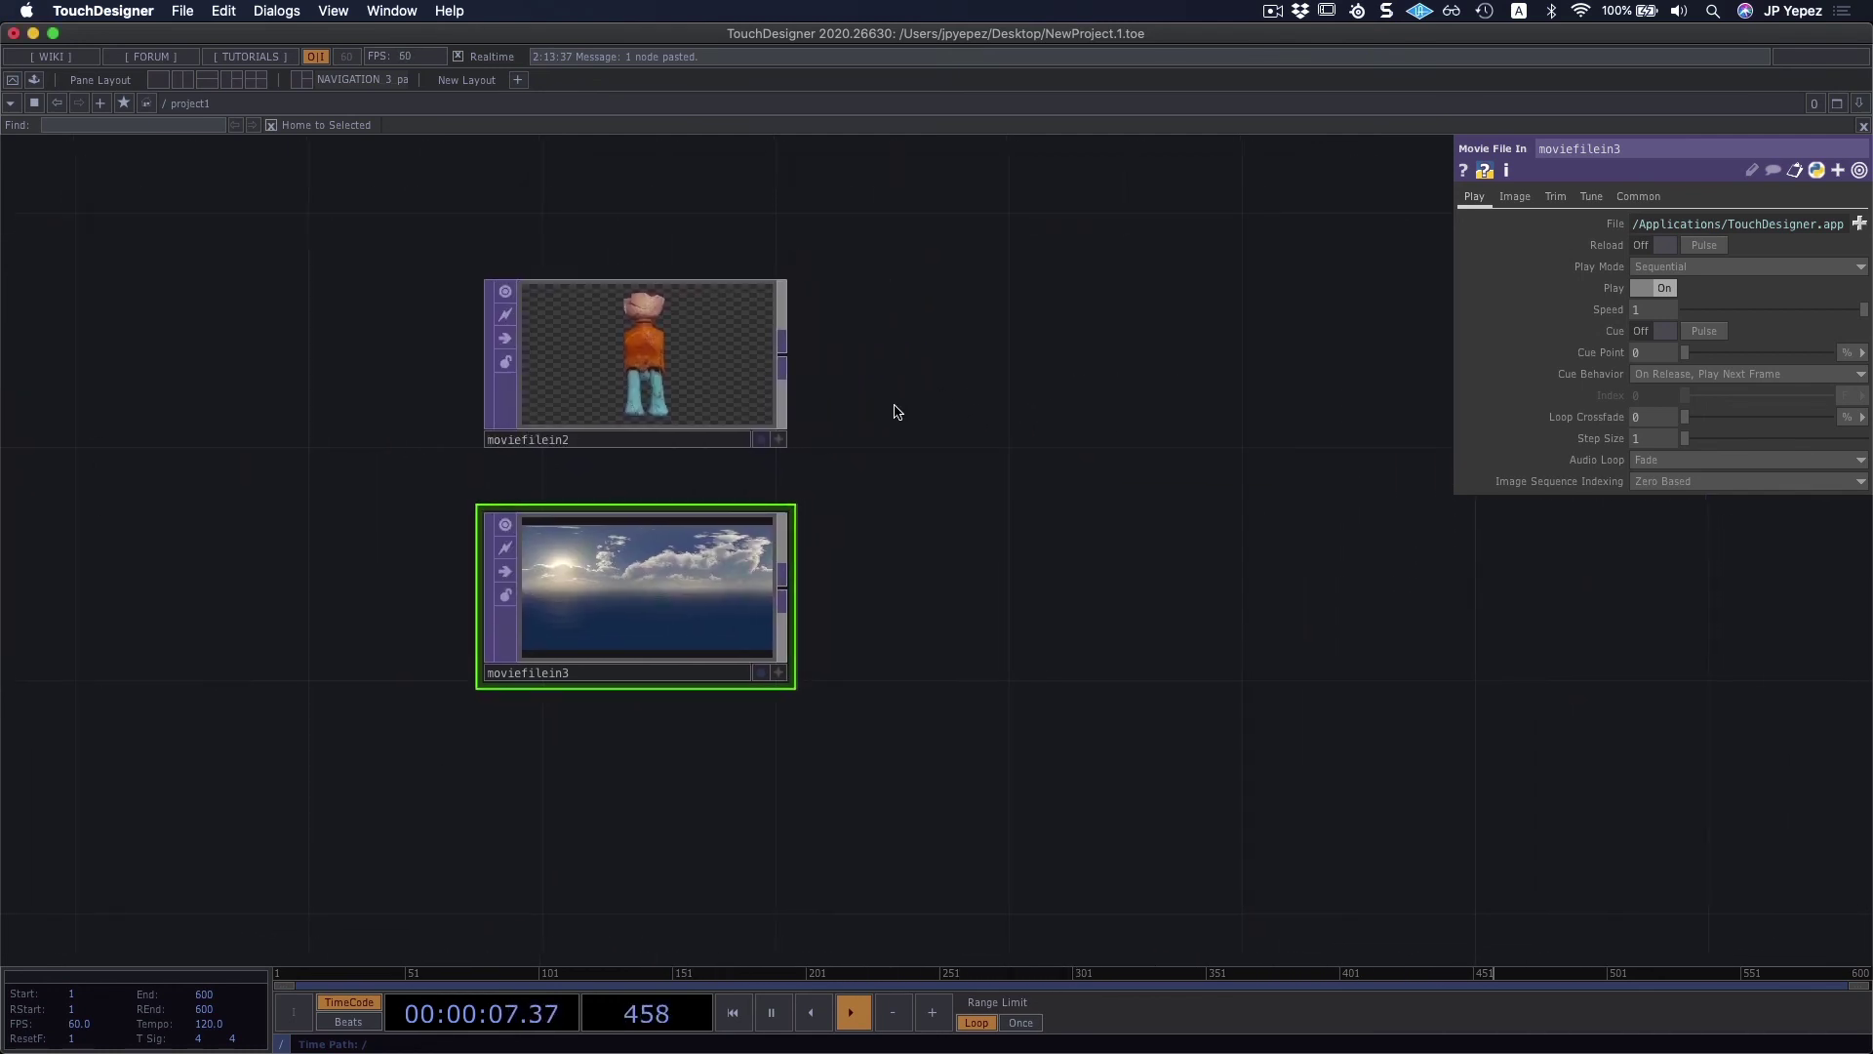
key(Tab)
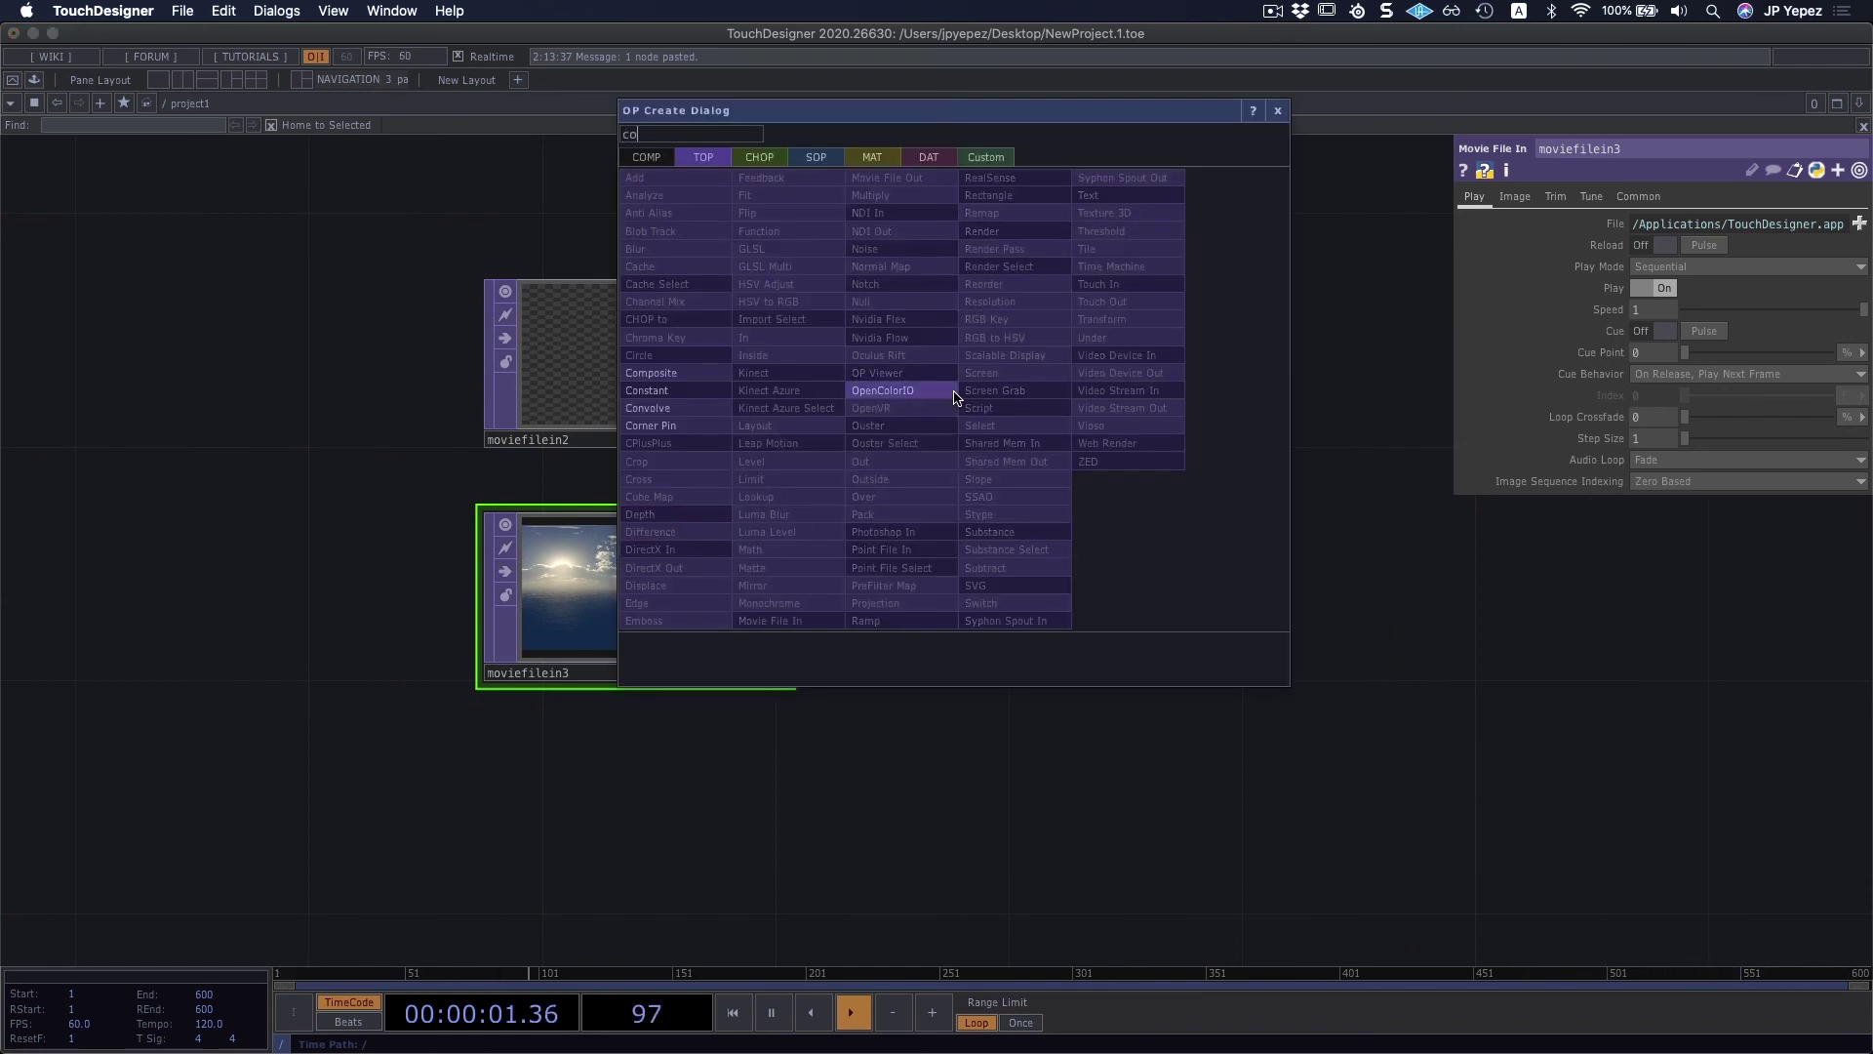
Step: Add a comp1 Composite TOP fed by moviefilein2 and moviefilein3
click(647, 375)
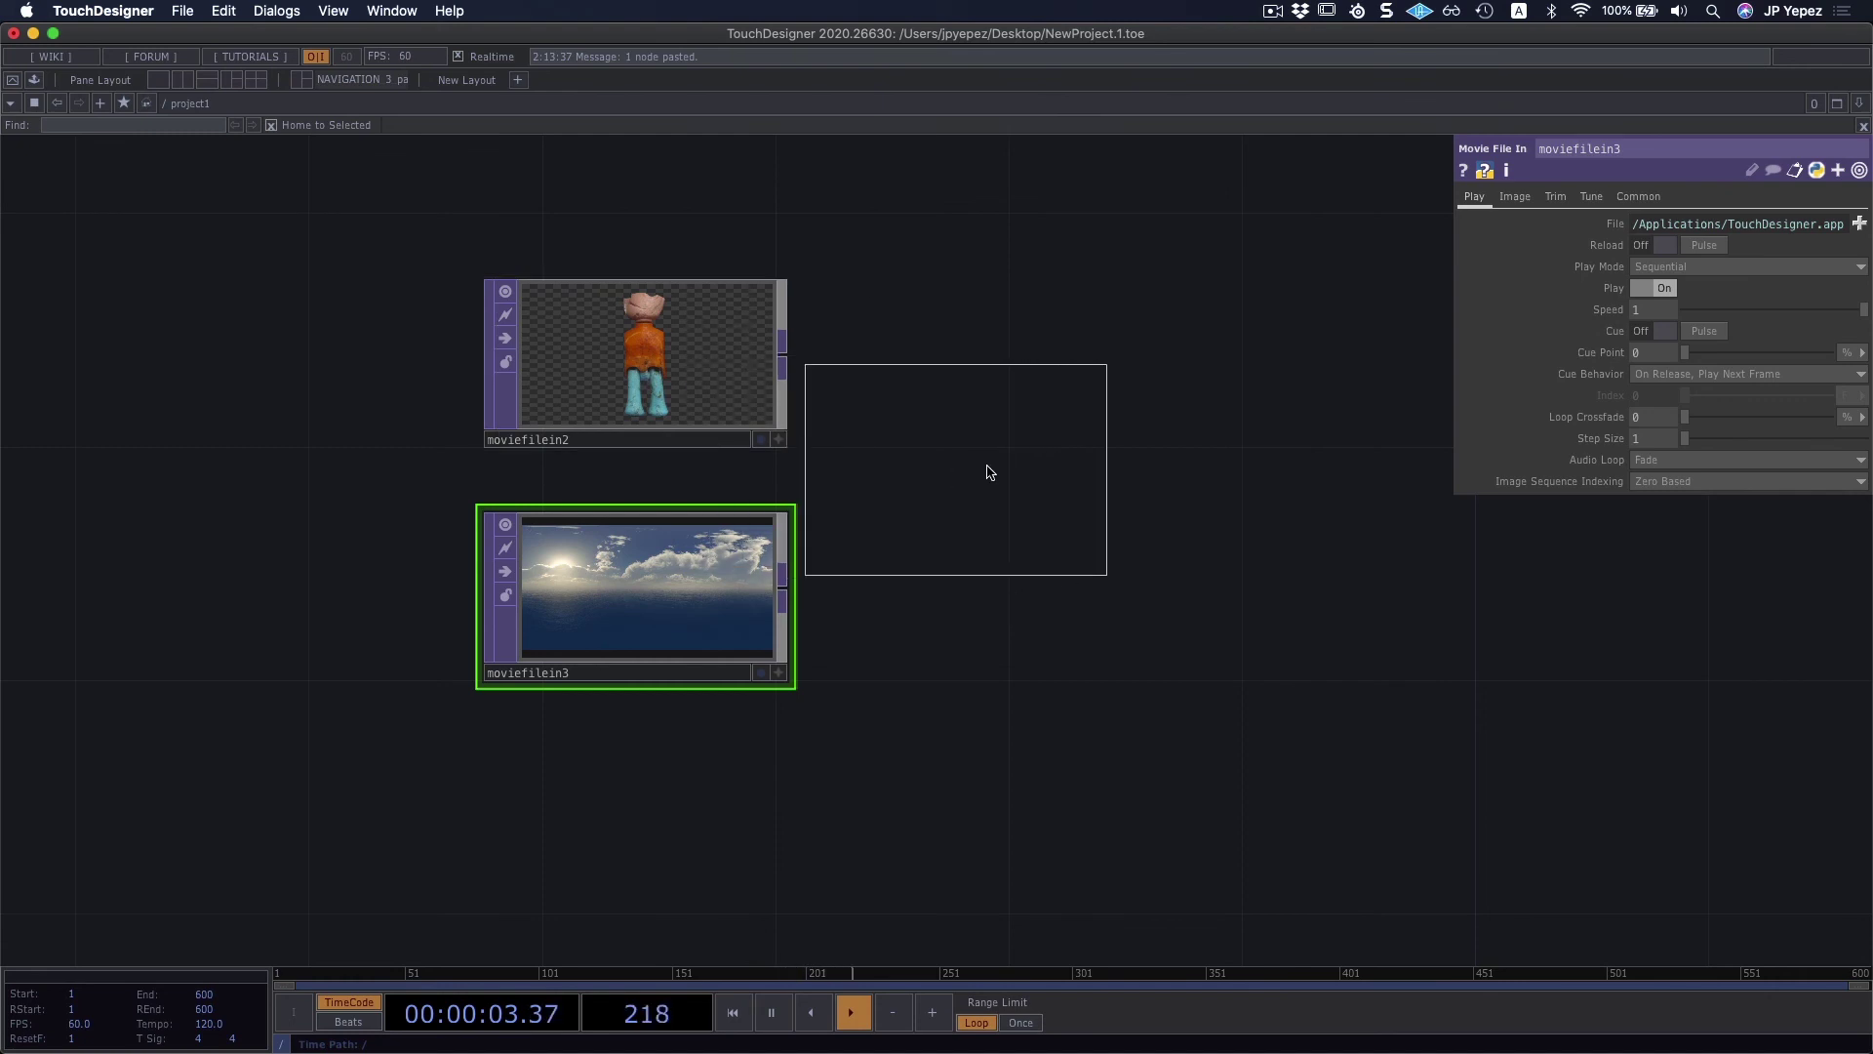
click(1036, 454)
drag(781, 356, 895, 429)
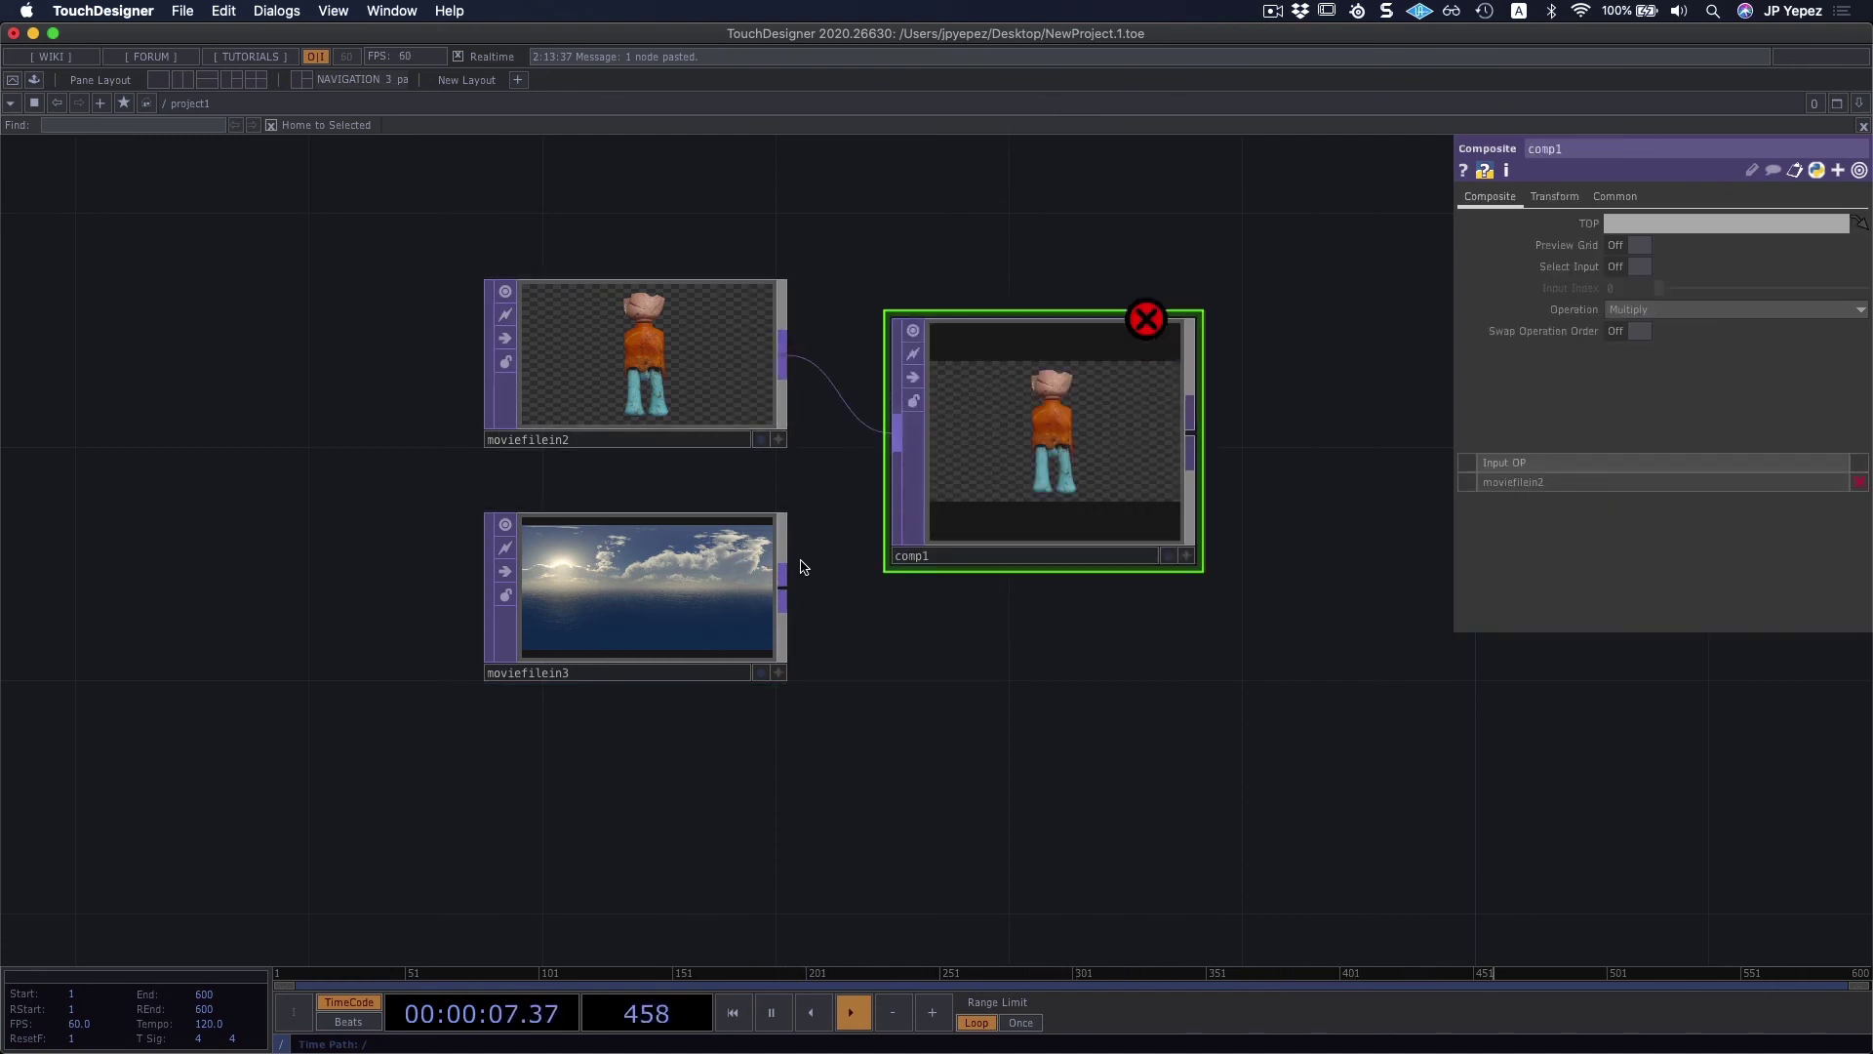
drag(782, 582, 991, 532)
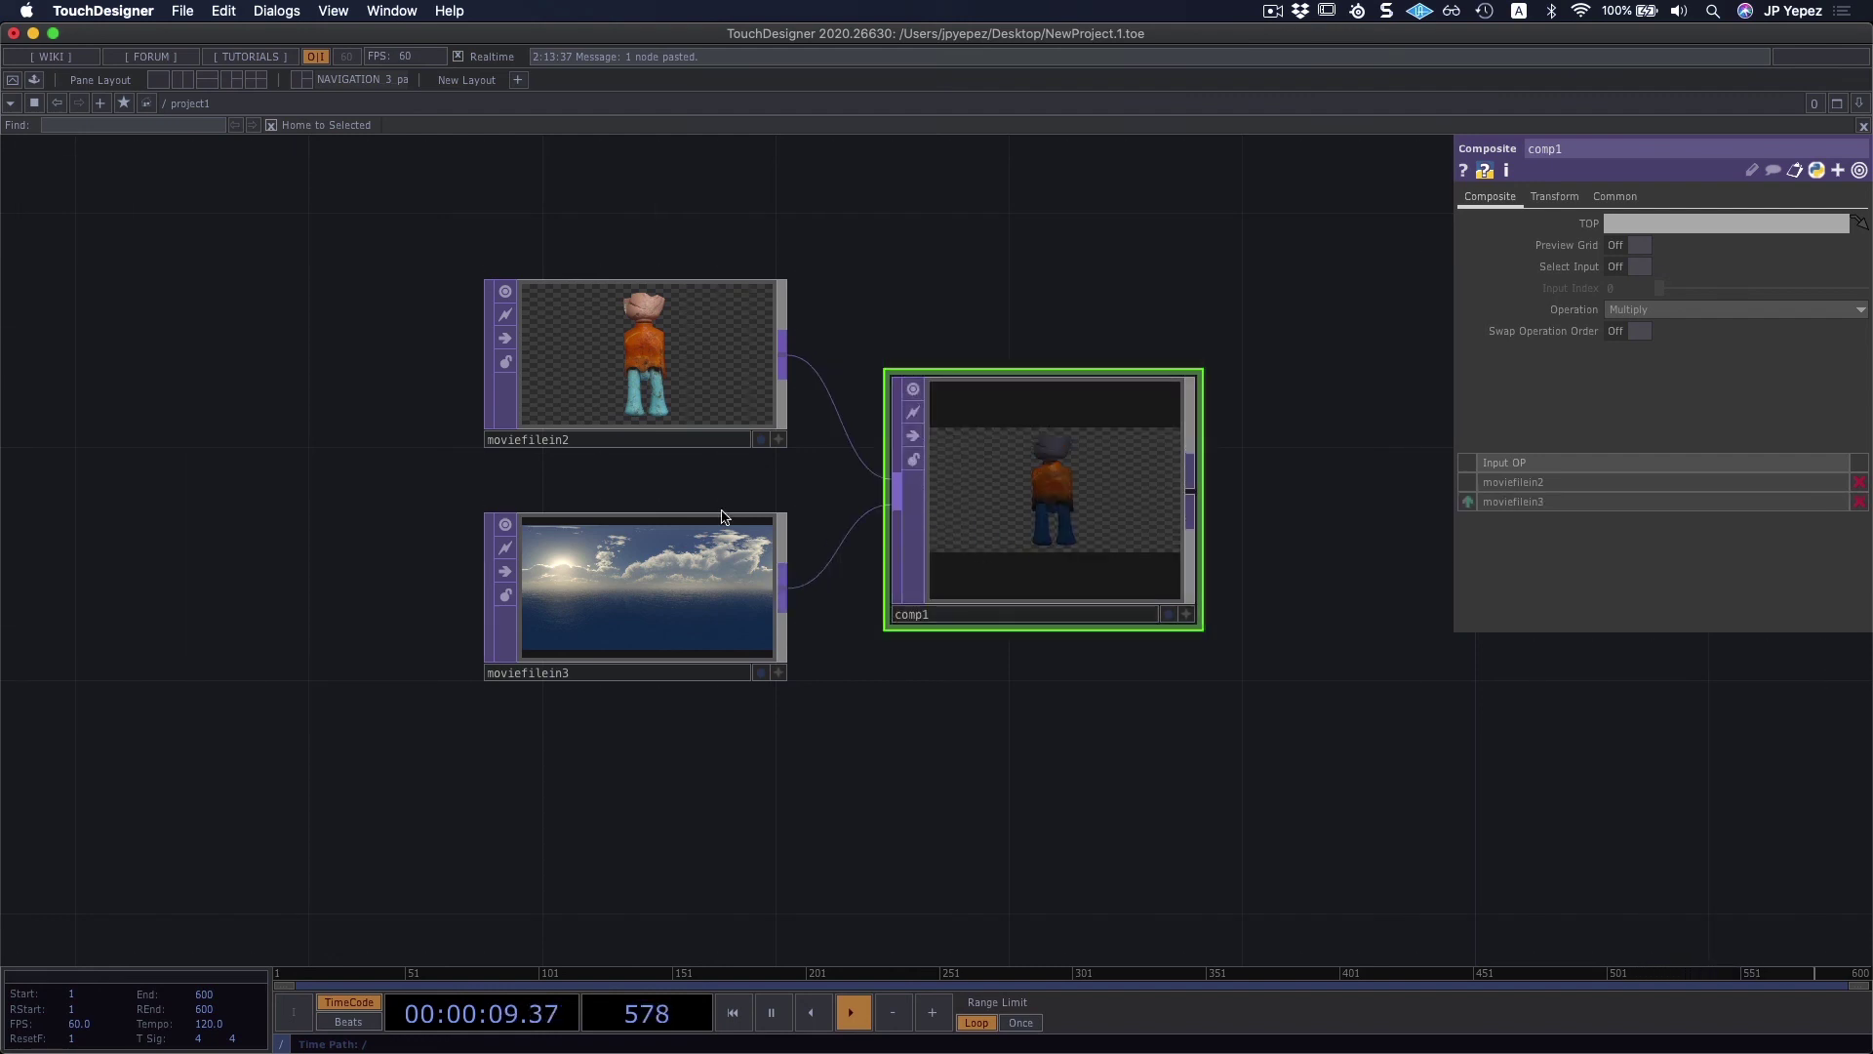
scroll(410, 520, down, 10)
drag(390, 461, 502, 457)
scroll(502, 454, up, 1)
scroll(518, 473, up, 3)
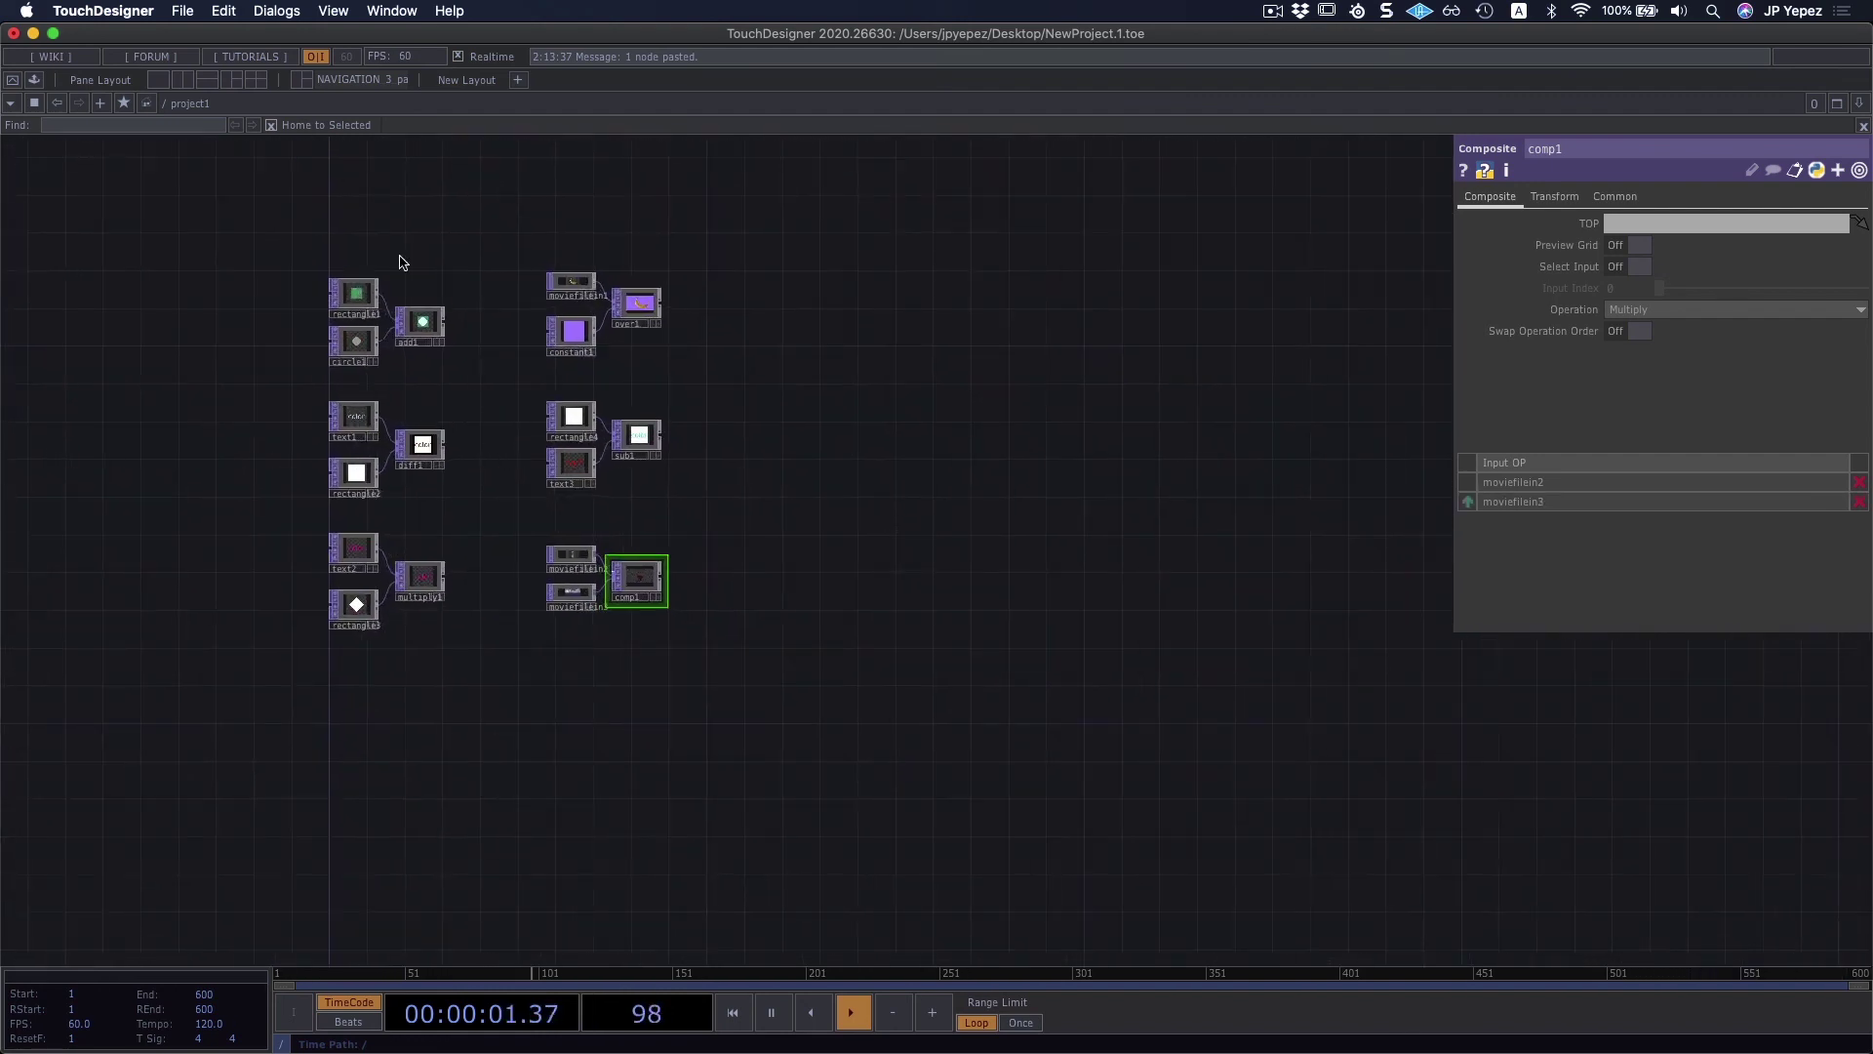
Step: Pan and zoom the network to frame the movie nodes and comp1
drag(260, 252, 850, 650)
click(674, 606)
scroll(669, 604, up, 3)
scroll(742, 603, up, 5)
drag(749, 603, 859, 587)
drag(877, 659, 1030, 615)
scroll(830, 571, up, 2)
drag(1097, 431, 1233, 393)
scroll(1207, 436, up, 5)
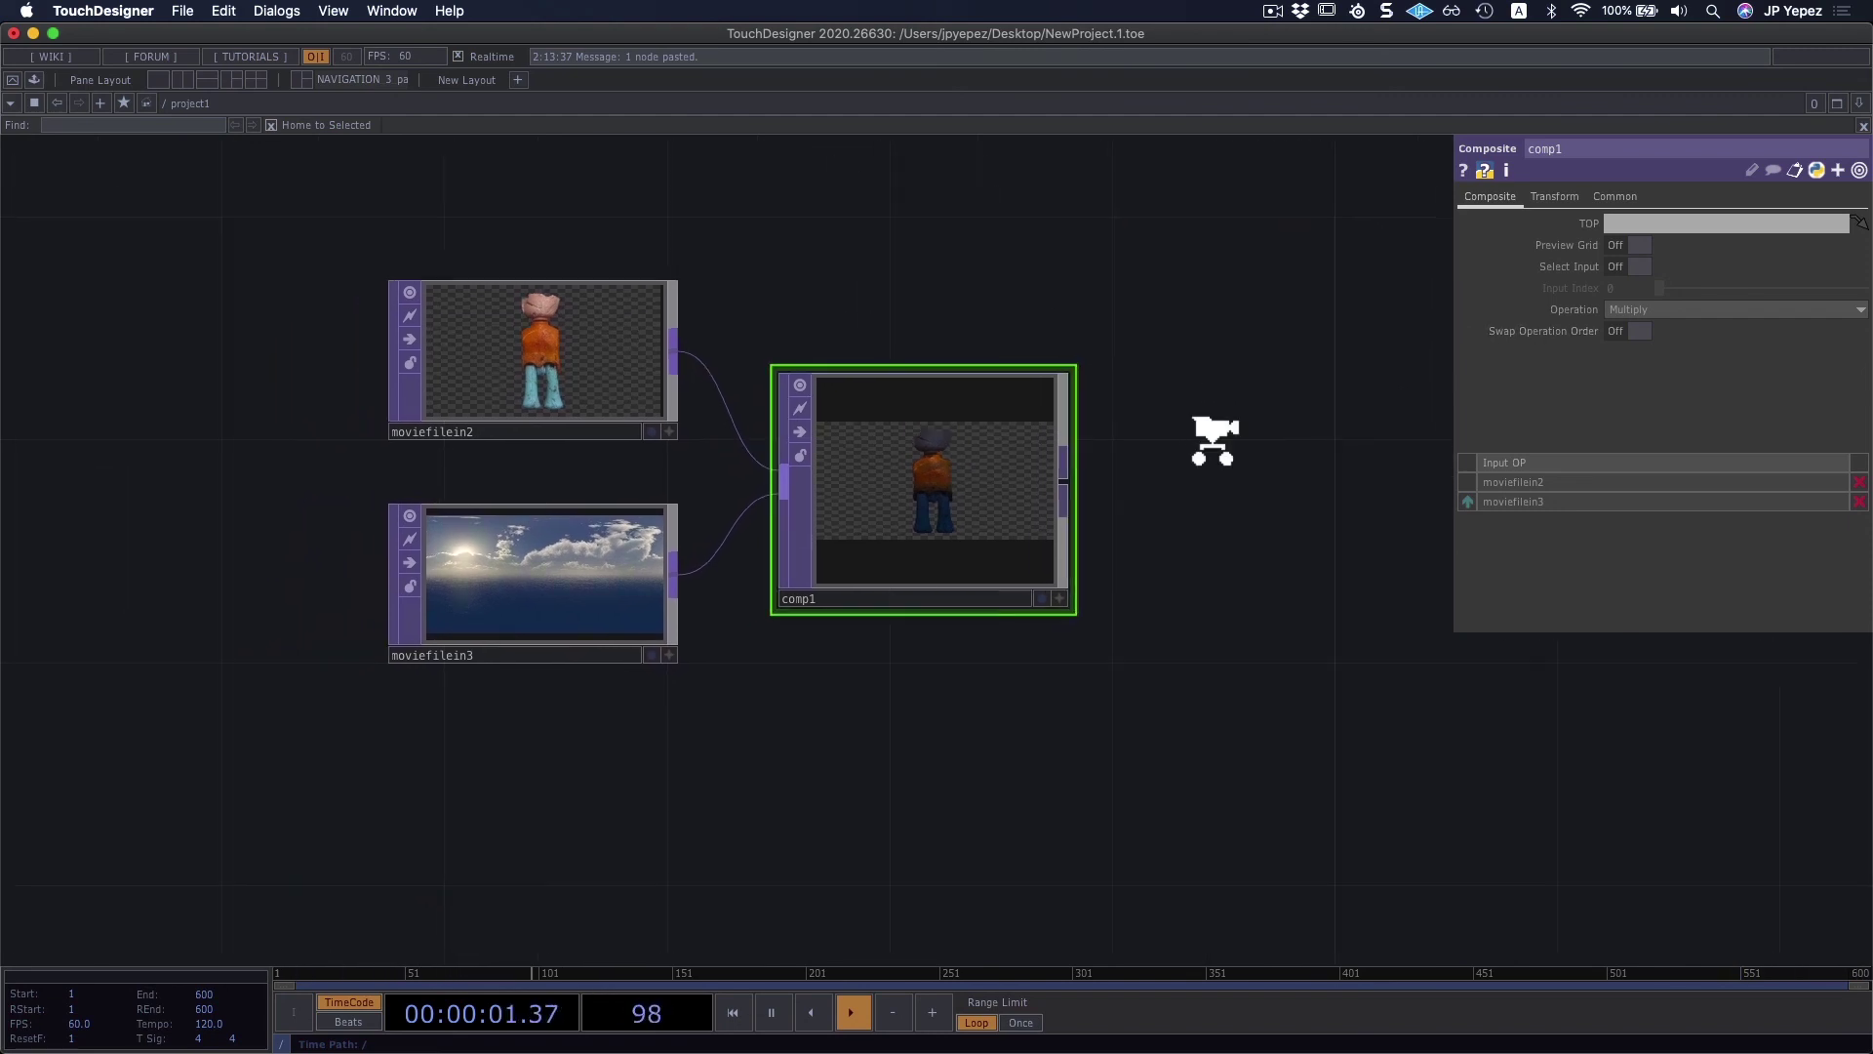
drag(1208, 436, 1305, 459)
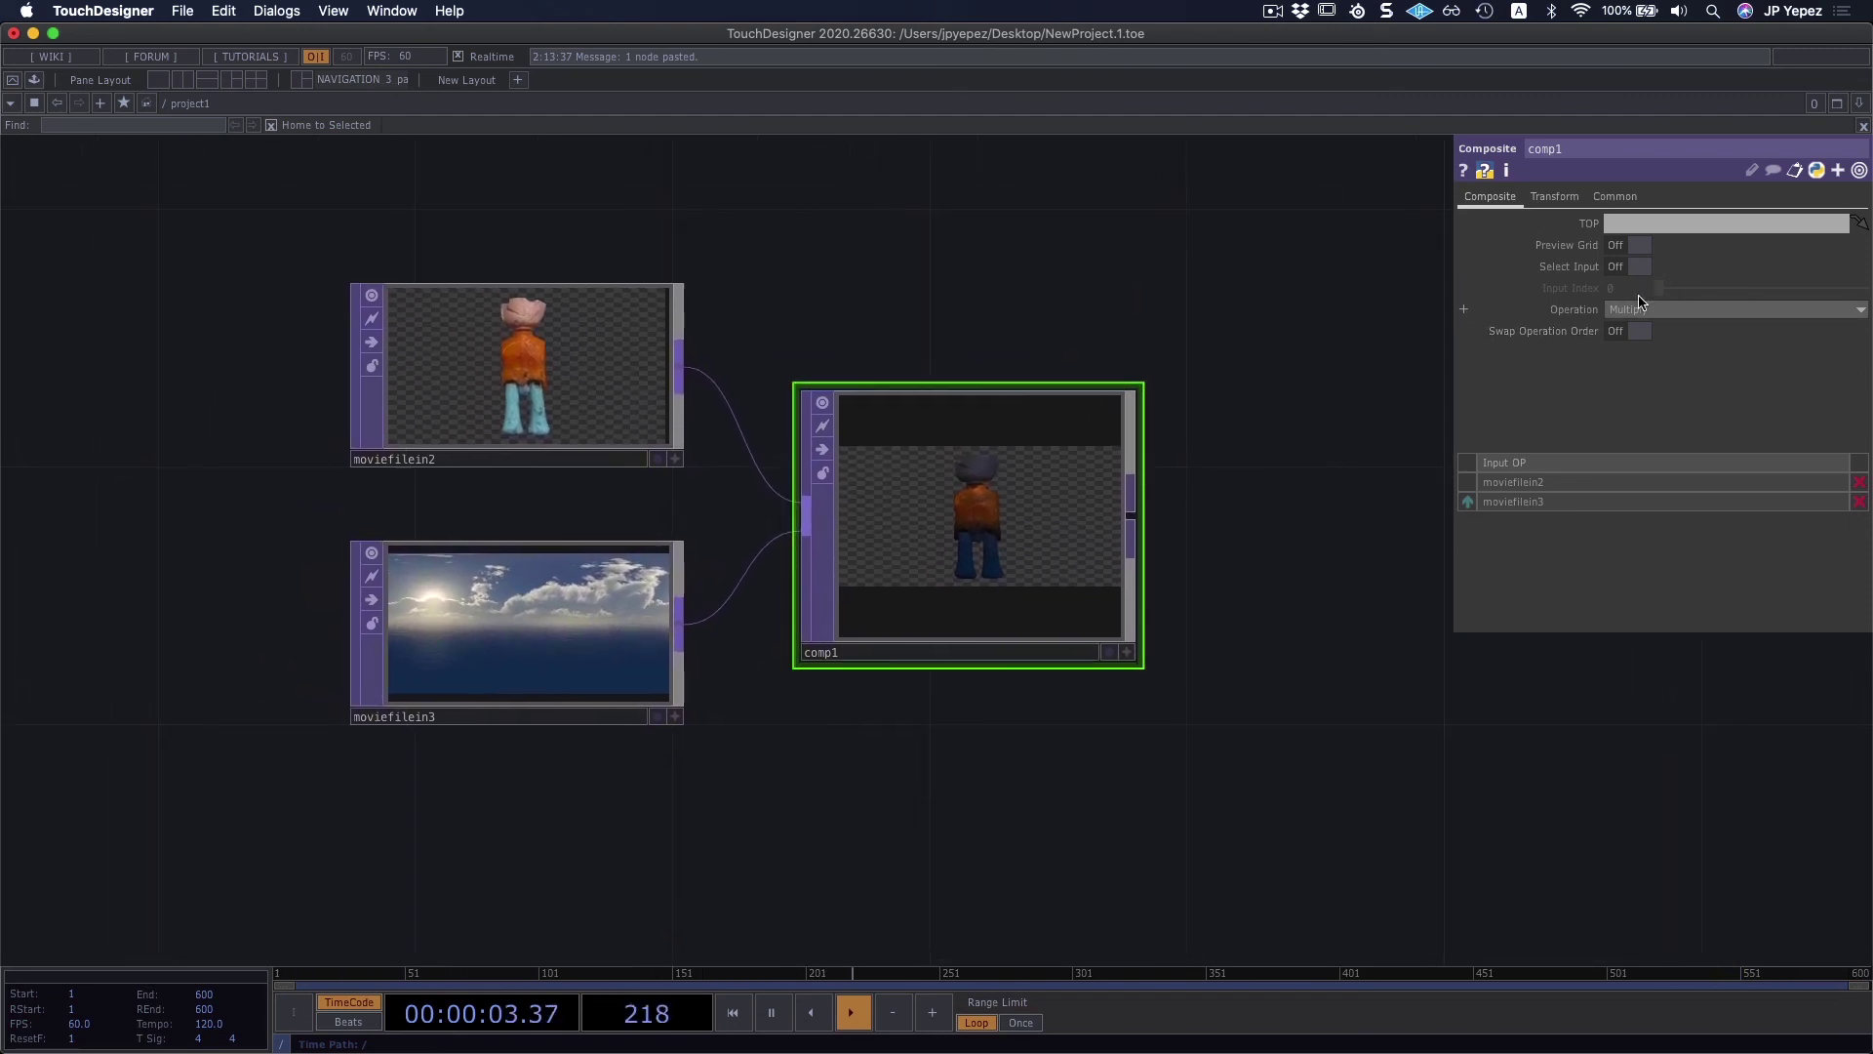
Step: Try comp1's Add, Atop, Negate and Maximum blend operations in turn
right_click(1026, 483)
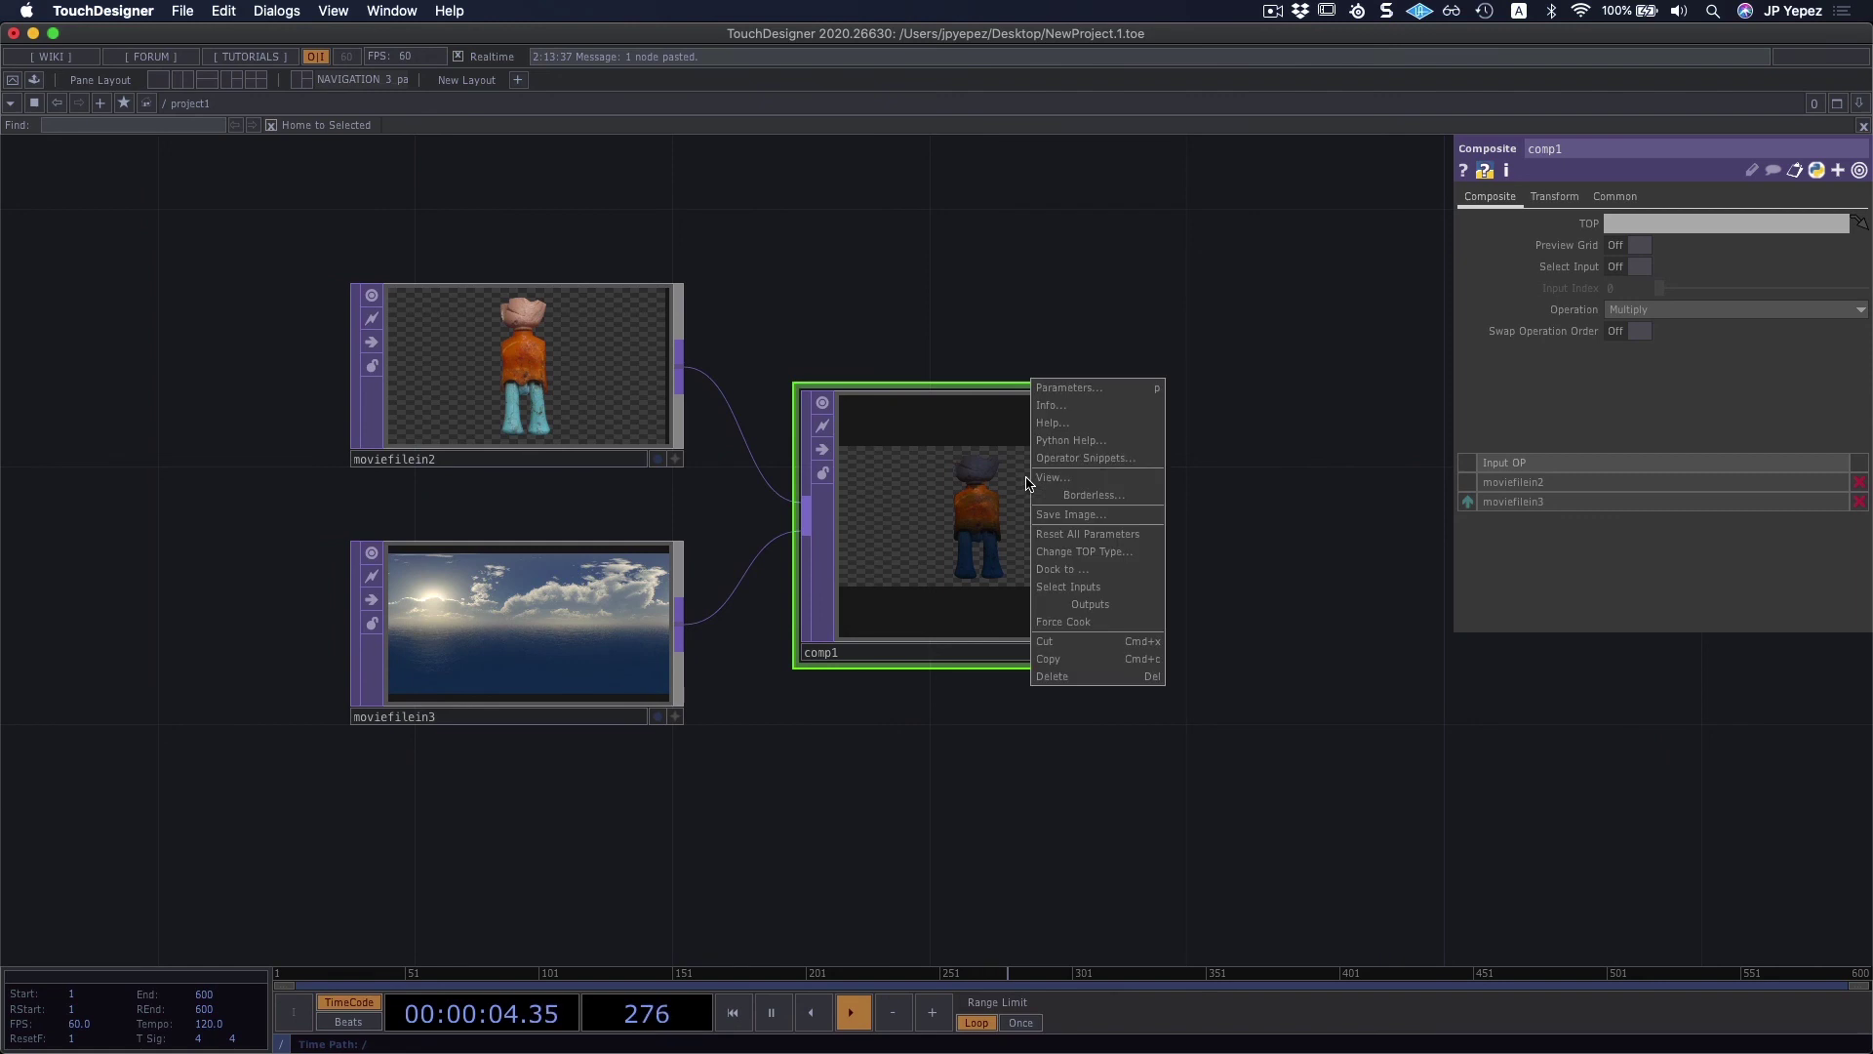
click(1269, 359)
click(1651, 310)
click(1637, 330)
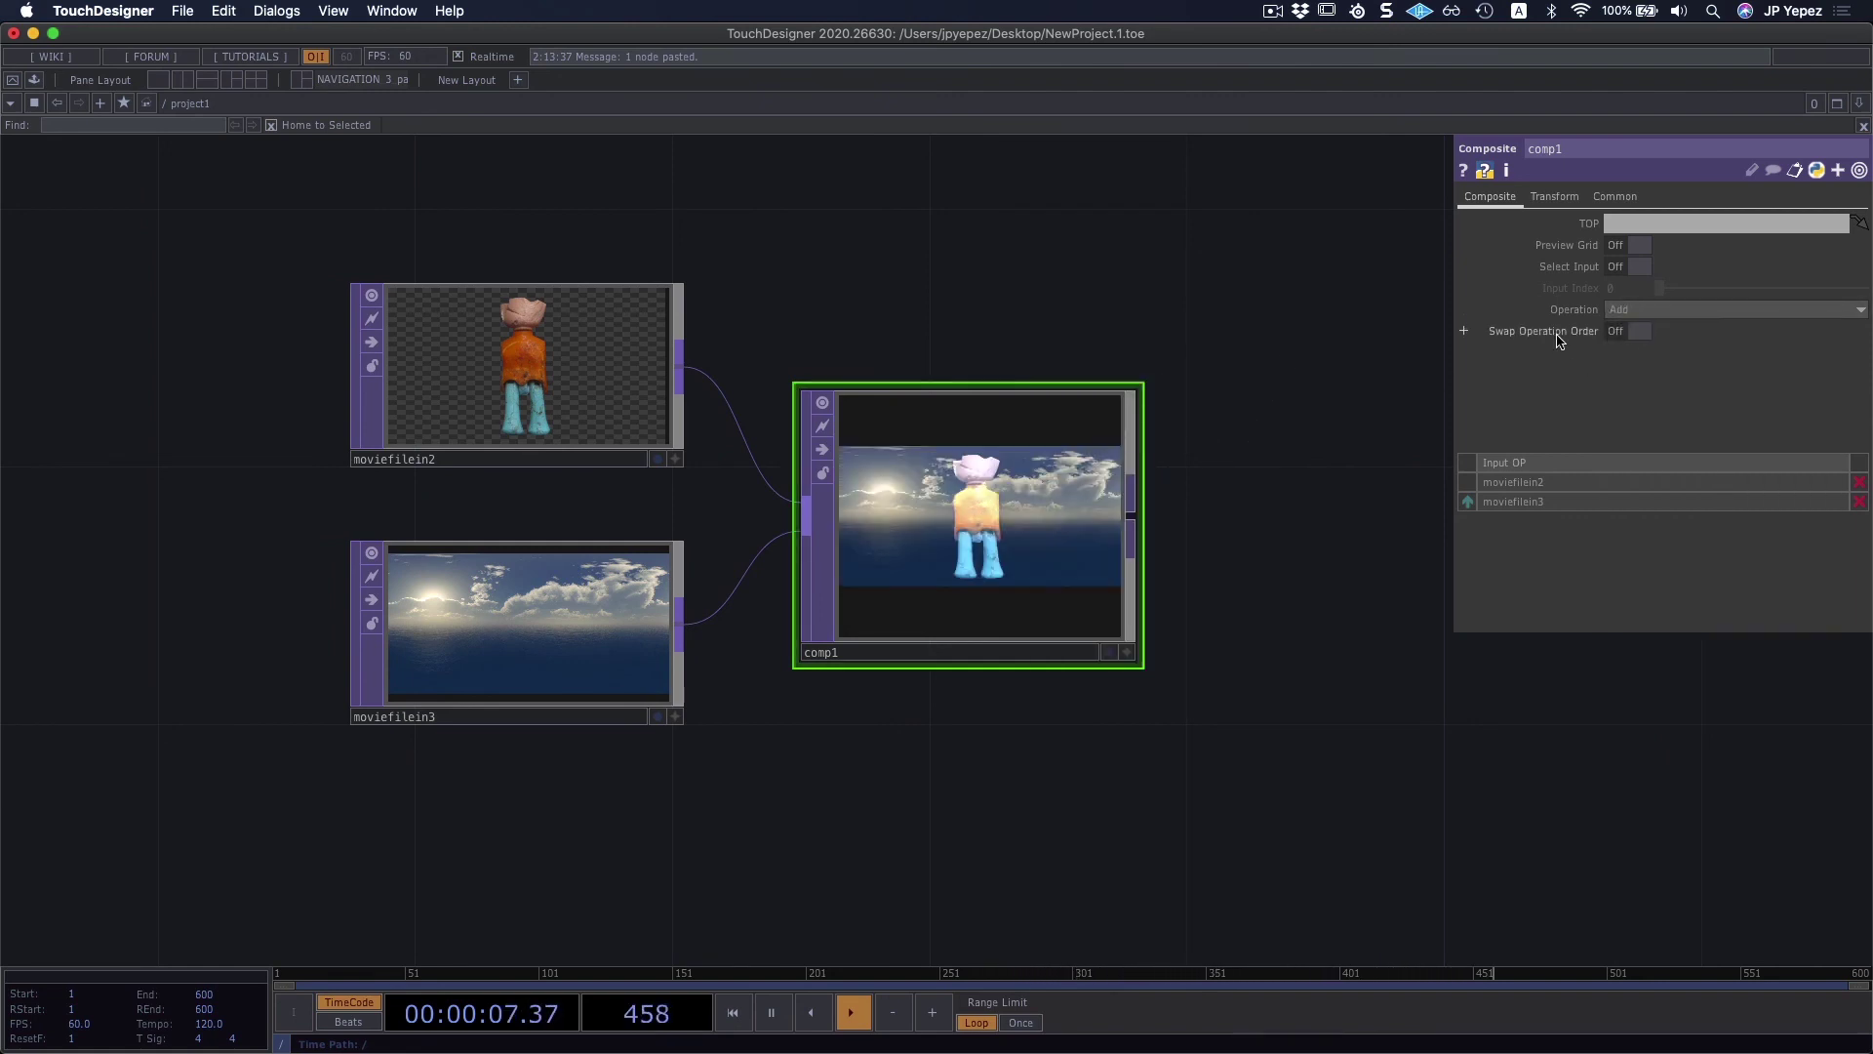
click(1639, 309)
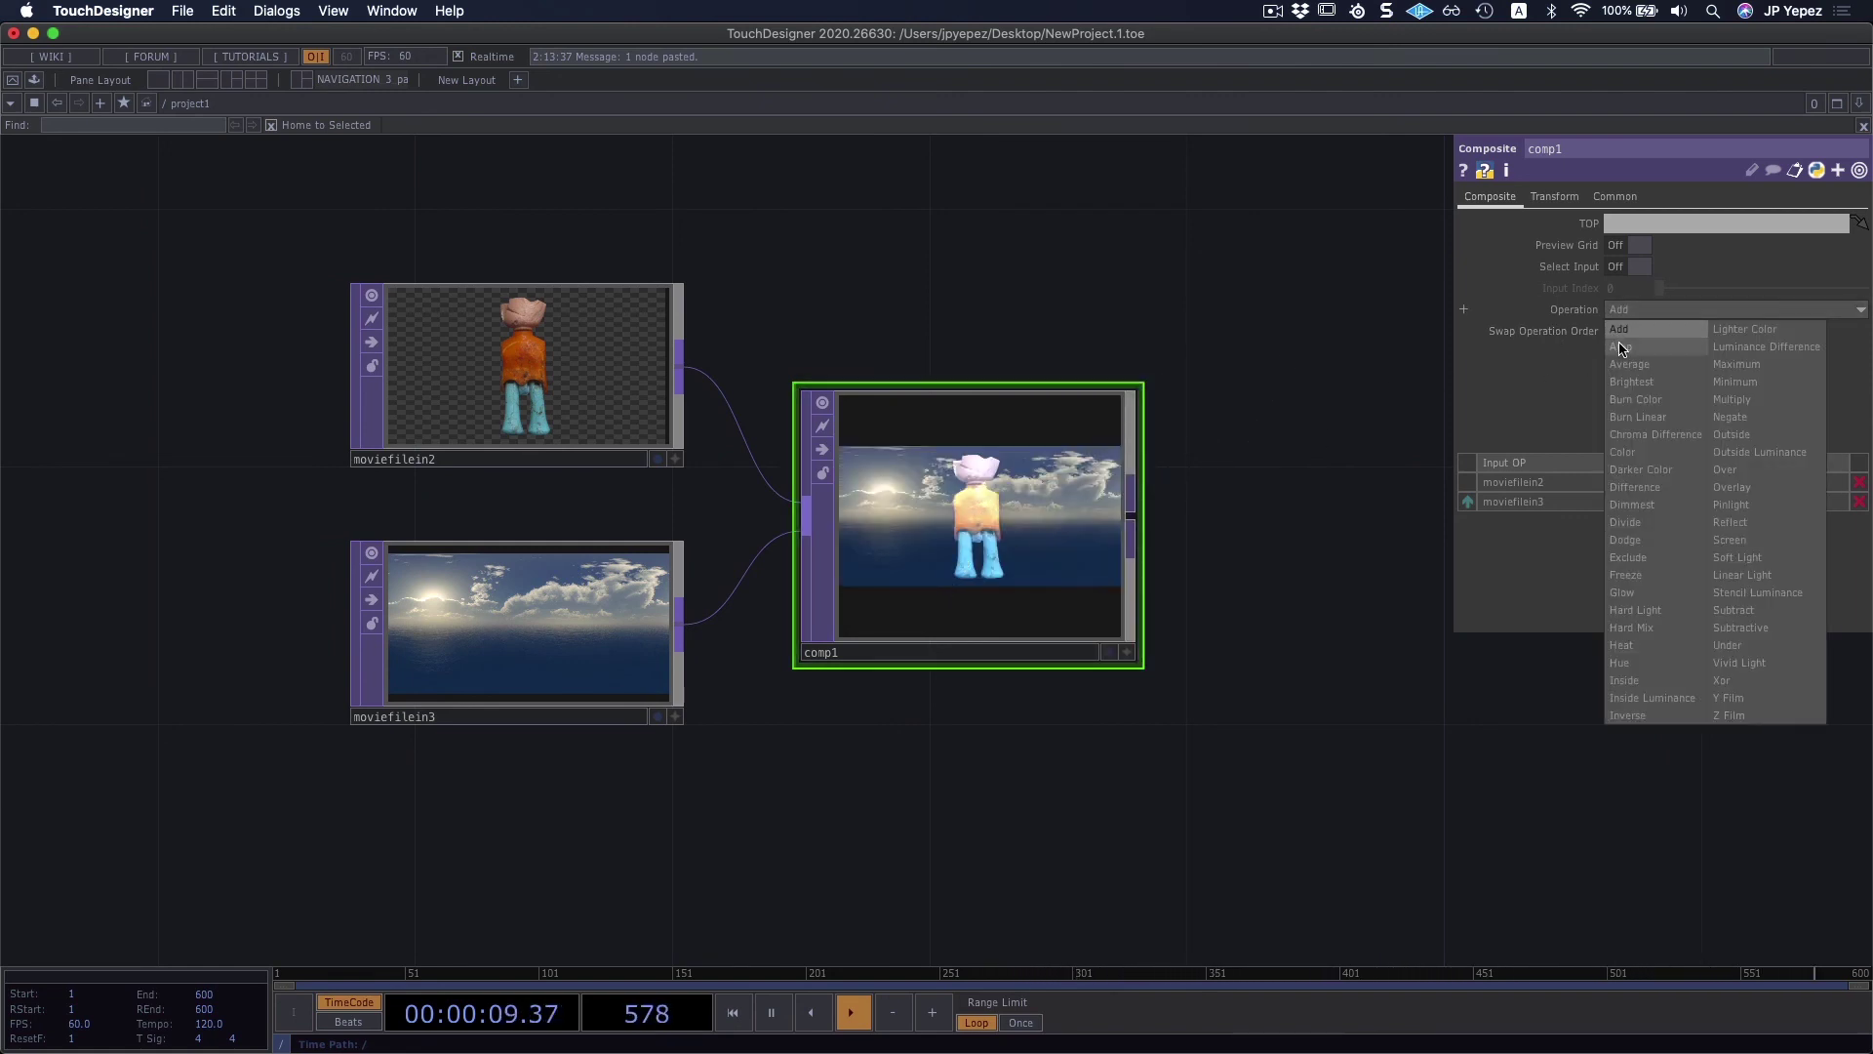
click(1639, 344)
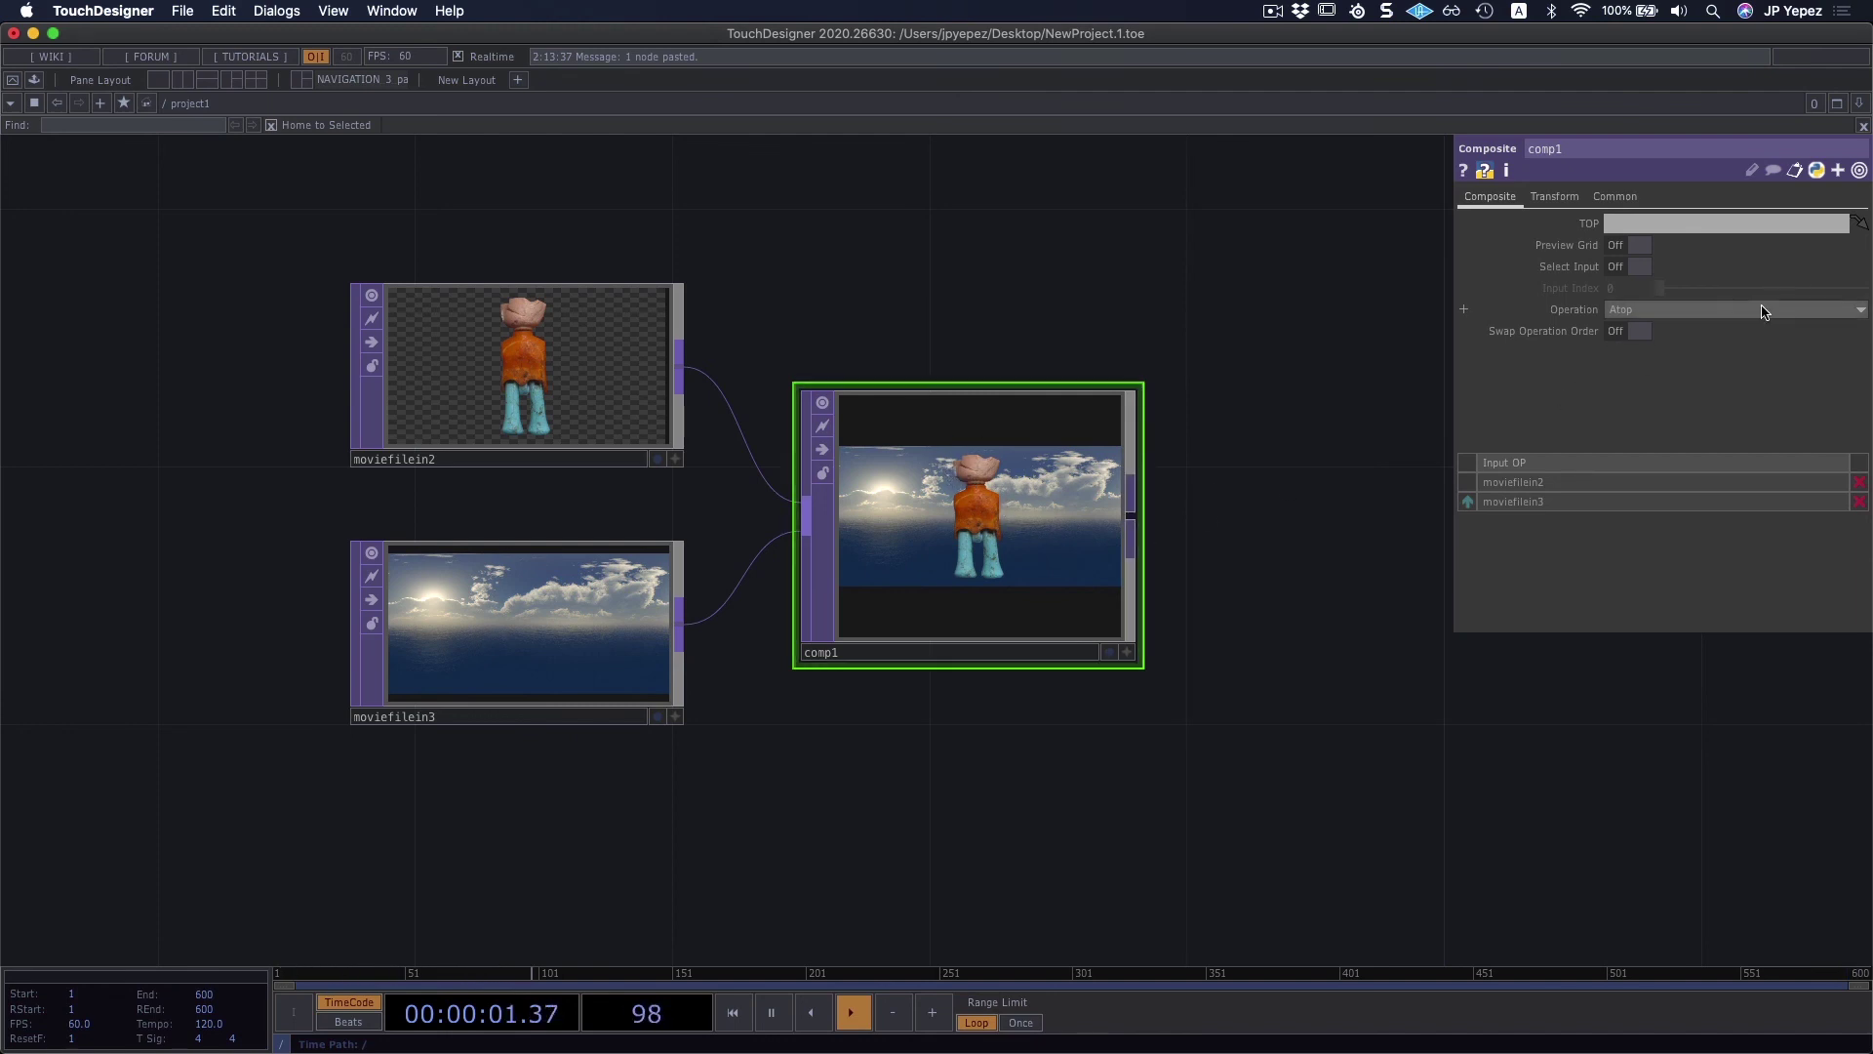
click(1659, 309)
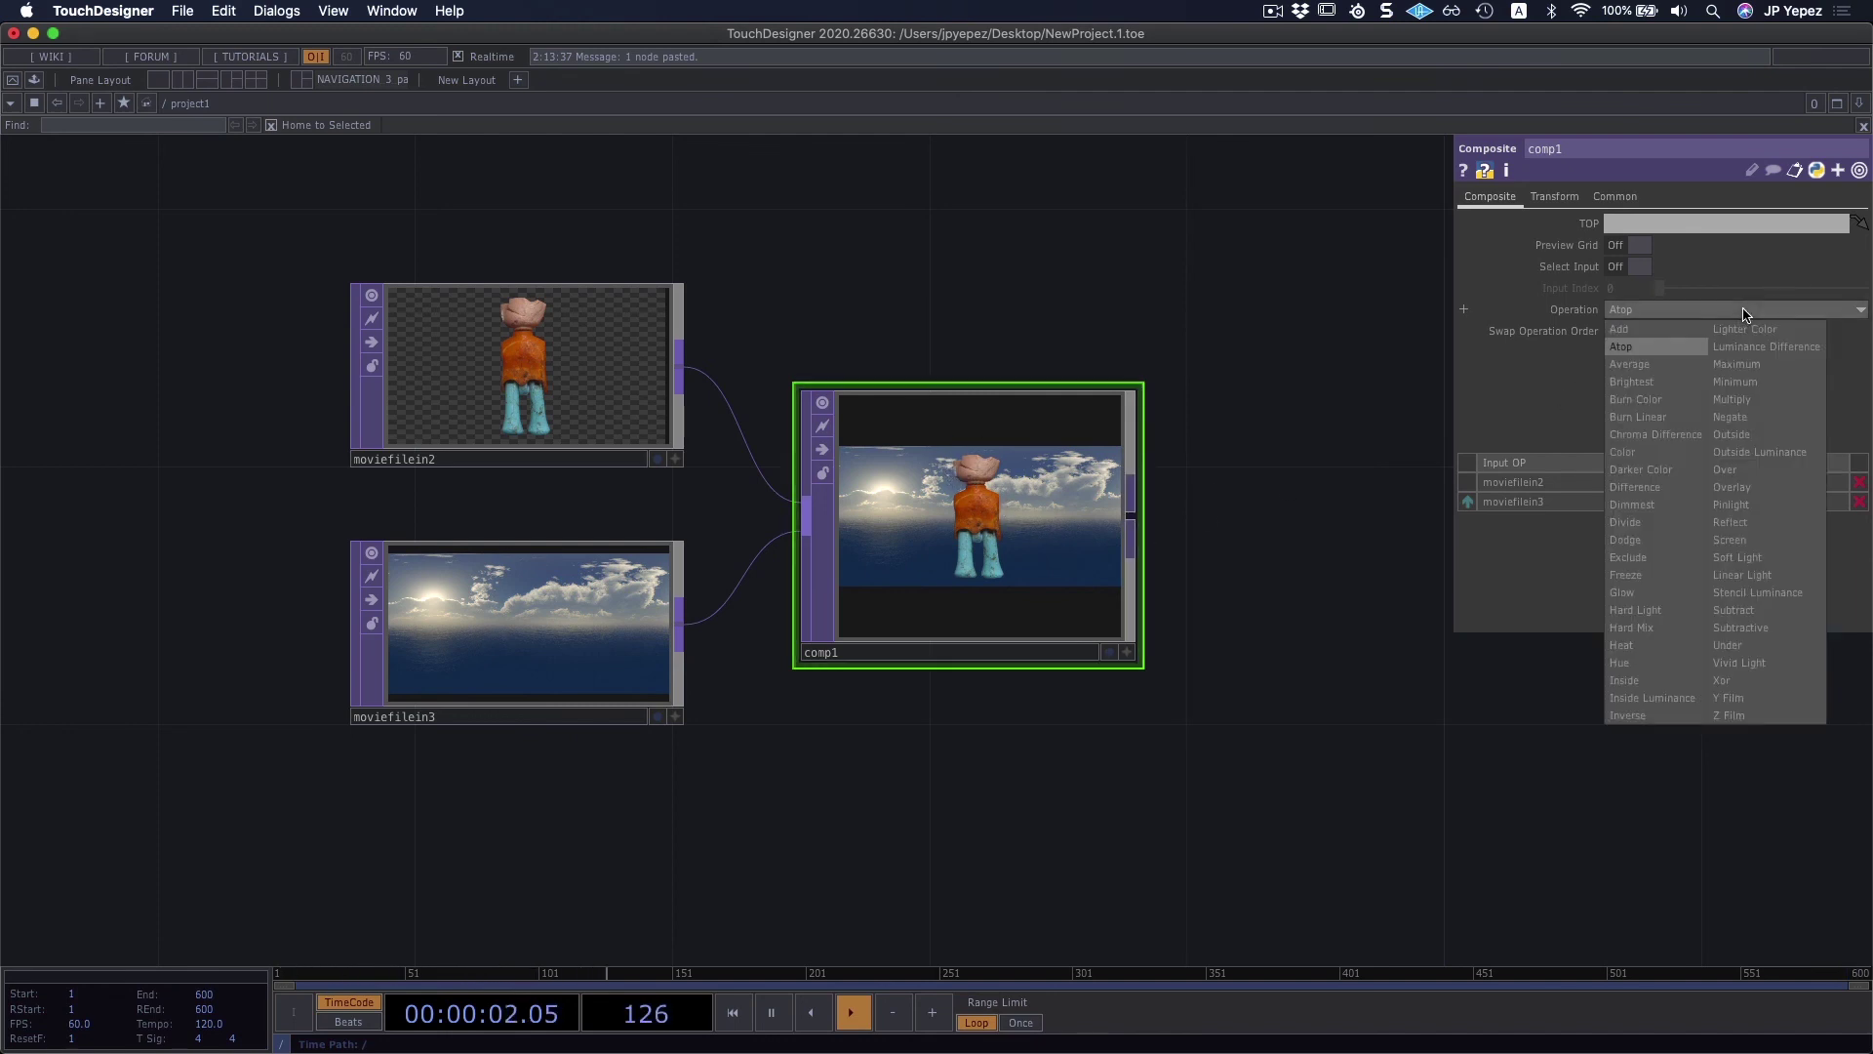
click(1736, 419)
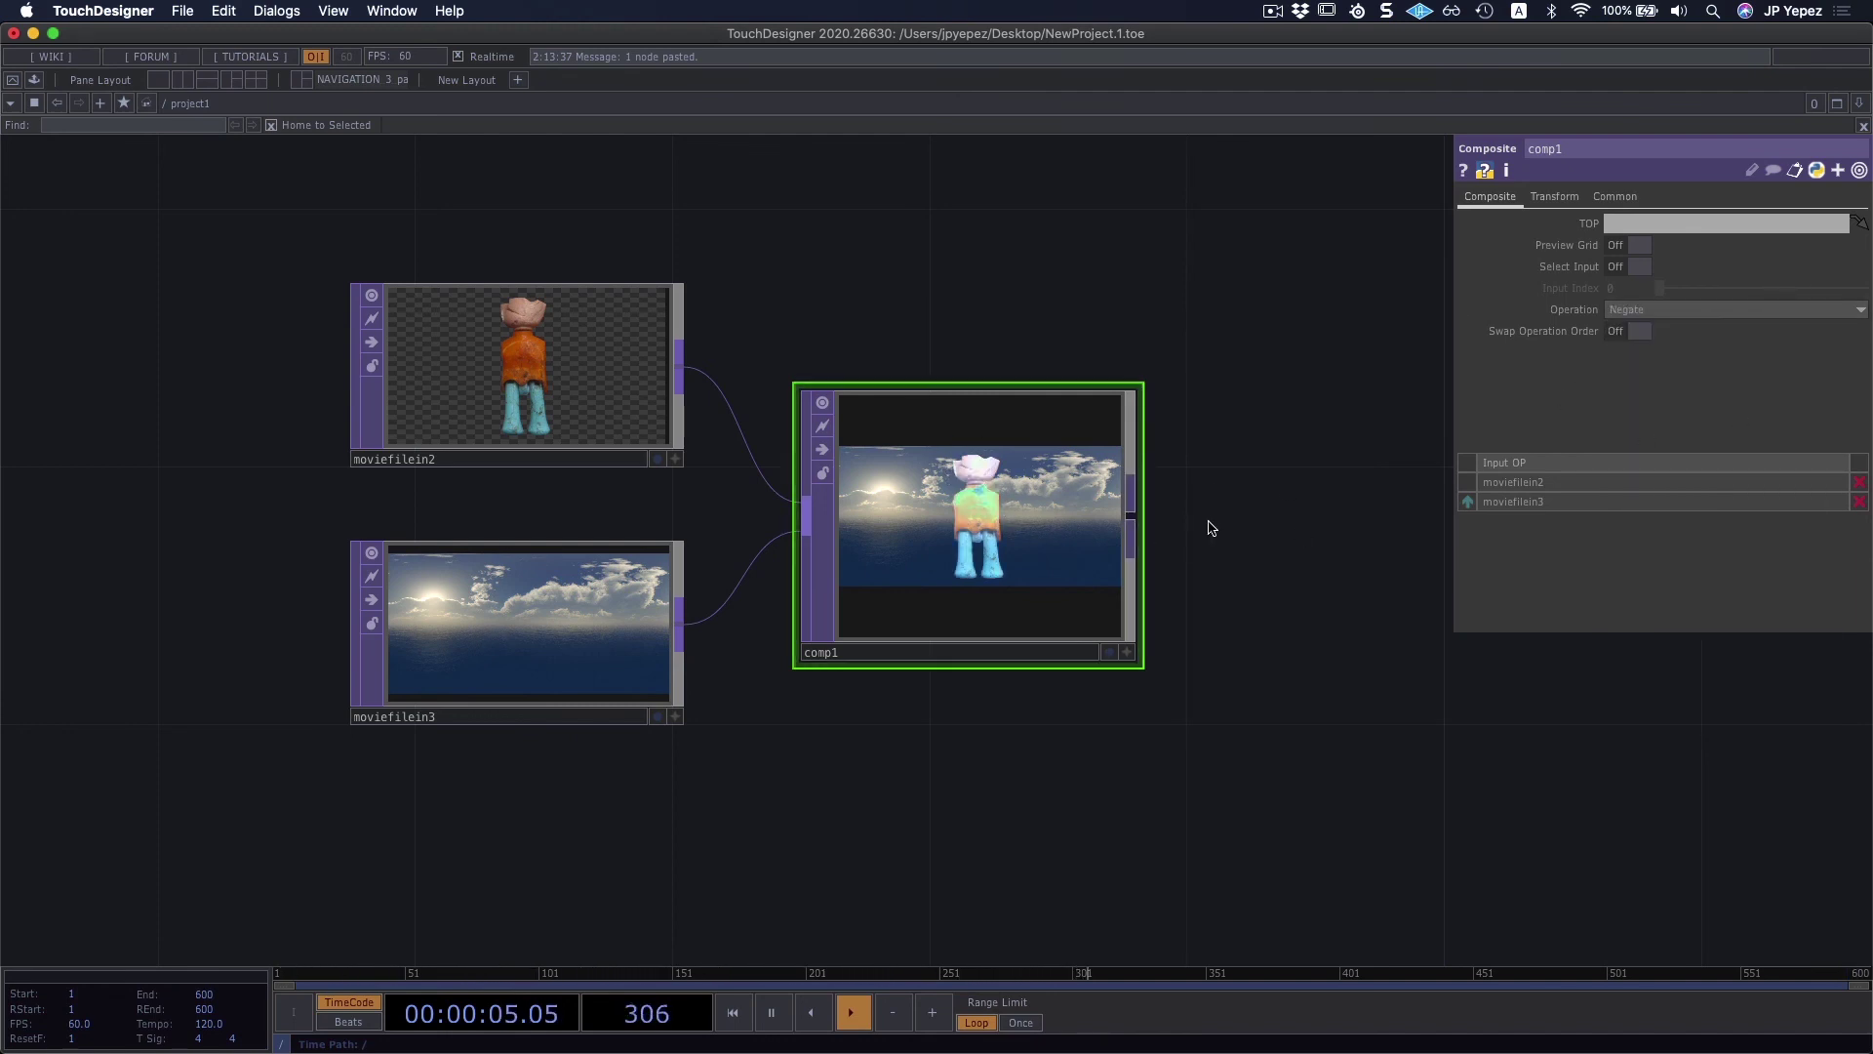
click(1773, 305)
click(1761, 370)
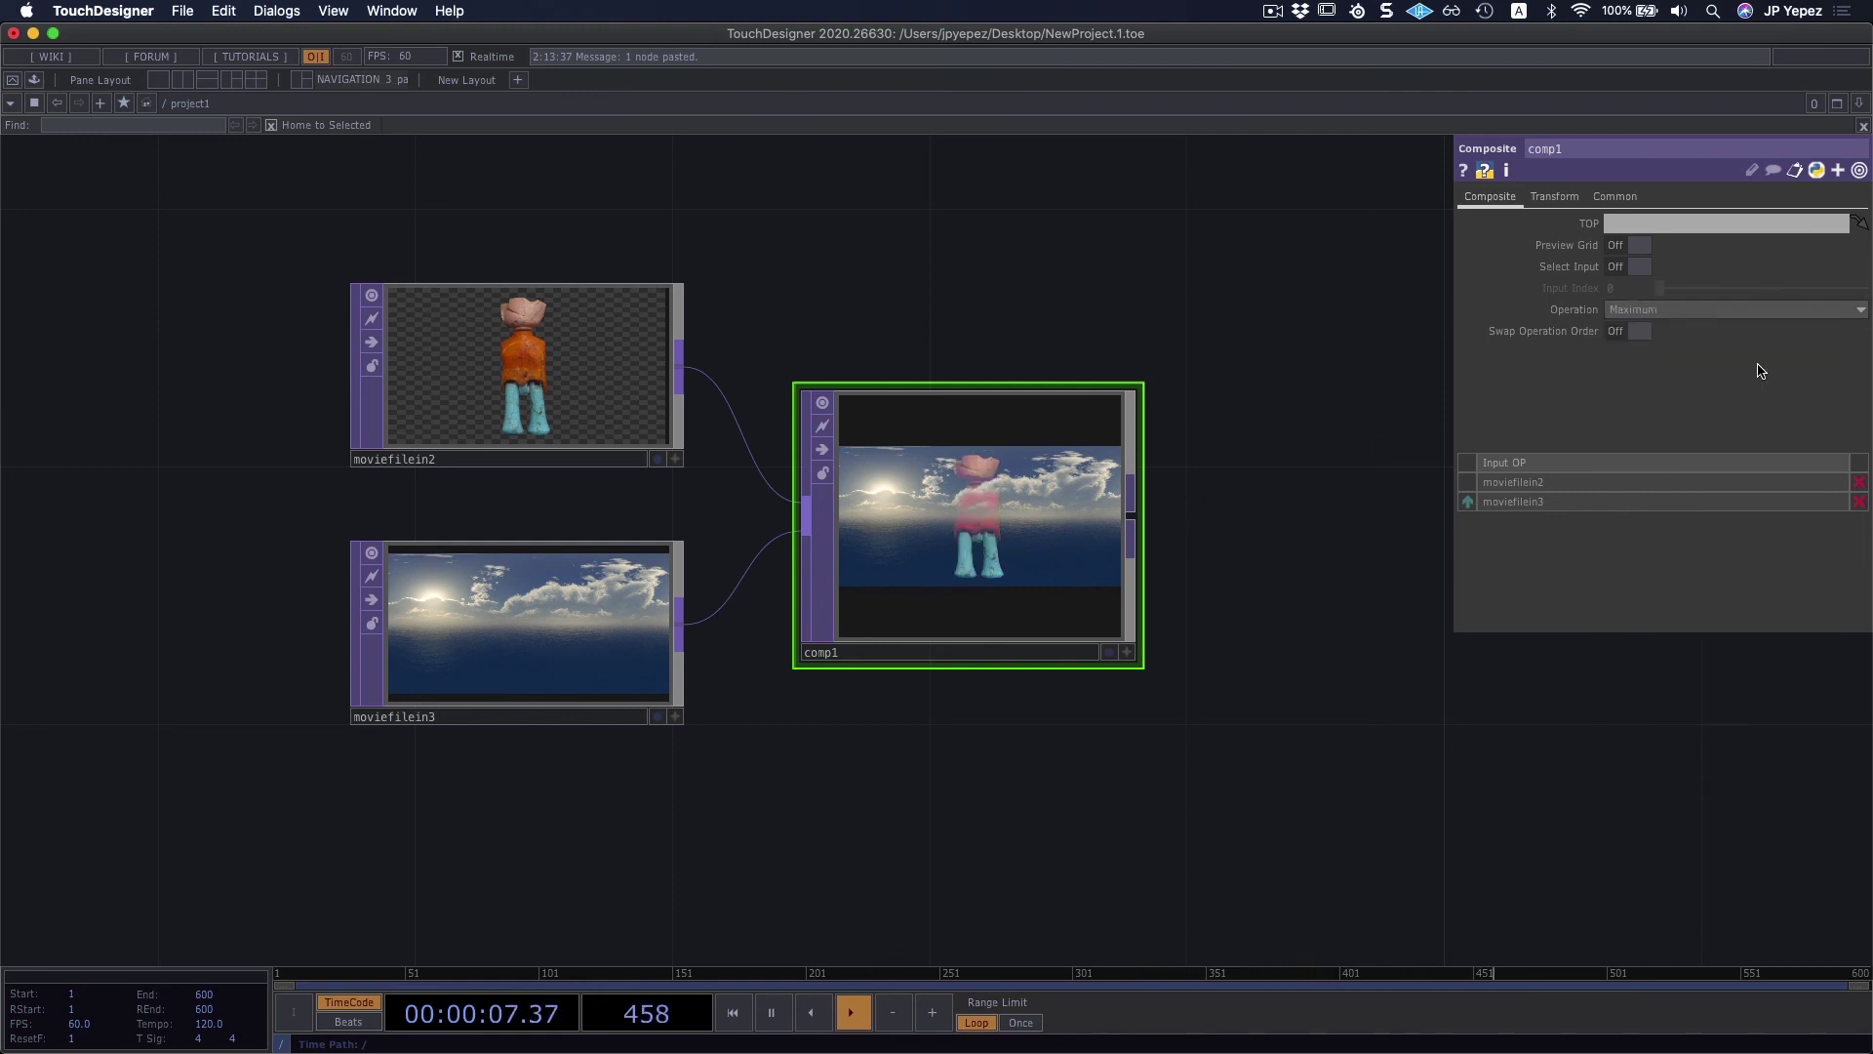
Step: Try Minimum, Stencil Luminance and Soft Light, then settle on the Glow operation
click(1712, 310)
click(1727, 387)
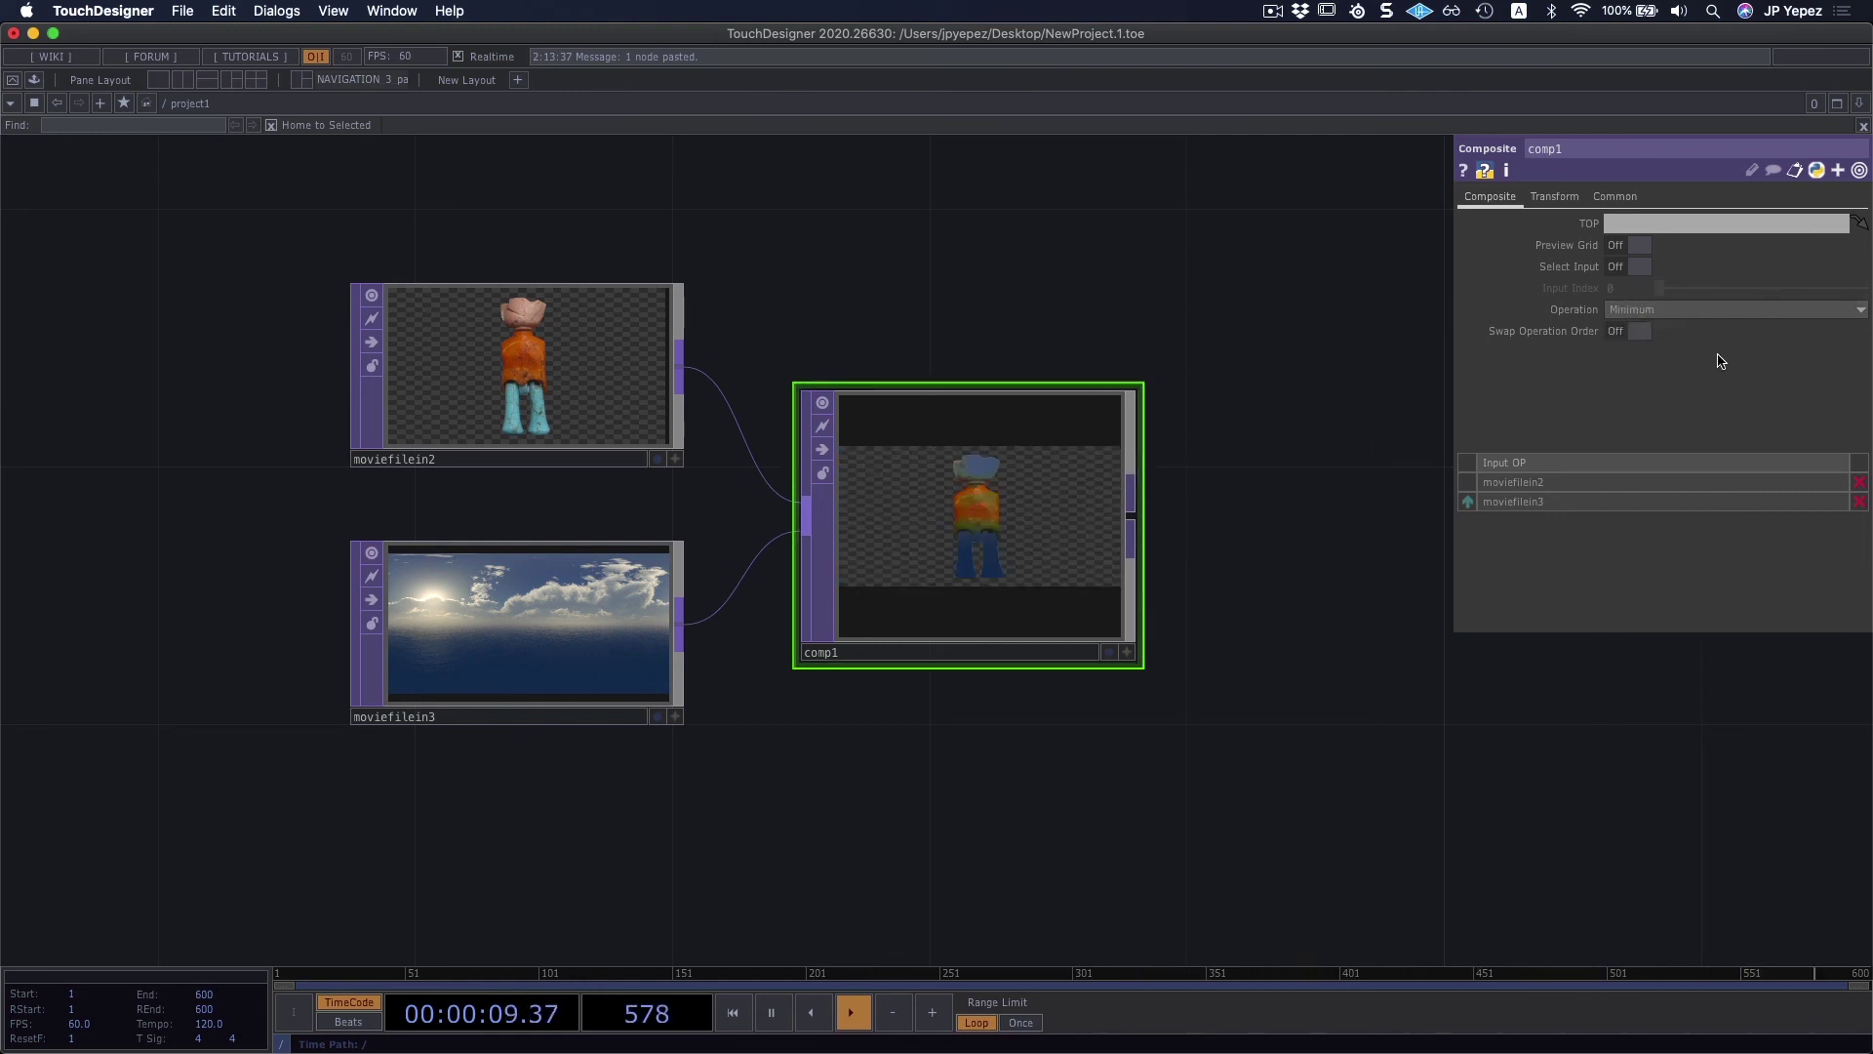
click(1698, 309)
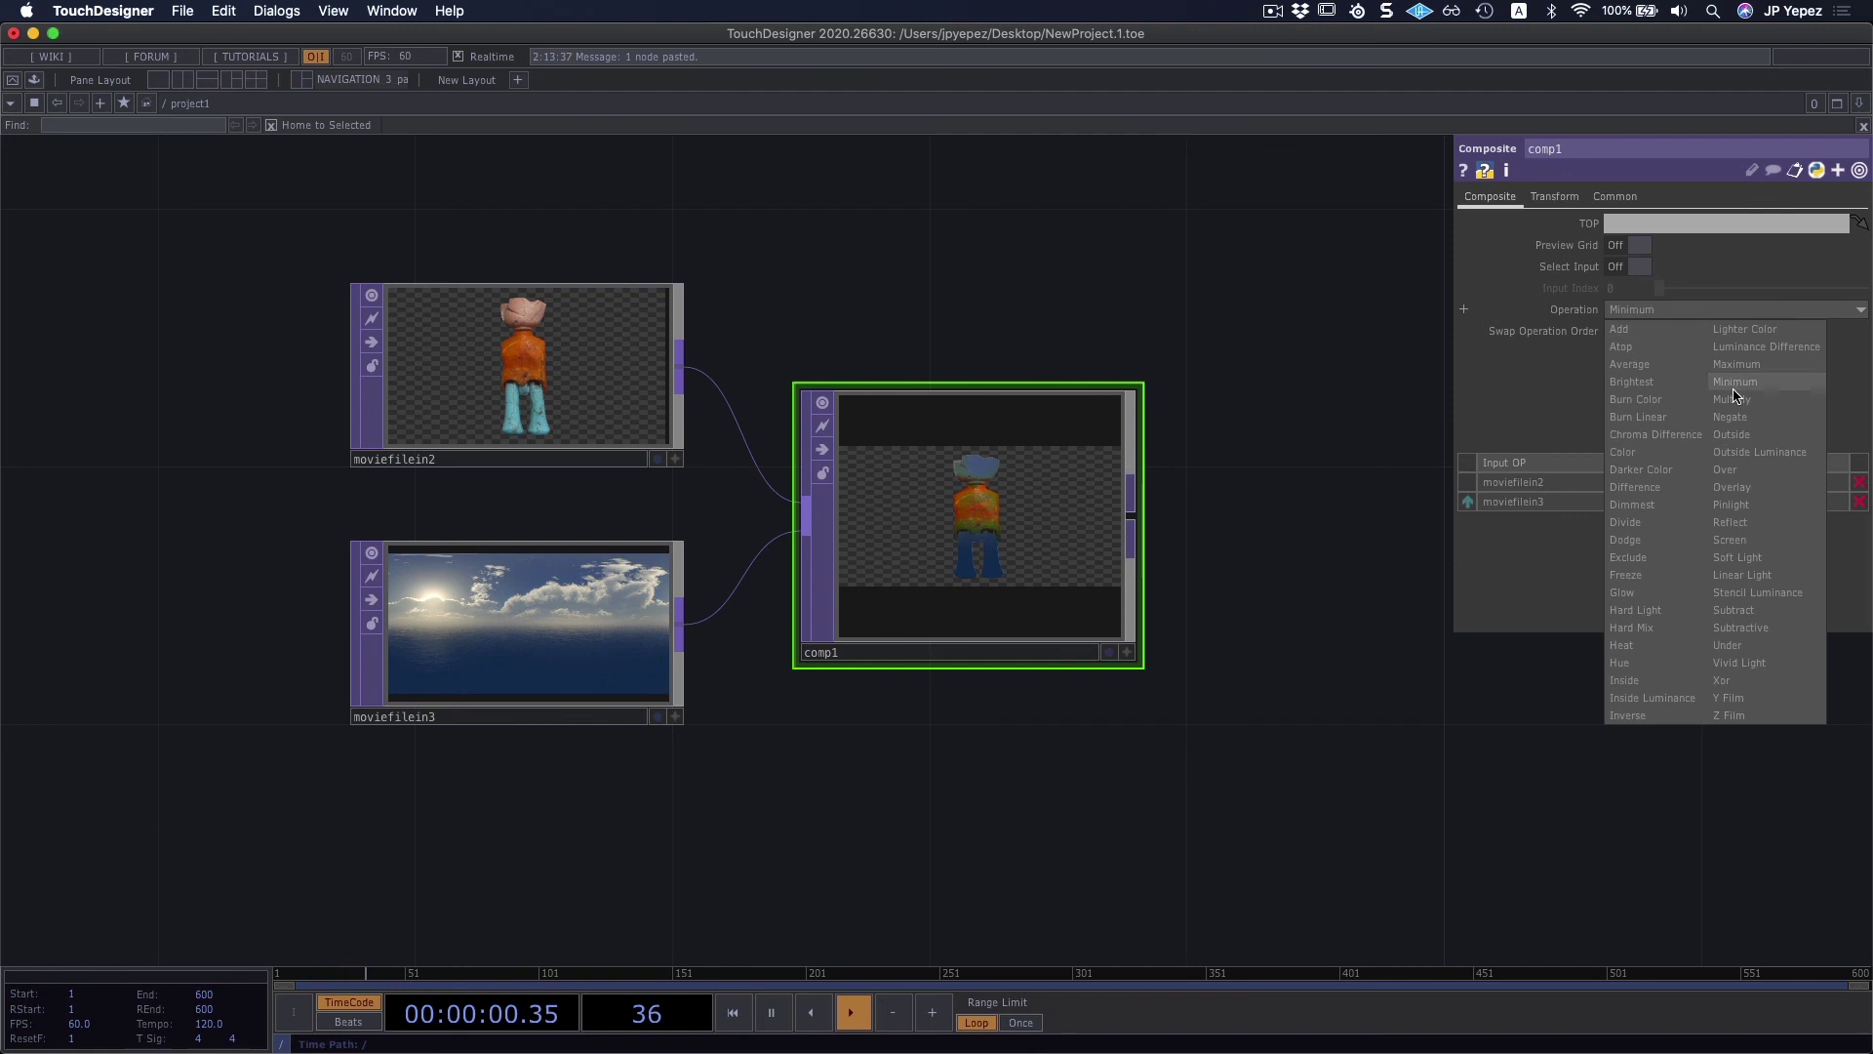
click(1776, 594)
click(1670, 310)
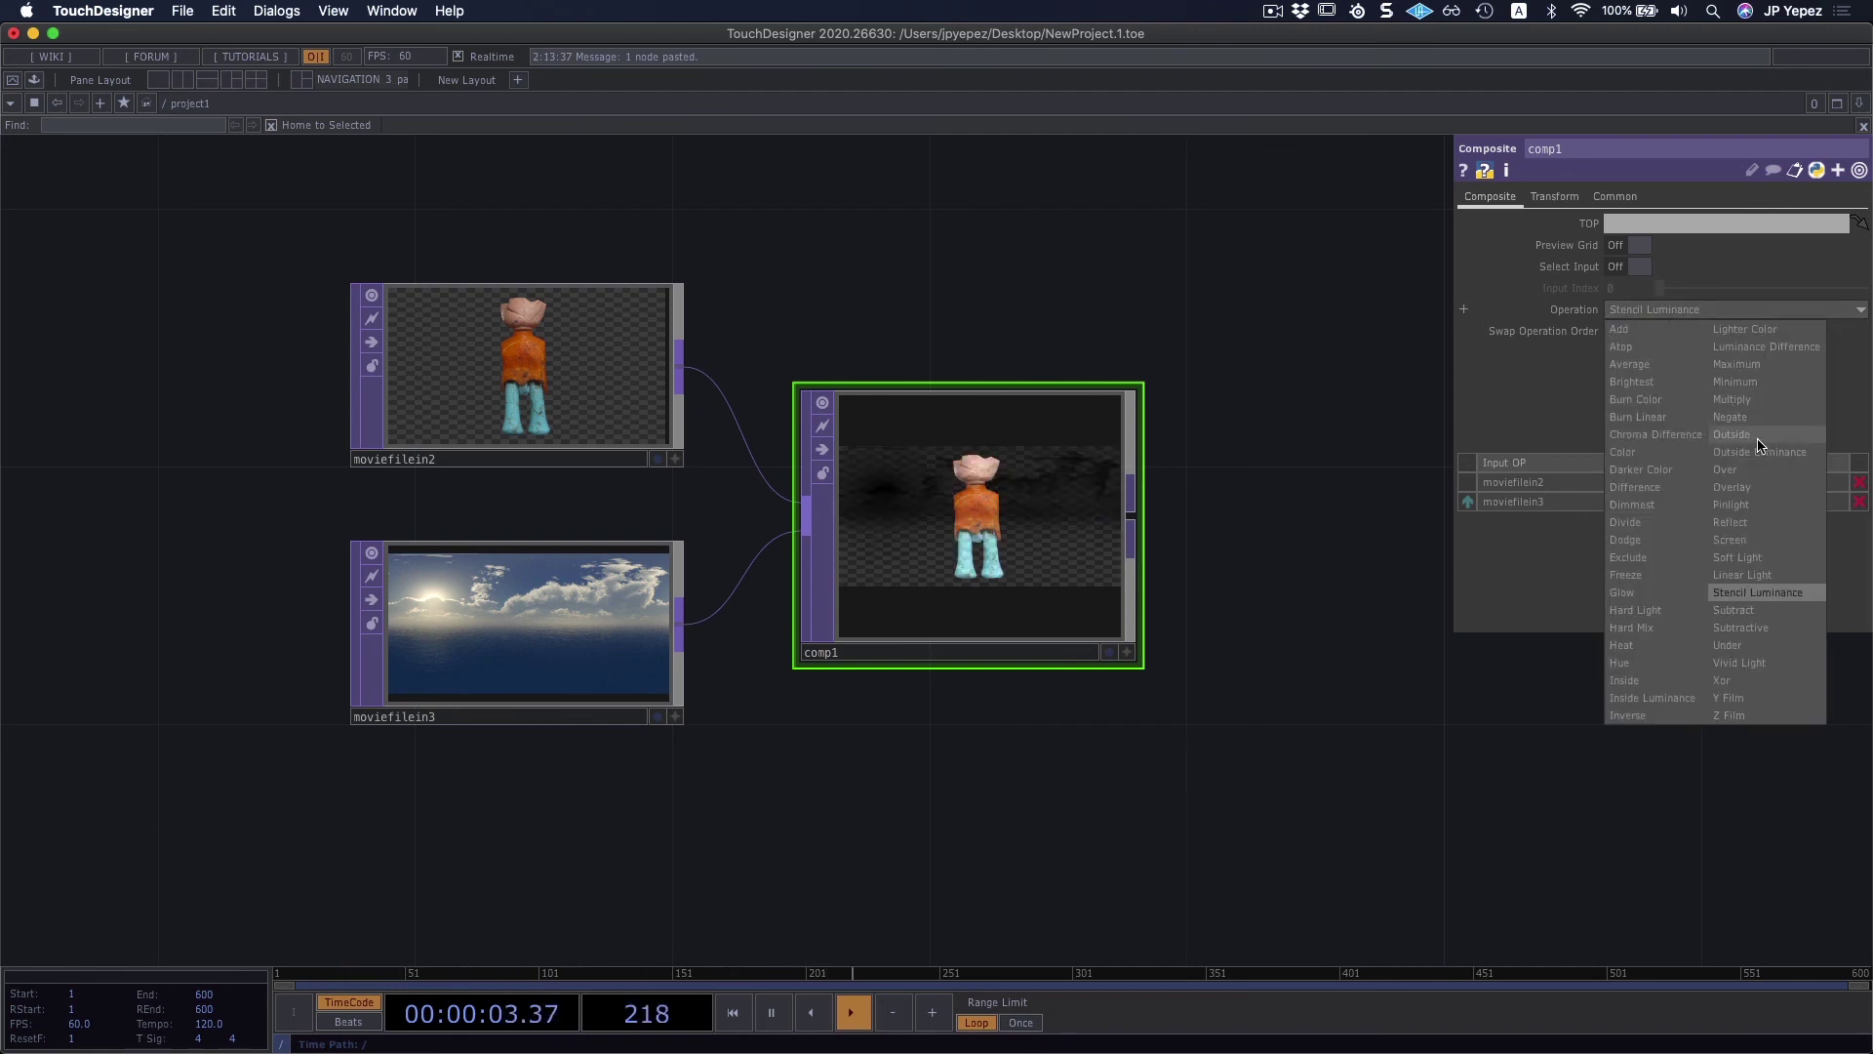
click(1753, 562)
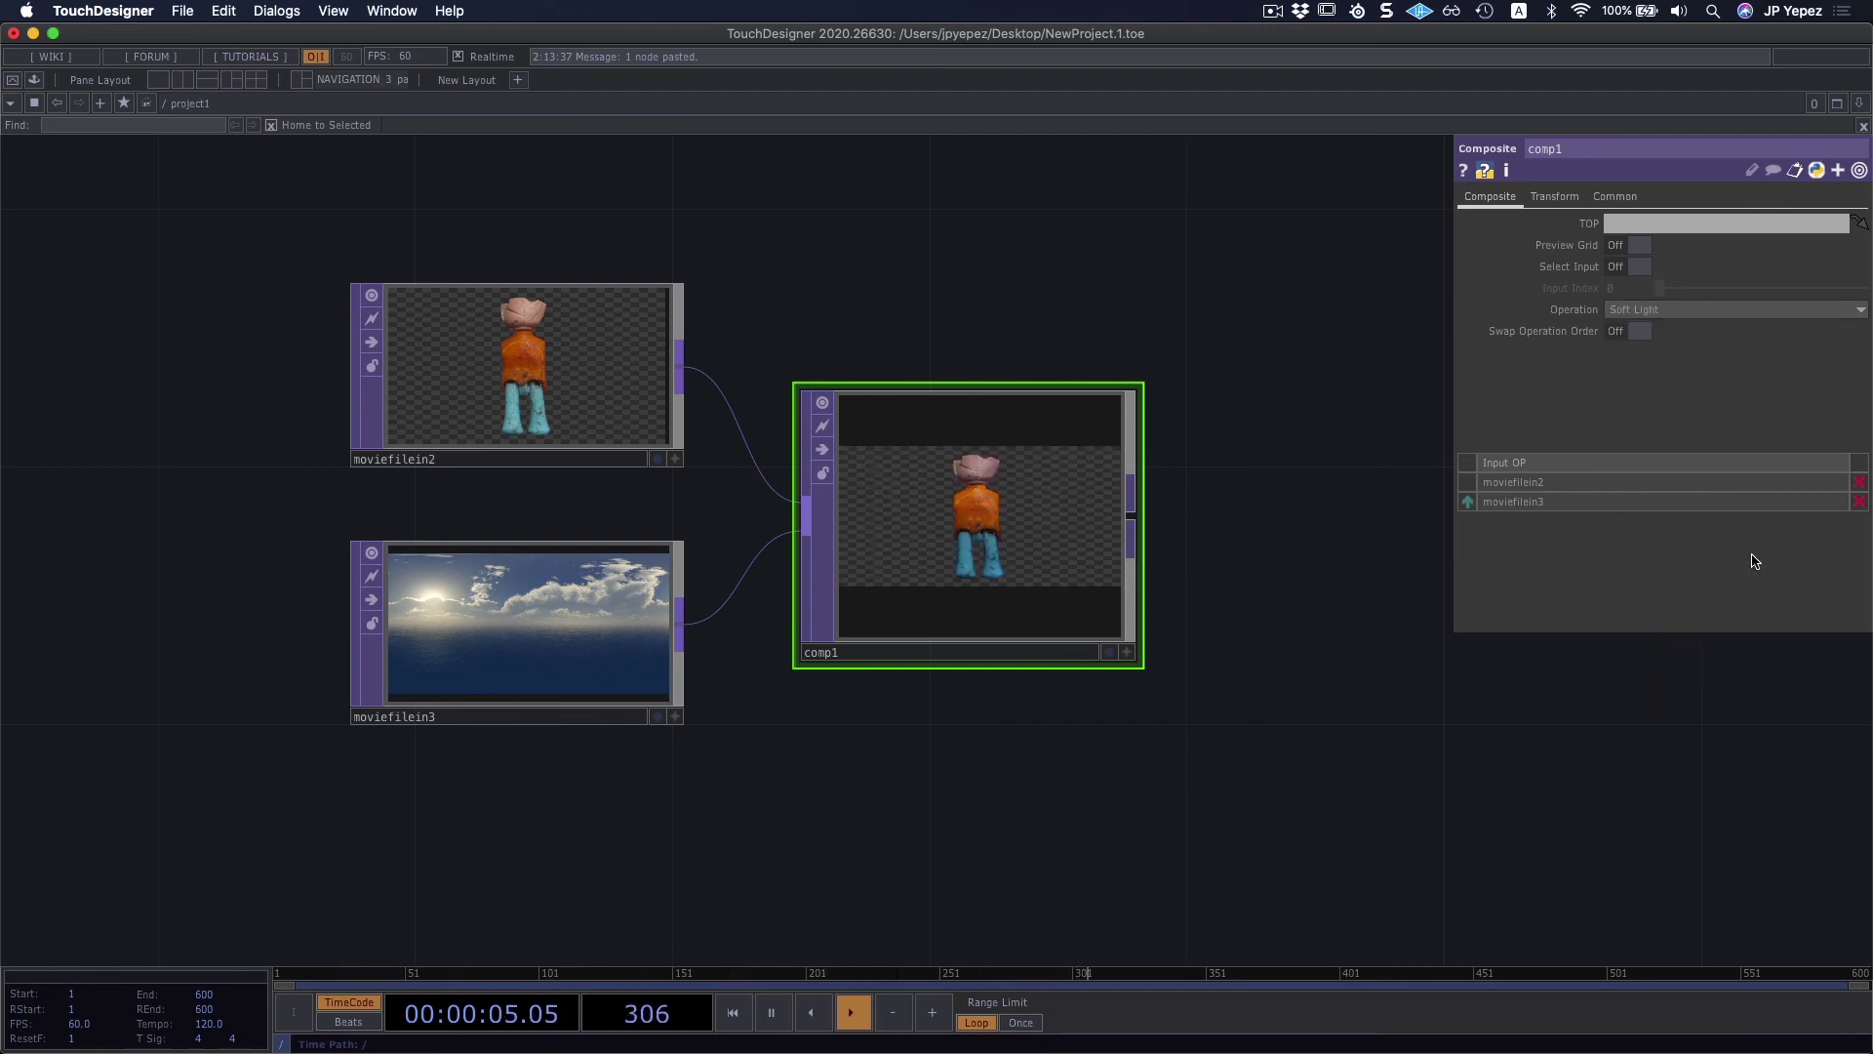
click(1761, 309)
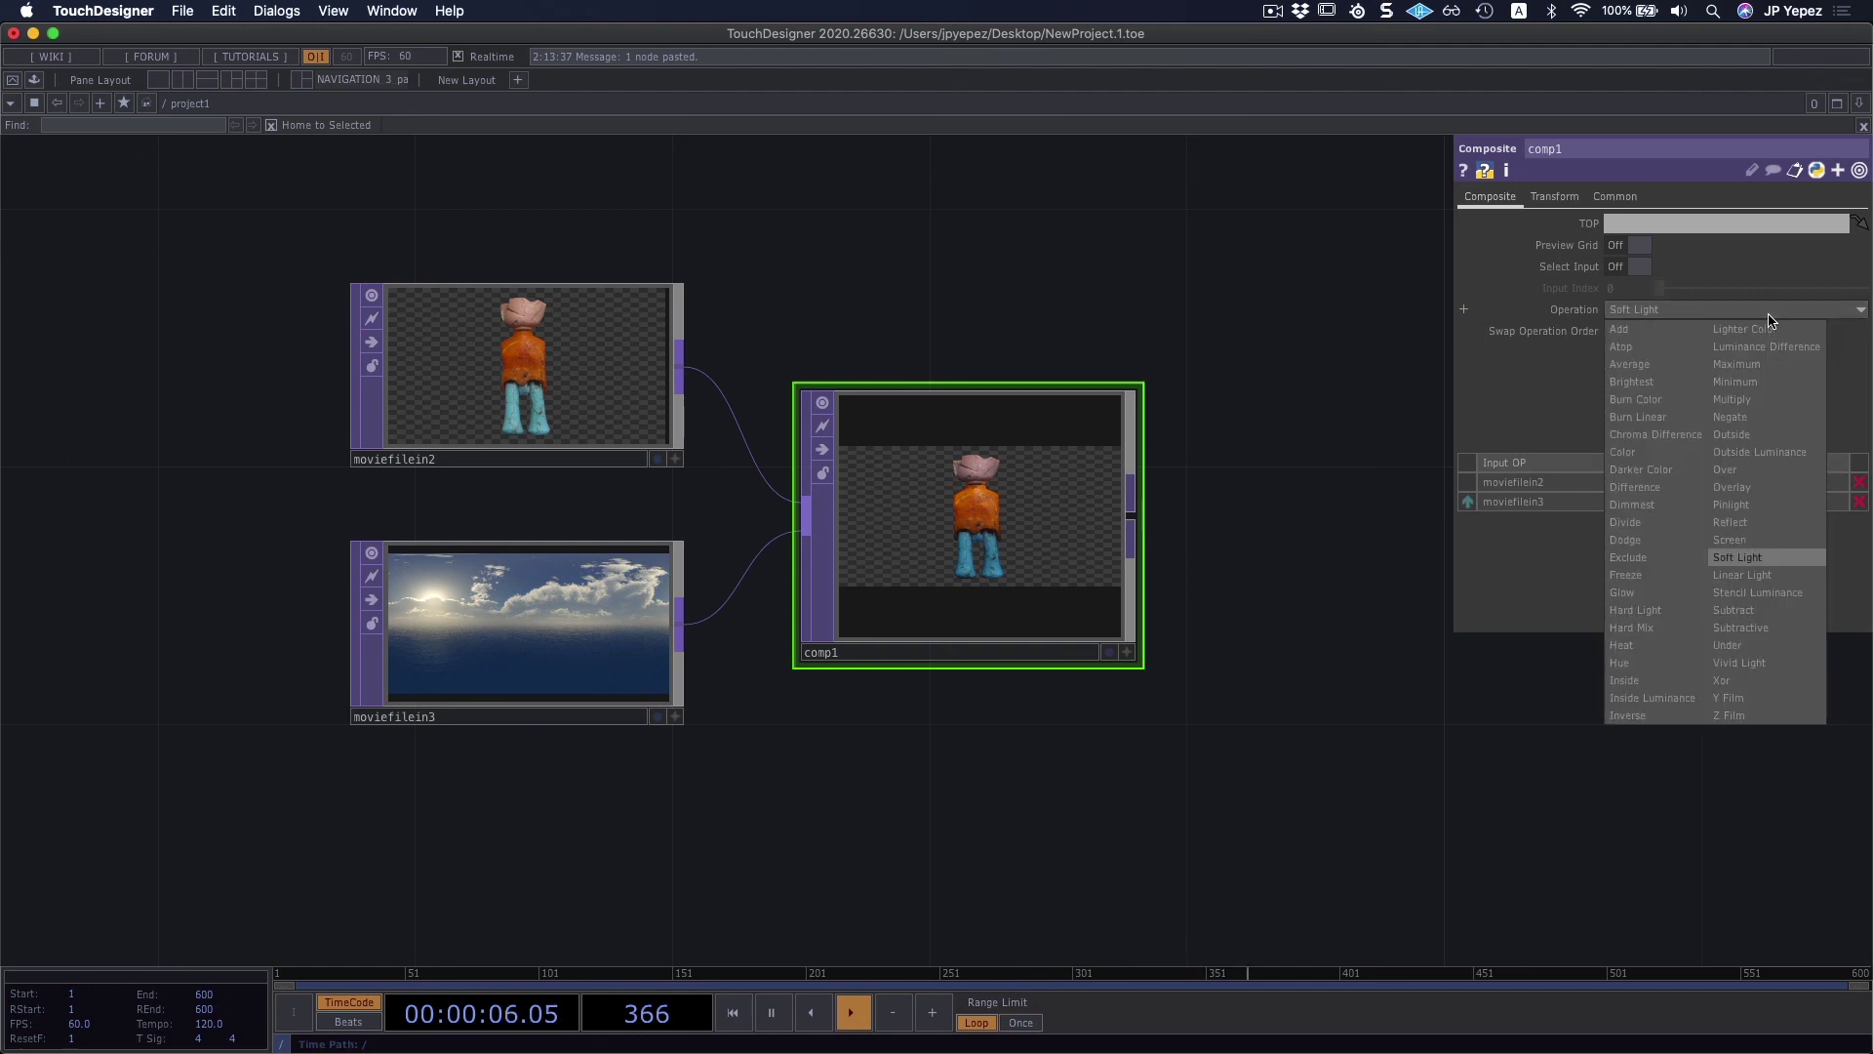
click(1619, 596)
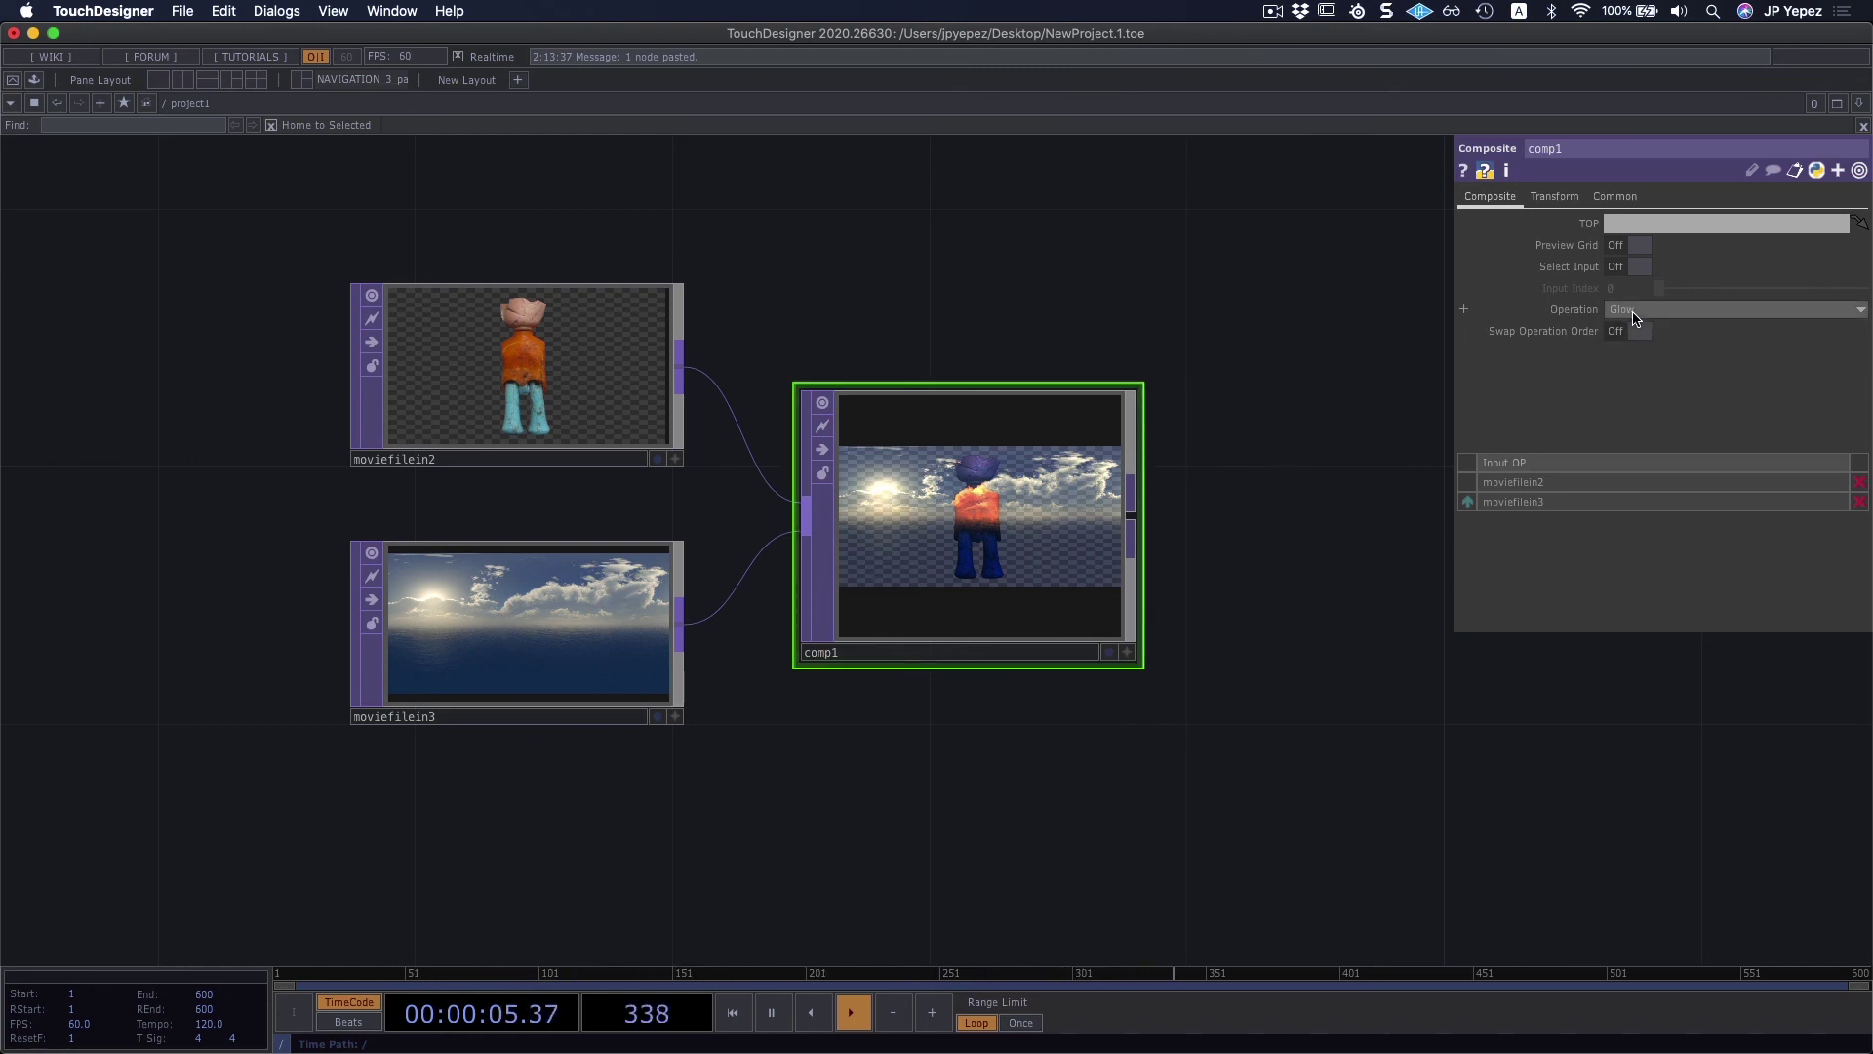
drag(1211, 447, 1229, 427)
scroll(1025, 521, up, 1)
scroll(1025, 532, up, 3)
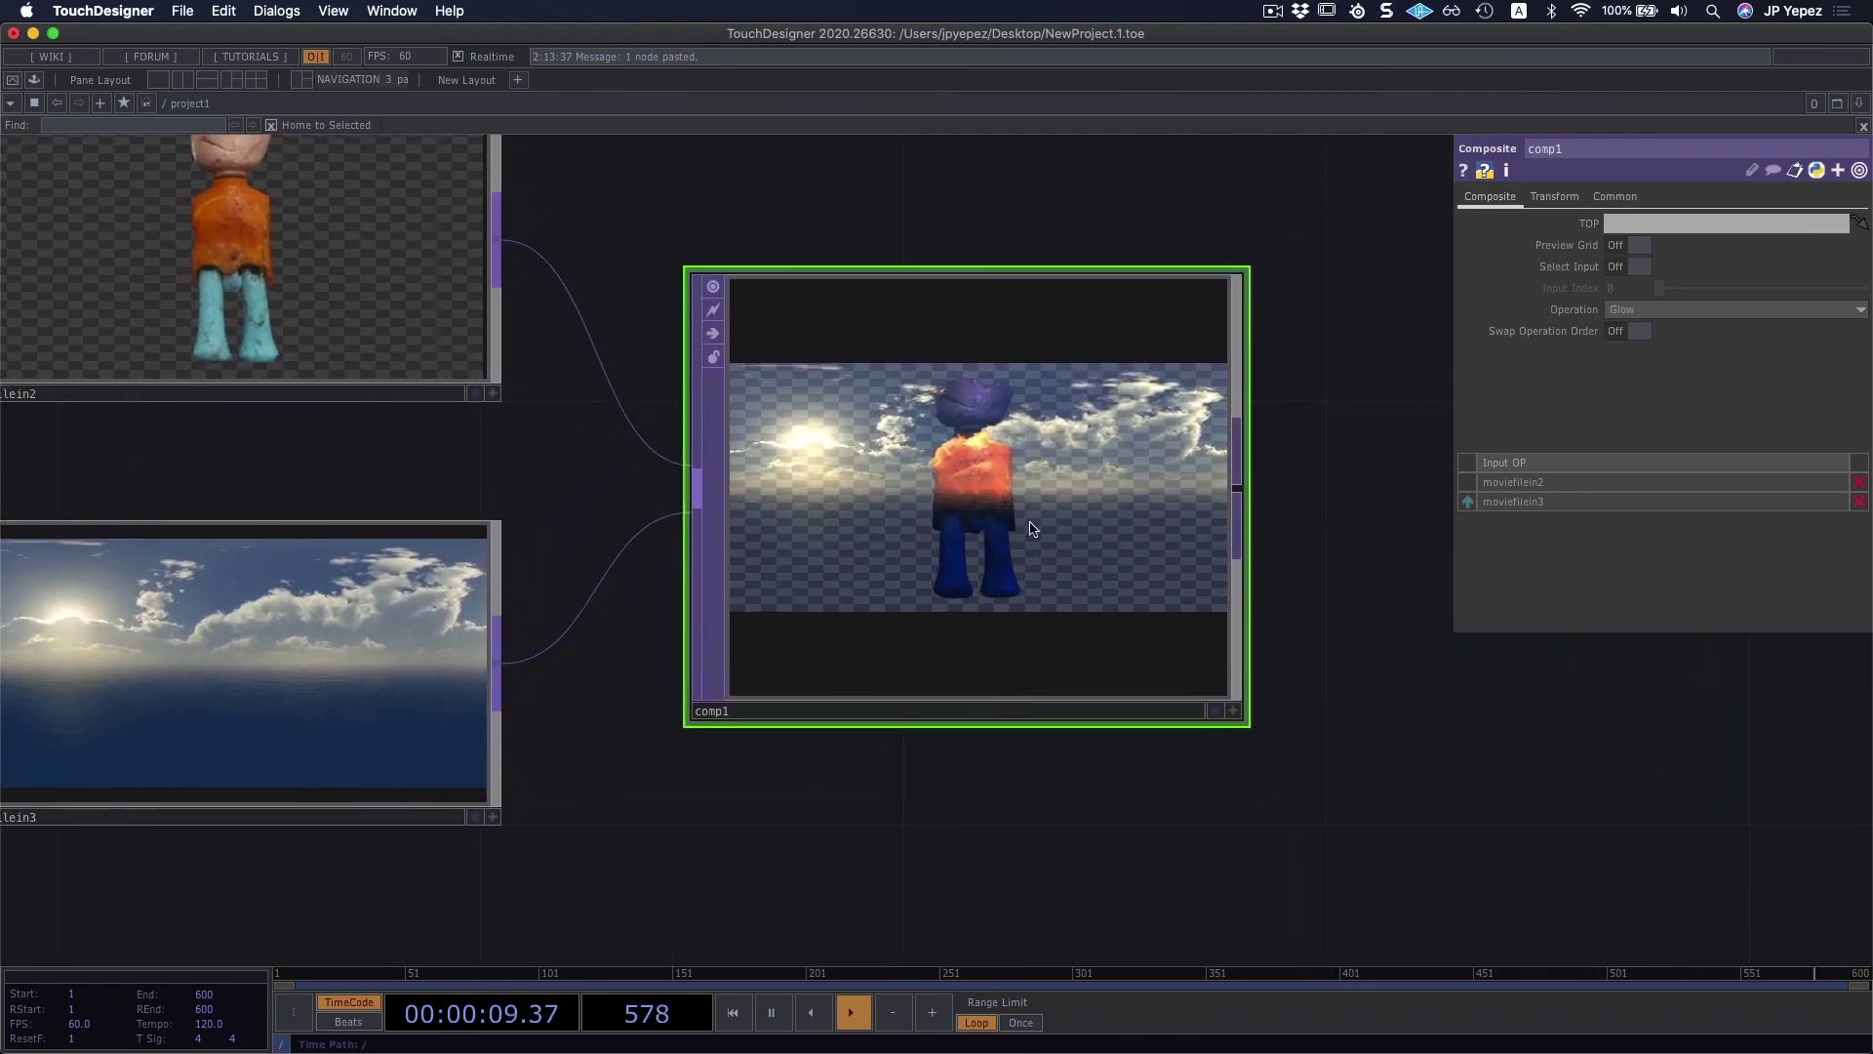
Step: Turn on comp1's Preview Grid and inspect it in a floating View window before closing it
click(1638, 245)
right_click(1039, 439)
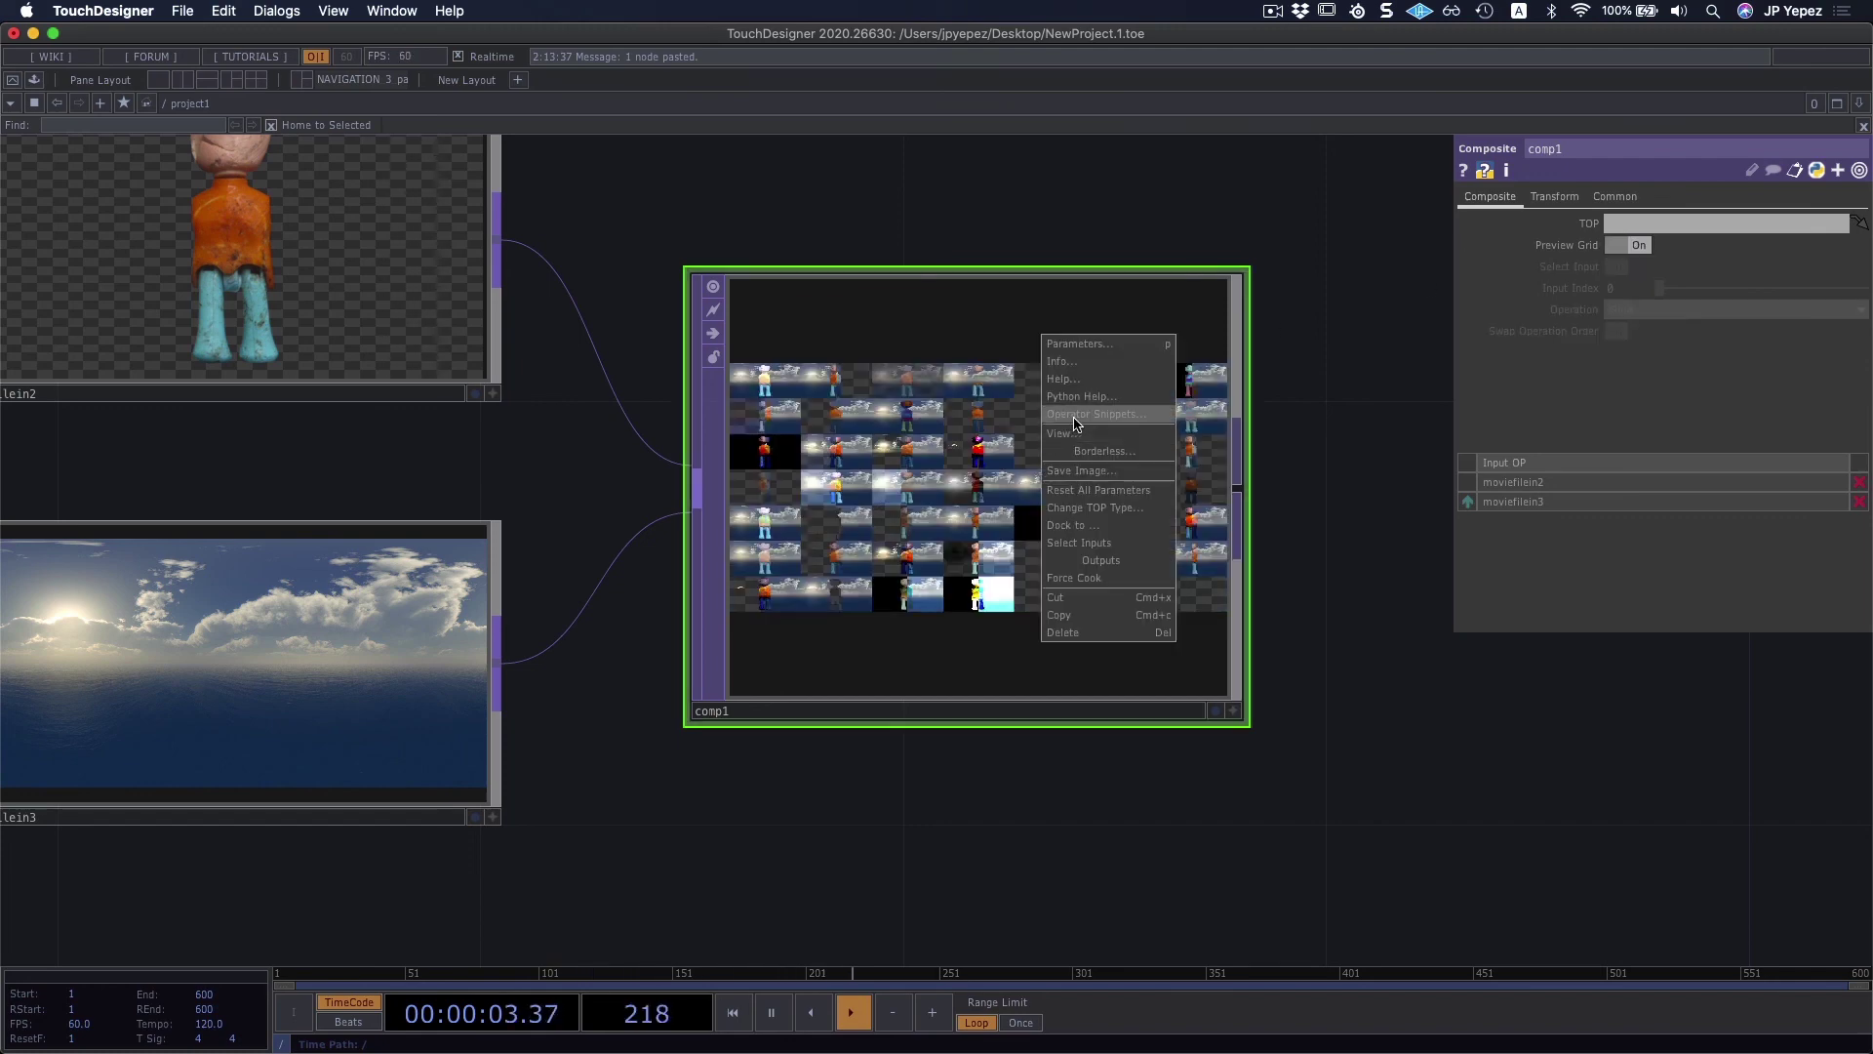
click(1073, 420)
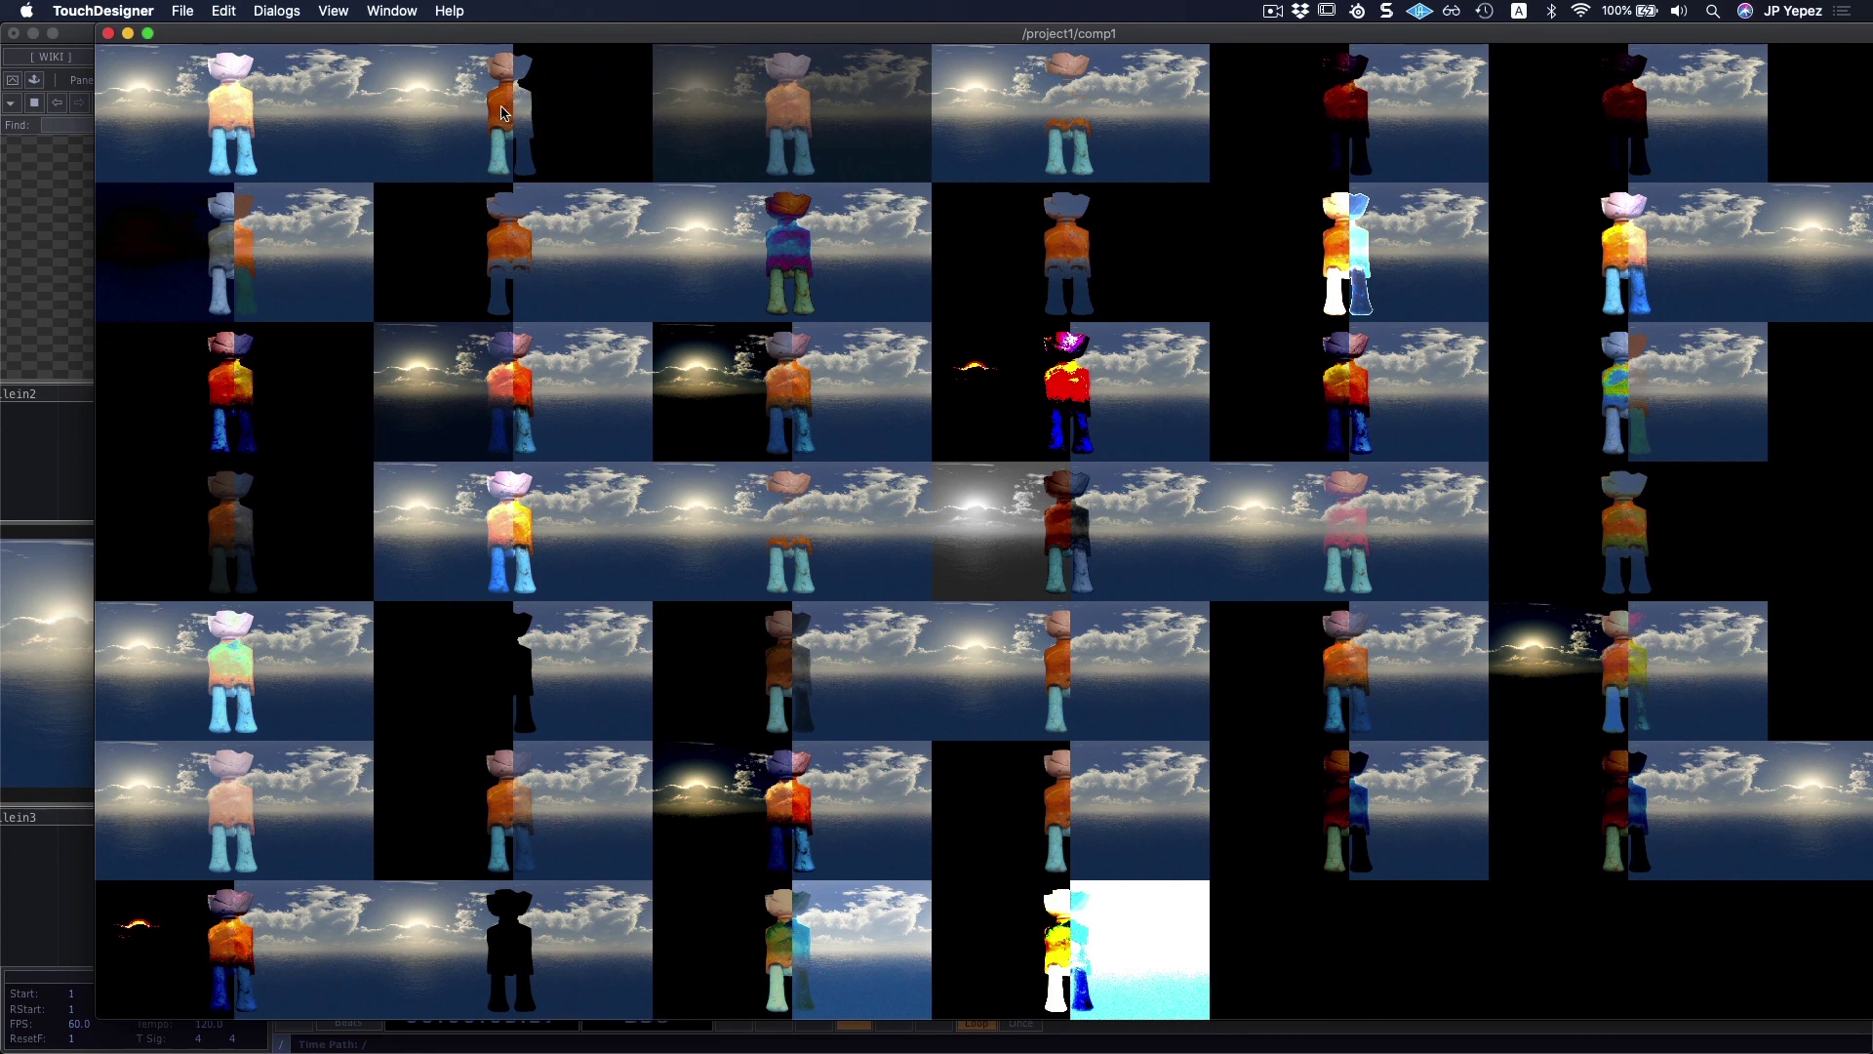
click(109, 34)
scroll(1090, 487, down, 2)
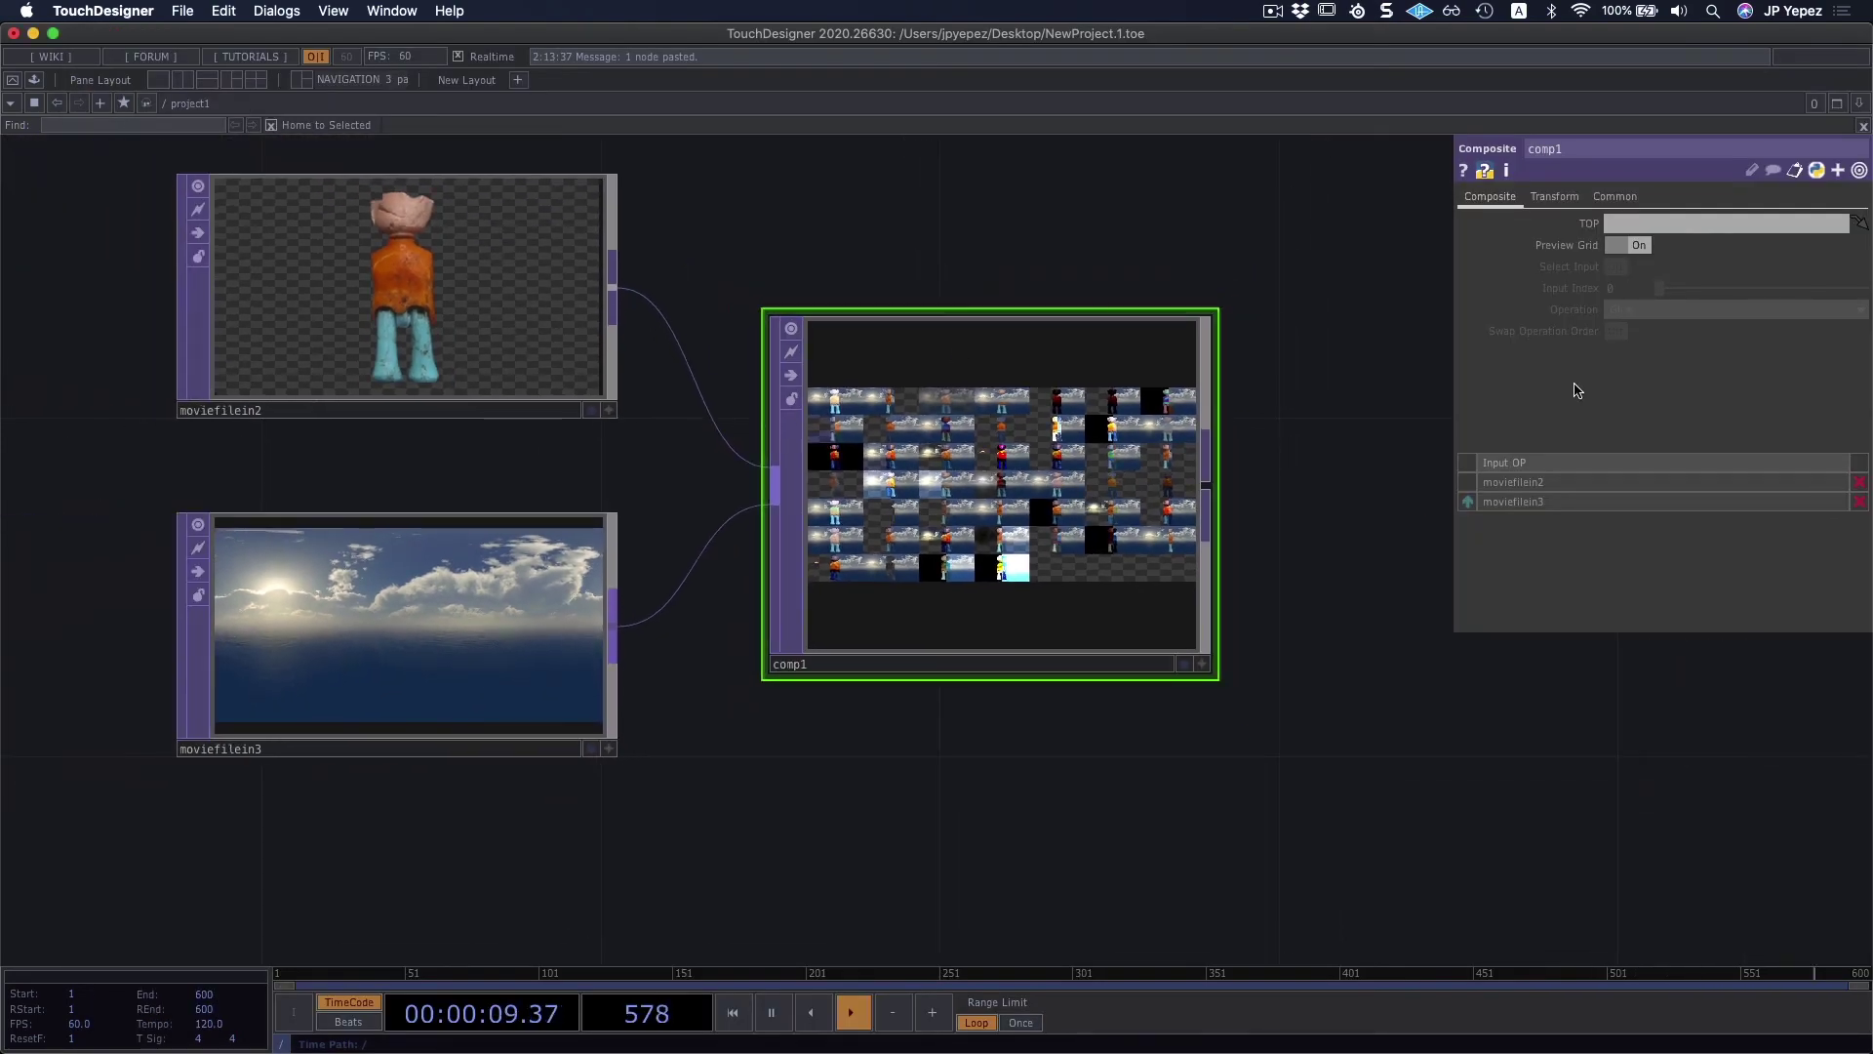
Step: Turn comp1's preview grid back off and survey the whole network
click(1639, 245)
drag(1222, 591, 1239, 577)
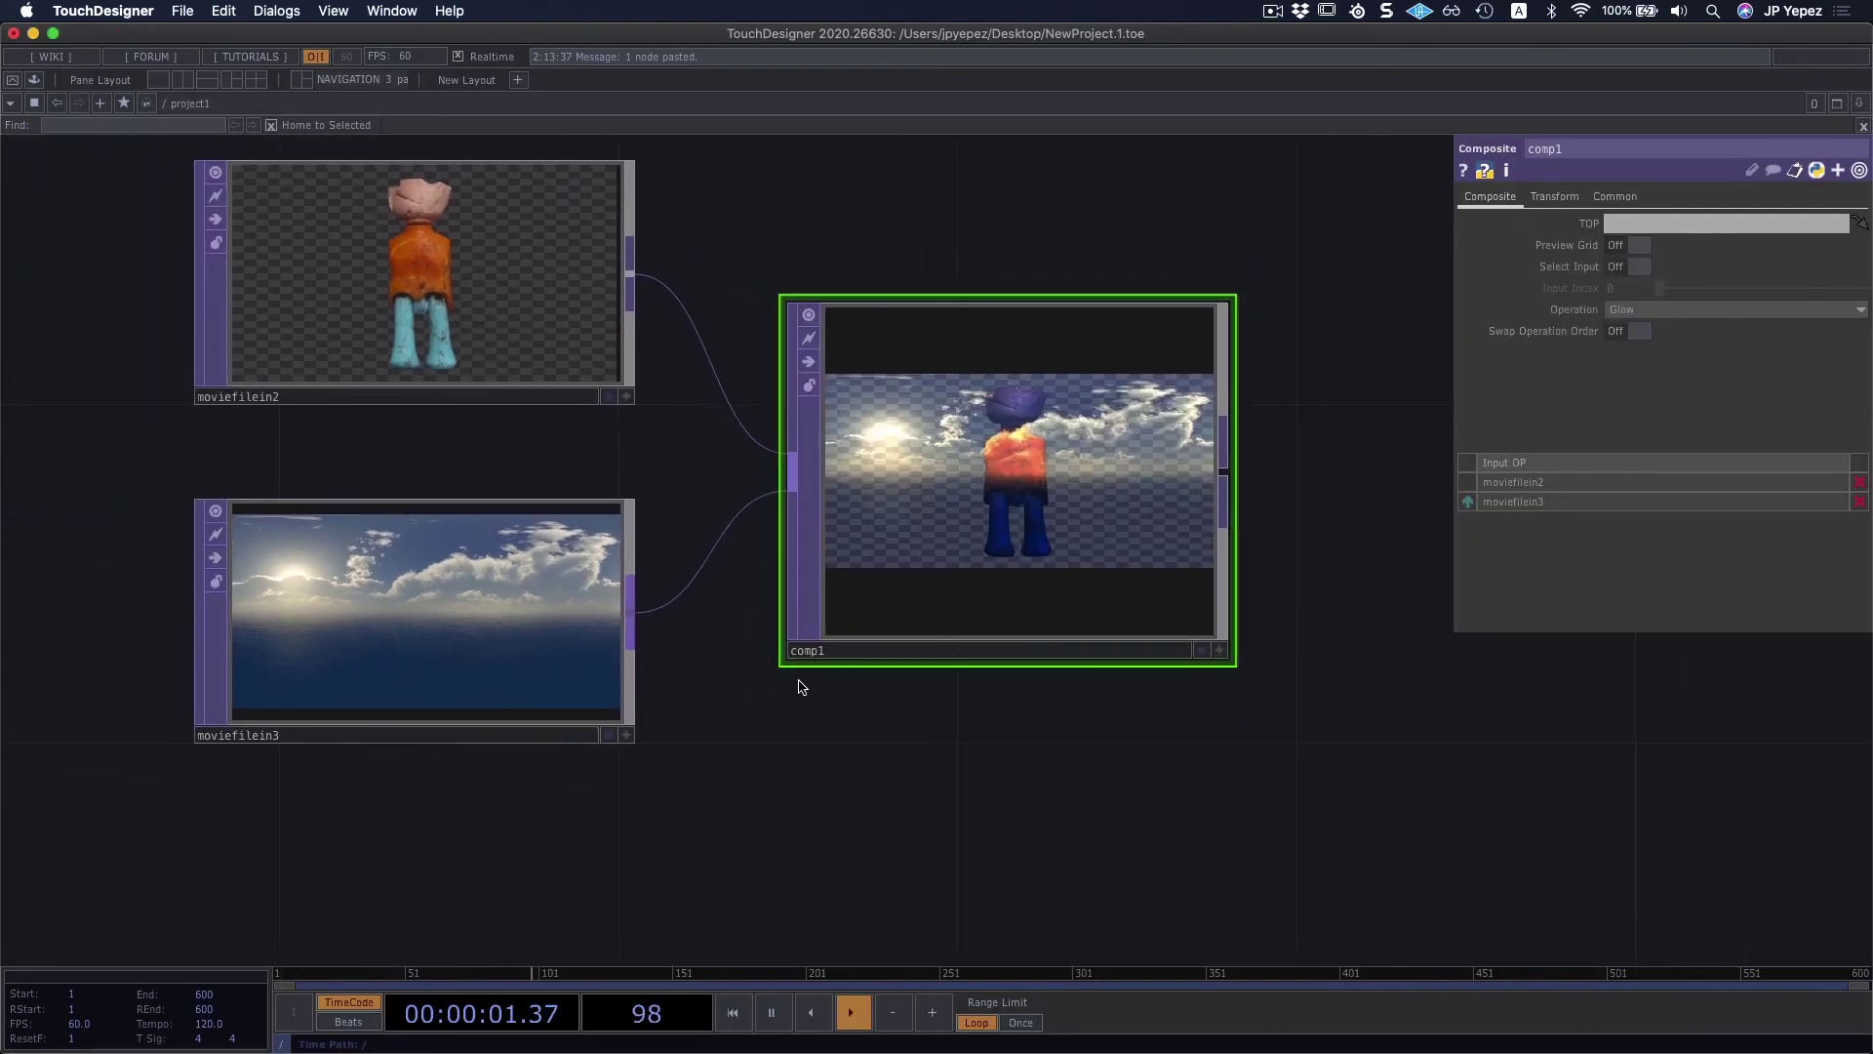
scroll(886, 719, down, 3)
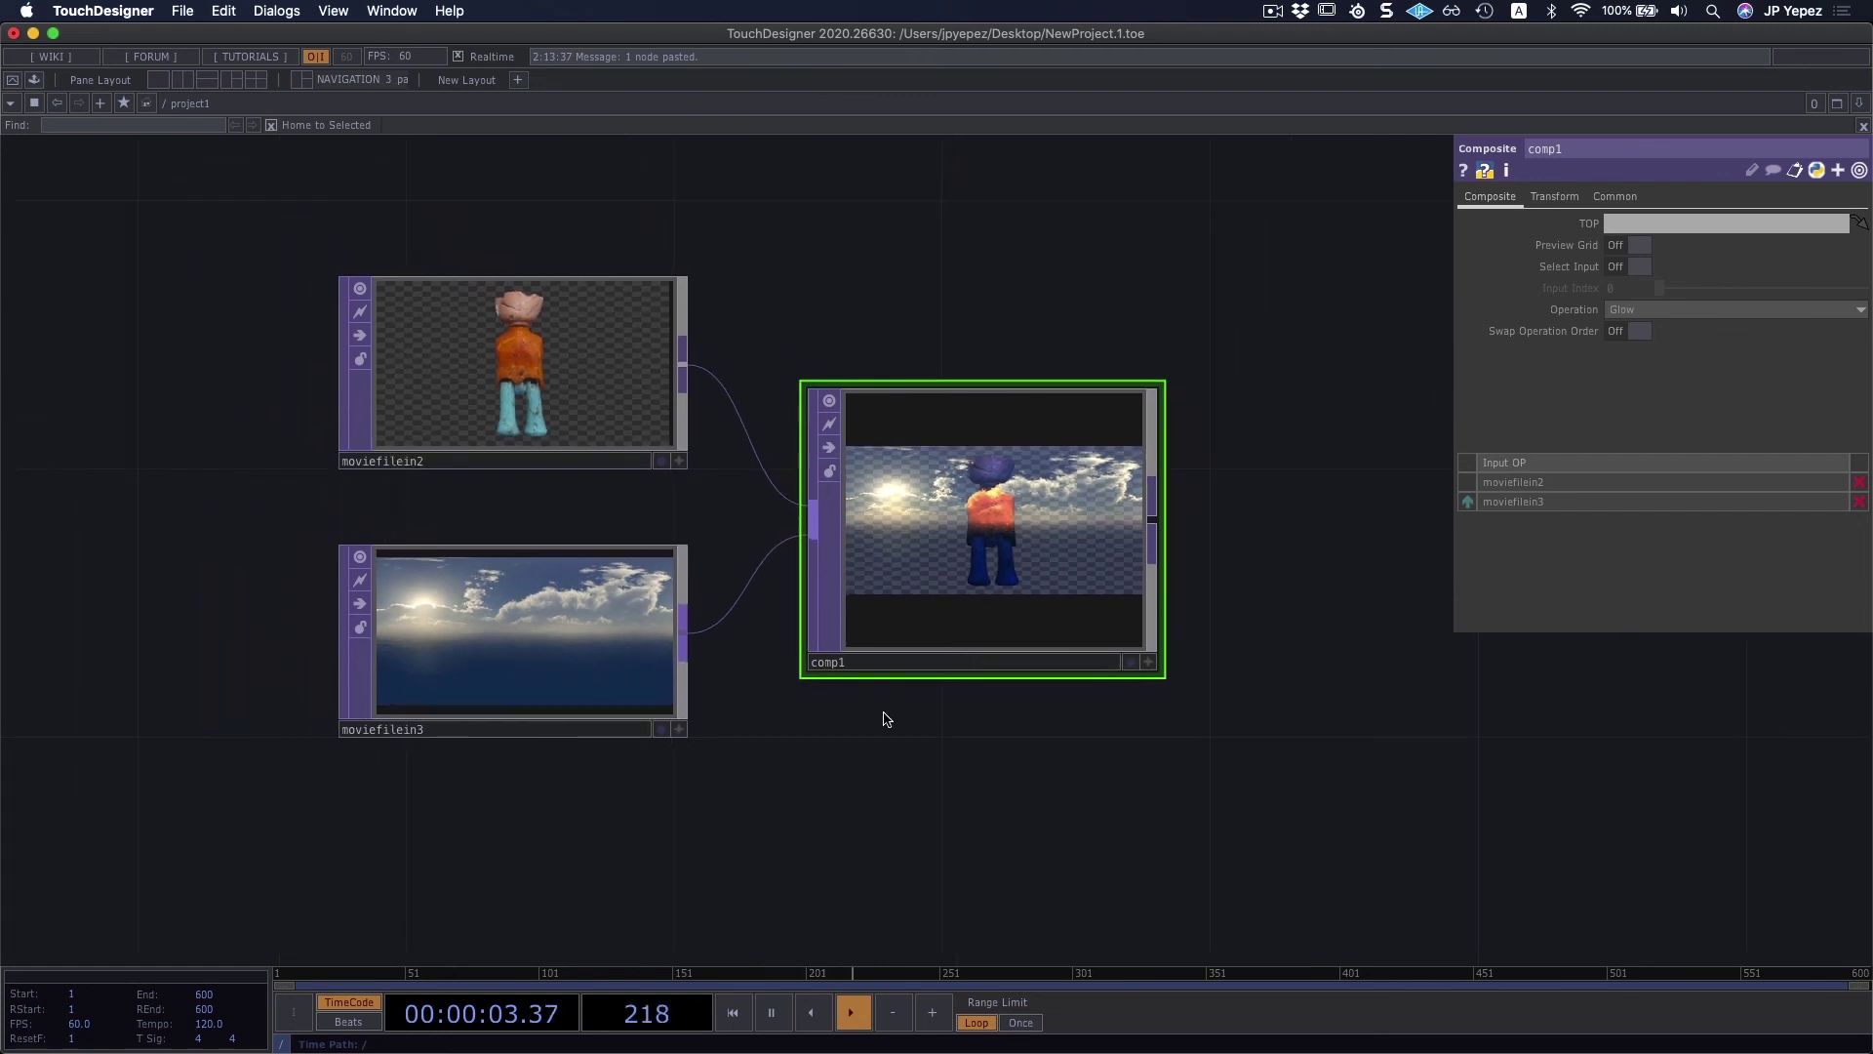
scroll(992, 761, left, 2)
scroll(985, 760, down, 3)
scroll(985, 760, down, 5)
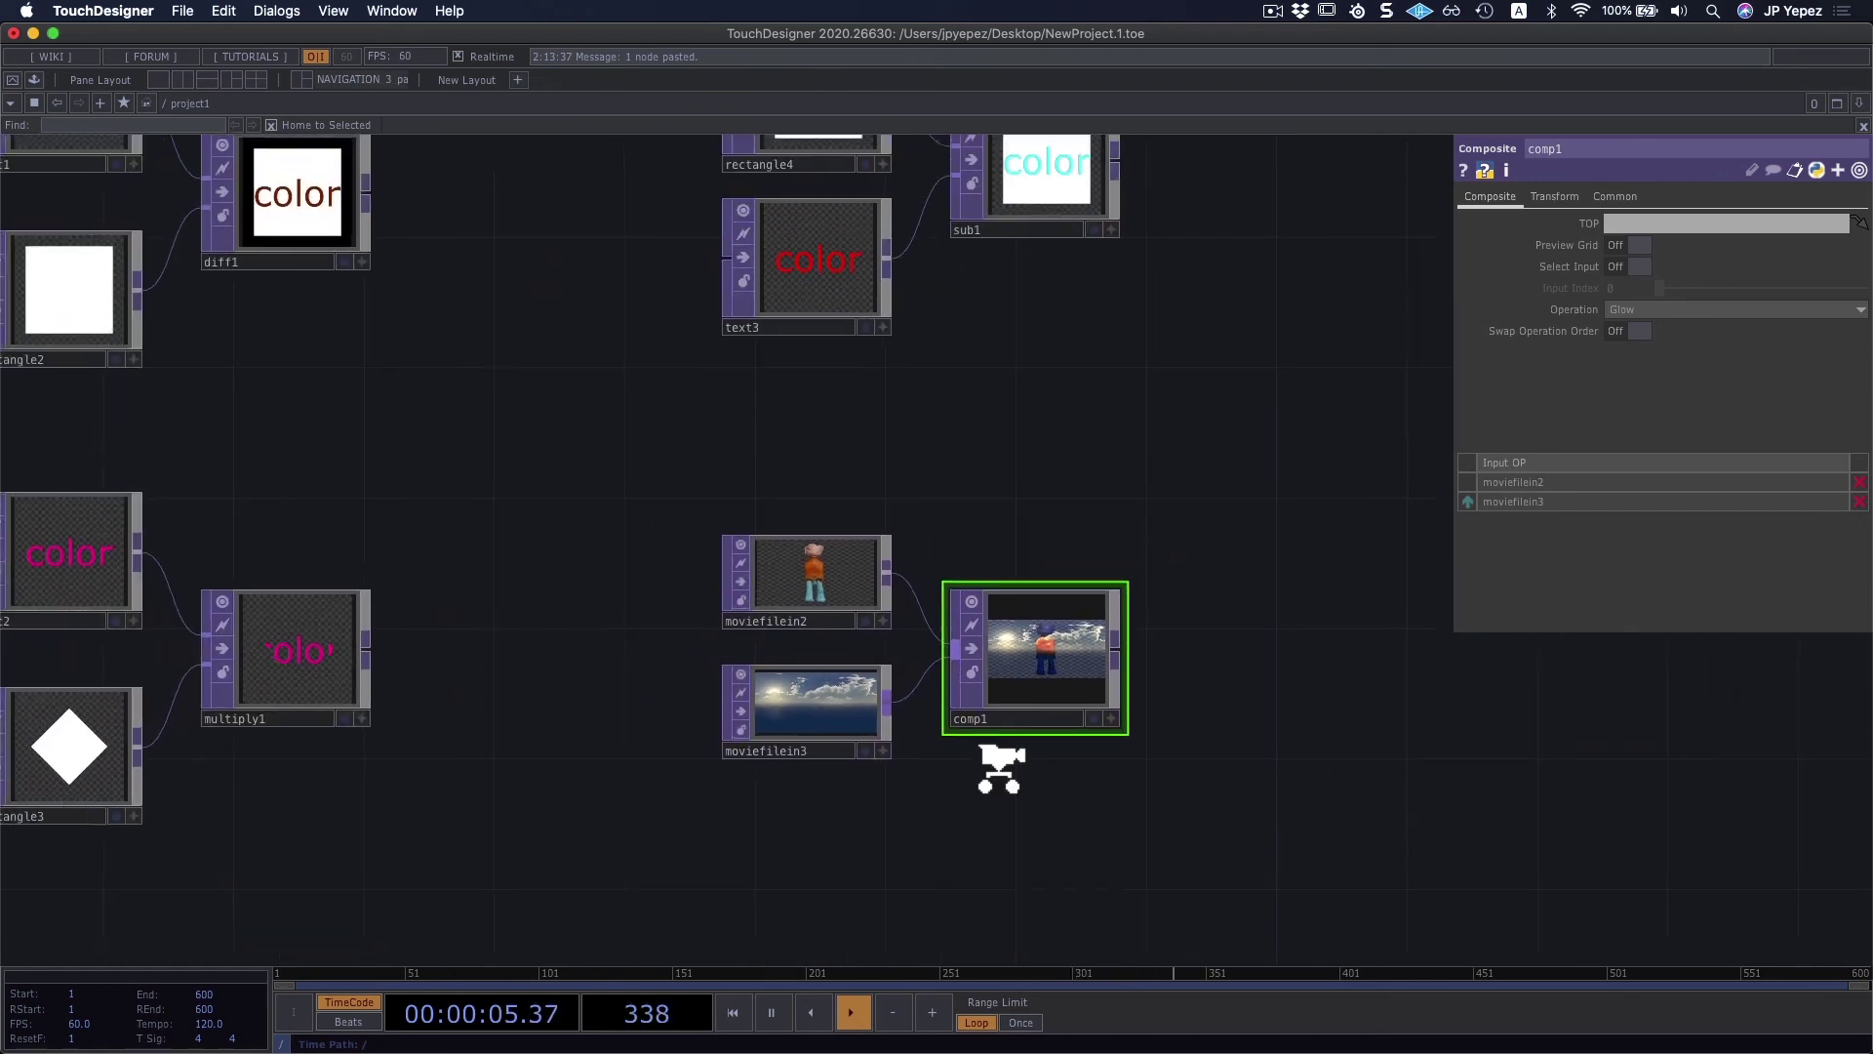
scroll(794, 598, left, 2)
scroll(794, 598, up, 2)
scroll(815, 677, down, 2)
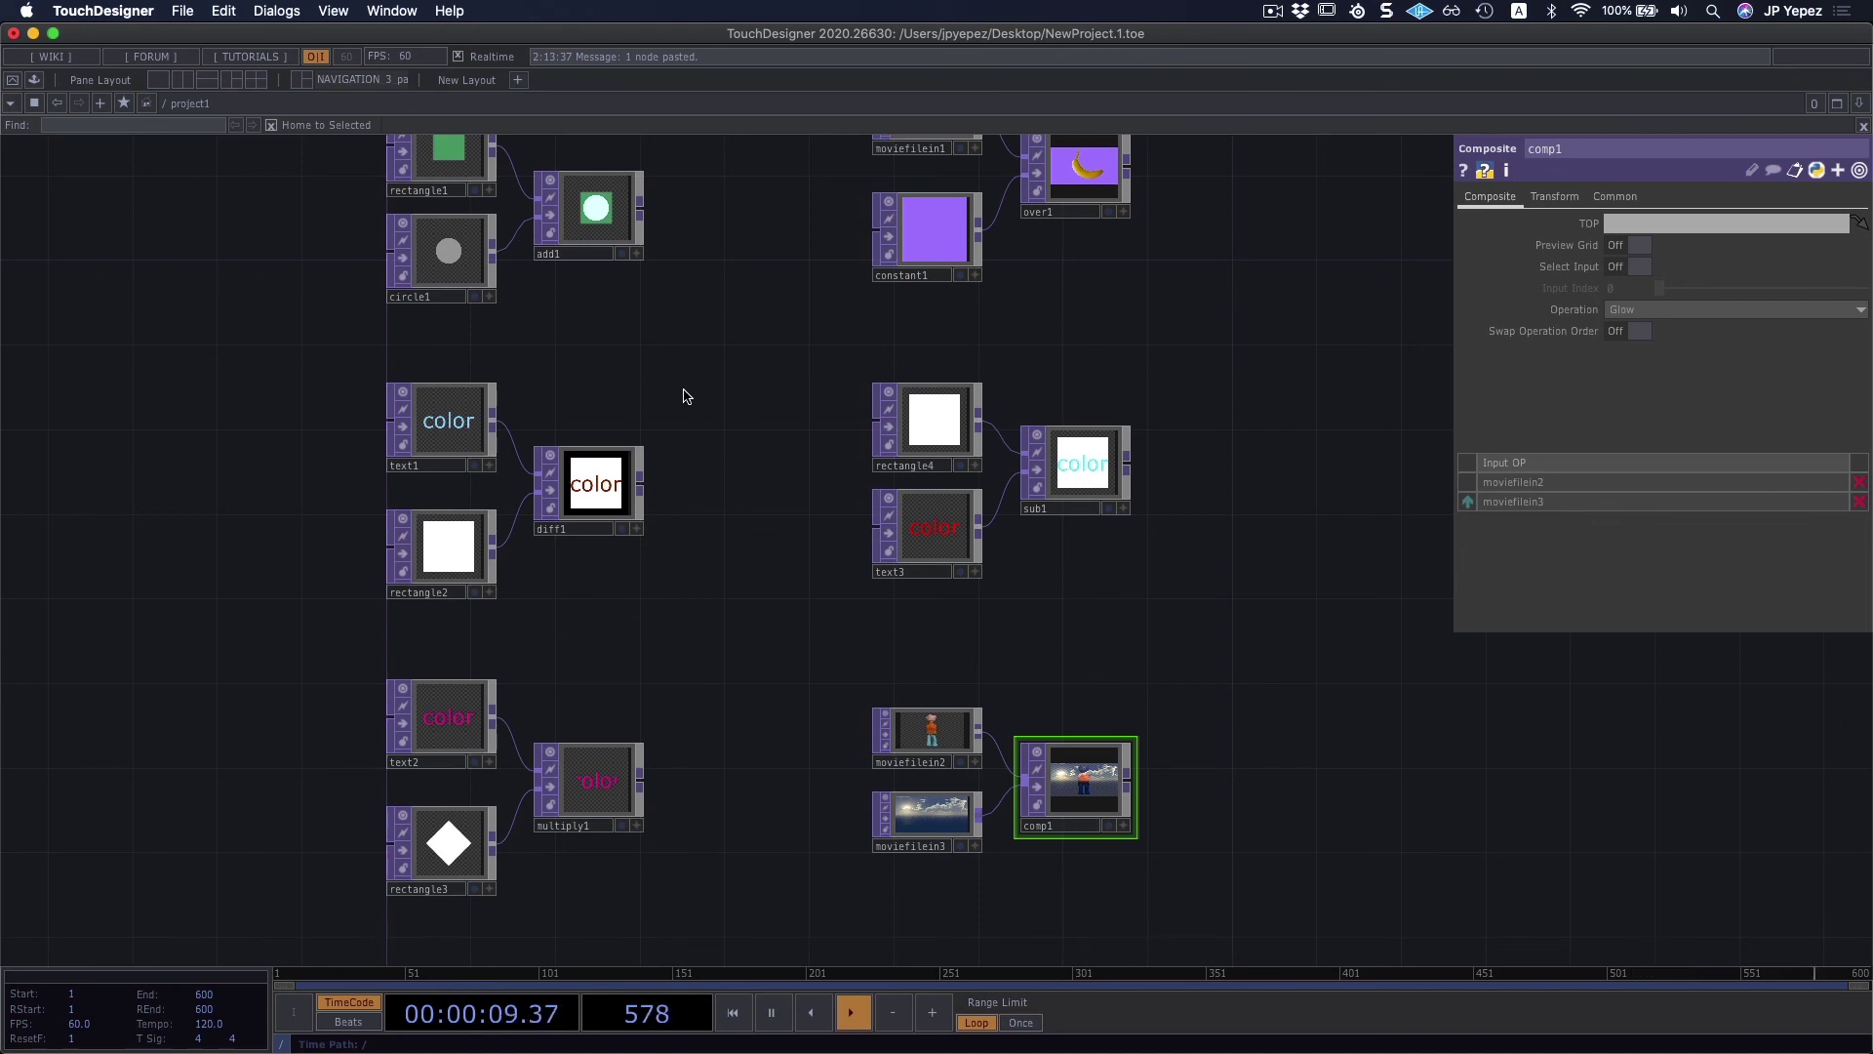
drag(765, 443, 740, 536)
scroll(732, 577, down, 3)
scroll(730, 563, down, 2)
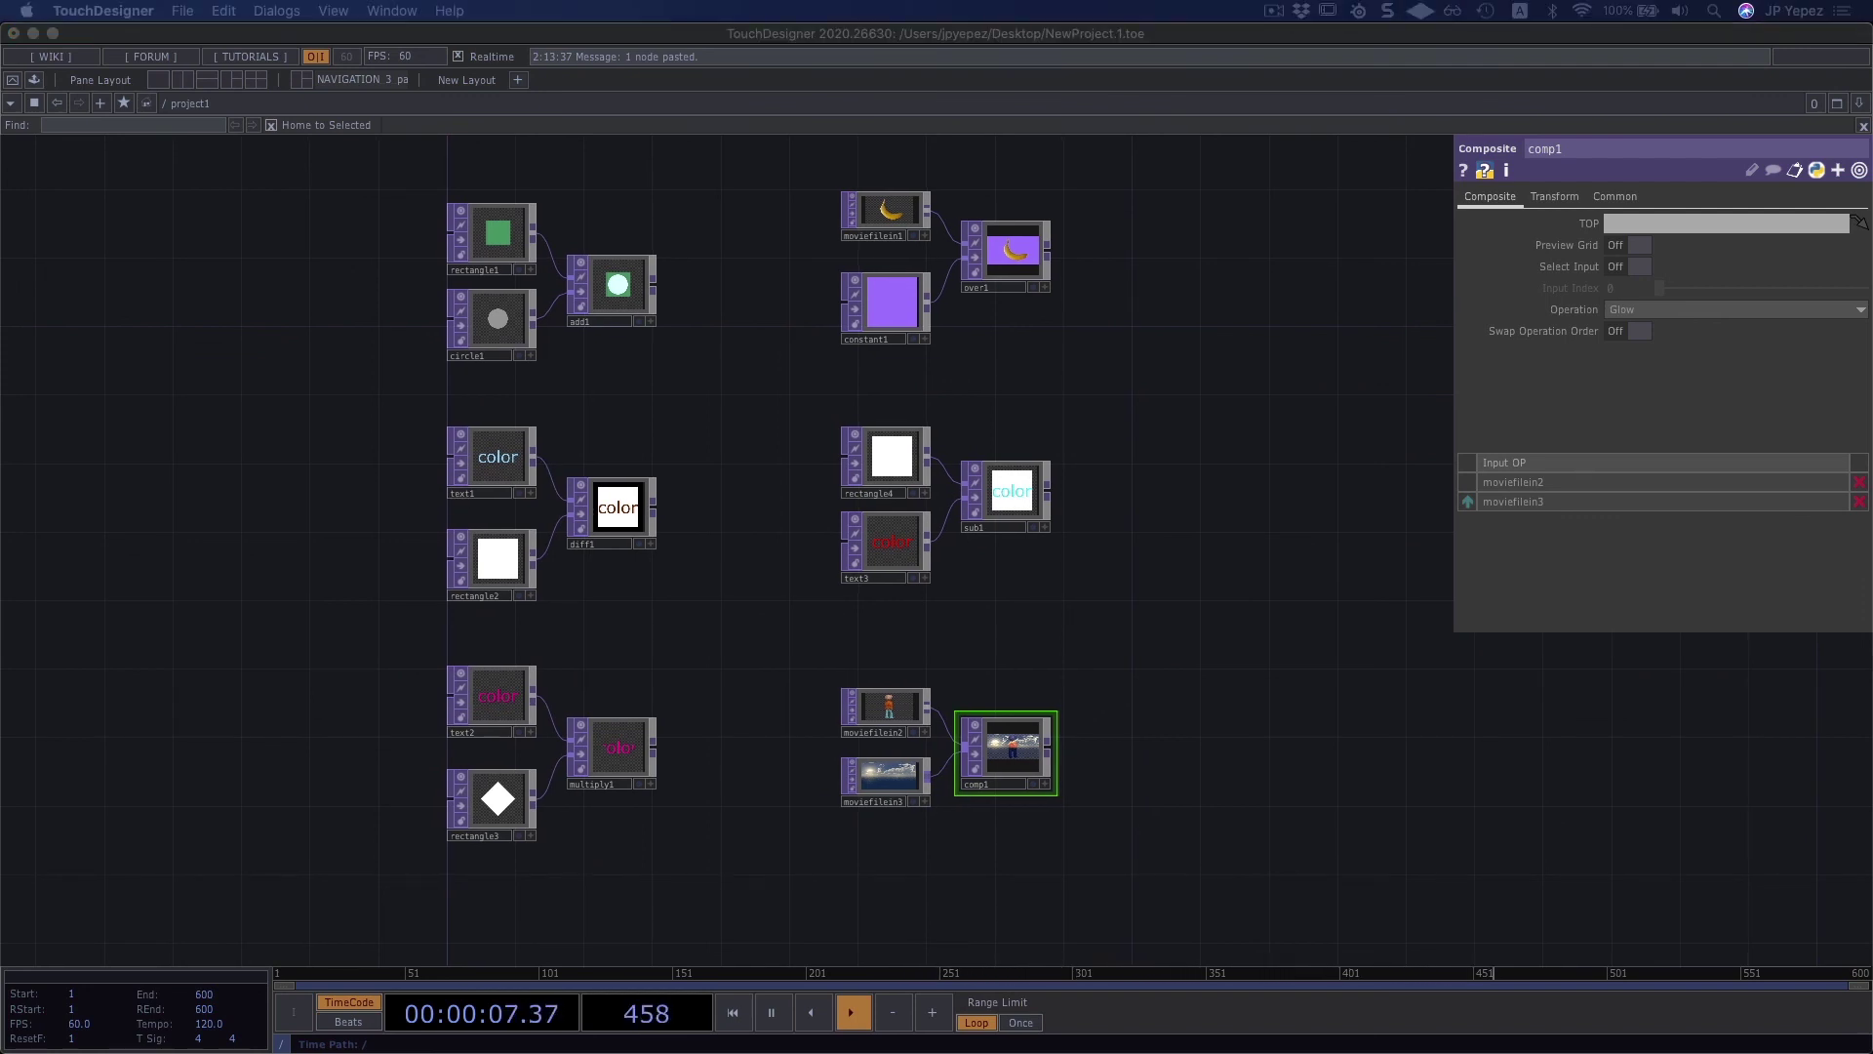
Step: Select every operator in the network and delete them all
click(1135, 522)
key(super+a)
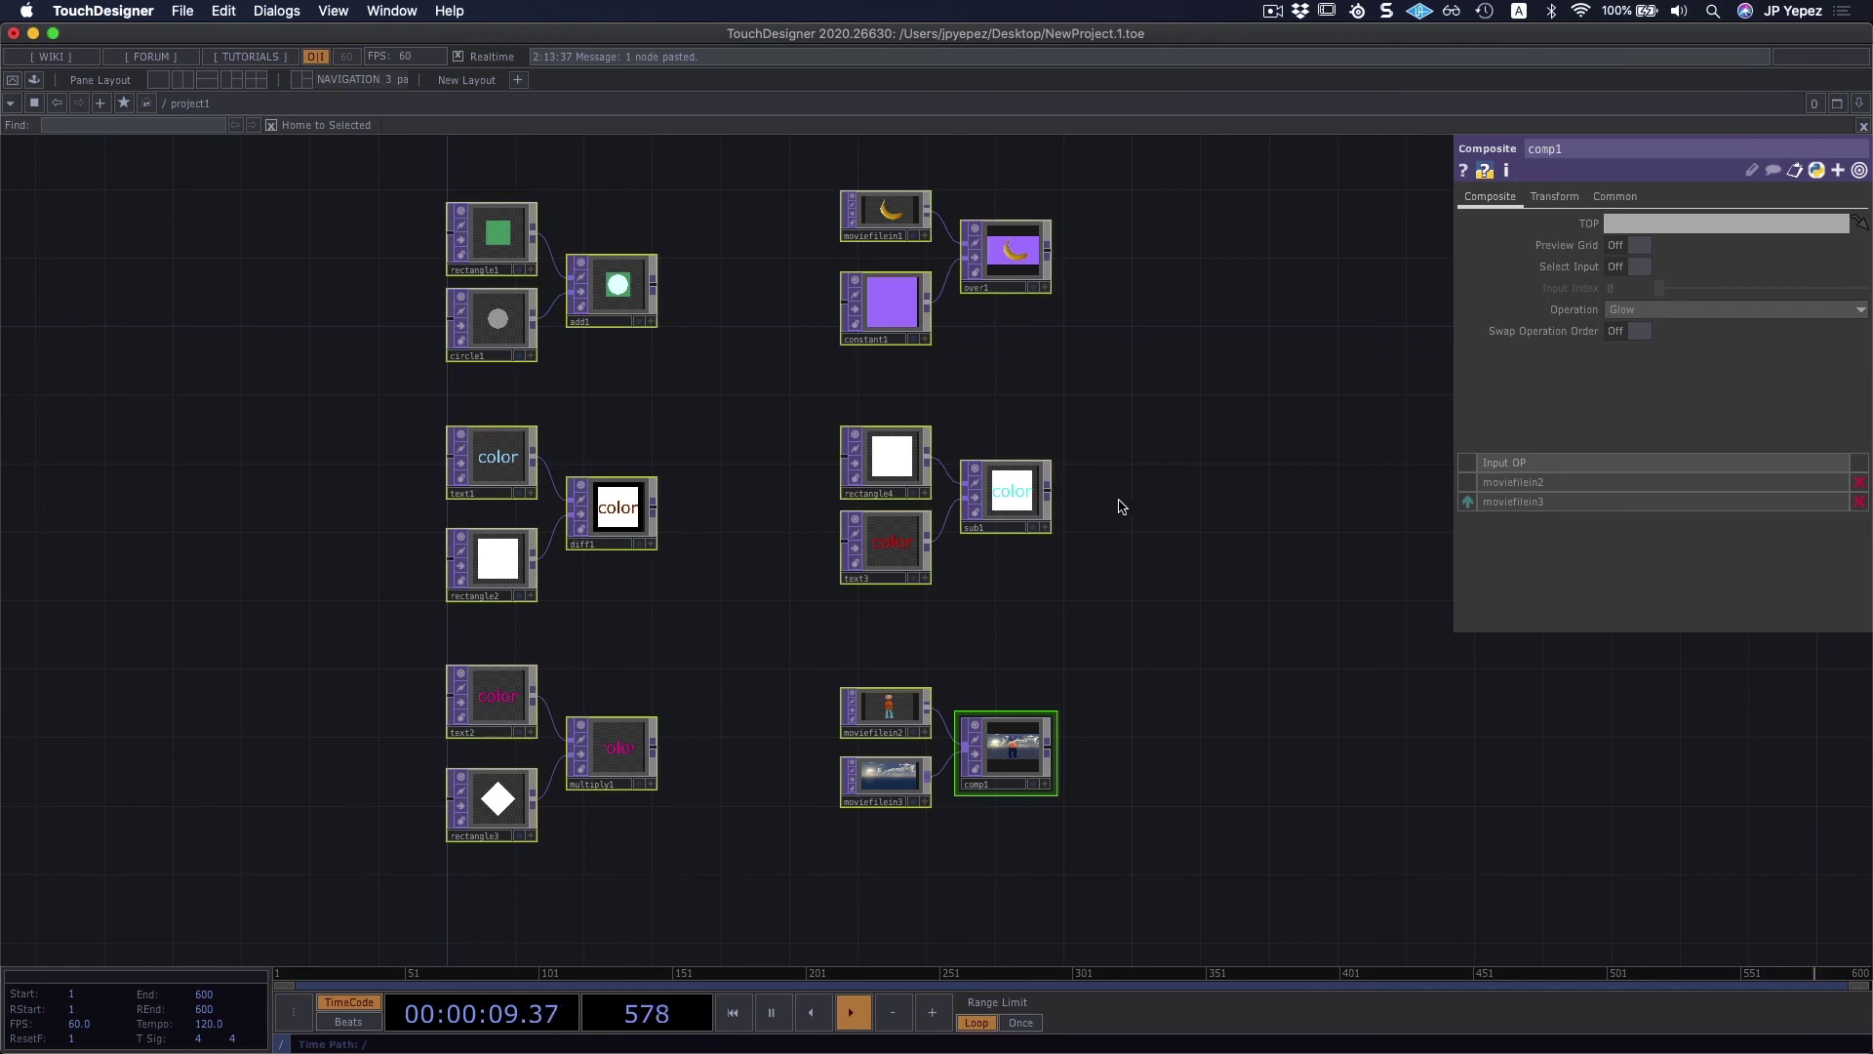
key(Delete)
scroll(657, 469, left, 3)
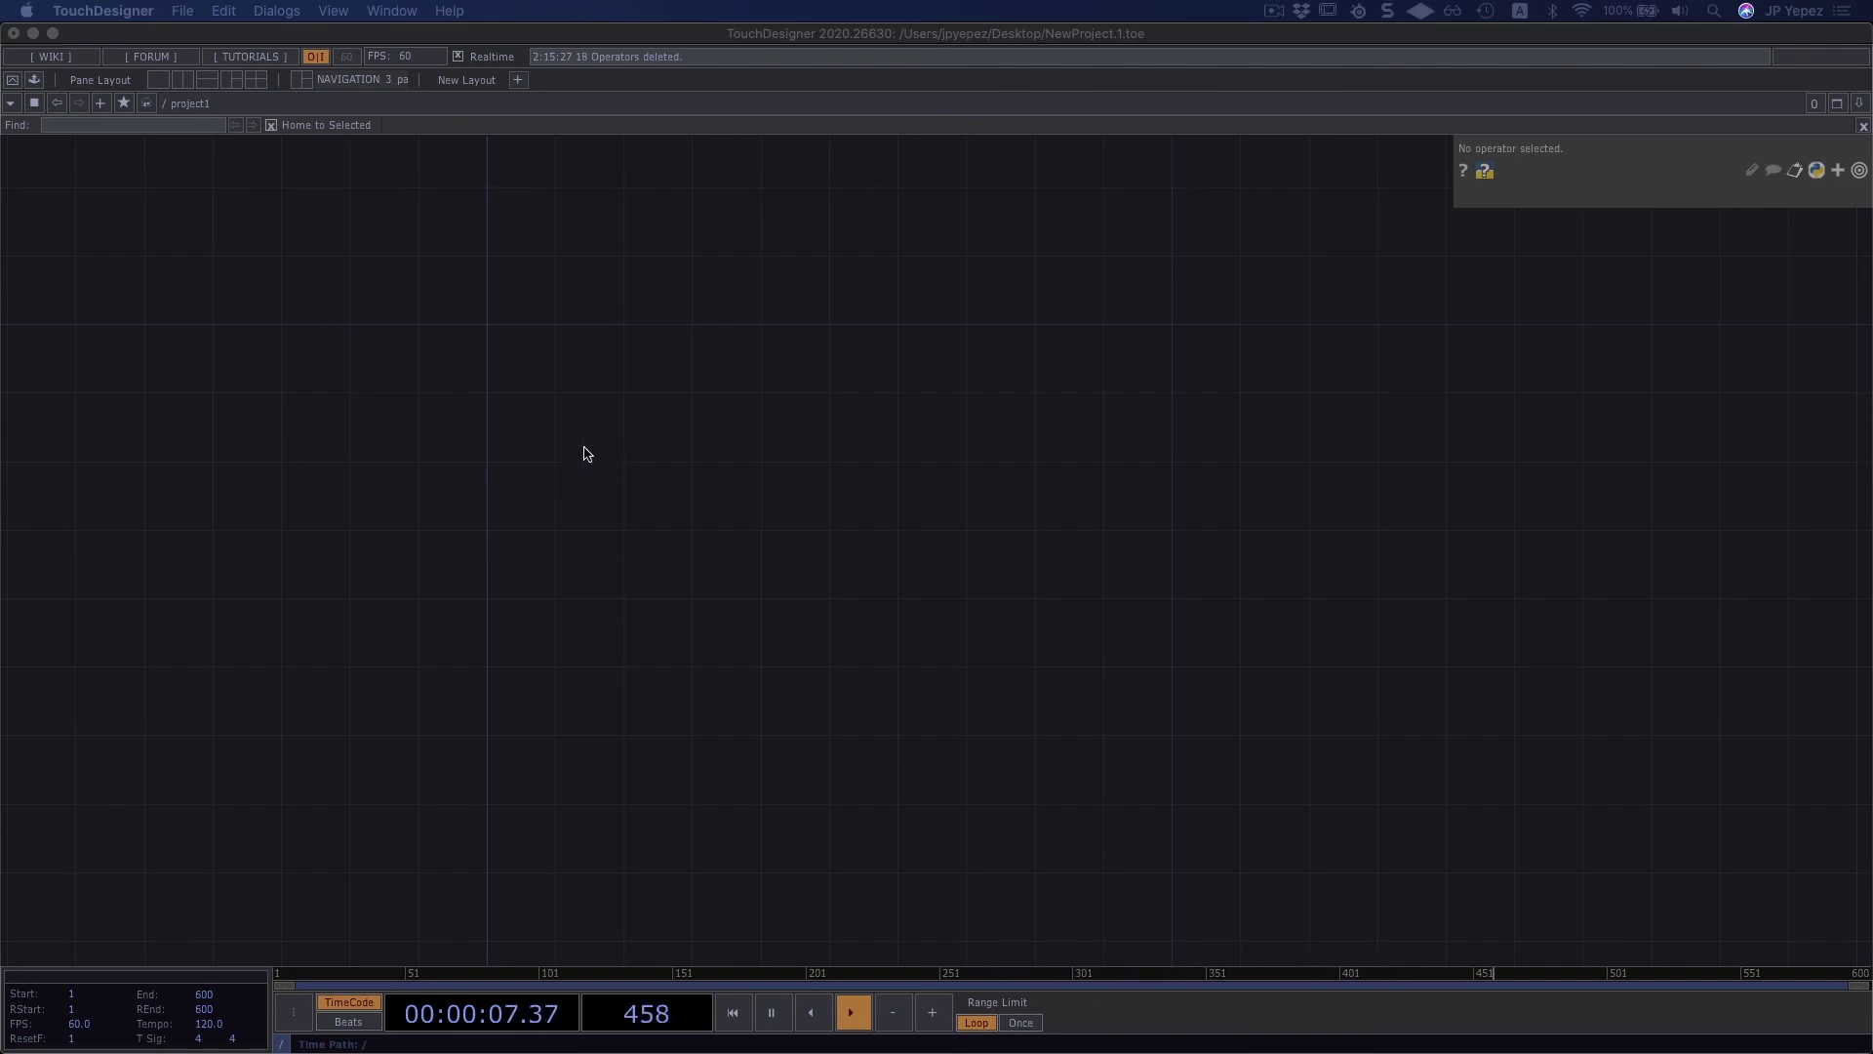
Step: Add a Pattern CHOP, pattern1, set its Type to Random and enlarge its viewer
click(581, 406)
key(Tab)
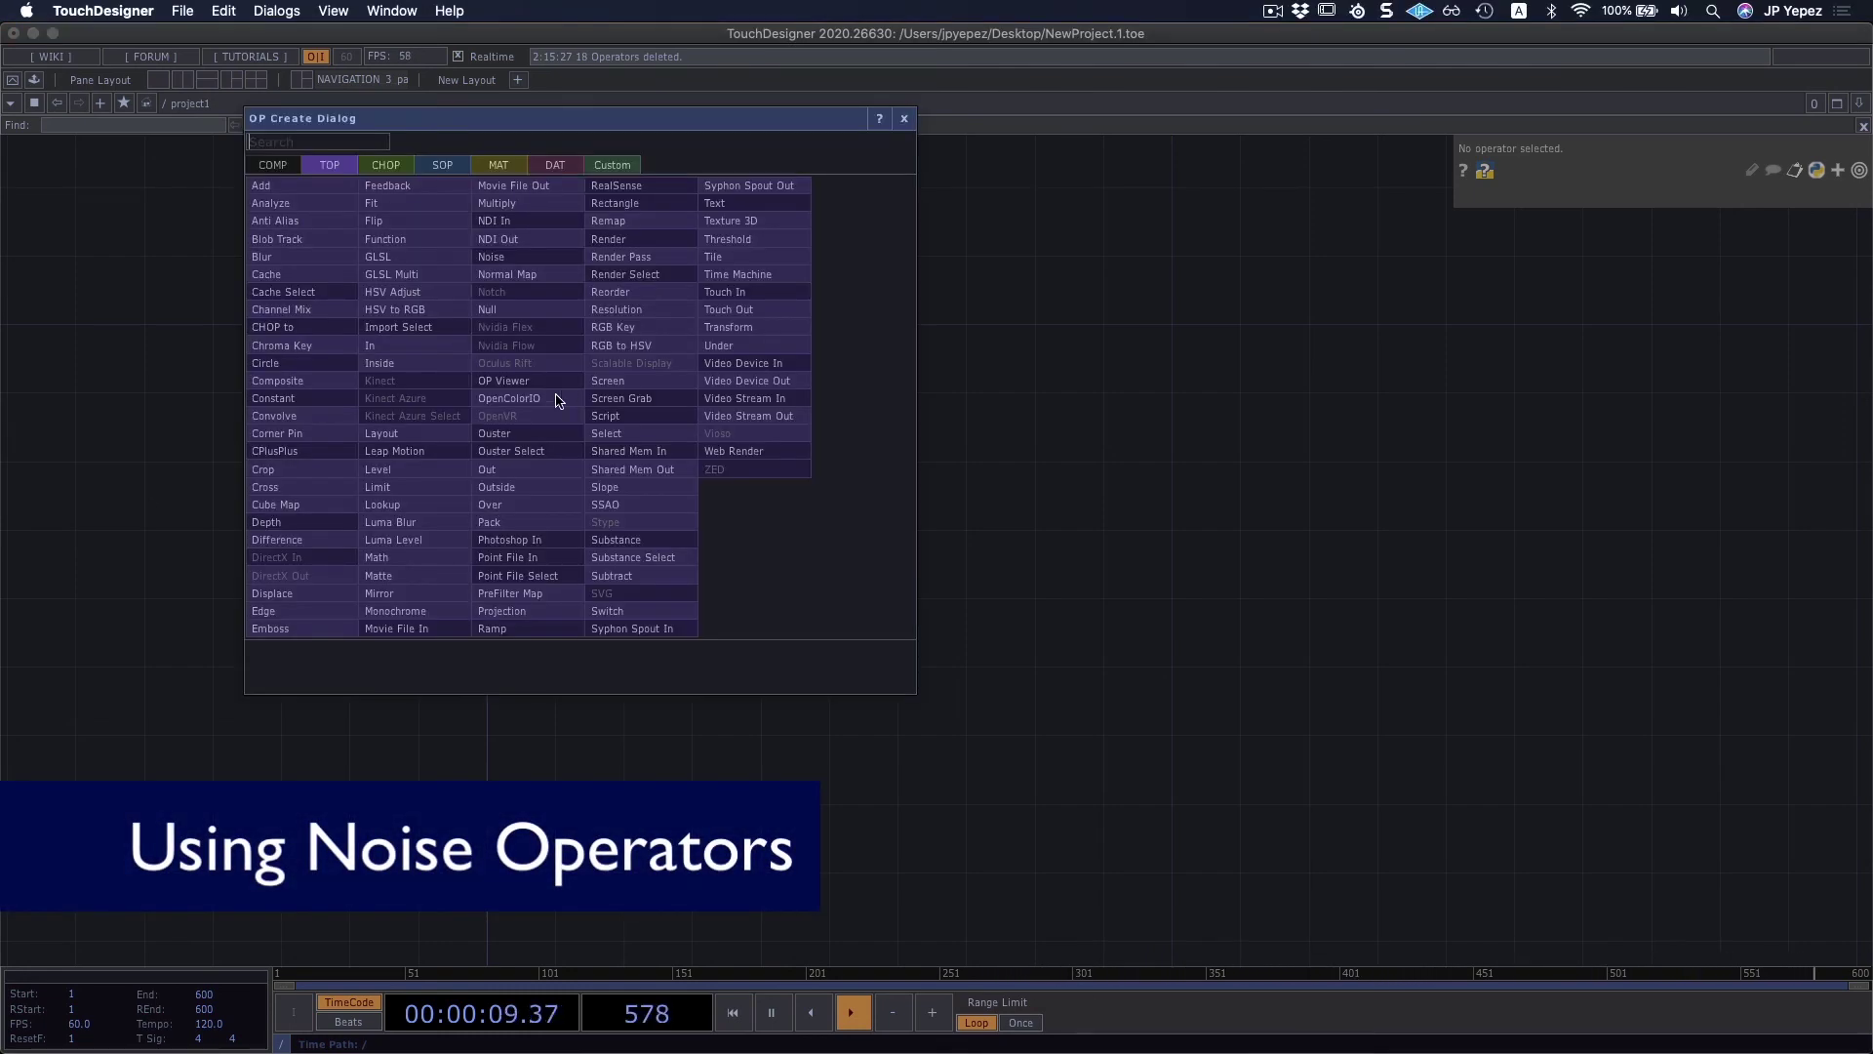
click(386, 165)
text(pat)
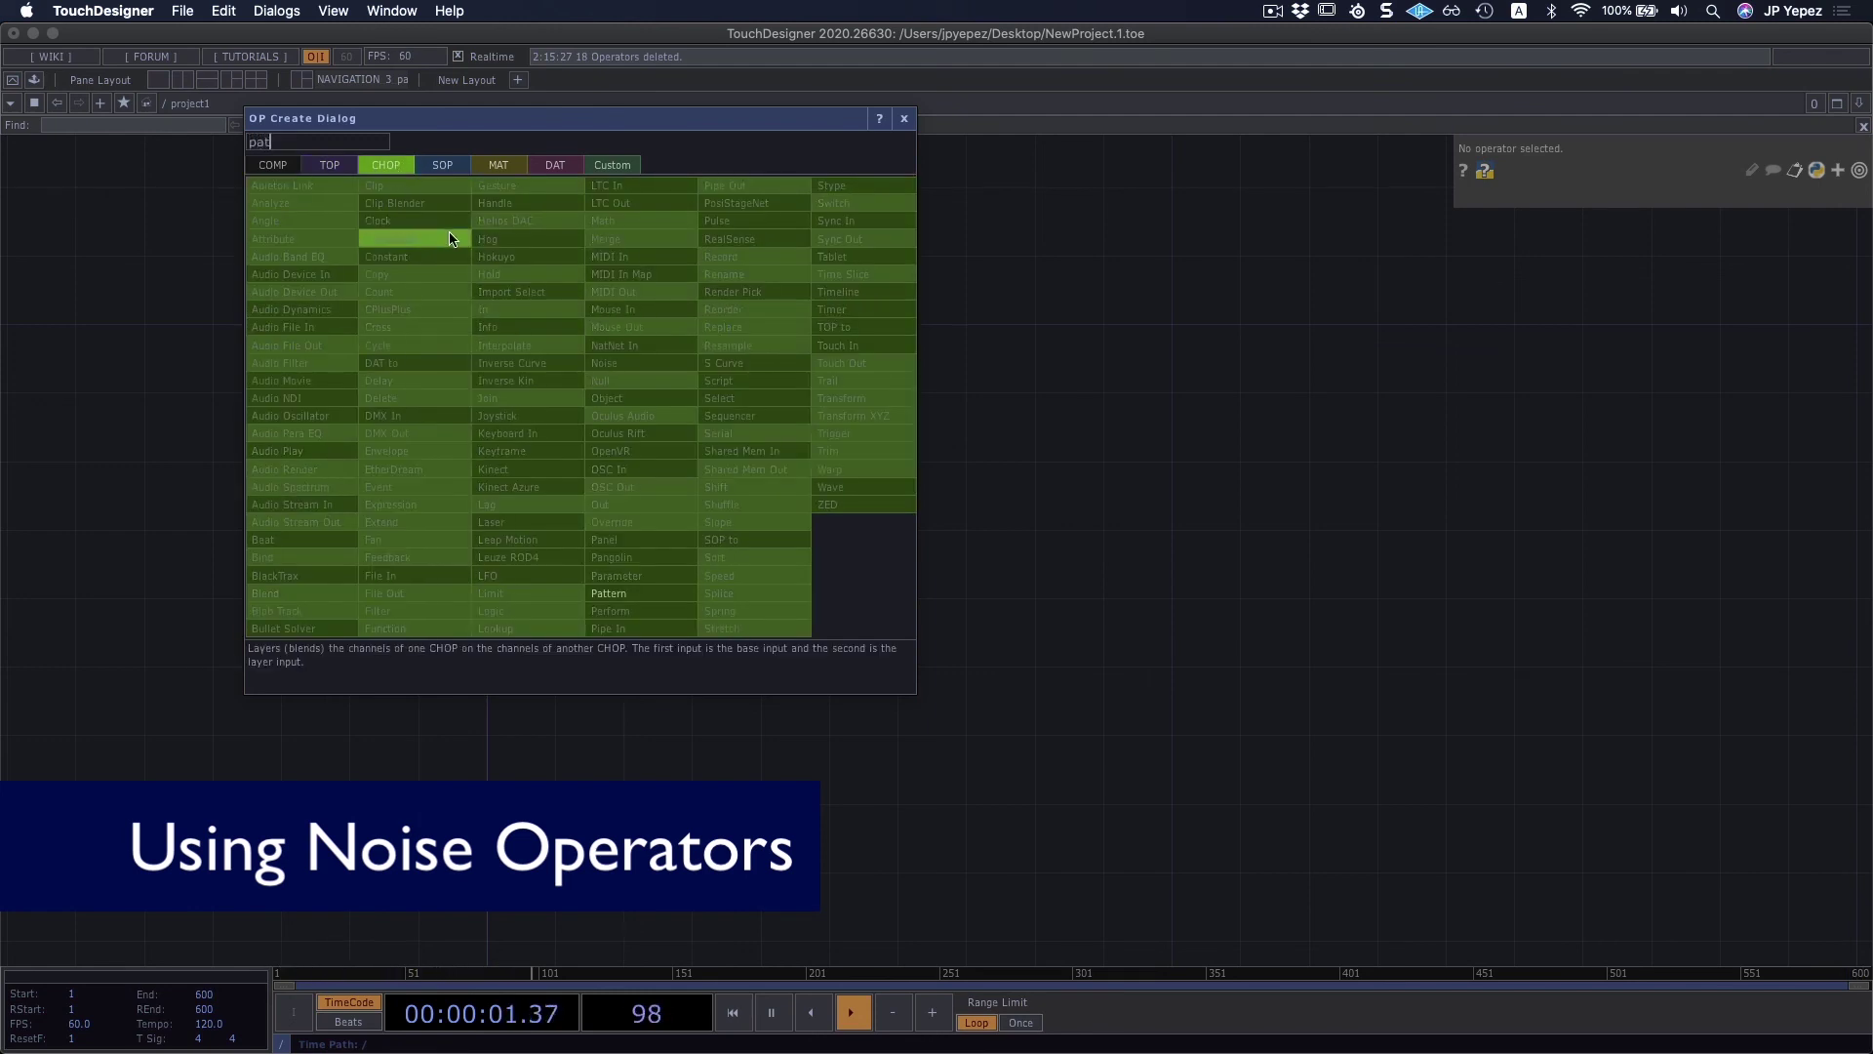
click(654, 592)
click(551, 450)
drag(565, 445, 563, 365)
middle_drag(563, 365, 809, 510)
drag(810, 510, 911, 577)
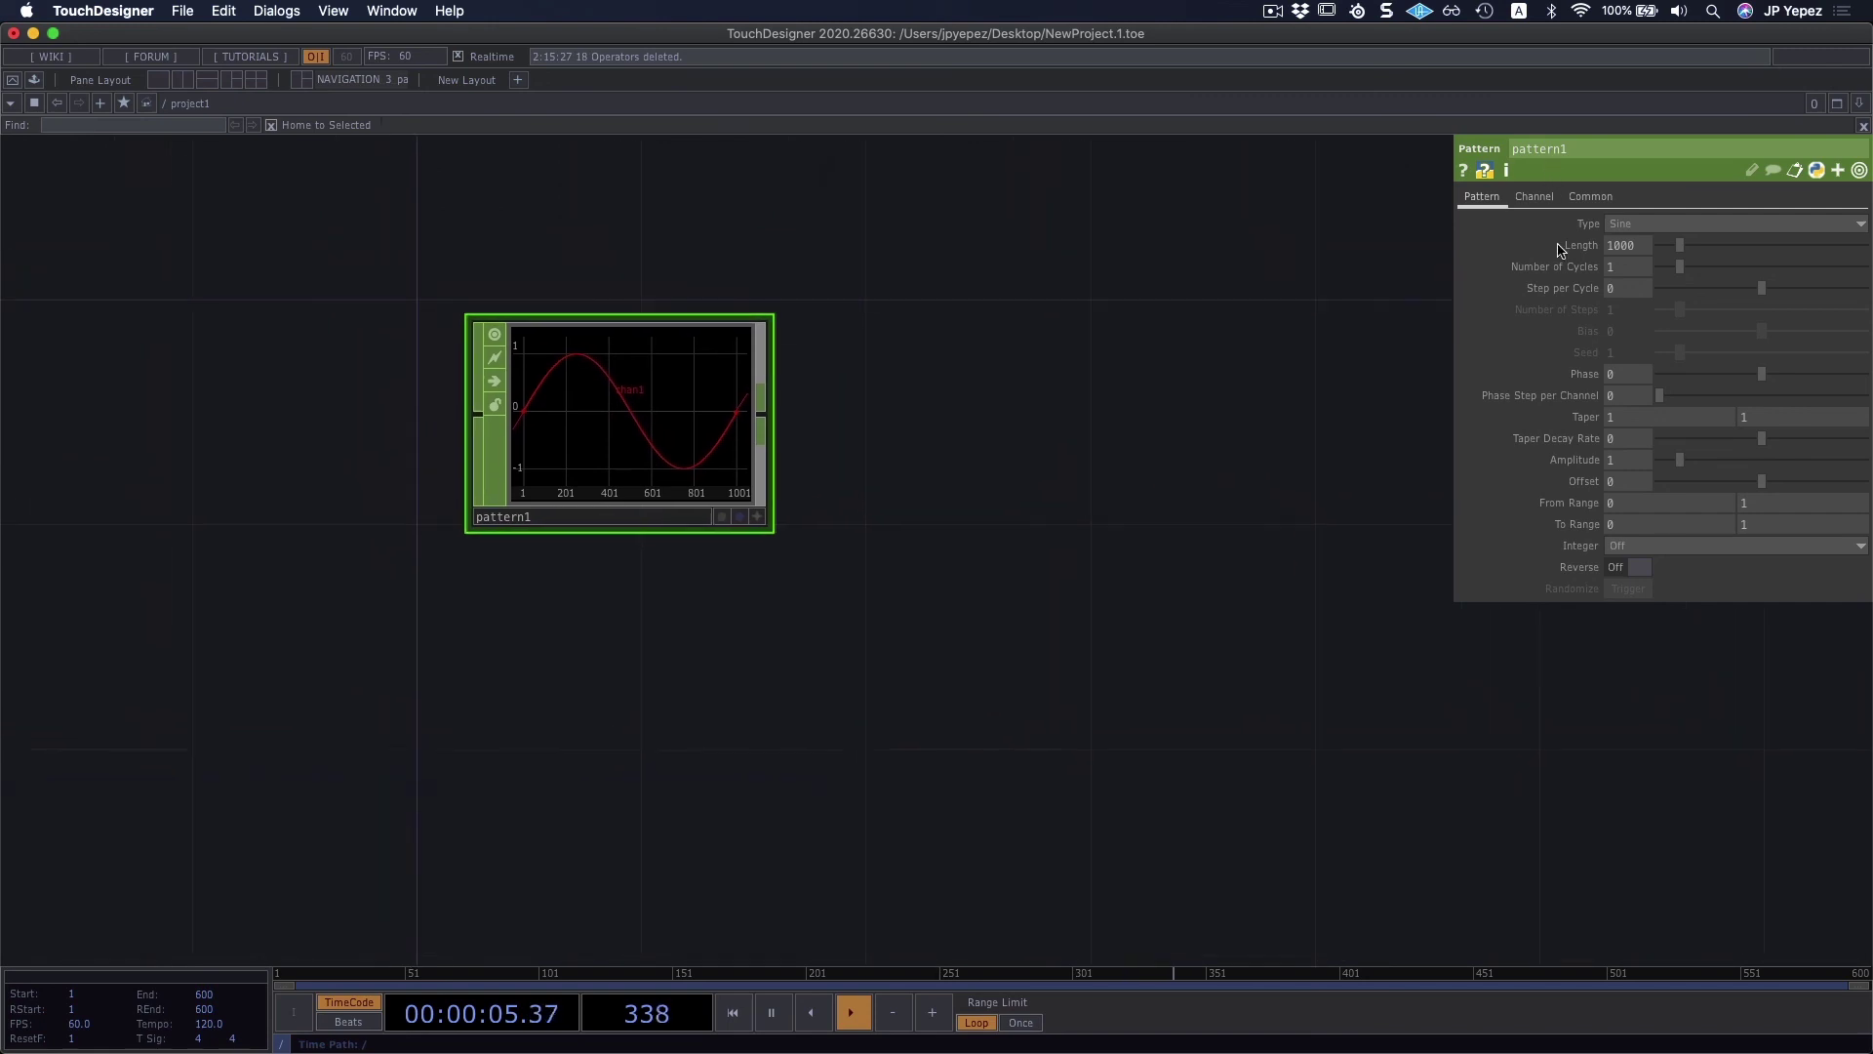
click(1623, 225)
click(1649, 383)
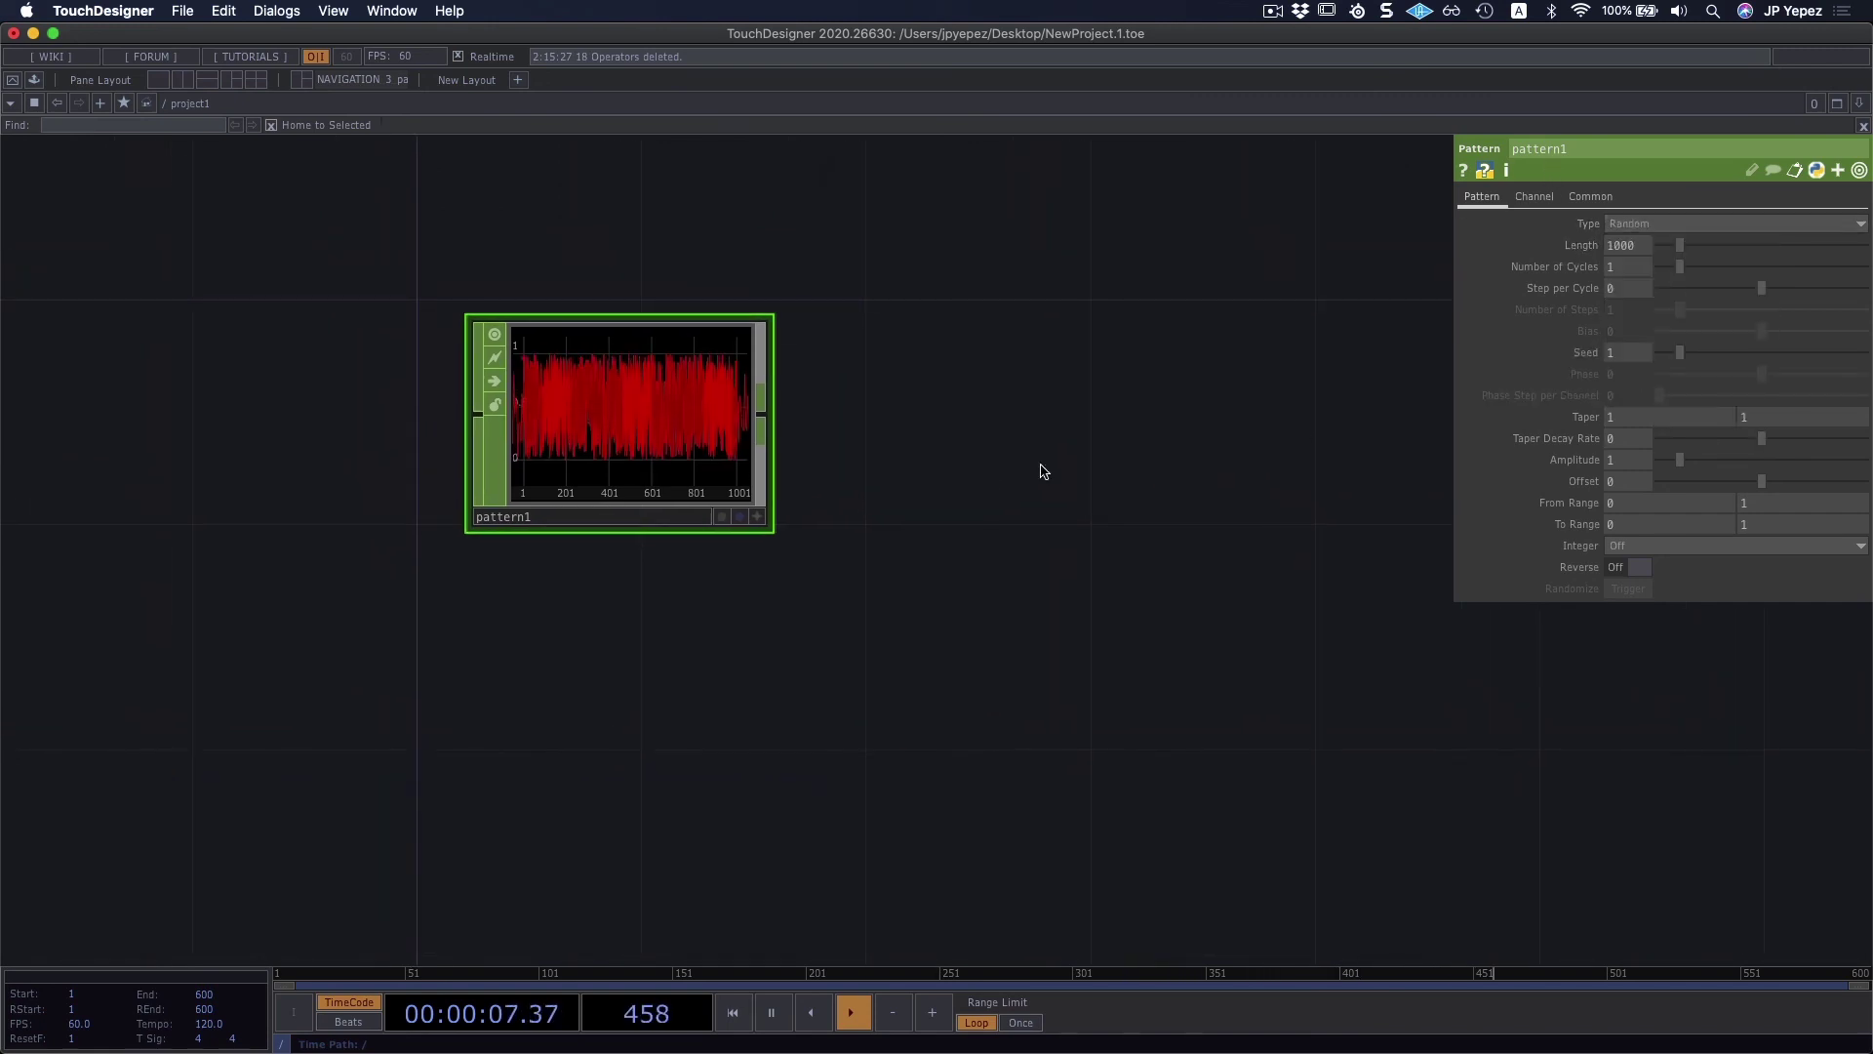
drag(800, 466, 1196, 719)
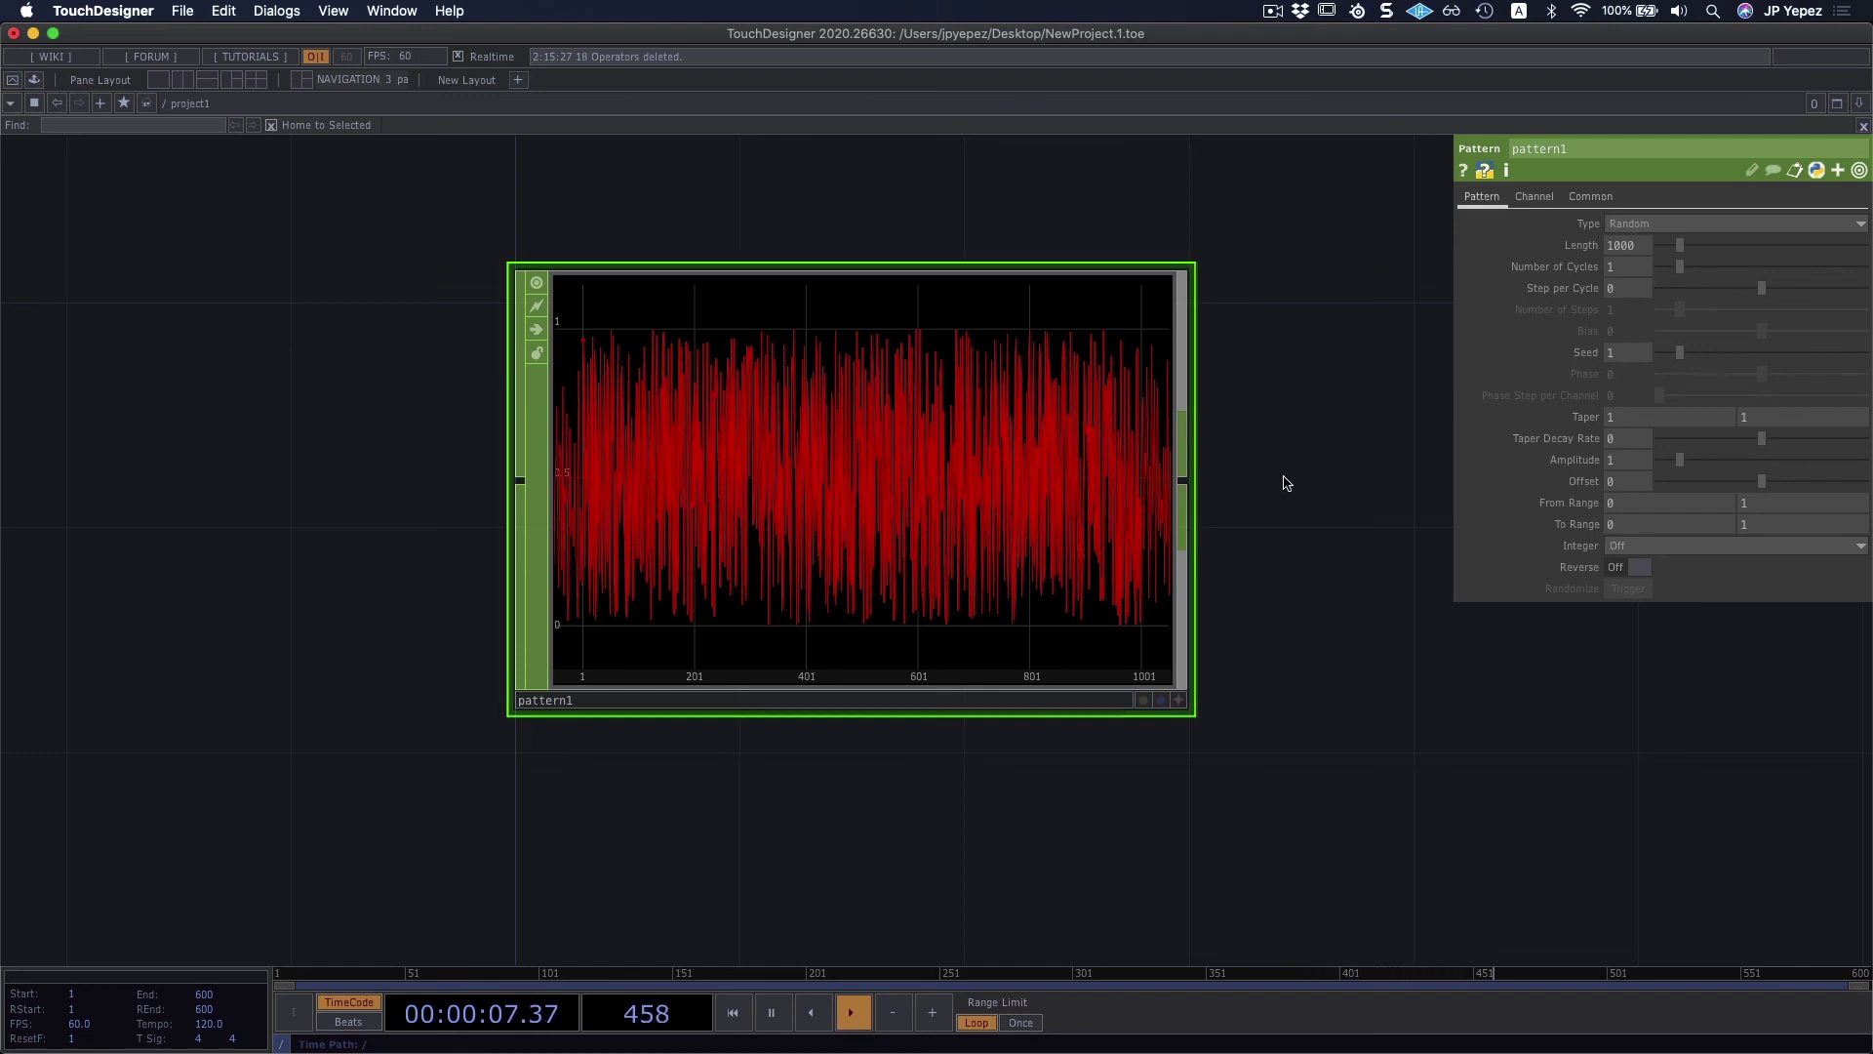
scroll(1259, 512, down, 4)
drag(1268, 498, 1225, 491)
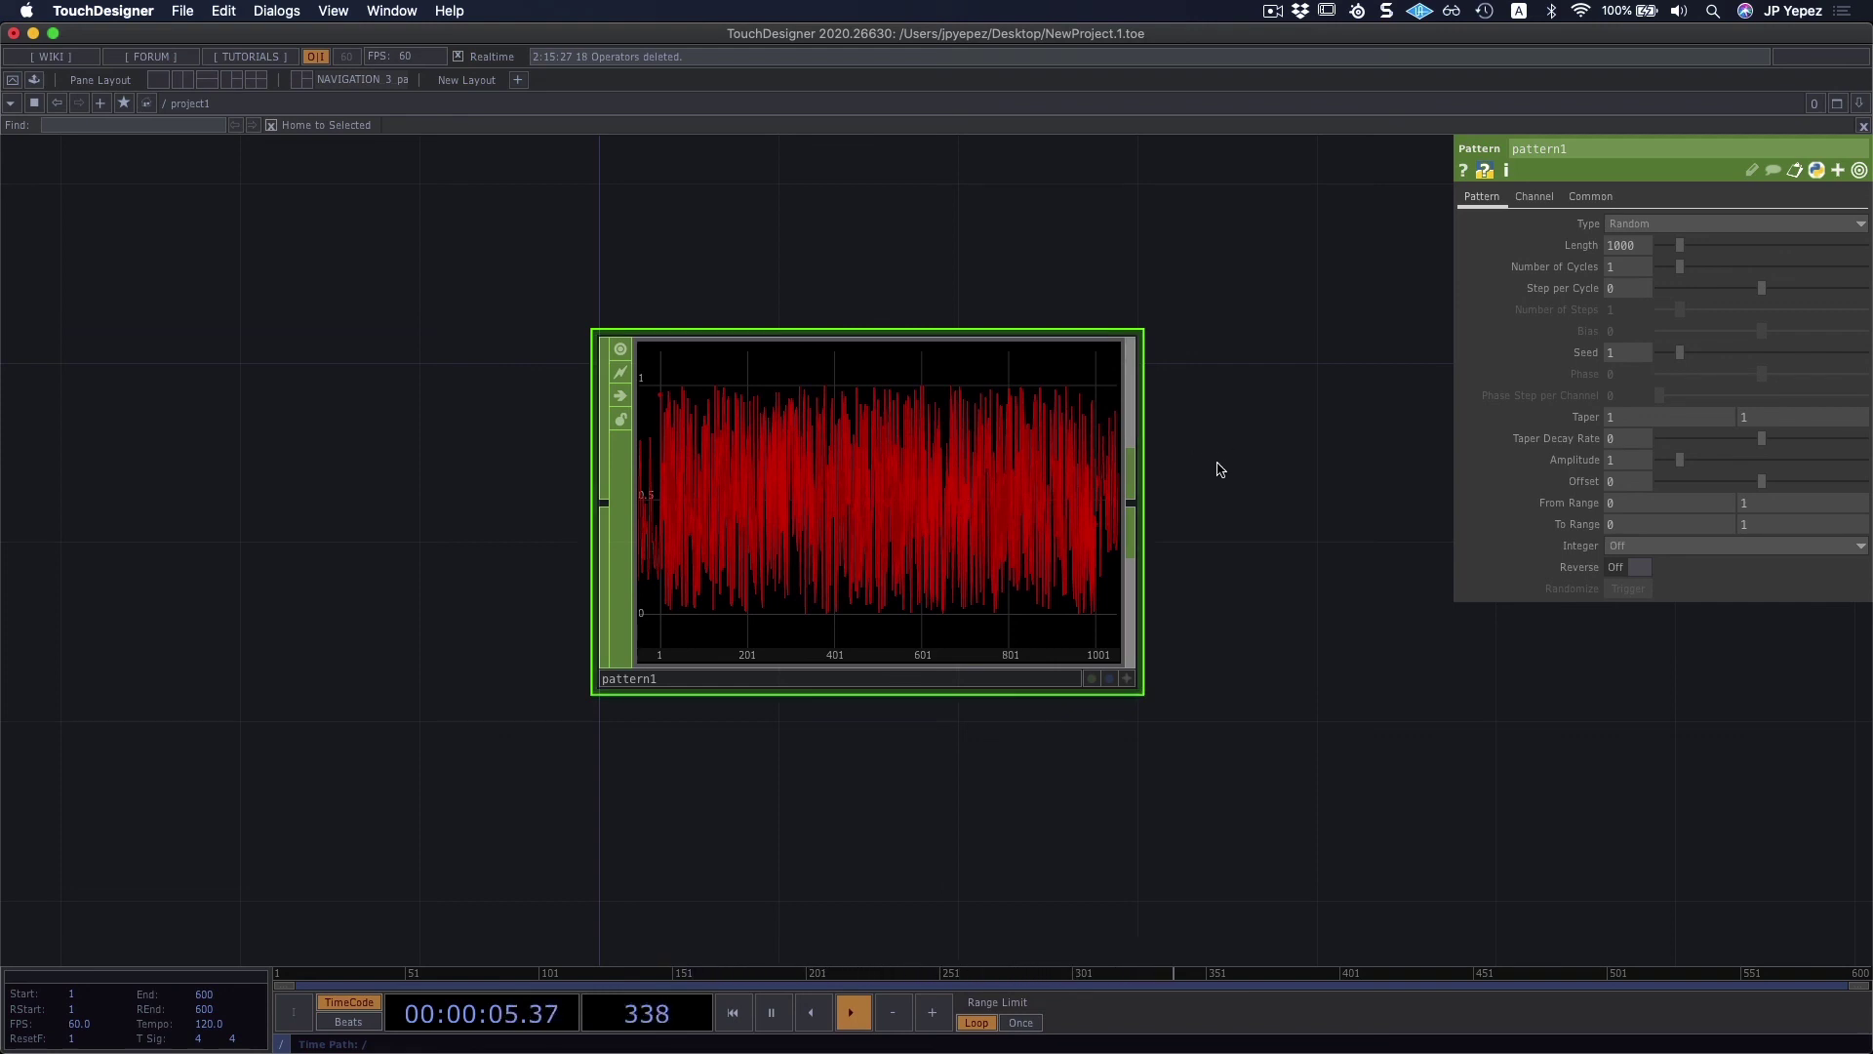
scroll(1220, 467, down, 2)
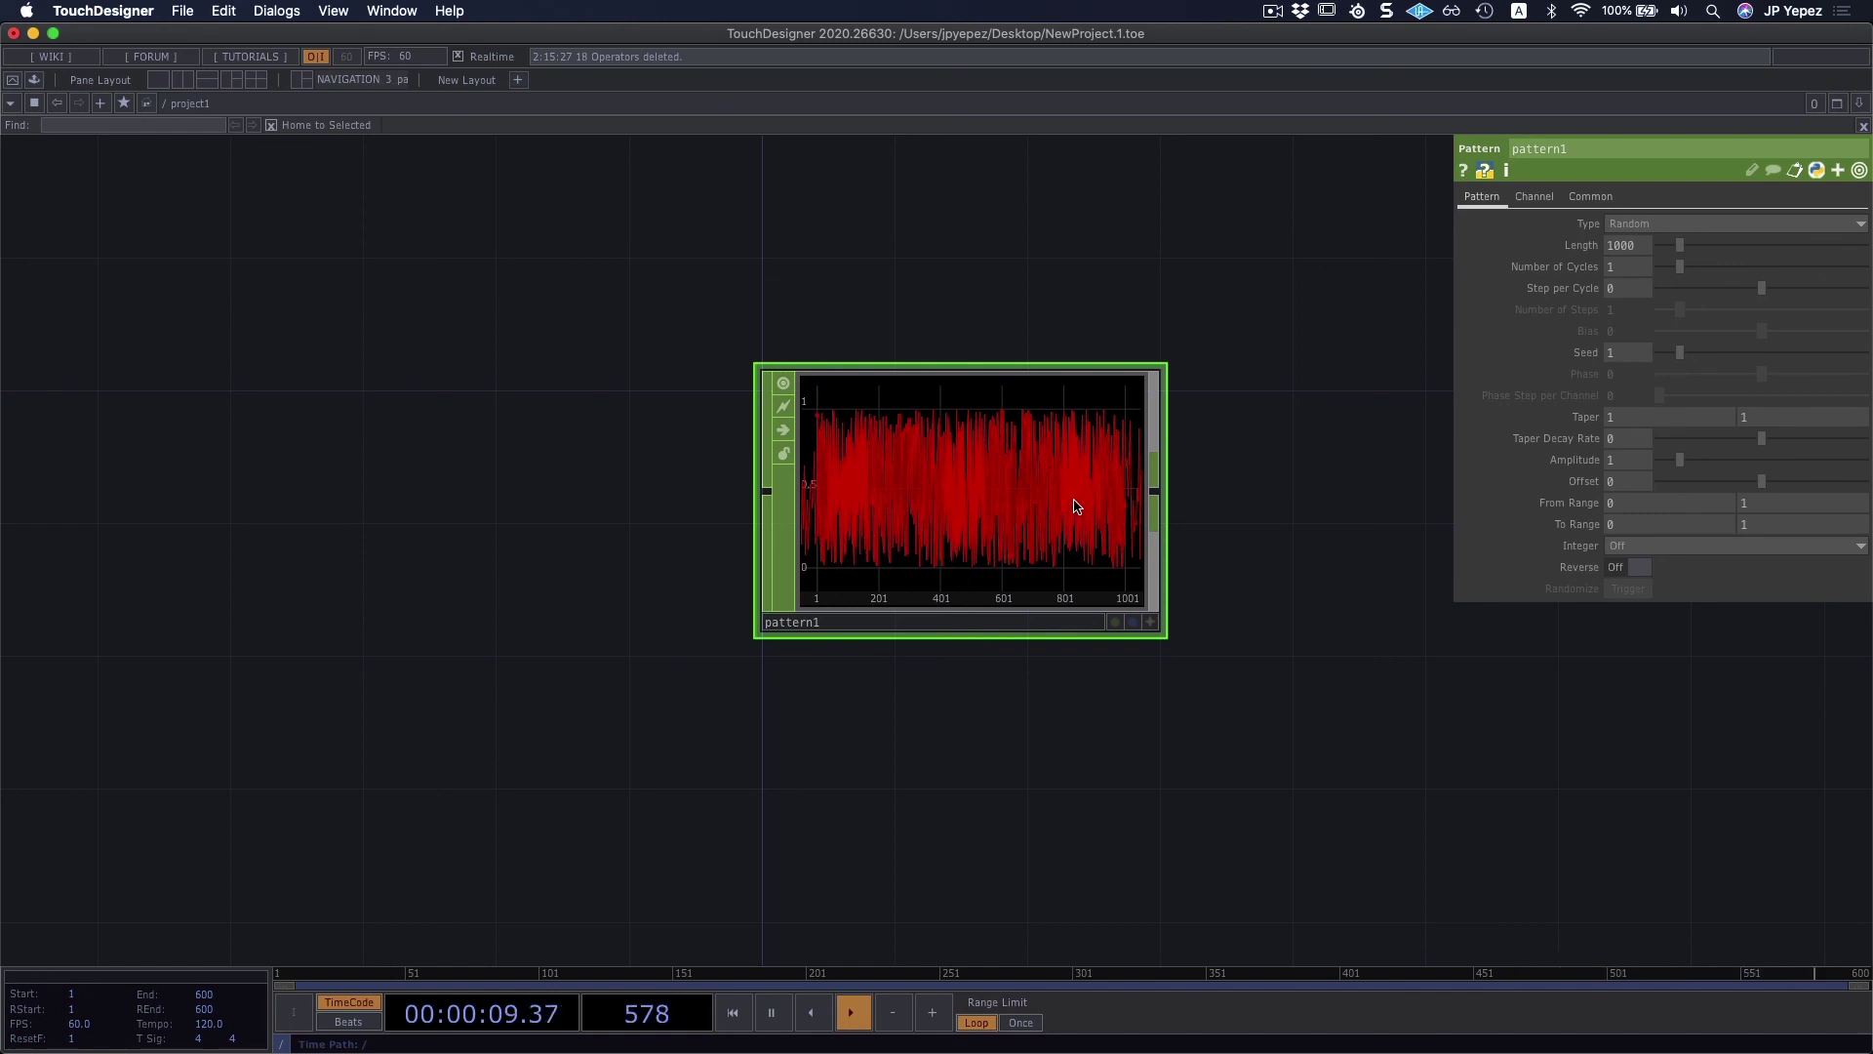
Step: Delete pattern1 and place a Noise CHOP, noise1, in its place
key(Delete)
key(Tab)
text(noise)
key(Return)
click(969, 463)
Step: Position noise1 and drag its Period up to 3.41
drag(970, 464, 871, 369)
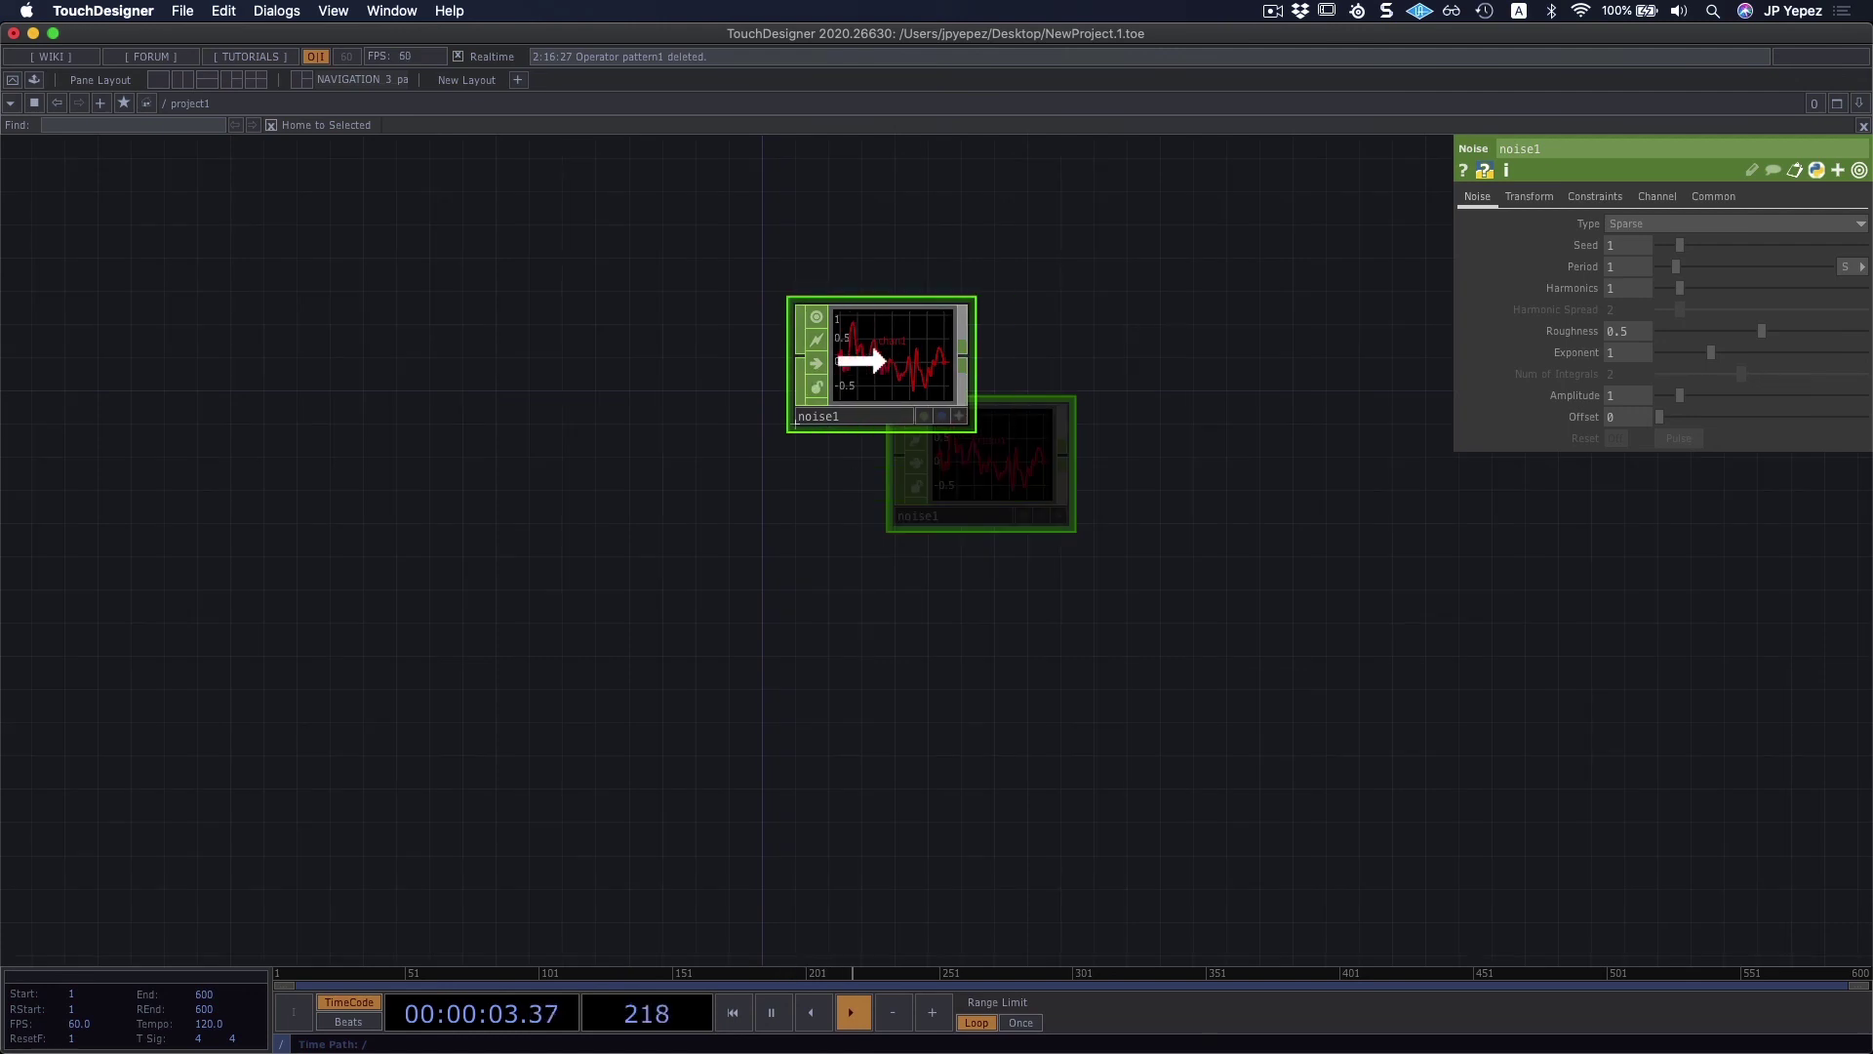
click(763, 390)
scroll(795, 453, up, 3)
drag(853, 499, 819, 652)
scroll(876, 452, up, 5)
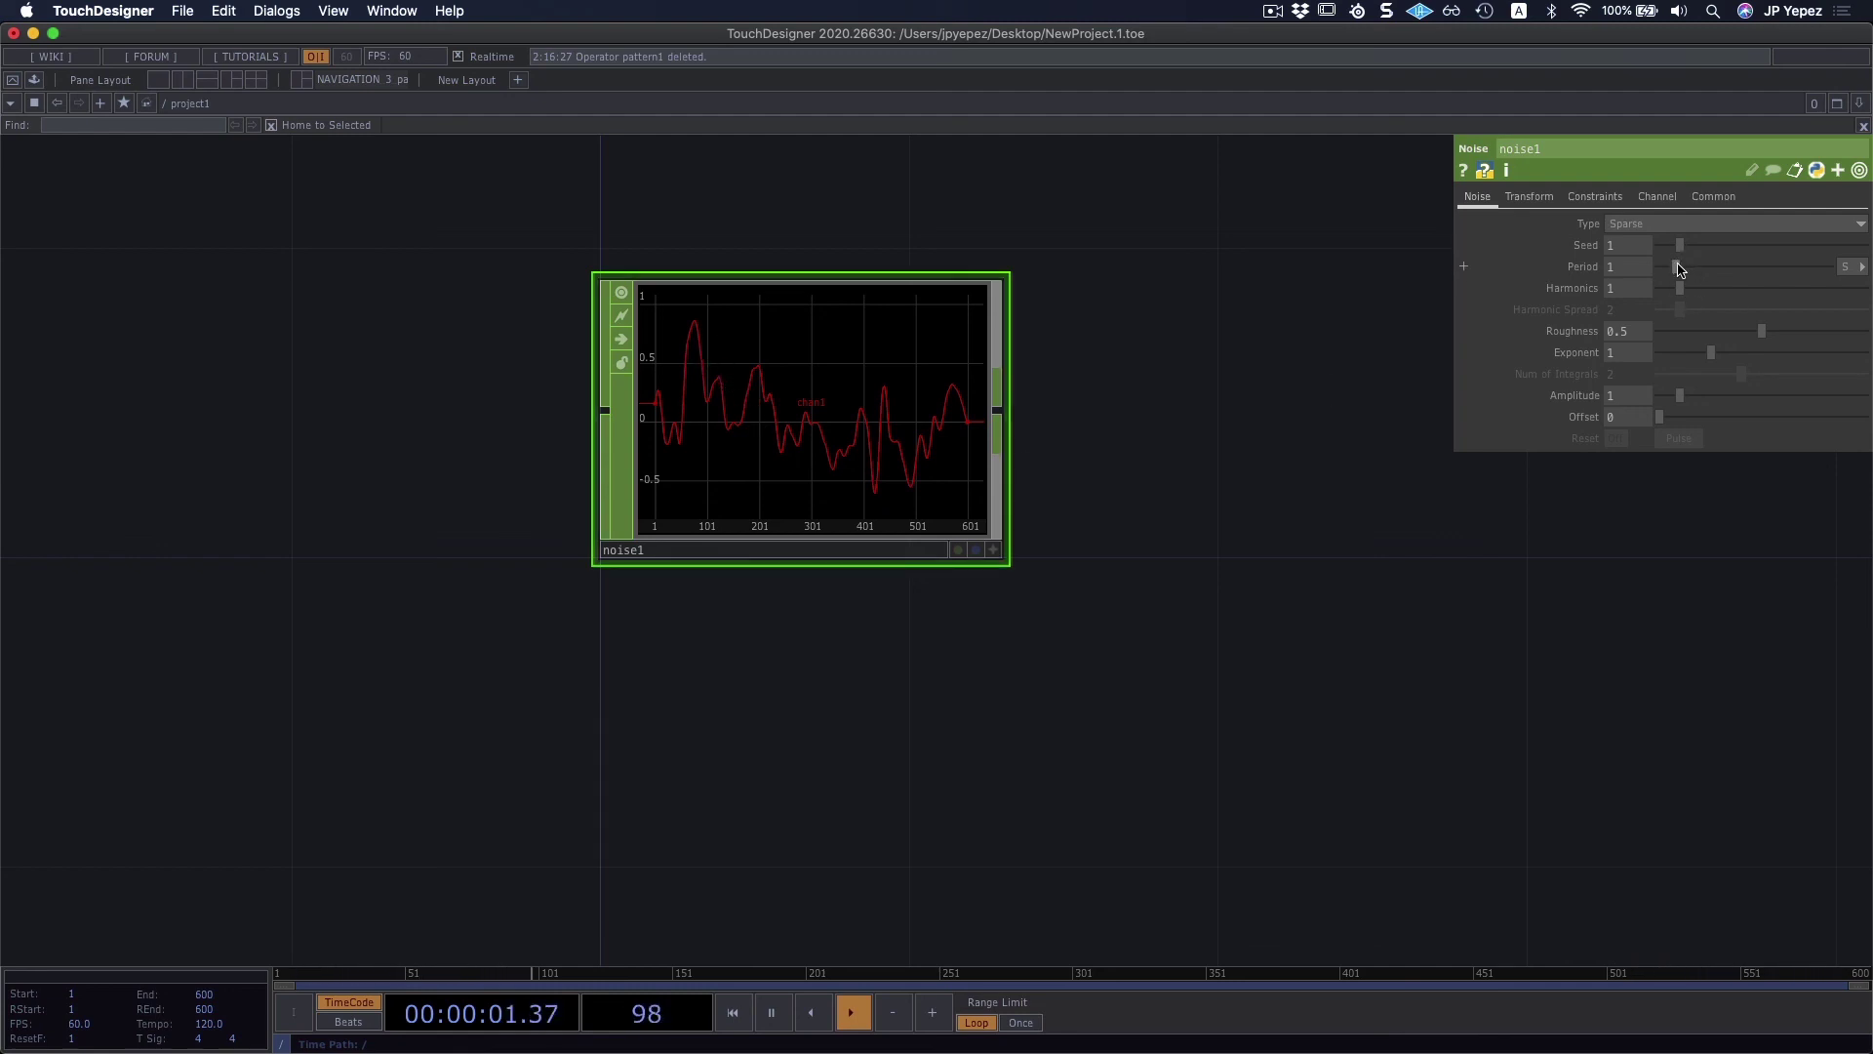
drag(1679, 269, 1718, 274)
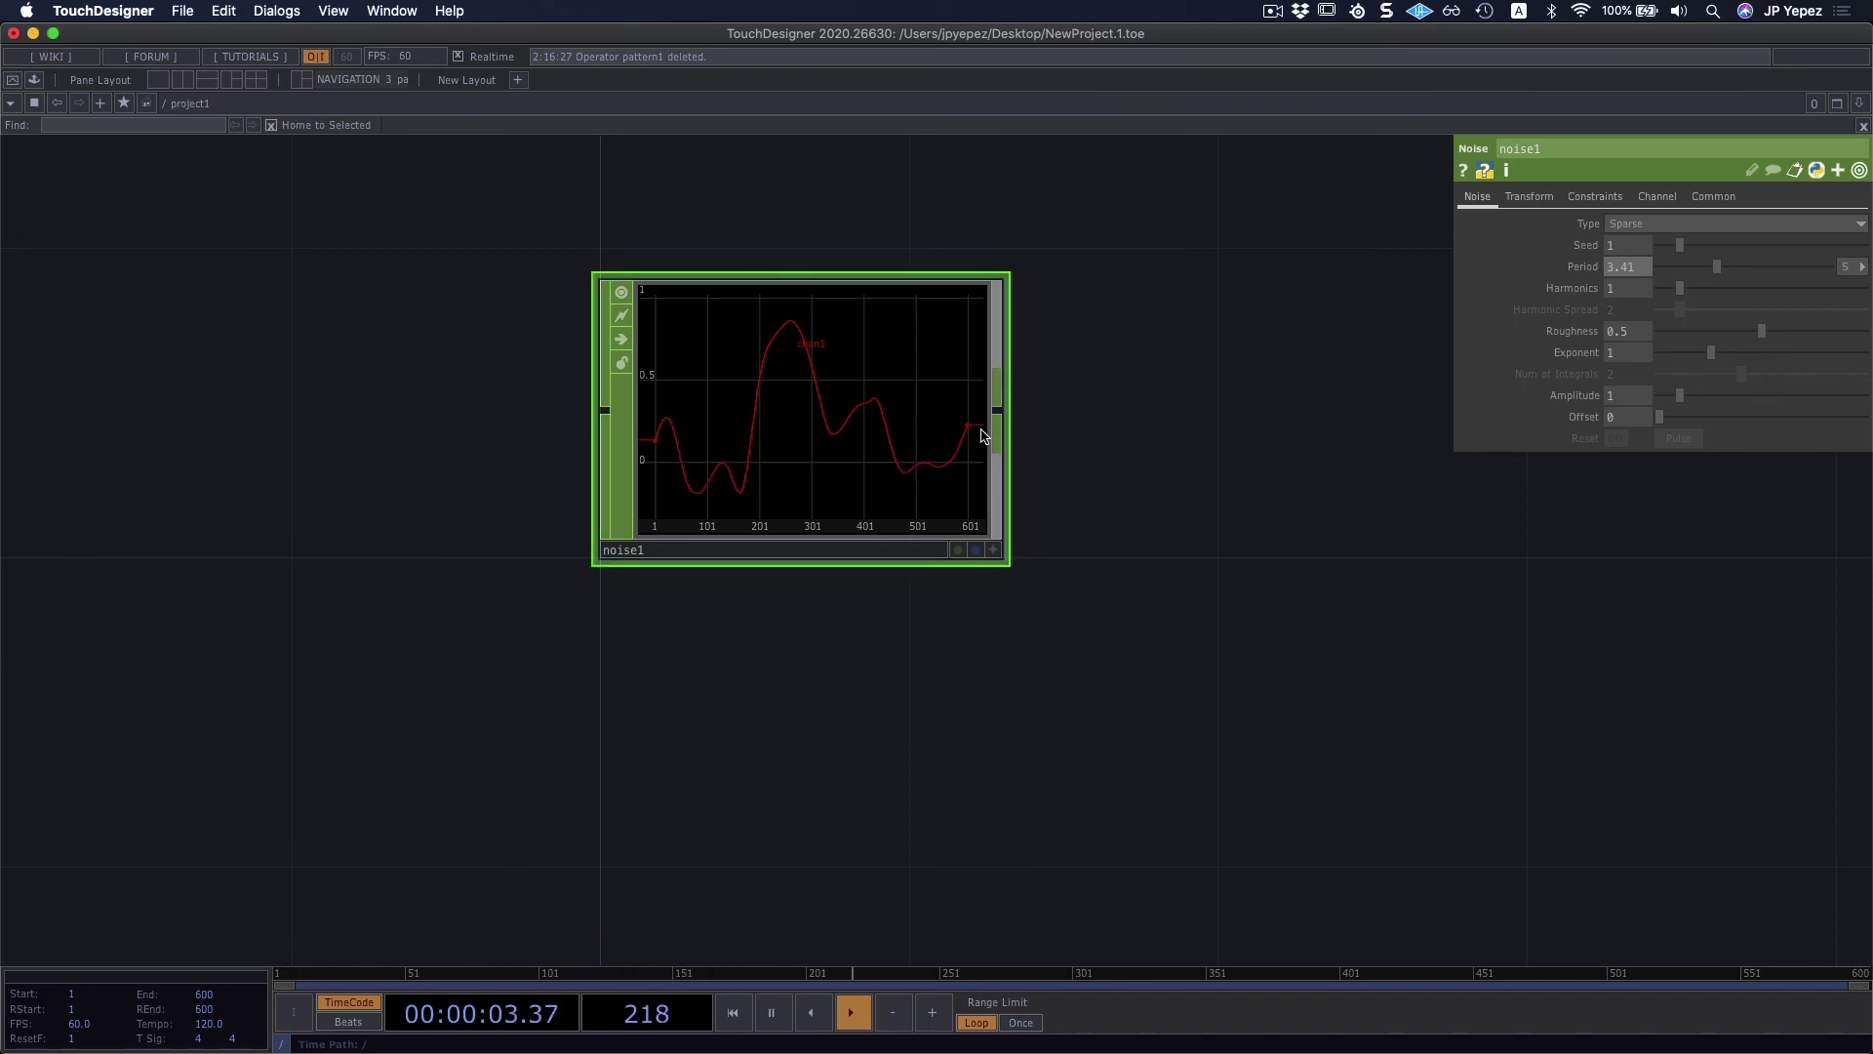
Step: Turn on noise1's Time Slice and paste a copy of it as noise2
drag(1117, 548, 986, 538)
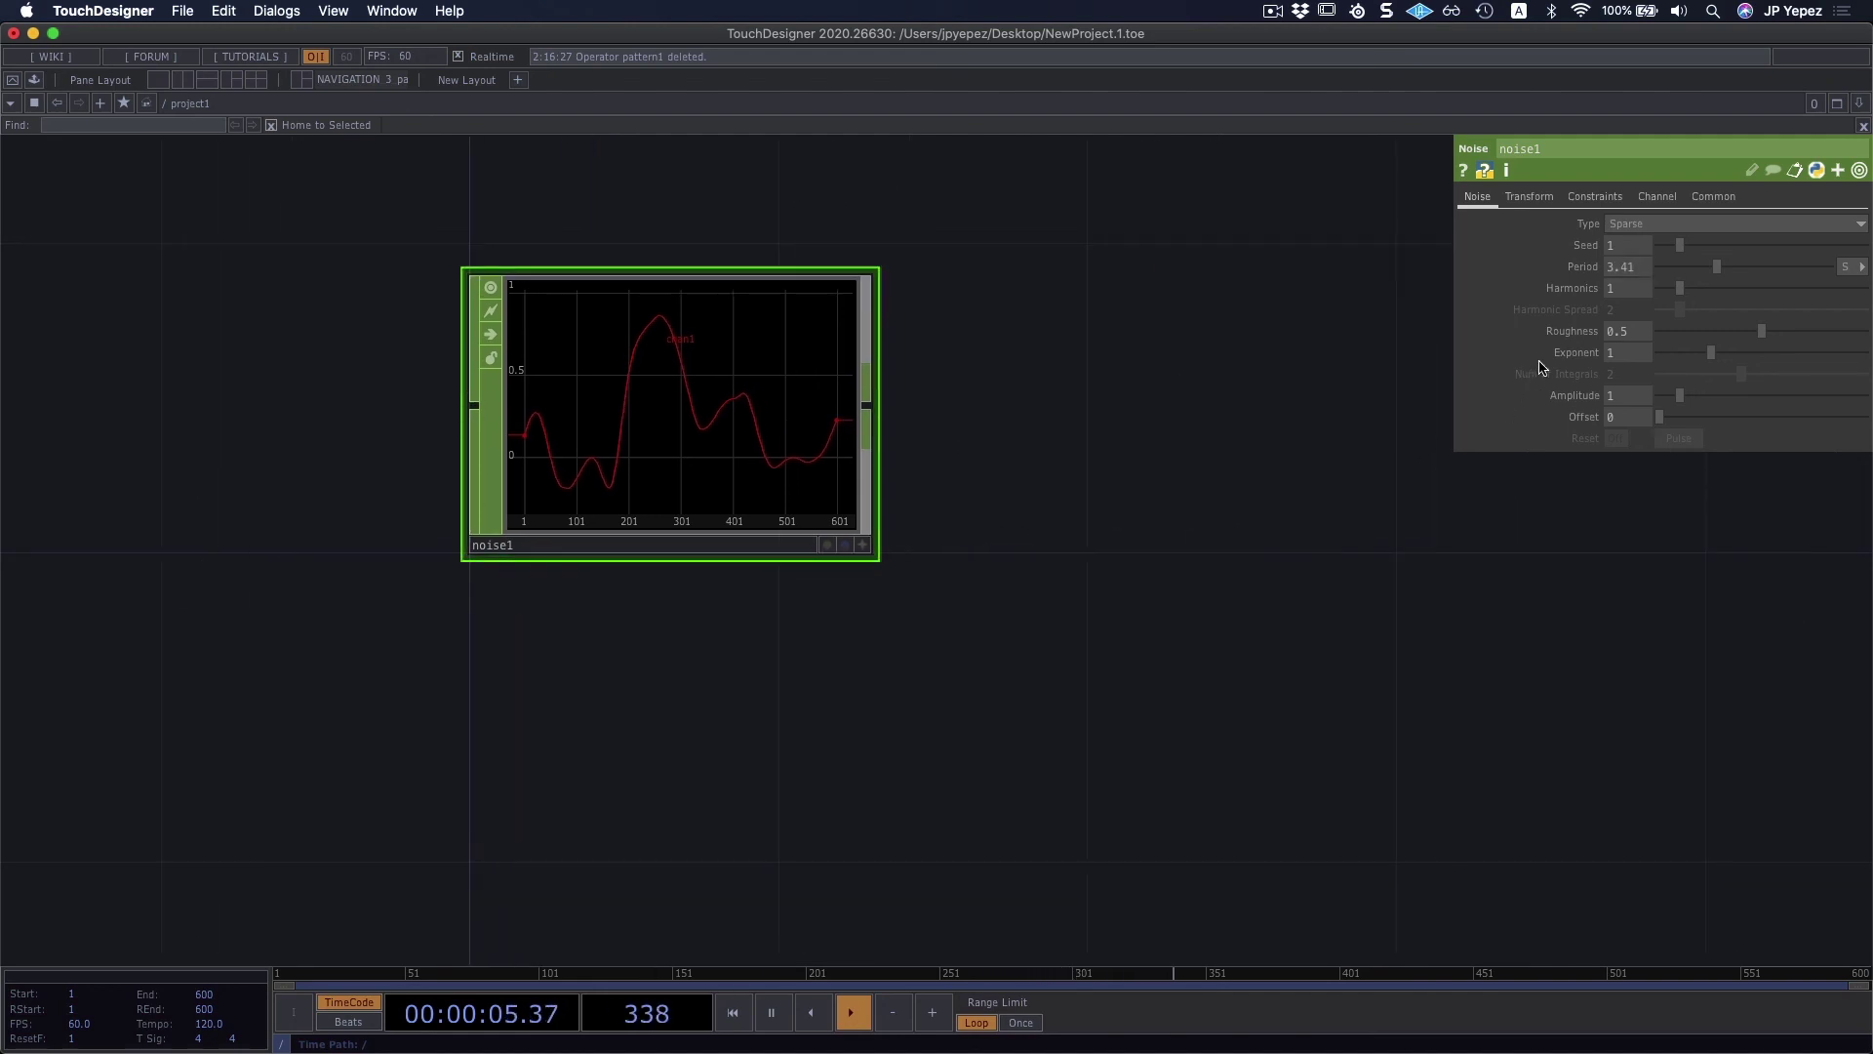
click(1713, 196)
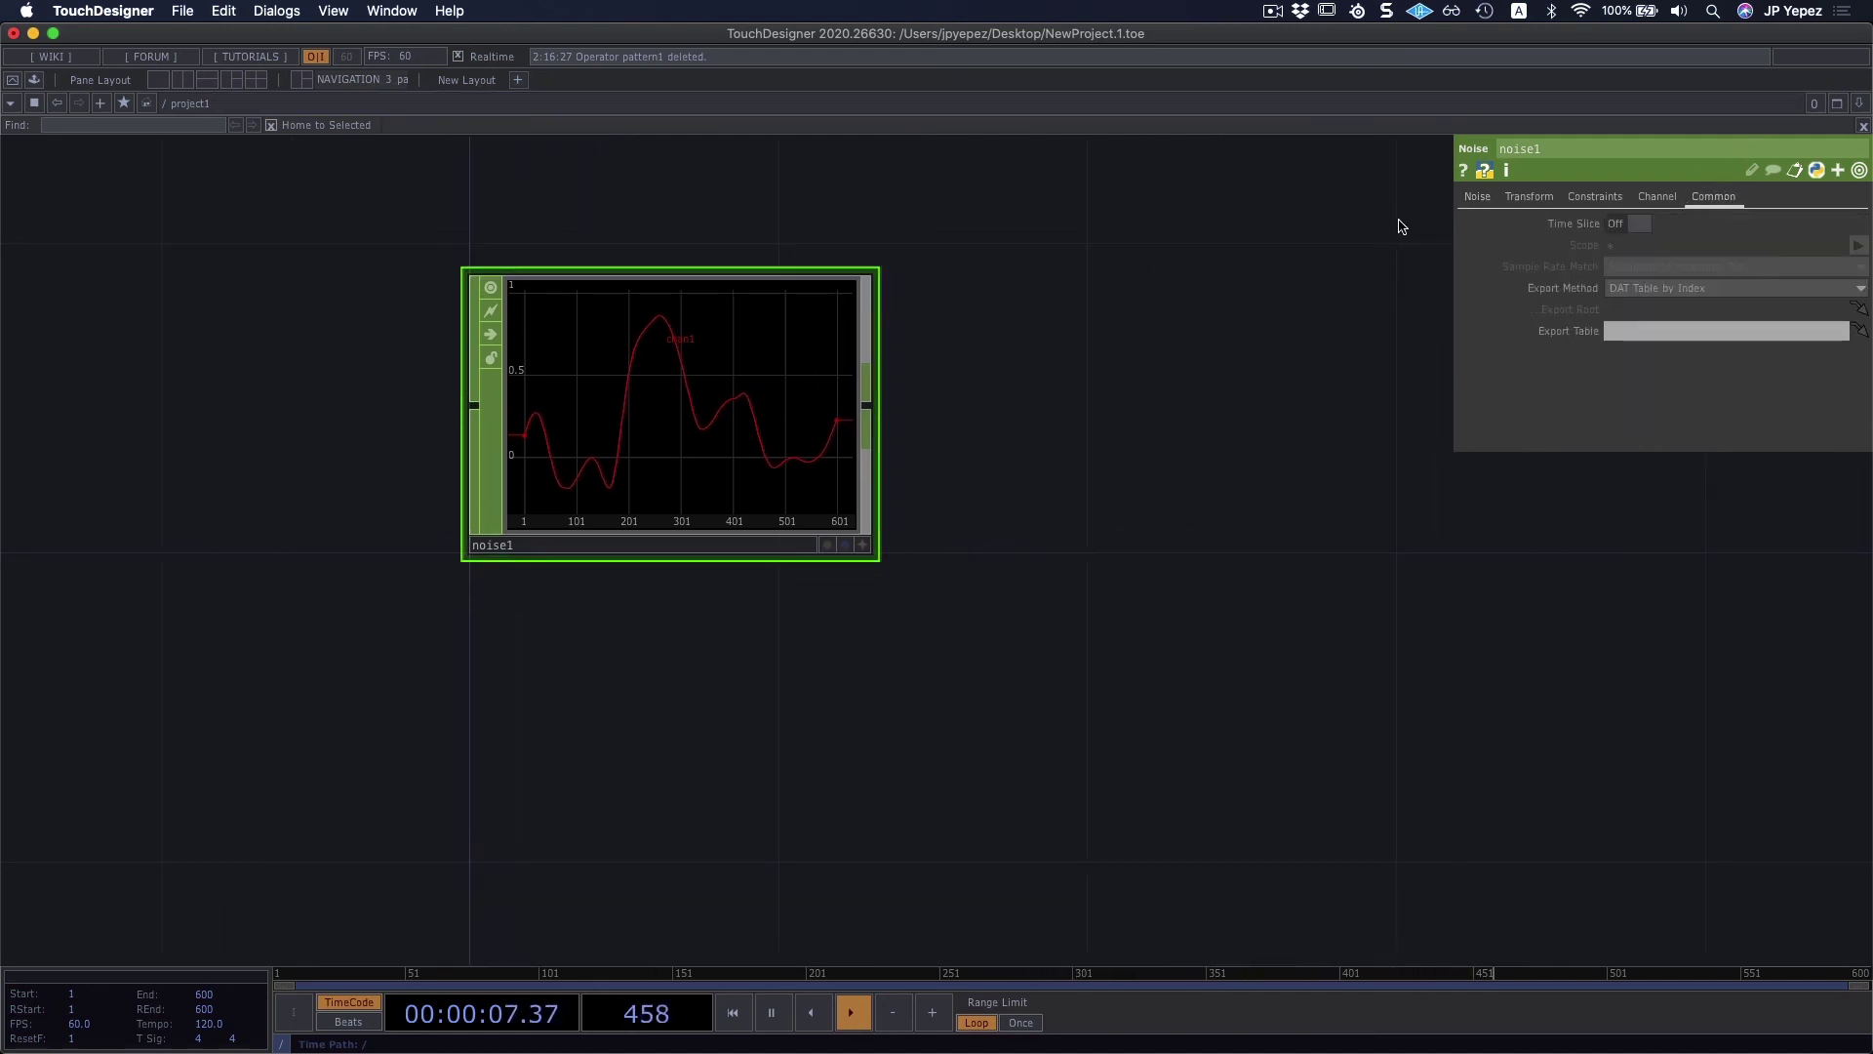
click(1630, 227)
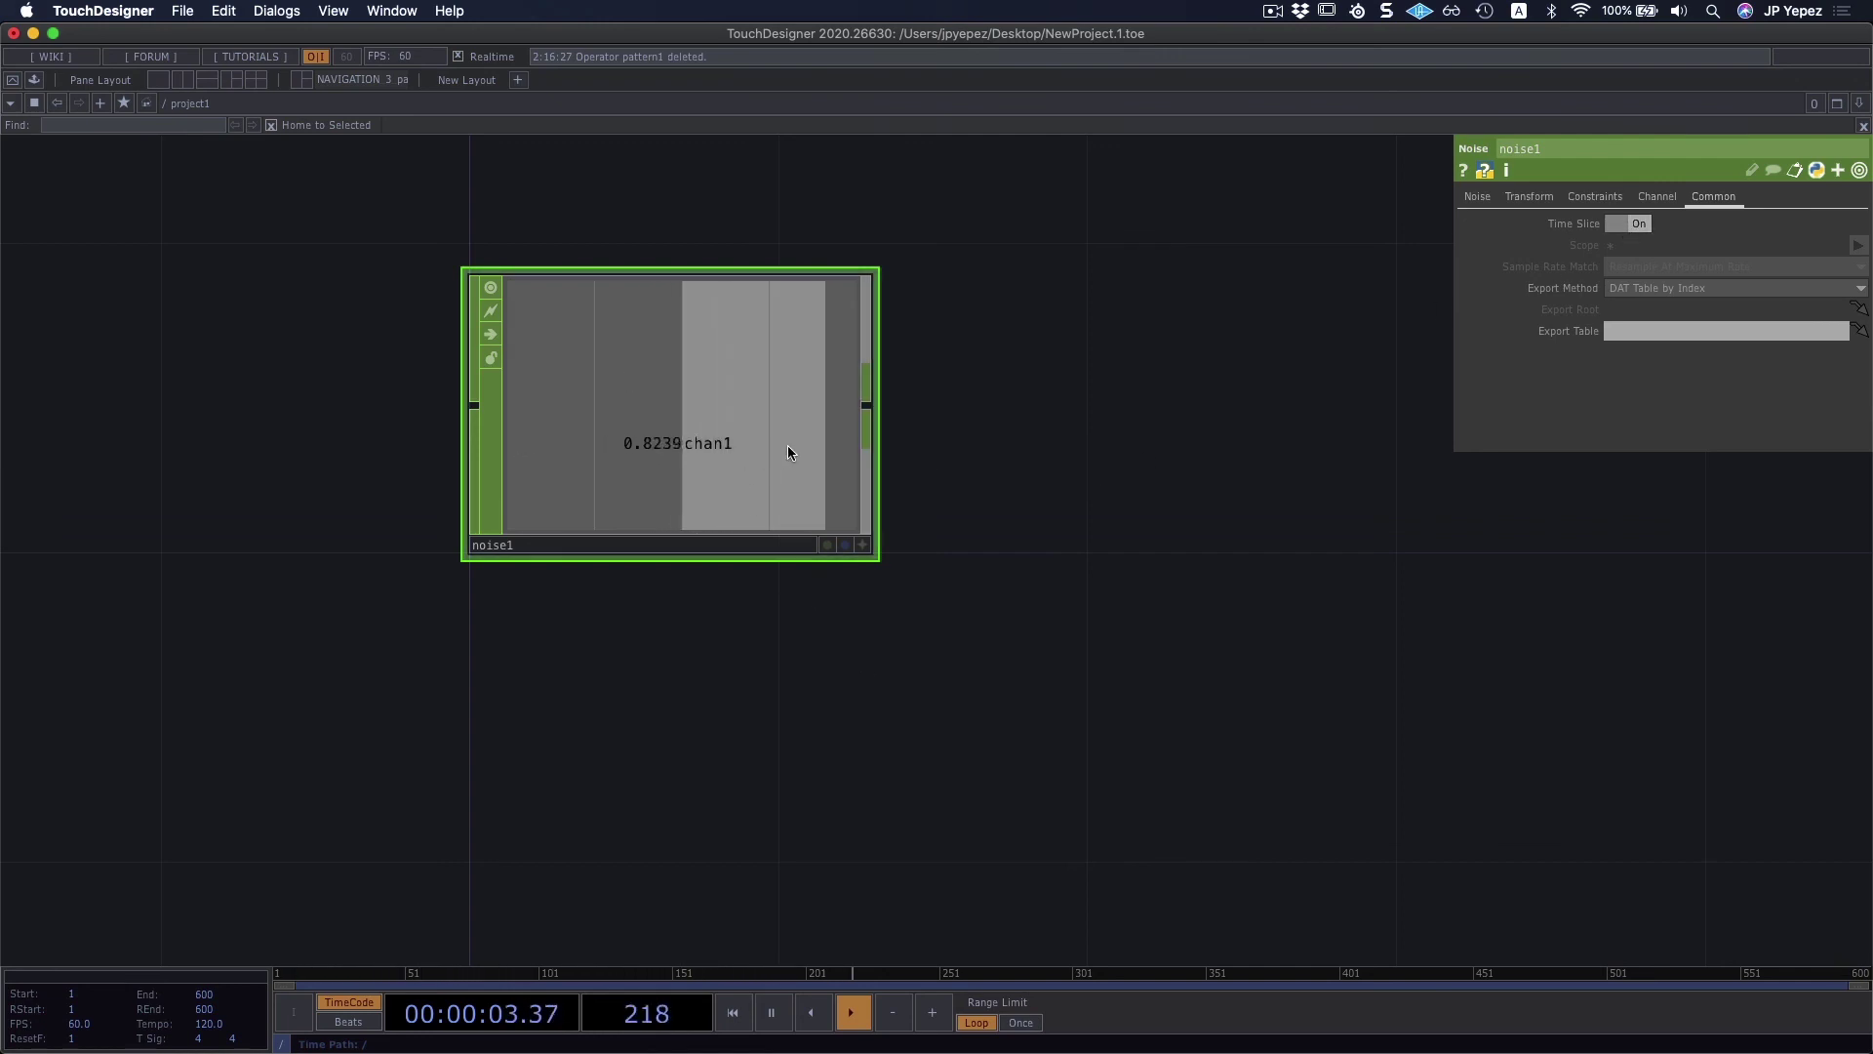
key(ctrl+v)
Step: Turn noise2's Time Slice off, tuck it under noise1, and bring up the TOP create list
click(1629, 223)
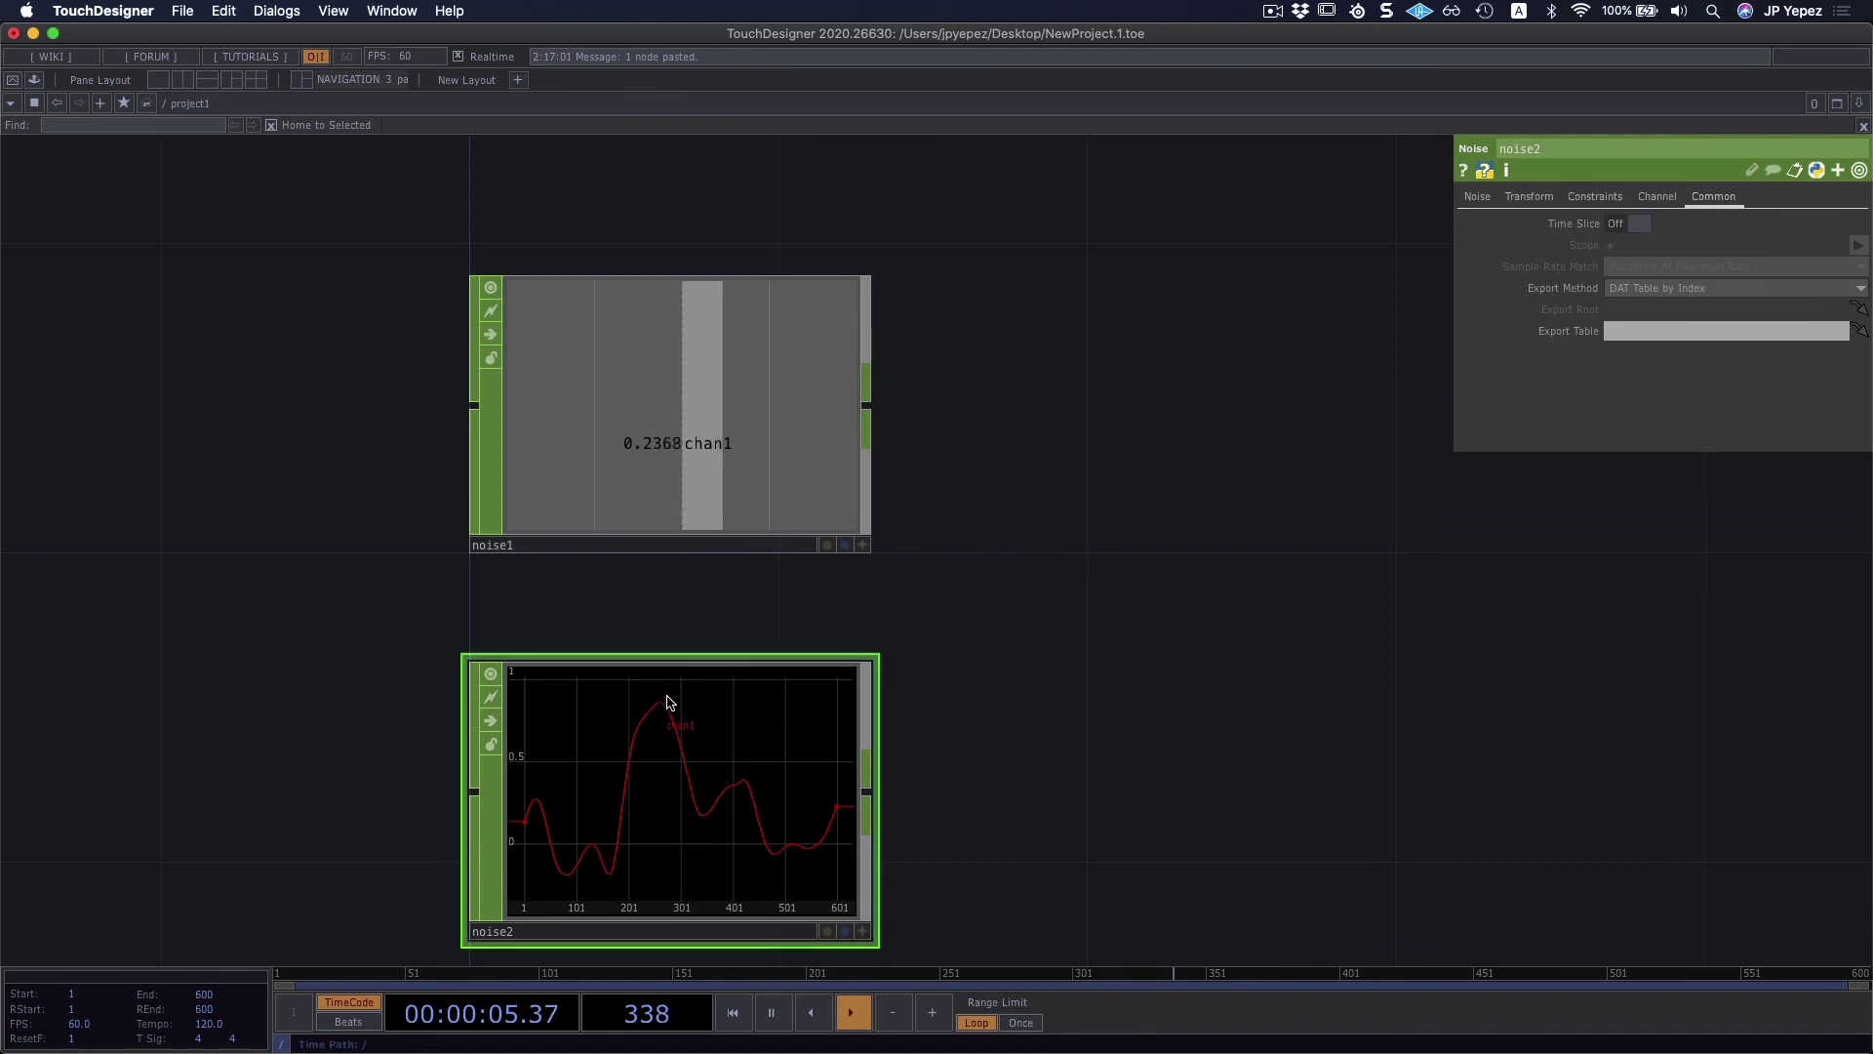
drag(664, 732, 669, 655)
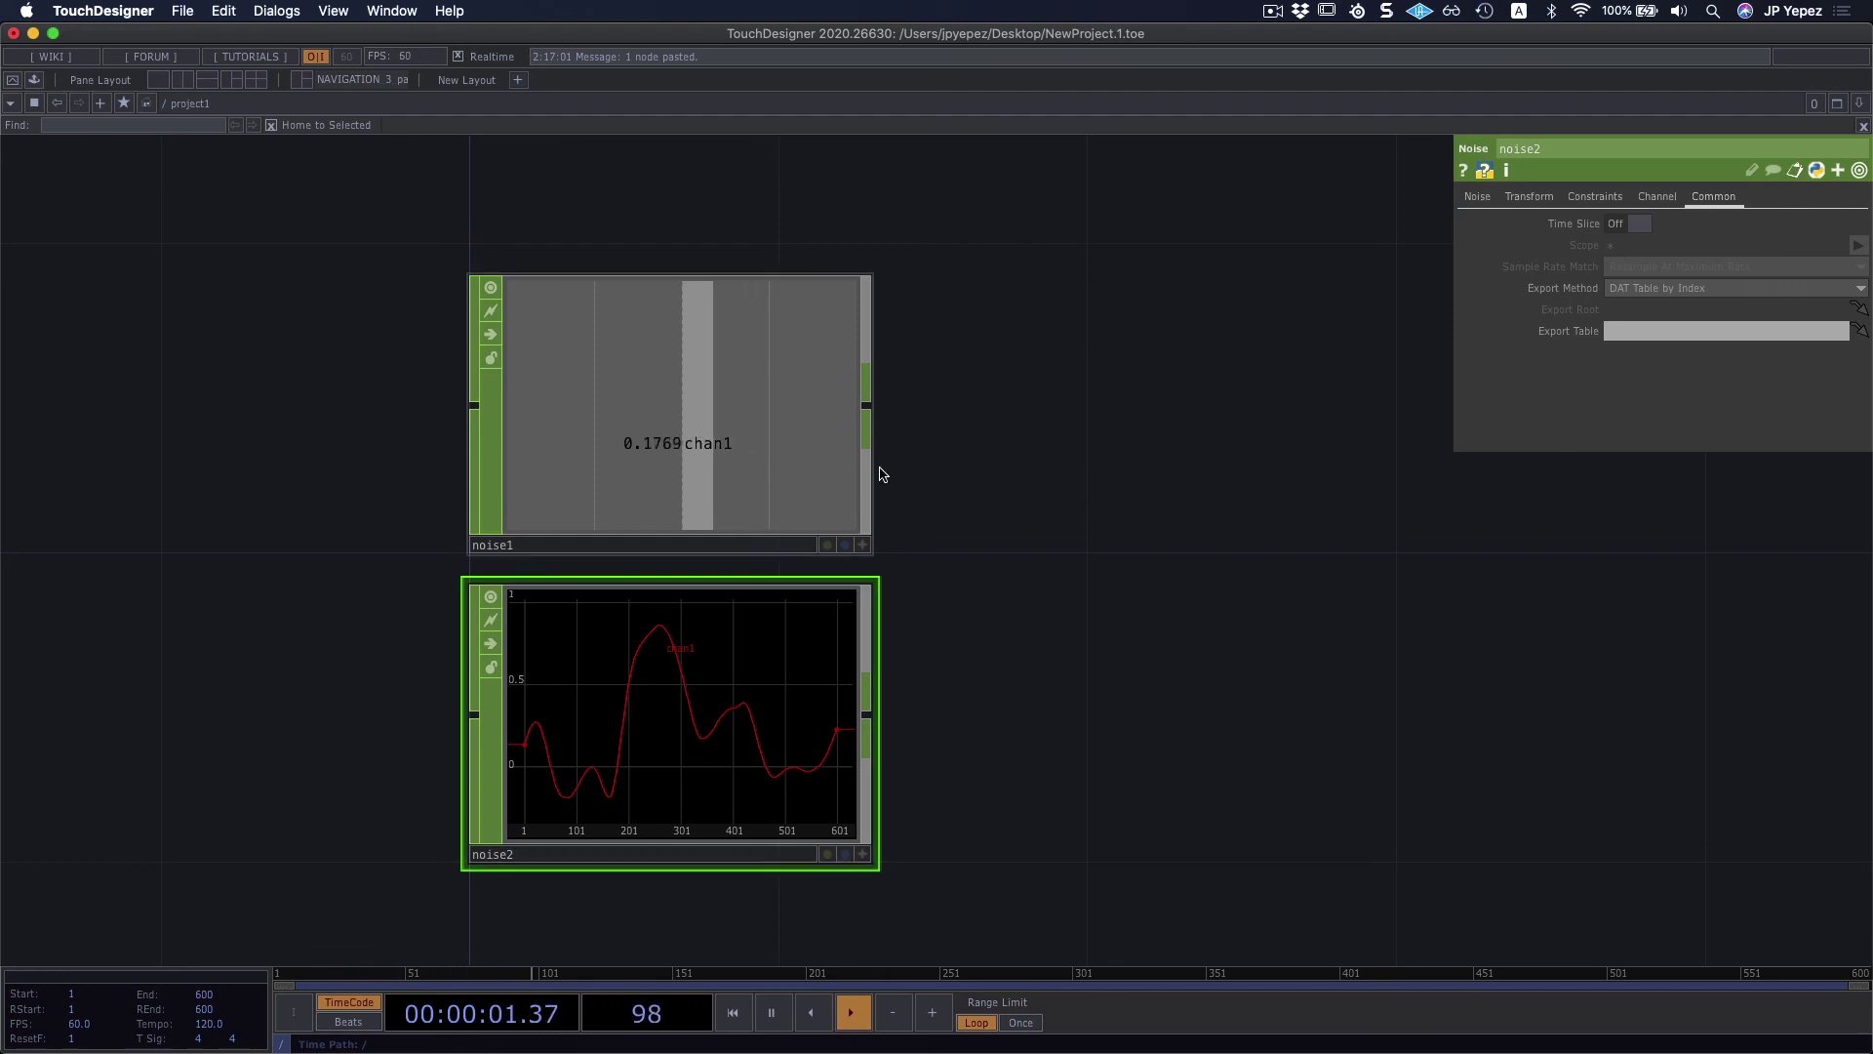
scroll(986, 498, down, 2)
drag(1032, 484, 974, 508)
scroll(904, 543, right, 3)
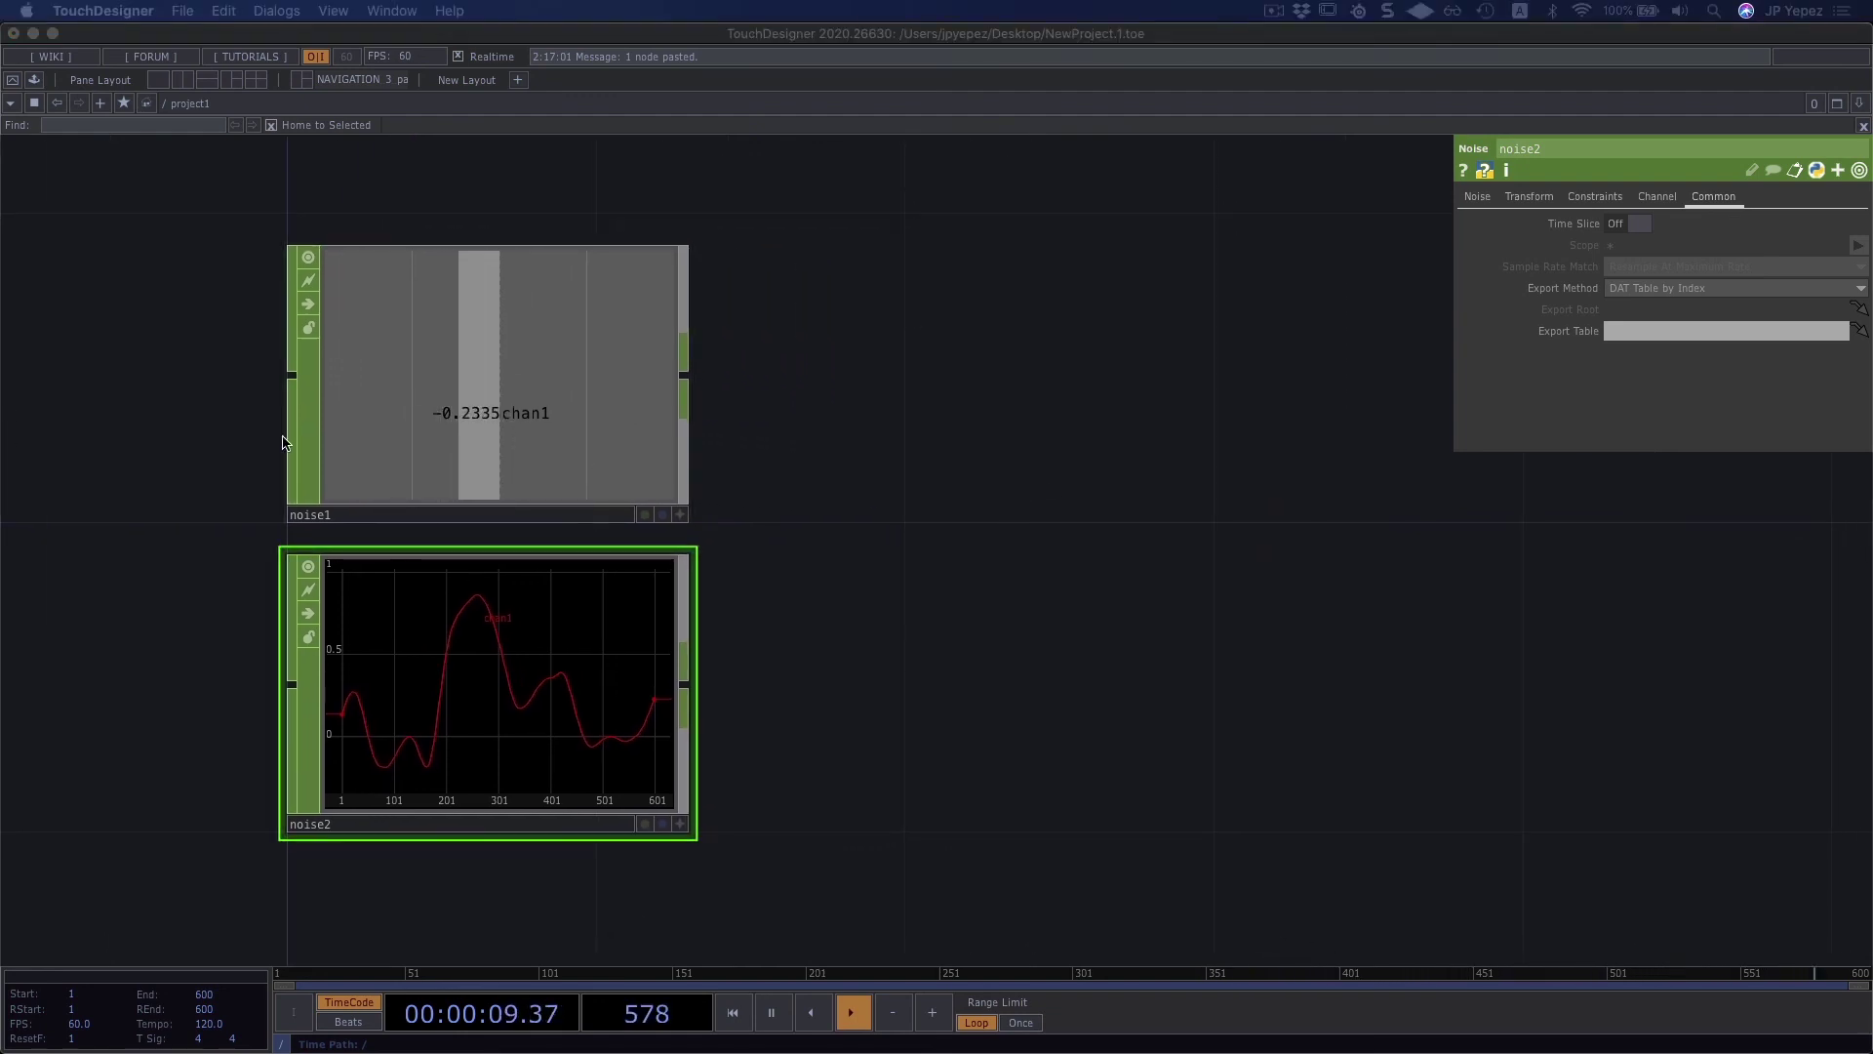
key(Tab)
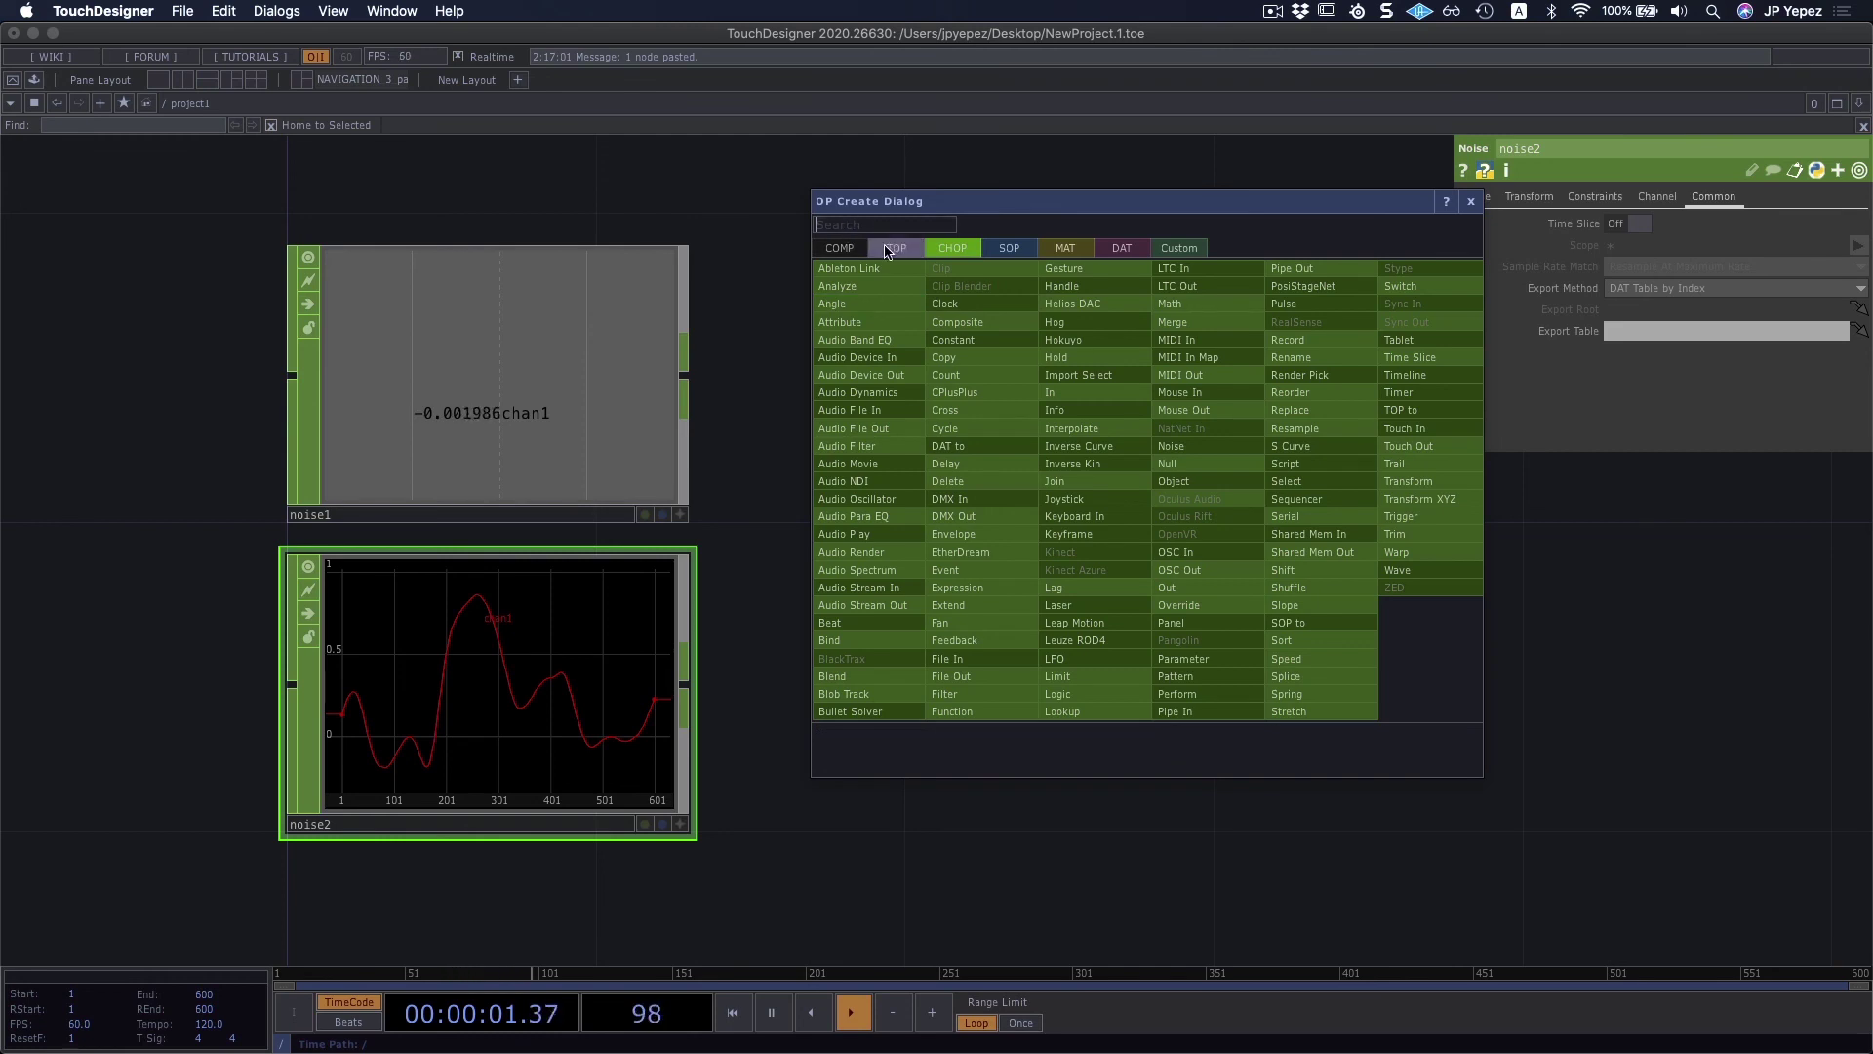
key(shift+Tab)
Step: Place a Circle TOP, circle1, and add a Null CHOP, null1, after noise1
click(832, 446)
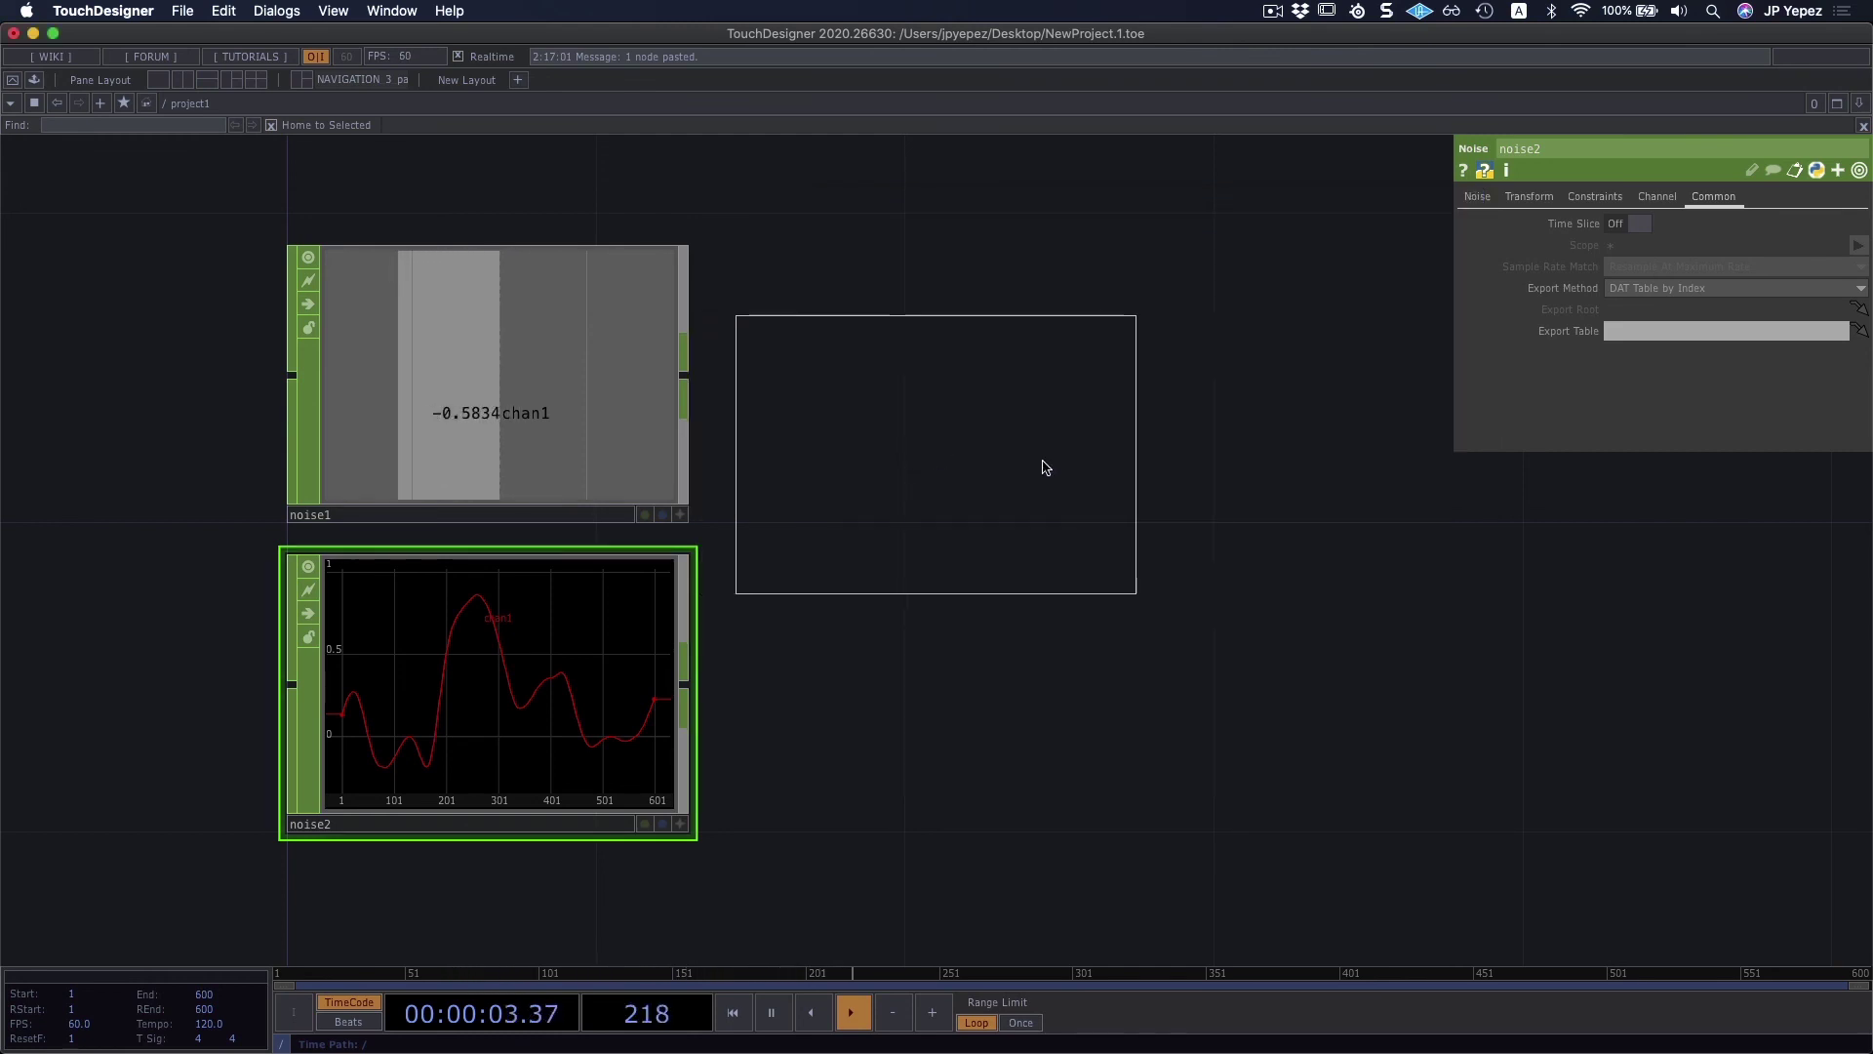
click(1087, 460)
drag(1087, 460, 1438, 482)
drag(932, 576, 686, 616)
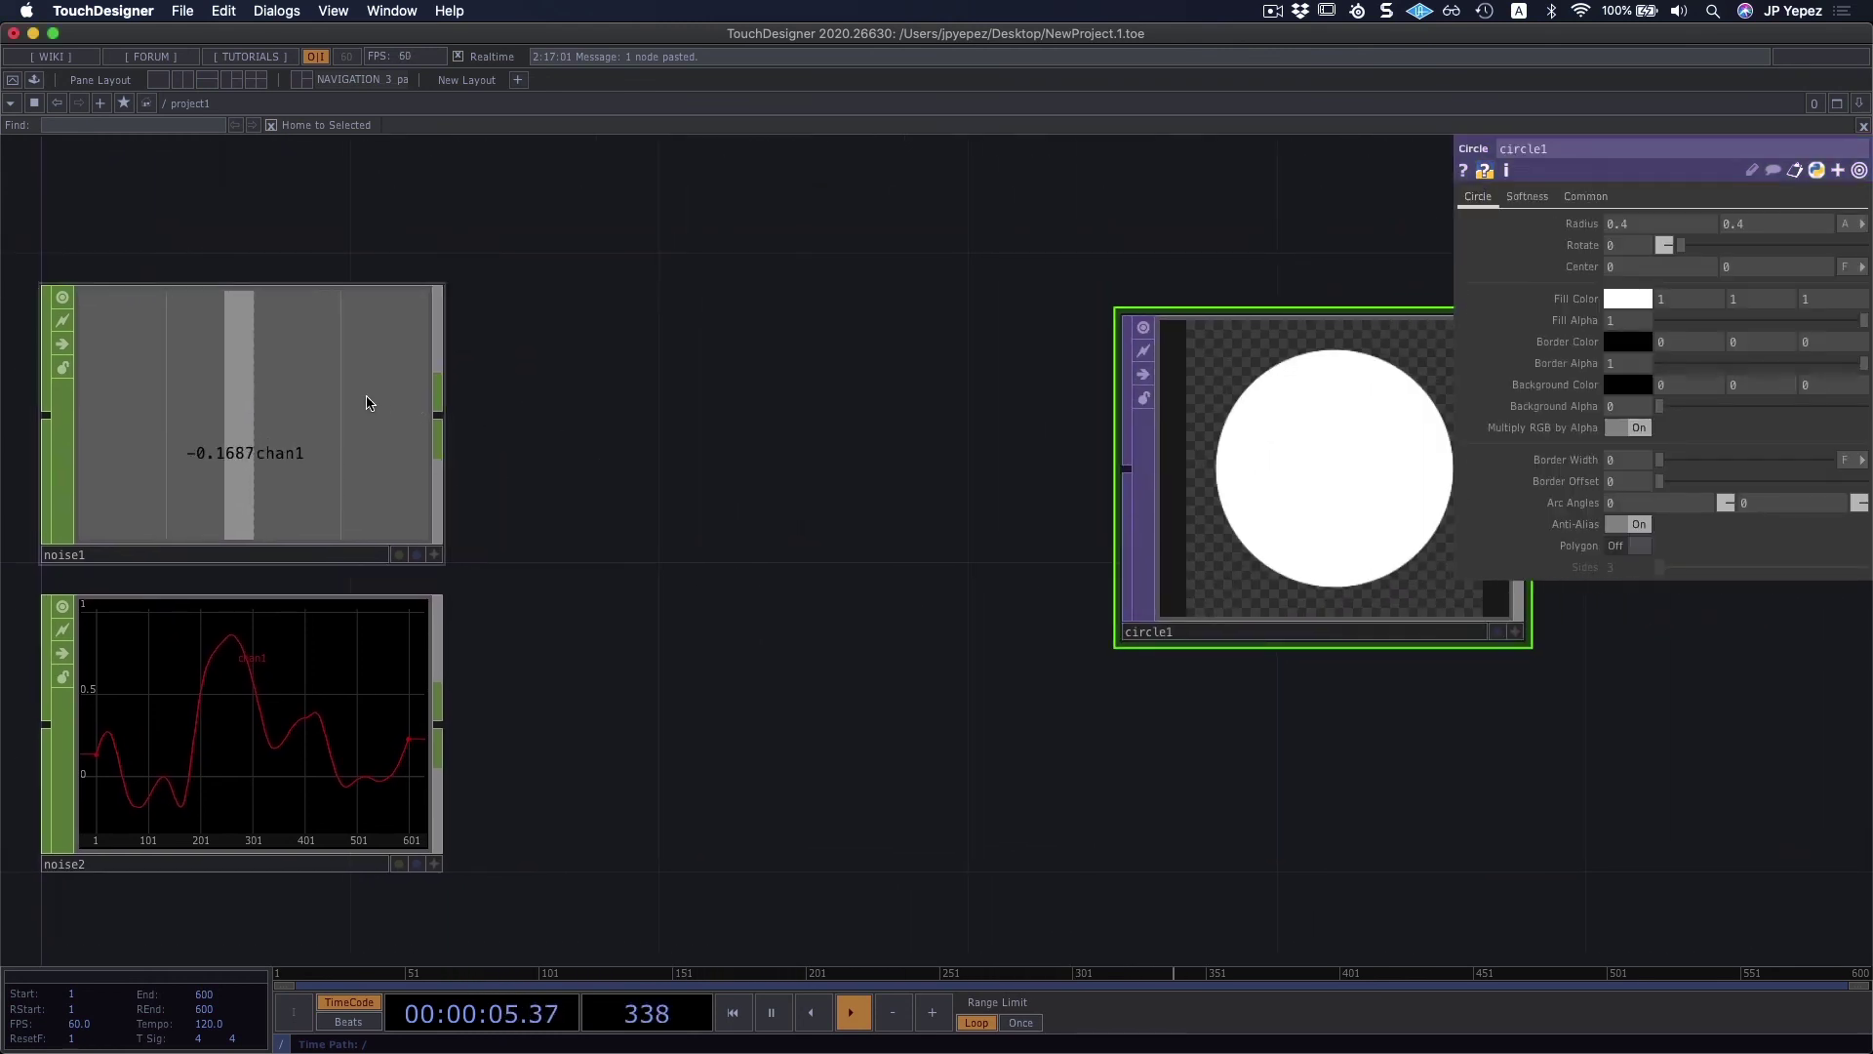
click(370, 402)
key(alt+n)
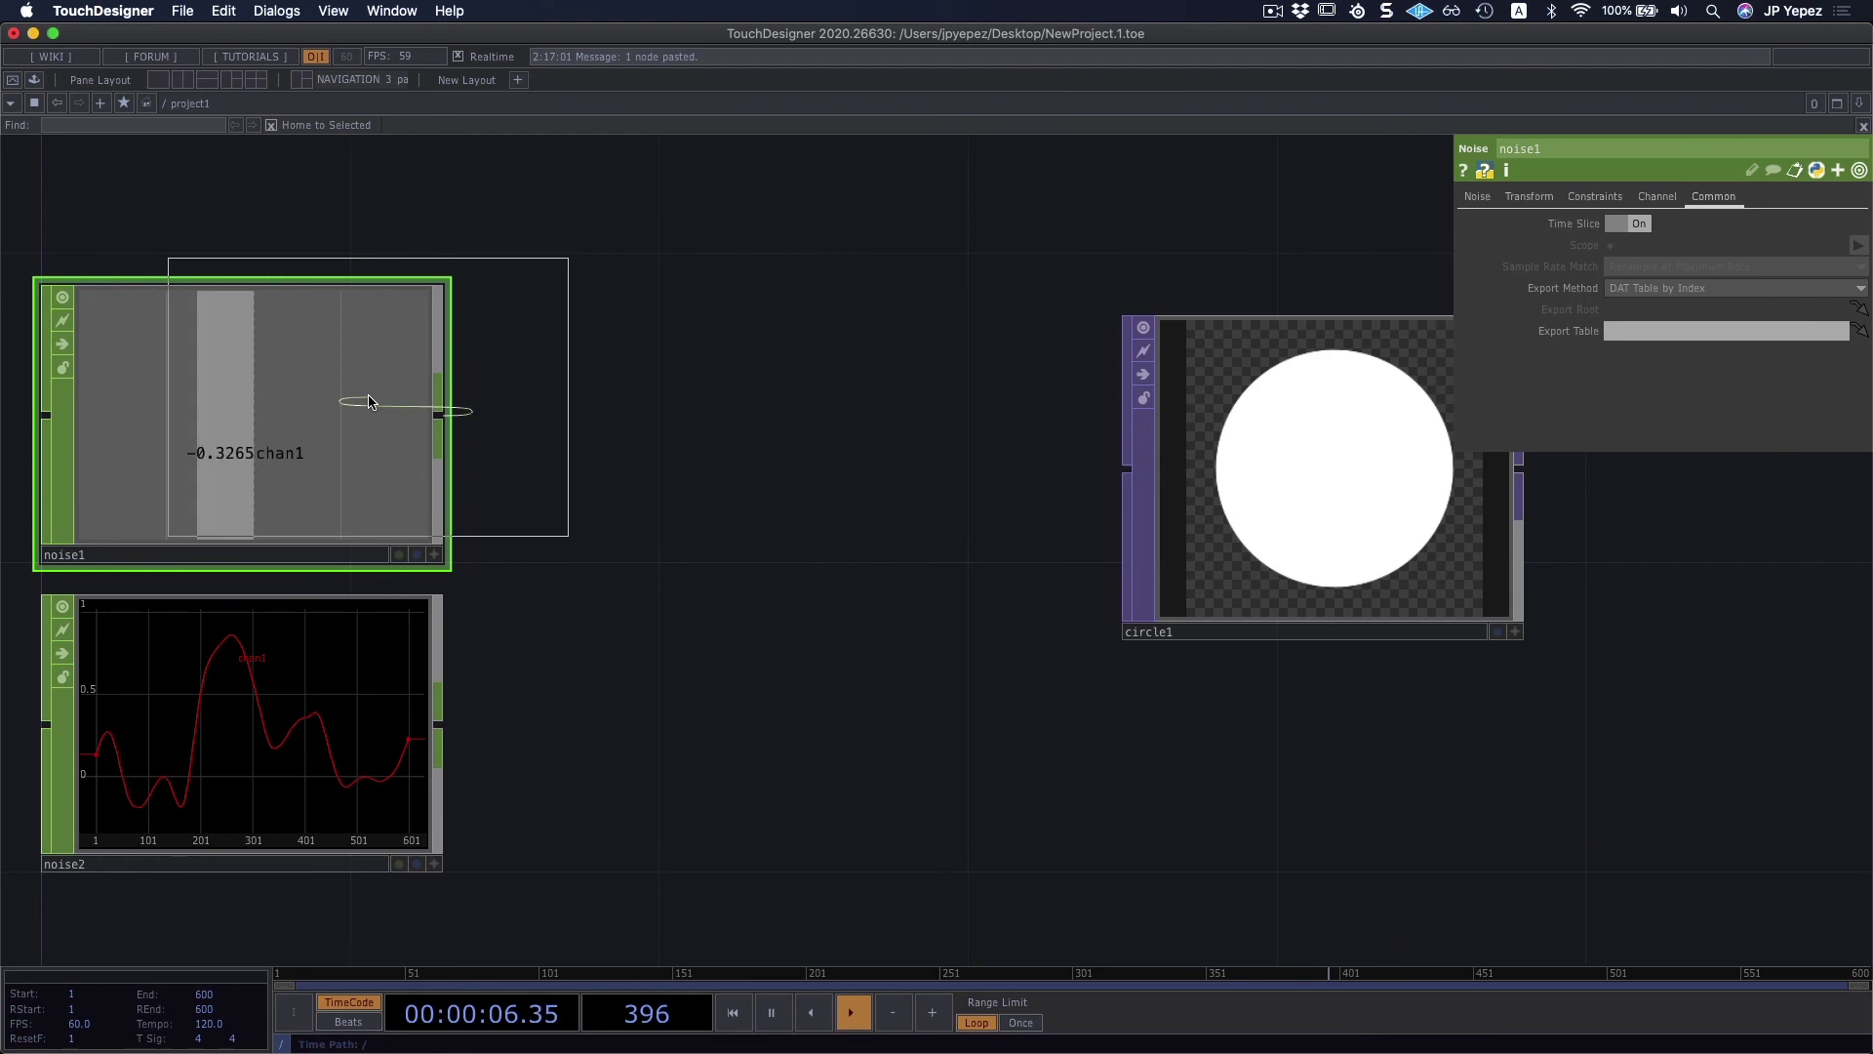
click(701, 422)
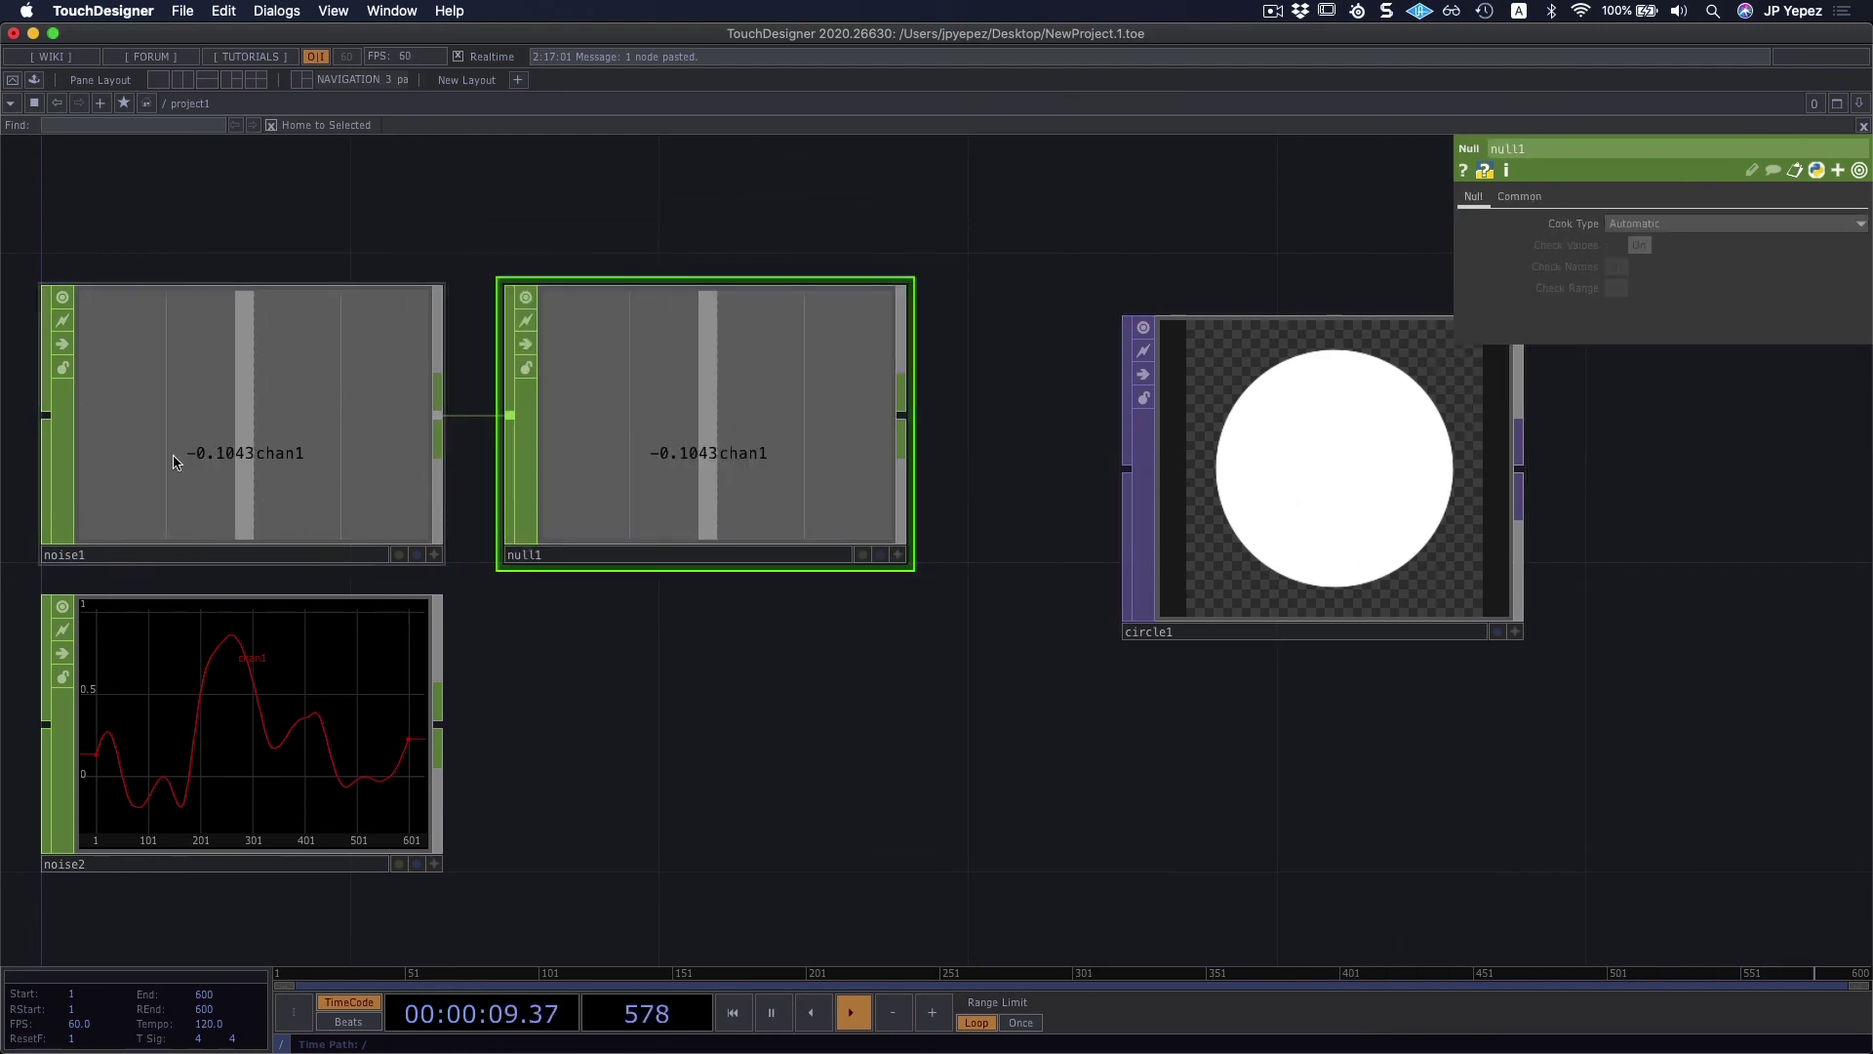
Step: Export null1's chan1 to both of circle1's Radius values
click(1321, 511)
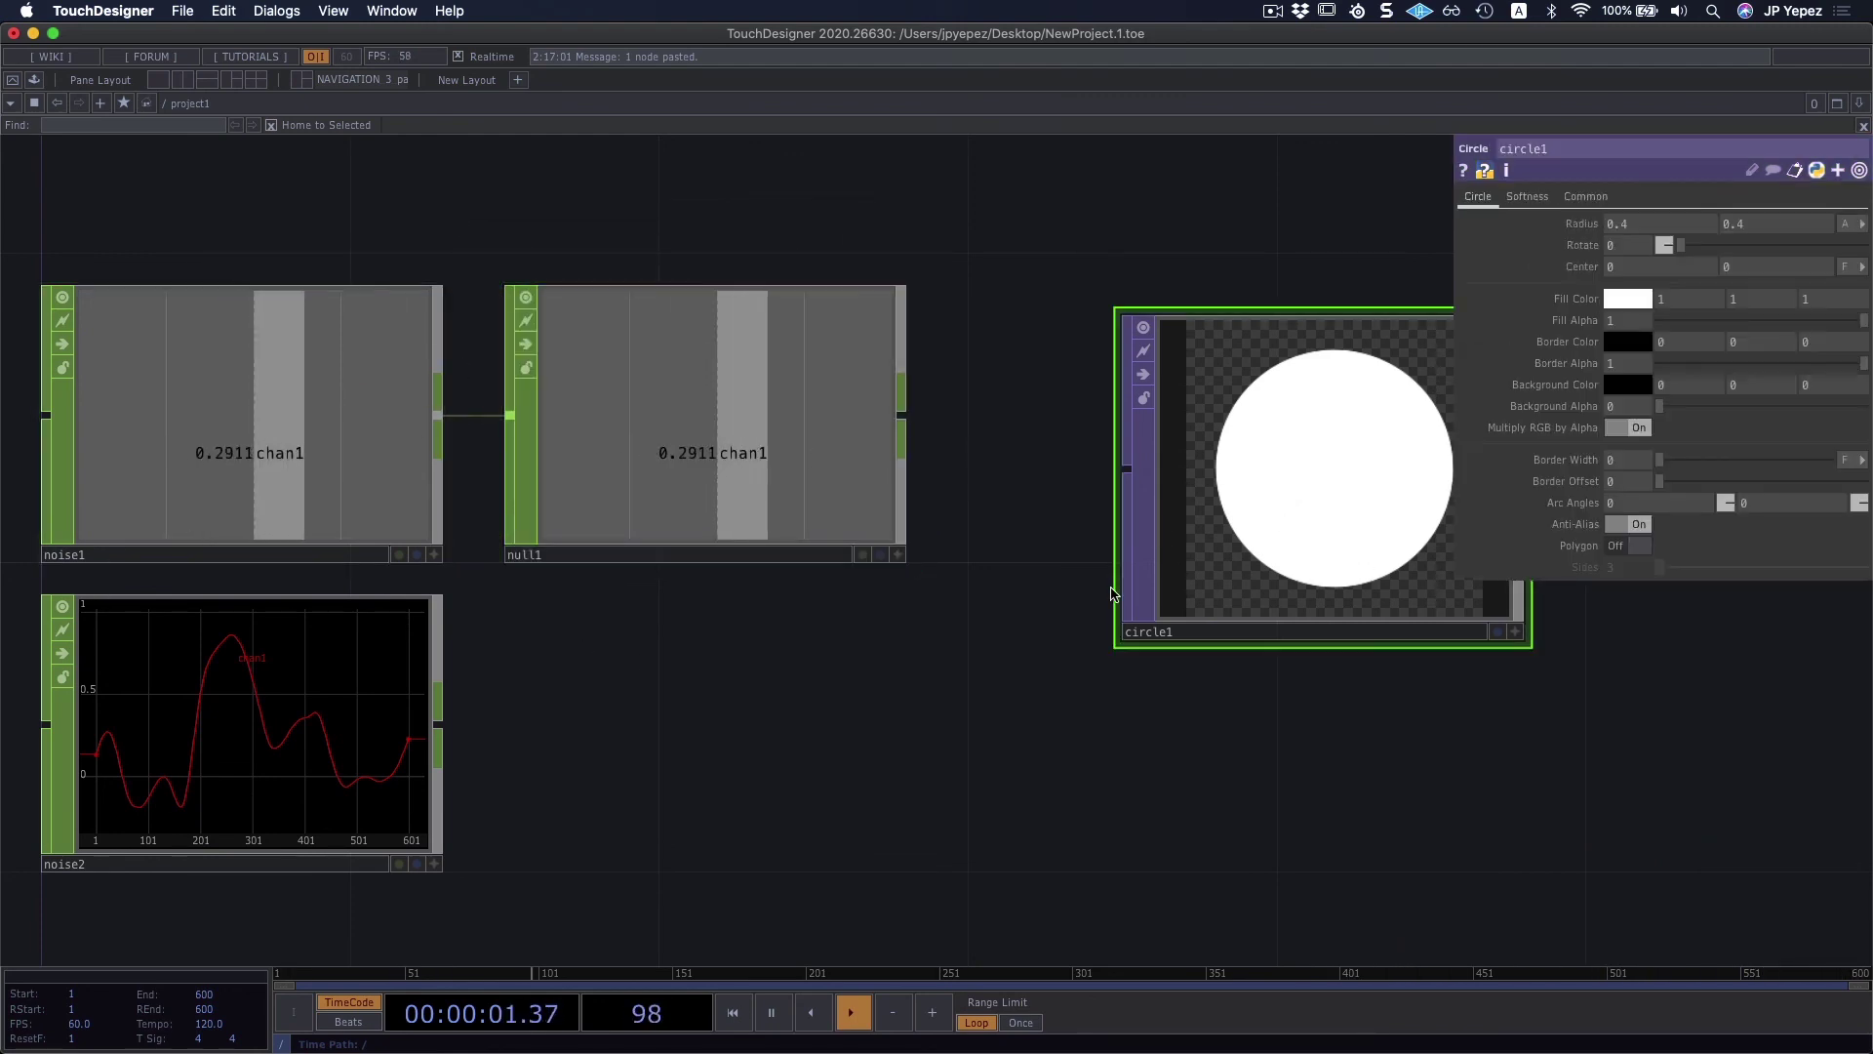
click(777, 471)
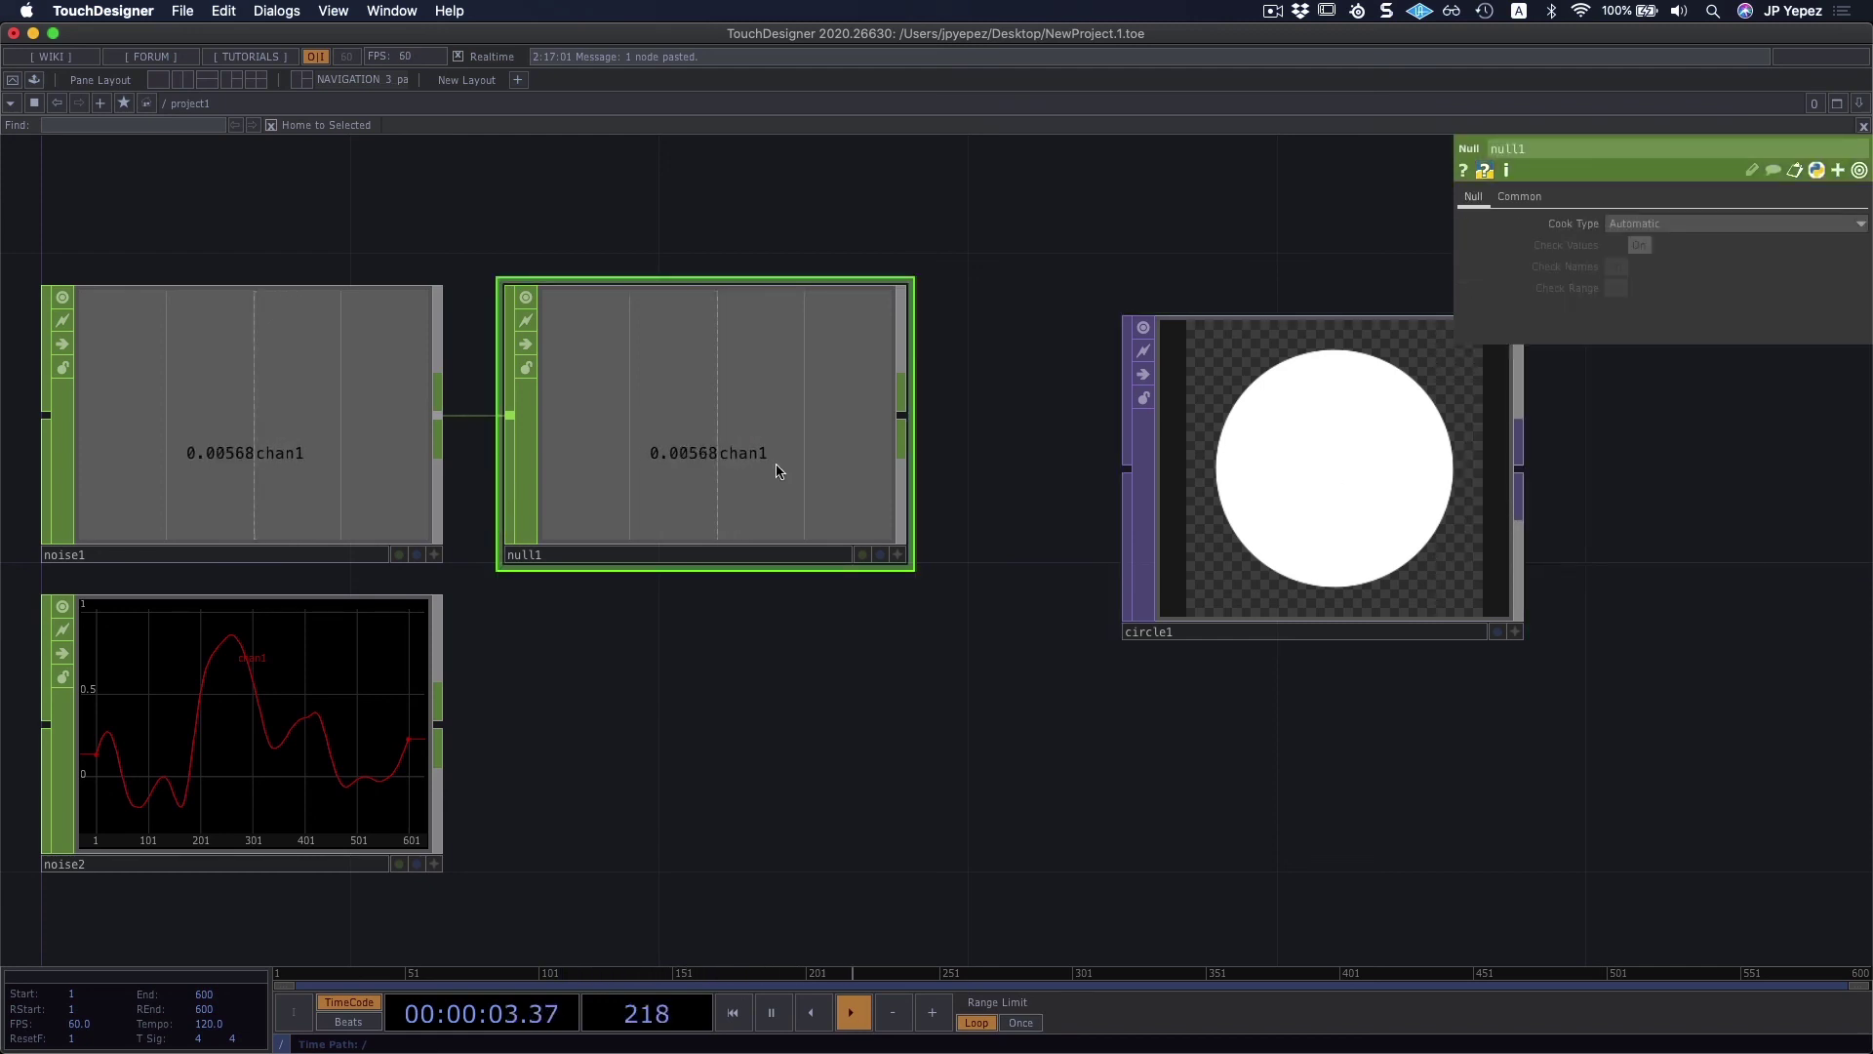
click(896, 554)
click(1285, 443)
drag(781, 439, 1658, 225)
click(1660, 201)
drag(839, 427, 1749, 218)
click(1737, 193)
drag(1171, 816, 1056, 820)
drag(586, 816, 820, 807)
click(1088, 541)
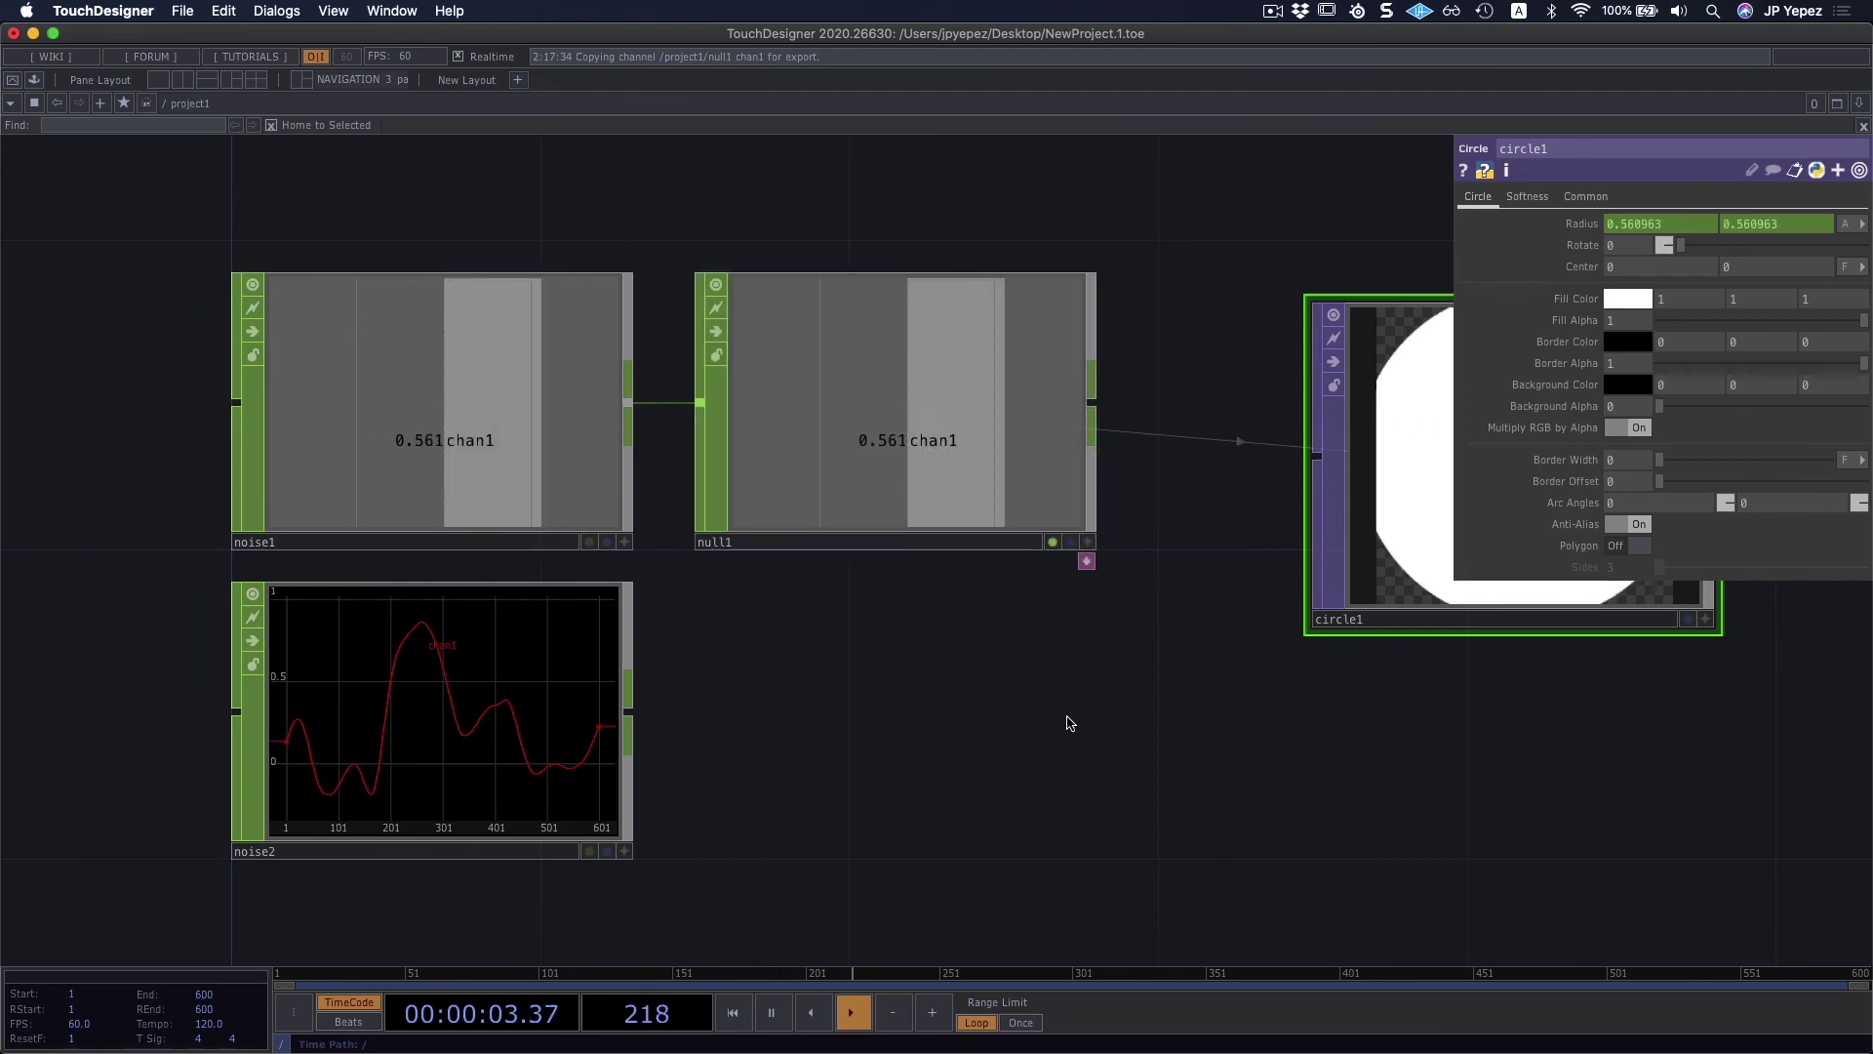
drag(1062, 703, 826, 759)
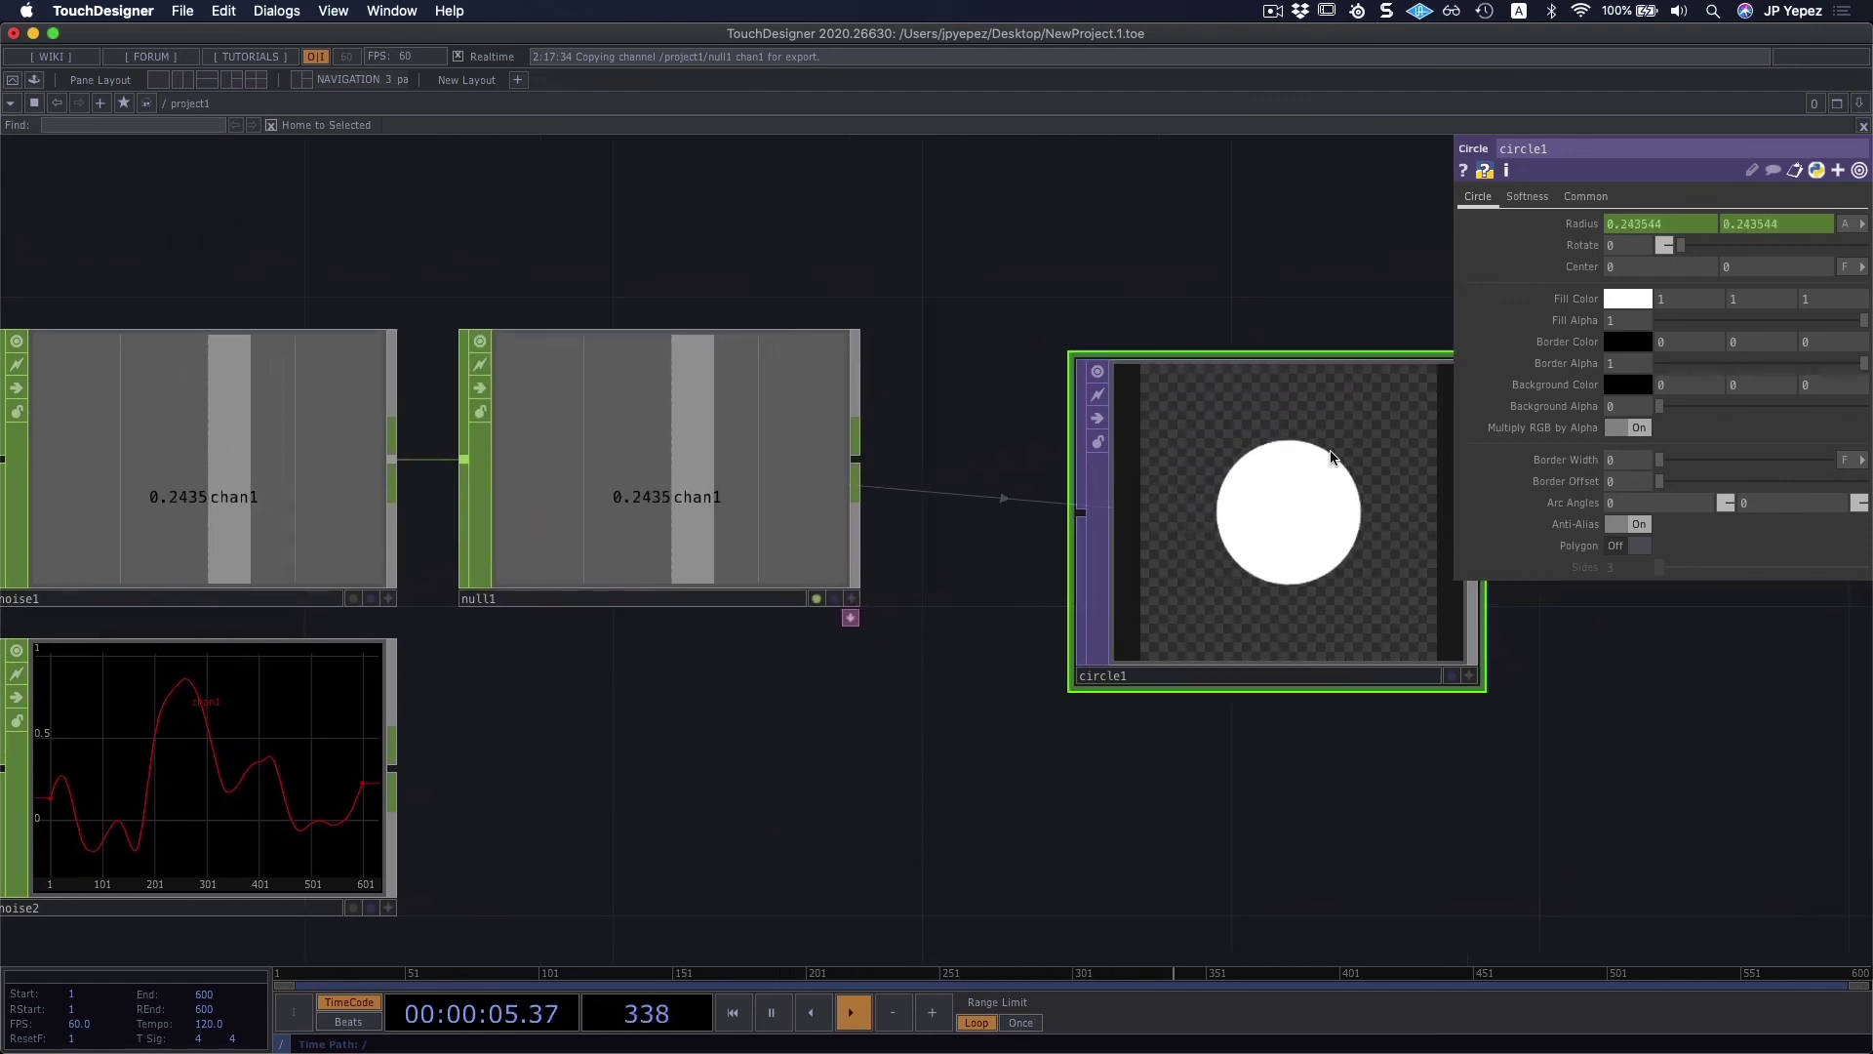
click(292, 488)
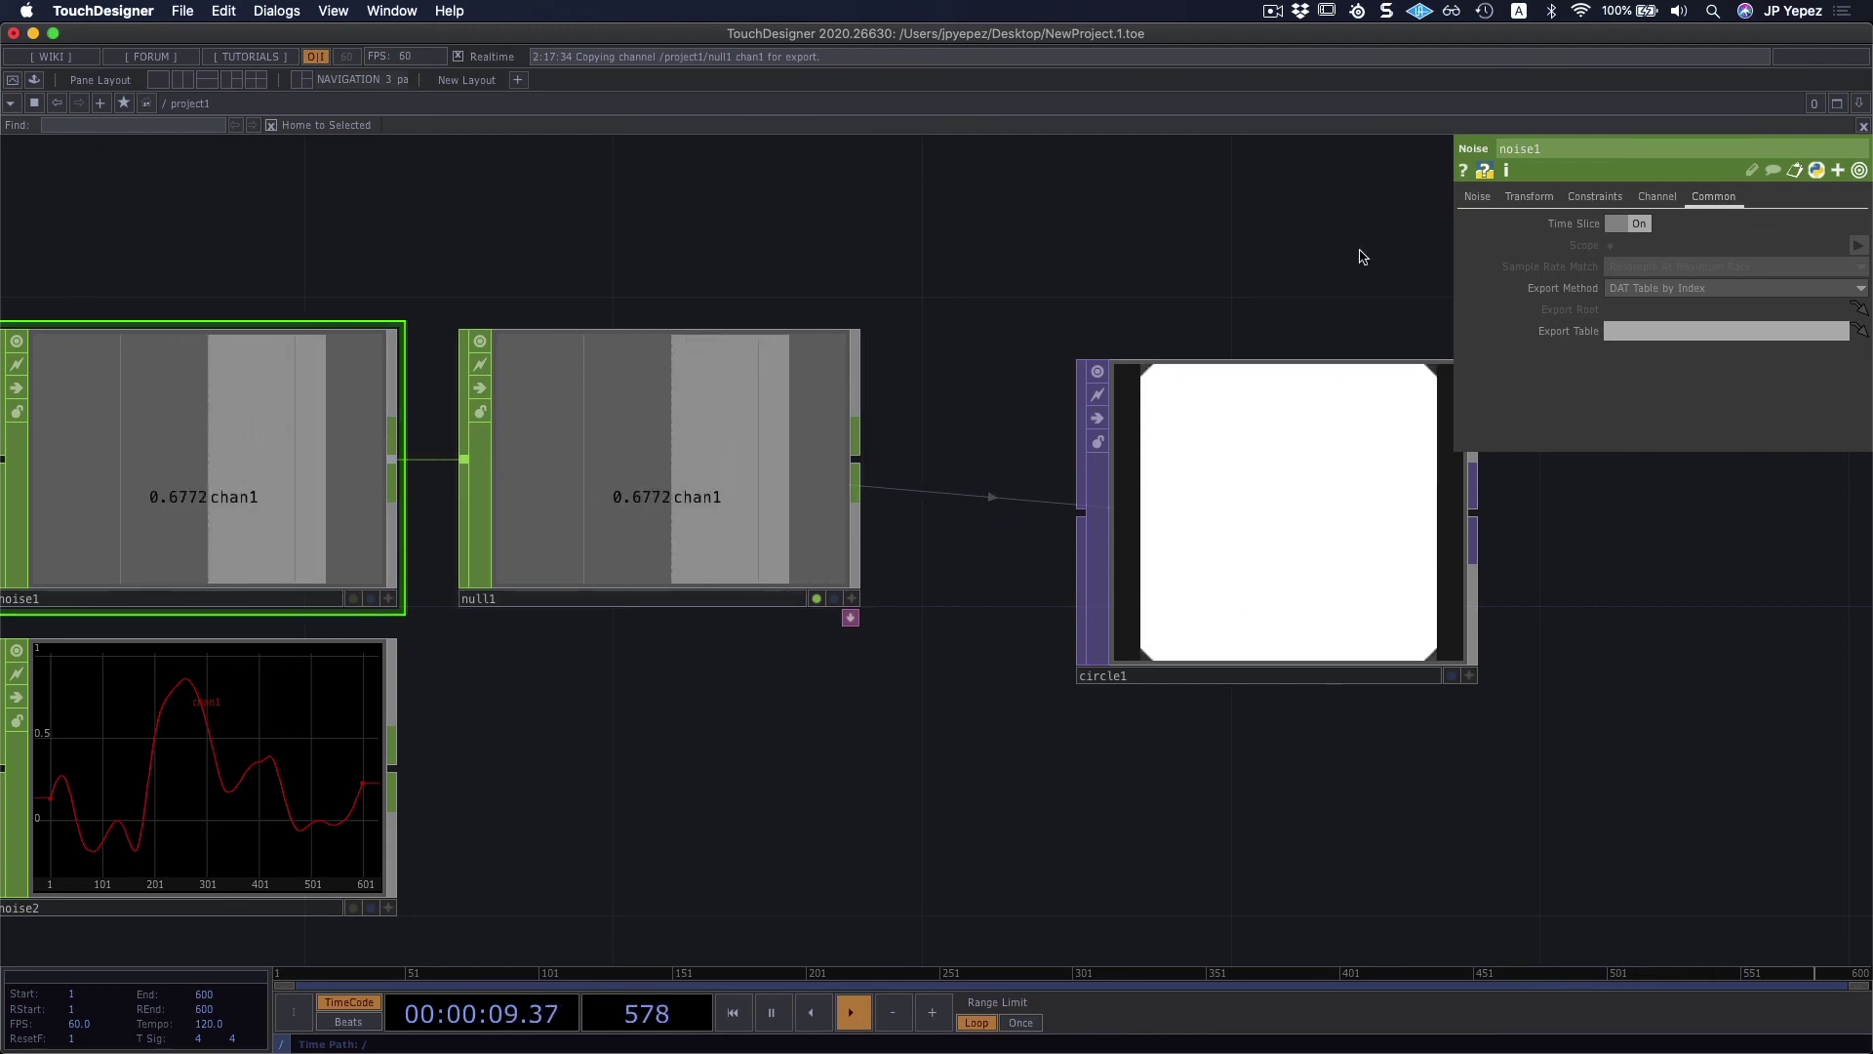
Step: On noise1's Noise page, set Amplitude to .3 and Offset to 0.25
click(1477, 198)
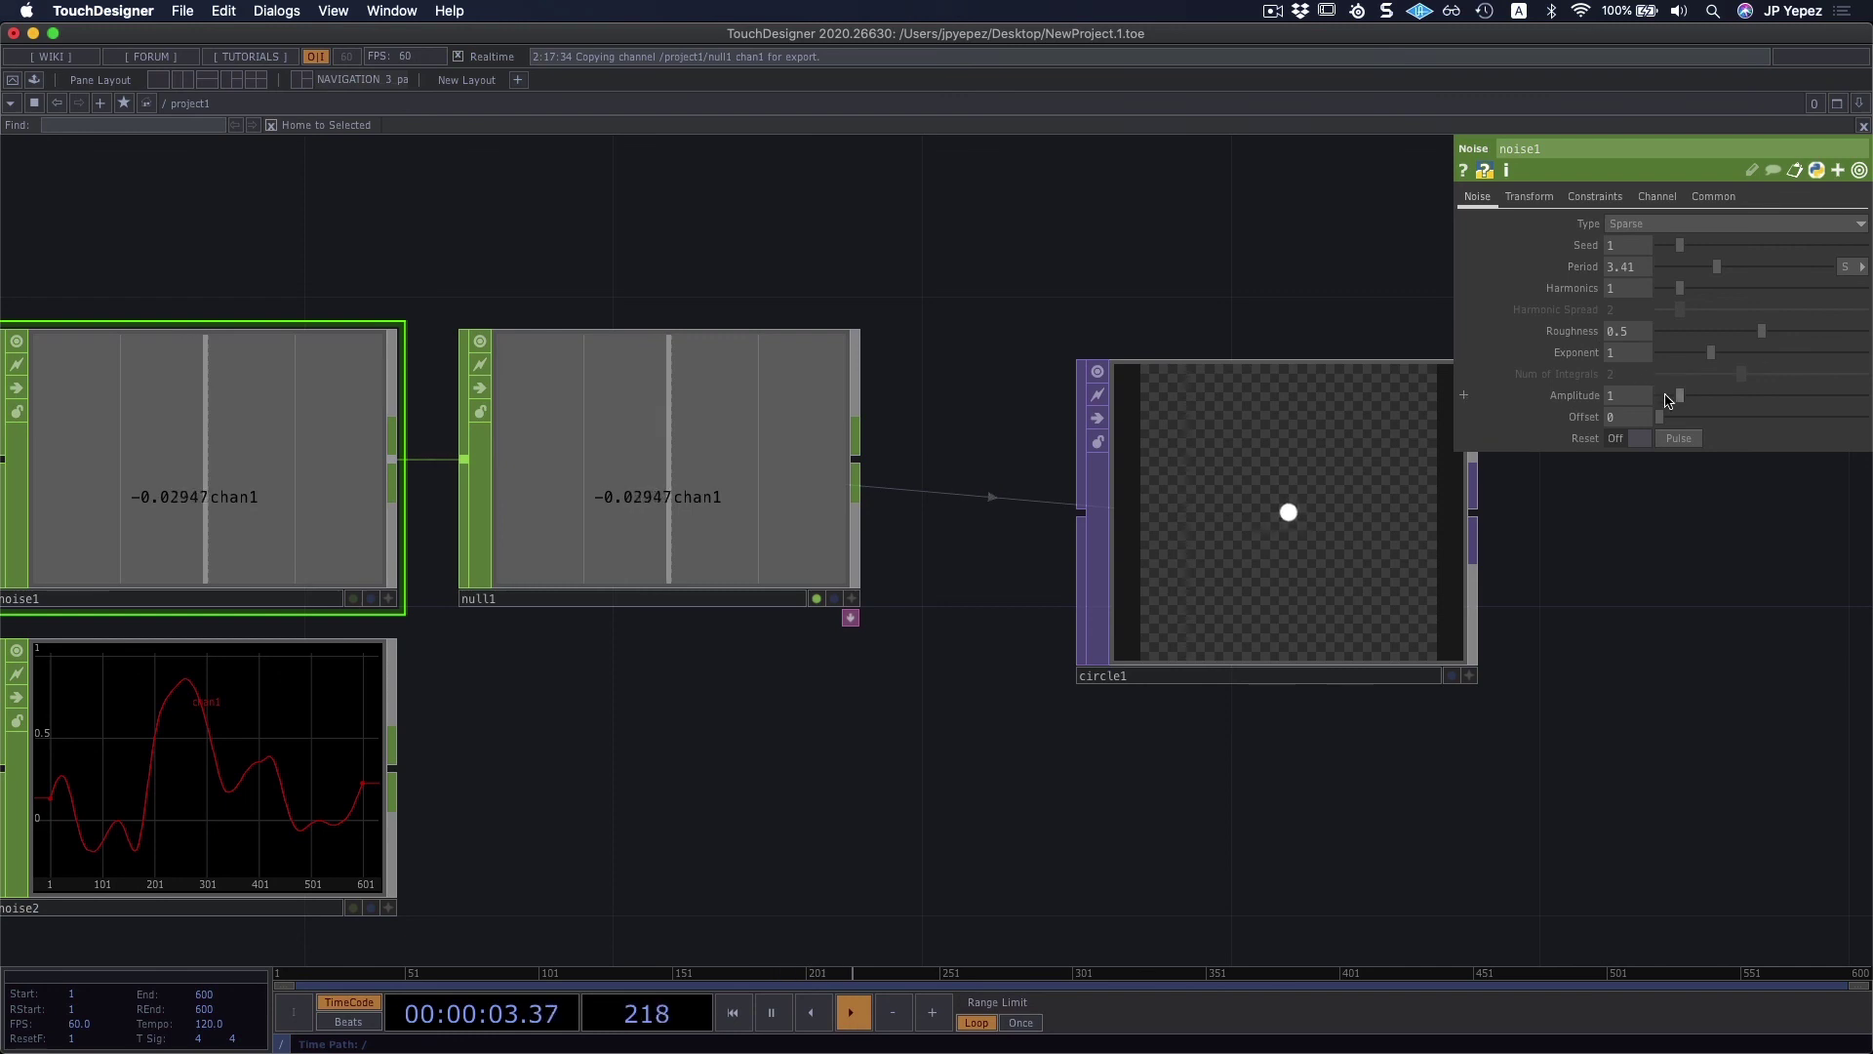
mouse_move(1659, 417)
mouse_down()
mouse_move(1680, 418)
mouse_move(1653, 423)
mouse_up()
click(1647, 419)
key(BackSpace)
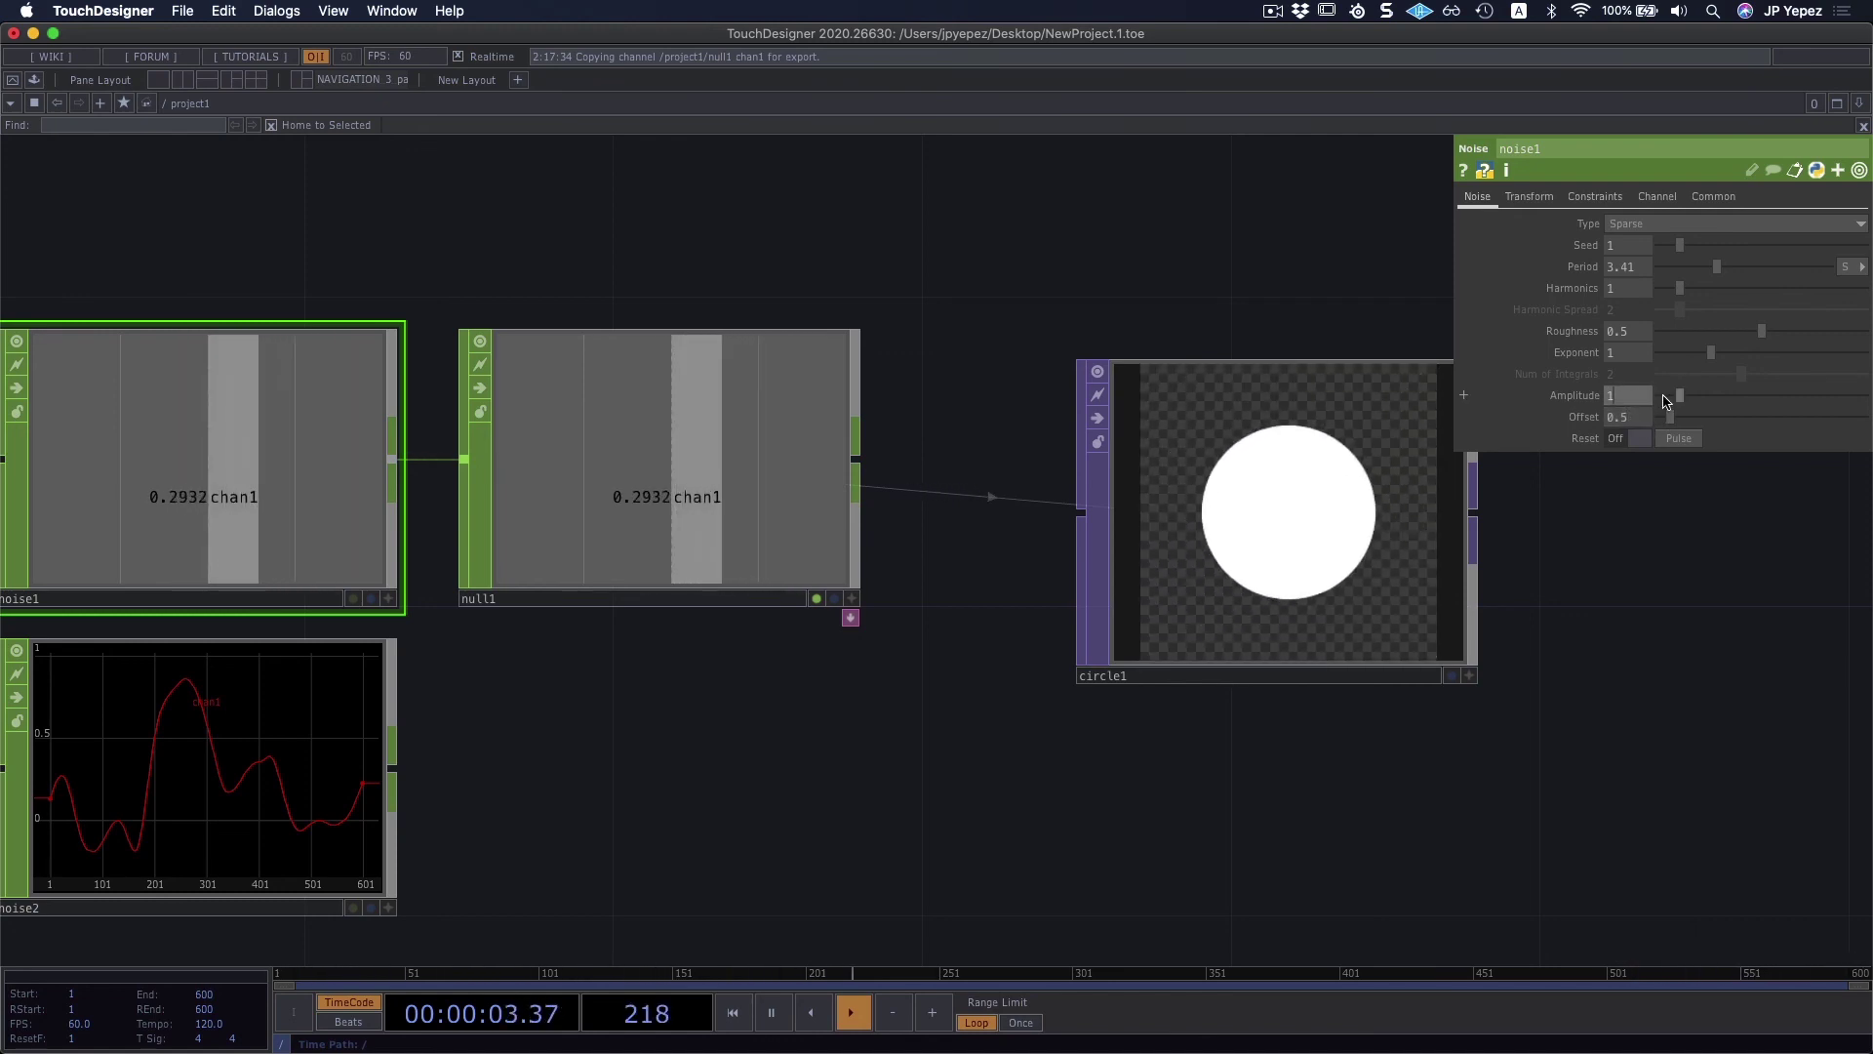
click(1639, 396)
text(.25)
key(Return)
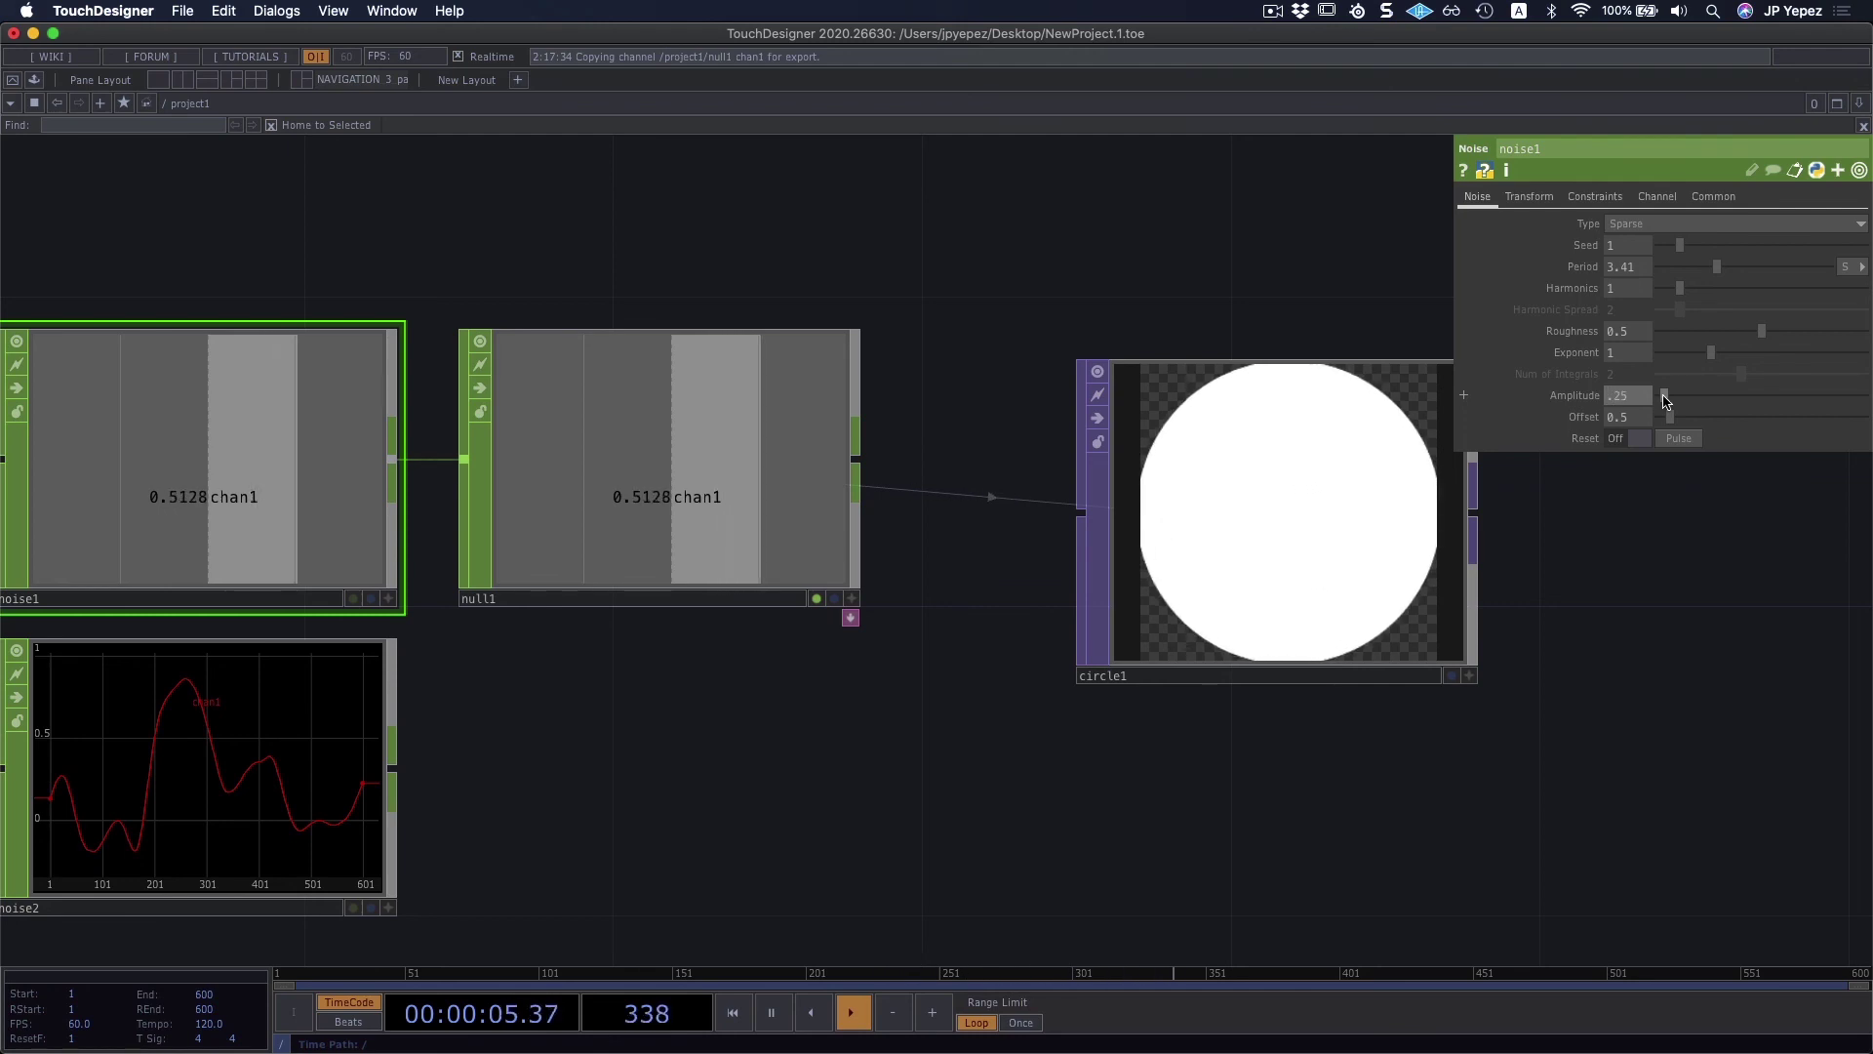
click(1636, 419)
text(0.25)
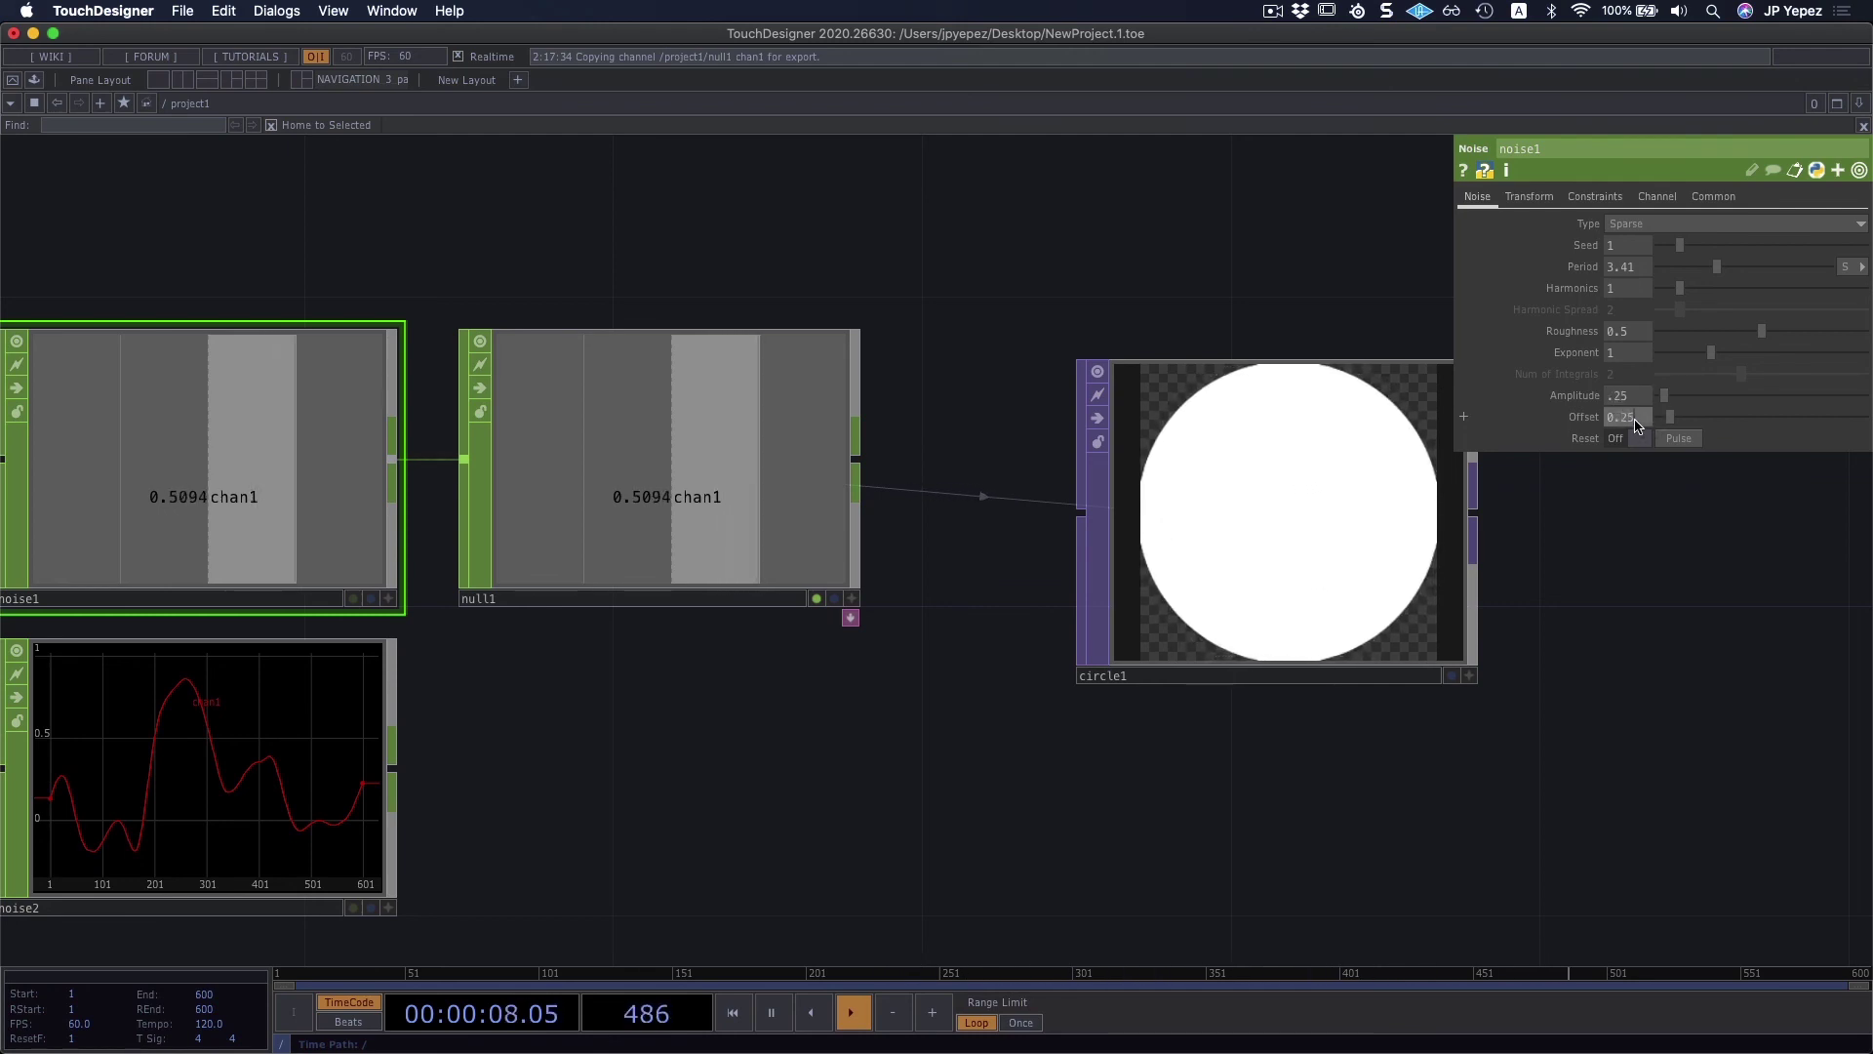
key(Return)
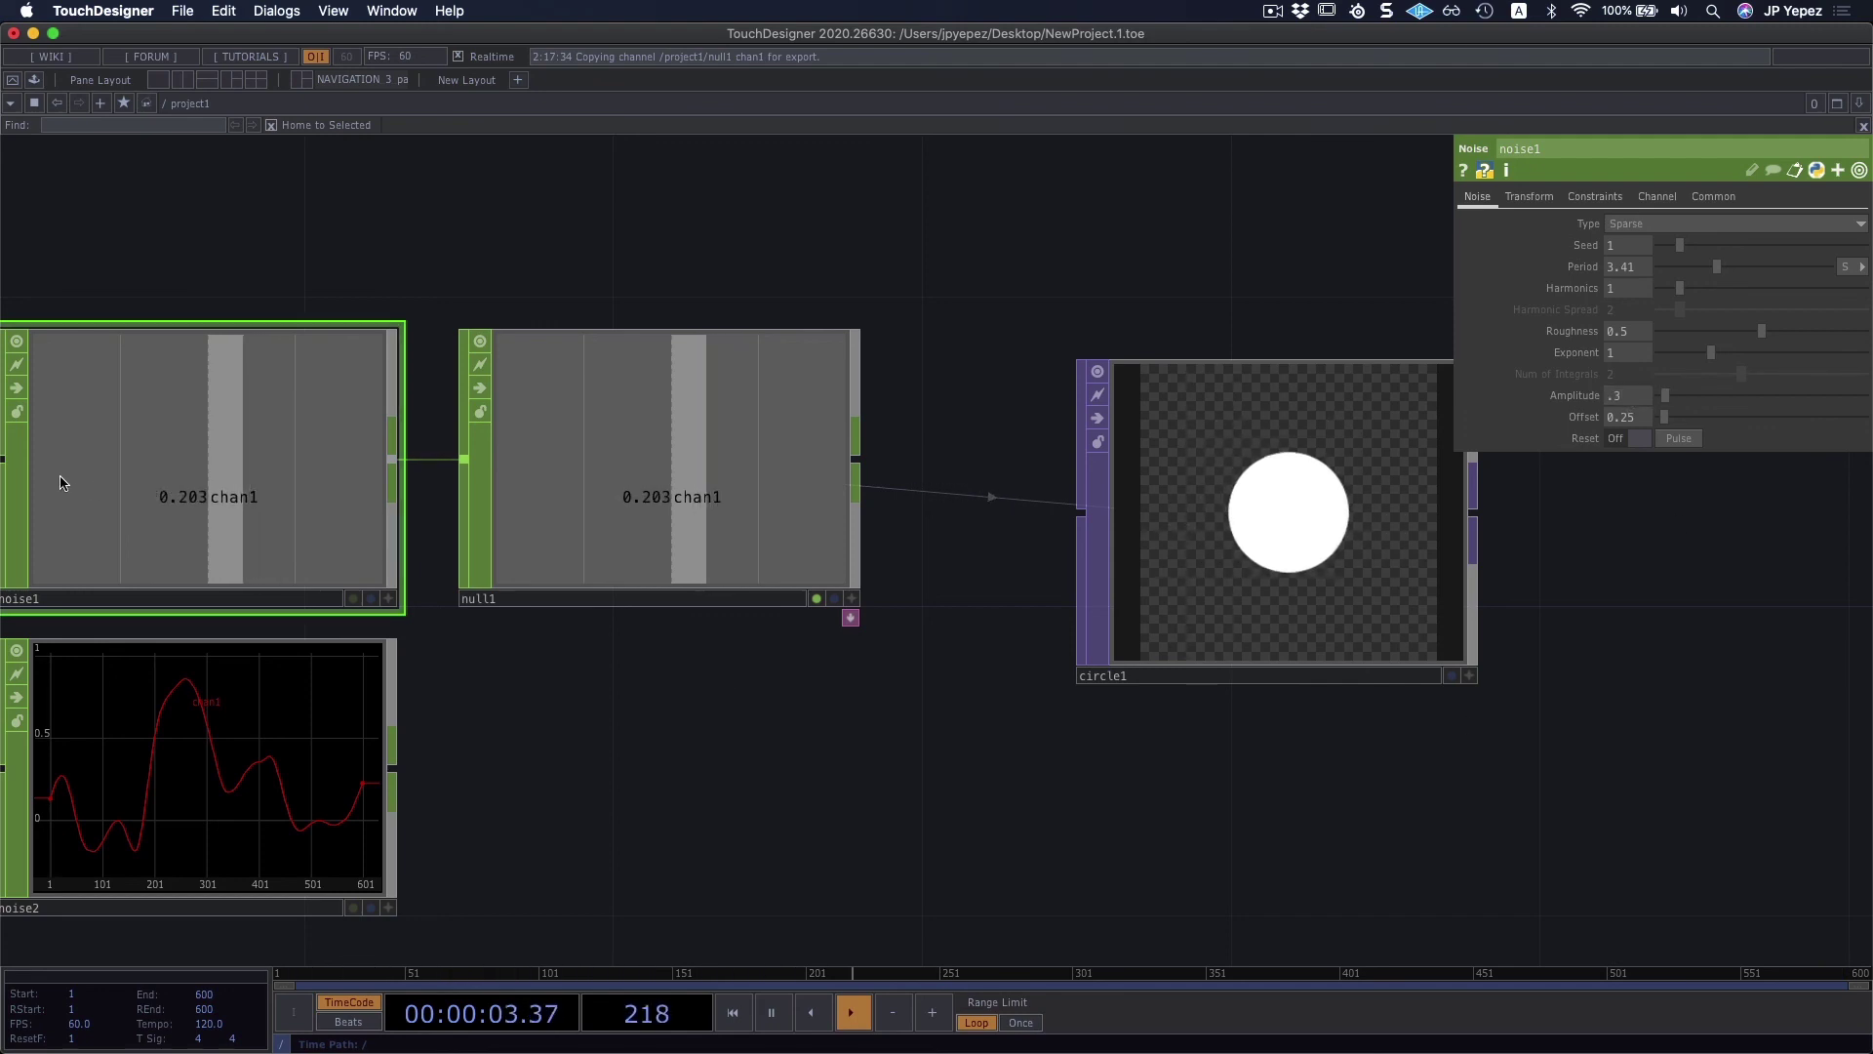
drag(550, 858, 630, 771)
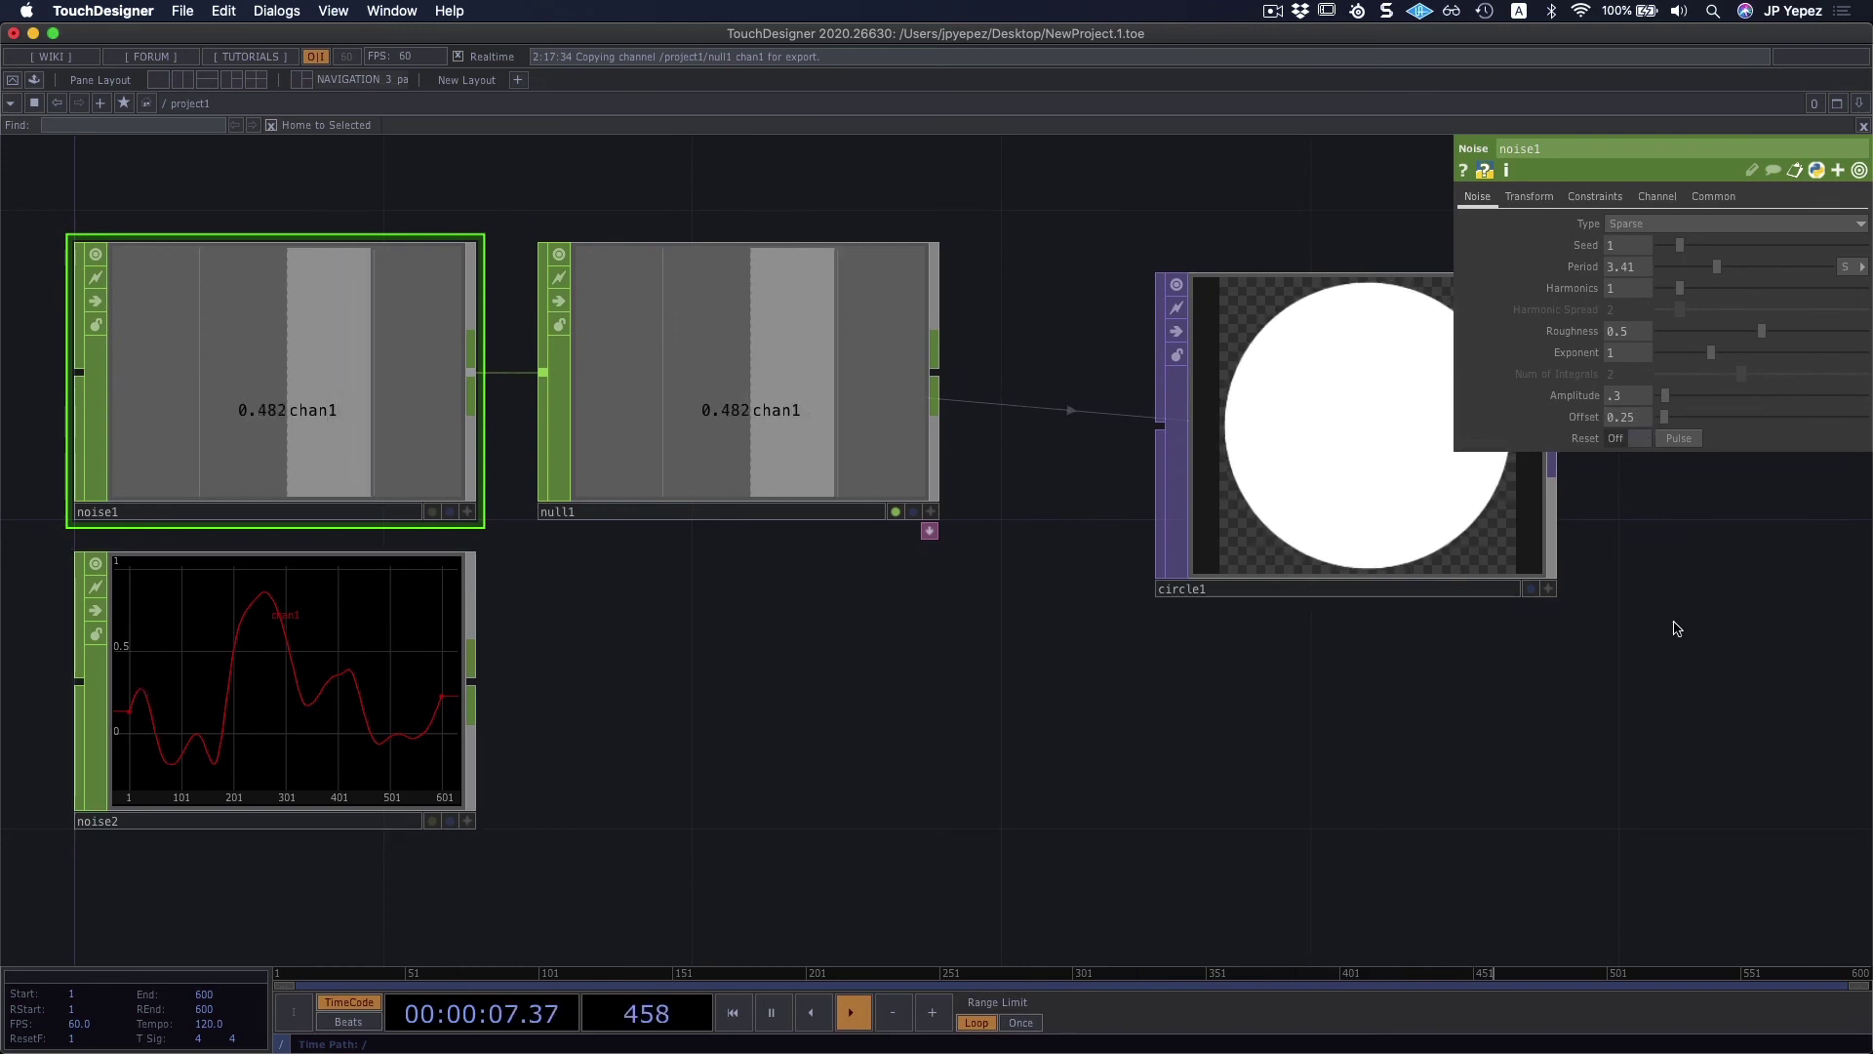
Step: Try Hermite and Brownian noise types on noise1, then return it to Sparse
scroll(1631, 648, right, 3)
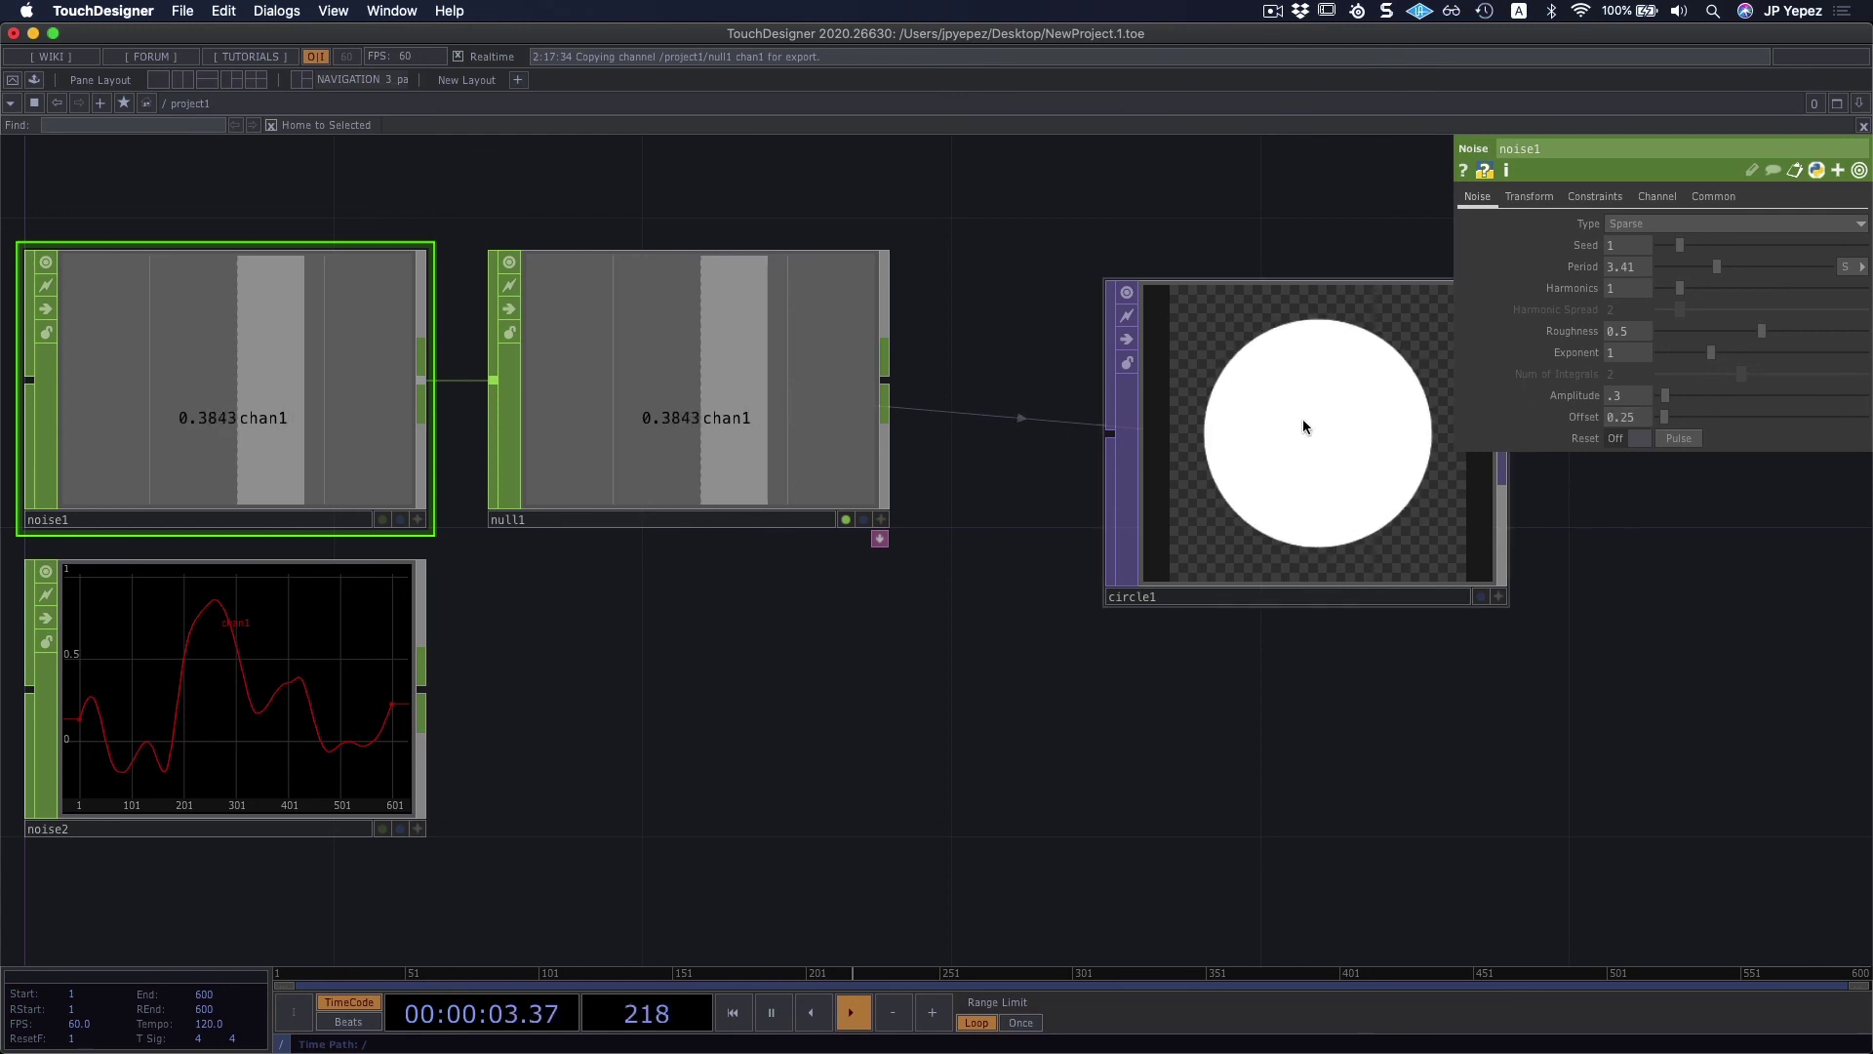
scroll(1668, 600, right, 1)
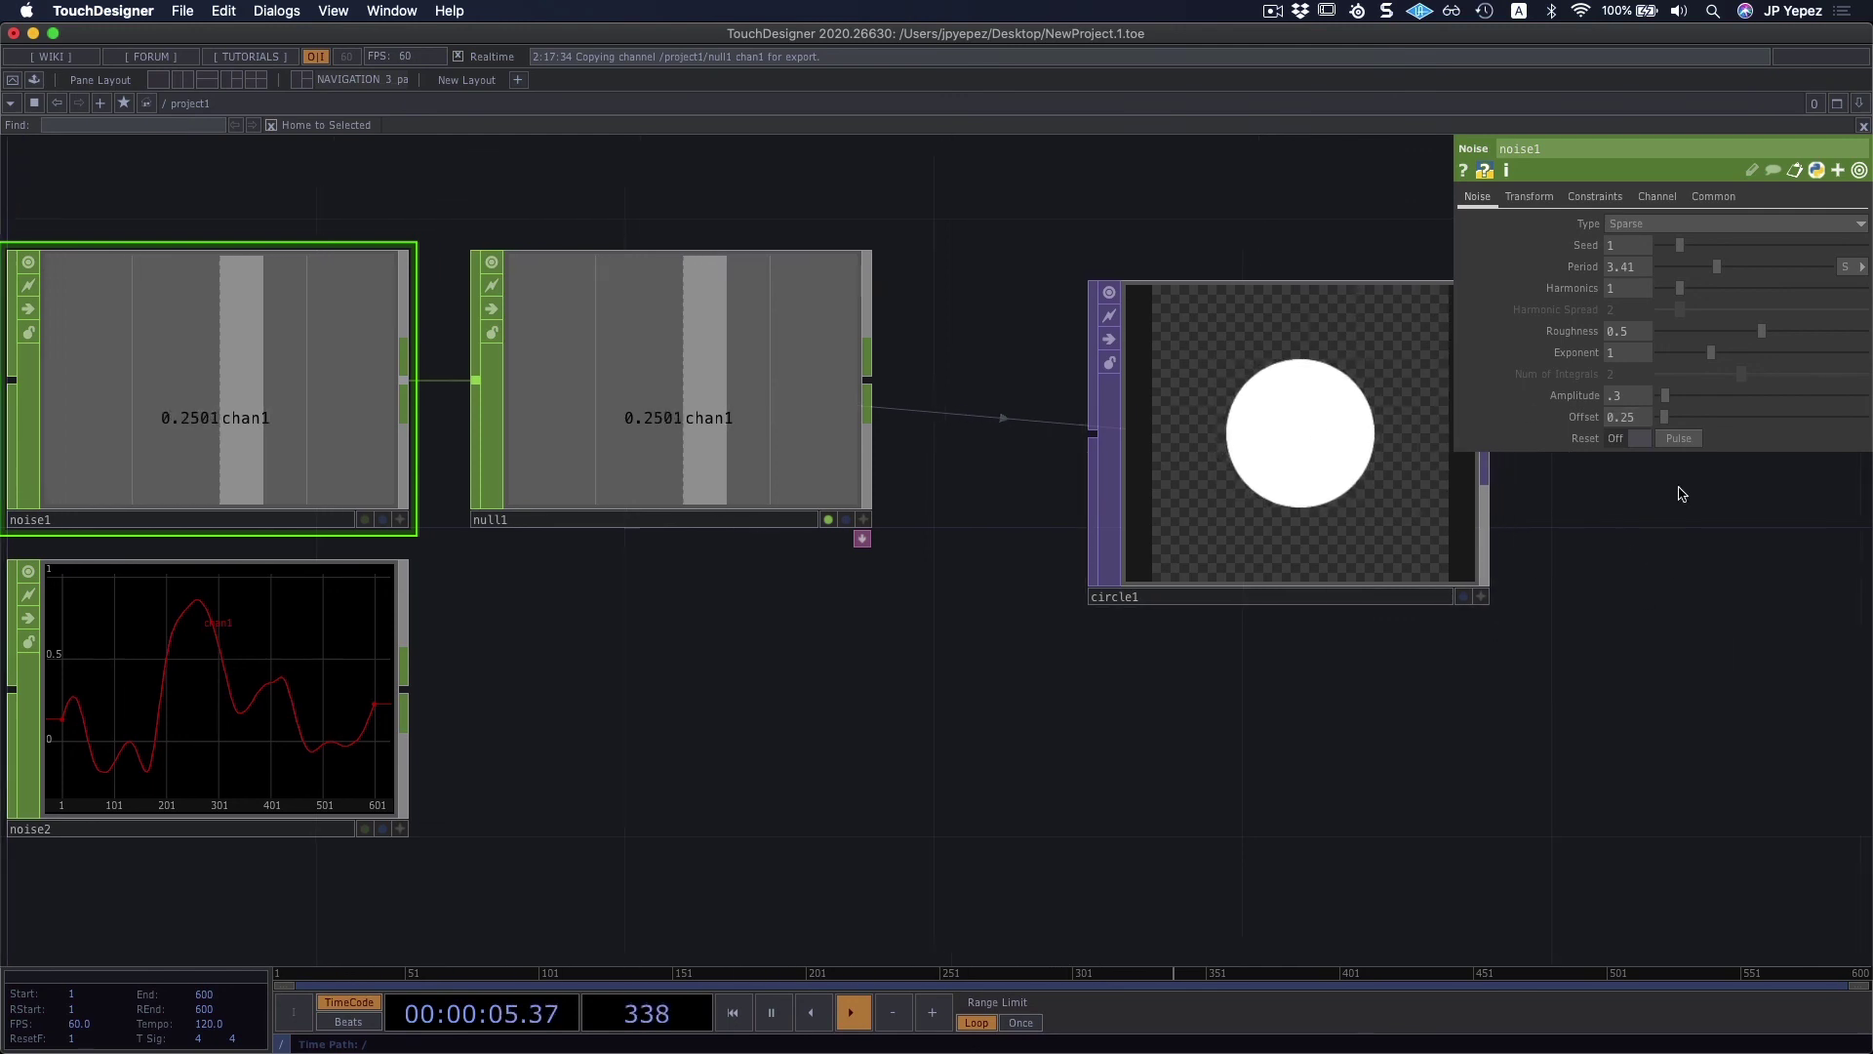
click(1639, 225)
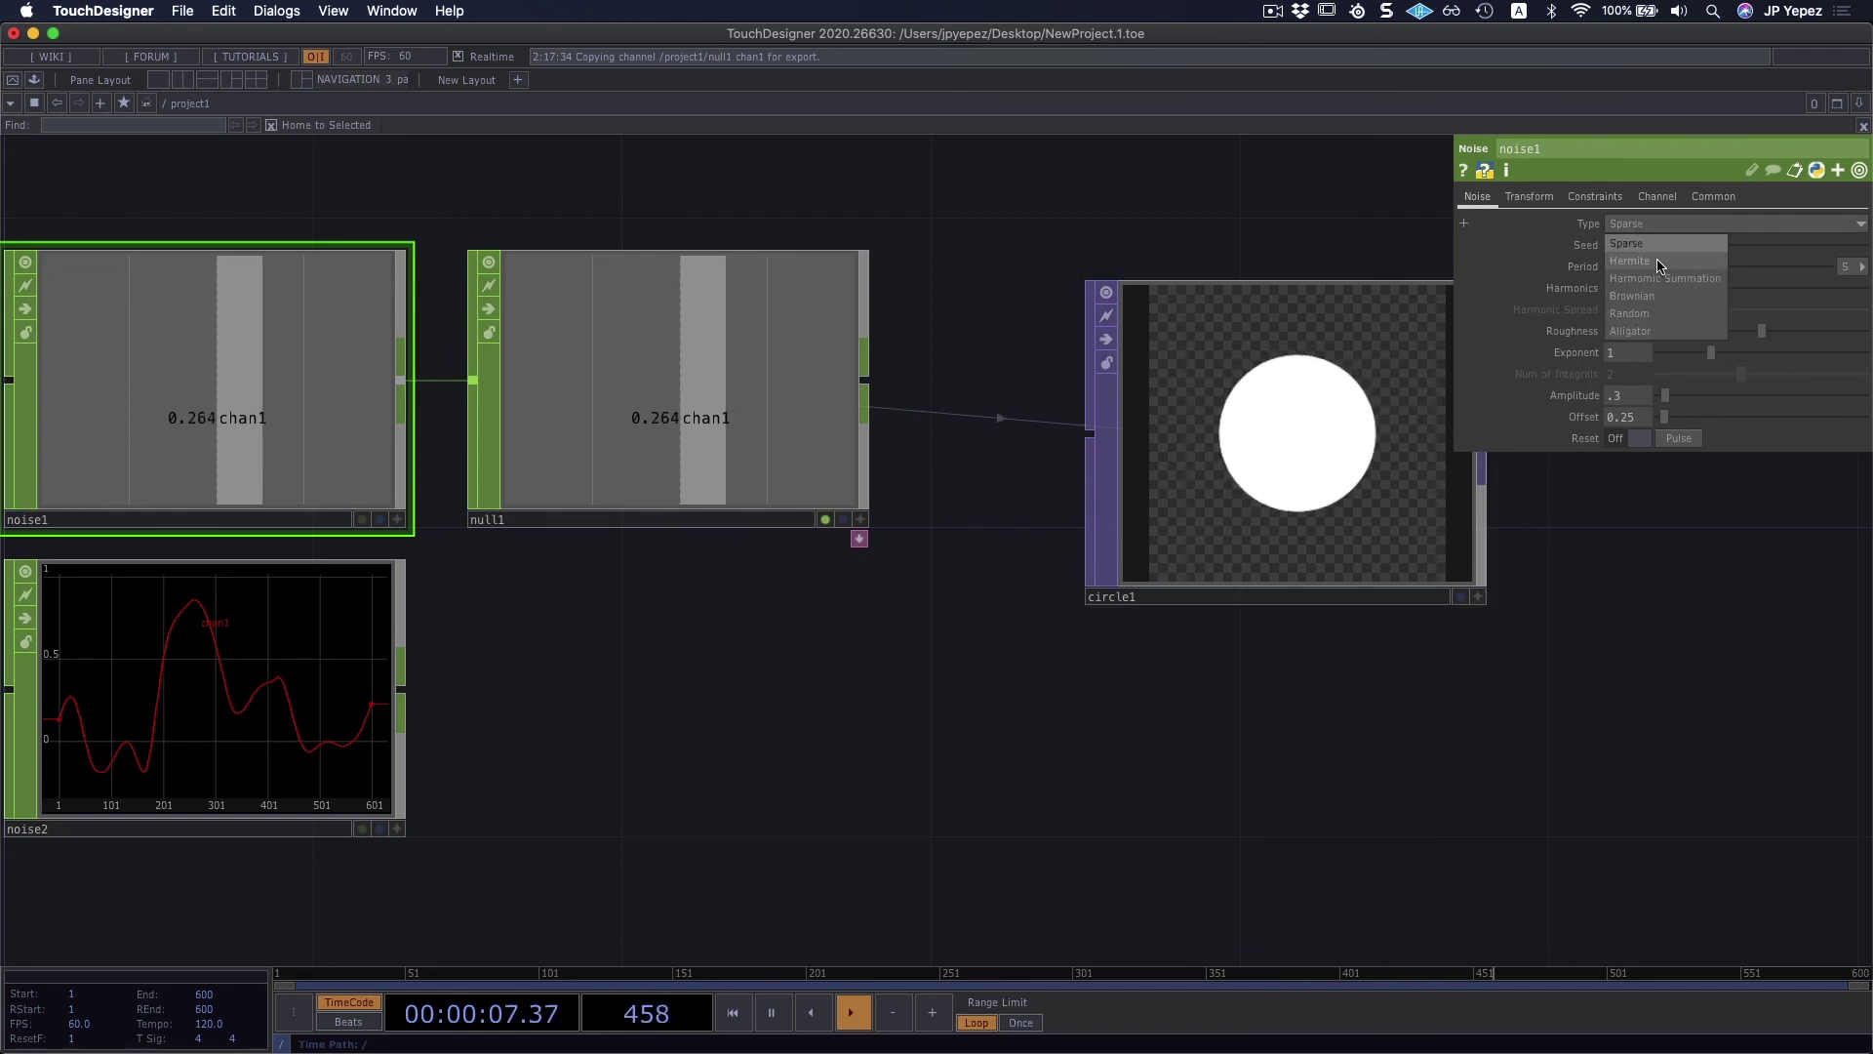
click(1655, 264)
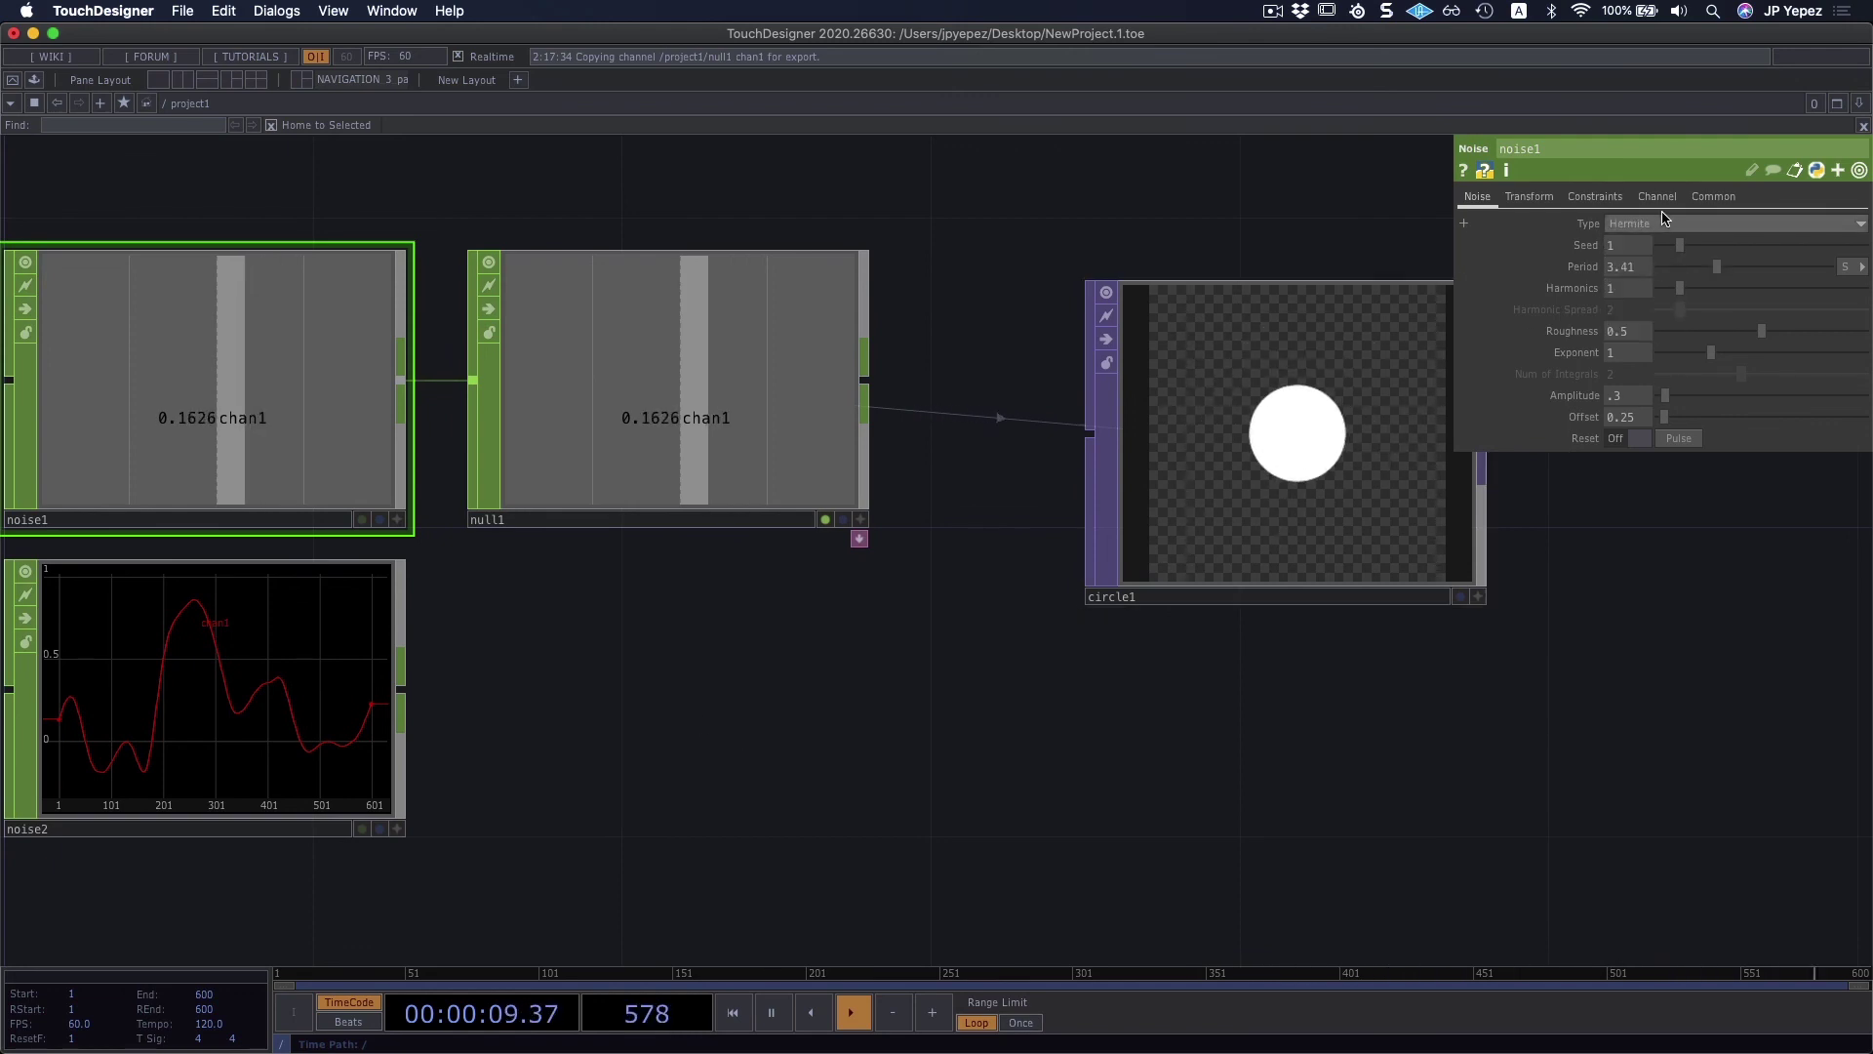
click(1639, 223)
click(1640, 298)
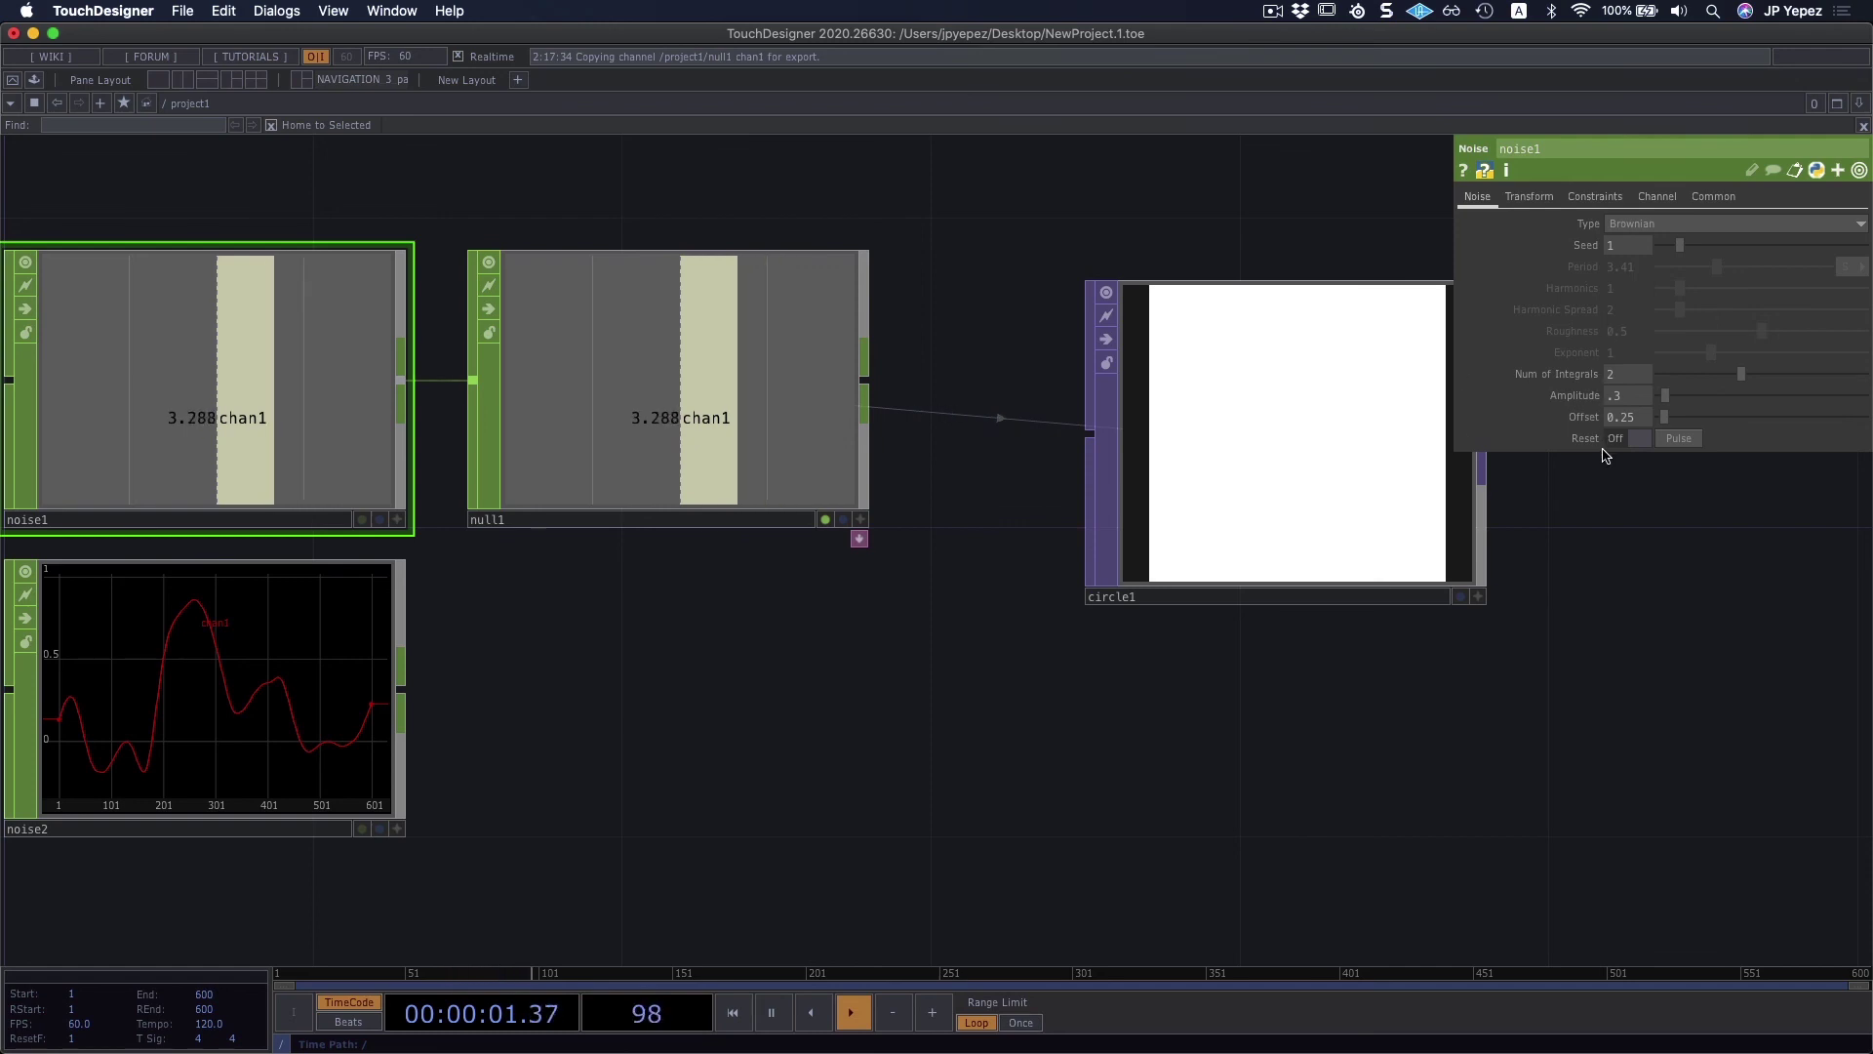
click(1645, 225)
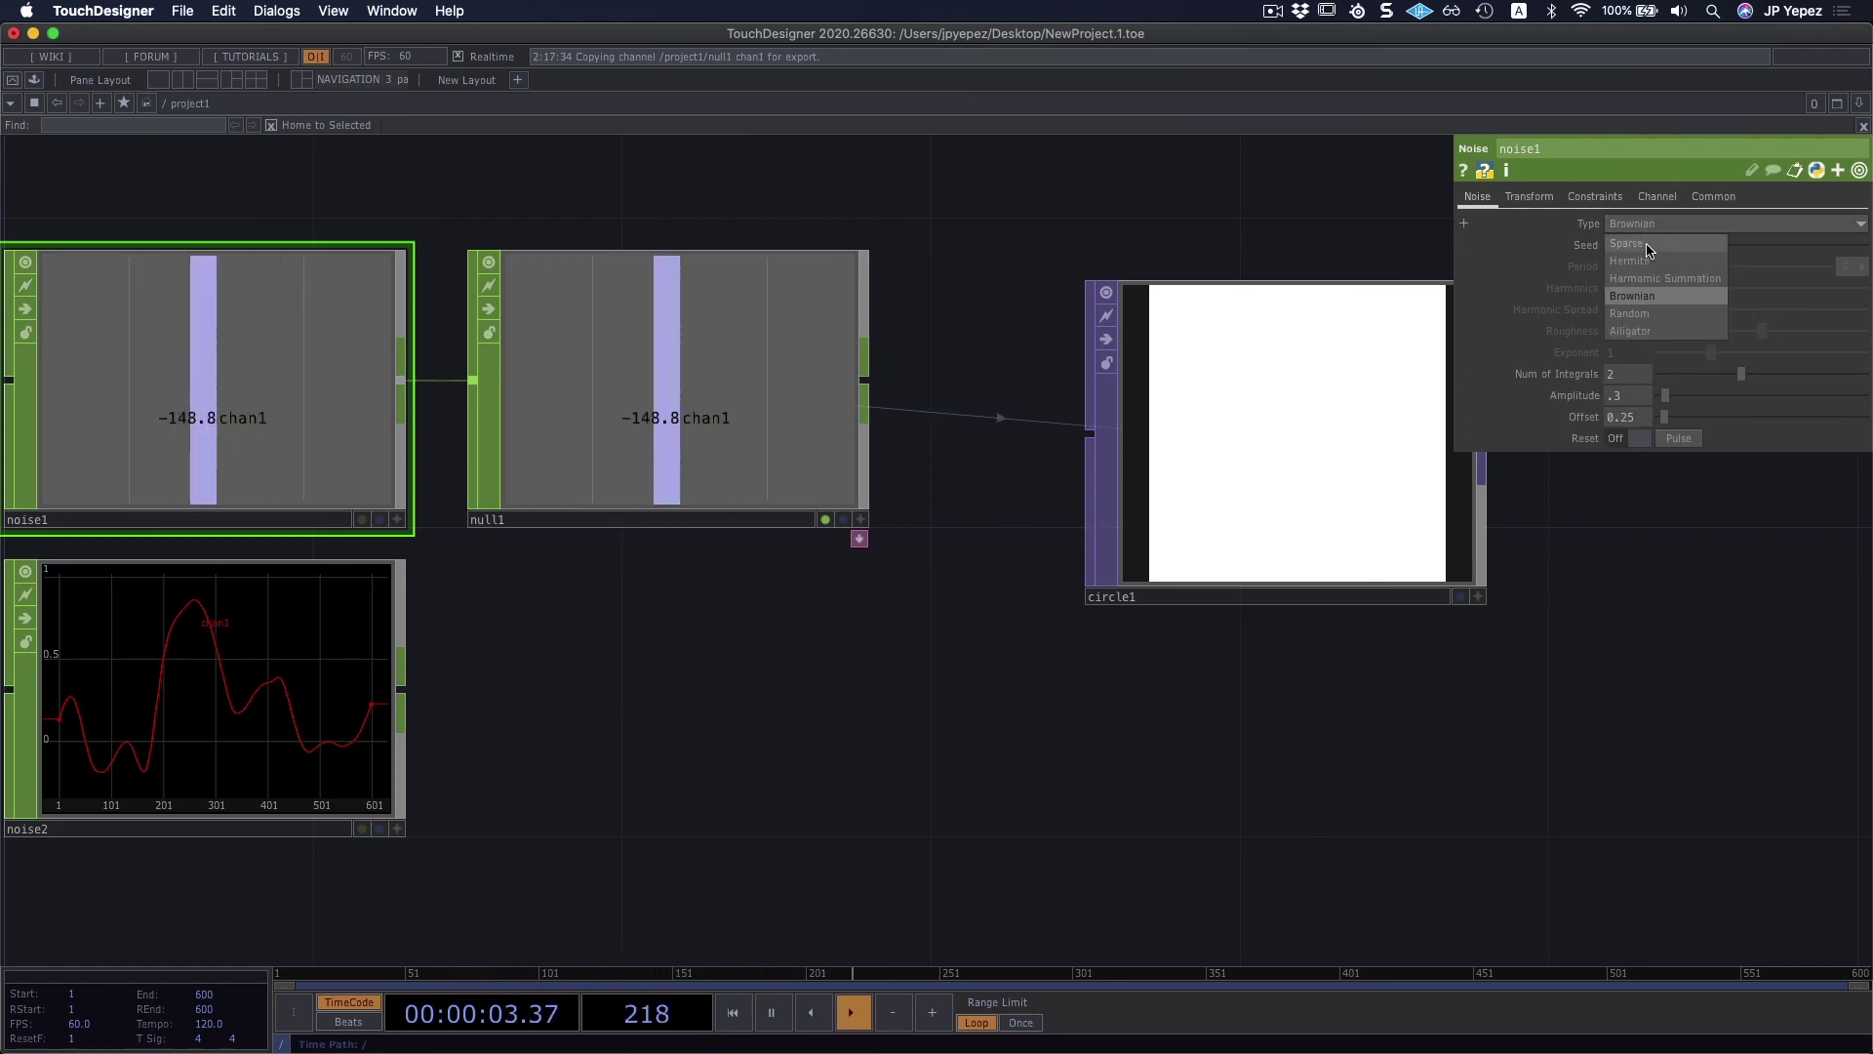
click(1646, 244)
Step: Move circle1 up so it sits level with null1
scroll(1576, 654, down, 3)
scroll(1576, 654, down, 1)
drag(1377, 548, 1379, 533)
drag(1322, 667, 1277, 666)
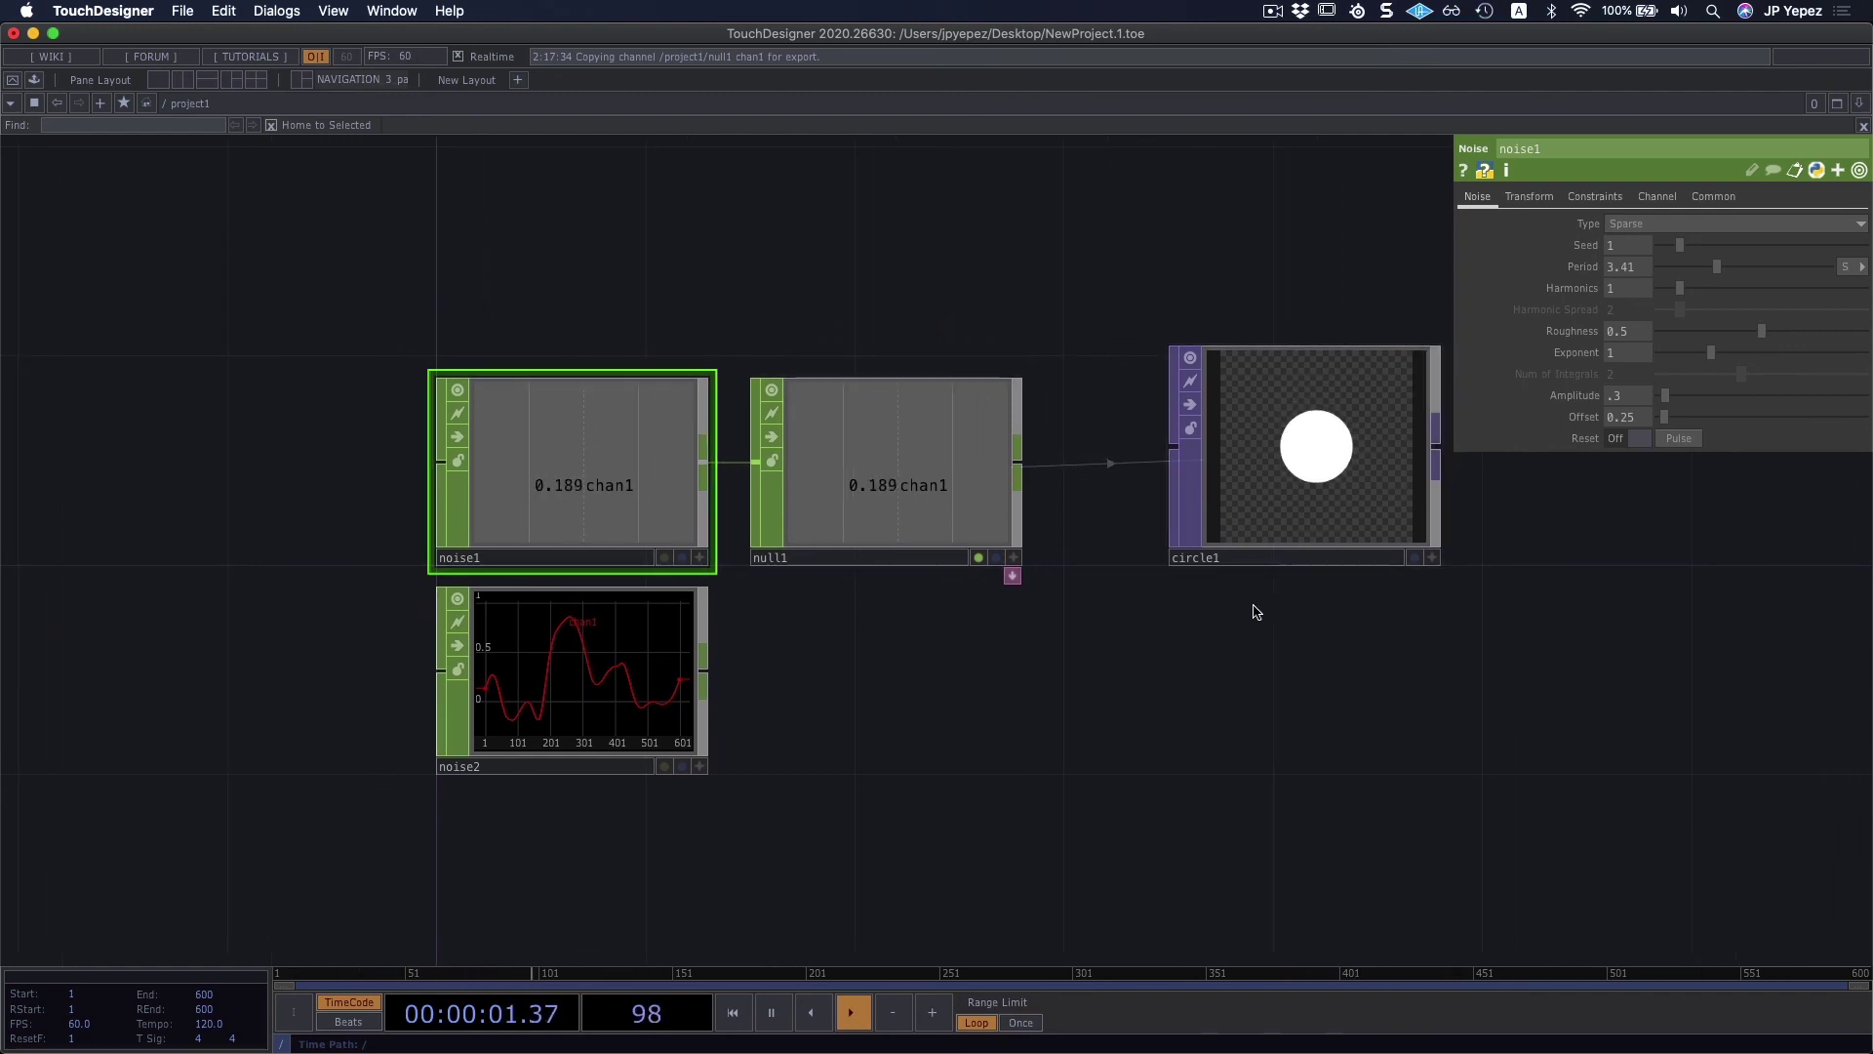
drag(1191, 696, 1210, 670)
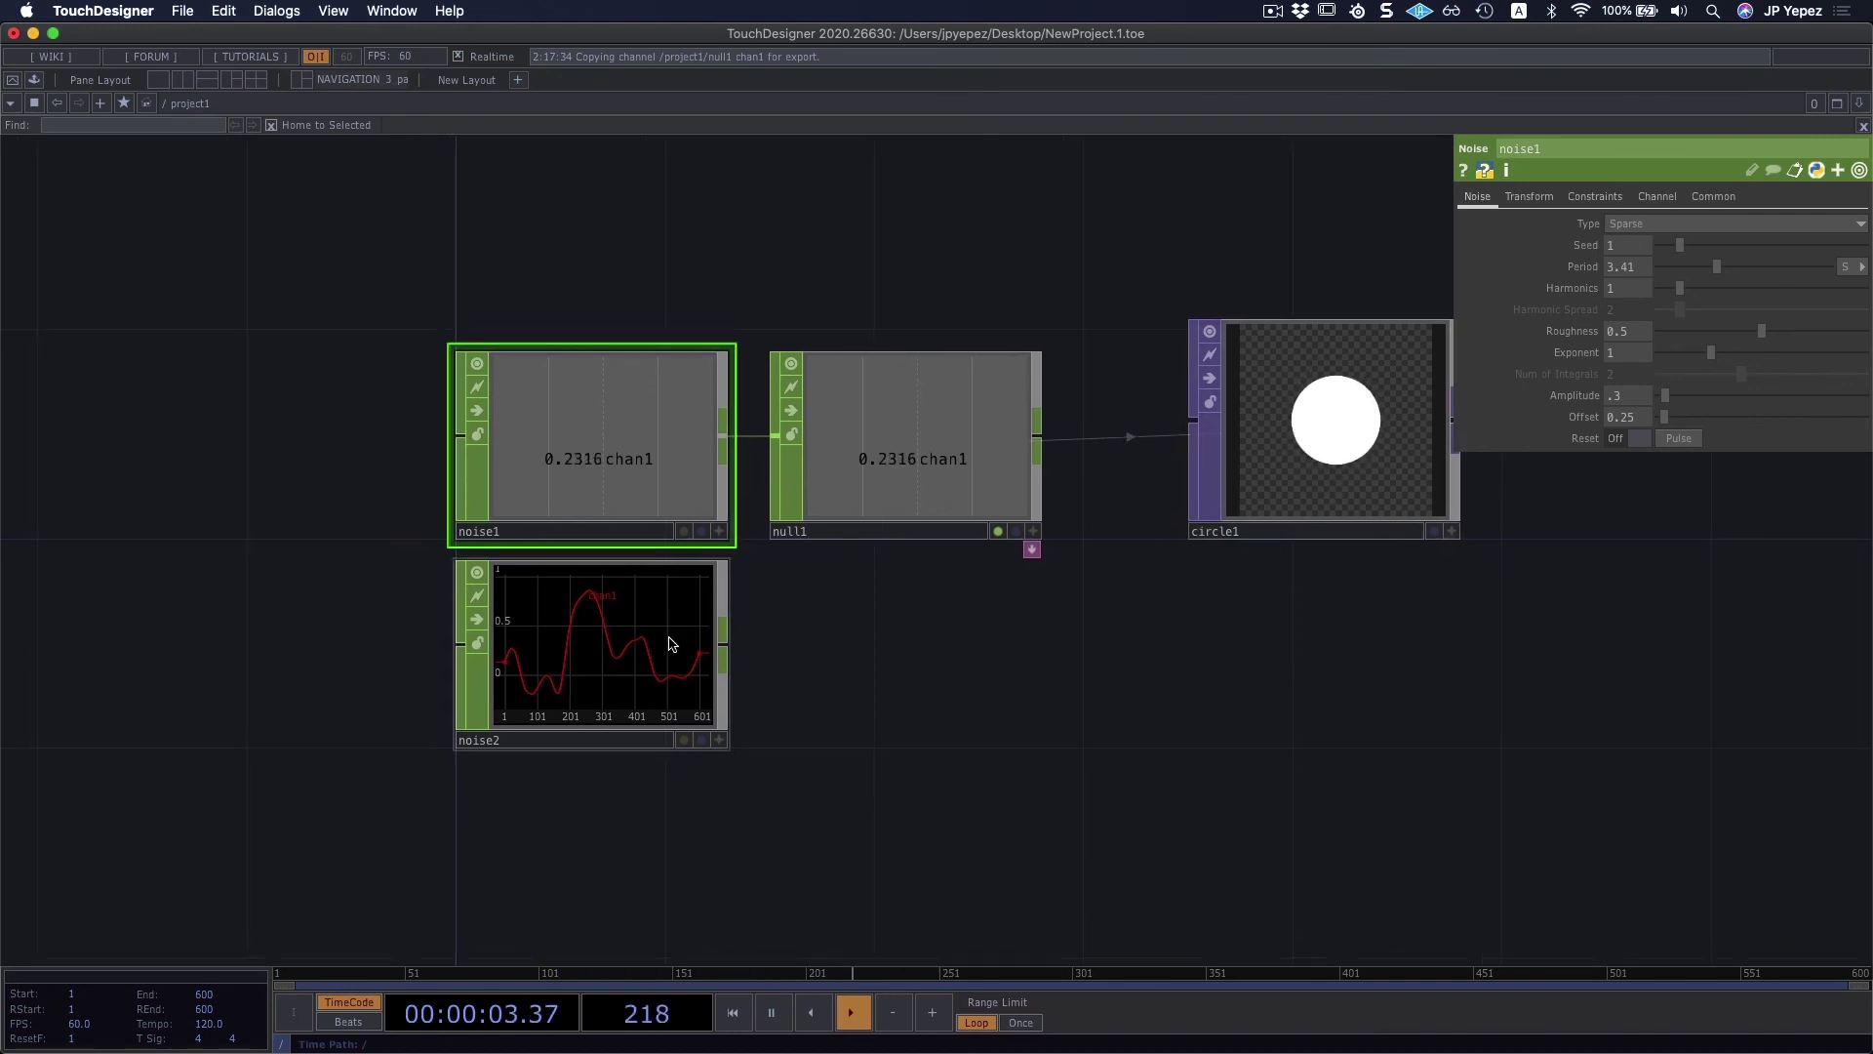
scroll(1058, 631, down, 5)
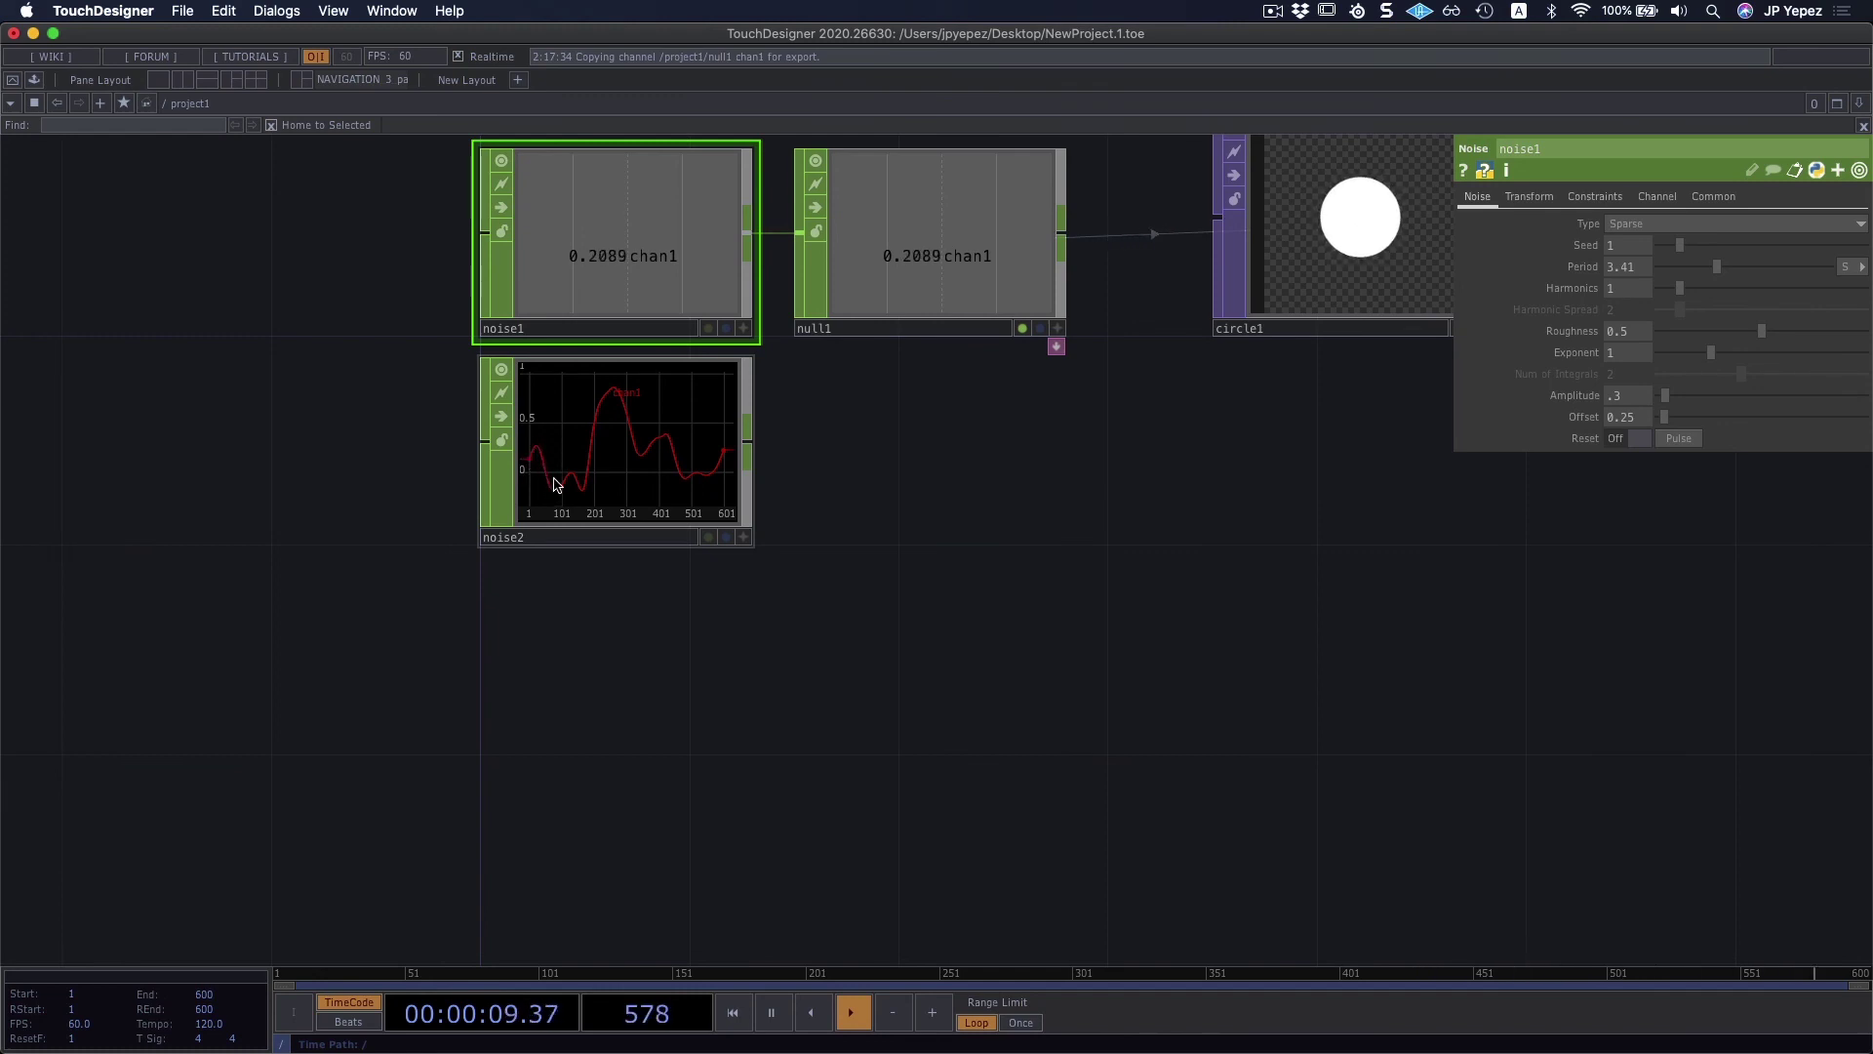
mouse_move(632, 439)
mouse_down()
mouse_move(702, 443)
mouse_move(667, 444)
mouse_up()
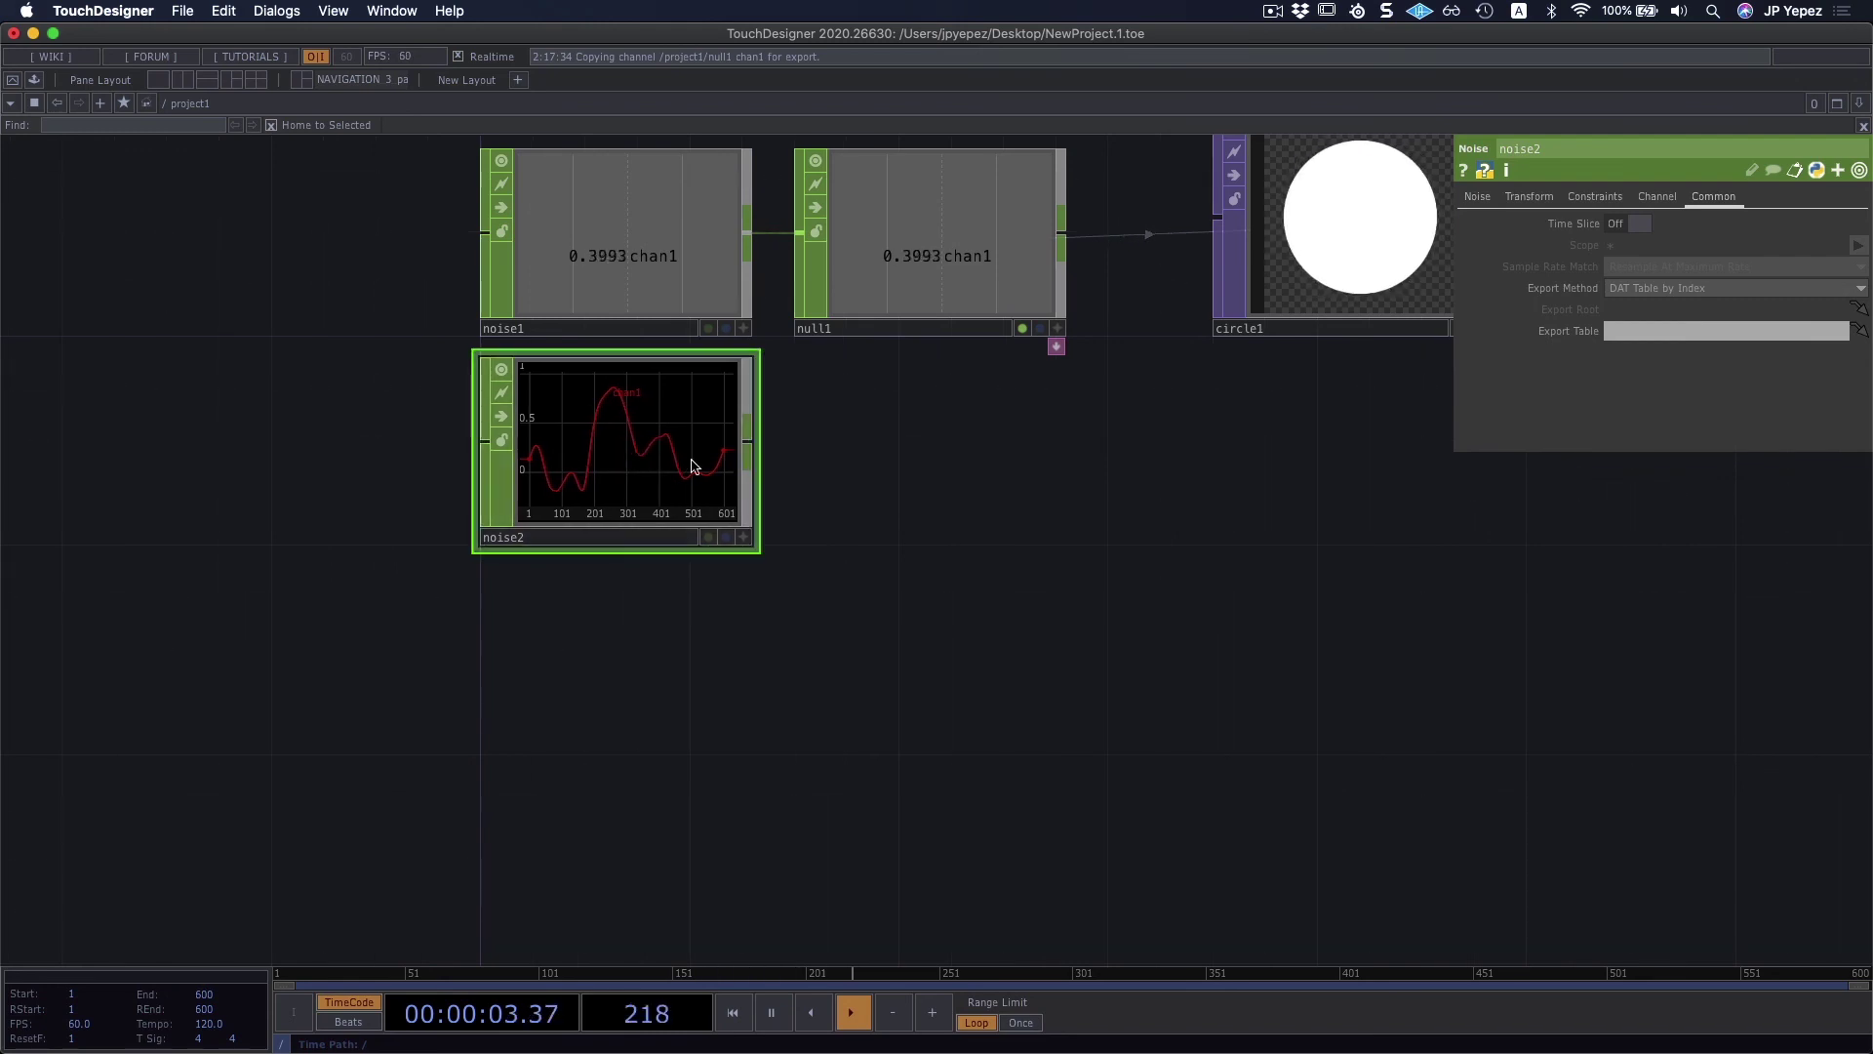
scroll(670, 450, up, 5)
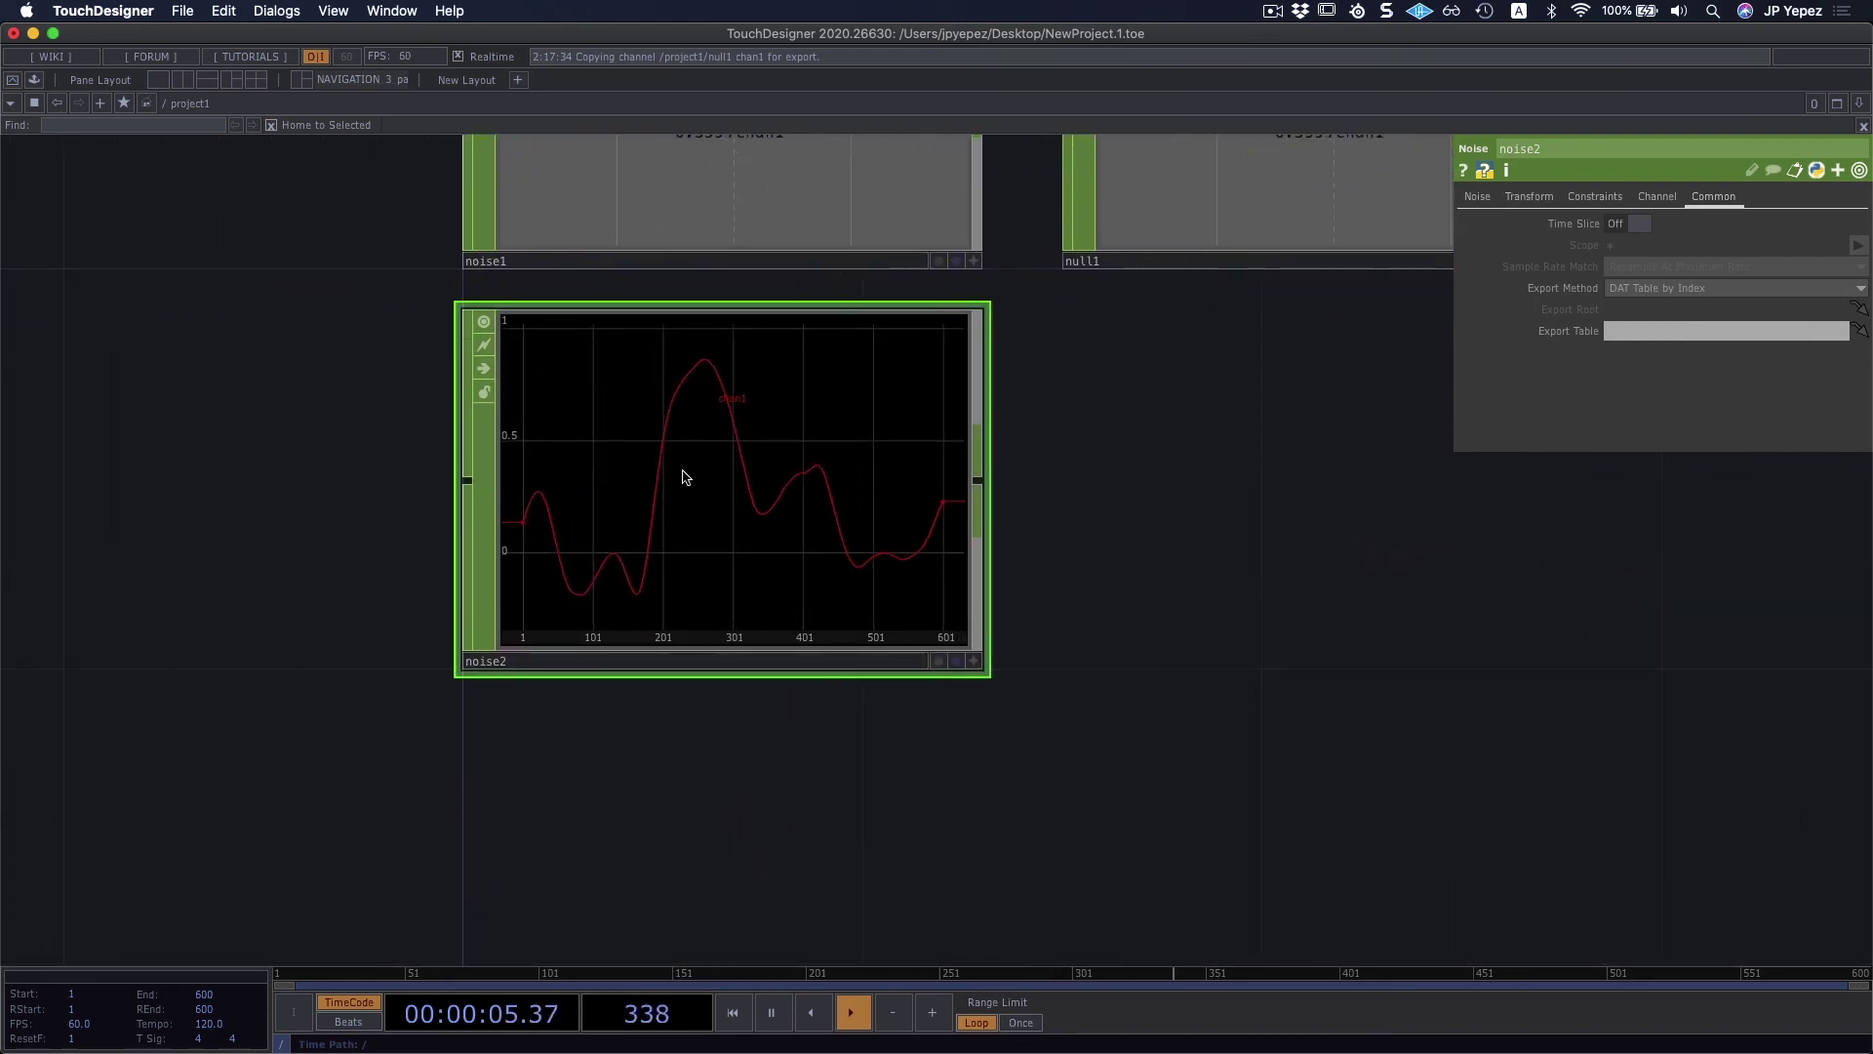
click(974, 662)
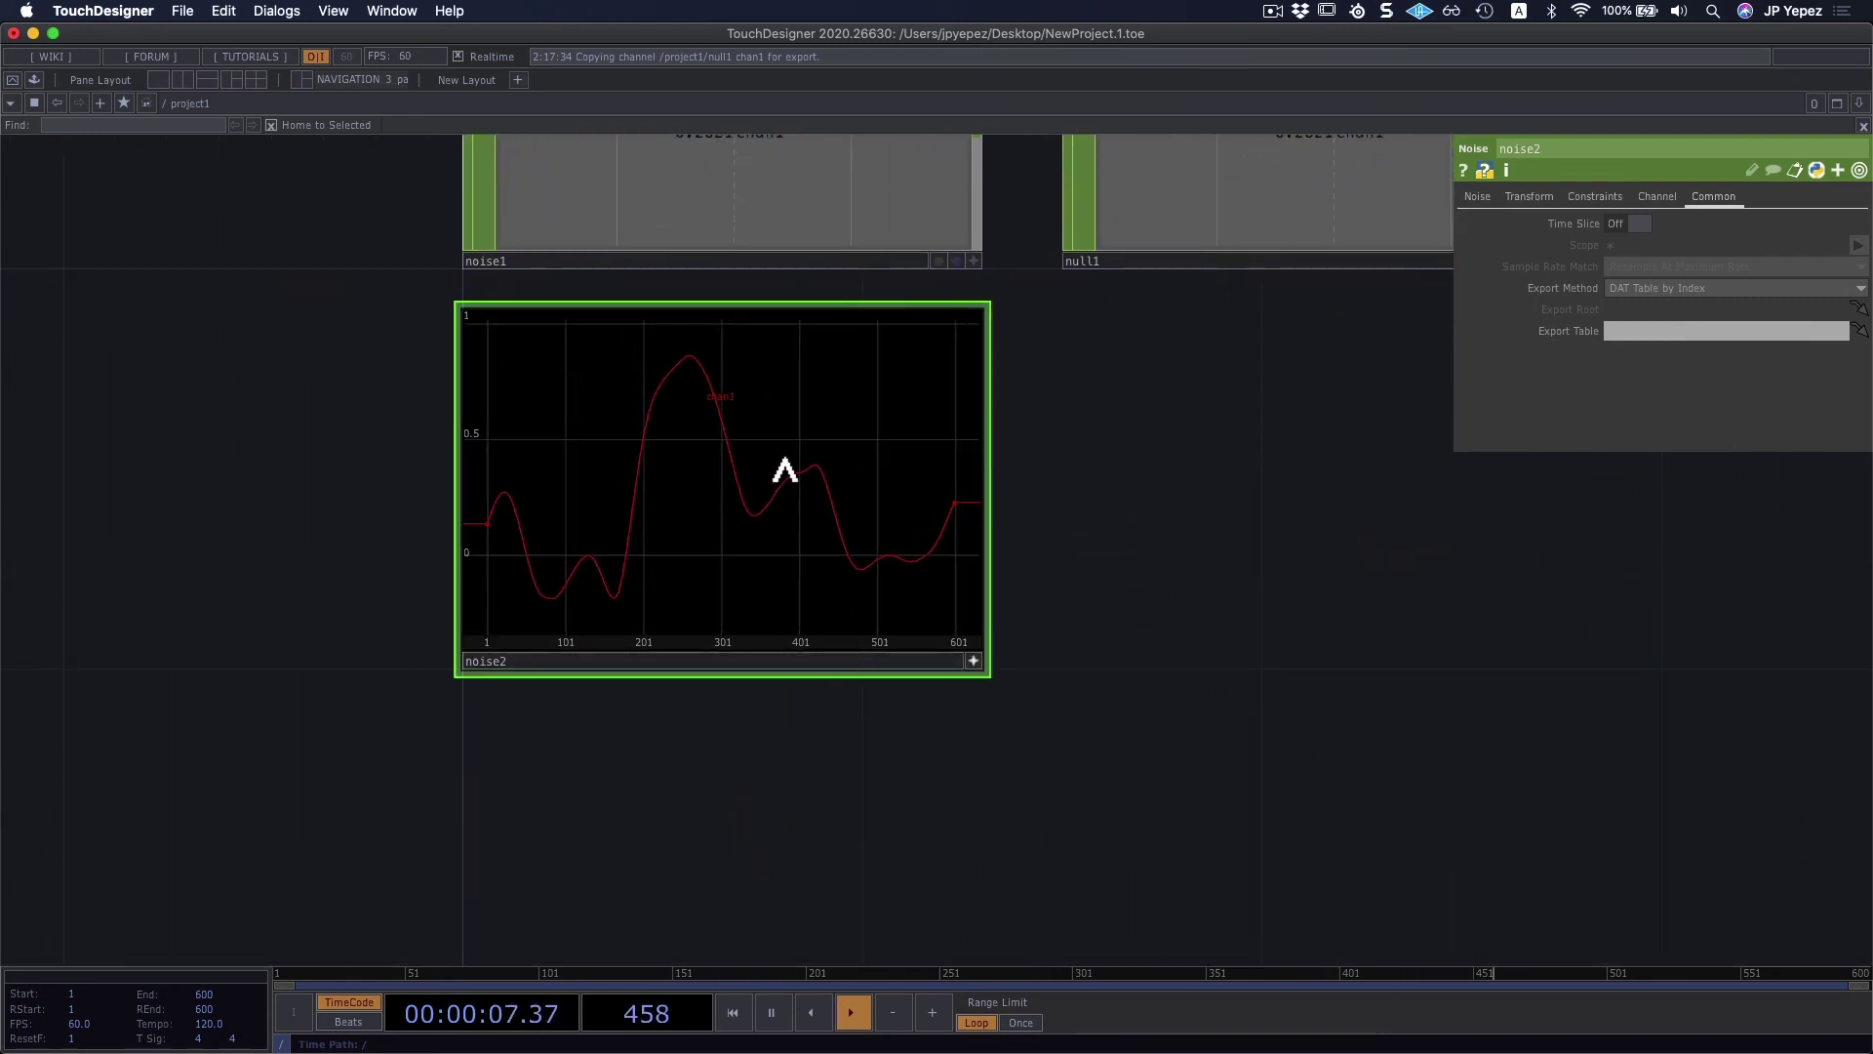
right_click(775, 491)
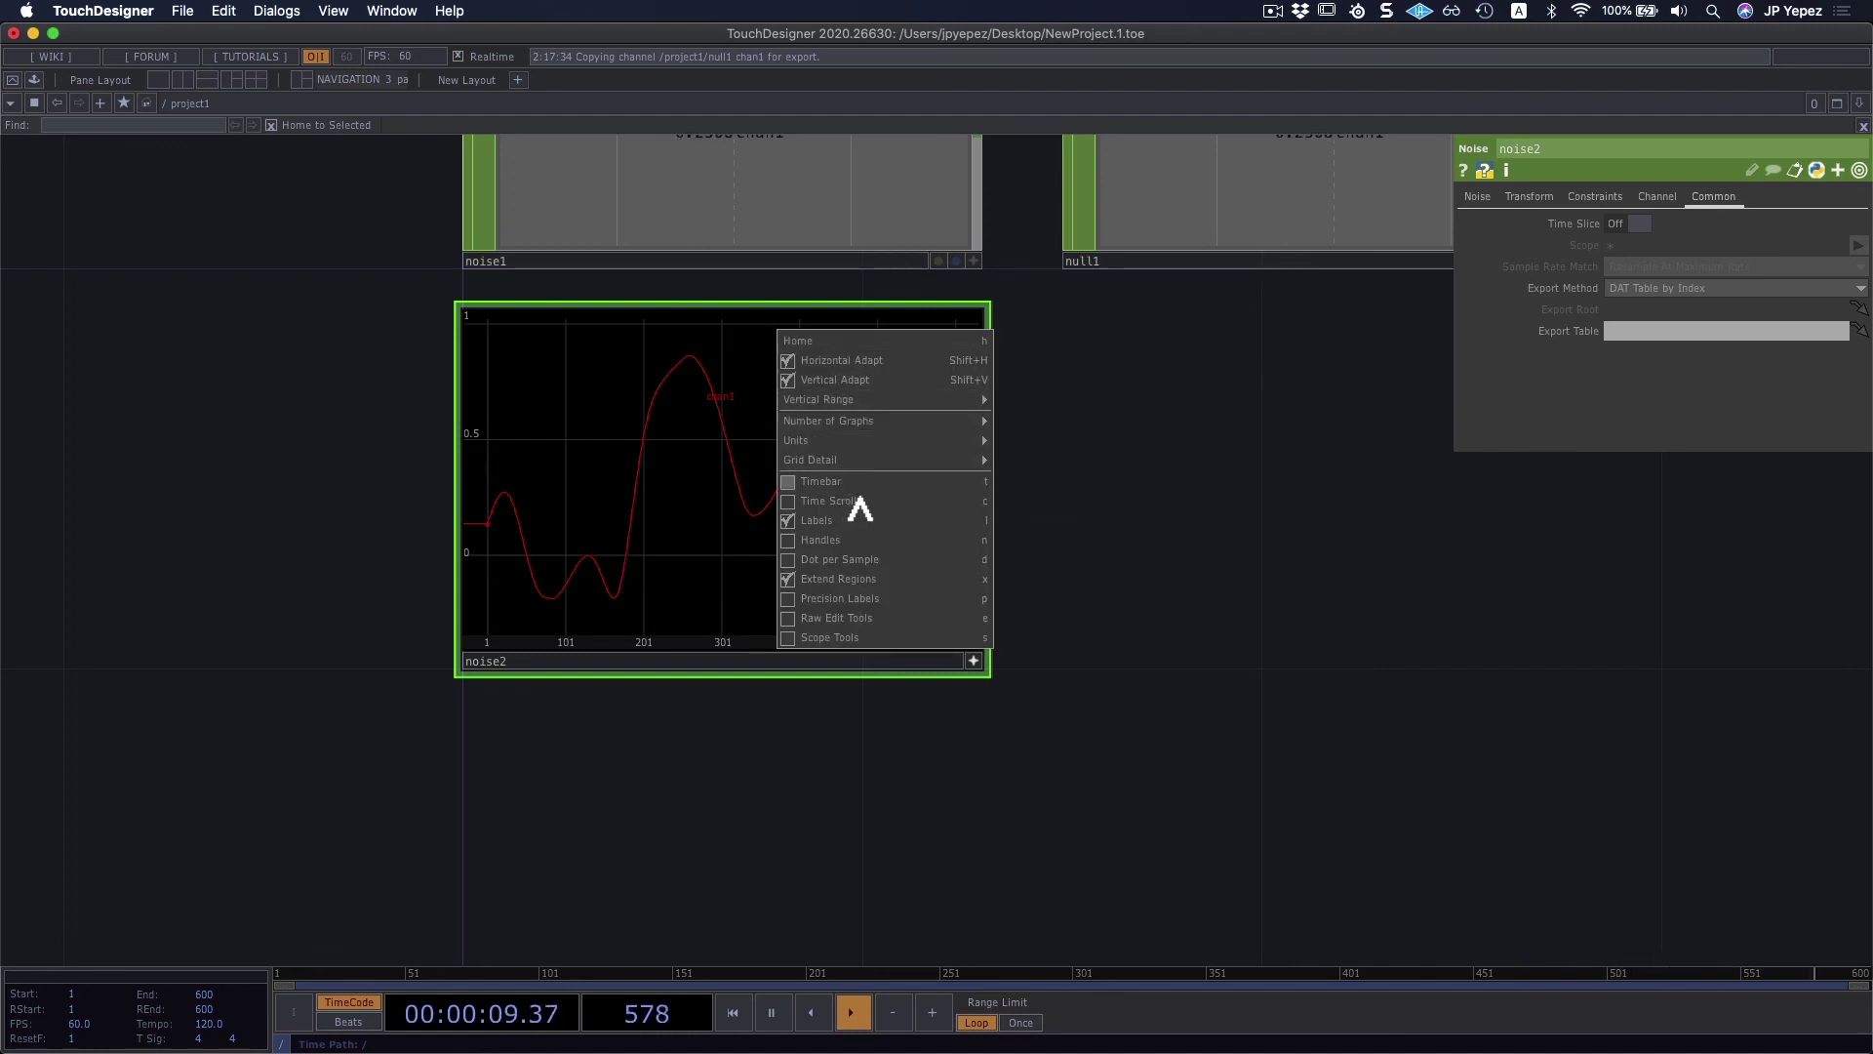
click(807, 581)
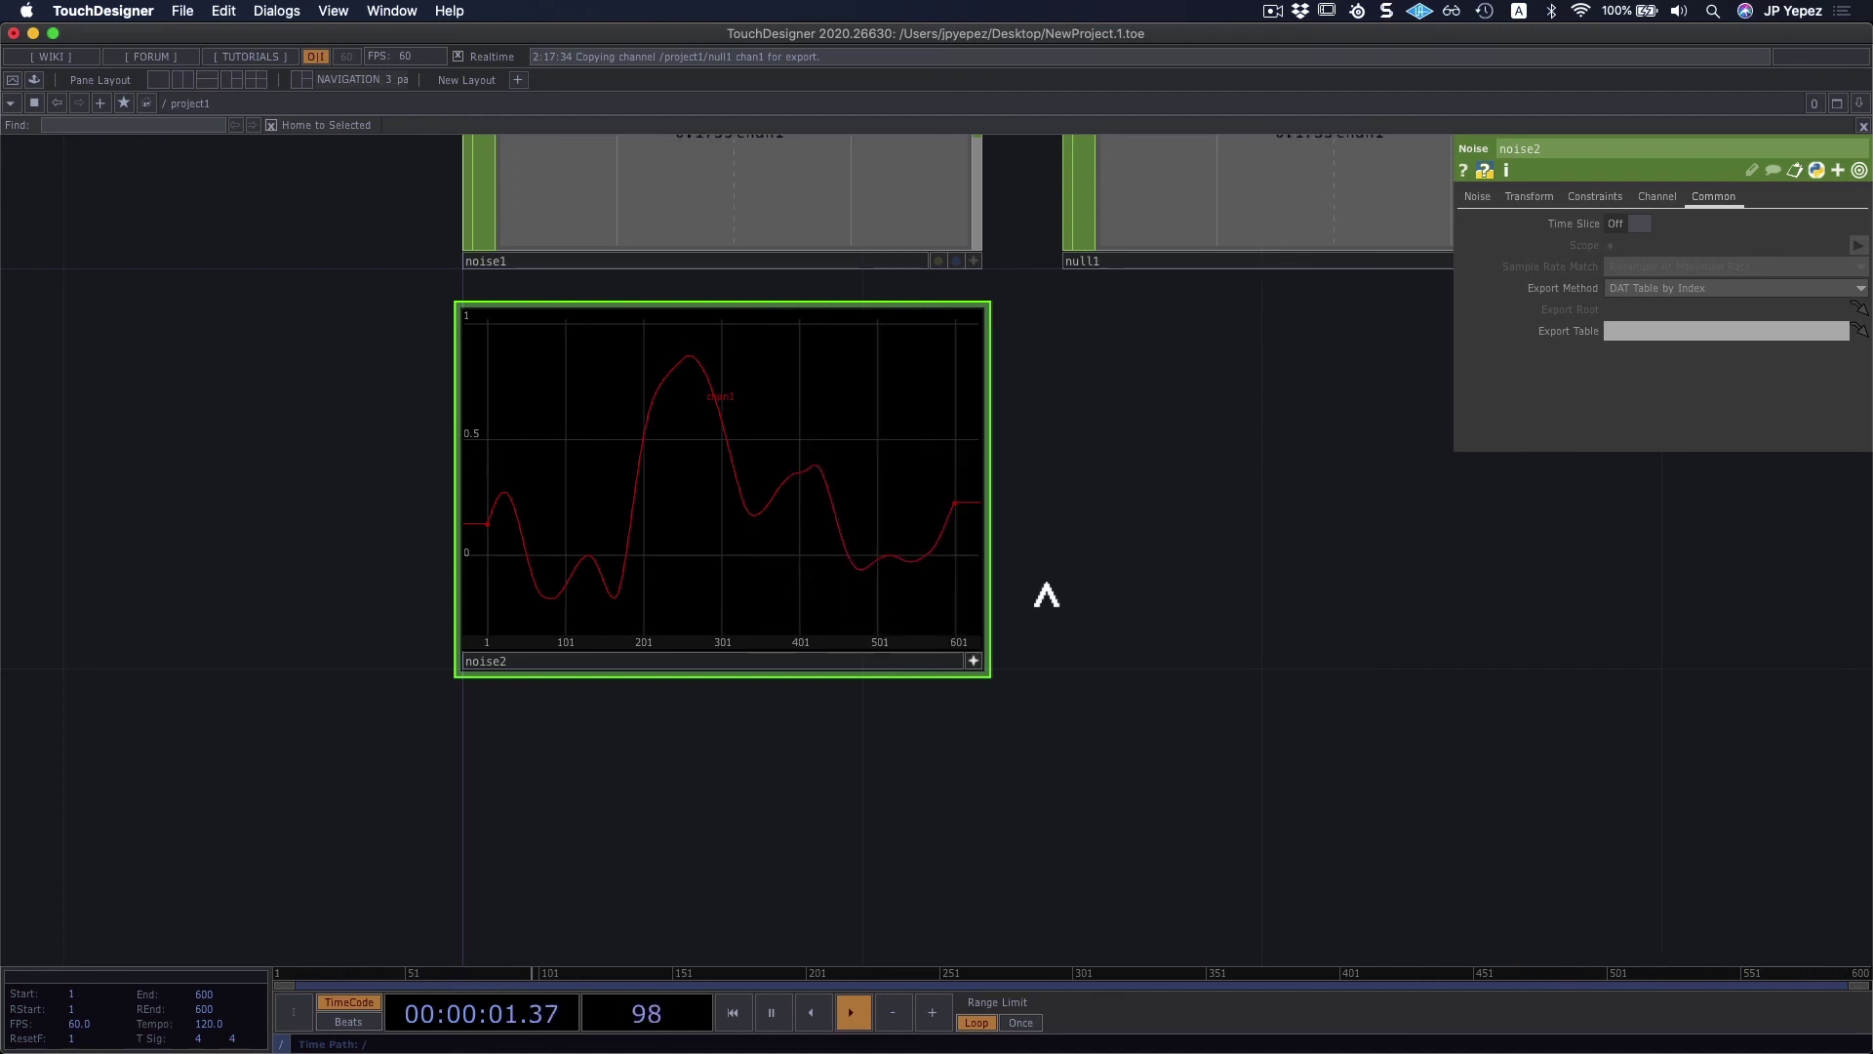
scroll(688, 497, up, 4)
scroll(688, 495, up, 5)
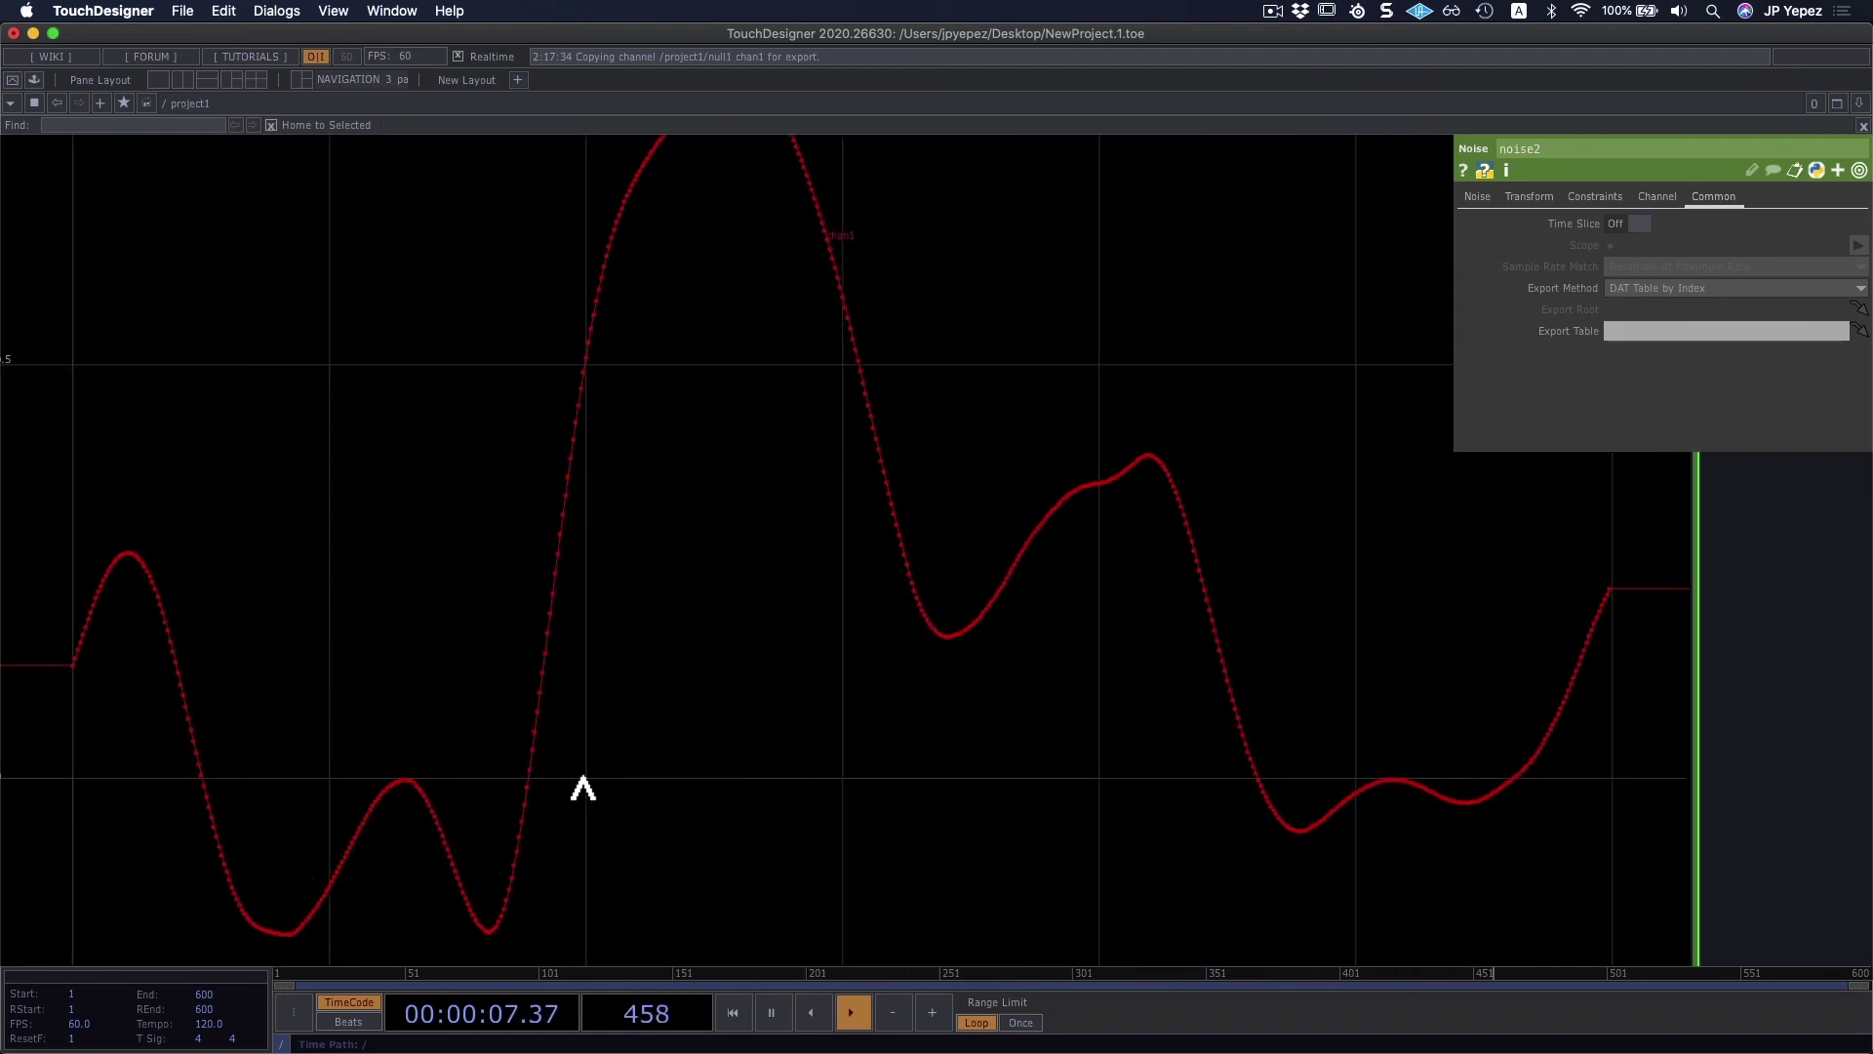
scroll(639, 538, down, 5)
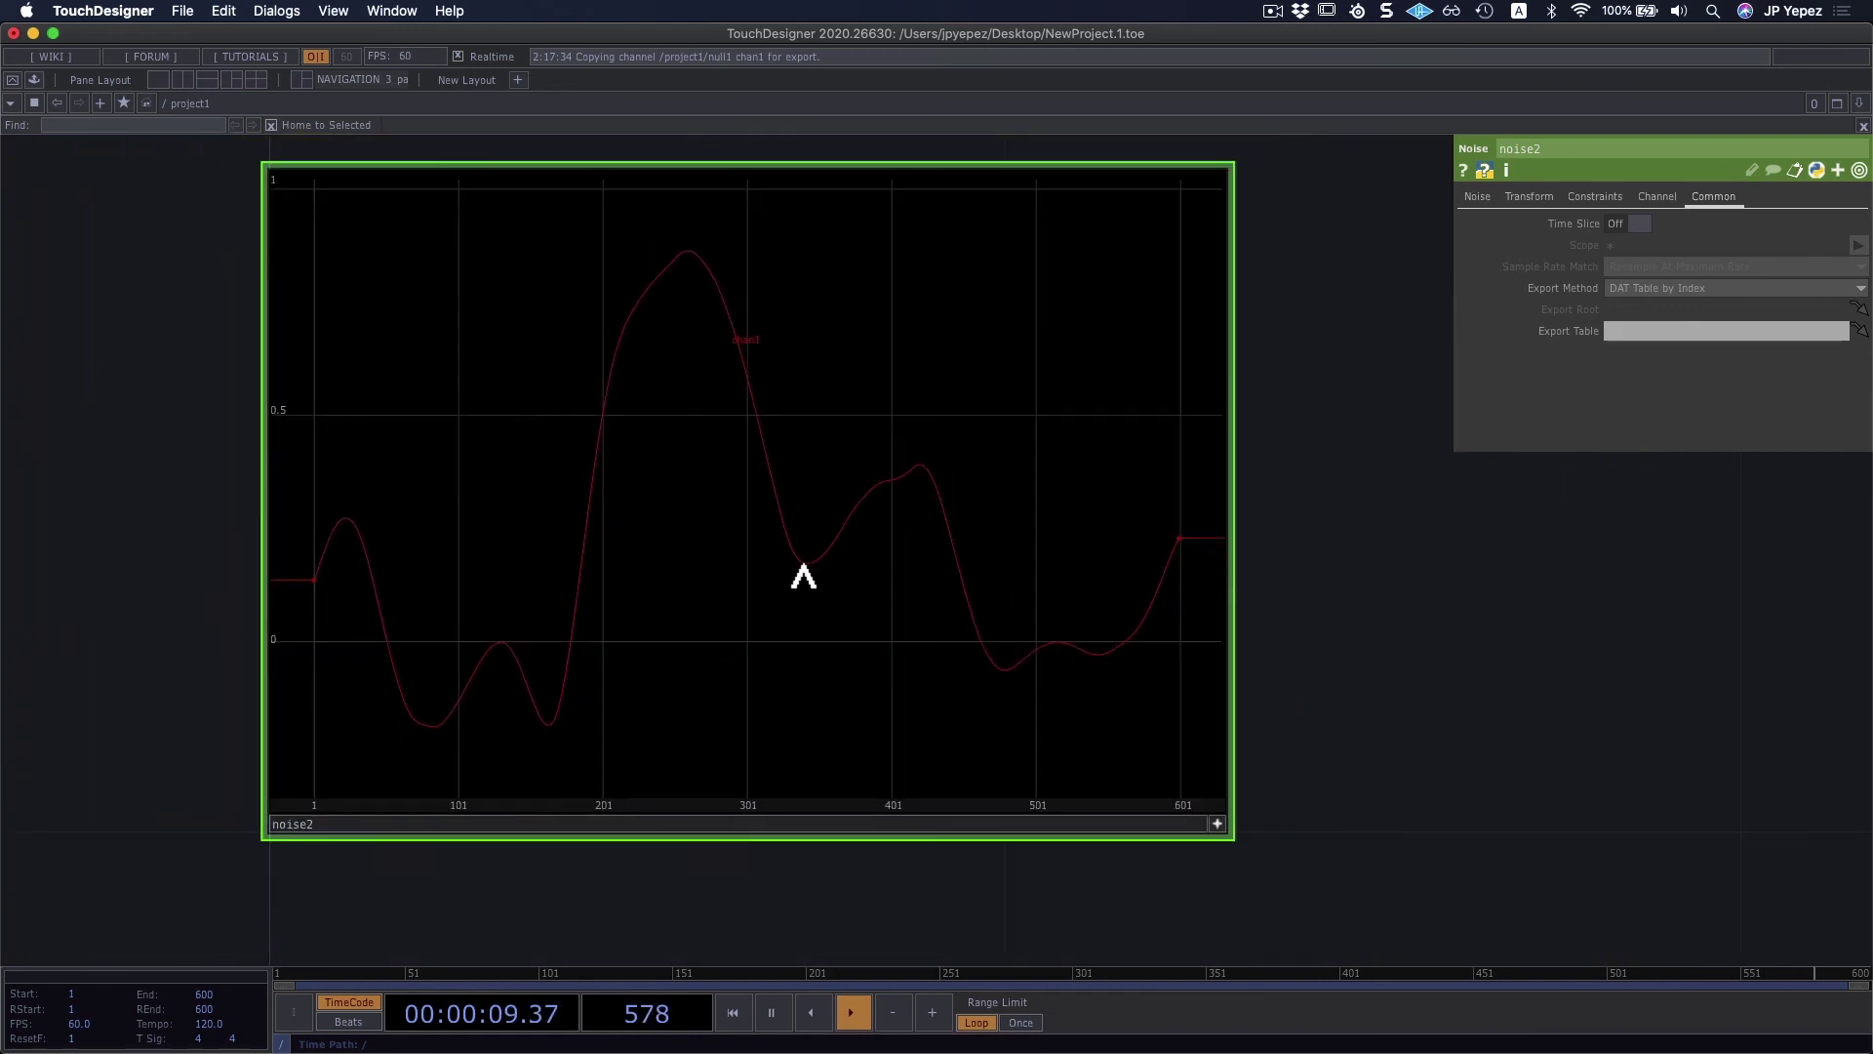
scroll(1366, 595, down, 3)
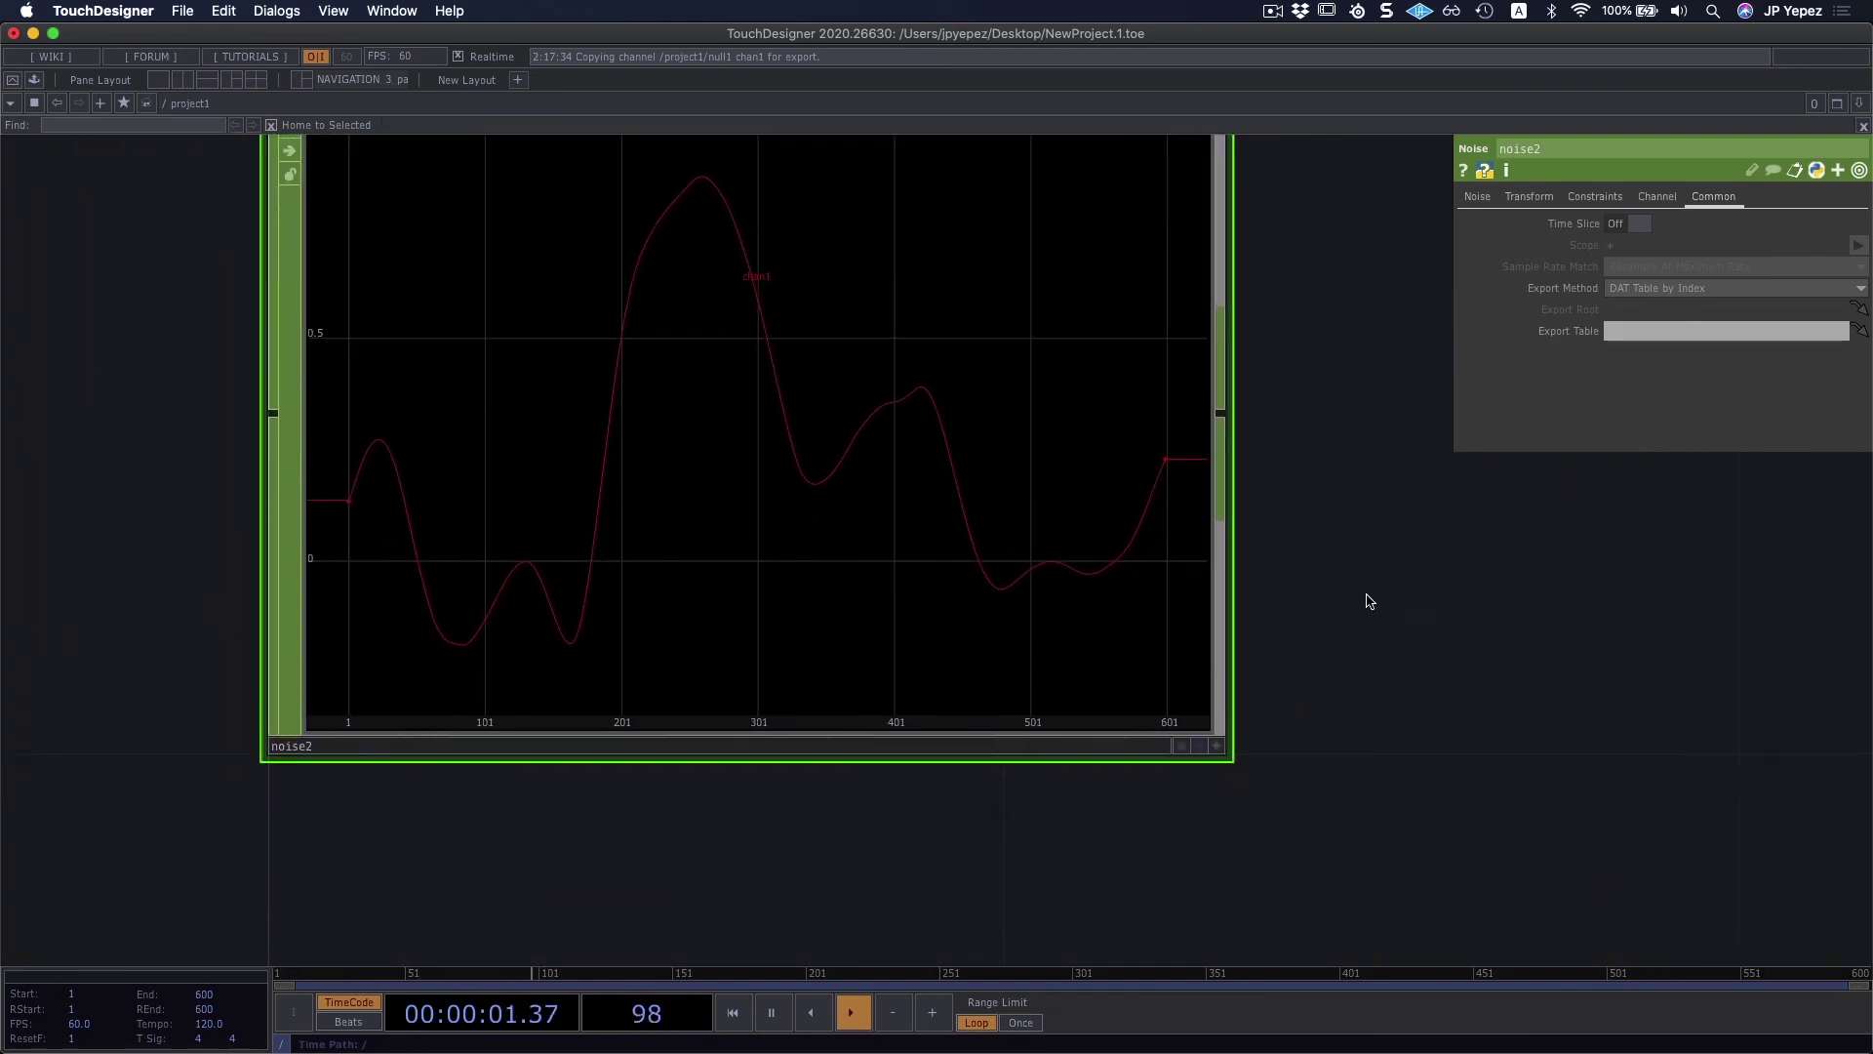
drag(1326, 565, 1240, 408)
scroll(1191, 498, down, 3)
drag(1326, 467, 1128, 58)
scroll(1181, 509, up, 6)
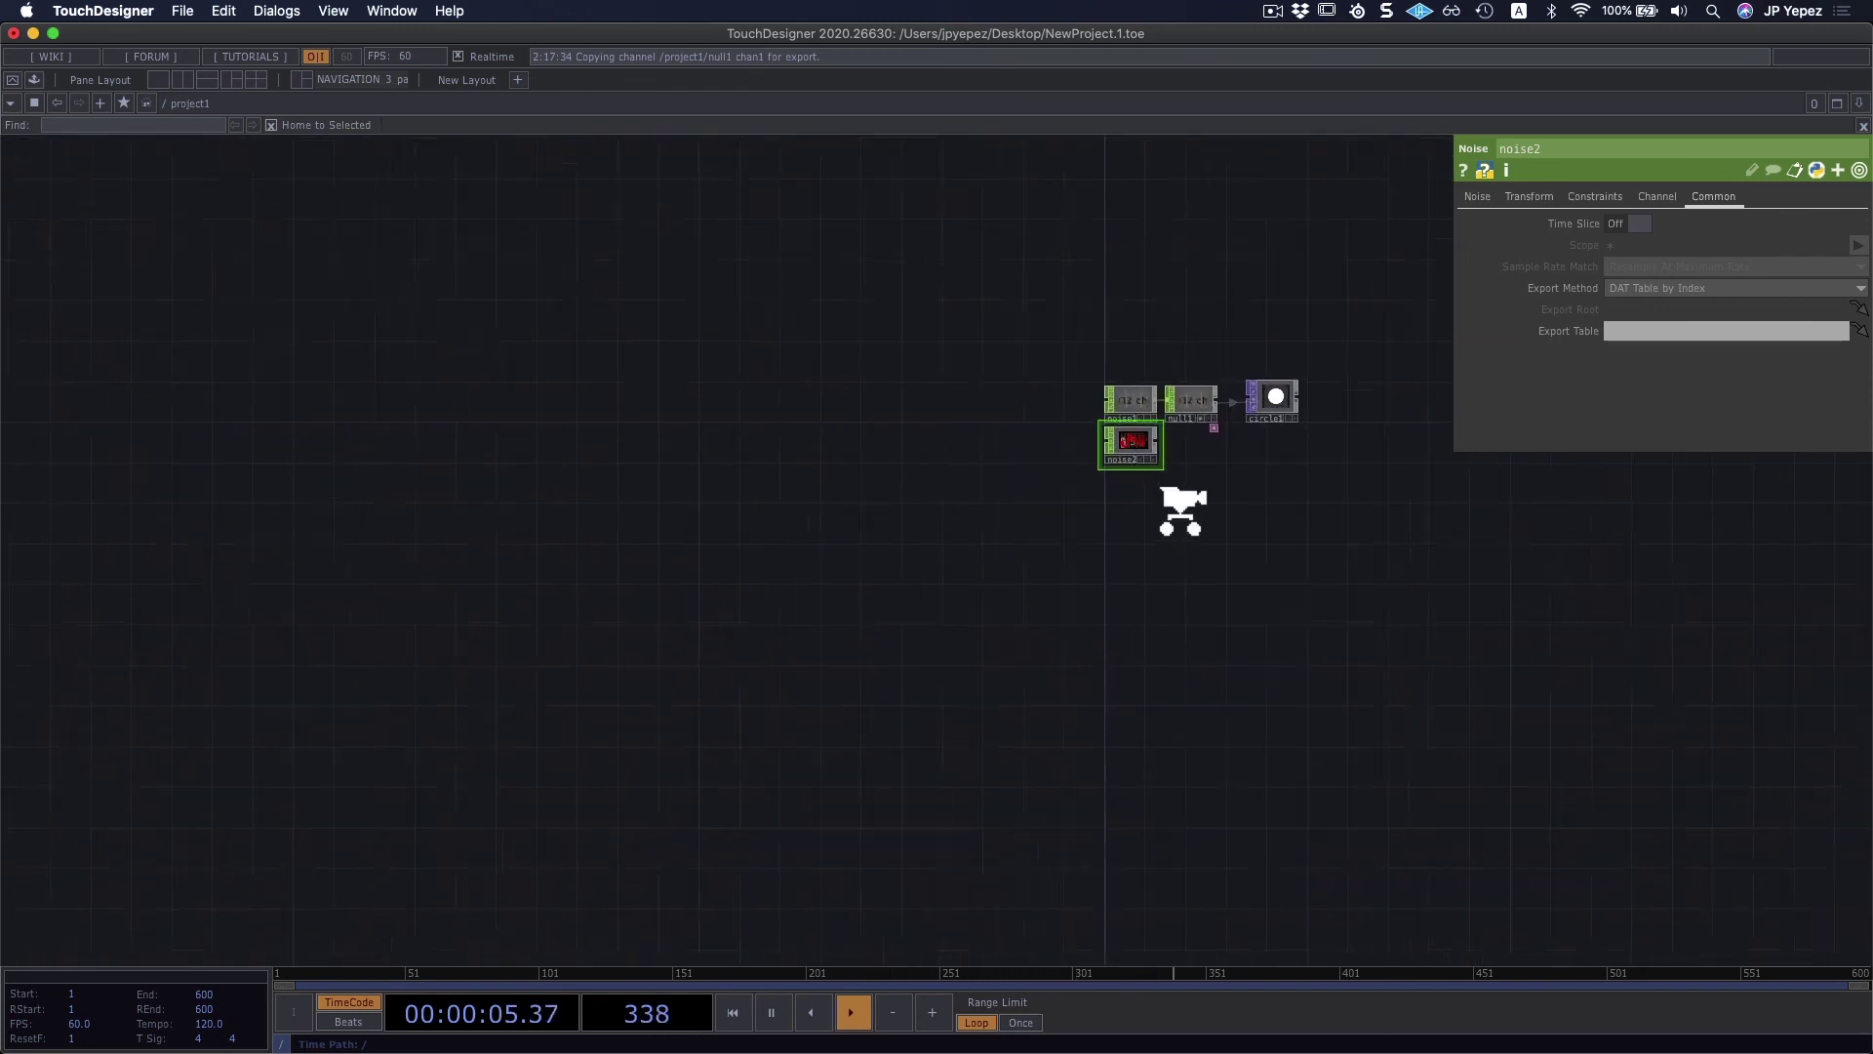
scroll(1114, 527, up, 3)
Step: Add a Noise TOP, noise3, below the existing network
key(Tab)
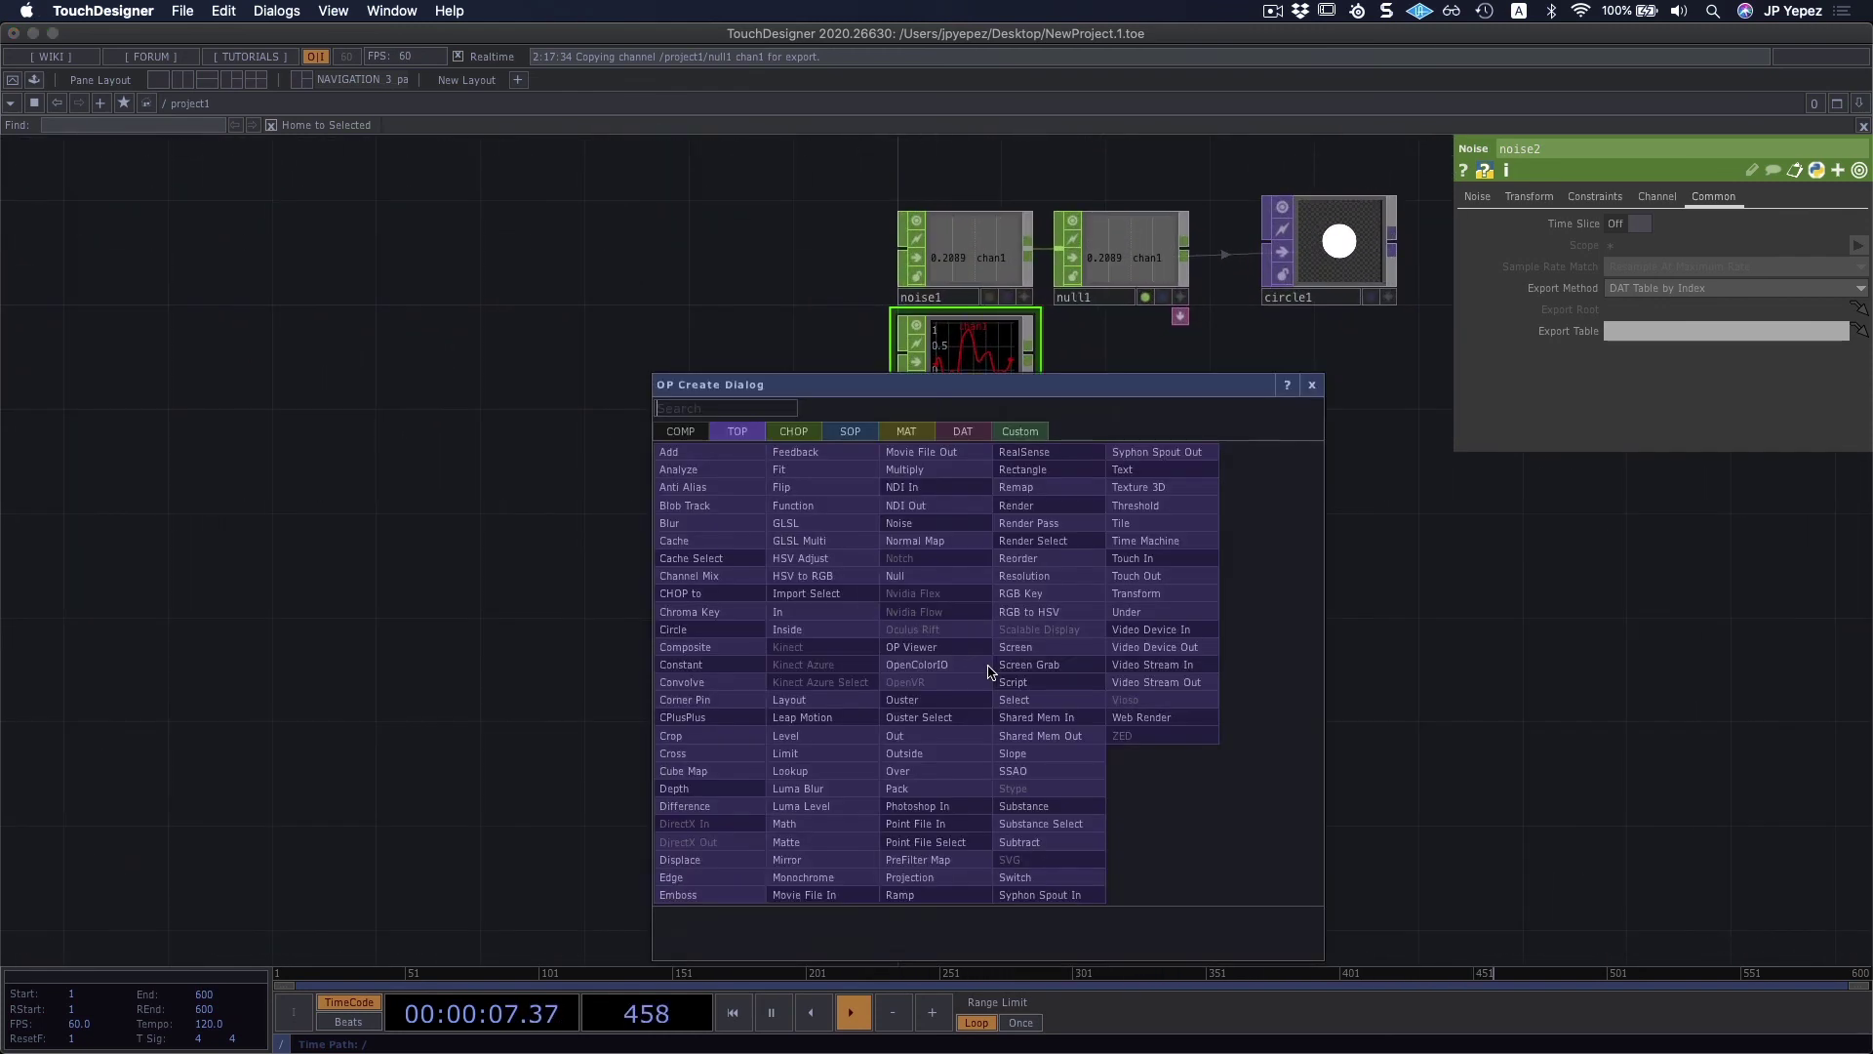
text(noi)
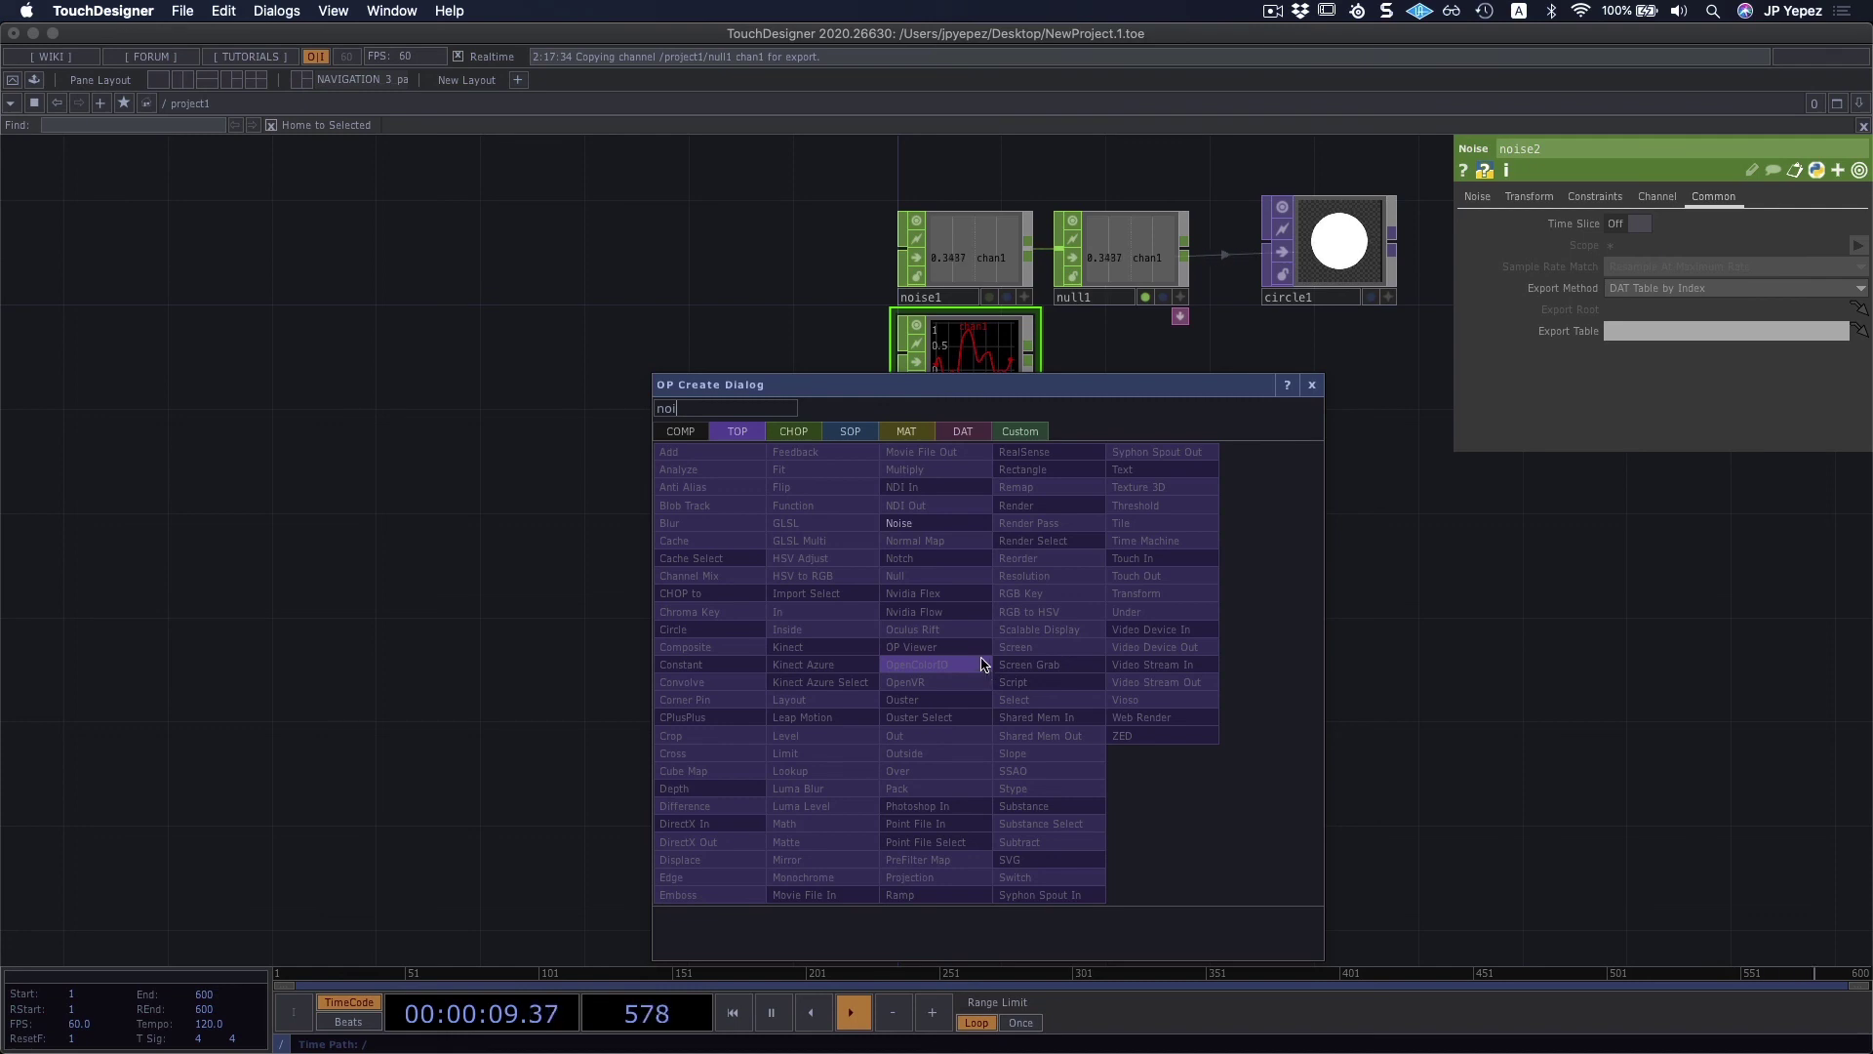
click(953, 523)
click(964, 637)
drag(1062, 631, 1038, 583)
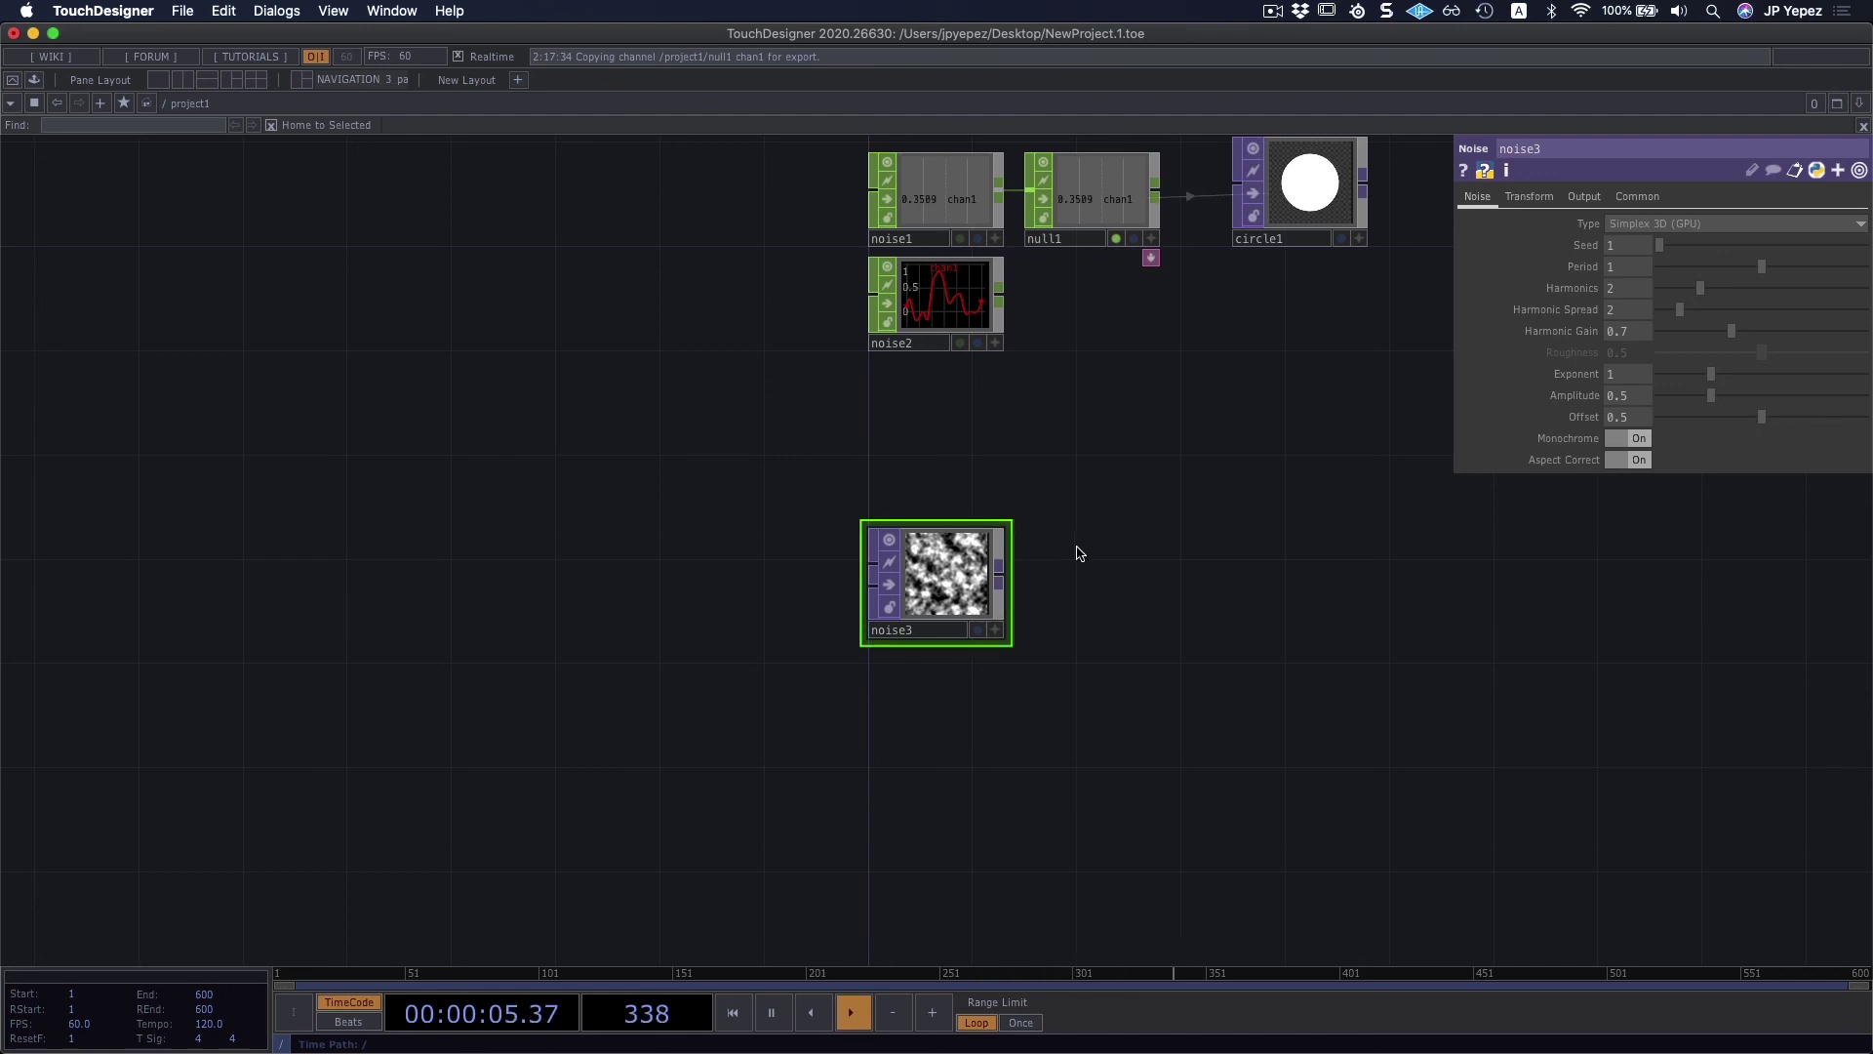
scroll(1079, 548, up, 3)
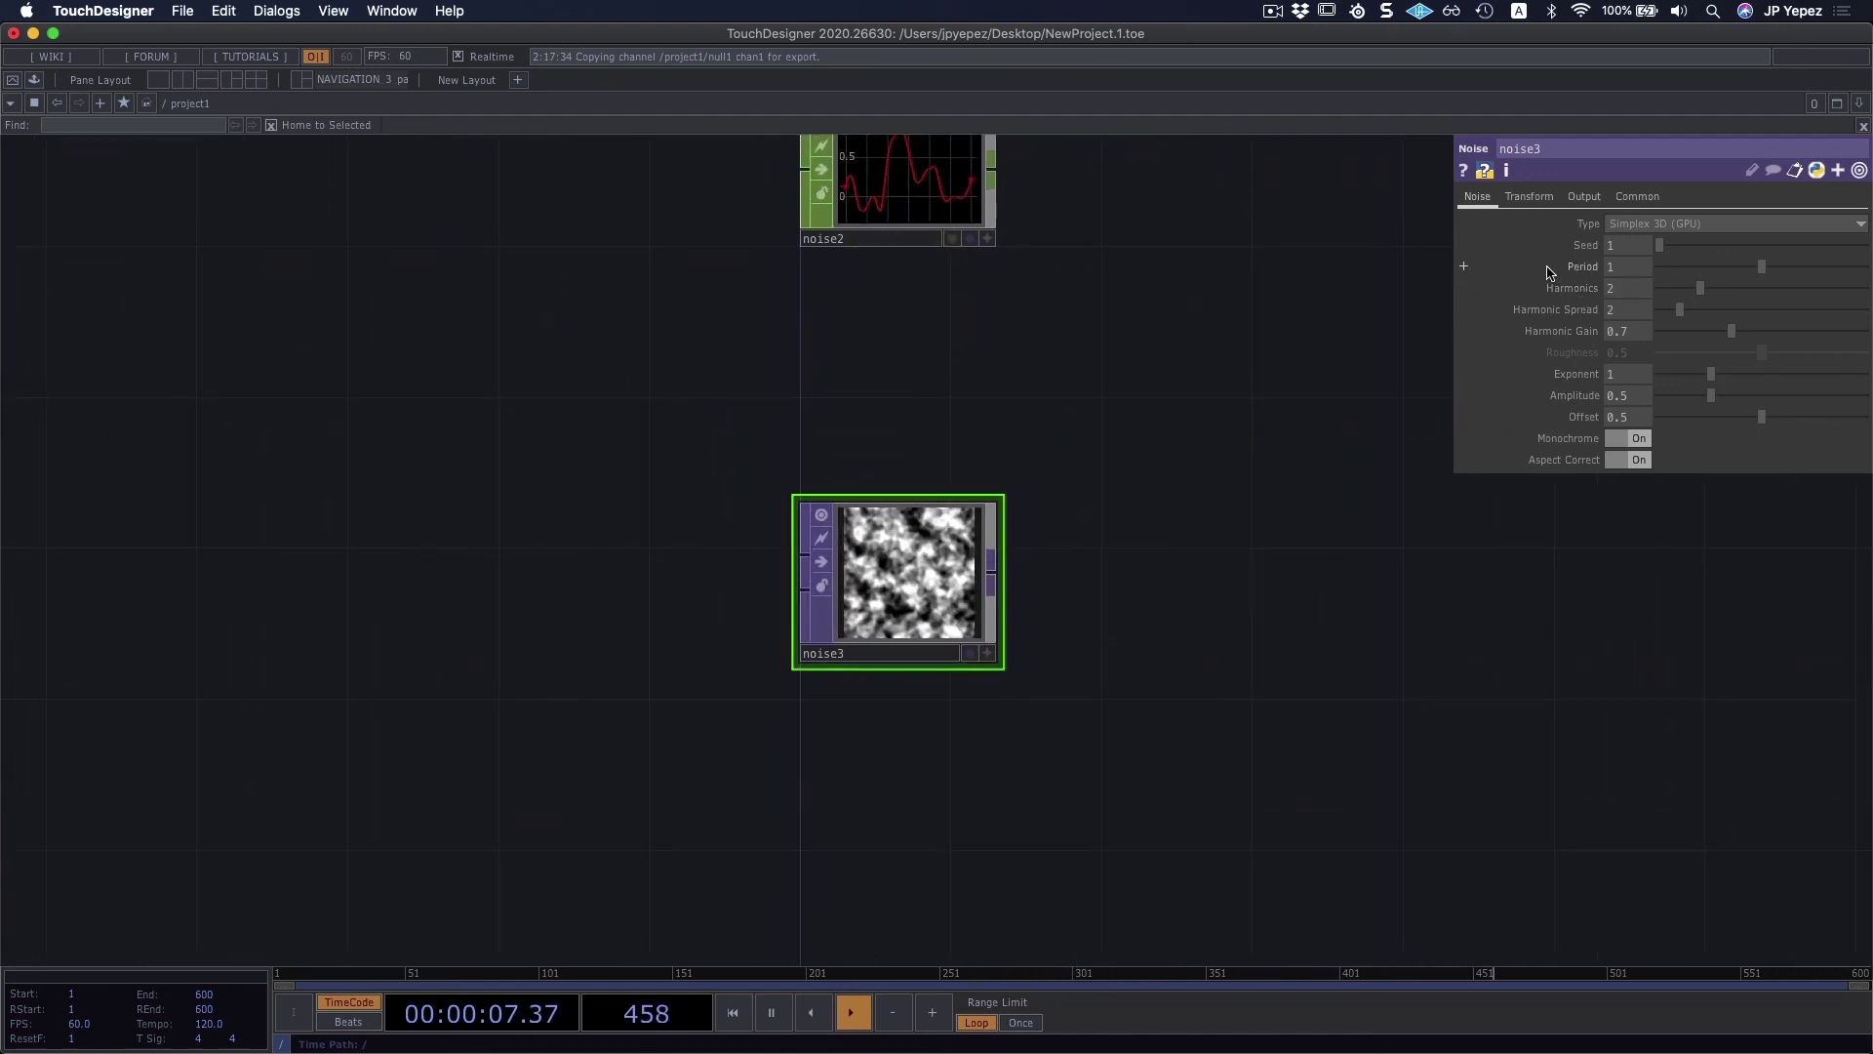
Step: Change noise3's Seed to 1572 and raise its Period to about 1.819
drag(1672, 248, 1693, 247)
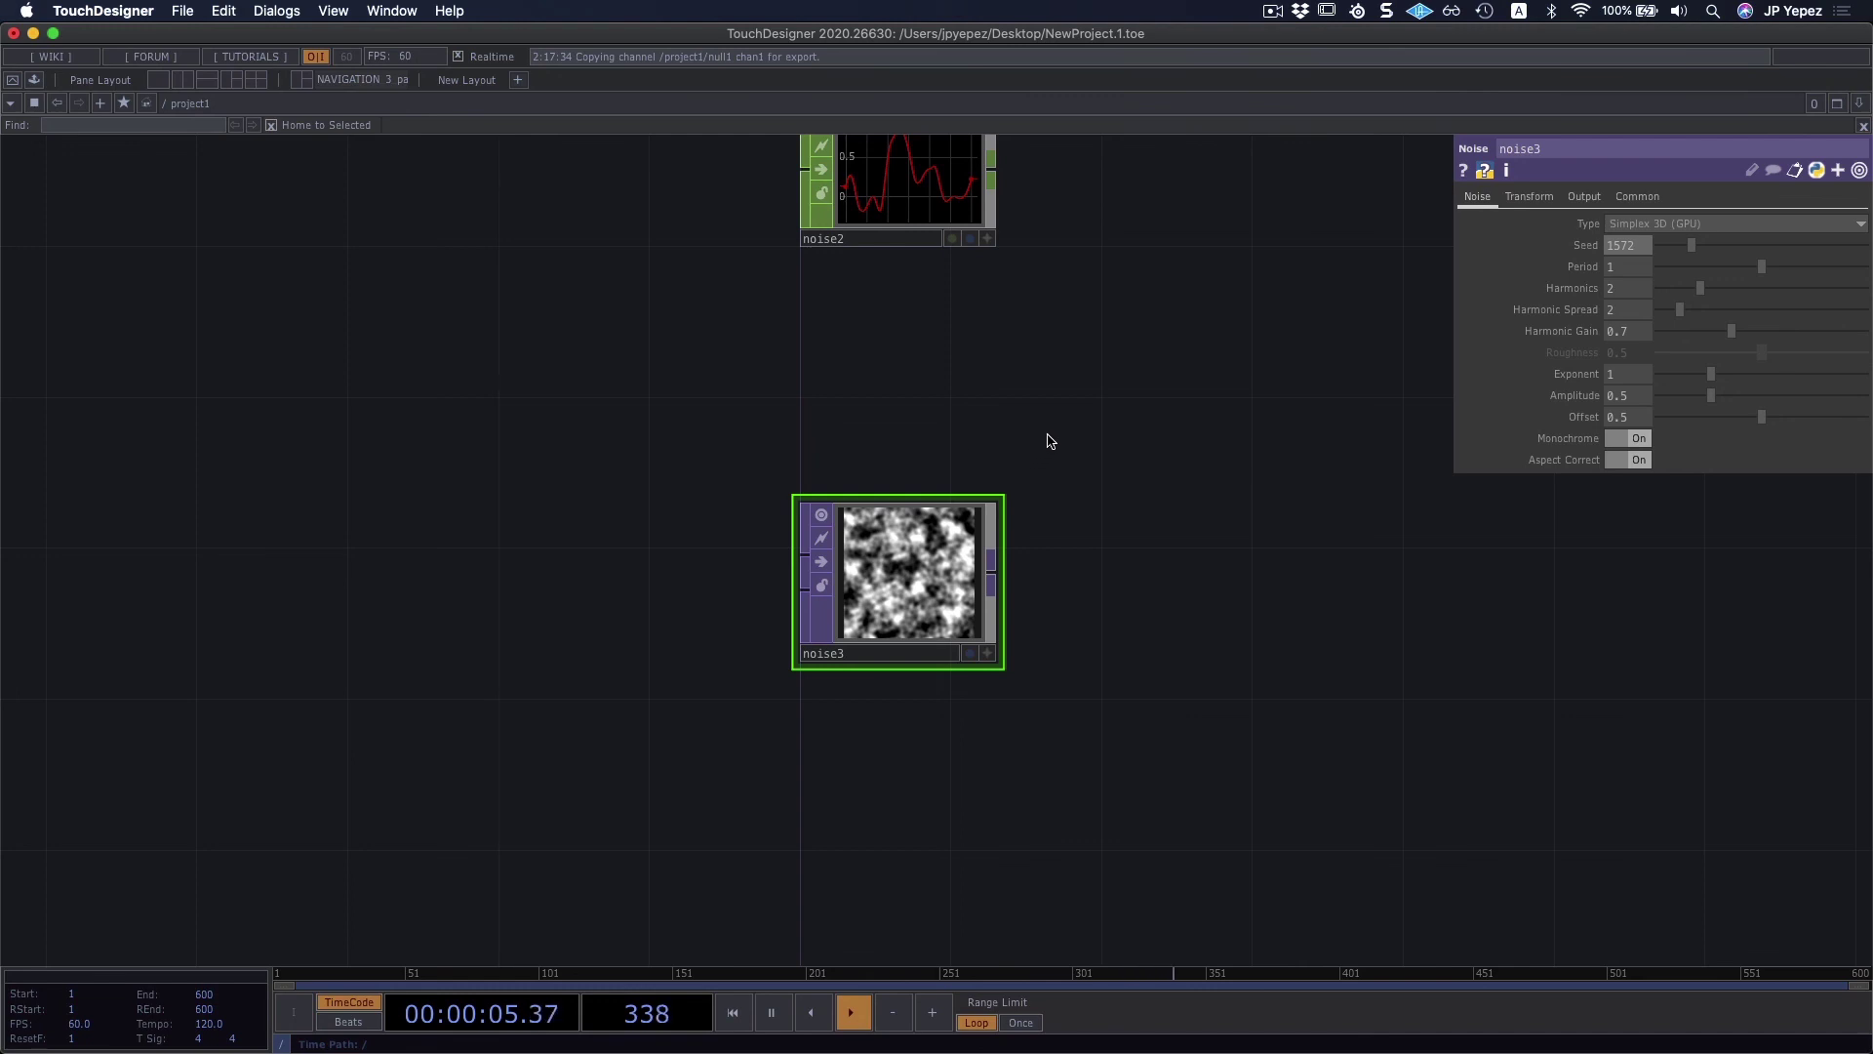
drag(1127, 437, 1070, 418)
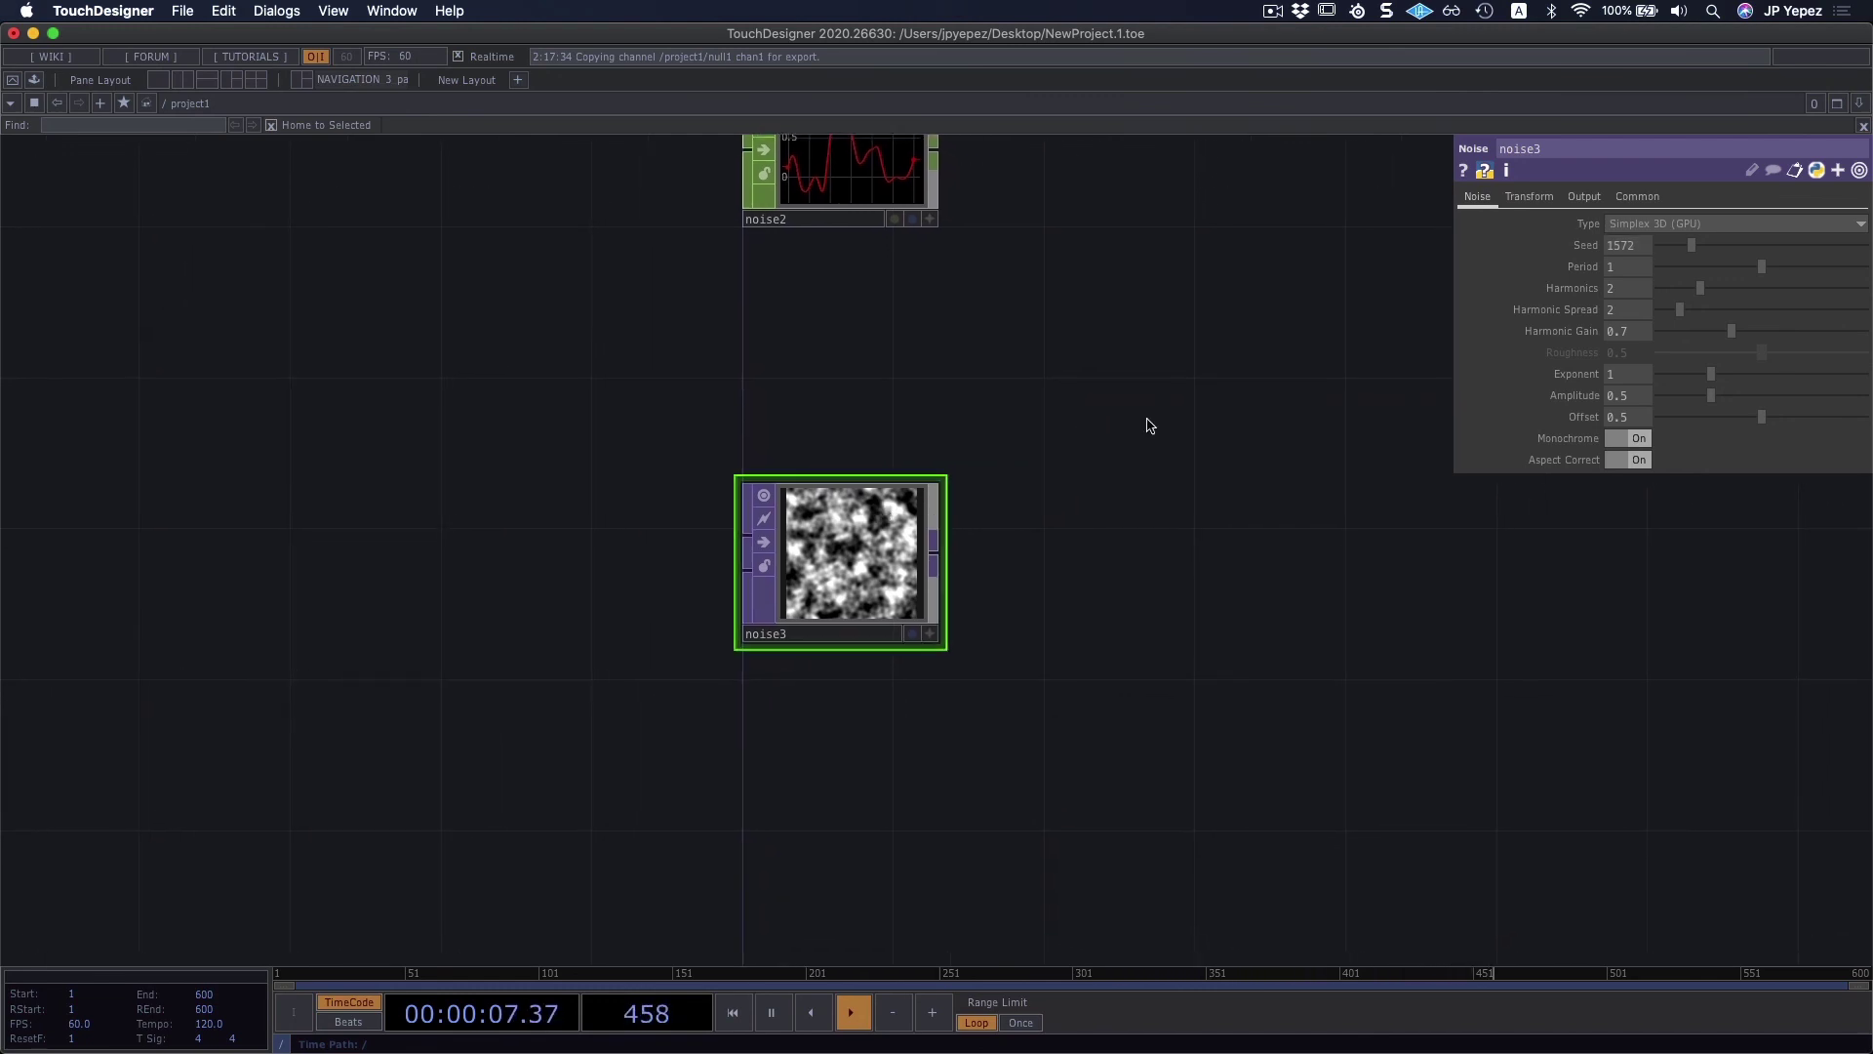
drag(1764, 272, 1845, 276)
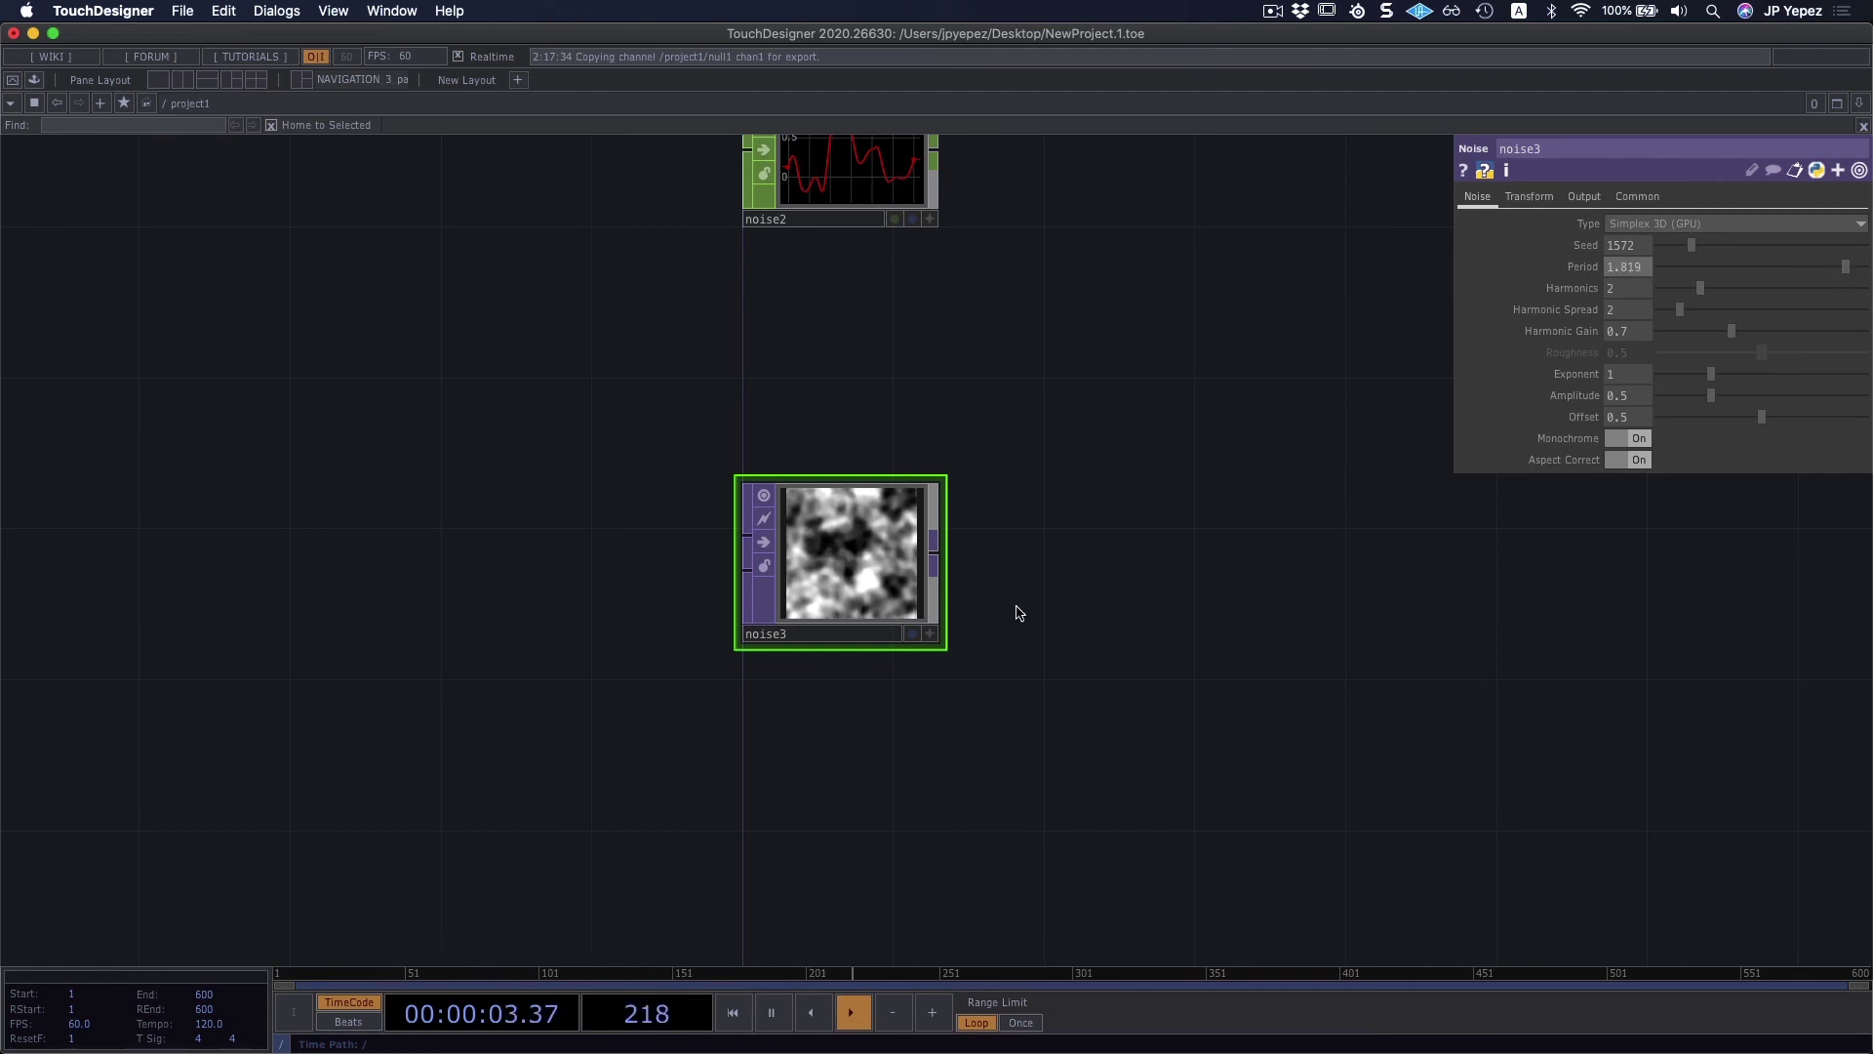
scroll(1012, 620, up, 5)
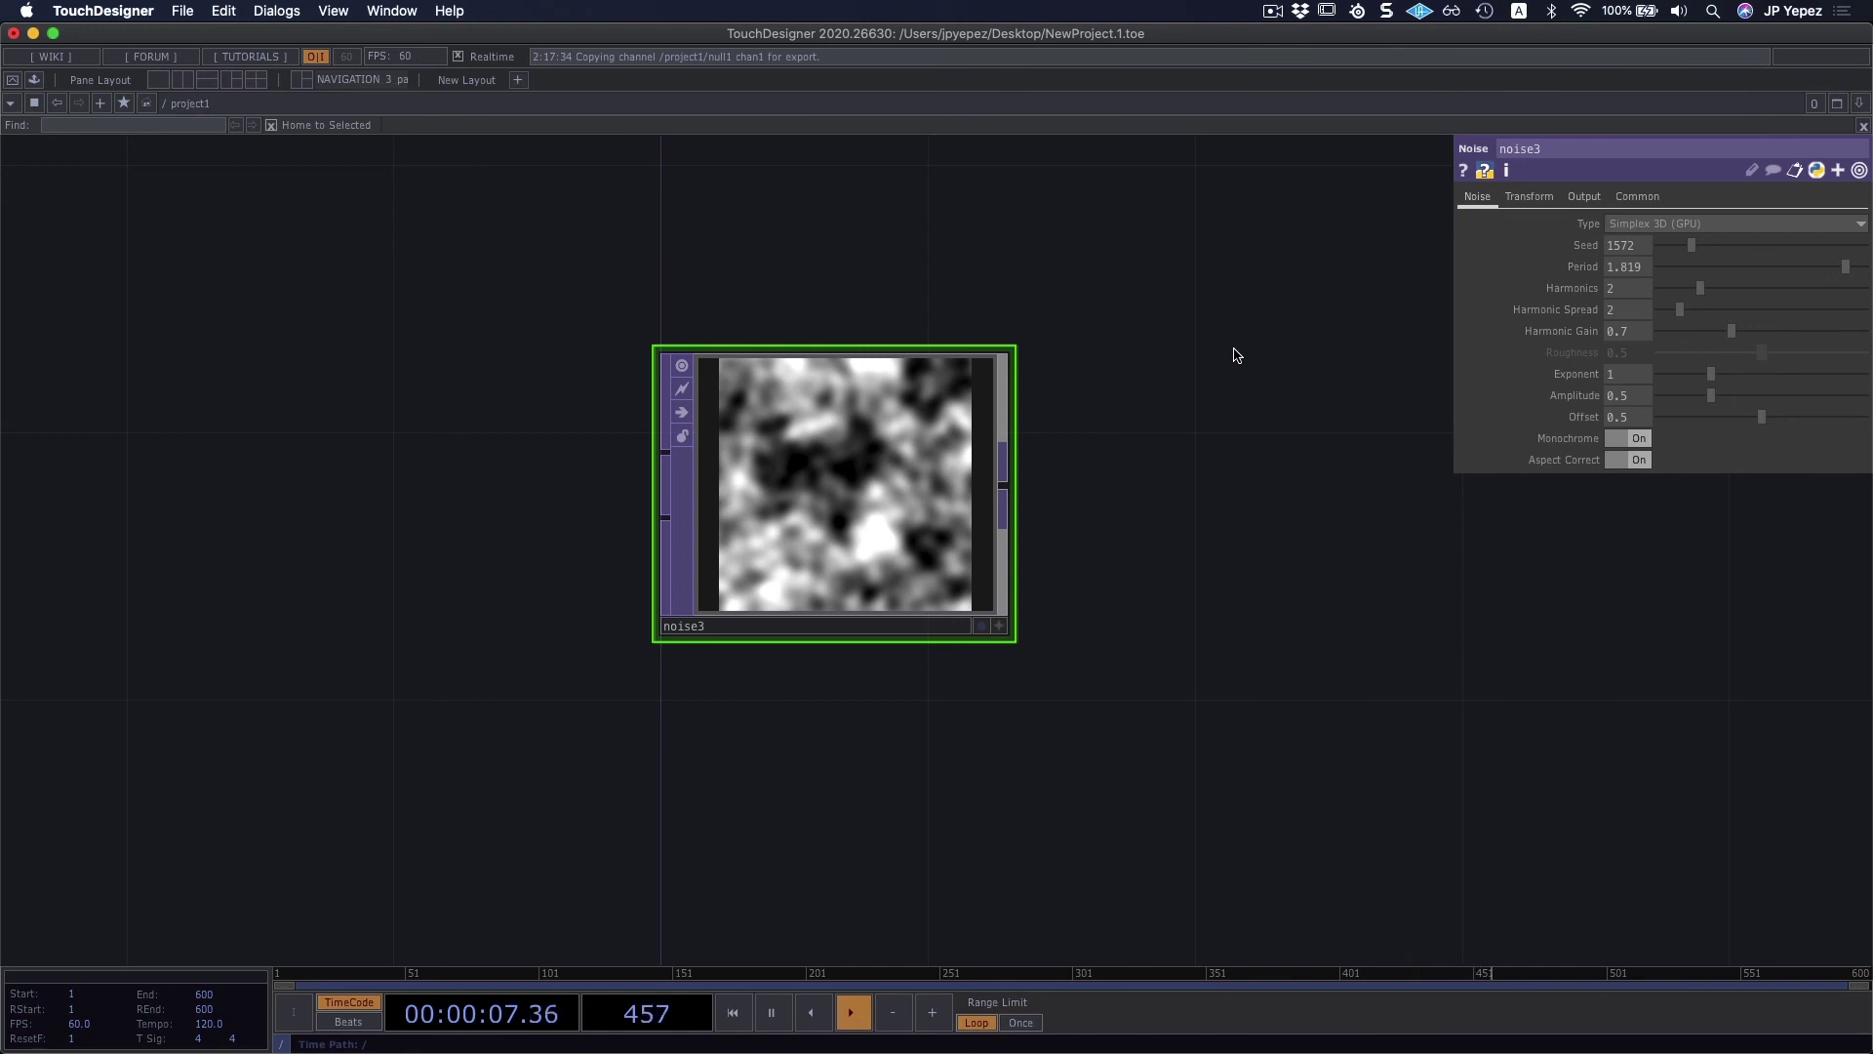
Step: Pan to bring noise1, null1 and noise2 into view, and flip through noise3's Transform and Noise pages
drag(1227, 360, 1138, 719)
middle_drag(1139, 719, 1127, 488)
drag(1063, 327, 1066, 647)
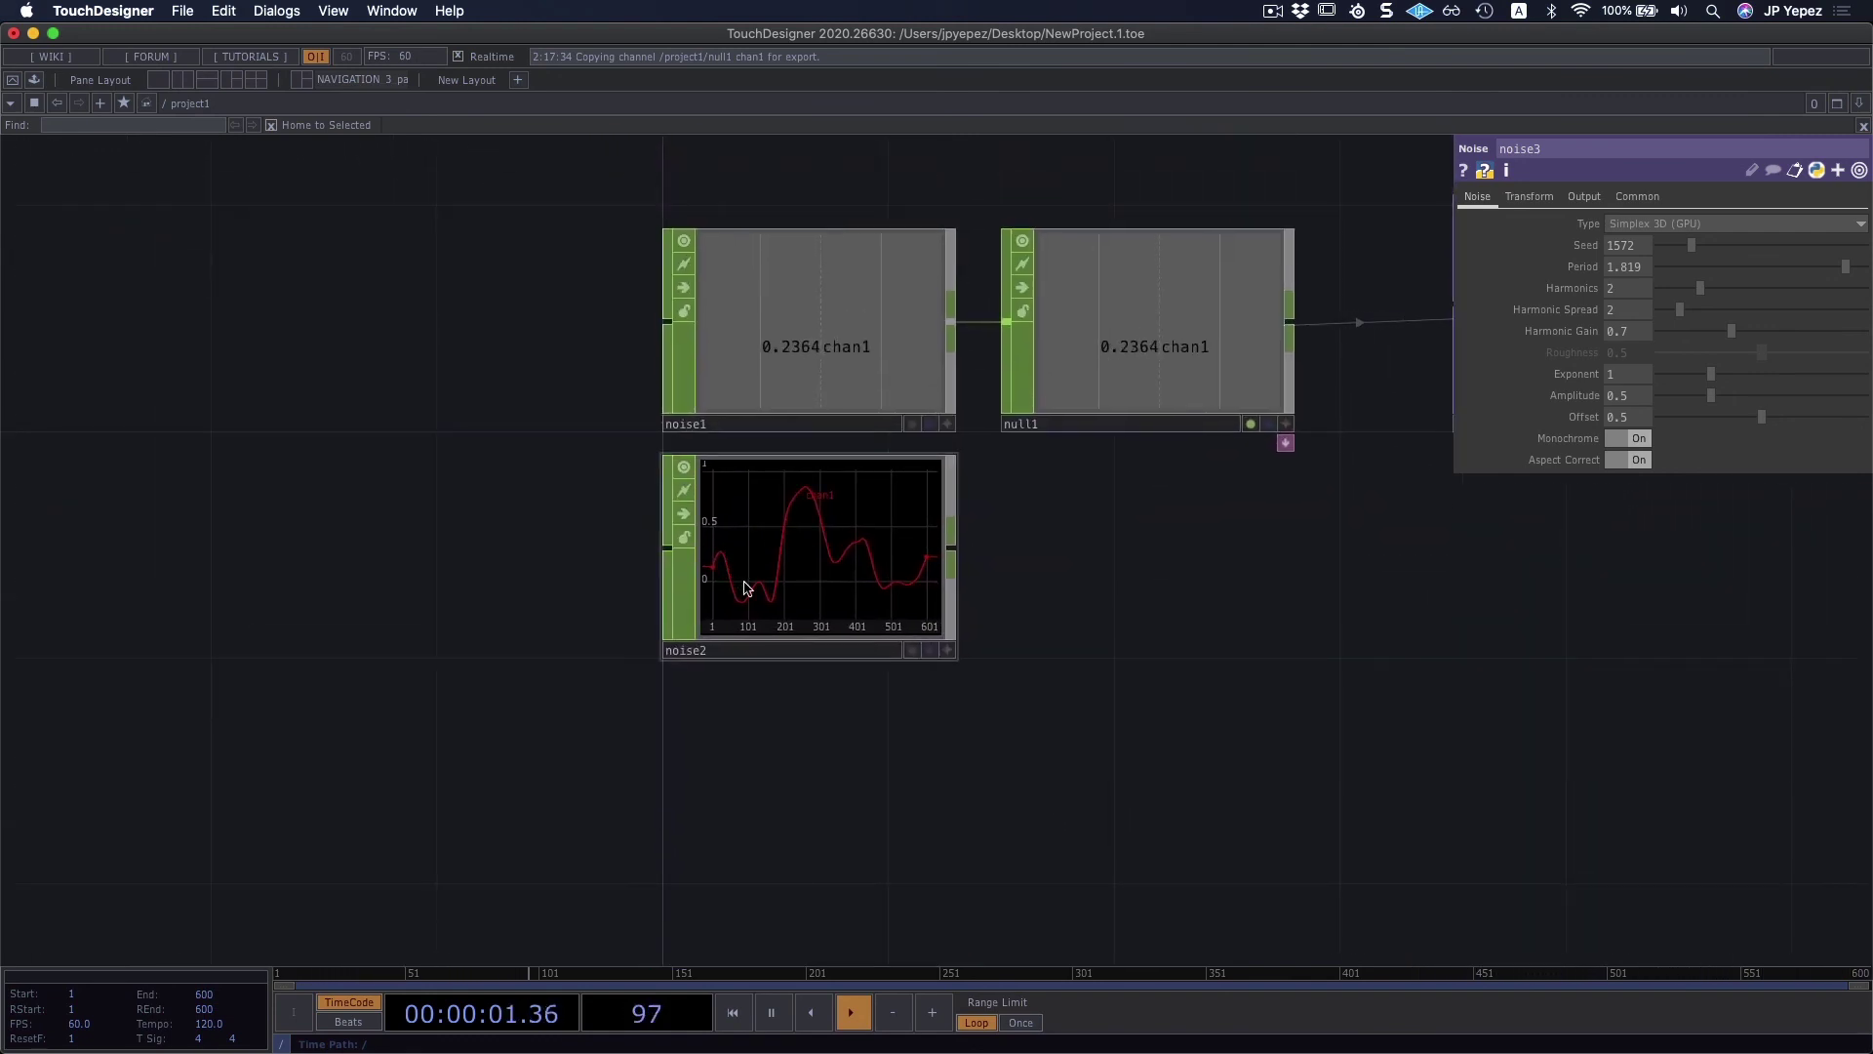
scroll(1062, 631, down, 10)
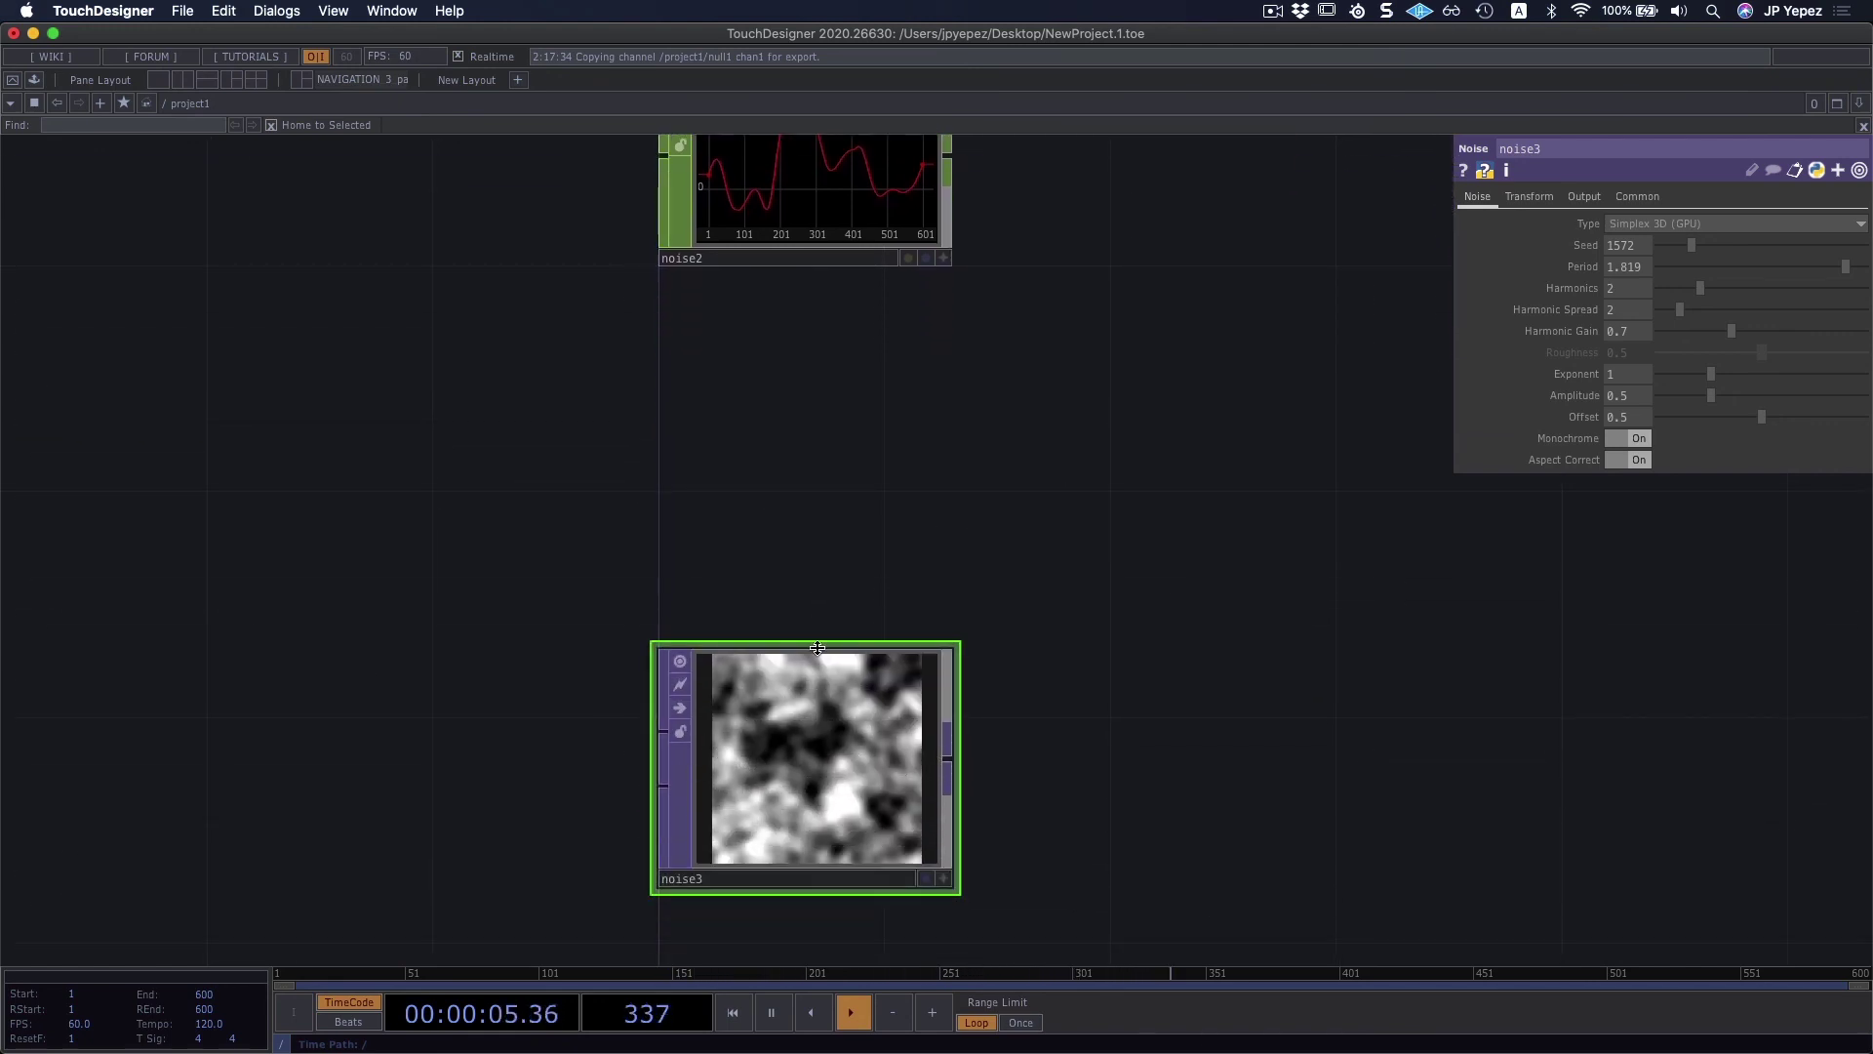
scroll(1121, 478, down, 8)
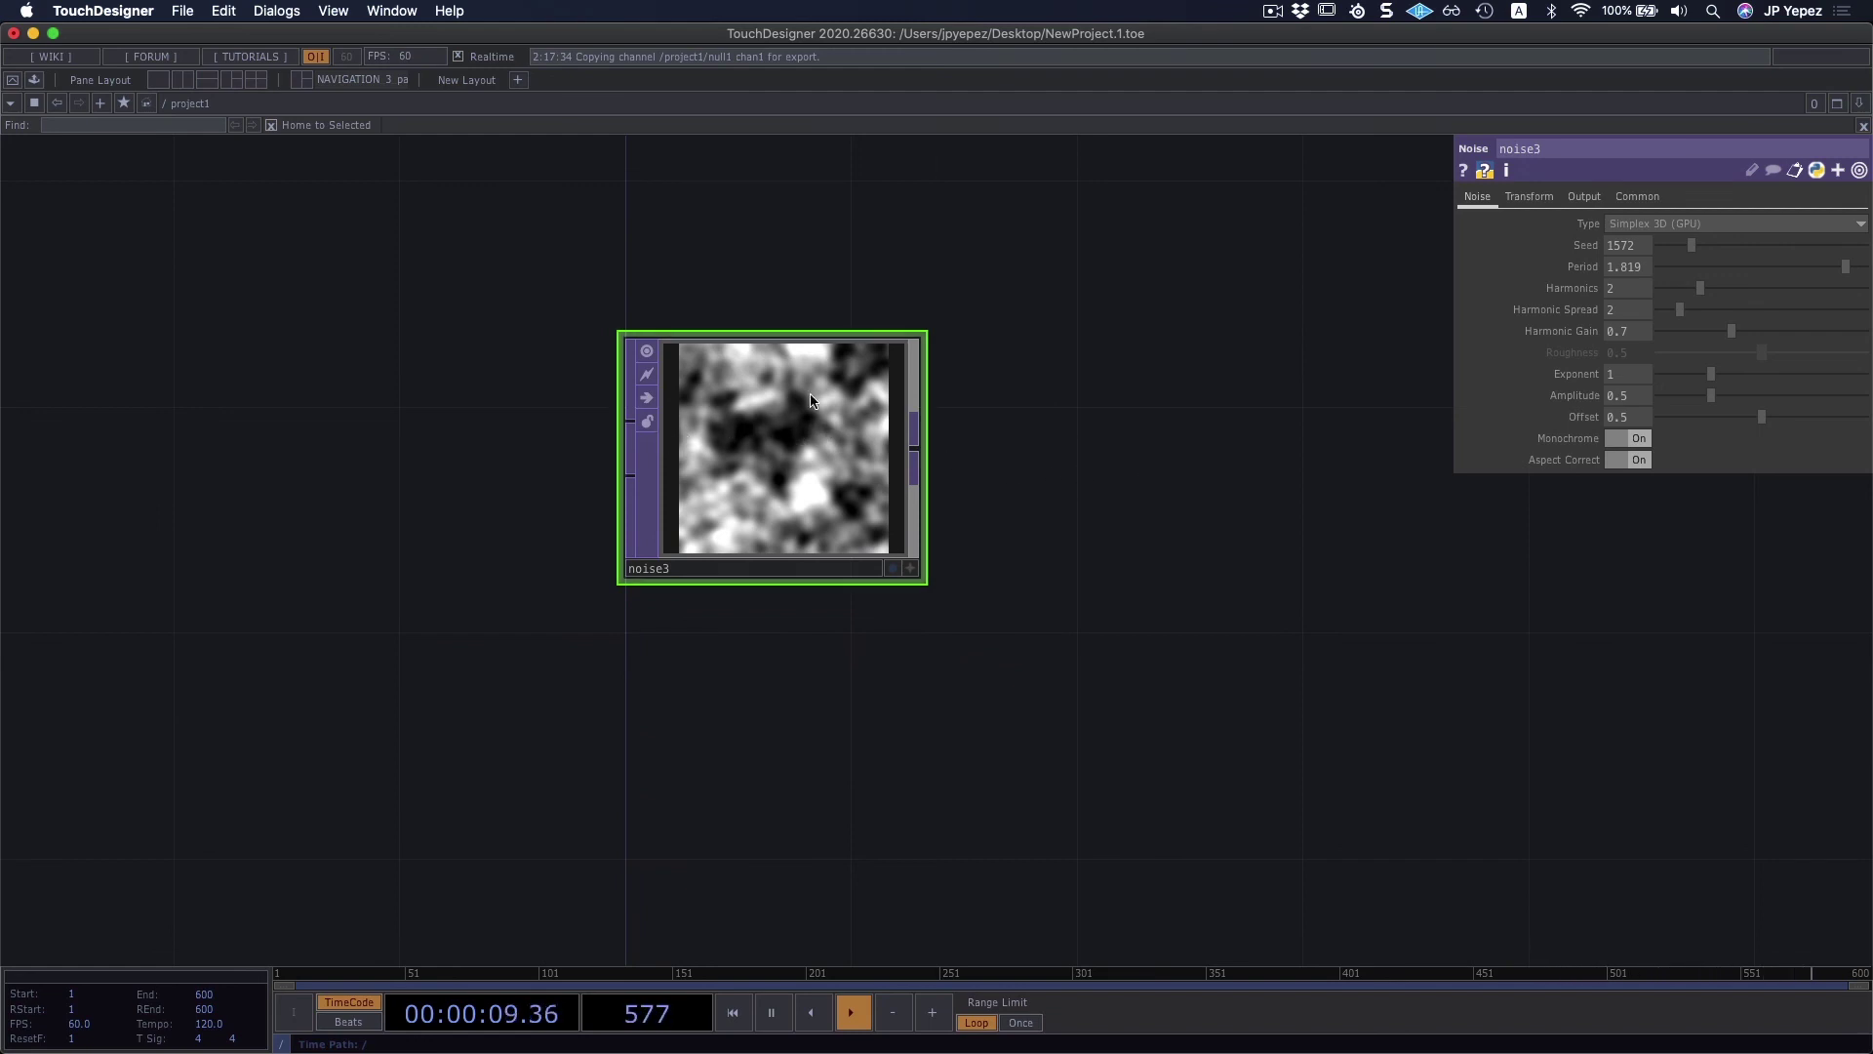
scroll(1099, 430, down, 2)
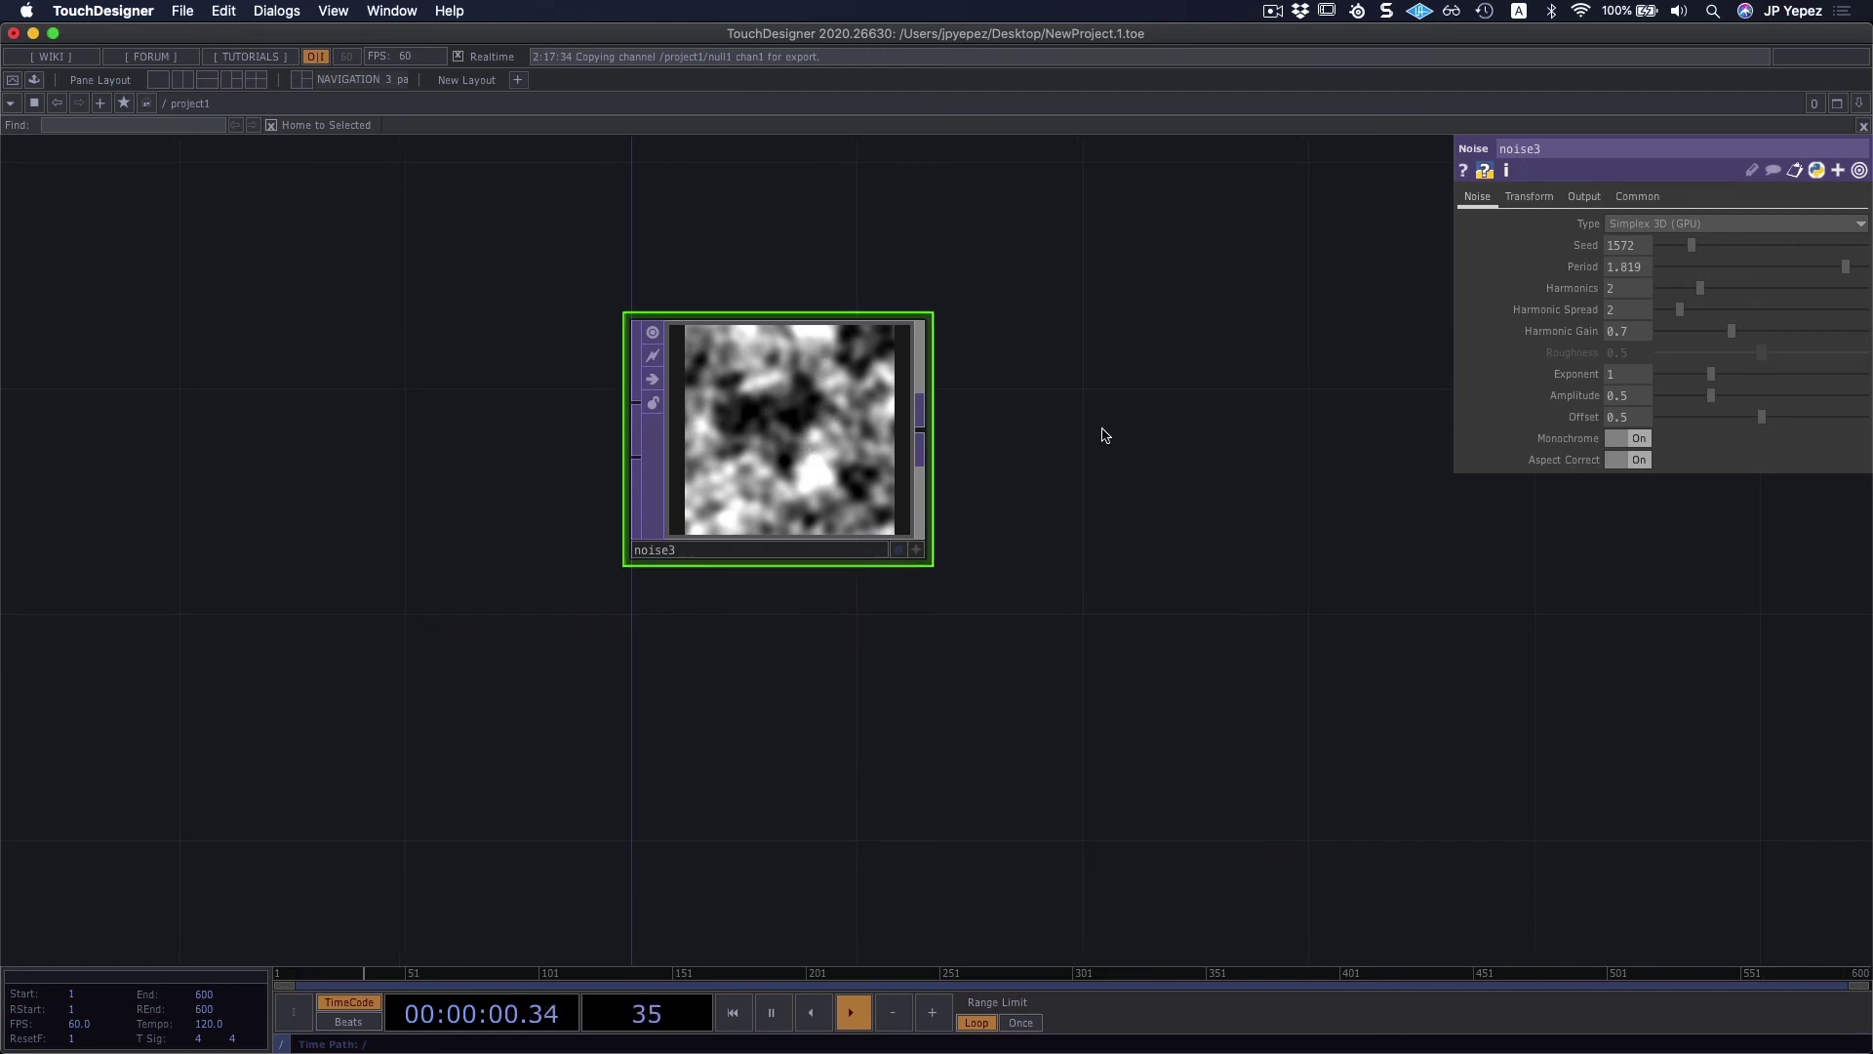
click(1529, 197)
click(1478, 197)
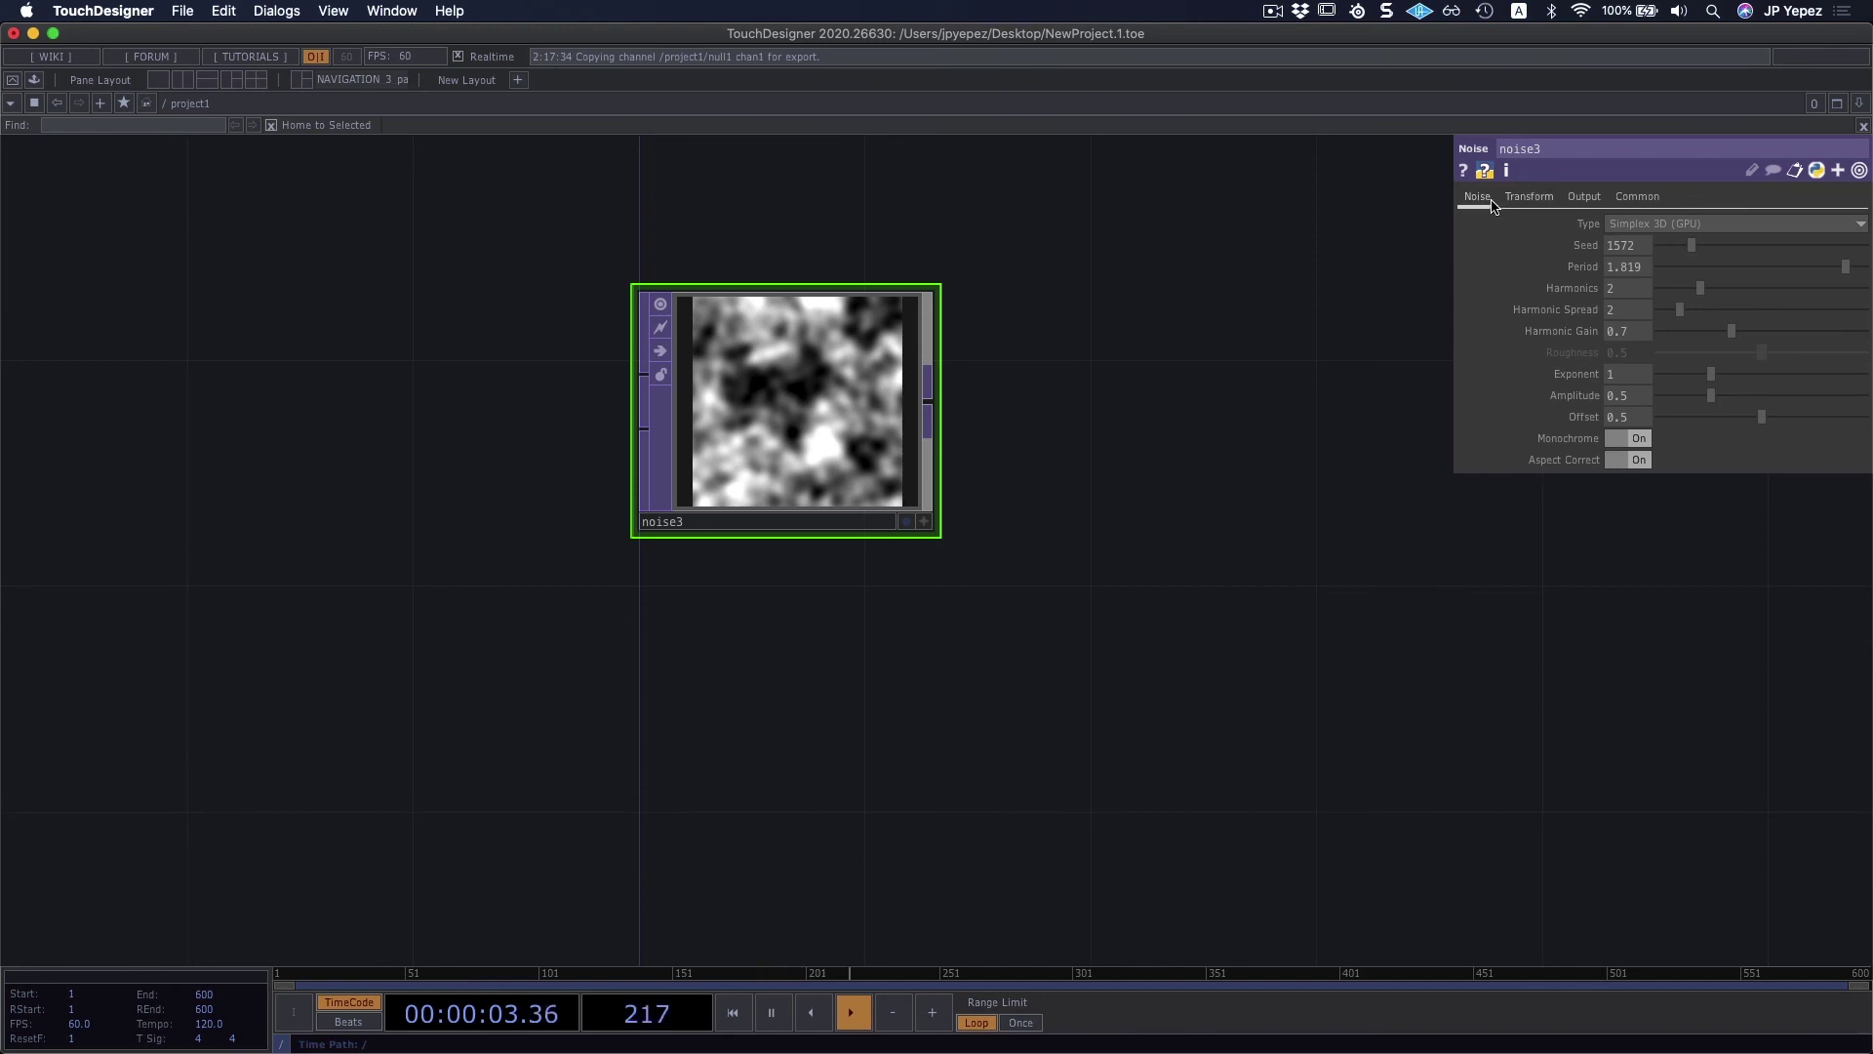
scroll(1117, 292, up, 10)
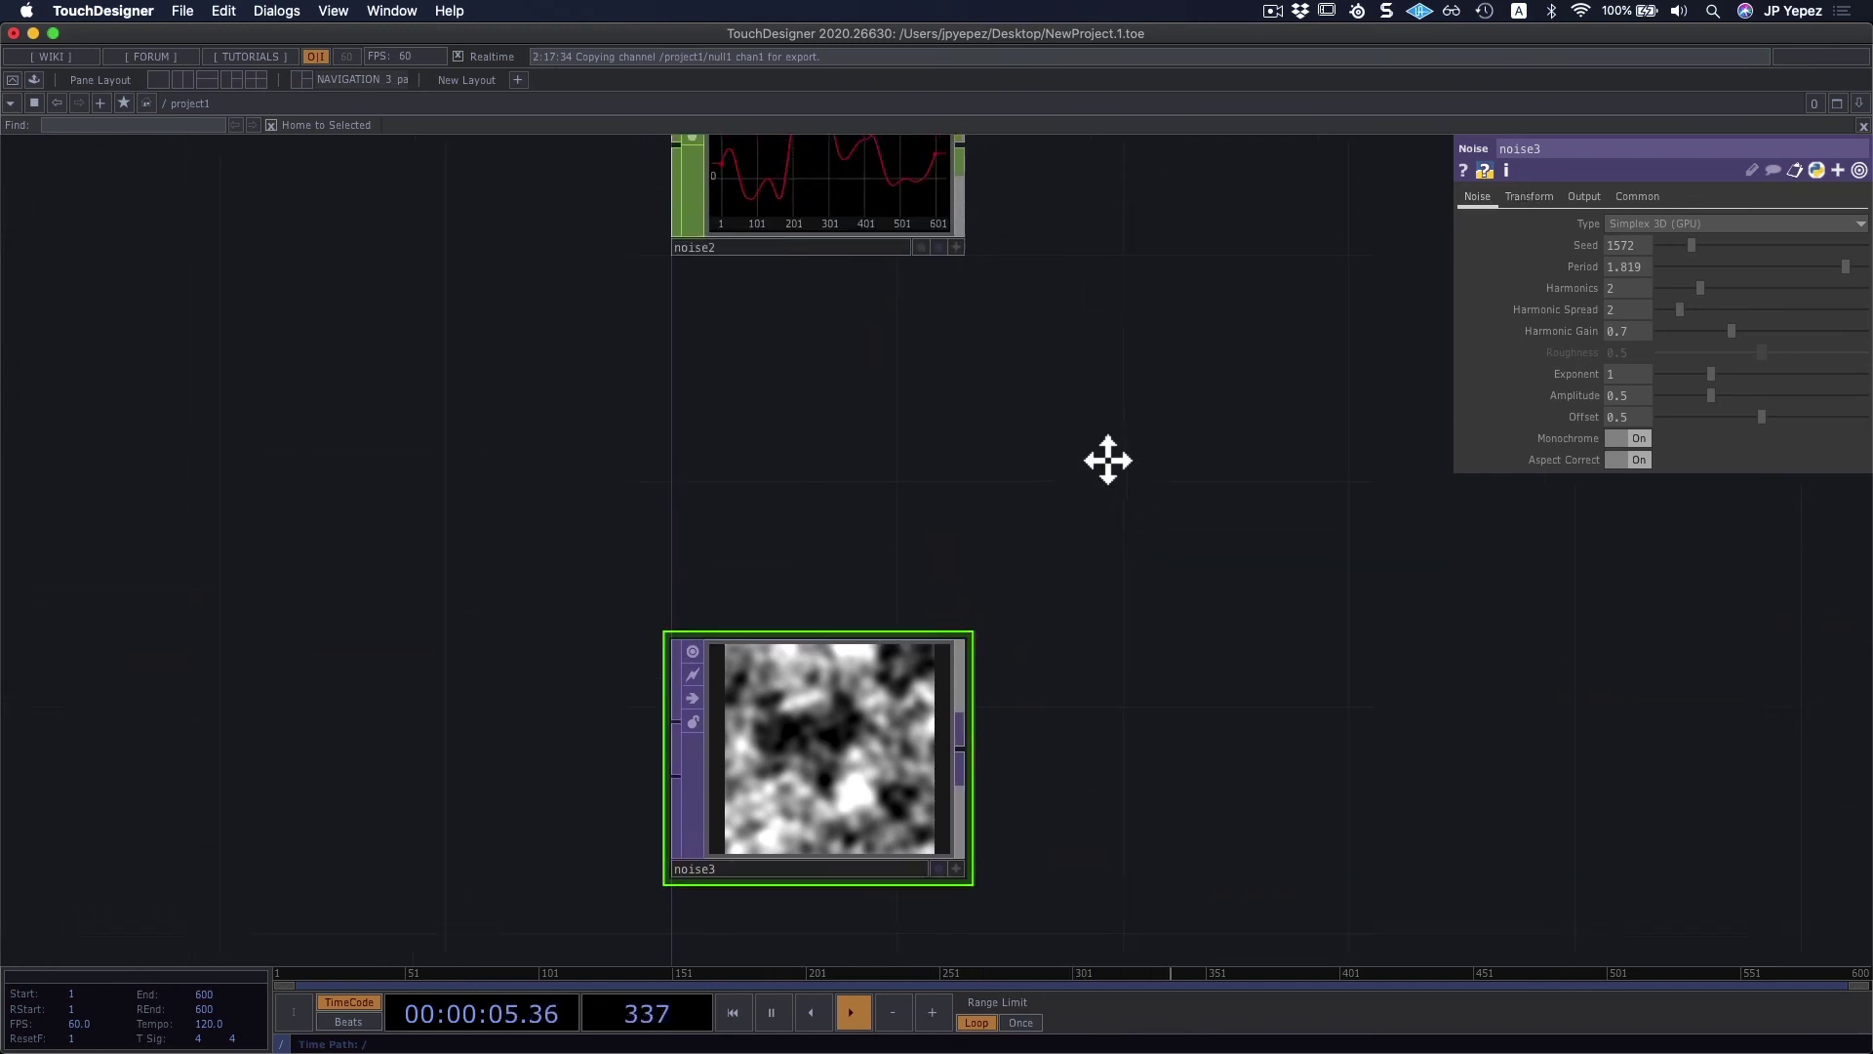
Step: Check noise2's Transform and Noise settings, then reselect noise3 and show its Transform page
click(850, 198)
click(1542, 198)
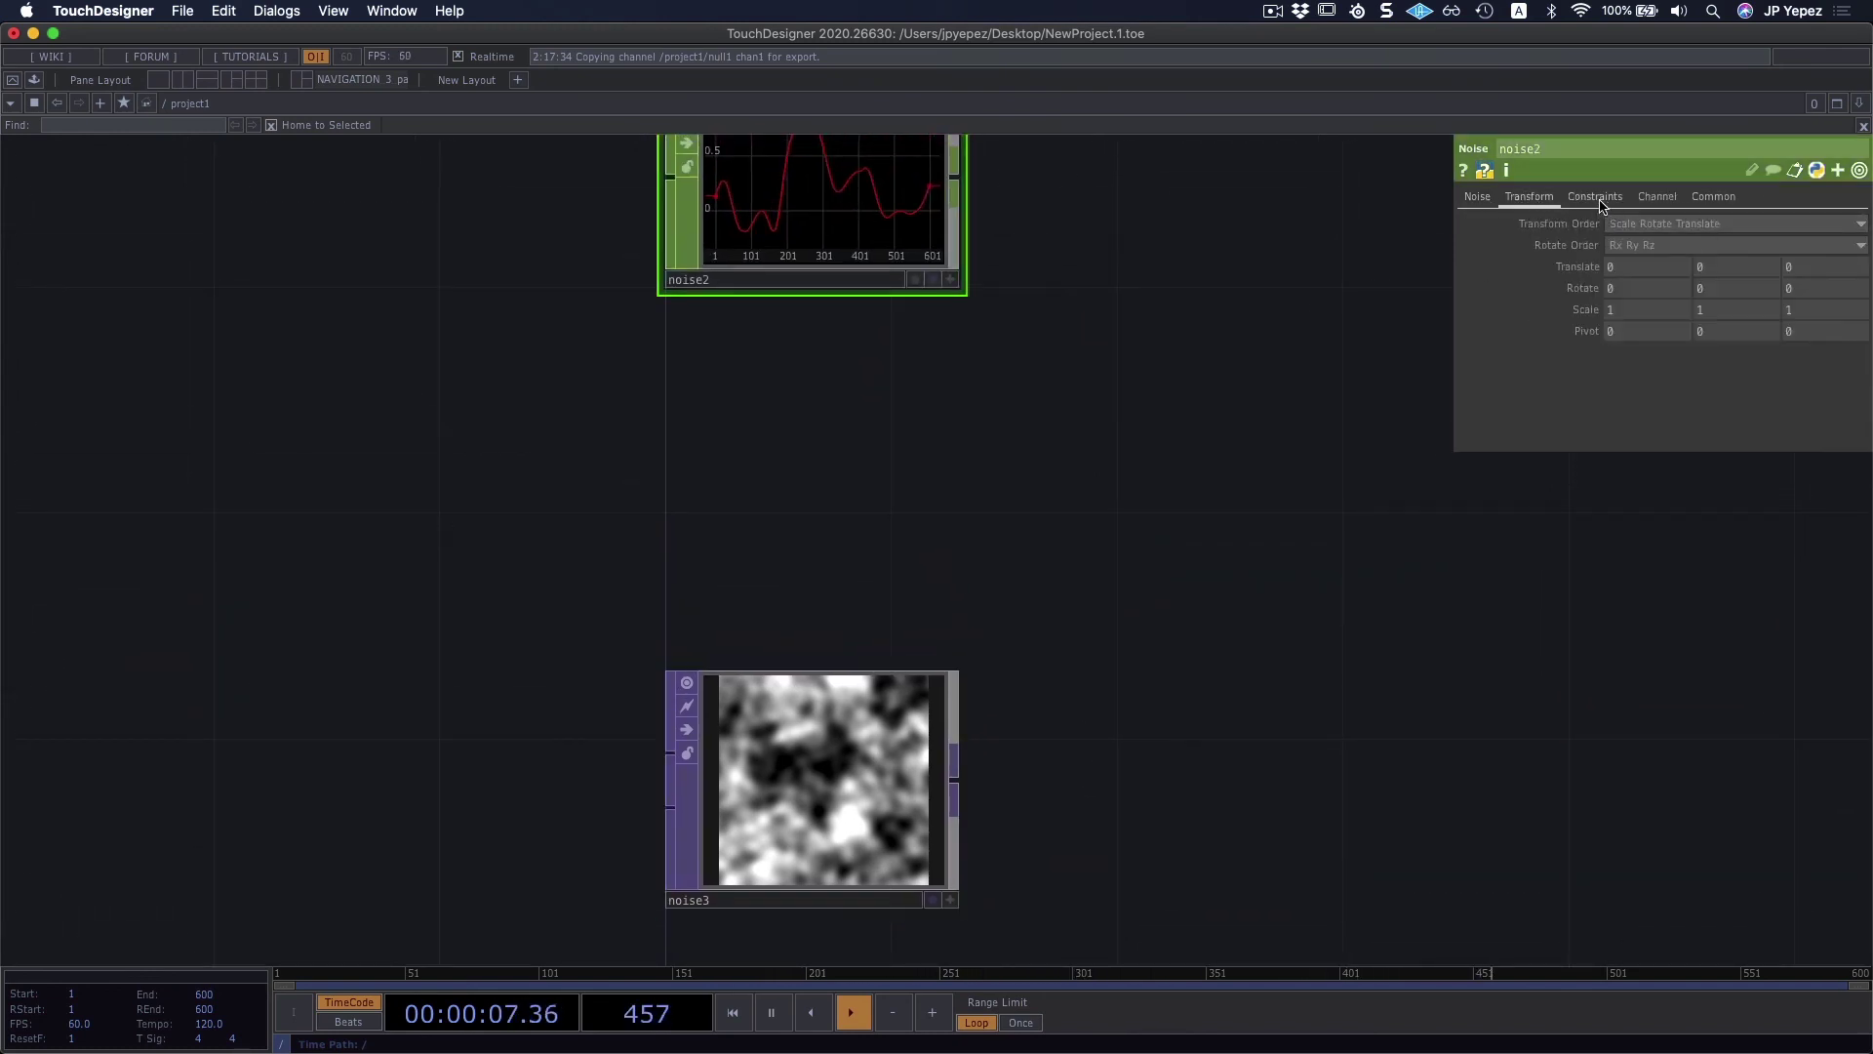
click(1478, 197)
scroll(1093, 488, down, 5)
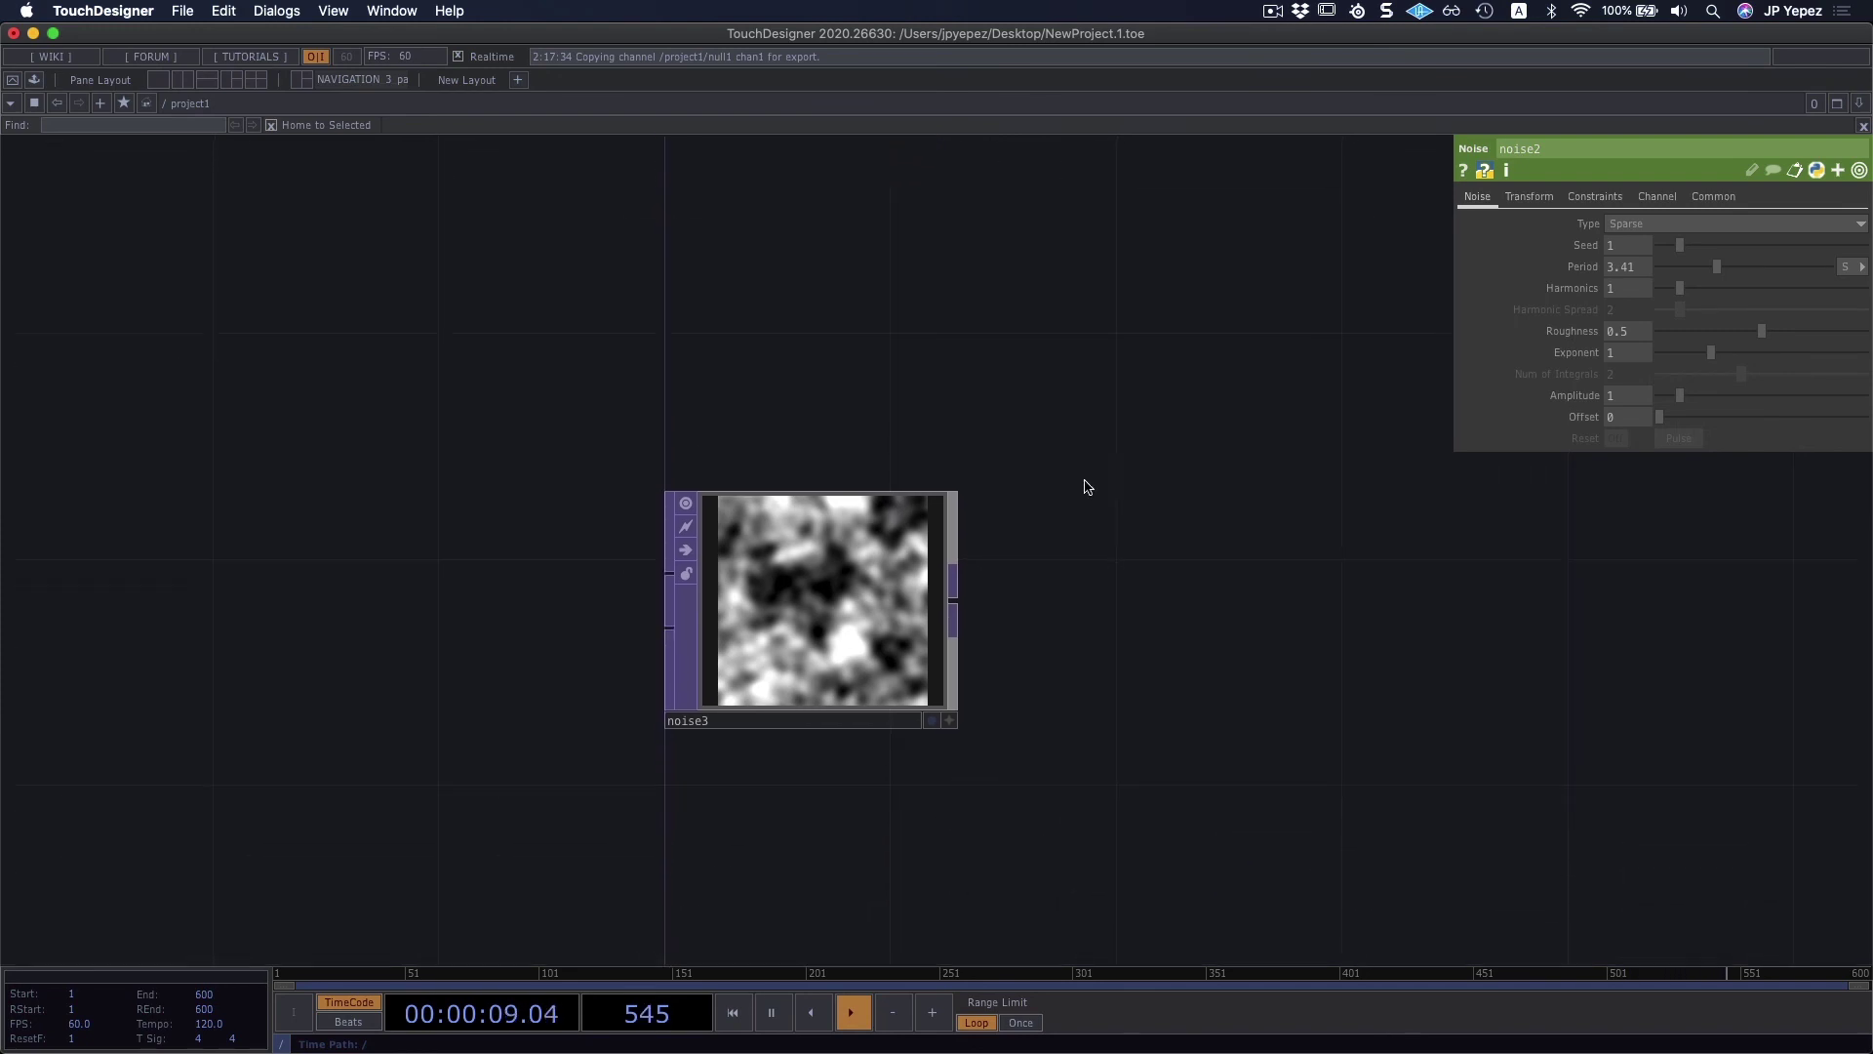
click(900, 526)
click(1529, 198)
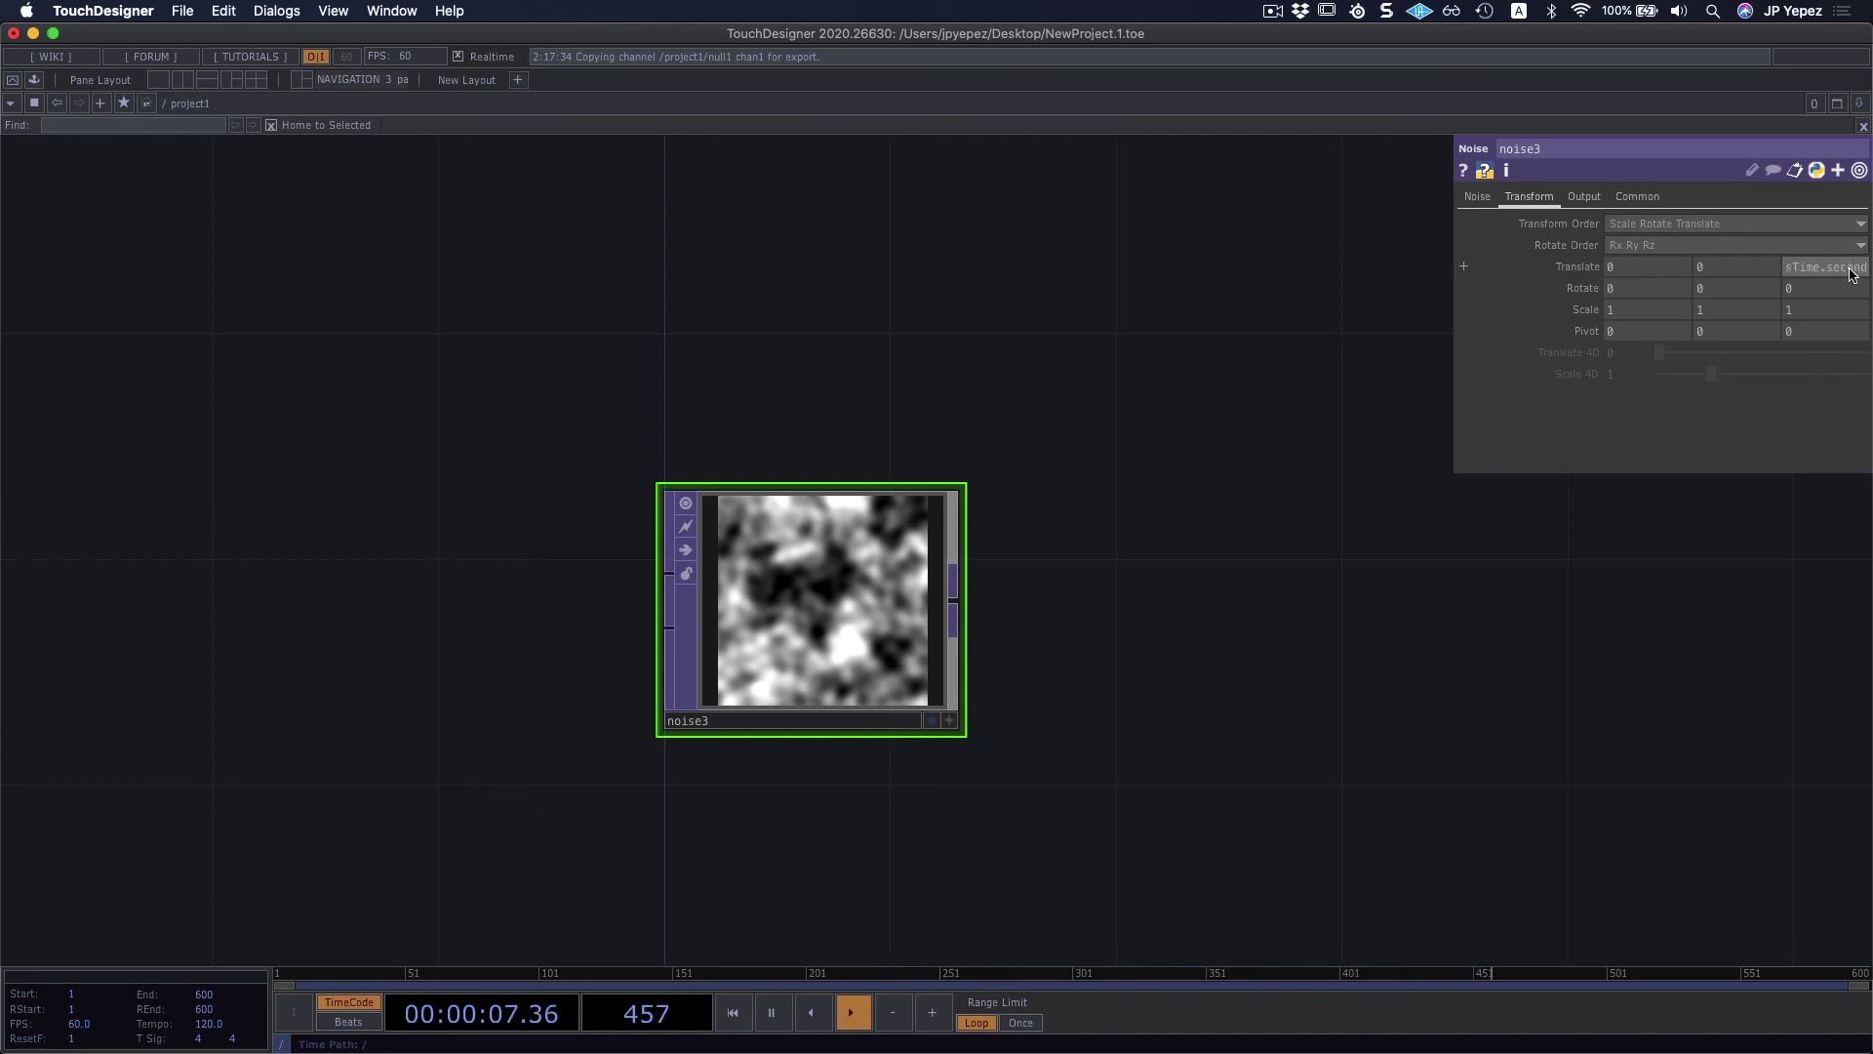
Step: Set noise3's Translate z to an absTime.seconds expression, refined from 0.1* to 0.2*absTime.seconds
key(Return)
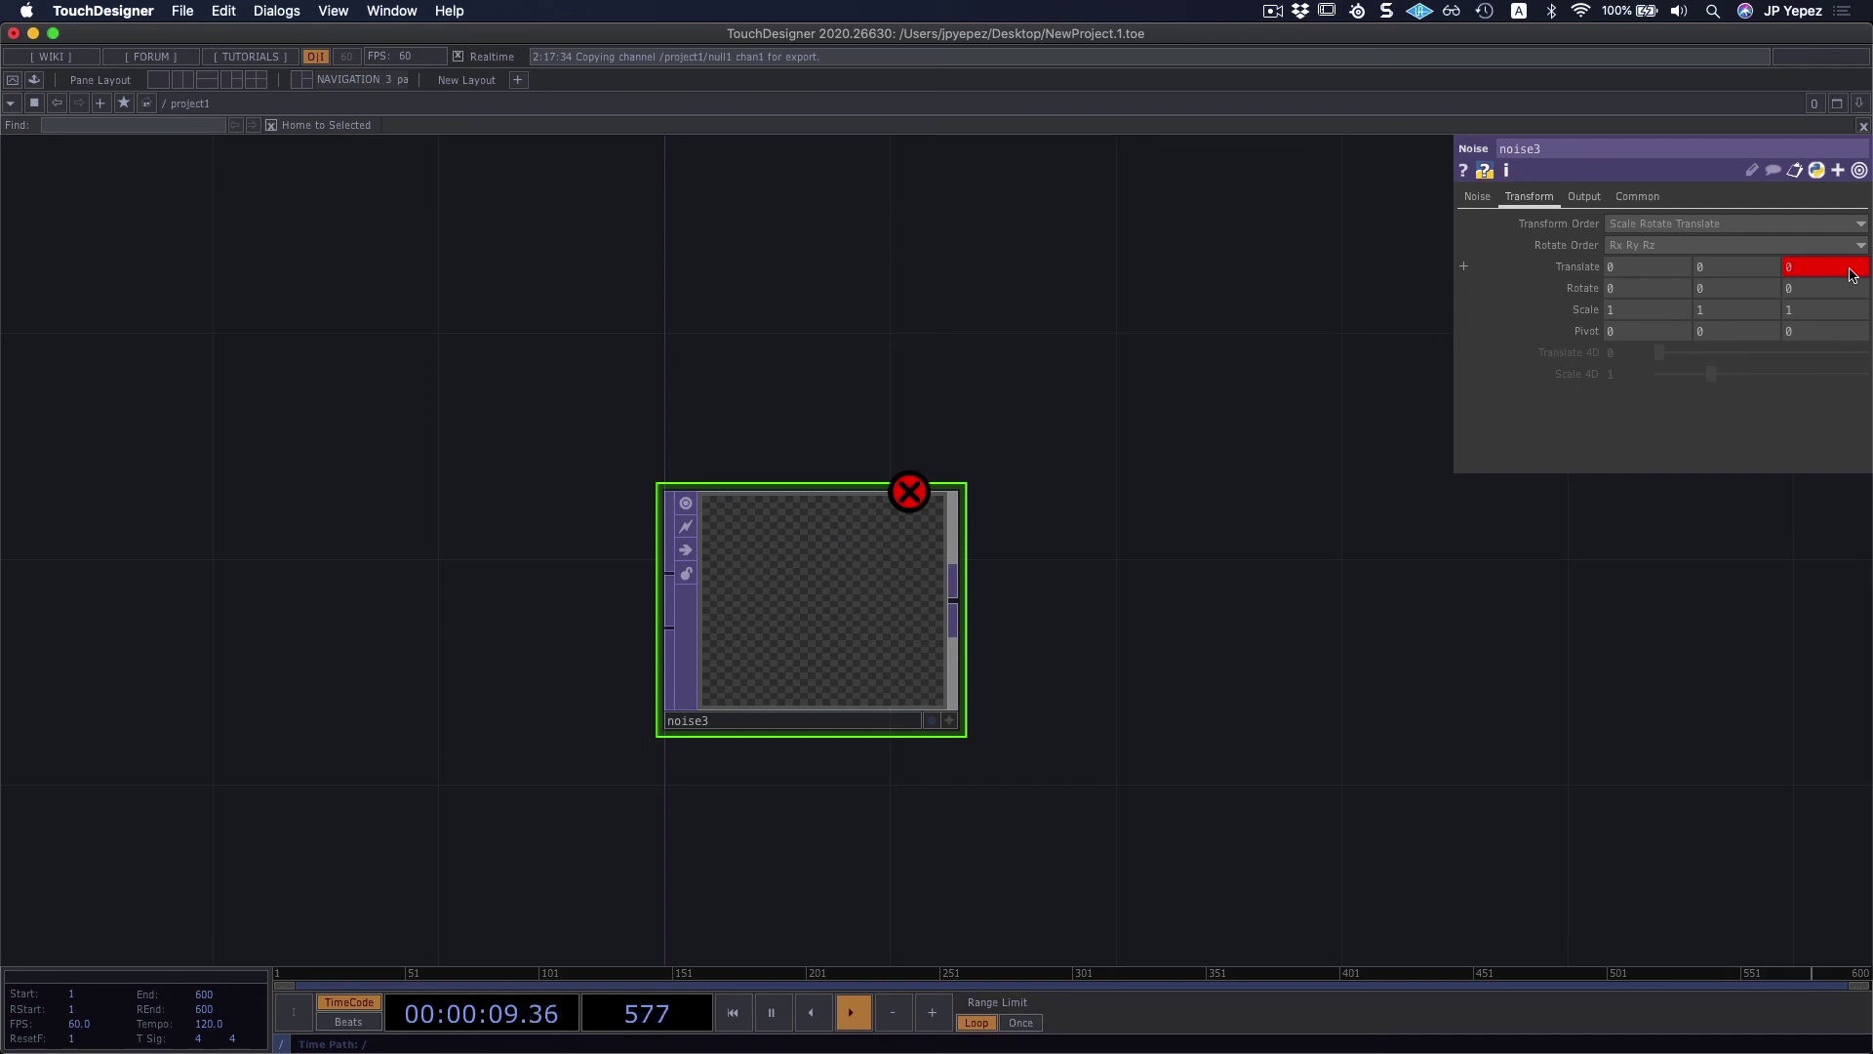
text(sTime.second)
key(Return)
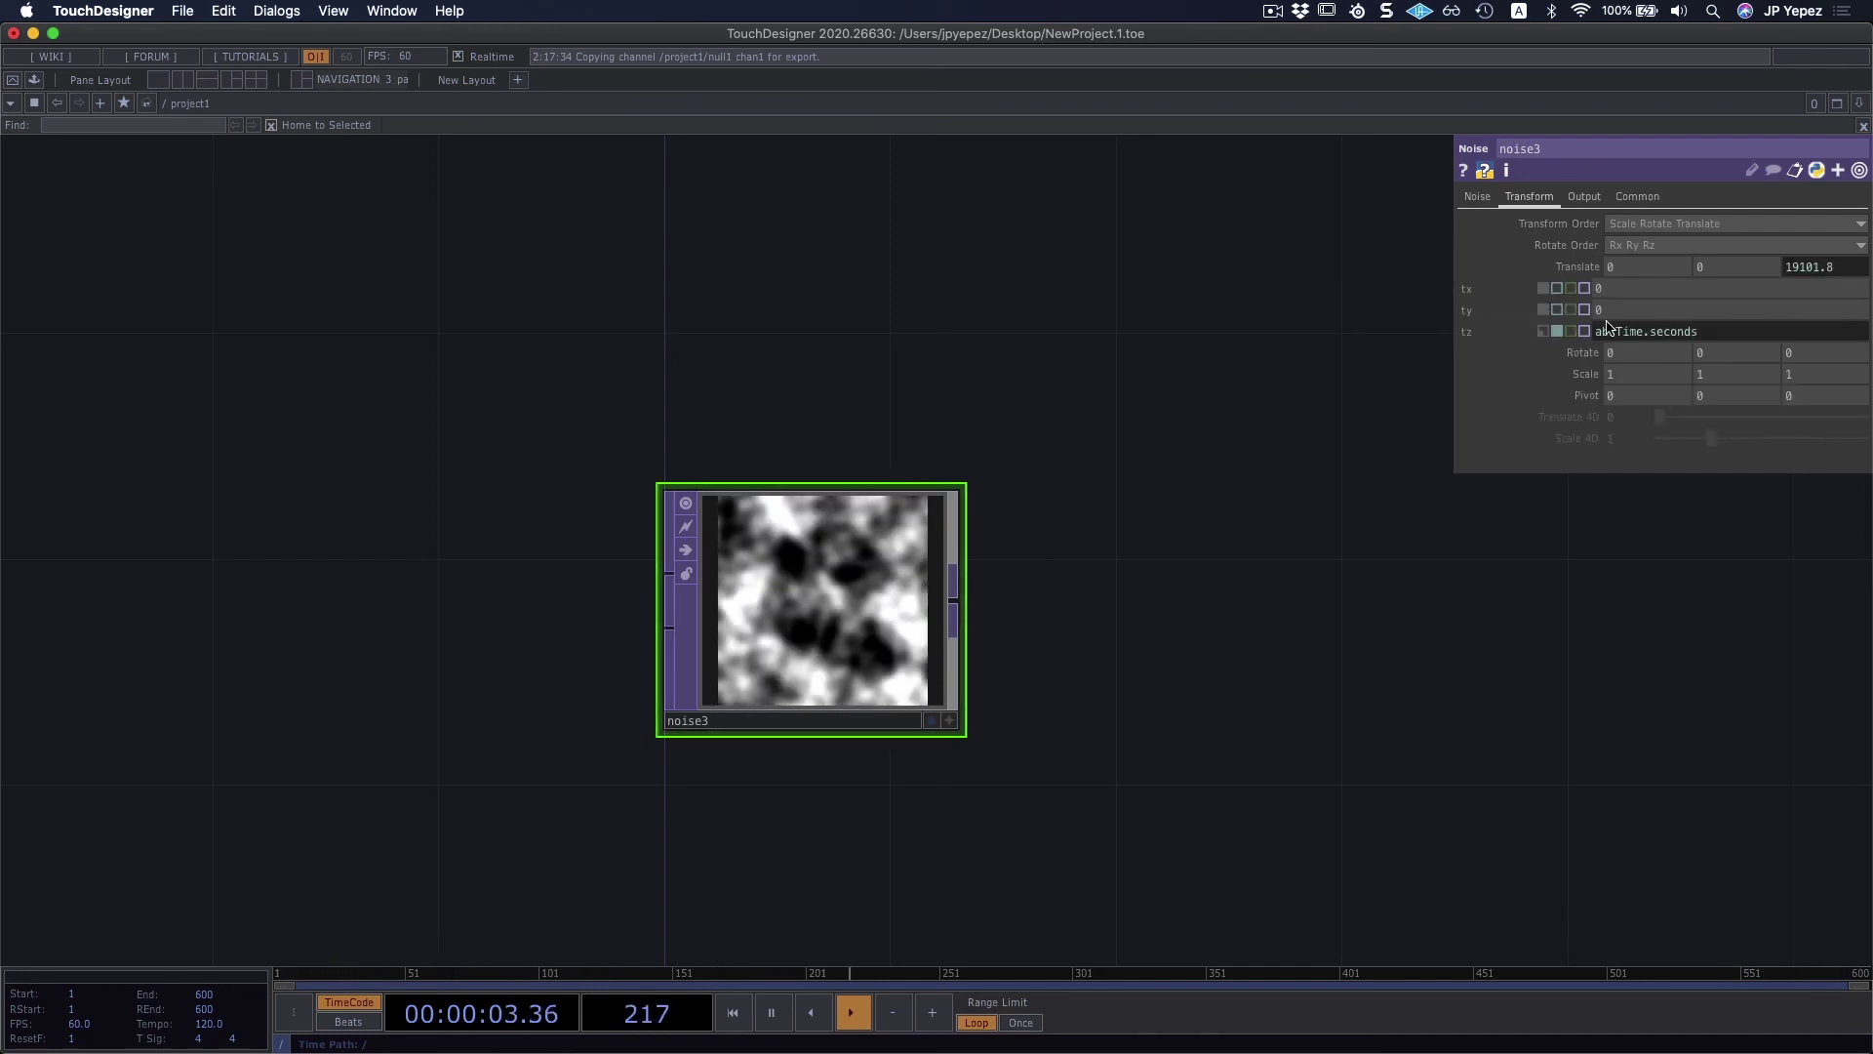
mouse_move(1742, 335)
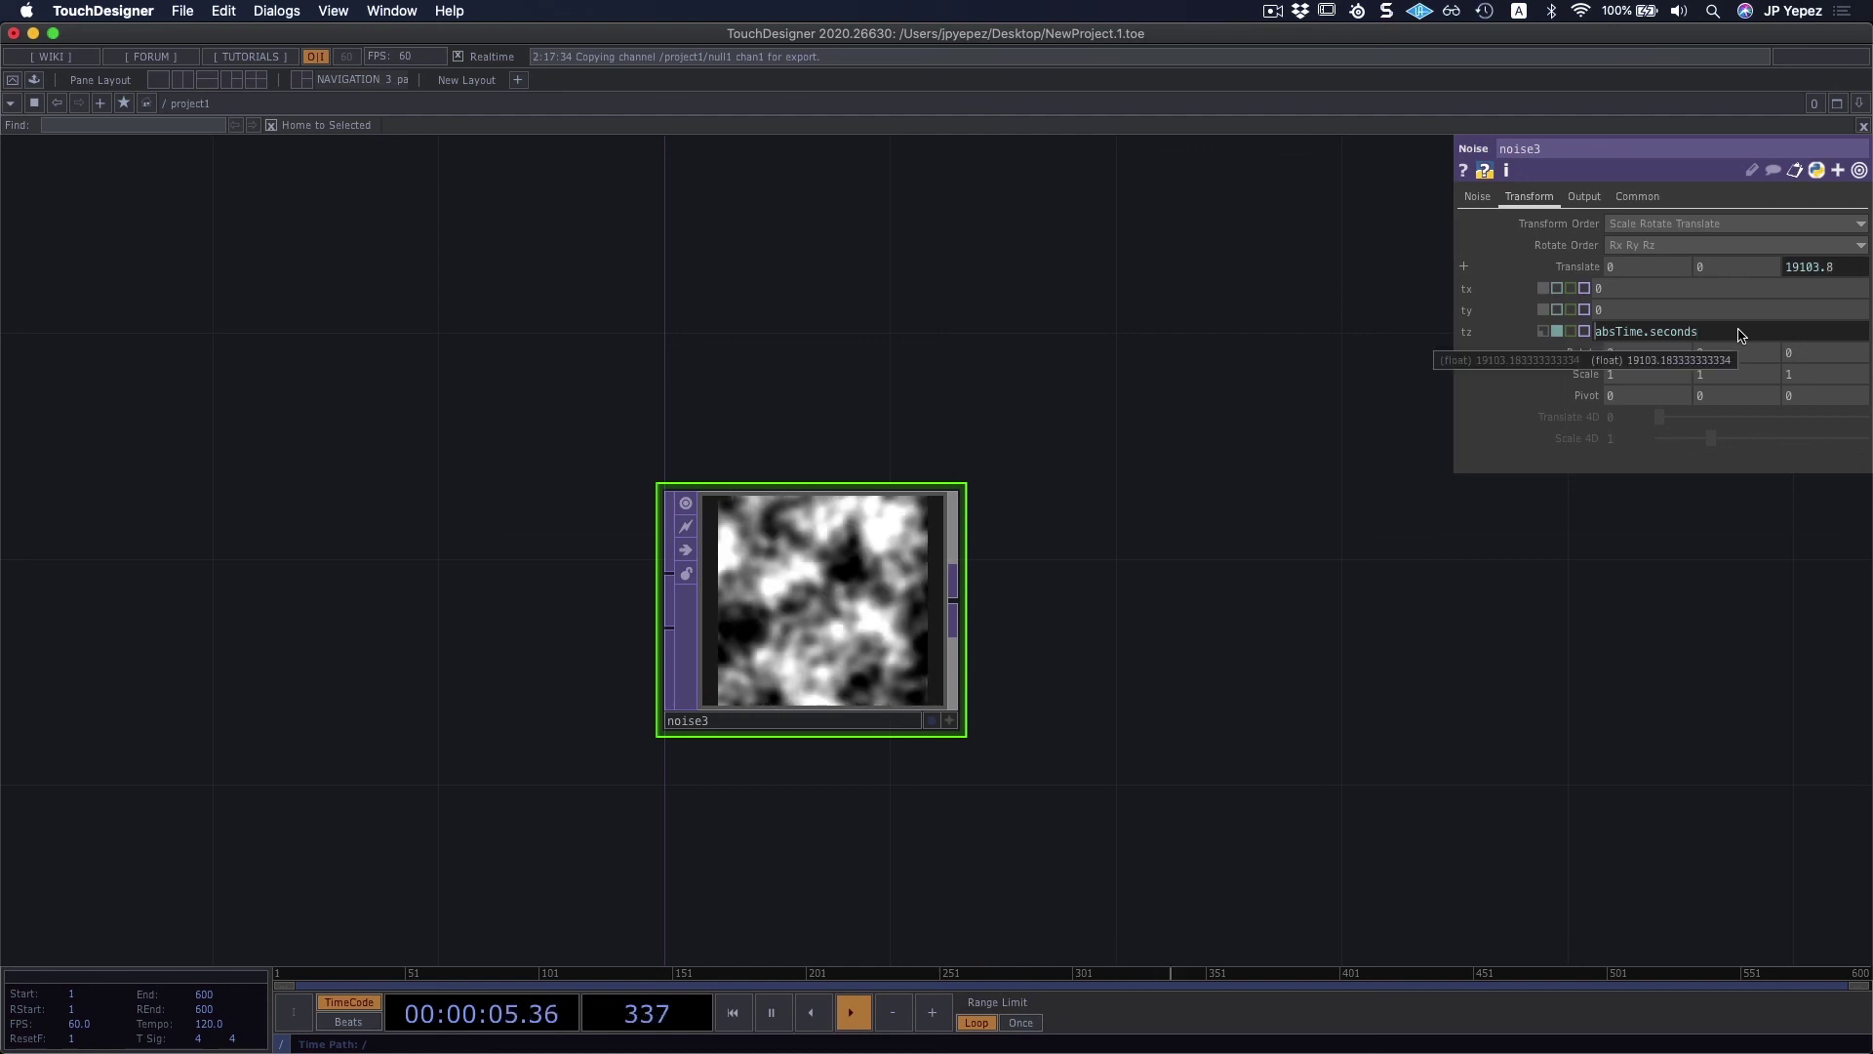
text(01)
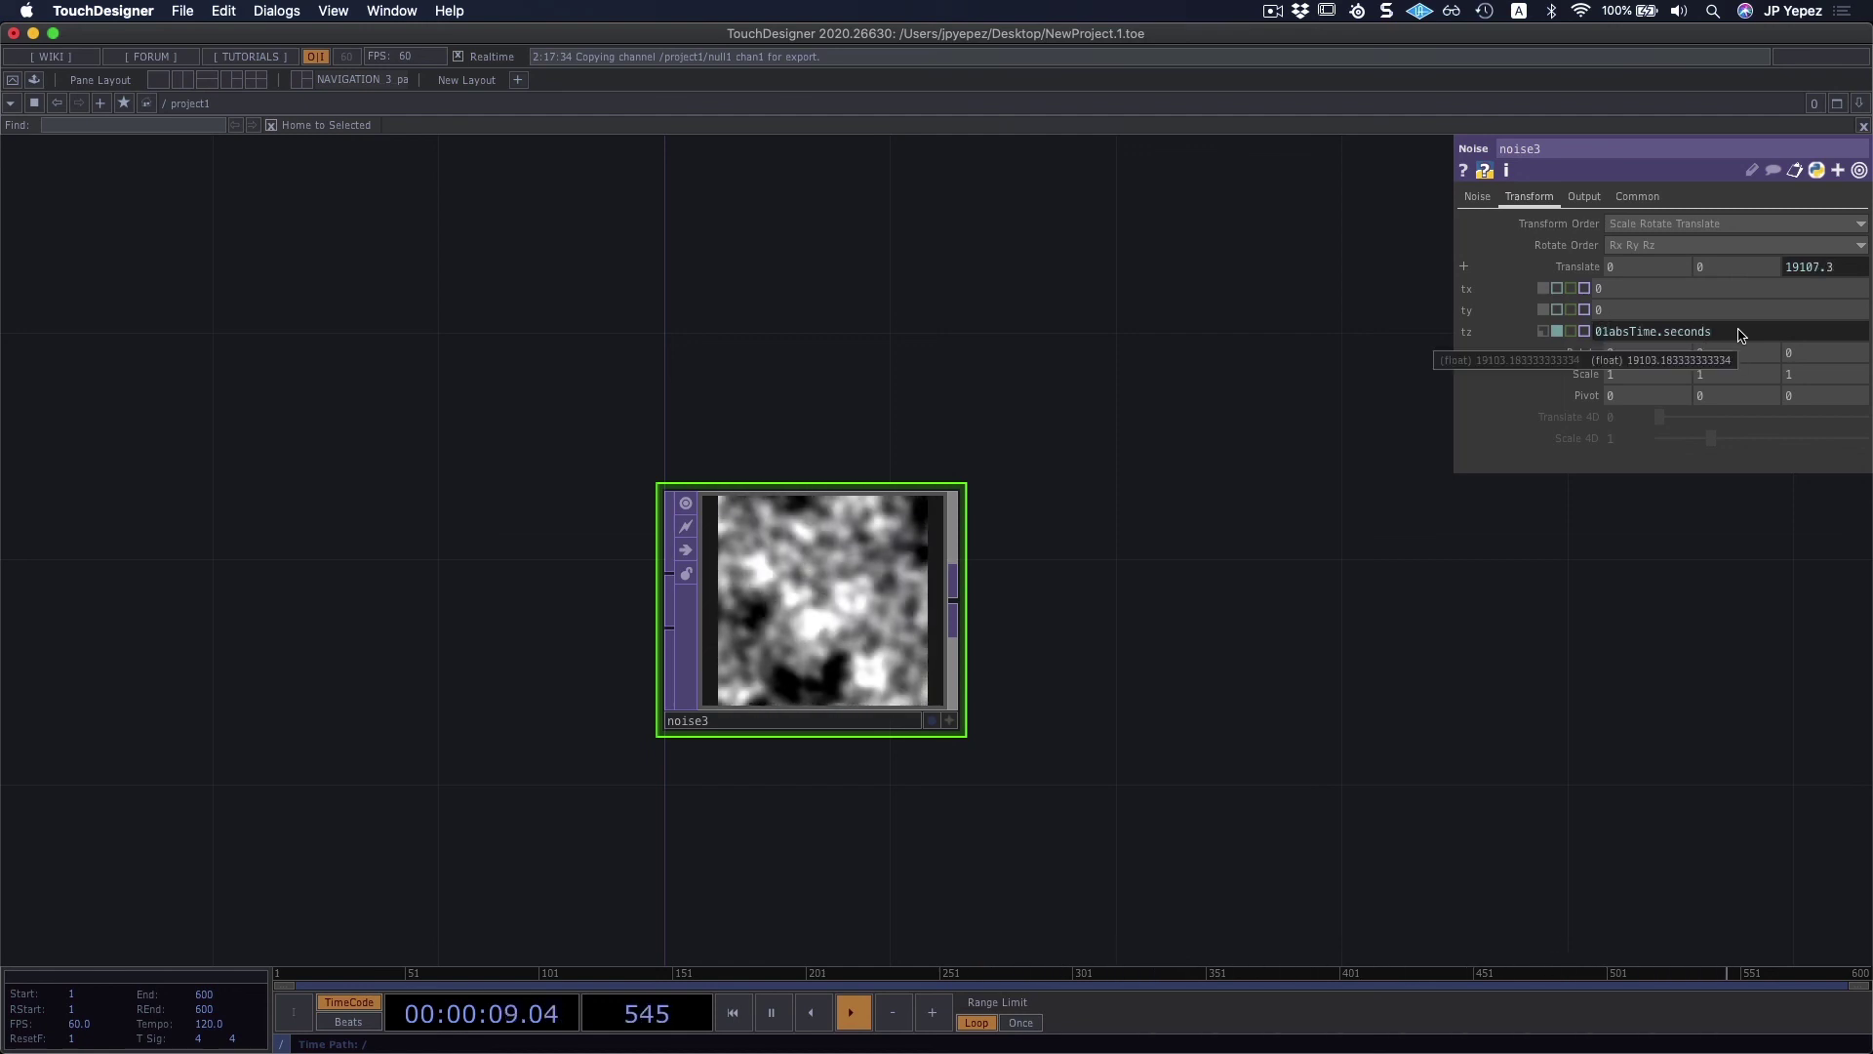
key(BackSpace)
text(.1*)
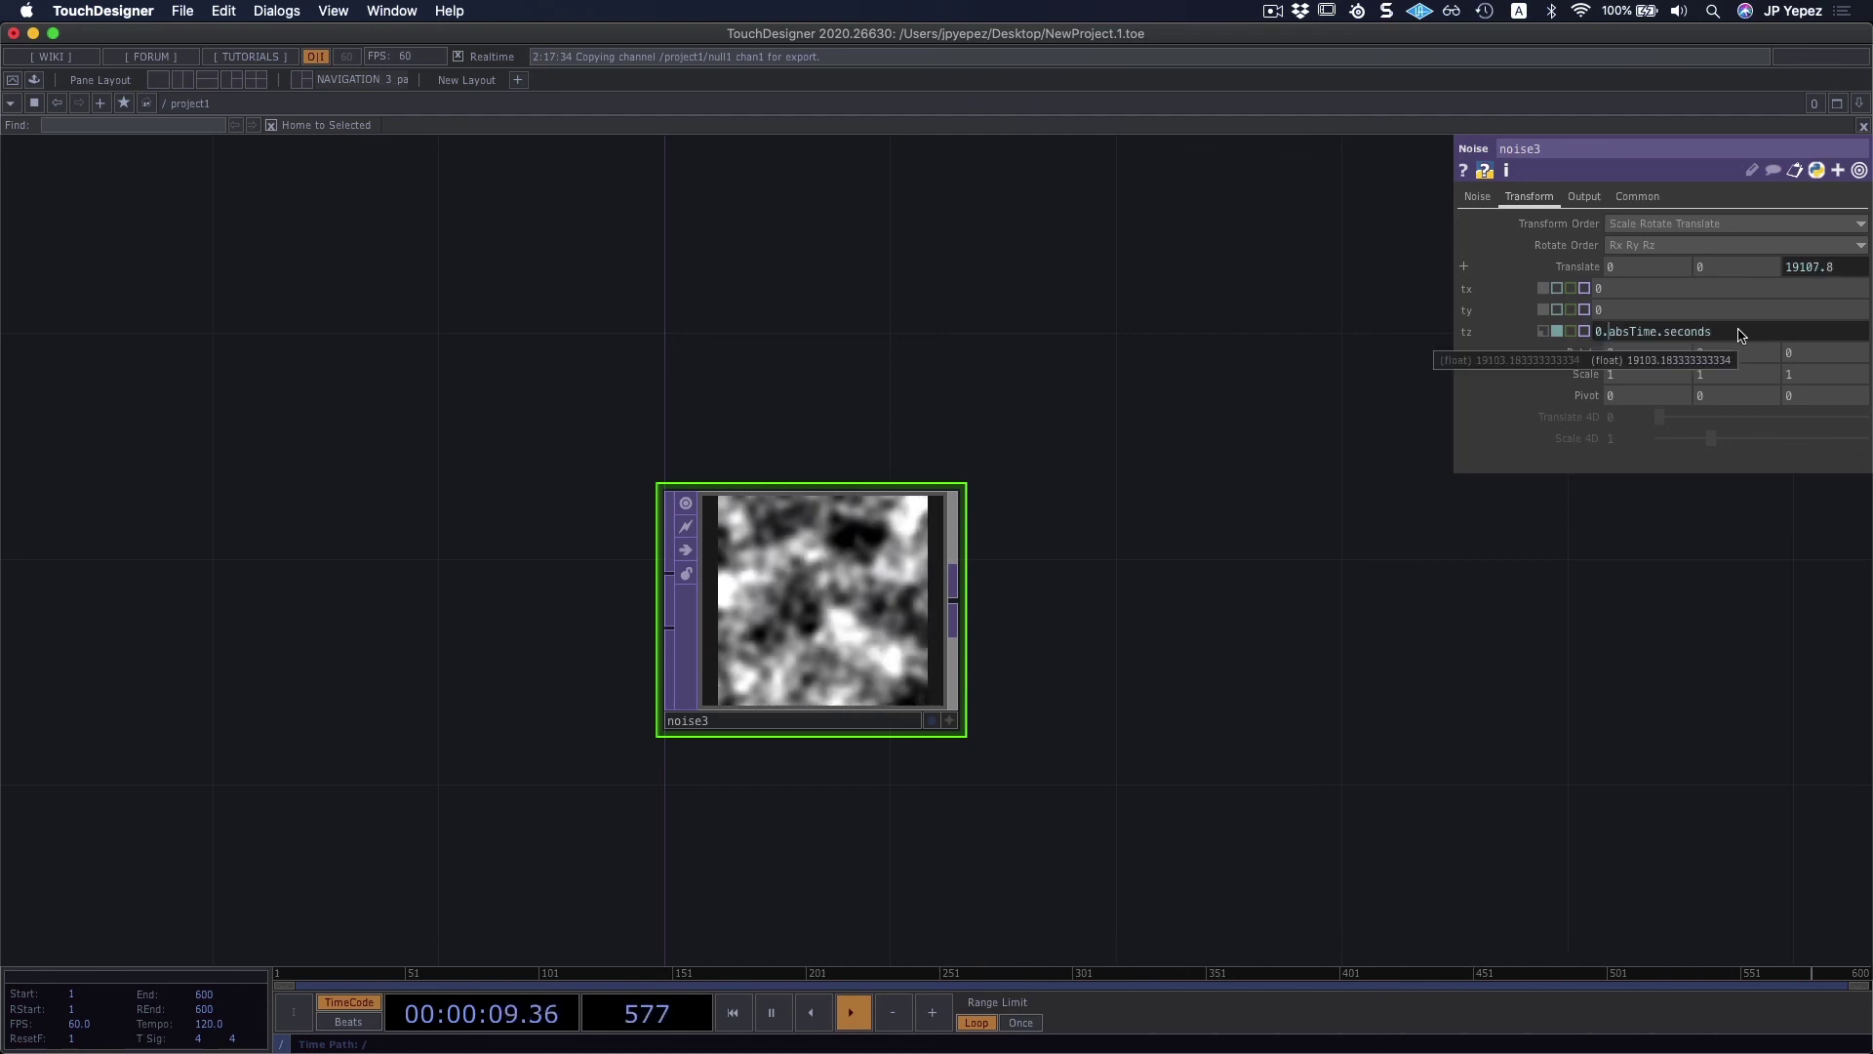
key(Return)
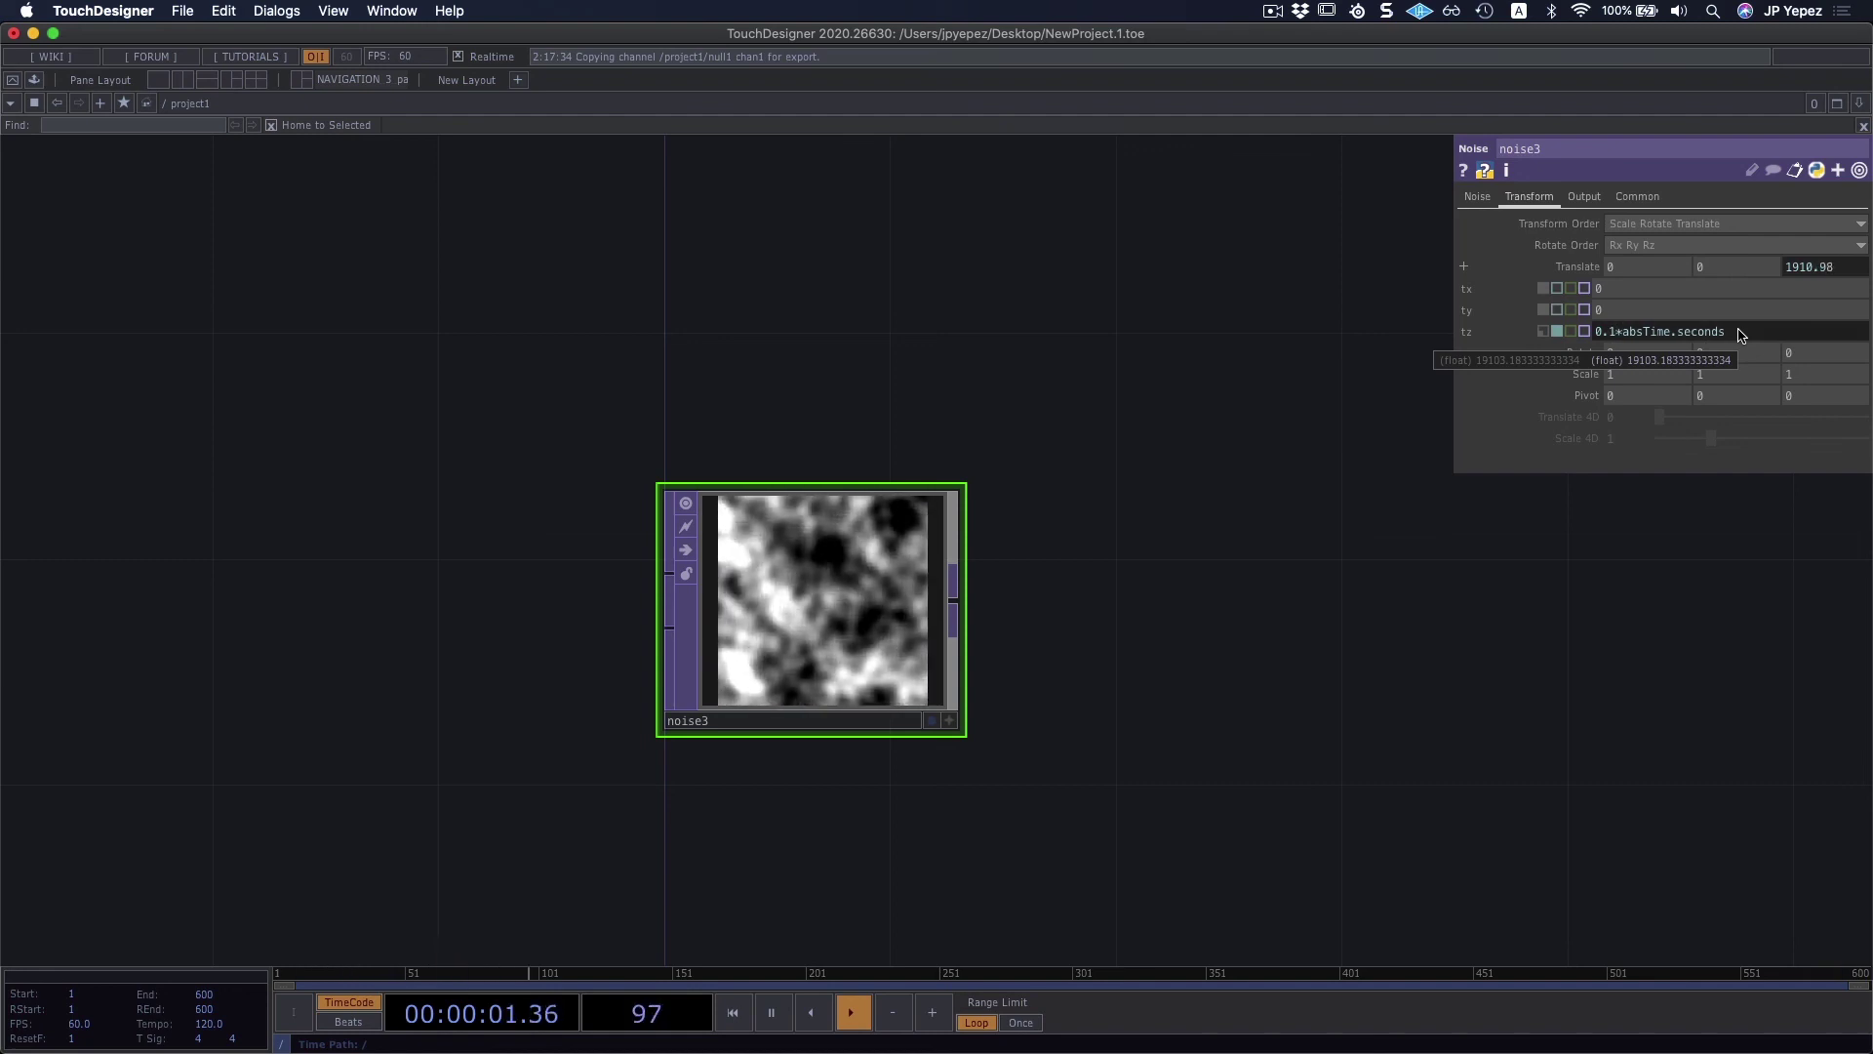
drag(1017, 641, 1018, 613)
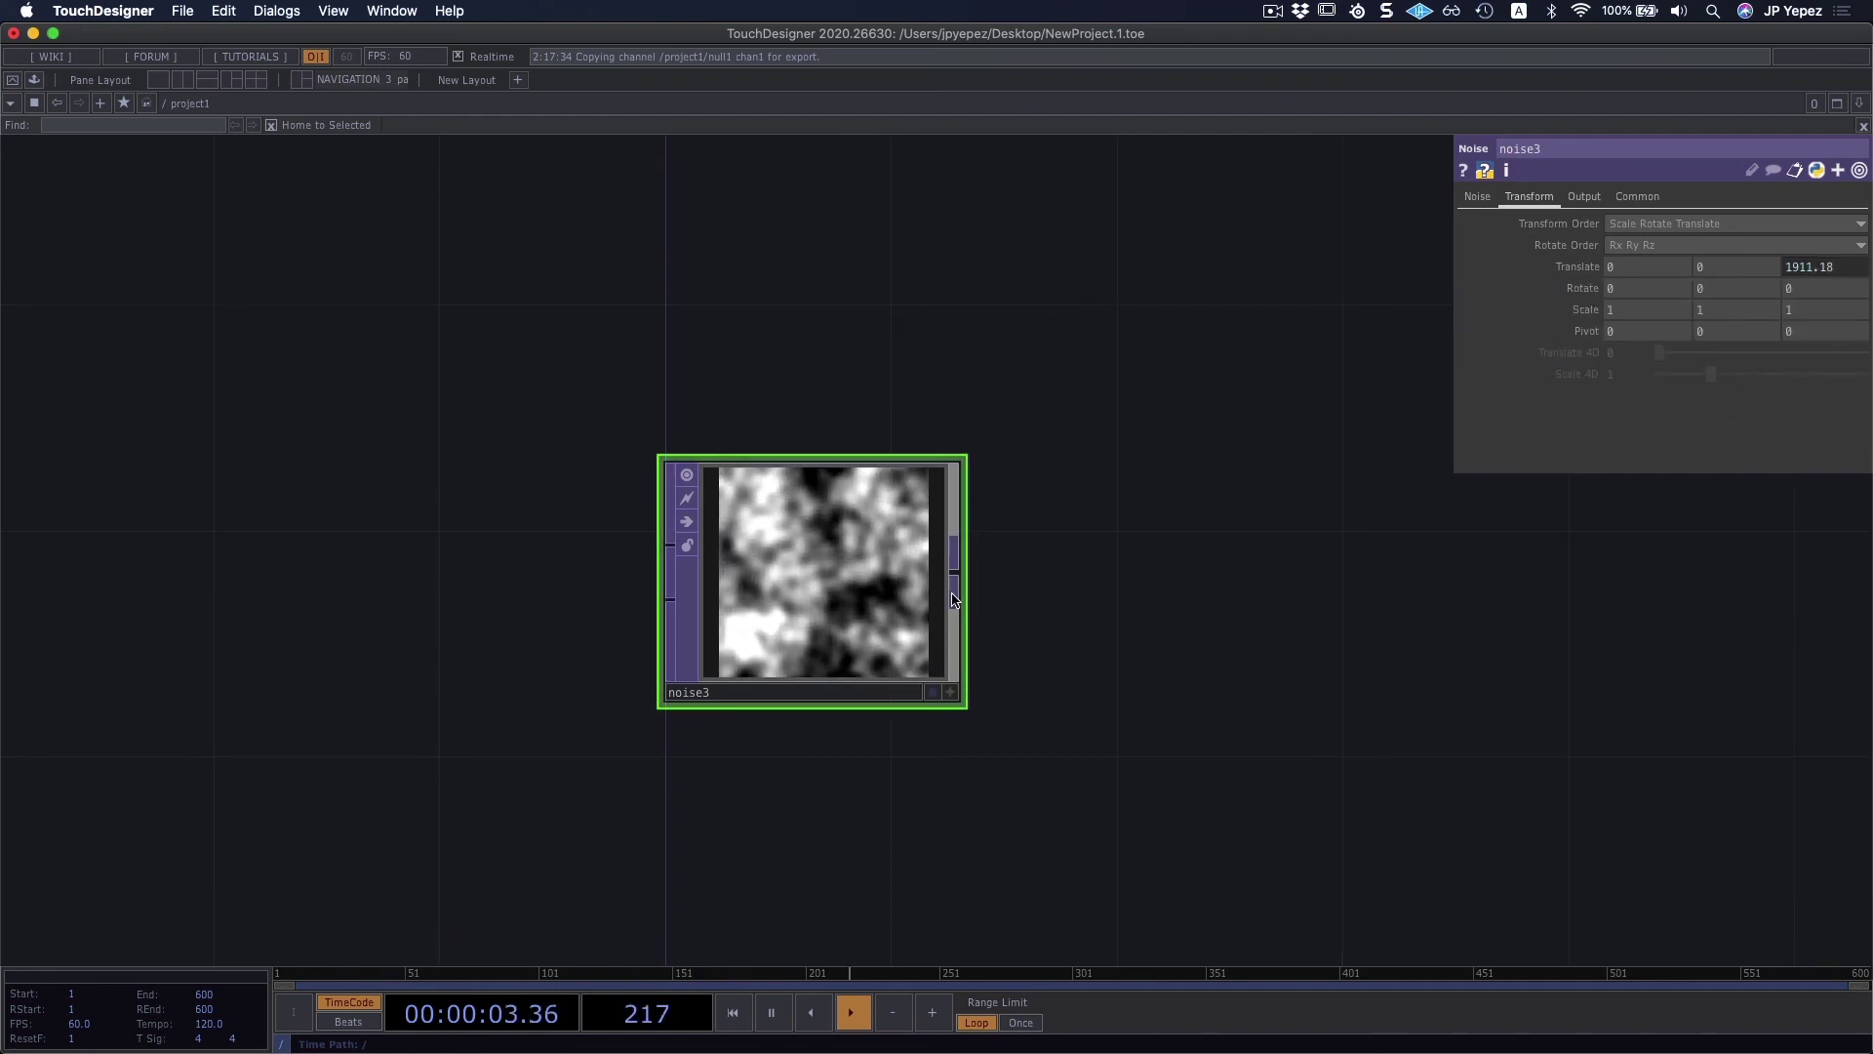
click(1815, 265)
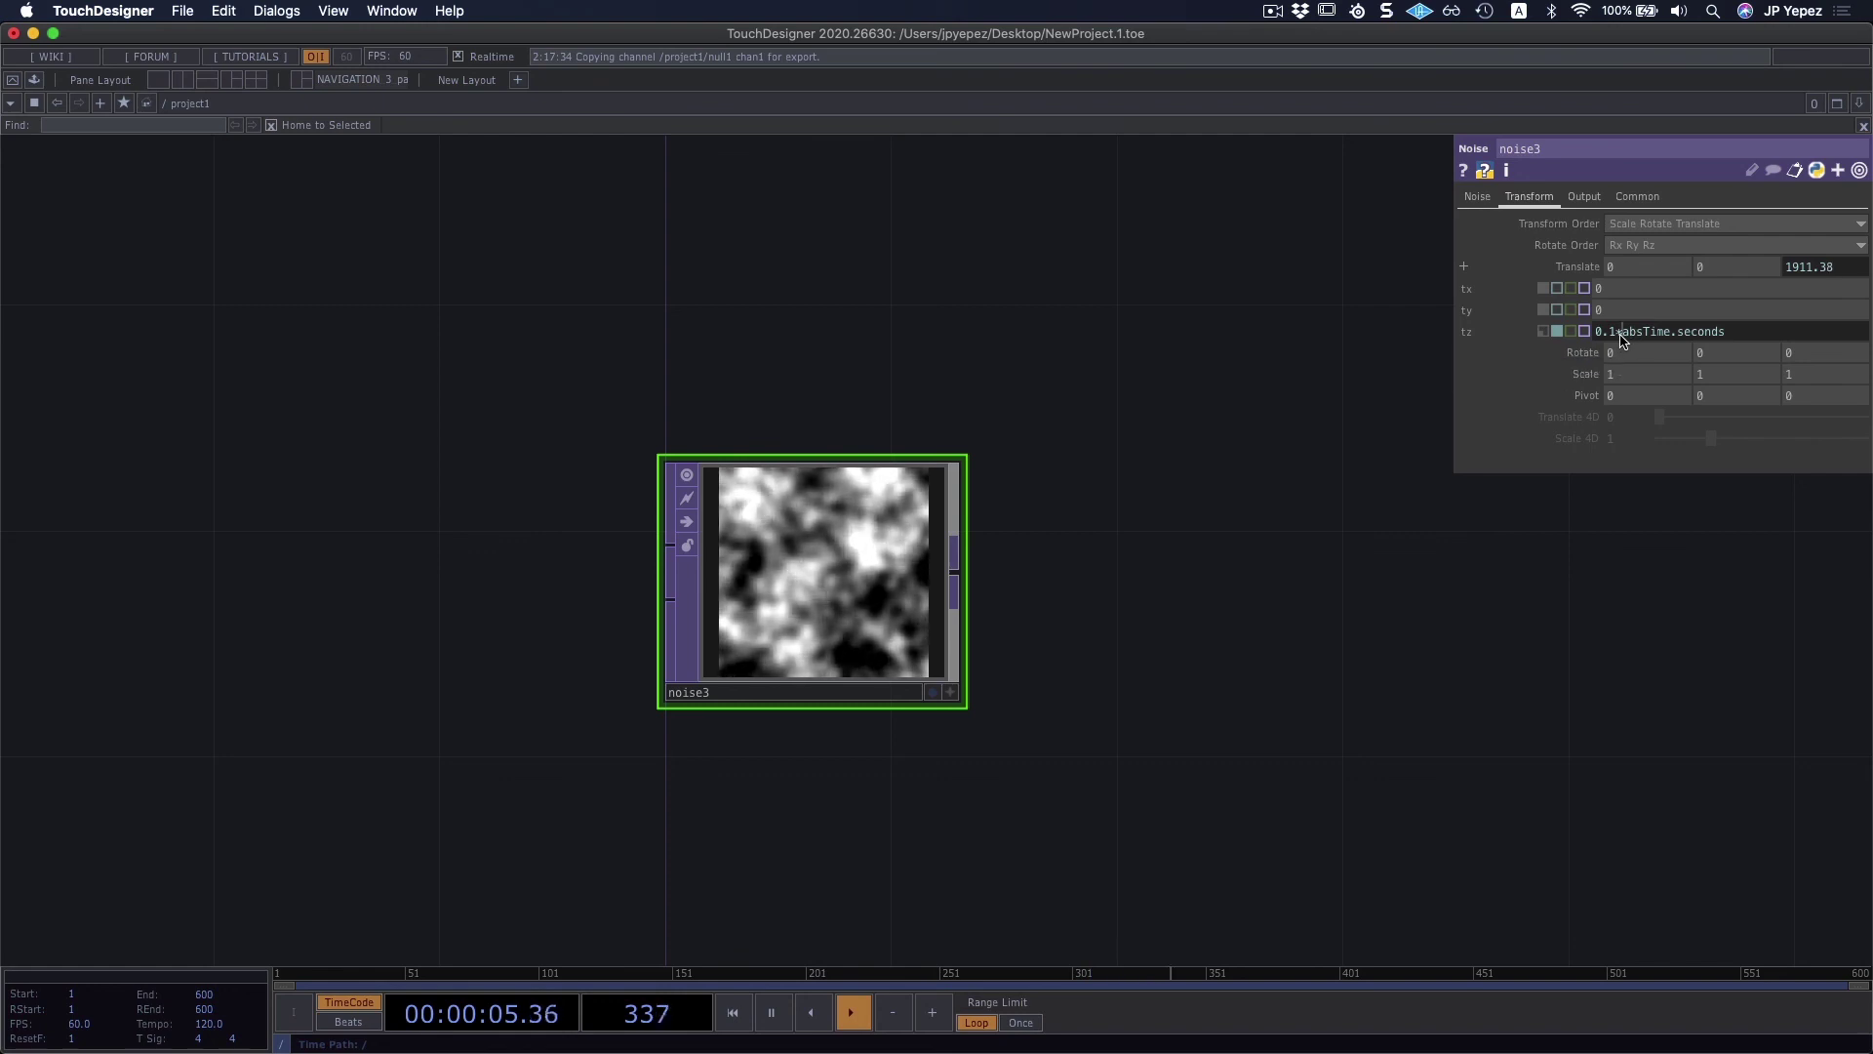
key(Return)
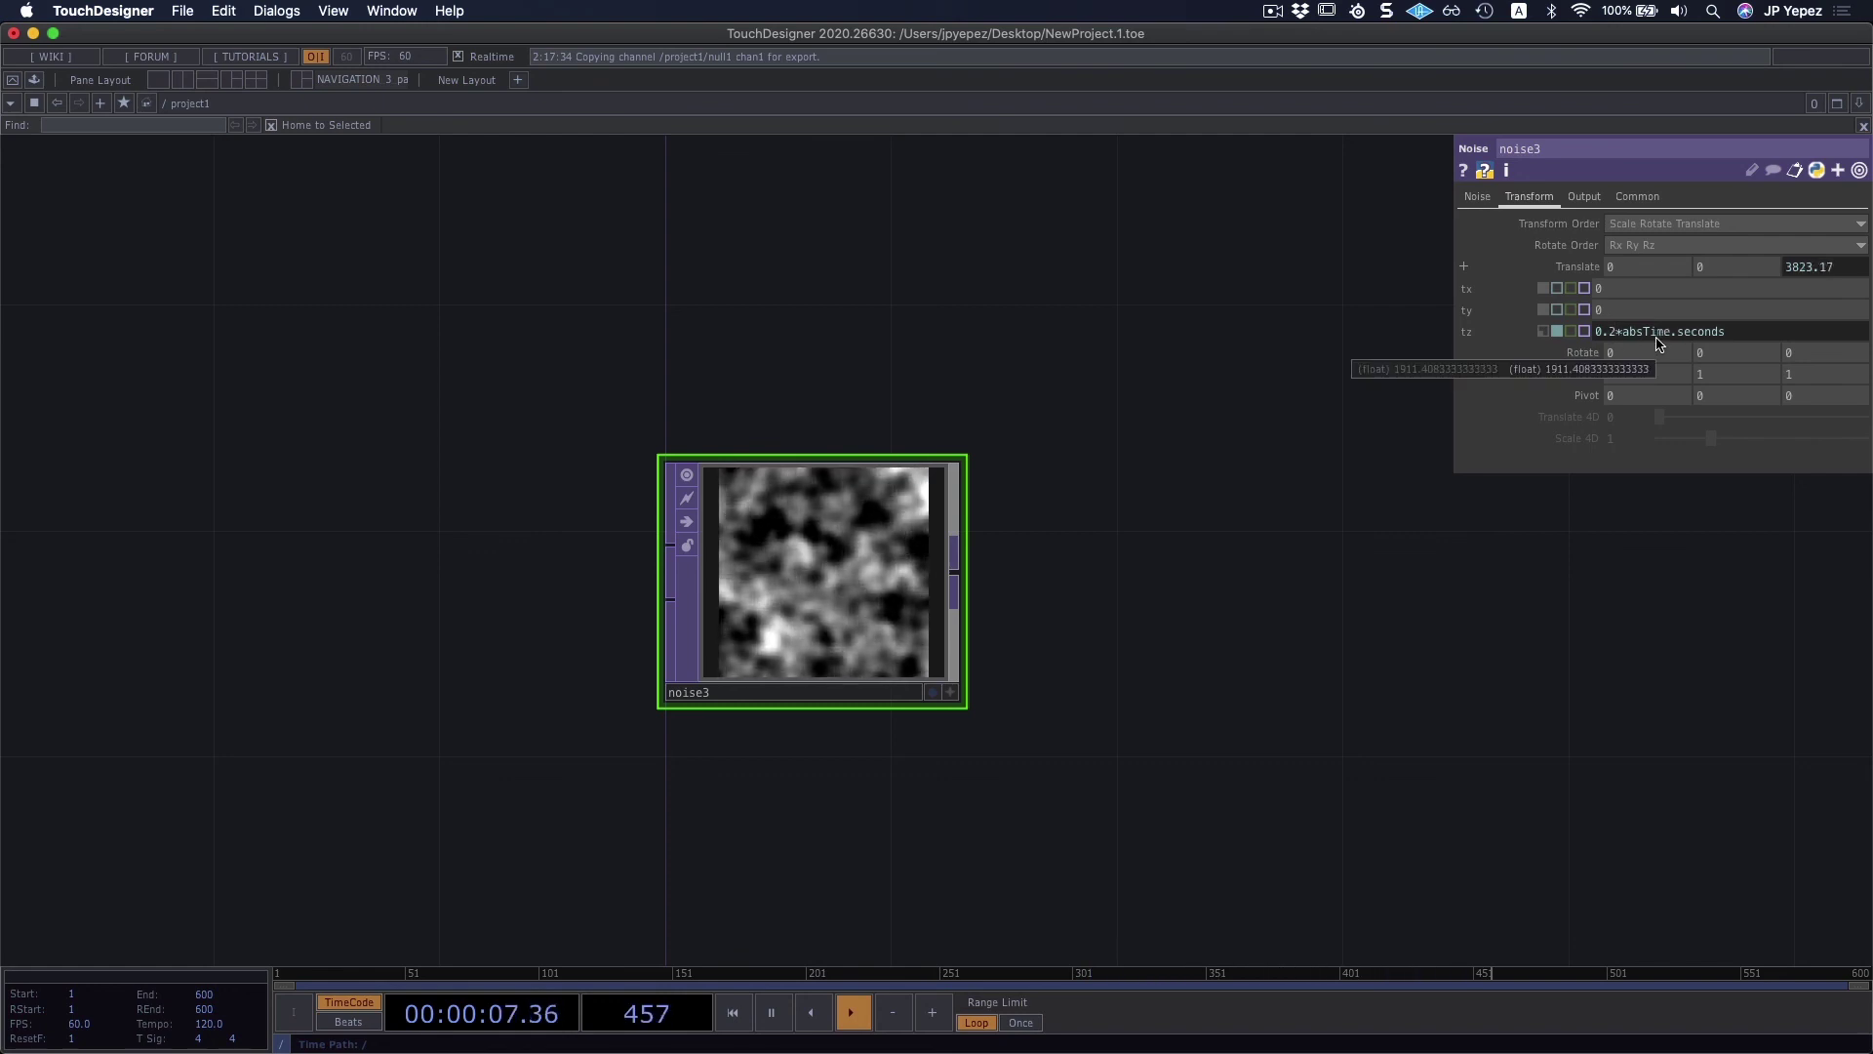
Step: Zoom out and frame the whole network so all nodes are visible together
drag(1203, 550, 1159, 503)
drag(999, 526, 991, 523)
middle_drag(994, 529, 1060, 478)
drag(1063, 523, 1005, 715)
scroll(1016, 618, down, 3)
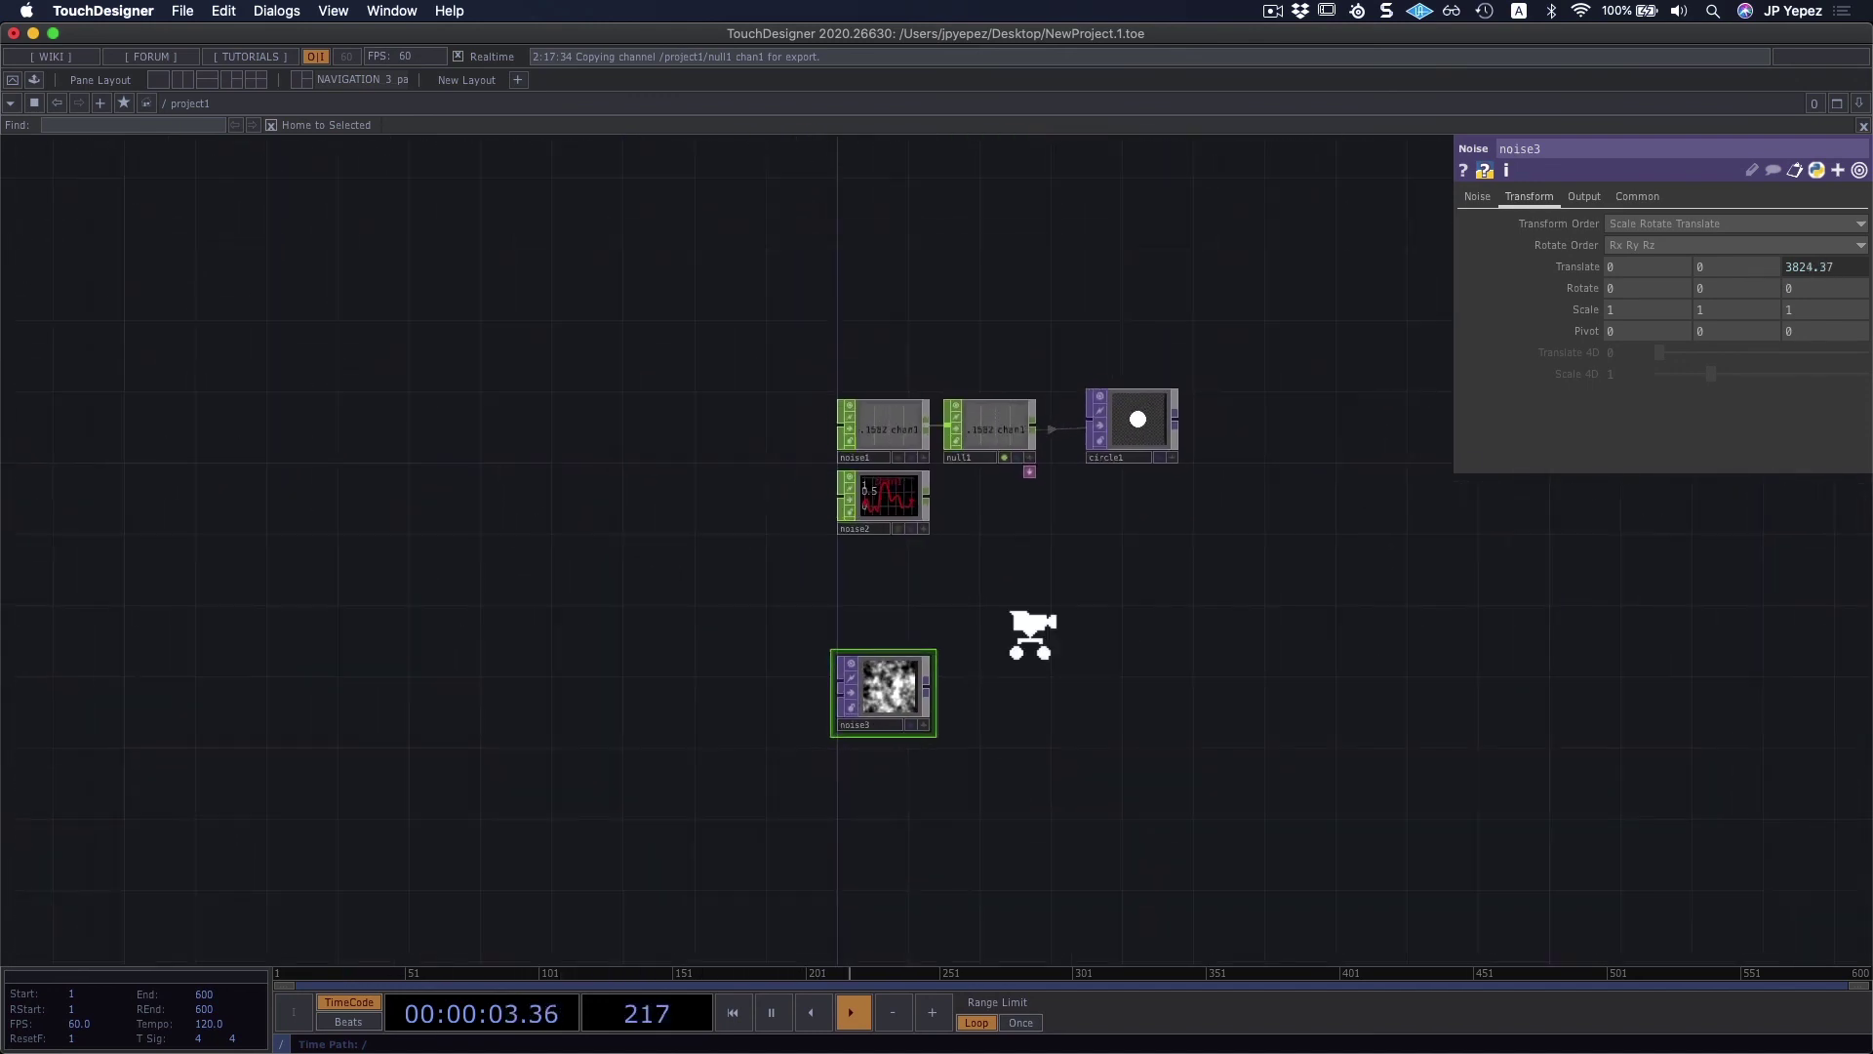